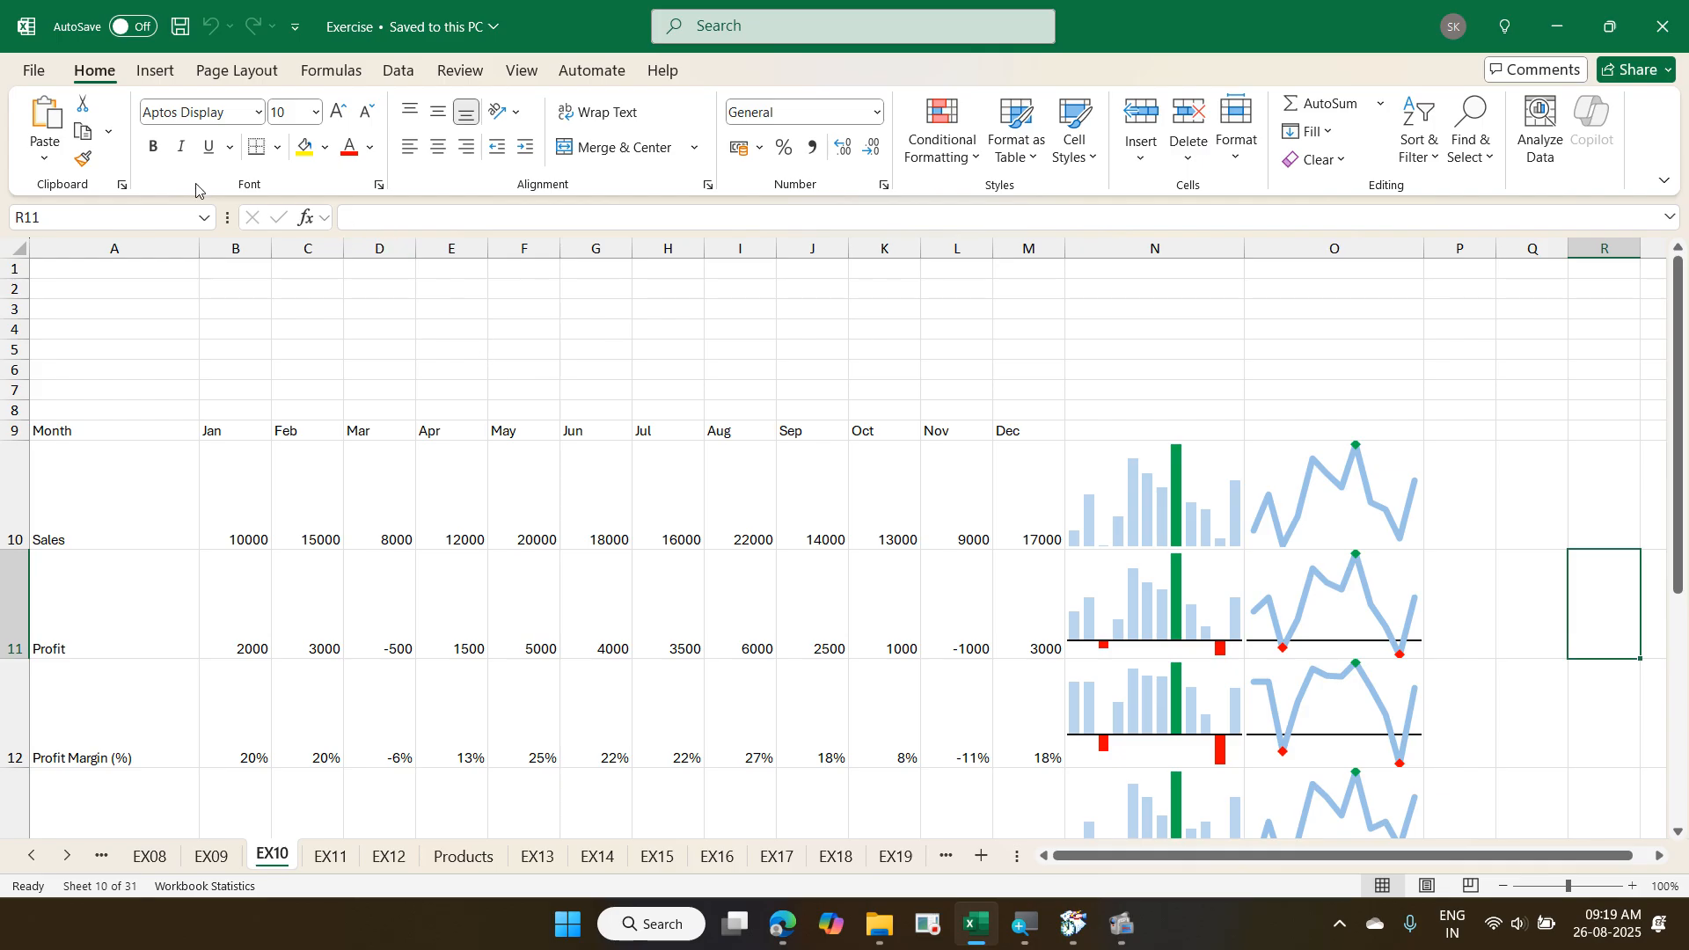
- Check the installed Excel version and update channel on the account page, and return to the worksheet
click(32, 73)
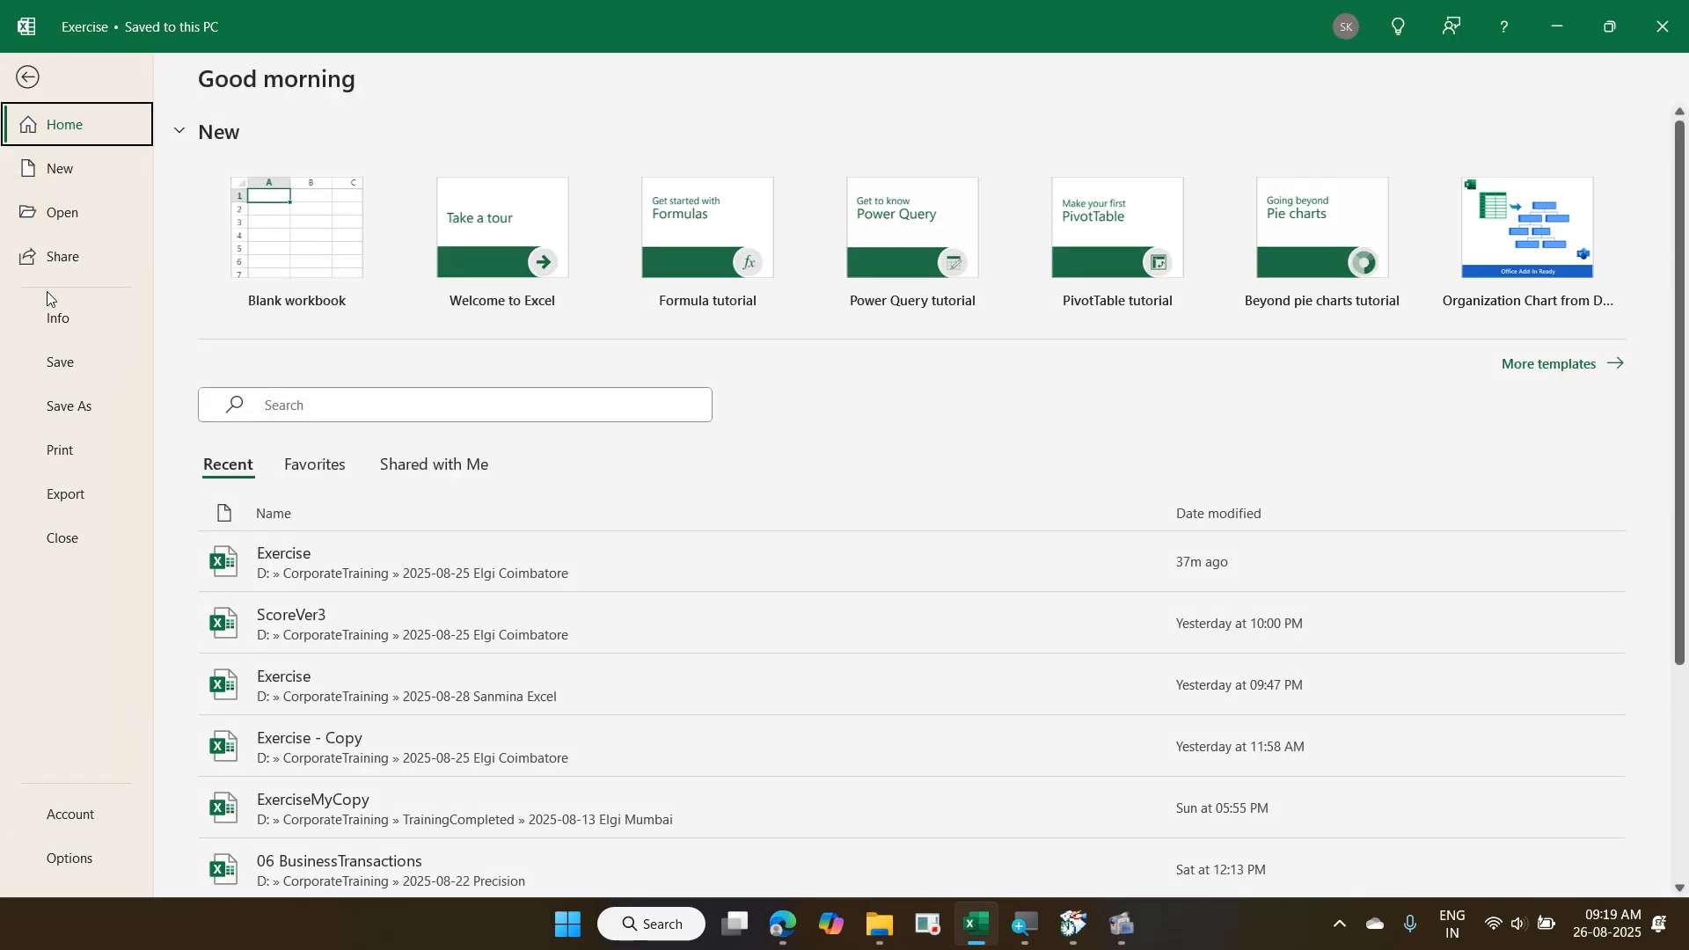
click(99, 809)
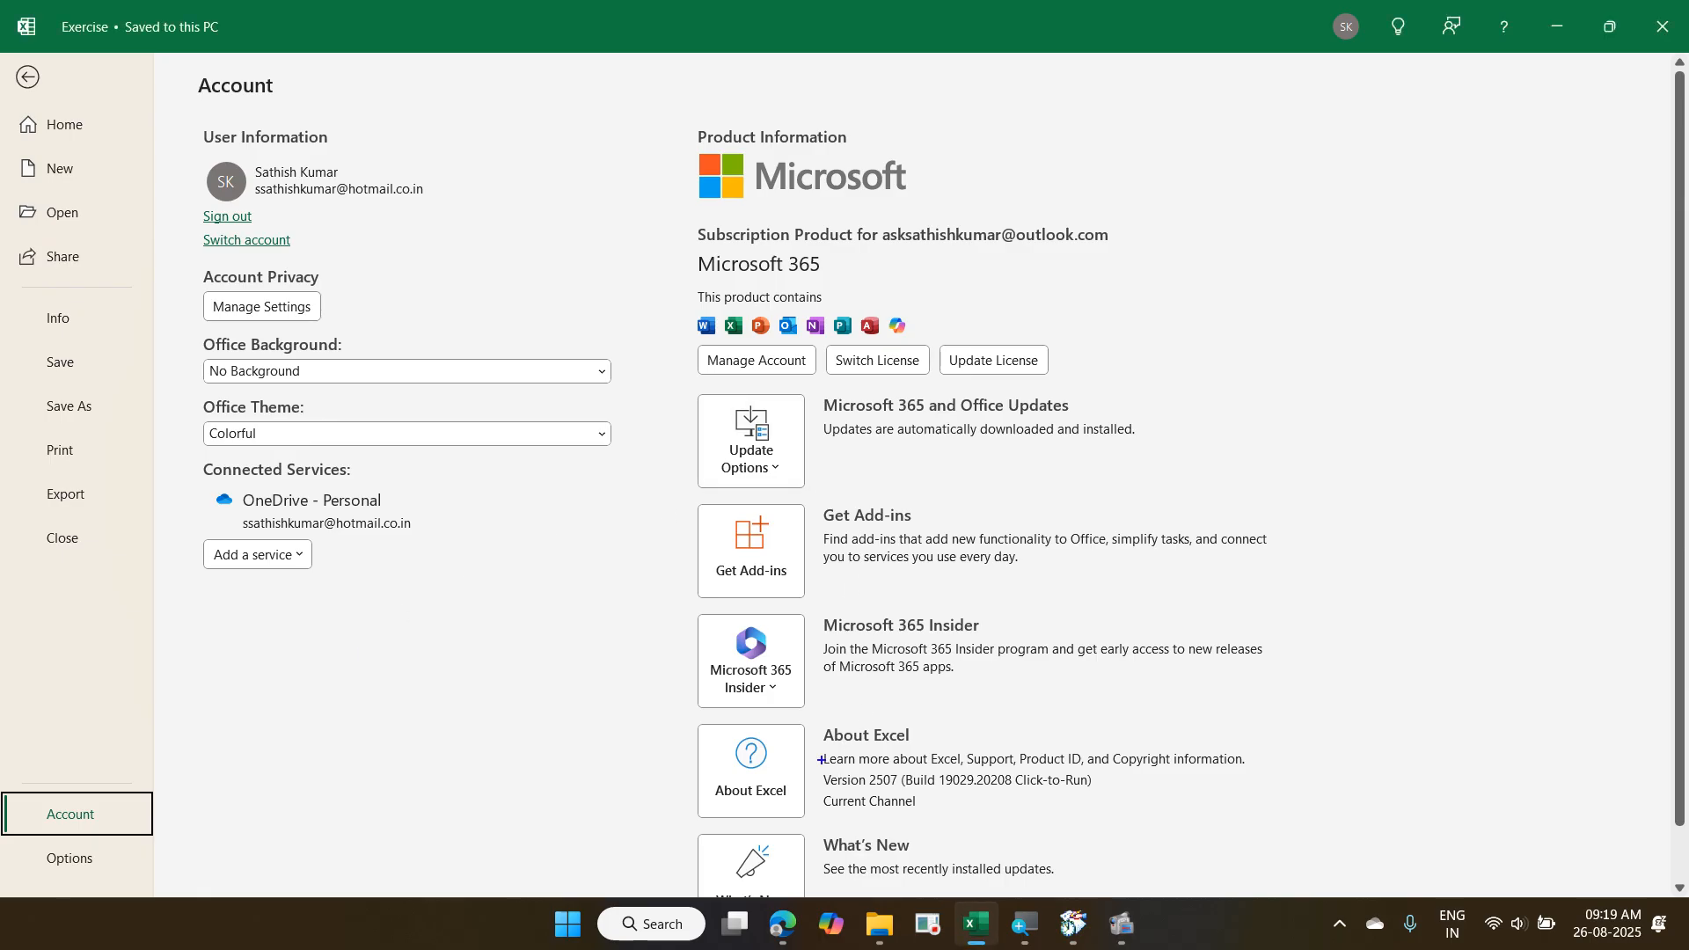
mouse_move(804, 759)
mouse_down()
mouse_move(850, 789)
mouse_move(901, 792)
mouse_up()
key(Escape)
key(Escape)
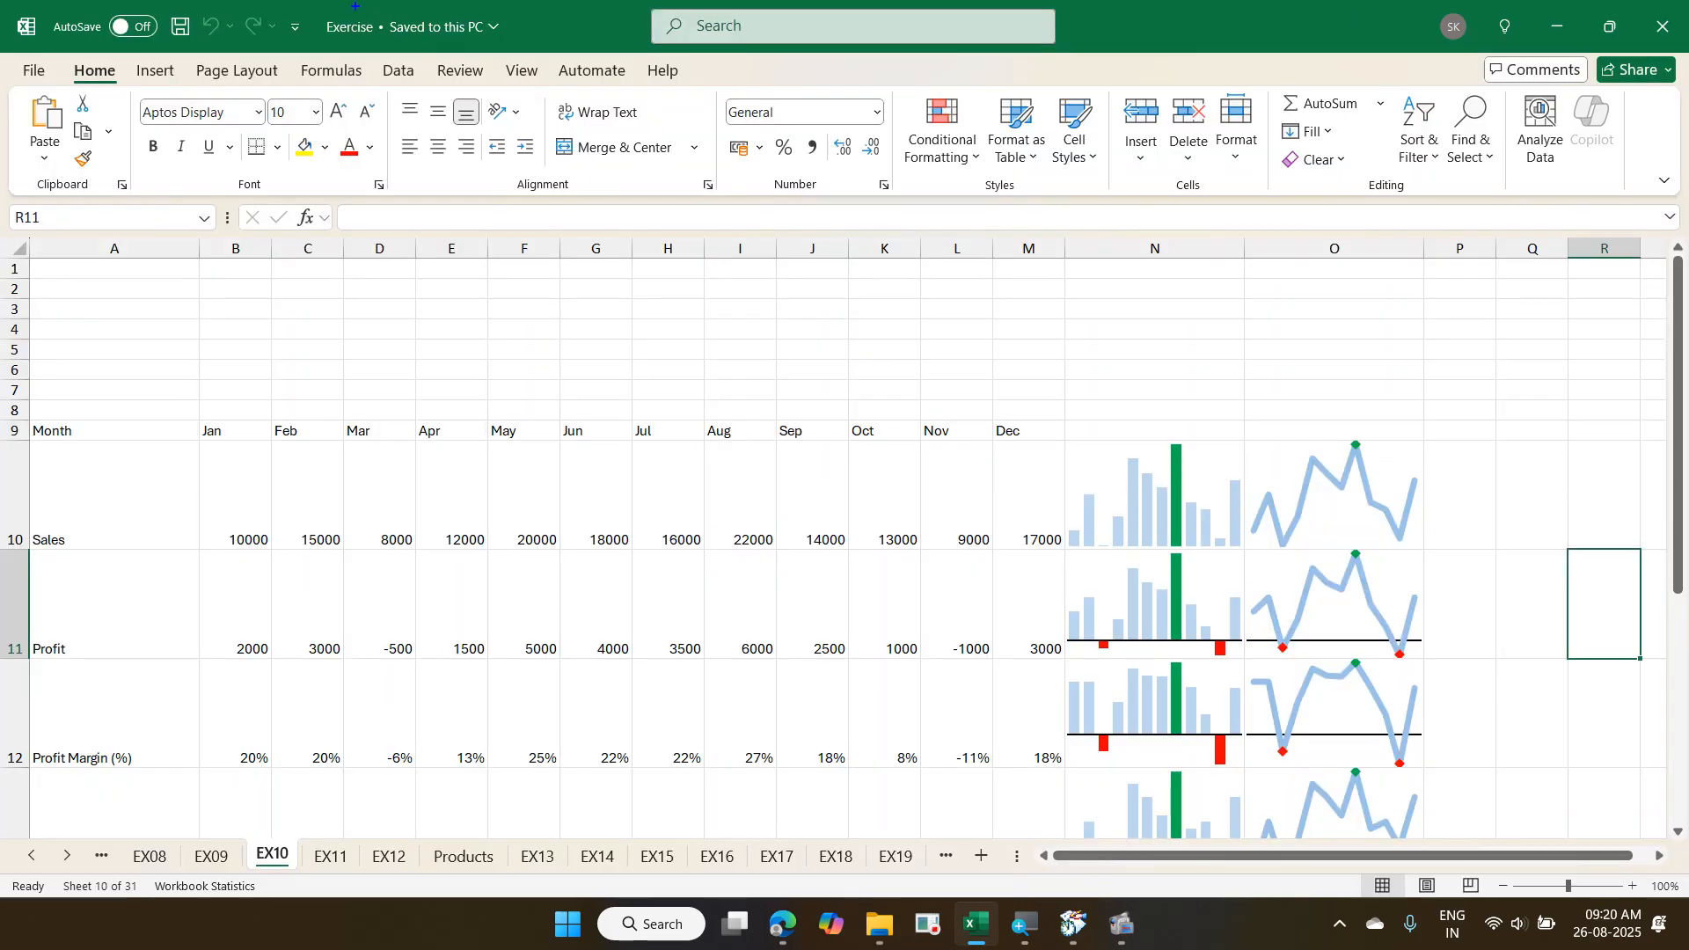
mouse_move(312, 2)
mouse_down()
mouse_move(875, 66)
mouse_move(1316, 59)
mouse_up()
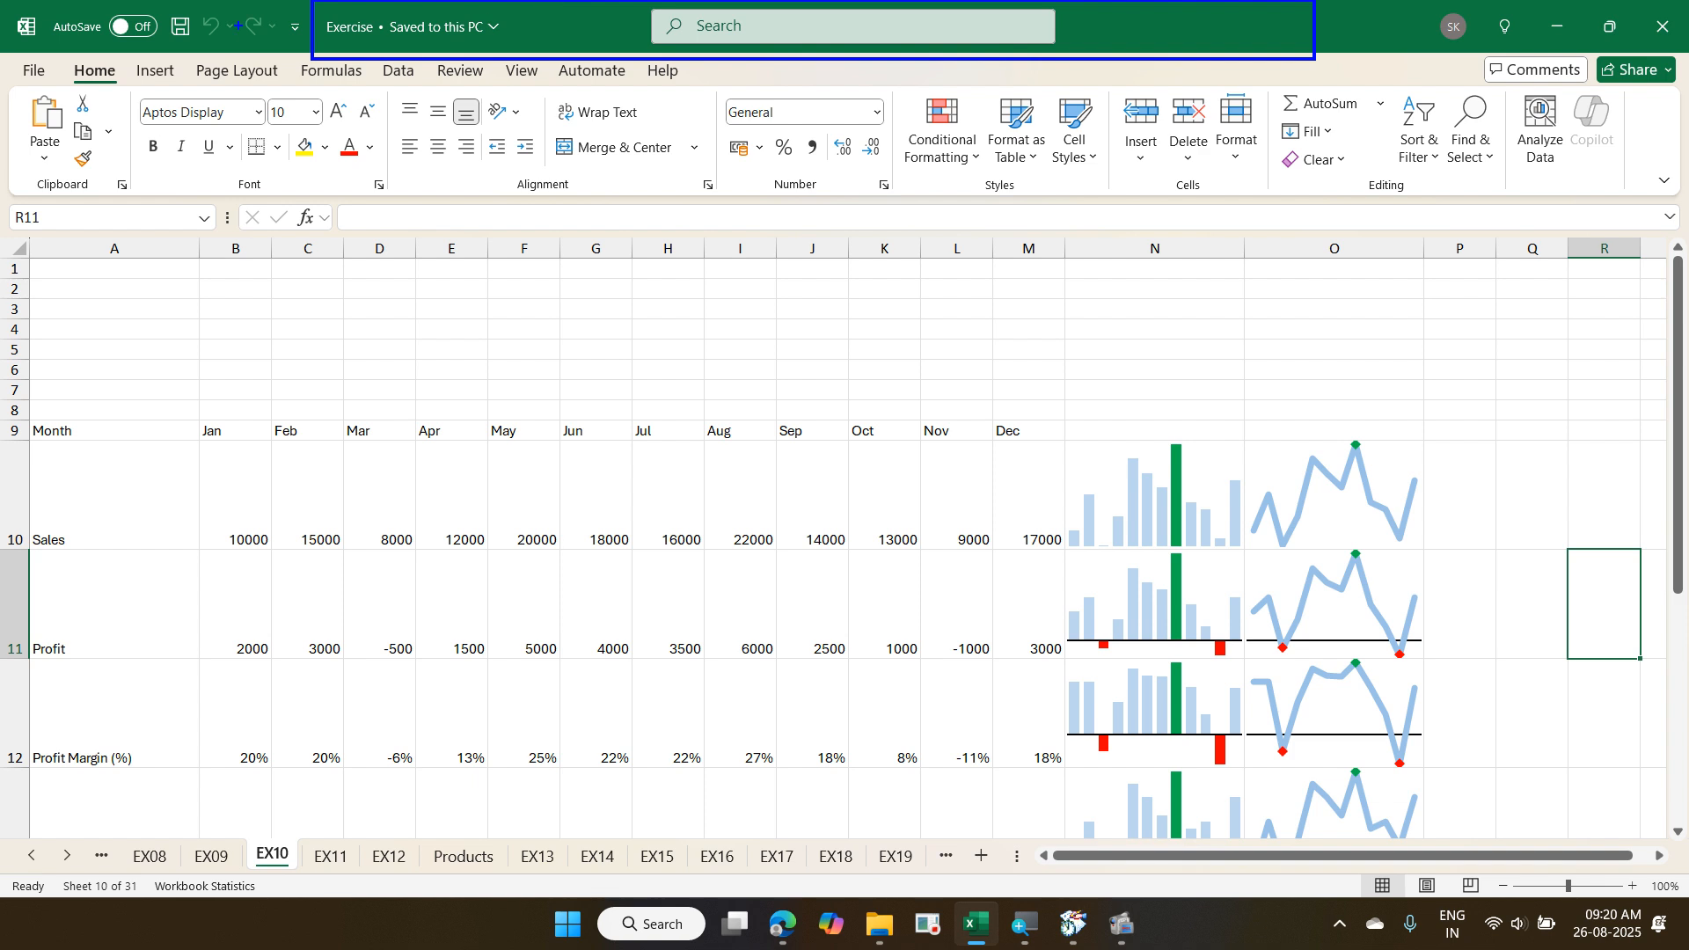
mouse_move(37, 3)
mouse_down()
mouse_move(79, 34)
mouse_move(272, 50)
mouse_up()
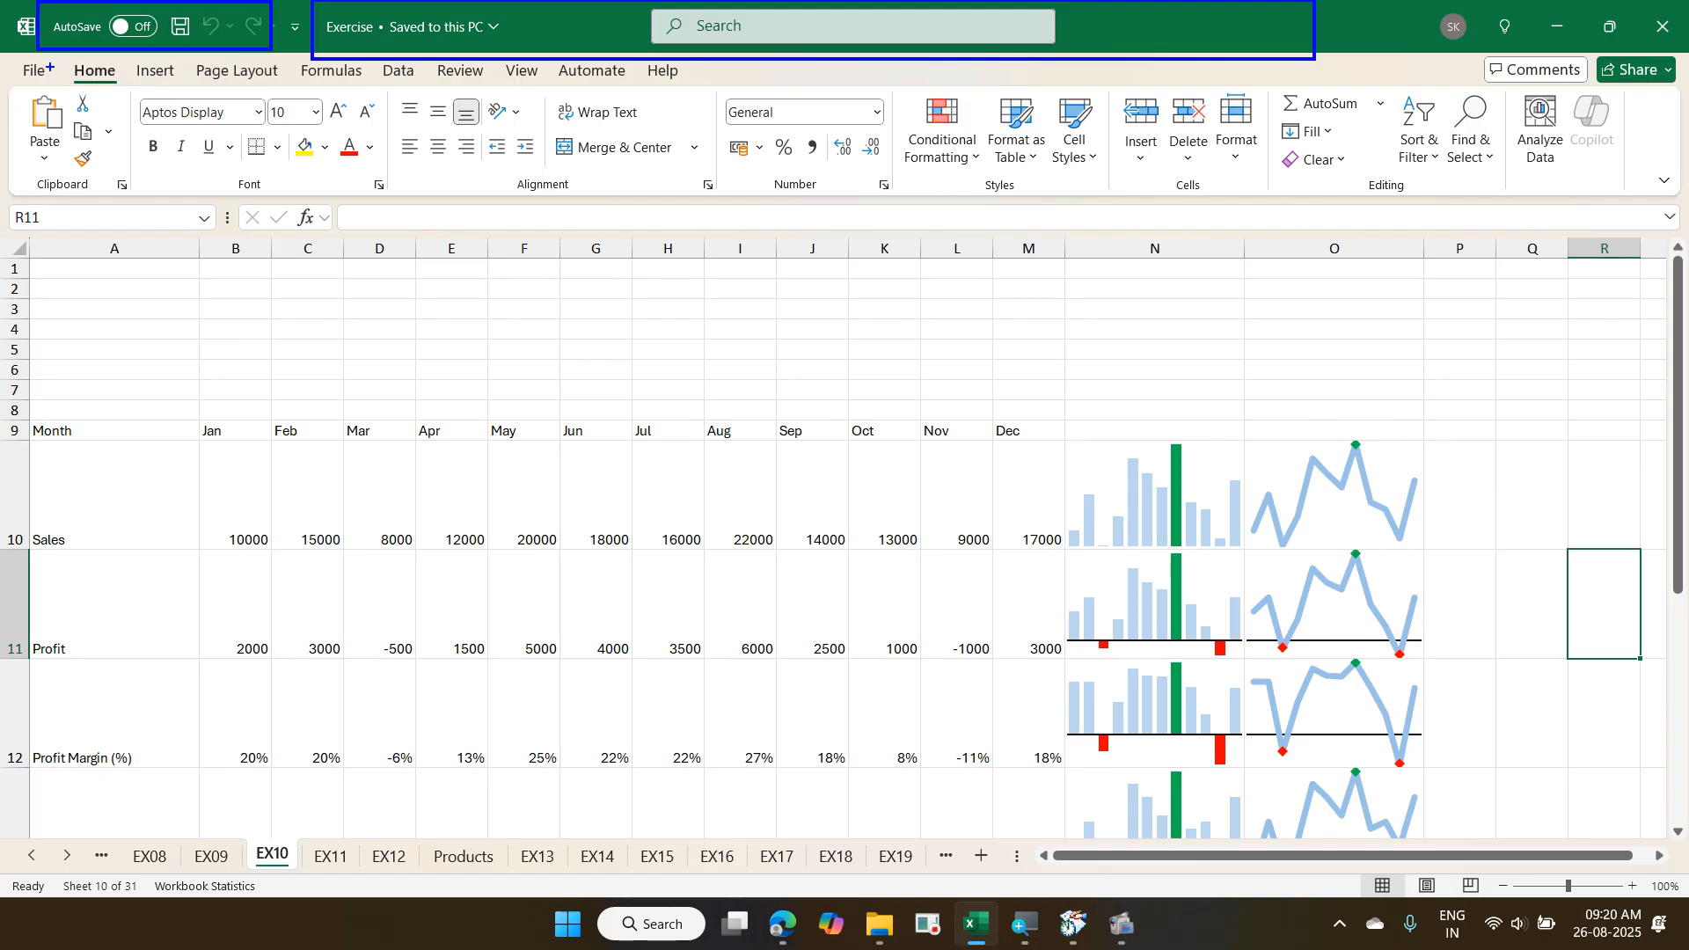
mouse_move(8, 55)
mouse_down()
mouse_move(137, 164)
mouse_move(725, 192)
mouse_up()
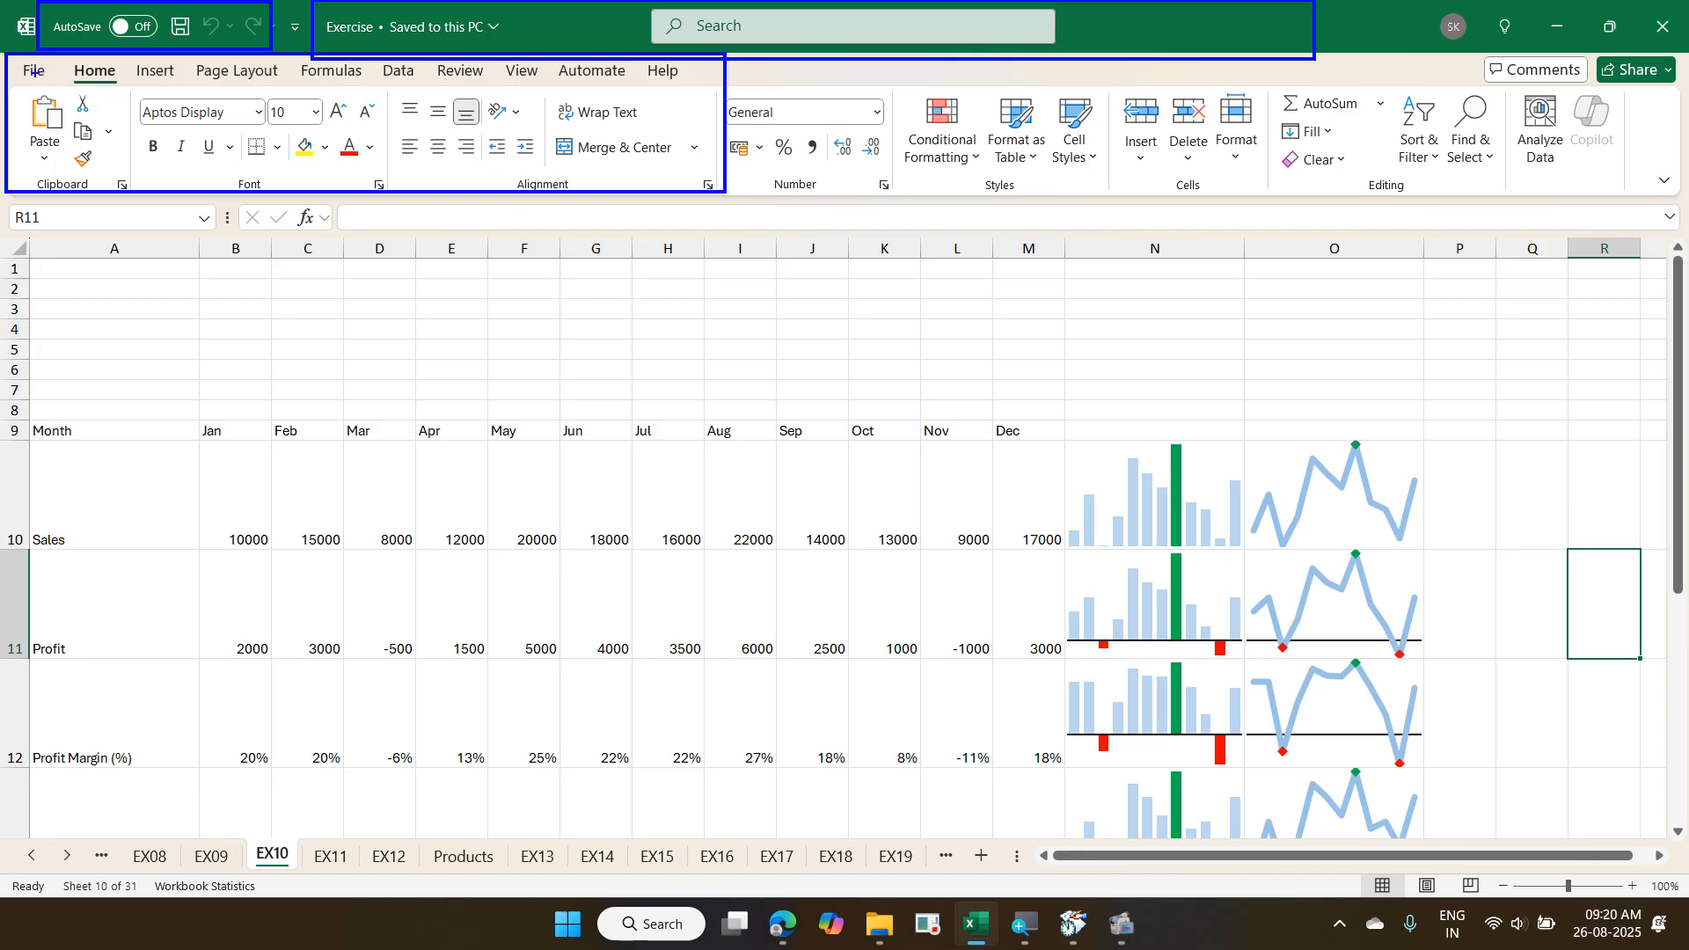
mouse_move(9, 56)
mouse_down()
mouse_move(53, 90)
mouse_move(185, 90)
mouse_up()
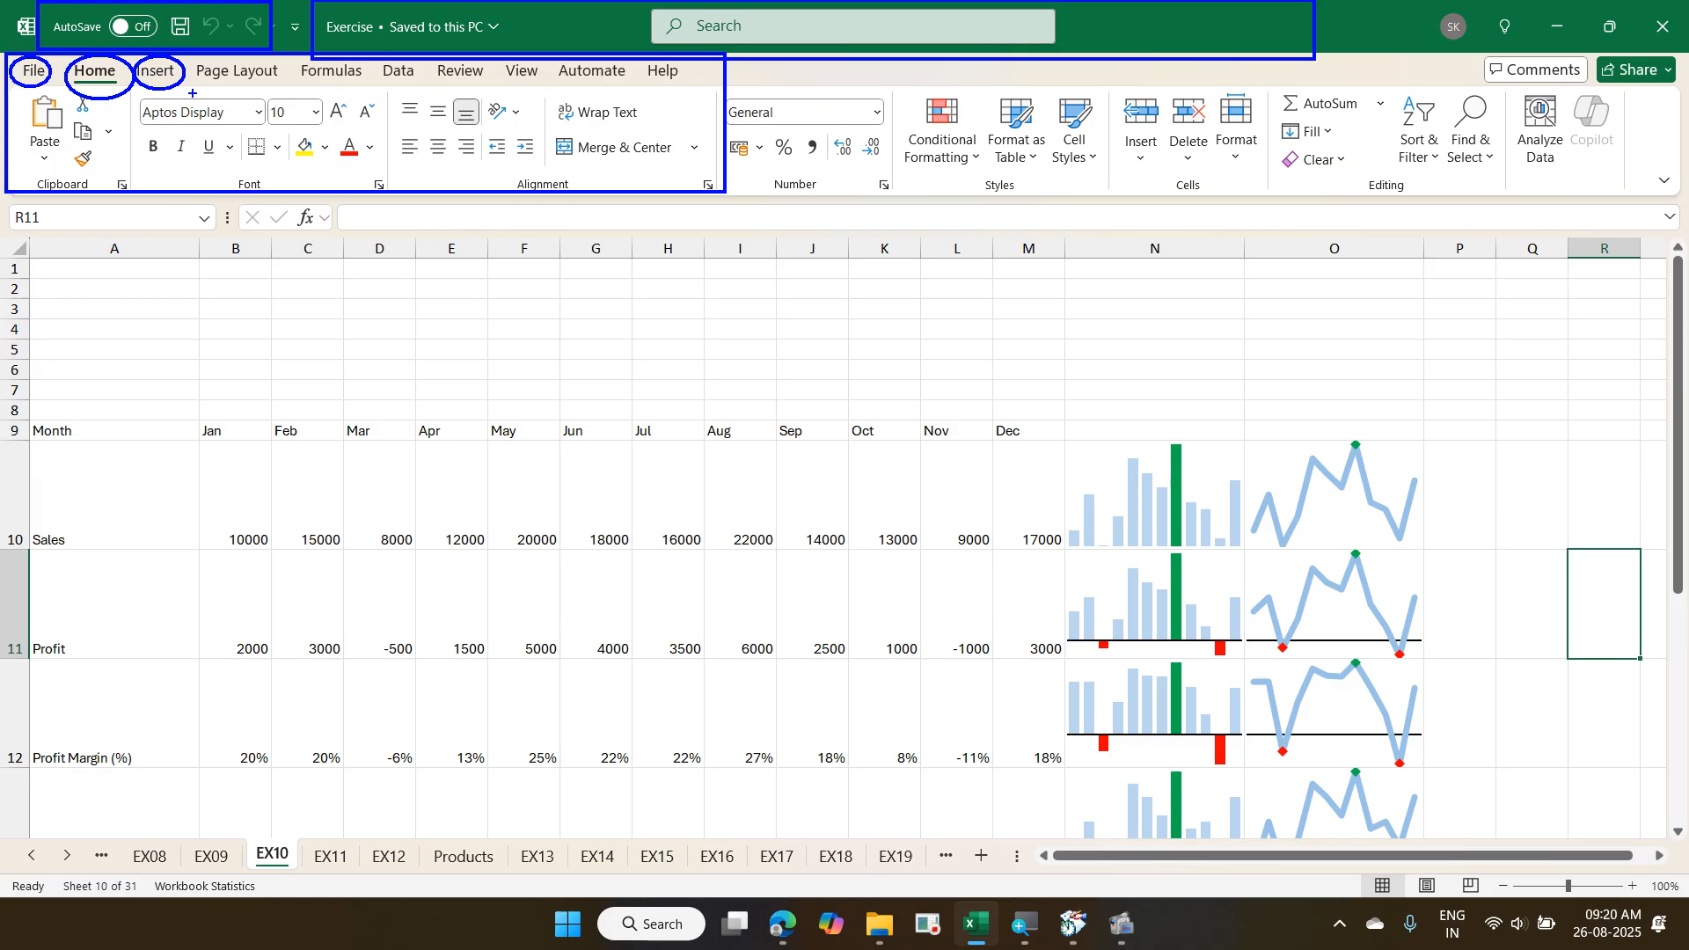
drag(678, 58, 718, 85)
drag(22, 170, 97, 196)
drag(216, 175, 269, 192)
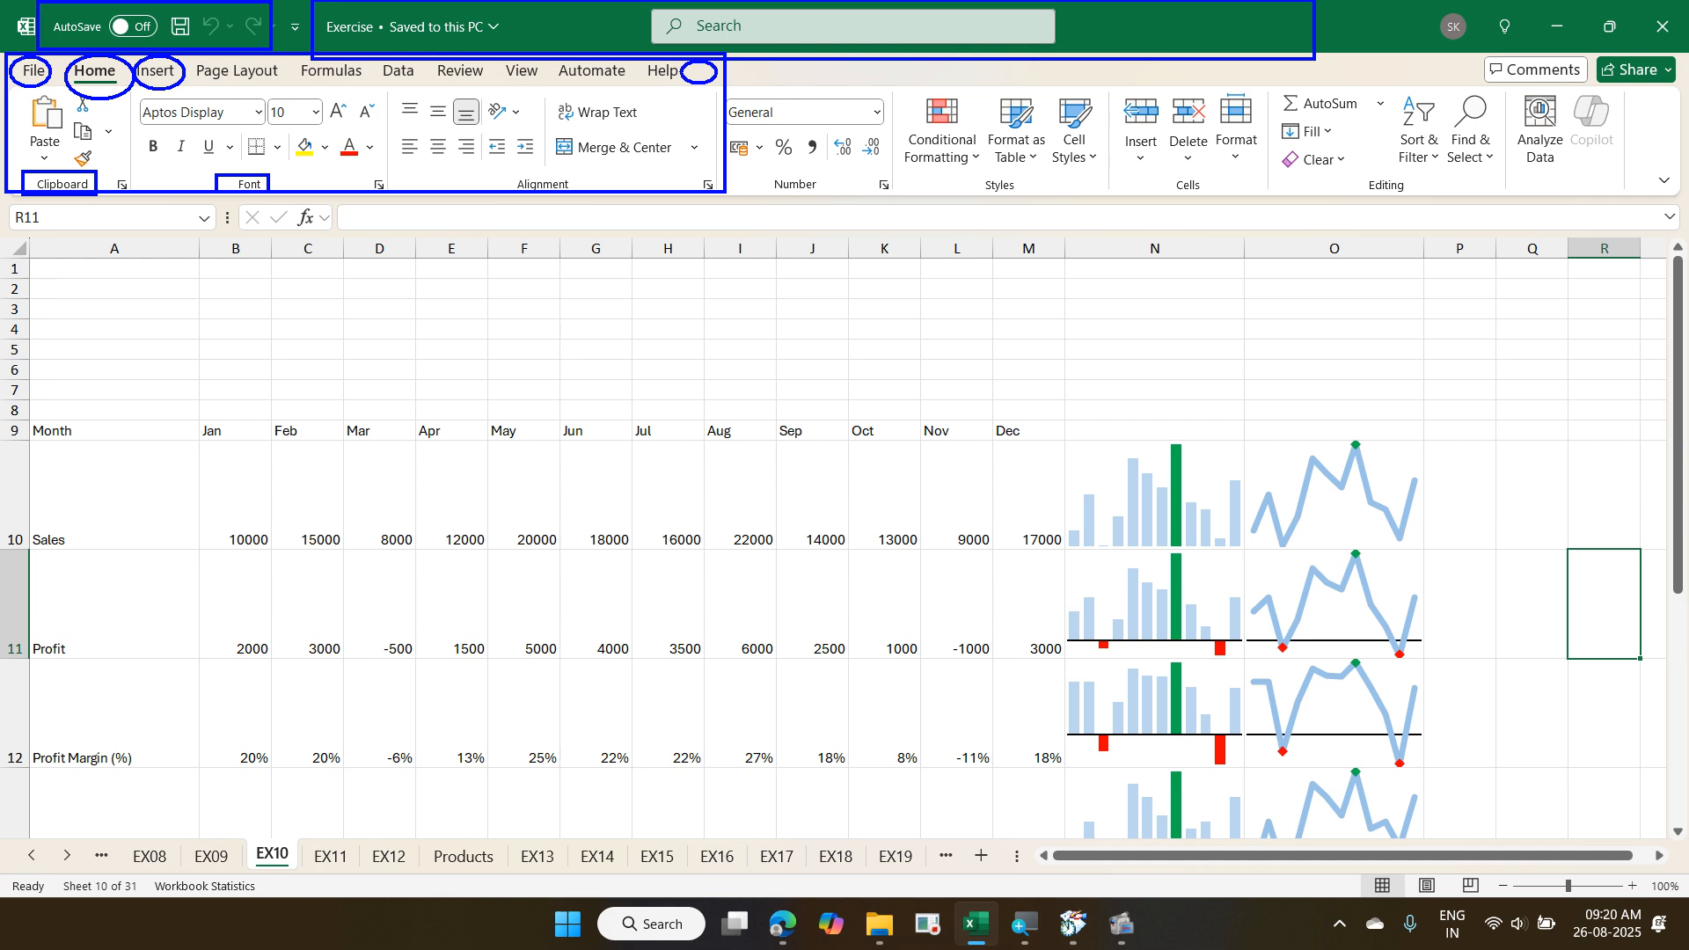
drag(510, 168, 586, 192)
drag(694, 173, 725, 199)
drag(550, 98, 651, 134)
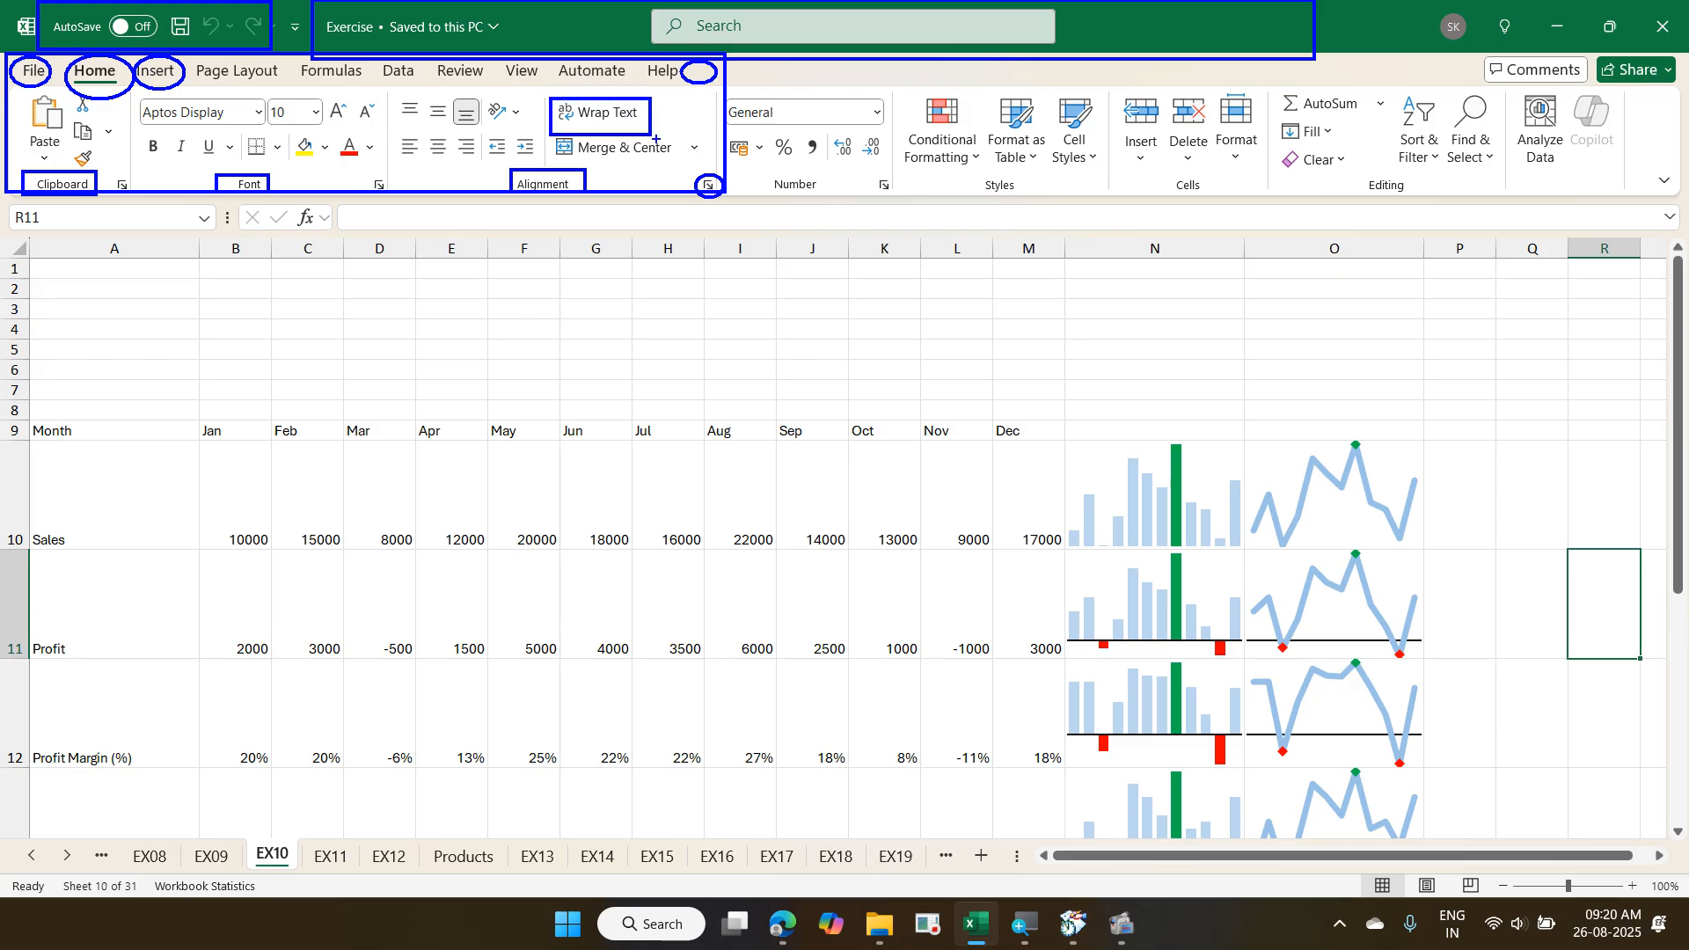
key(Escape)
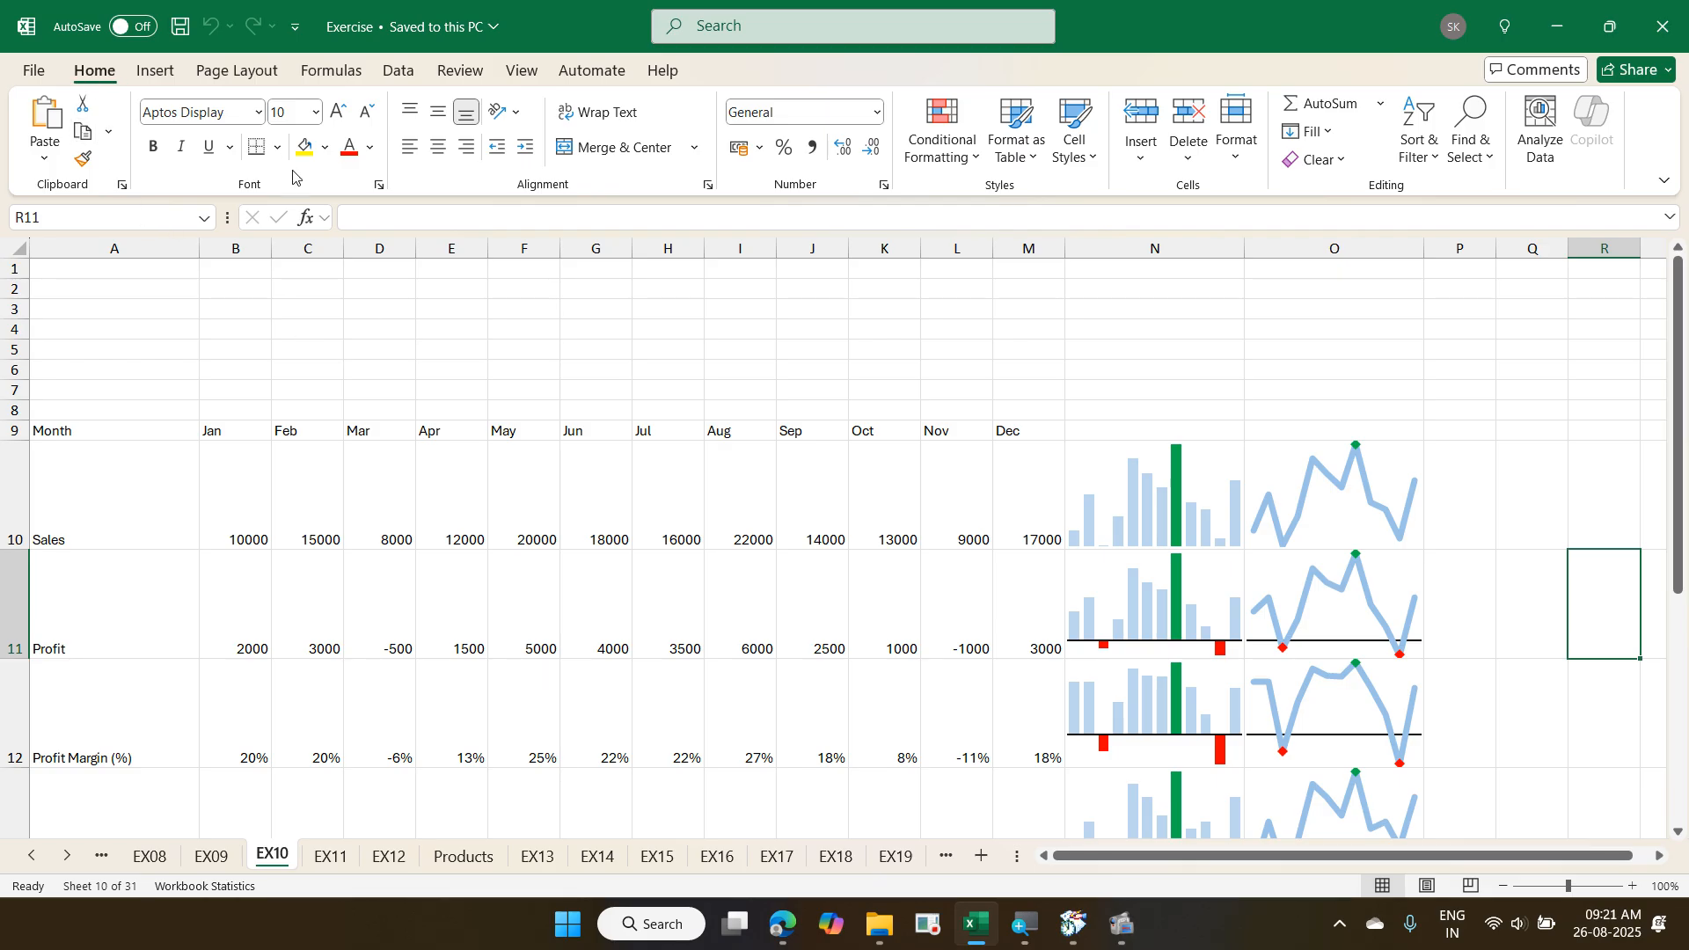
- Collapse and restore the ribbon several times, and switch full-screen display on and off
double_click(119, 70)
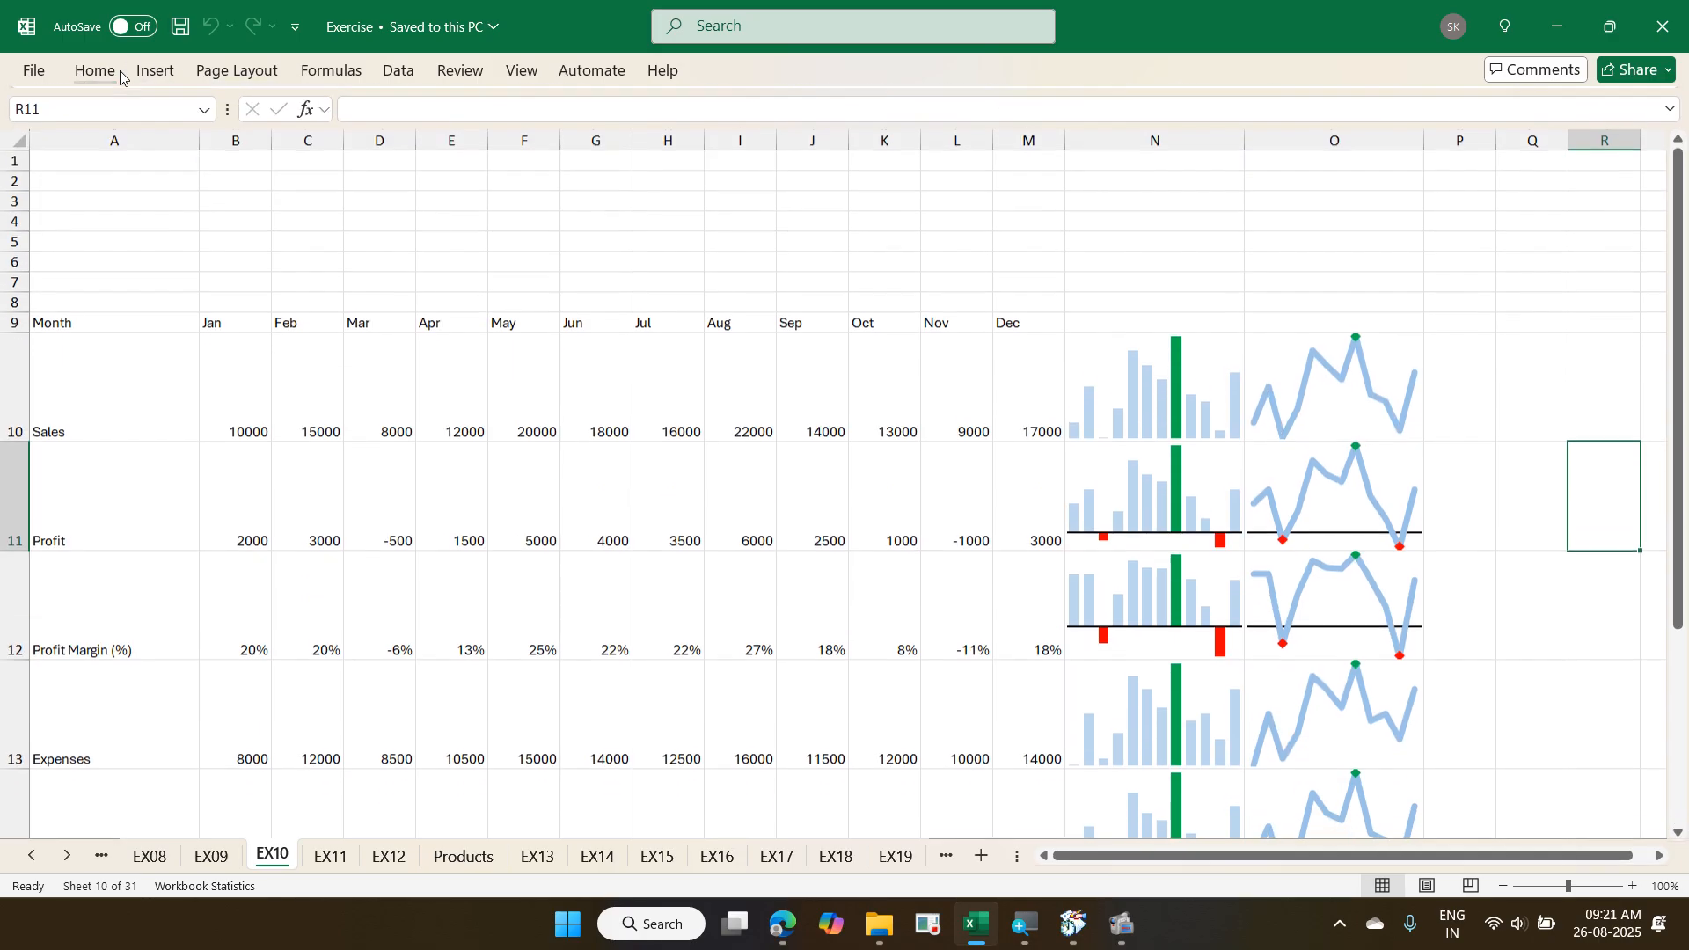
click(119, 70)
double_click(119, 70)
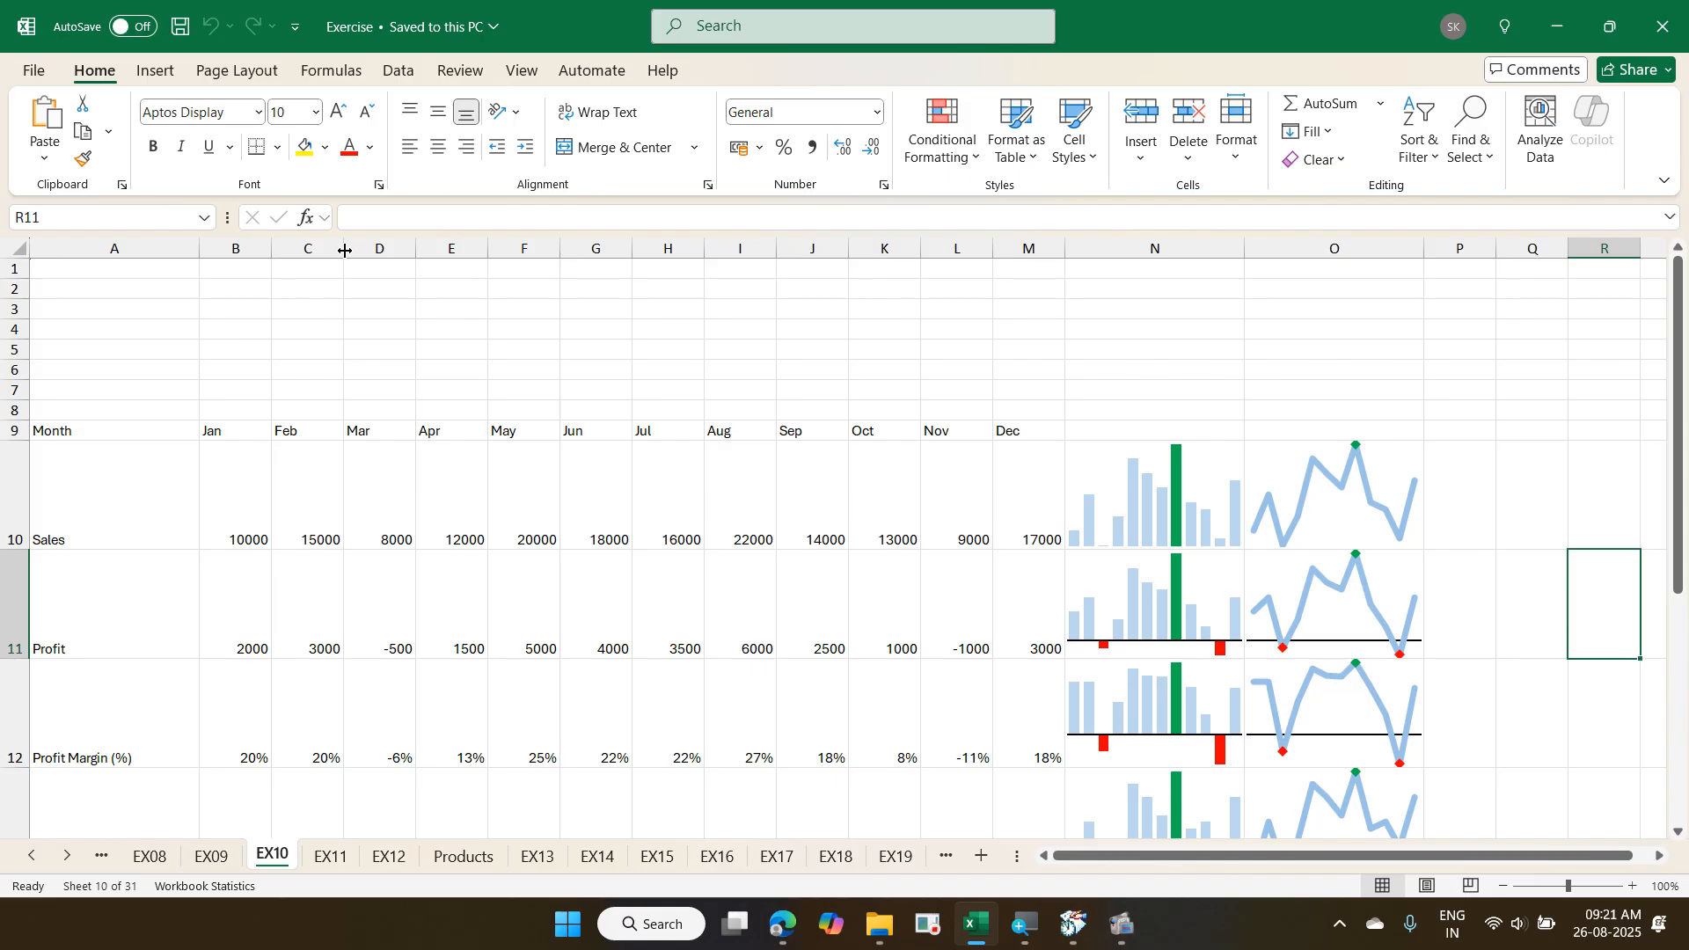
key(ctrl+F1)
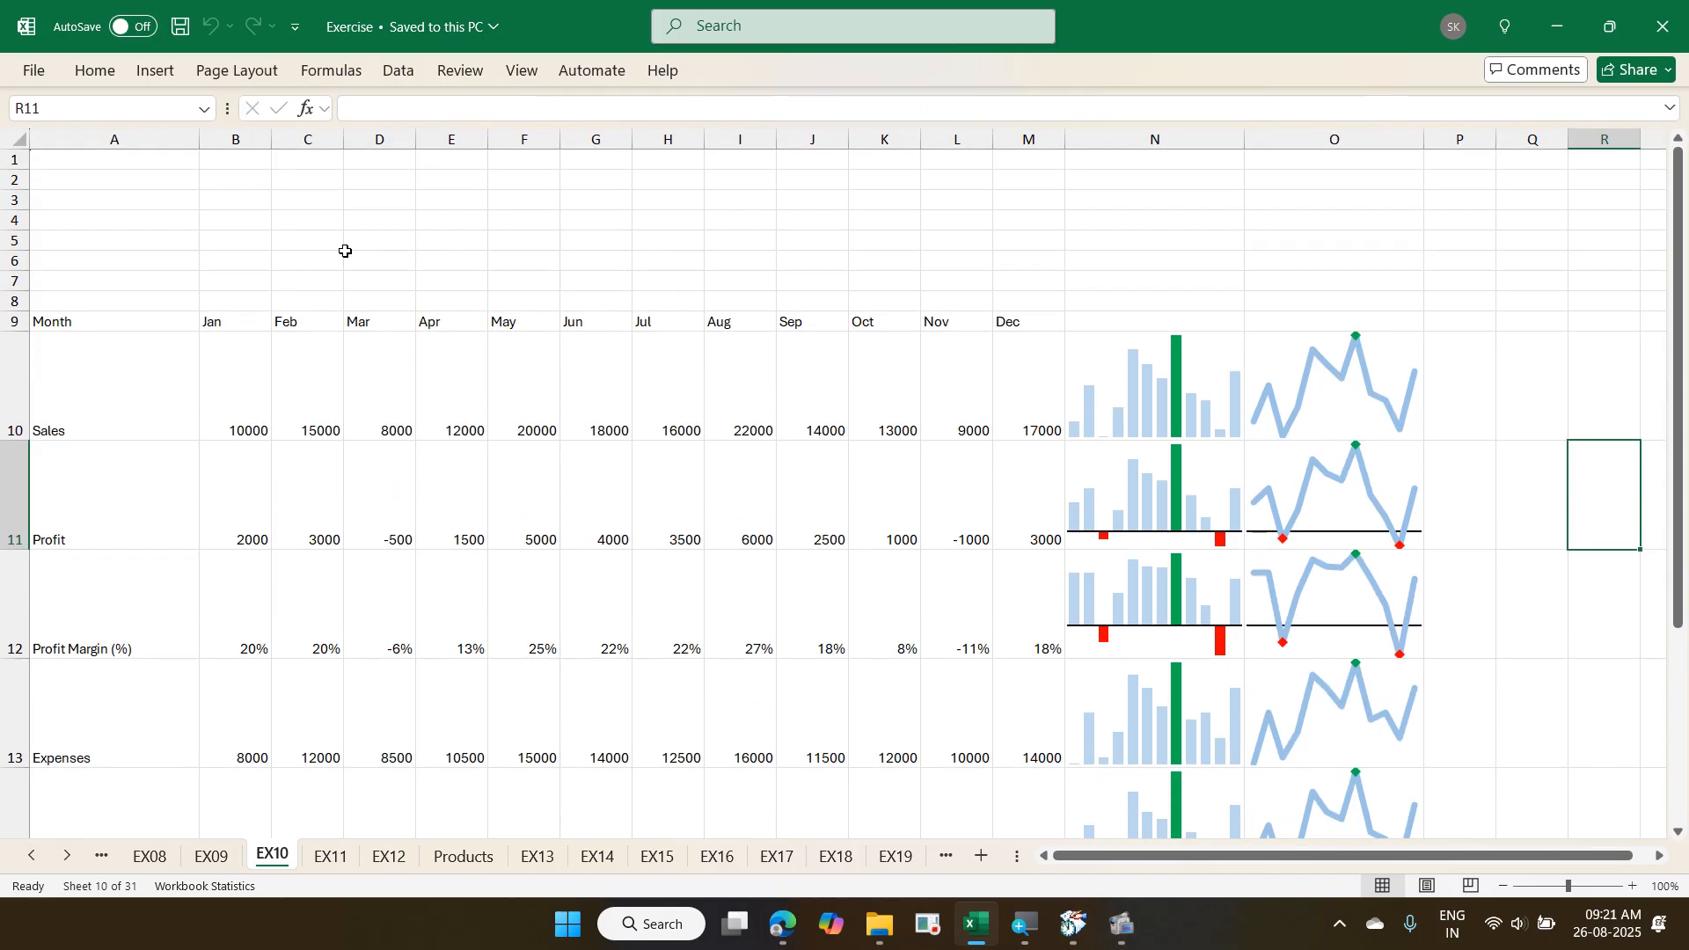
key(ctrl+F1)
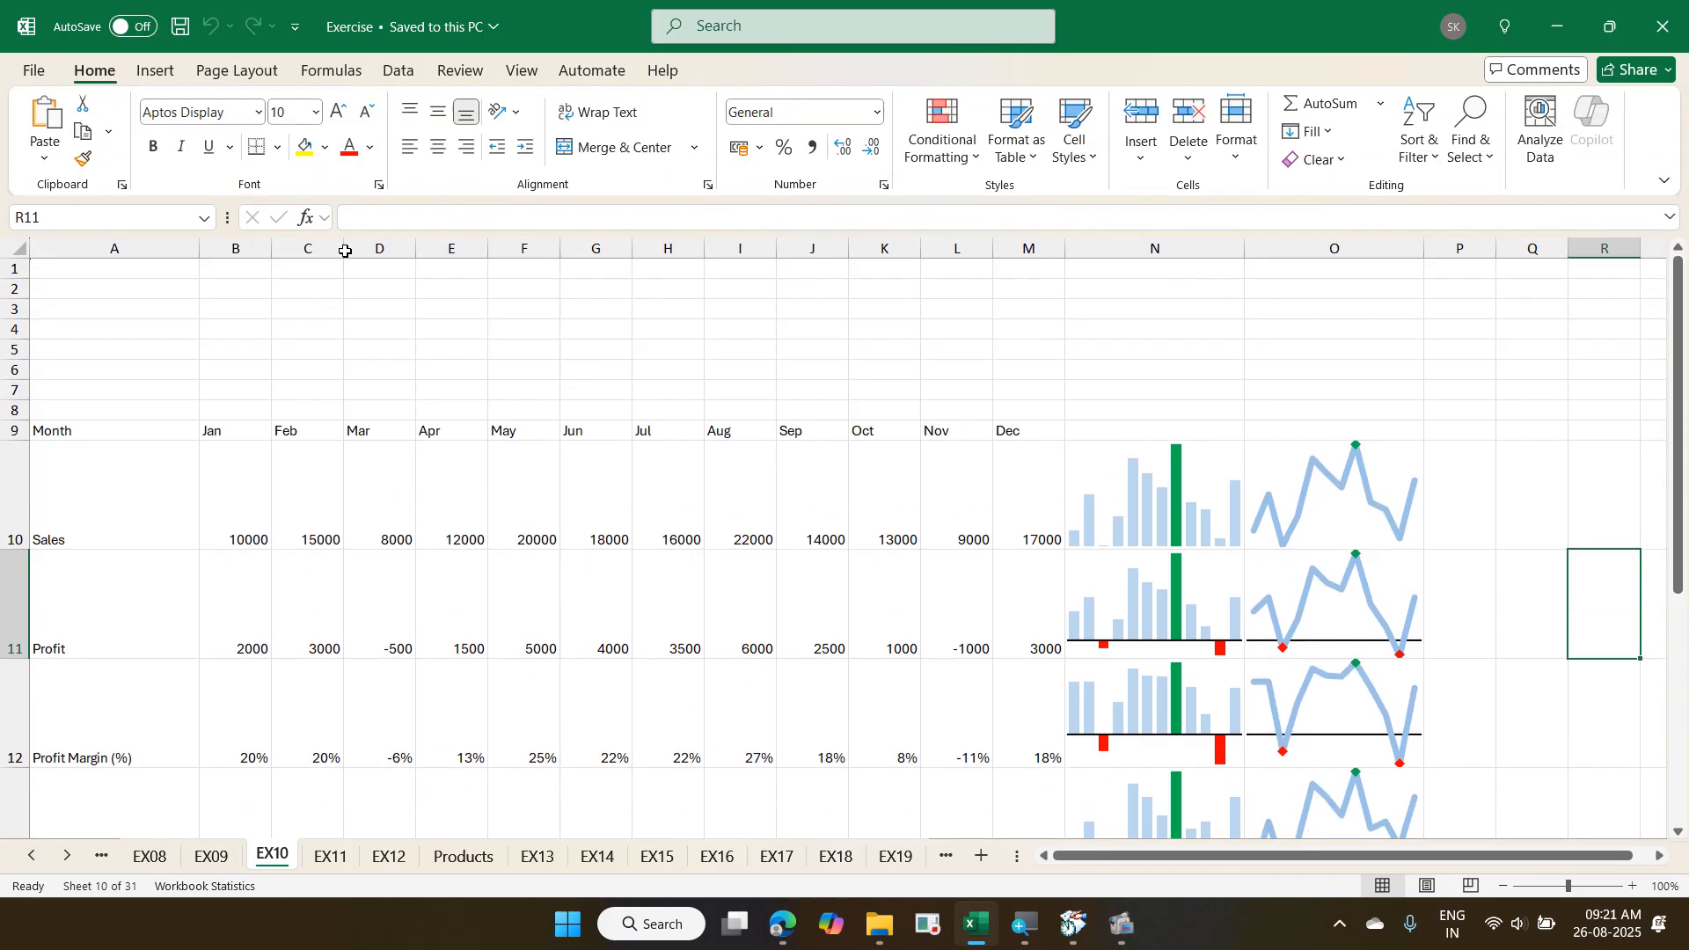
key(ctrl+F1)
key(ctrl+F1)
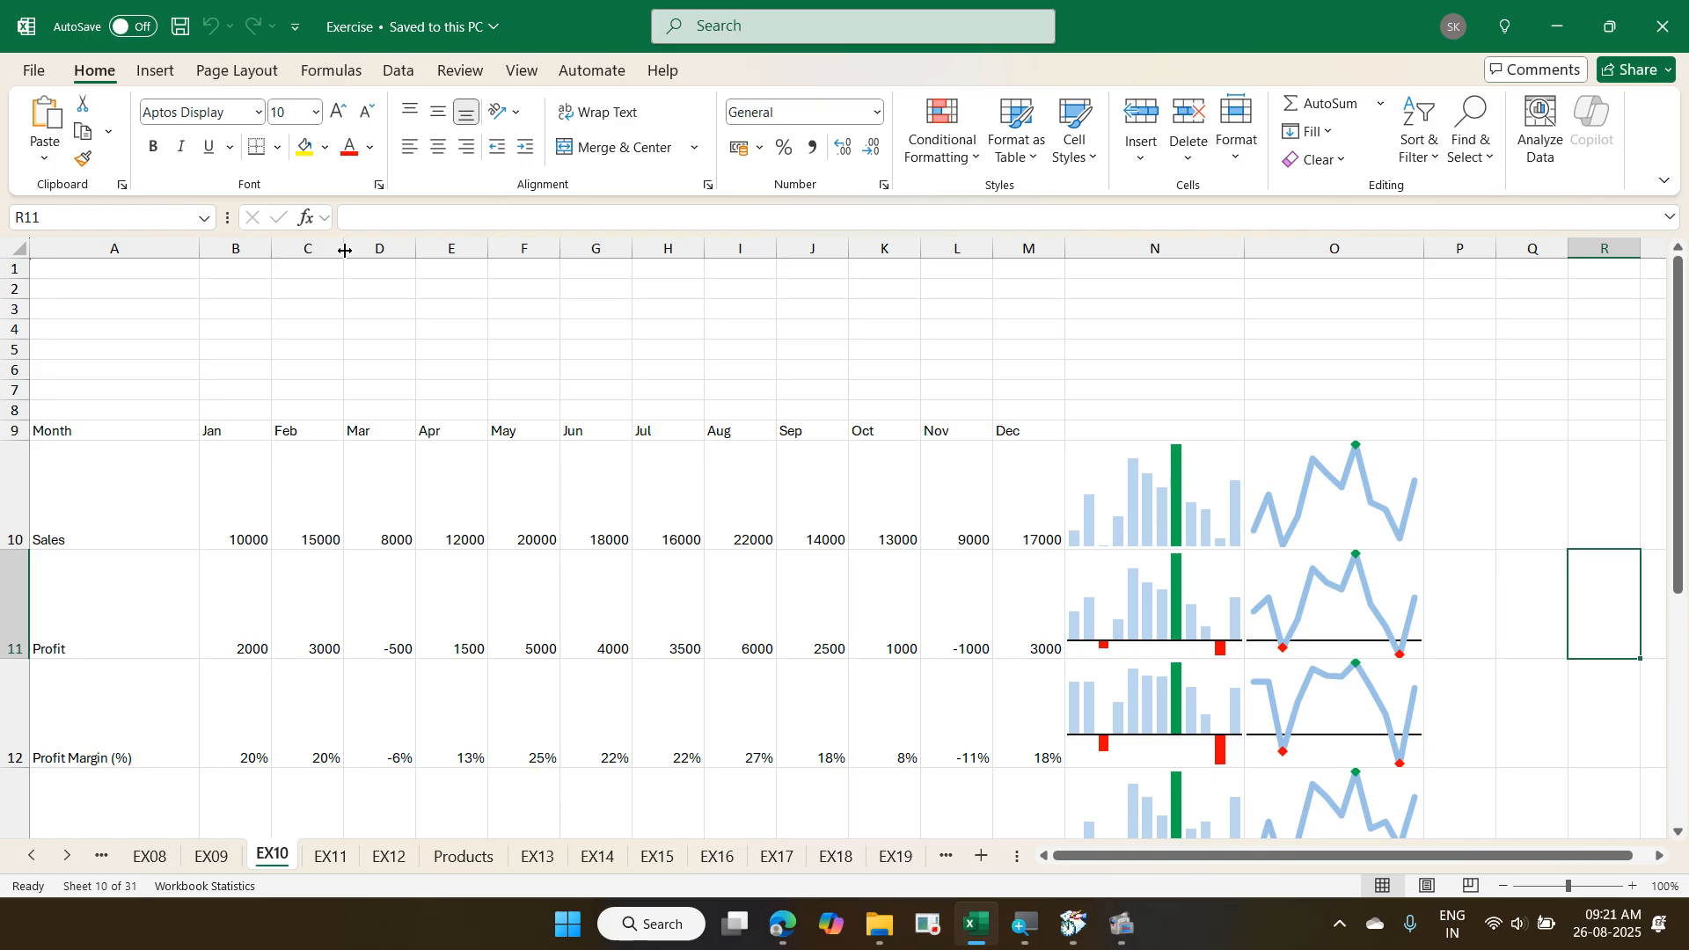
key(ctrl+shift+F1)
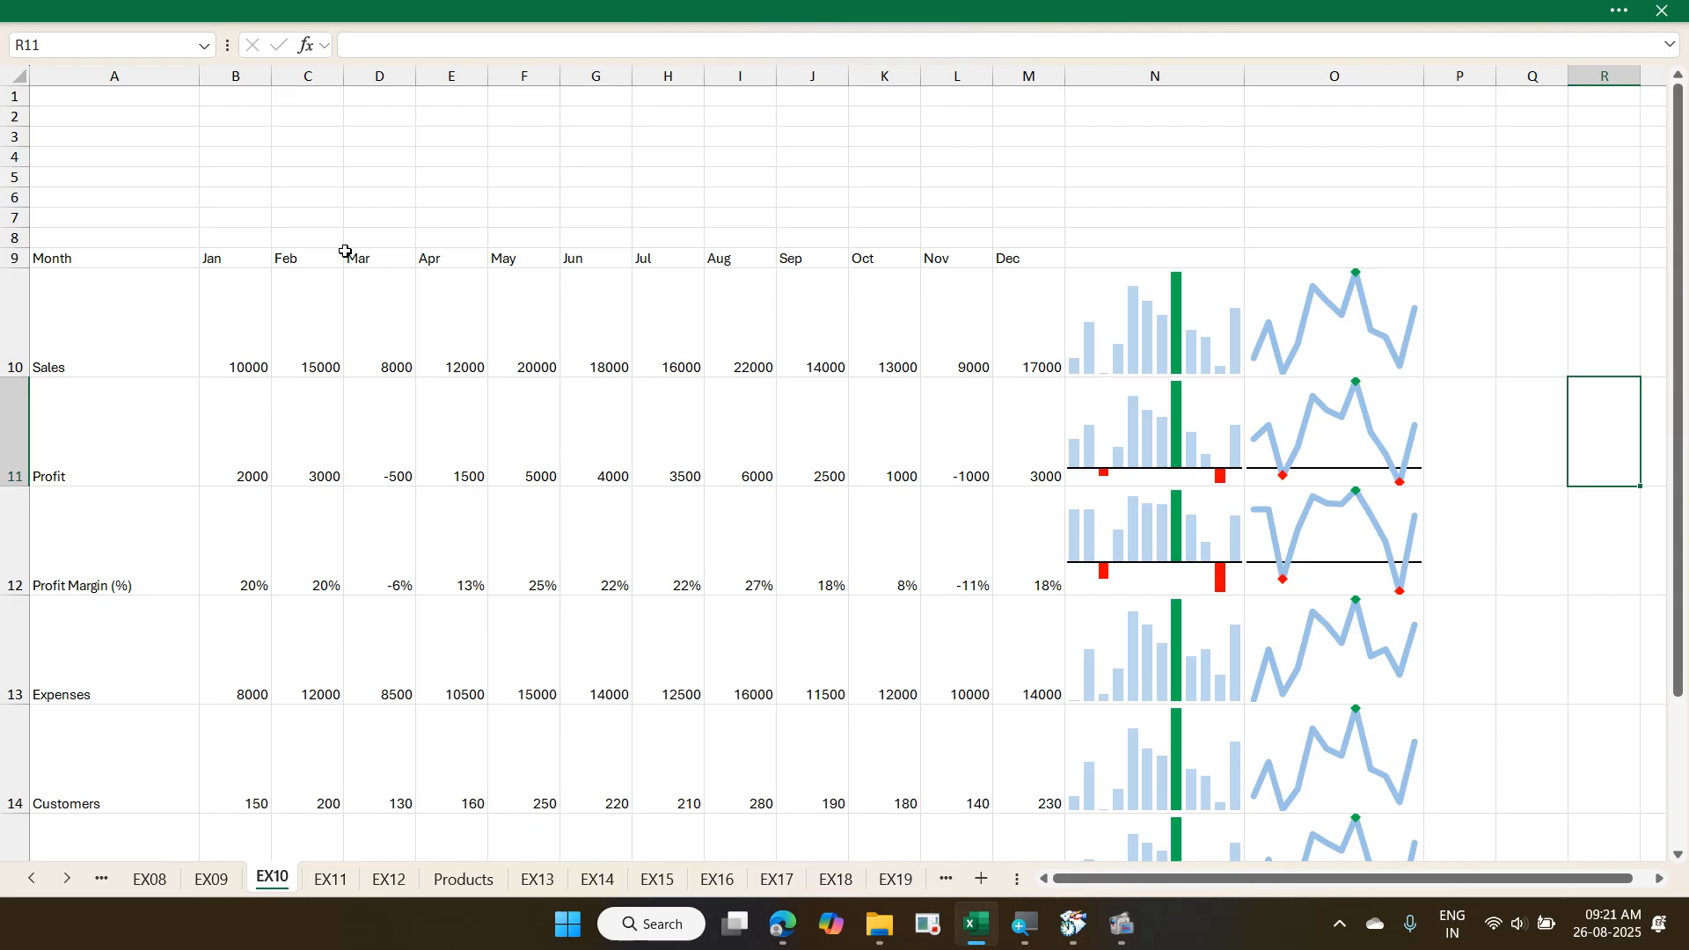
key(ctrl+shift+F1)
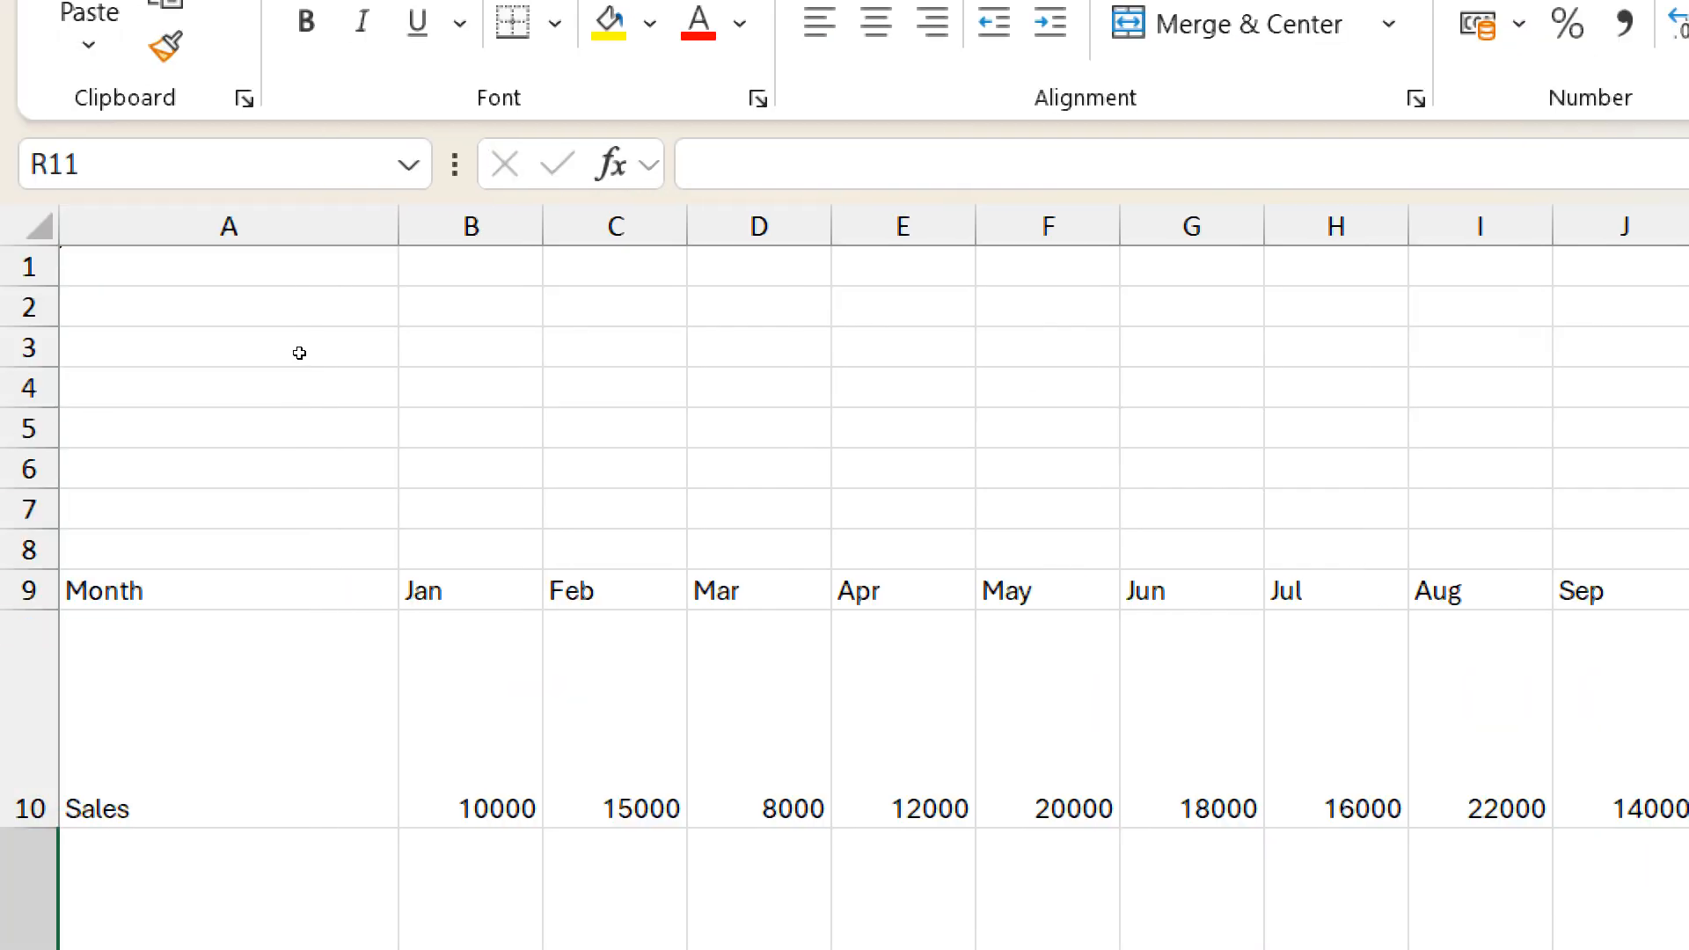
- Select the entire EX10 worksheet, and jump from cell A1 to the sheet's last row and last column, cell XFD1048576
click(19, 253)
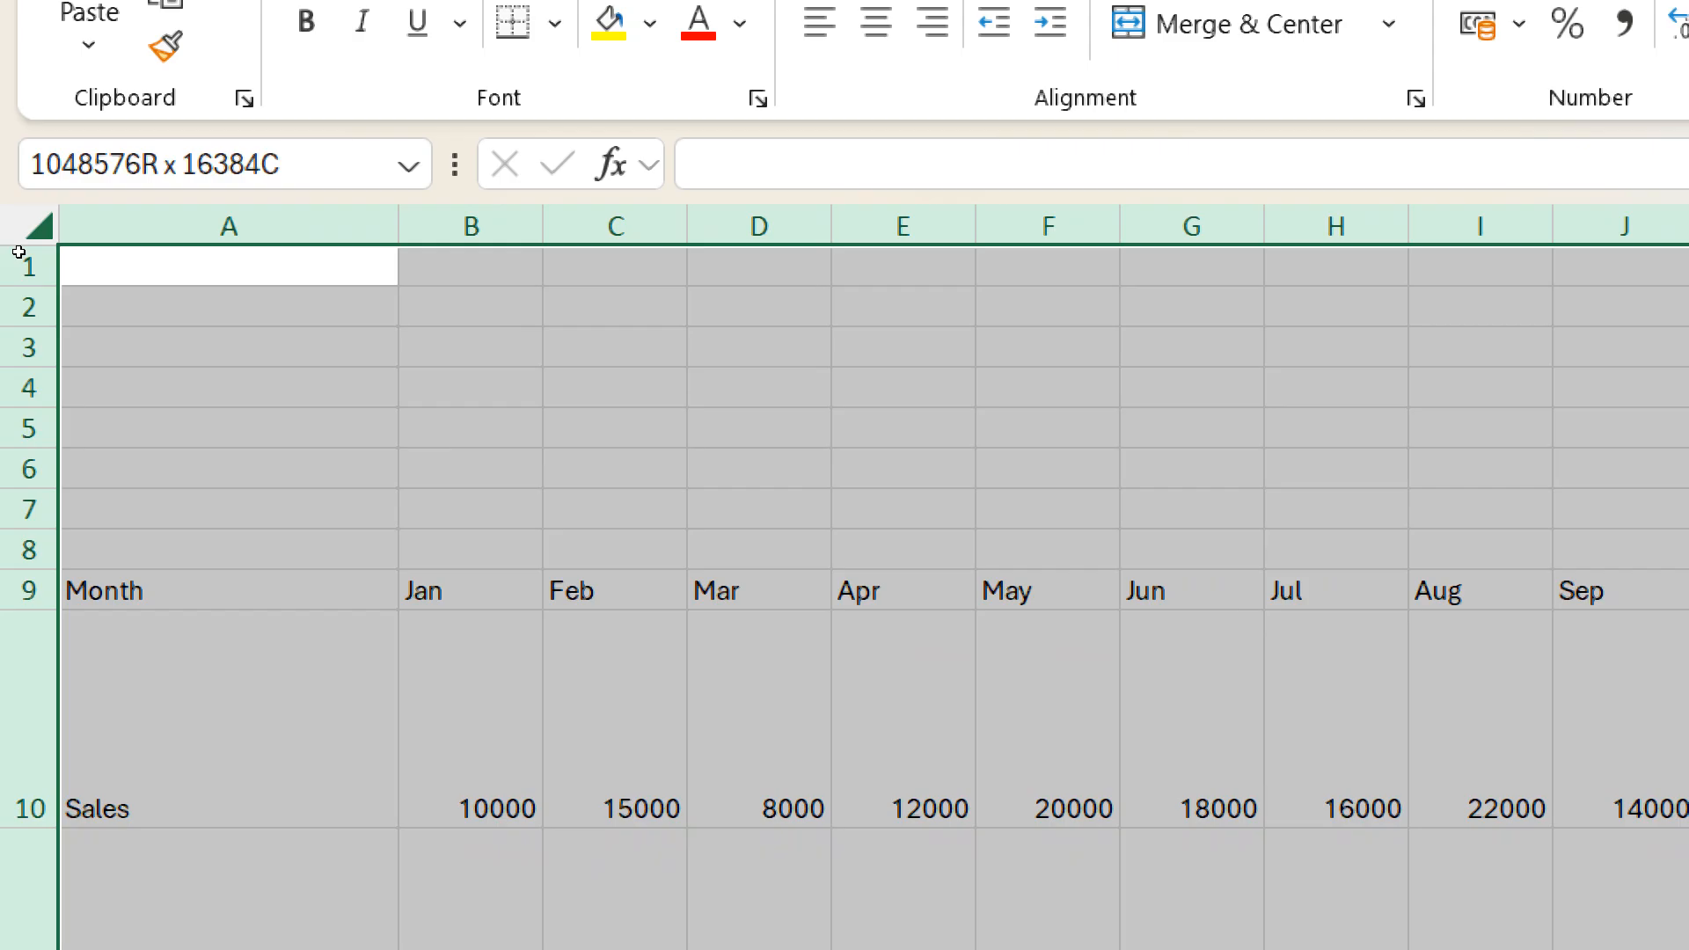
click(65, 272)
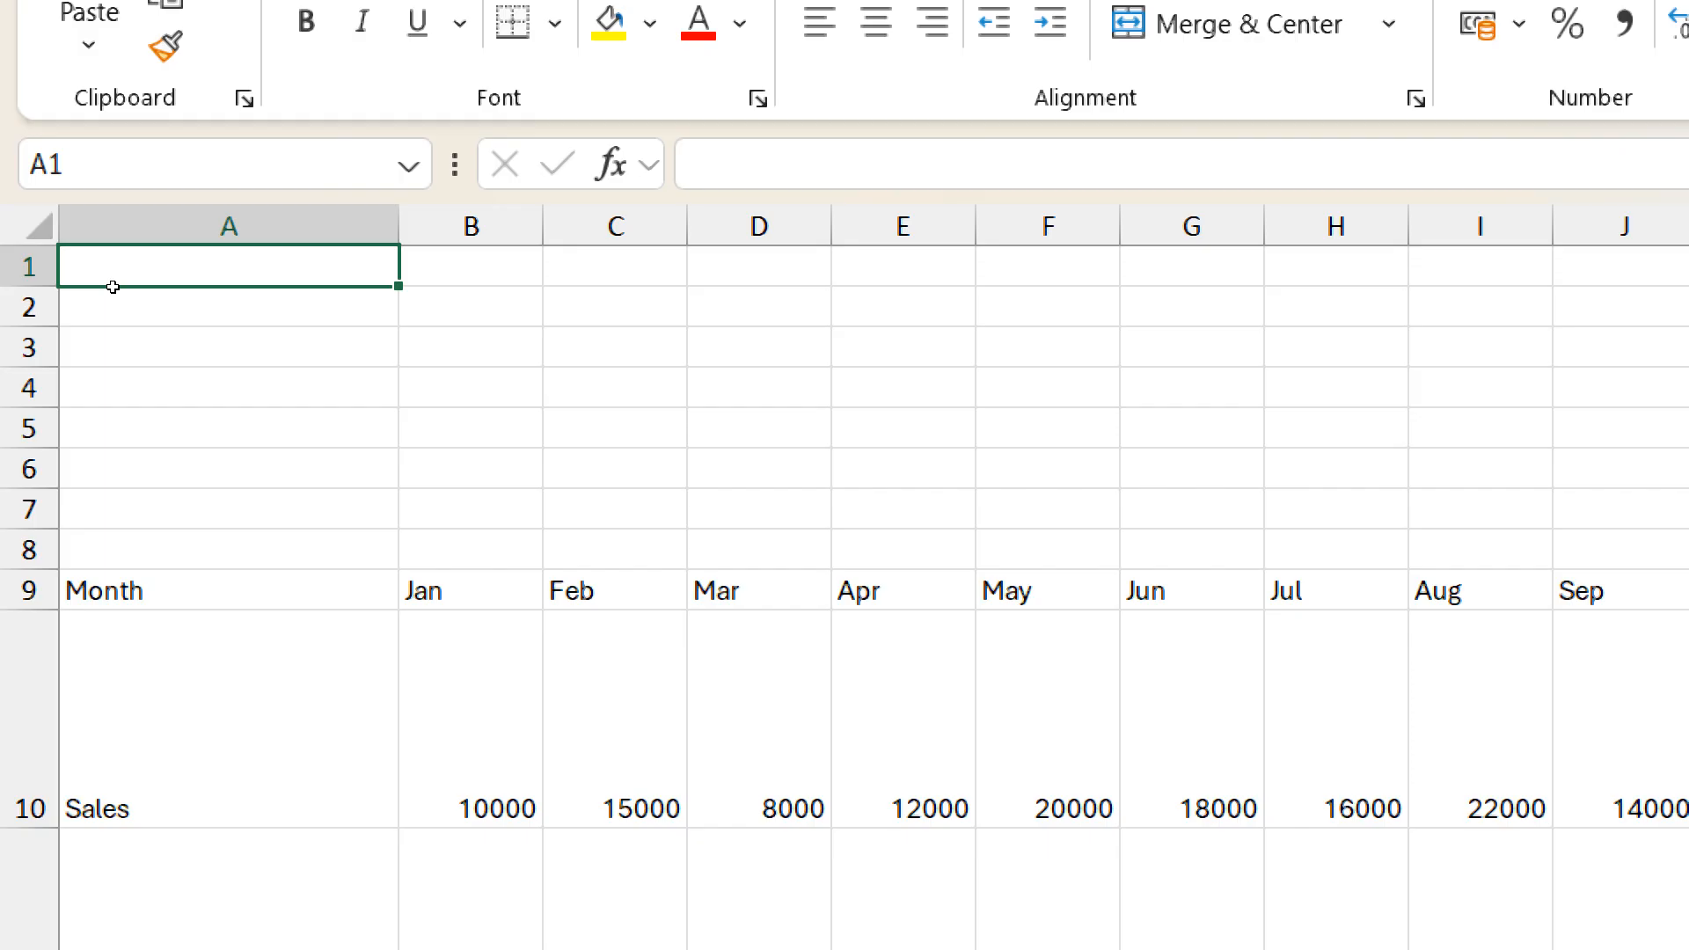
key(ctrl+Down)
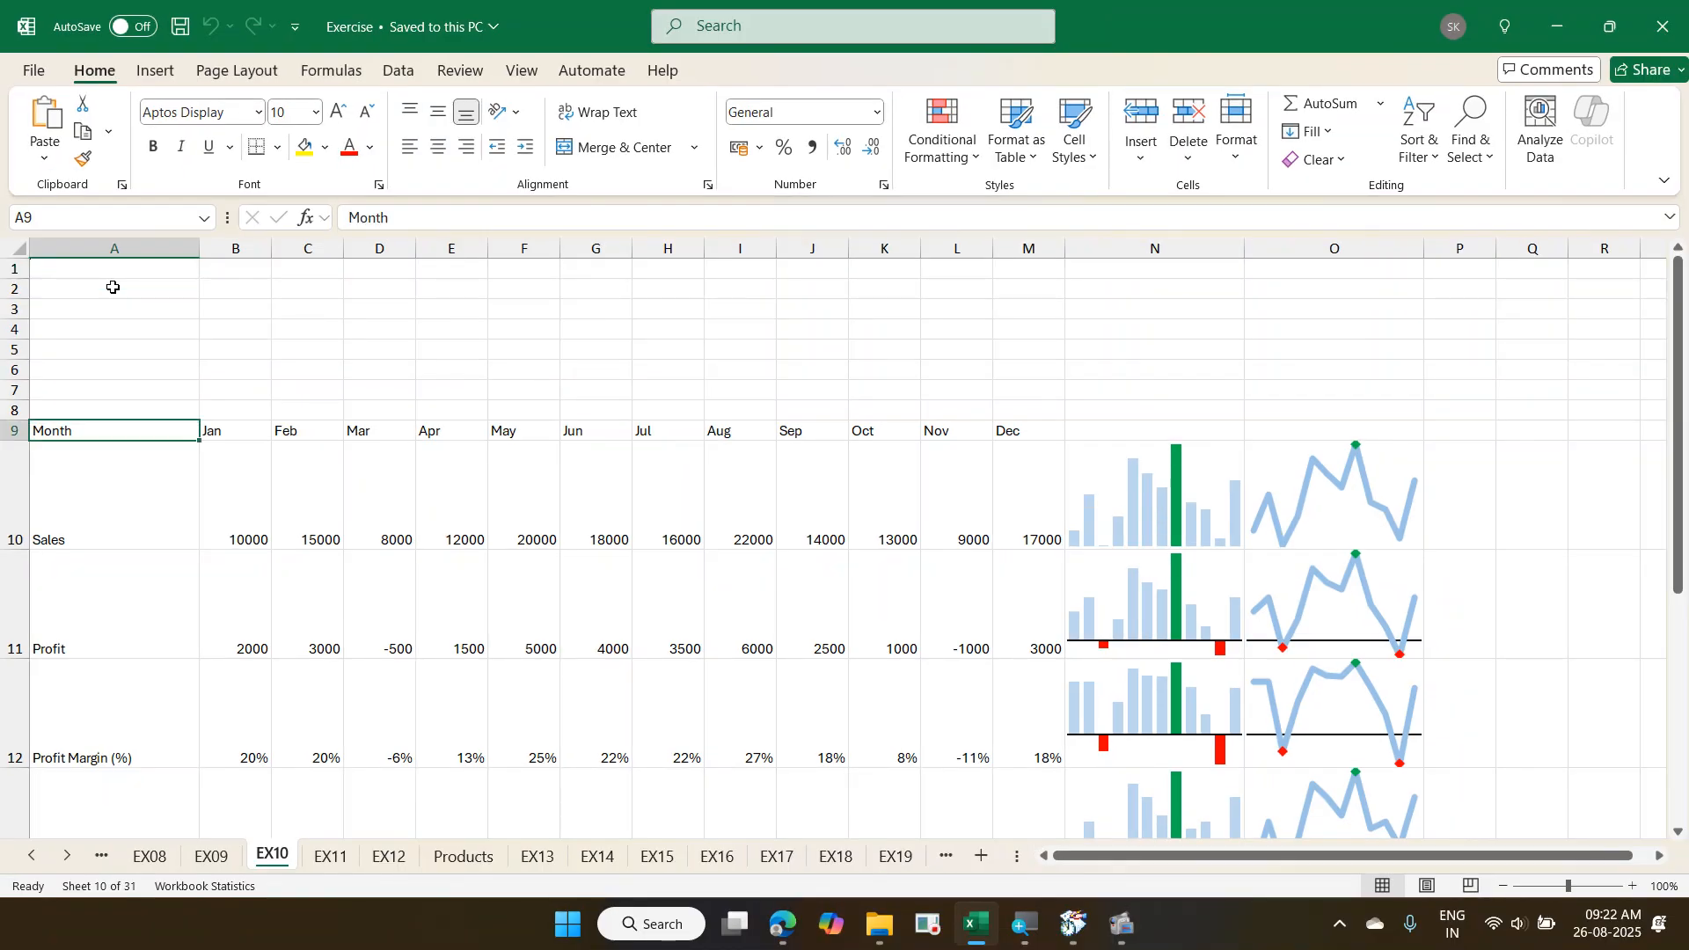
key(ctrl+Down)
key(ctrl+Down)
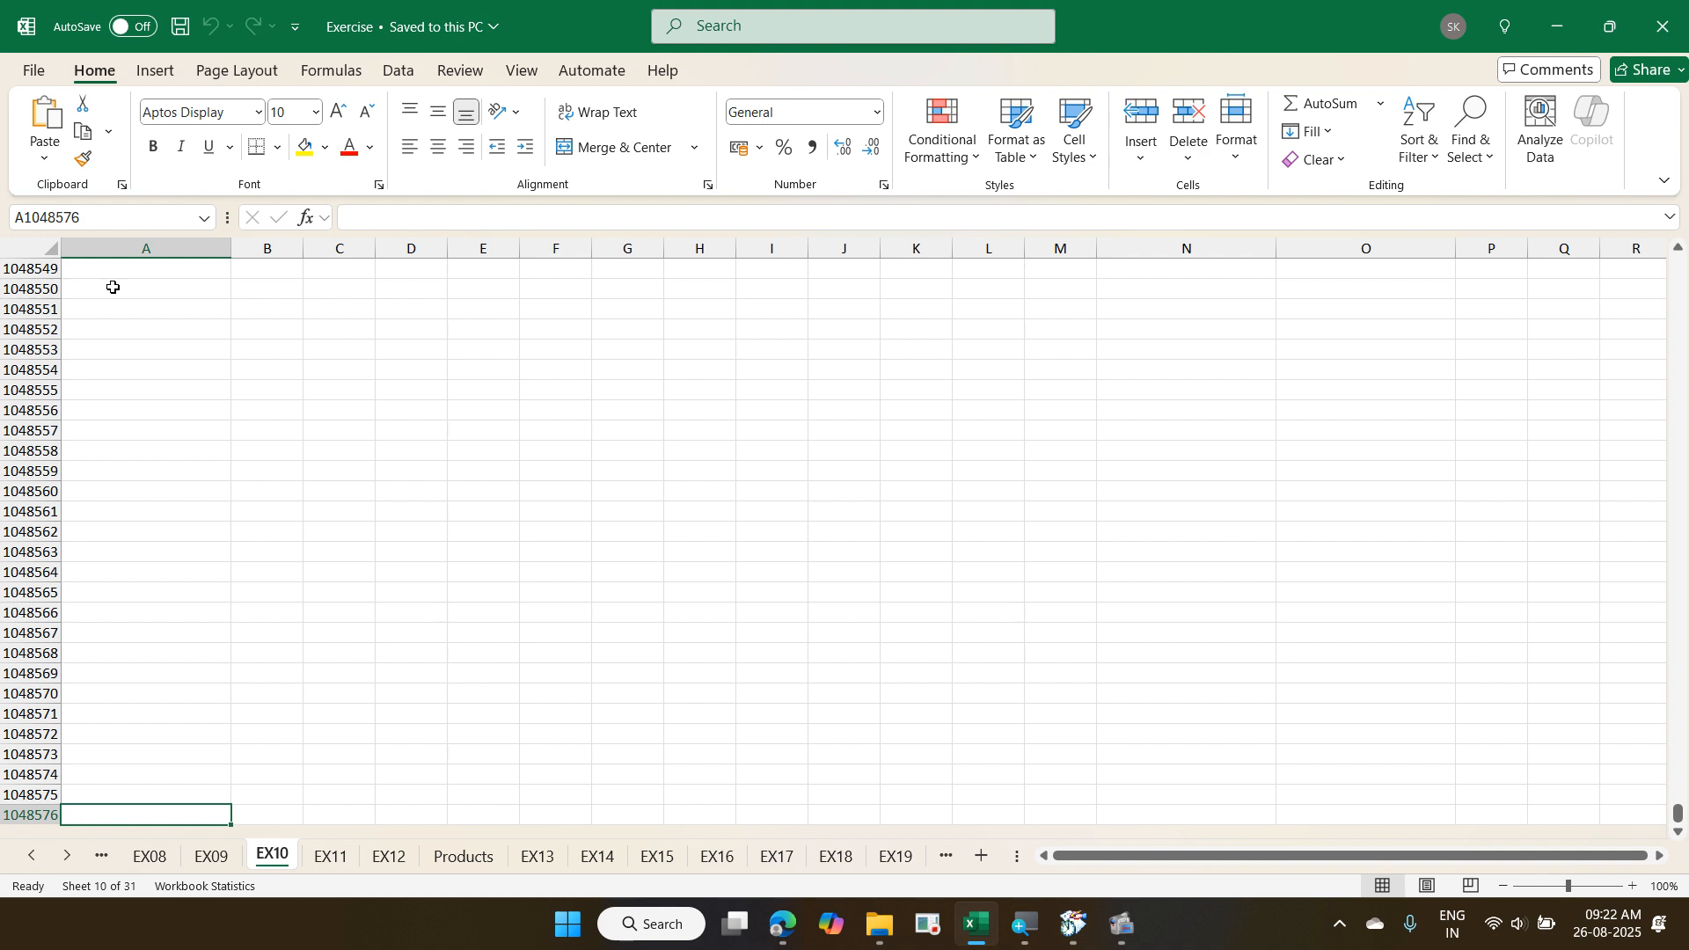
key(ctrl+Right)
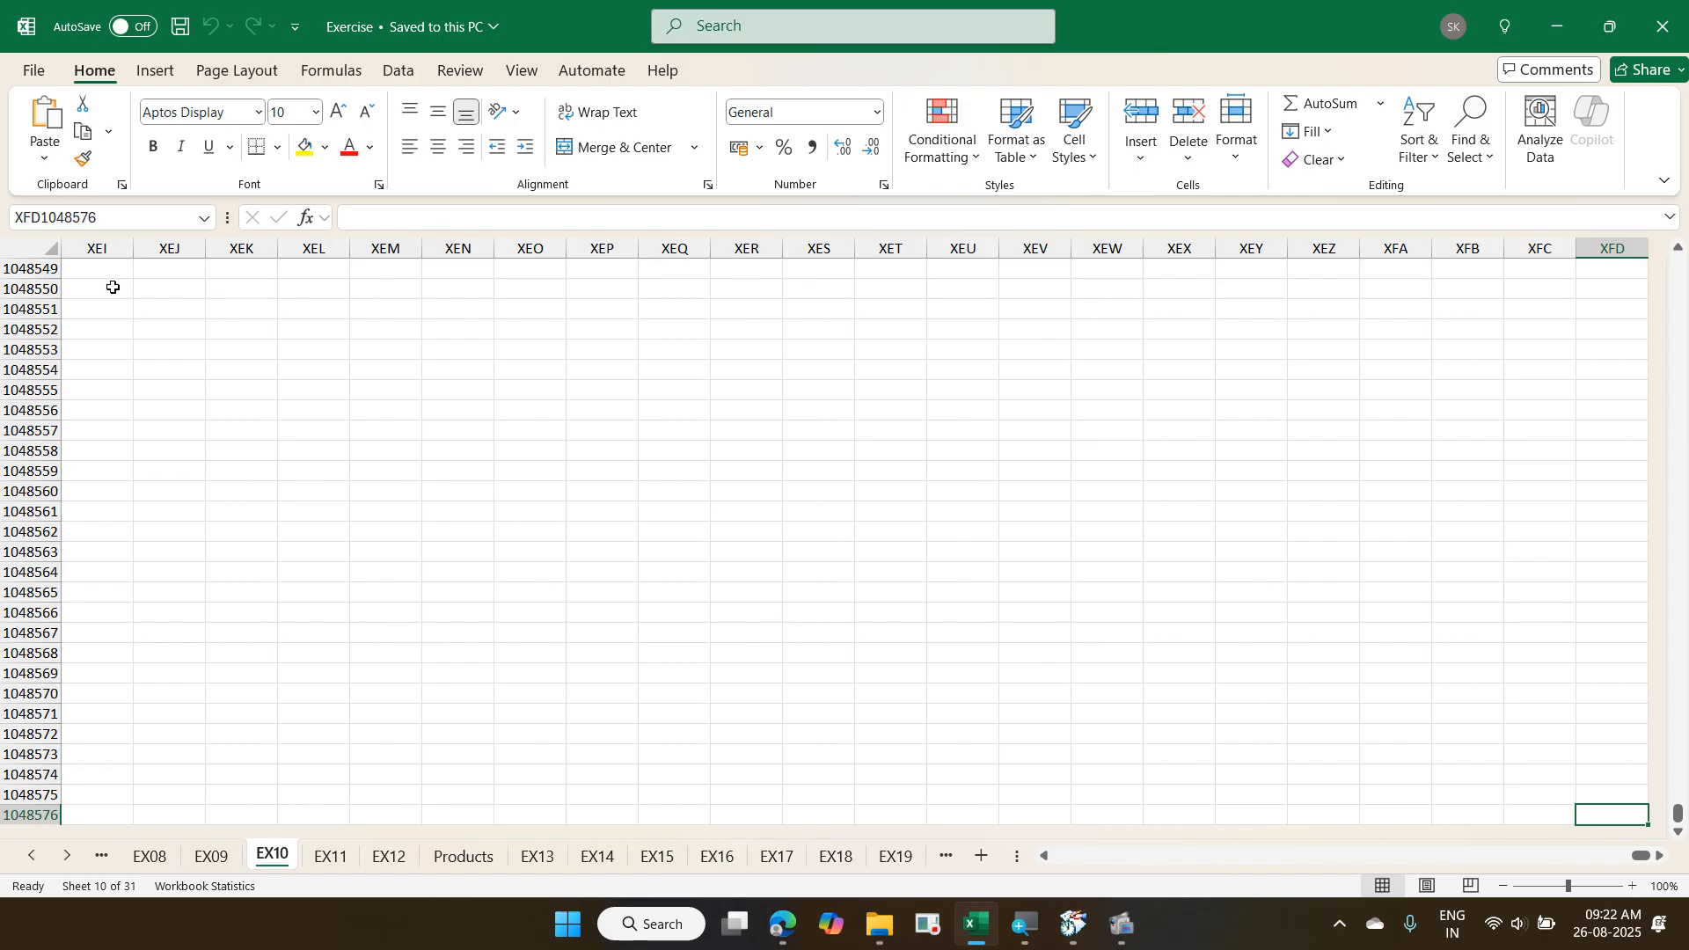
- Enable the R1C1 reference style in the formula options so columns are labelled with numbers
click(32, 74)
key(Escape)
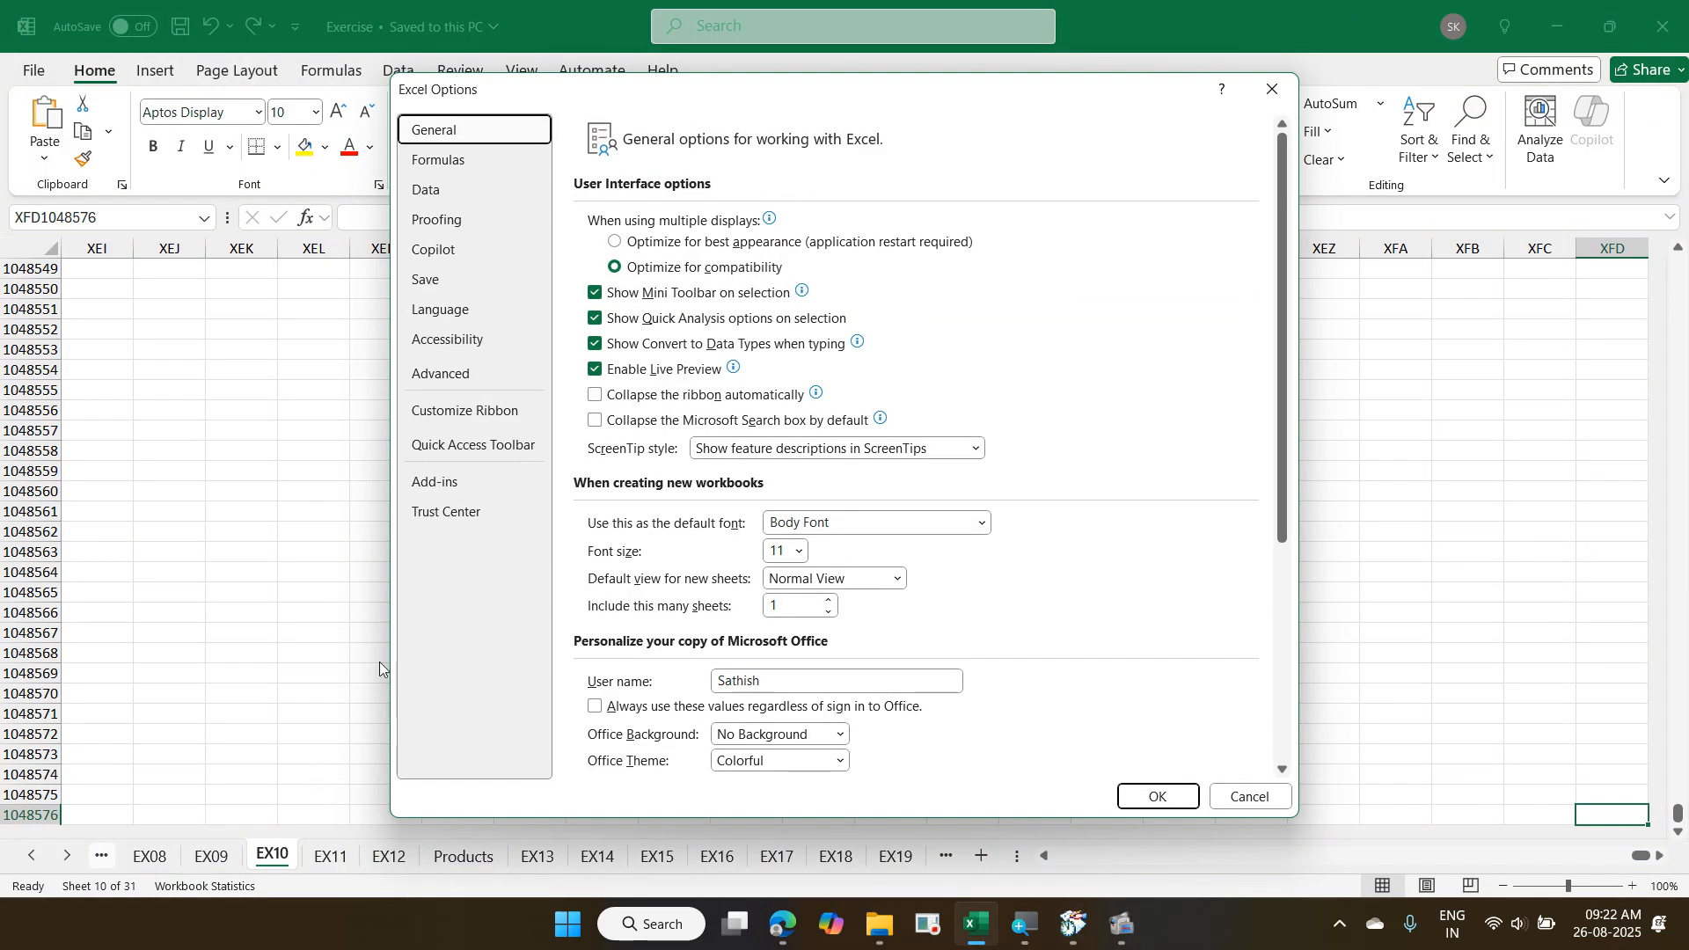
click(438, 160)
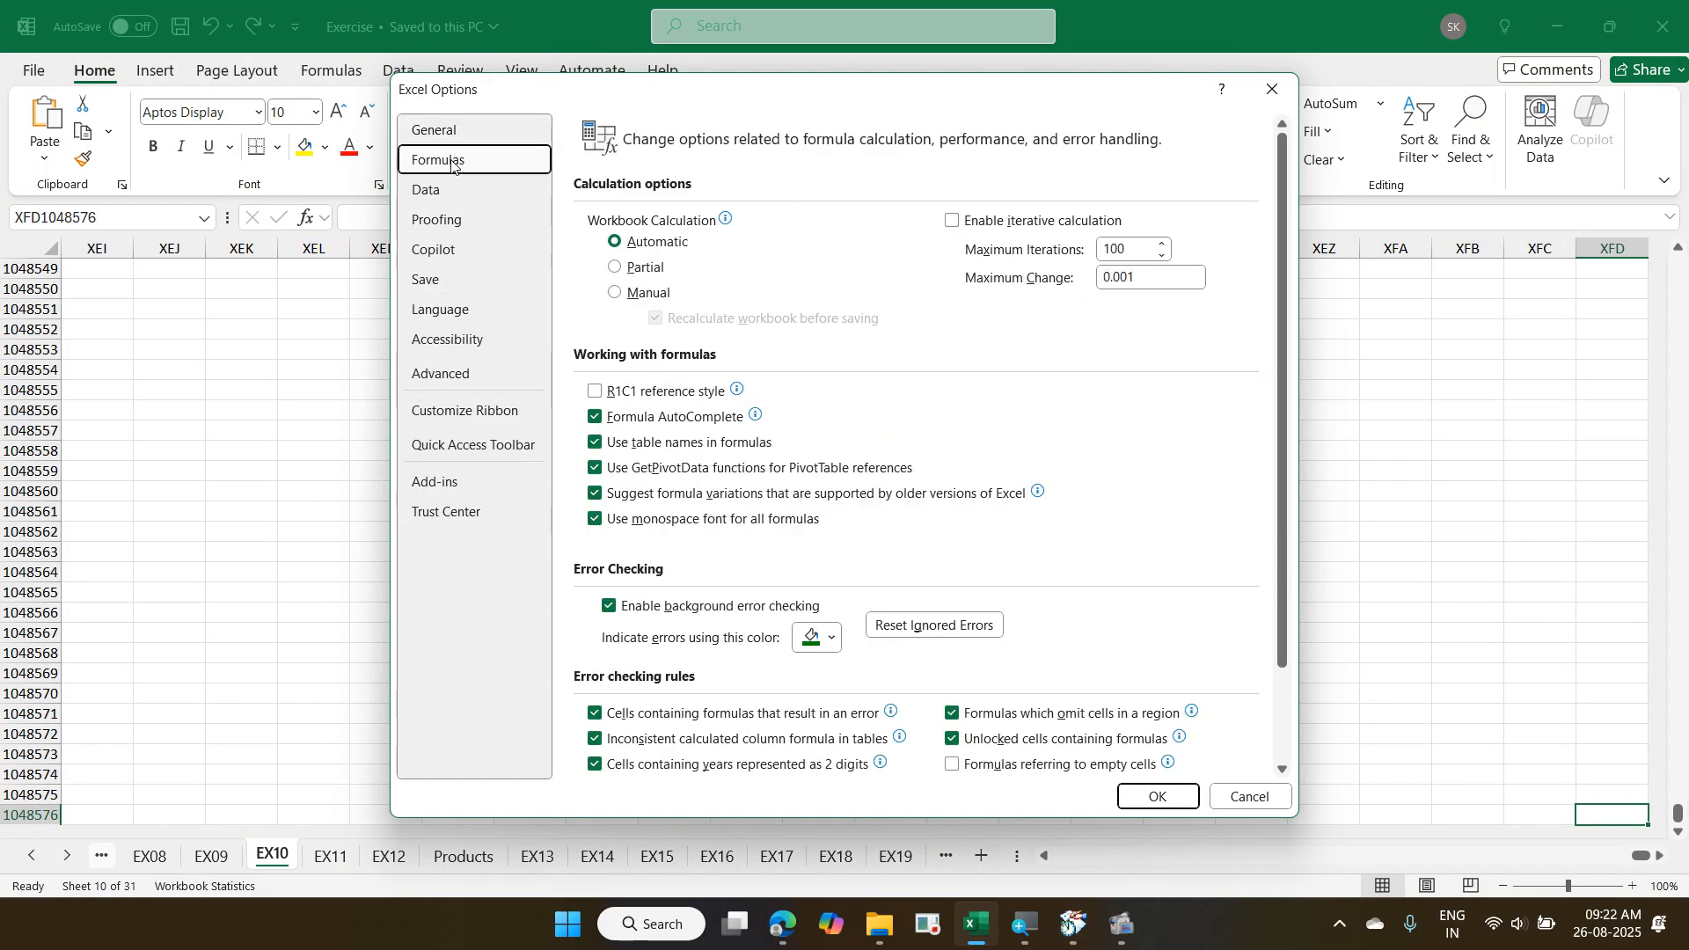
click(625, 391)
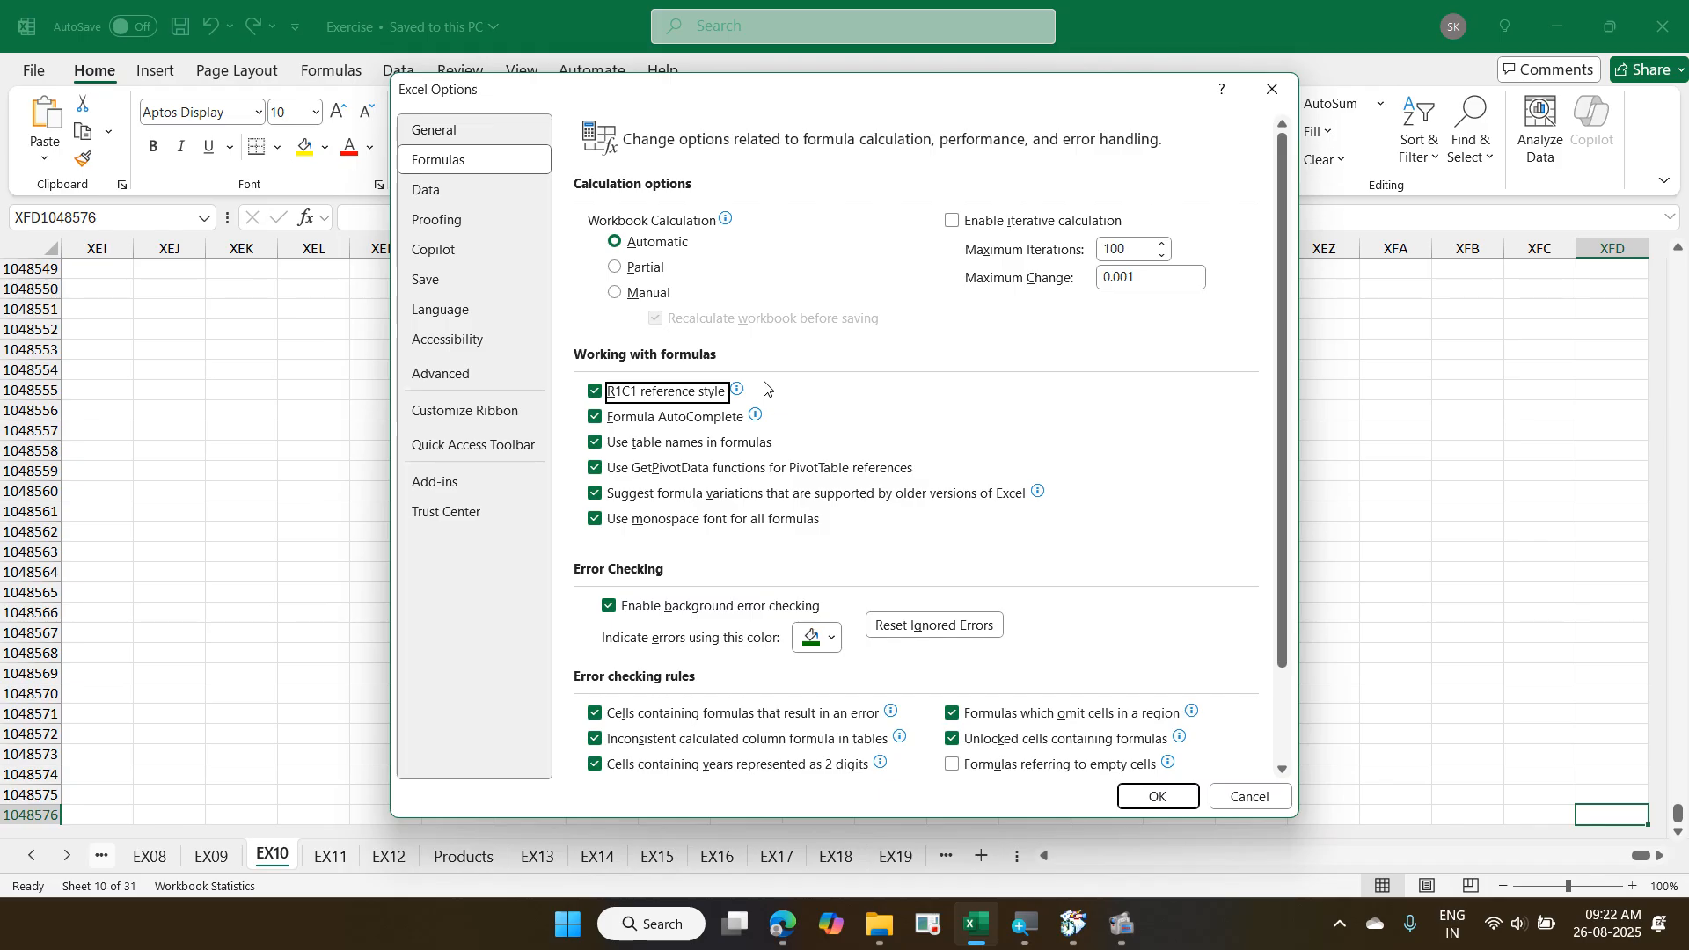
click(1158, 797)
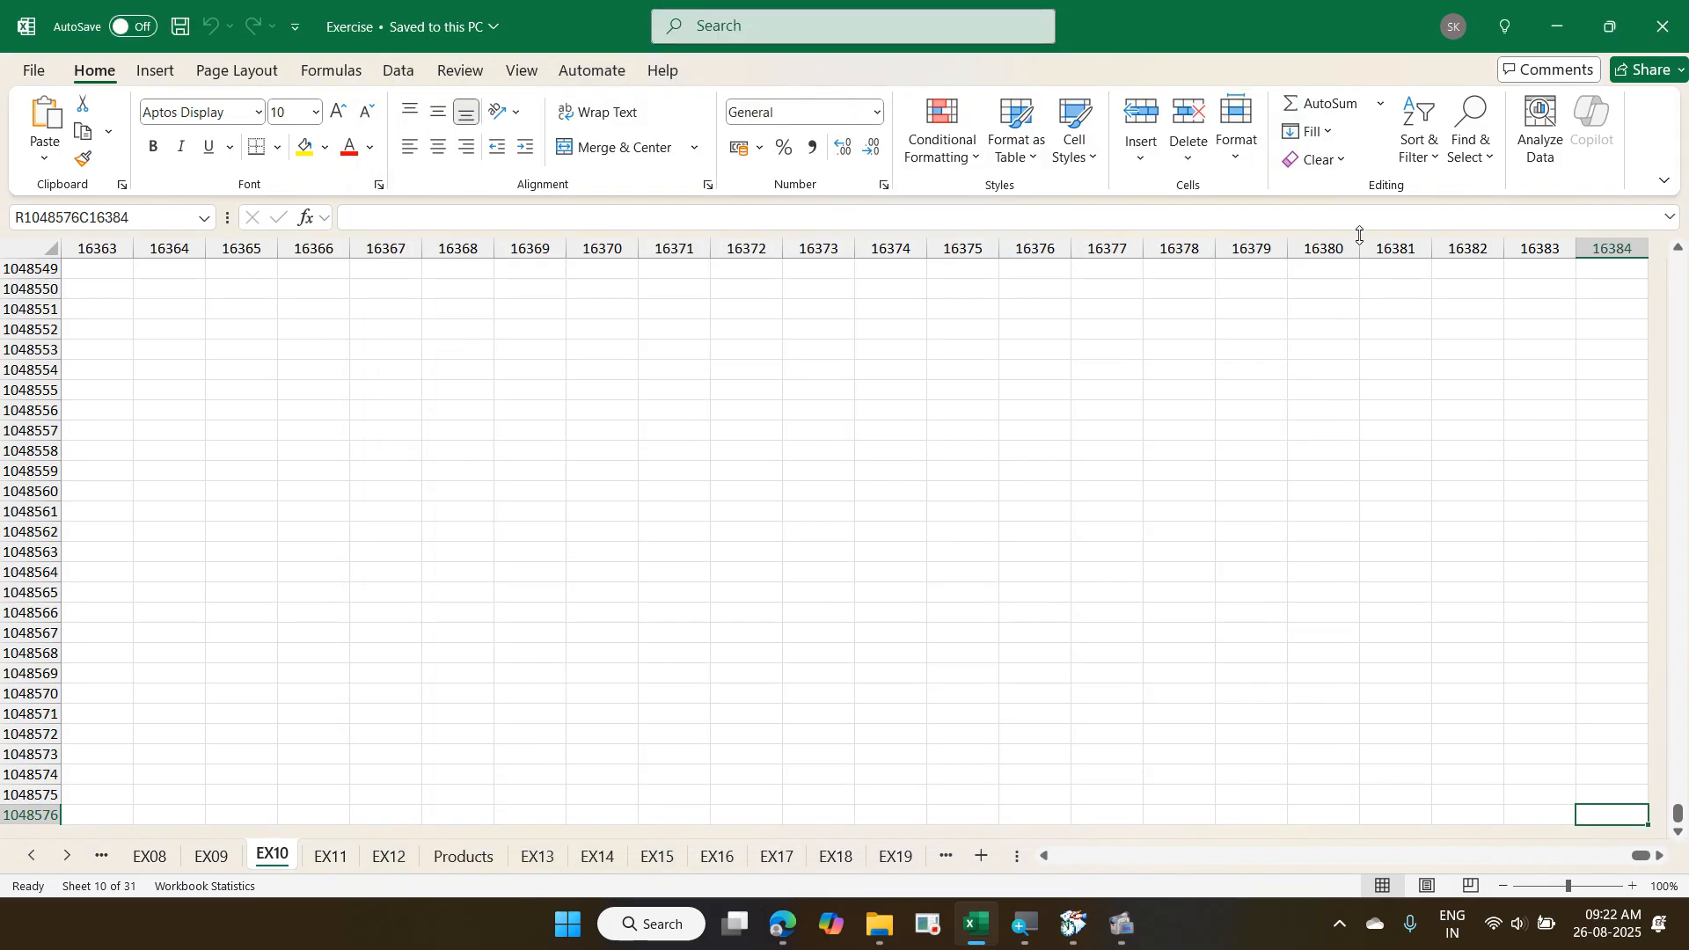
- Disable the R1C1 reference style in the formula options to return to lettered columns
click(33, 74)
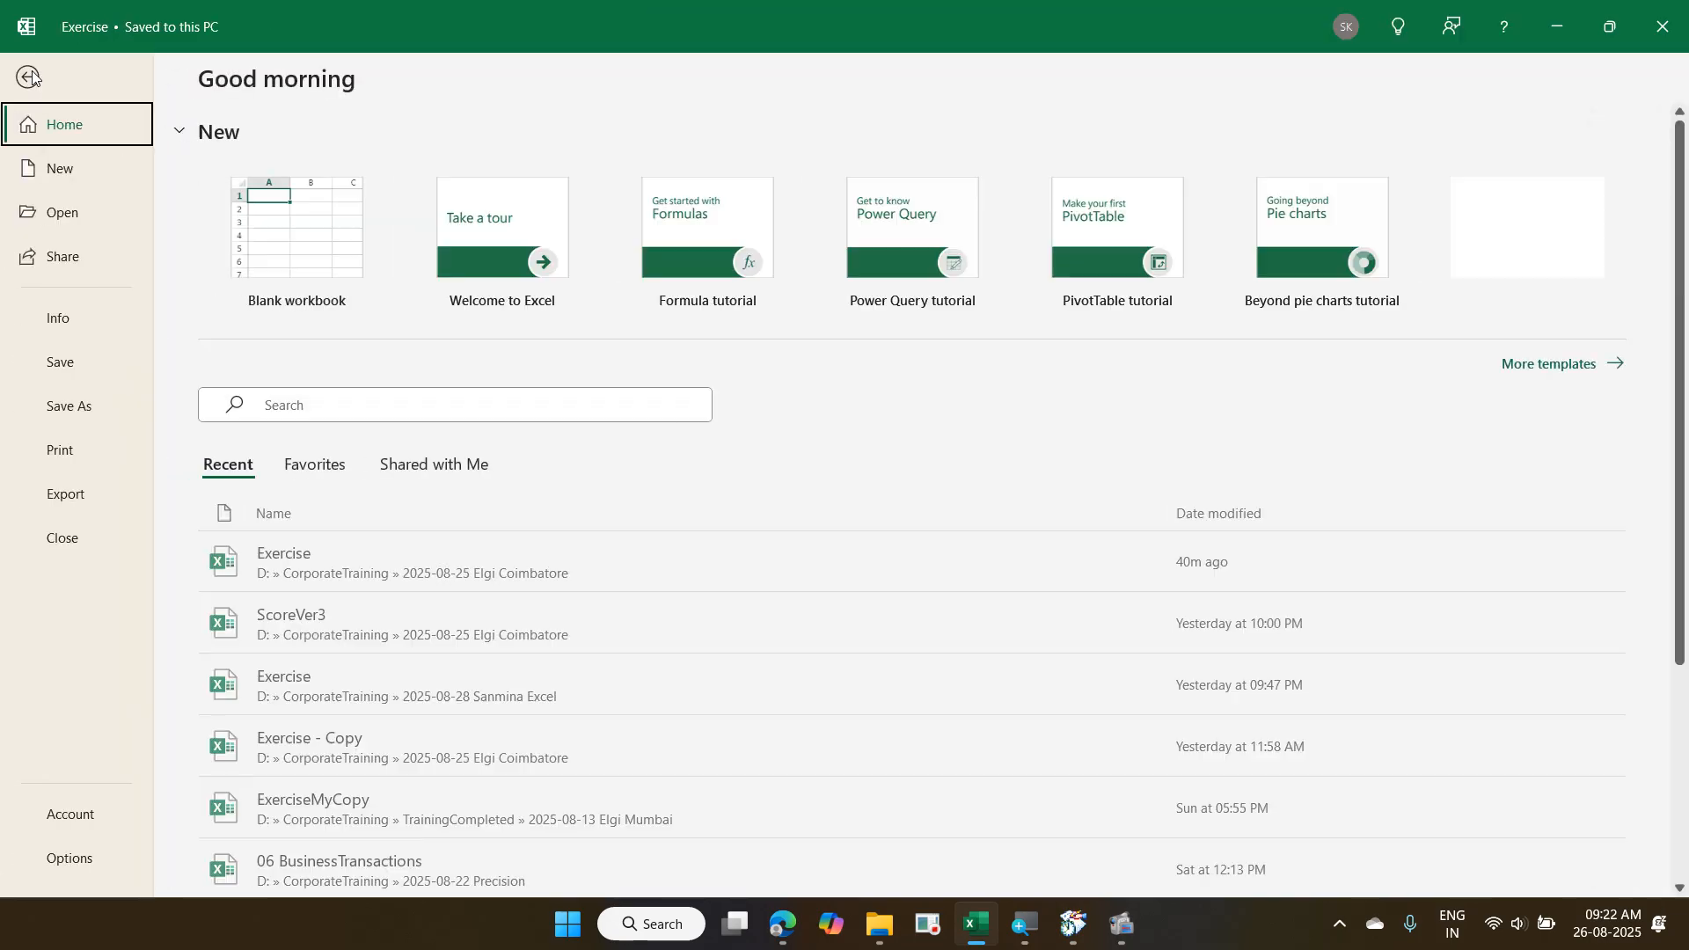
click(69, 859)
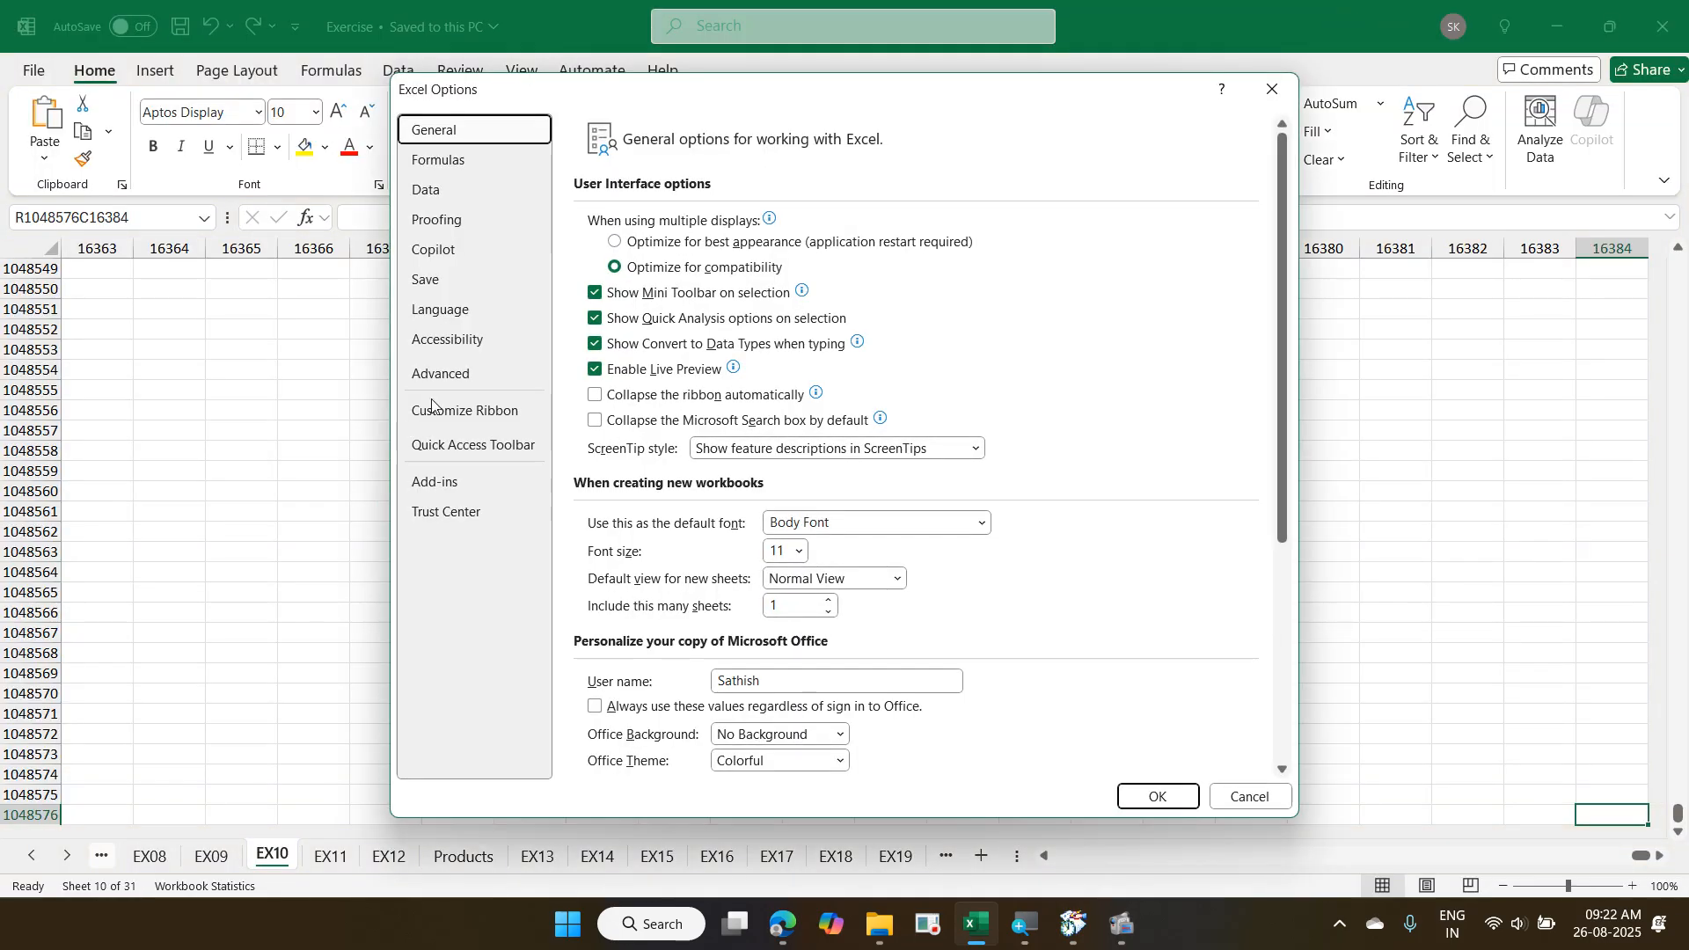
click(467, 163)
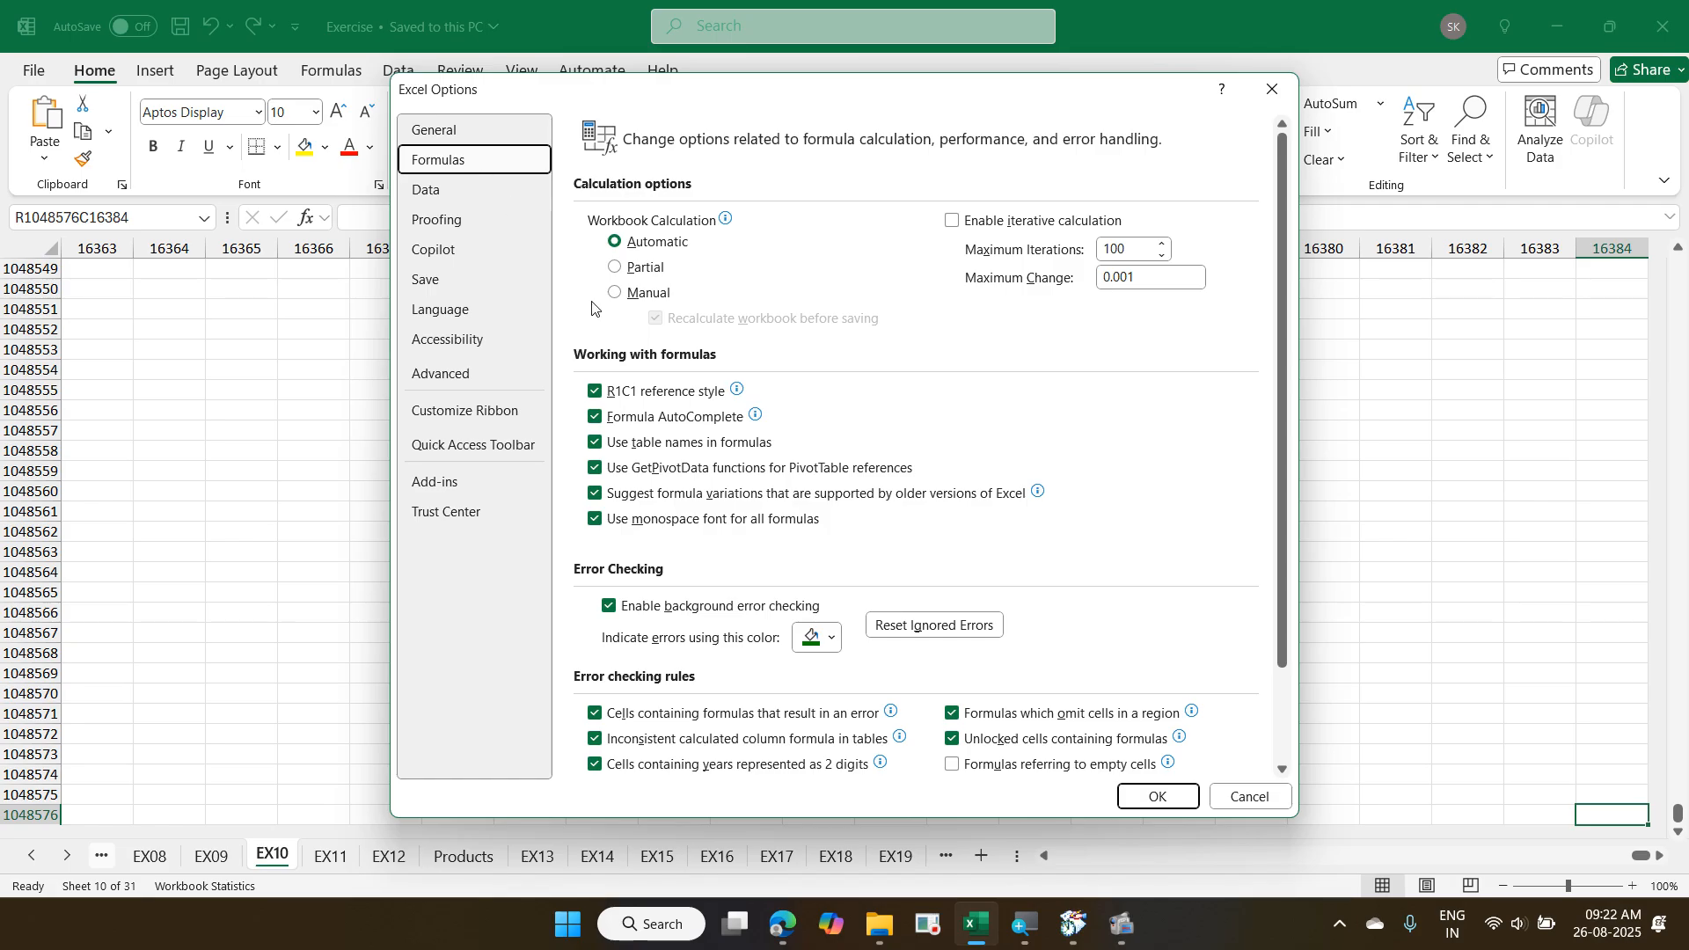
click(672, 394)
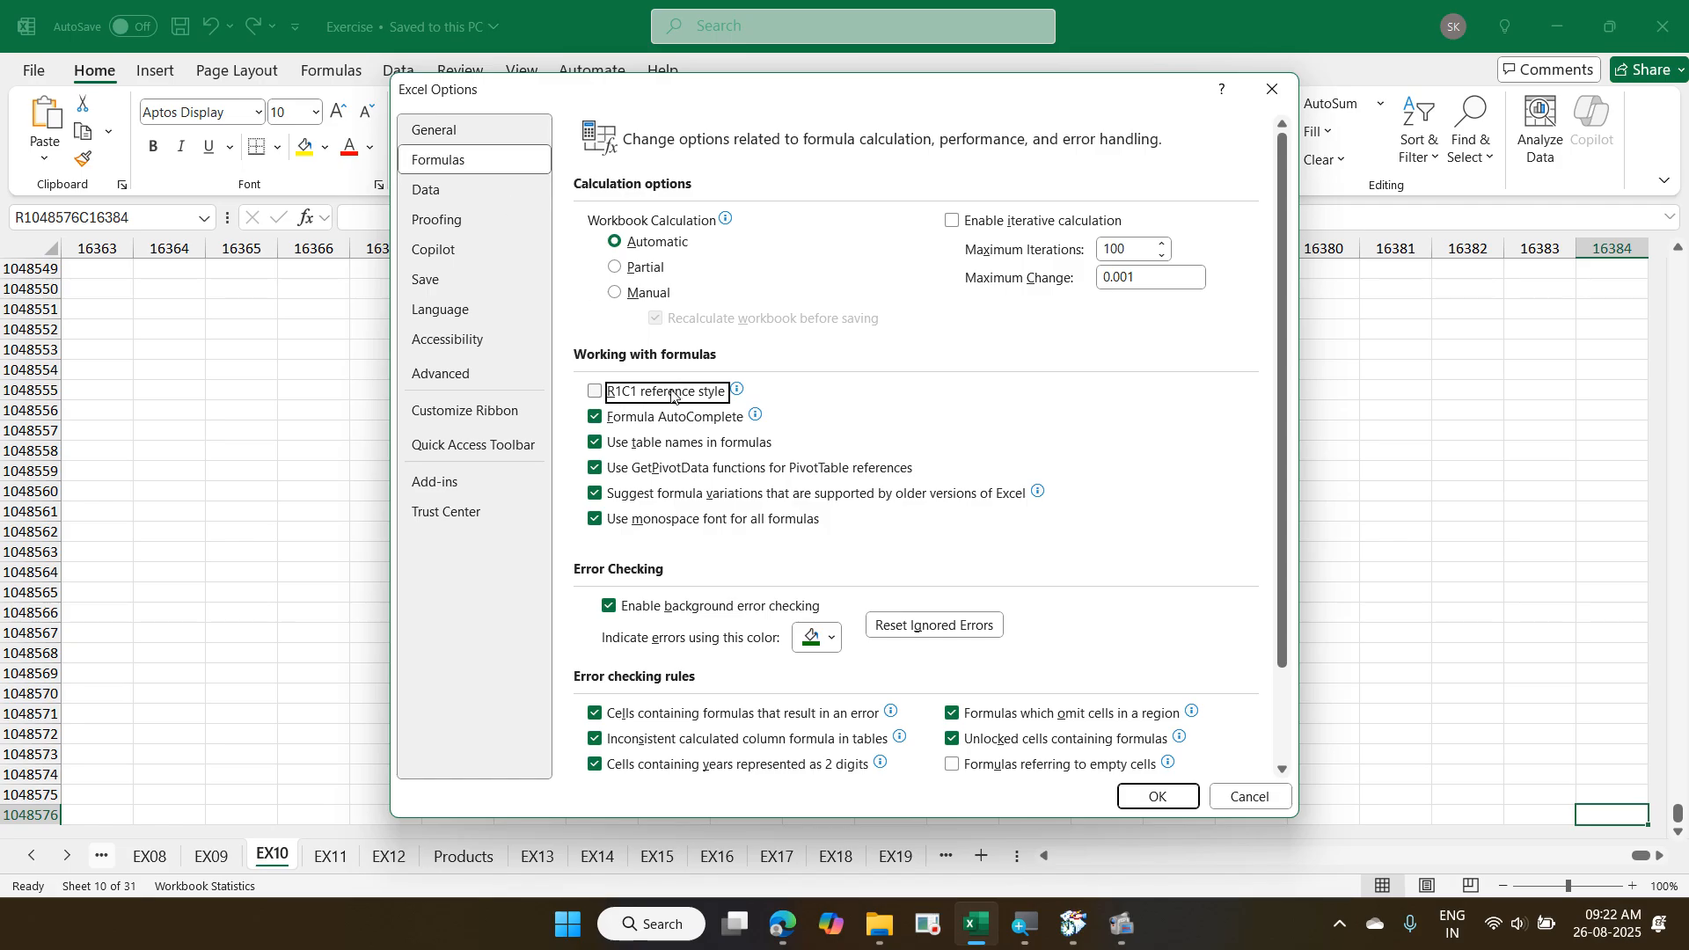
click(1158, 795)
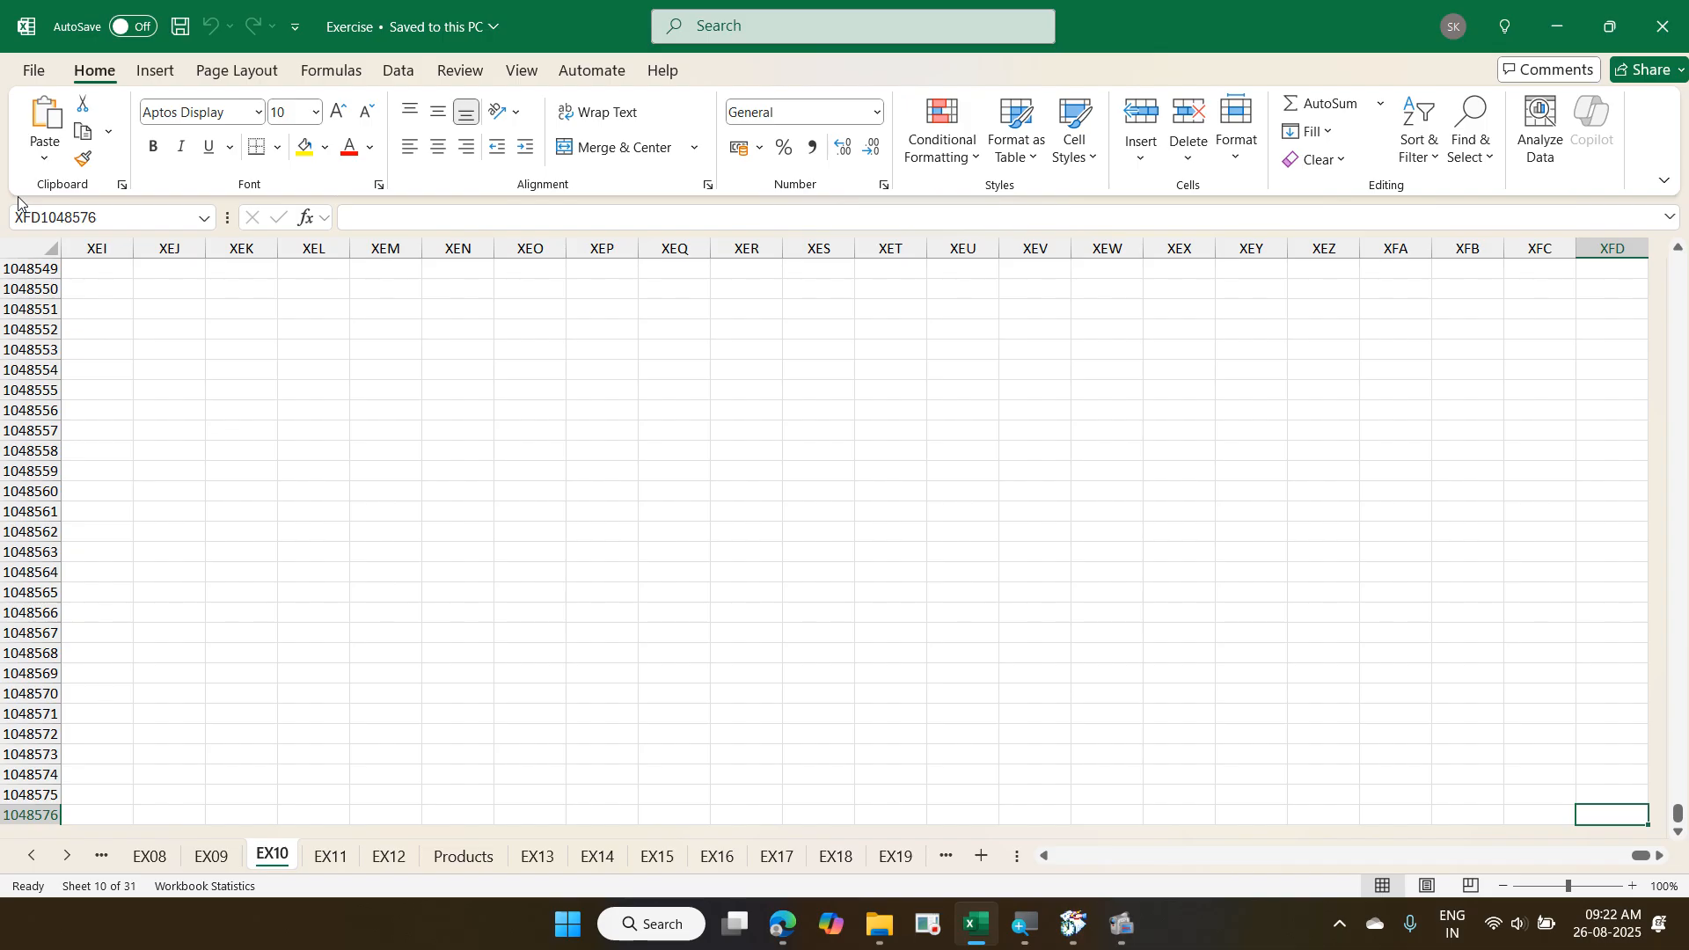
- Return to cell A1, and page down through the worksheet and back up to the first row
key(ctrl+Home)
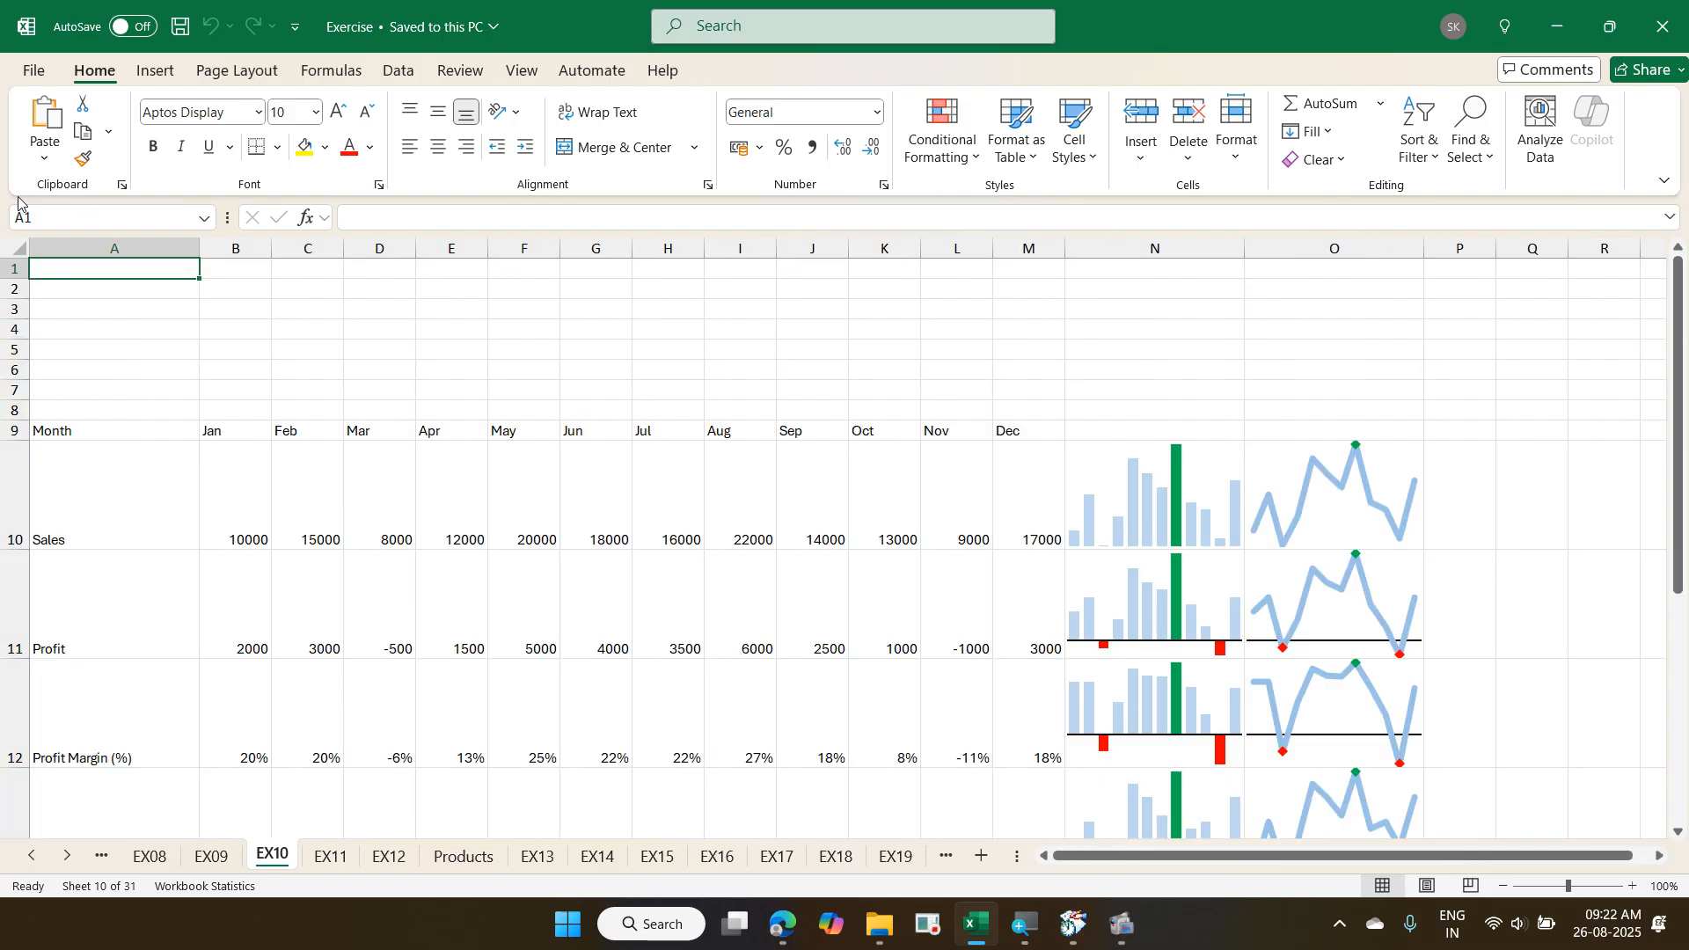
key(Page_Down)
key(Page_Down)
key(Page_Down)
key(Page_Down)
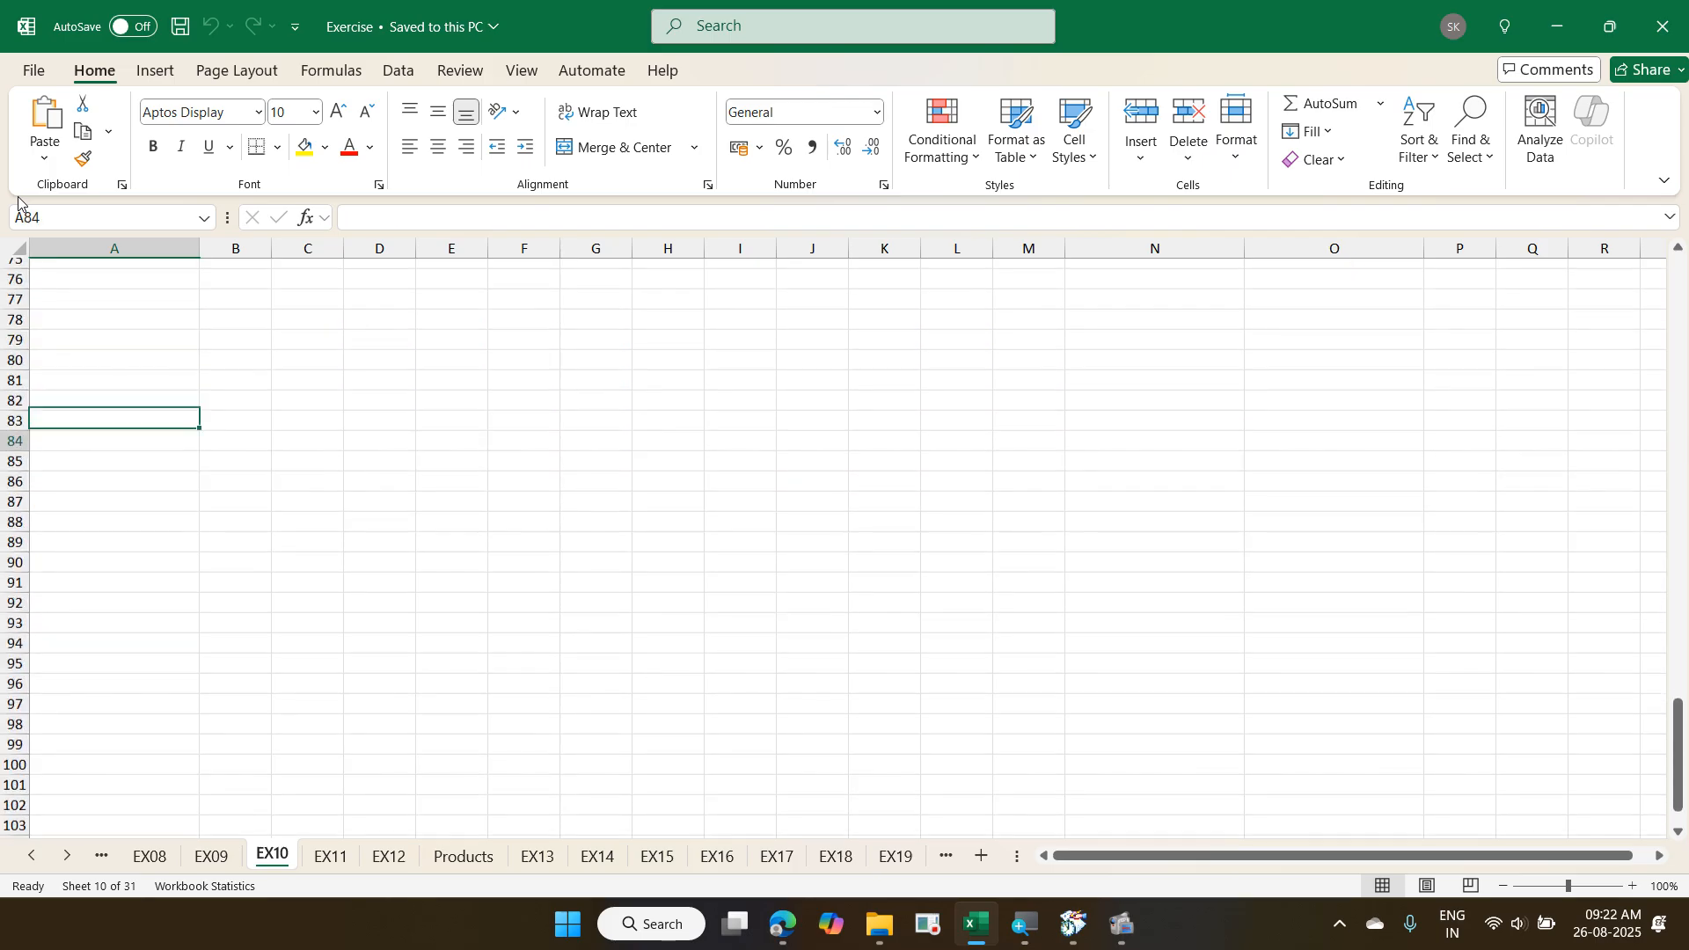
key(Page_Up)
key(Page_Up)
key(Page_Up)
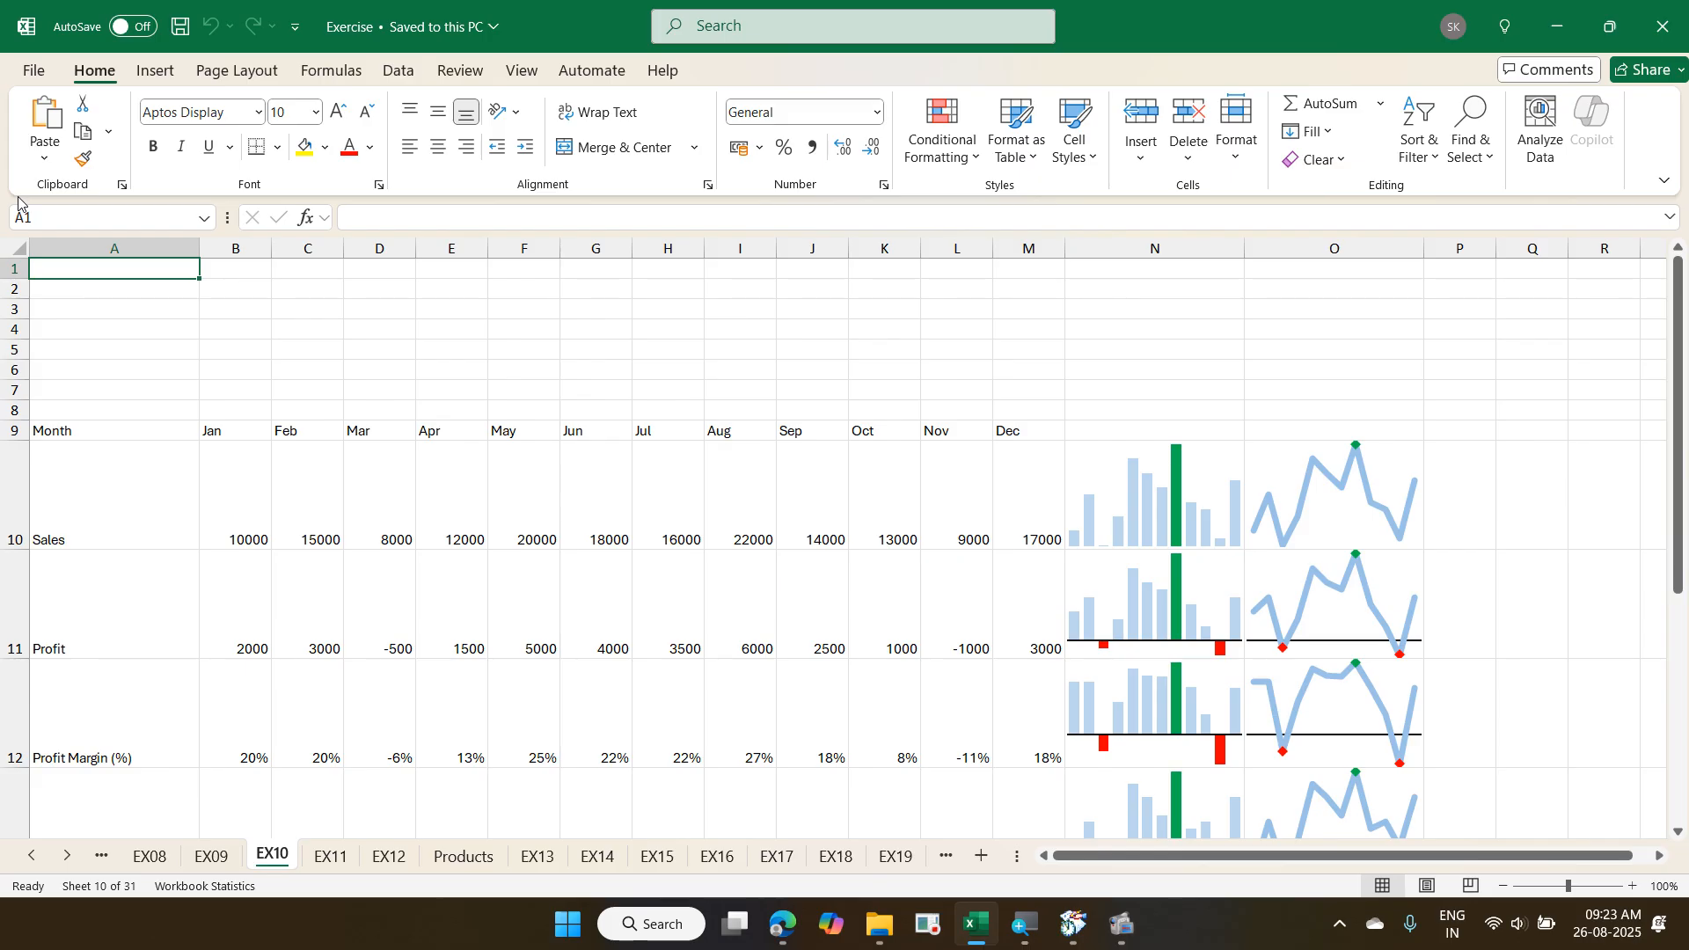
- Move one screen to the right from cell A1, to cell S1
key(alt)
key(alt+Page_Down)
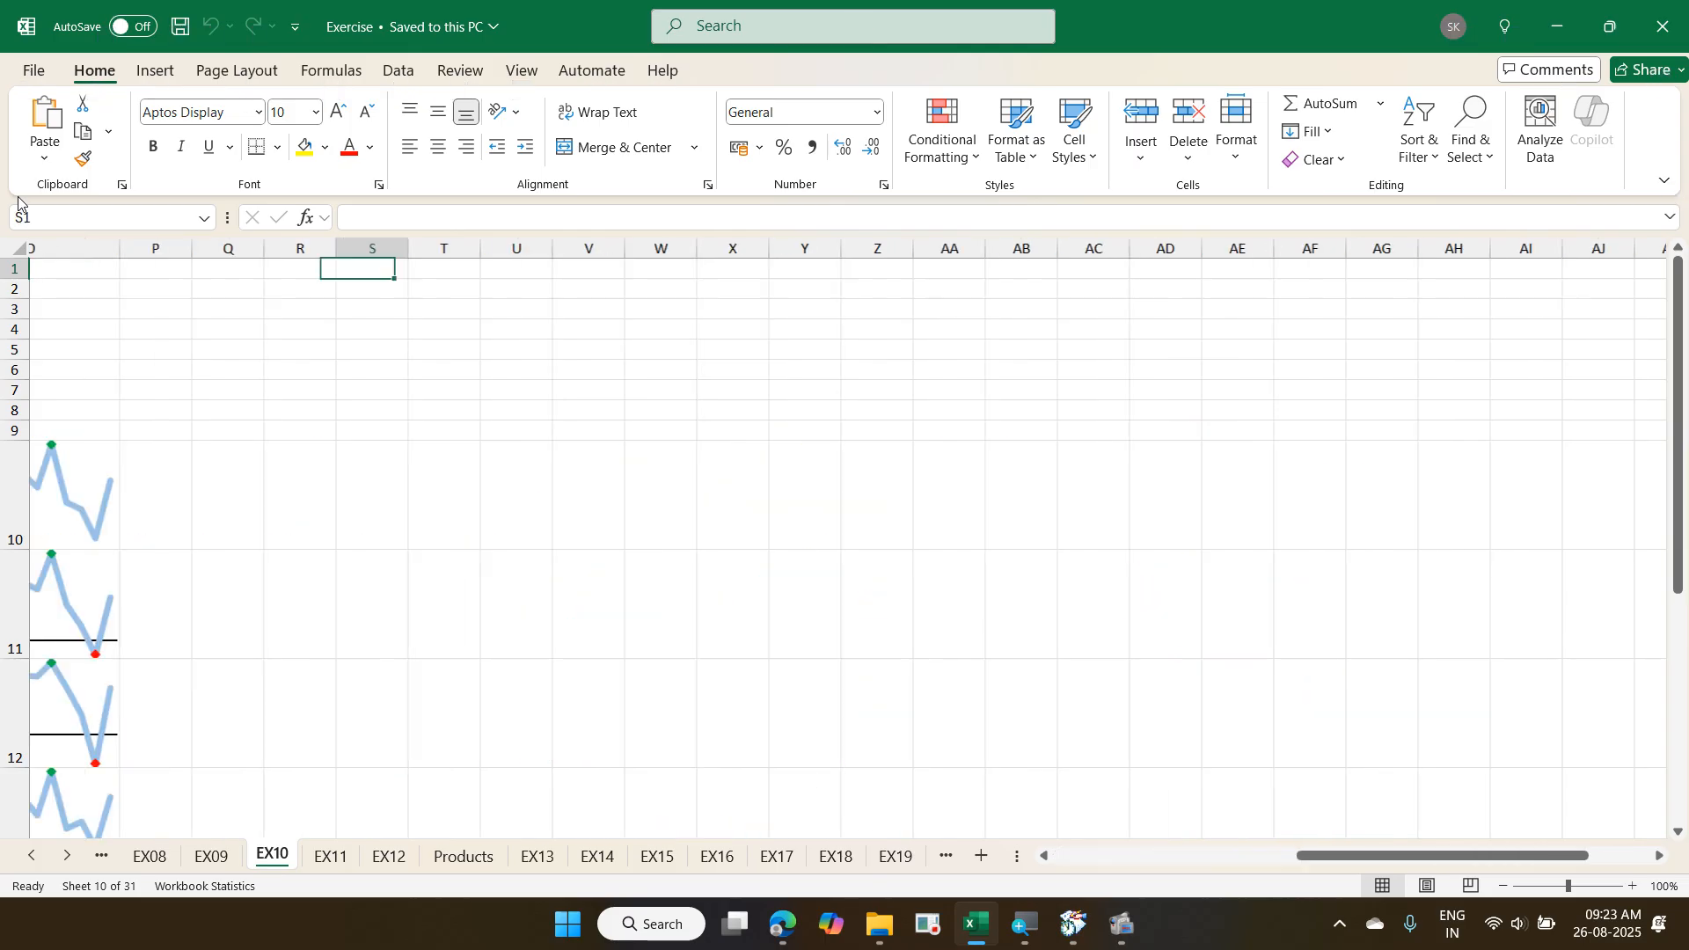
- Move across row 1 from cell S1 to CG1 and return to cell A1
key(Right)
key(Right)
key(Right)
key(Right)
key(Right)
key(Right)
key(Right)
key(Right)
key(Right)
key(Right)
key(Right)
key(Right)
key(Right)
key(Right)
key(Right)
key(Right)
key(Right)
key(Right)
key(Right)
key(Right)
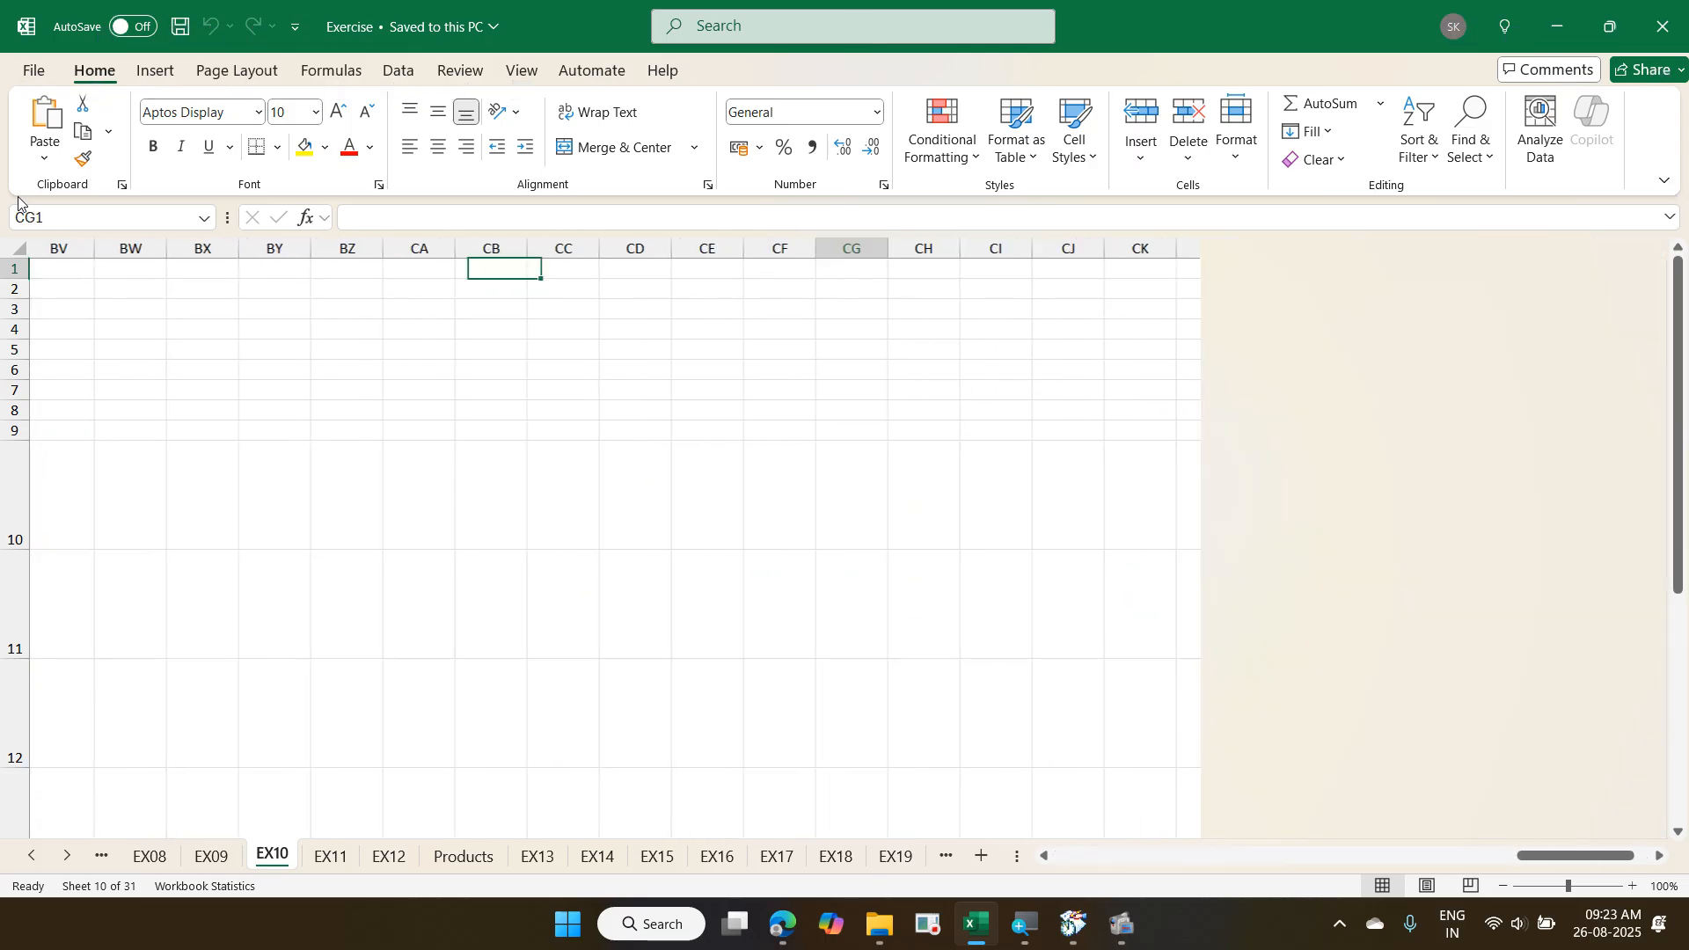
key(ctrl+Home)
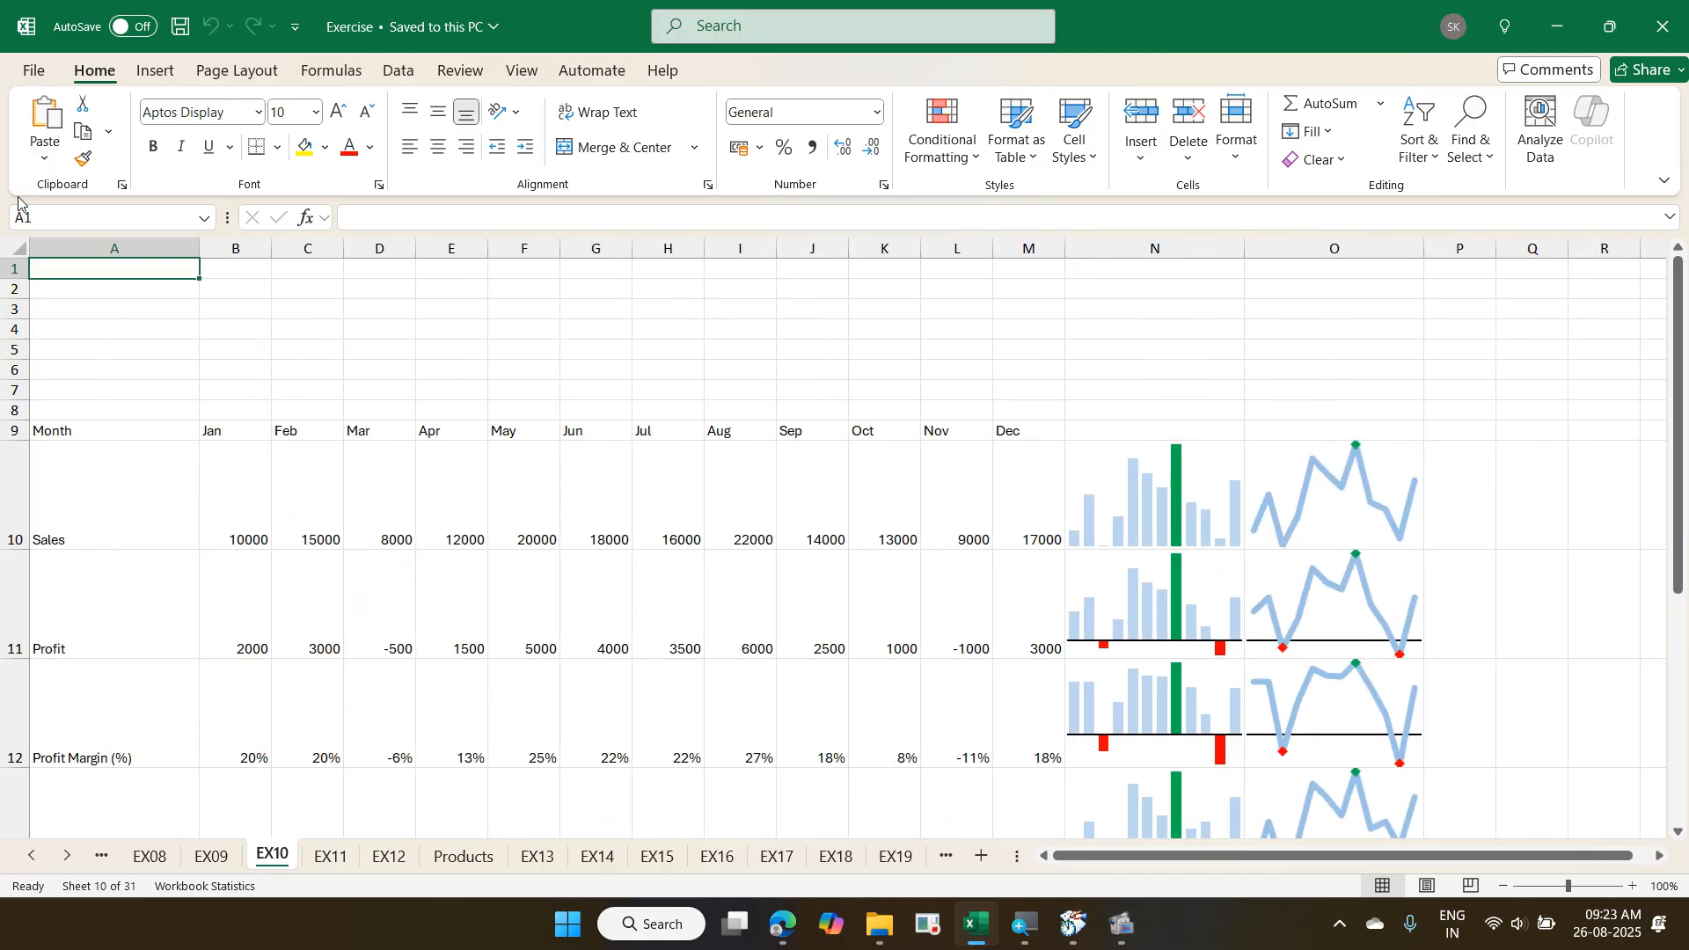
- Look at the list of all worksheets without switching sheets, and review the status bar's display options
right_click(44, 868)
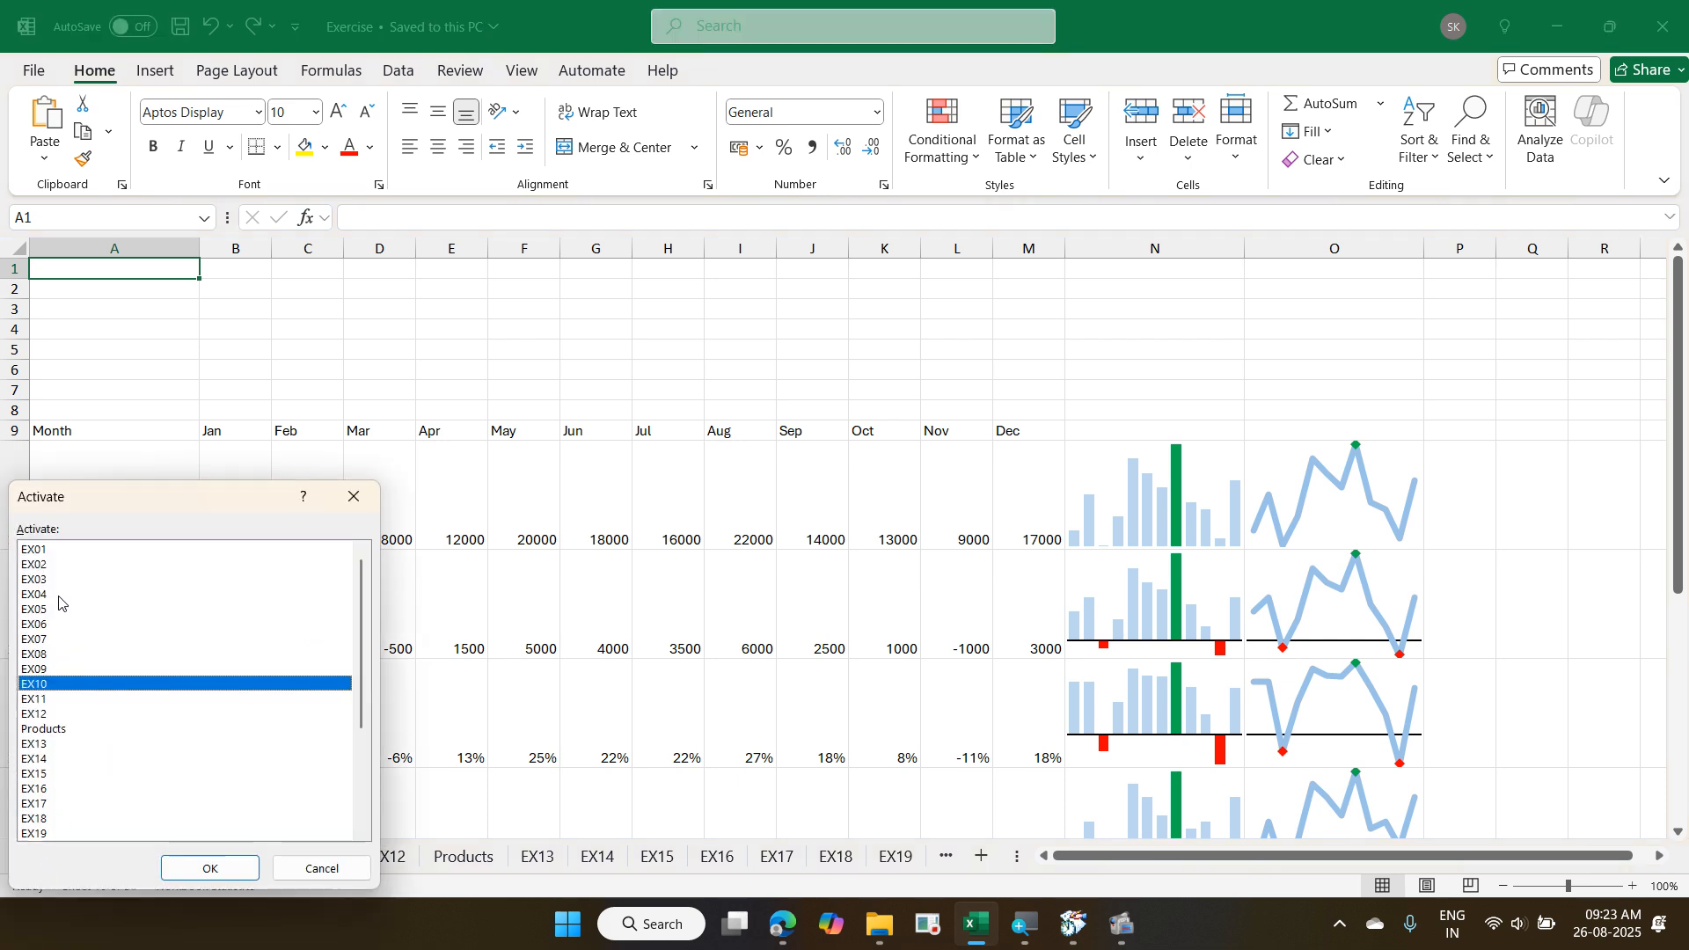
click(321, 869)
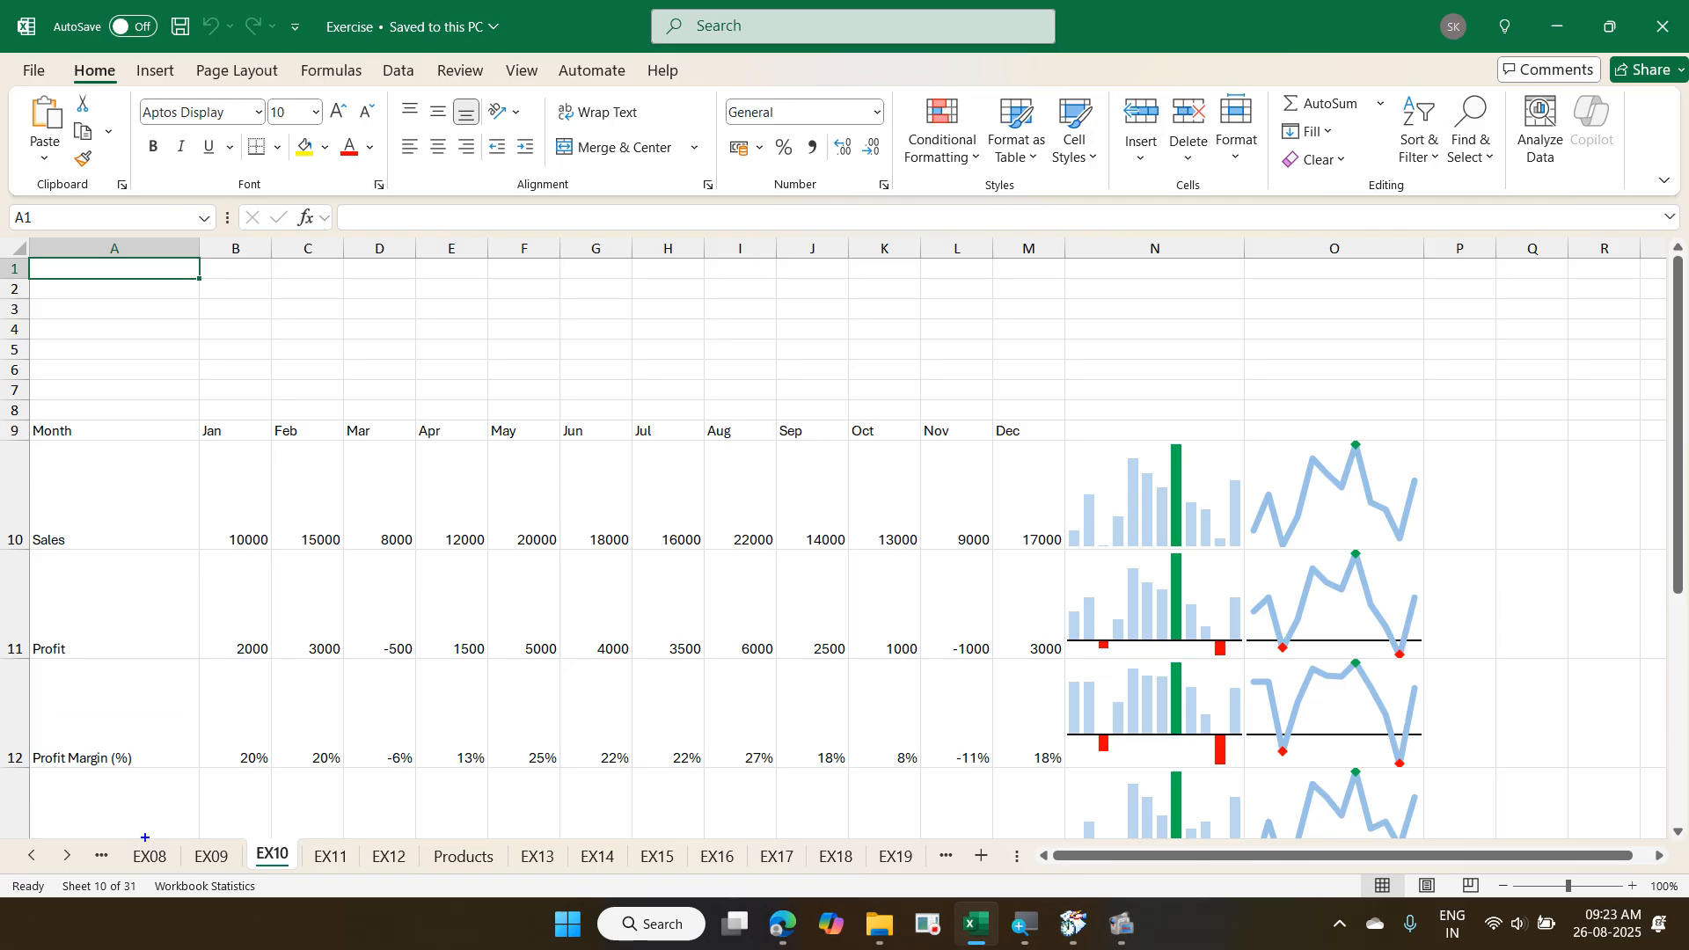
drag(35, 873, 298, 902)
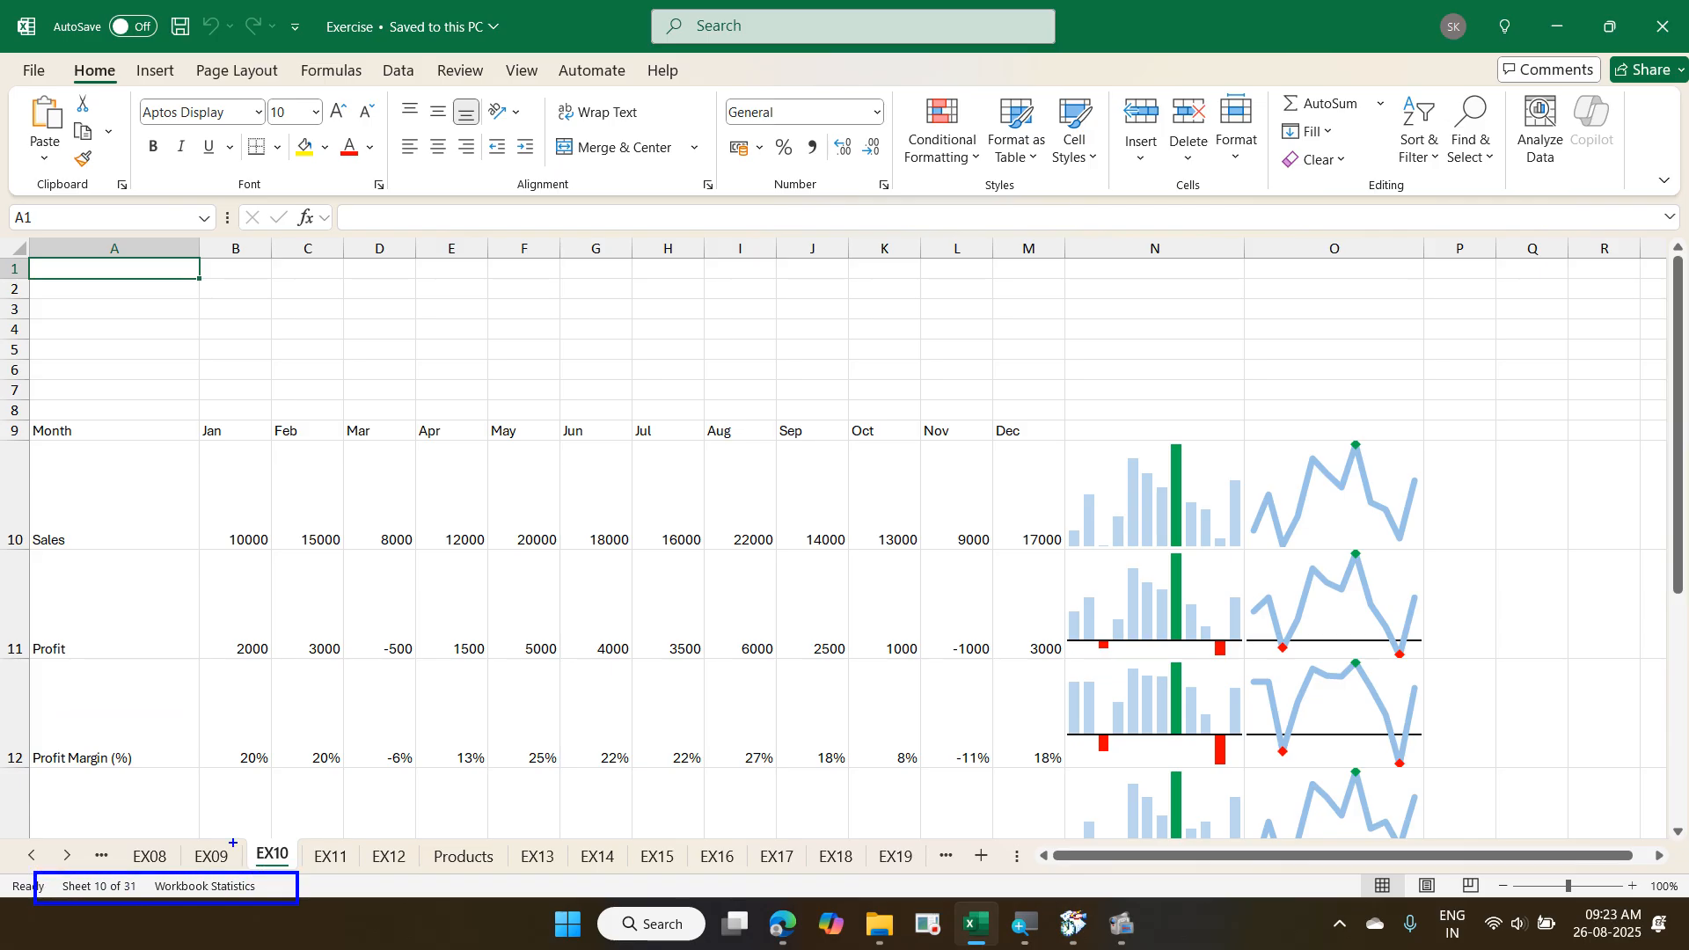
key(Escape)
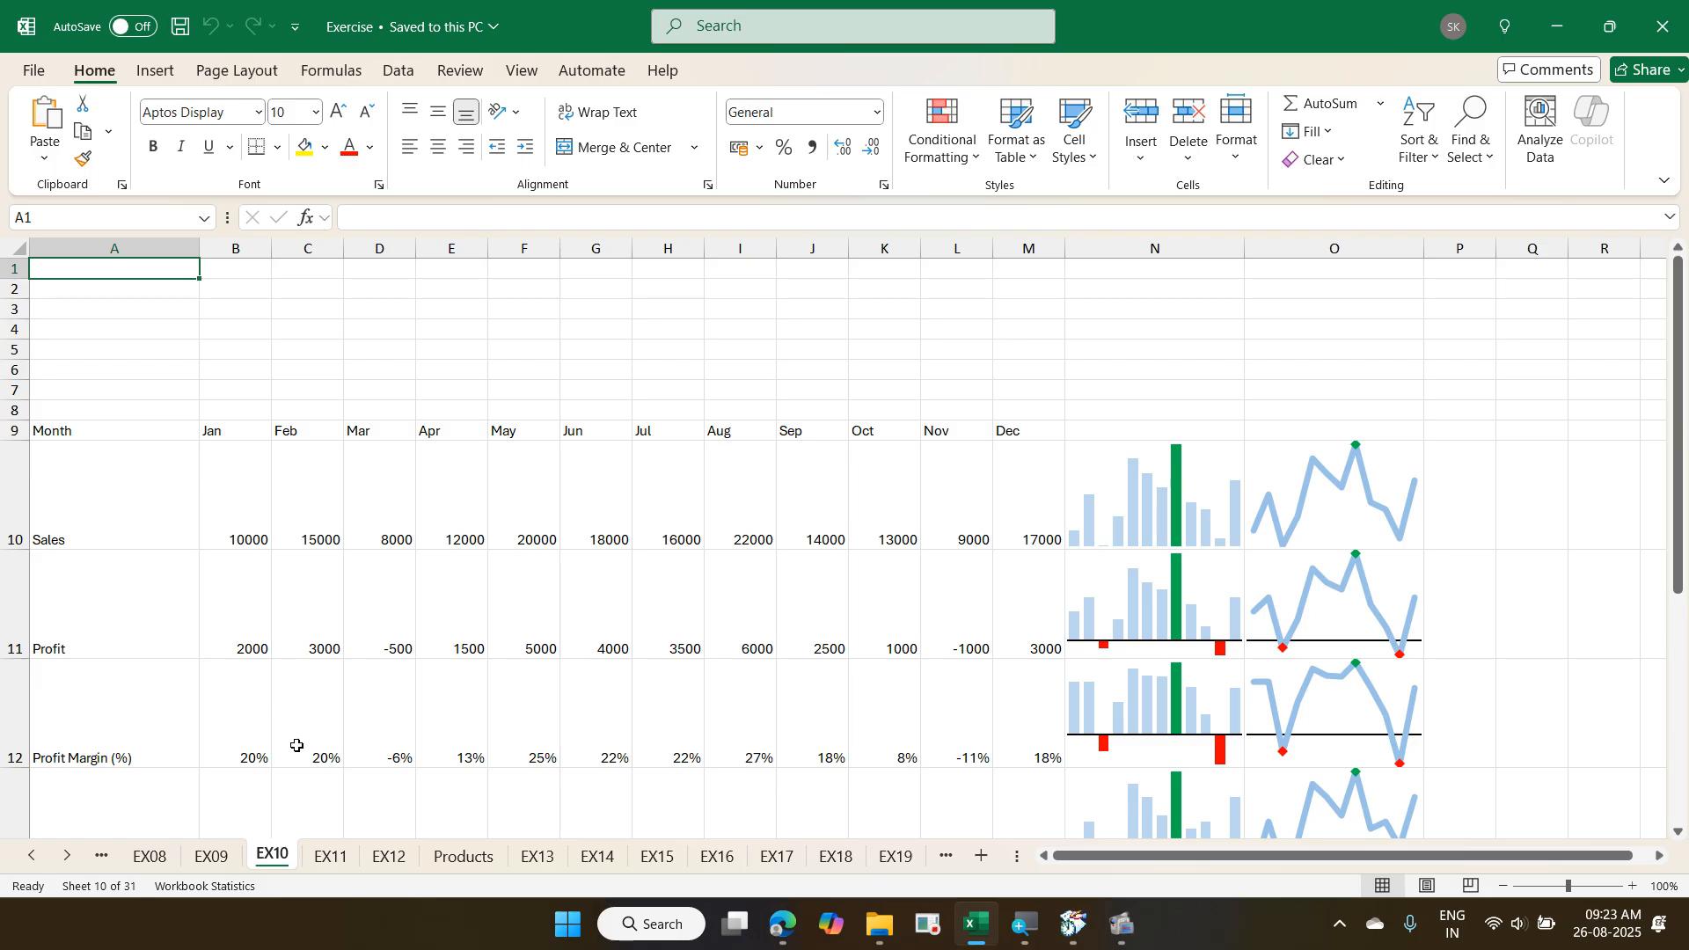
right_click(340, 891)
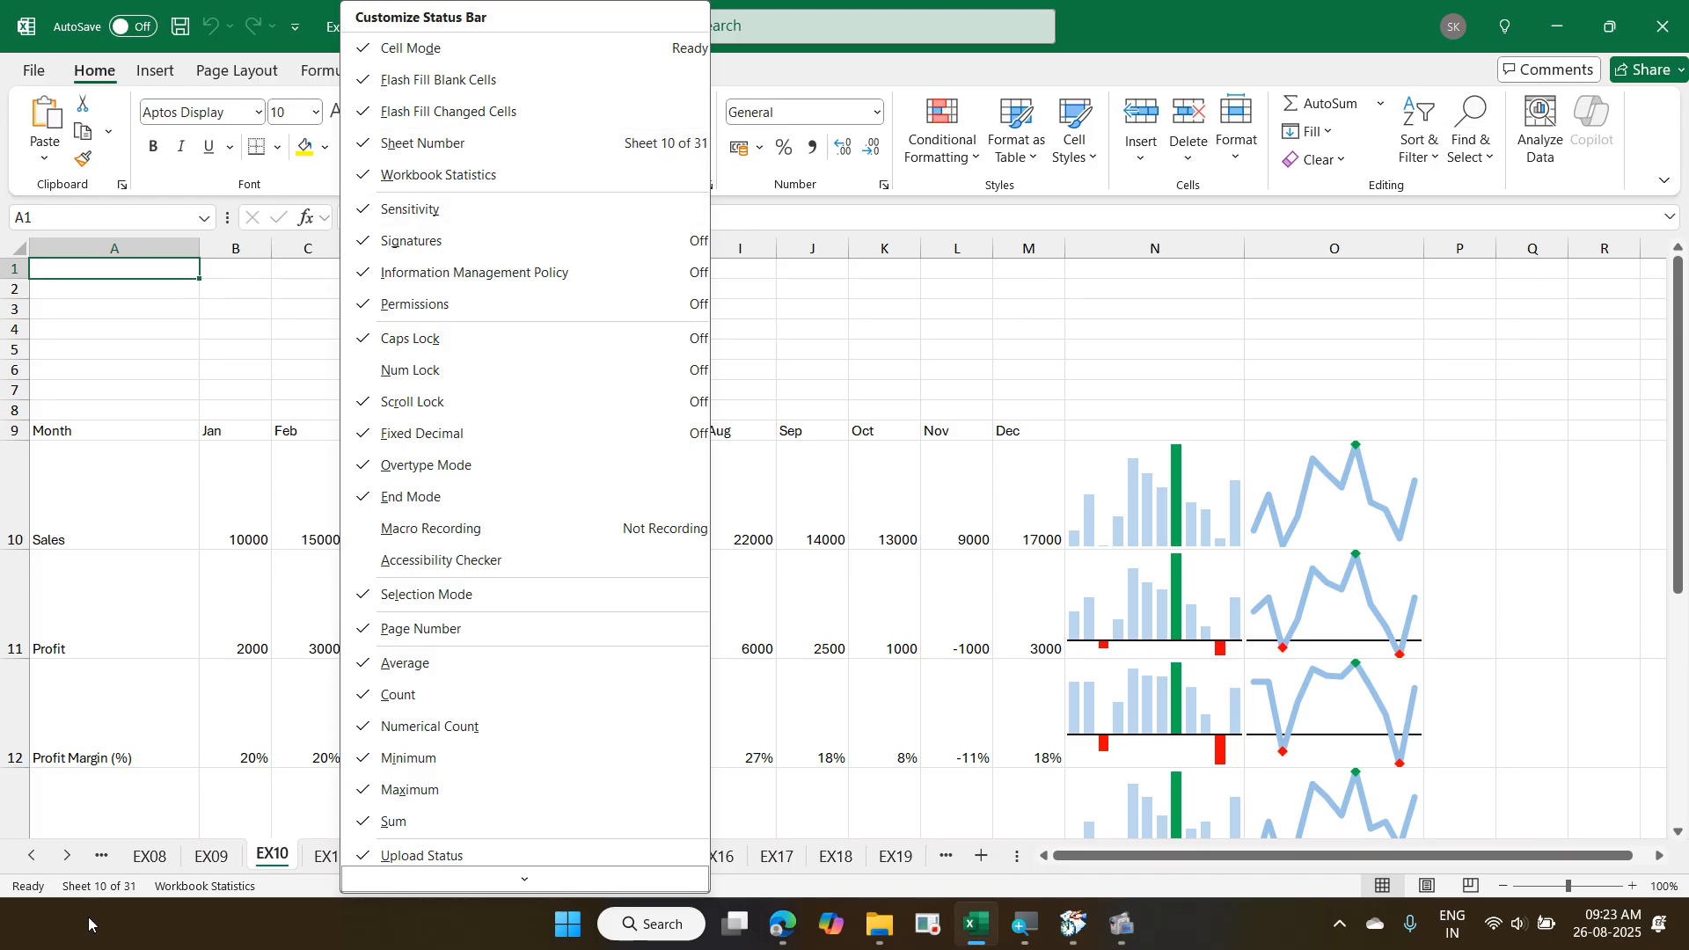
click(287, 898)
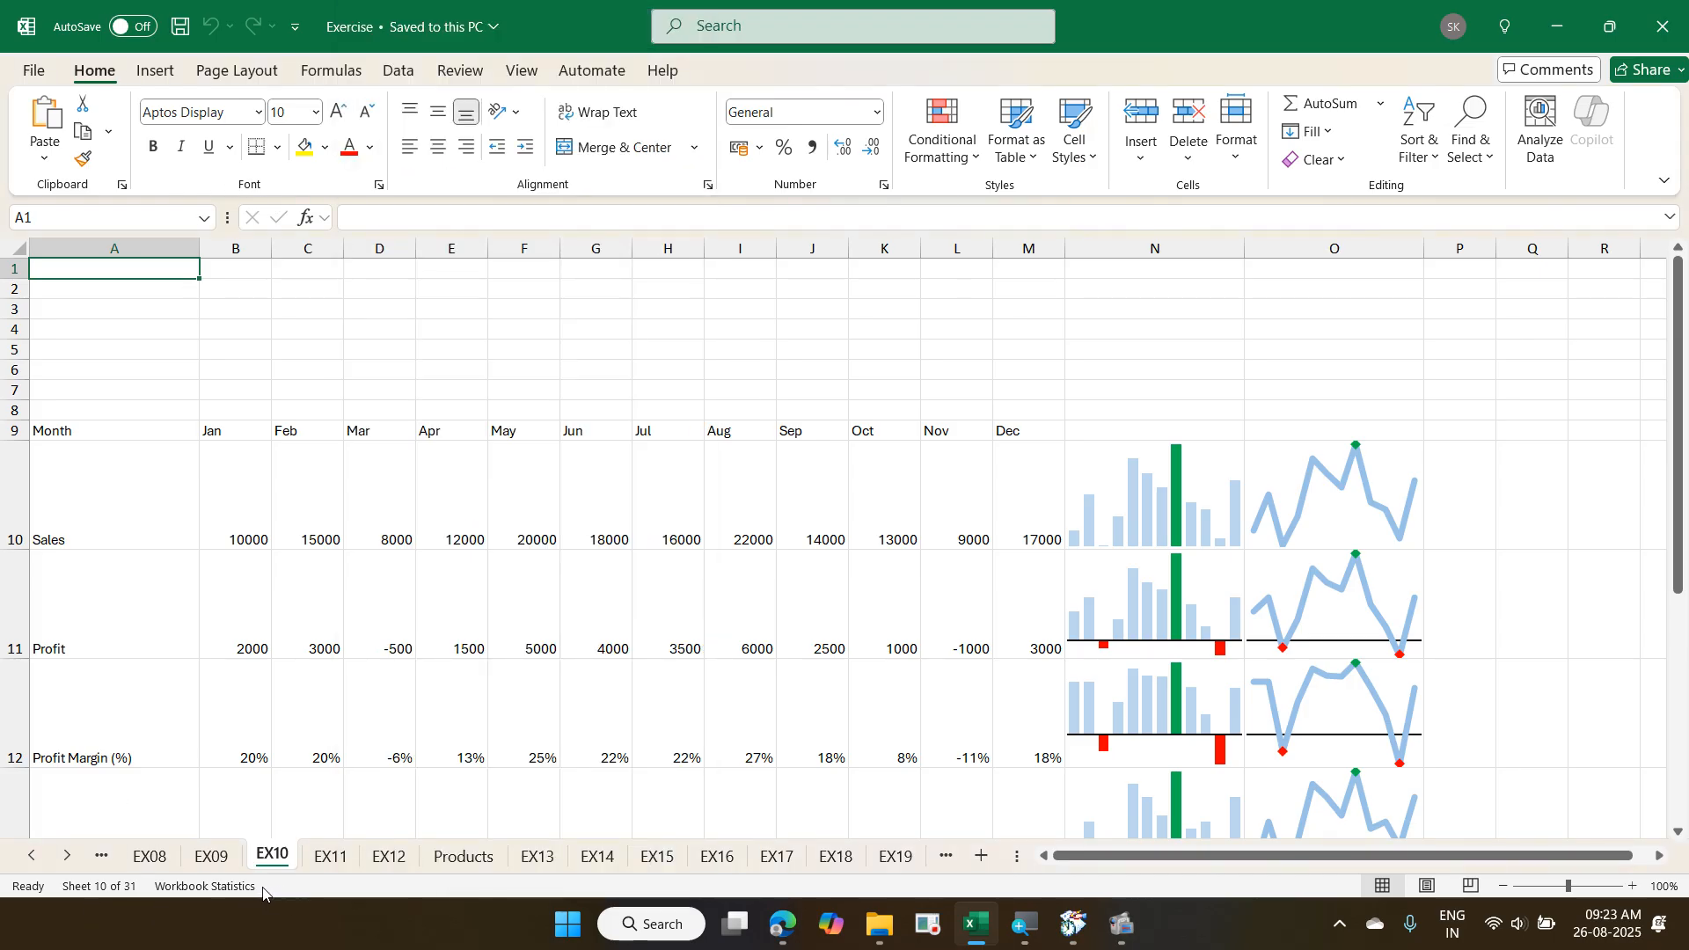
- Show the Navigation pane from the sheet number and again from the view commands, closing it each time
click(106, 889)
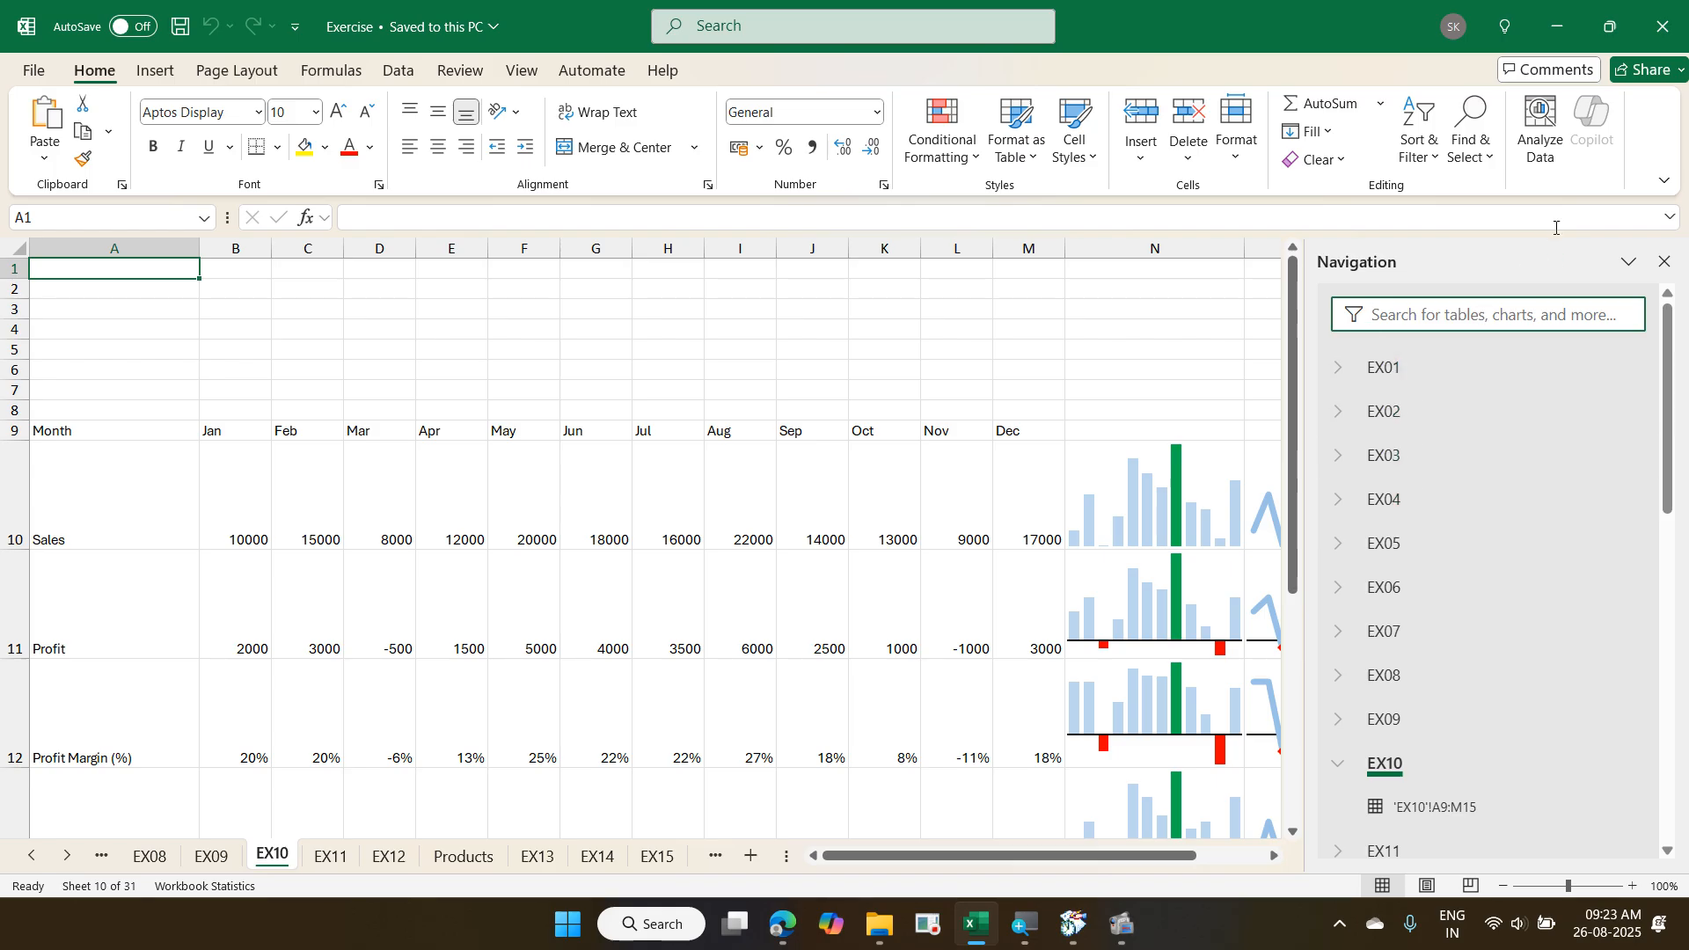
click(1664, 261)
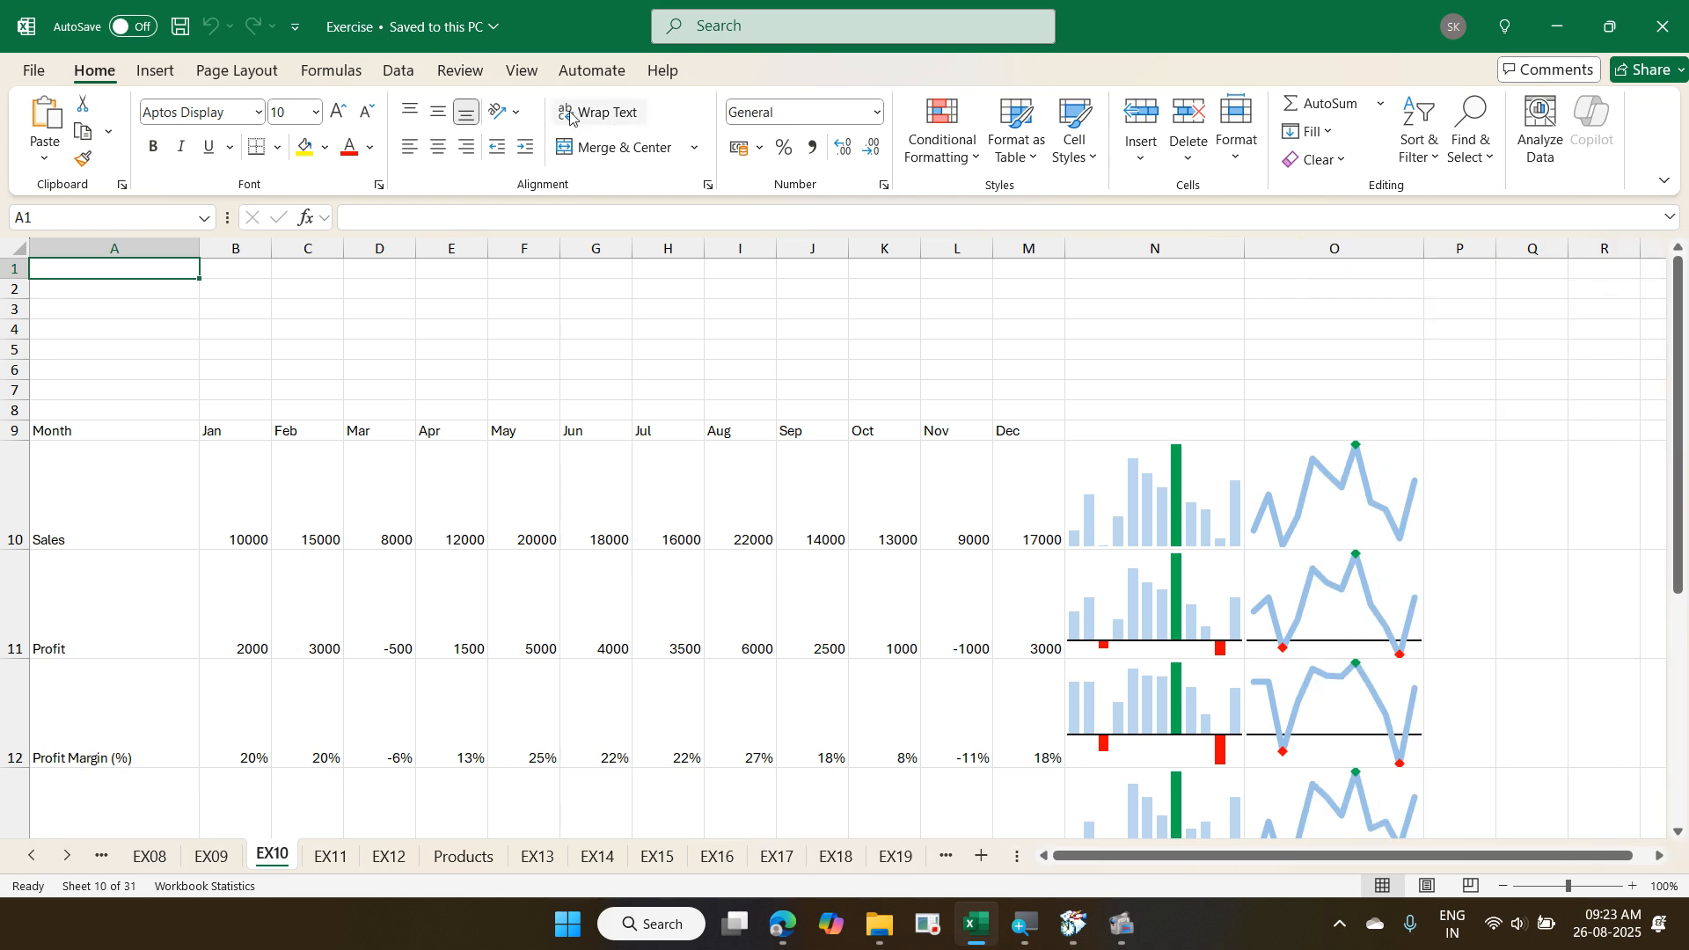
click(523, 72)
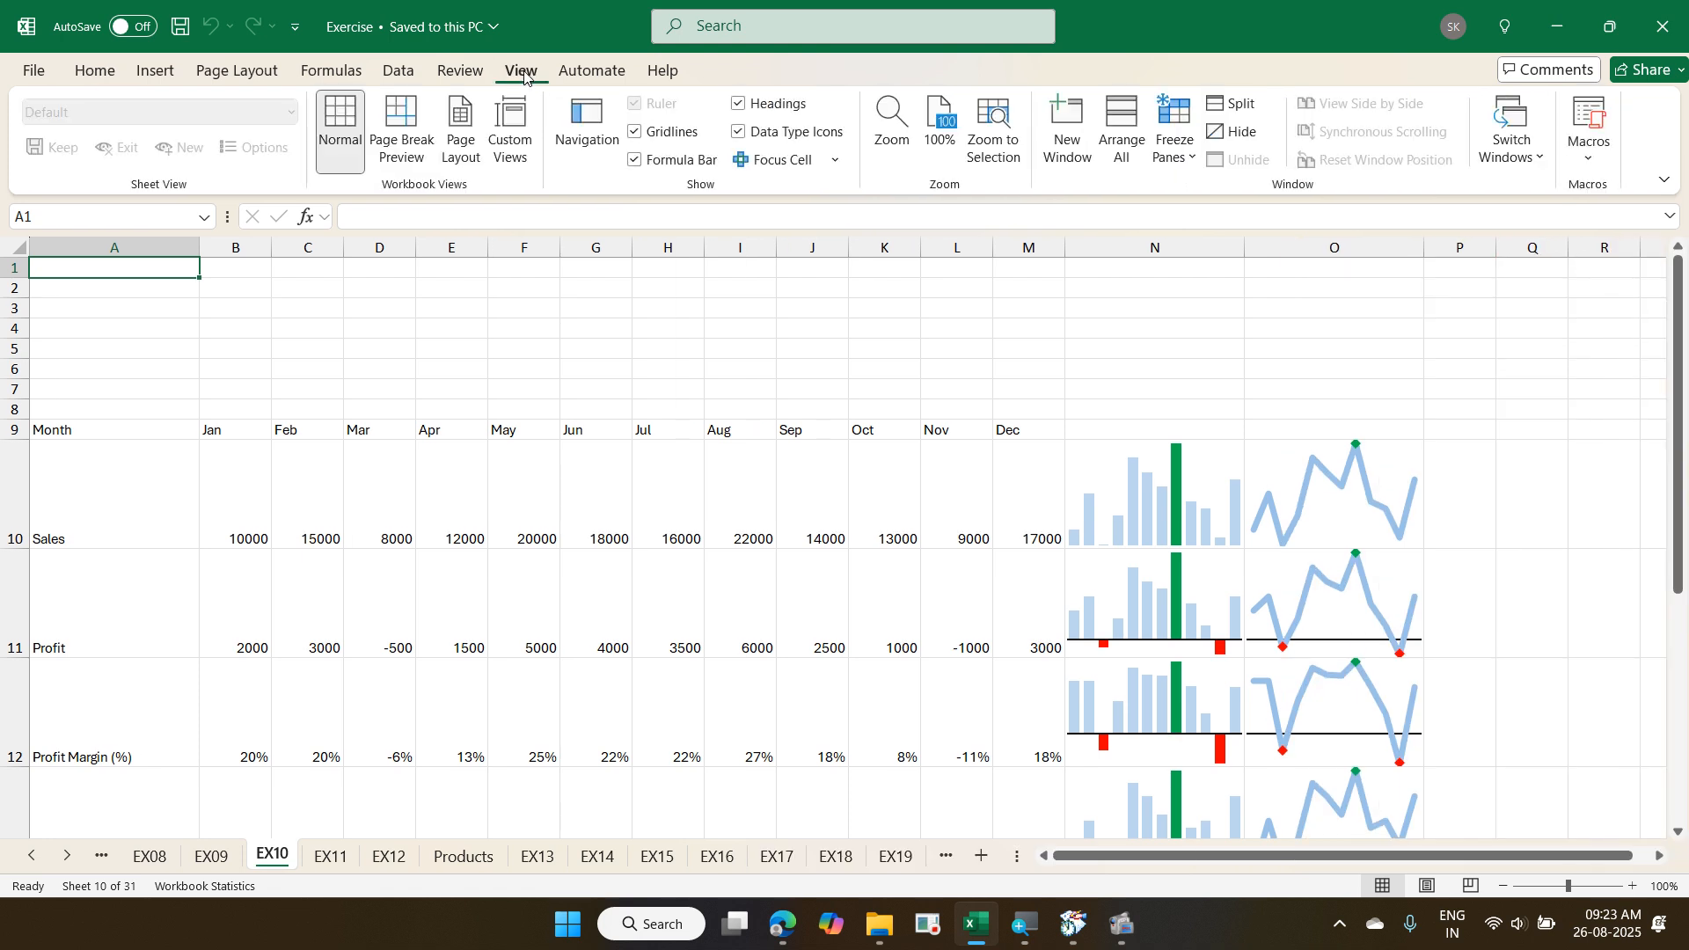
click(569, 114)
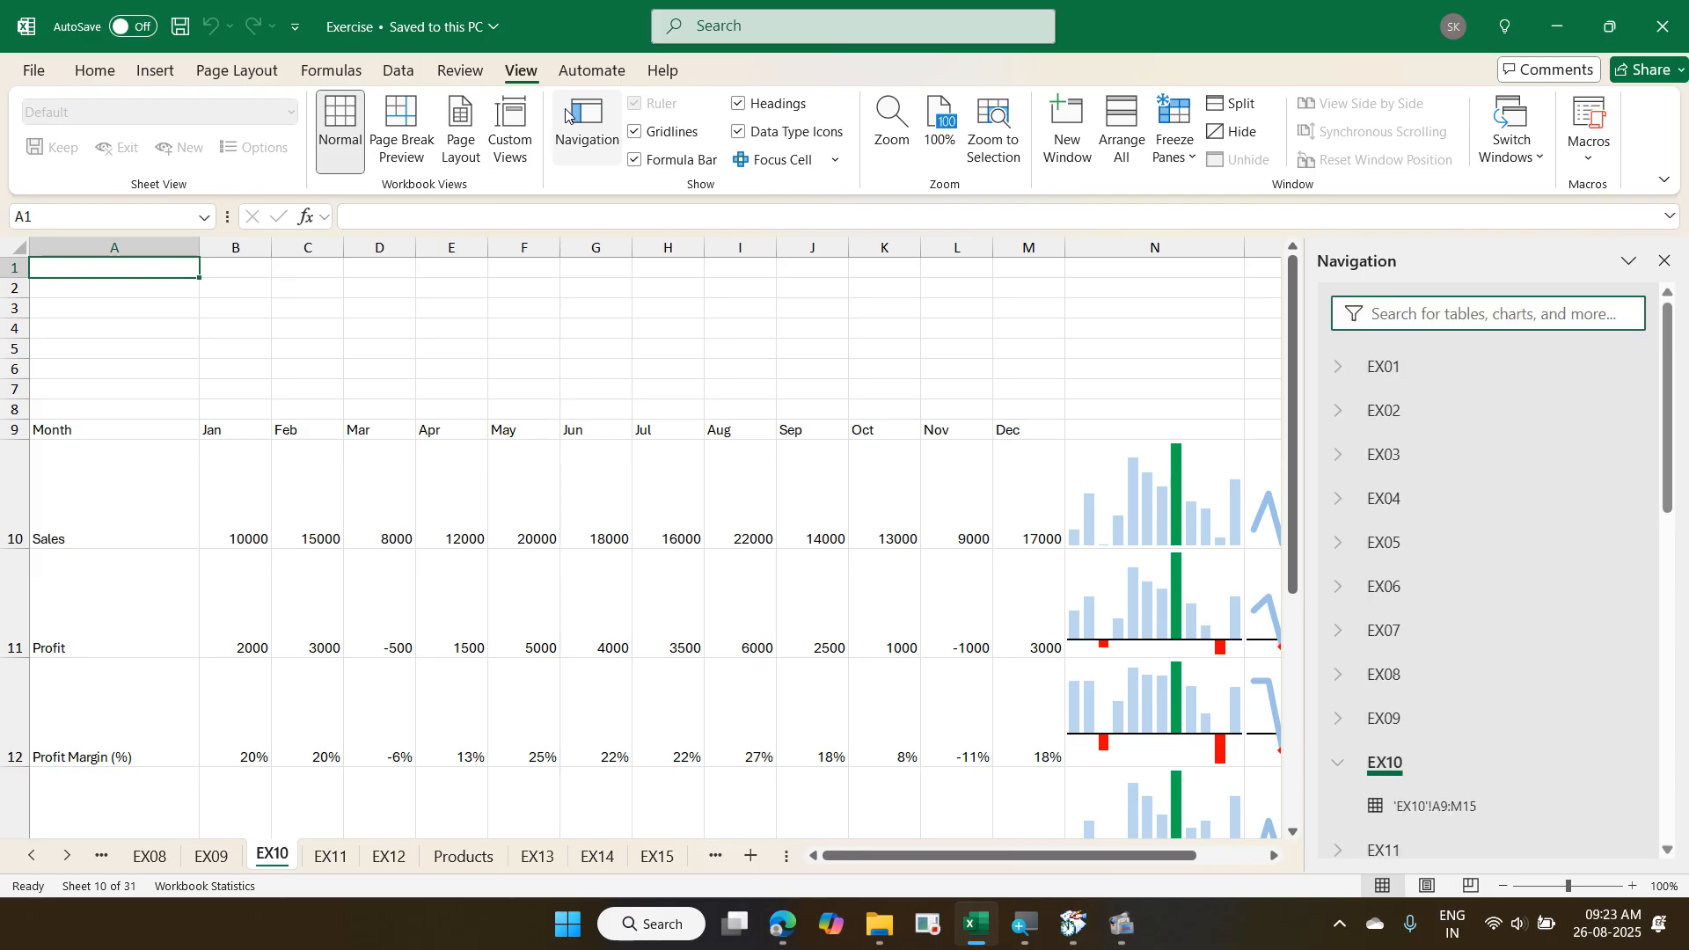
click(1664, 260)
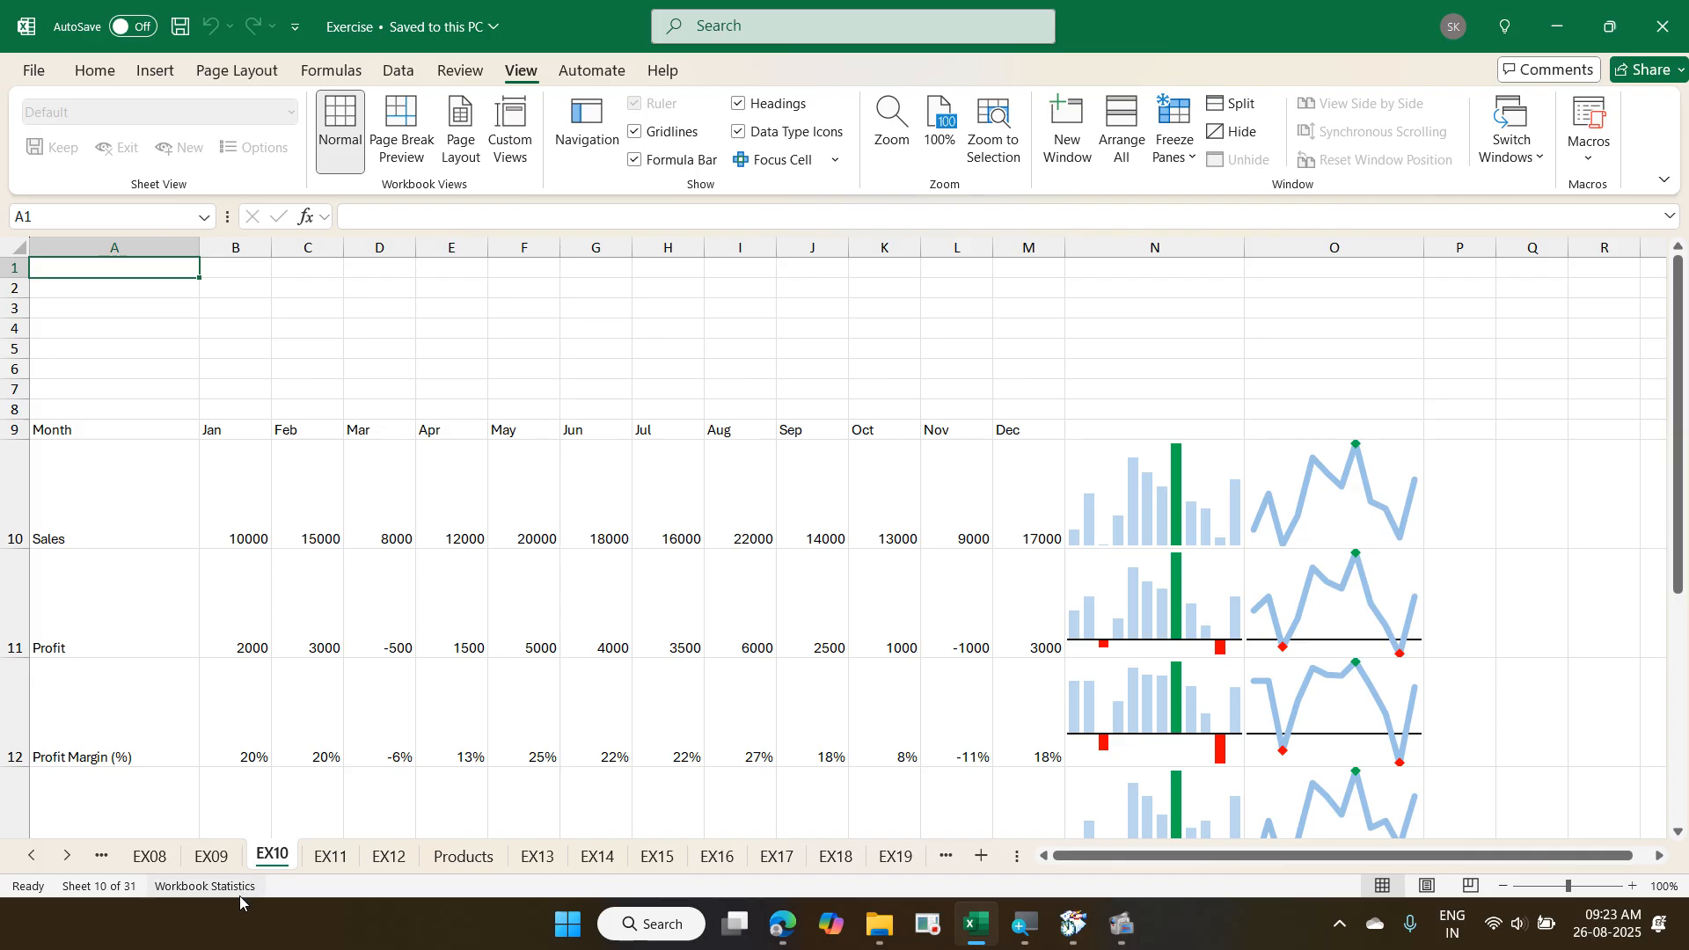
- Review the status bar display options, and look at the workbook statistics for the current sheet and the whole workbook
right_click(280, 896)
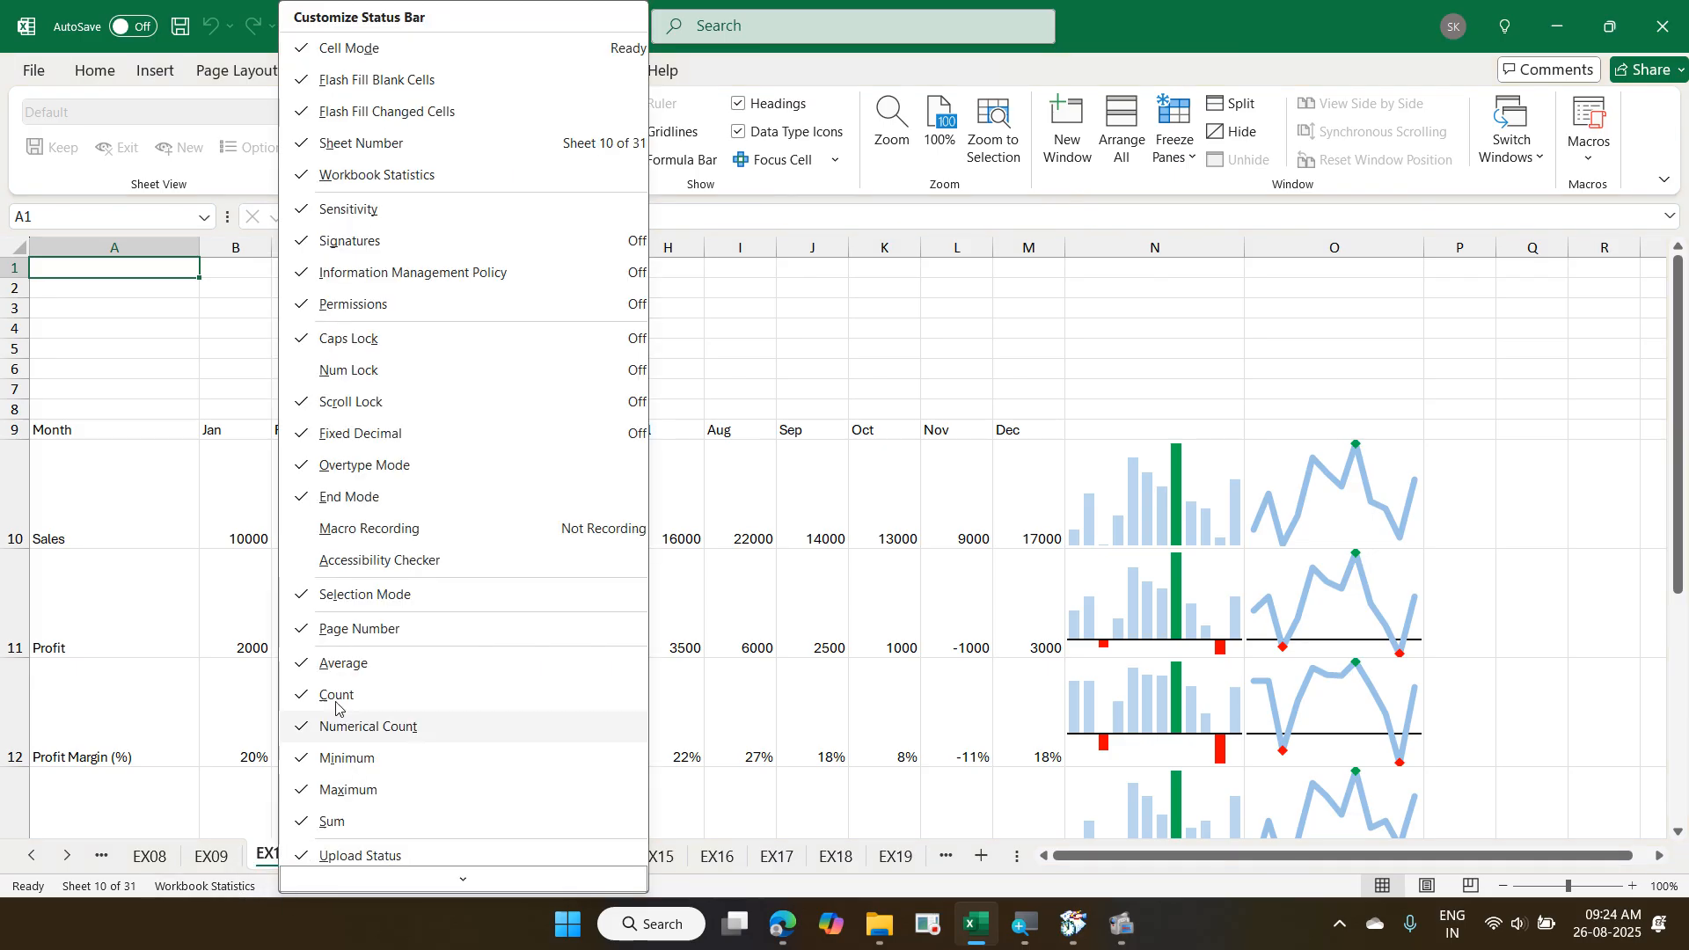
click(1132, 25)
click(189, 887)
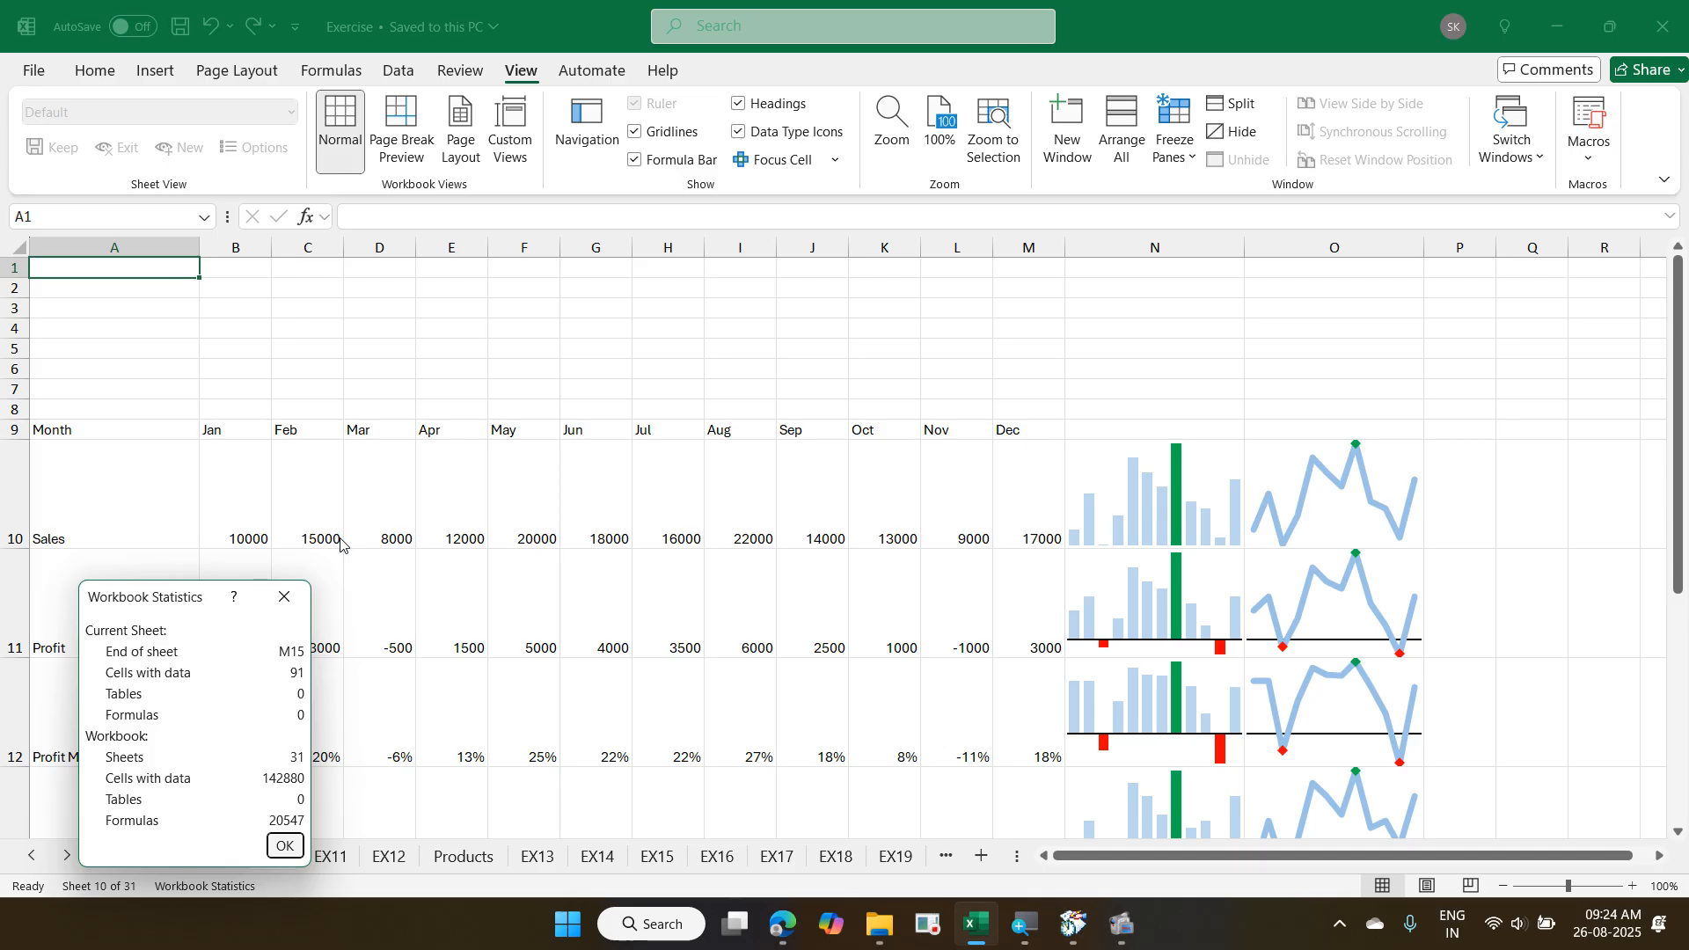
click(294, 846)
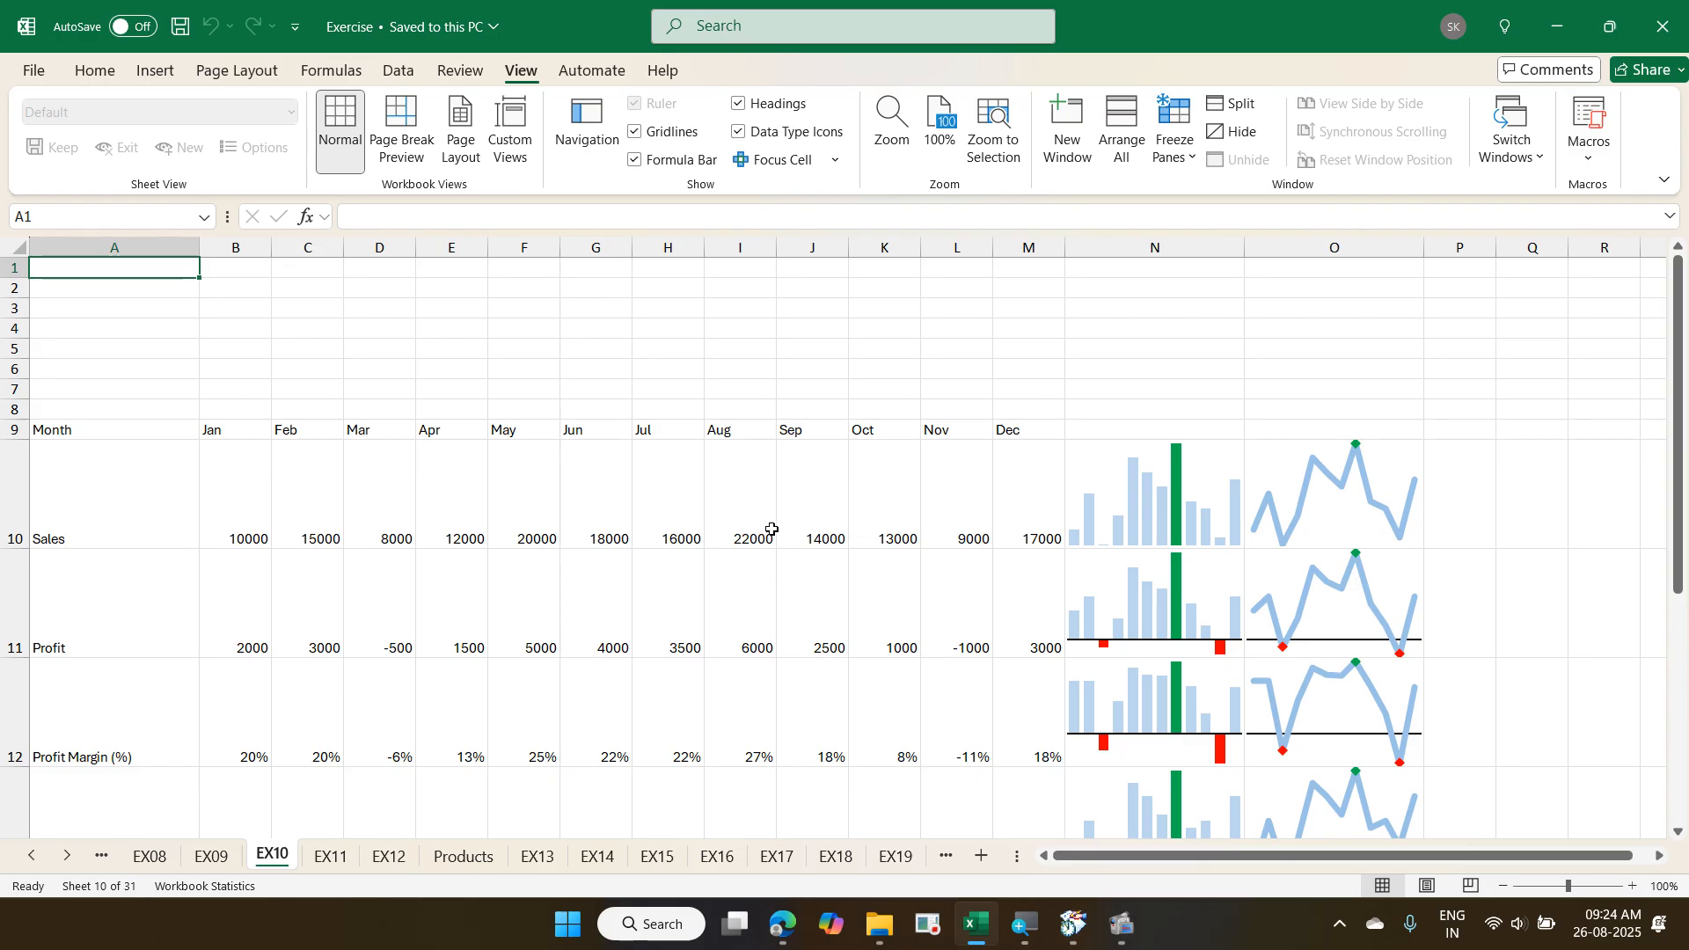
- Select the August values in I10:I12 and review their summary calculations and the status bar's display options
drag(744, 530, 743, 741)
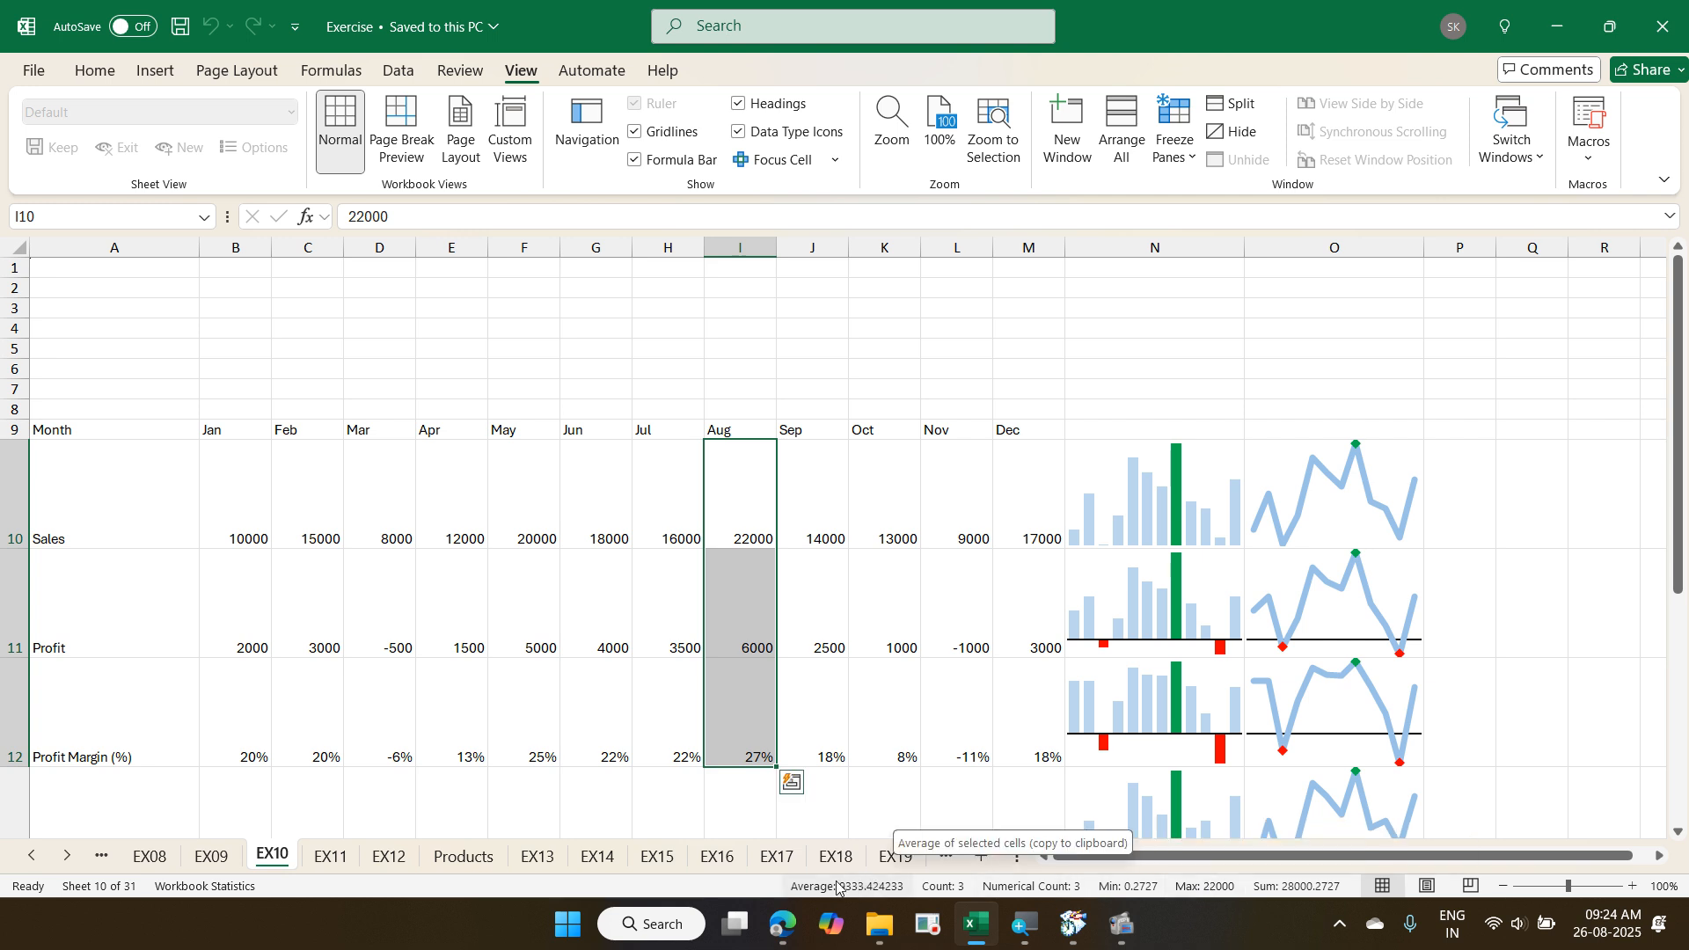
right_click(734, 893)
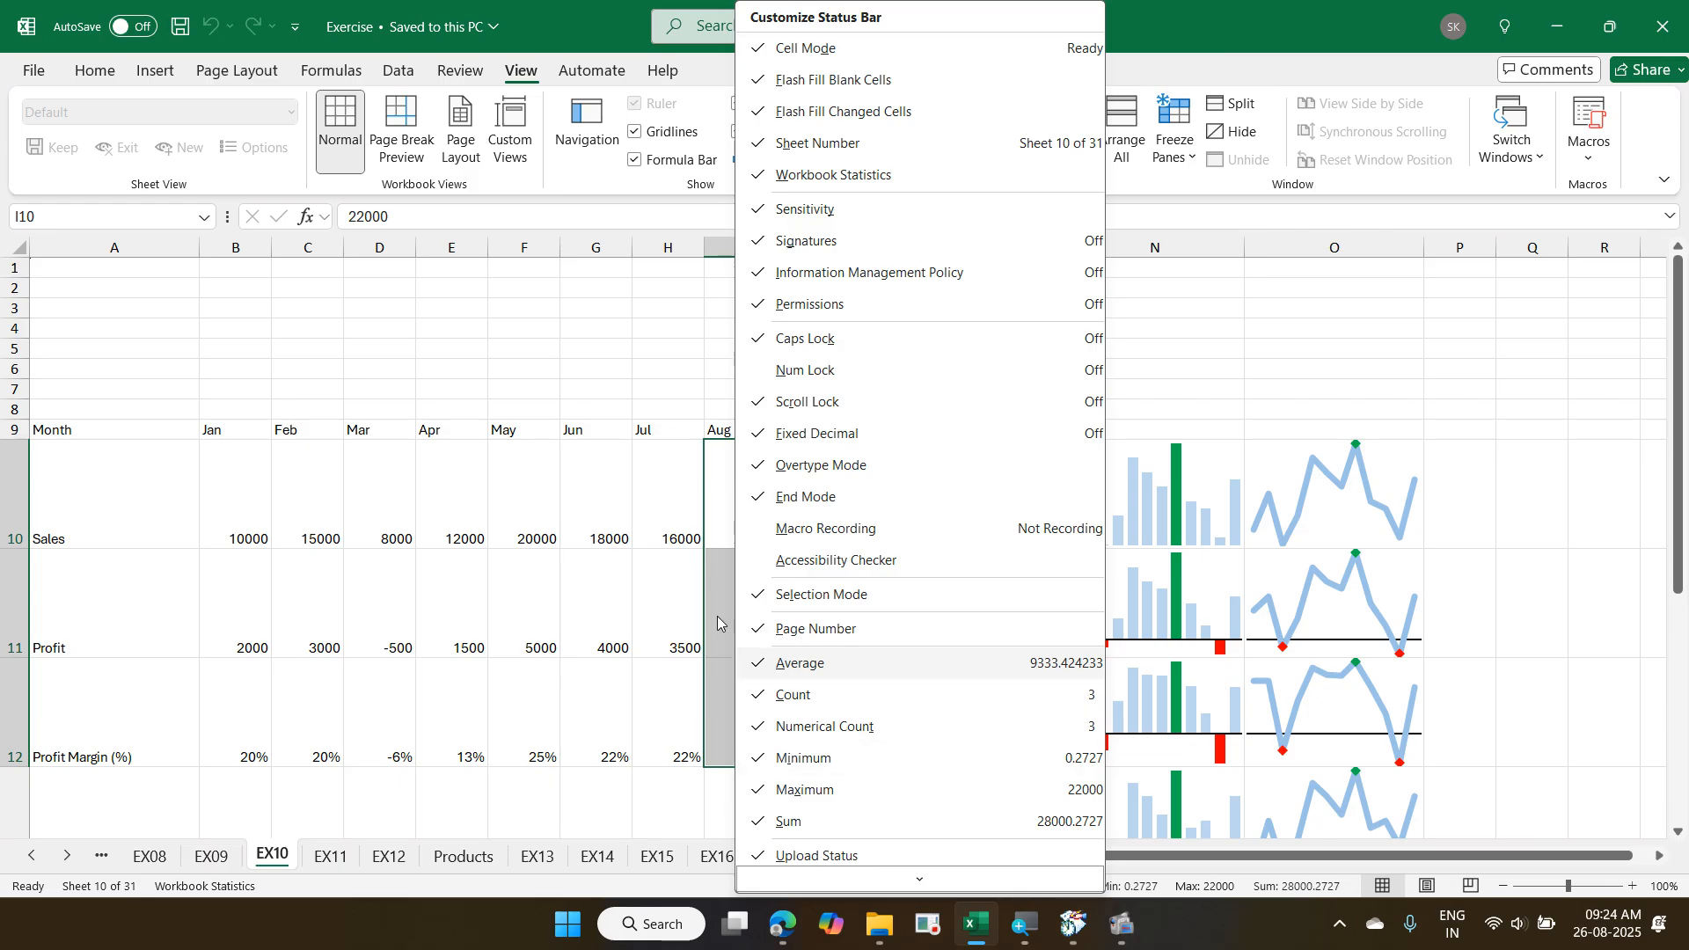
click(551, 14)
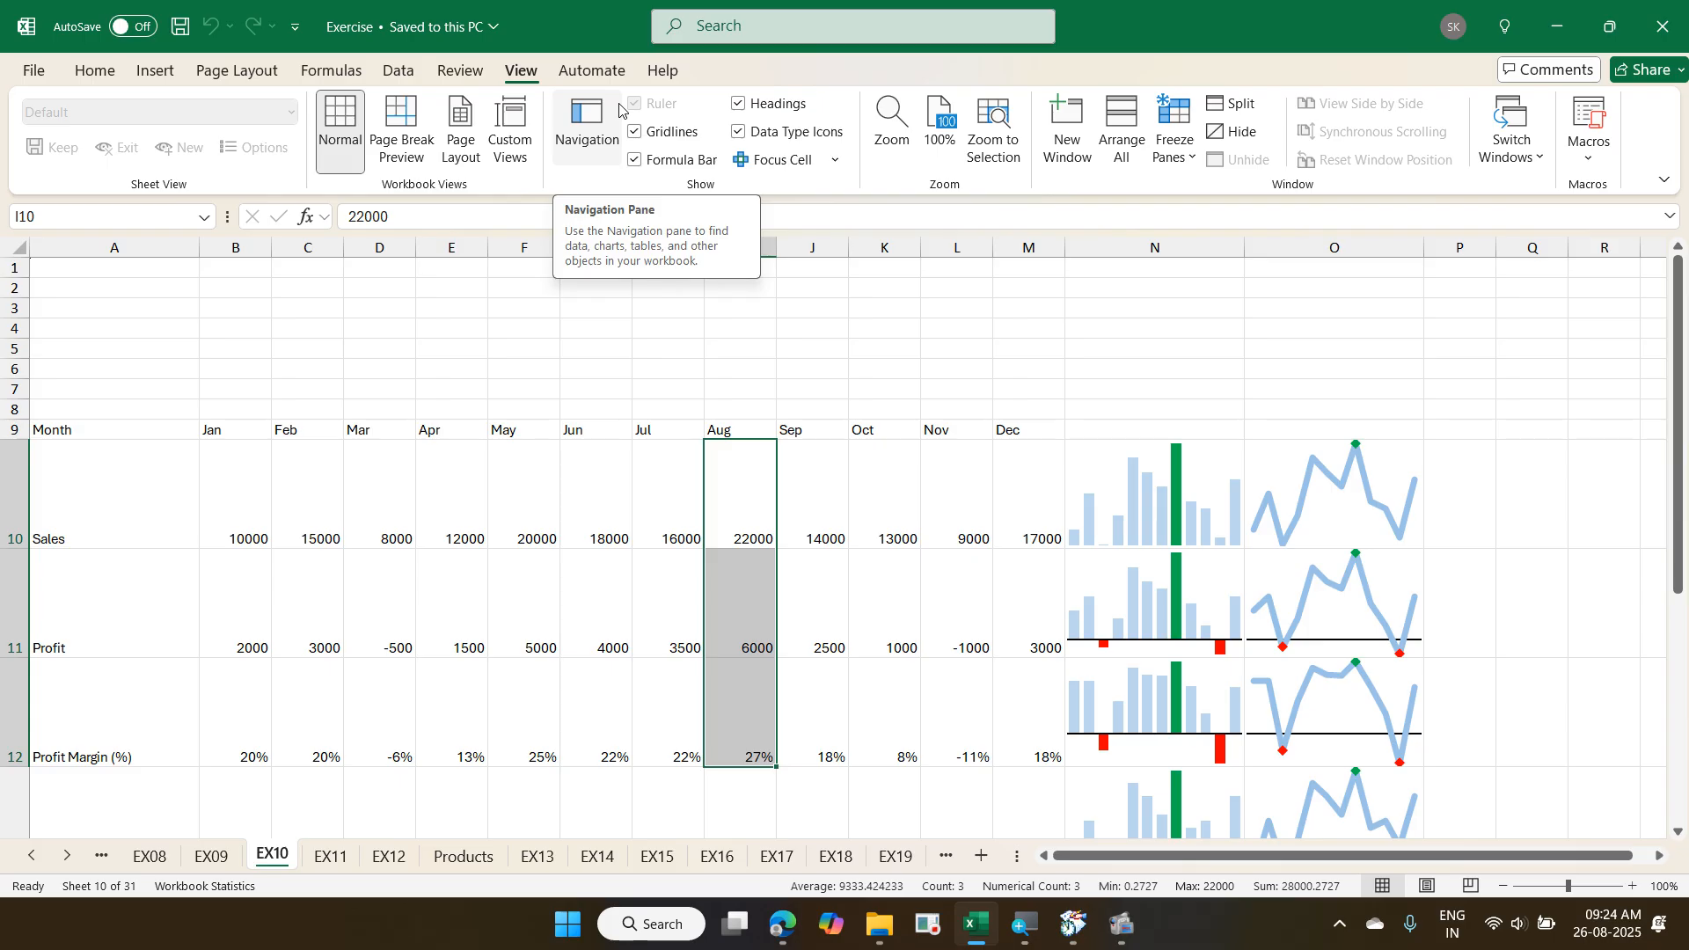
- Copy the status bar sum of the June to September sales in G10:J10 and paste 70000 into cell P3
drag(613, 479, 833, 483)
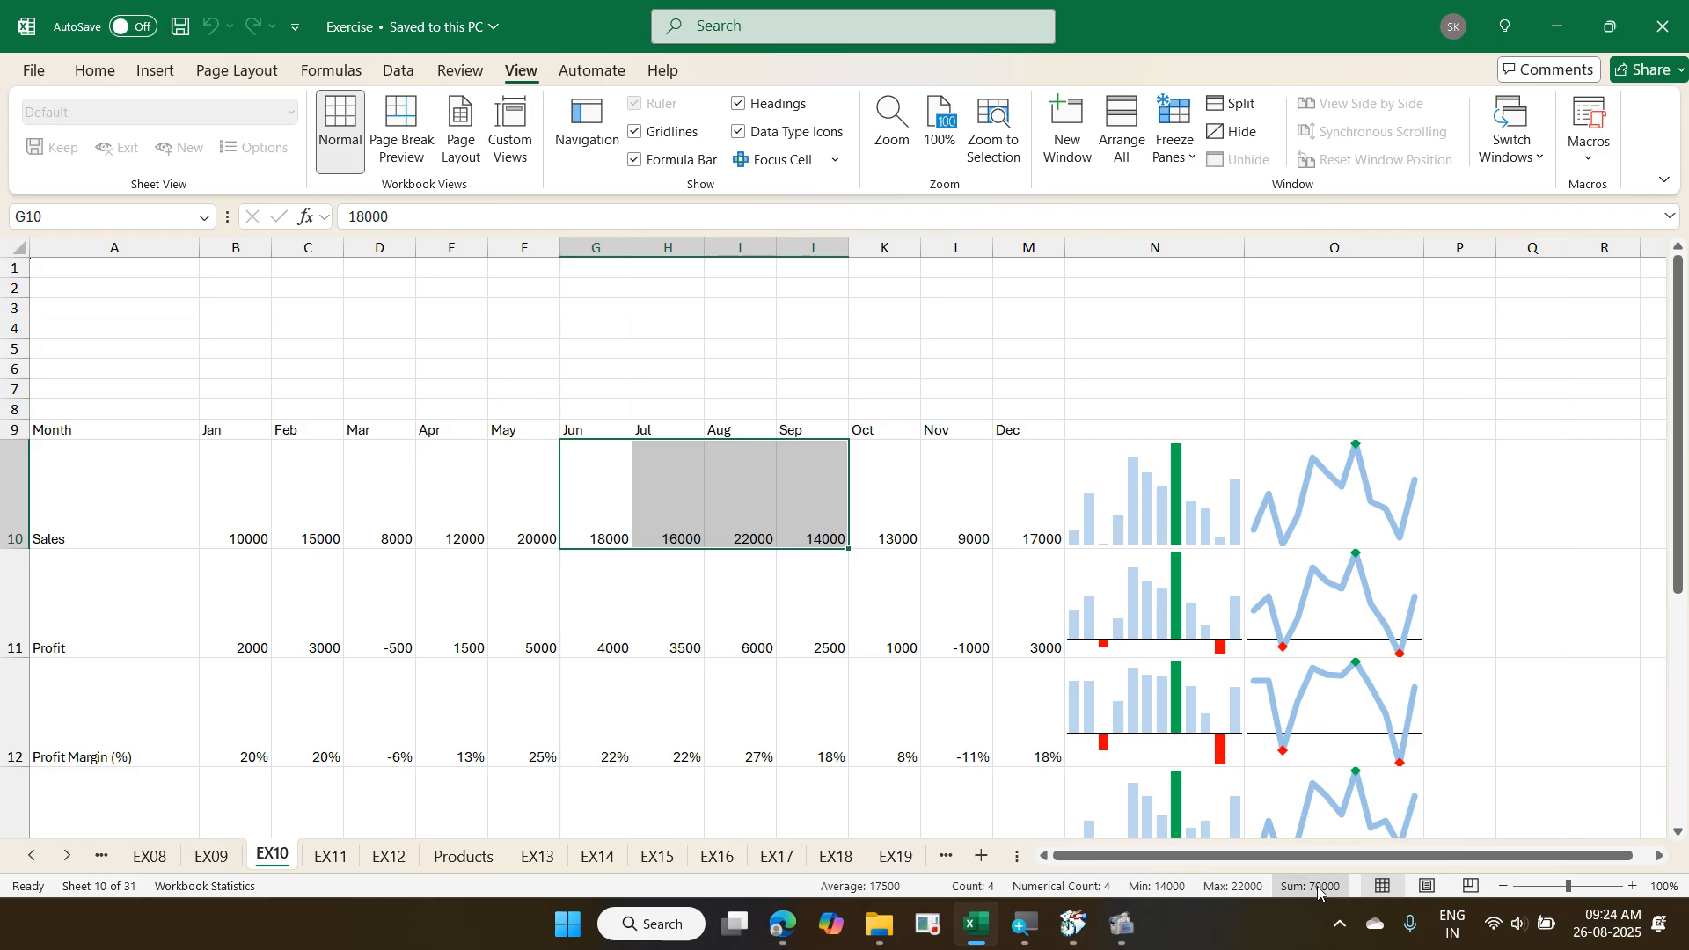
click(1454, 313)
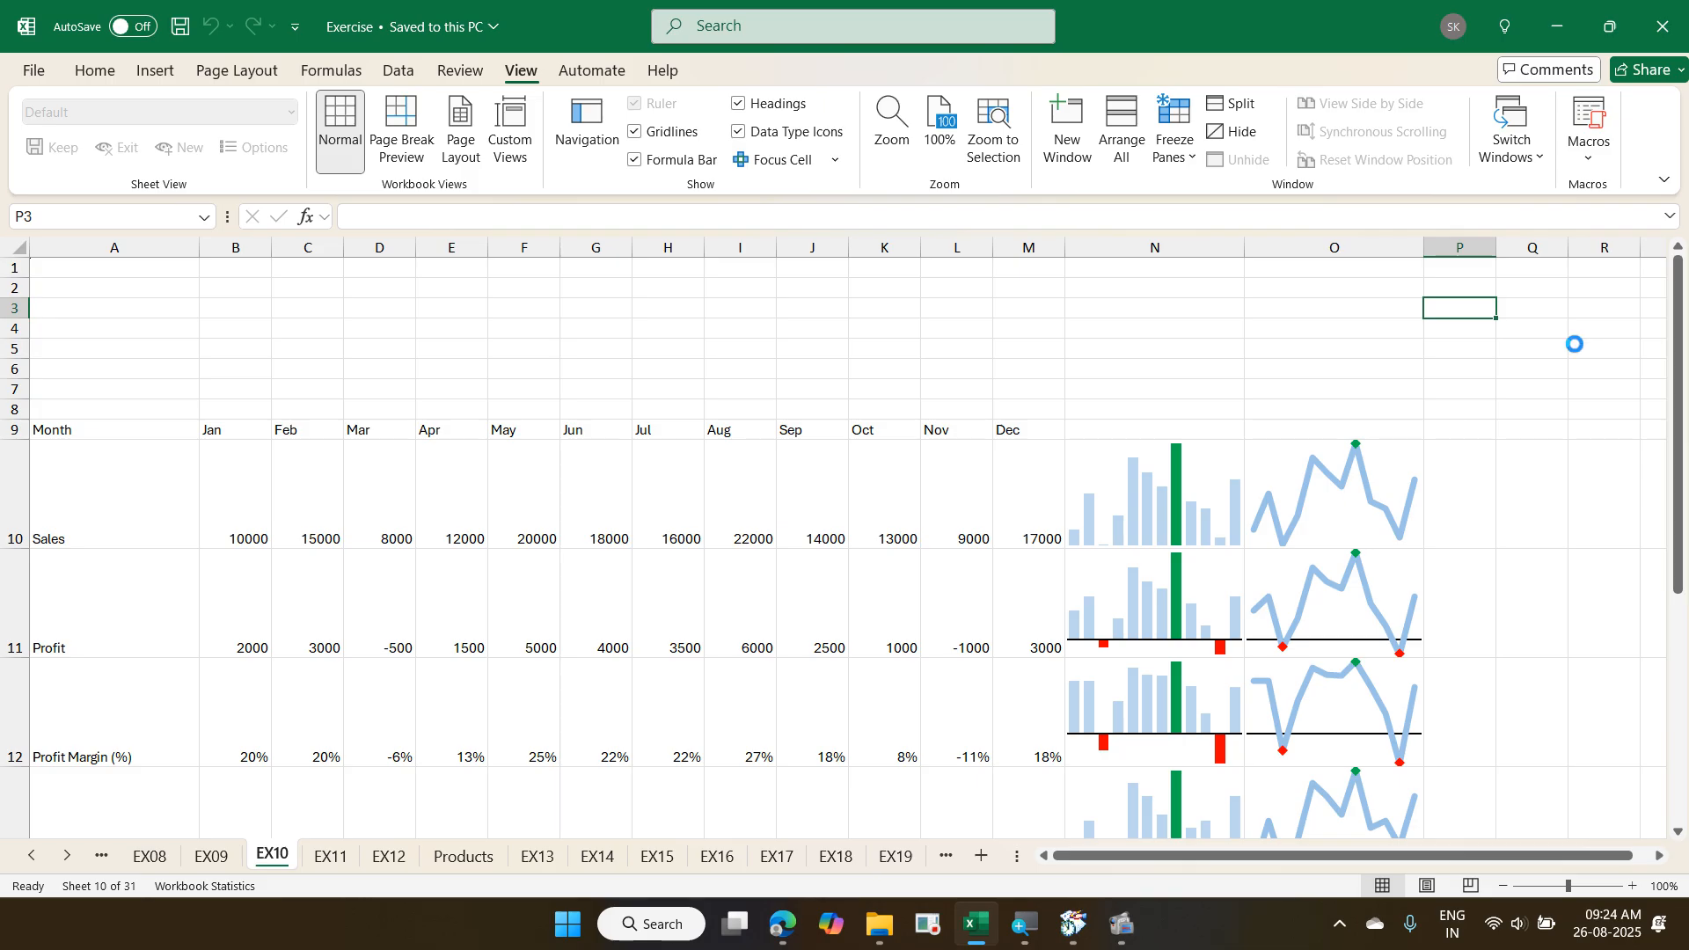
text(70000)
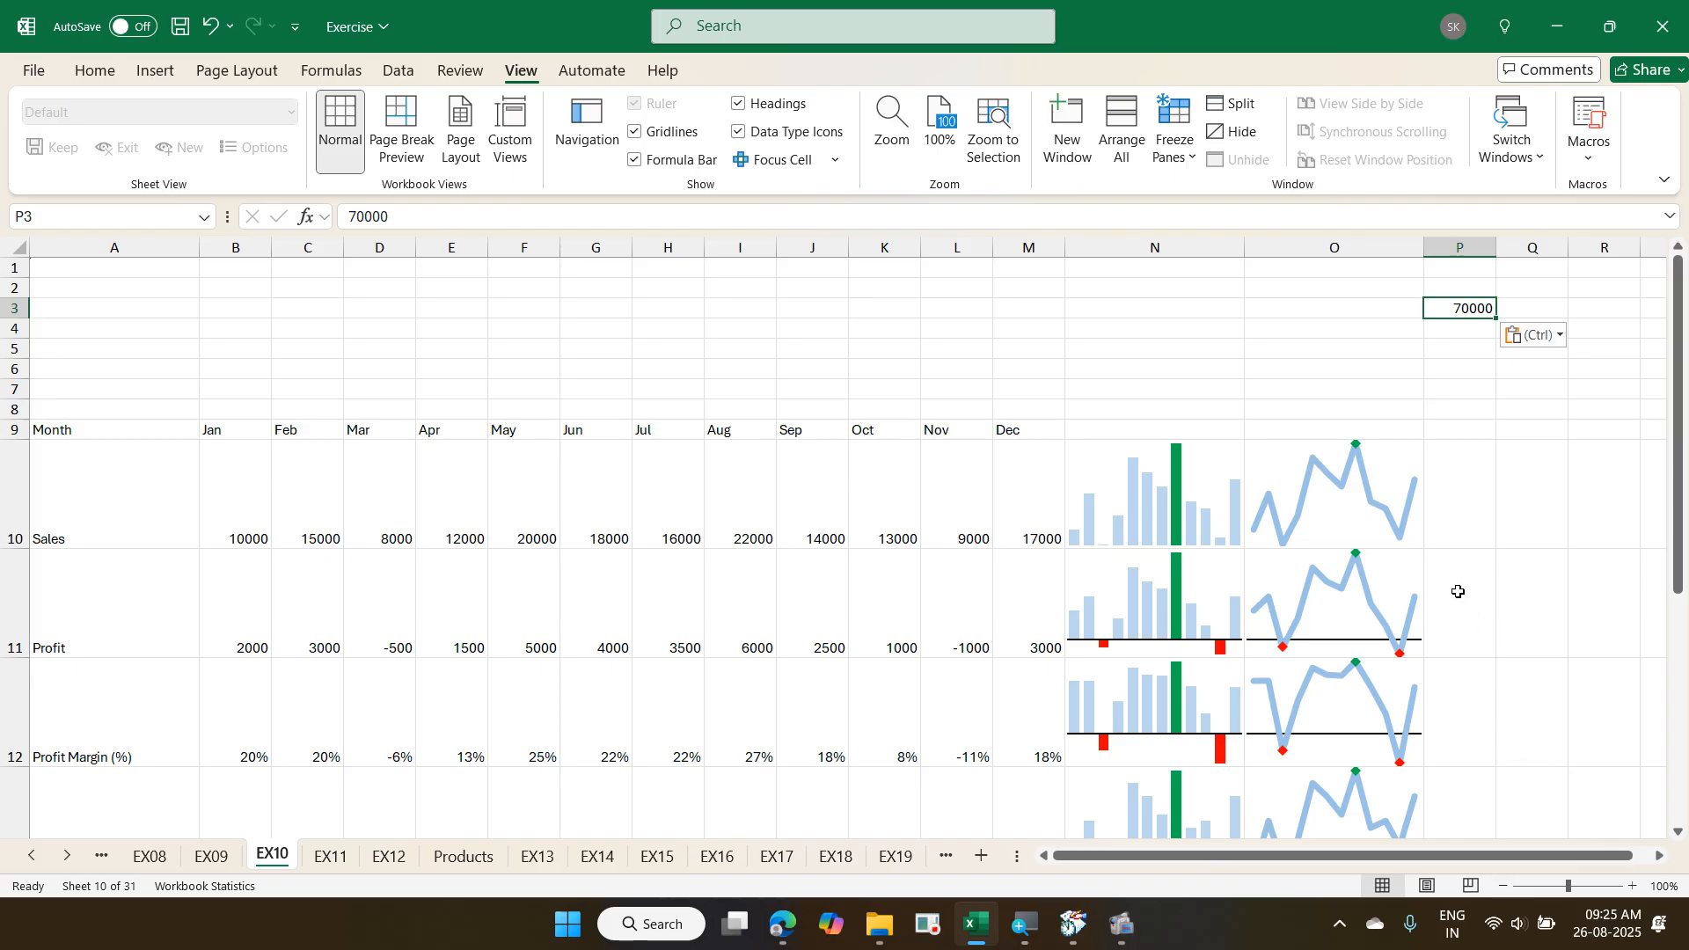
- Zoom the worksheet to 115% and scroll horizontally between column A and column P
ctrl+scroll(1458, 591, up, 1)
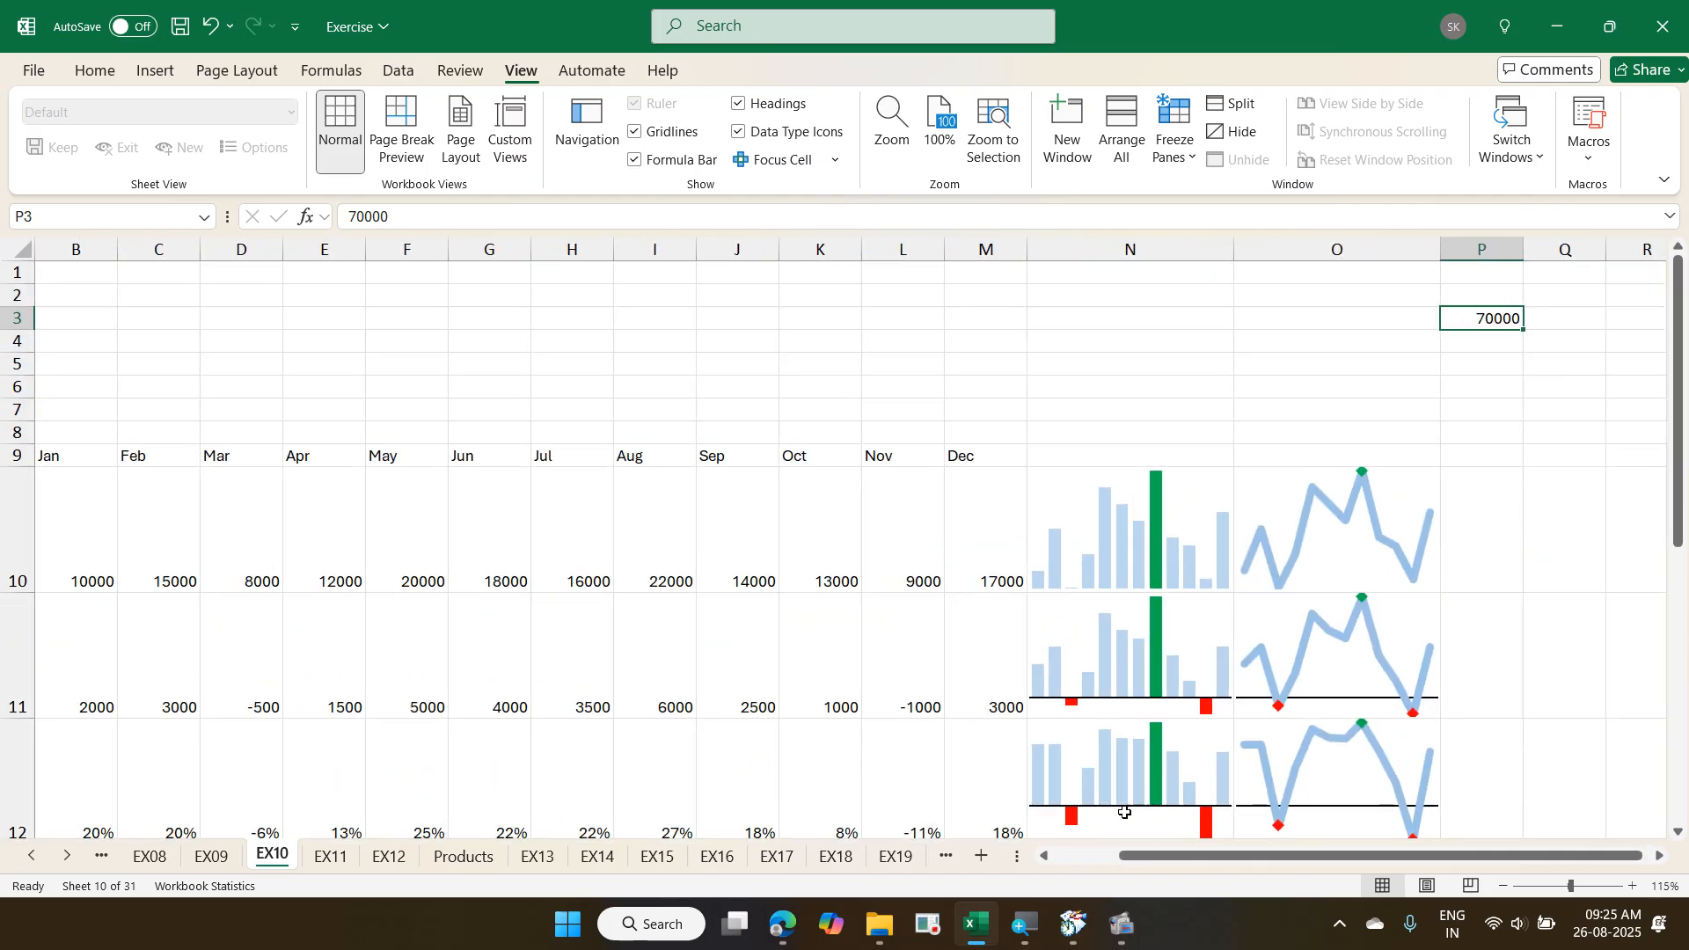
click(1099, 859)
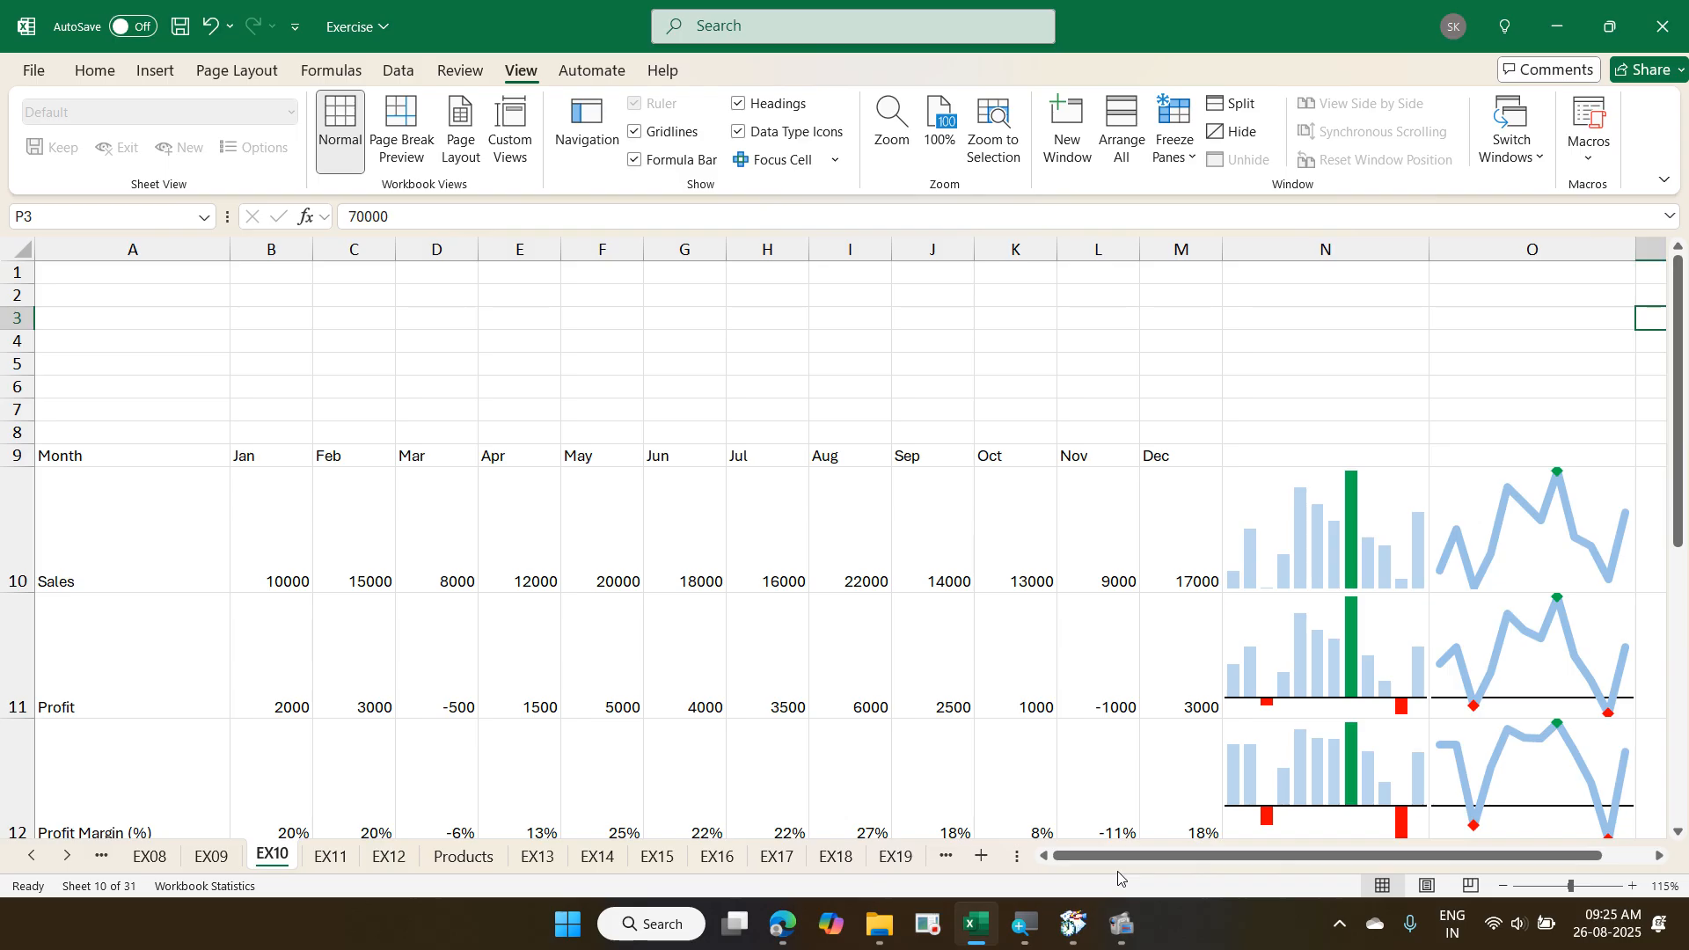
ctrl+scroll(1117, 872, up, 3)
ctrl+scroll(1118, 872, down, 3)
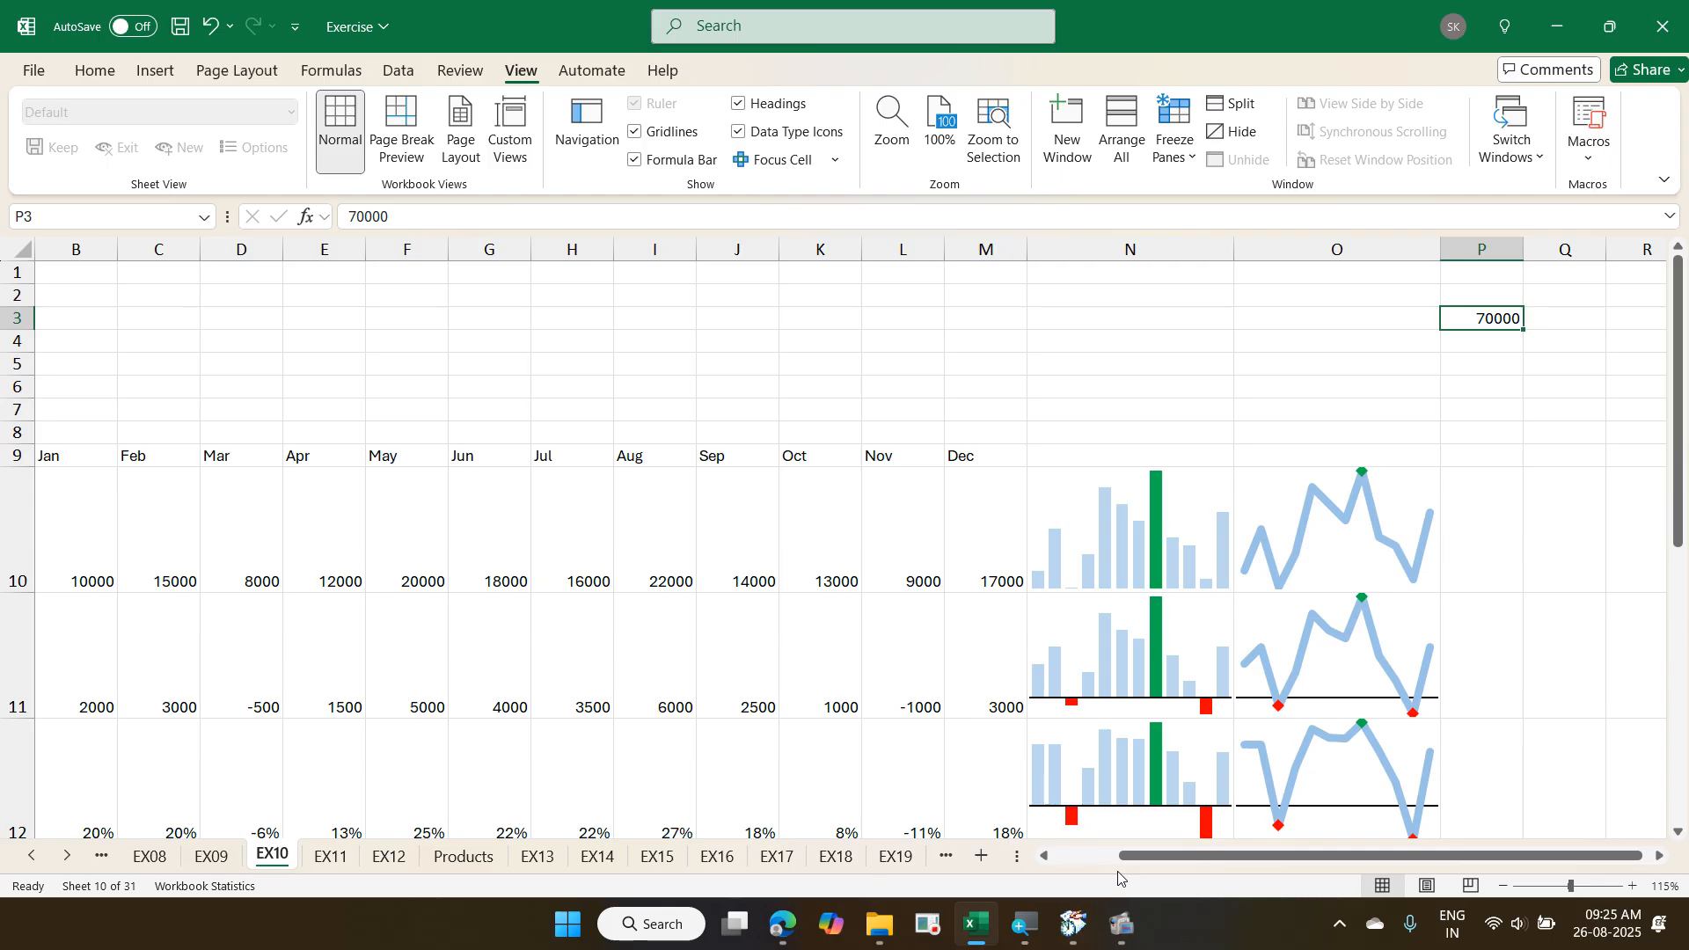
- Go back through the preceding worksheets to the first sheet, EX01
key(ctrl+Page_Up)
key(ctrl+Page_Up)
key(ctrl+Page_Up)
key(ctrl+Page_Up)
key(ctrl+Page_Up)
key(ctrl+Page_Up)
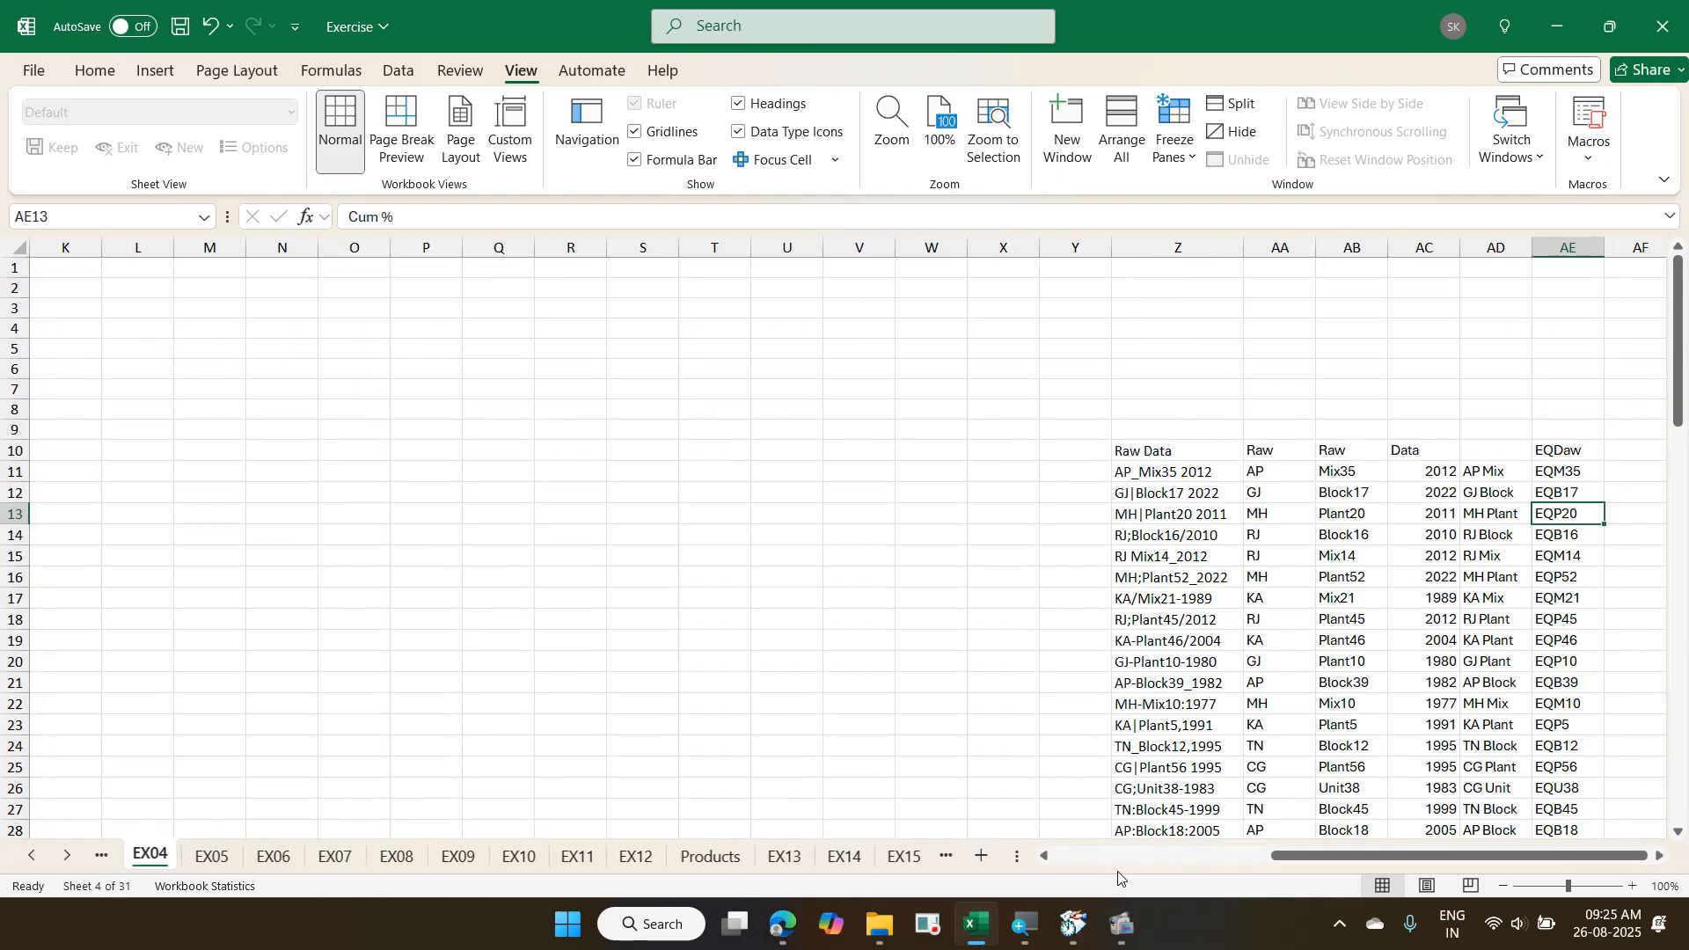
key(ctrl+Page_Up)
key(ctrl+Page_Up)
key(ctrl+Page_Up)
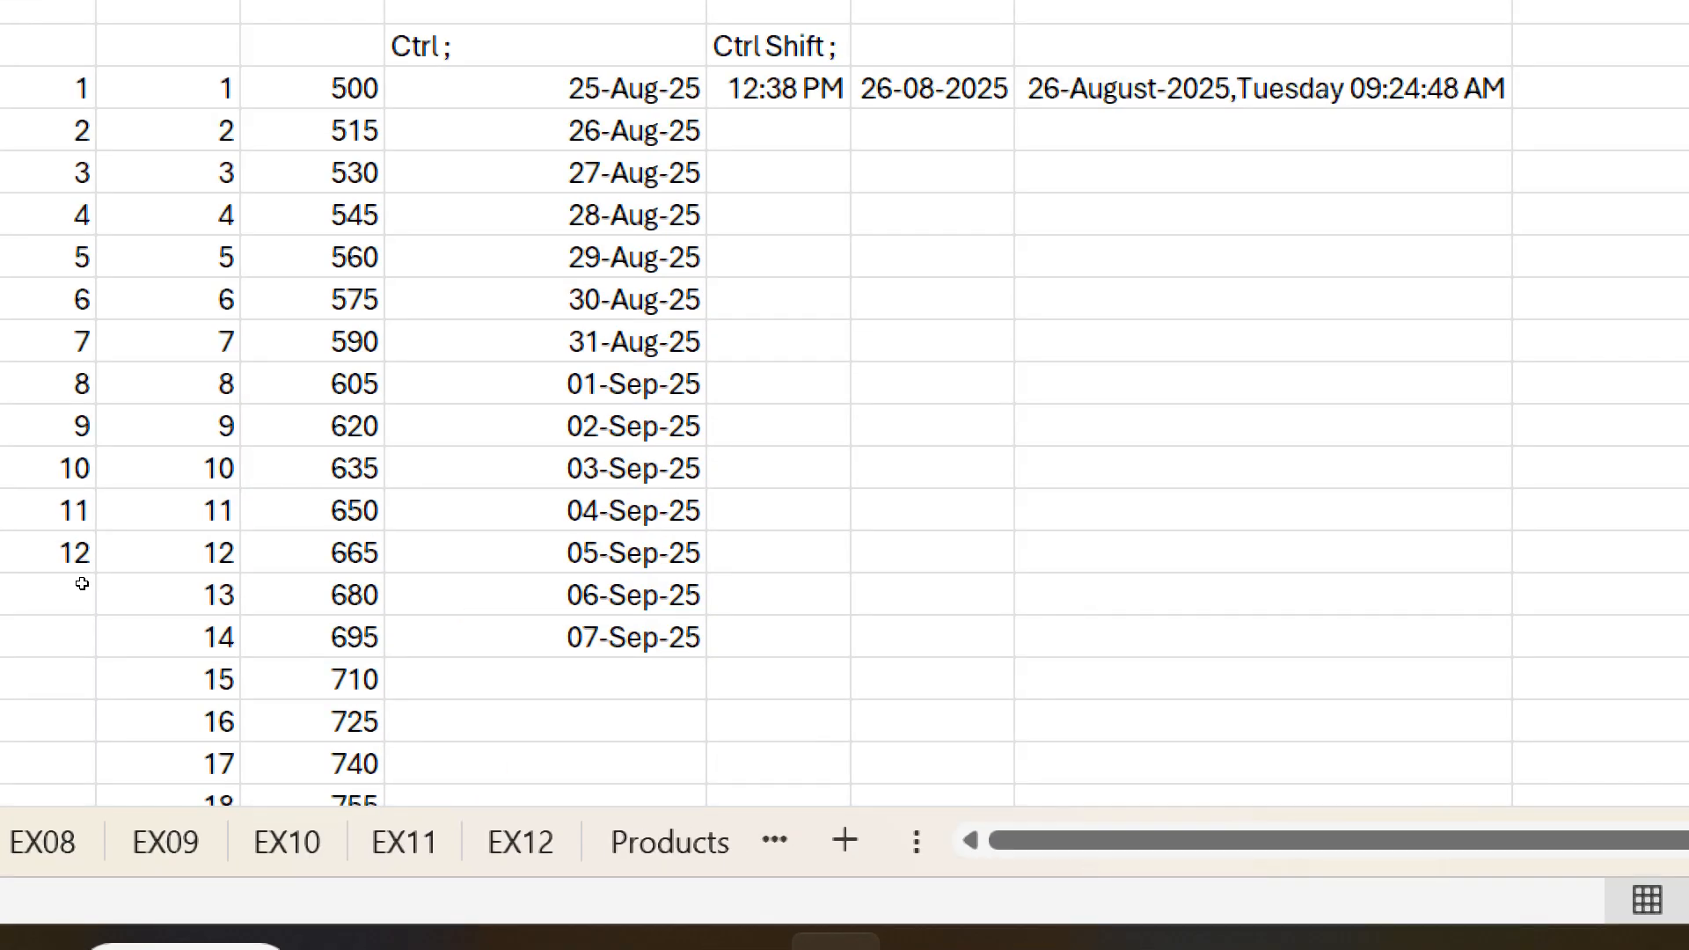
- Fill the month names from Jan in cell A11 down to Dec in A22 with the fill handle
key(Down)
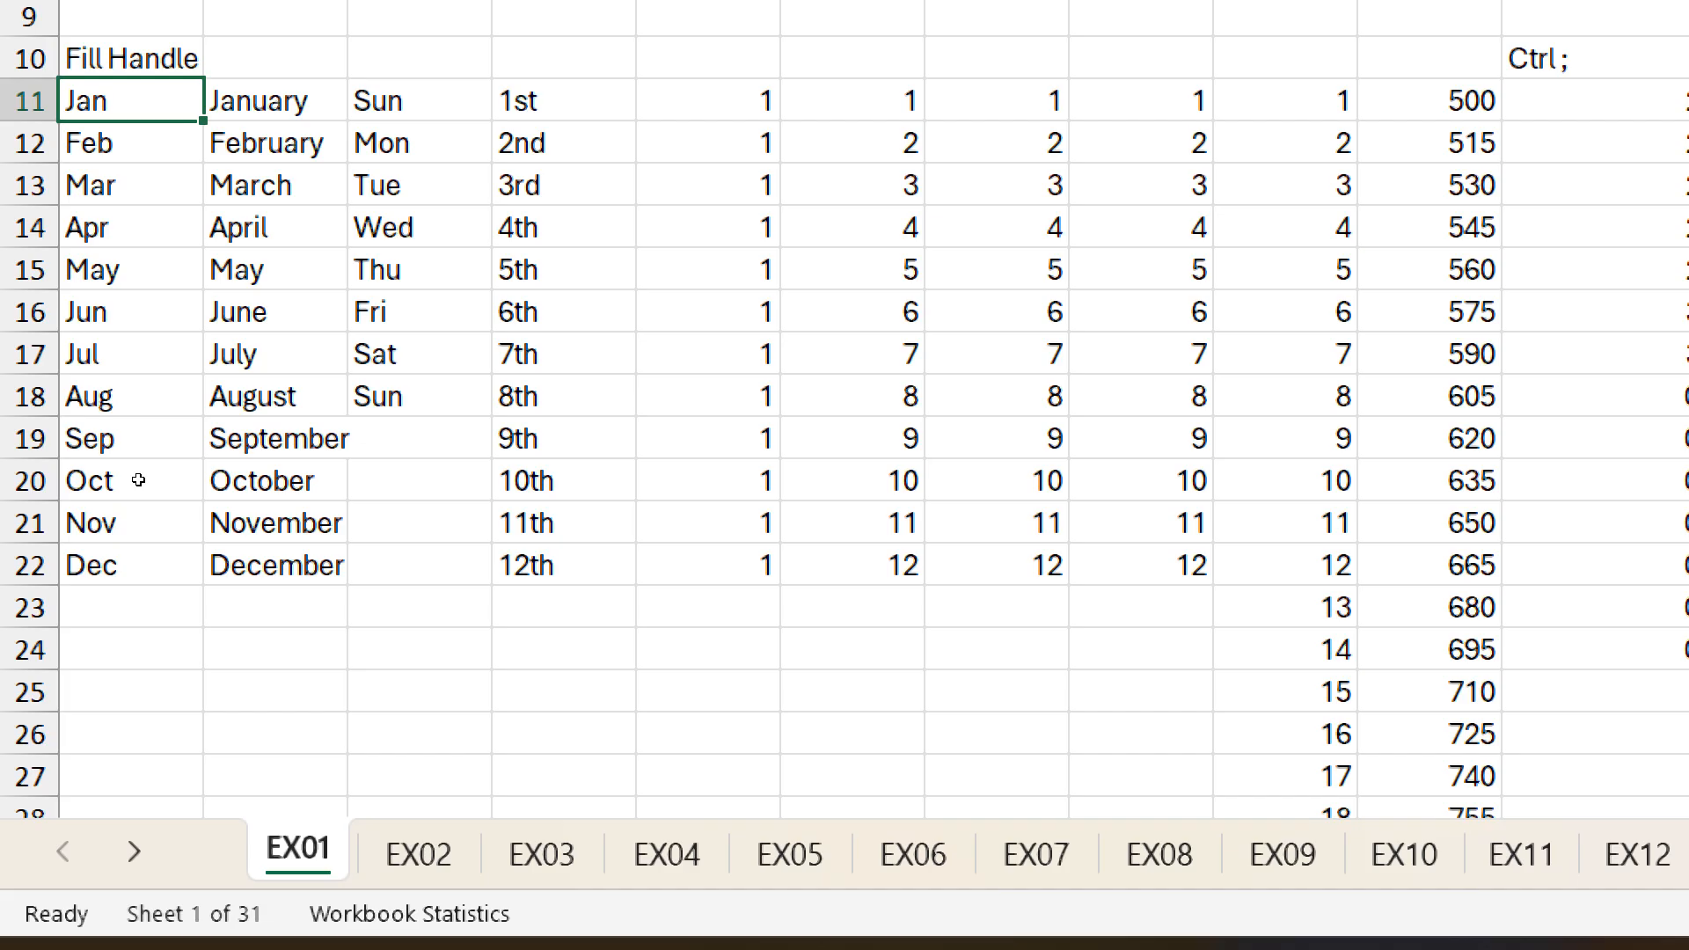
drag(204, 120, 79, 731)
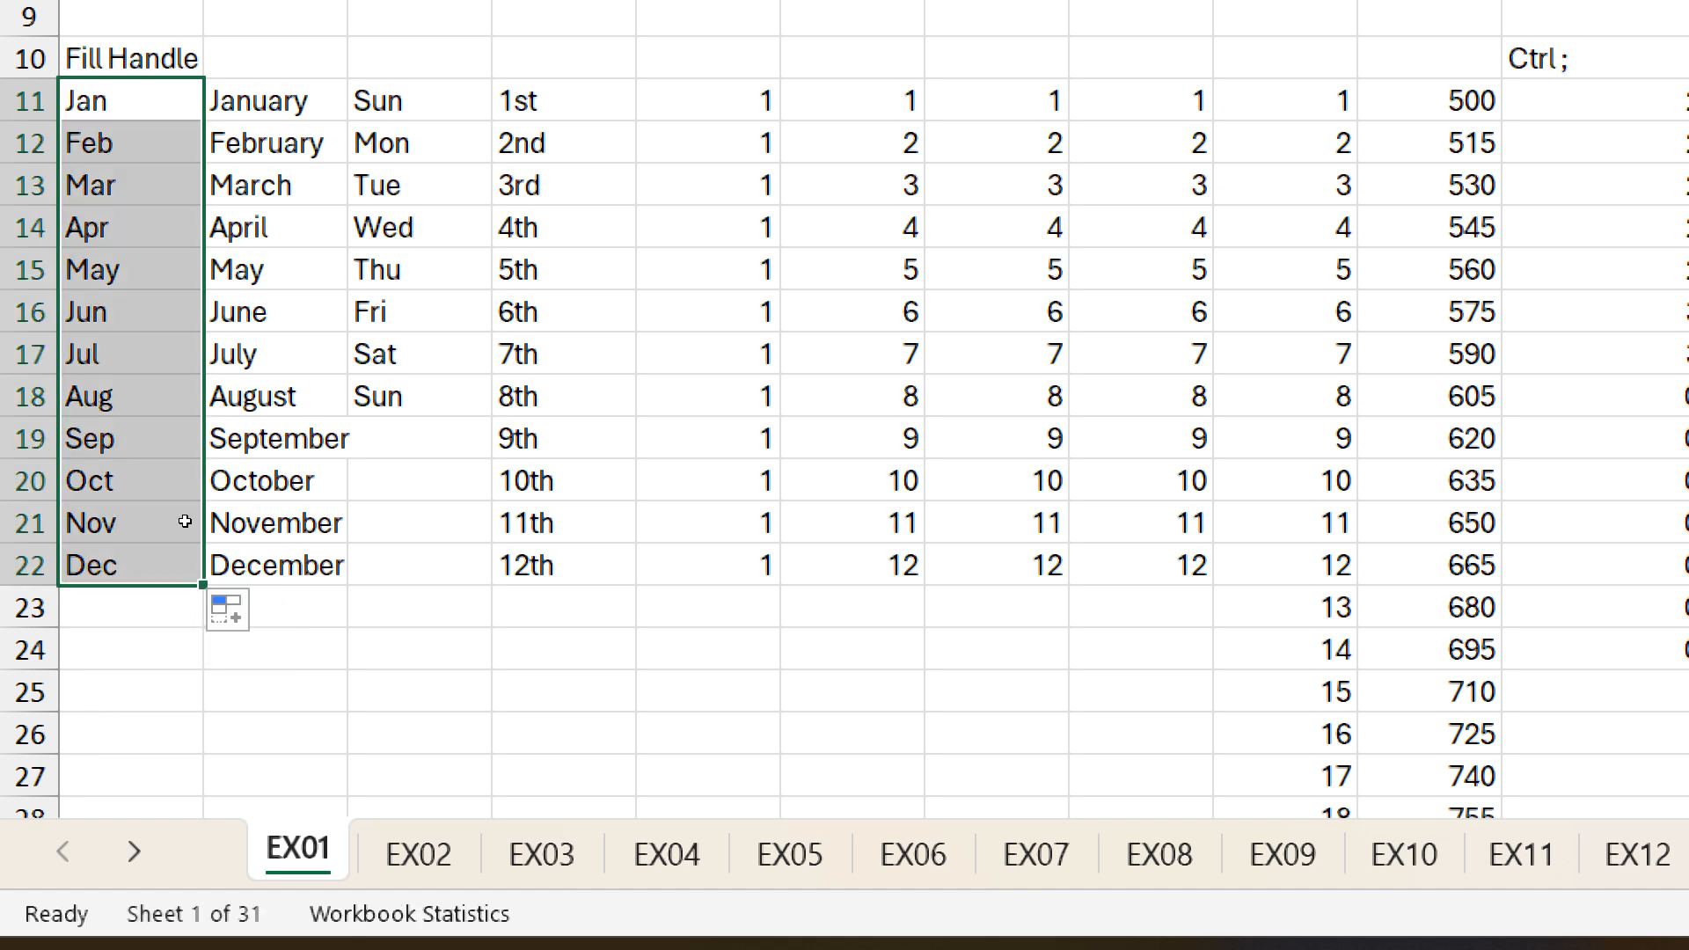
- Step along row 11 past the month, weekday and ordinal examples to G11, and select the first two numbers, G11:G12
key(Right)
key(Right)
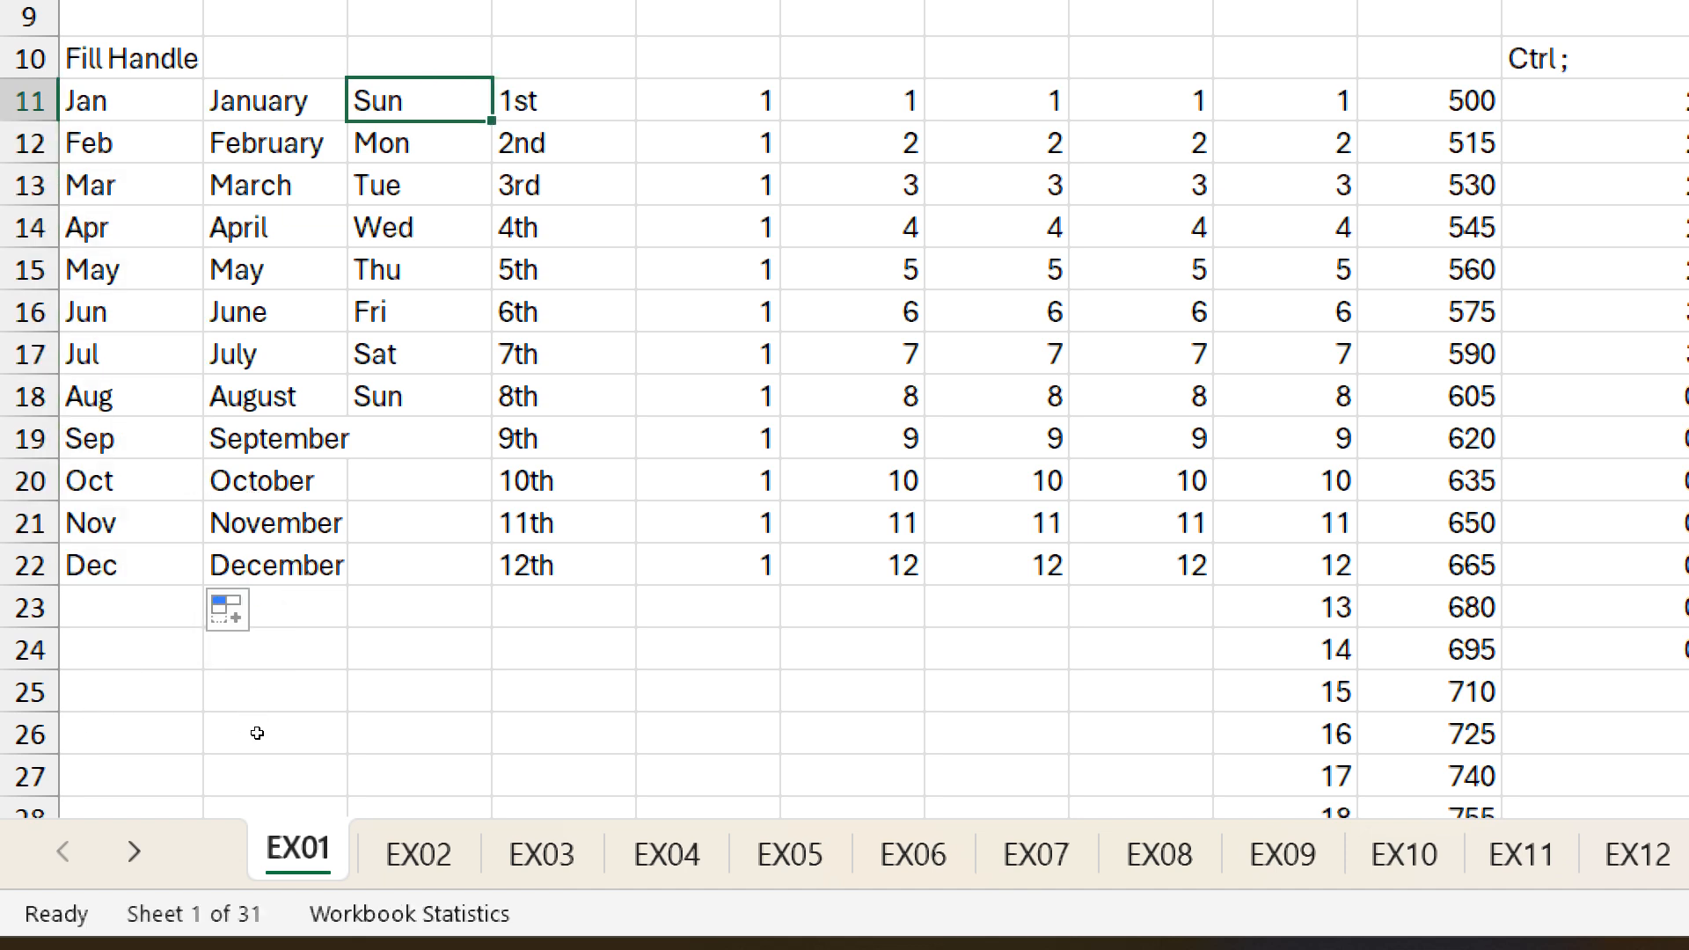
key(Right)
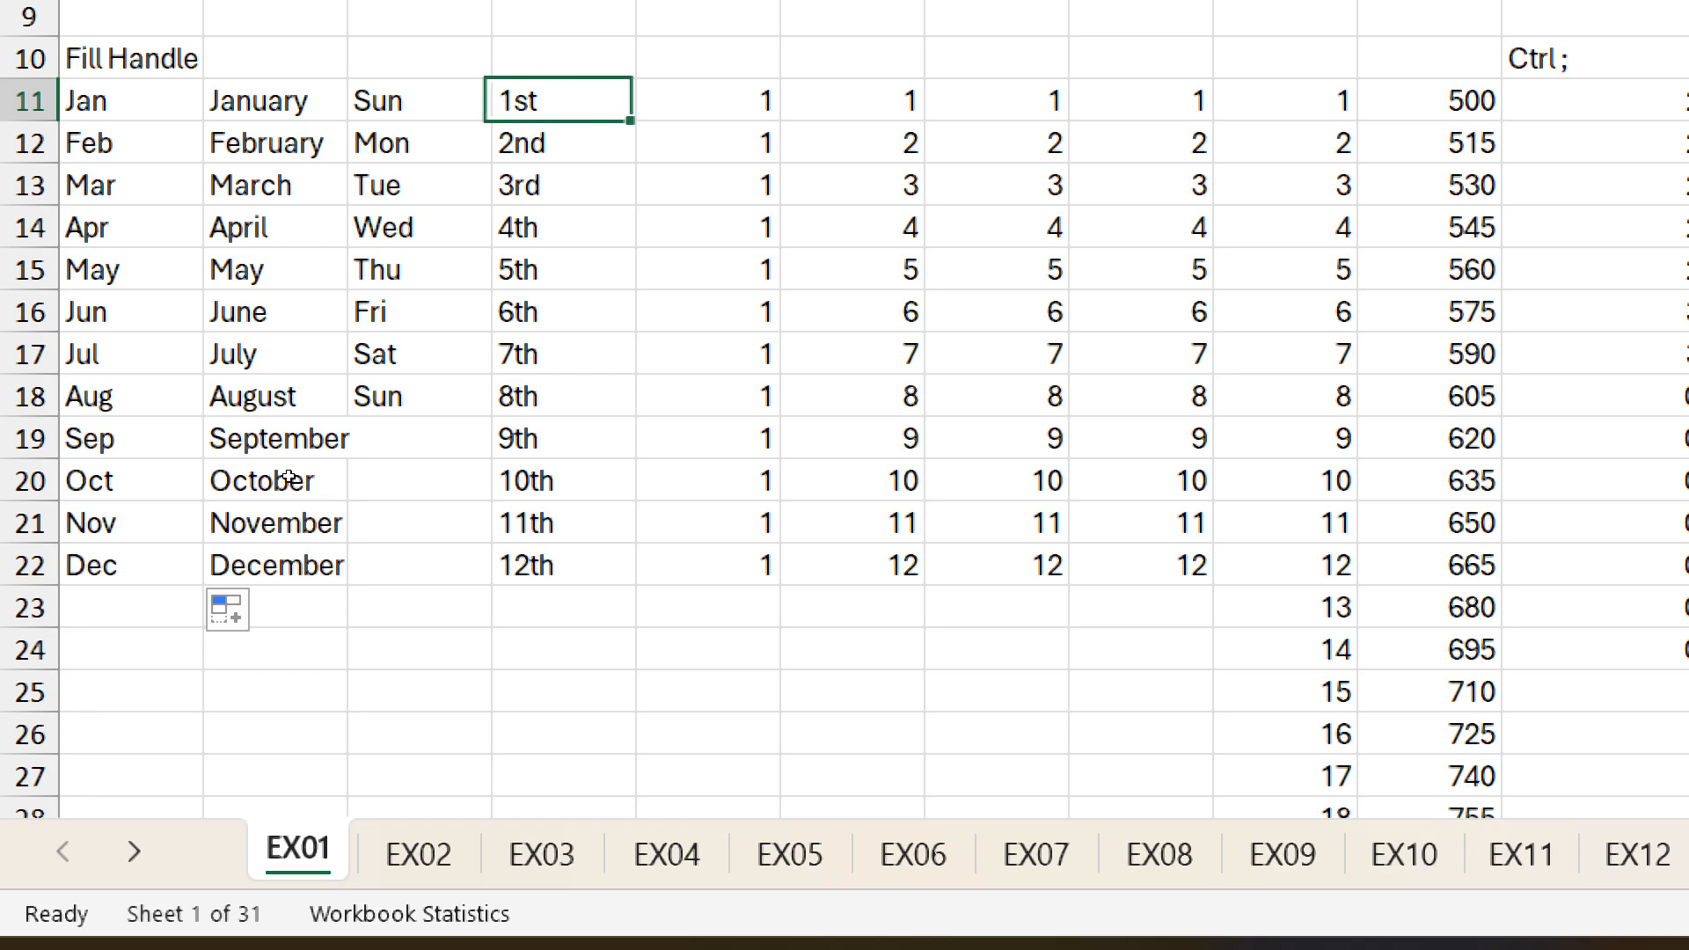
key(Right)
key(Right)
key(Right)
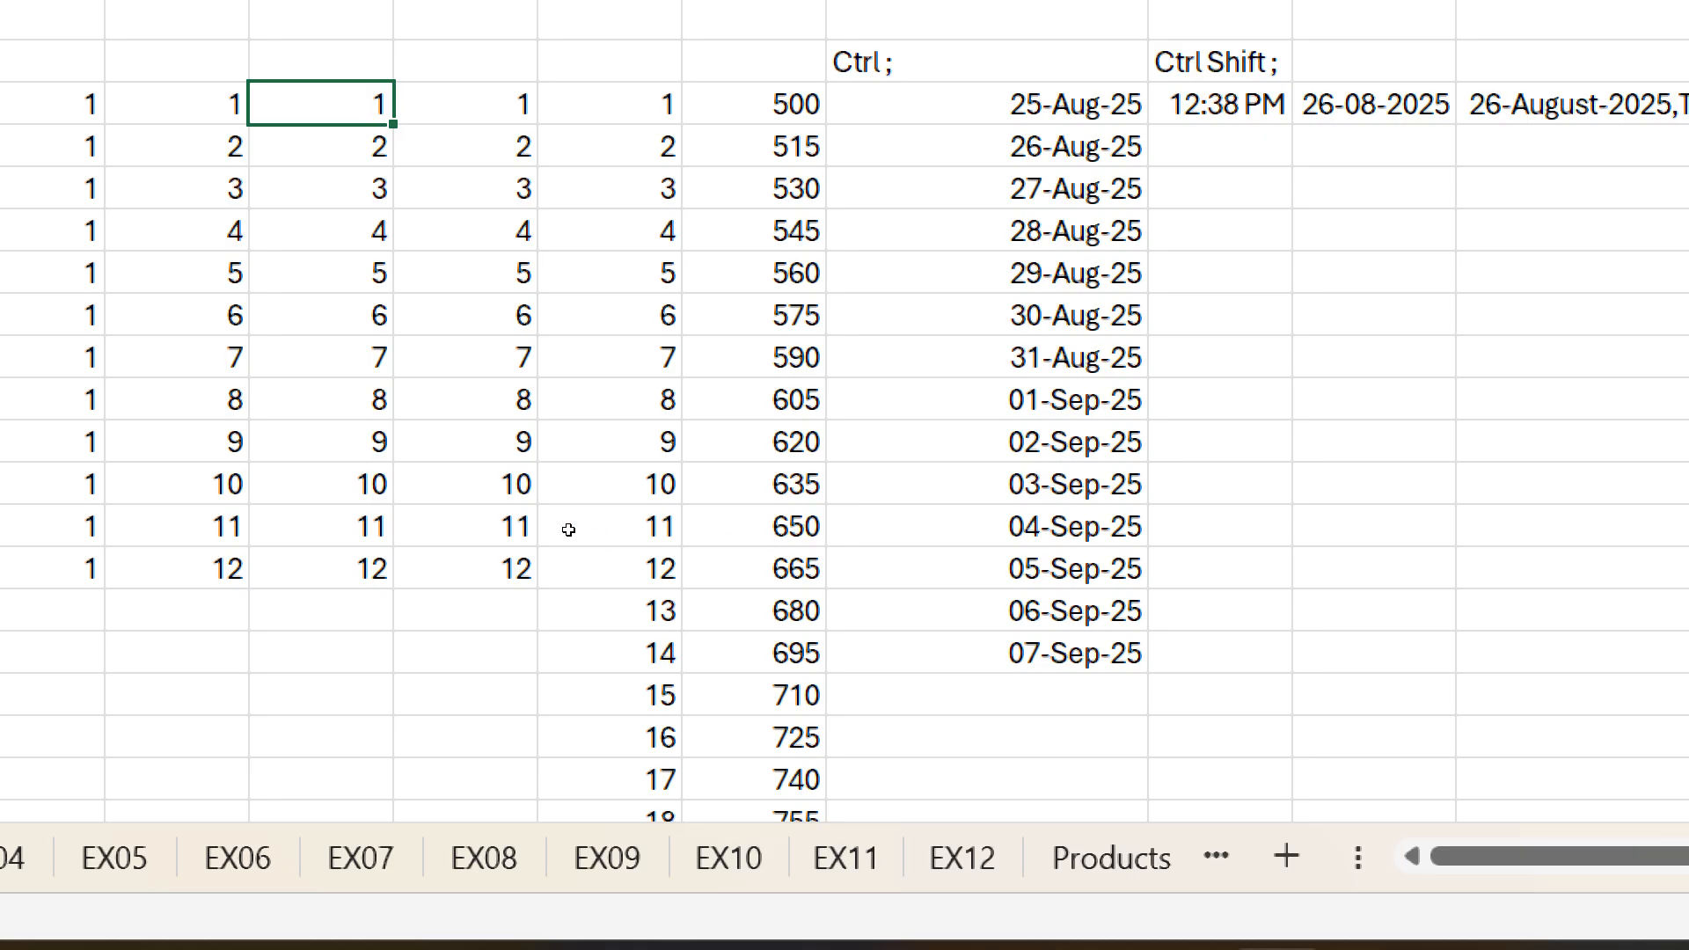
key(shift+Down)
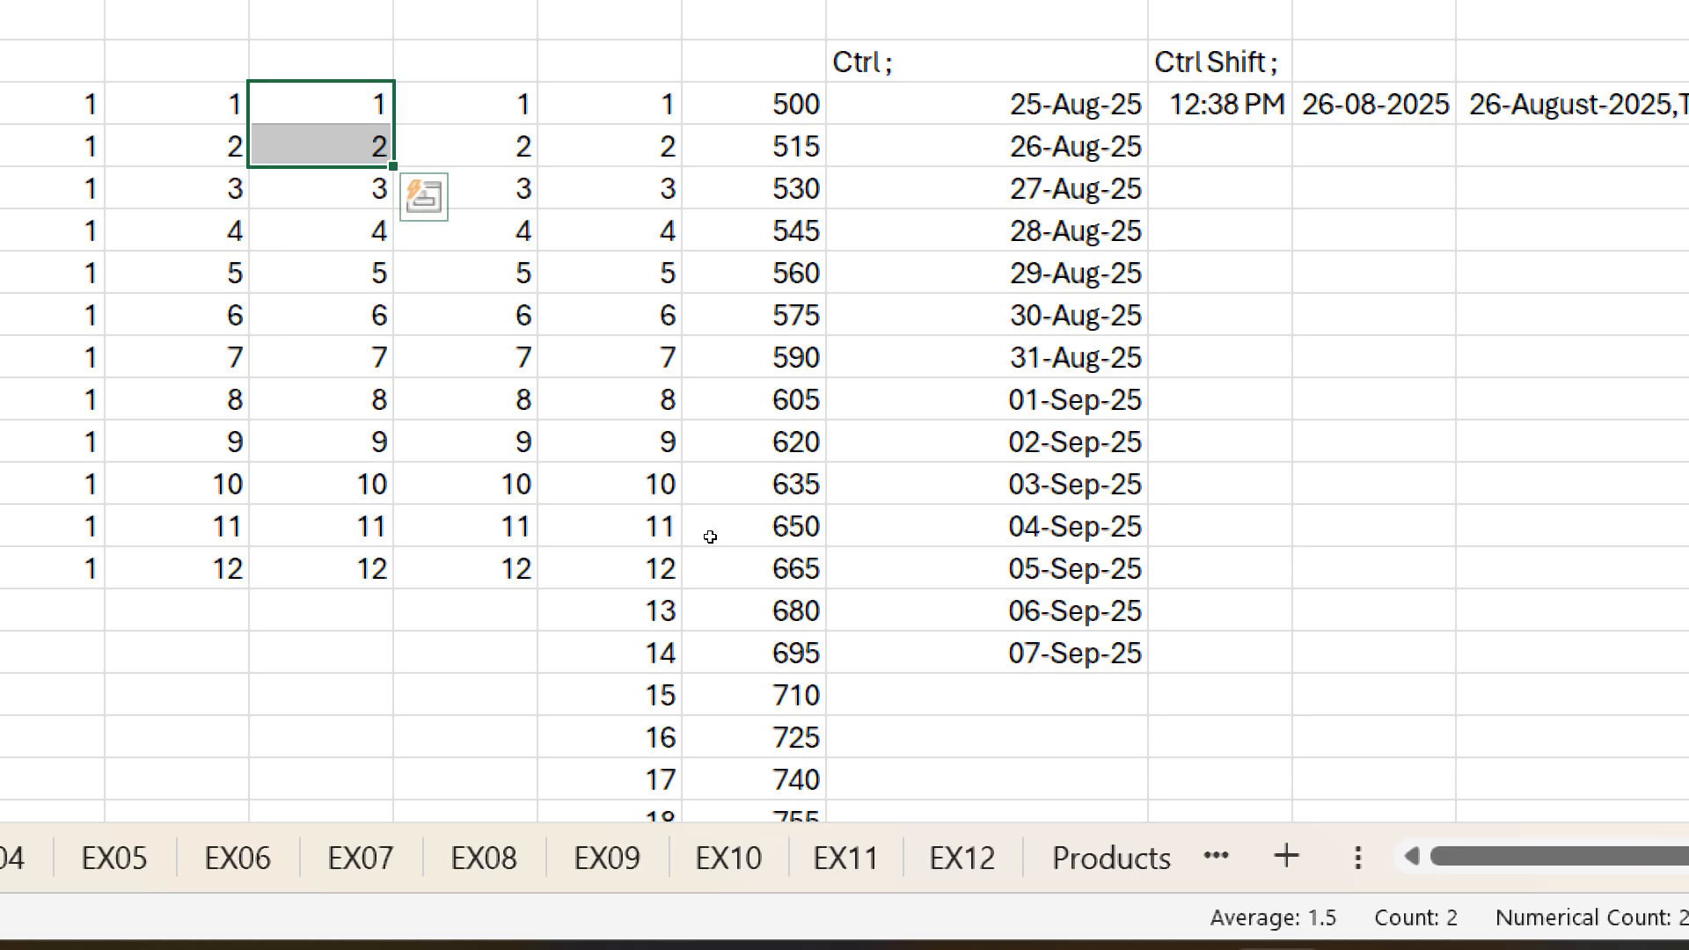
- Fill the 1 in H11 down to H22 and set the fill option to Fill Series
key(Right)
drag(537, 124, 538, 572)
click(577, 615)
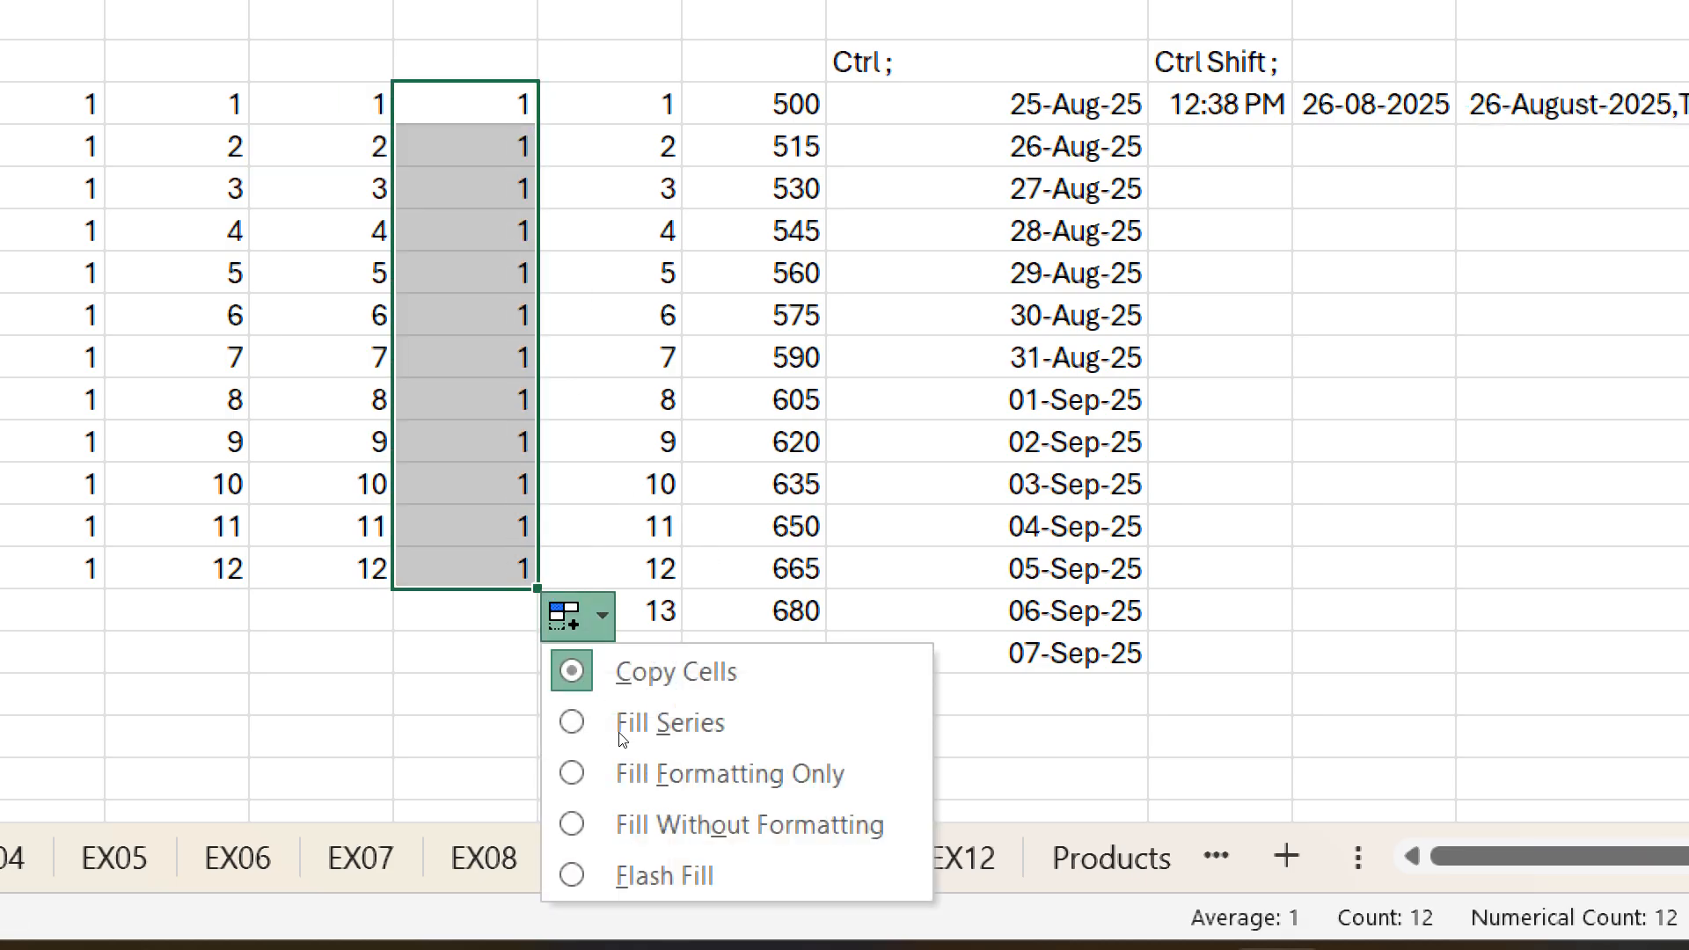
click(683, 725)
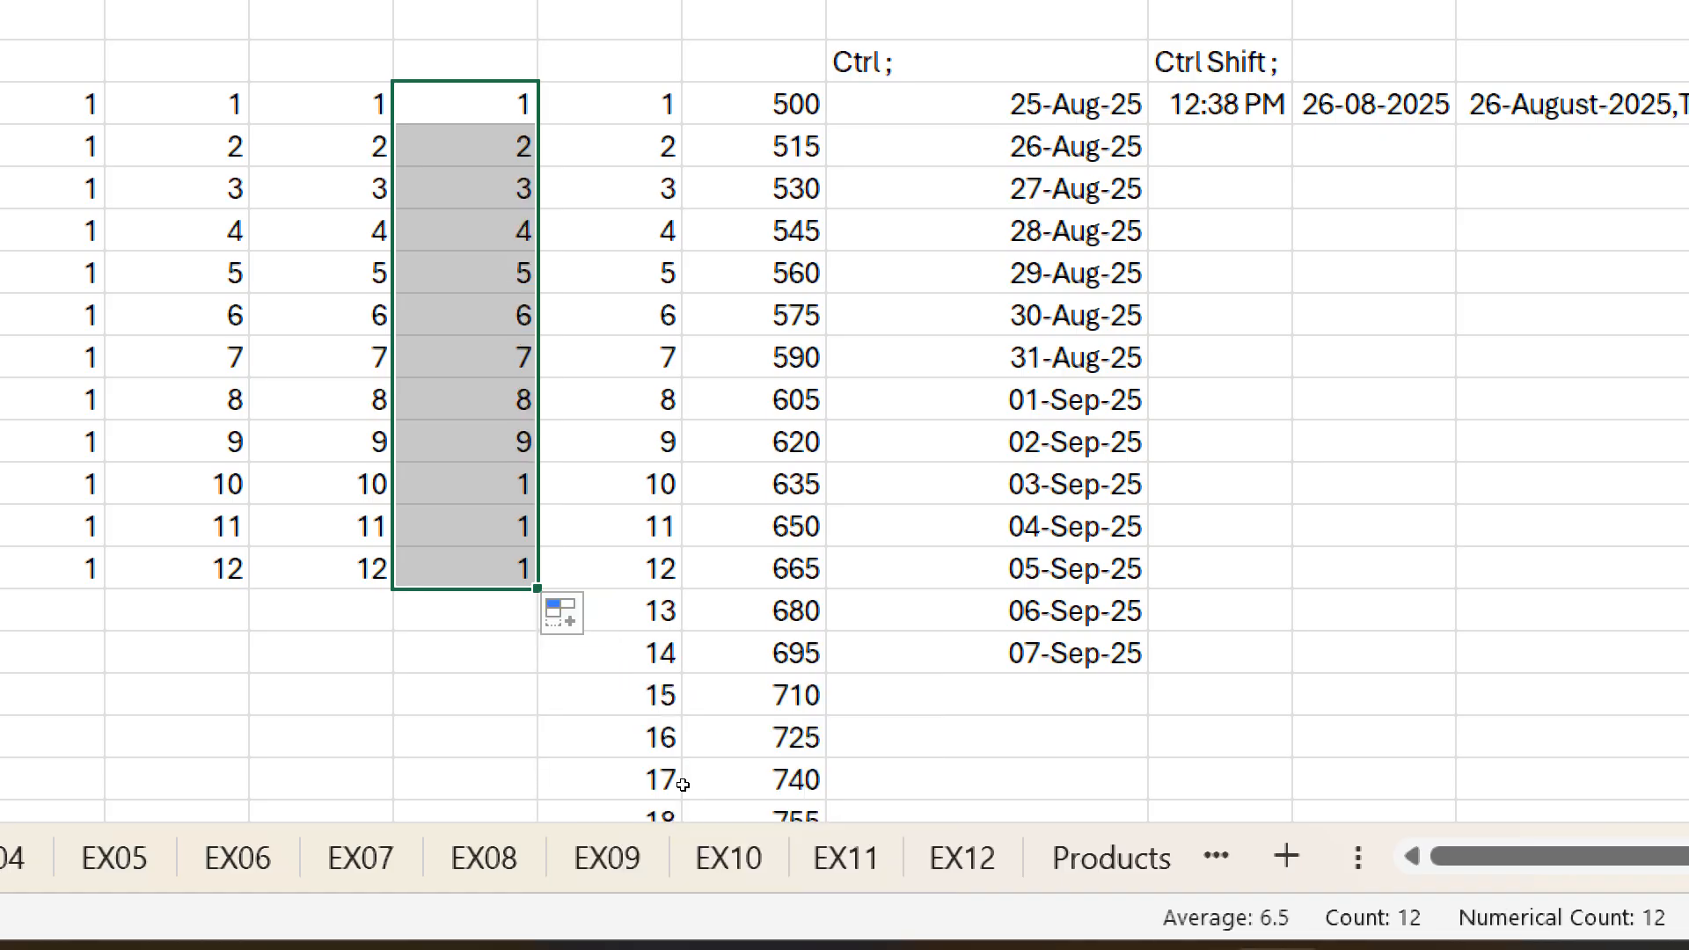
- Fill a linear series down the column from the 1 in I11, with step value 1 and stop value 5000
key(Right)
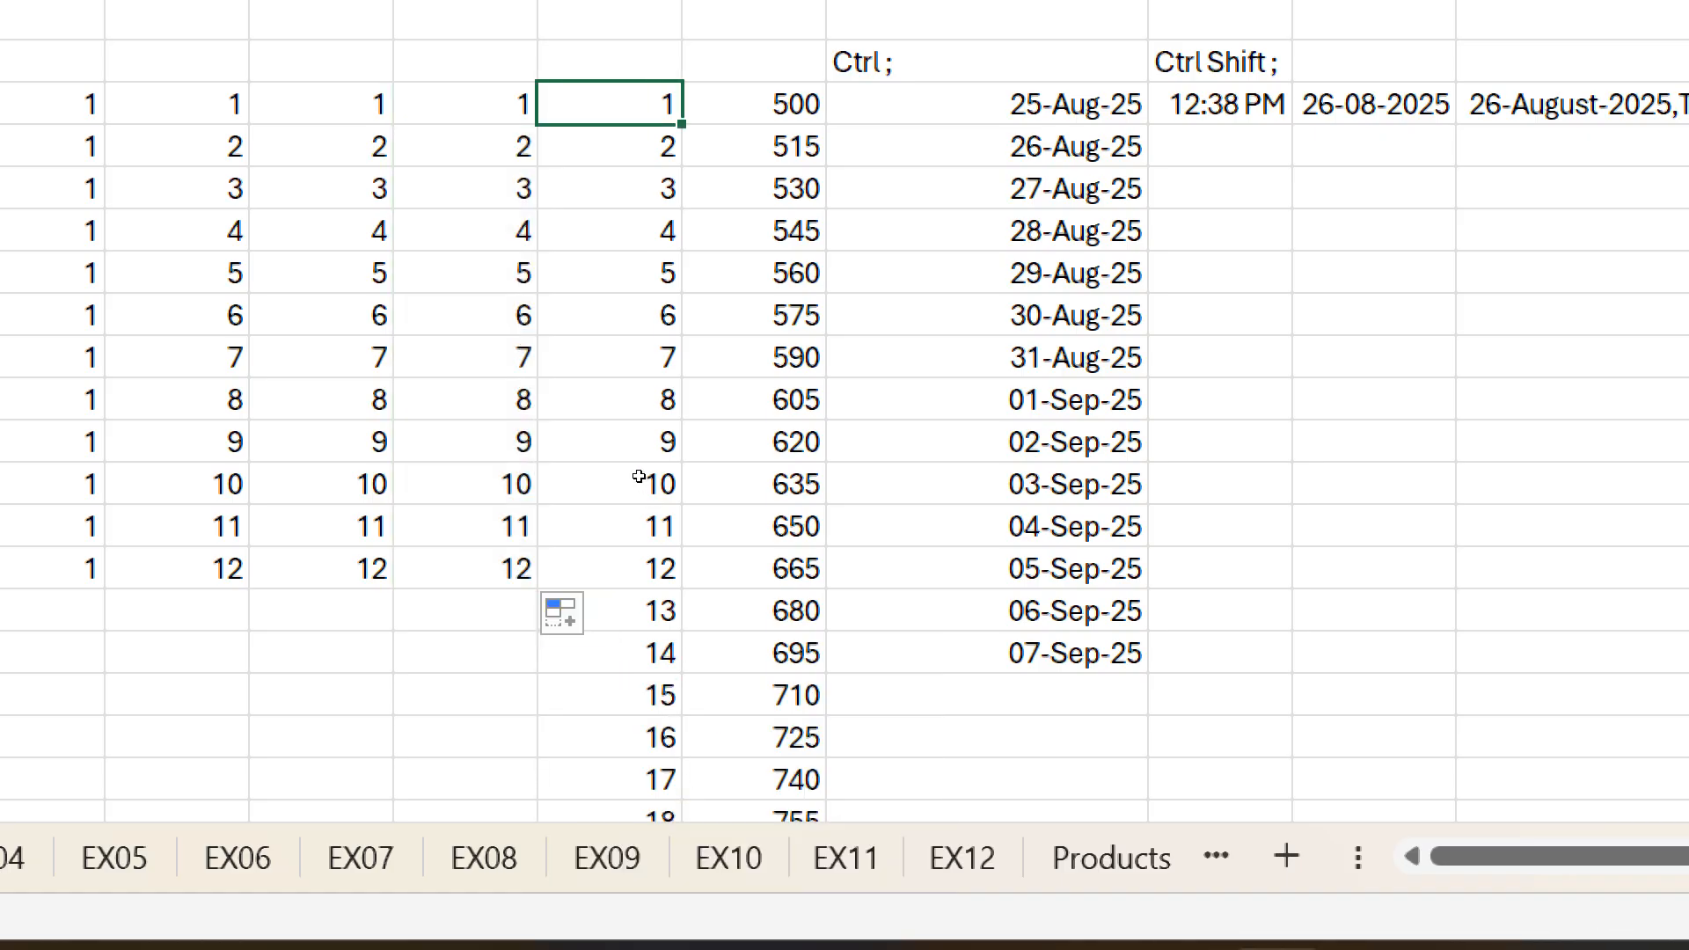
key(Left)
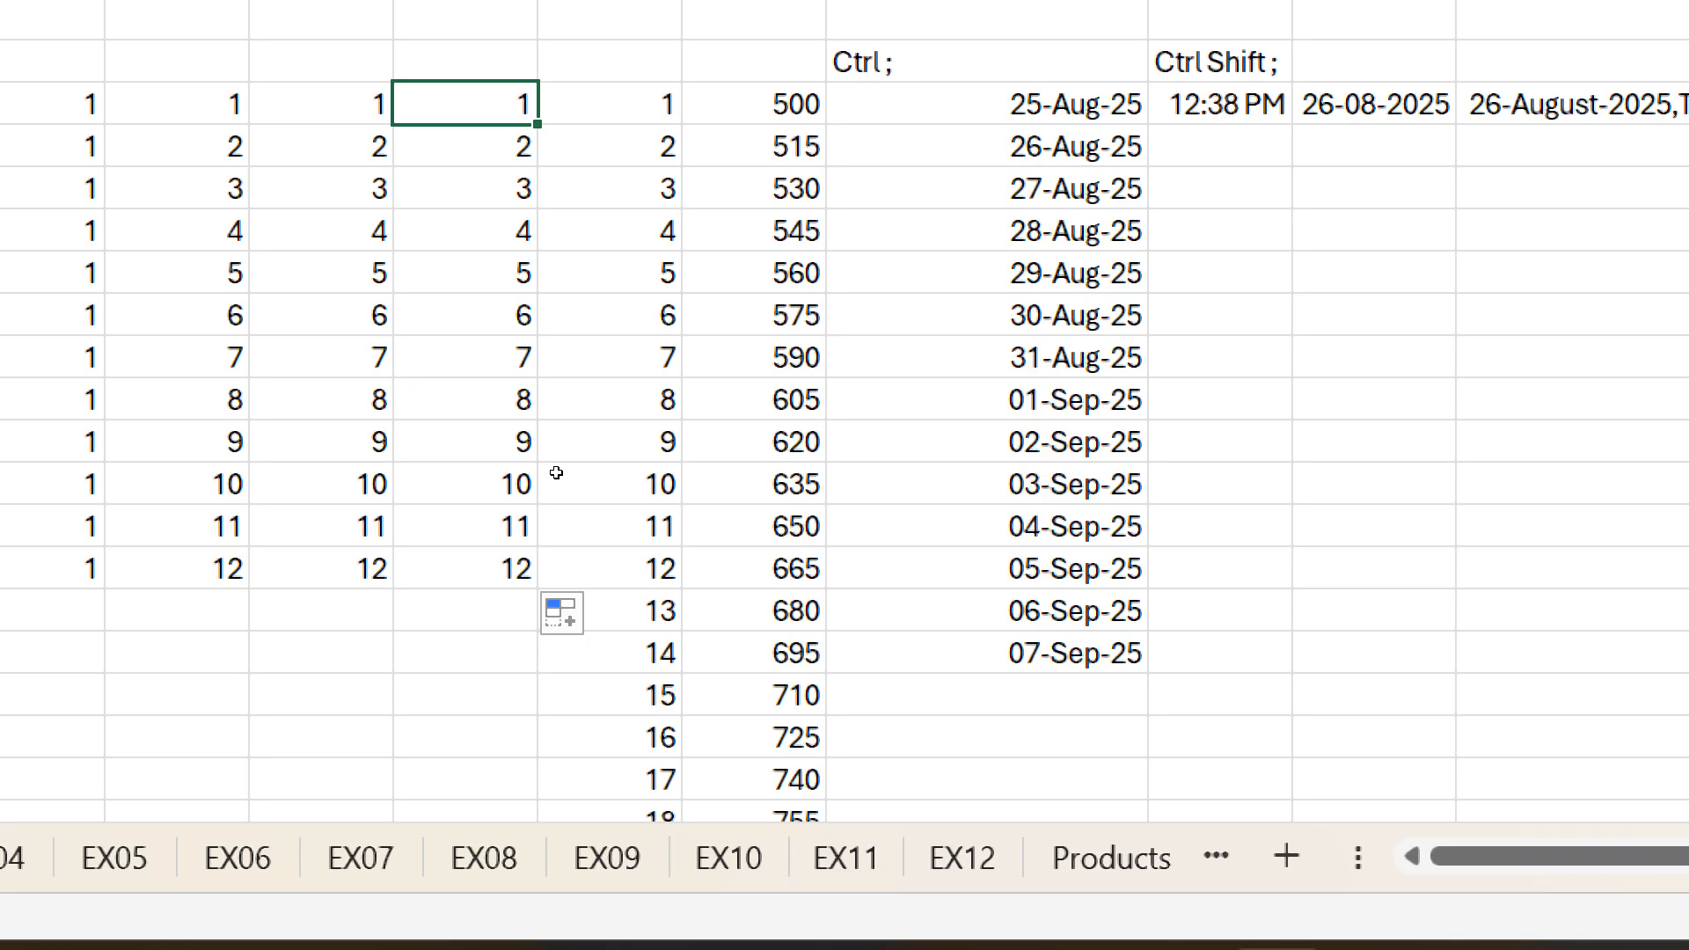
key(Right)
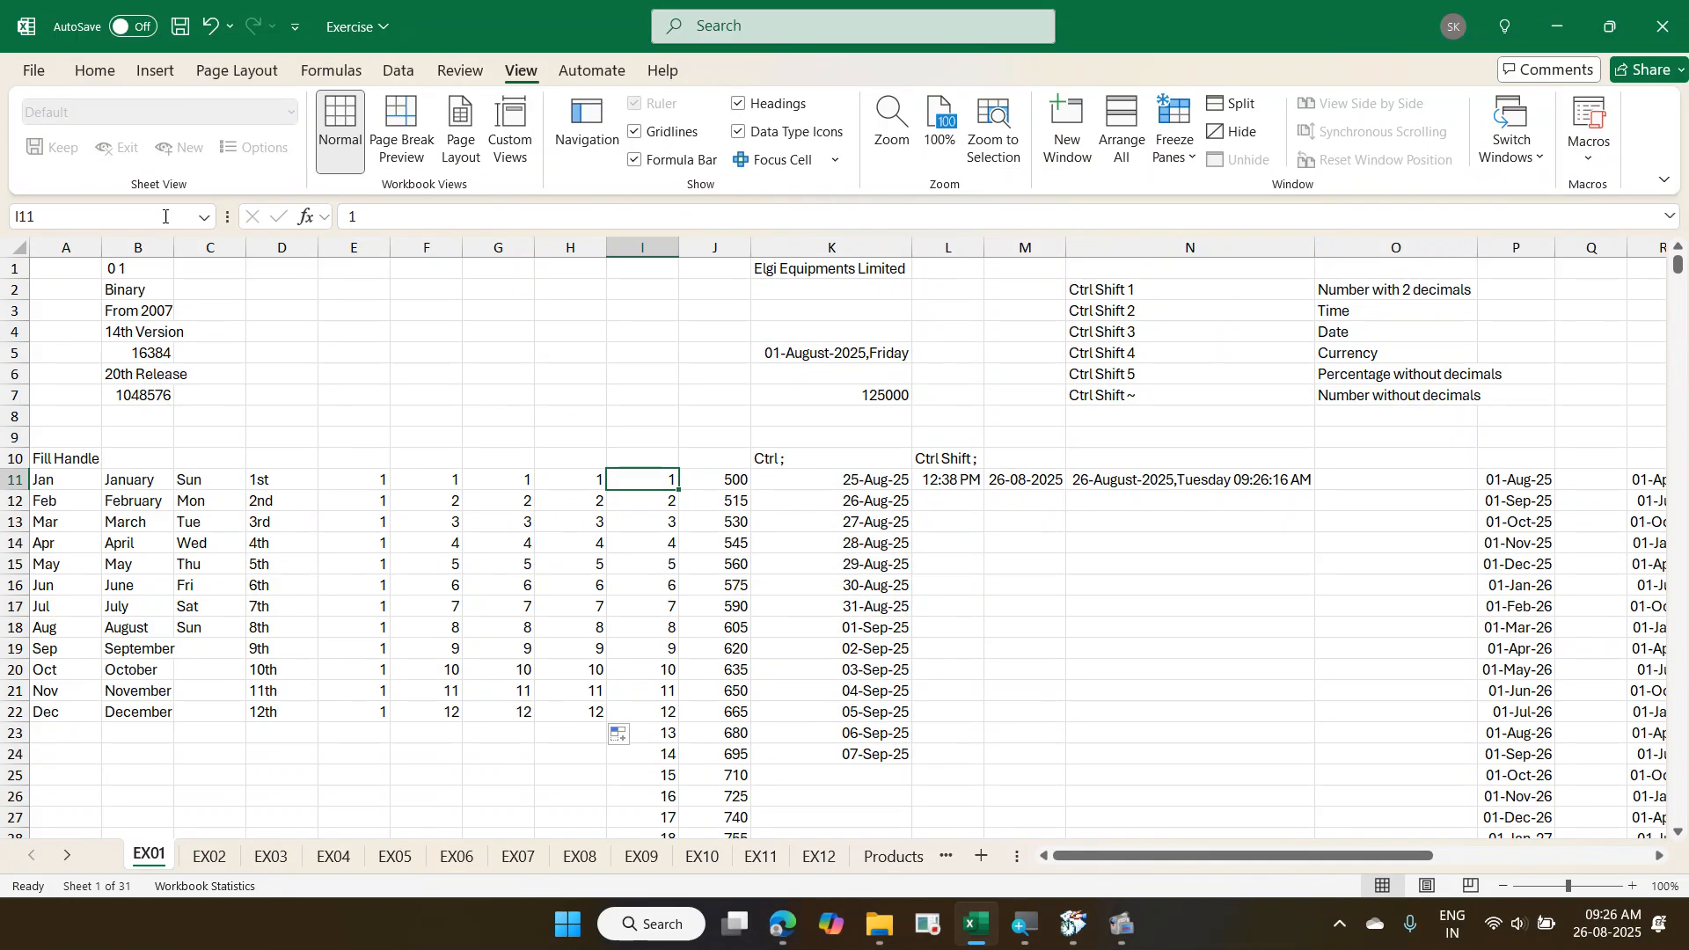
click(97, 71)
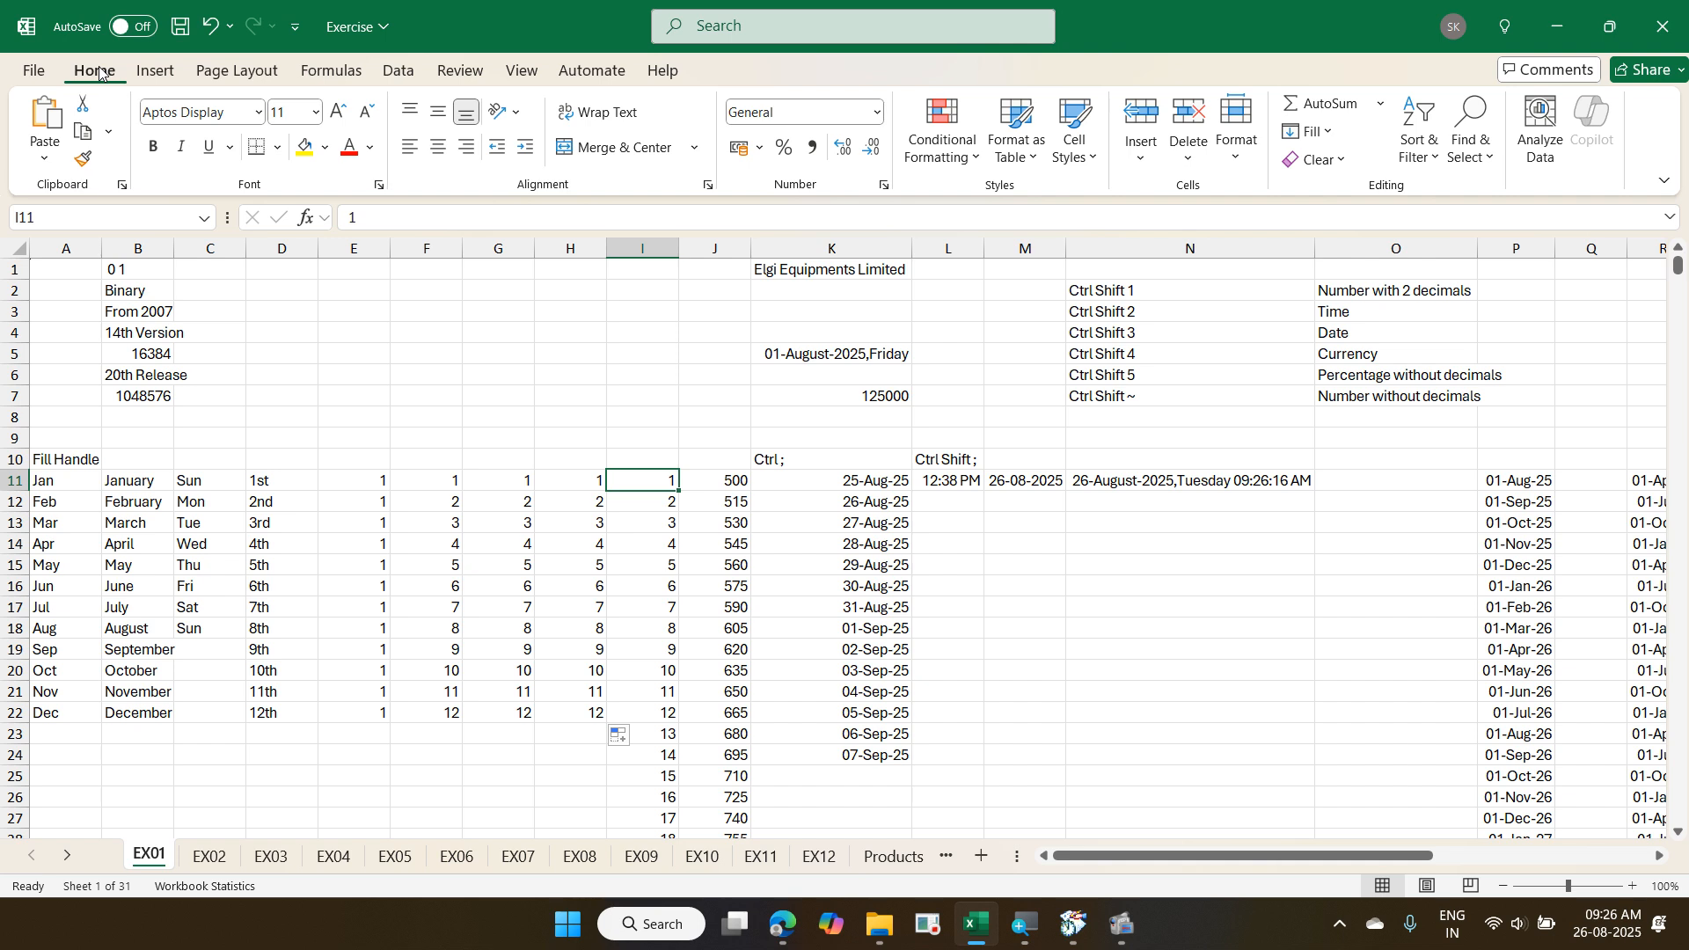
click(1329, 133)
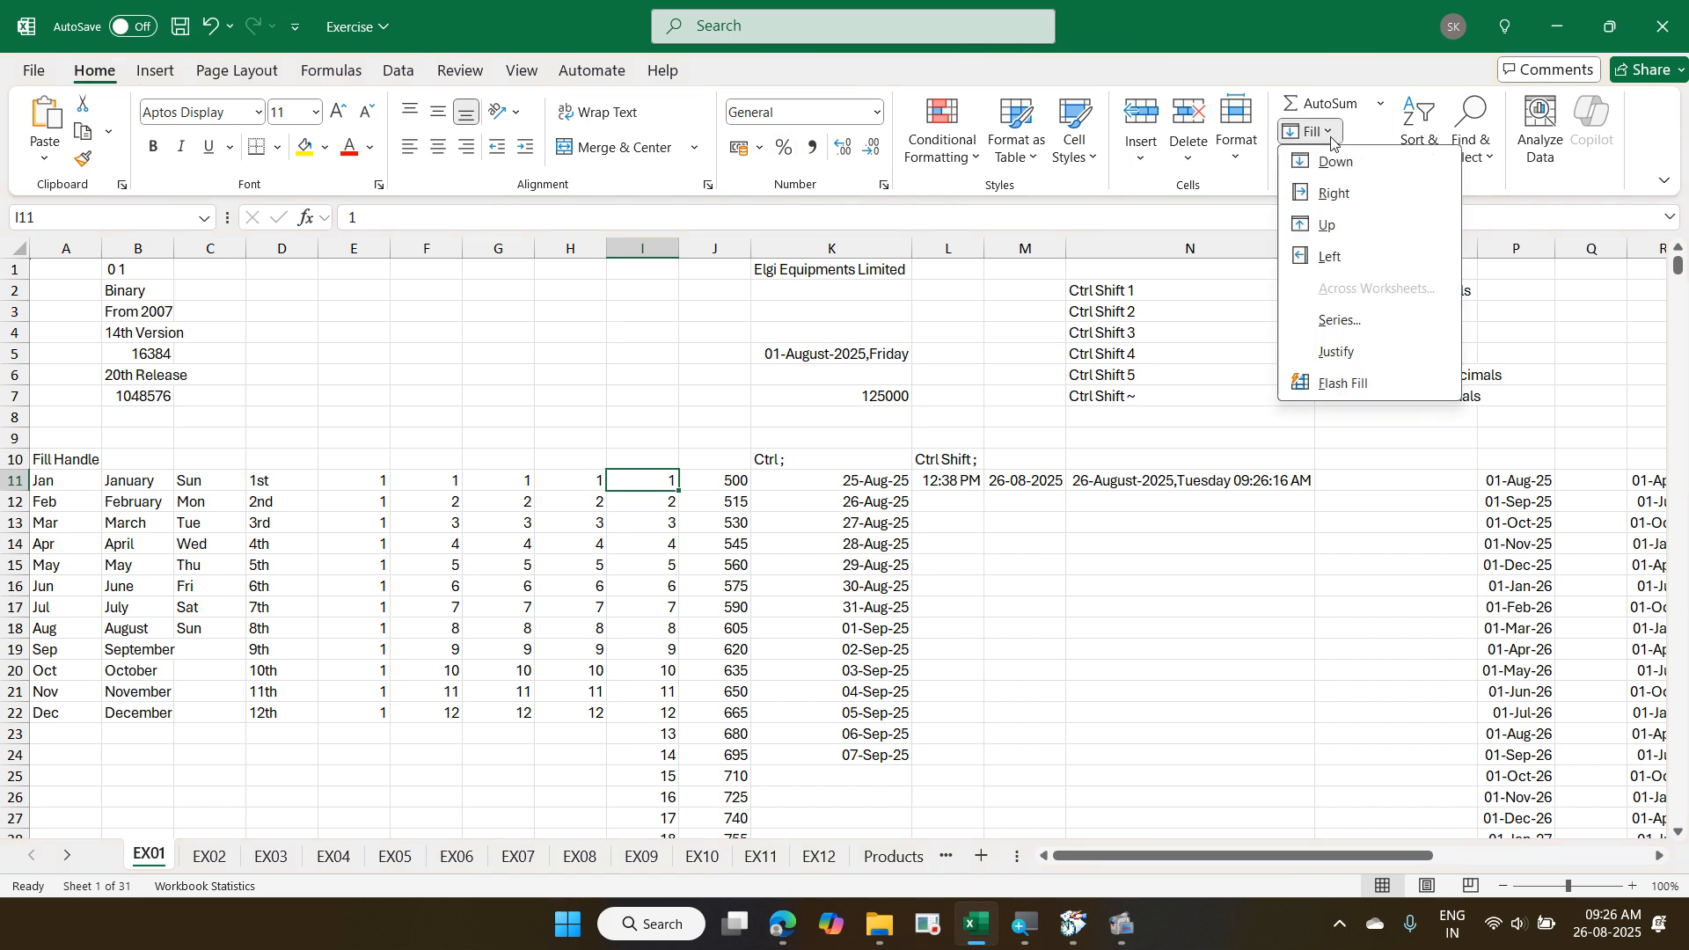
click(1370, 332)
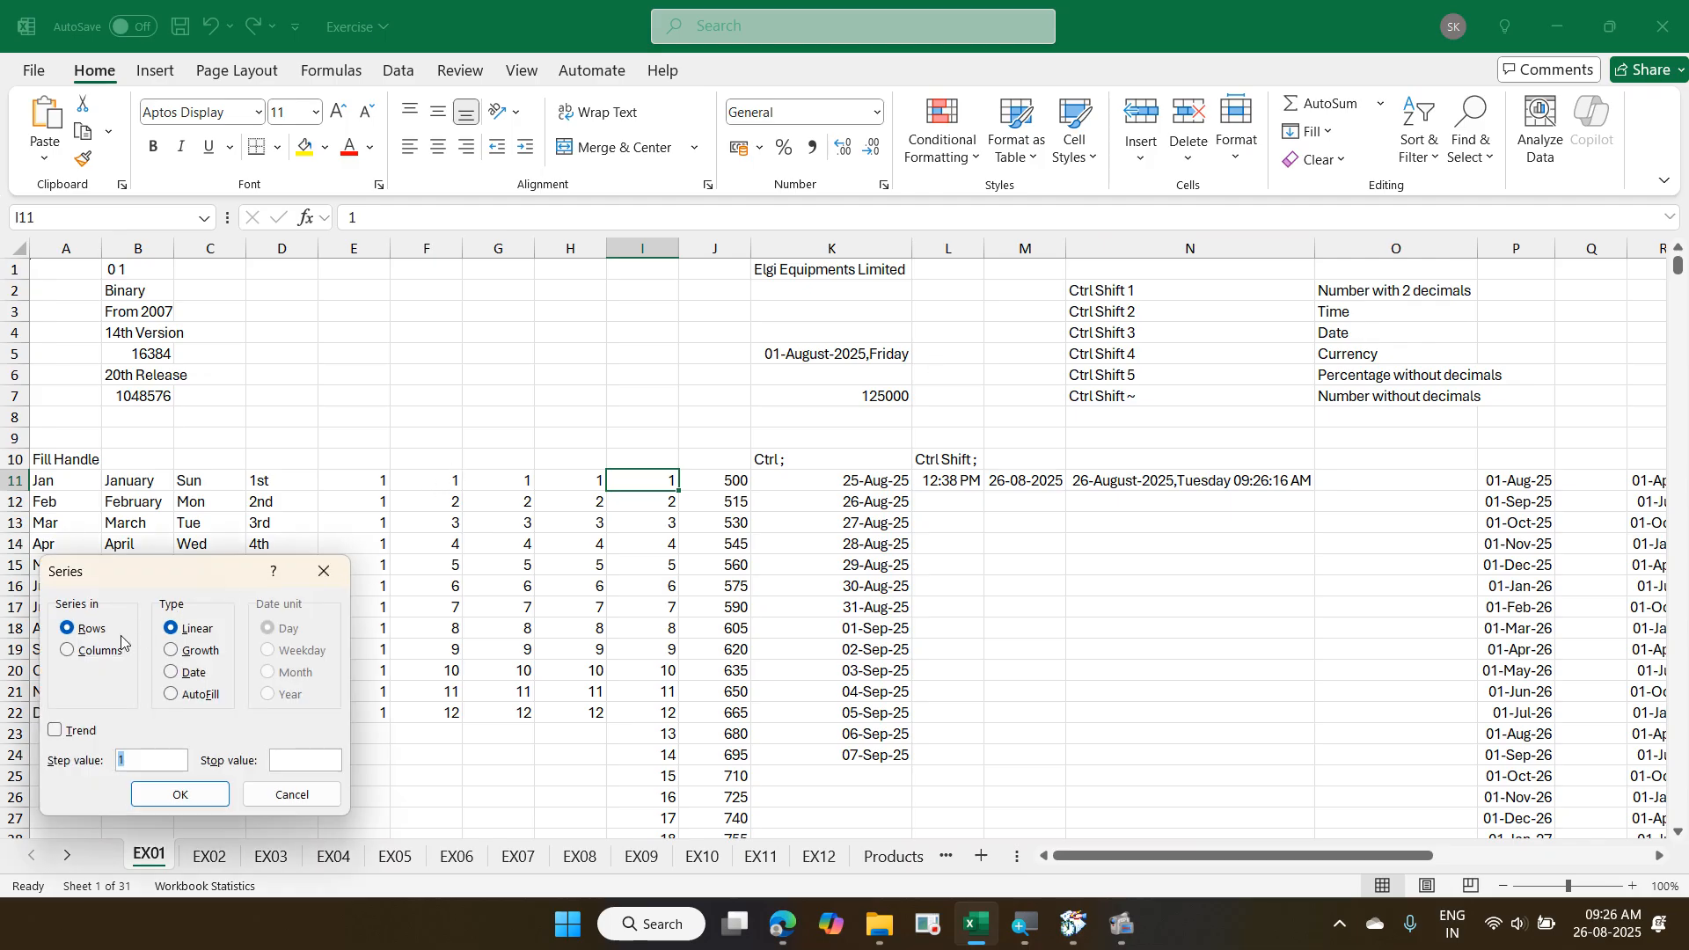
click(94, 651)
click(154, 757)
text(5000)
click(212, 797)
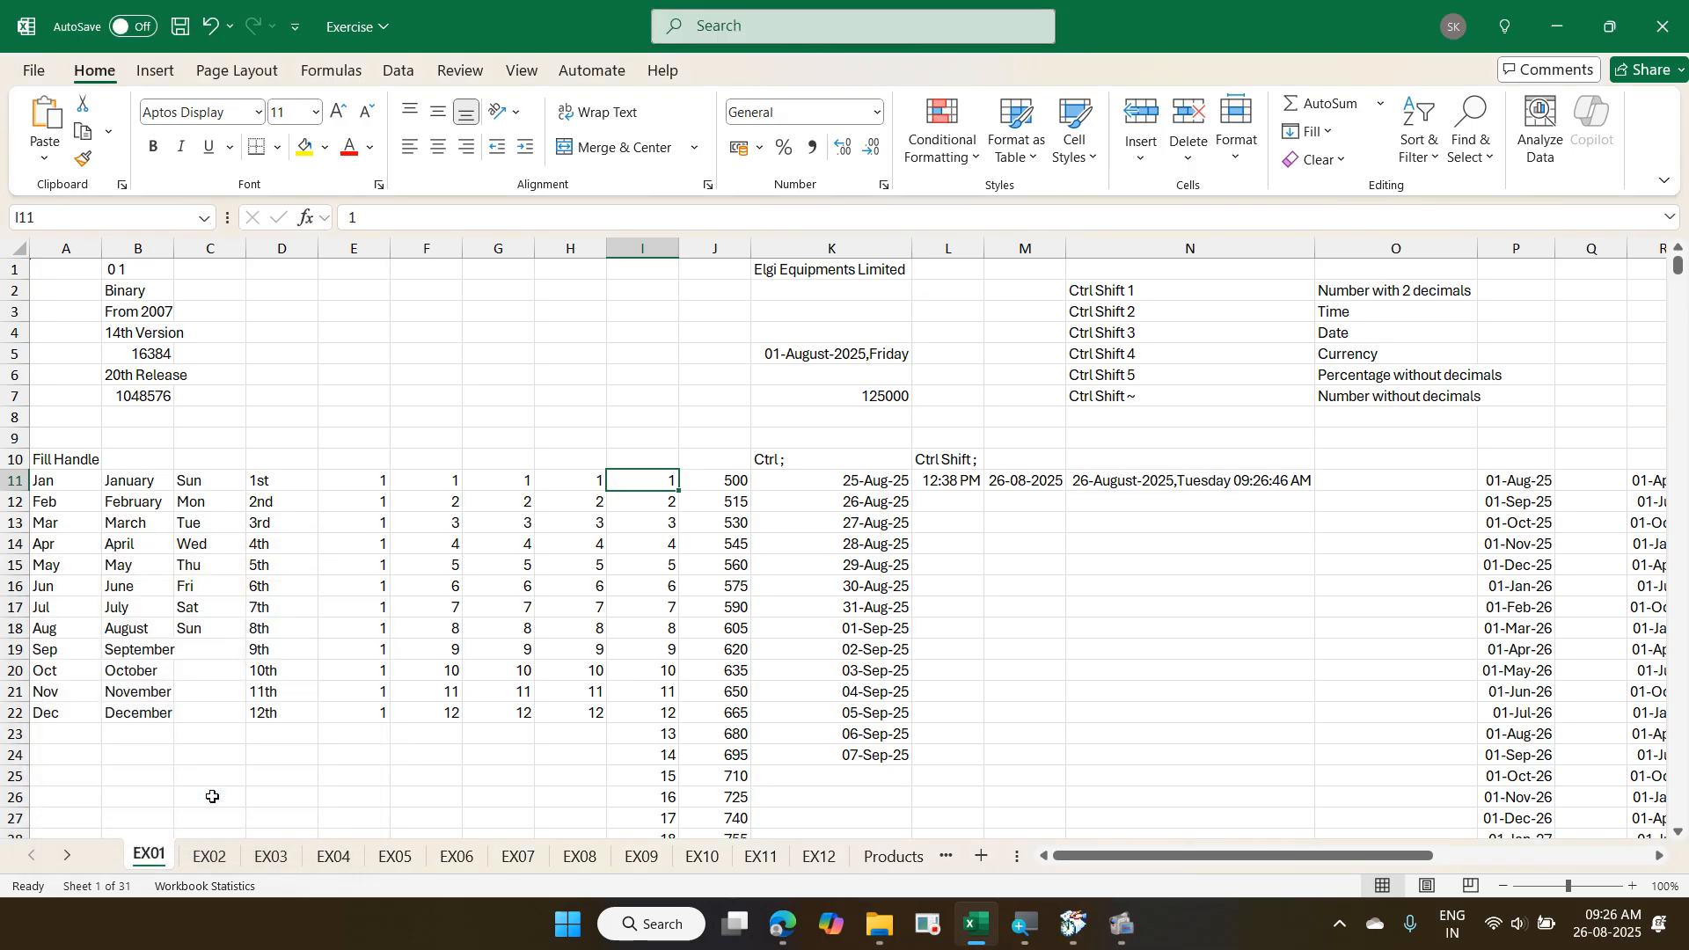
- Jump between the first and last cells of the number series in column I
key(ctrl+Down)
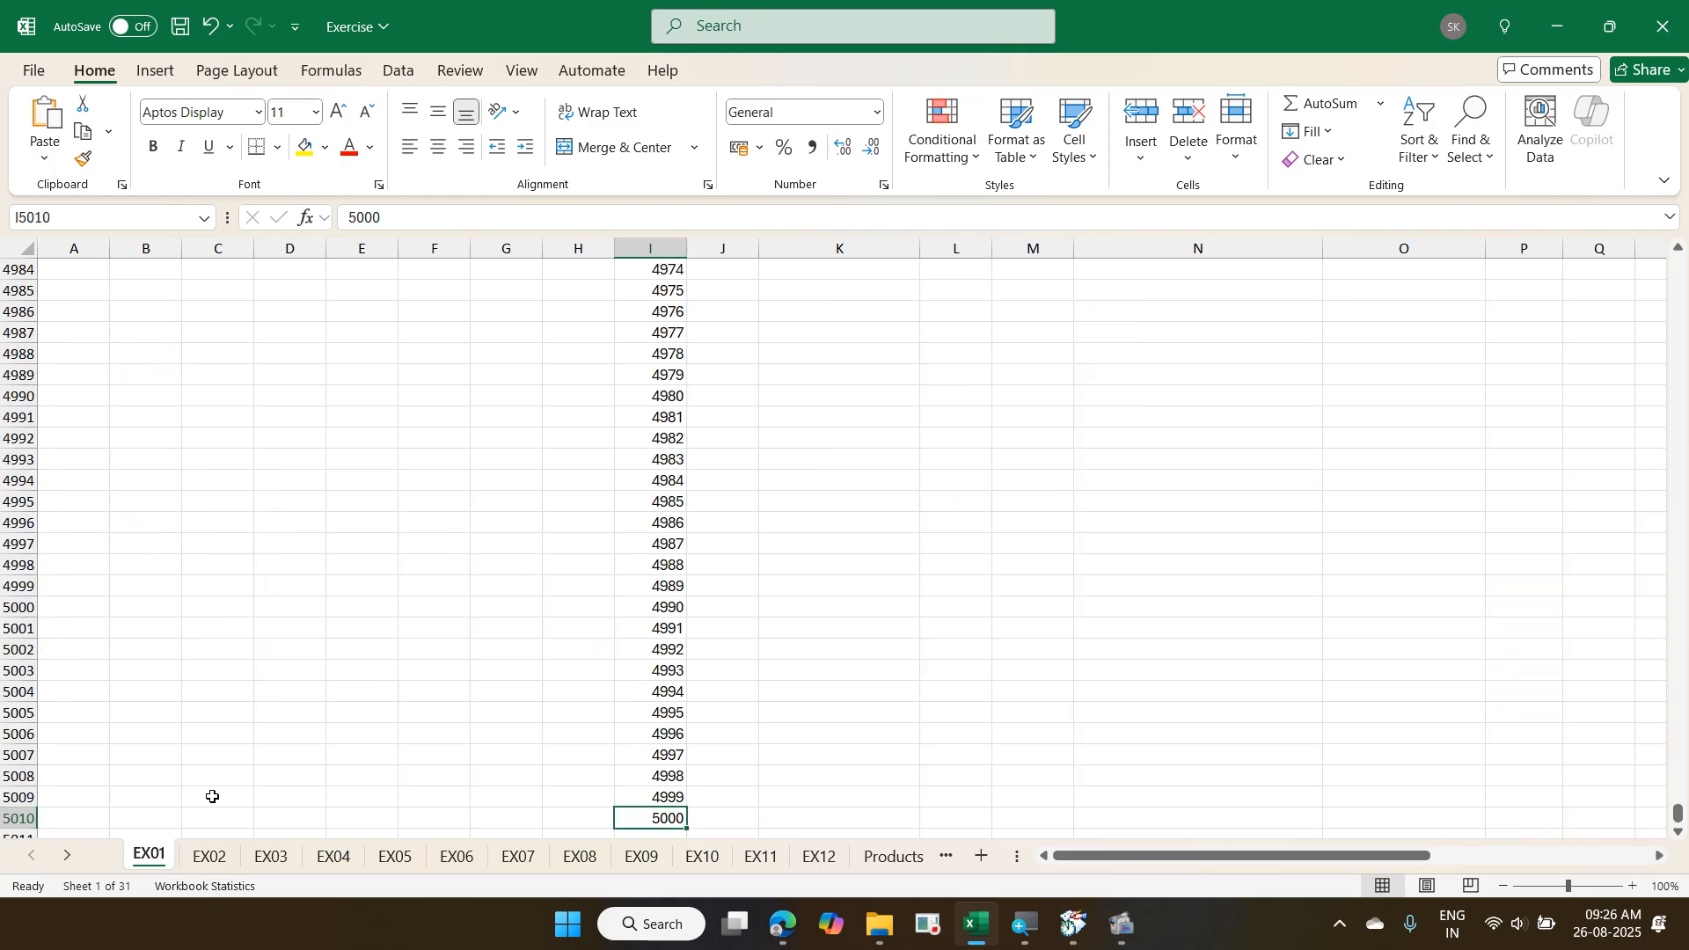
key(ctrl+Up)
key(ctrl+Down)
key(ctrl+Up)
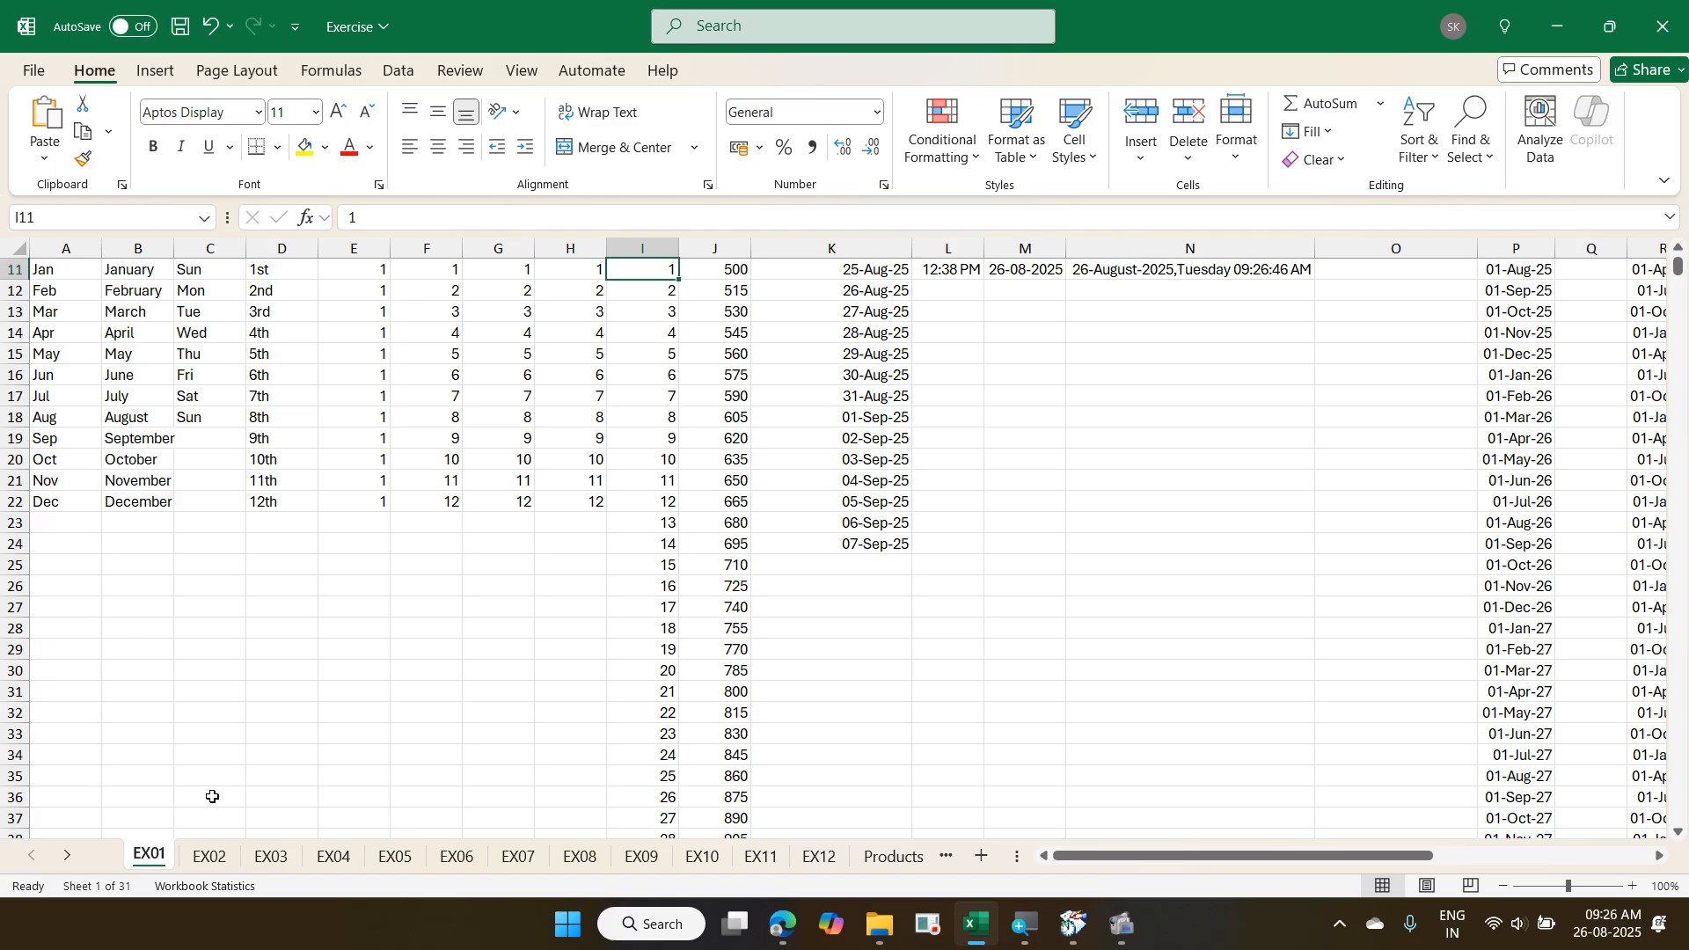
- Select the whole number series I11:I5010 and cycle the active cell between its two ends
key(ctrl+shift+Down)
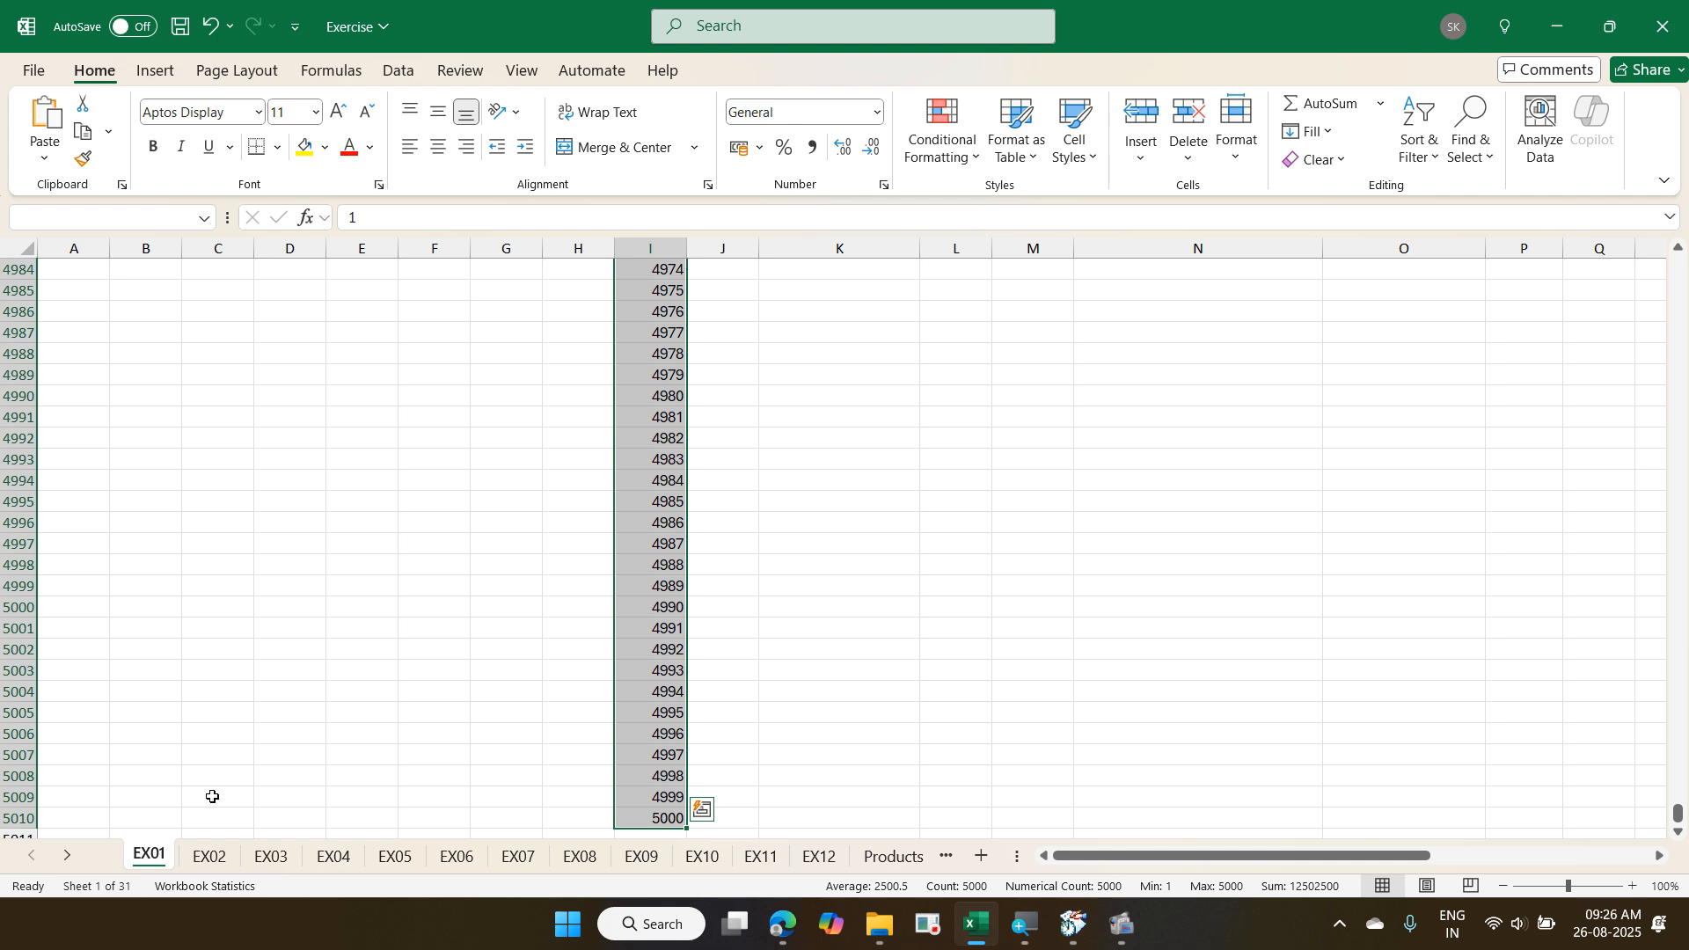
key(ctrl+period)
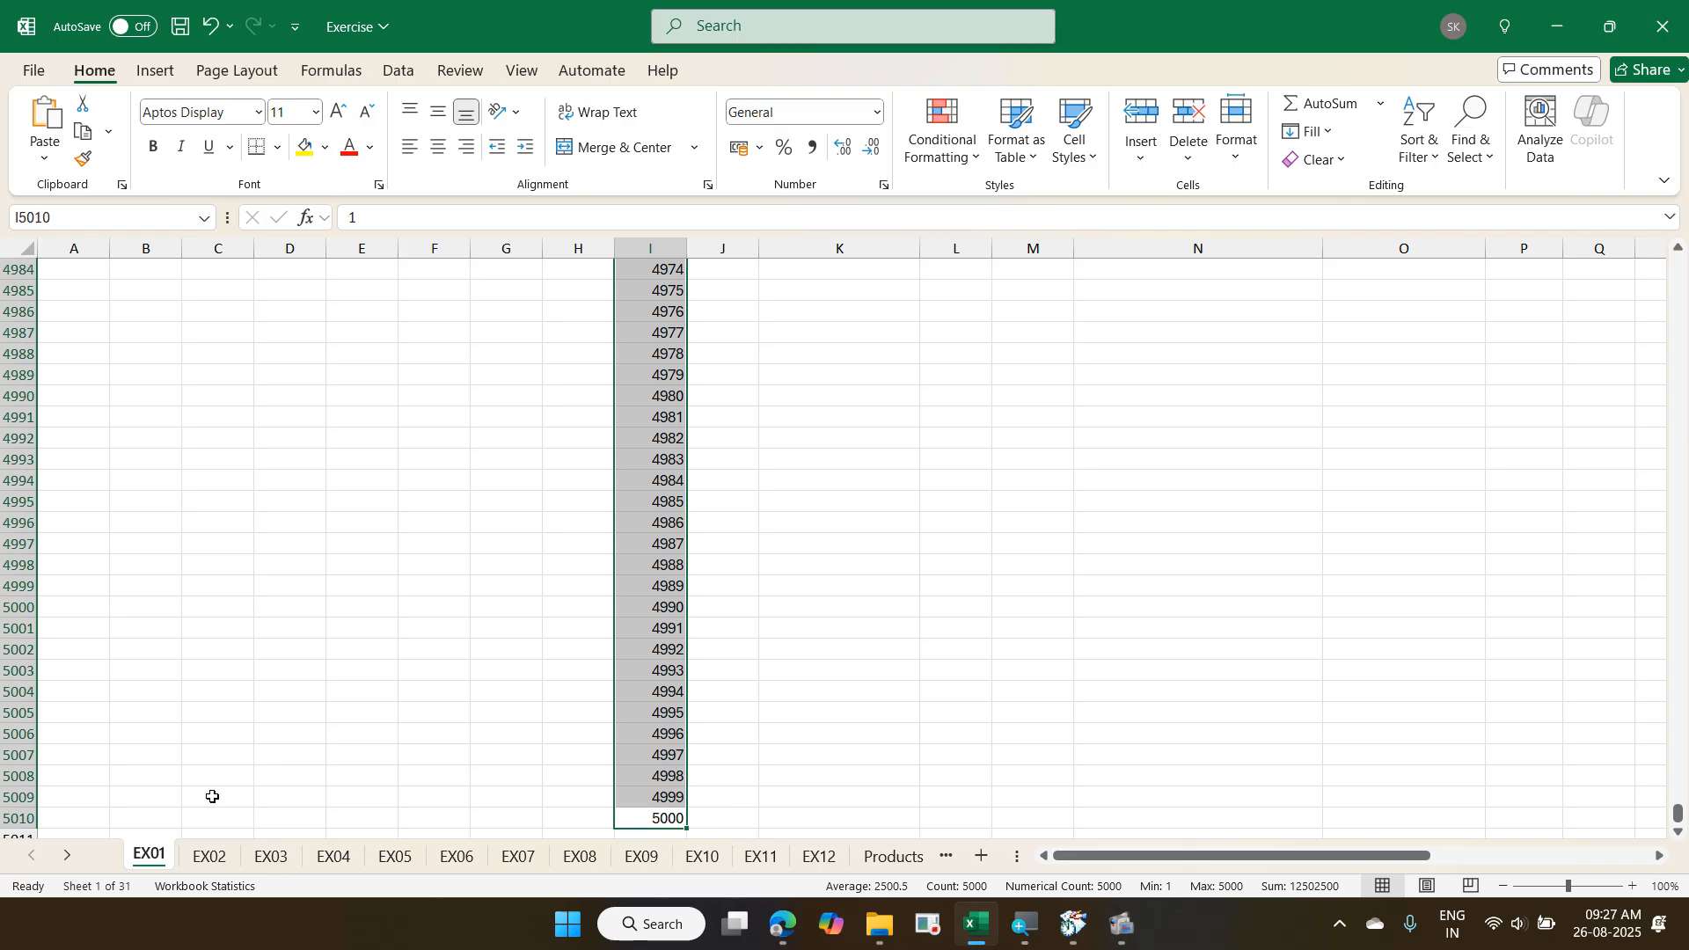
key(ctrl+period)
key(ctrl+period)
key(ctrl+period)
key(ctrl+period)
key(ctrl+period)
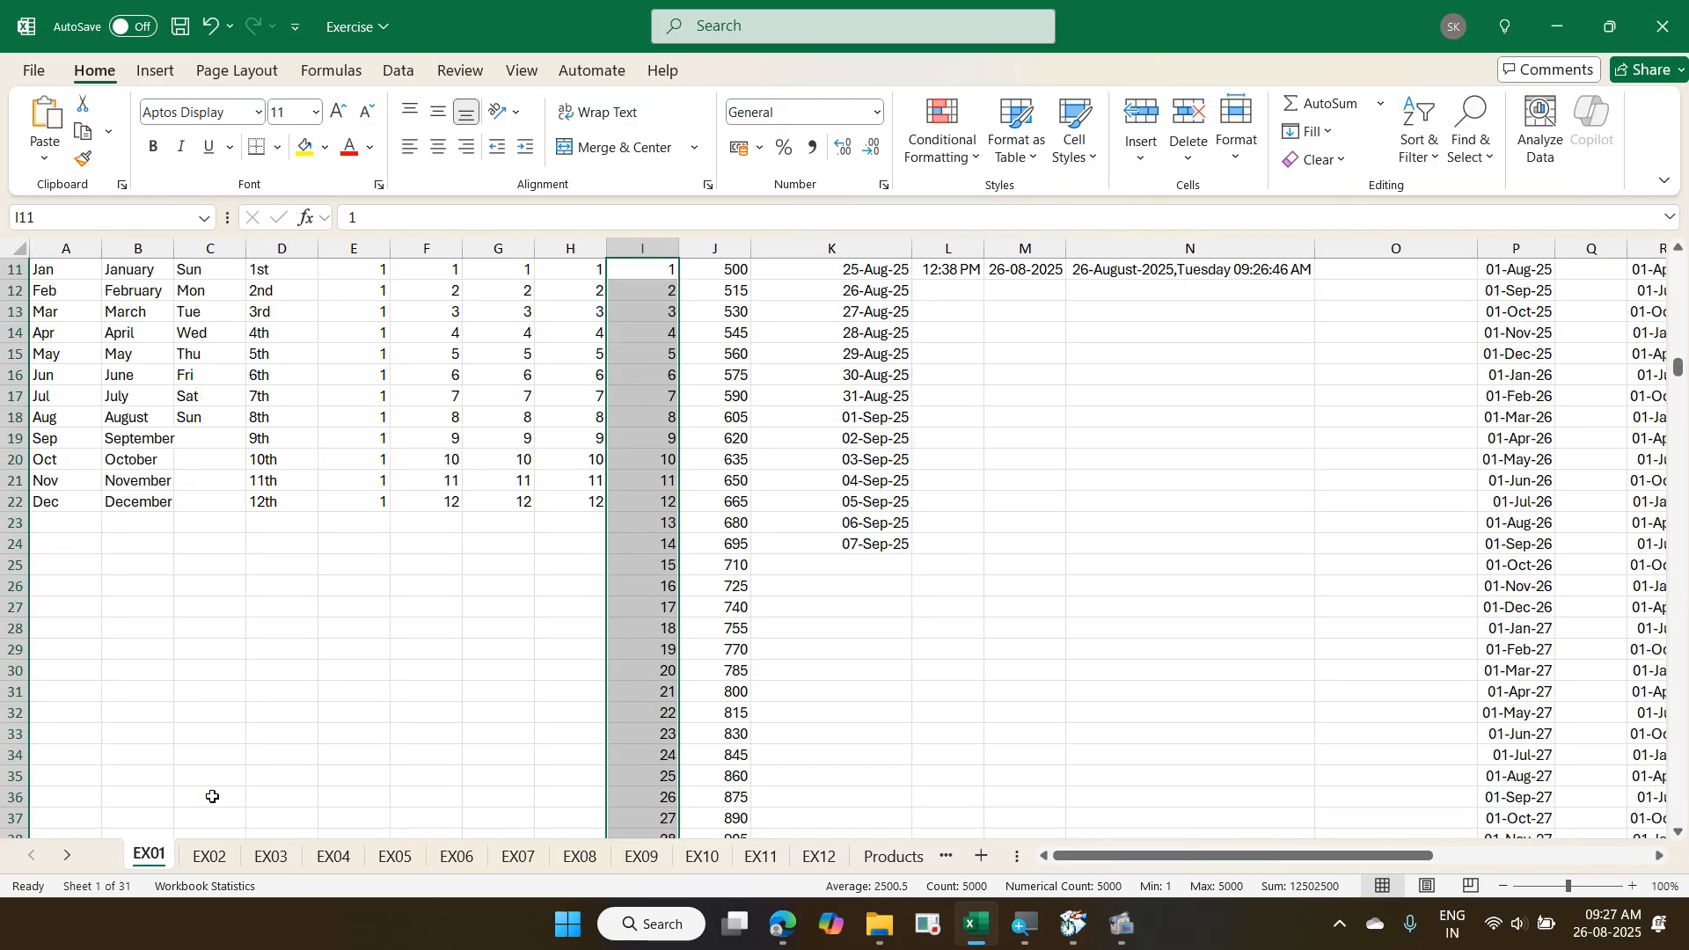
key(ctrl+period)
key(ctrl+period)
key(ctrl+period)
key(ctrl+period)
- Go past the 500 series in J11 up to the company name in K1 and select K1:K3
key(Up)
key(Up)
key(Up)
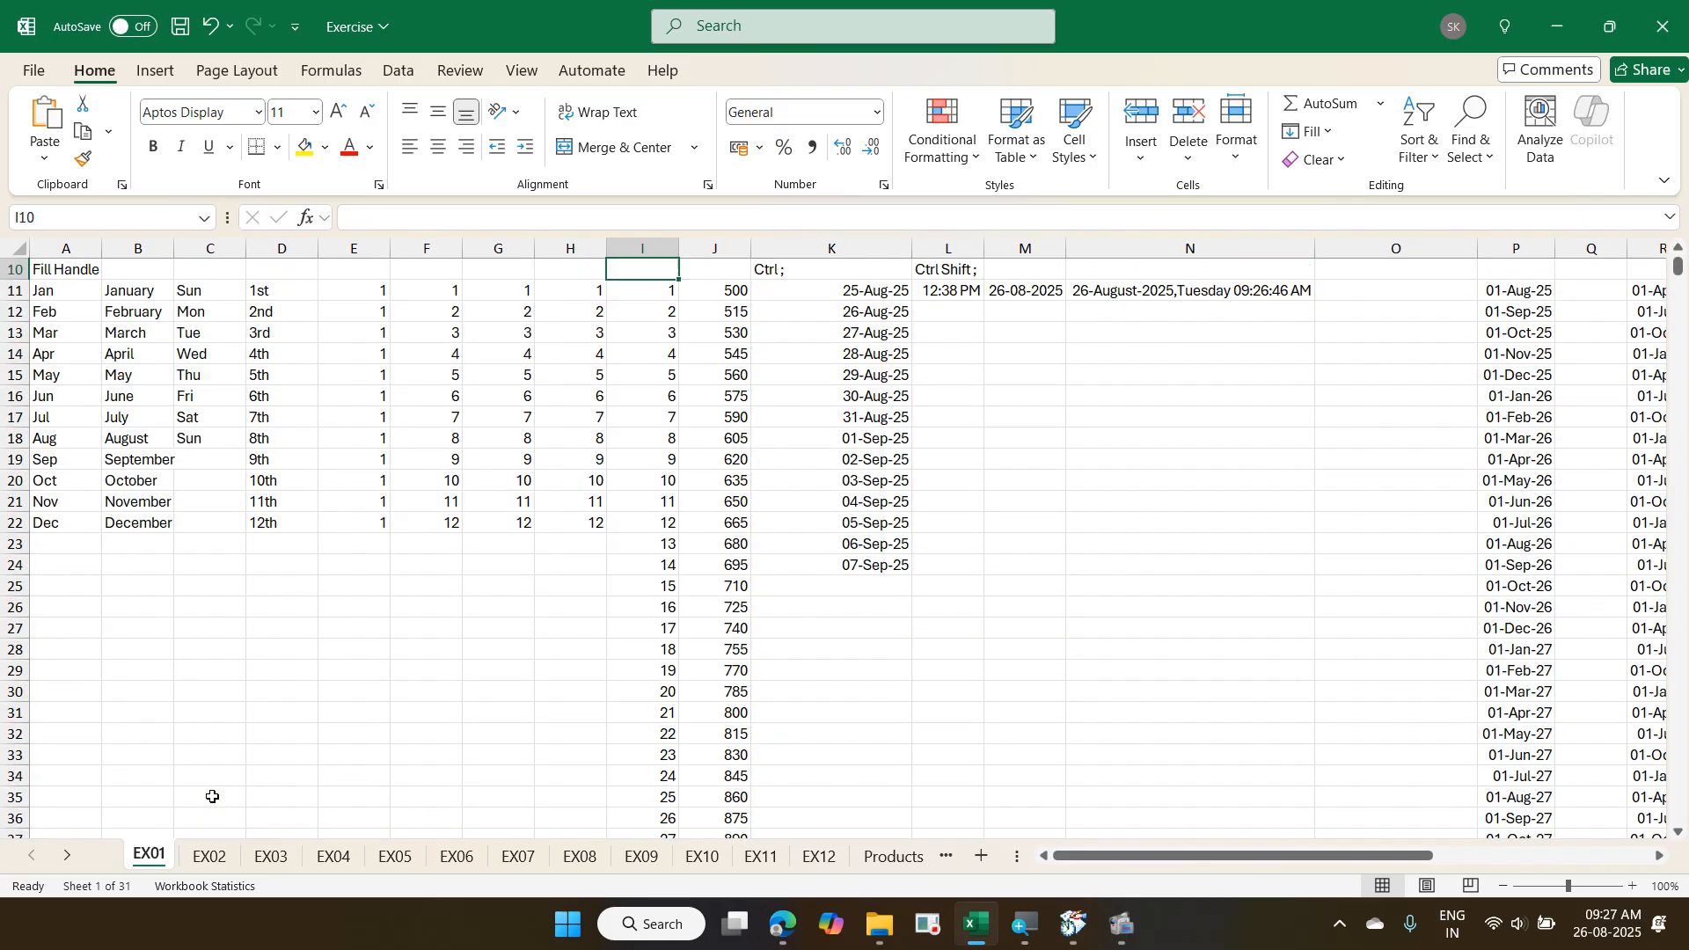
key(Down)
key(Down)
key(Right)
key(Down)
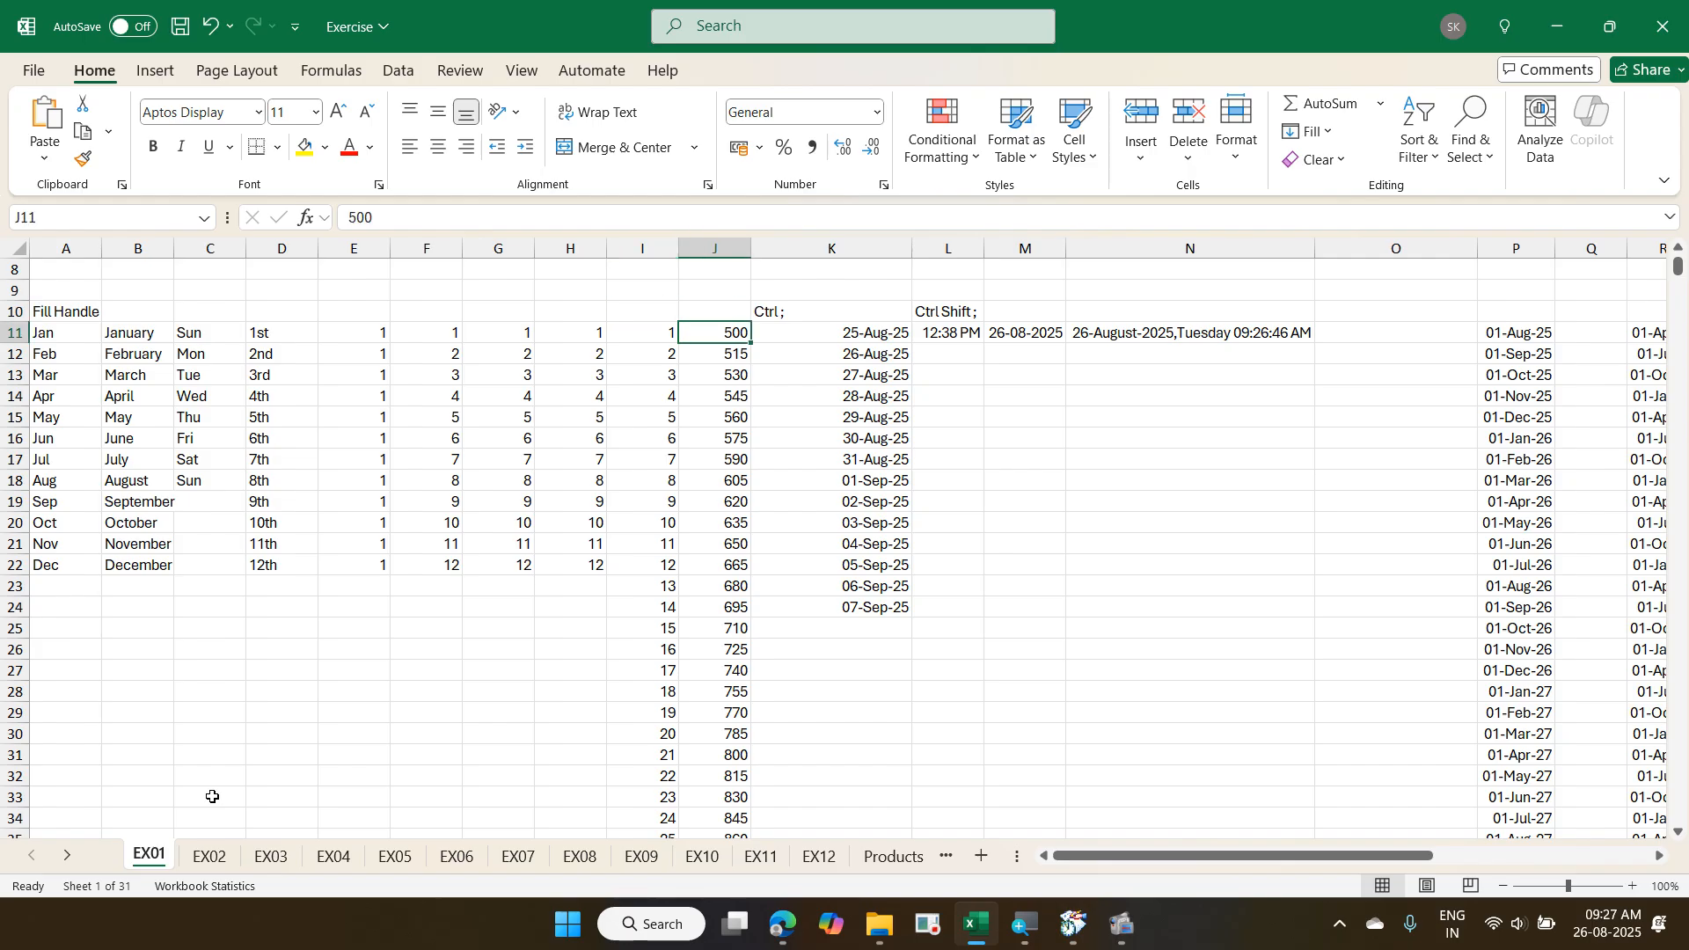
key(Up)
key(Up)
key(Up)
key(Up)
key(Up)
key(Up)
key(Up)
key(Up)
key(Up)
key(Up)
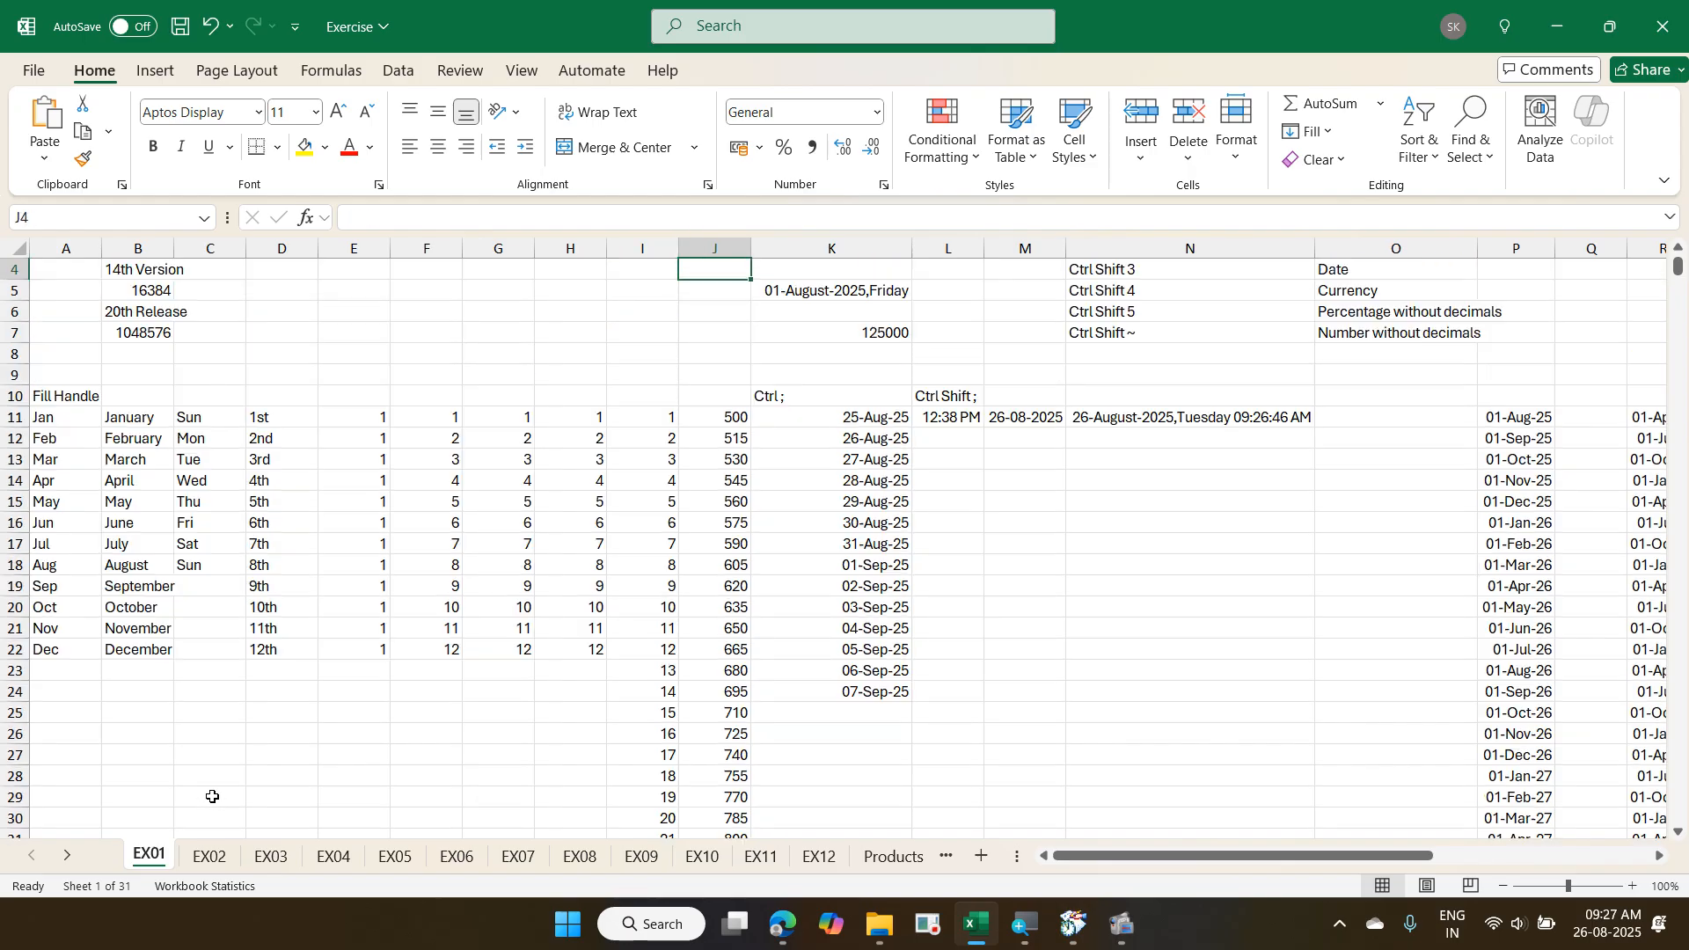
key(Right)
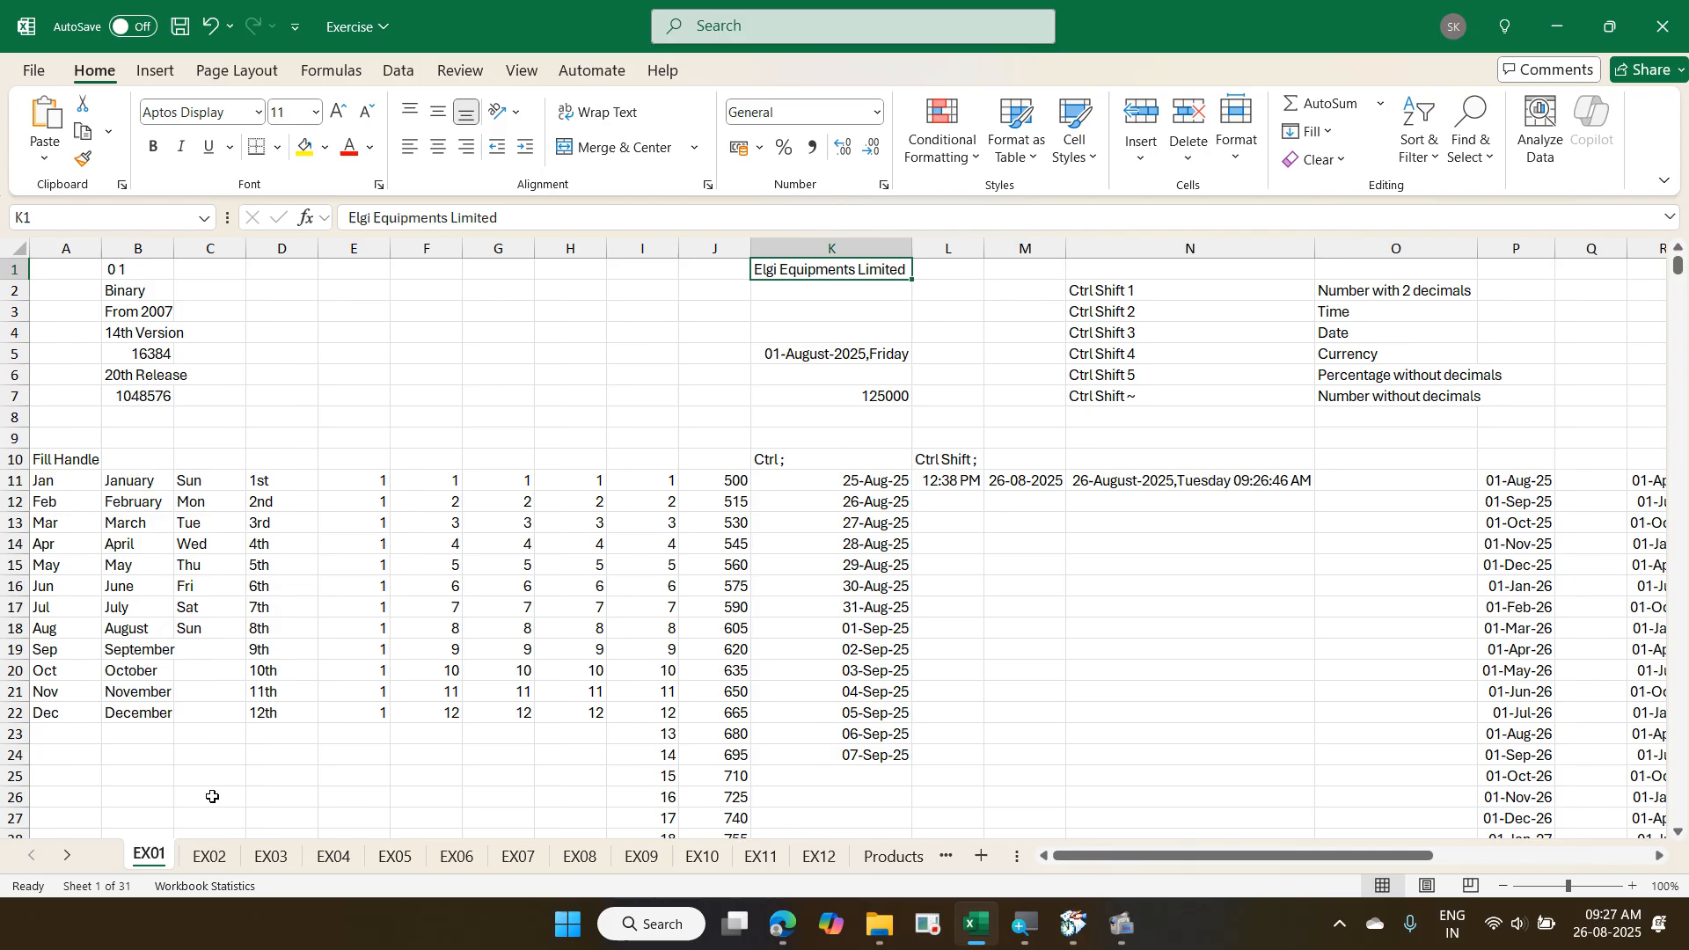
key(shift+Down)
key(shift+Down)
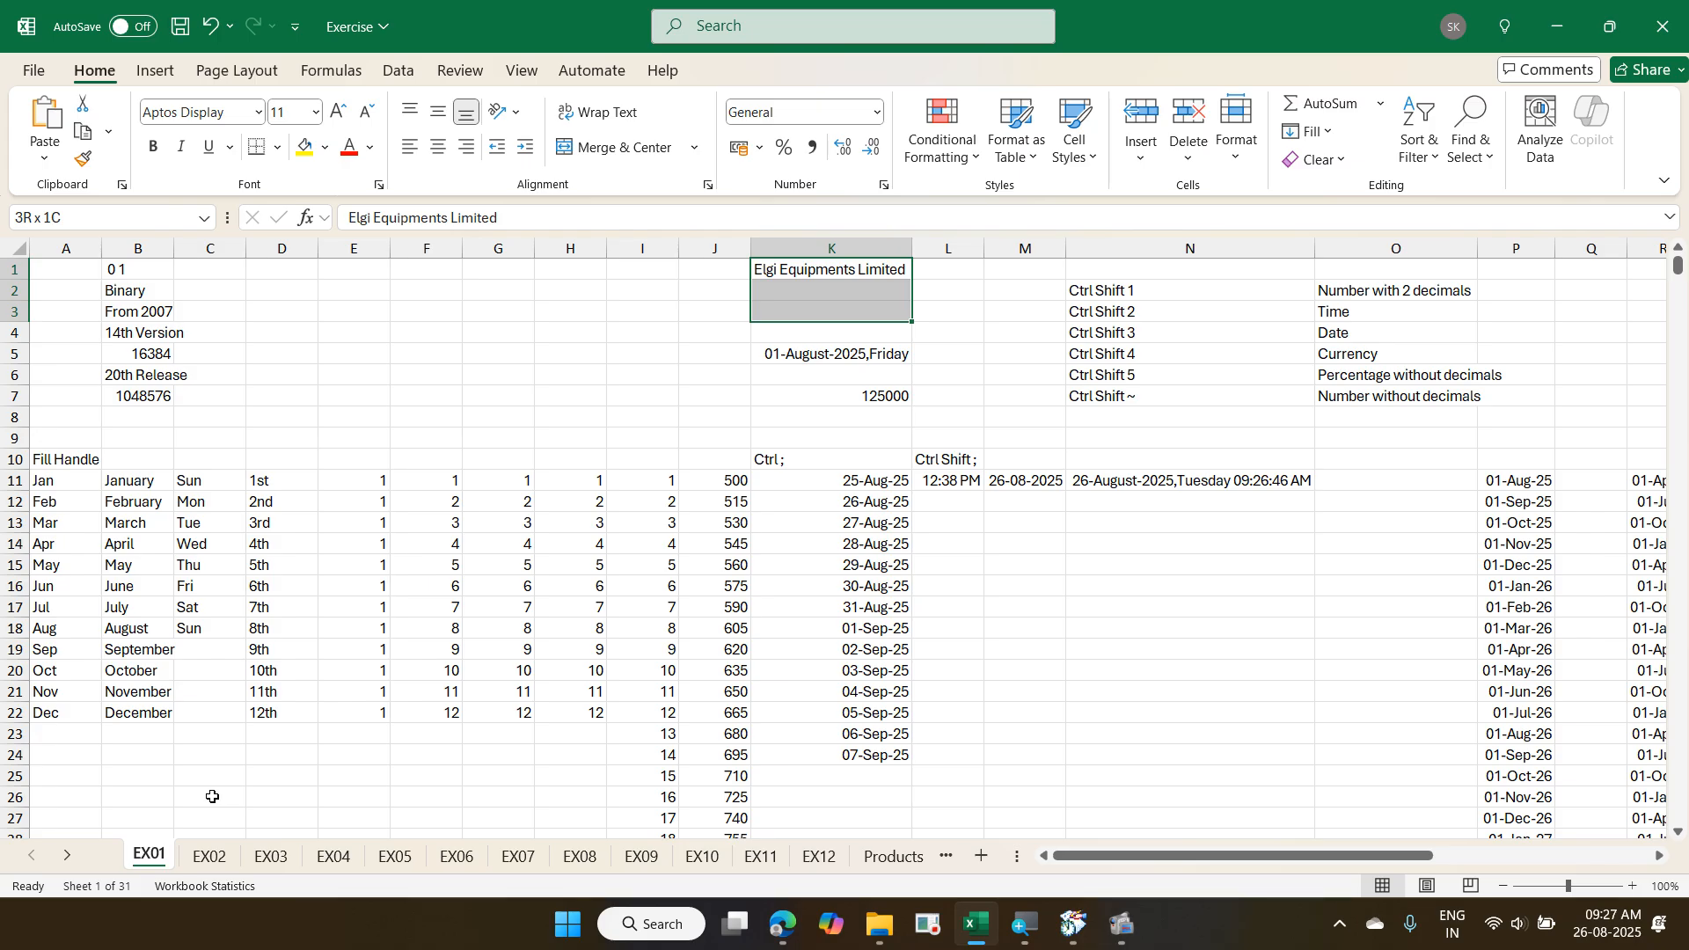
- Enter the date 01 Aug 2025 in cell K5, keeping that cell selected
key(Down)
key(Down)
key(Down)
key(Down)
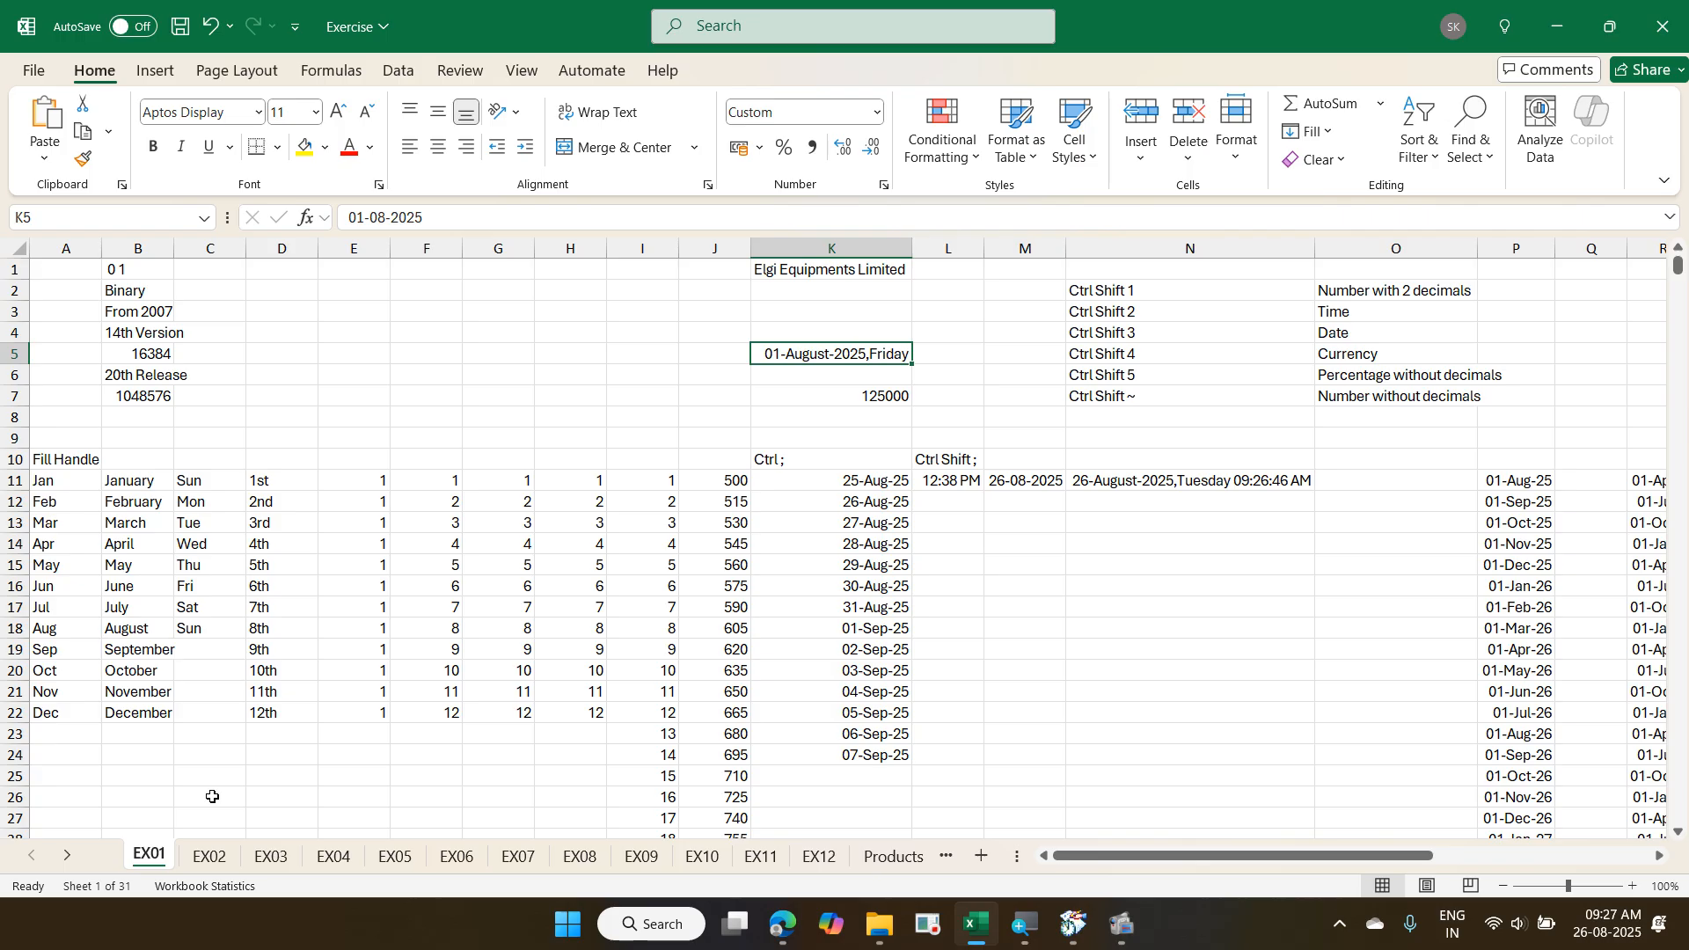
text(01 Aug)
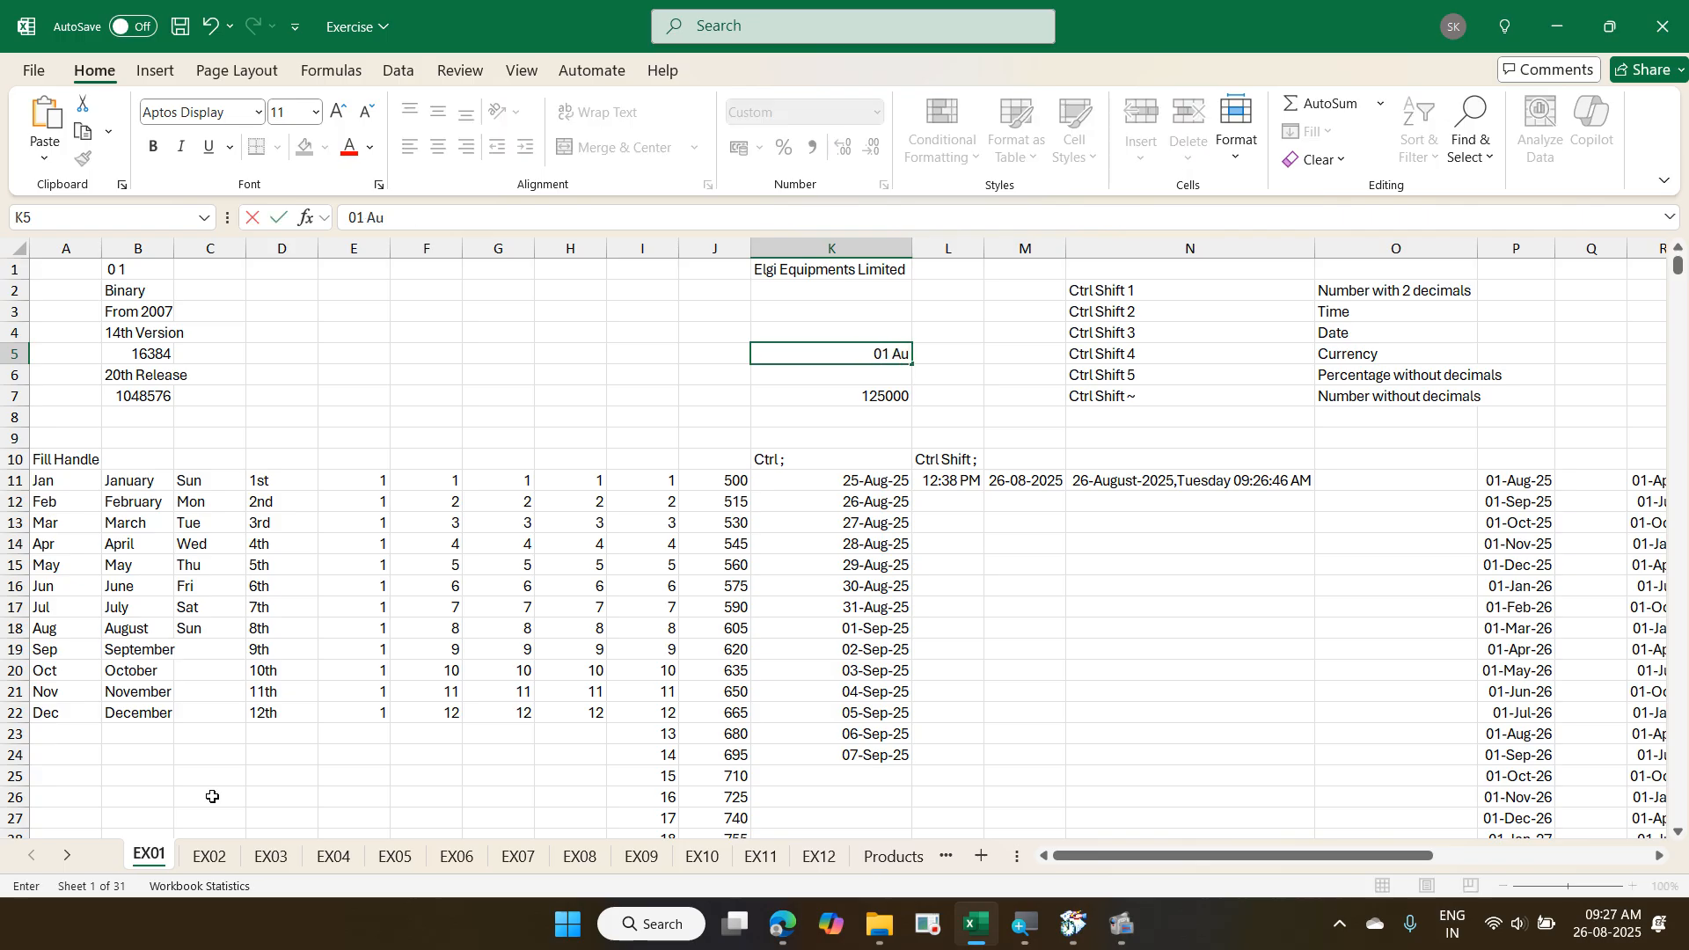
text( 2025)
key(ctrl+Return)
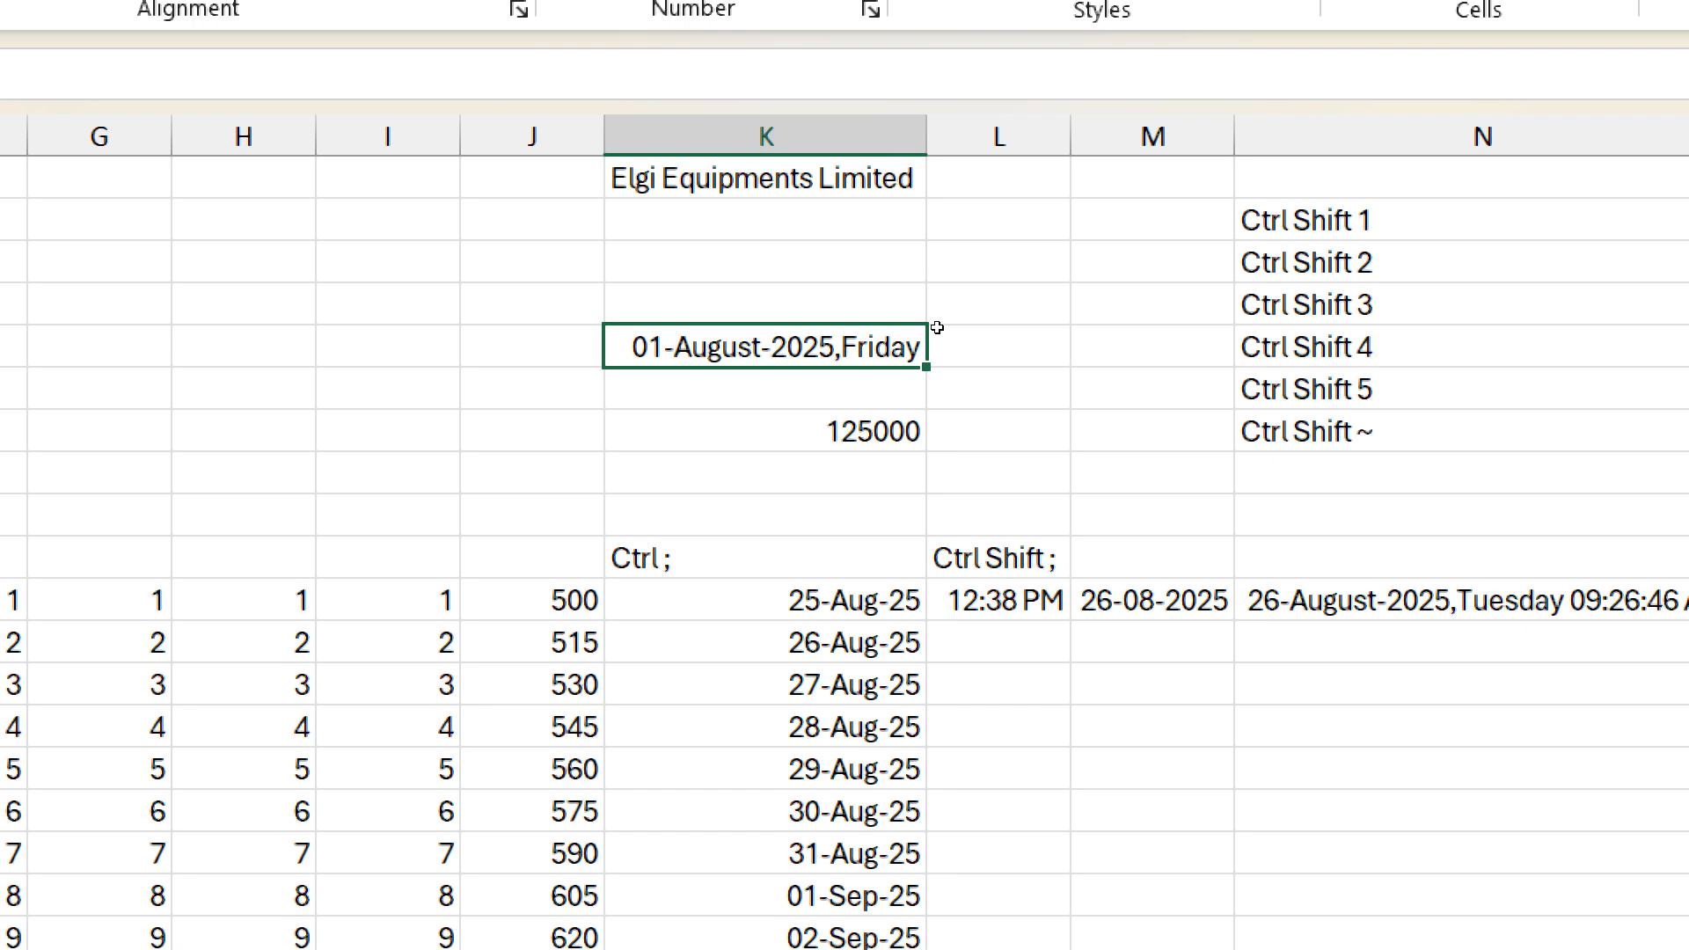
- Review every page of the Format Cells dialog for K5, return to the custom dd-mmmm-yyyy,dddd number format and accept it
right_click(926, 340)
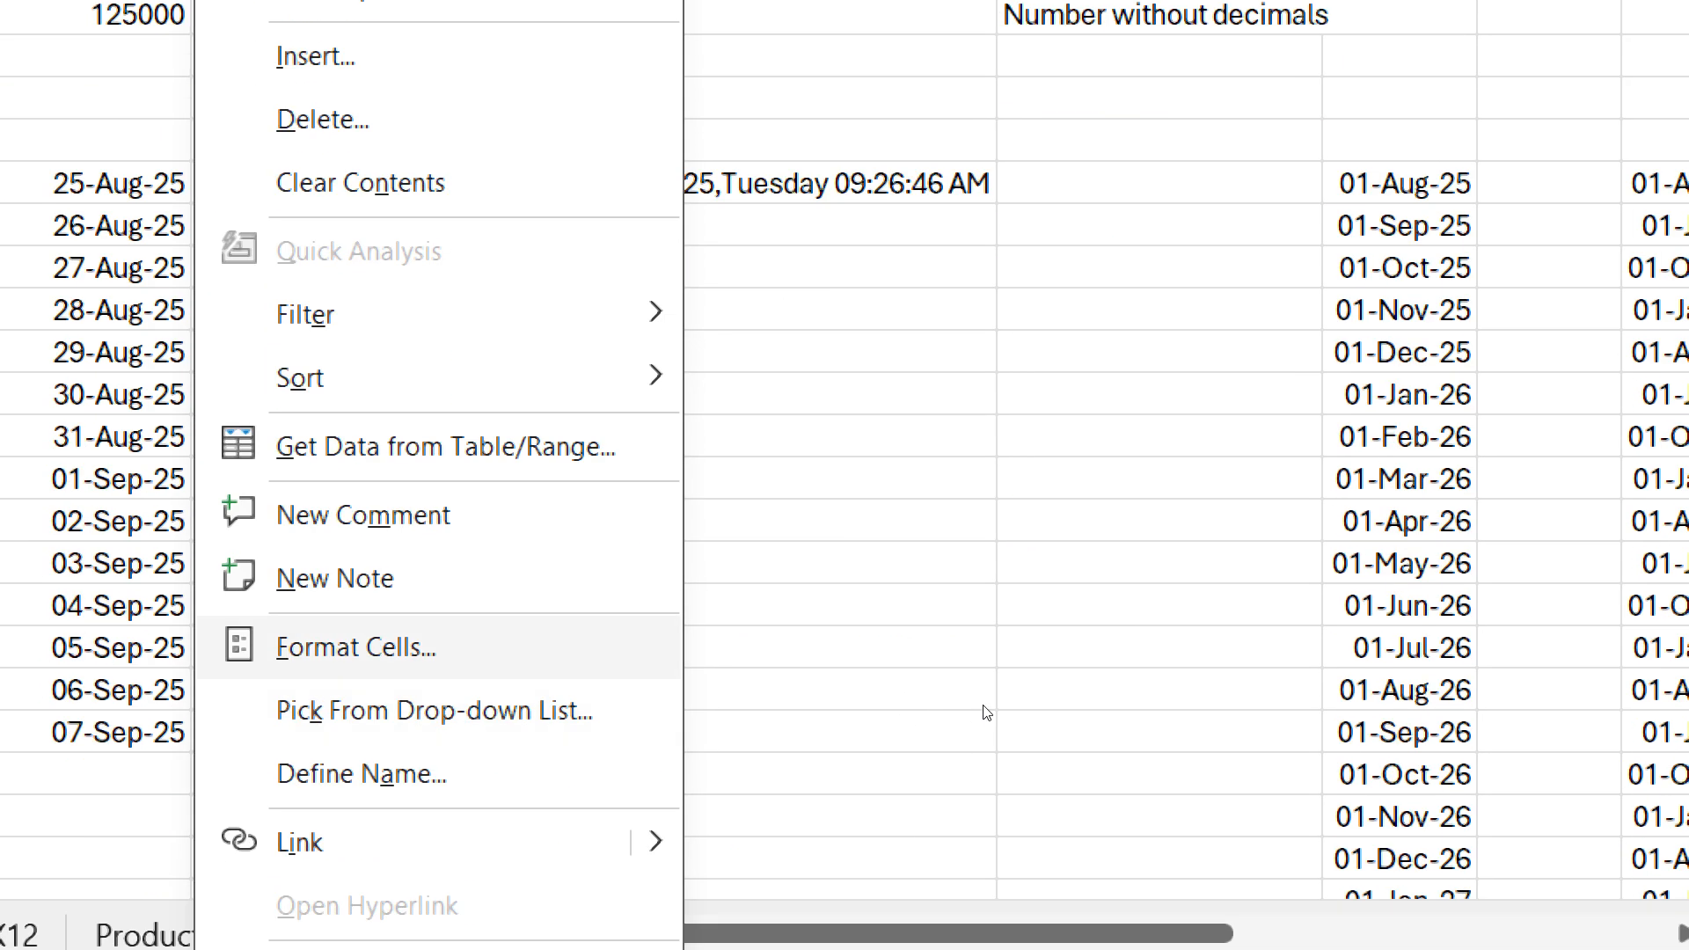
click(983, 705)
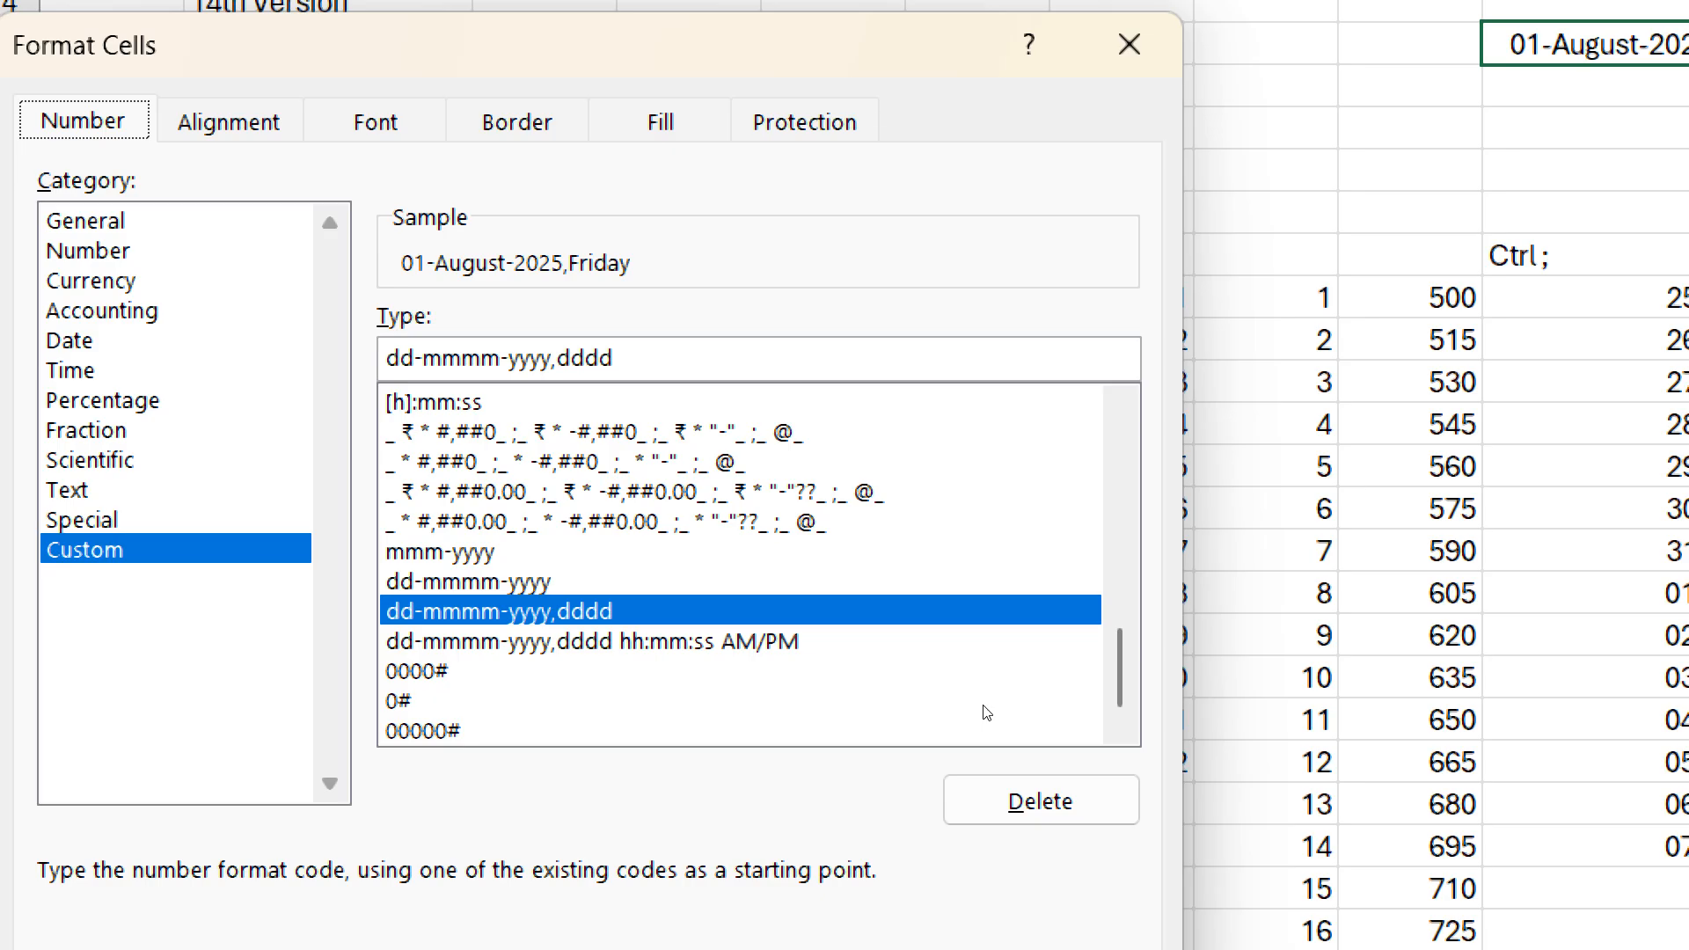
key(ctrl+Tab)
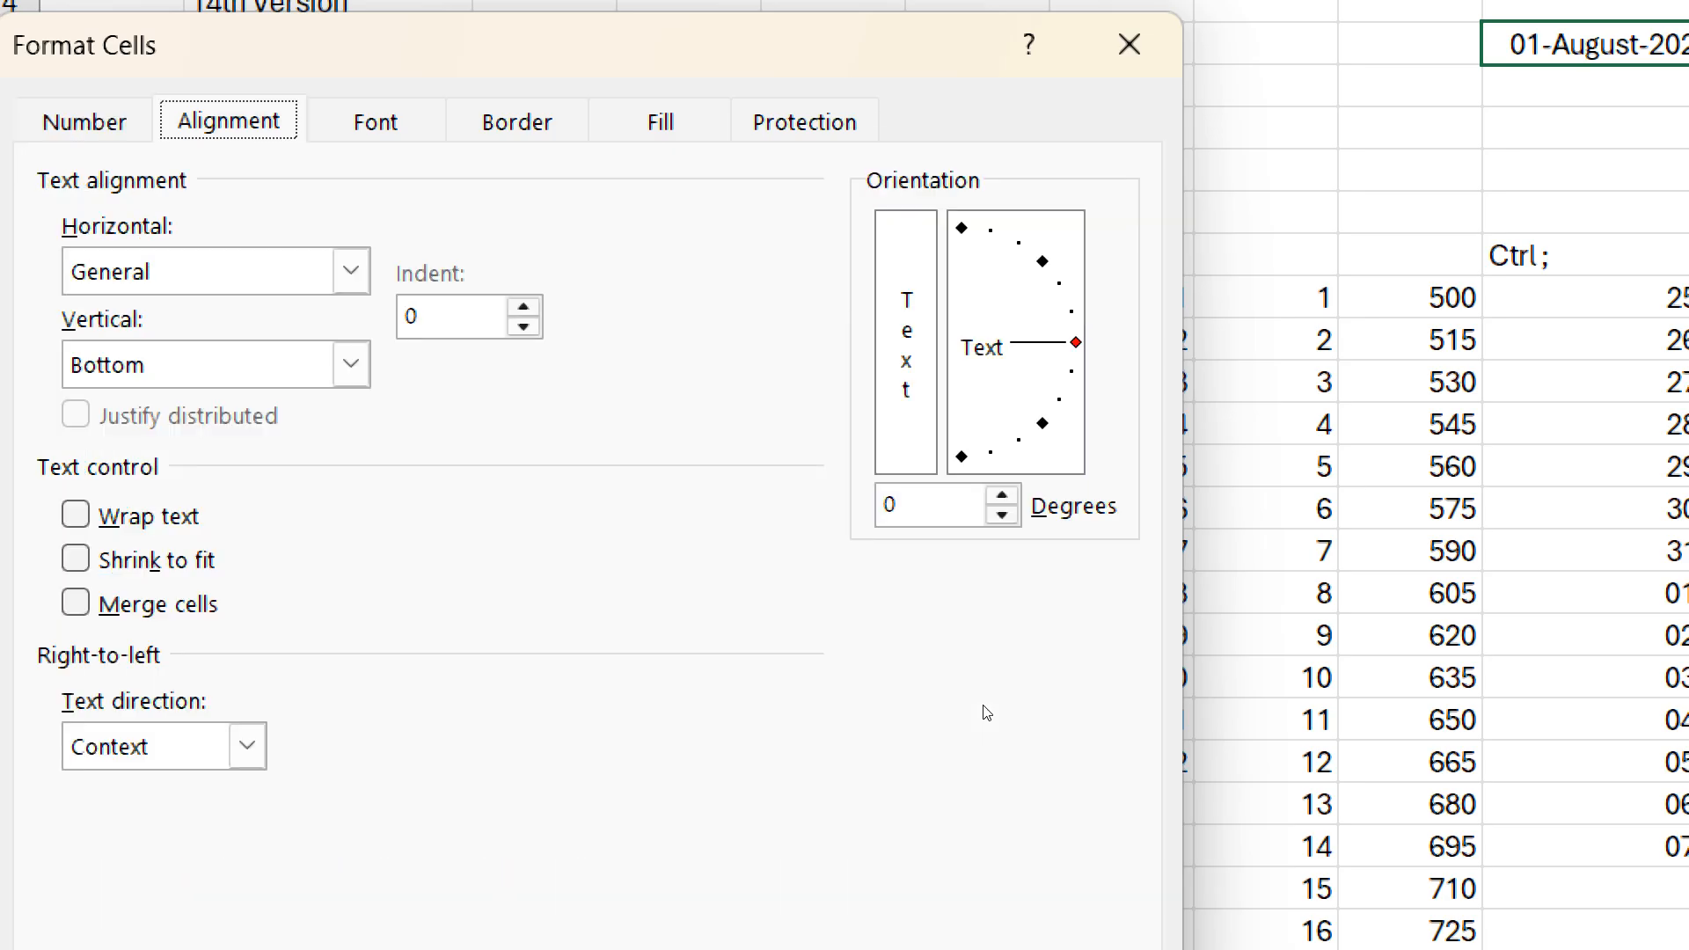
key(ctrl+Tab)
key(ctrl+Tab)
key(ctrl+Tab)
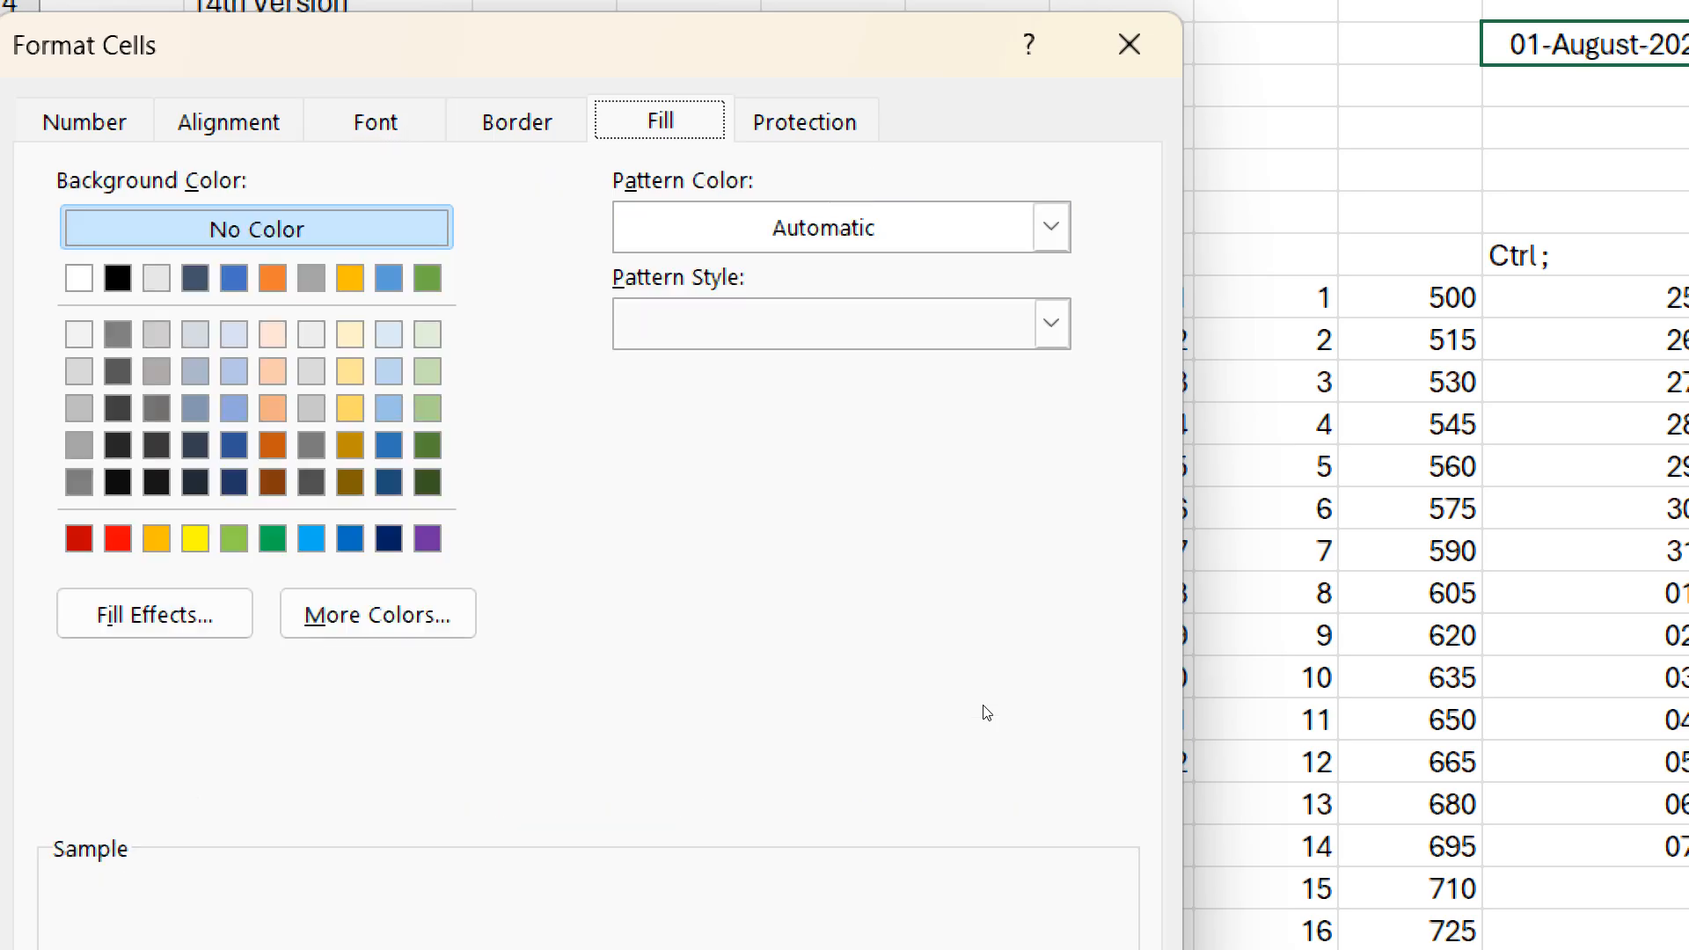
key(ctrl+Tab)
key(ctrl+Tab)
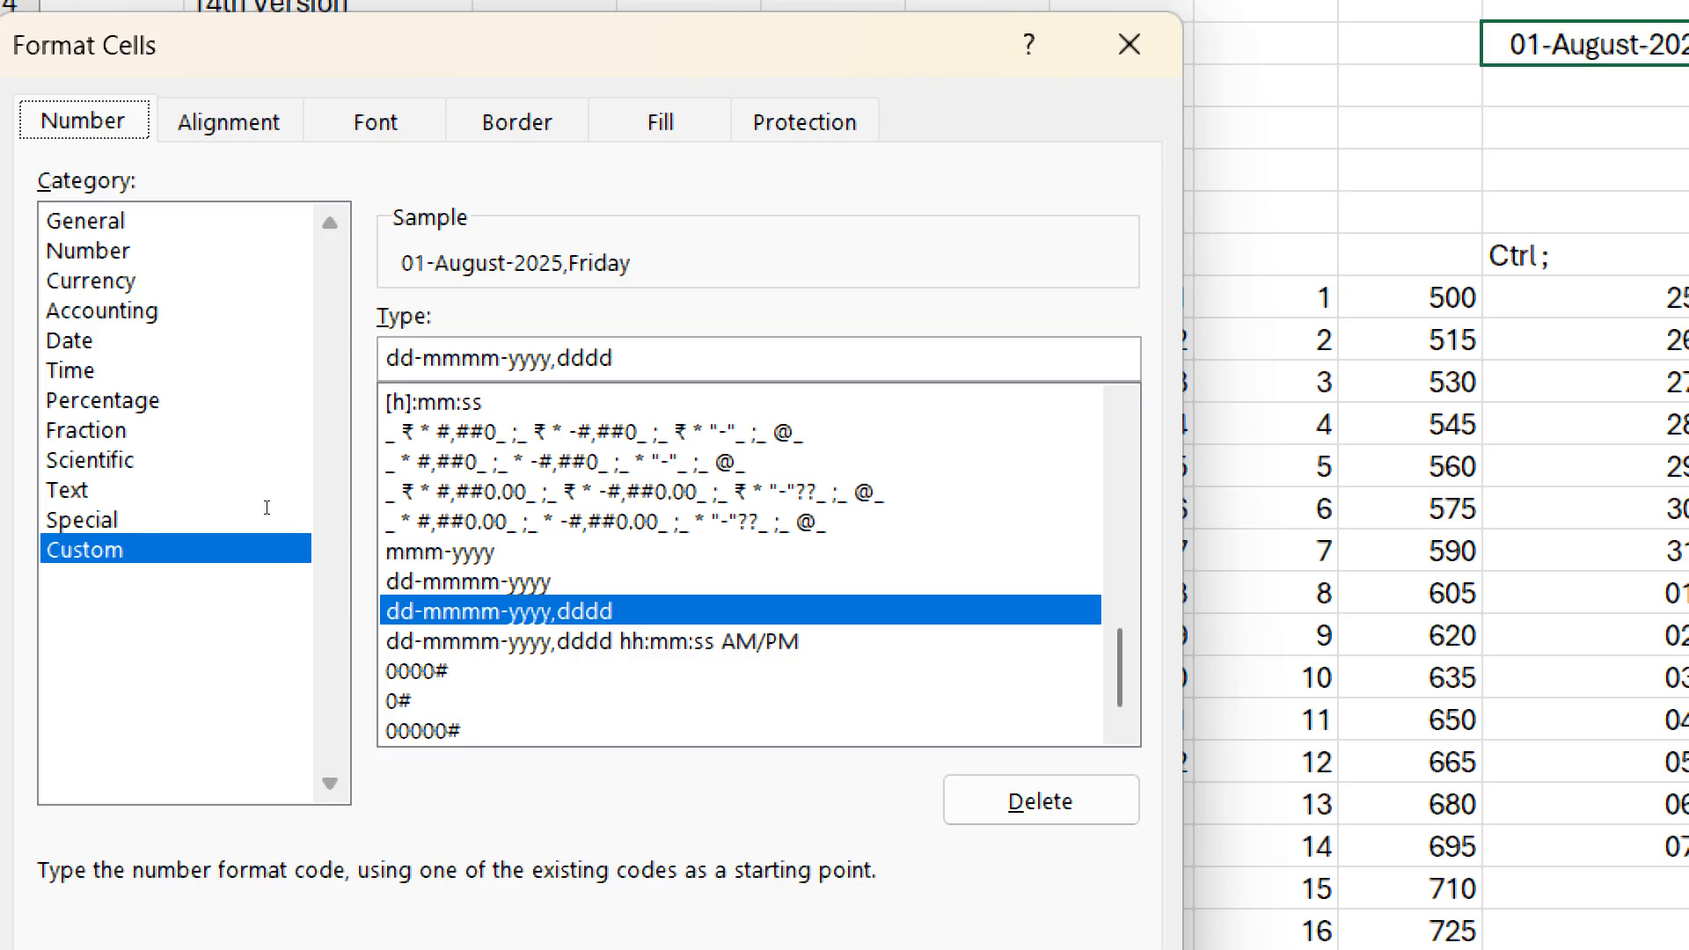
key(Return)
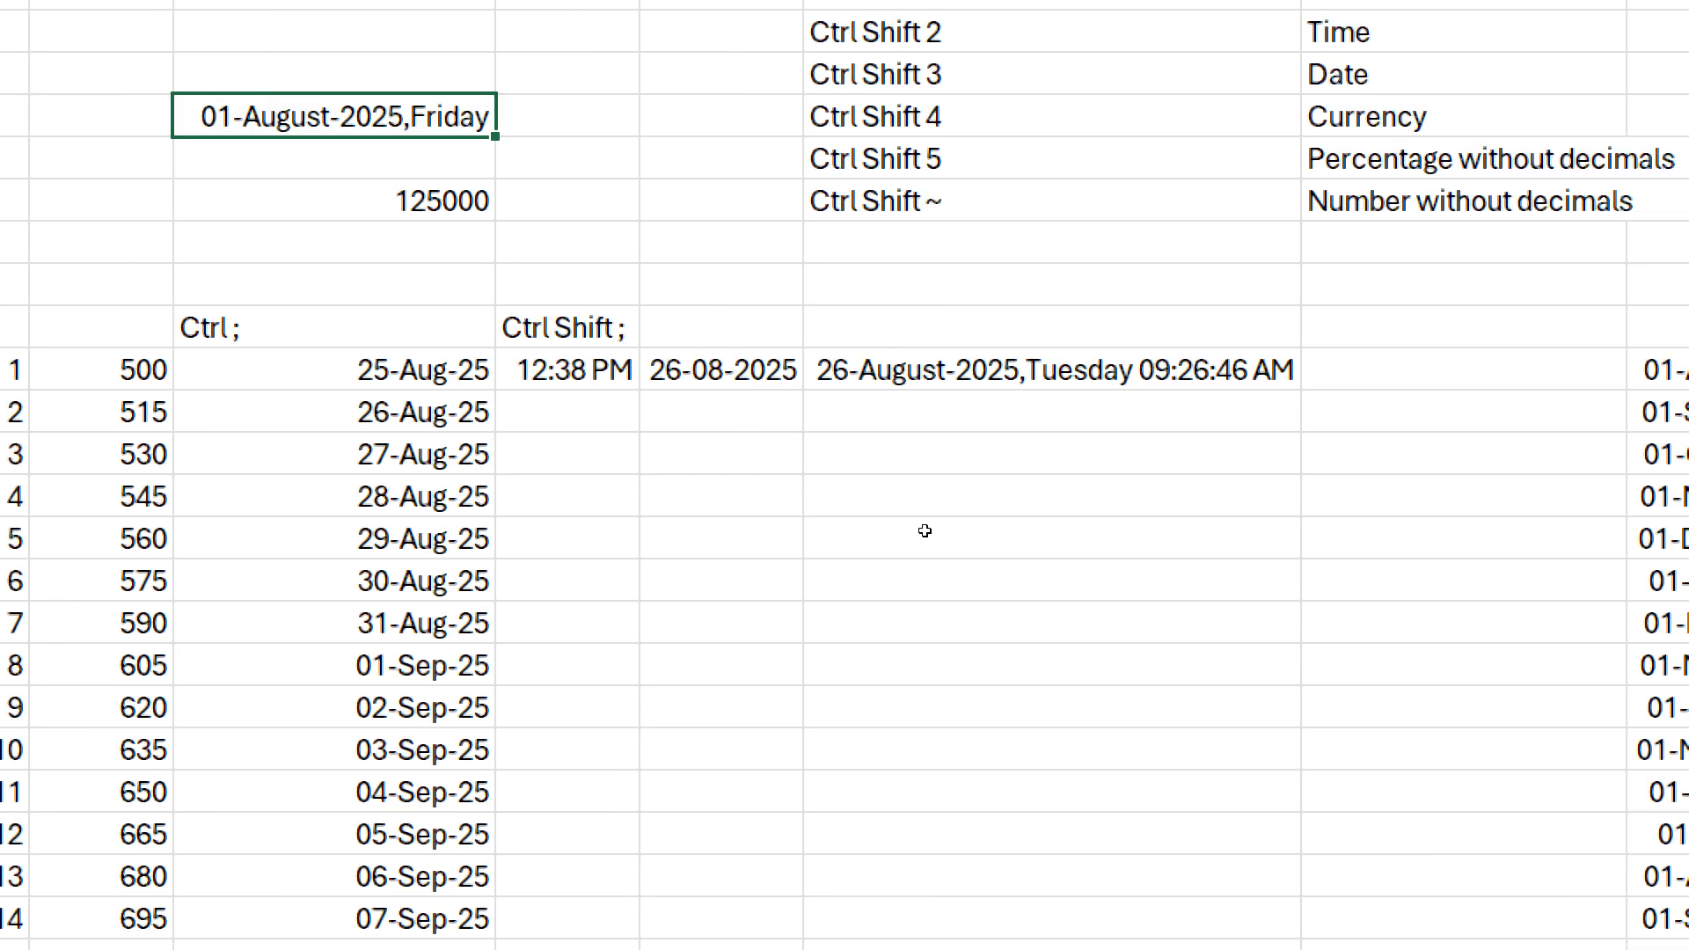
- Go down to the date in K11, and step through the number-format shortcuts and their descriptions in N2:O7
key(Down)
key(Down)
key(Down)
key(Down)
key(Down)
key(Down)
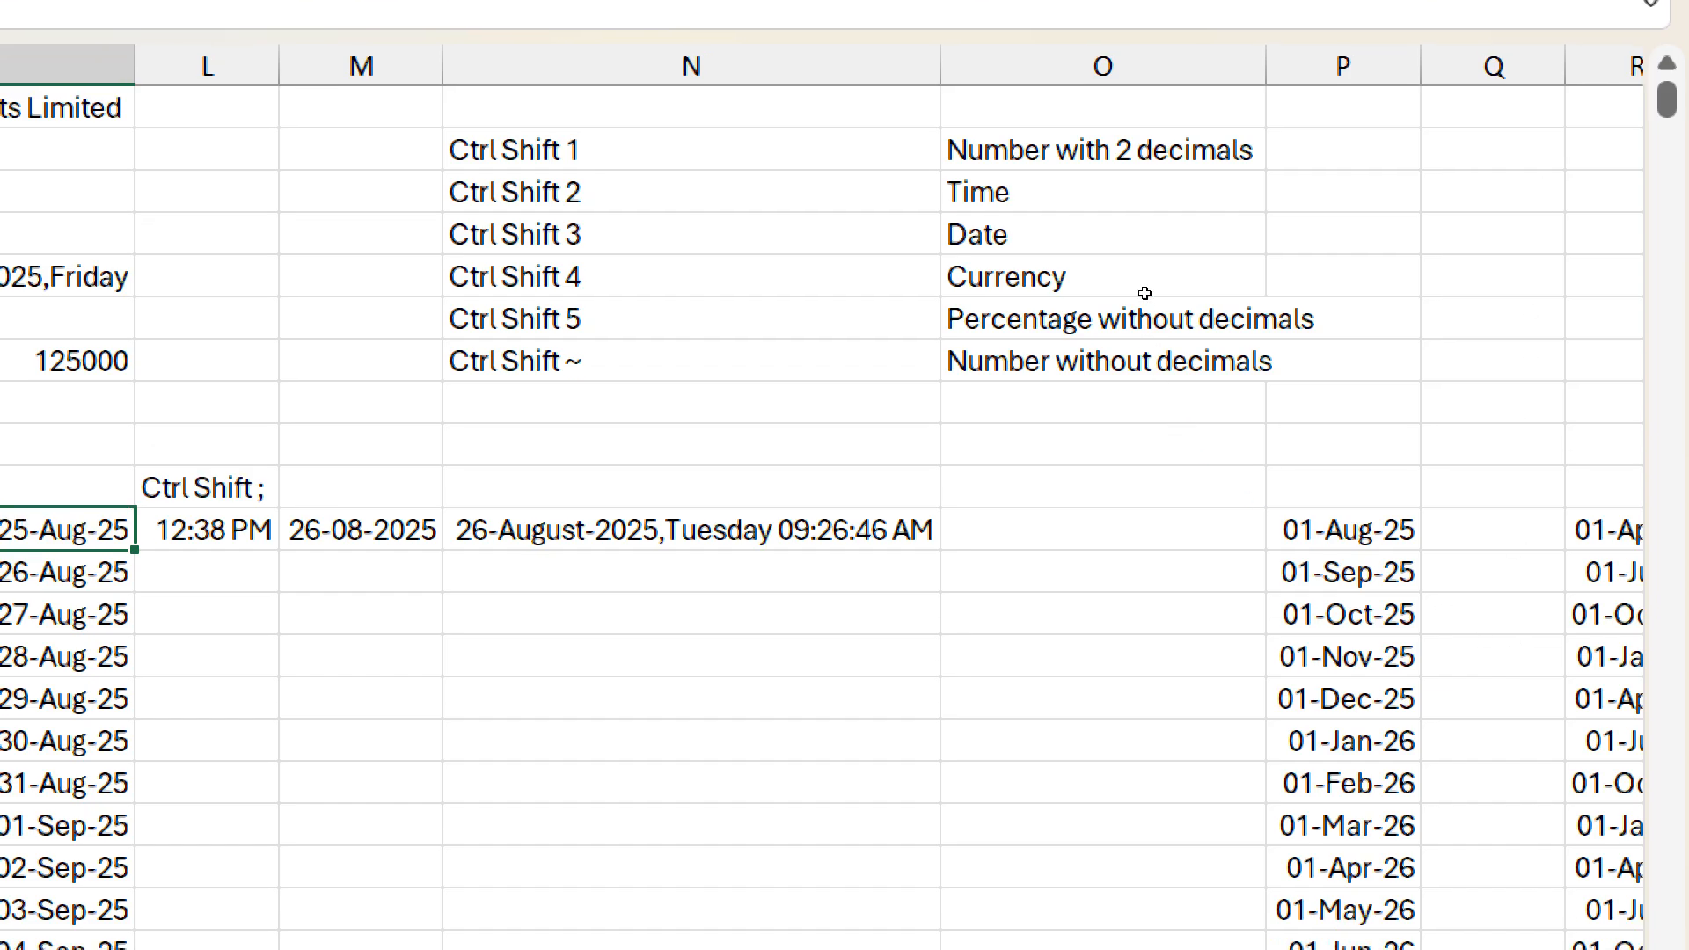
click(692, 150)
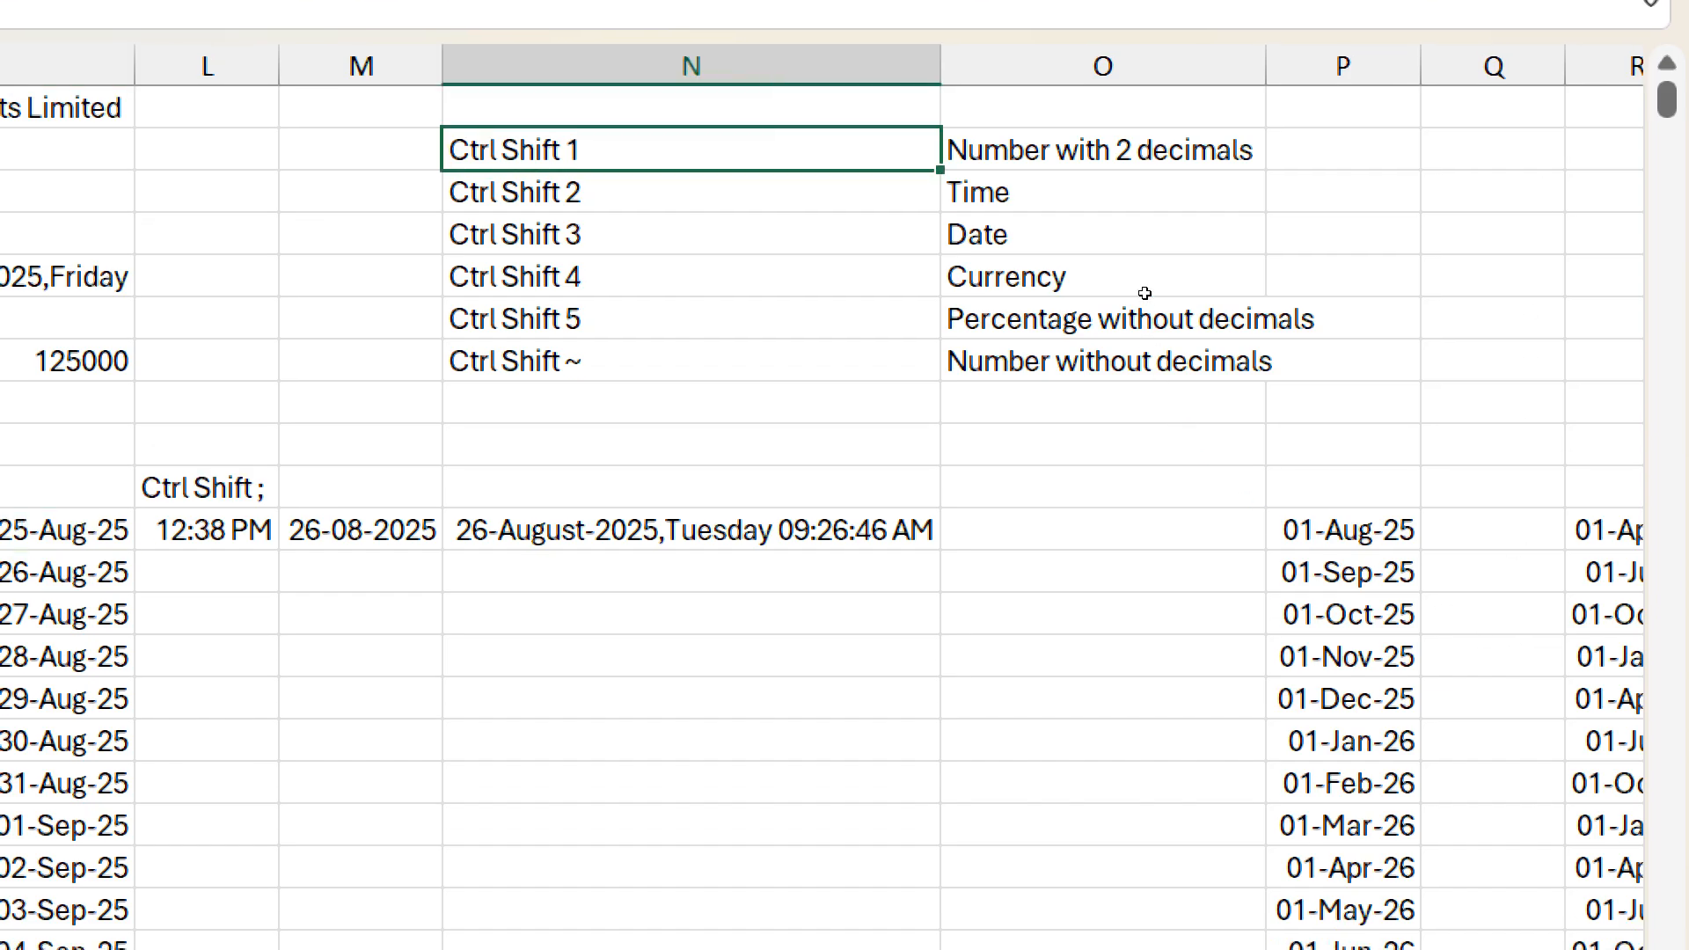
click(1103, 150)
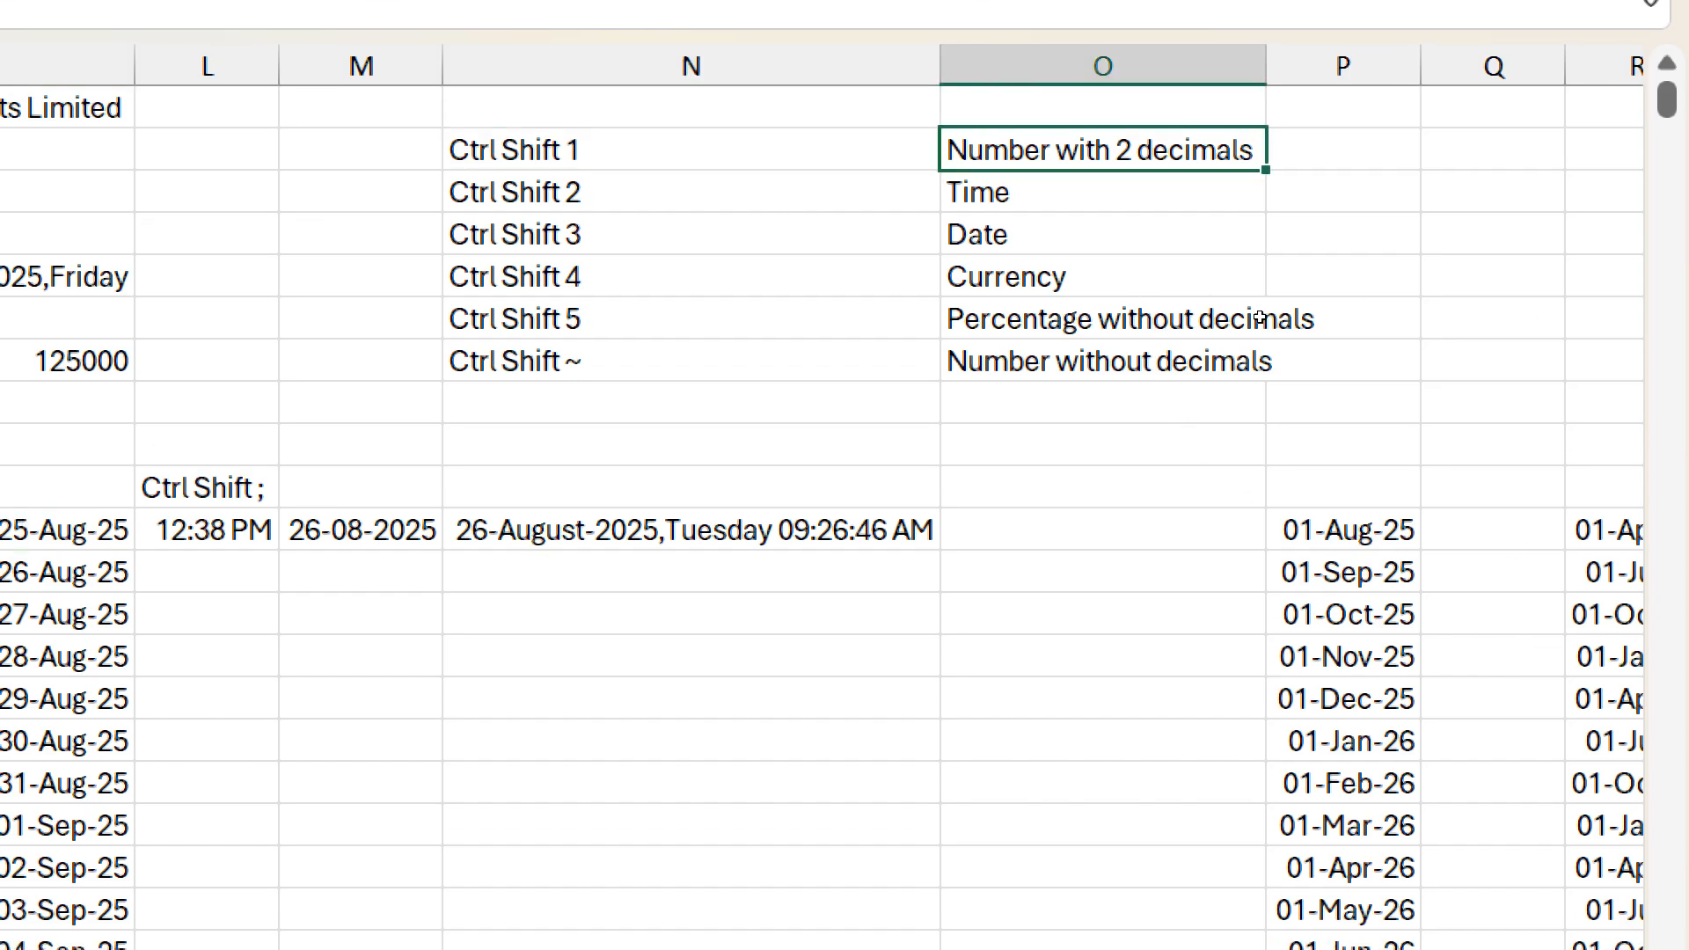
click(775, 192)
click(1073, 234)
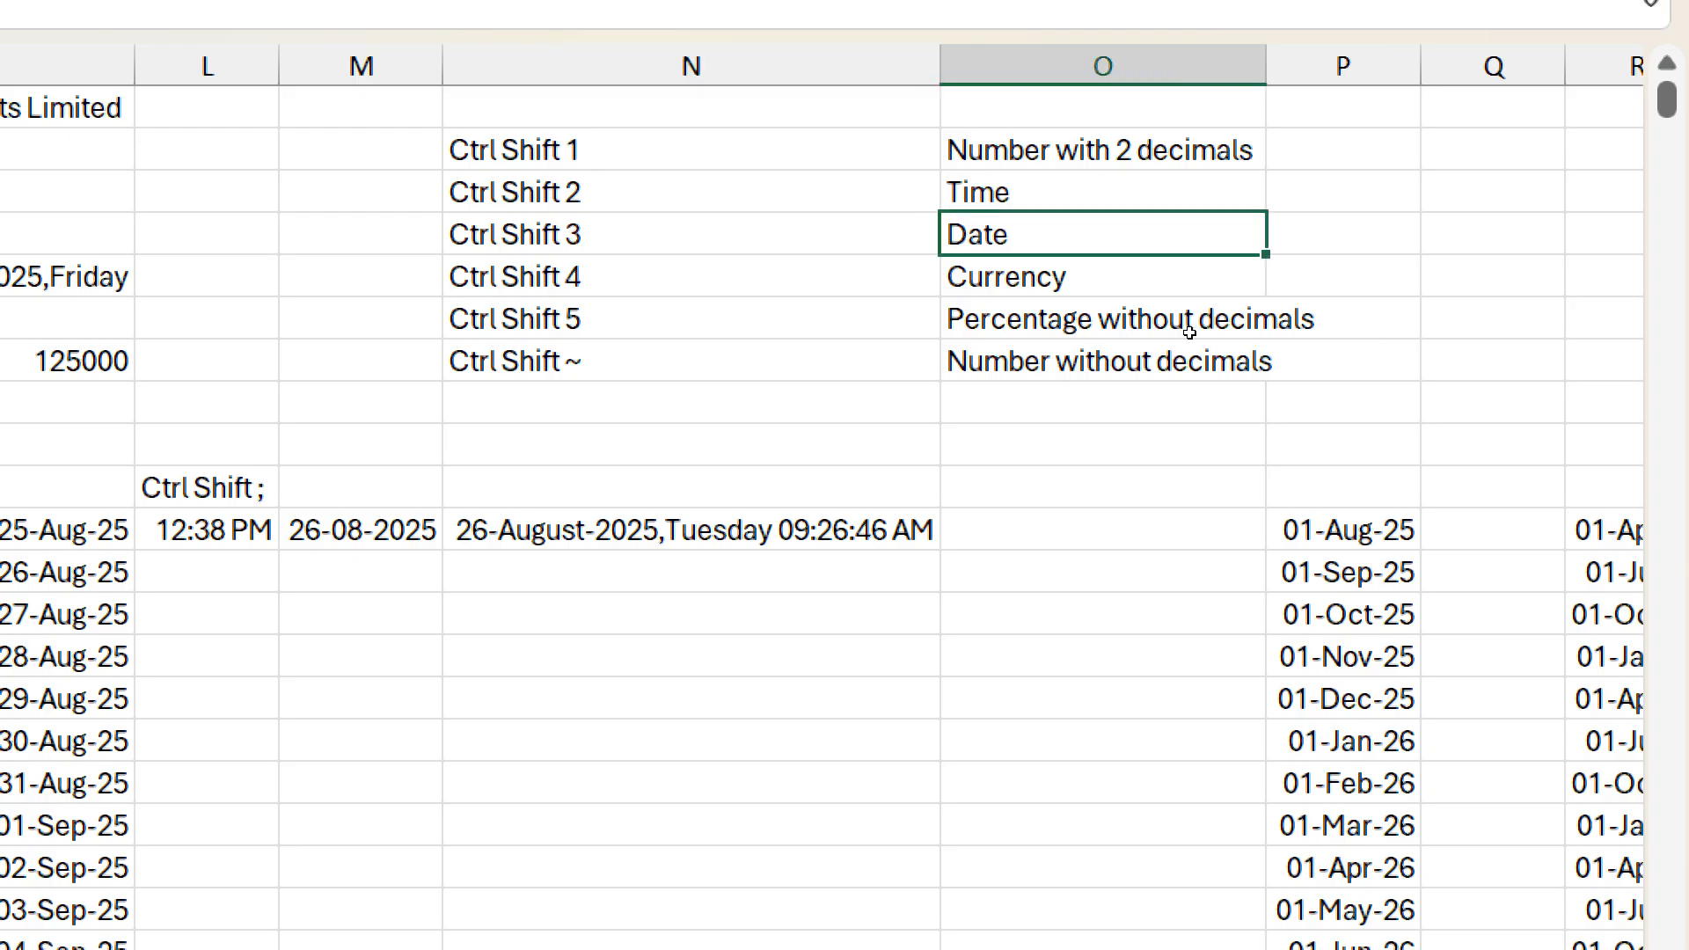
key(Left)
key(Down)
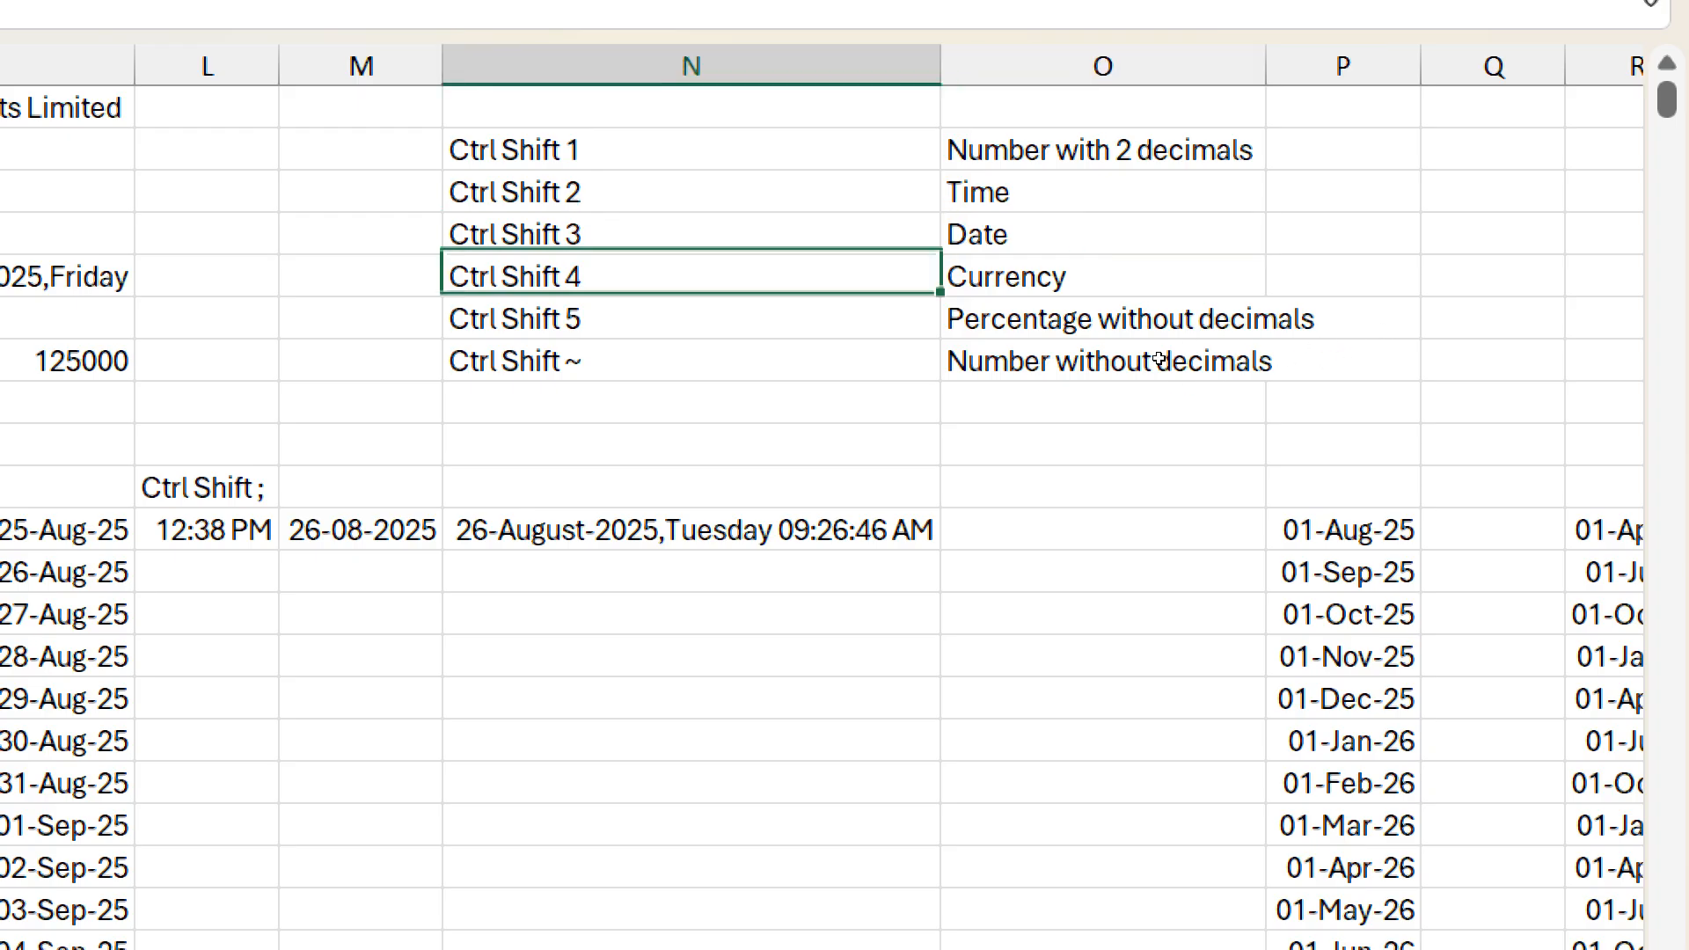
key(Right)
key(Left)
key(Down)
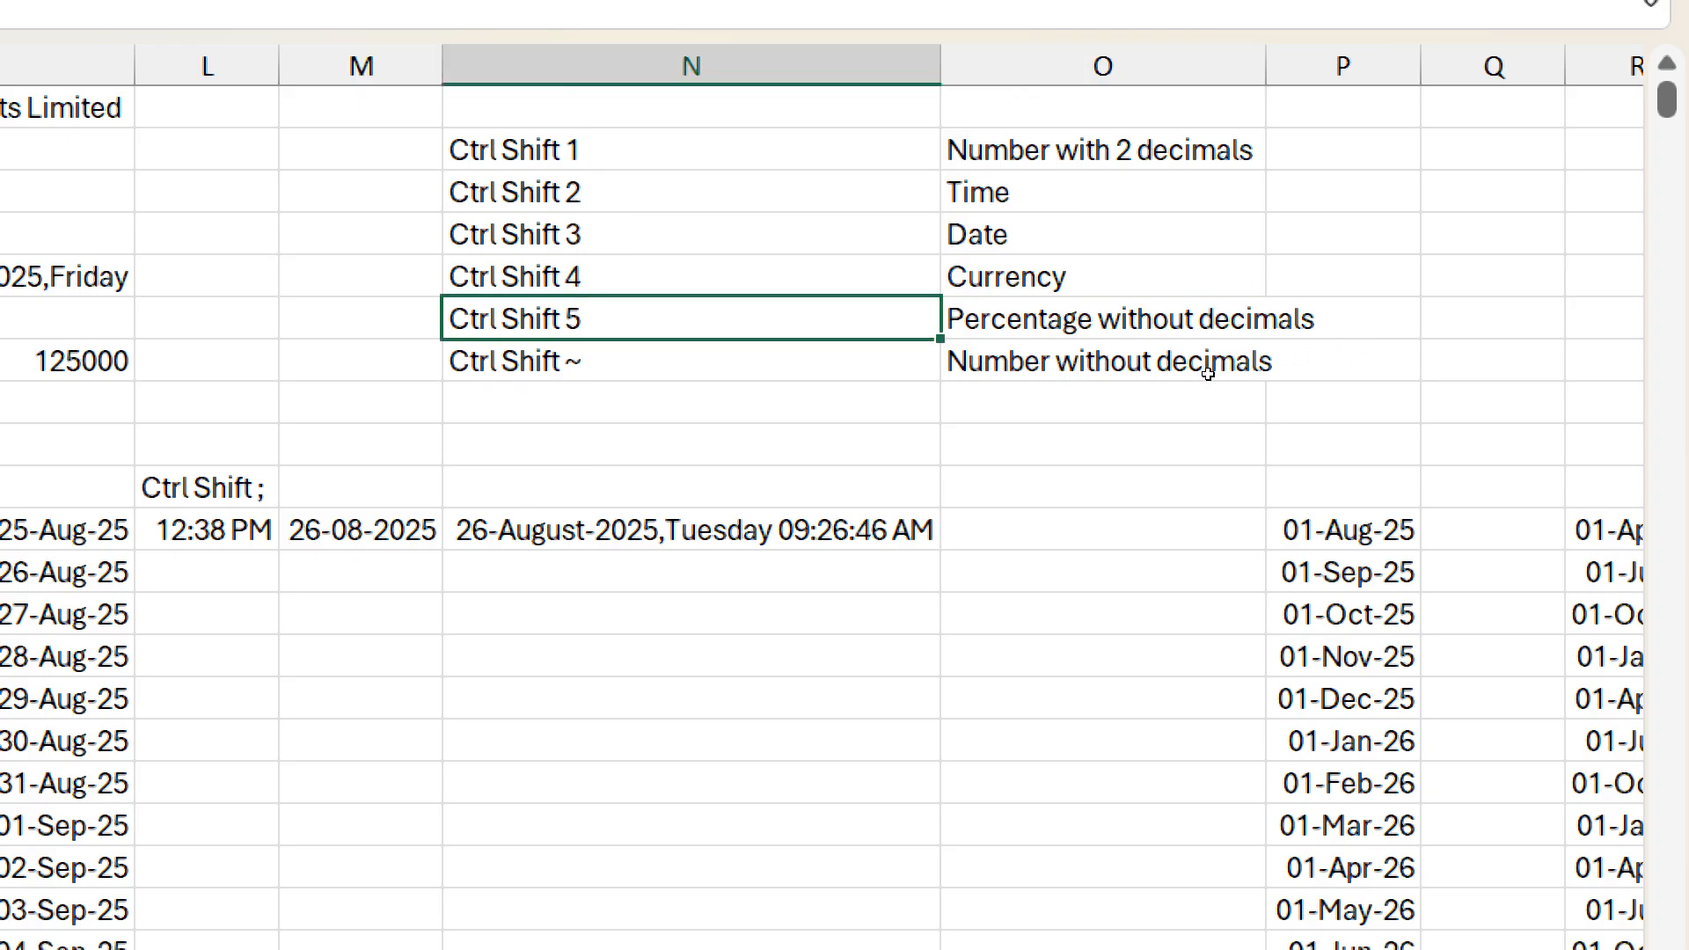
key(Down)
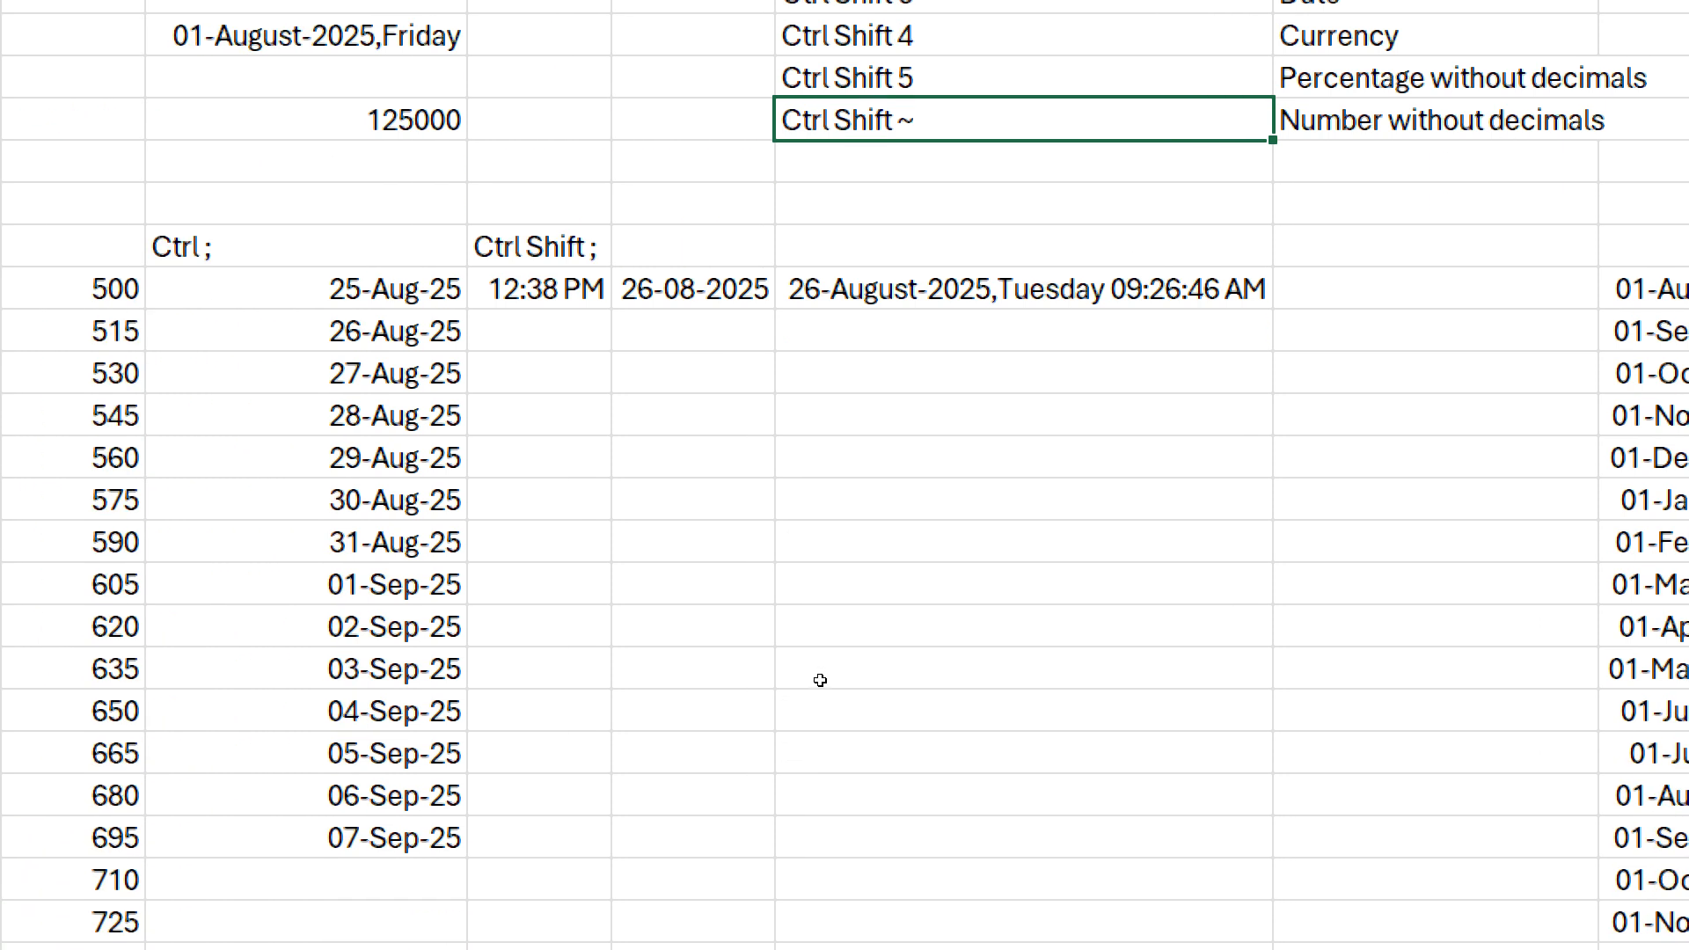
- Fill the date 25-Aug-25 in K11 down to K24 with the fill handle
click(306, 403)
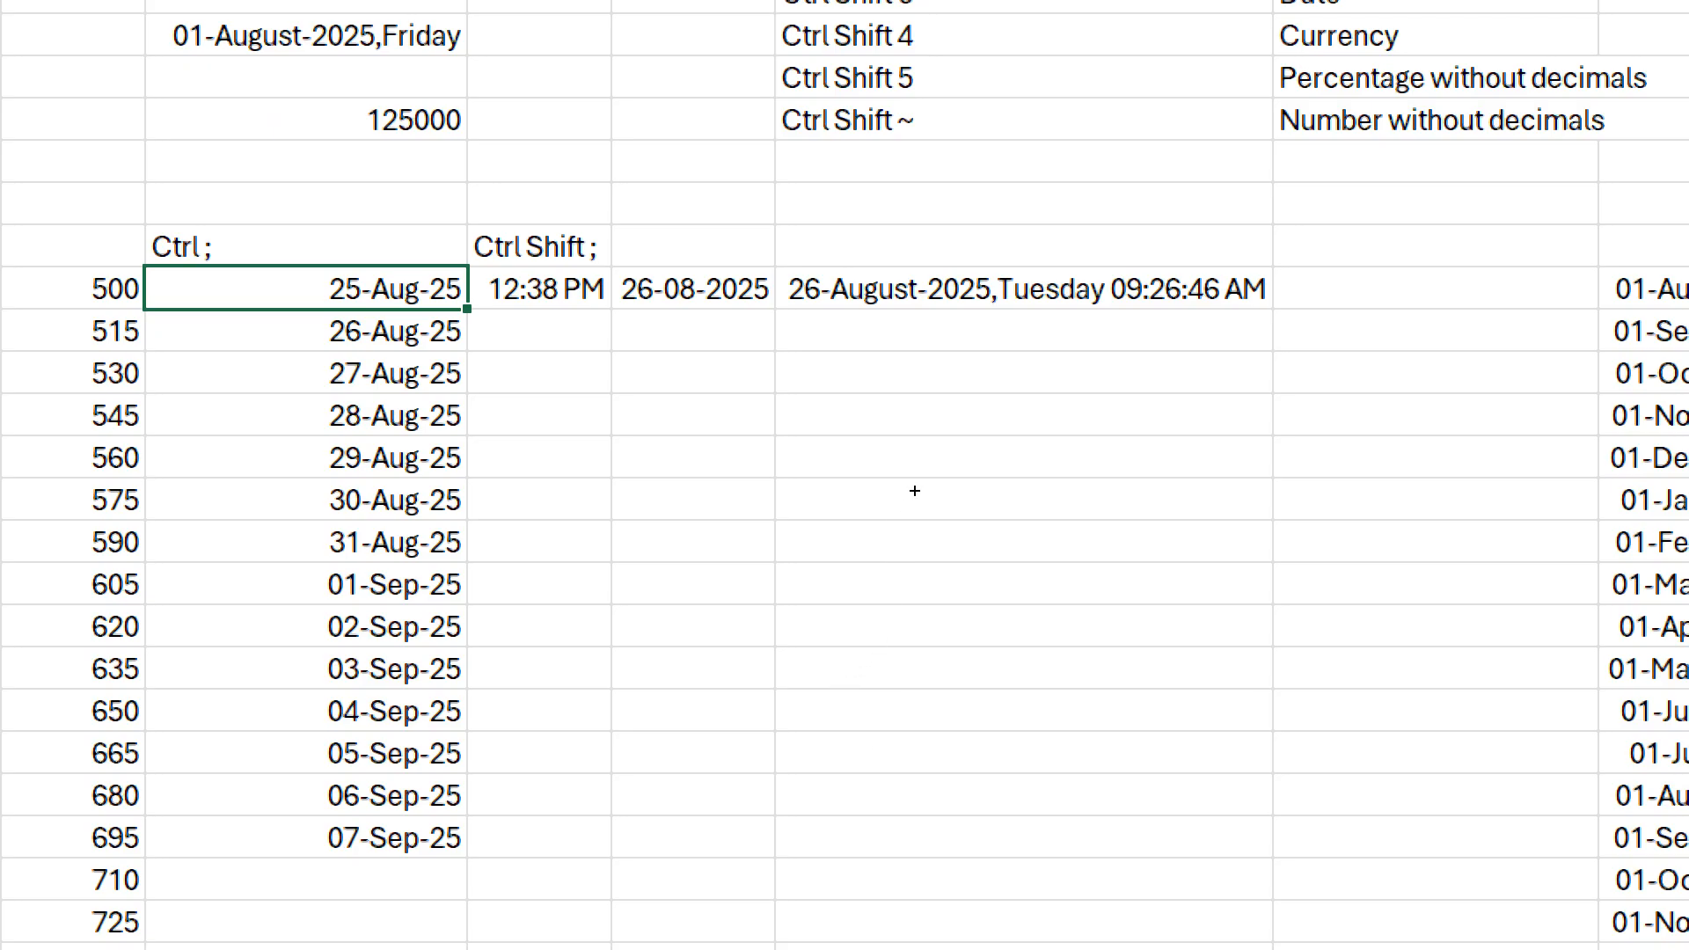
drag(468, 309, 467, 838)
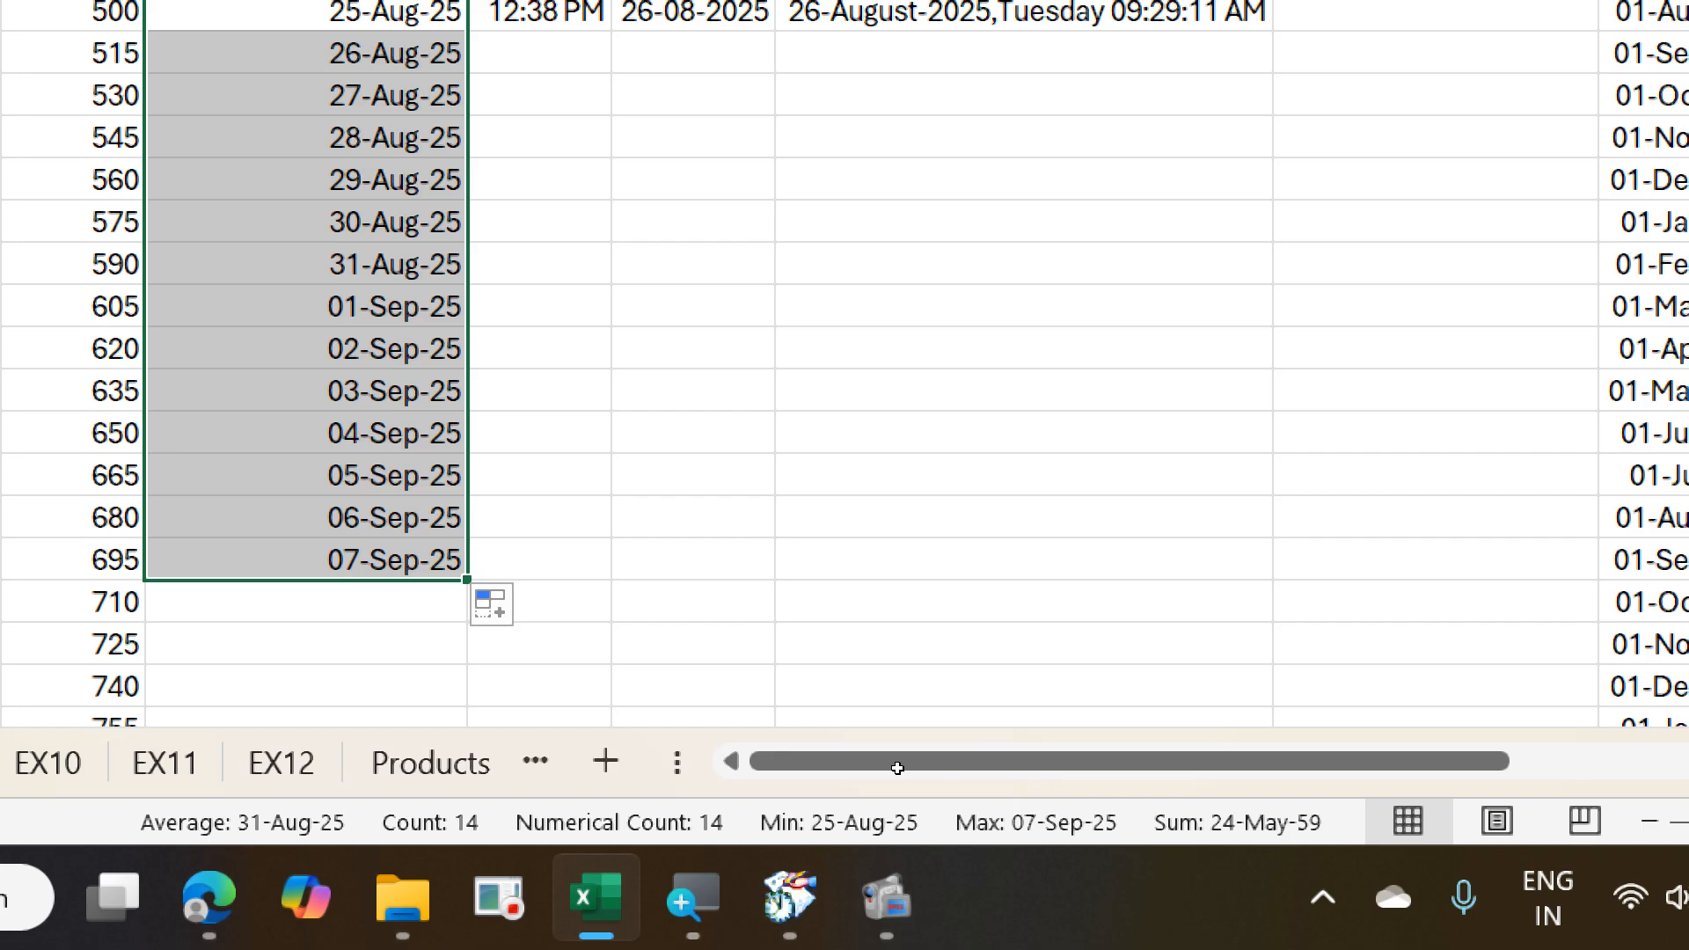
- Switch the date fill in K11:K24 to Fill Weekdays, look at the time and date in L11 and M11, and return to K11
click(495, 607)
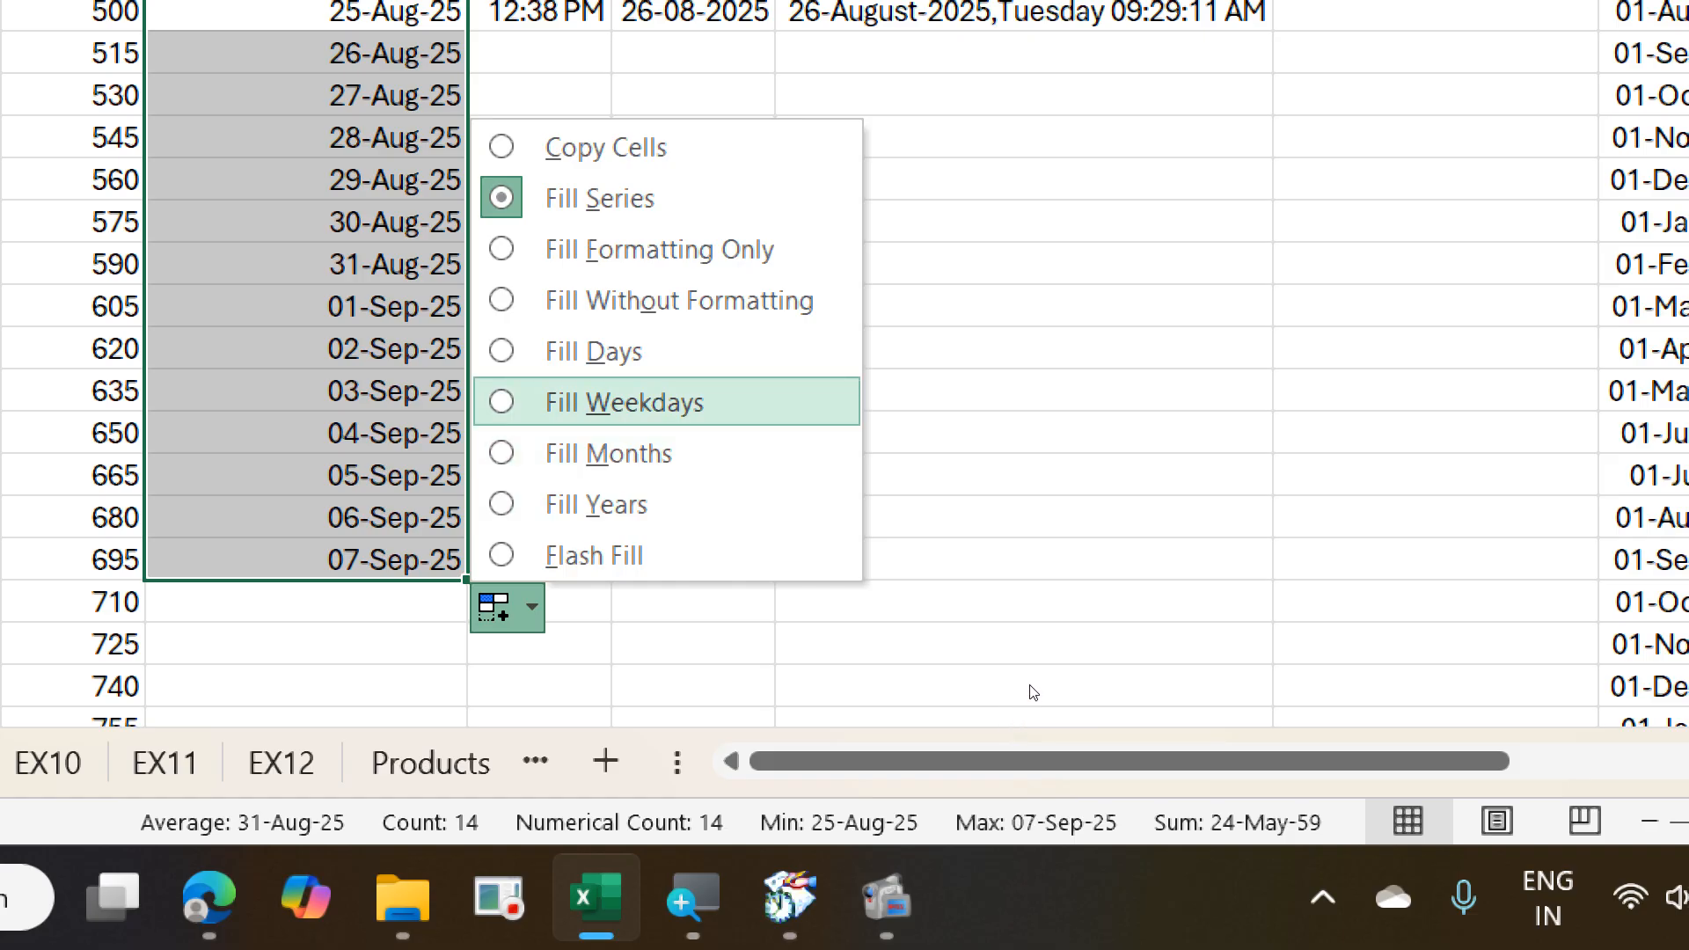
click(625, 402)
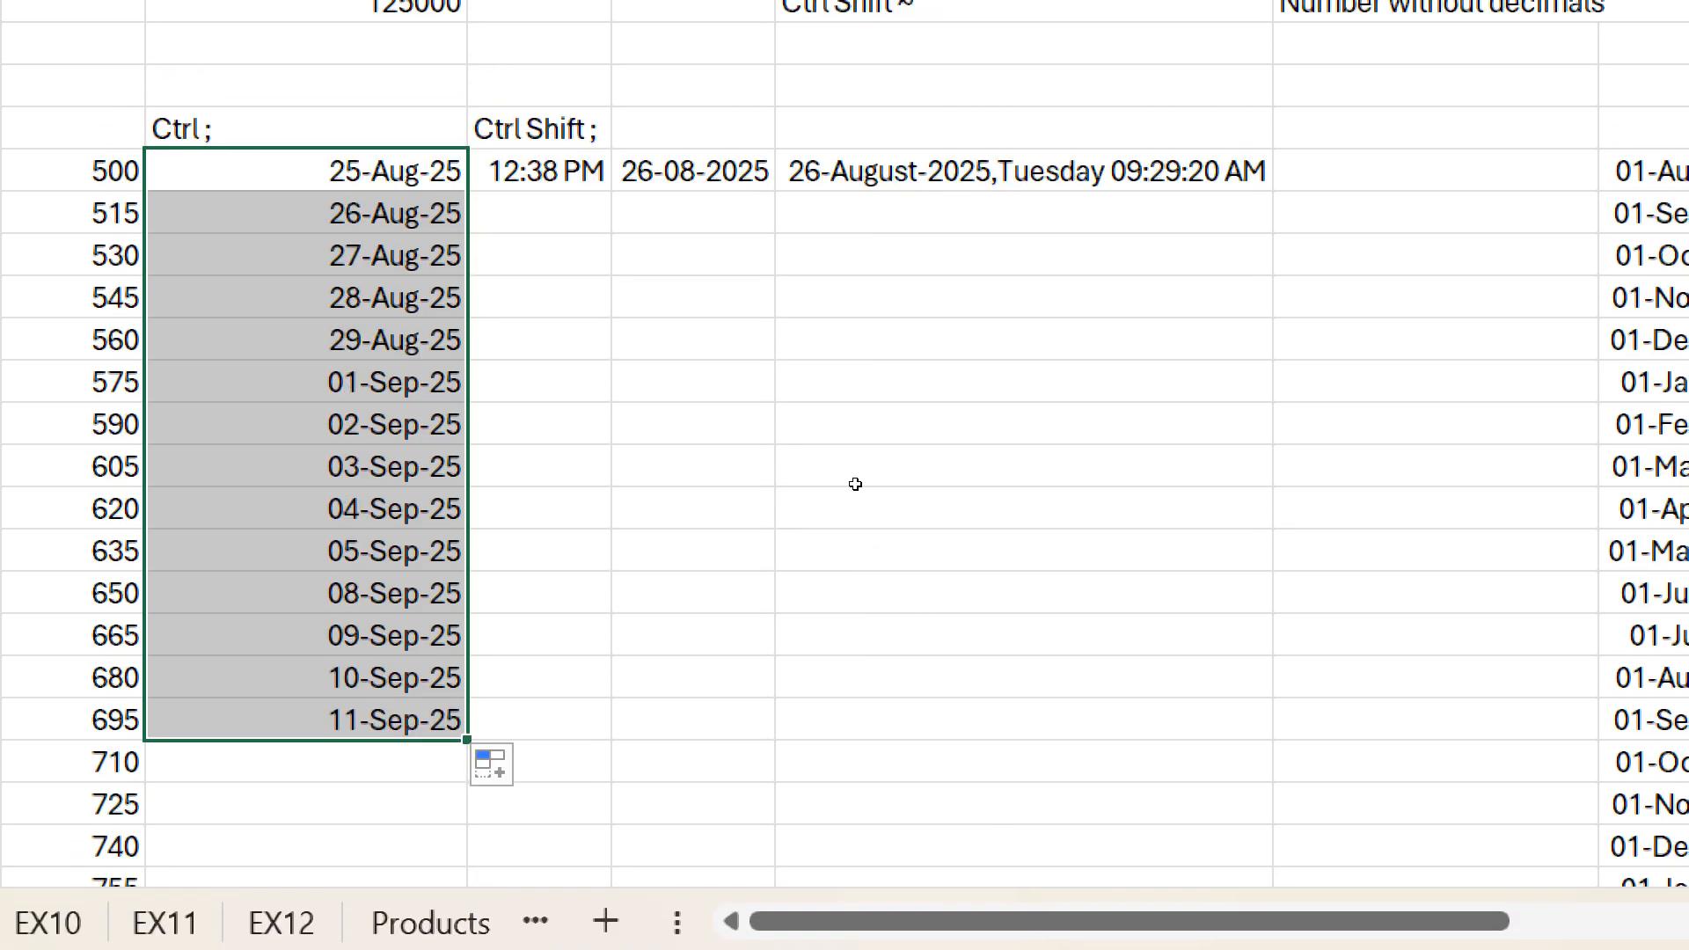
key(Right)
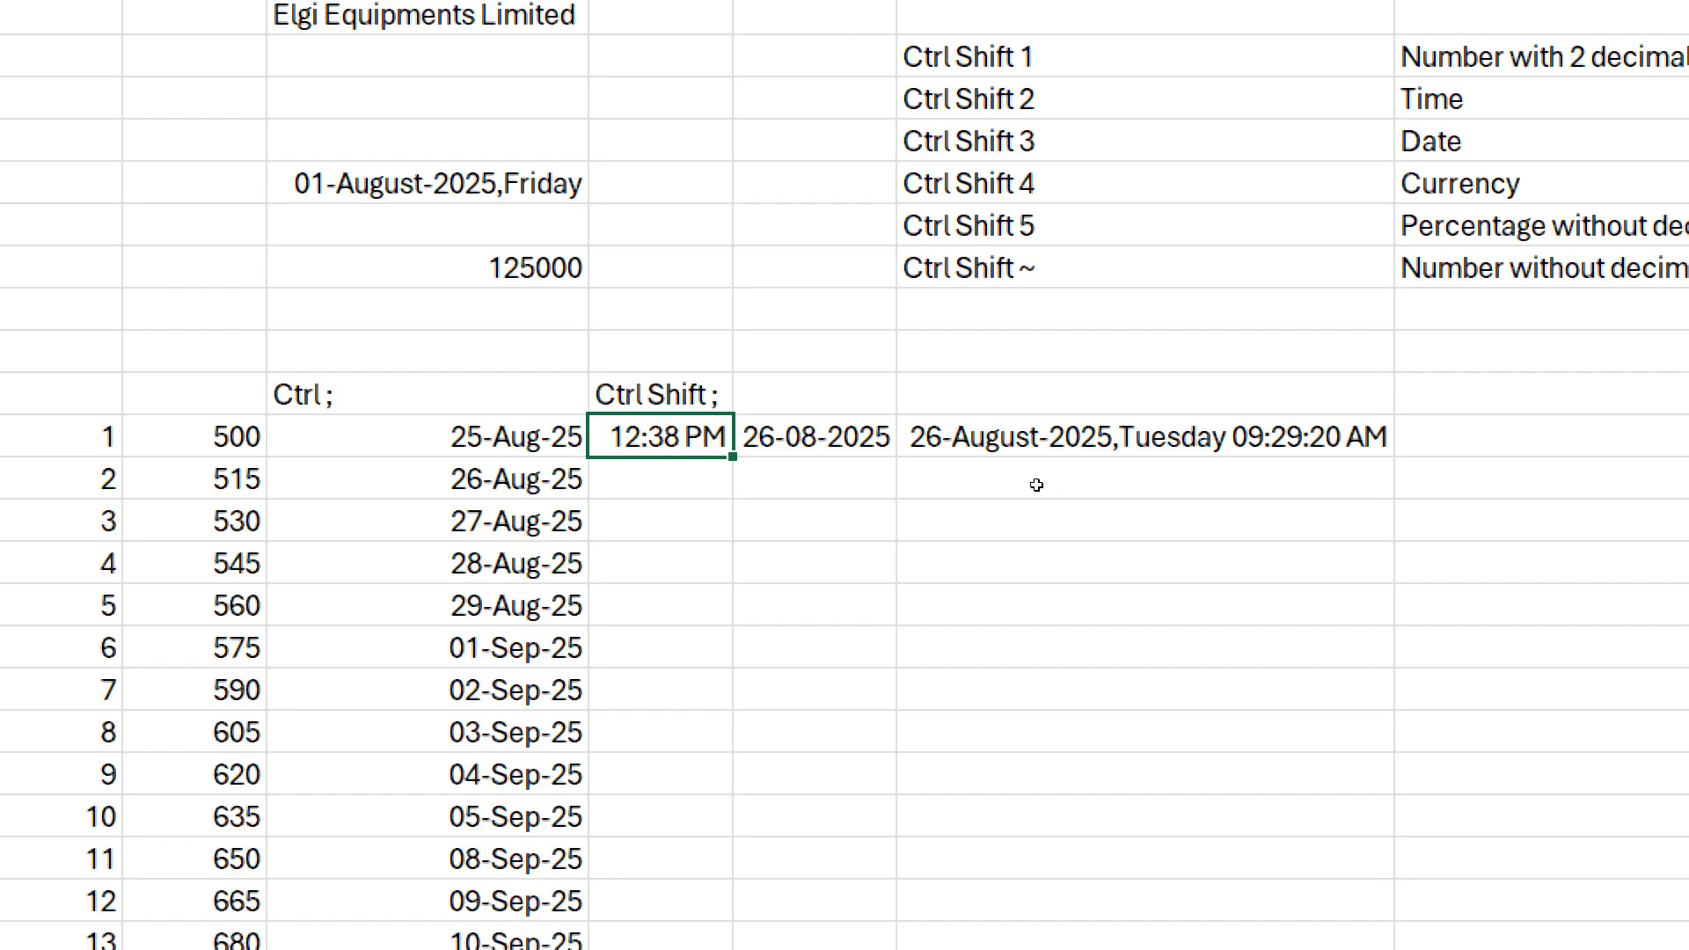
key(Right)
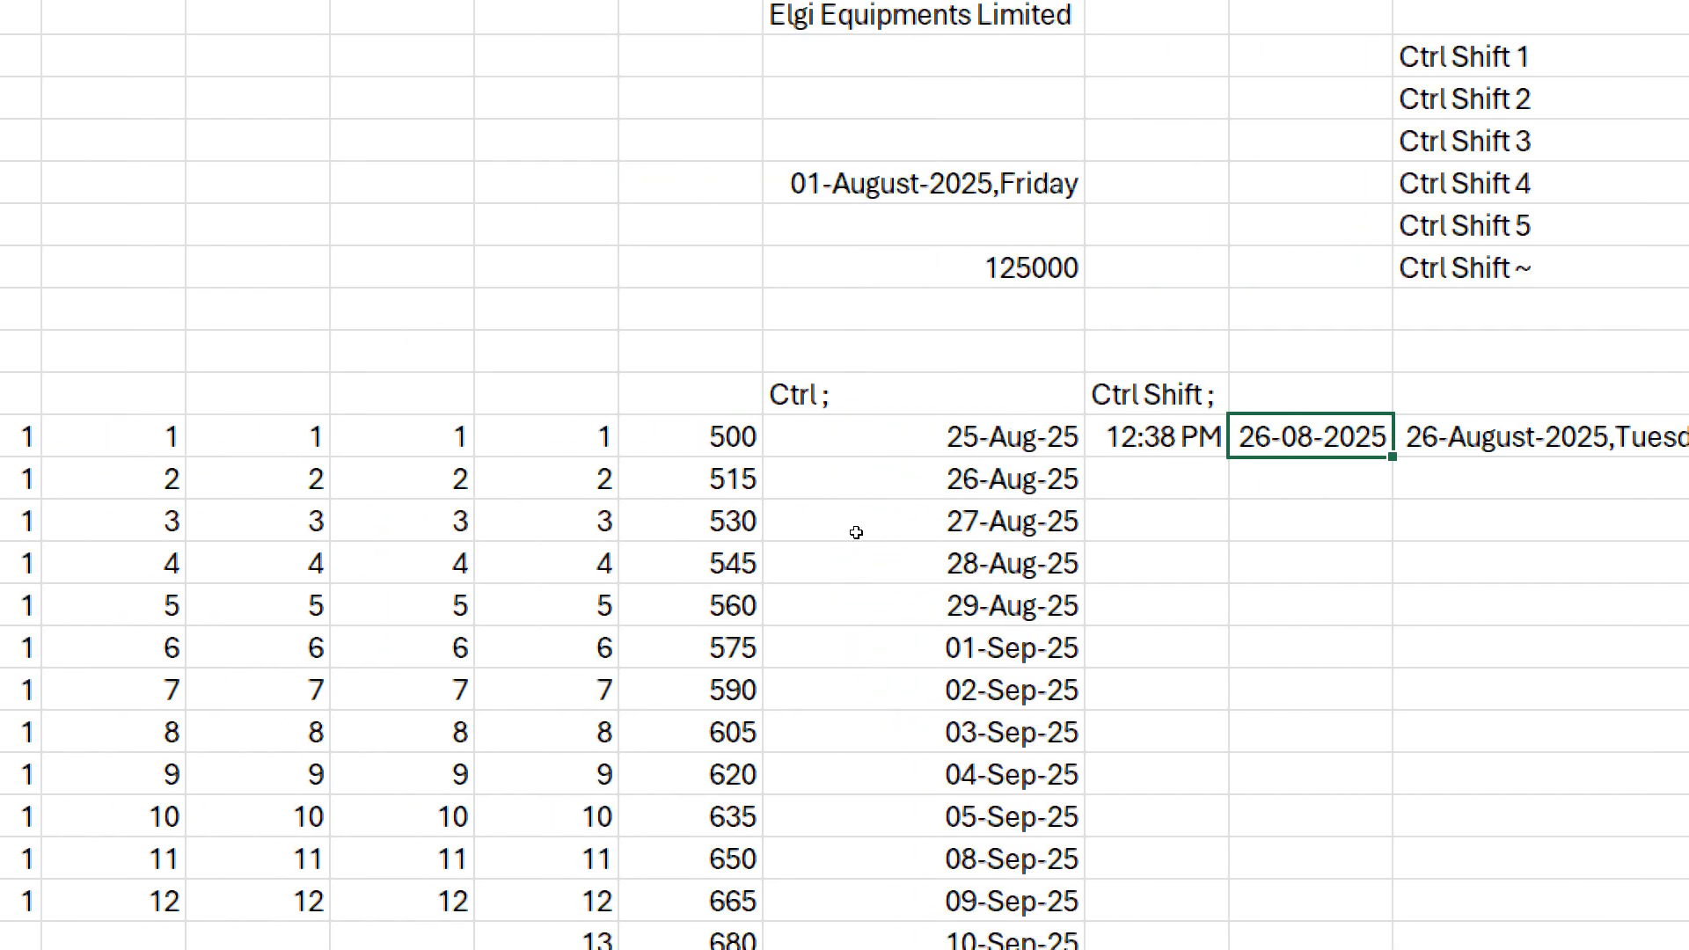
key(Left)
key(Left)
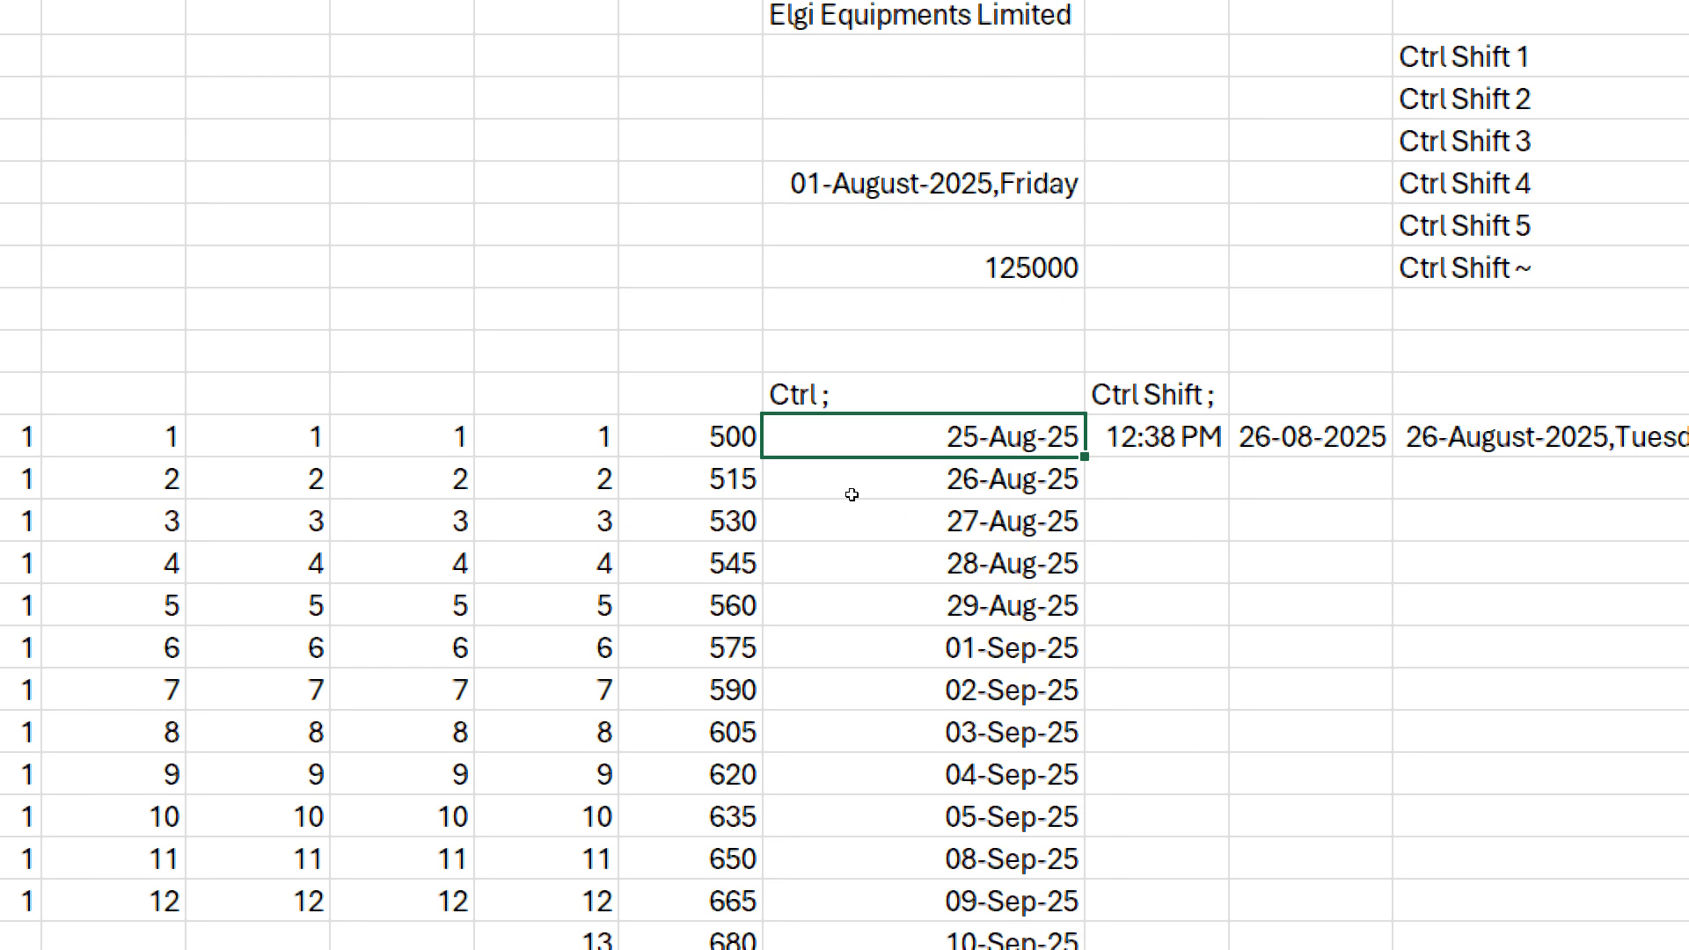
- Go to the date and time in N11 and recalculate the sheet to refresh it
key(Right)
key(Right)
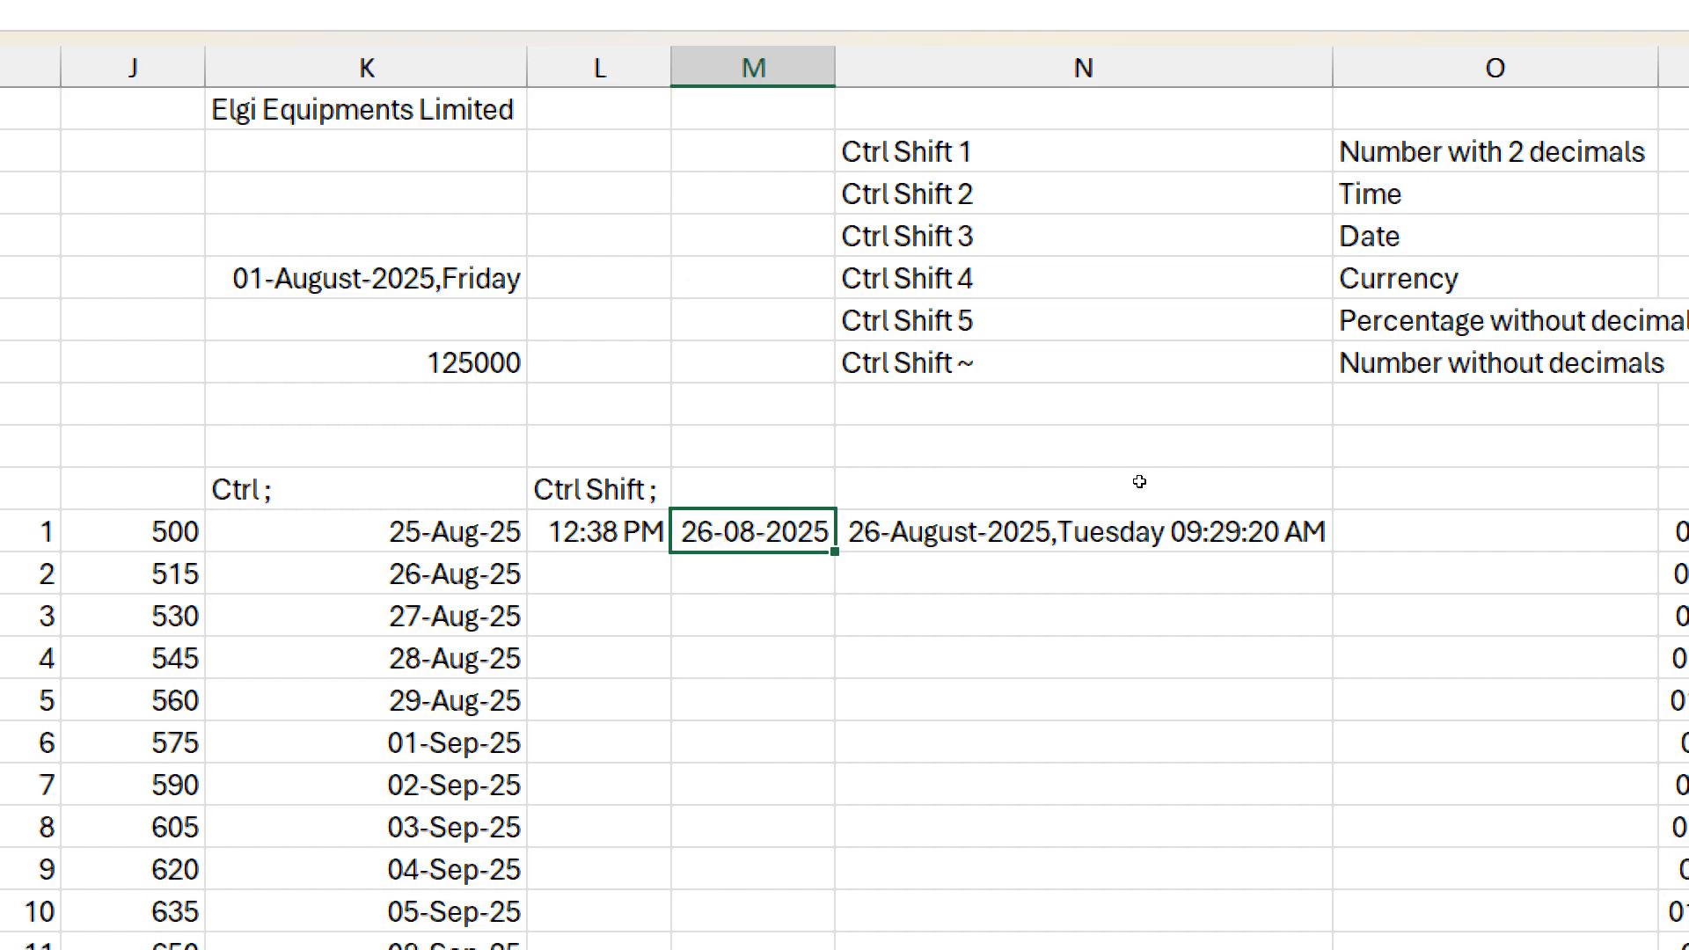
key(Right)
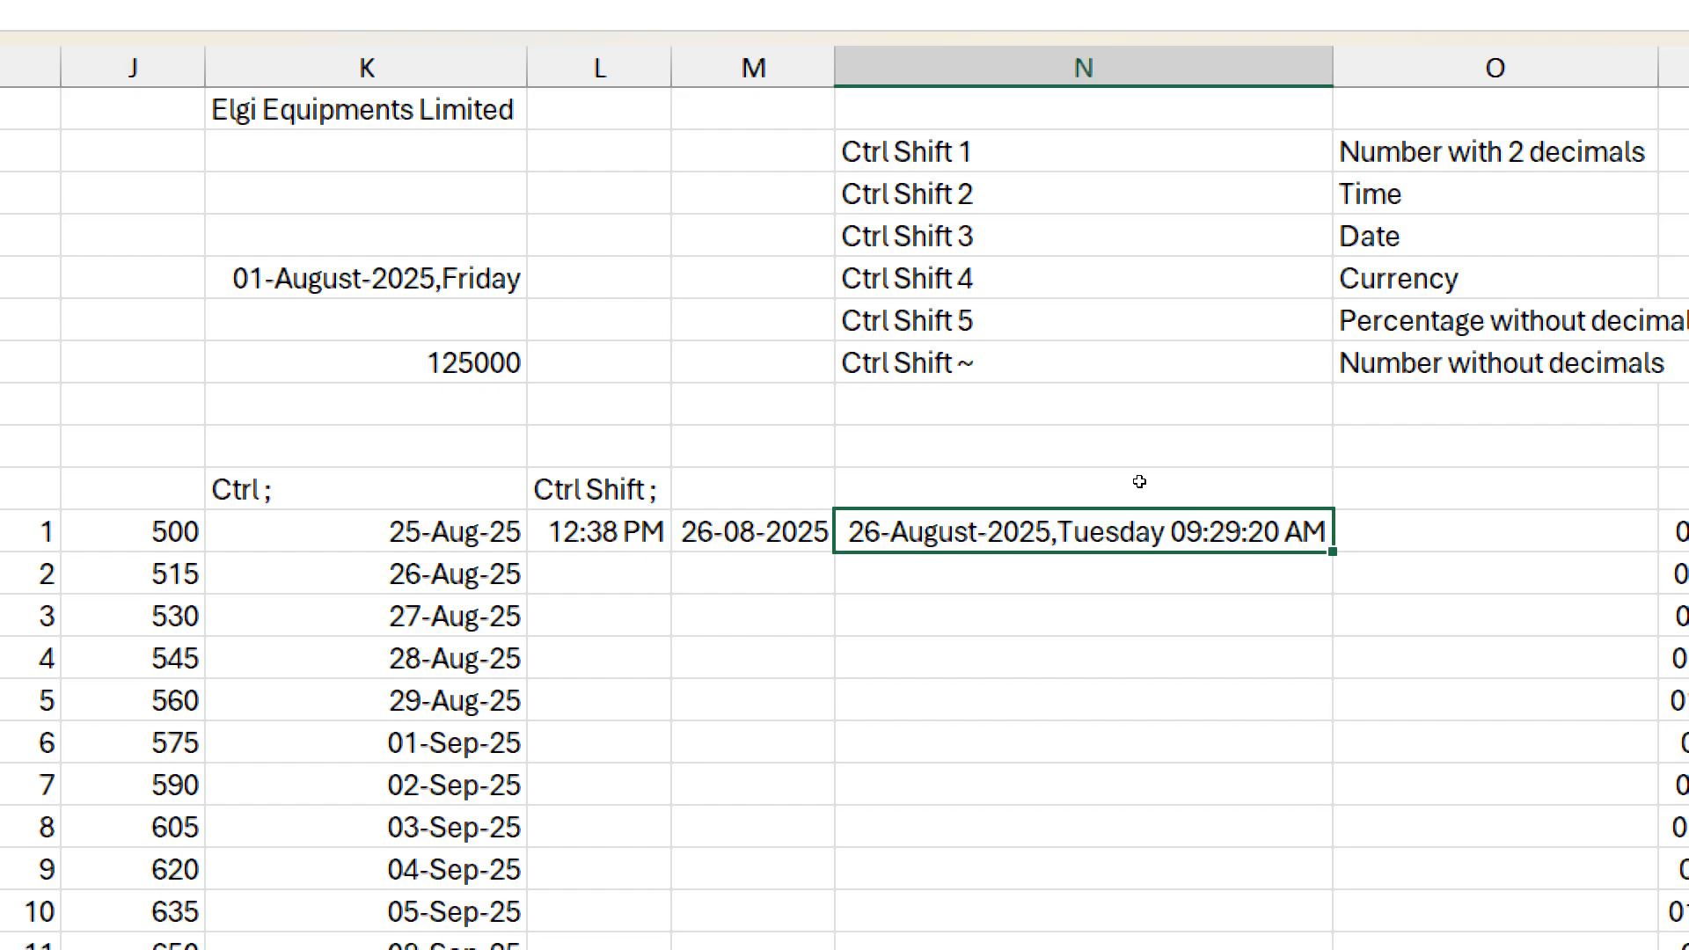
key(F9)
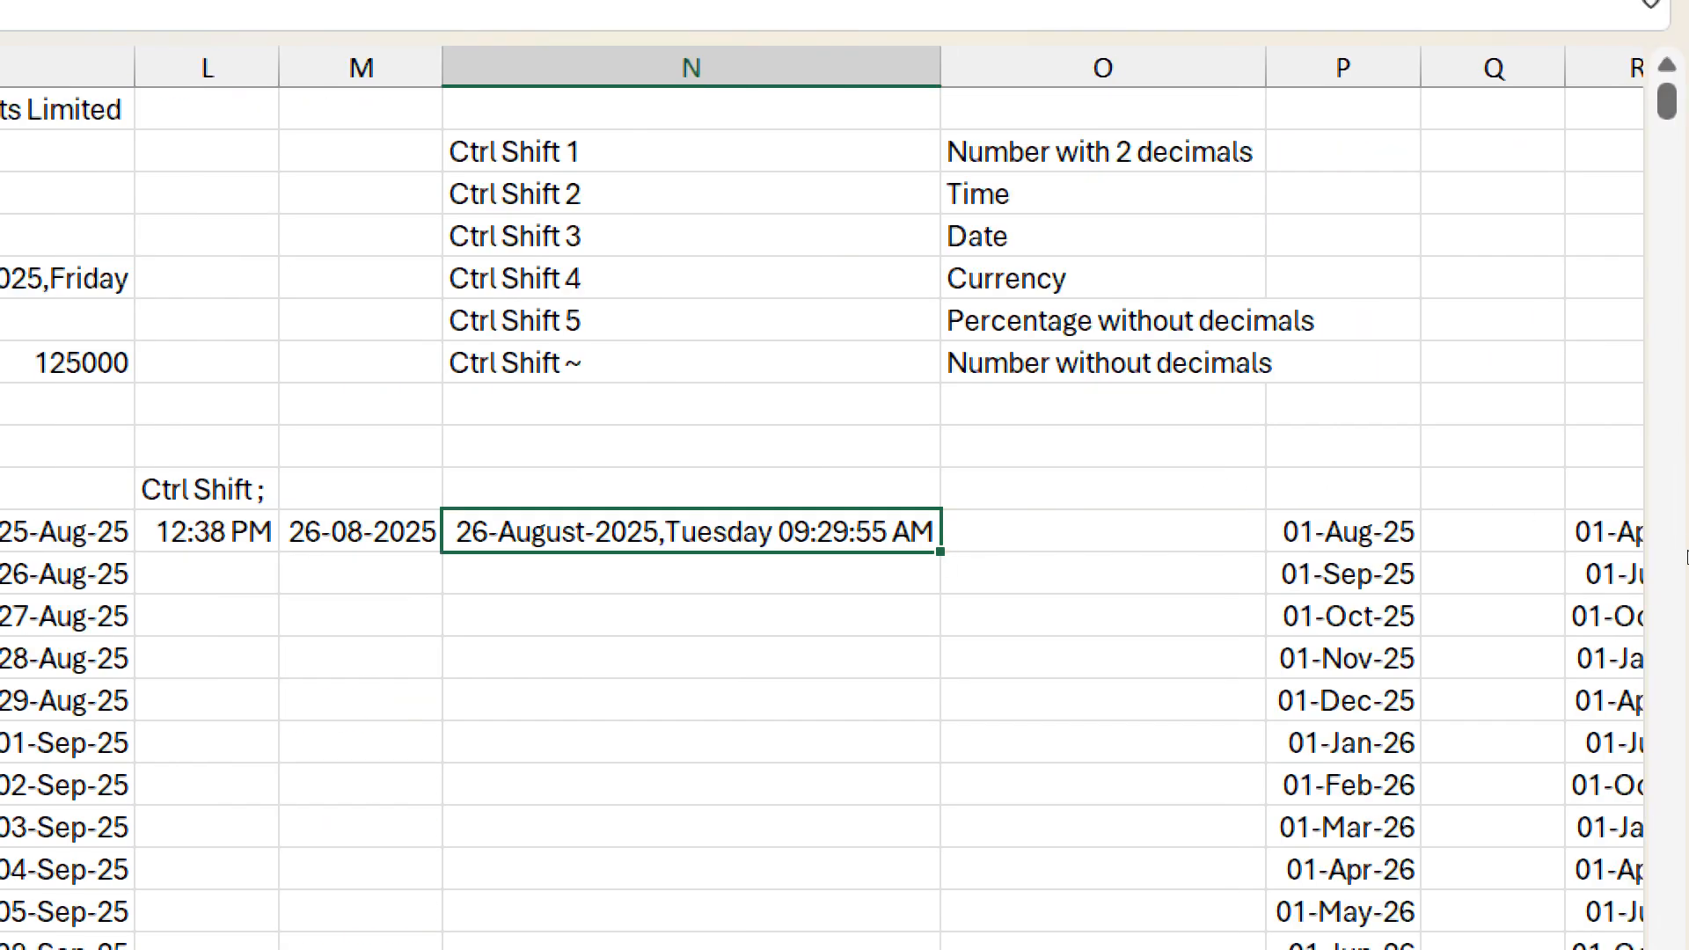
- Step across row 11 through the monthly, quarterly and weekly date series that start in P11, R11 and T11
key(ctrl+Right)
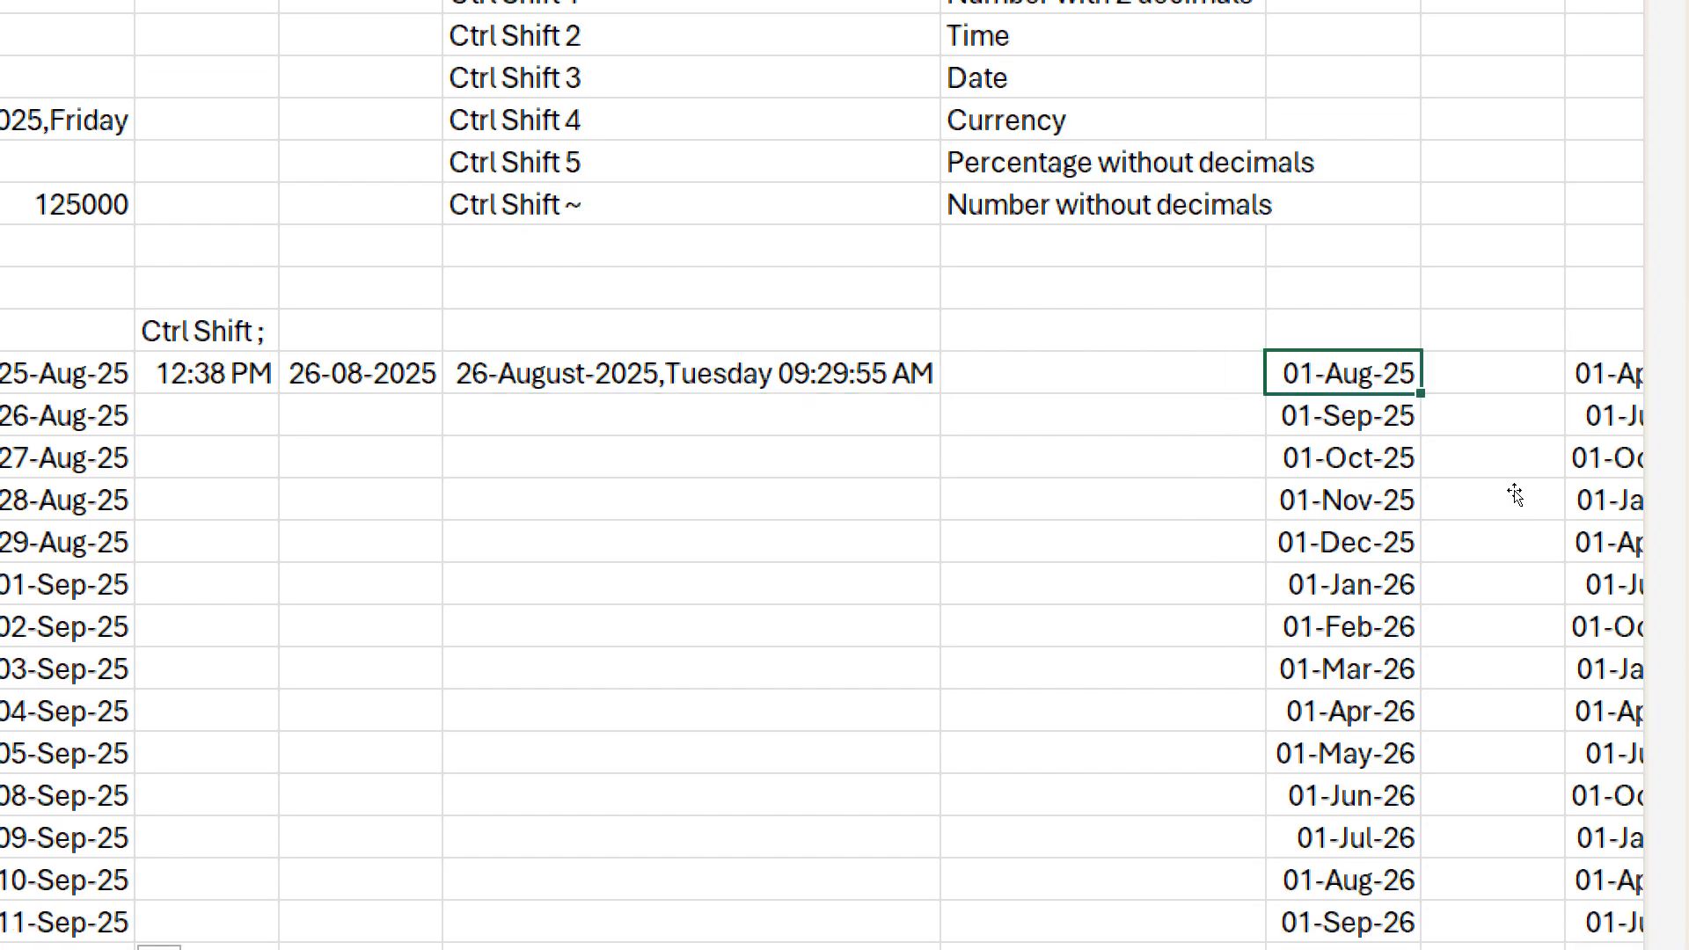
key(Right)
key(Right)
key(Right)
key(Right)
key(Right)
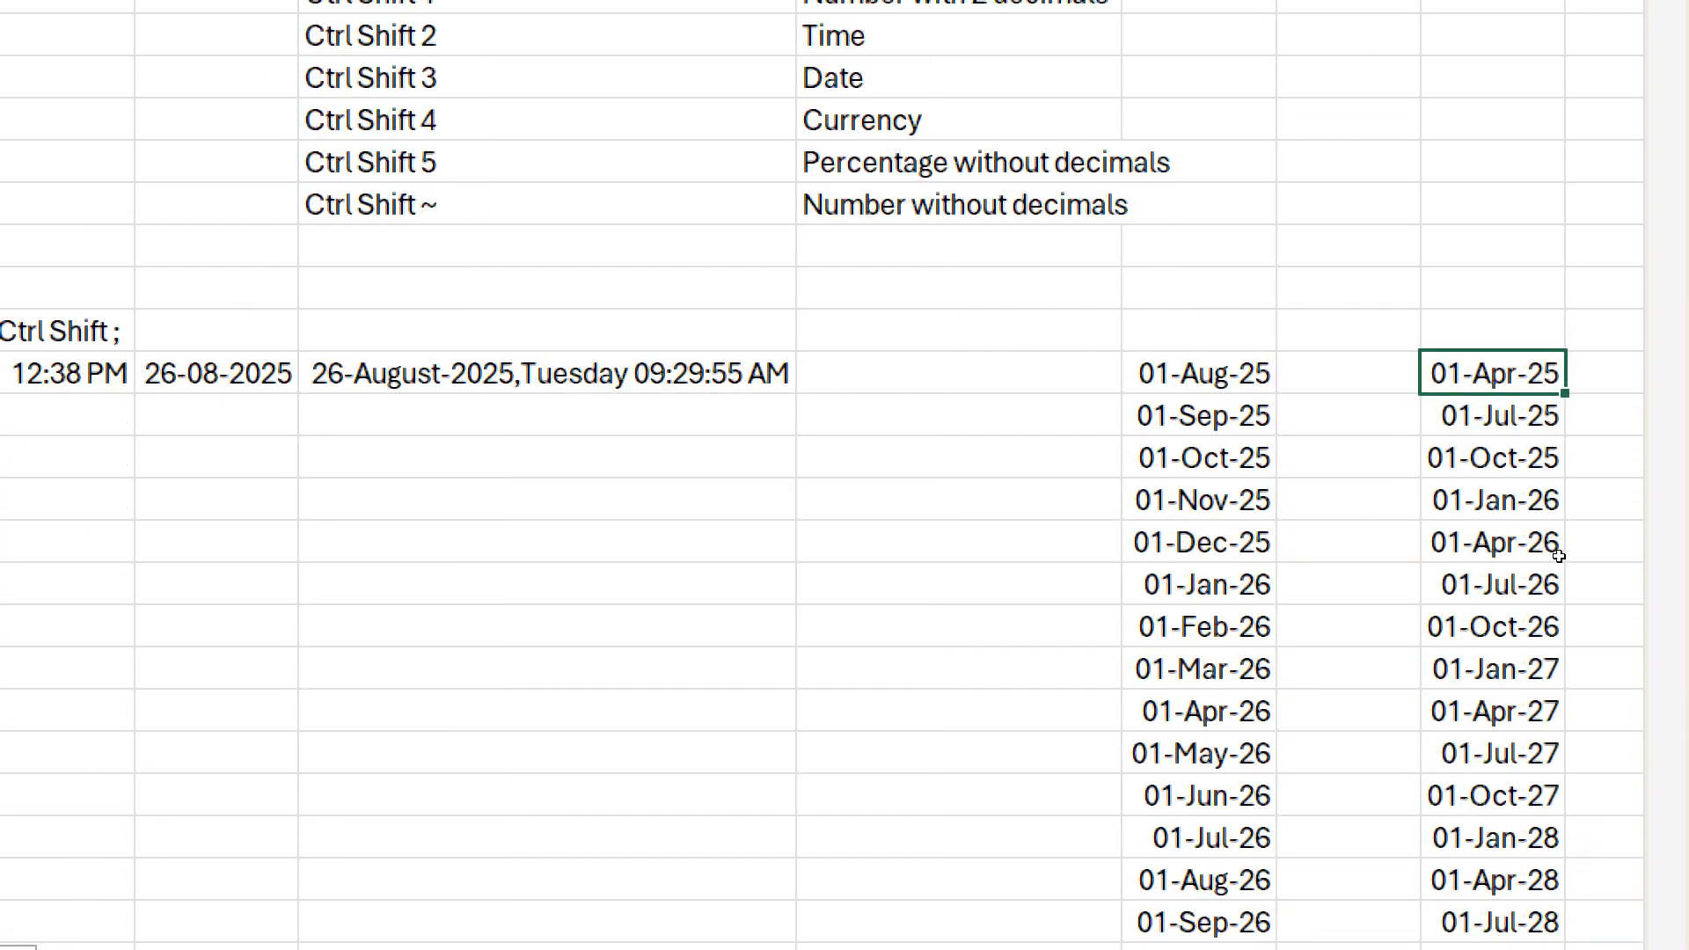
key(Left)
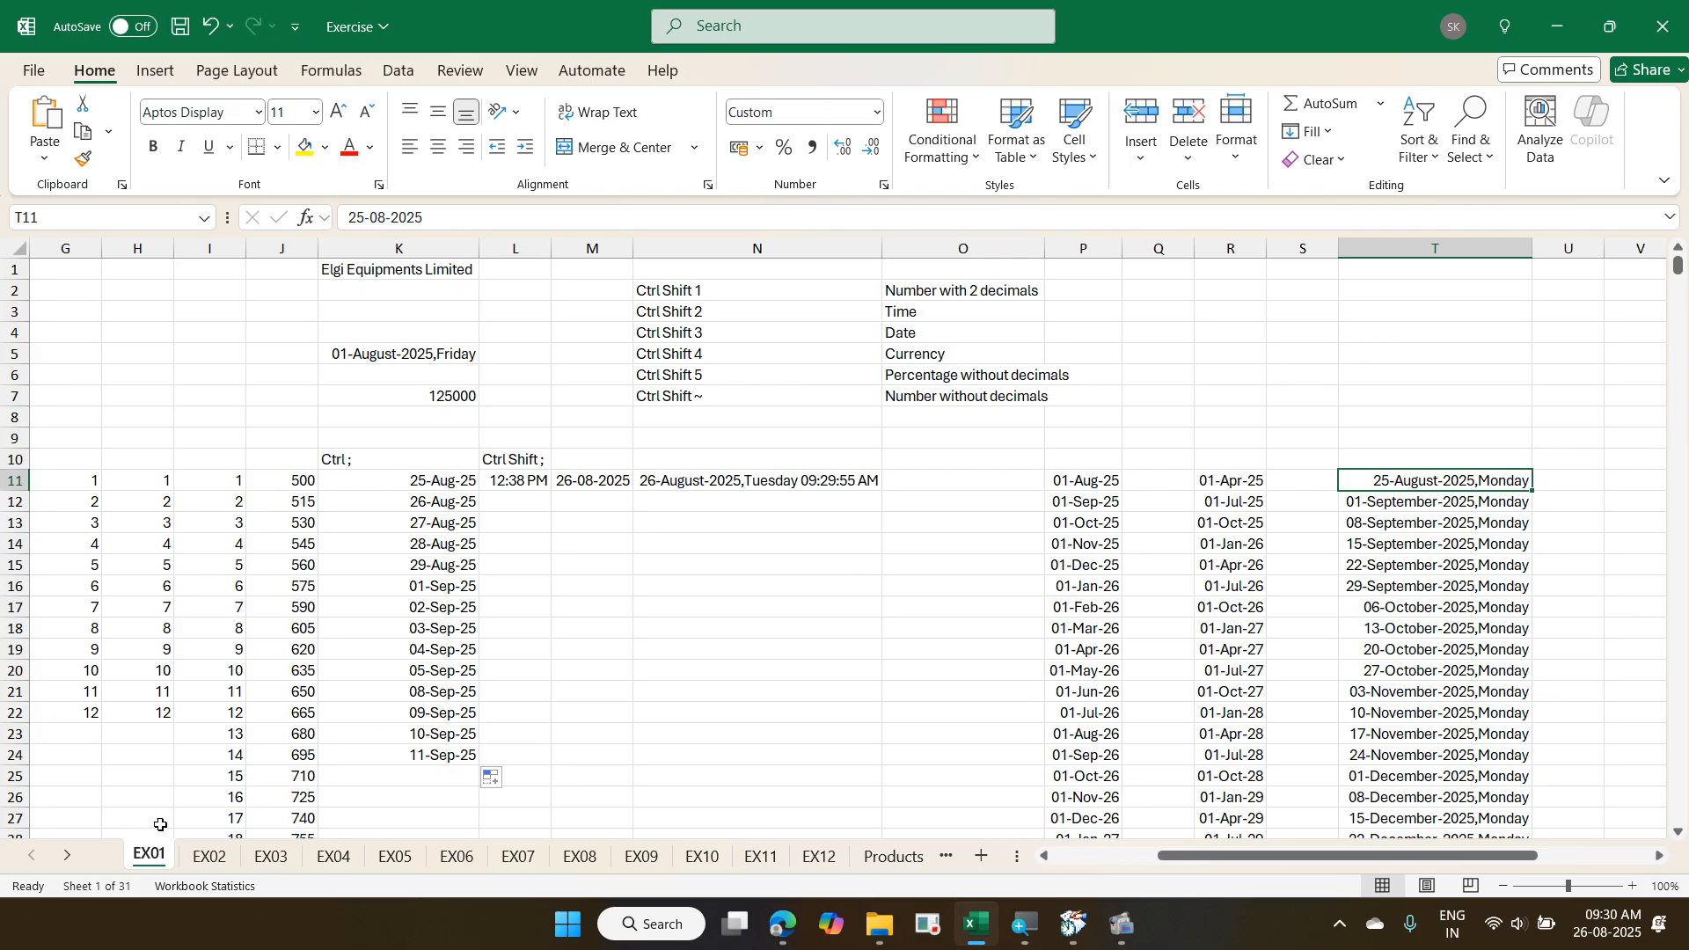
- Hide the sheets EX01, EX02 and EX03 together
shift+click(269, 858)
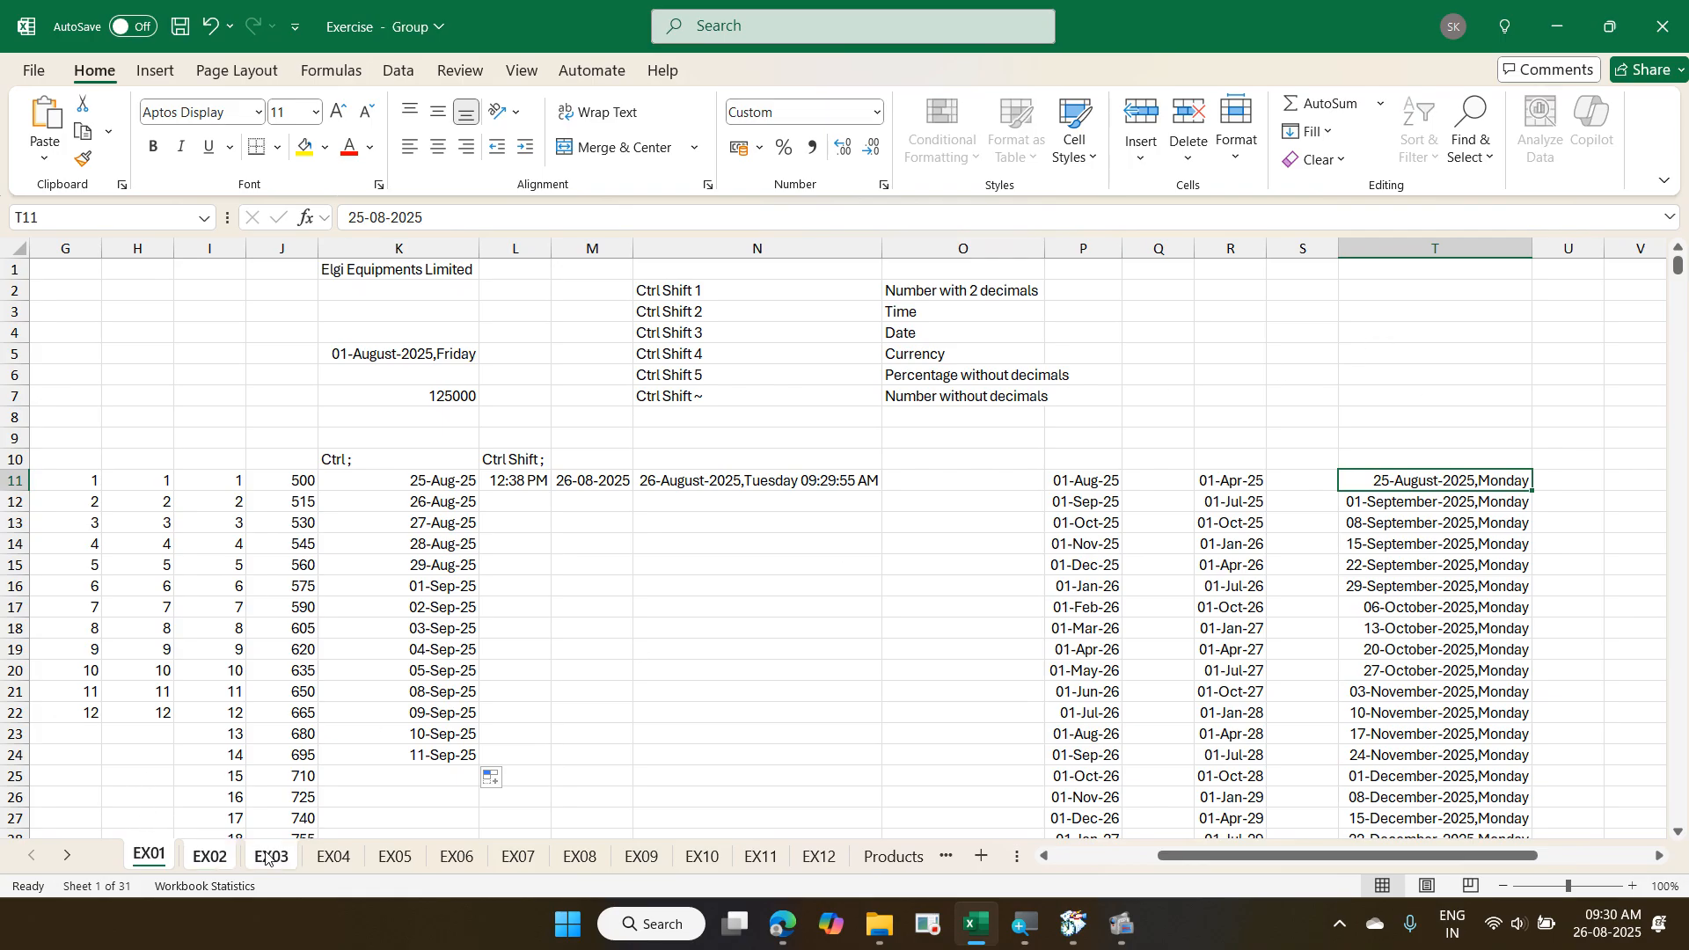
click(269, 858)
right_click(268, 858)
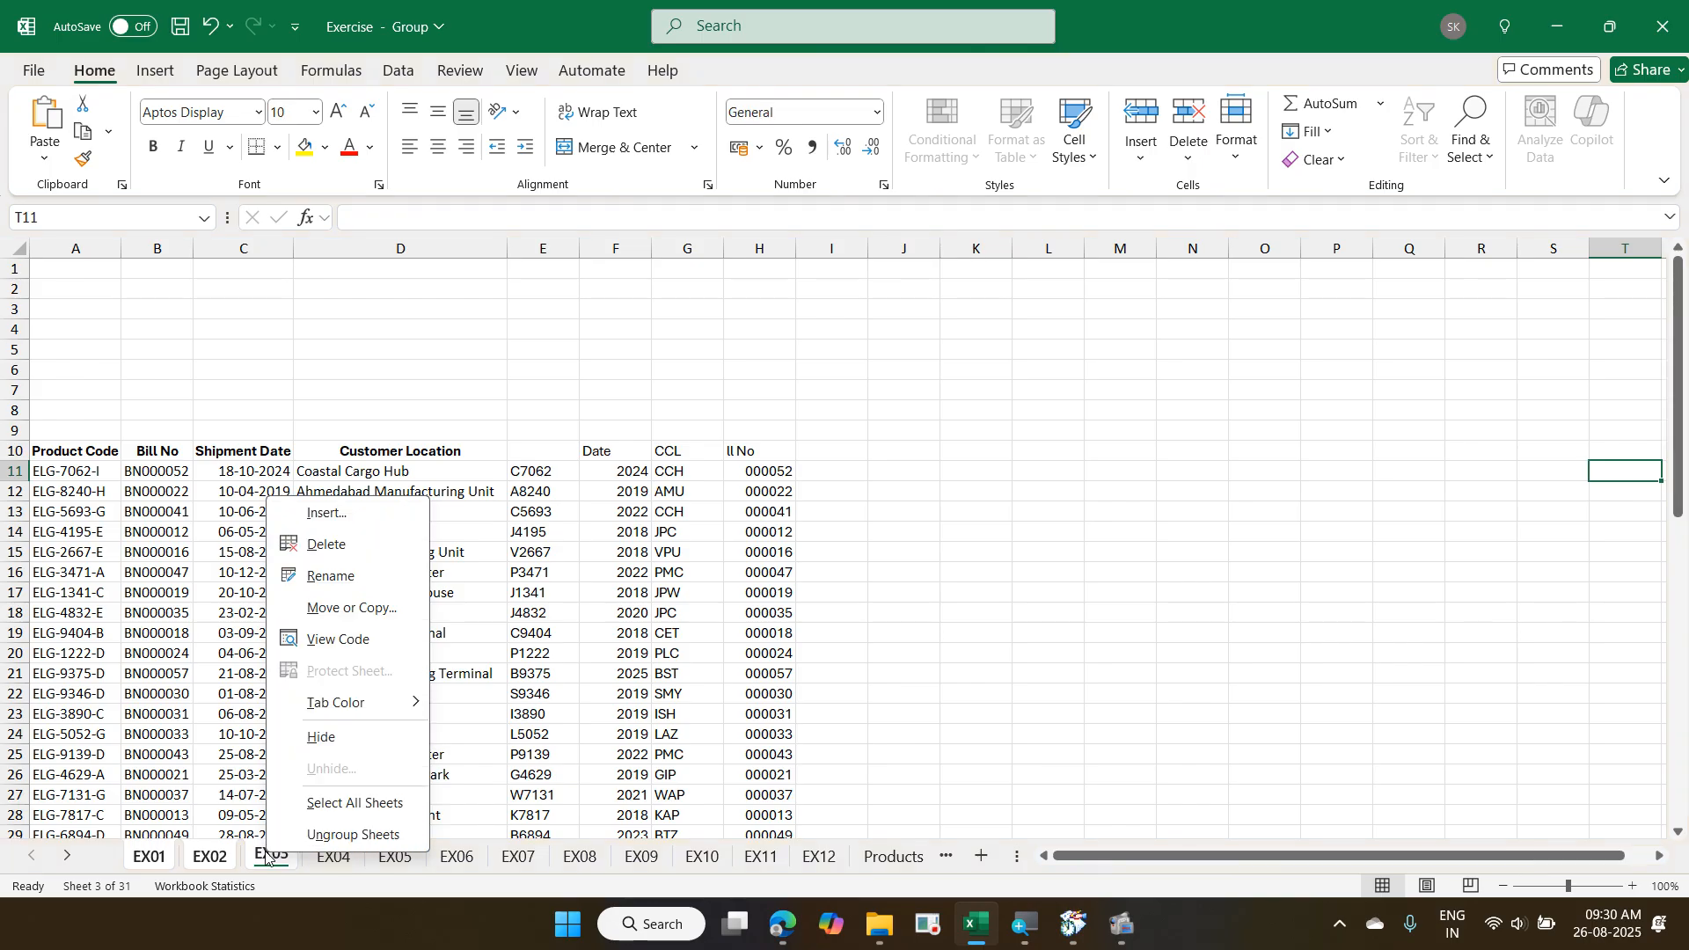
click(341, 737)
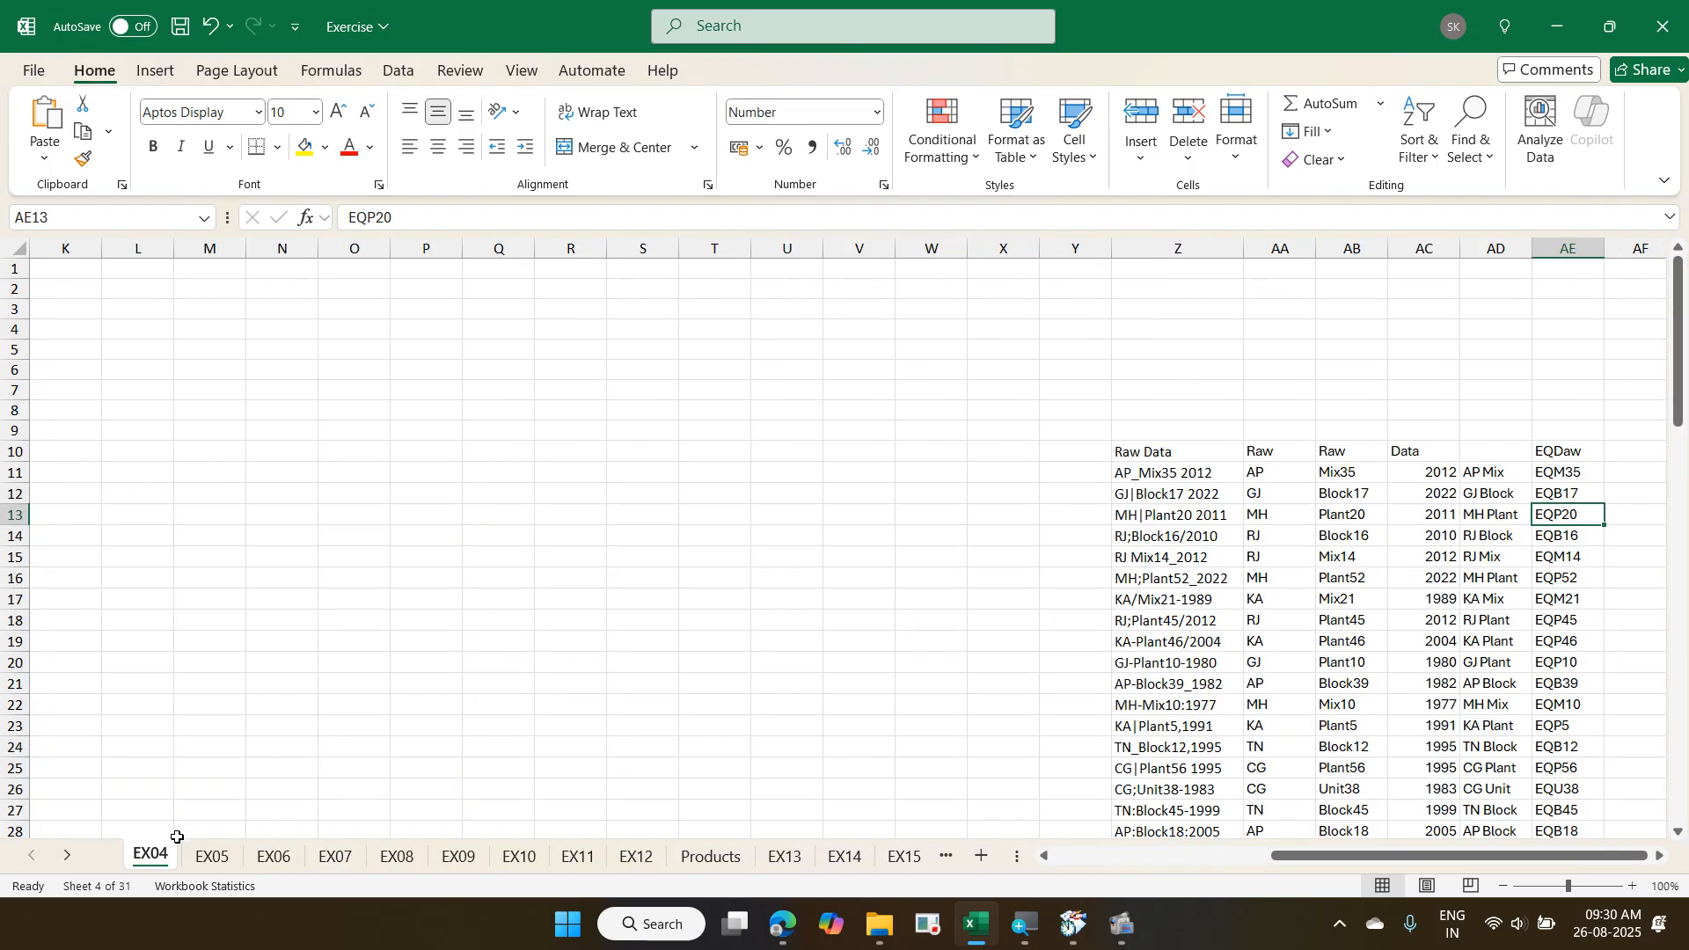
- Unhide the sheets EX01, EX02 and EX03 together
right_click(160, 861)
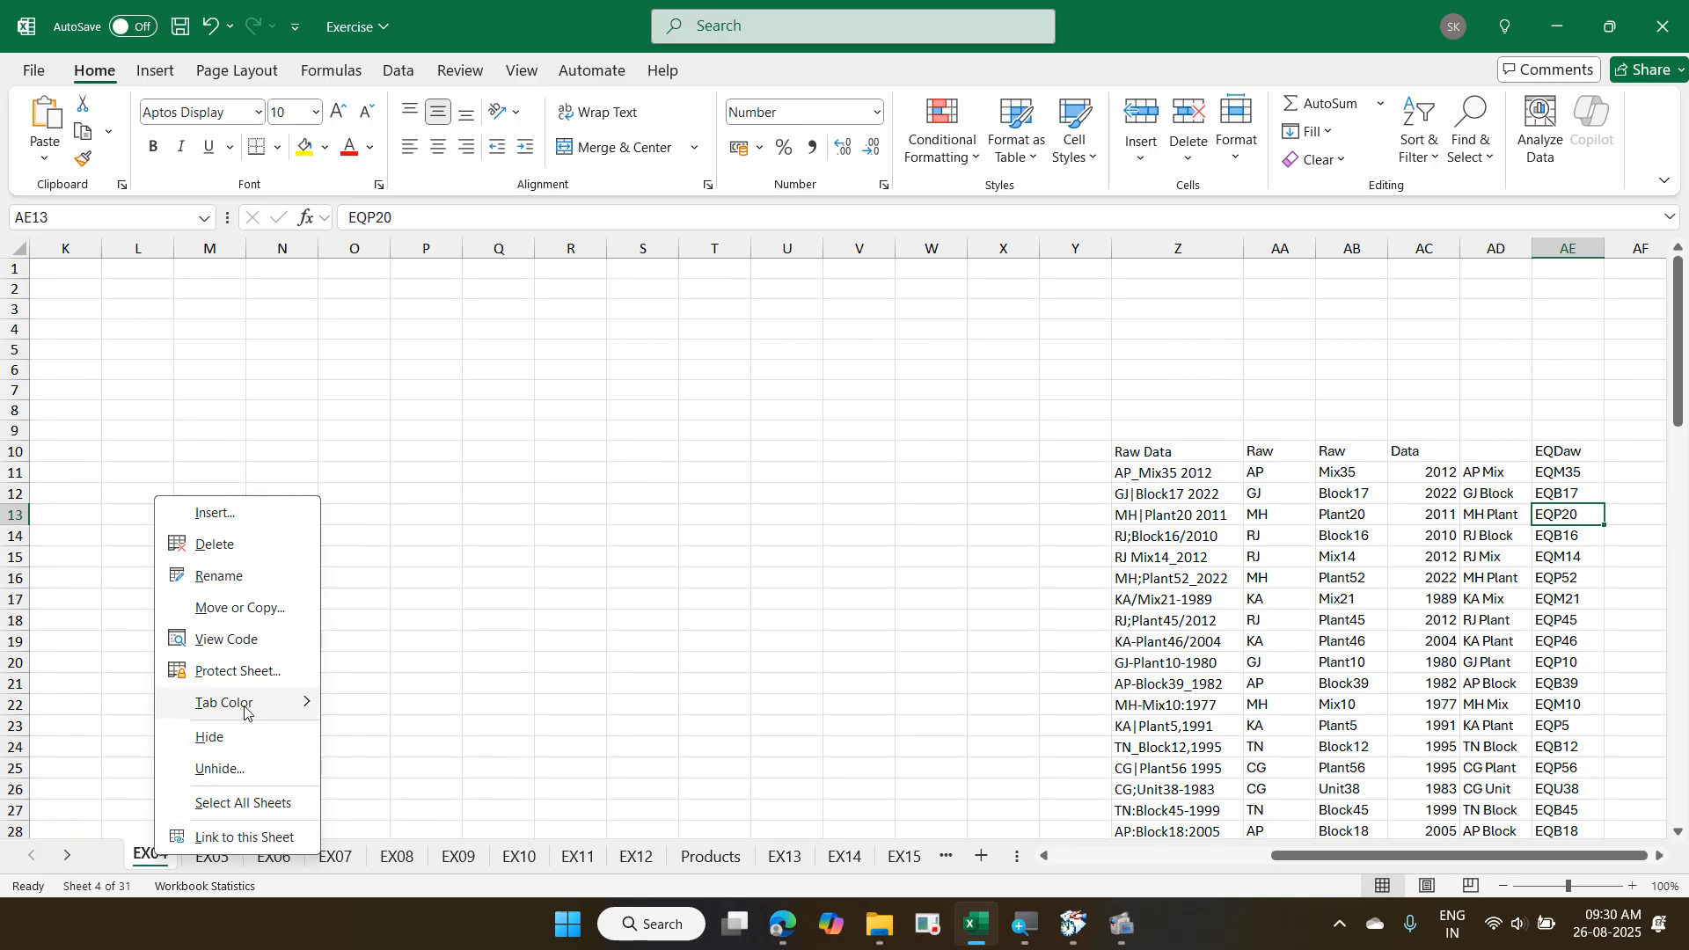
click(247, 768)
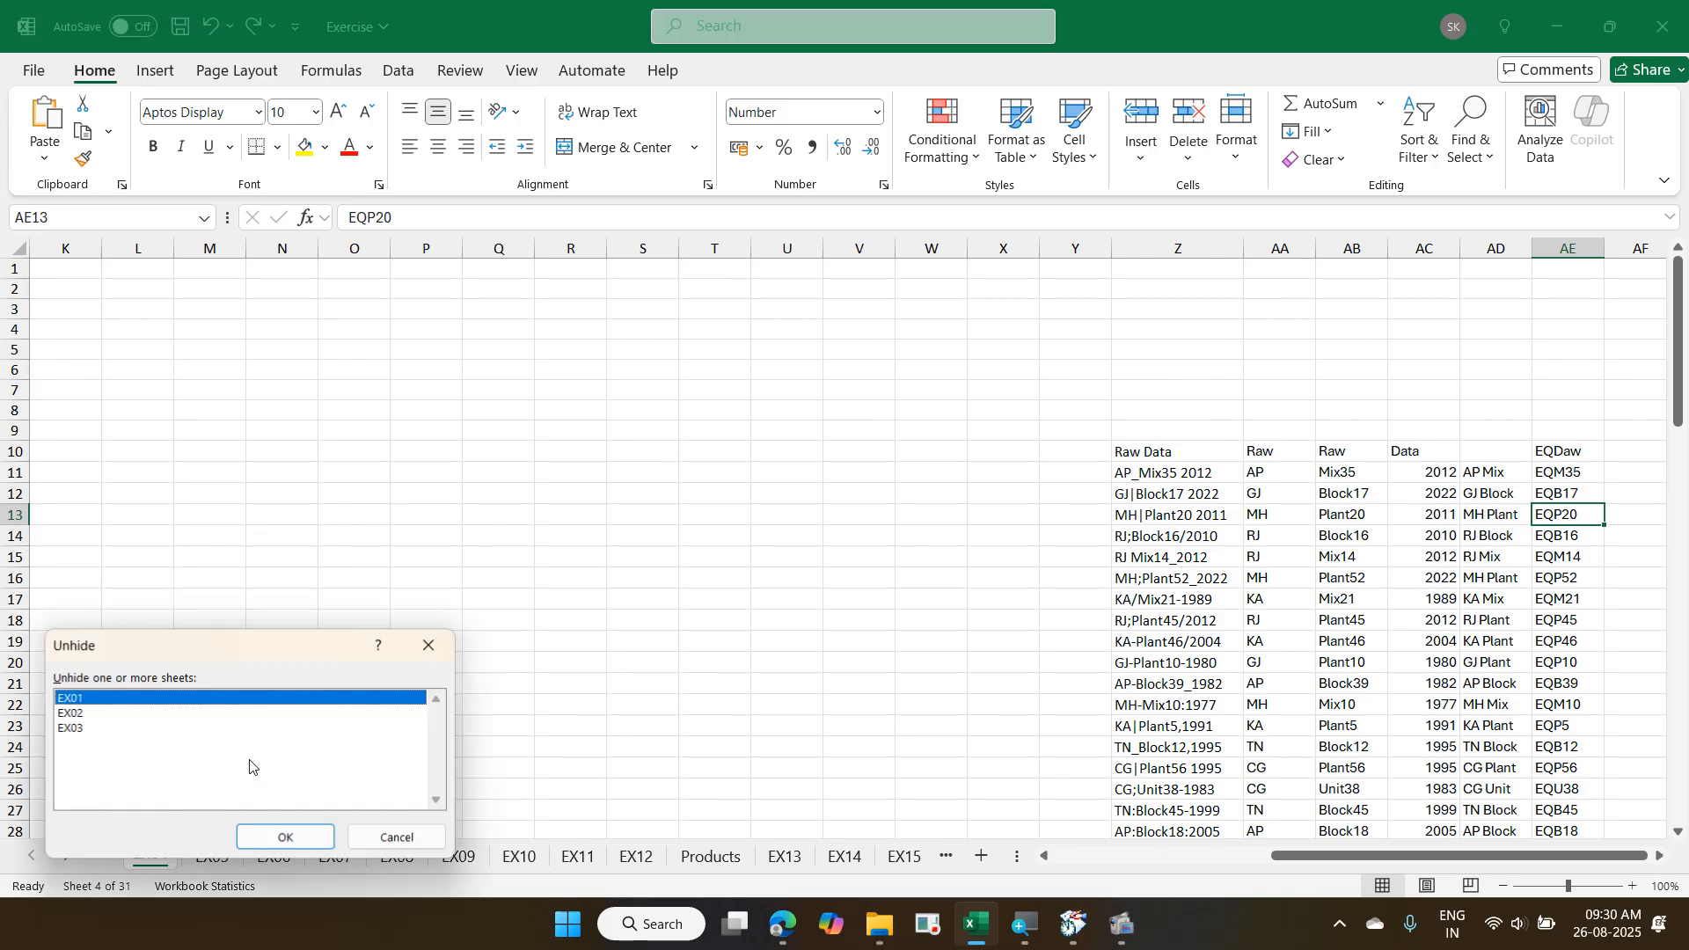
ctrl+click(104, 715)
ctrl+click(104, 719)
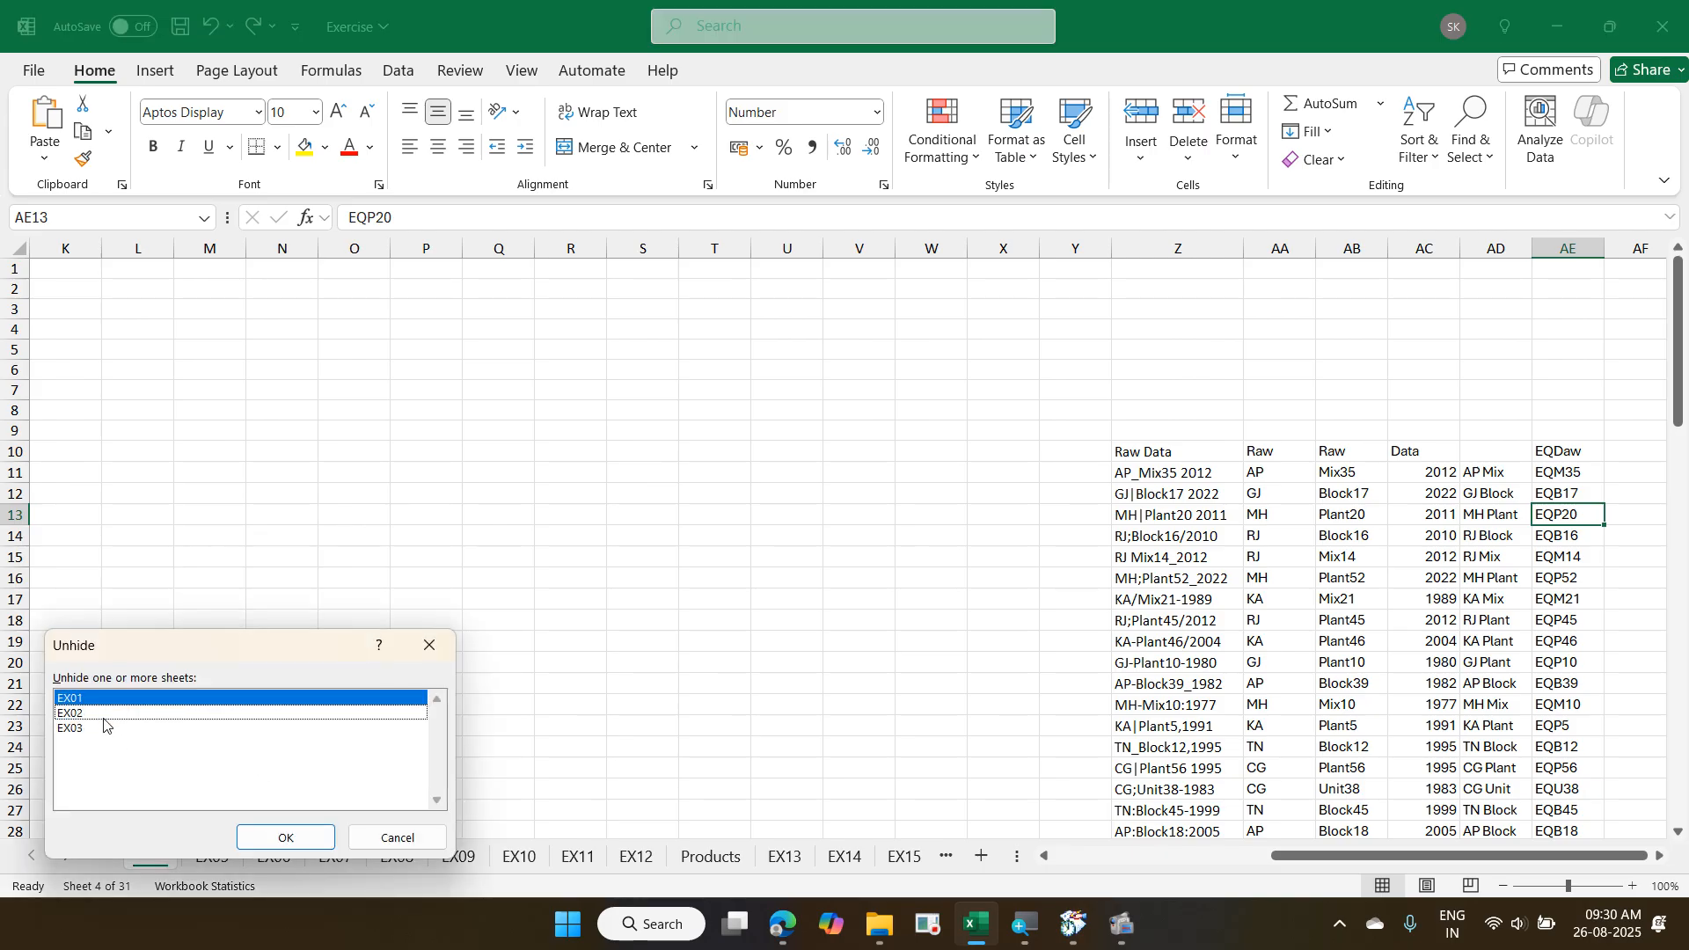
ctrl+click(122, 715)
ctrl+click(121, 730)
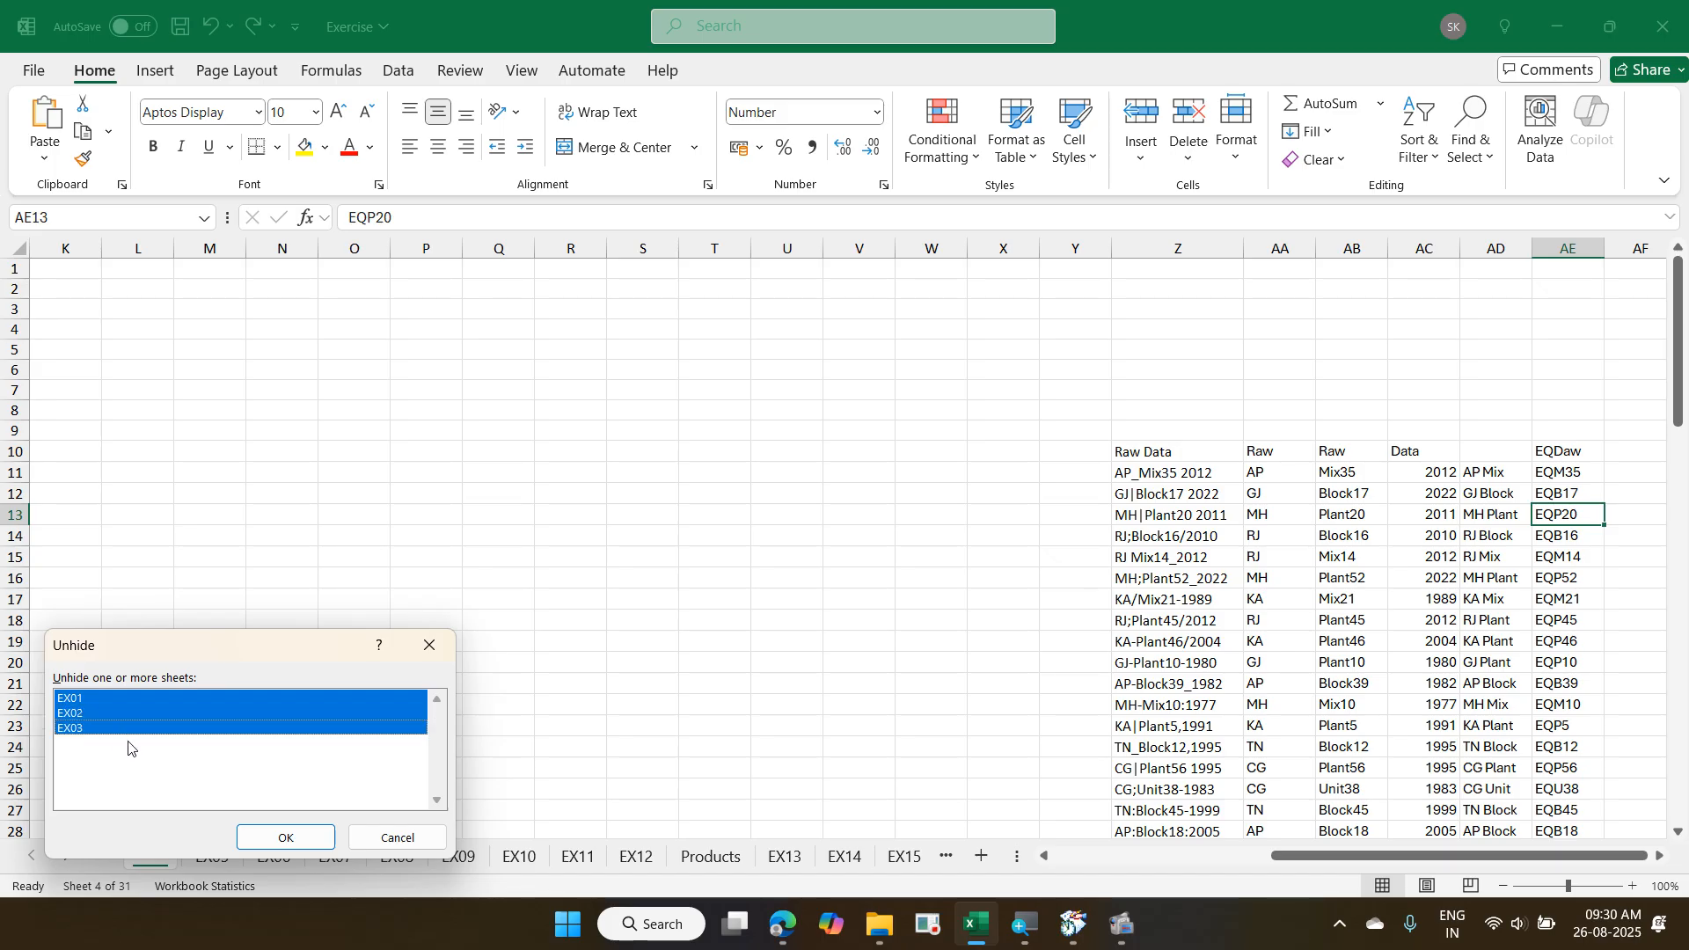
click(302, 831)
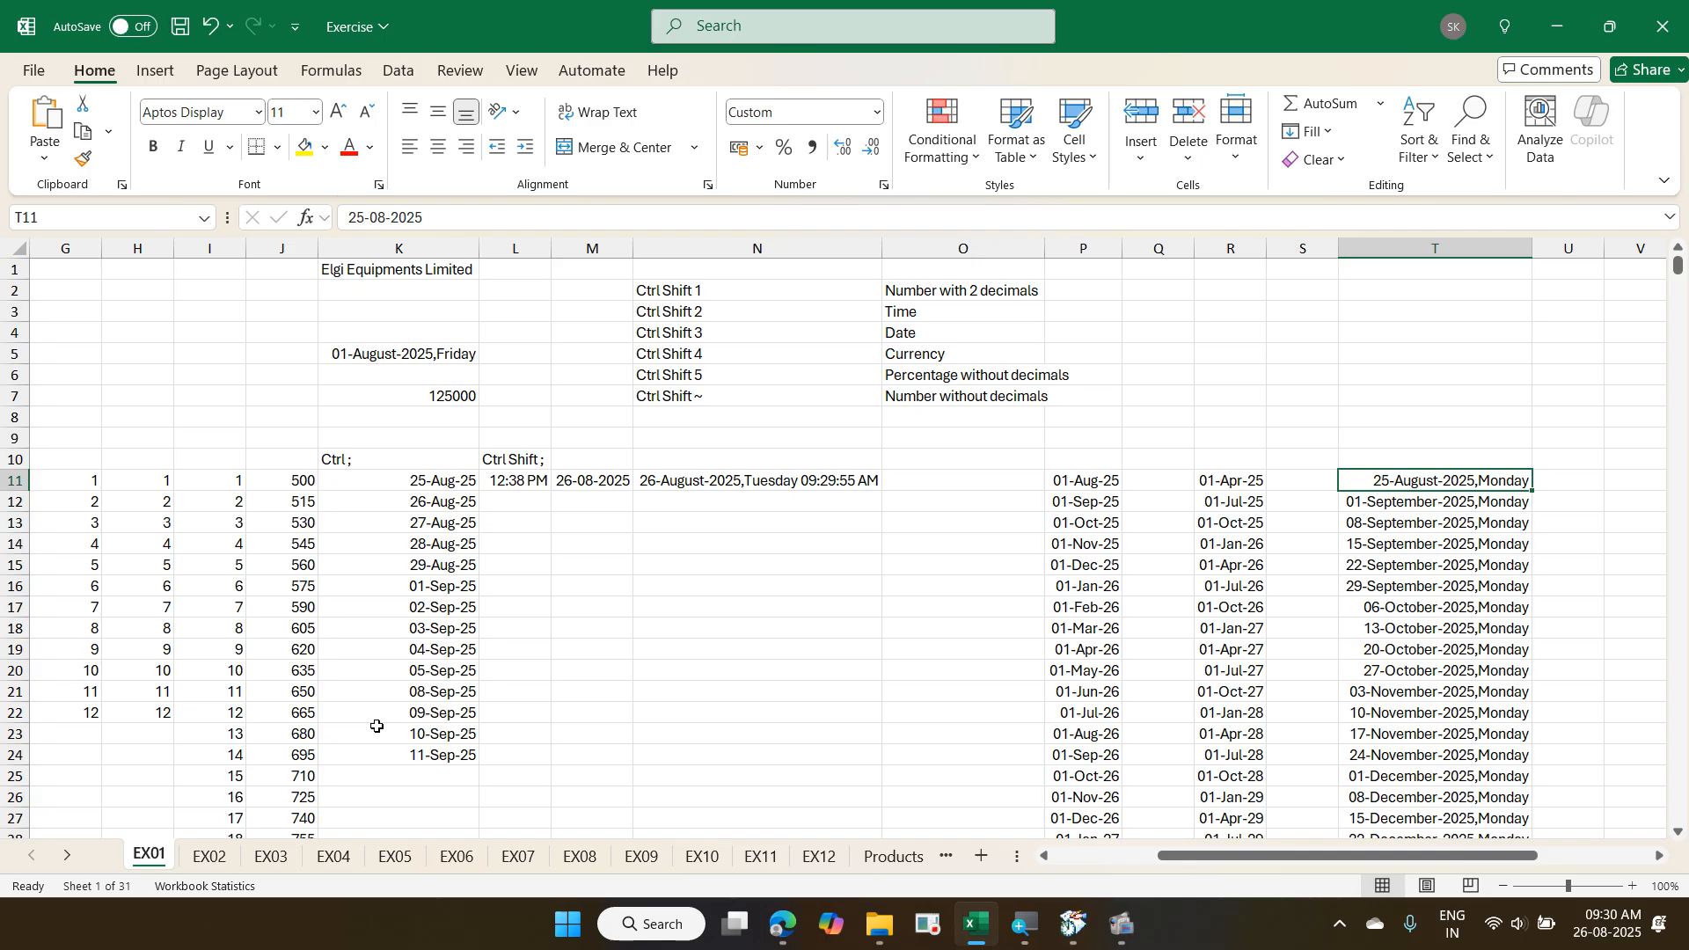
- On sheet EX02, examine the employee table along row 11, from Emp No in A11 to First Letter in E11
key(ctrl+Page_Down)
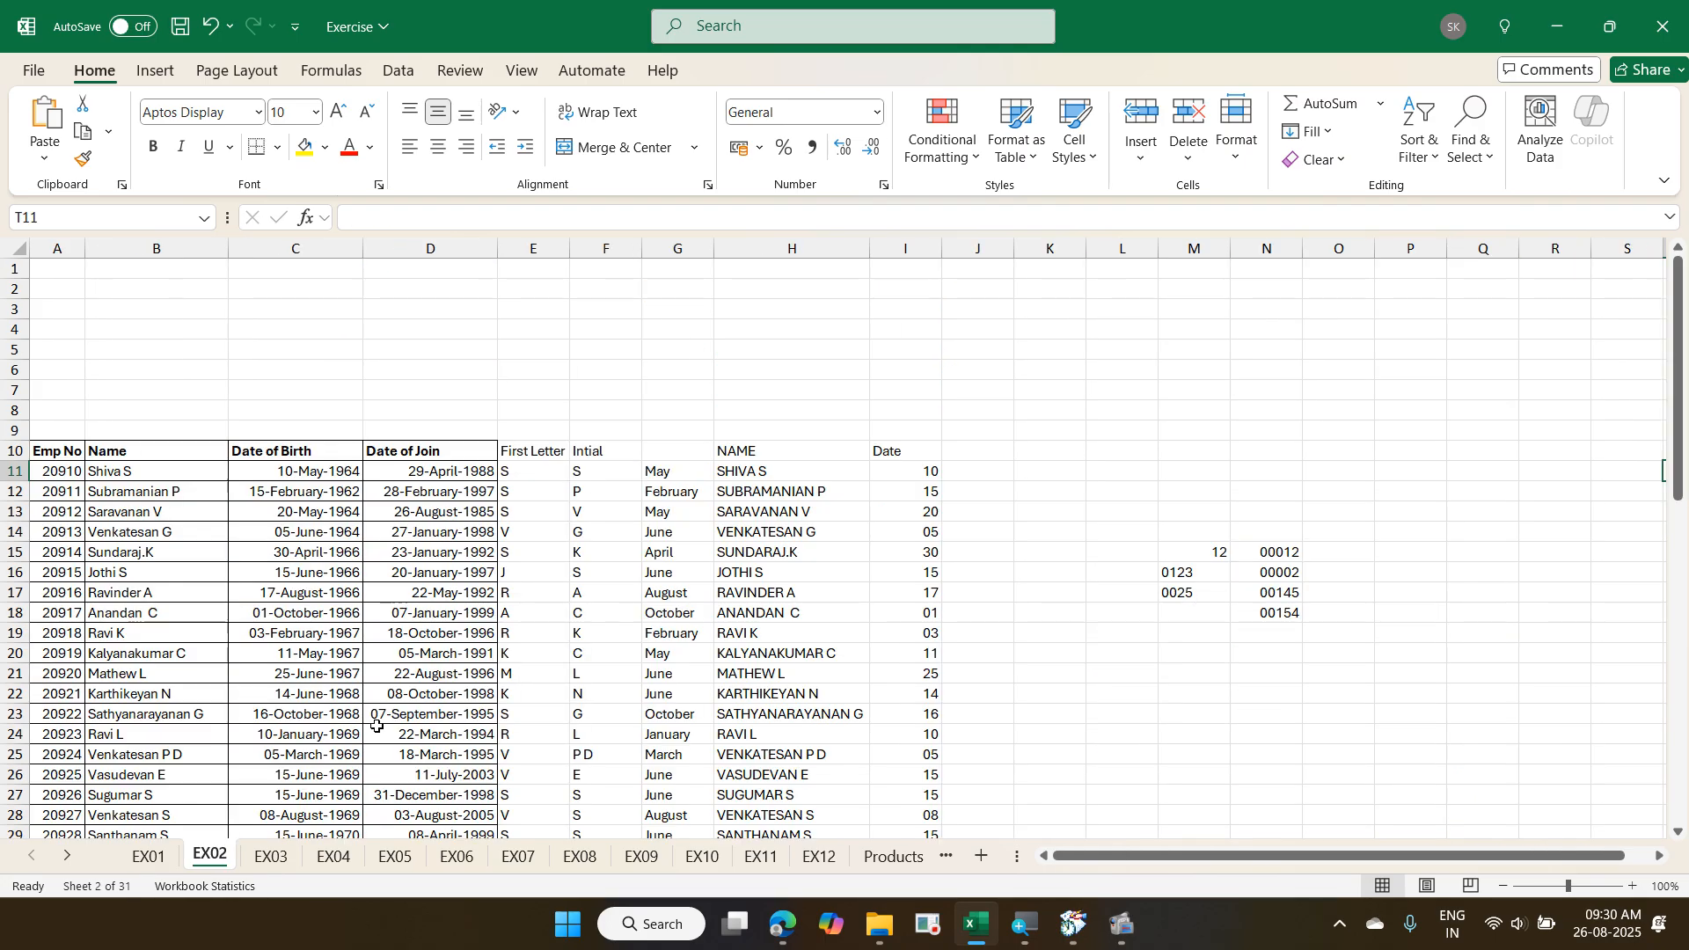
key(Left)
key(Left)
key(Left)
key(Left)
key(Left)
key(Left)
key(Left)
key(Left)
key(Left)
key(Left)
key(Left)
key(Left)
key(Left)
key(Left)
key(Left)
key(Left)
key(Left)
key(Left)
key(Left)
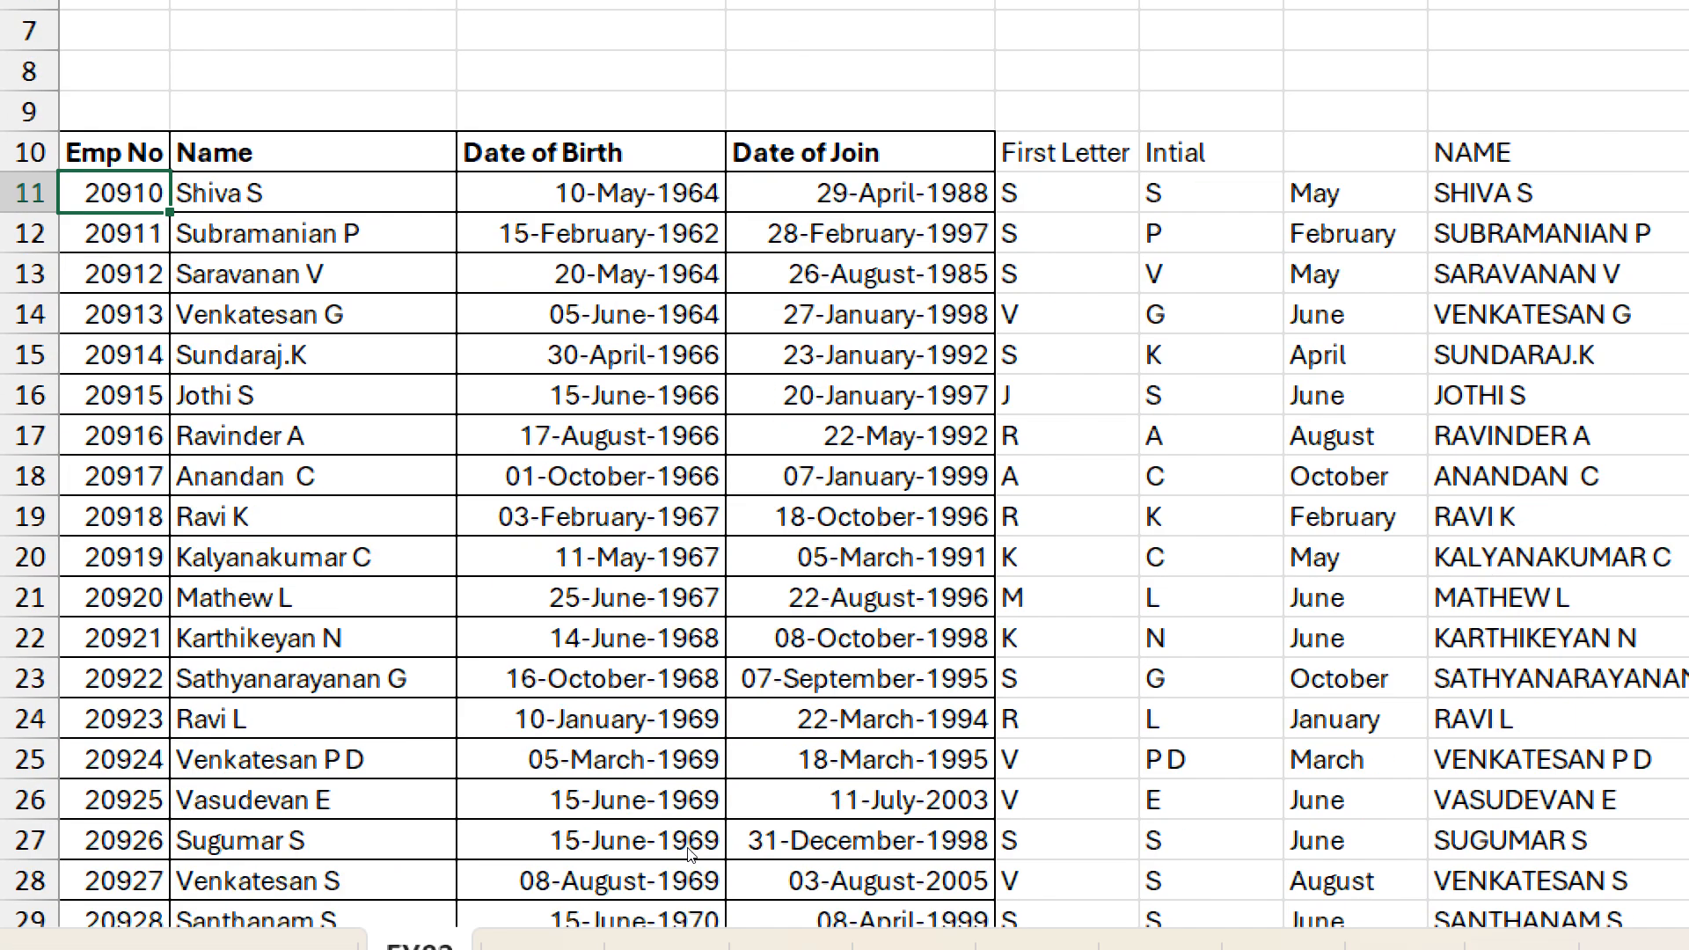
key(Right)
key(Right)
key(Right)
key(Right)
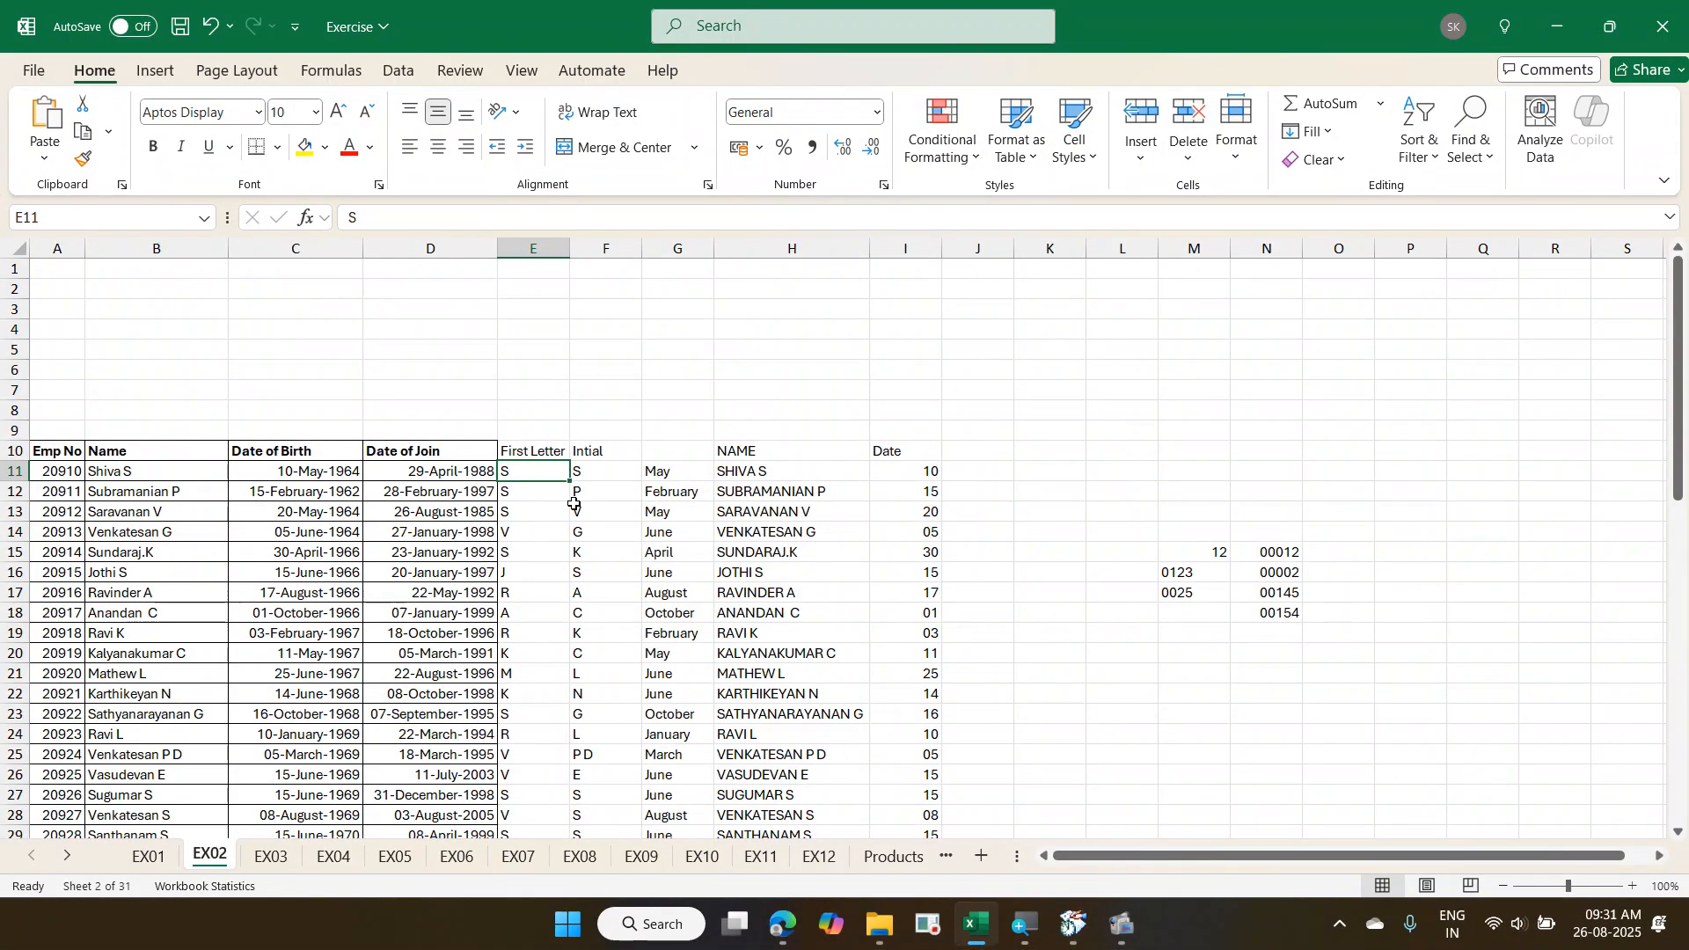
- Locate the Flash Fill command among the fill options and the data tools, and select I12 in the Date column
click(1309, 131)
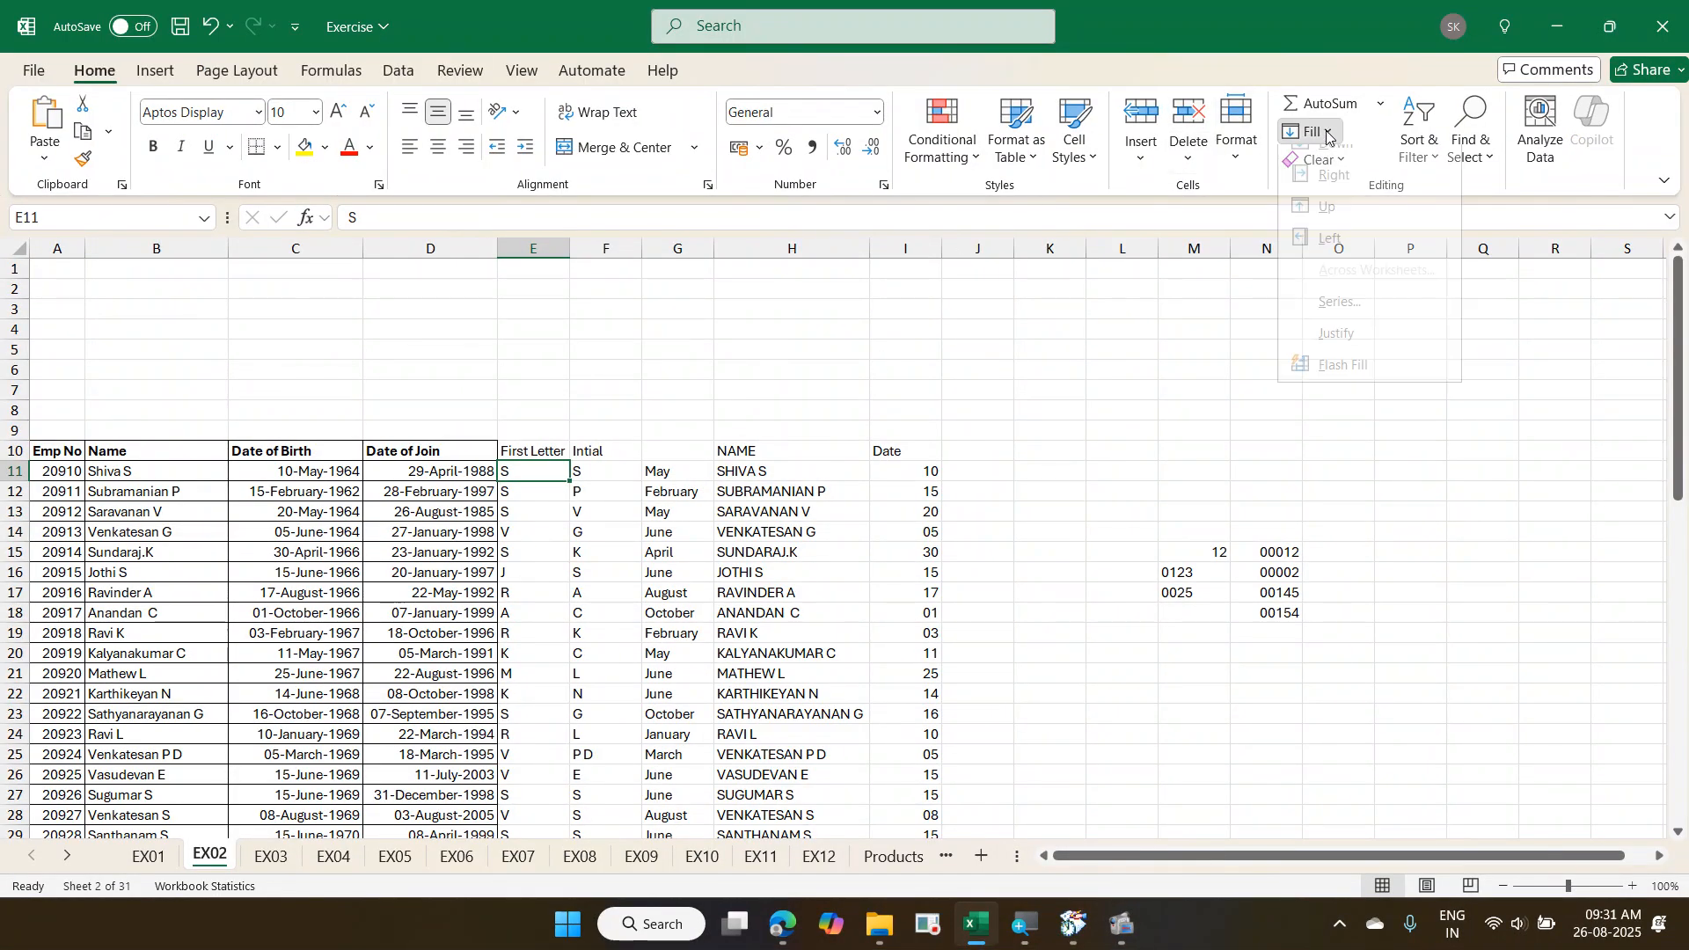
click(398, 70)
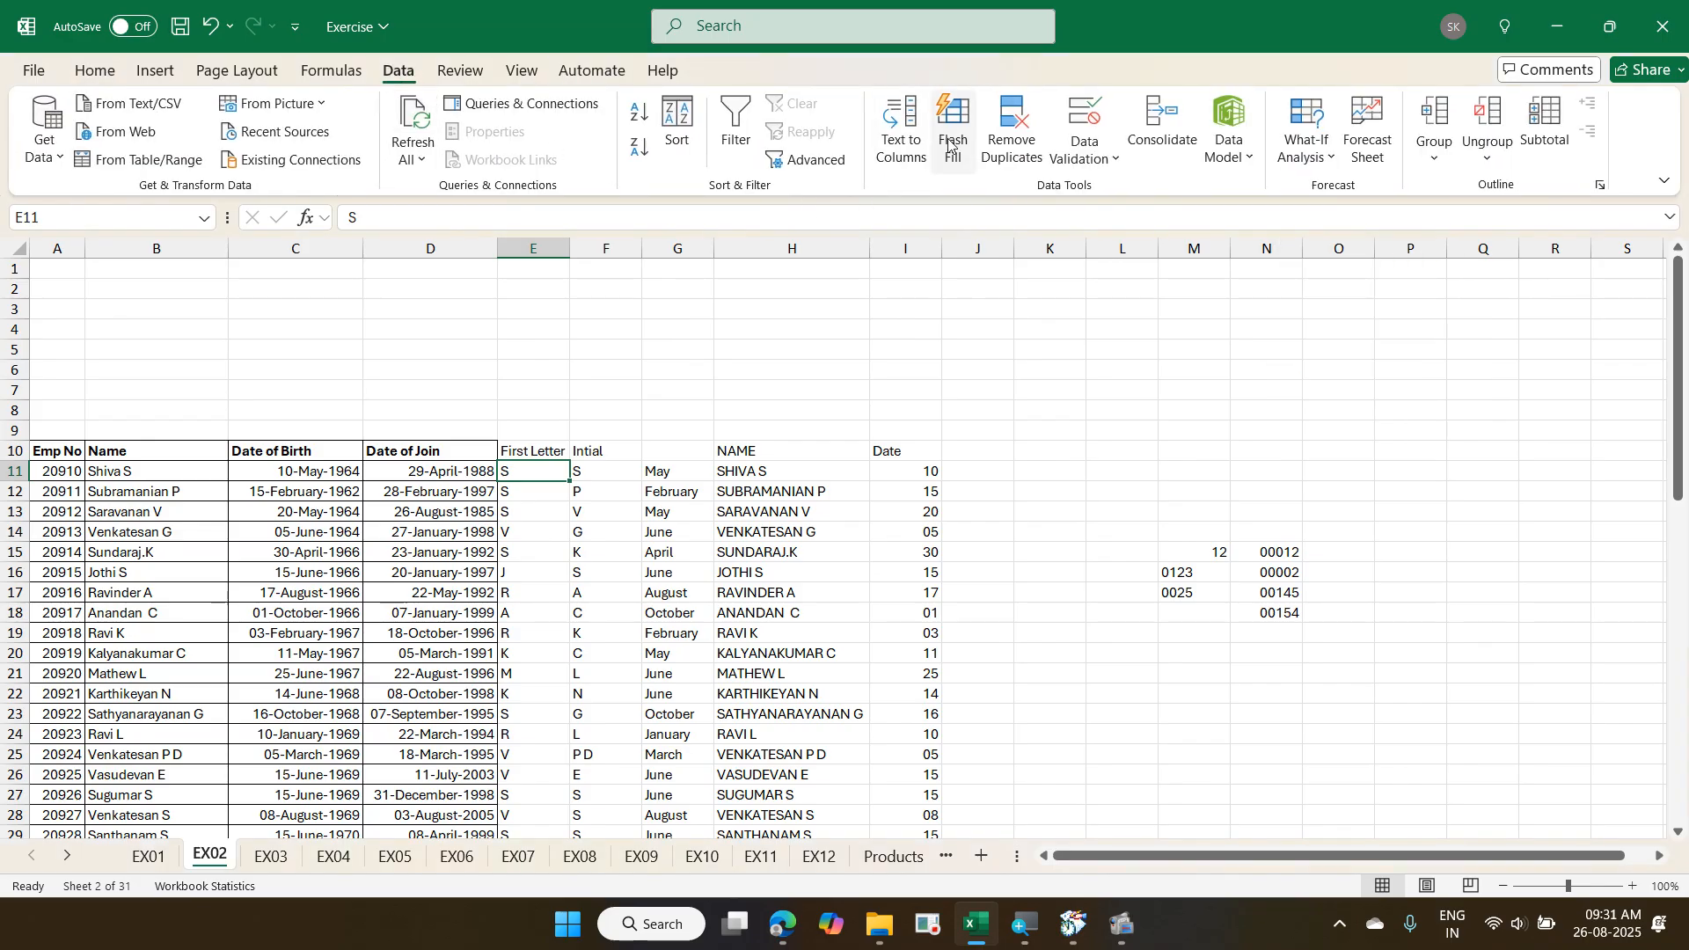
click(904, 490)
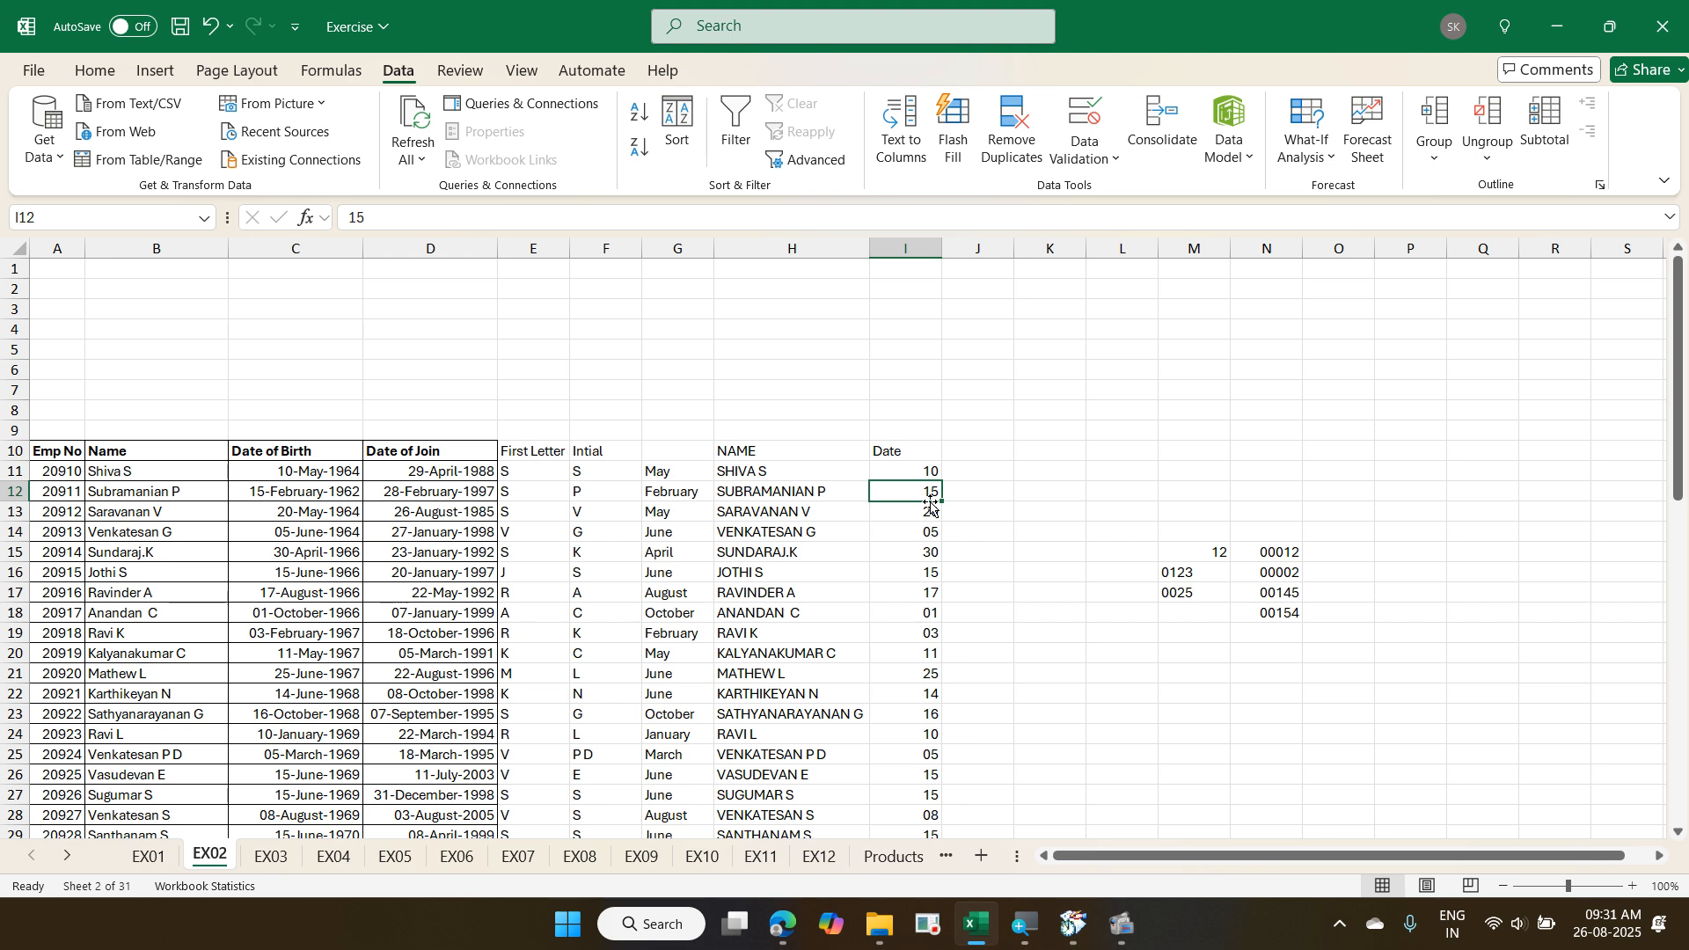
- View sheet EX03, and on sheet EX04 examine the combined name and e-mail columns in row 13
key(ctrl+Page_Down)
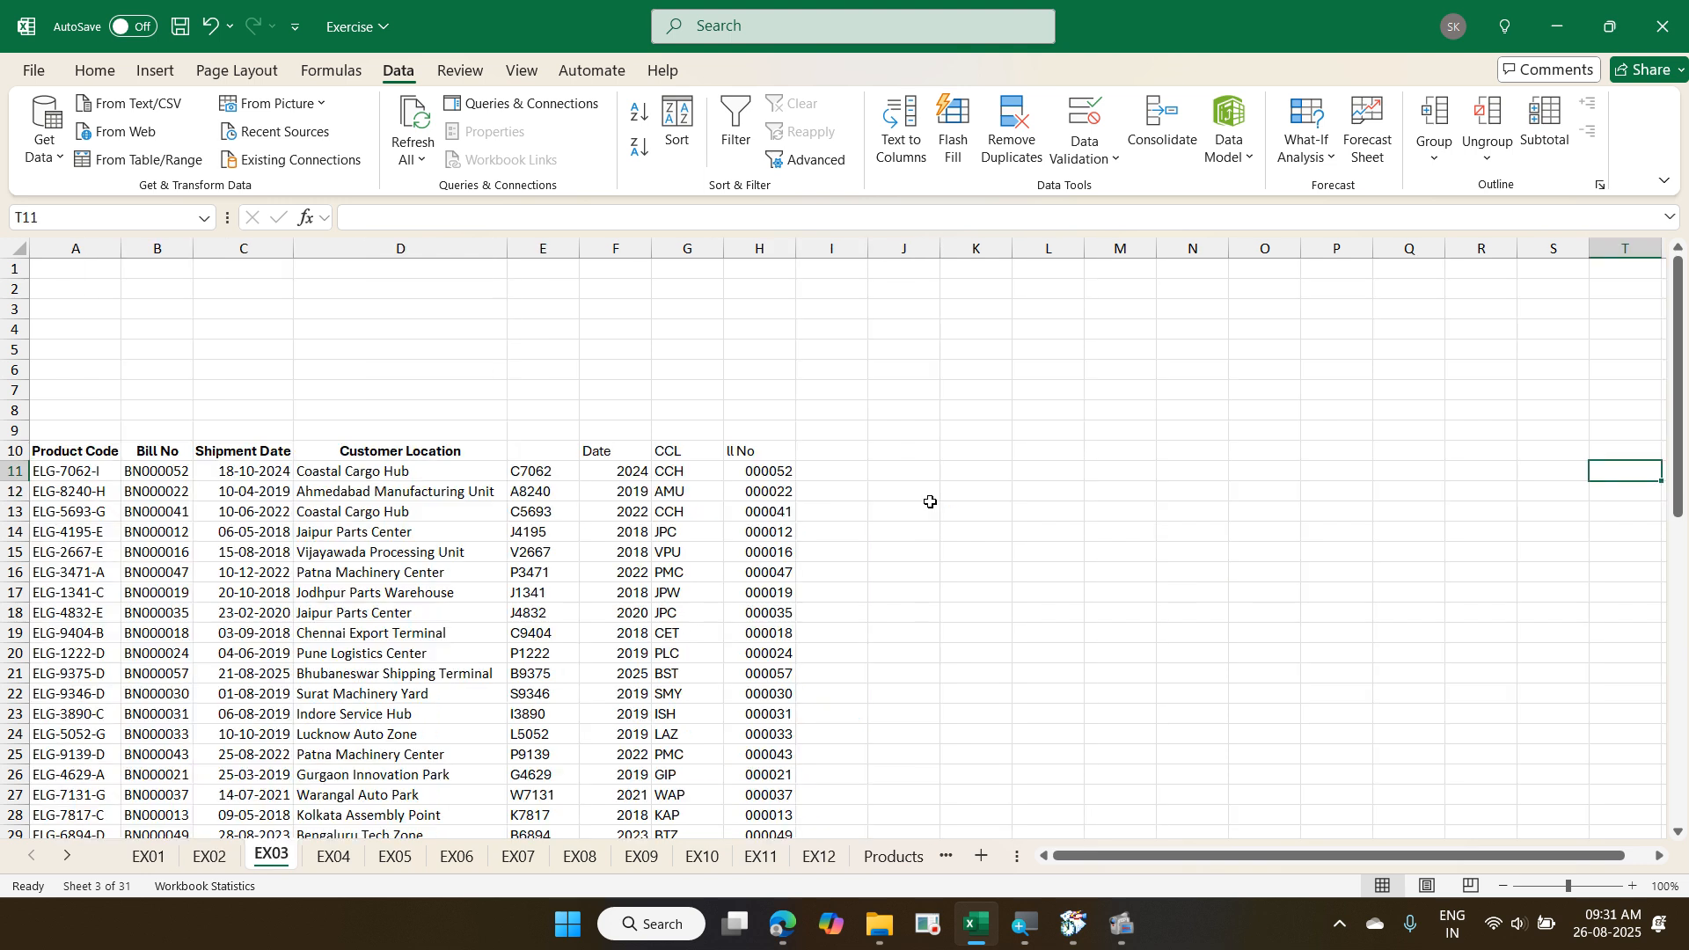
key(ctrl+Page_Down)
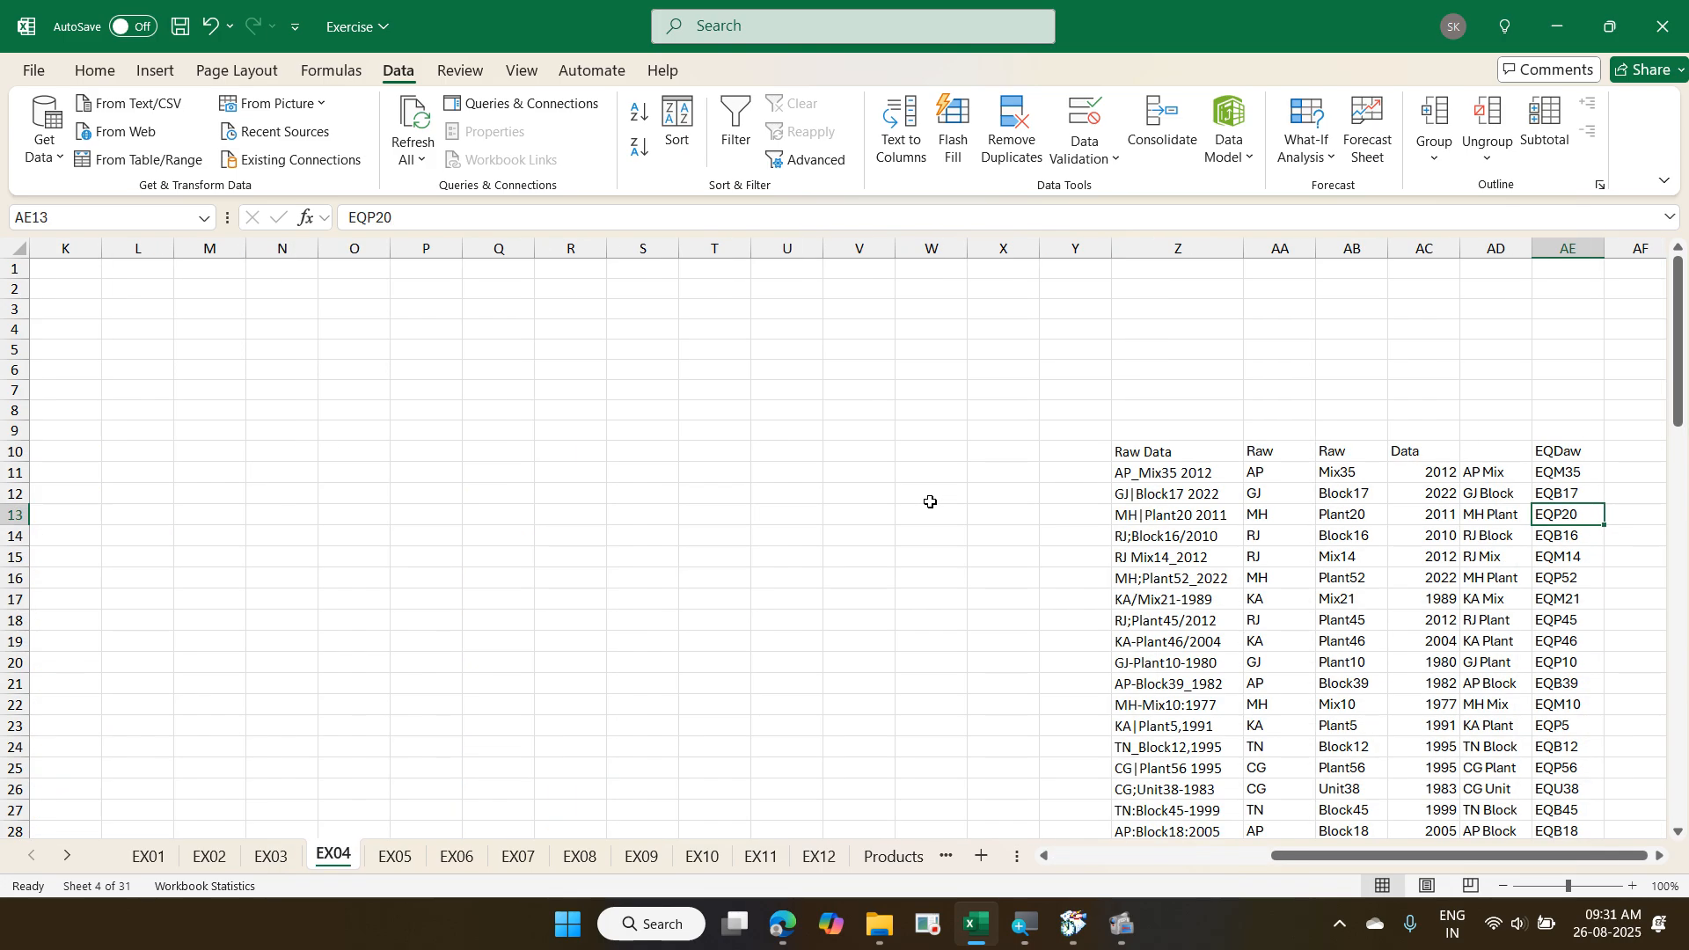
key(ctrl+Left)
key(Home)
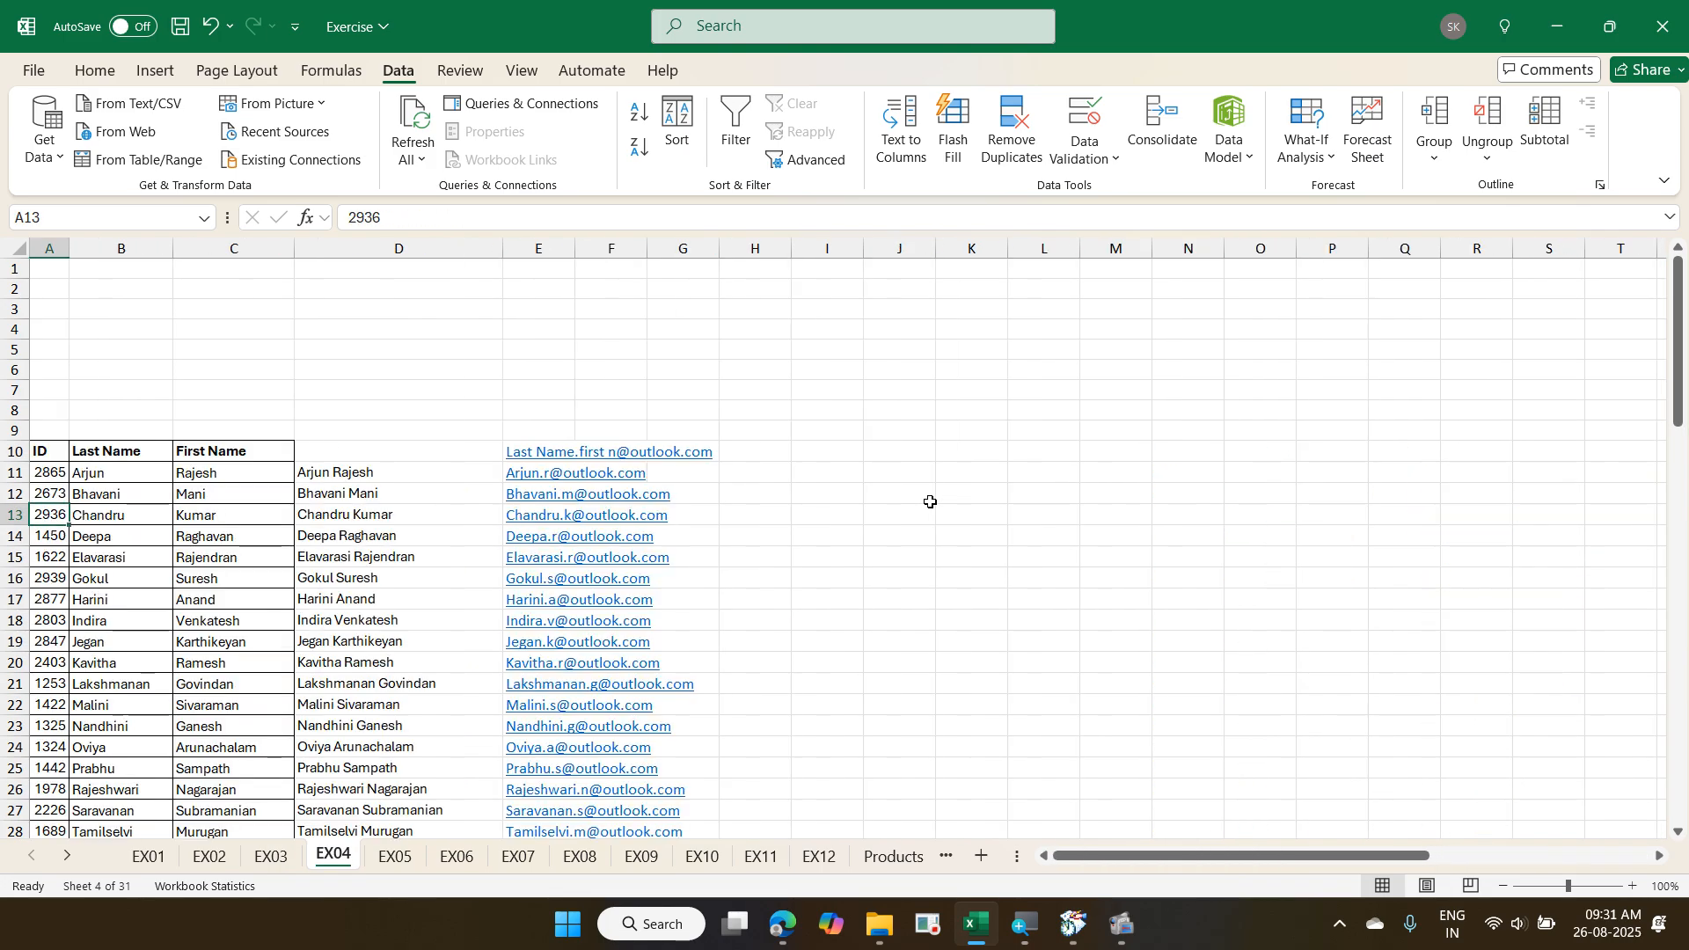
key(Right)
key(Right)
key(Right)
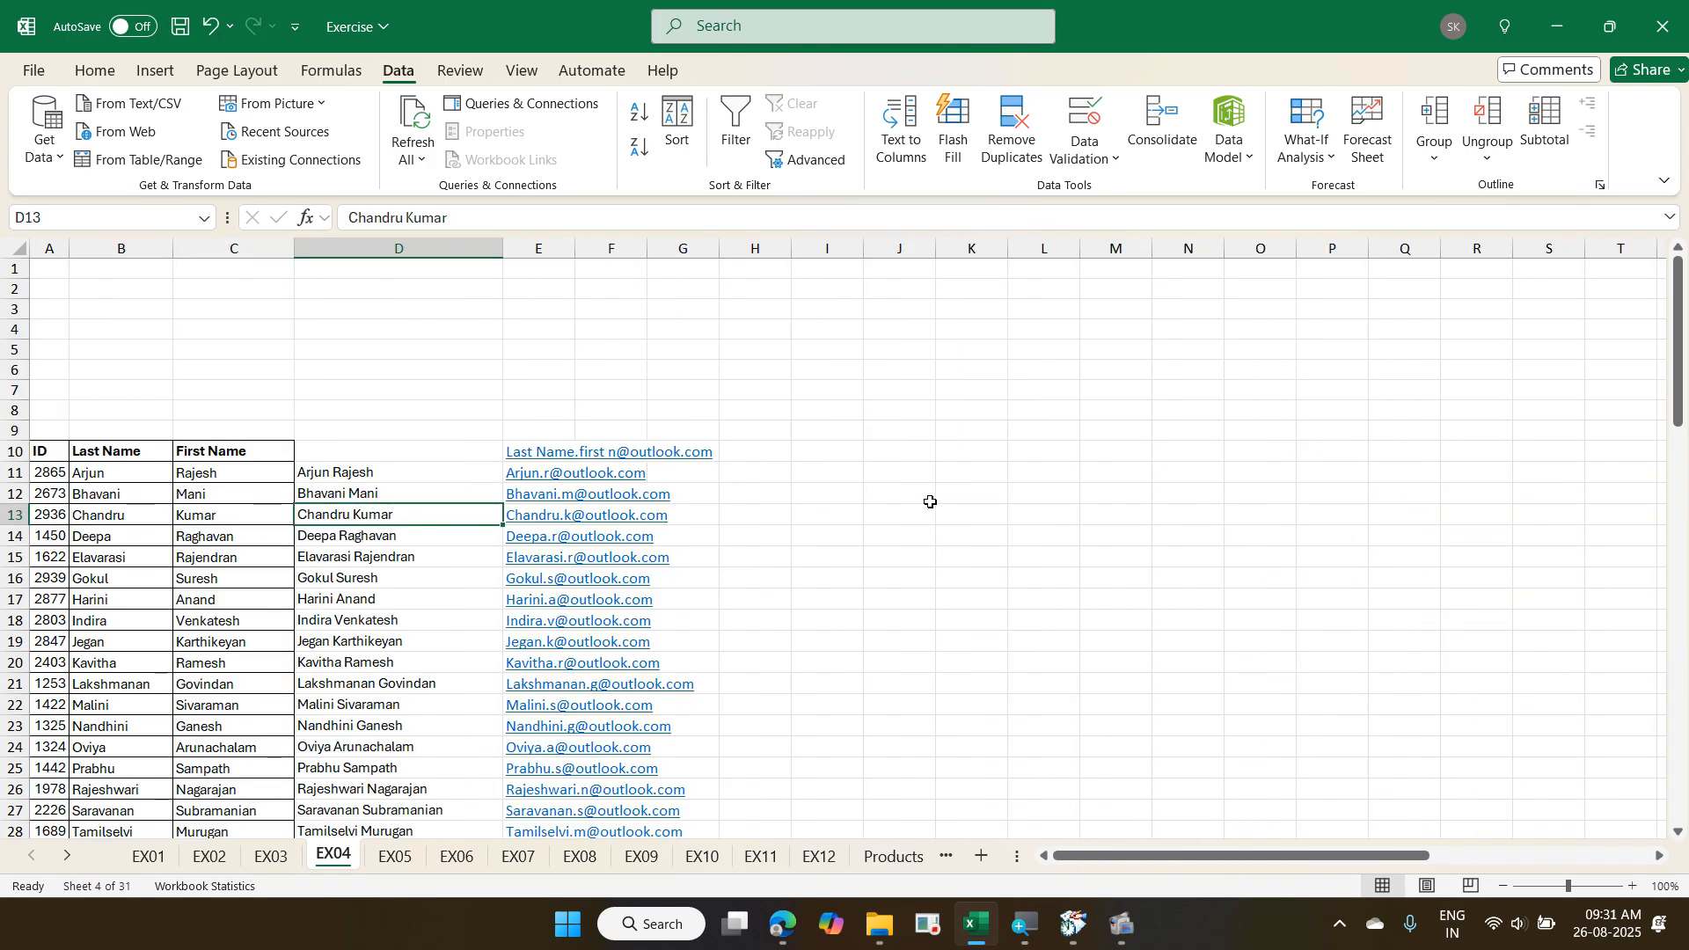
key(Right)
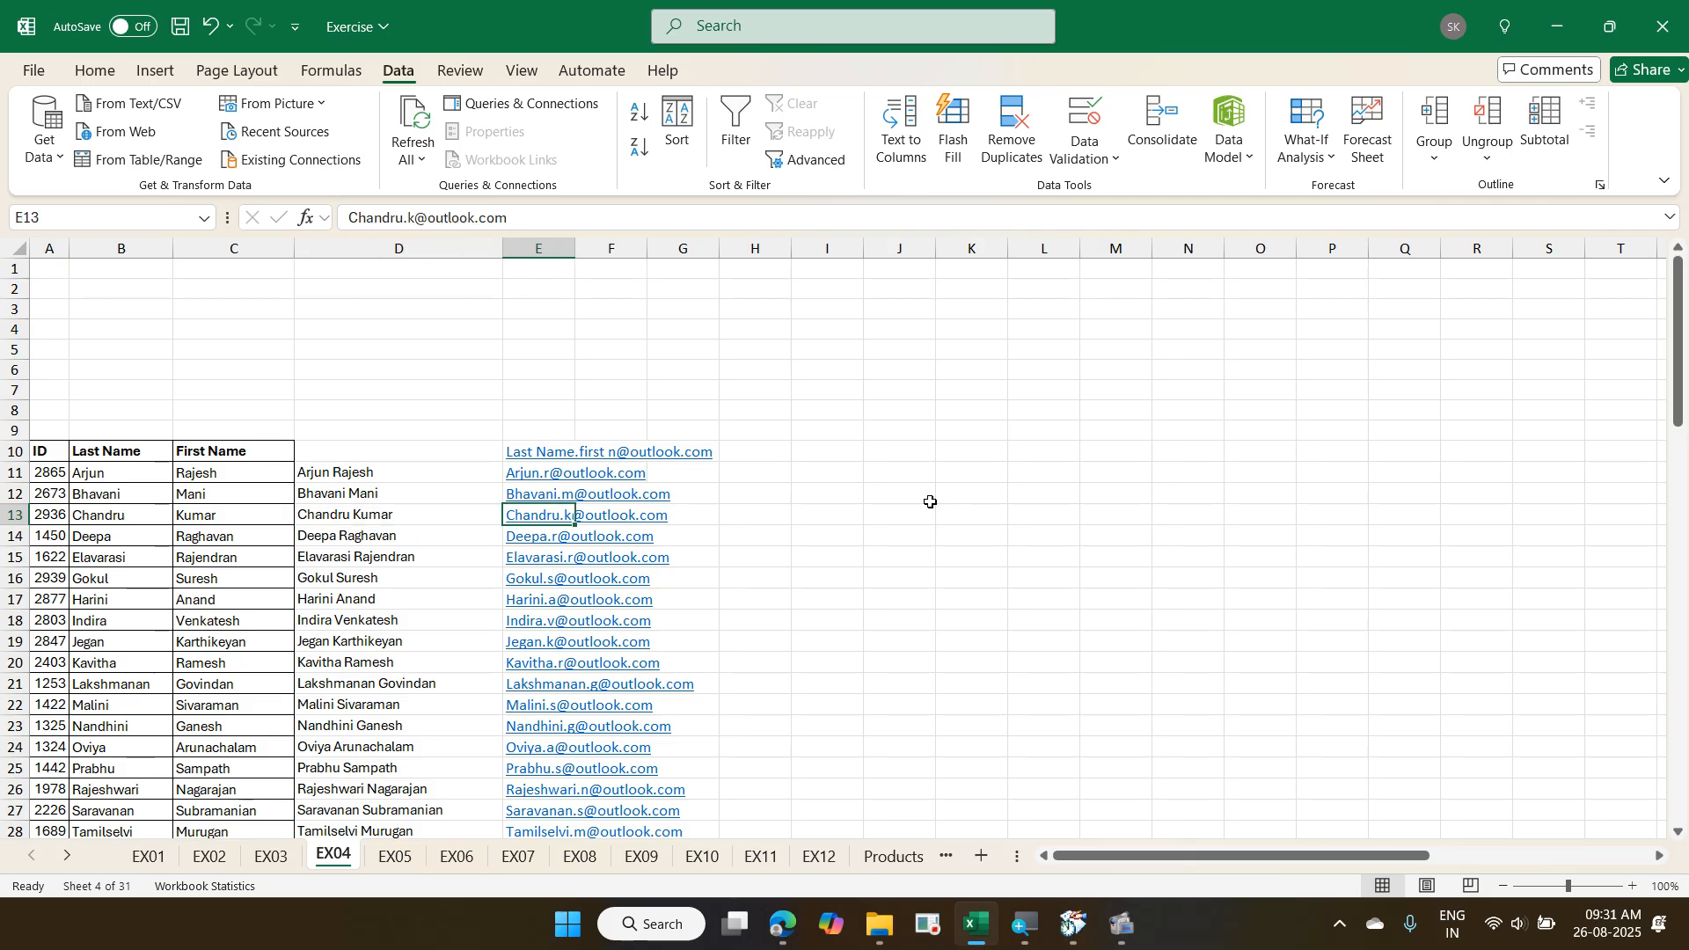
- Examine the raw data and its extracted parts across row 13 of sheet EX04, ending at AE13
key(ctrl+Right)
key(Right)
key(Right)
key(Right)
key(Right)
key(Right)
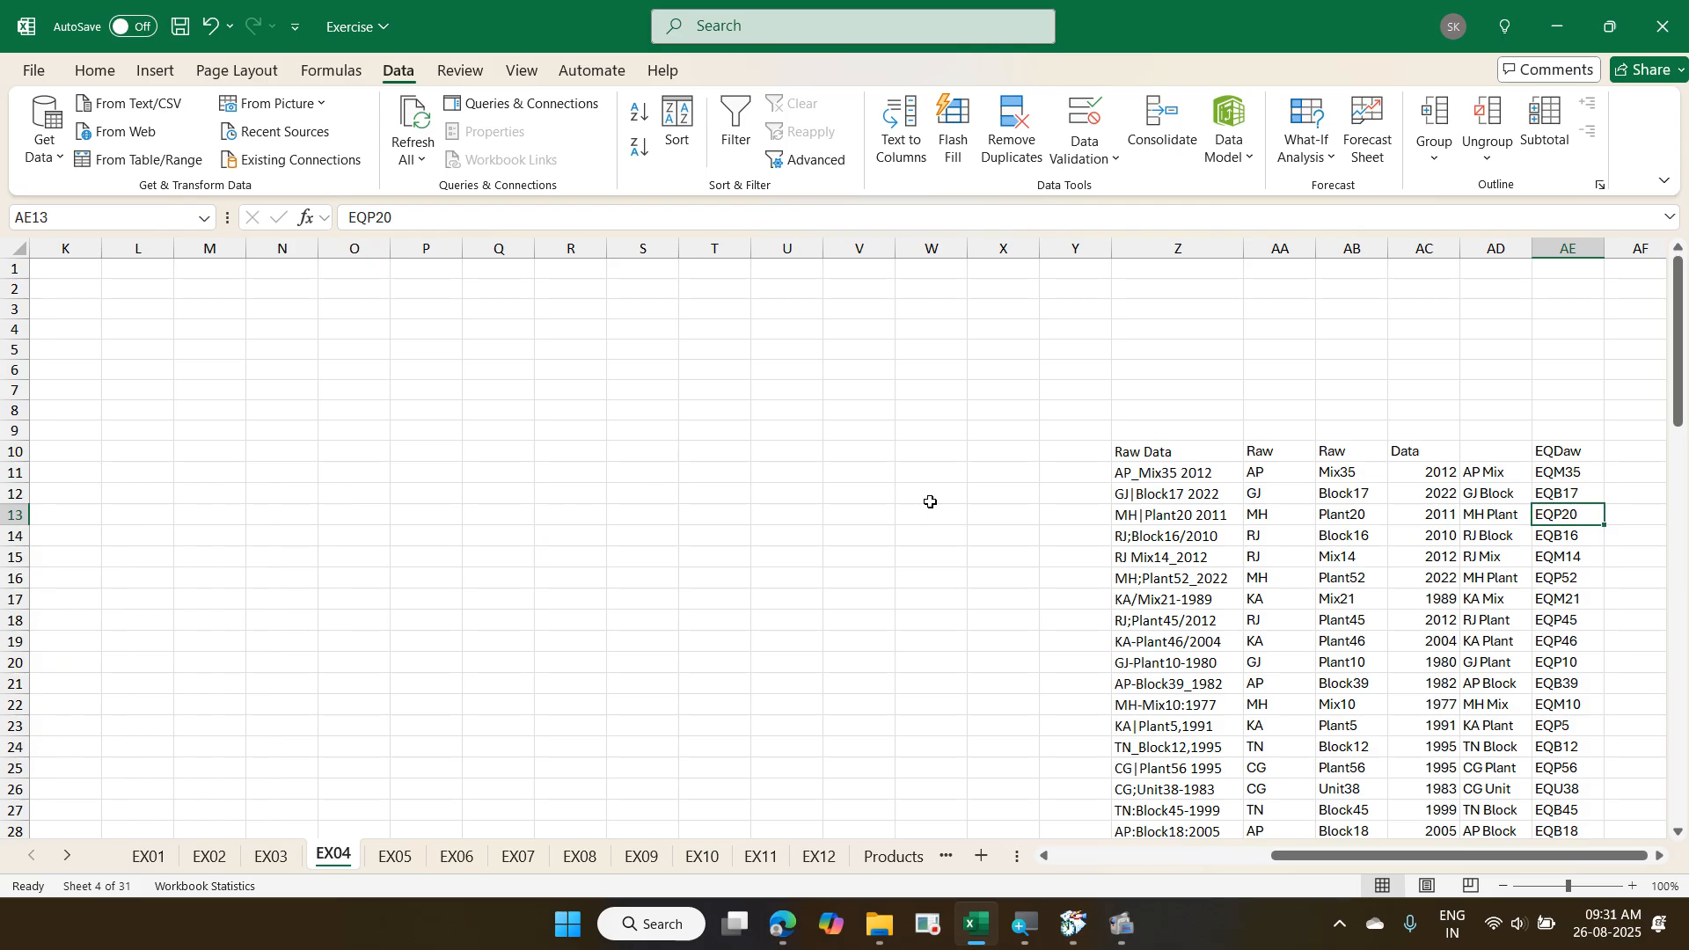
- On sheet EX05, select the Sales values in B11:B34 and bring up Quick Analysis for them
key(ctrl+Page_Down)
key(ctrl+Up)
key(ctrl+Home)
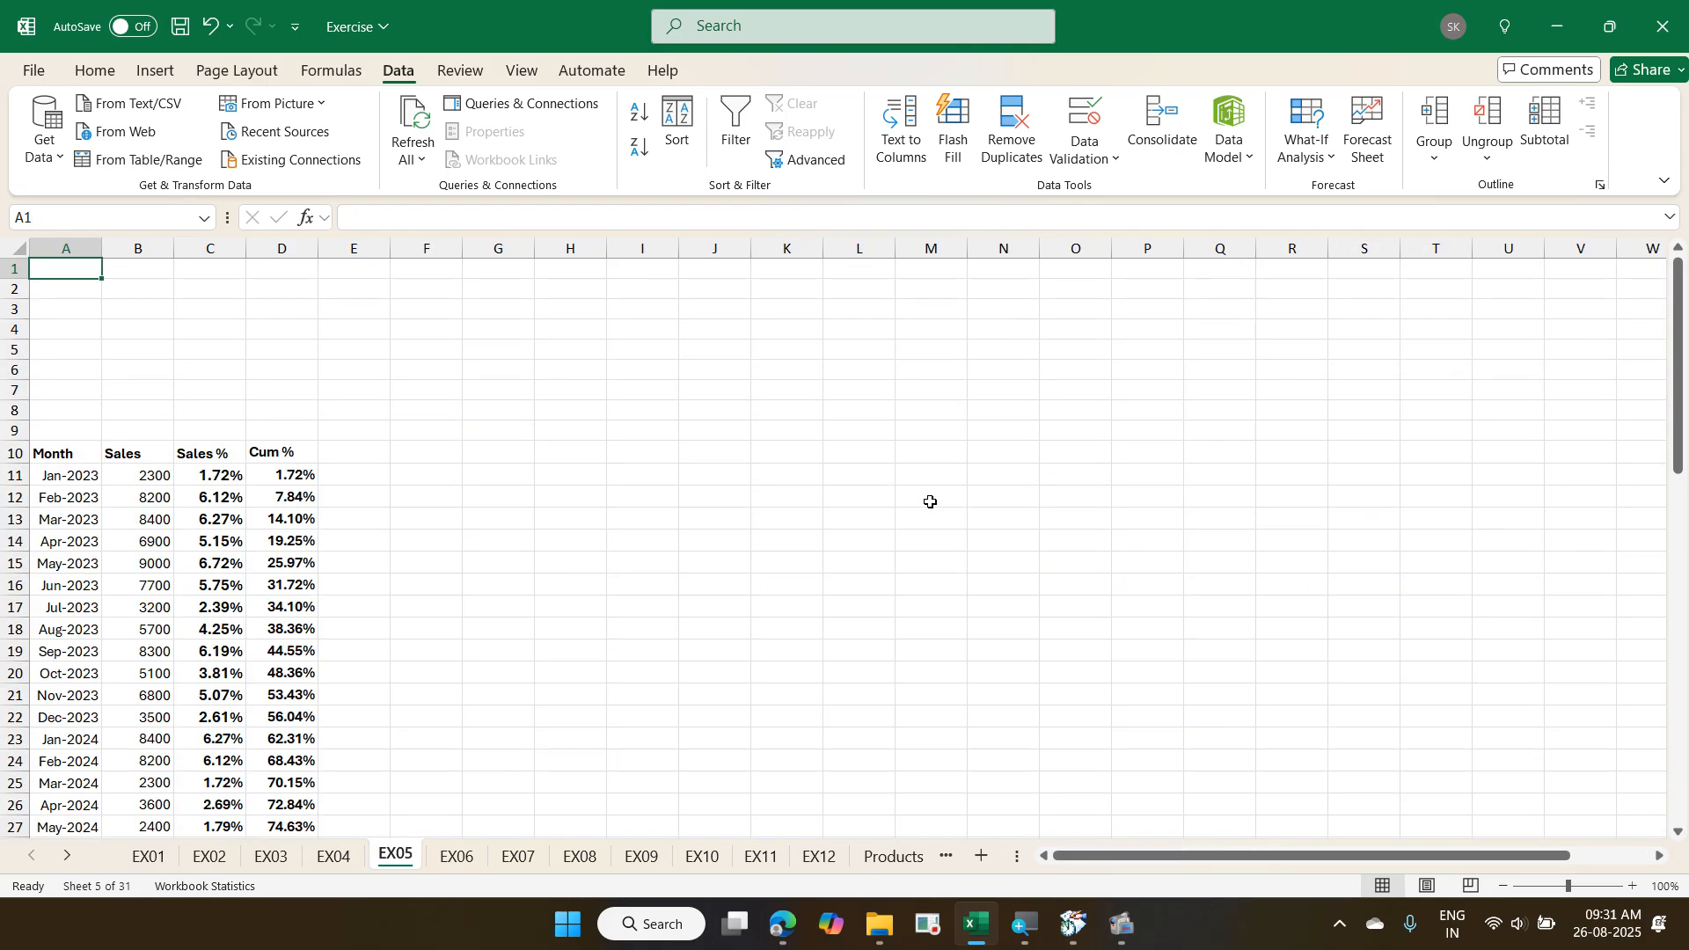
key(Down)
key(ctrl+Down)
key(Right)
key(Down)
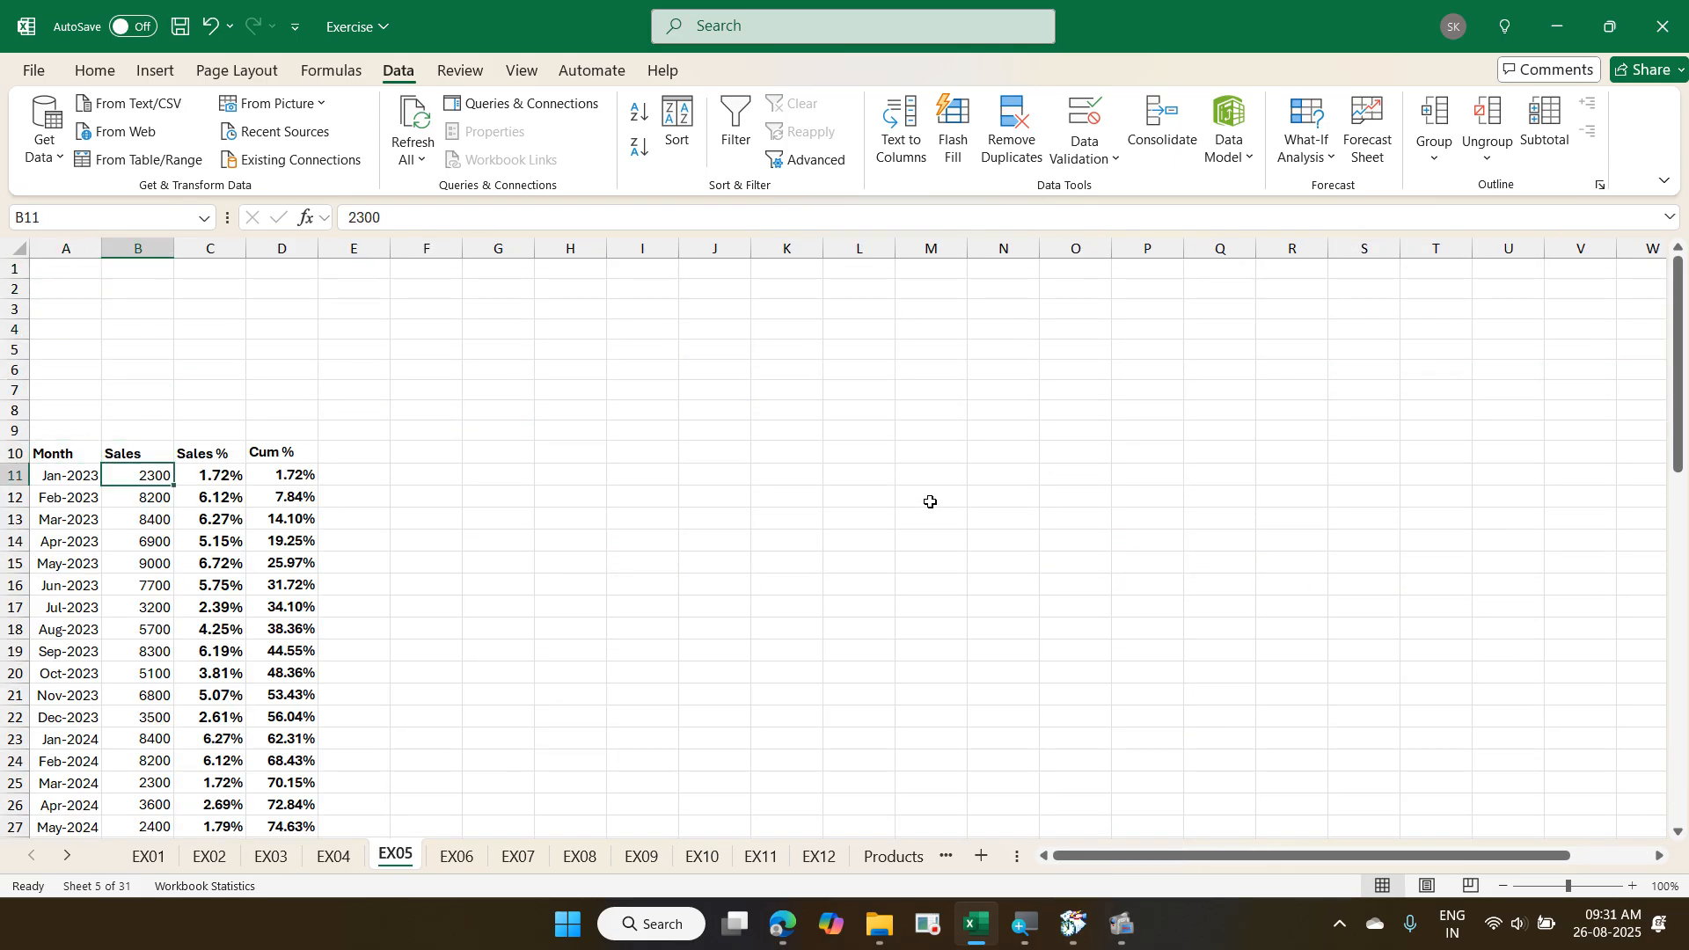
key(ctrl+shift+Down)
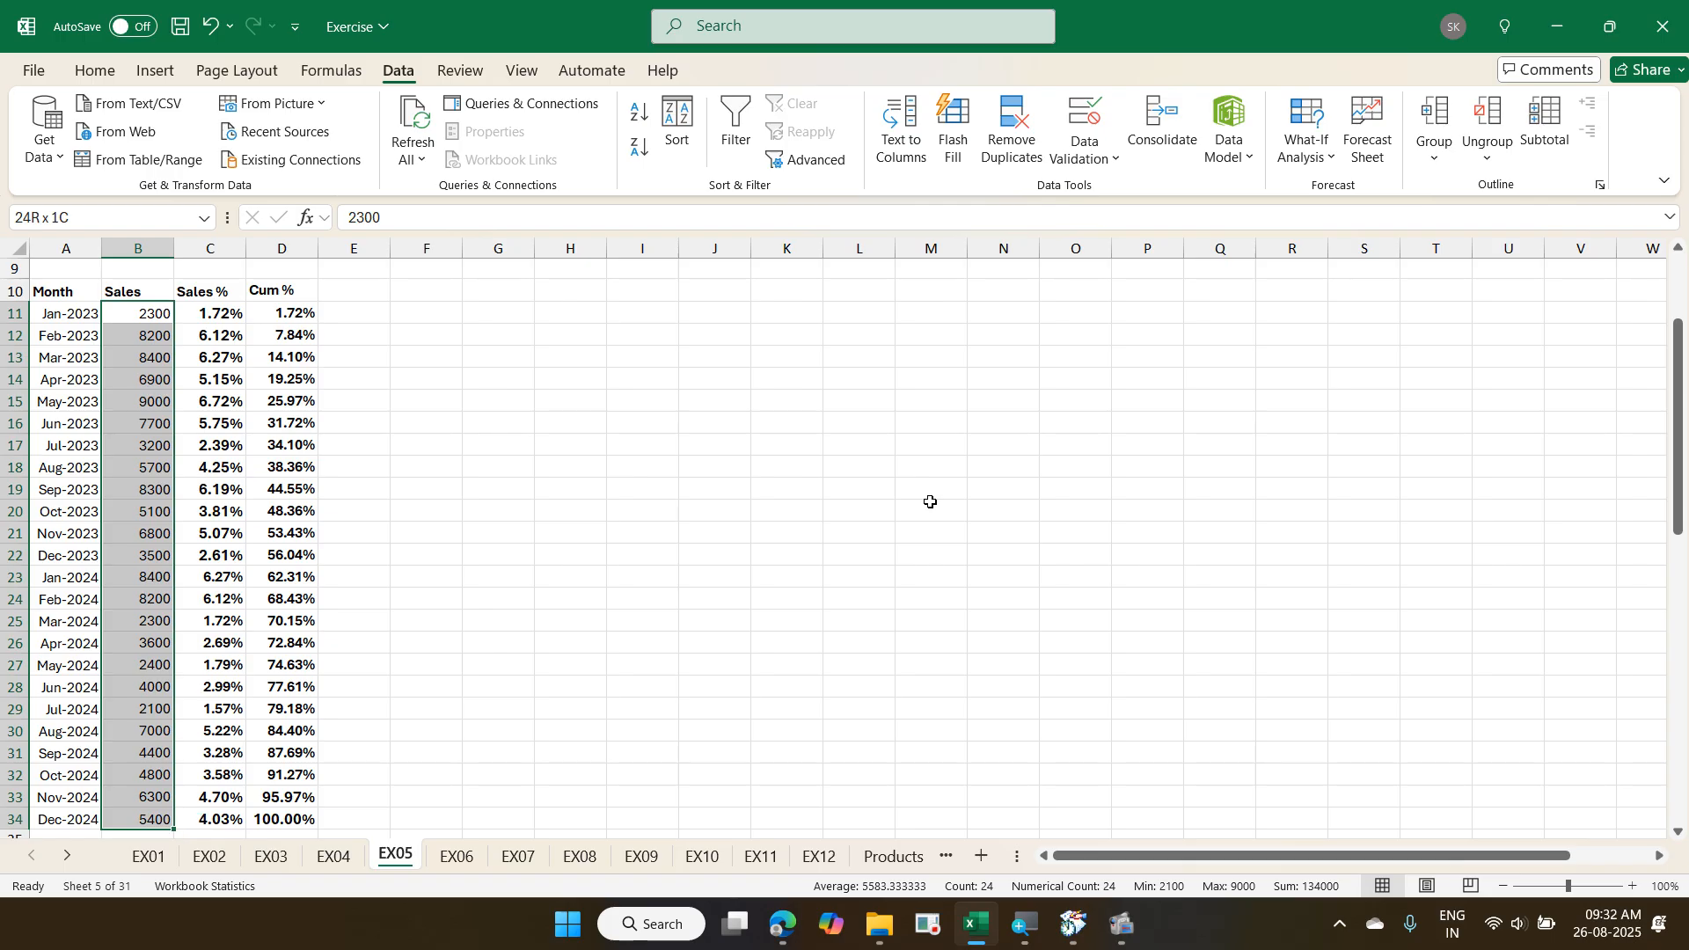
key(ctrl+q)
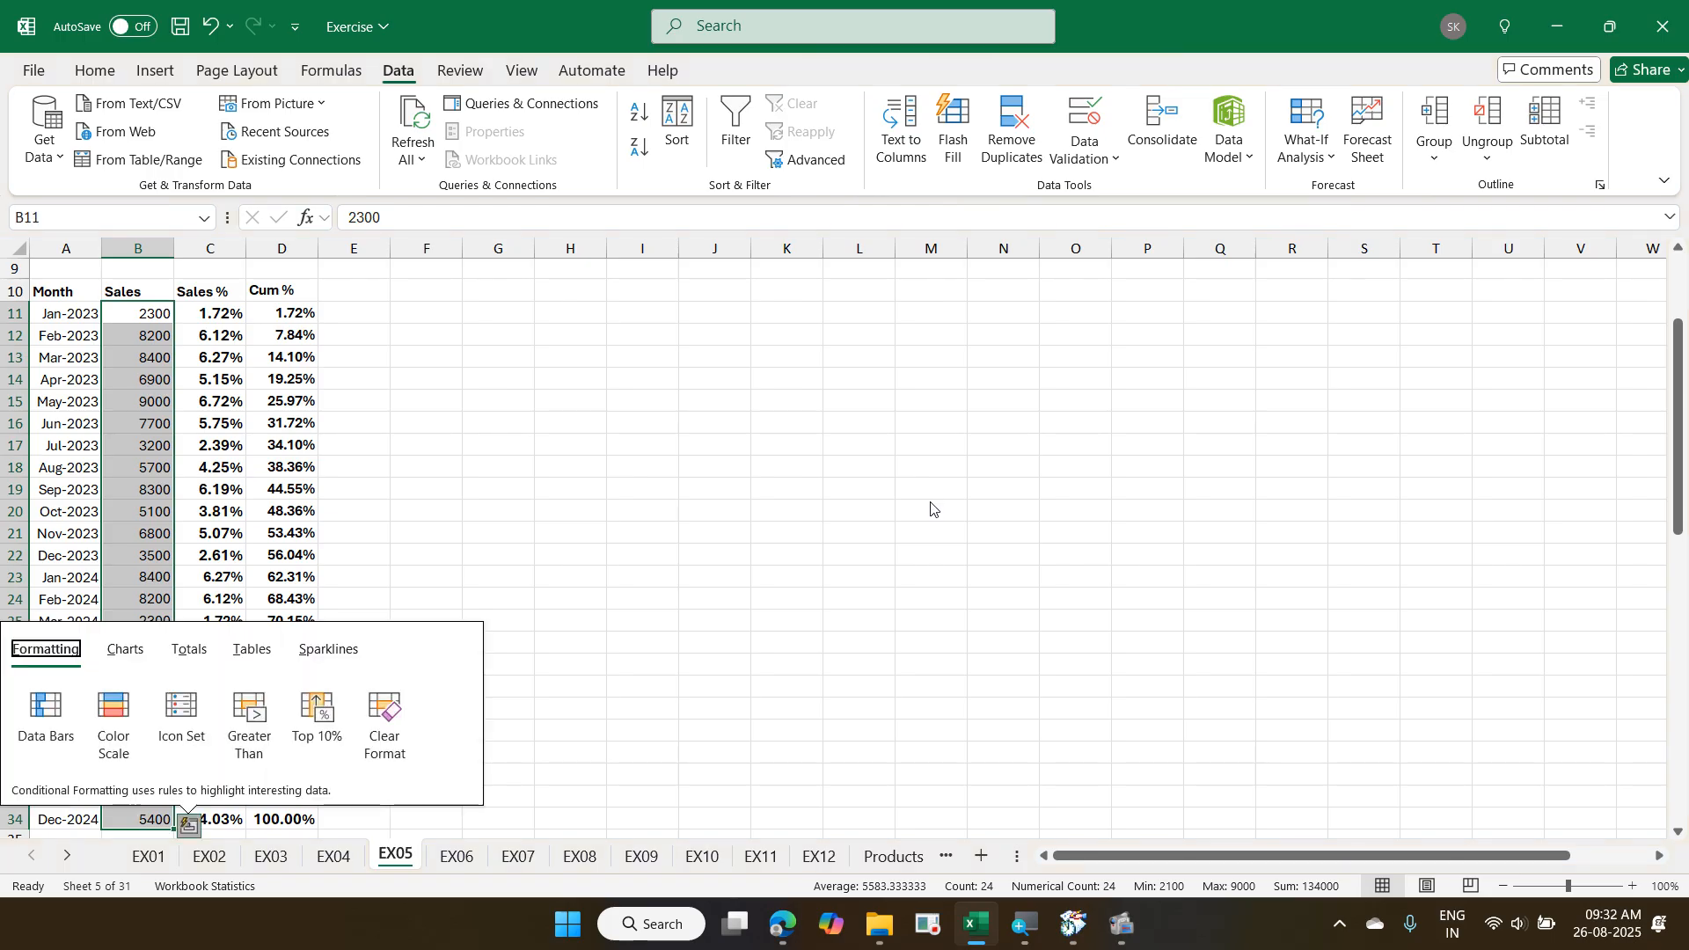
- Review the Quick Analysis totals for the Sales values, and those for the Sales % values in C11:C34
click(182, 661)
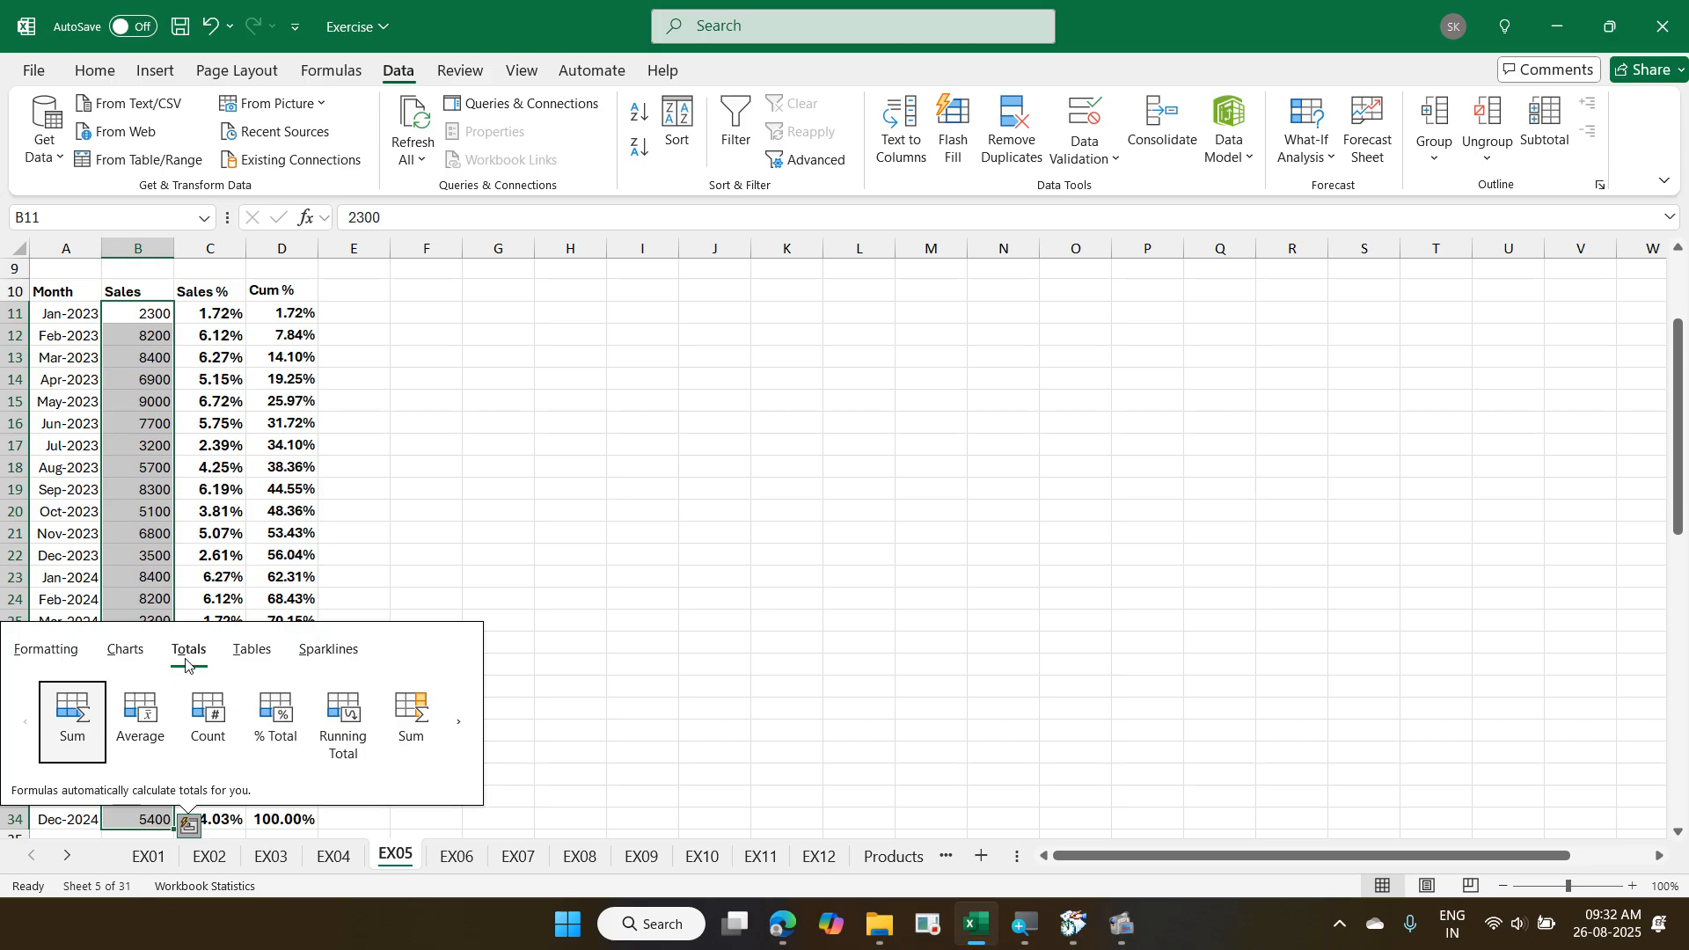
key(Escape)
key(Right)
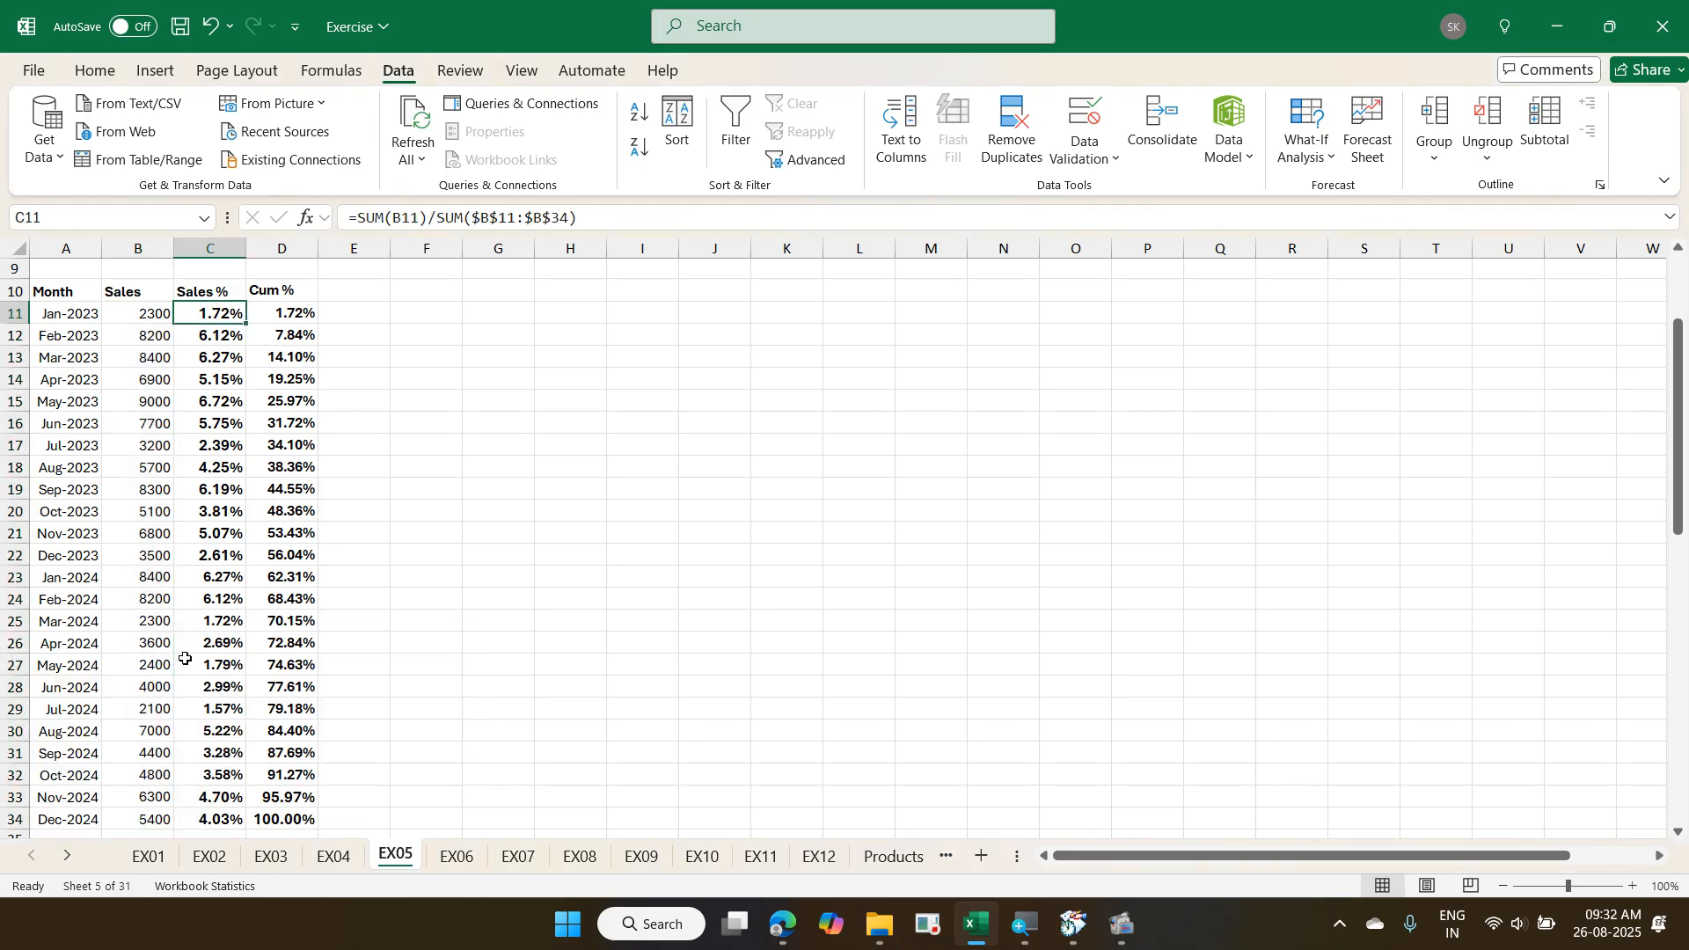
key(ctrl+shift+Down)
key(ctrl+q)
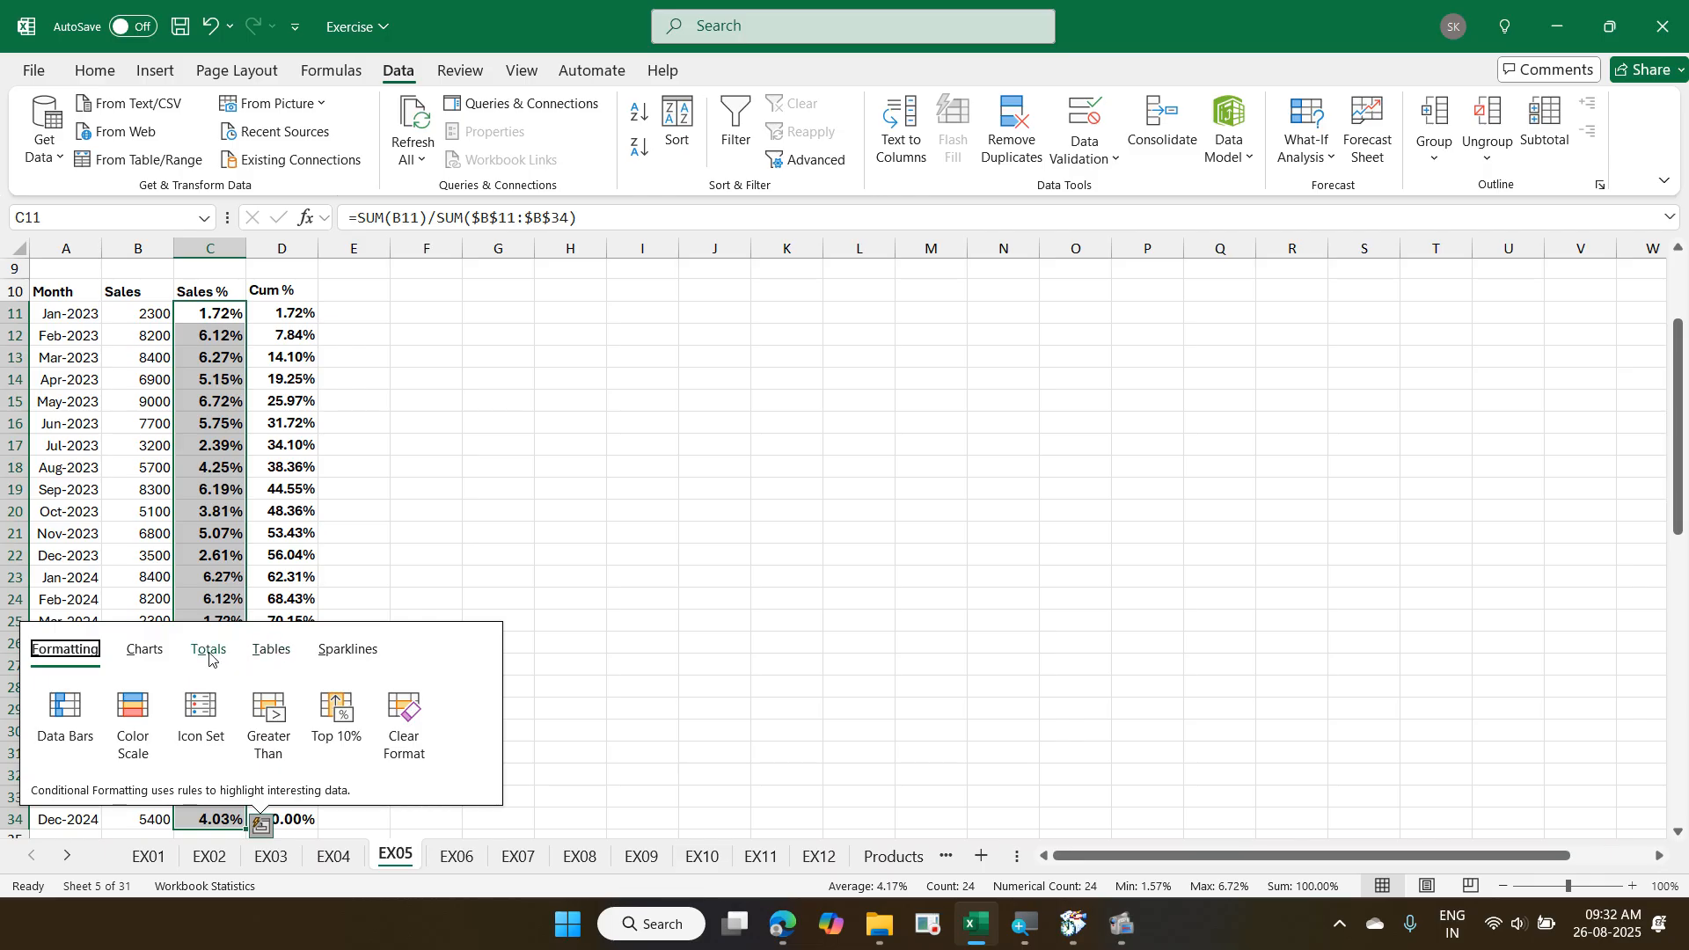
click(209, 658)
click(475, 728)
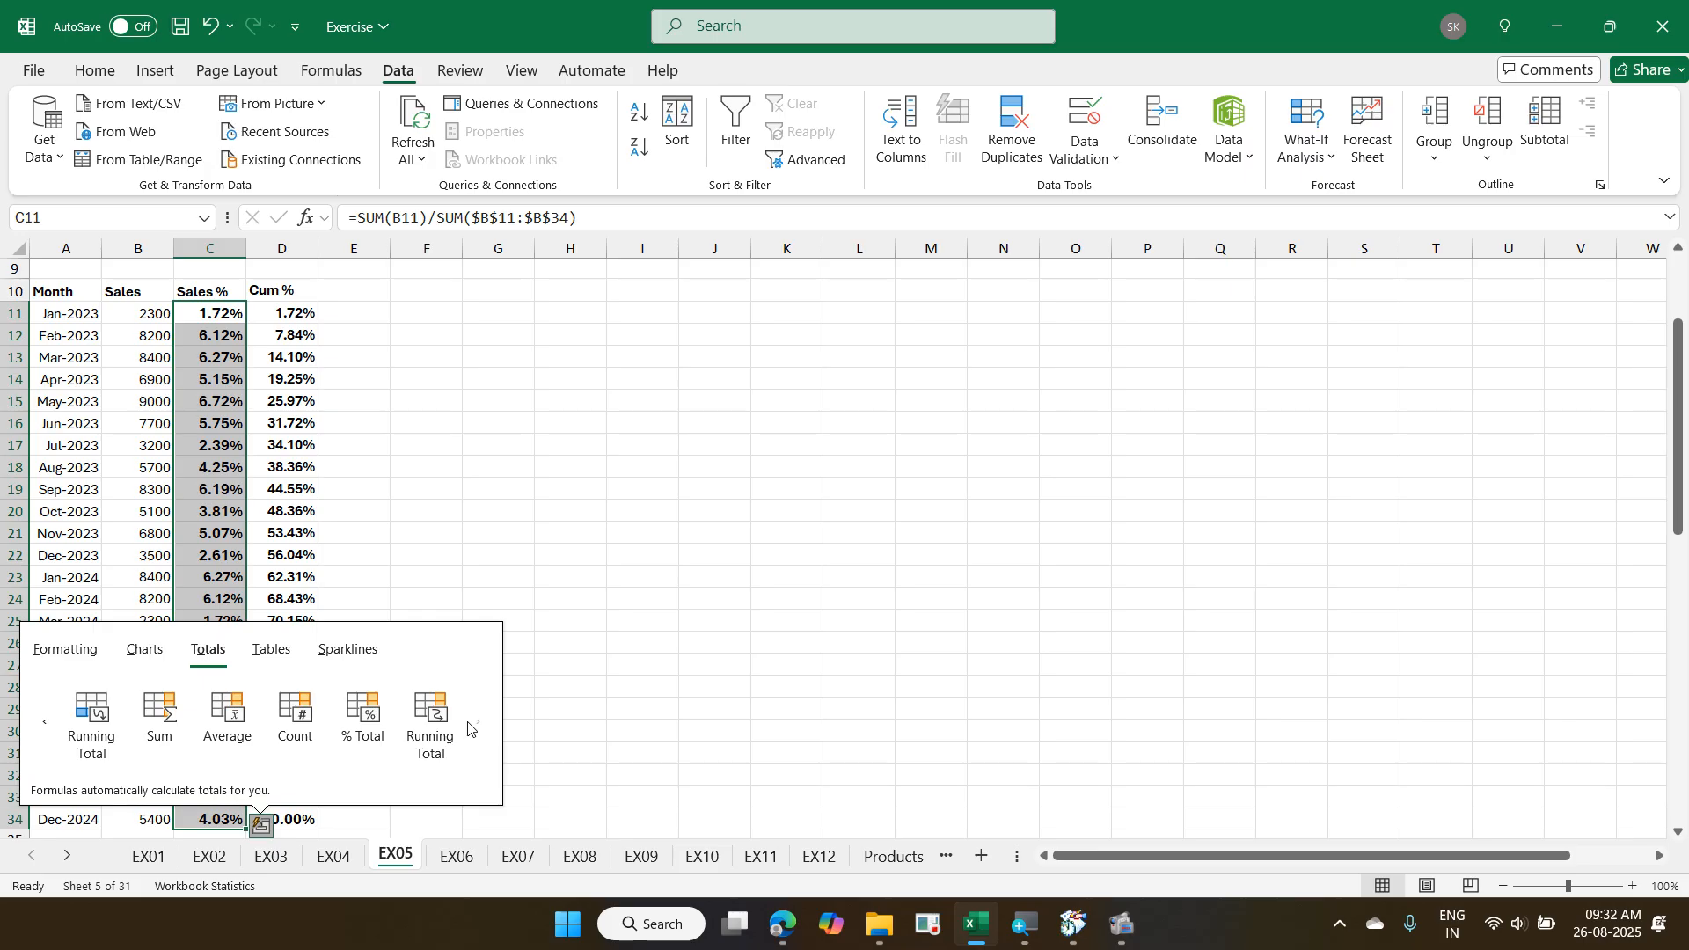
key(Escape)
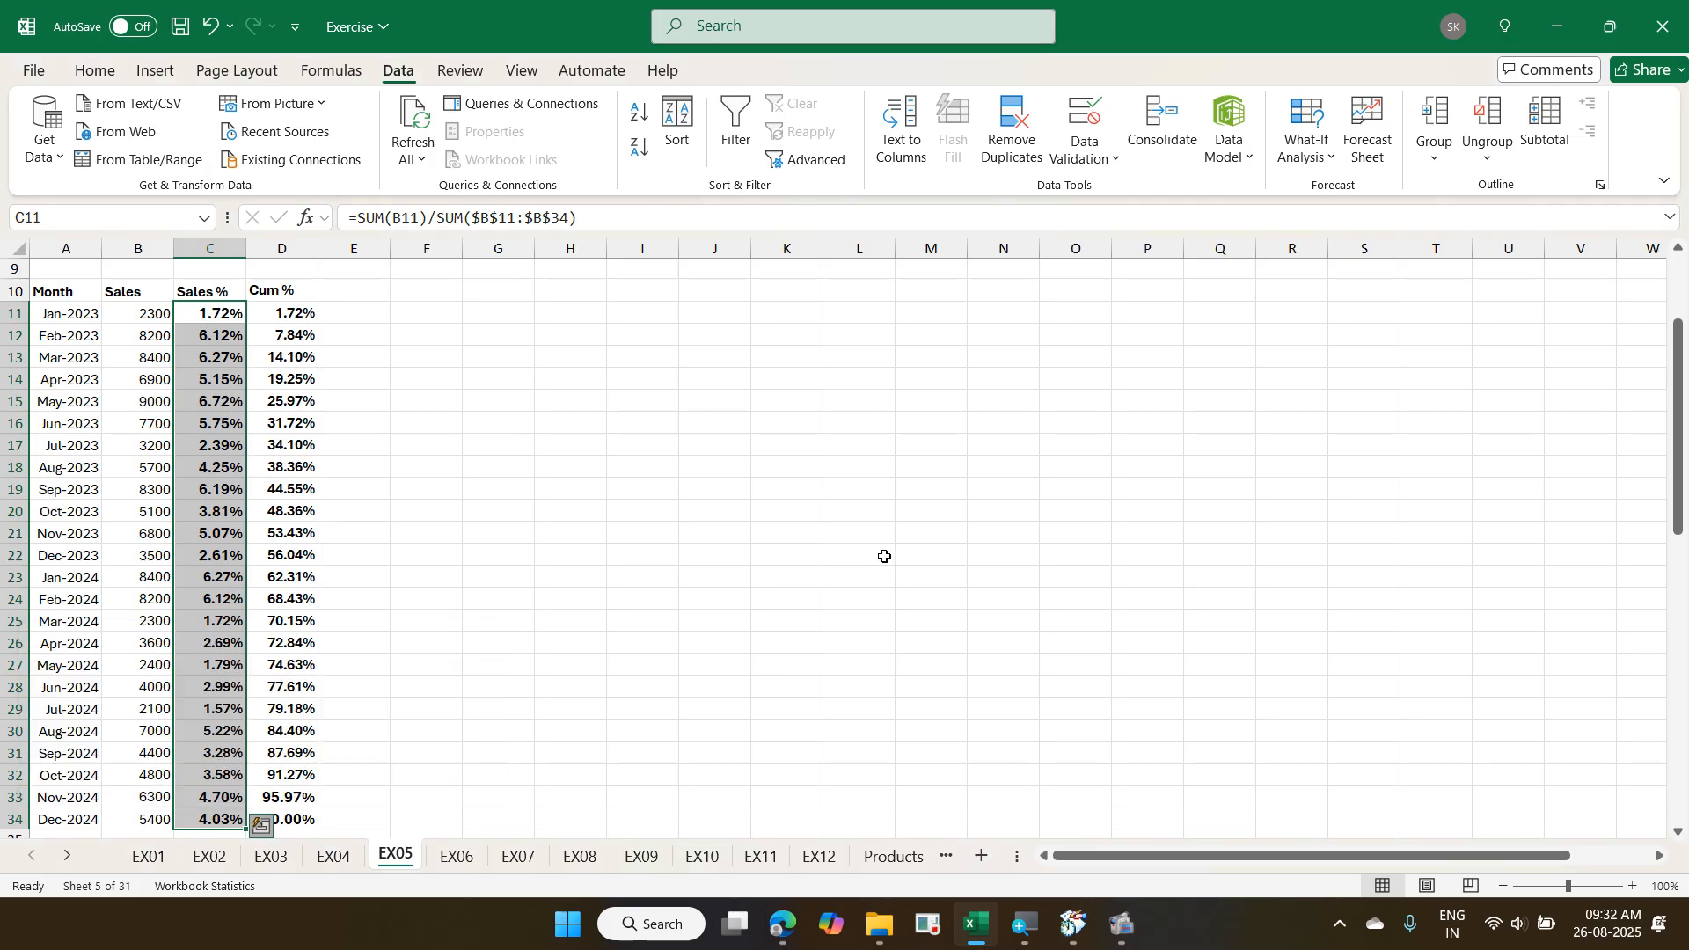
- Go to the end of the Sales % column on EX05, and view sheet EX06
key(ctrl+Down)
key(ctrl+Down)
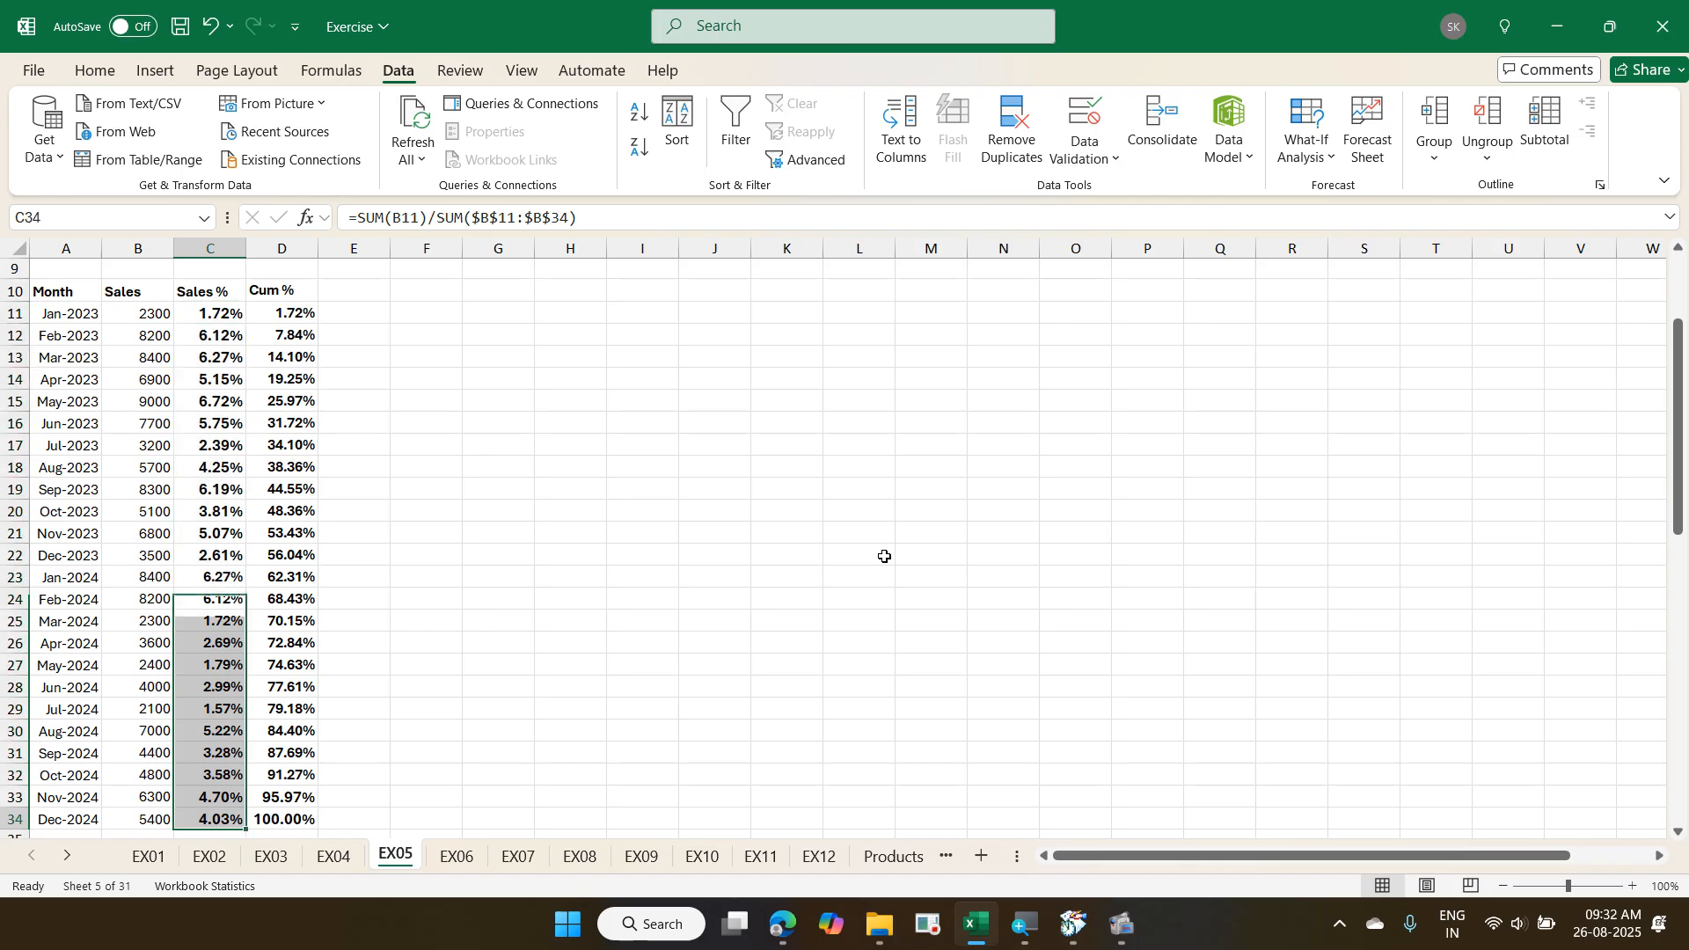
key(ctrl+Page_Down)
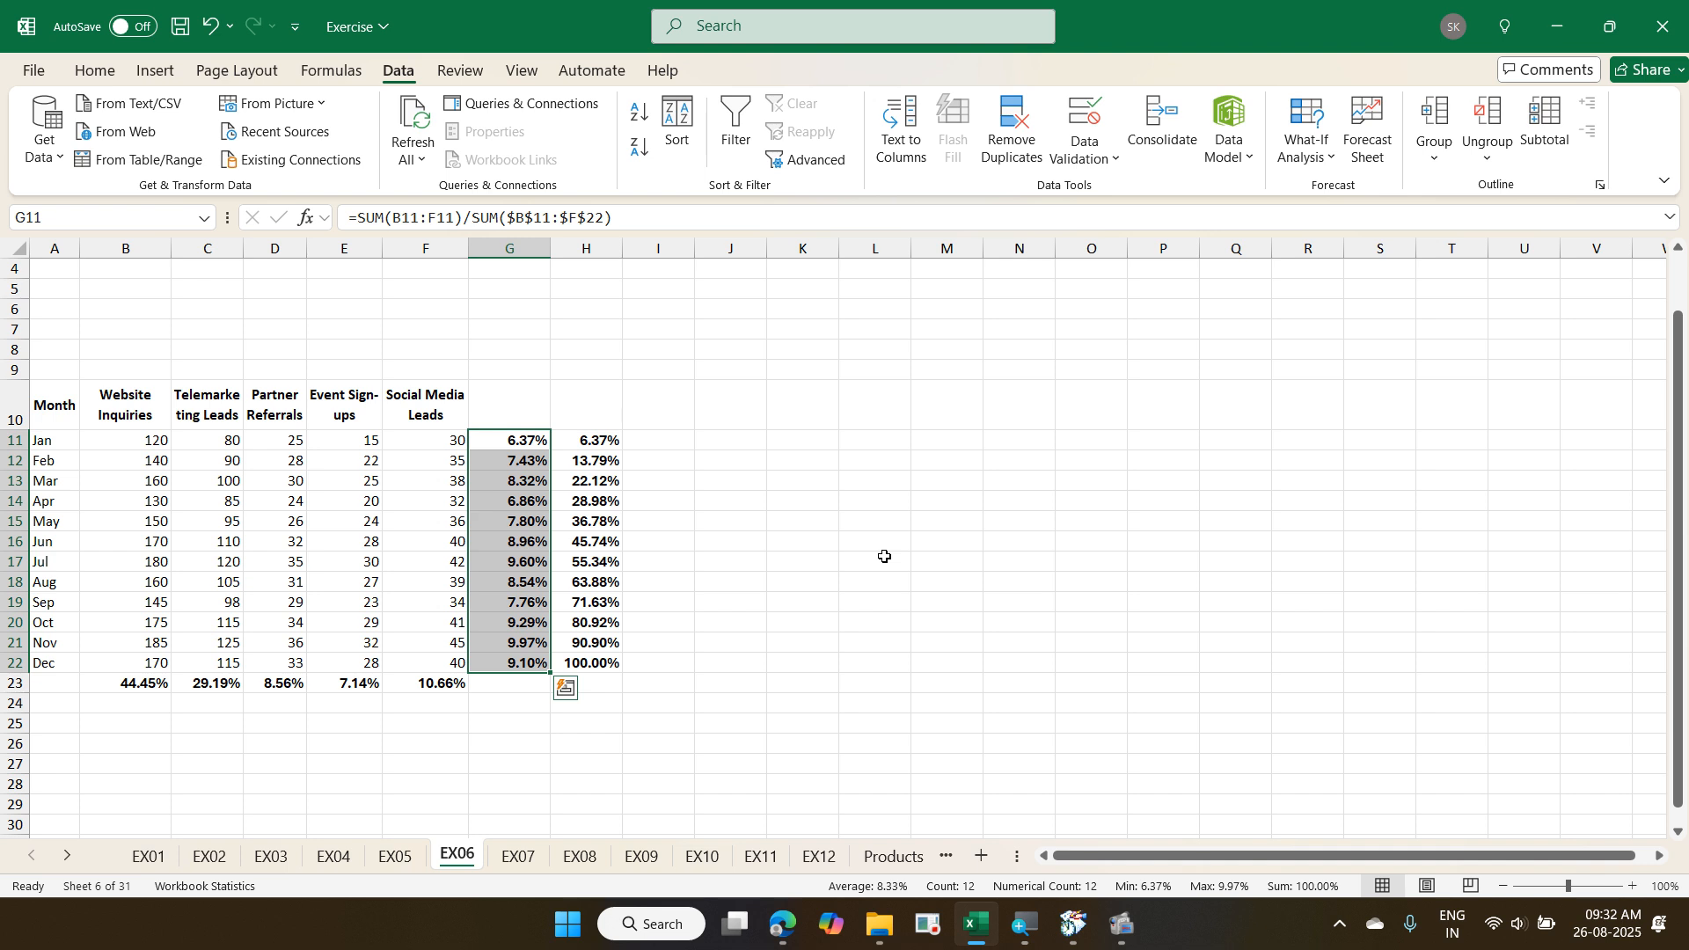
- On sheet EX07, select the Region 1 values in B2:B111 and preview a Greater Than rule through Quick Analysis without applying it
key(ctrl+Page_Down)
key(Left)
key(Left)
key(Left)
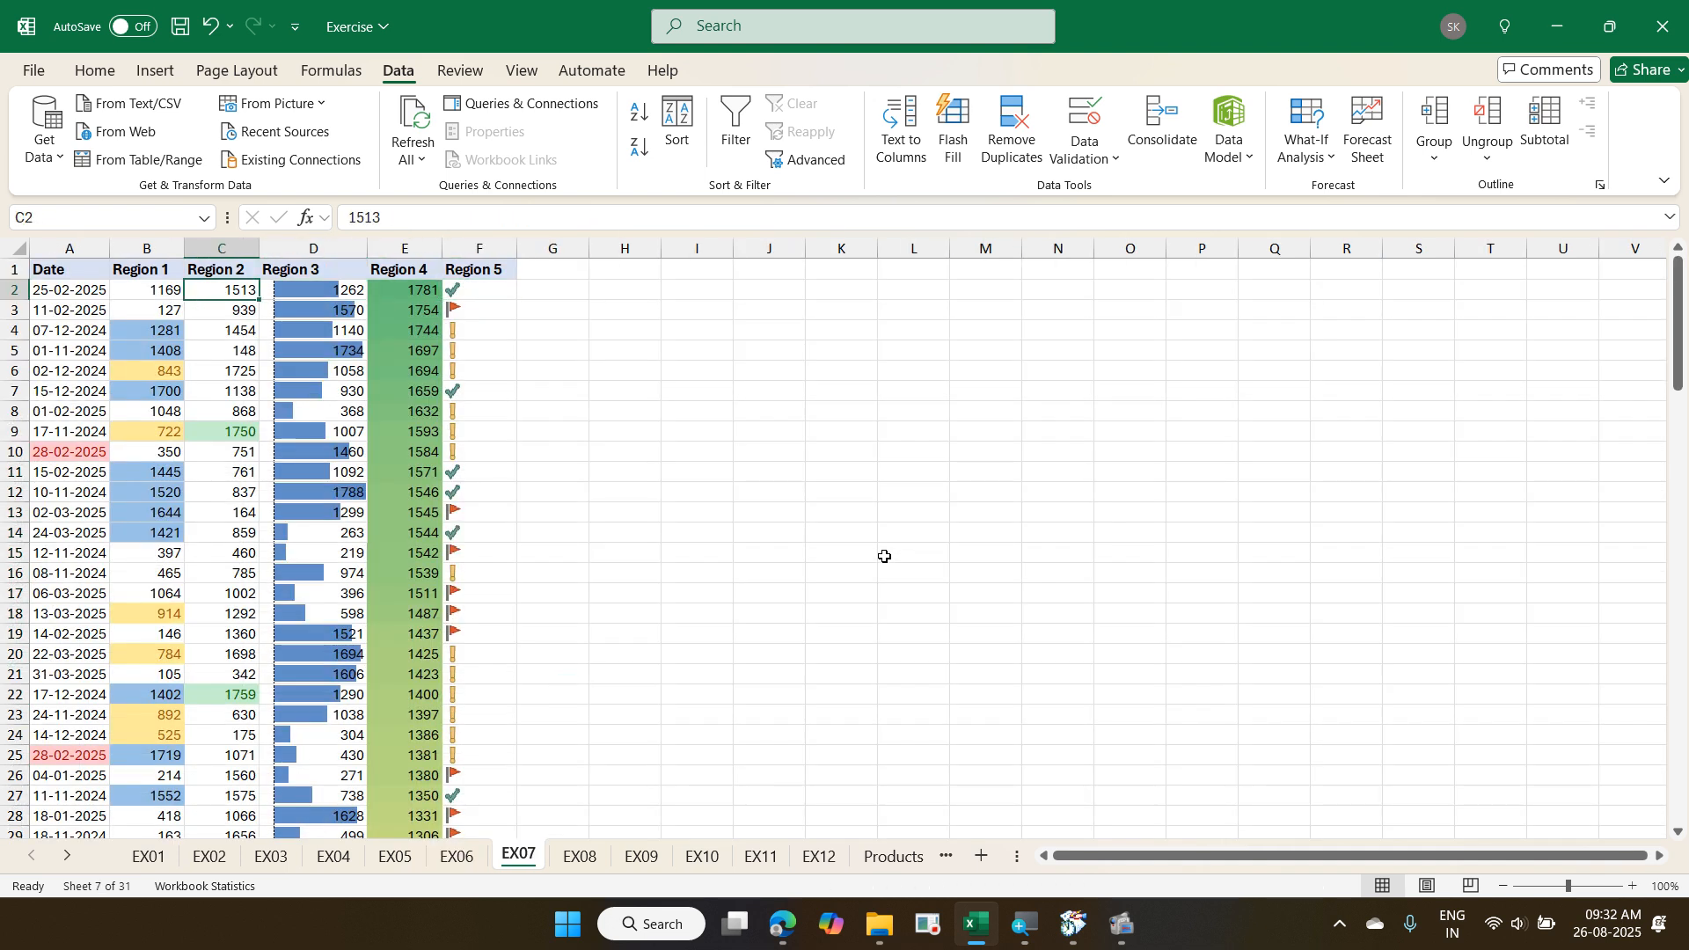
key(Left)
key(ctrl+shift+Down)
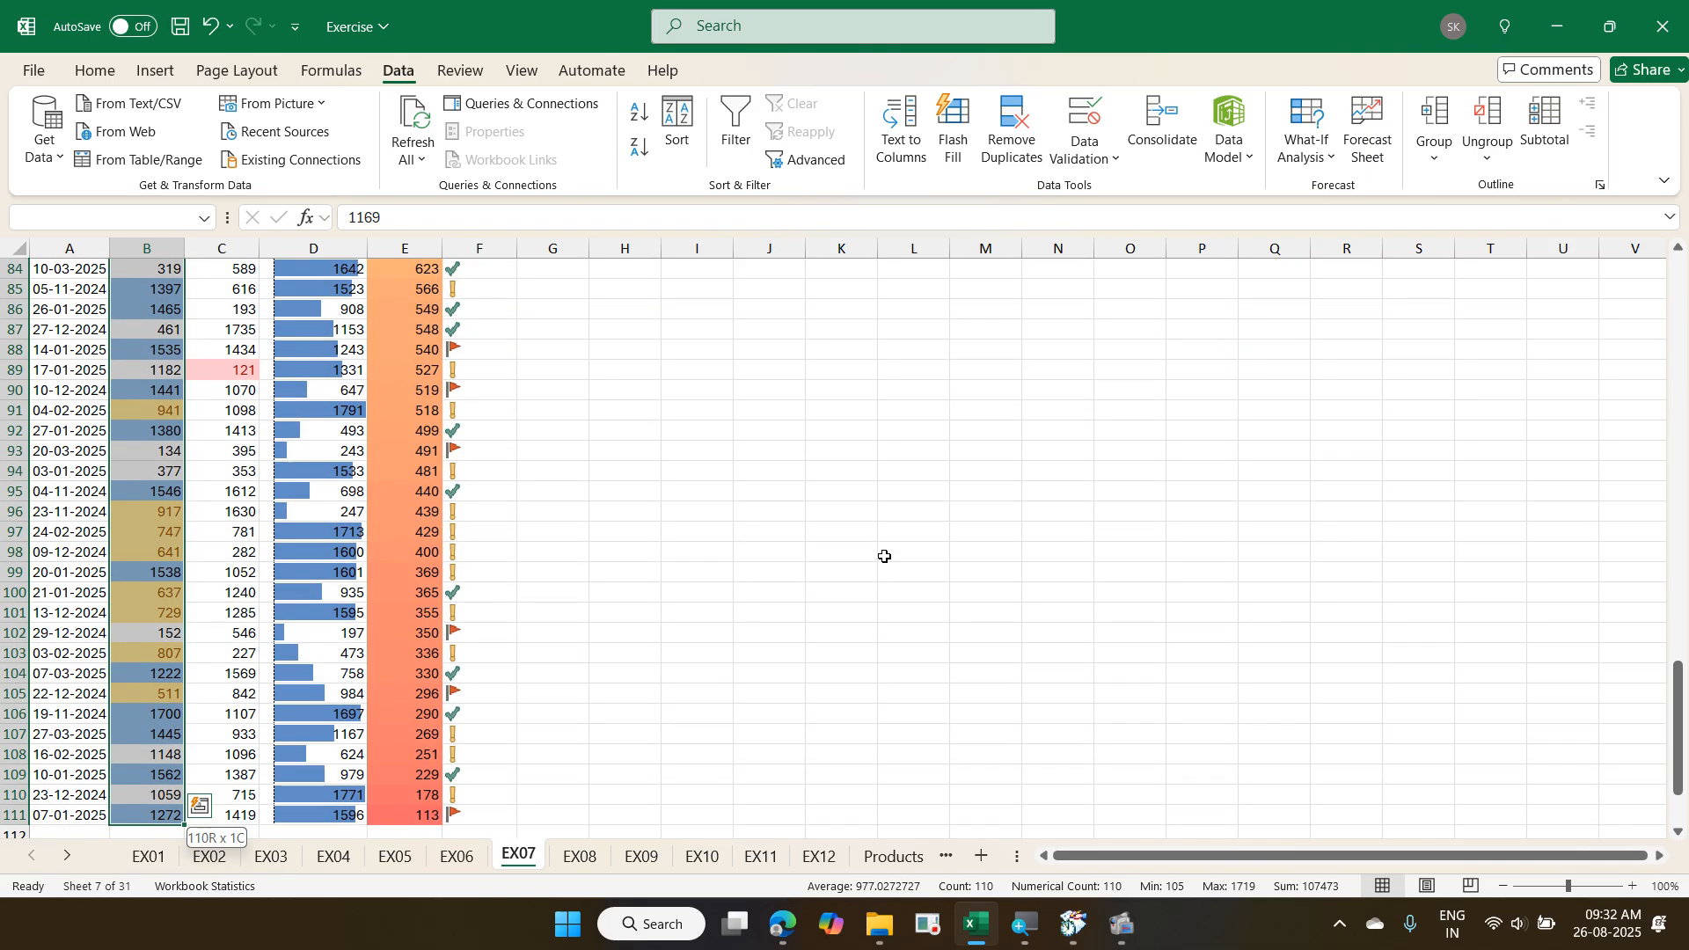
key(ctrl+q)
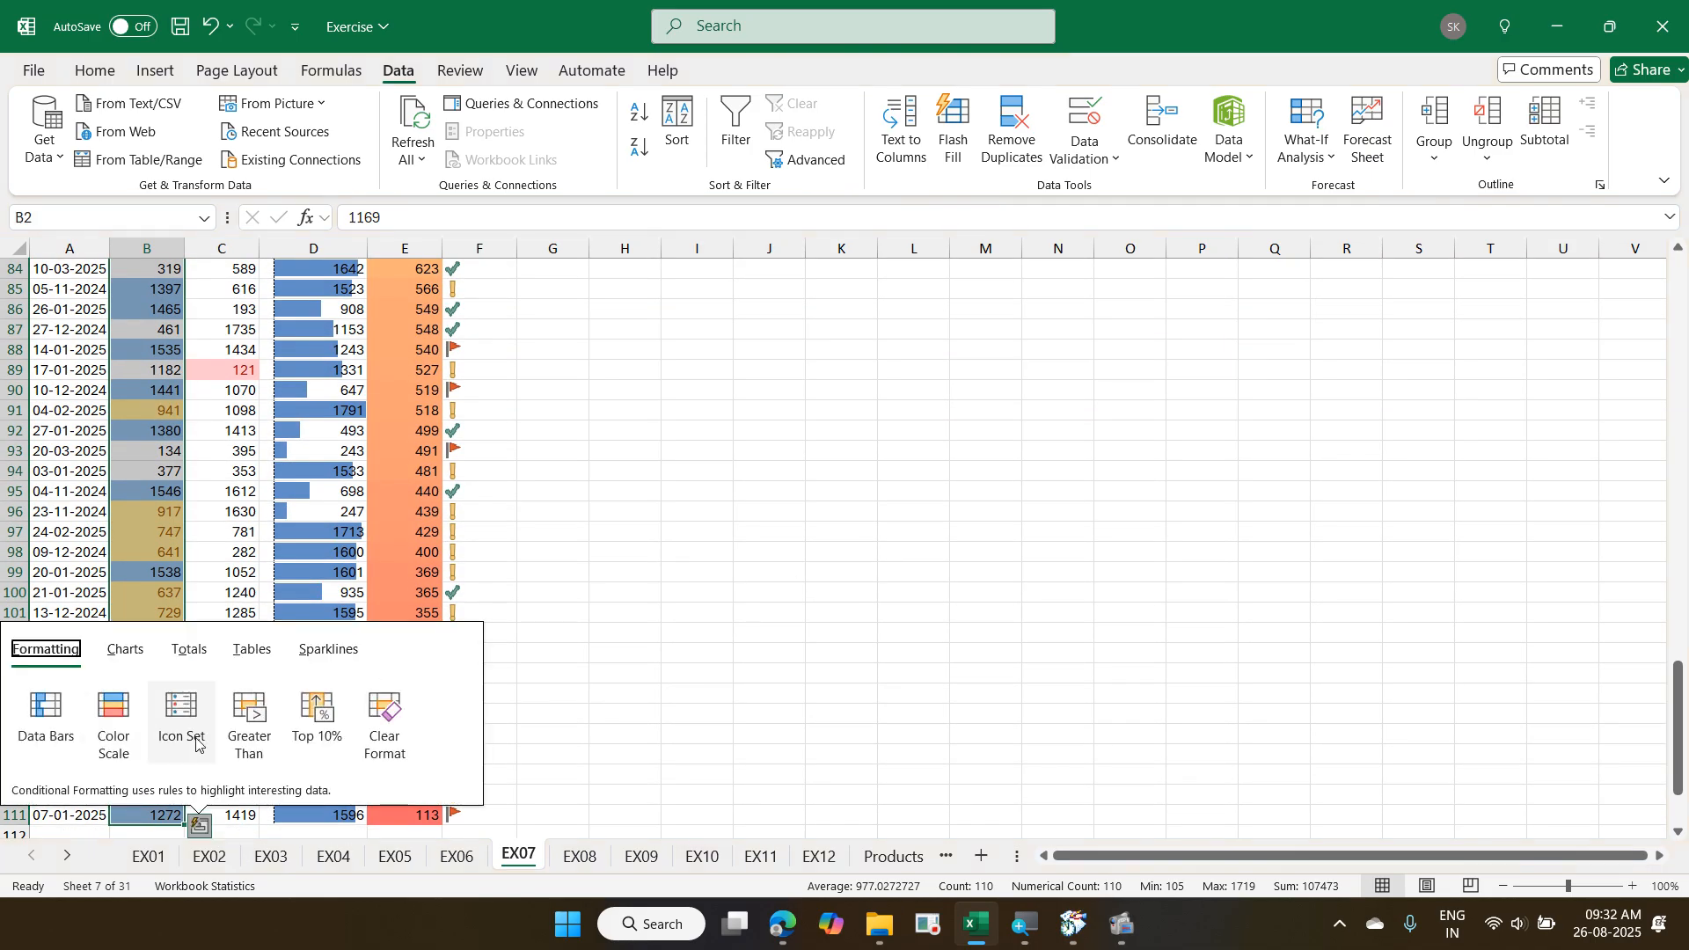
click(246, 738)
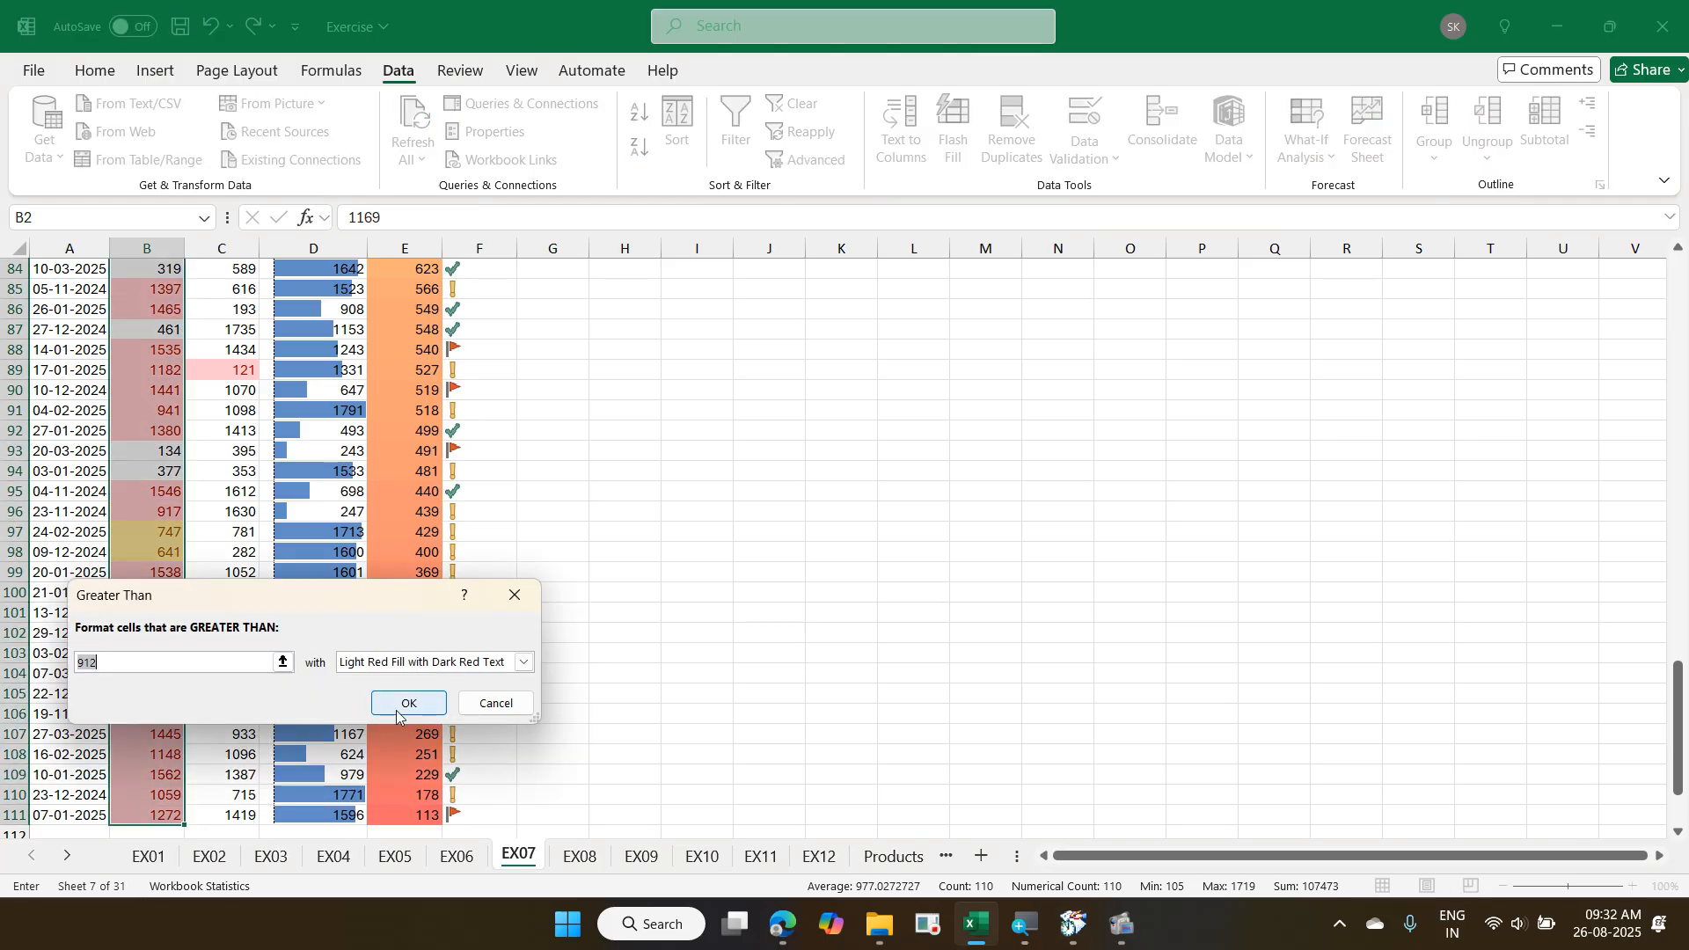
click(495, 703)
- Review the Highlight Cells Rules available in Conditional Formatting for the selected Region 1 values
scroll(447, 585, up, 7)
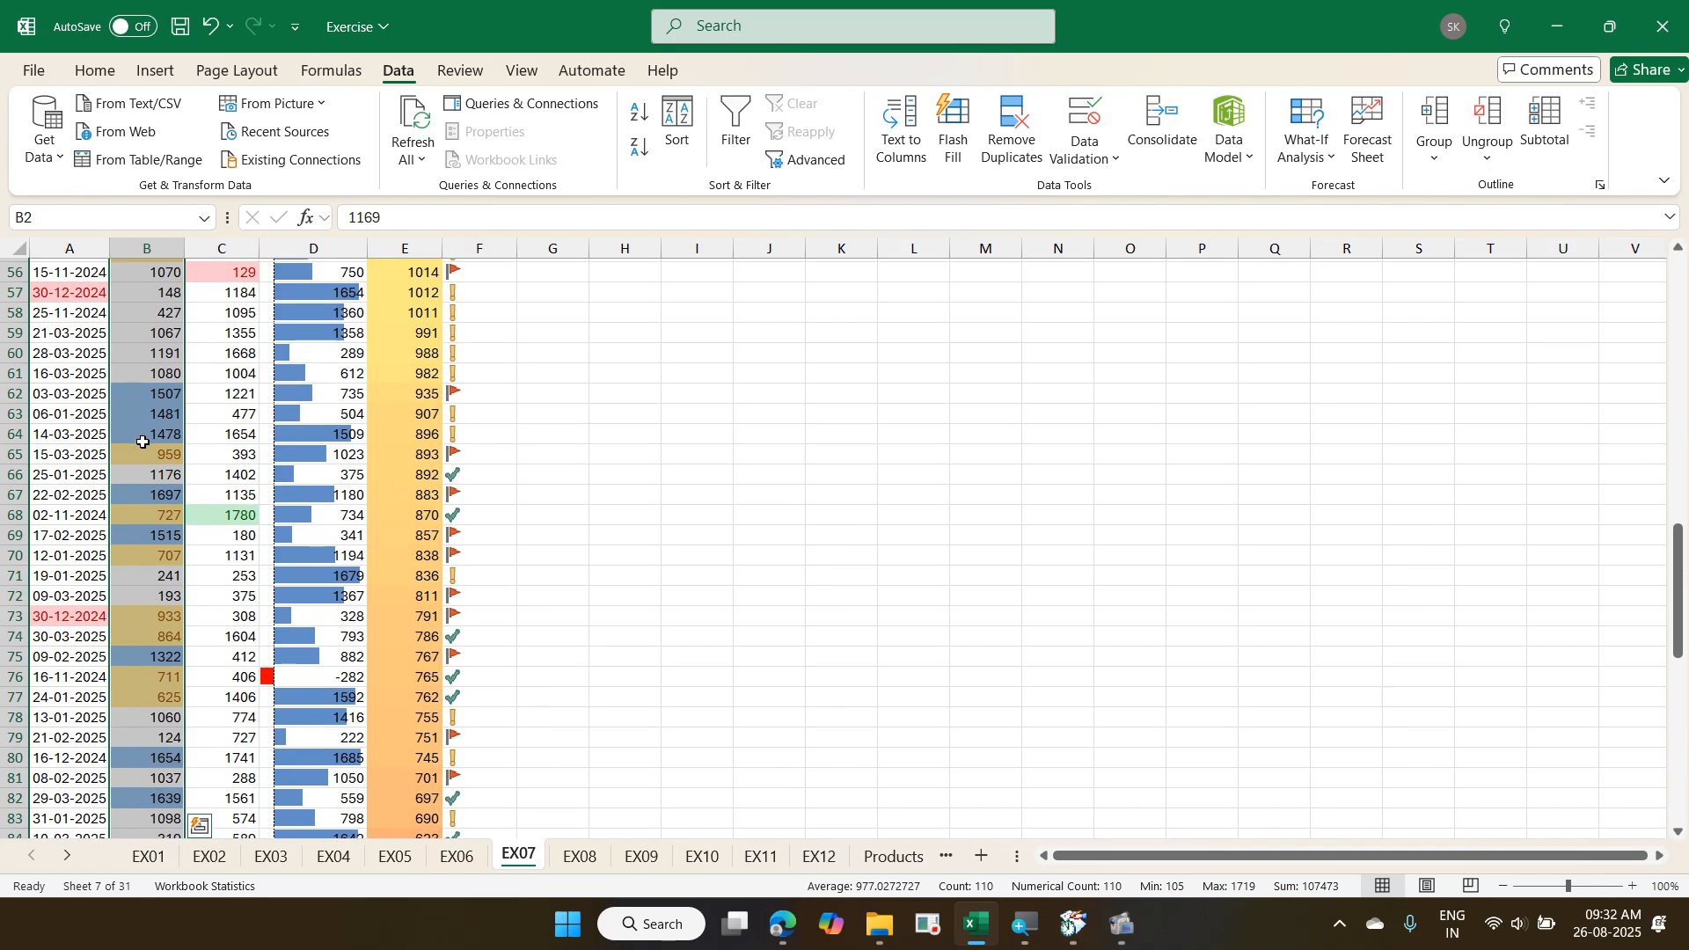
key(ctrl+q)
key(Escape)
click(96, 73)
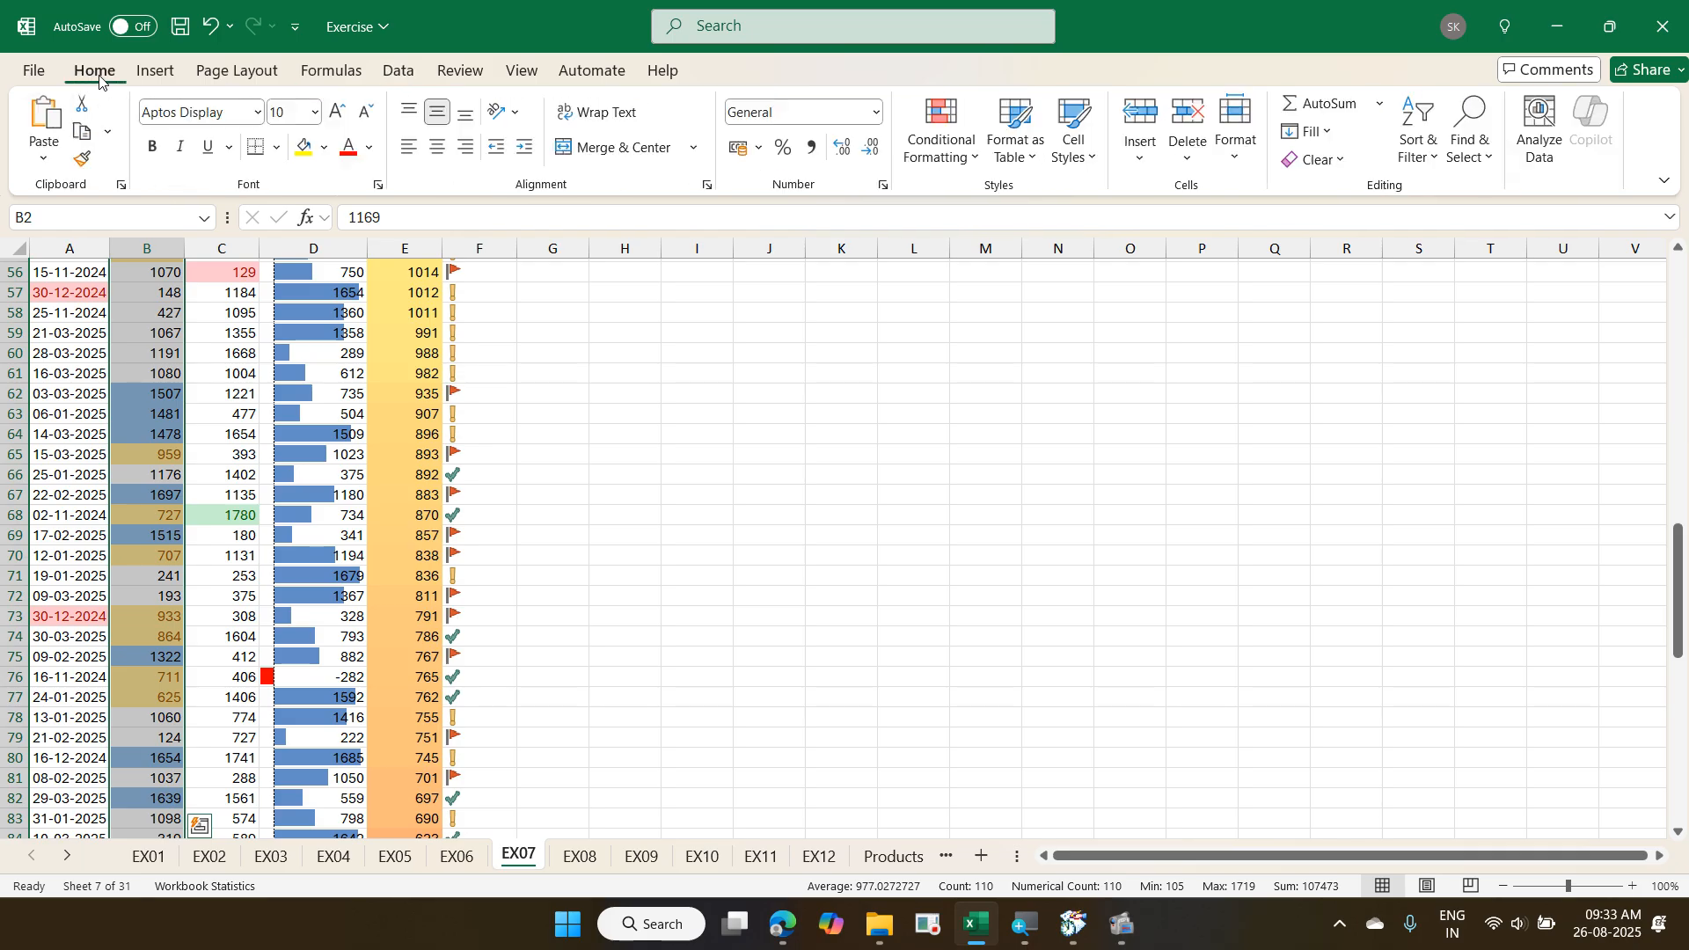
click(966, 158)
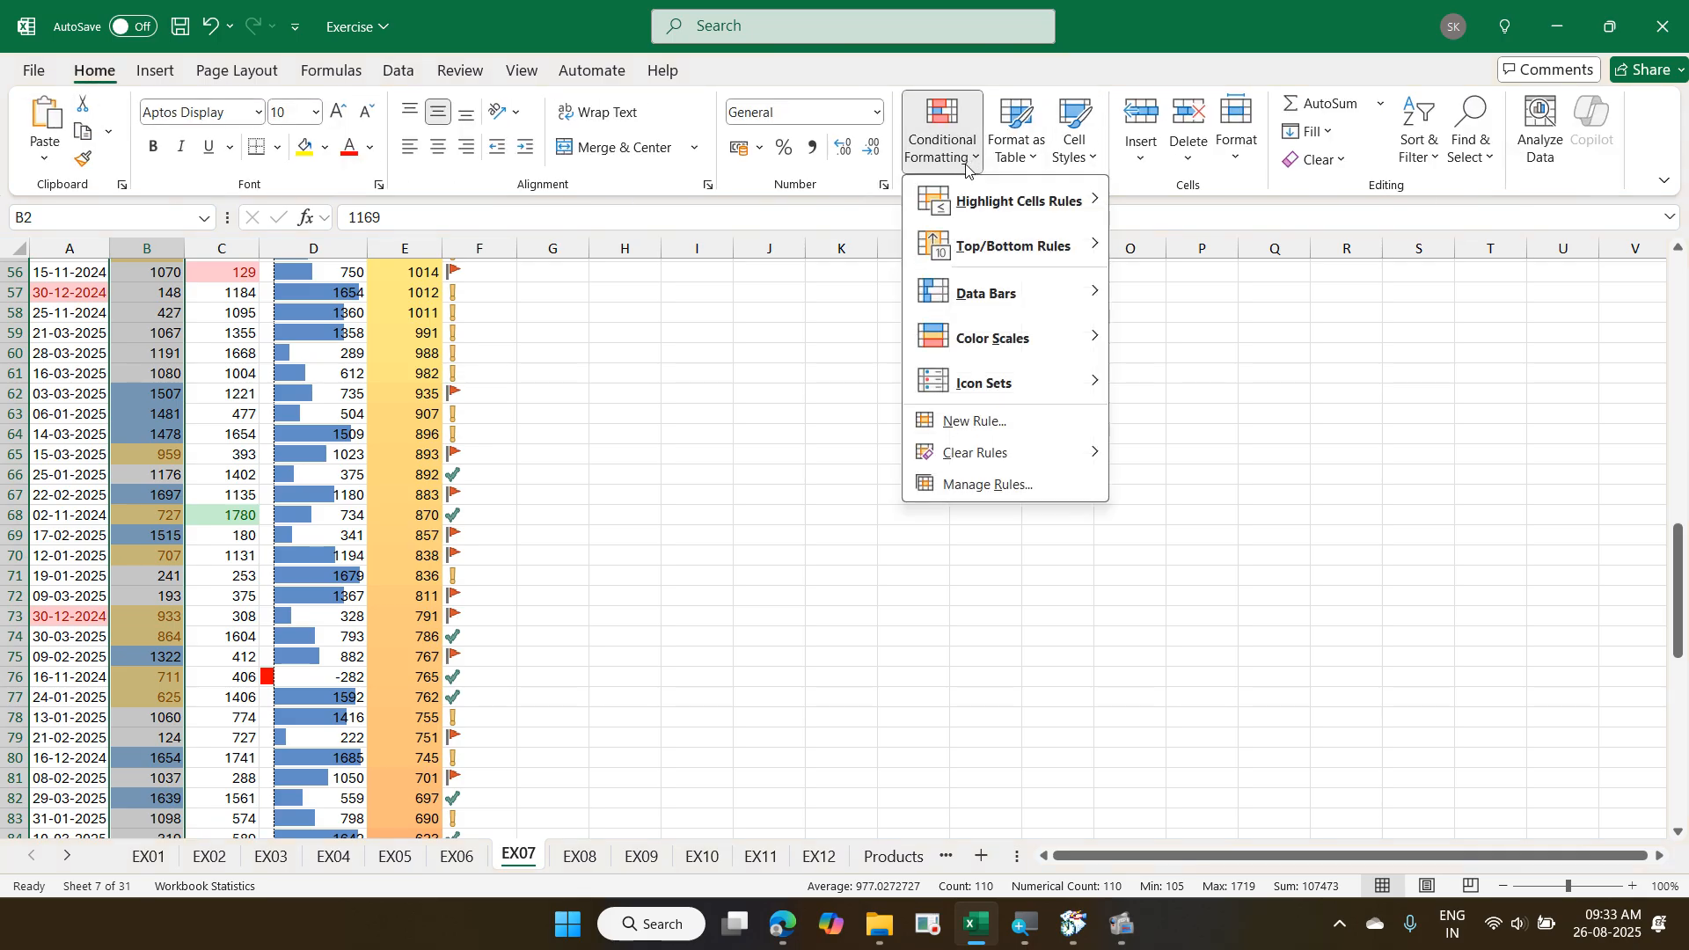
mouse_move(985, 204)
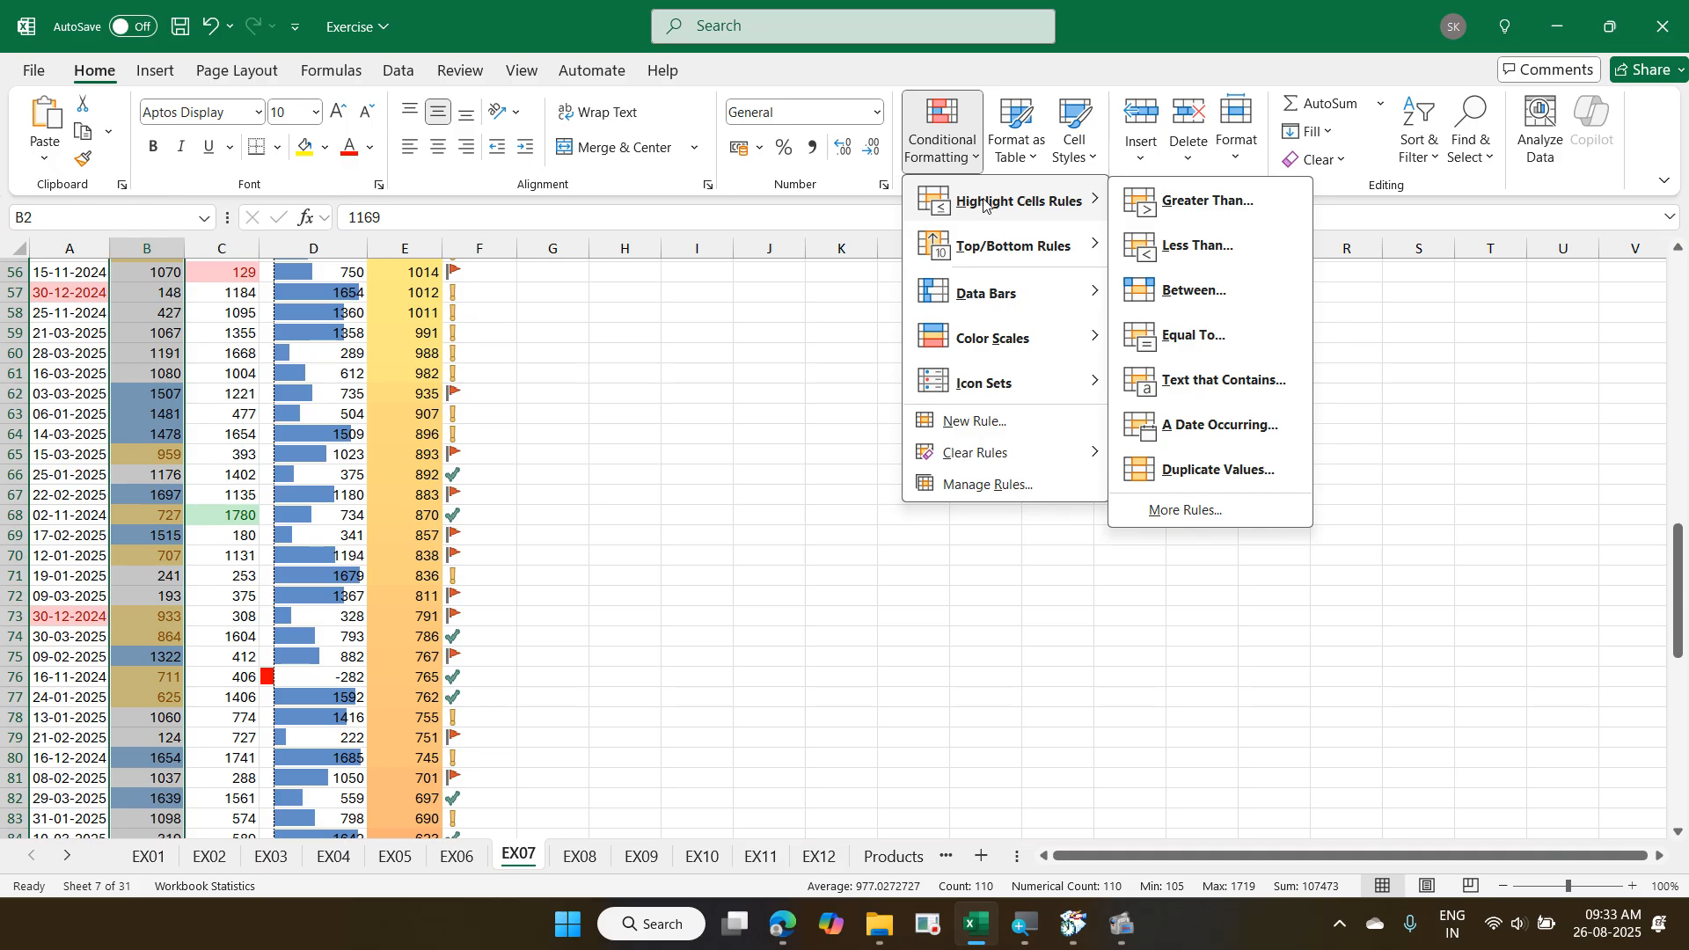
key(Escape)
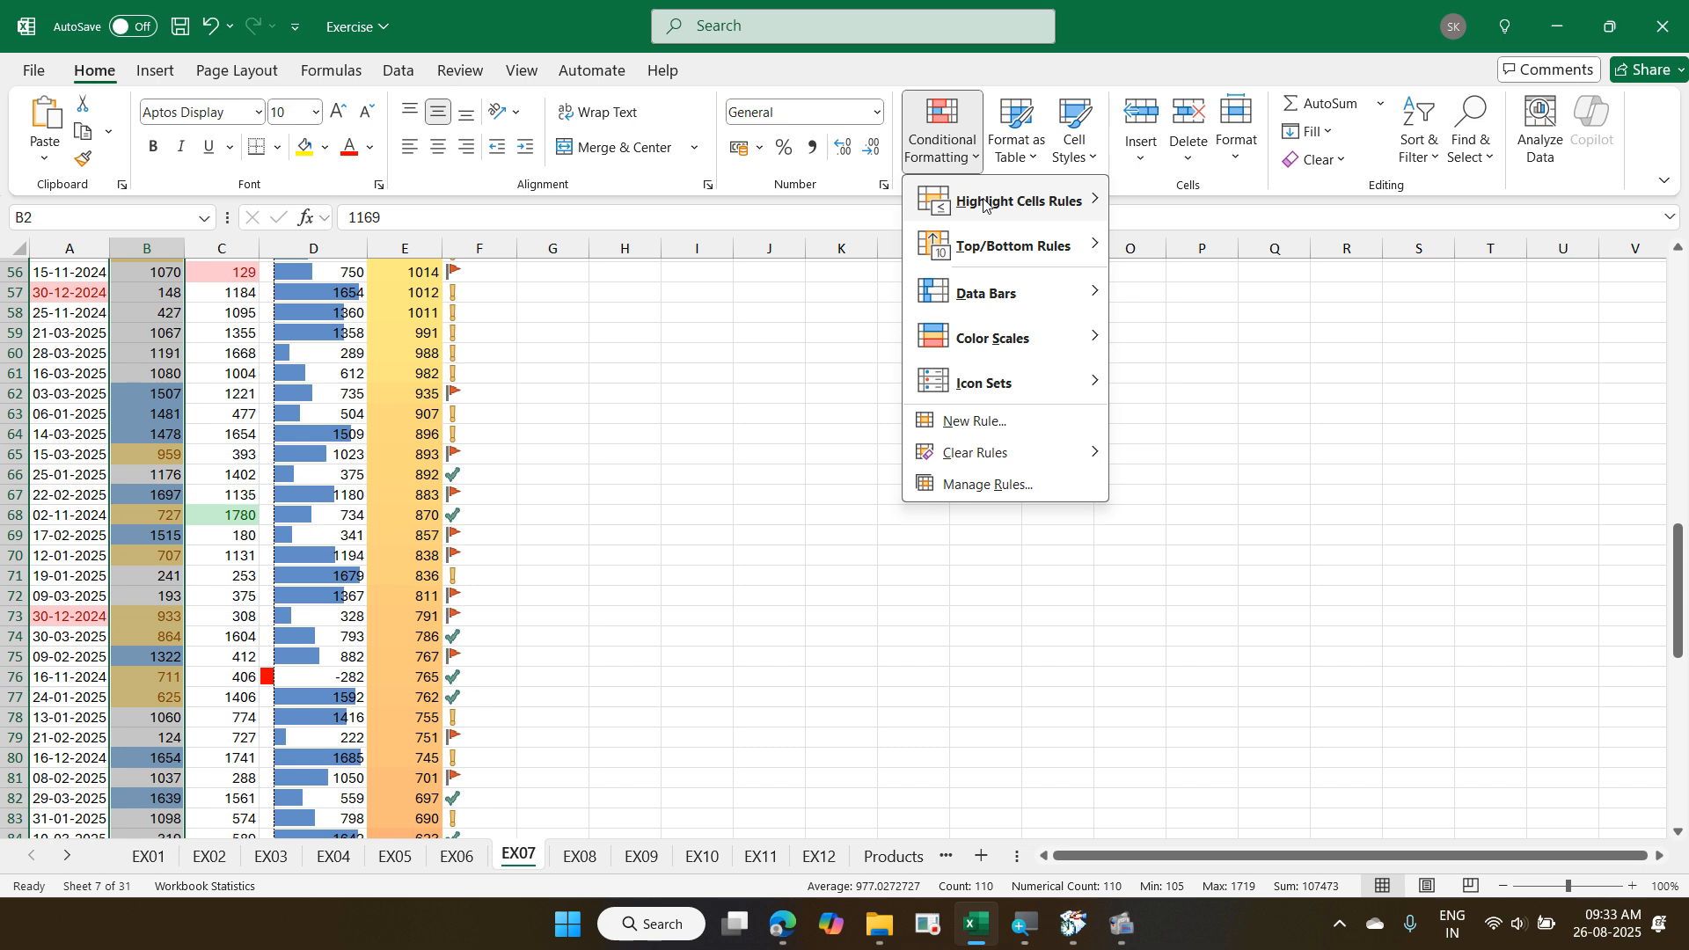
key(Escape)
- Preview a Between highlight rule with Light Red Fill with Dark Red Text on the Region 1 values
key(alt)
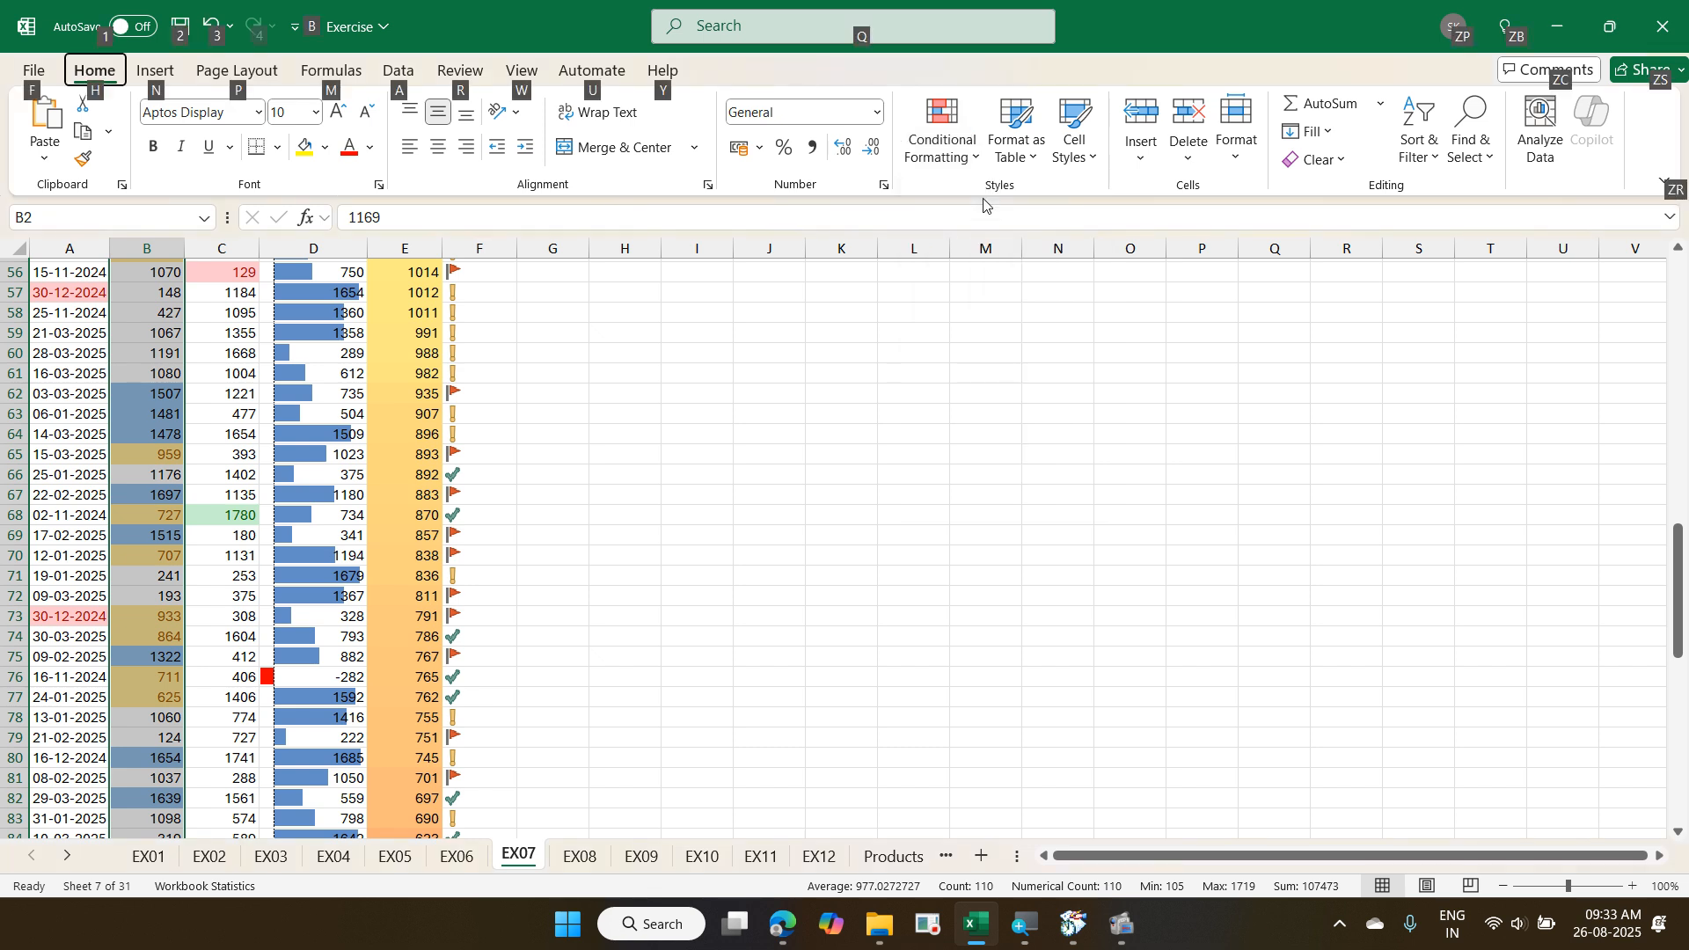
key(h)
key(l)
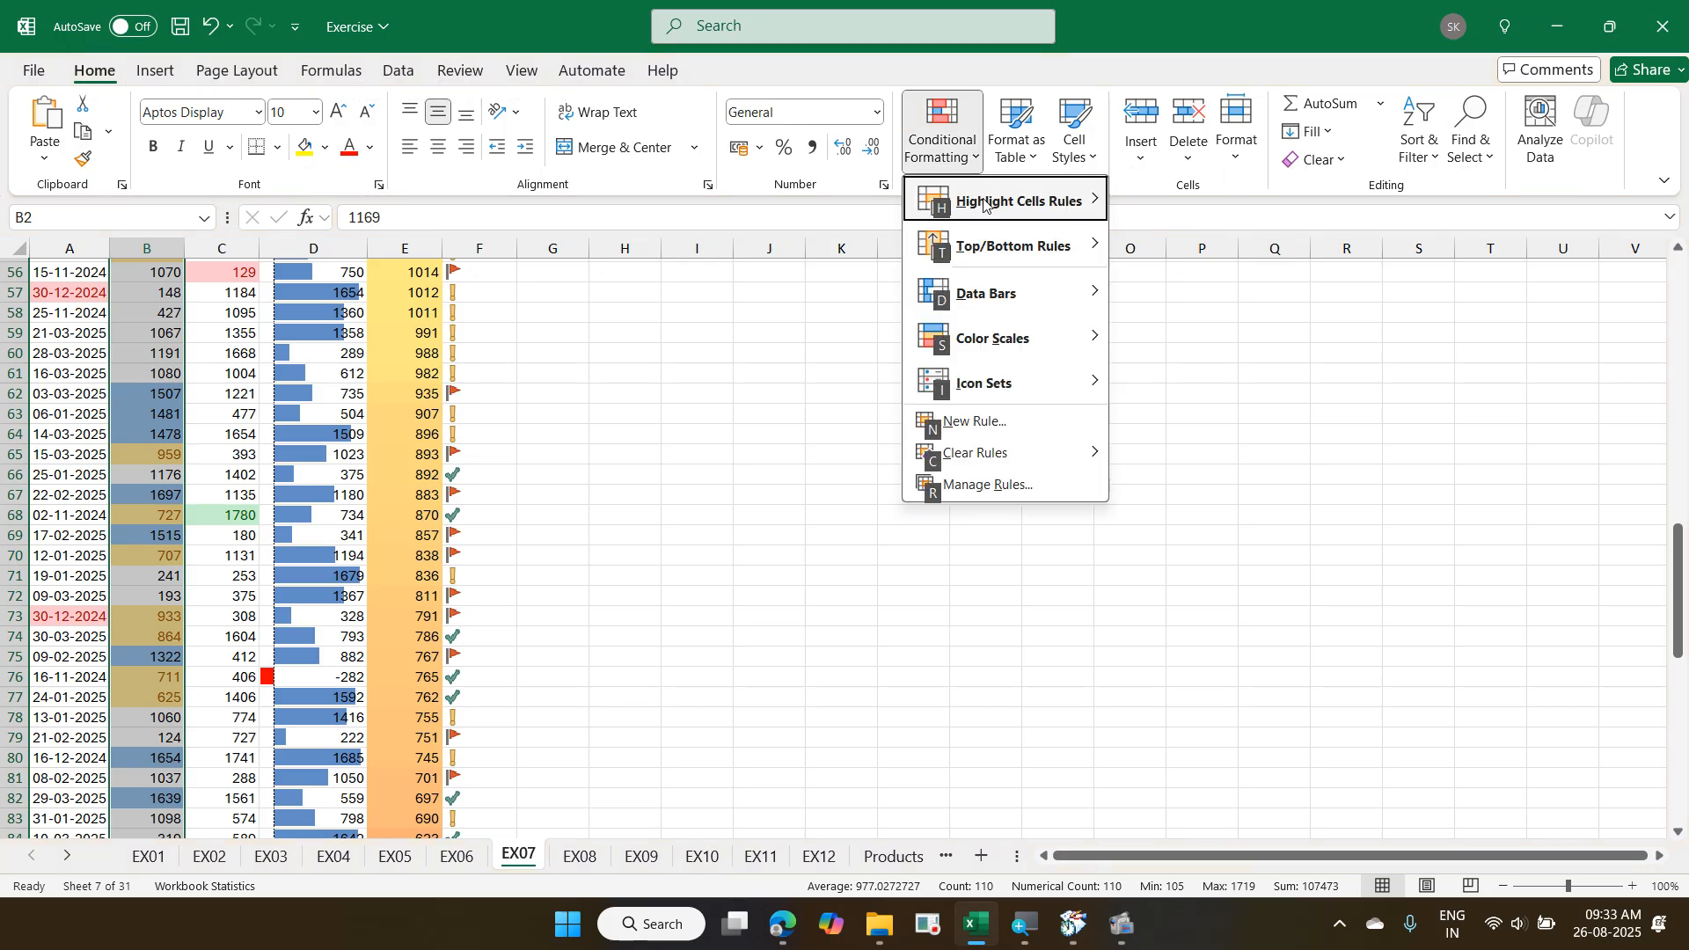
key(h)
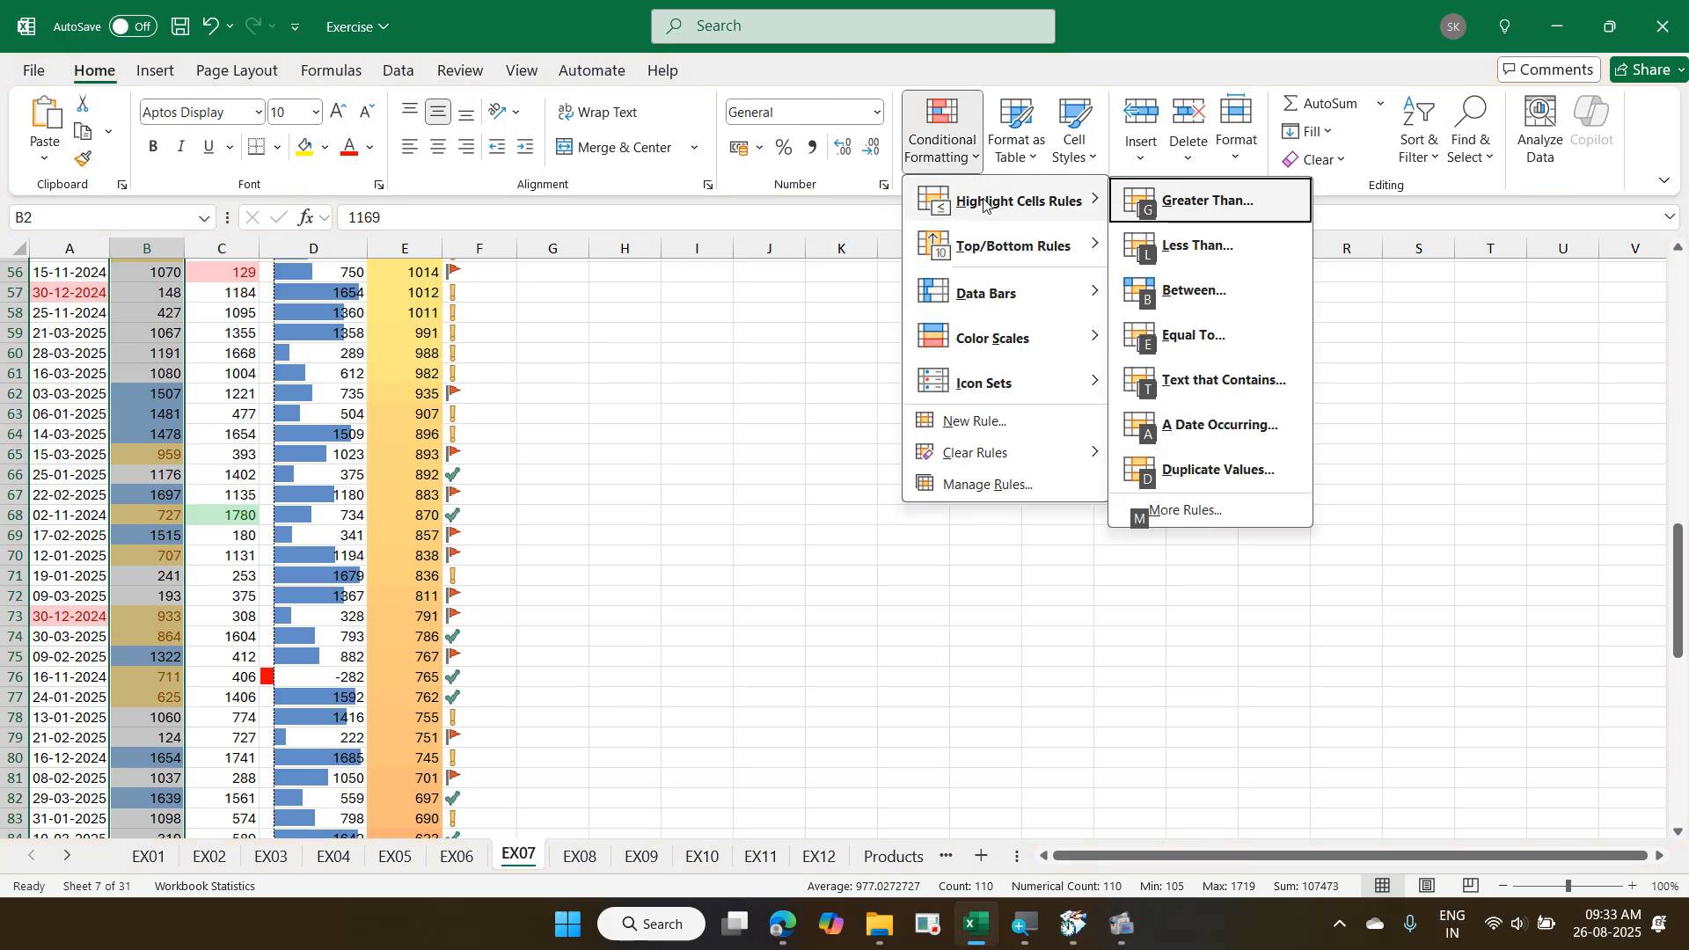
key(b)
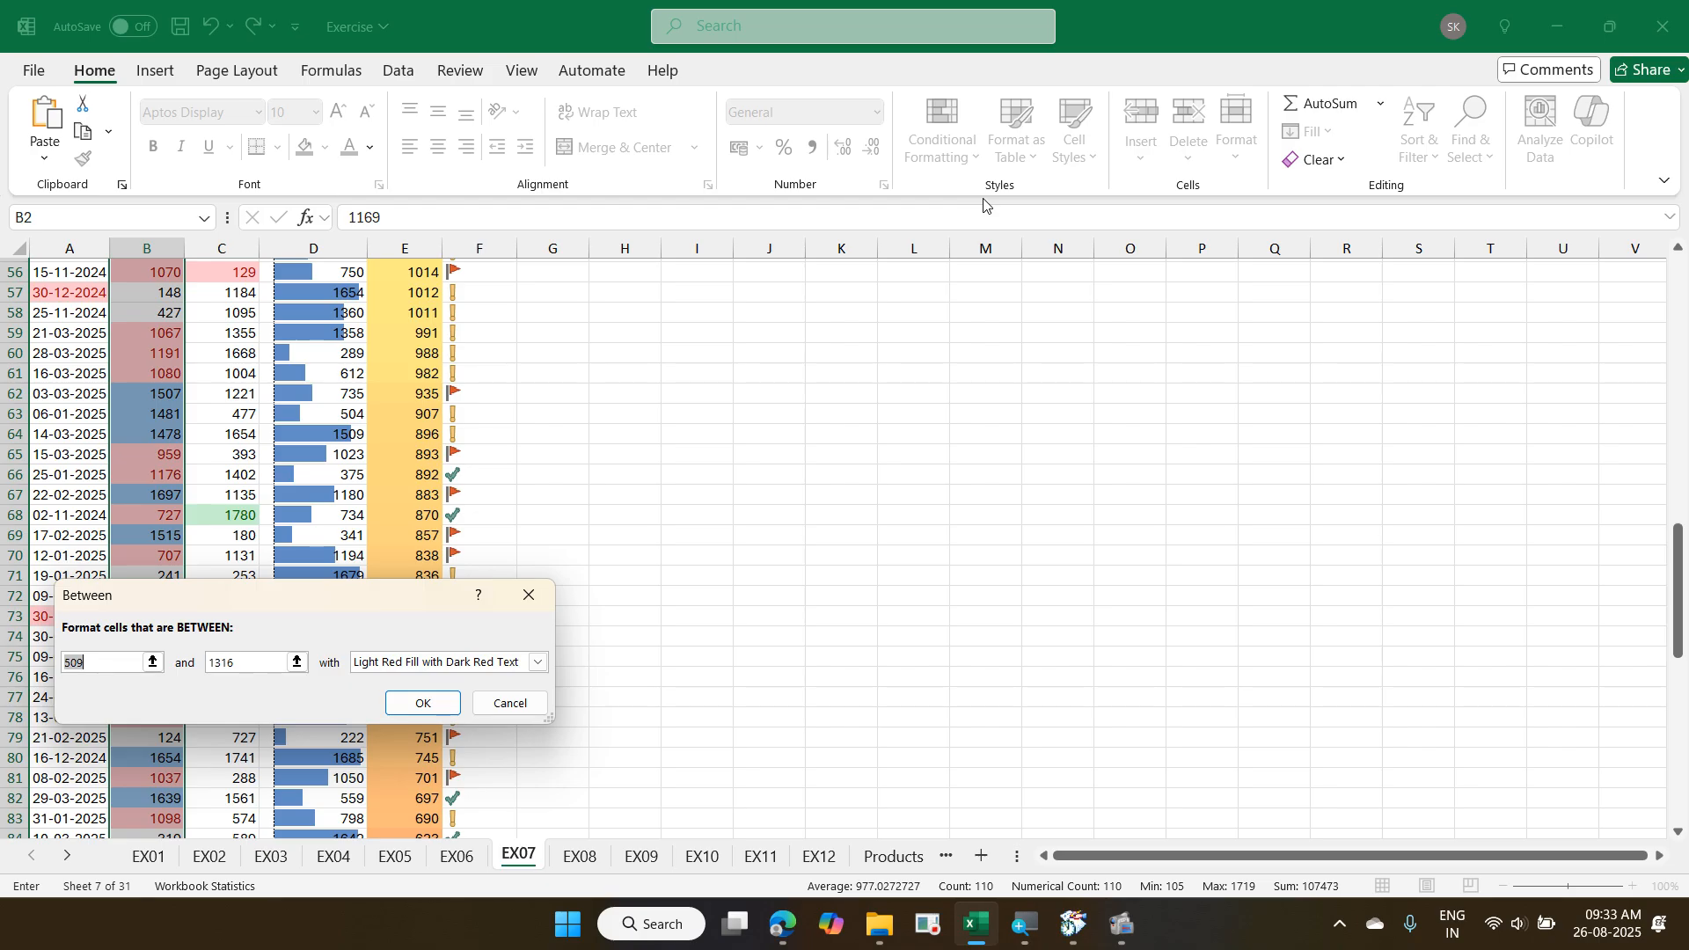
key(Return)
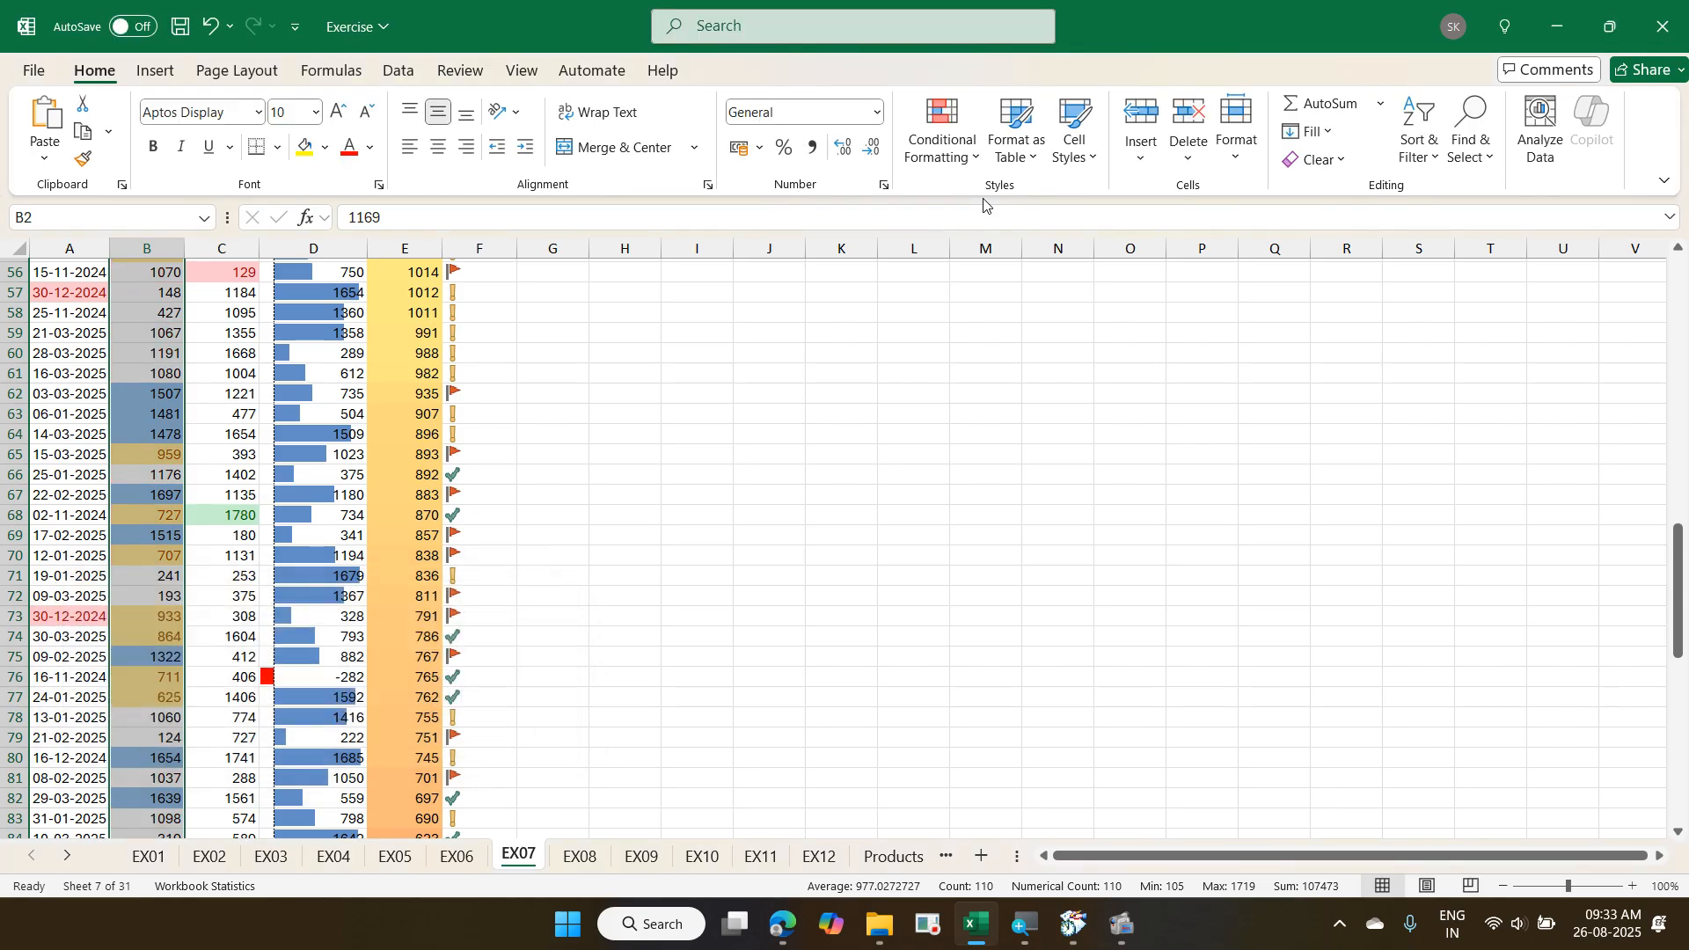
- Review the conditional formatting options for managing and clearing rules, and locate the Duplicate Values rule
click(938, 157)
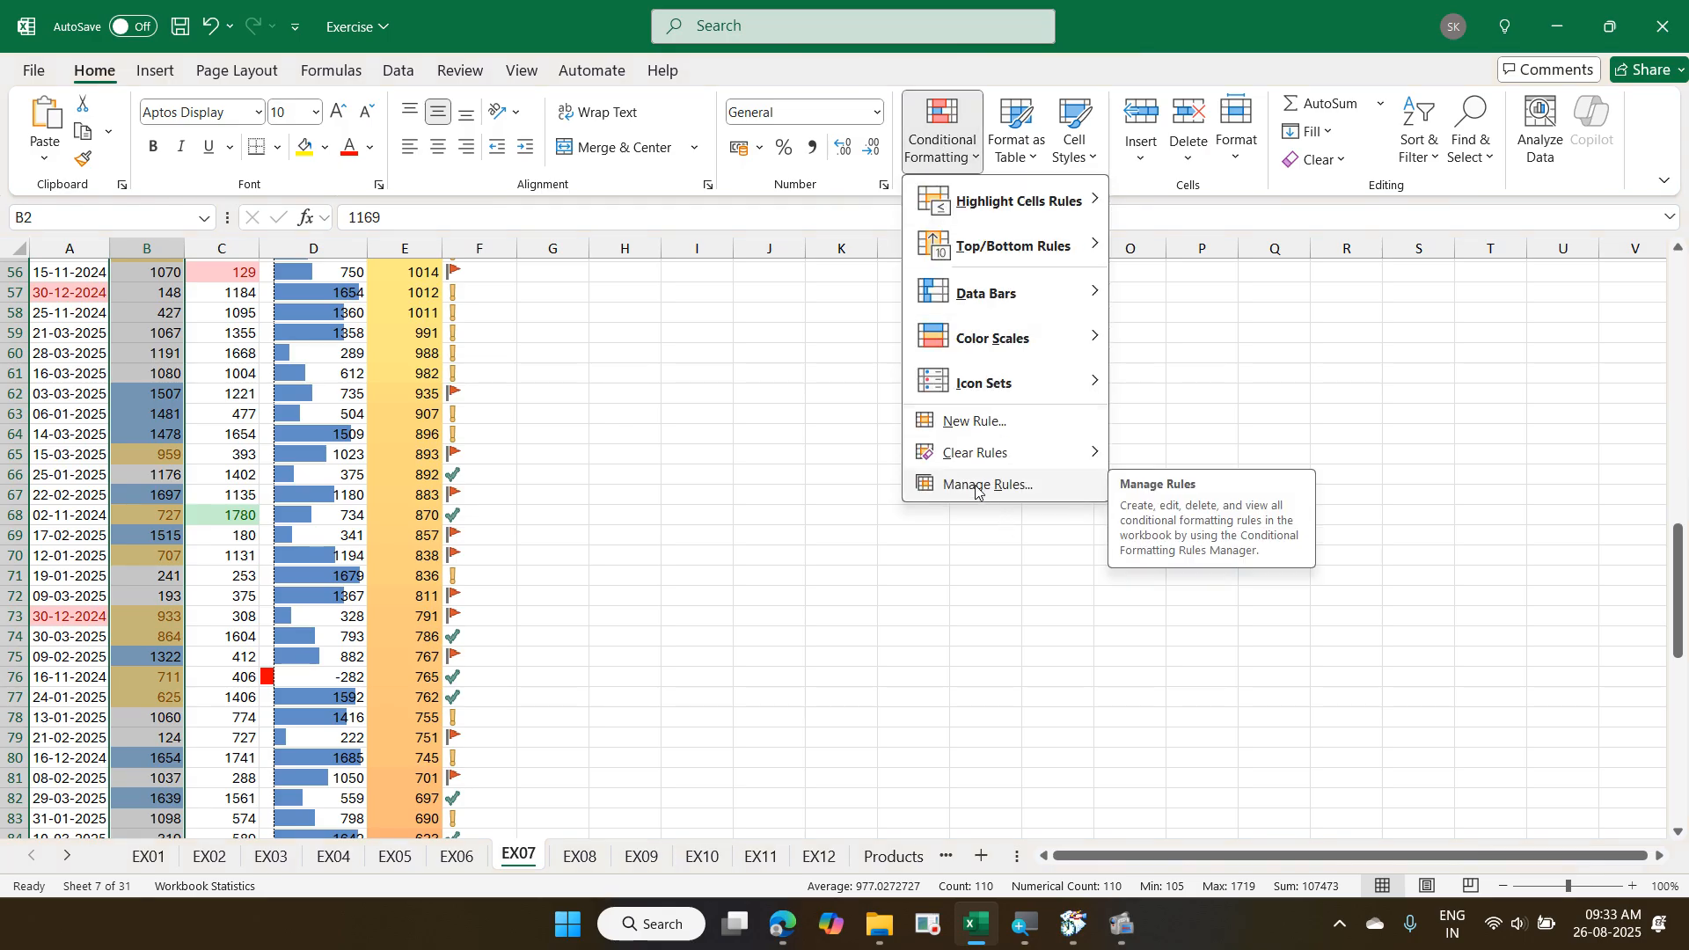
mouse_move(984, 455)
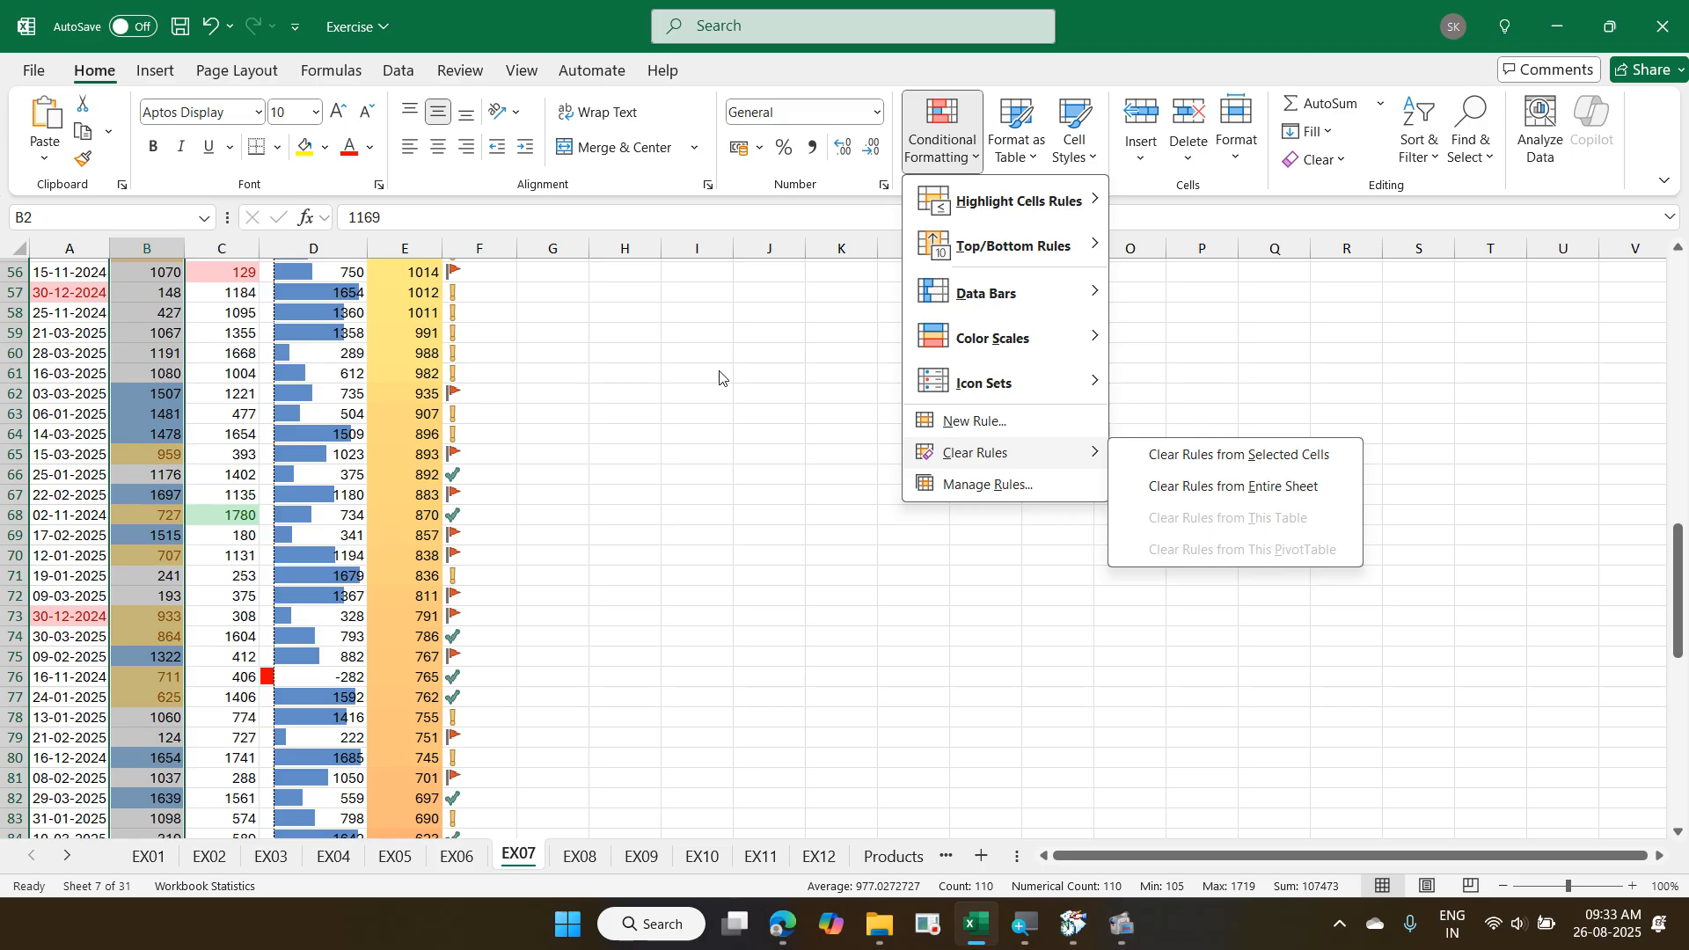
mouse_move(989, 202)
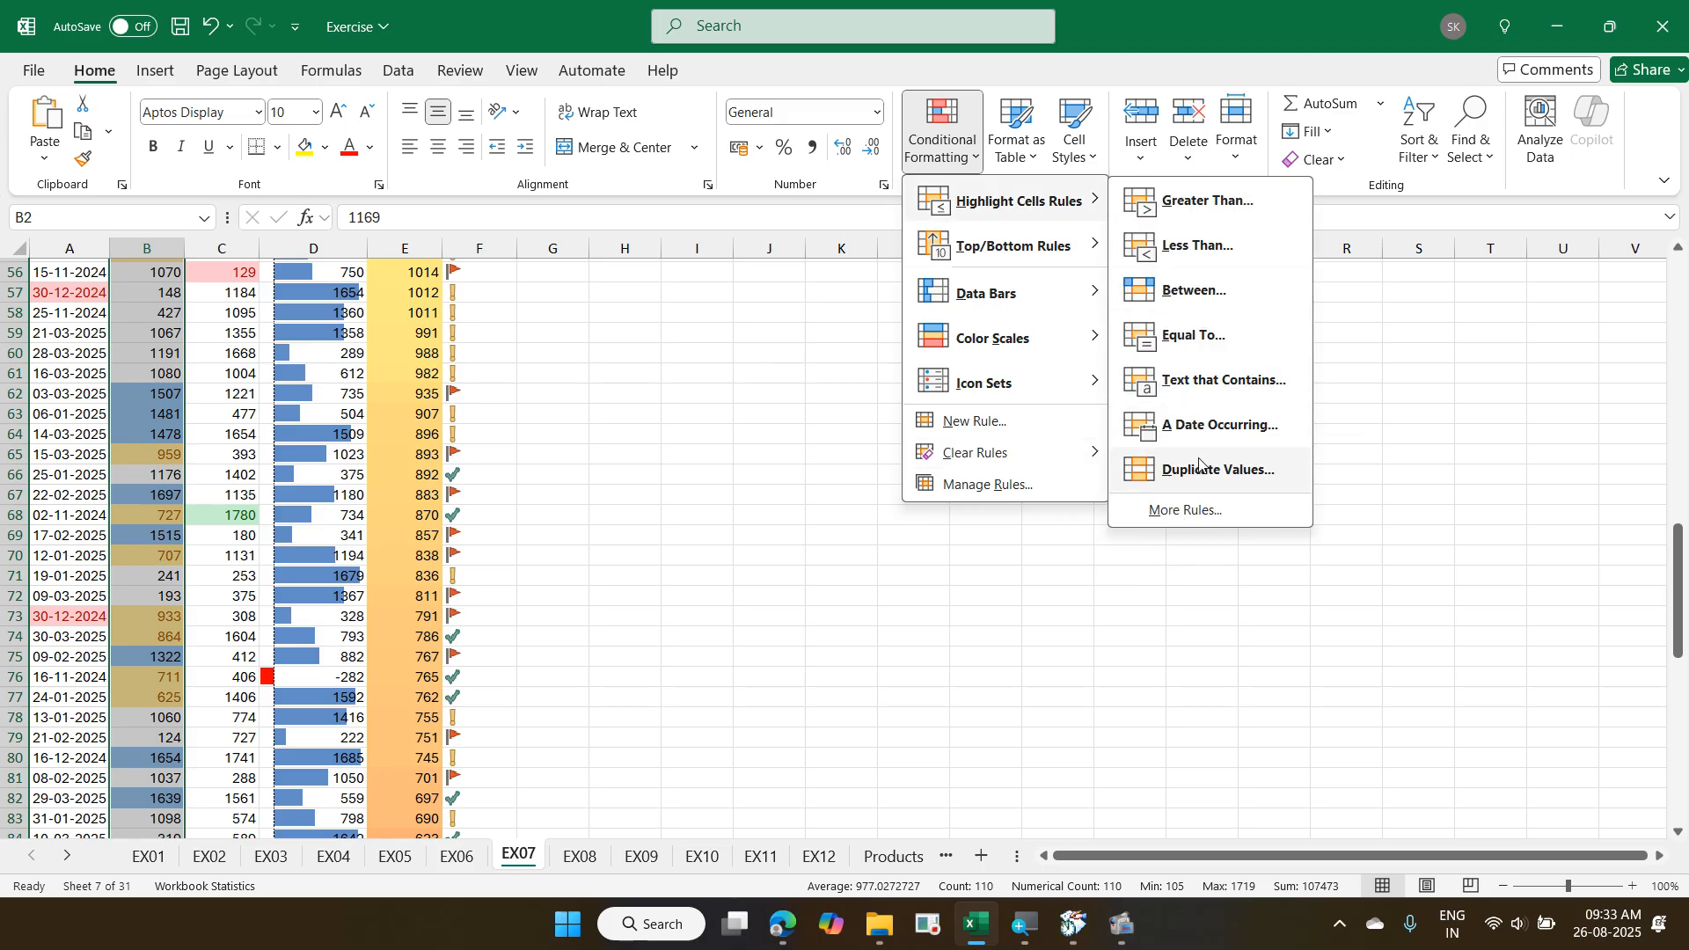
key(Escape)
key(Escape)
- Select C7 in the Region 2 column and locate the Remove Duplicates command among the data tools
scroll(194, 405, up, 10)
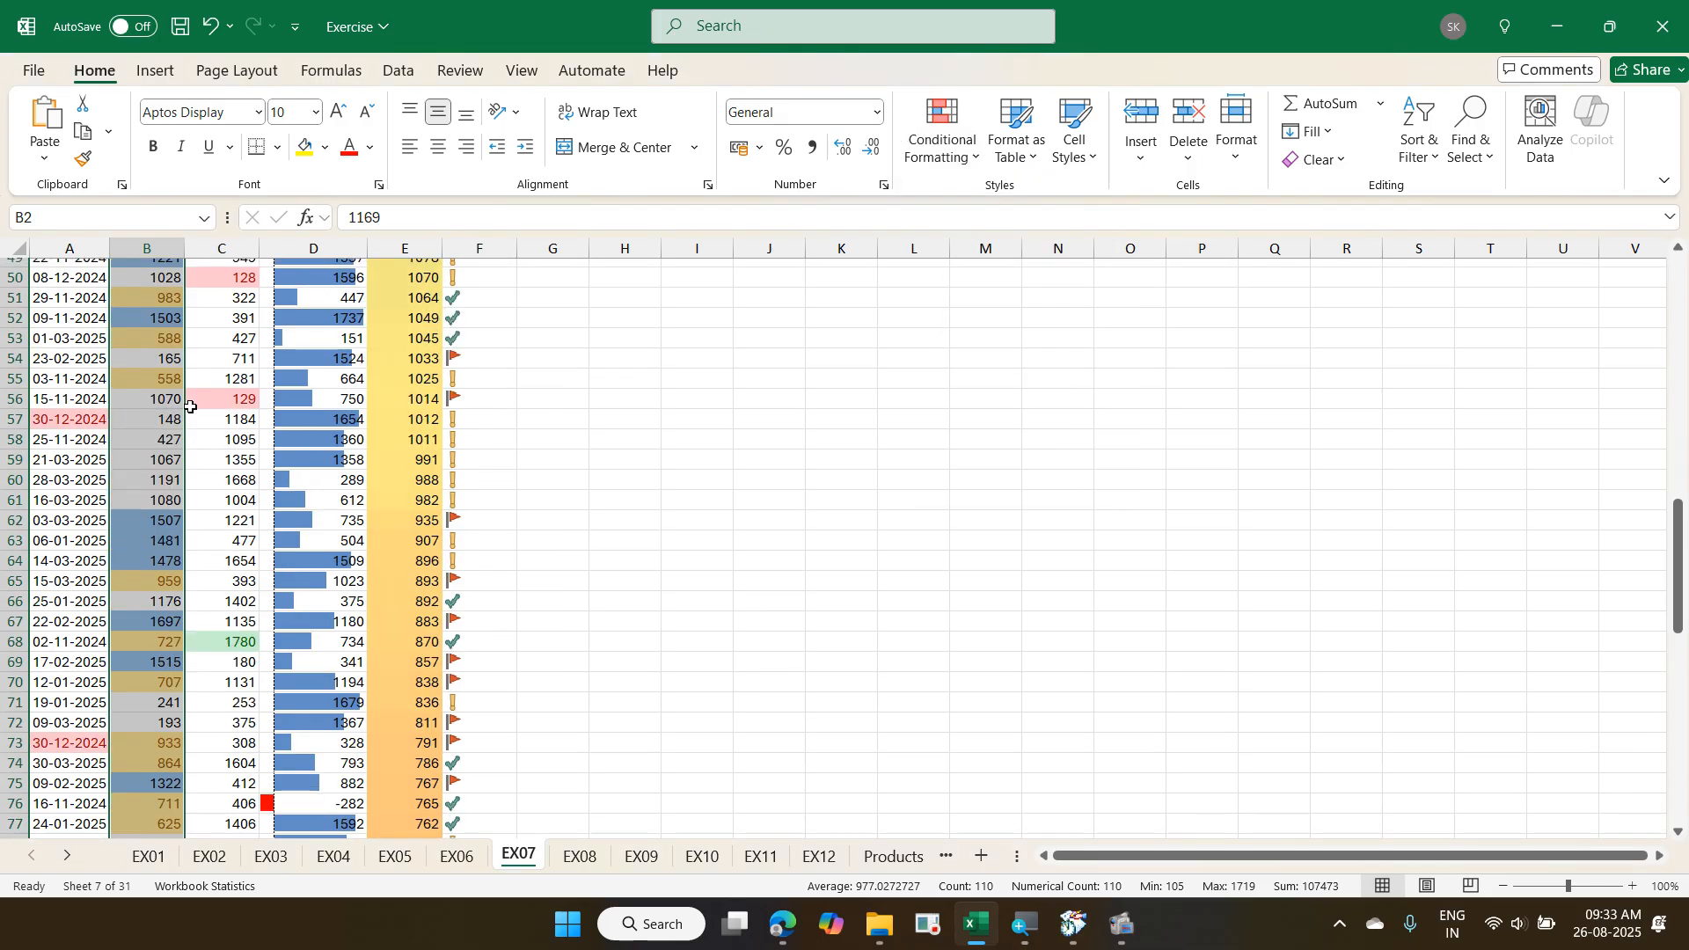
scroll(195, 405, up, 9)
click(212, 396)
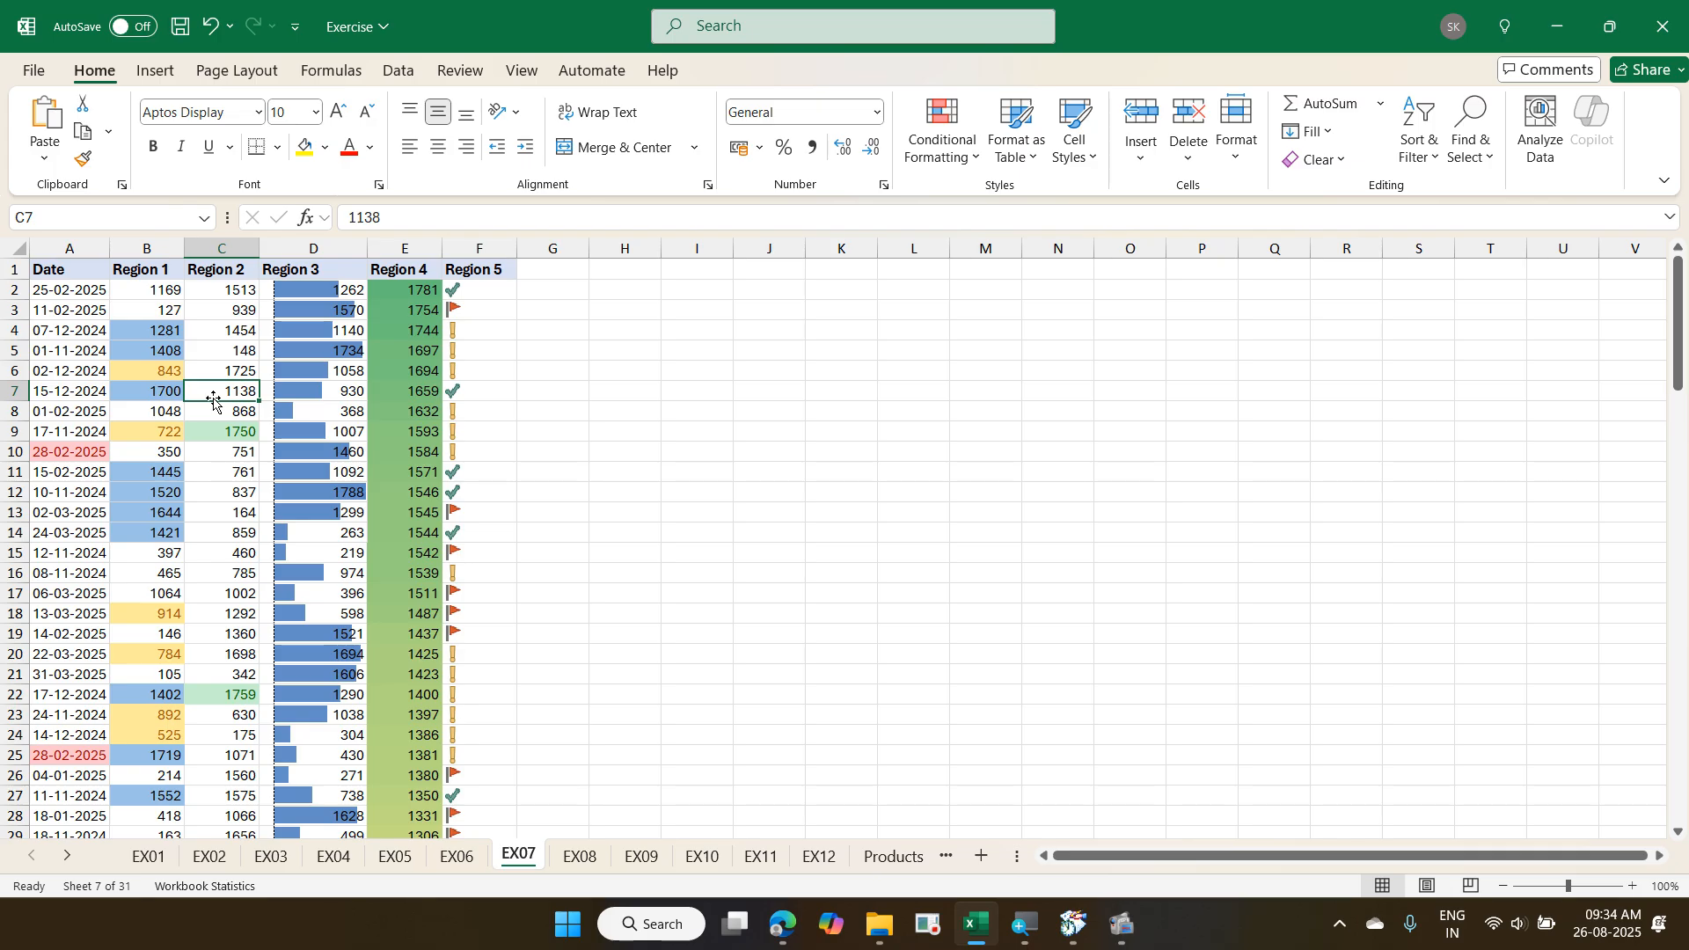
click(396, 72)
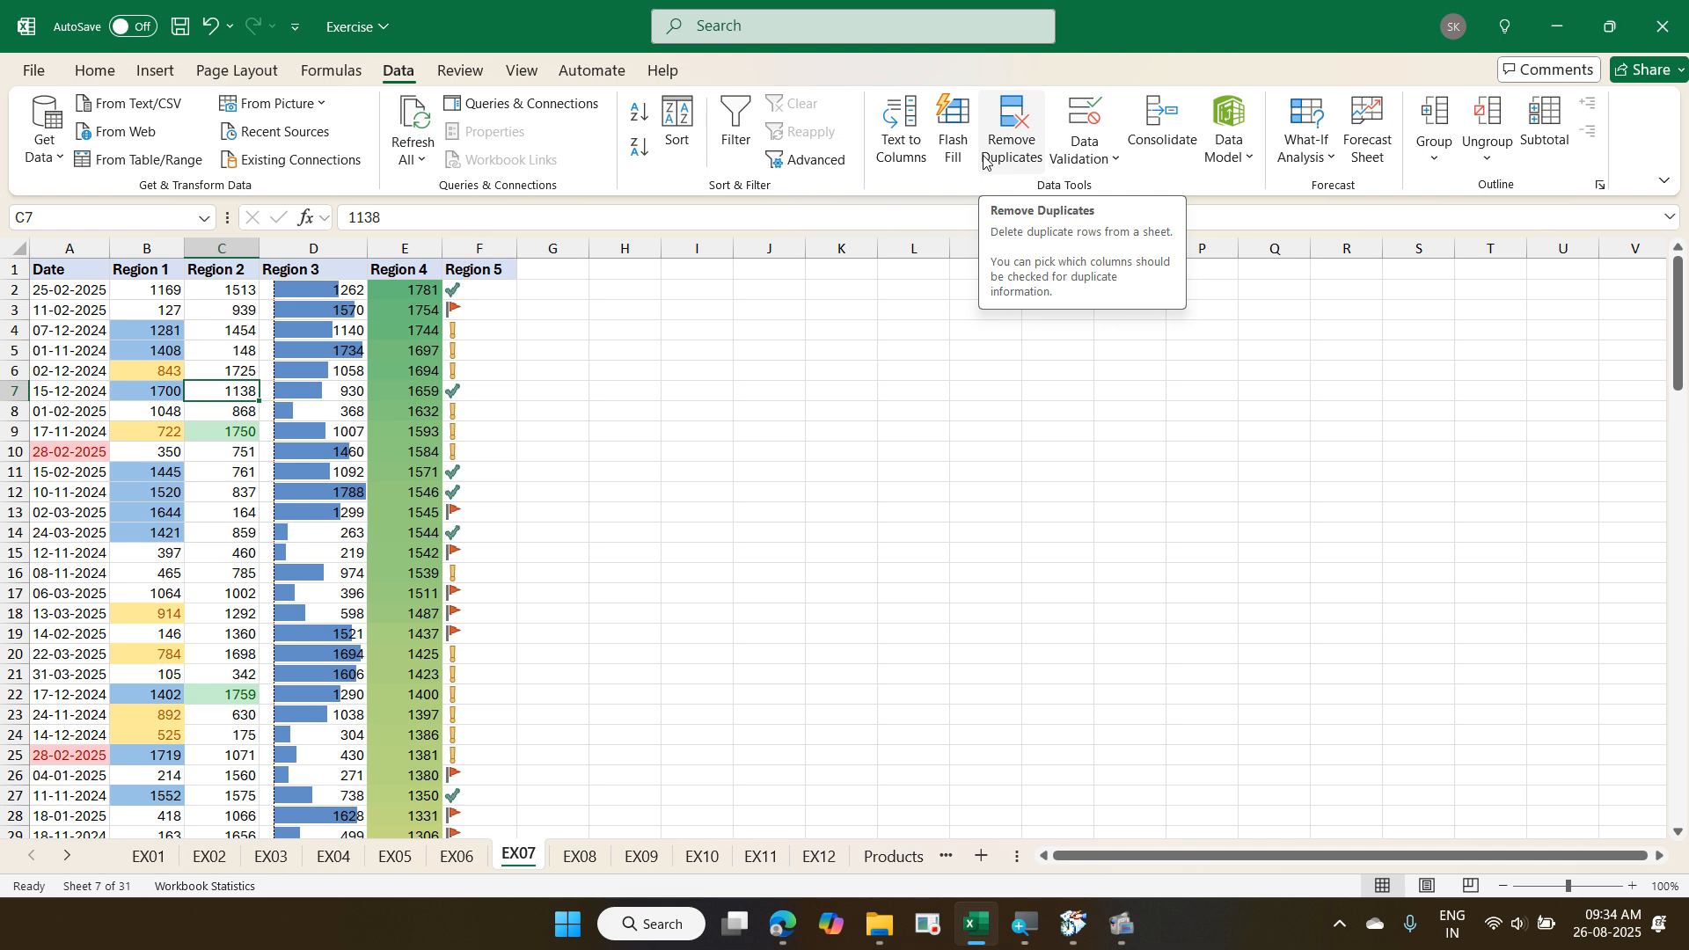
- Examine the conditional formatting of the Date and Region columns across row 7, ending at E7
key(Left)
key(Left)
key(Right)
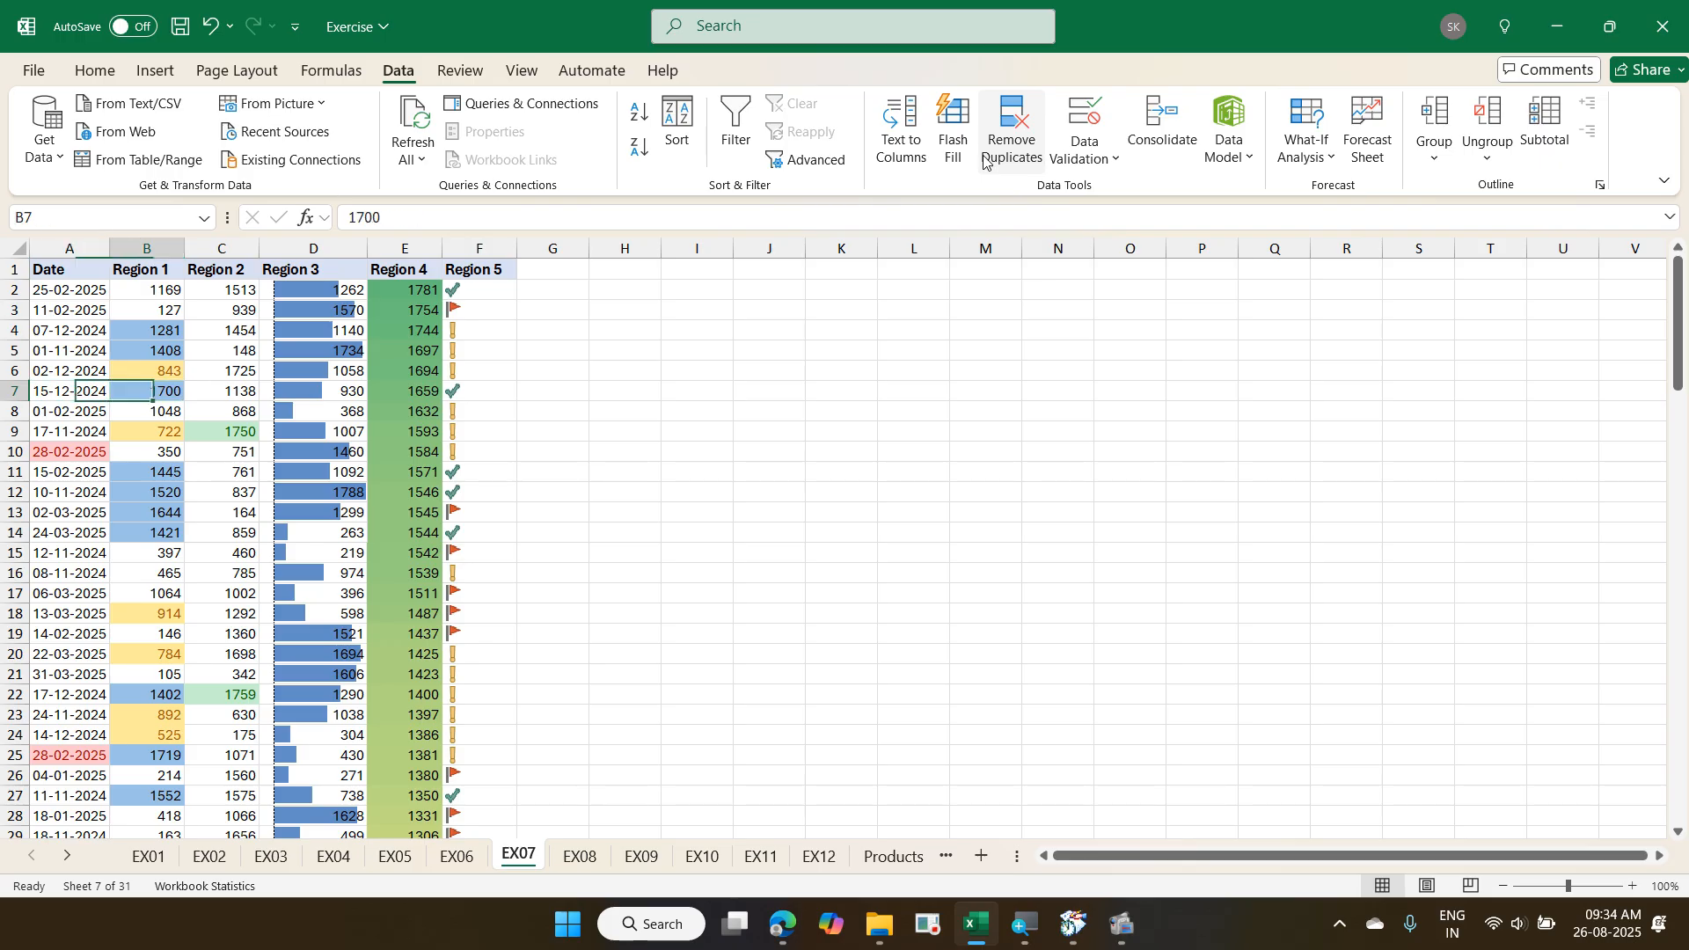
key(Right)
key(Right)
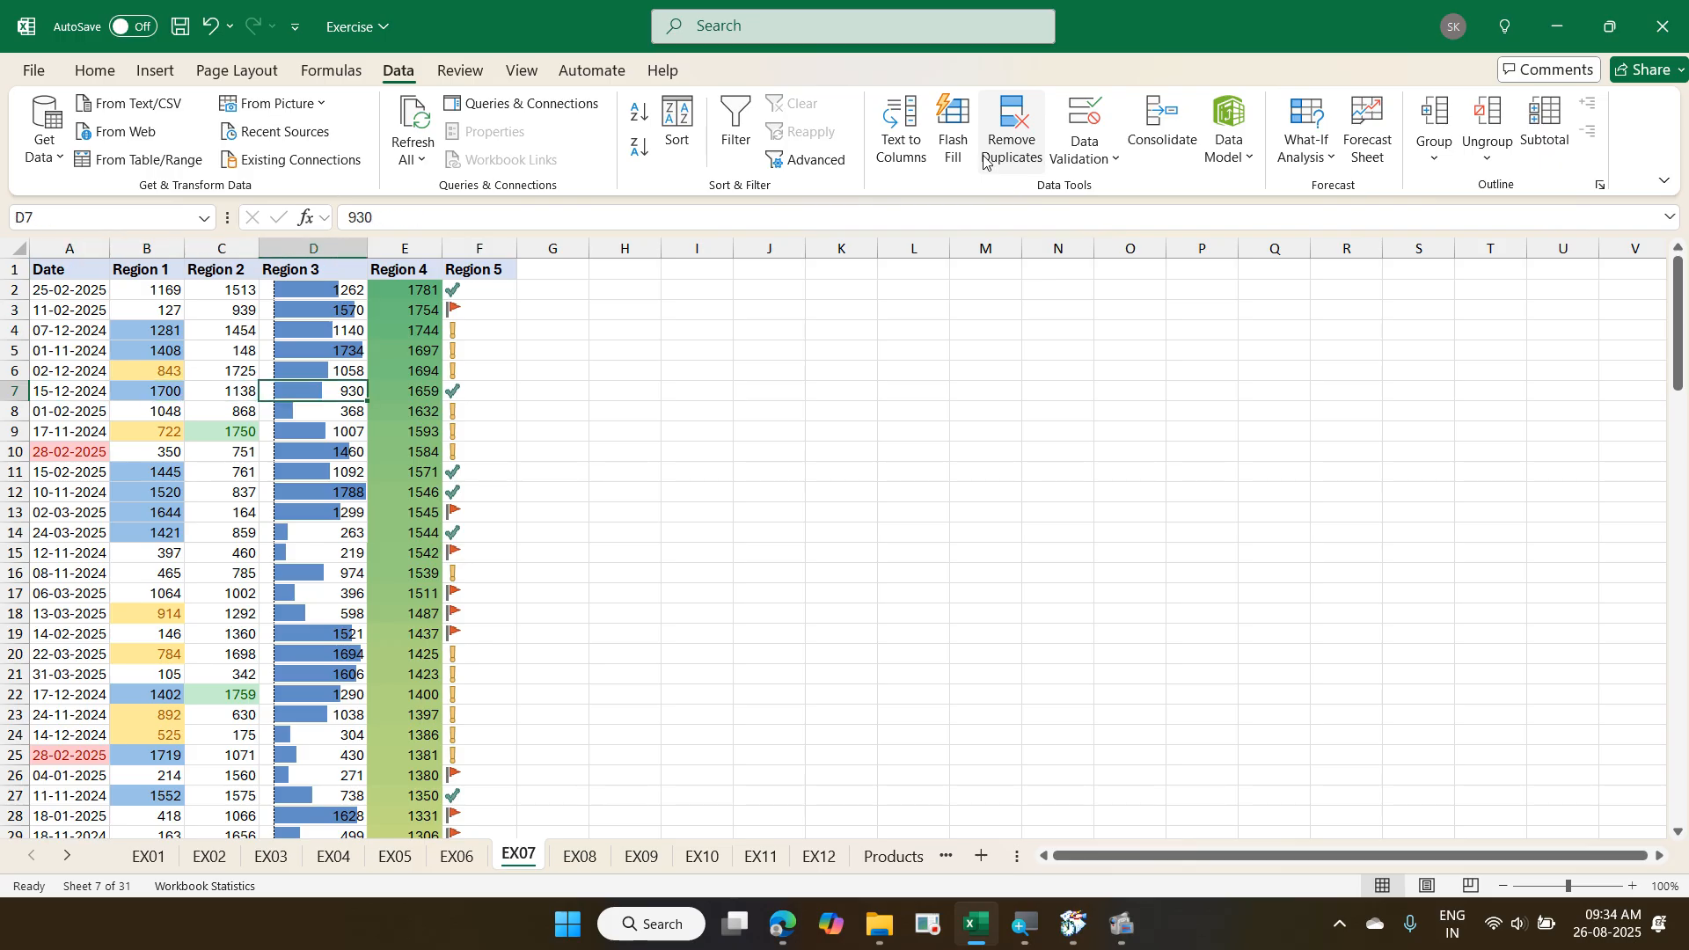
key(Right)
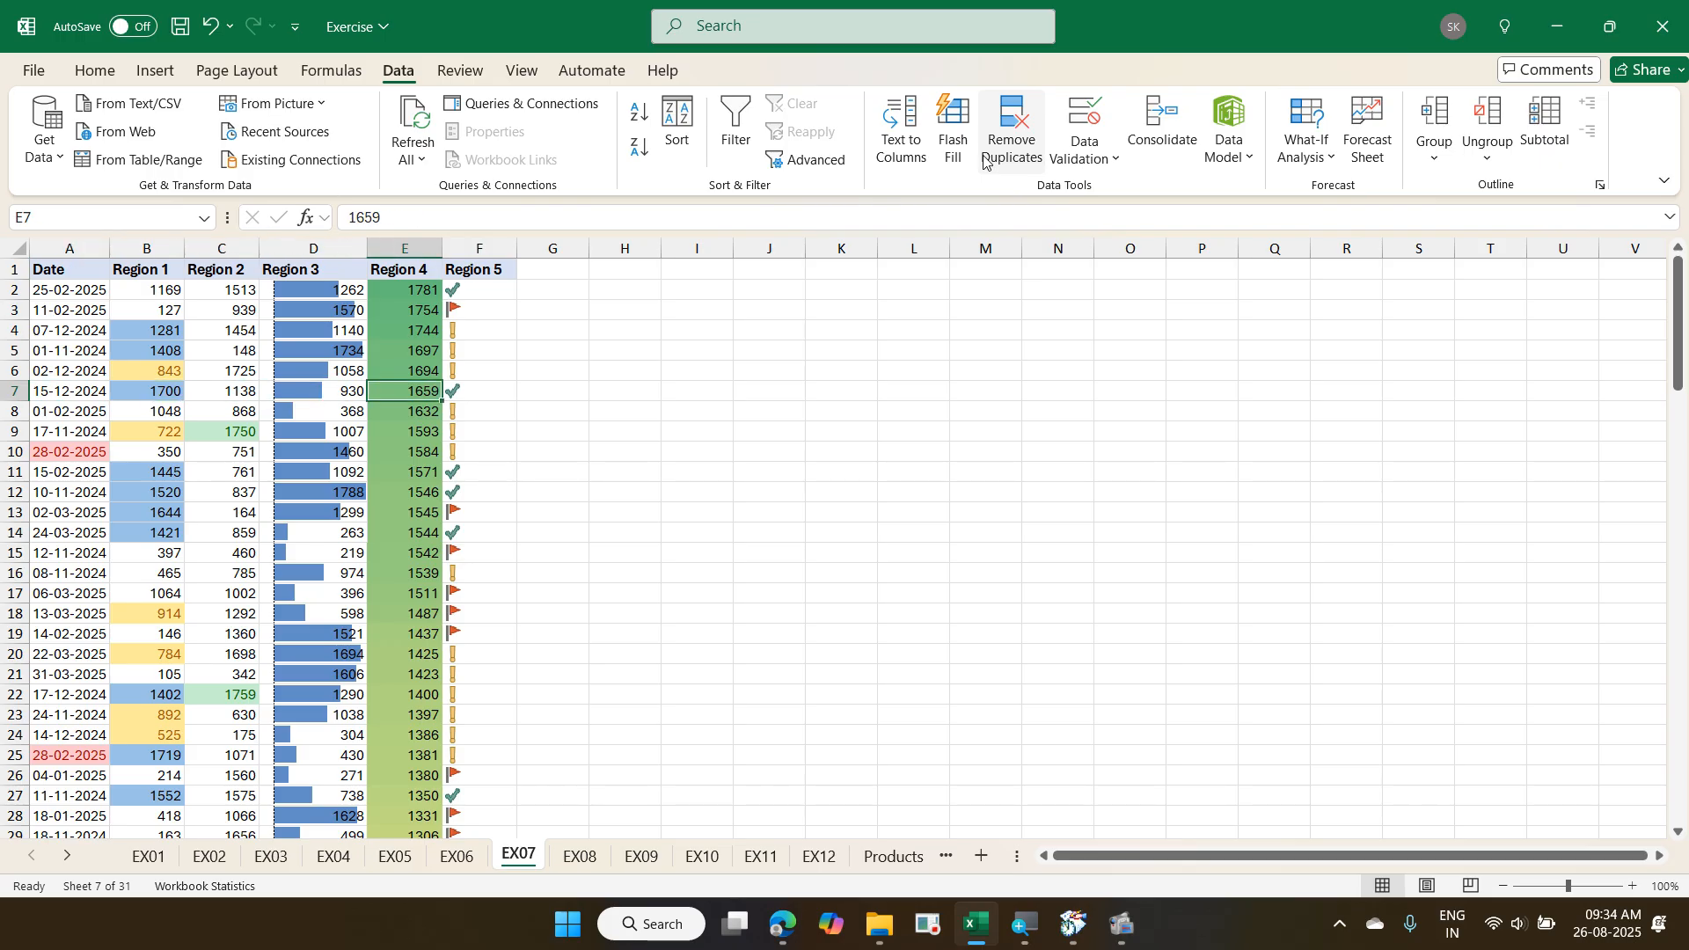
key(Right)
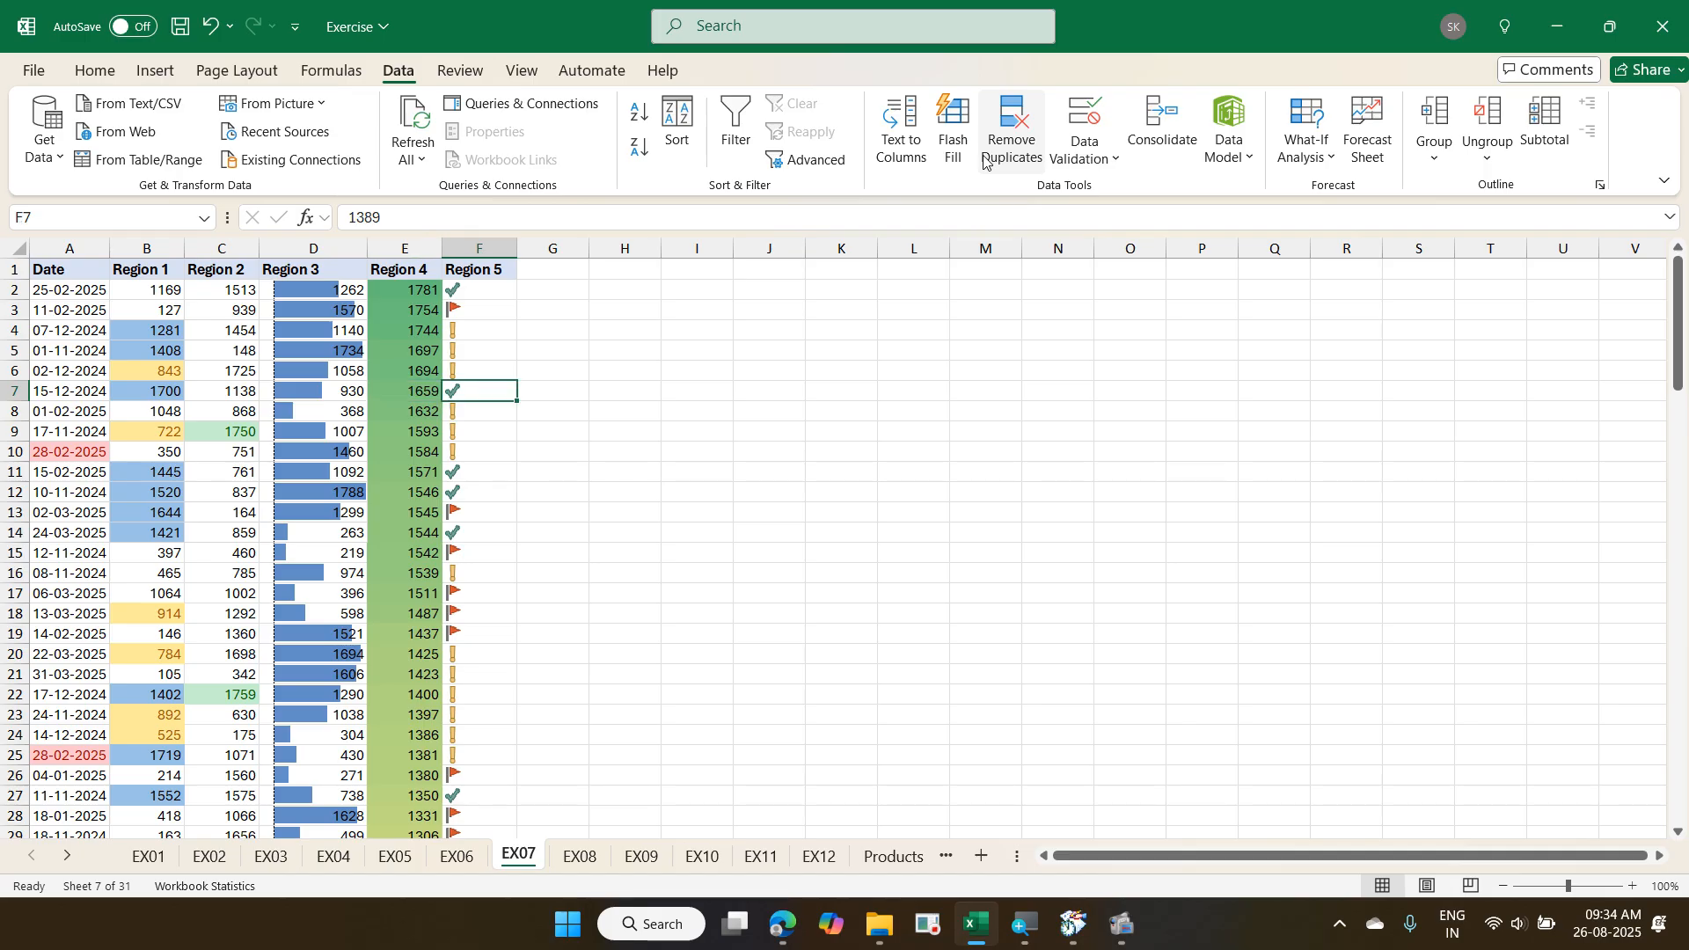
key(Left)
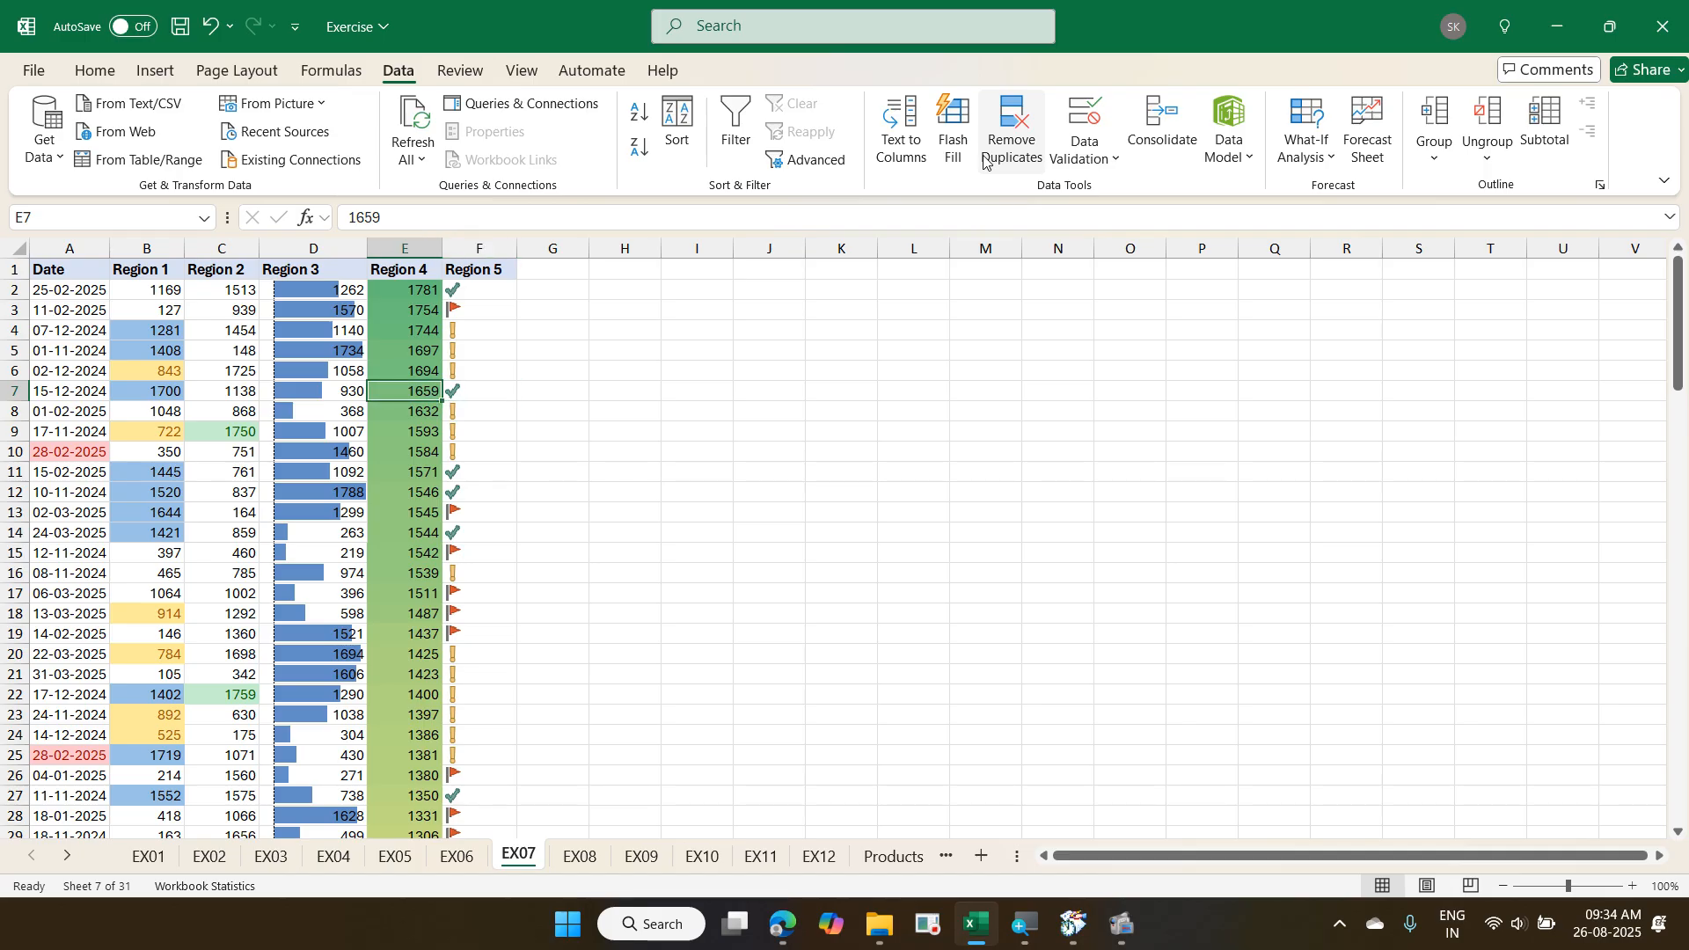
- Check the commands available for cell E7 in the Region 4 column, and select F7 in Region 5
right_click(406, 395)
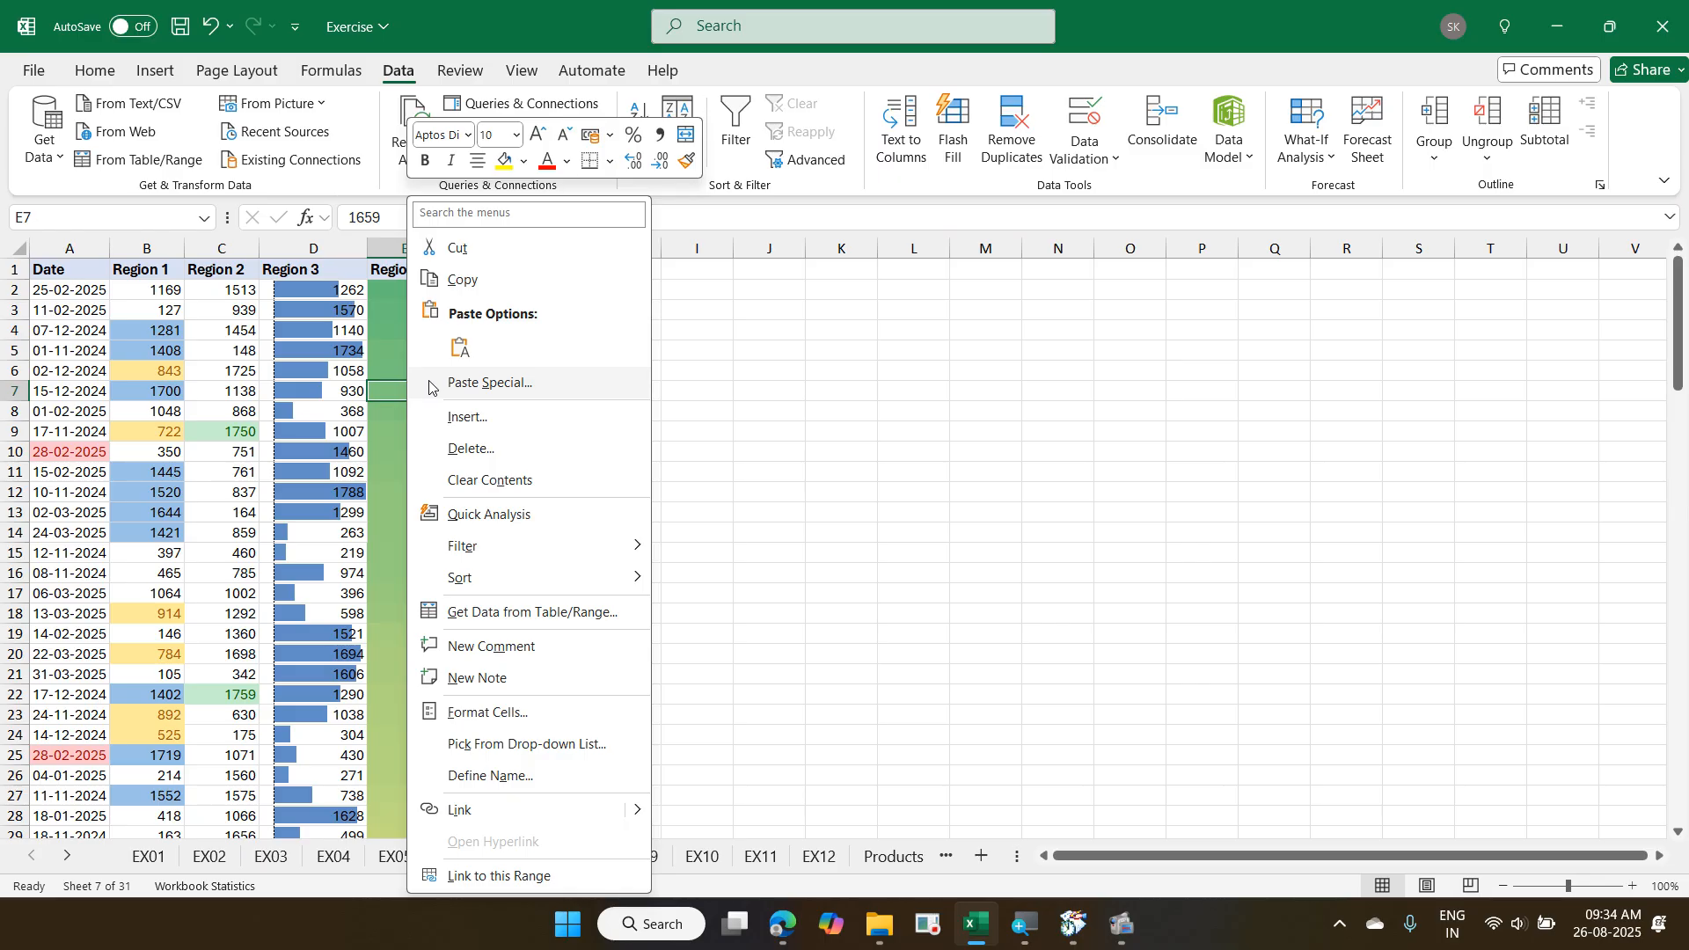
key(Escape)
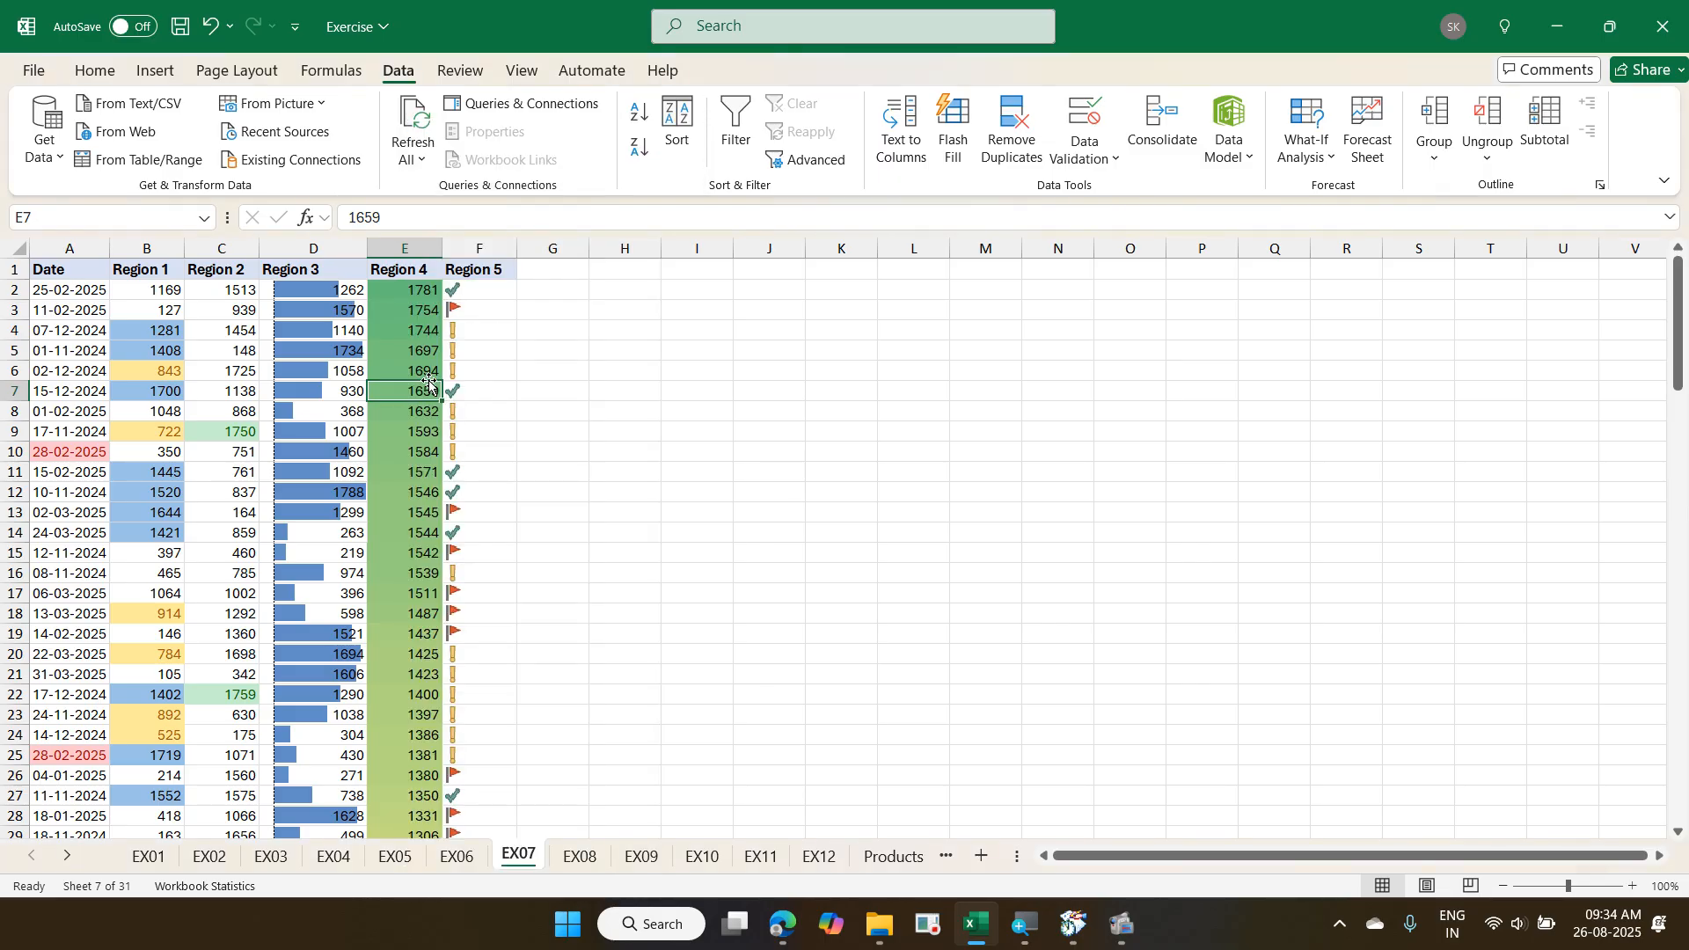
key(Right)
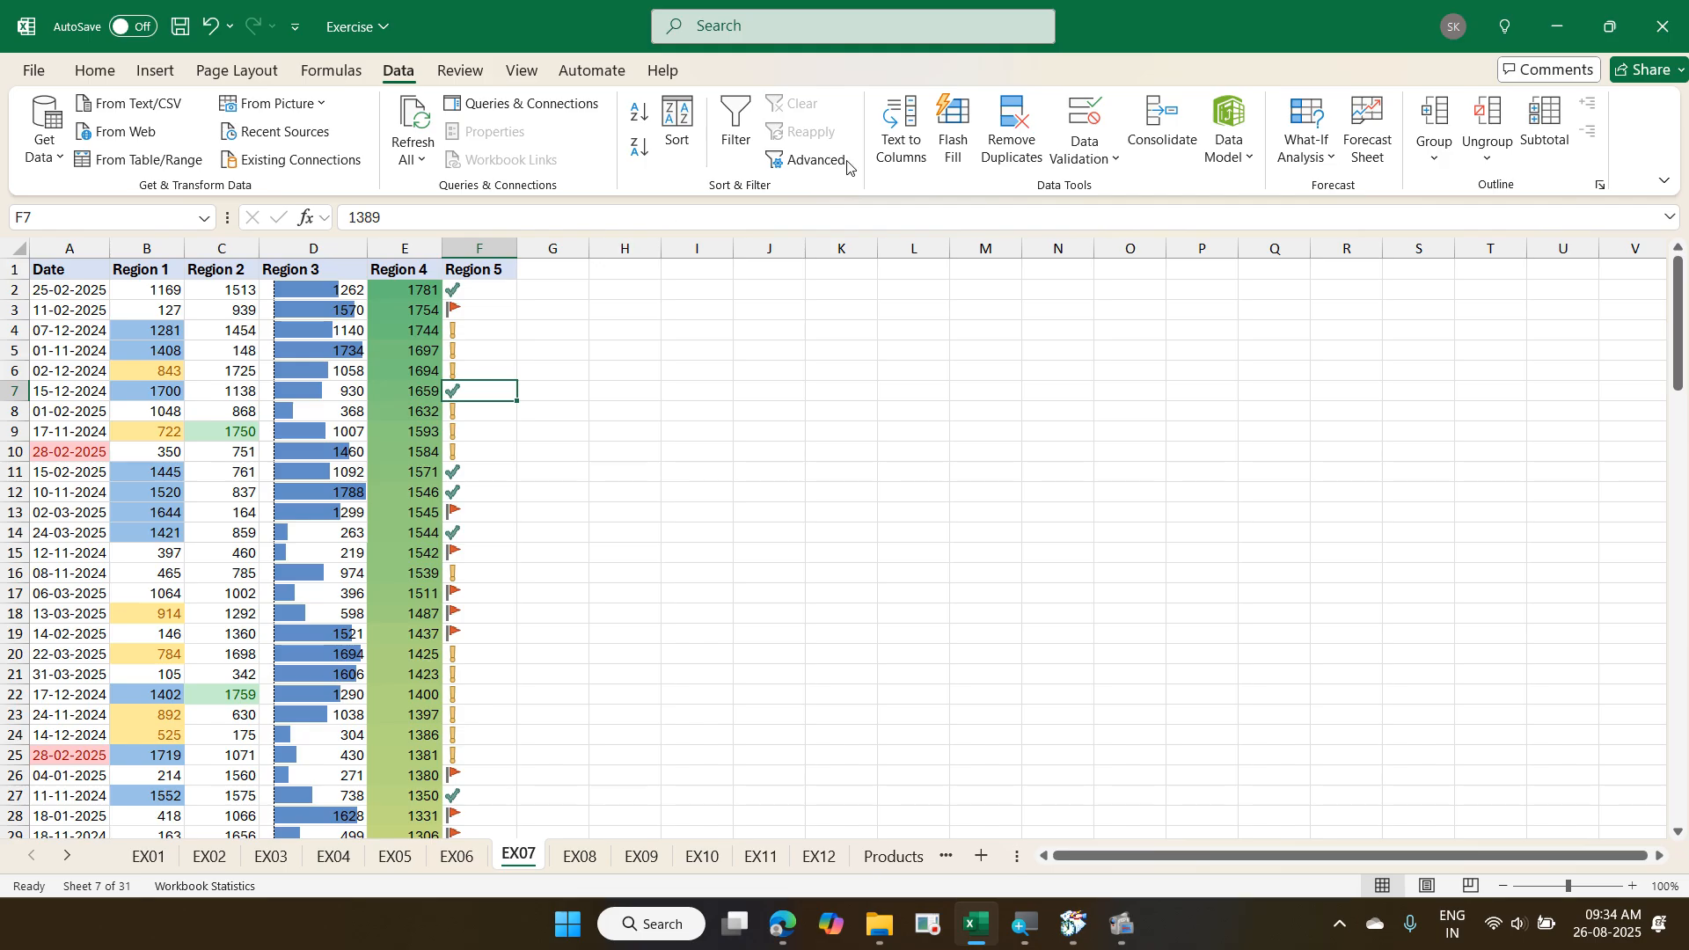
- Examine the icon set rule applied to the Region 5 column, including its icon thresholds and types, without changing it
click(95, 70)
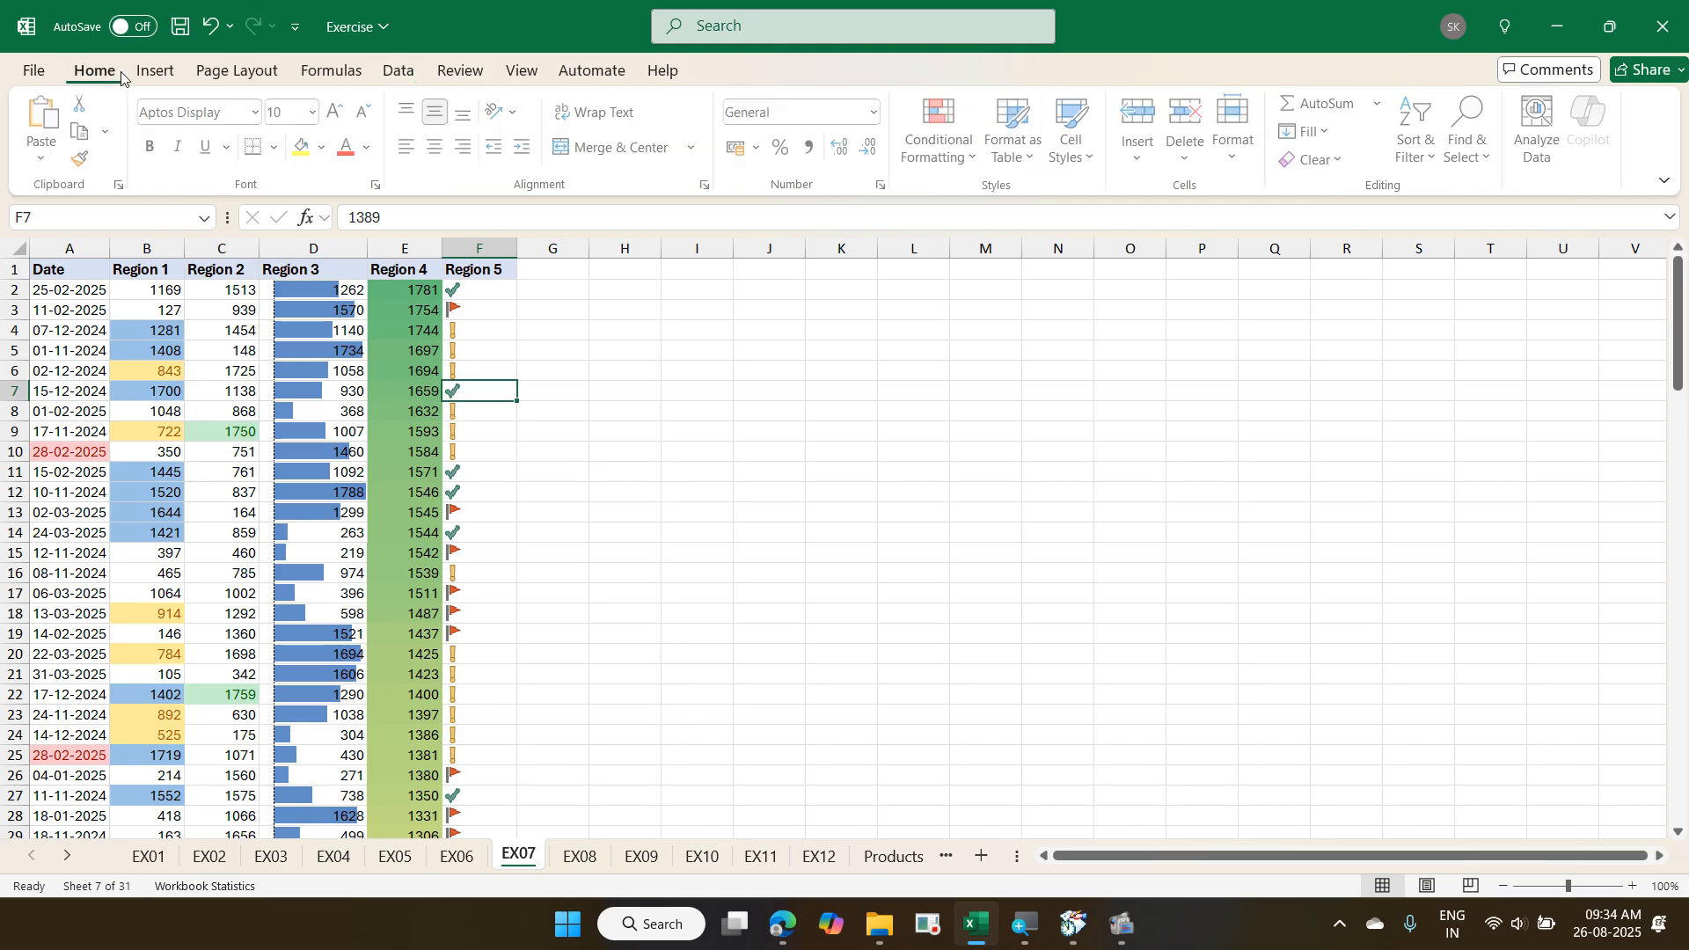
click(942, 132)
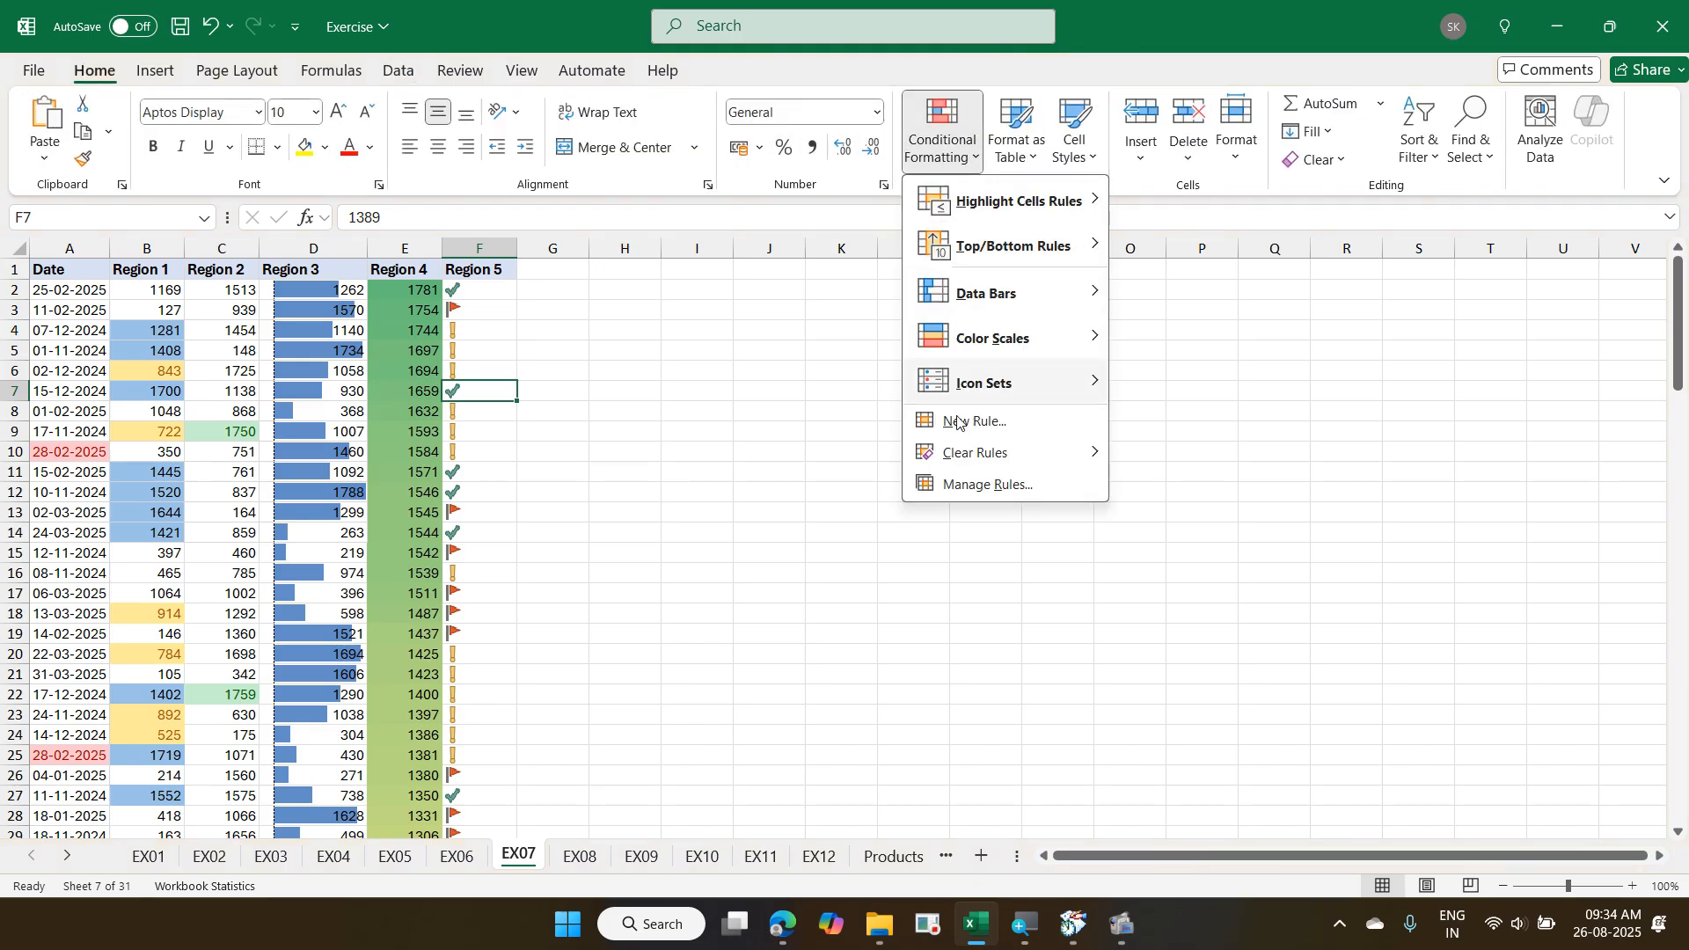
click(969, 484)
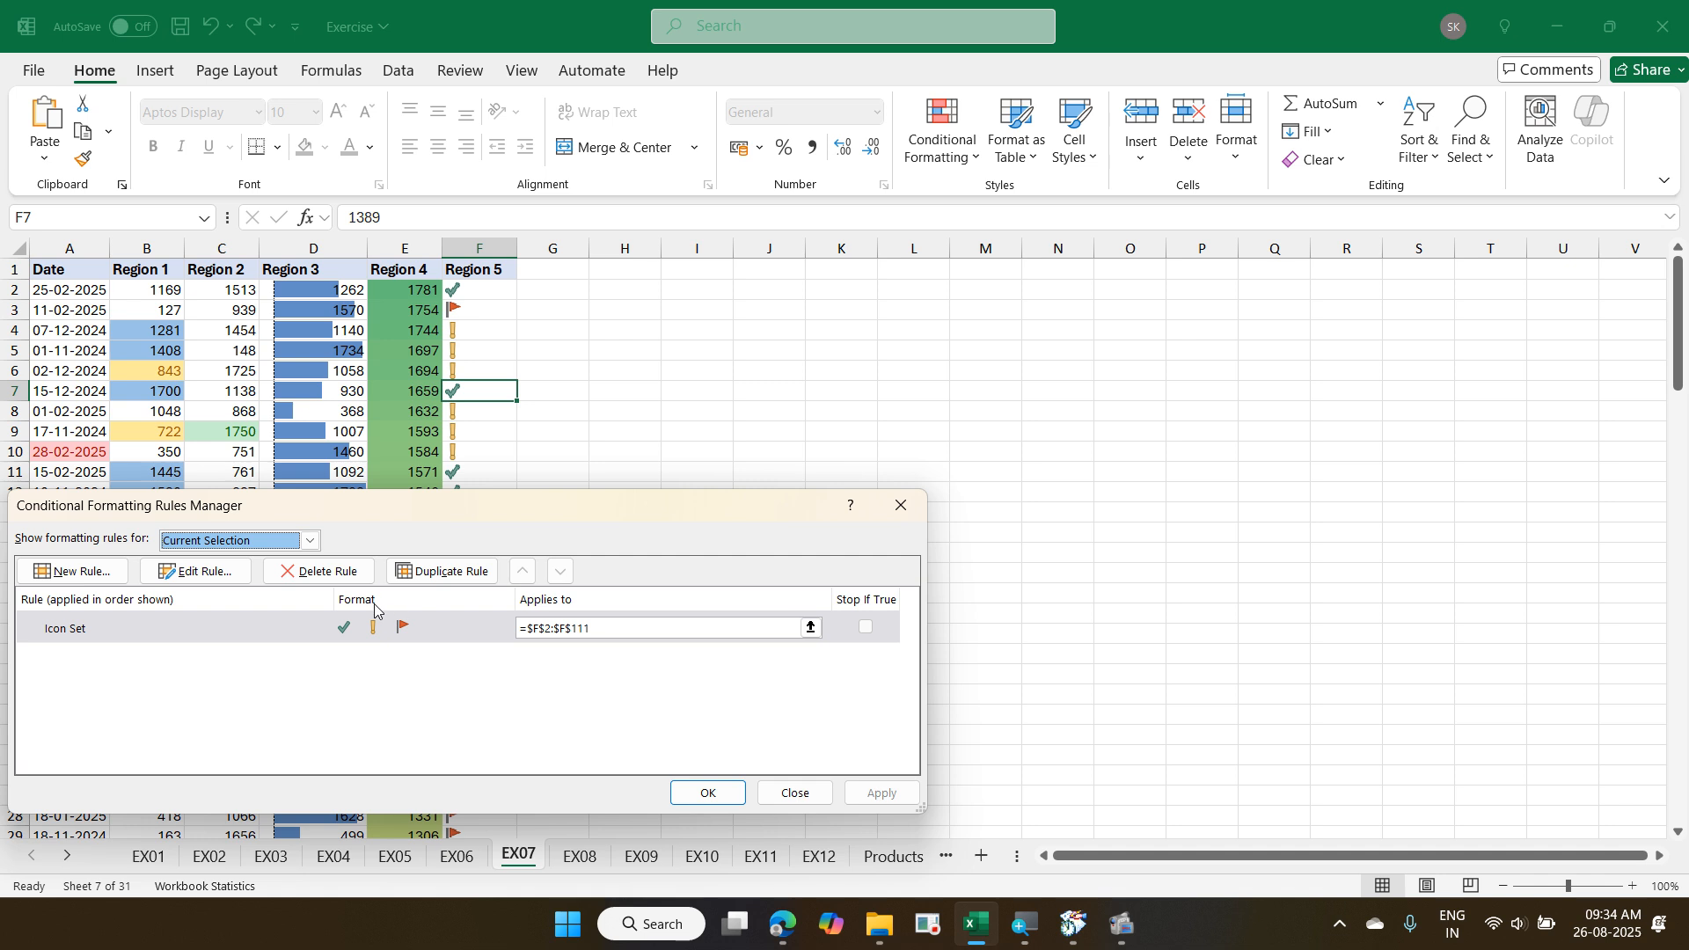
click(197, 573)
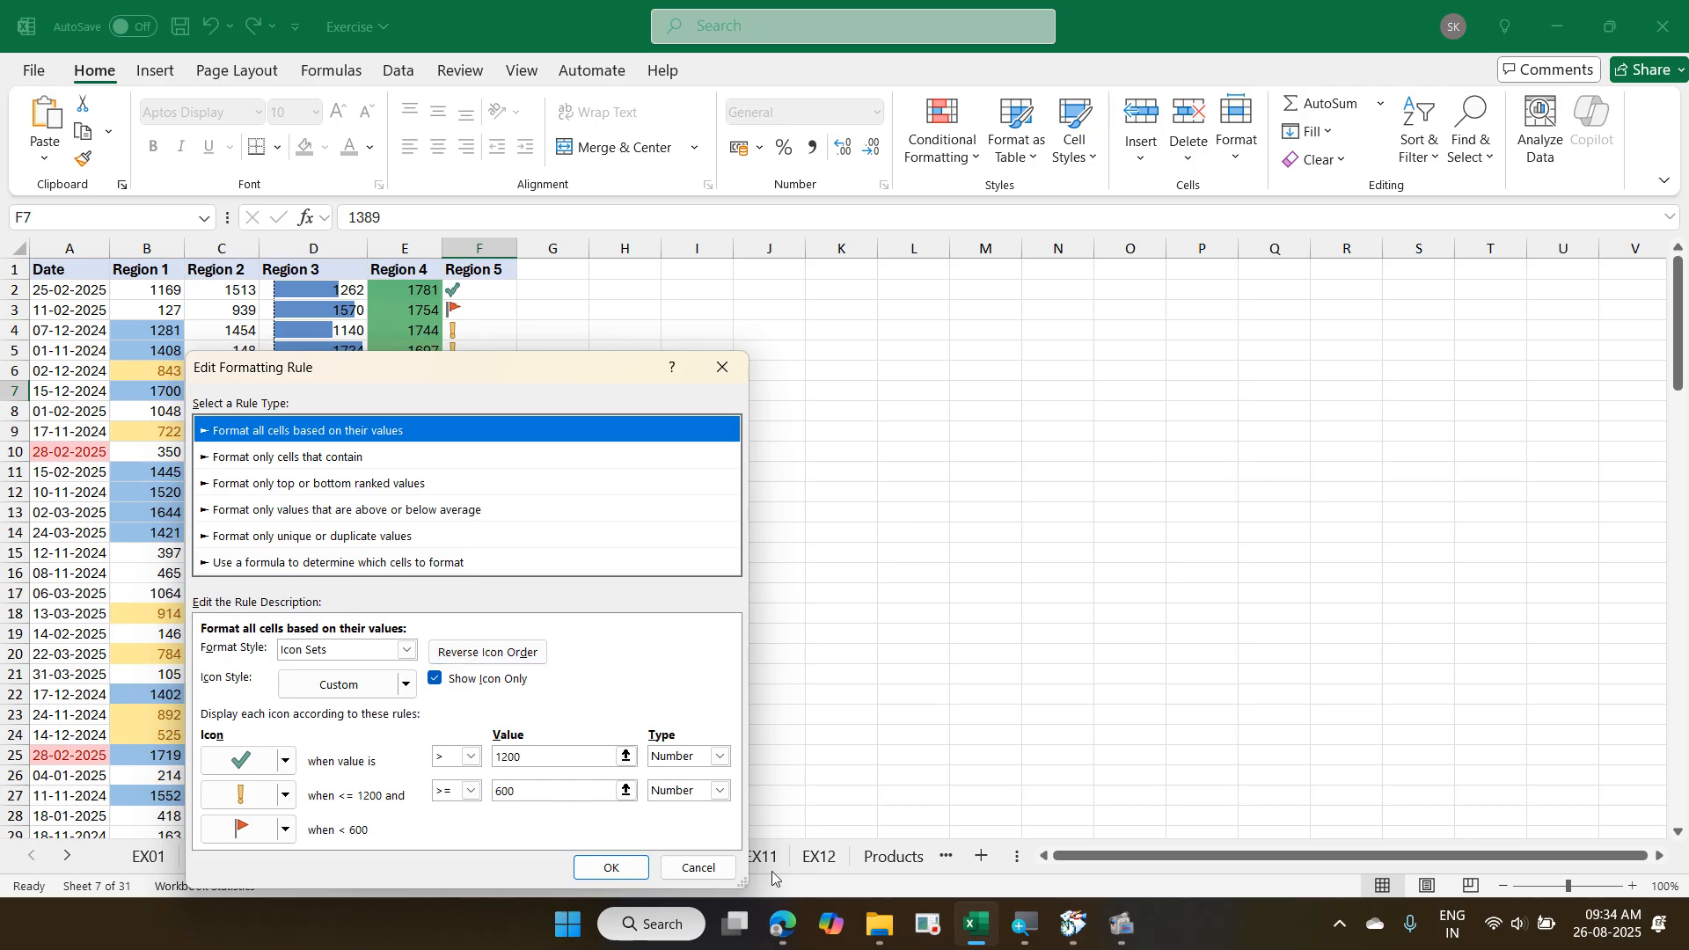
click(708, 877)
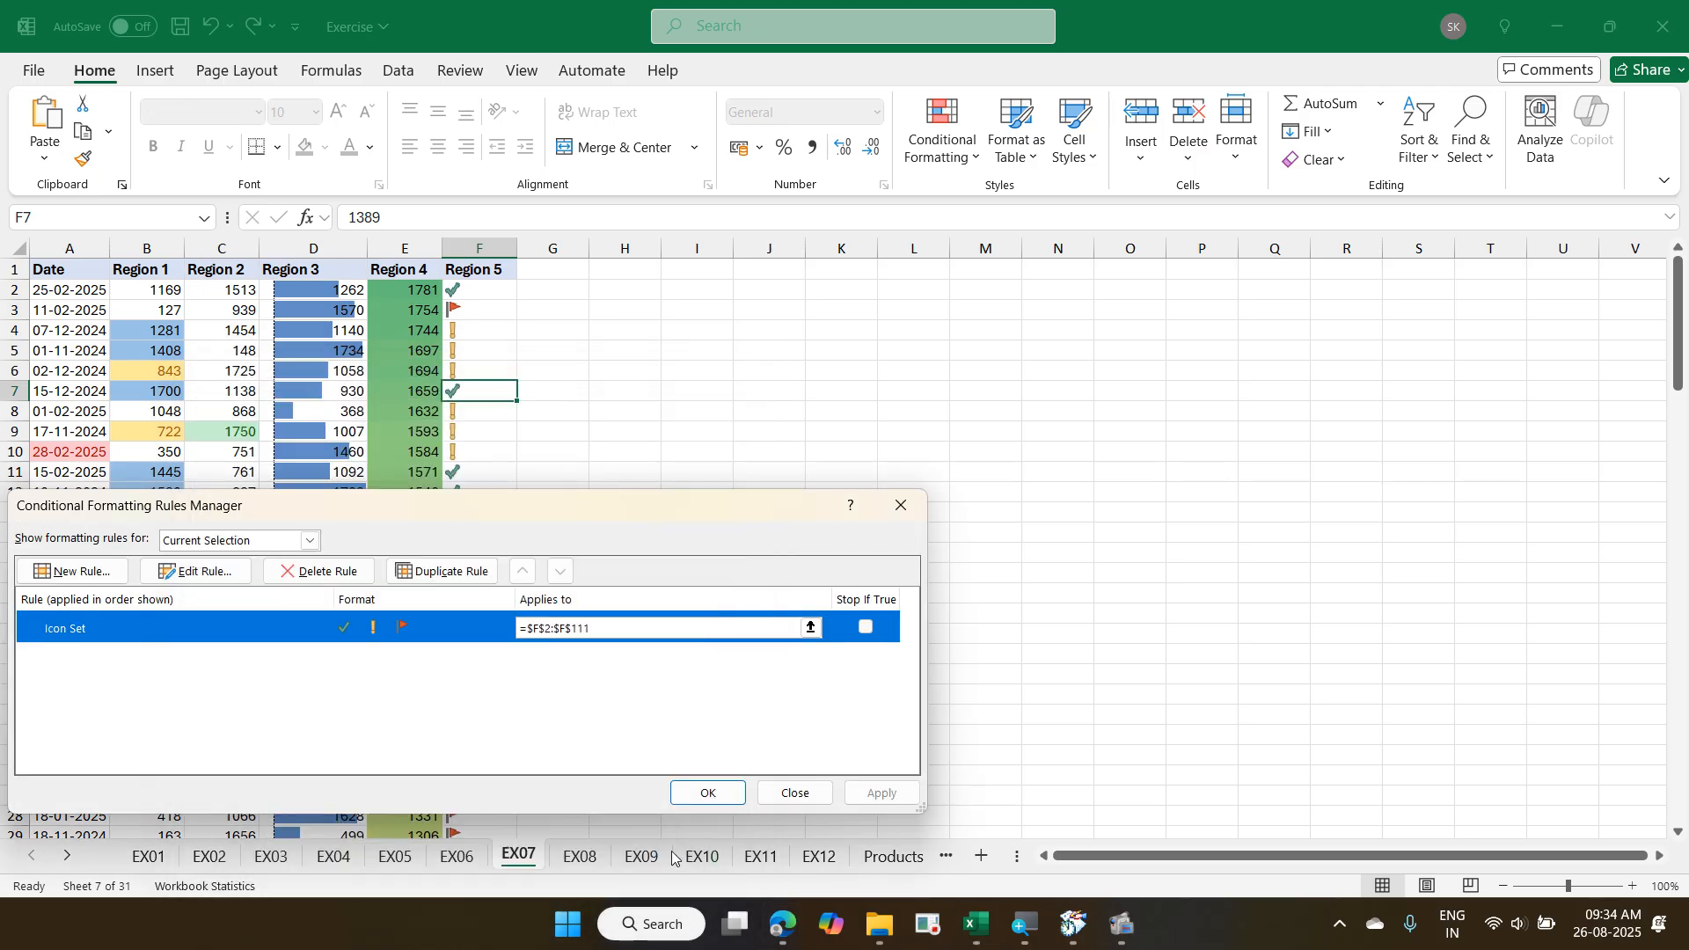
click(718, 793)
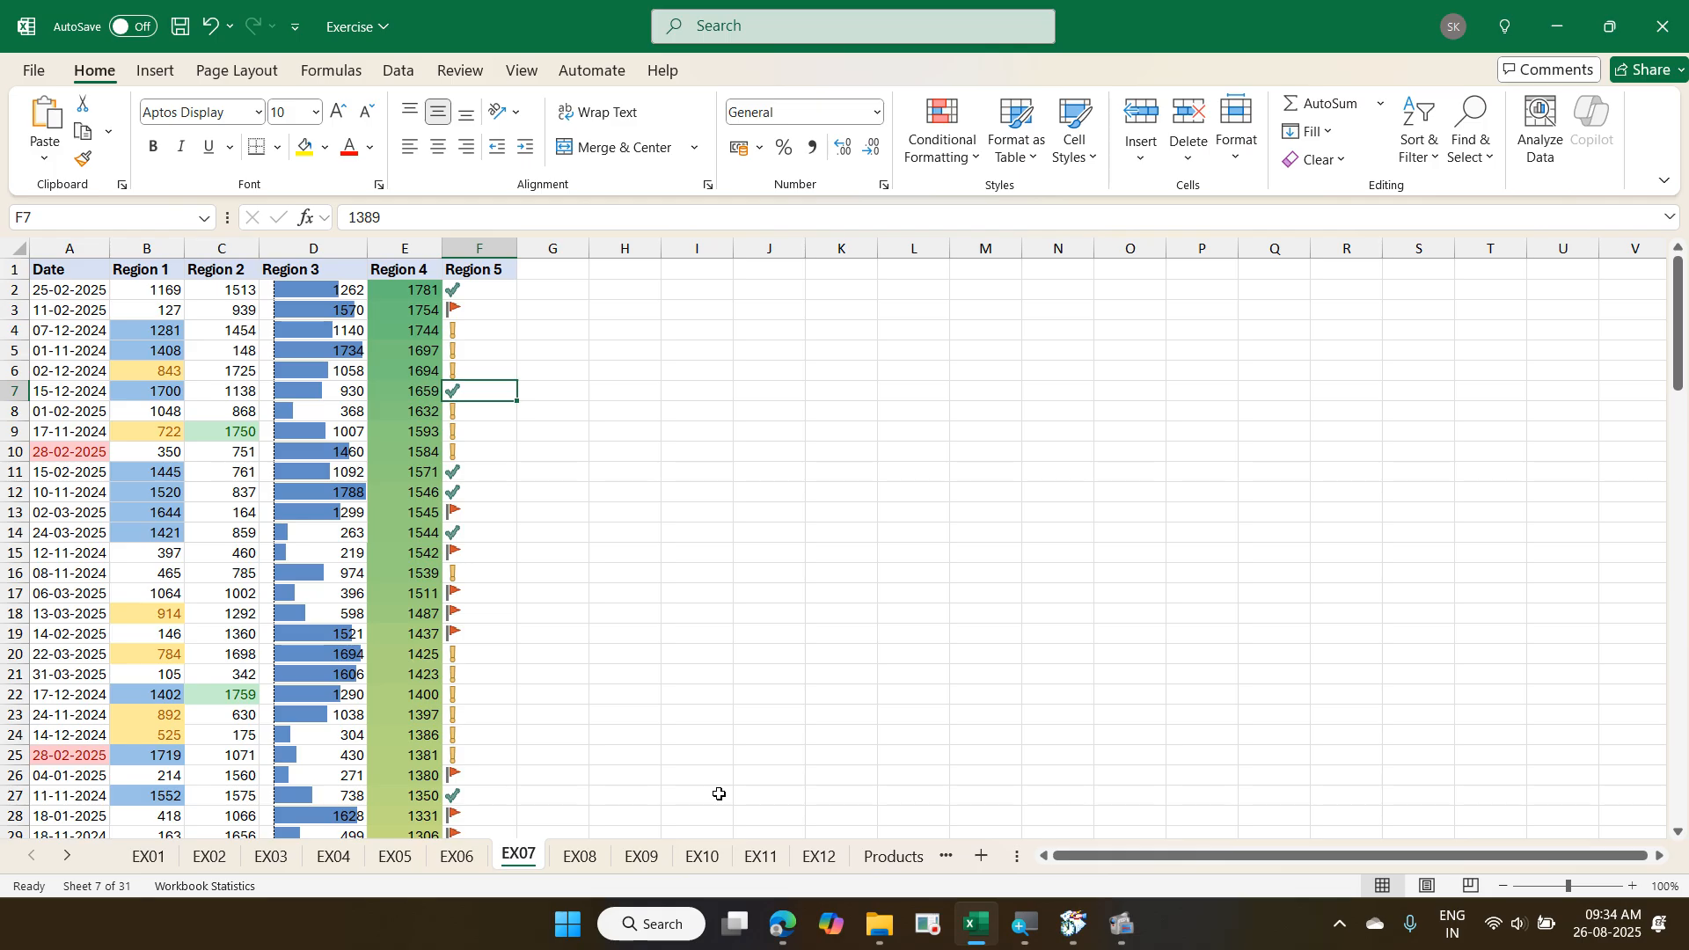
- Go to the EX08 sheet and move along row 17 across the conditional formatting examples to the Task Name column
key(ctrl+Page_Down)
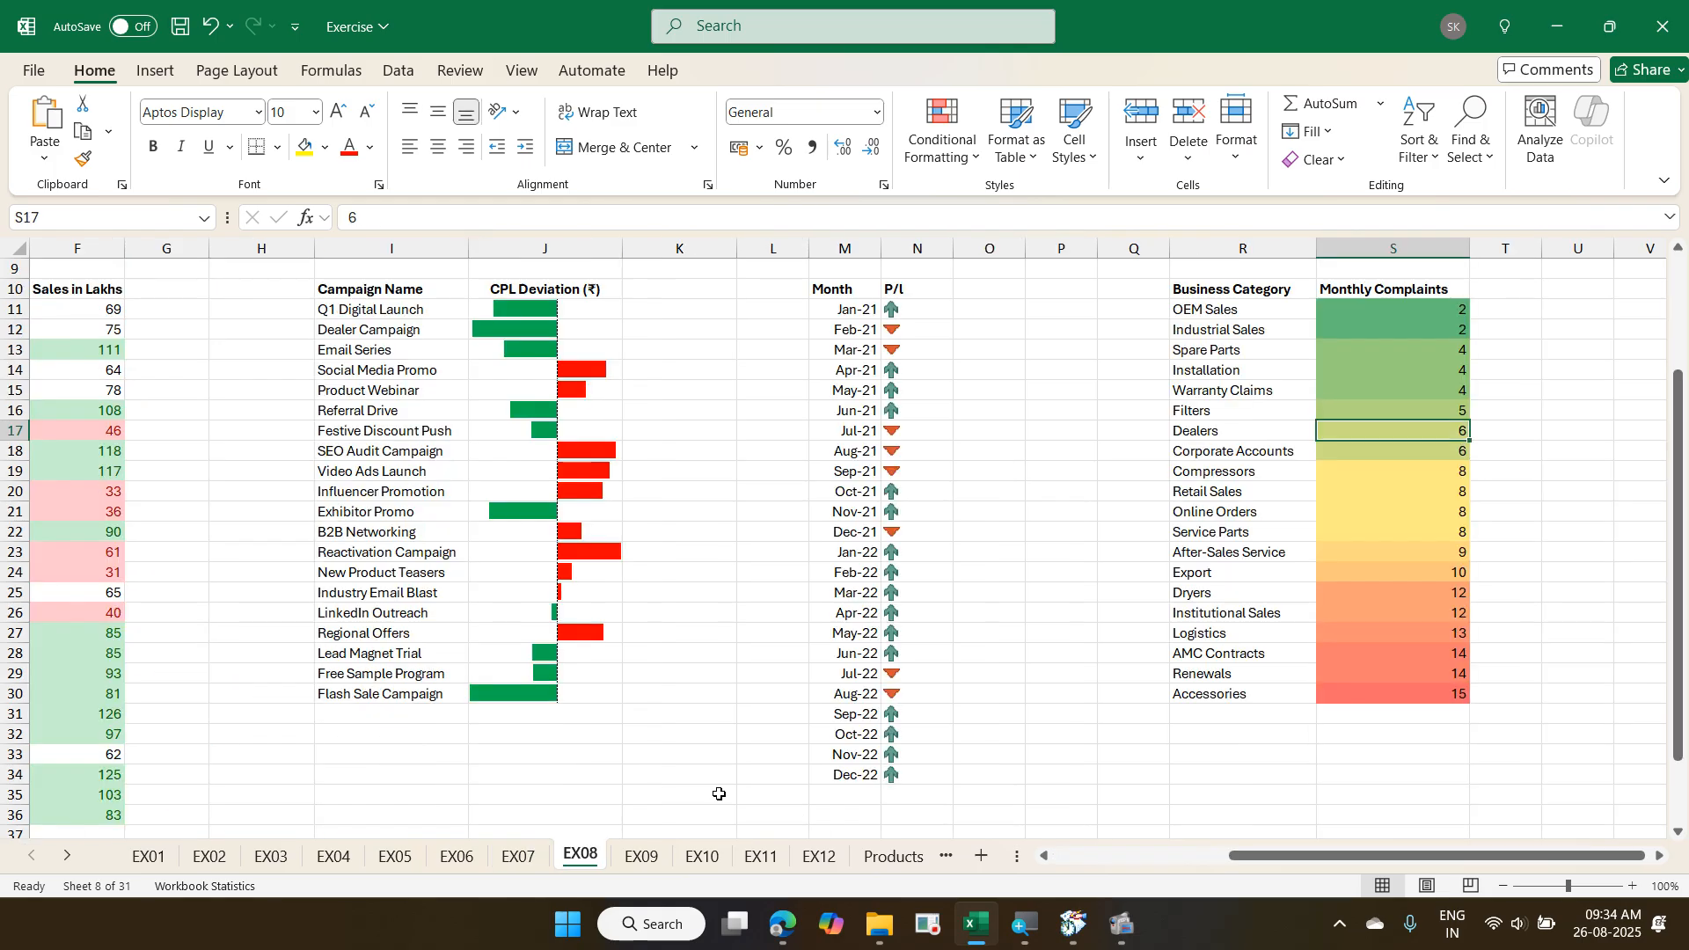
key(ctrl+Left)
key(ctrl+Left)
key(ctrl+Left)
key(ctrl+Left)
key(ctrl+Left)
key(ctrl+Left)
key(ctrl+Left)
key(ctrl+Left)
key(ctrl+Left)
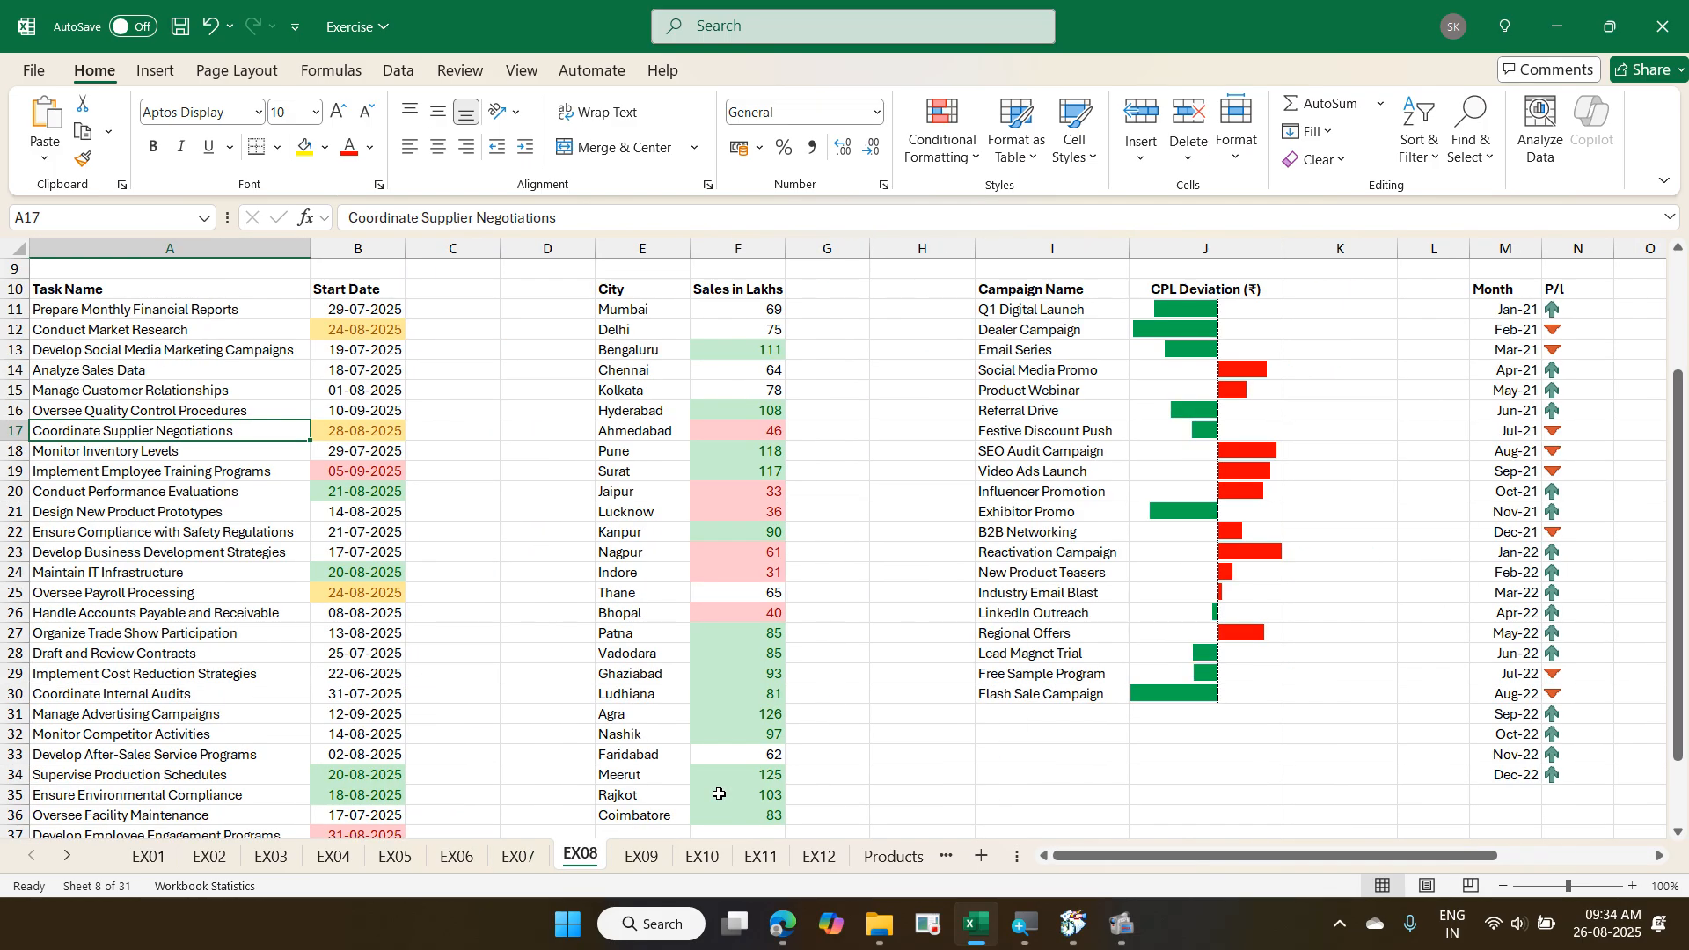
- On the EX09 sheet, select the Google Ads quarterly values B11:E11 and show the Quick Analysis sparkline options
key(ctrl+Page_Down)
key(Left)
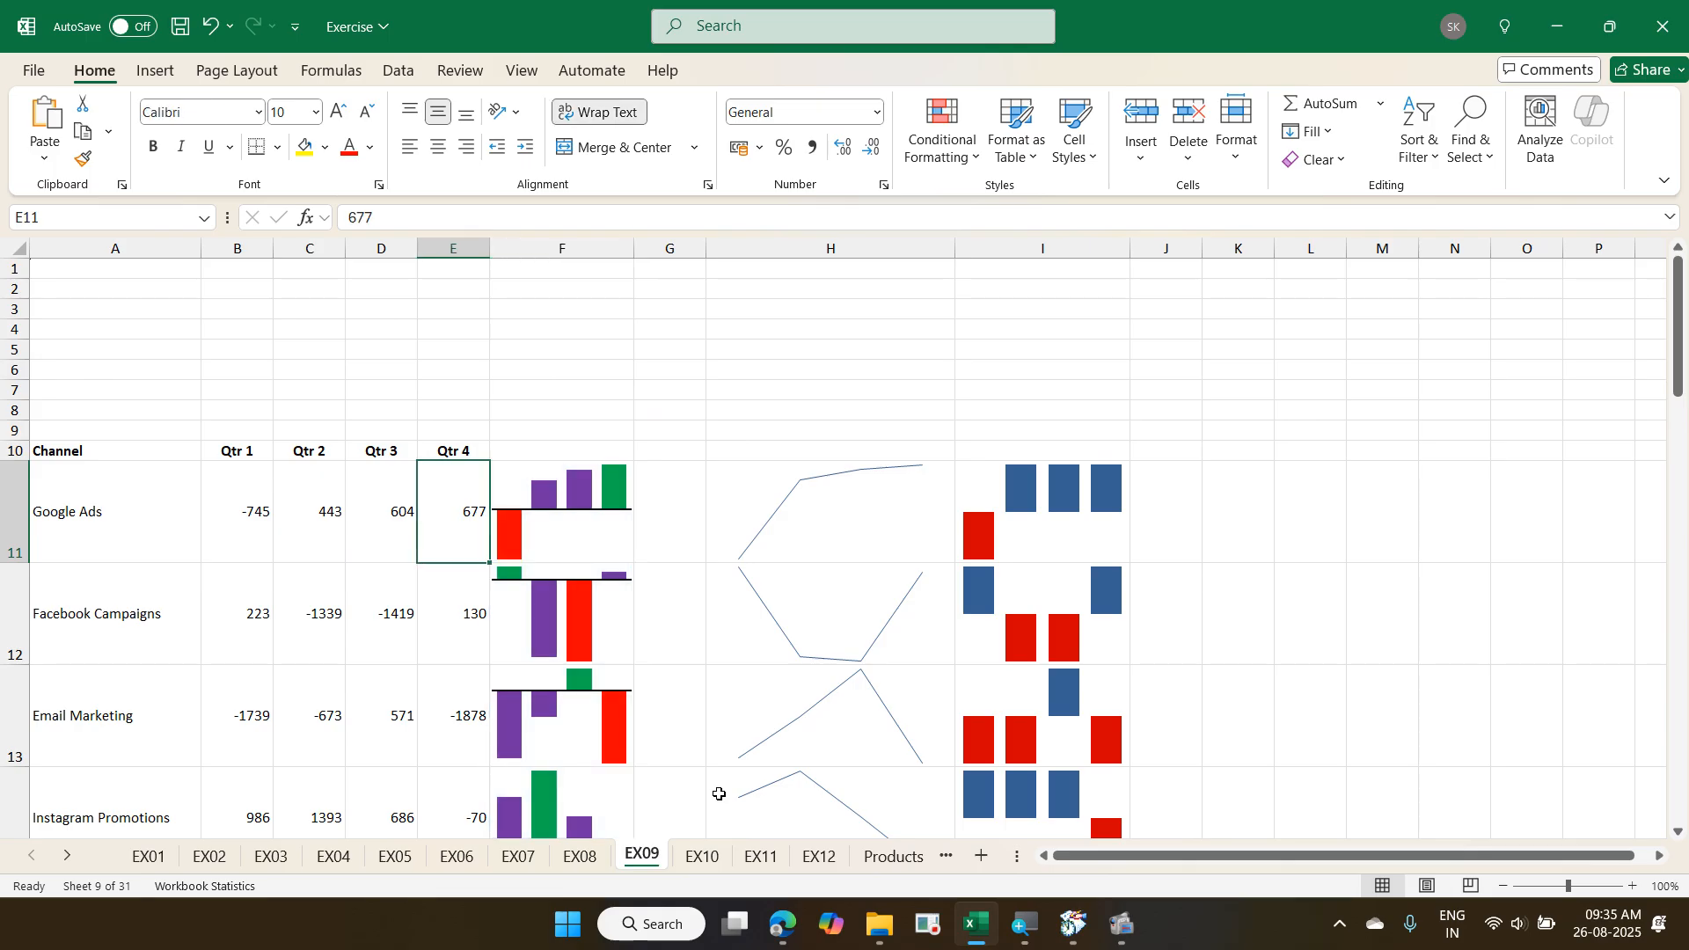
key(Left)
key(Left)
key(Left)
key(shift+Right)
key(shift+Right)
key(shift+Right)
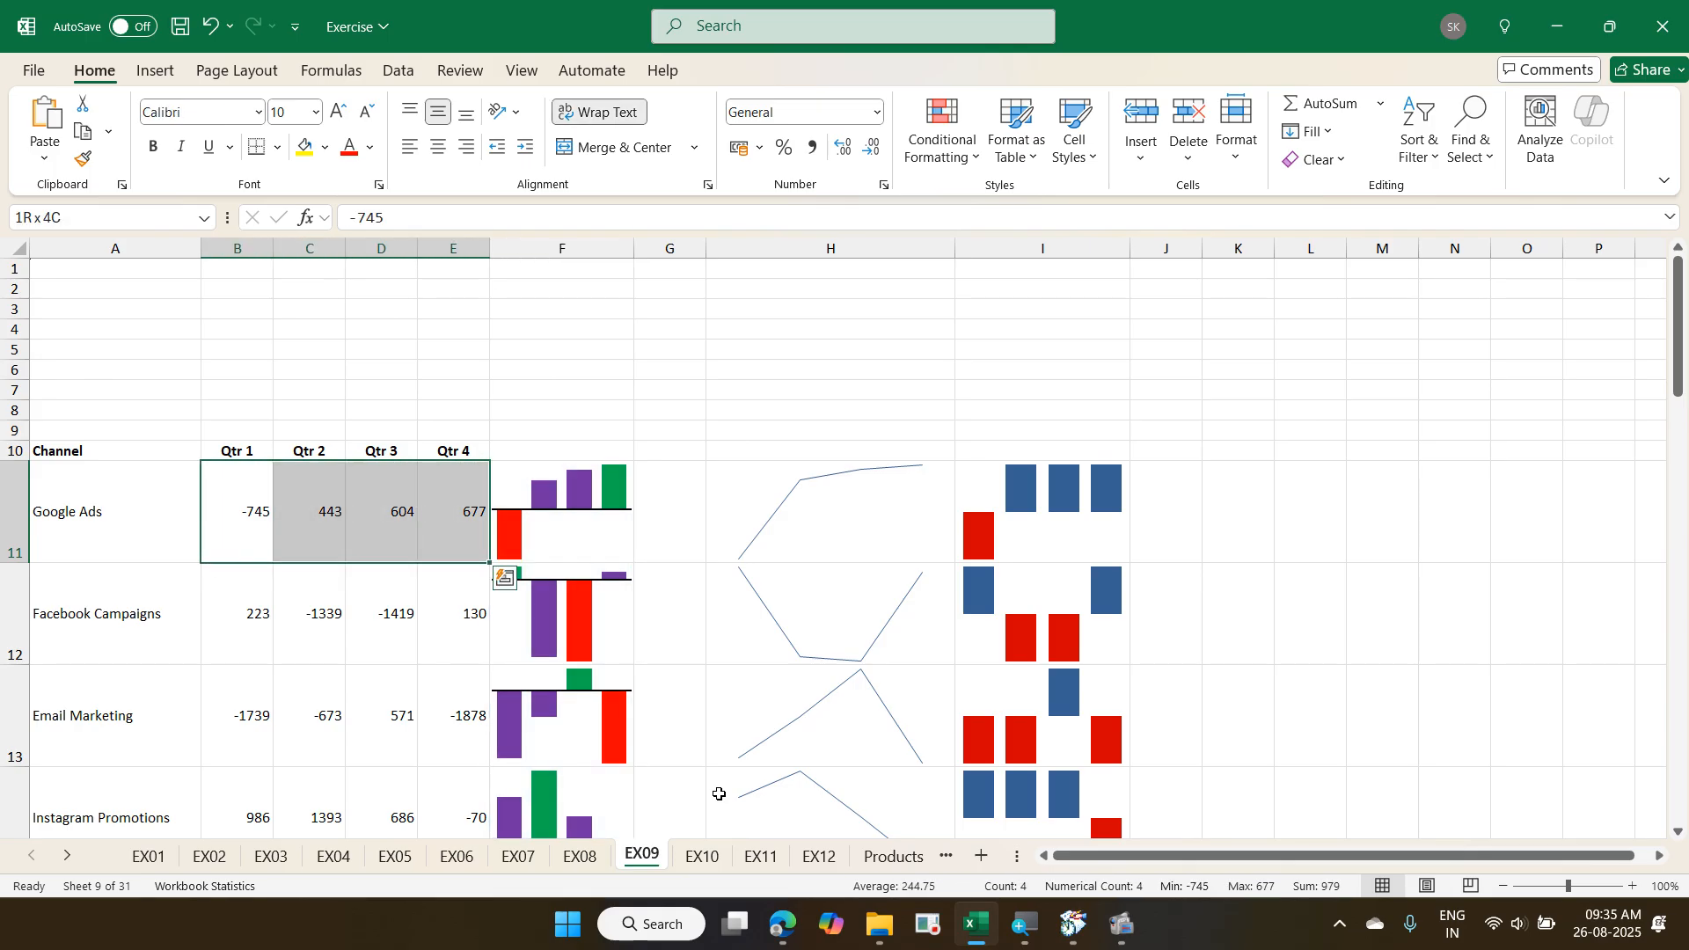
key(ctrl+q)
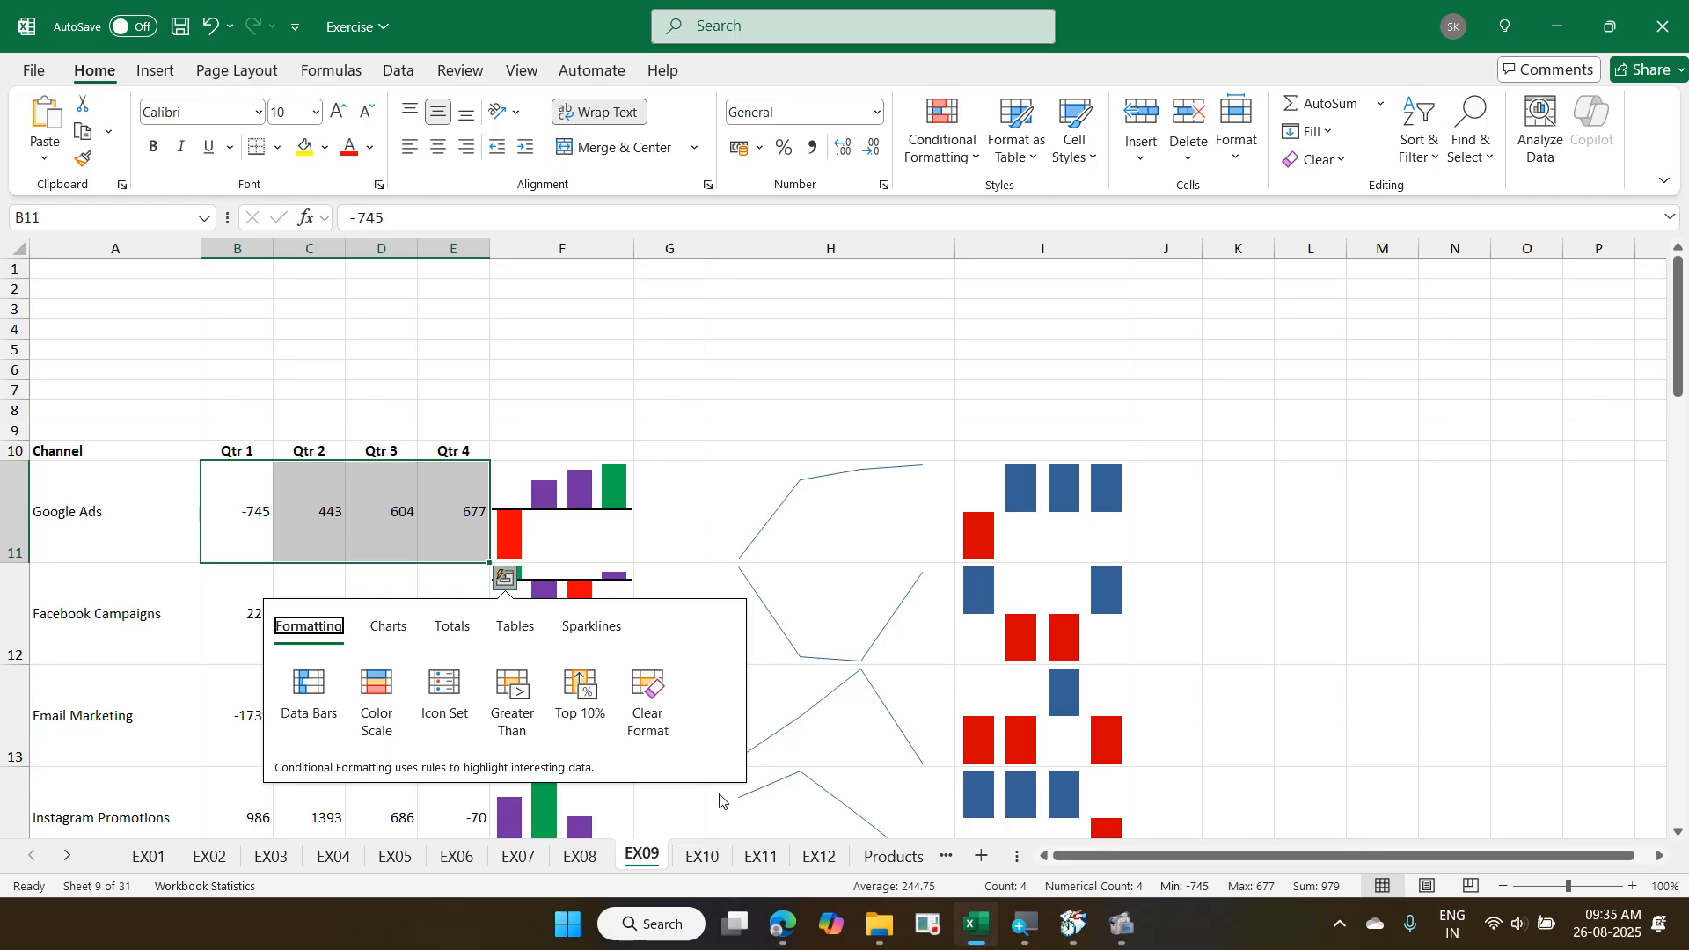
click(583, 630)
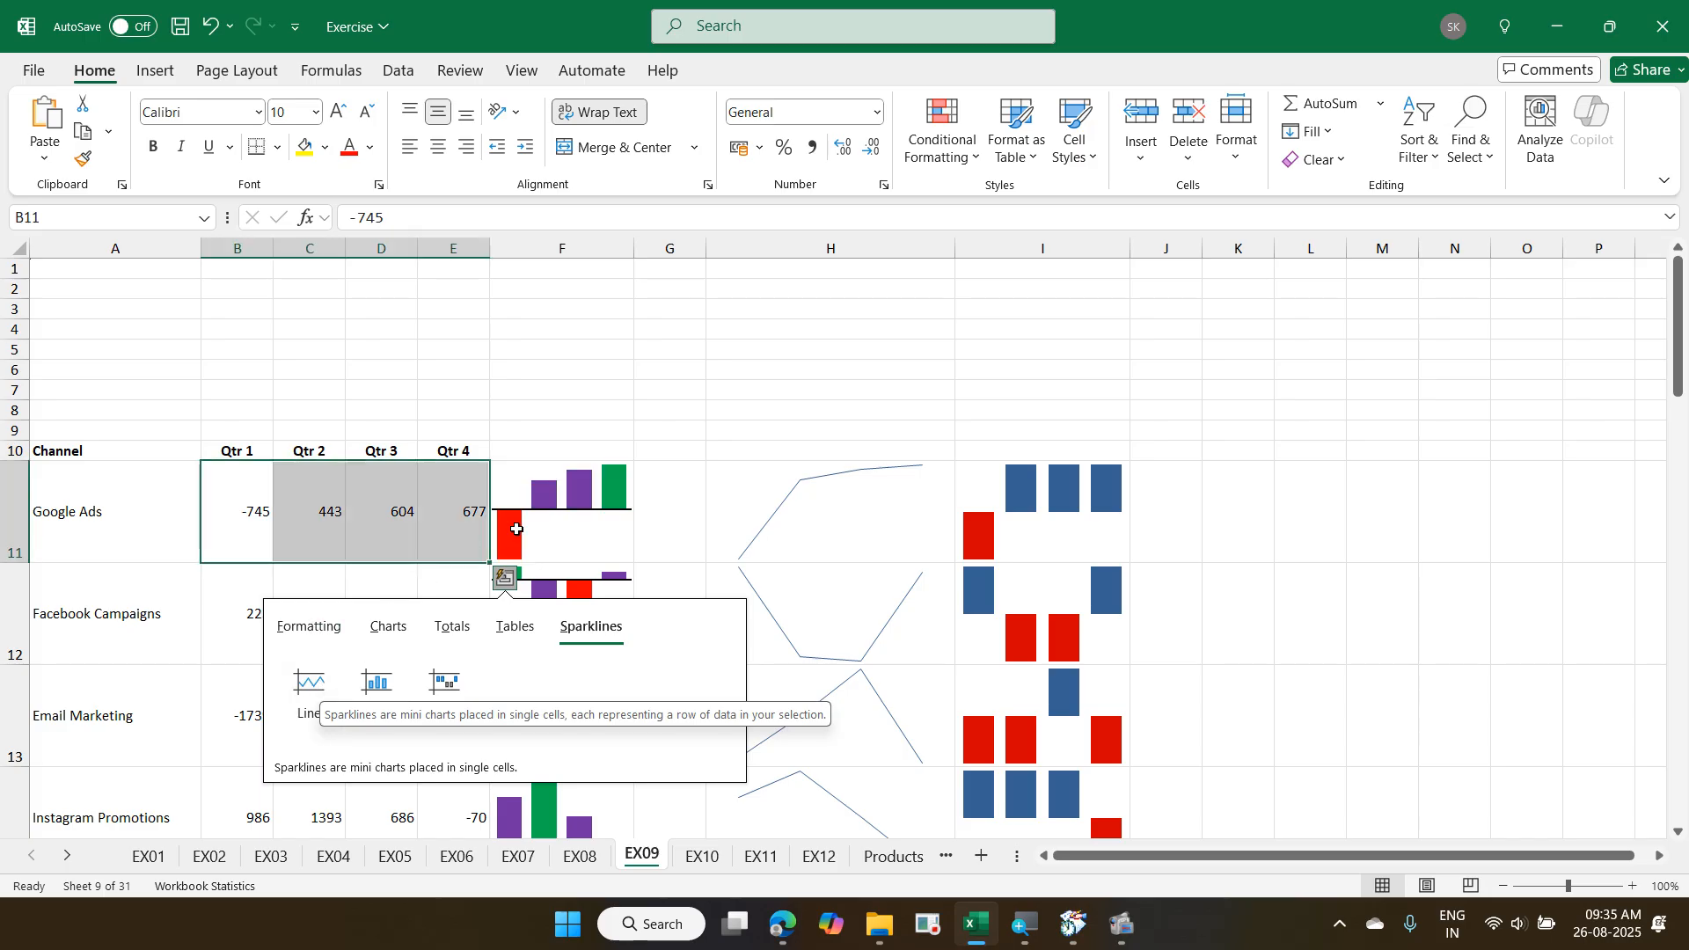
- Review the marker color and axis options of the column sparklines starting at F11
click(539, 530)
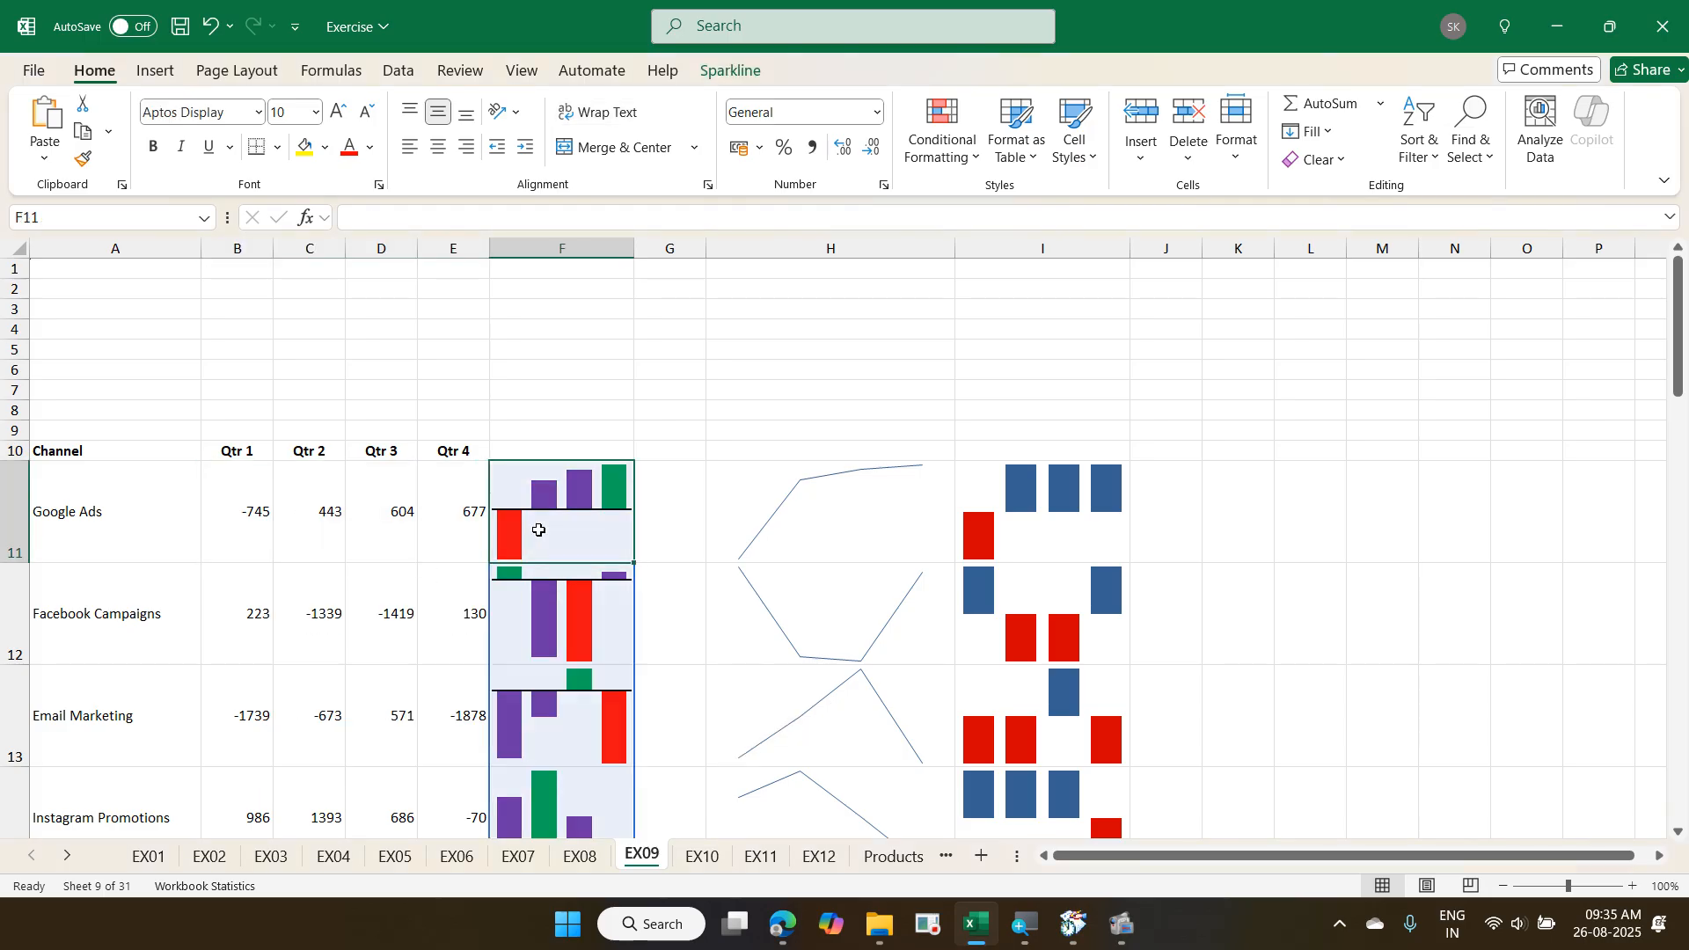
click(733, 72)
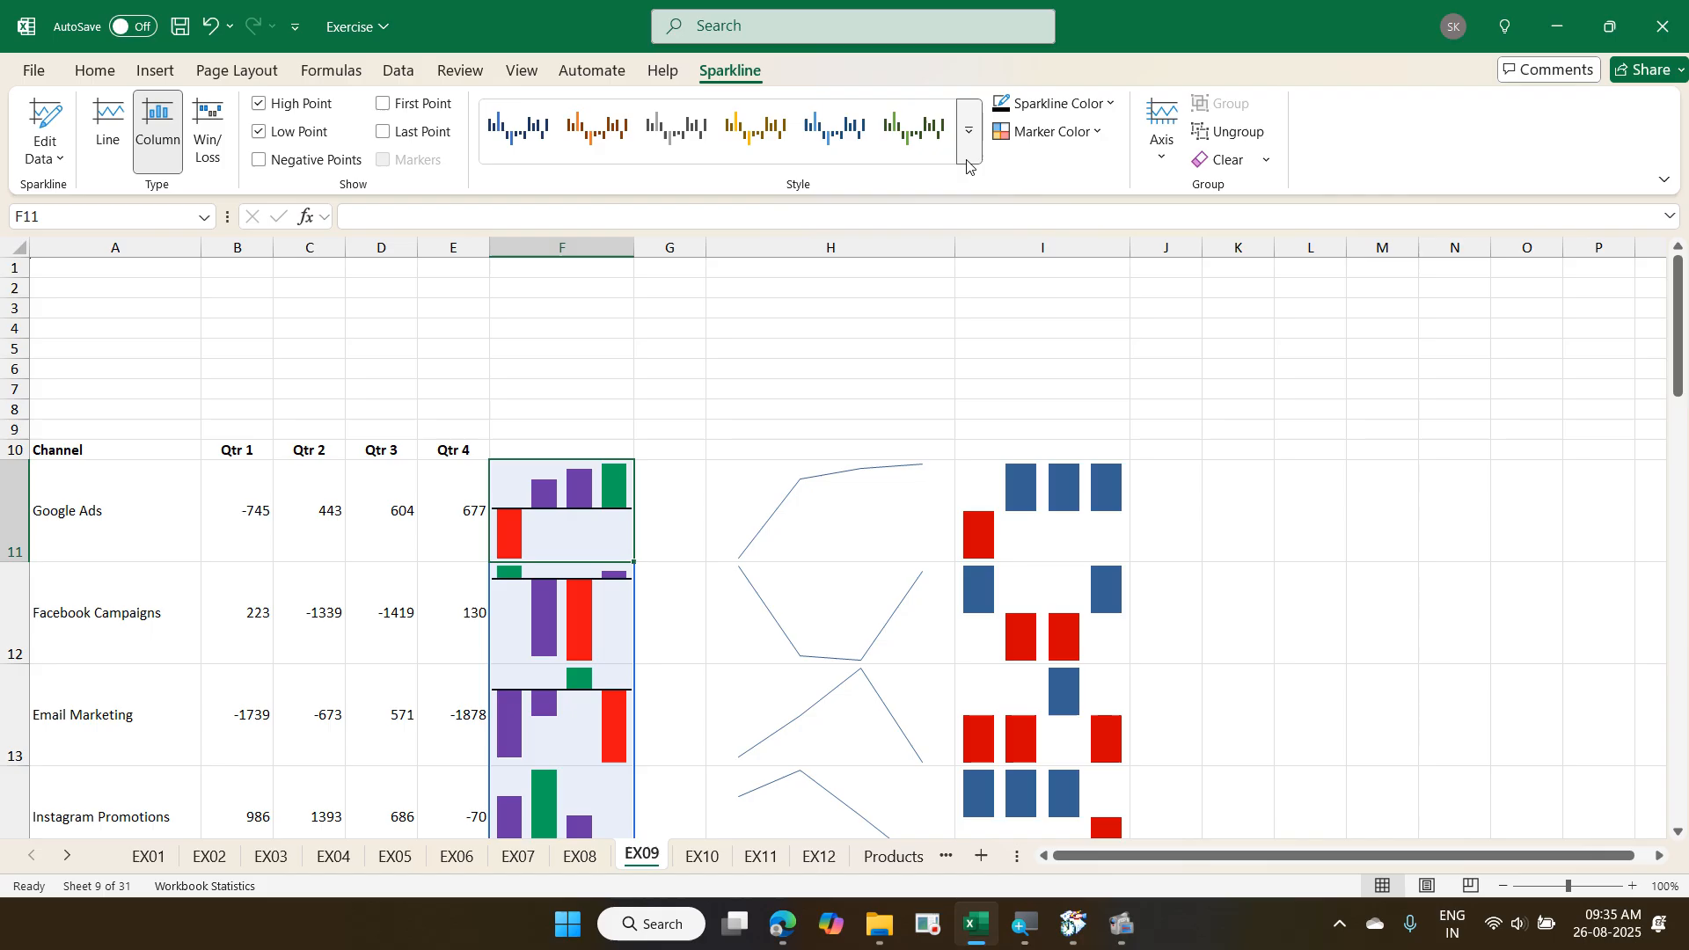
click(1096, 132)
click(1096, 132)
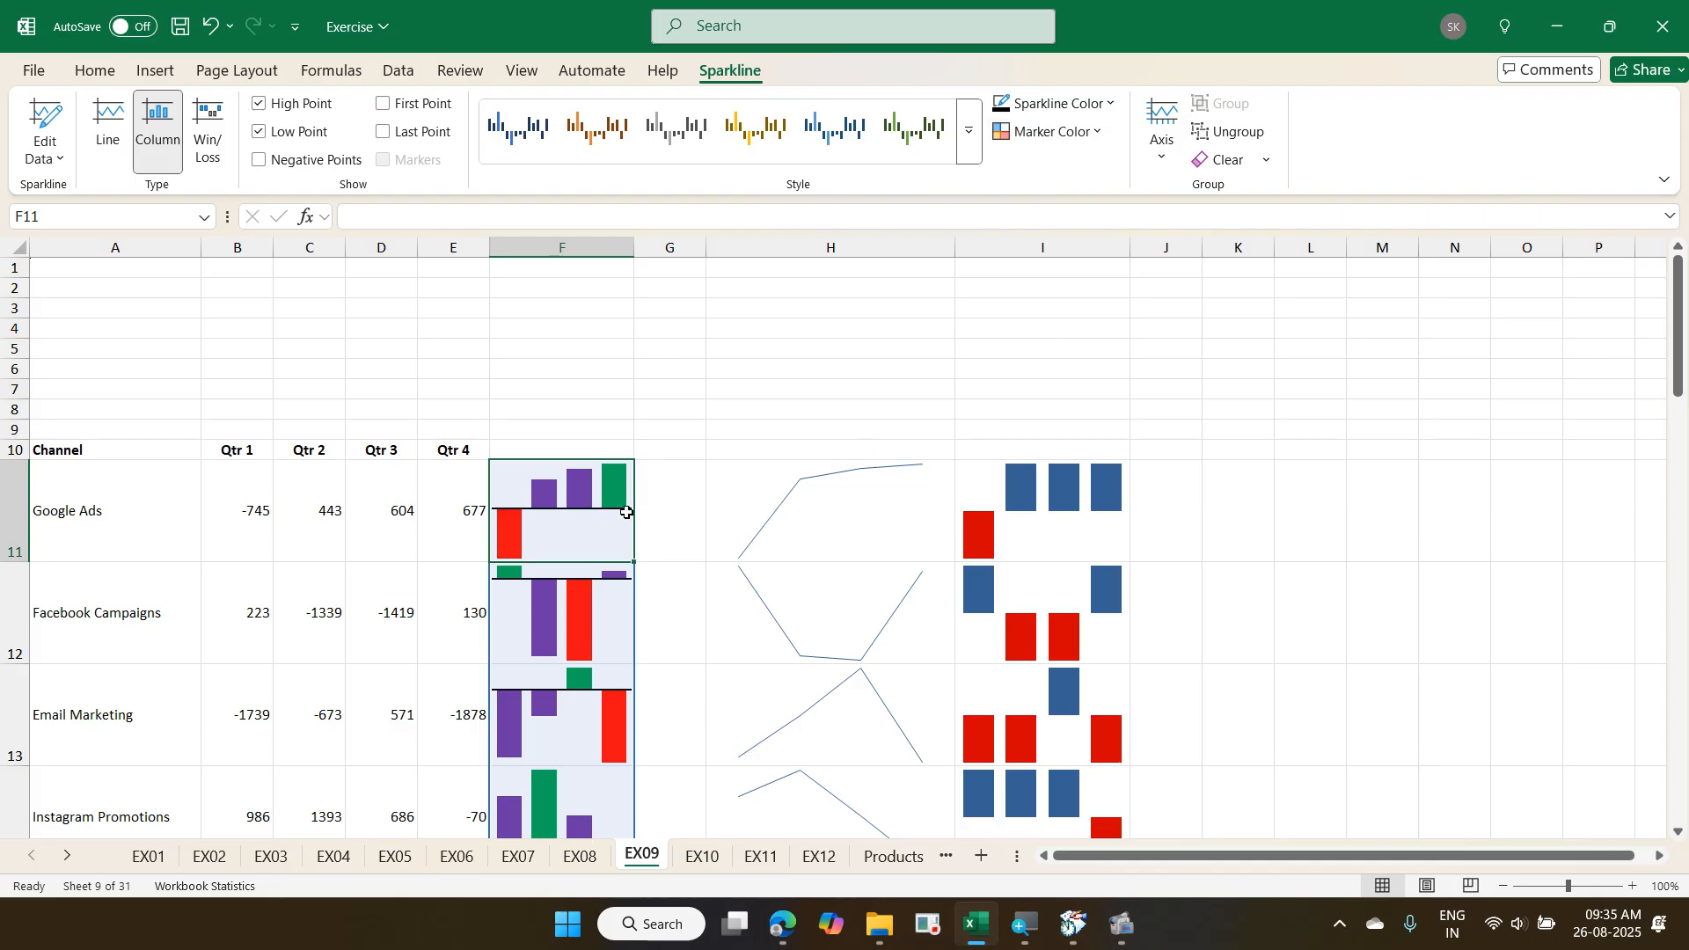
click(1160, 150)
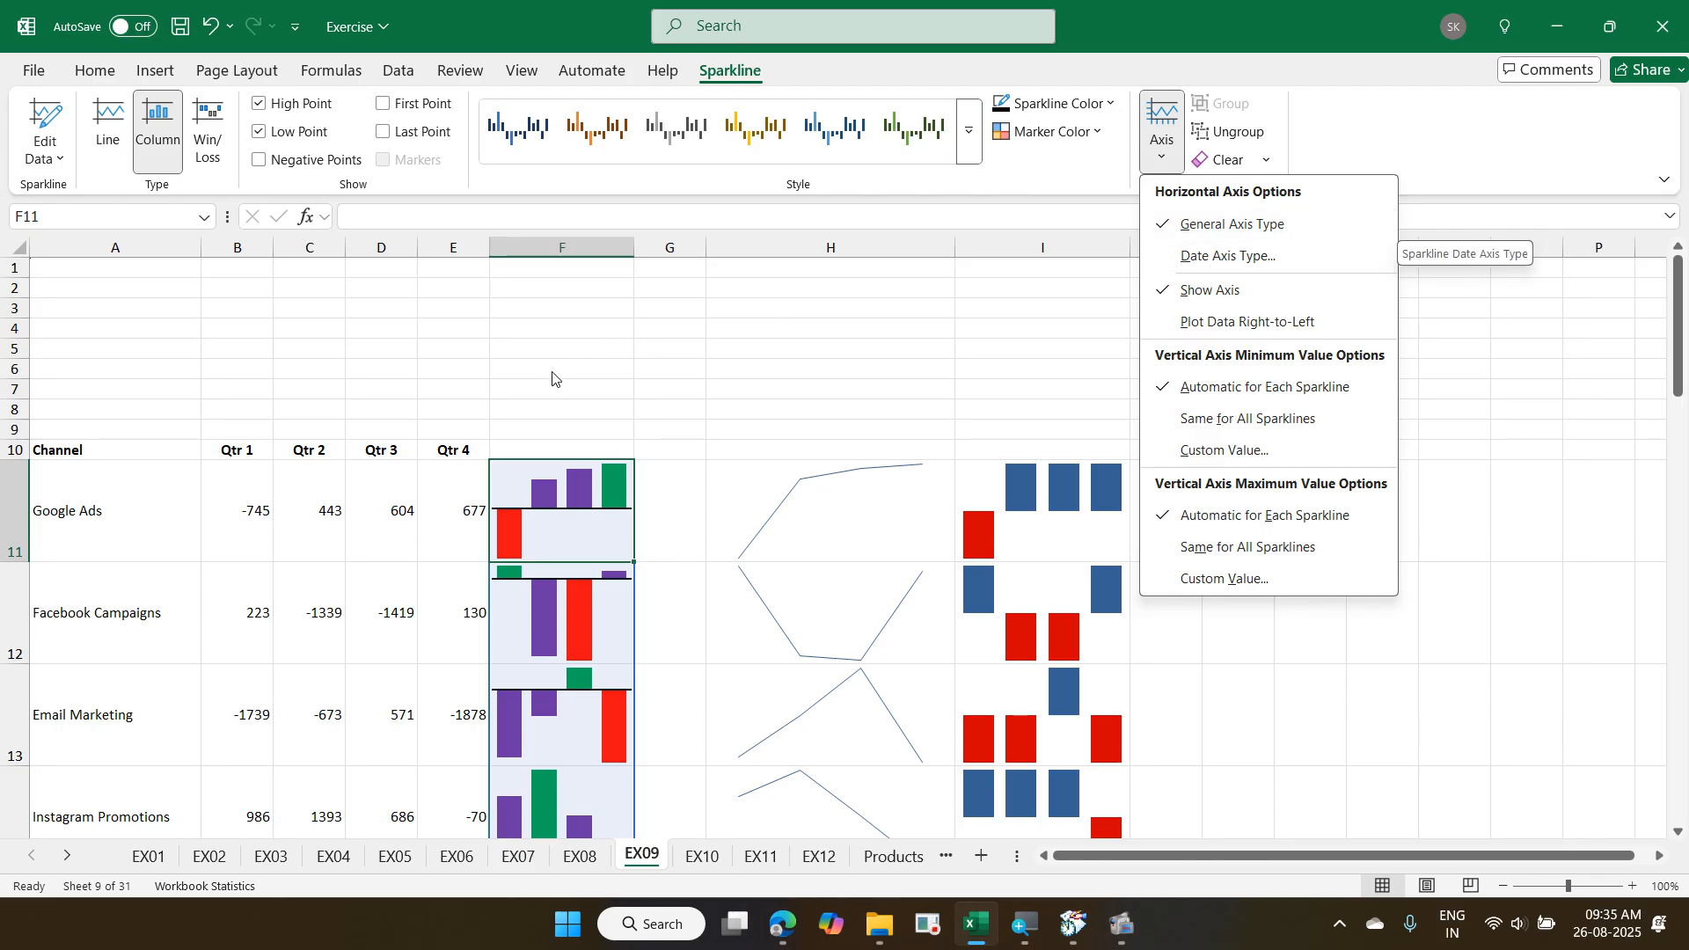
click(558, 480)
- Start a column sparkline for B11:E11 with J11 as its location, and cancel it before inserting
drag(268, 520, 468, 531)
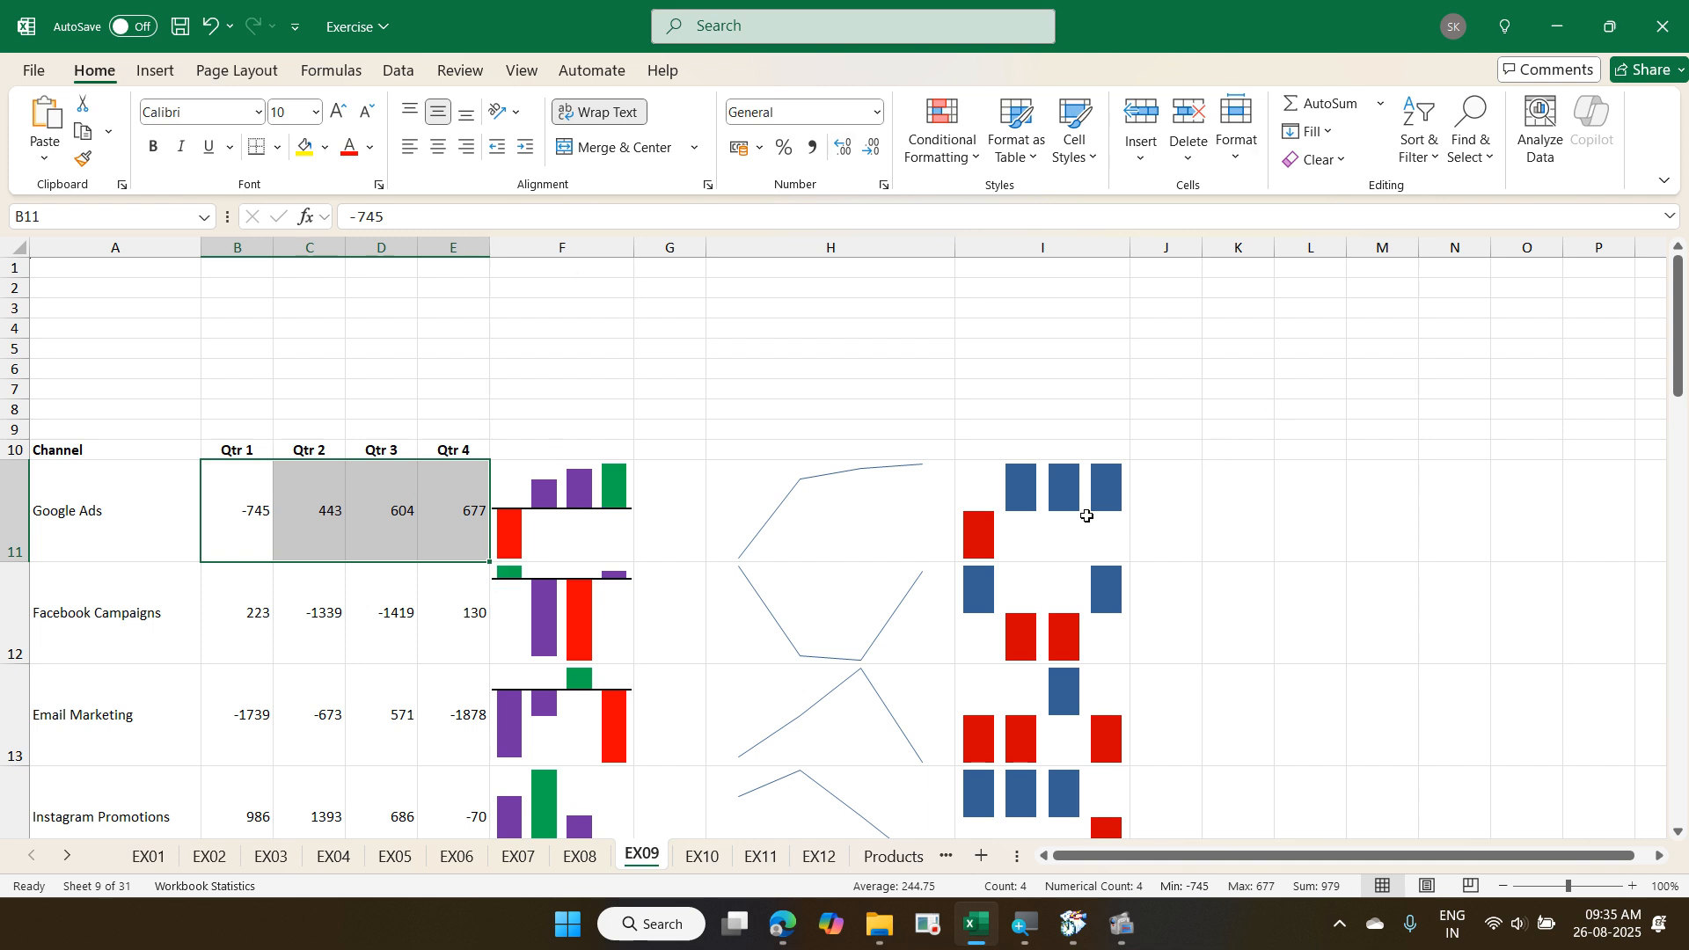
click(156, 71)
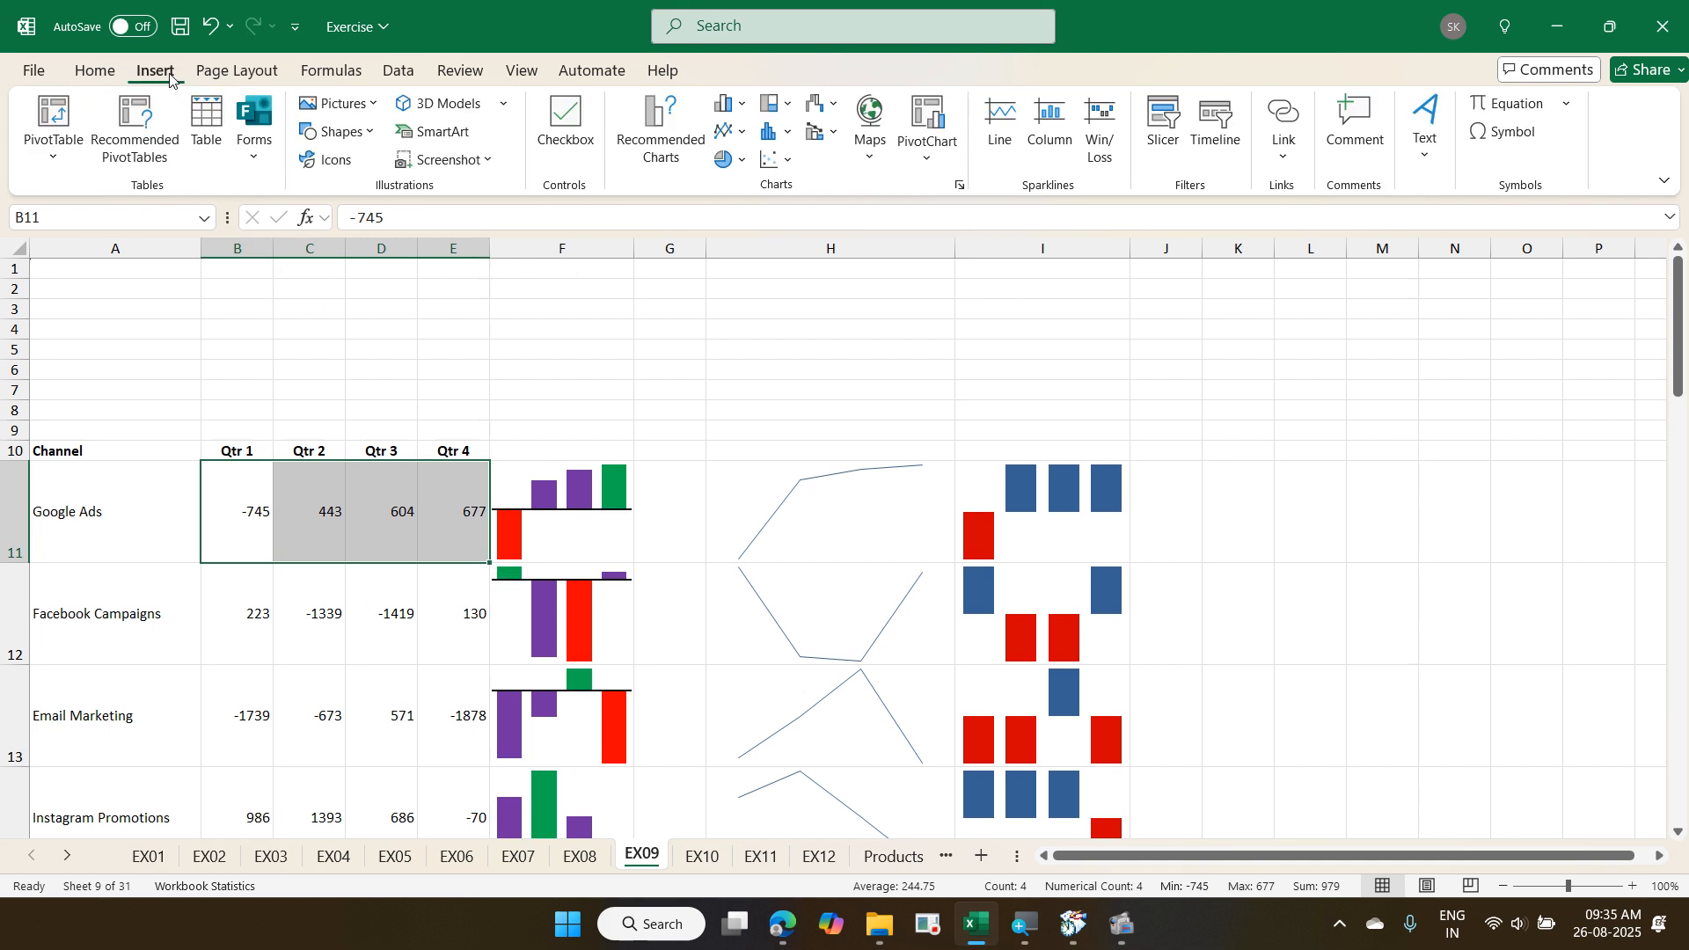
click(1041, 141)
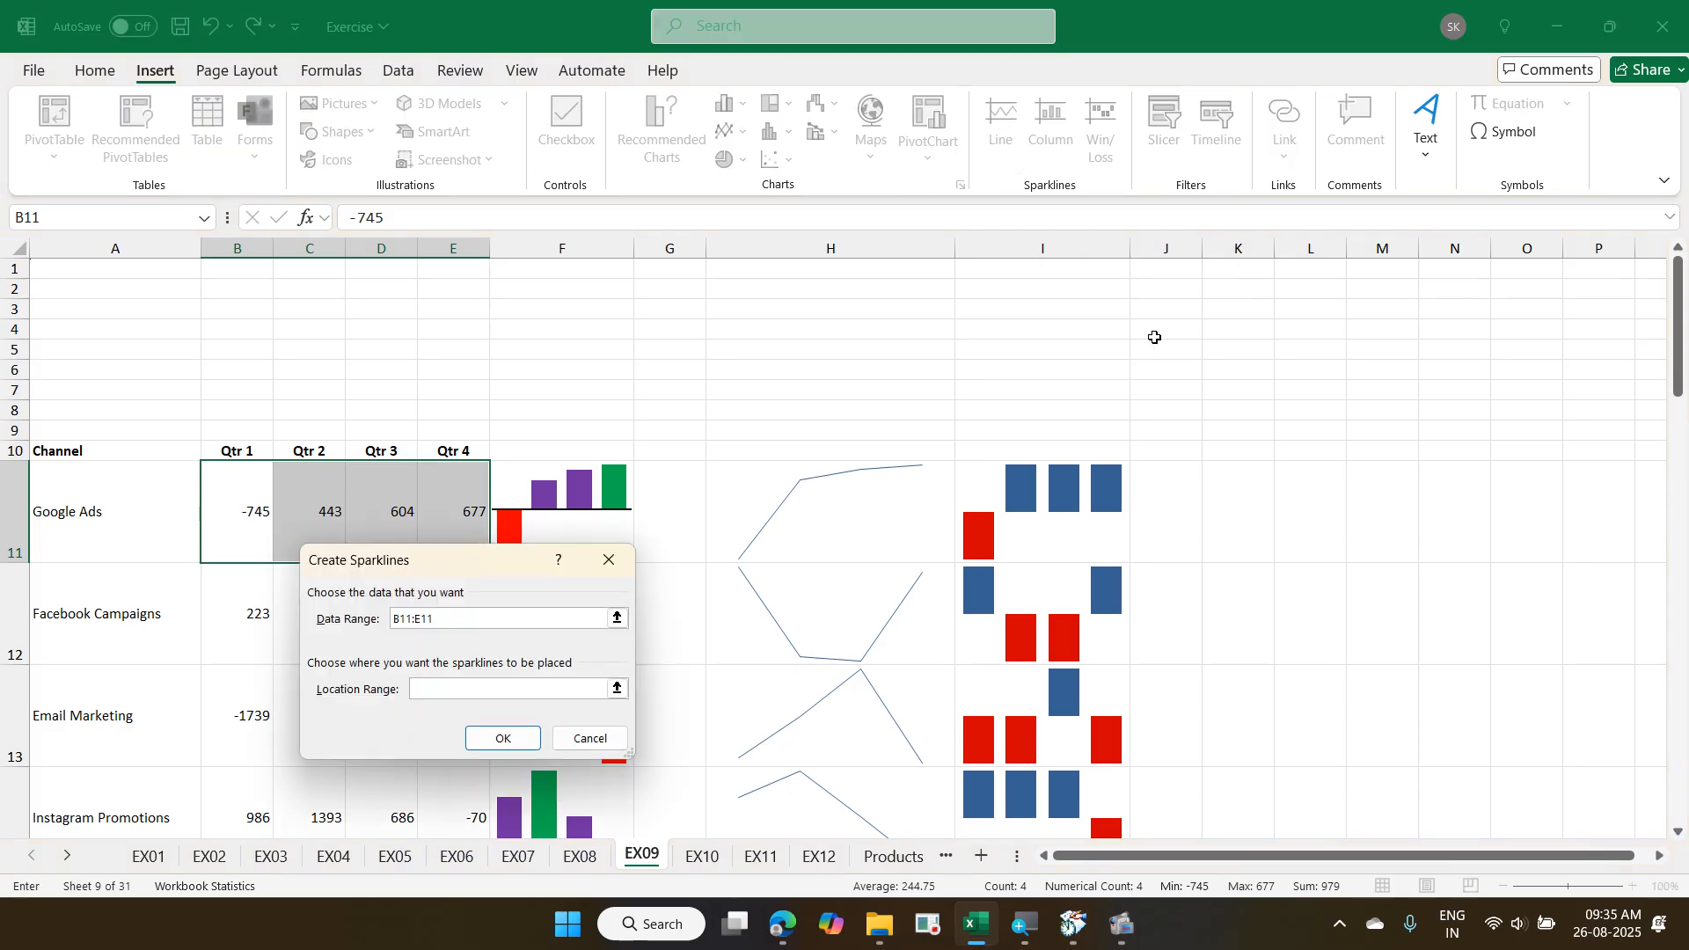
click(1174, 495)
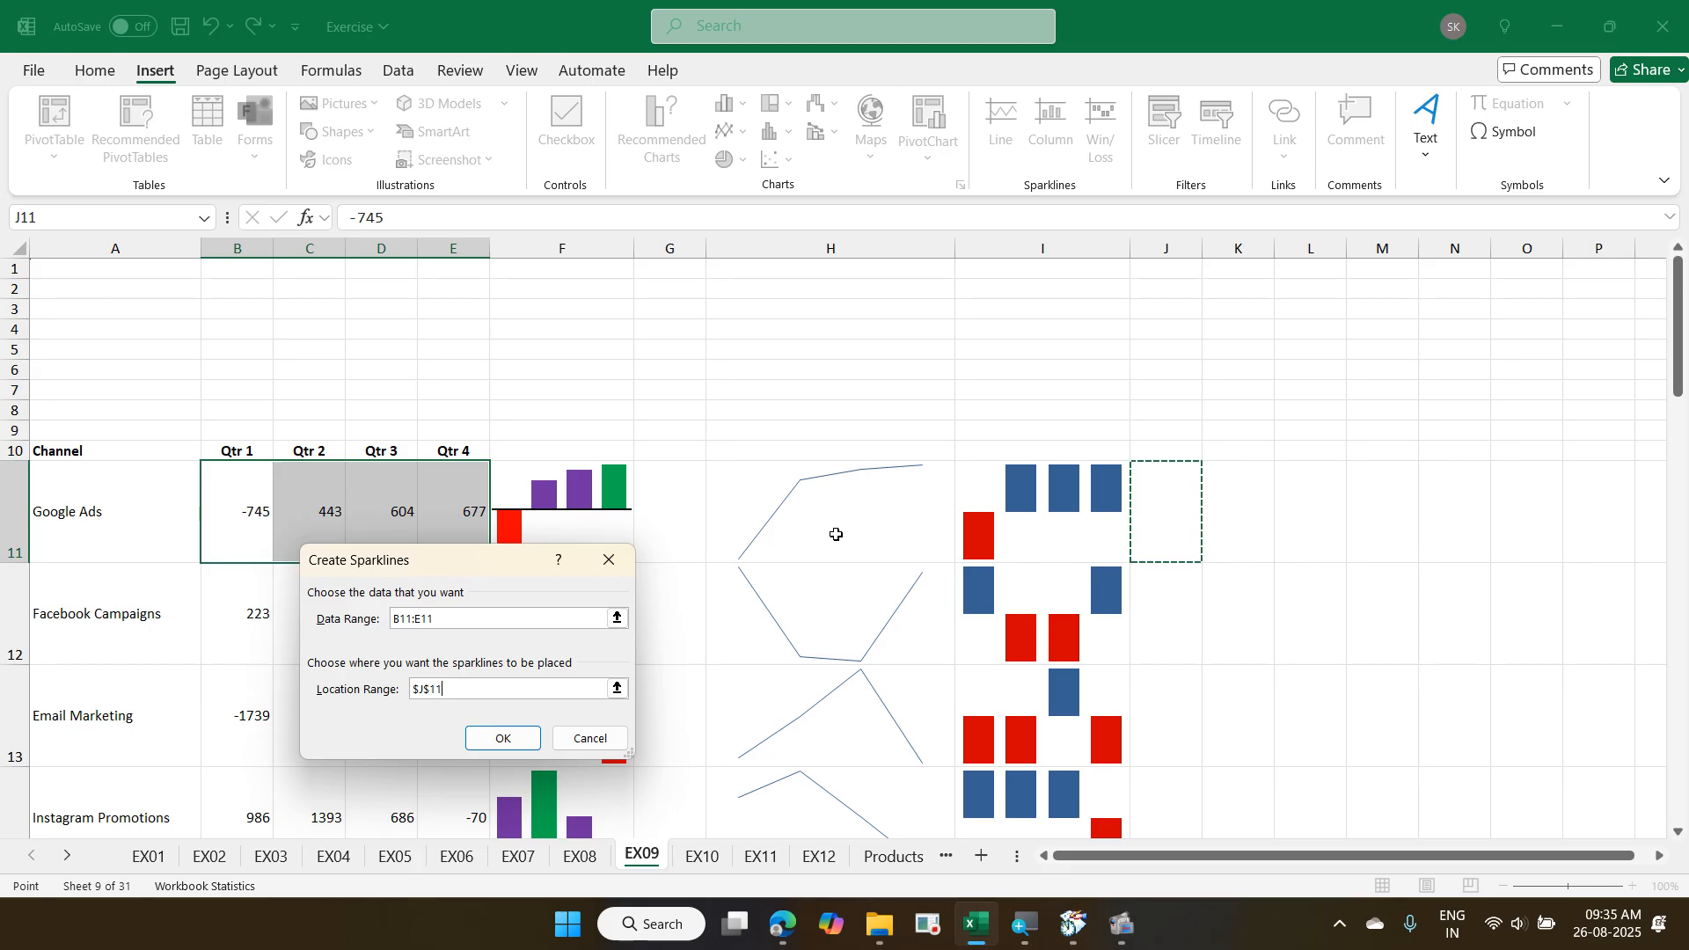
key(Escape)
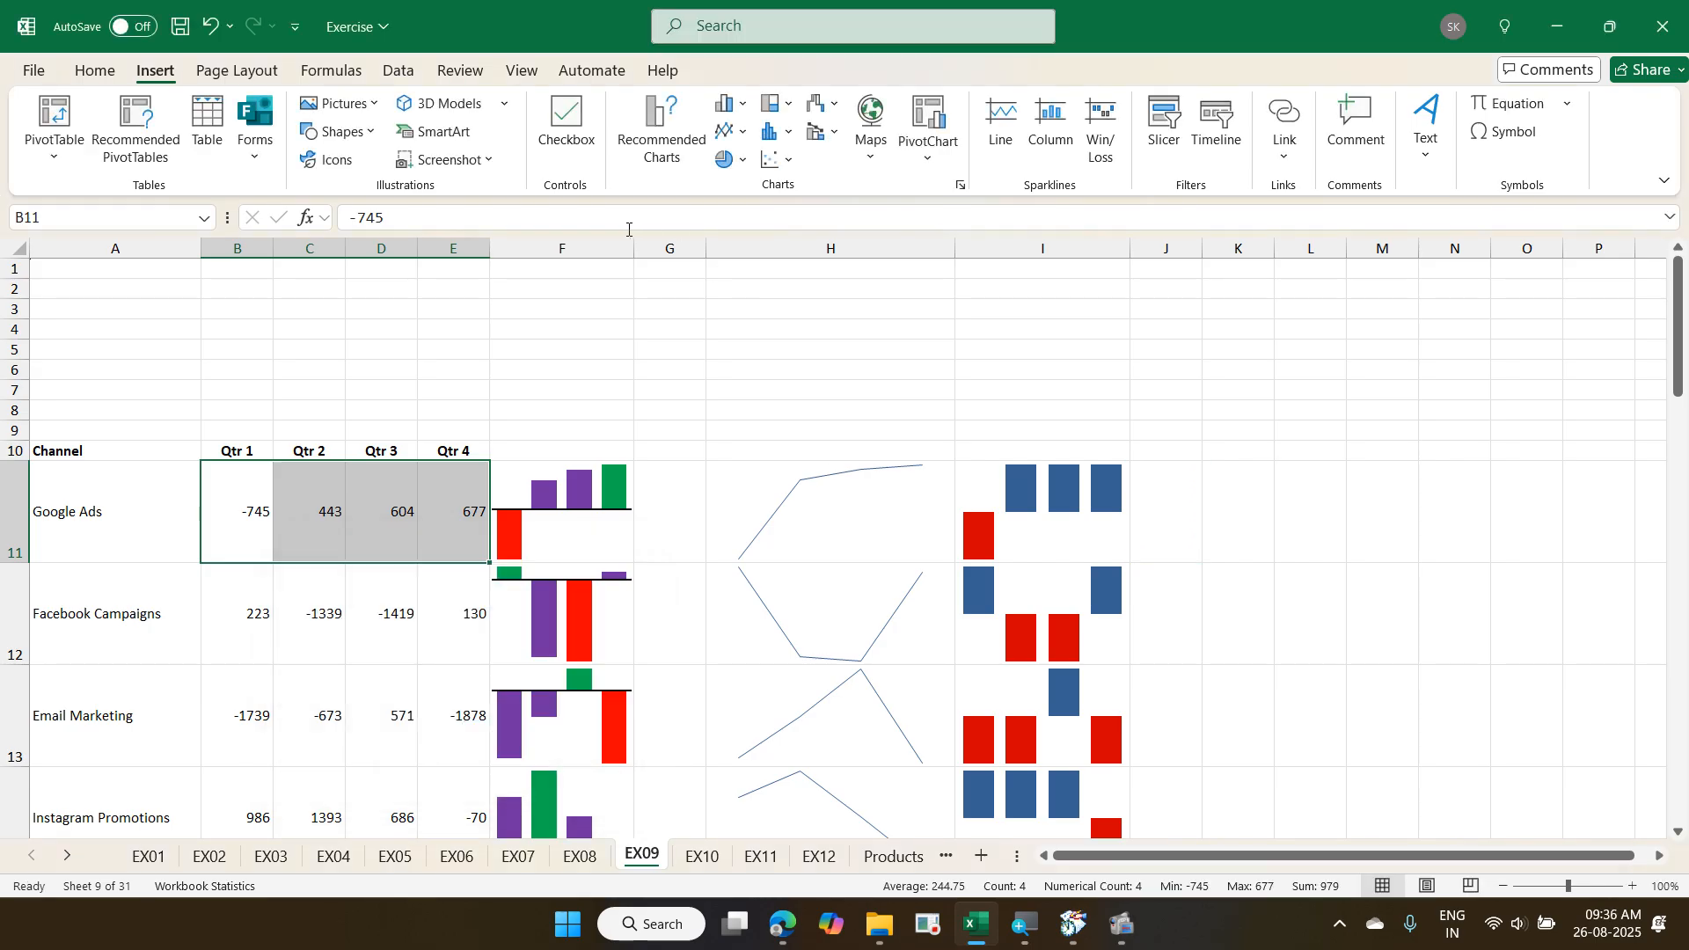
- Widen sparkline column F, and extend a selection of row 11 down the channel data before returning to the header
drag(633, 248, 678, 249)
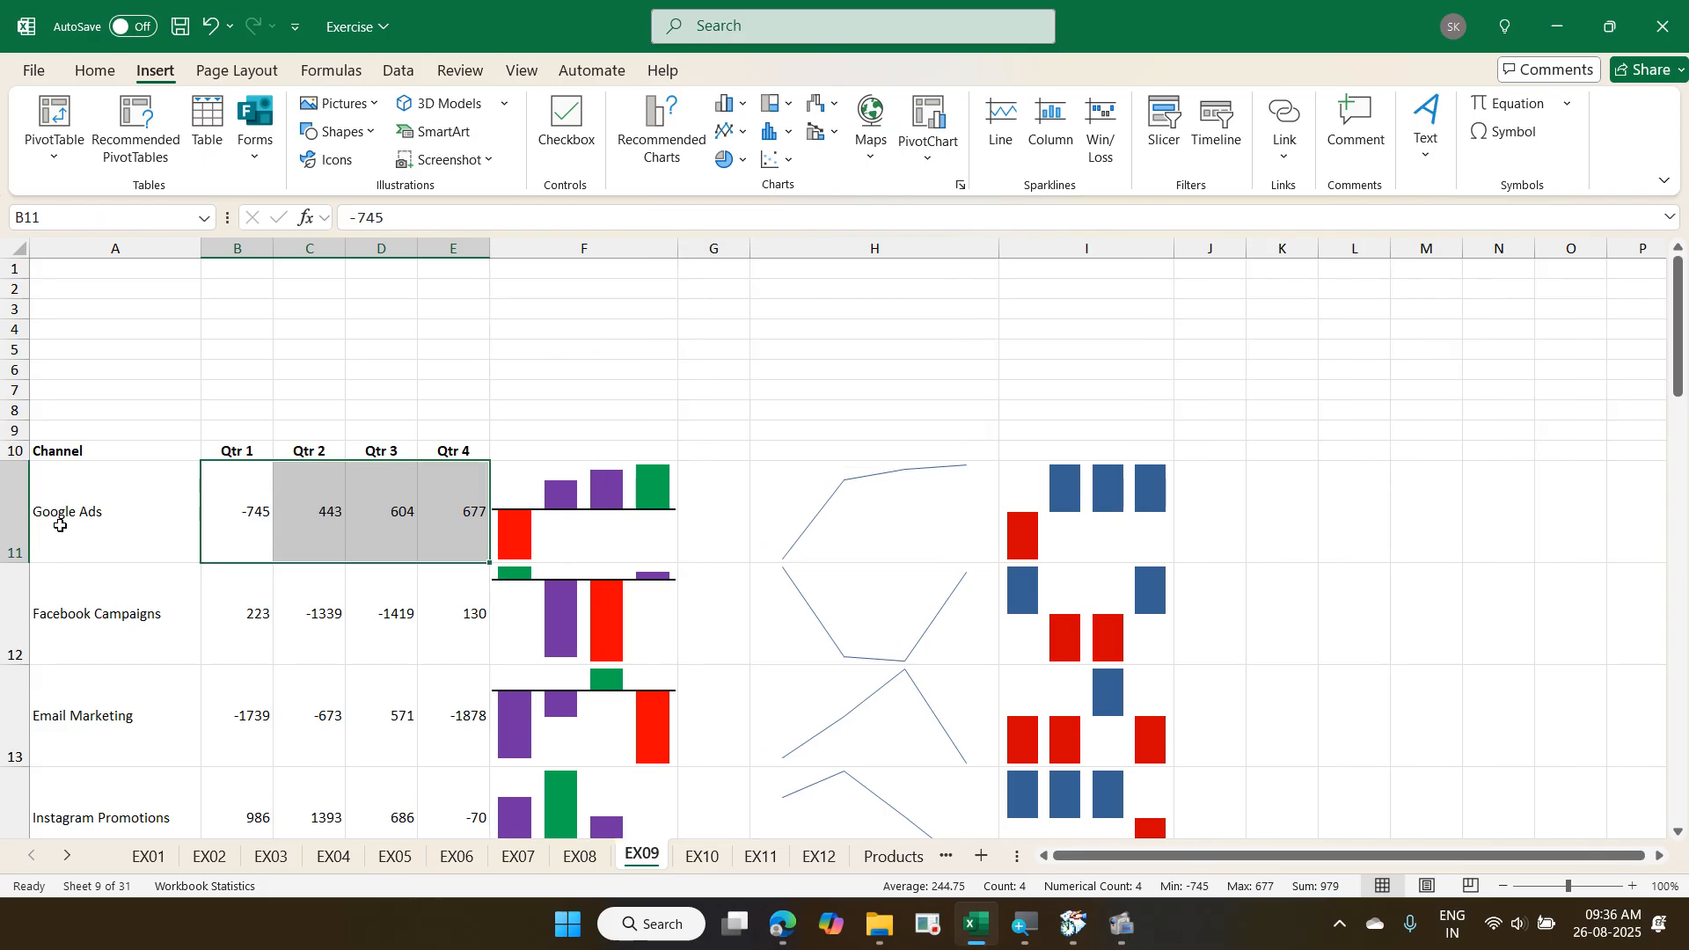
click(15, 512)
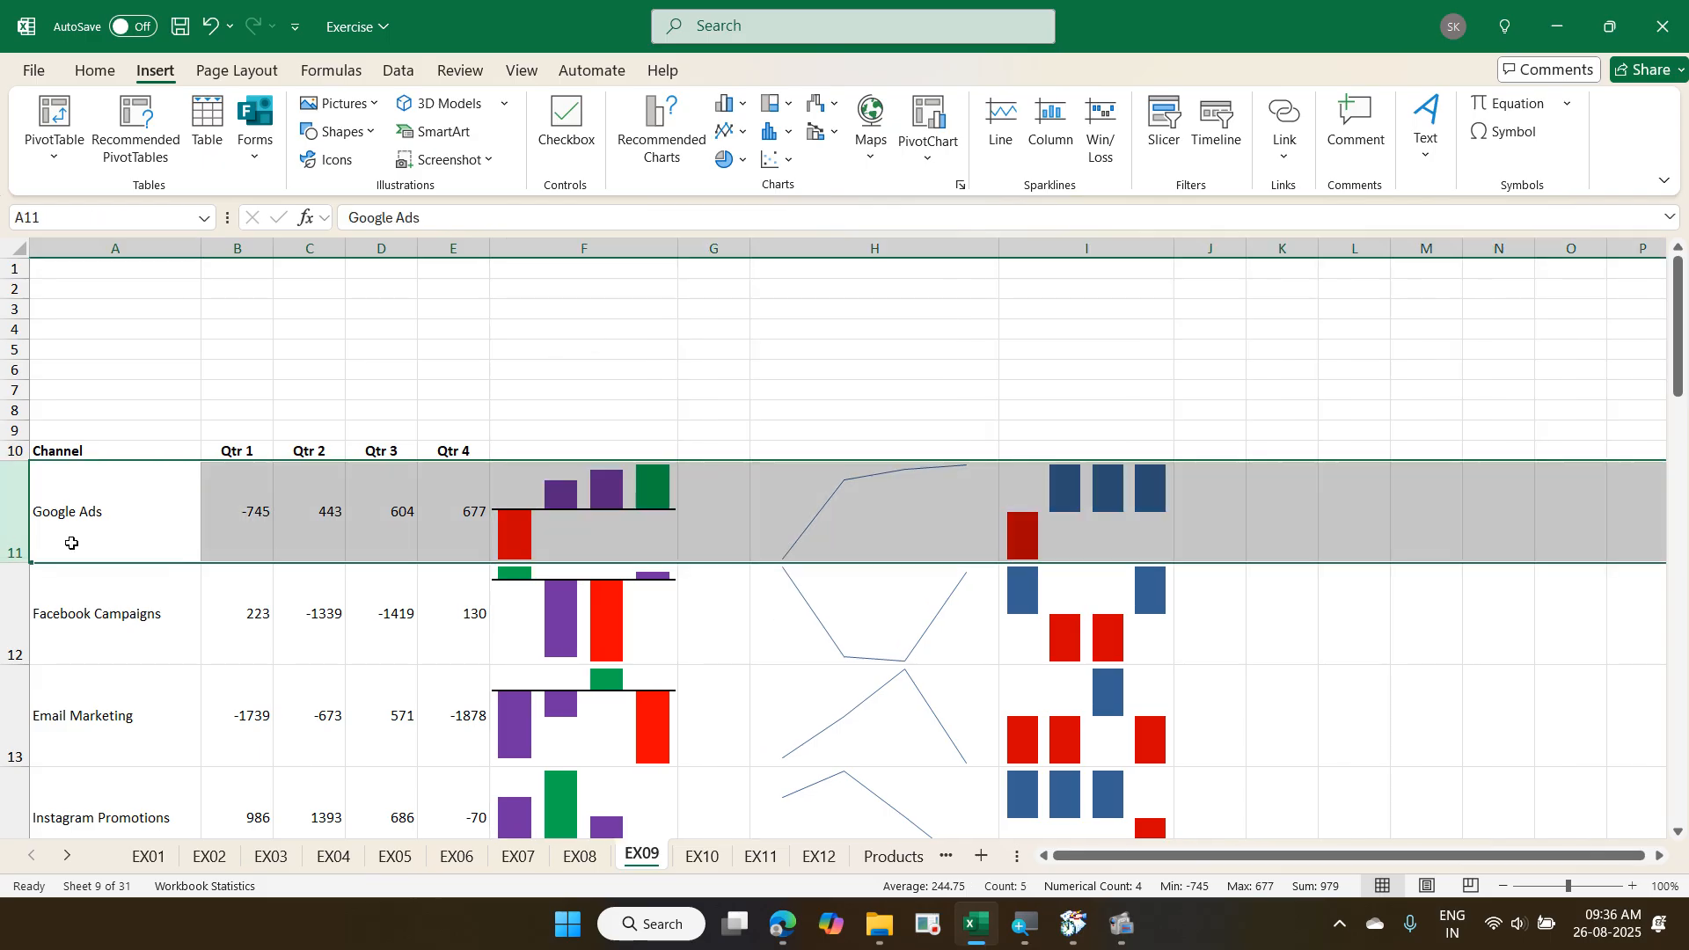
key(ctrl+shift+Down)
key(ctrl+Up)
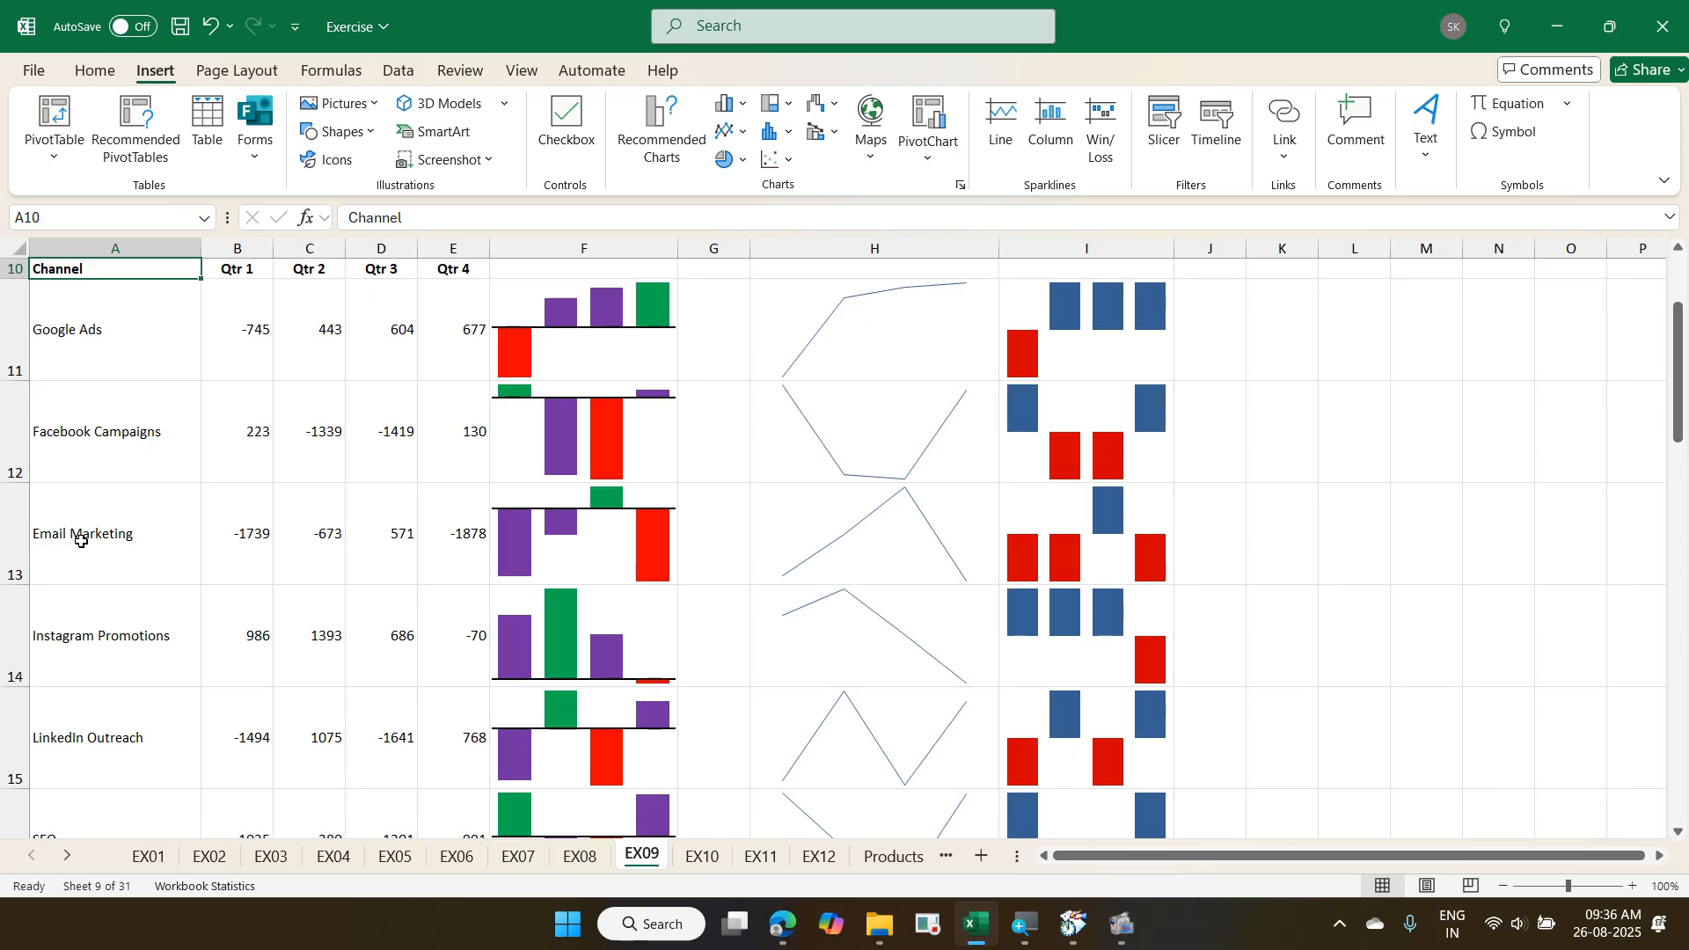
scroll(81, 542, up, 3)
- Review the options for clearing the selected sparklines or sparkline groups from F11
click(639, 521)
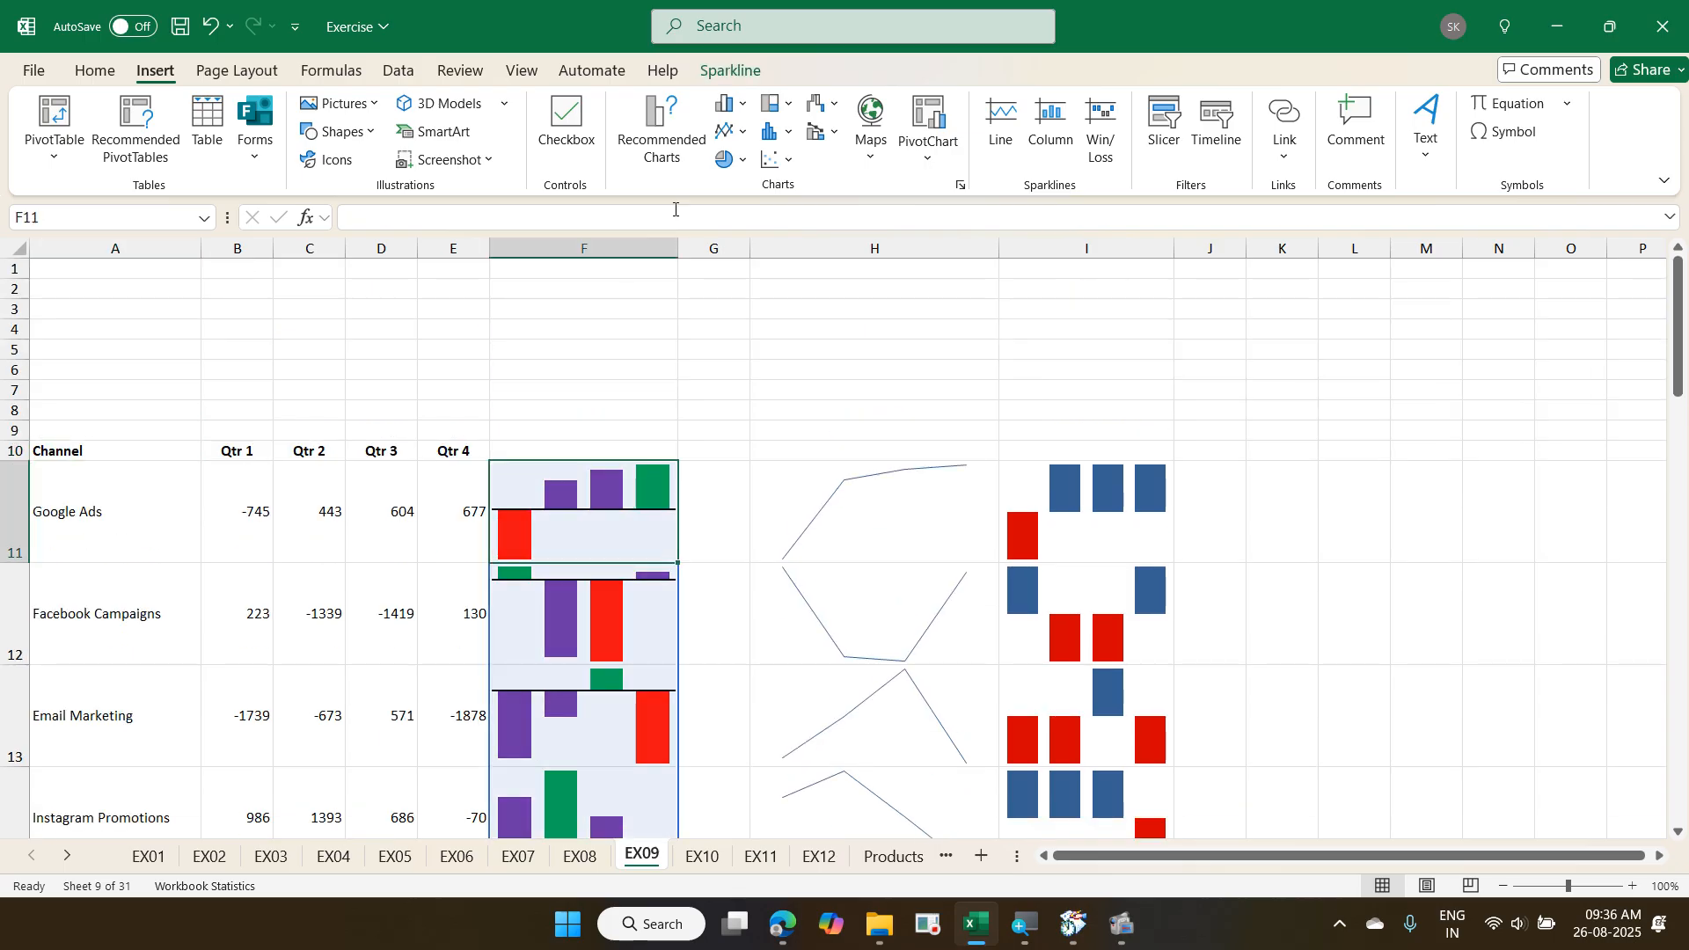
click(727, 73)
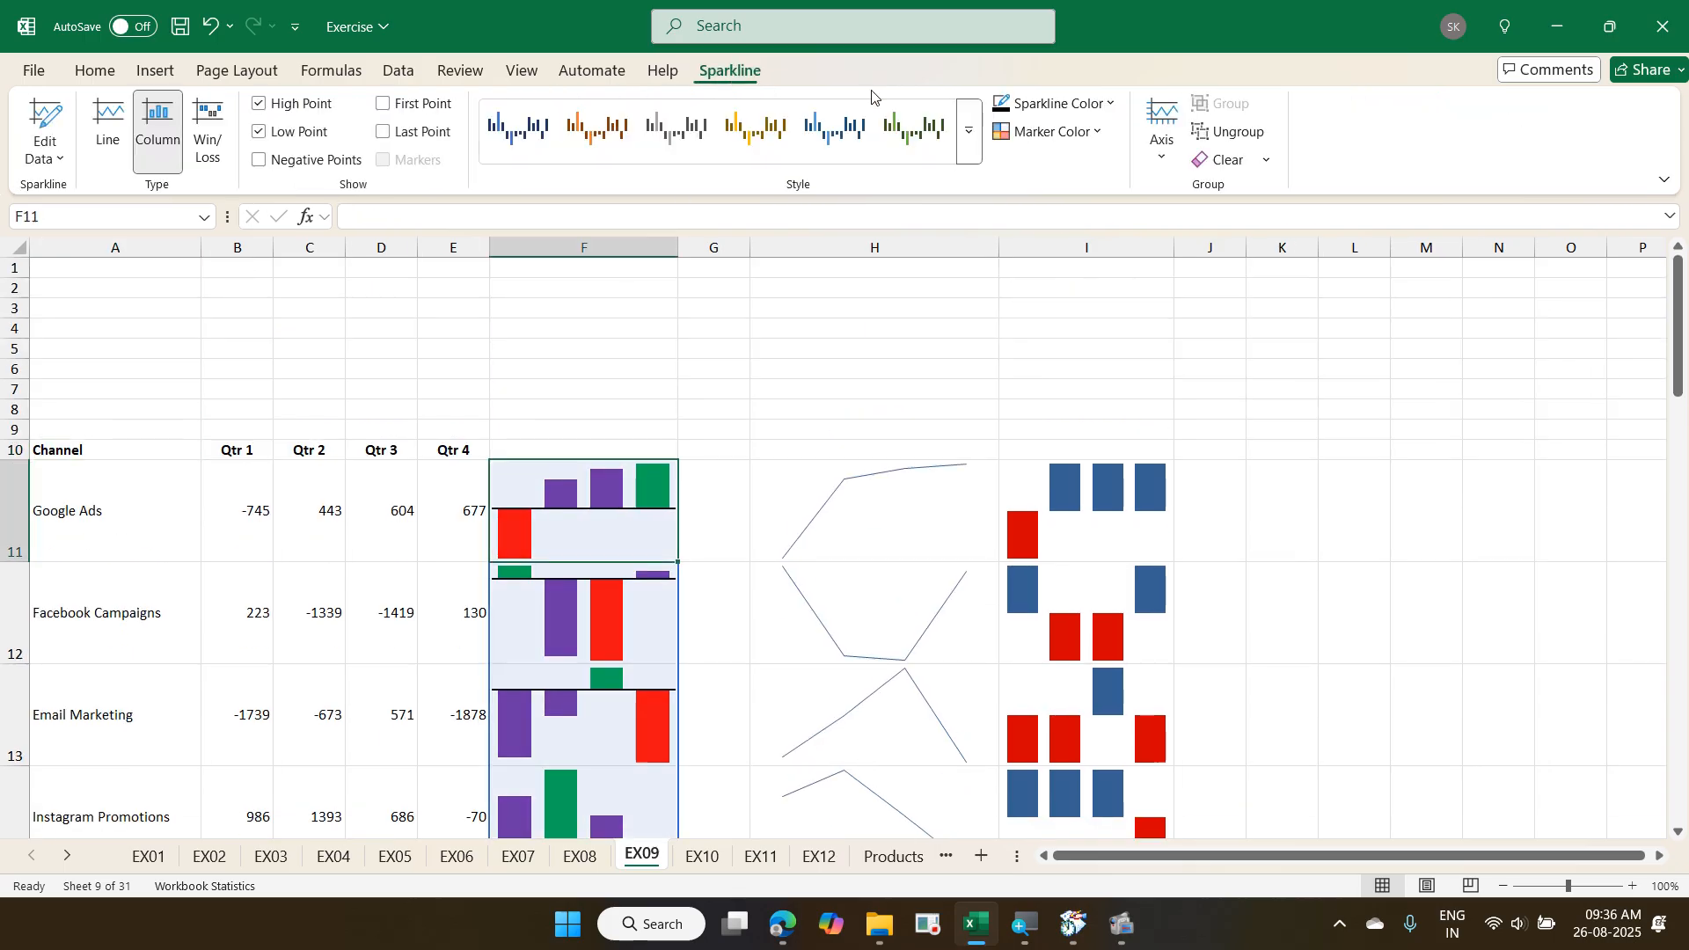
click(1267, 162)
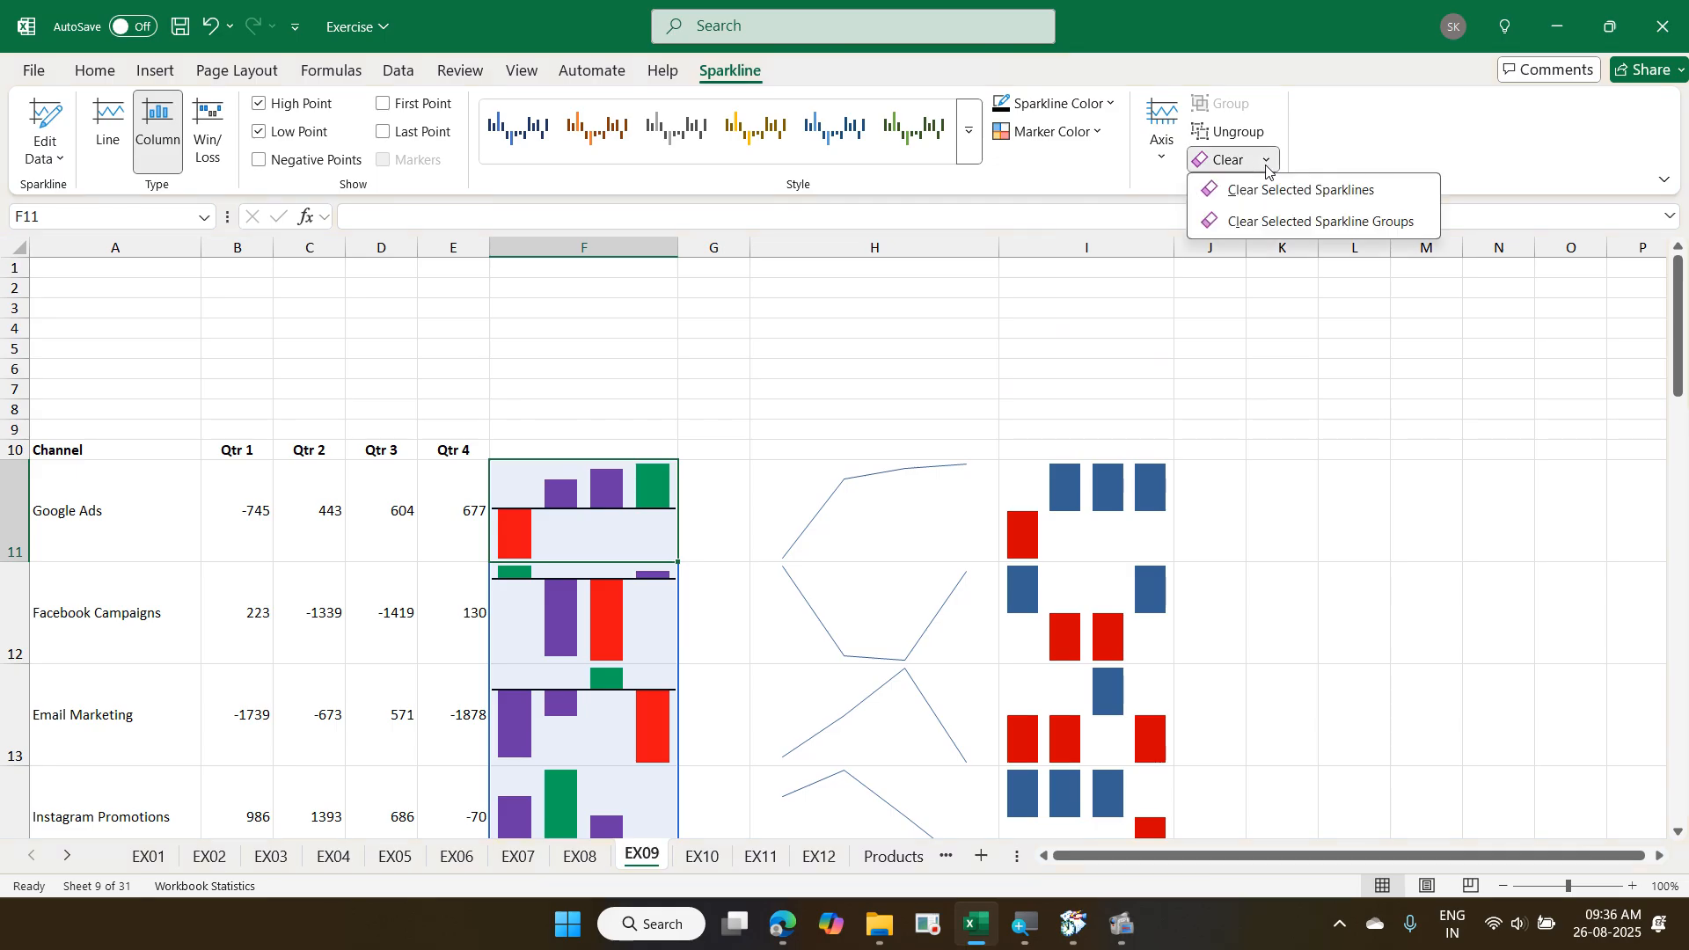
click(1002, 539)
click(639, 526)
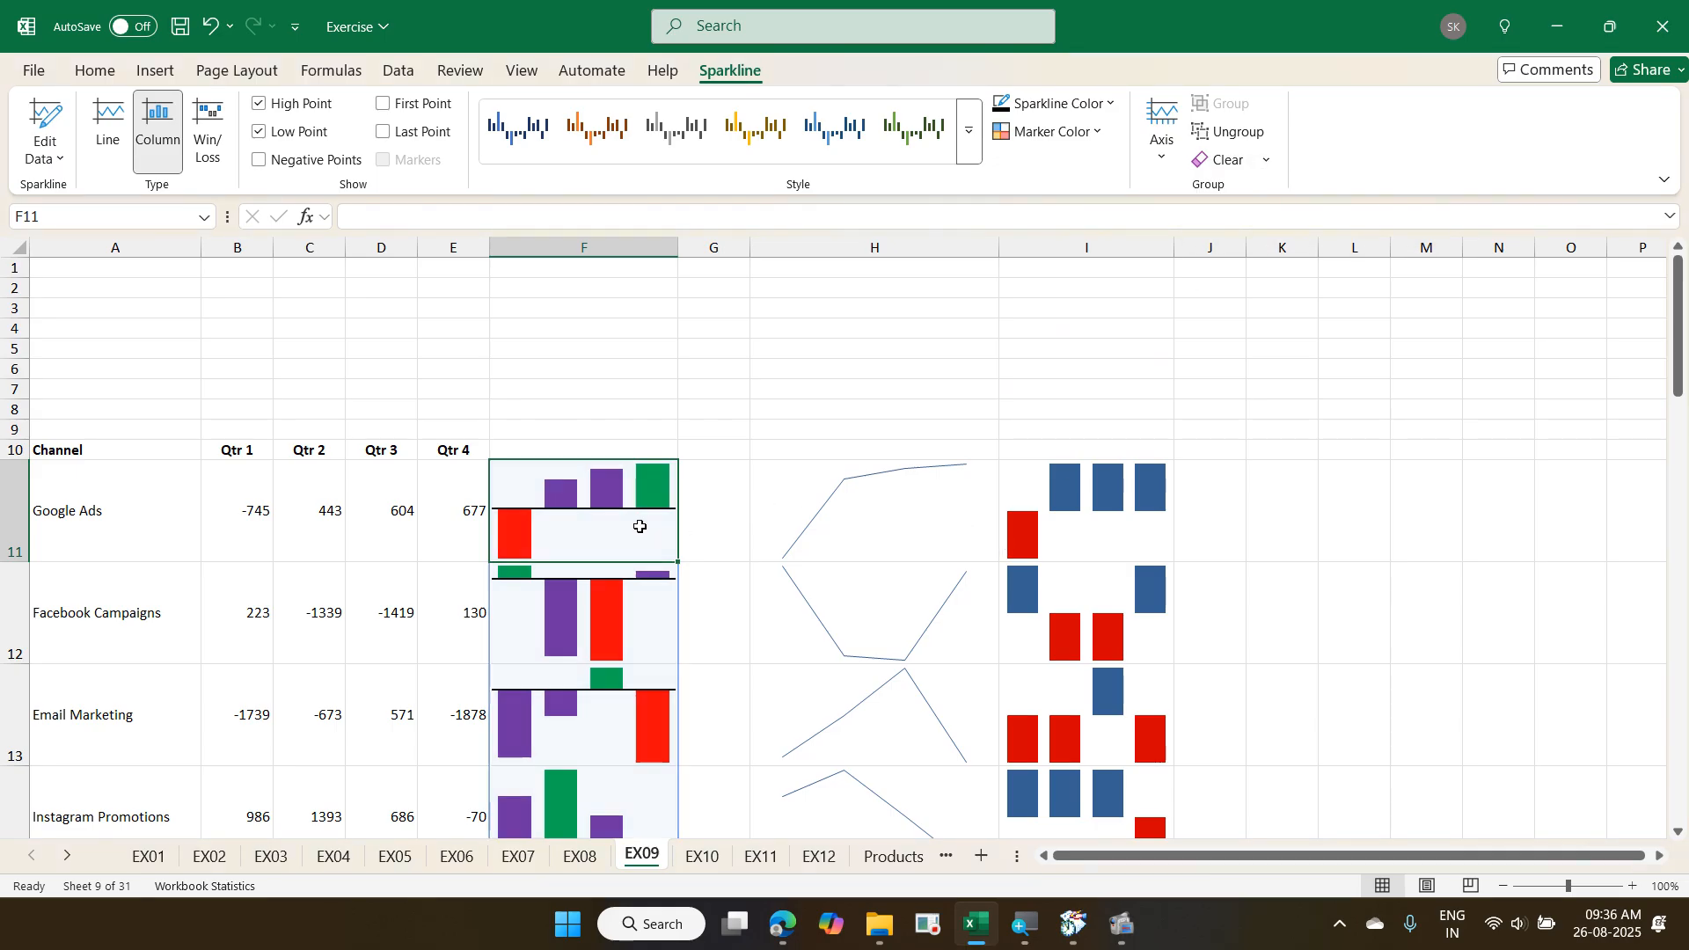
- Compare the sparkline settings of the win/loss sparkline in I11 with those of the column sparkline in F11
click(1070, 515)
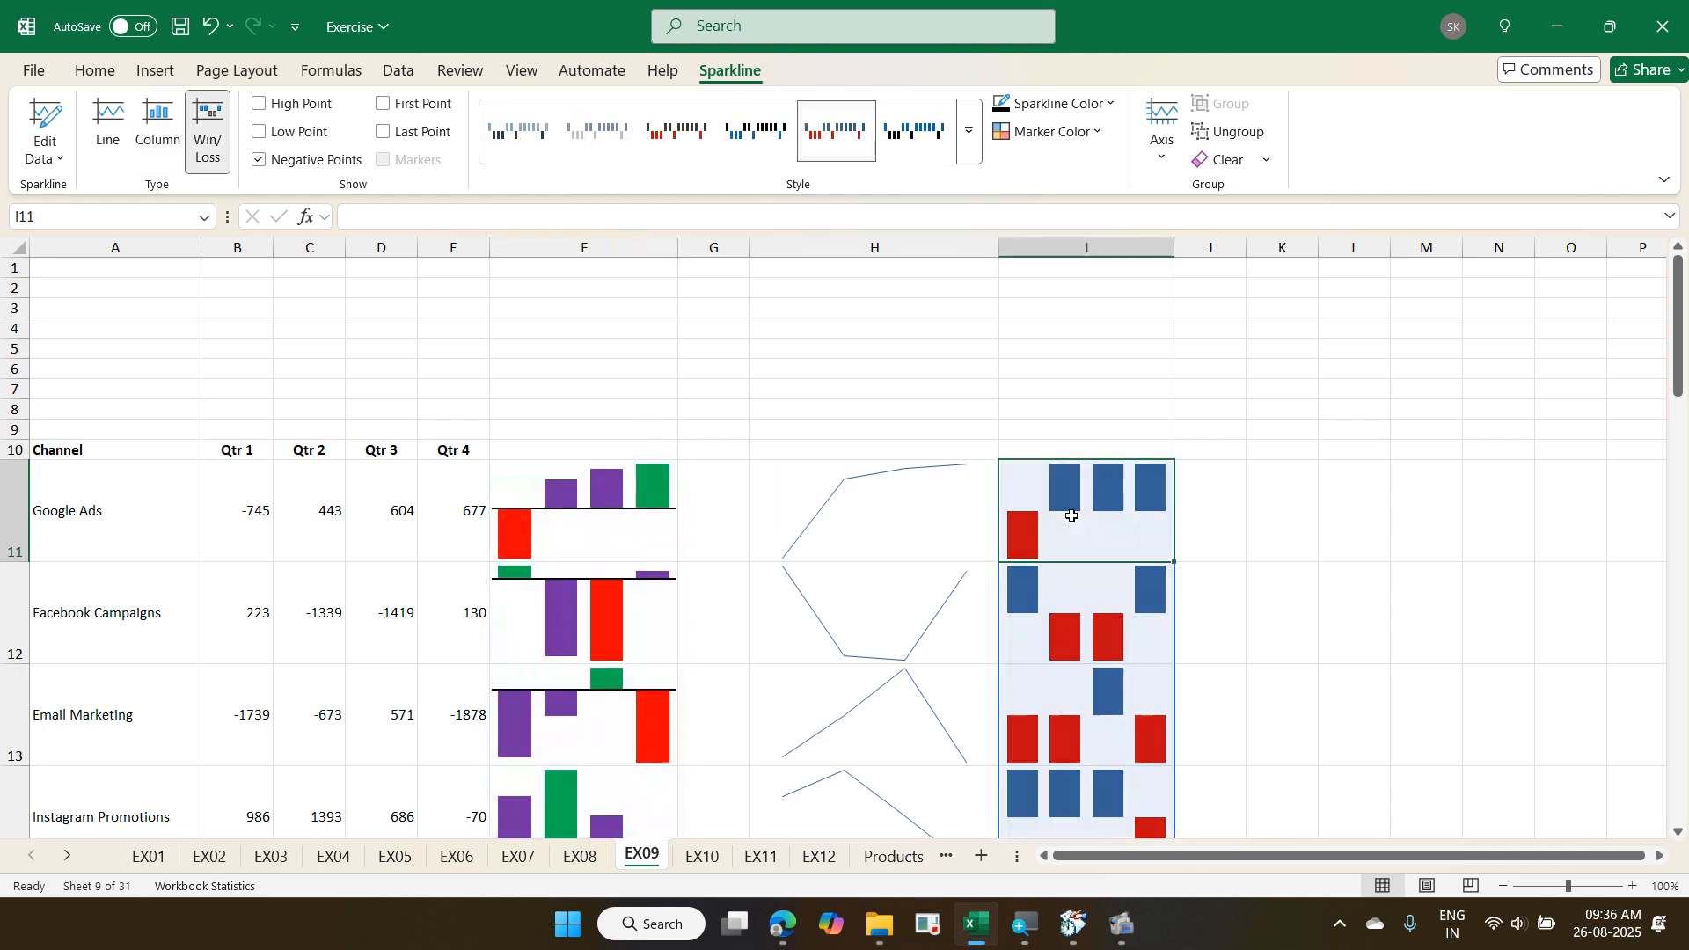
click(642, 539)
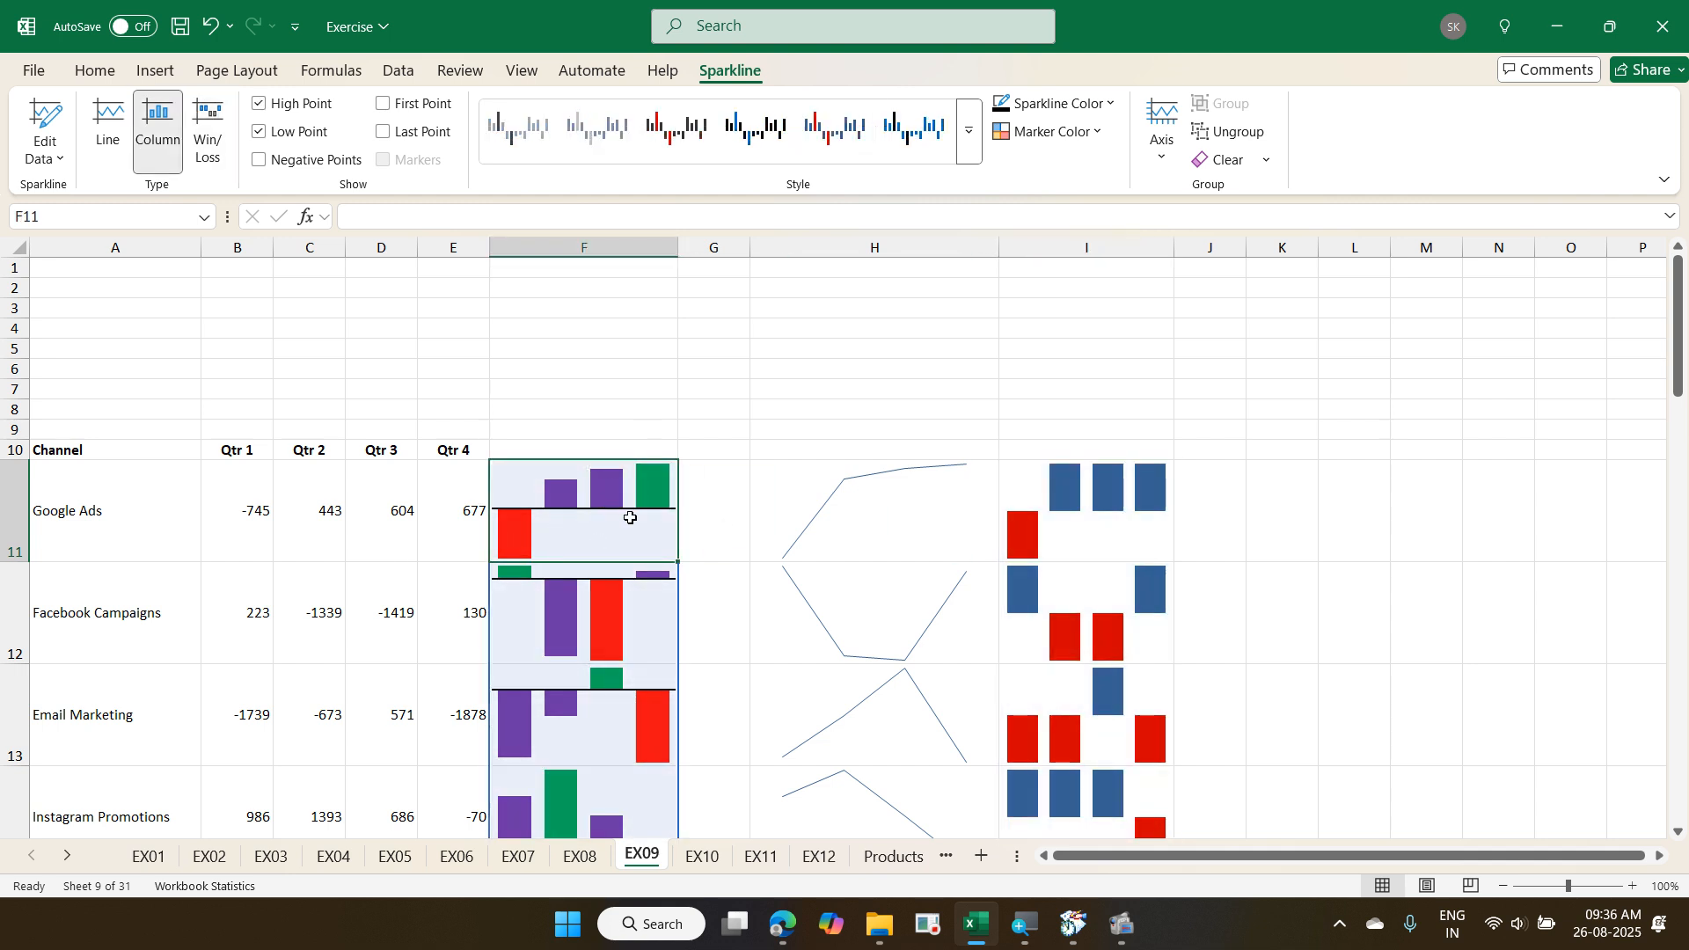
click(1074, 512)
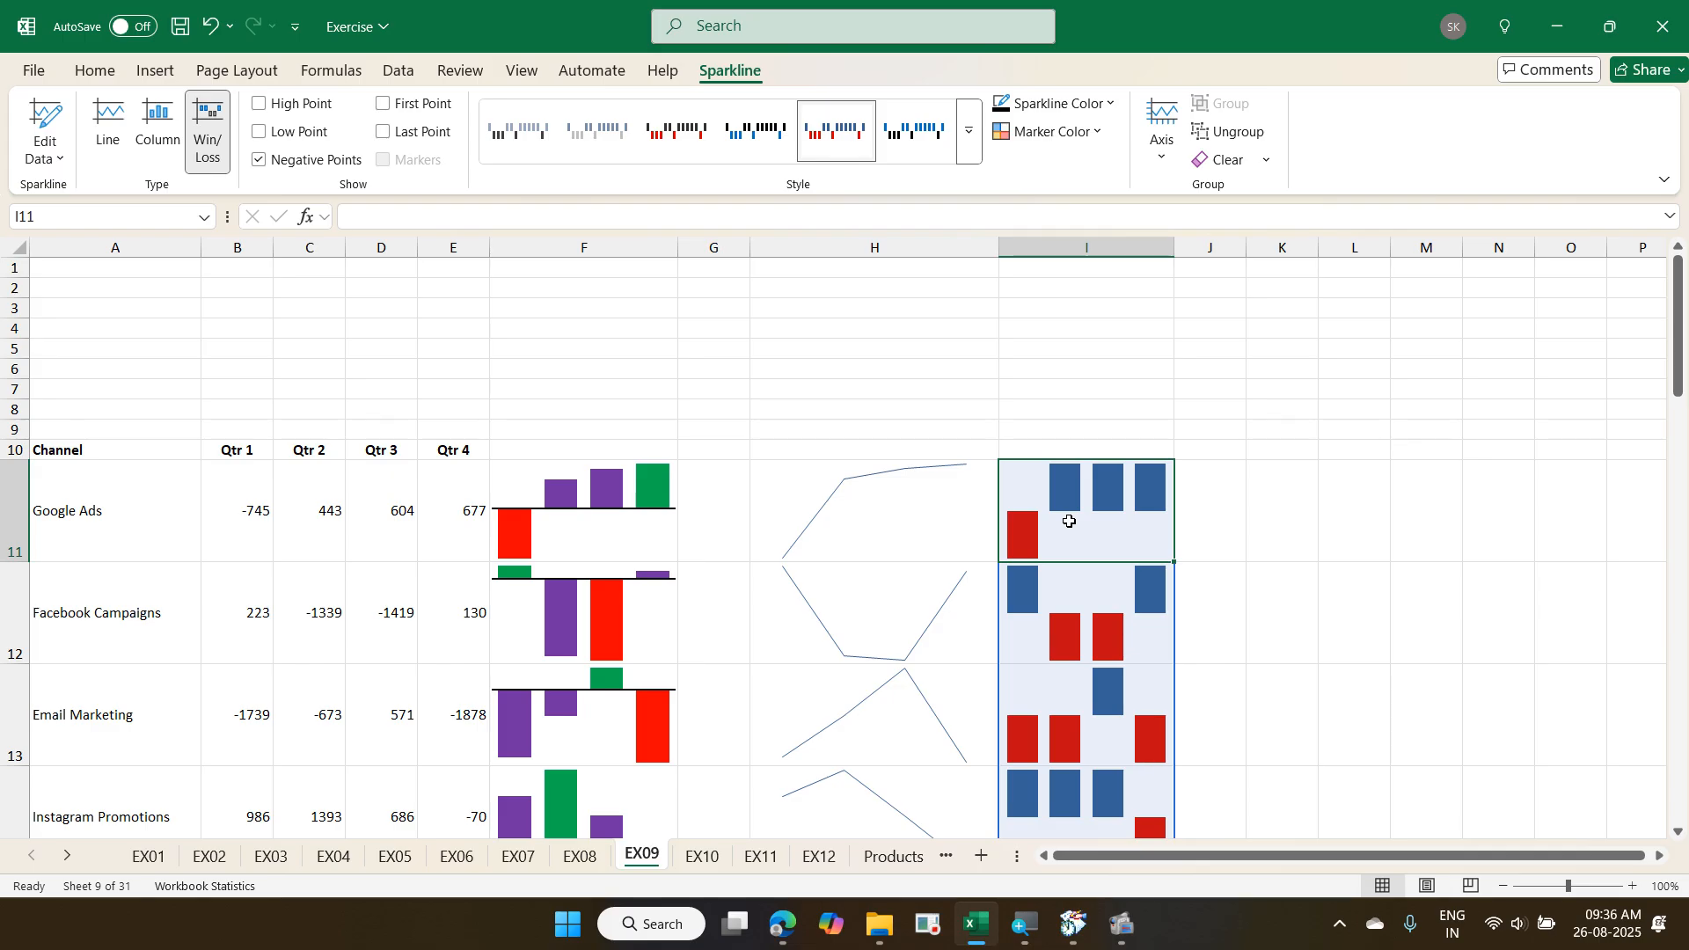
- Delete the value in cell P3 on the EX10 sheet and return to EX09
key(ctrl+Page_Down)
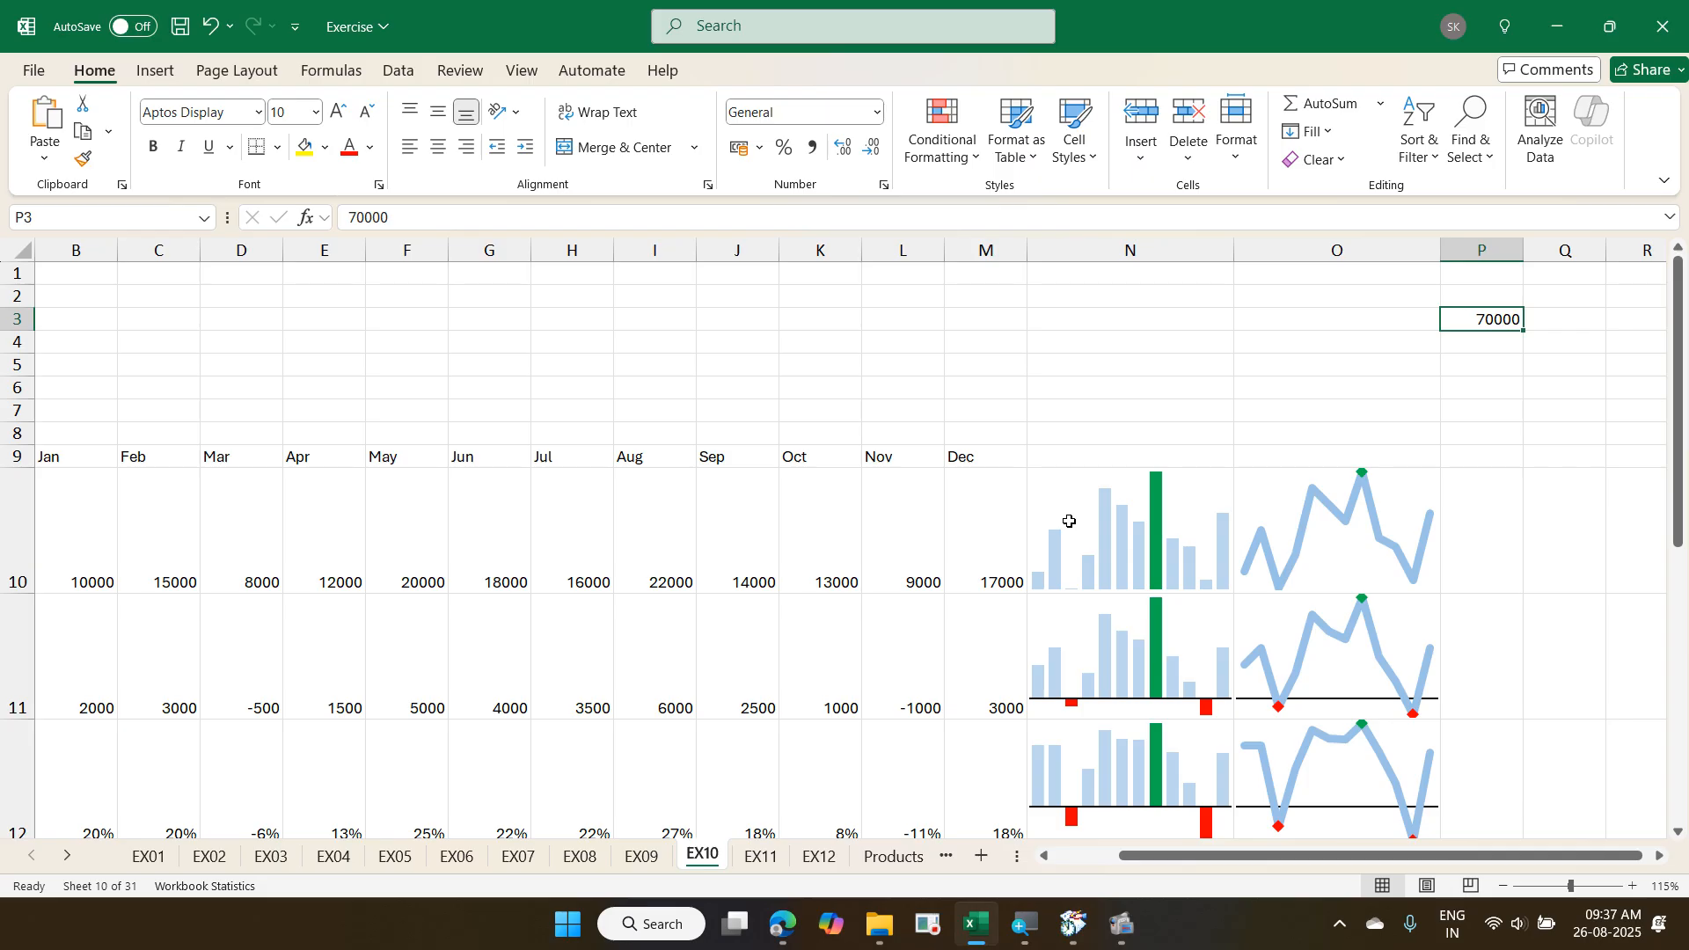
key(Delete)
key(ctrl+Page_Up)
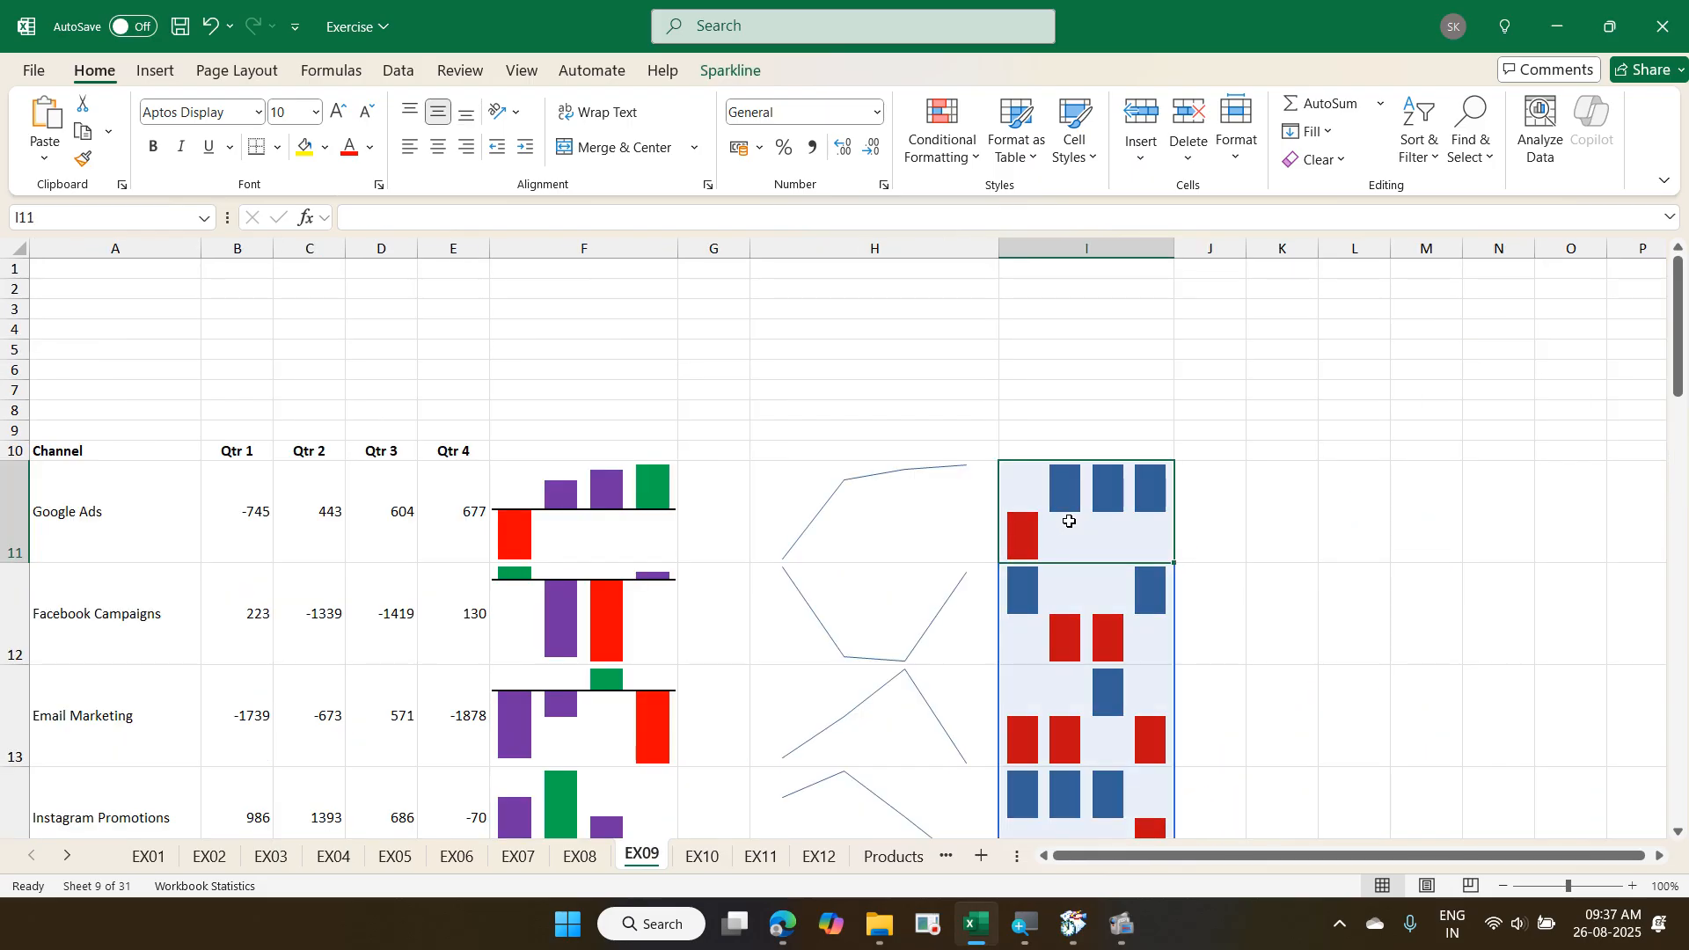
- Move across the Google Ads quarterly values in row 11 to the column sparkline, and go back to the EX08 sheet
key(Left)
key(Home)
key(Right)
key(Right)
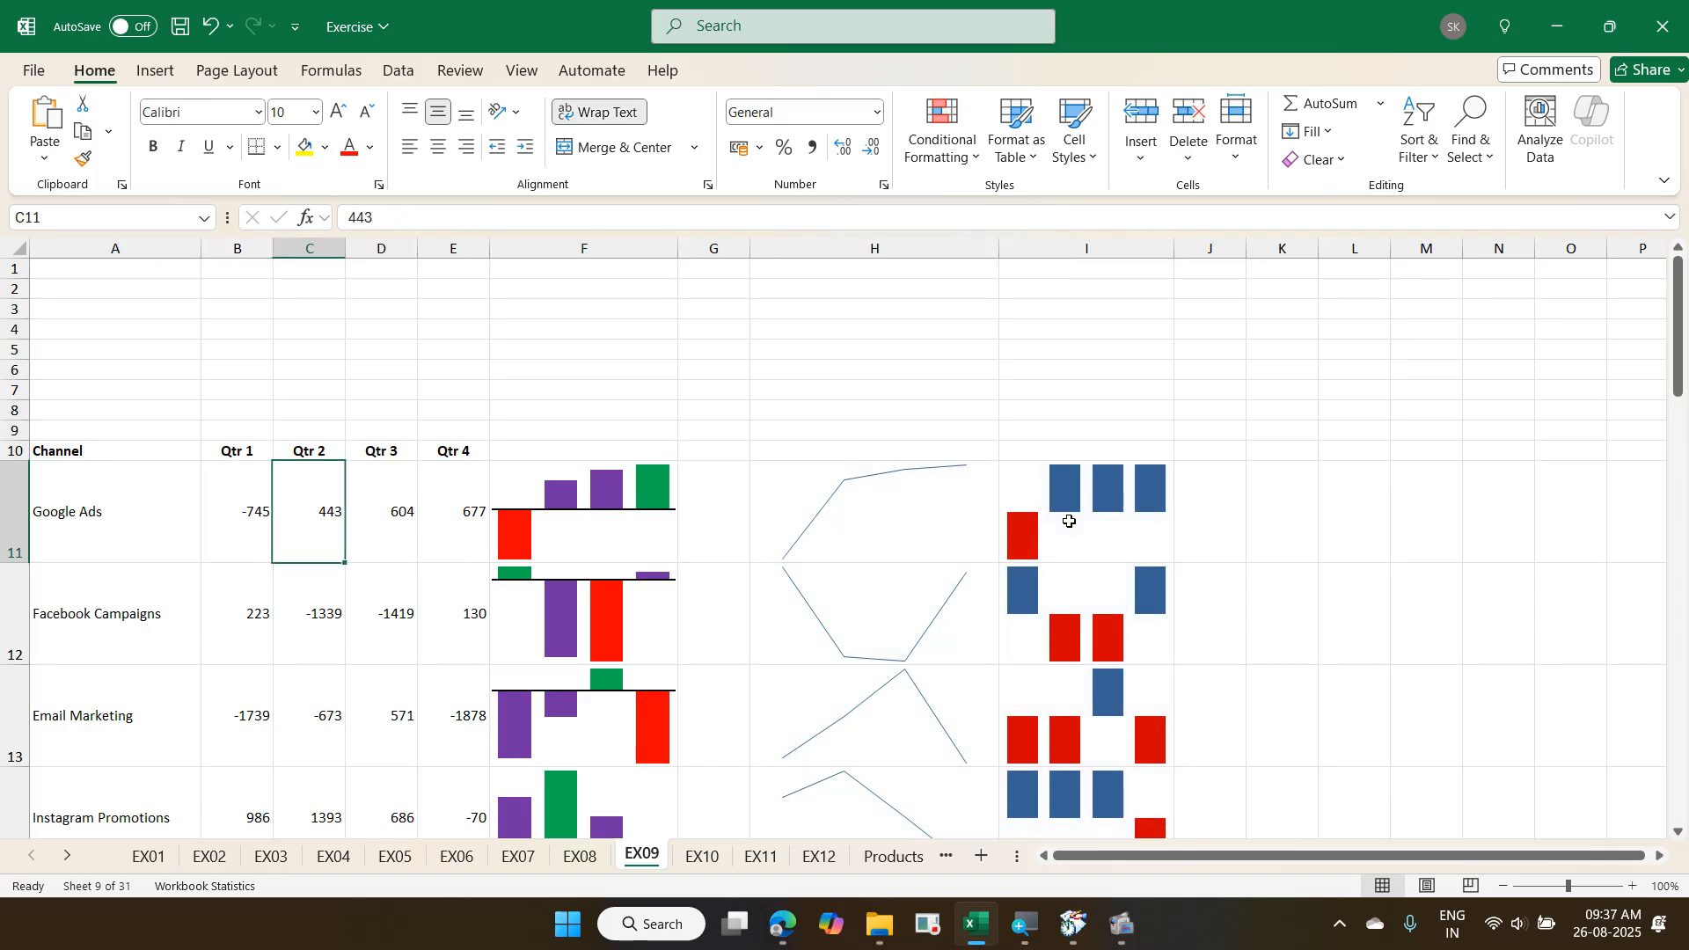
key(Right)
key(Right)
key(Right)
key(ctrl+Page_Up)
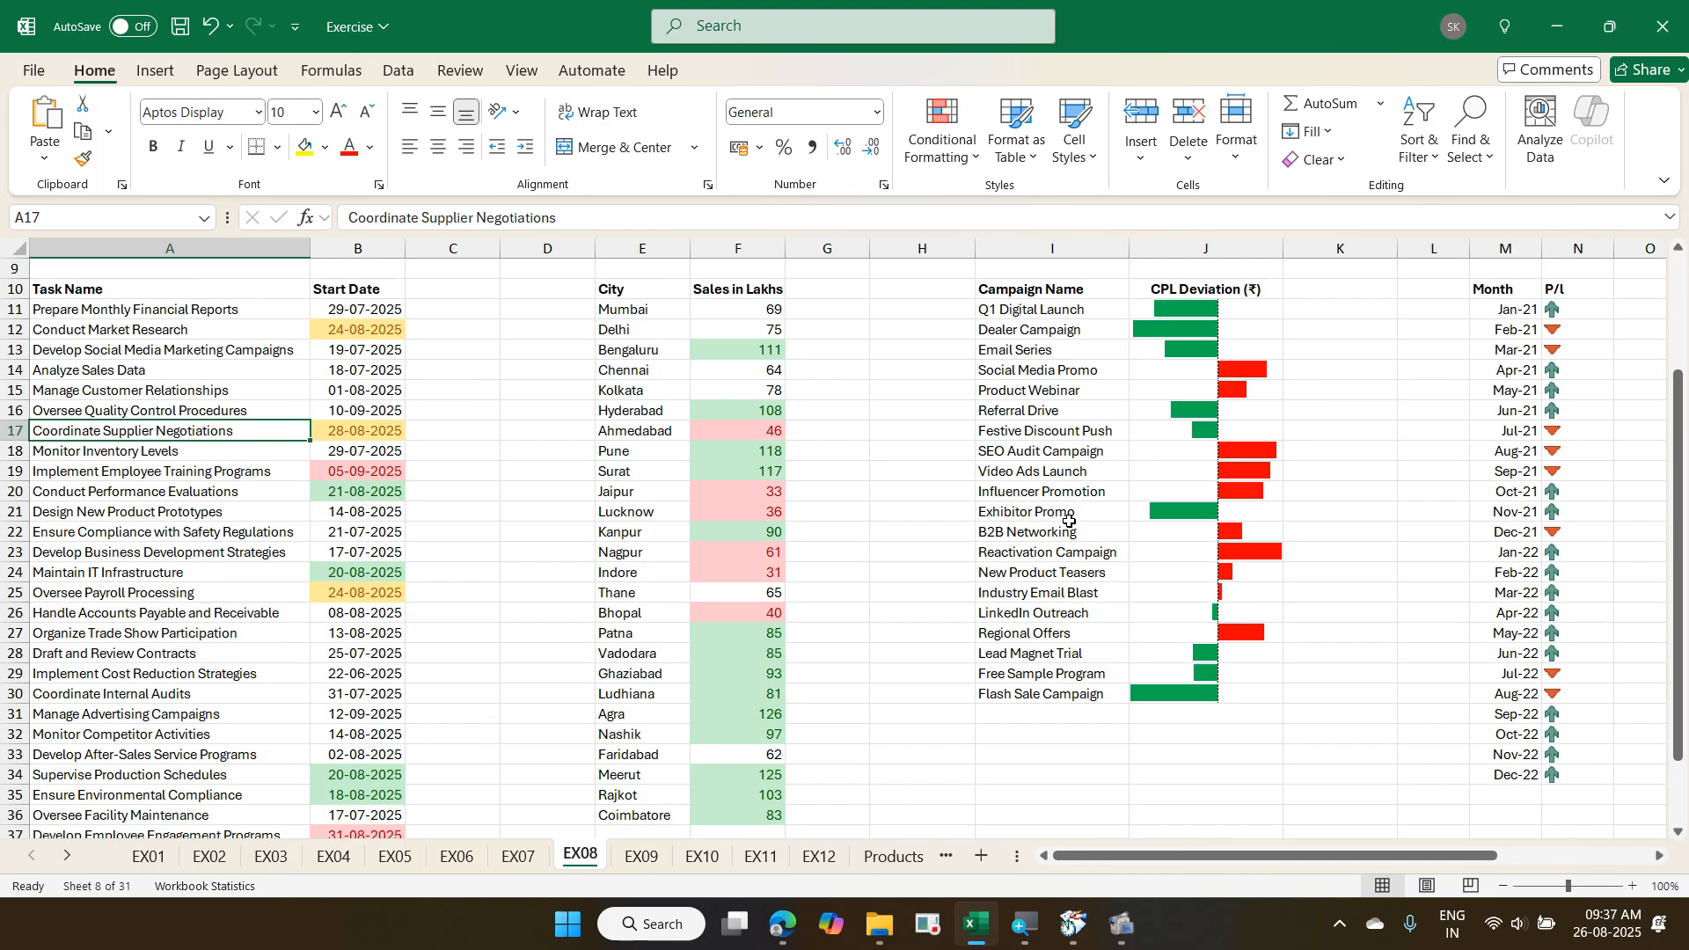
- Insert a thumbs-up emoji in cell I3 of the EX07 sheet
key(ctrl+Page_Up)
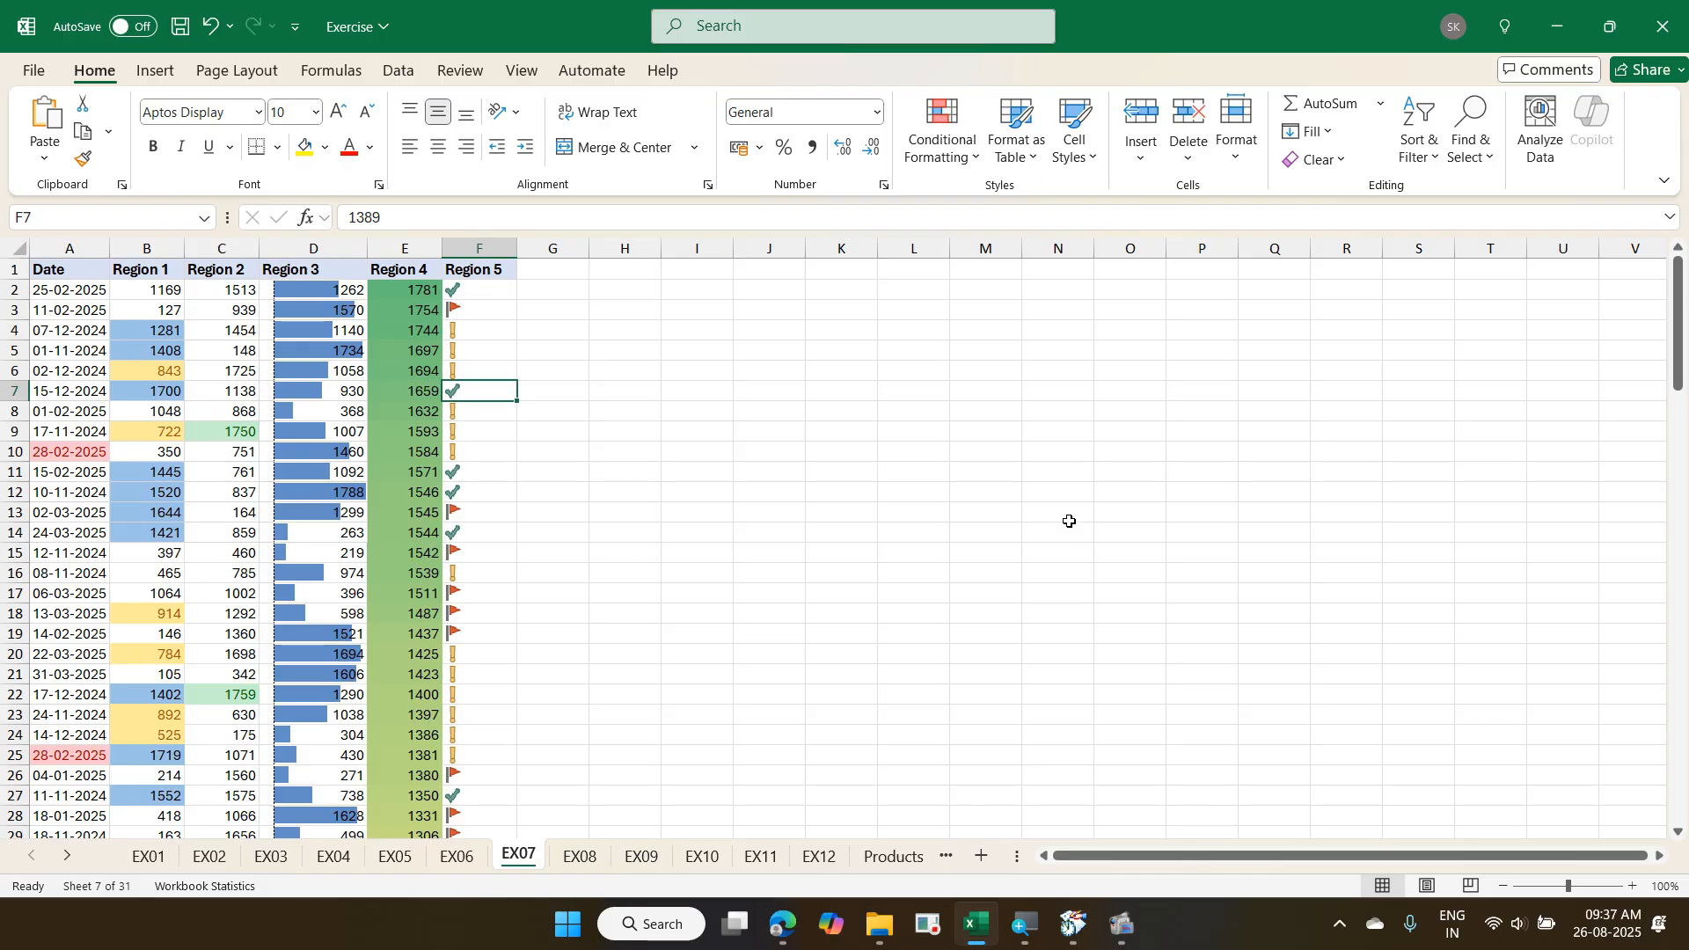
key(Right)
key(Right)
key(Right)
key(Right)
key(Up)
key(Up)
key(Up)
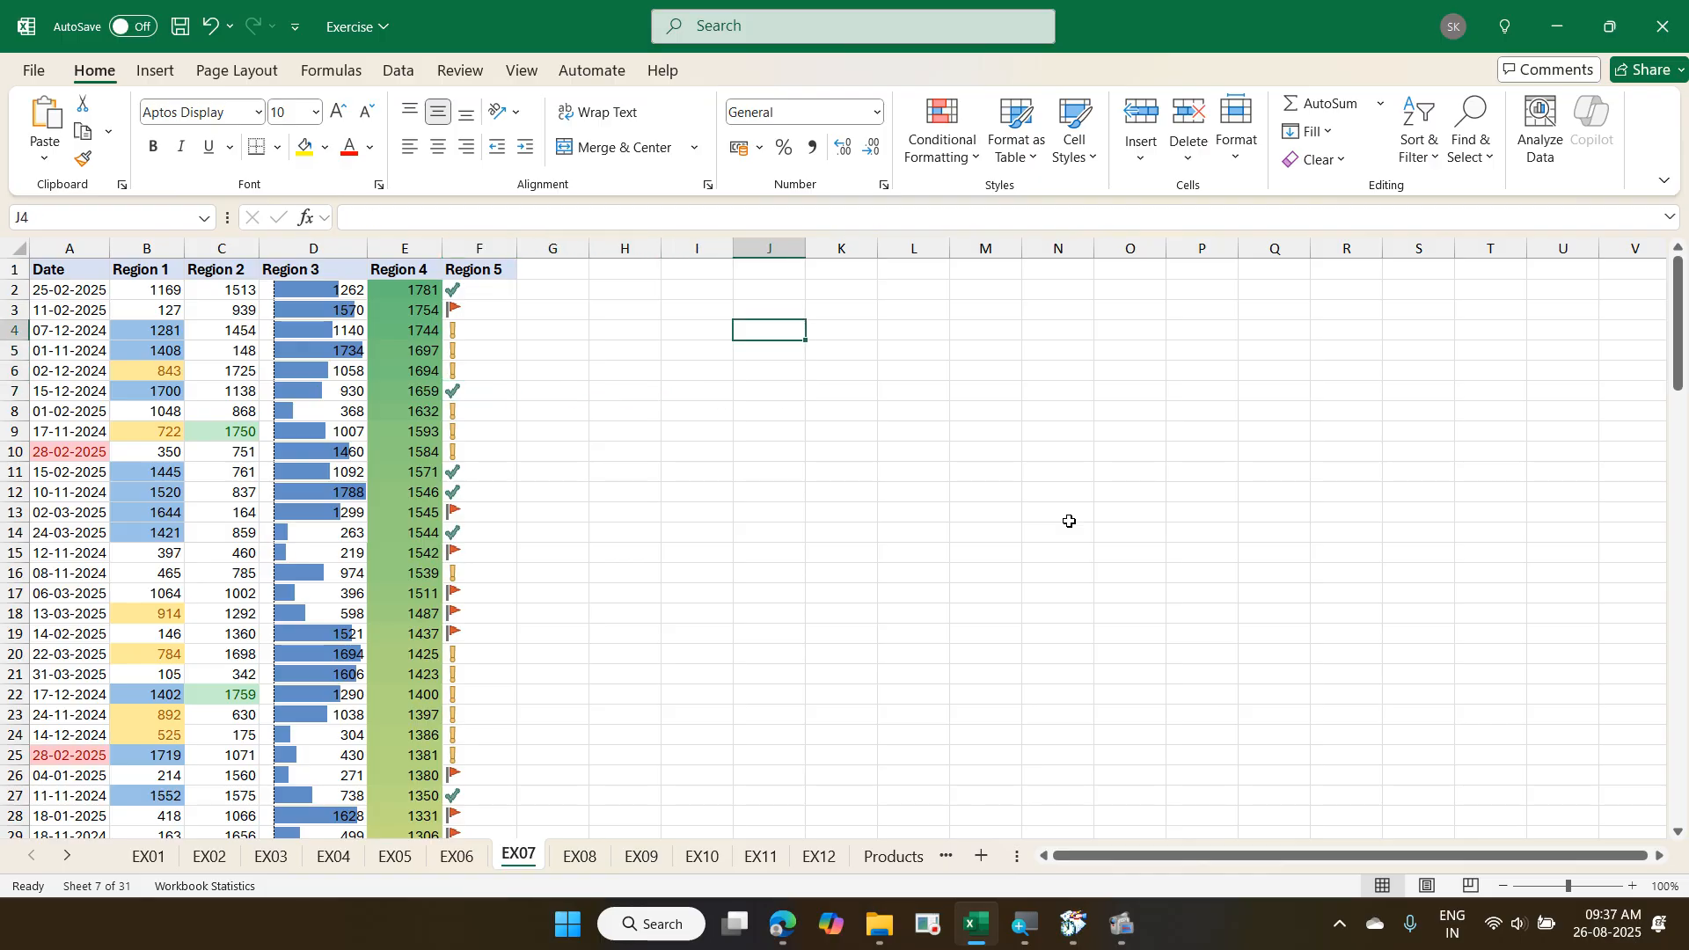
key(Up)
key(Left)
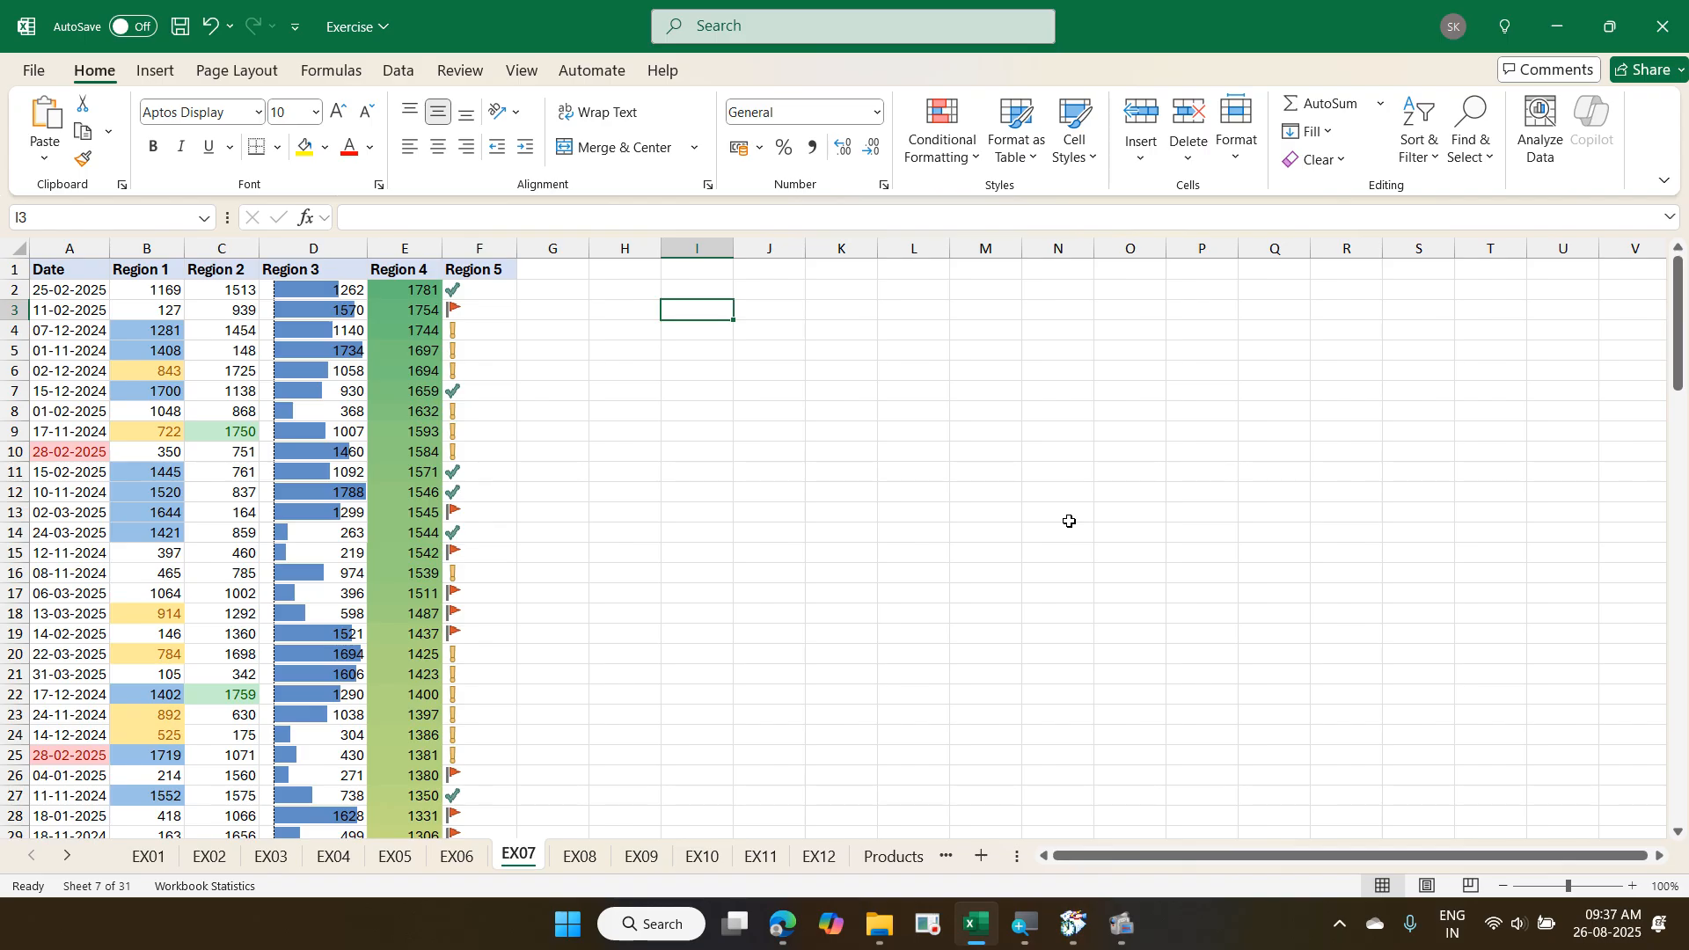
key(super+period)
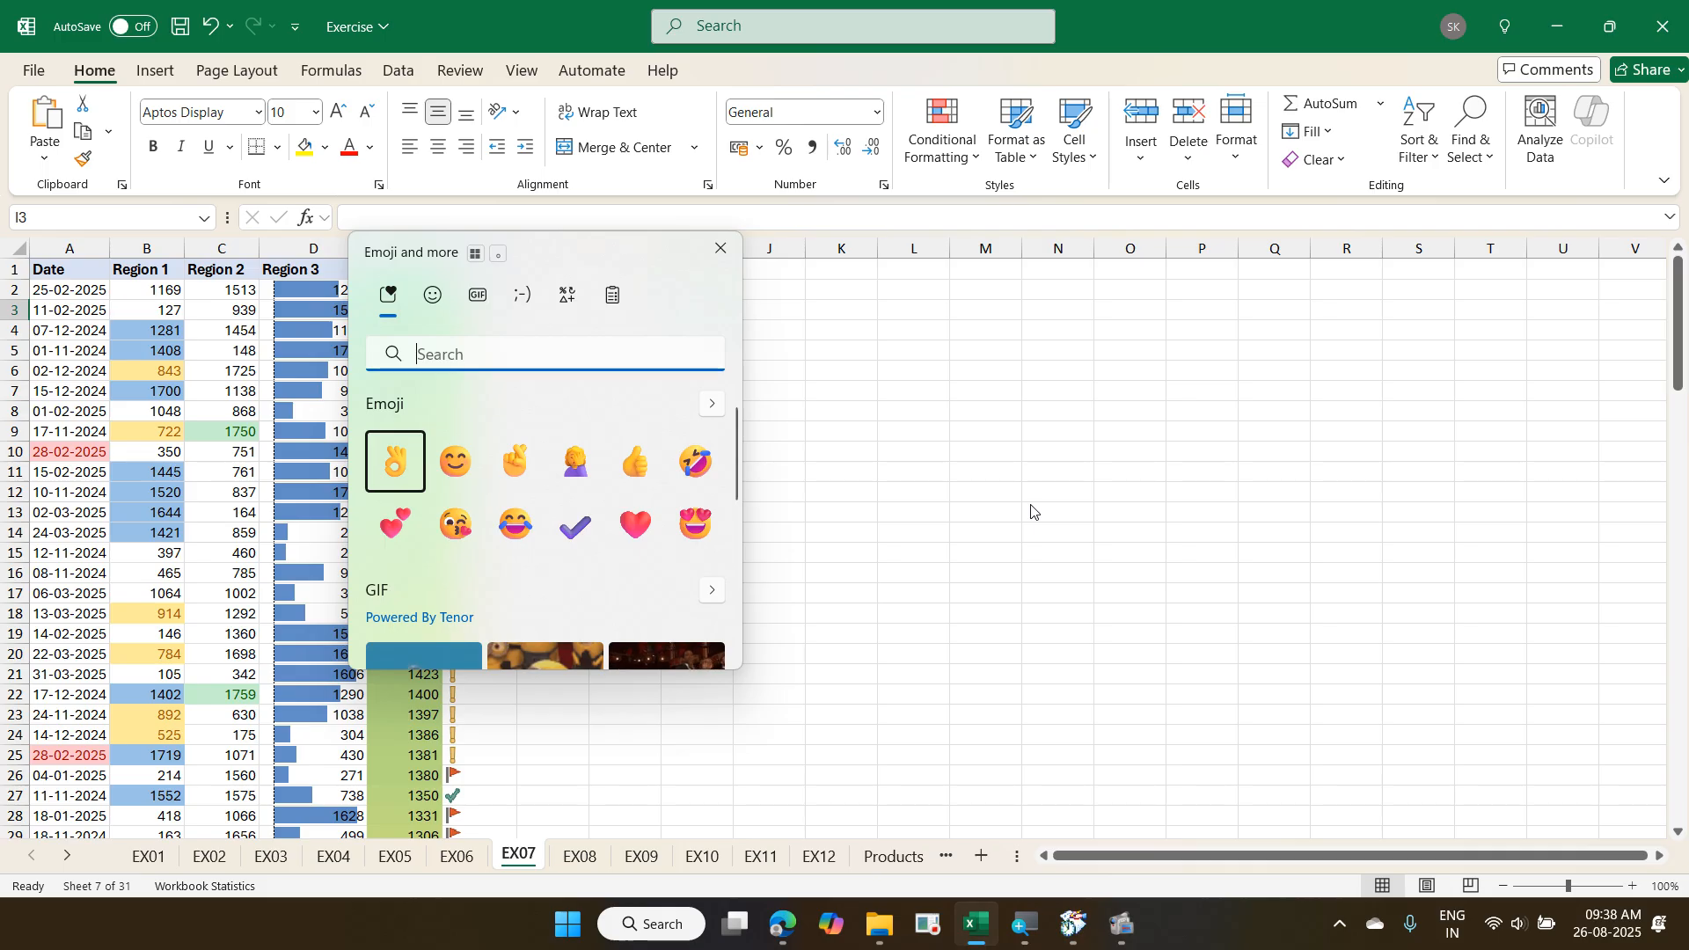
click(623, 479)
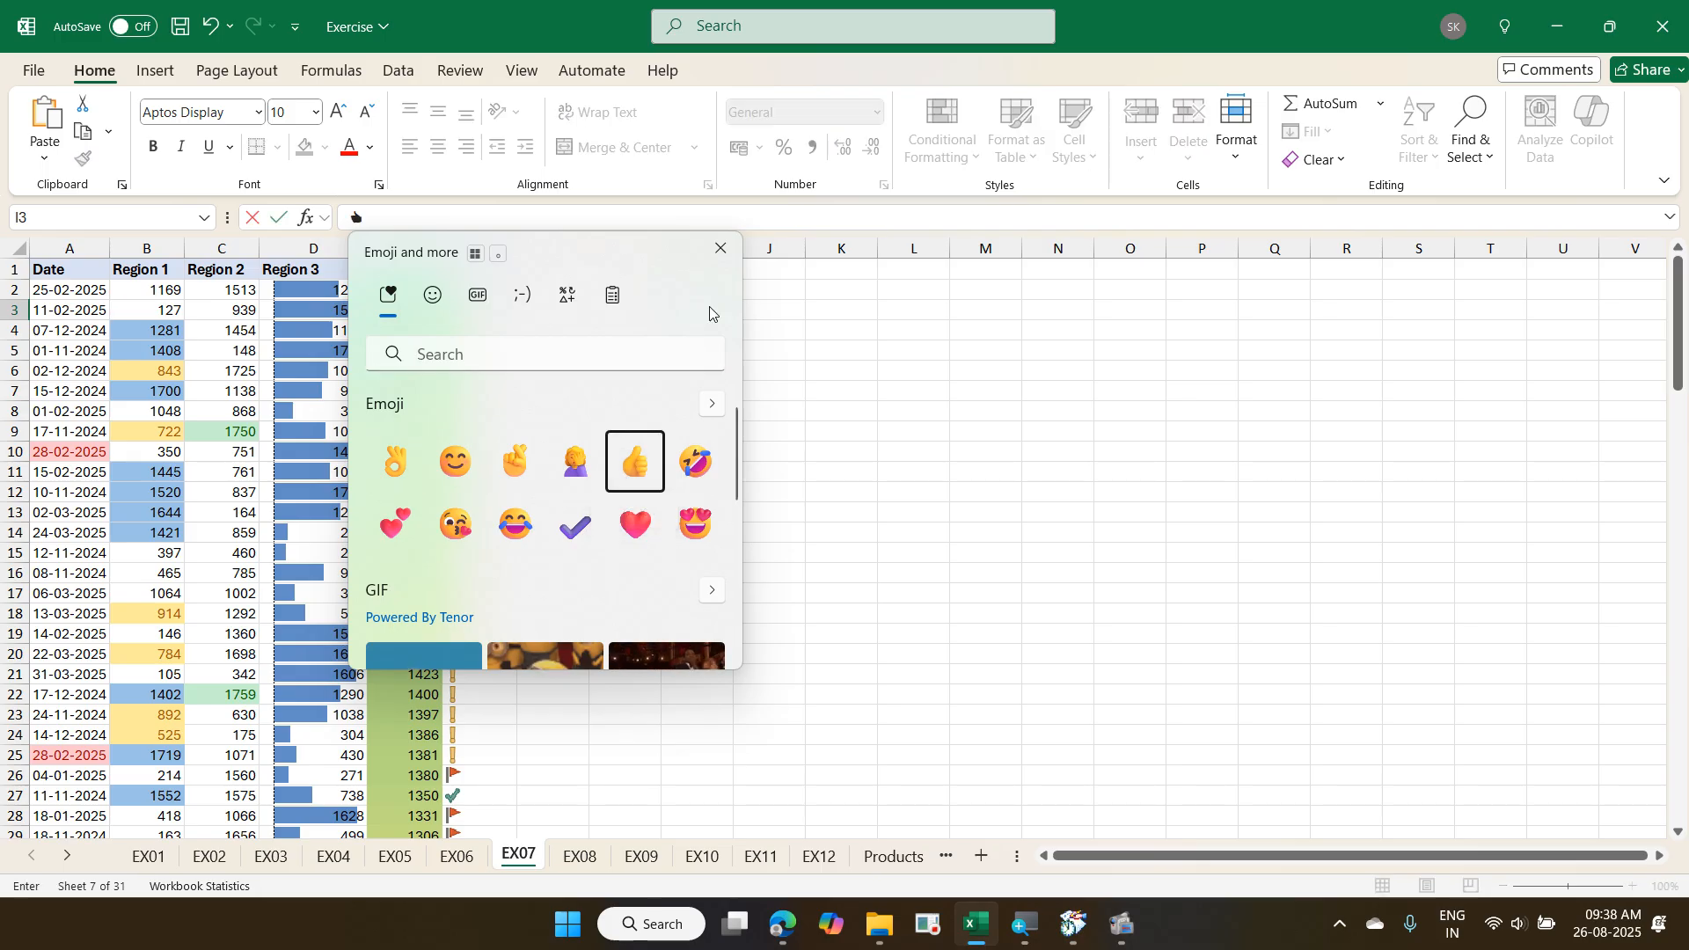
click(721, 253)
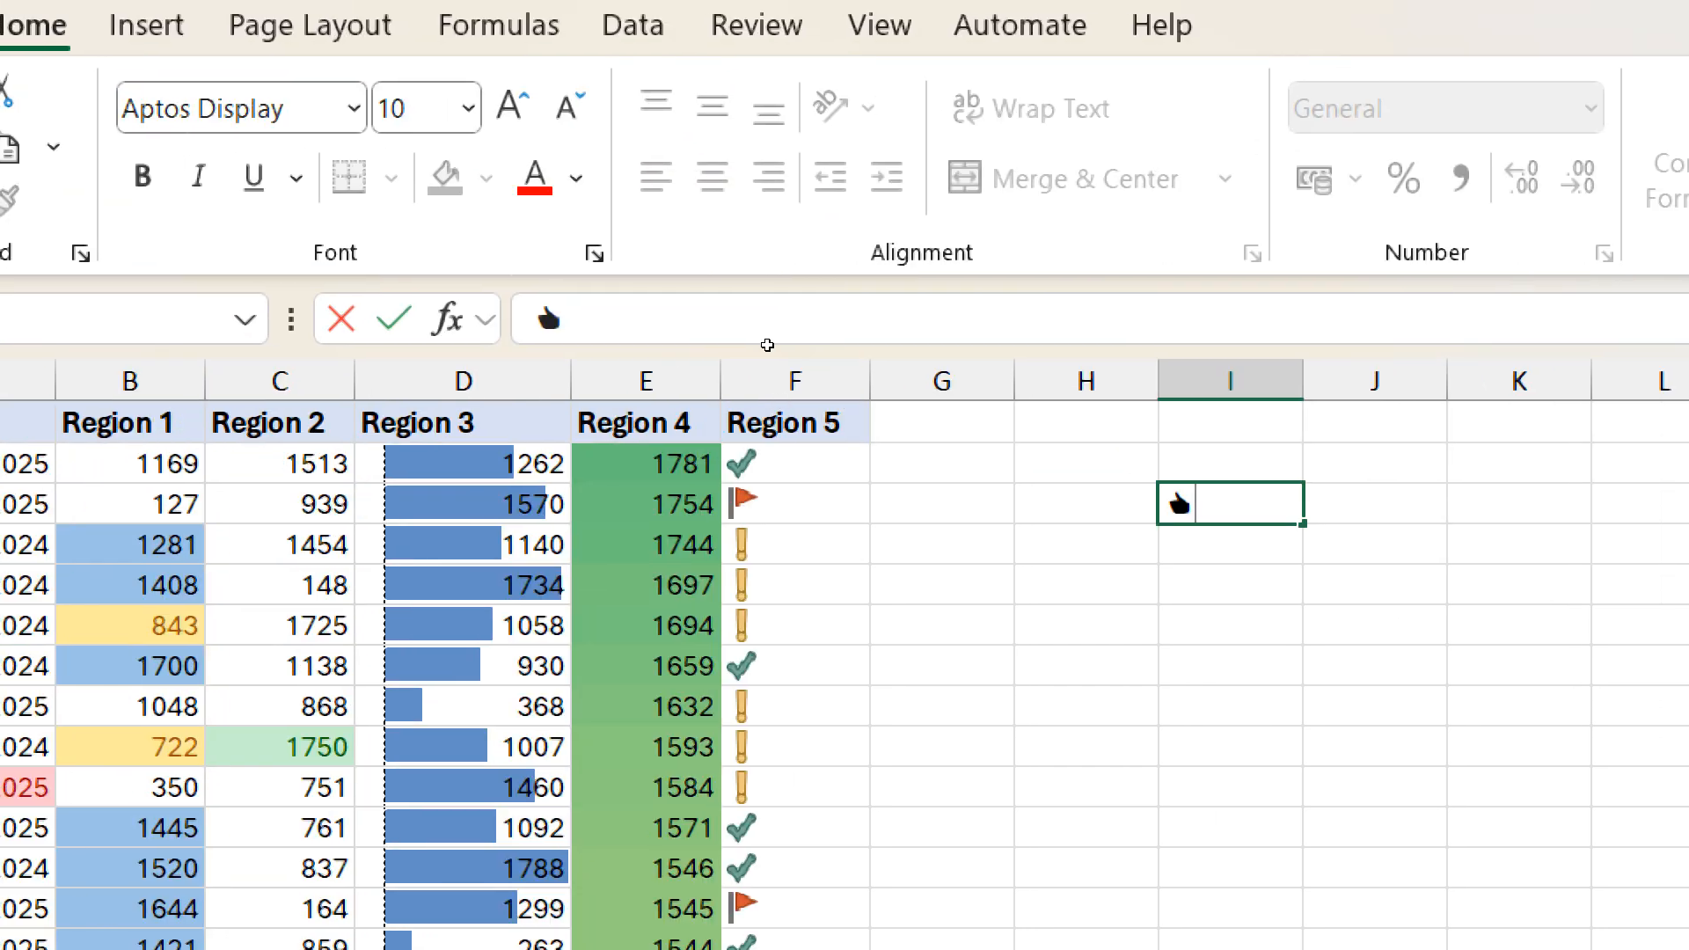
- Format the thumbs-up emoji in I3 with the blue theme font color and size 20, and confirm the entry
key(shift+Left)
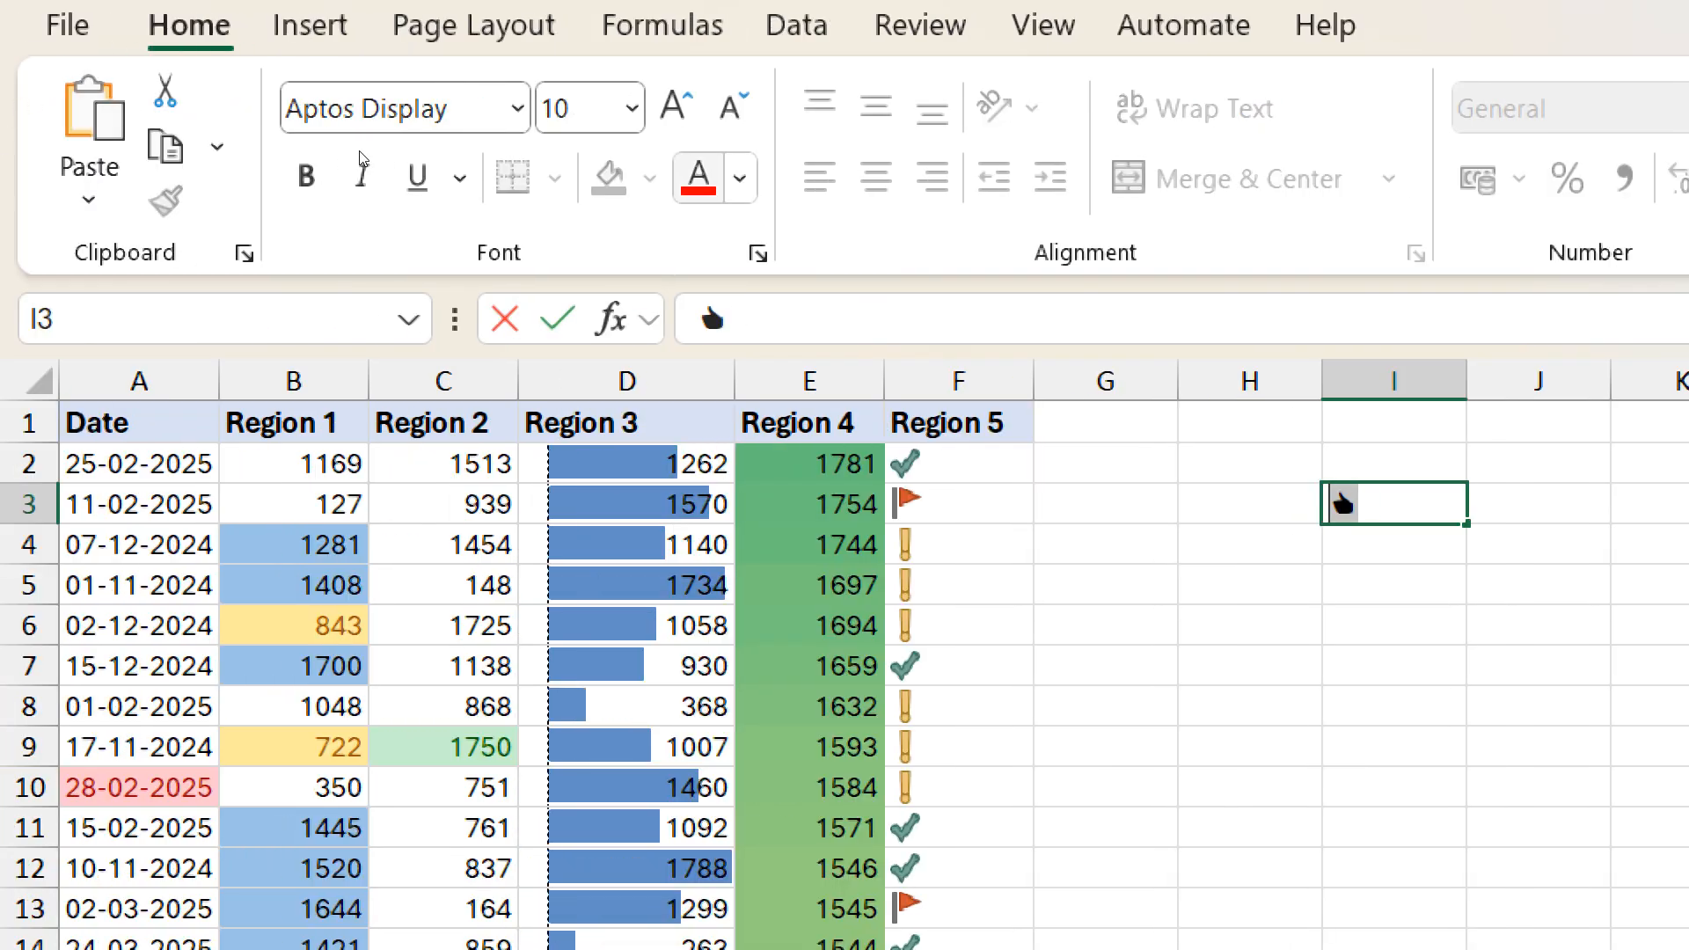
click(739, 178)
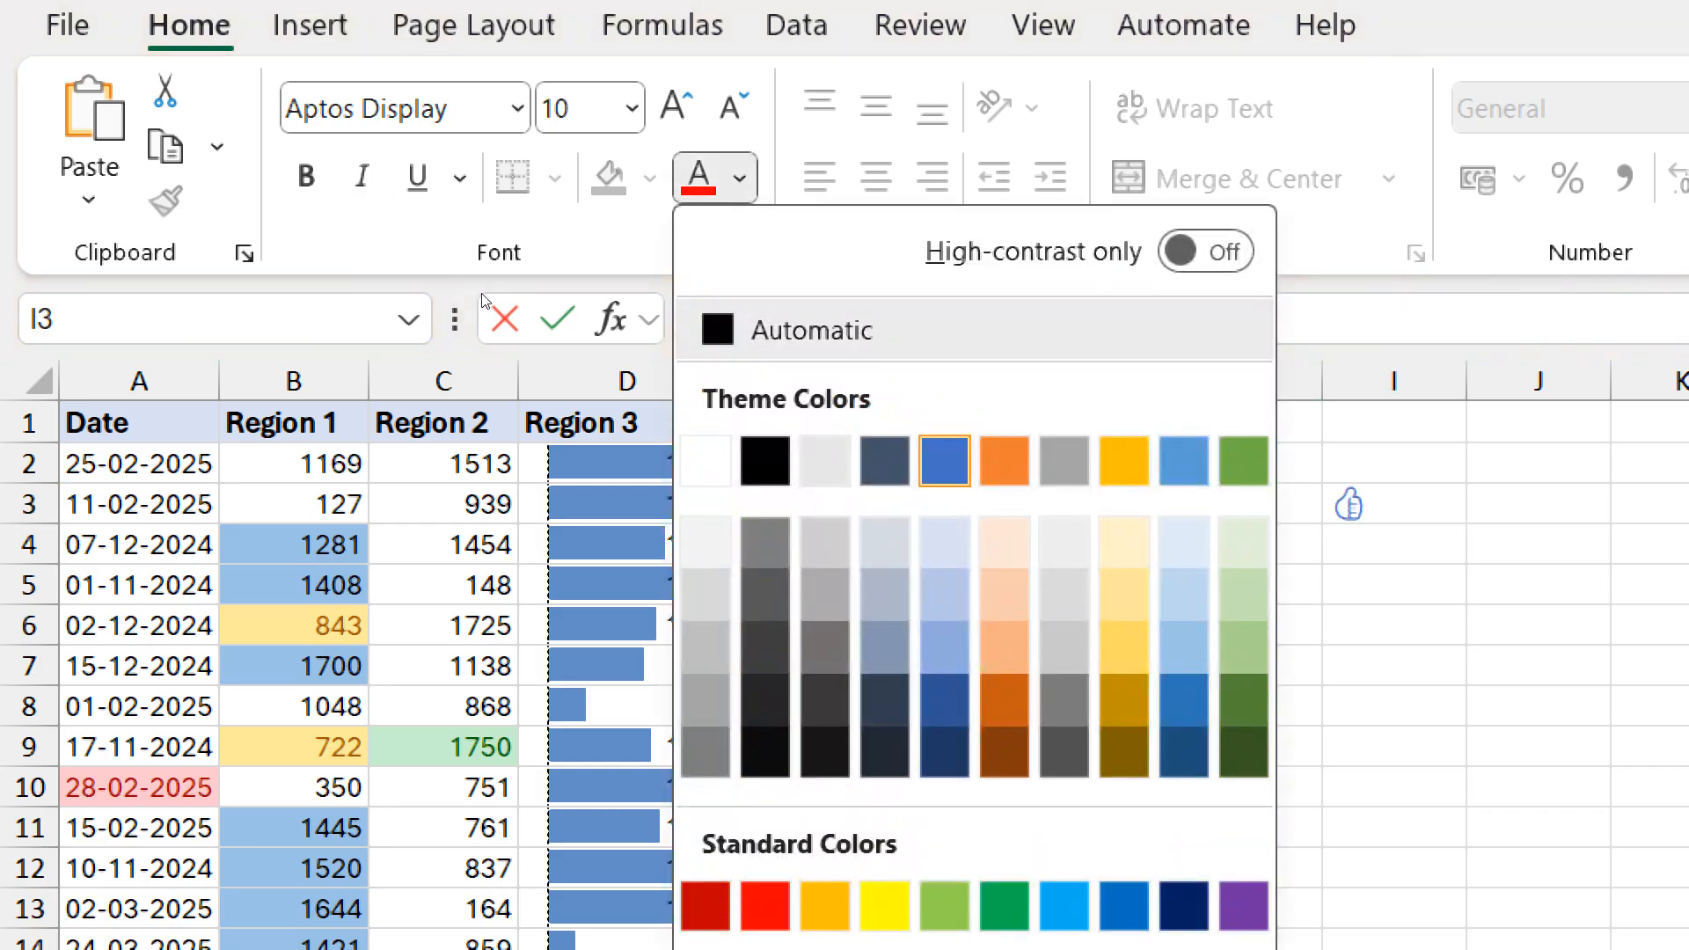
click(939, 453)
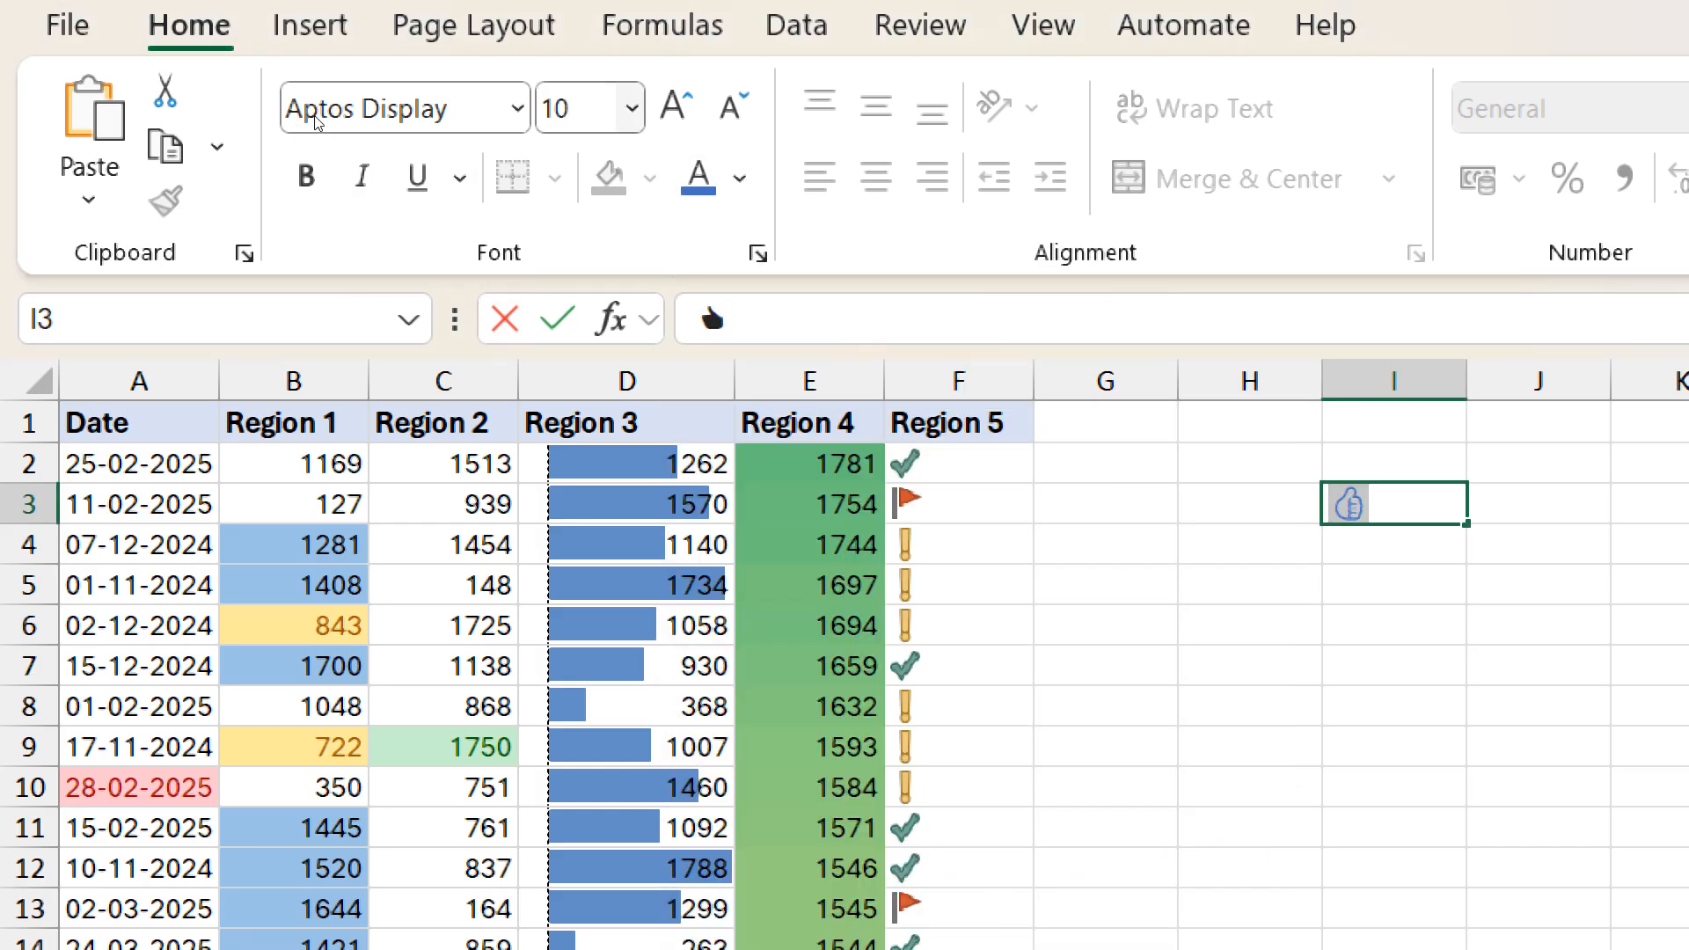
click(631, 108)
click(576, 587)
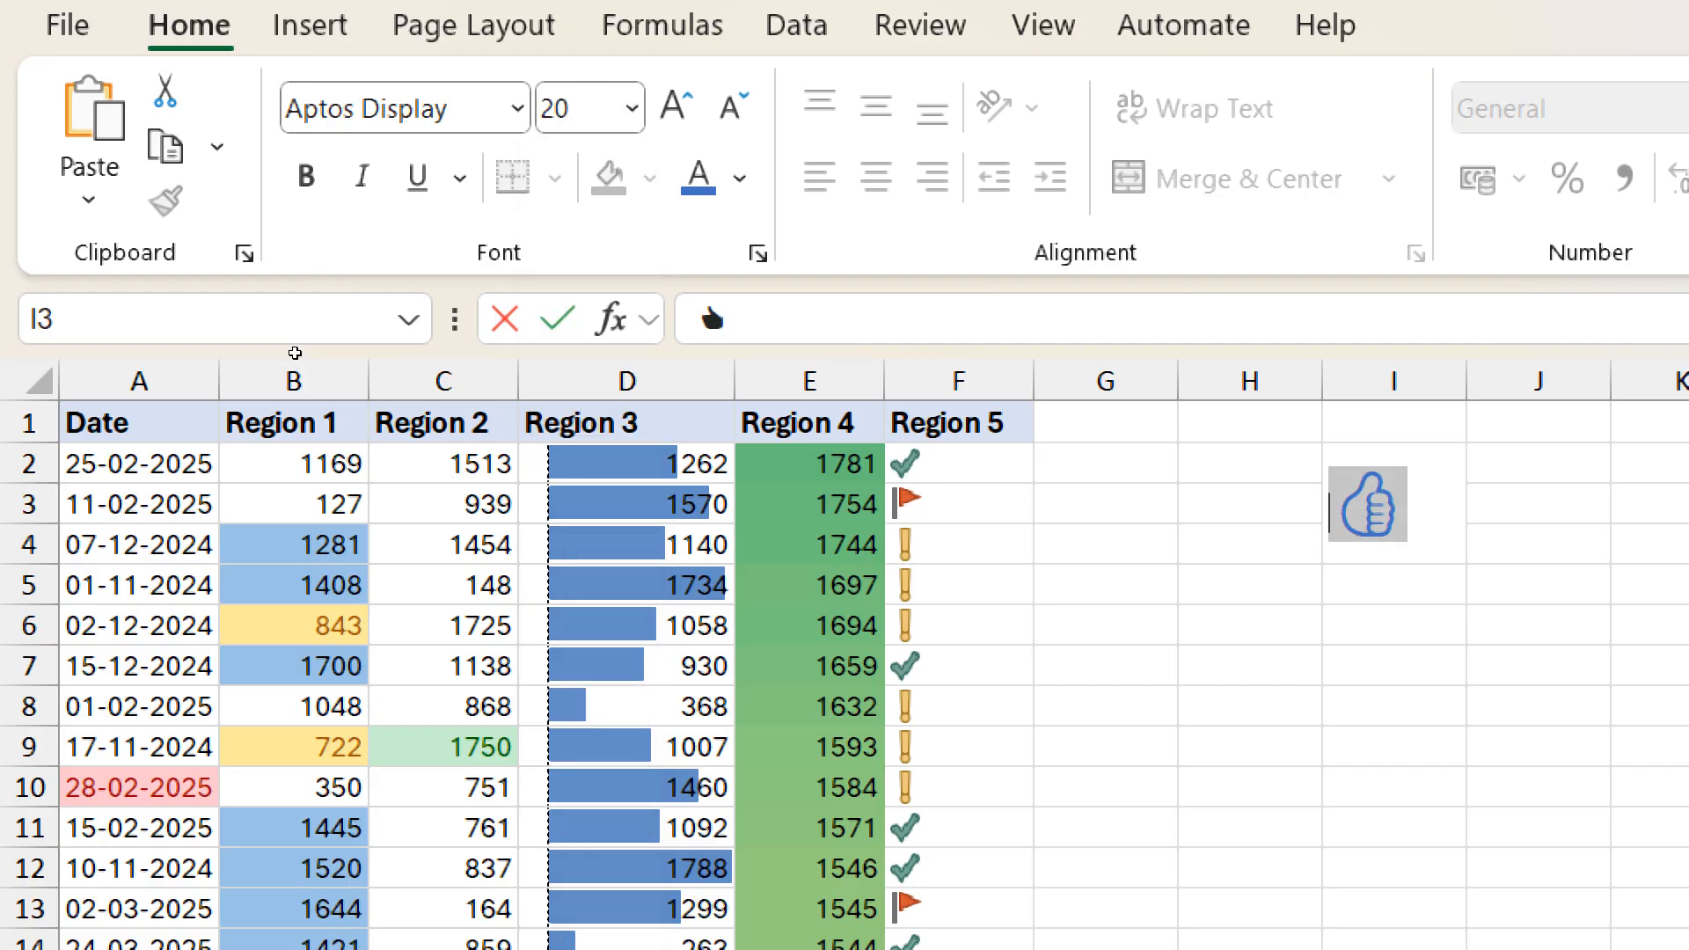
click(1119, 707)
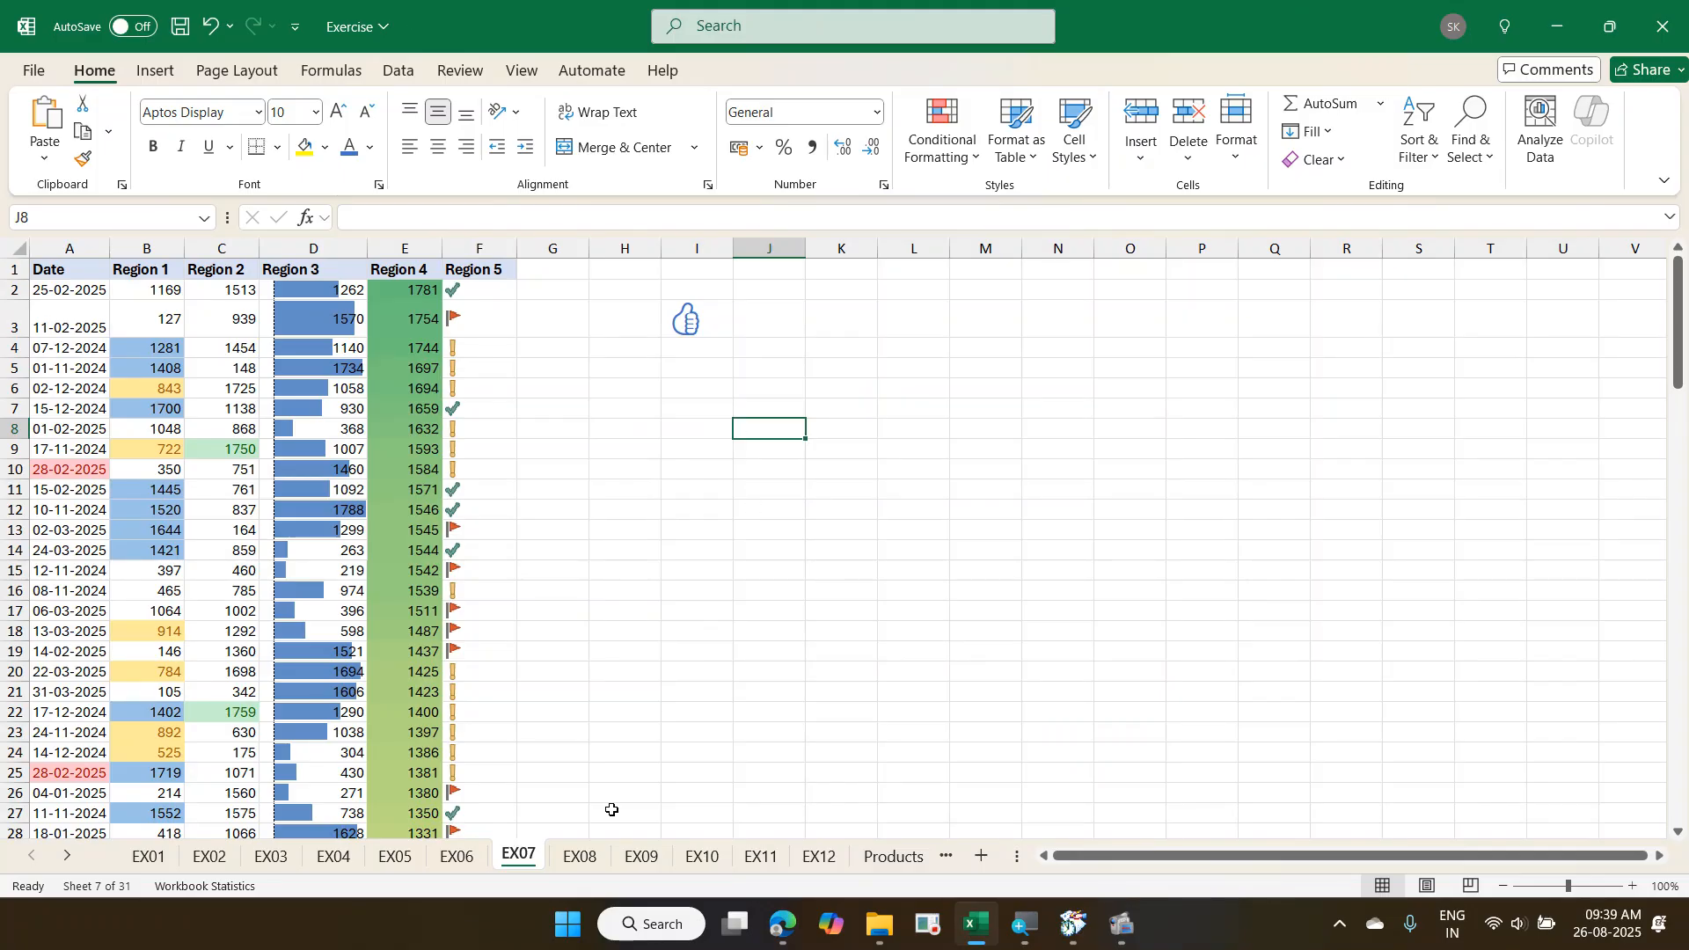
- Switch to PowerPoint and create a blank presentation
click(574, 923)
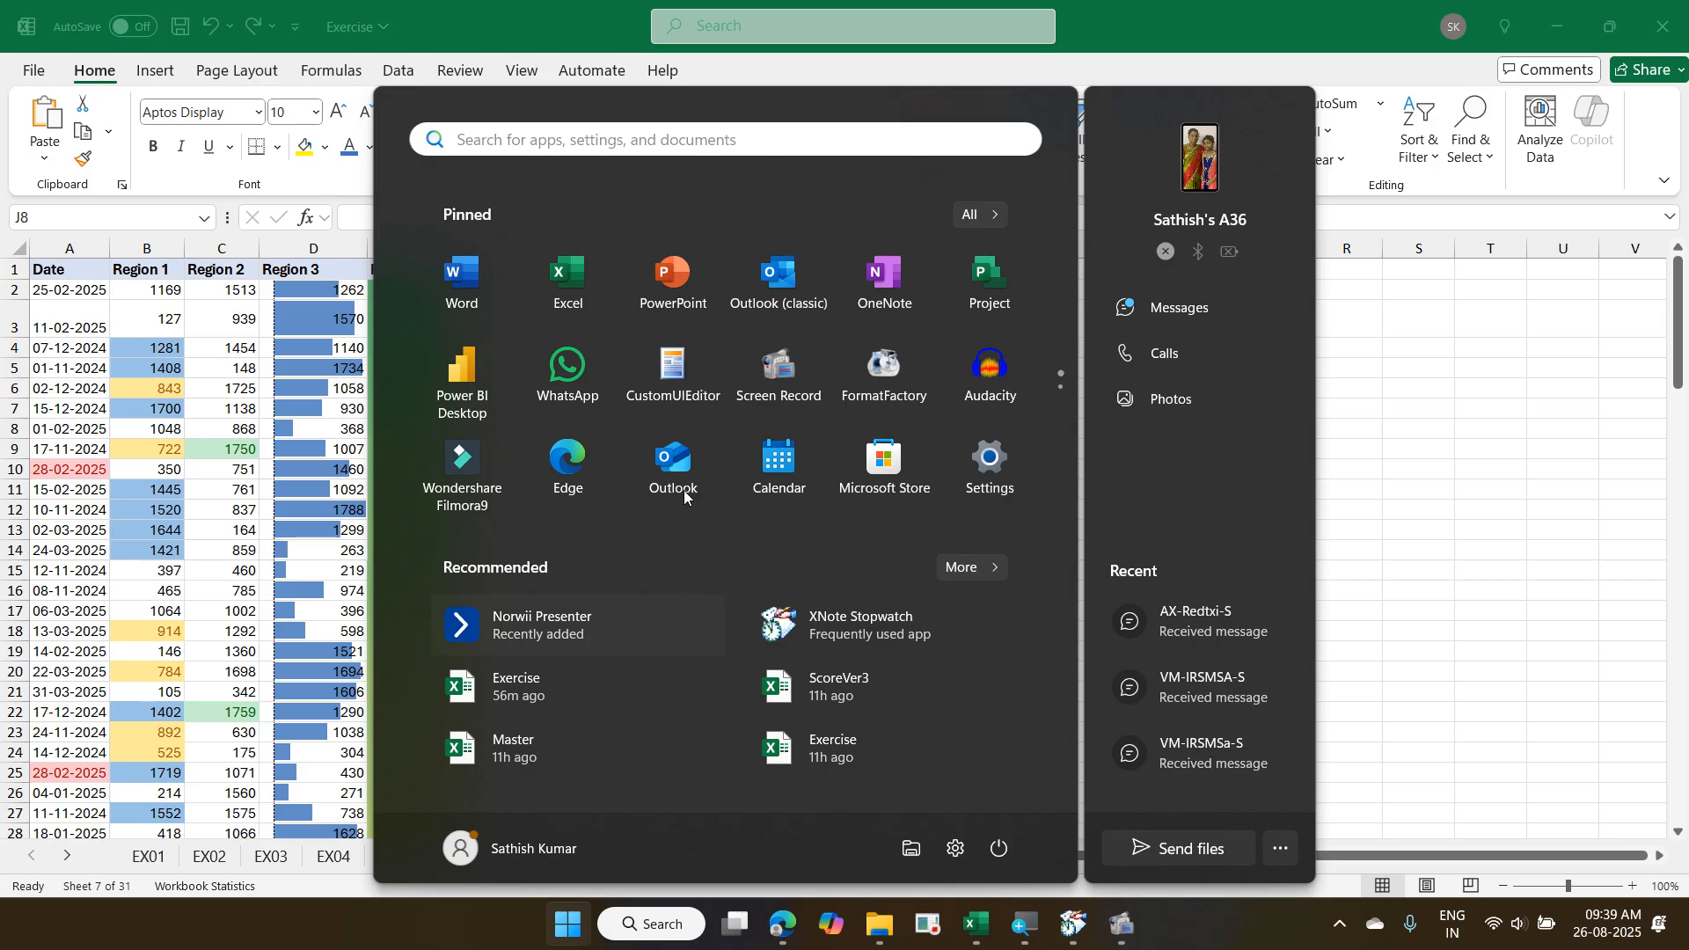
click(653, 304)
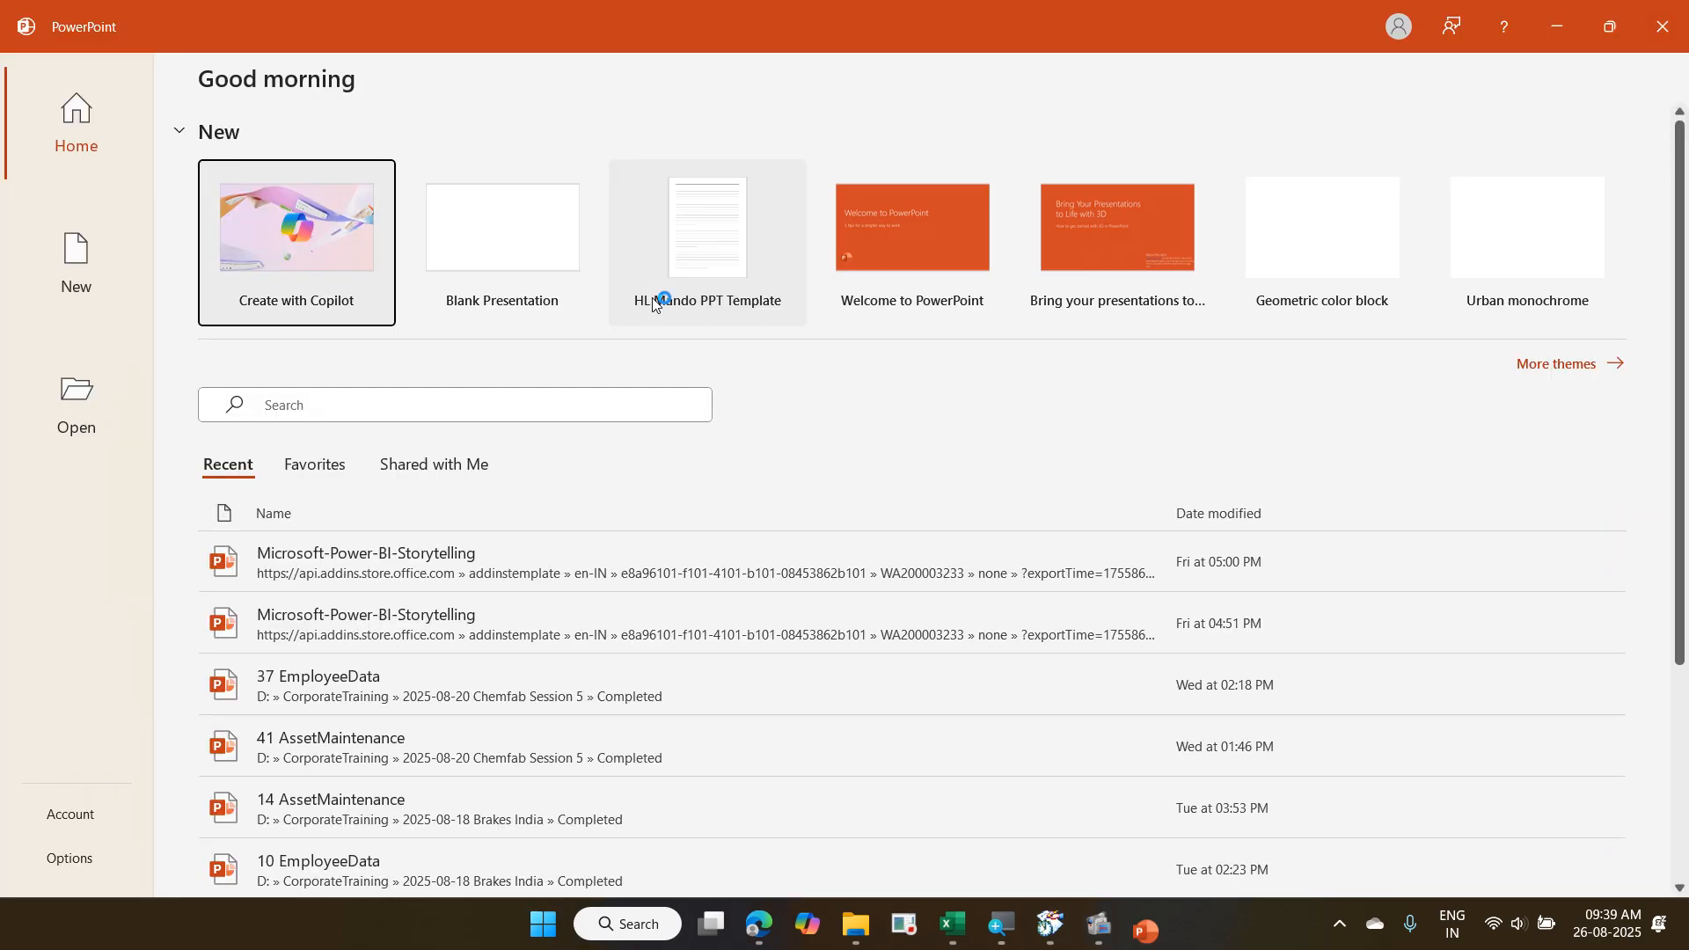
click(506, 245)
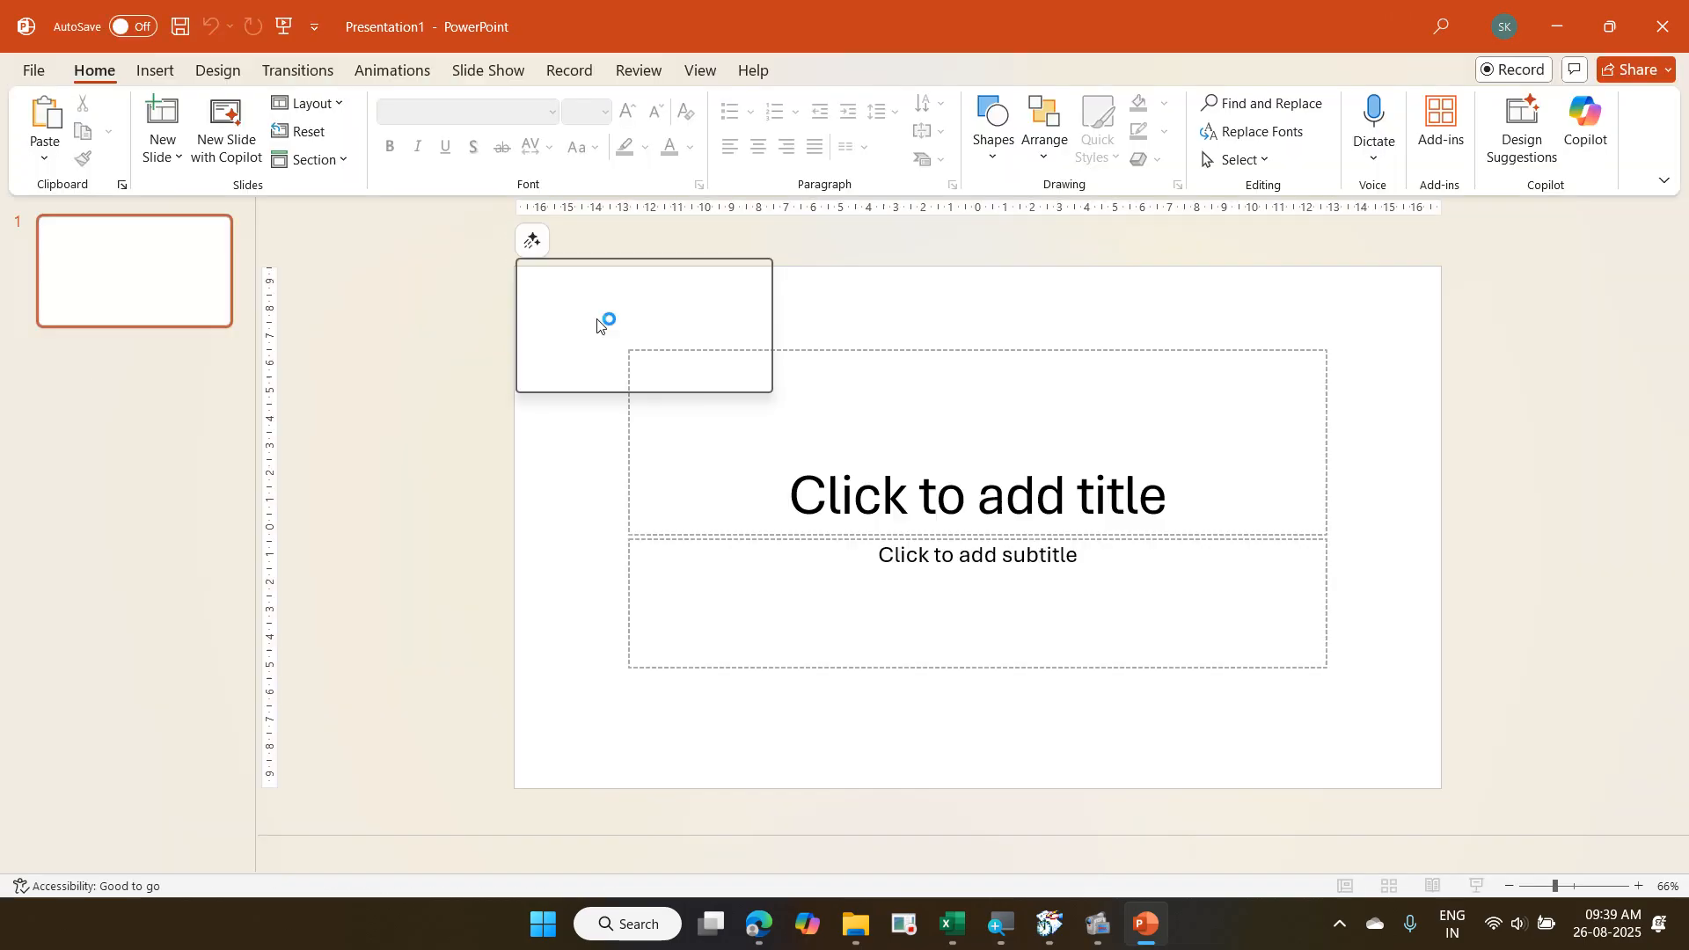
- Insert thumbs-up, OK hand, smiling face and crossed fingers emojis in the slide's title placeholder
click(843, 498)
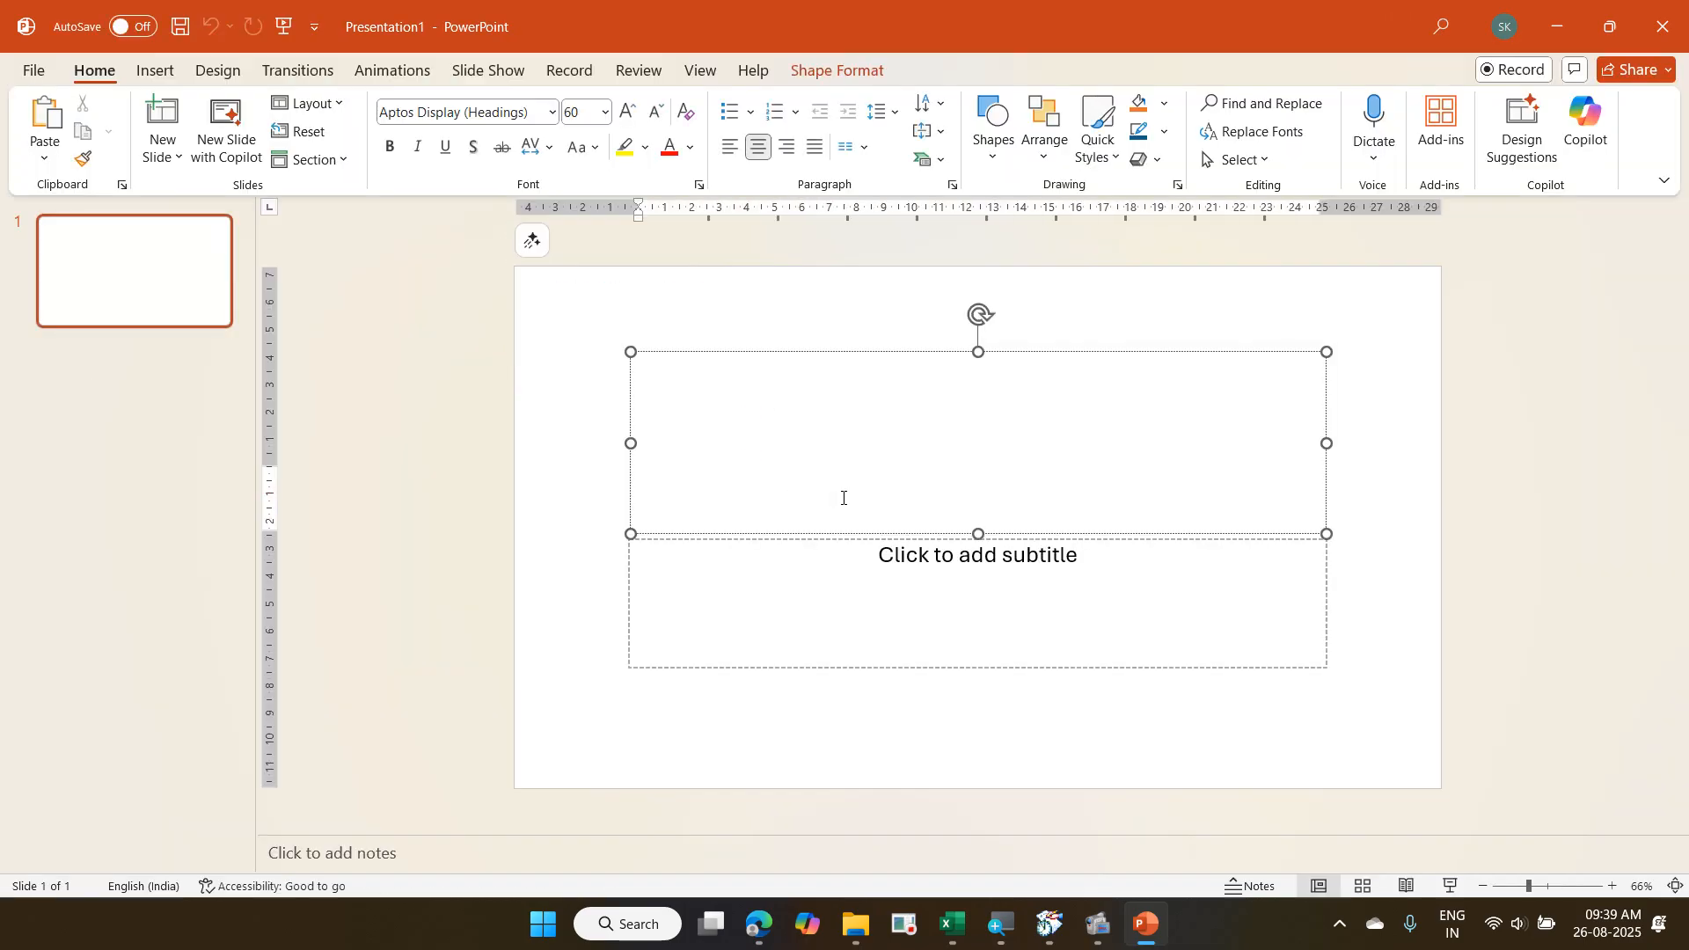
key(super+period)
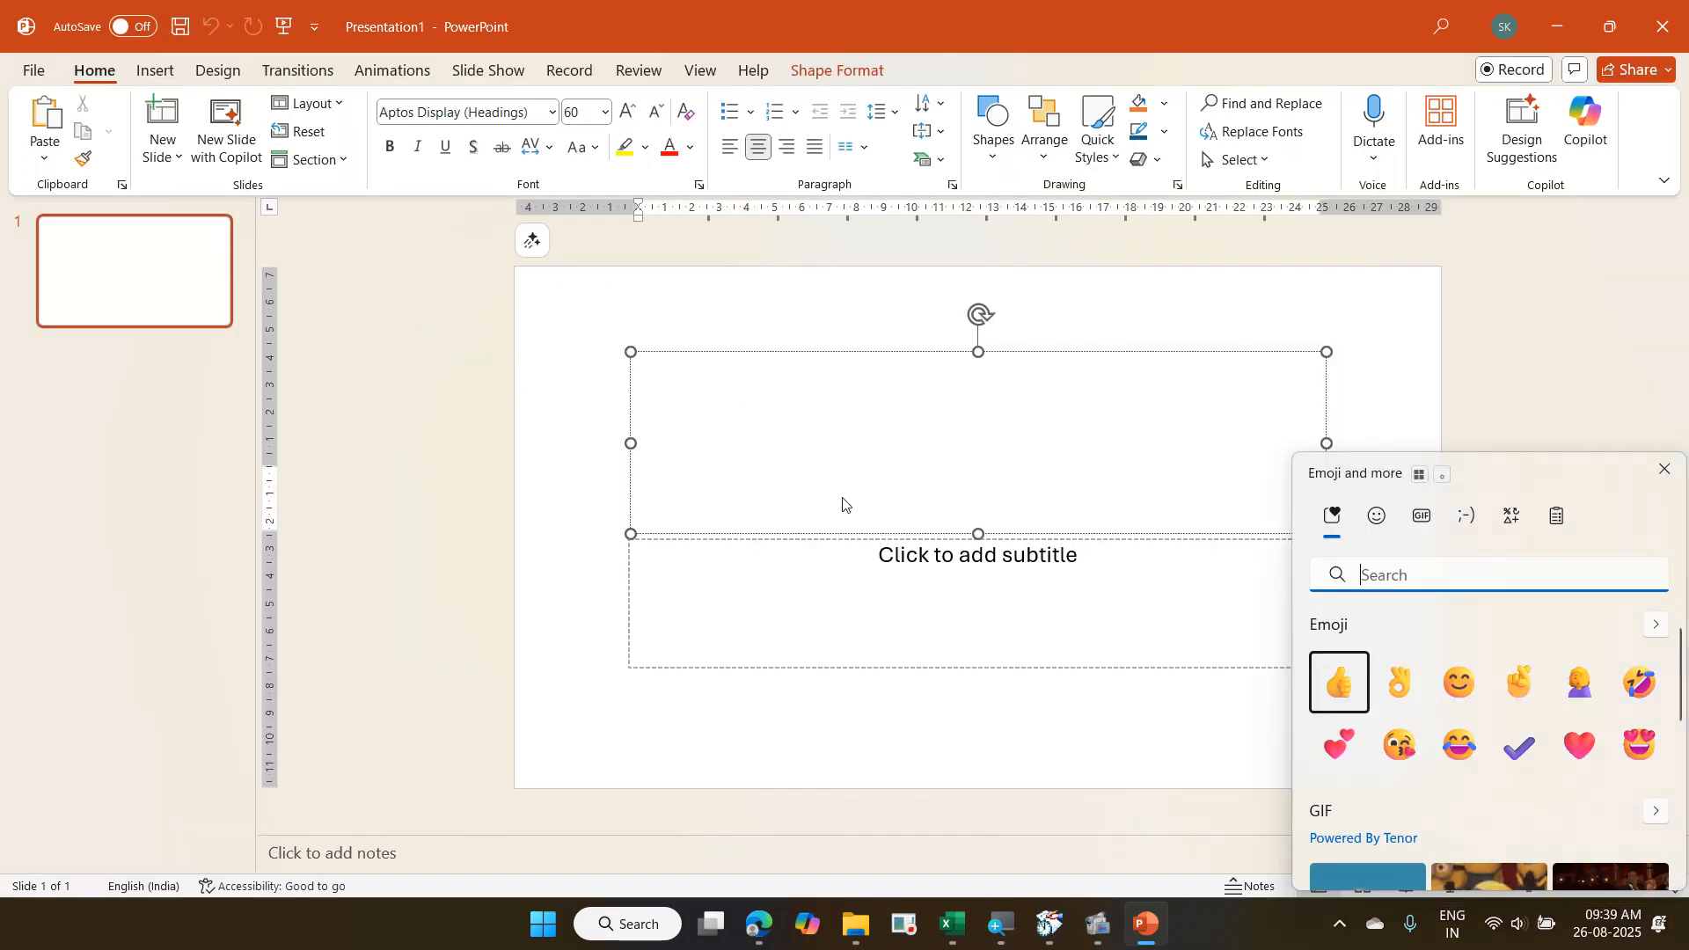
click(1339, 683)
click(1400, 682)
click(1452, 683)
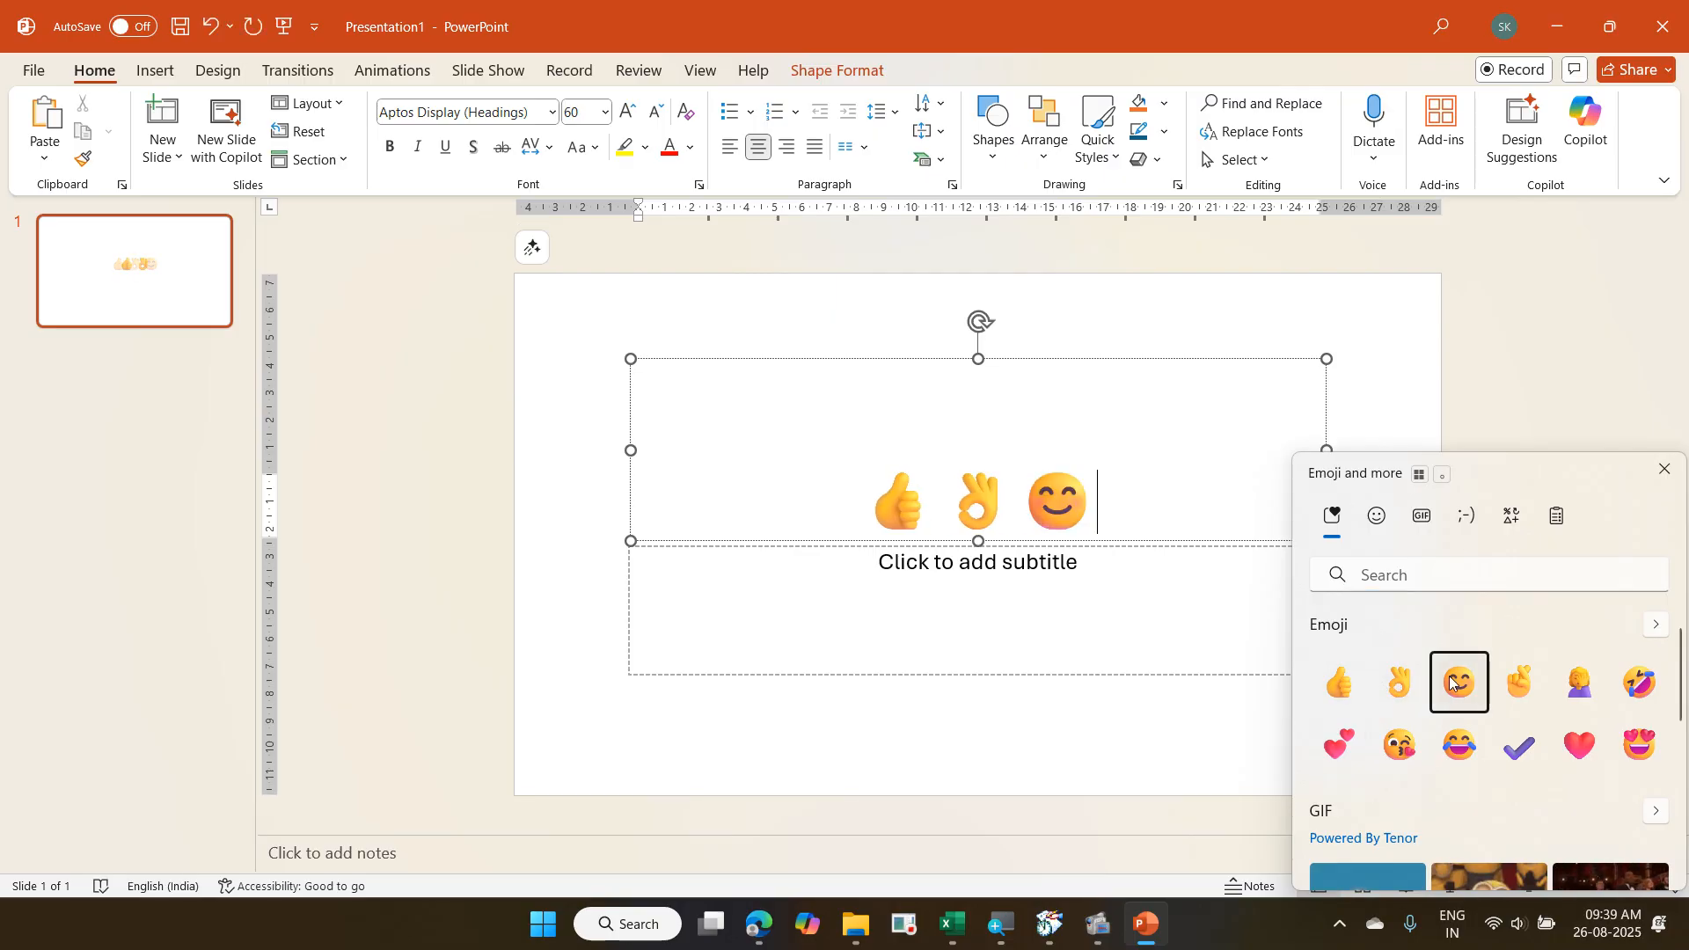
click(1507, 674)
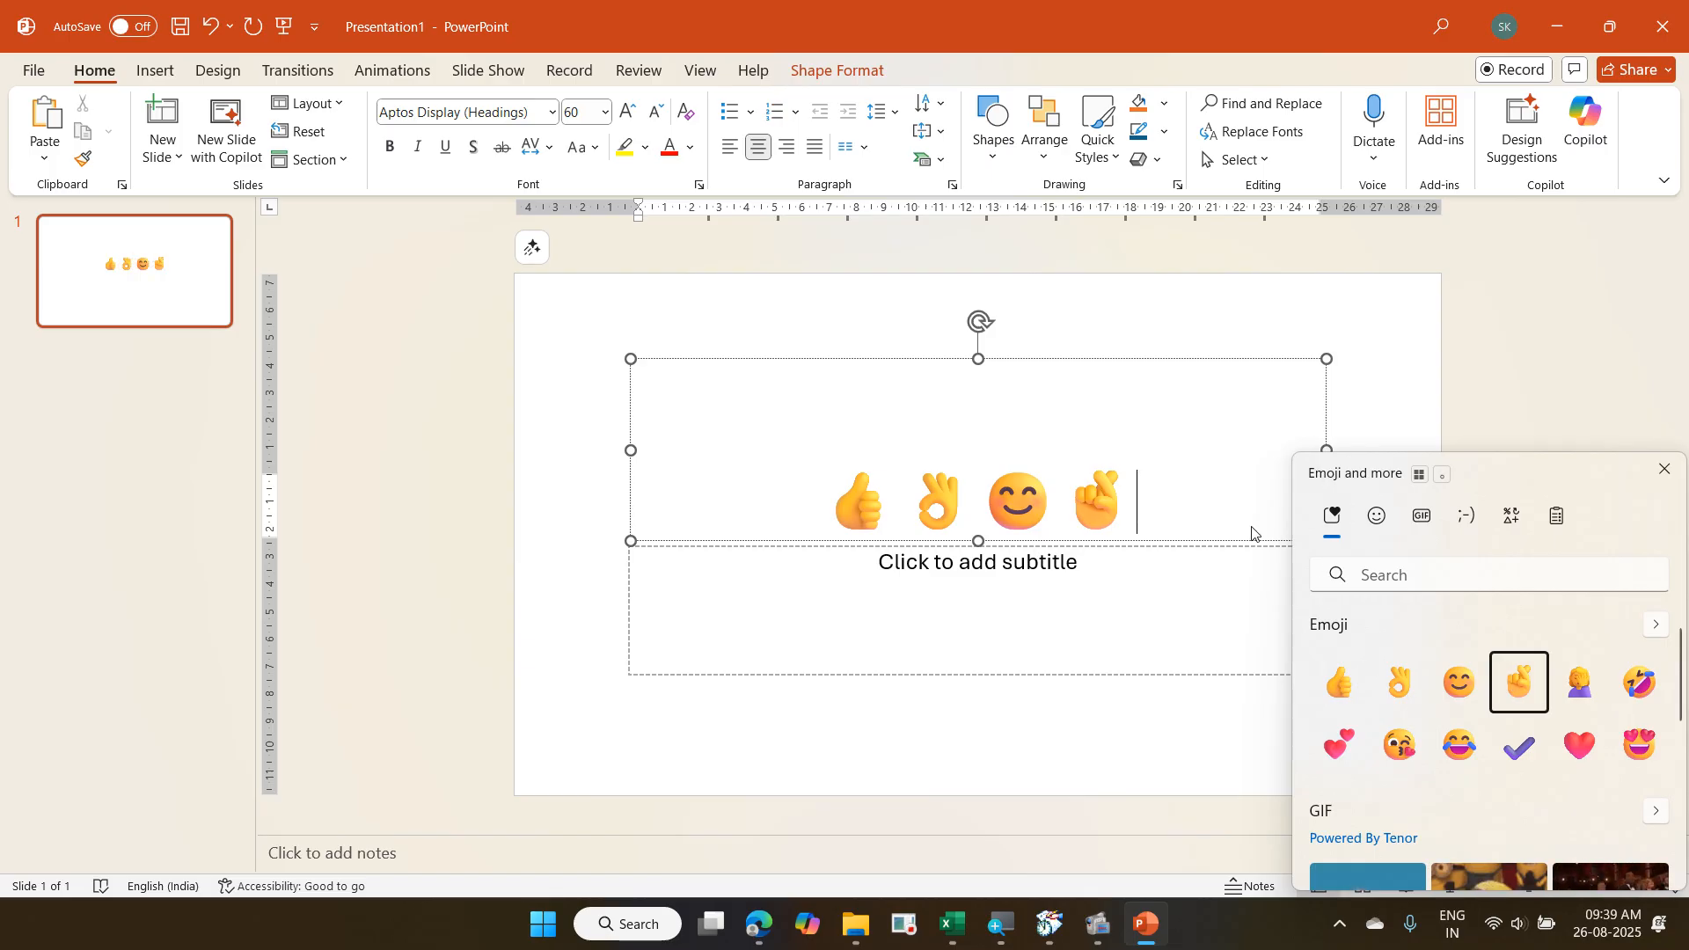
key(Escape)
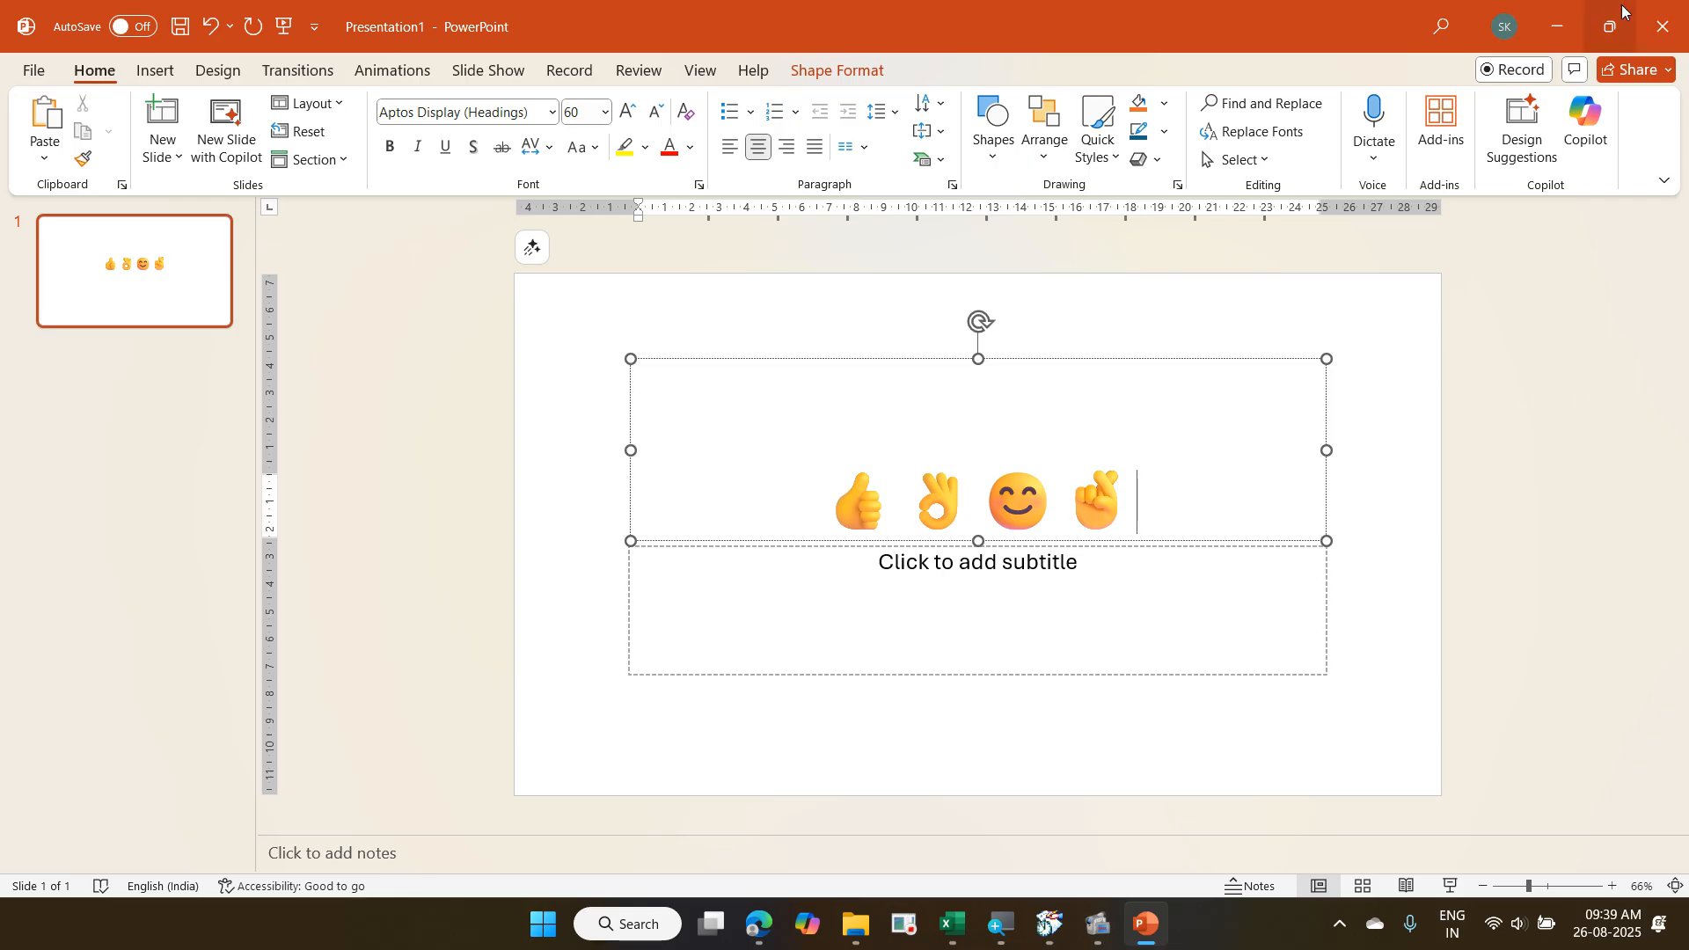
- Return to the Excel workbook, look through the EX08, EX05 and EX04 sheets, and select cell I11 on EX03
click(1577, 11)
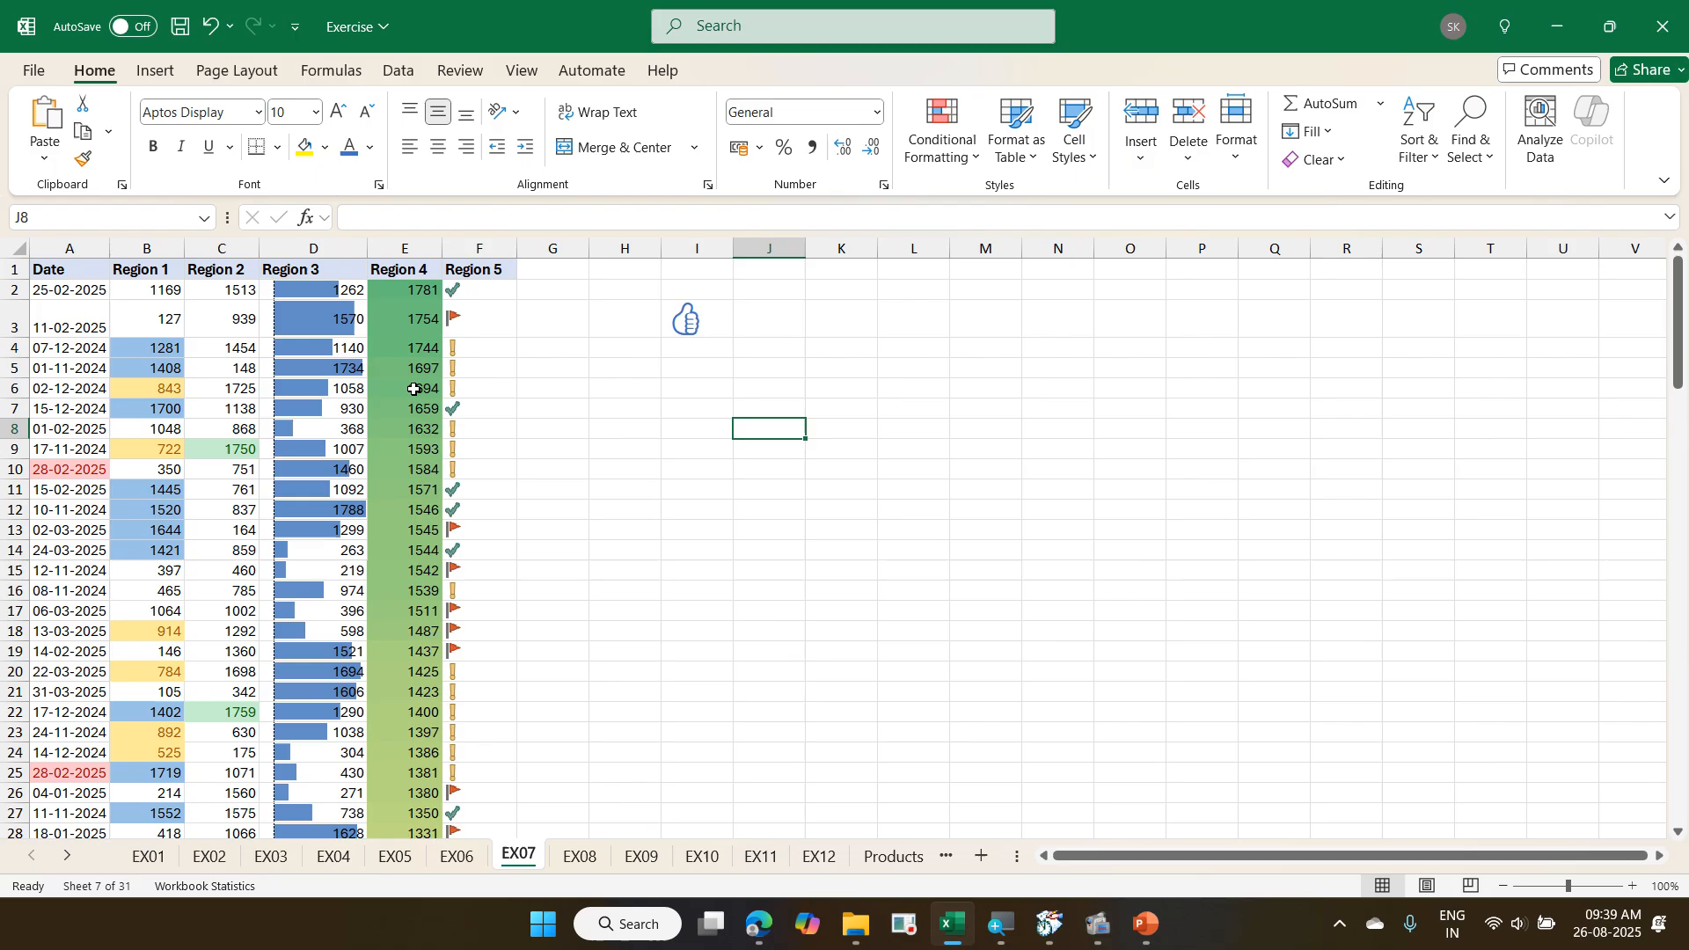
click(585, 869)
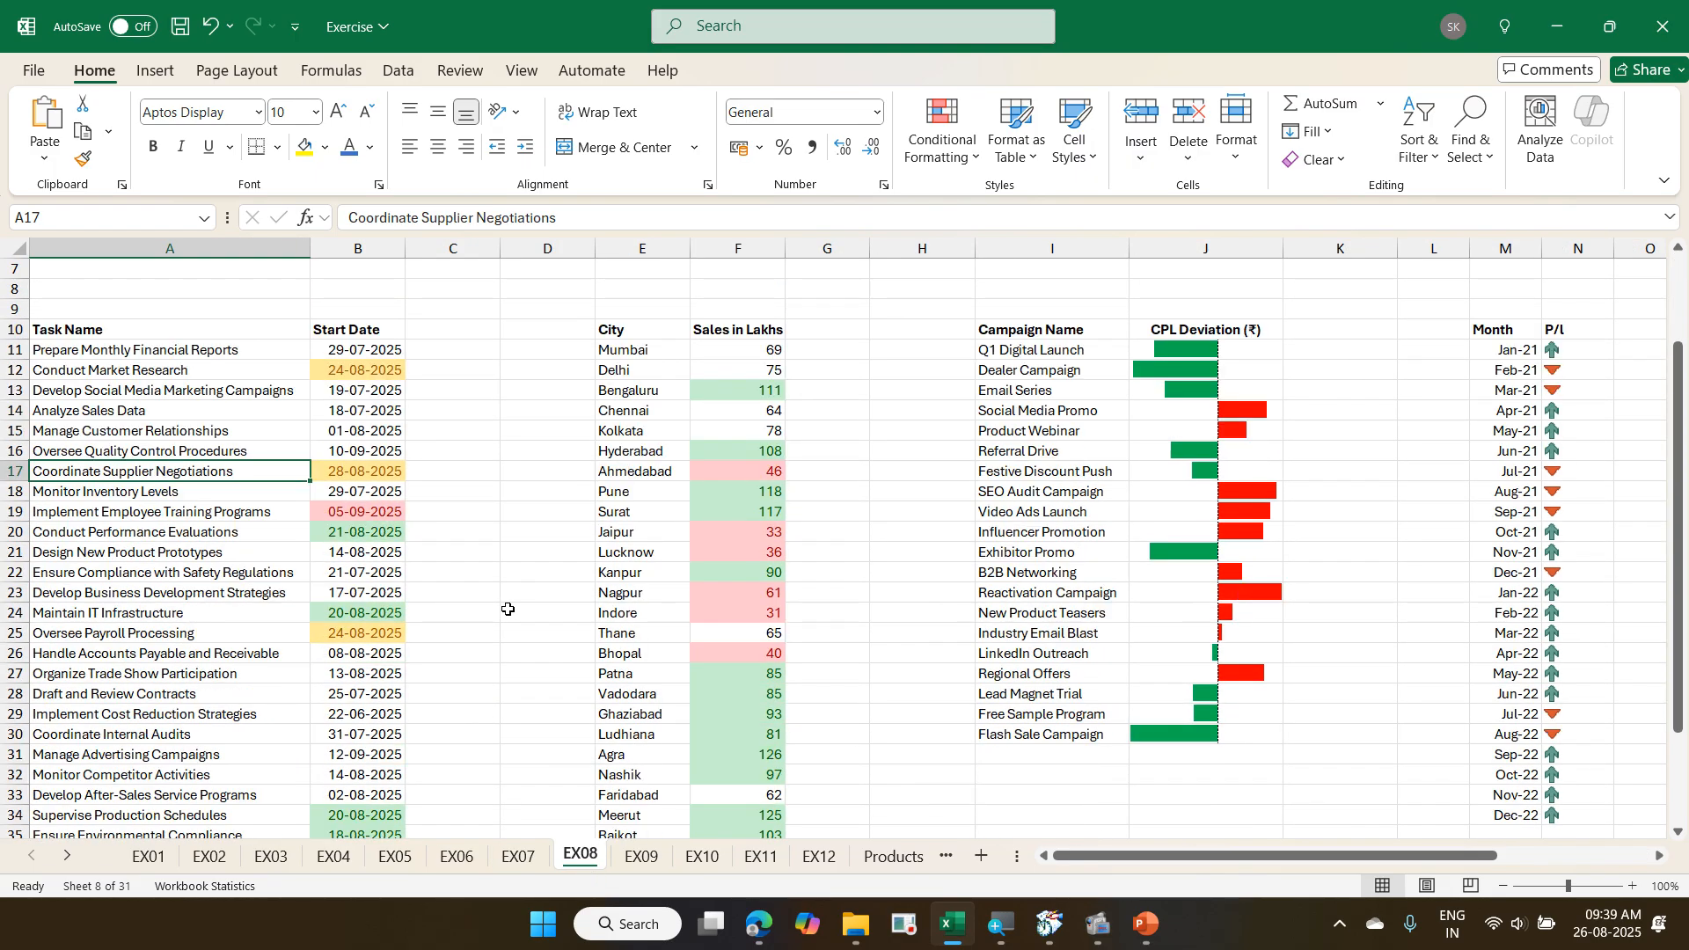
click(433, 858)
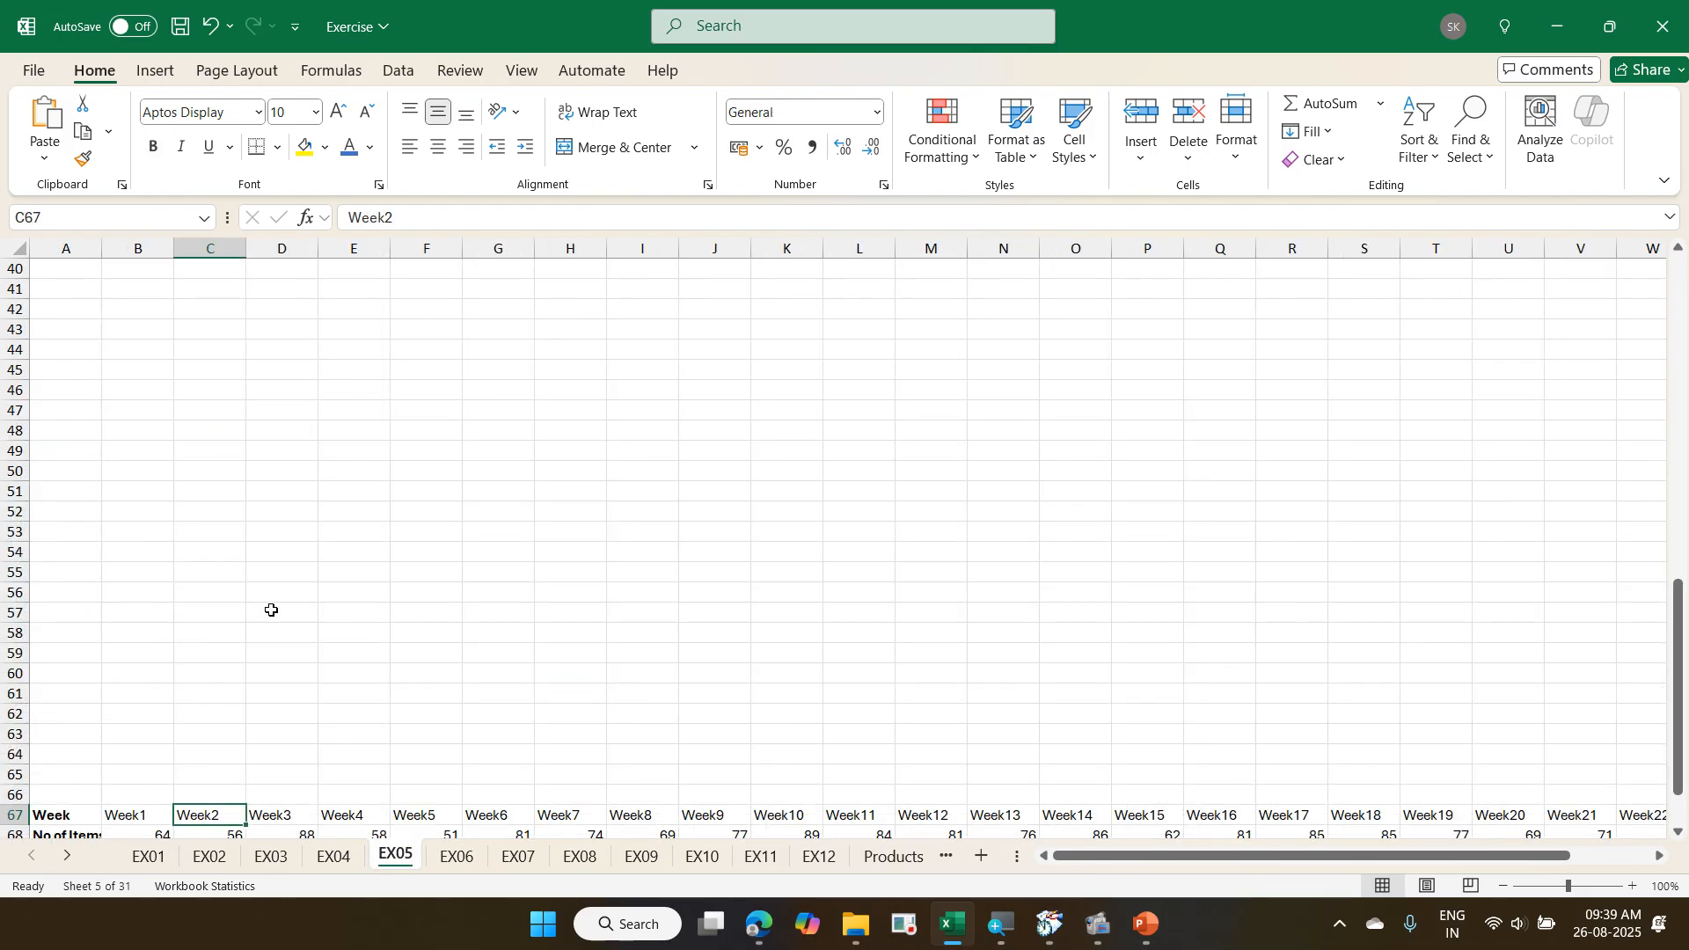
scroll(268, 607, up, 10)
click(334, 853)
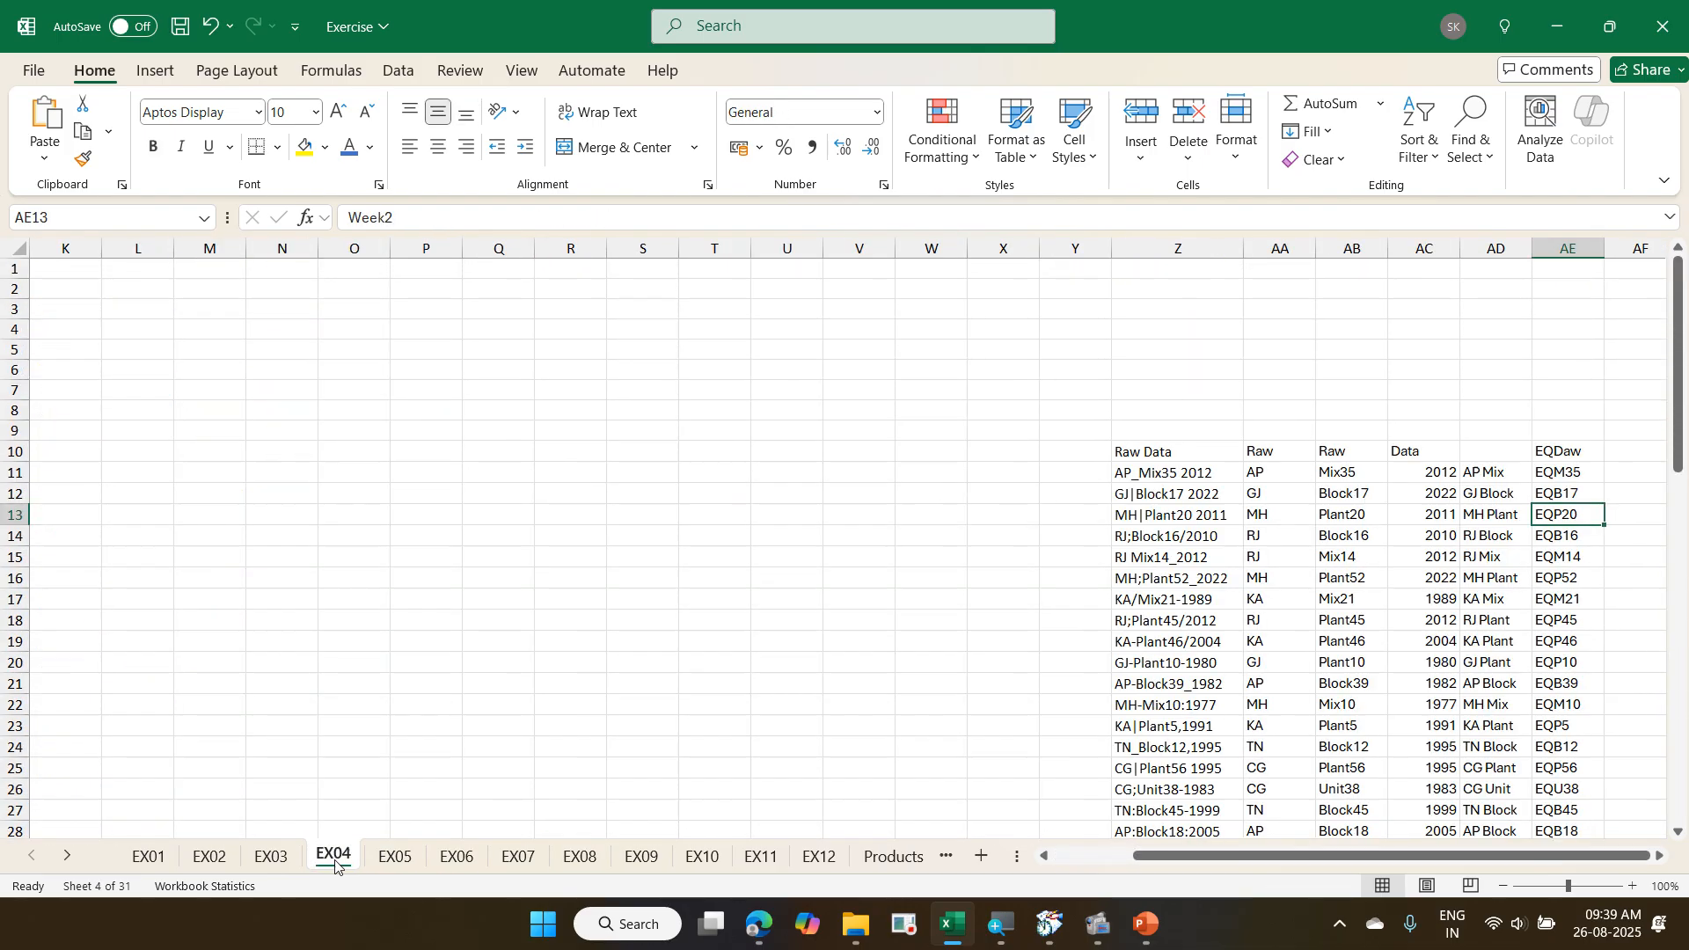
click(1079, 859)
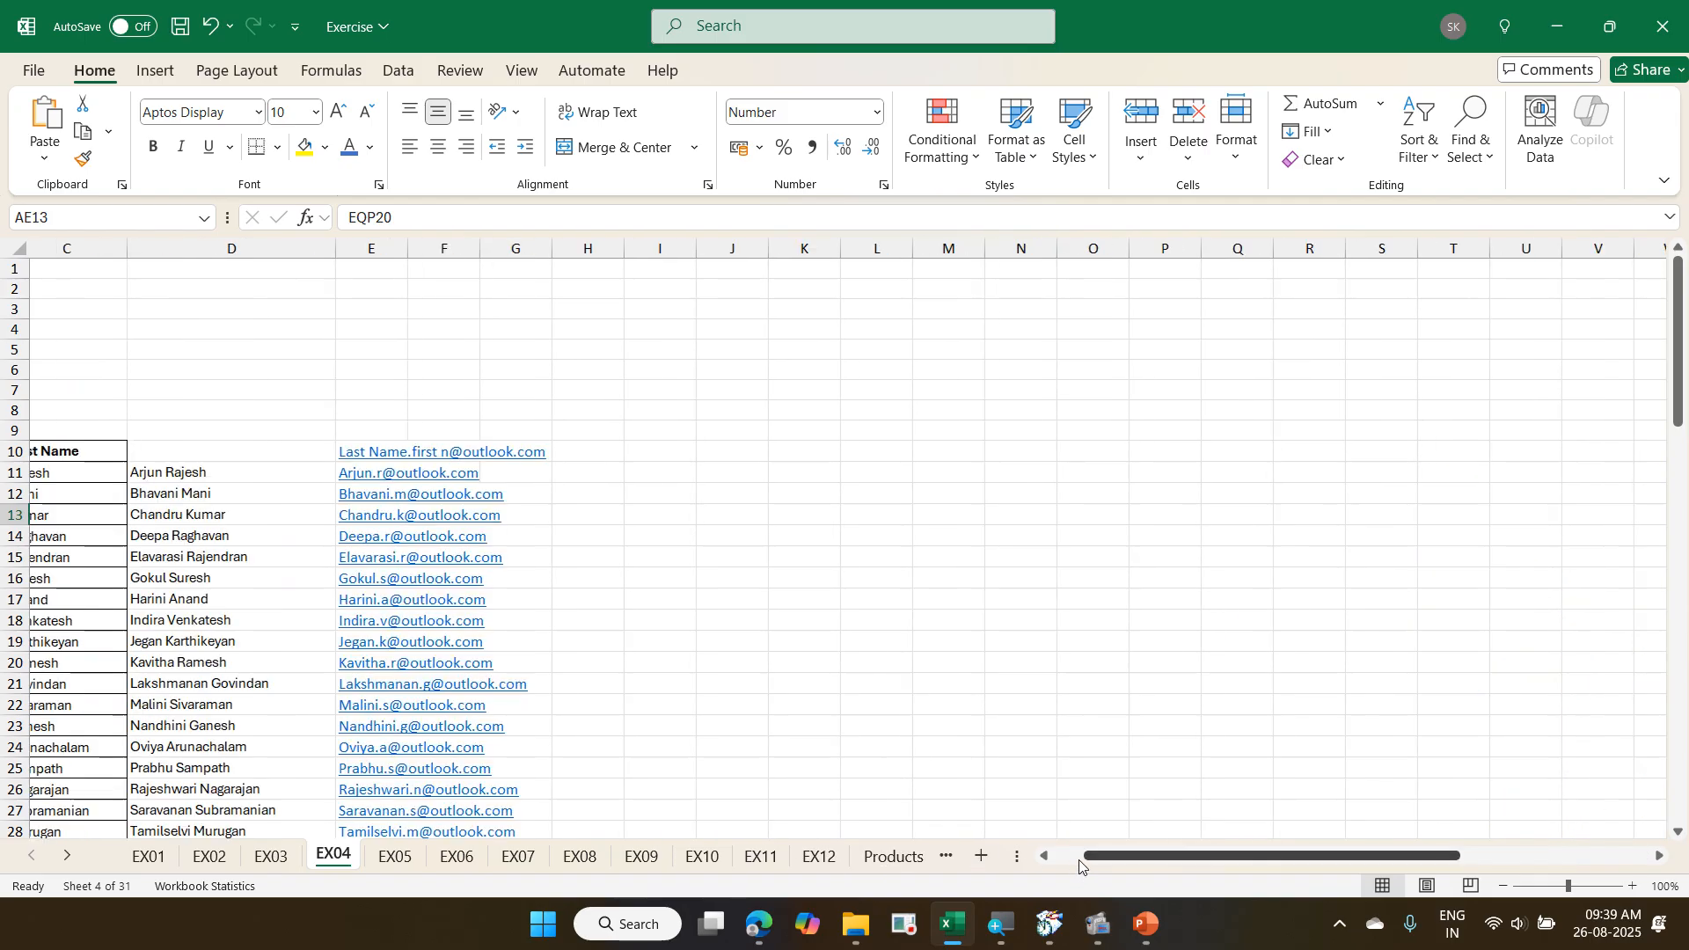
click(269, 858)
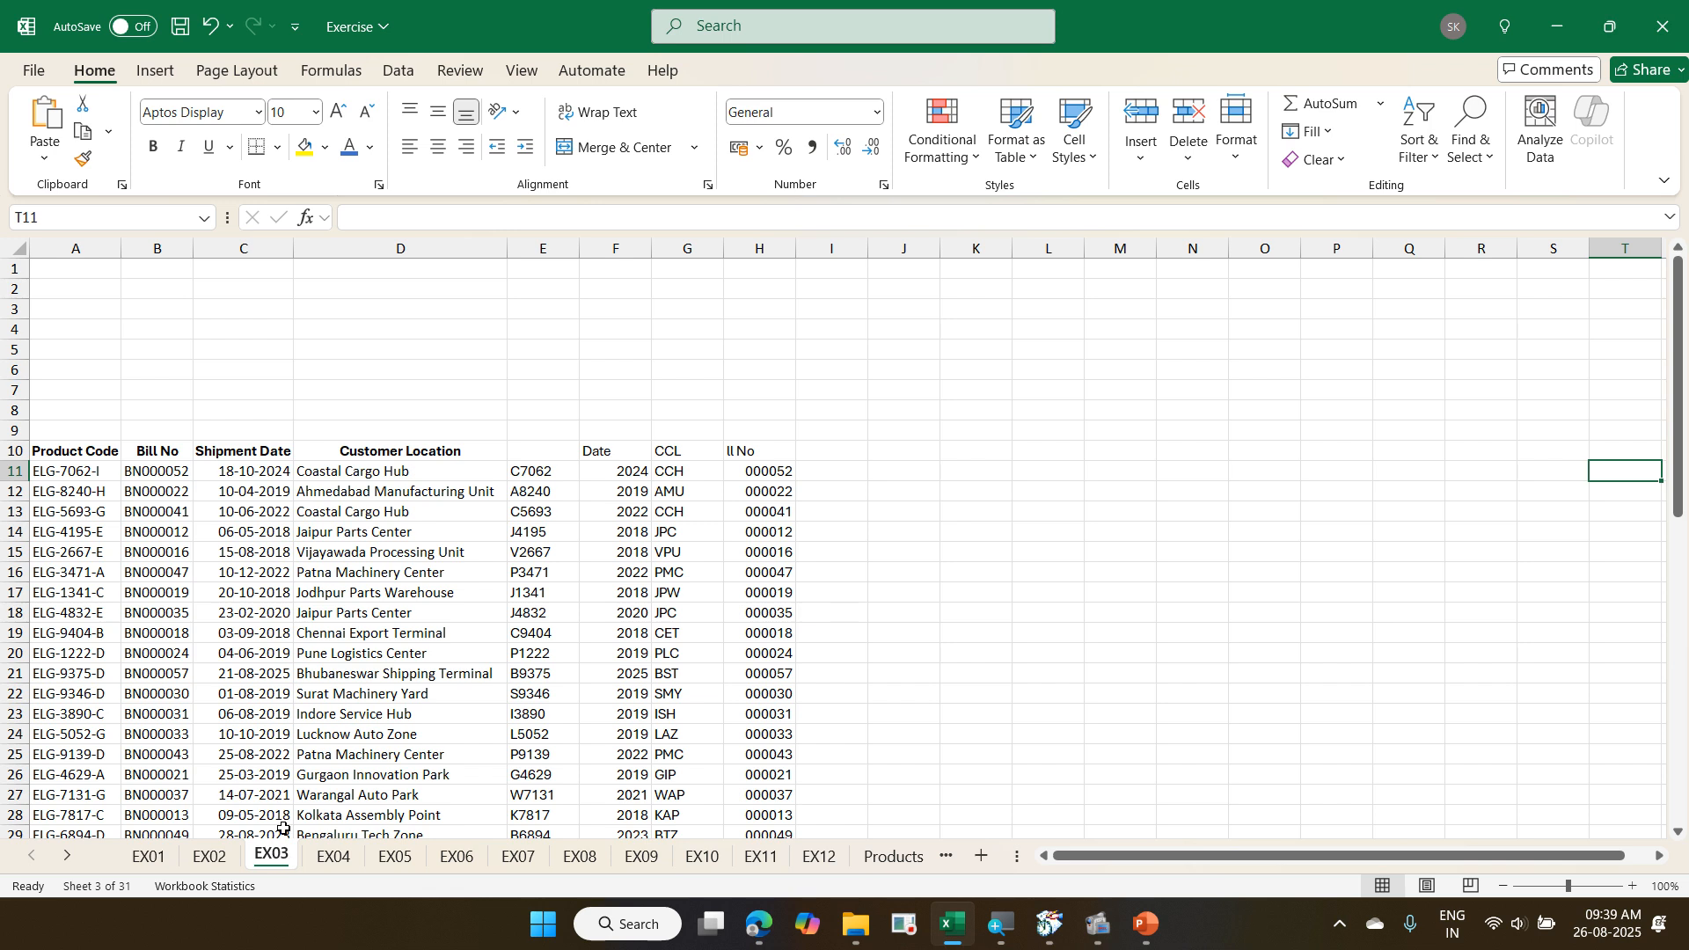
scroll(102, 494, down, 2)
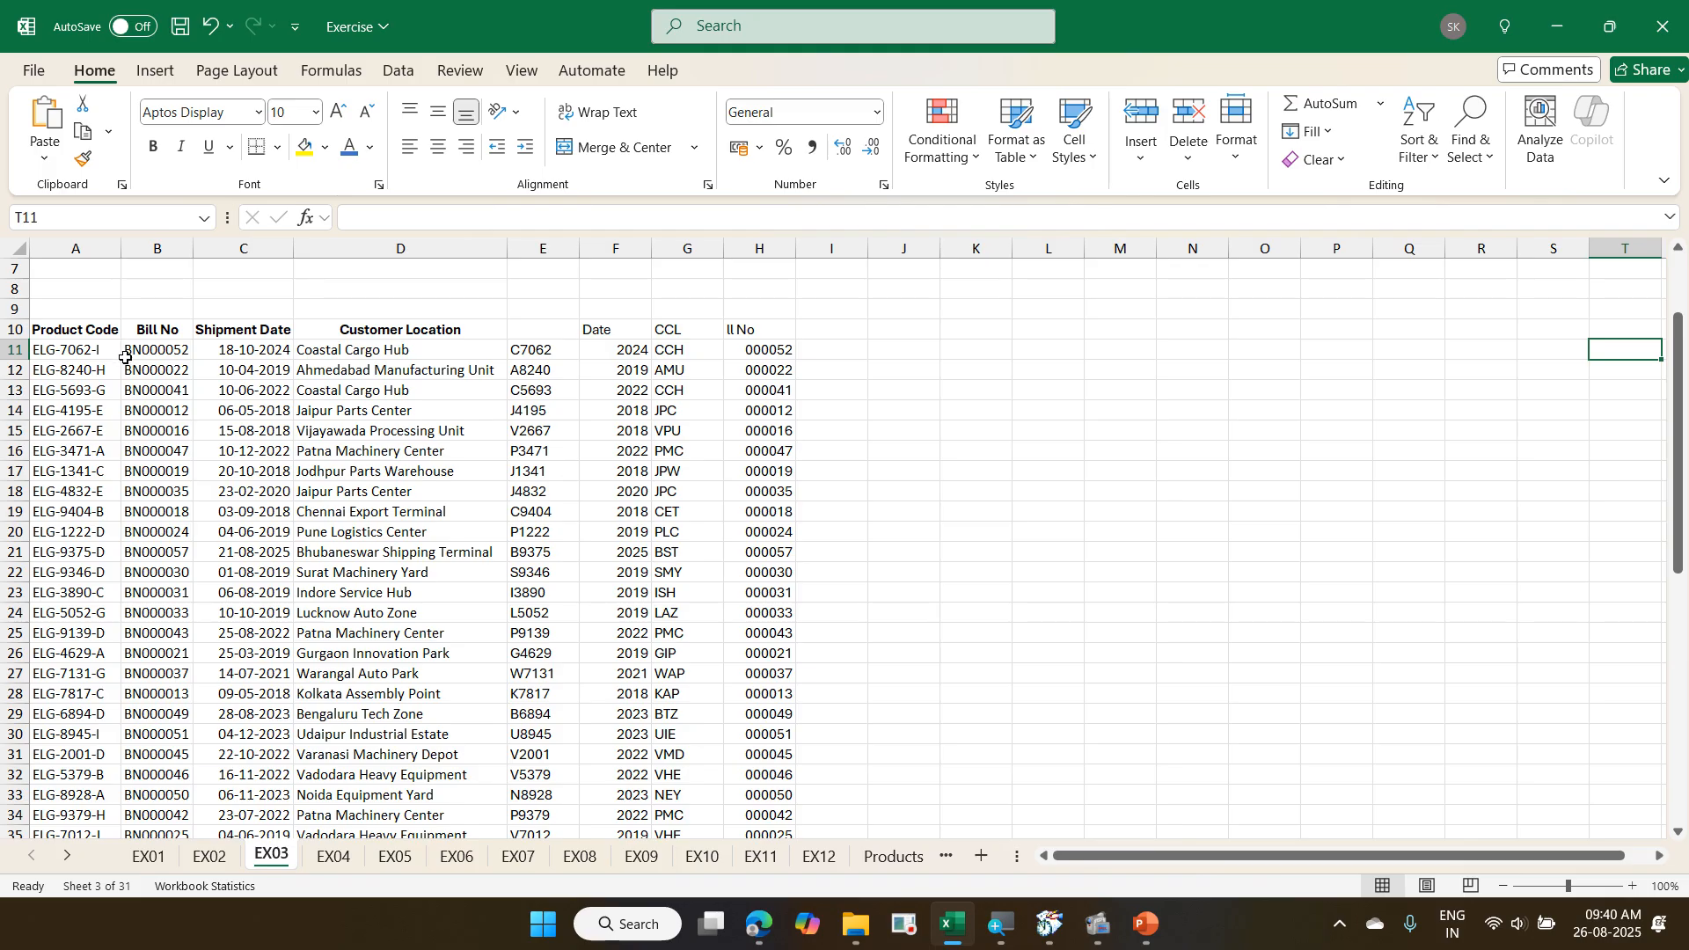
click(838, 346)
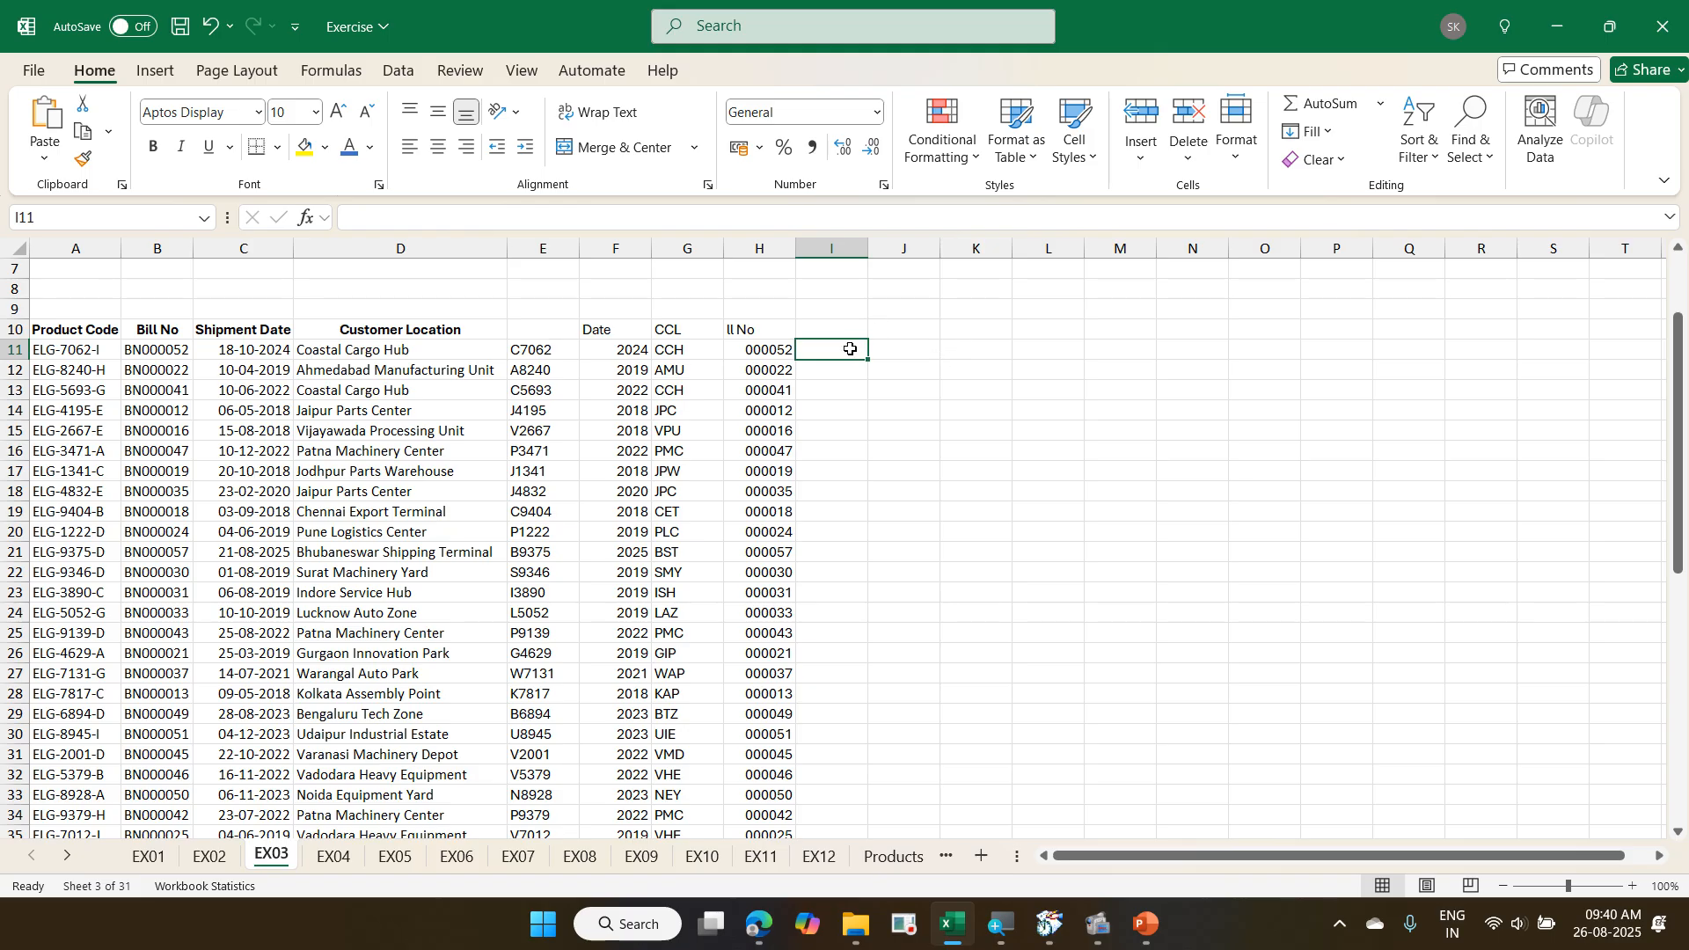
- Examine the collapsed illustration insert options in a reduced Excel window, and maximize the window again
click(155, 71)
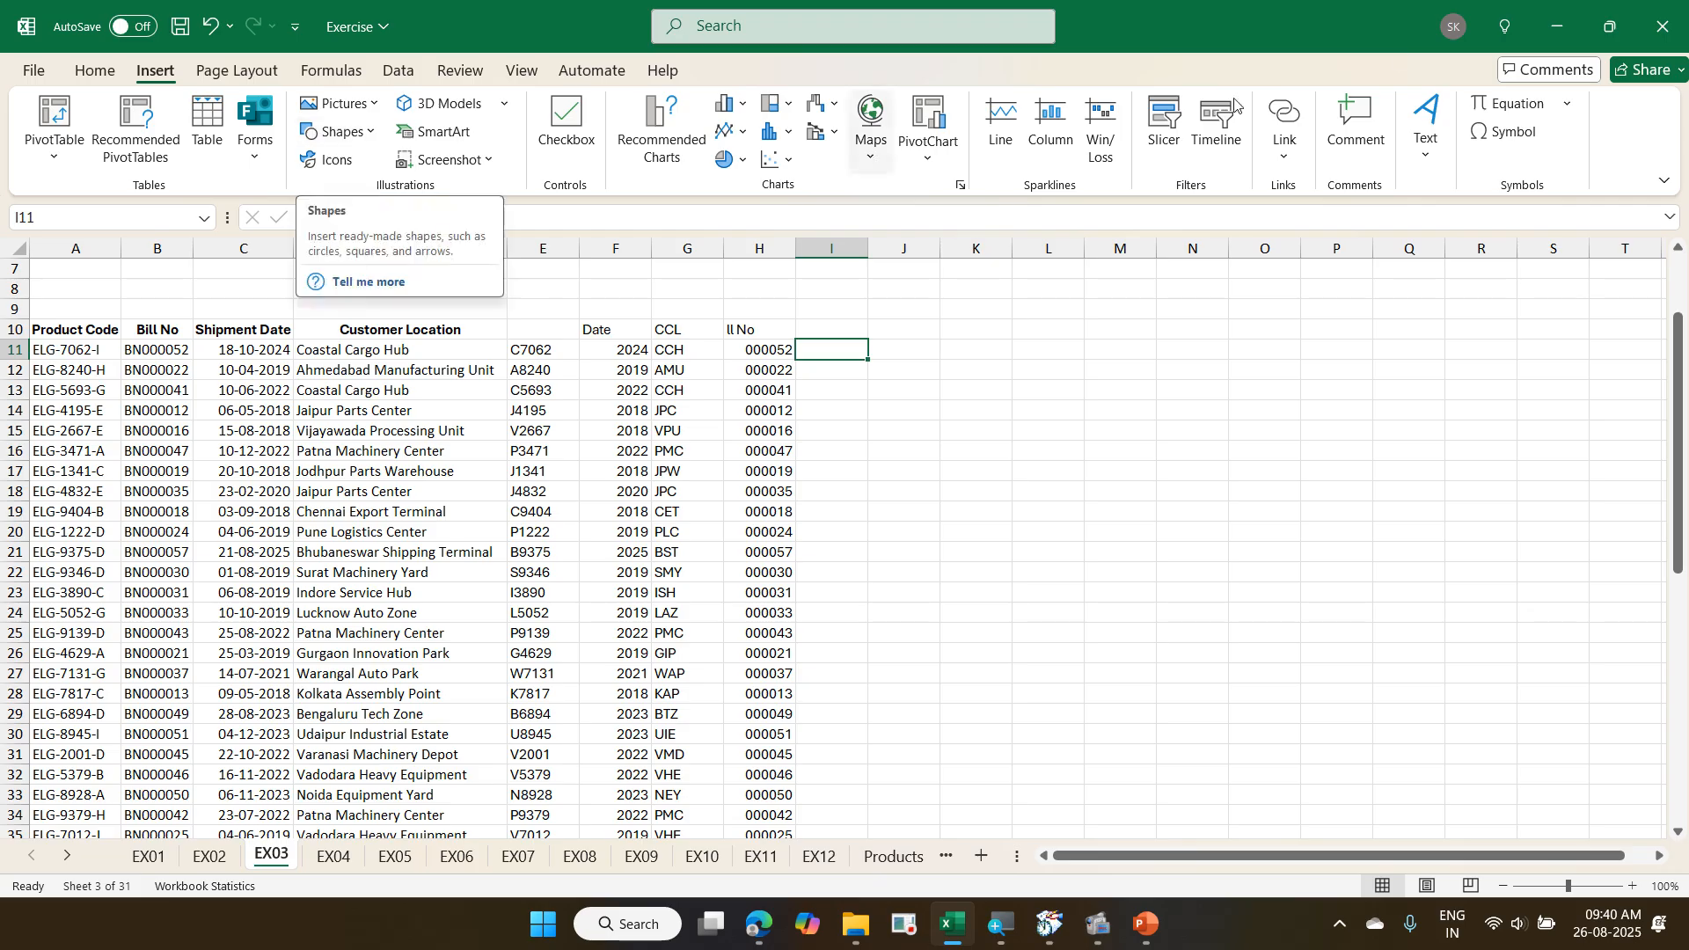
click(1612, 26)
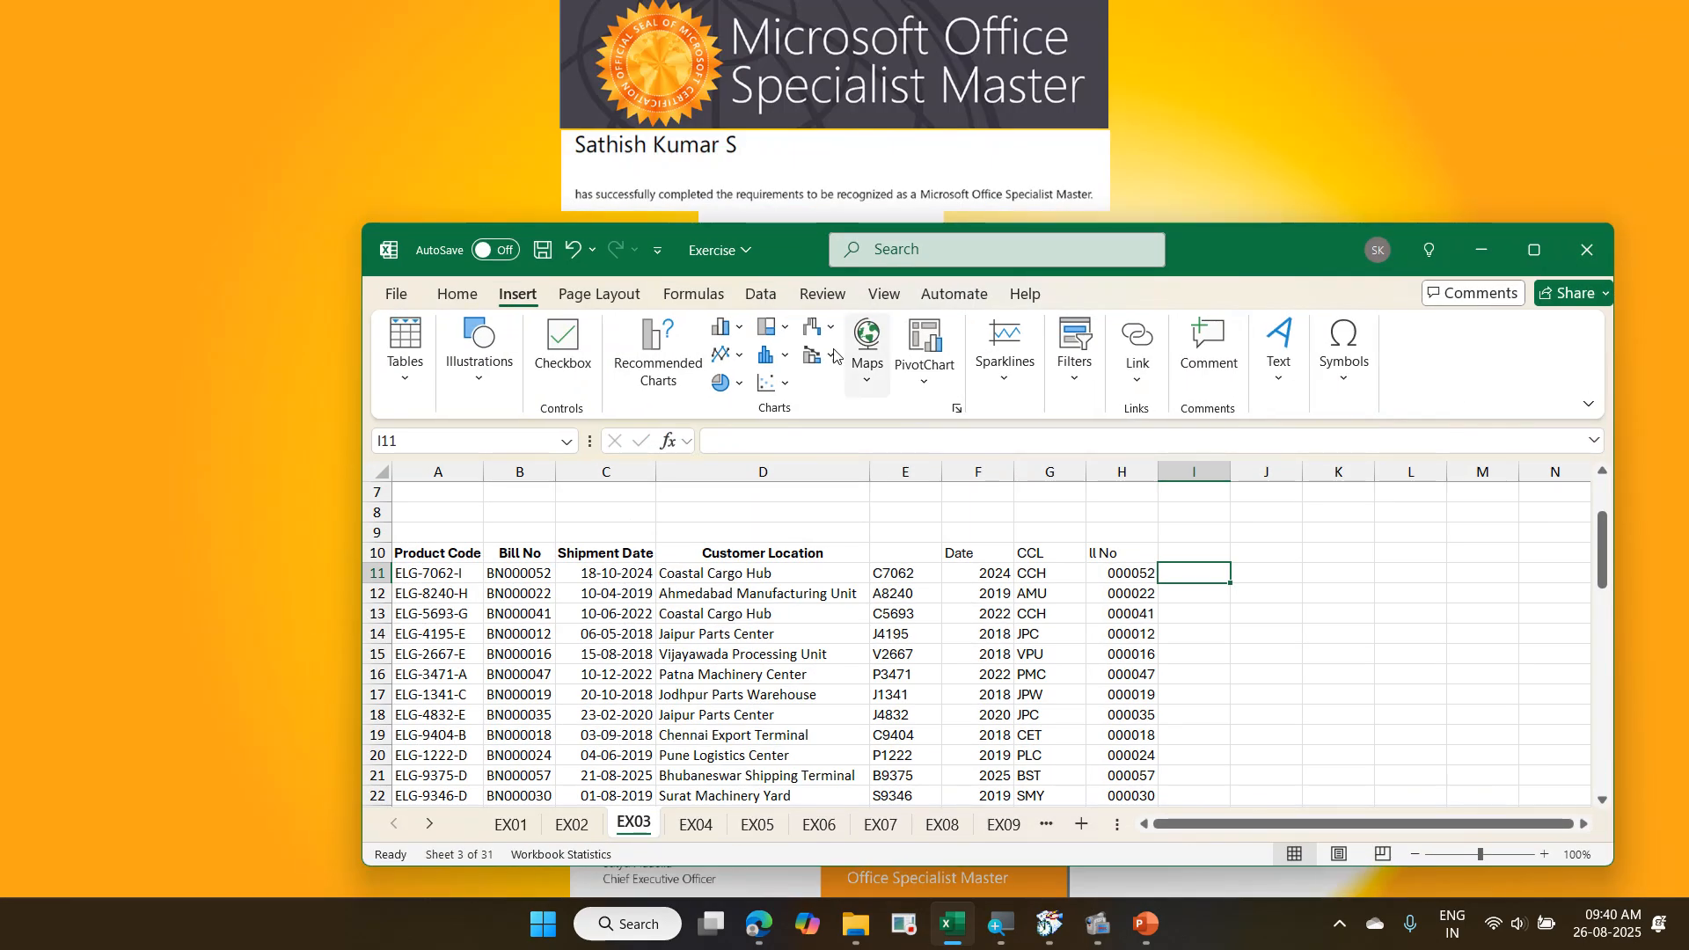
click(477, 387)
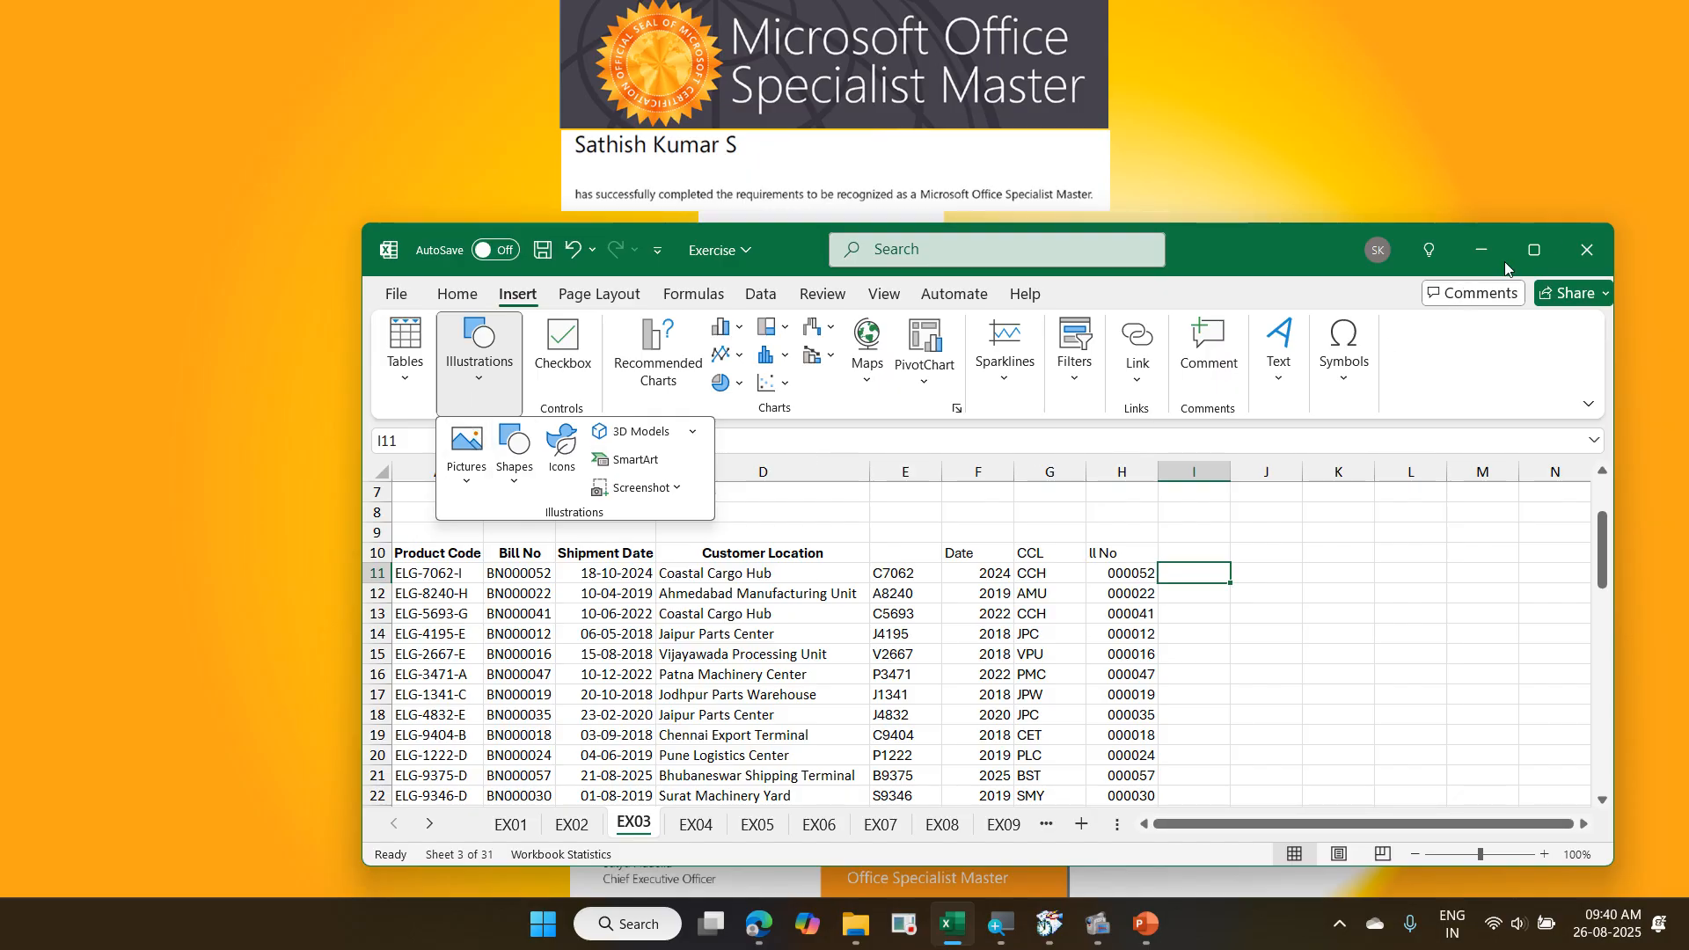
click(1546, 238)
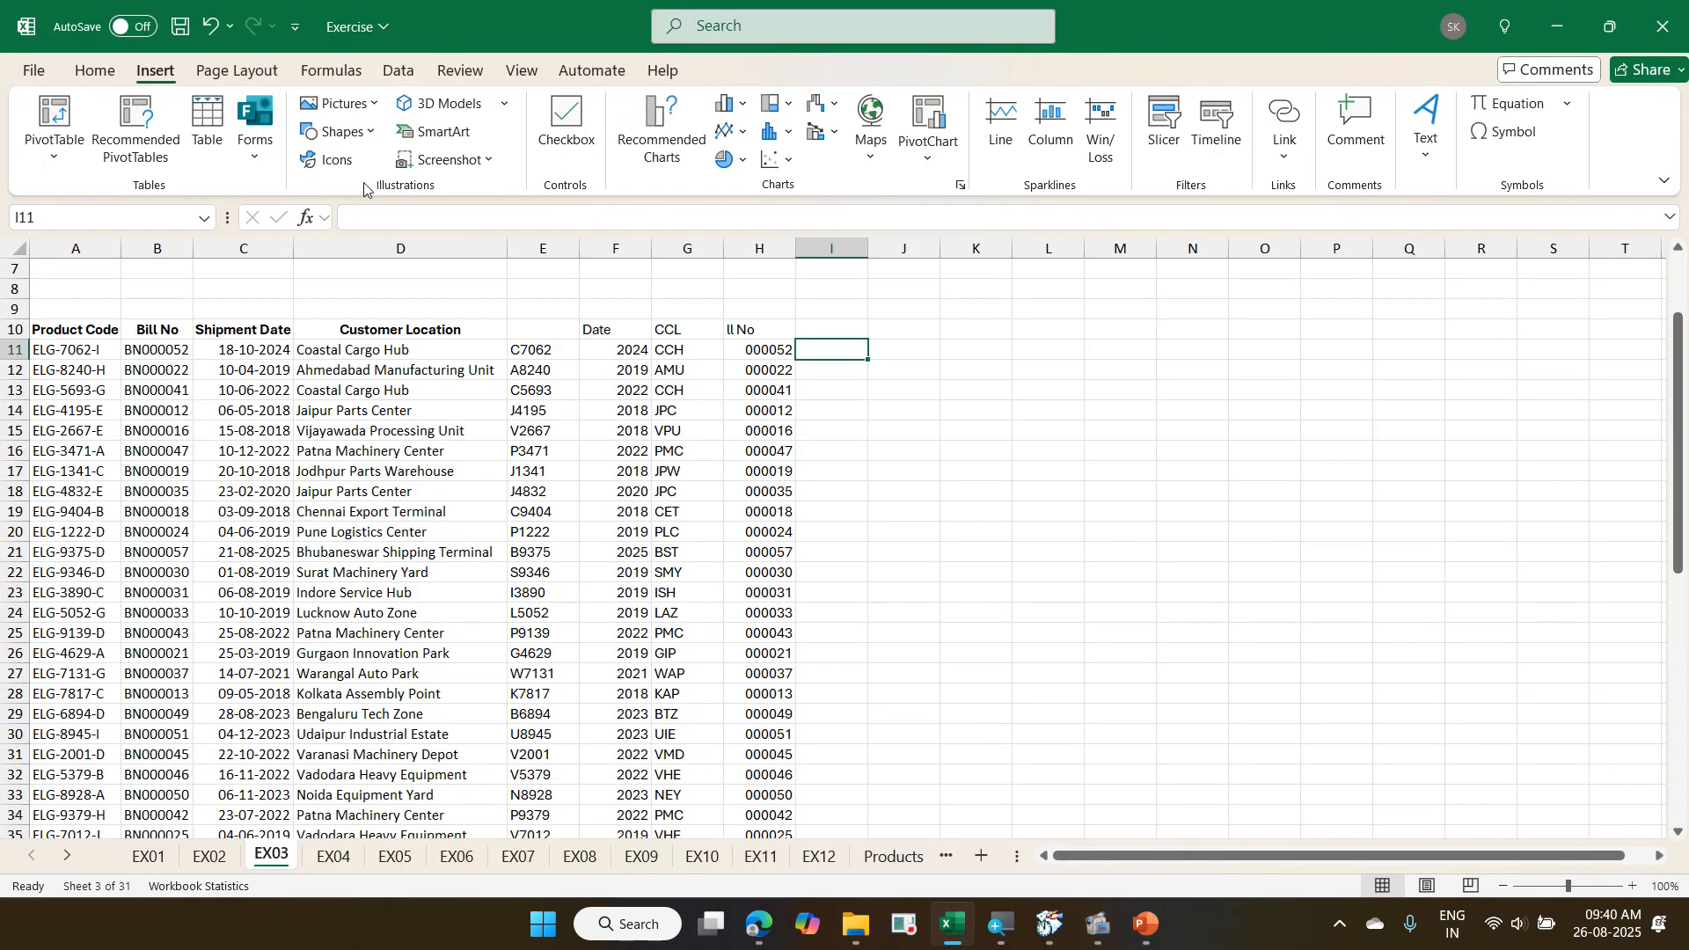
- Place the Chichen Itza (Yucatan Peninsula, Mexico) picture from the 7Wonder folder inside cell I11
click(374, 105)
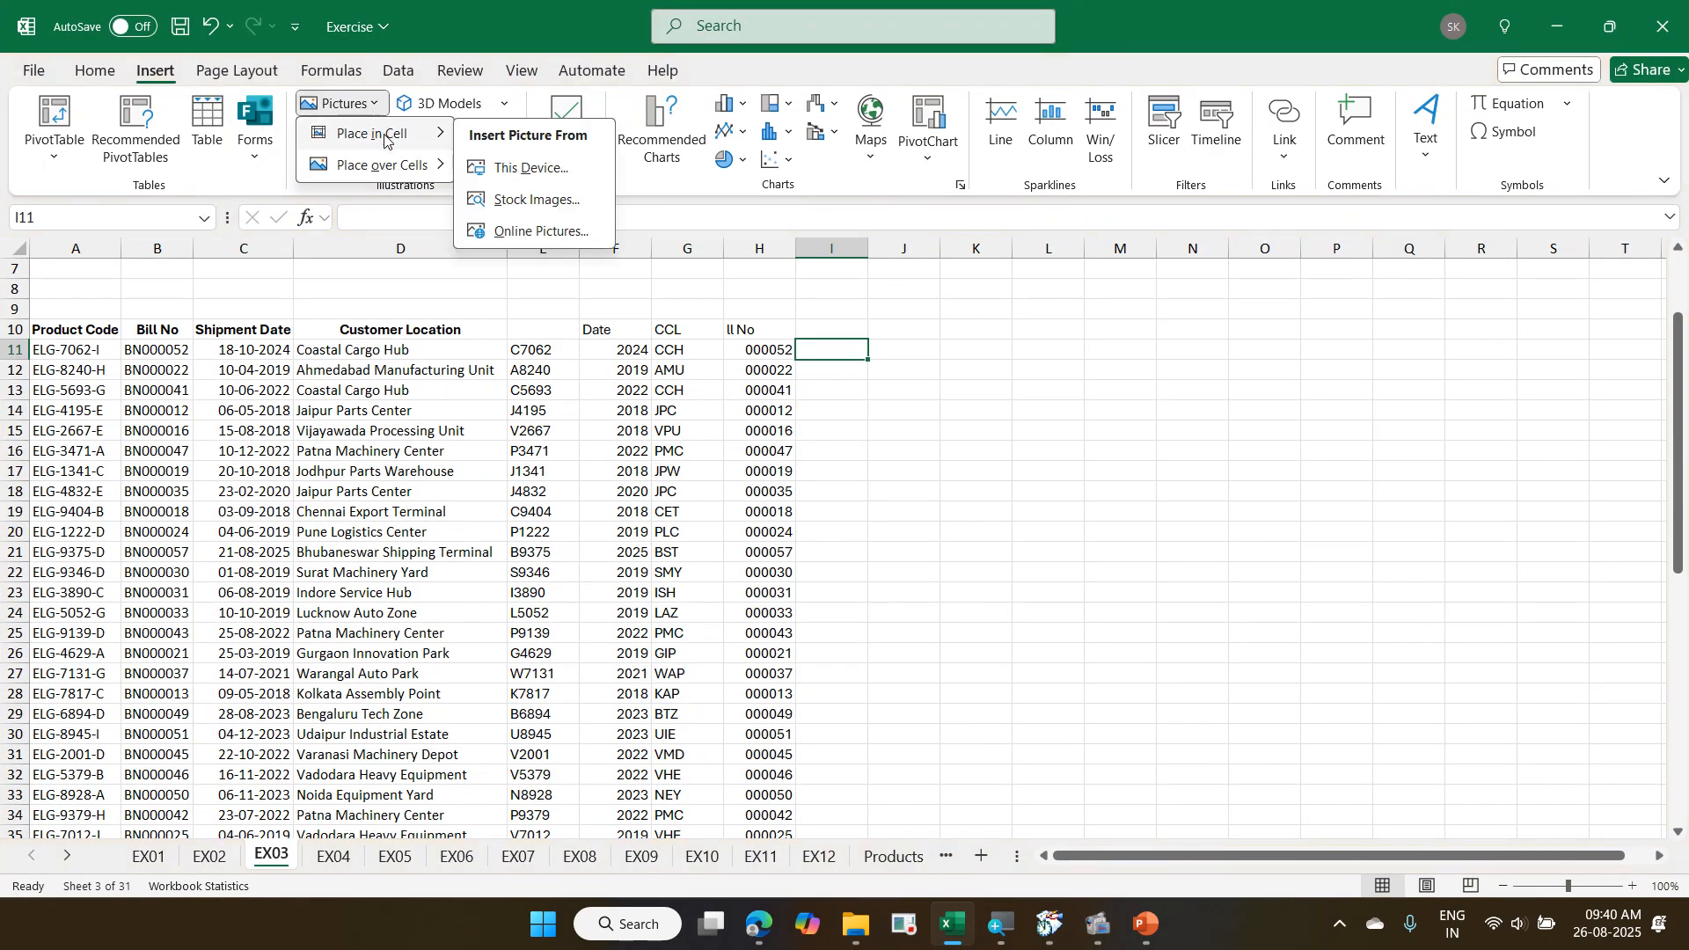
mouse_move(398, 162)
click(532, 168)
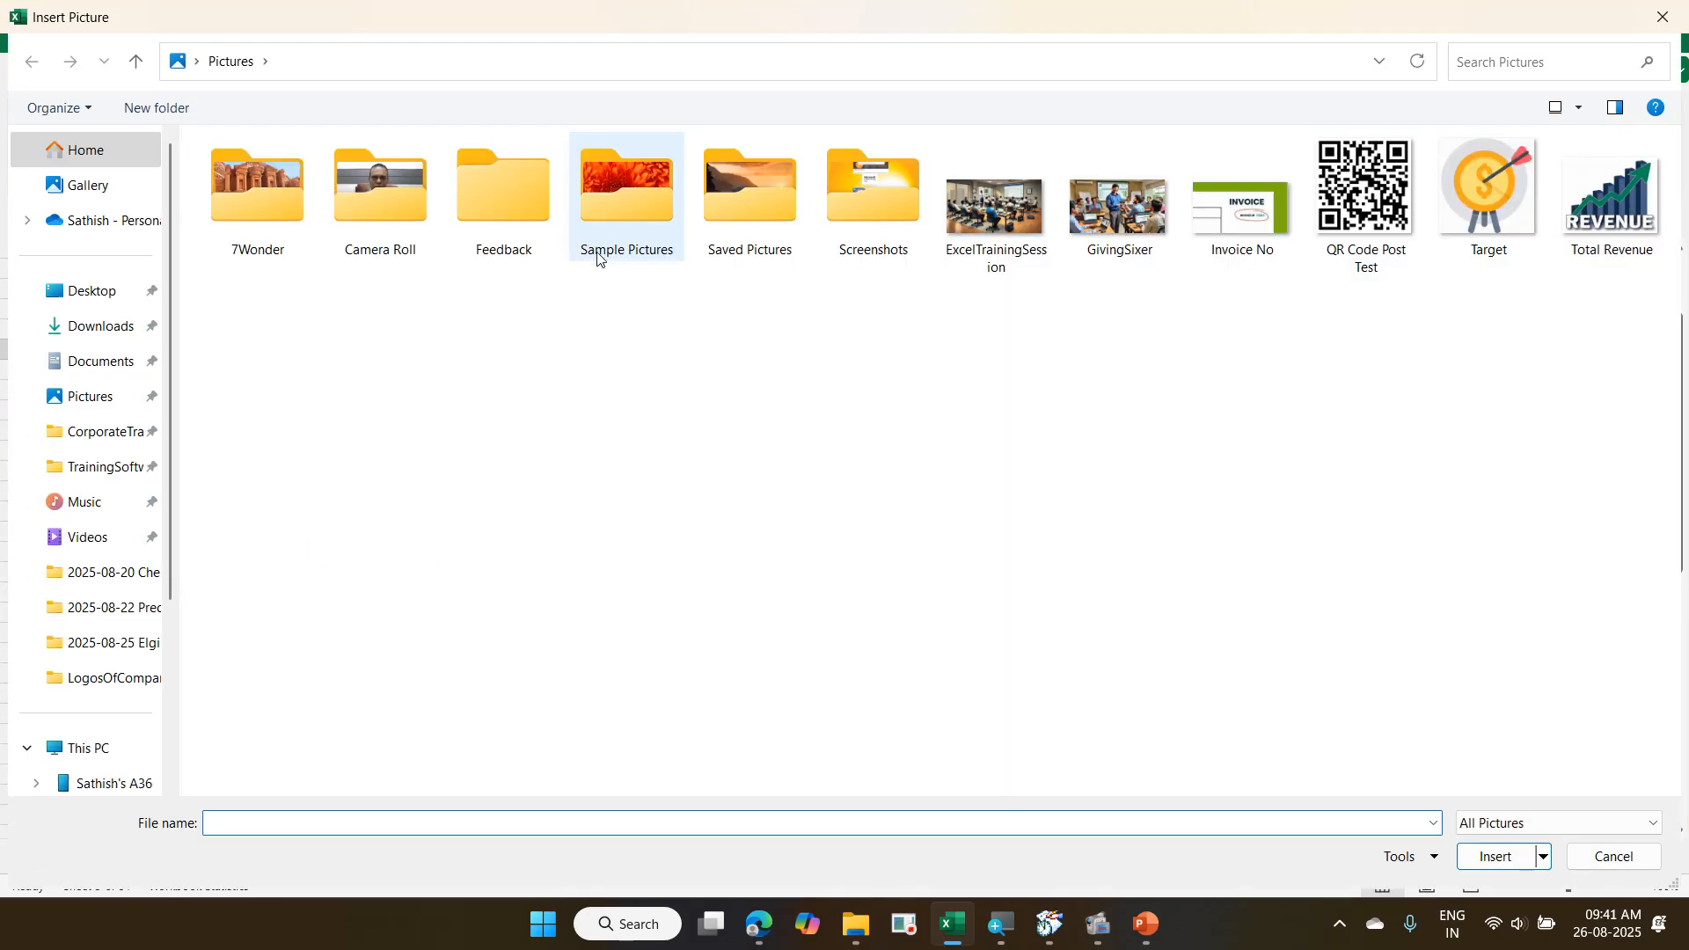
double_click(288, 231)
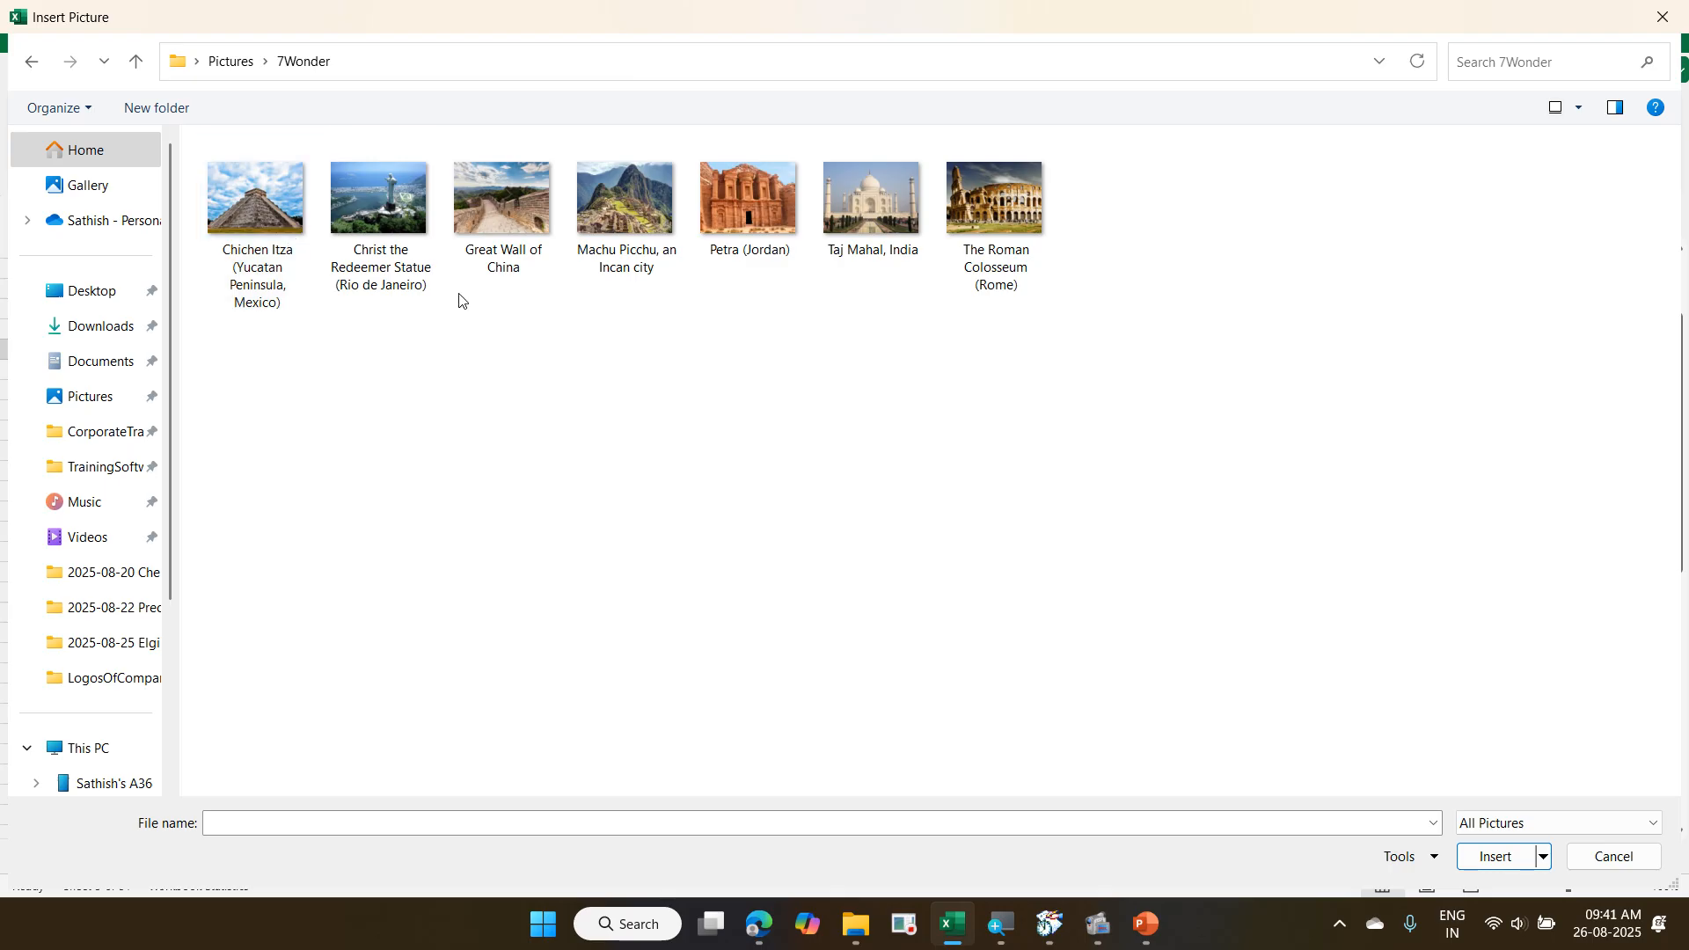
click(288, 245)
click(1481, 853)
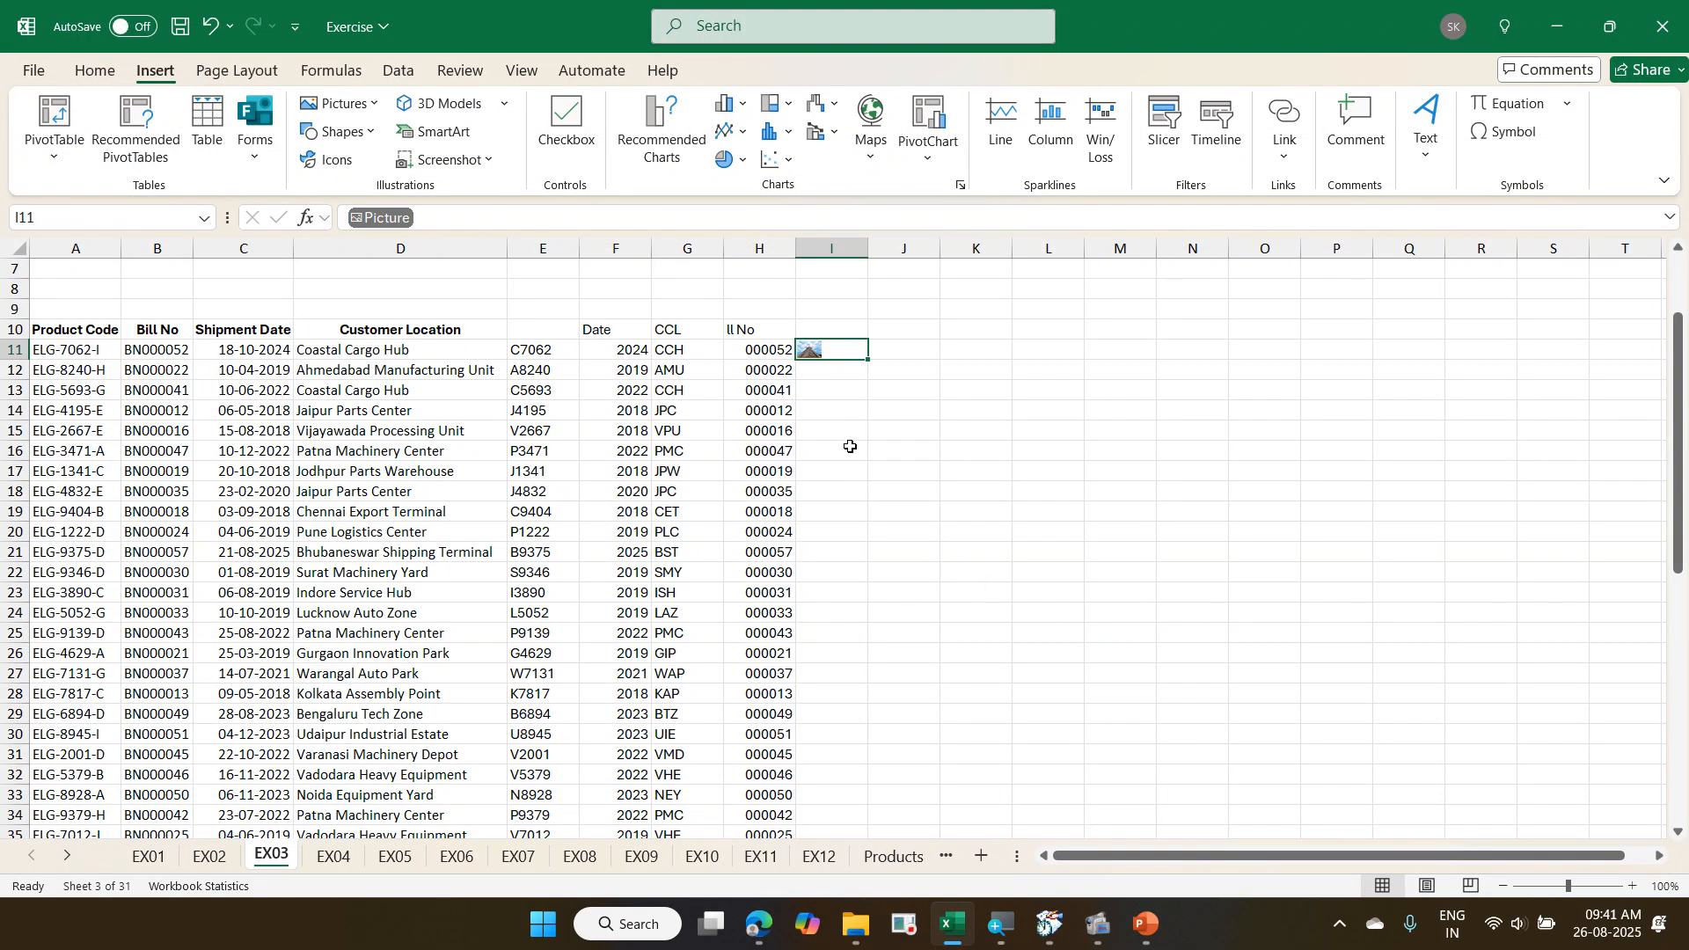
- Take the picture in cell I11 out over the cells, and place it back inside the cell
click(828, 388)
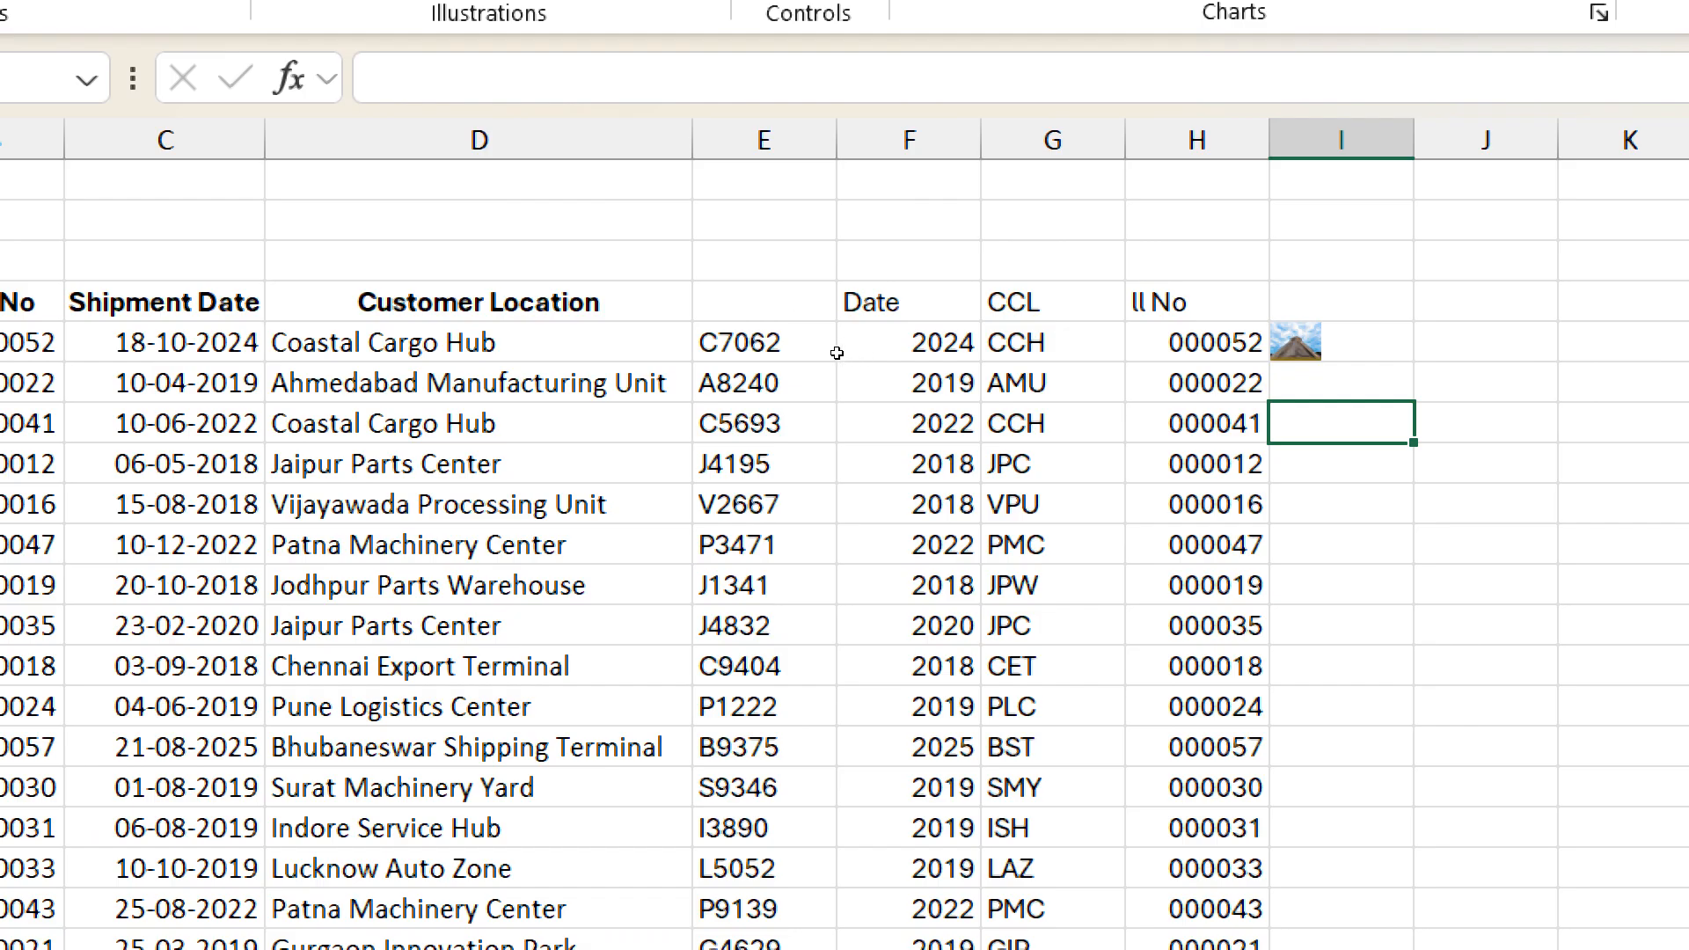
key(Up)
key(Up)
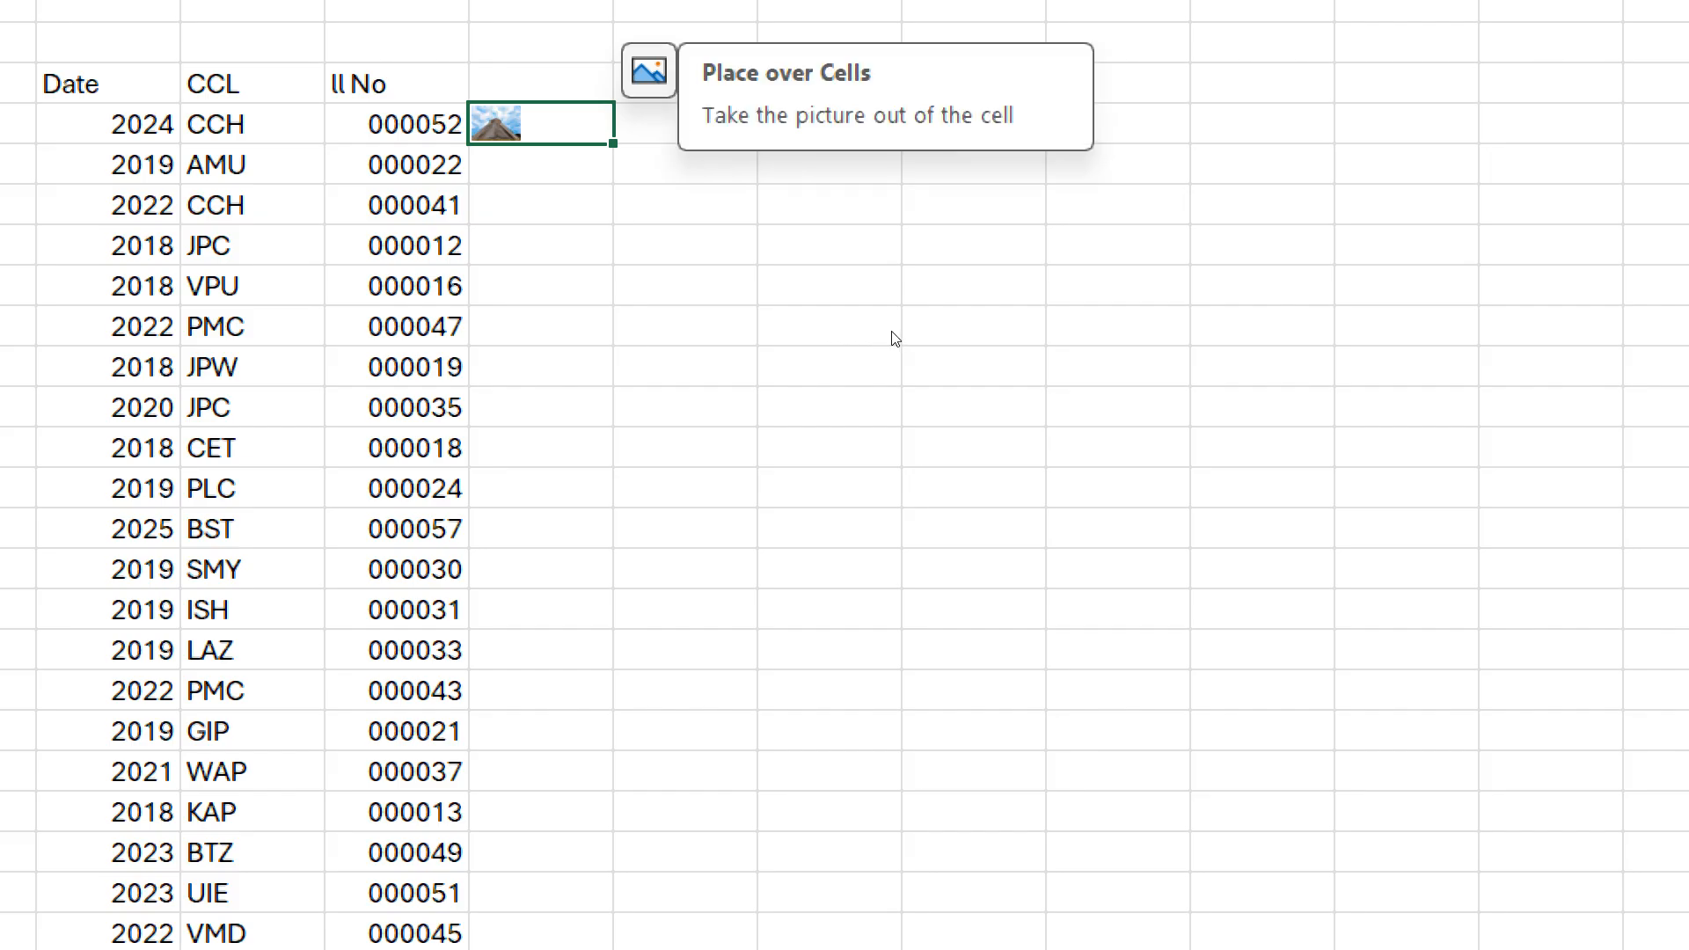
key(Return)
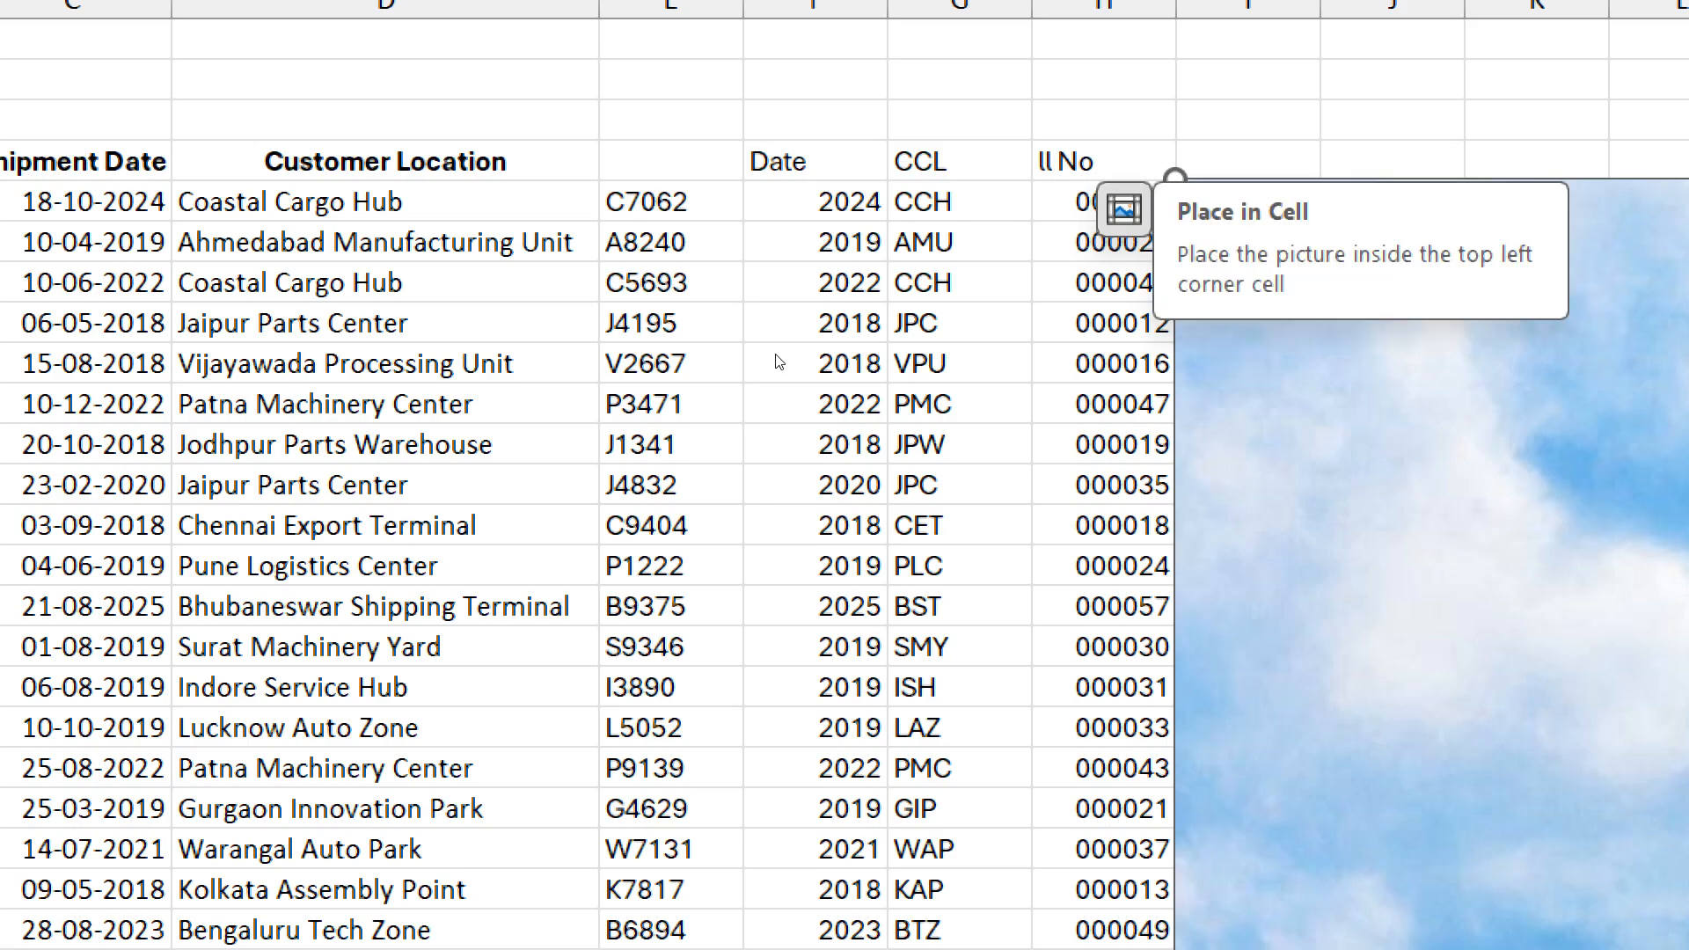
key(Return)
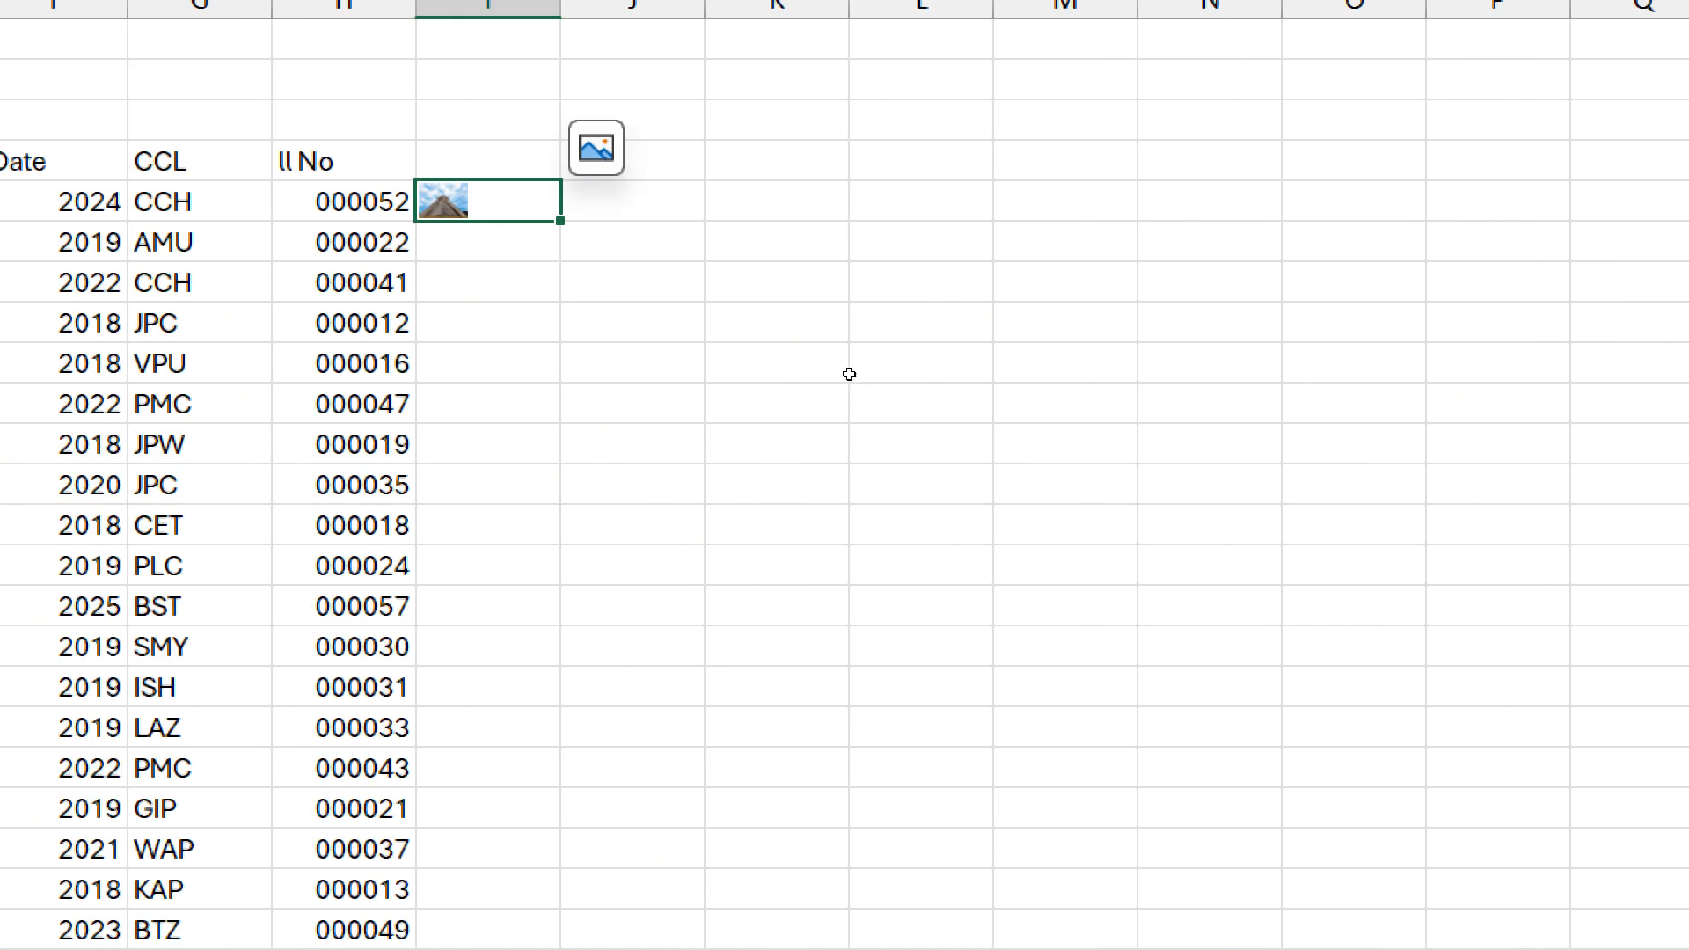
- Place the Christ the Redeemer Statue (Rio de Janeiro) picture from the 7Wonder folder inside cell I12
key(Down)
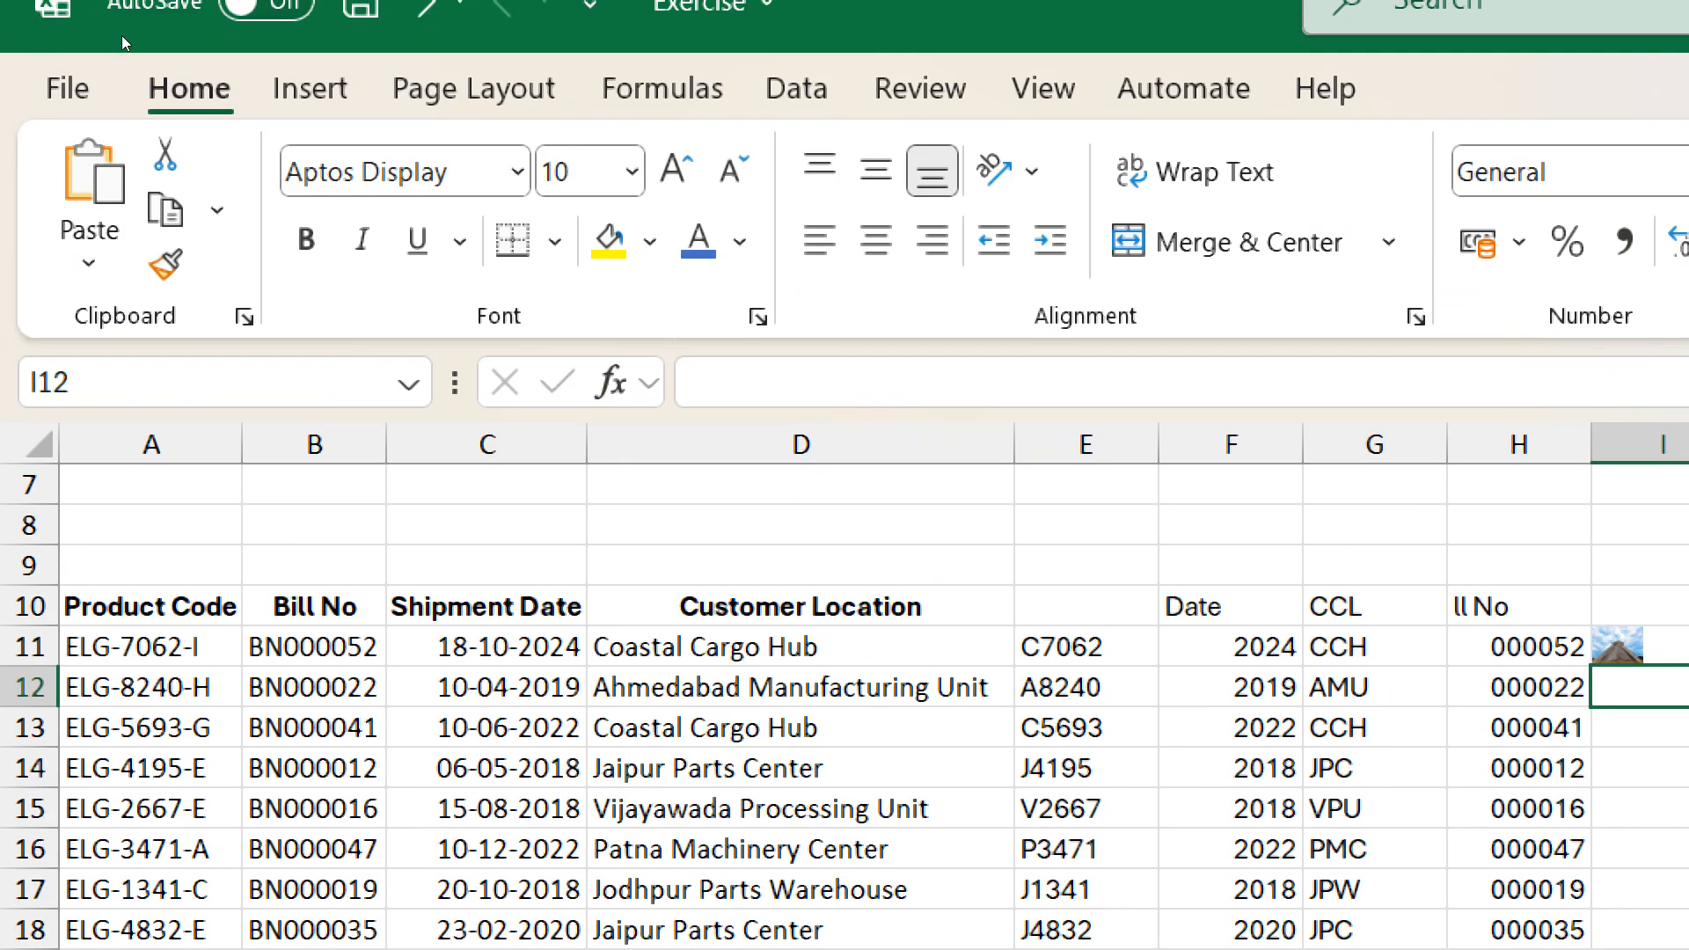
click(309, 89)
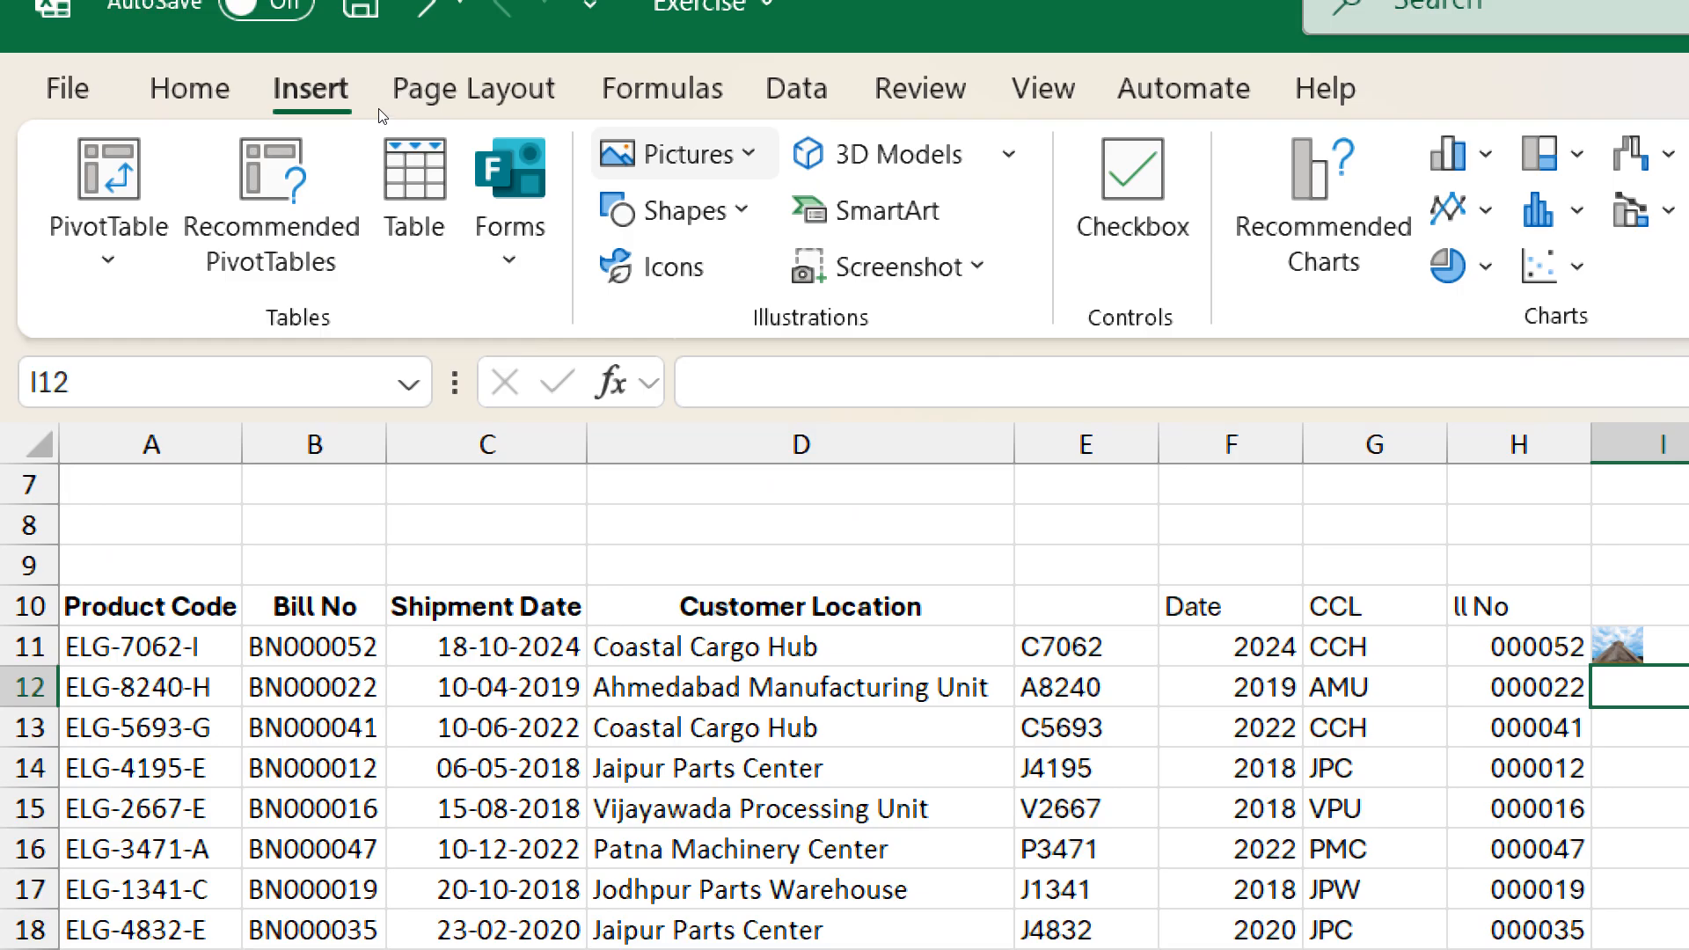
click(685, 154)
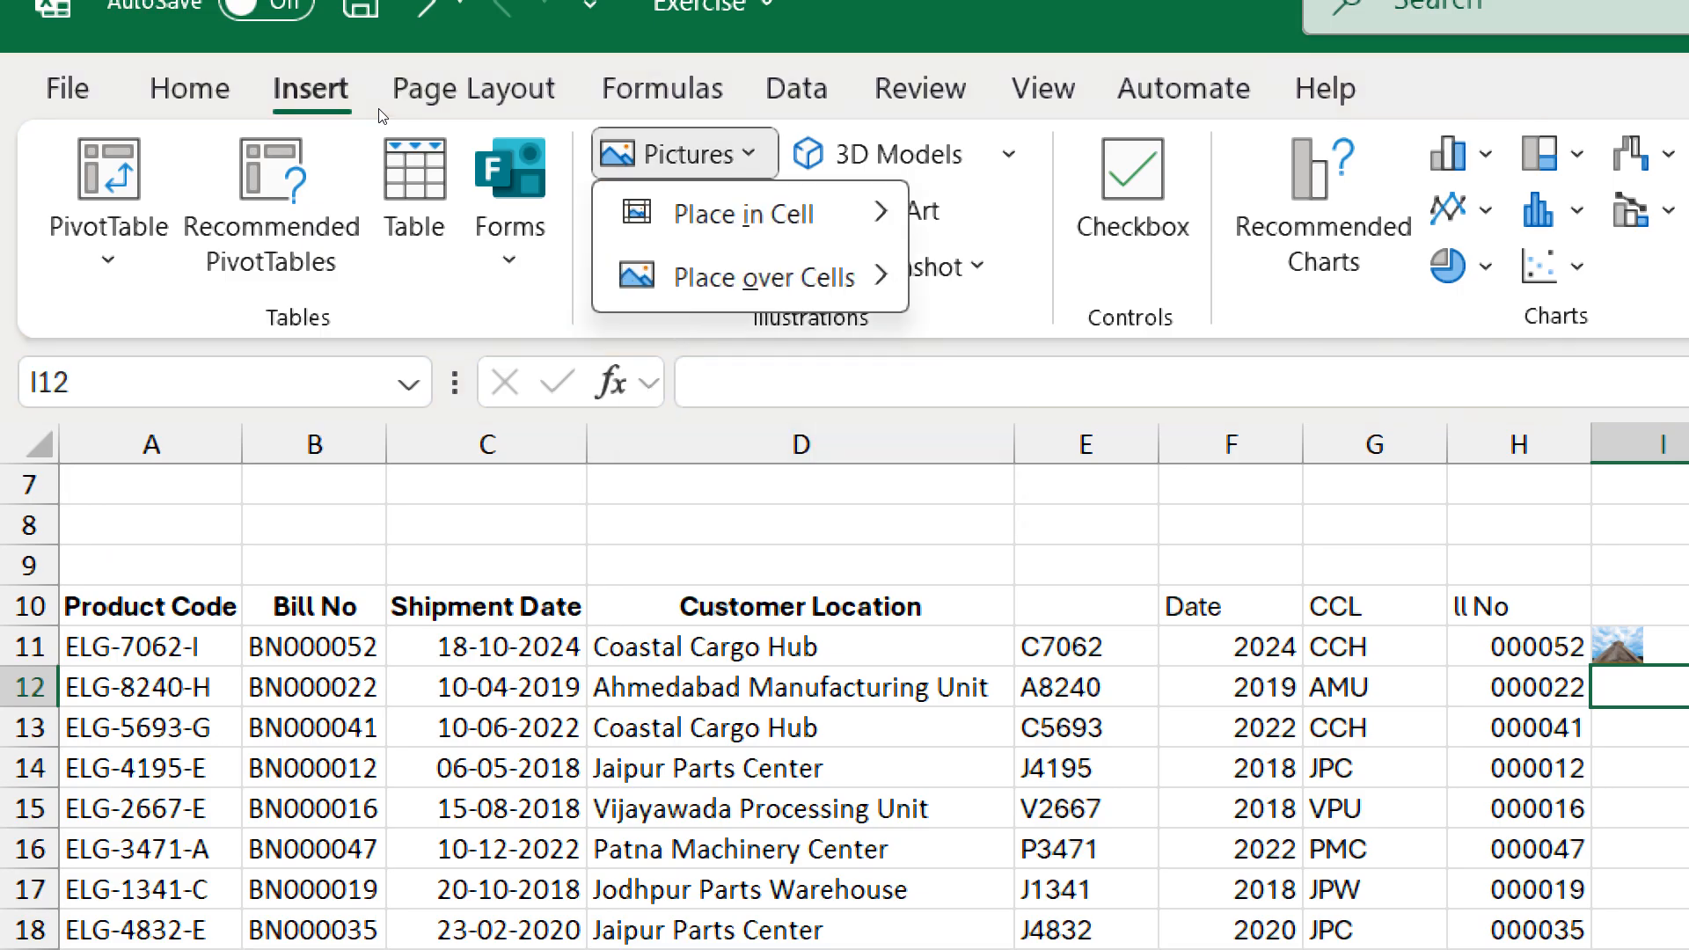
mouse_move(745, 214)
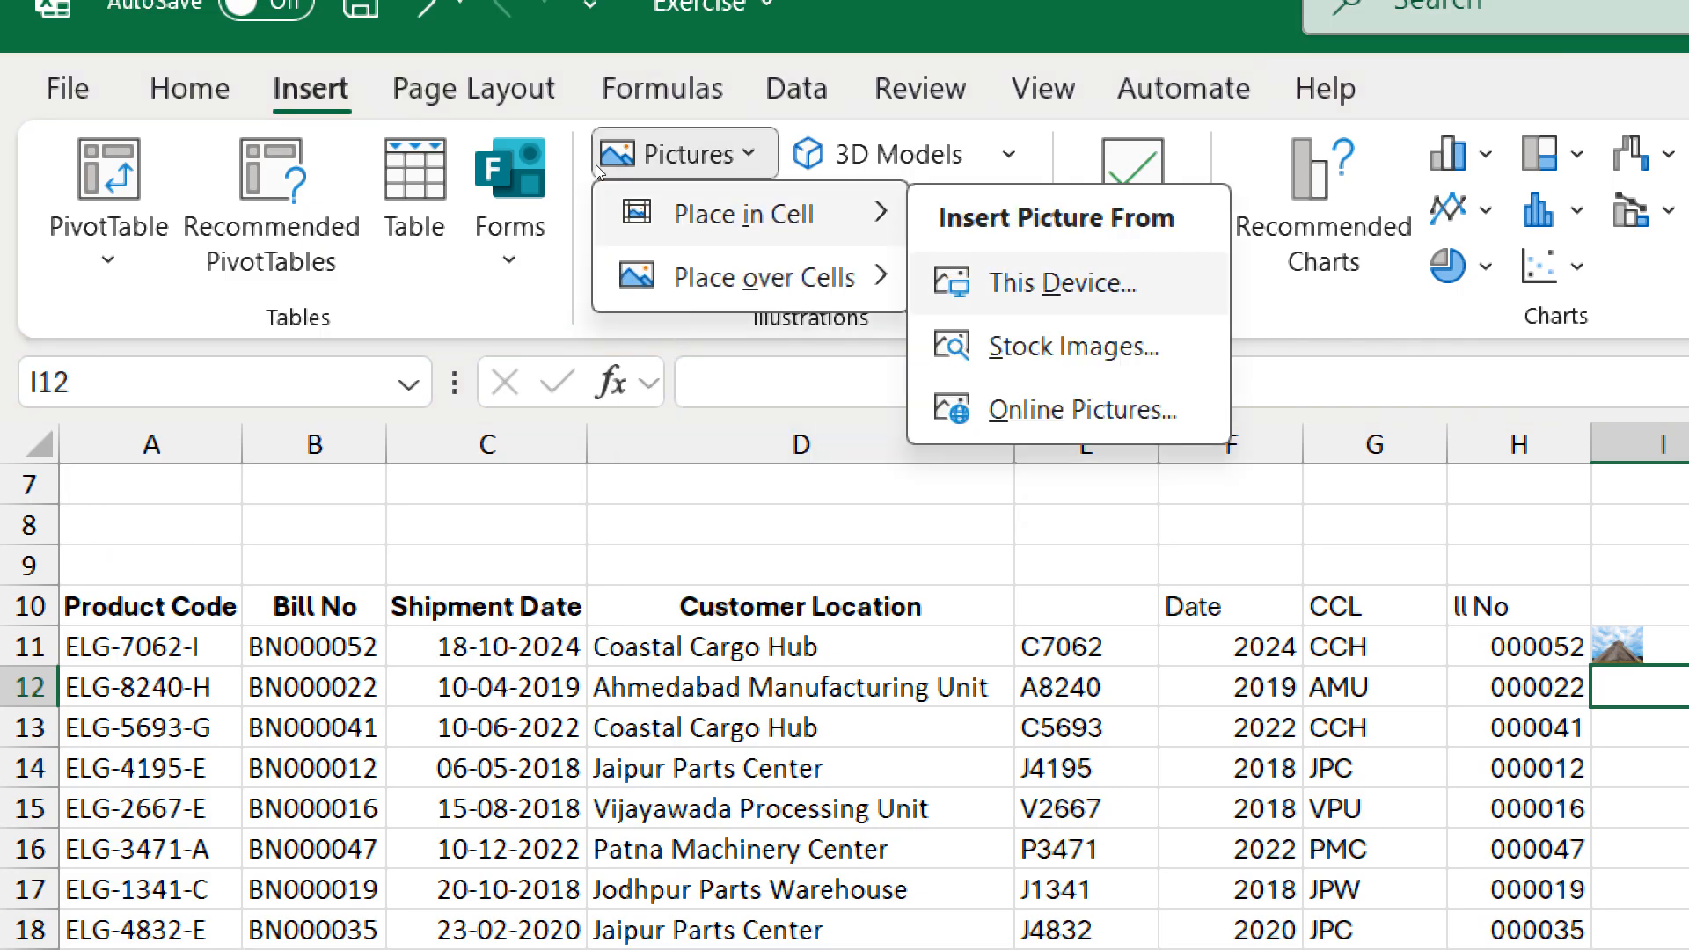
click(1062, 282)
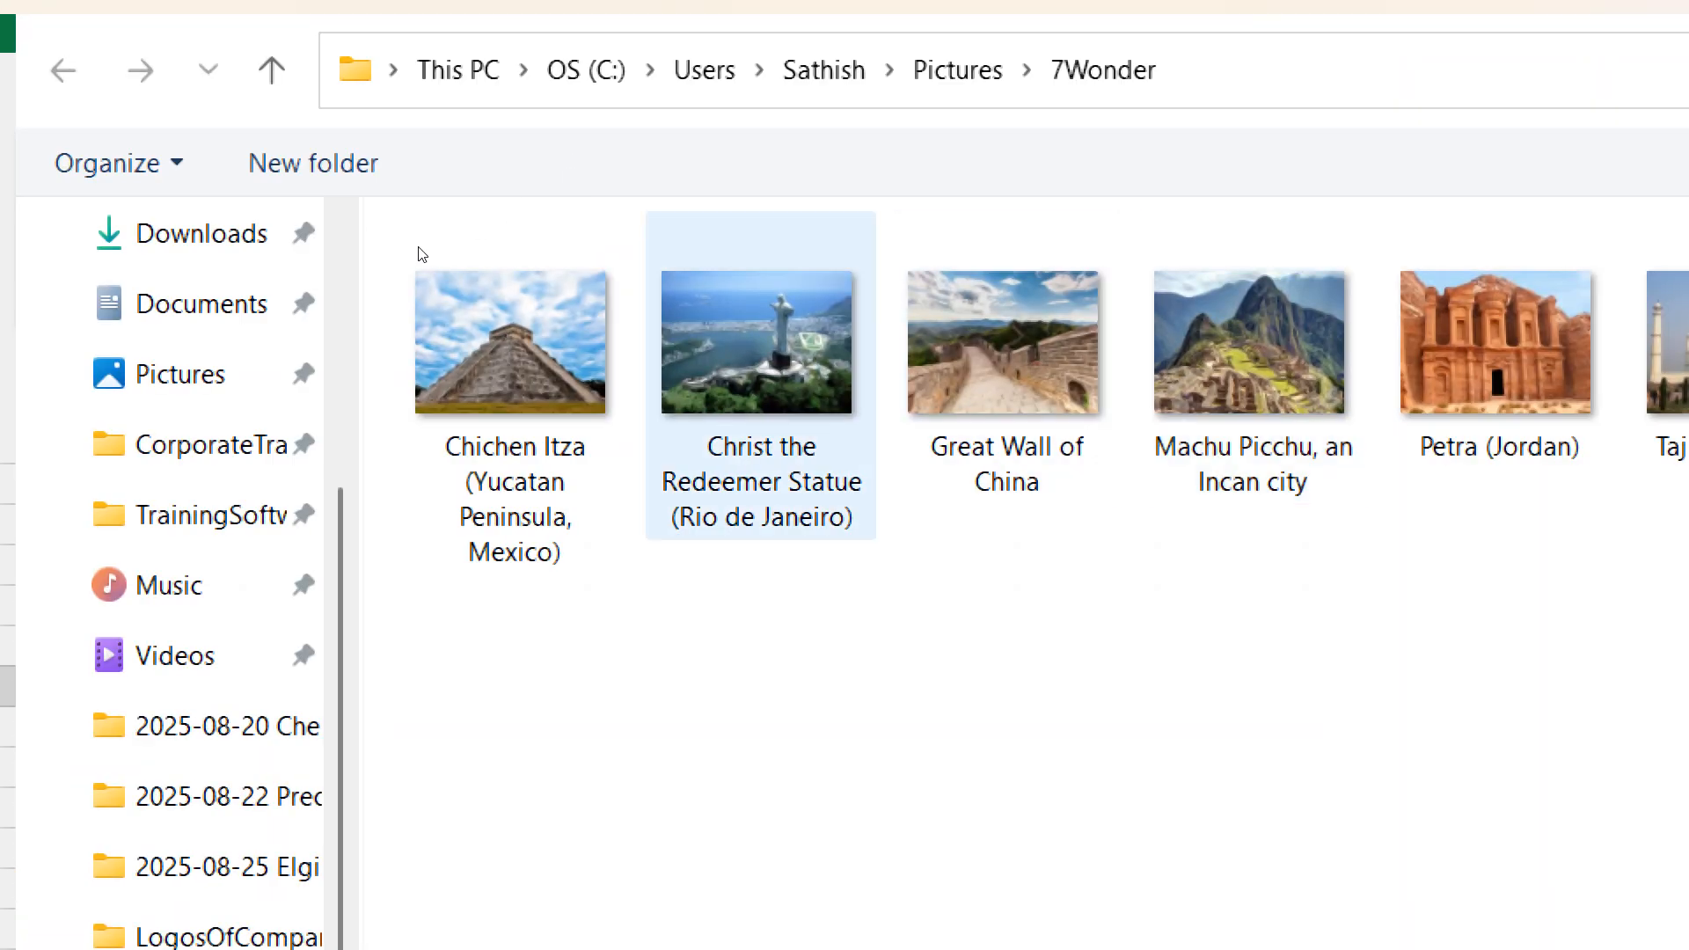
click(782, 485)
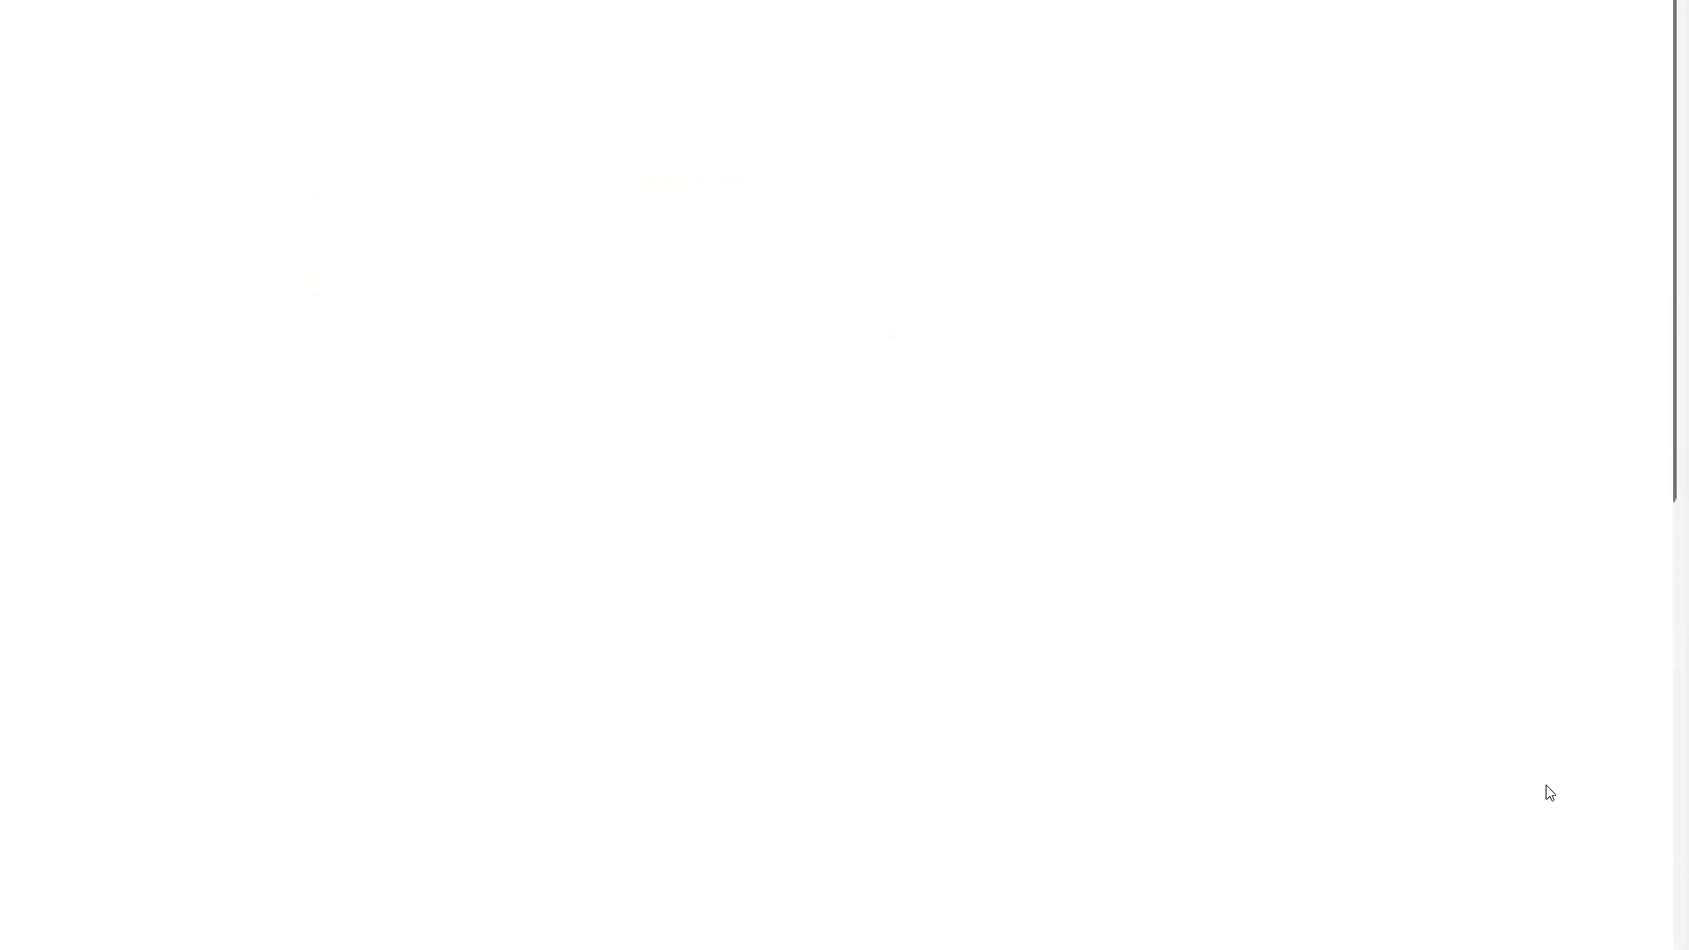
click(1302, 836)
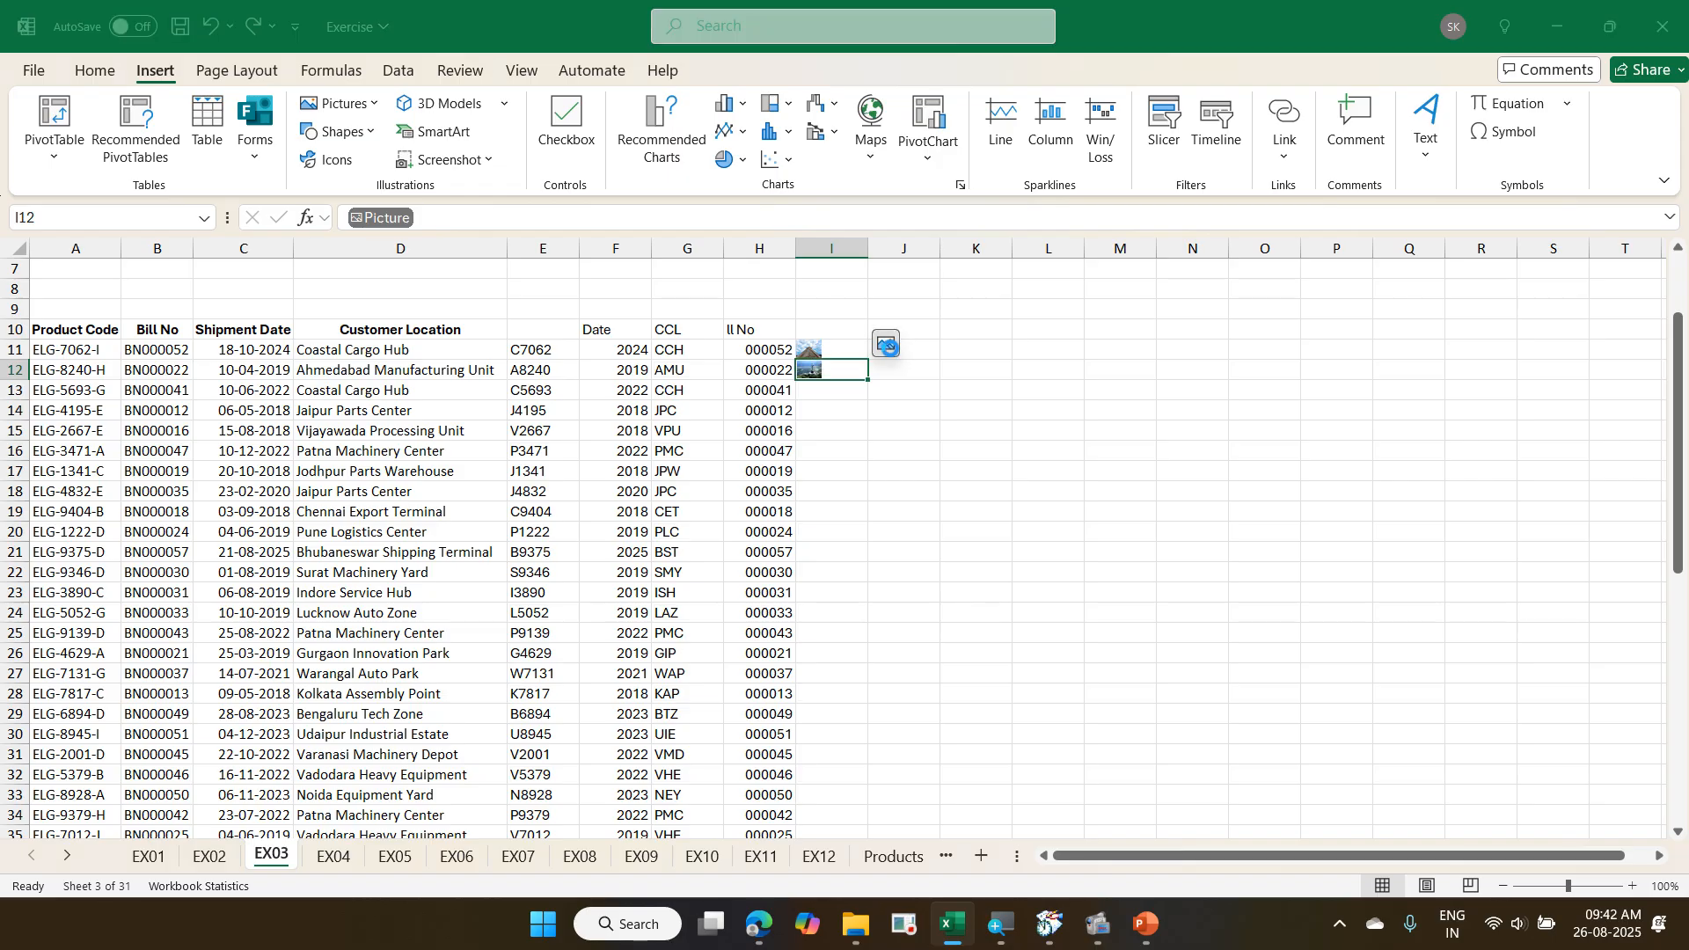
- Switch the I12 and I11 pictures one after the other to float over the cells and back into their cells
click(888, 346)
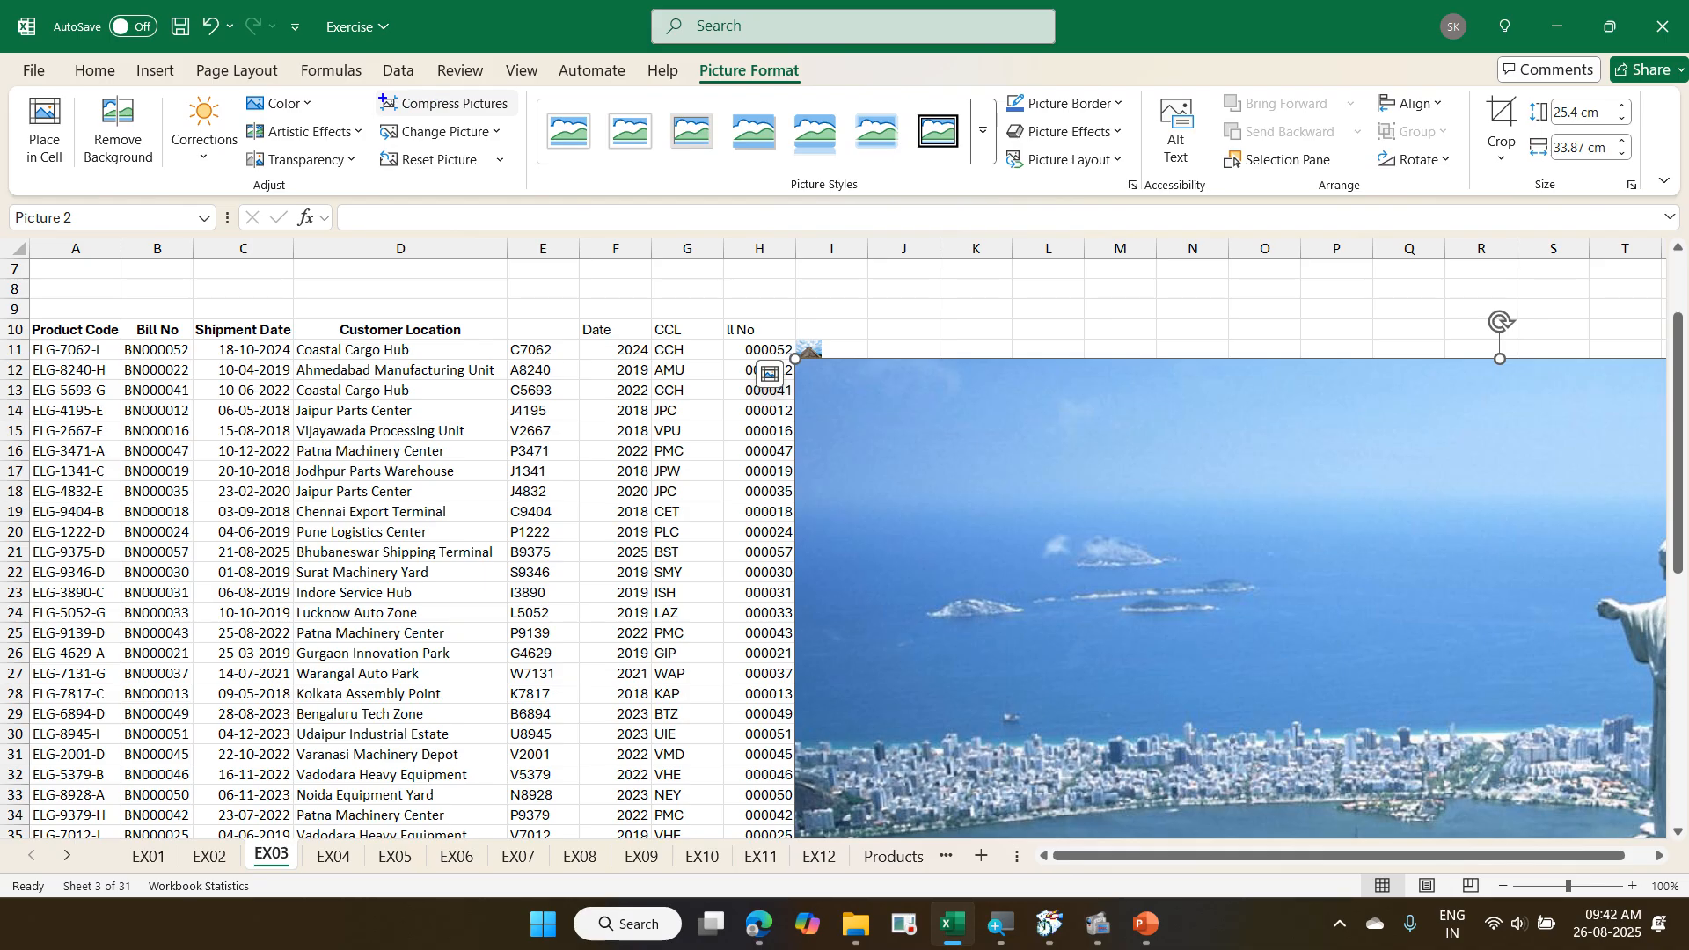
mouse_move(373, 93)
mouse_down()
mouse_move(433, 121)
mouse_move(524, 127)
mouse_up()
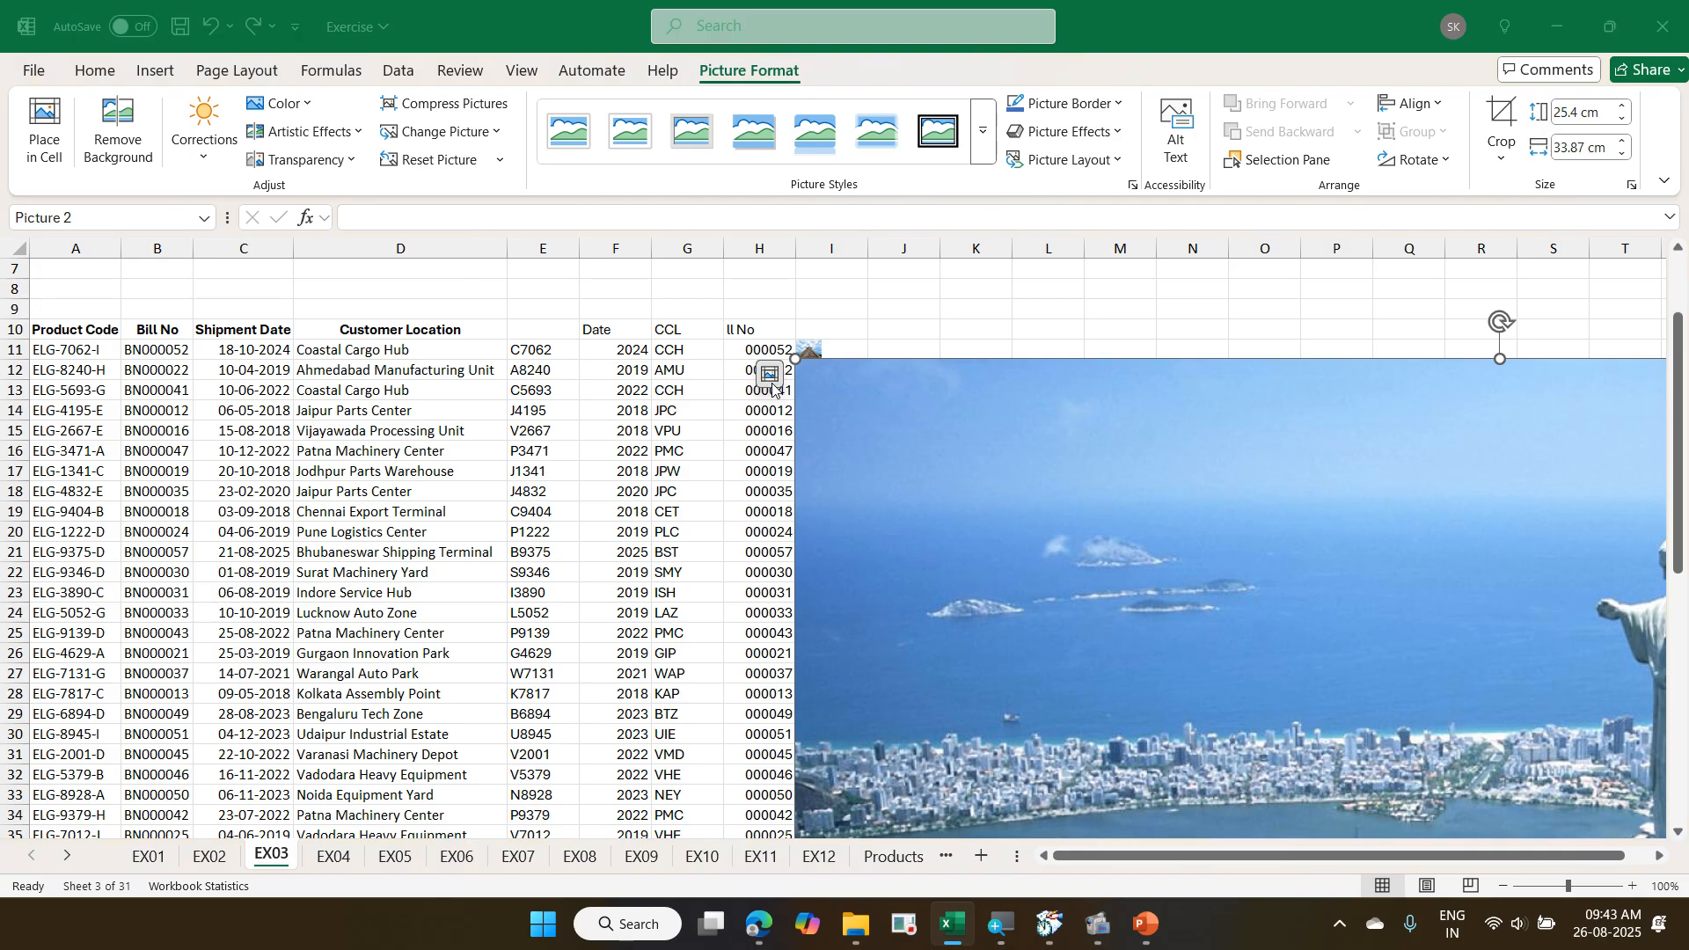
click(771, 377)
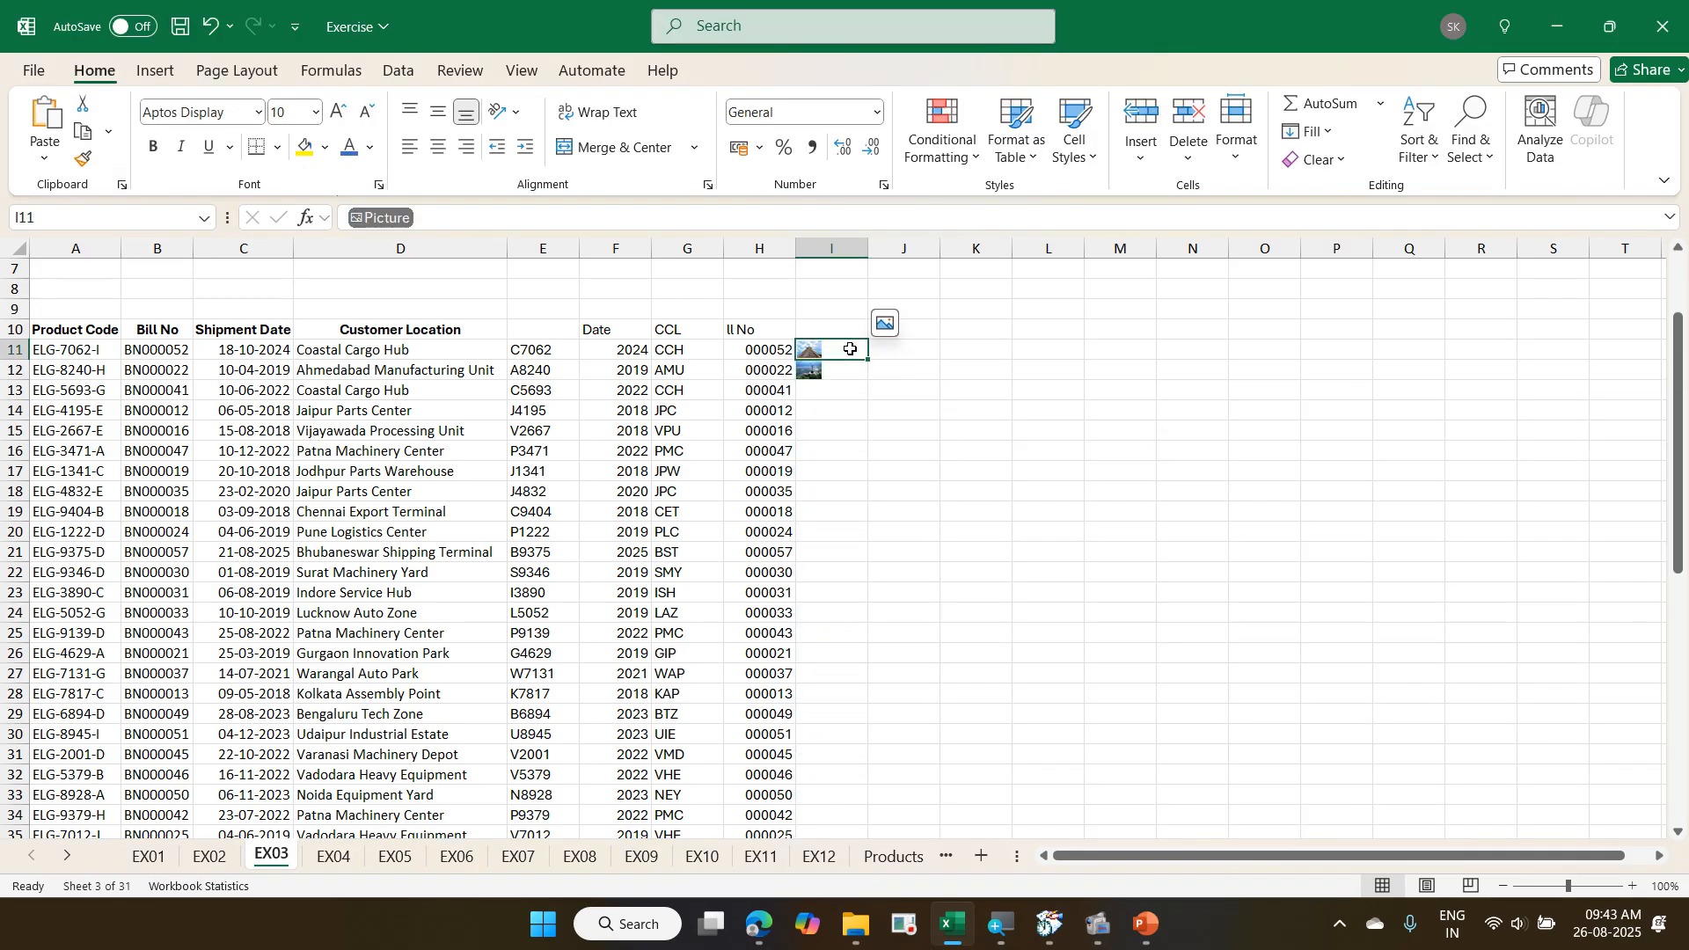
click(886, 342)
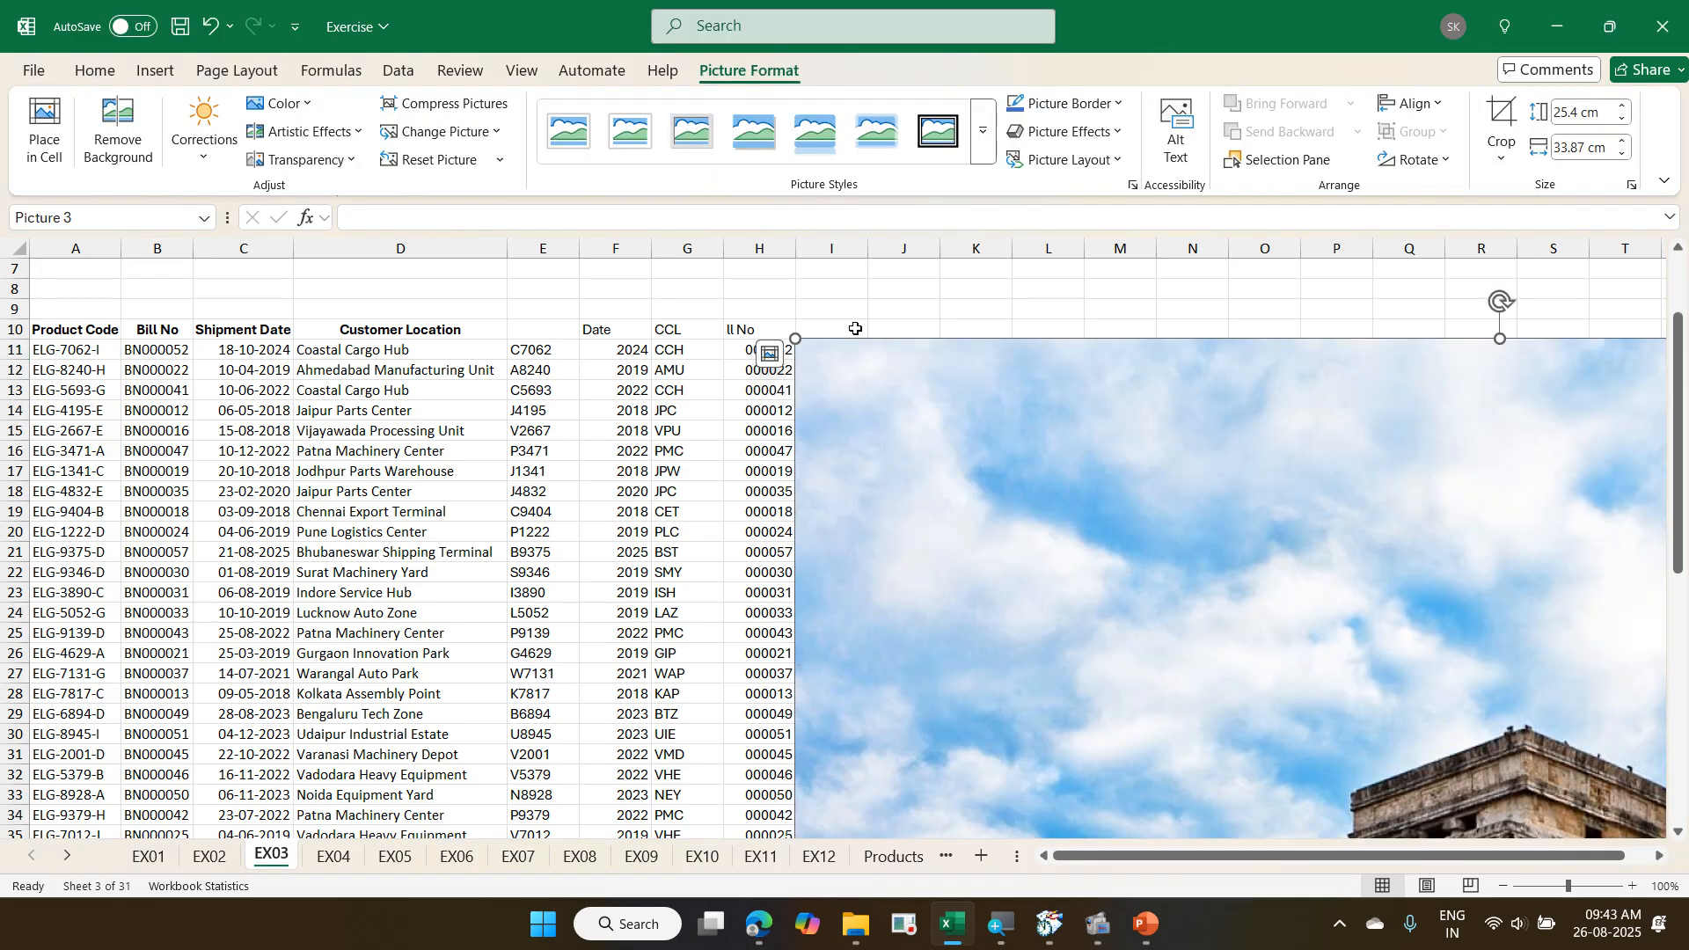
click(770, 353)
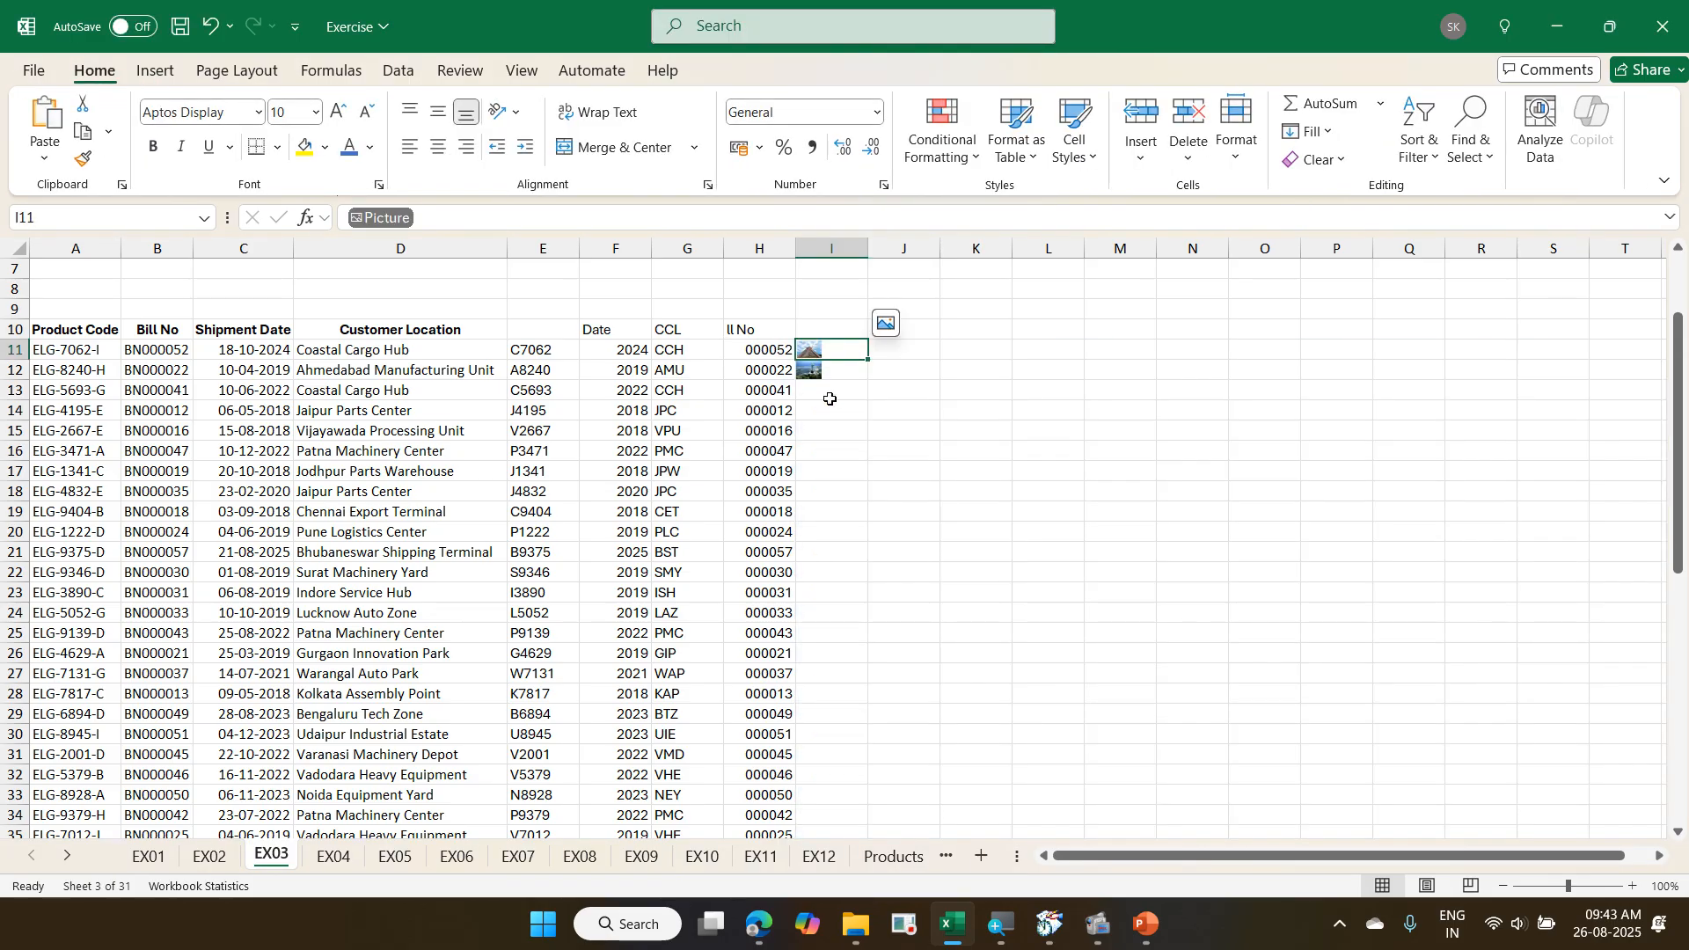
- Delete the pictures from cells I12 and I11
drag(844, 392, 844, 405)
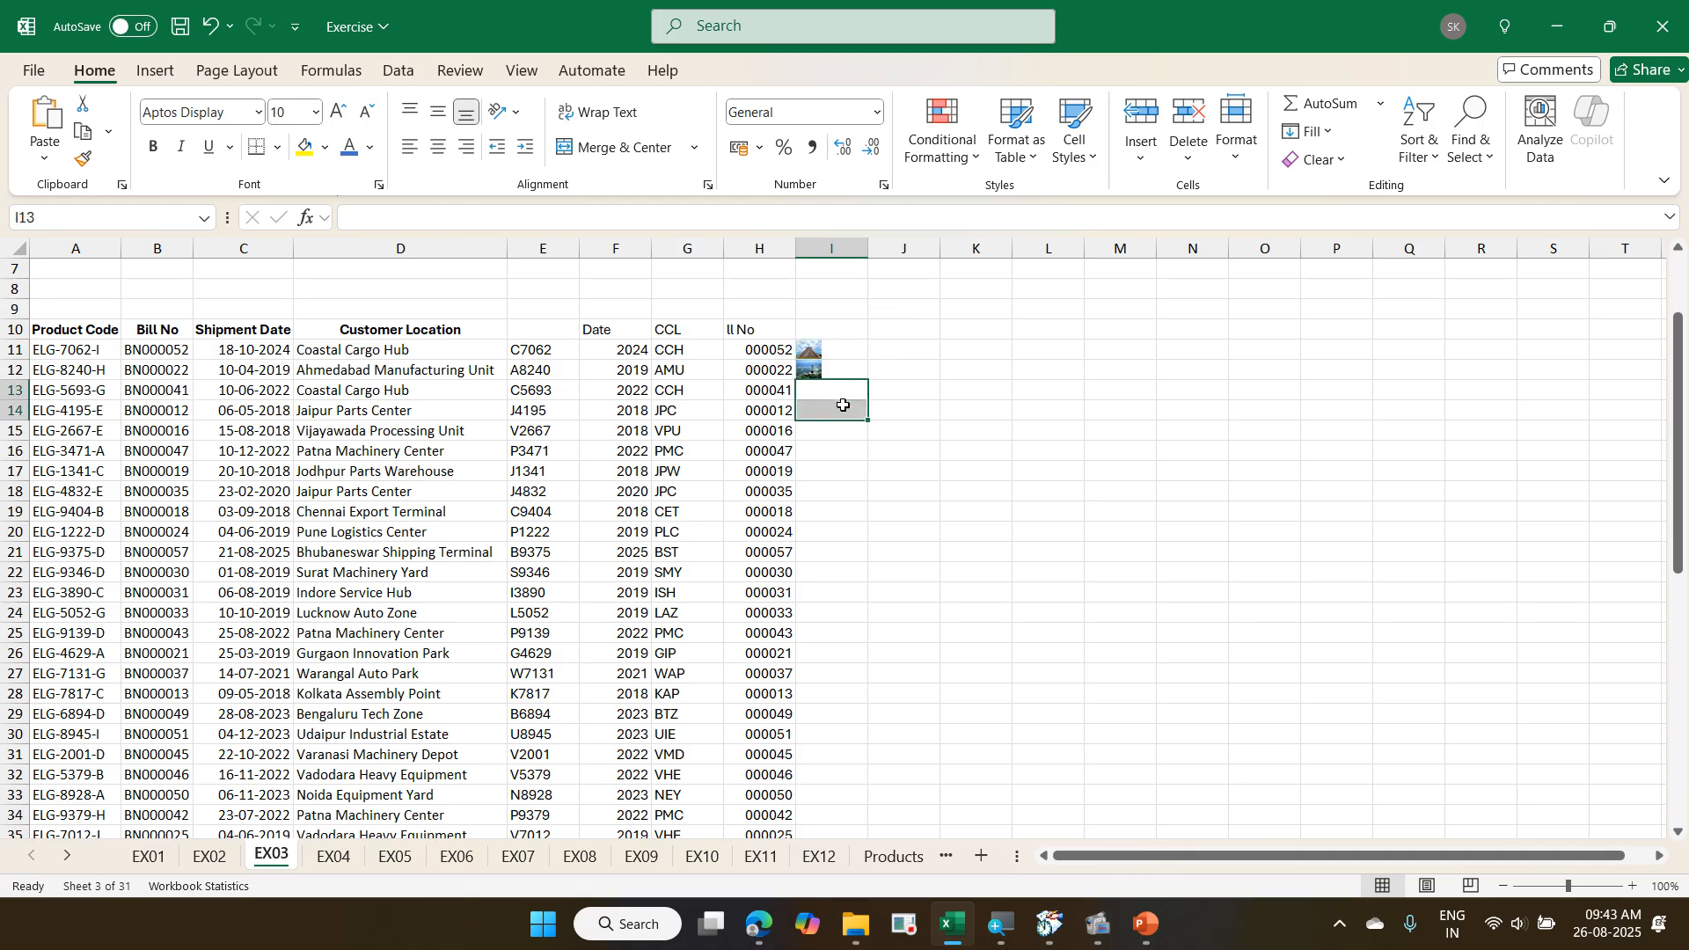
click(855, 396)
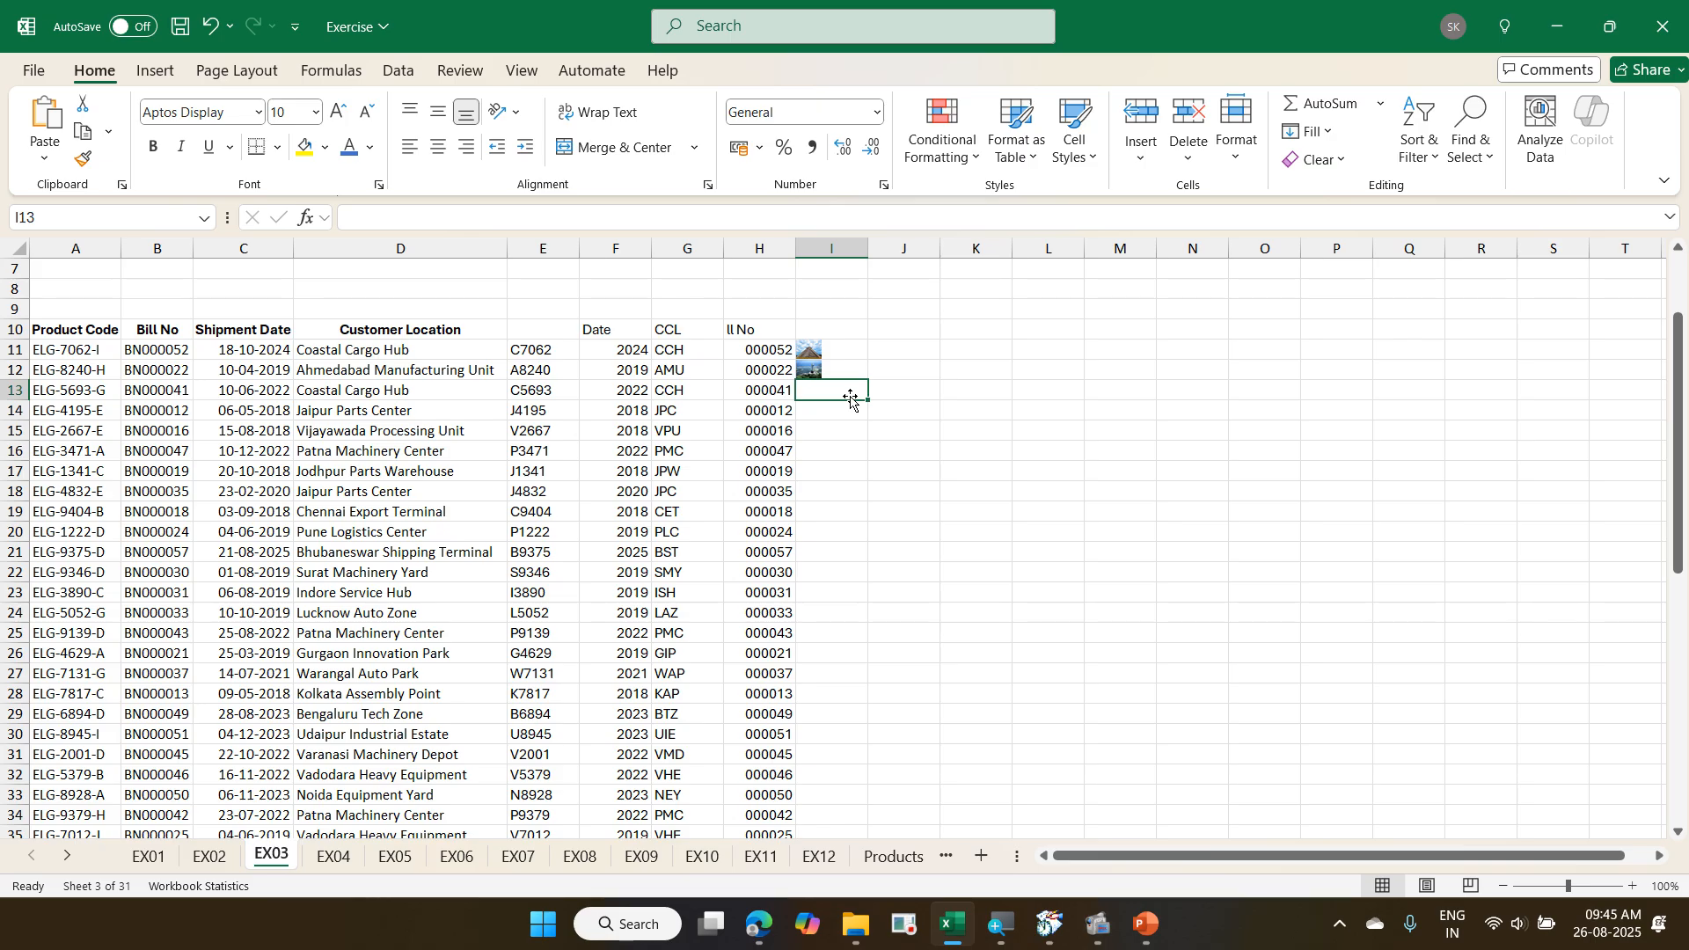
key(Up)
key(Delete)
key(Up)
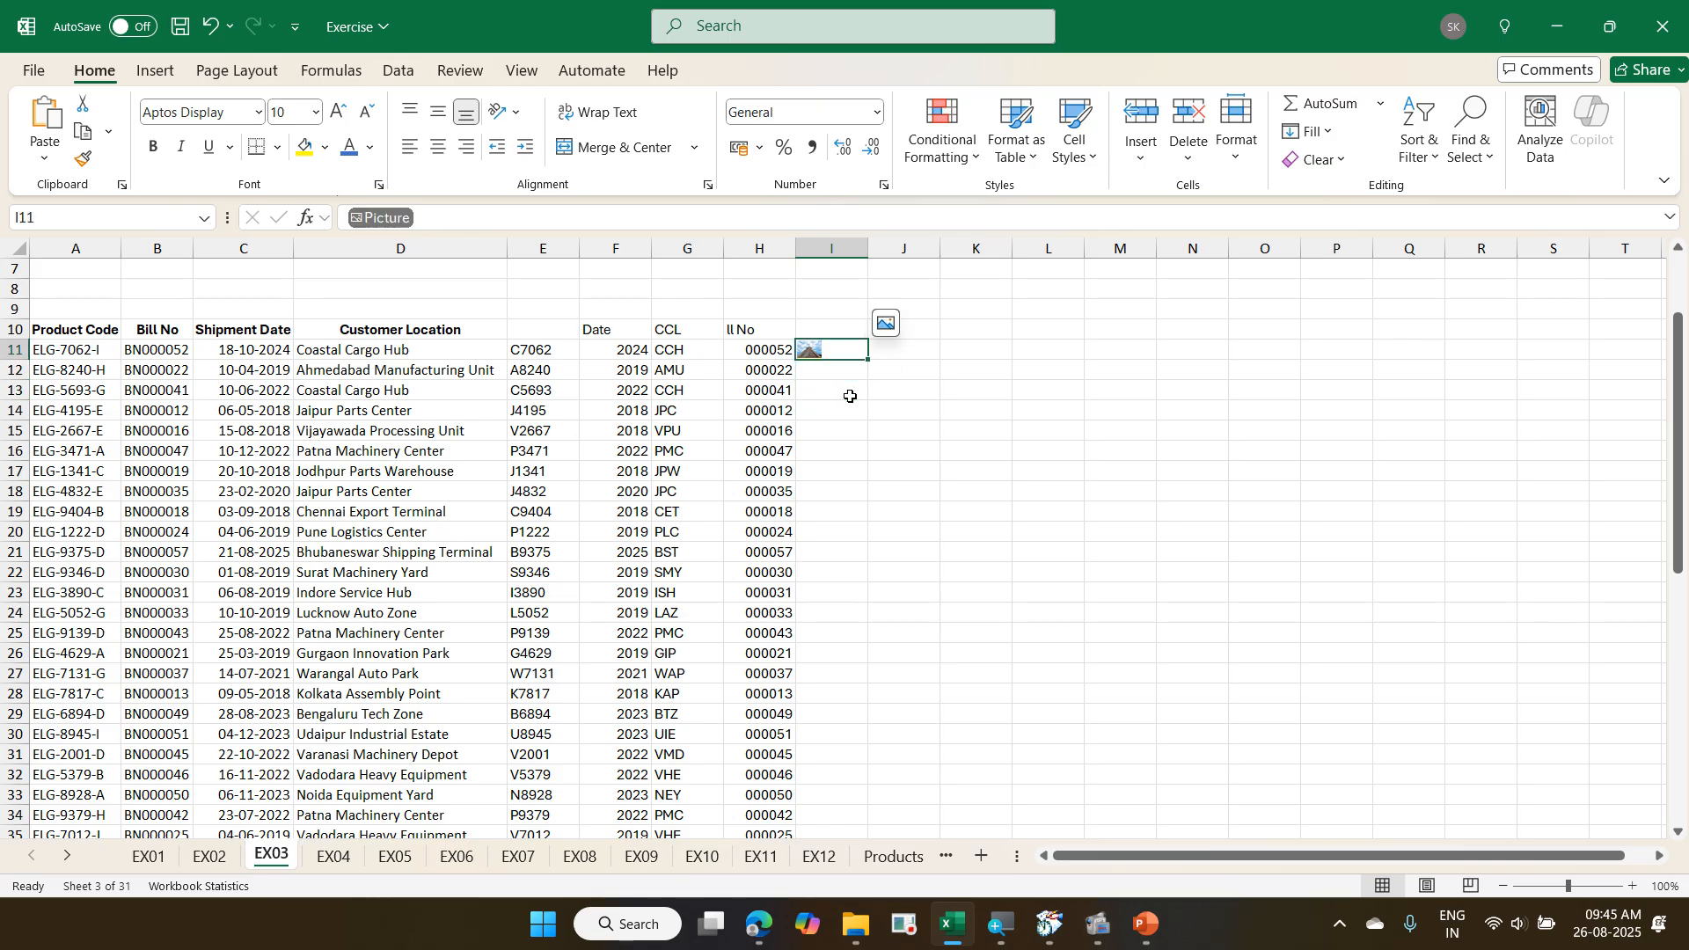
key(Delete)
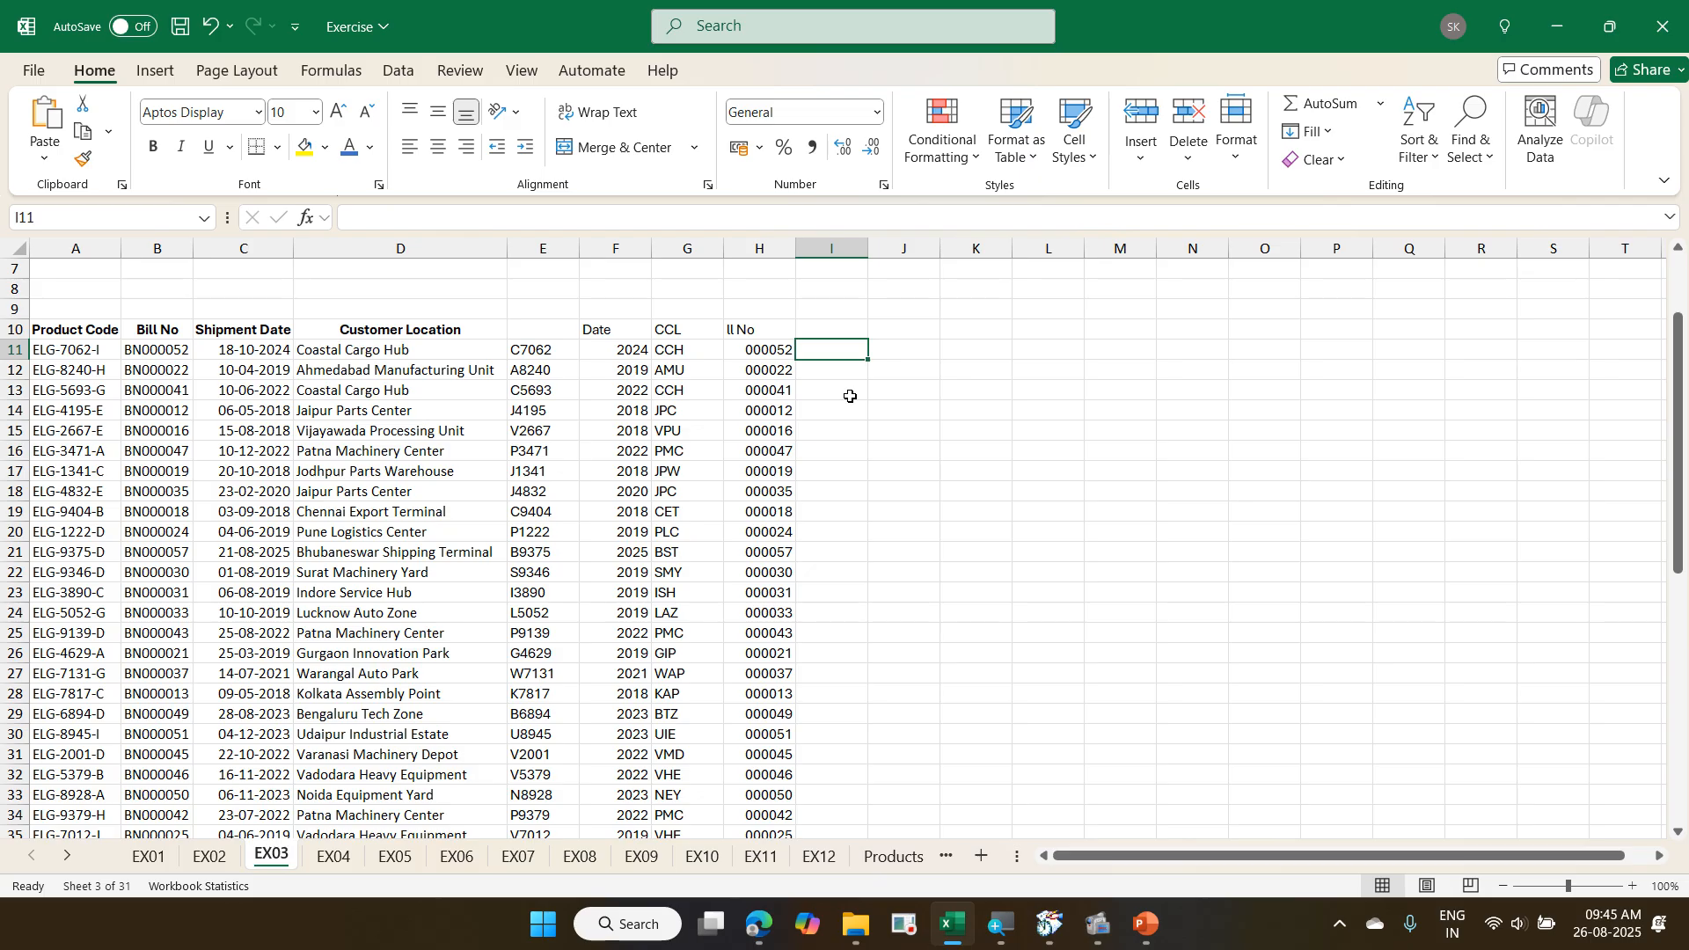
- Go to the EX08 sheet and insert a checkbox in cell C11 beside the first task's start date
key(ctrl+Page_Down)
key(ctrl+Page_Down)
key(ctrl+Page_Down)
key(ctrl+Page_Down)
key(ctrl+Page_Down)
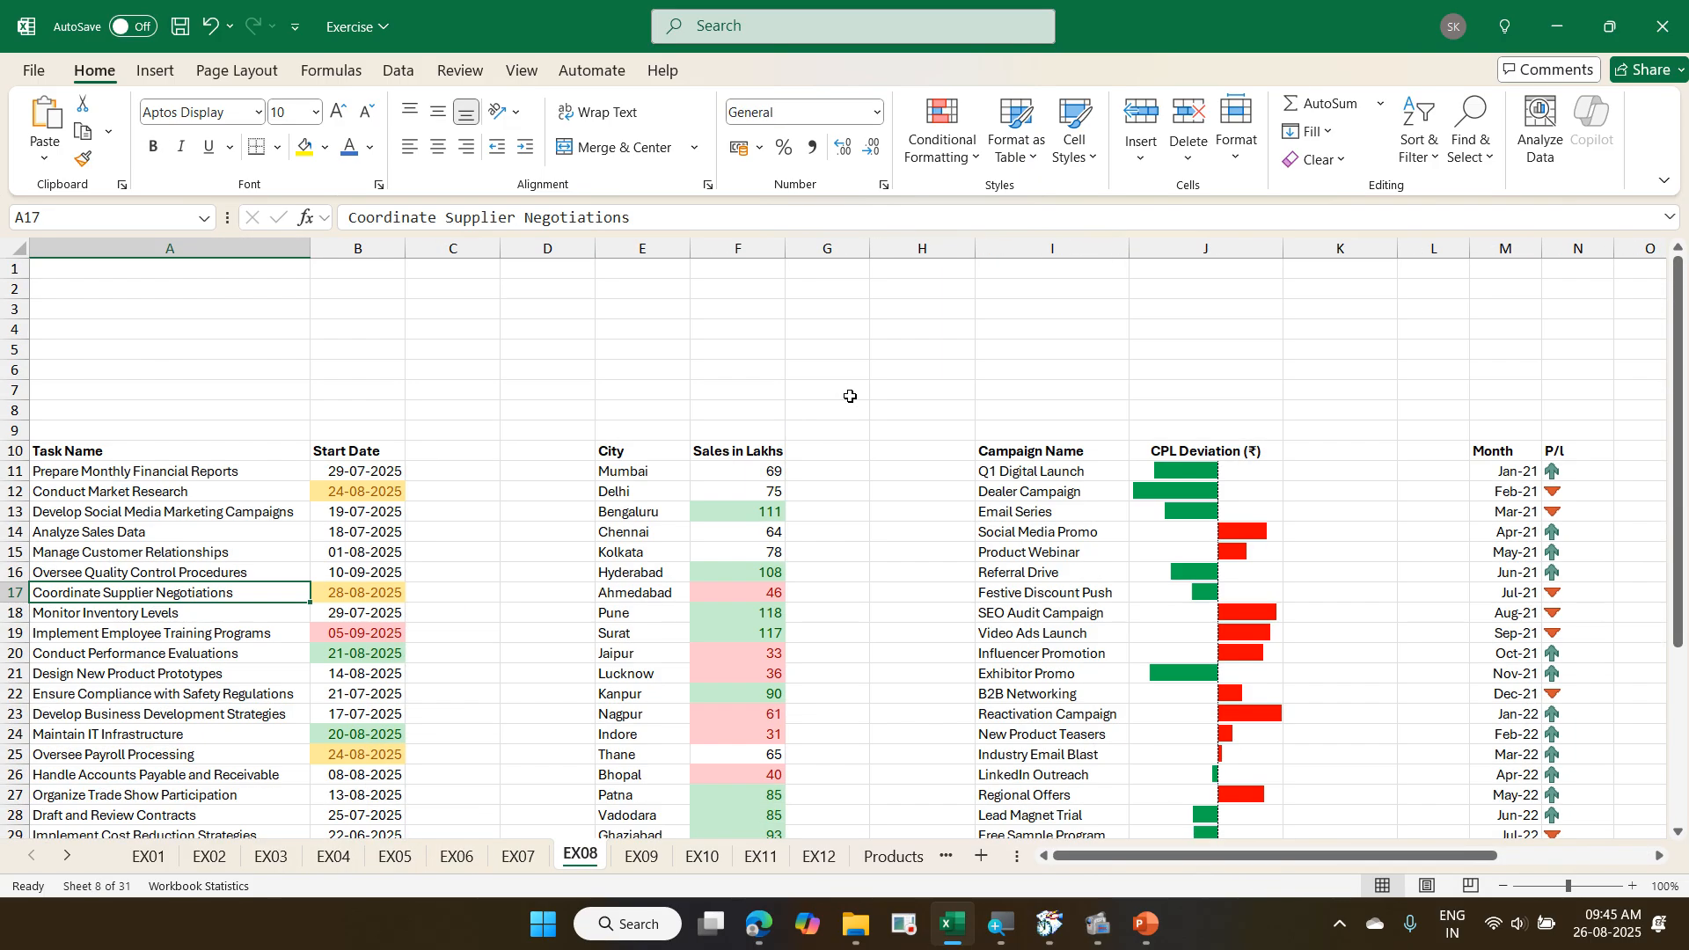
scroll(475, 422, down, 2)
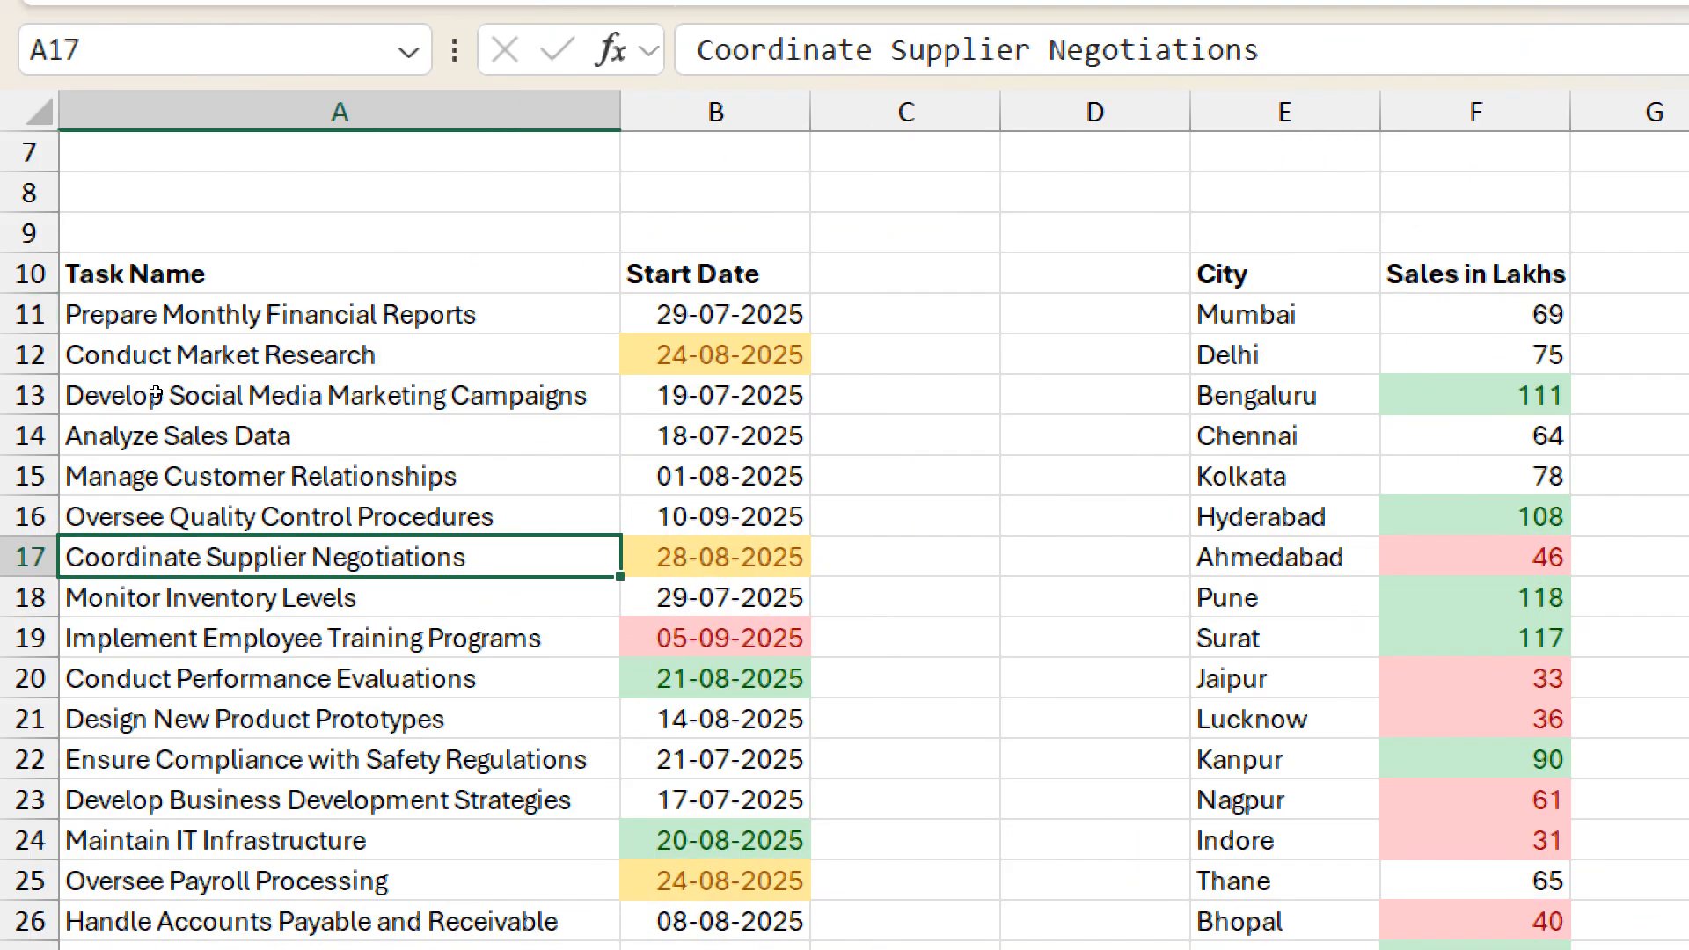
click(906, 314)
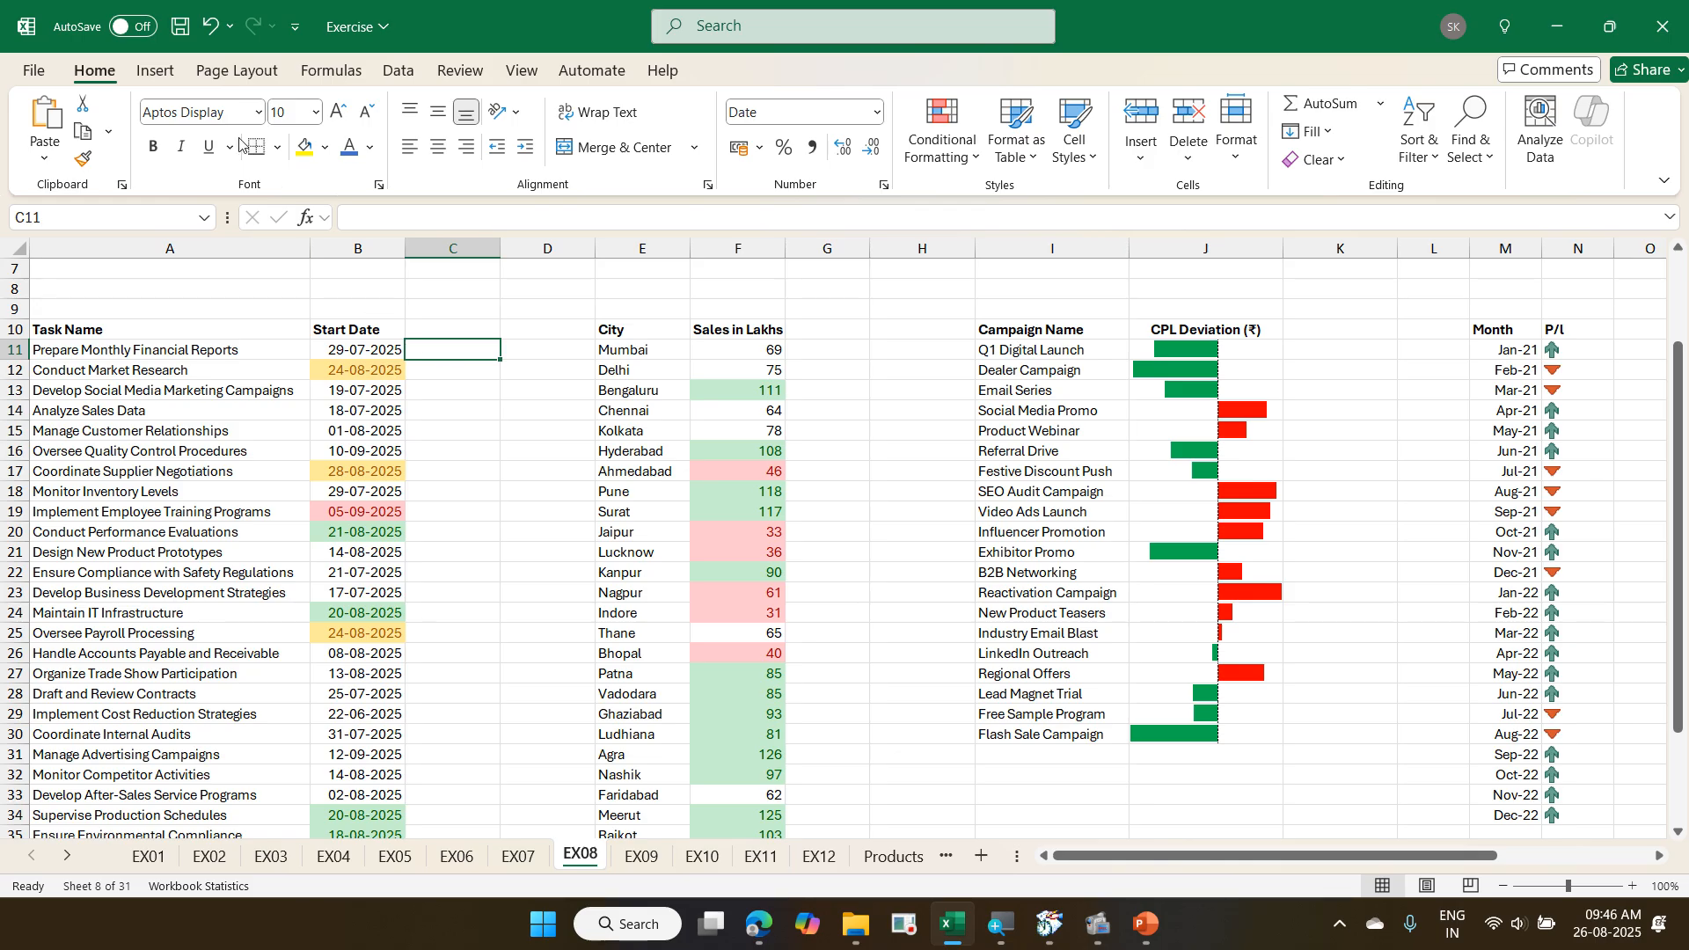
click(153, 72)
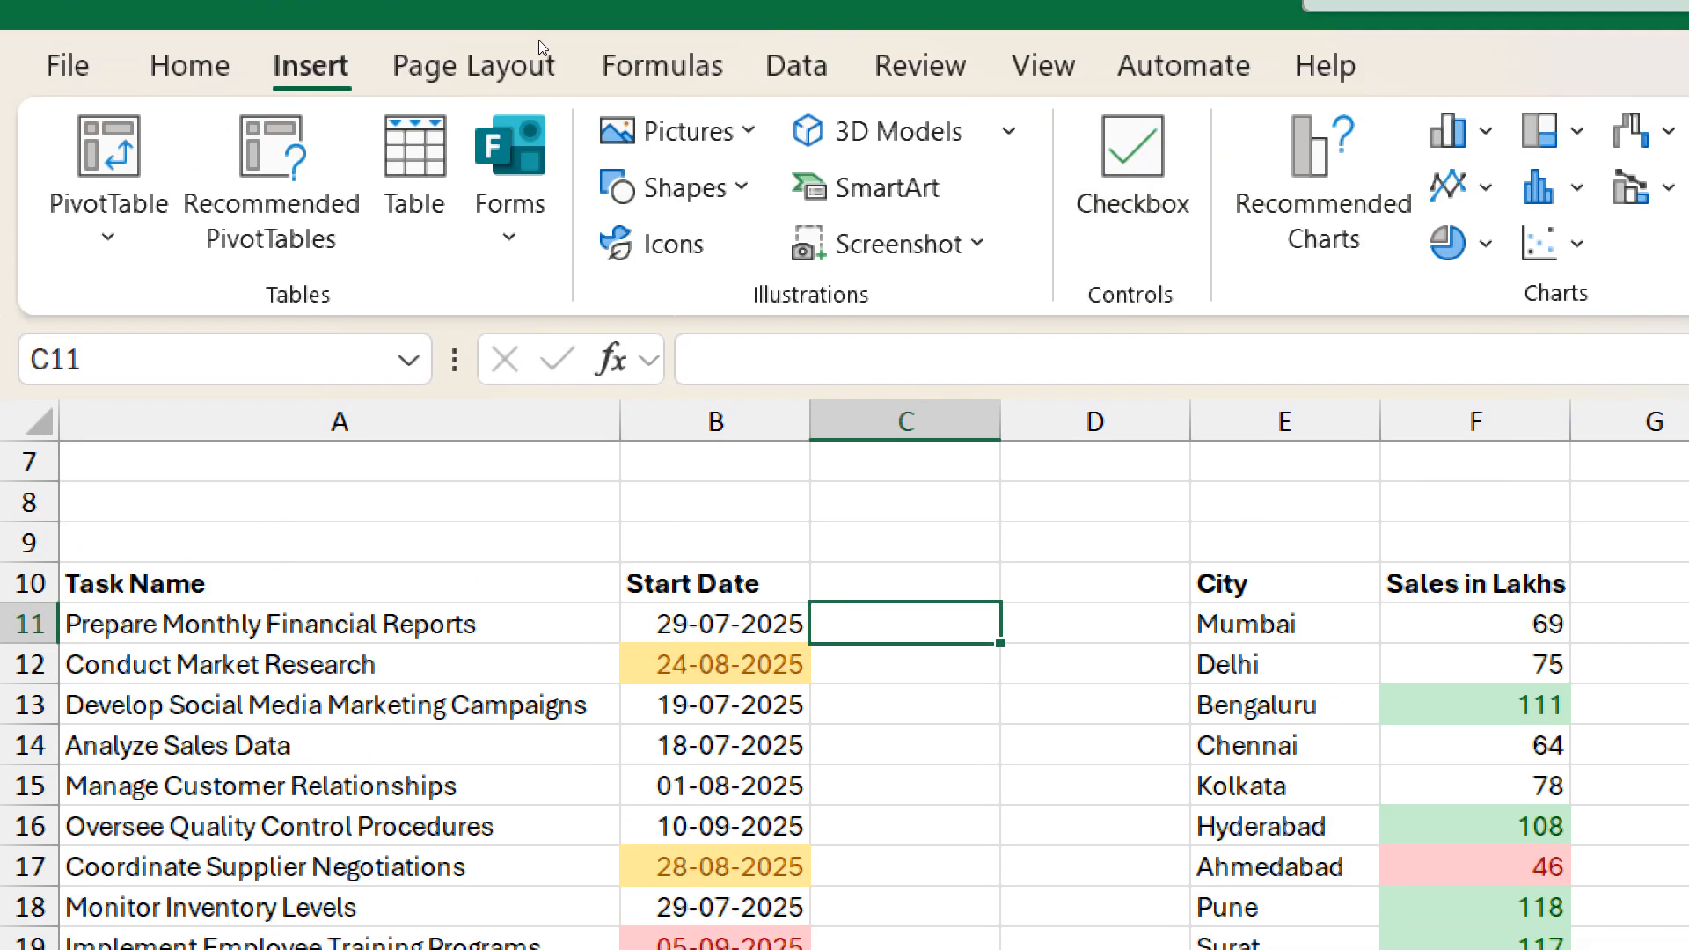
click(1134, 195)
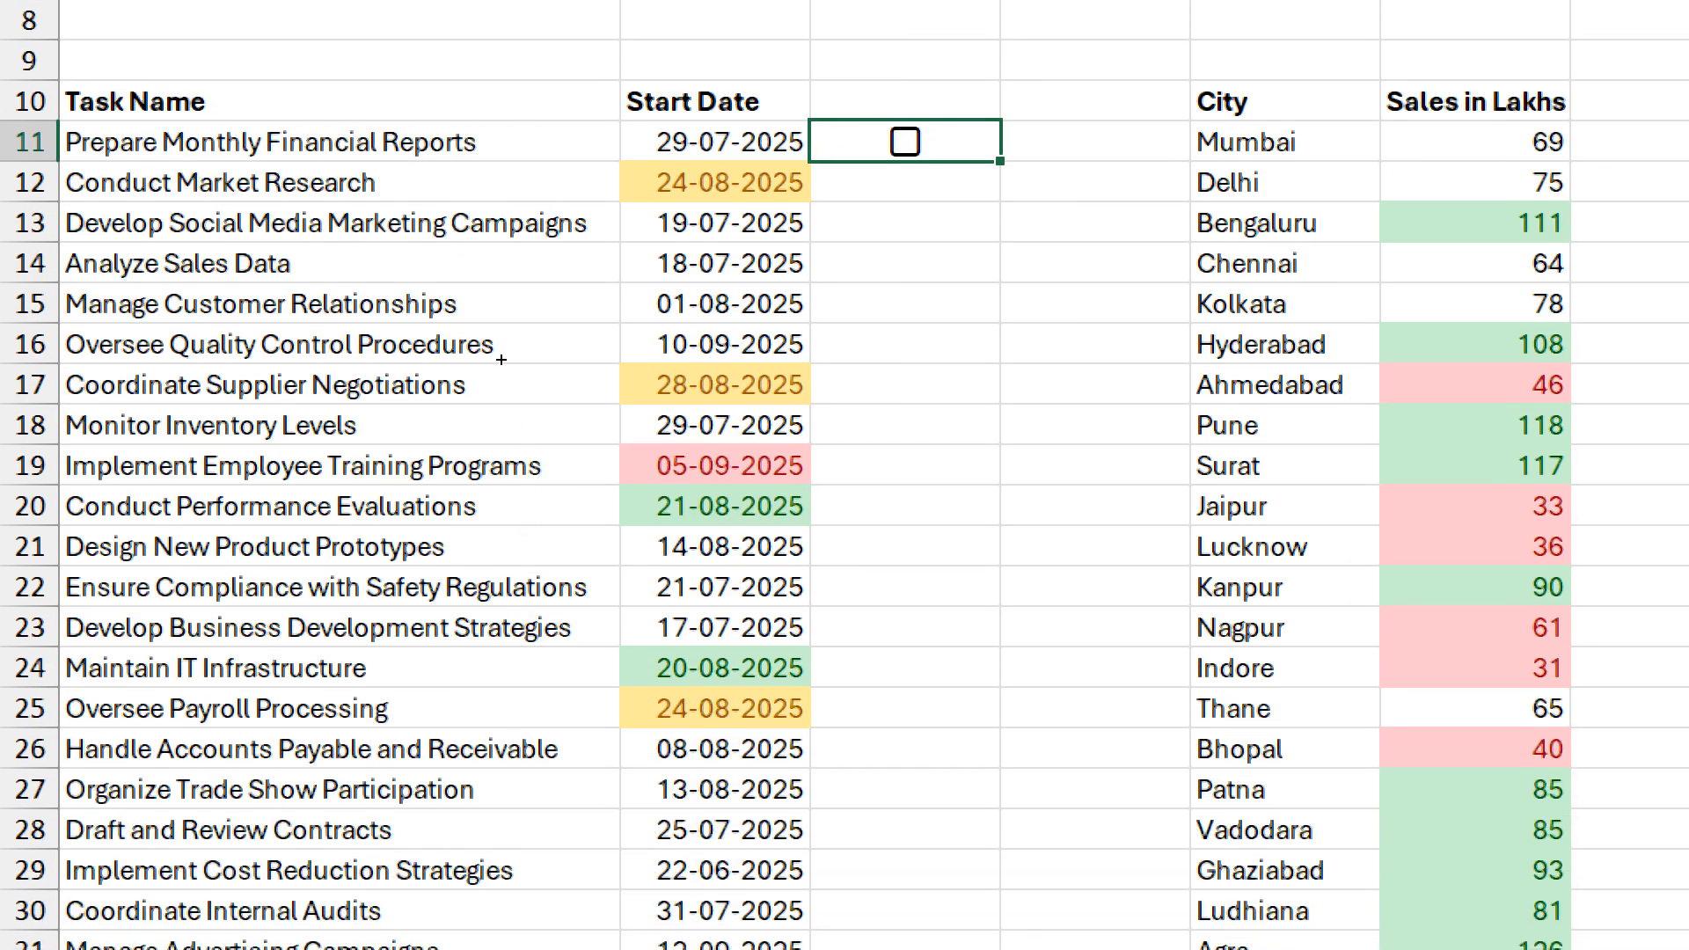
- Fill the C11 checkbox down column C alongside the listed tasks
drag(1000, 162, 994, 933)
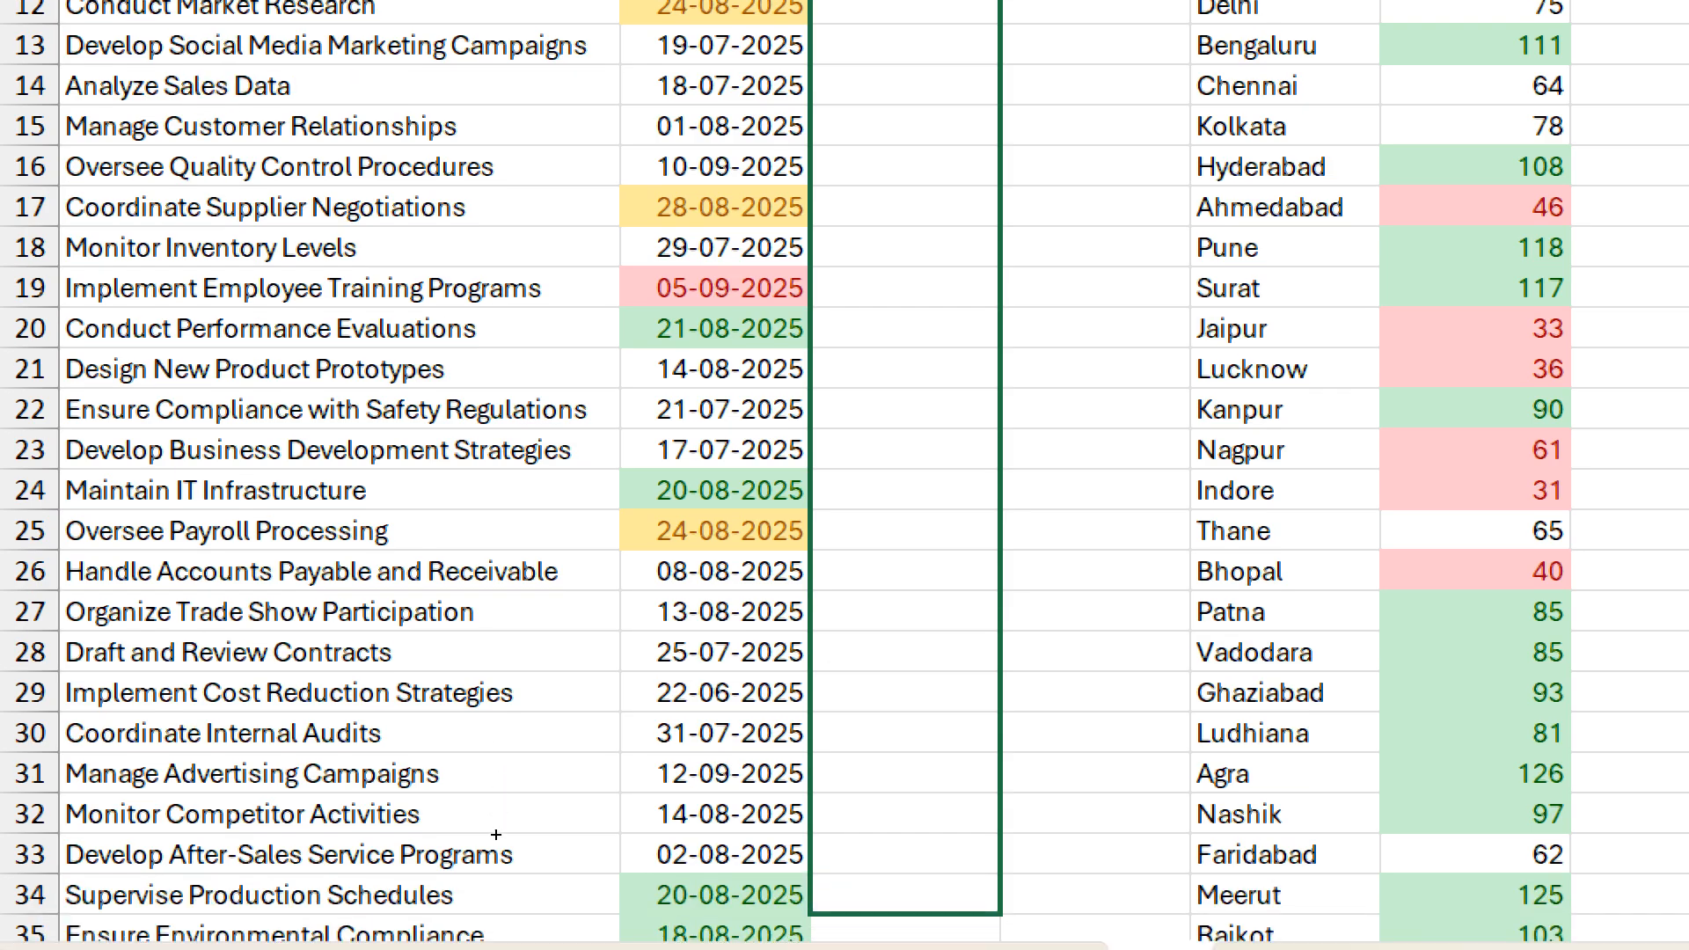
drag(497, 834, 474, 795)
scroll(493, 616, up, 1)
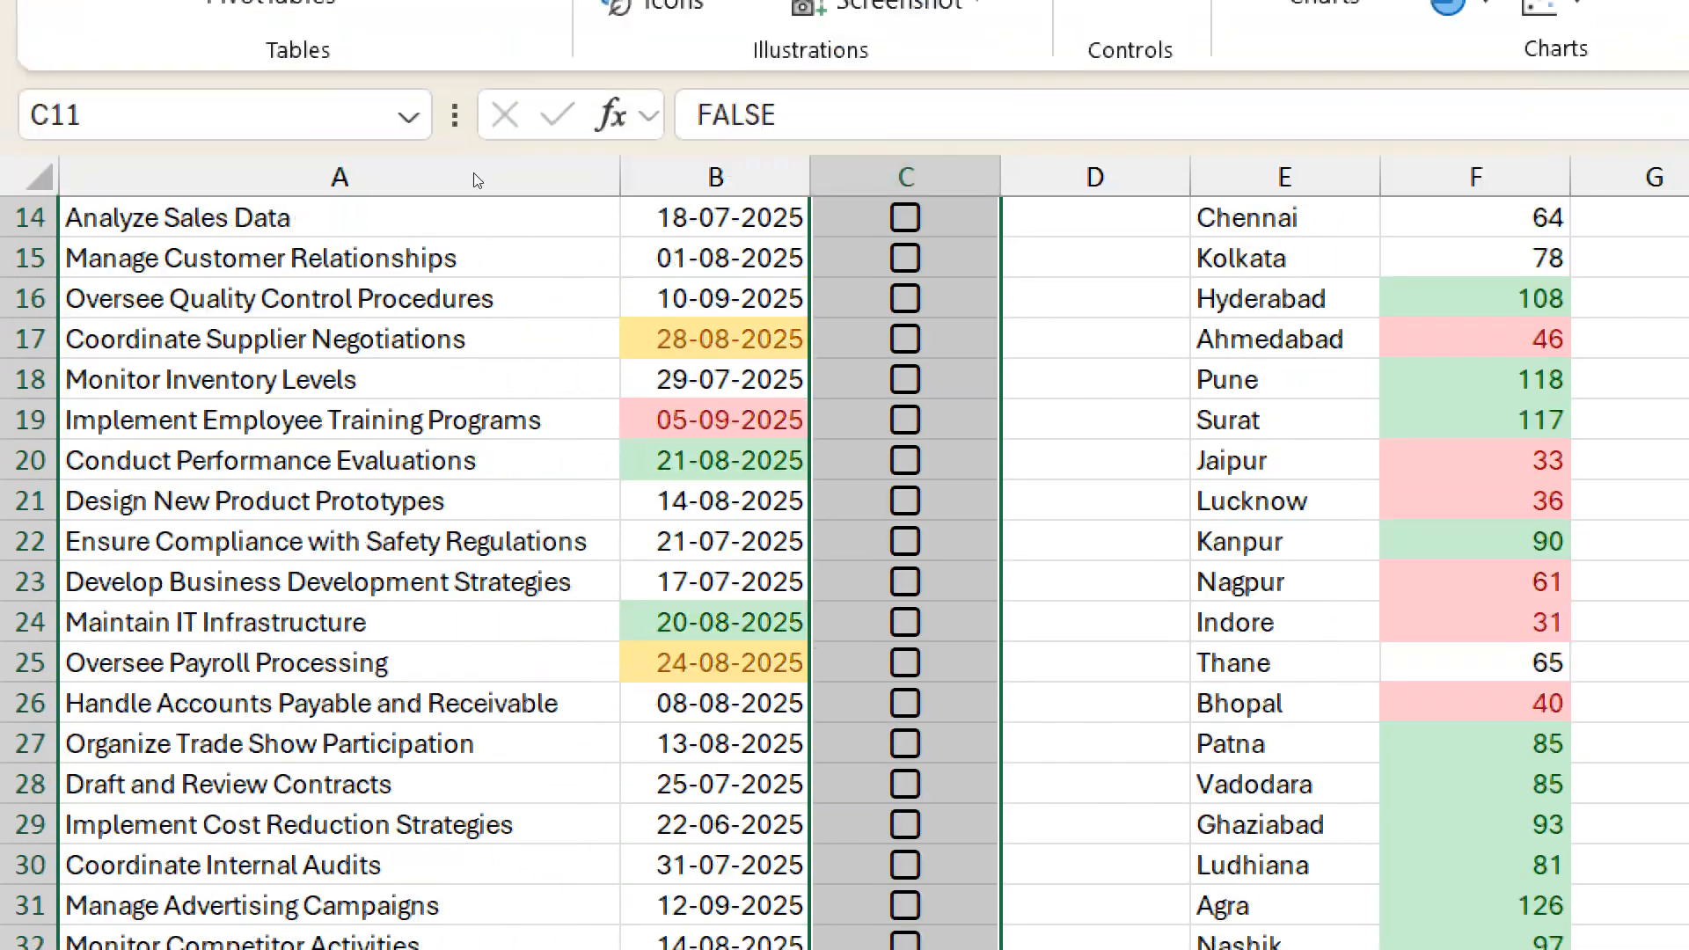
scroll(534, 309, up, 2)
key(Right)
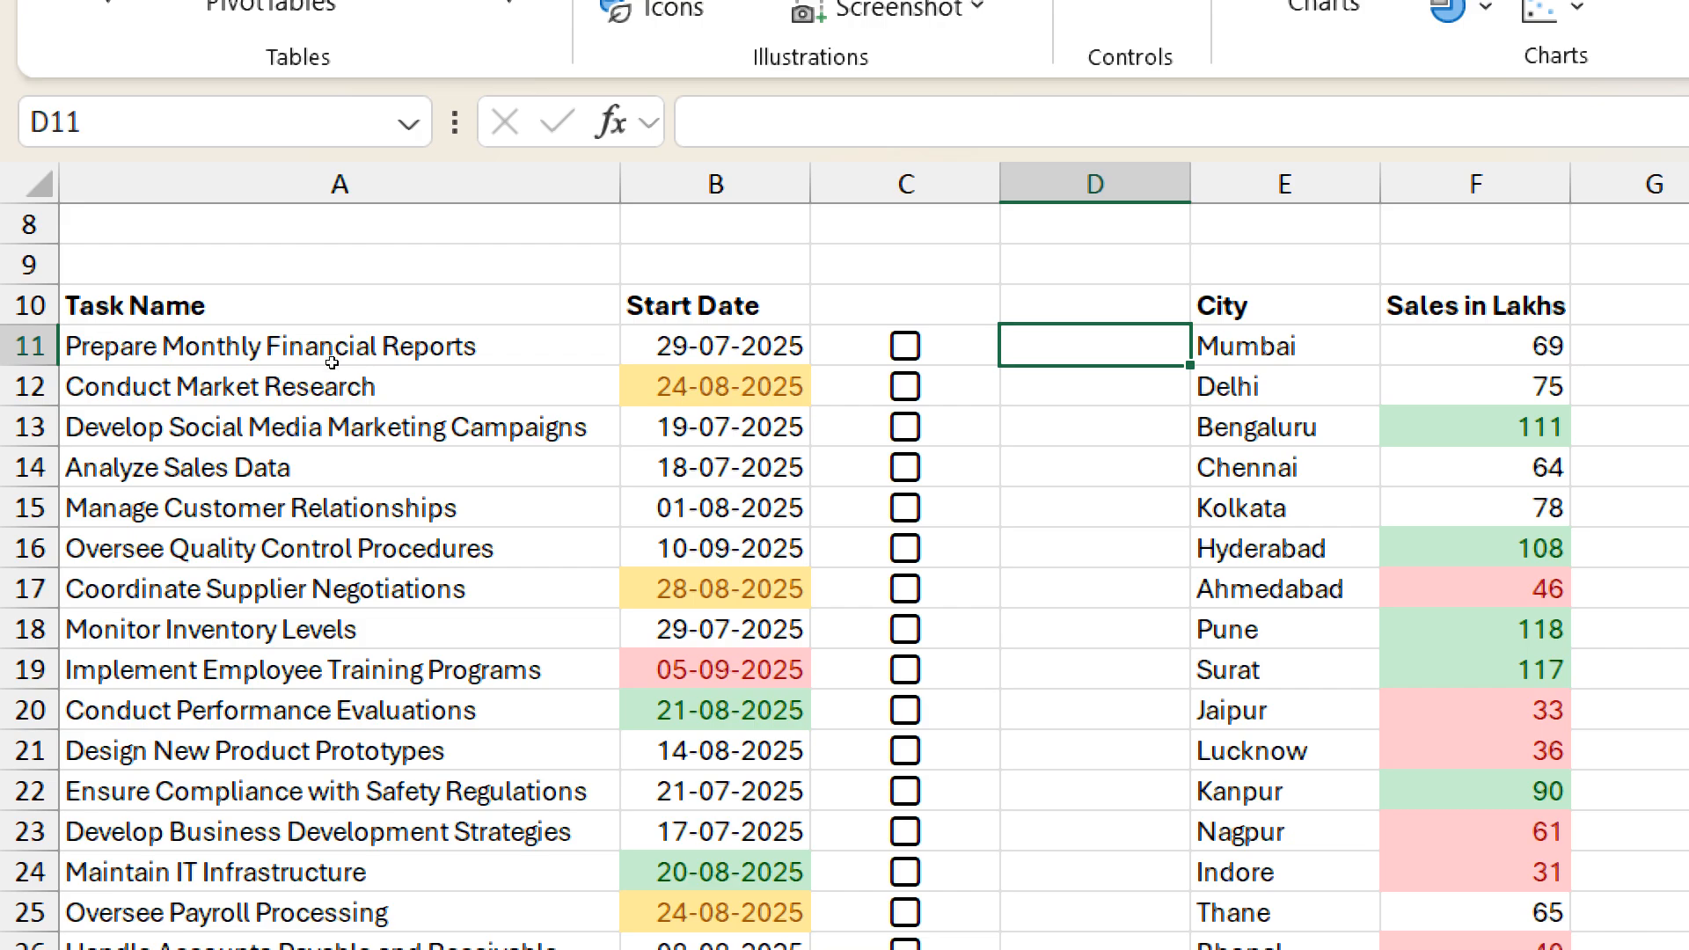
- Tick the checkboxes in cells C11, C13, C14 and C15
key(Left)
key(space)
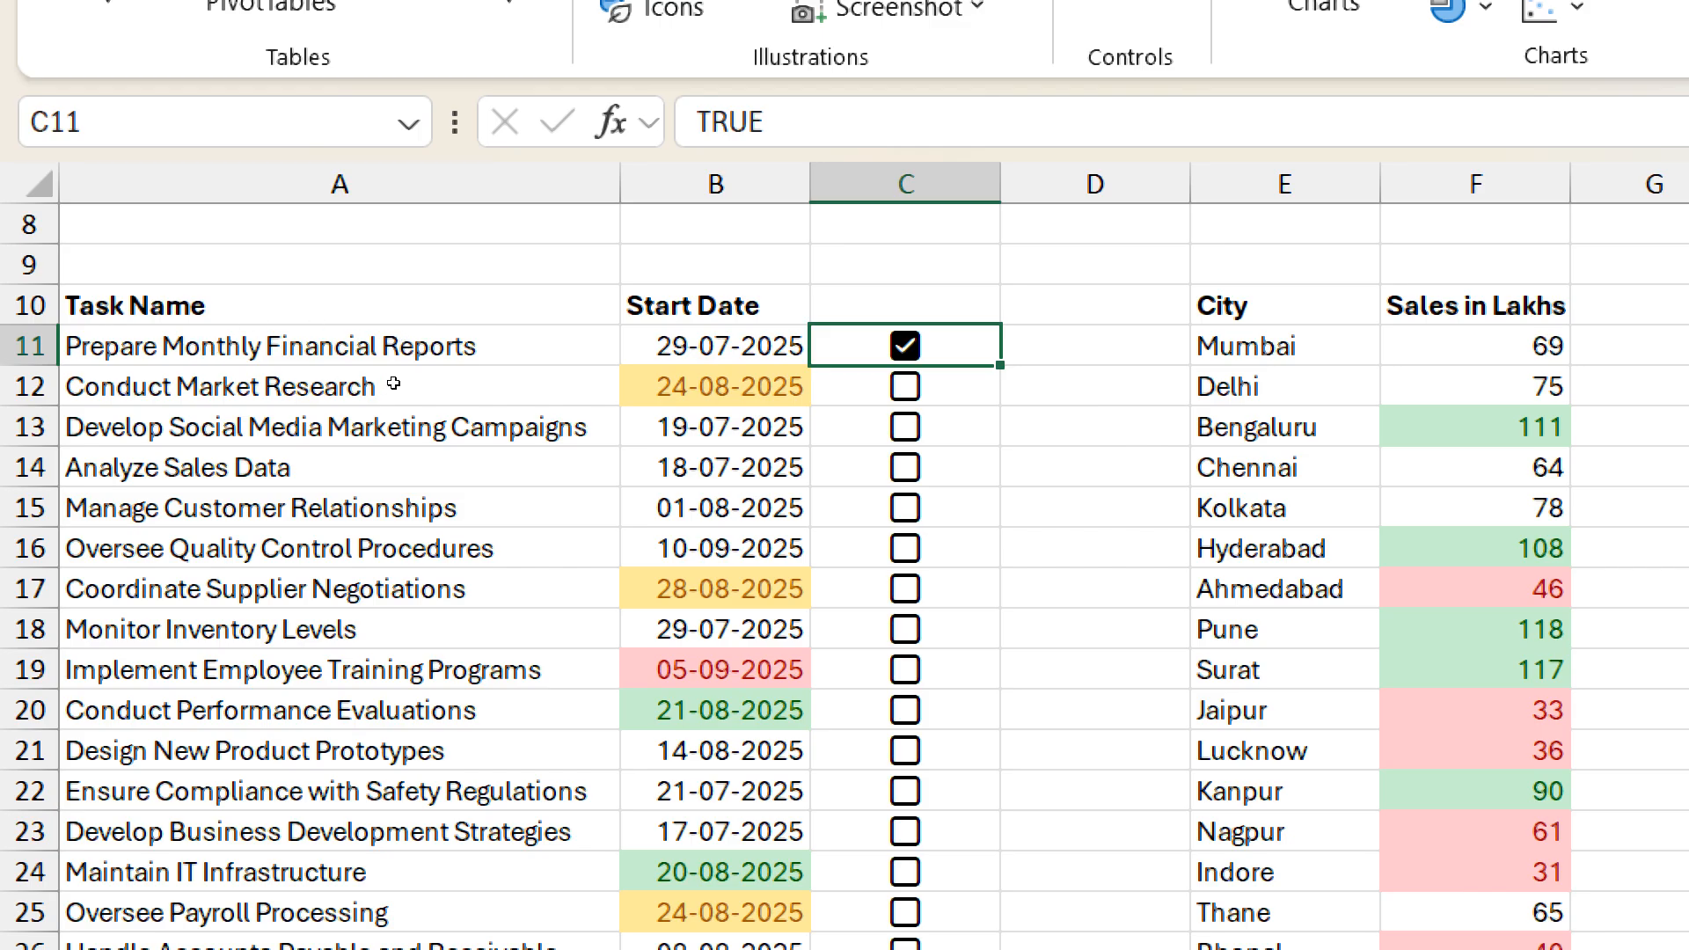
key(Down)
key(Down)
key(space)
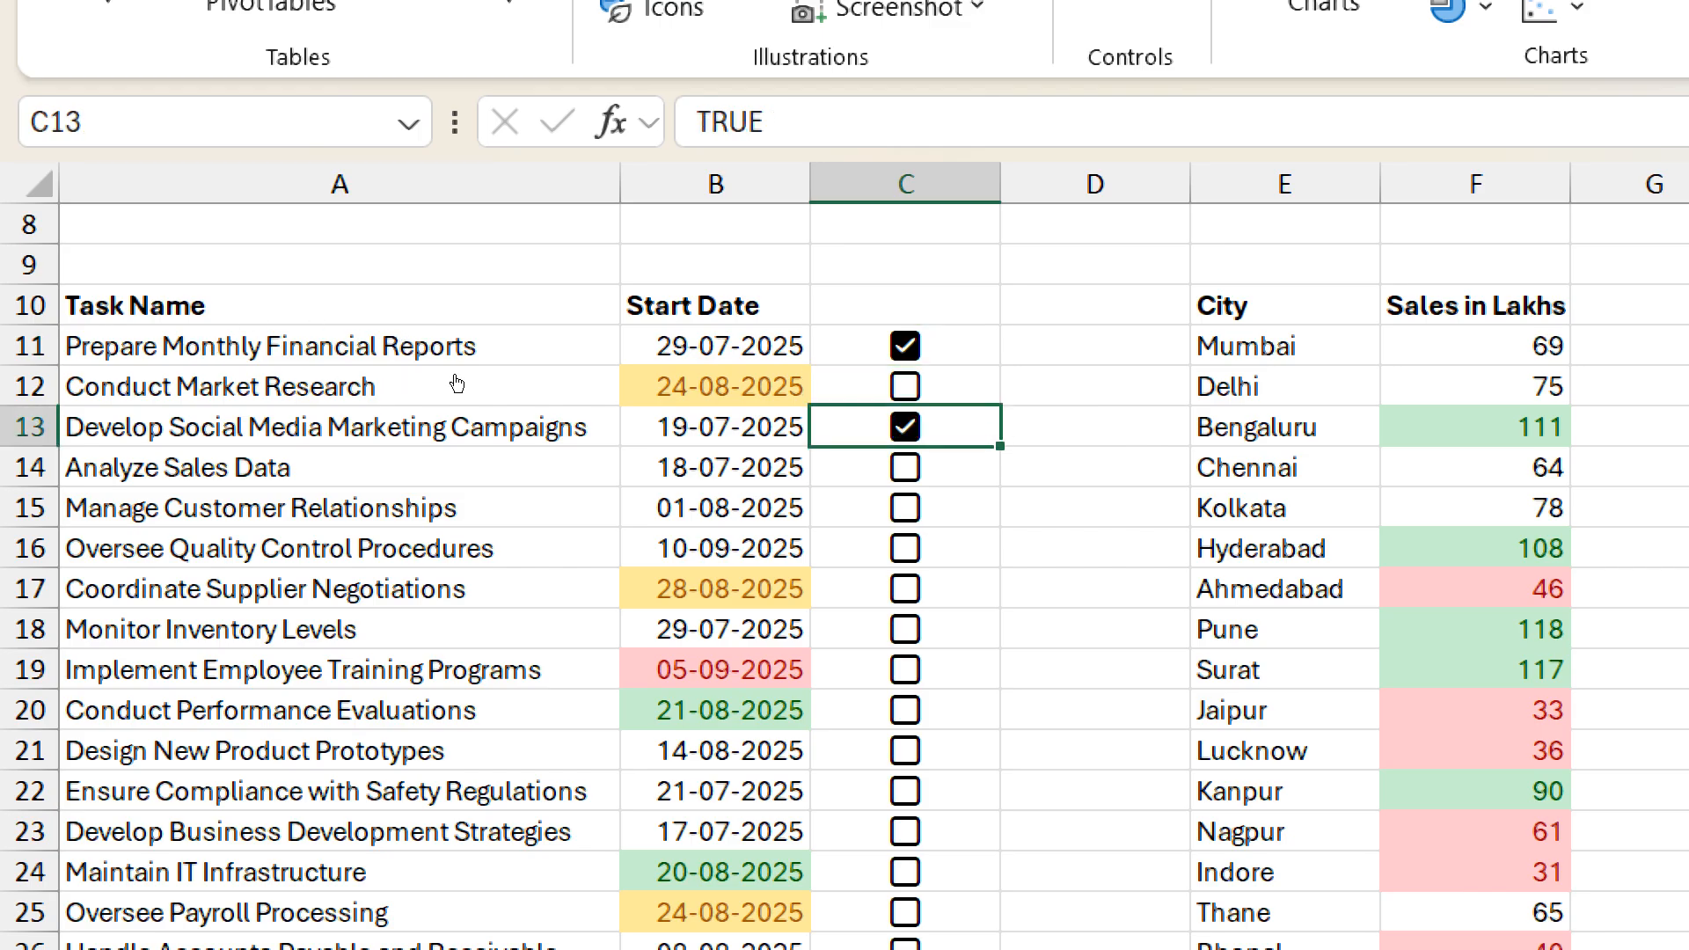
key(Down)
key(space)
key(Down)
key(space)
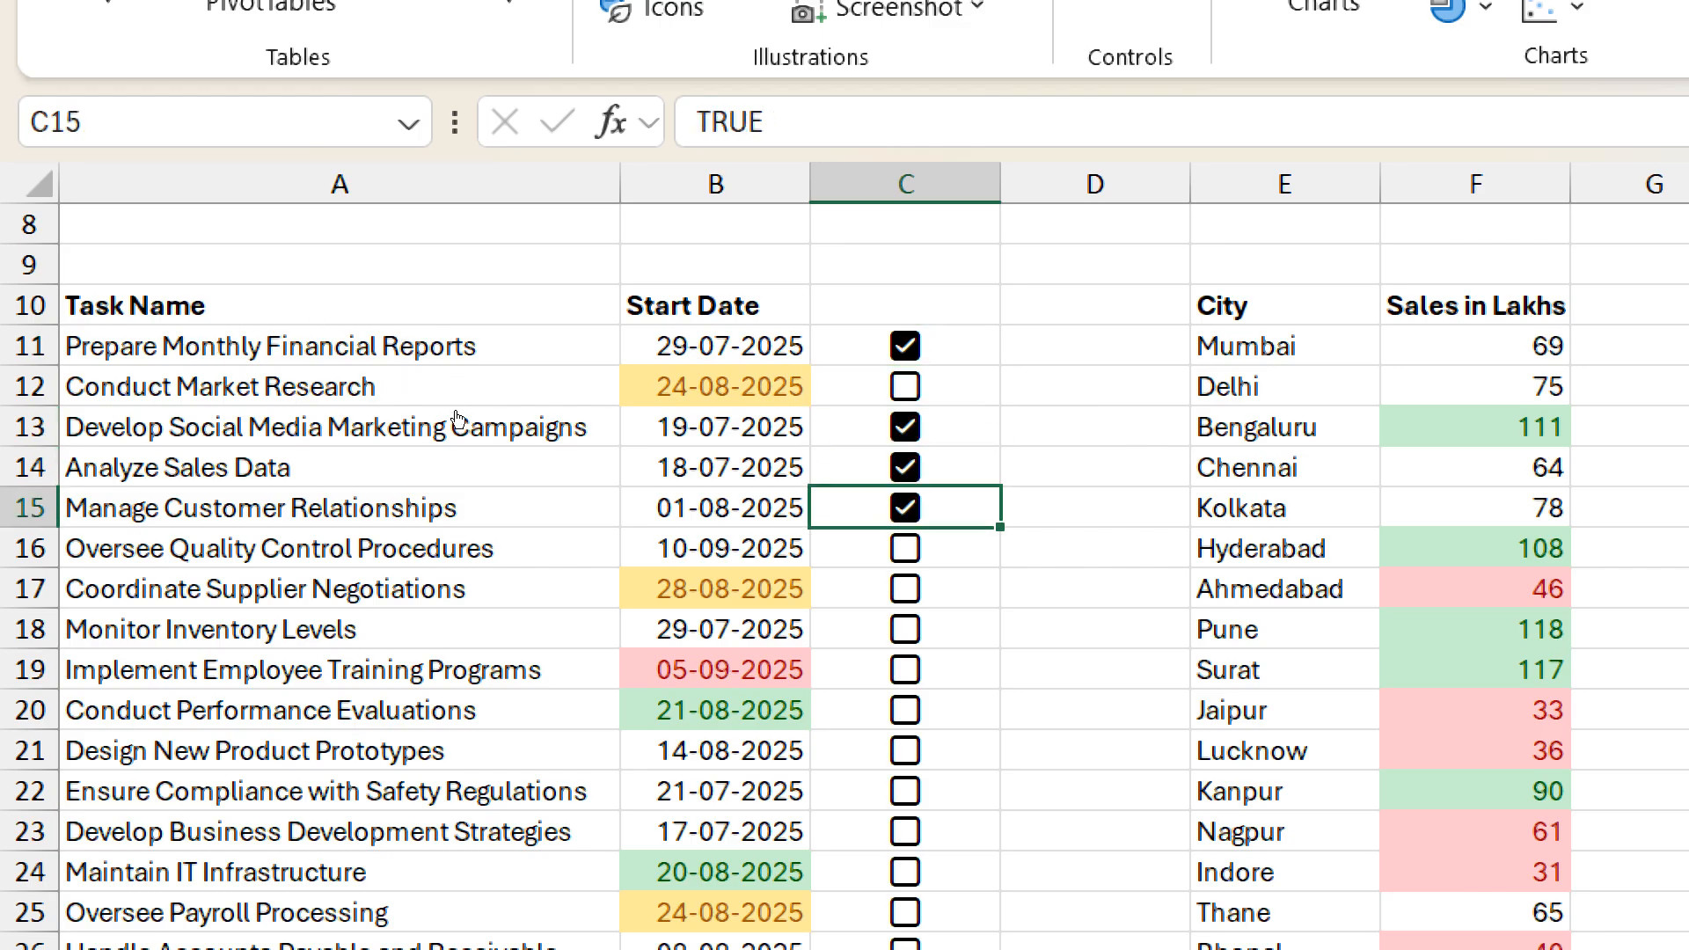
- Untick the checkboxes in cells C14, C13 and C11
key(Up)
key(space)
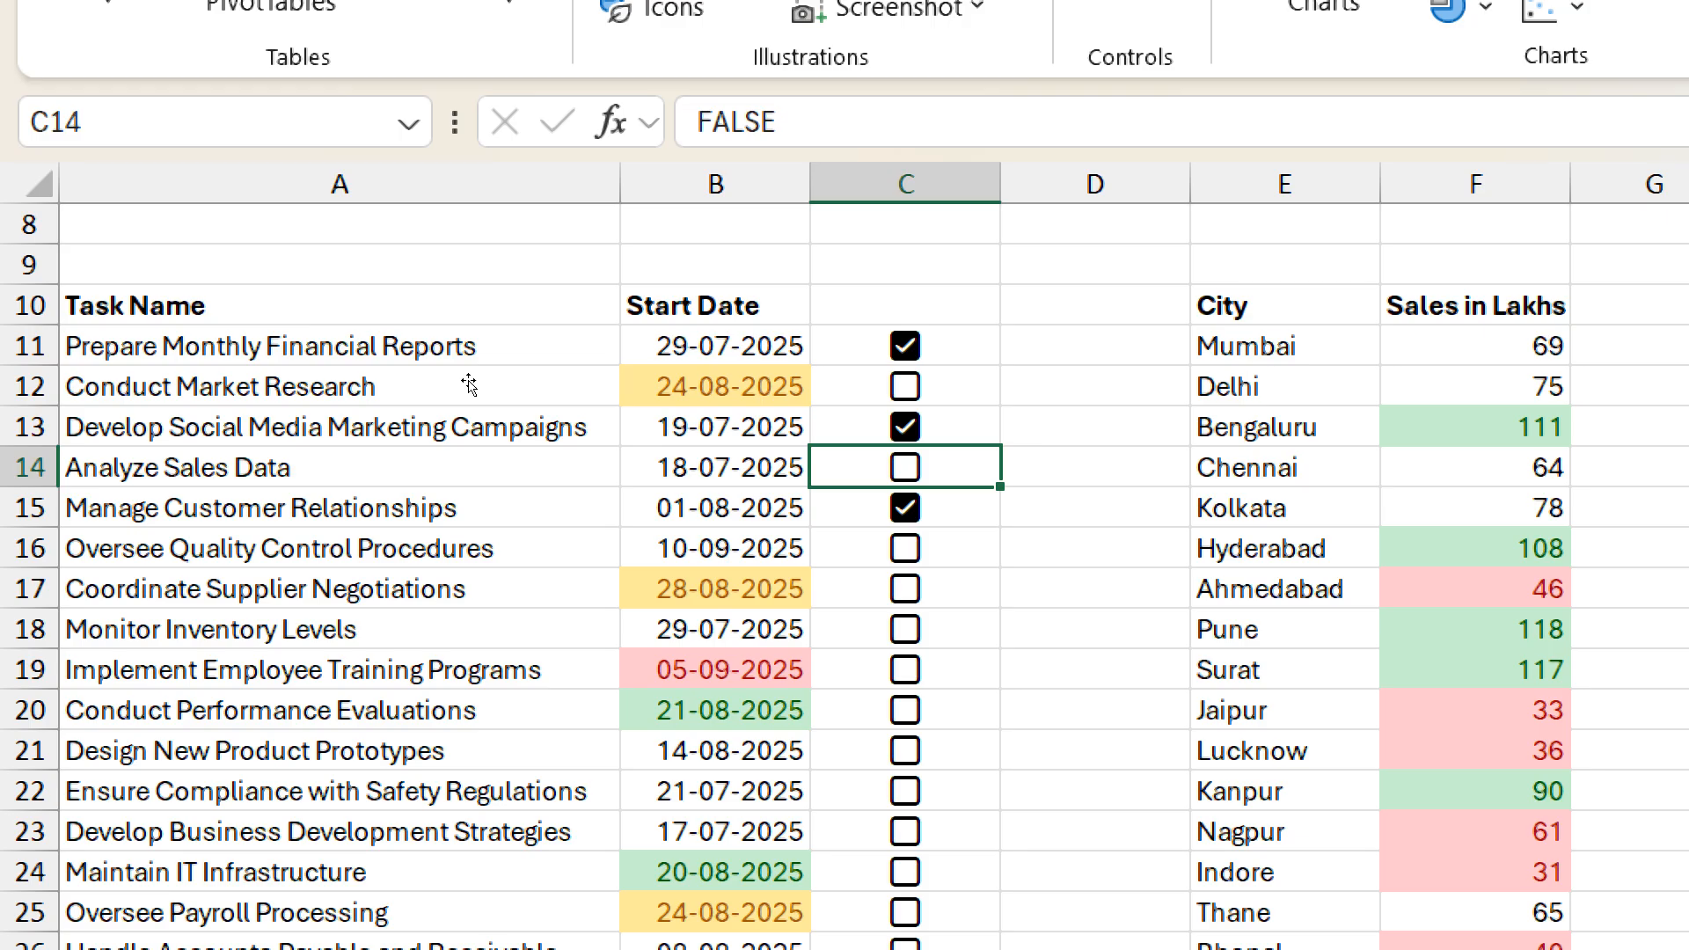
key(Up)
key(space)
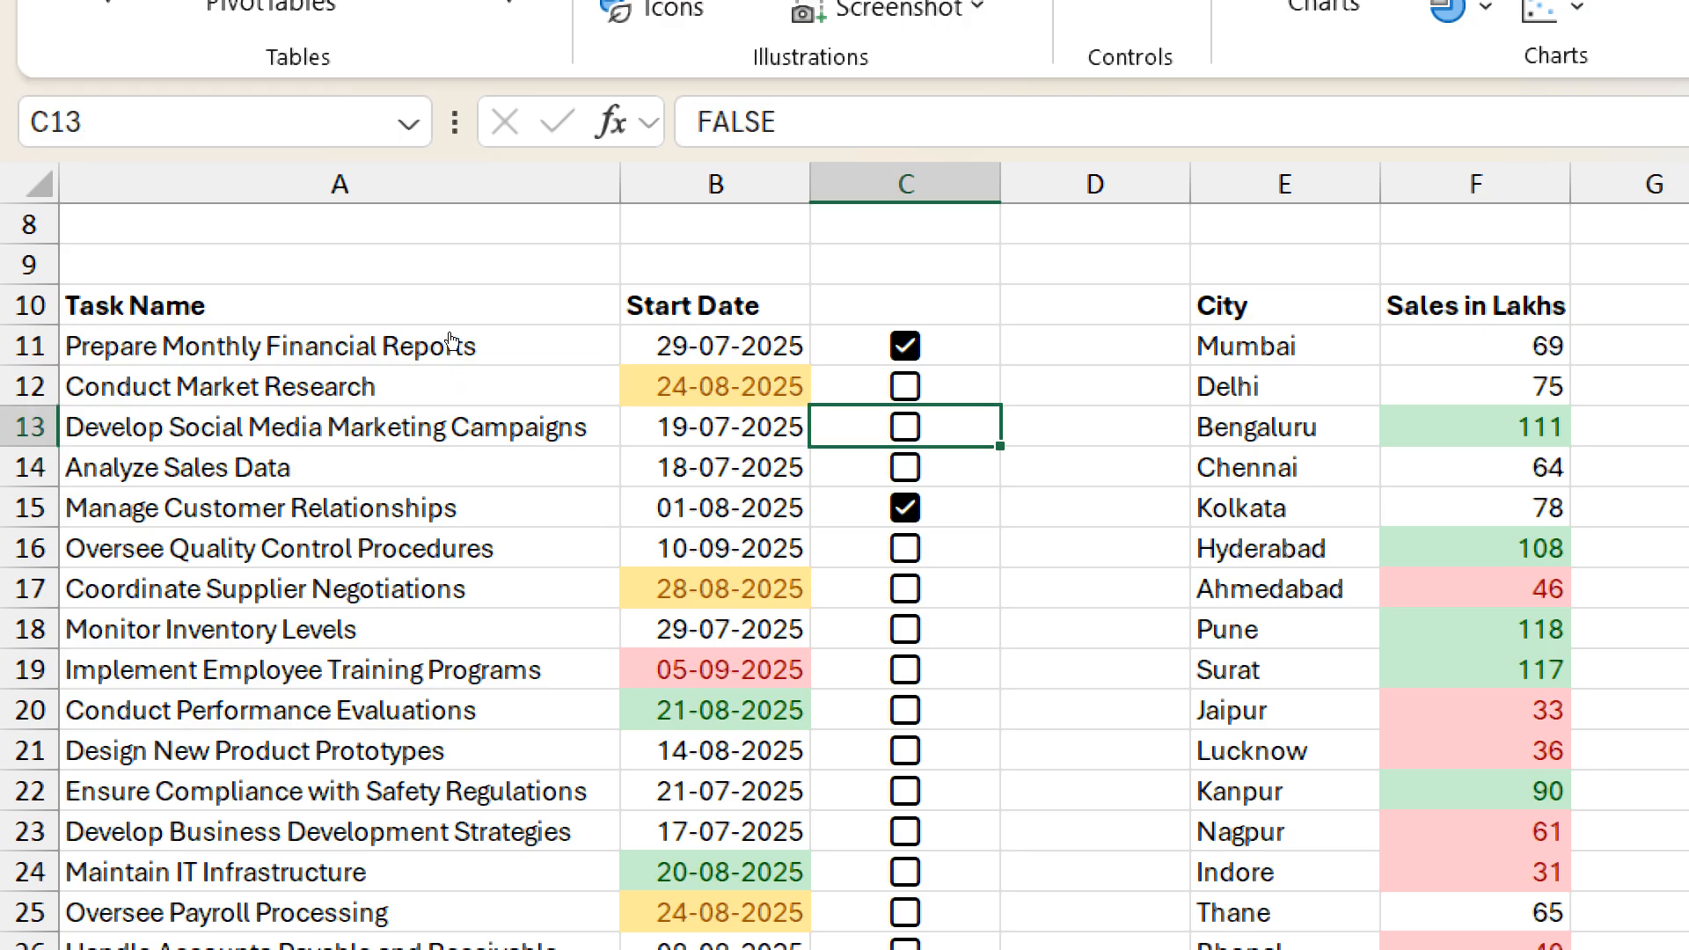
key(Up)
key(Up)
key(space)
key(space)
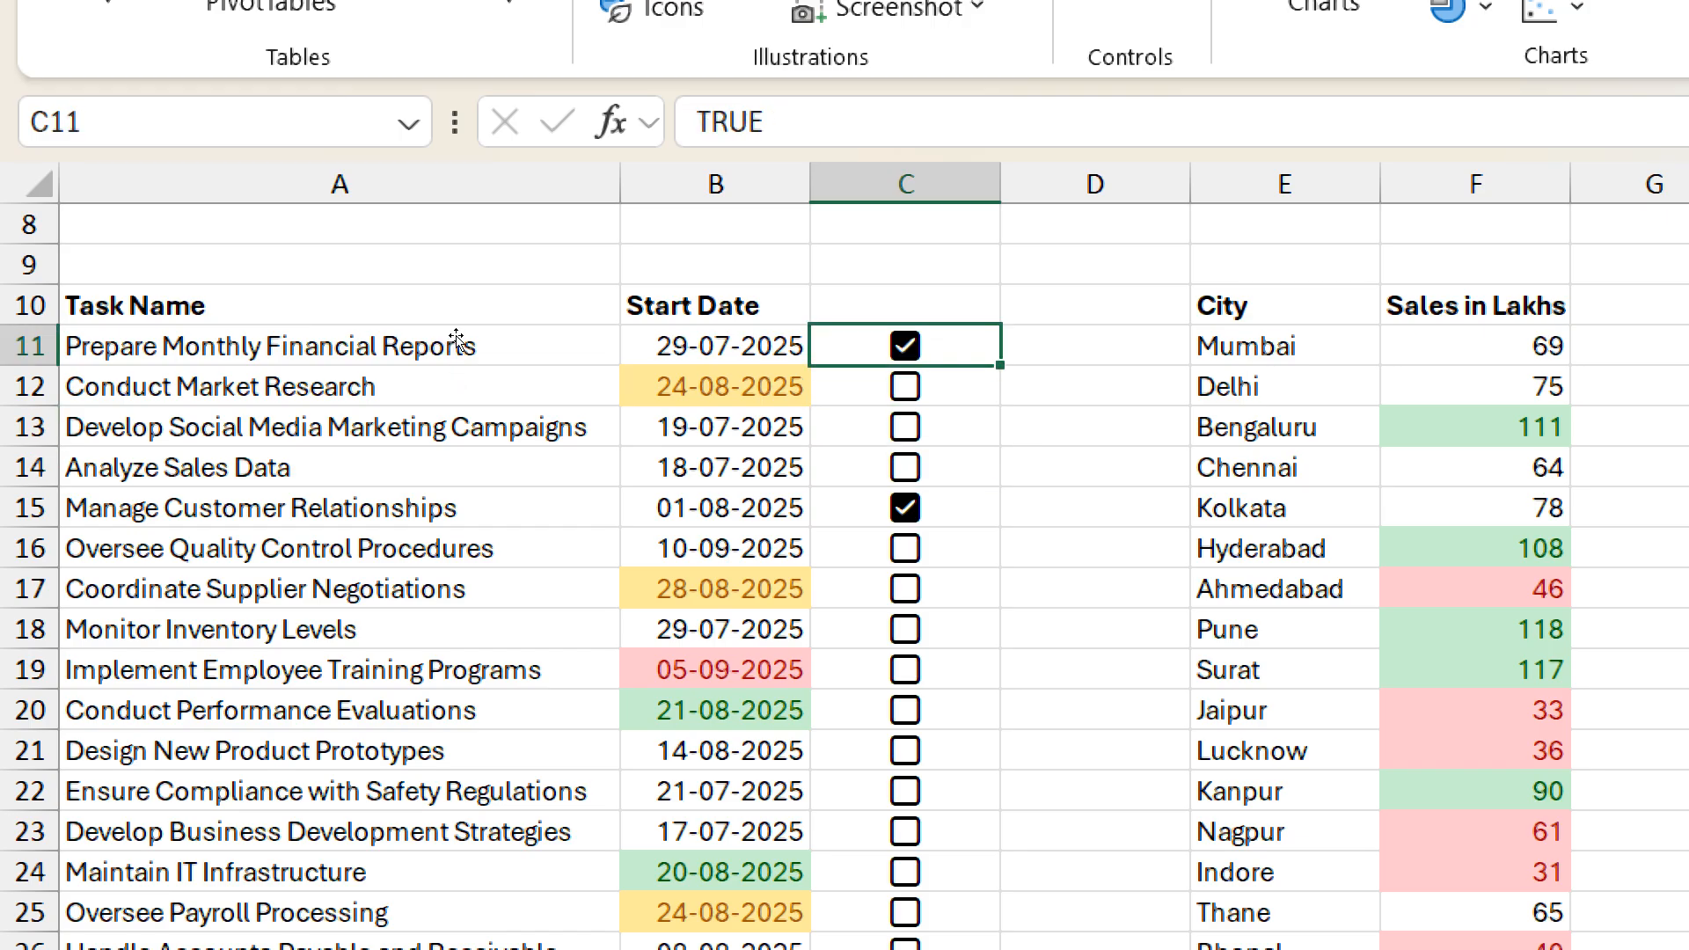
key(space)
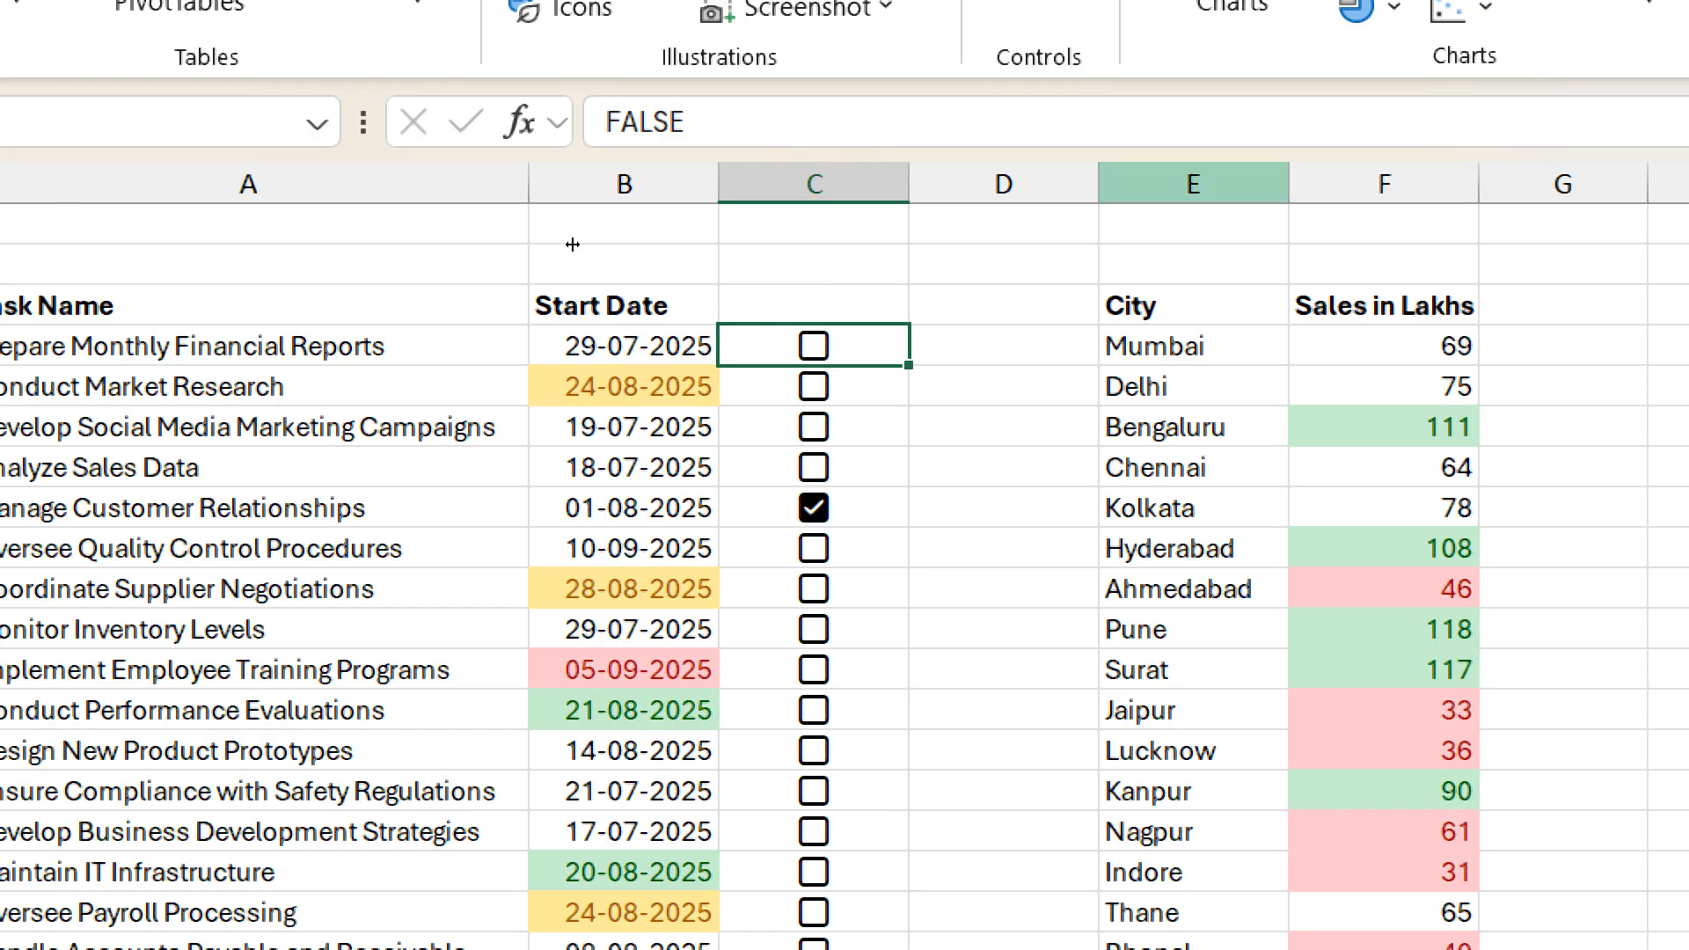
- Tick the checkbox in cell C11 beside the first task
key(space)
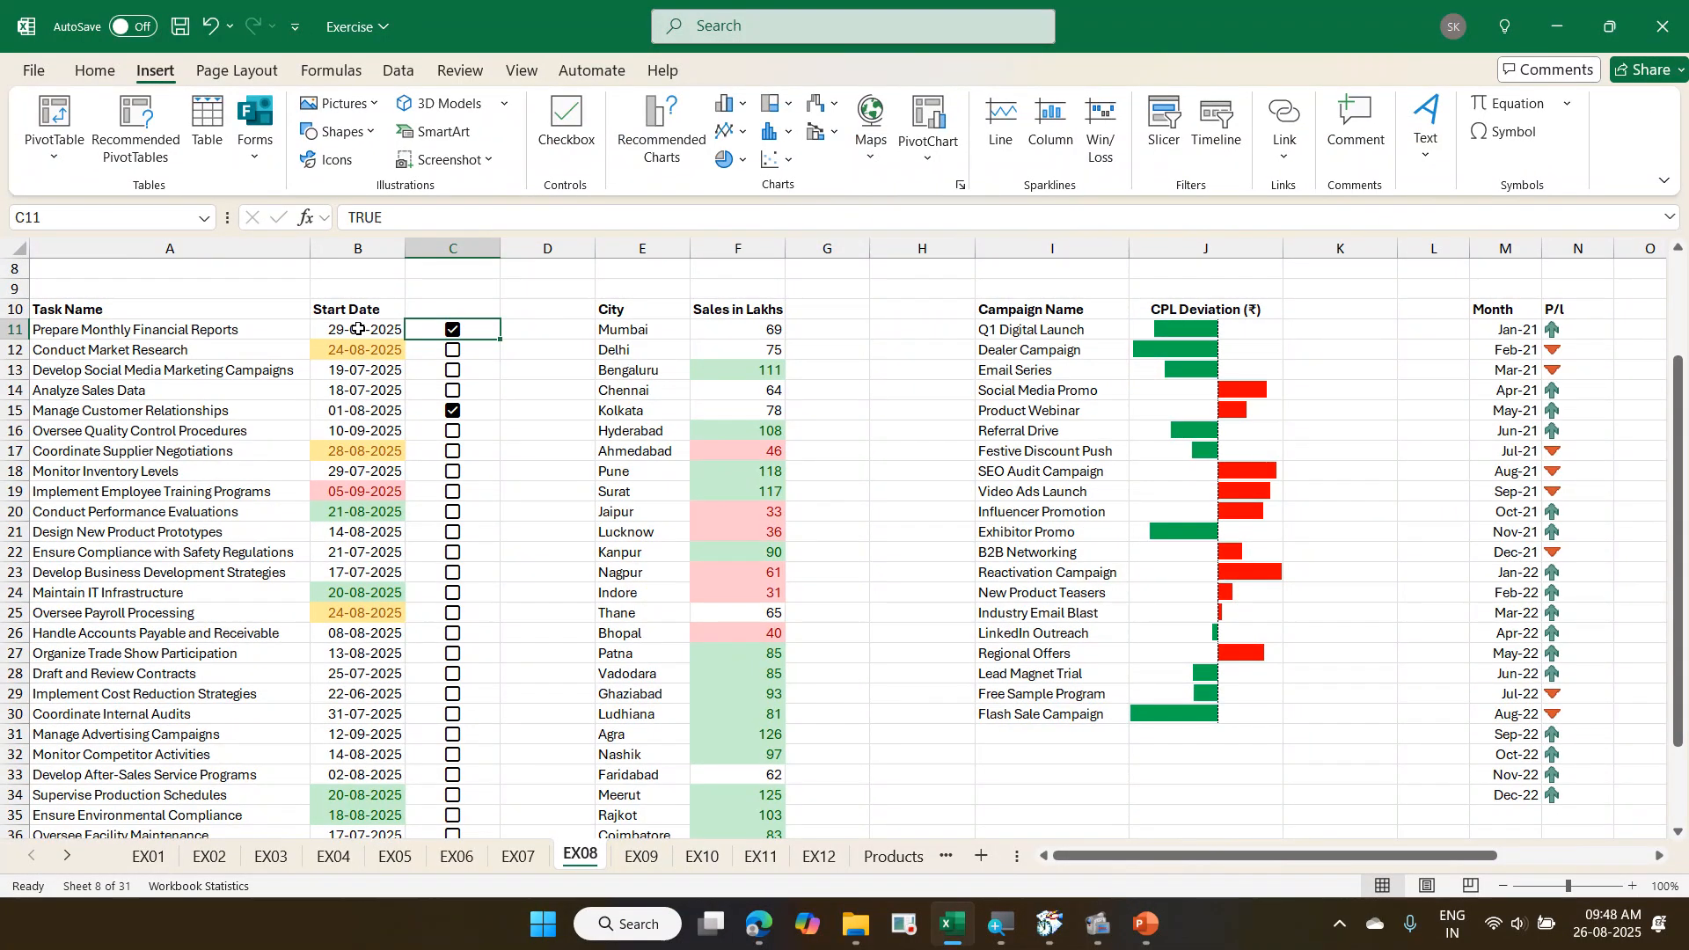
- Go to the EX11 sheet and enter the header "Design" in cell C10, beside the Name header
key(ctrl+Page_Down)
key(ctrl+Page_Down)
key(ctrl+Page_Down)
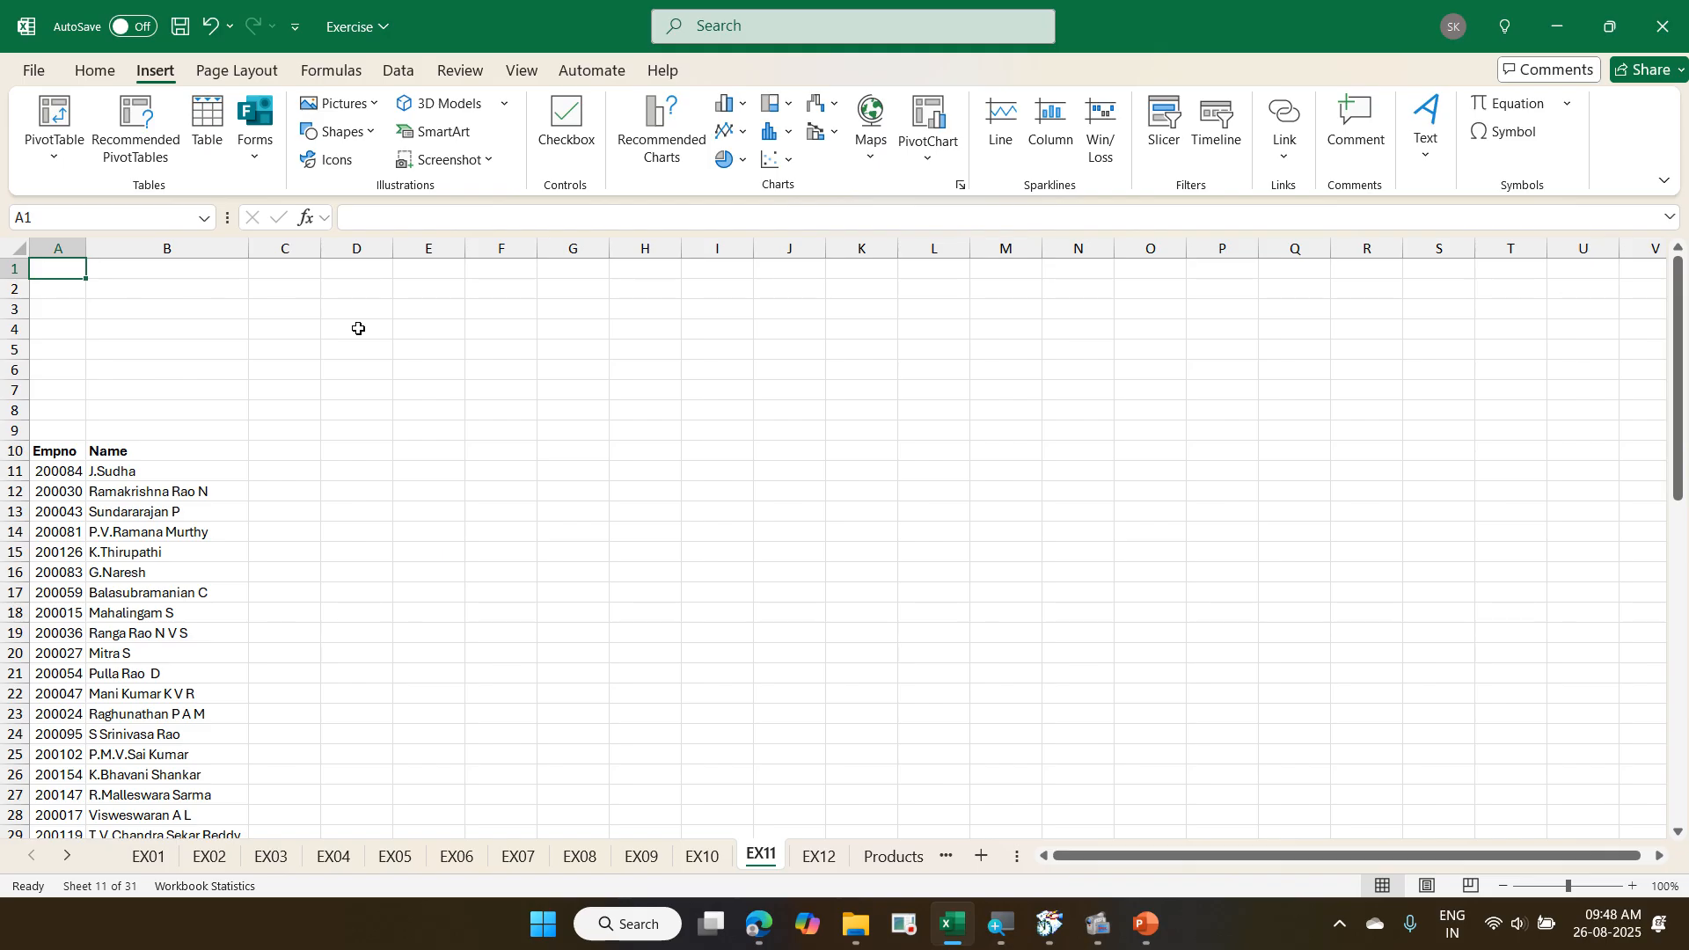
key(ctrl+Down)
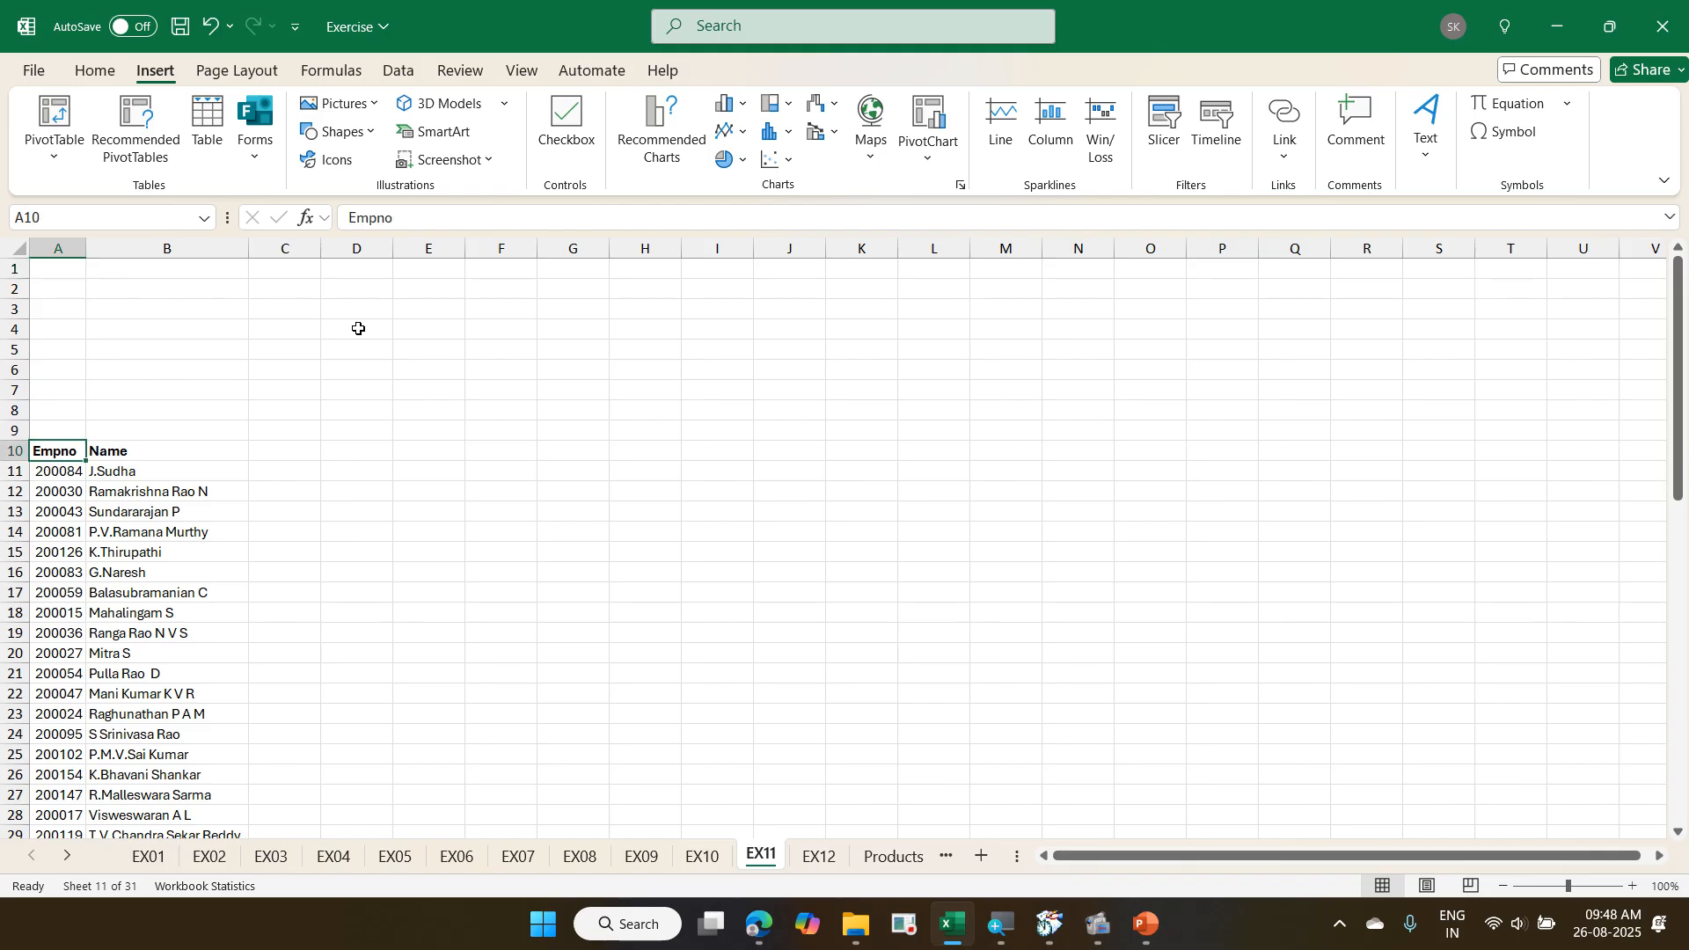
key(Right)
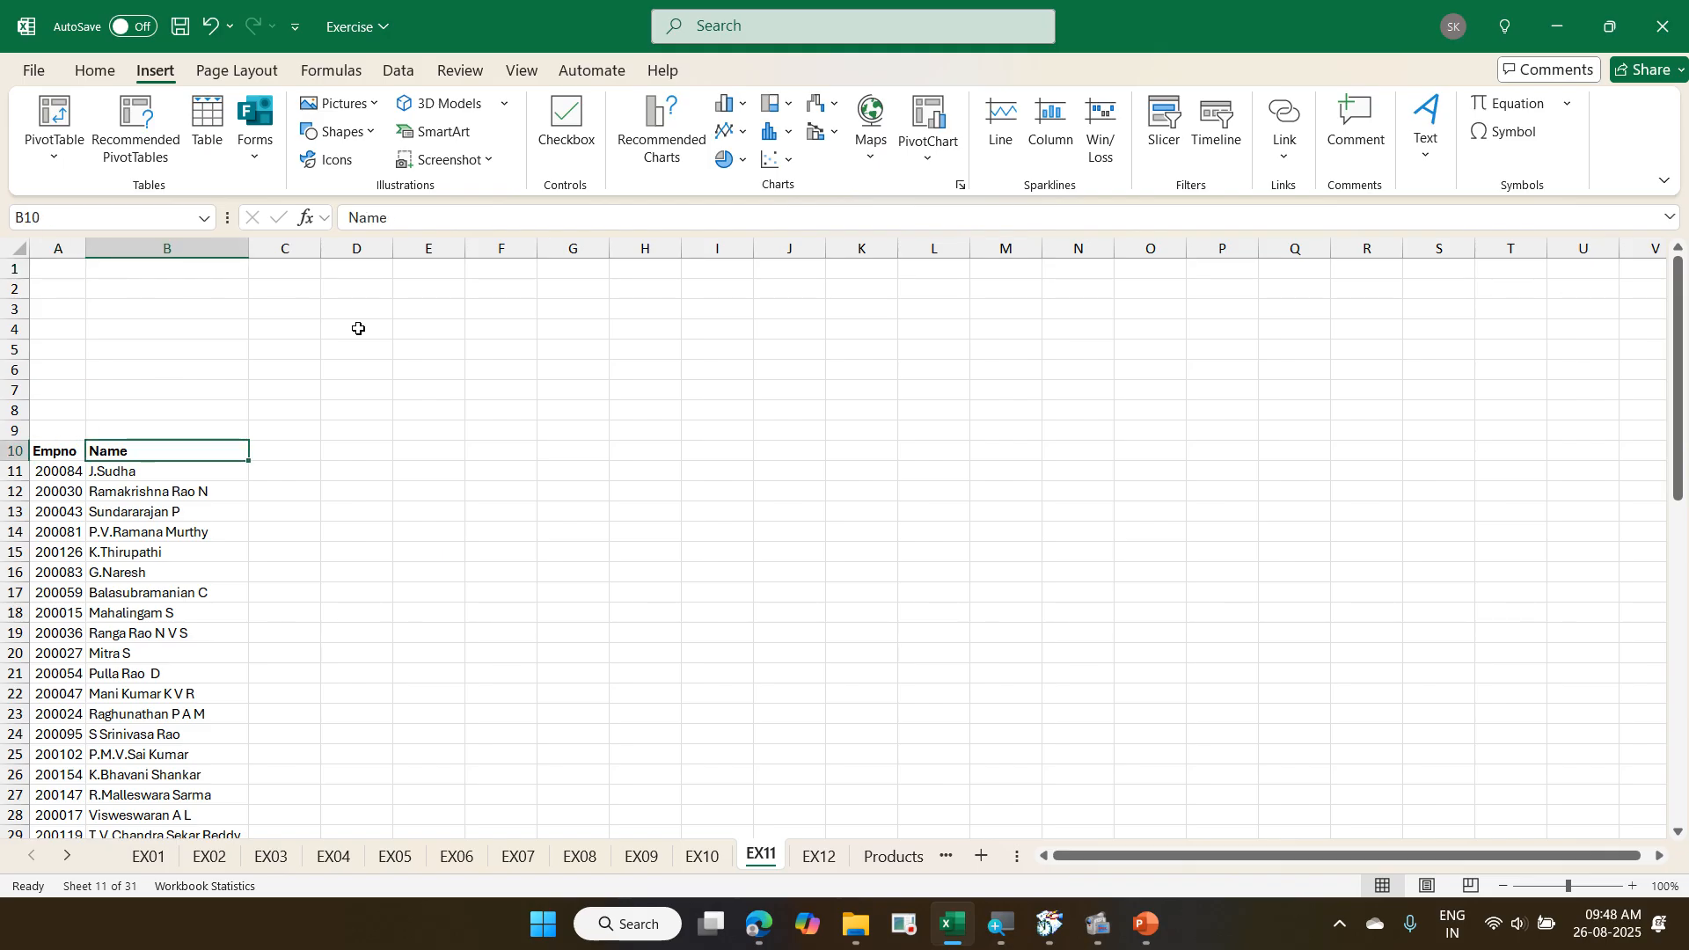
key(Right)
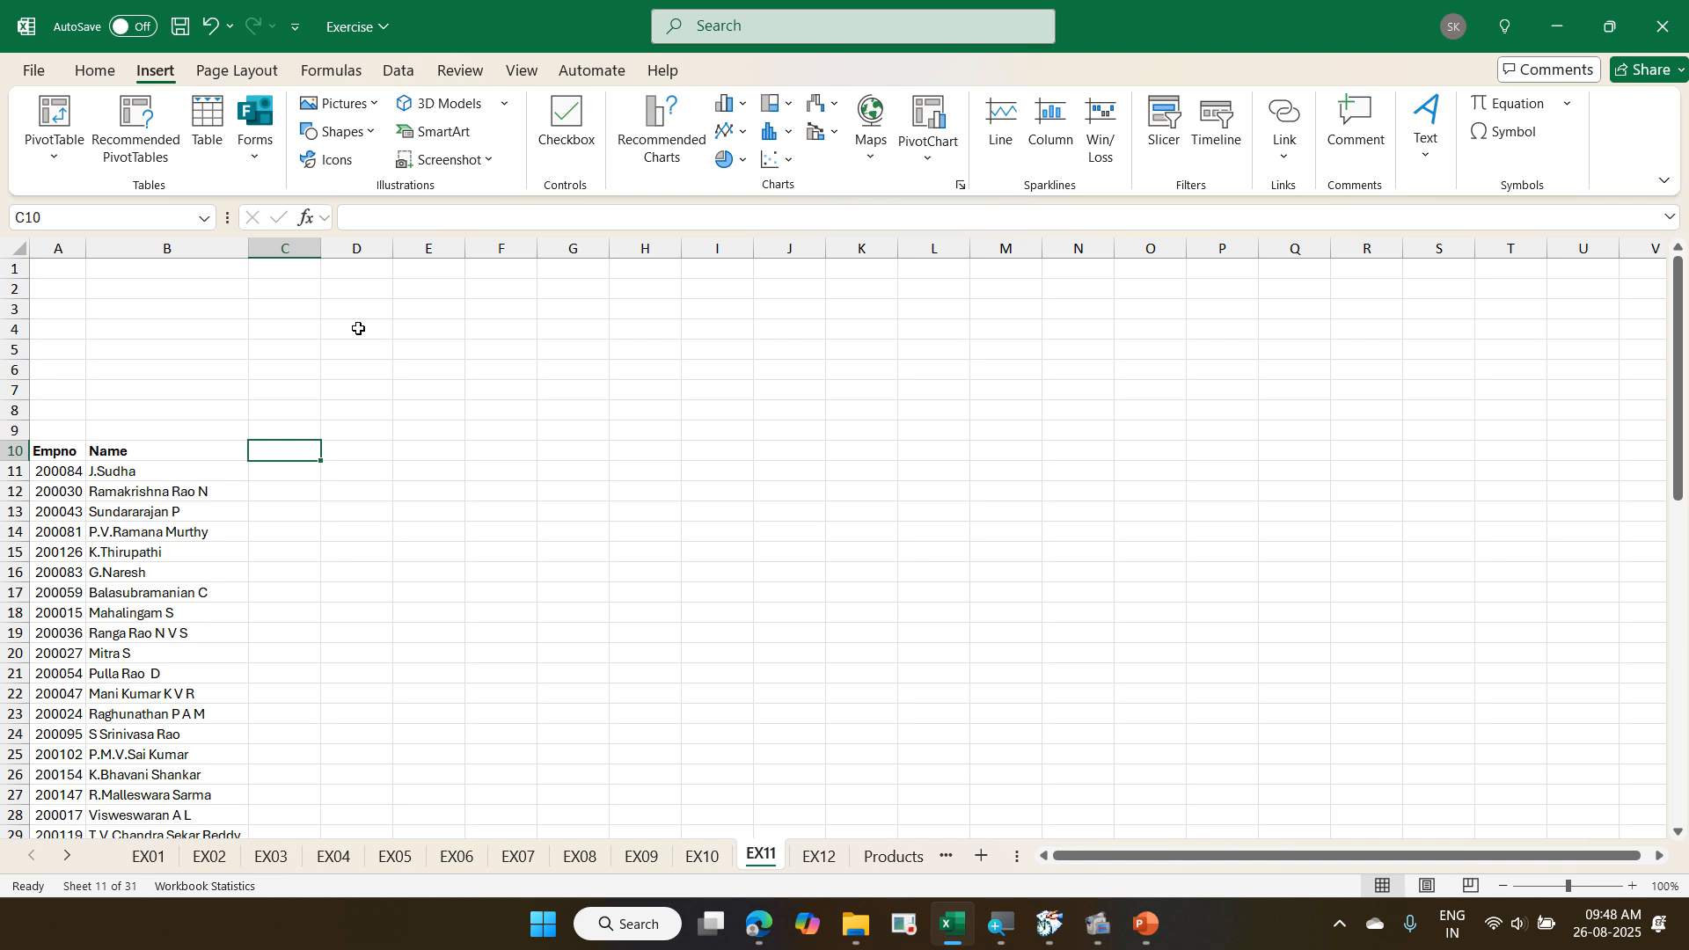
text(D)
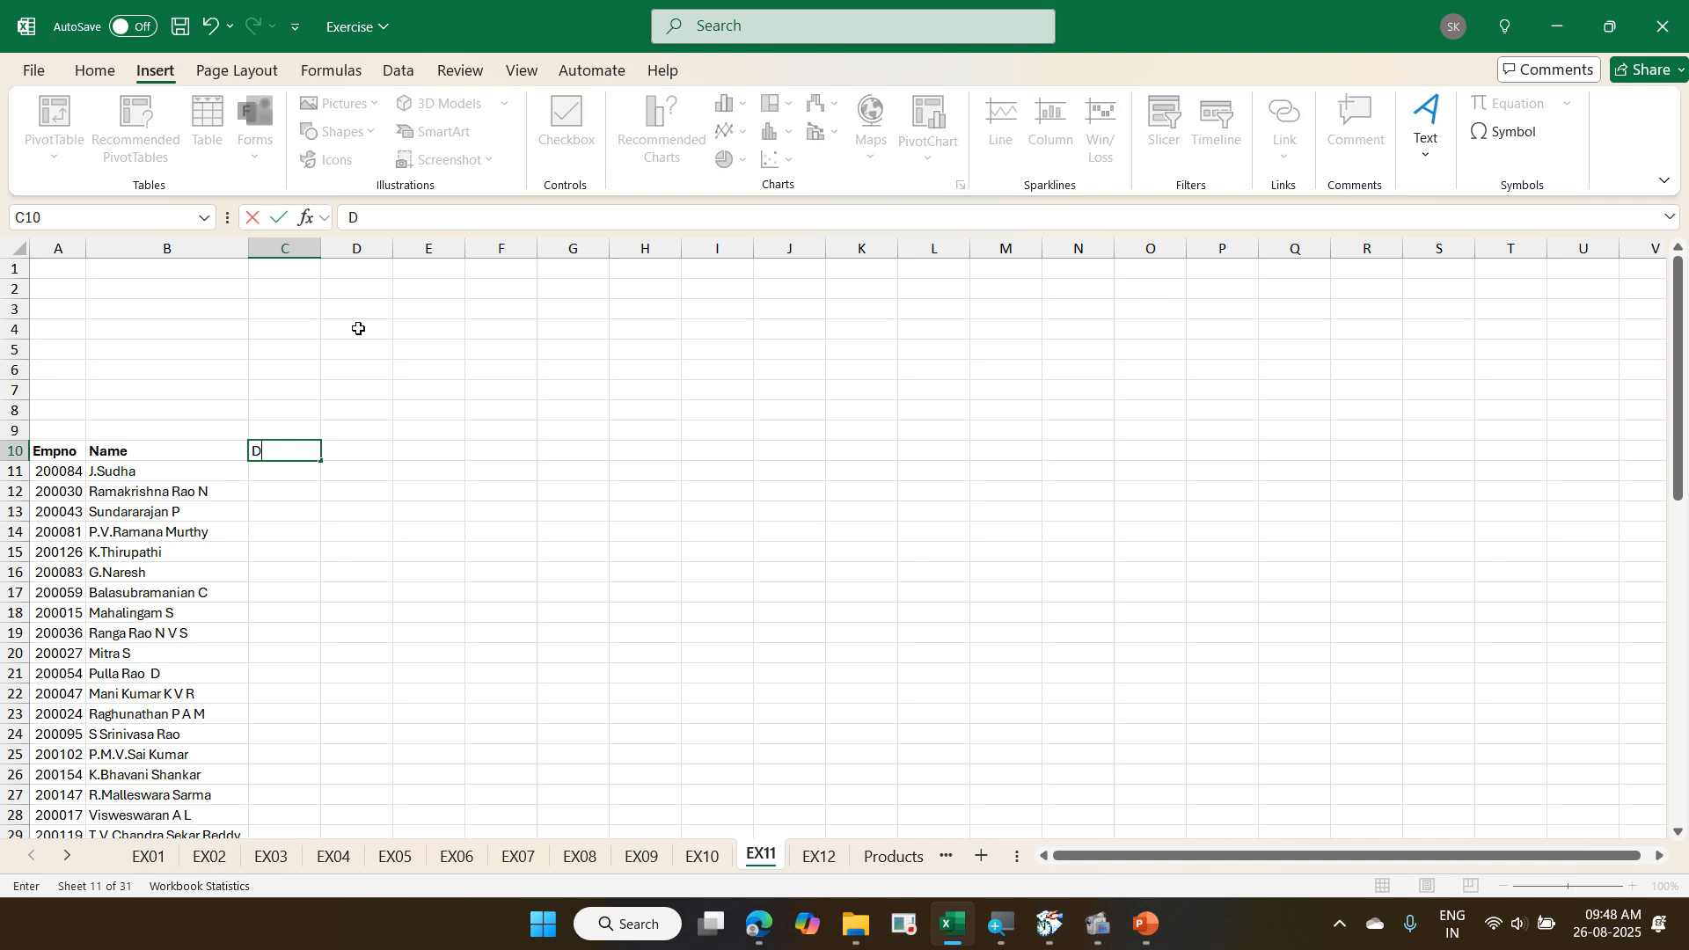
text(esign)
key(Return)
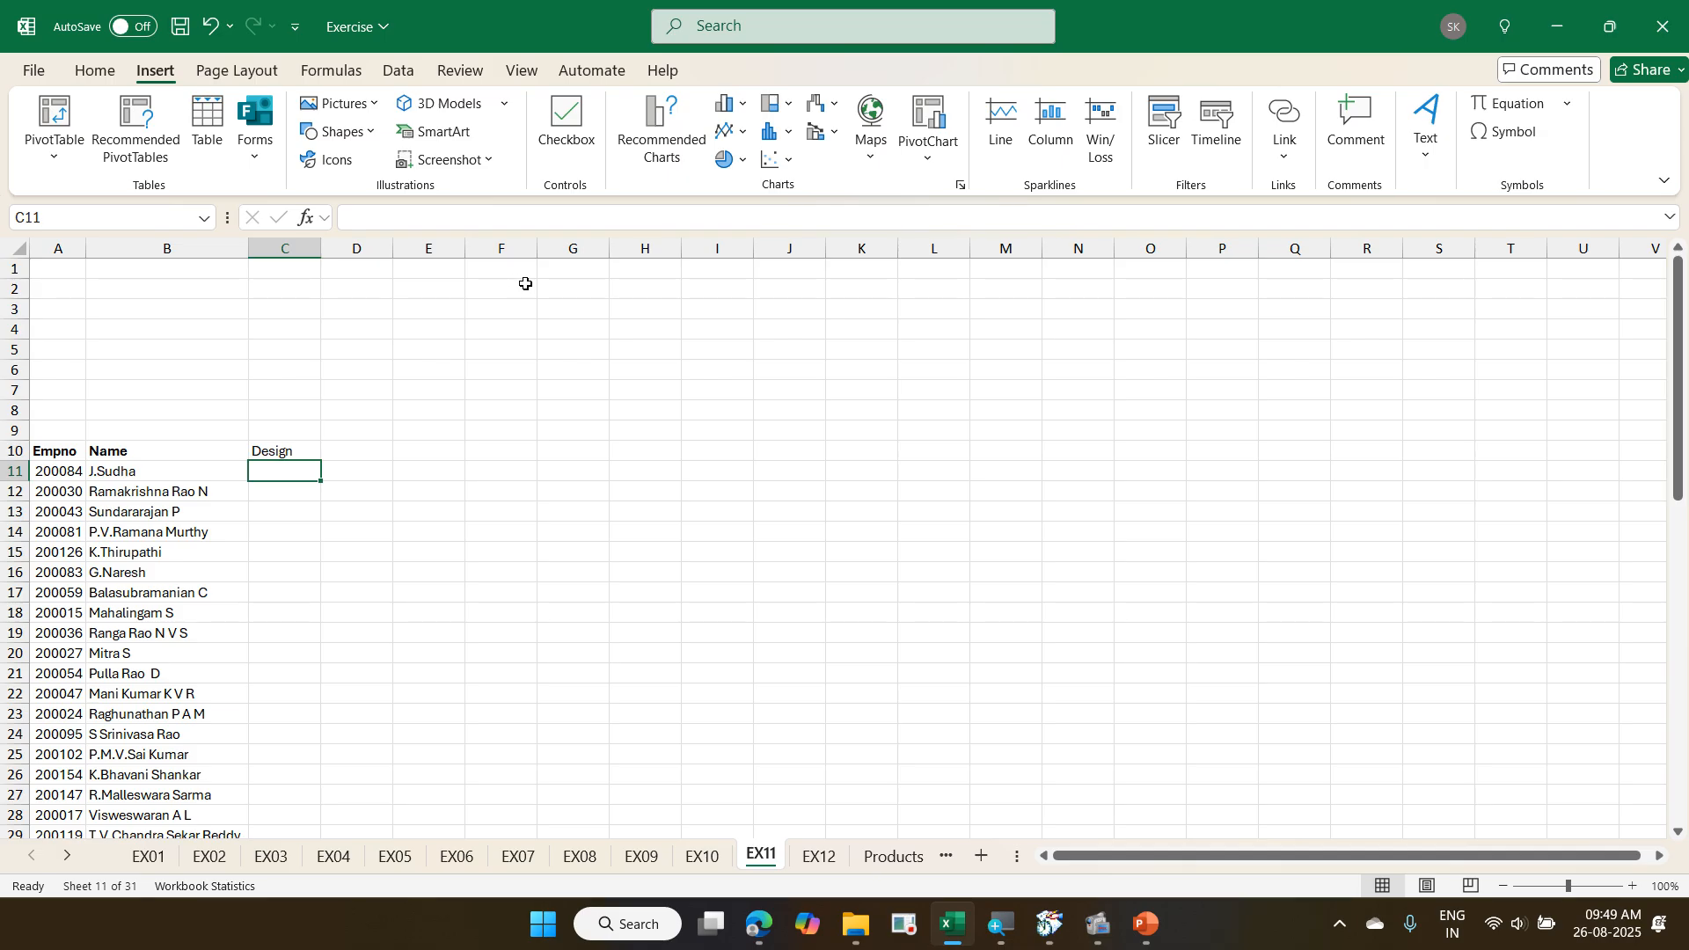
- Switch to File Explorer and open the Master workbook from the 2025-08-25 Elgi Coimbatore folder
mouse_move(856, 924)
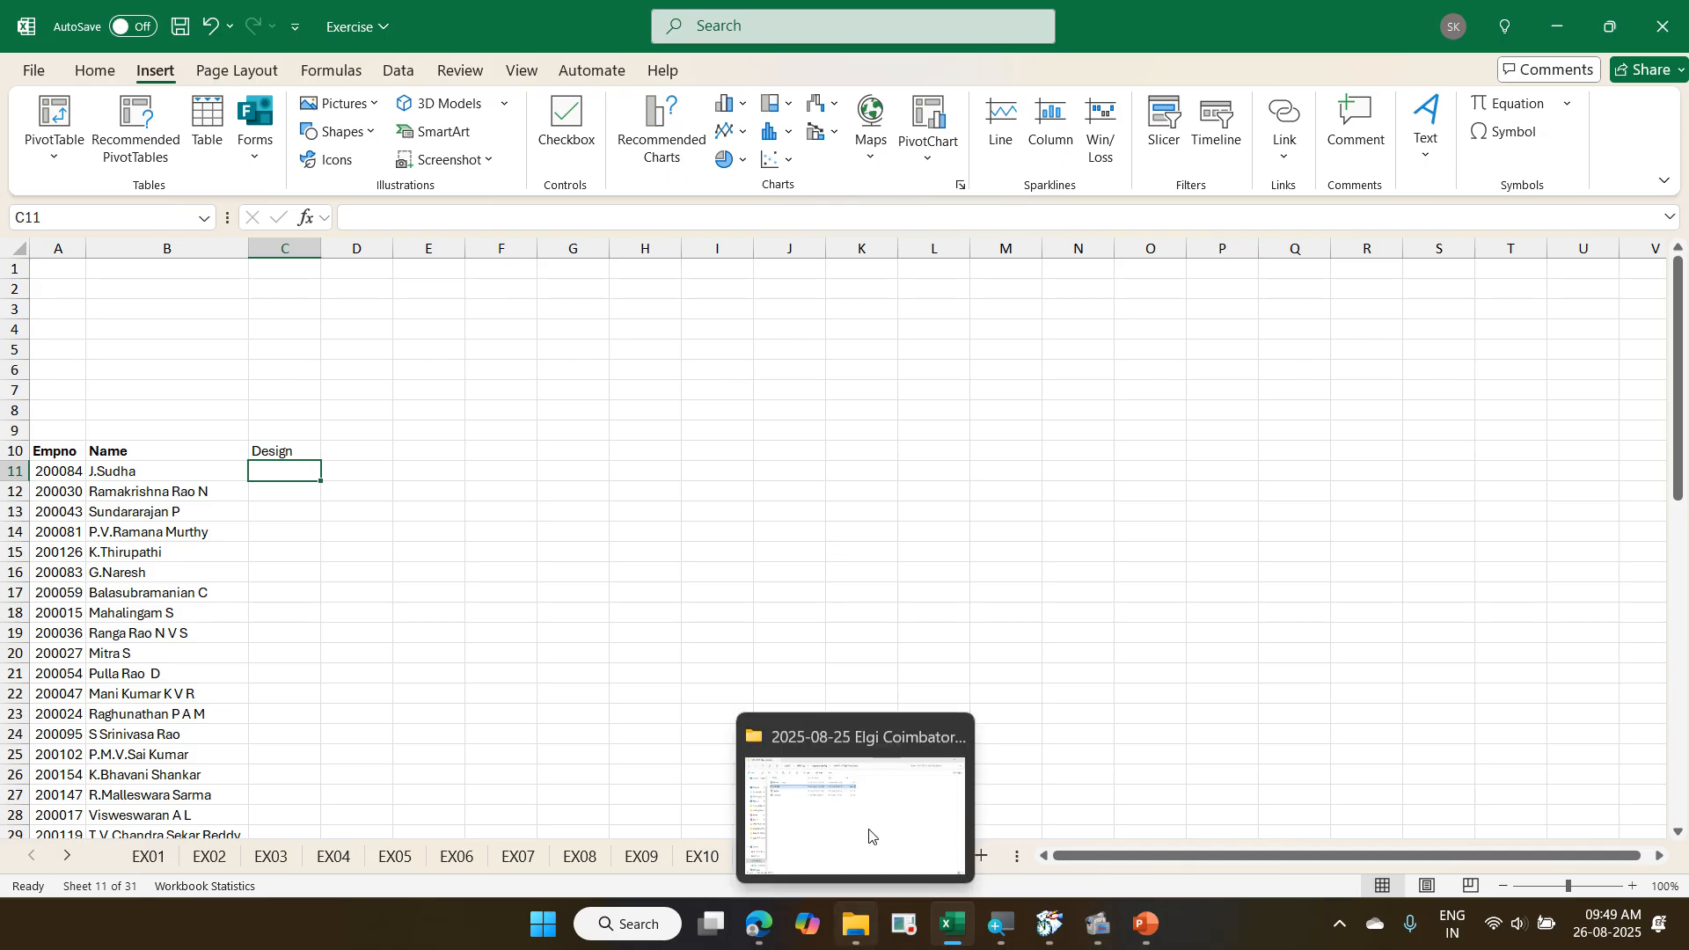
click(869, 836)
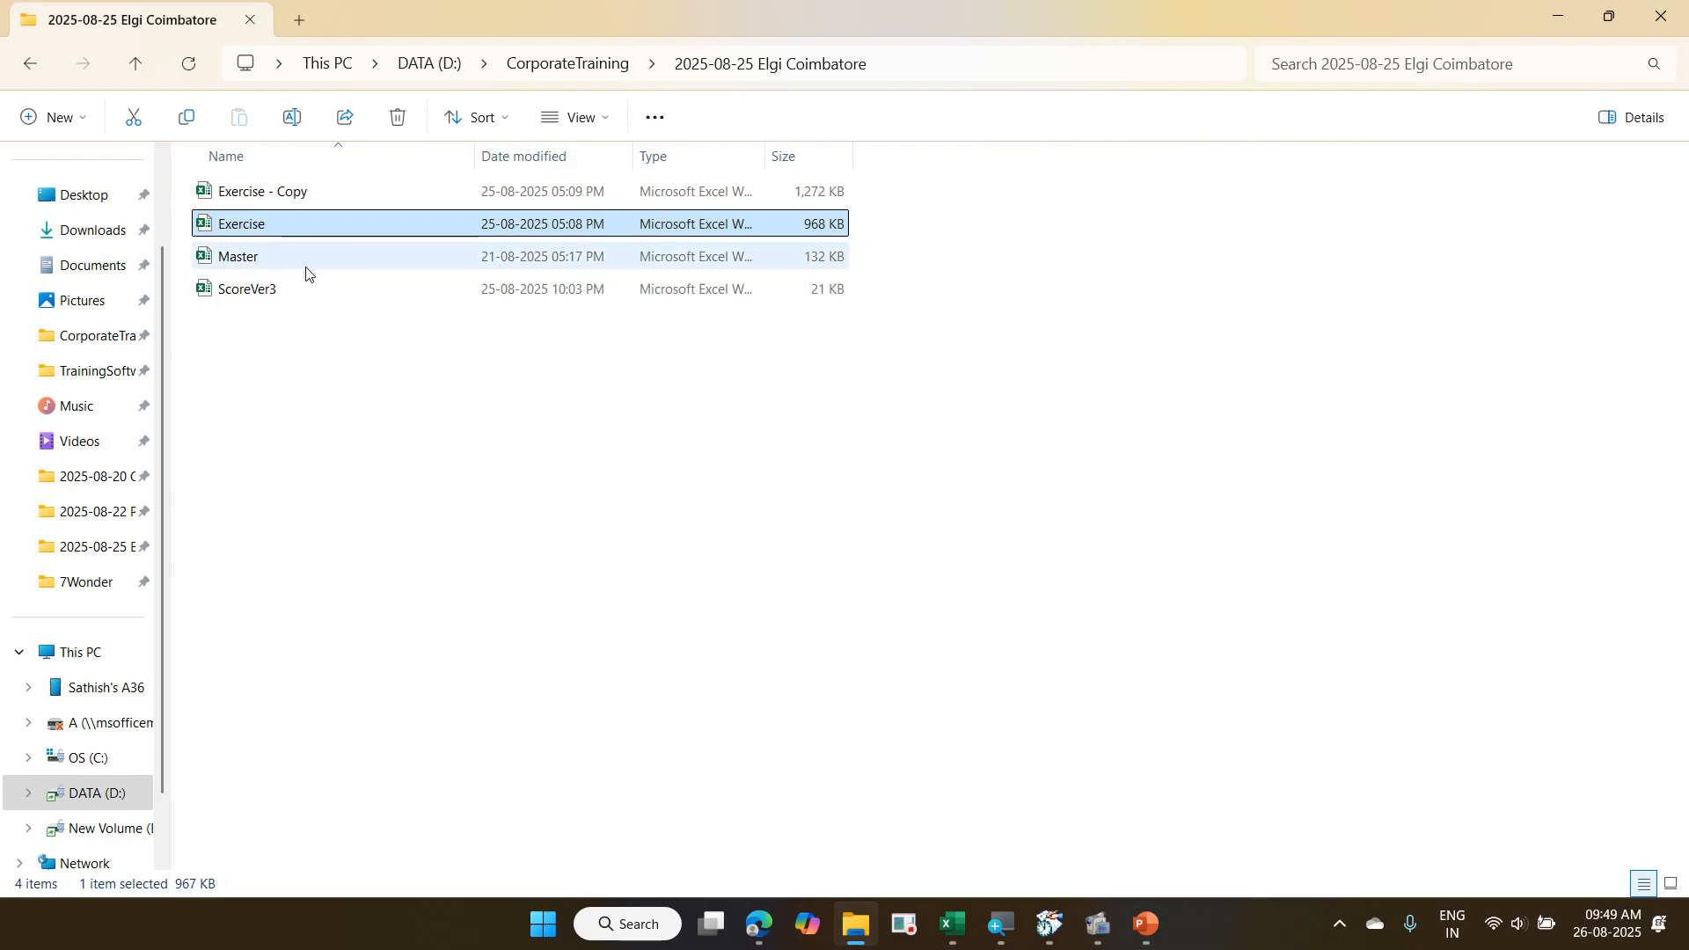
double_click(307, 264)
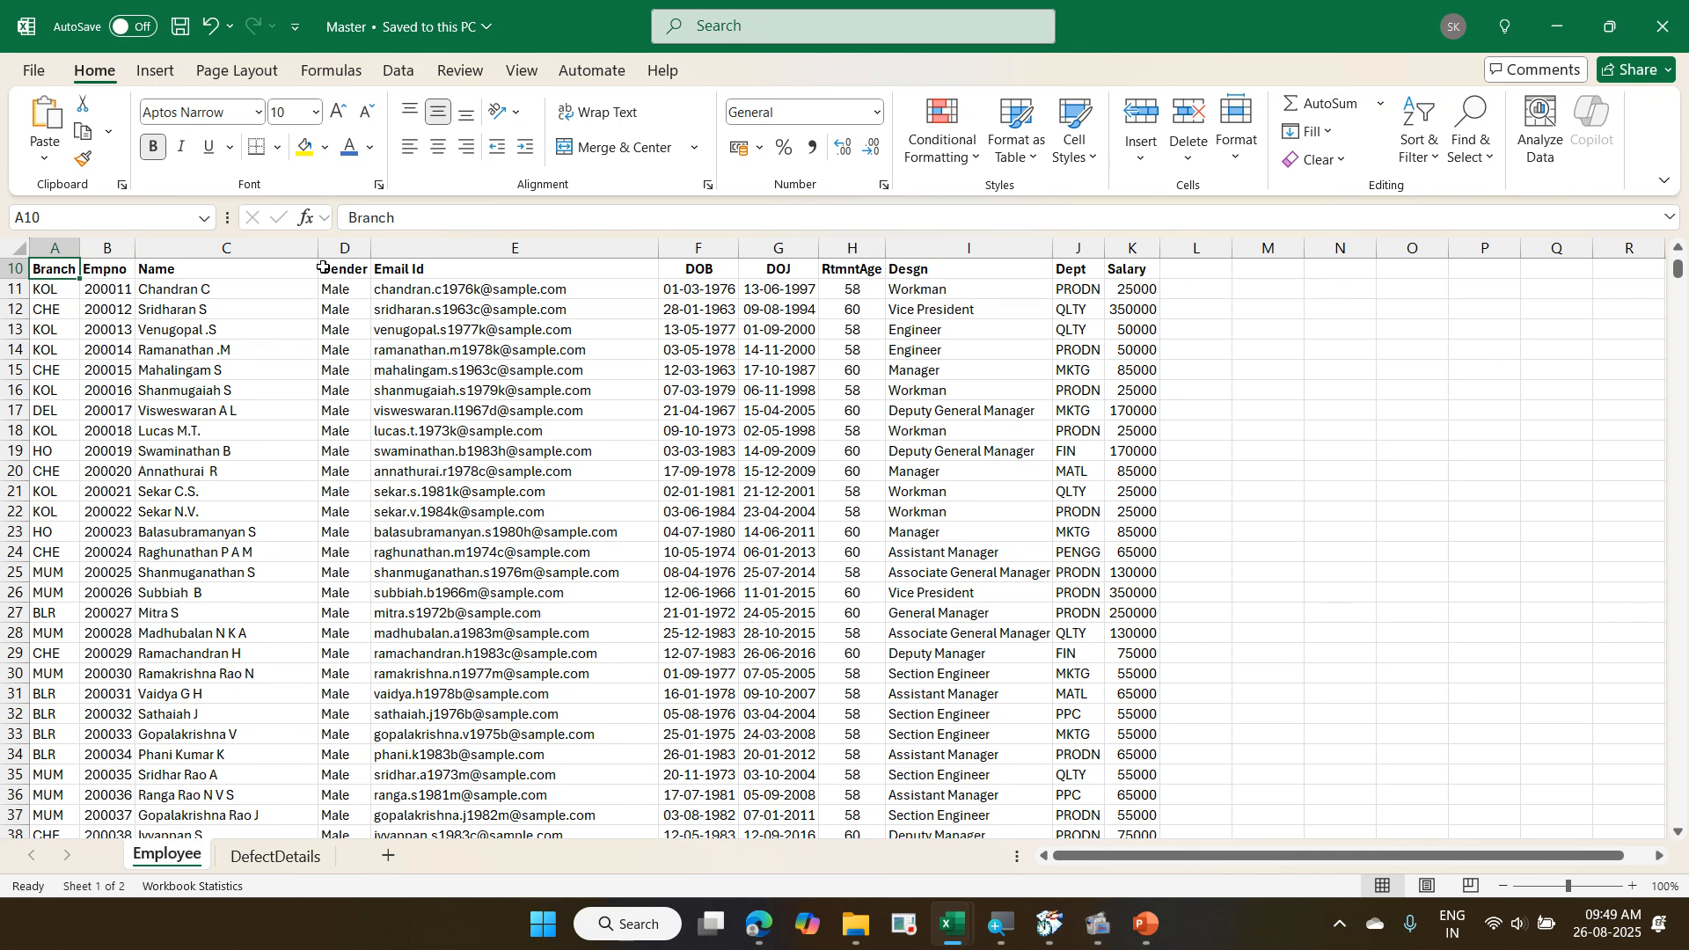
- Review the Employee sheet's row 10 column headers one by one, from Branch across to Salary
key(ctrl+Home)
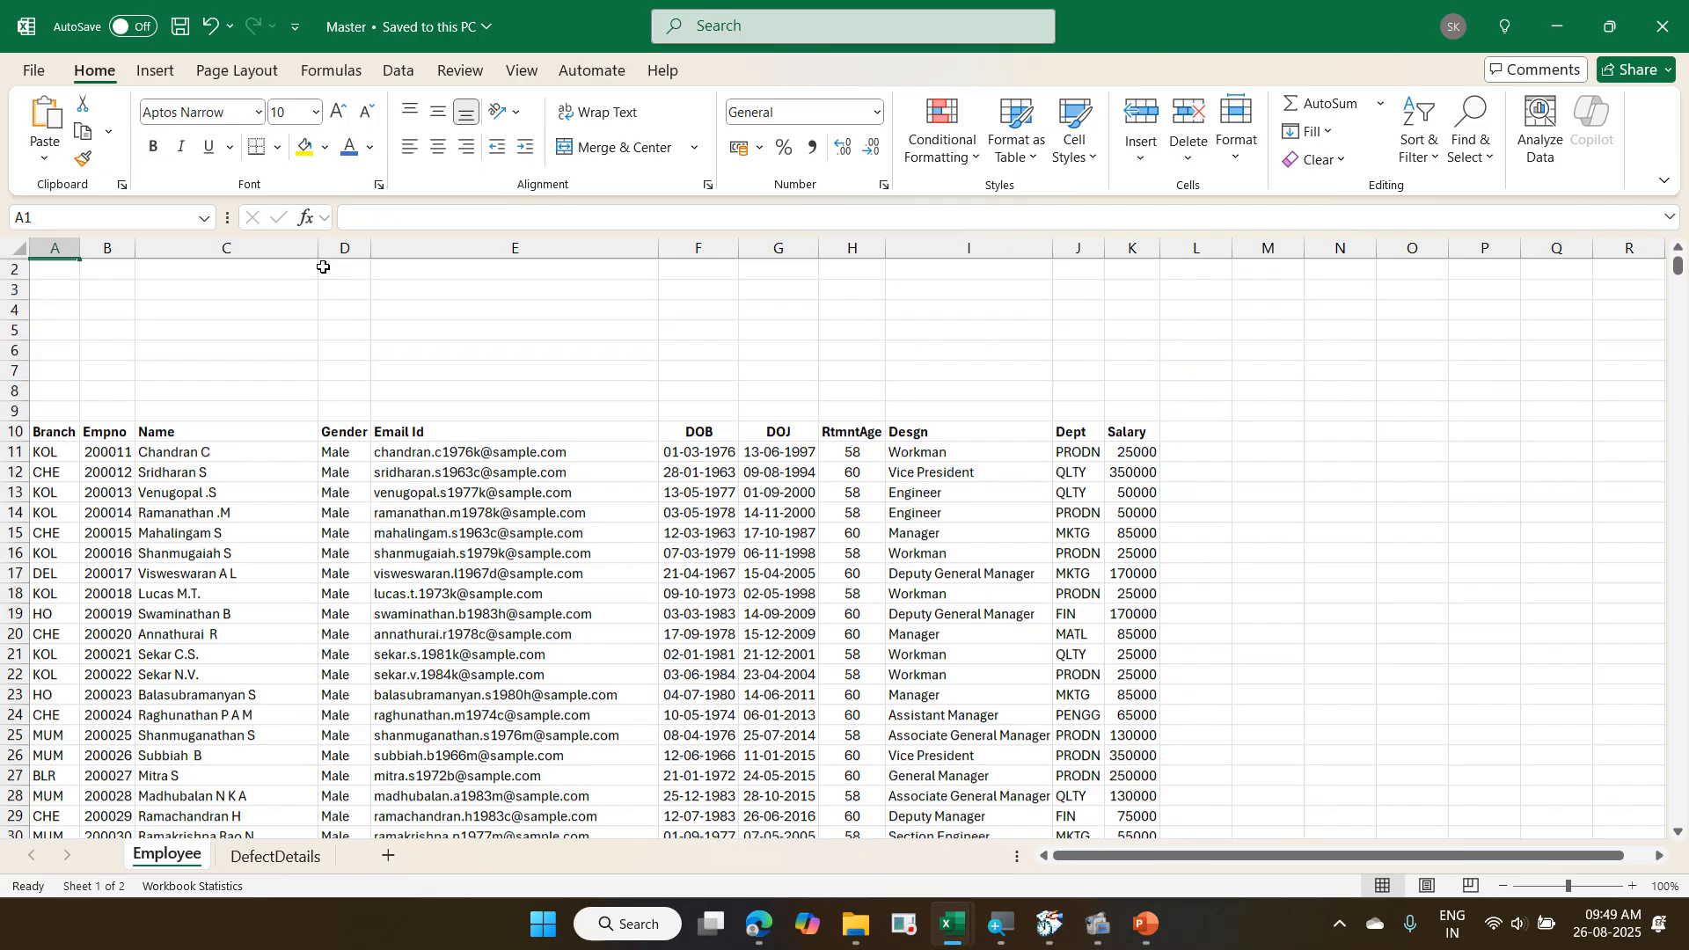
key(Down)
key(Down)
key(Down)
key(Down)
key(Down)
key(Down)
key(Down)
key(Down)
key(Down)
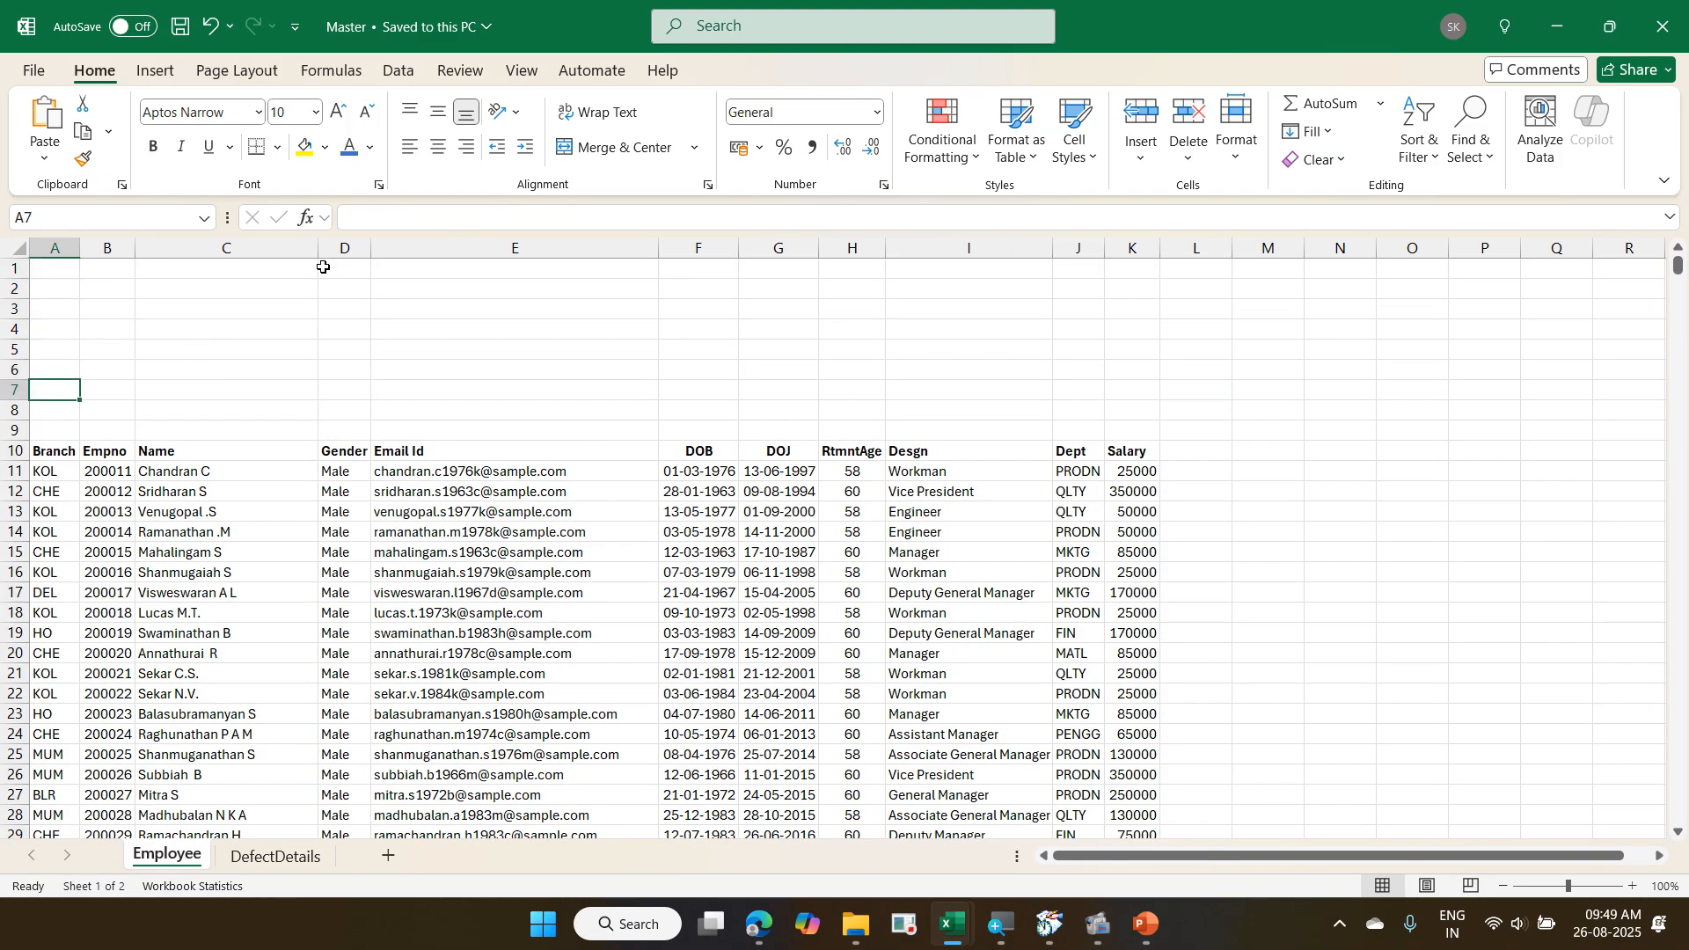
key(Right)
key(Right)
key(Right)
key(Right)
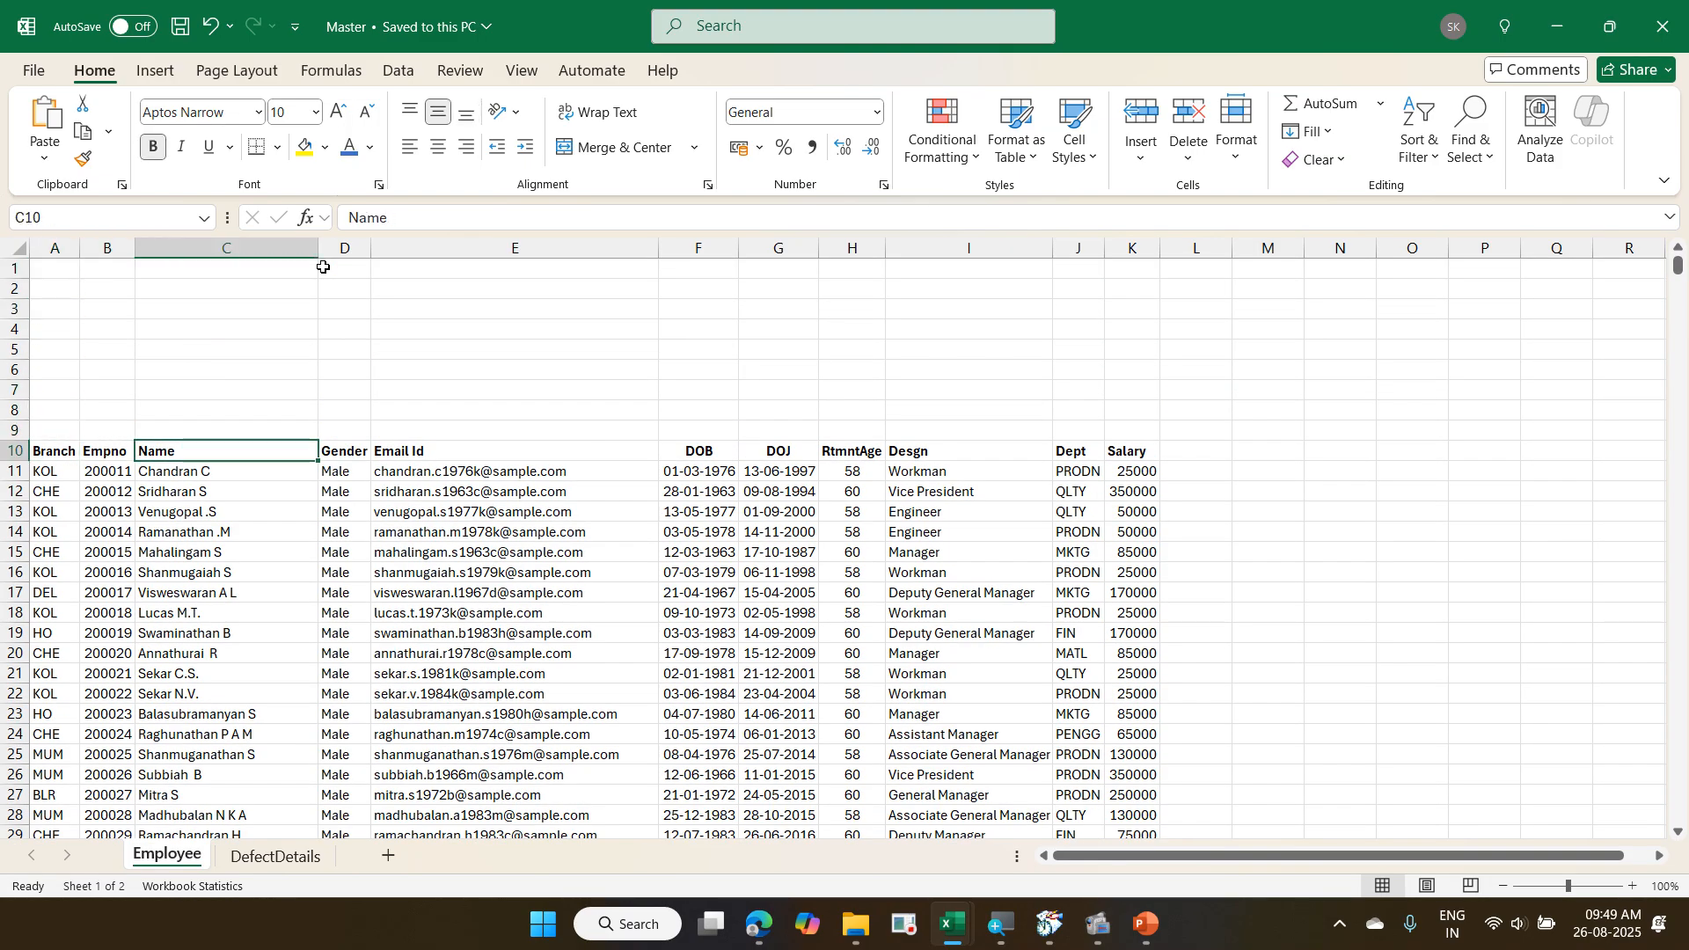
key(Right)
key(Right)
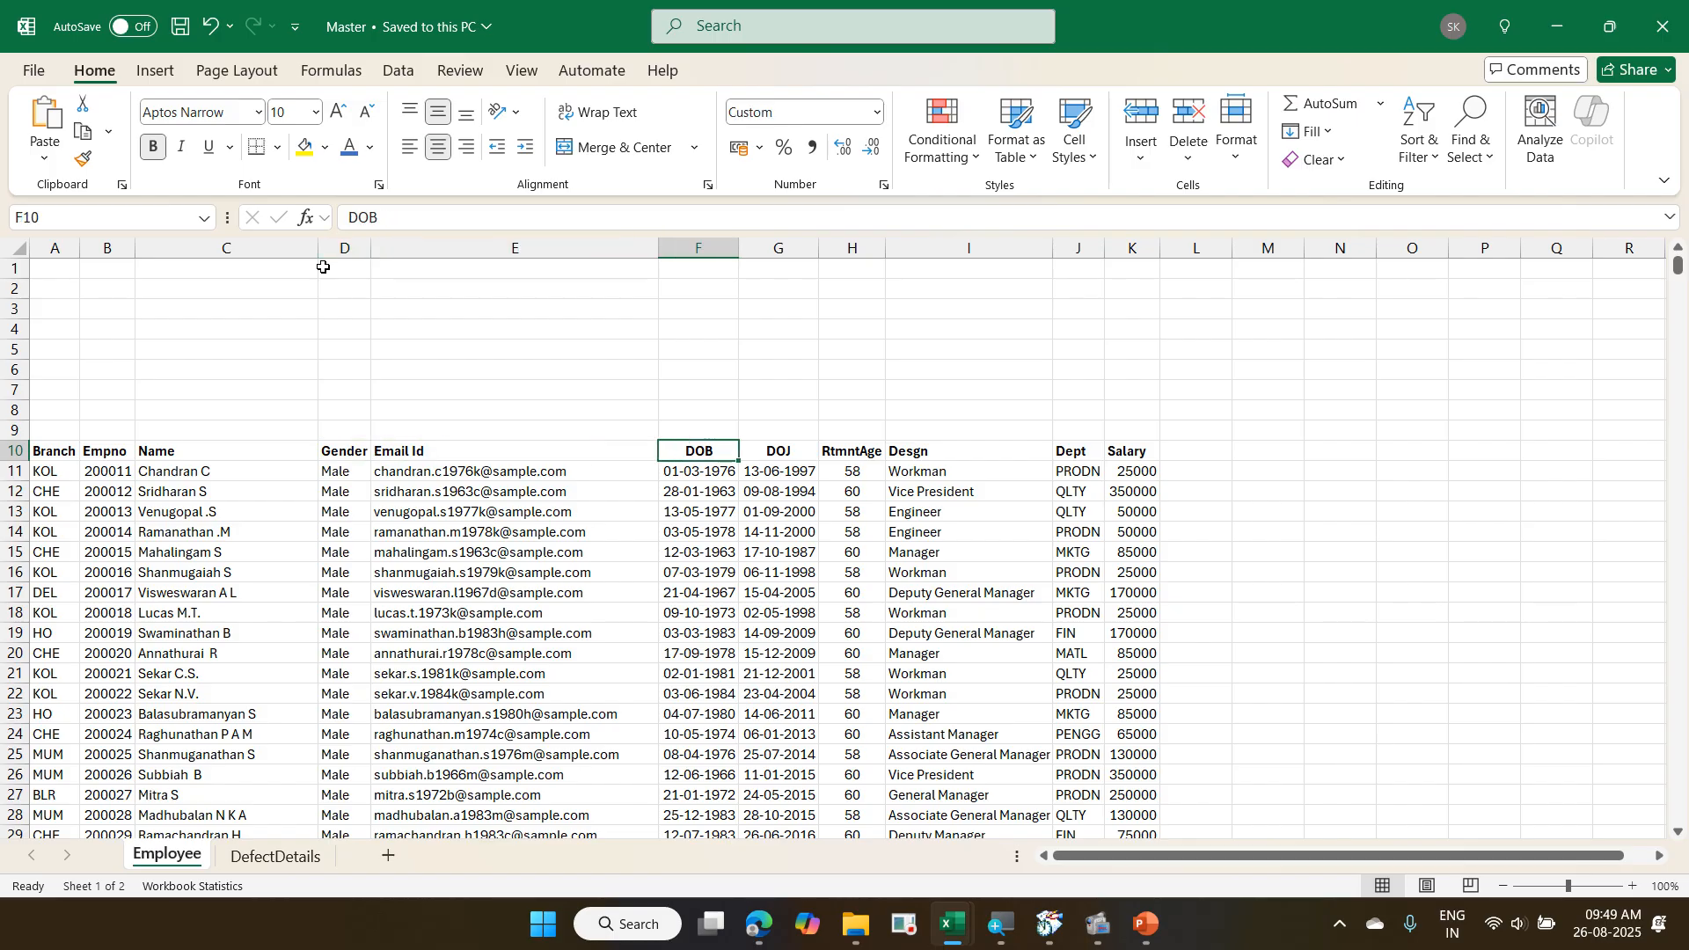
key(Right)
key(Right)
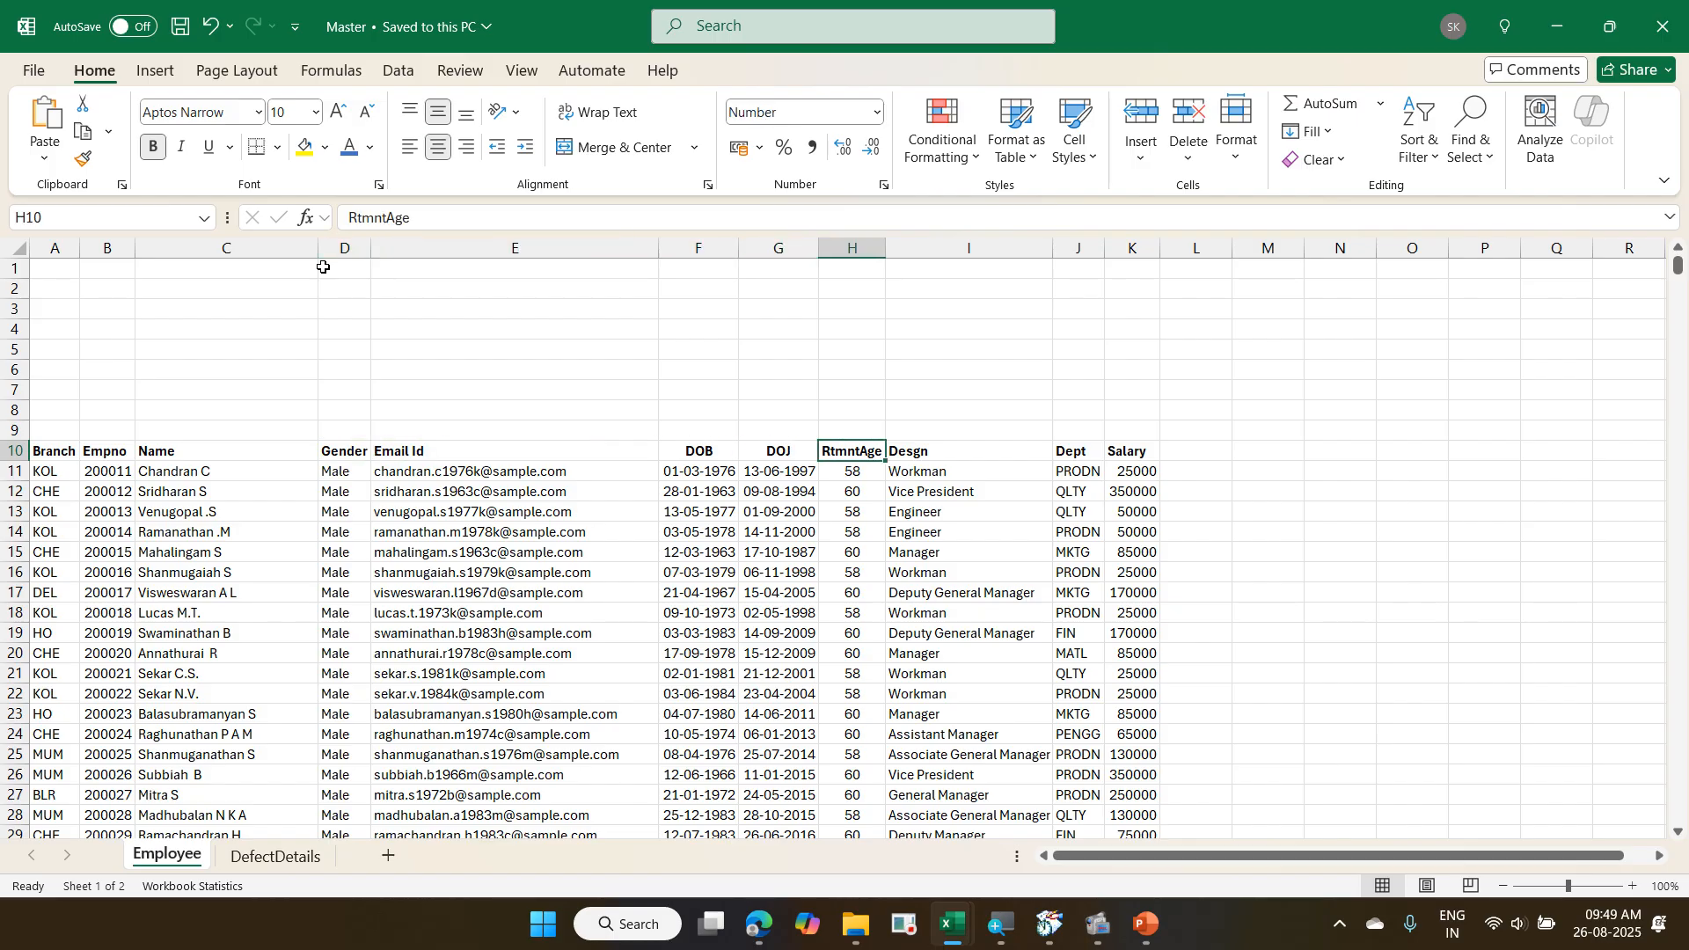
key(Right)
key(Right)
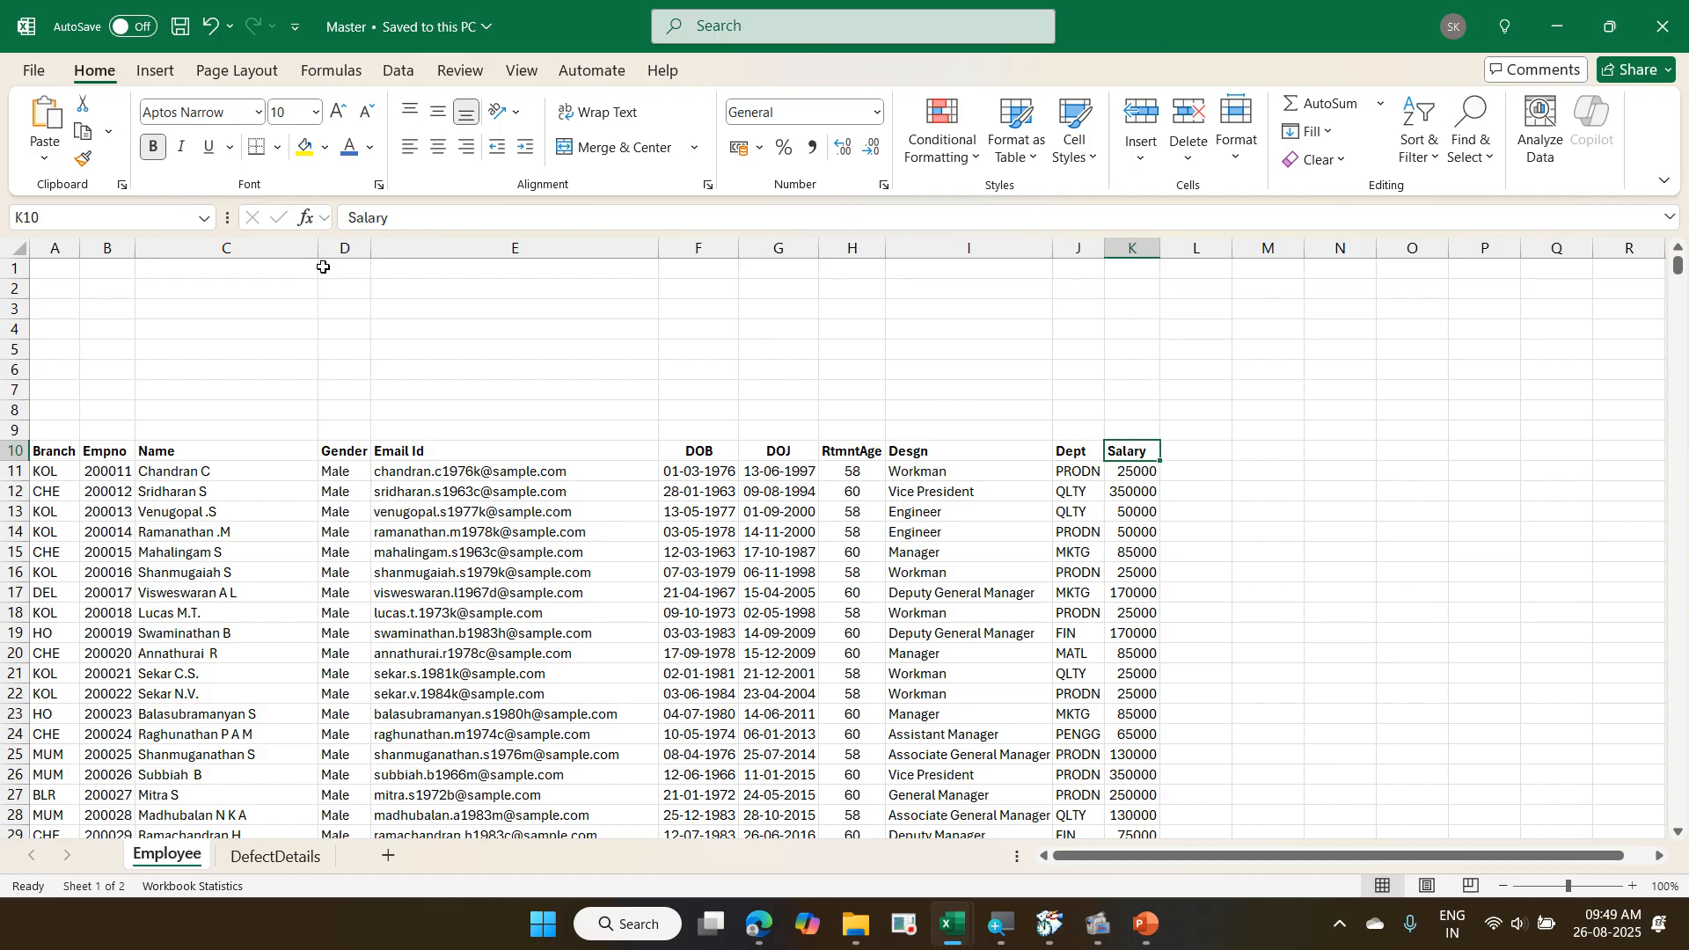
- Trace the Employee headers from Empno in B10 across to Desgn in I10 to examine the lookup columns
key(Left)
key(Left)
key(Left)
key(Left)
key(Left)
key(Left)
key(Left)
key(Left)
key(Left)
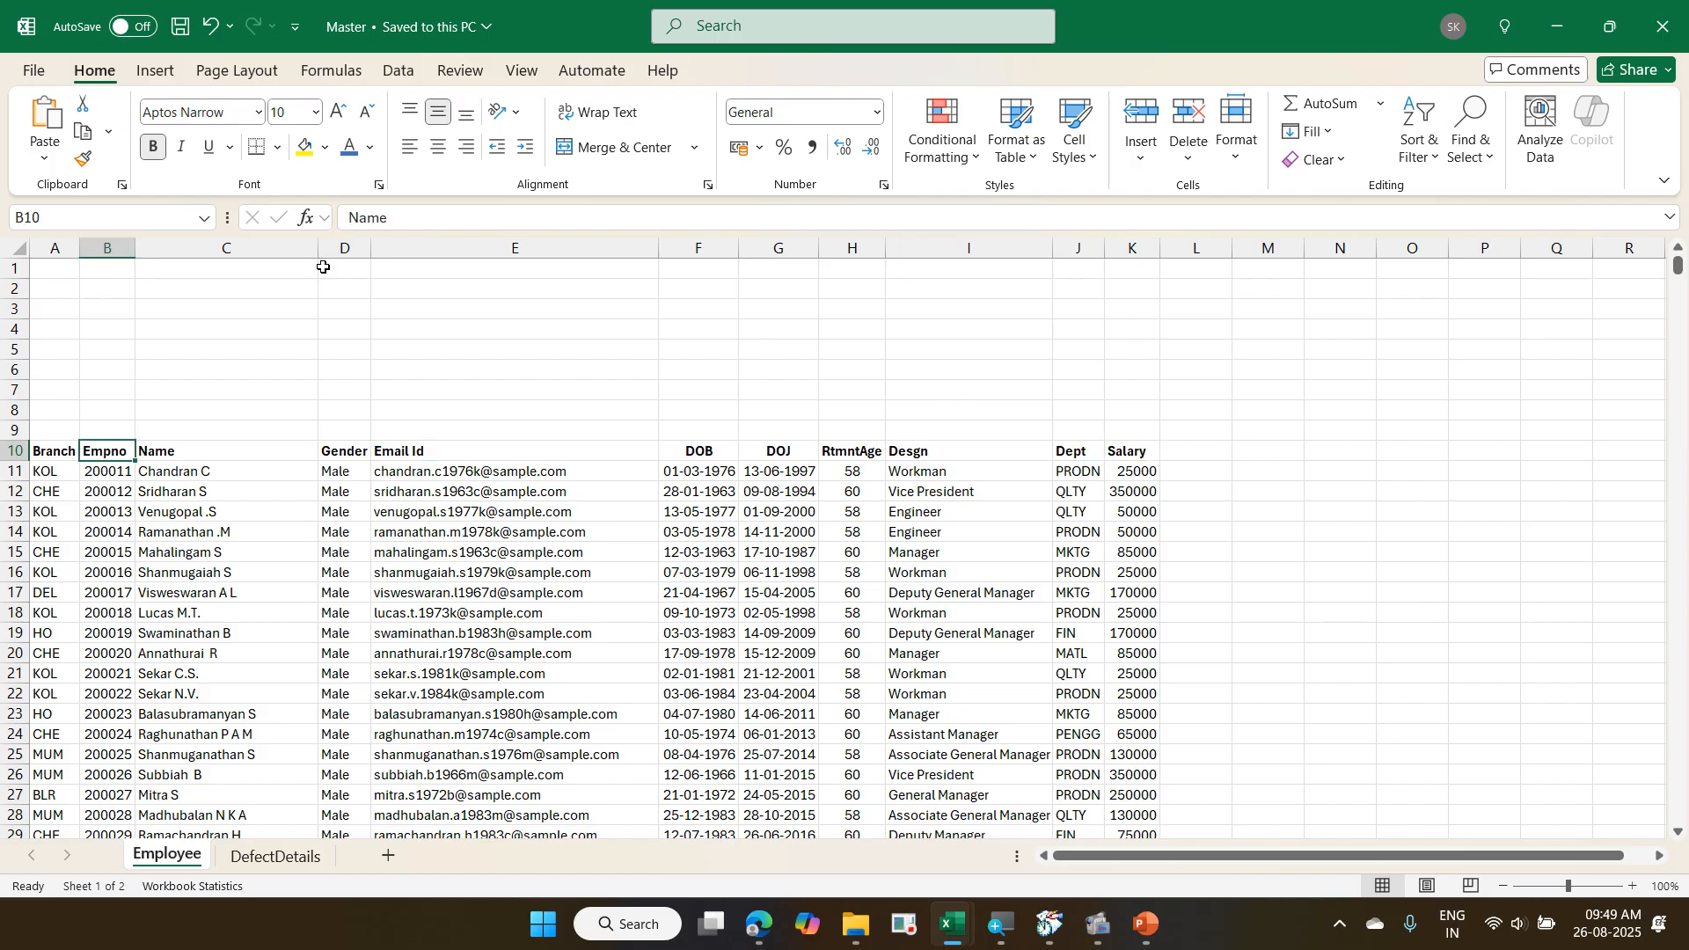
key(Right)
key(Right)
key(Right)
key(Right)
key(Right)
key(Right)
key(Right)
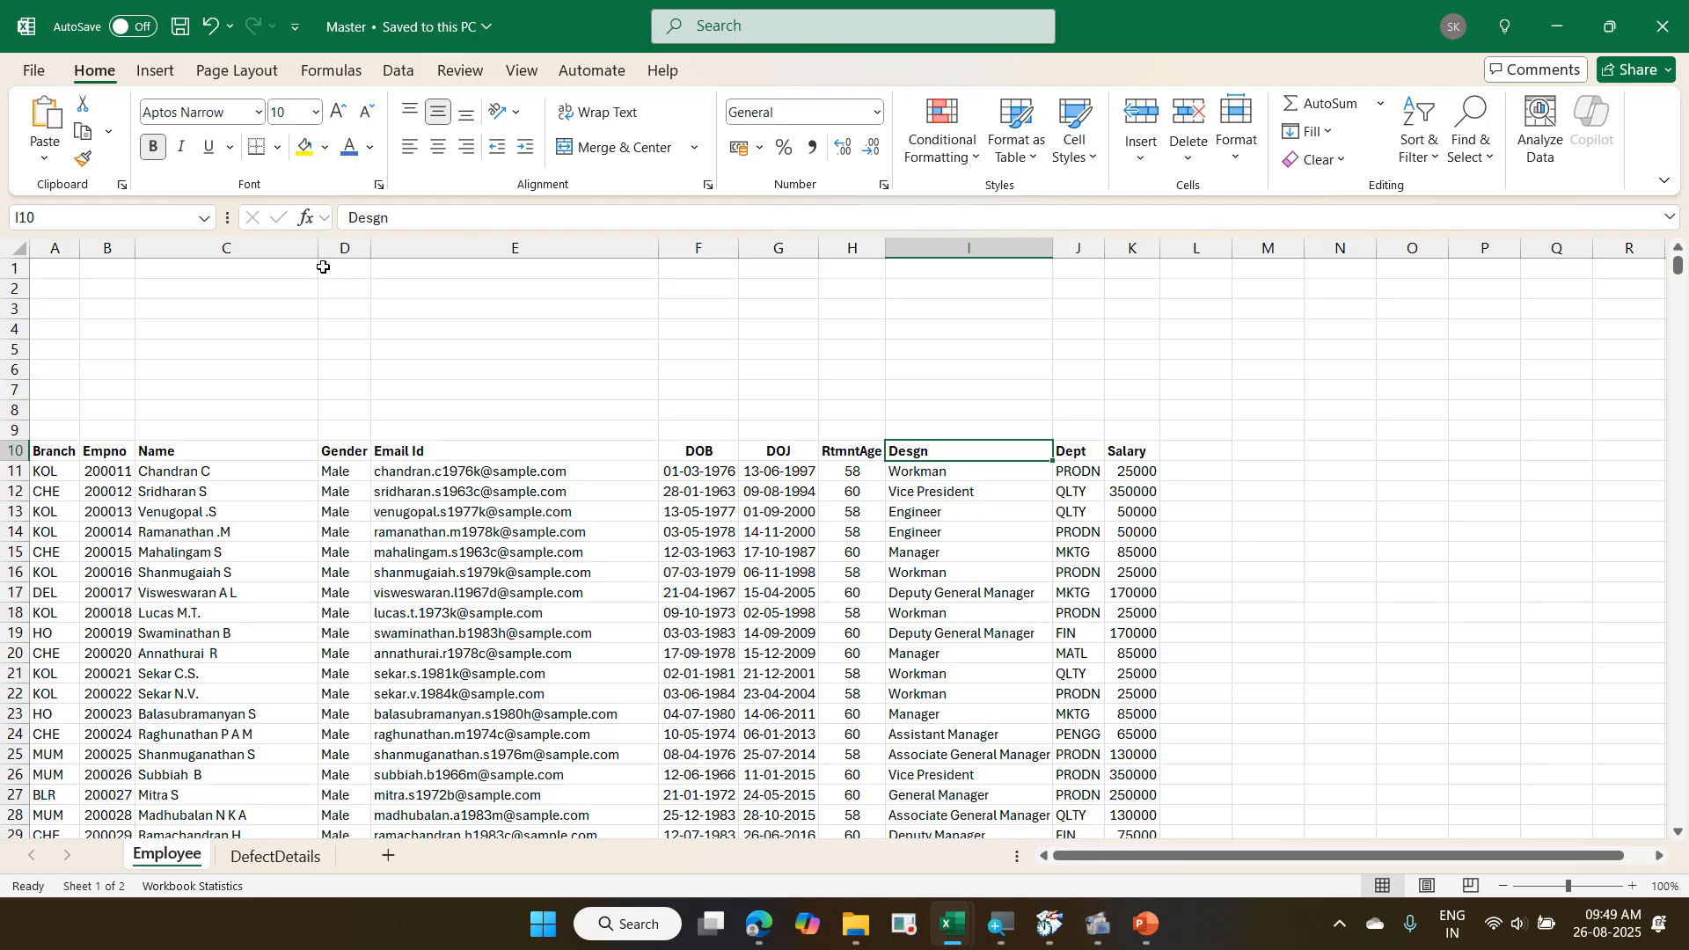
- Bring up a blank white annotation screen and start writing "VLo" in blue text near its upper edge
key(w)
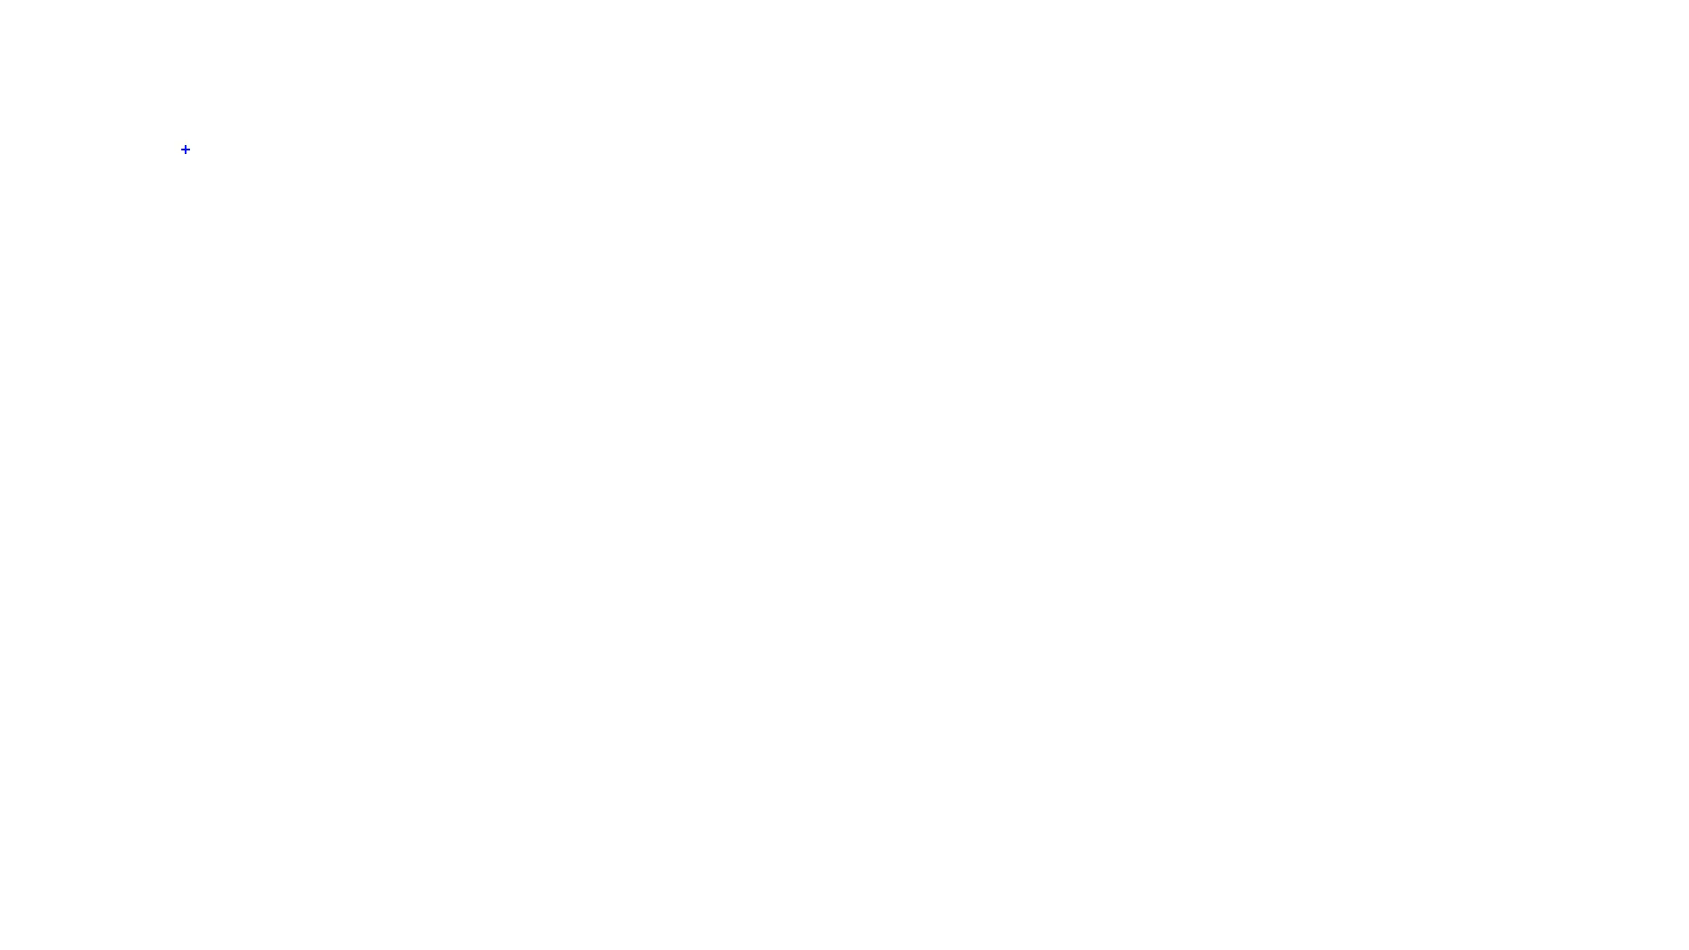
text(tVLo)
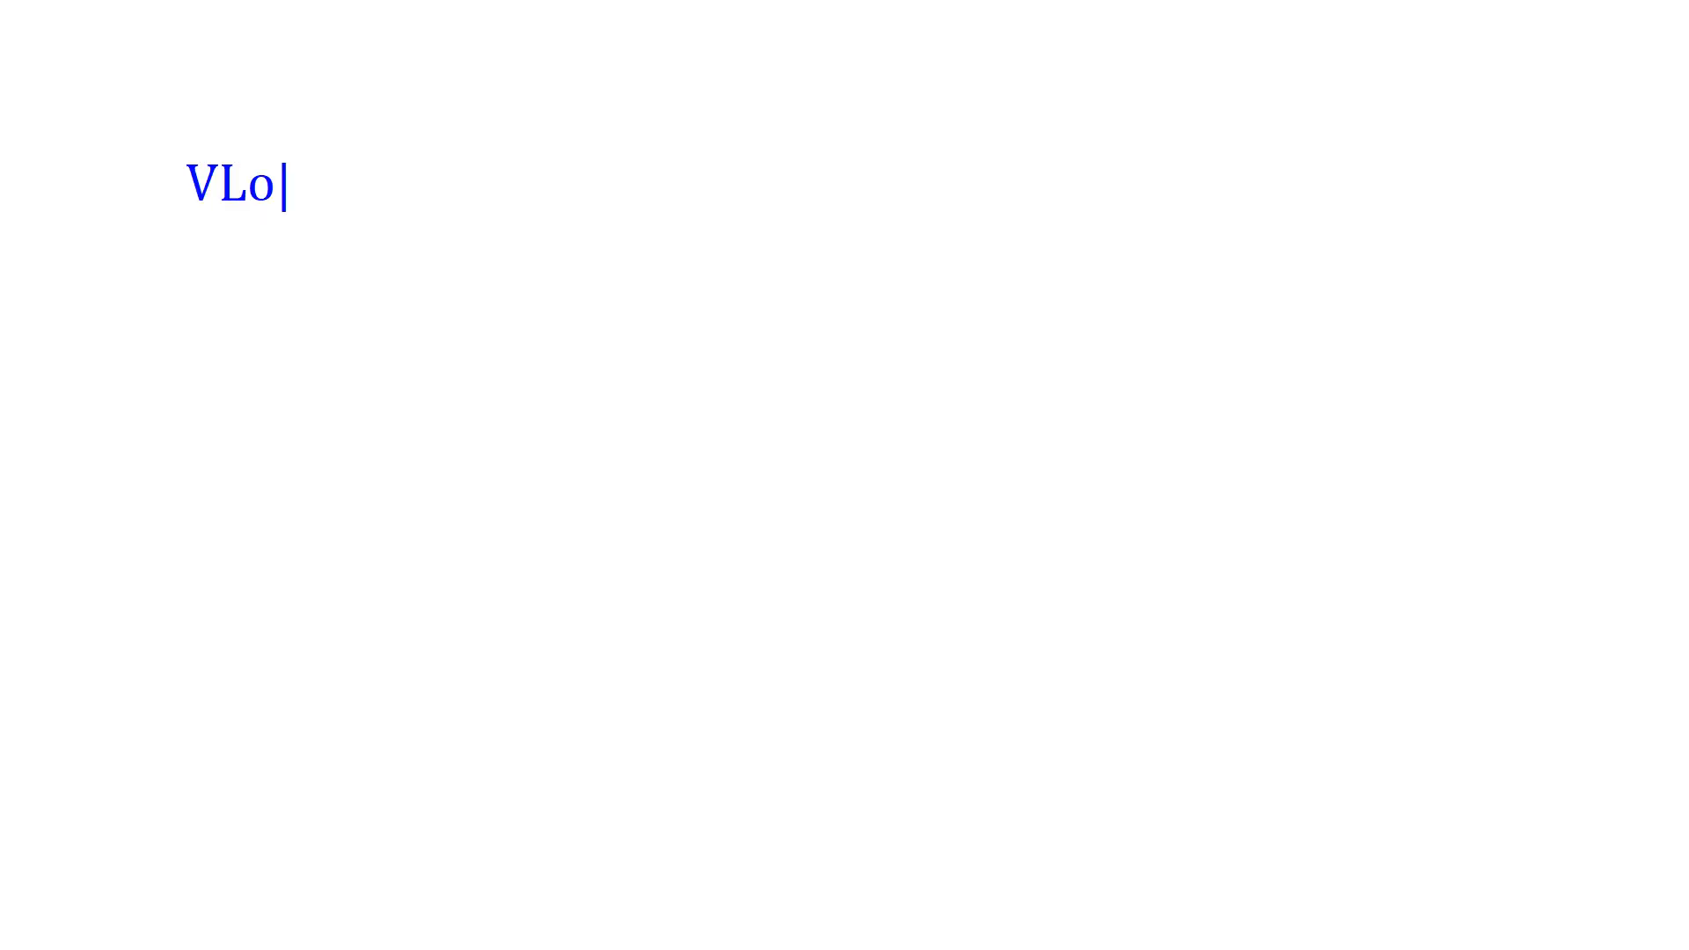
- Write VLookup and HLookup on separate lines of the blank annotation screen
text(okup)
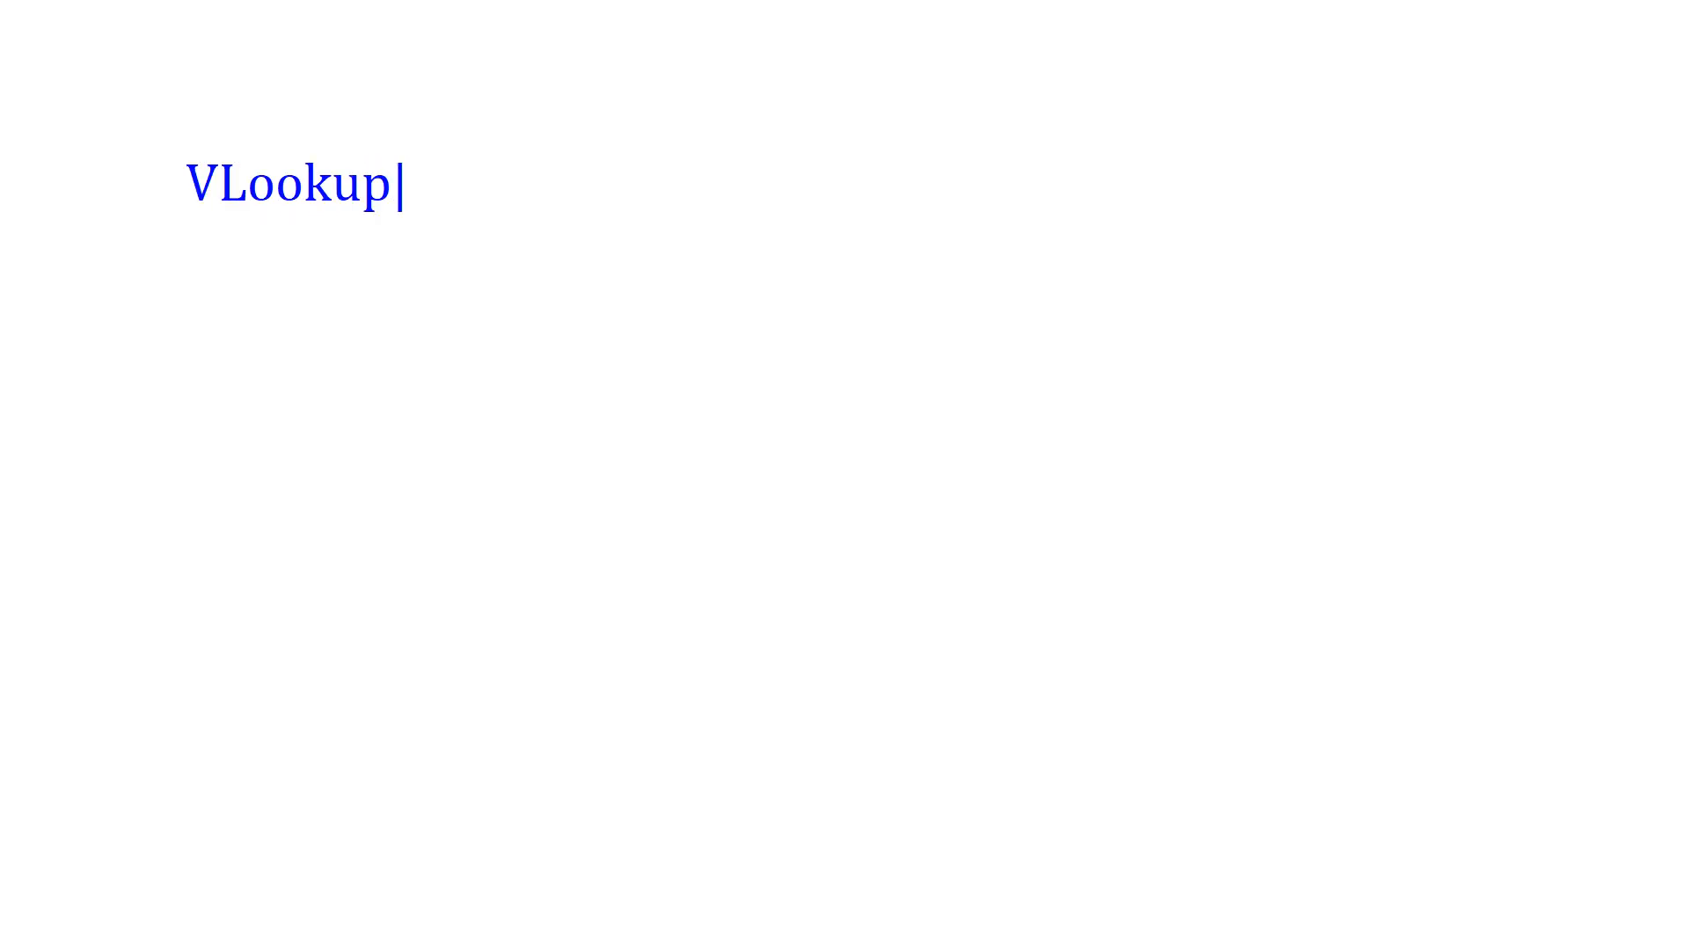
key(Return)
text(HLookup)
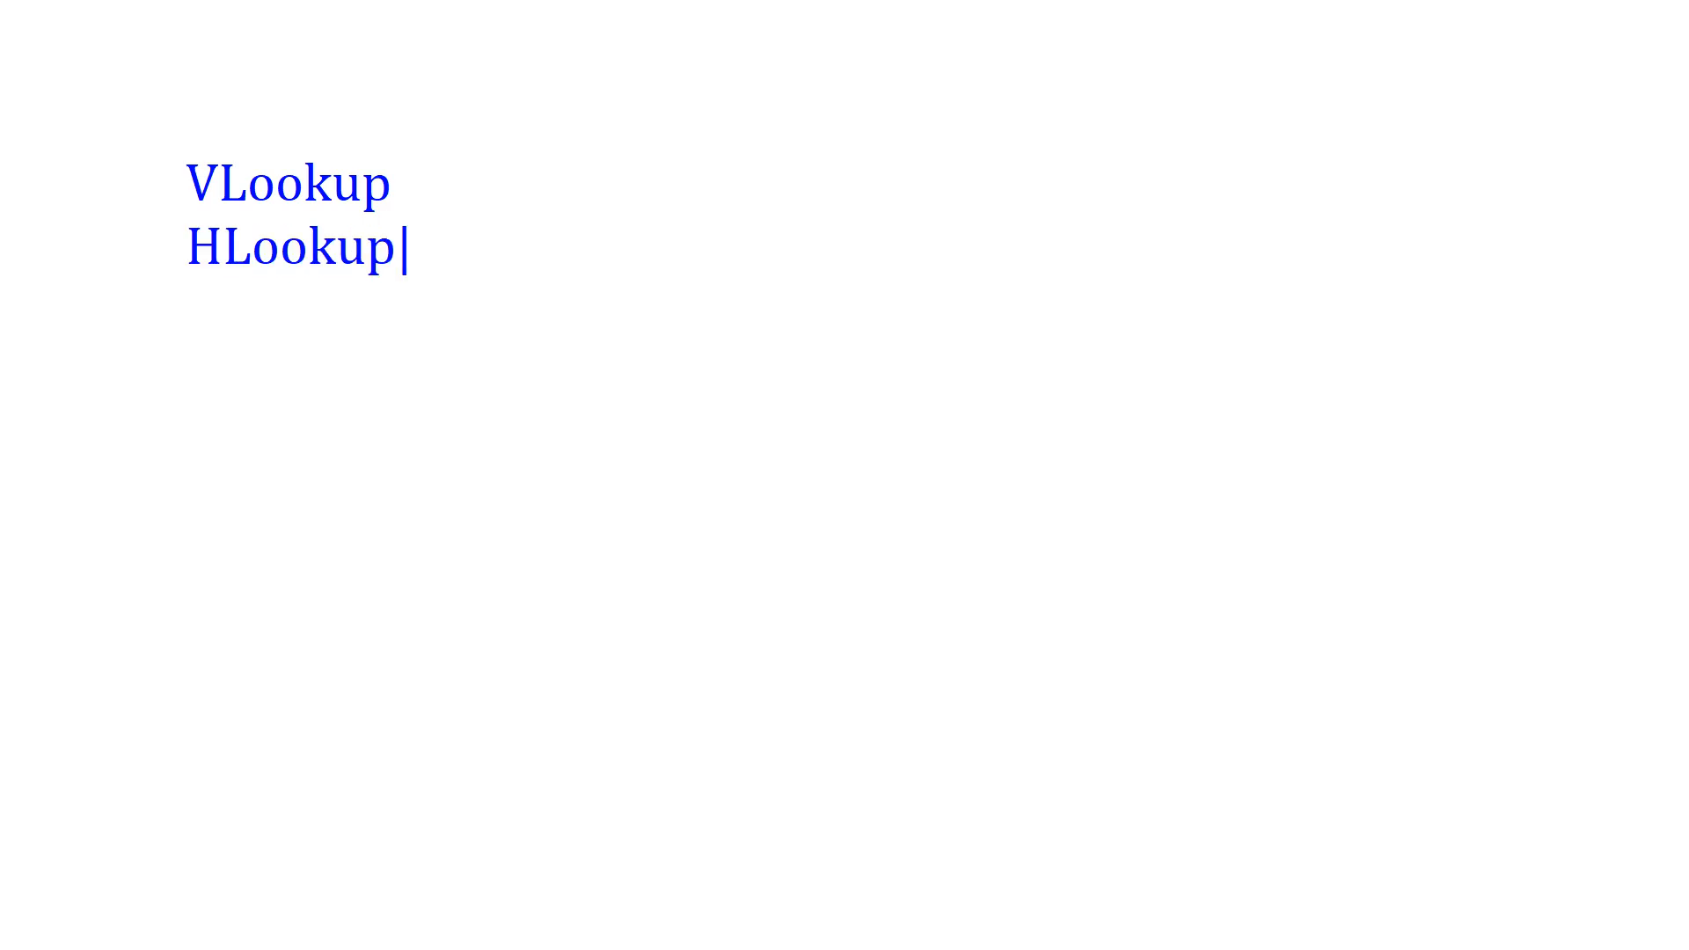
key(Return)
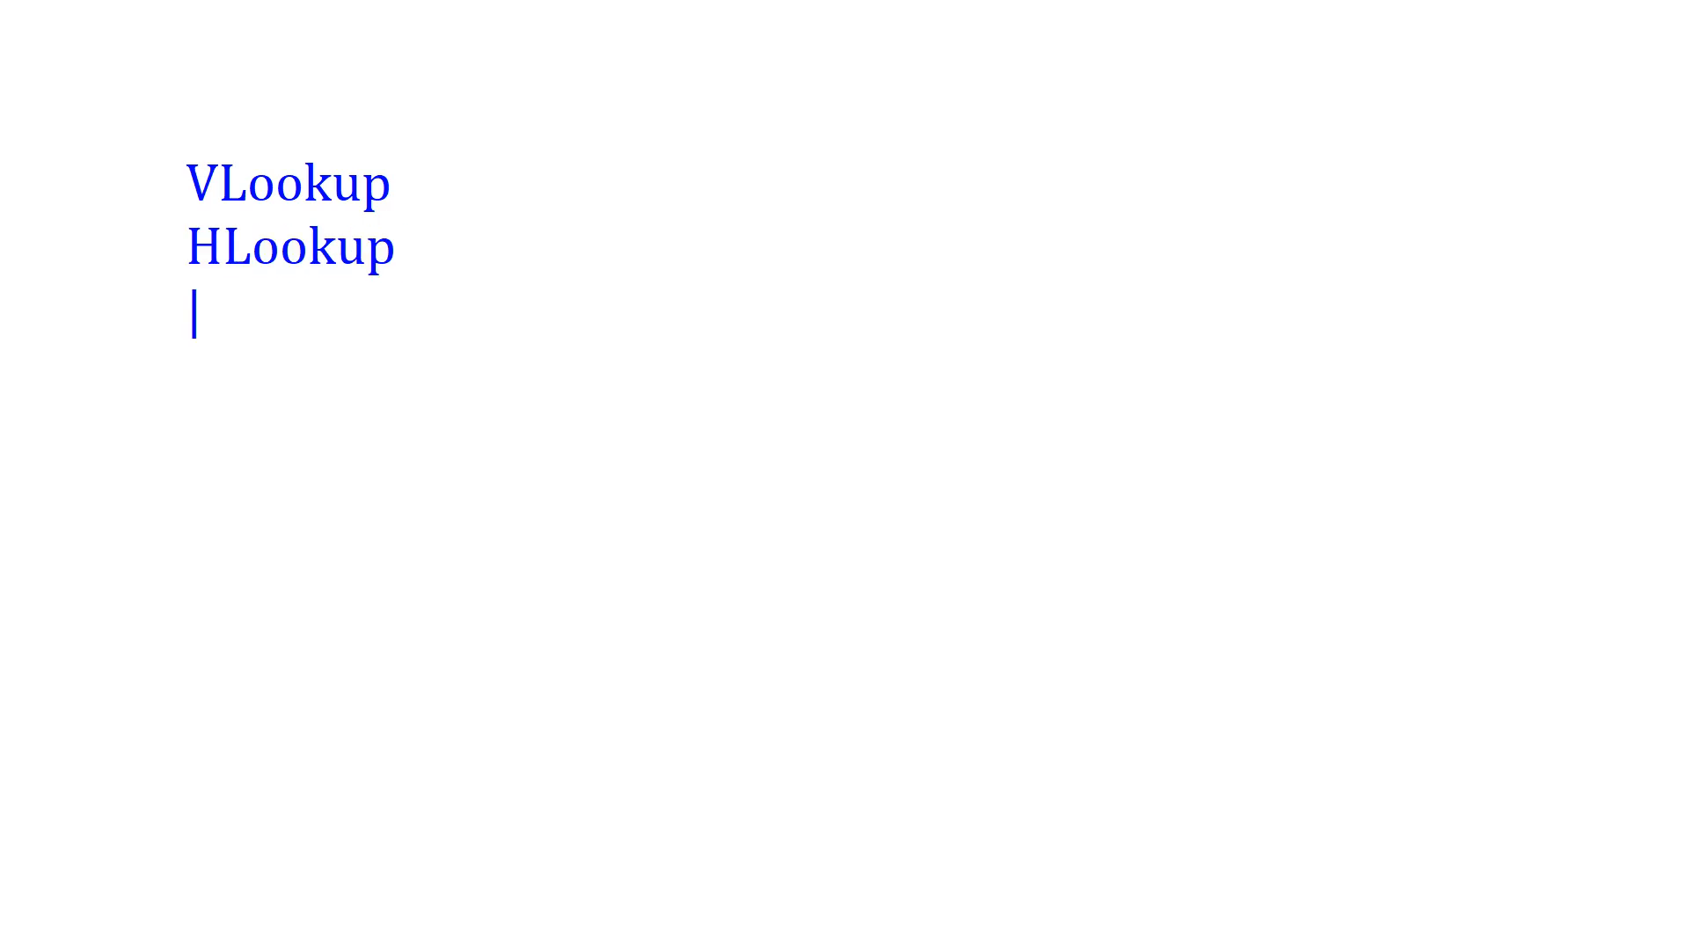
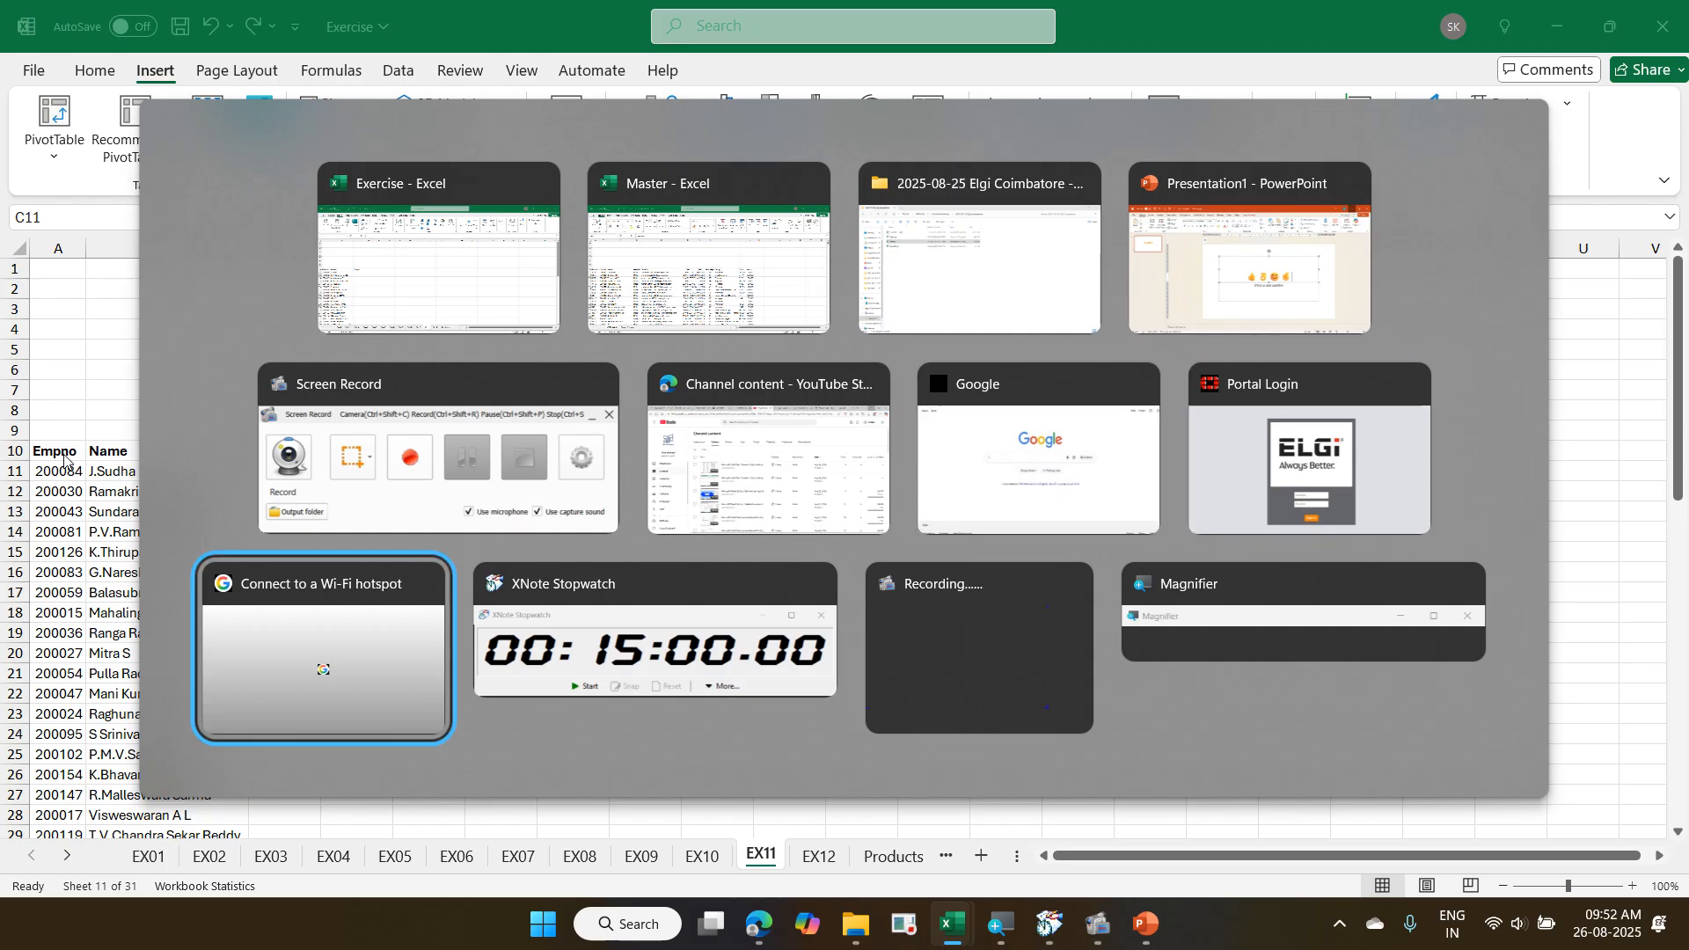
- Compare the employee list on sheet EX11 of the Exercise workbook with the Employee sheet of the Master workbook
key(alt+Tab)
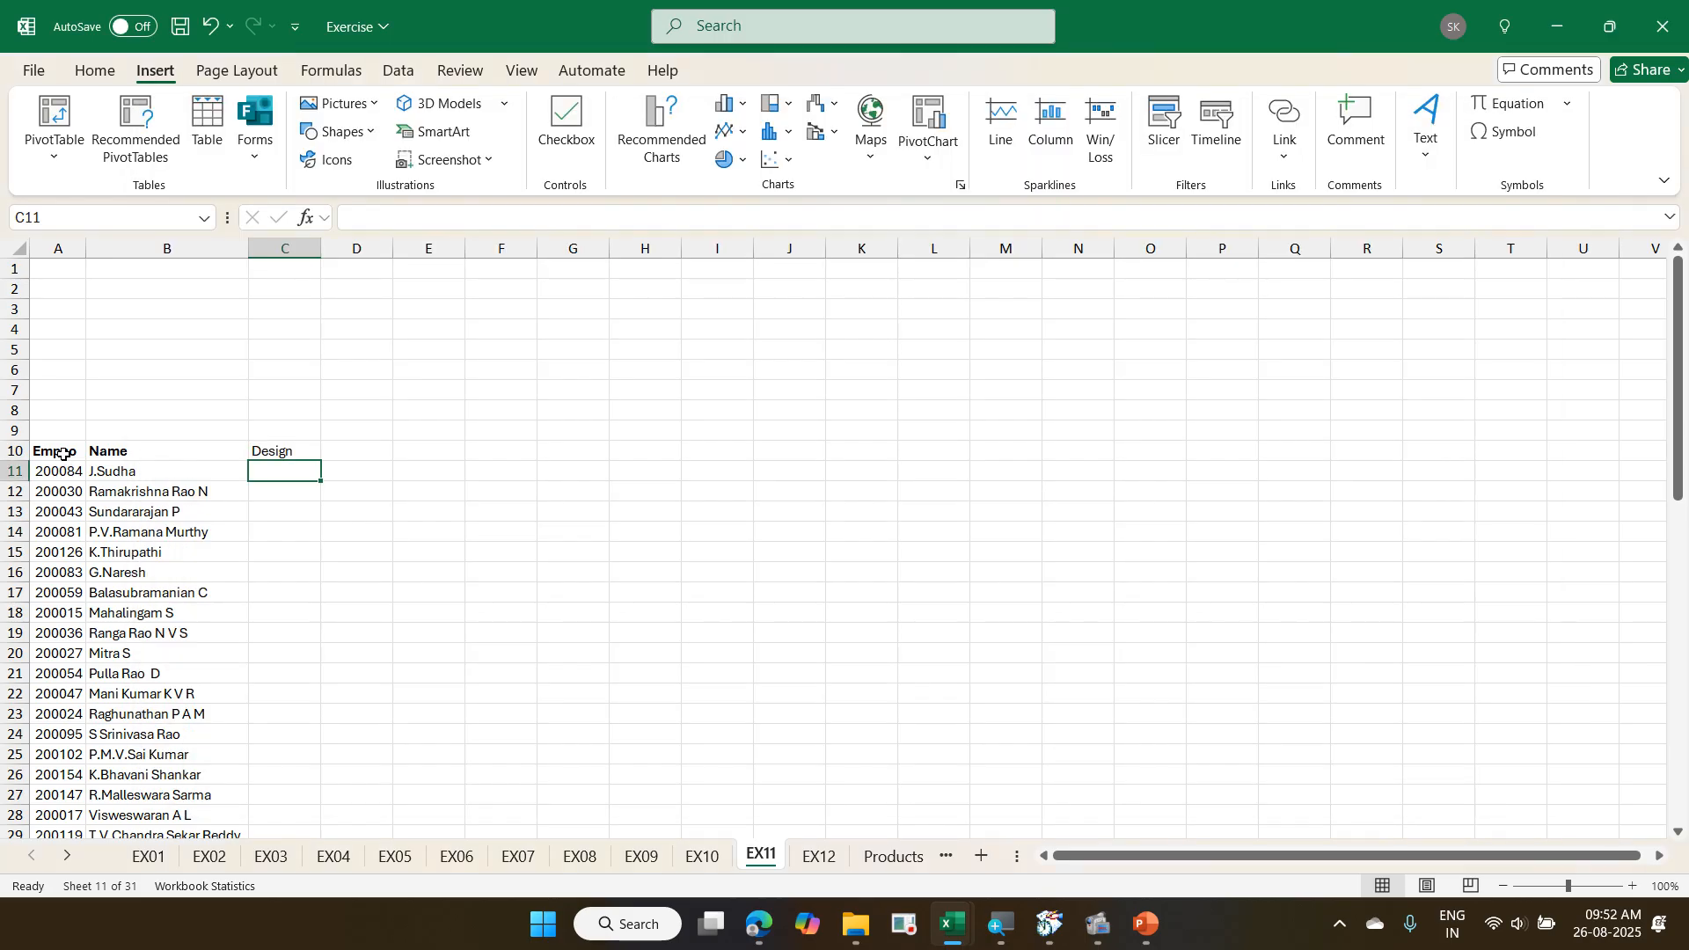
key(alt+Tab)
key(alt+Tab)
key(alt+Tab)
key(alt+Tab)
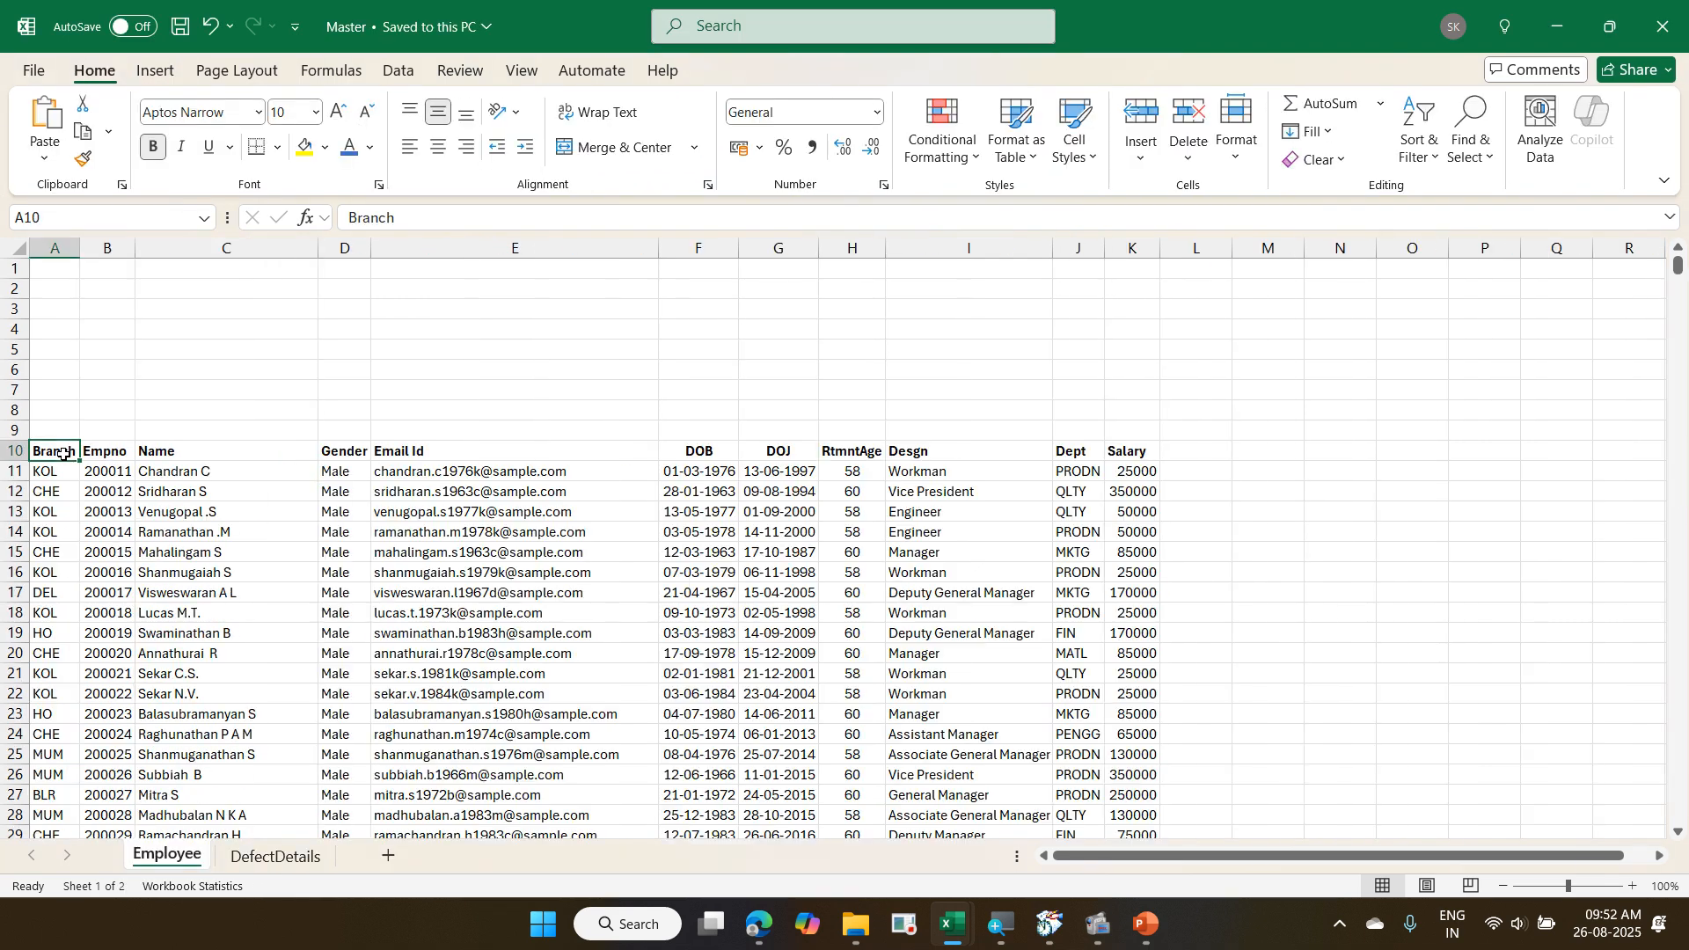
key(alt+Tab)
key(alt+Tab)
key(alt+Tab)
key(alt+Tab)
key(alt+Tab)
key(alt+Tab)
key(alt+Tab)
key(alt+Tab)
key(alt+Tab)
key(alt+Tab)
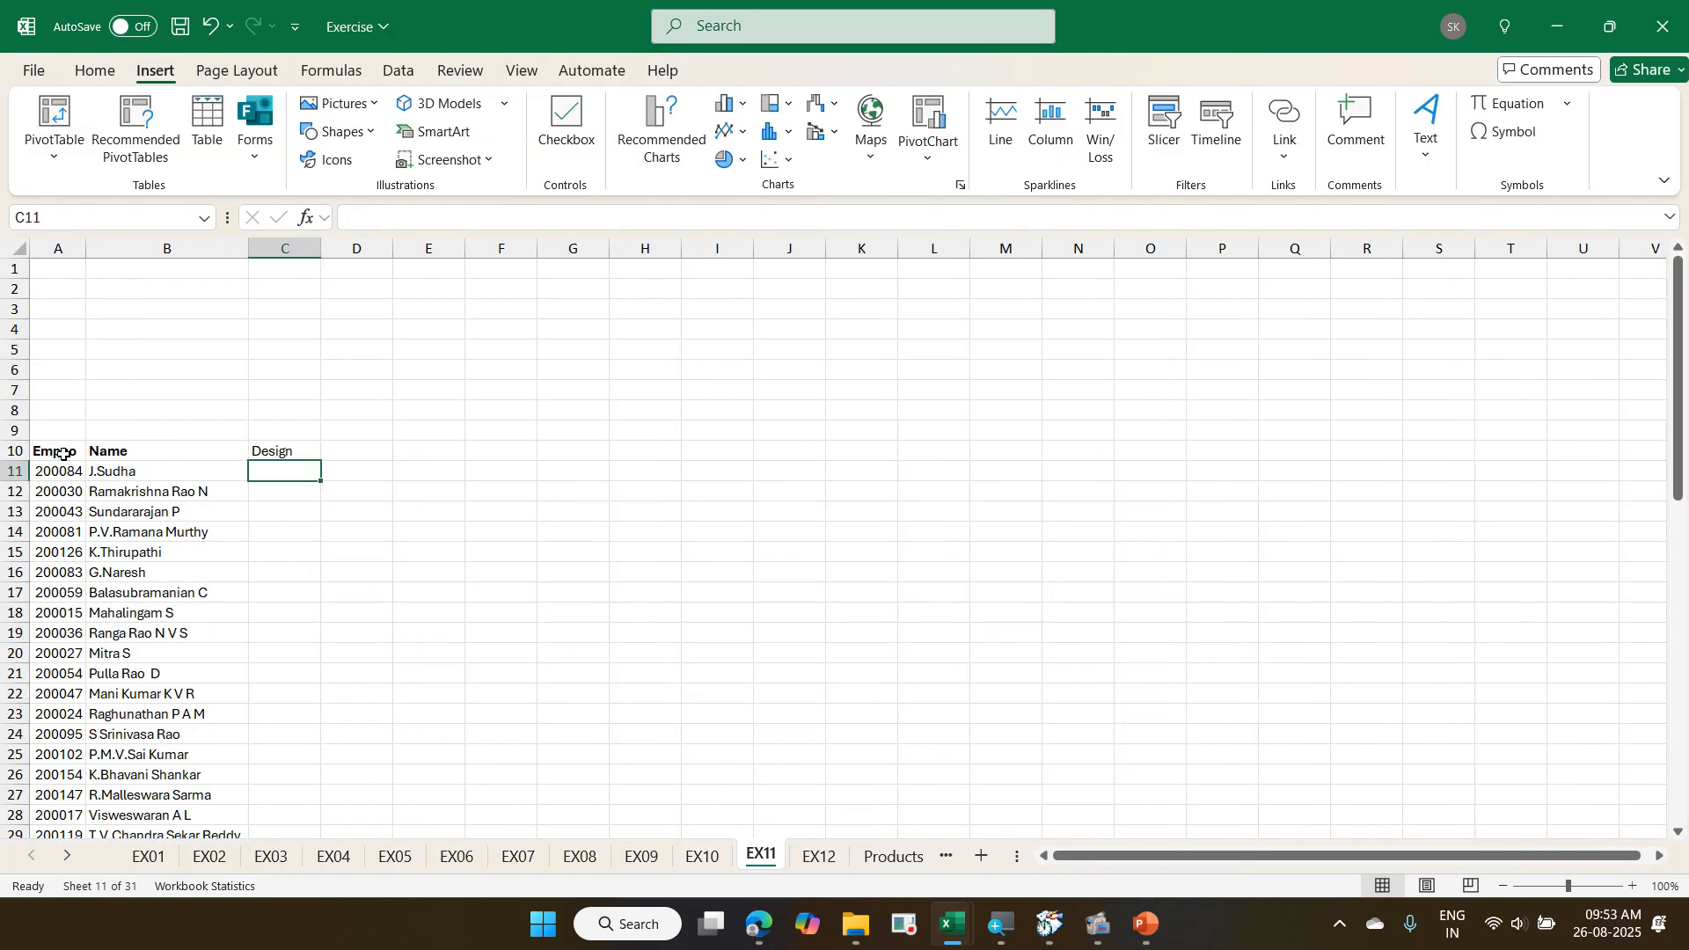
key(alt+Tab)
key(alt+Tab)
key(alt+Tab)
key(alt+Tab)
key(alt+Tab)
key(alt+Tab)
key(alt+Tab)
key(alt+Tab)
- Make the Design column header in C10 bold
key(Up)
key(ctrl+b)
- Enter the note "1. Lookup value, input cell, reference cell" in cell G1
key(ctrl+Up)
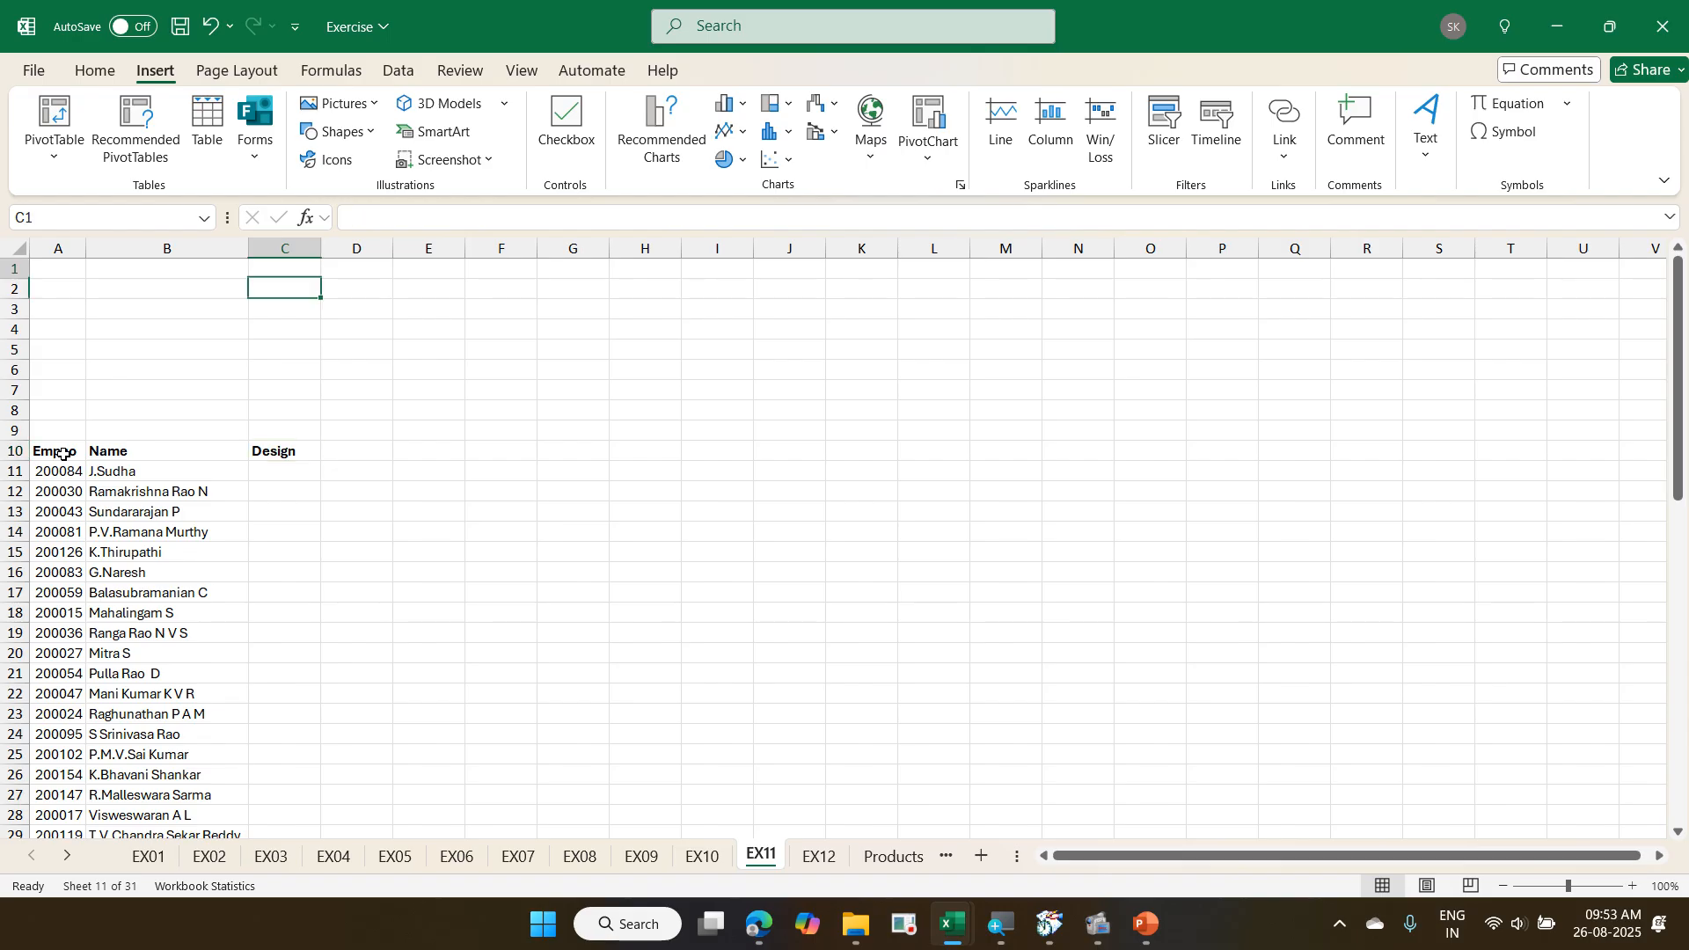
key(Right)
key(Right)
key(Right)
key(Right)
key(Right)
key(Right)
key(Left)
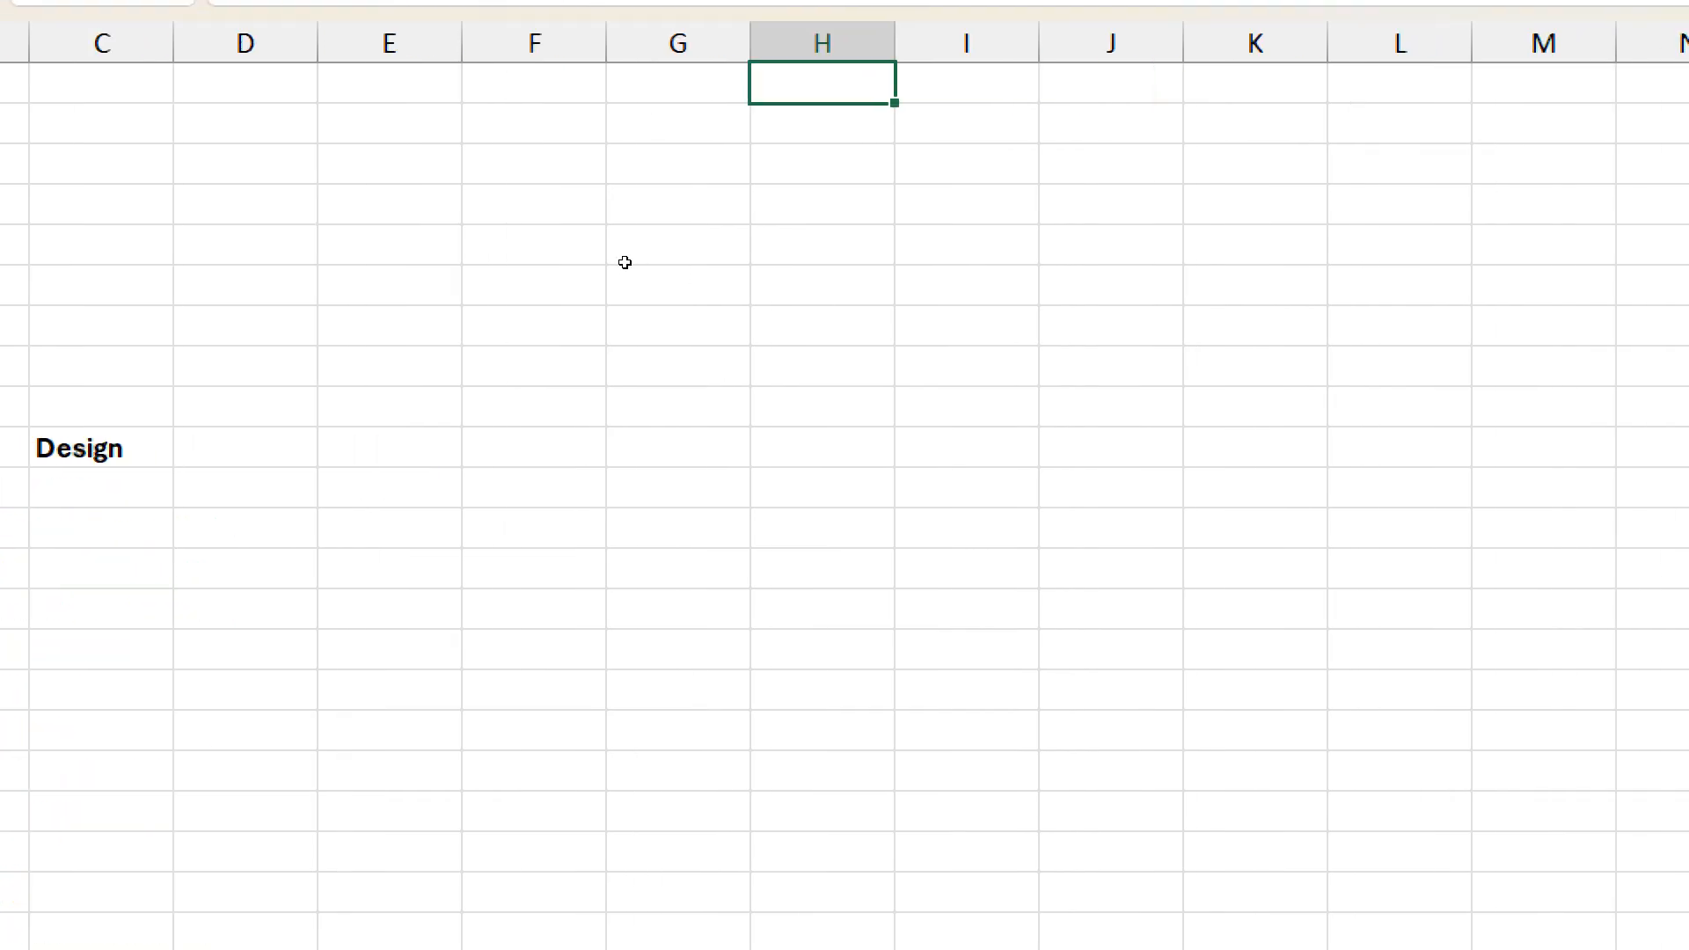
key(Left)
text(1.)
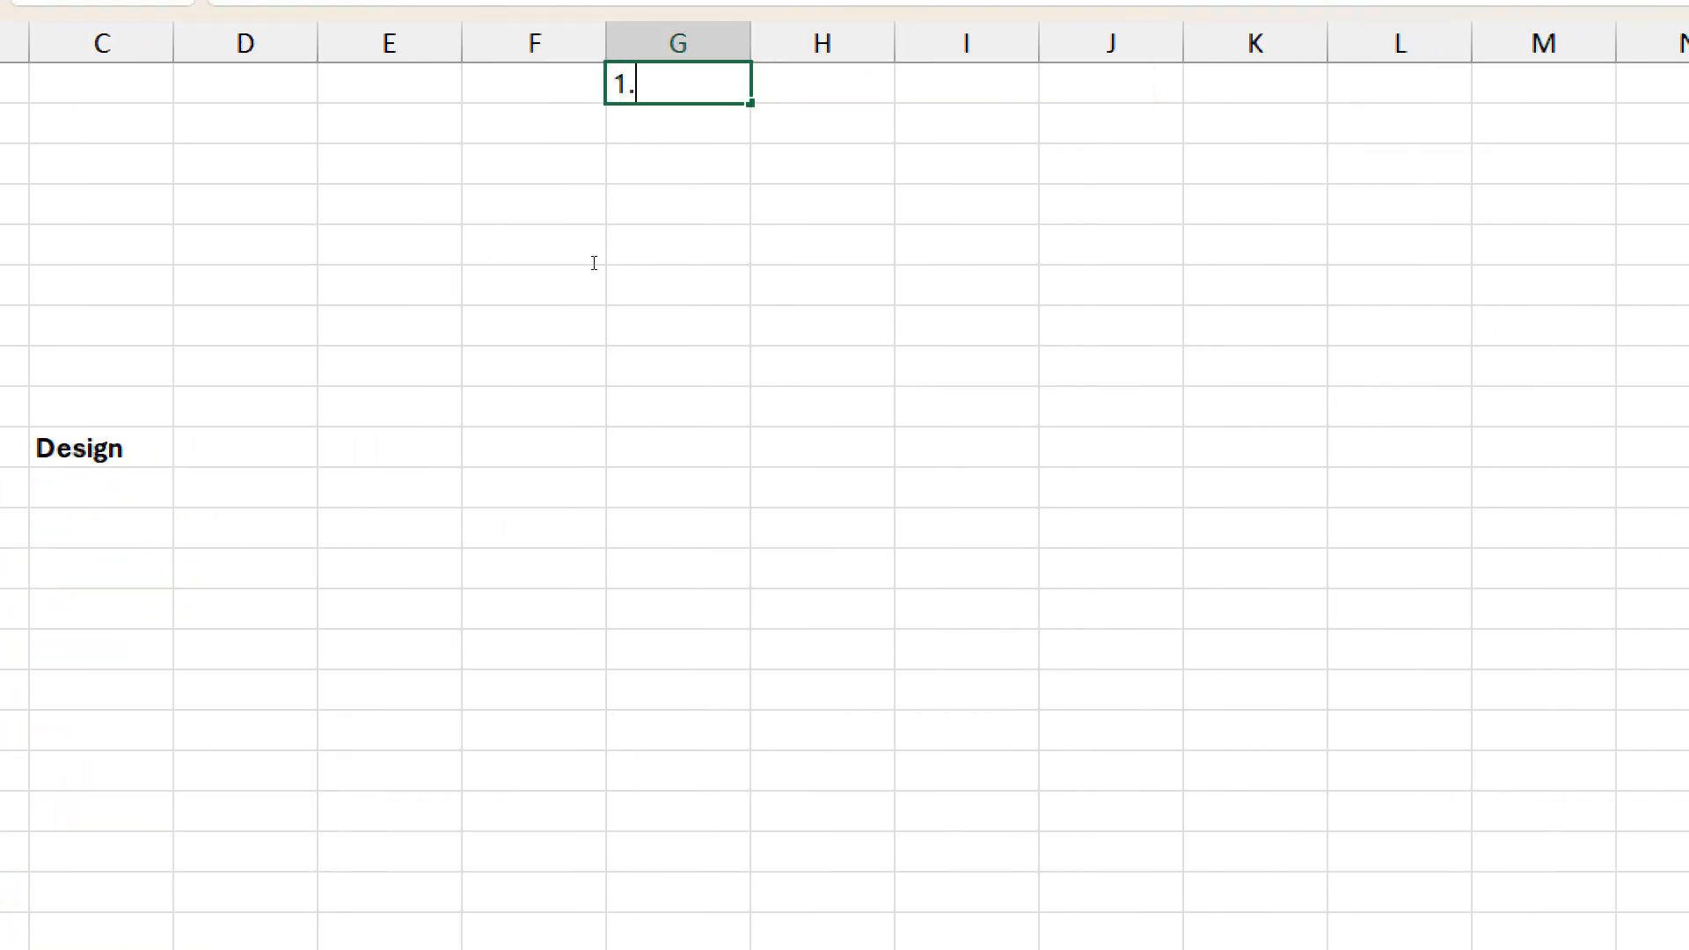
text( Lookup va)
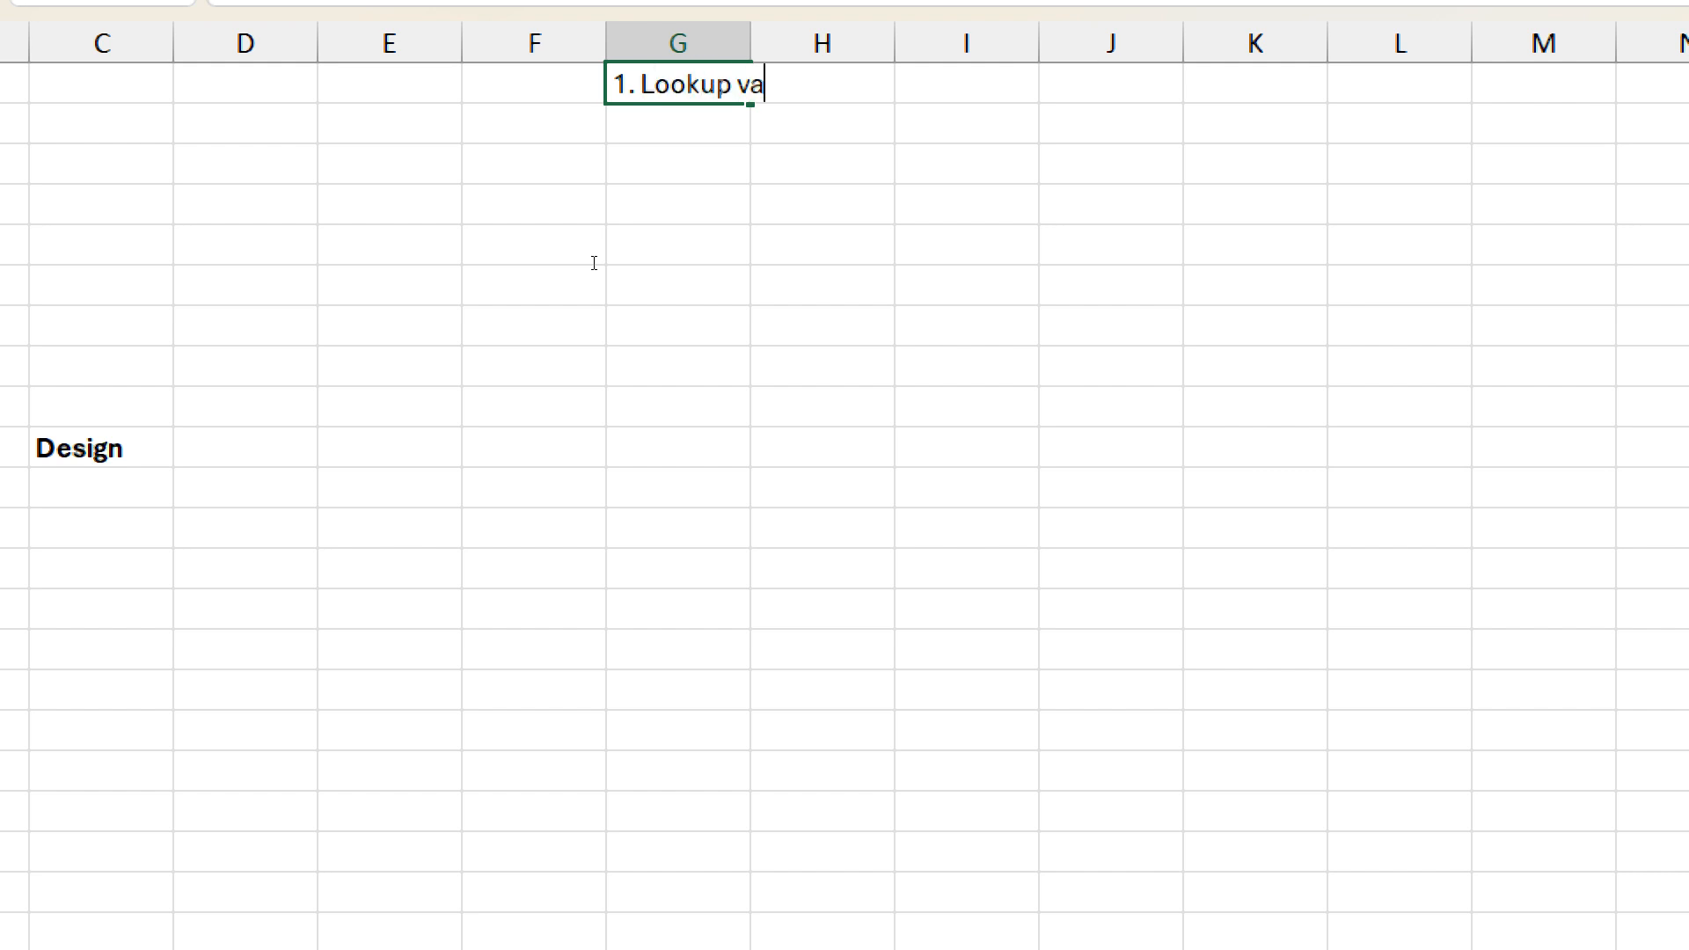
text(lue, input cell)
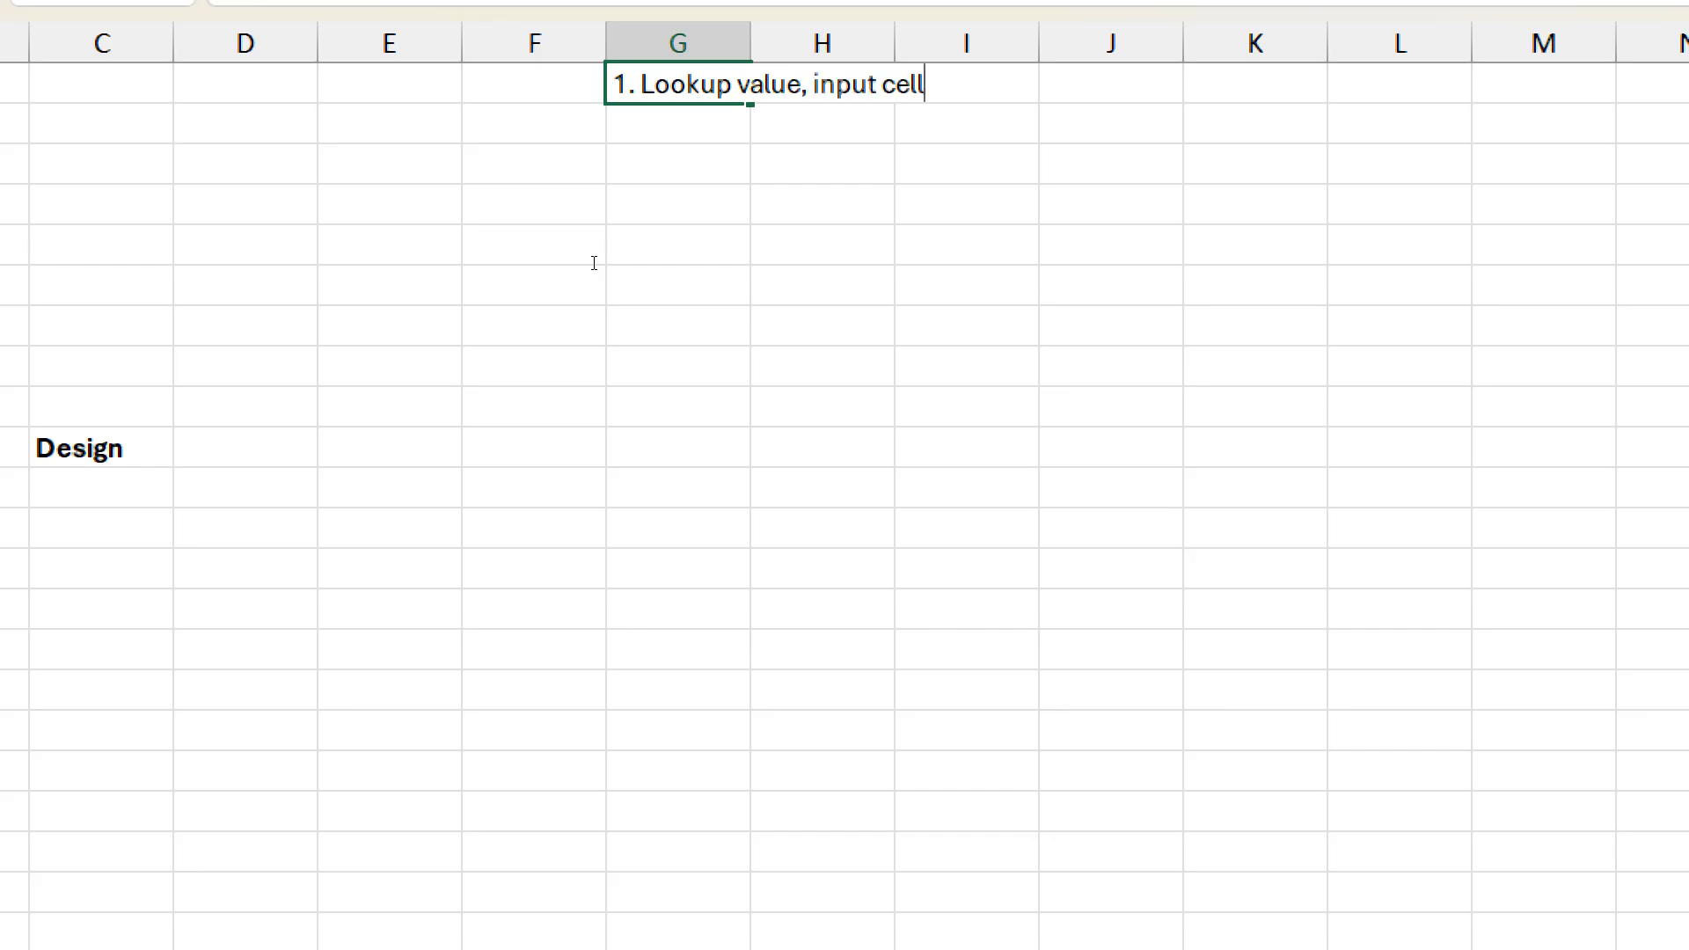
text(, reference)
text( cell)
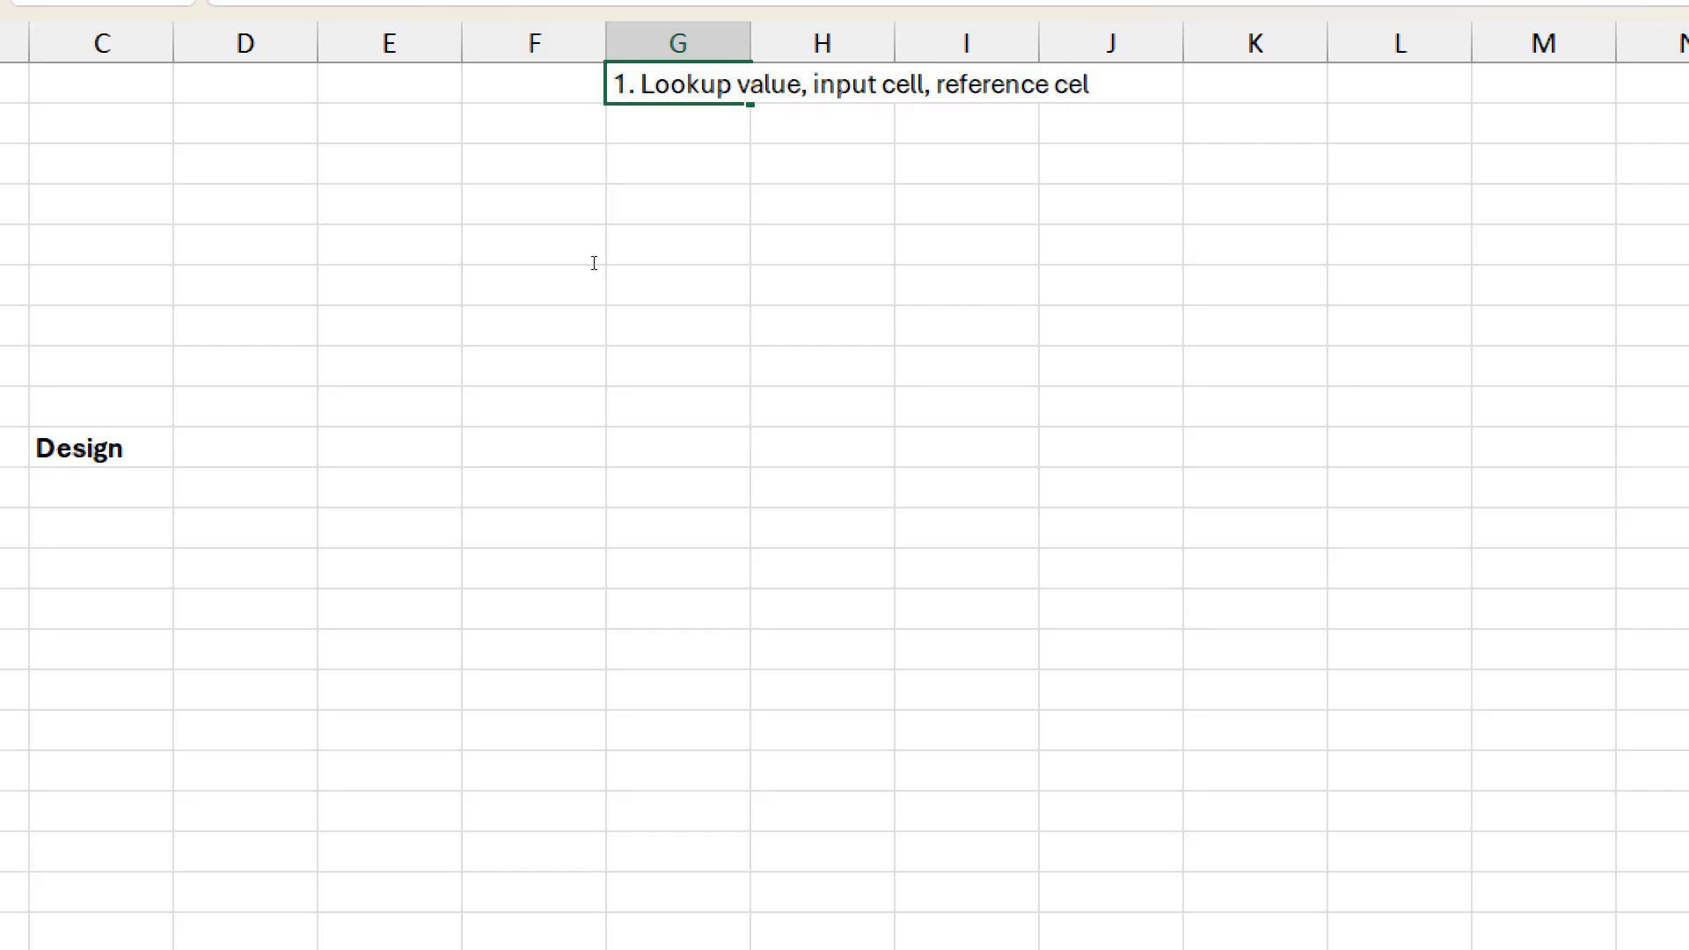
key(ctrl+Return)
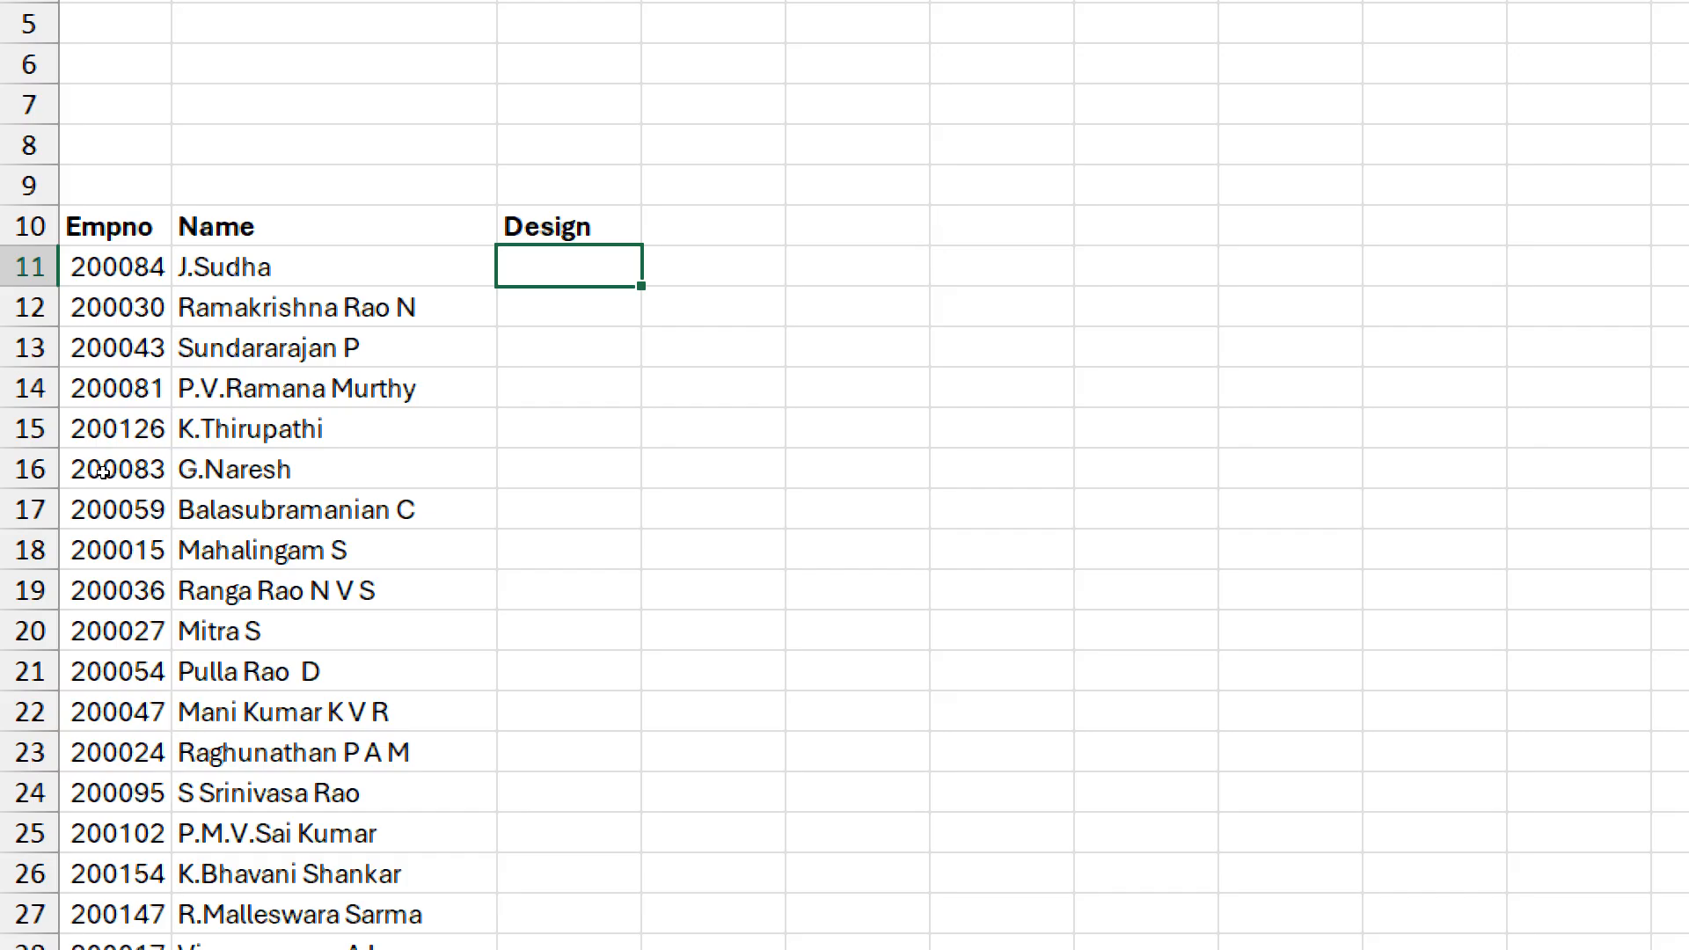
- Widen column G to fit the note in G1
key(Left)
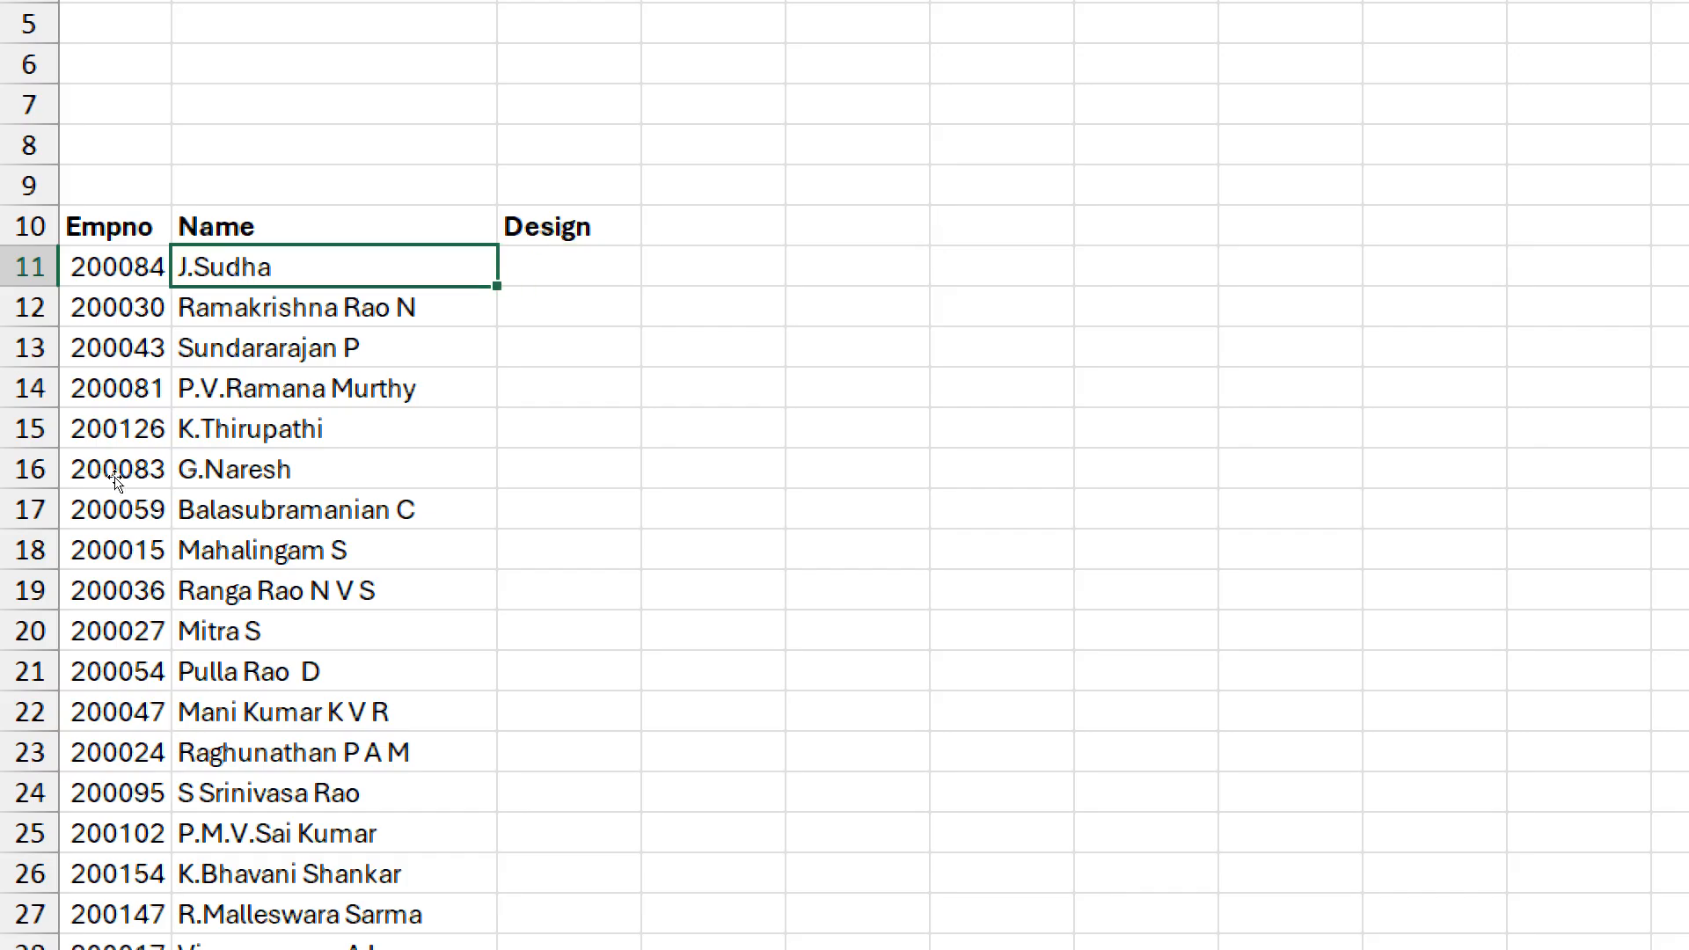
key(Left)
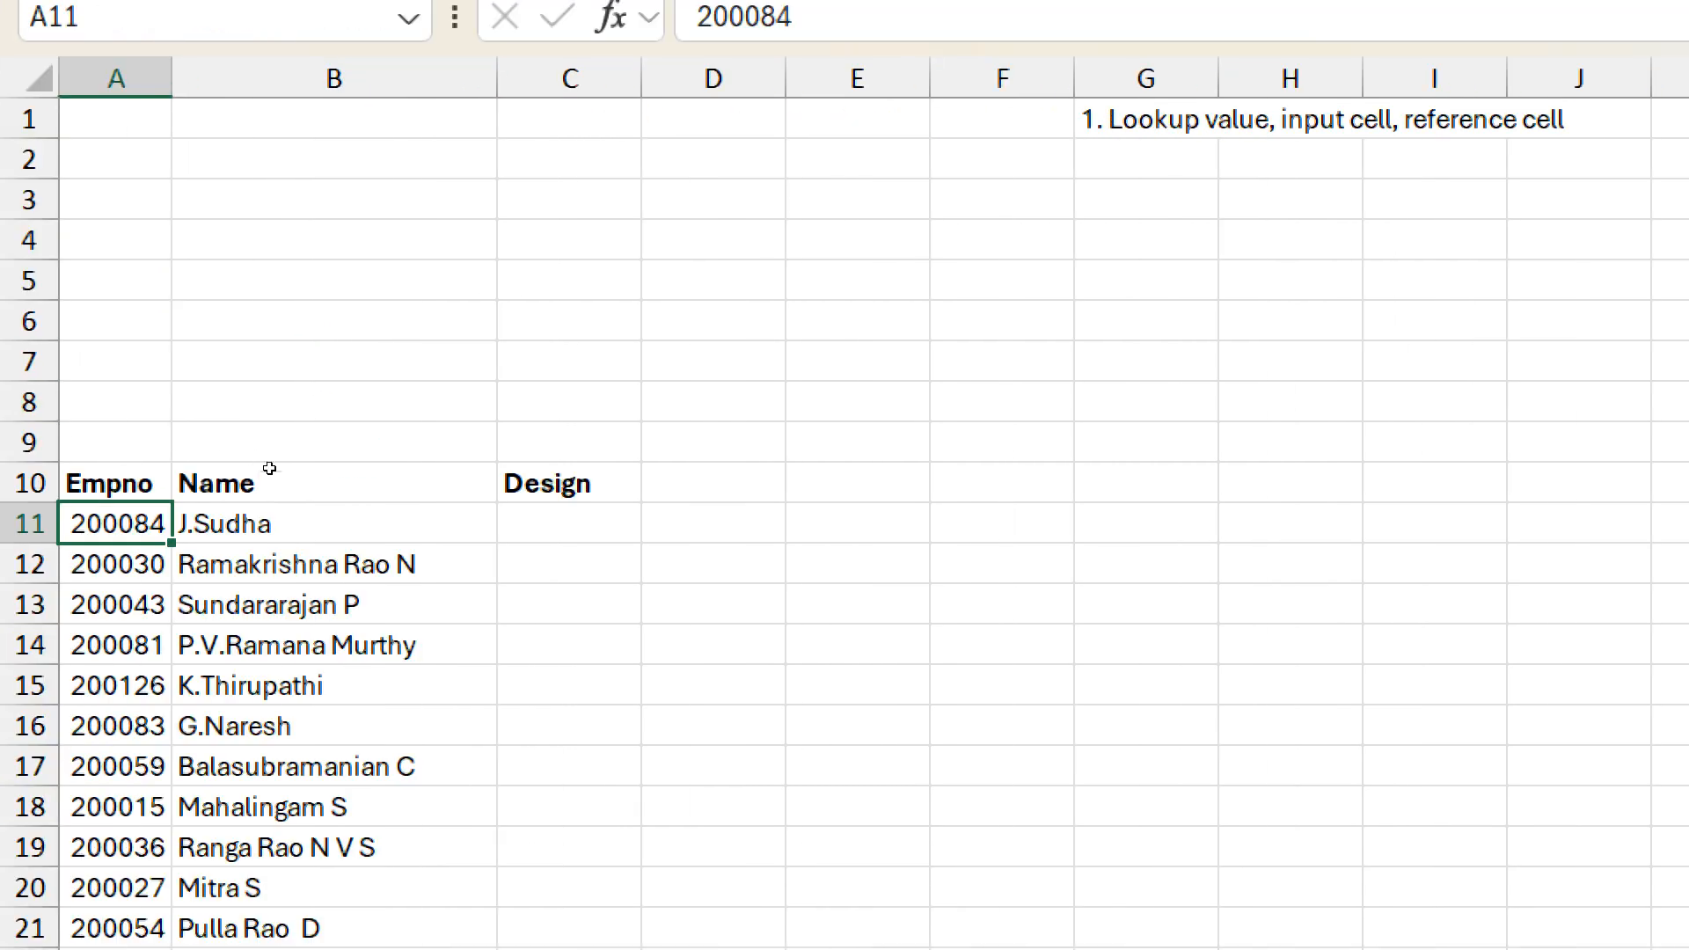
key(Right)
key(Right)
double_click(1218, 79)
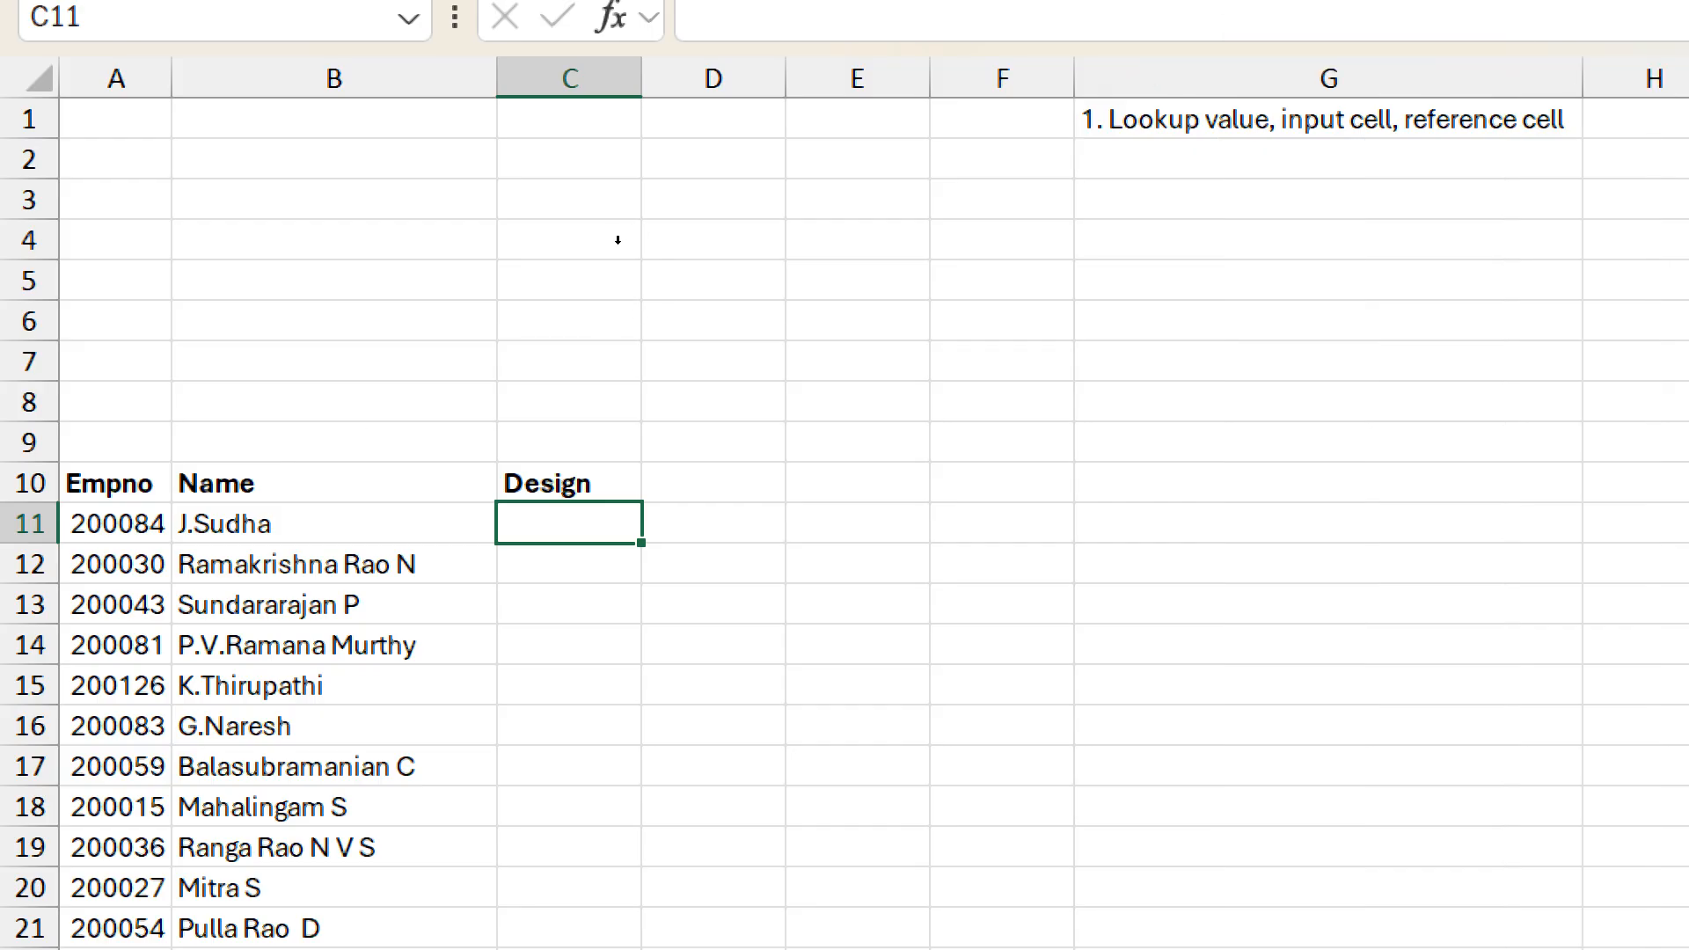
- Enter the note "2. Lookup array, select the range where we have the lookup on the source" in cell G2
click(1237, 161)
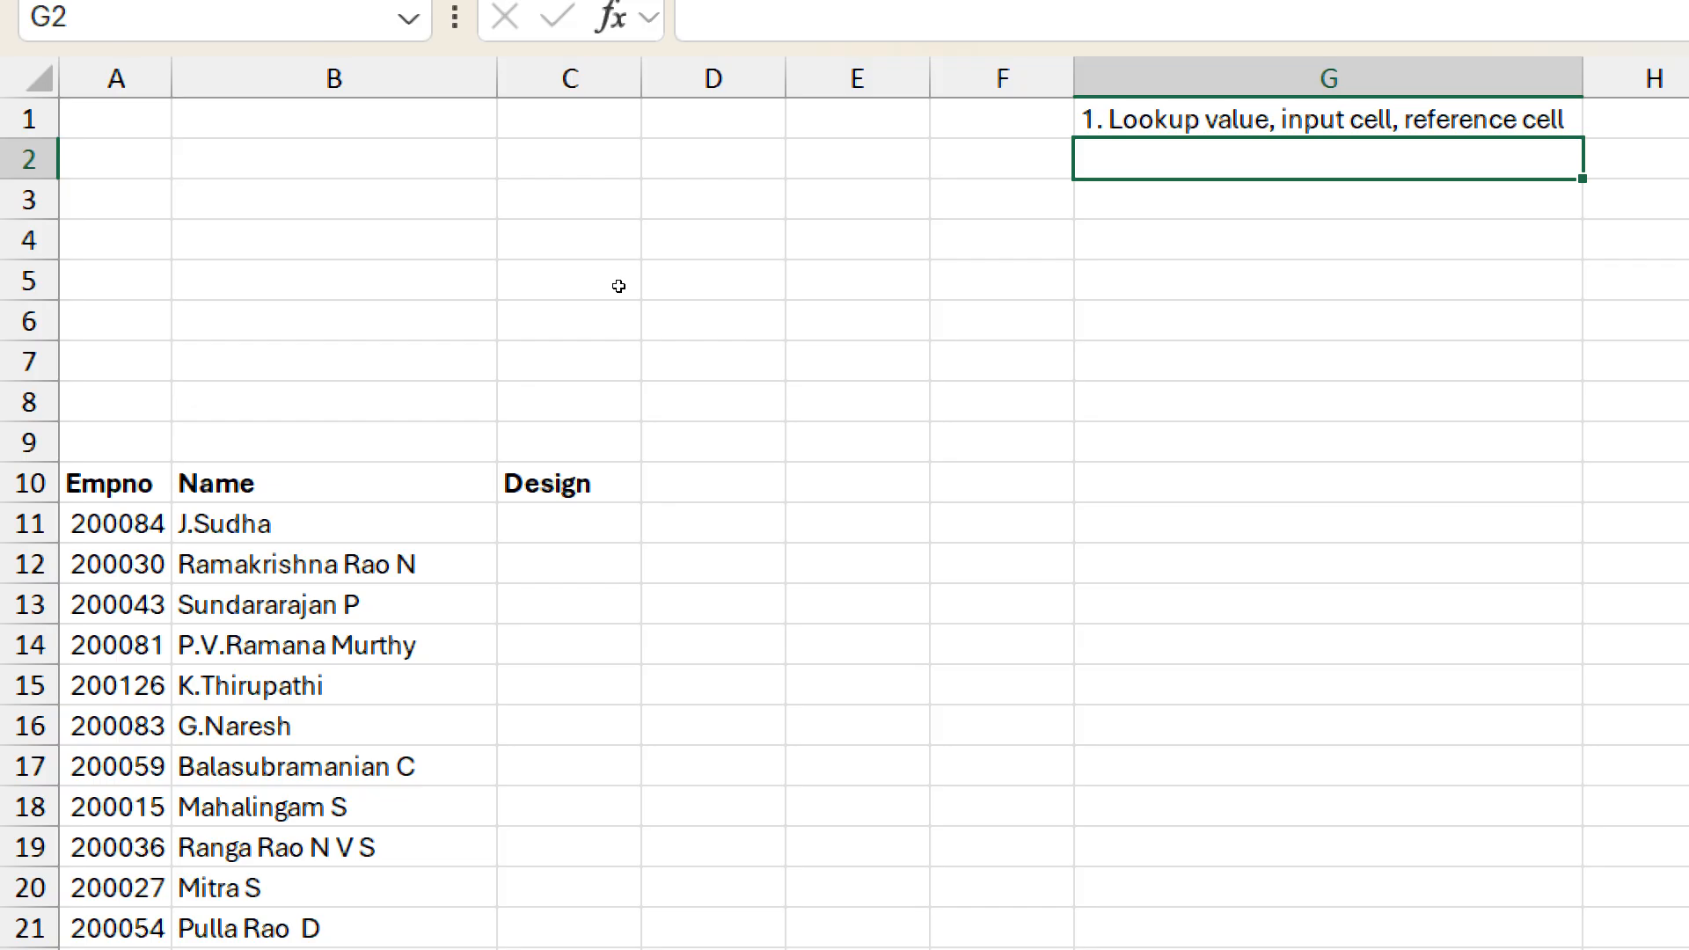
text(2. Look)
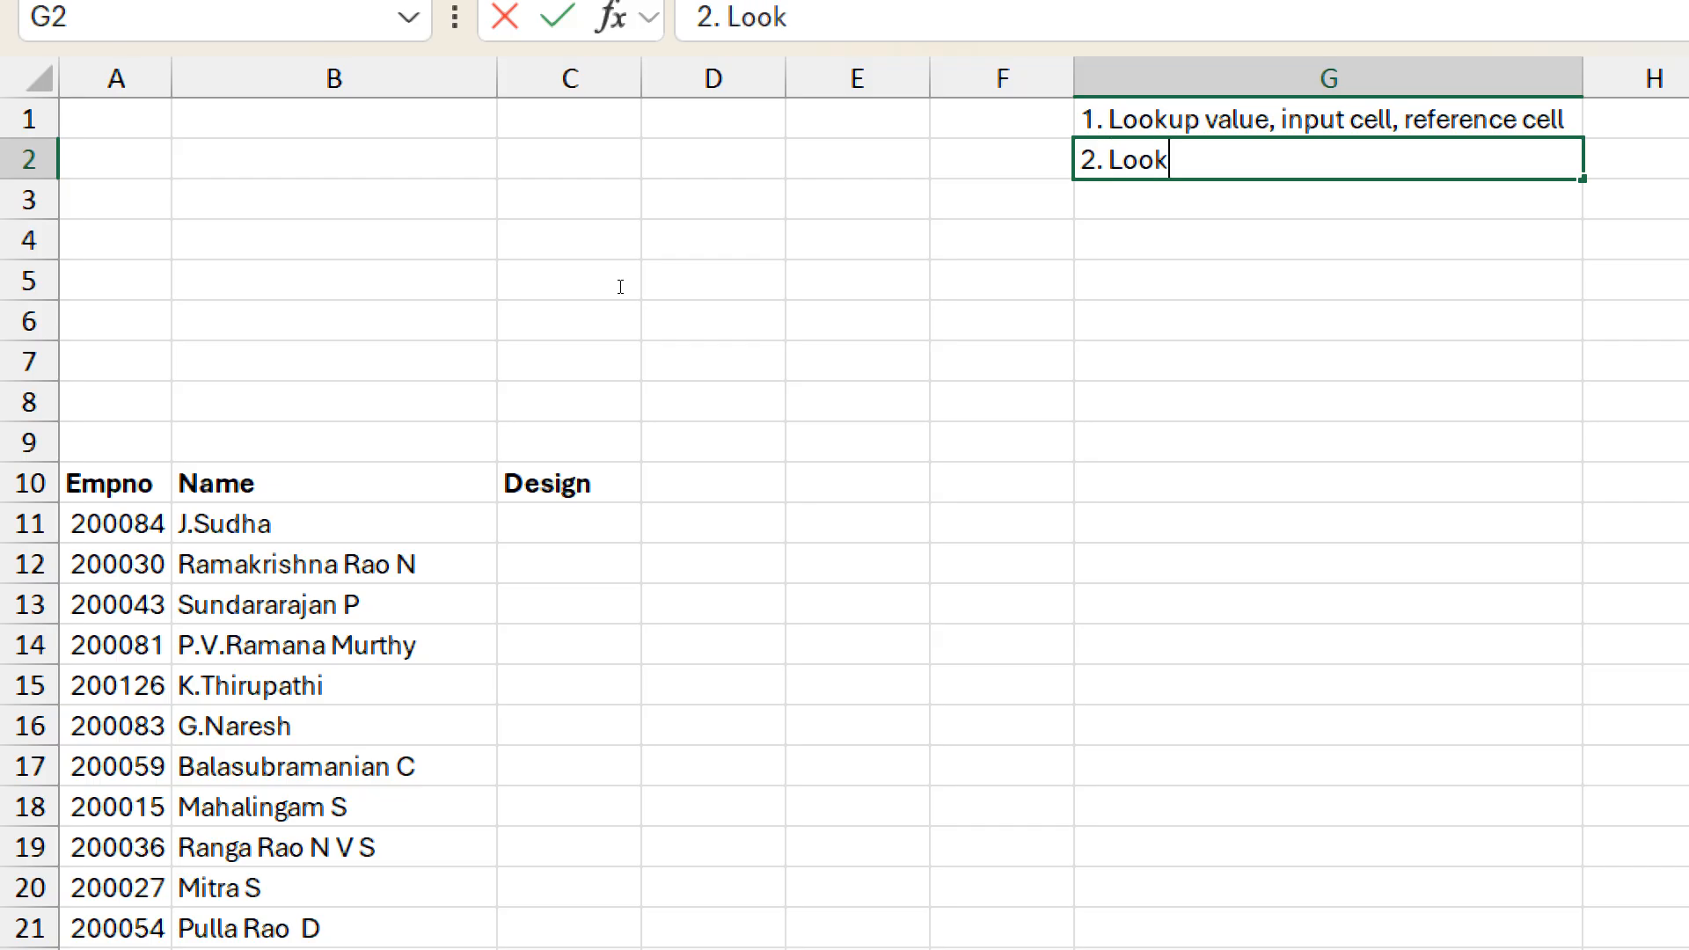
text(up arr)
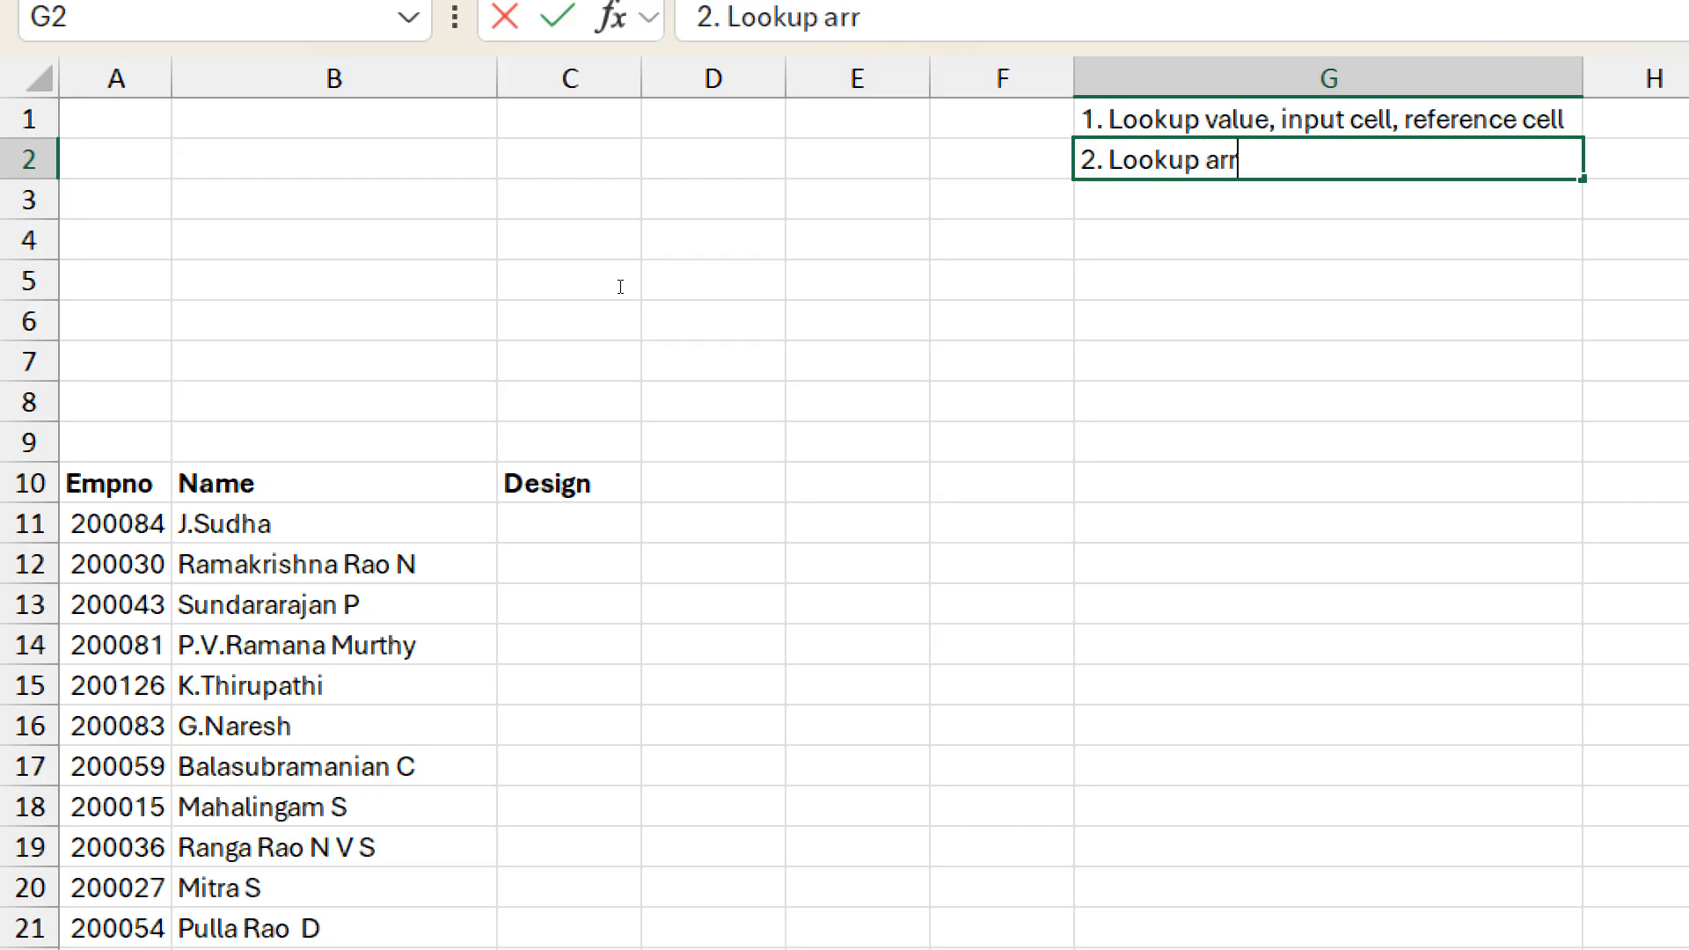
text(ay, select the)
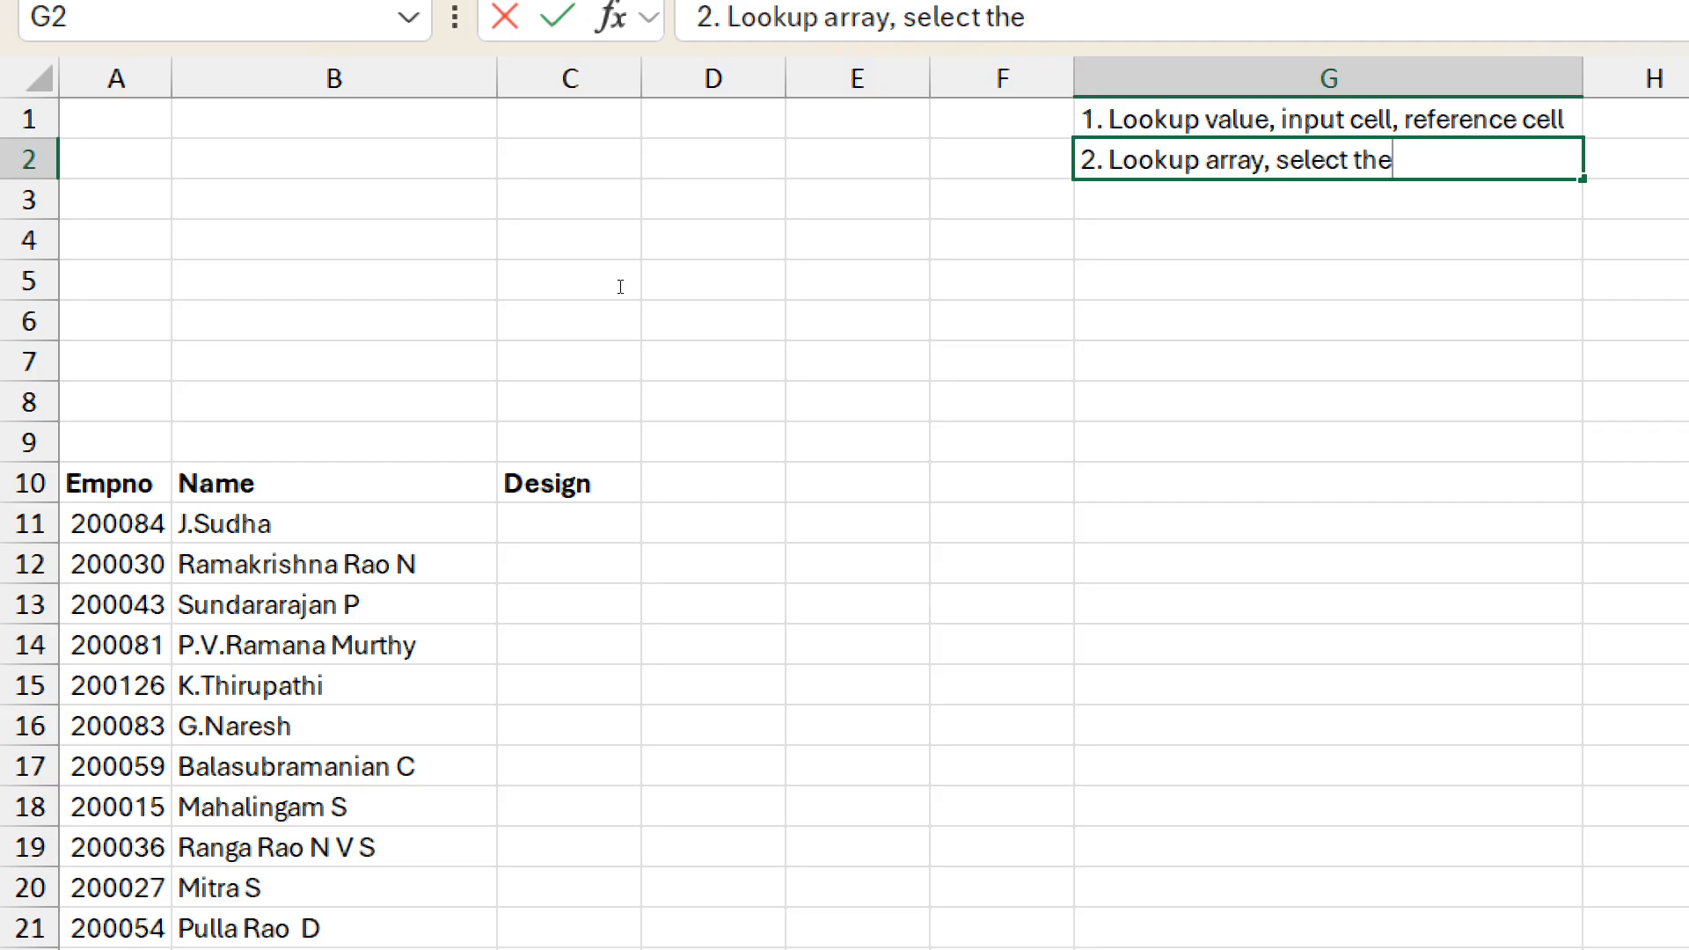
text( range where)
text( er)
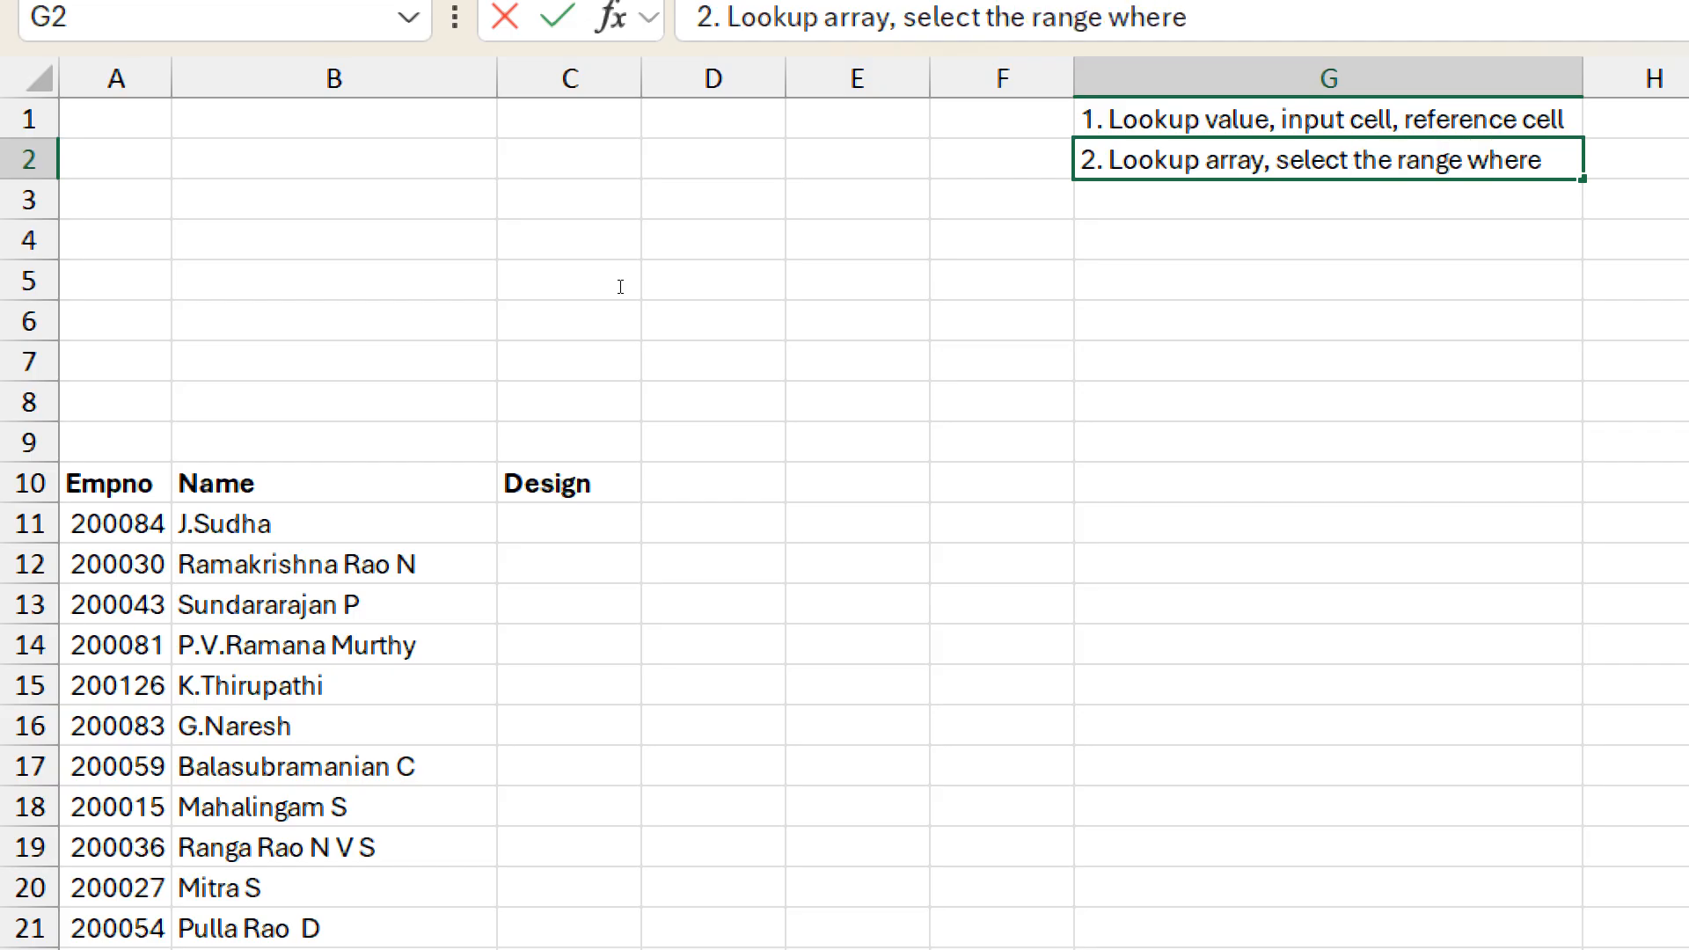
key(BackSpace)
key(BackSpace)
text(we have the)
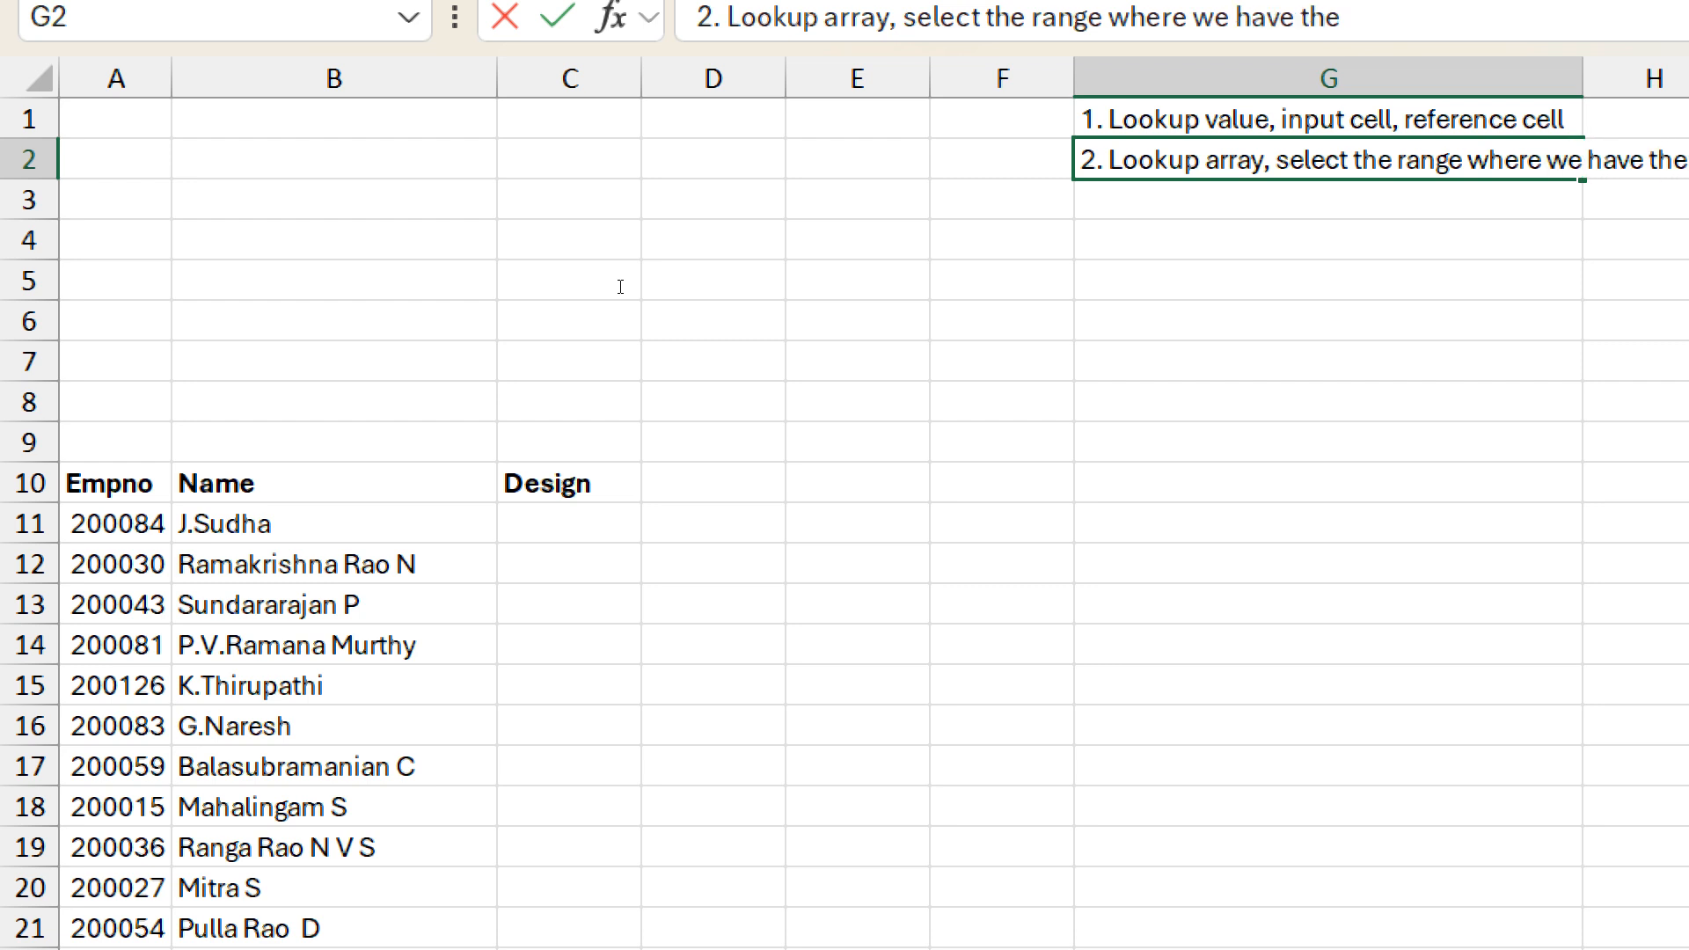
text( l)
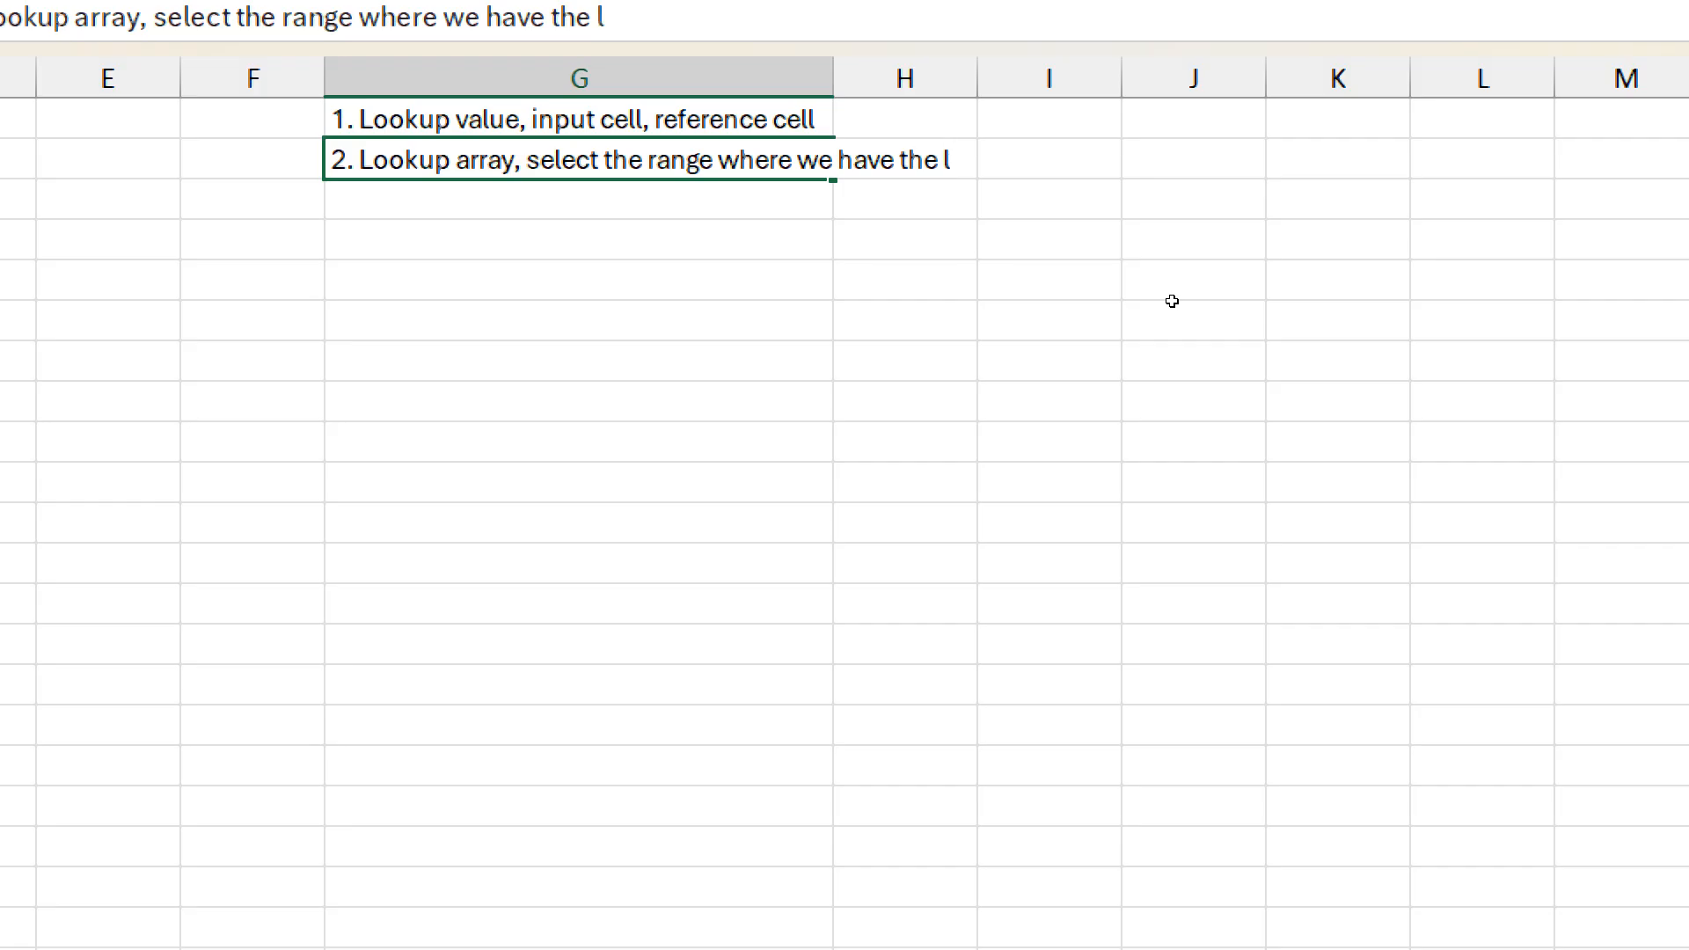
text(ookup)
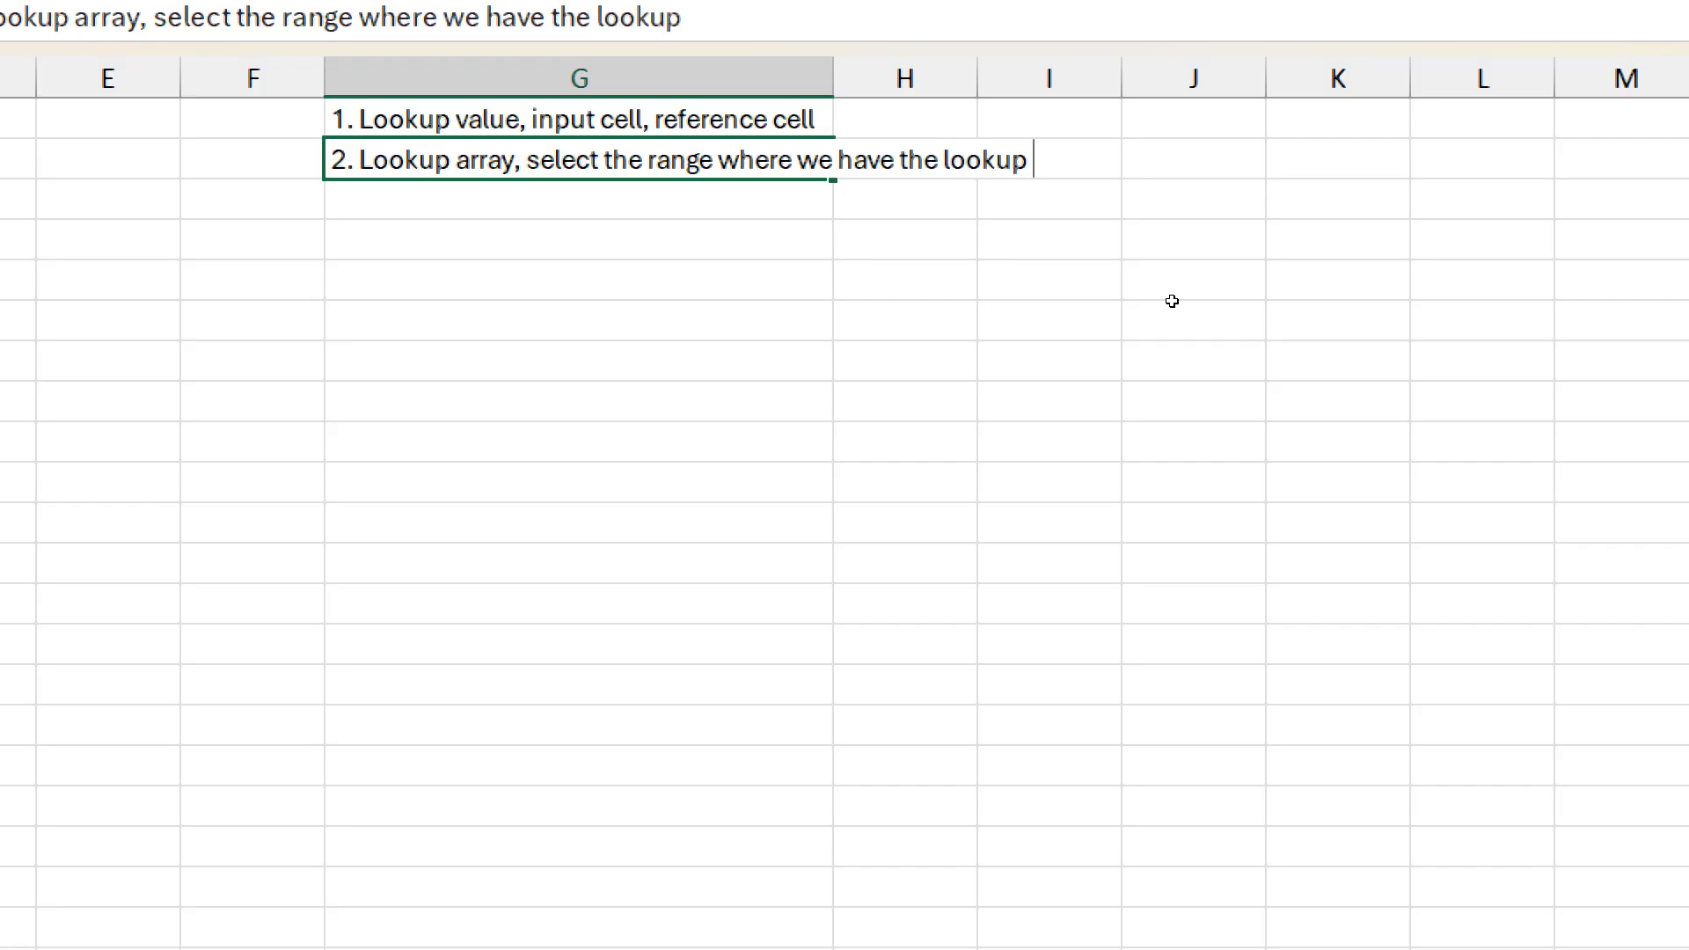
text( on the )
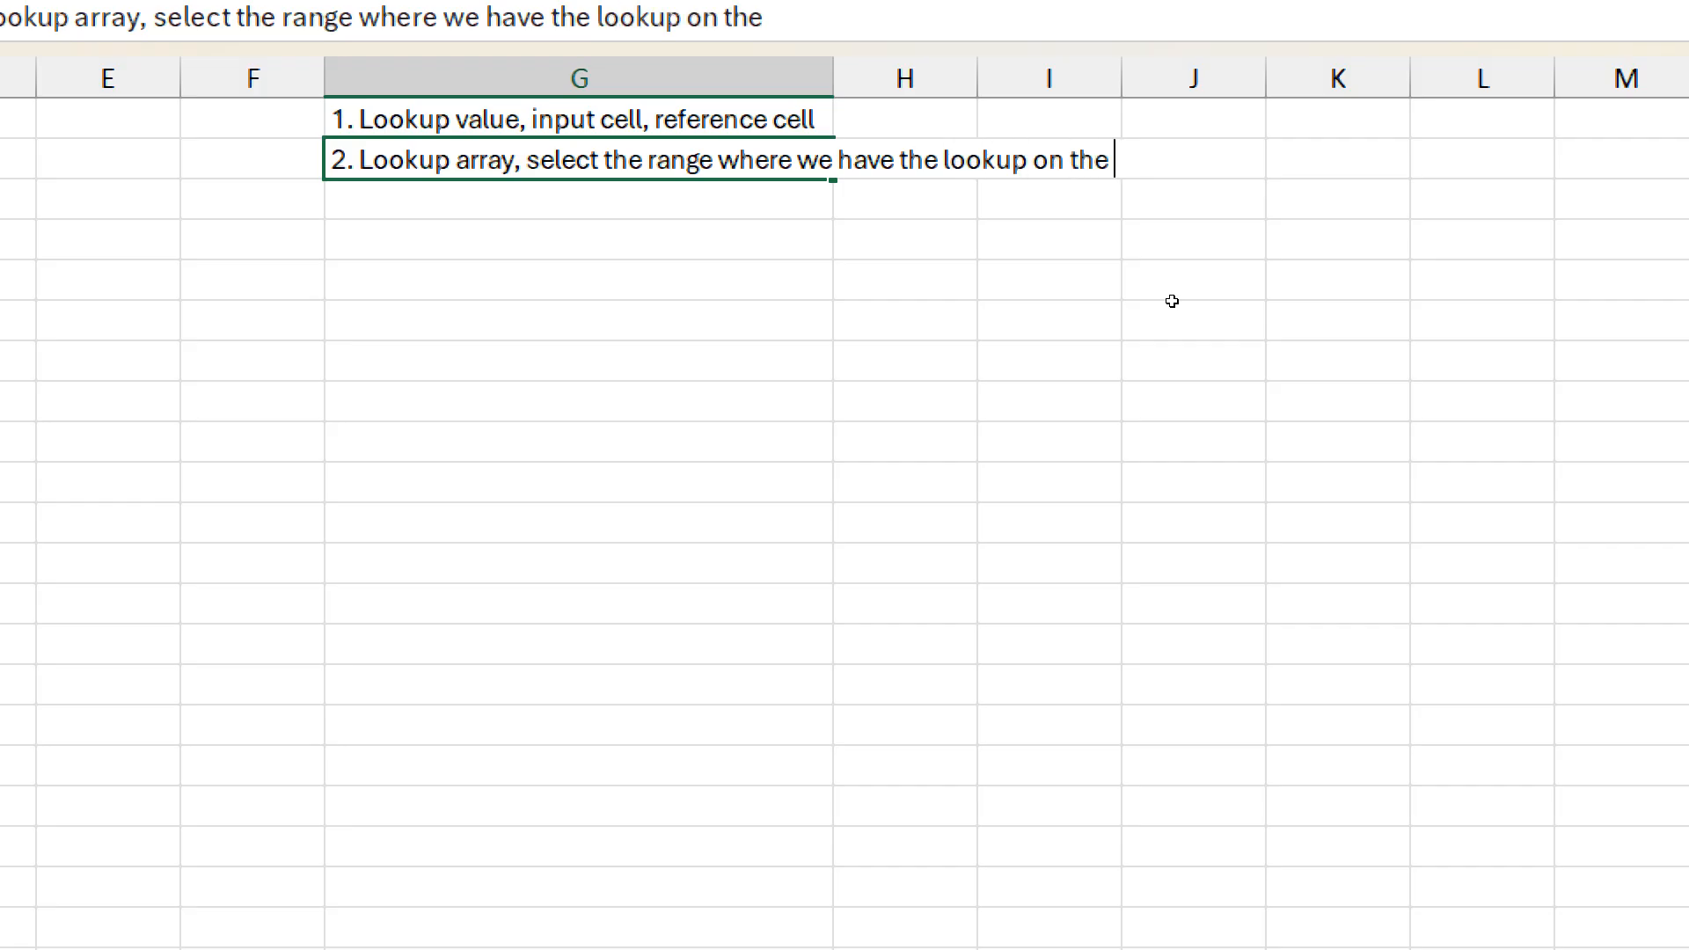
text(source)
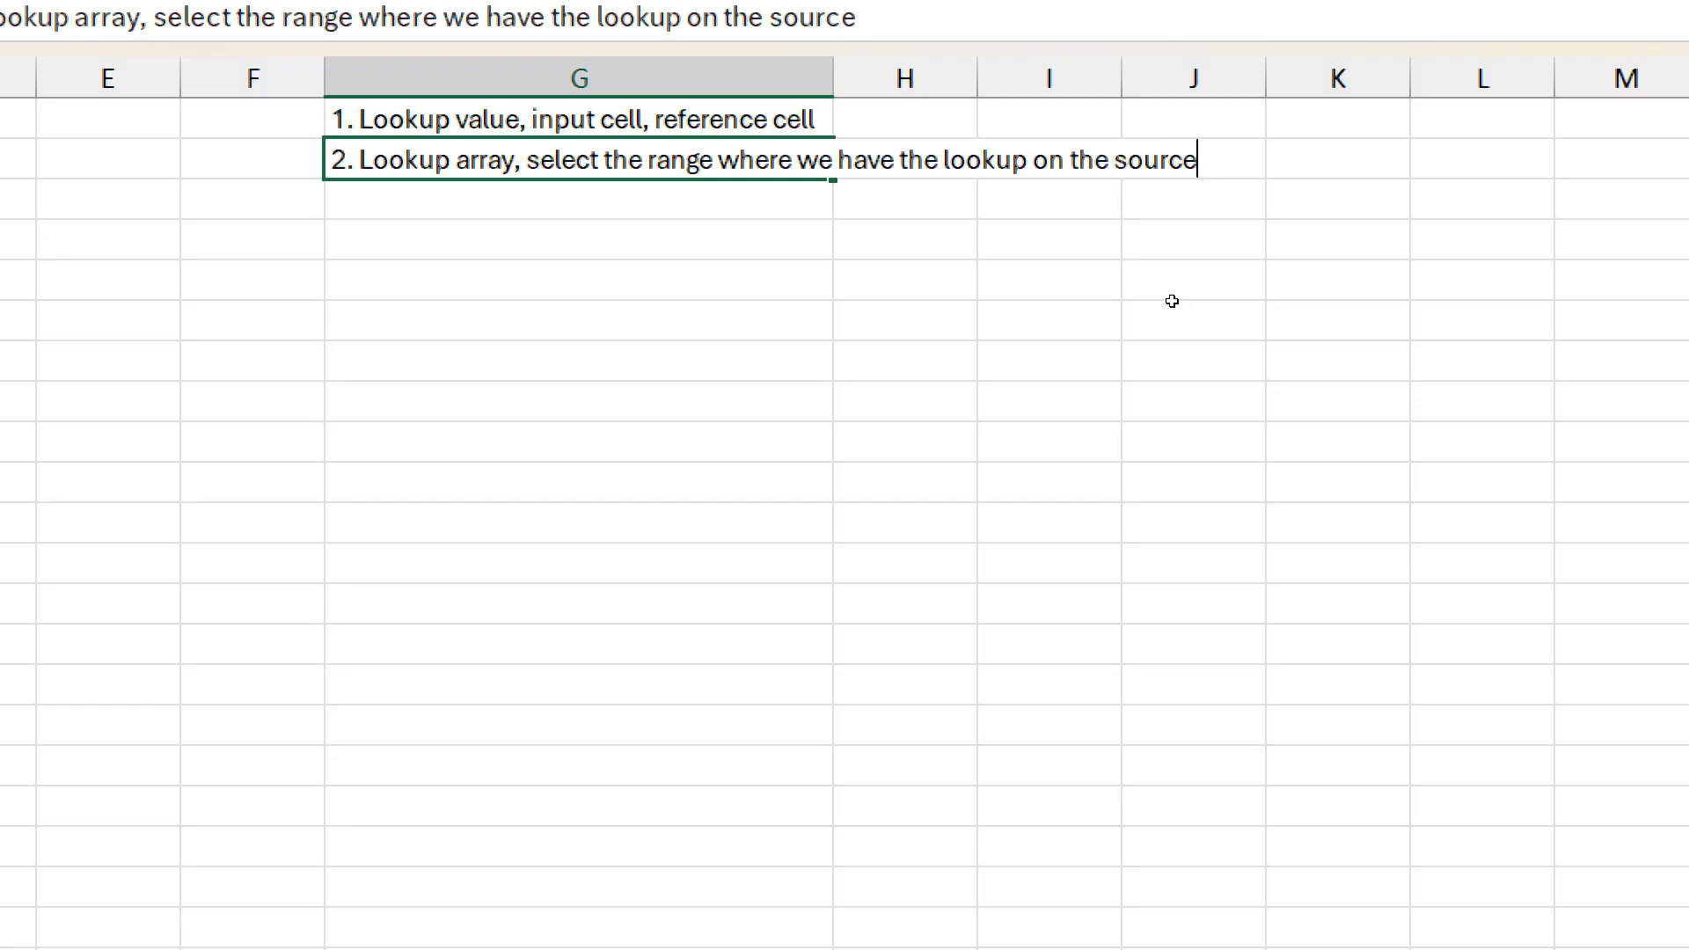
key(ctrl+Return)
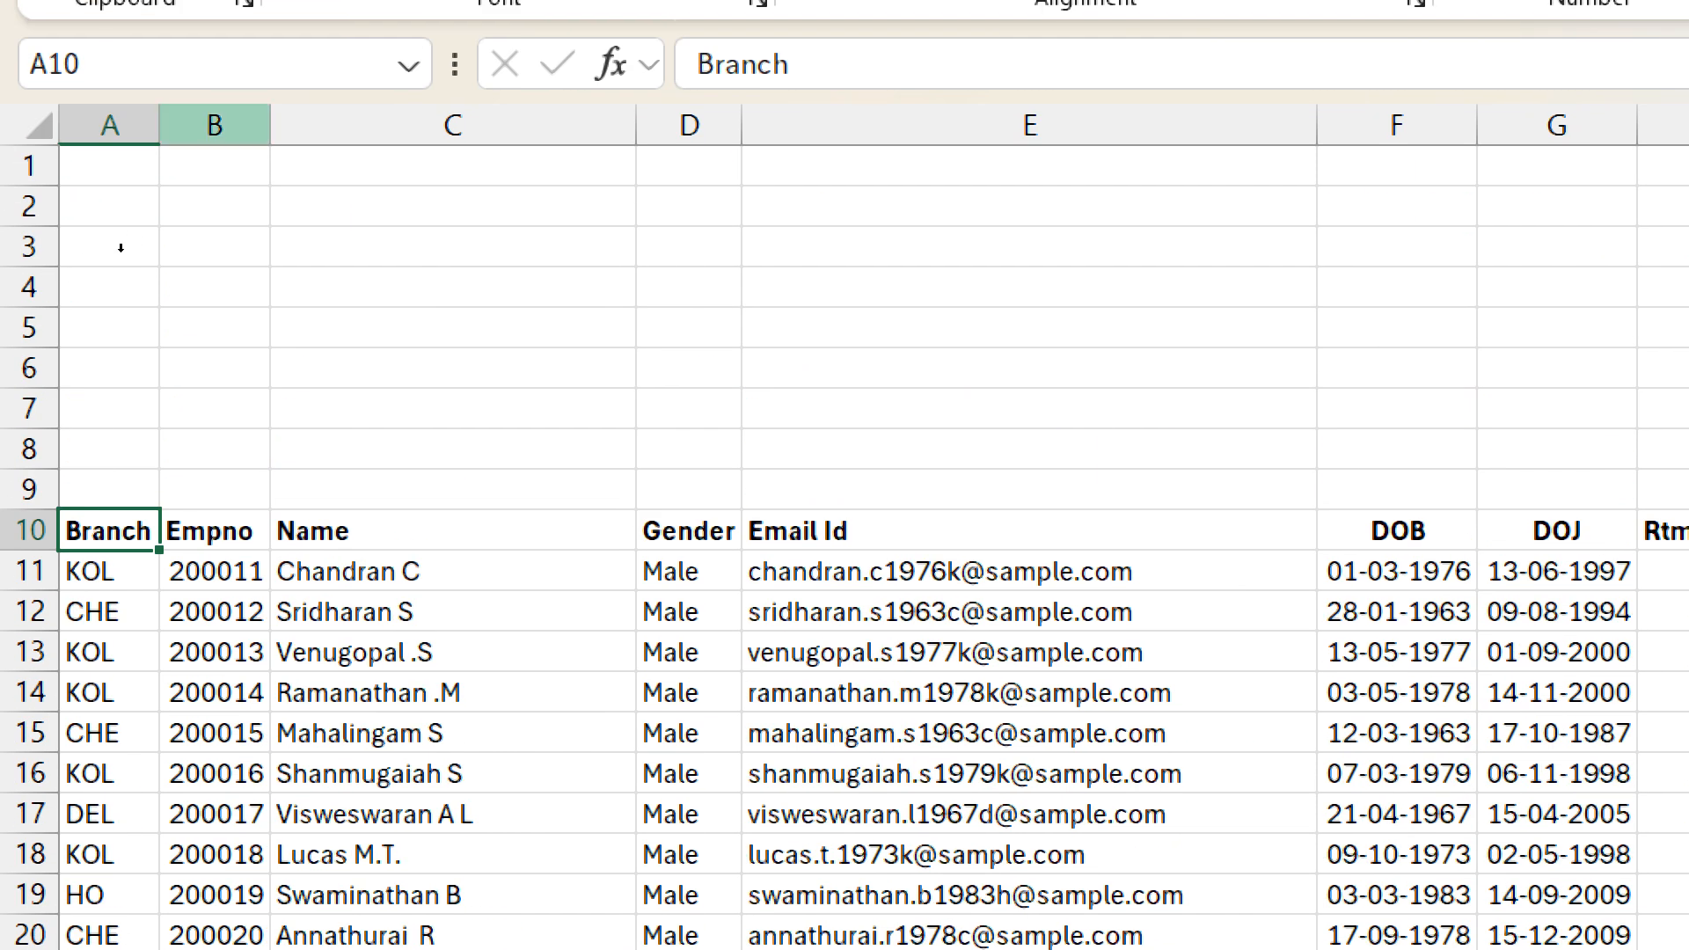
- Examine the Empno column on the Employee sheet of the Master workbook as the lookup array
key(alt+Tab)
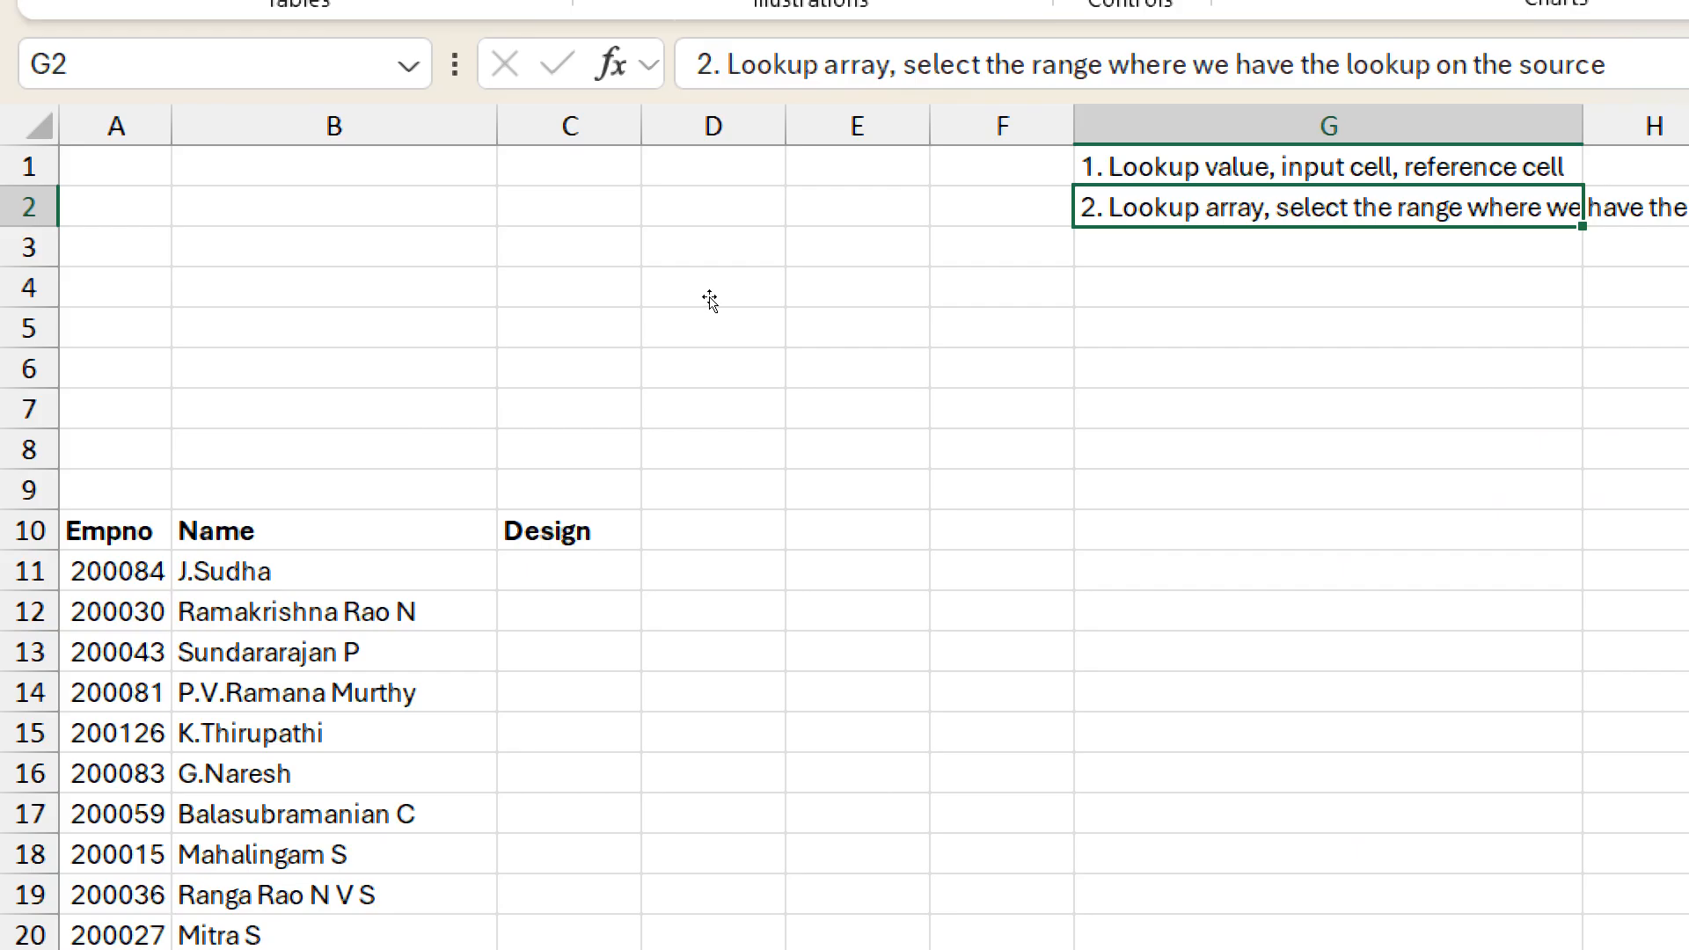
key(alt+Tab)
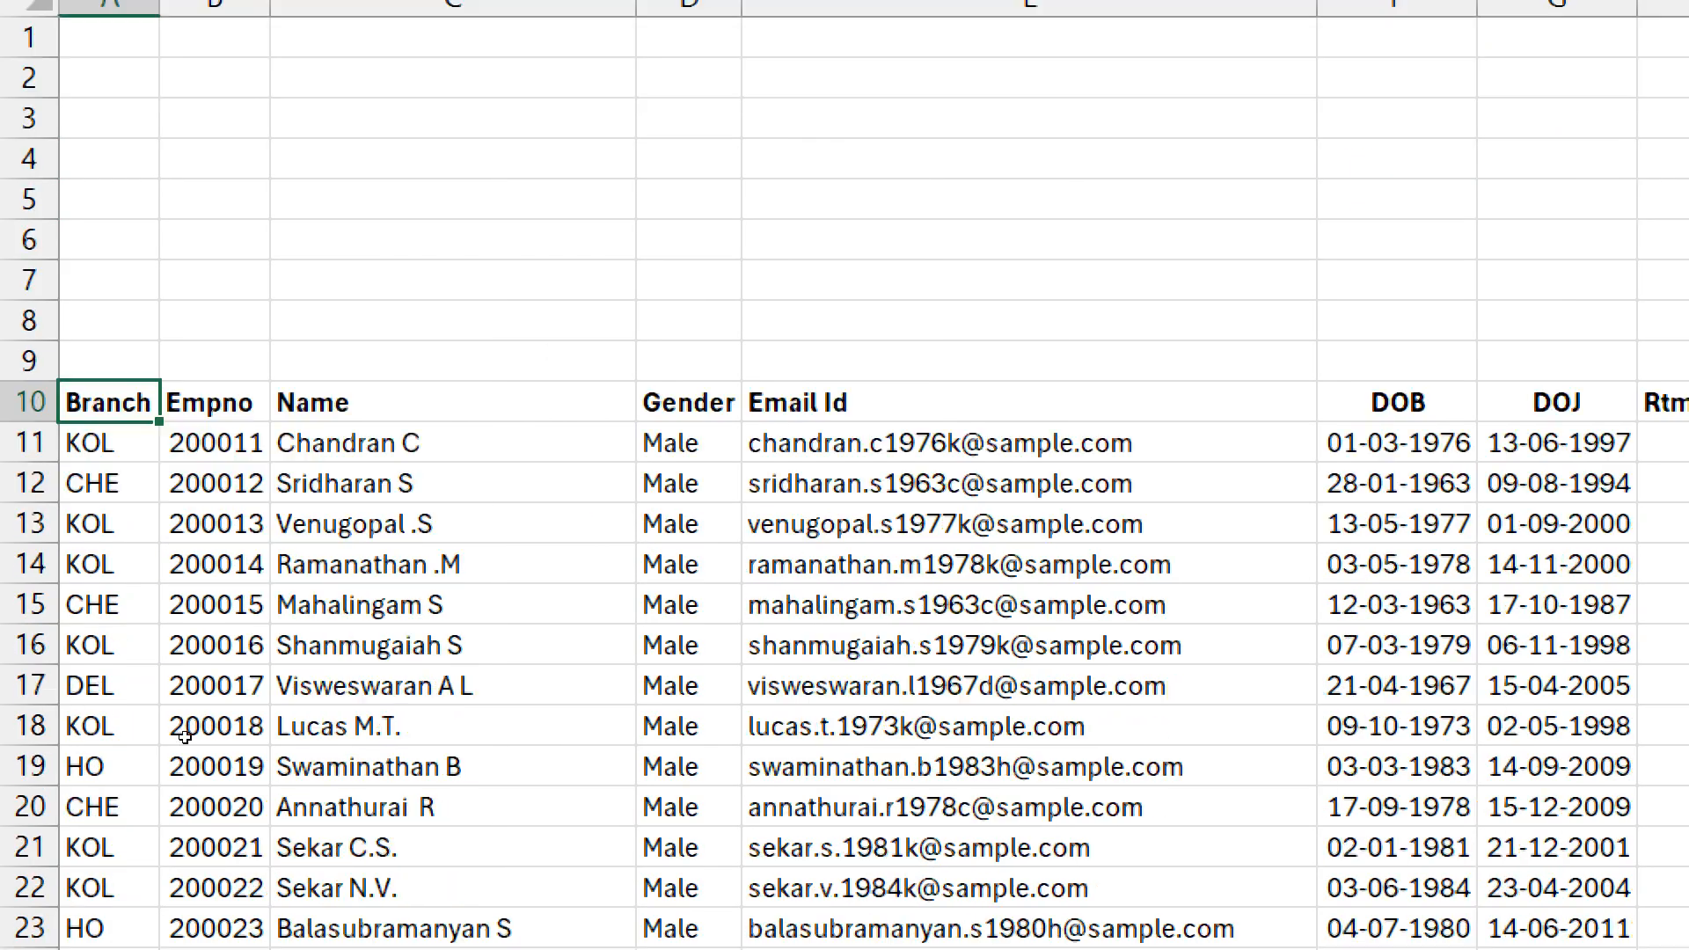
key(Right)
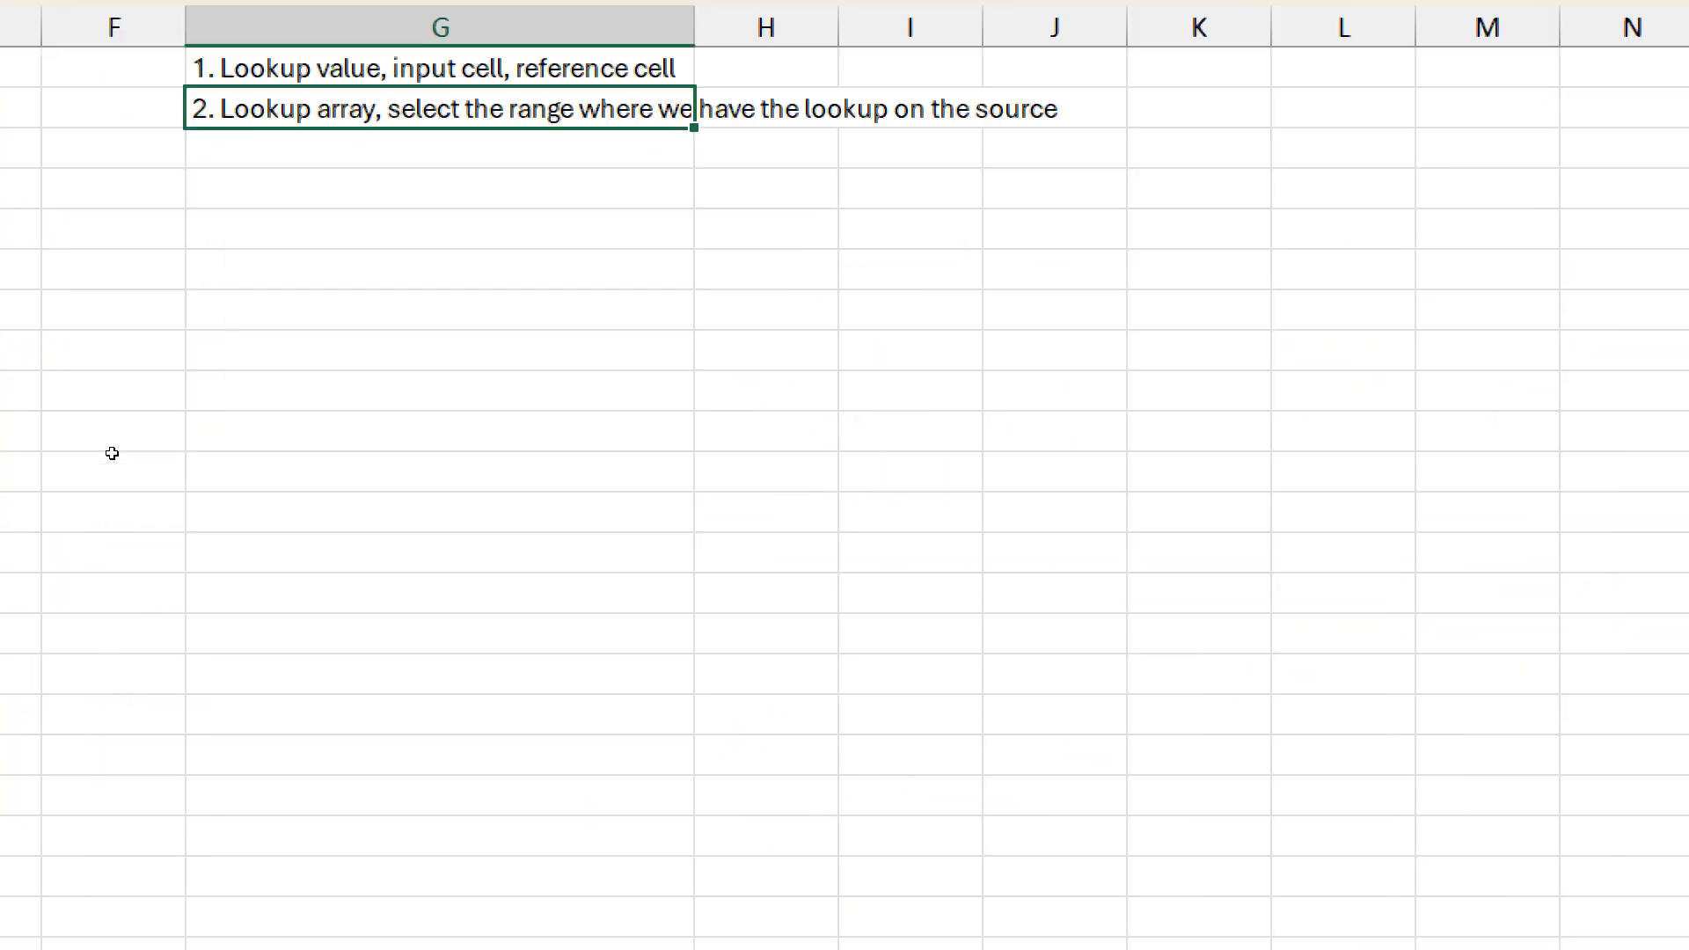
- Enter the note "3. Return array, select the range which we want as an output on the source" in cell G3
key(Return)
text(3.)
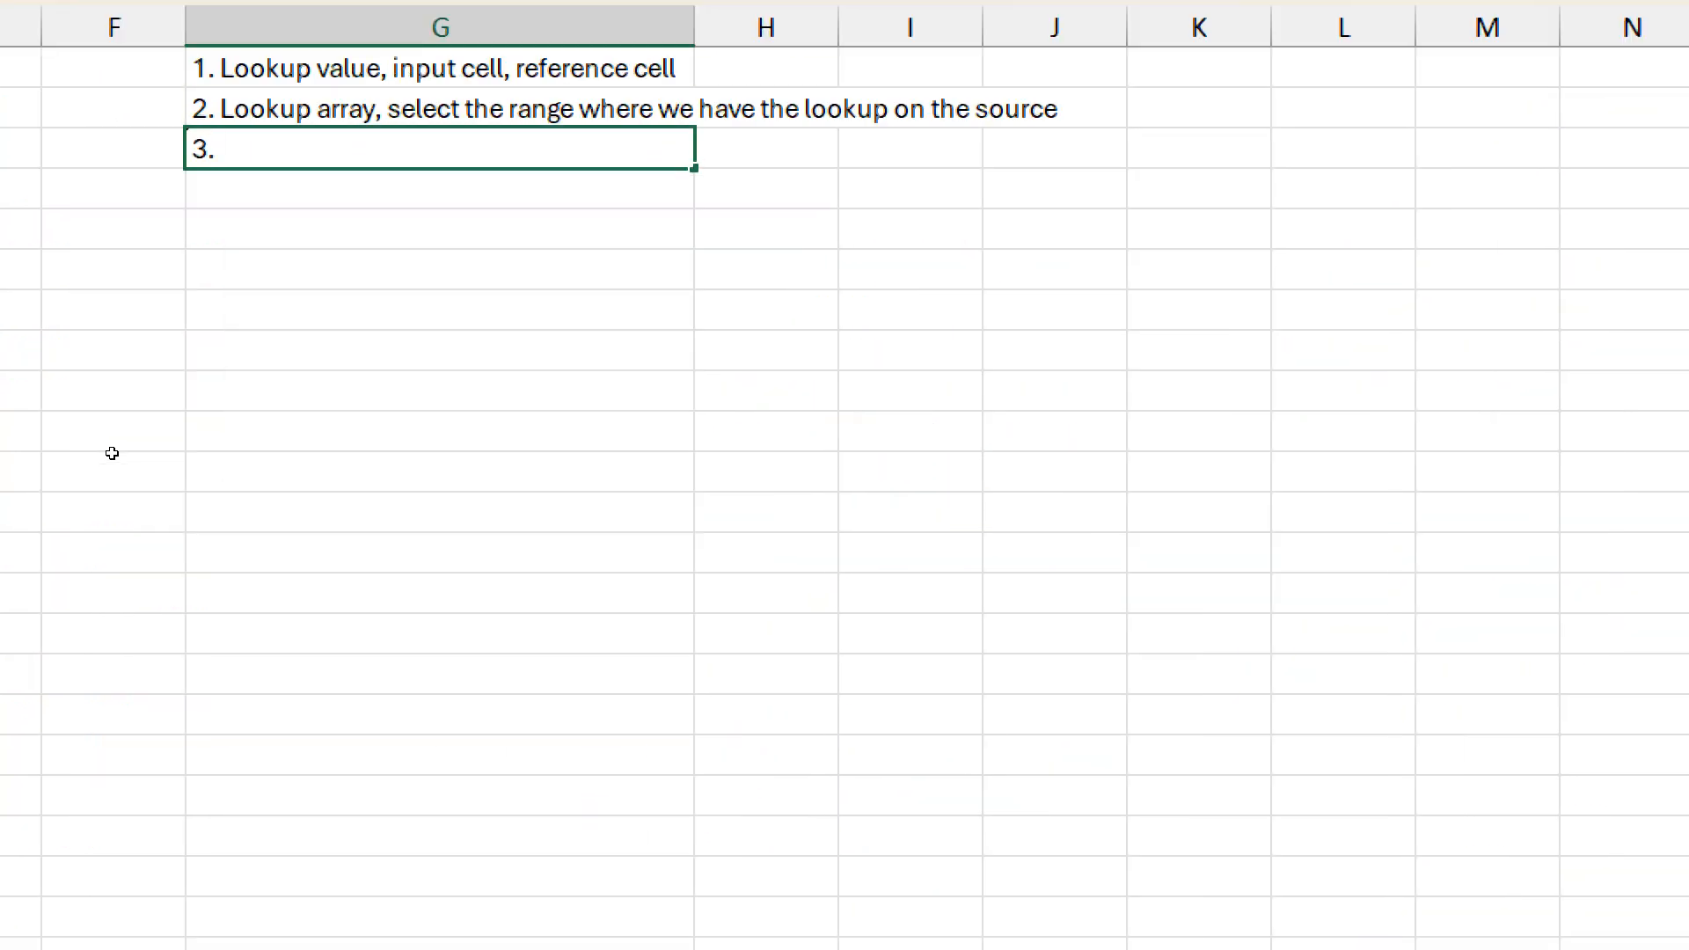
text( Return array, )
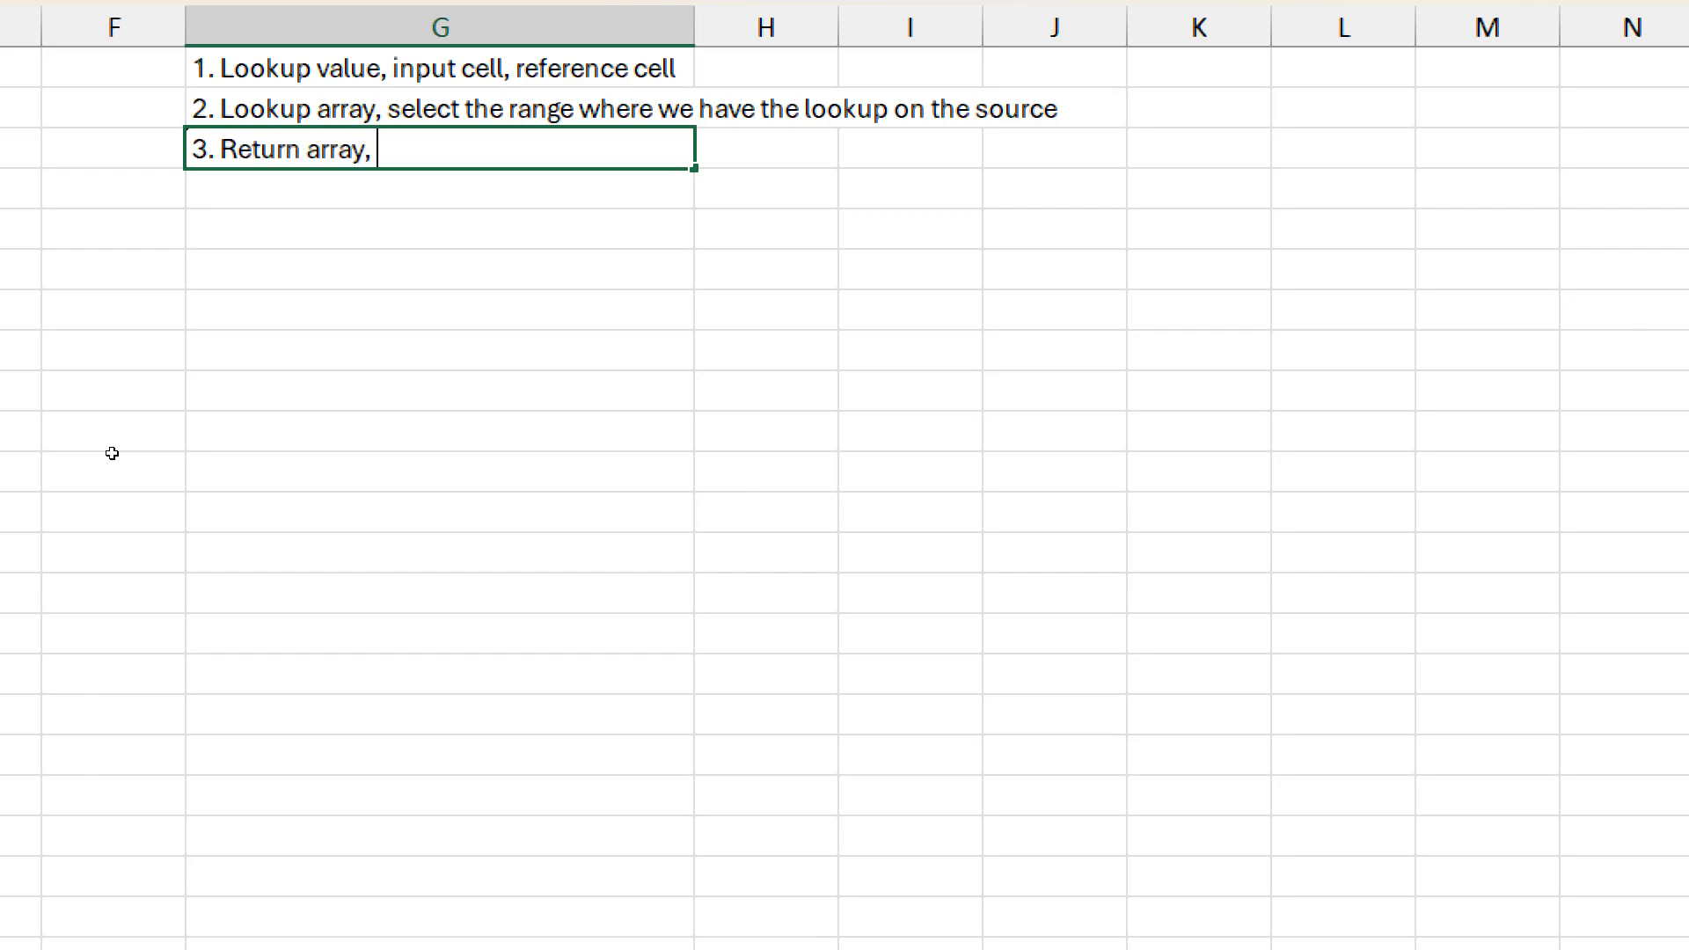
text(select th)
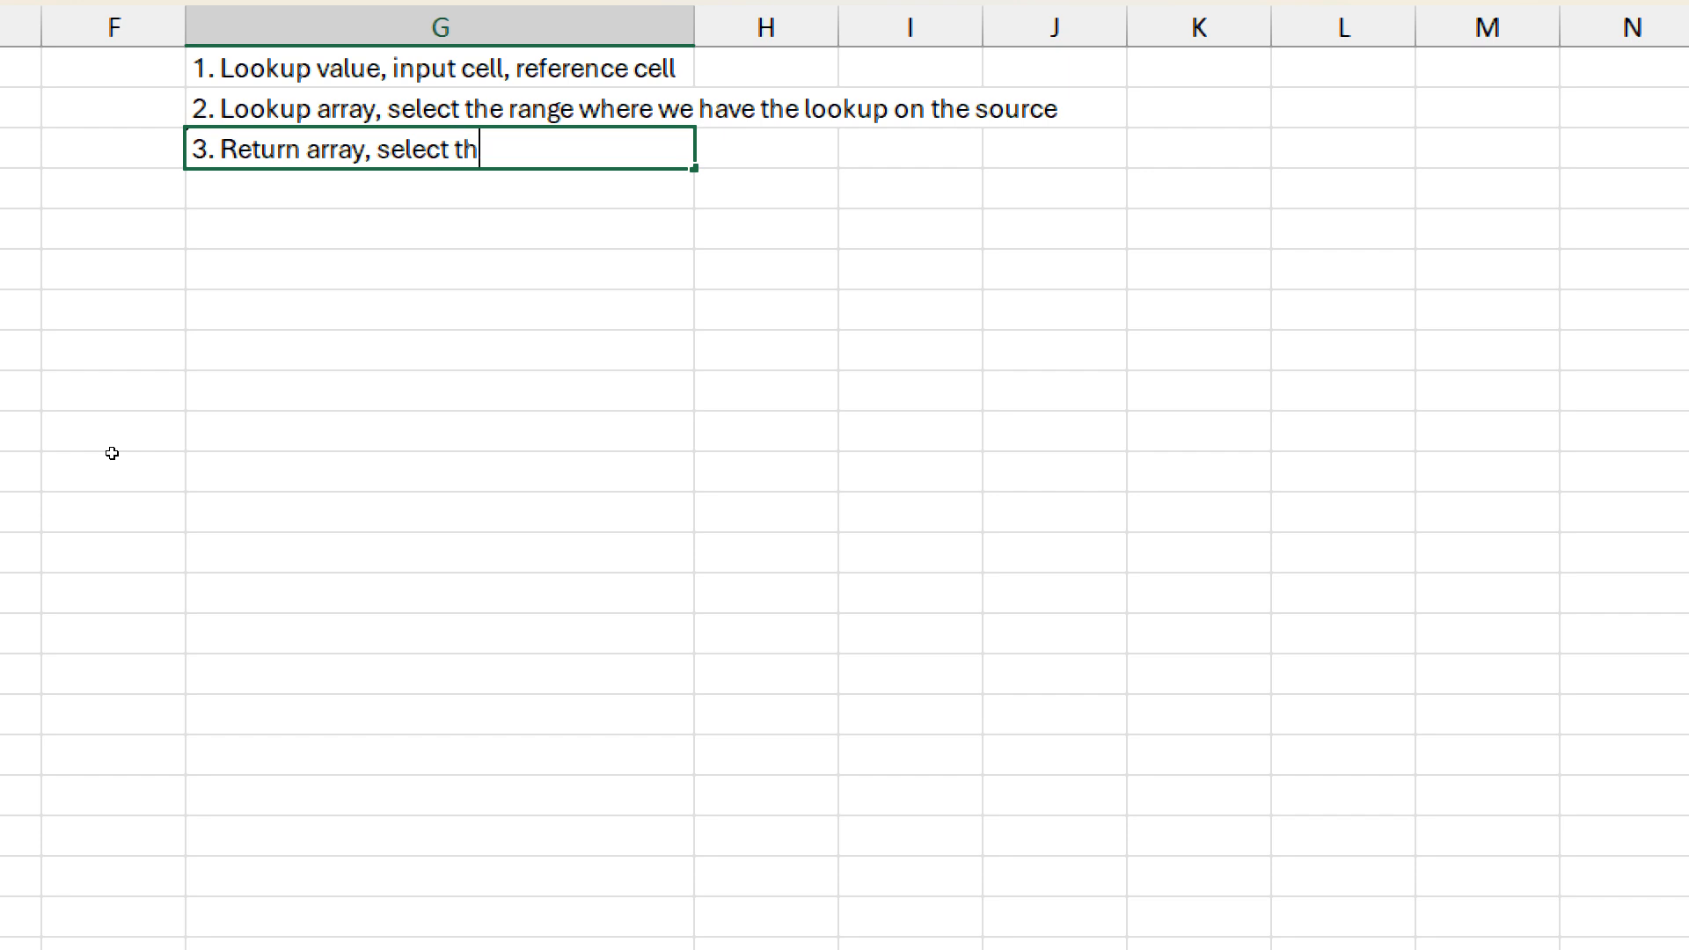
text(e range which )
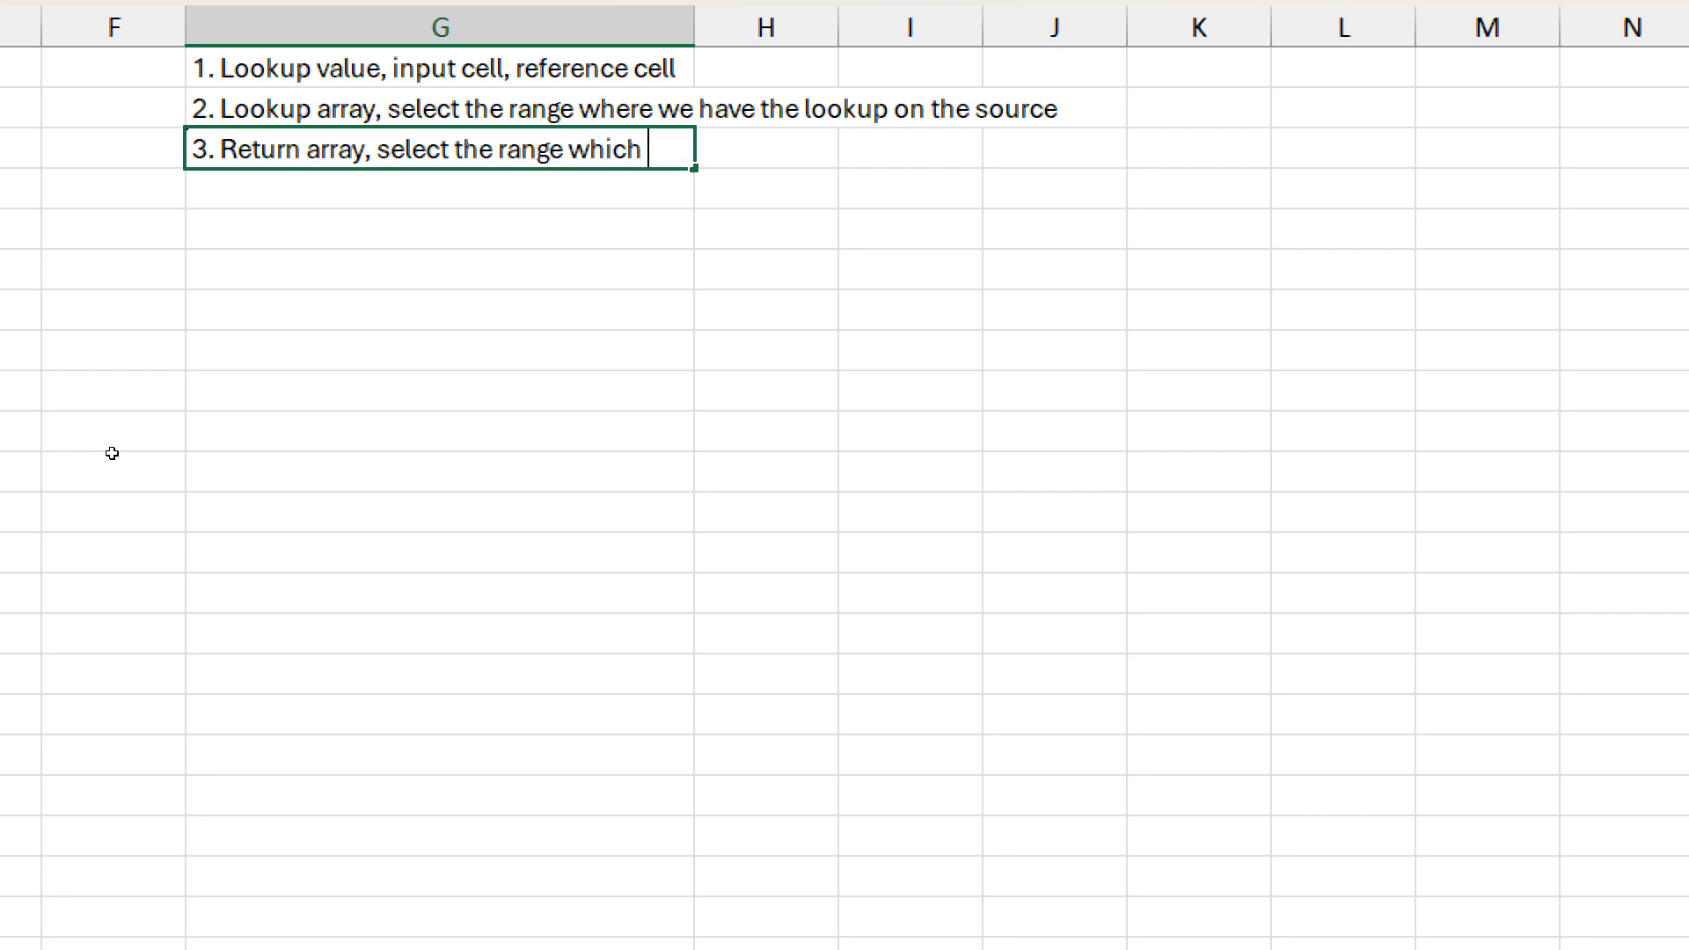
text(we want as )
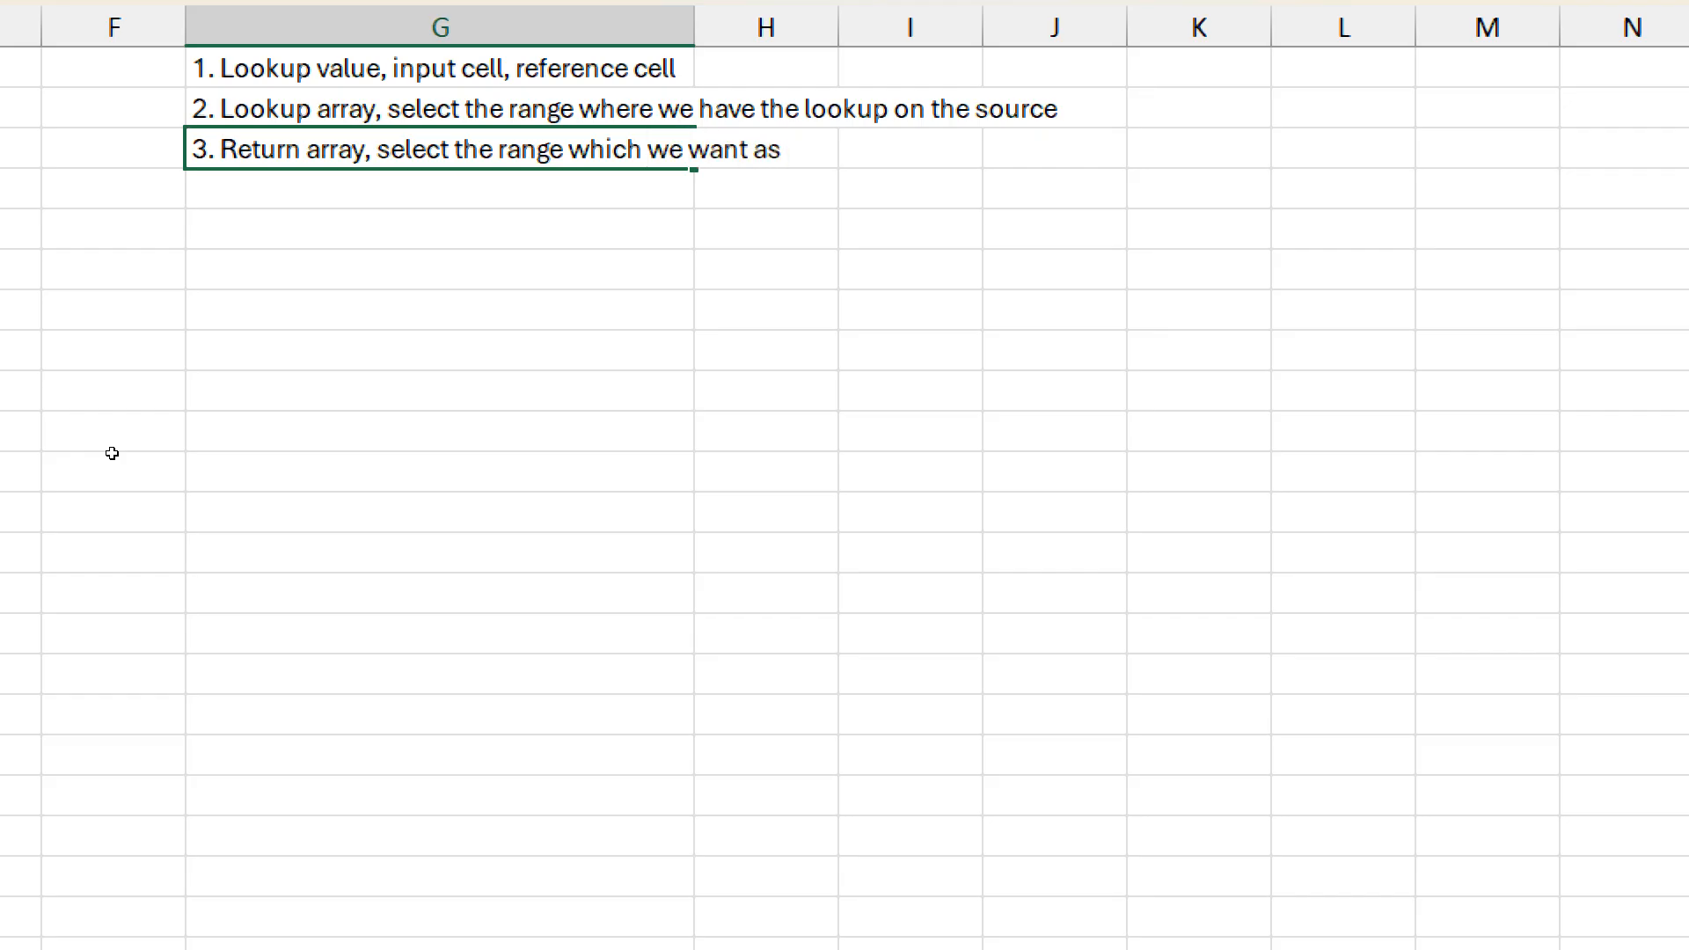
text(an output on th)
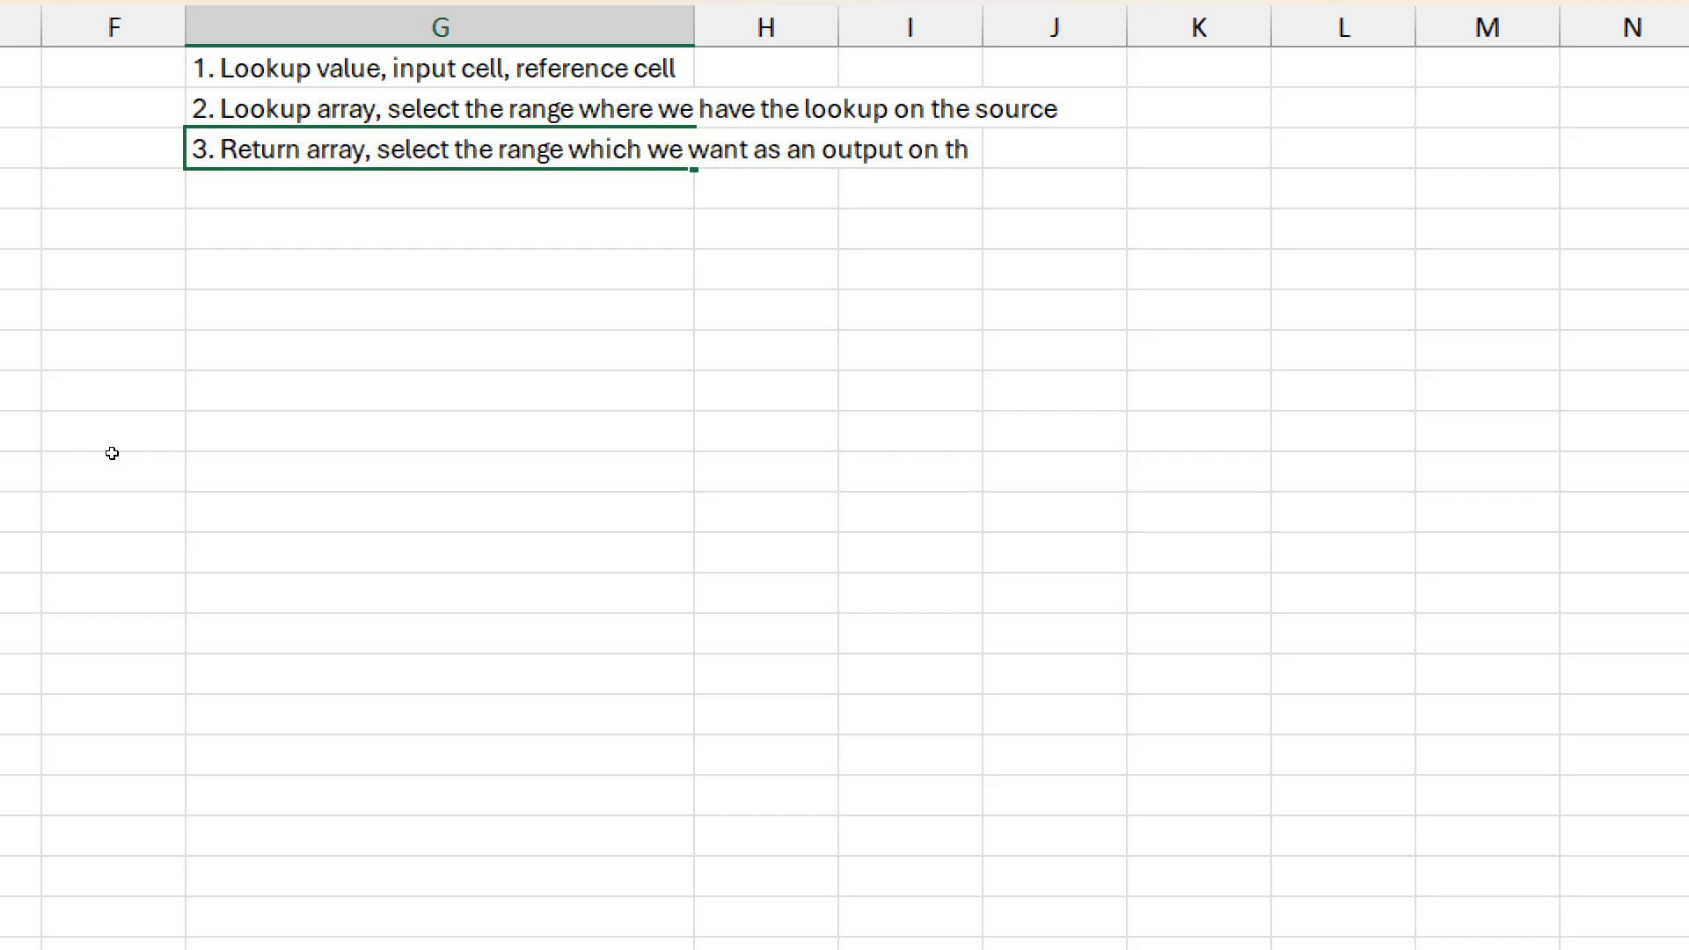
text(e source)
key(Return)
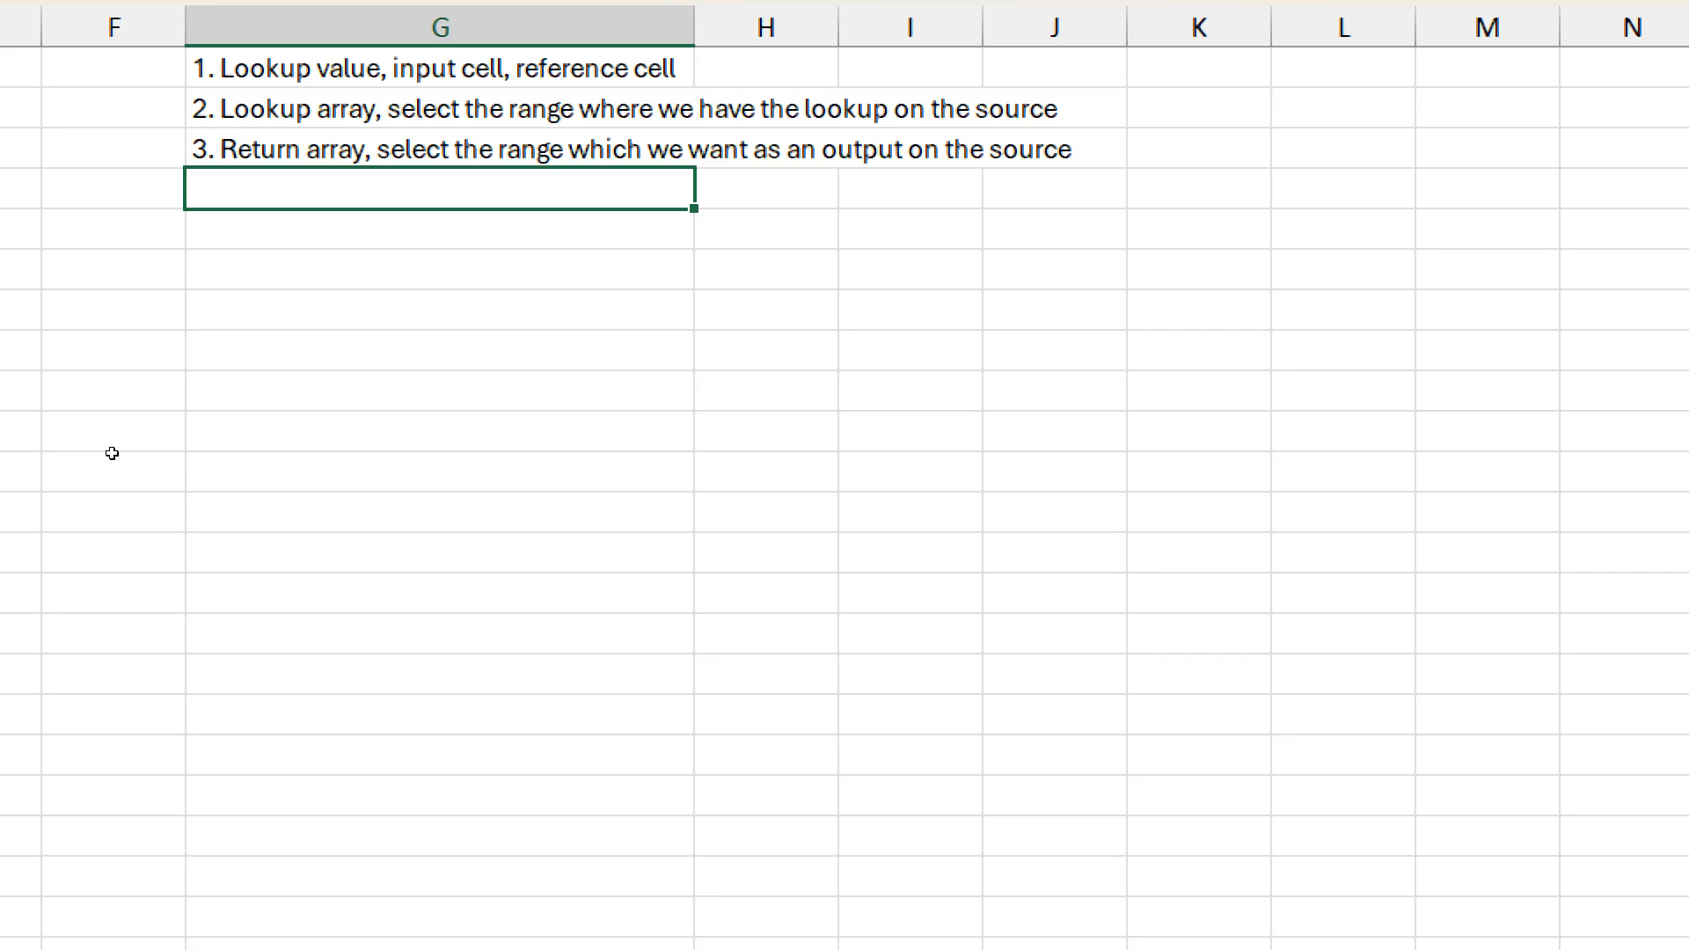
- Examine the Desgn column on the Employee sheet of the Master workbook as the return array, and return to the note in G1
key(alt+Tab)
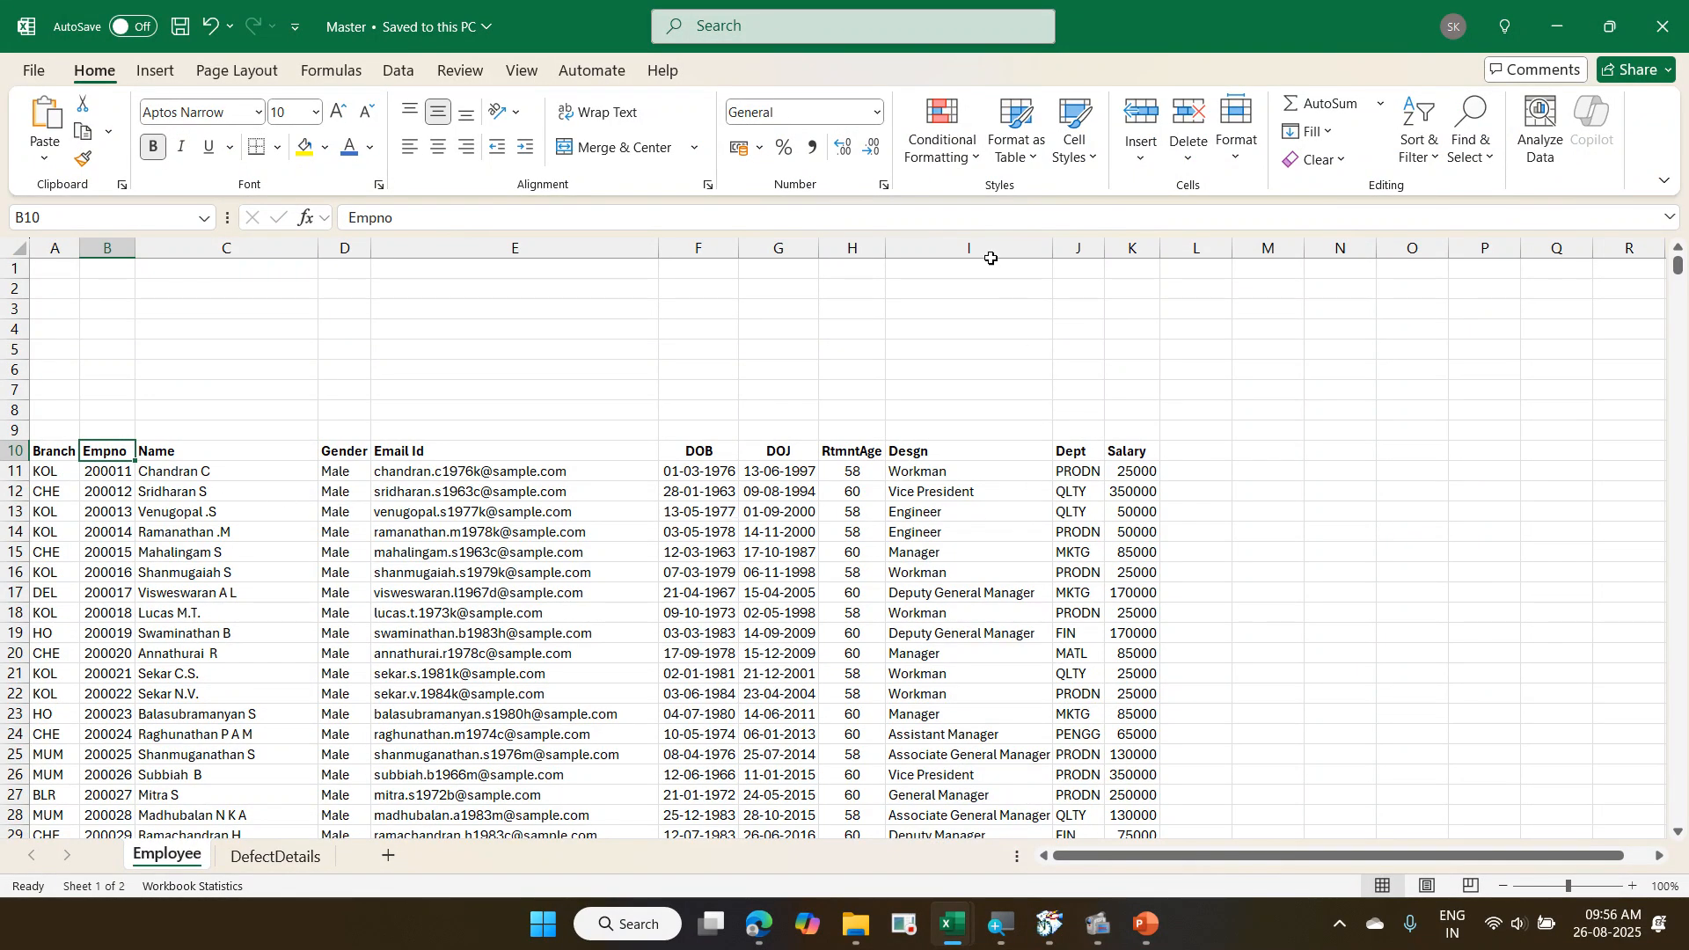
click(979, 451)
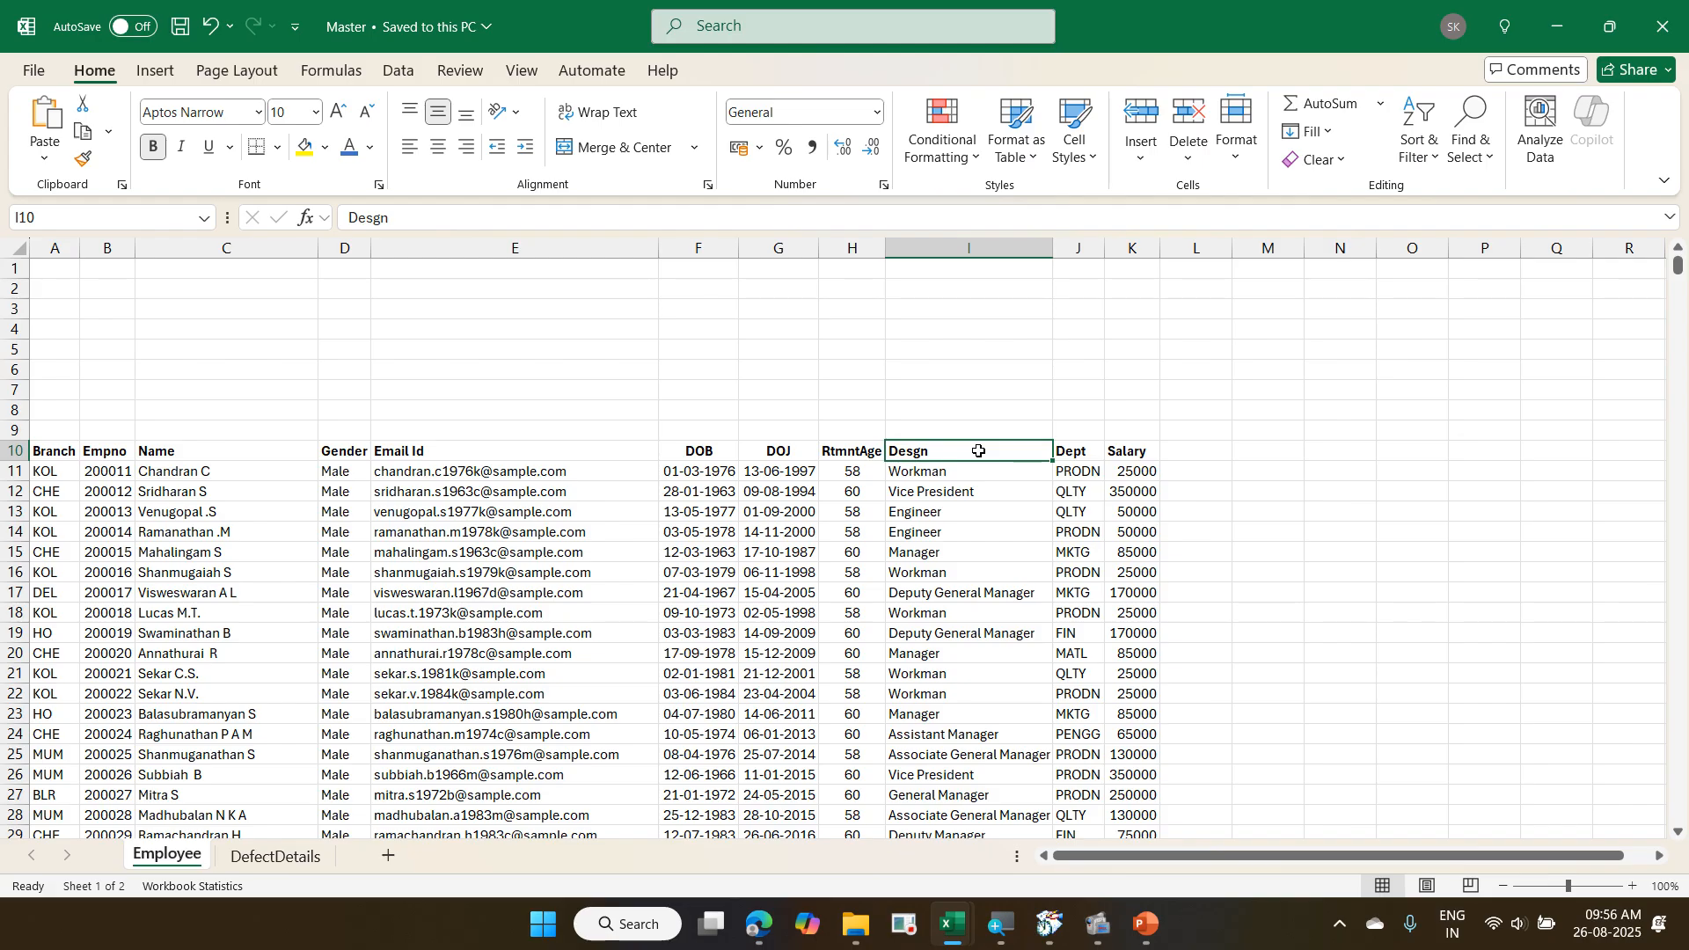
key(alt+Tab)
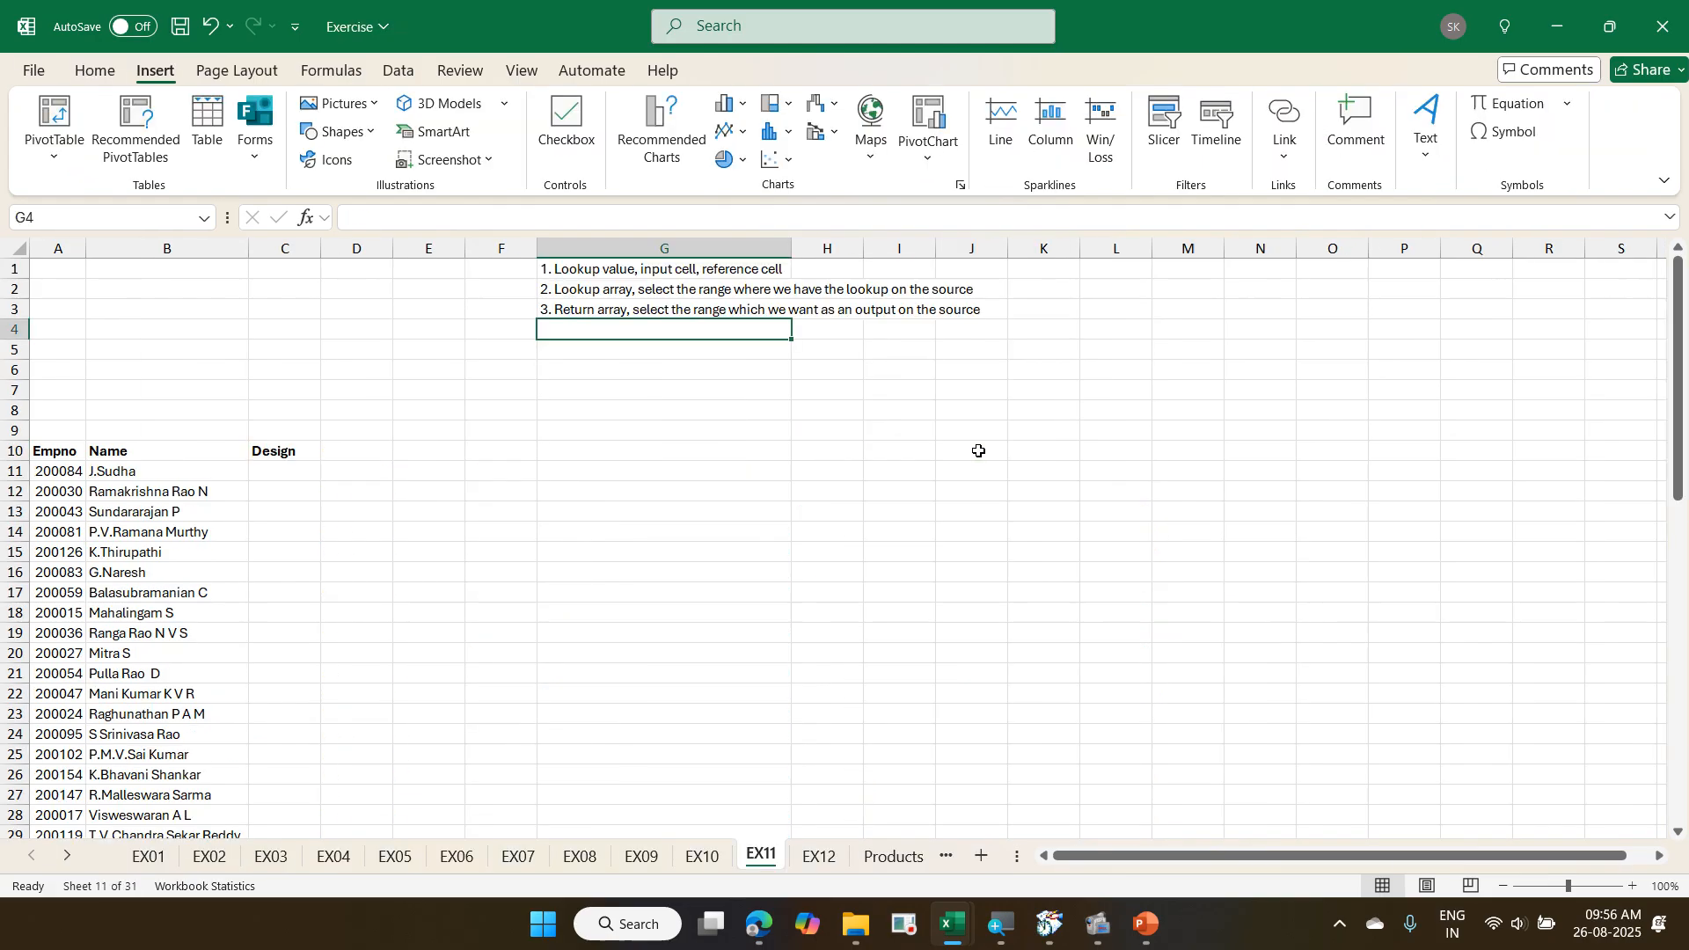
key(Up)
key(Up)
key(Up)
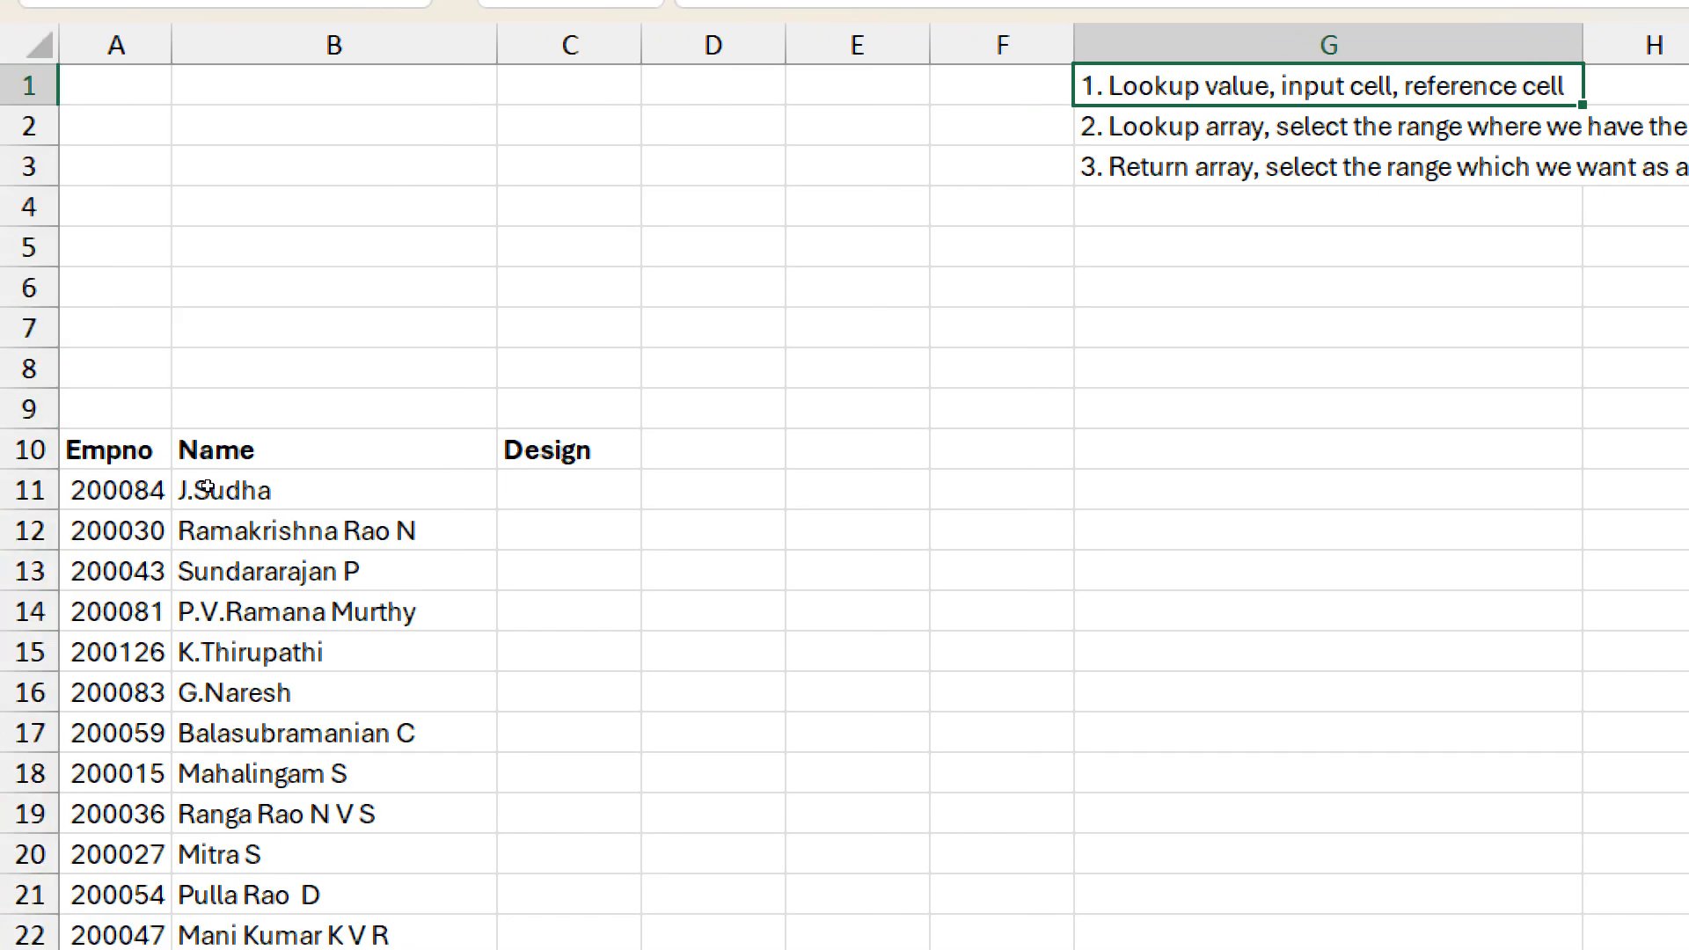
- Check the Empno column in the Master workbook and start an XLOOKUP formula in C11 of sheet EX11 with A11 as the lookup value
click(550, 489)
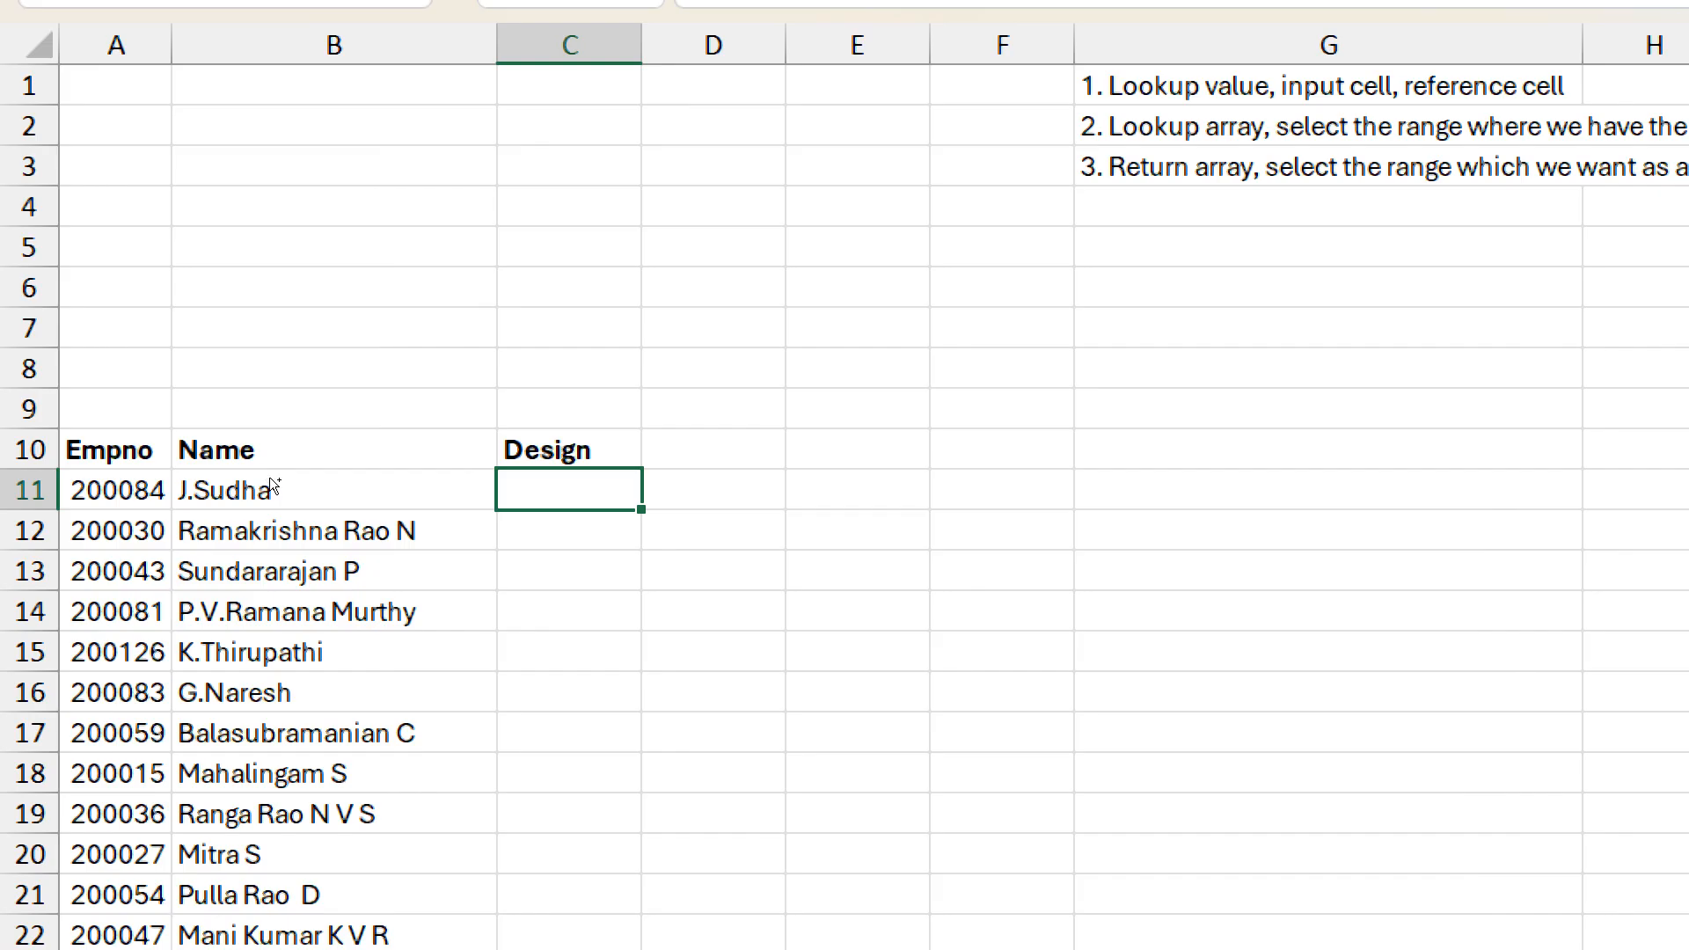
key(ctrl+Page_Up)
click(172, 450)
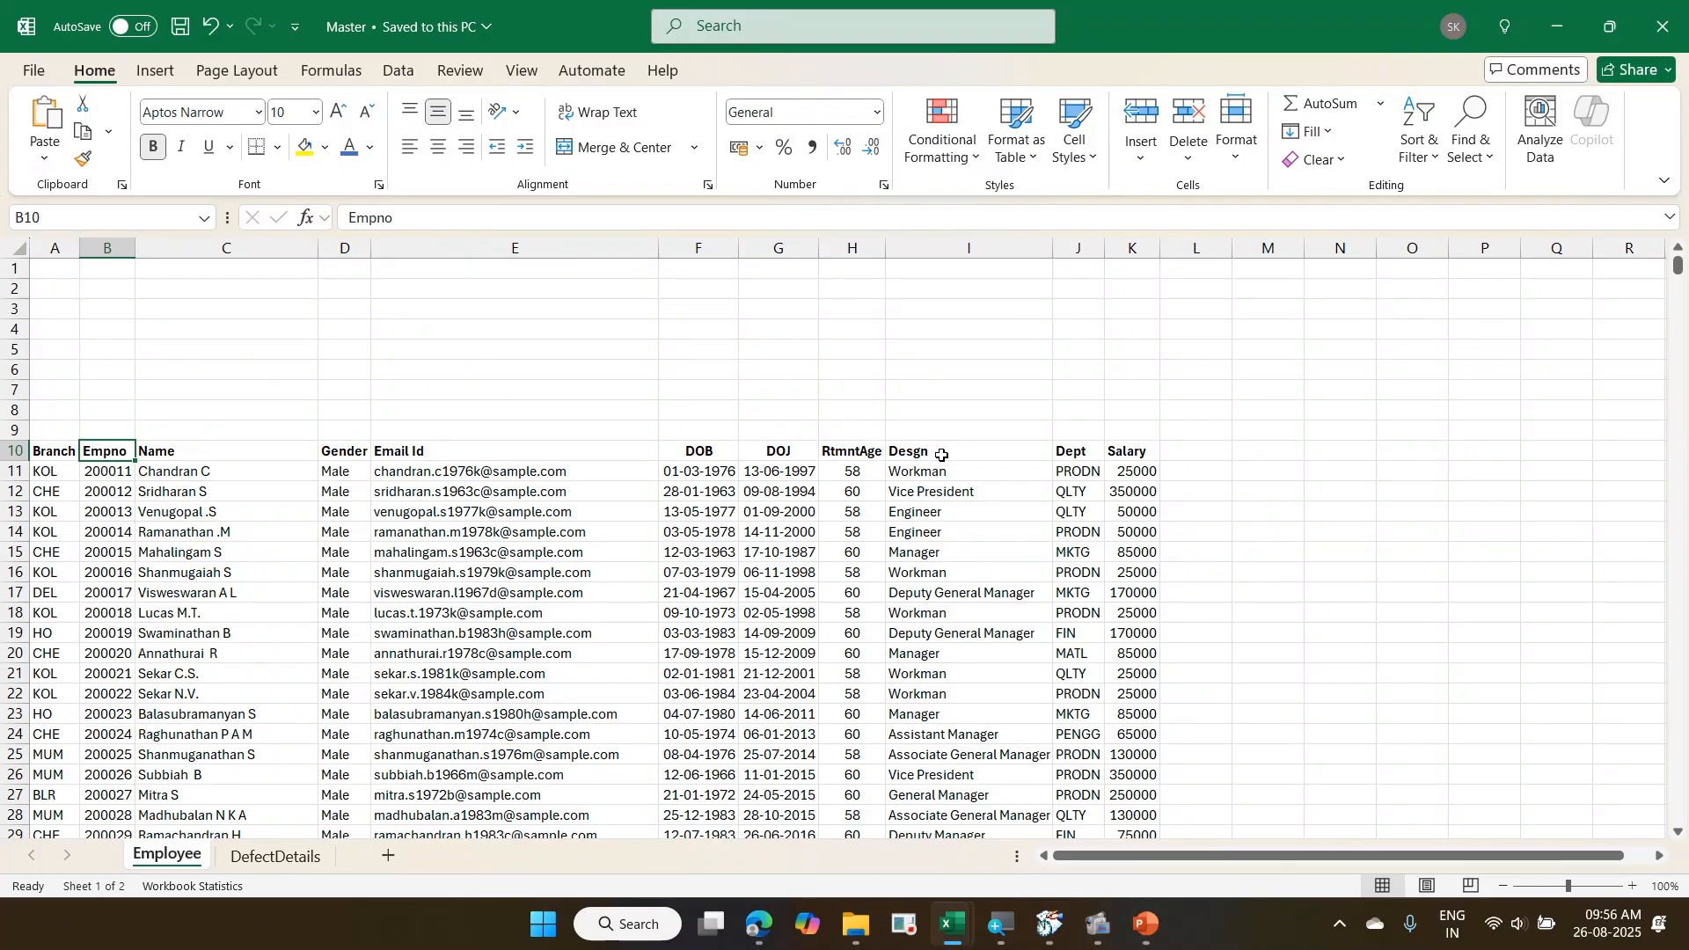
key(alt+Tab)
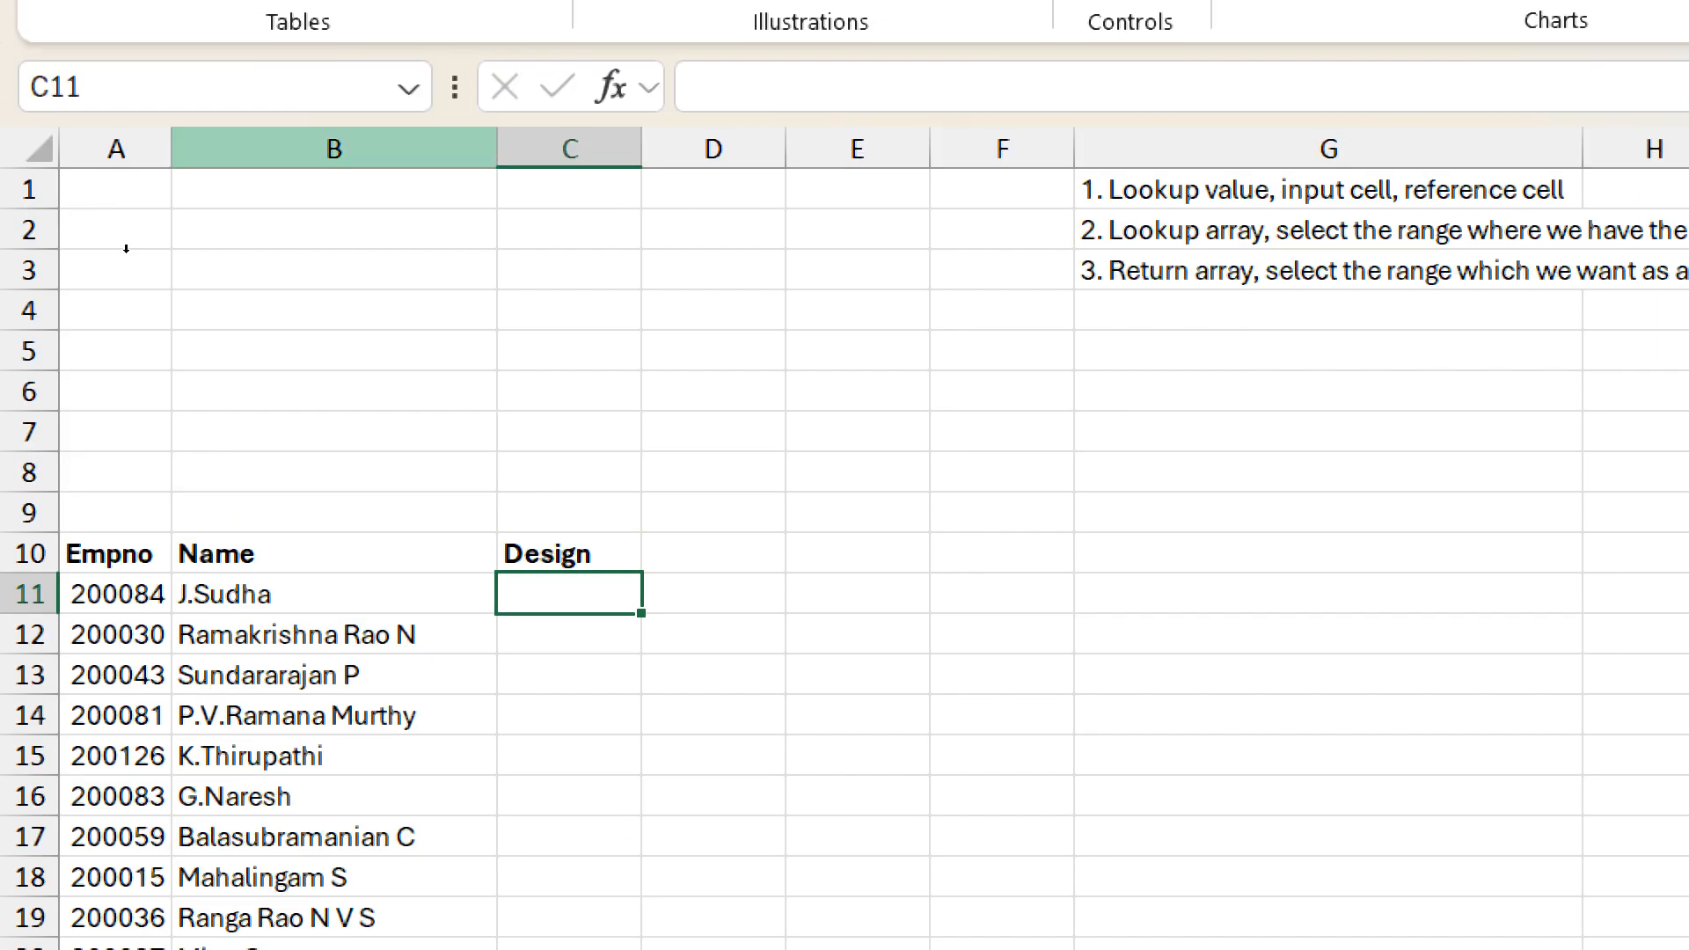
text(=)
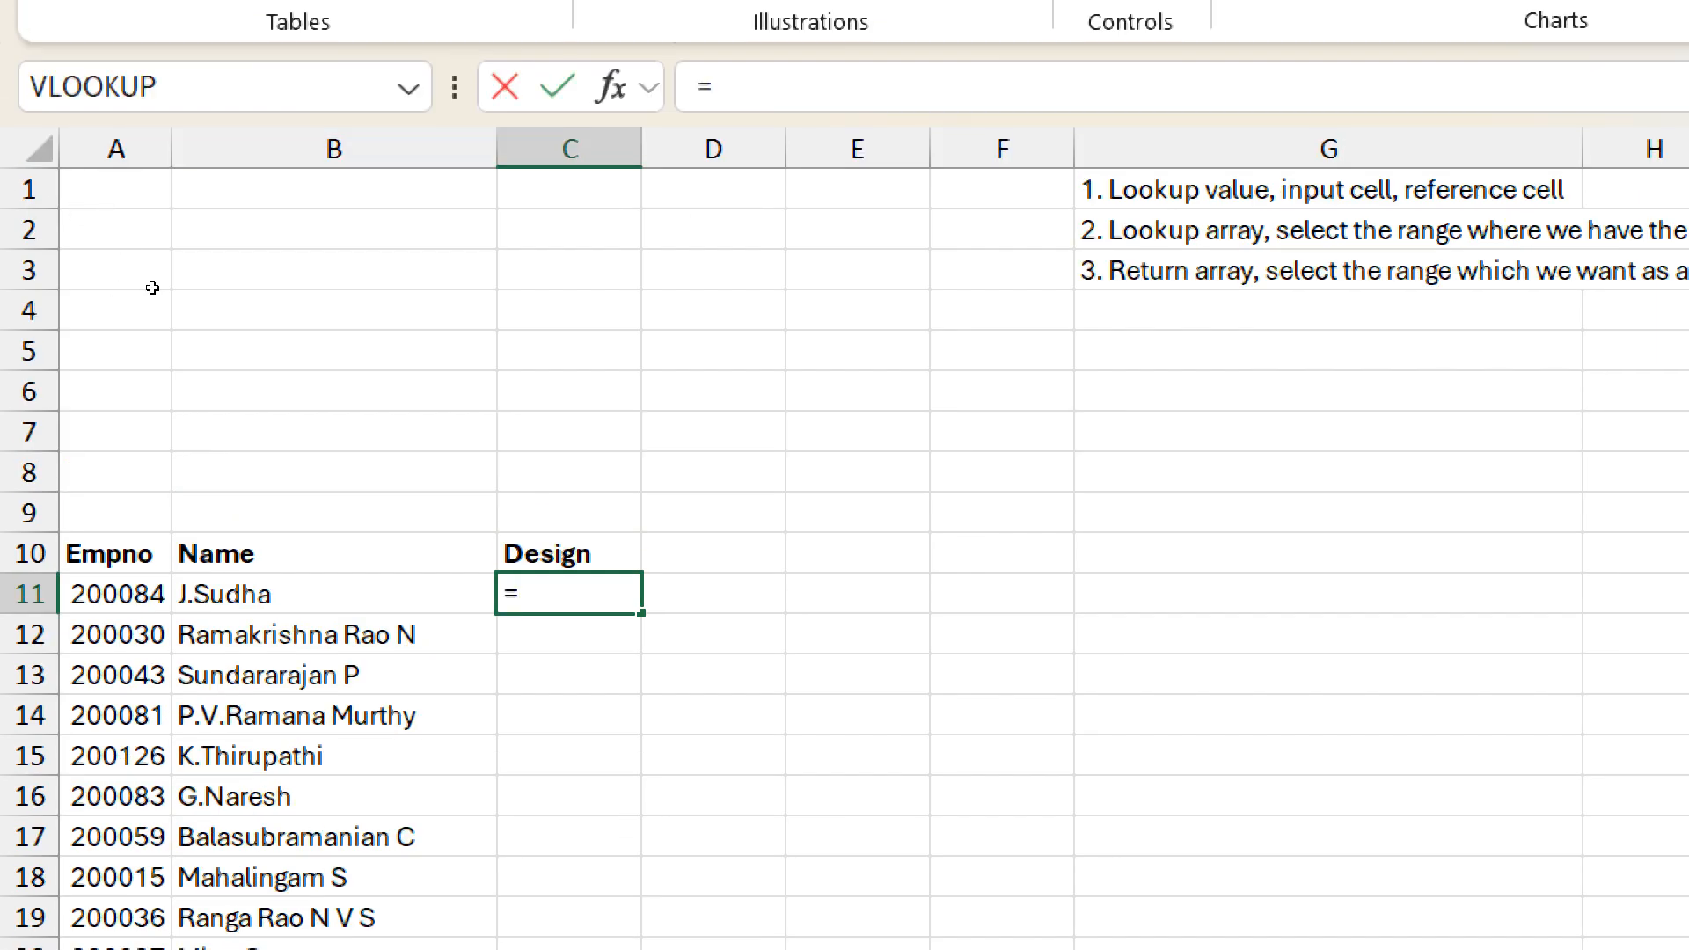
text(x)
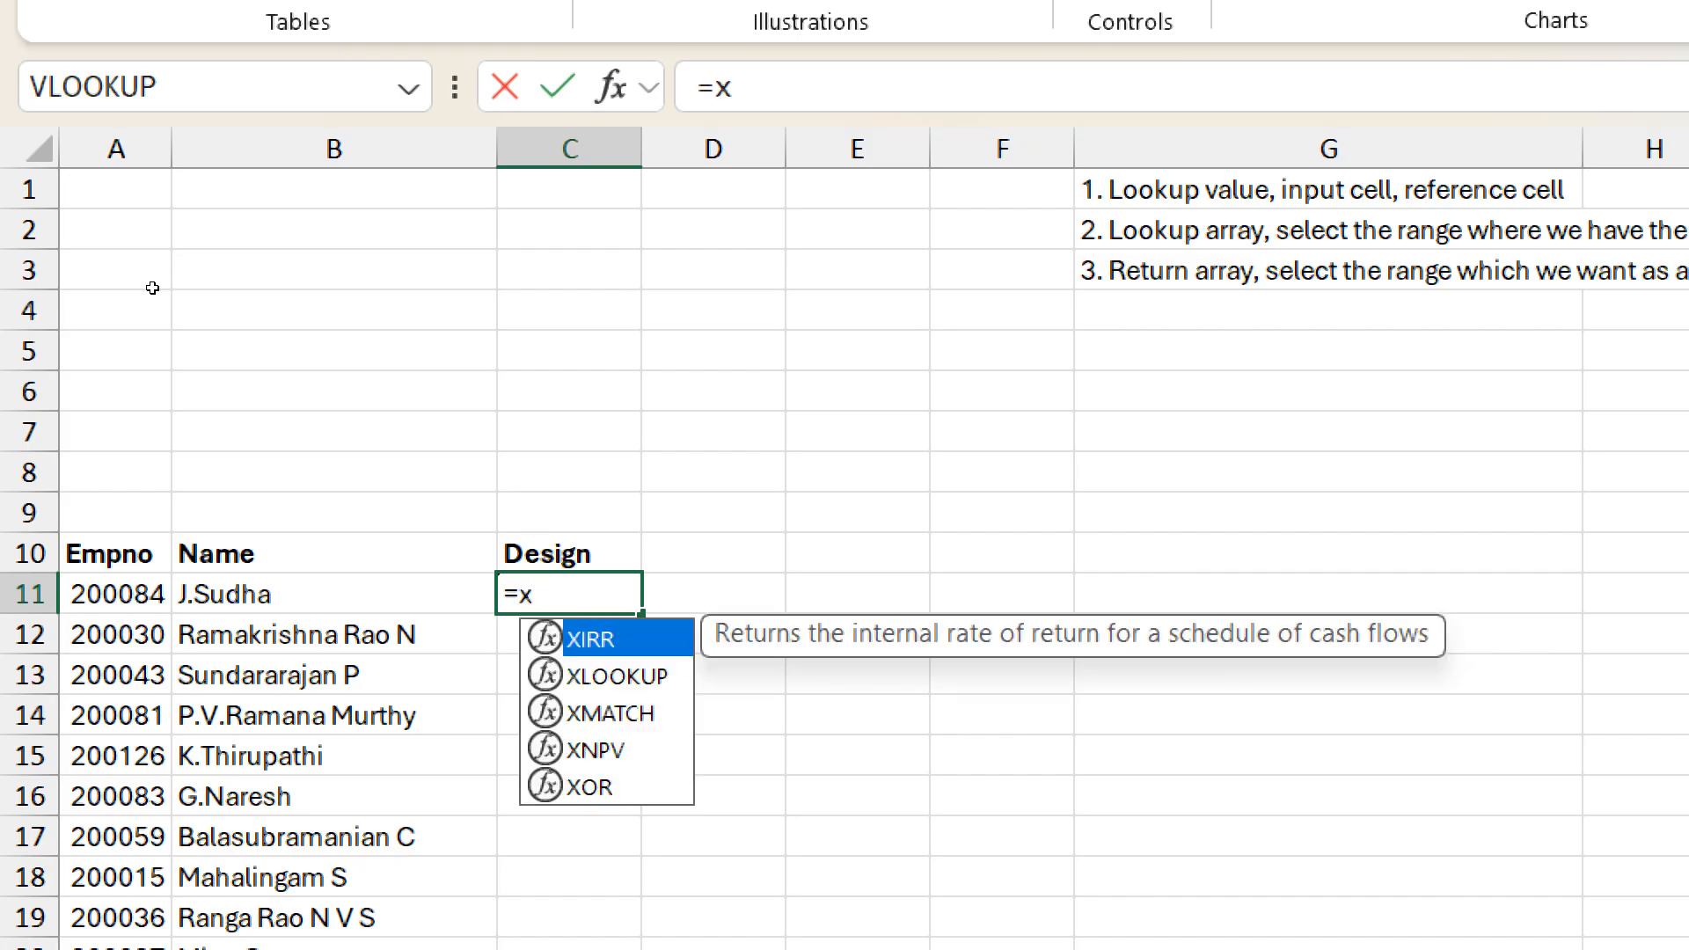
text(l)
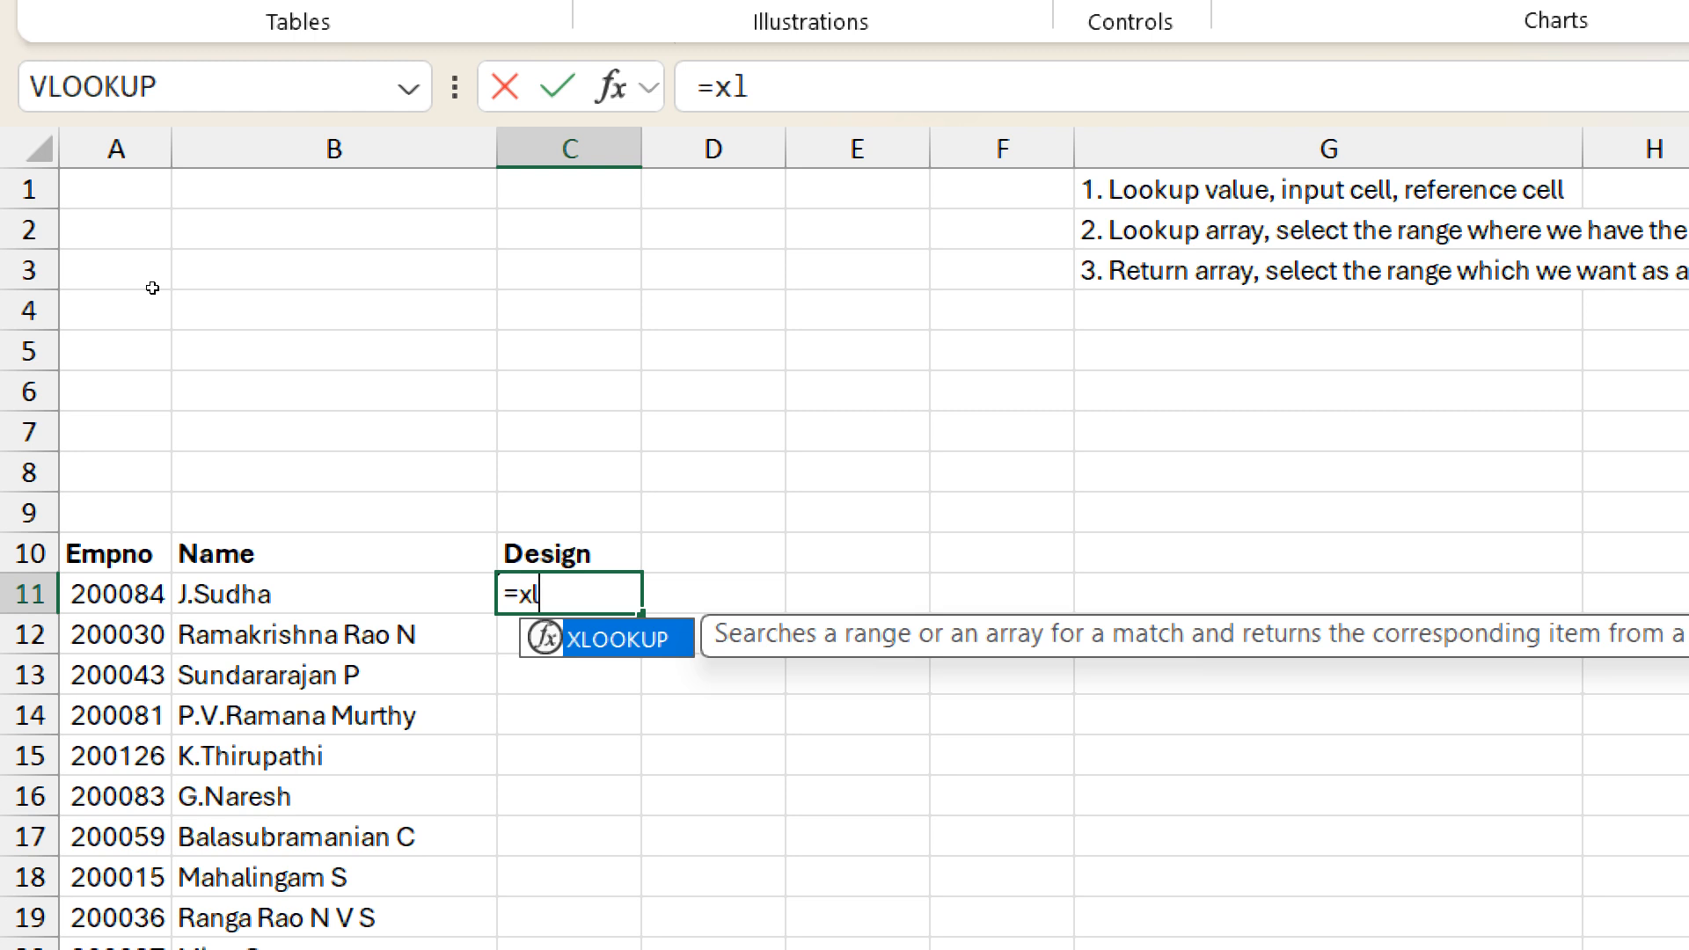
key(Tab)
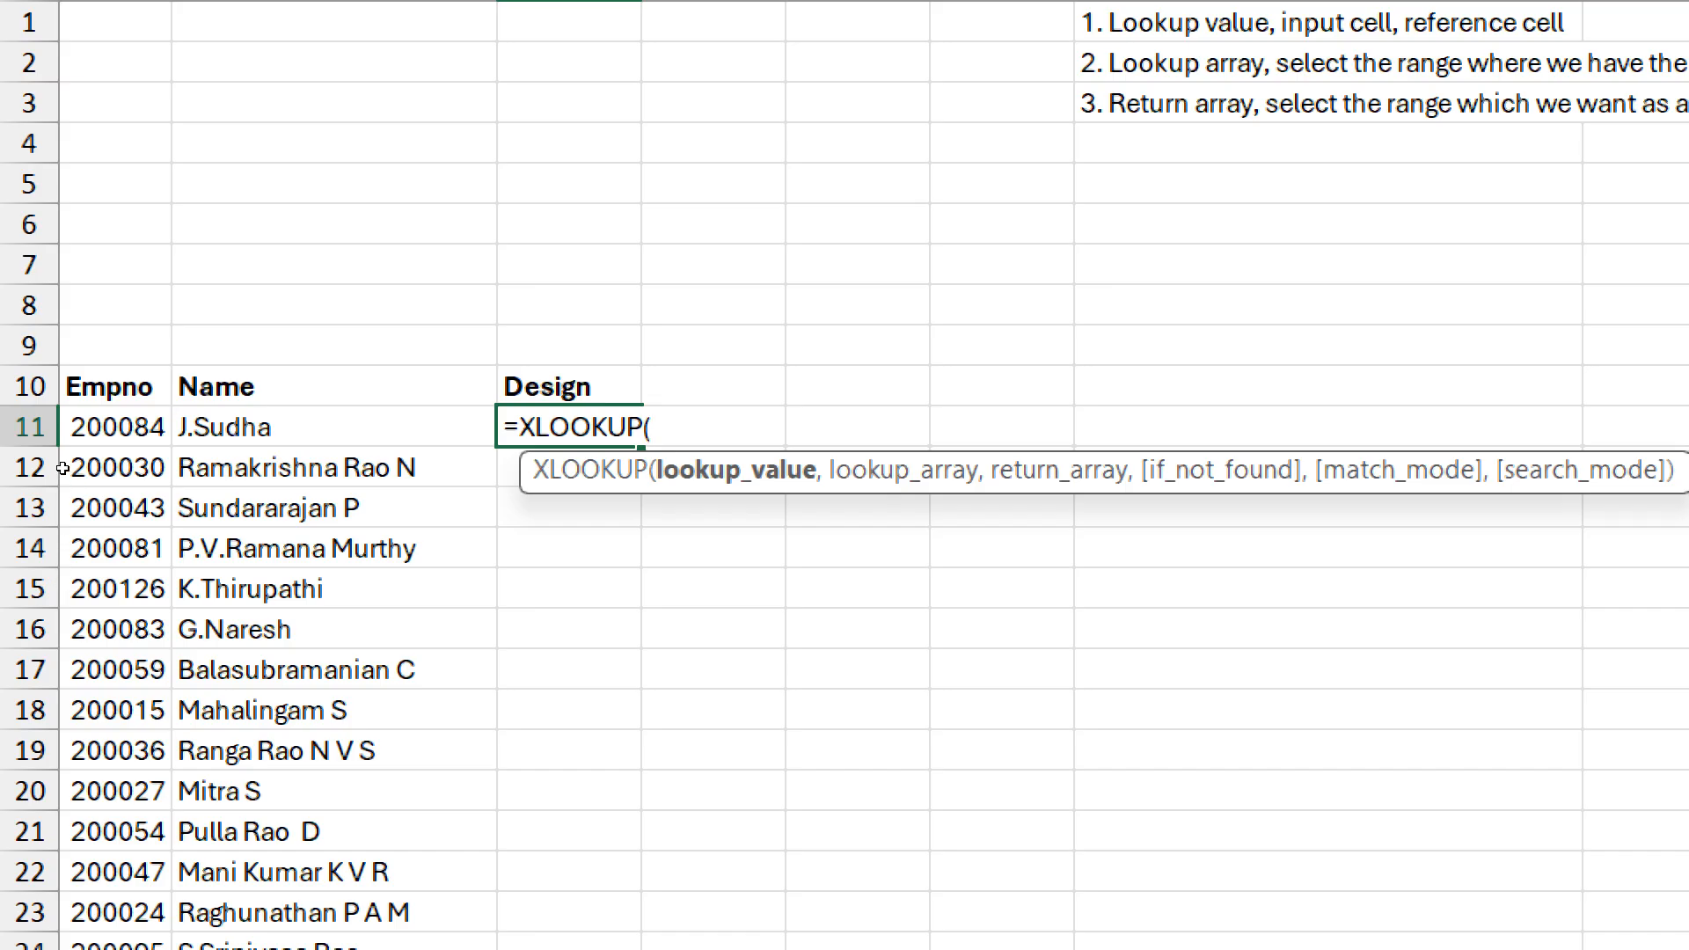
key(Left)
key(Left)
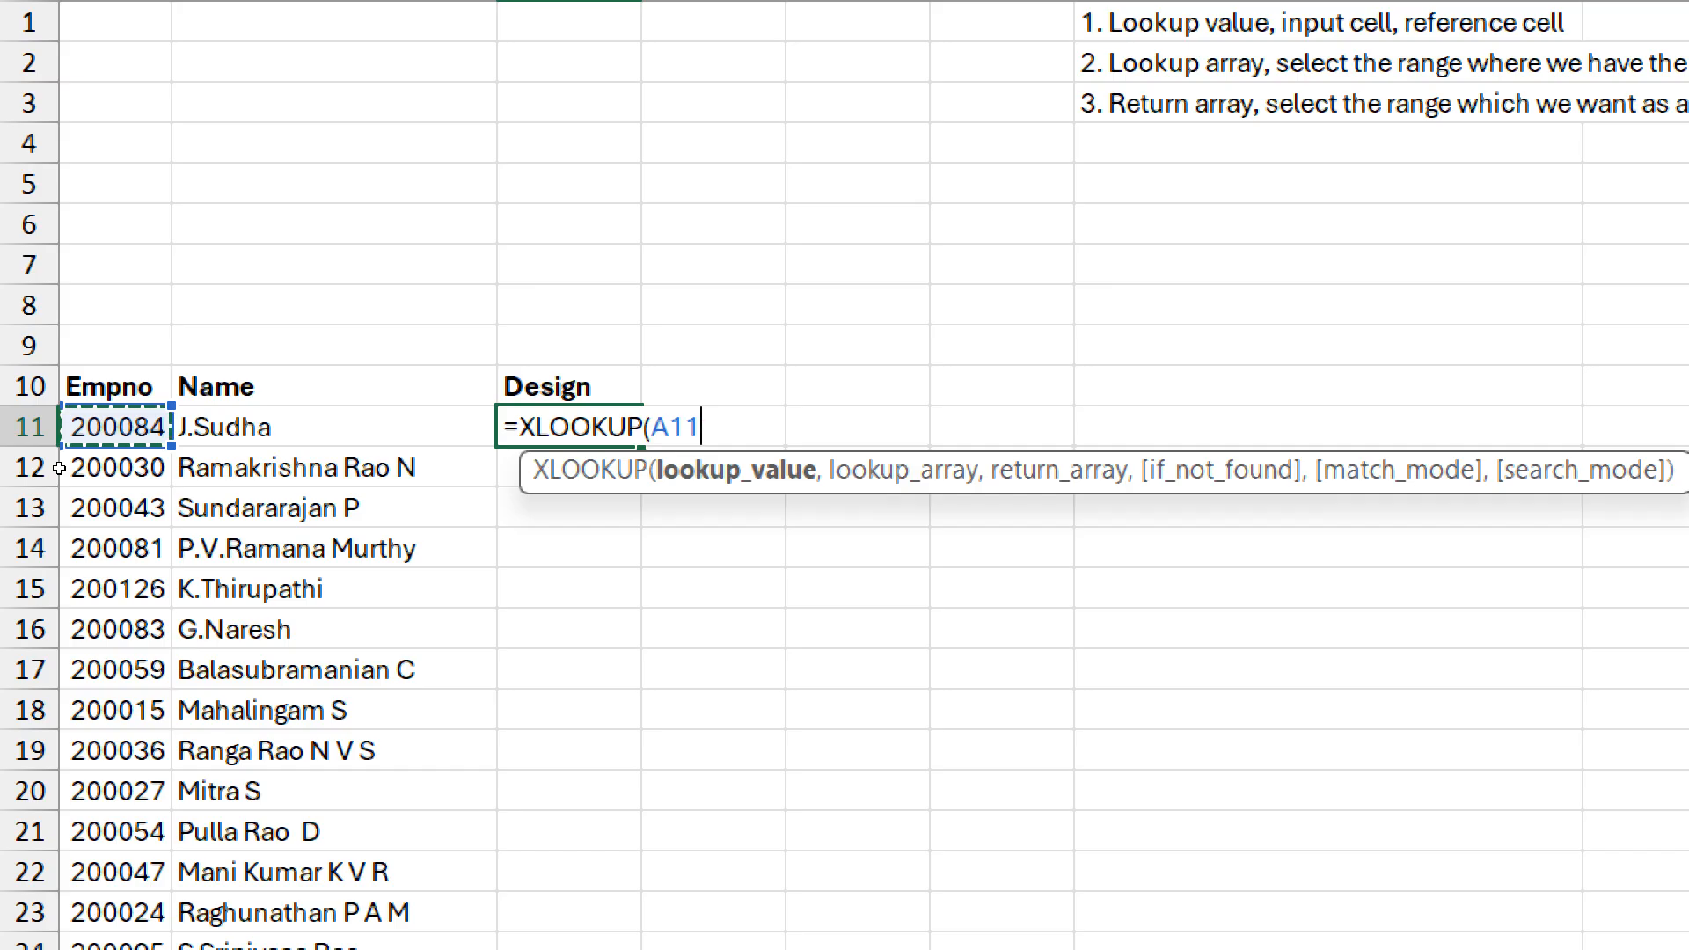
text(,)
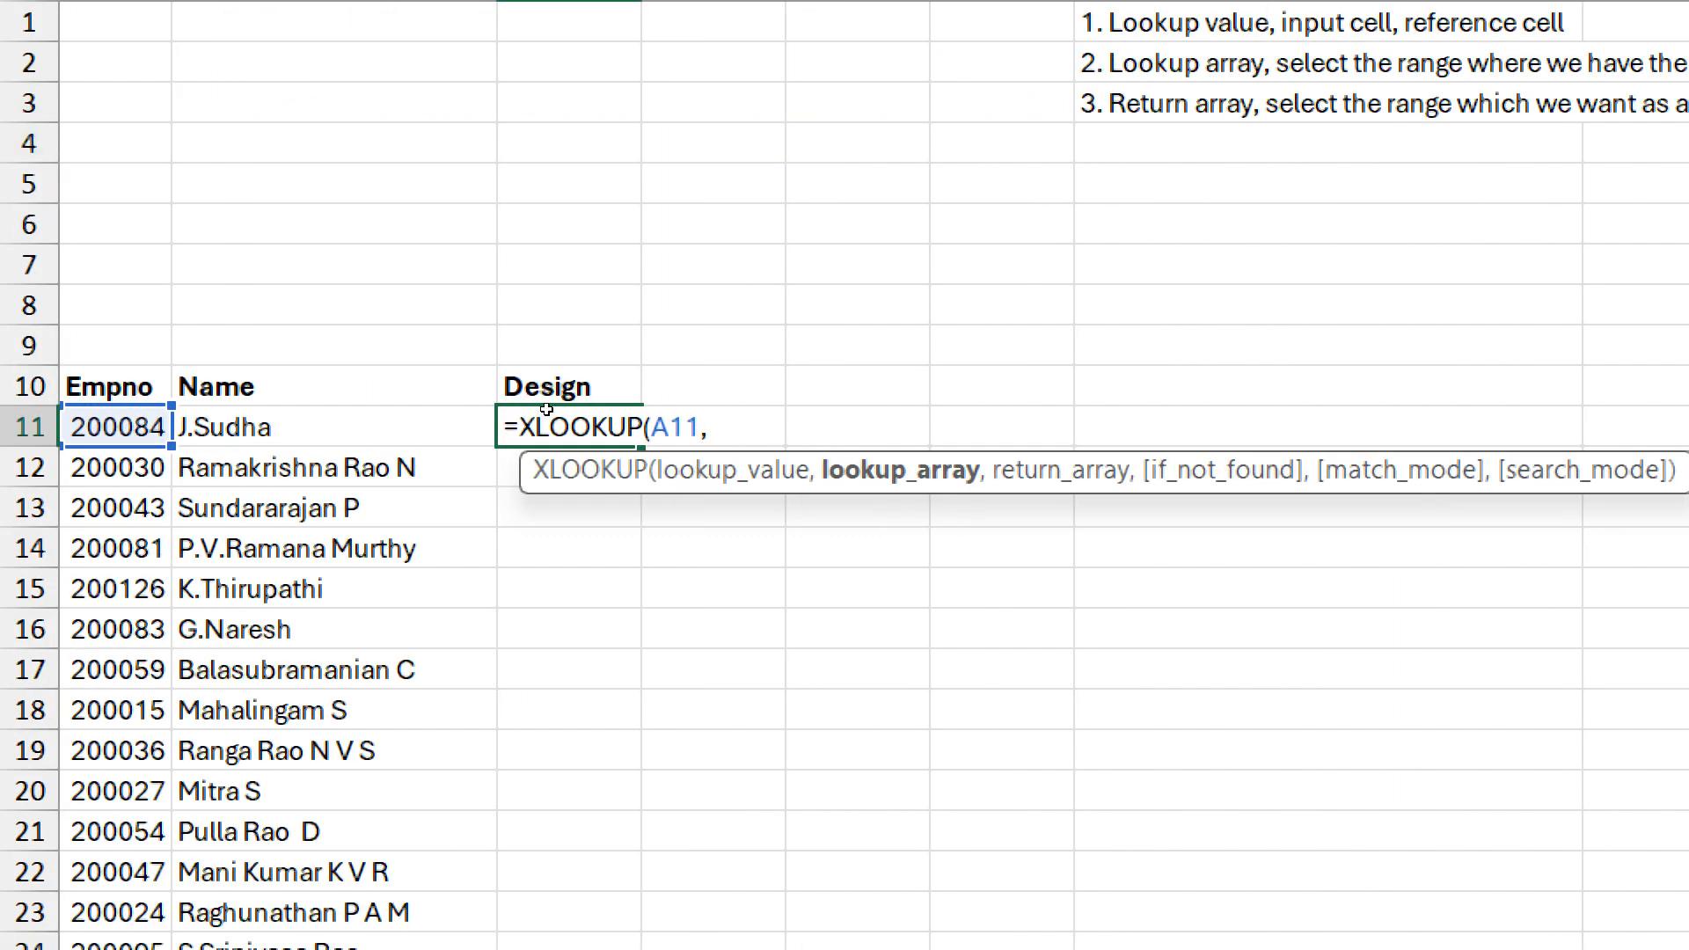
- Complete the XLOOKUP with the Master workbook's Employee sheet ranges $B$10:$B$1570 as the lookup array and $I$10:$I$1570 as the return array
key(alt+Tab)
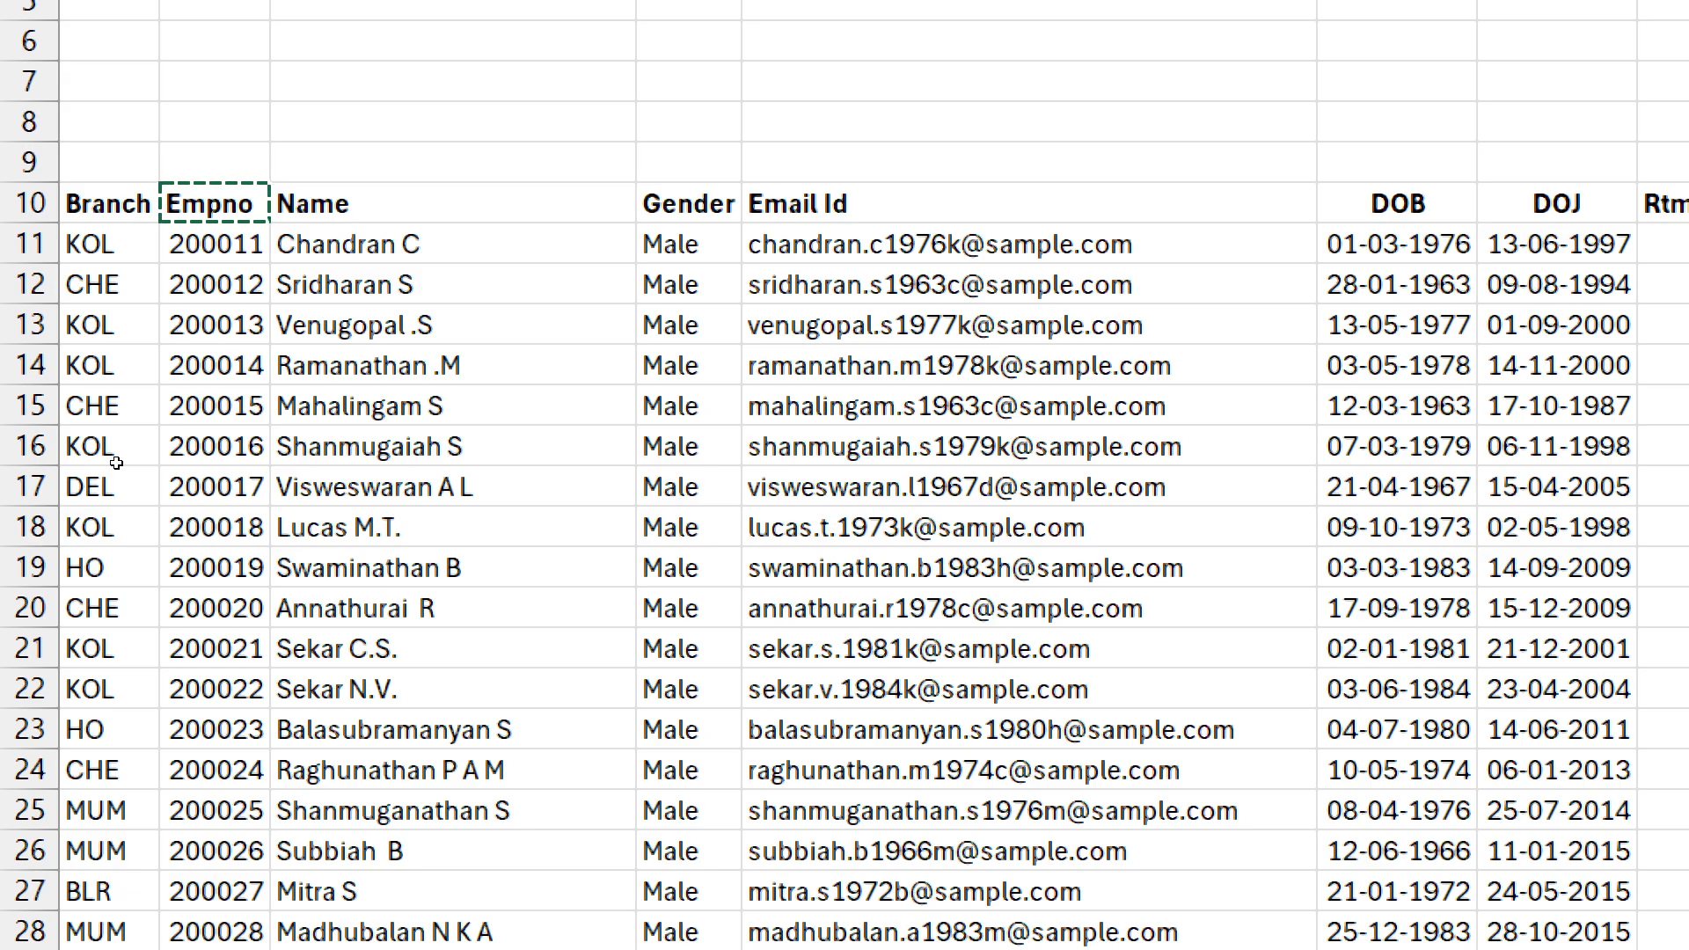
key(ctrl+Down)
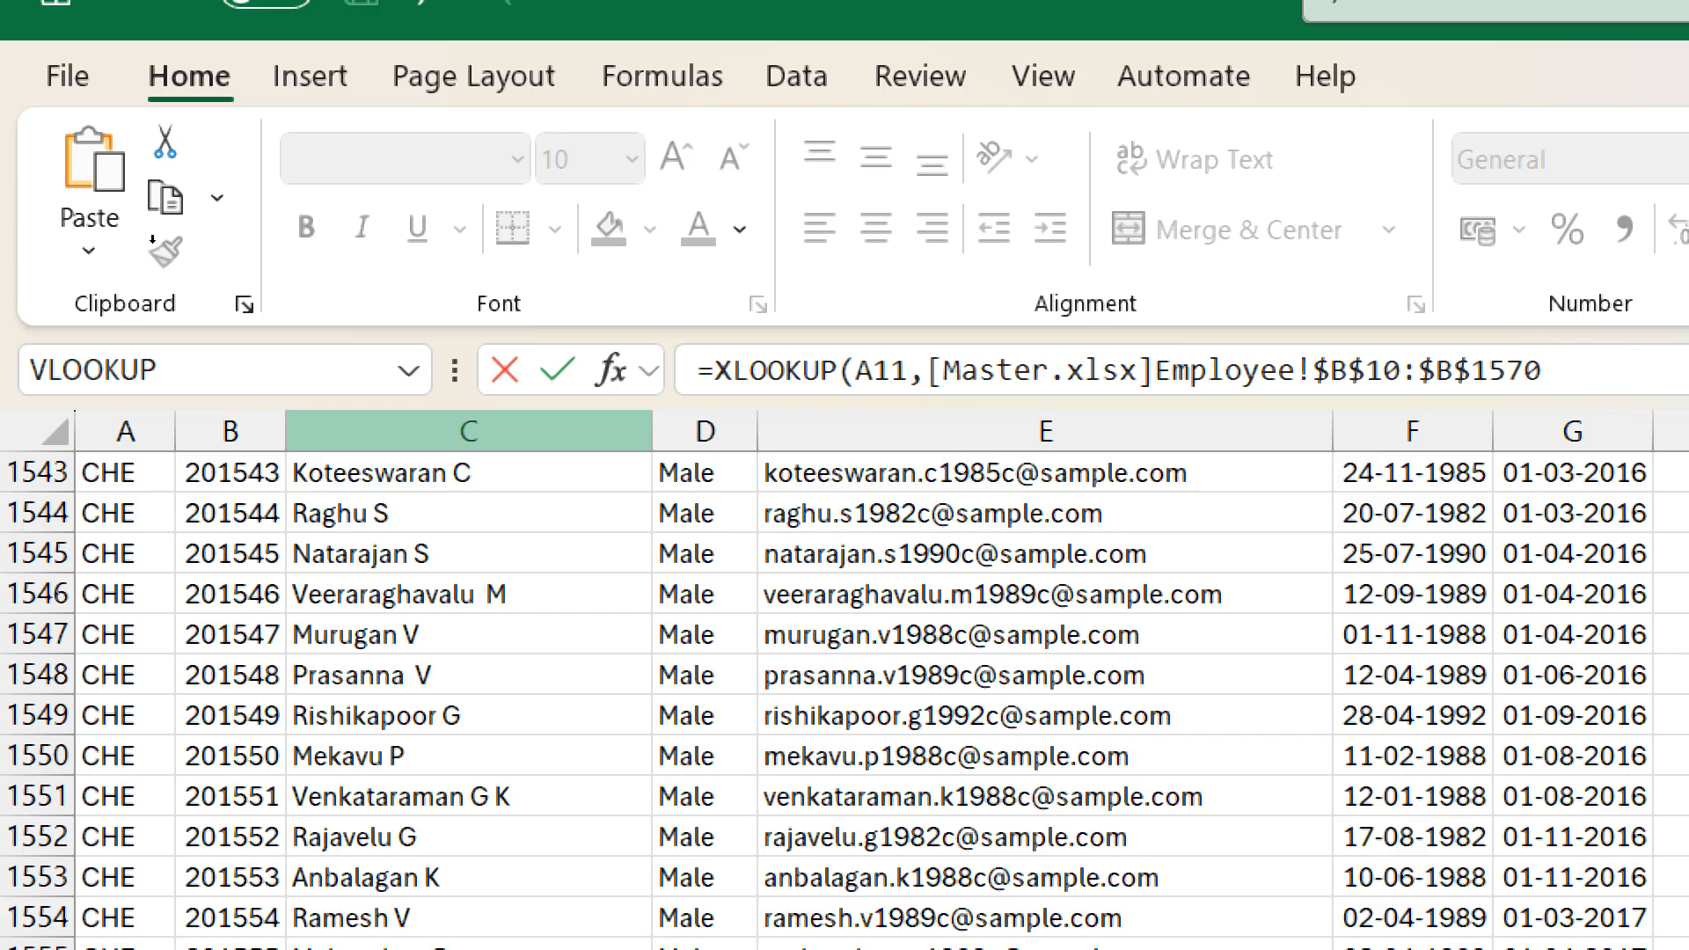
text(,)
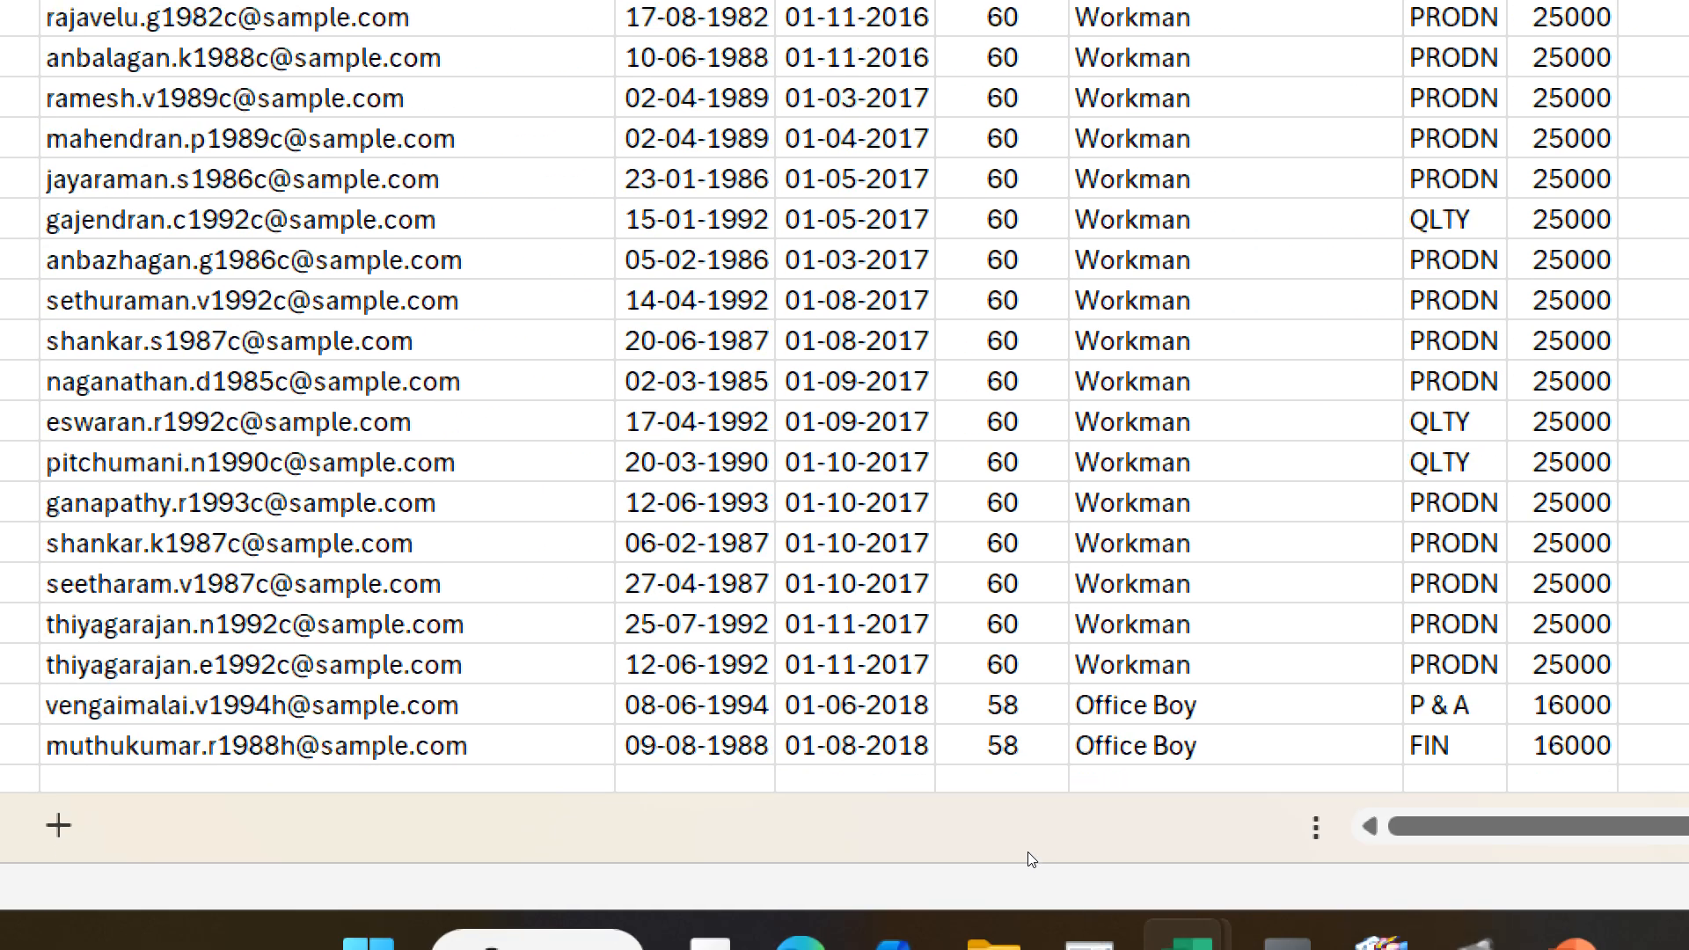
key(ctrl+c)
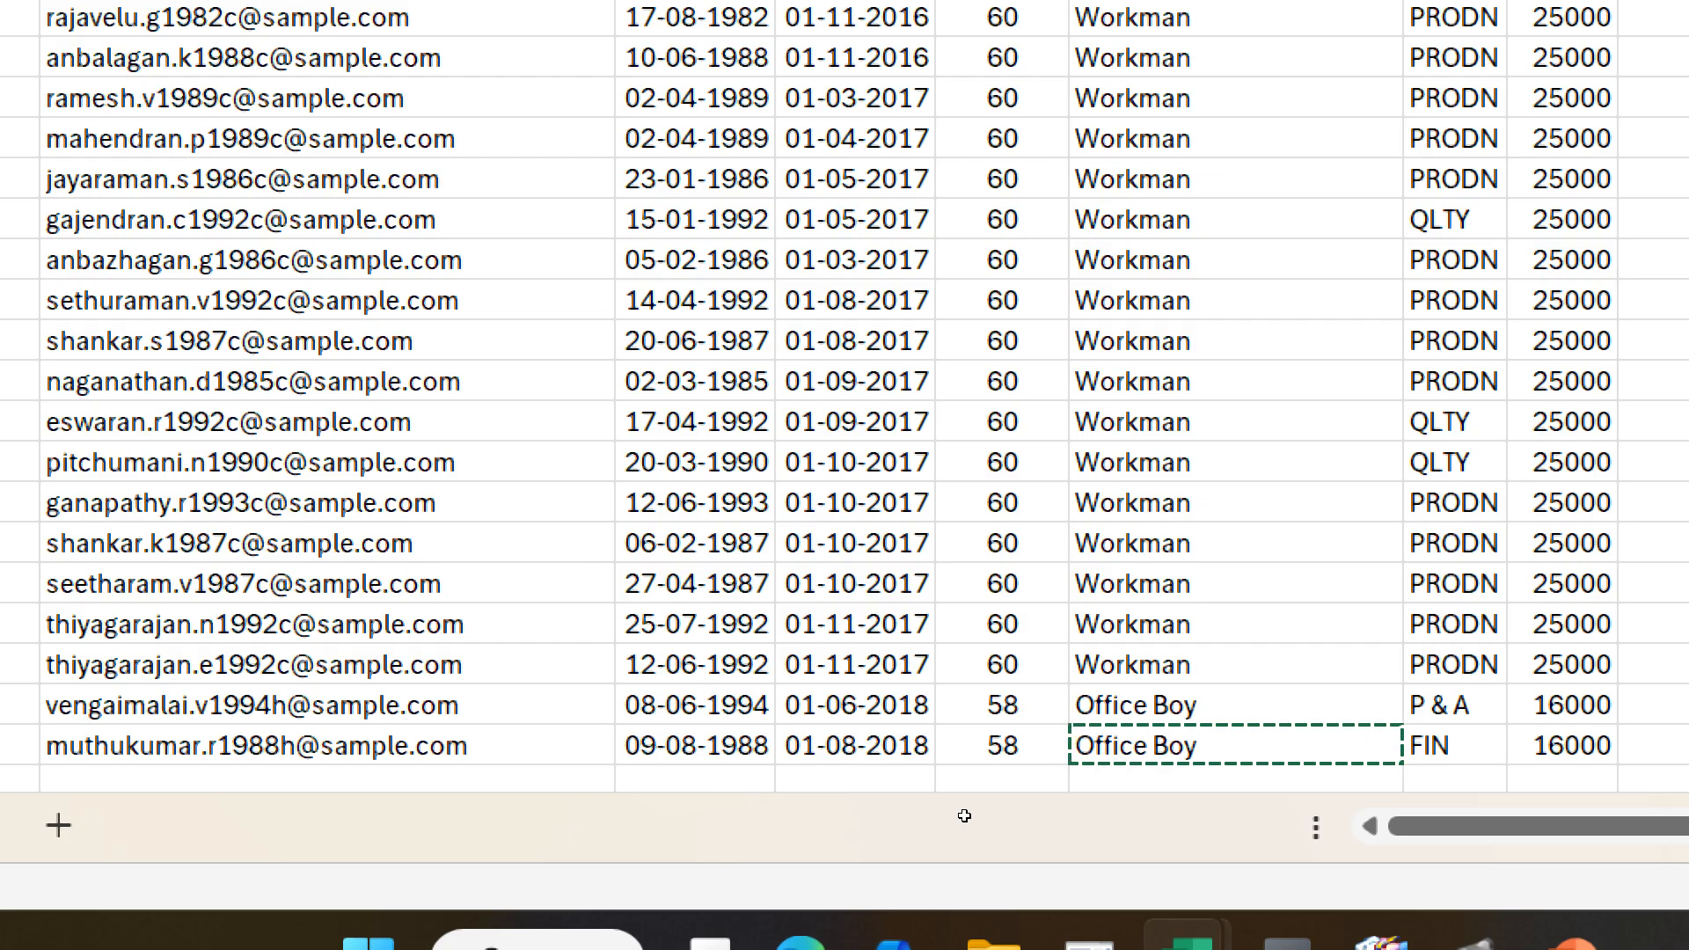
key(ctrl+shift+Up)
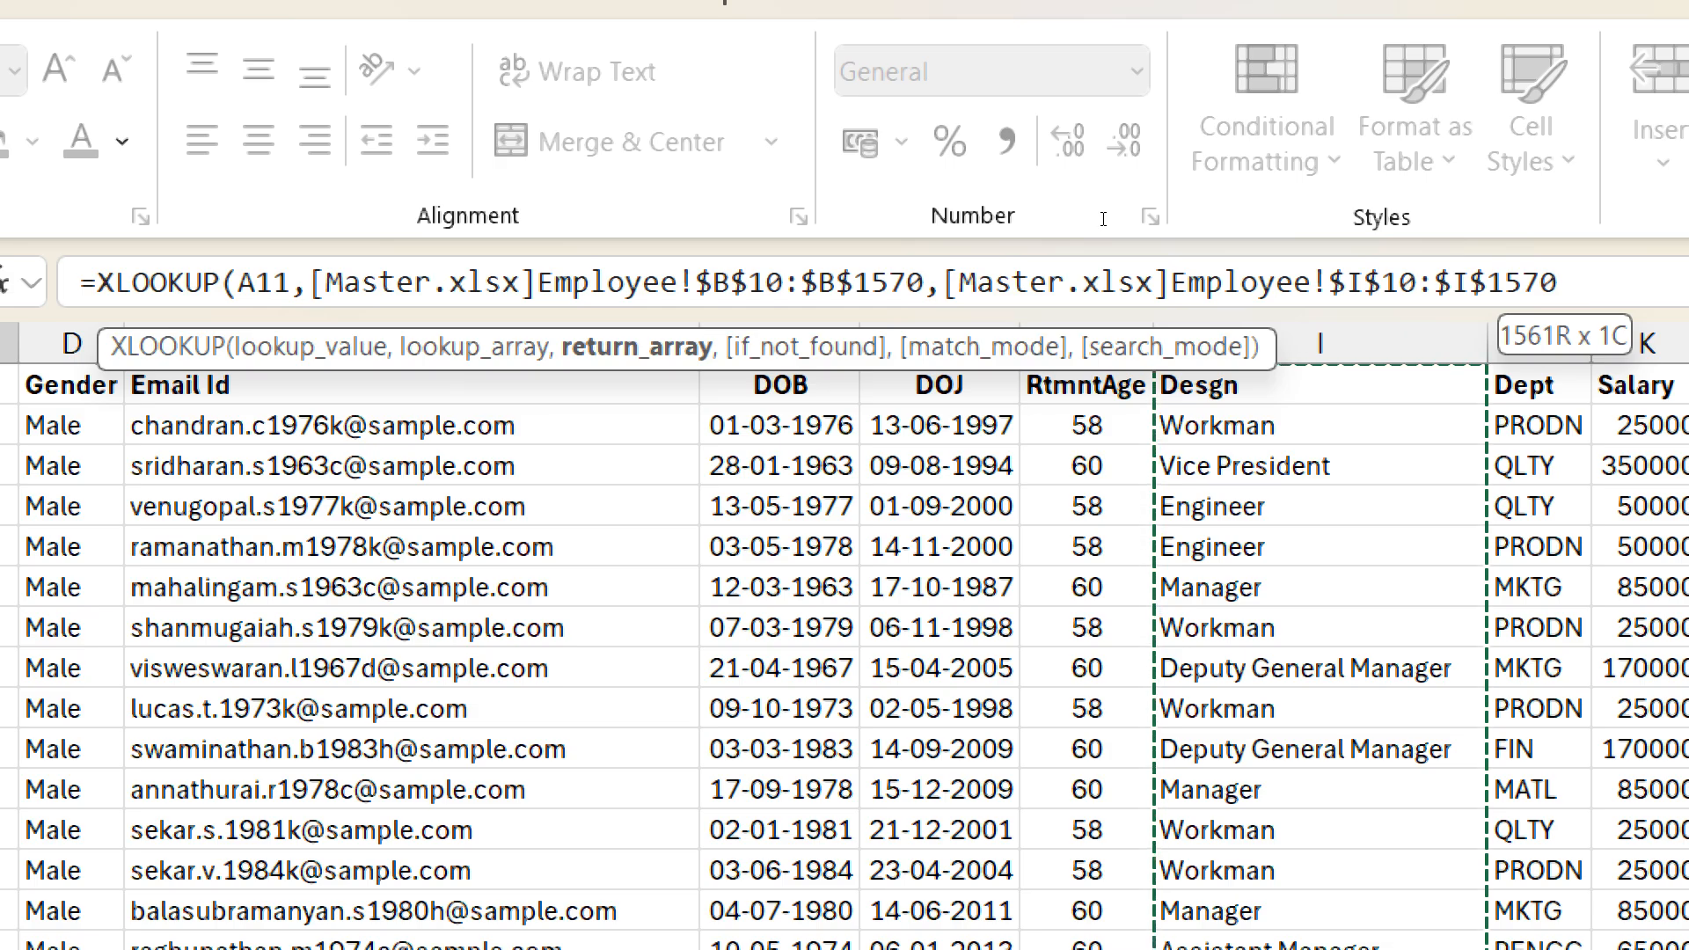
key(Return)
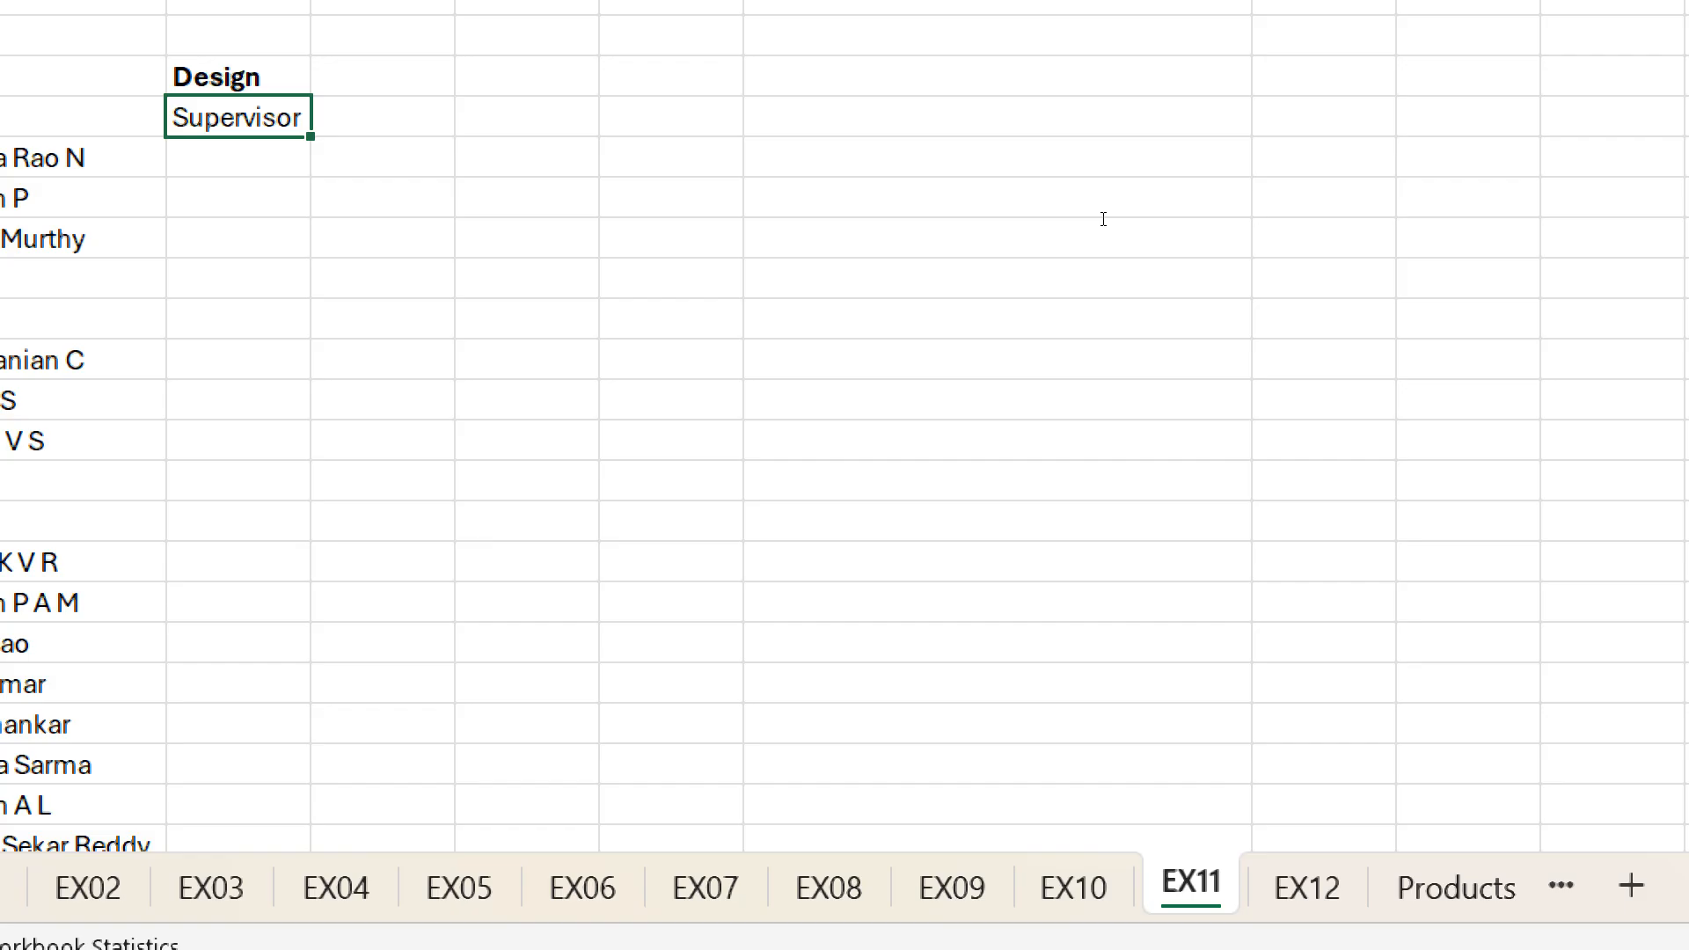
- Clear cell C11 on sheet EX11 and start a new XLOOKUP formula there with A11 as the lookup value
key(Delete)
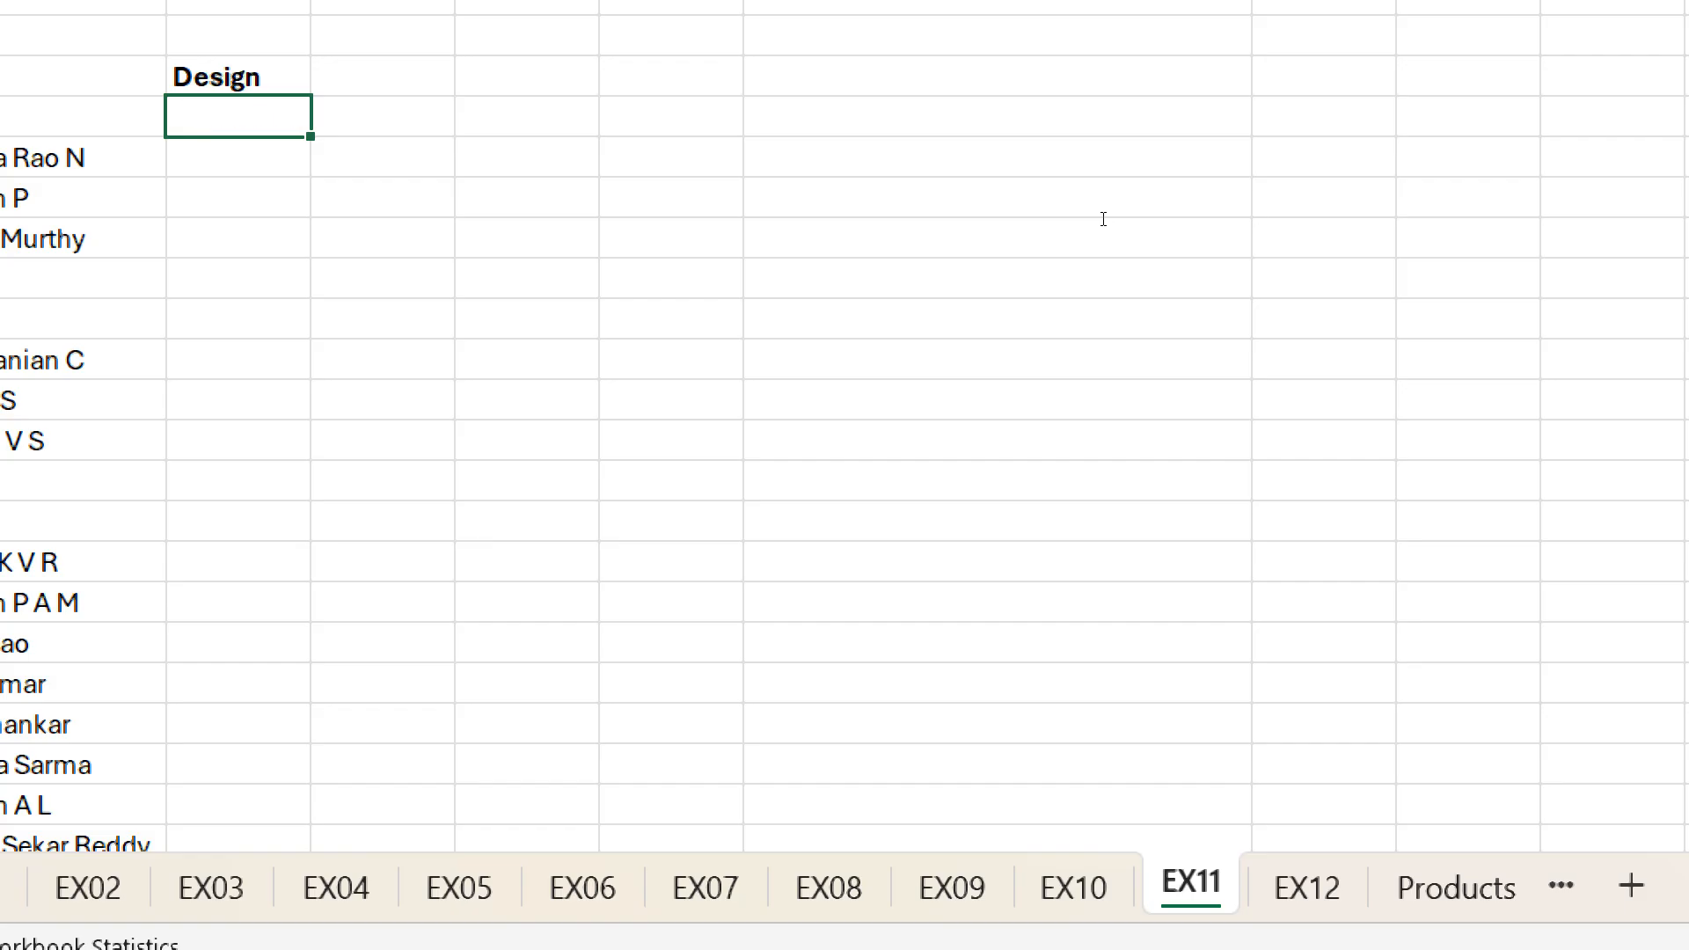
text(=xl)
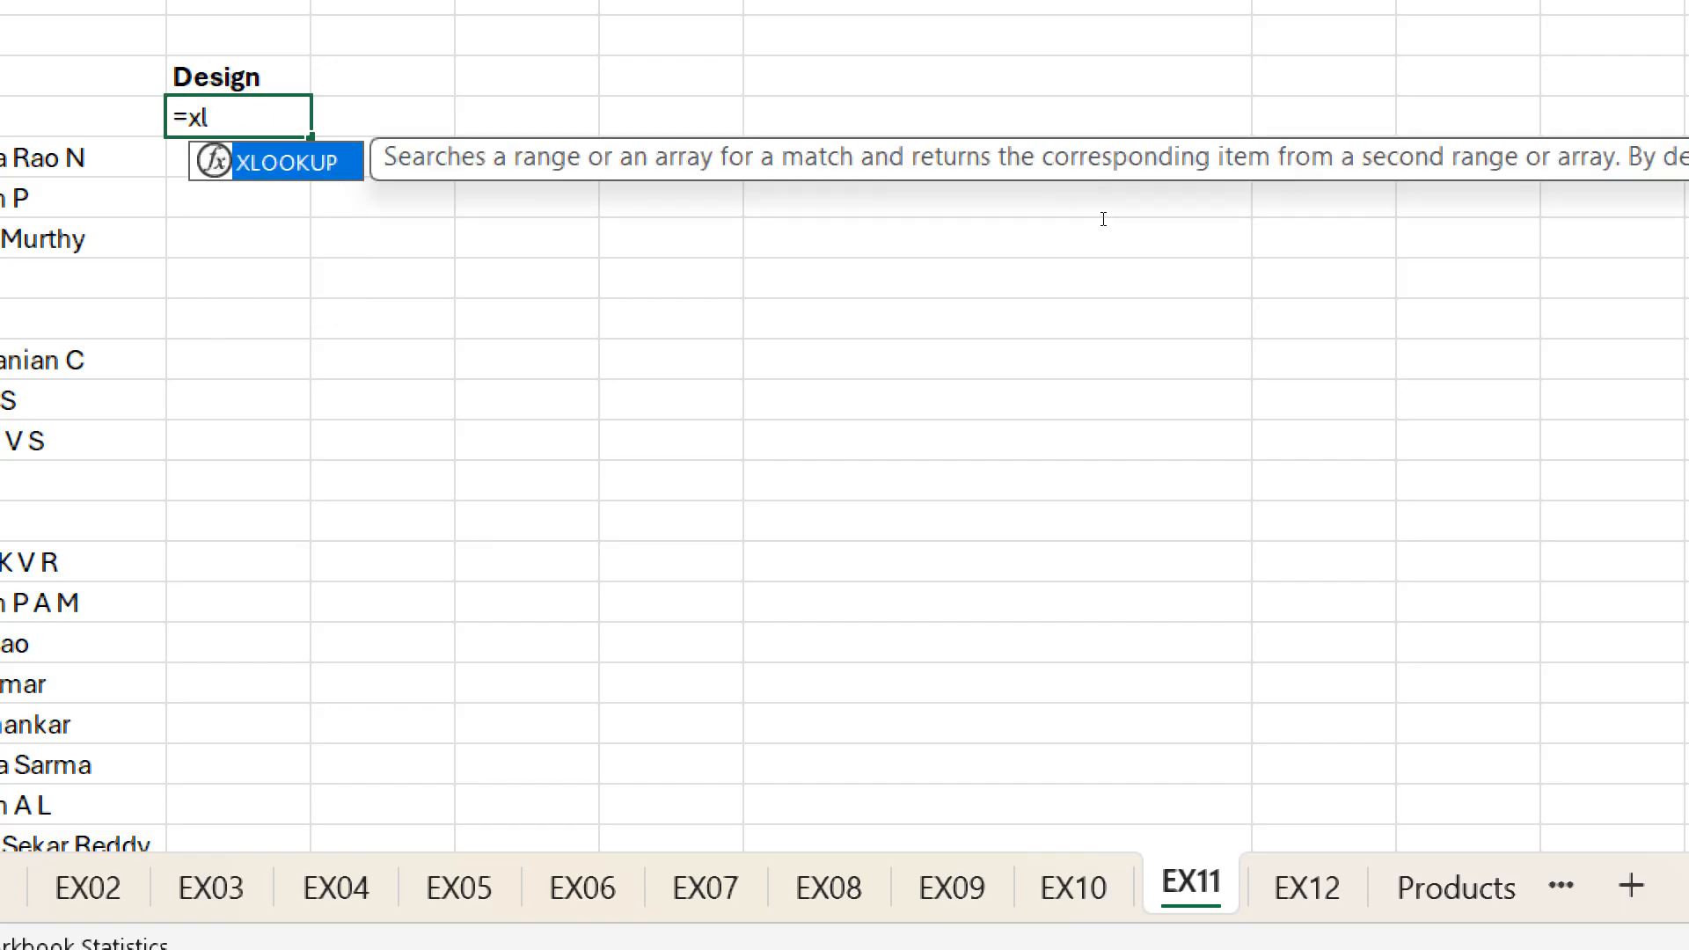
key(Tab)
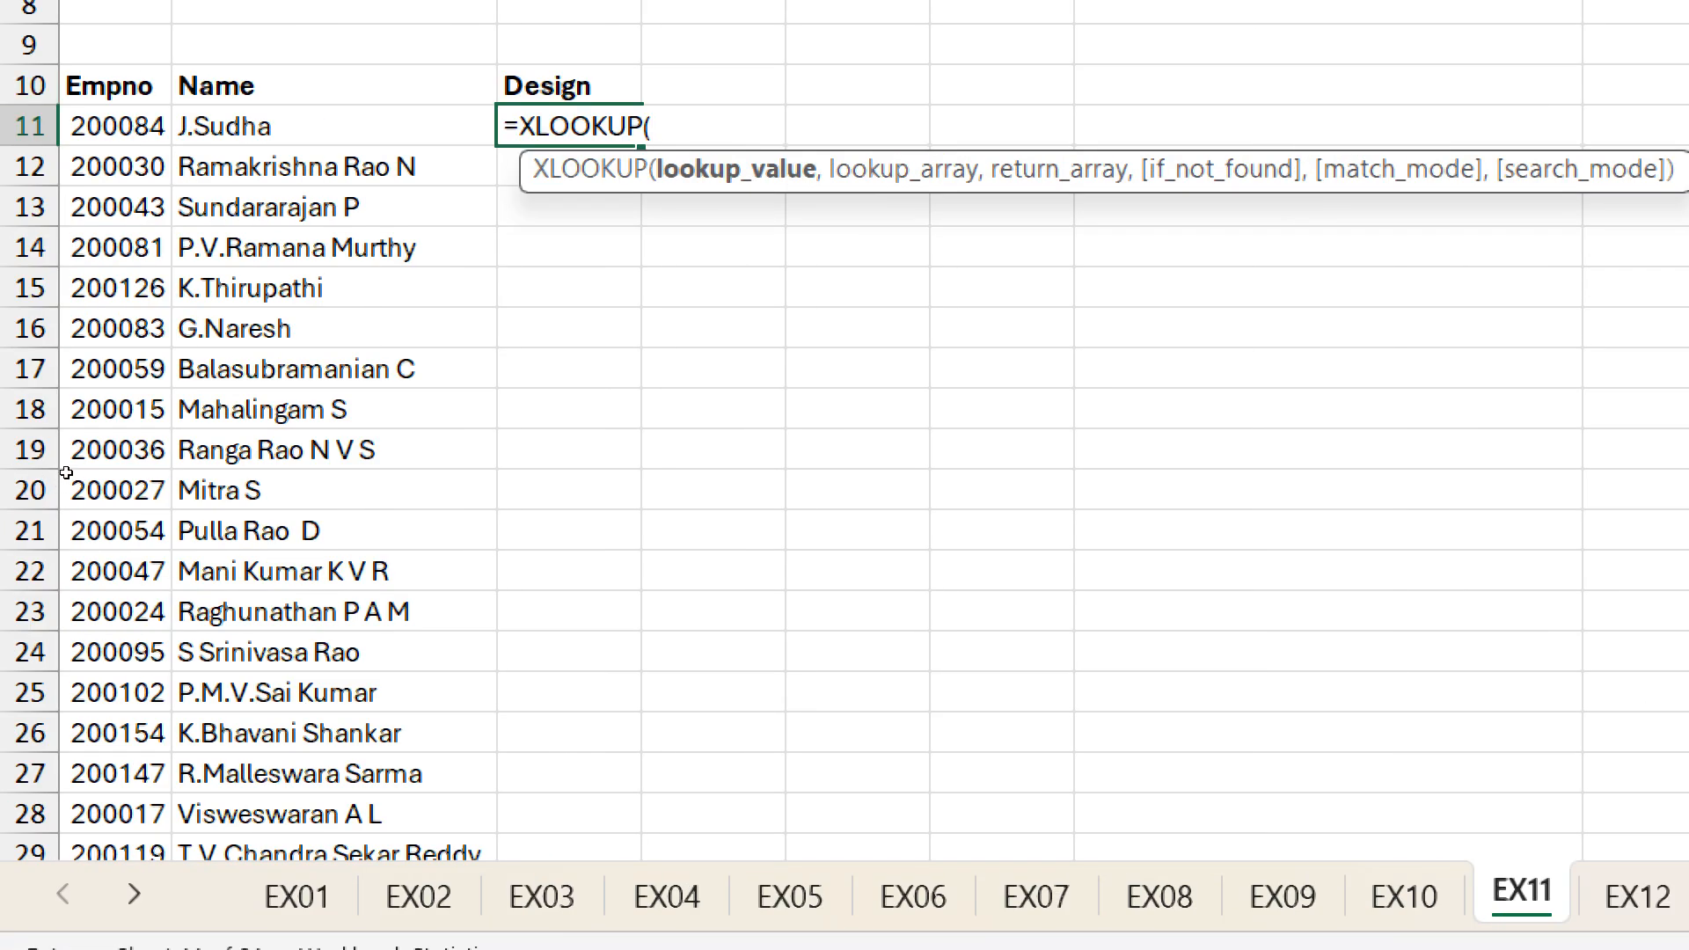
key(Left)
key(Left)
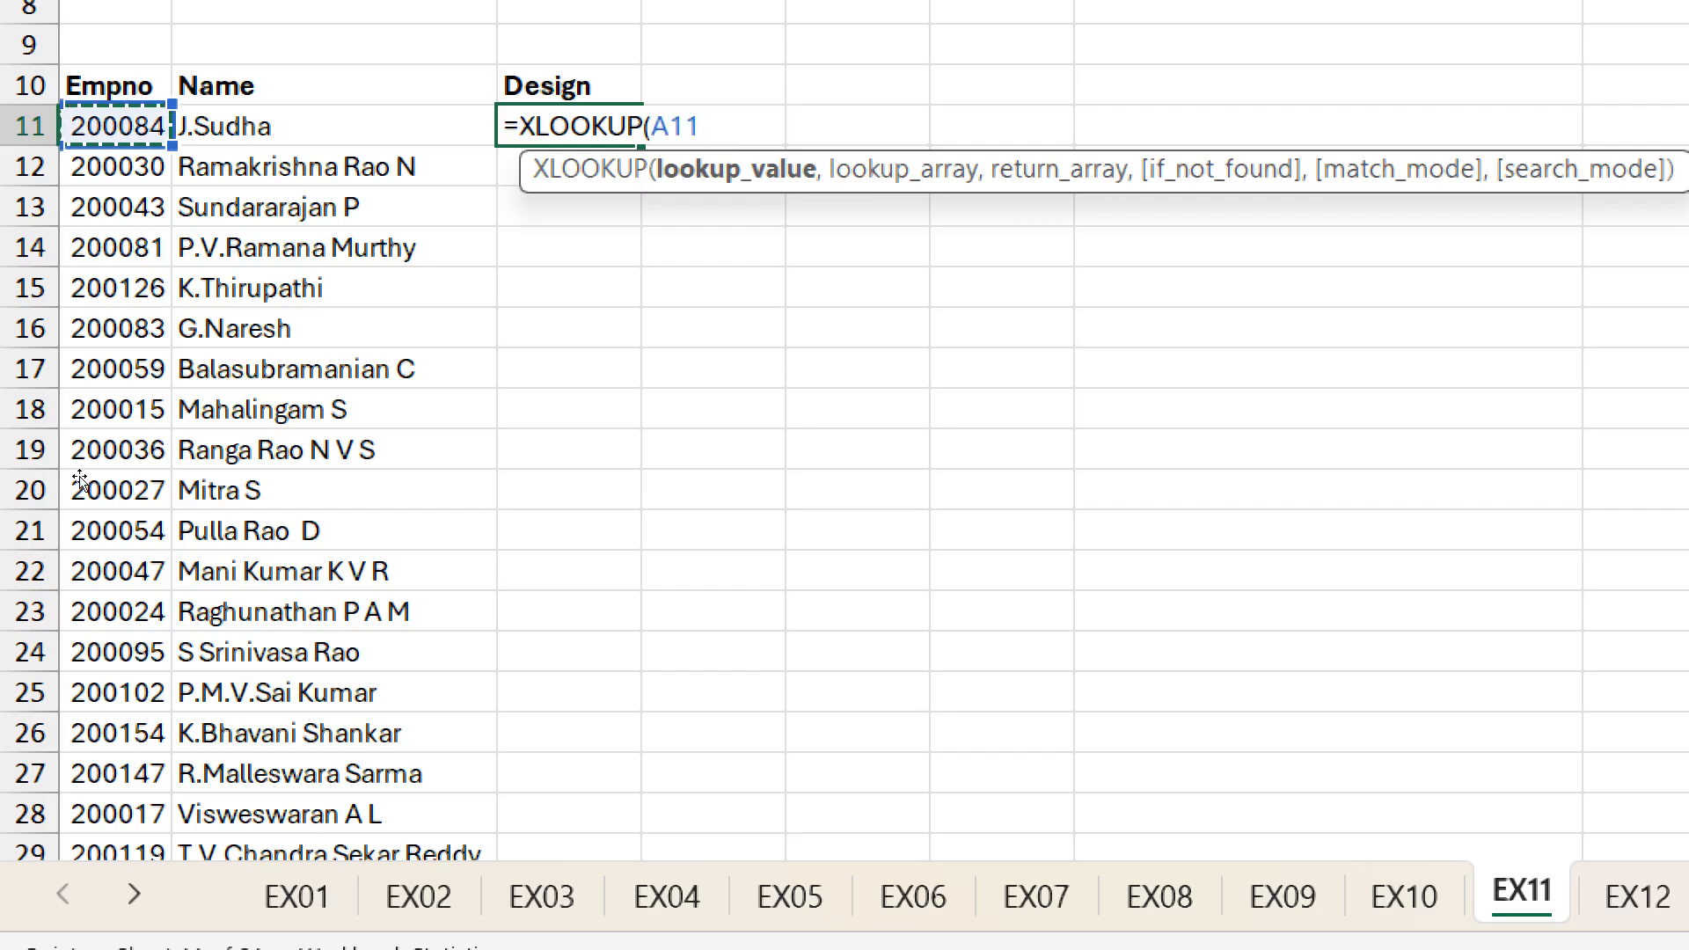
text(,)
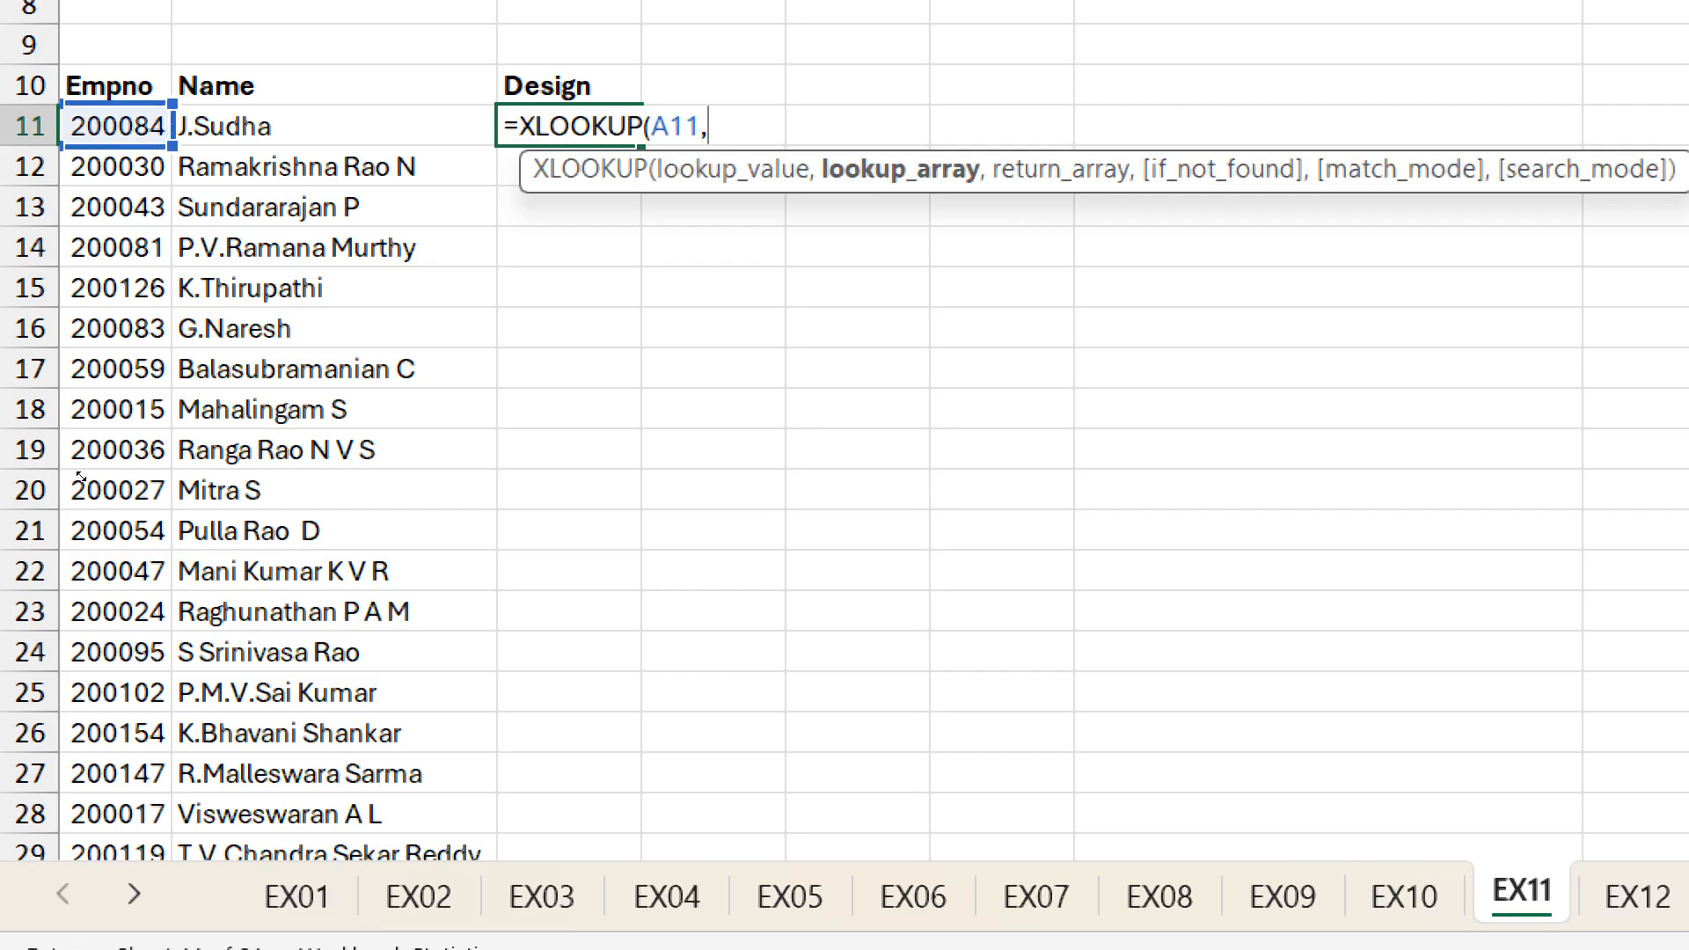
- Set the formula's lookup array to the Empno column on the Master workbook's Employee sheet, from B10 down to the last filled row
key(alt+Tab)
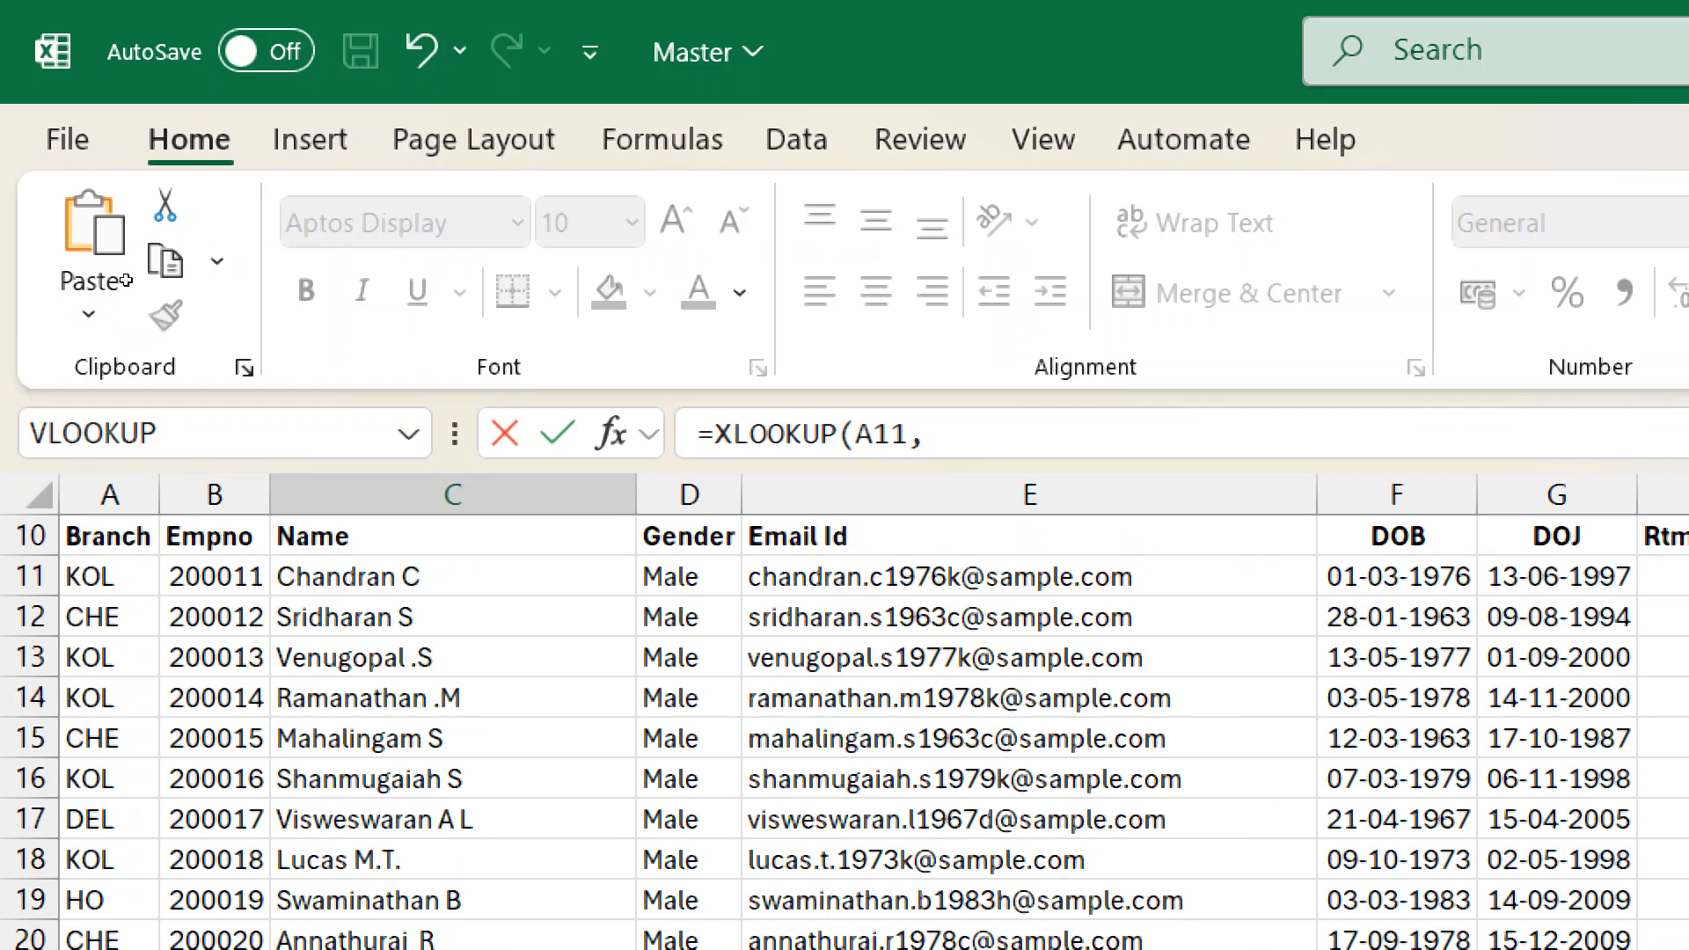
click(186, 535)
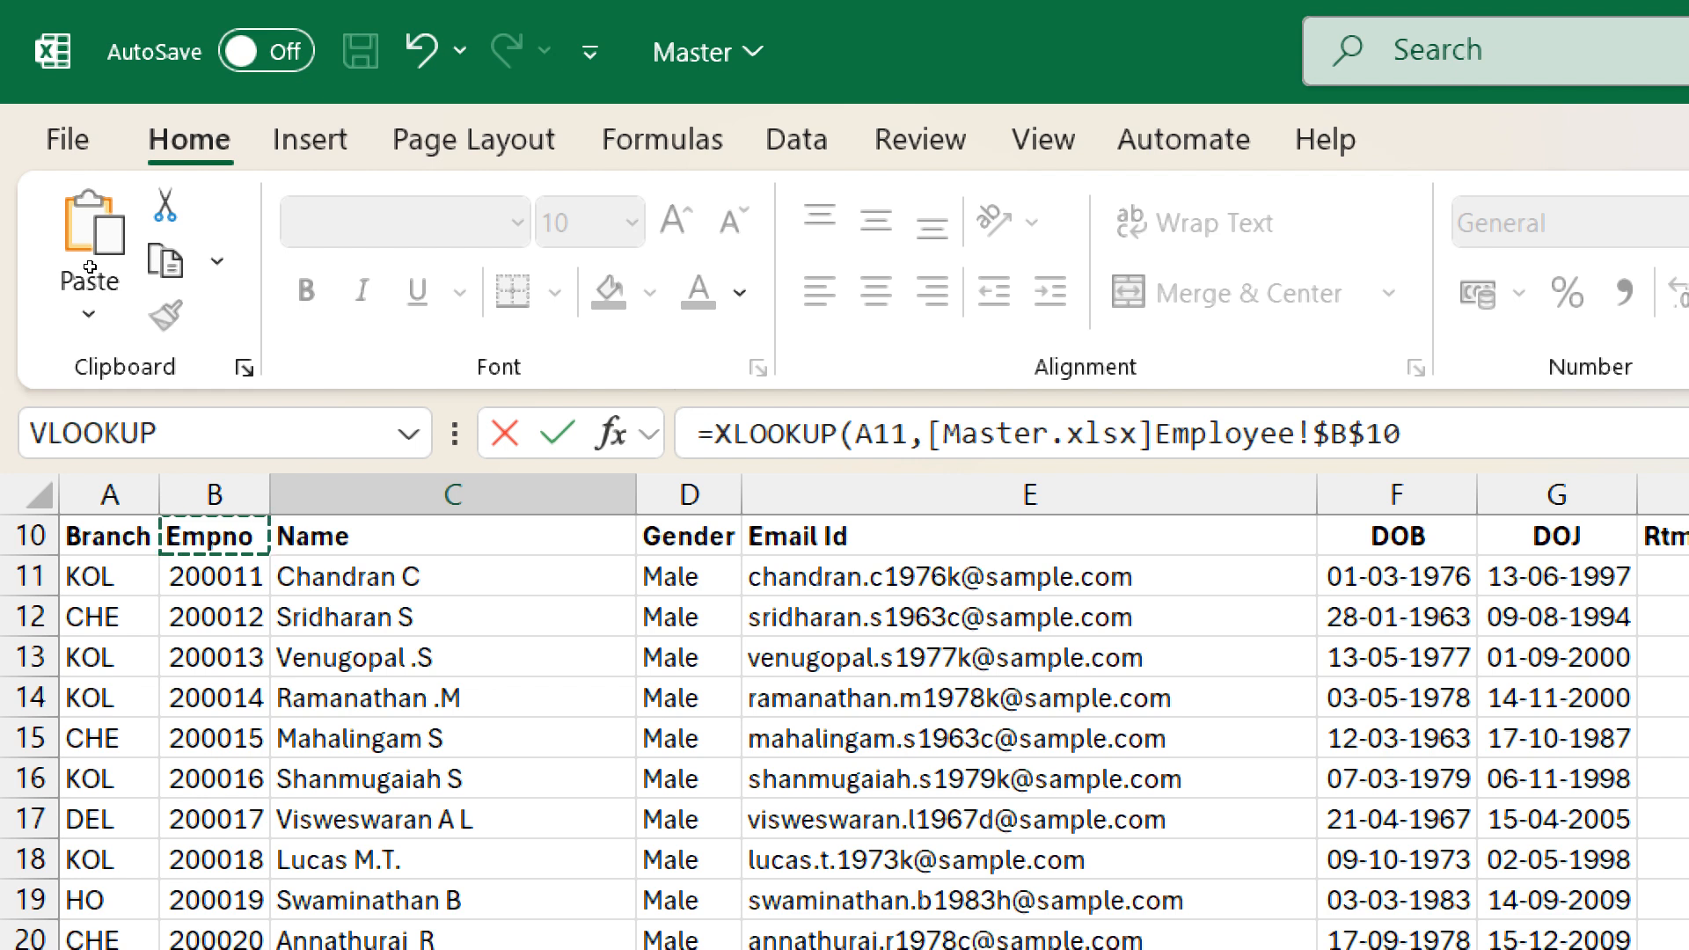
key(ctrl+shift+Down)
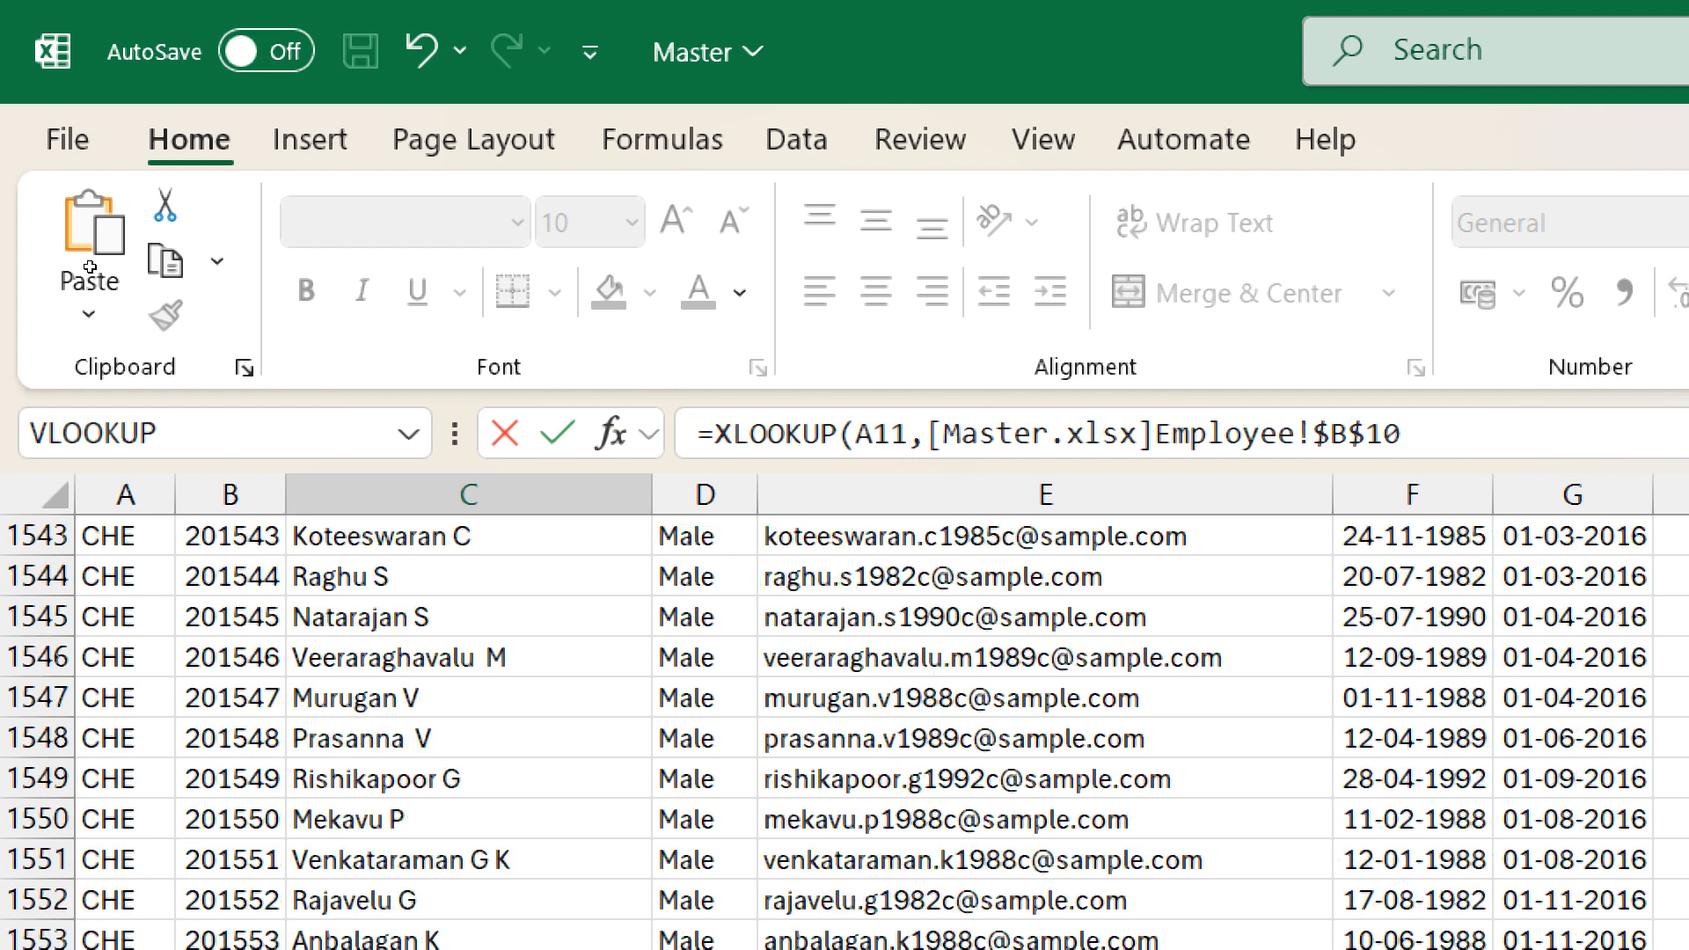
text(,)
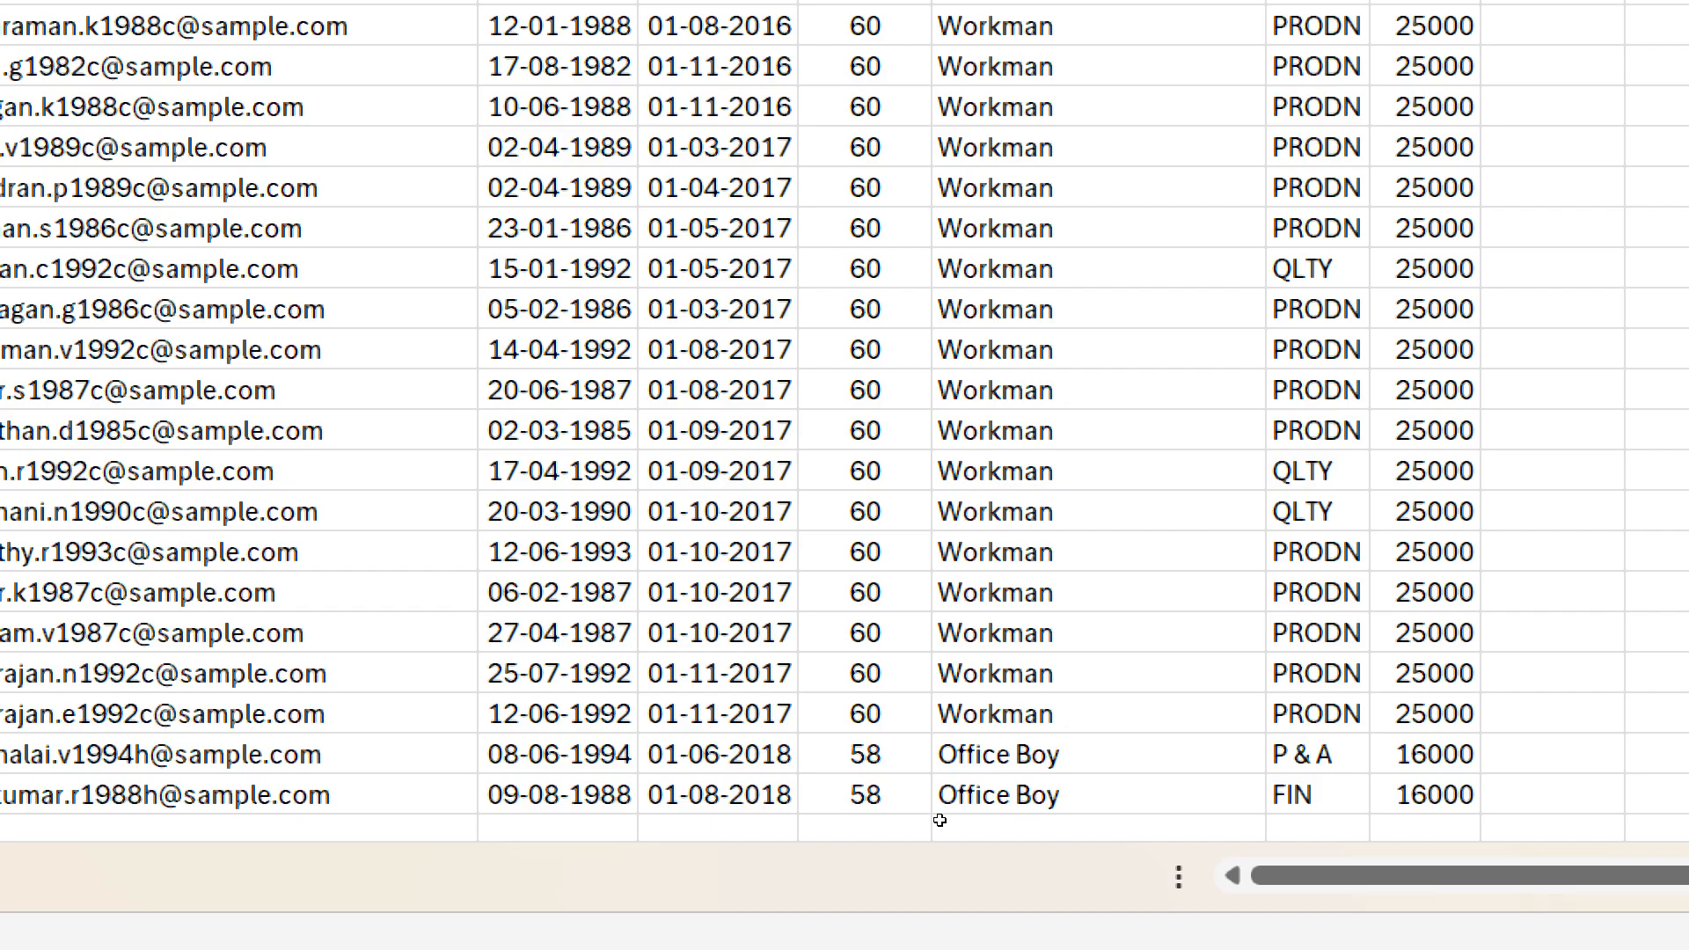
- Set the return array to the Desgn column $I$10:$I$1570 on the Master workbook's Employee sheet and enter the XLOOKUP formula
click(939, 817)
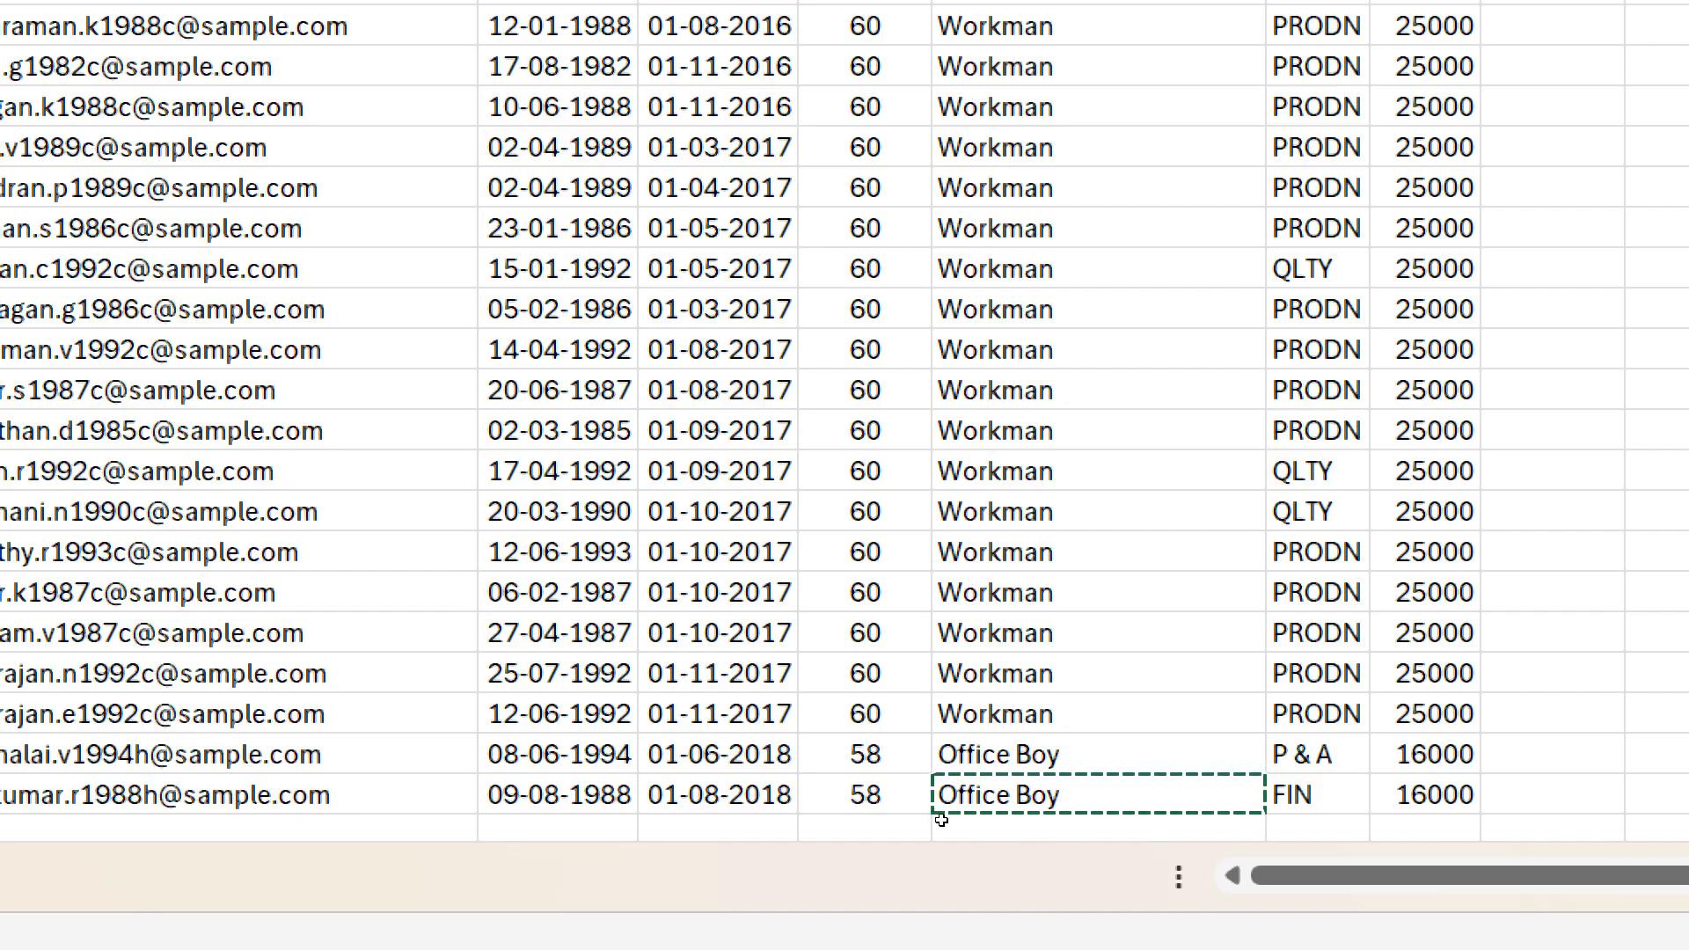
key(ctrl+shift+Up)
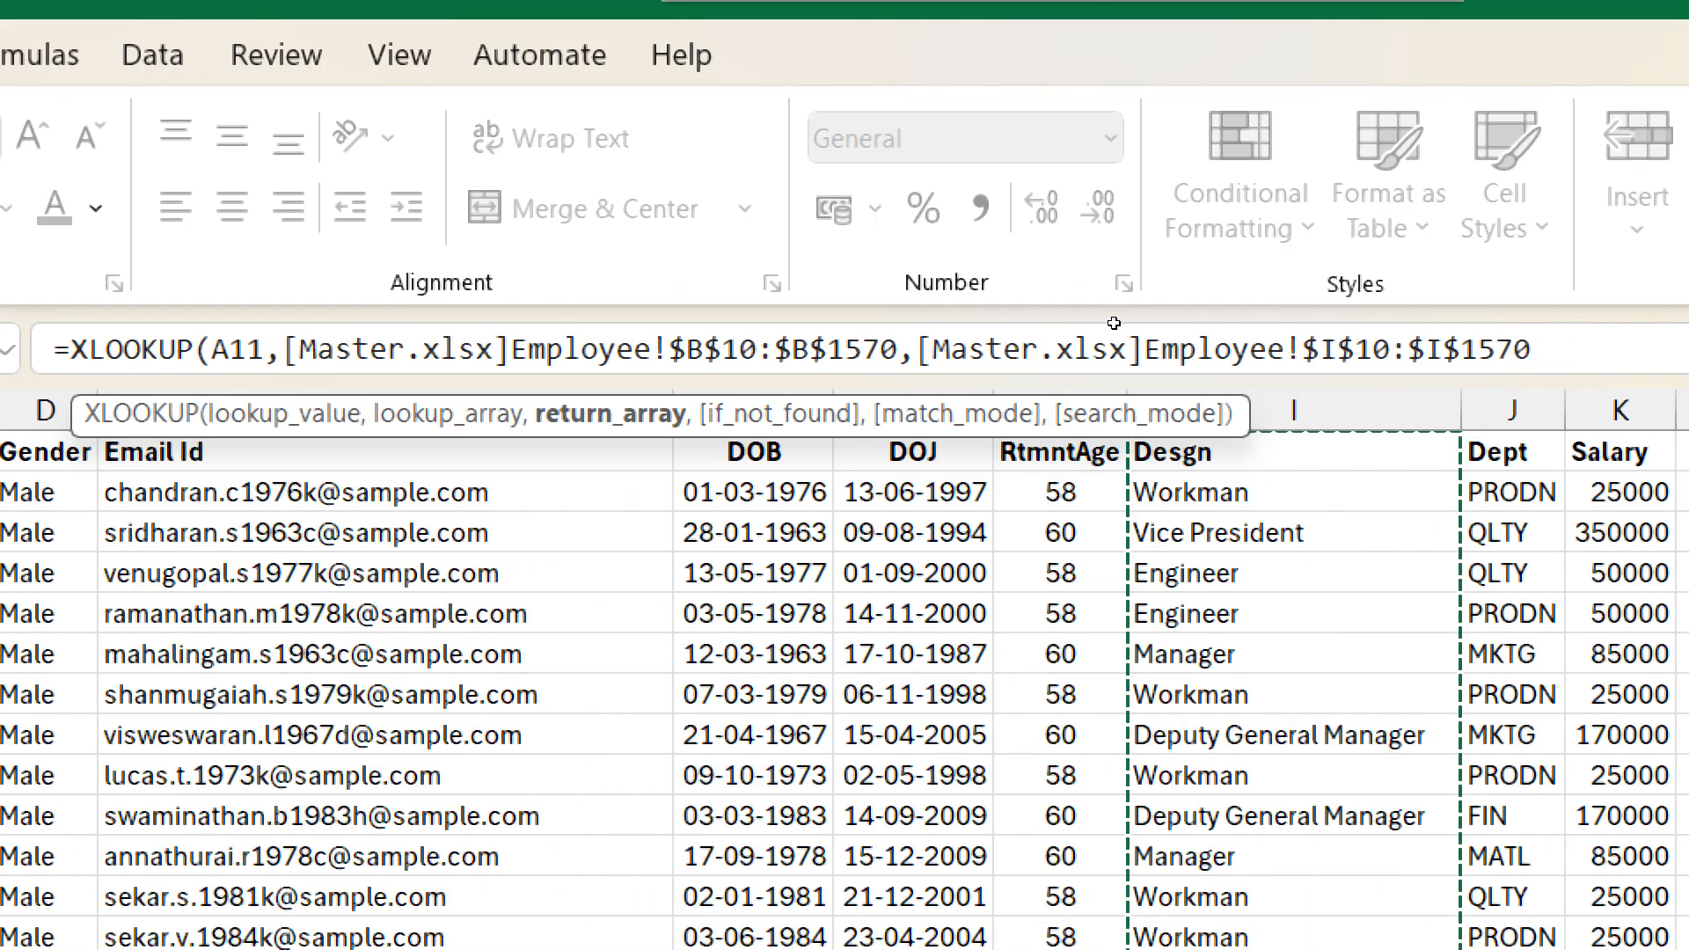
key(Return)
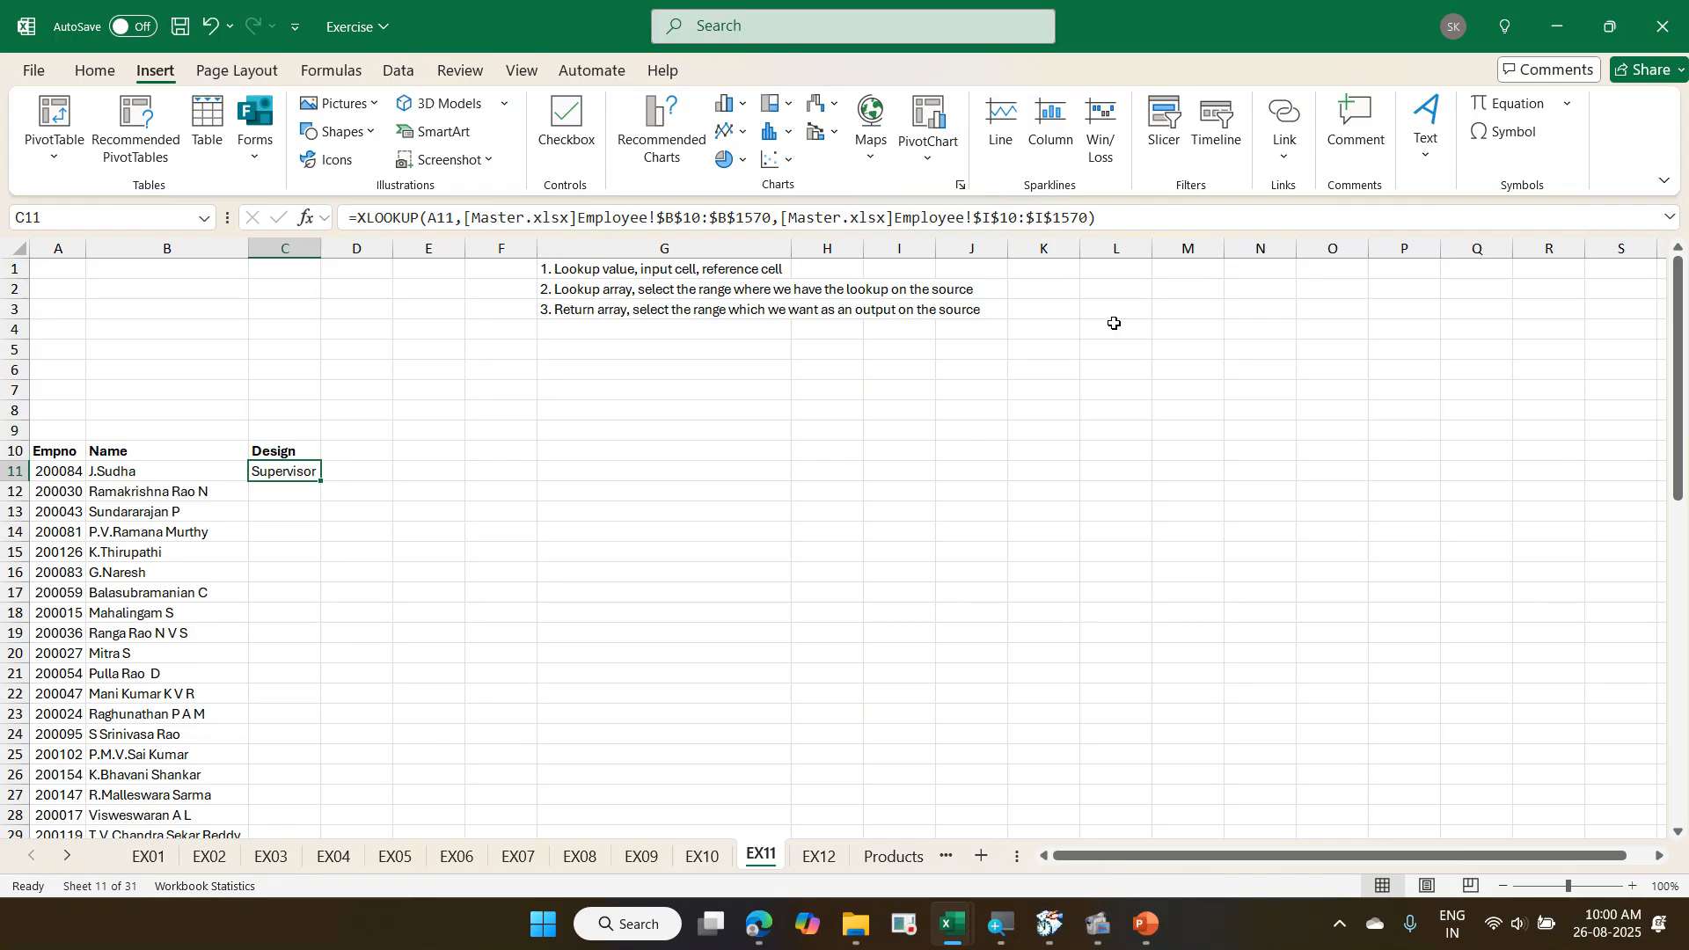
- Fill the C11 formula down the Design column for all listed employees and autofit the width of column C
double_click(319, 480)
scroll(320, 475, down, 10)
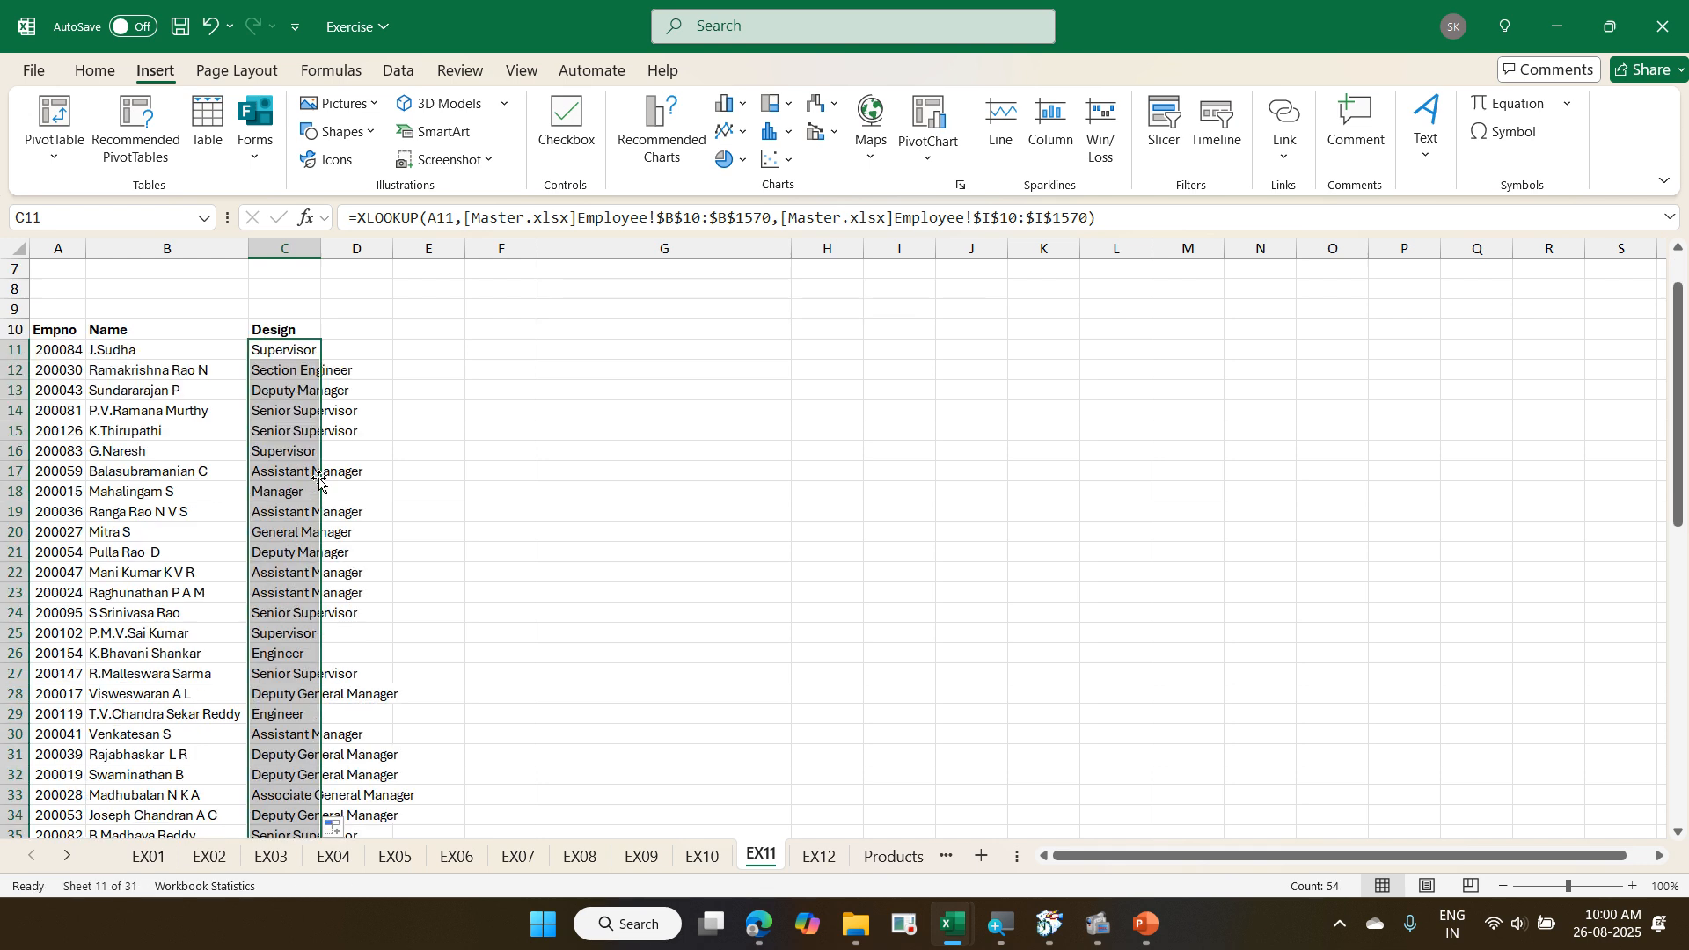
scroll(319, 475, down, 3)
scroll(322, 472, up, 13)
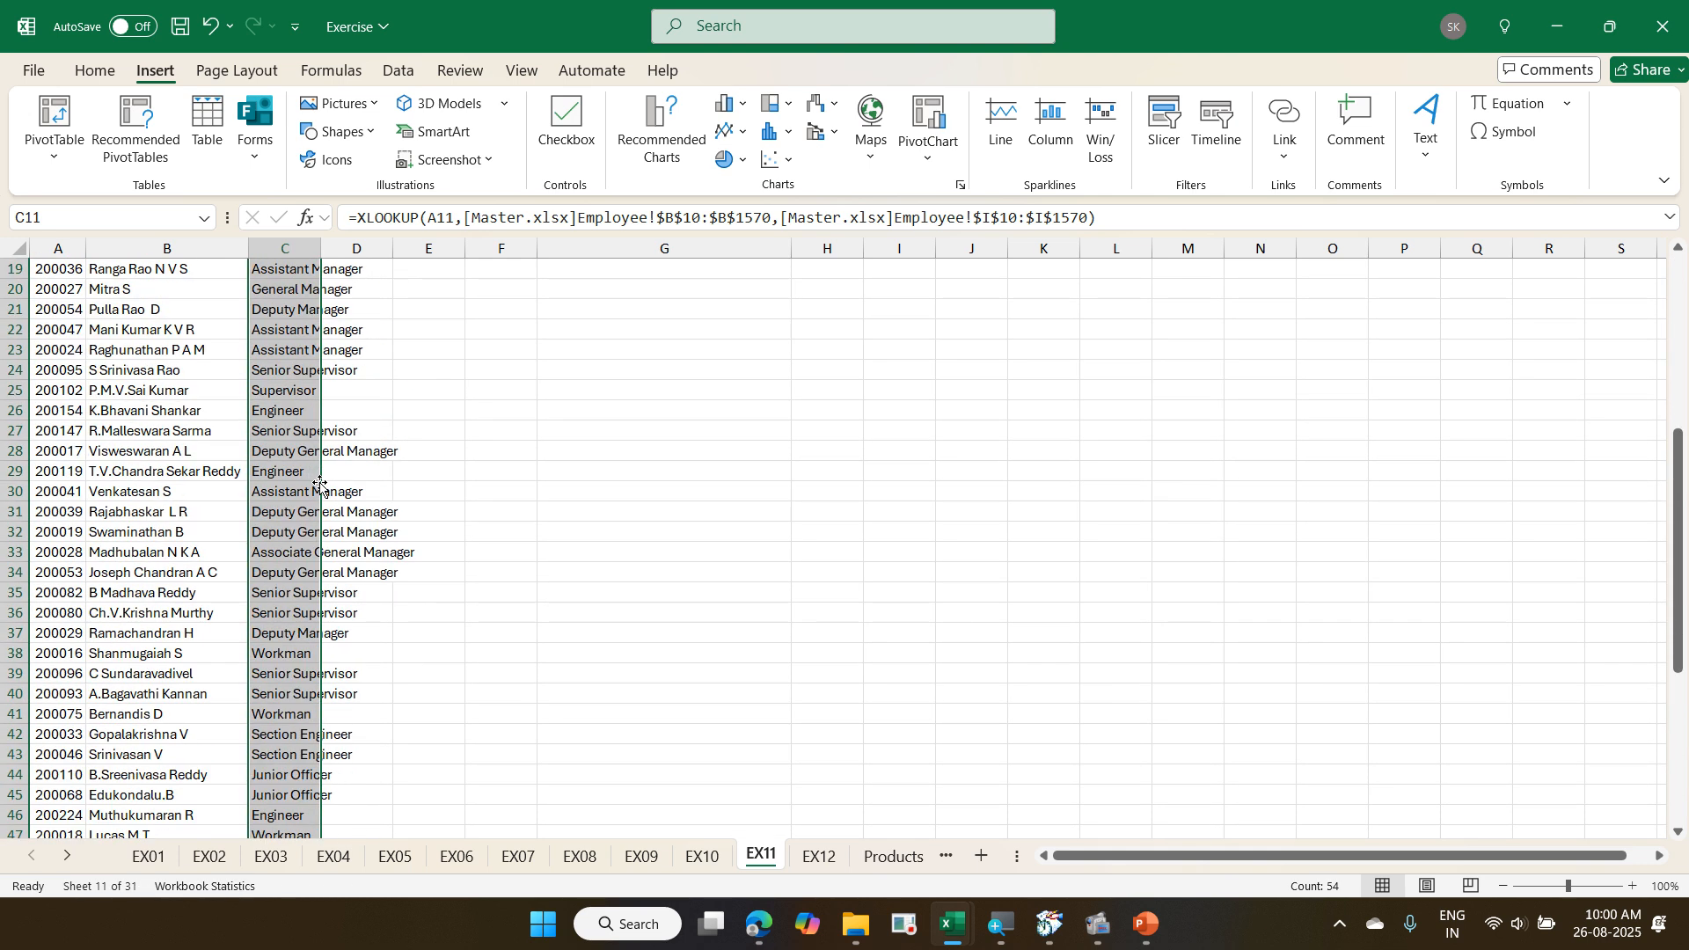
double_click(322, 248)
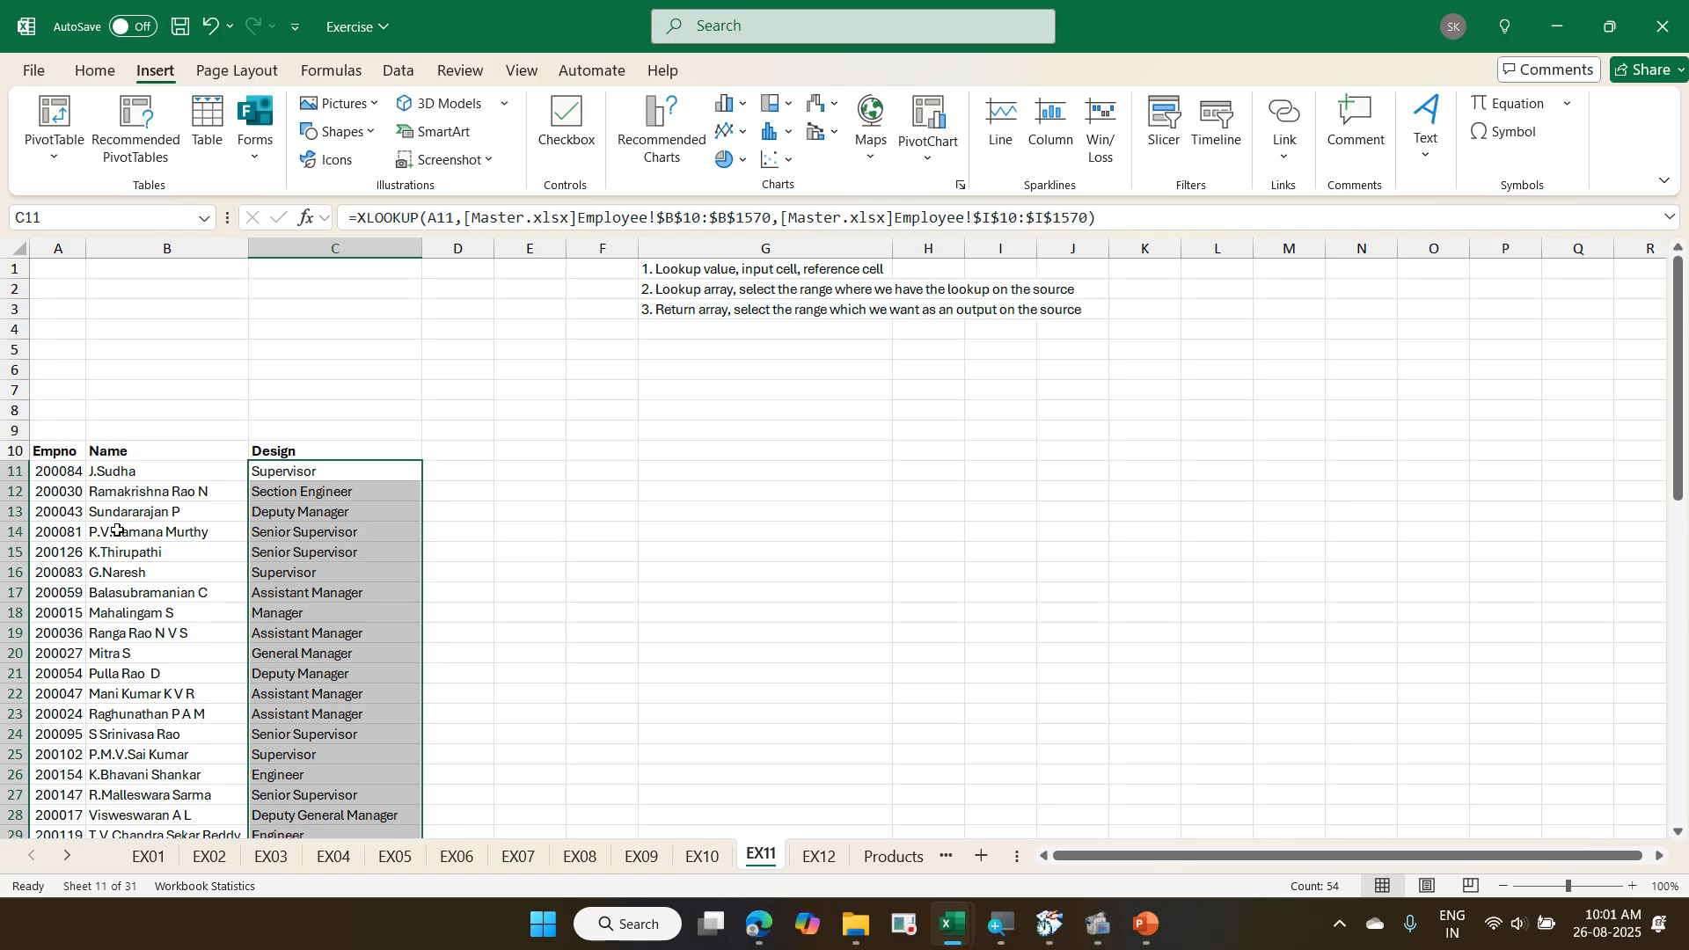
- Clear the filled Design results from C11 down and start a new XLOOKUP formula in C11 with A11 as the lookup value
key(Delete)
key(Down)
key(Up)
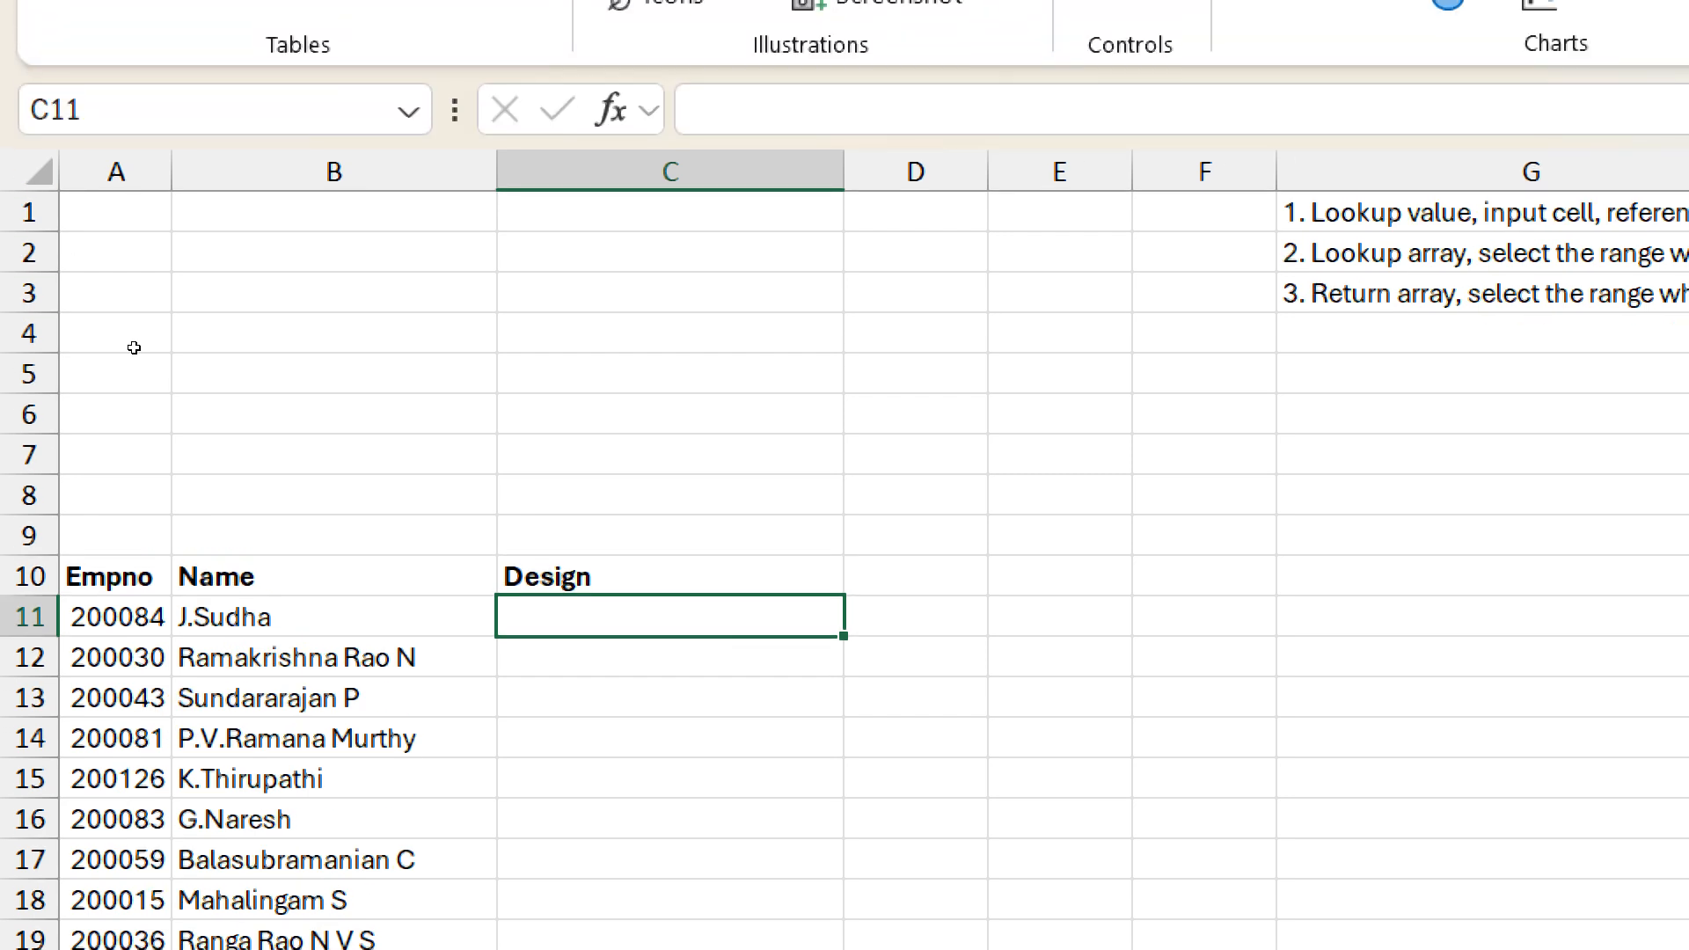
text(=xl)
key(Tab)
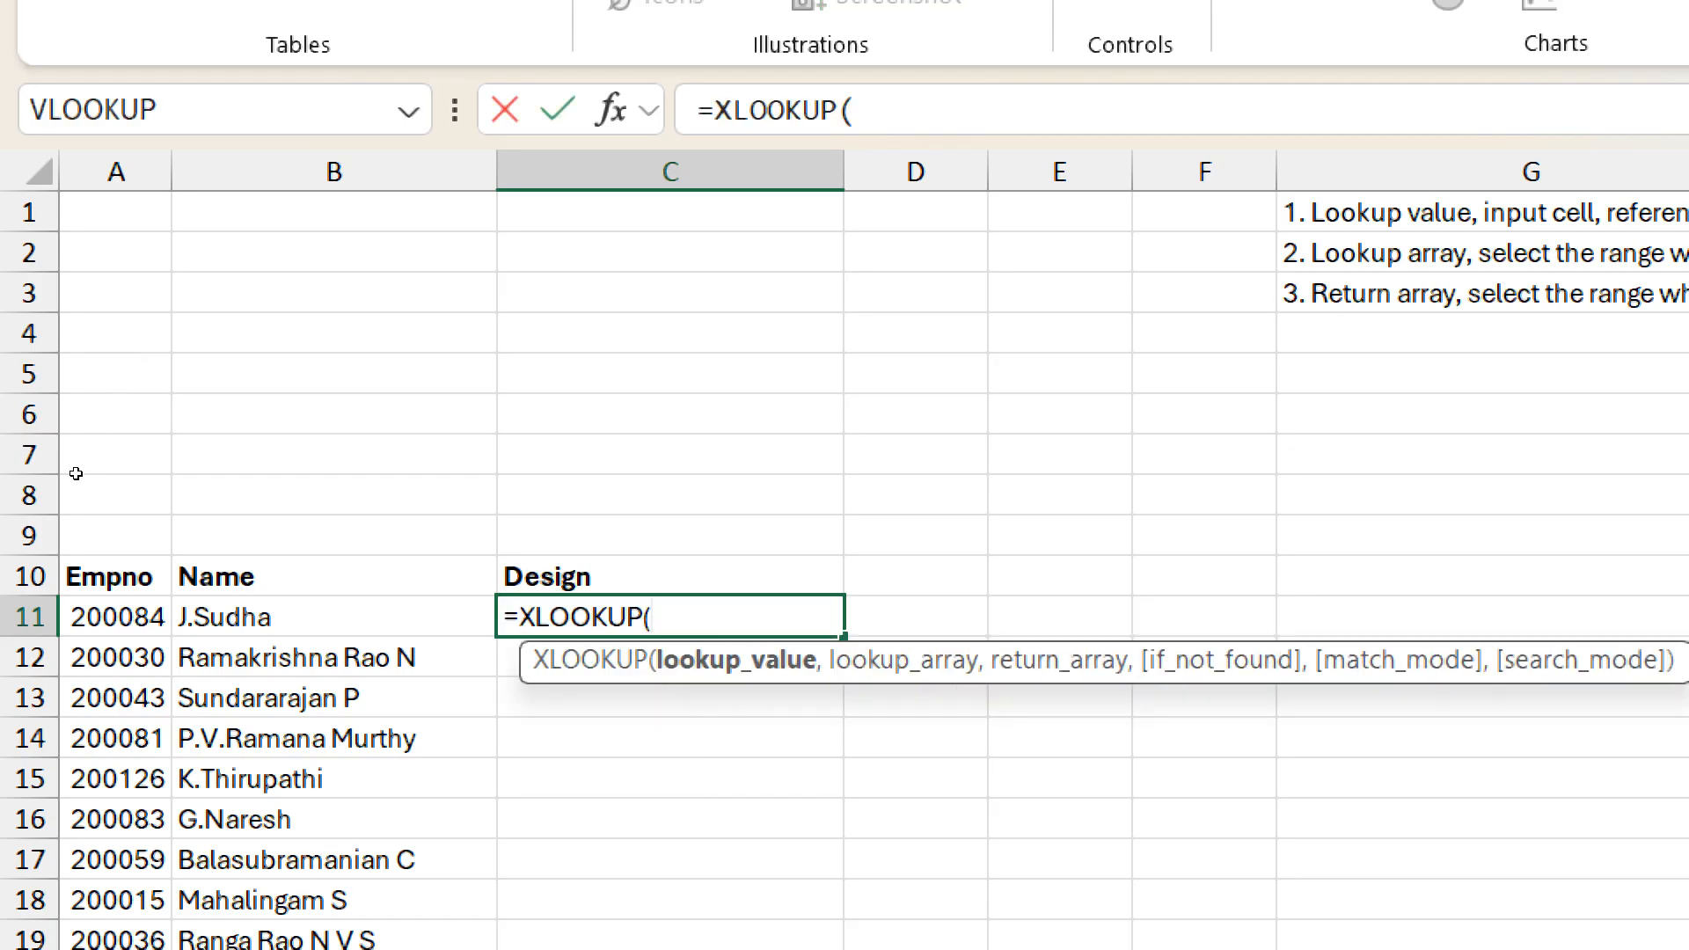
key(Left)
key(Left)
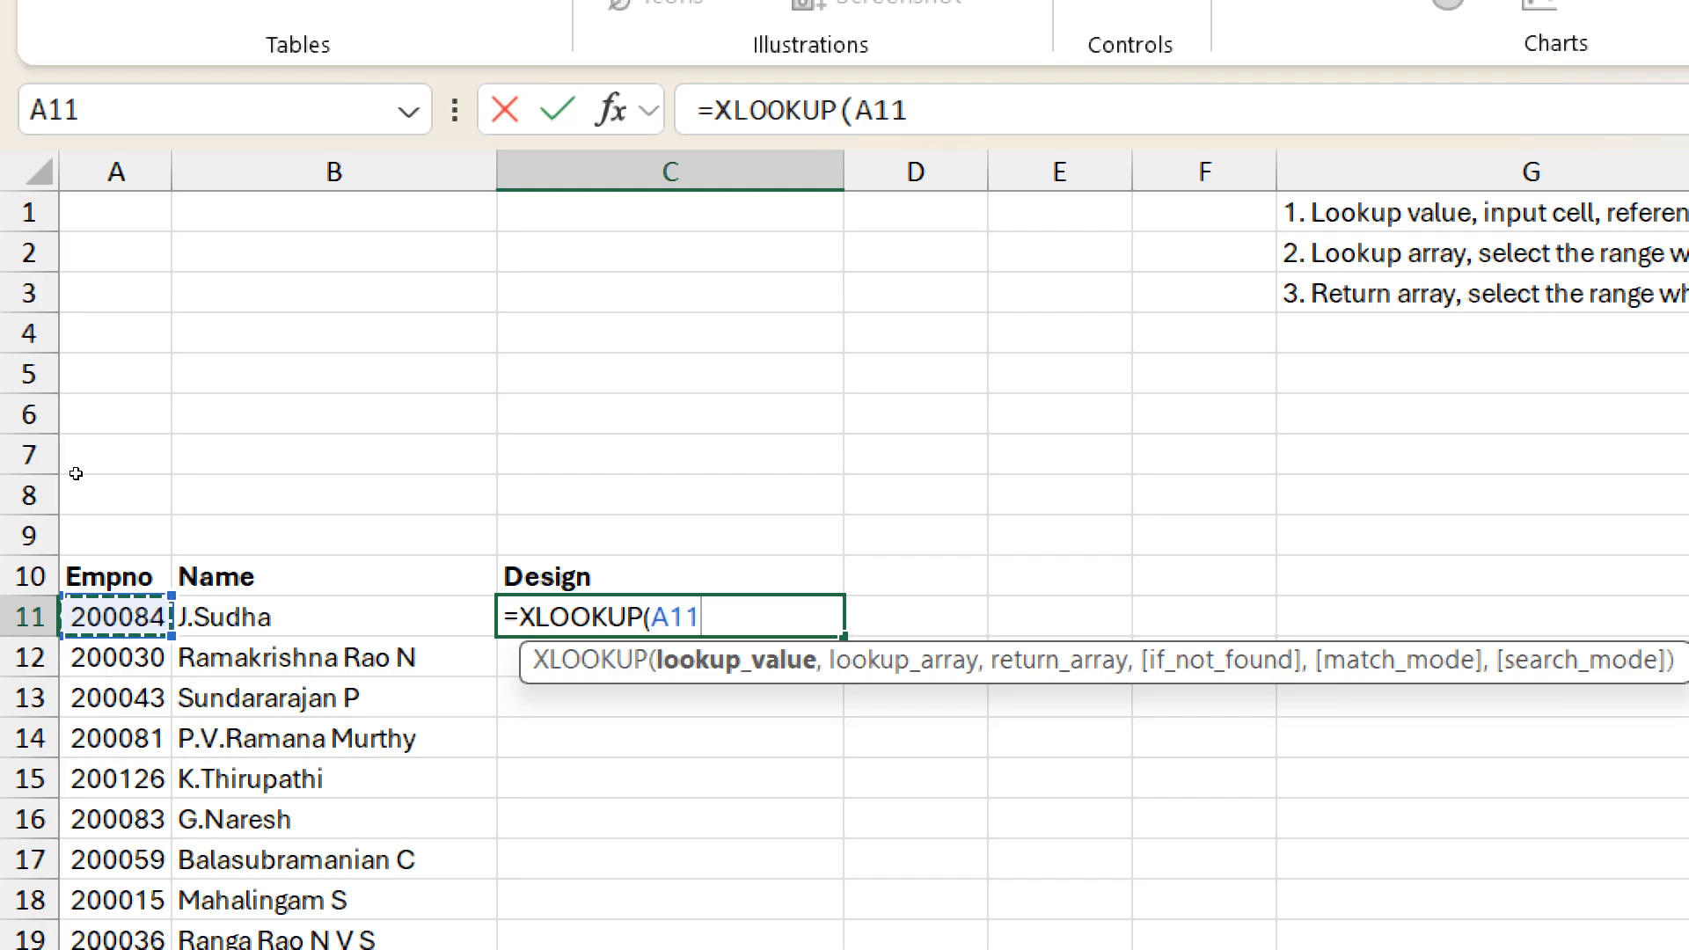
text(,)
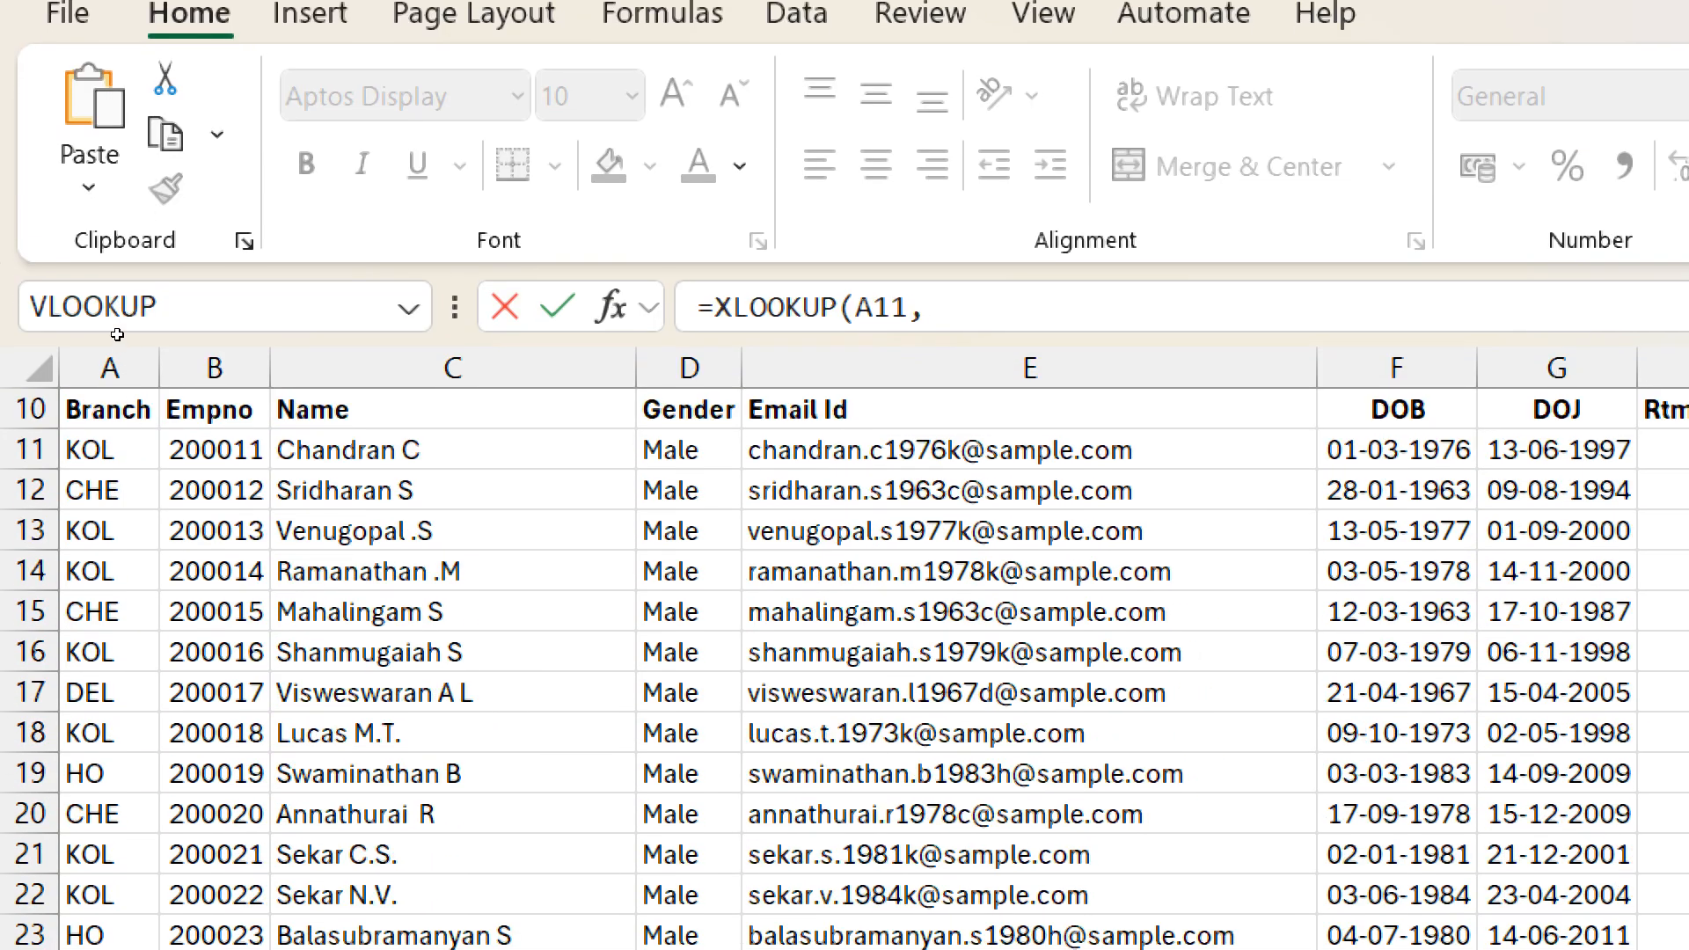
- Complete the formula with the Master workbook's Employee ranges $B$10:$B$1570 as the lookup array and $I$10:$I$1570 as the return array
click(215, 409)
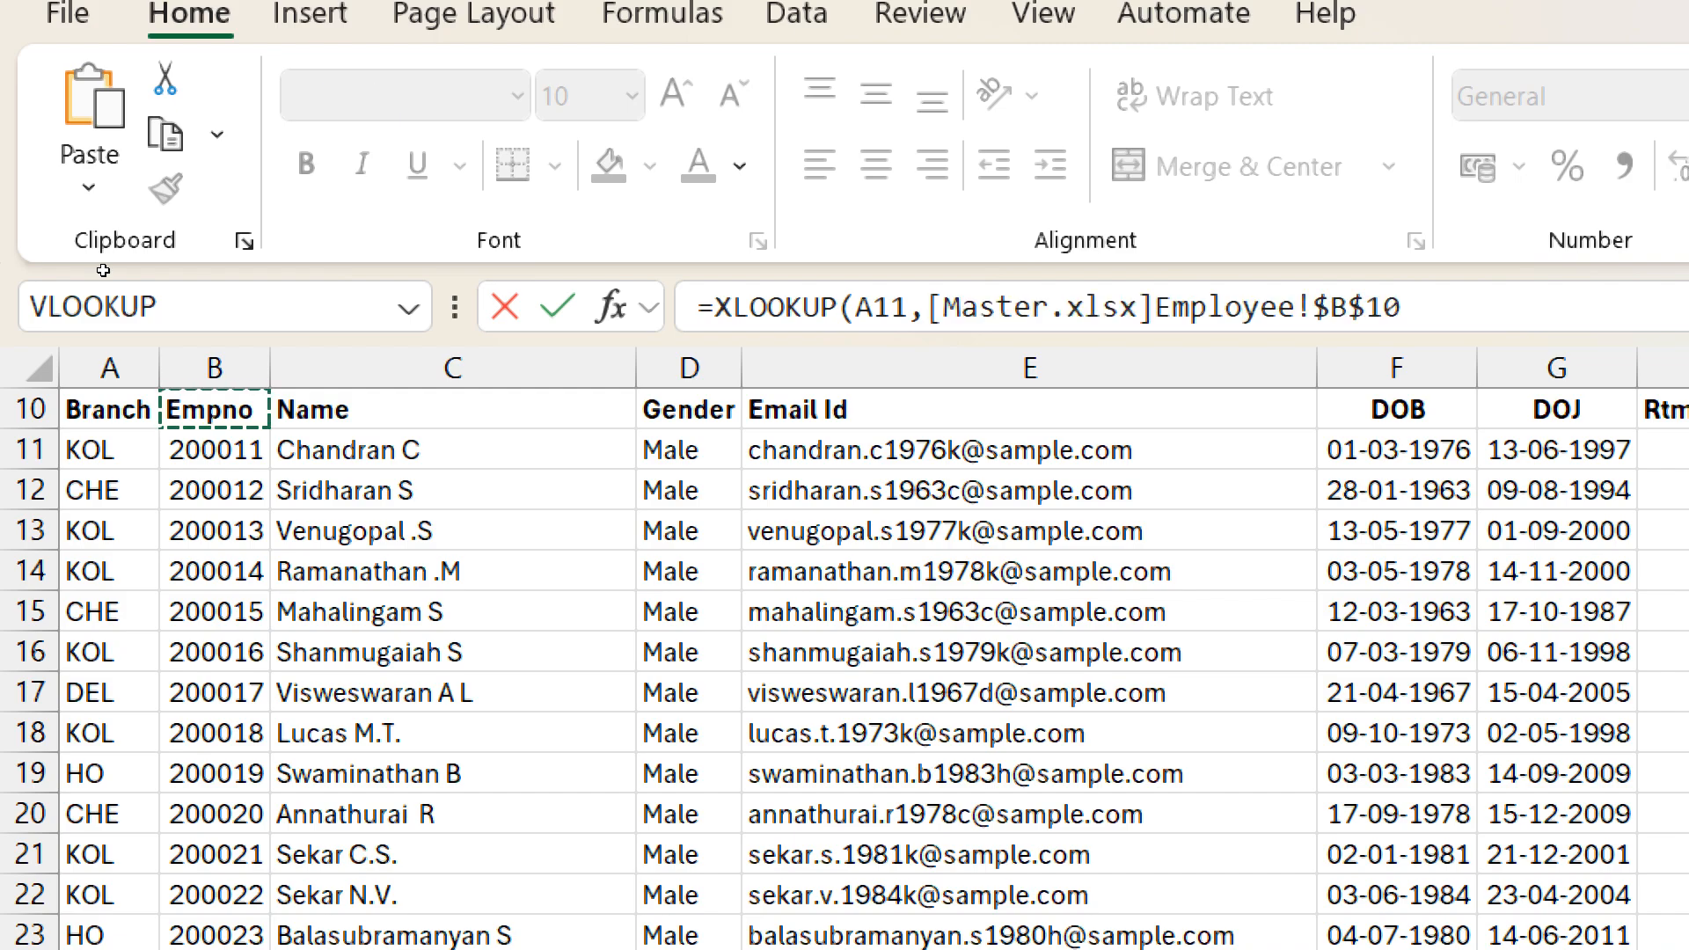
key(ctrl+shift+Down)
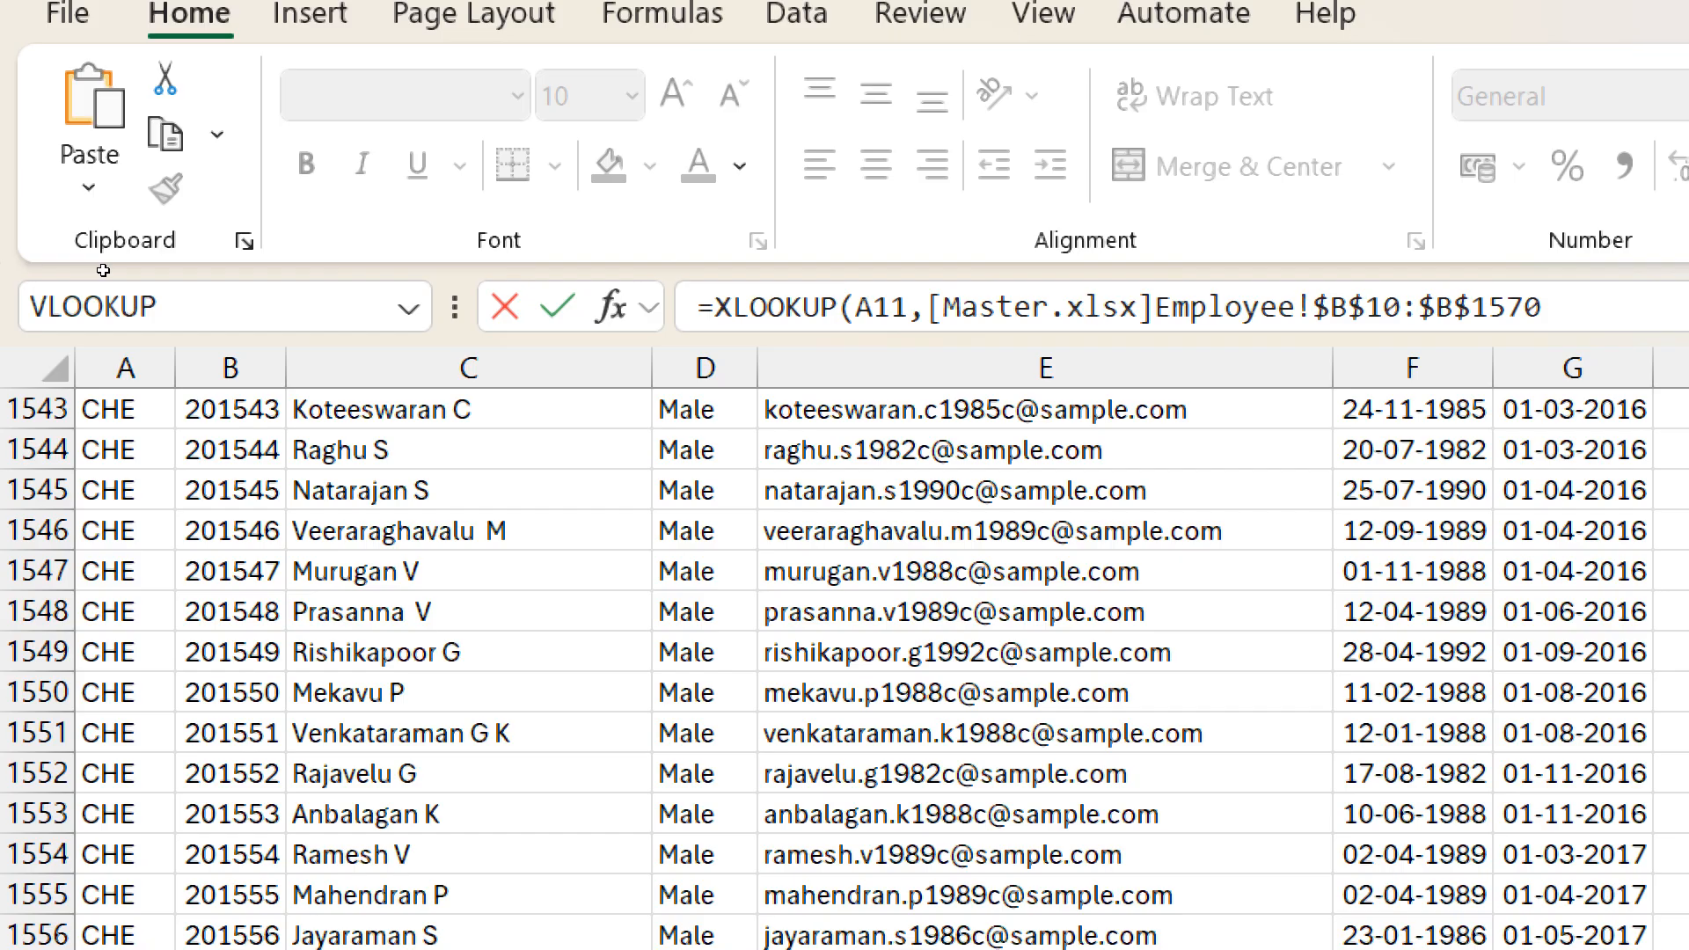
text(,)
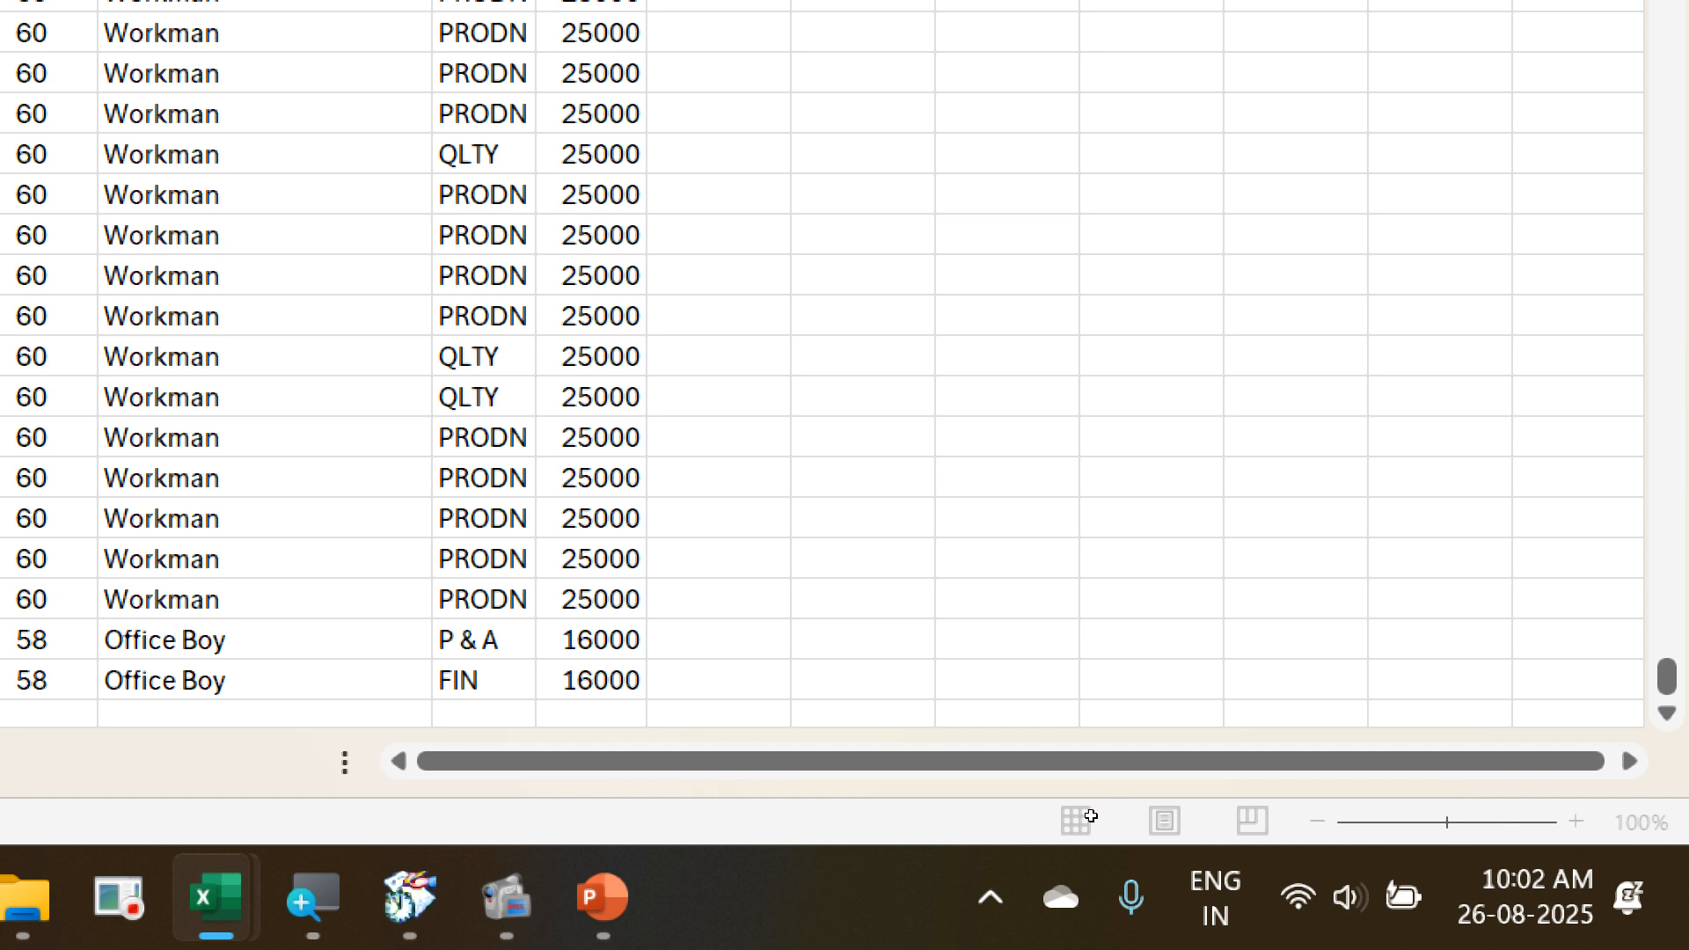
click(493, 680)
click(234, 680)
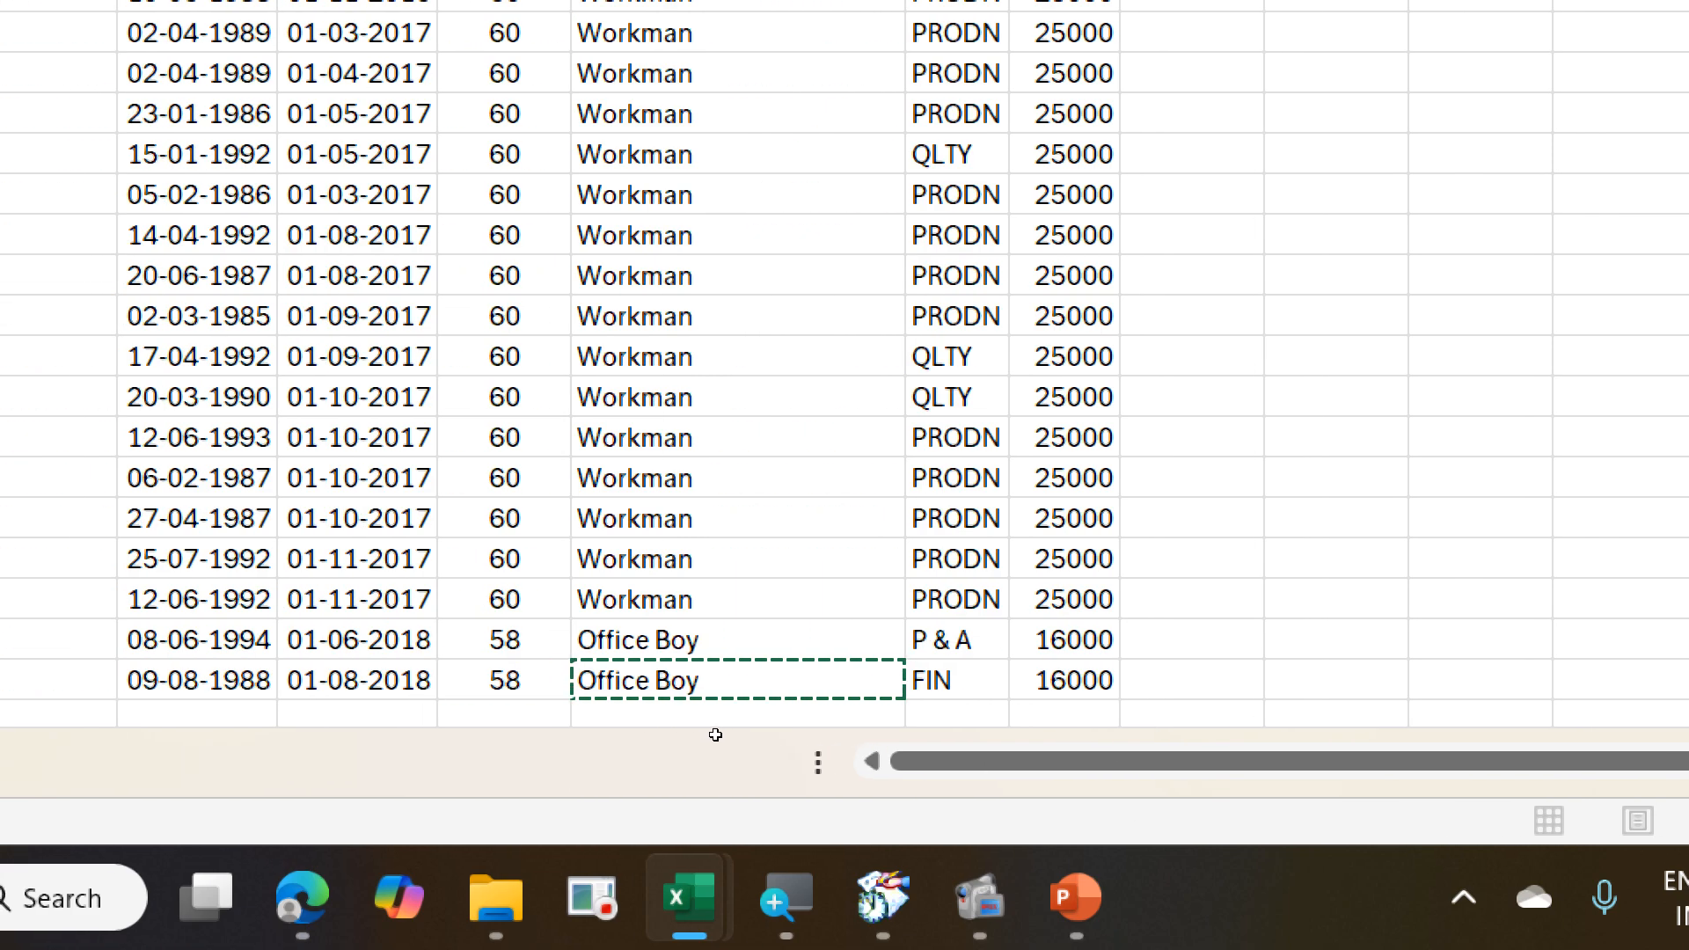
key(ctrl+shift+Up)
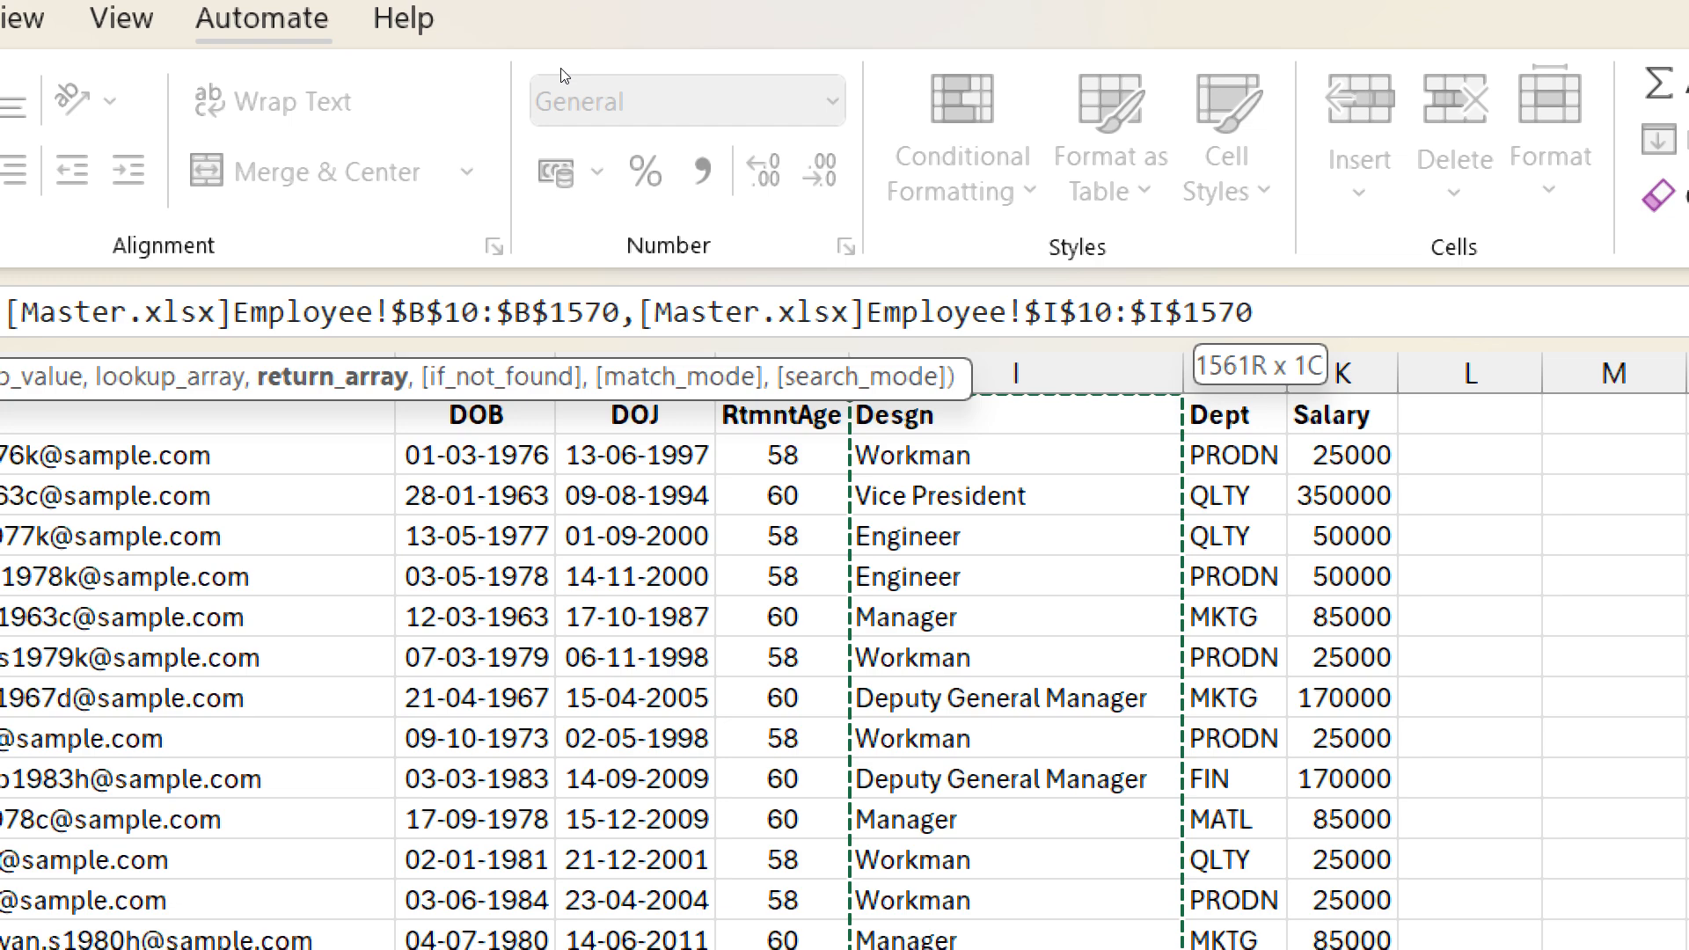
key(ctrl+Return)
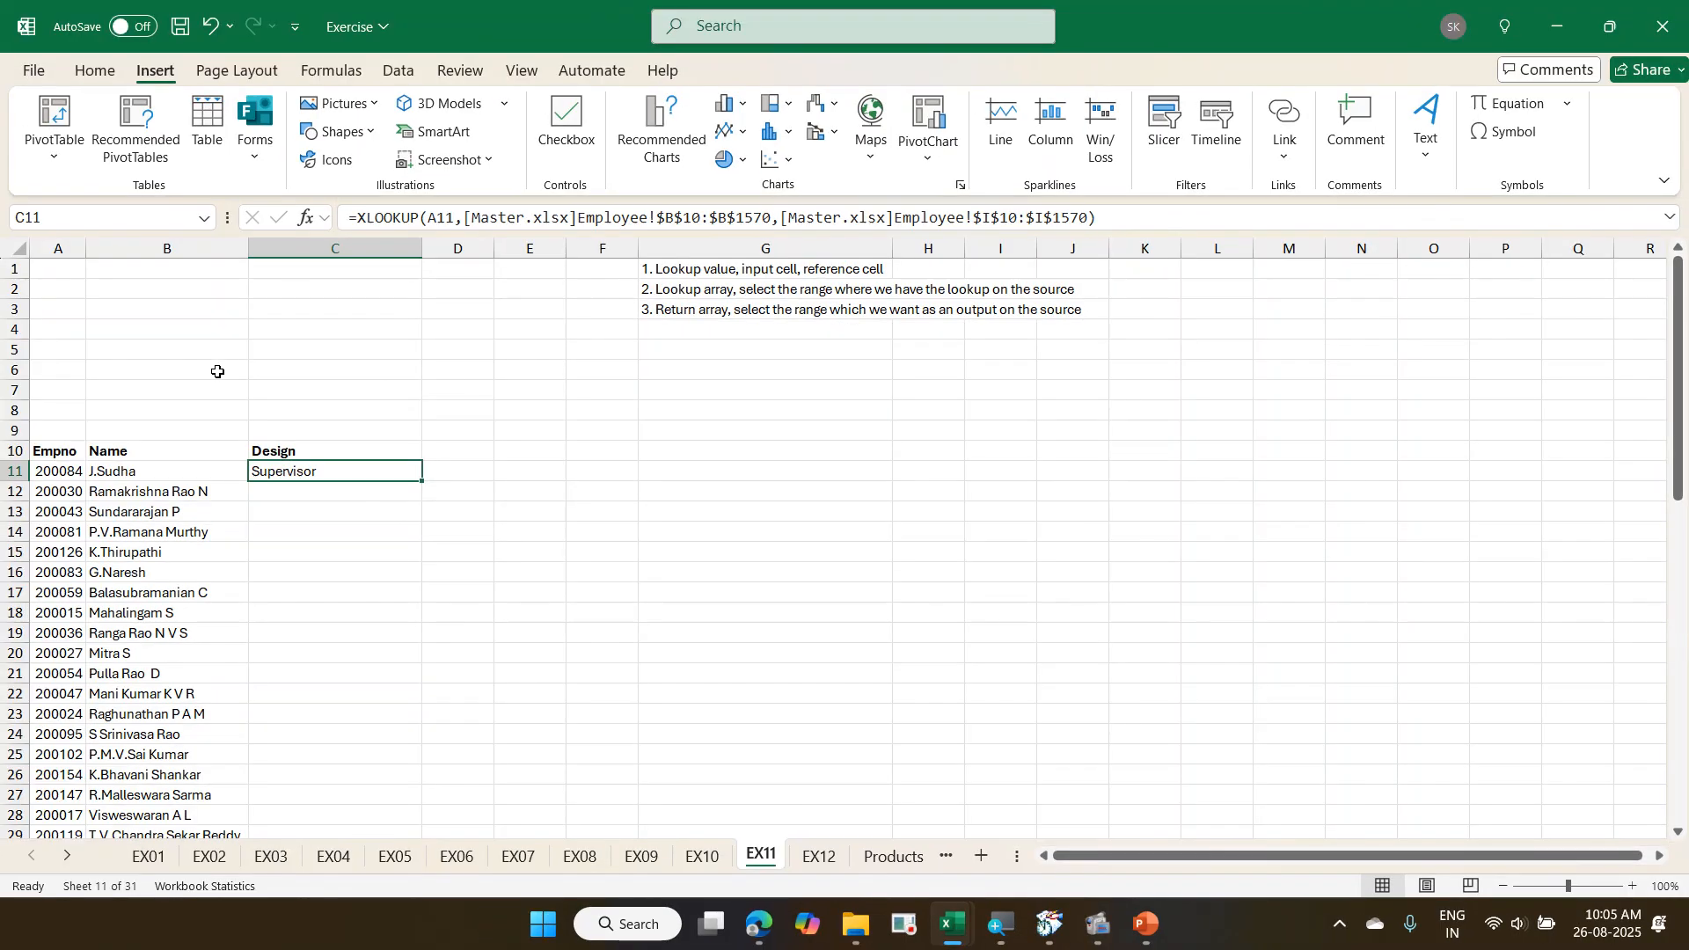
- Fill the completed XLOOKUP formula from C11 down the Design column to the last employee row
double_click(417, 482)
click(159, 471)
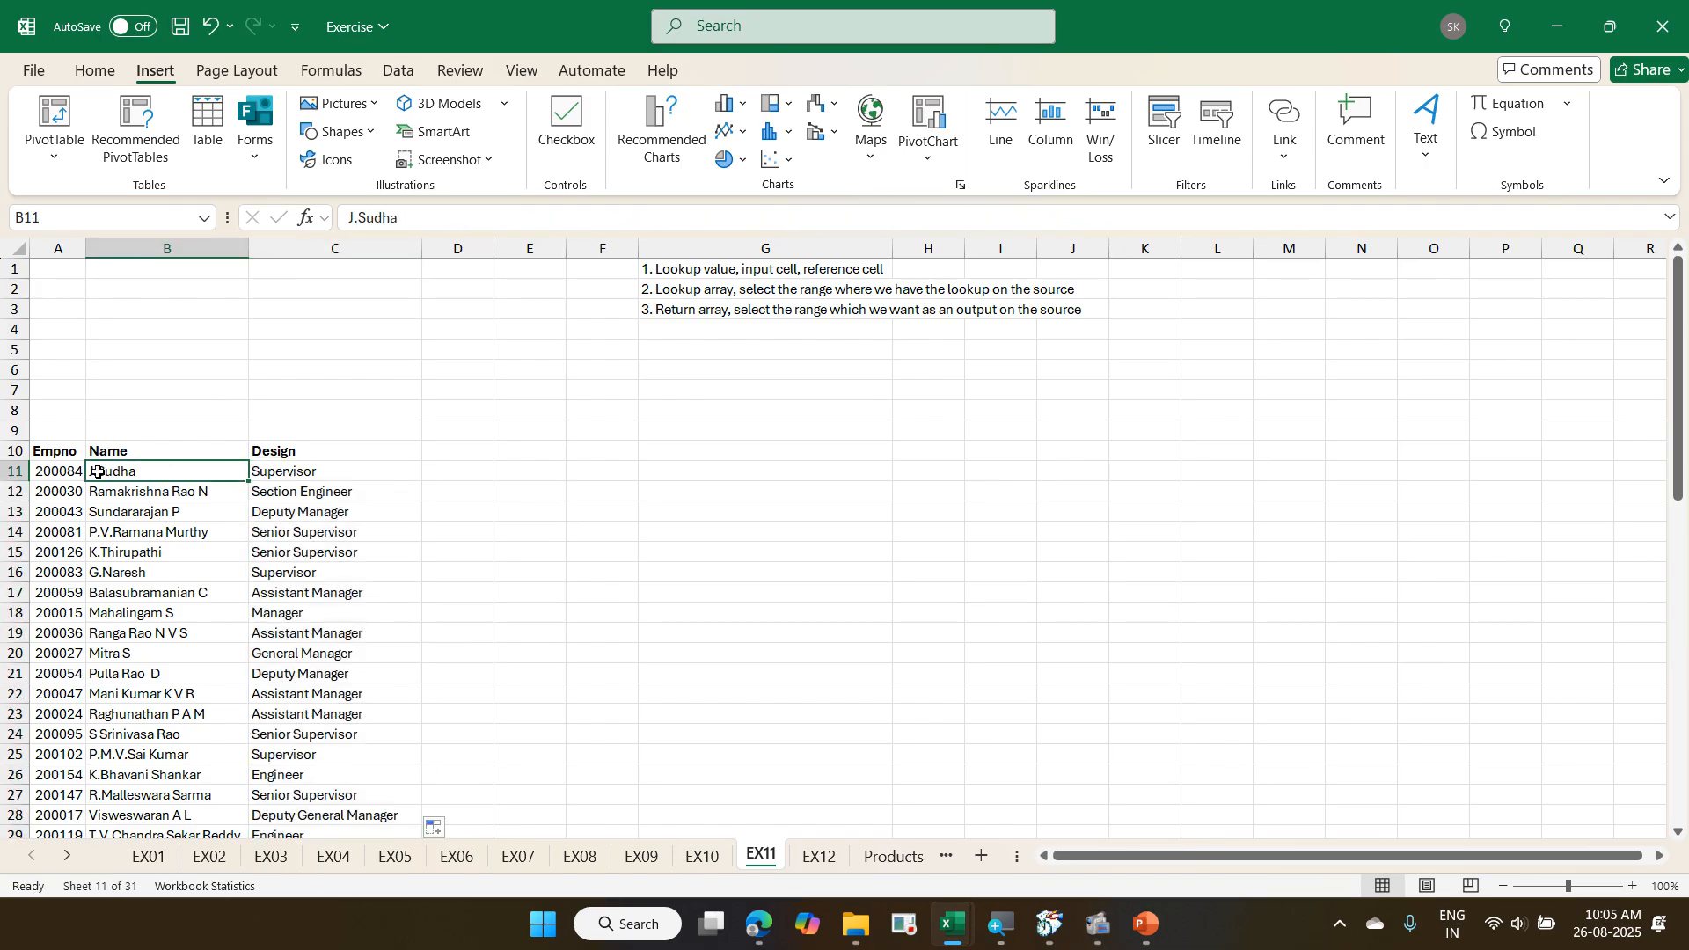
click(284, 483)
click(63, 478)
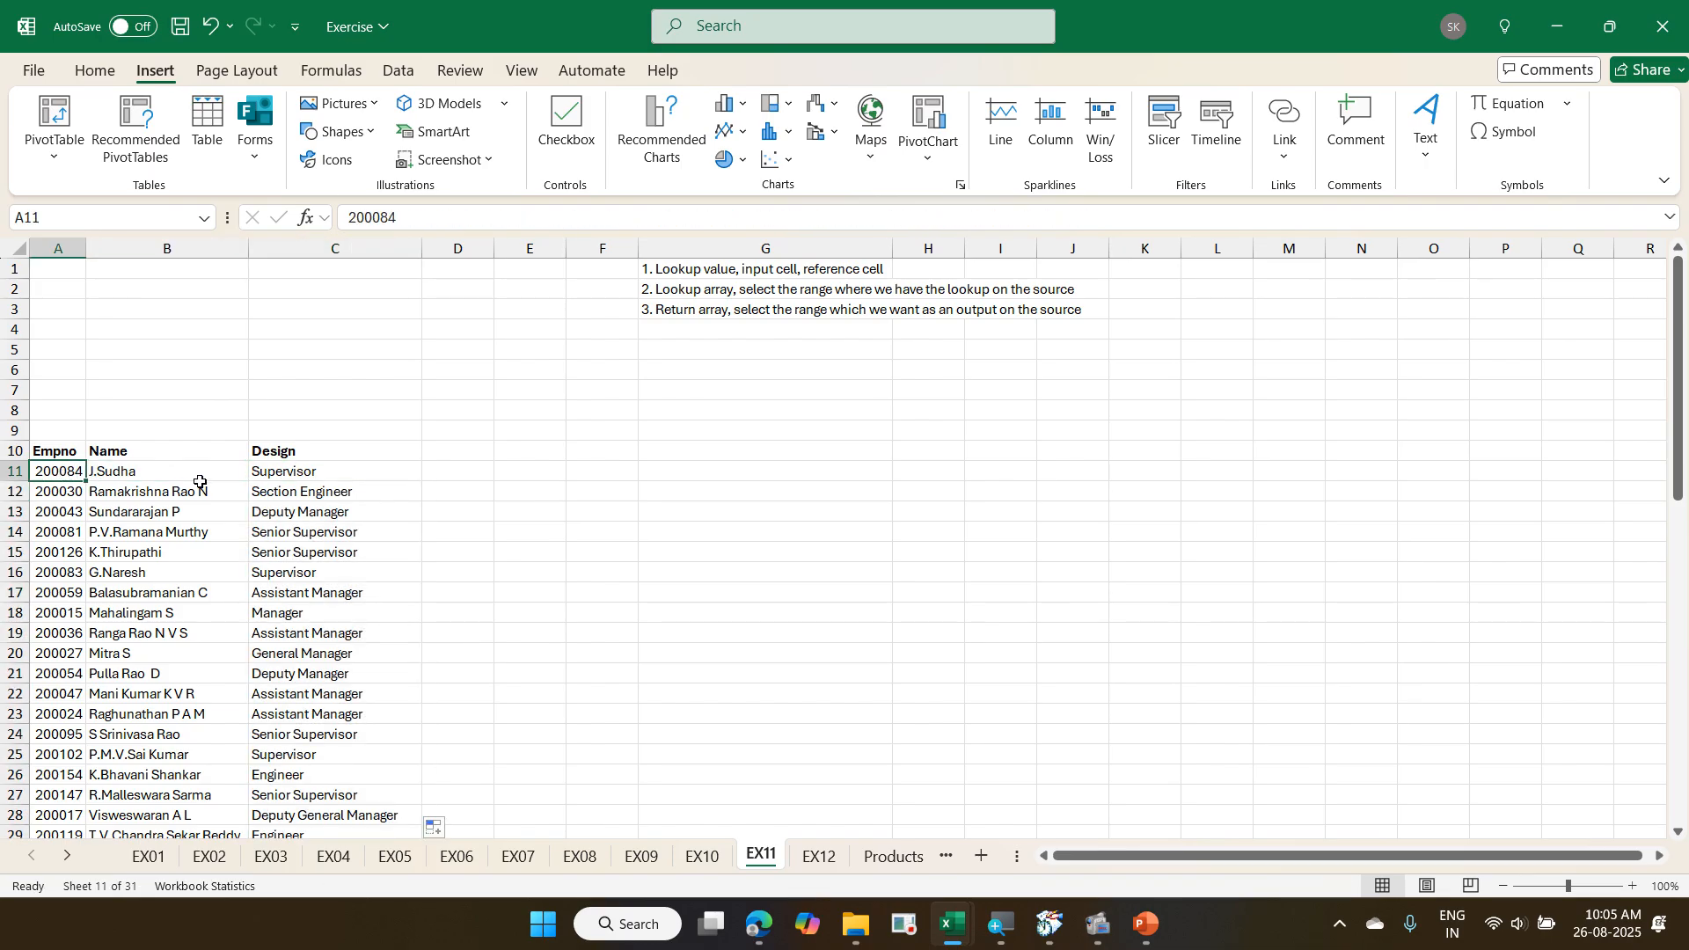
- Find the employee number from A11 on the Master workbook's Employee sheet to verify that employee's designation
key(alt+Tab)
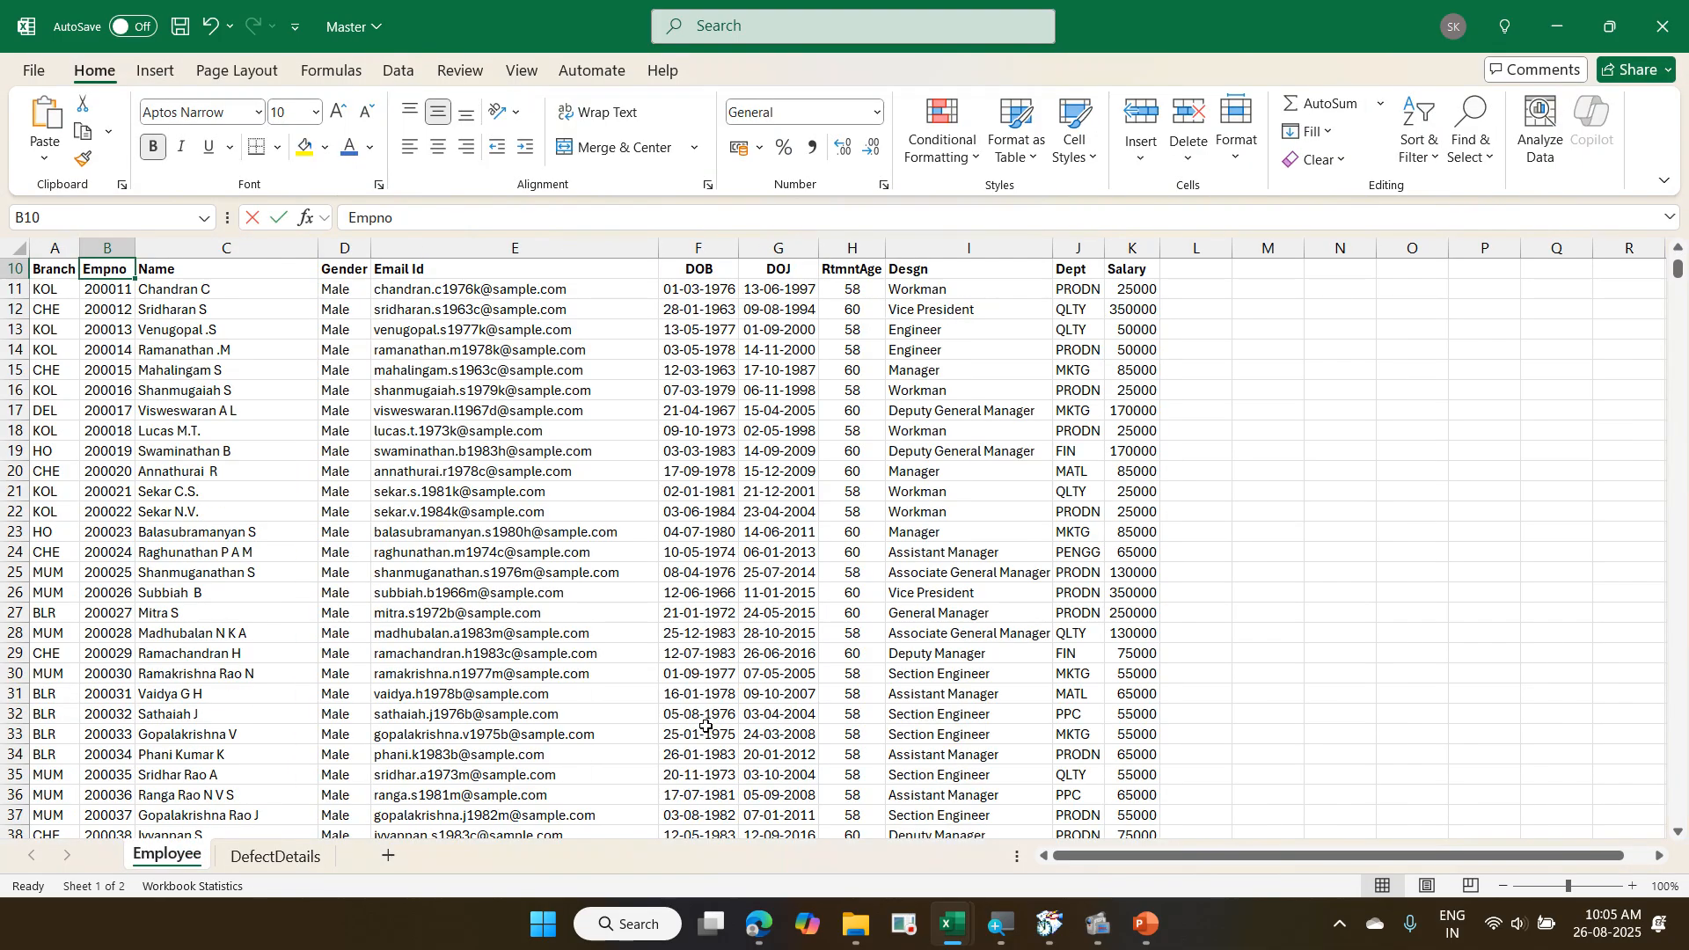
key(ctrl+f)
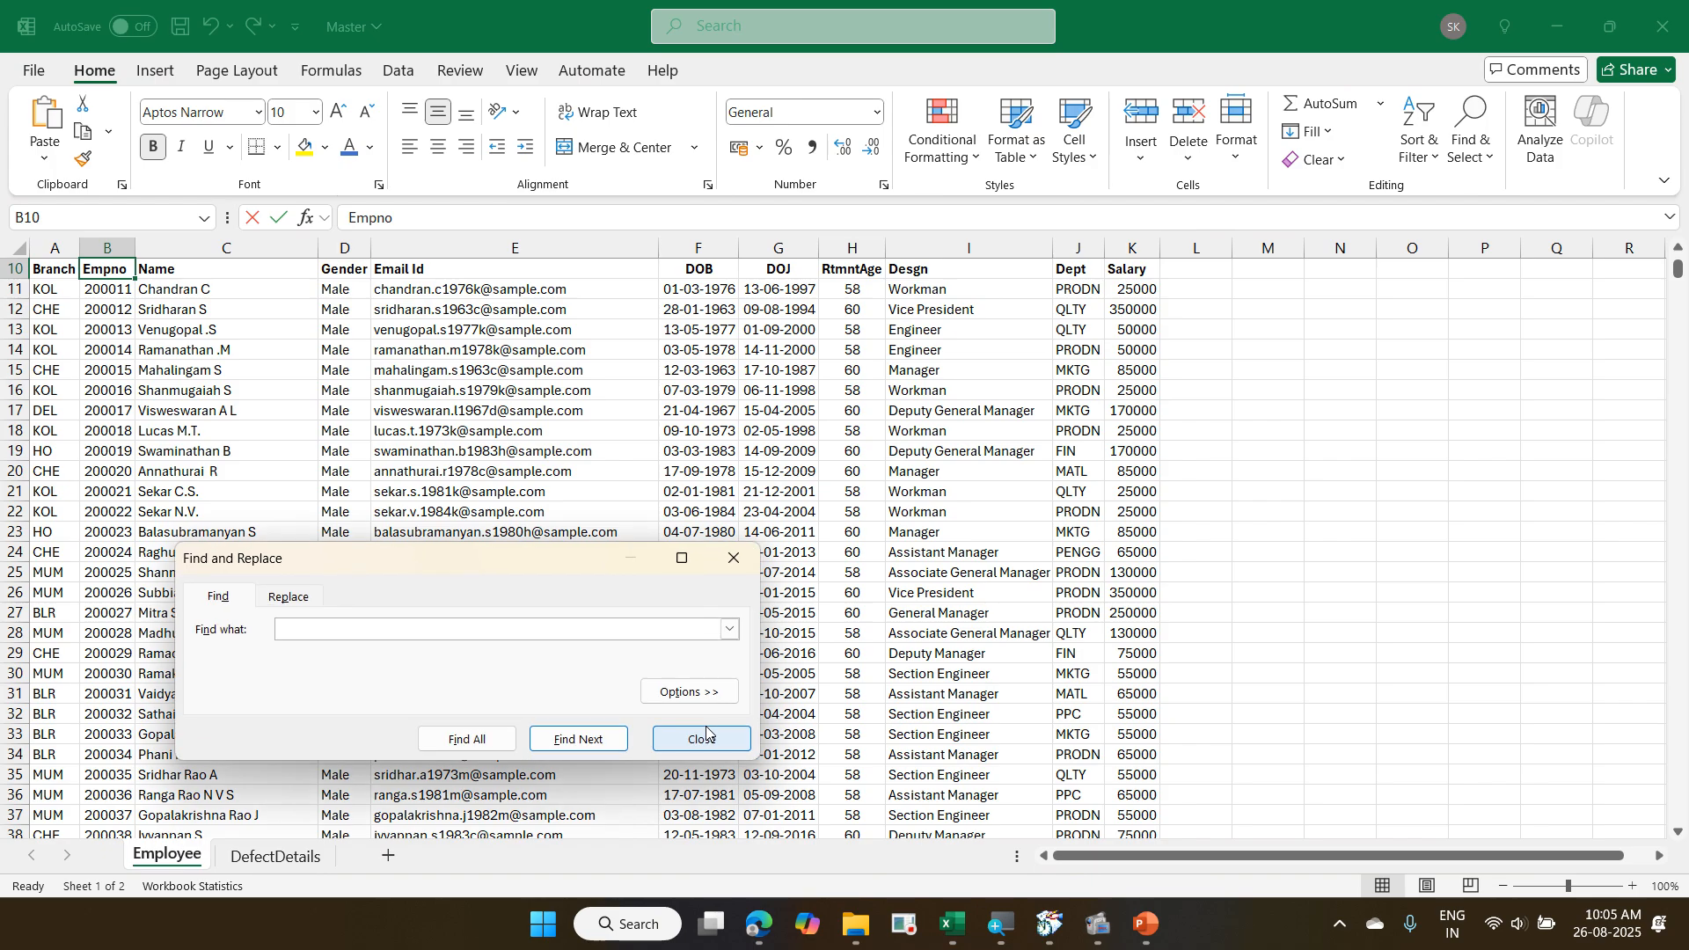
text(200084)
key(Return)
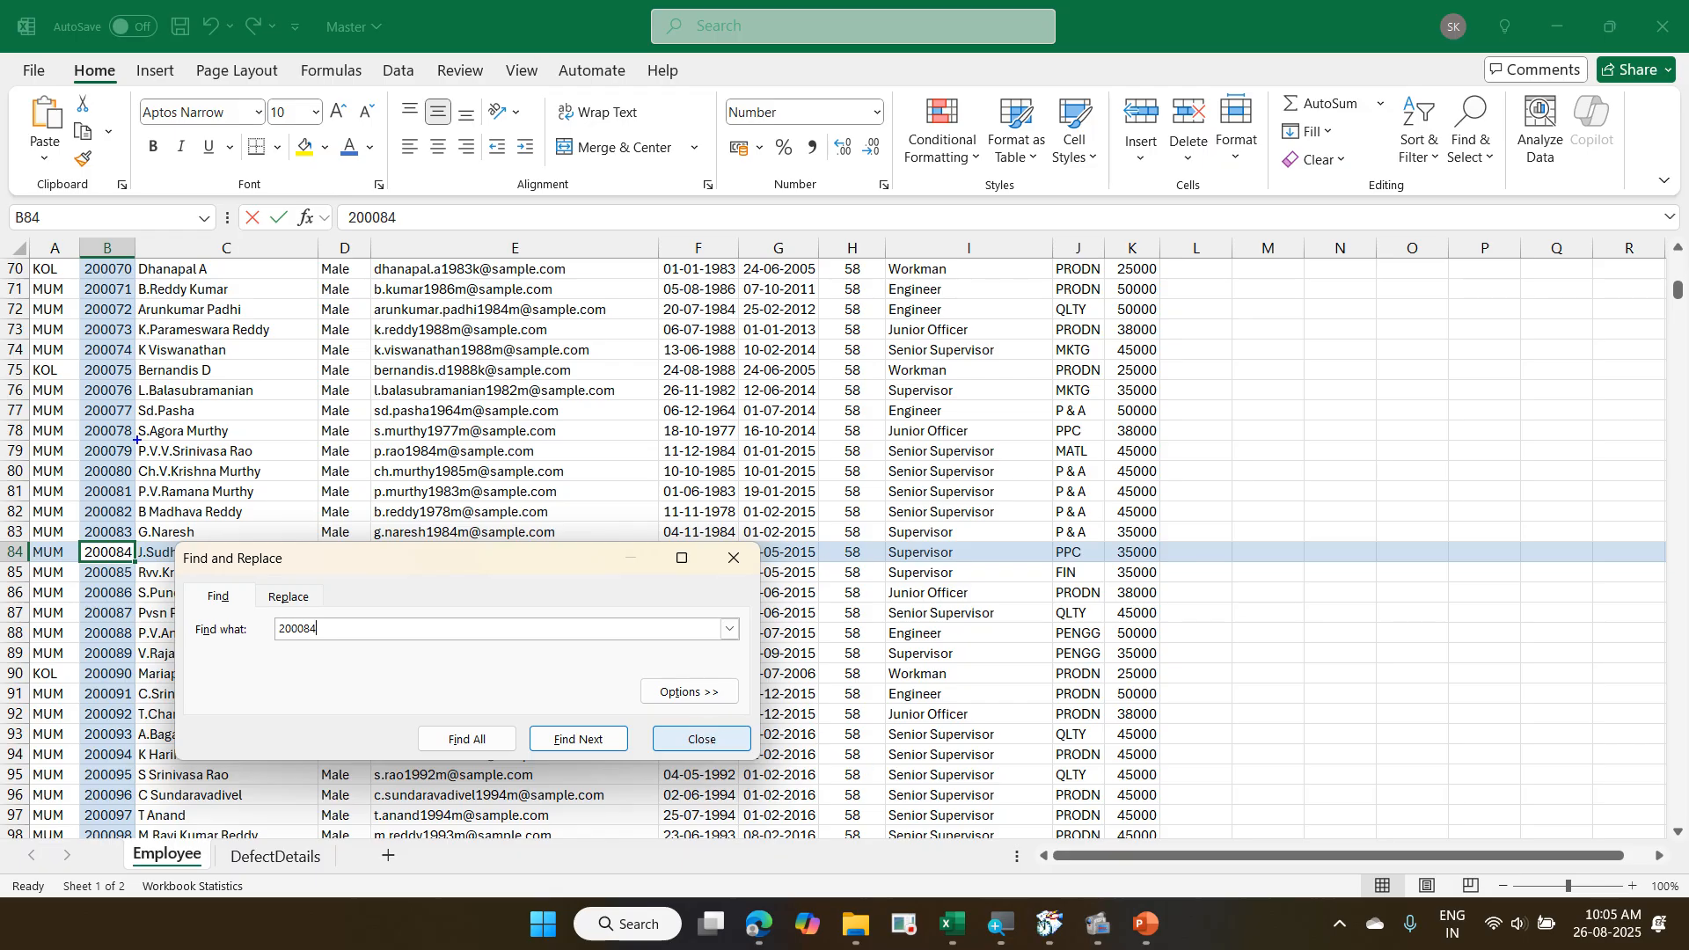
mouse_move(58, 232)
mouse_down()
mouse_move(139, 480)
mouse_move(144, 847)
mouse_up()
mouse_move(2, 510)
mouse_down()
mouse_move(291, 565)
mouse_move(1273, 572)
mouse_up()
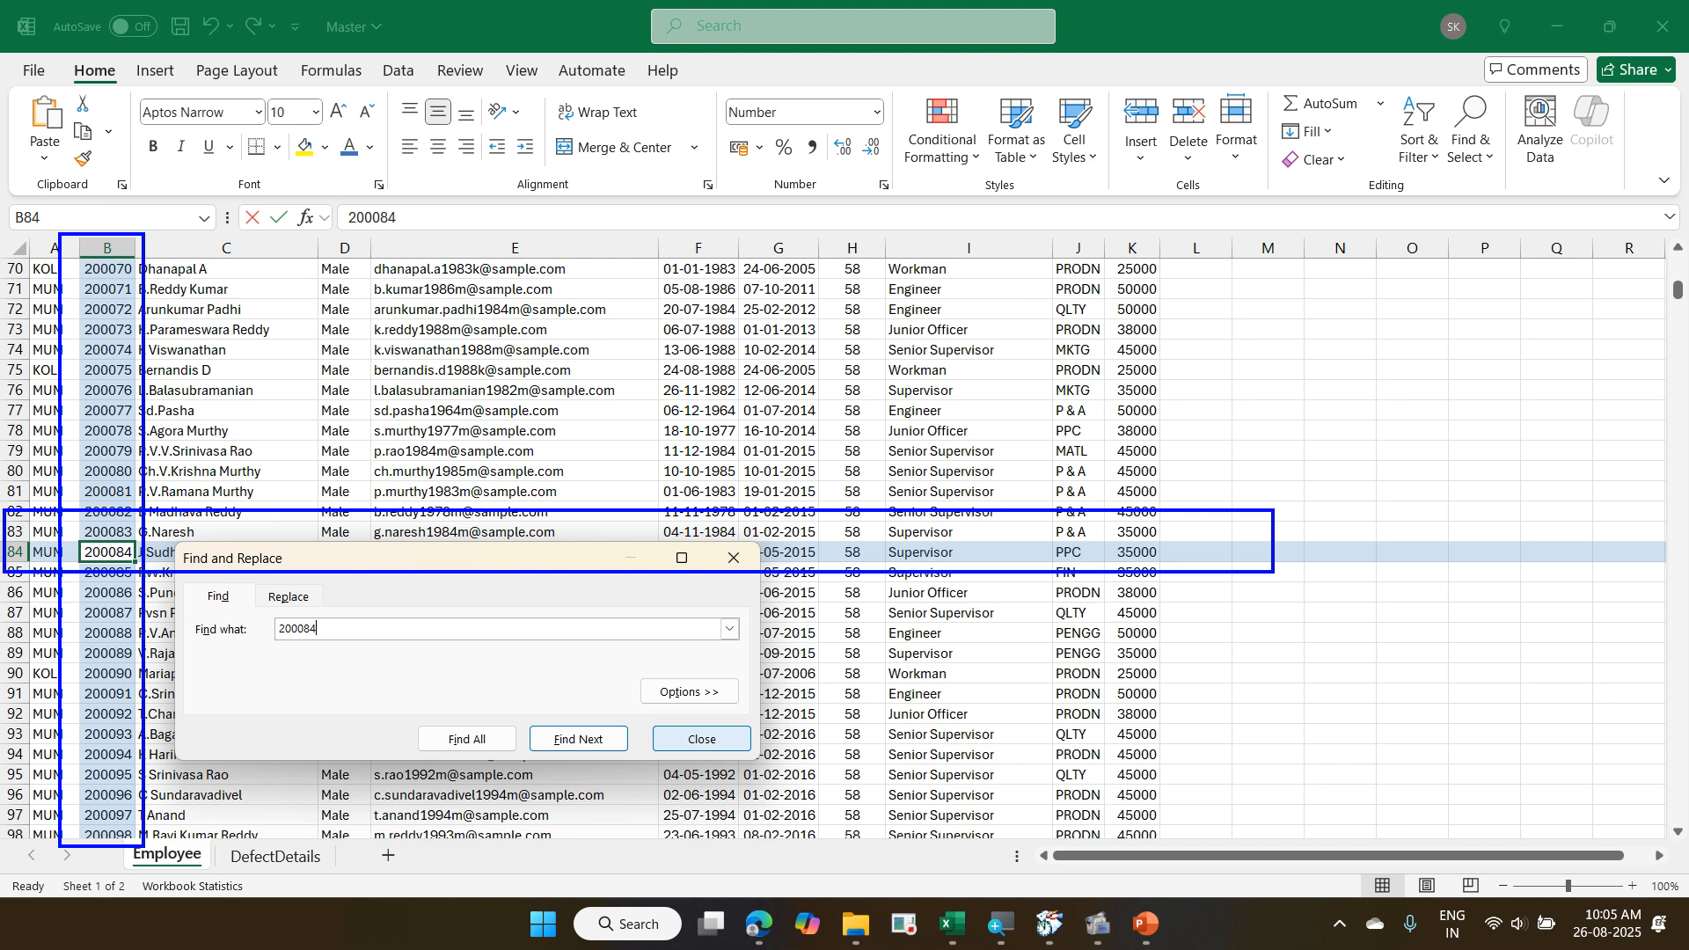
key(Escape)
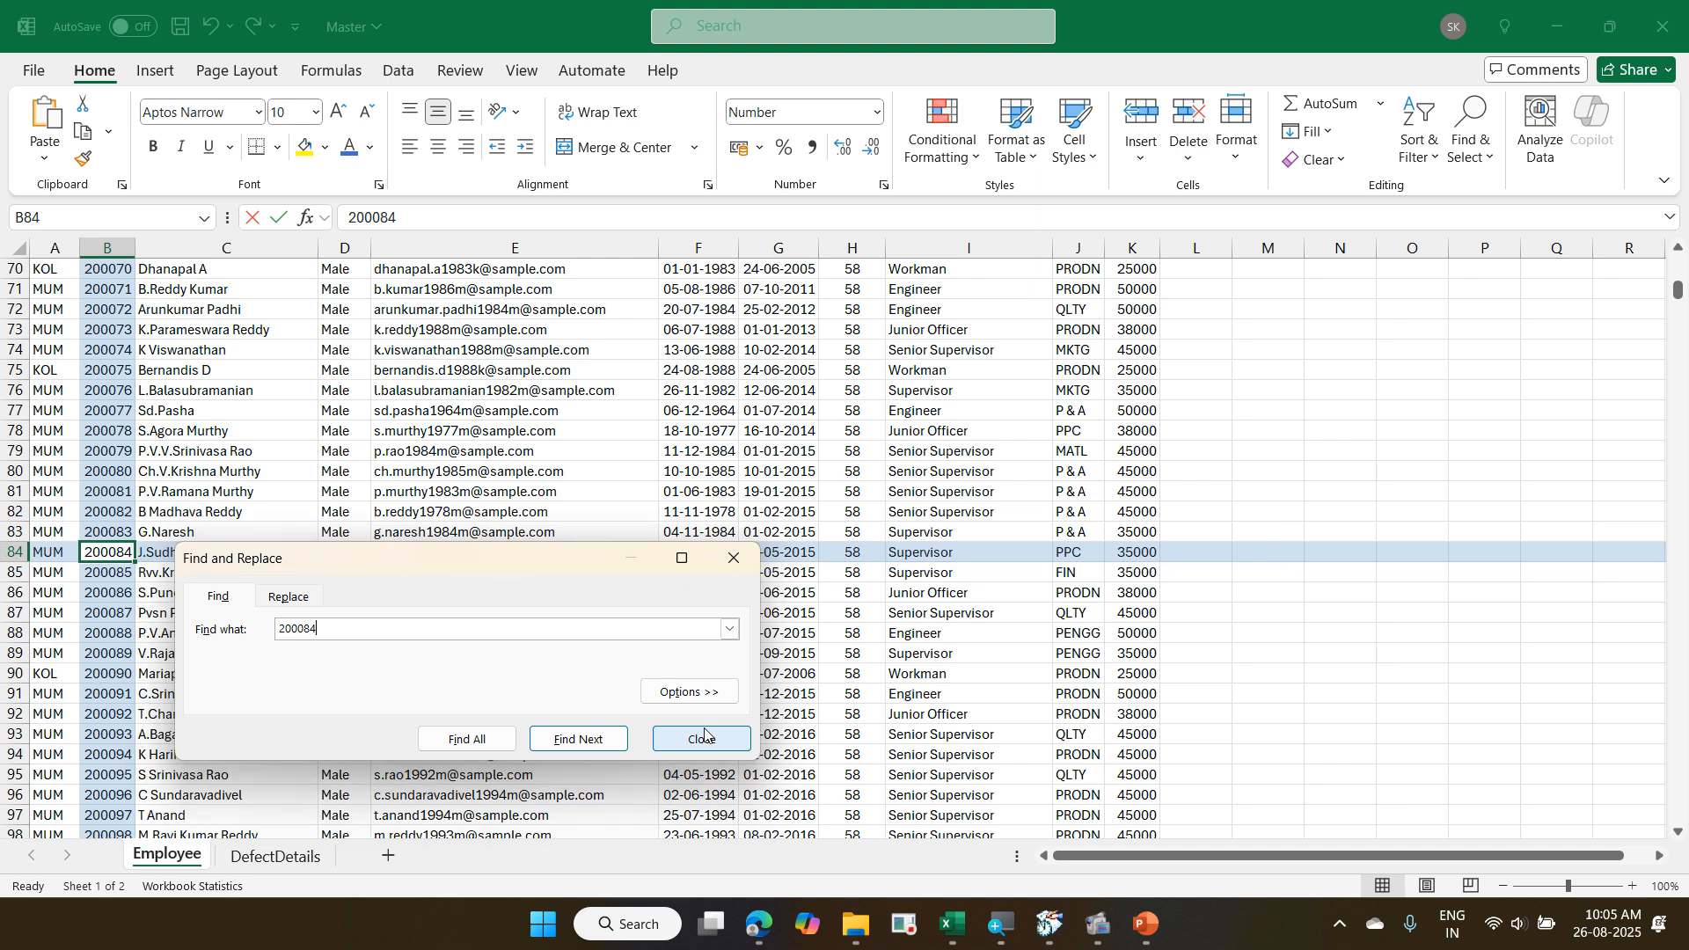
click(702, 738)
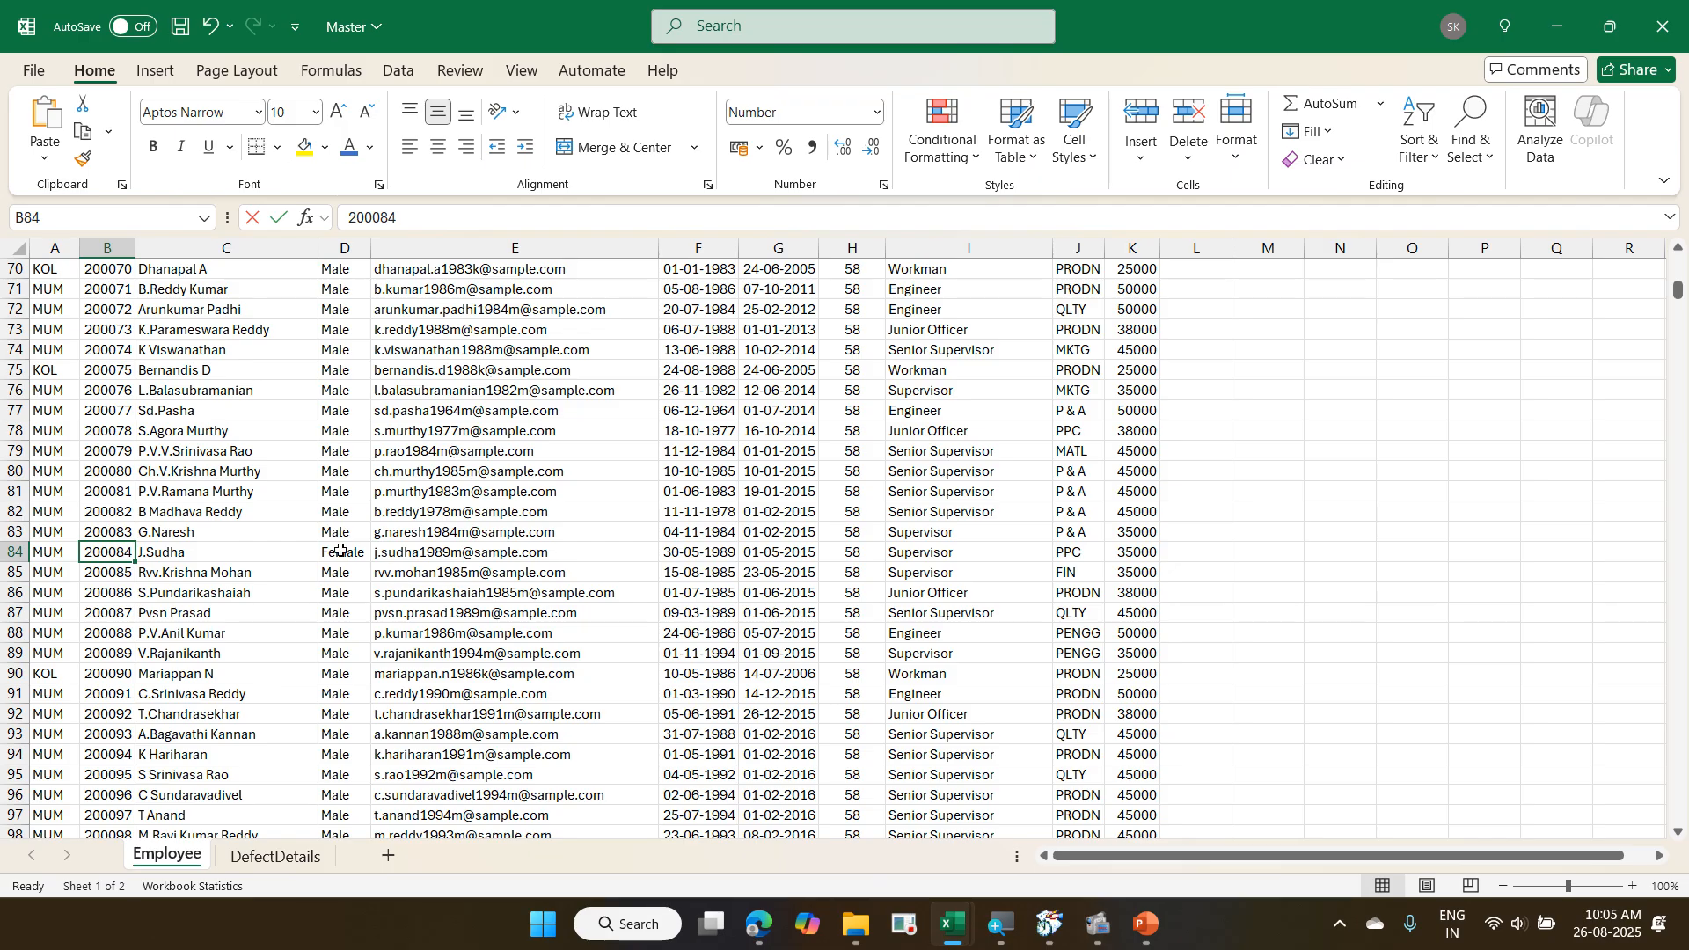
- Turn on Focus Cell on the Employee sheet with cell L81 selected
click(1195, 501)
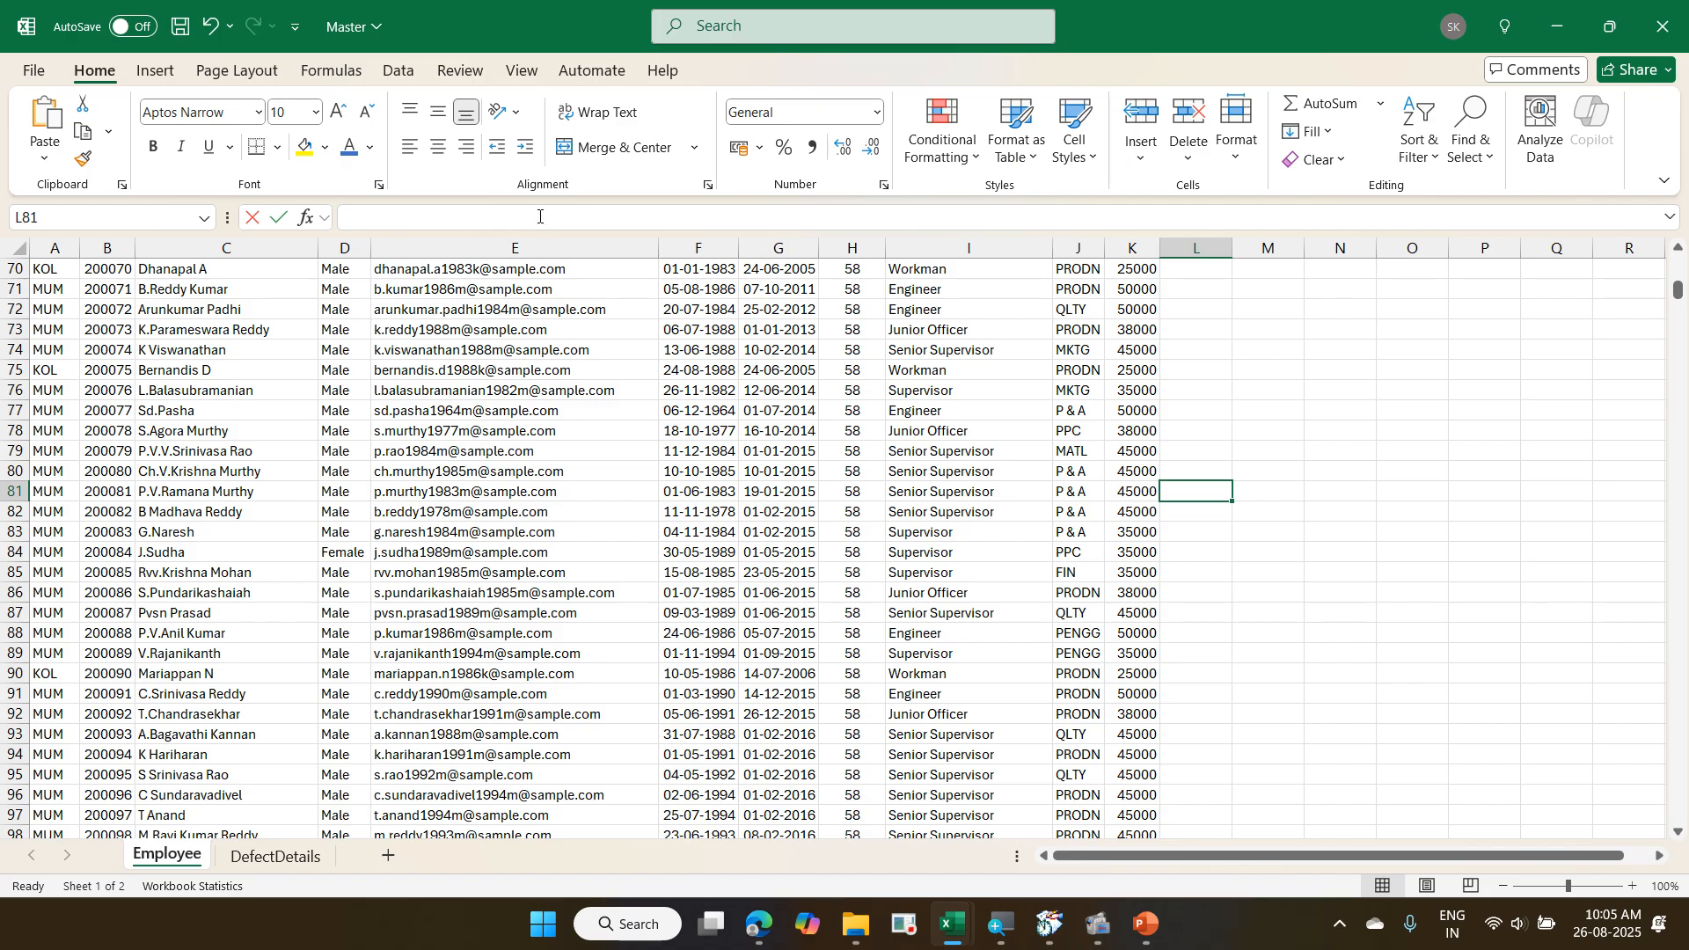
click(522, 74)
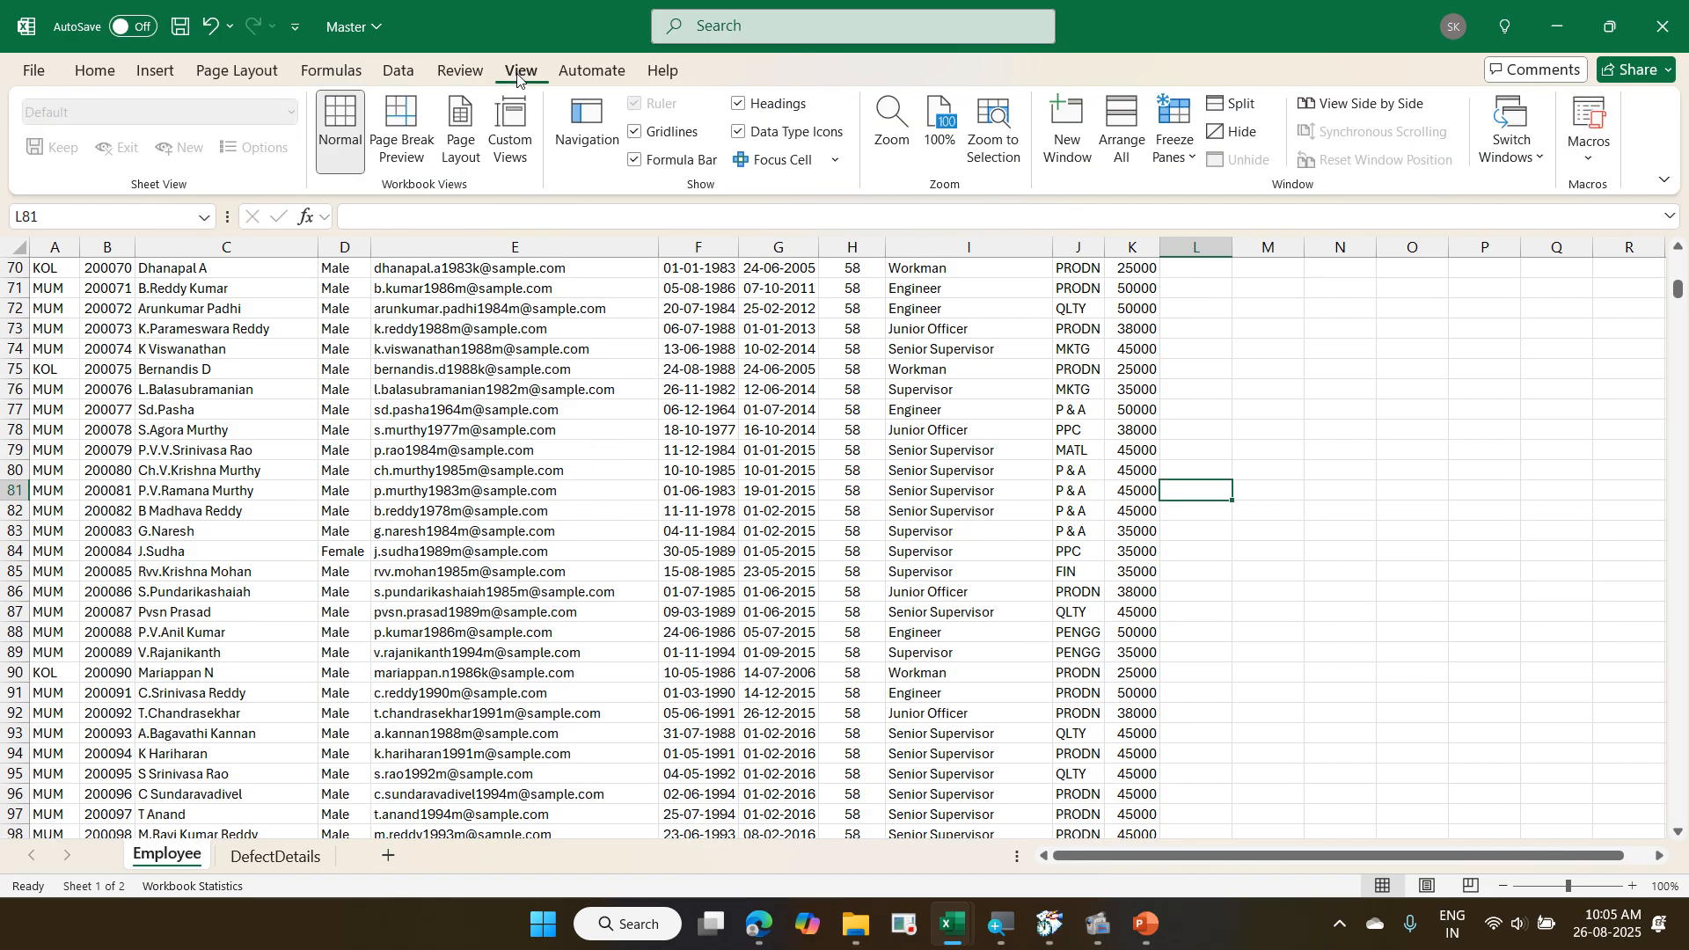
click(796, 162)
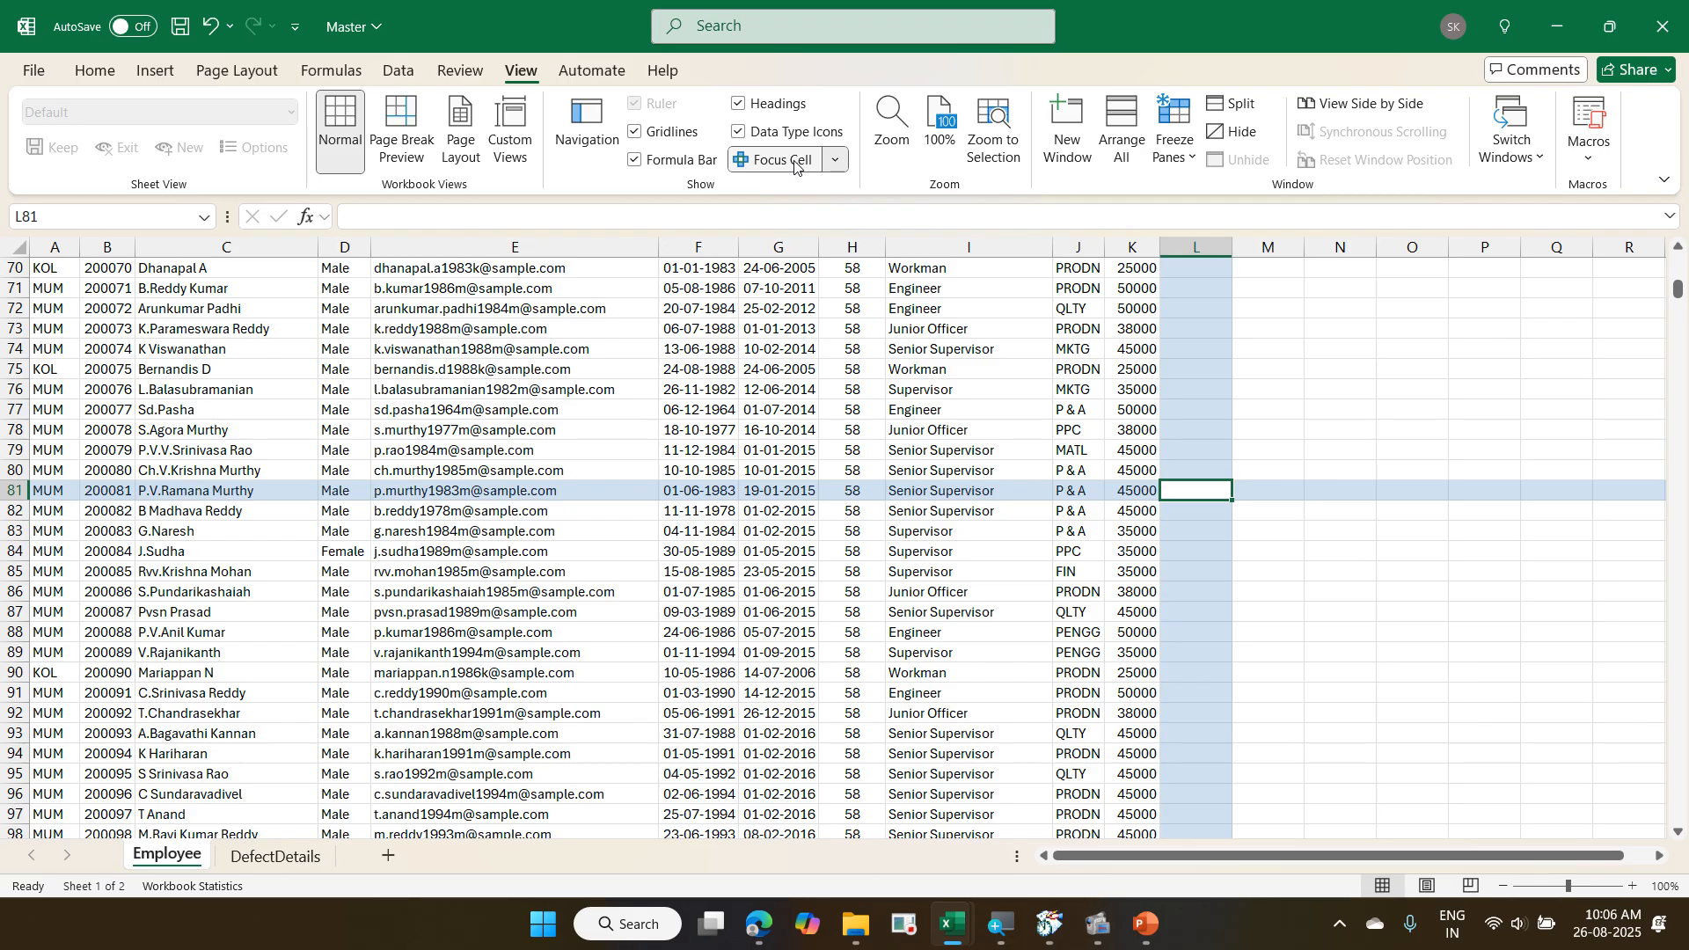
key(ctrl+2)
drag(484, 51, 552, 89)
drag(691, 128, 878, 187)
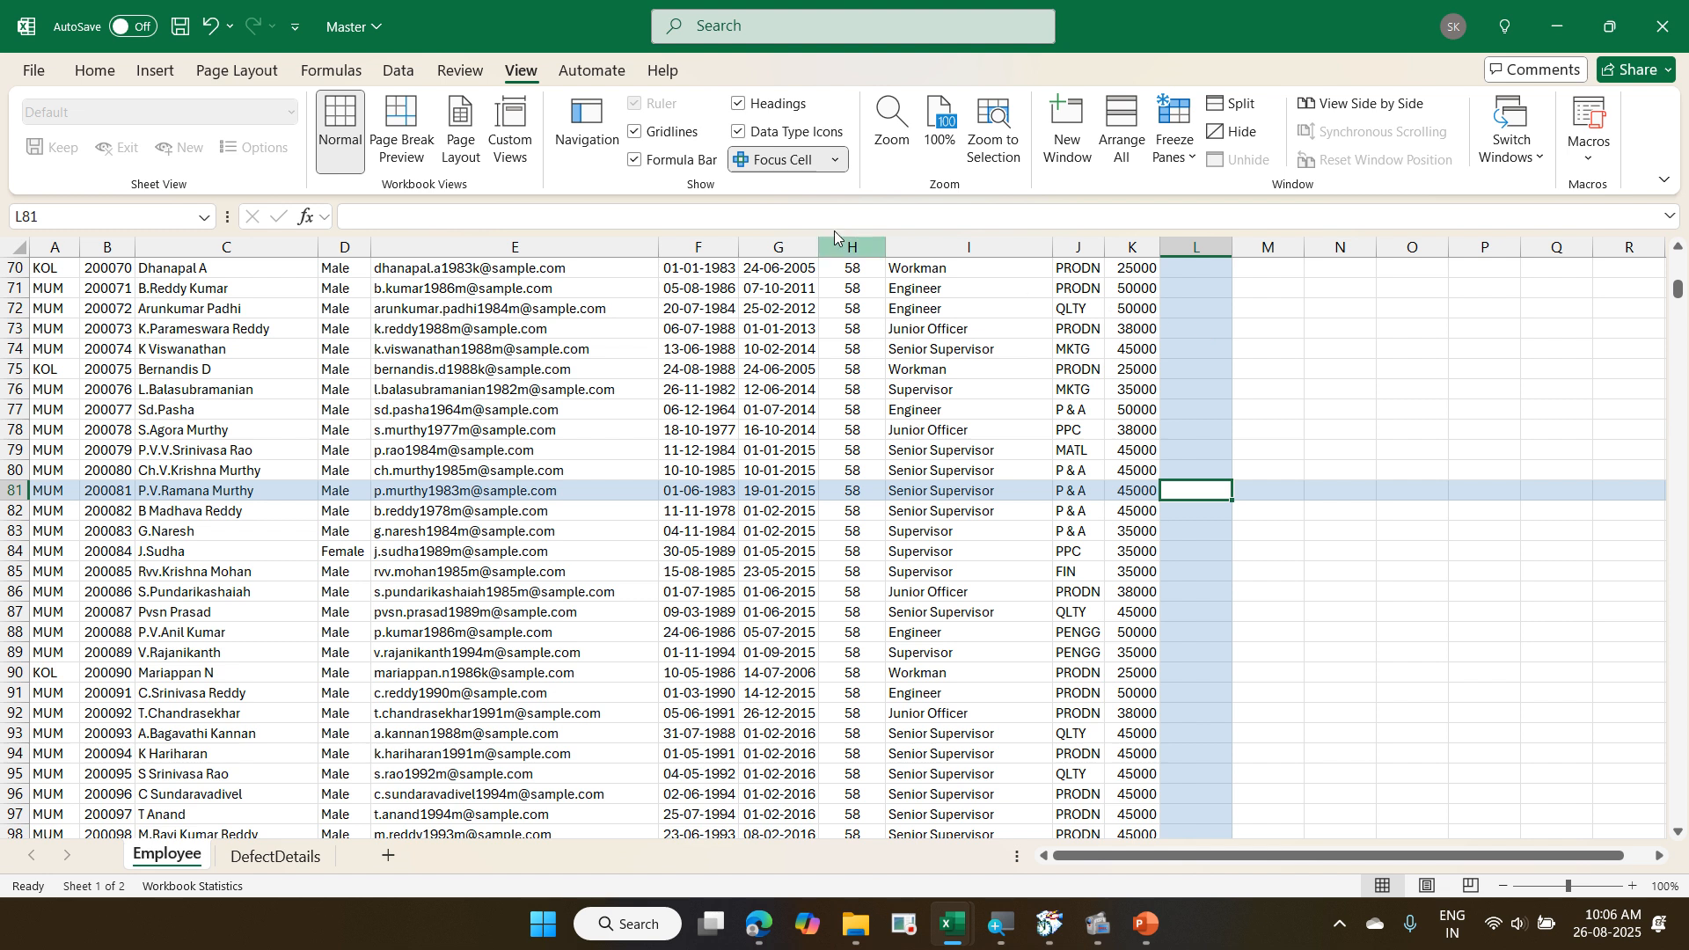
- Change the Focus Cell color to the standard green and turn Focus Cell off
click(837, 161)
mouse_move(864, 220)
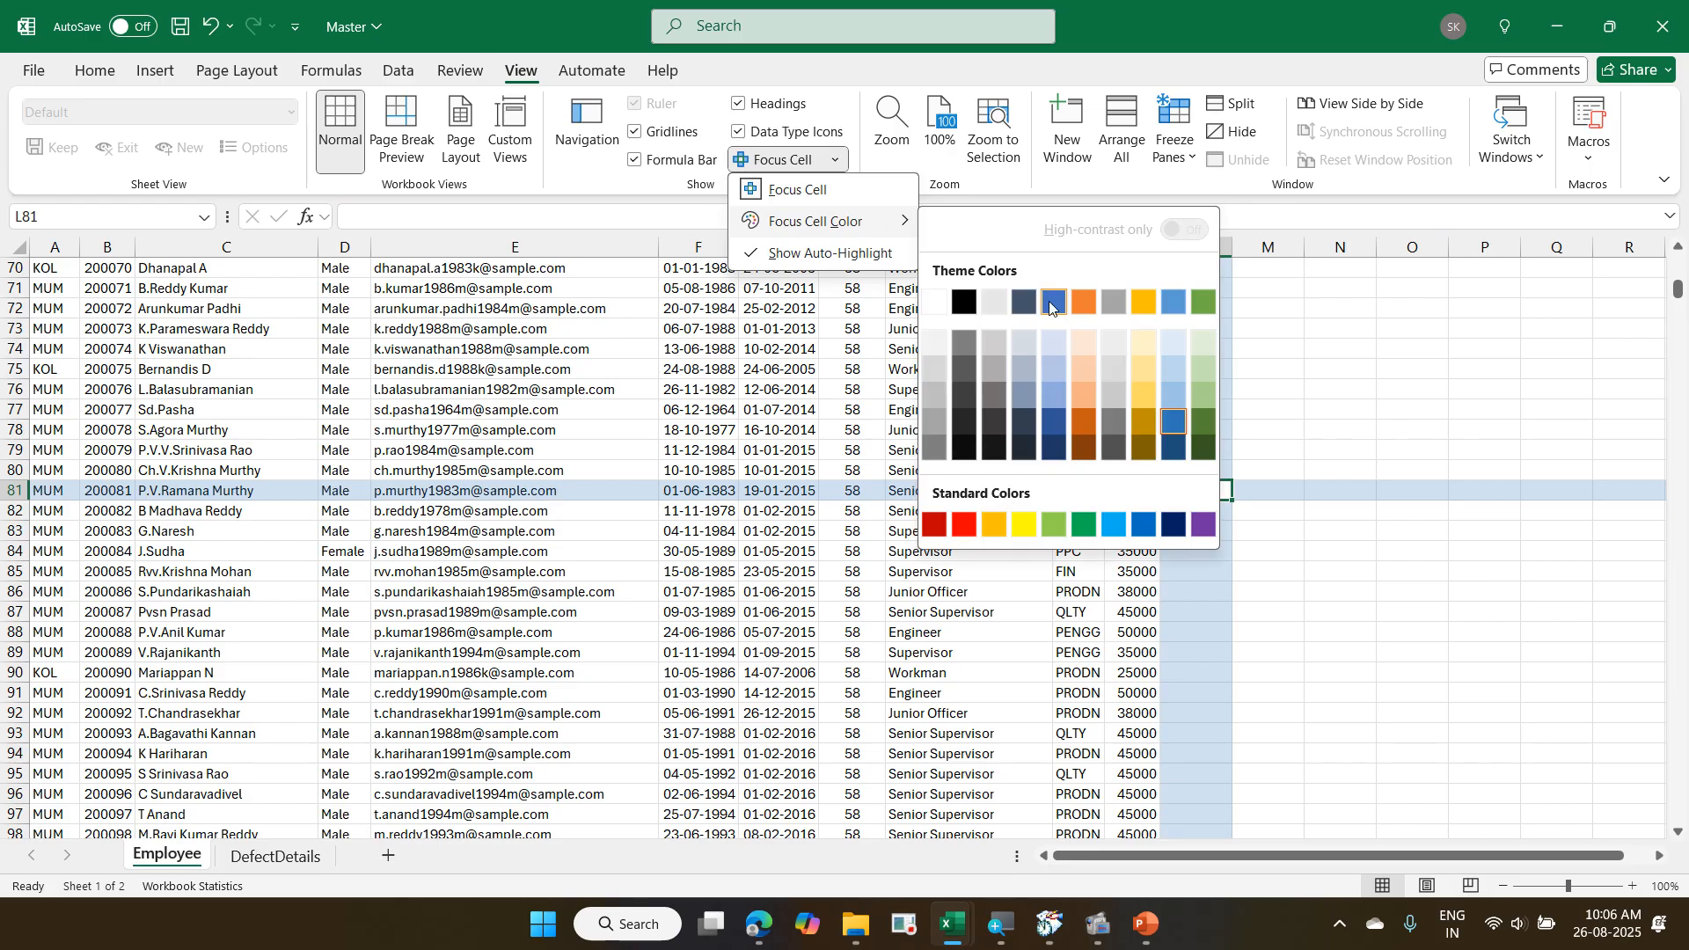
click(1085, 521)
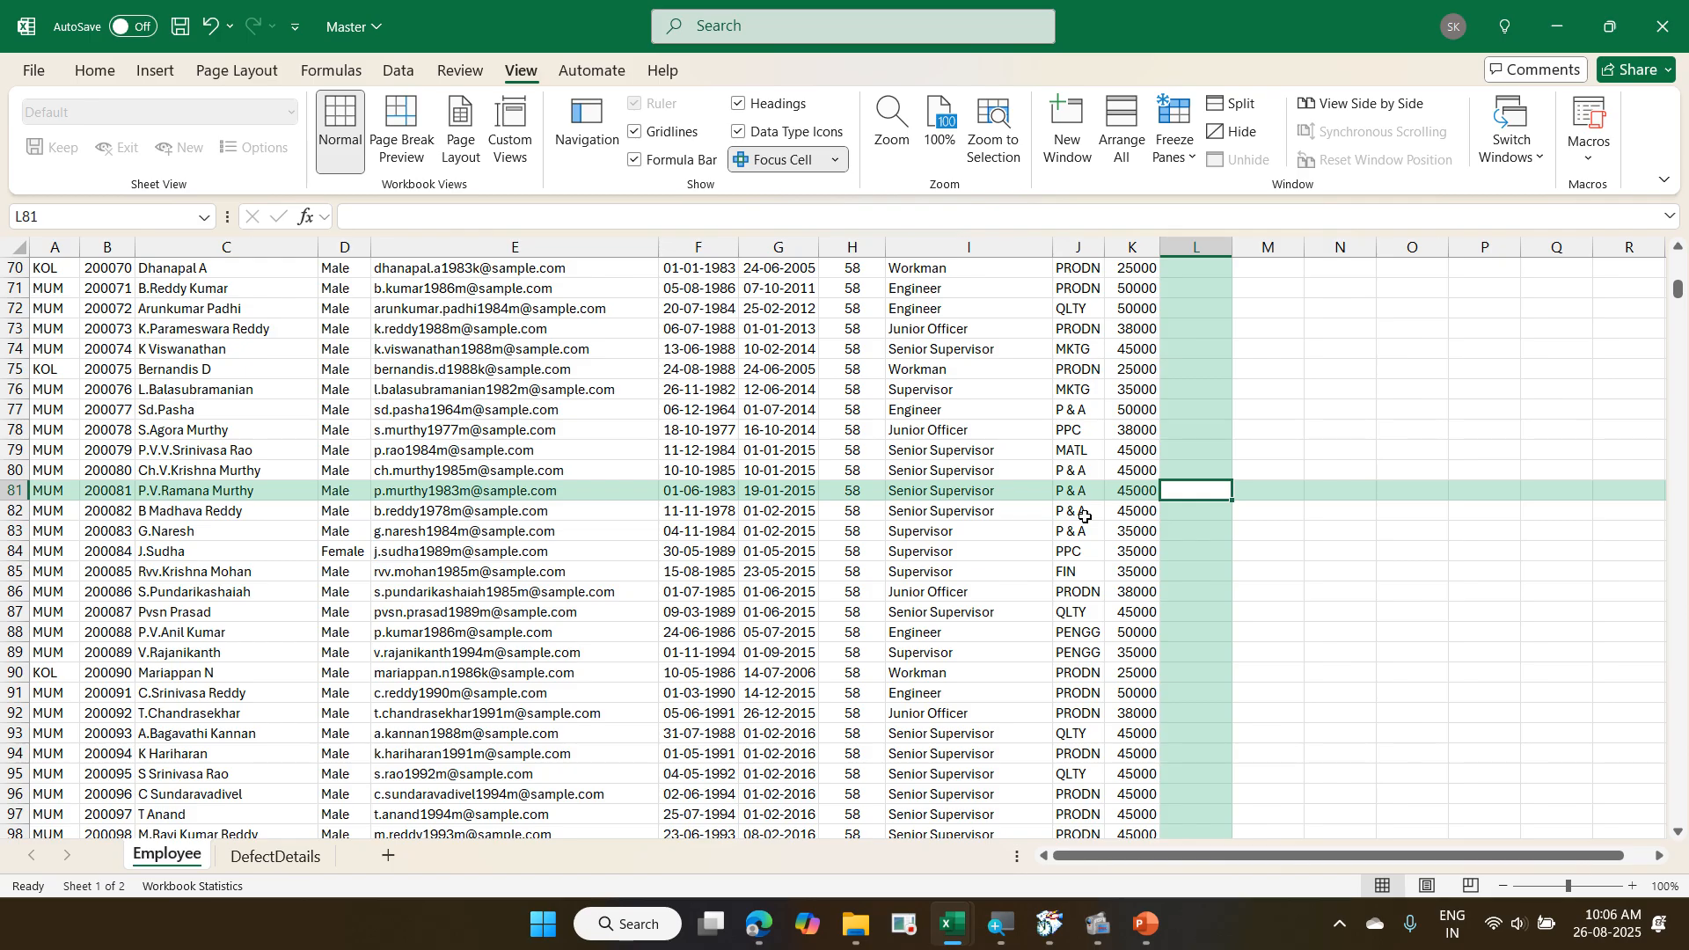
click(794, 159)
scroll(908, 414, up, 12)
scroll(909, 414, up, 11)
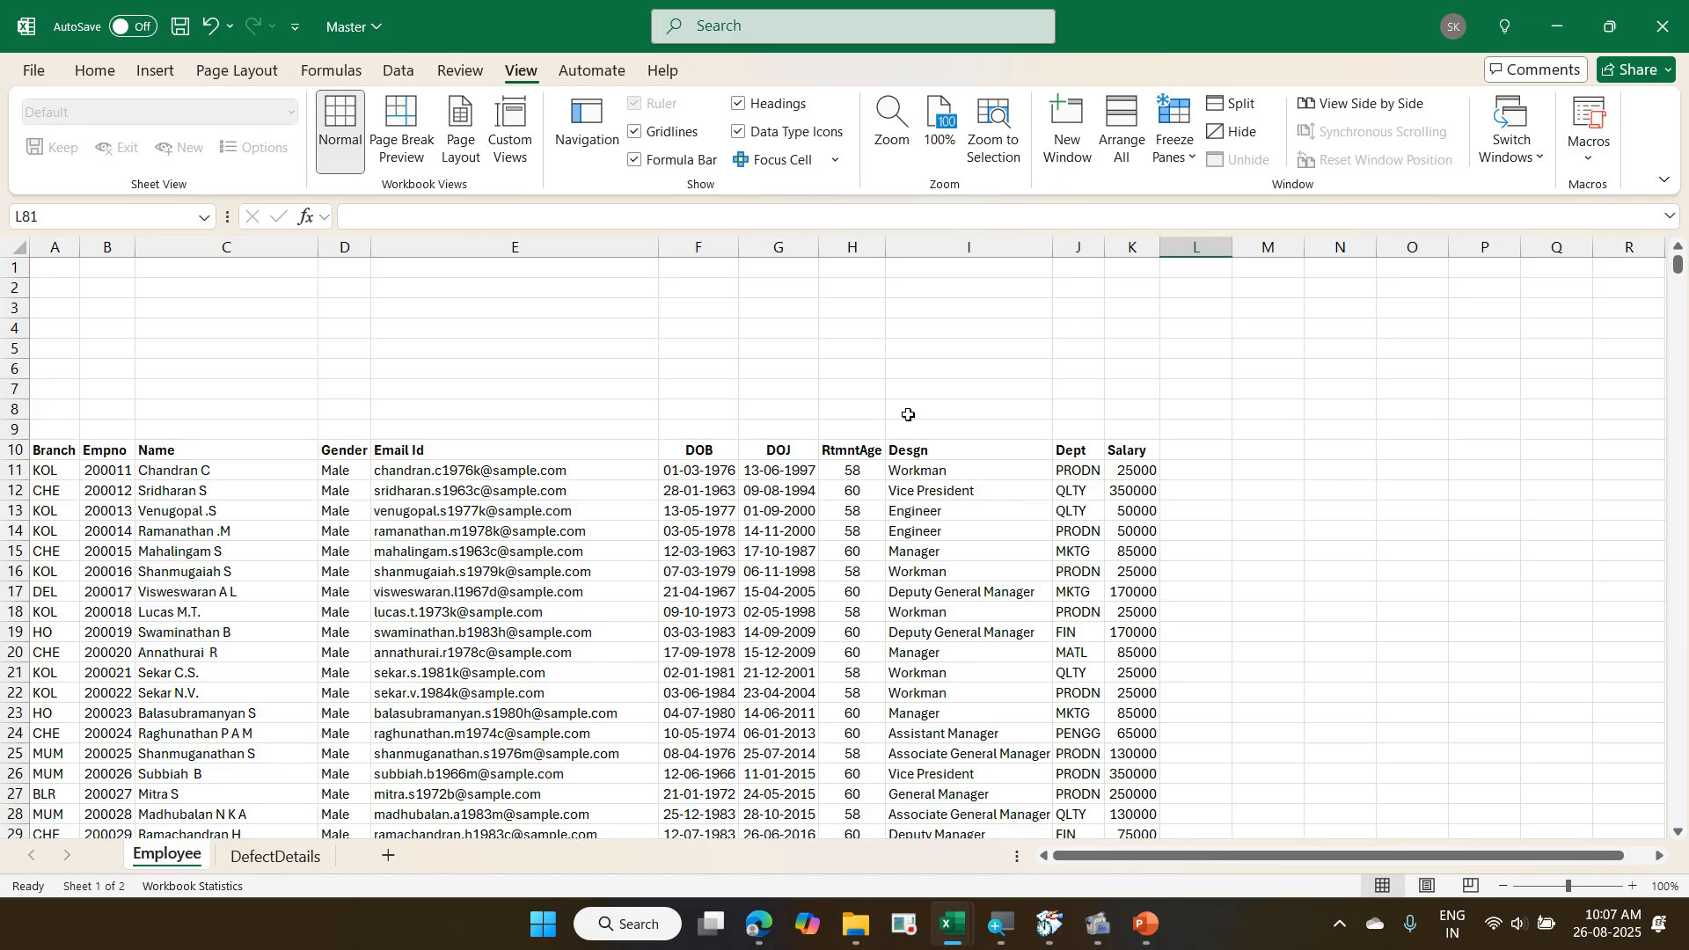
- Switch to the Exercise workbook and add bold headers Dept in D10 and Branch in E10 on sheet EX11
key(alt+Tab)
key(Right)
key(Right)
key(Right)
key(Up)
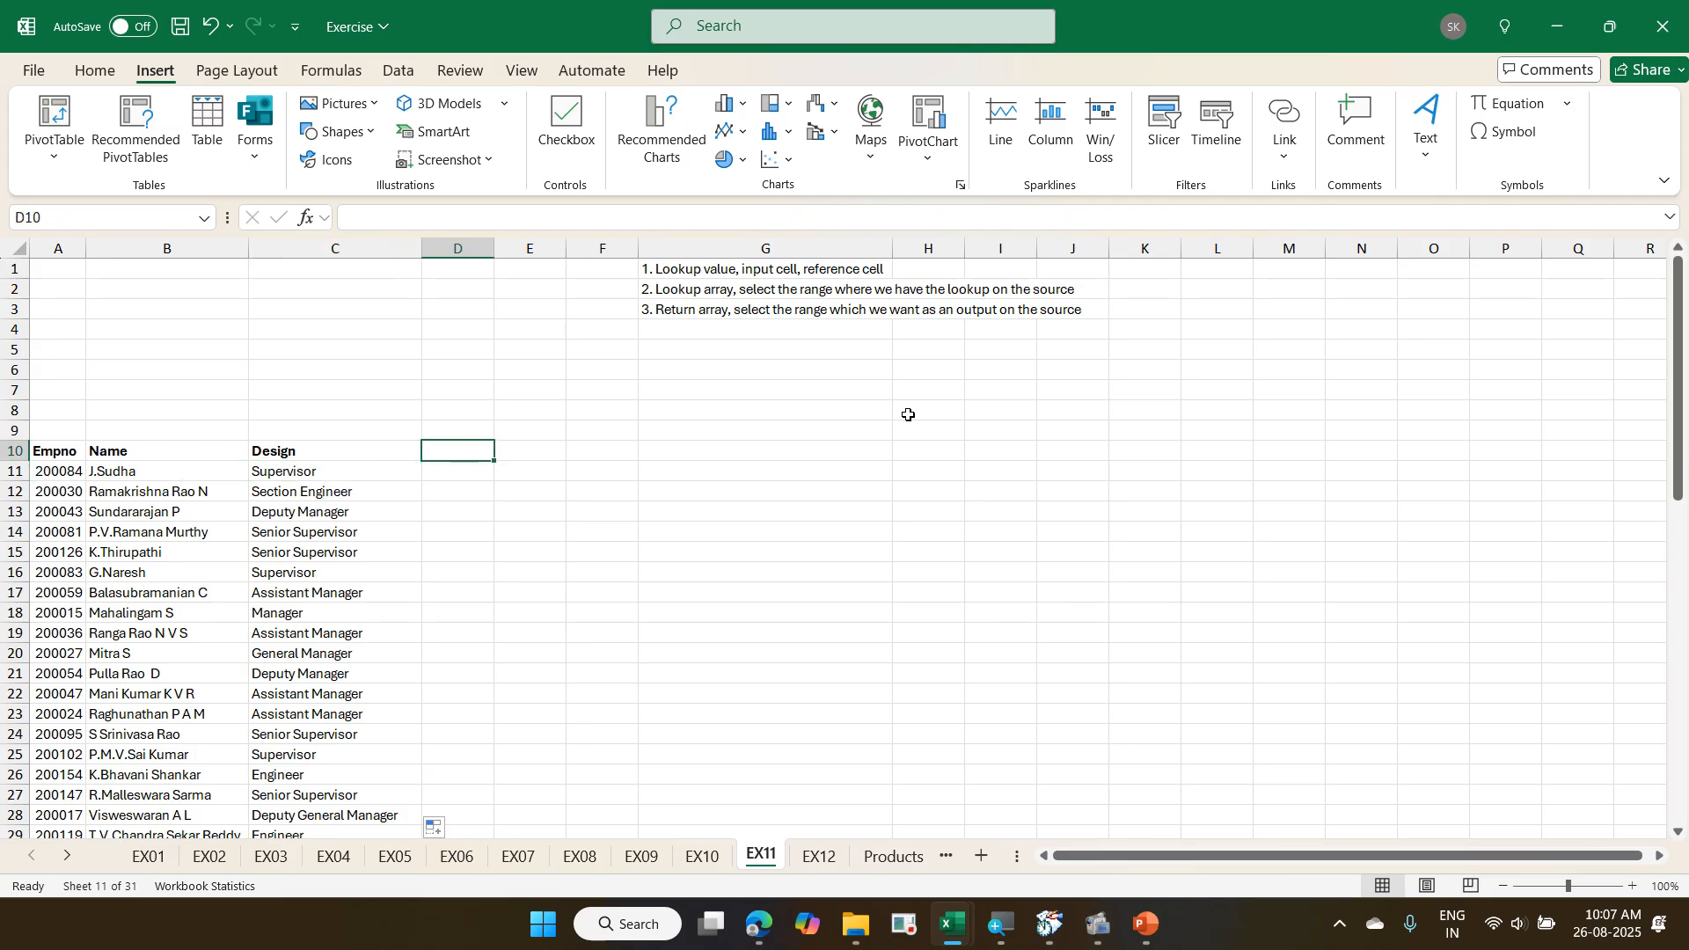
text(Dept)
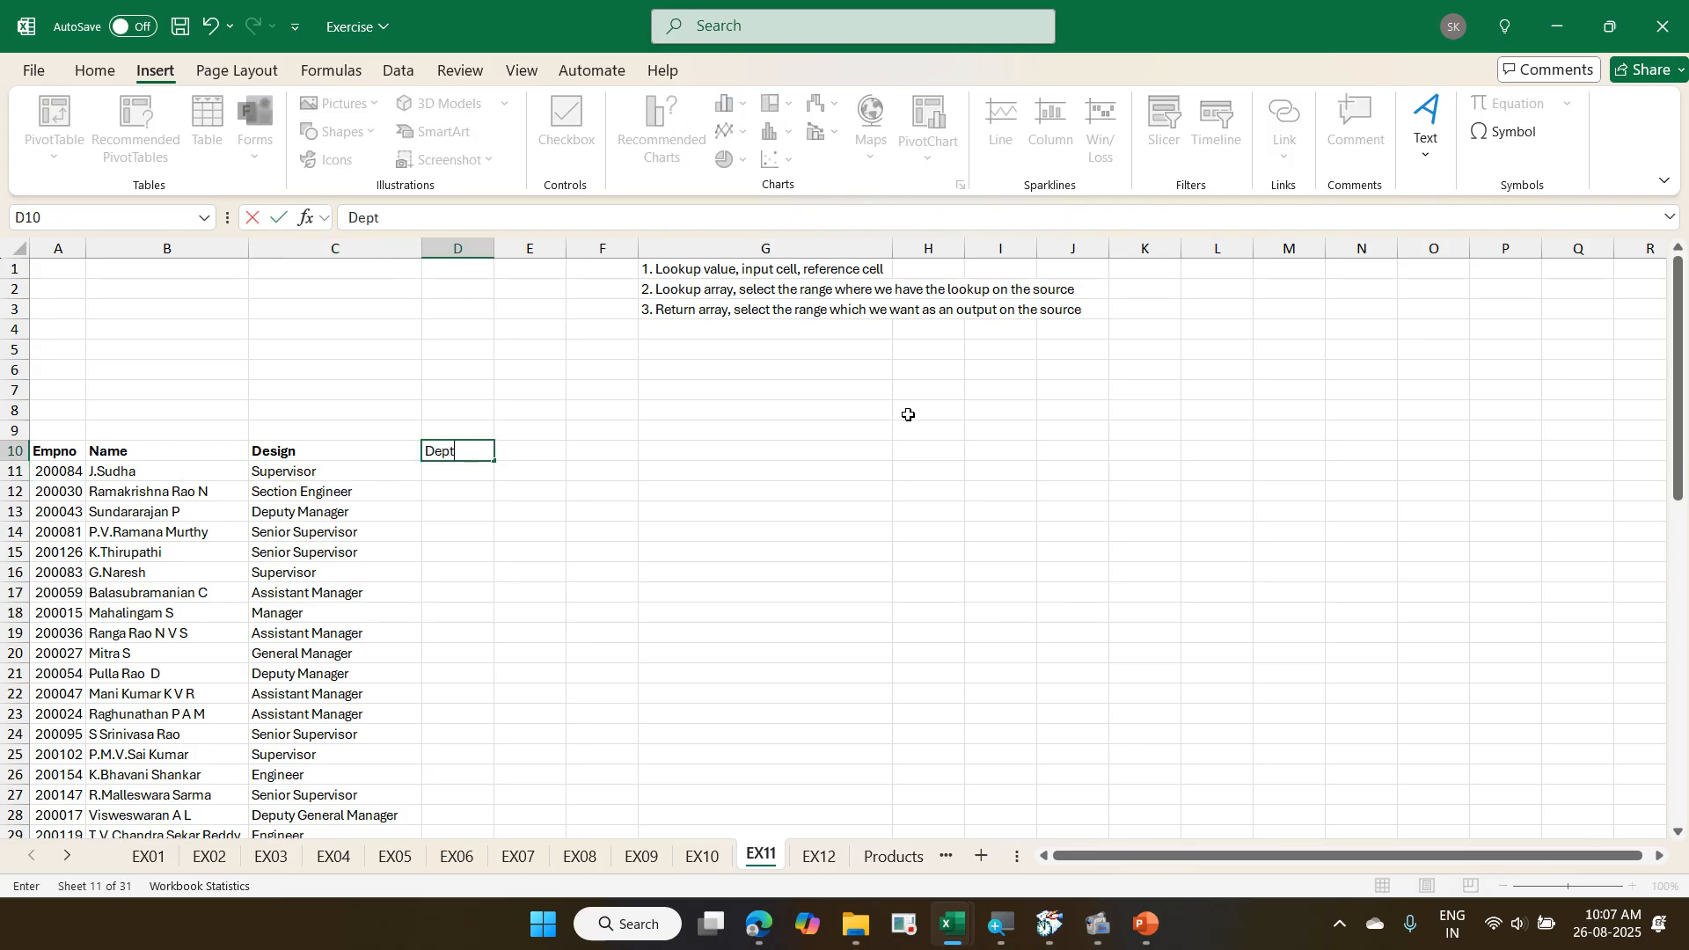
key(Tab)
text(Branch)
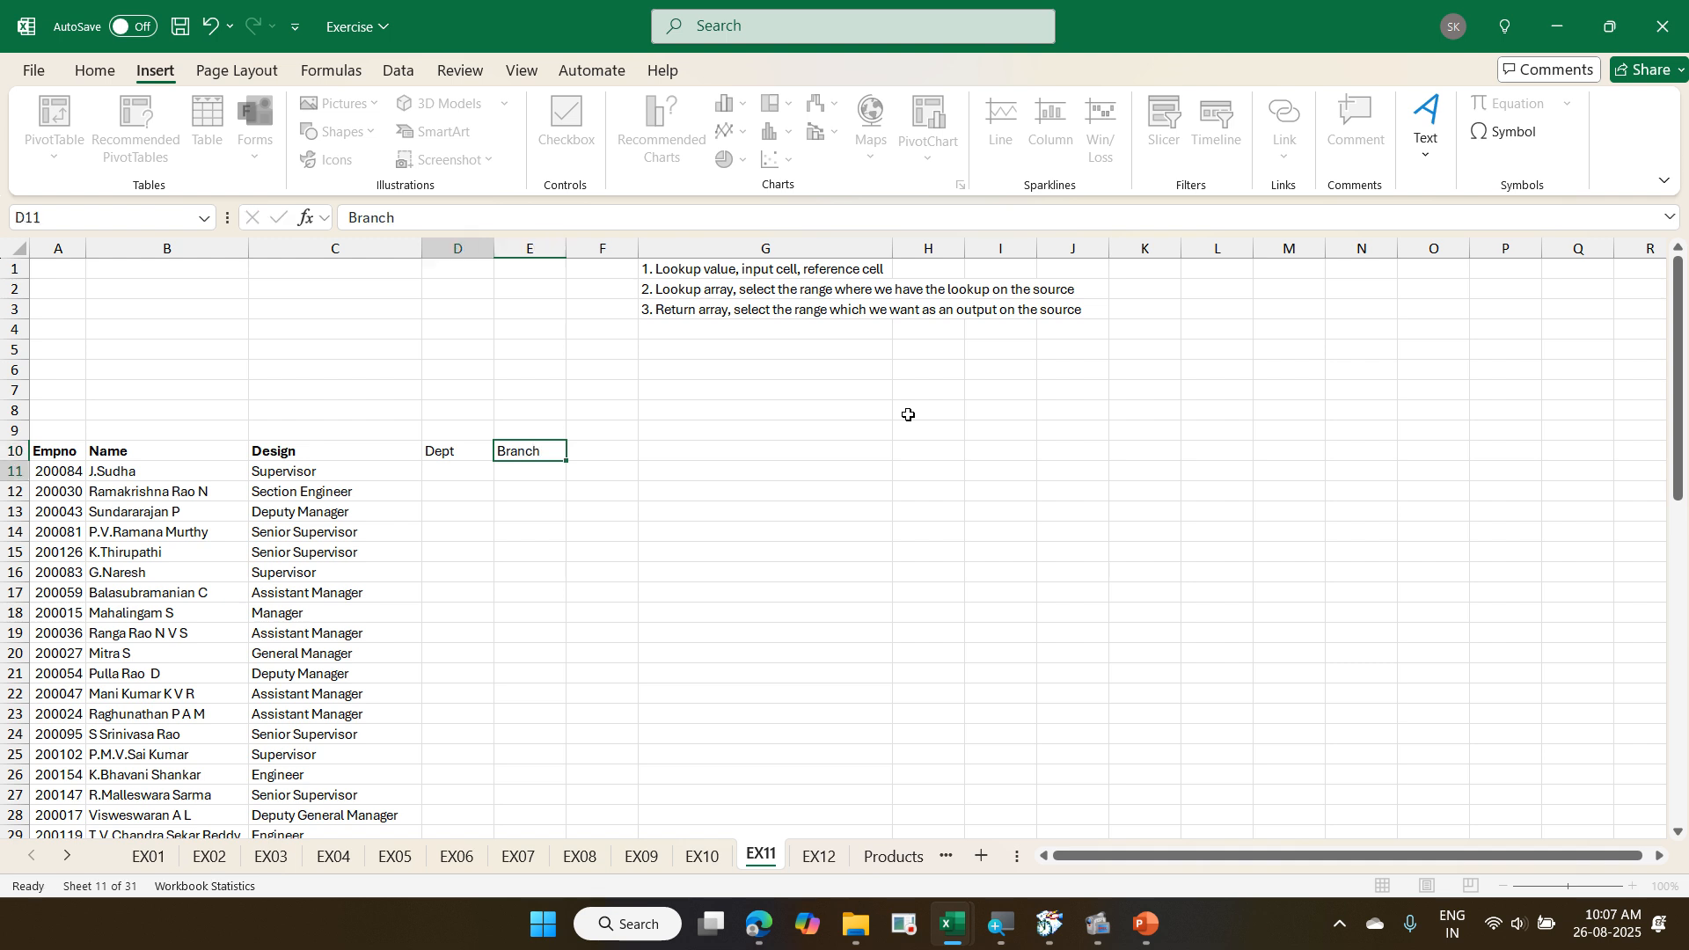
key(Return)
key(Up)
key(shift+Right)
key(ctrl+b)
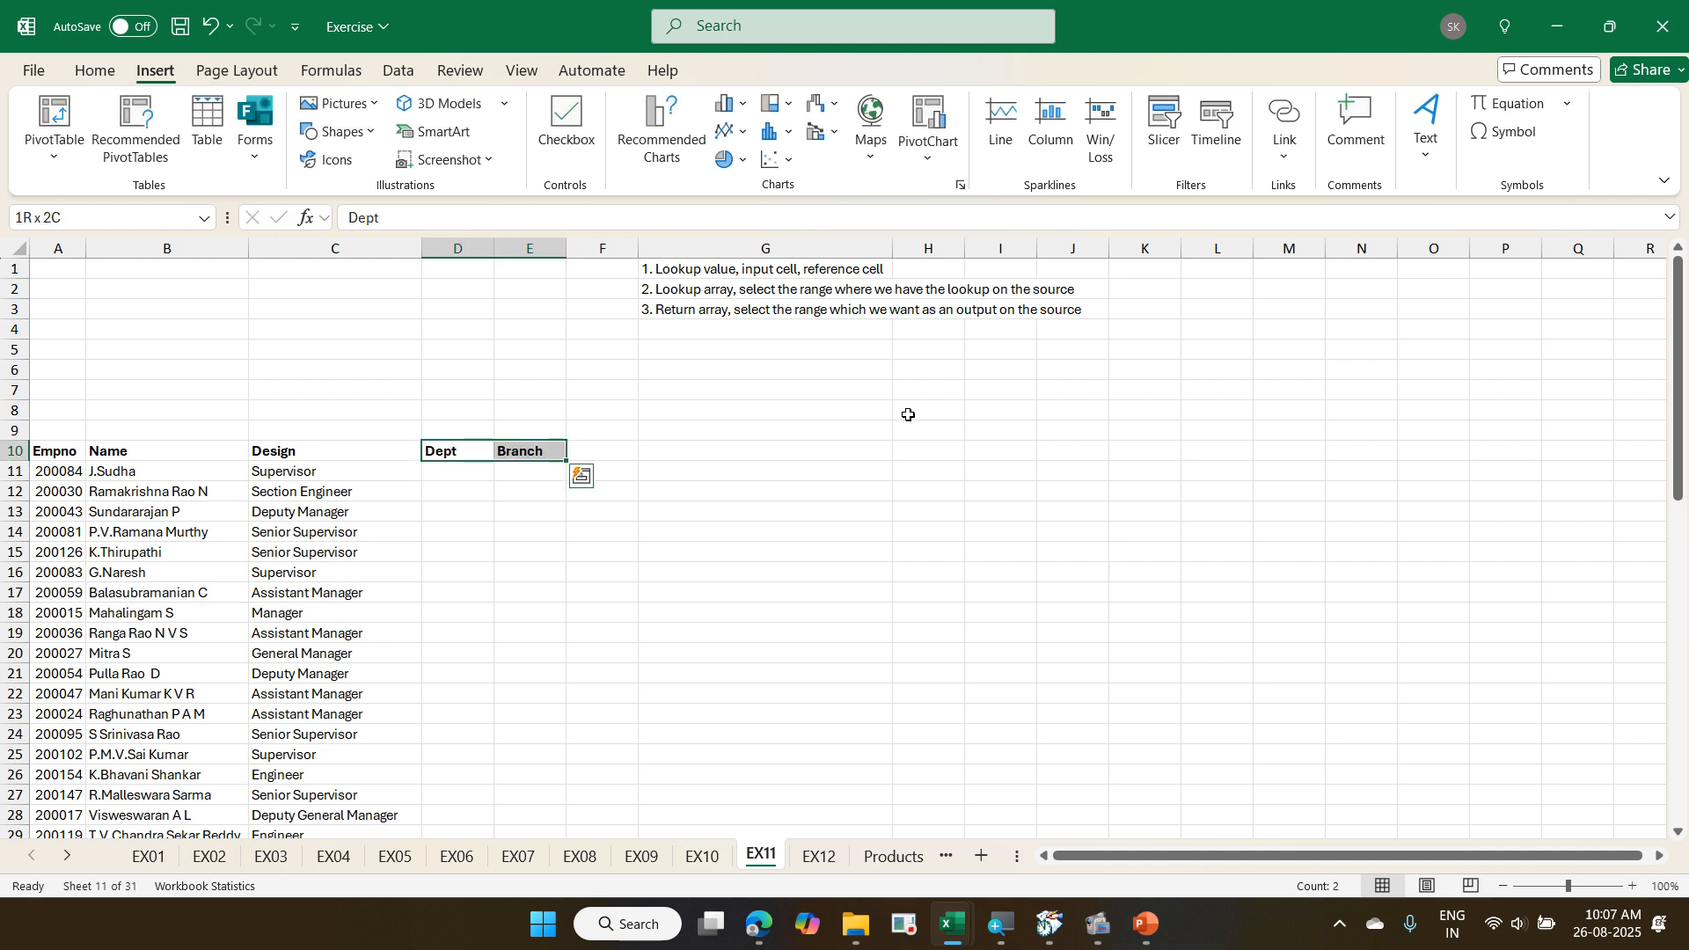
- Start an XLOOKUP formula in D11 of sheet EX11 with A11 as the lookup value
key(Down)
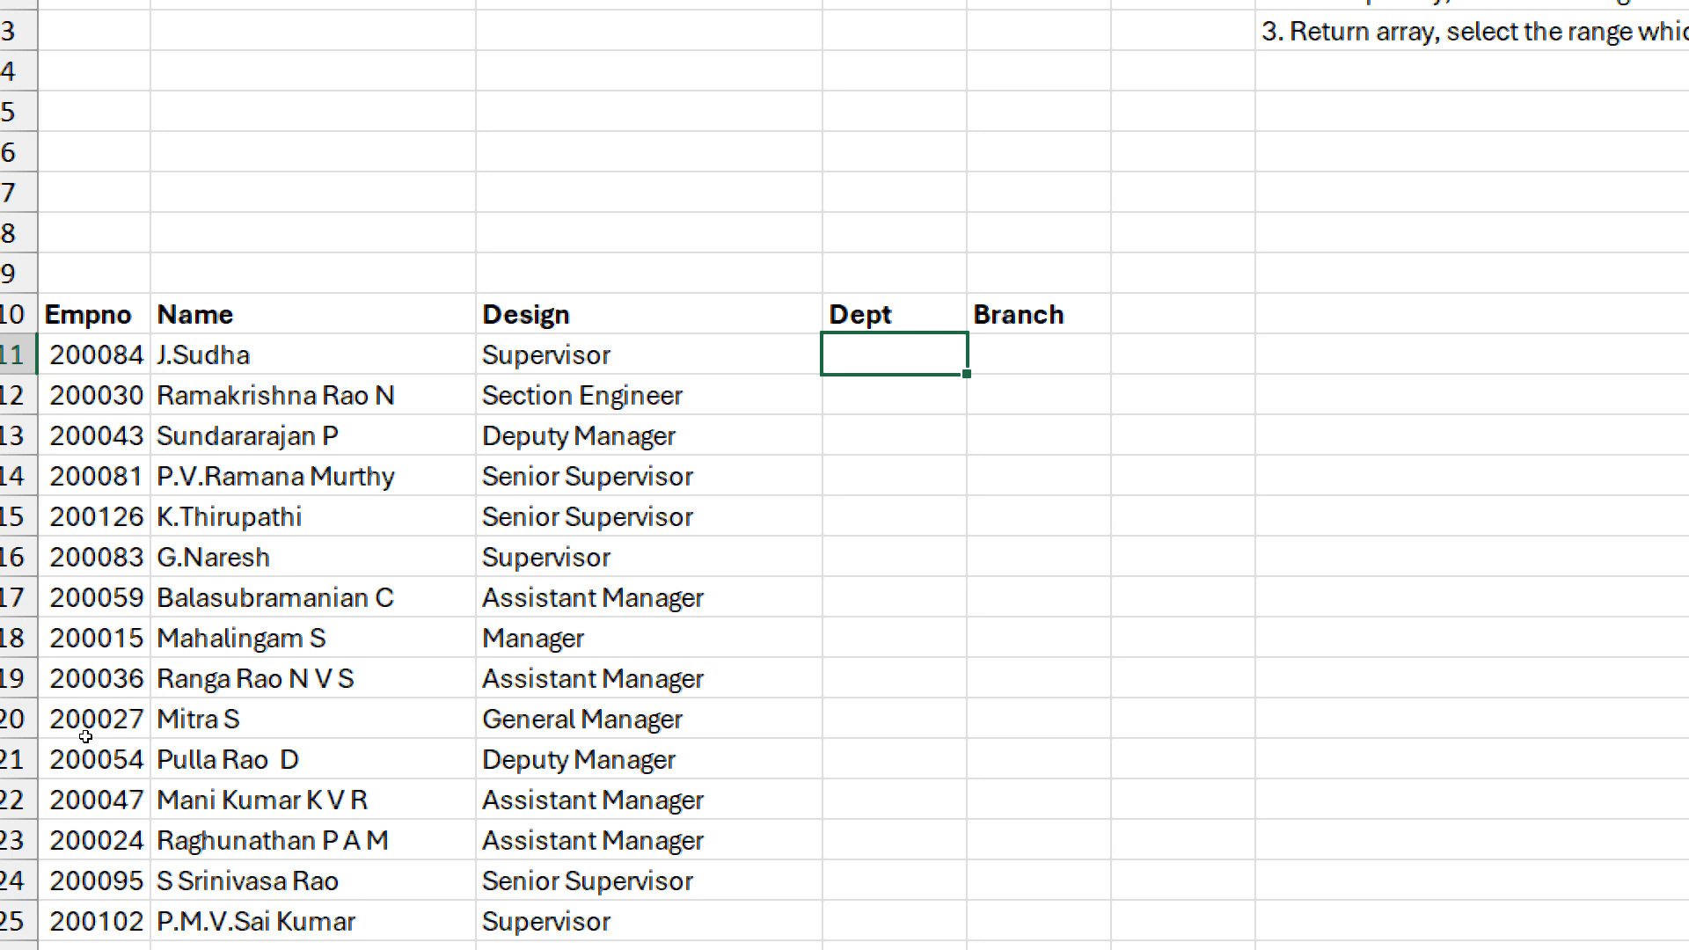
text(=xl)
key(Tab)
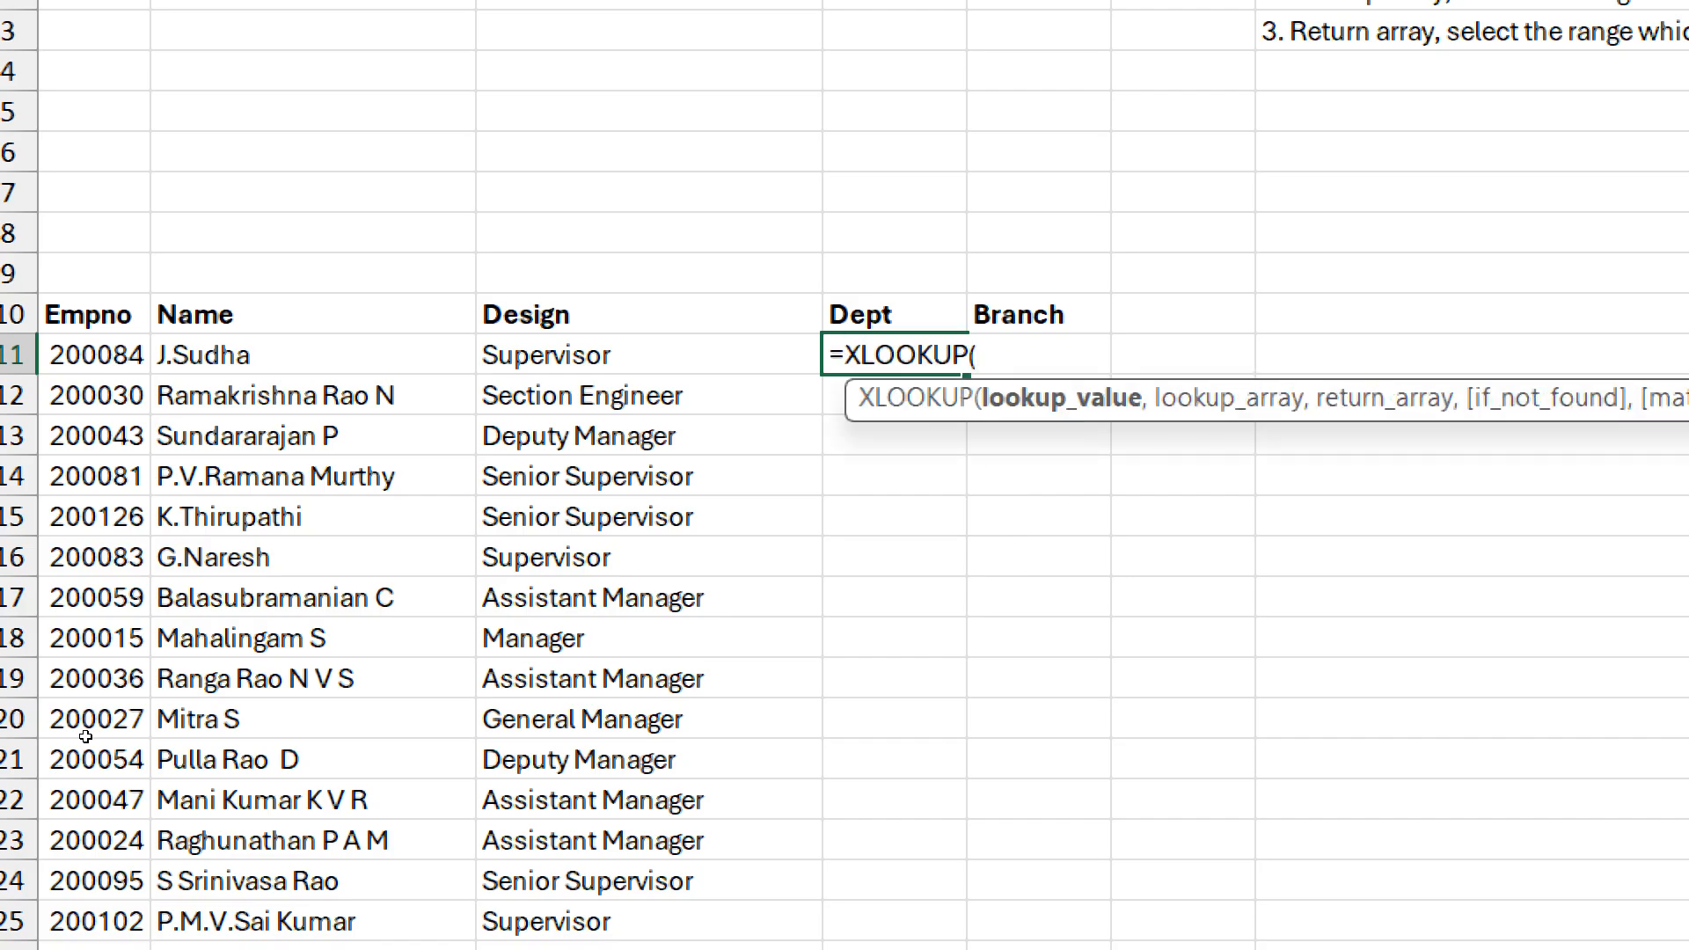
key(Left)
key(Left)
key(Left)
key(Left)
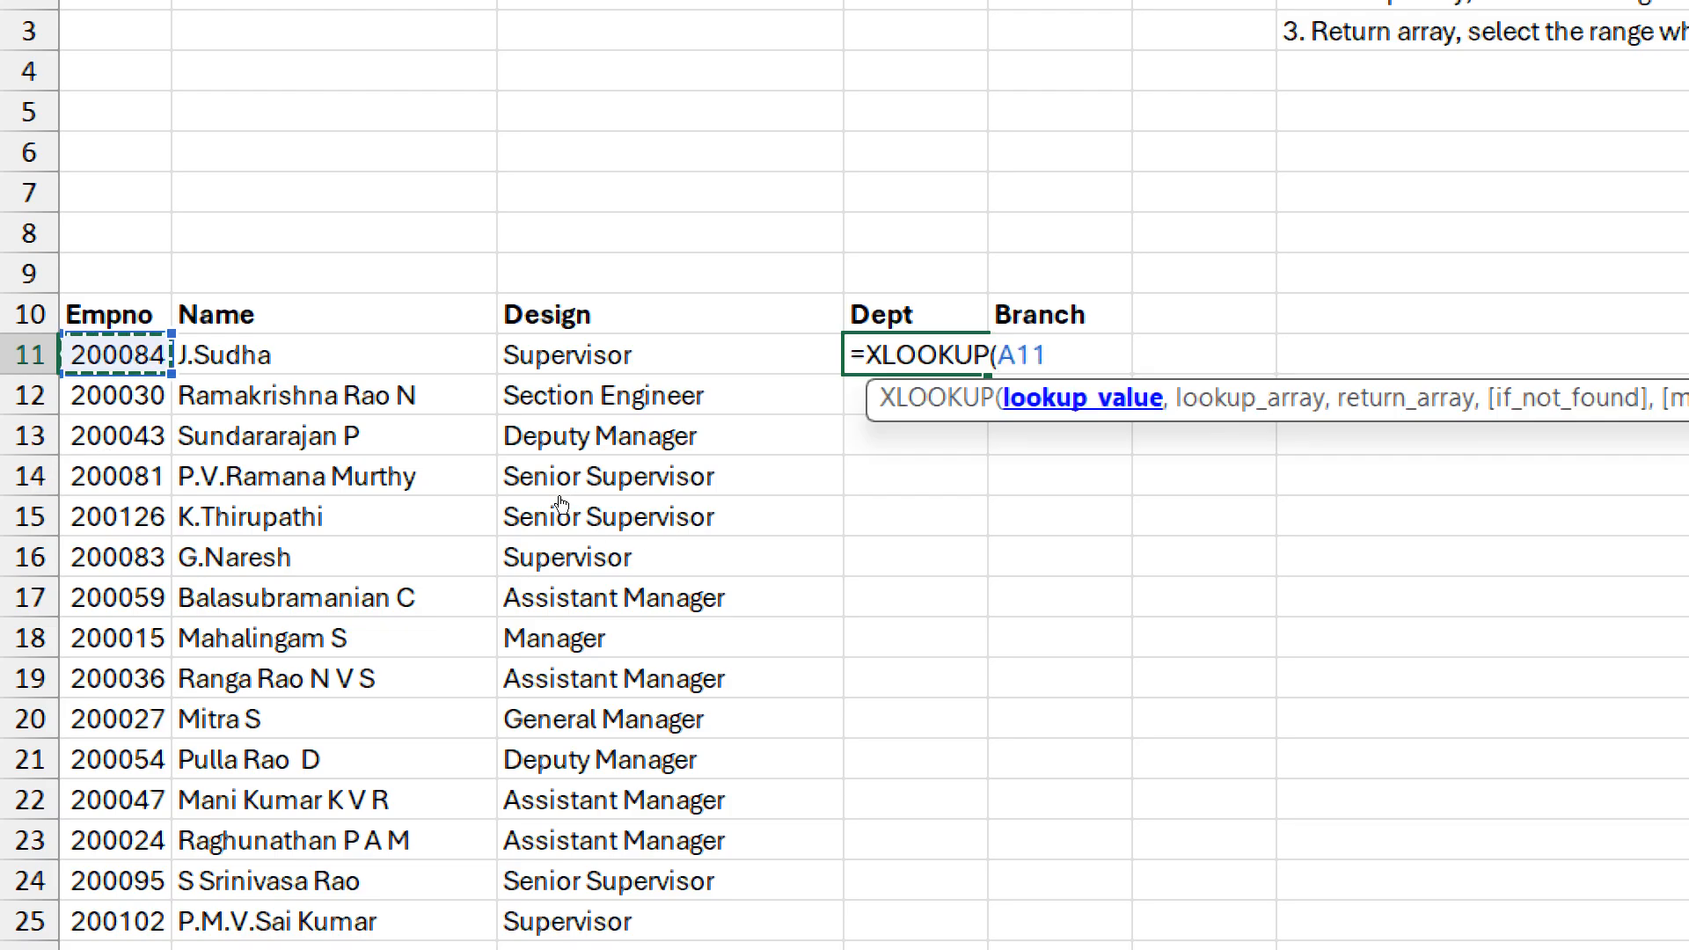
text(,)
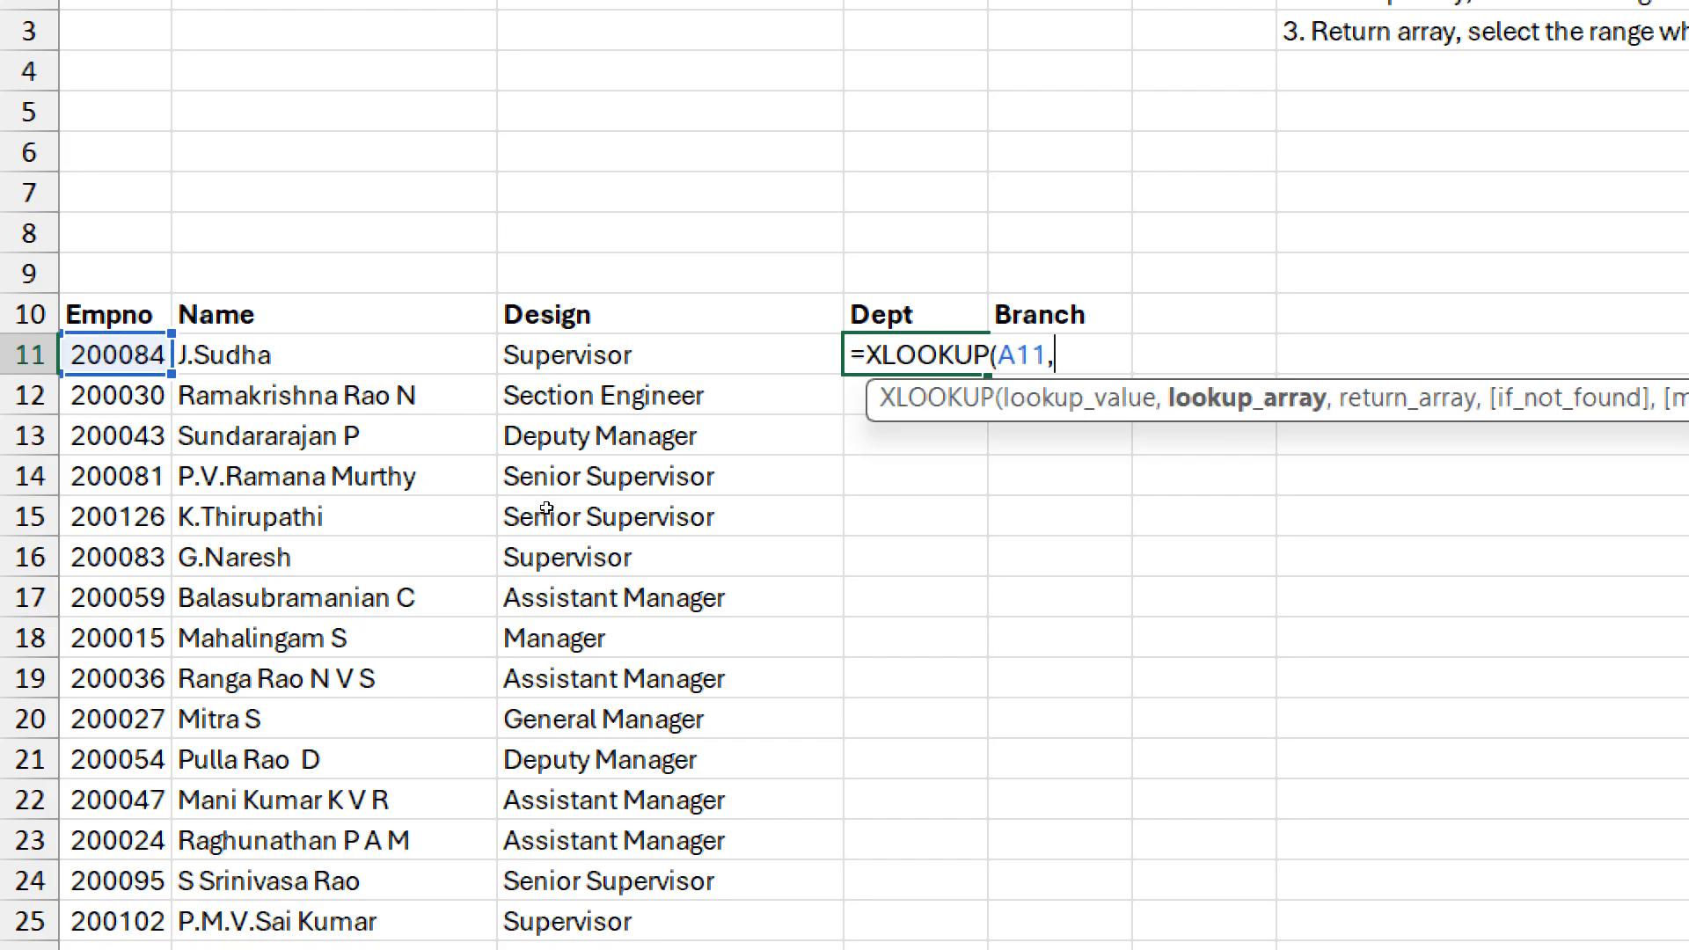
- Complete D11's XLOOKUP with Master.xlsx Employee $B$10:$B$1570 as lookup array and $J$10:$J$1570 as return array, and fill it down the Dept column
key(alt+Tab)
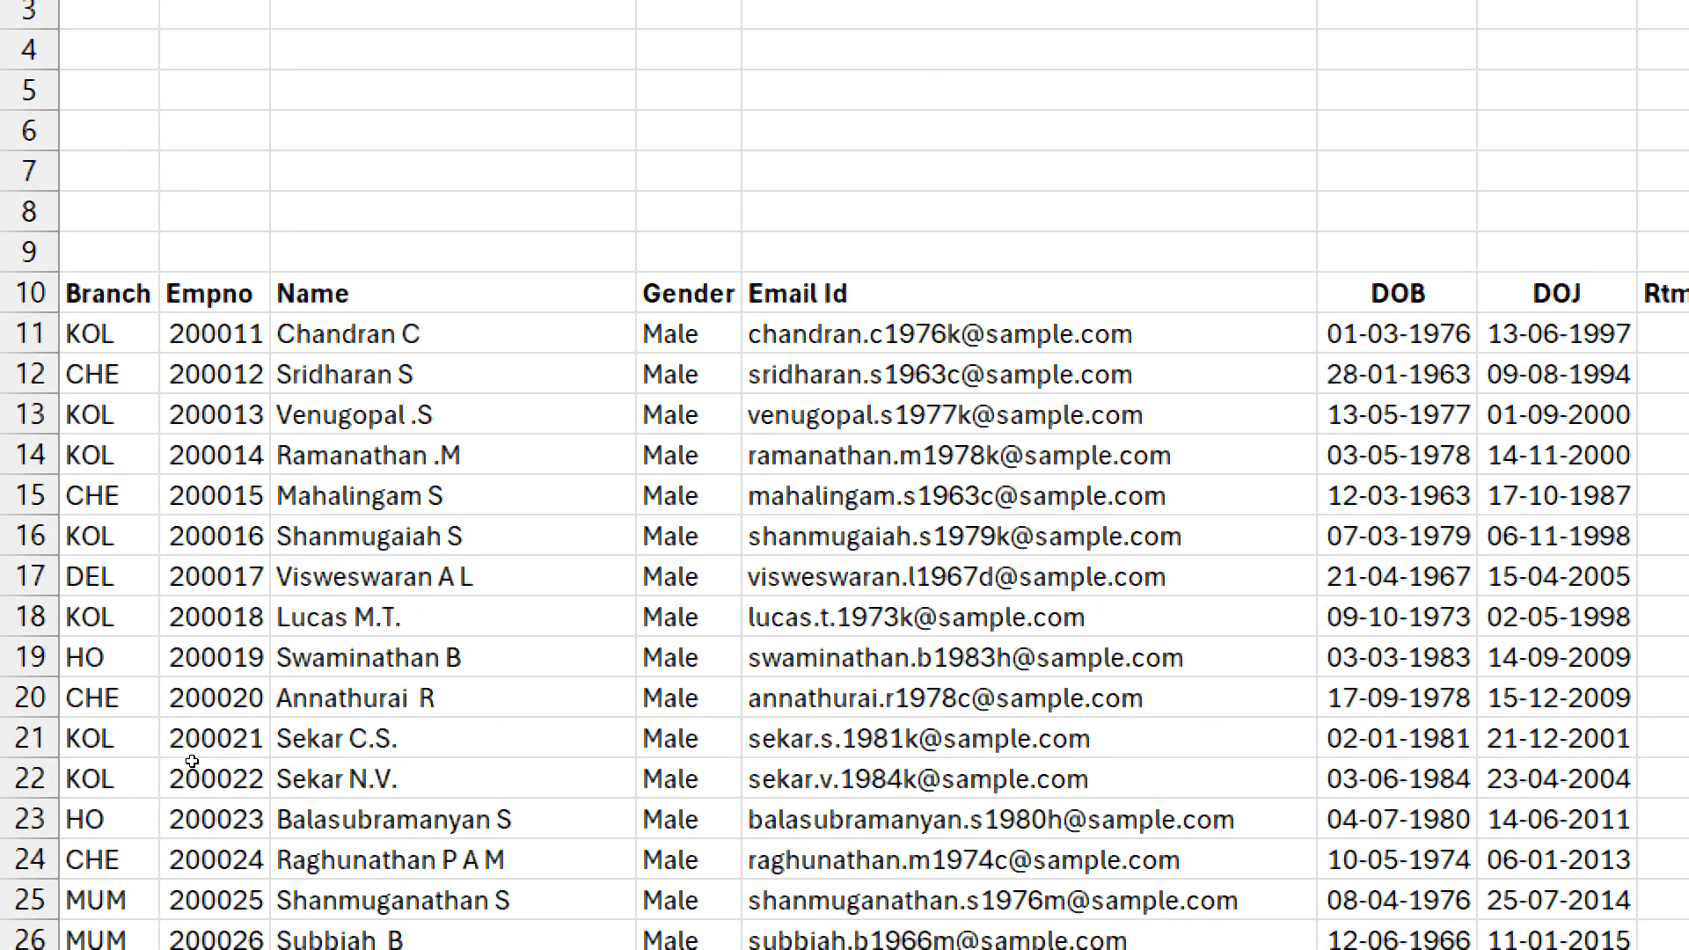
key(Right)
key(ctrl+shift+Down)
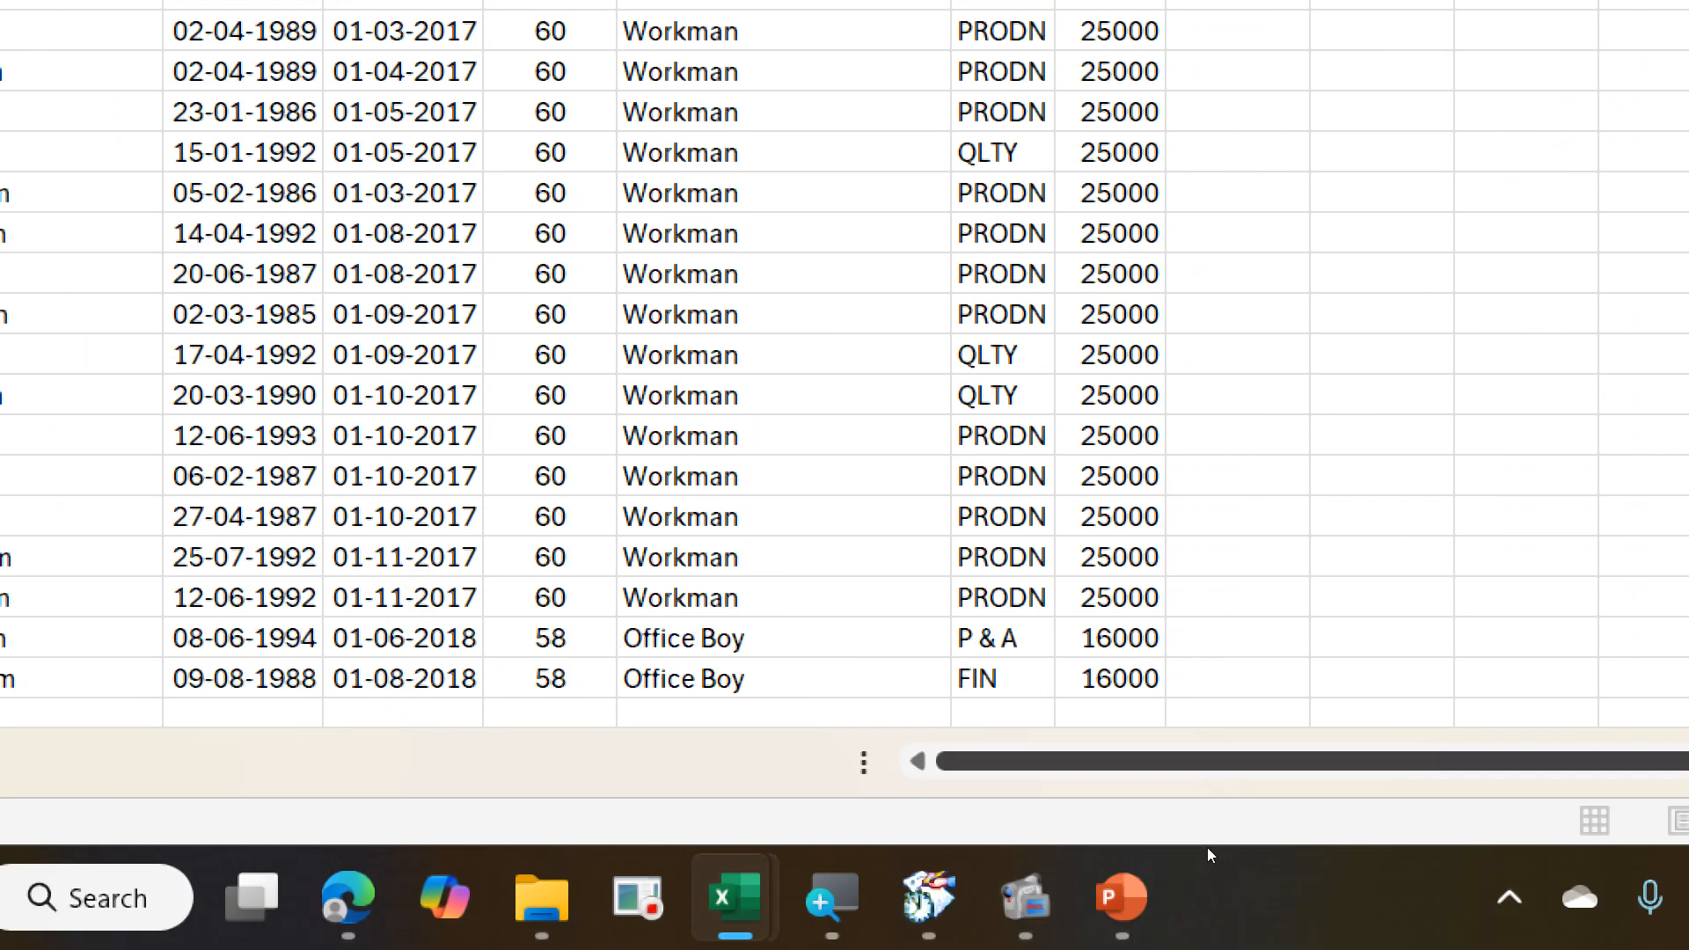
key(ctrl+c)
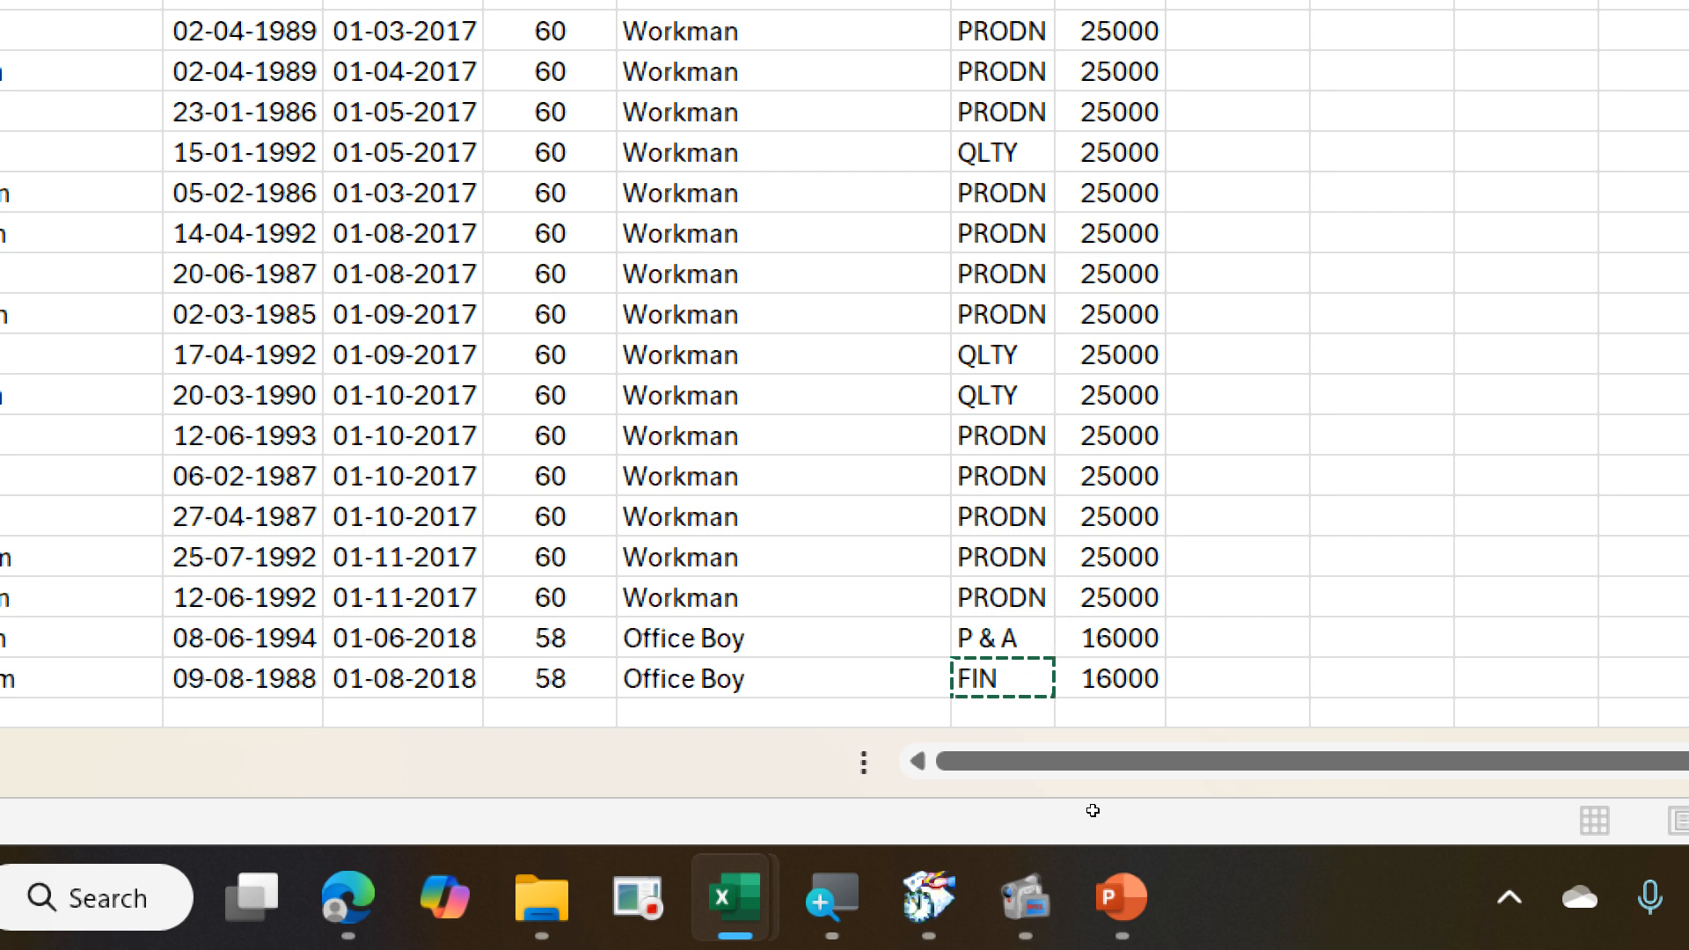
key(ctrl+shift+Up)
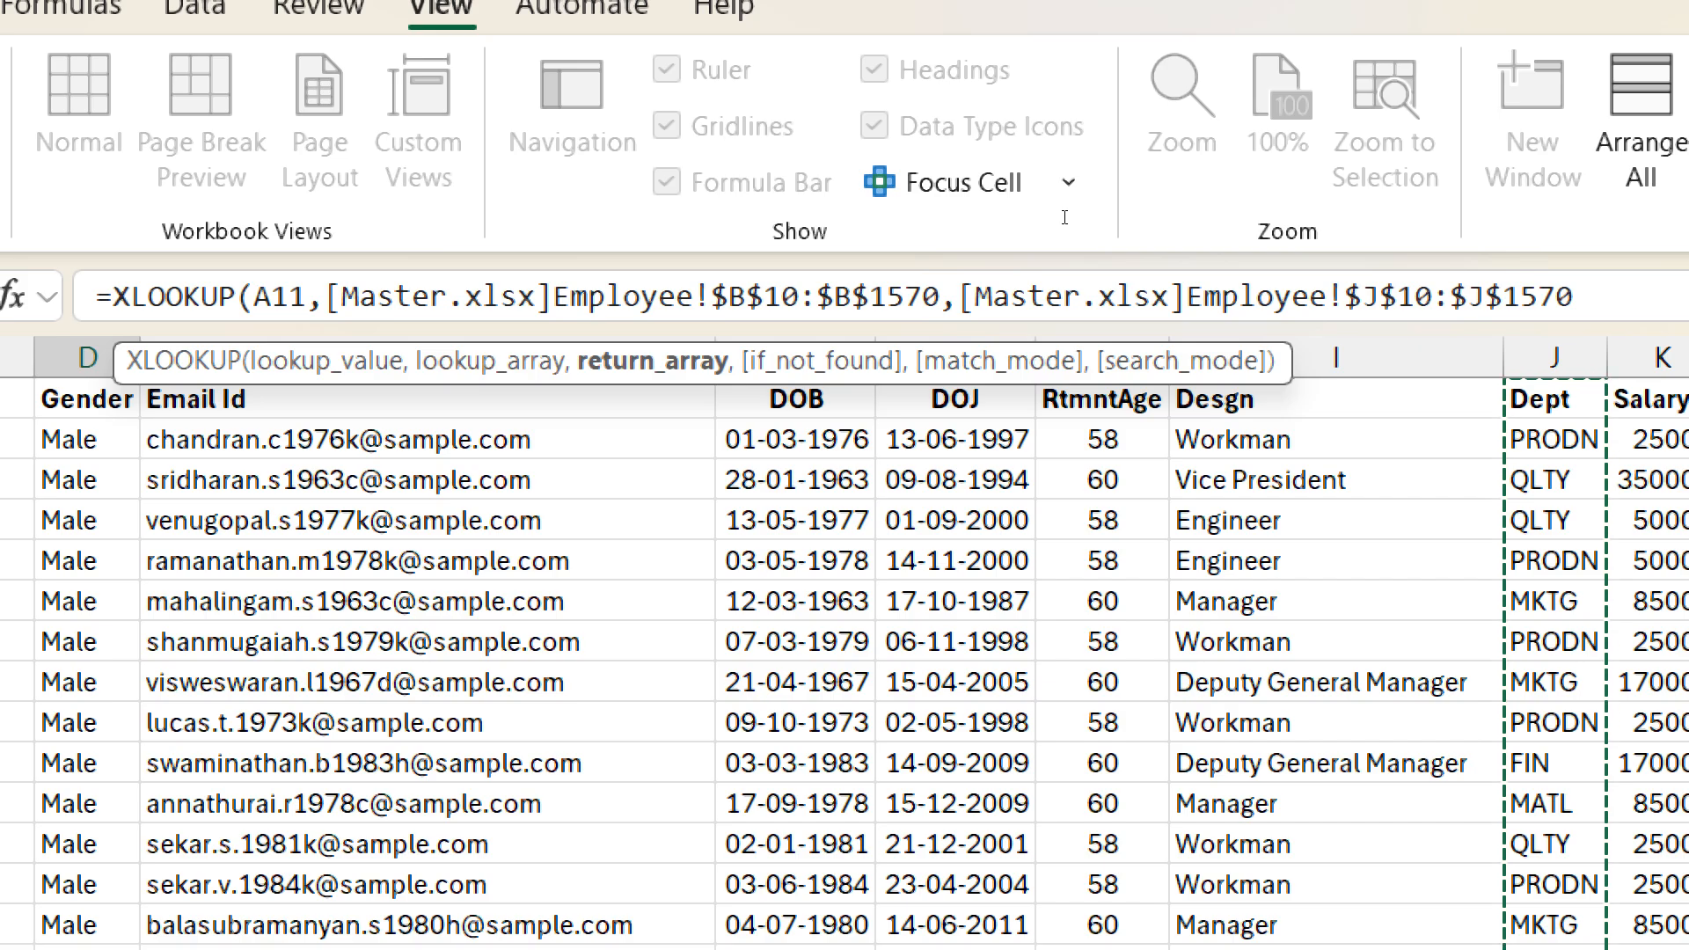
key(Return)
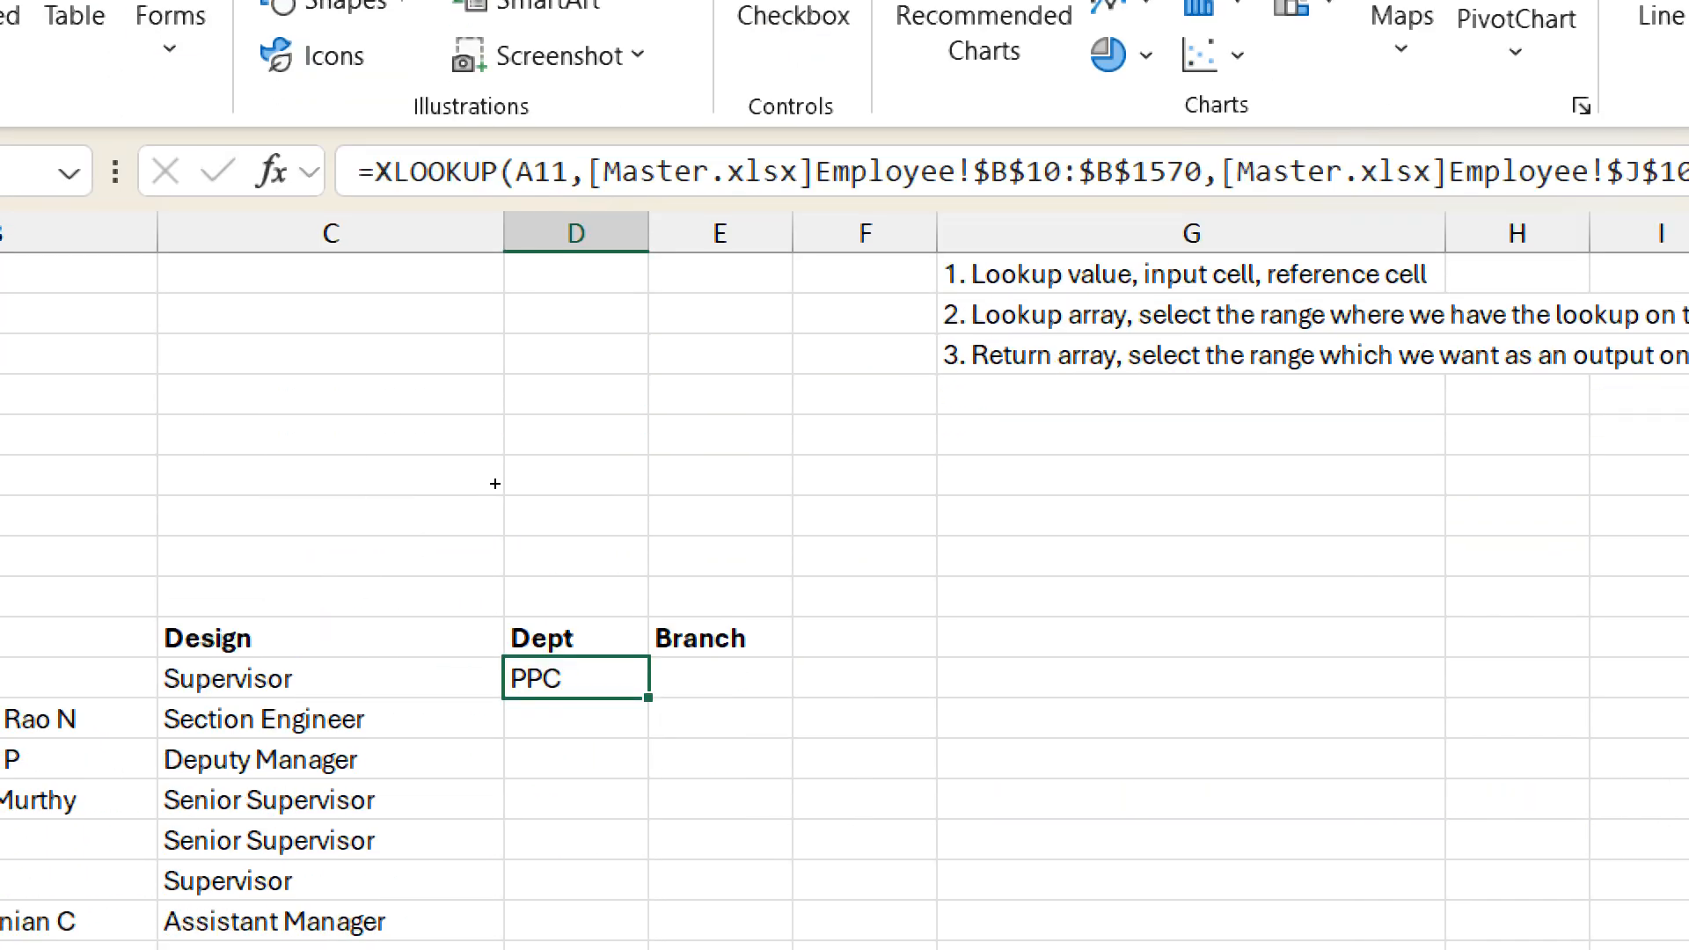
key(ctrl+shift+Down)
key(ctrl+d)
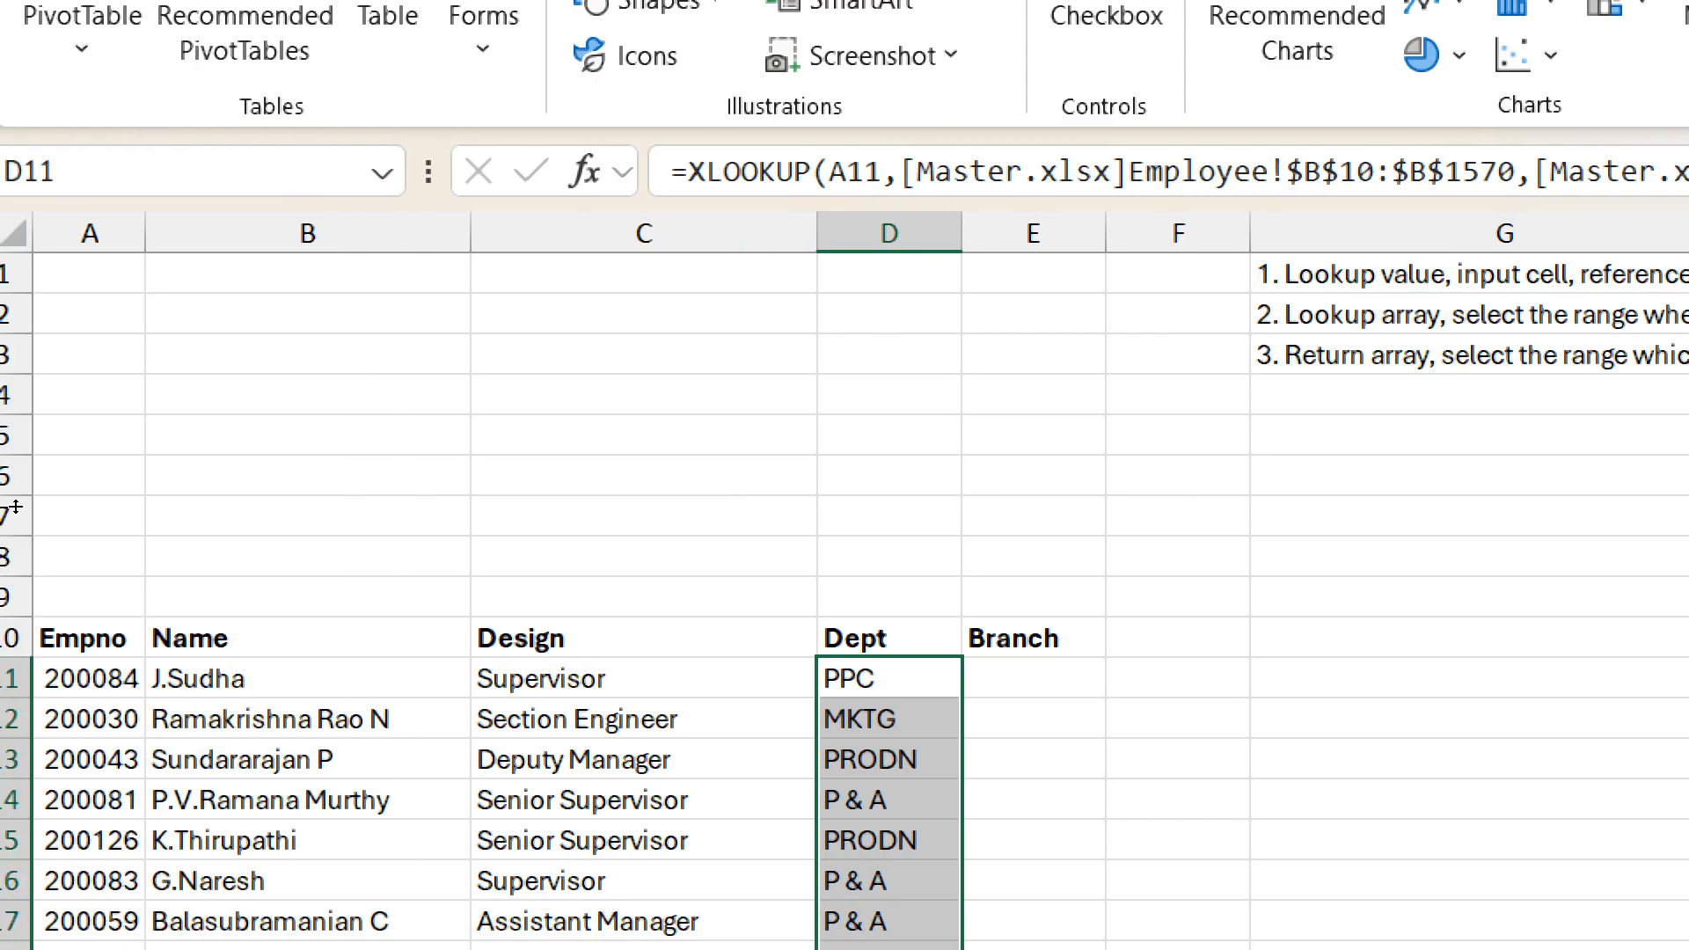
- Start an XLOOKUP formula in E11 under Branch with A11 as the lookup value
key(Right)
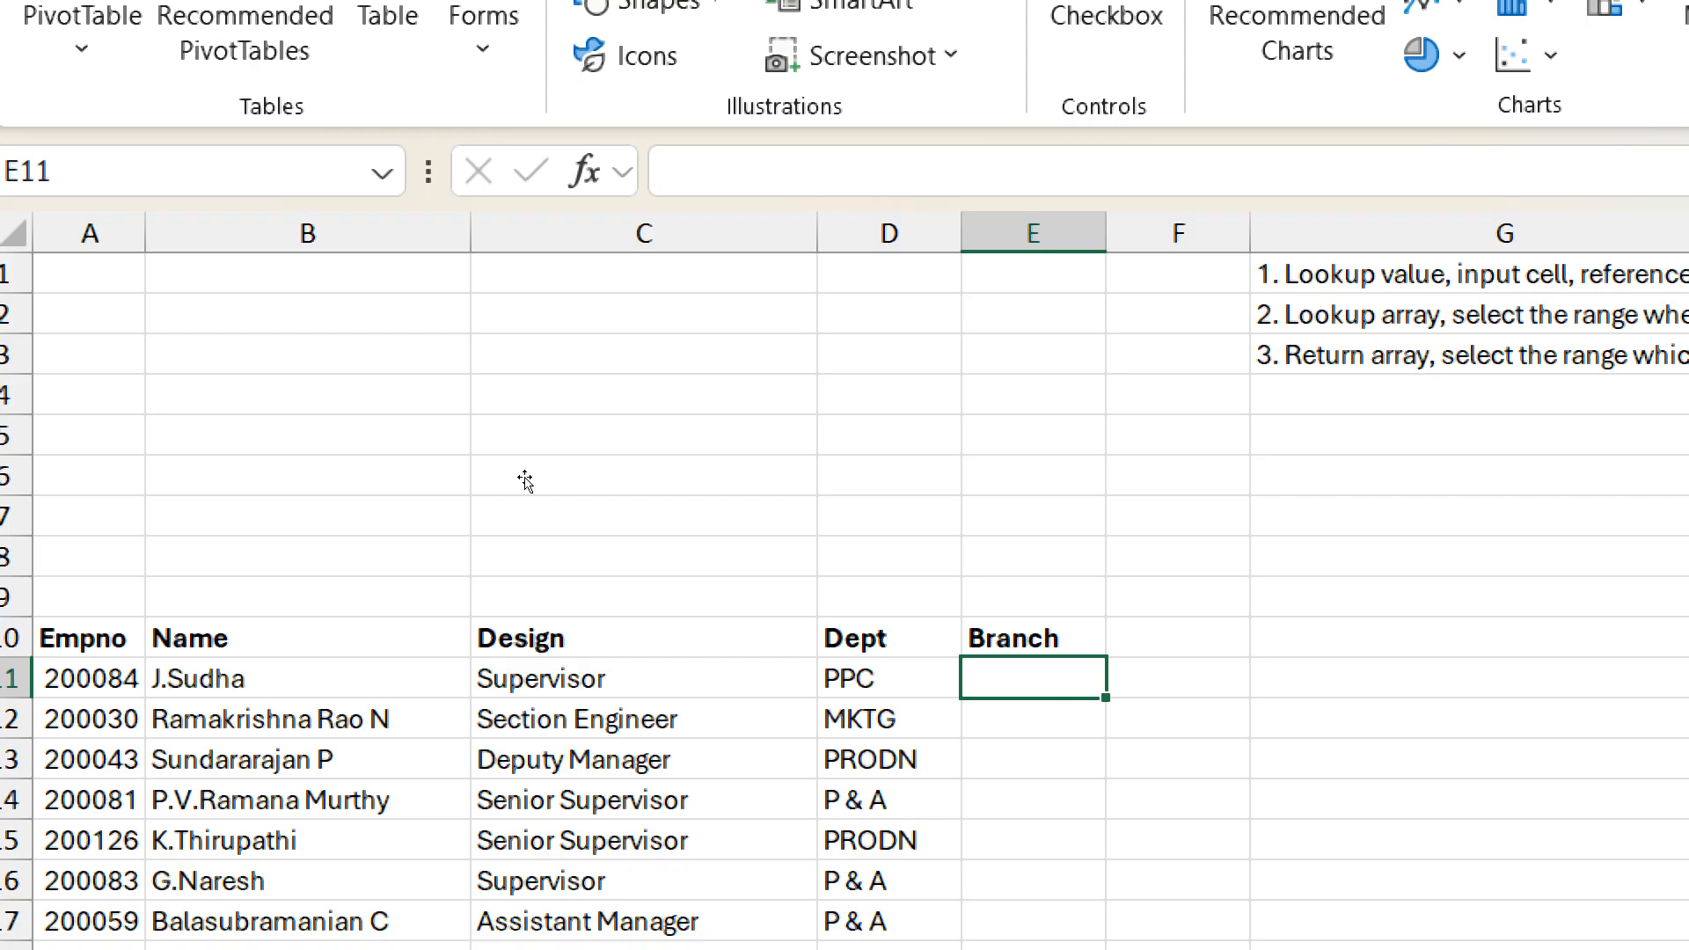
text(=x)
key(Down)
key(Tab)
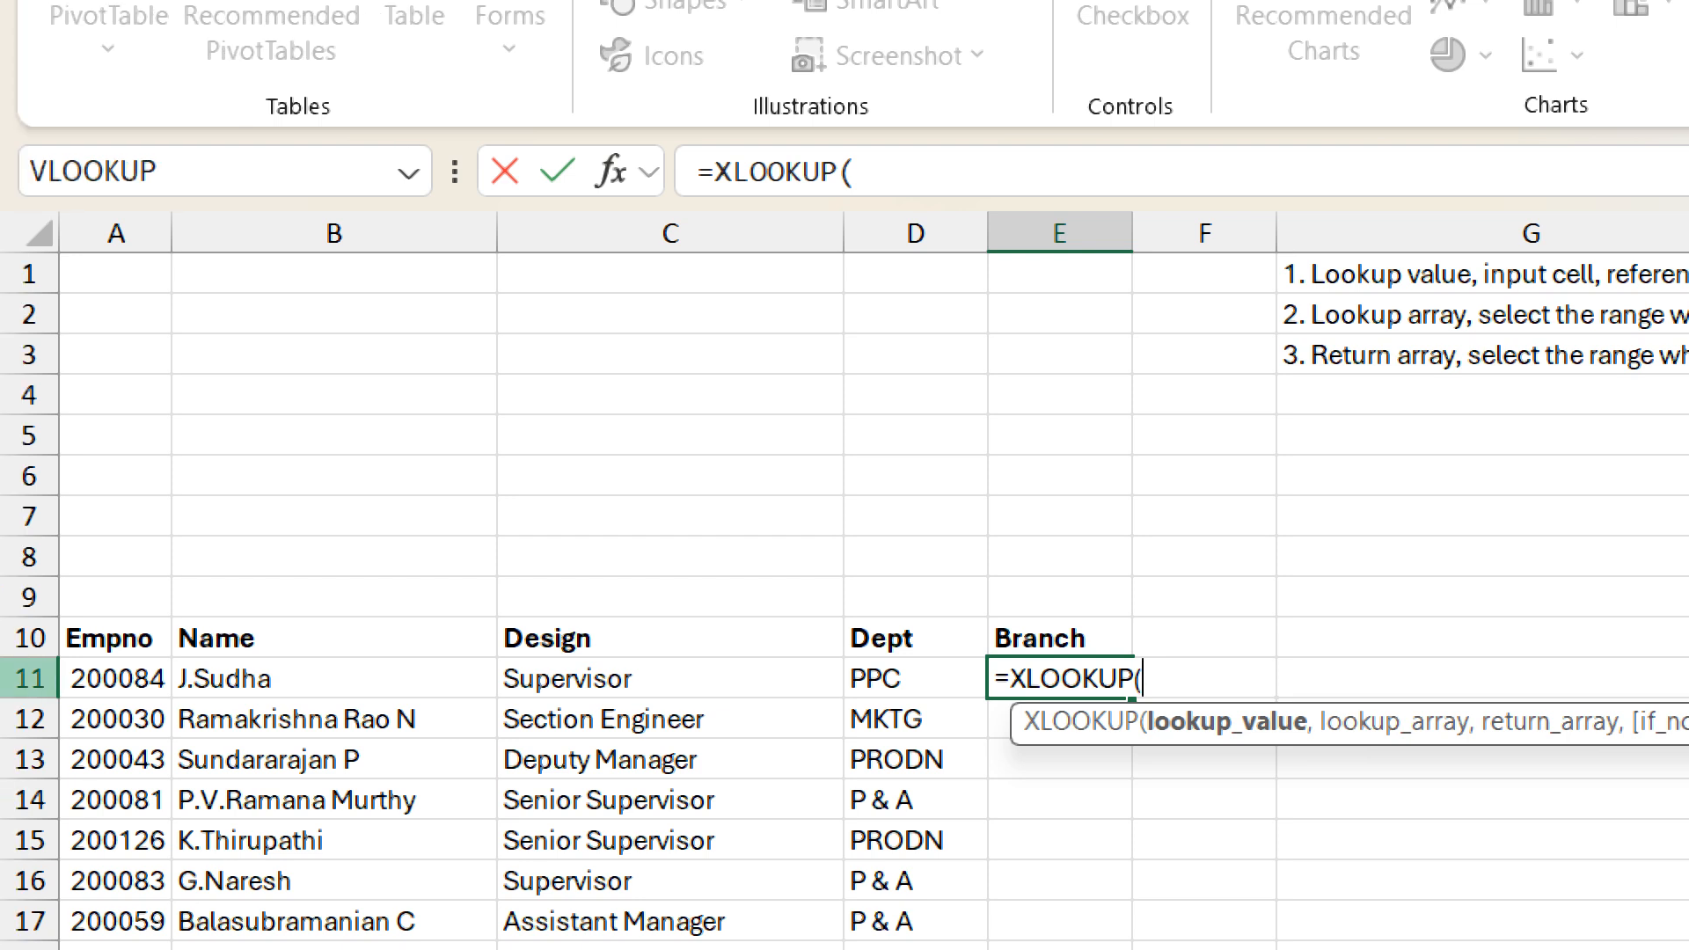
key(Left)
key(Left)
key(Left)
key(Left)
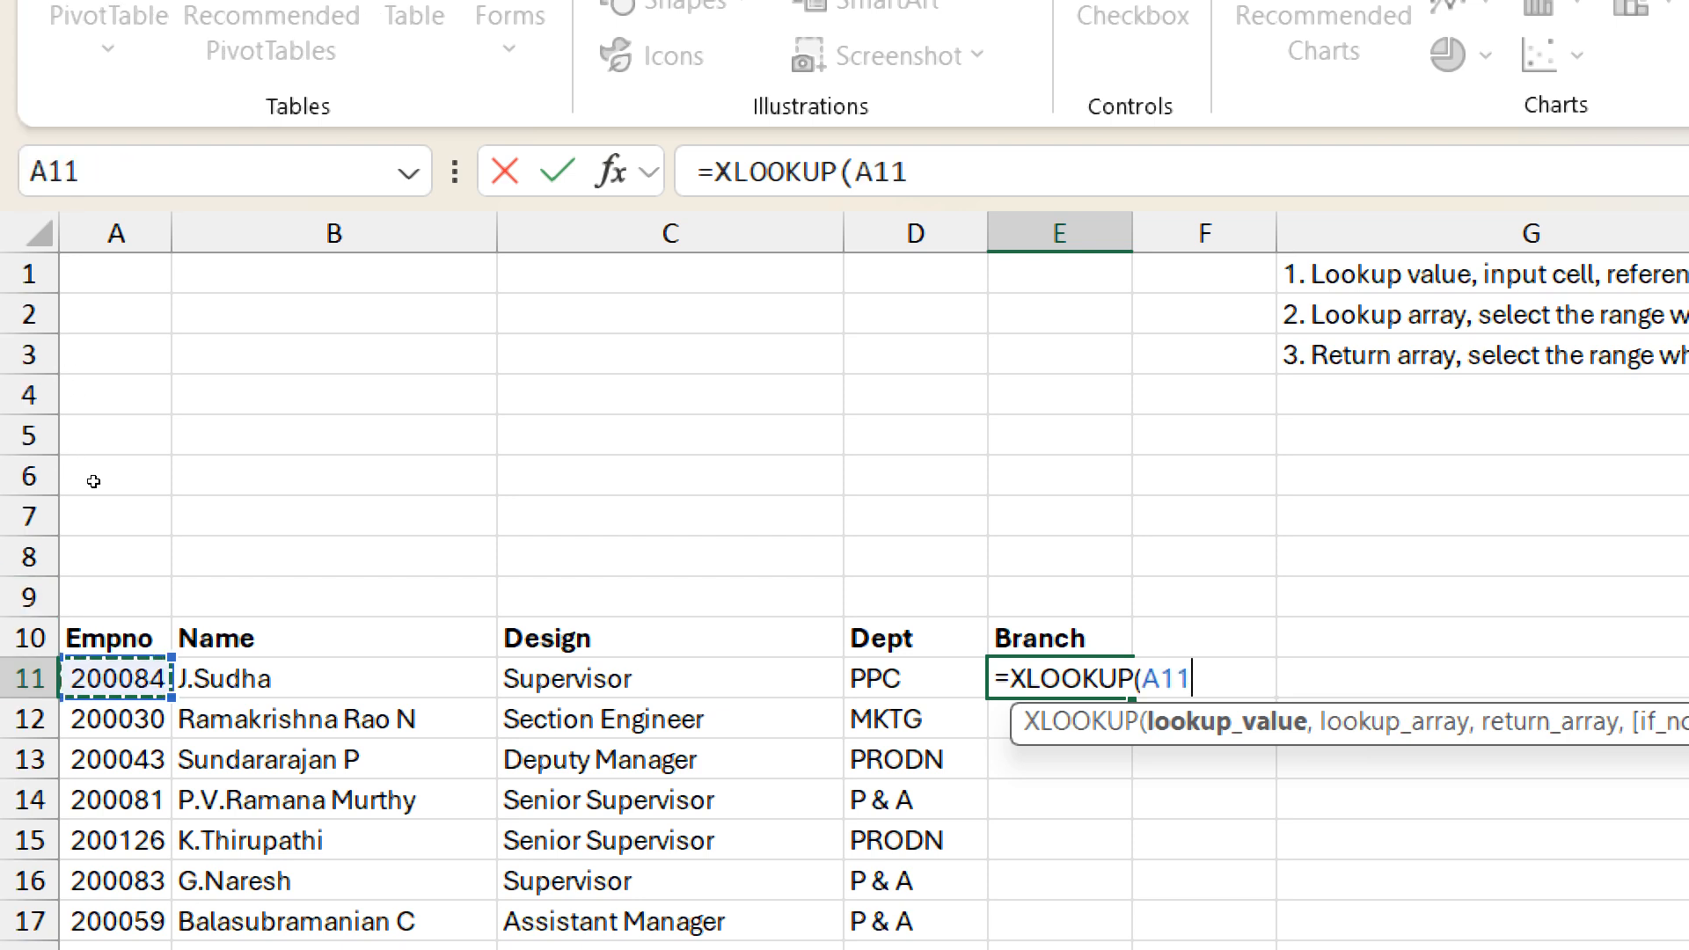
text(,)
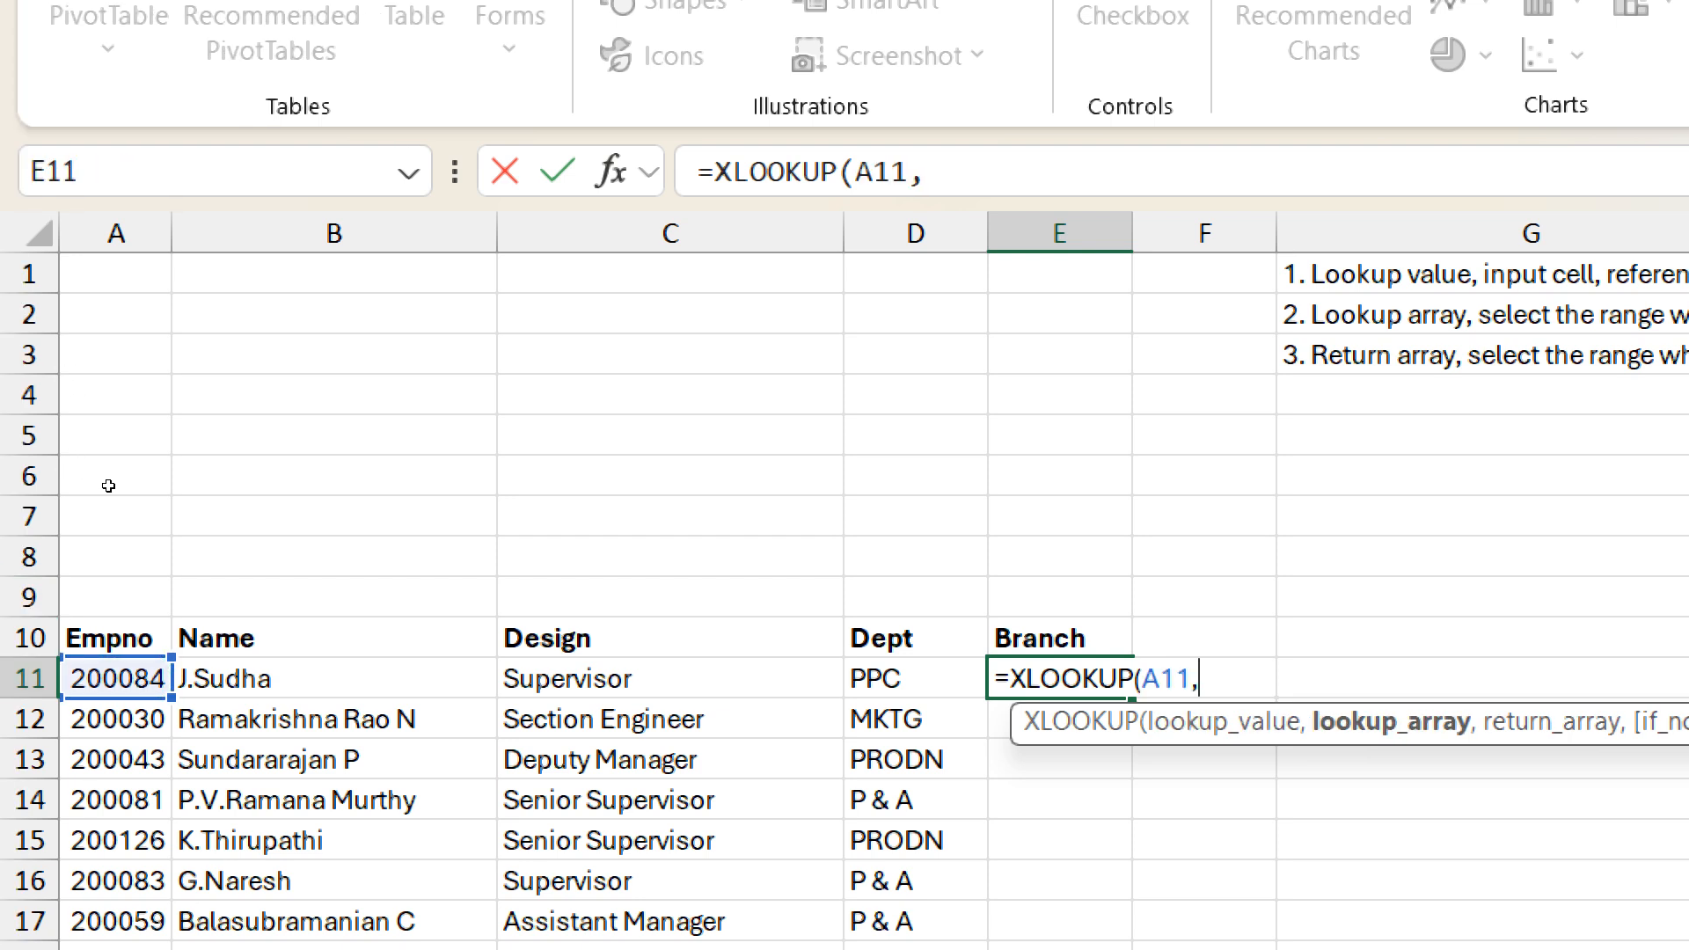
- Complete E11's XLOOKUP with Master.xlsx Employee $B$10:$B$1570 as lookup array and $A$10:$A$1570 as return array, and fill it down the Branch column
key(alt+Tab)
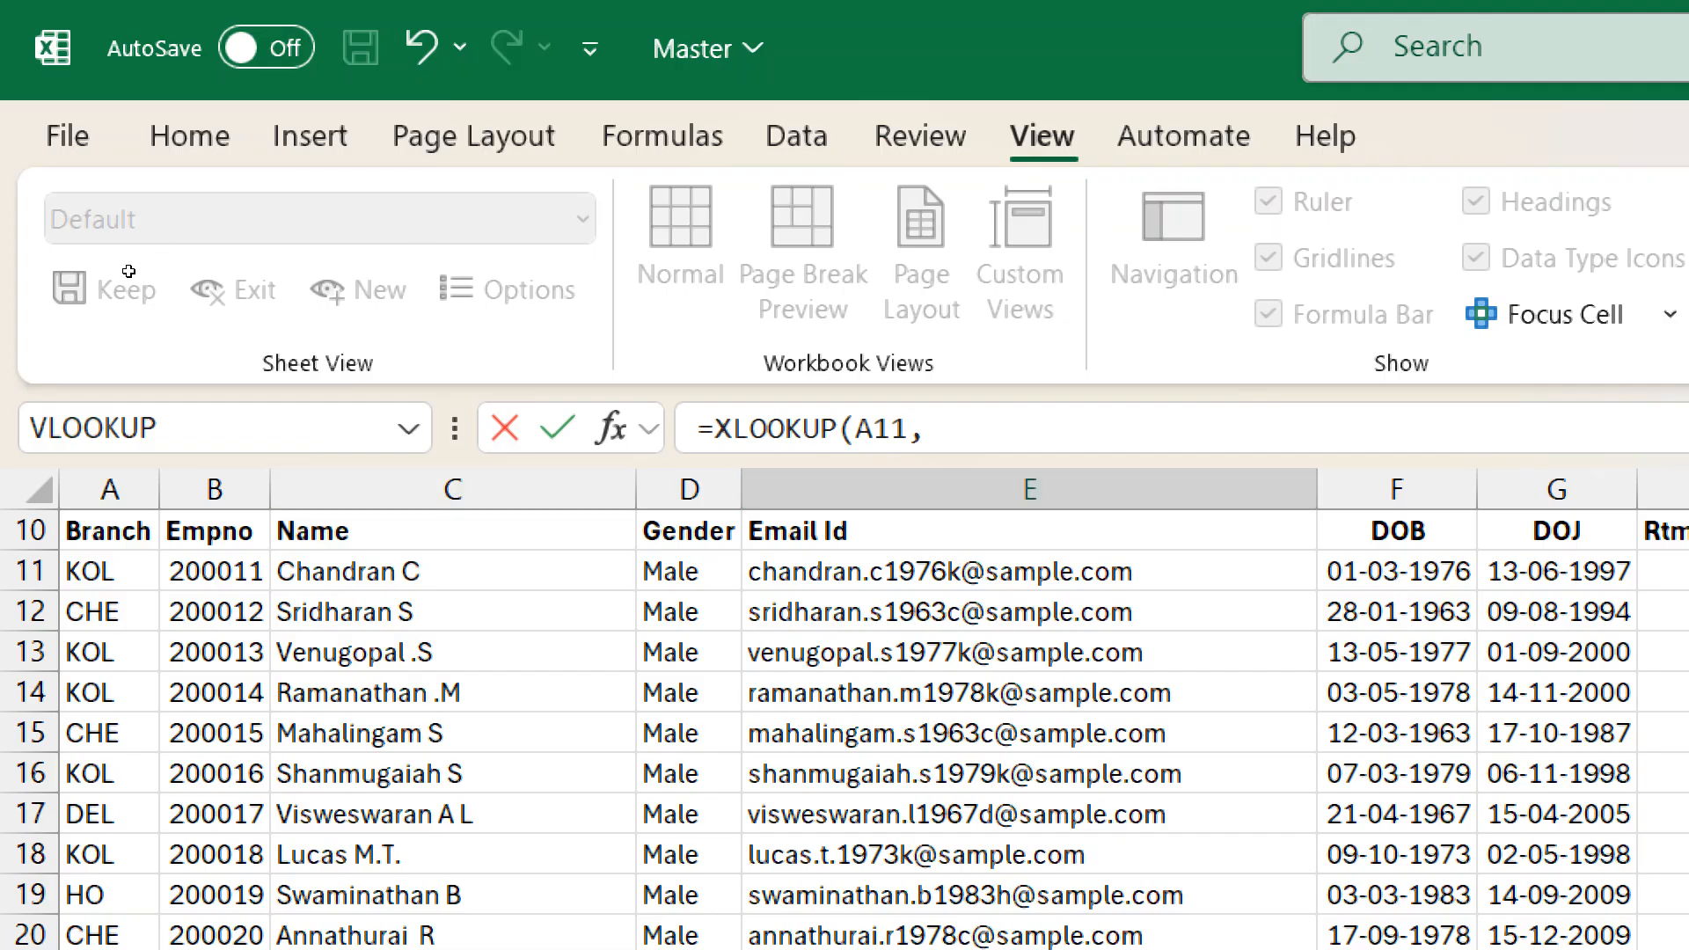
click(255, 539)
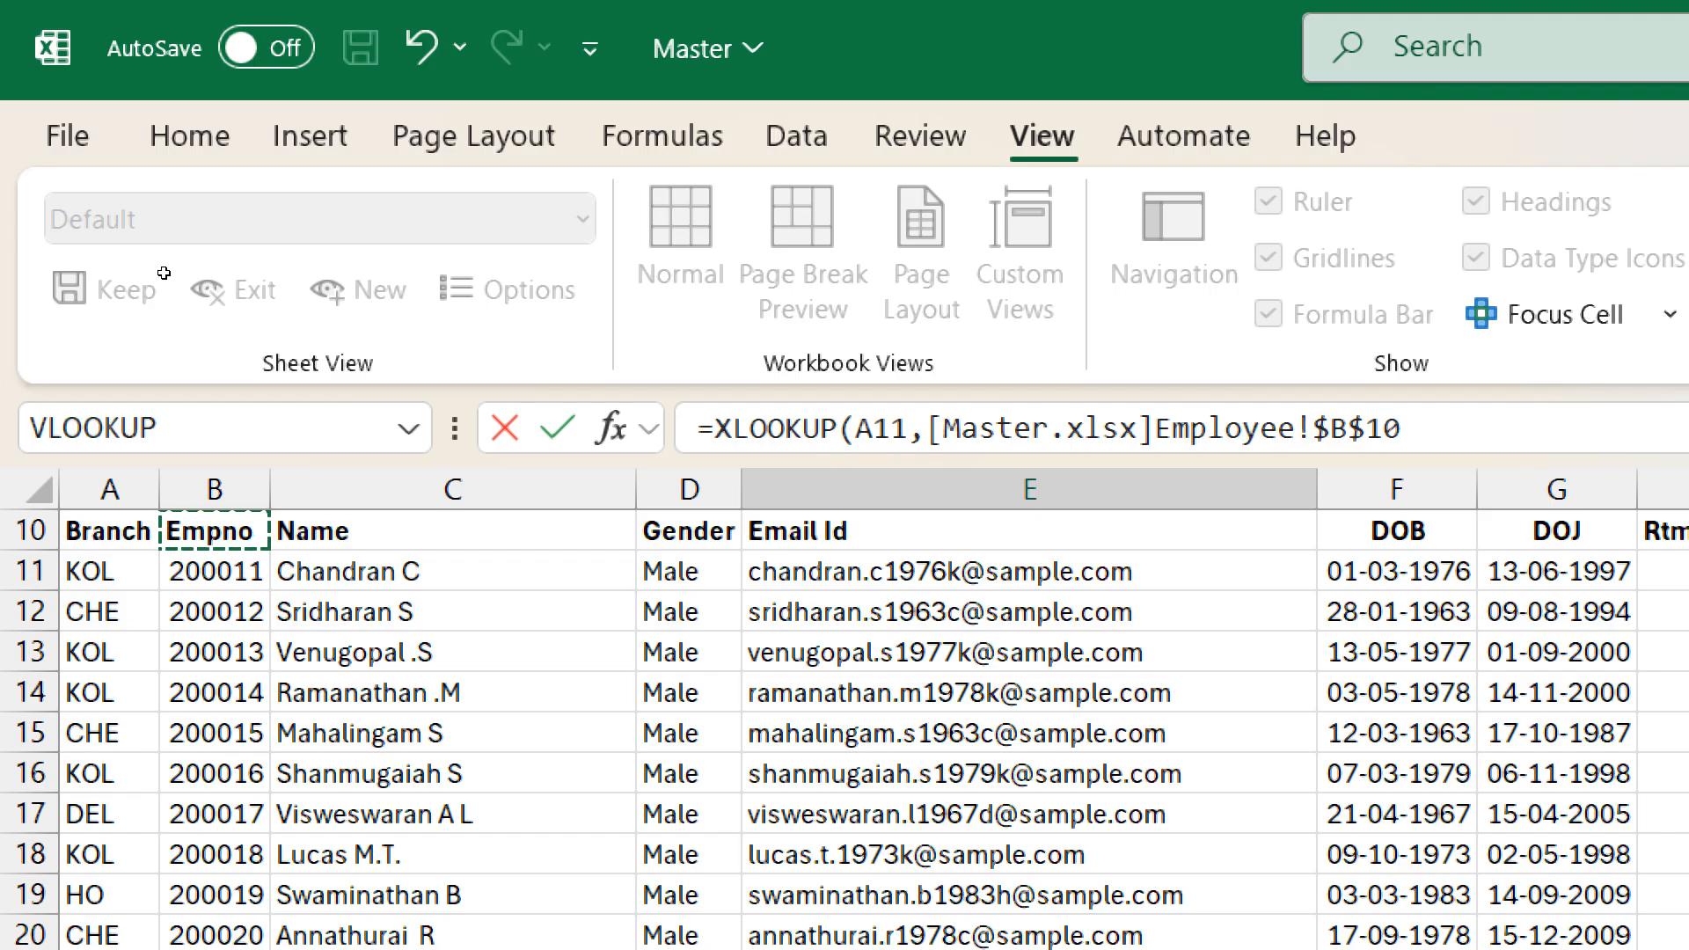
key(ctrl+shift+Down)
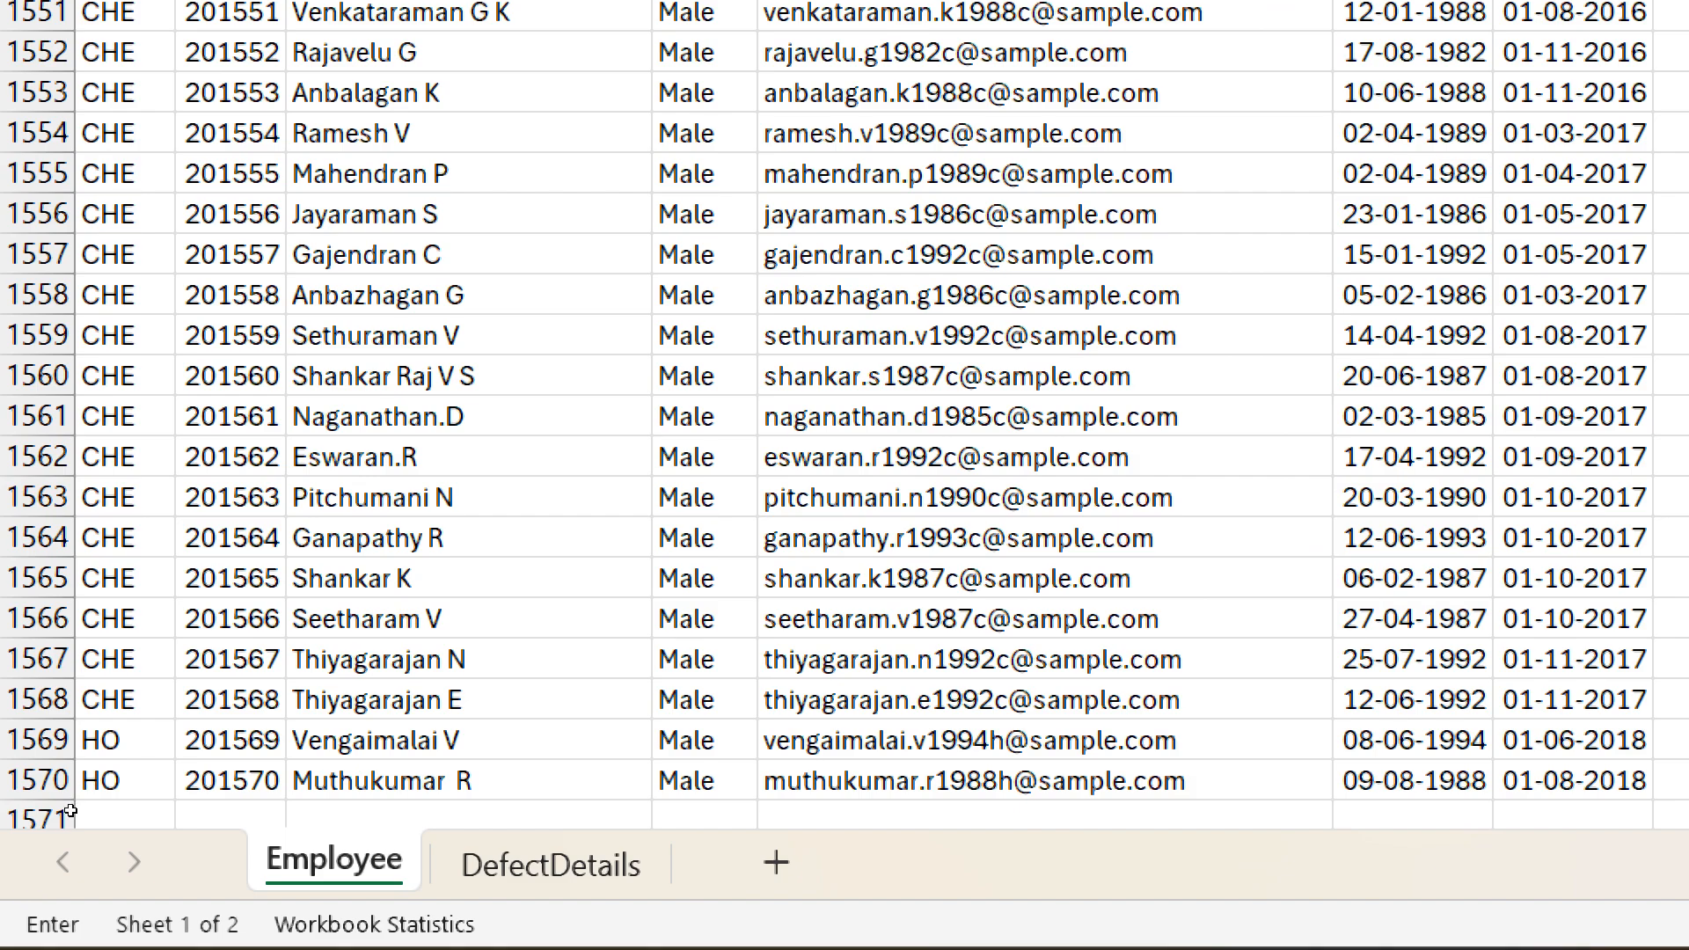
click(85, 903)
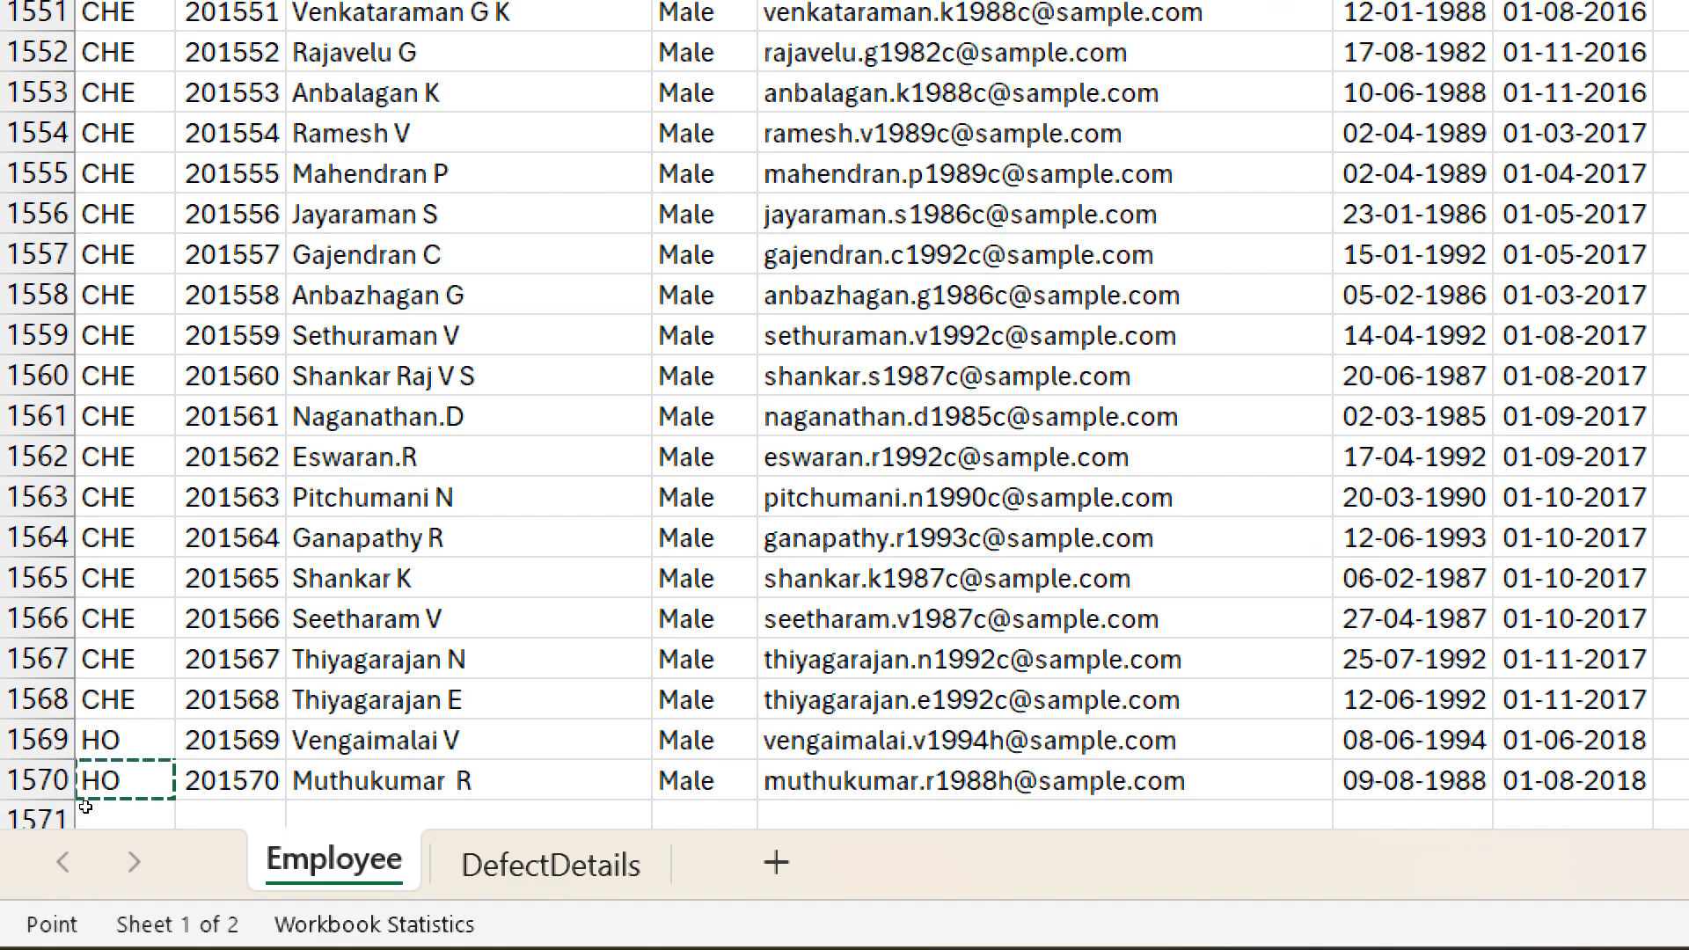
key(ctrl+shift+Up)
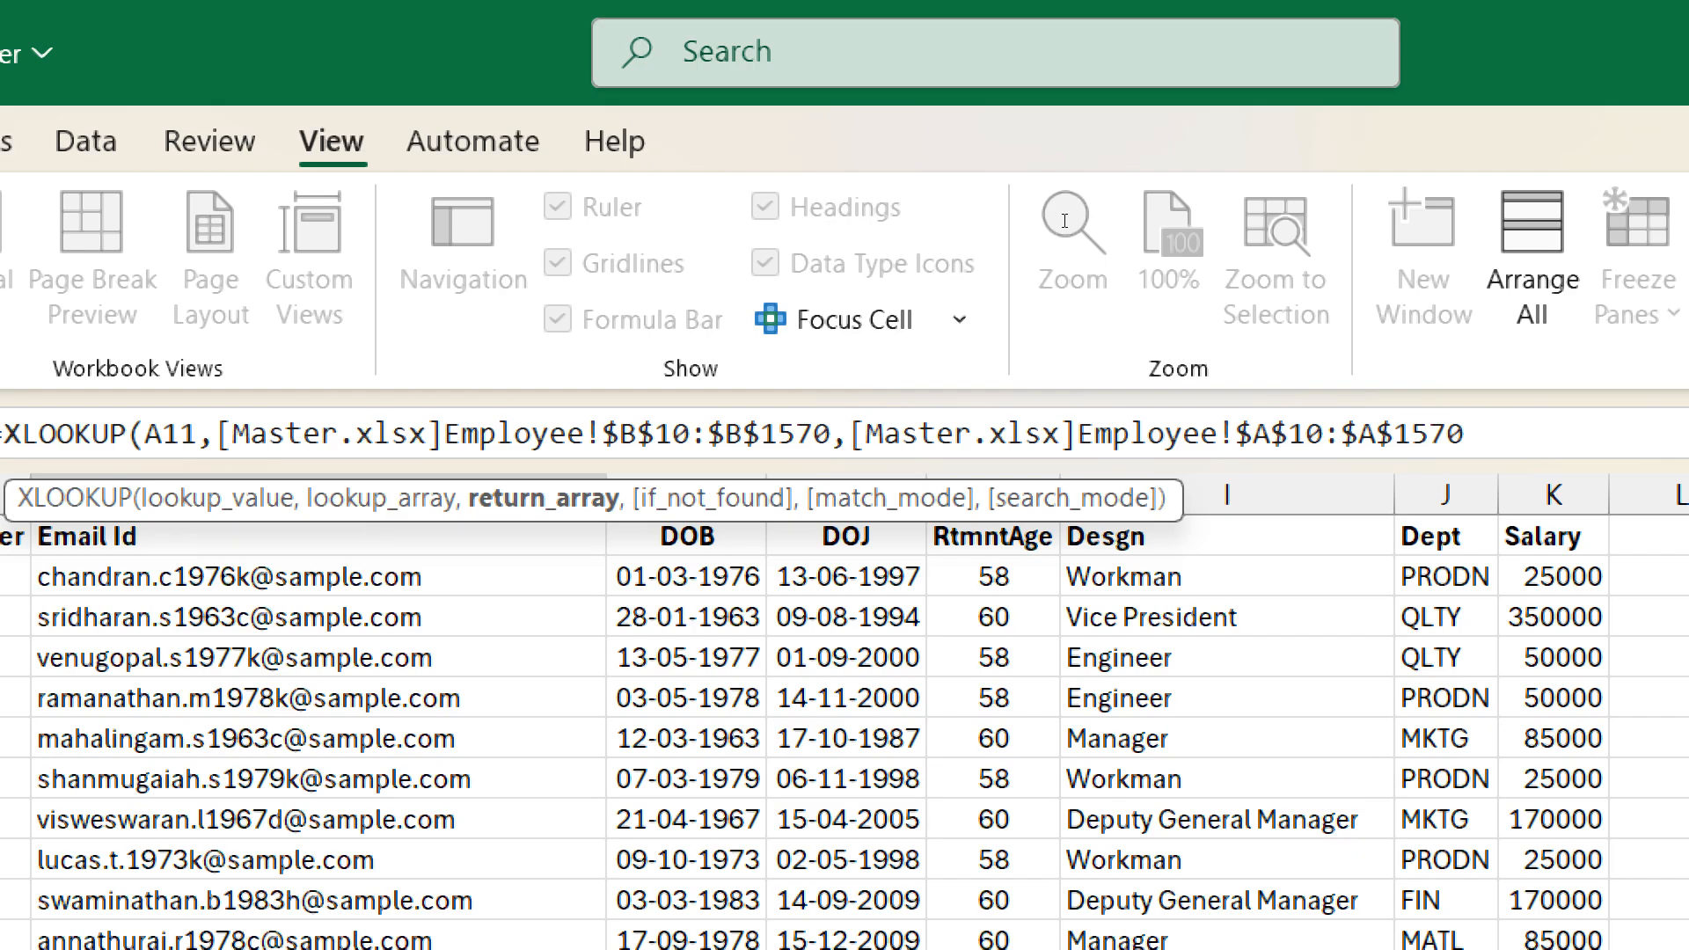
text())
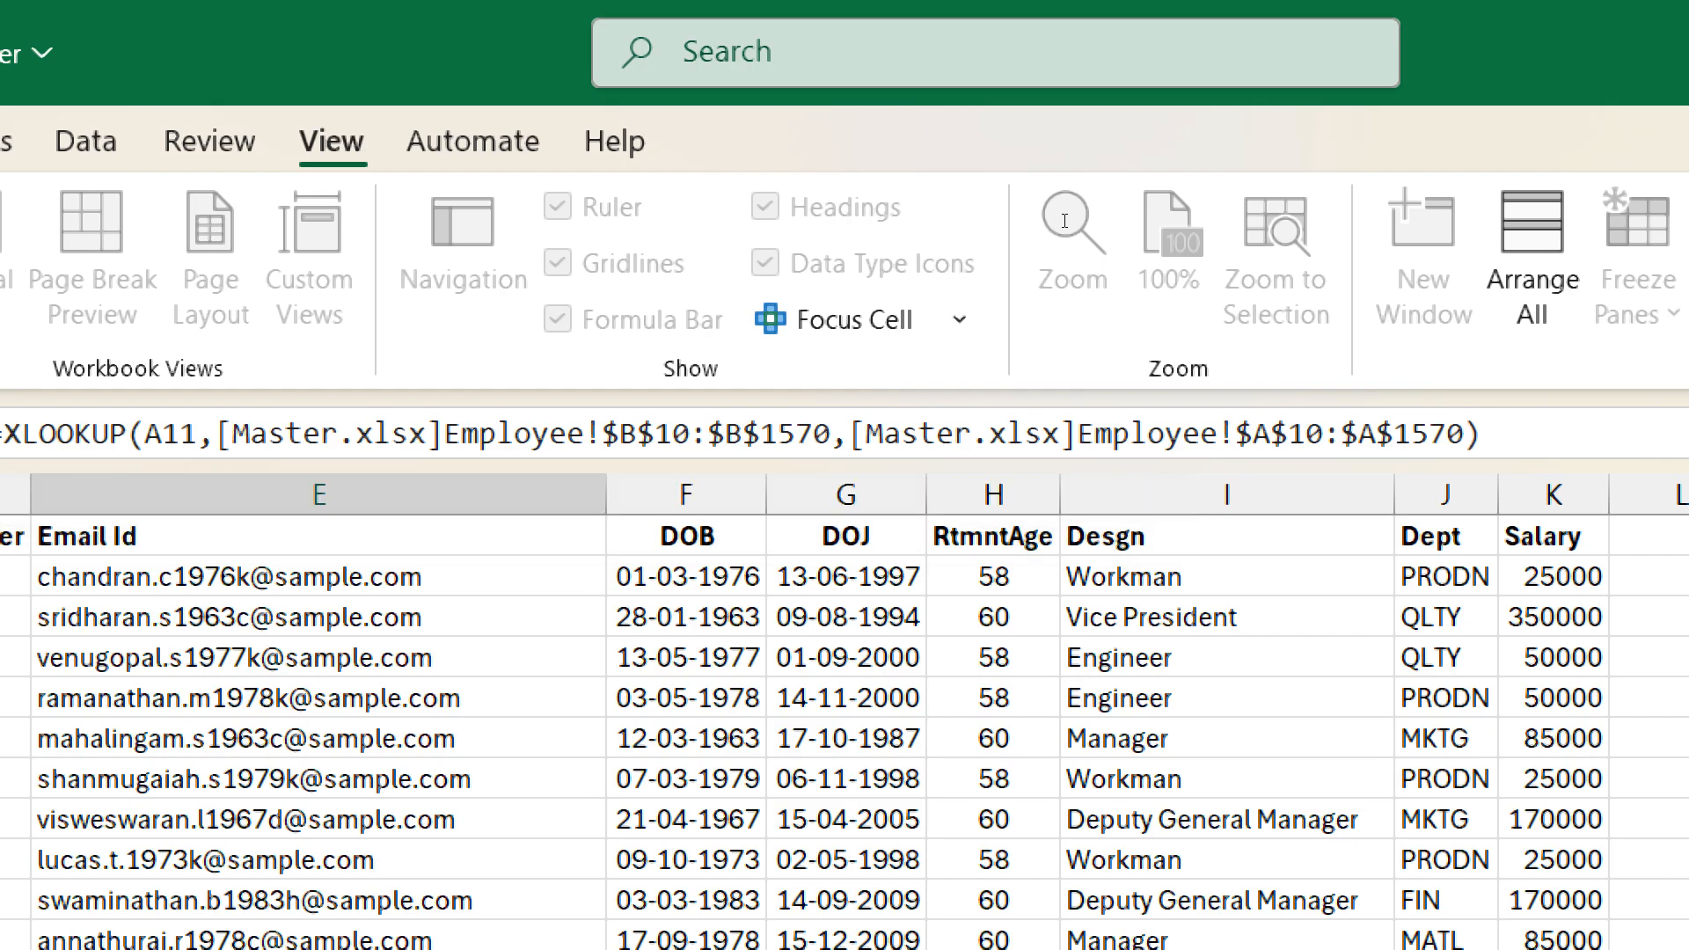
key(Return)
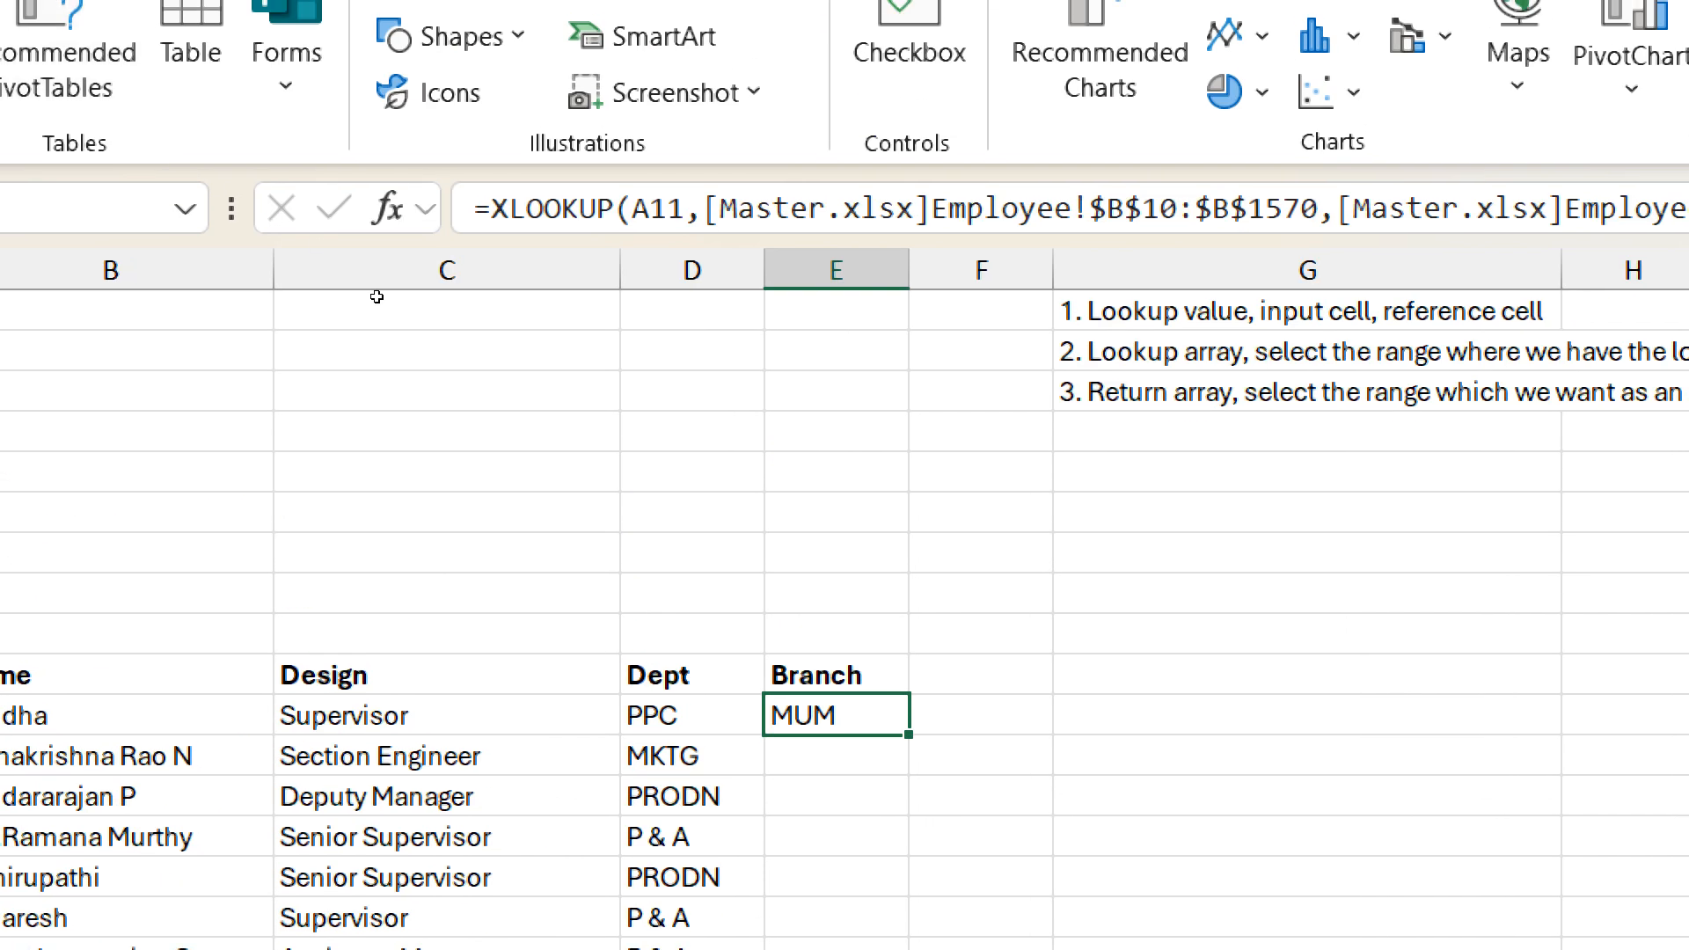
double_click(908, 734)
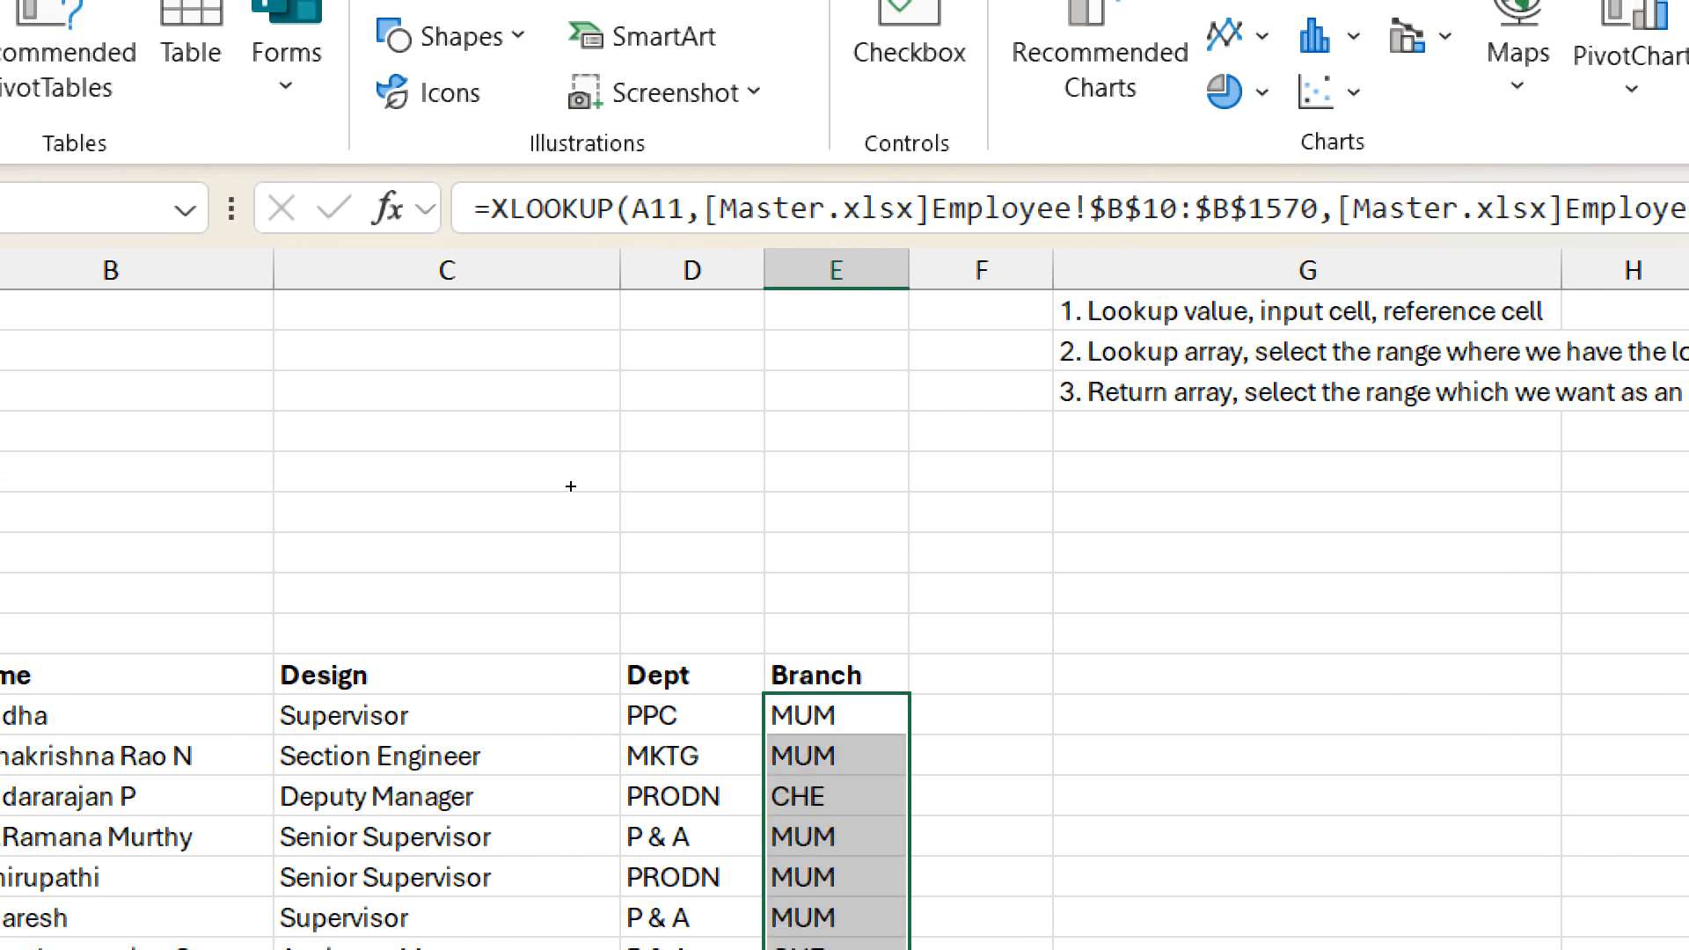
click(836, 710)
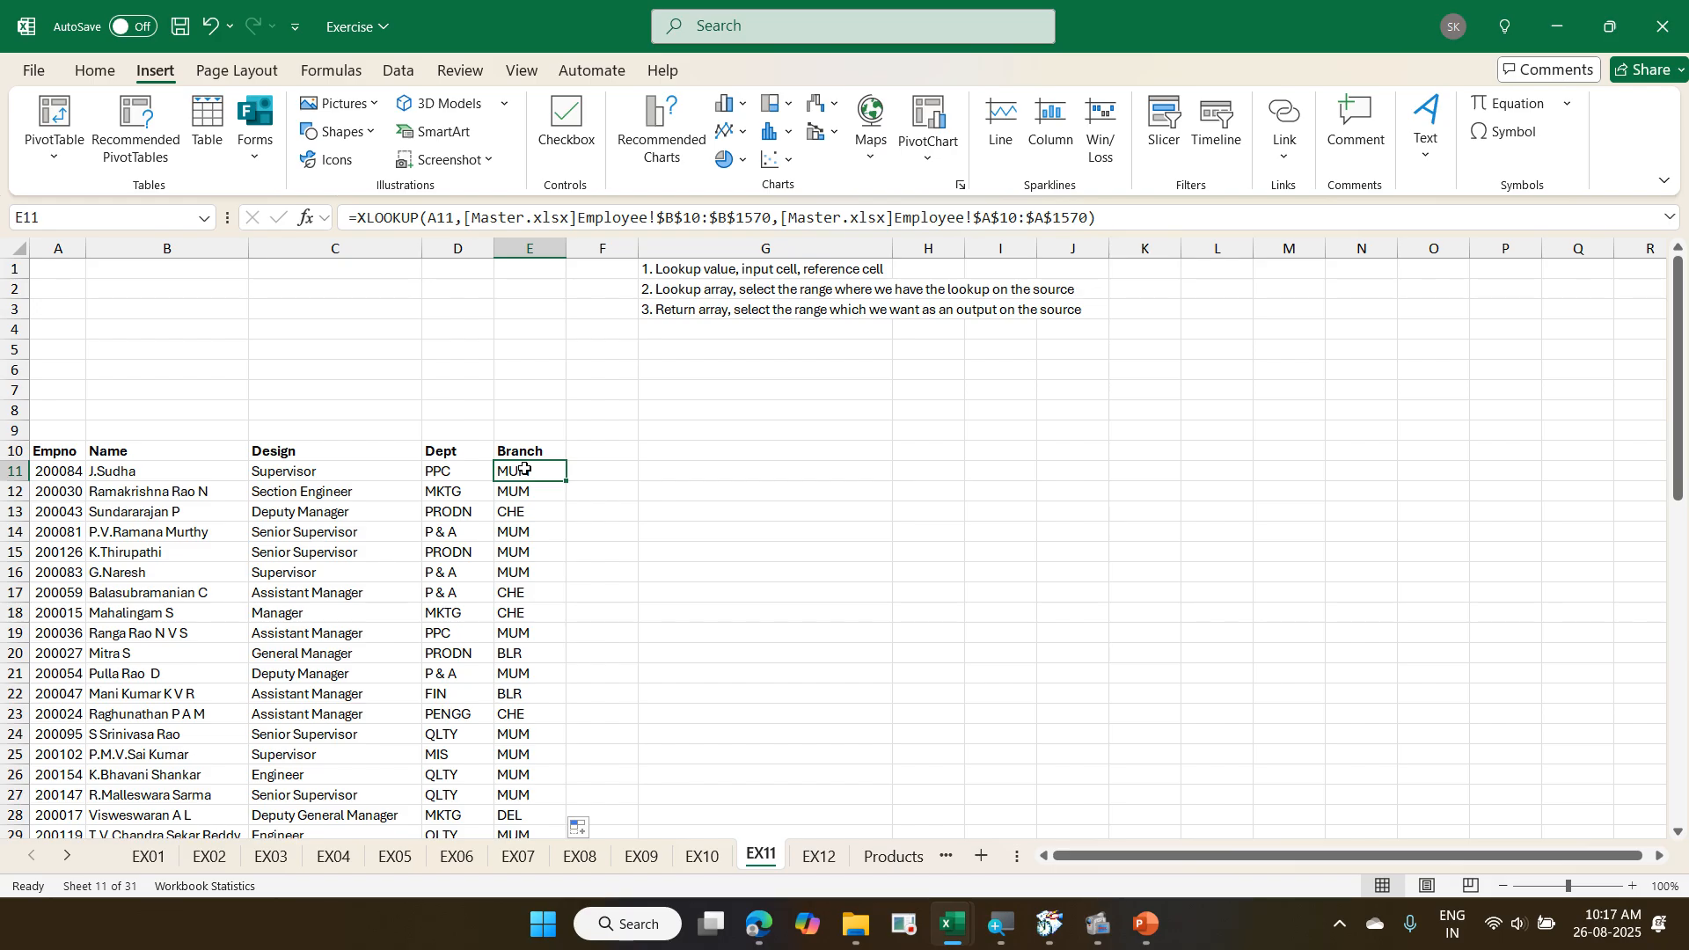
- Insert a blank column before Desgn on the Master workbook's Employee sheet and check the lookup results on EX11
key(alt+Tab)
scroll(847, 438, up, 3)
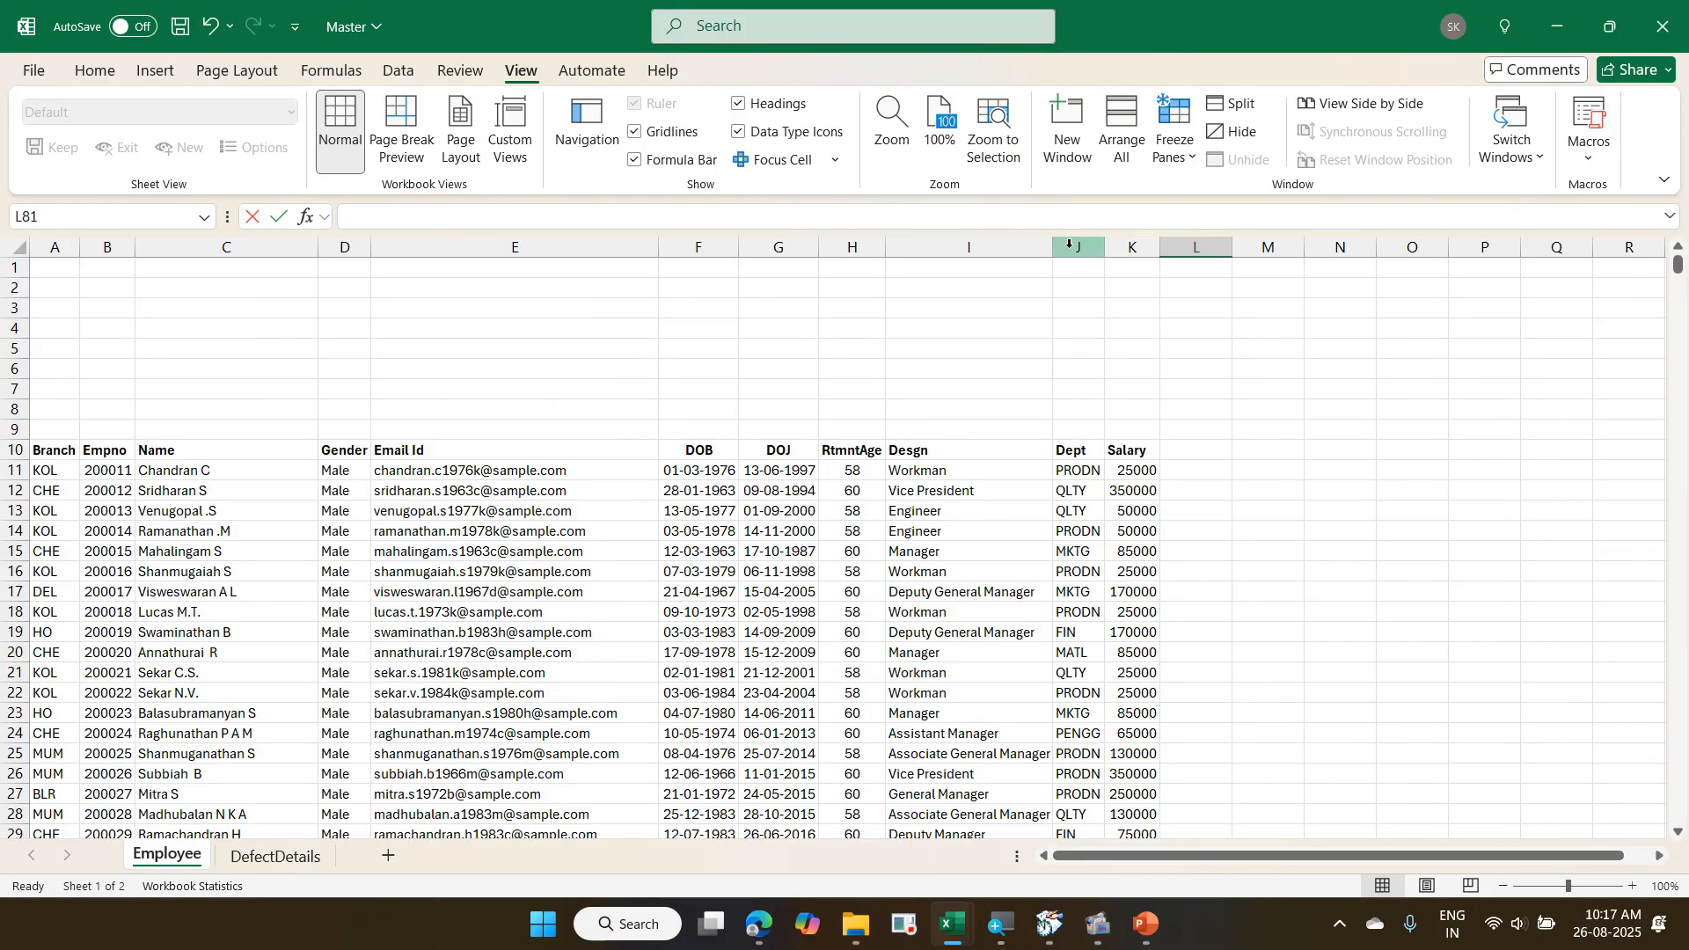
right_click(967, 249)
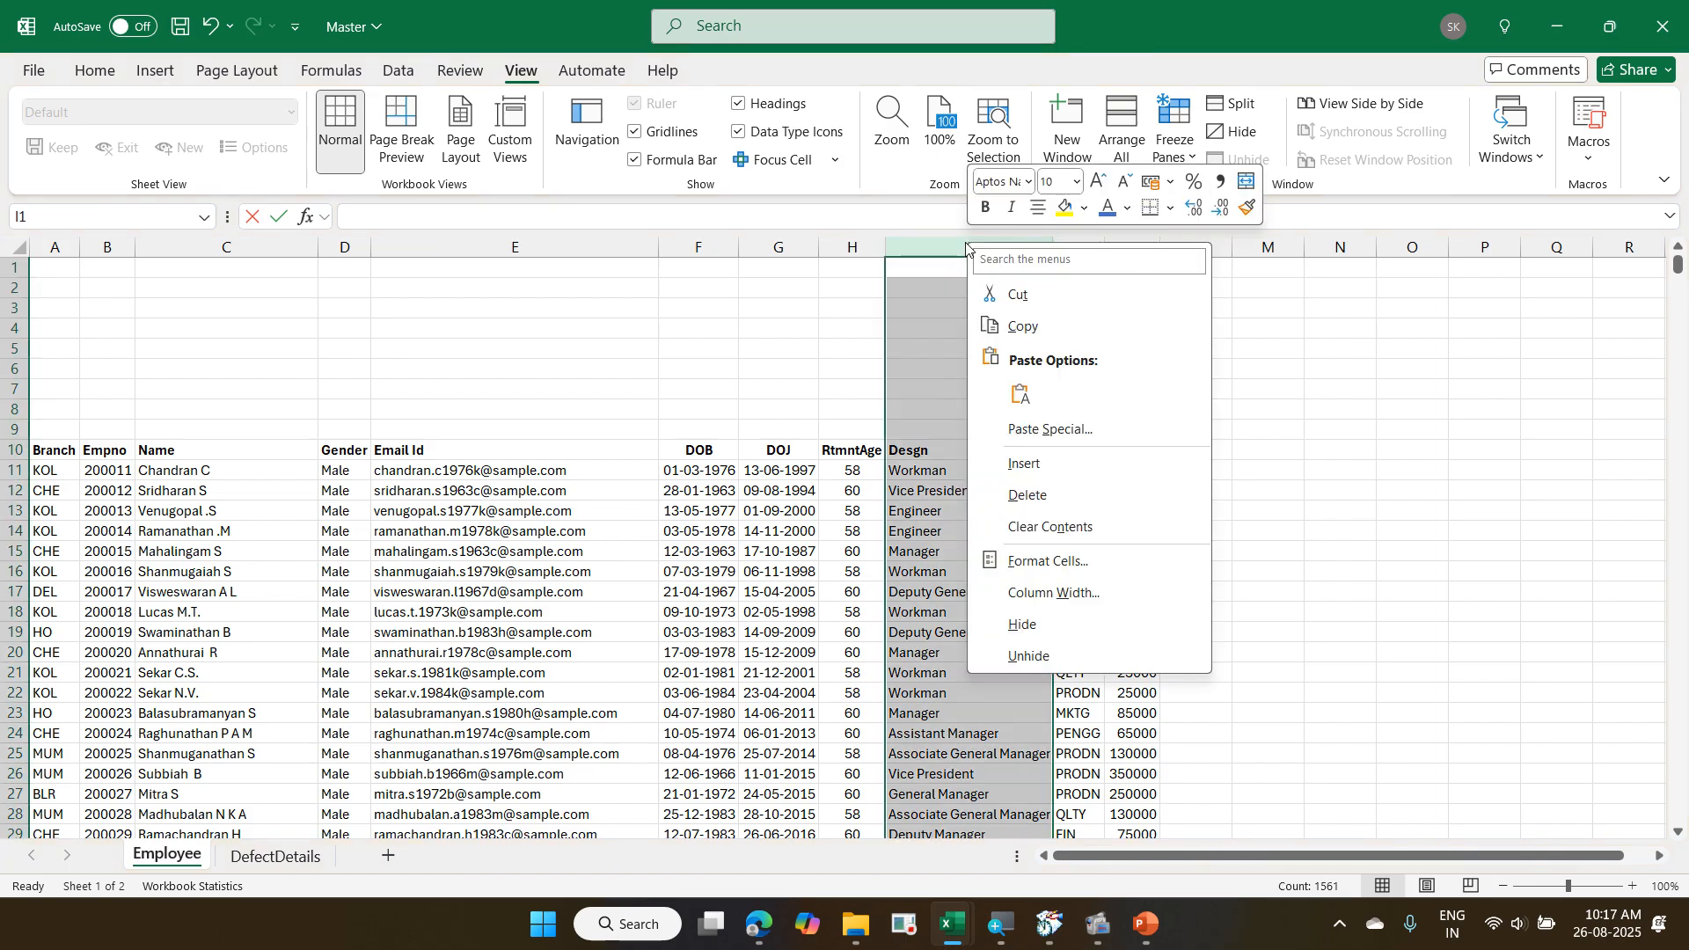
click(1060, 473)
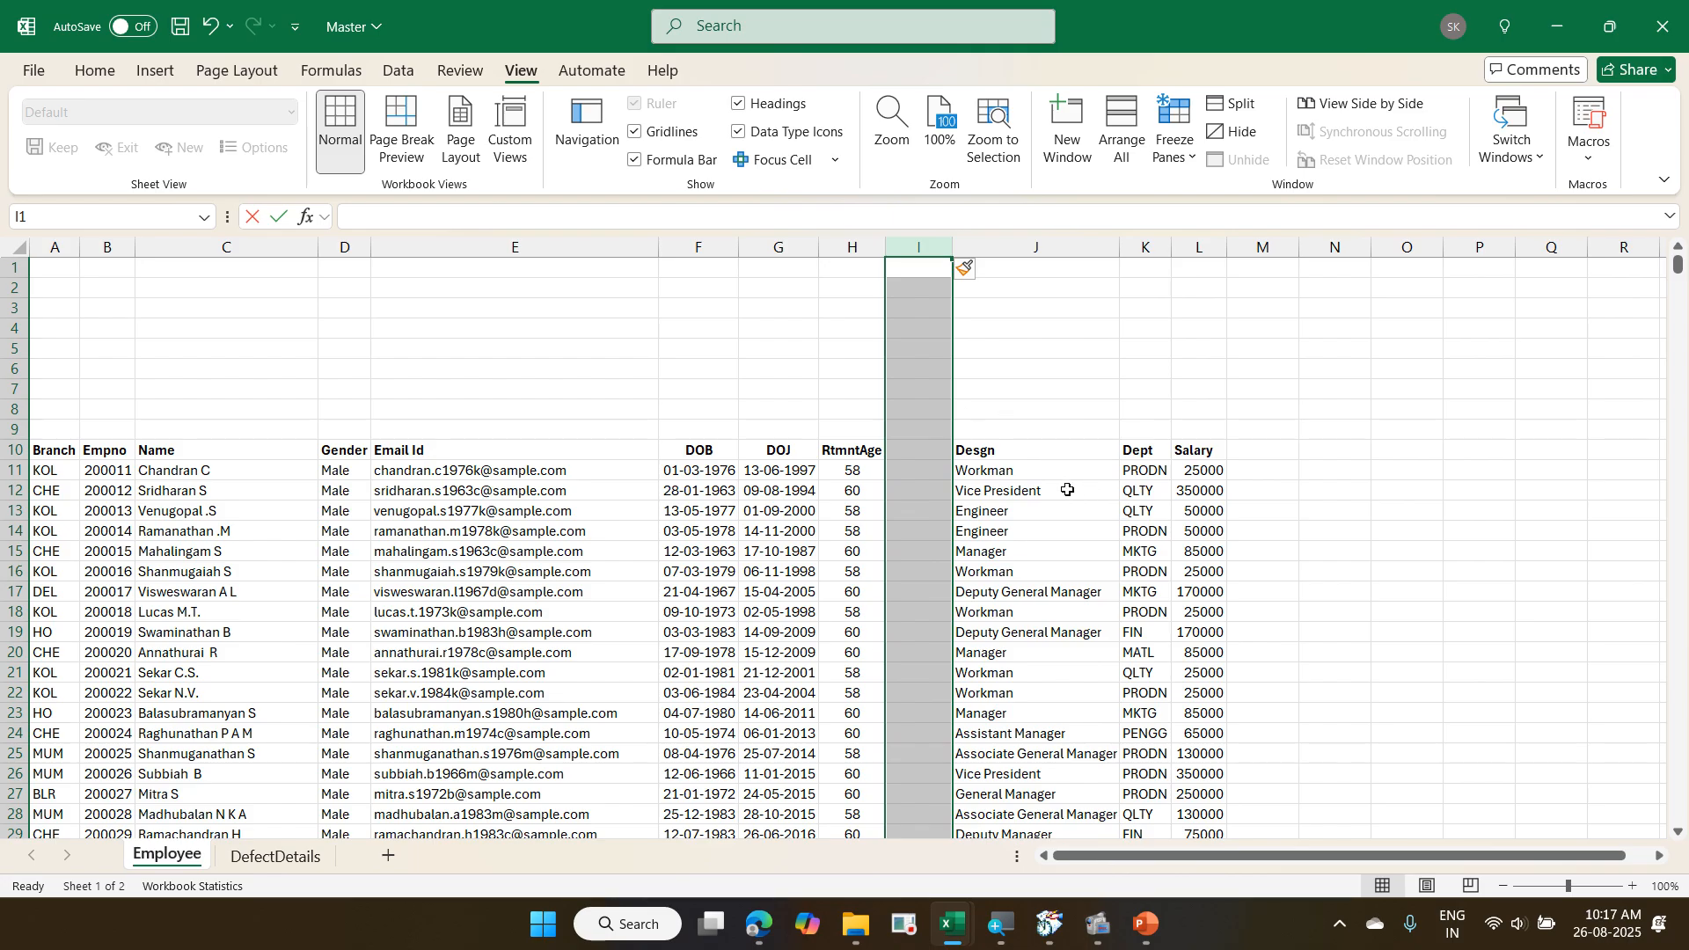
key(alt+Tab)
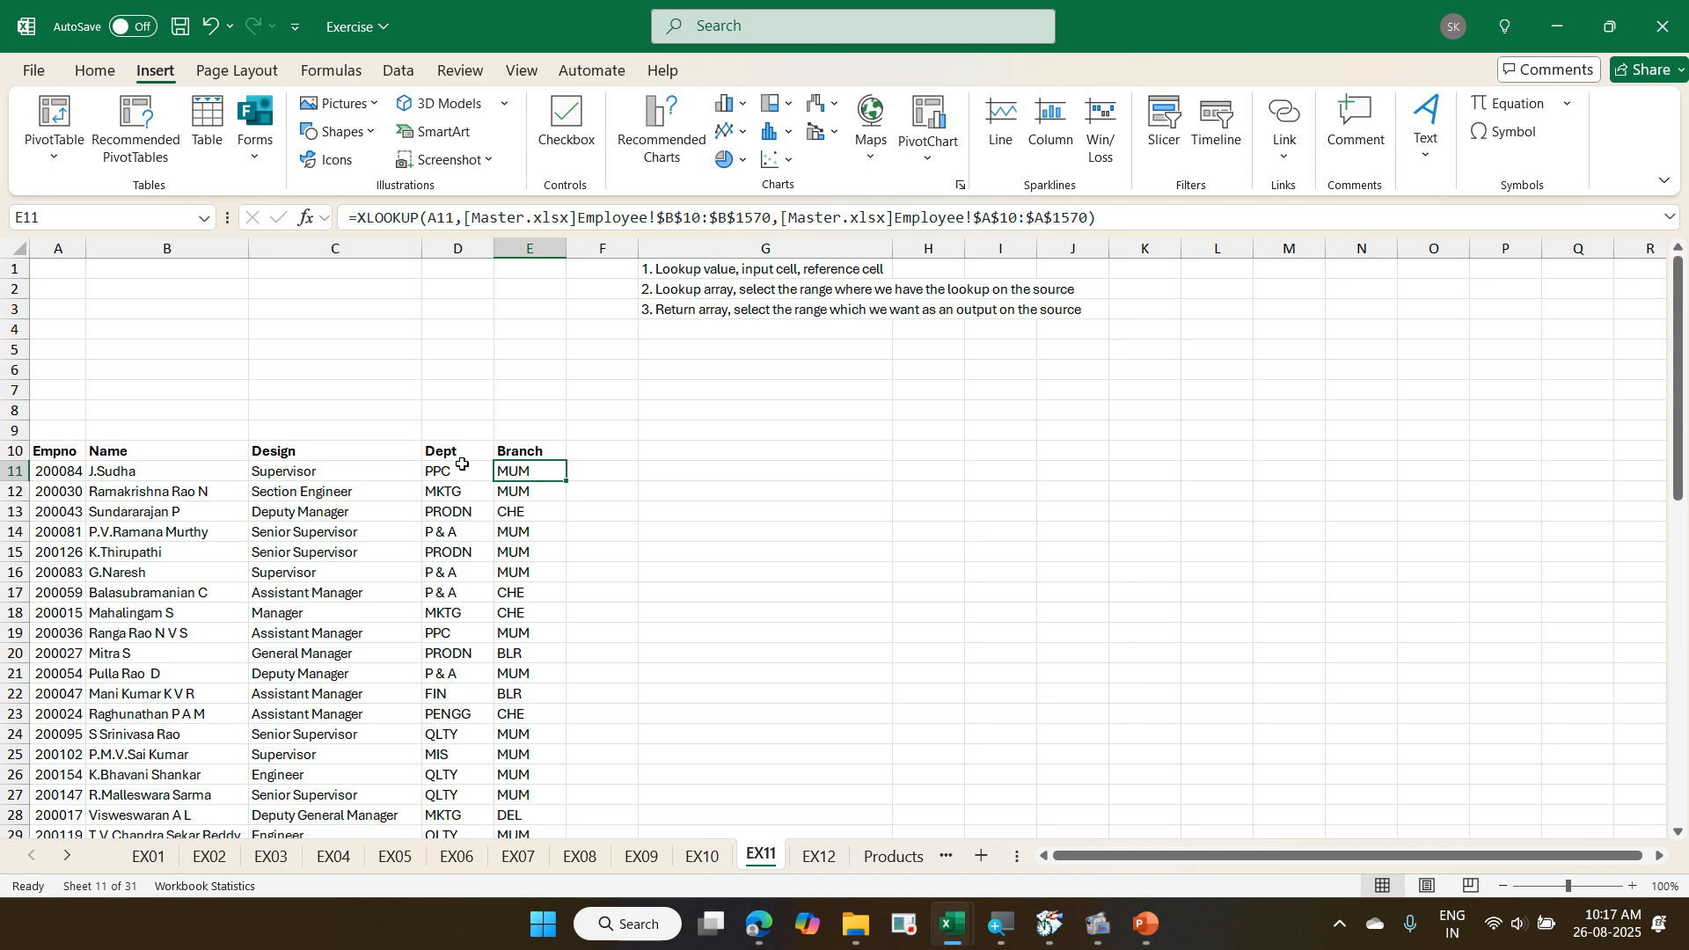
key(alt+Tab)
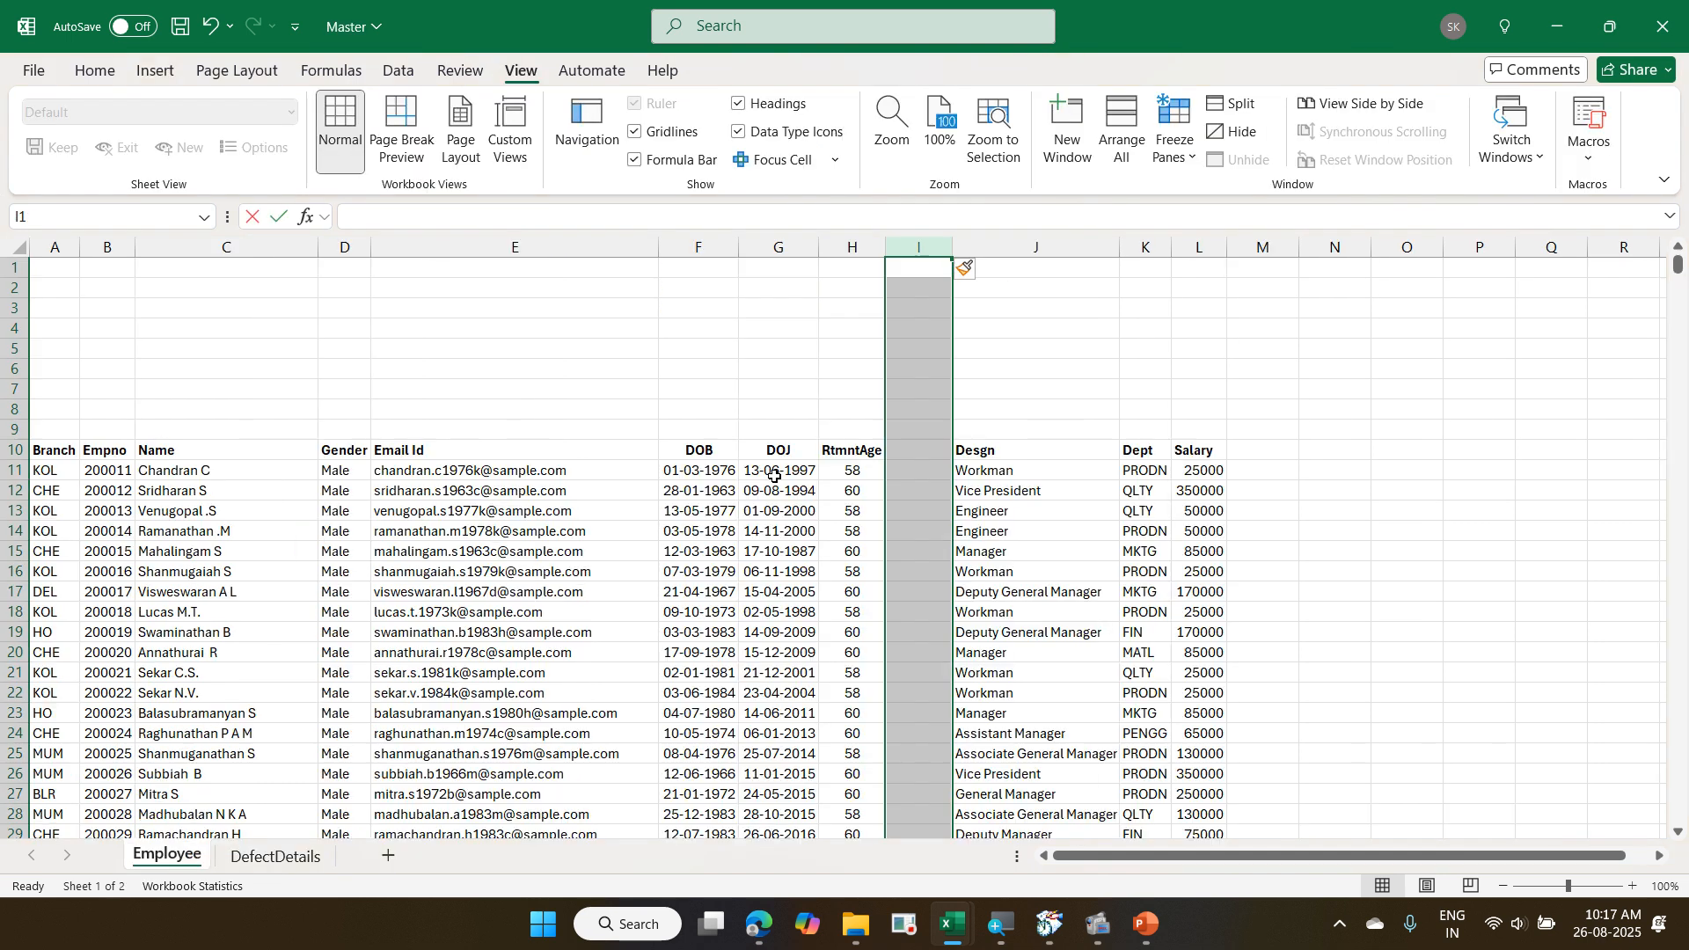
- Delete the inserted blank column I from the Employee sheet
key(ctrl+minus)
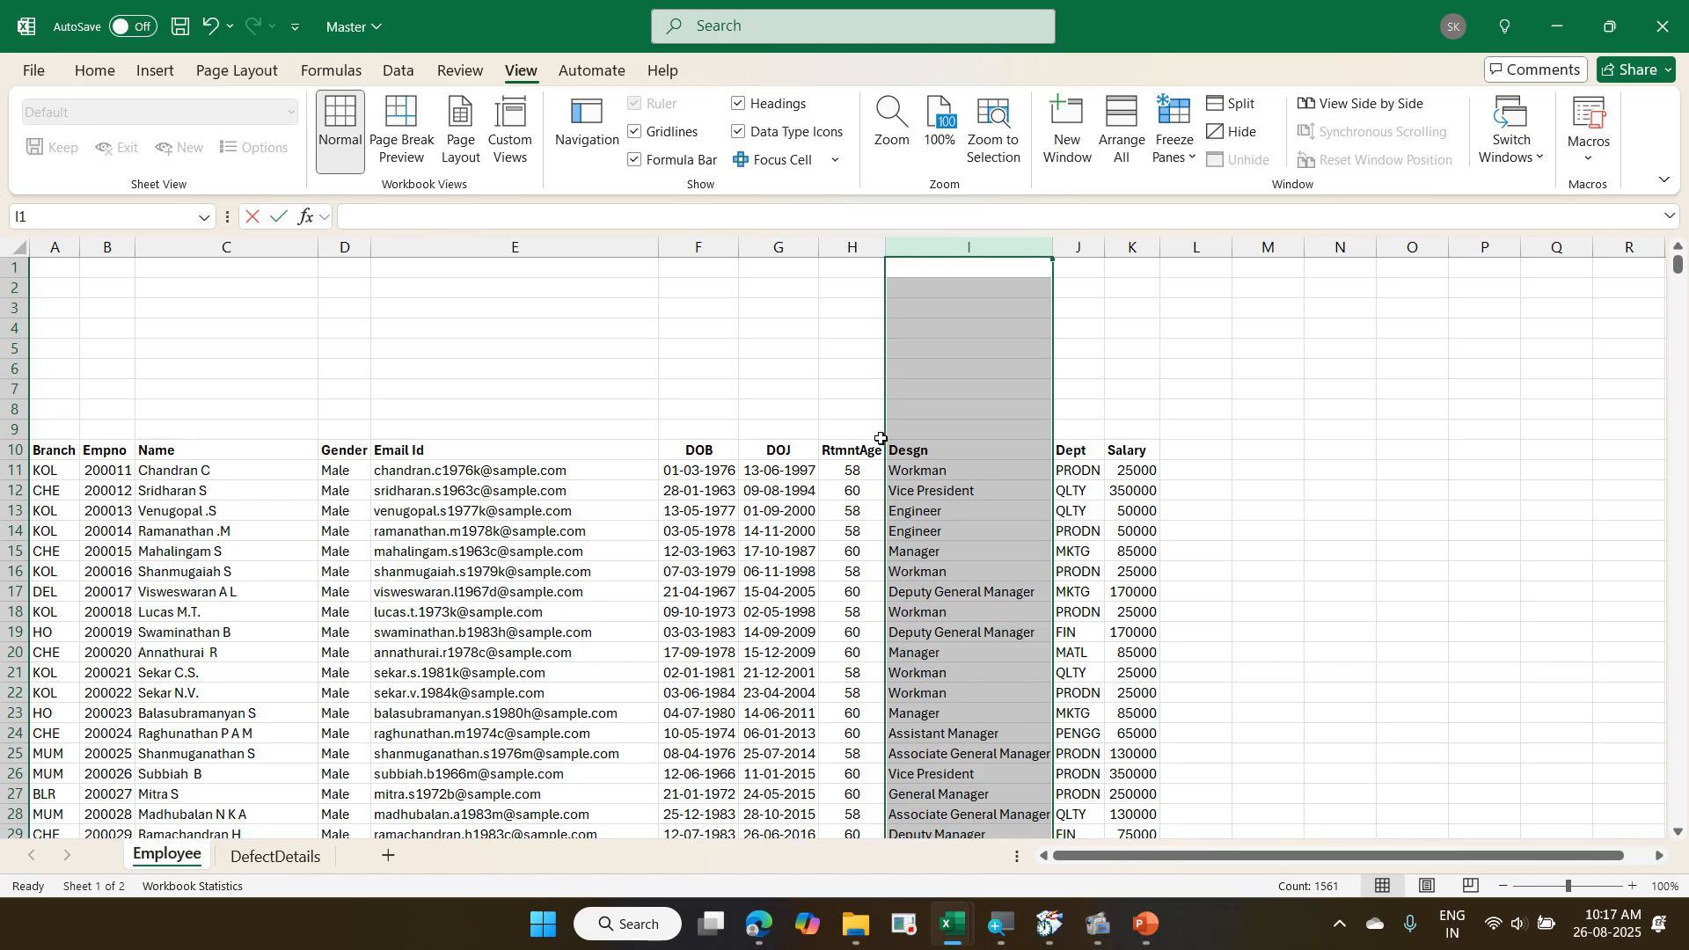
key(Up)
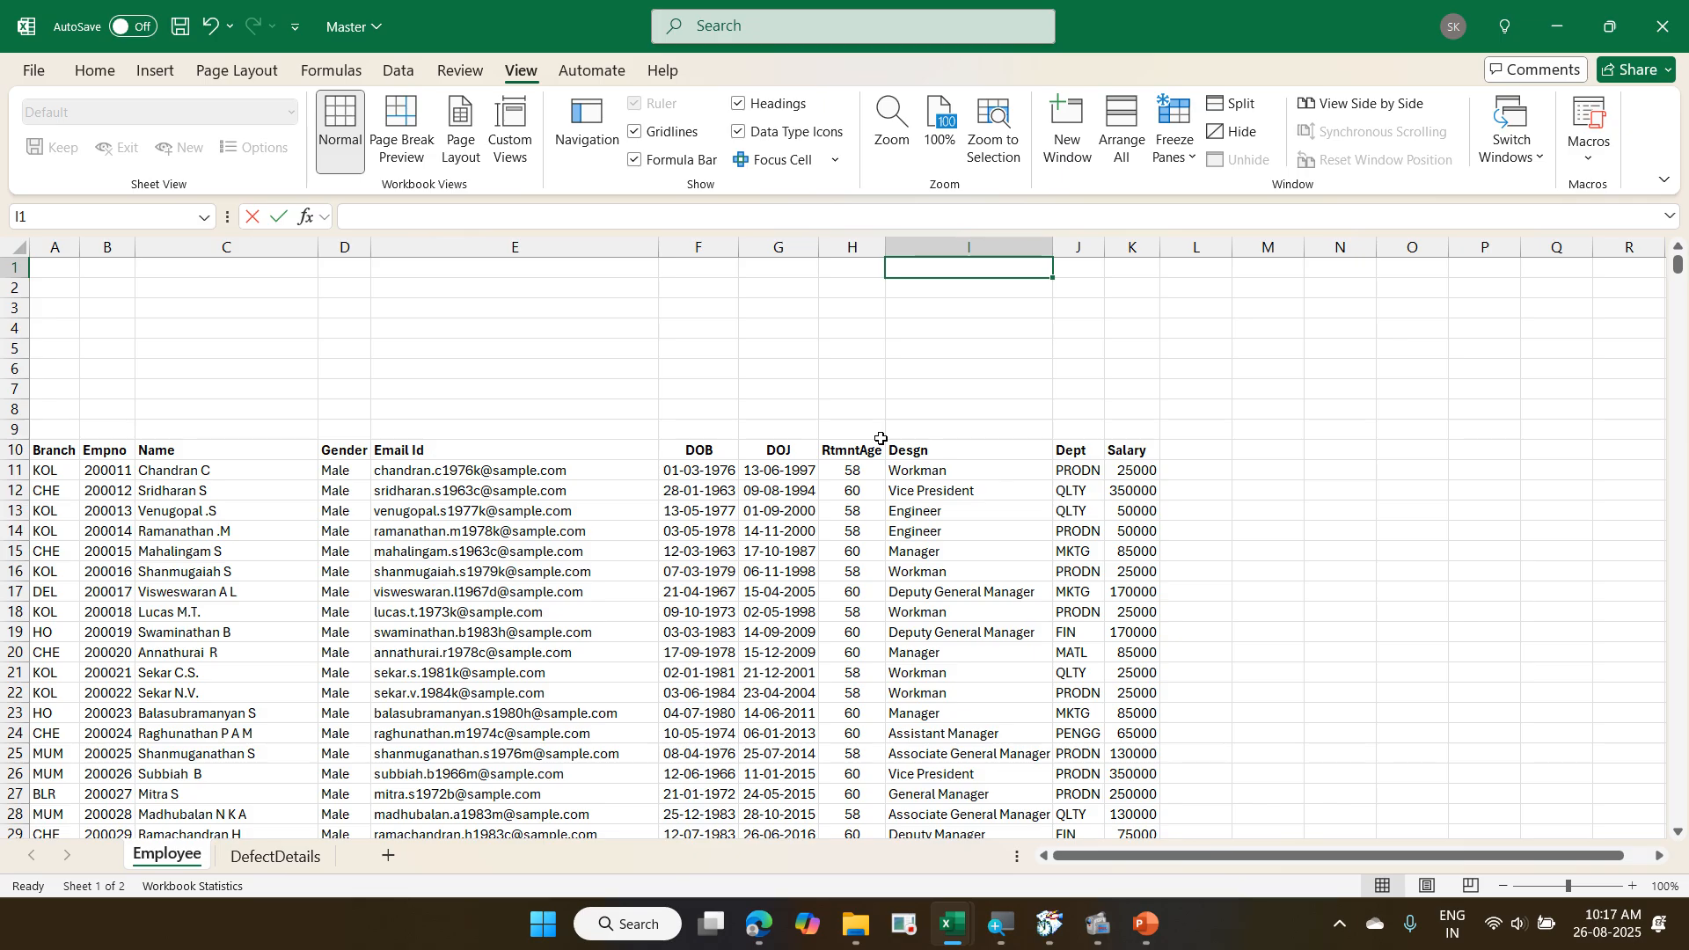
key(Down)
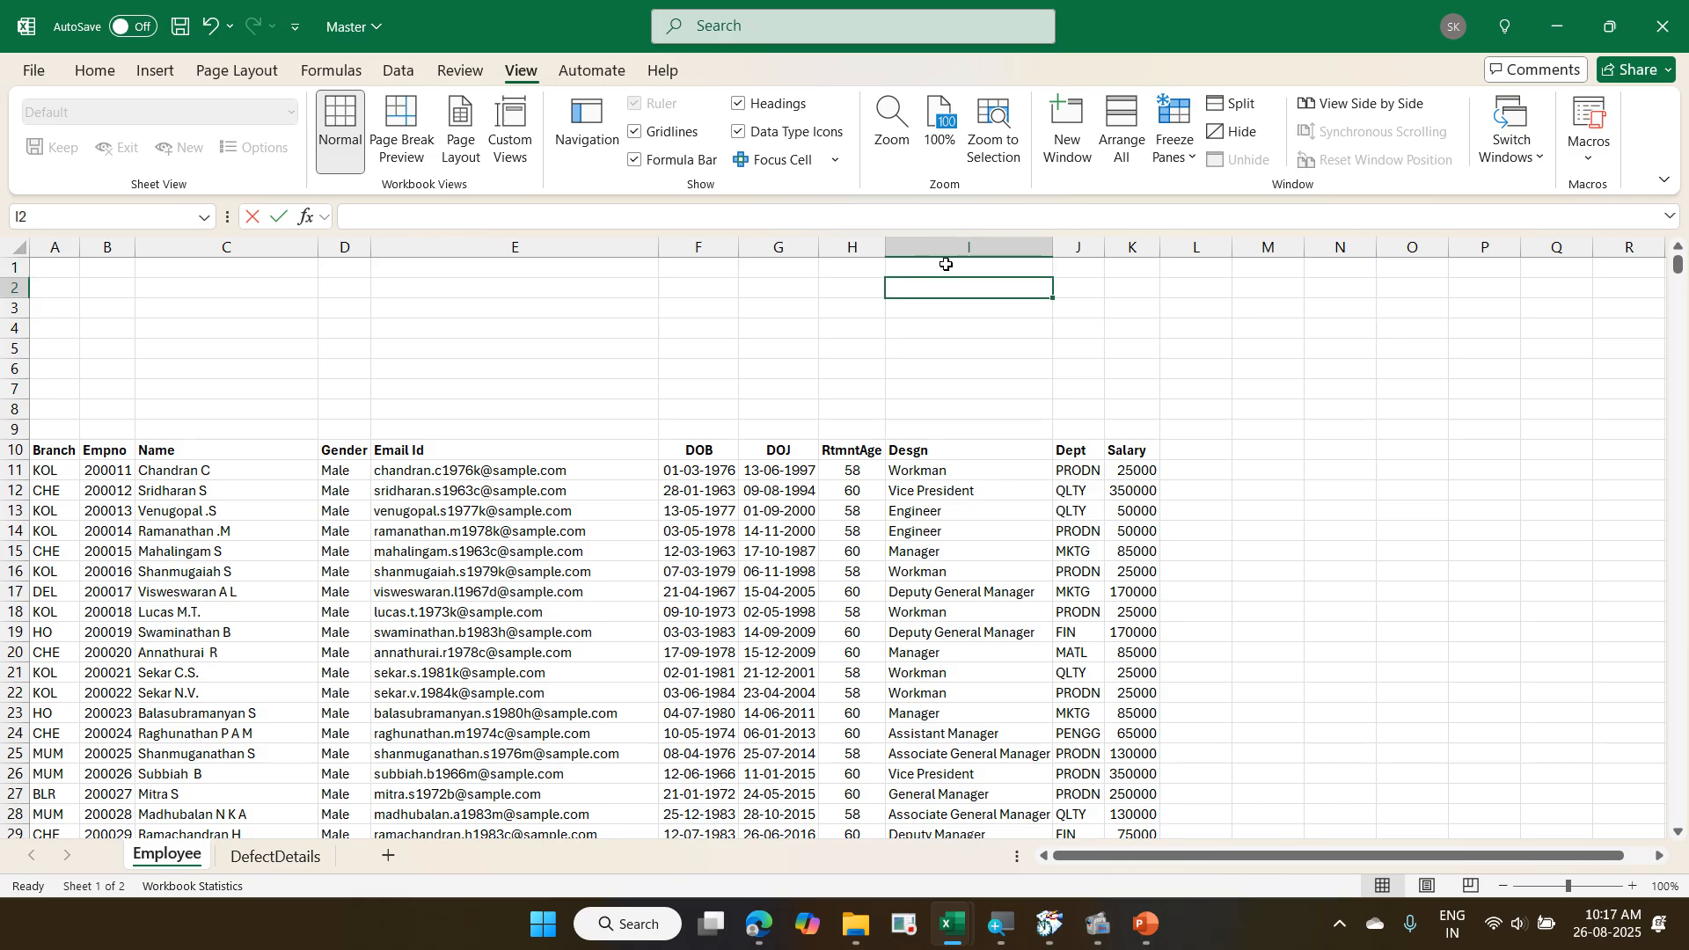
- Insert two blank columns before Desgn on the Employee sheet, check the lookup results on EX11, and return to the Master workbook
click(943, 250)
right_click(943, 253)
click(1036, 479)
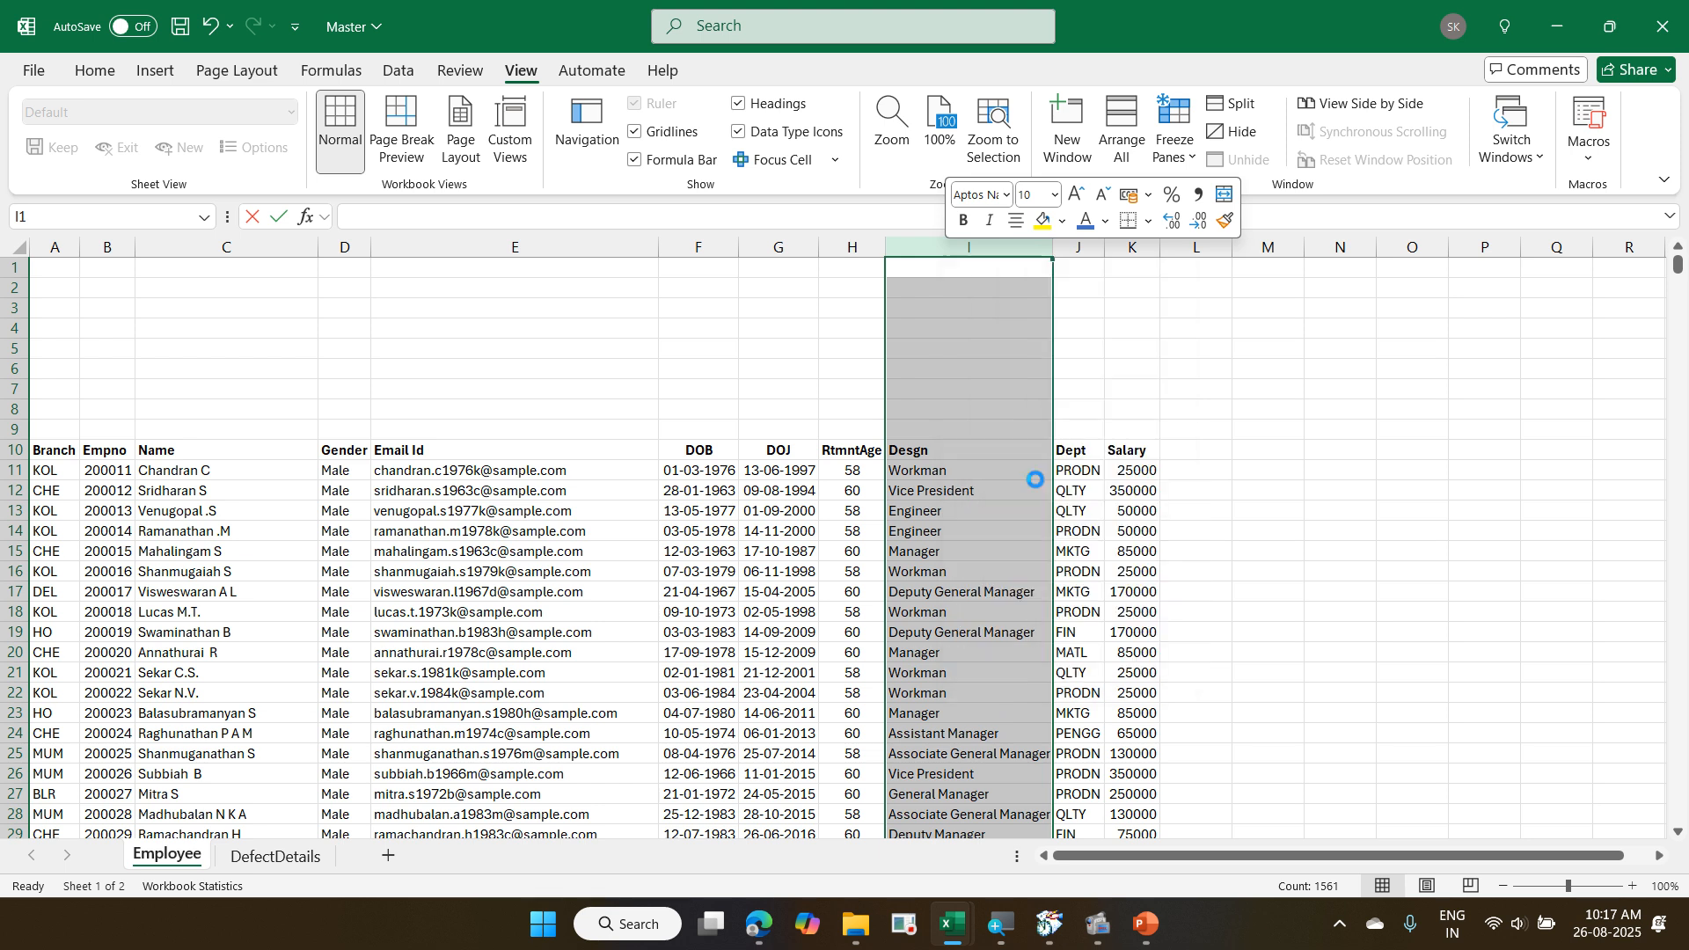
right_click(918, 253)
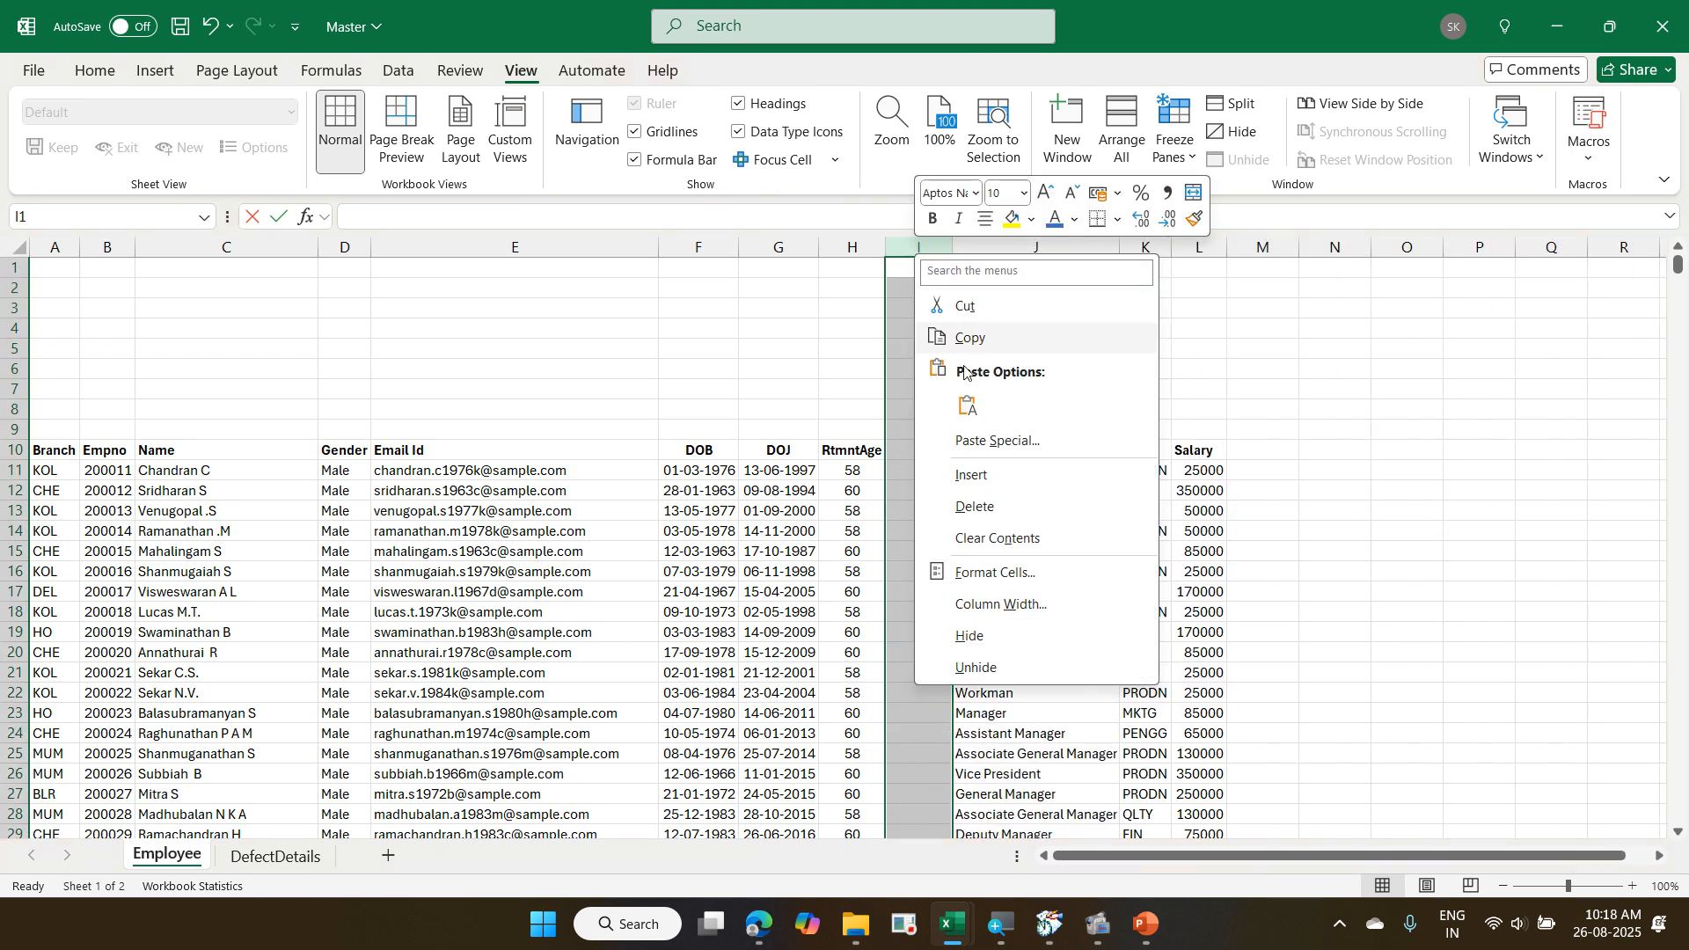
click(995, 473)
key(alt+Tab)
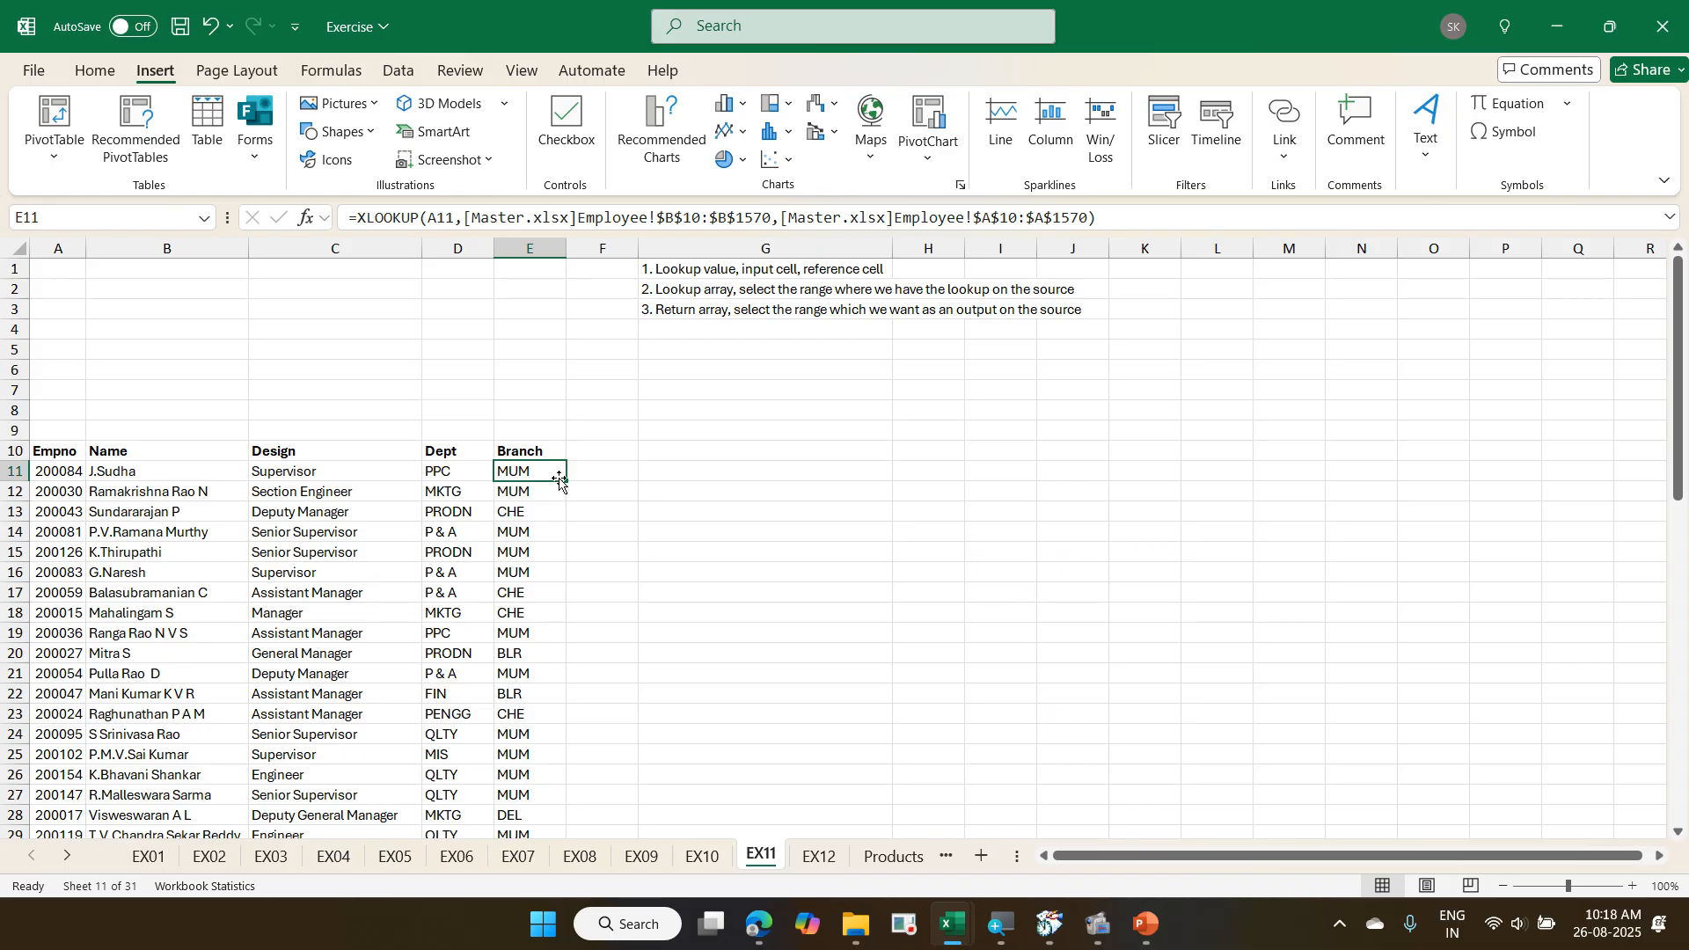
key(alt+Tab)
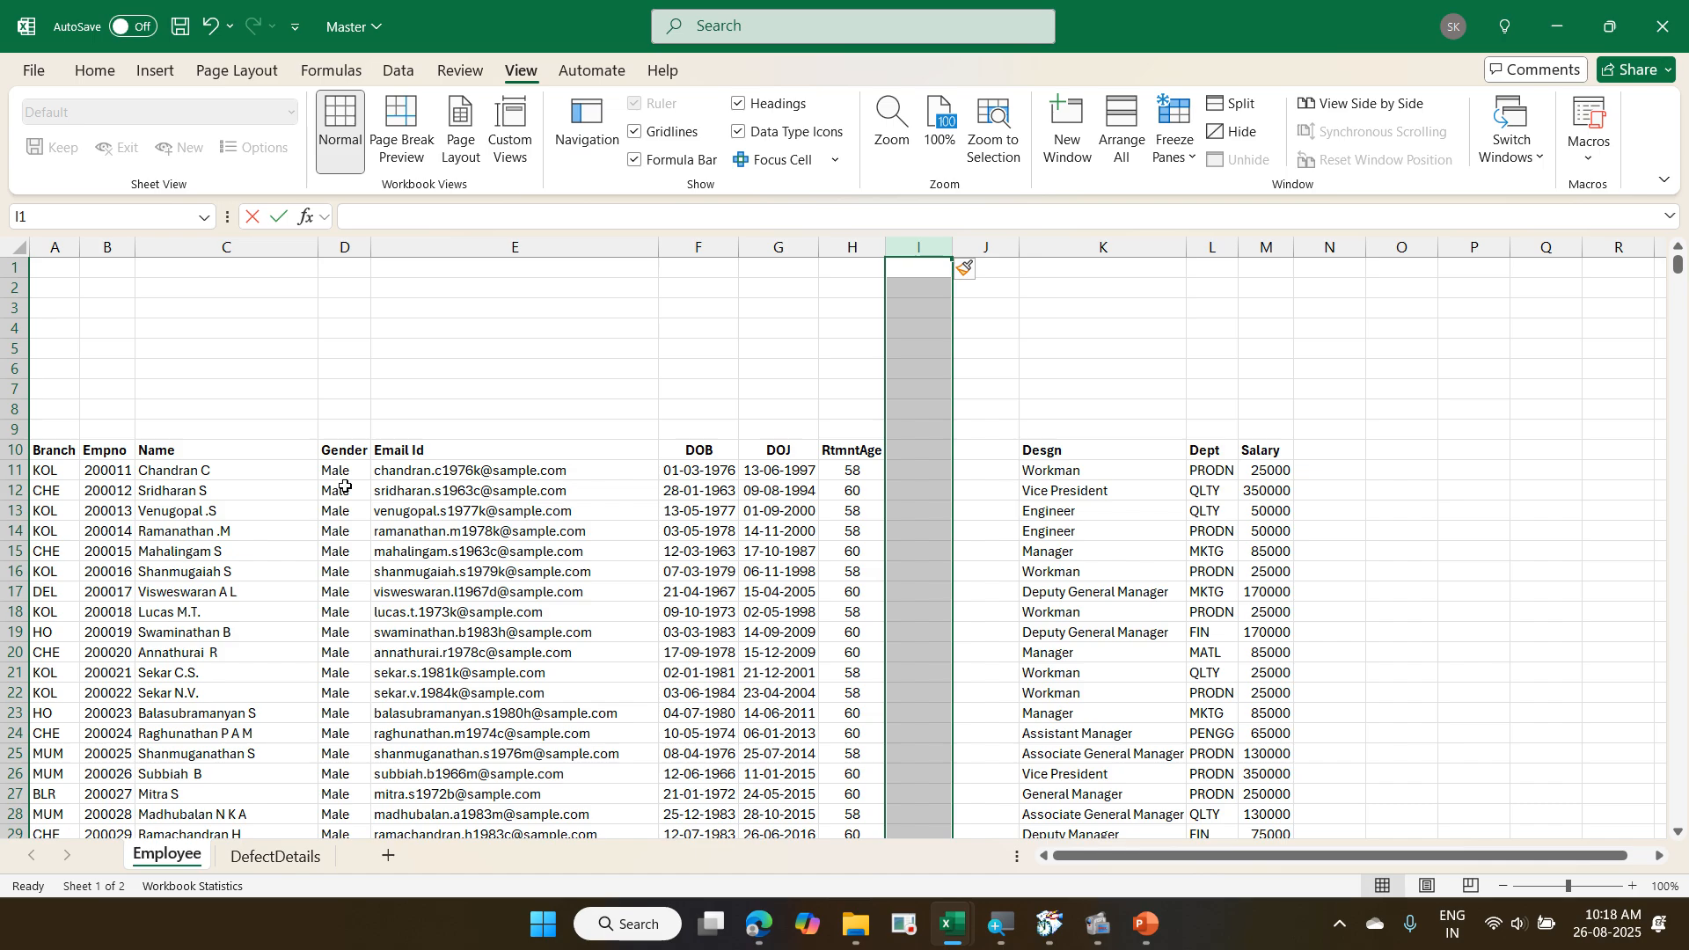
- Undo the insertion of the two blank columns before Desgn on the Employee sheet
click(95, 452)
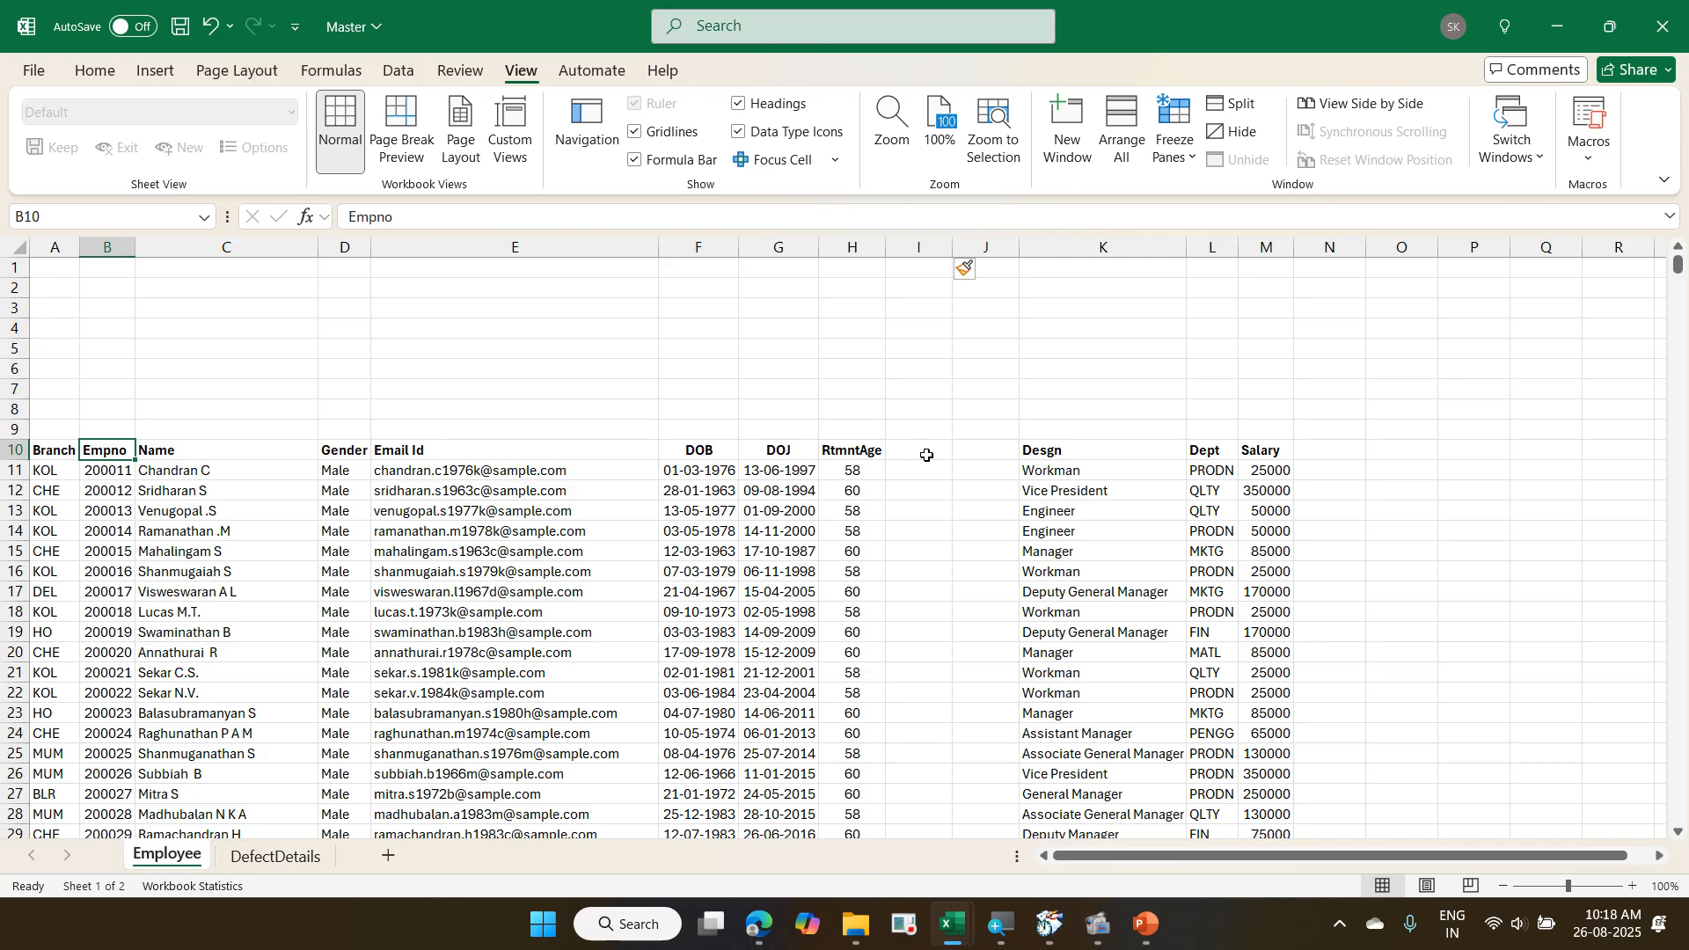
key(ctrl+z)
key(ctrl+z)
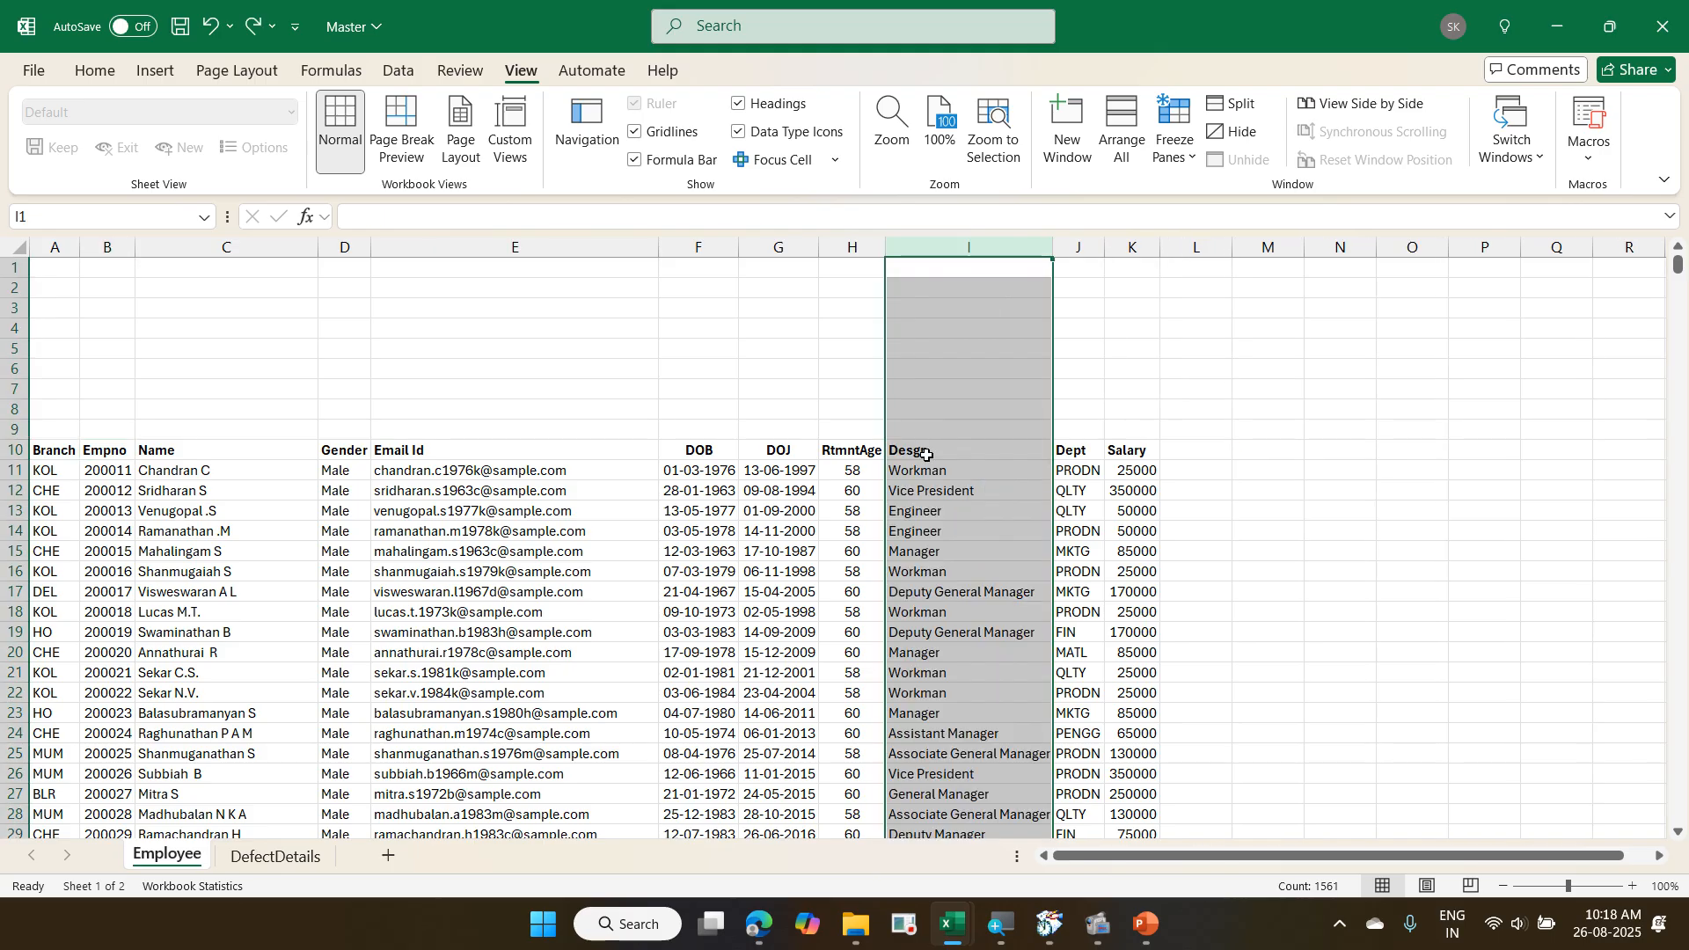
- Examine the adjacent Desgn, Dept and Salary headers on the Employee sheet and compare them with the non-adjacent Gender and Desgn headers
click(924, 455)
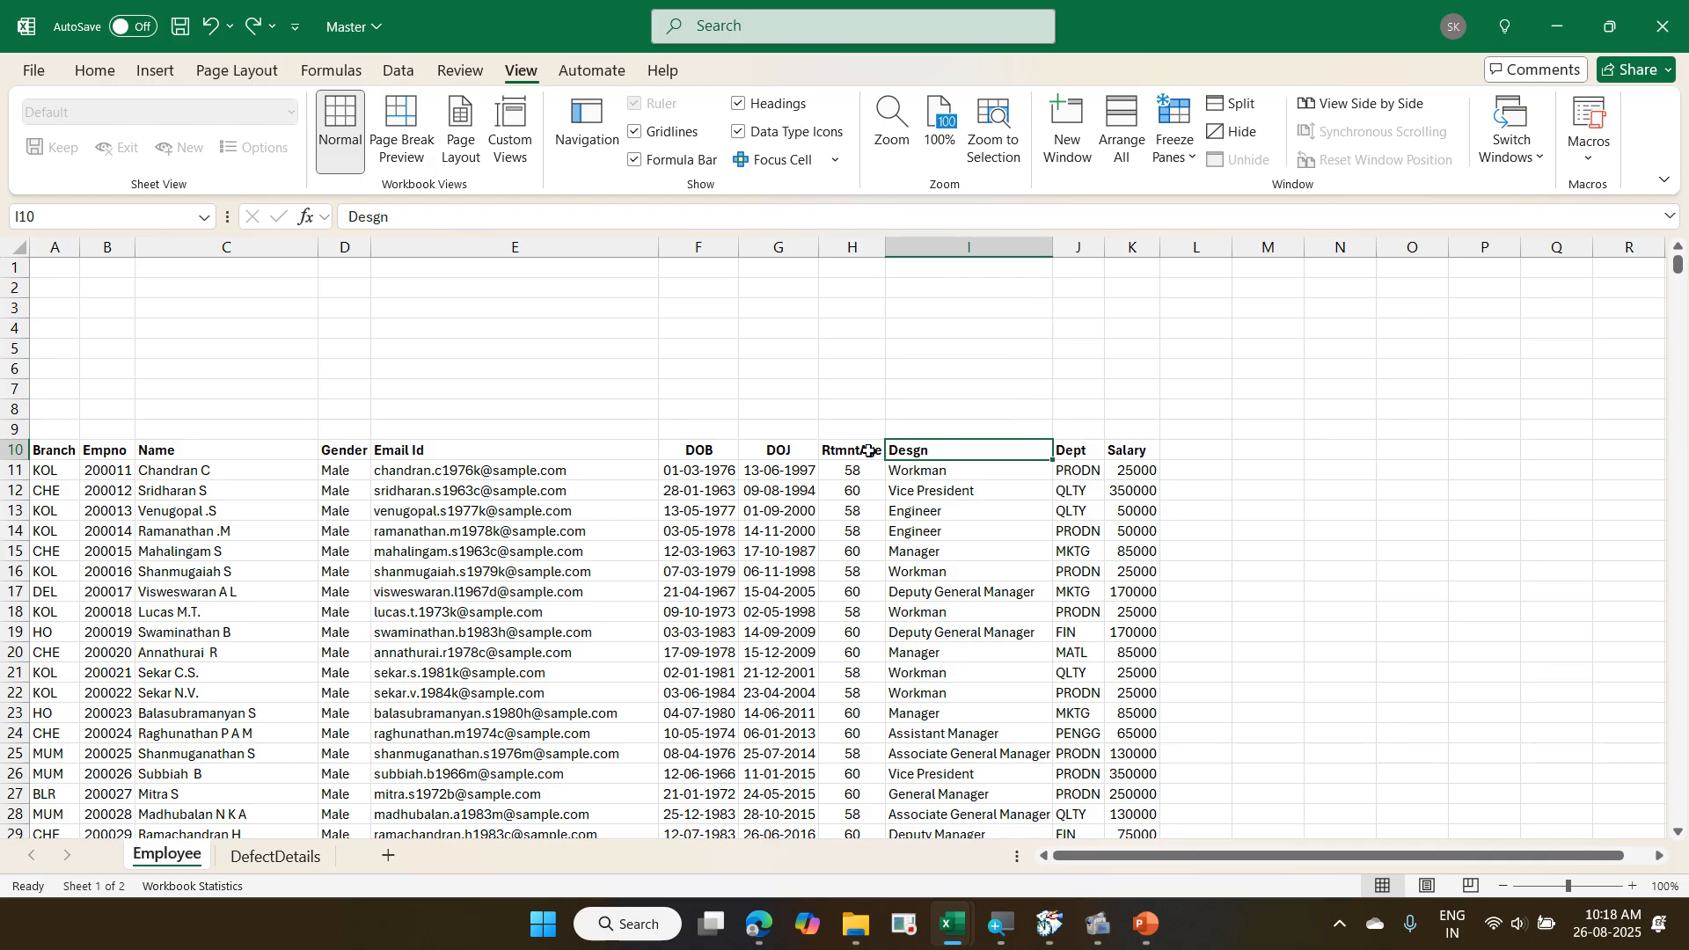
drag(1037, 441, 1119, 445)
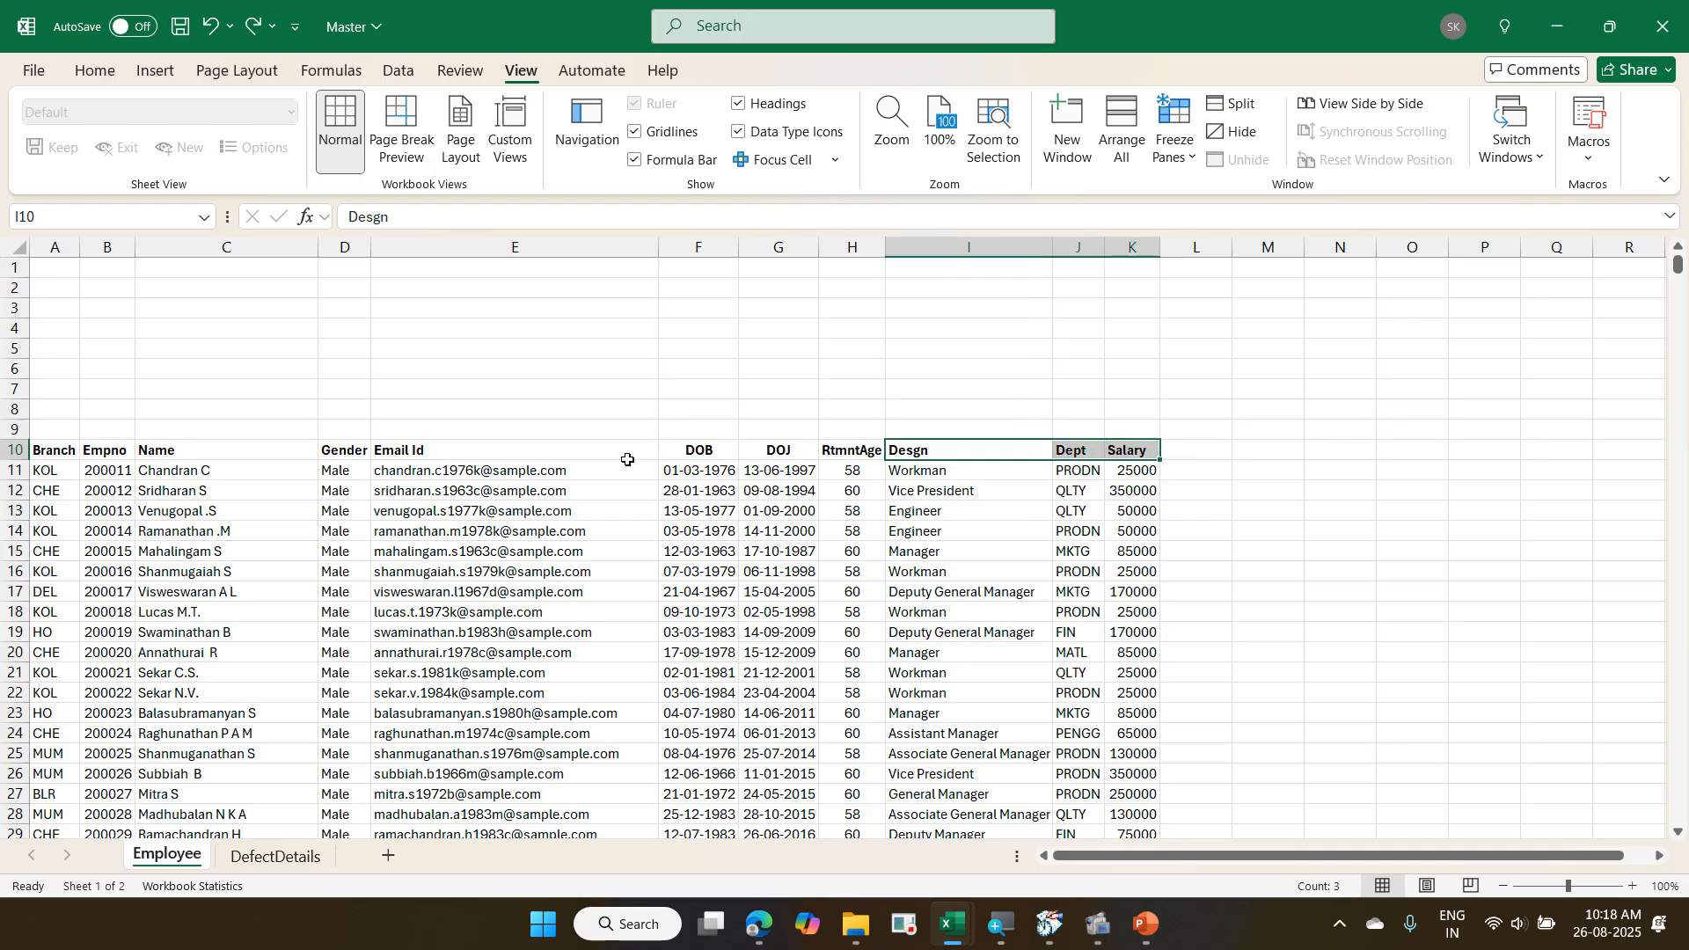
click(338, 451)
ctrl+click(948, 451)
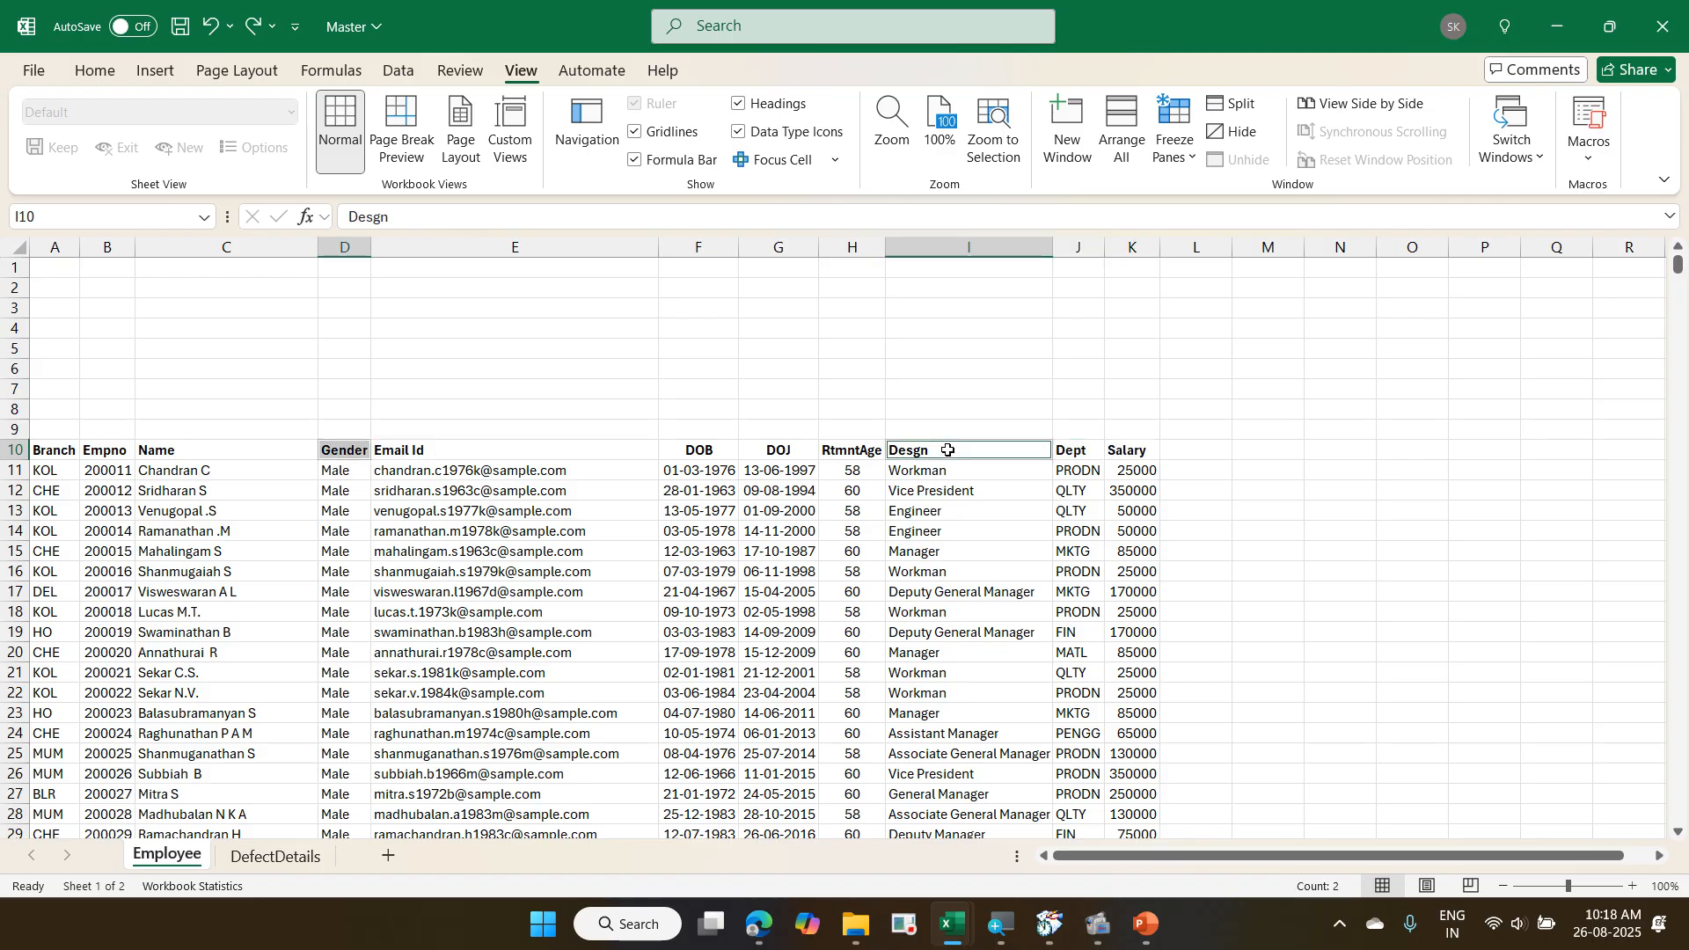
click(915, 555)
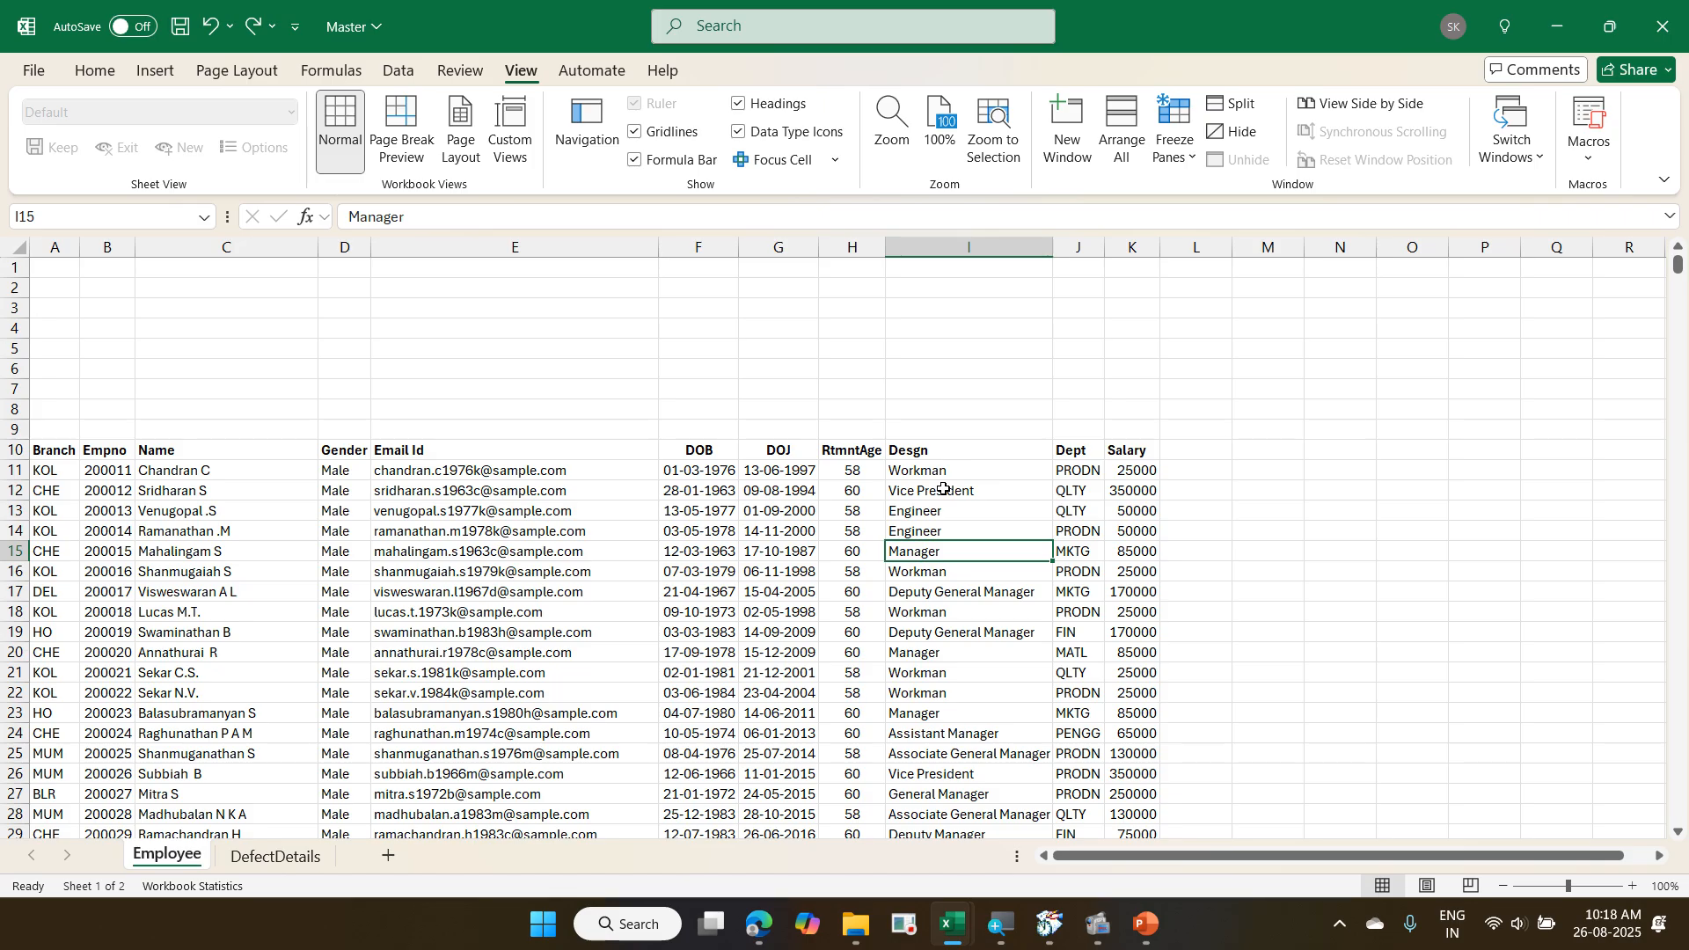
drag(933, 451, 1129, 443)
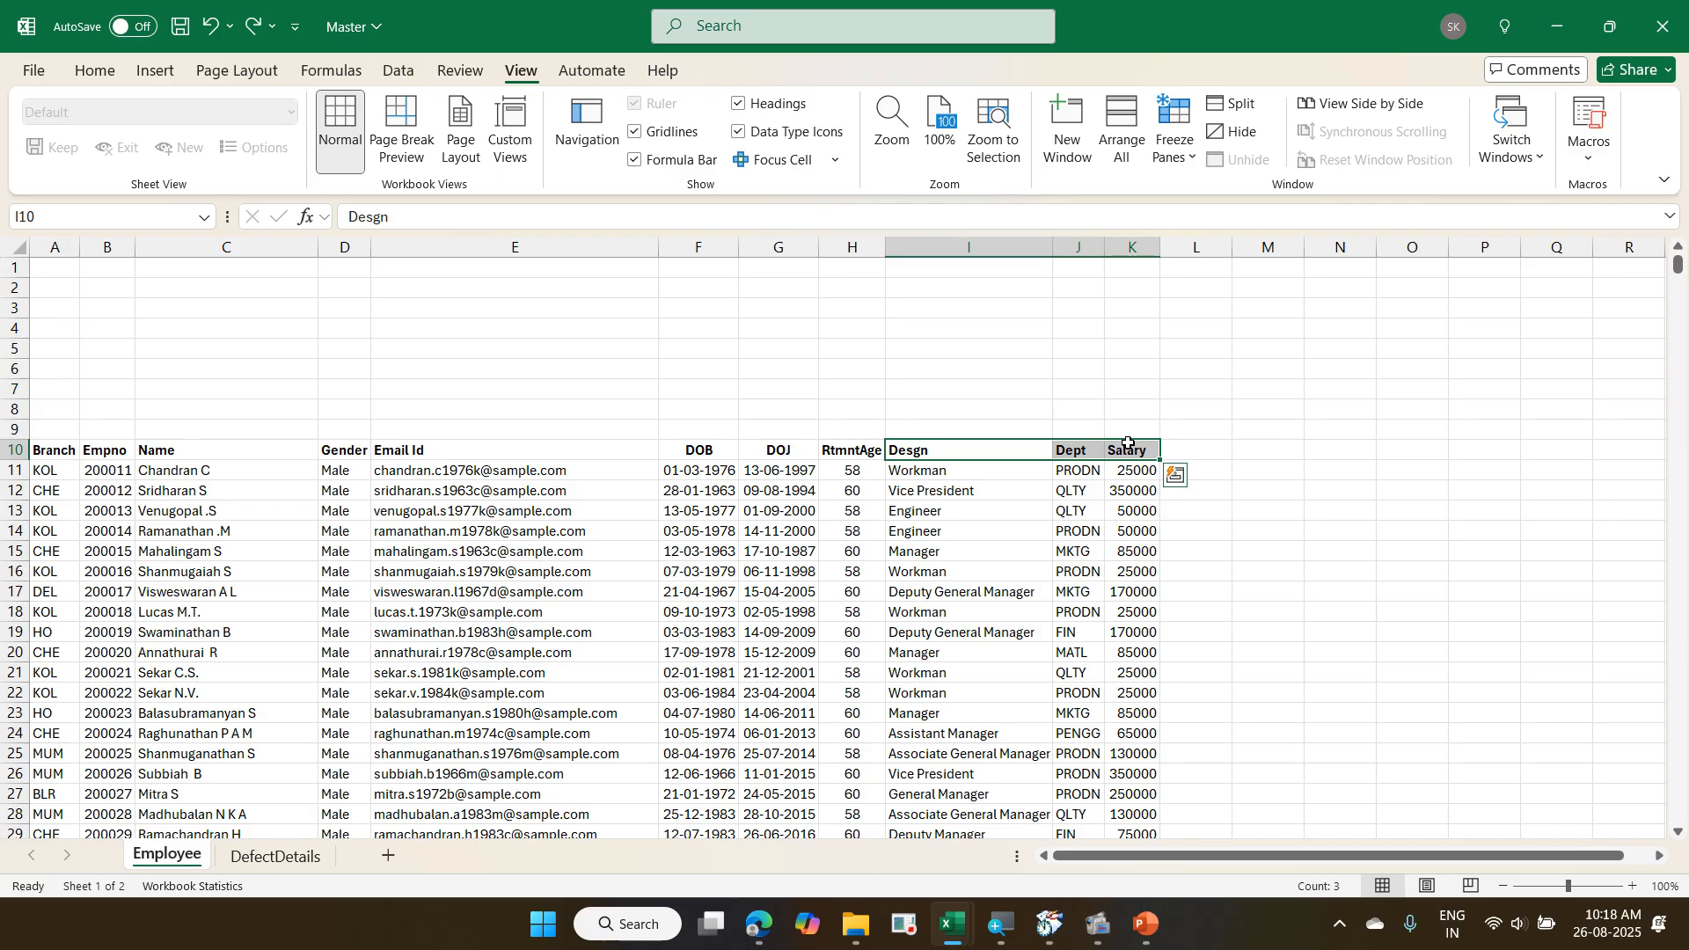
- Start an XLOOKUP in F11 of EX11 with A11 as lookup value and Master.xlsx Employee $B$10:$B$1570 as lookup array
key(alt+Tab)
click(632, 476)
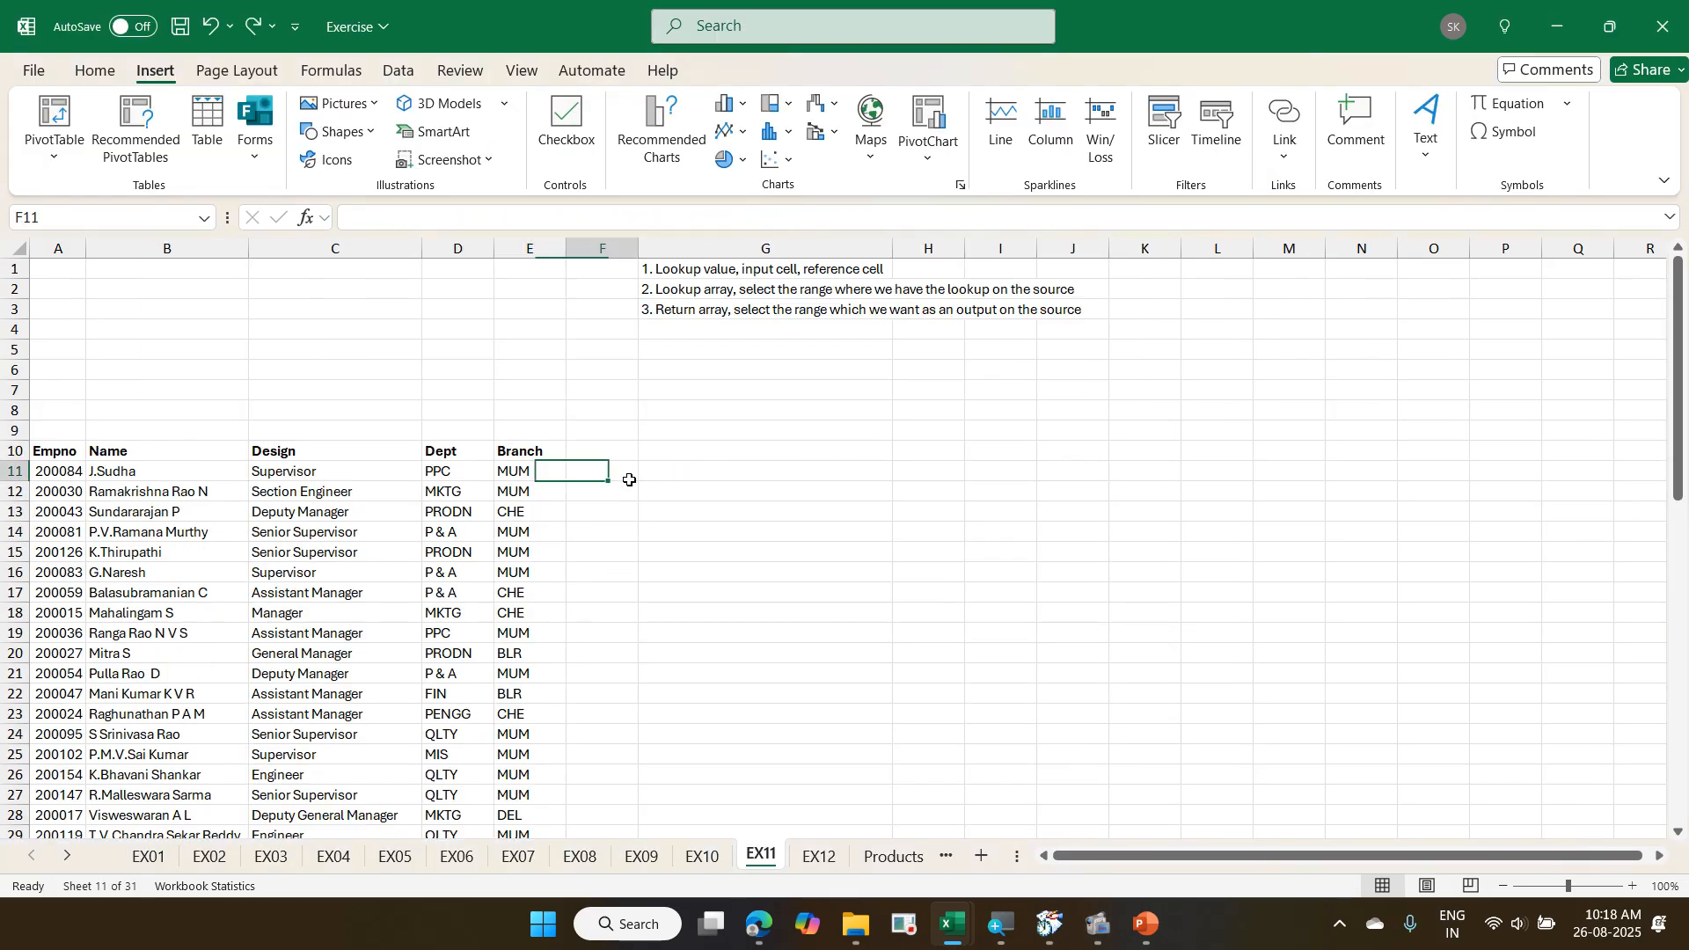
text(=xl)
key(Tab)
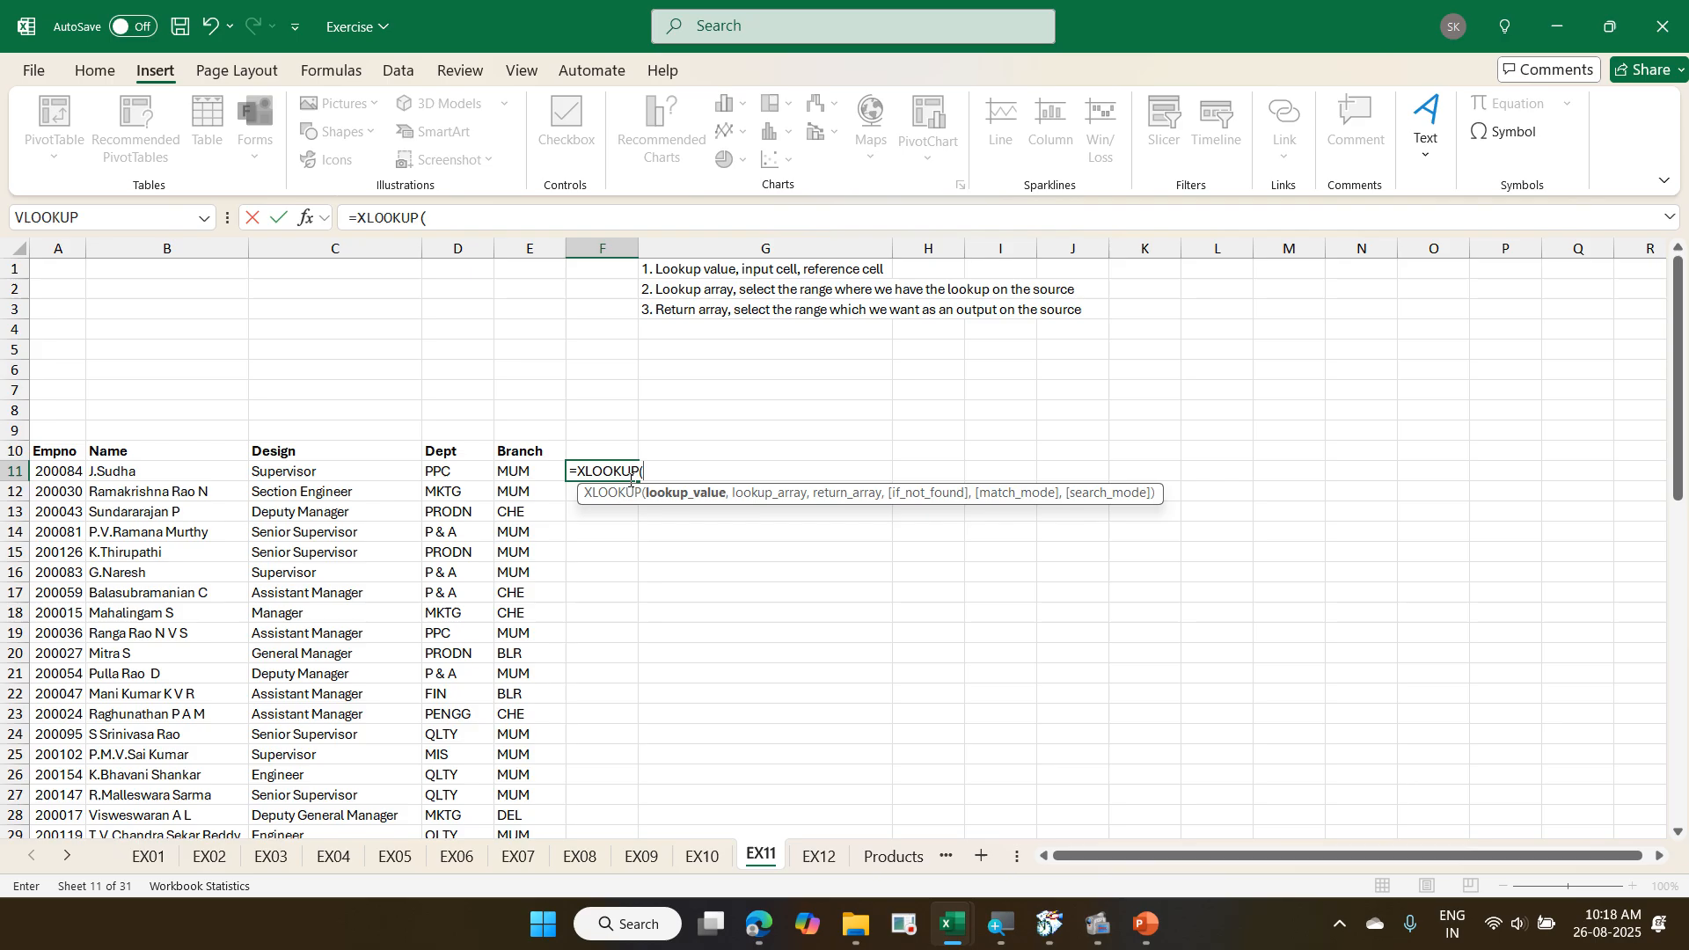
click(68, 469)
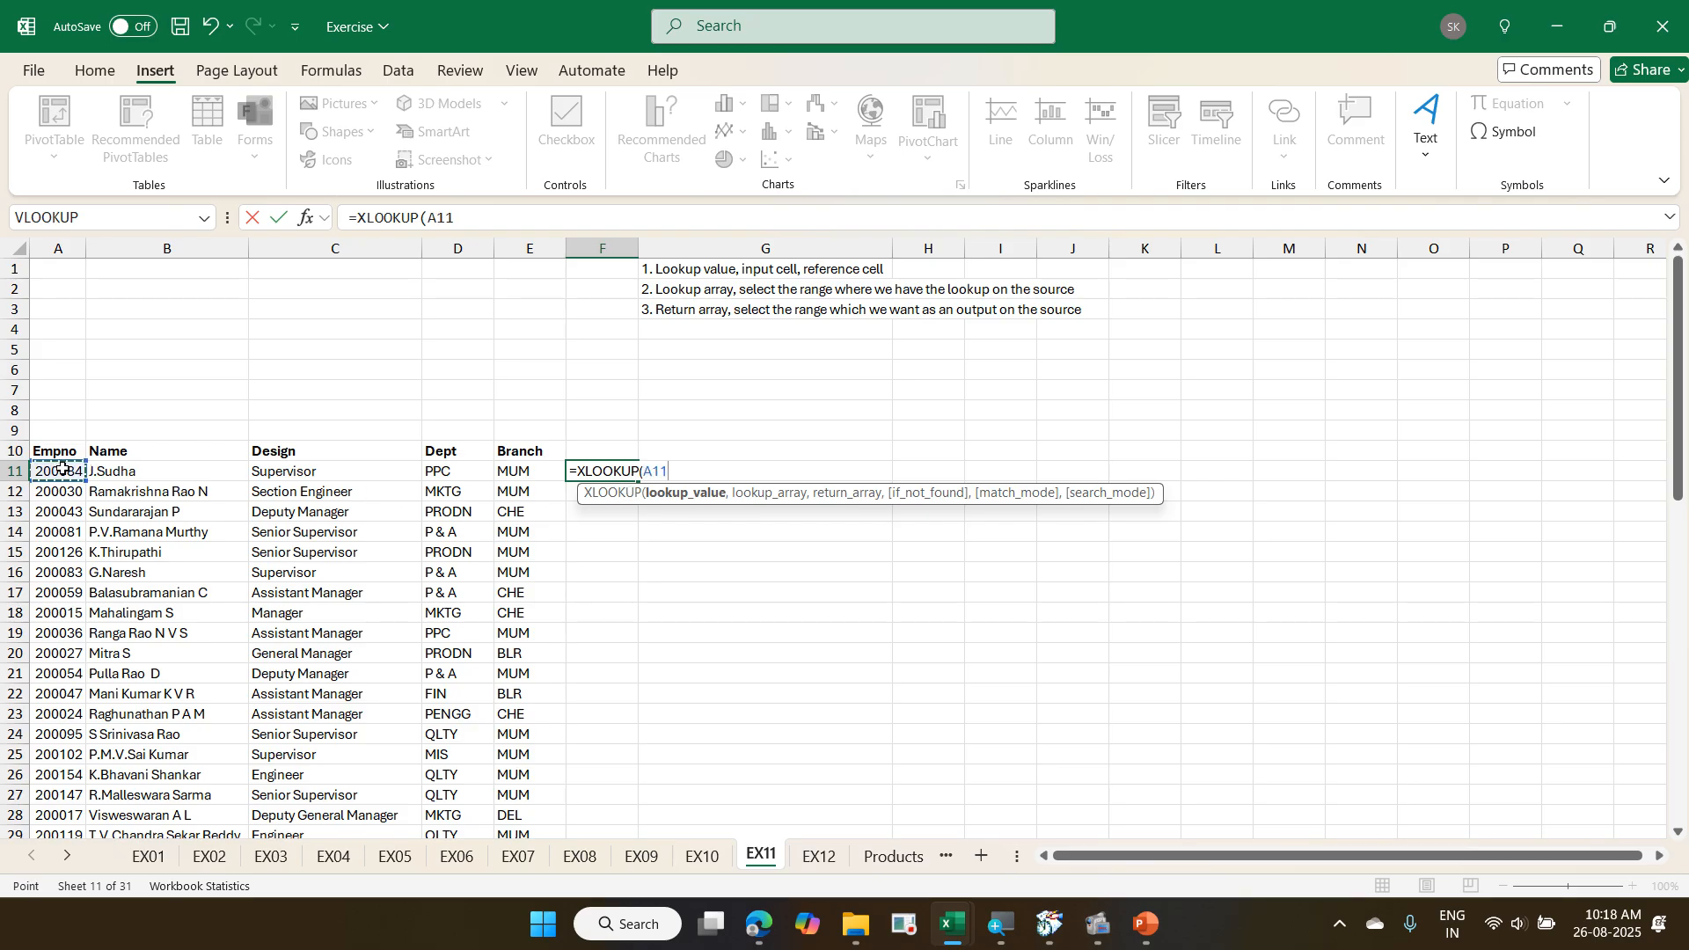
text(,)
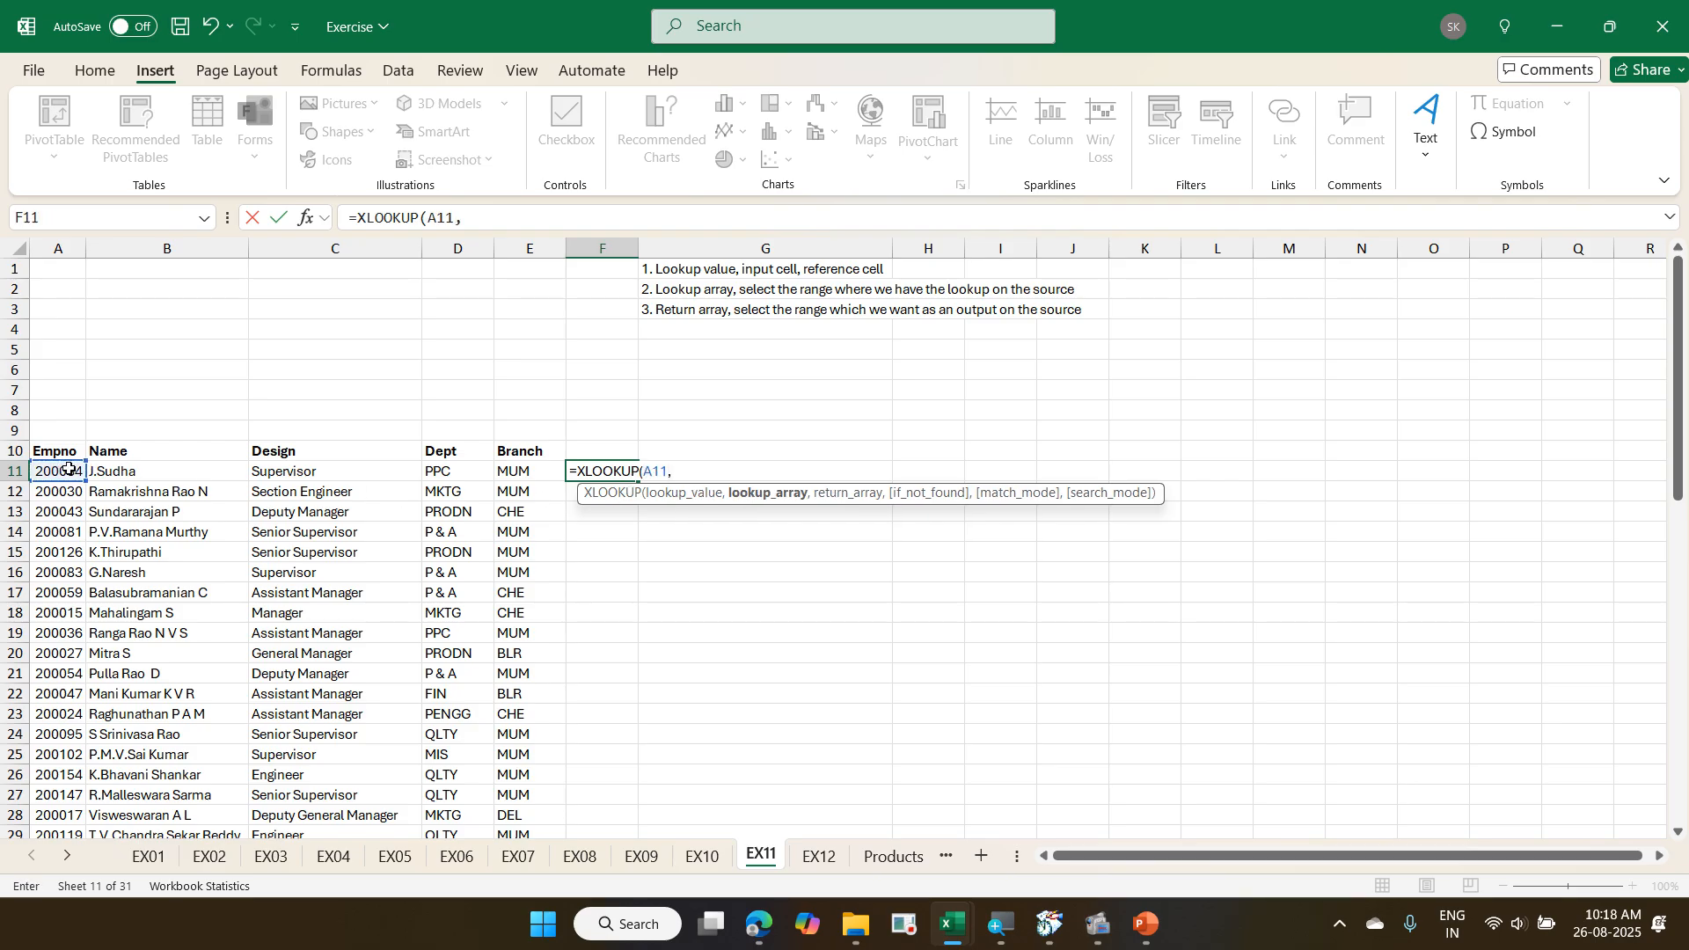
key(ctrl+Tab)
click(98, 451)
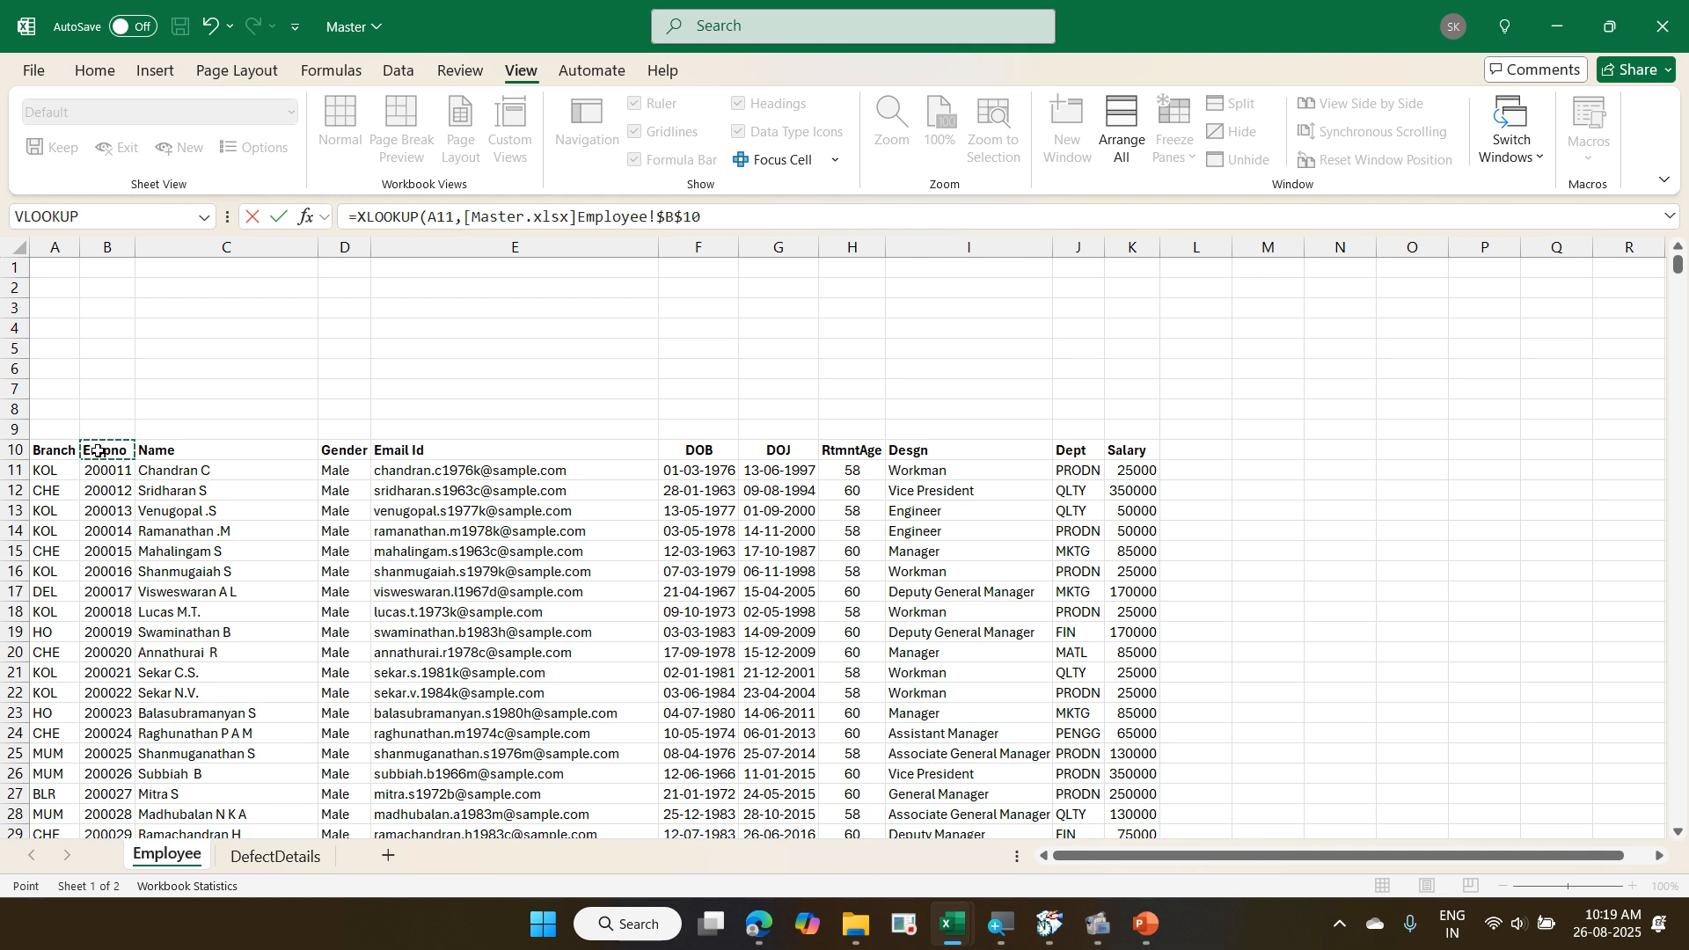
key(ctrl+shift+Down)
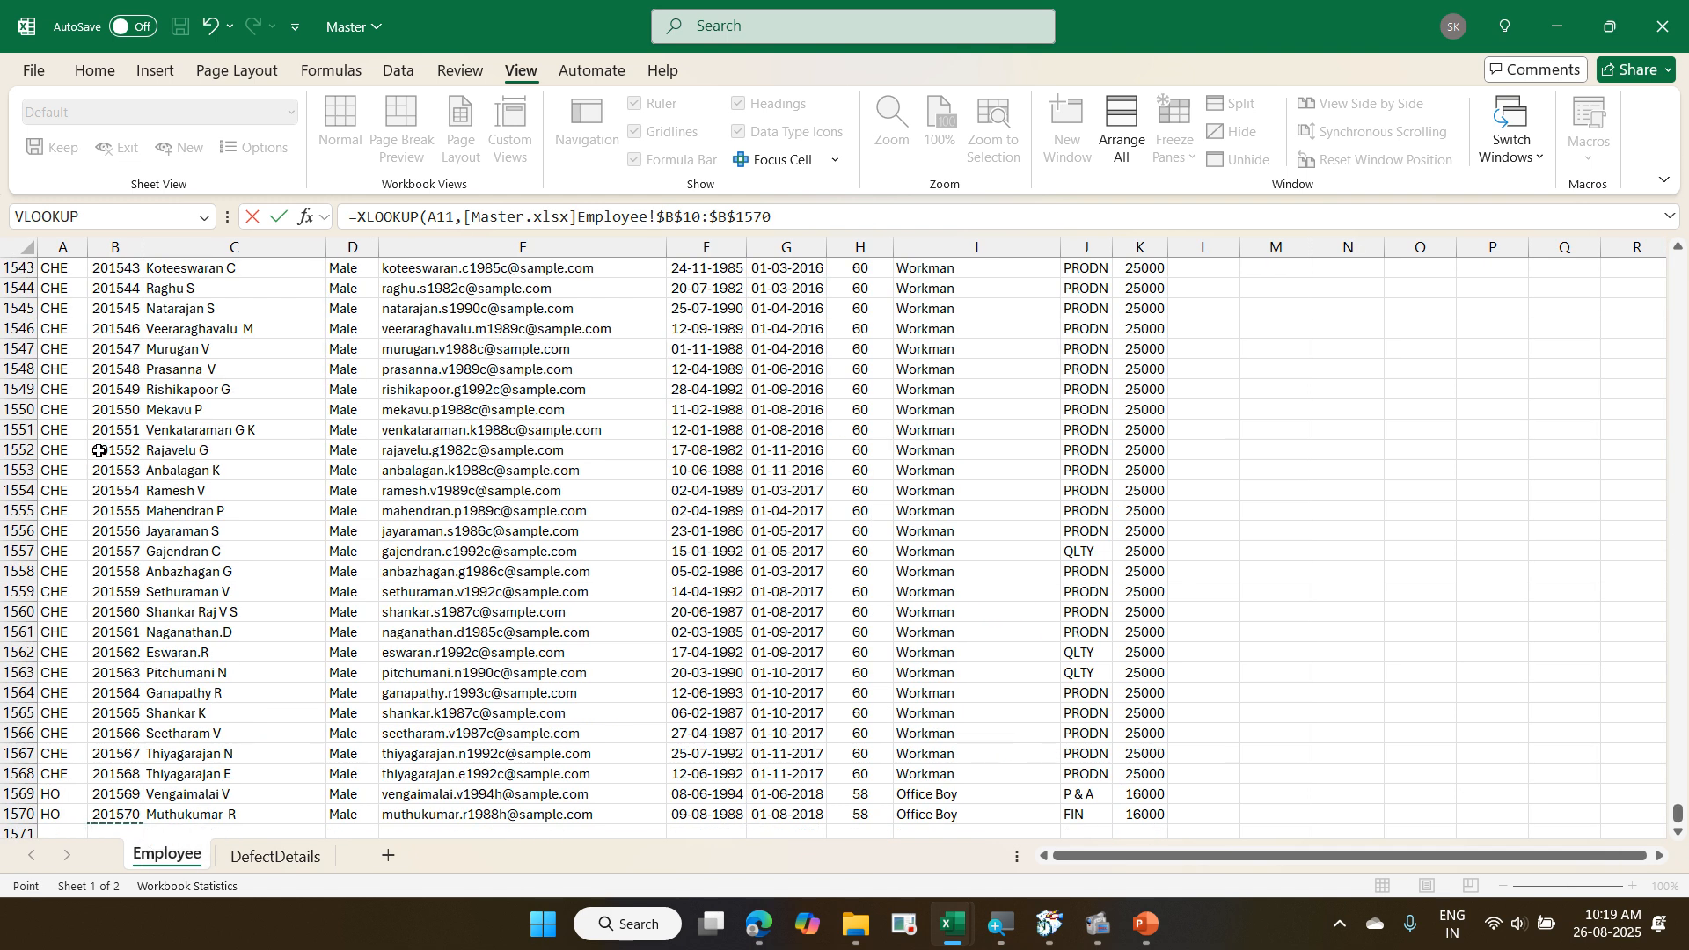
text(,)
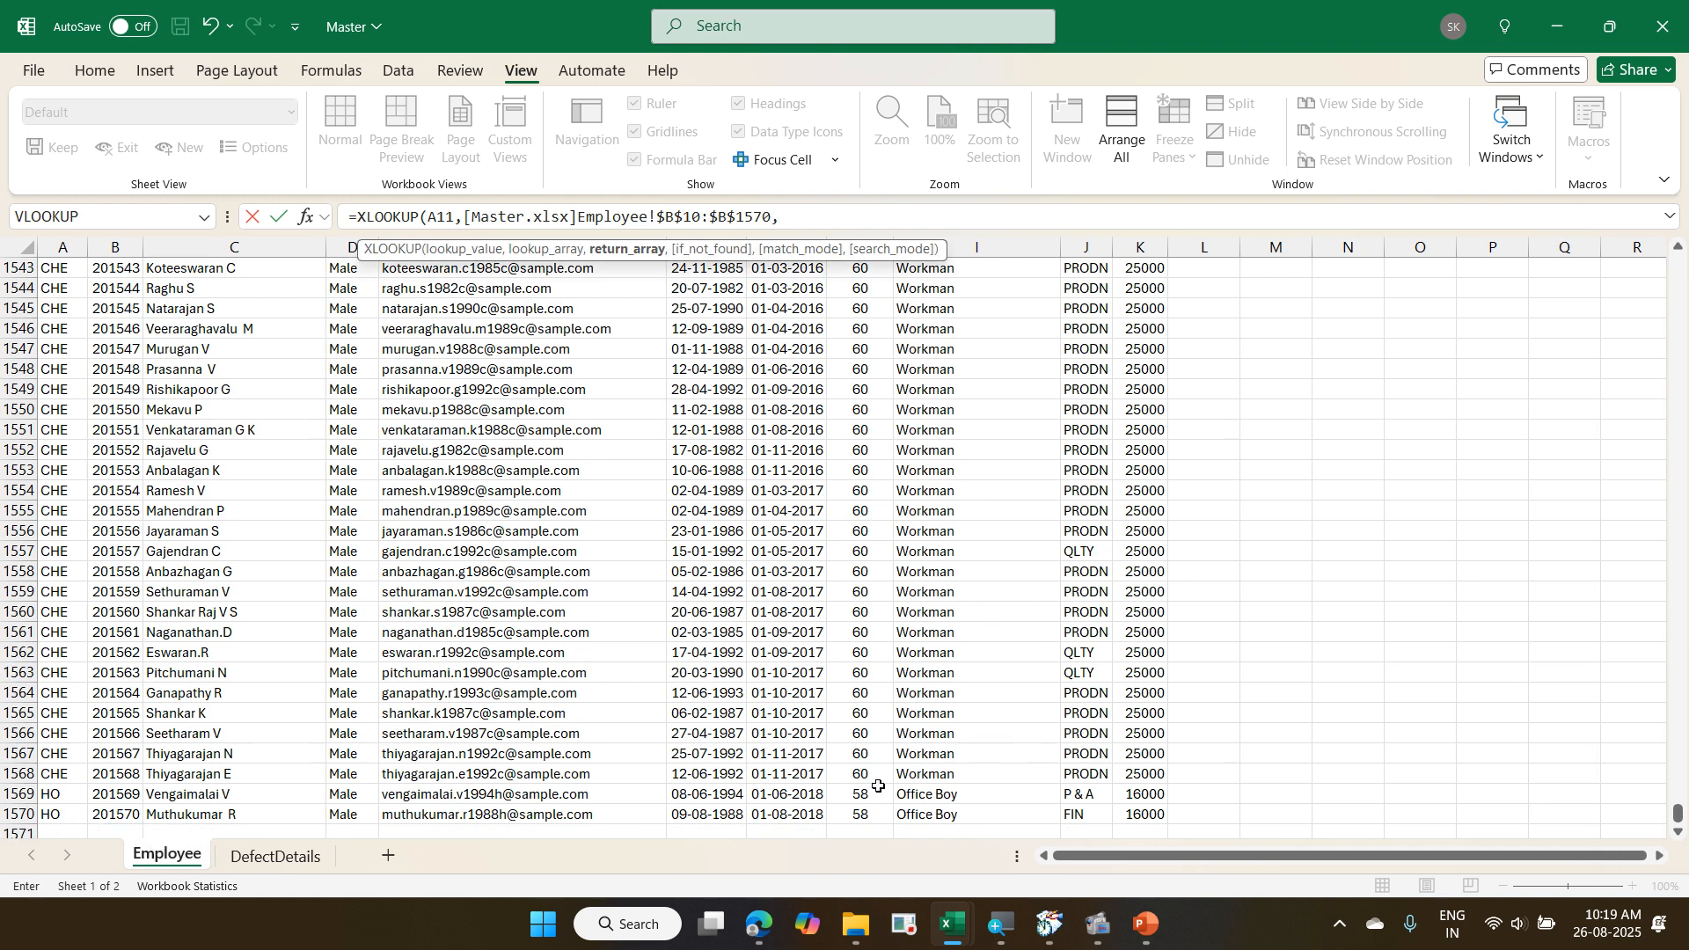
- Complete F11's XLOOKUP with the Desgn, Dept and Salary columns, Employee $I$10:$K$1570, as return array
click(915, 814)
key(shift+Right)
key(shift+Right)
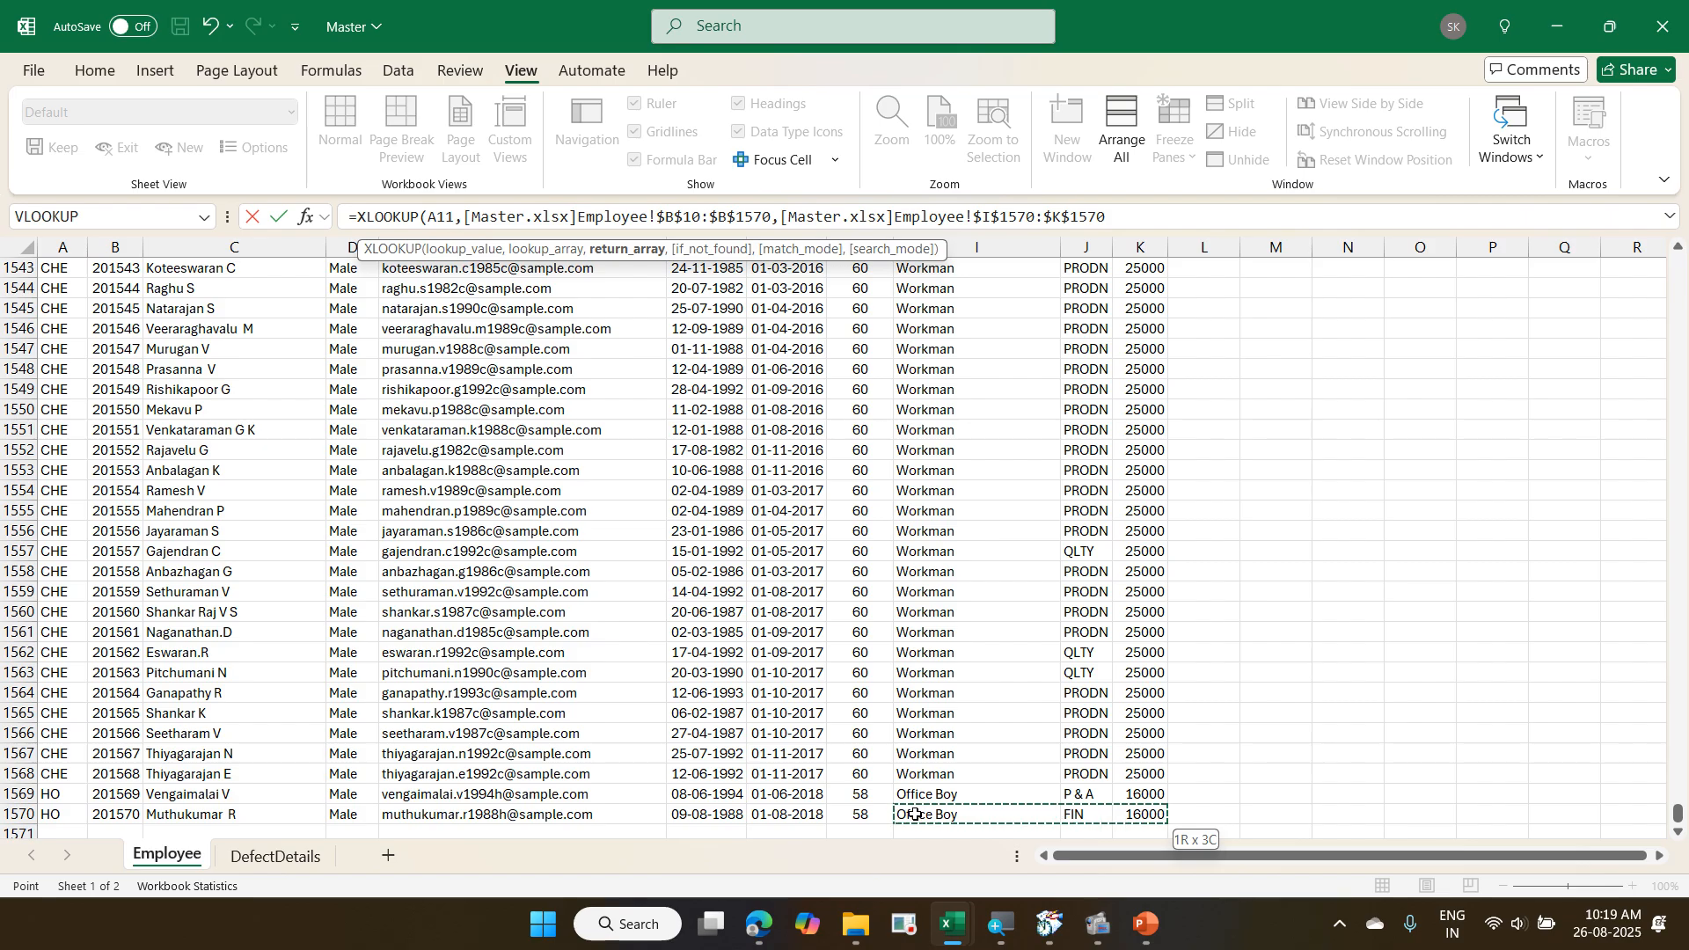
key(ctrl+shift+Up)
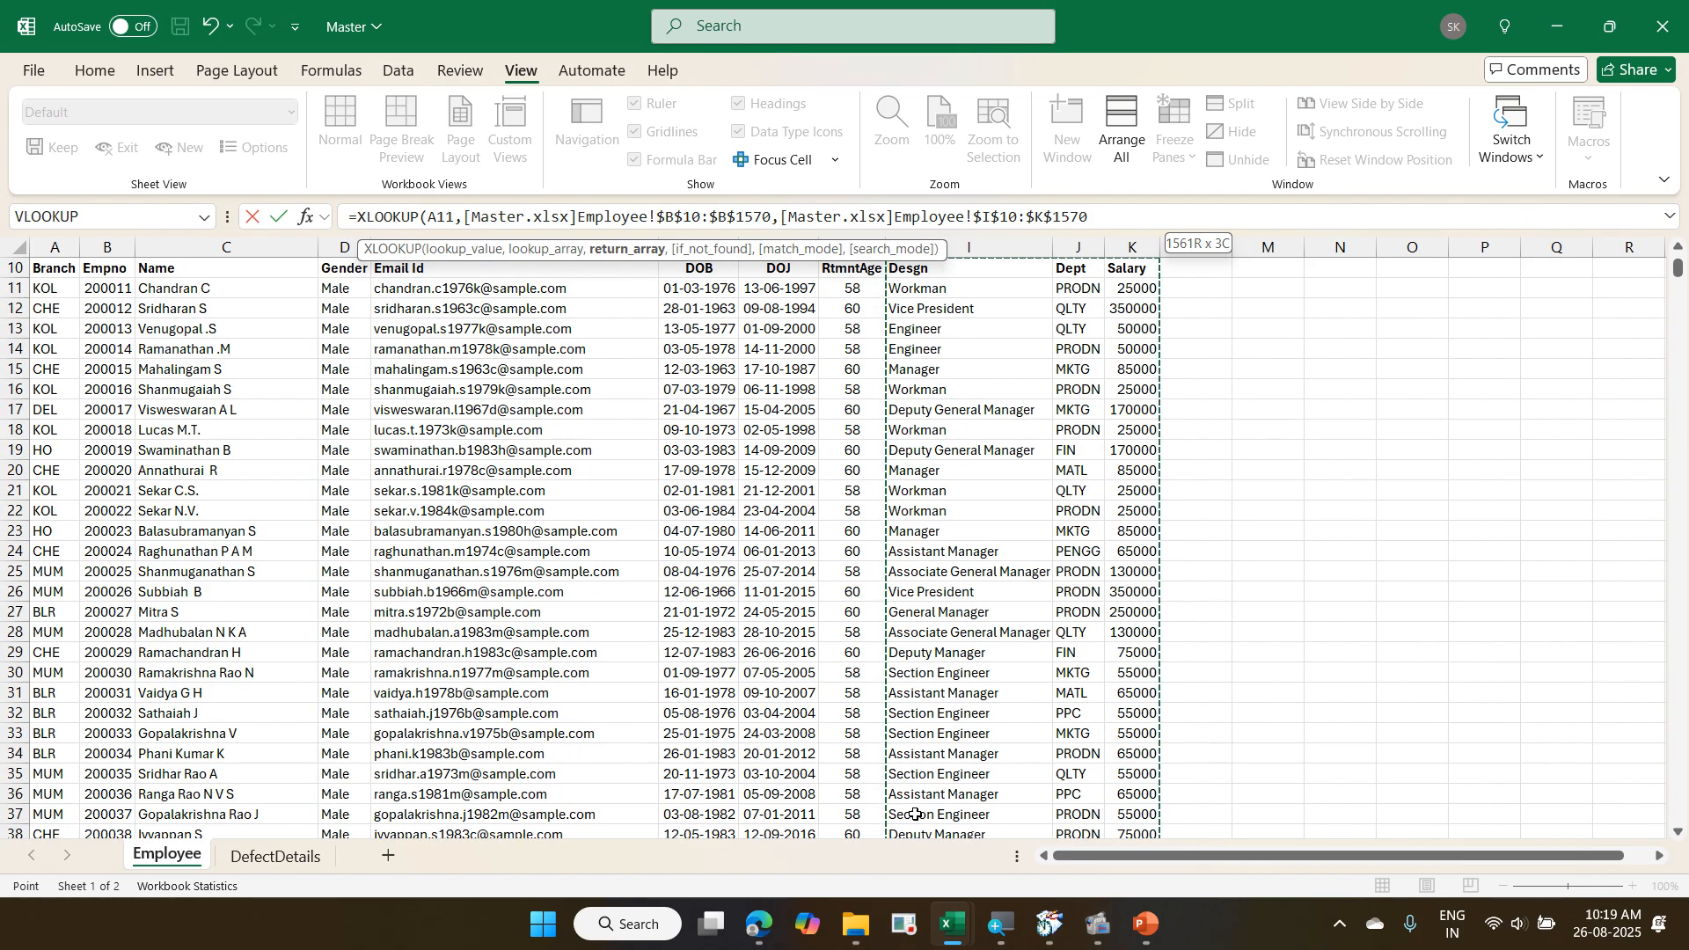
key(ctrl+Tab)
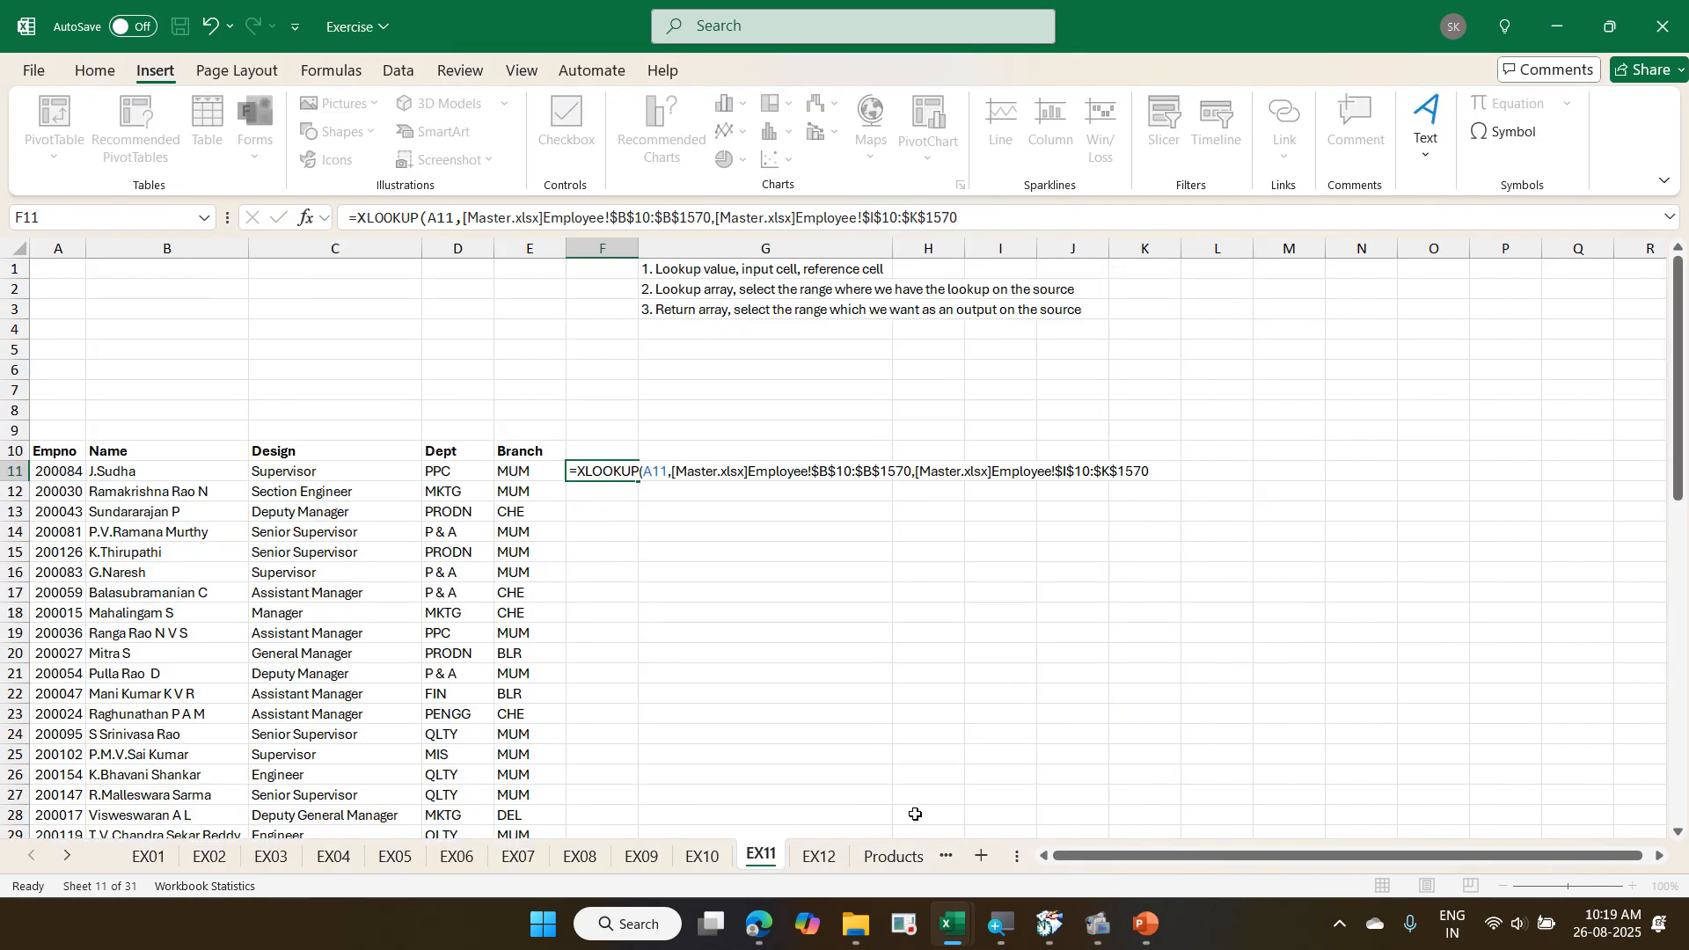
key(Return)
key(Up)
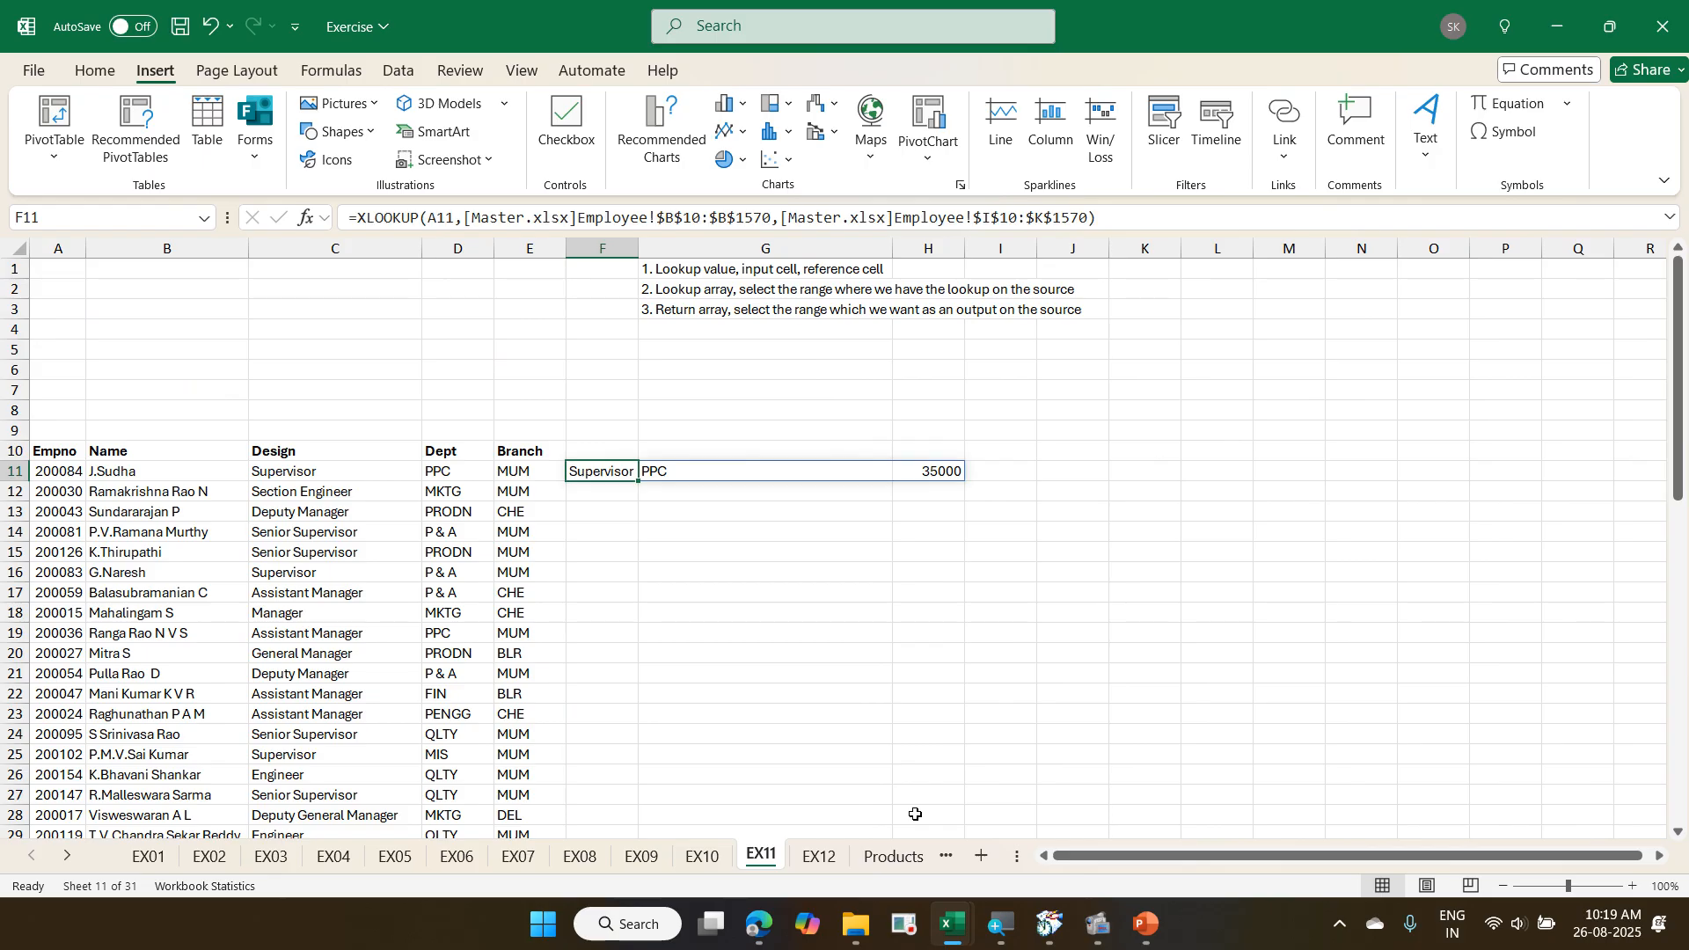
- Inspect the spilled cells beside F11 and clear the XLOOKUP formula from F11
key(Right)
key(Right)
key(Left)
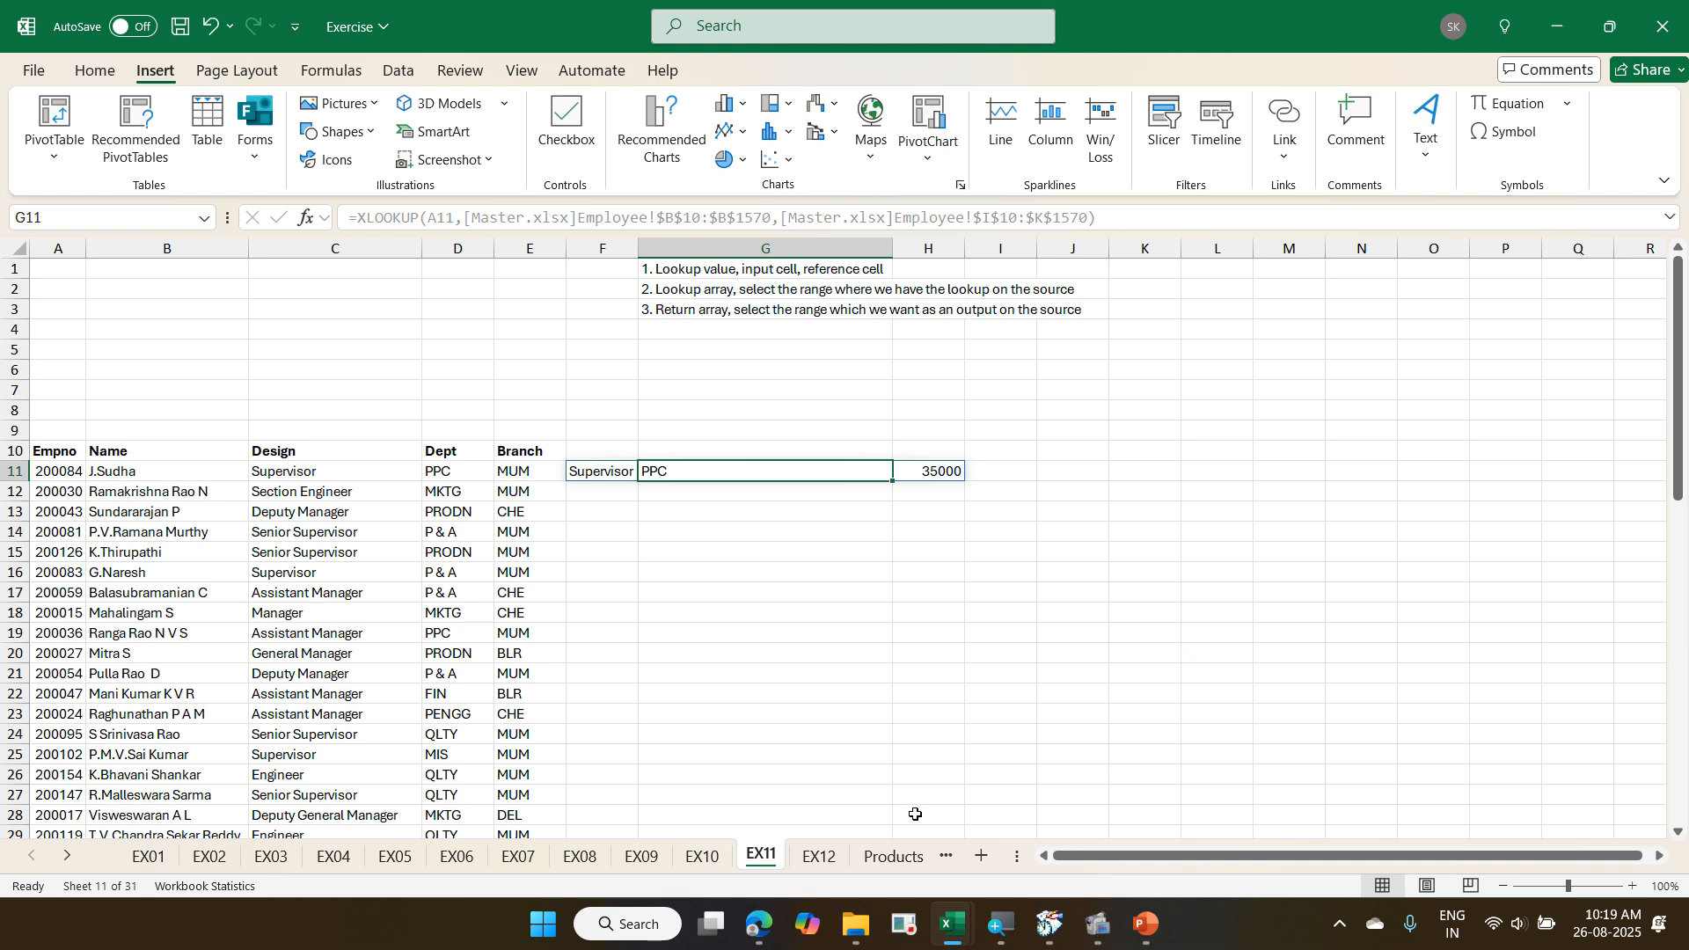
key(Left)
key(Delete)
- Re-enter XLOOKUP in F11 with A11 and Master.xlsx Employee $B$10:$B$1570, starting the return array at the Desgn header I10
text(=xl)
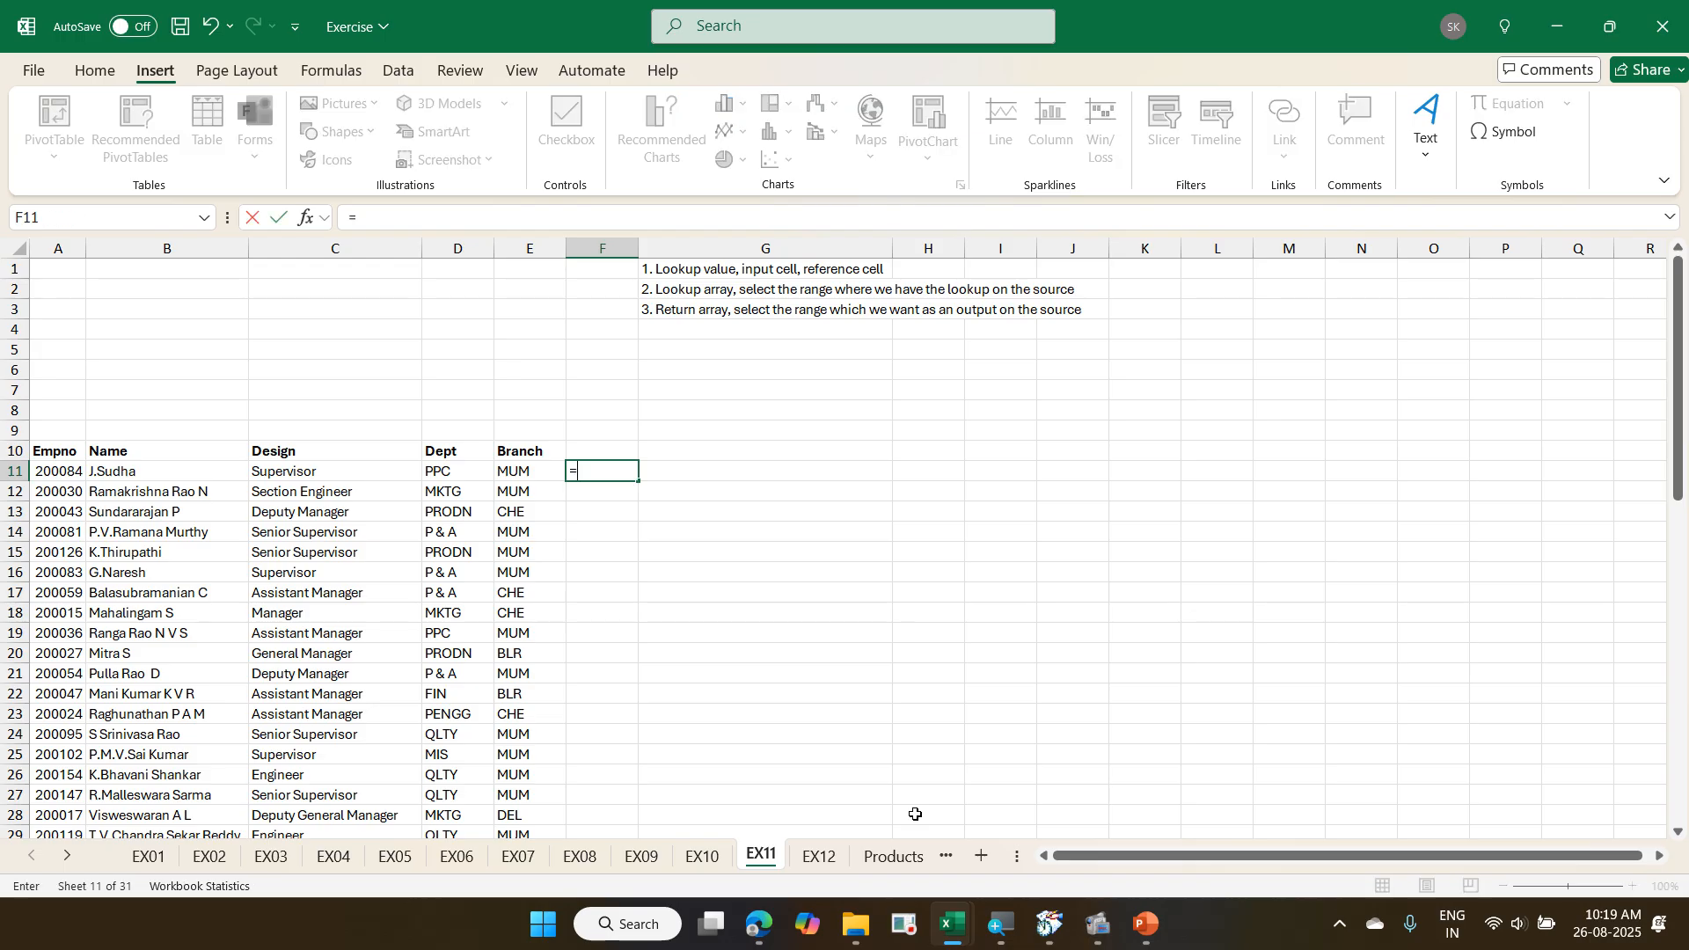
key(Tab)
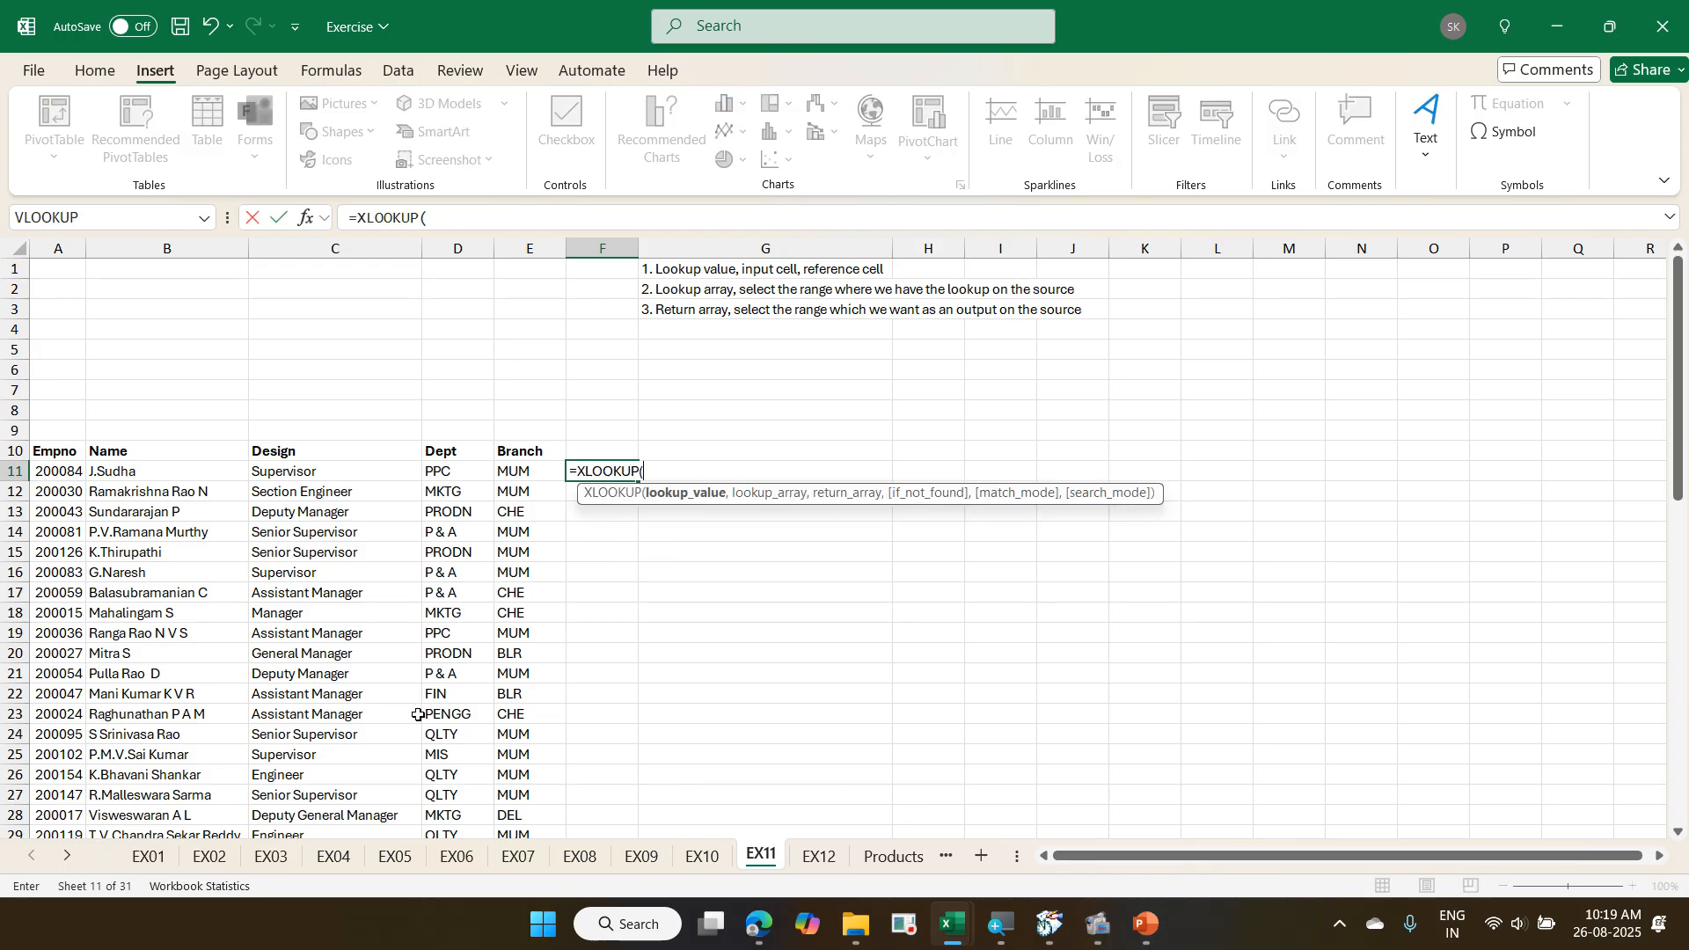
click(74, 472)
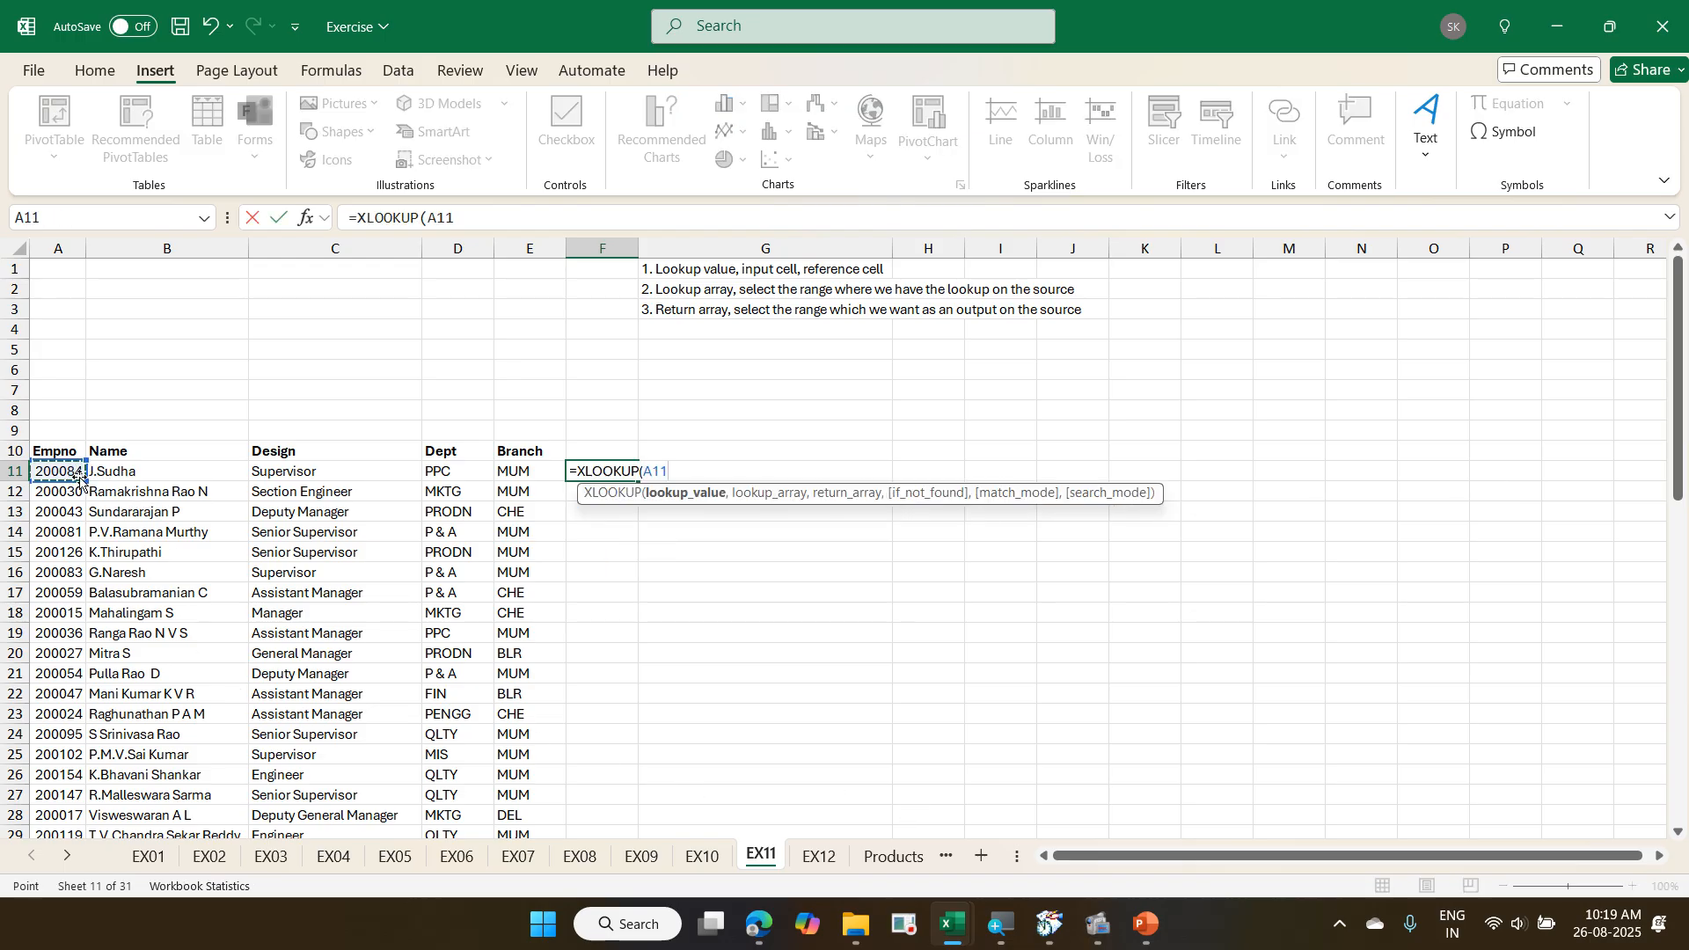
text(,)
key(ctrl+Tab)
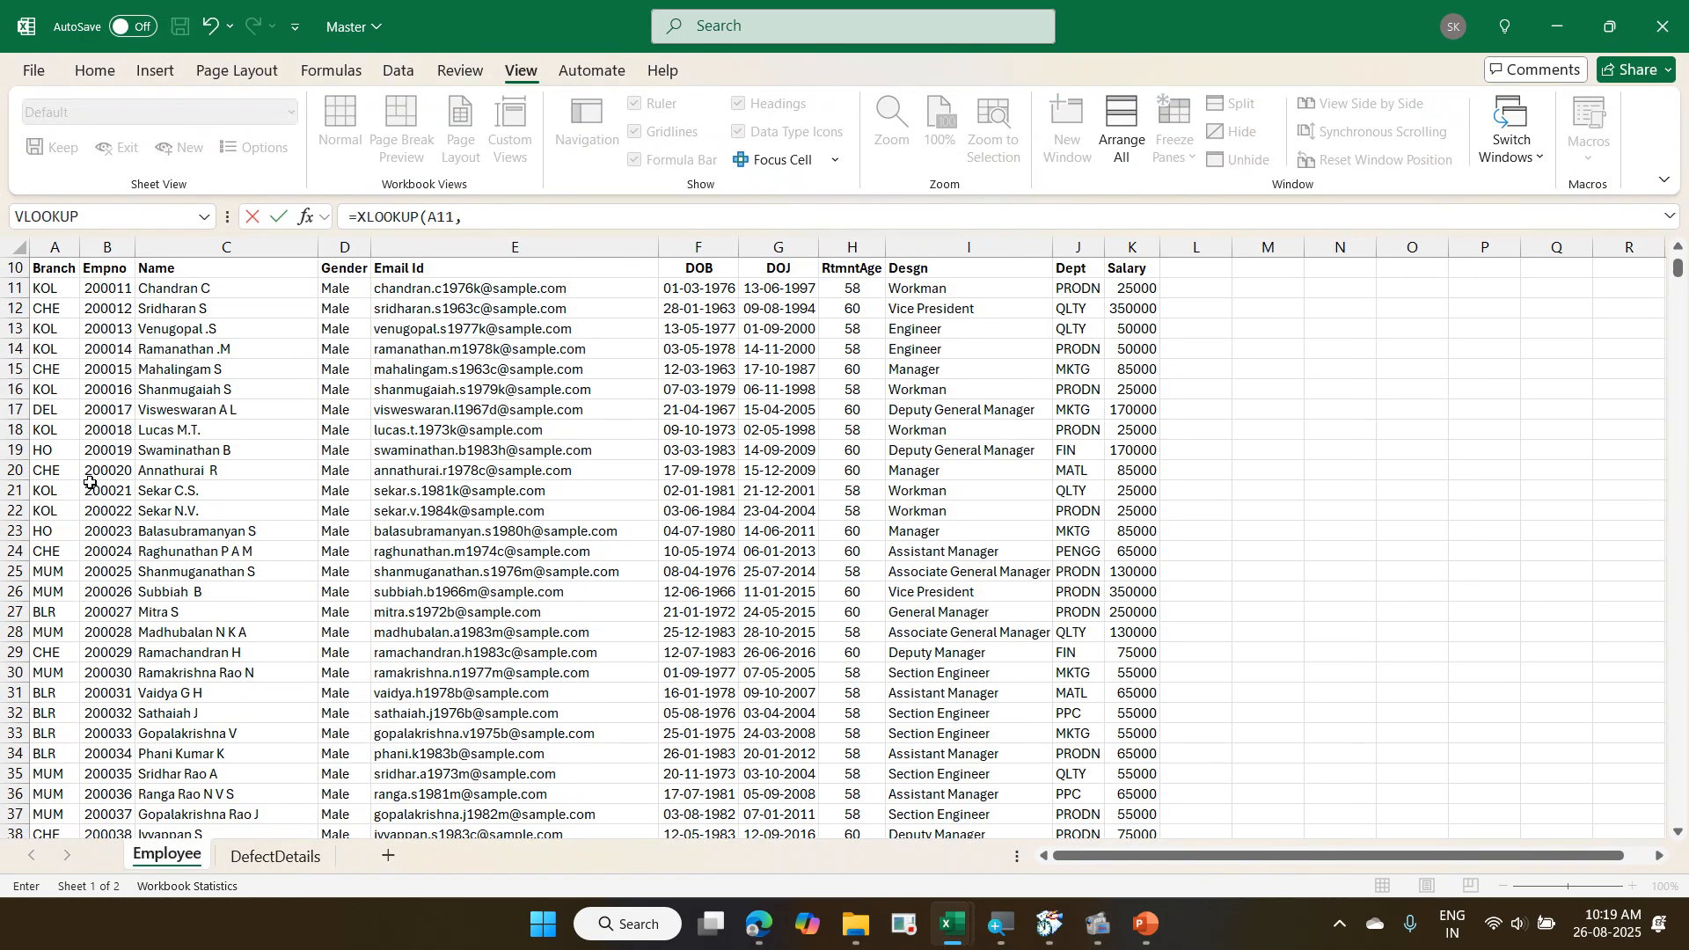
click(115, 269)
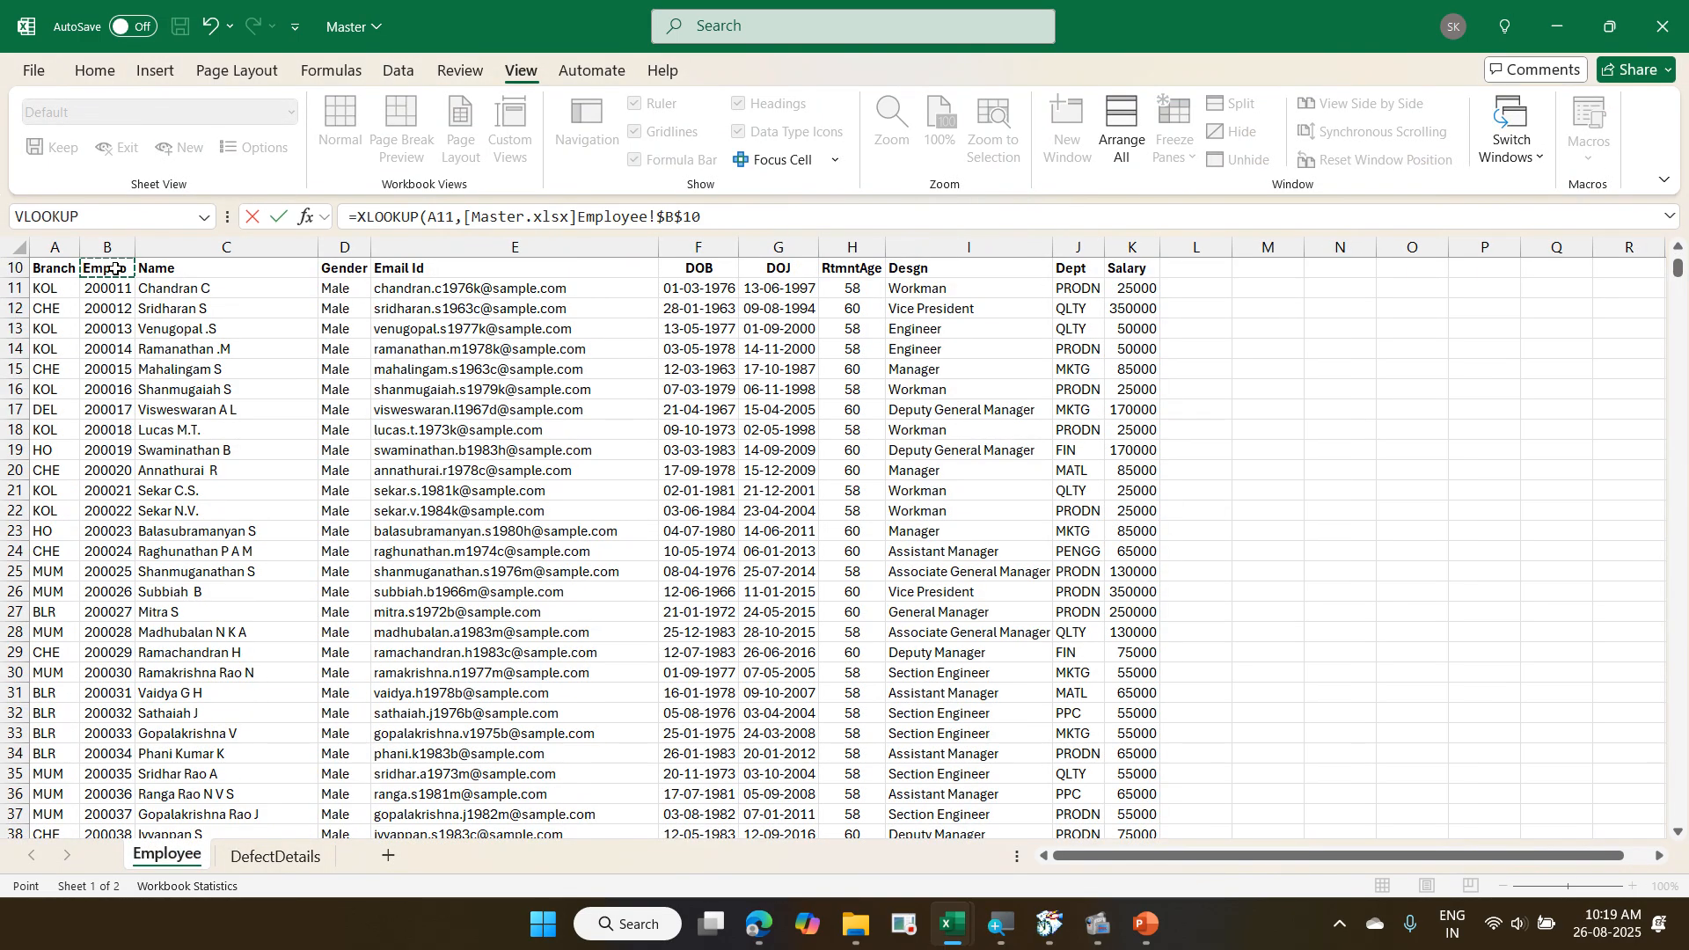
key(ctrl+shift+Down)
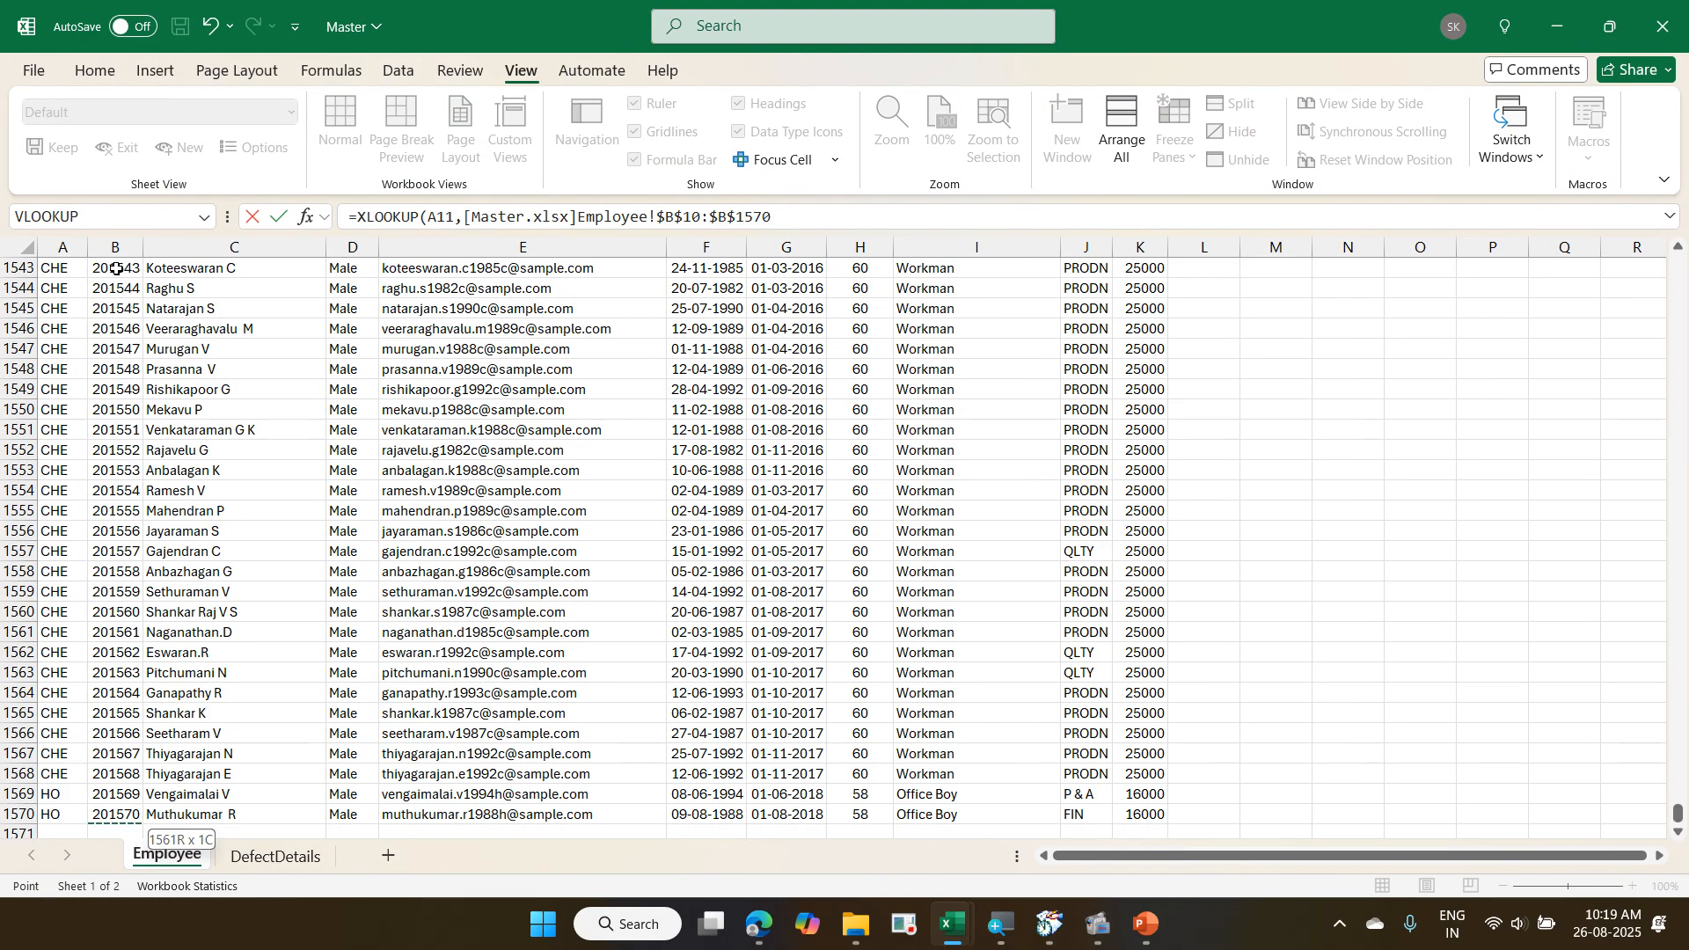
text(,)
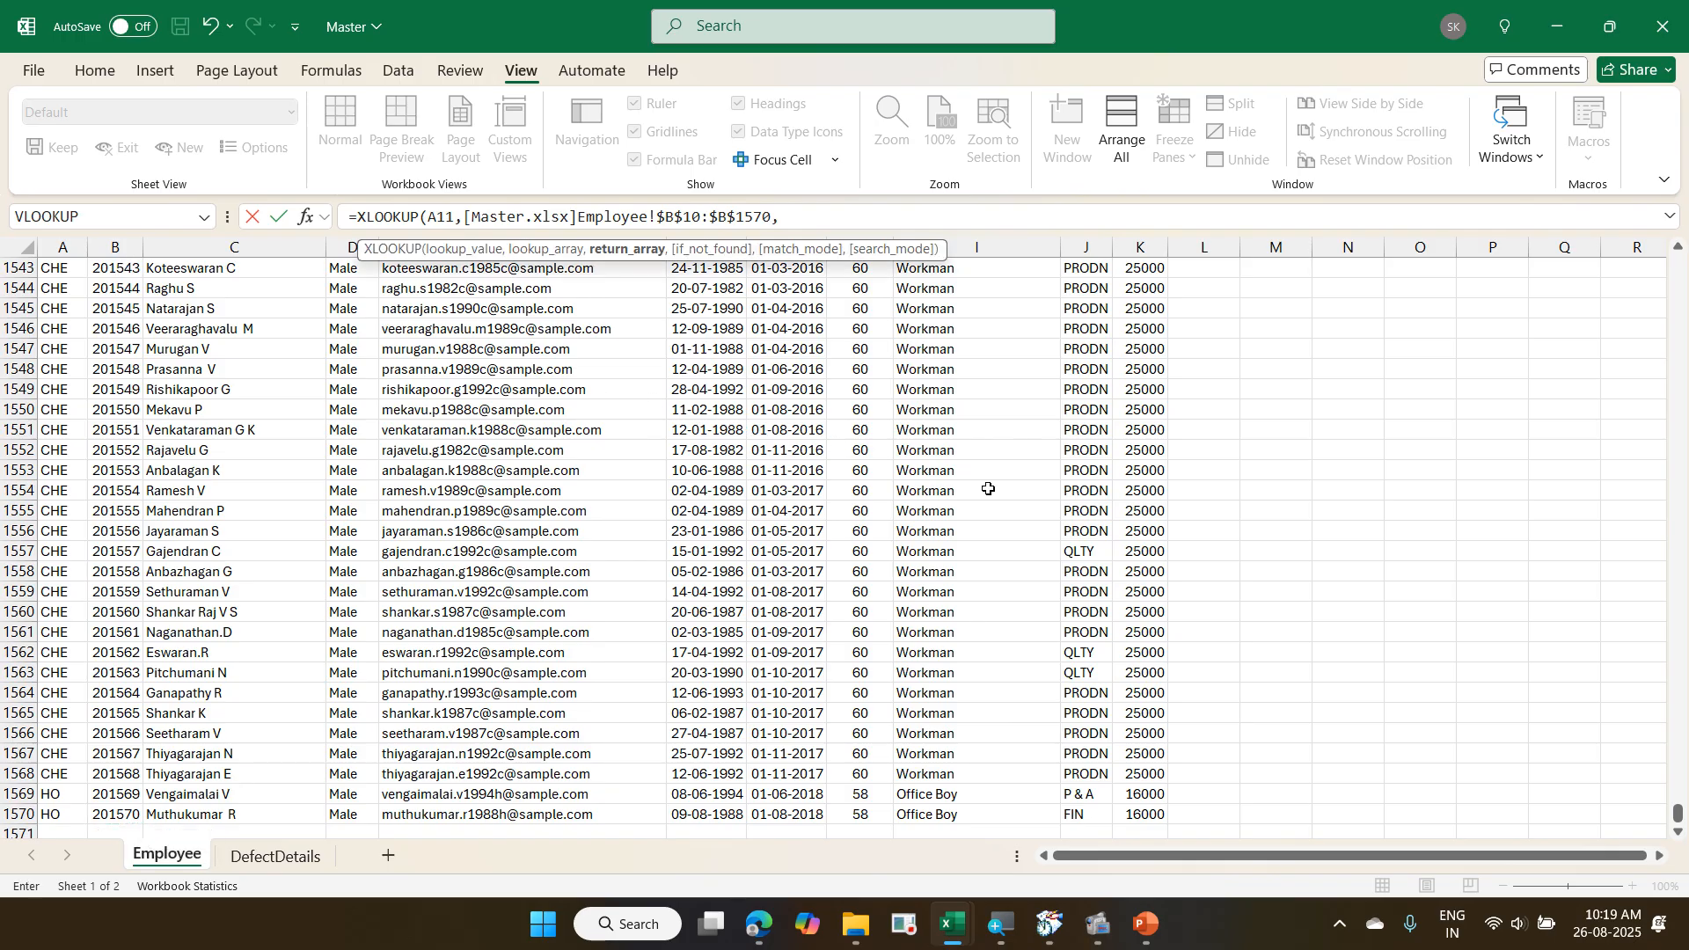
click(979, 489)
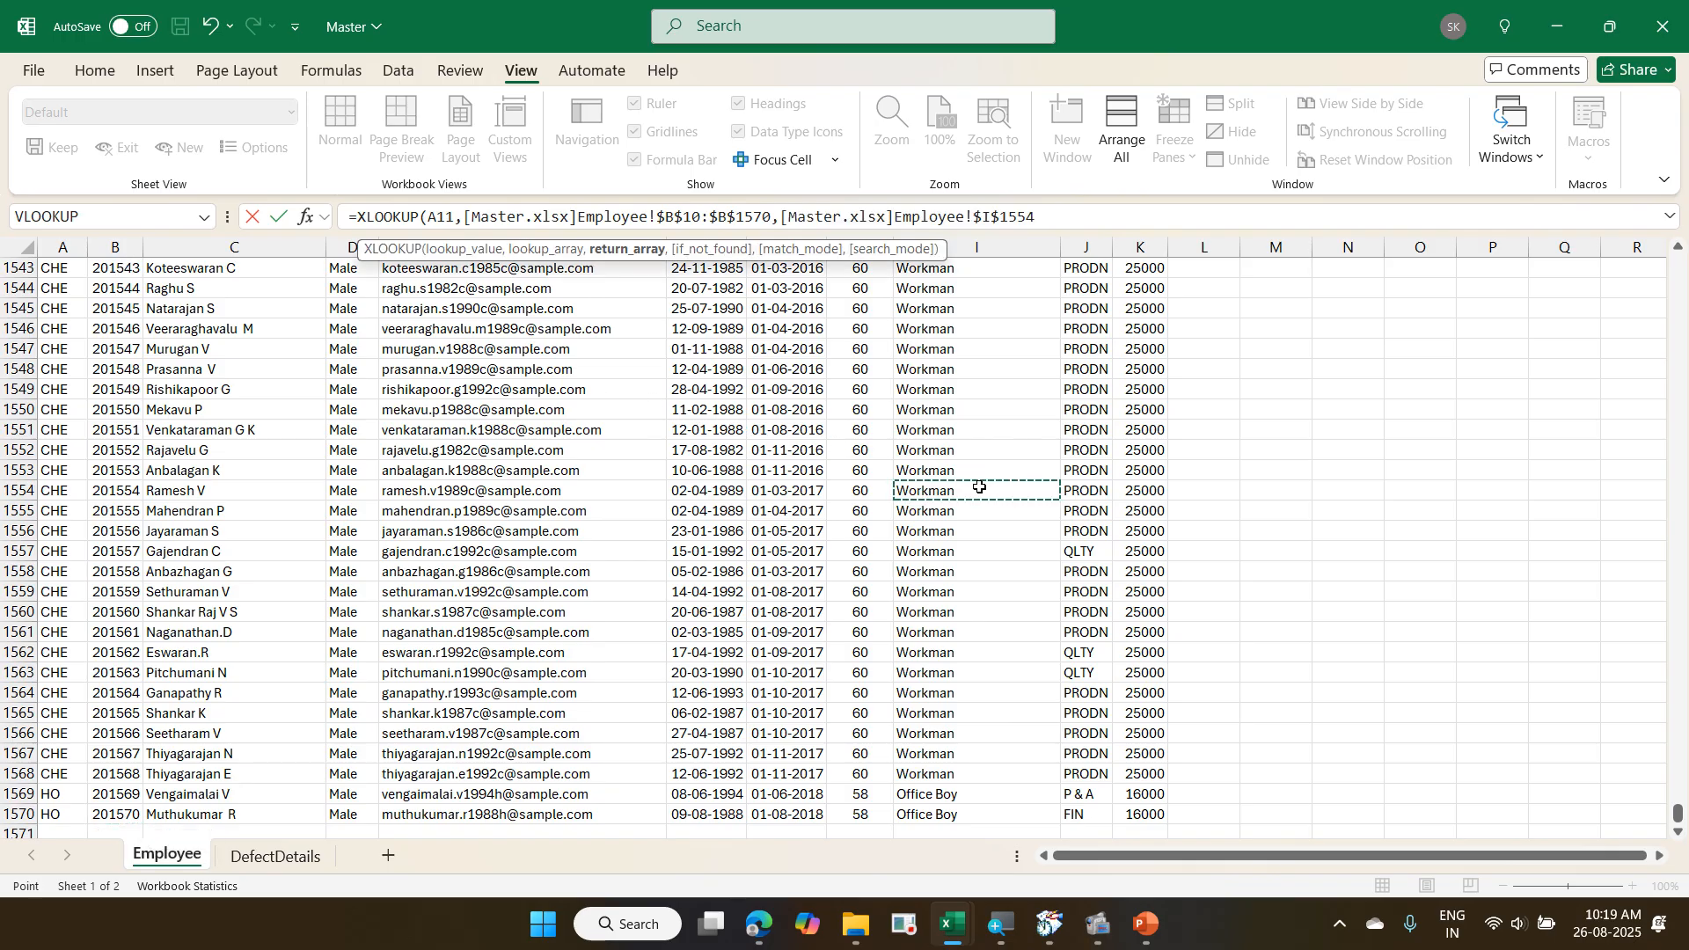
key(ctrl+Up)
key(Left)
key(Left)
key(Left)
key(Left)
key(shift+Right)
key(shift+Right)
key(shift+Right)
key(shift+Right)
key(shift+Right)
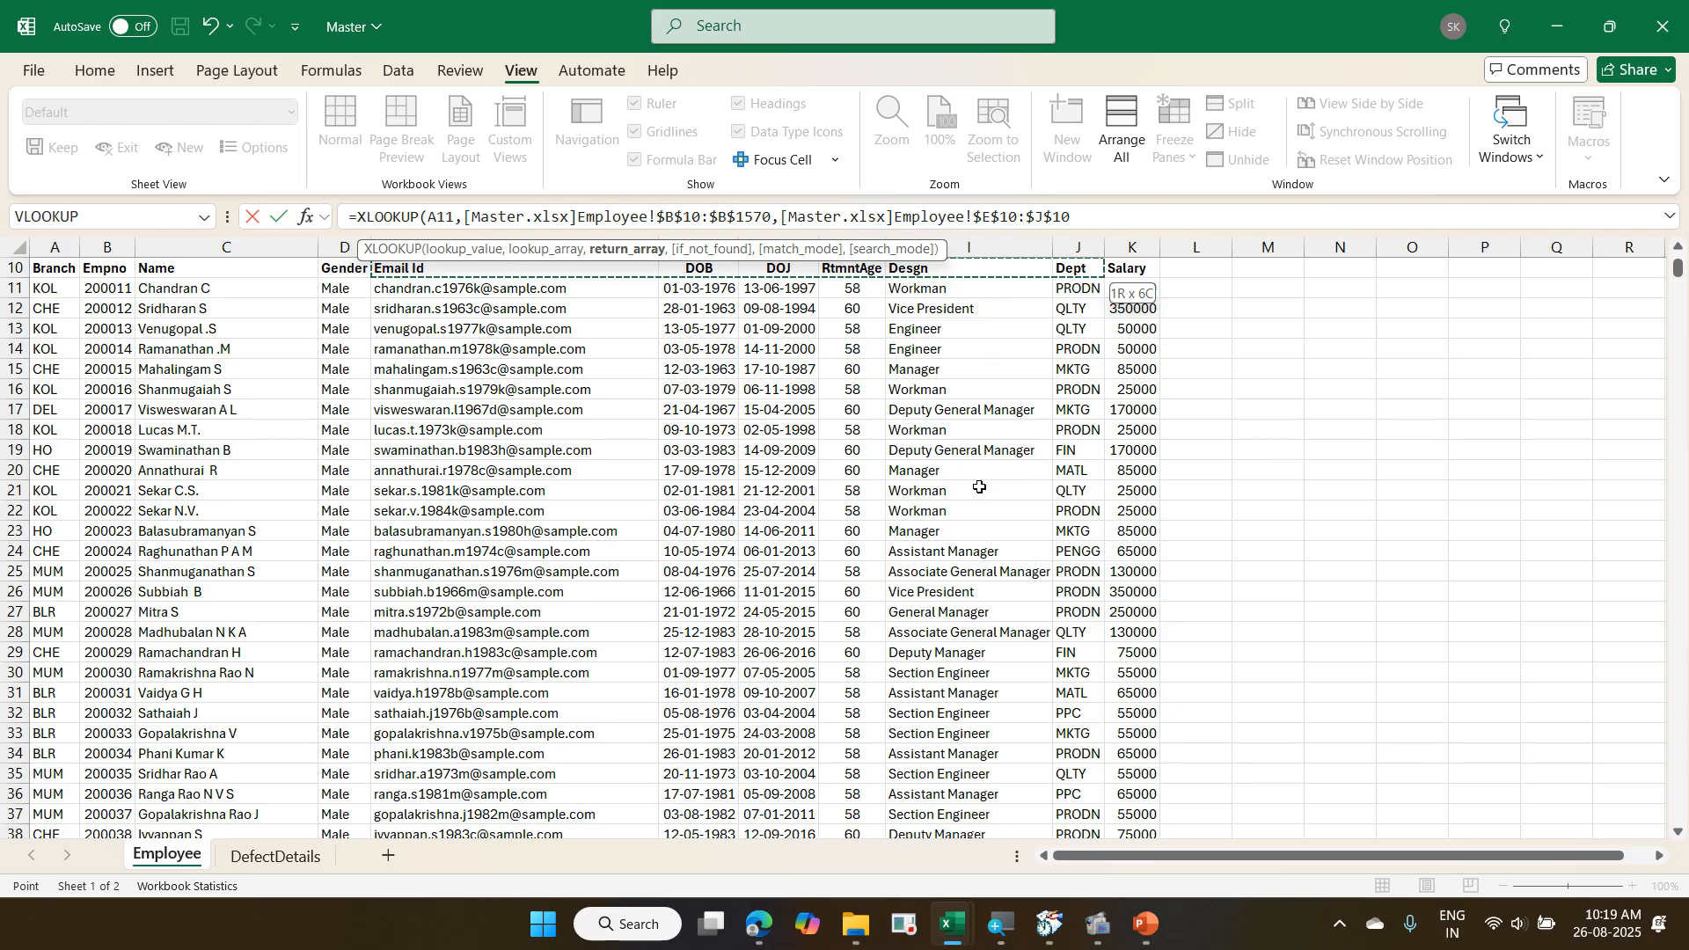
key(Right)
key(Right)
key(Right)
key(Right)
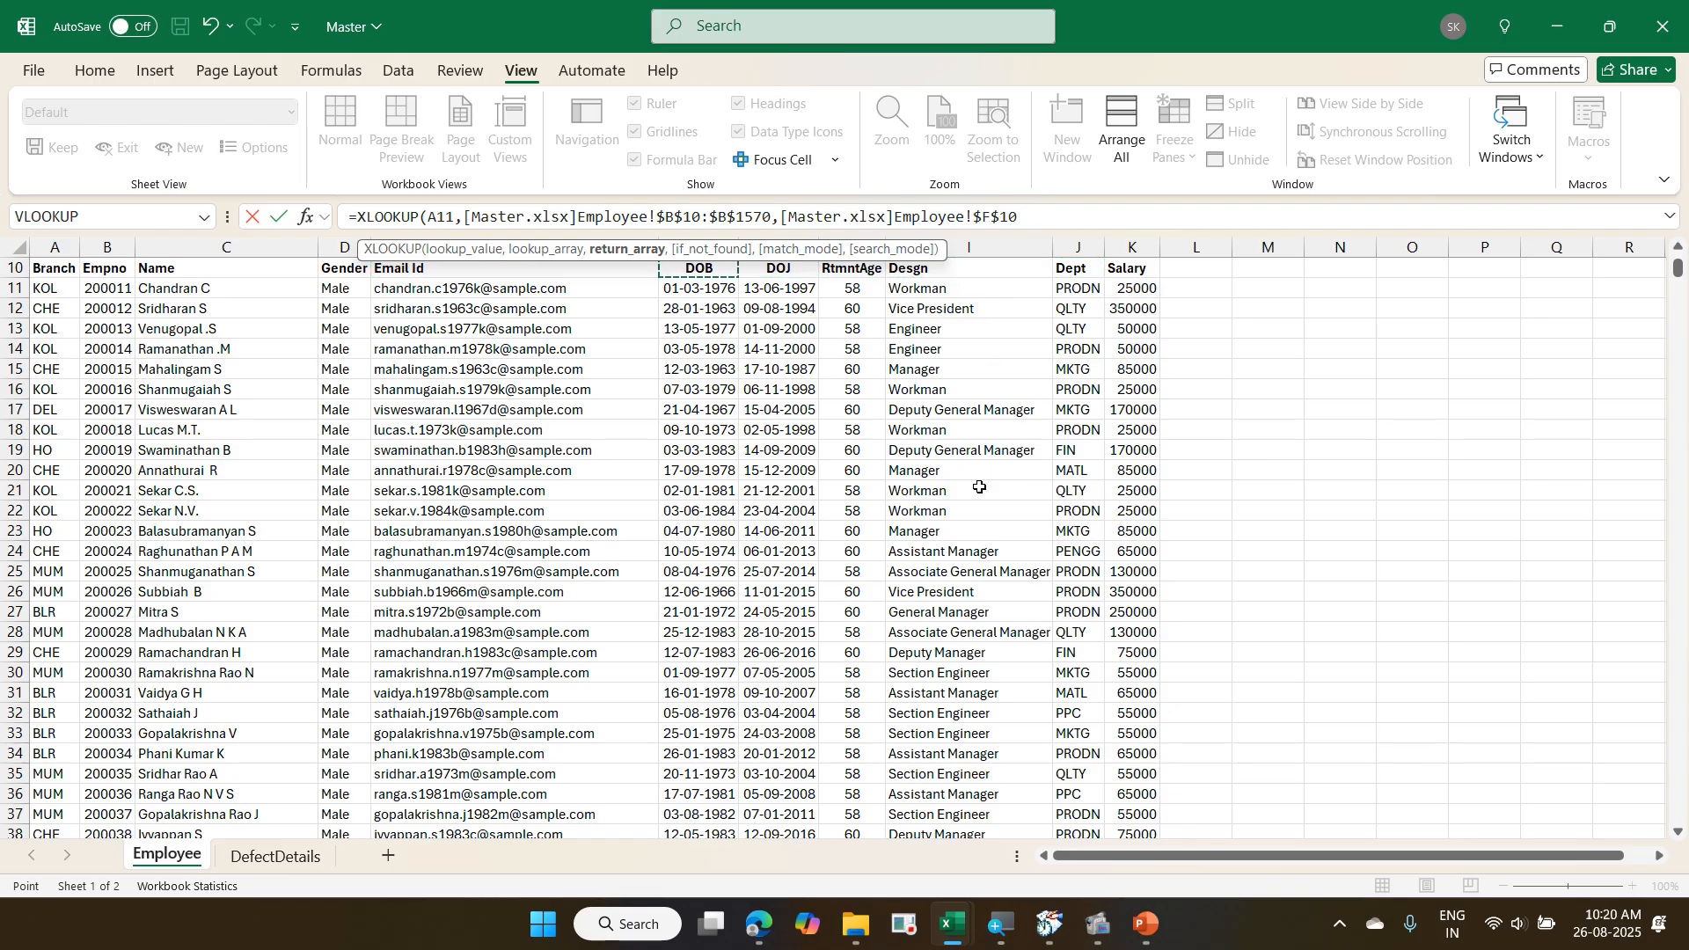
- Extend the return array to Employee $I$10:$K$1570, covering Desgn, Dept and Salary, and enter F11's XLOOKUP
key(shift+Right)
key(shift+Right)
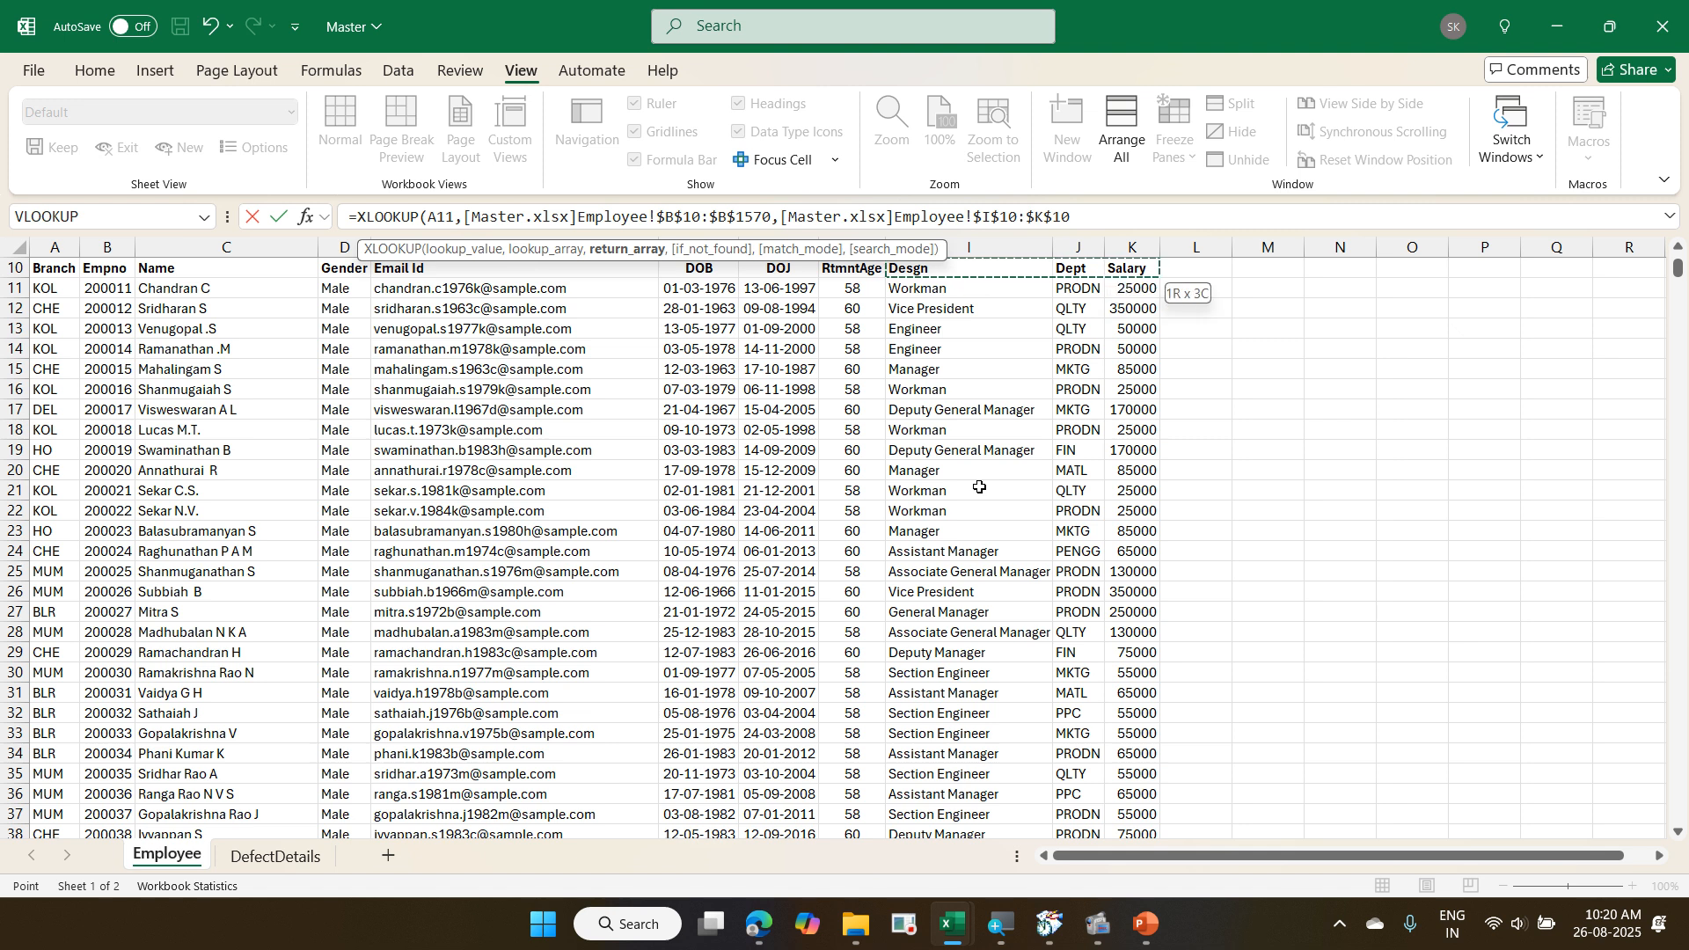
key(ctrl+shift+Down)
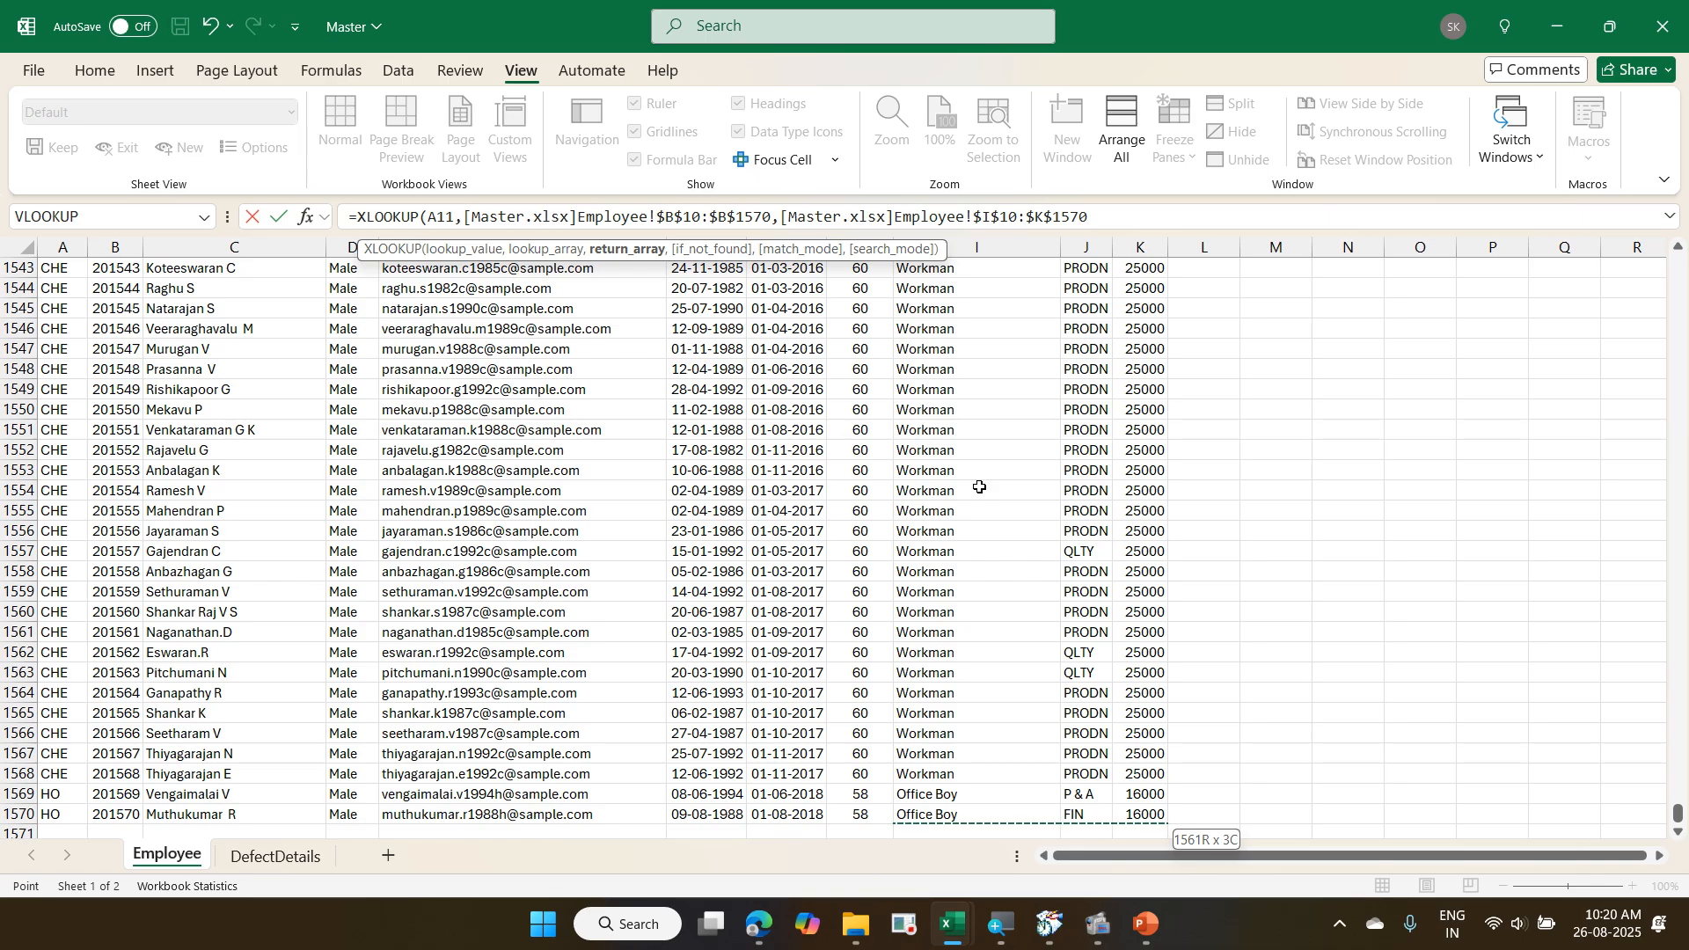
key(Return)
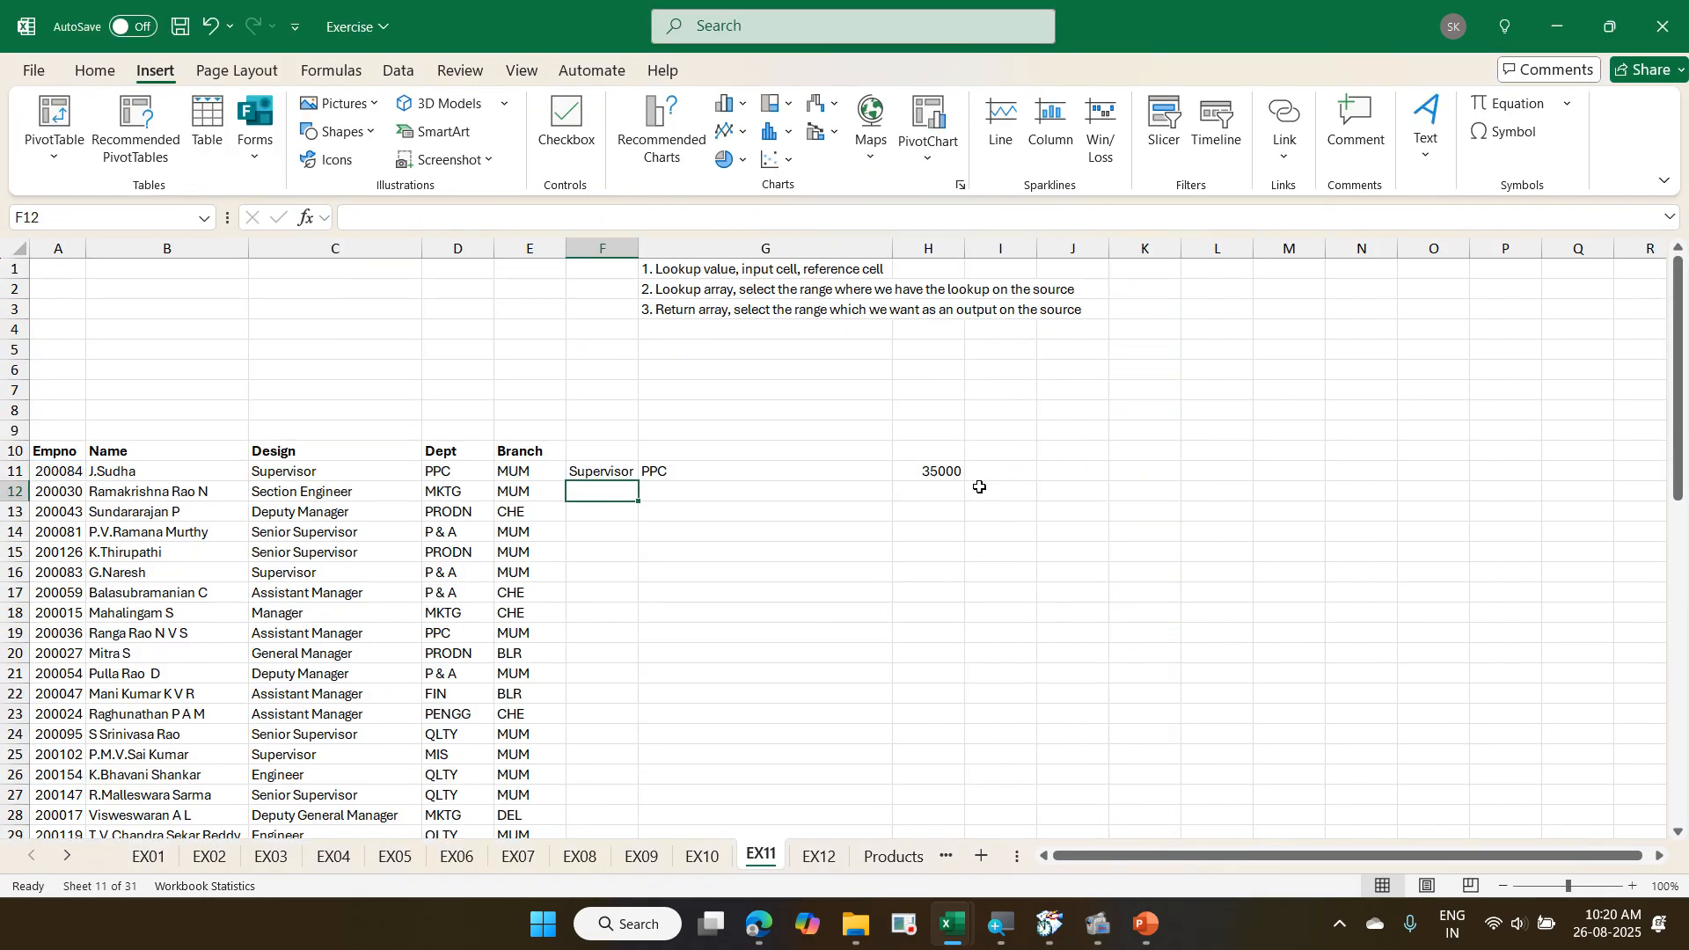
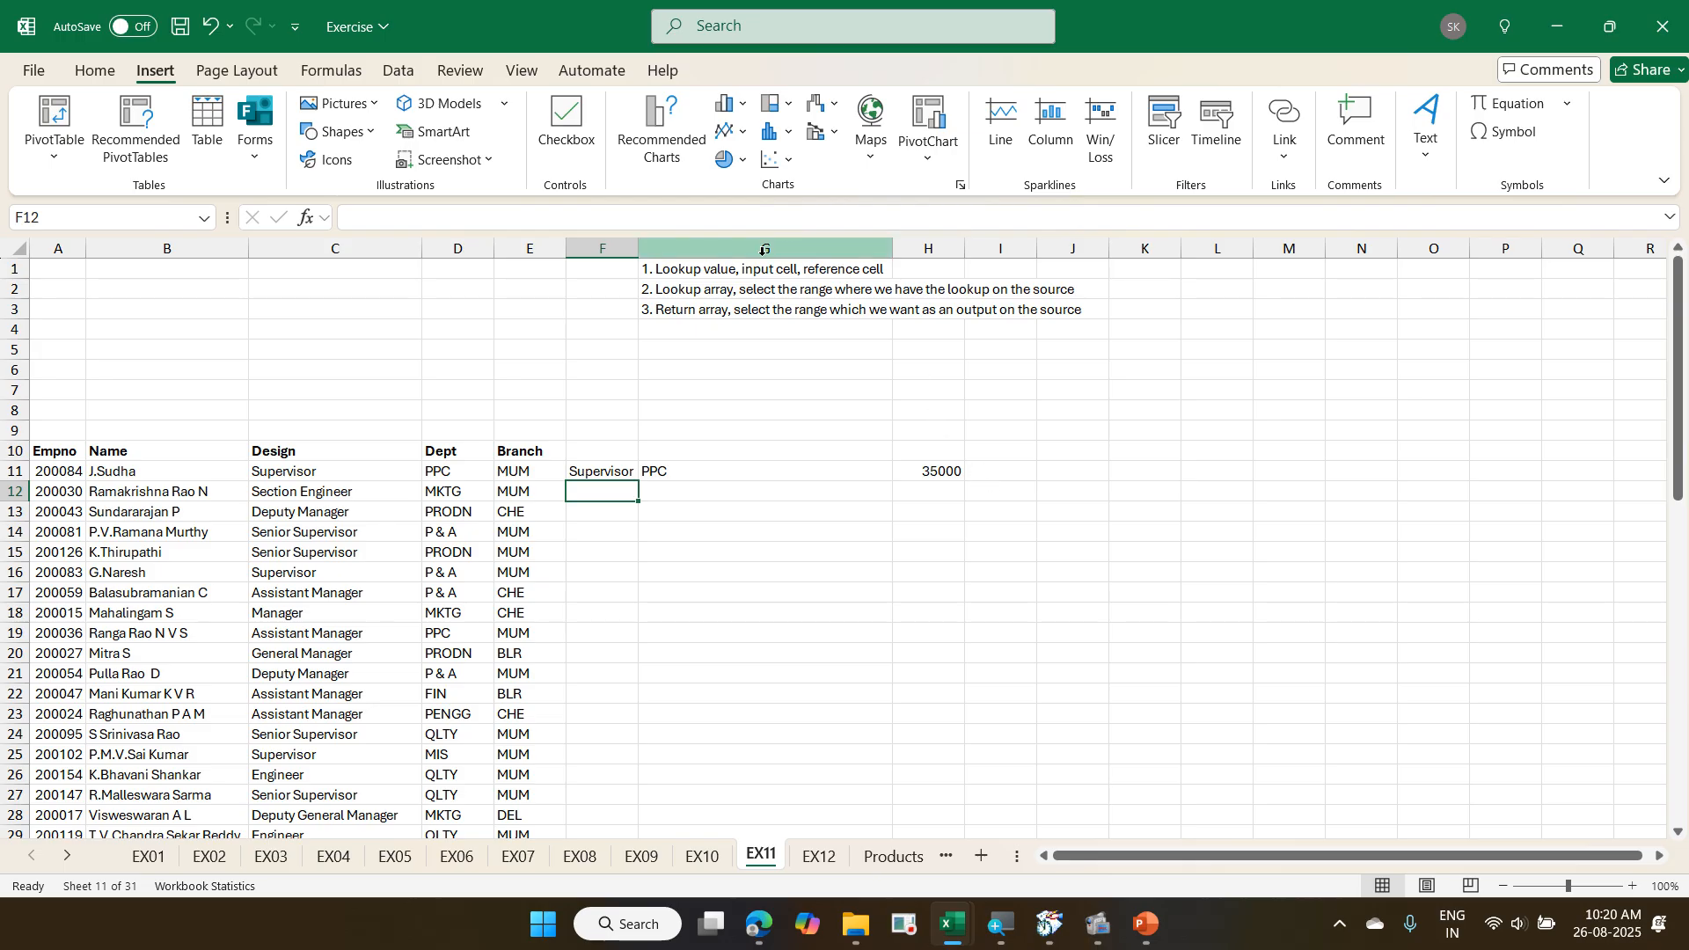
- Open the workbook links list of the Exercise workbook to view its linked sources
click(405, 74)
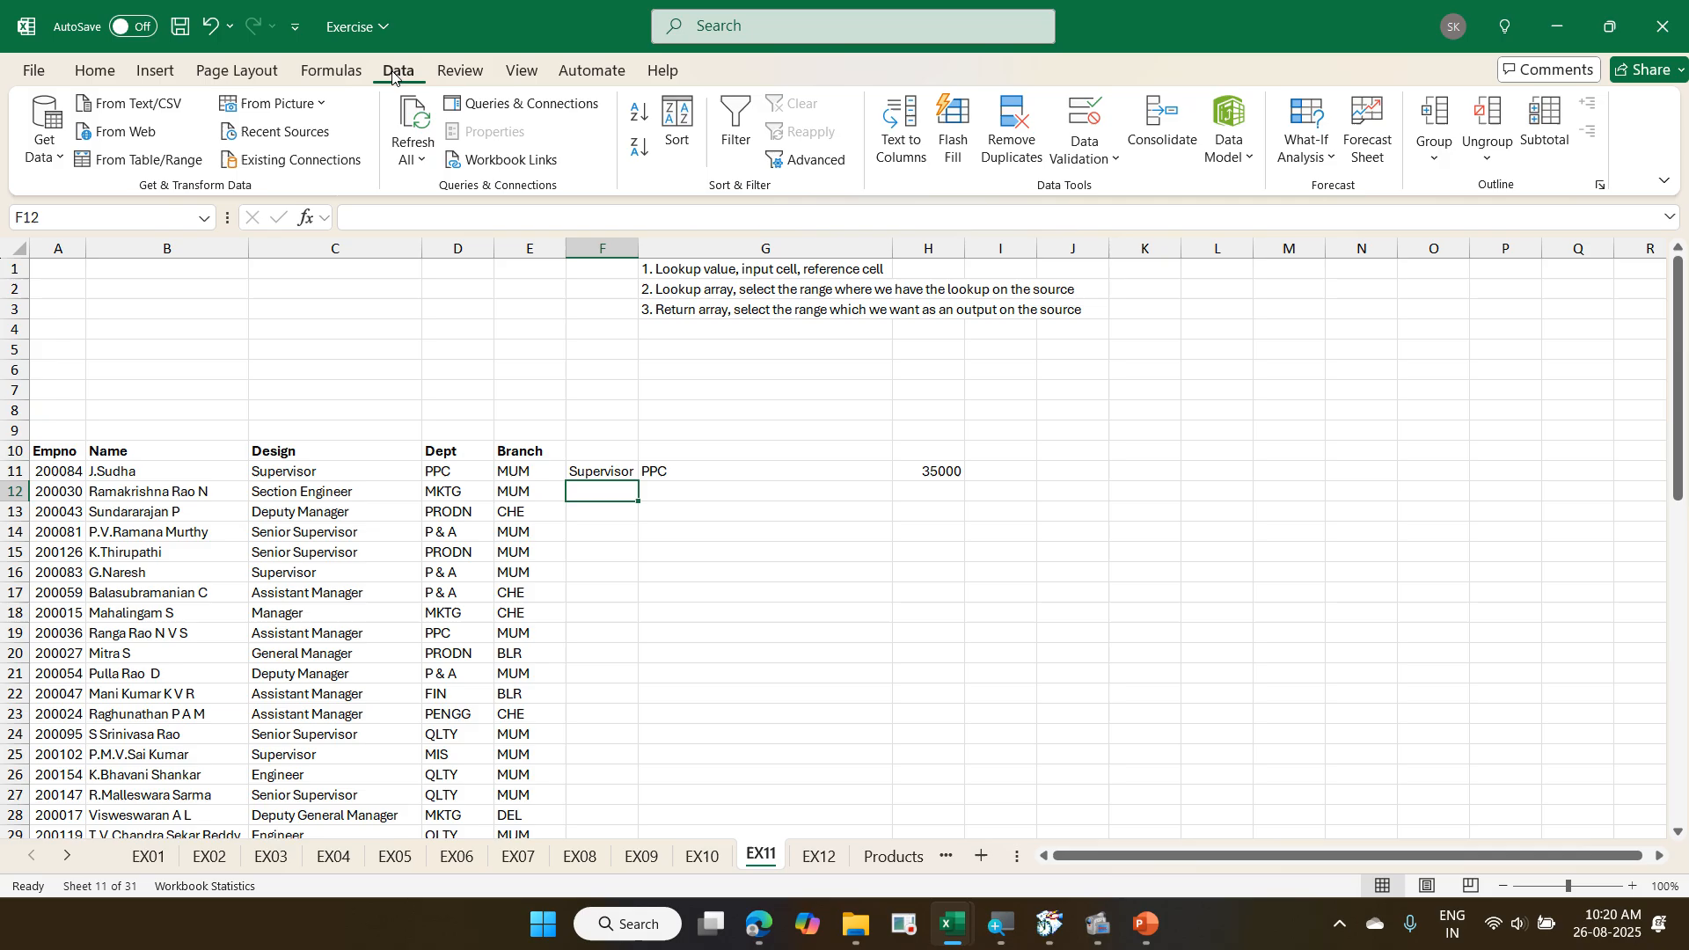
click(455, 161)
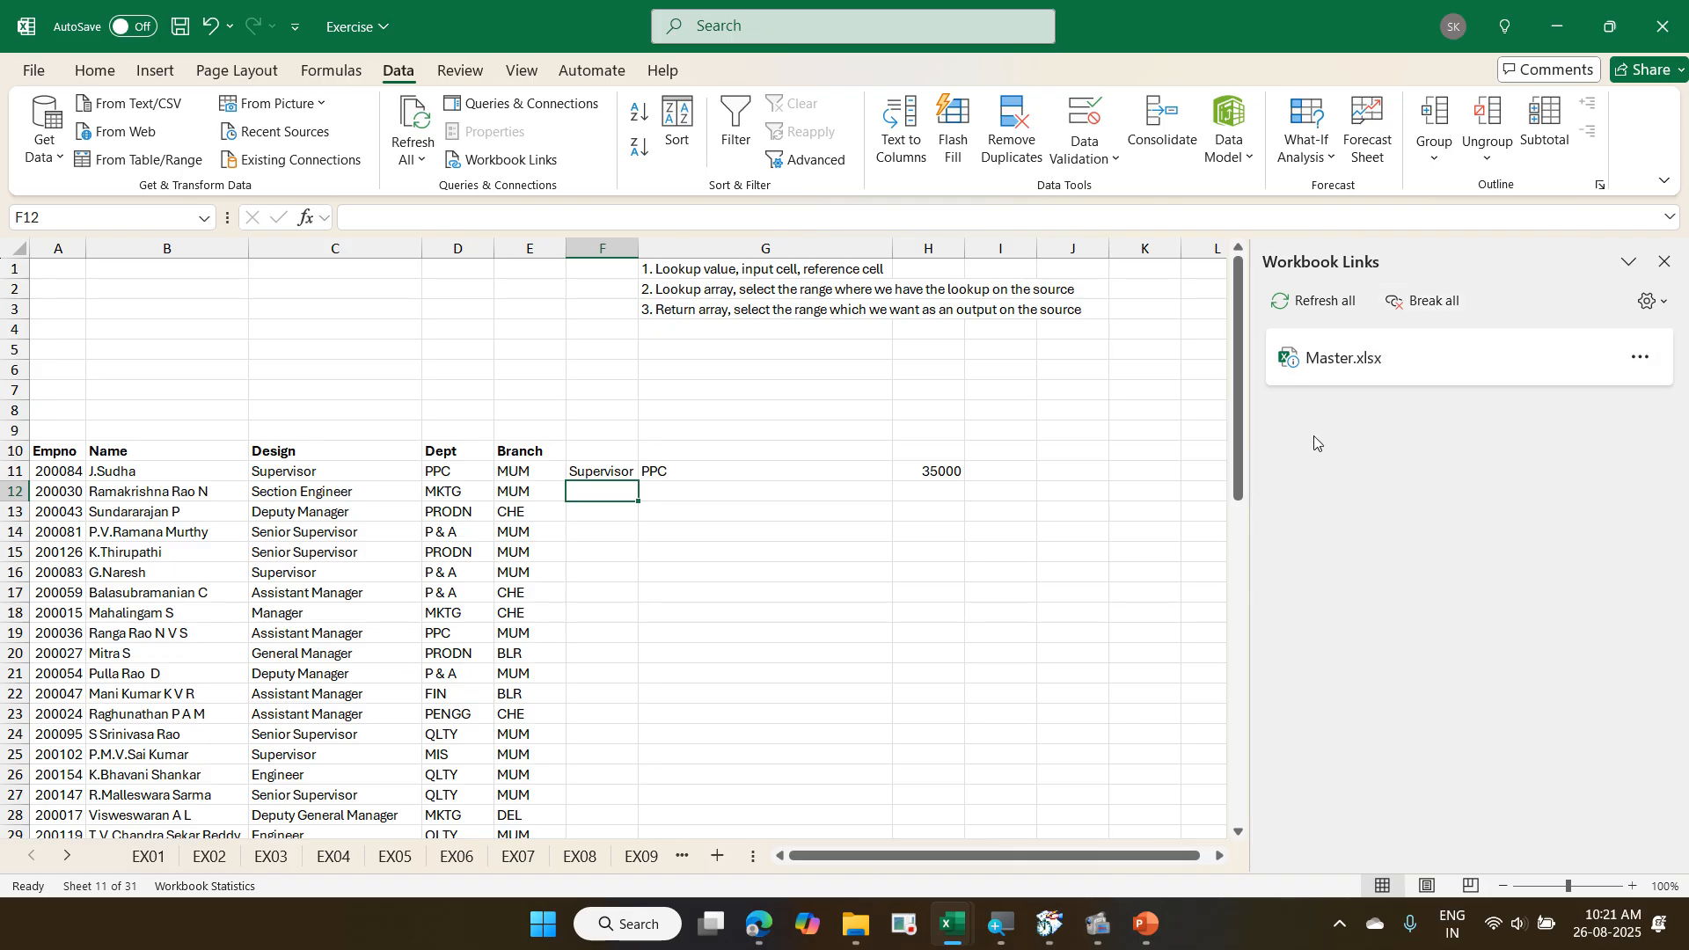
- Review the link actions offered for Master.xlsx and close the workbook links list
drag(1280, 396, 1628, 433)
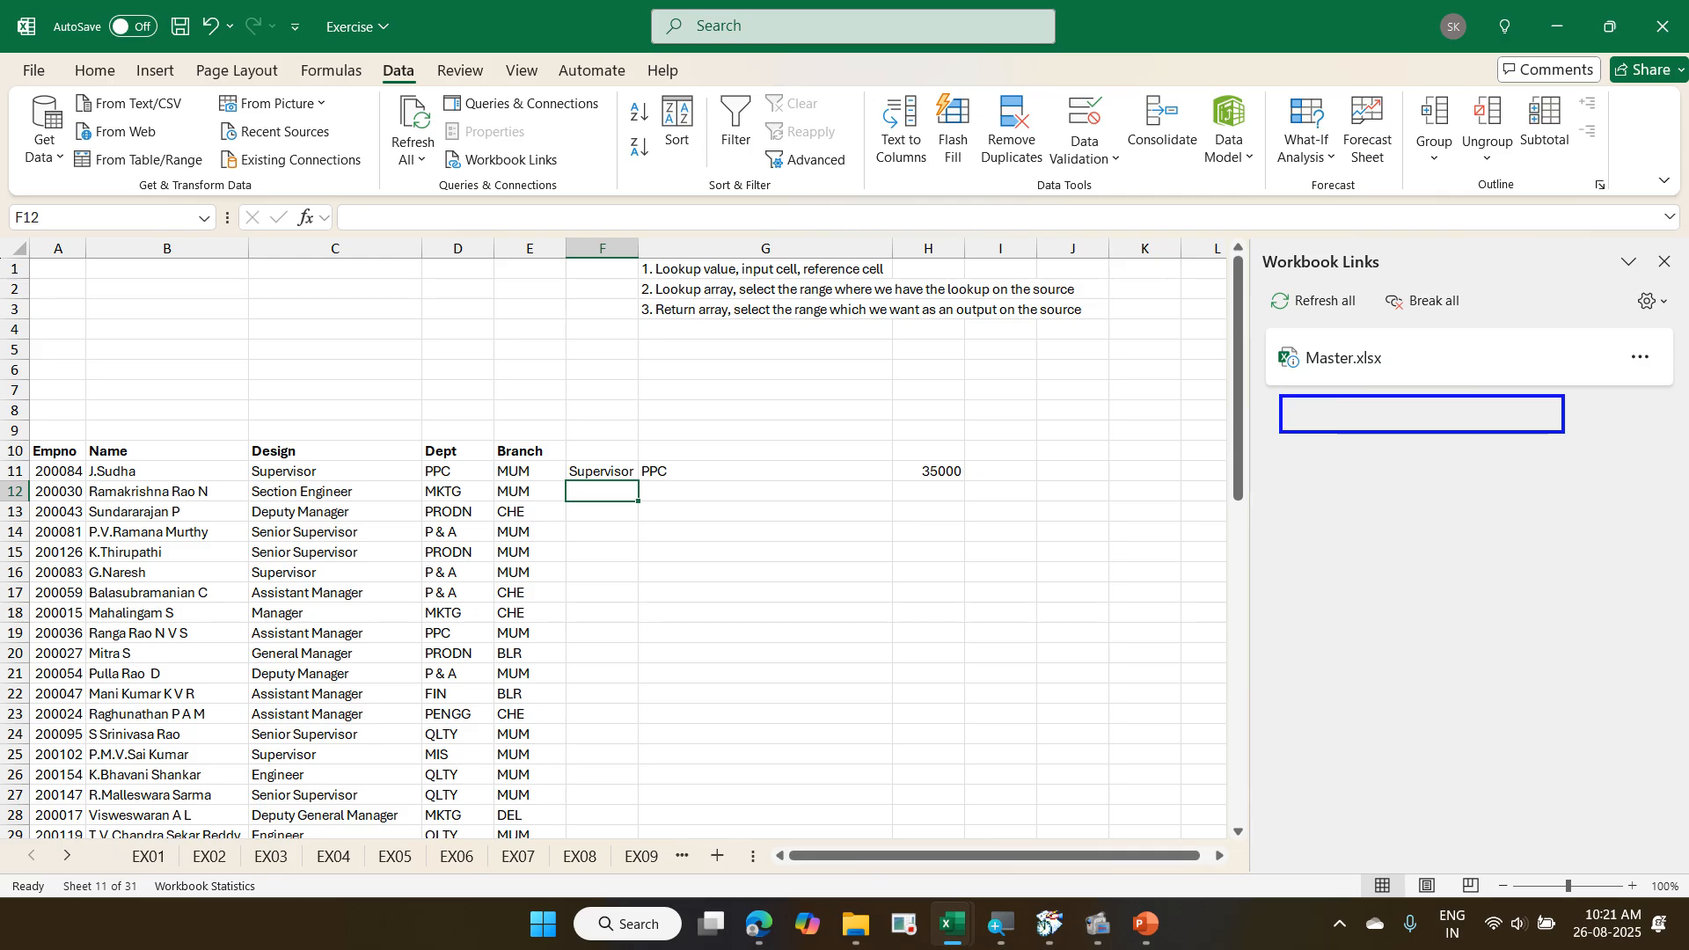
drag(1290, 478, 1613, 533)
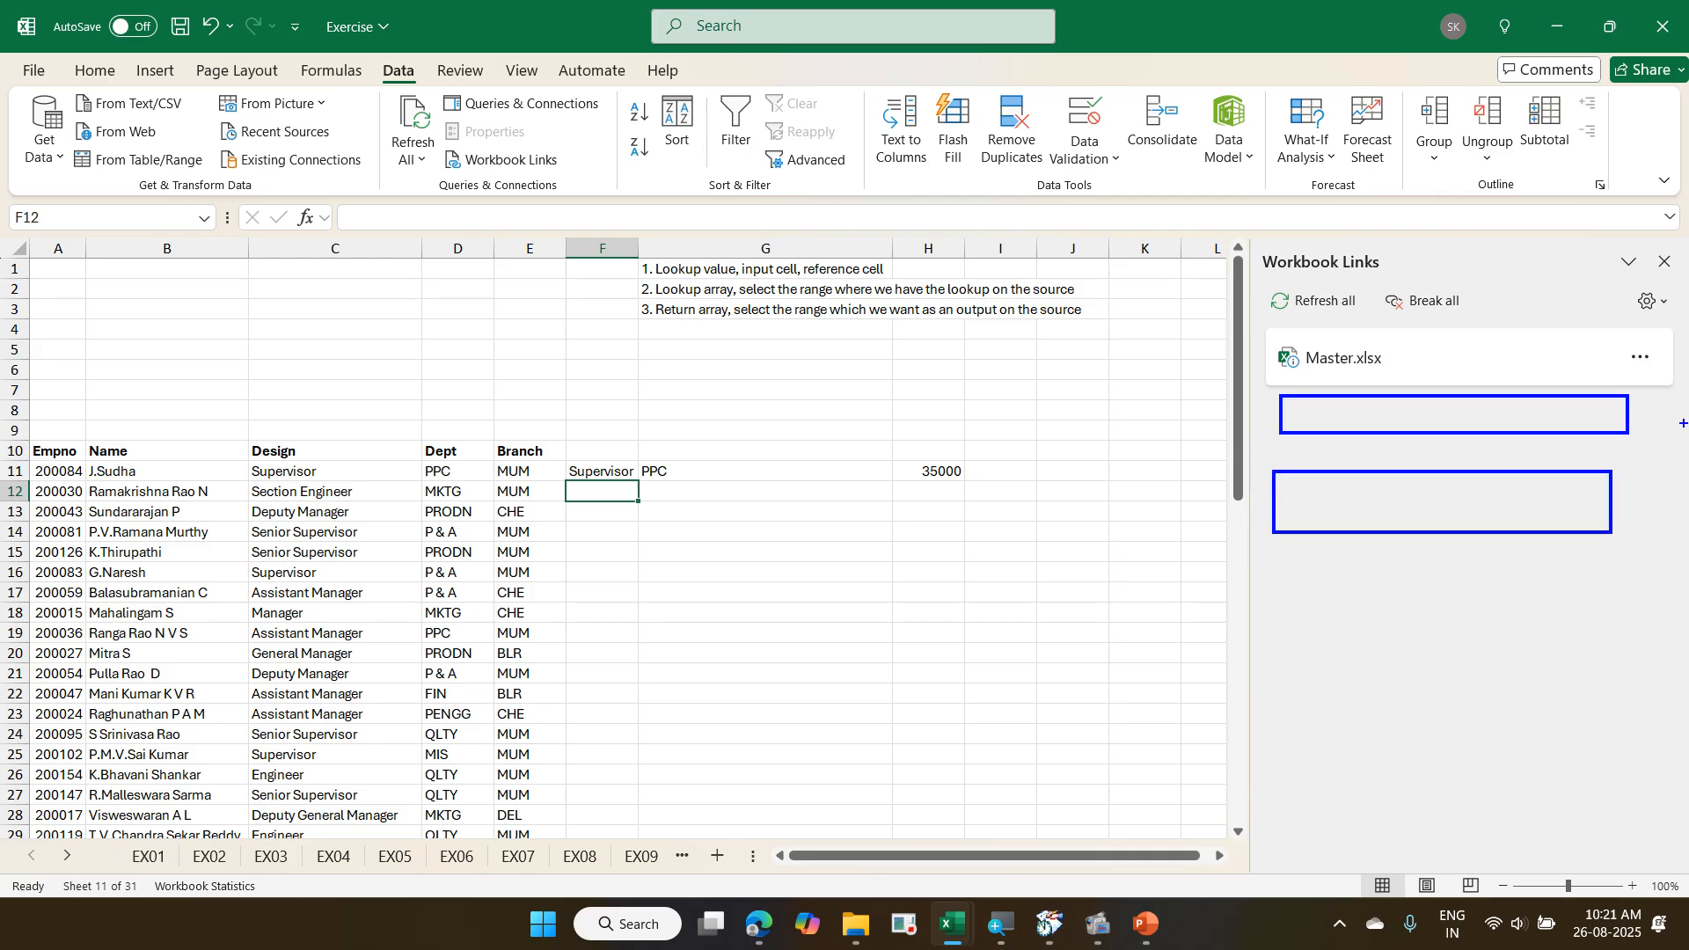
key(Escape)
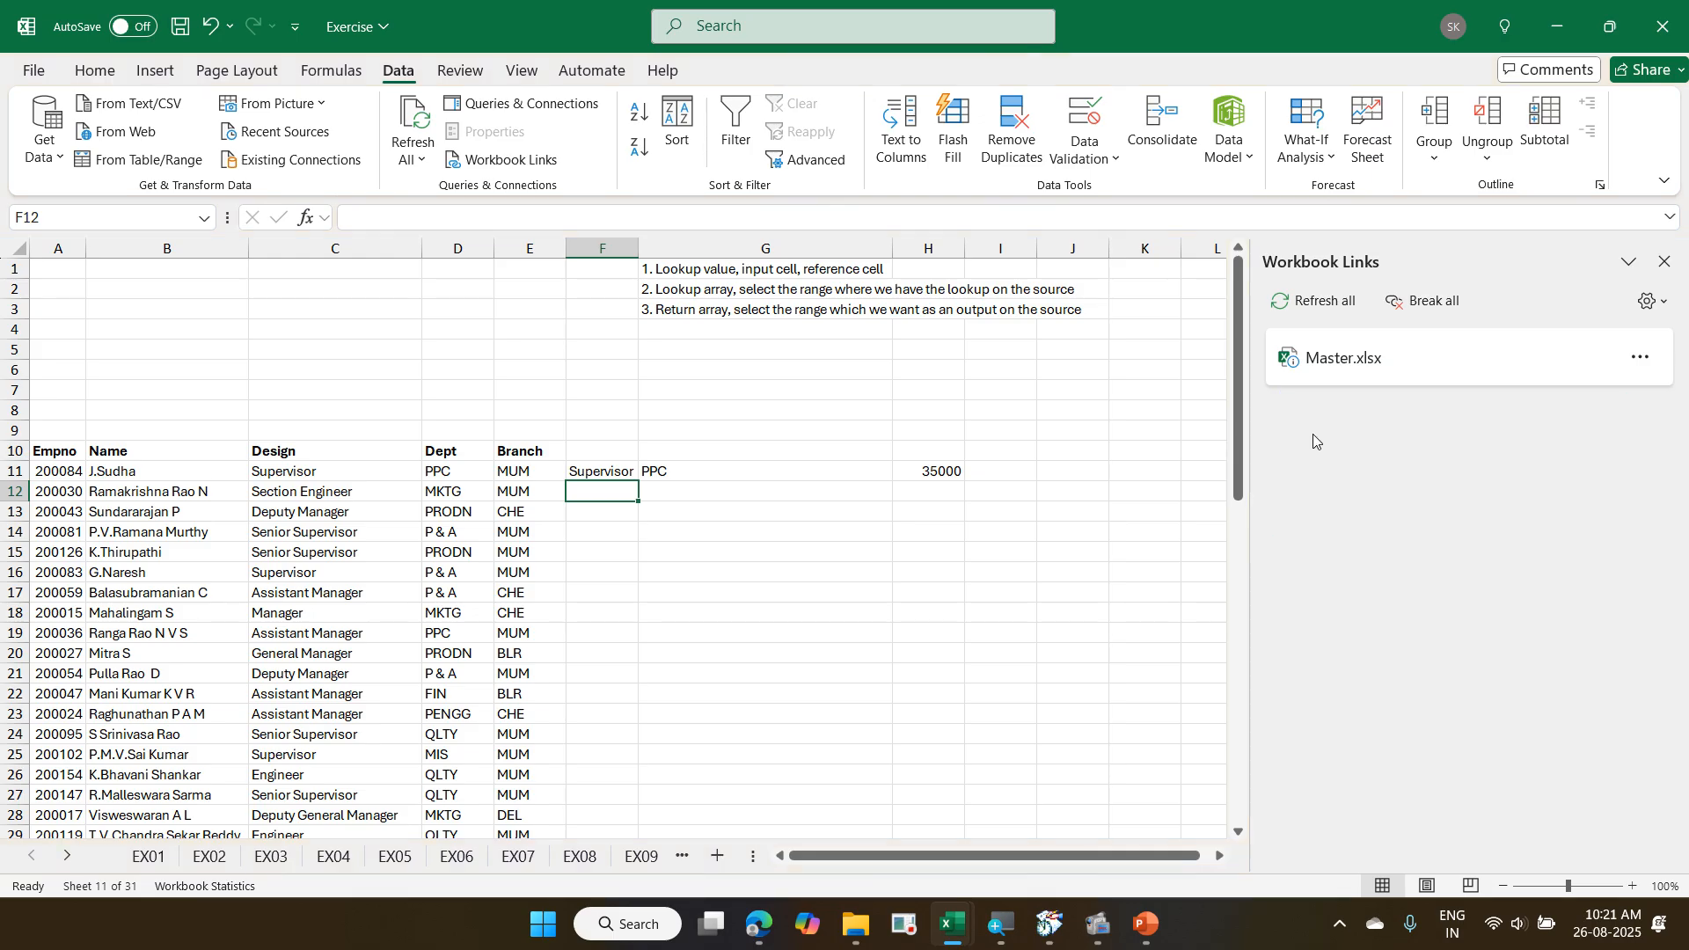
click(1639, 358)
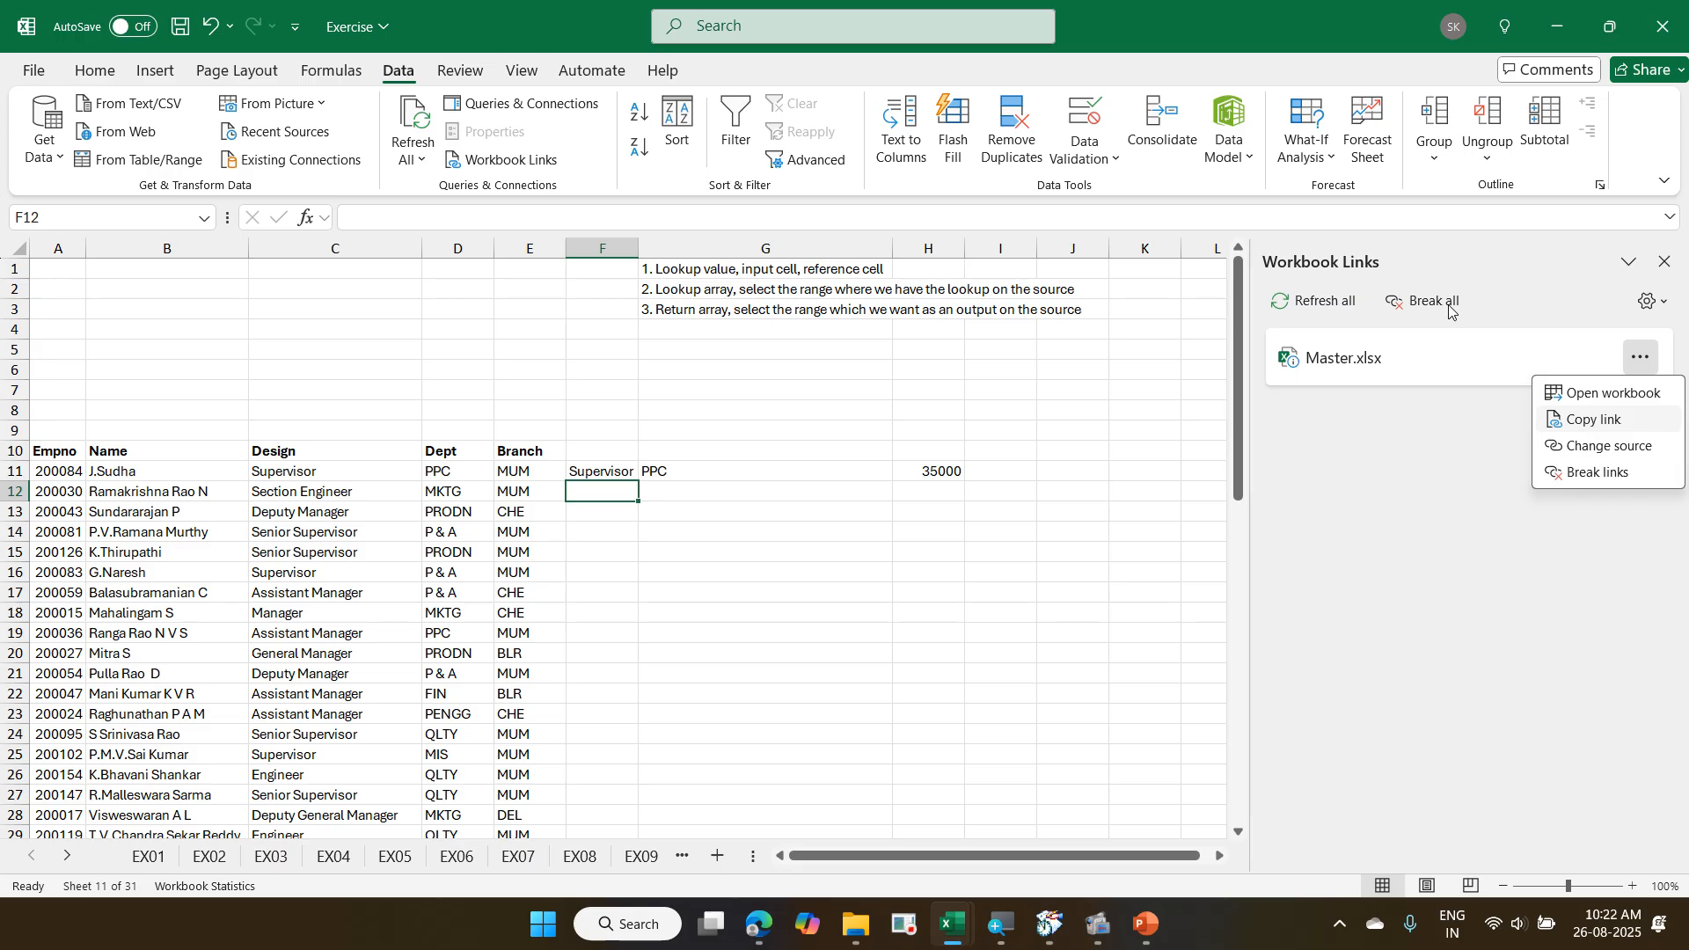
click(1552, 475)
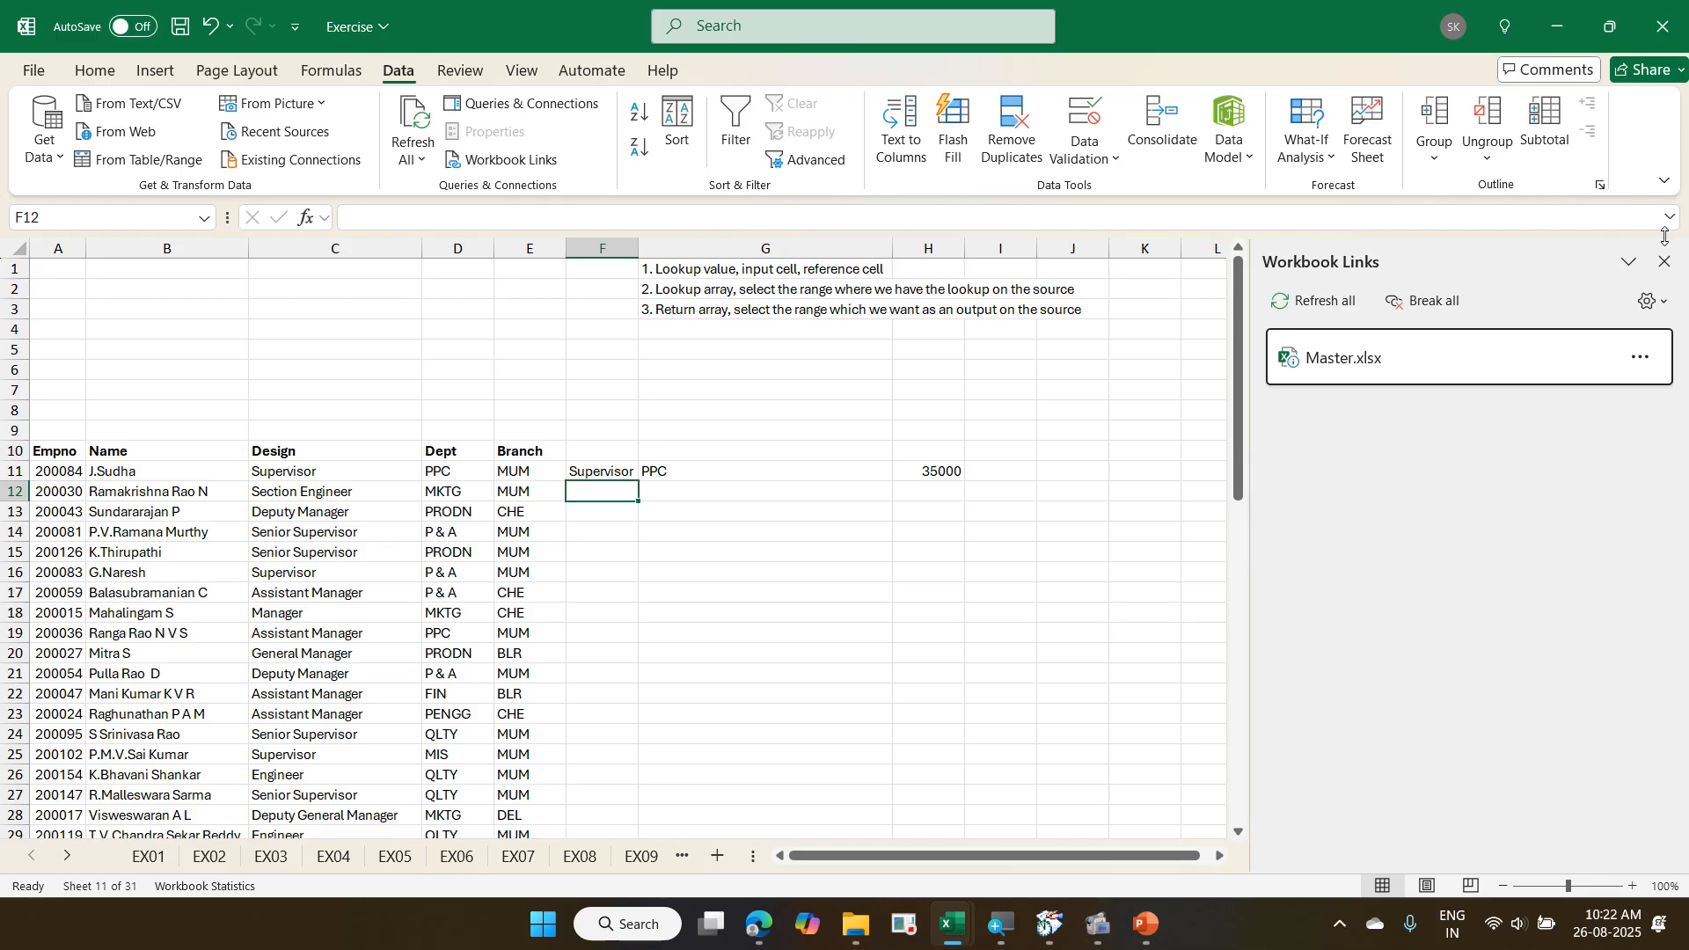
click(1664, 262)
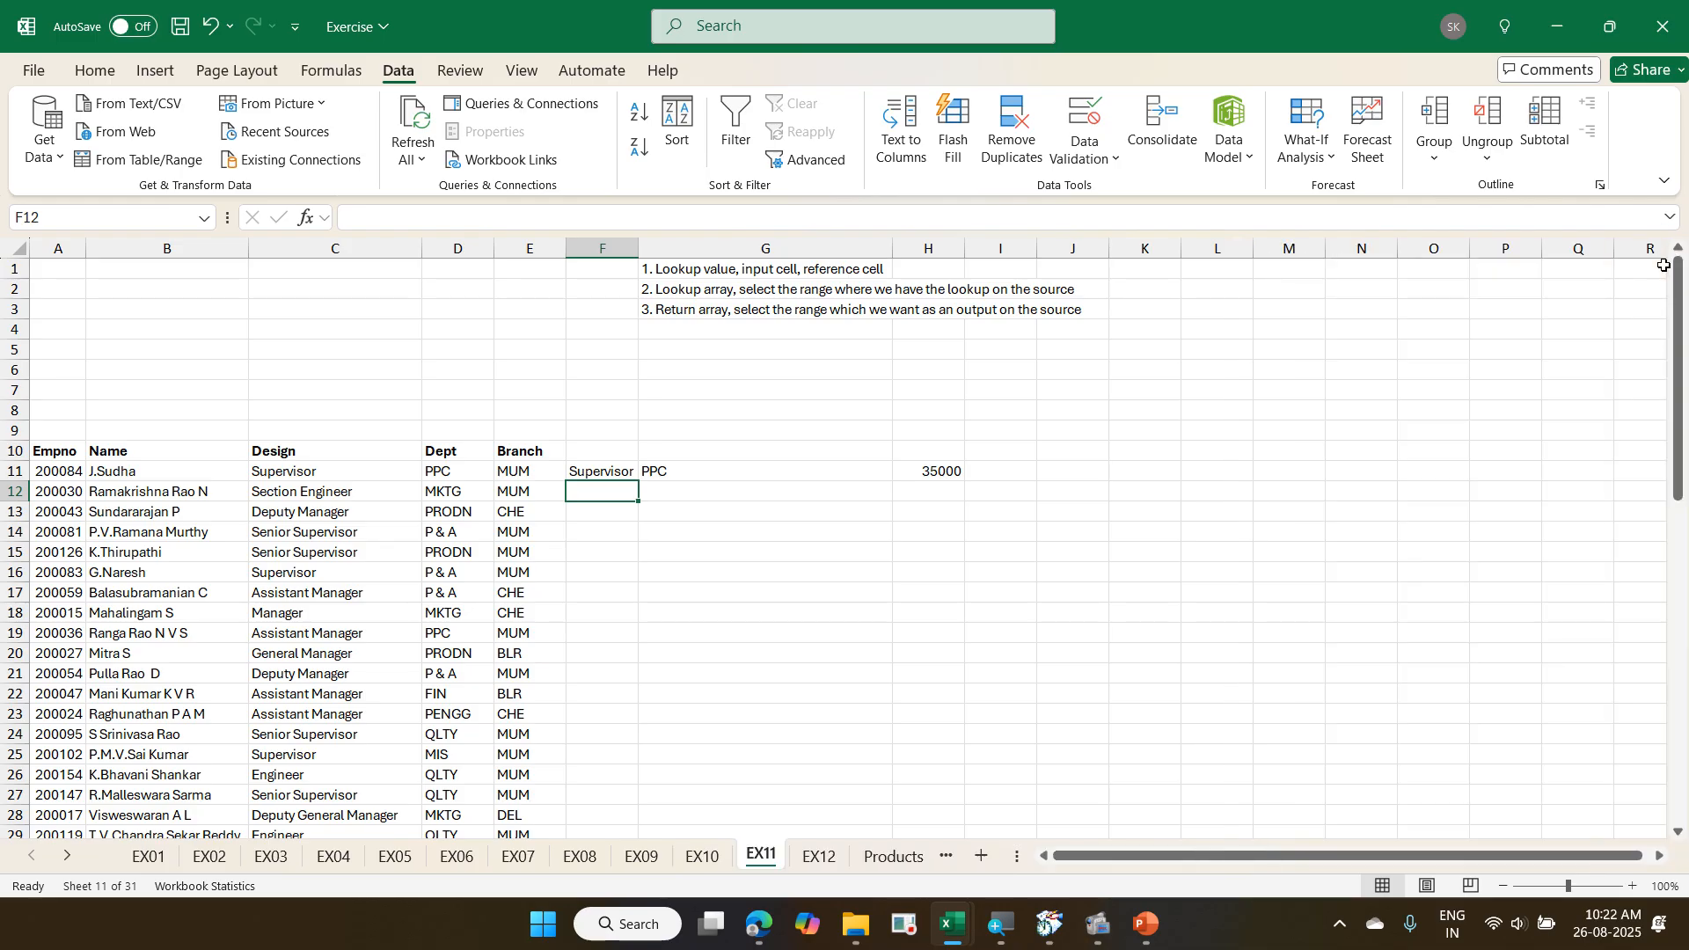
- Copy the spilled XLOOKUP results in F11:H11, paste them in place as values only, and undo the paste
key(Up)
key(shift+Right)
key(shift+Right)
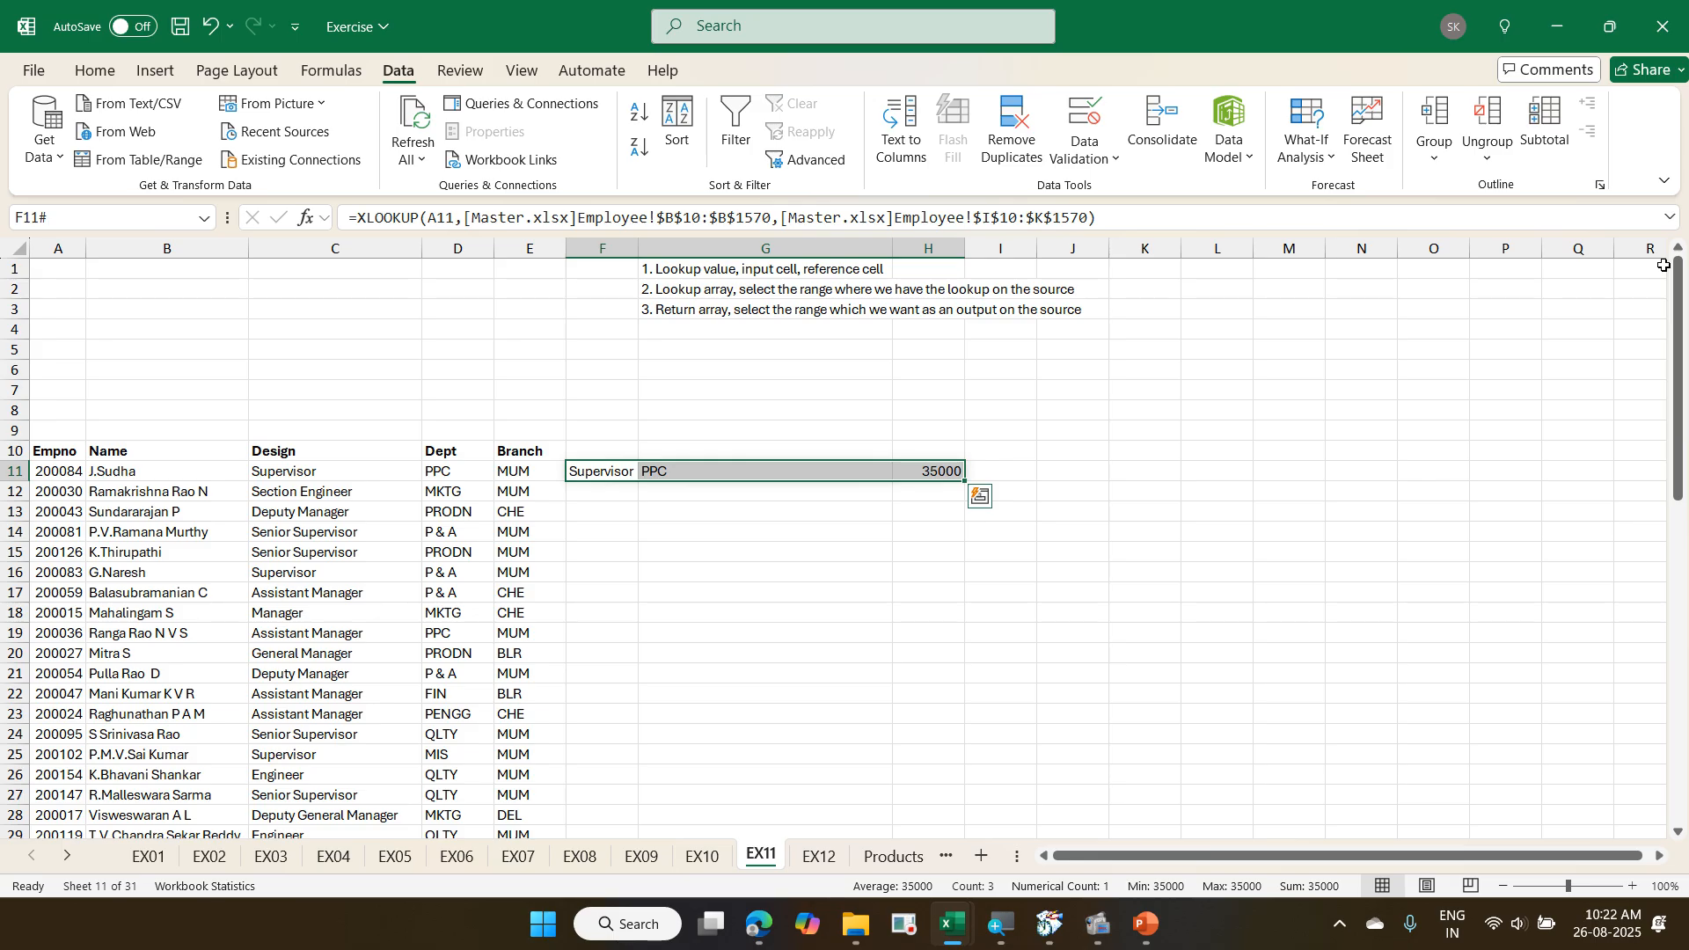
key(ctrl+c)
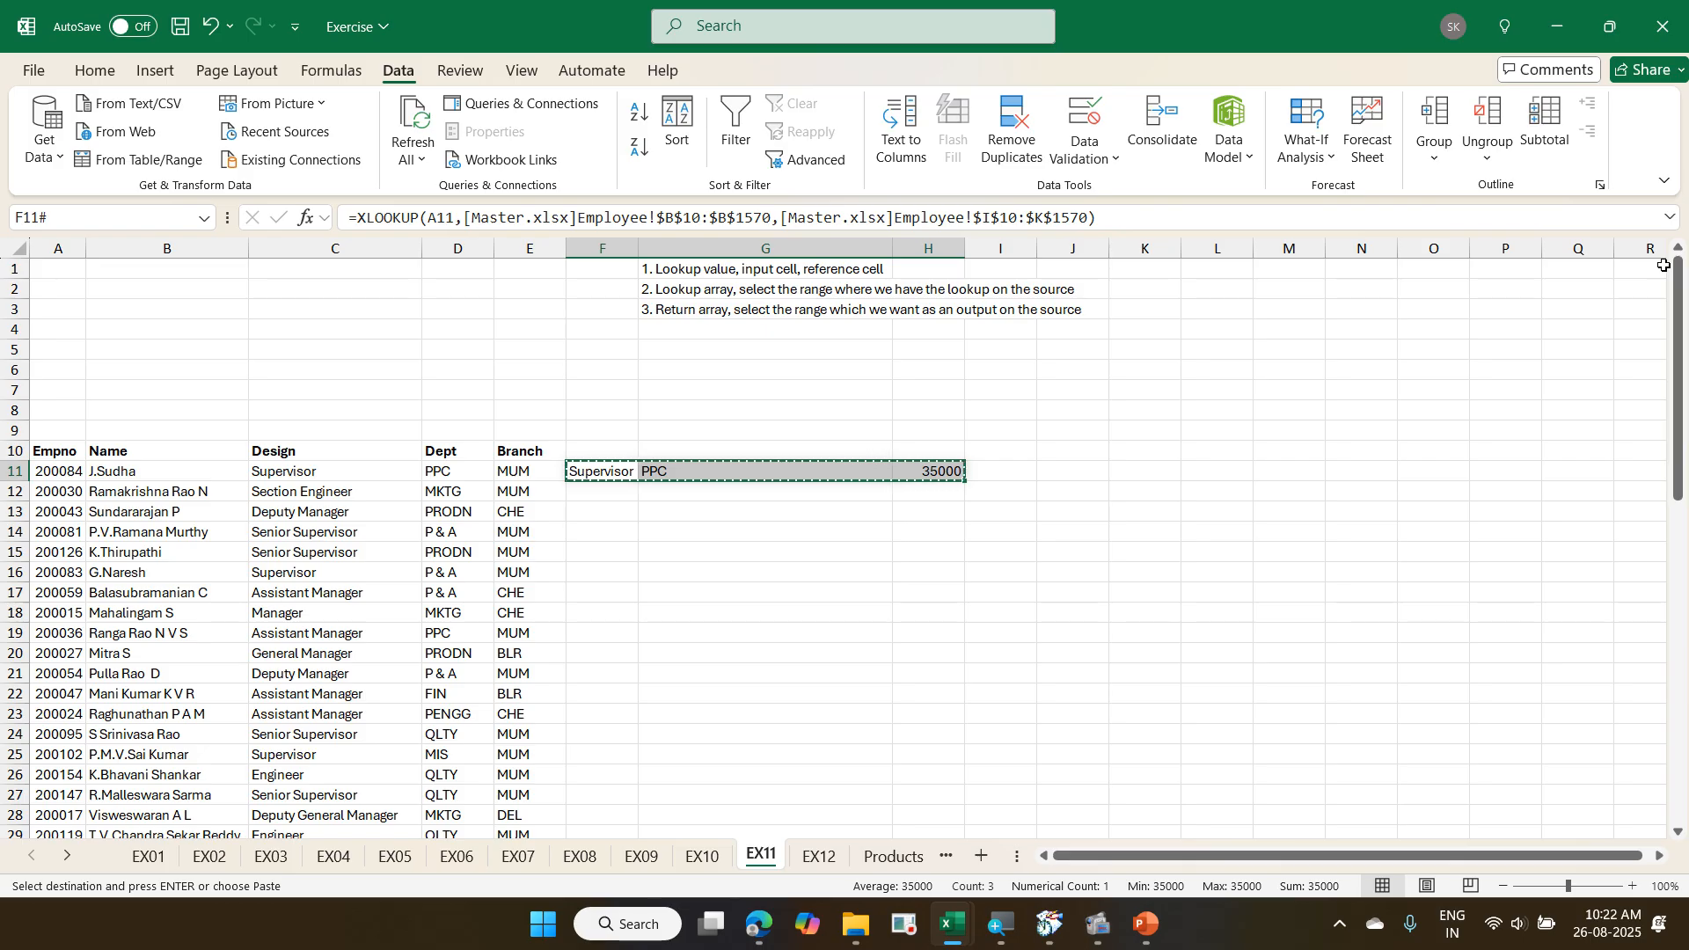
key(ctrl+shift+v)
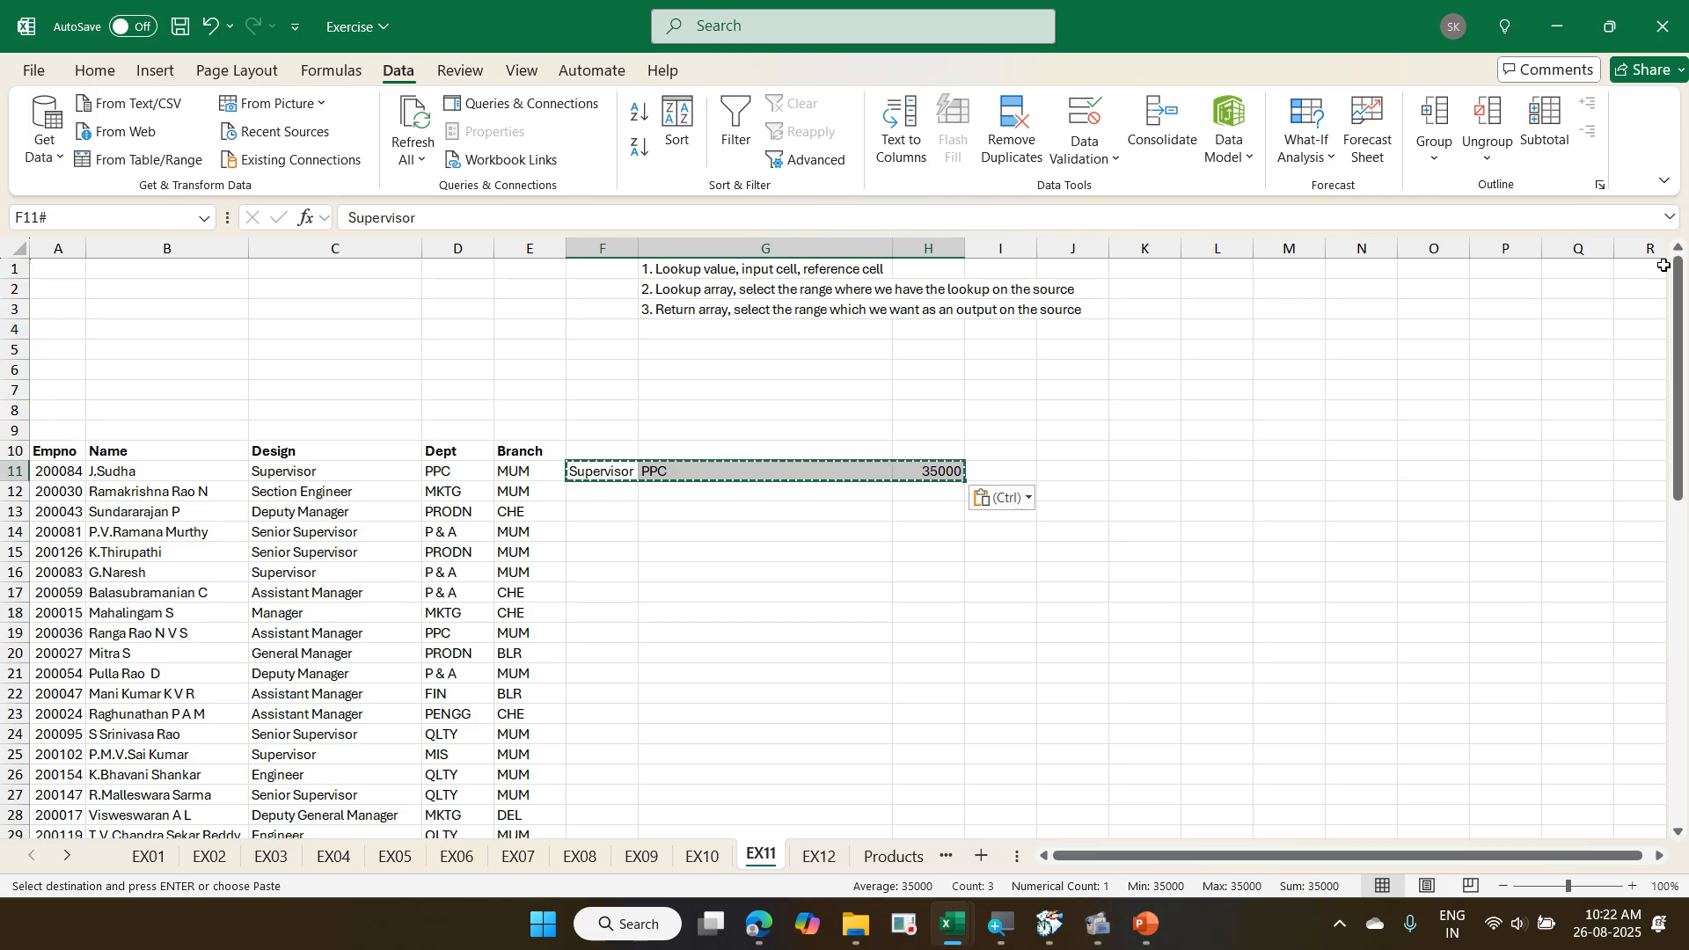
key(ctrl+z)
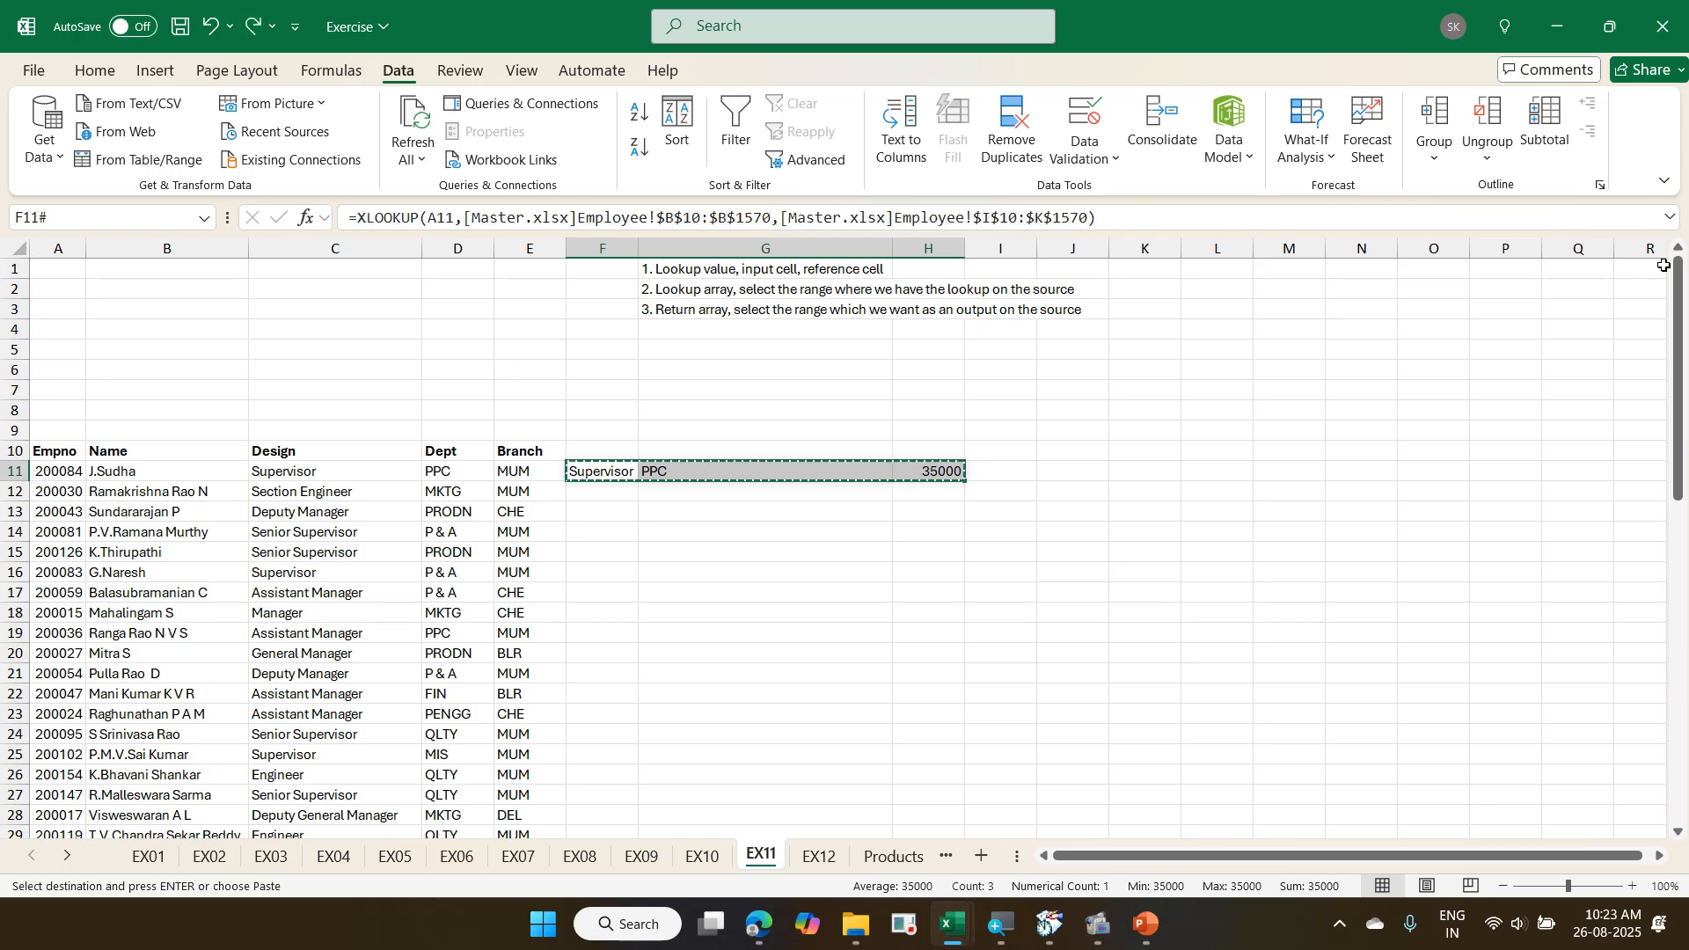
- Convert F11:H11 to static values with Paste Special Values and clear those cells
key(ctrl+alt+v)
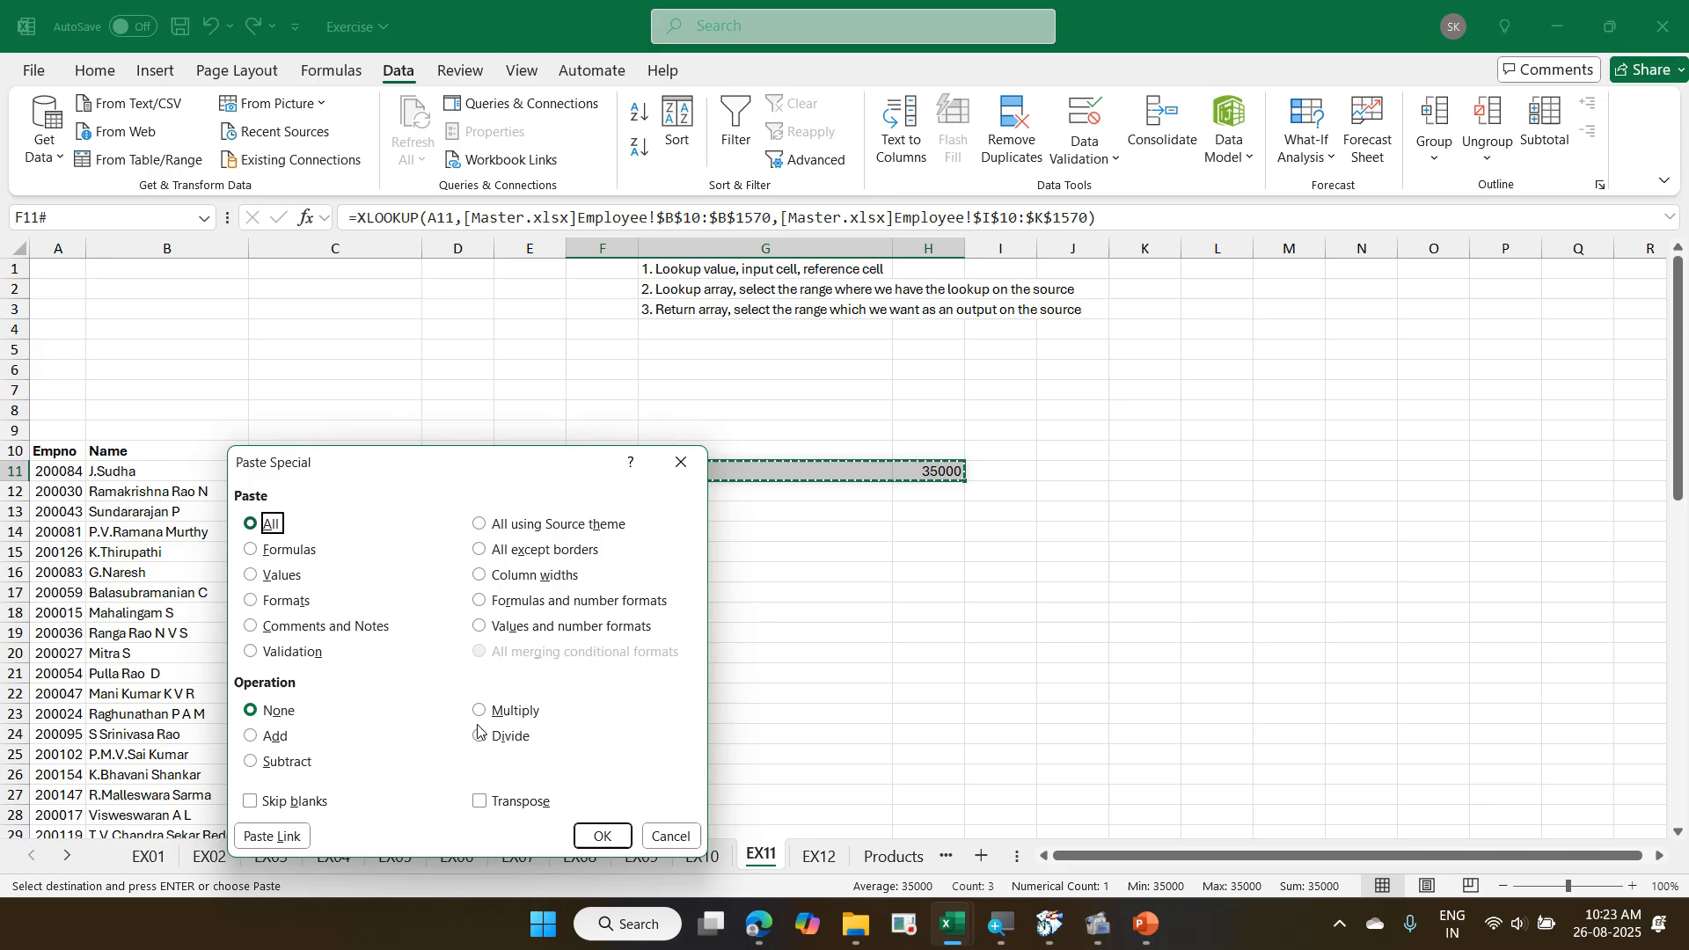
click(297, 584)
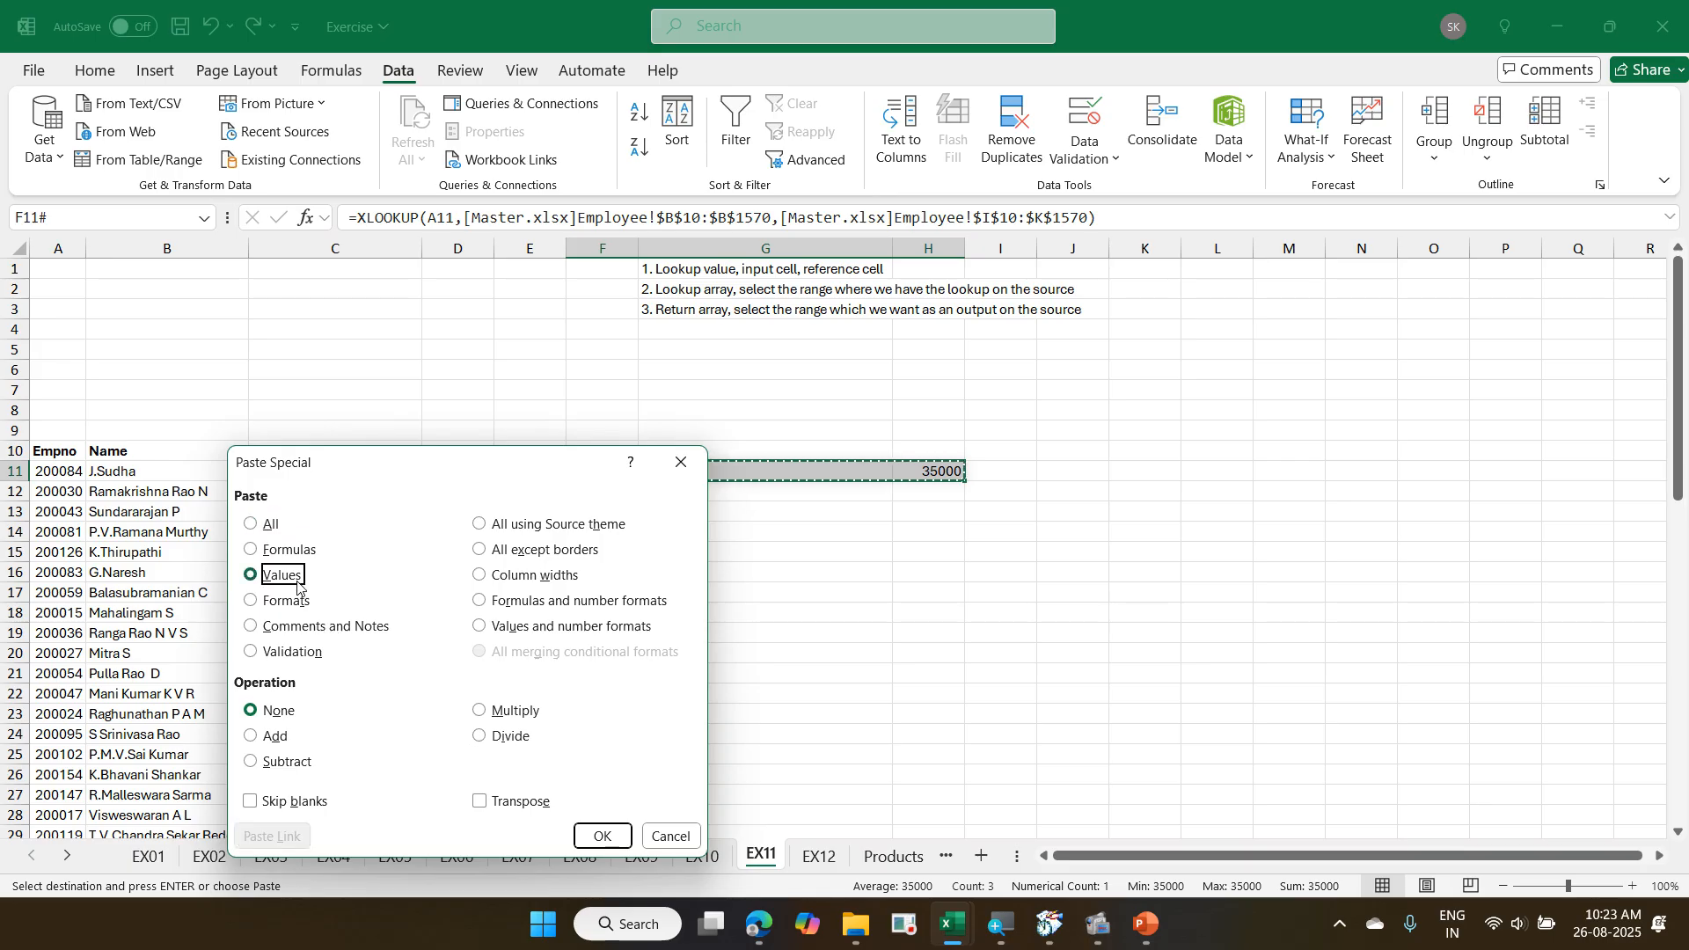
key(Return)
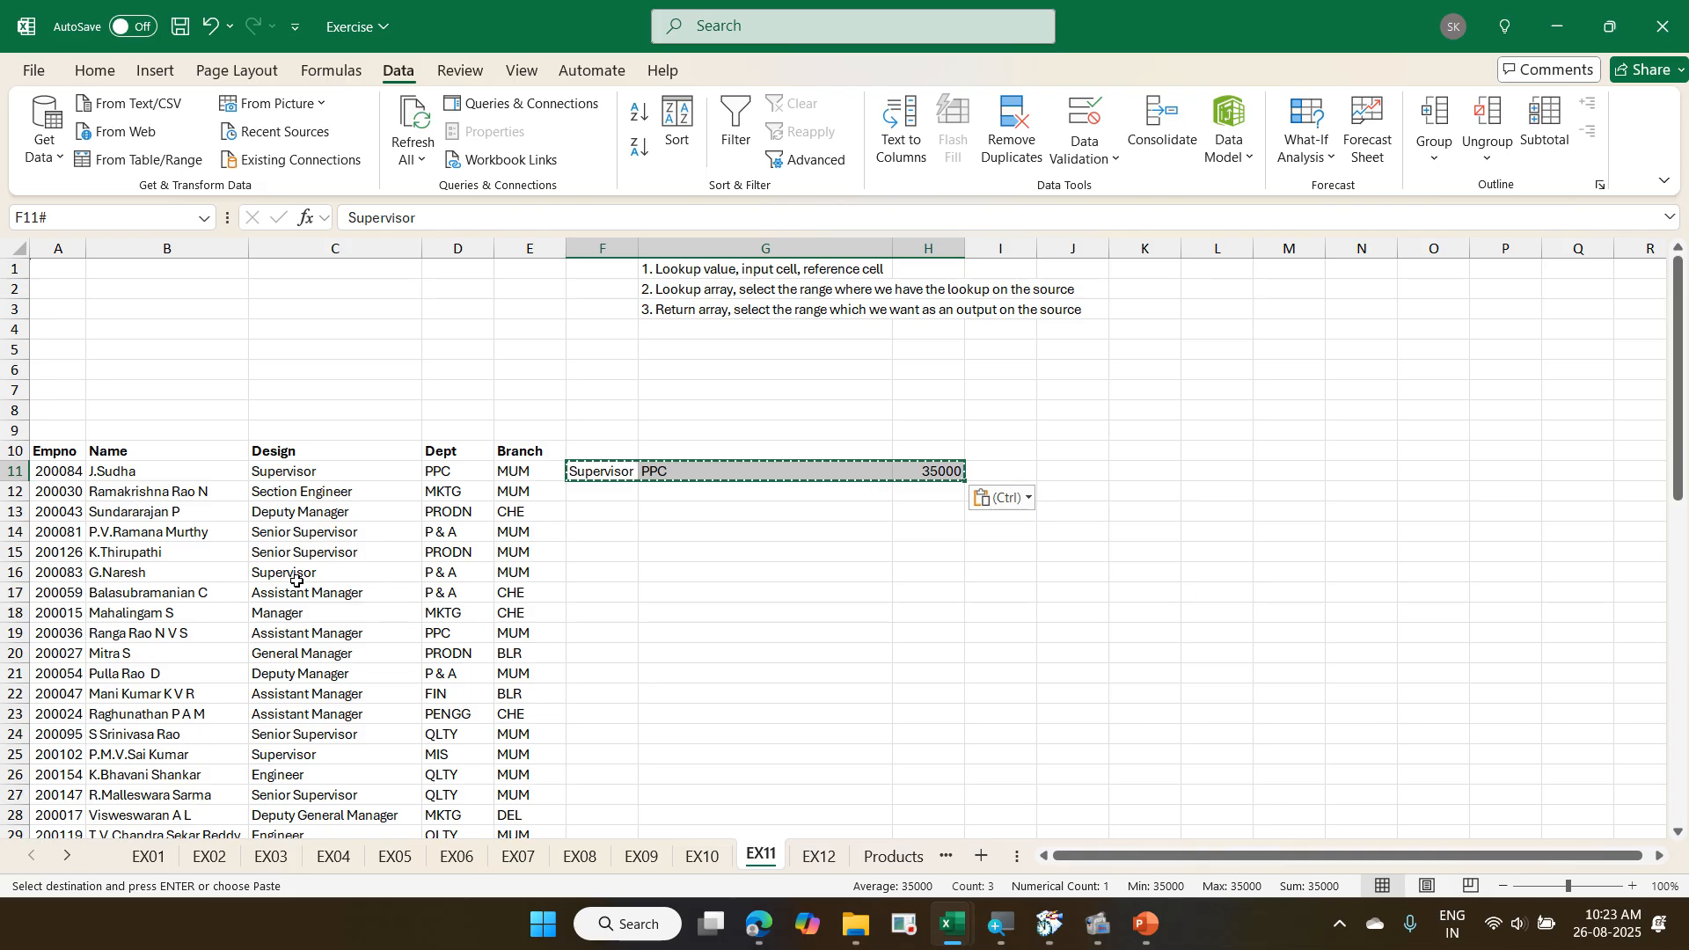
key(Escape)
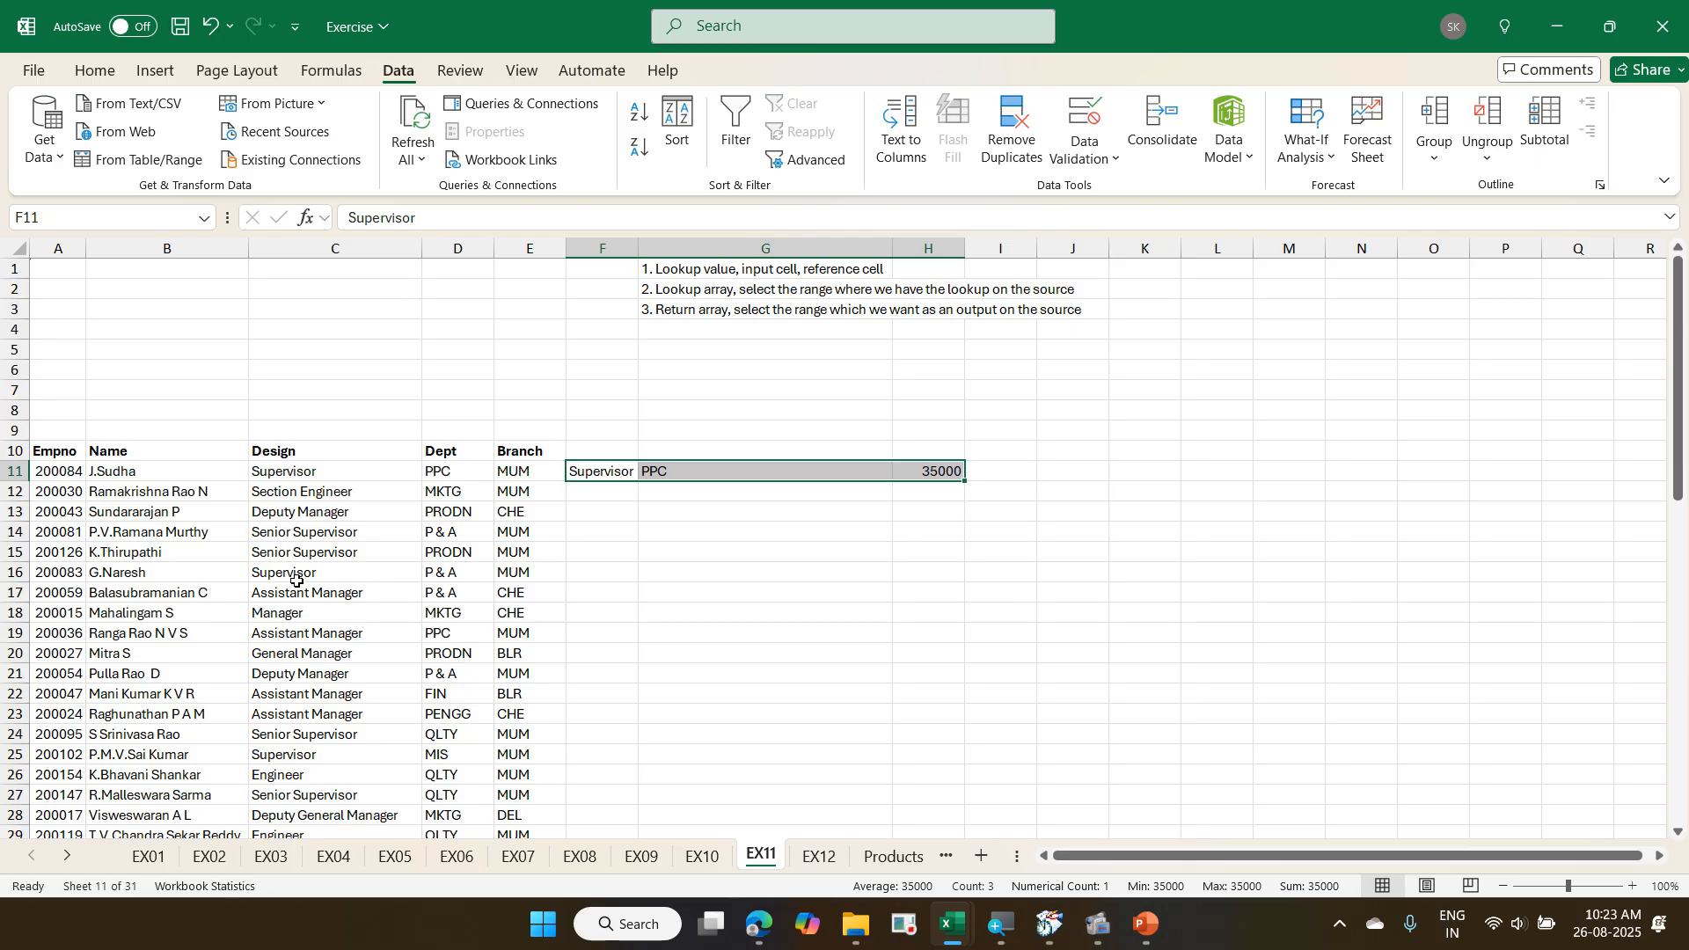
key(Delete)
key(Left)
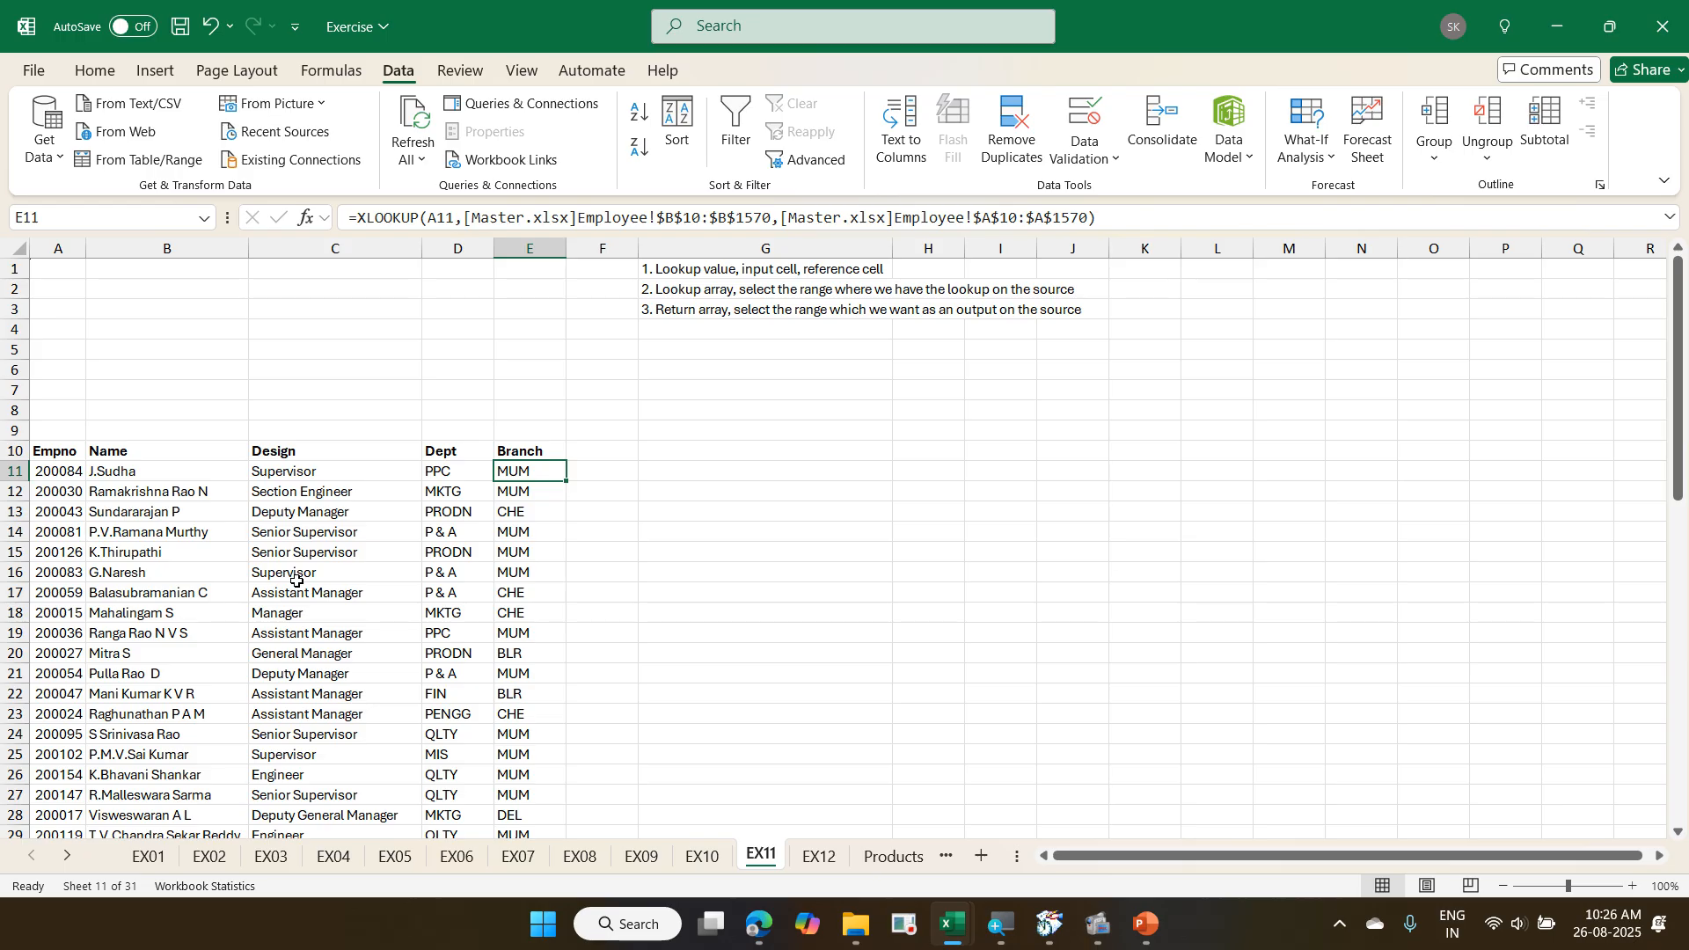
- Go to the EX12 sheet and examine its header row from Trans ID to Defect Code
key(ctrl+Page_Down)
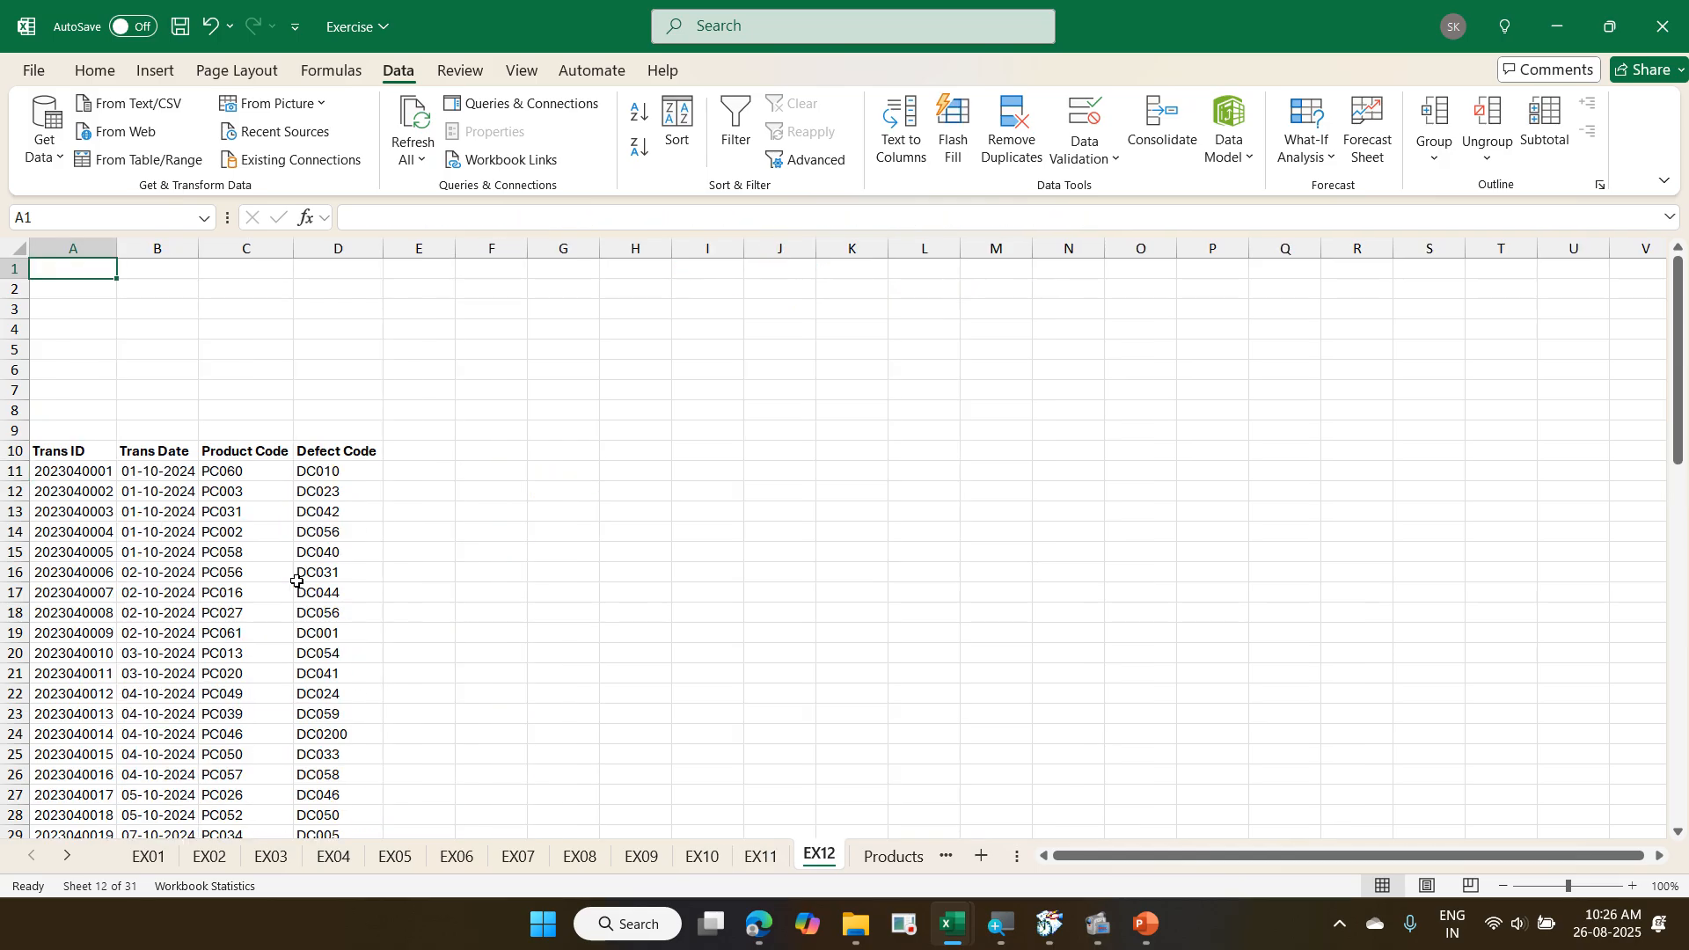
key(Down)
key(Down)
key(Down)
key(Down)
key(Down)
key(Down)
key(Down)
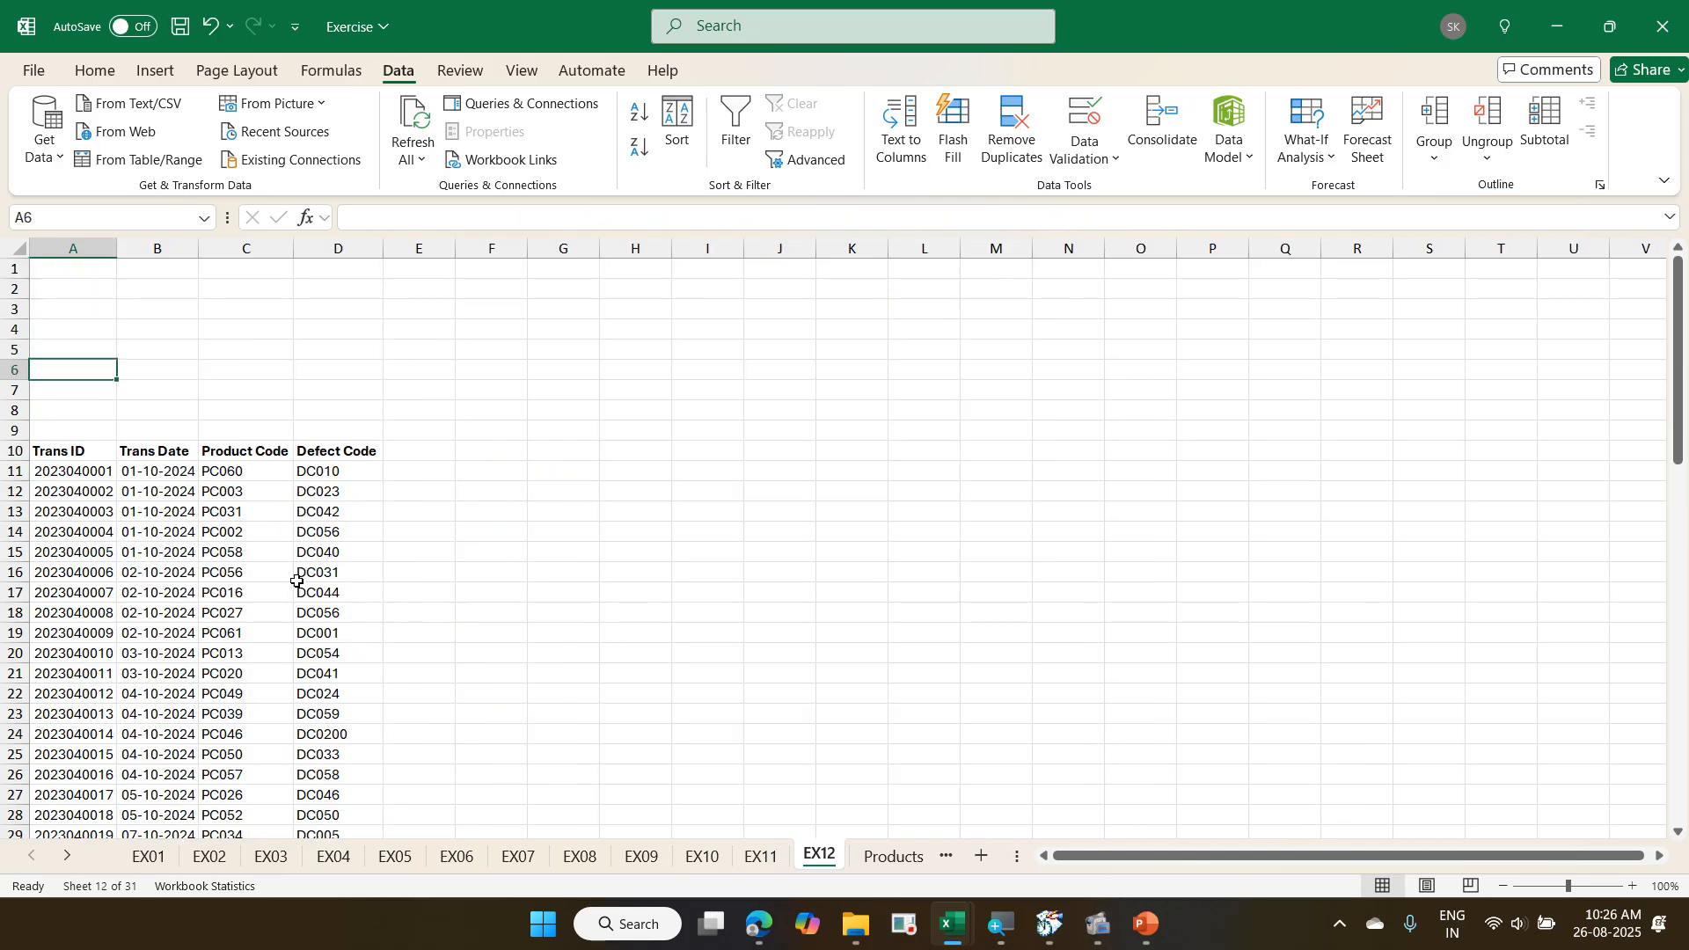
key(Down)
key(Down)
key(Up)
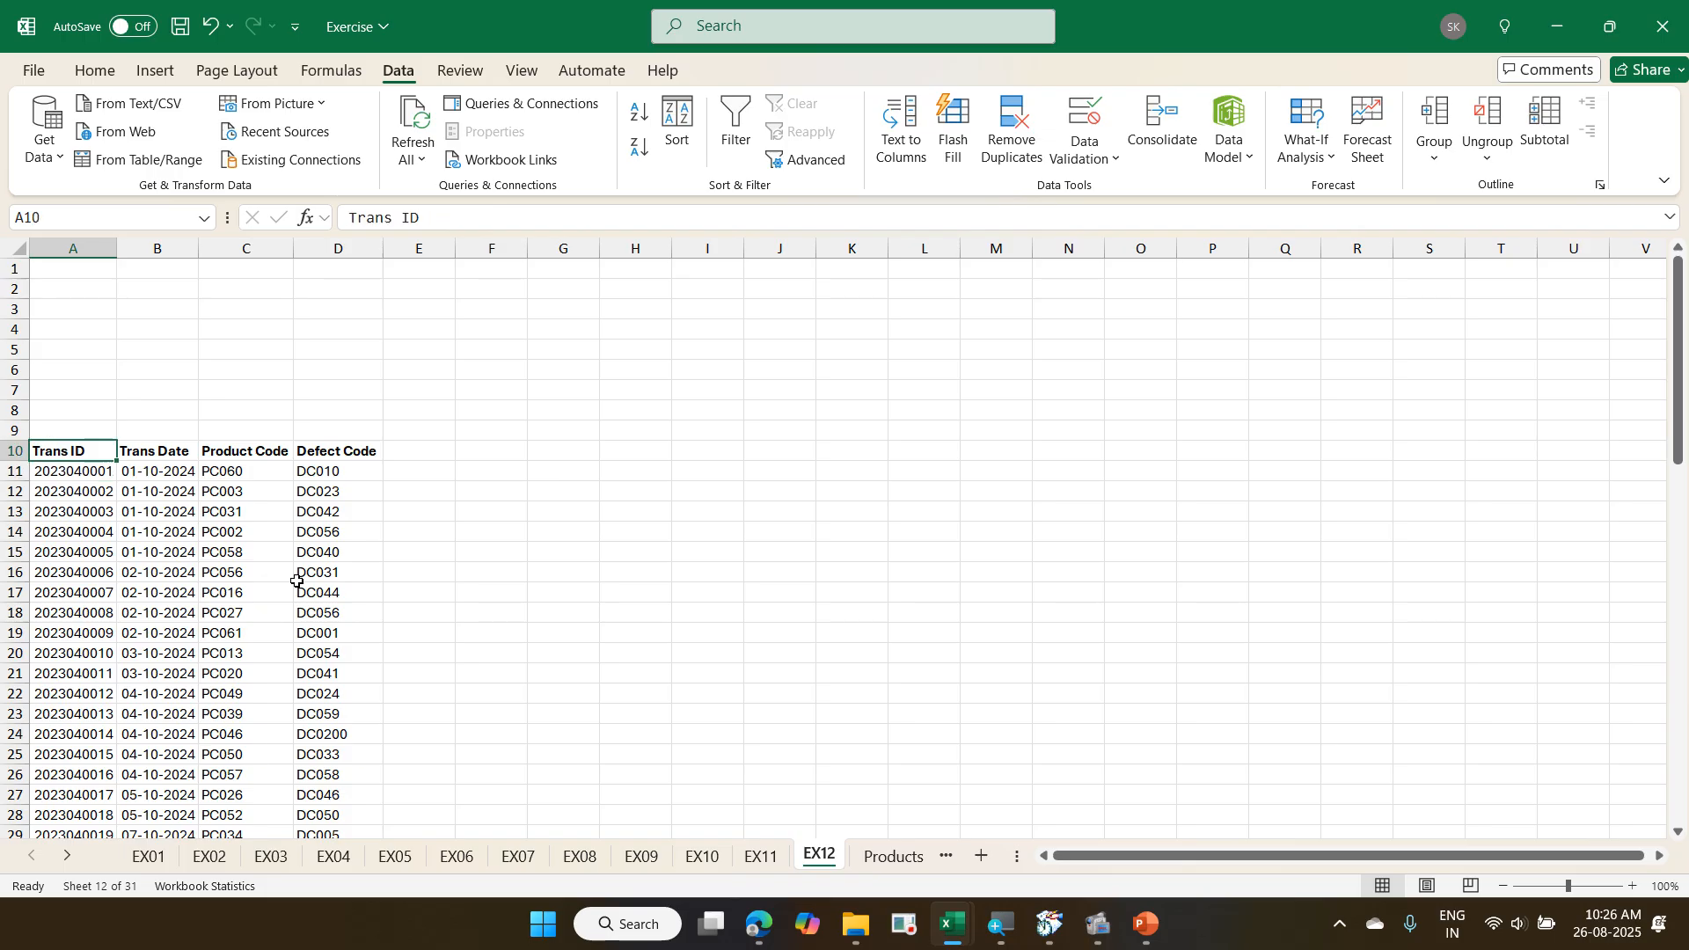
key(Right)
key(Right)
key(Right)
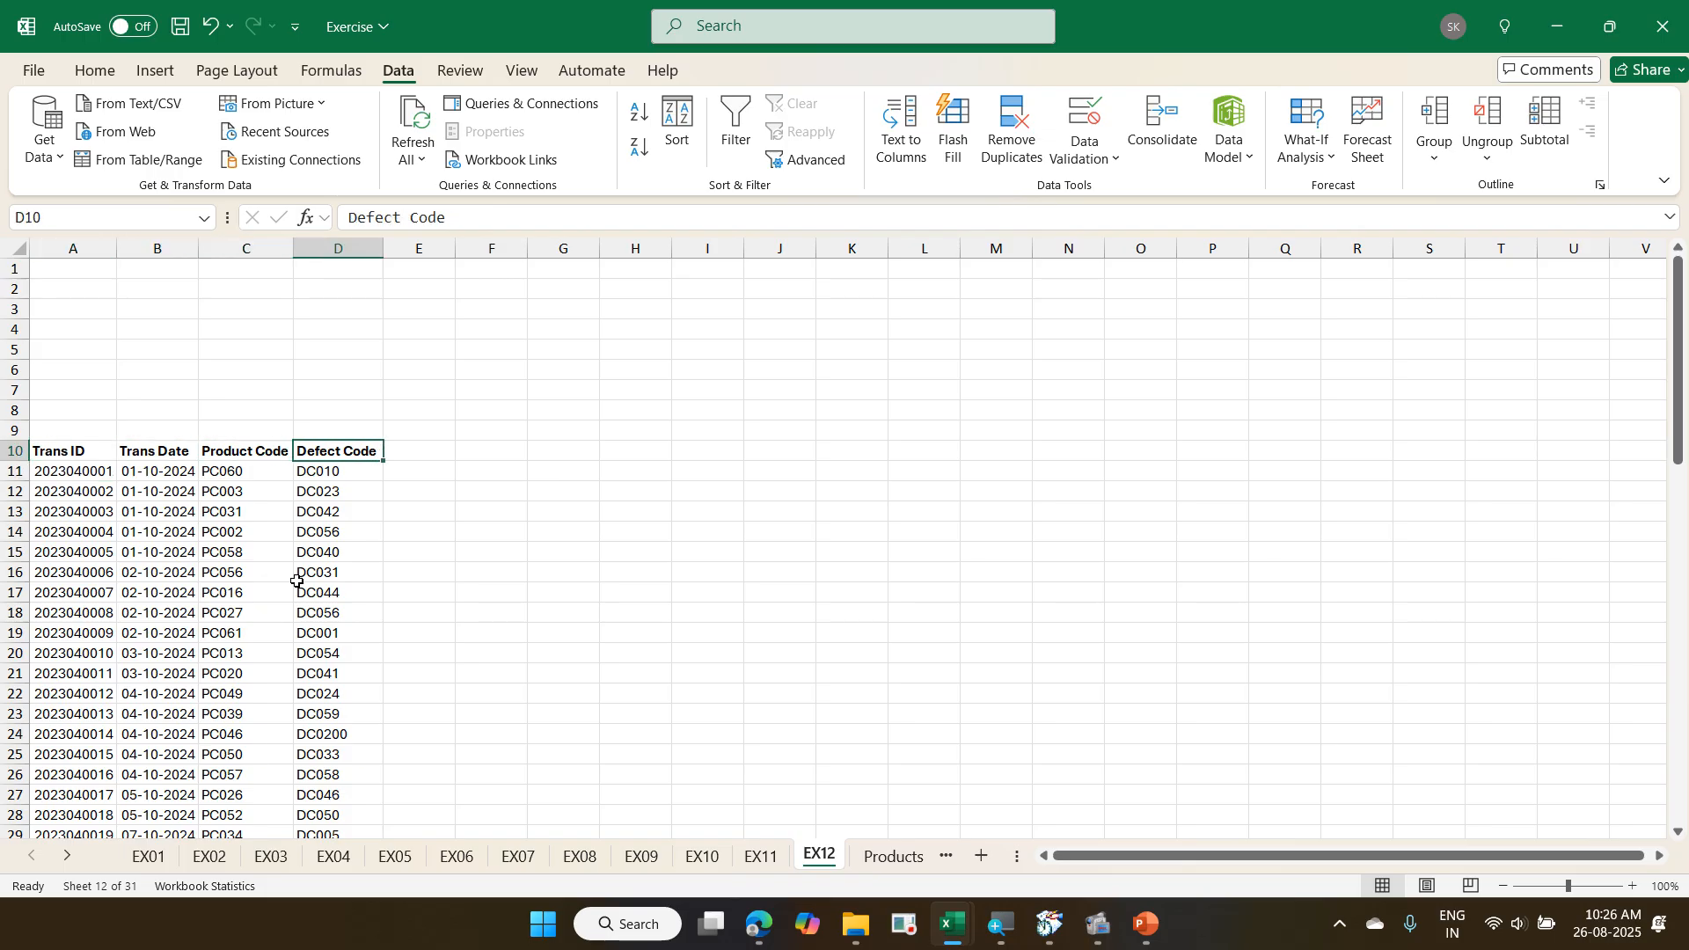
- Examine the header row of the Products sheet, comparing the Product Code column with the other product fields
key(ctrl+Page_Down)
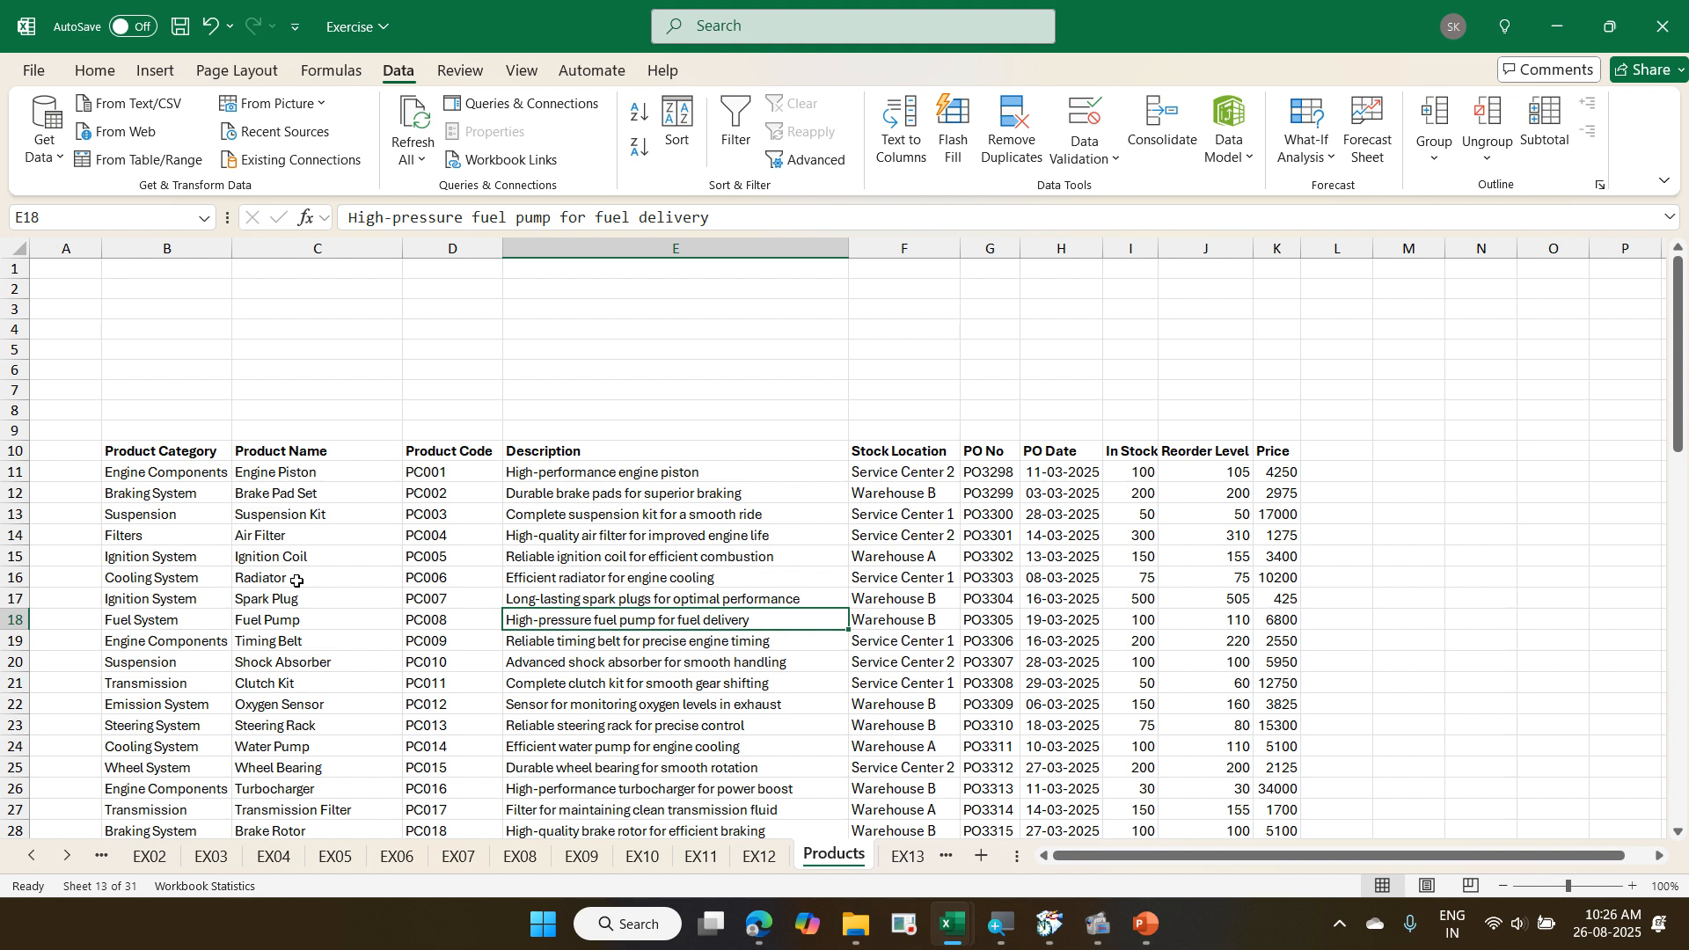
key(Up)
key(Up)
key(Up)
key(Up)
key(Up)
key(Up)
key(Up)
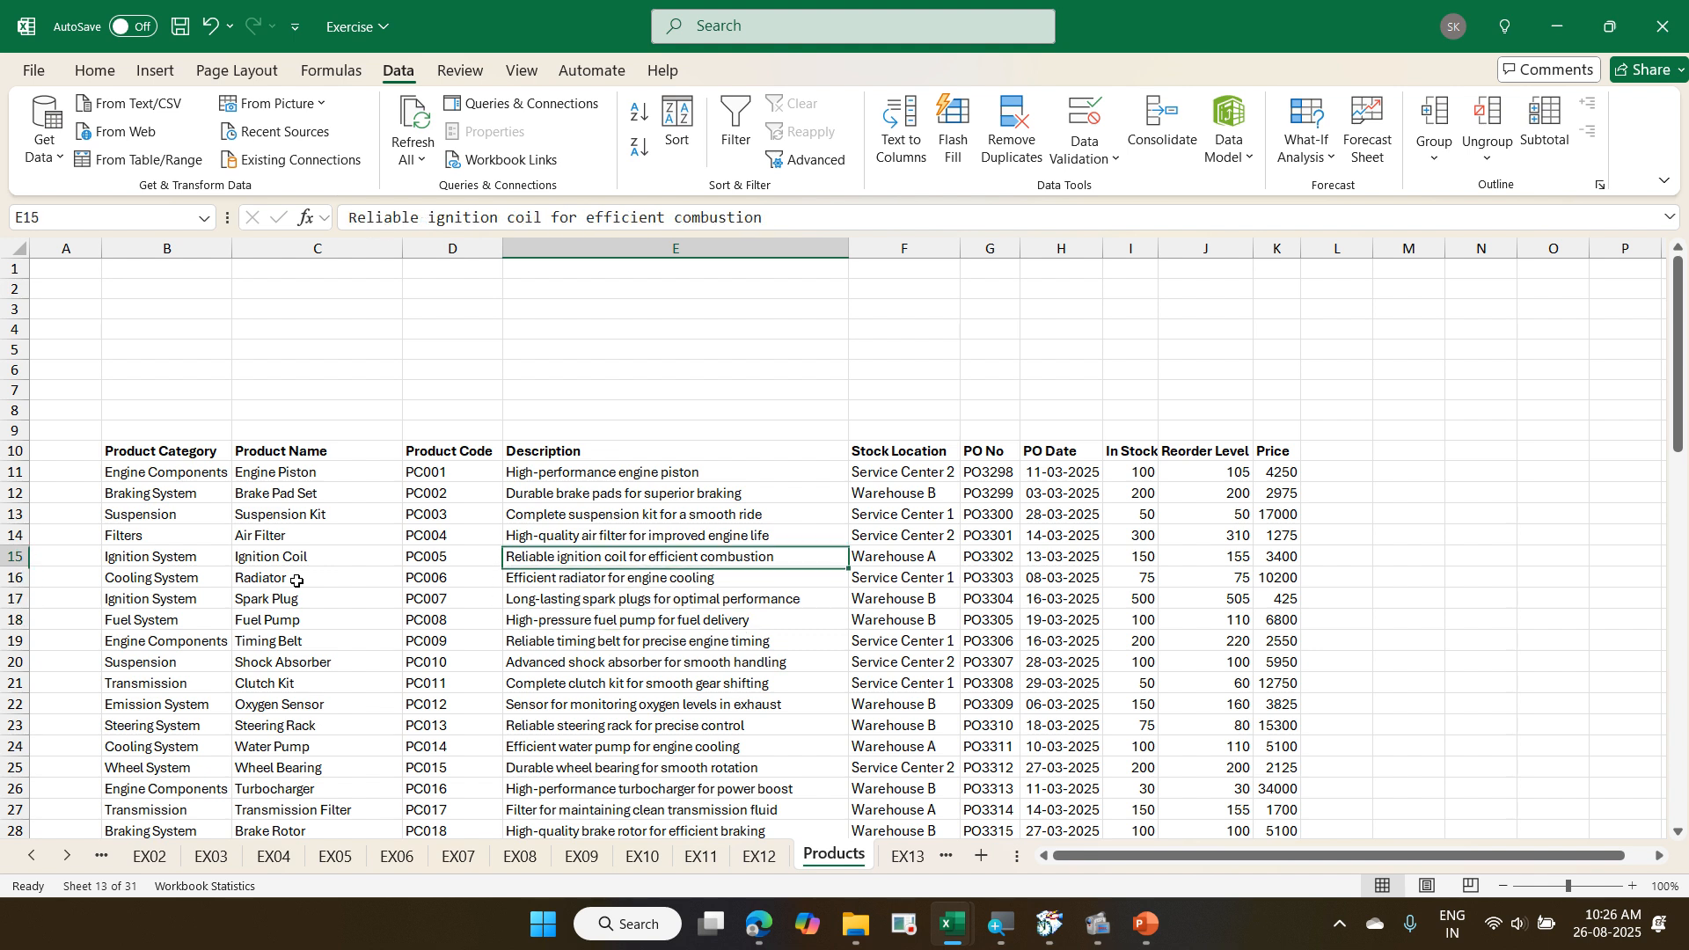
key(Up)
key(Right)
key(Right)
key(Right)
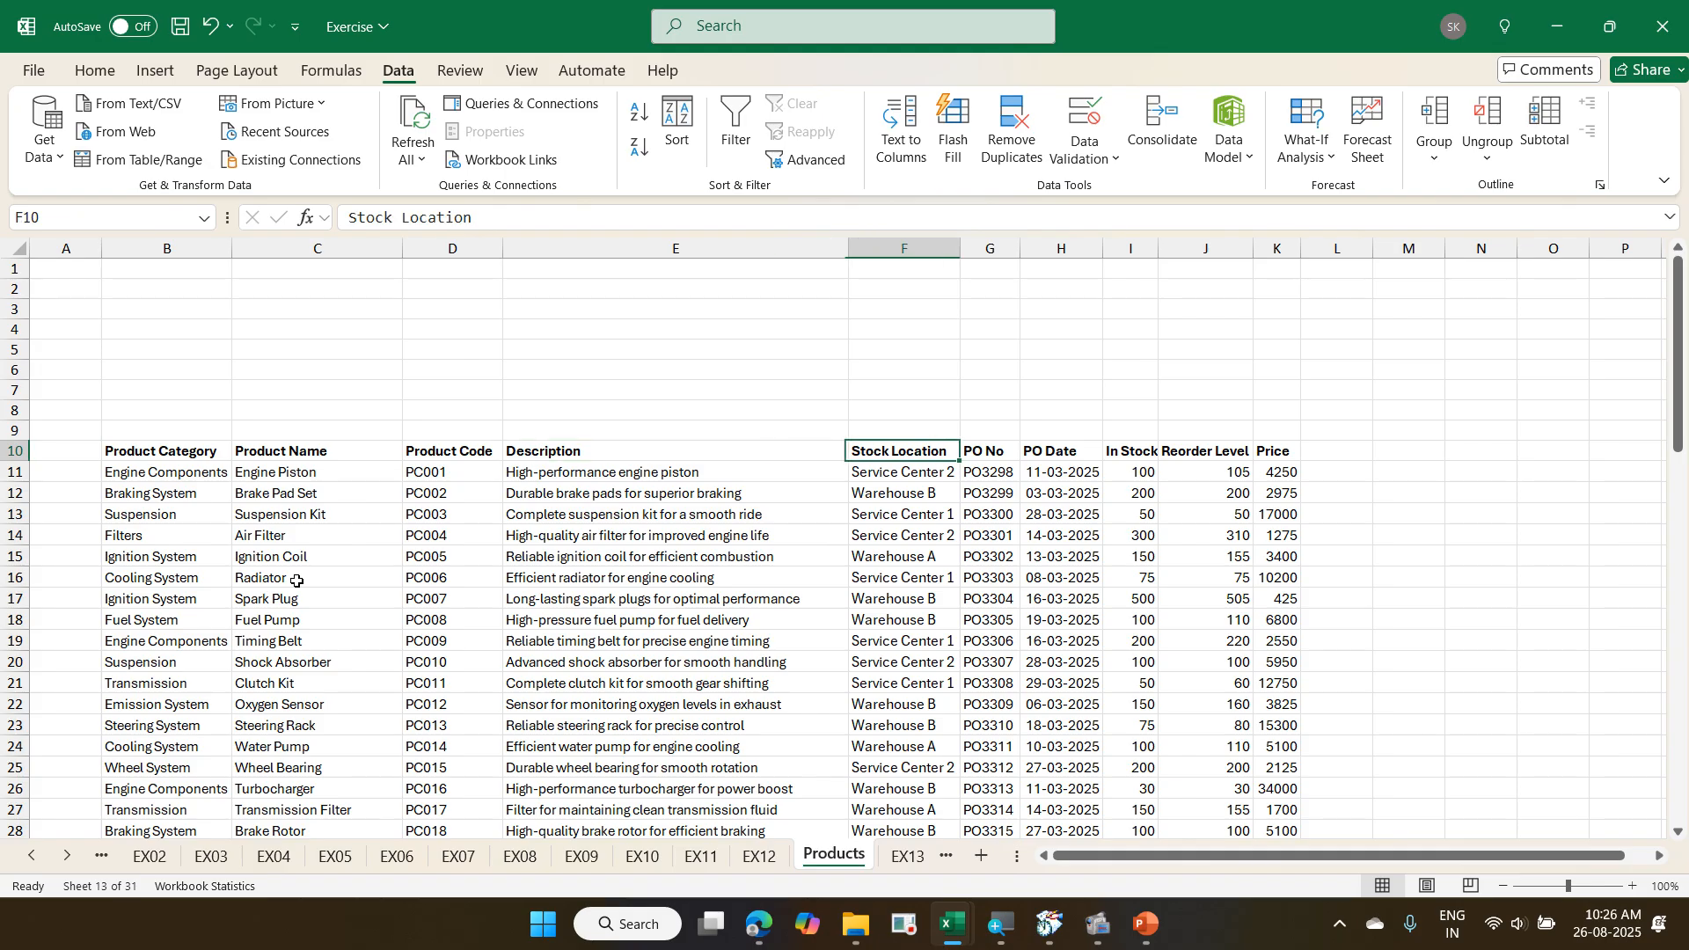
key(Right)
key(Right)
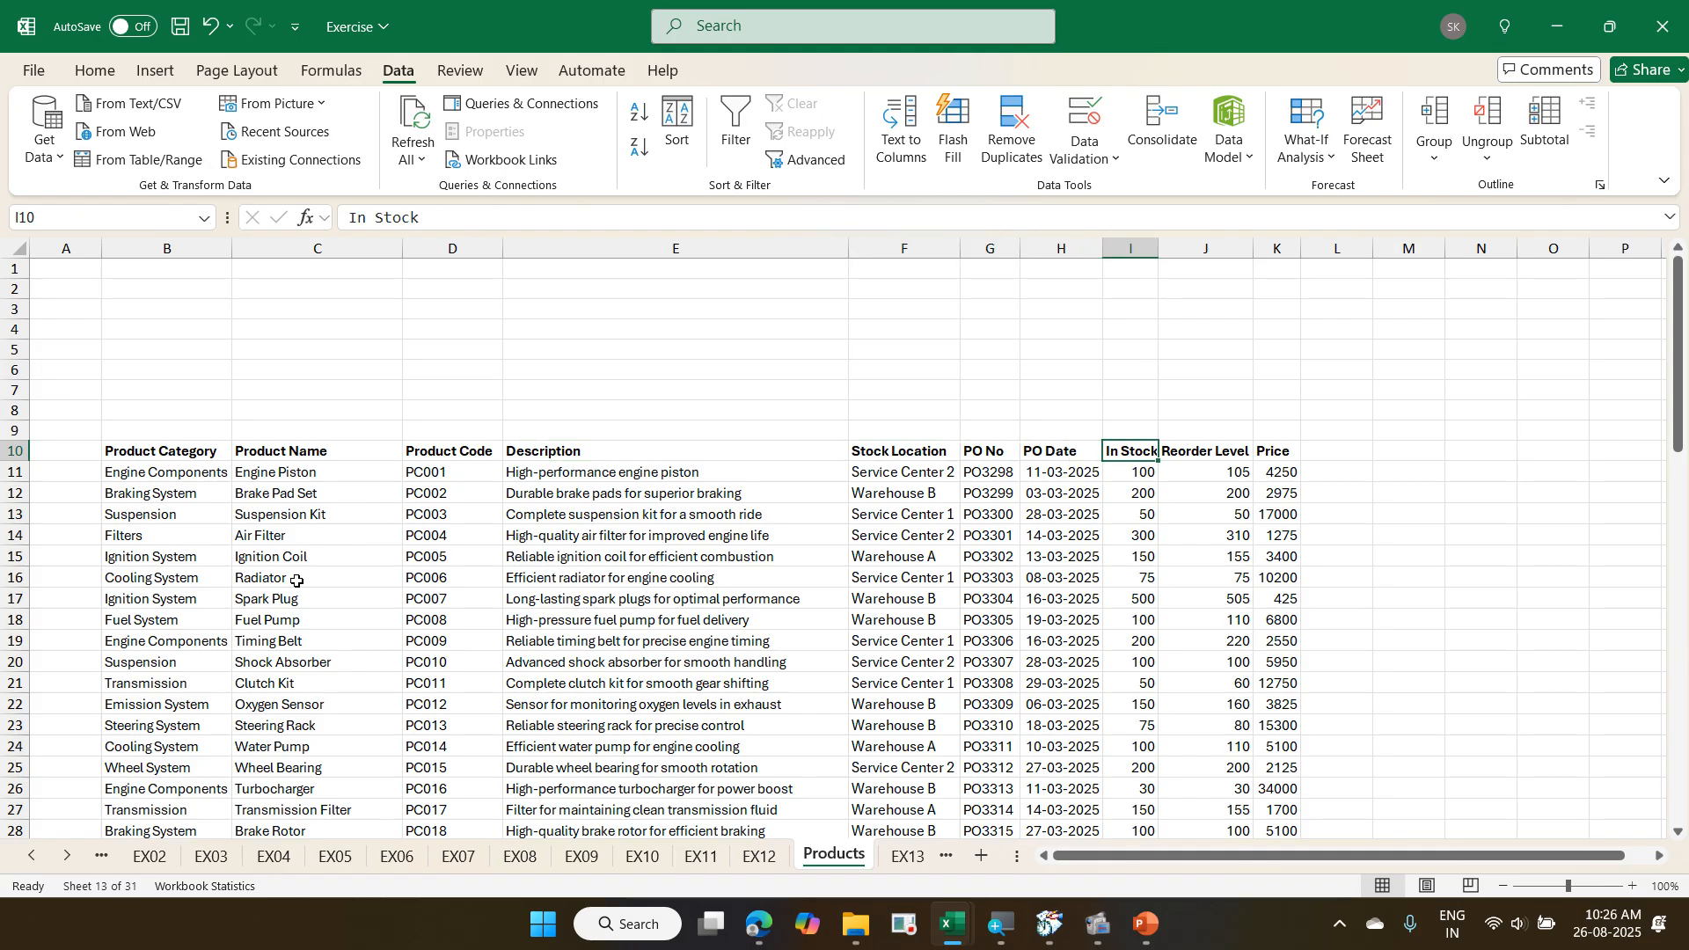
key(Left)
key(Left)
key(Left)
key(Left)
key(Left)
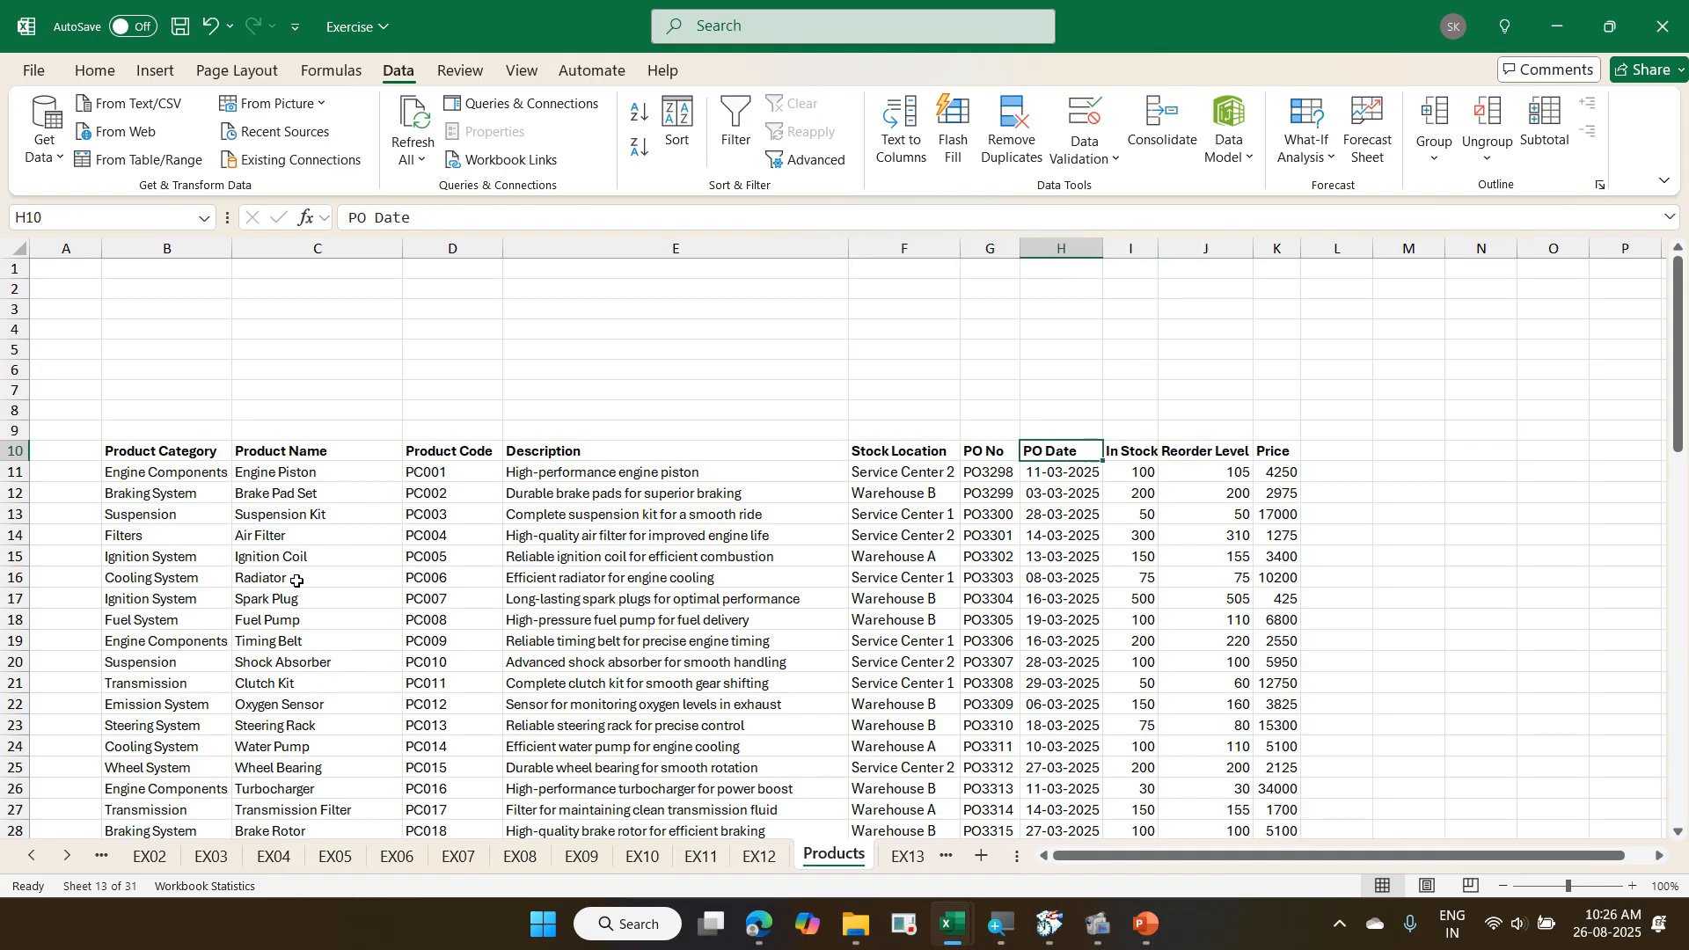
key(Left)
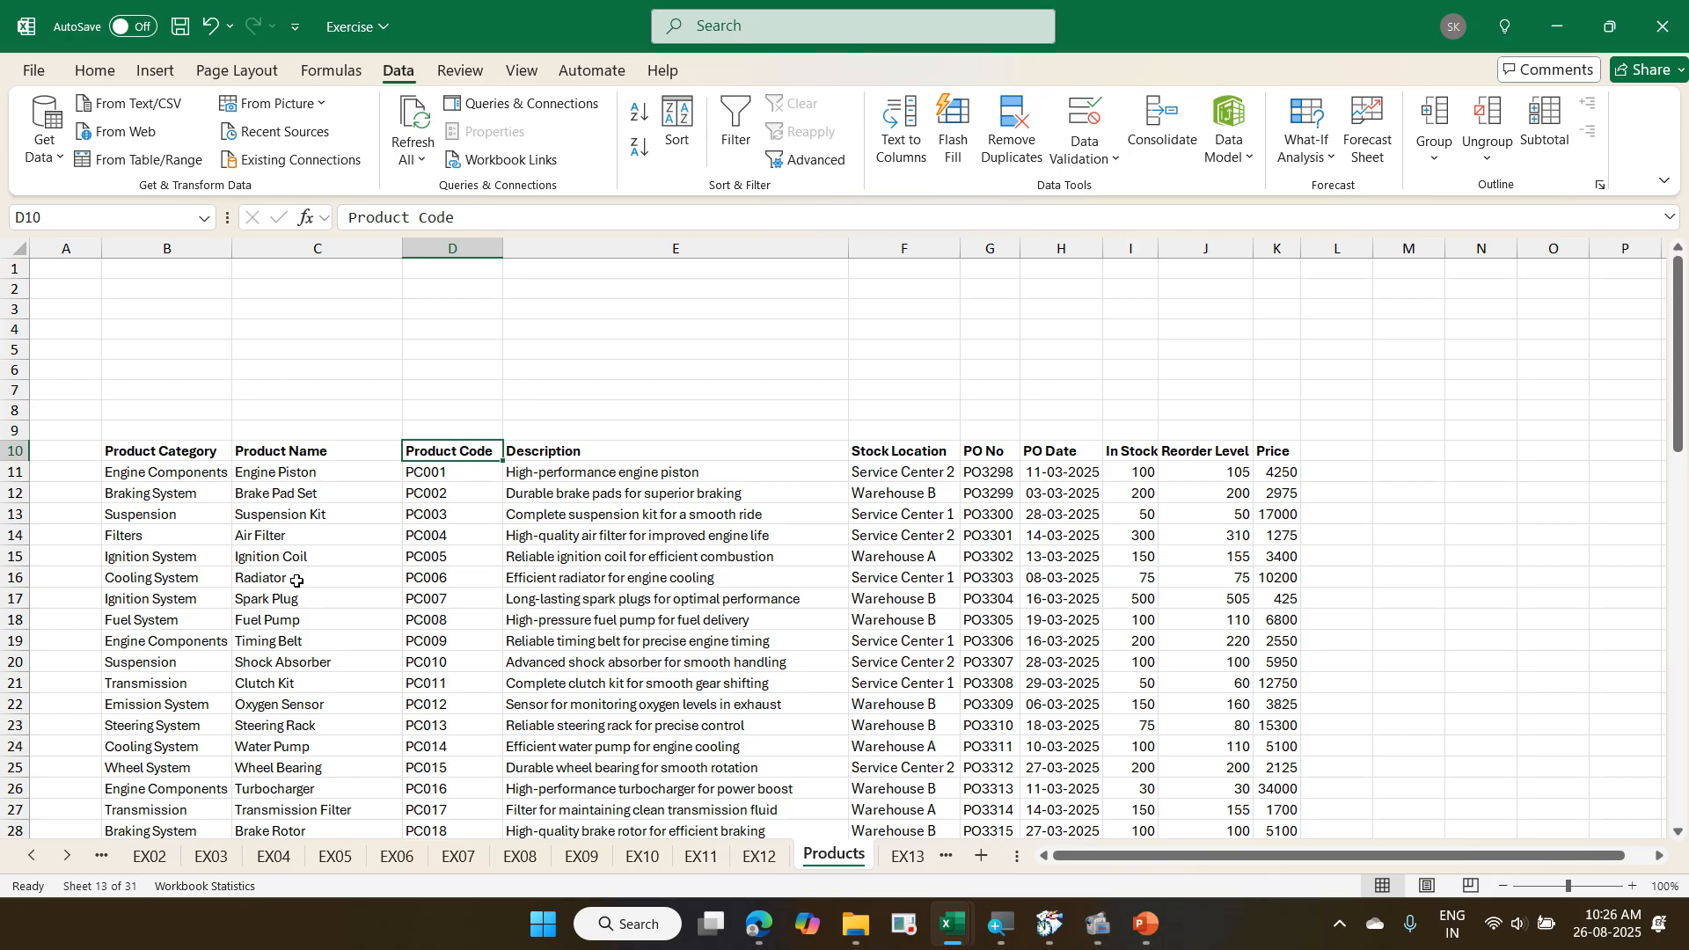
- Copy the Product Name header from the Products sheet into cell E10 of EX12
key(ctrl+Page_Up)
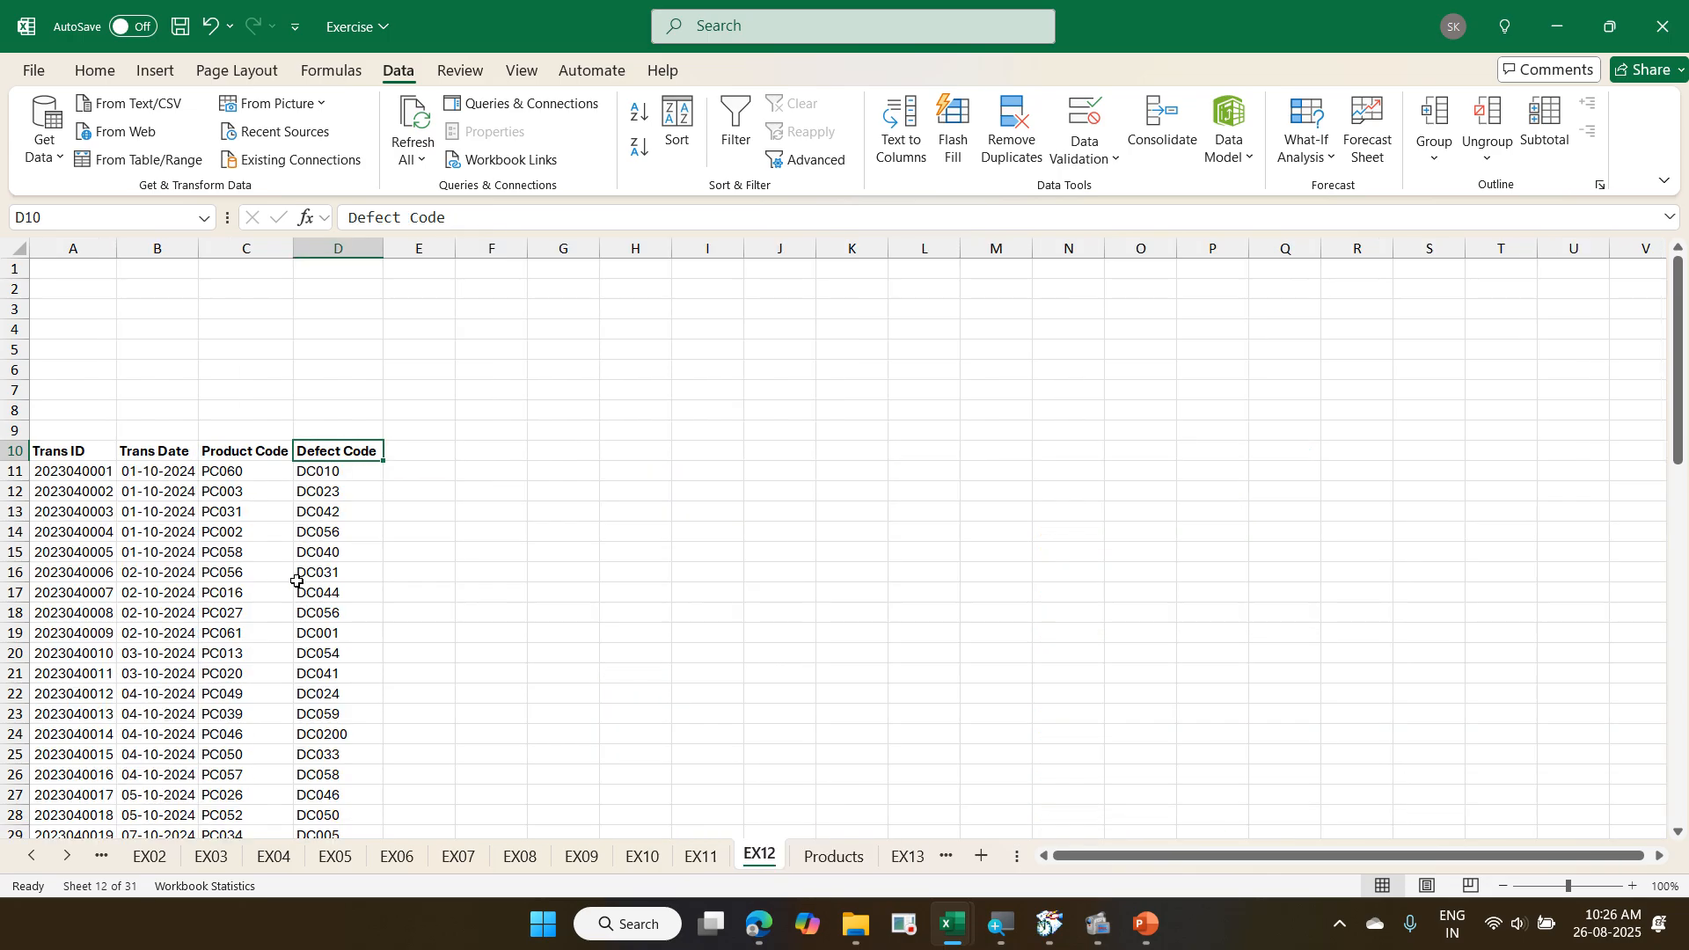
key(Right)
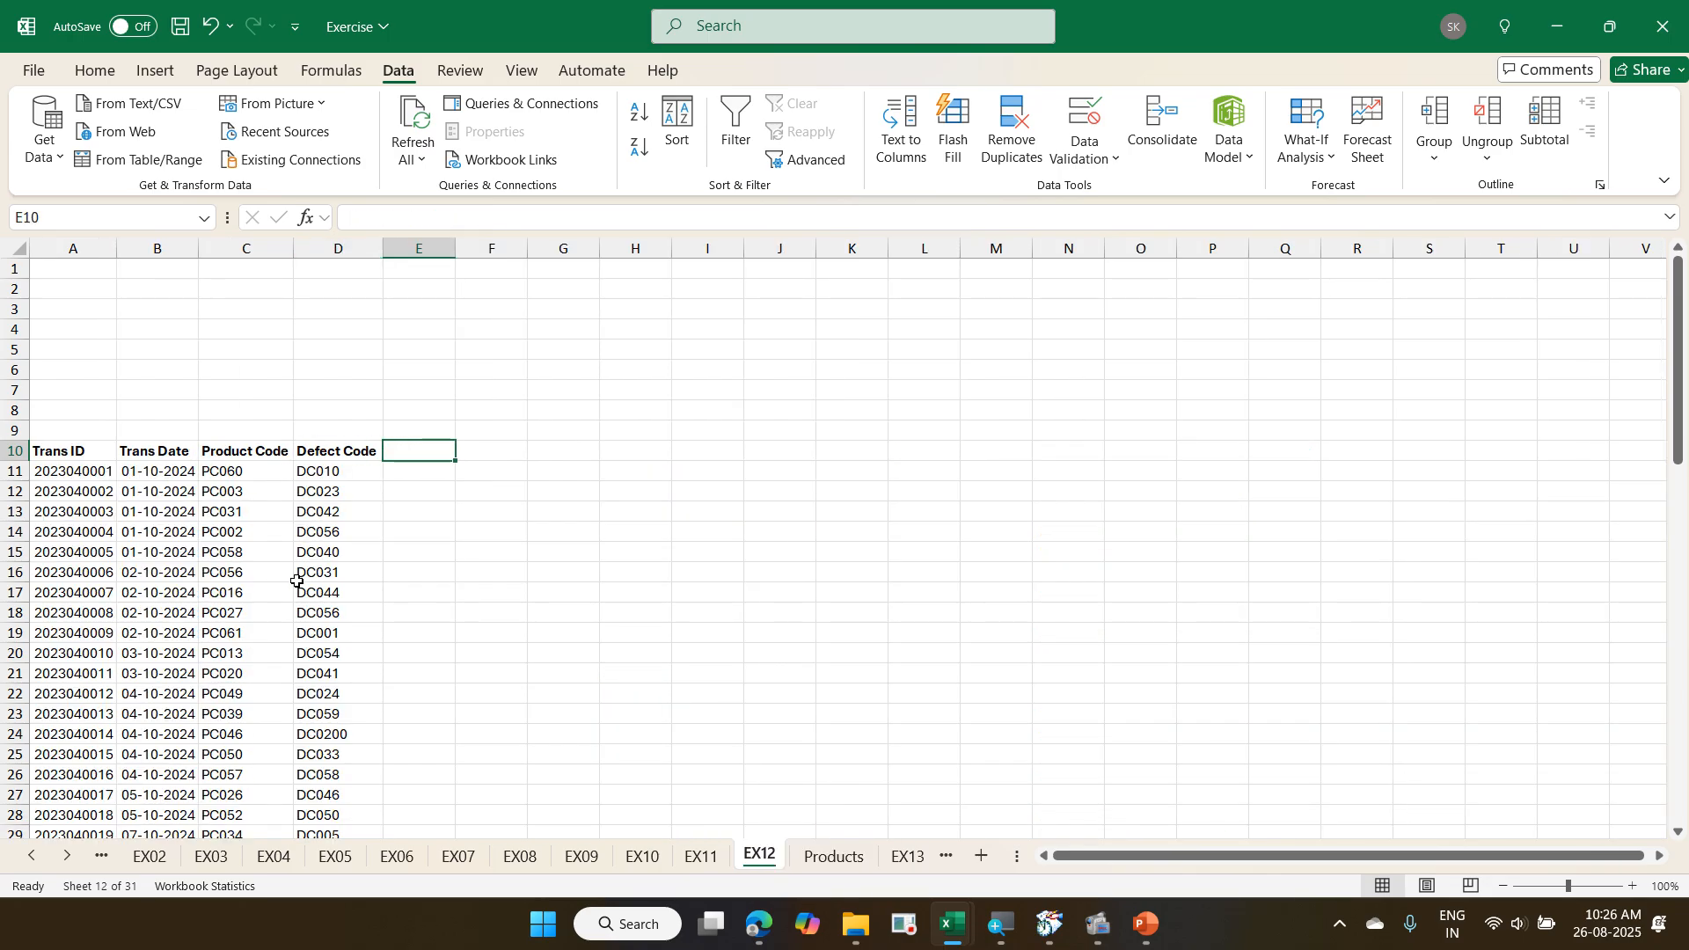
key(ctrl+Page_Down)
key(Left)
key(ctrl+c)
key(ctrl+Page_Up)
key(ctrl+v)
key(Down)
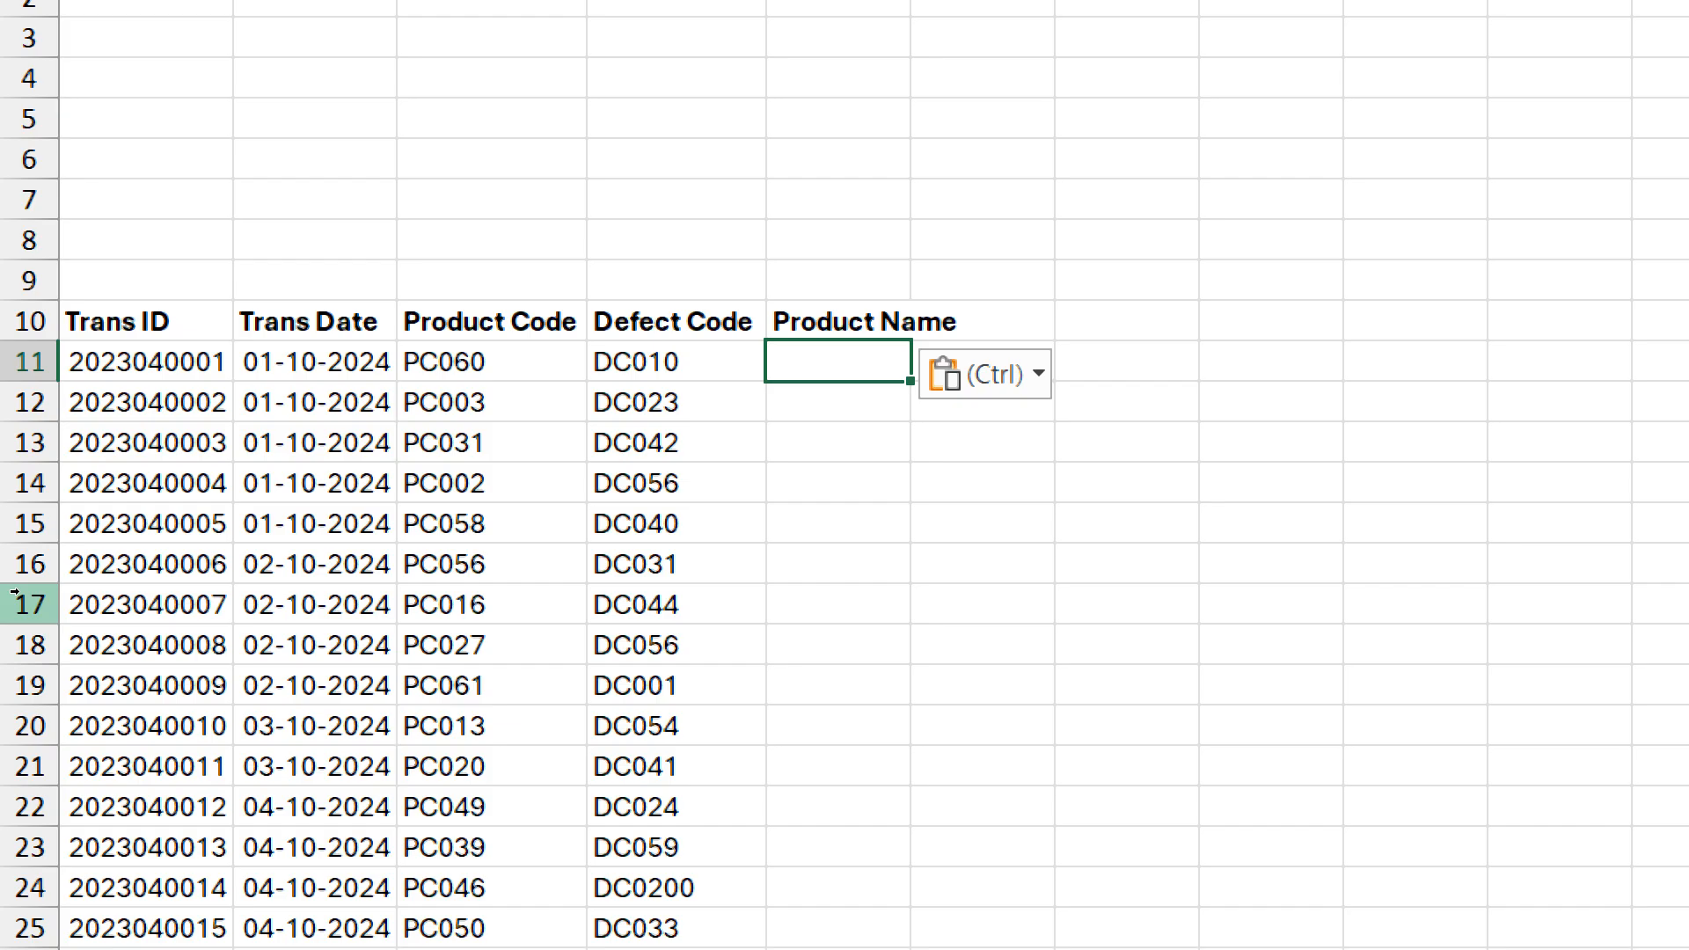
- Check the Product Name column on the Products sheet and return to E11 on EX12
key(alt+Tab)
key(Escape)
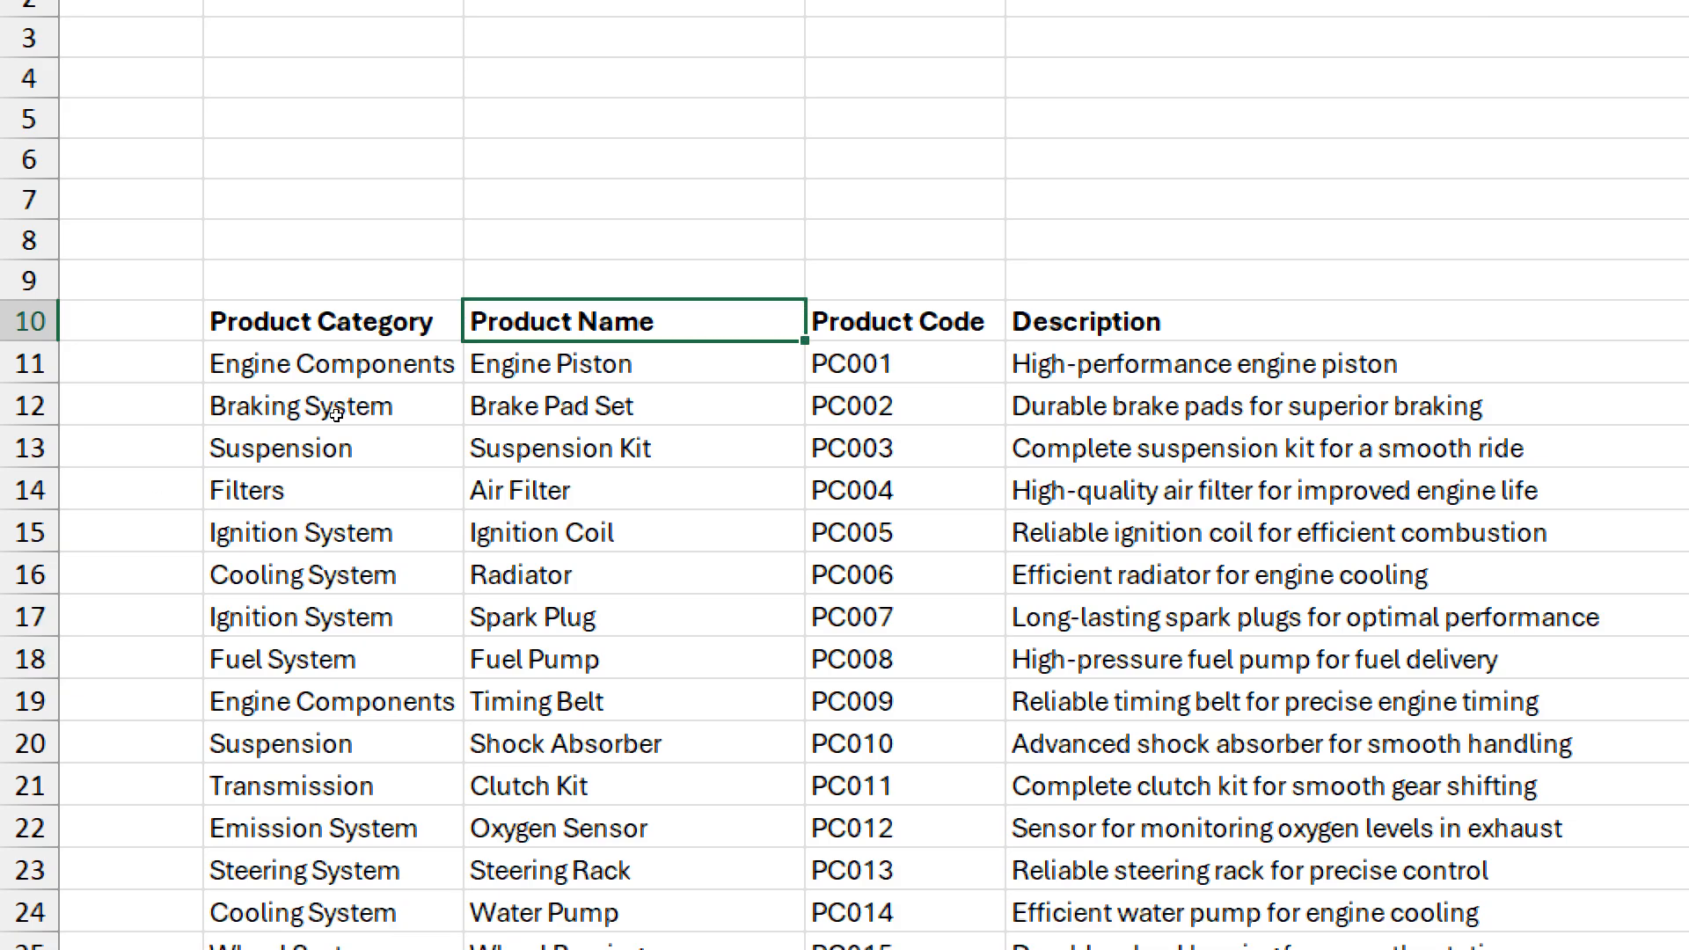
key(ctrl+space)
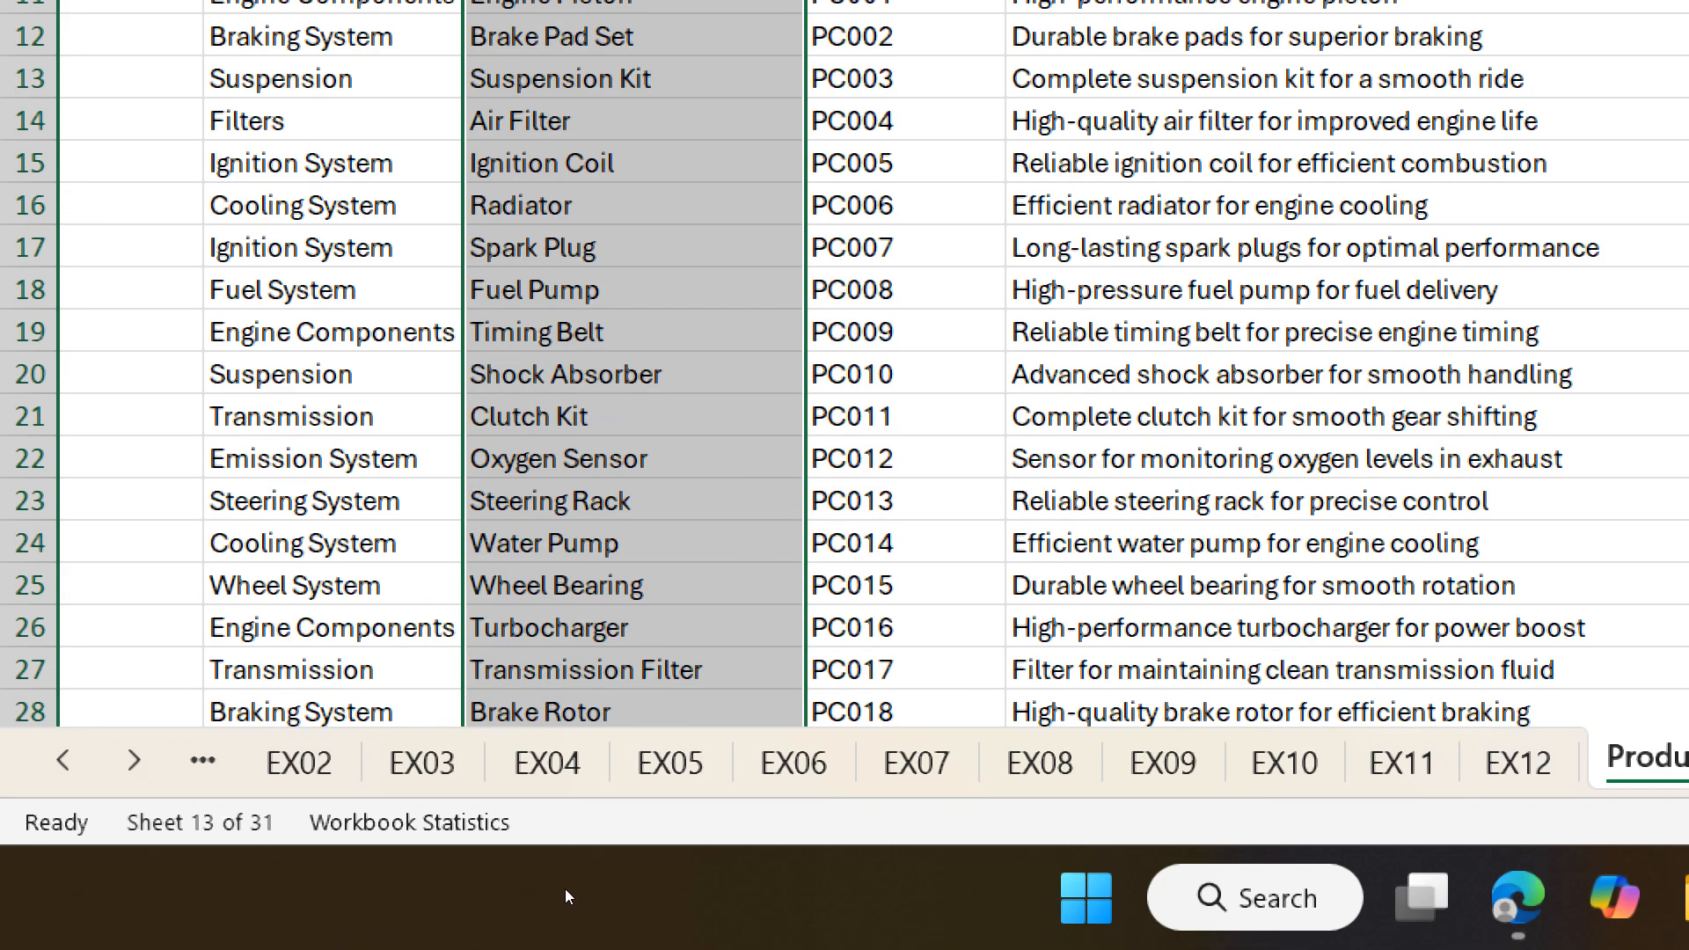
key(ctrl+Page_Up)
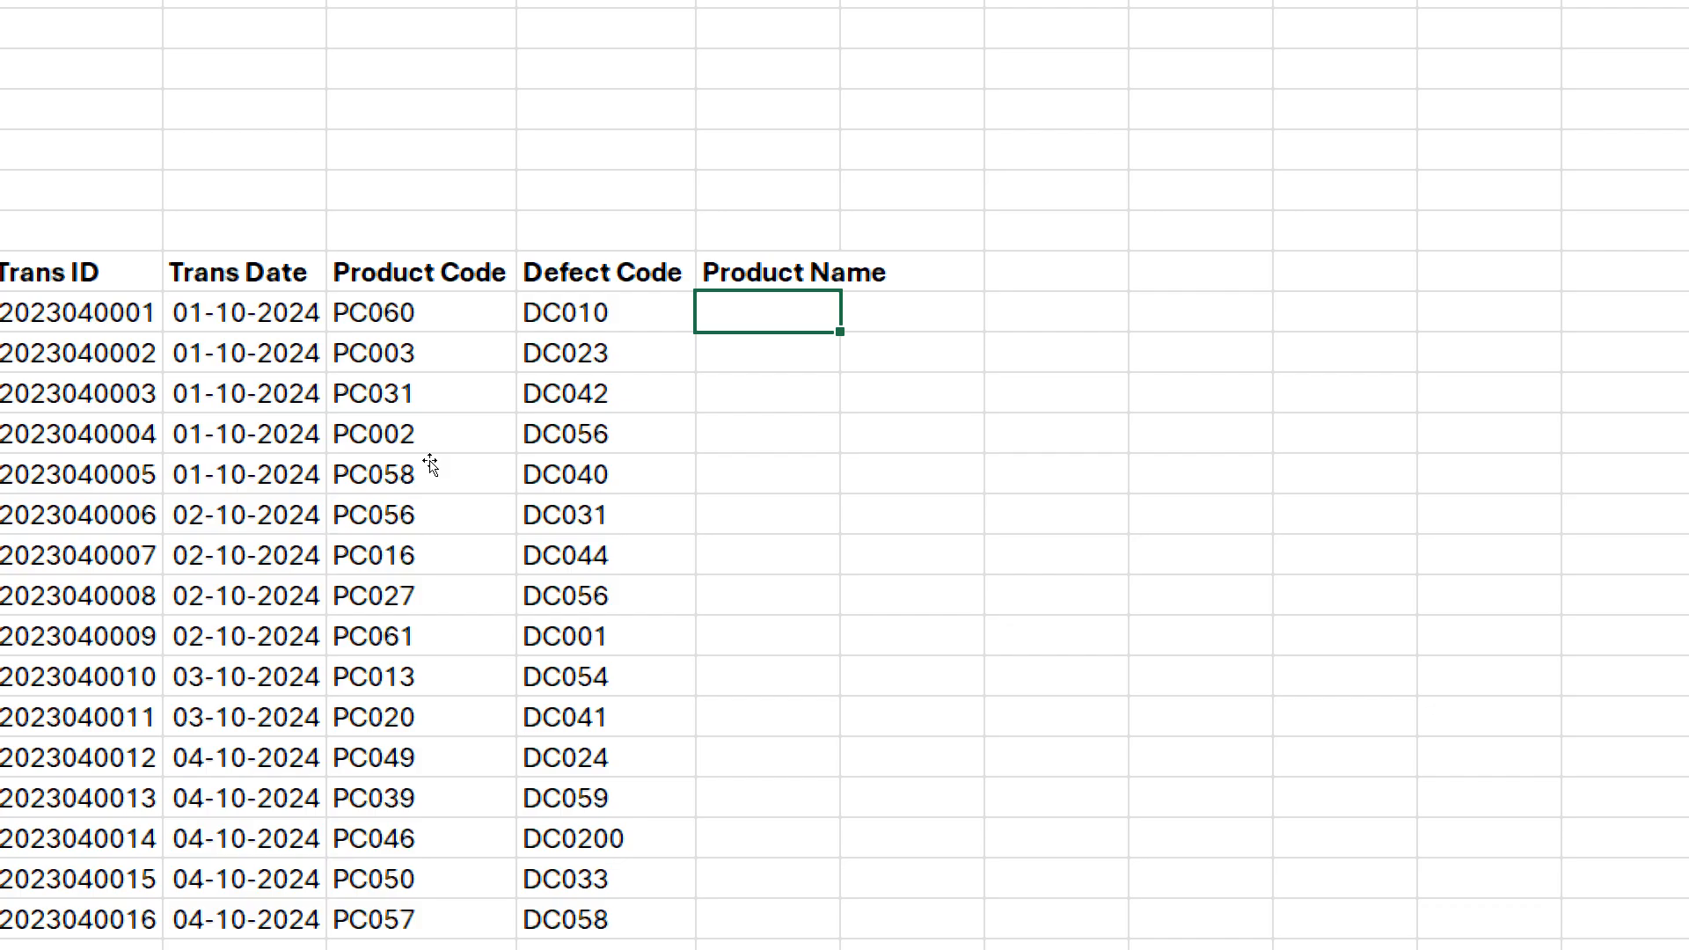
- Enter an XLOOKUP in E11 of EX12 that finds C11 in Products!D10:D77 and returns the product name from Products!C10:C77
text(=xl)
key(Tab)
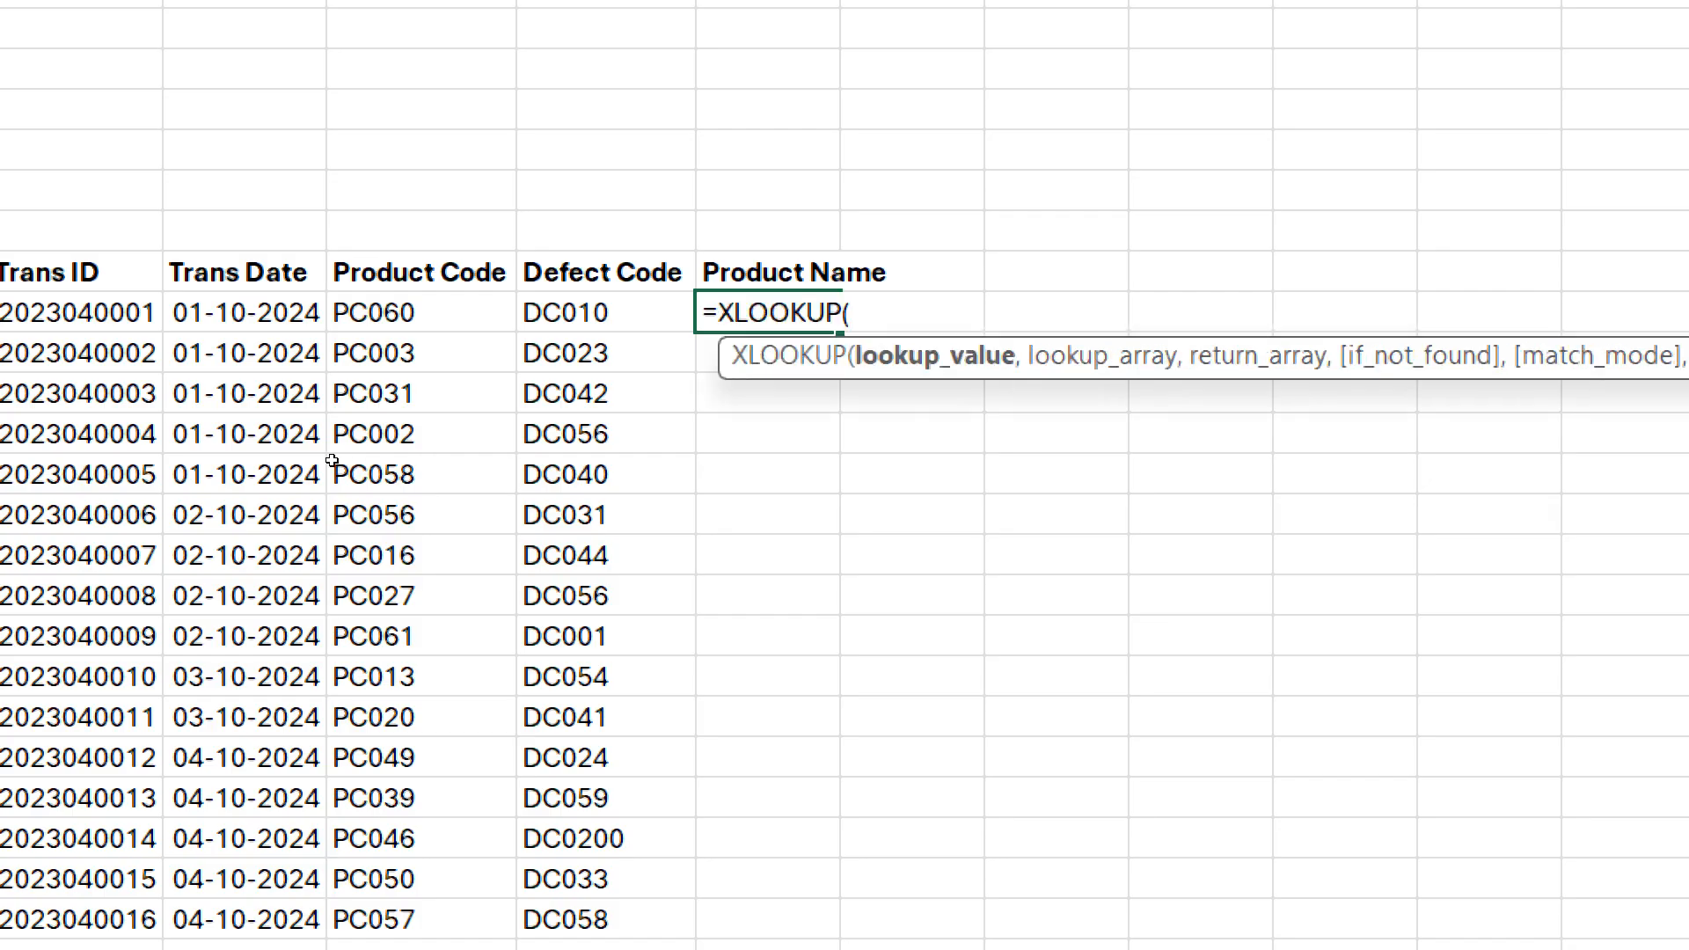
key(Left)
key(Left)
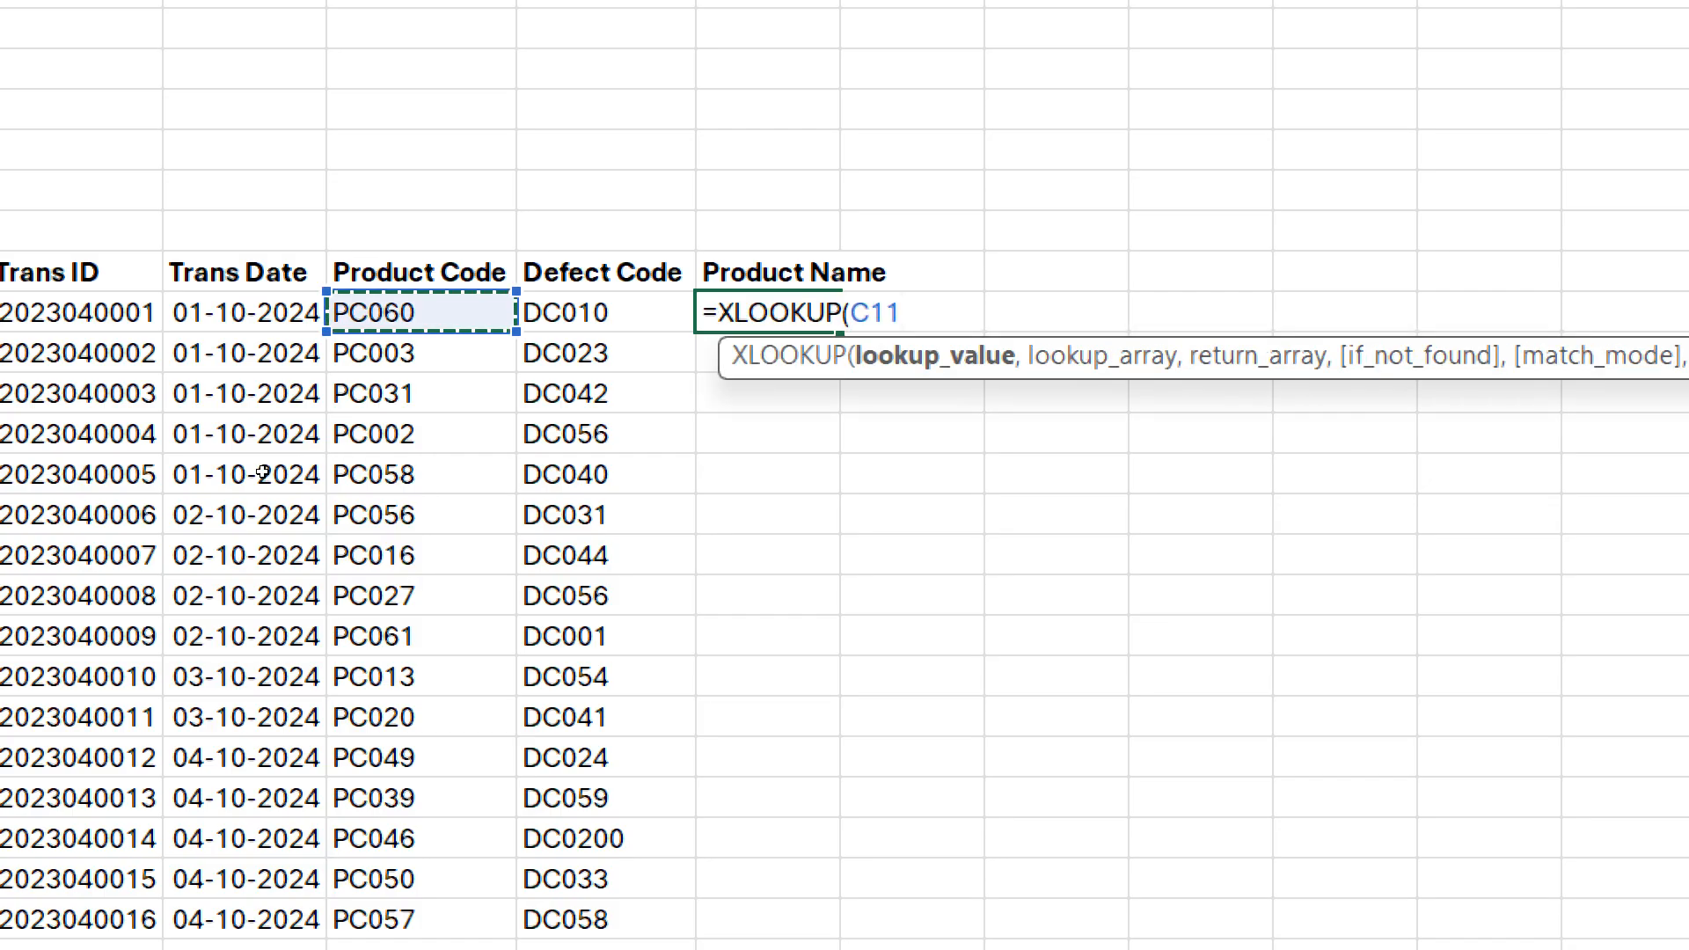
text(,)
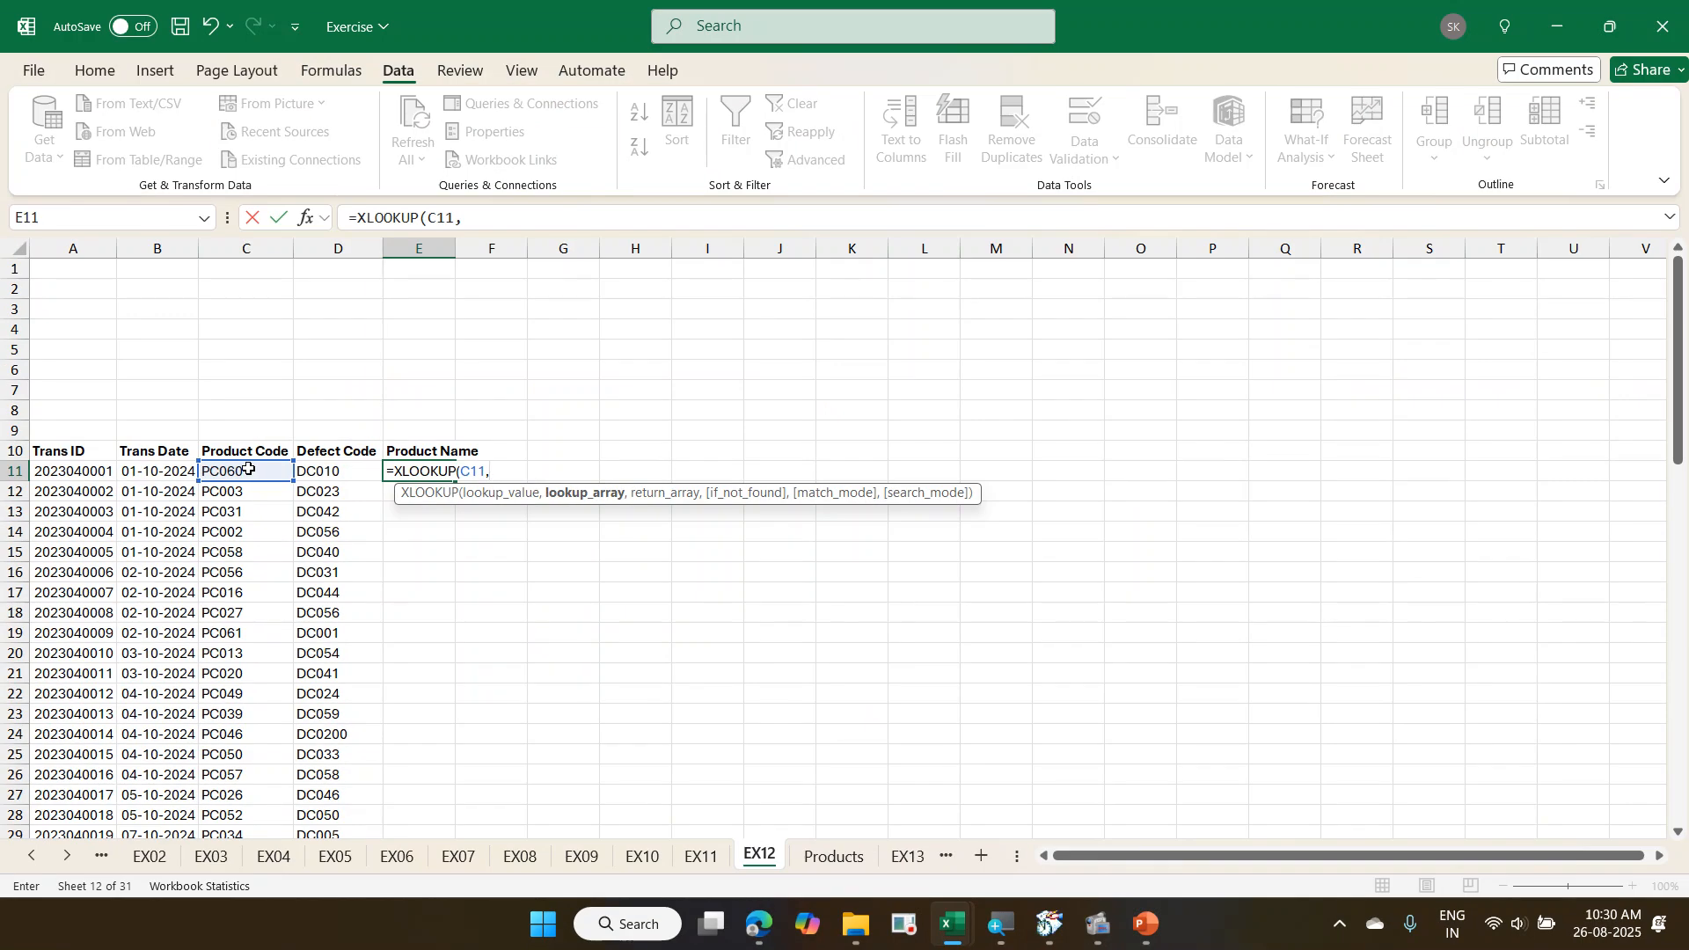
click(804, 863)
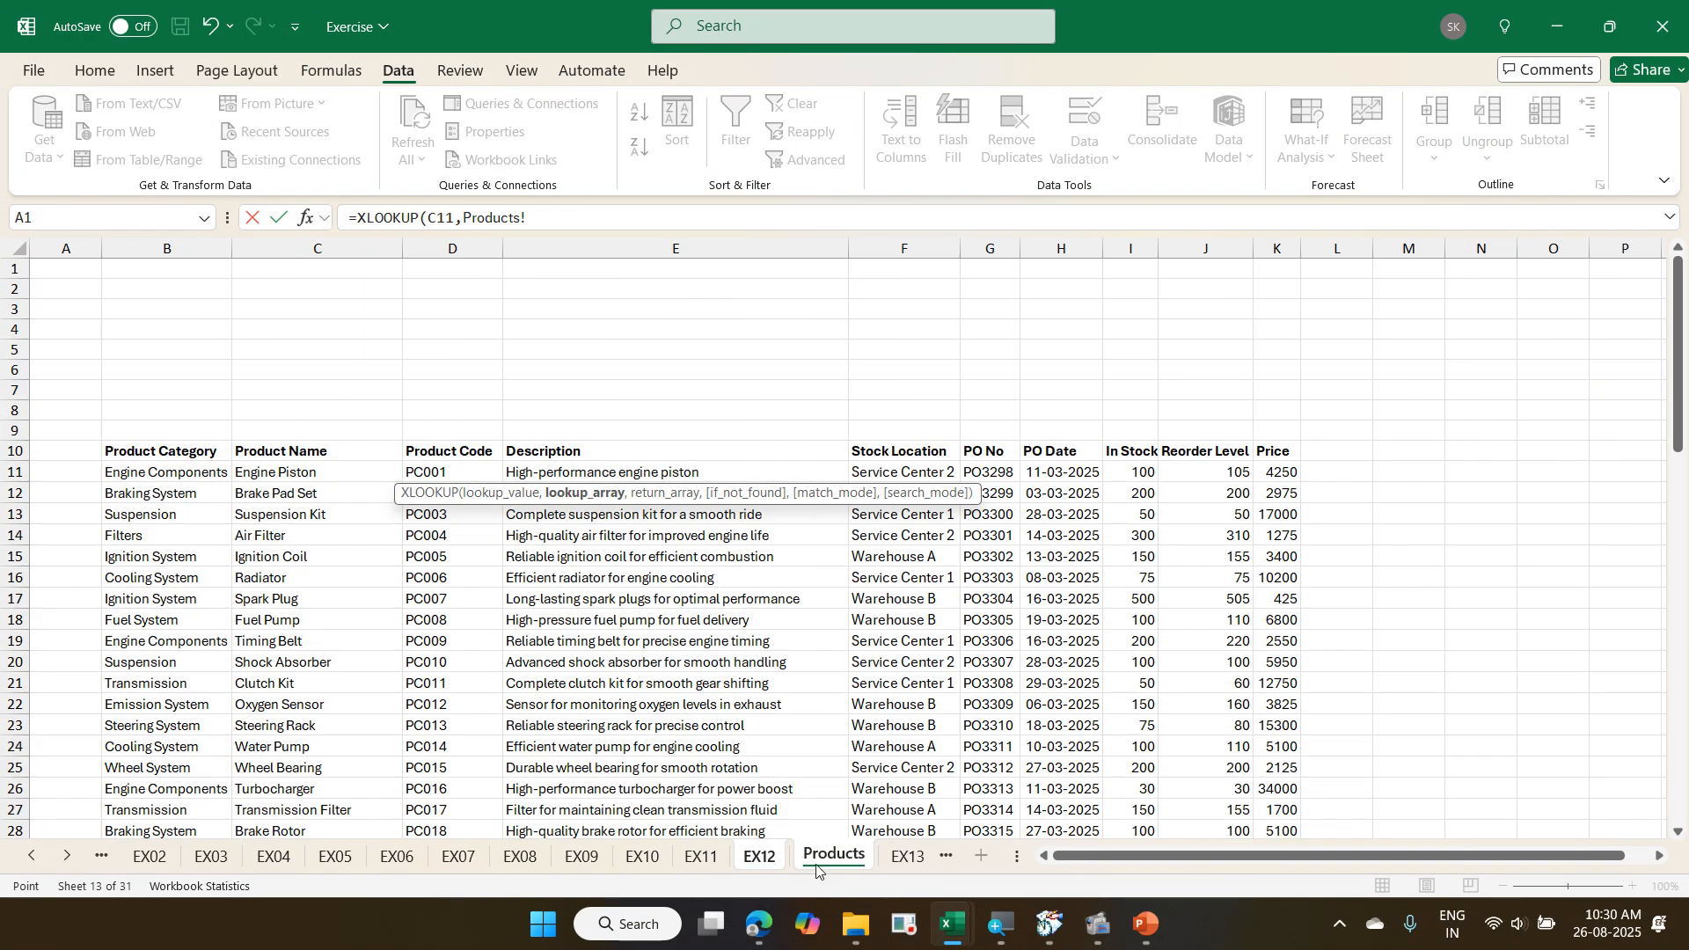
click(460, 451)
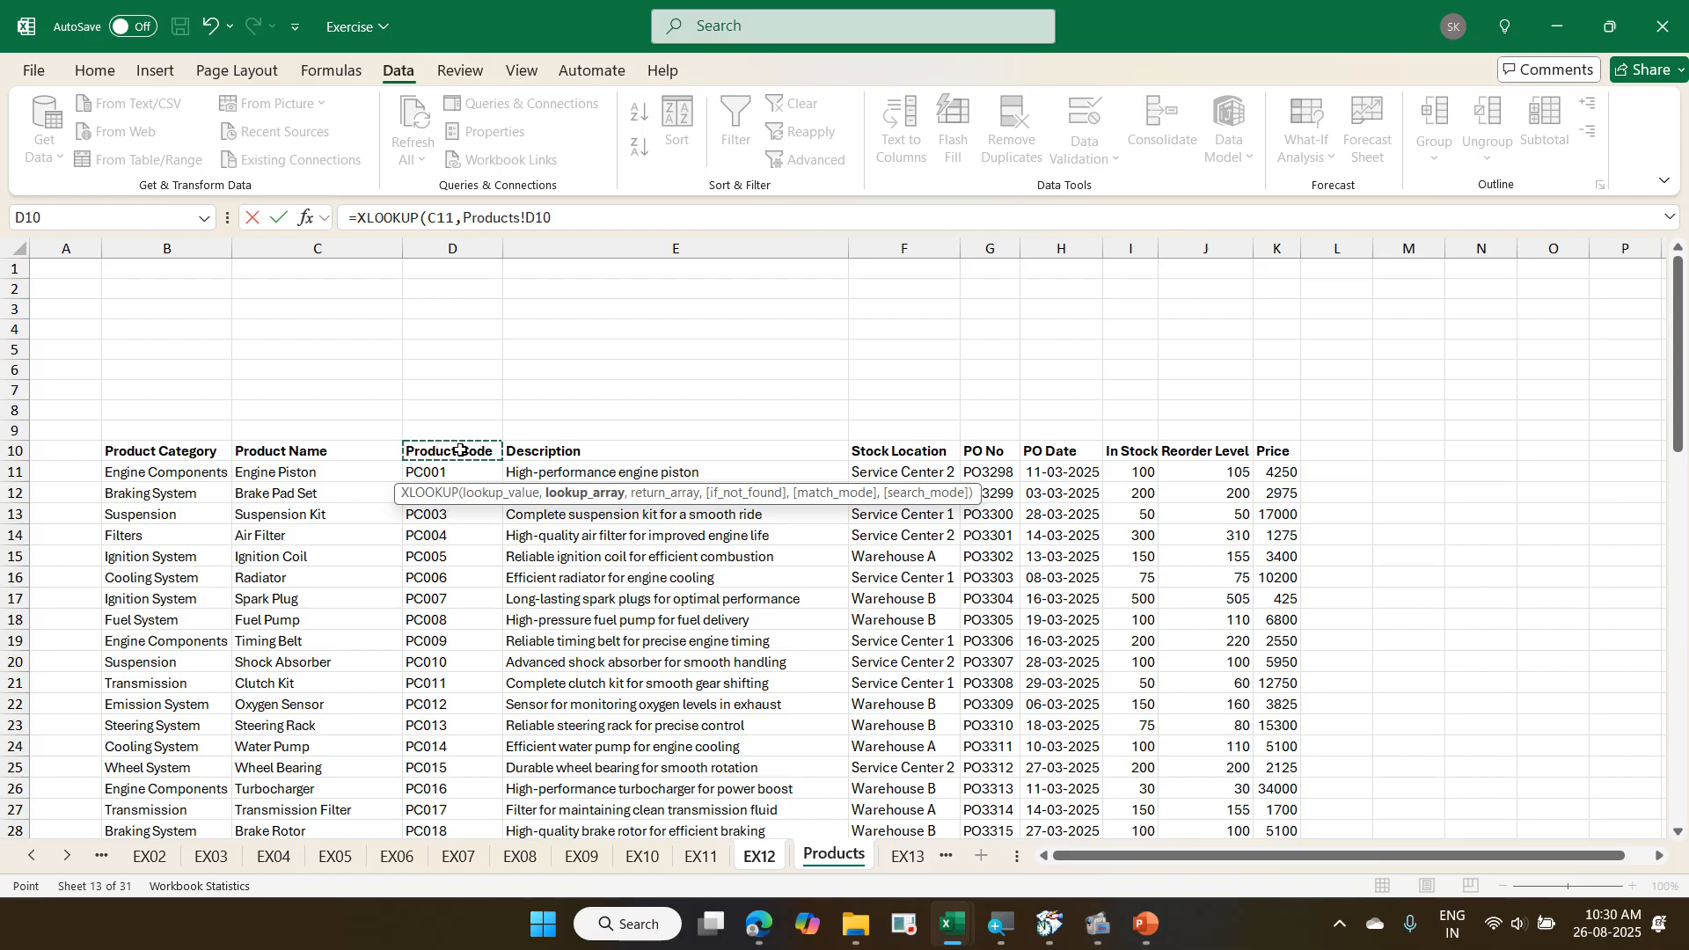
key(ctrl+shift+Down)
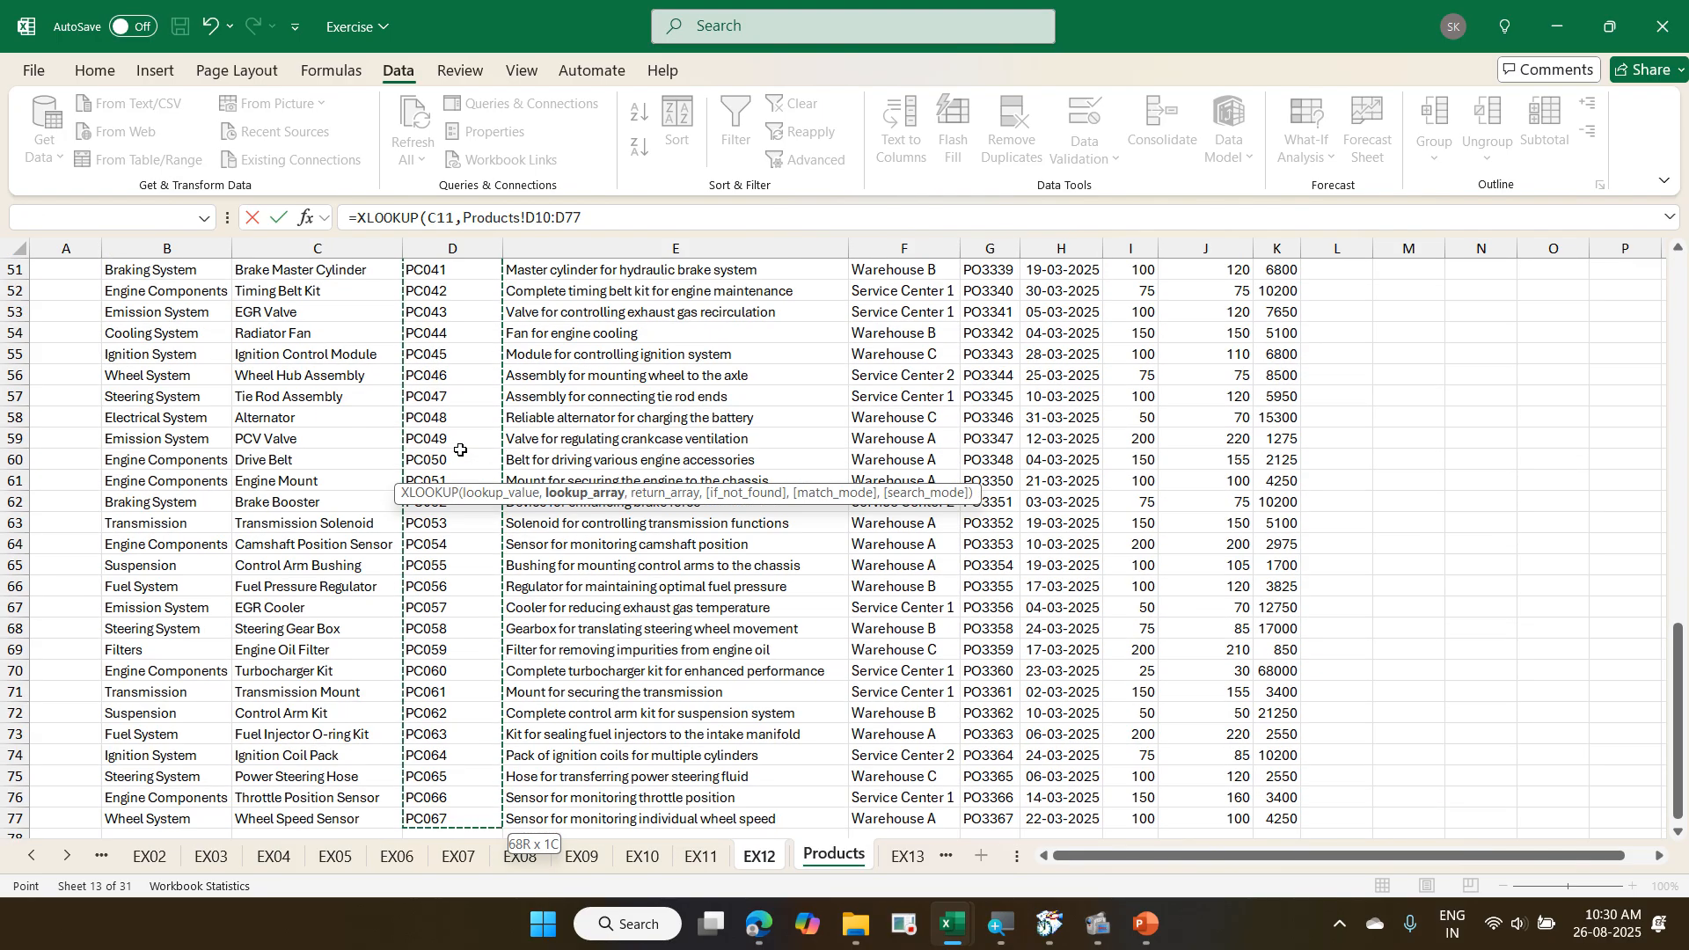
text(,)
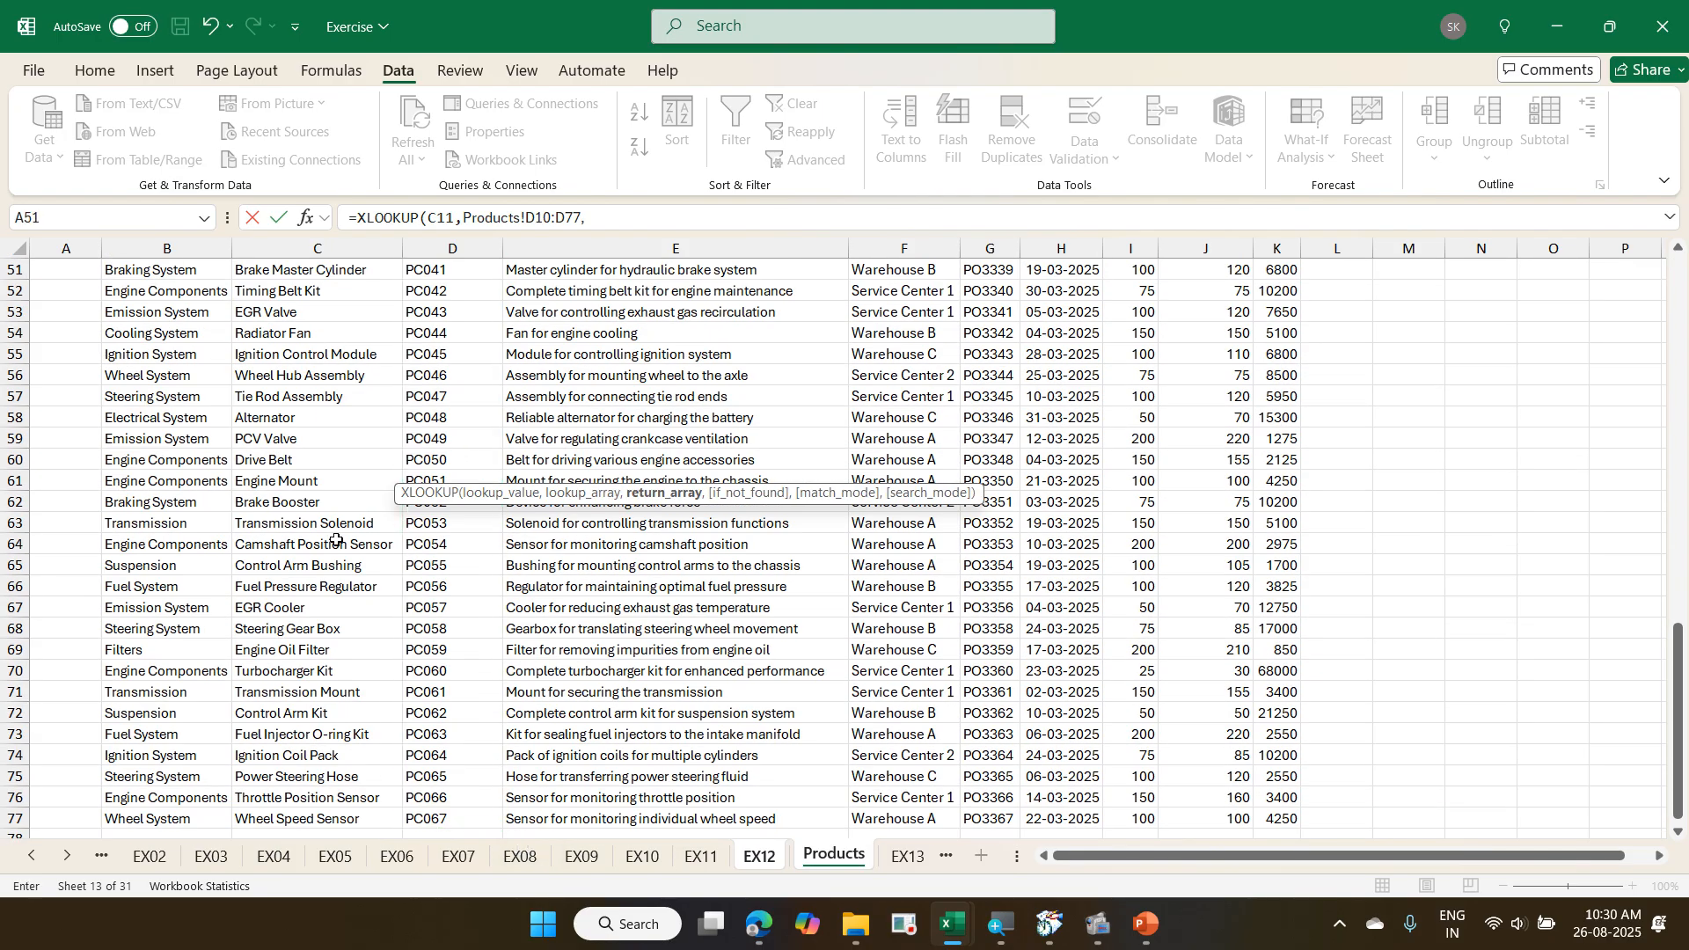
click(322, 817)
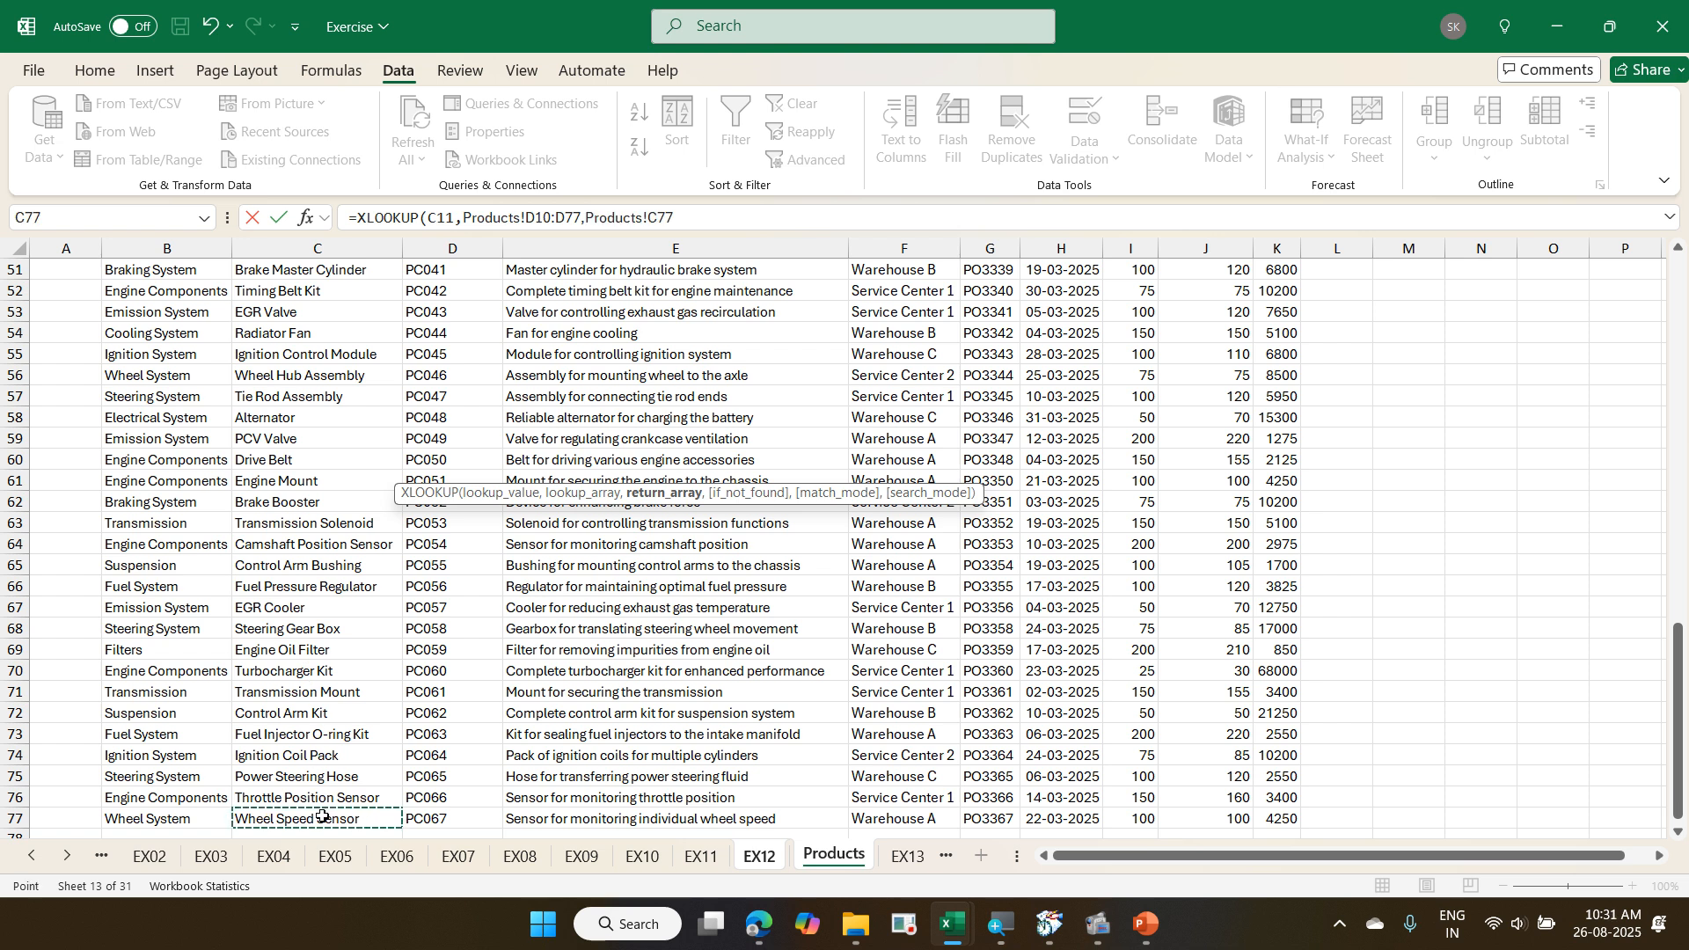
key(ctrl+shift+Up)
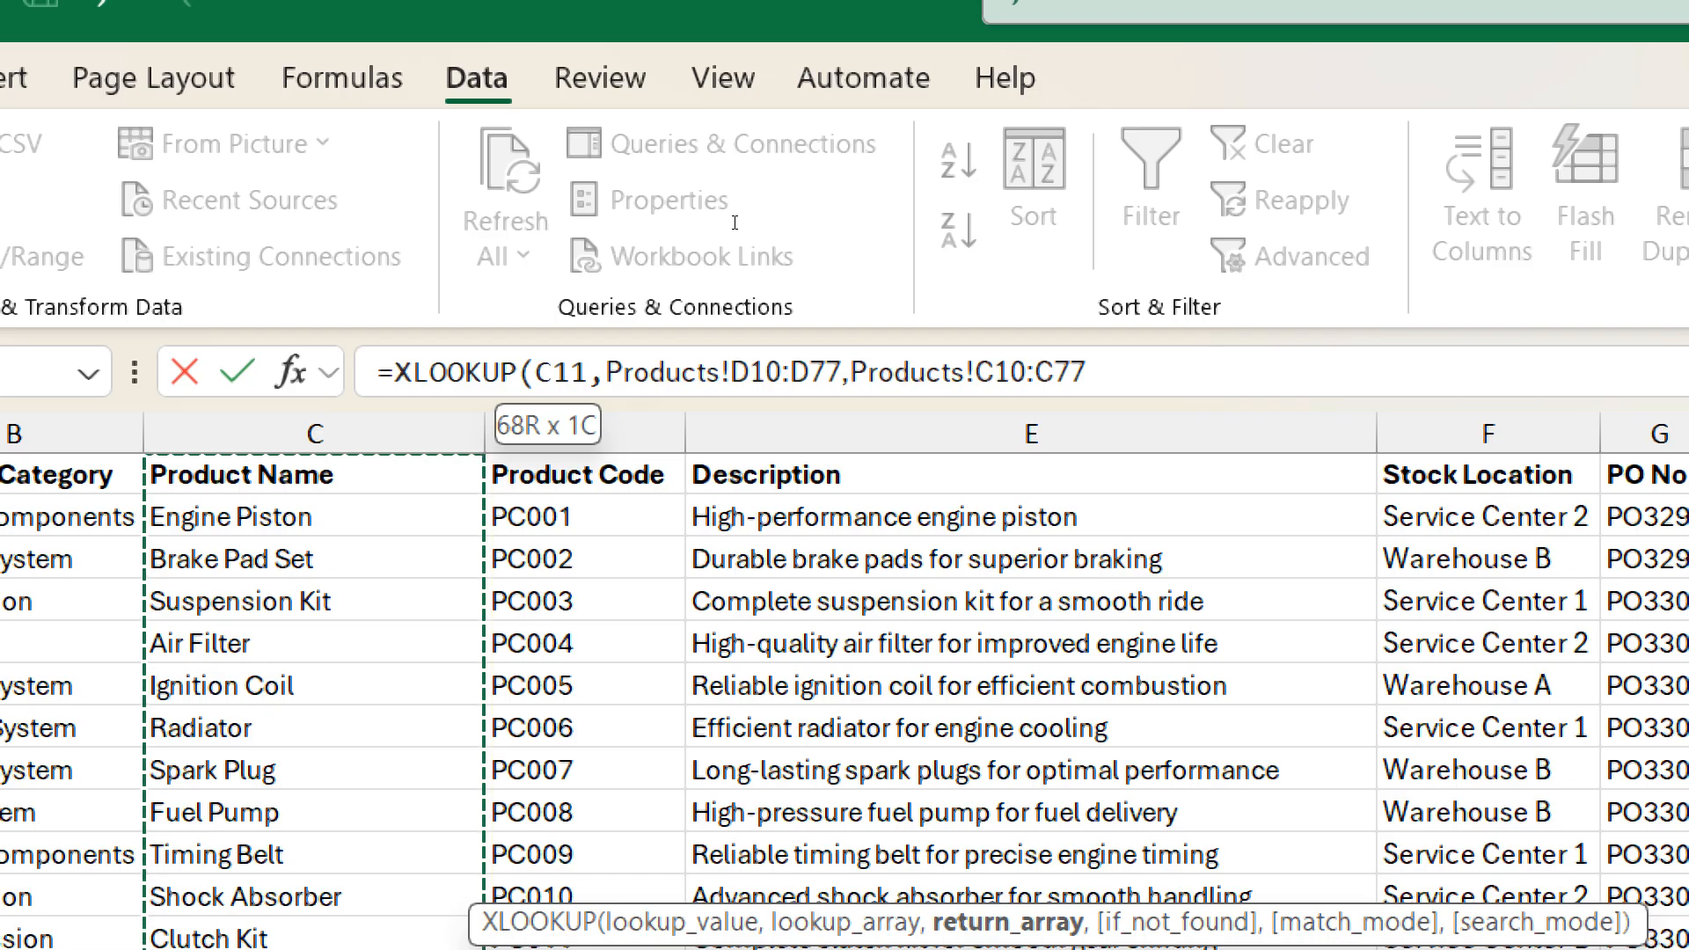
key(Return)
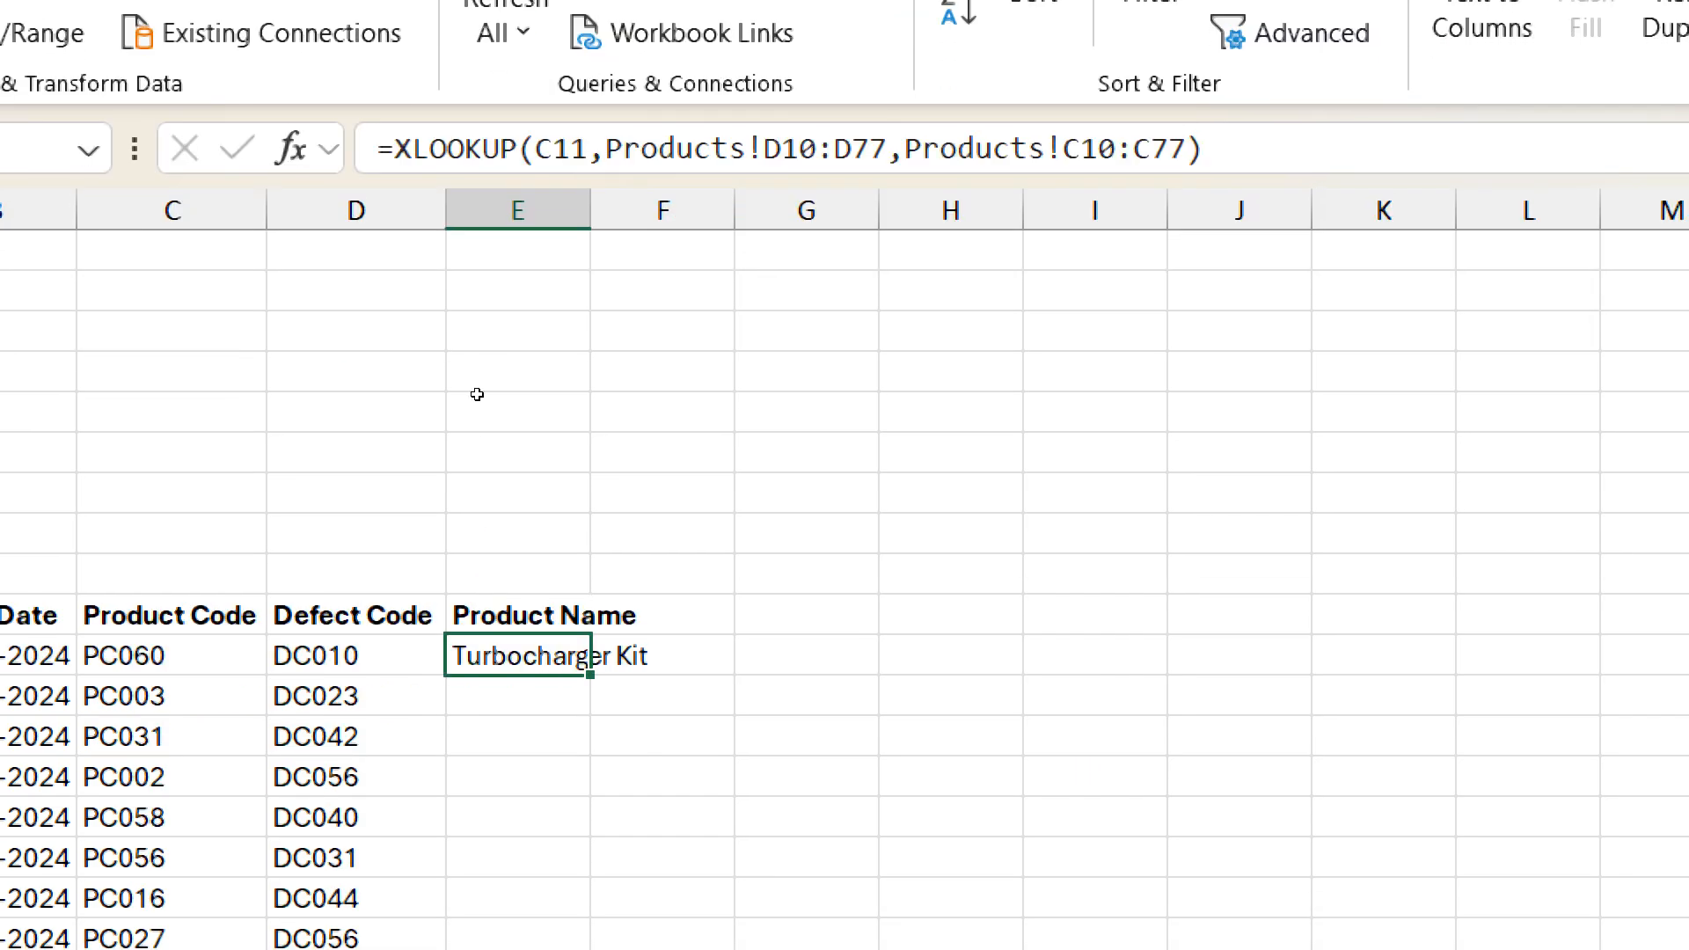
- Fill the E11 lookup down the Product Name column and fit column E to its contents
double_click(590, 211)
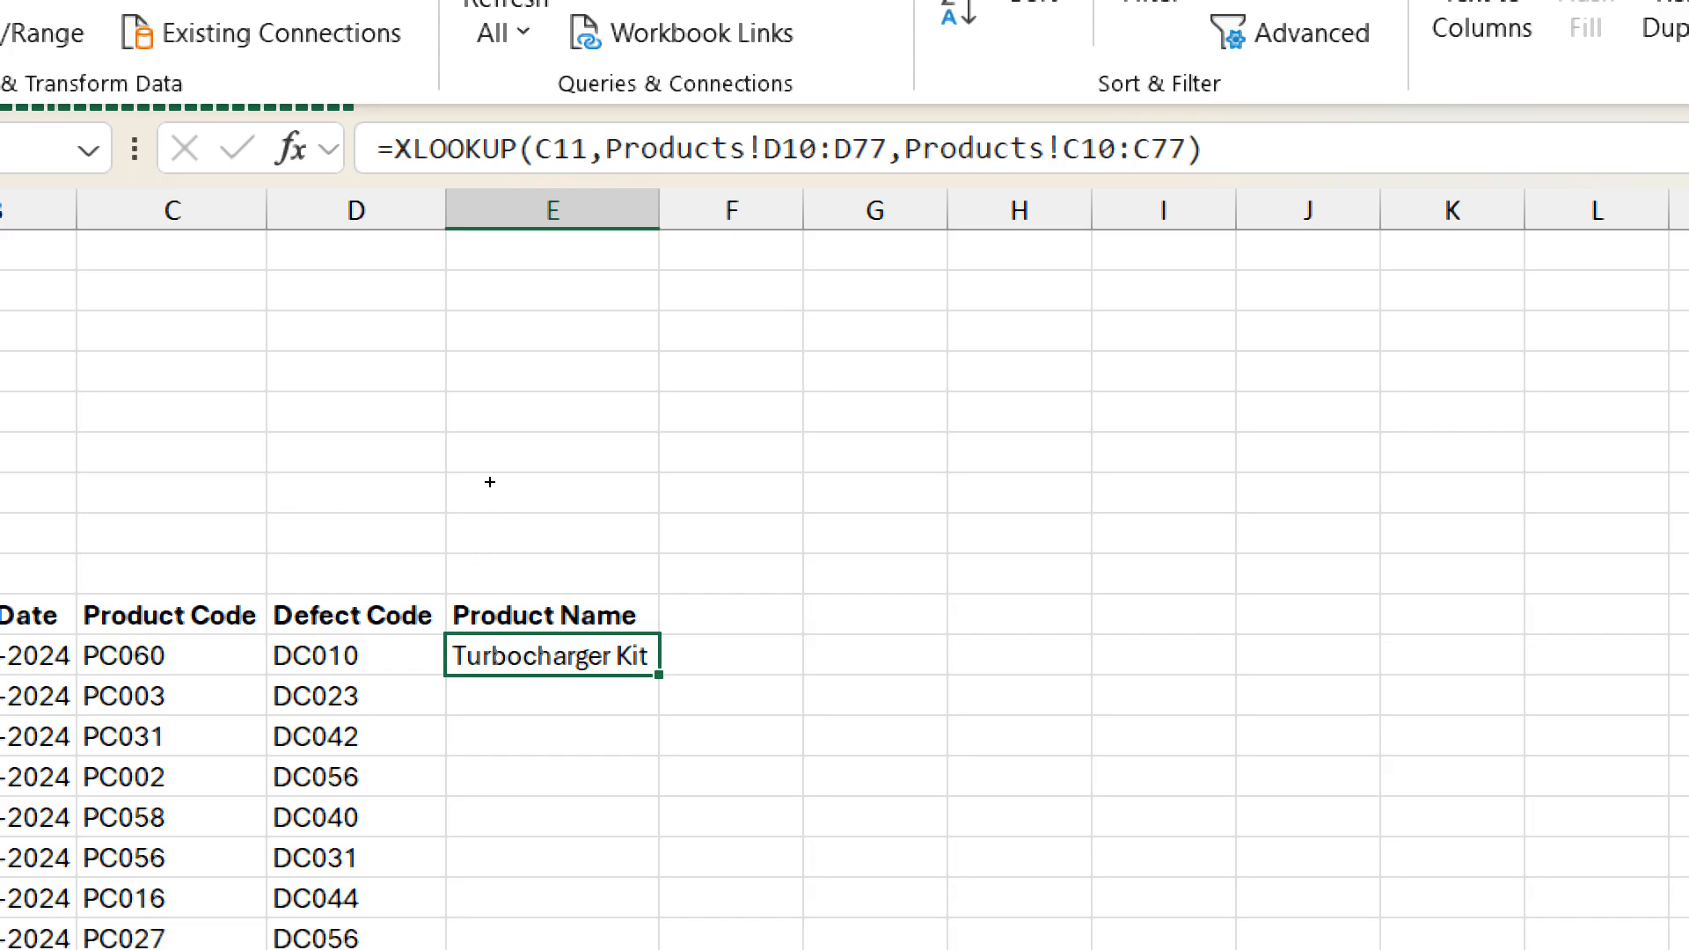
double_click(658, 675)
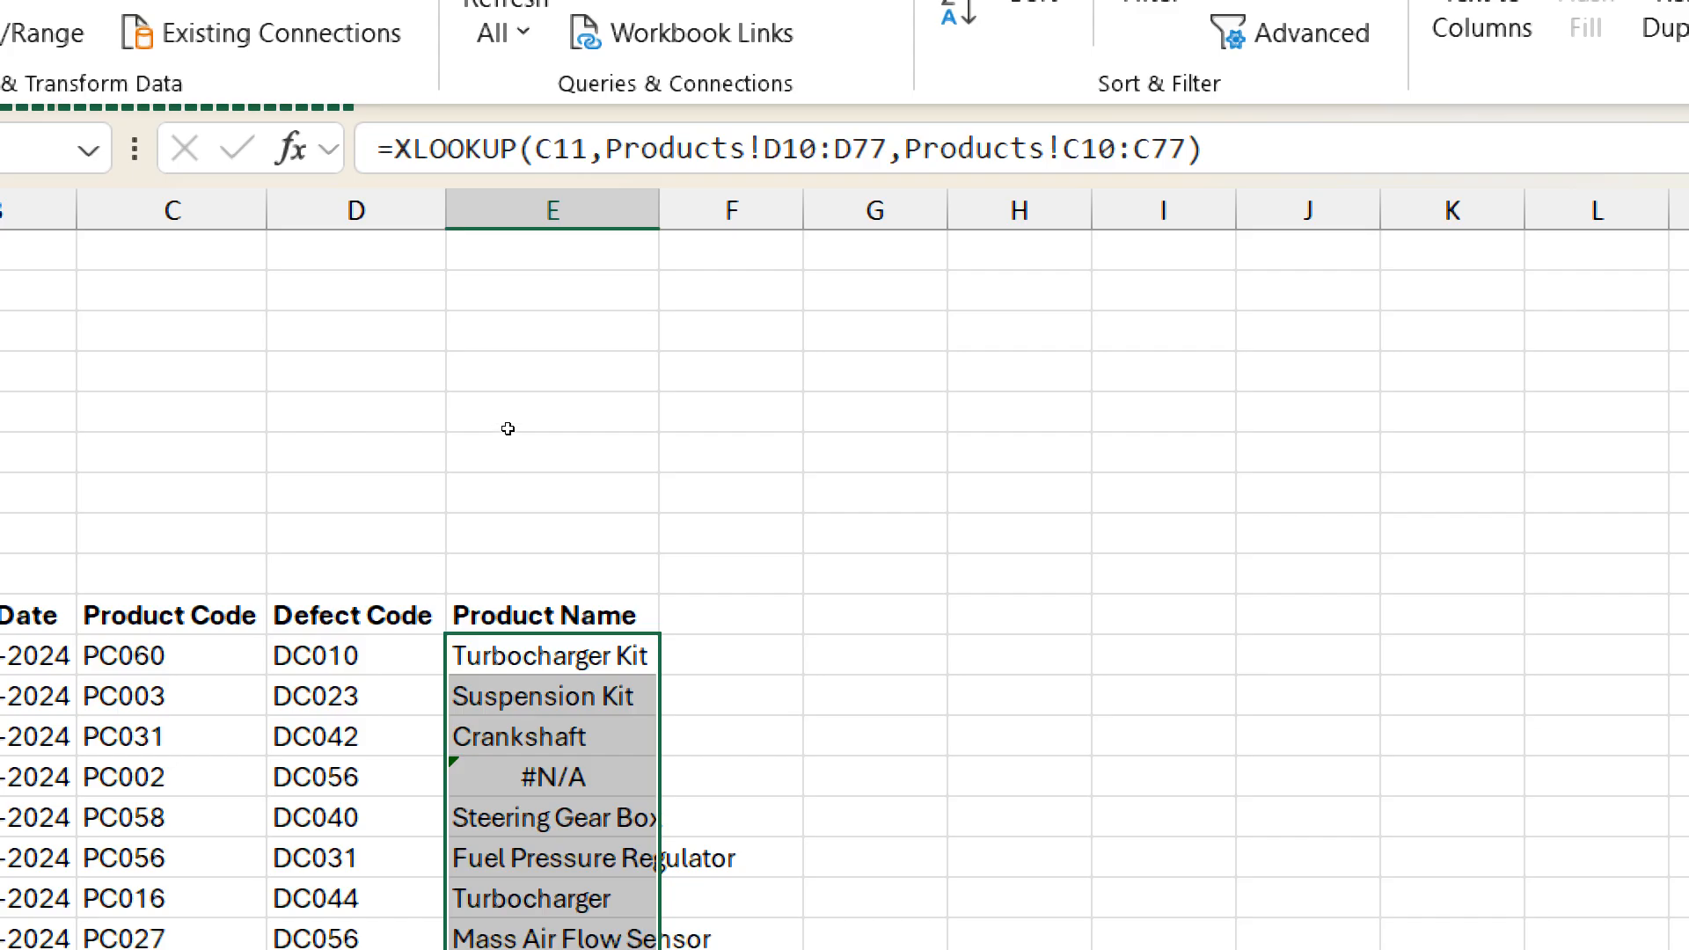
double_click(659, 211)
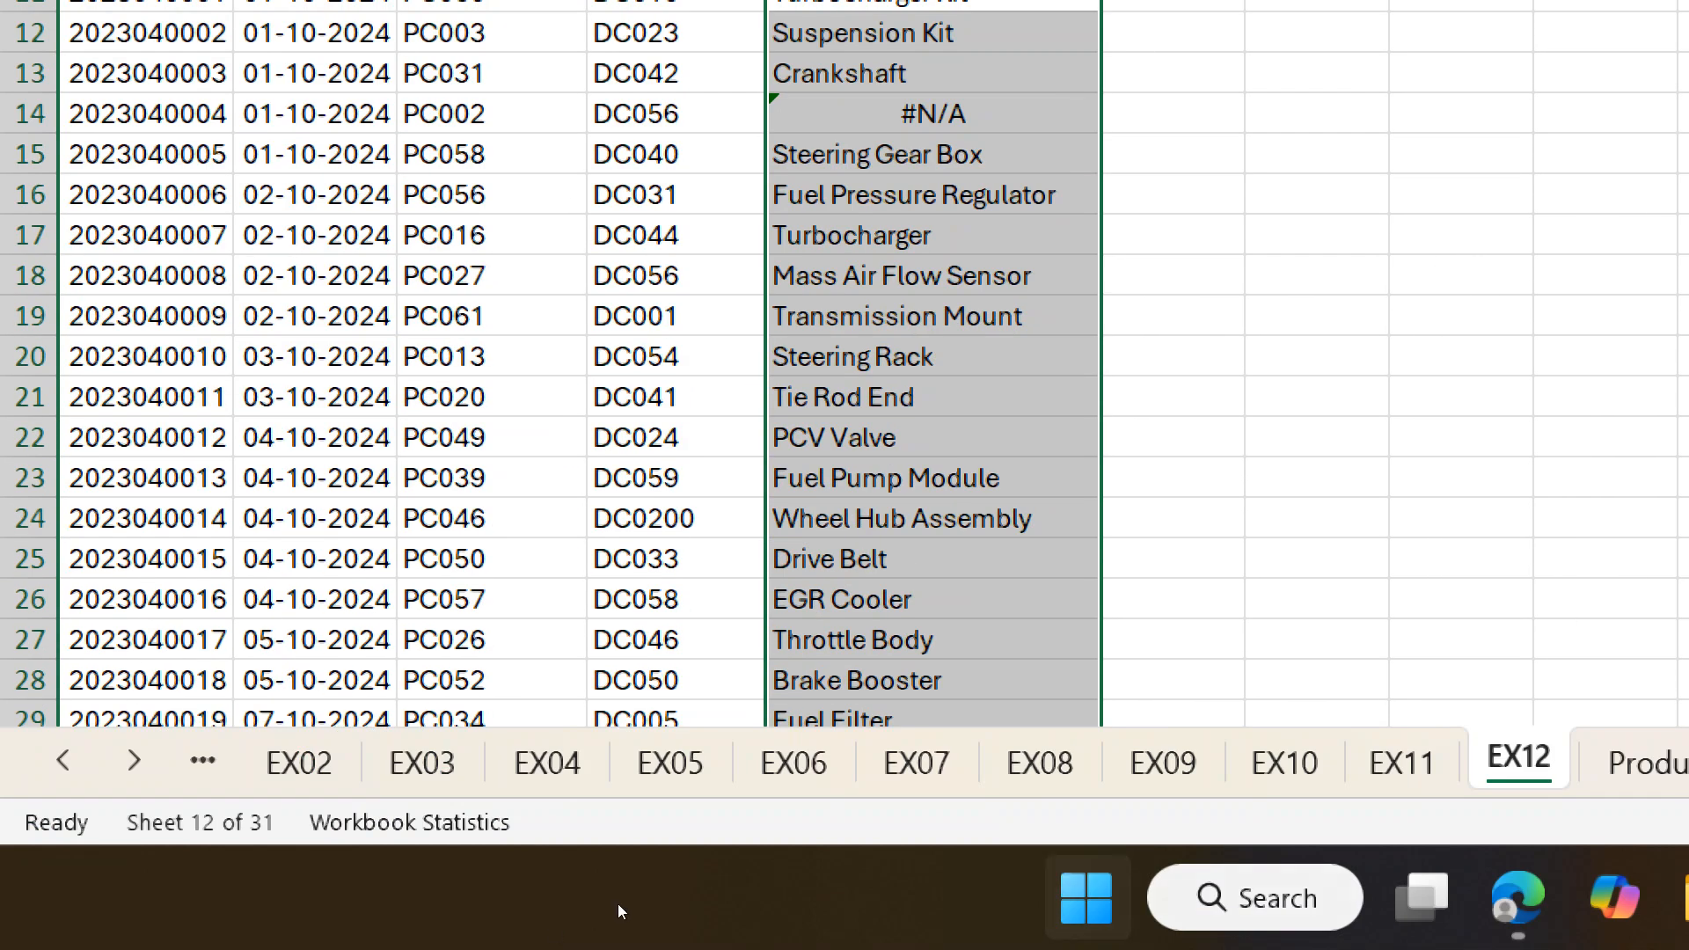
- Examine the Dept lookup formula in D11 of EX11, focusing on the absolute references in its lookup and return arrays
key(ctrl+Page_Up)
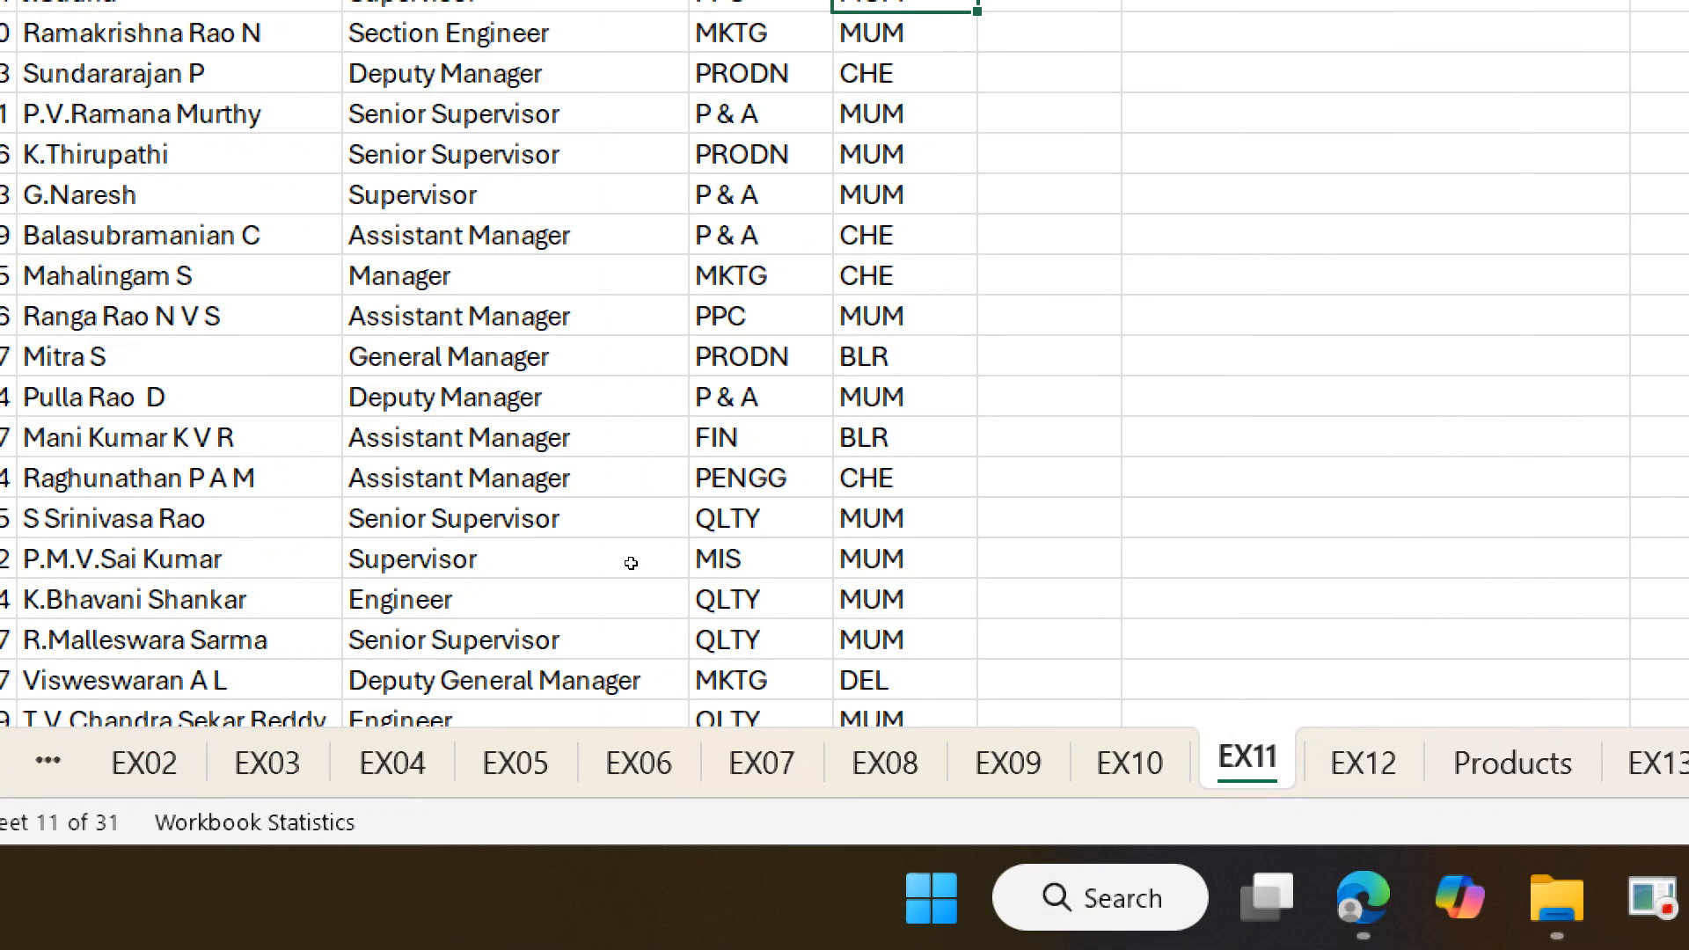
key(Left)
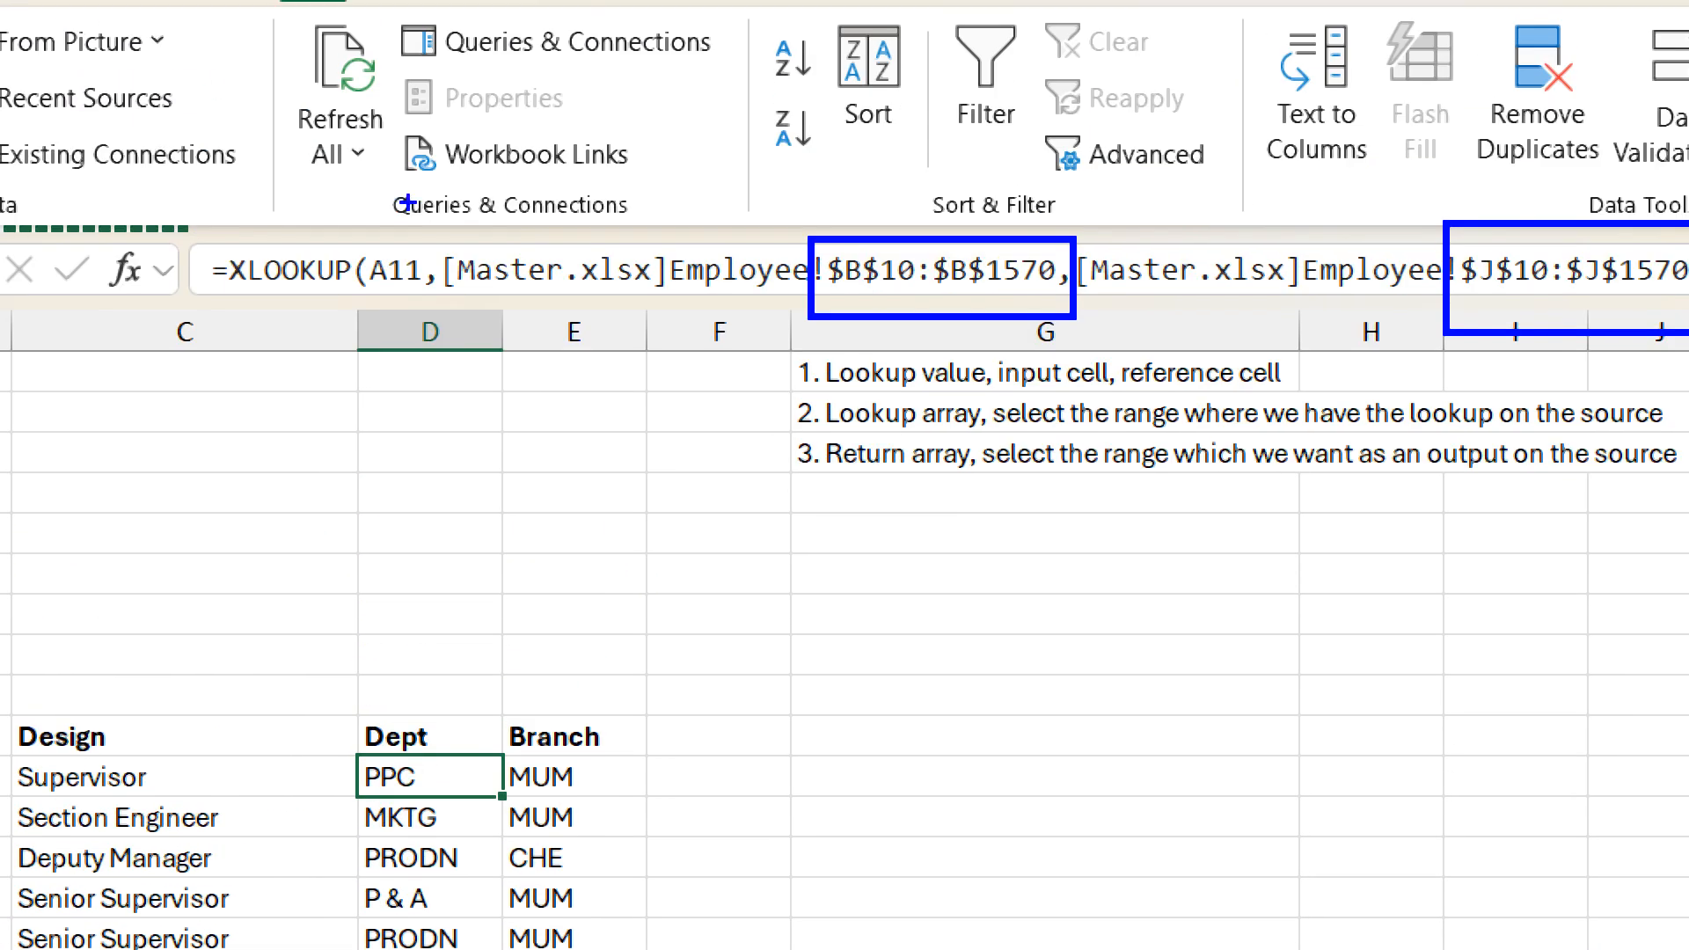
drag(860, 247, 919, 199)
drag(990, 271, 1037, 204)
drag(1502, 253, 1564, 180)
drag(1325, 220, 1414, 168)
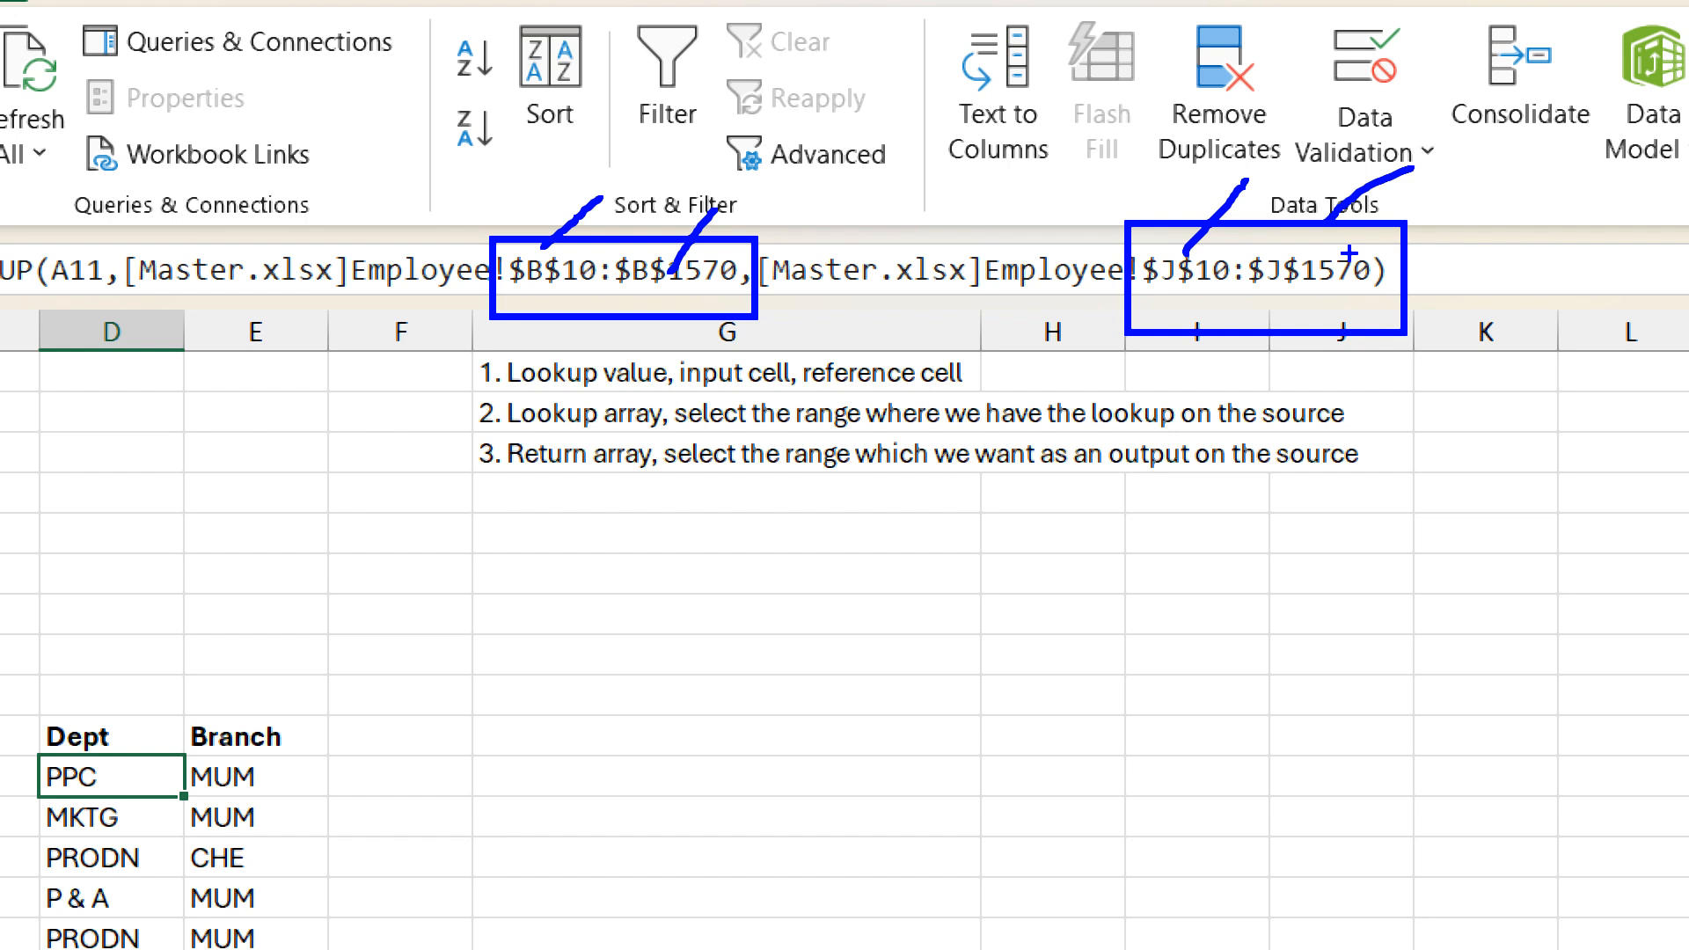
key(Escape)
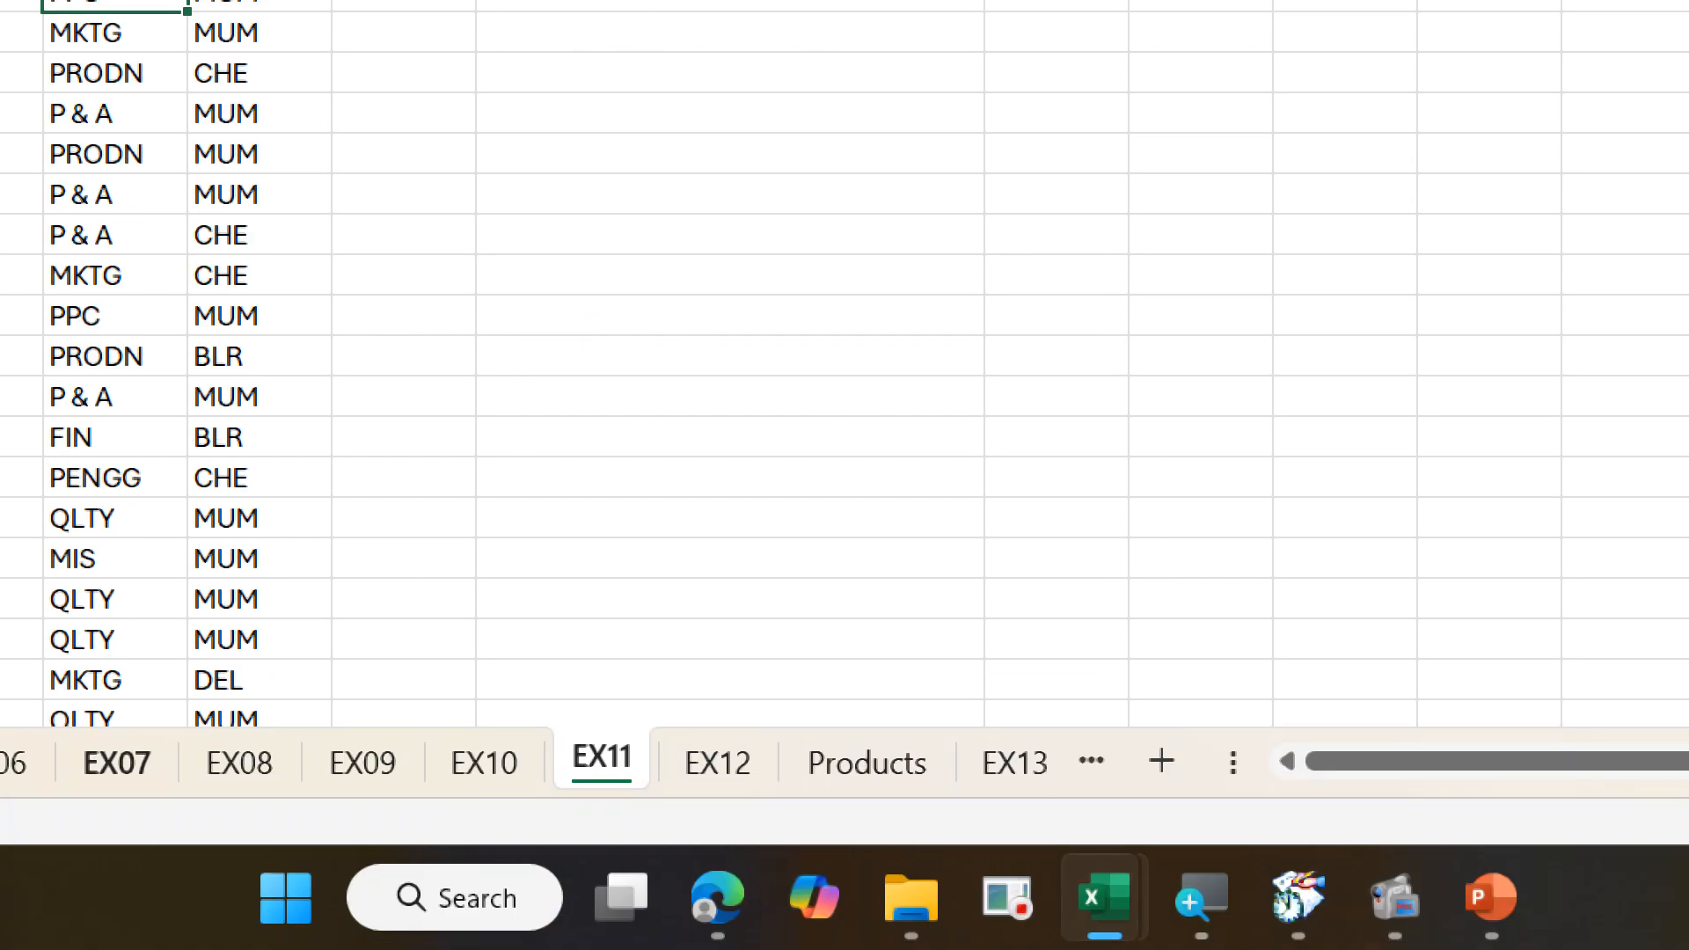
- Compare the array references in the EX12 Product Name formulas from E11 down to E13
click(747, 762)
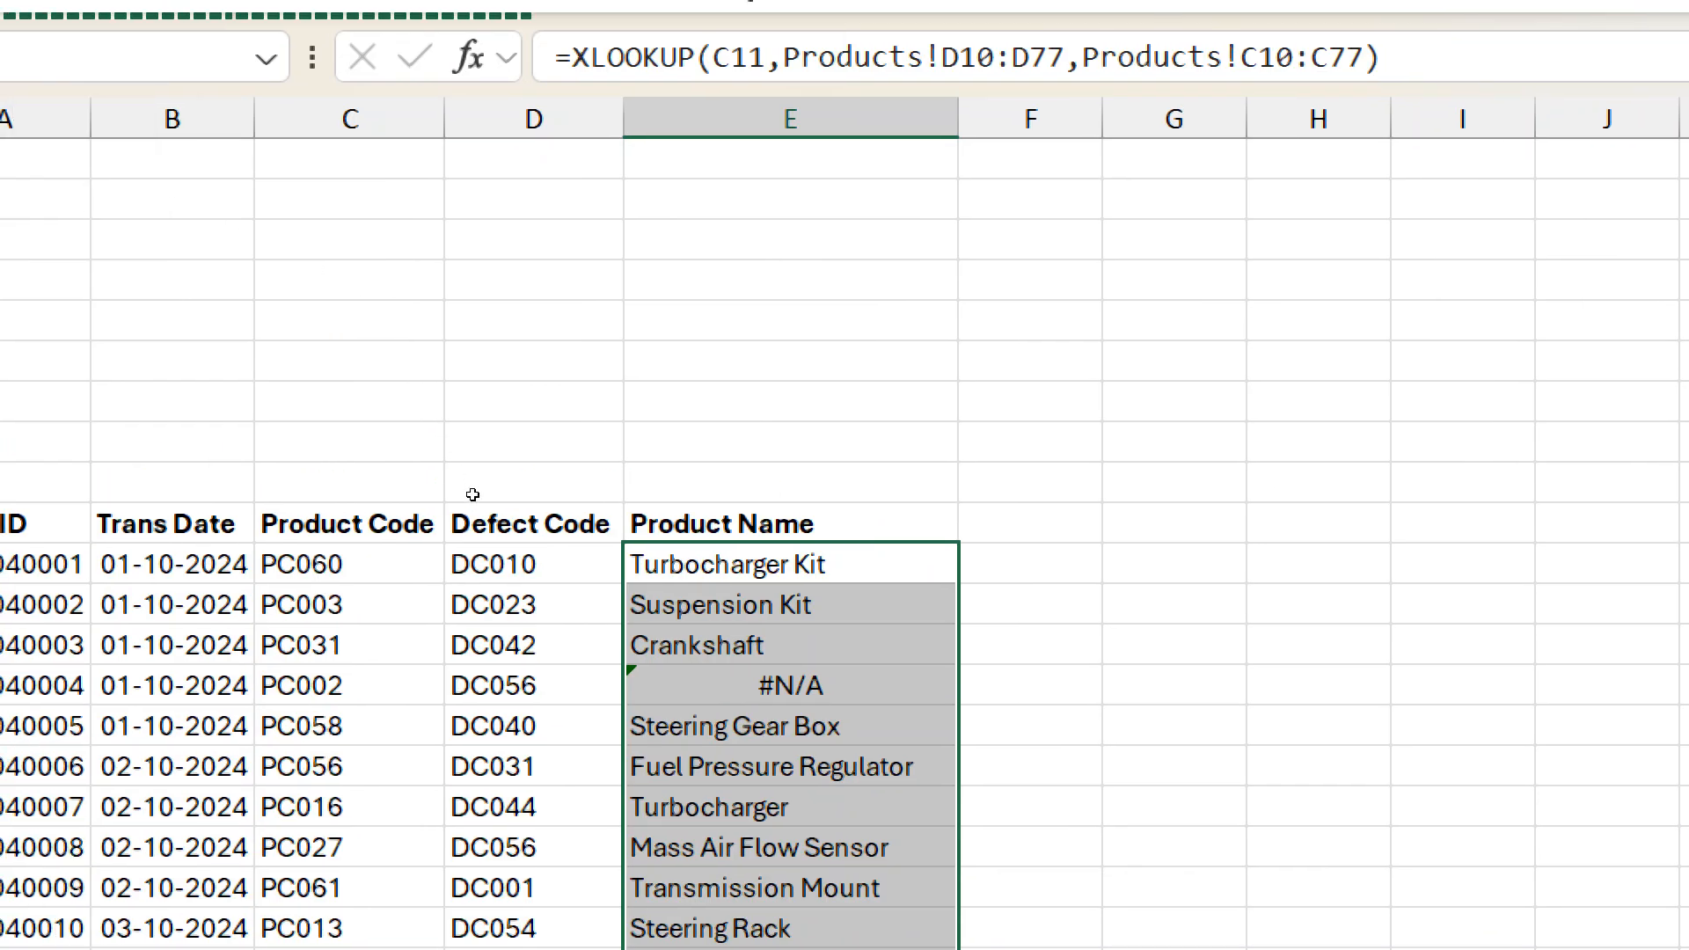
key(shift+BackSpace)
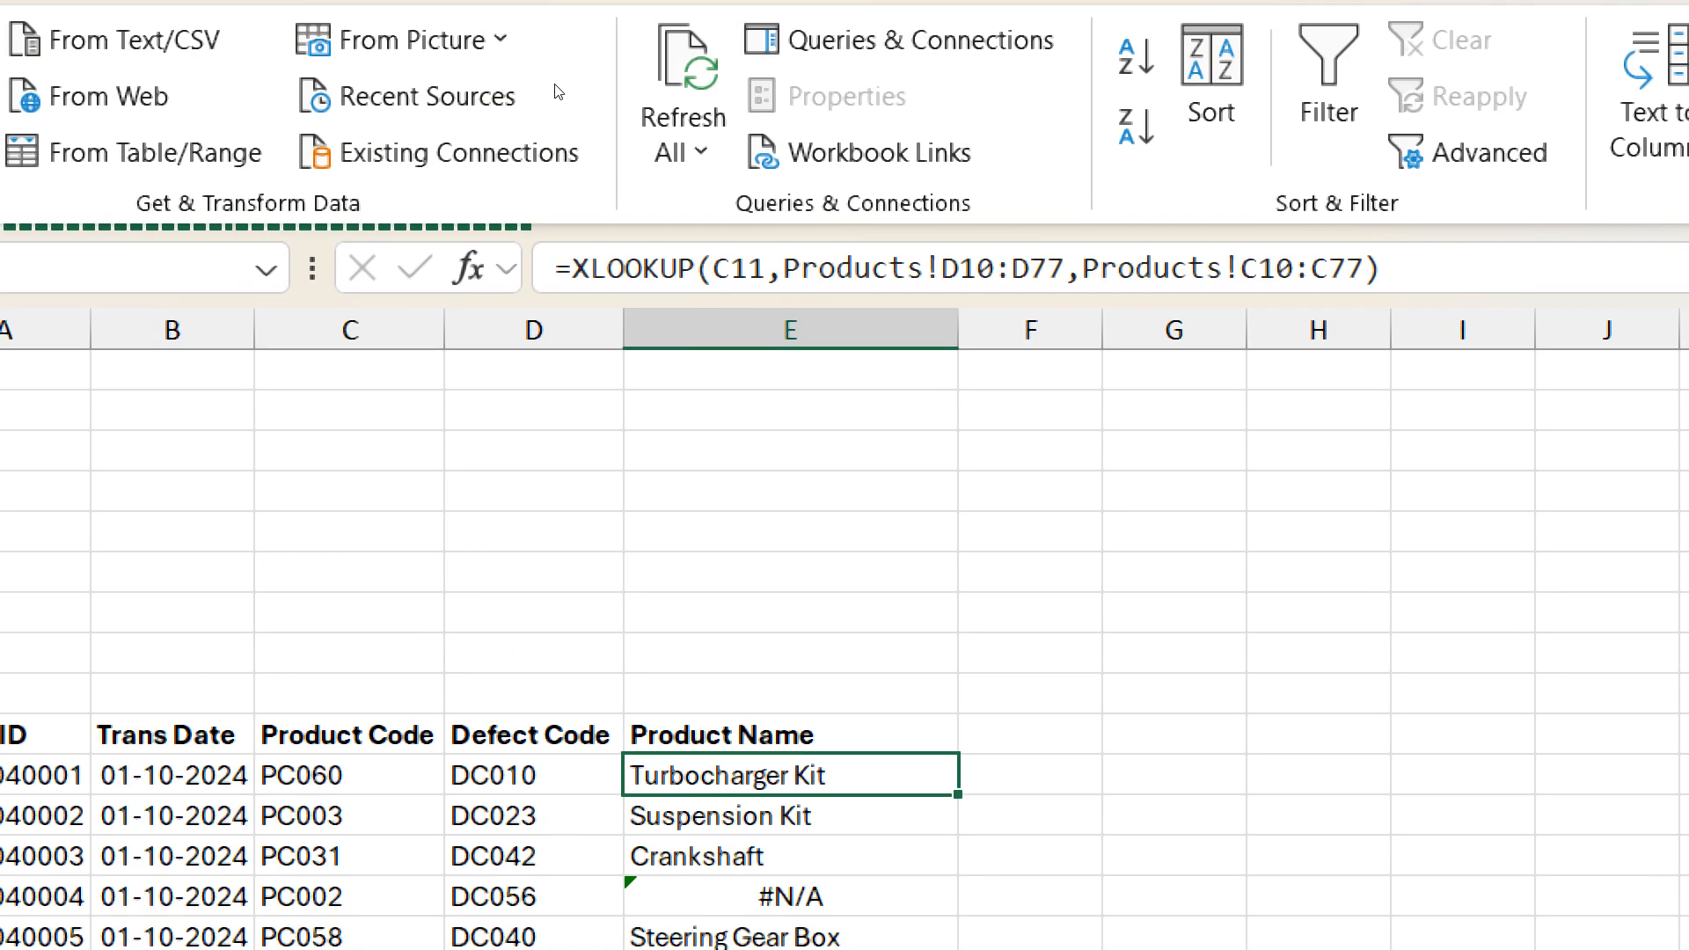
key(Down)
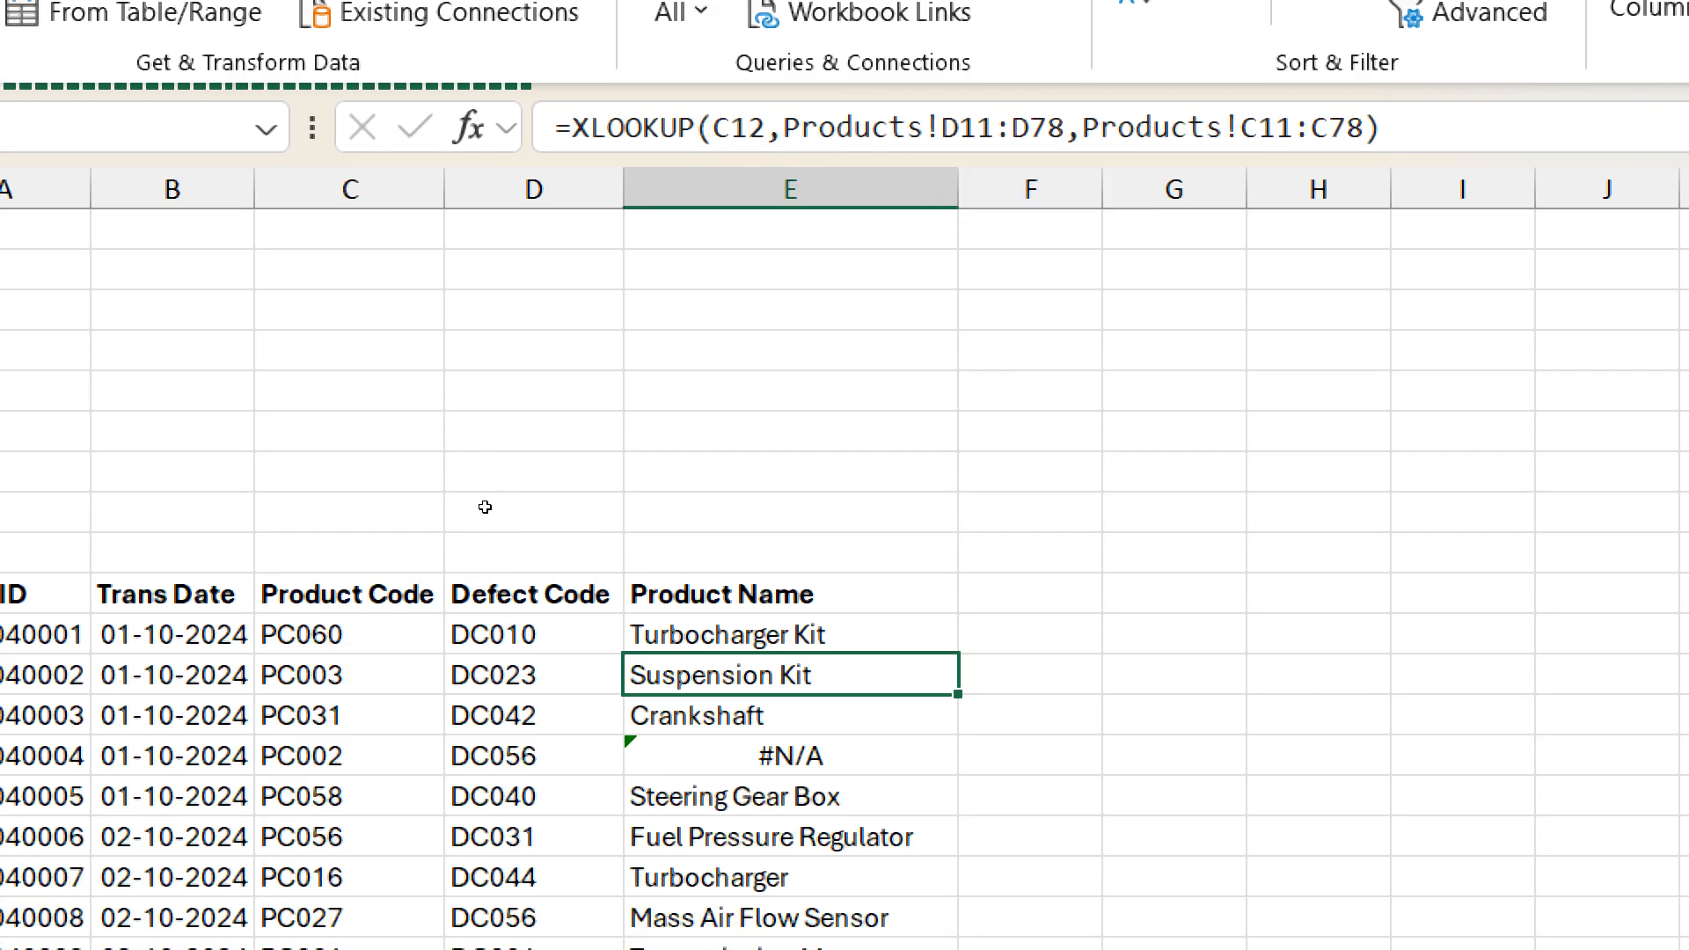
key(Down)
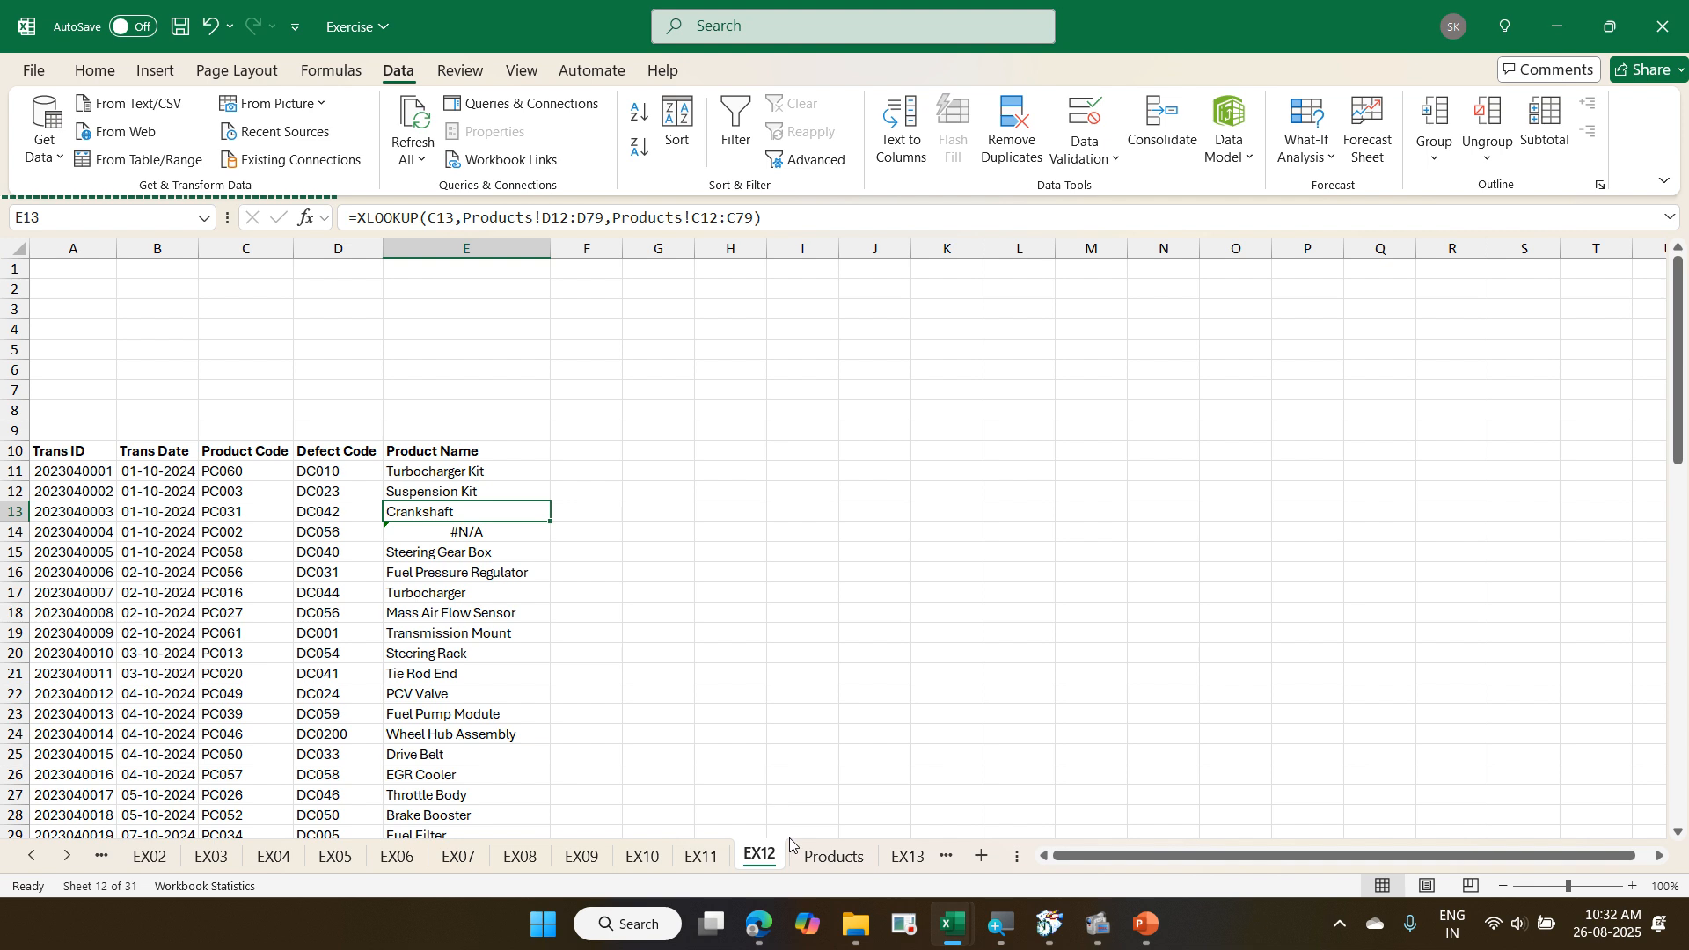
- Check the first product names on the Products sheet against the shifting lookup ranges, then inspect the formula in E14 of EX12
click(834, 855)
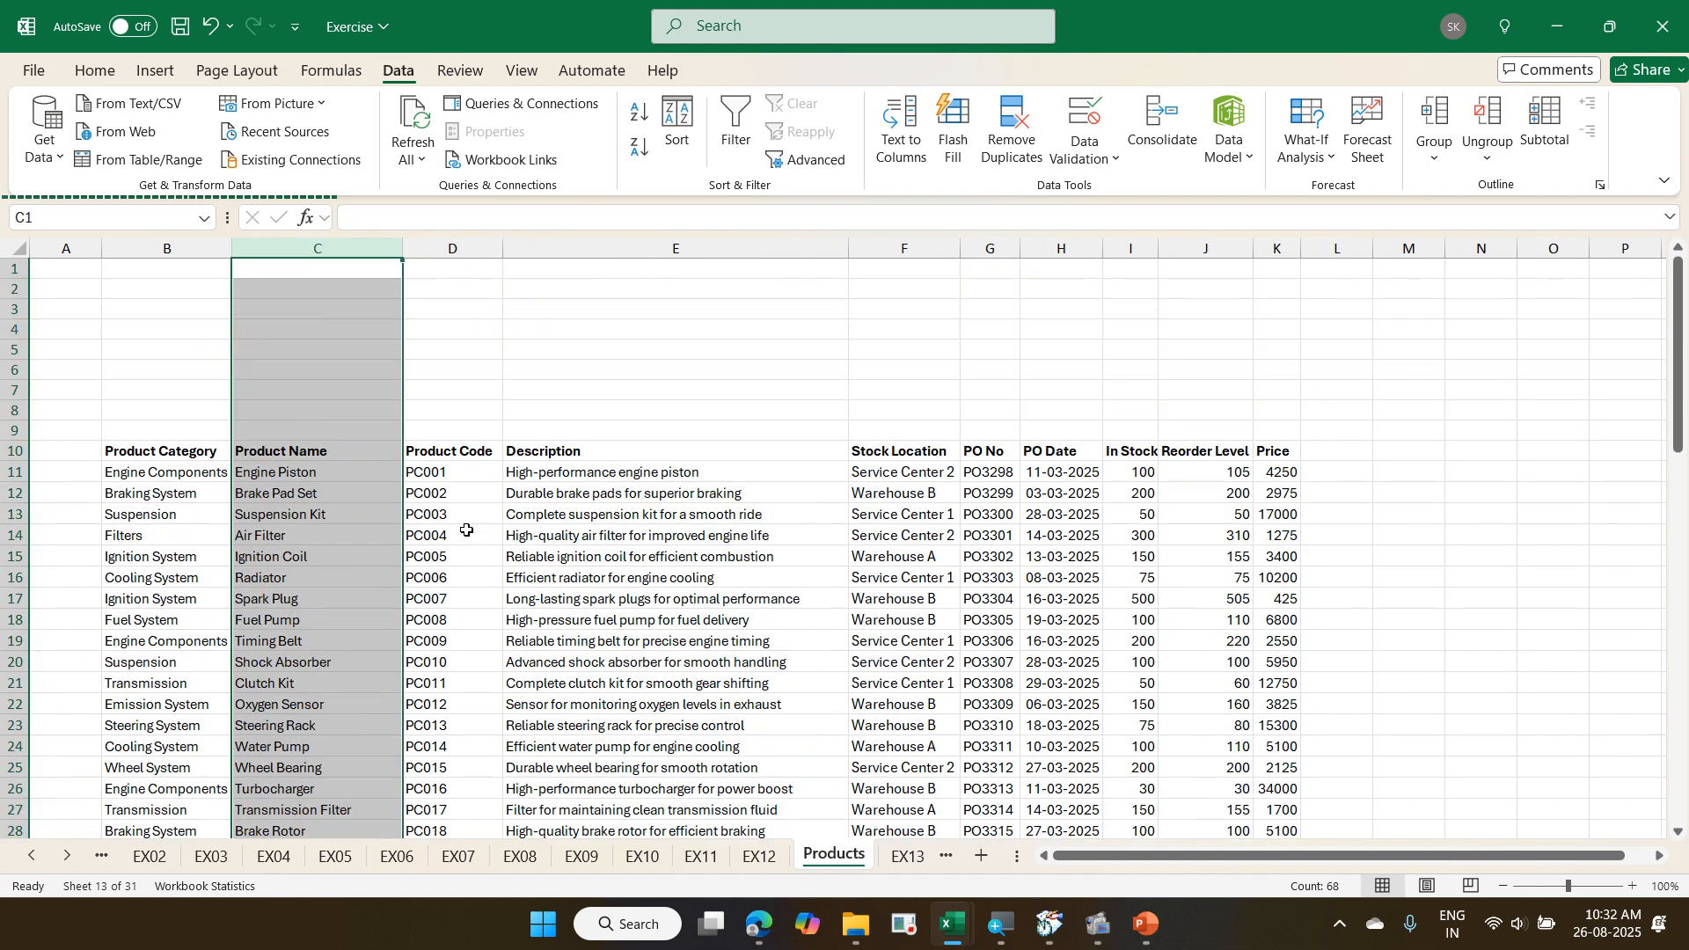
click(323, 474)
click(326, 505)
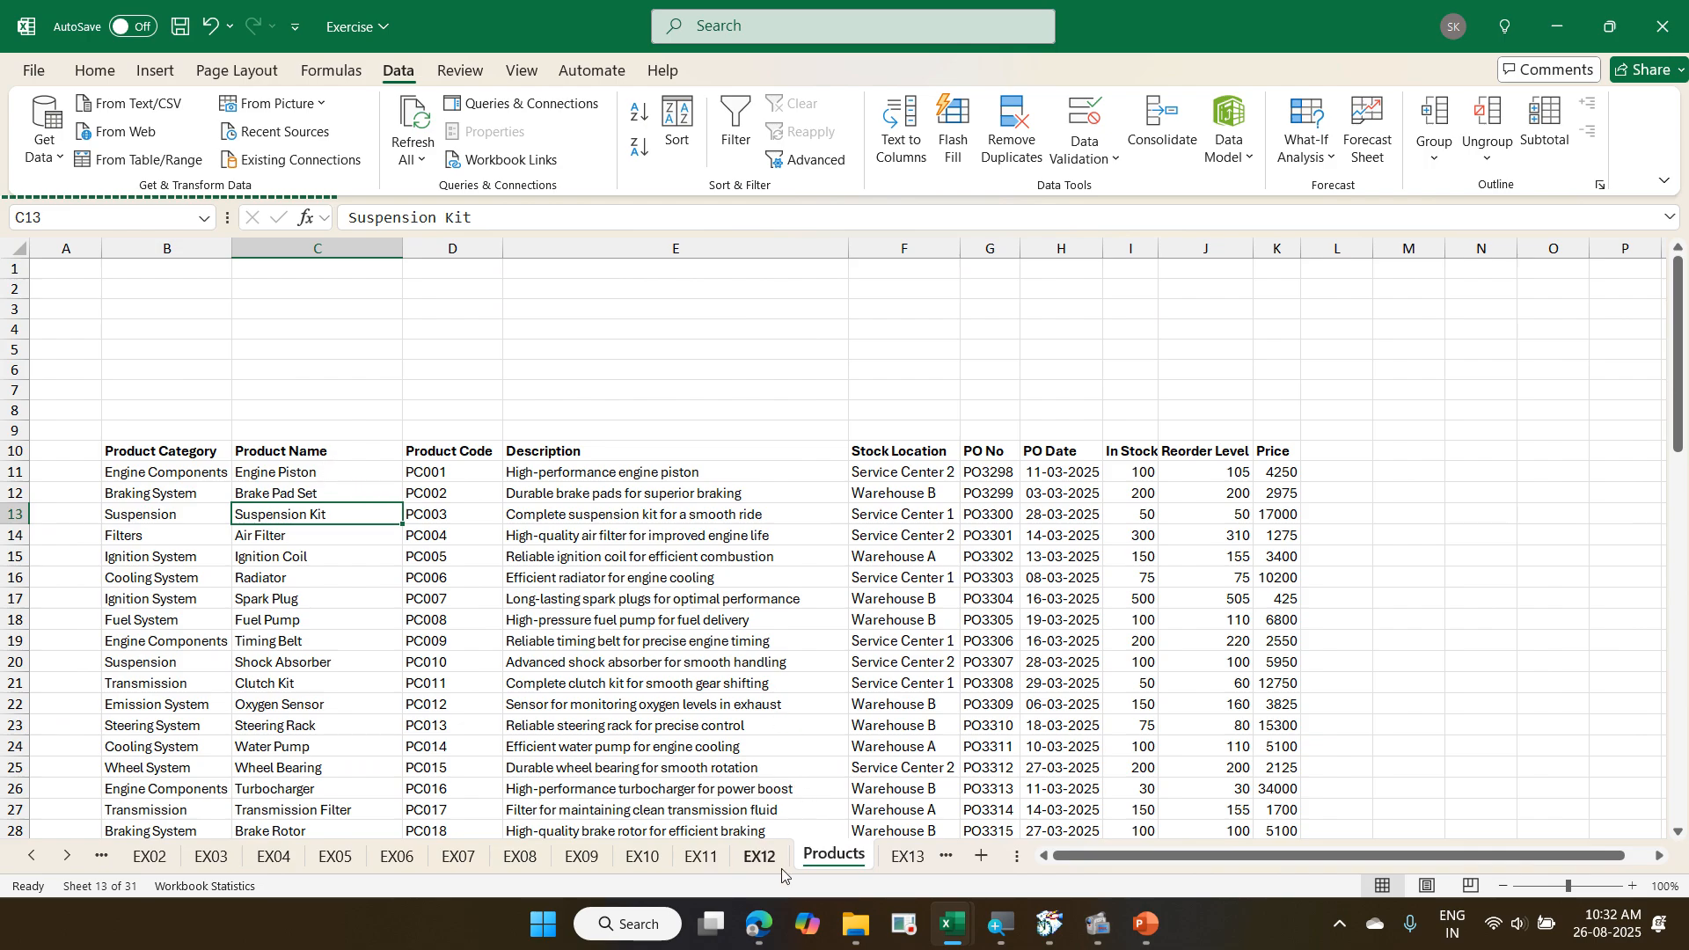
click(758, 856)
click(466, 532)
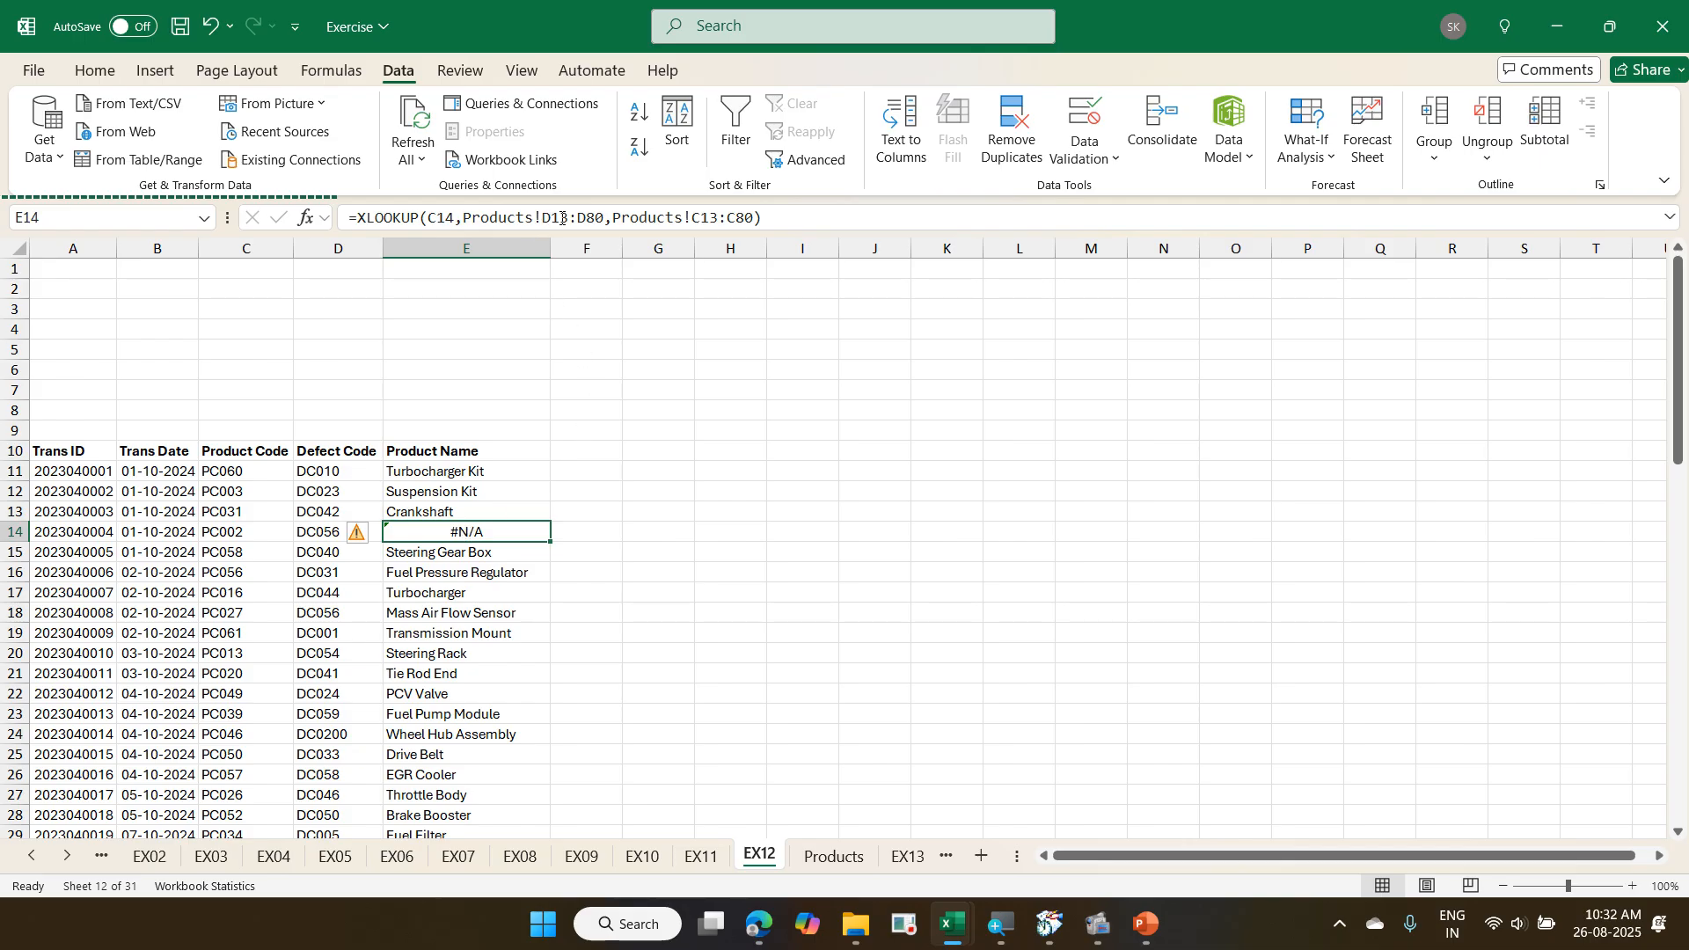
- Select row 13 on the Products sheet and examine the product codes above it that E14's lookup range leaves out
click(852, 856)
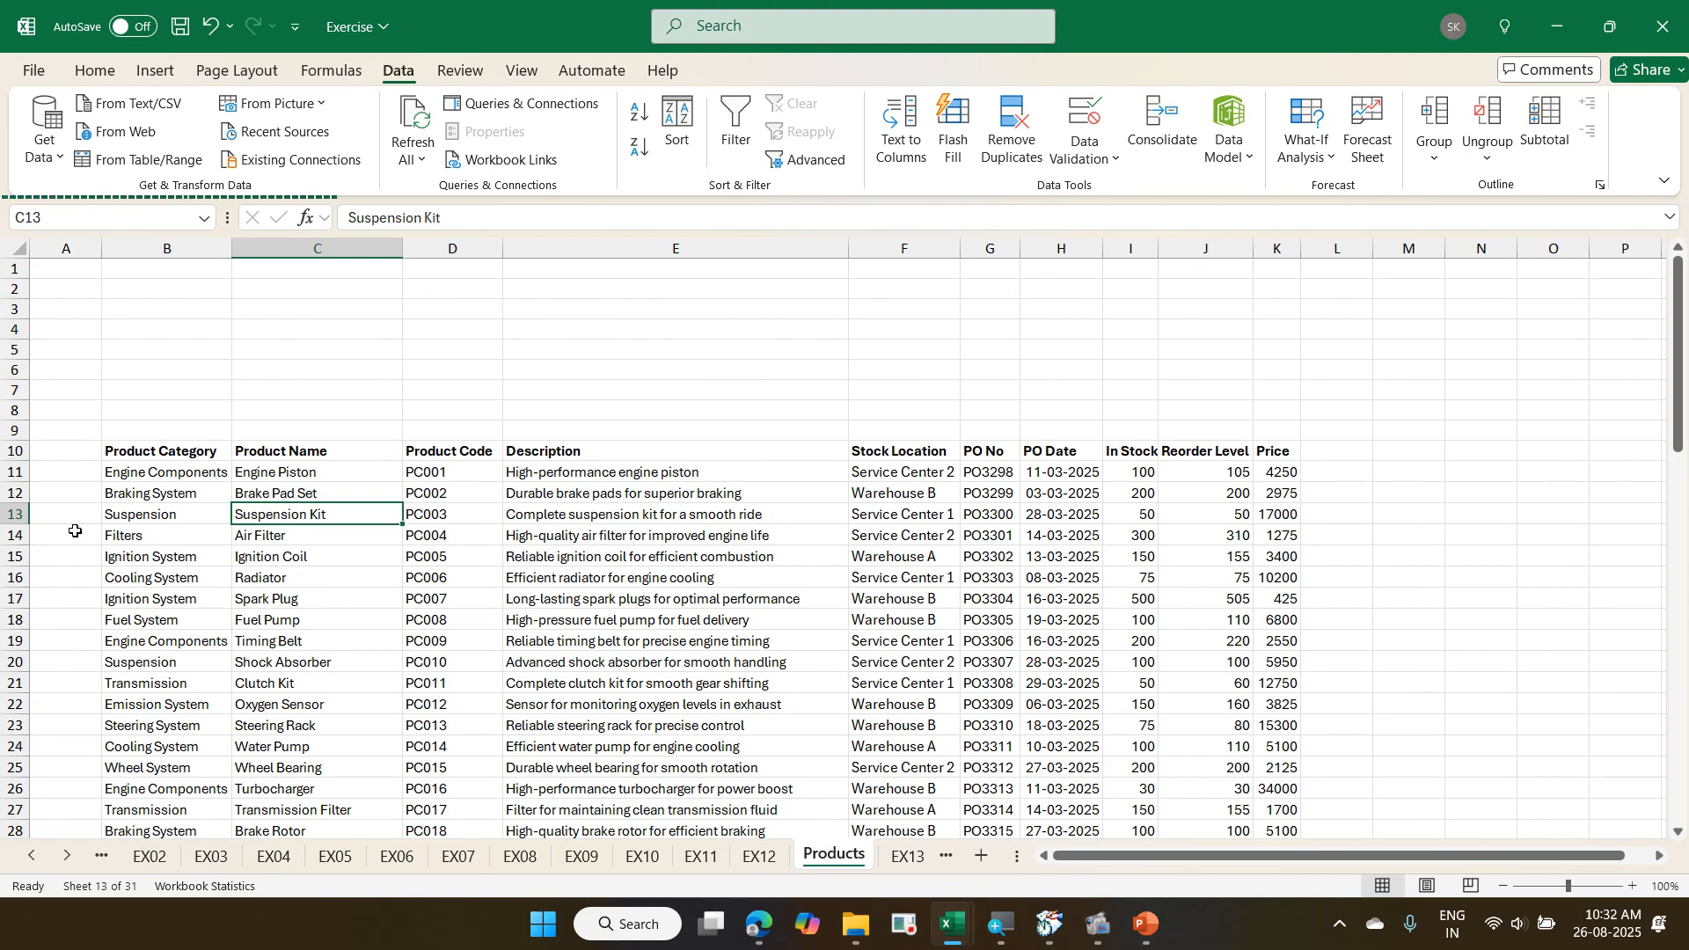
click(13, 513)
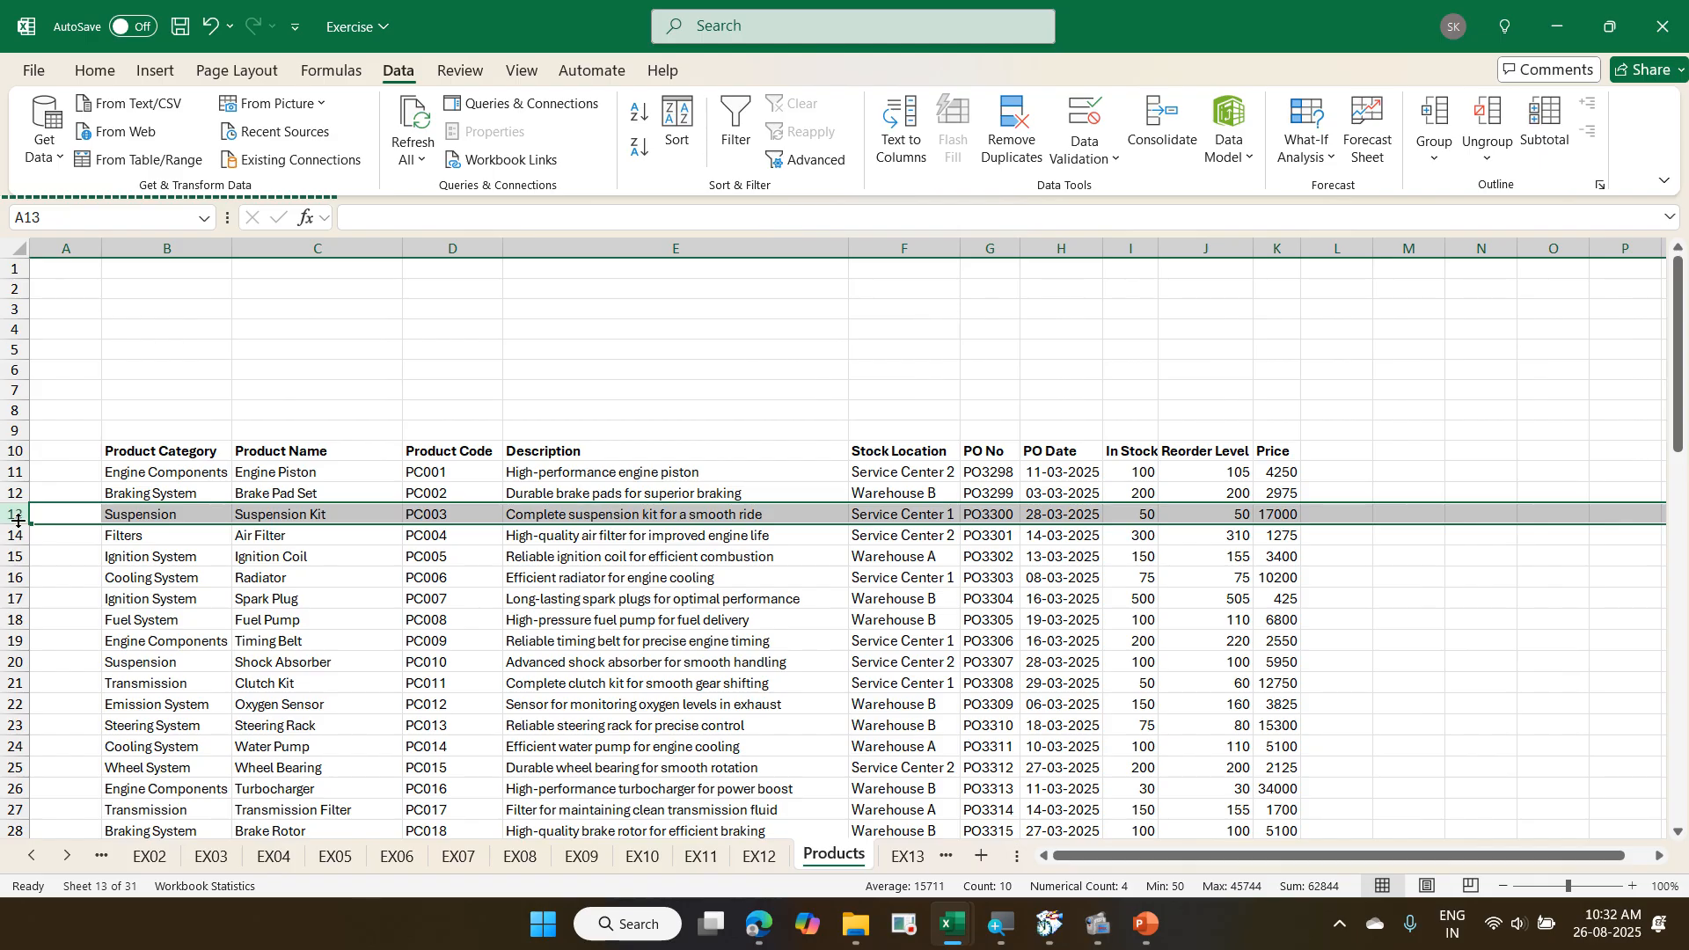
drag(393, 453, 470, 497)
drag(447, 525, 371, 472)
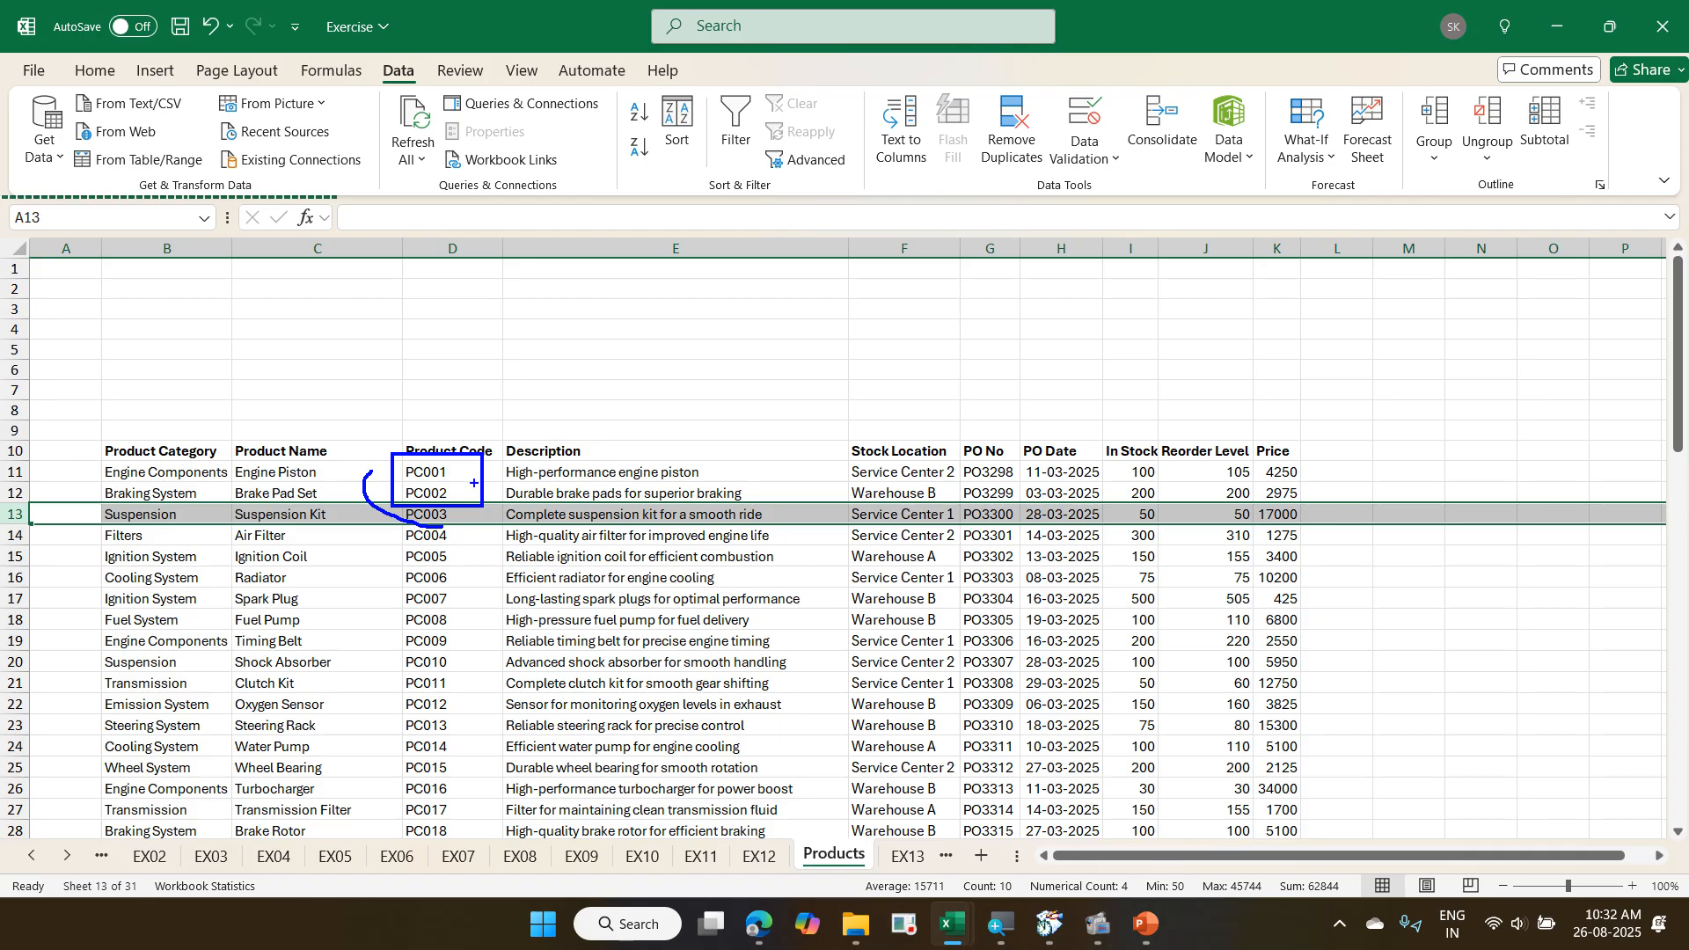
key(Escape)
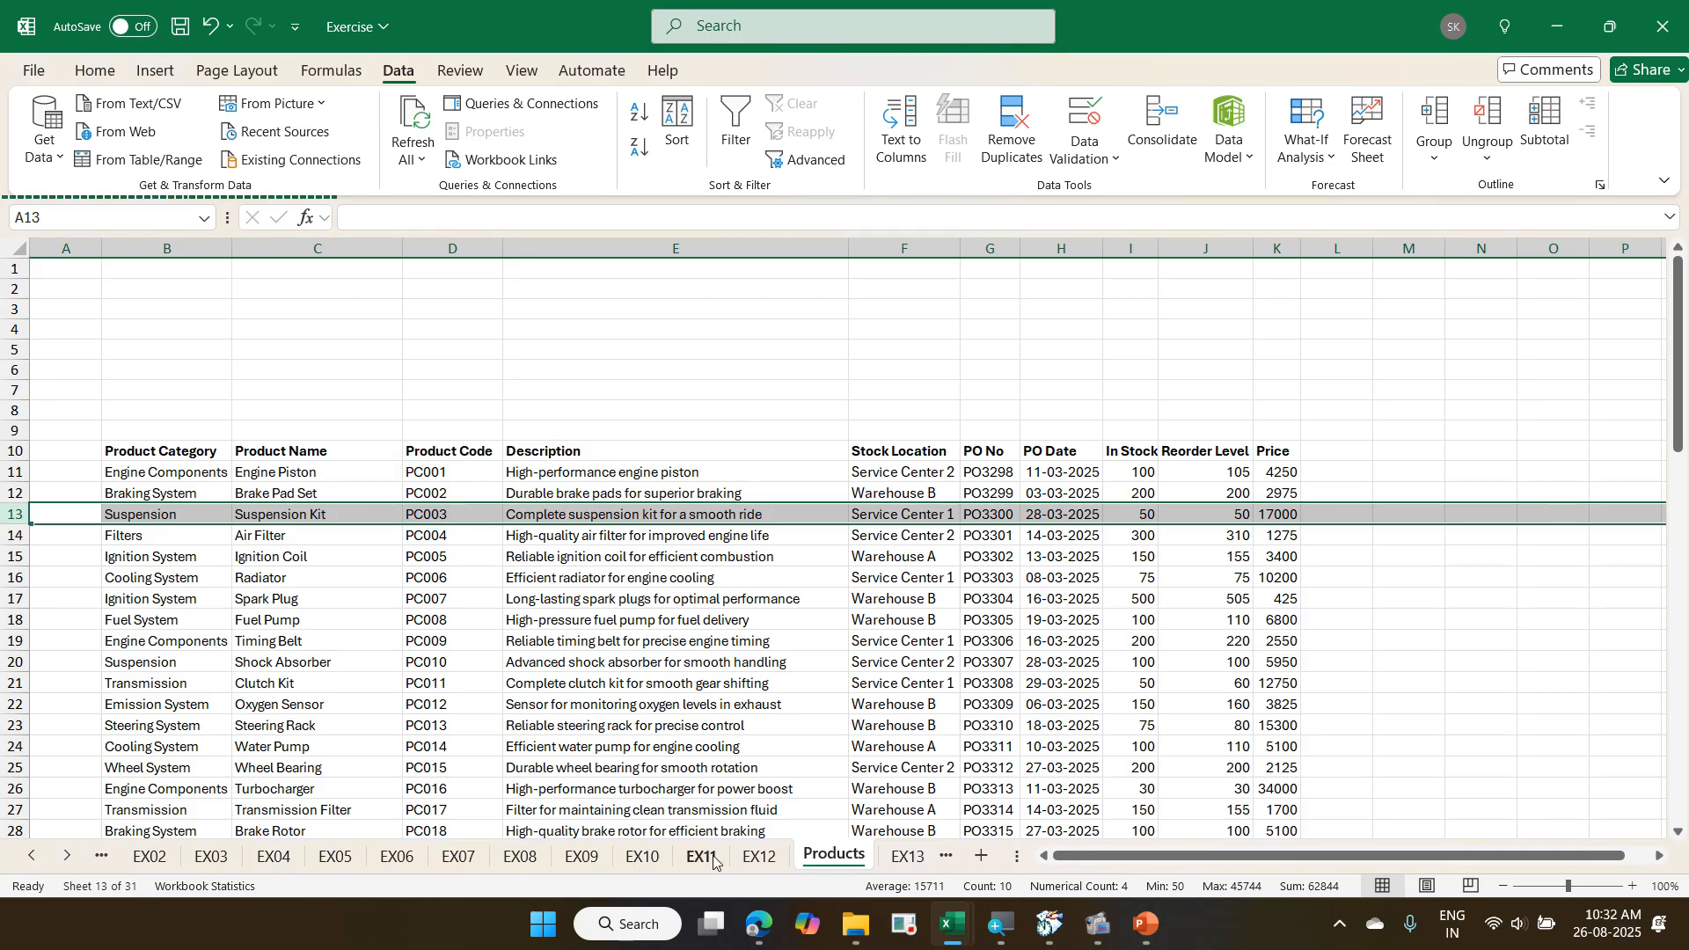
- Compare the product code in C14 of EX12 with the lookup in E14, and check the formula against D11 on EX11
click(759, 857)
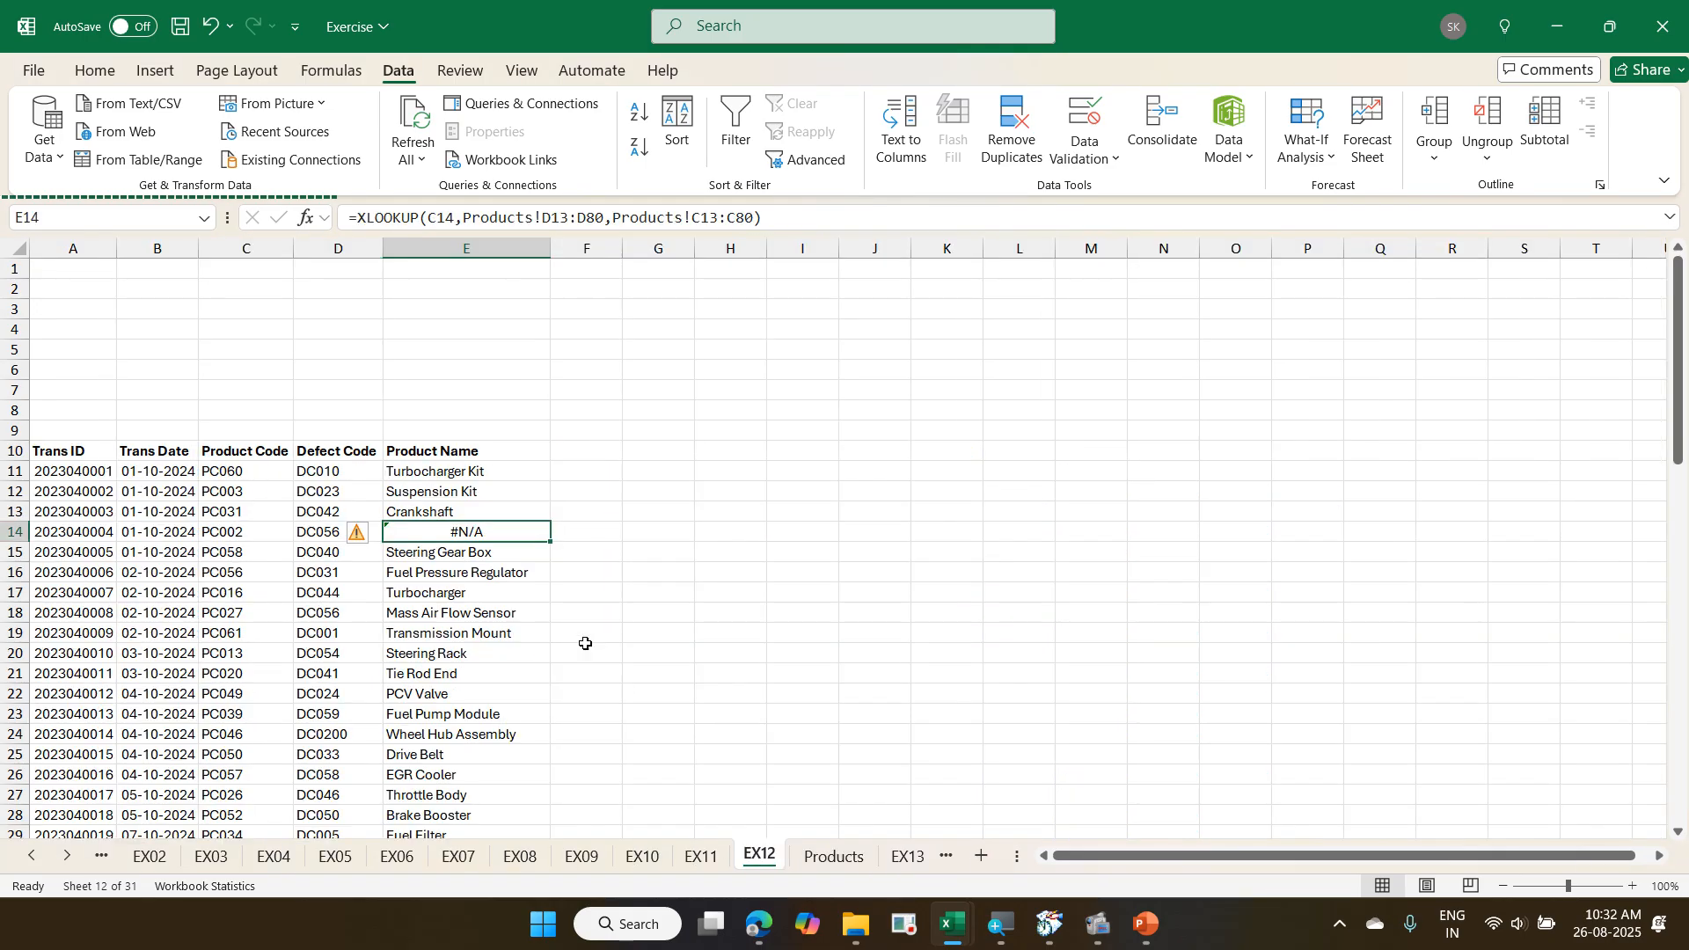
click(231, 535)
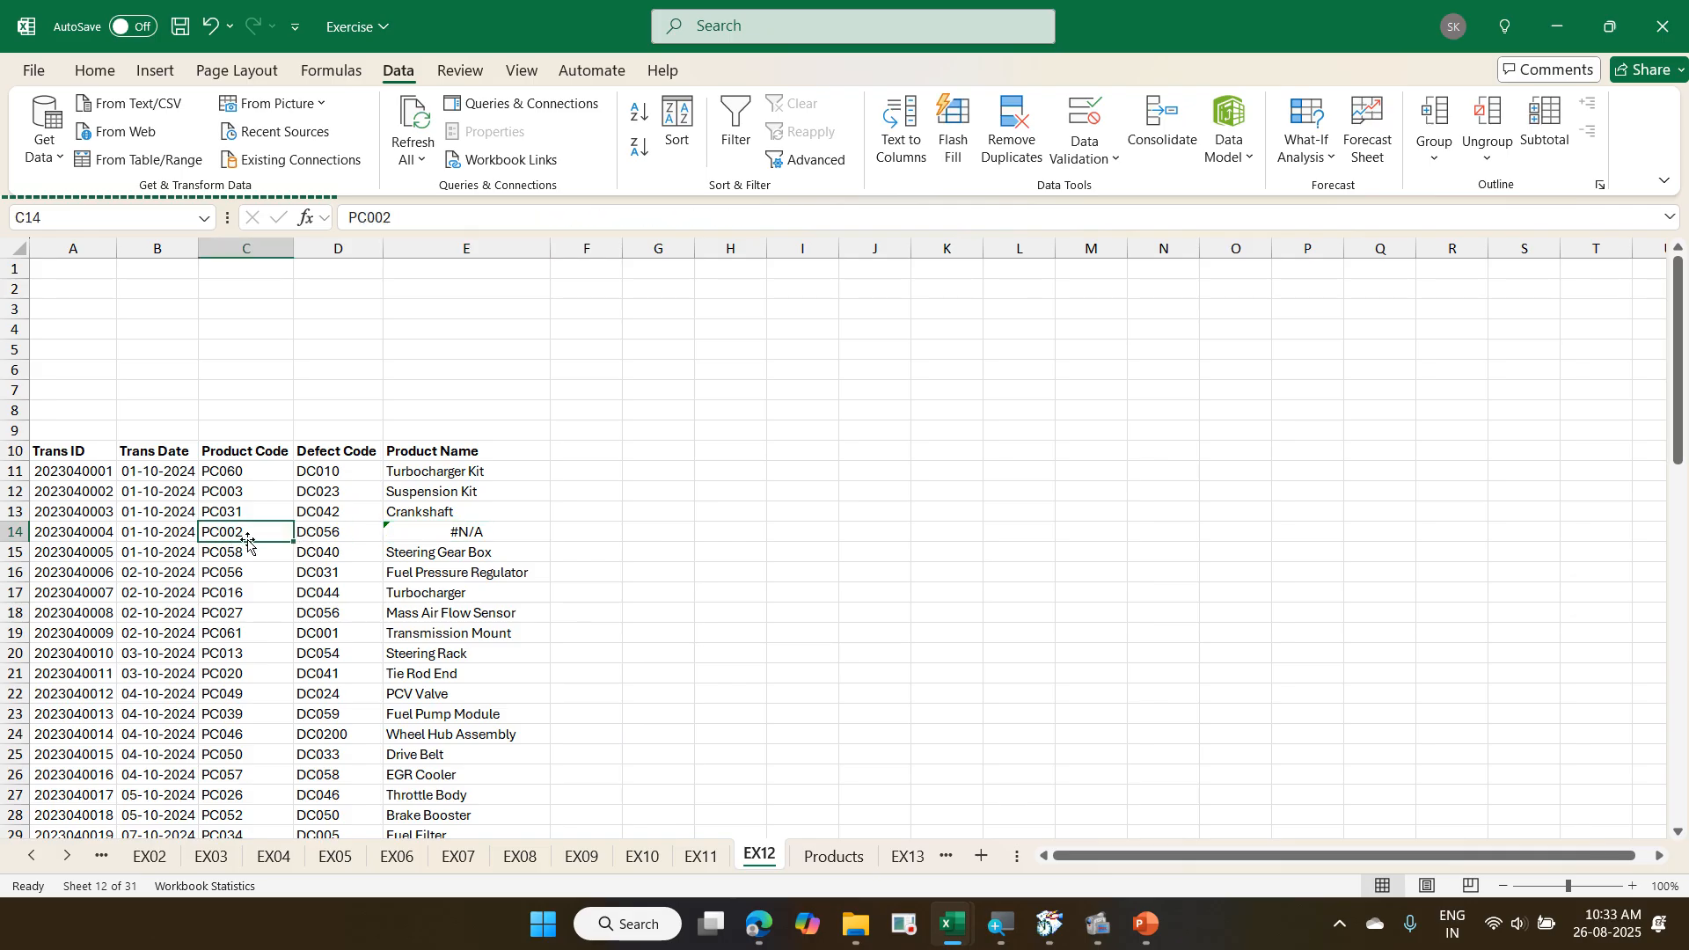
click(467, 530)
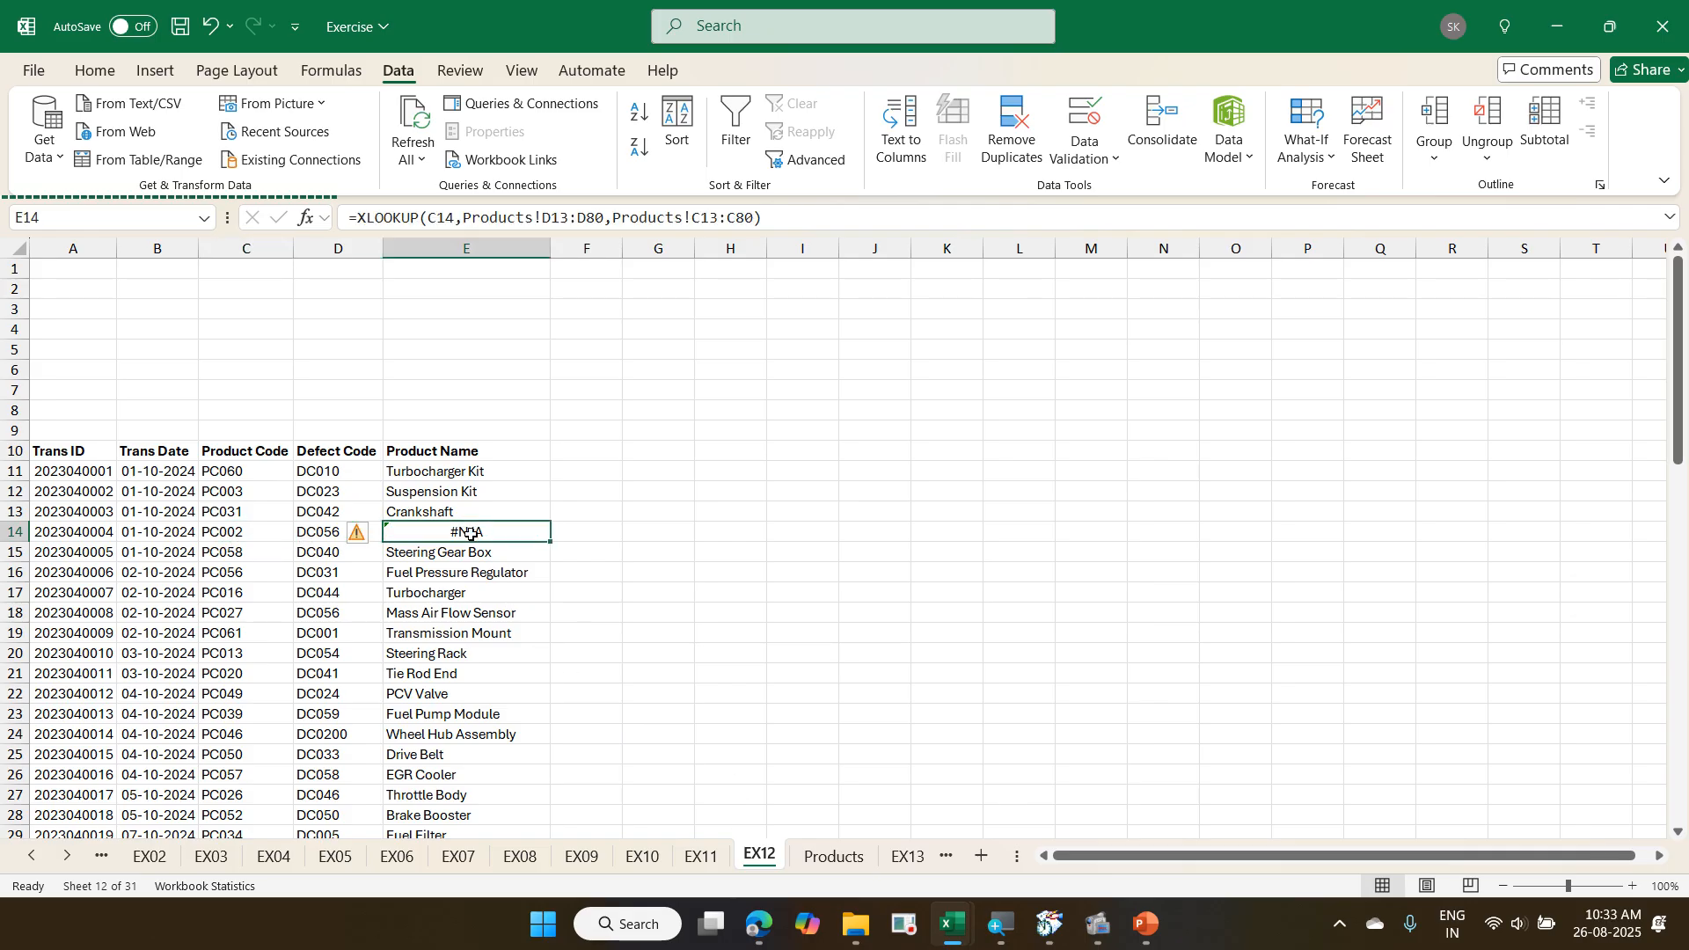
click(702, 854)
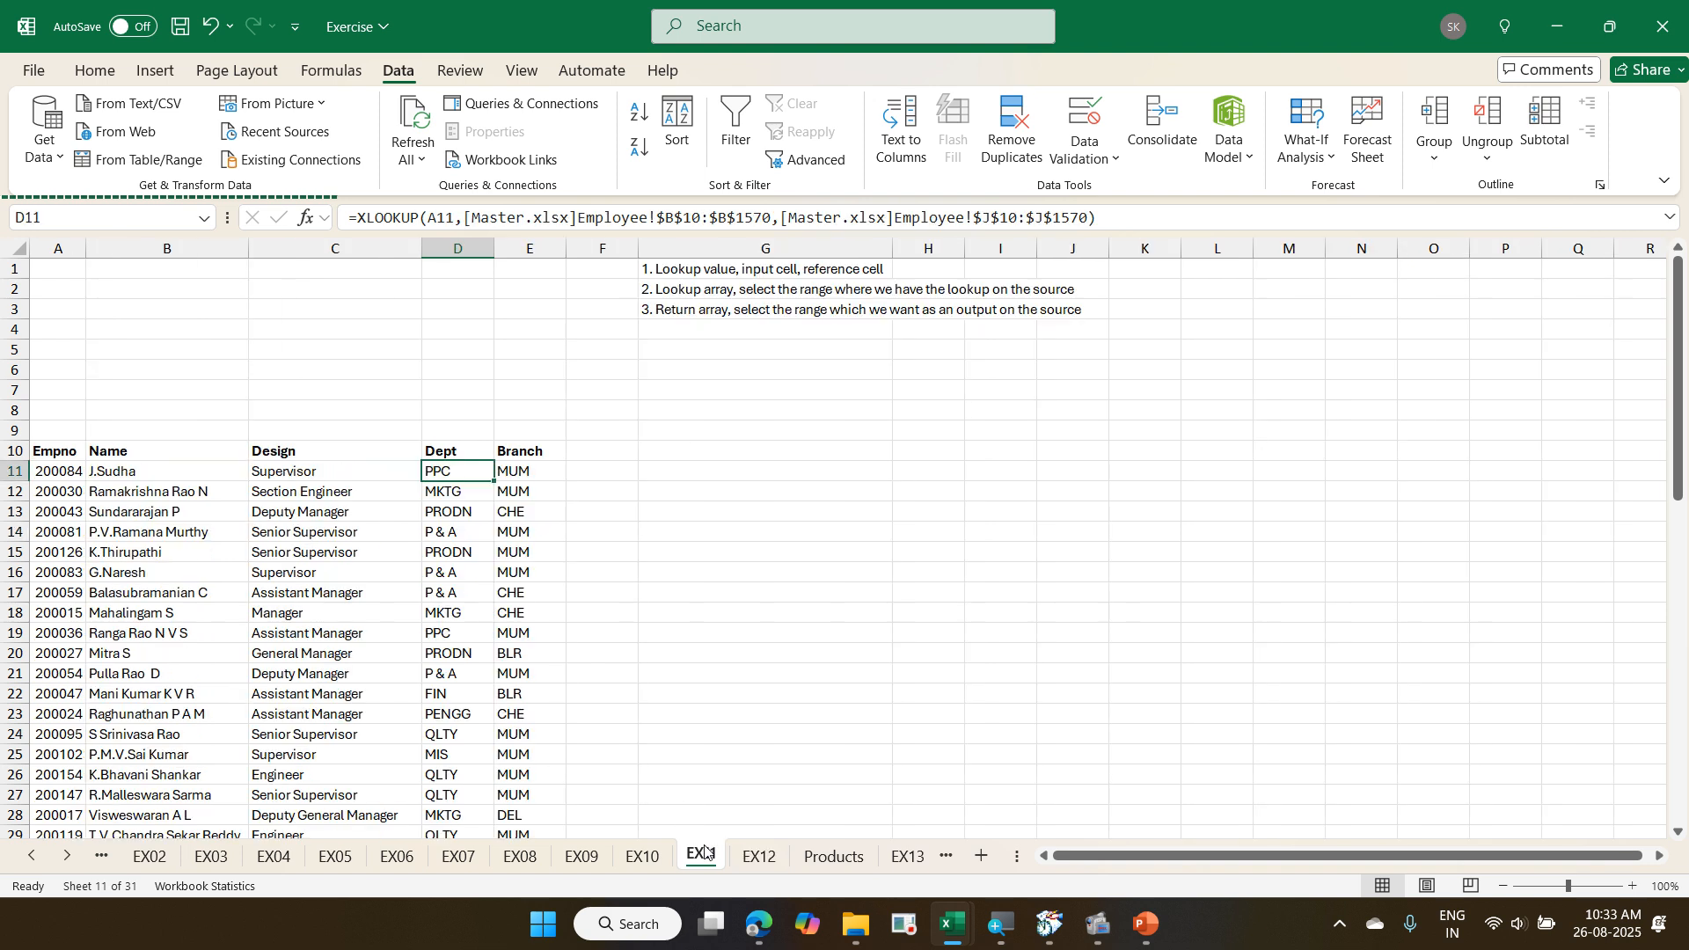
click(761, 854)
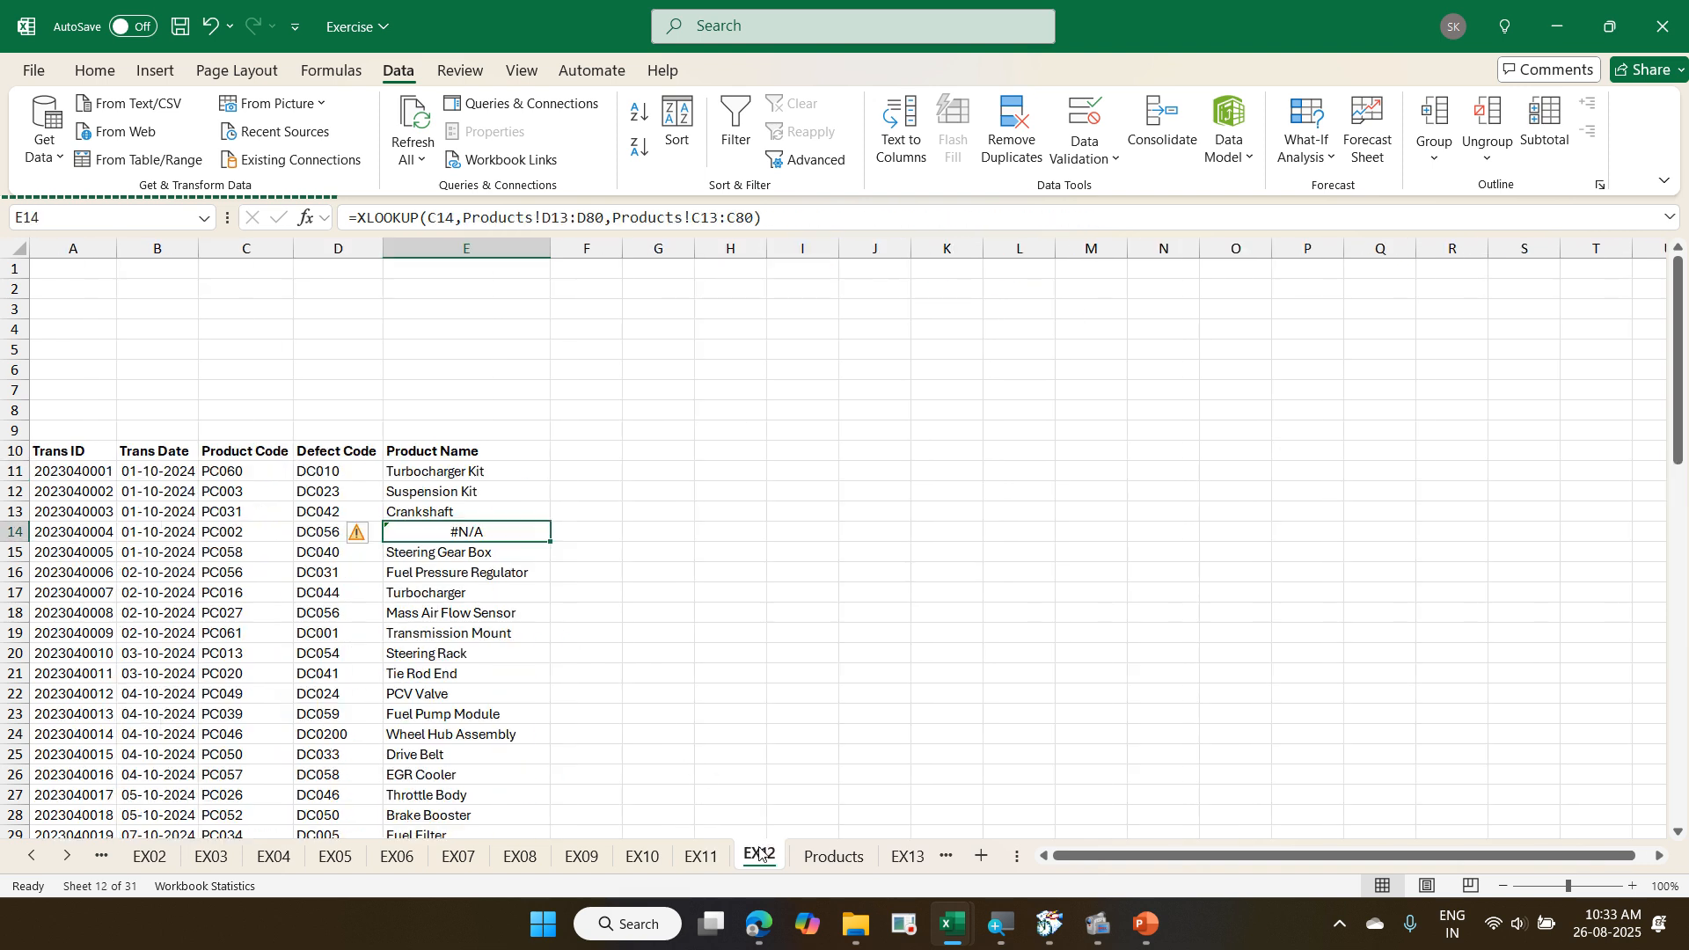
- Recheck the first two product codes on the Products sheet and return to the formula in E11 of EX12
click(805, 858)
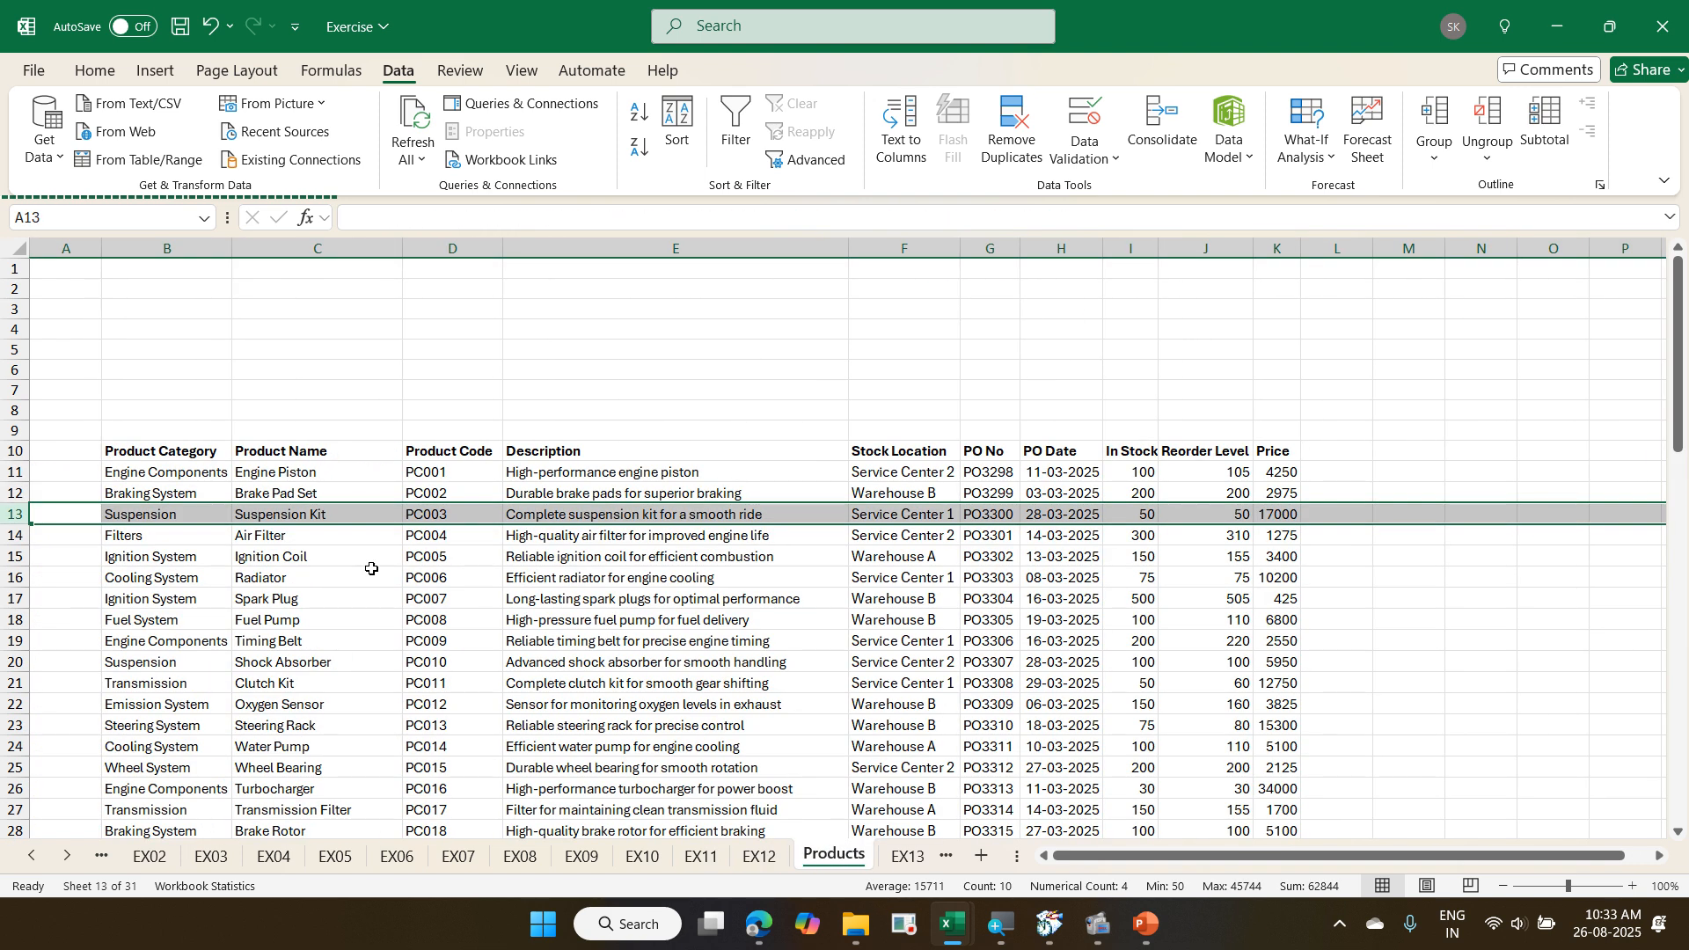
drag(405, 462, 473, 488)
click(762, 857)
click(469, 468)
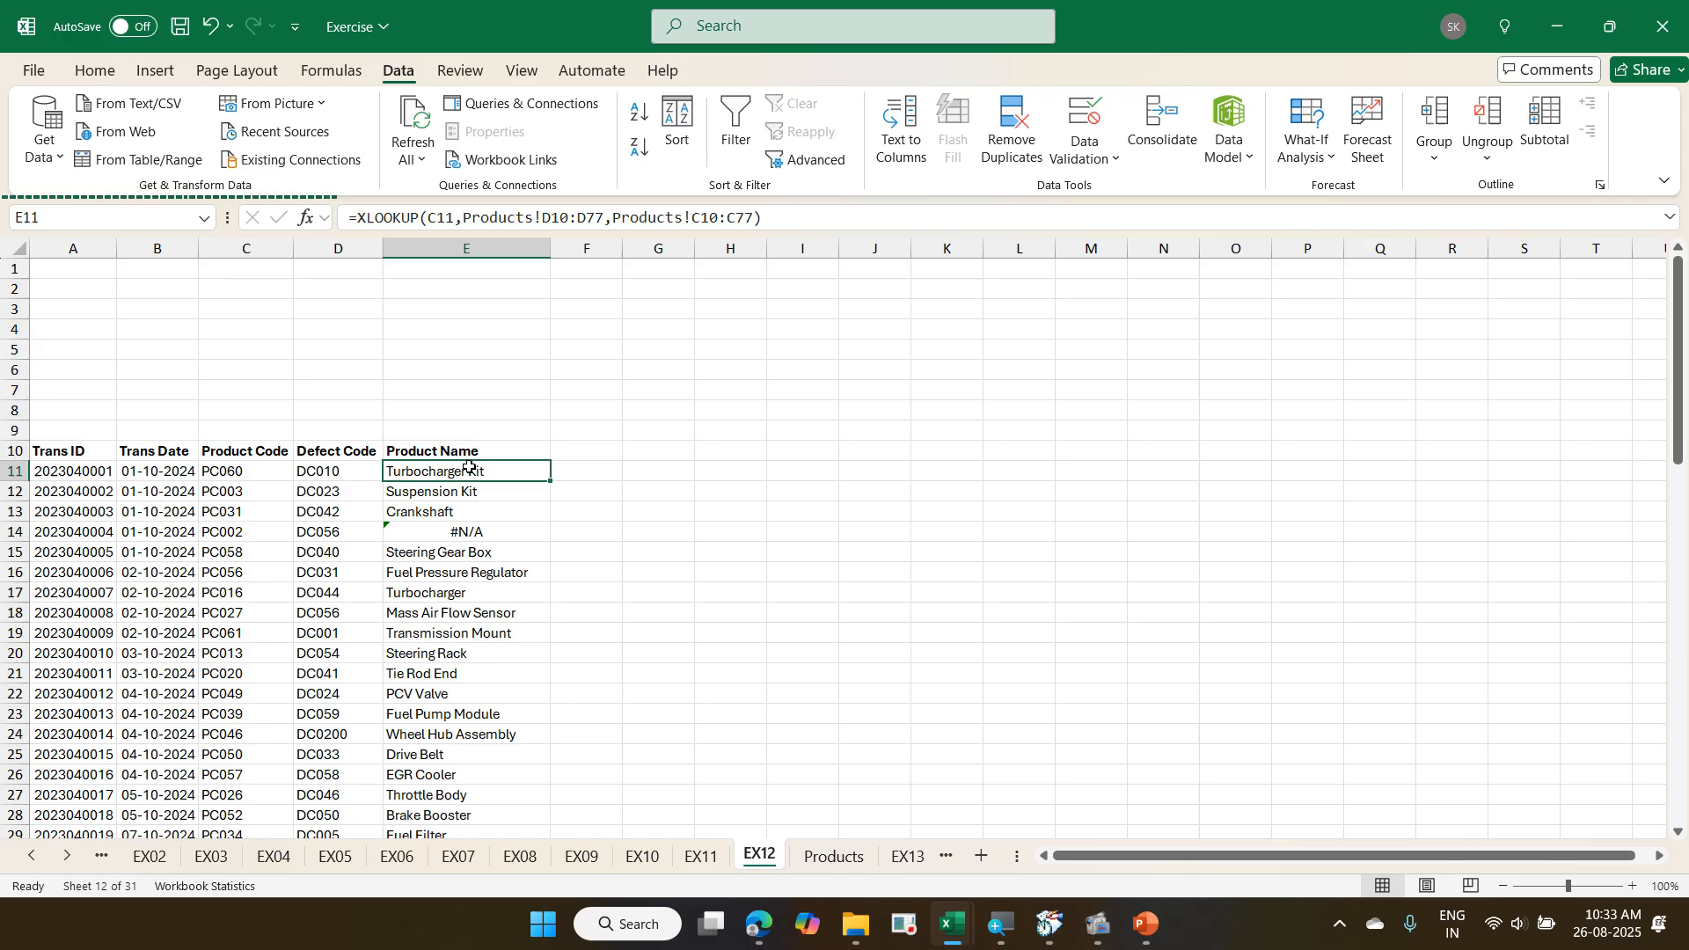
- Clear the relative-range XLOOKUP formulas from the Product Name column, E11:E75, on EX12
key(ctrl+shift+Down)
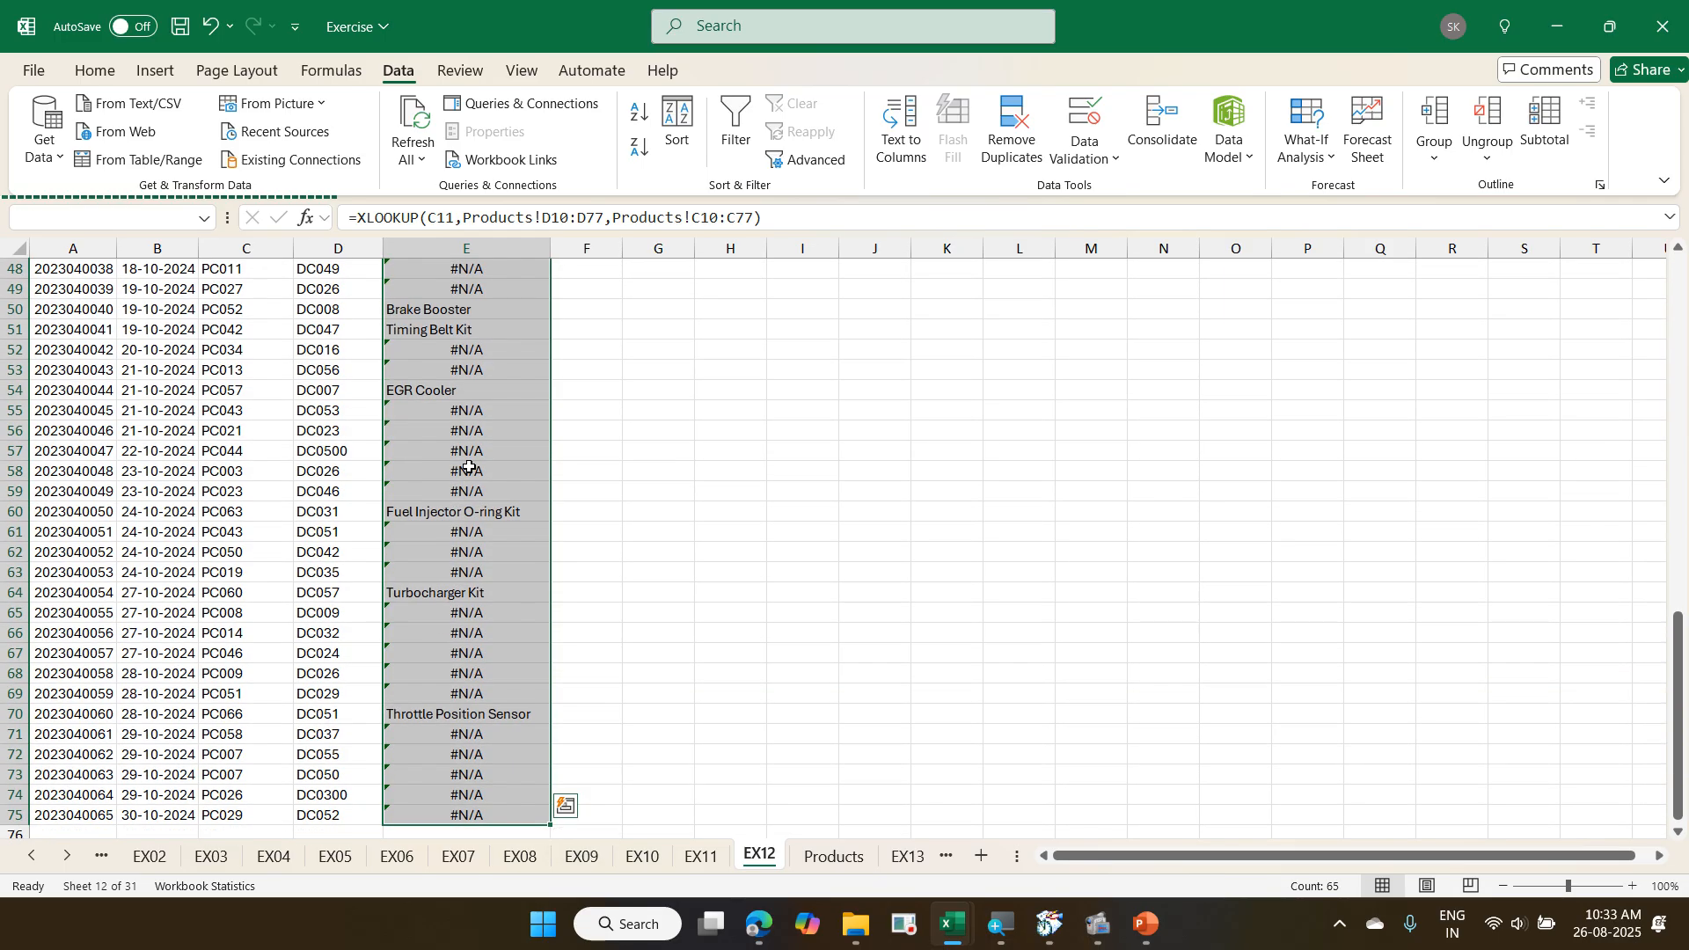
key(ctrl+shift+Up)
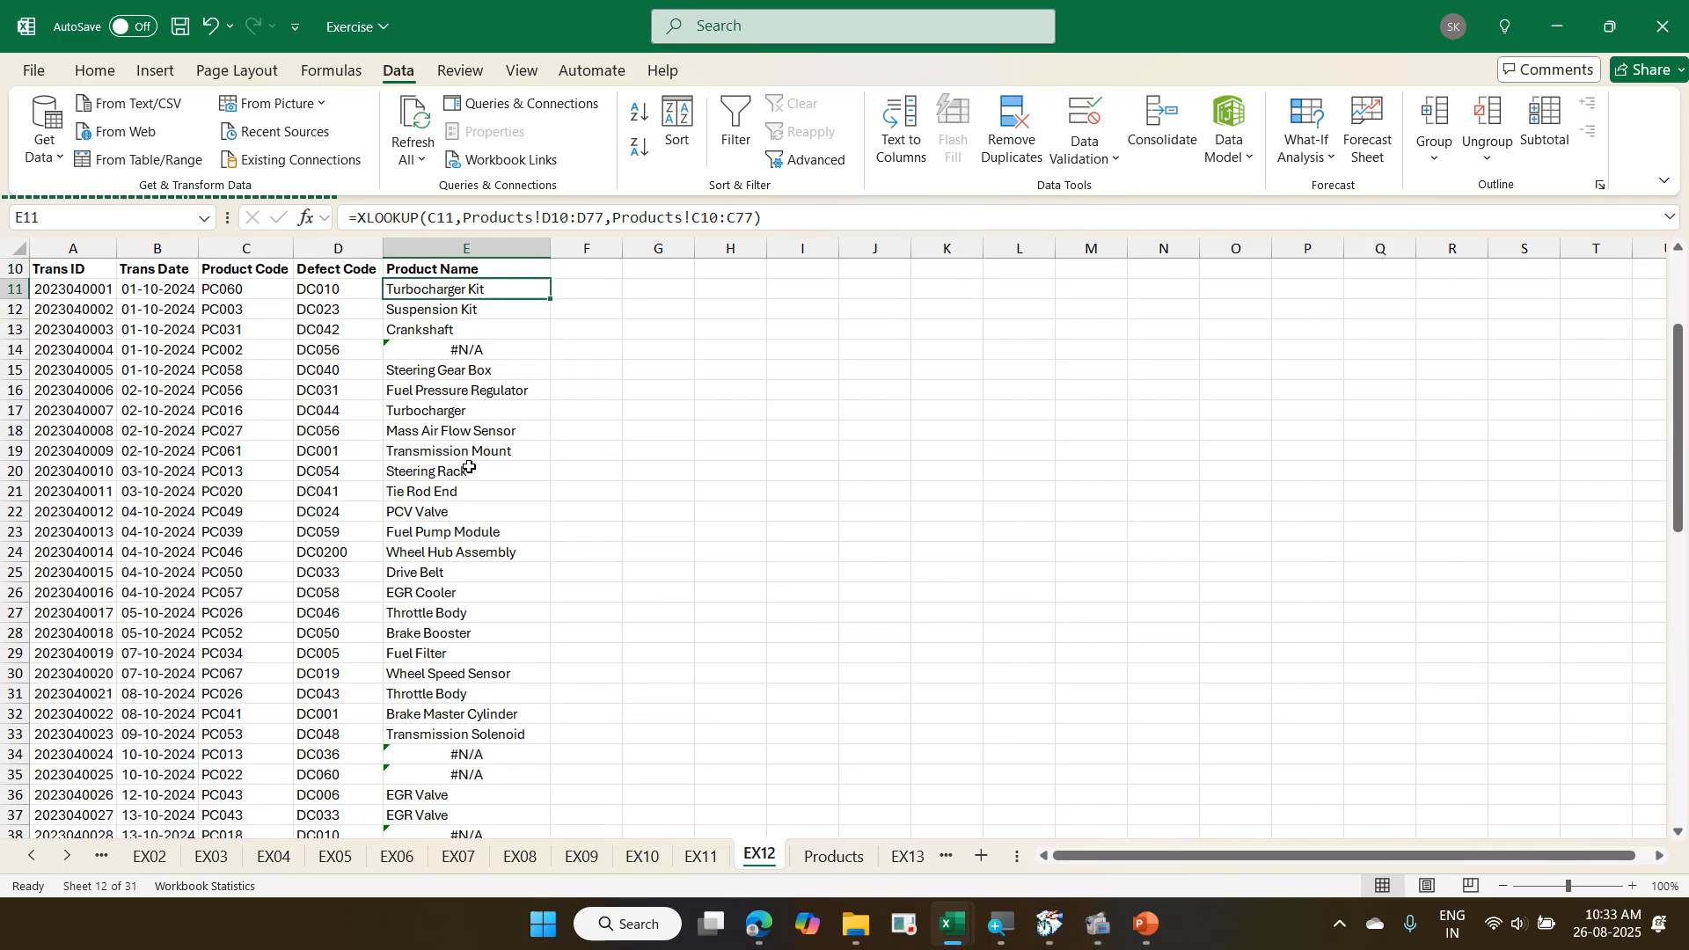
key(Right)
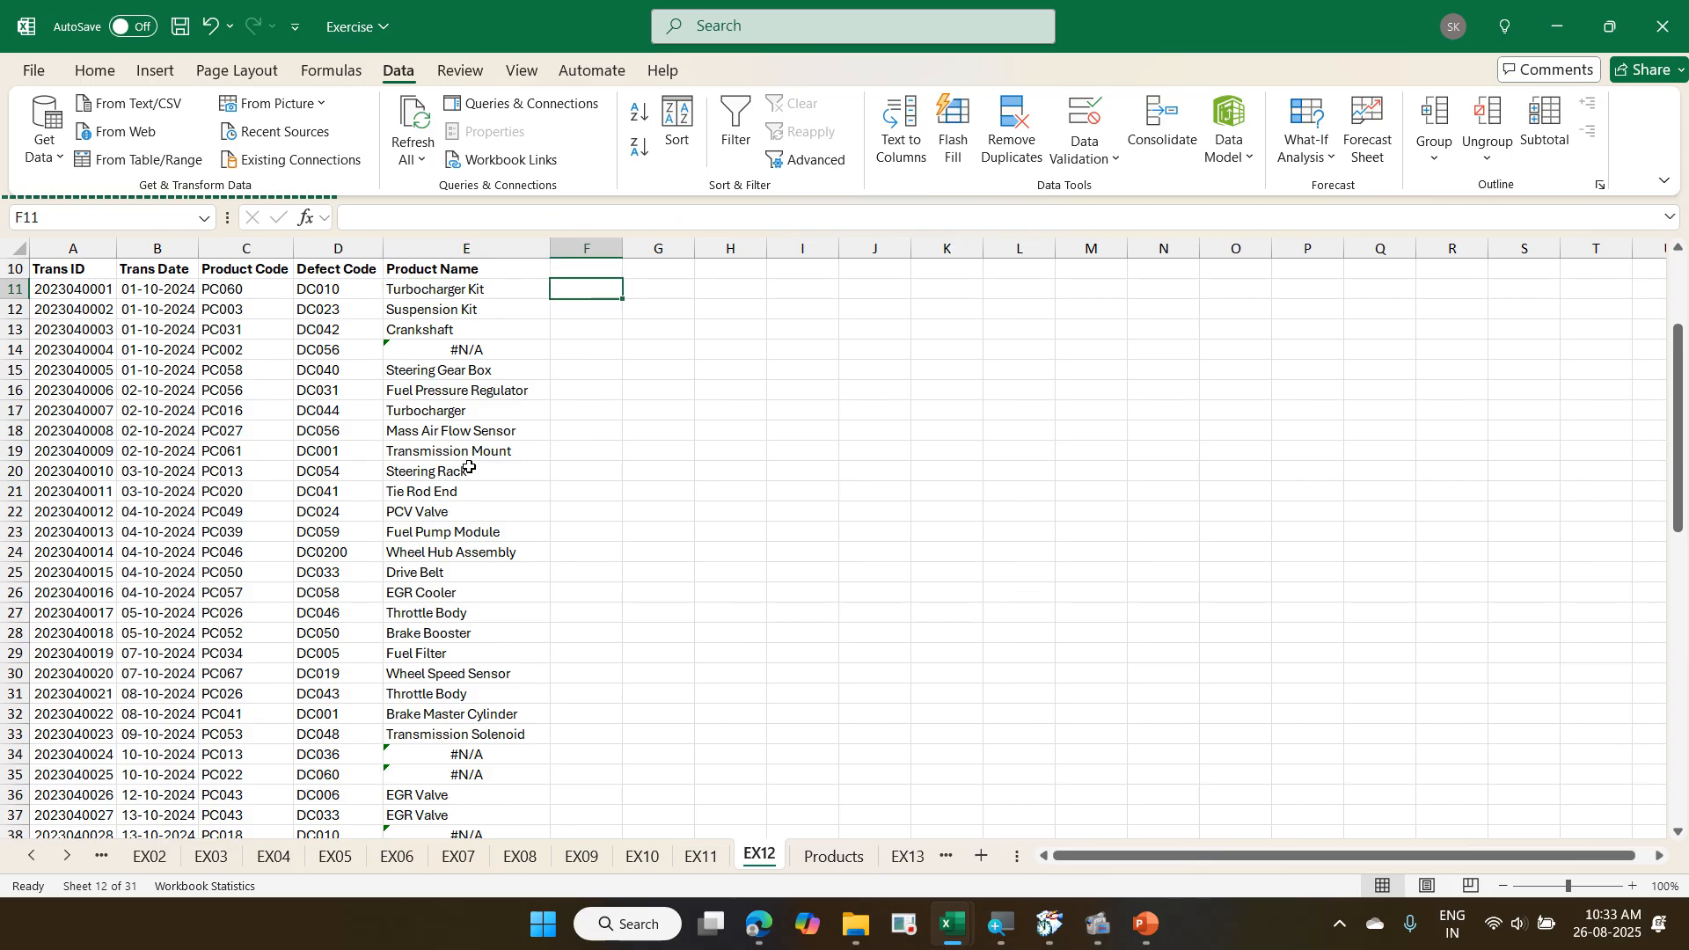
key(Left)
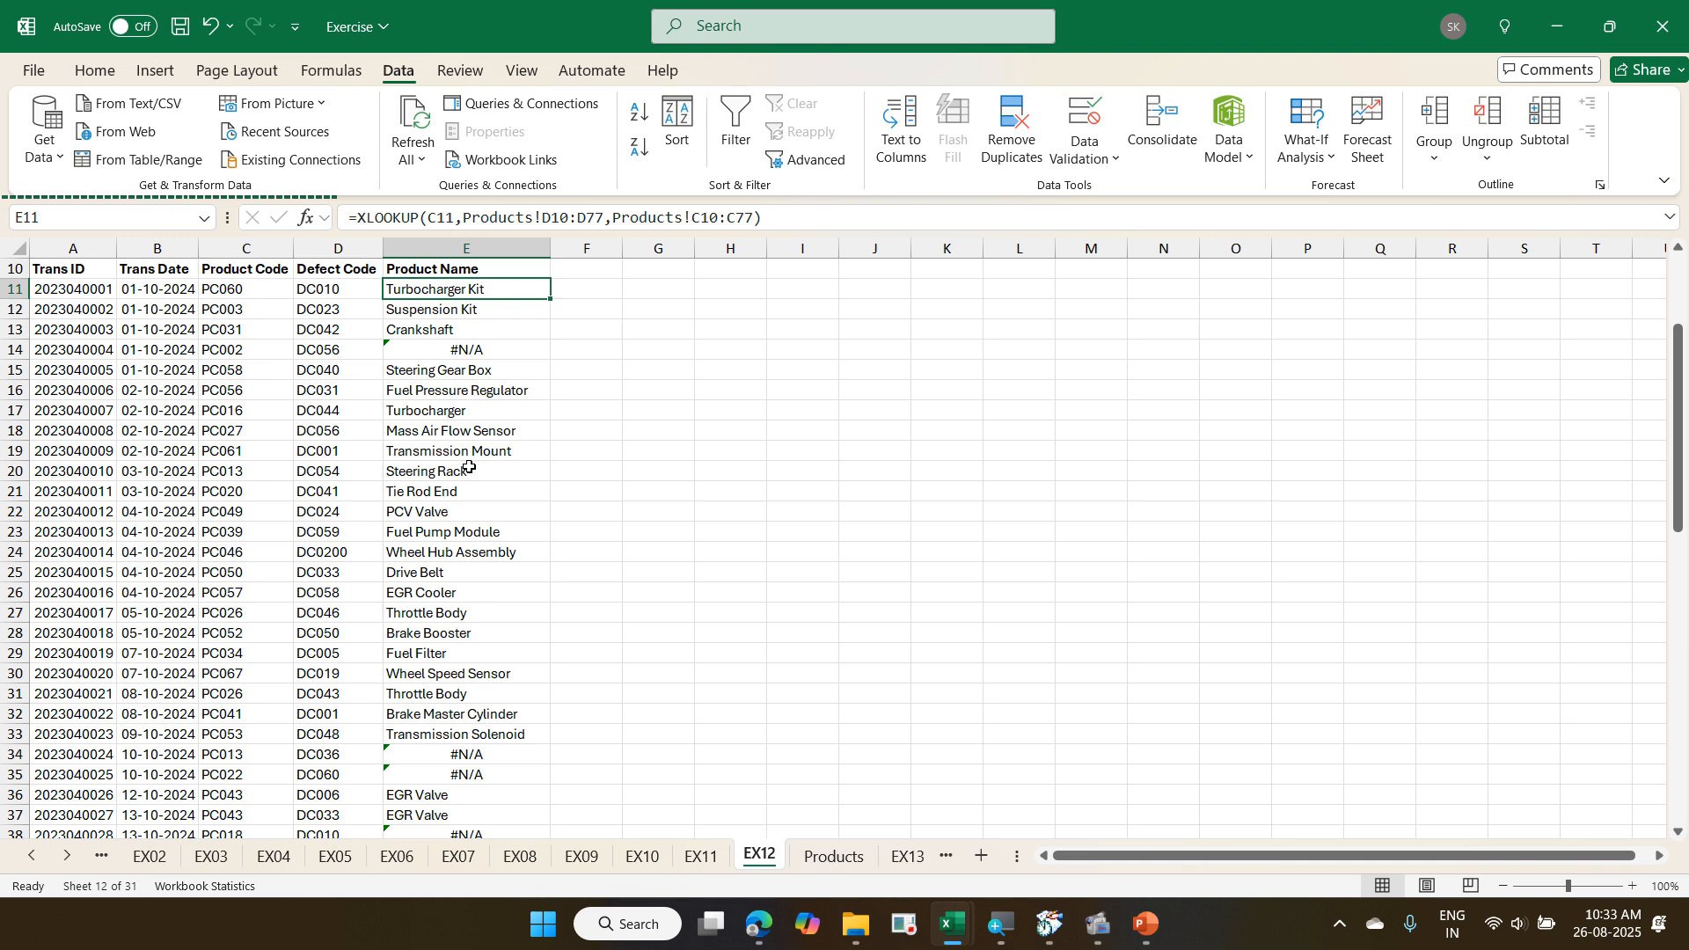
key(ctrl+shift+Down)
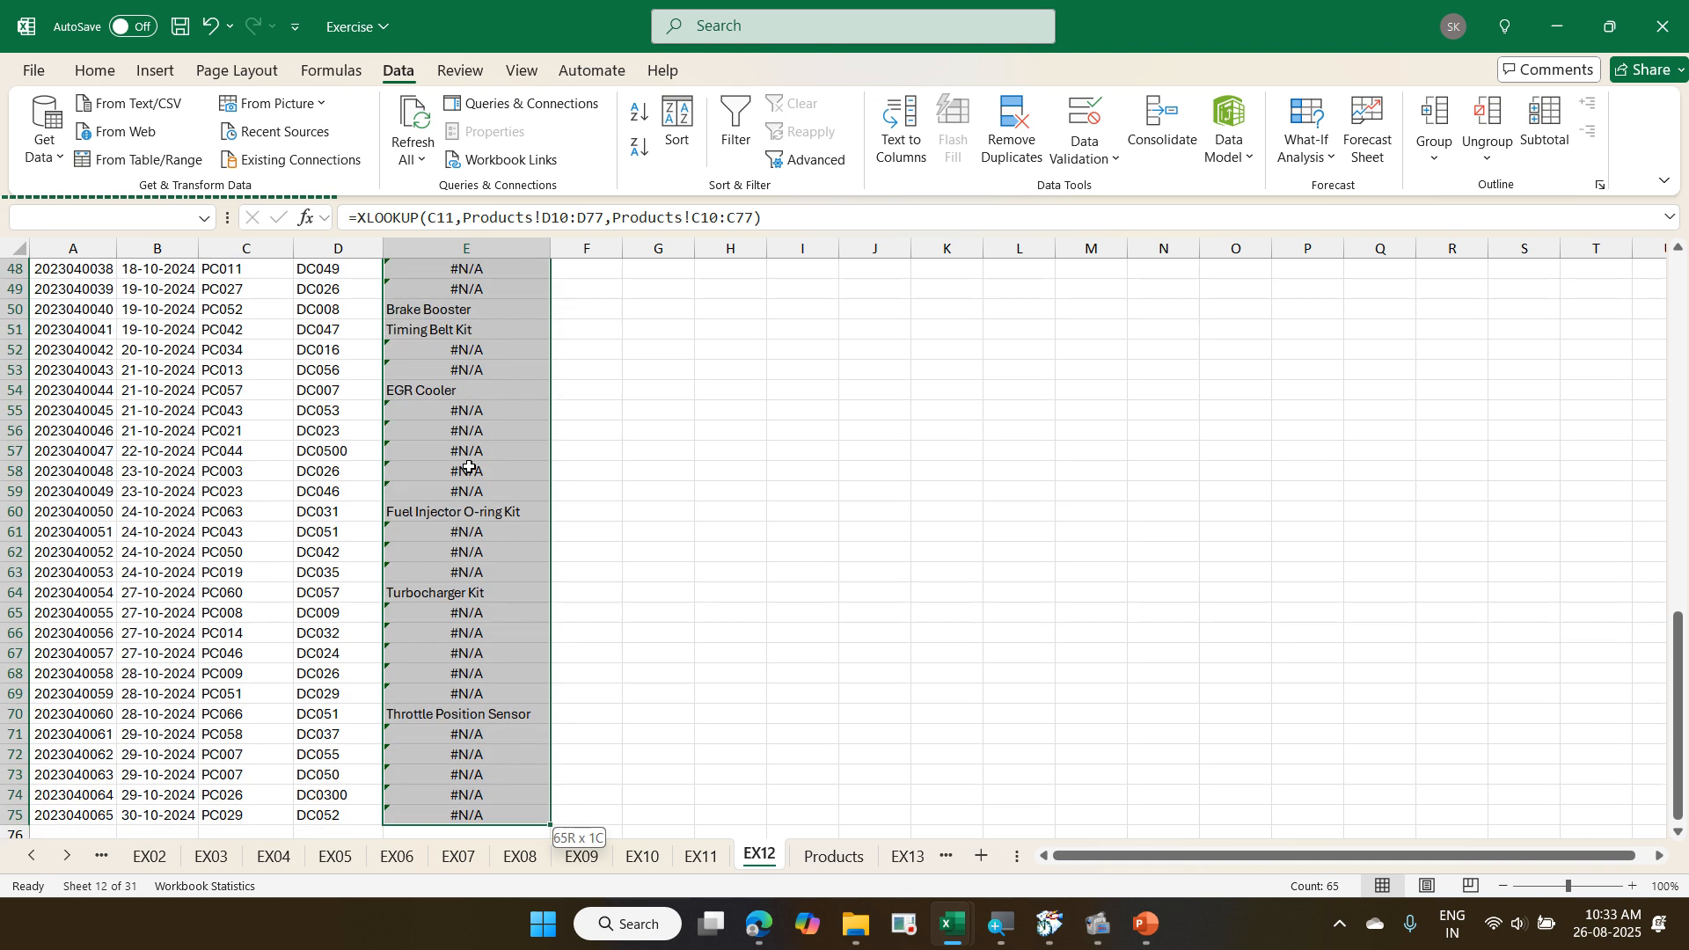
key(Delete)
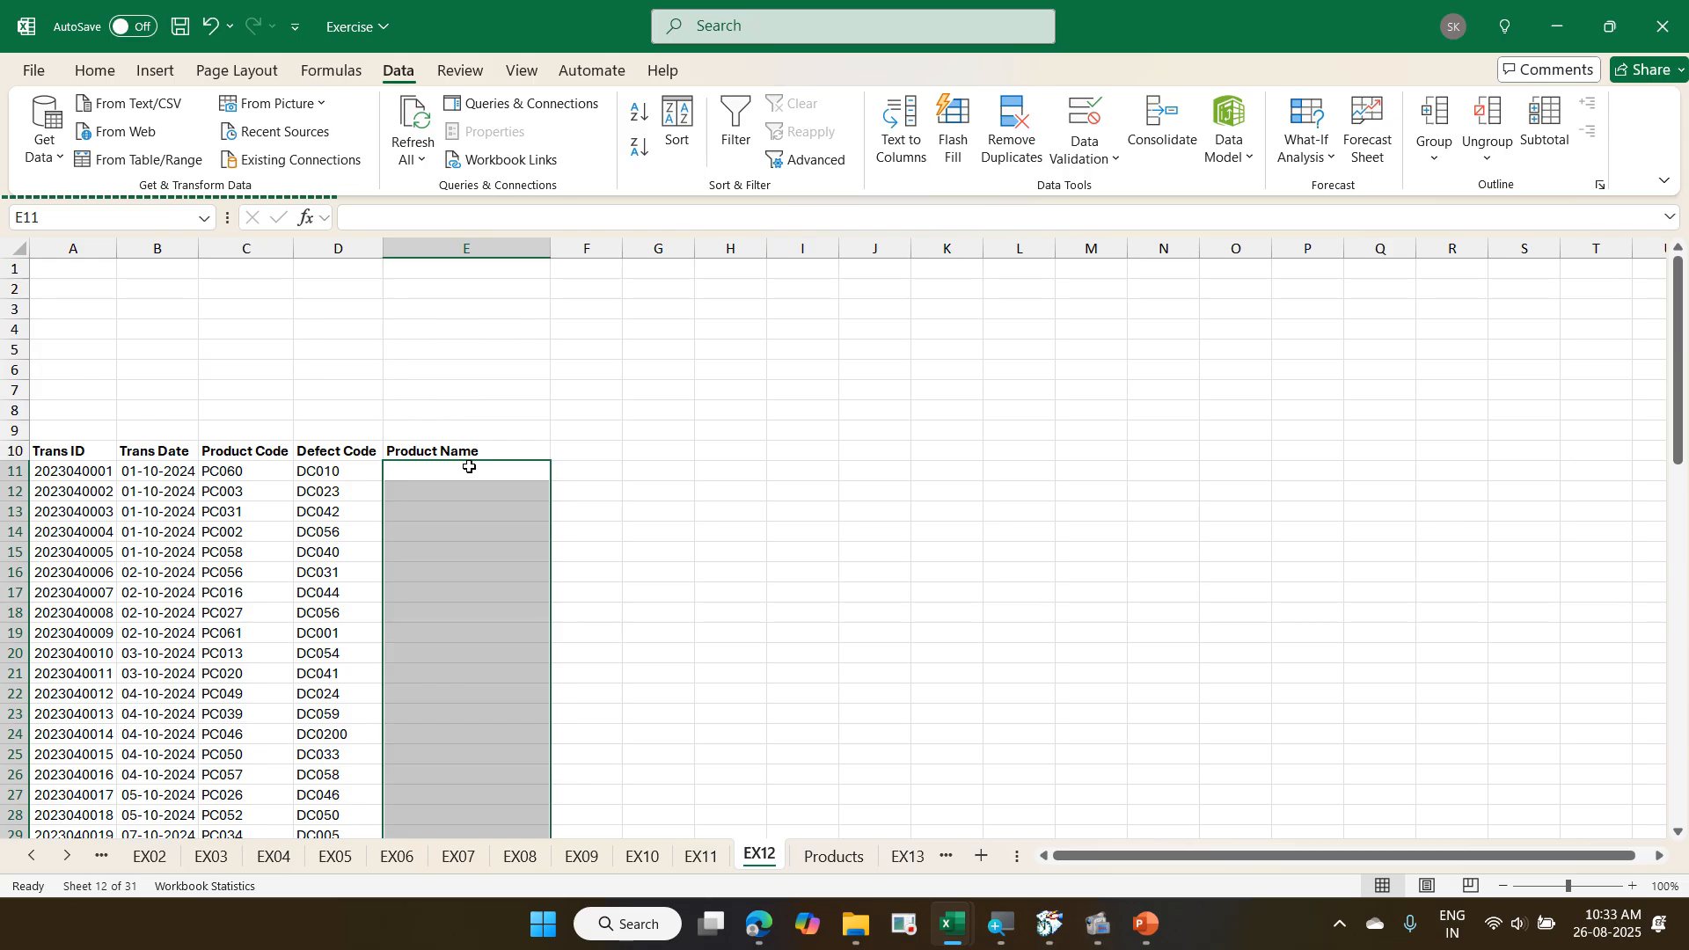
- Start an XLOOKUP in E11 that takes the whole product code range C11:C75 as its lookup value
click(469, 467)
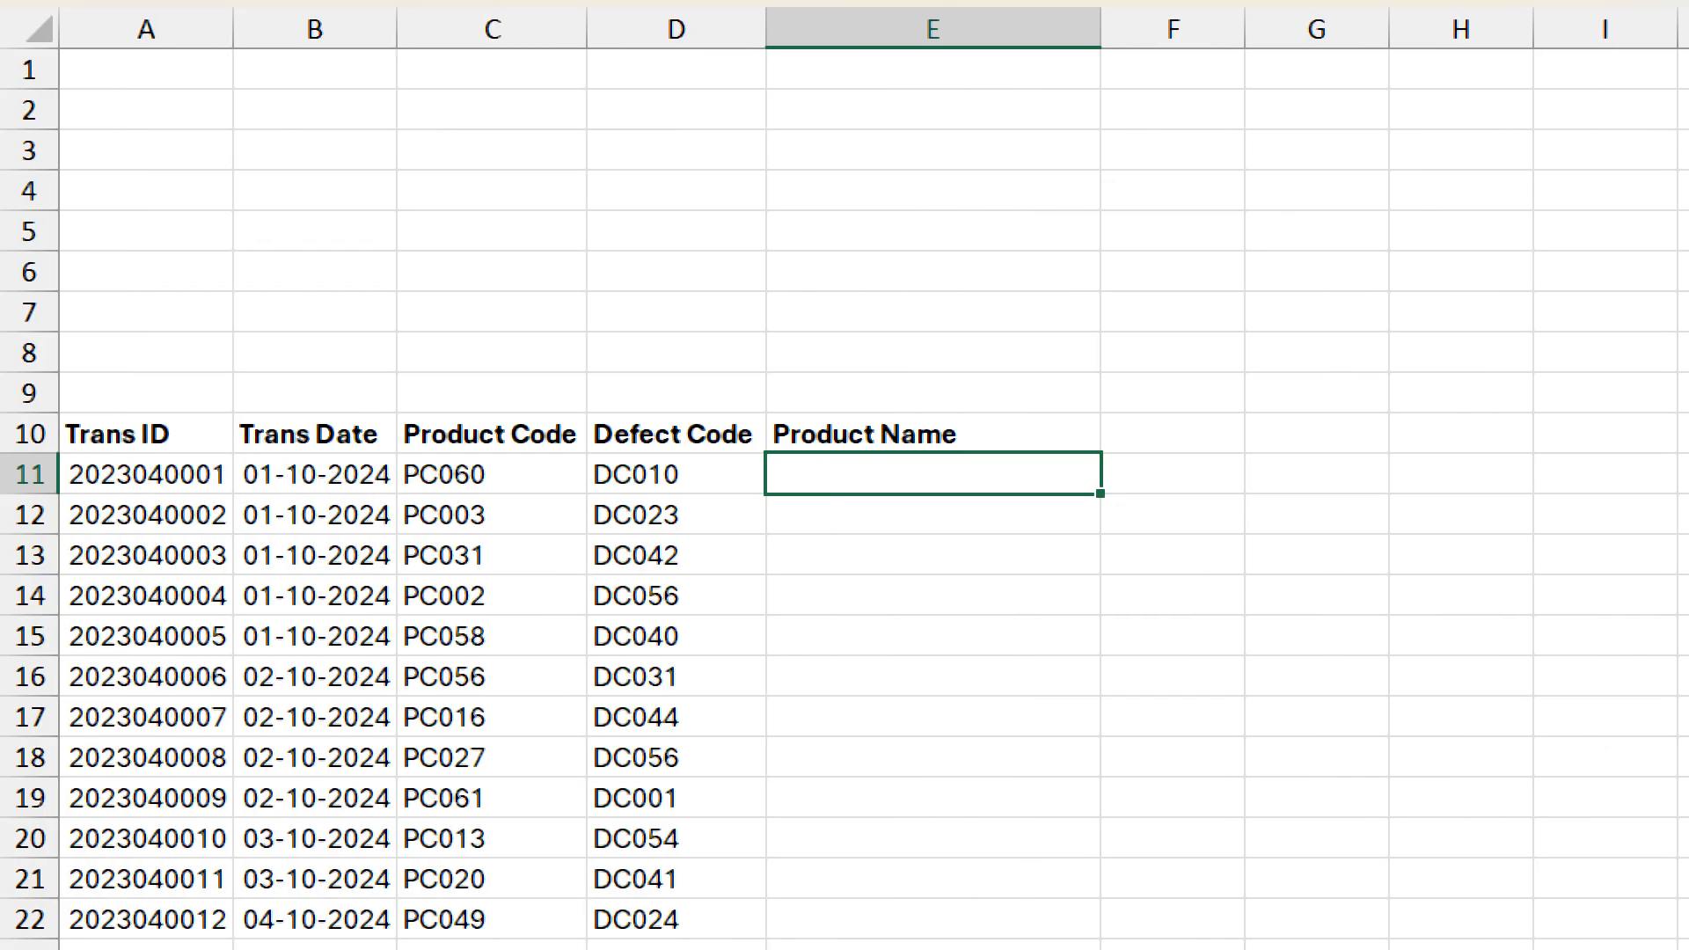
text(=x)
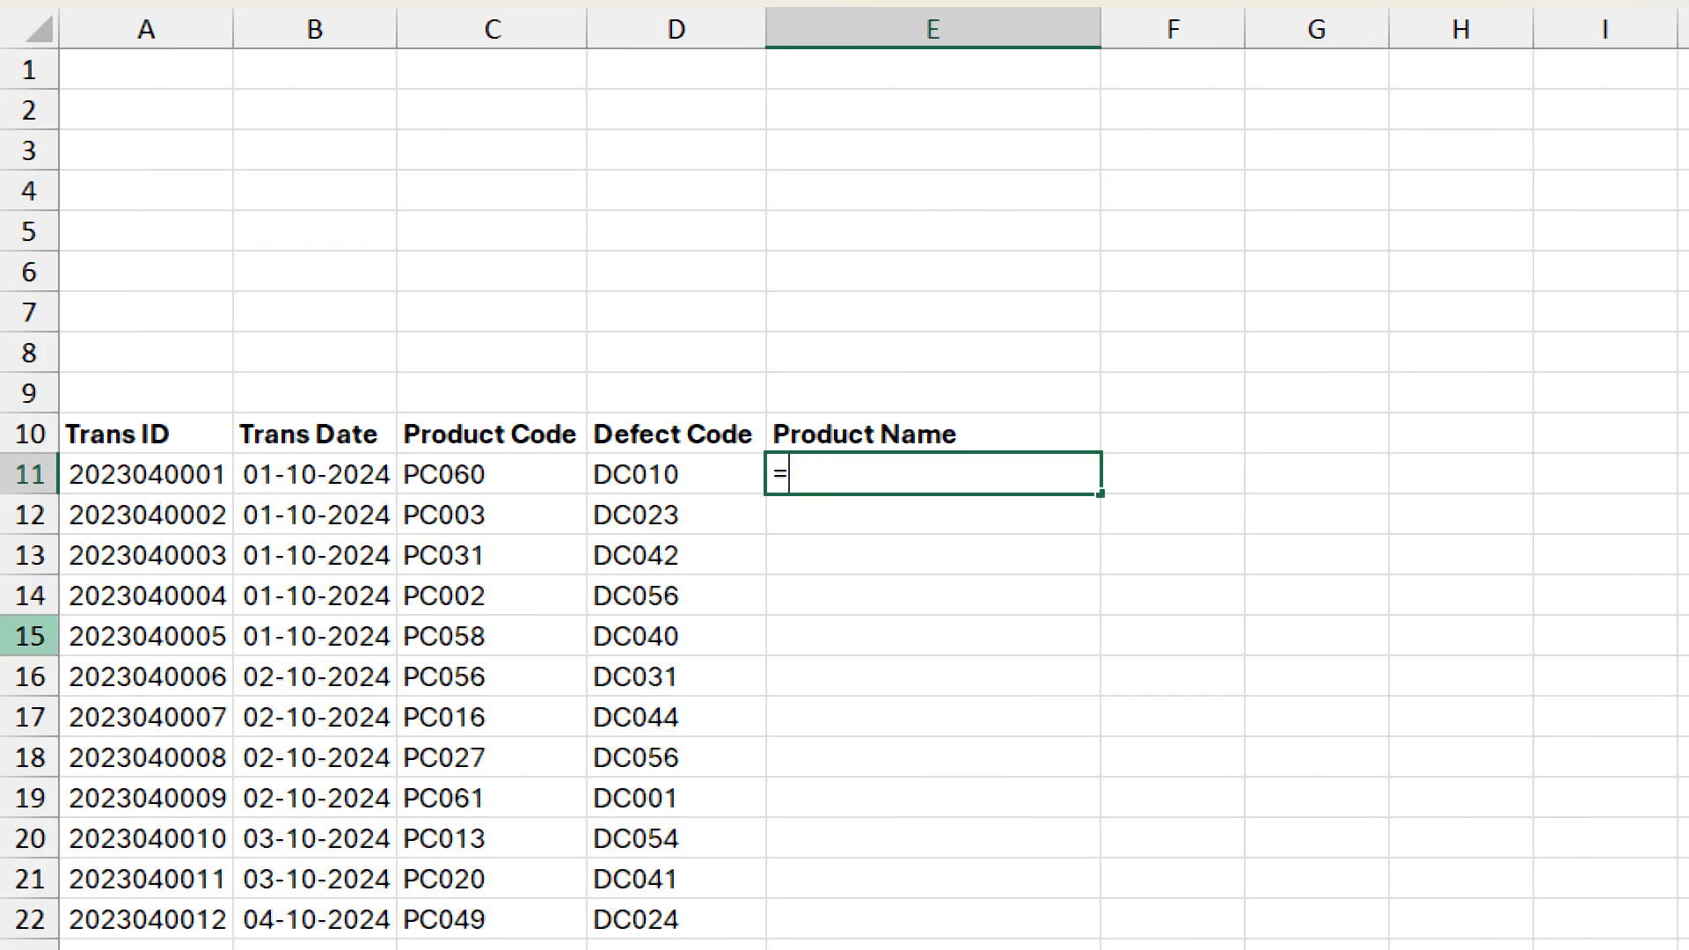
key(Tab)
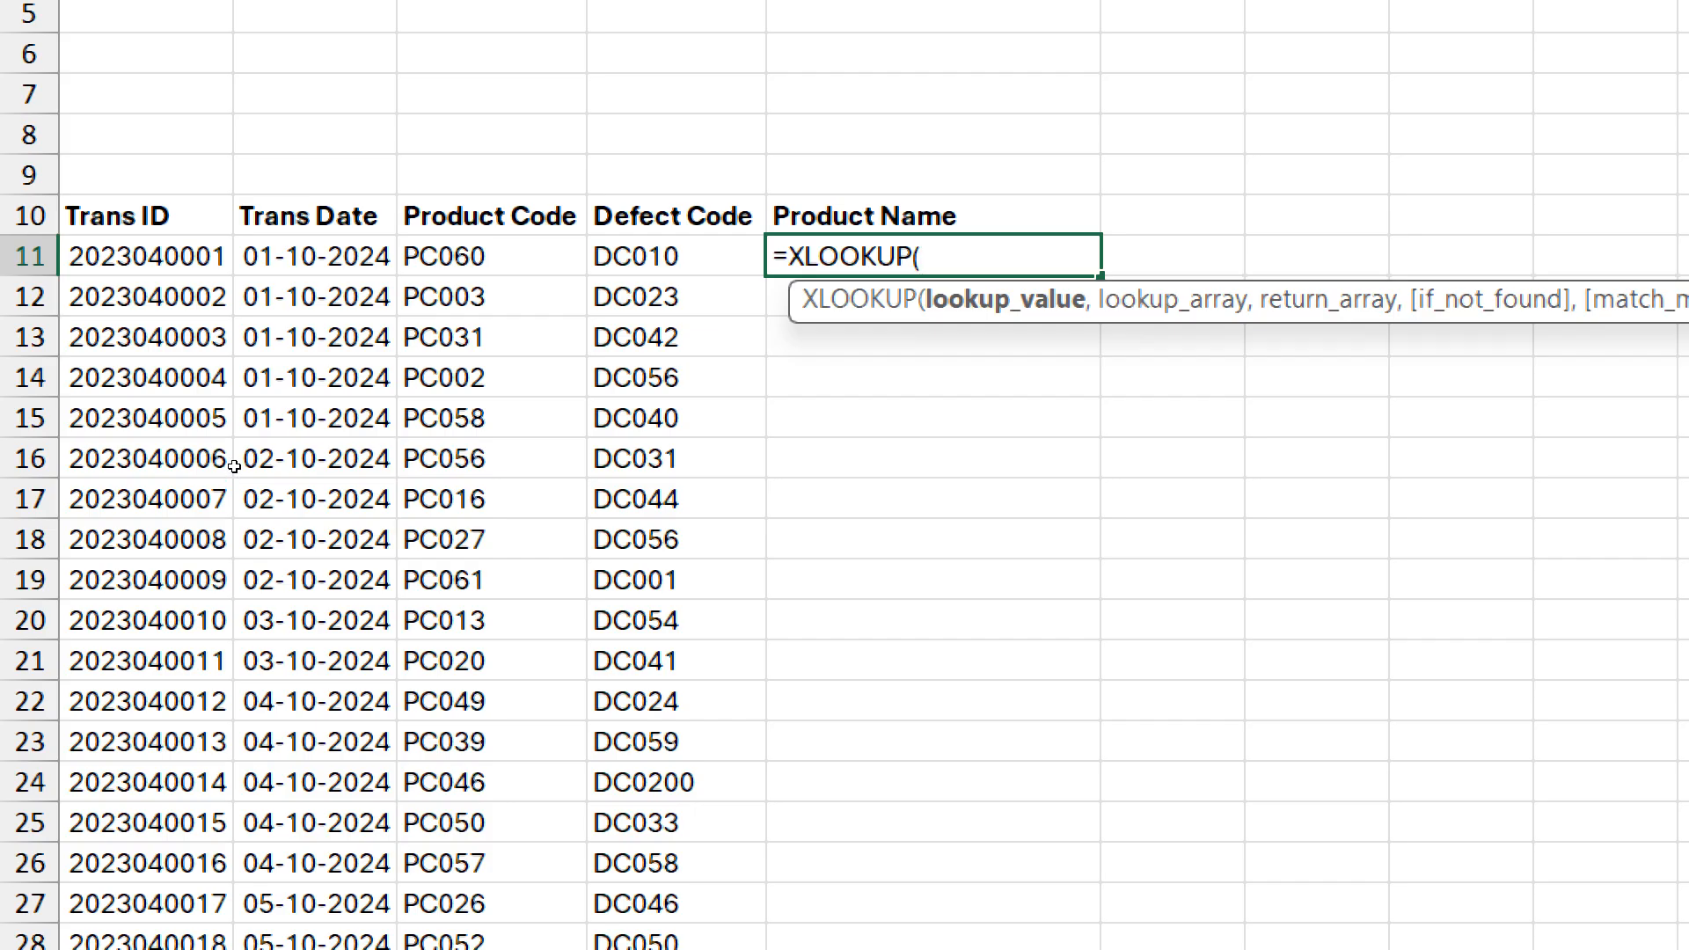
key(Left)
key(Left)
key(Left)
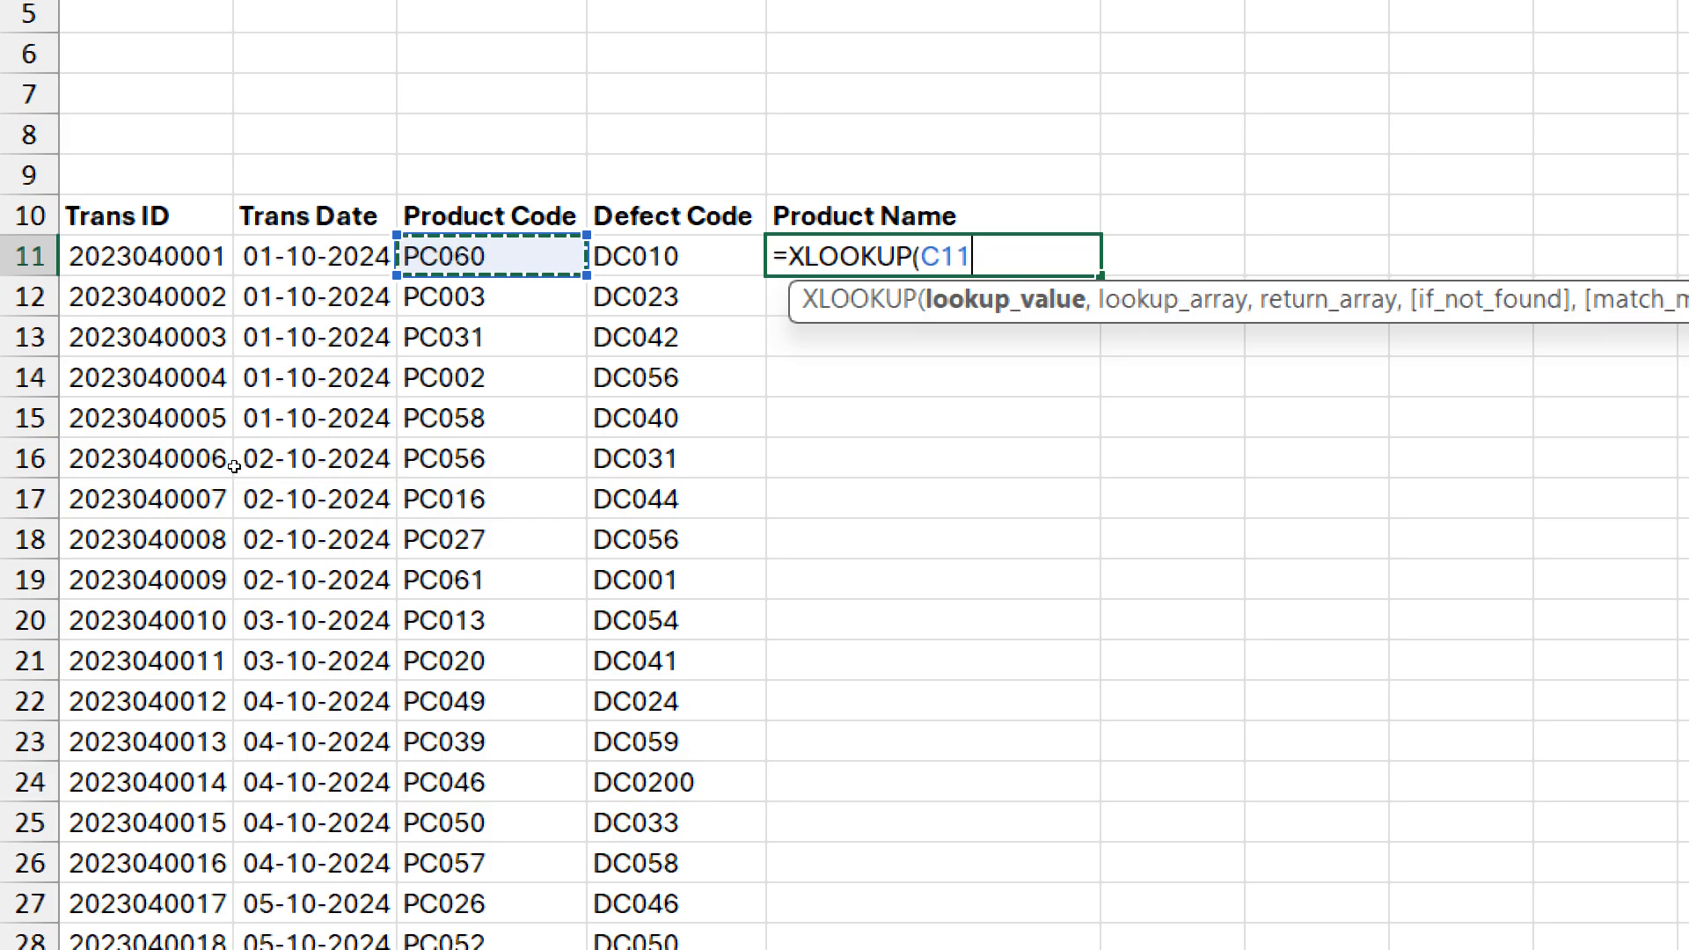
key(ctrl+shift+Down)
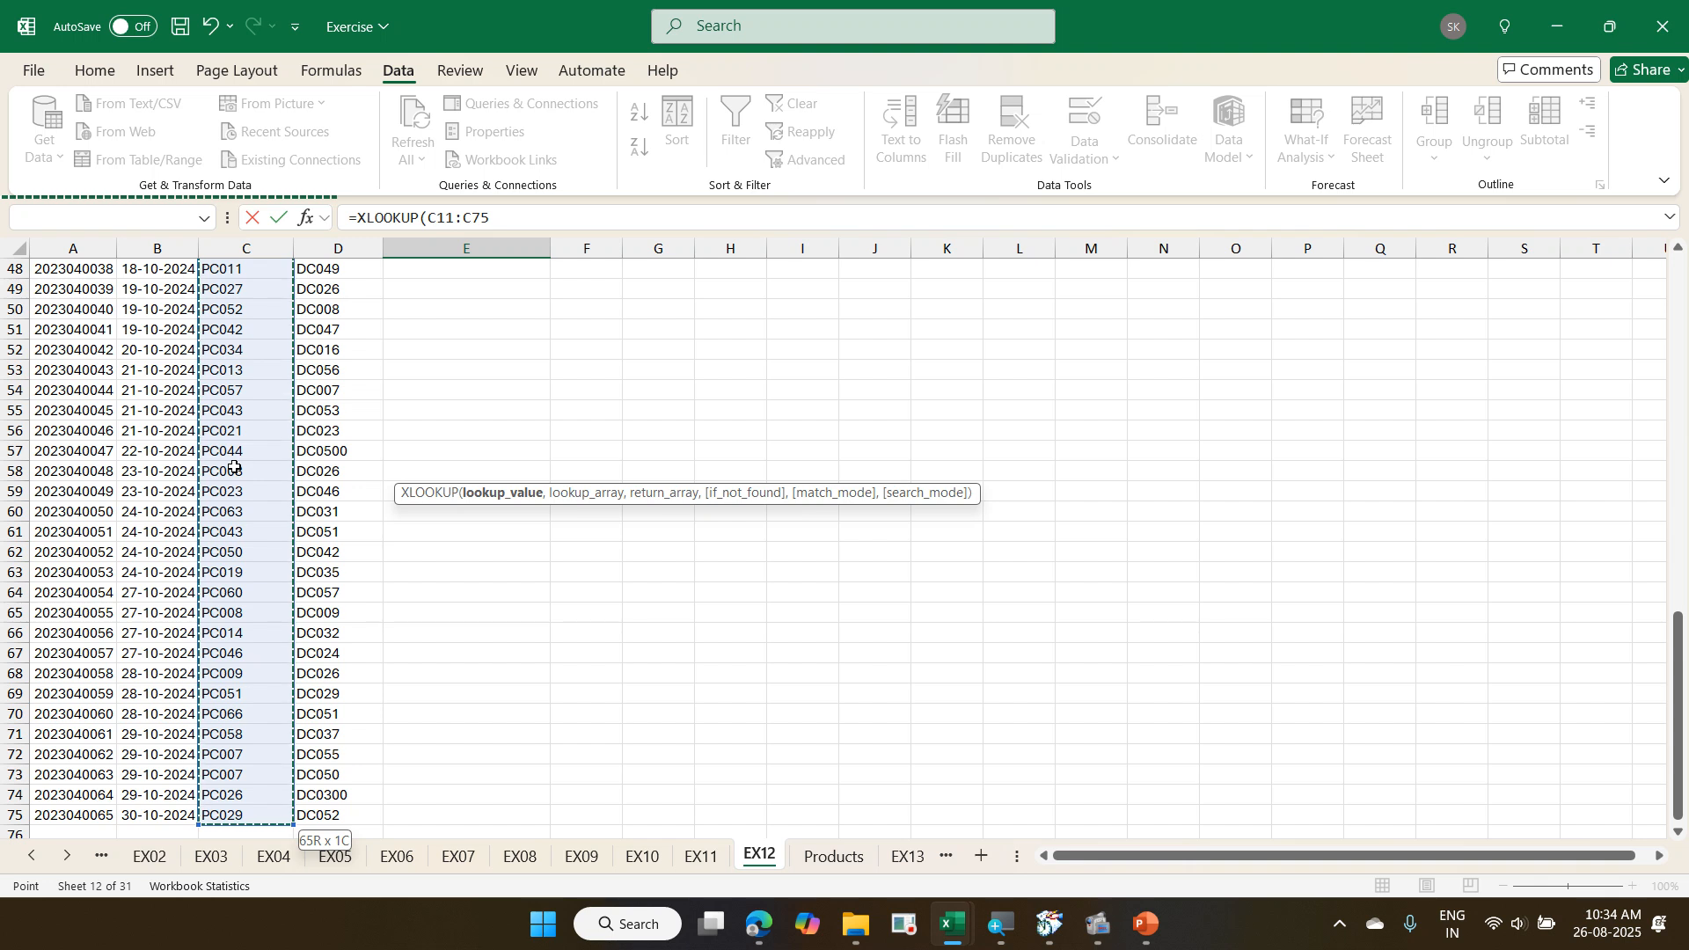
text(,)
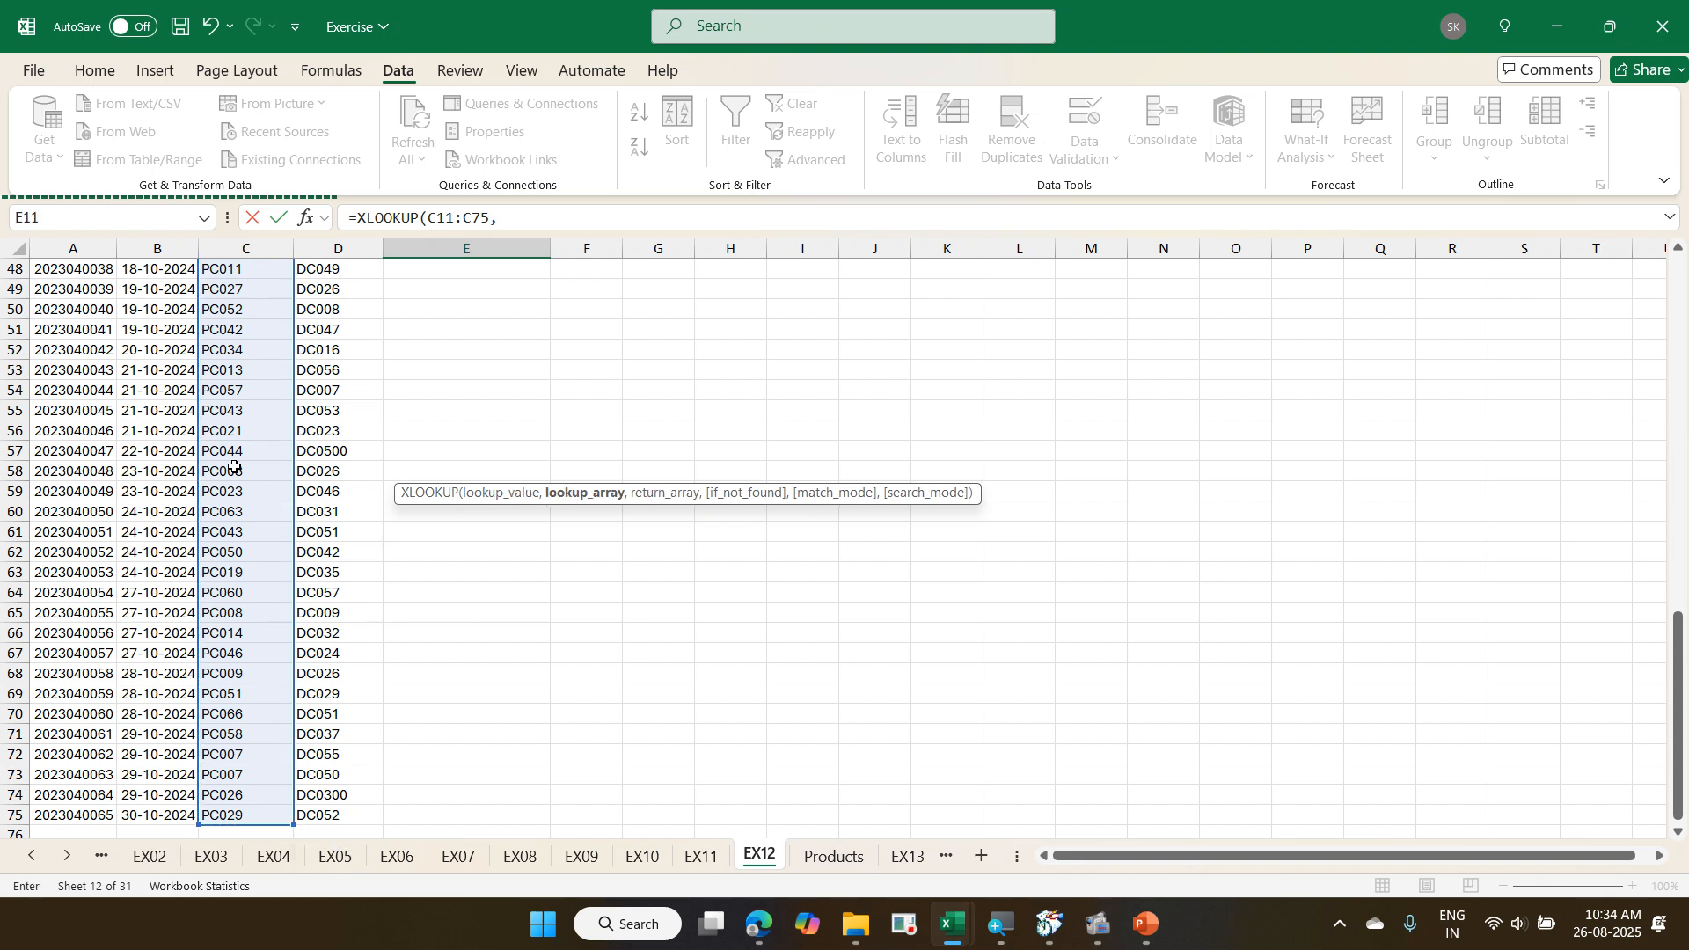
- Complete the XLOOKUP with Products!D10:D77 as lookup array and Products!C10:C77 as return array
click(836, 856)
click(485, 451)
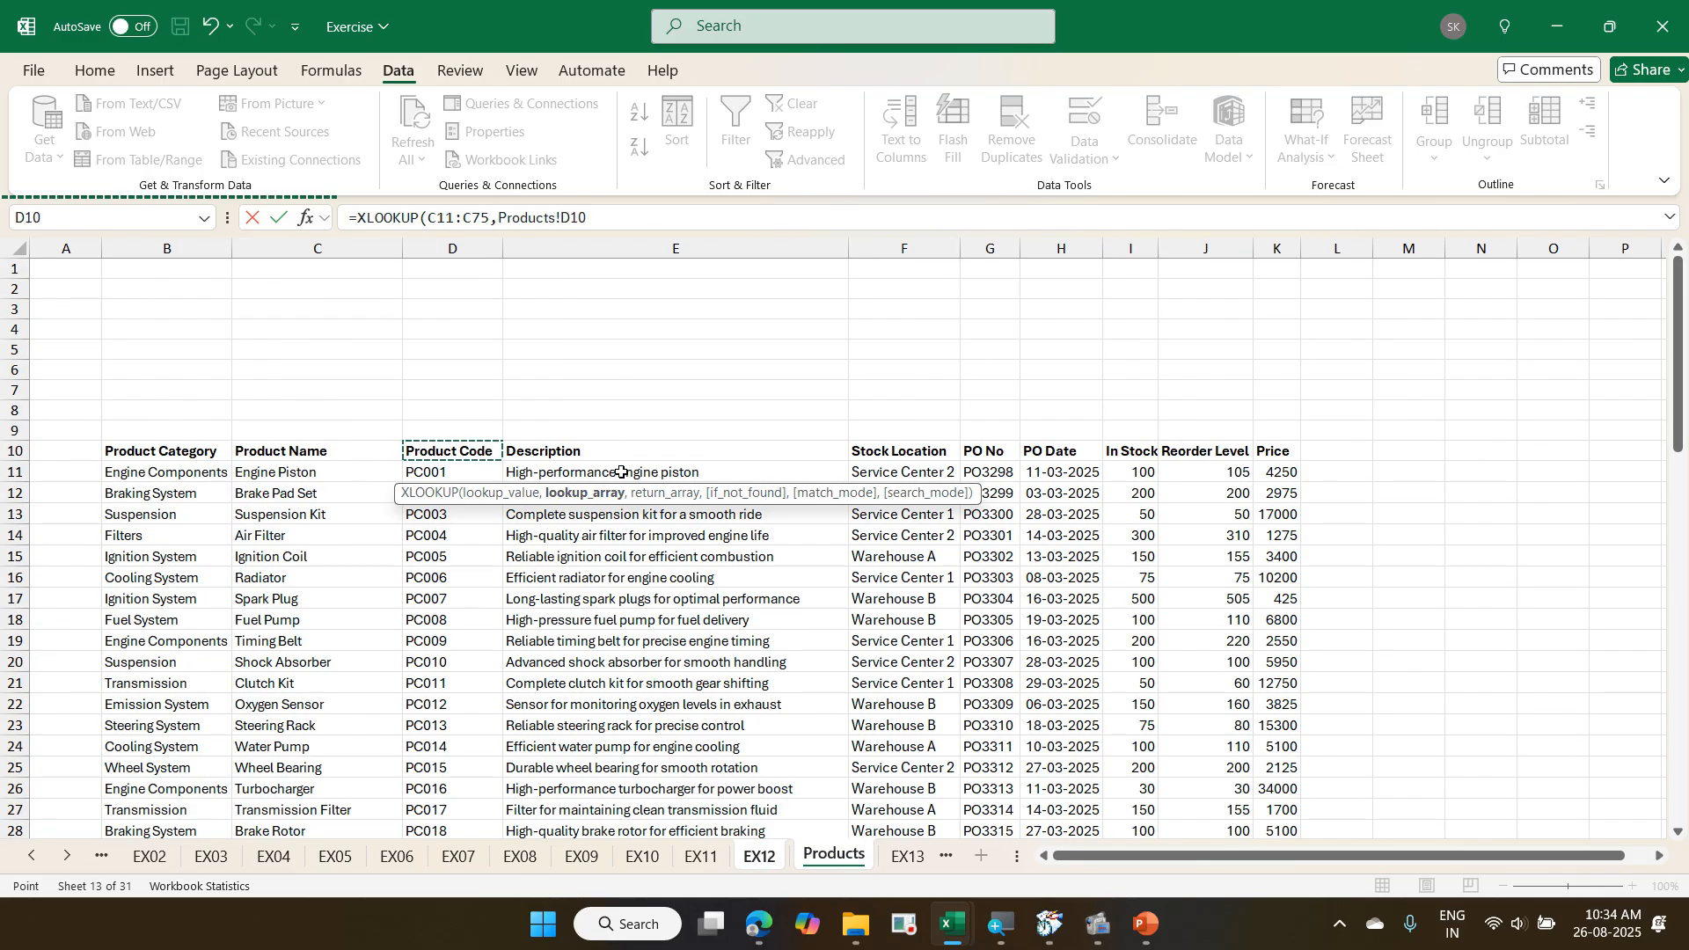
key(ctrl+shift+Down)
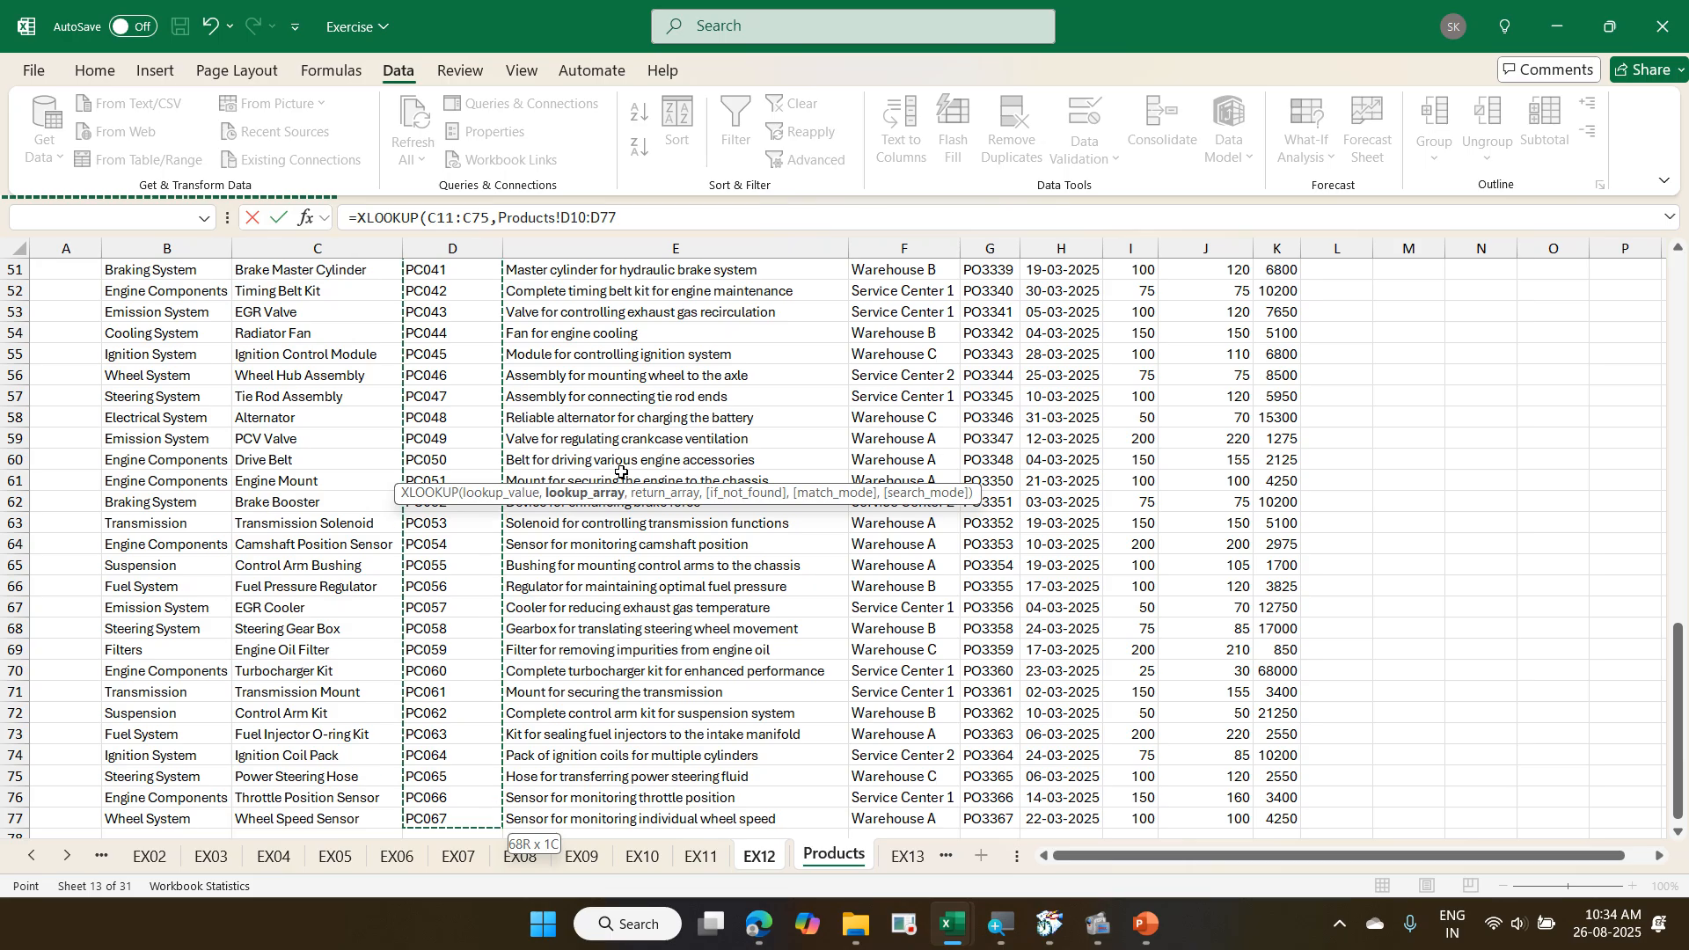
text(,)
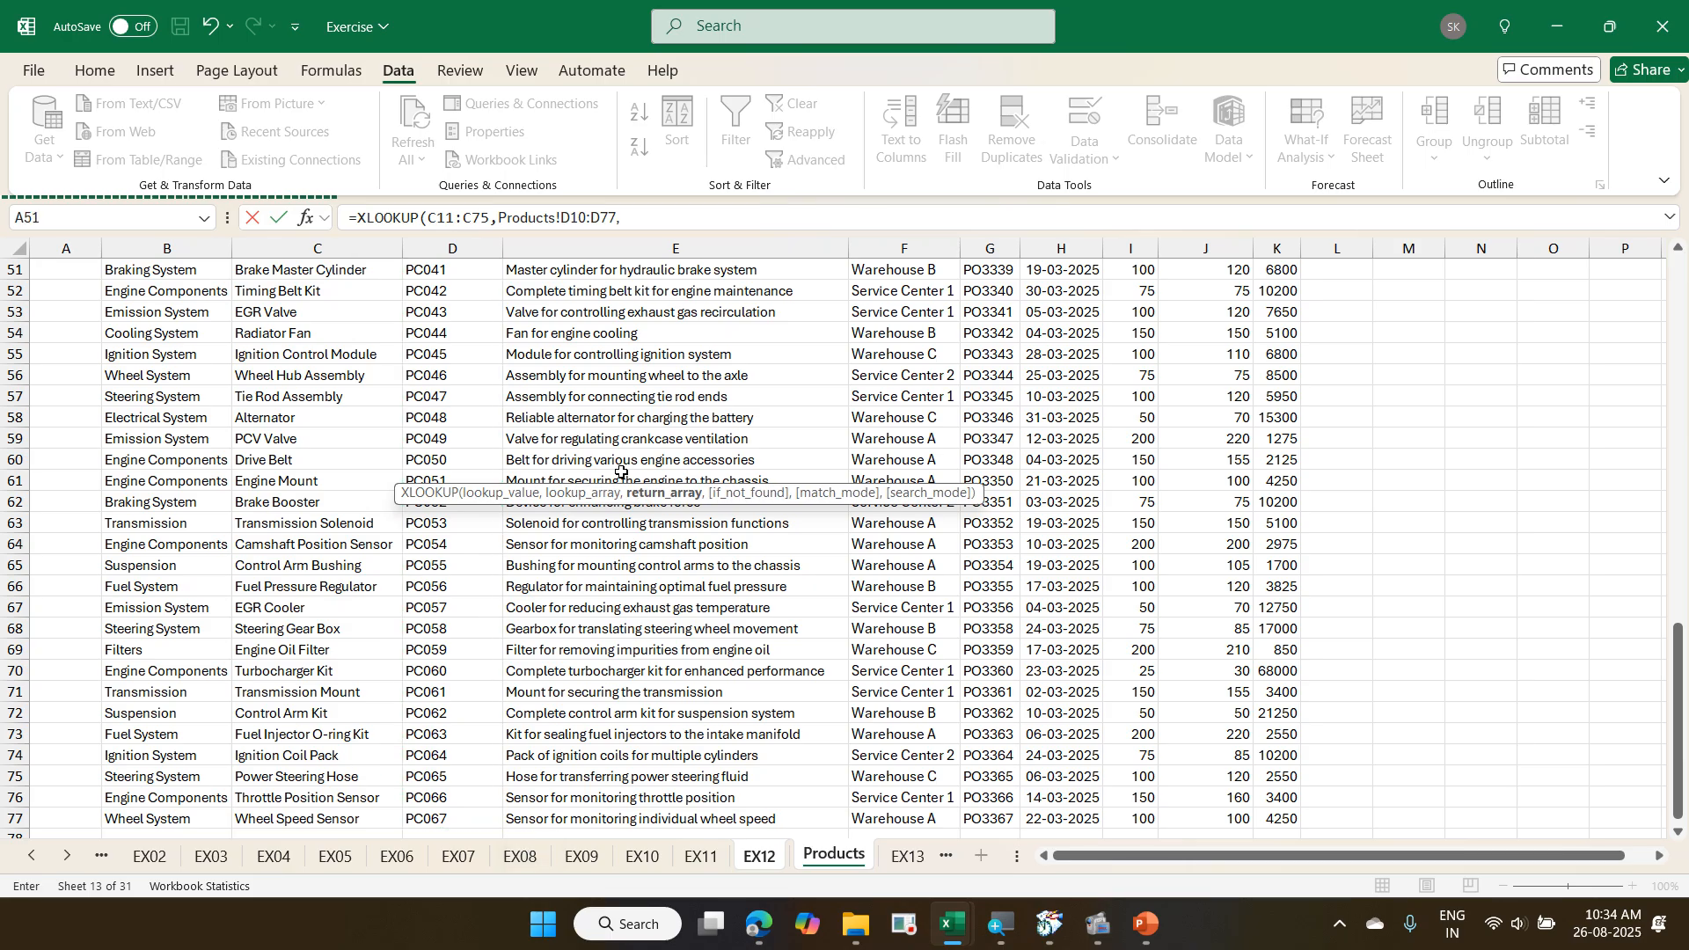
click(372, 825)
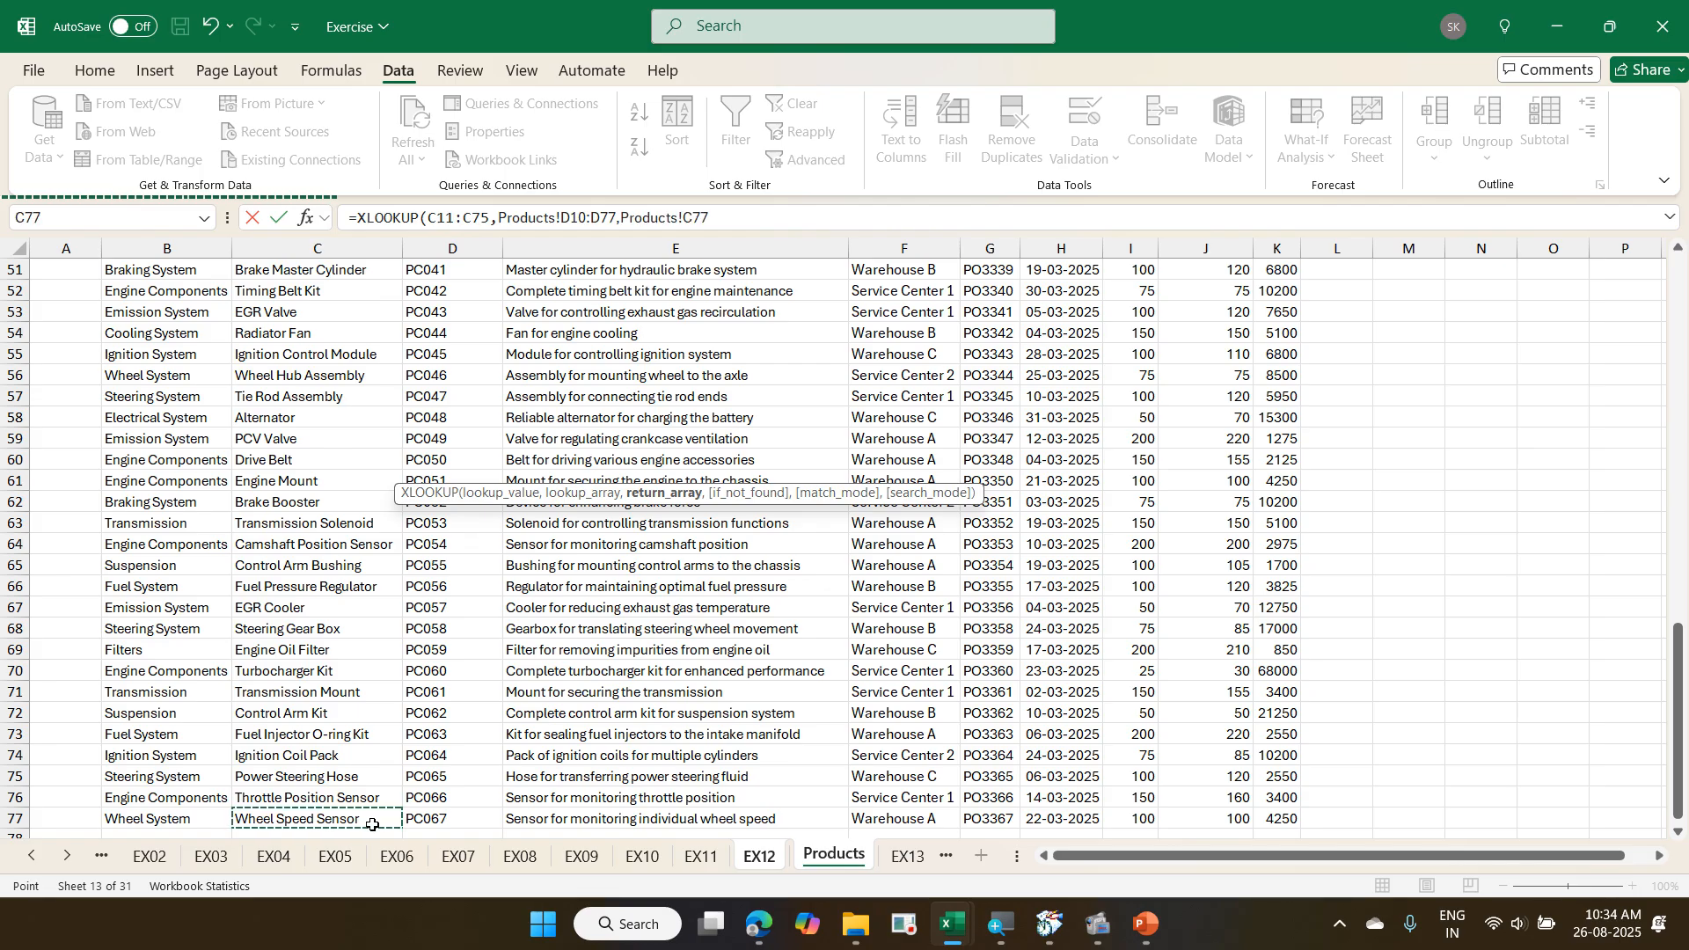
key(ctrl+shift+Up)
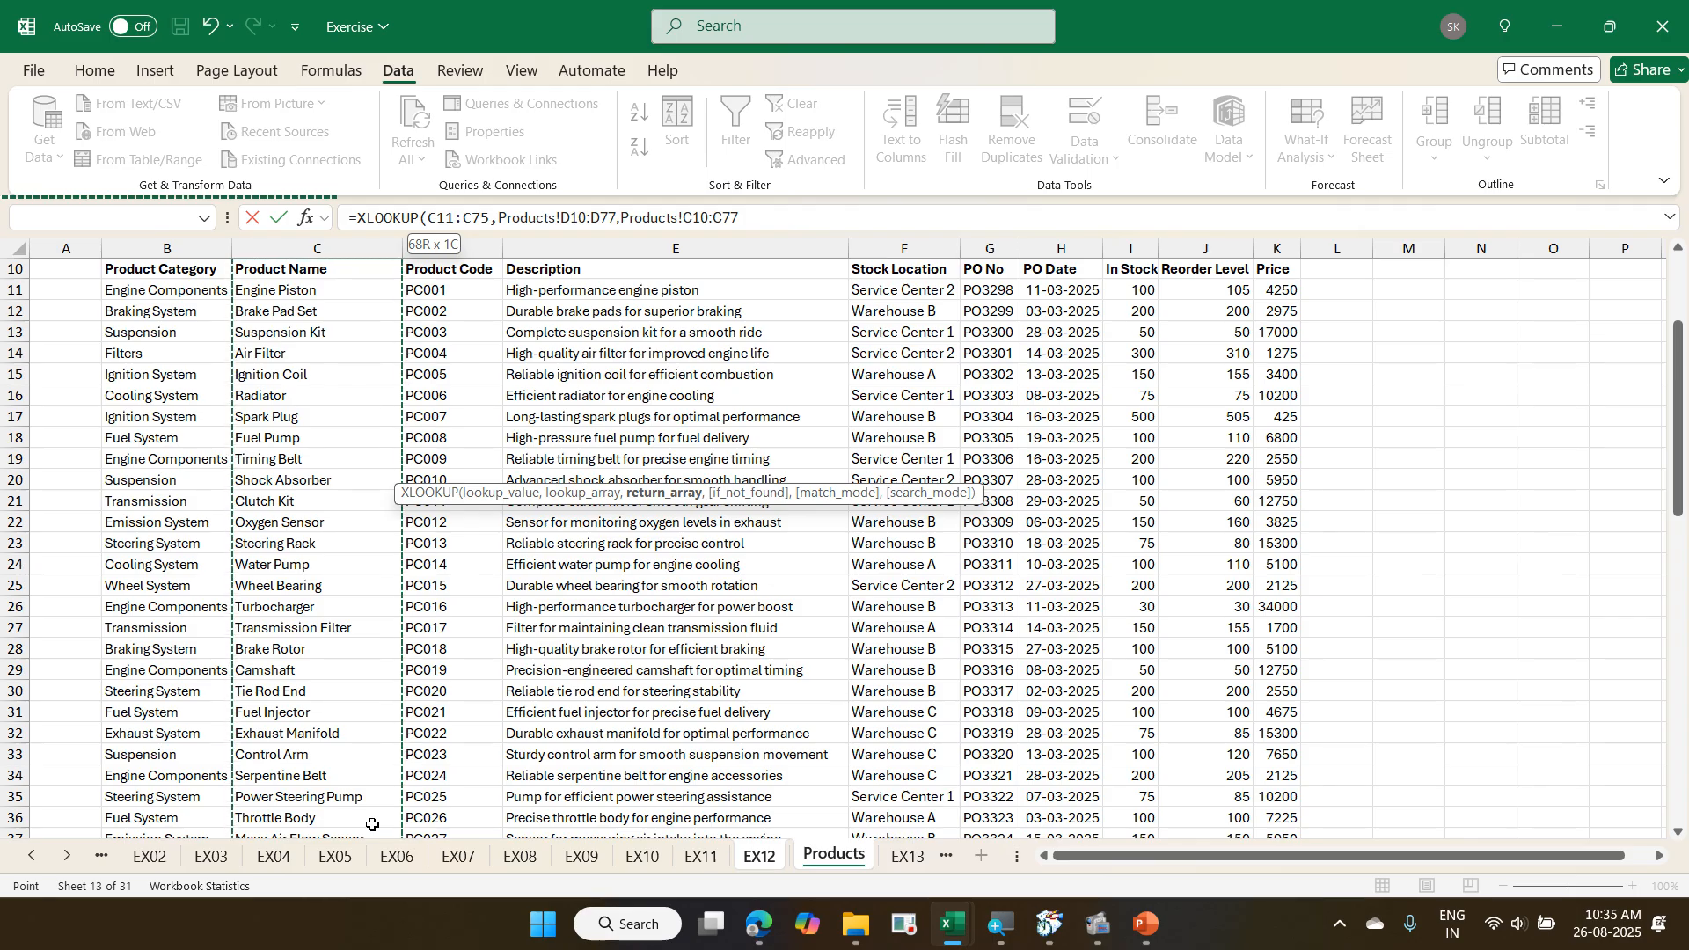
text())
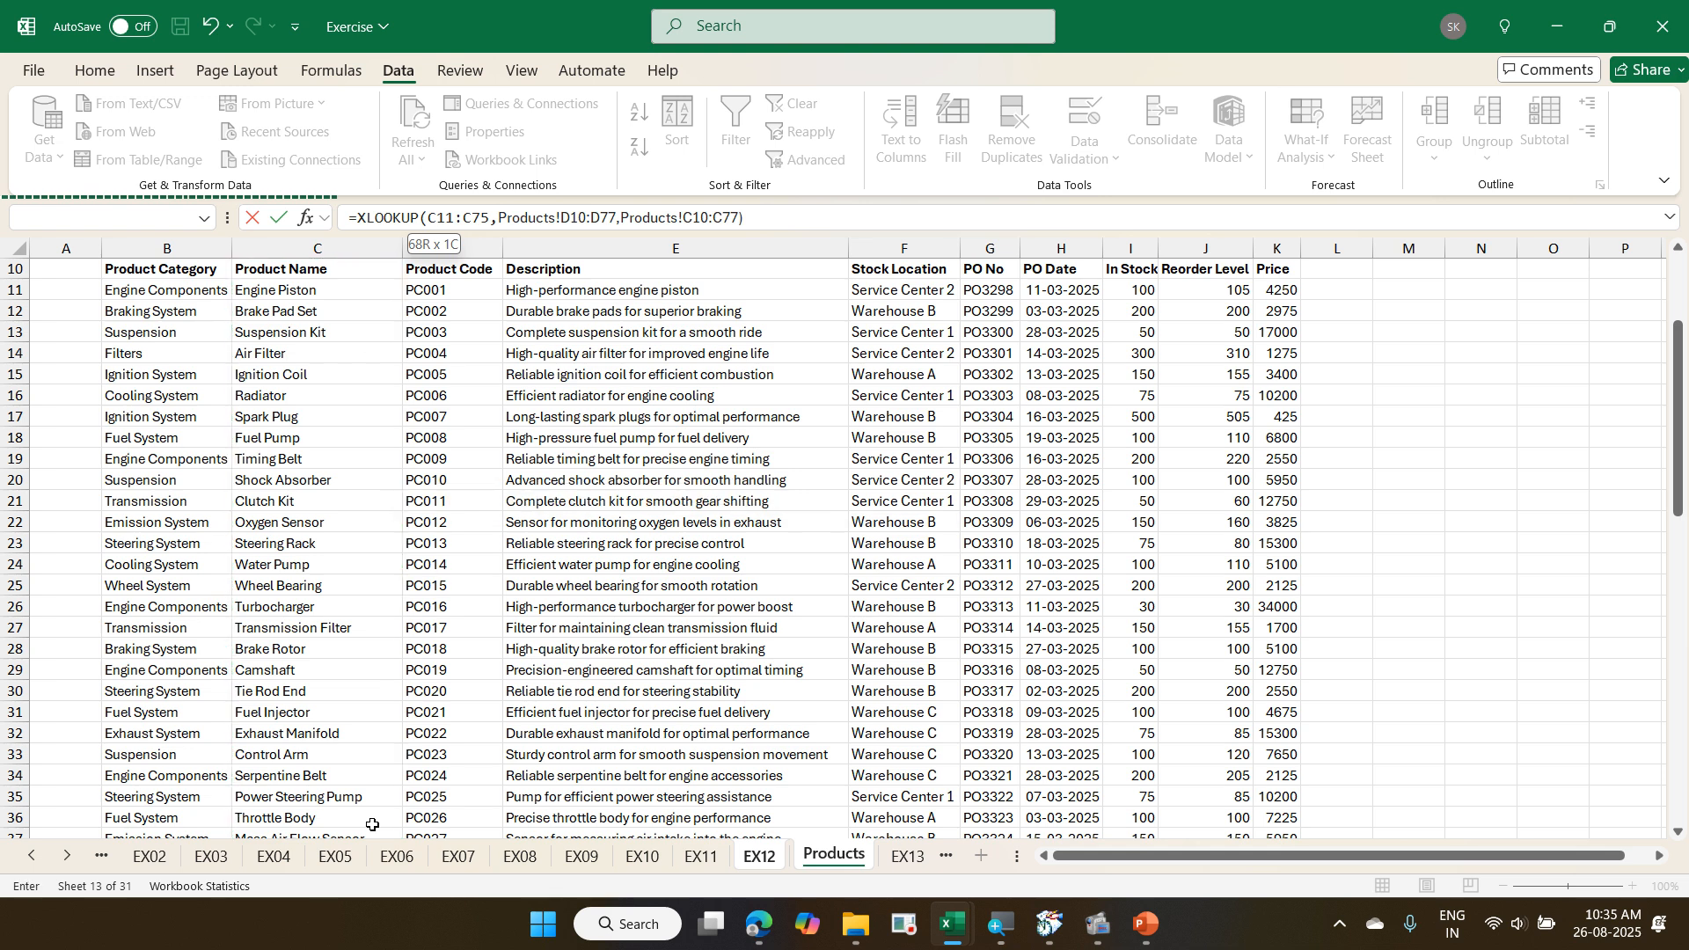
key(Return)
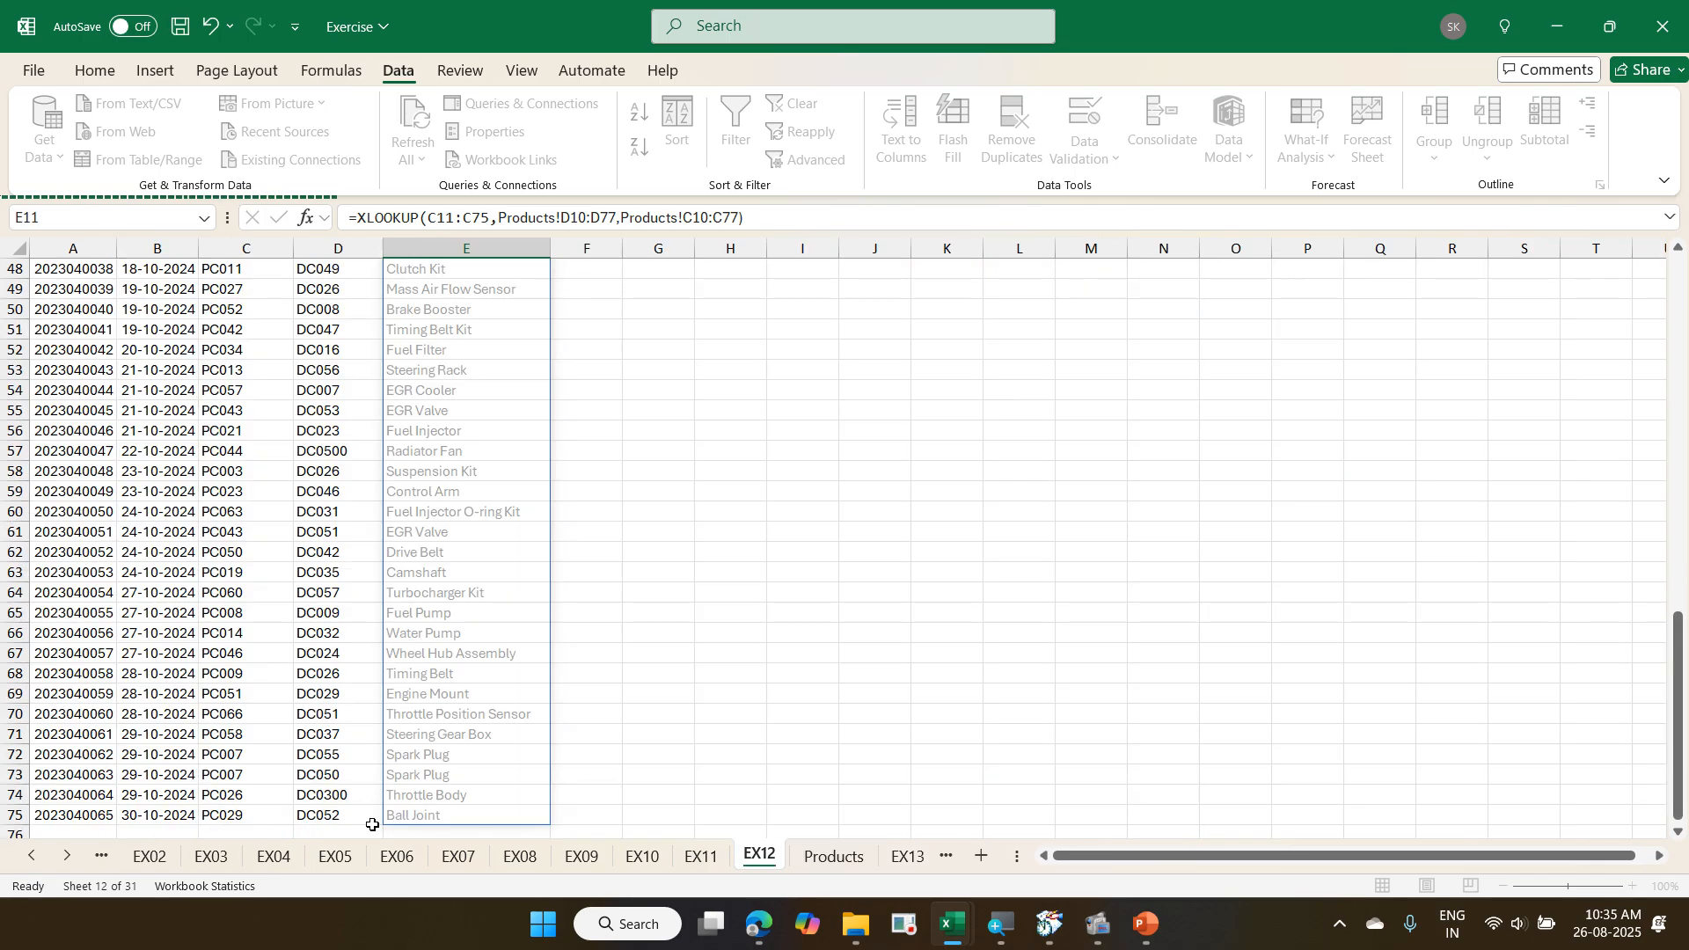
- Examine the product names spilled below E11 and inspect the formula in E18 against the one in E11
scroll(446, 671, up, 8)
scroll(445, 672, up, 8)
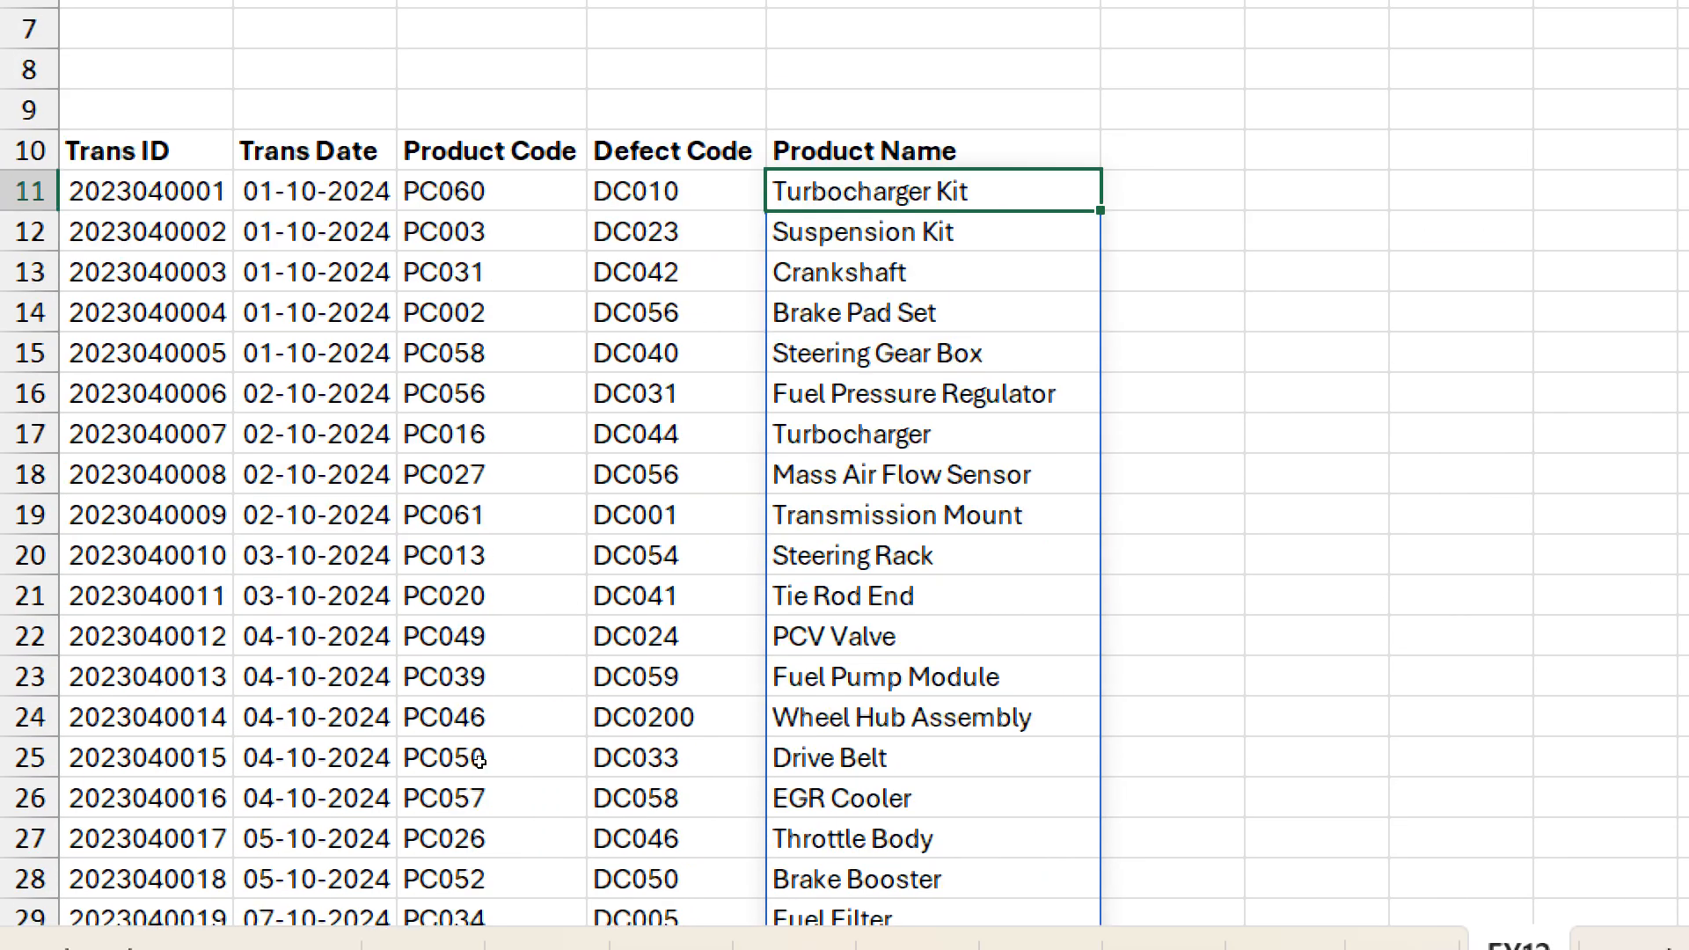
key(Down)
key(Down)
key(Down)
key(Down)
key(Down)
key(Down)
key(Down)
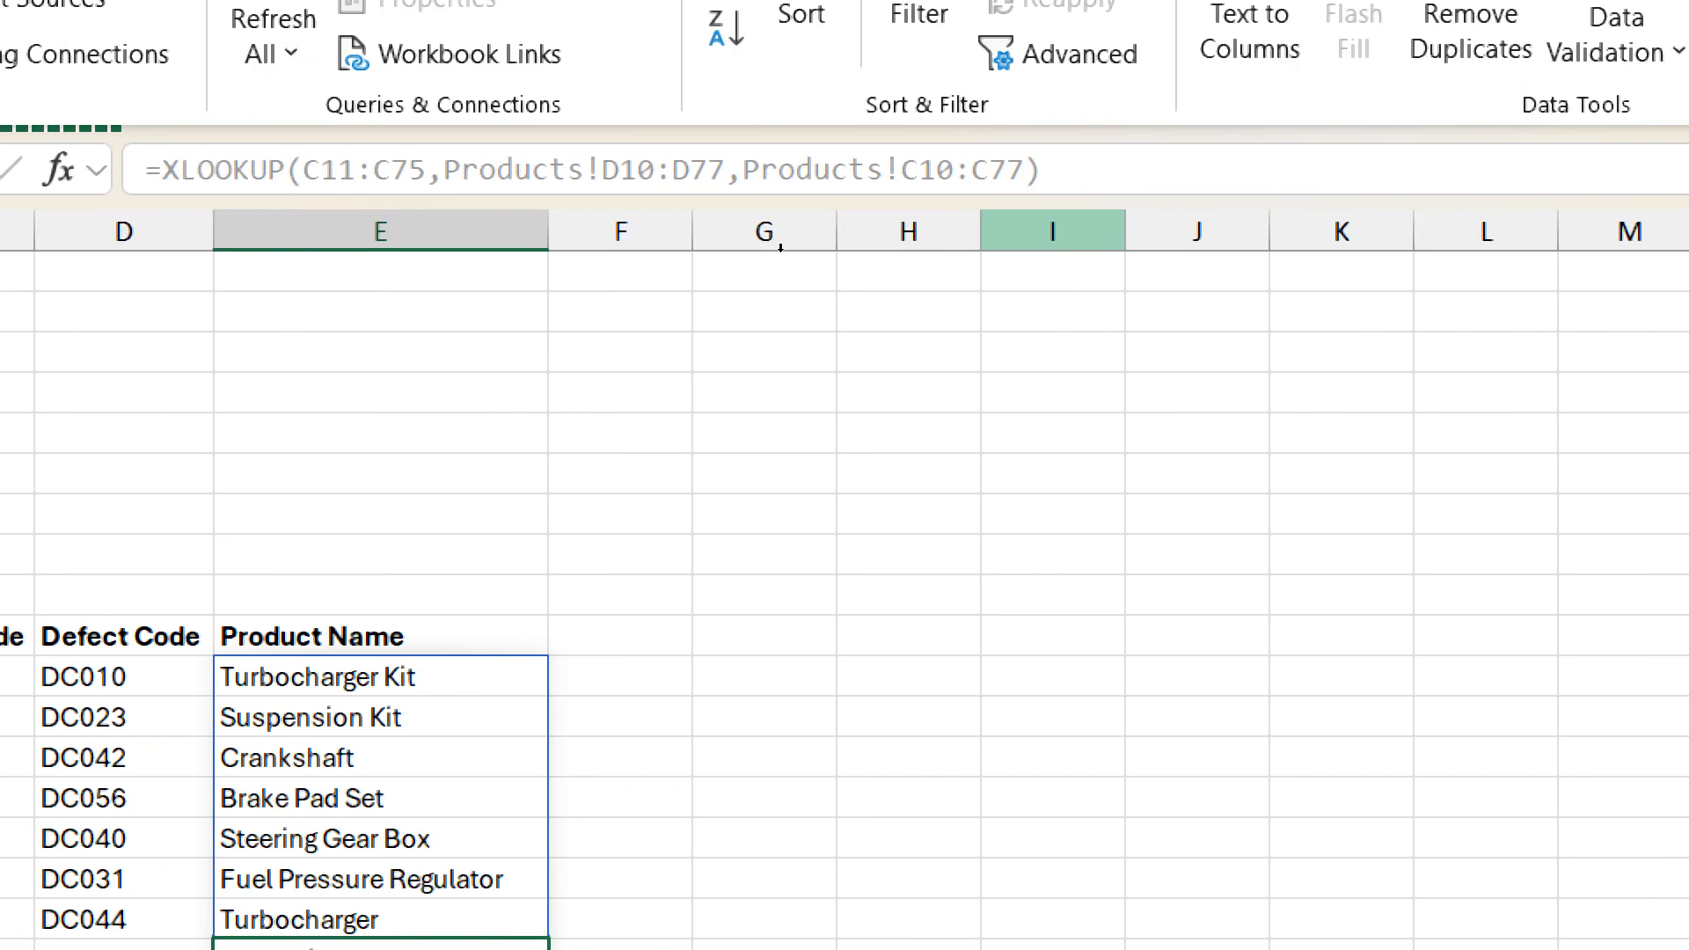
key(BackSpace)
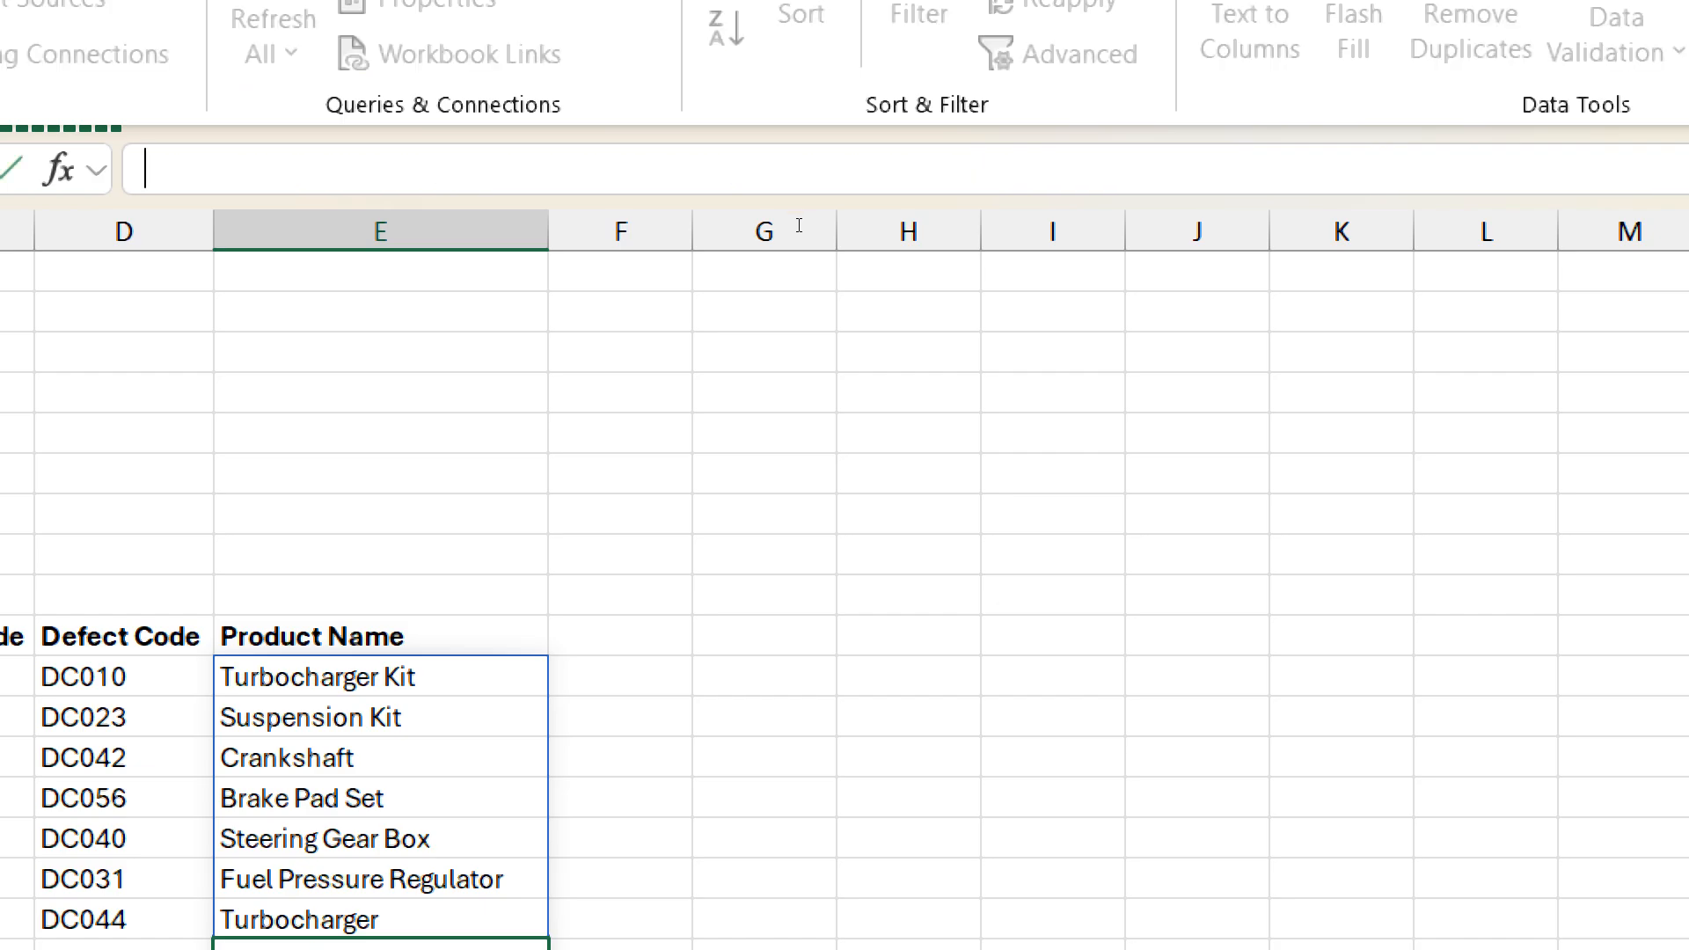
key(Escape)
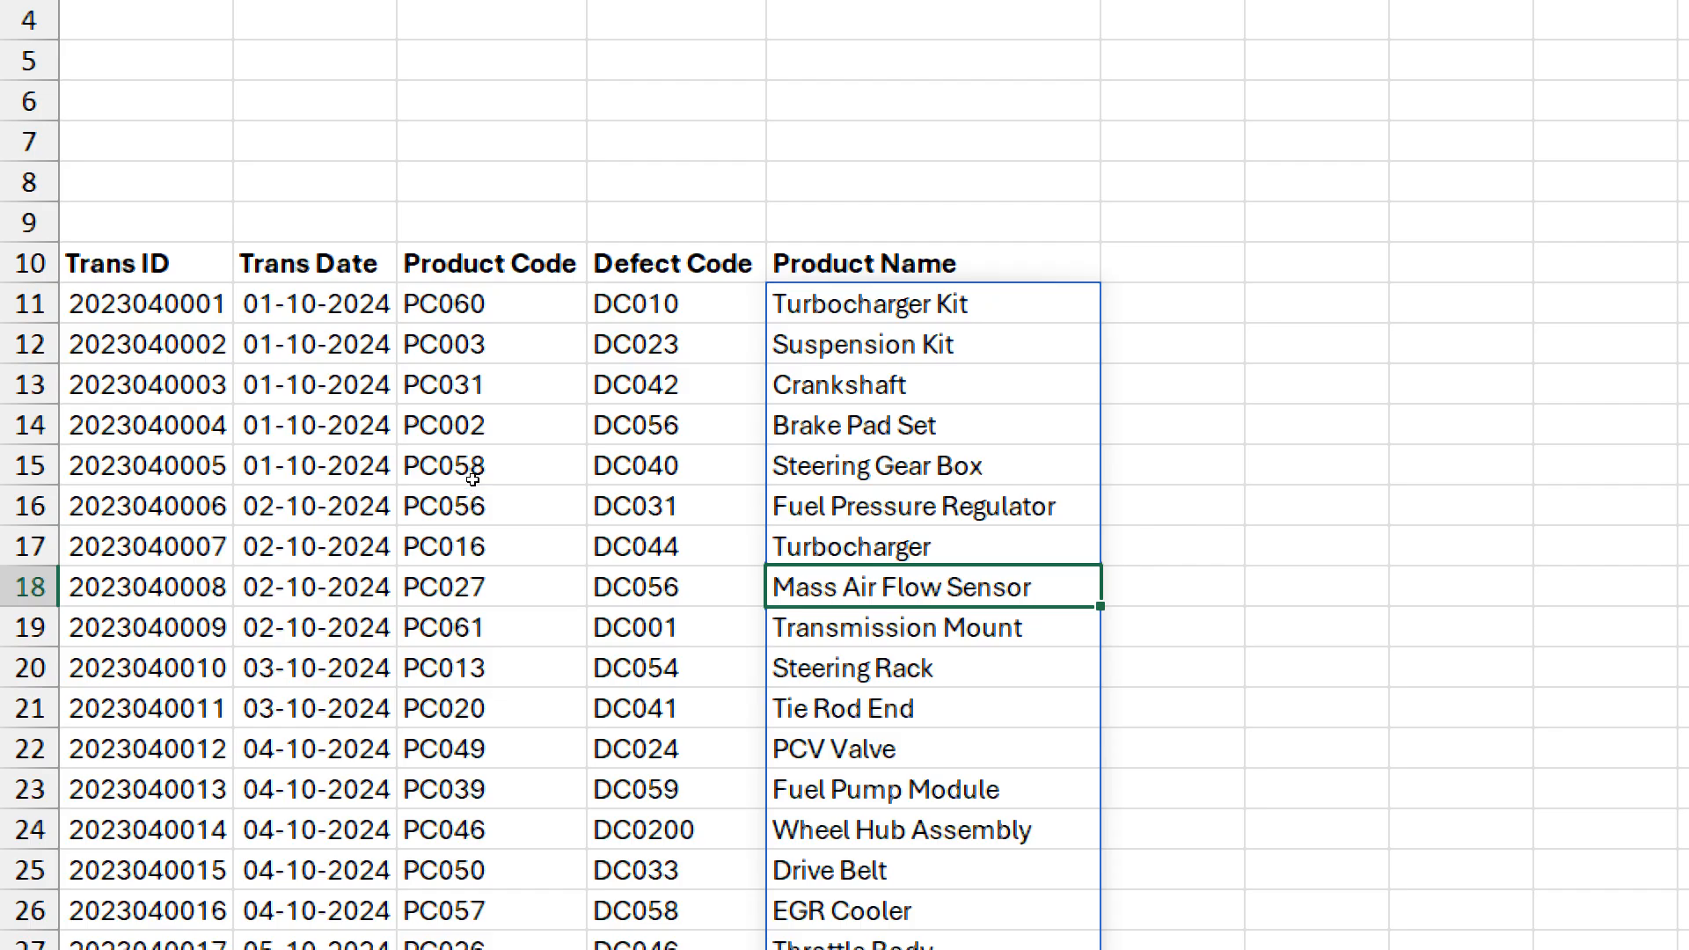
key(ctrl+Up)
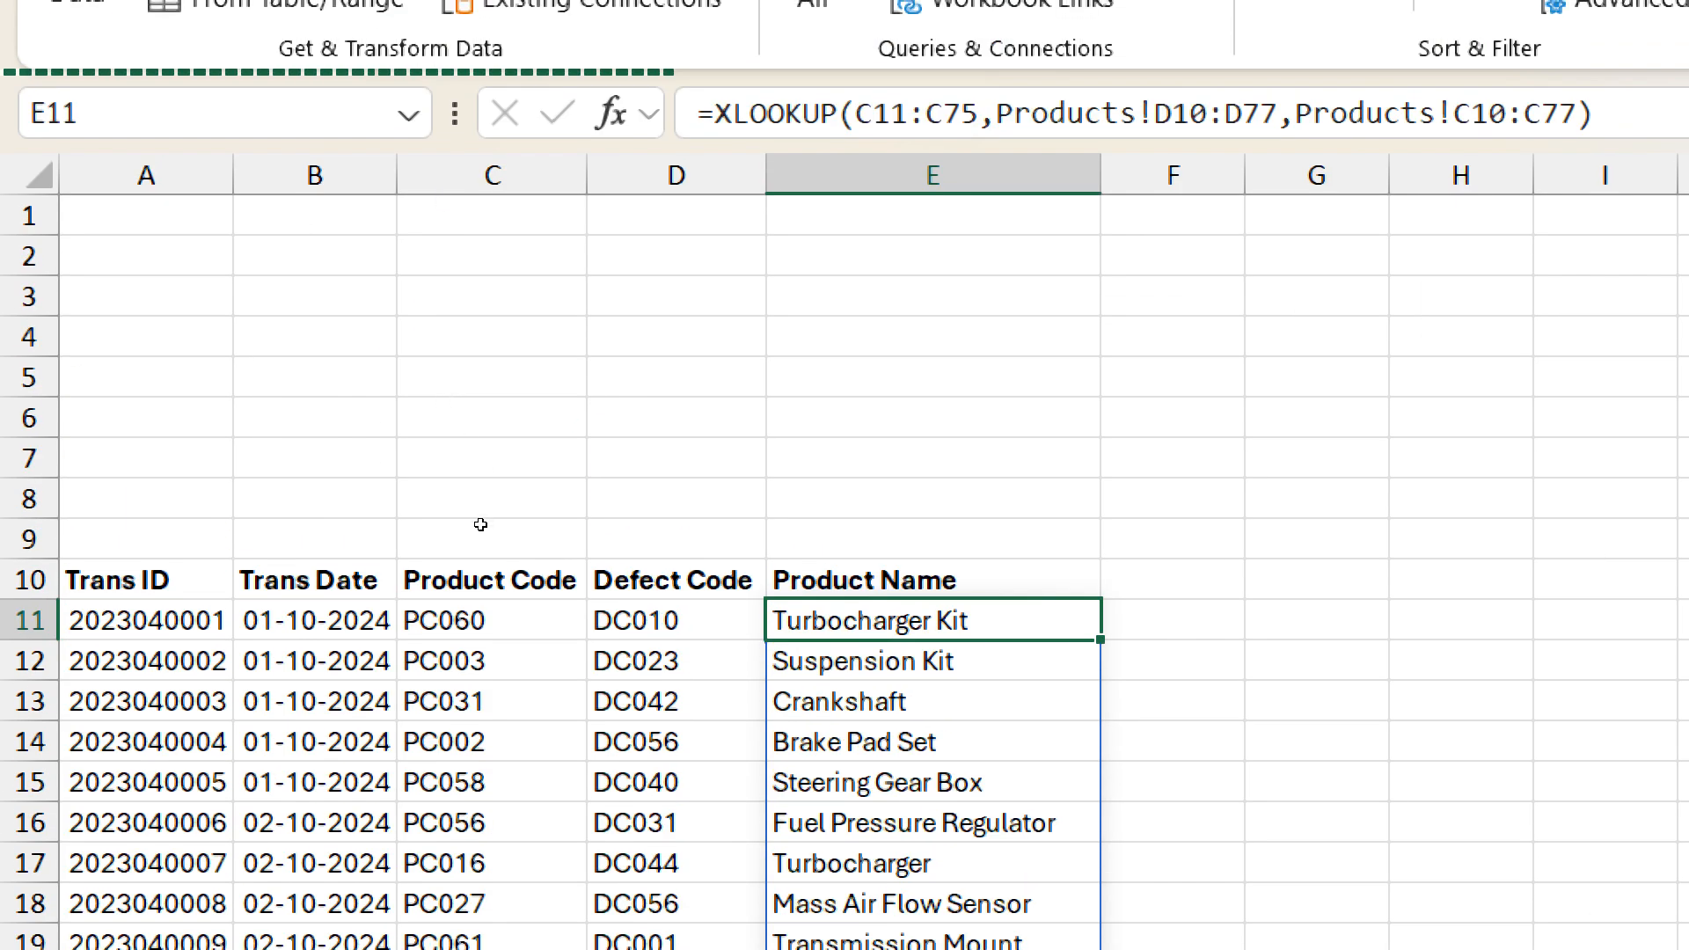
- Try to overwrite the spilled product name in E57 with "fs" and undo the entry
scroll(490, 608, down, 10)
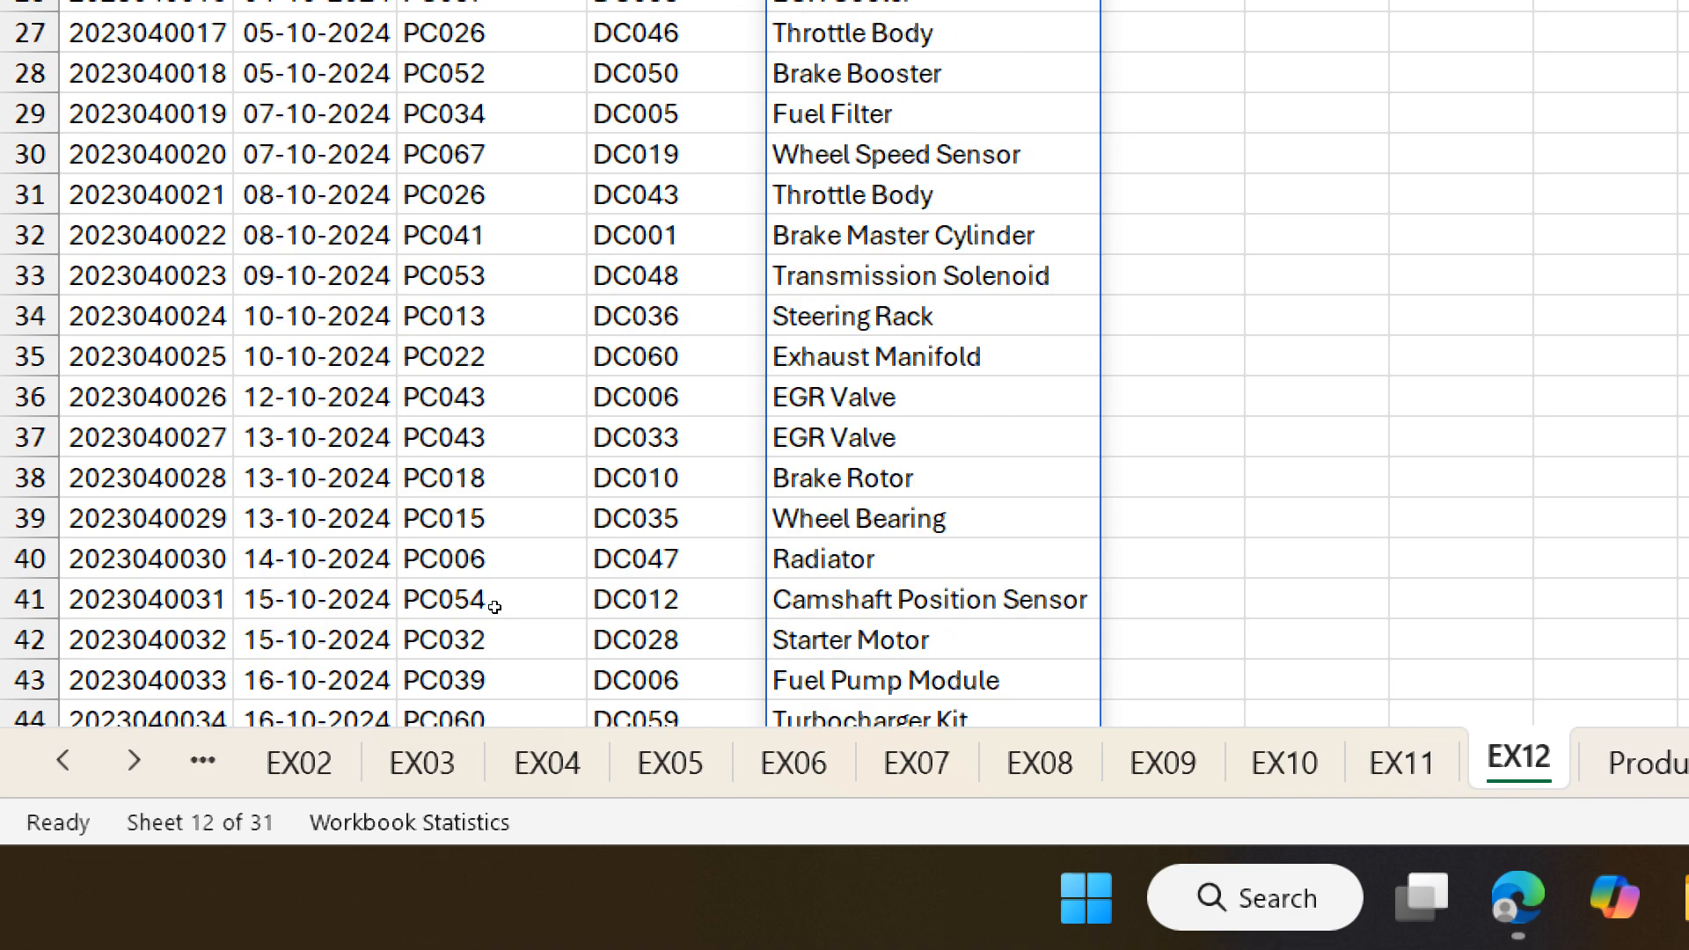
scroll(490, 608, down, 9)
scroll(352, 663, up, 7)
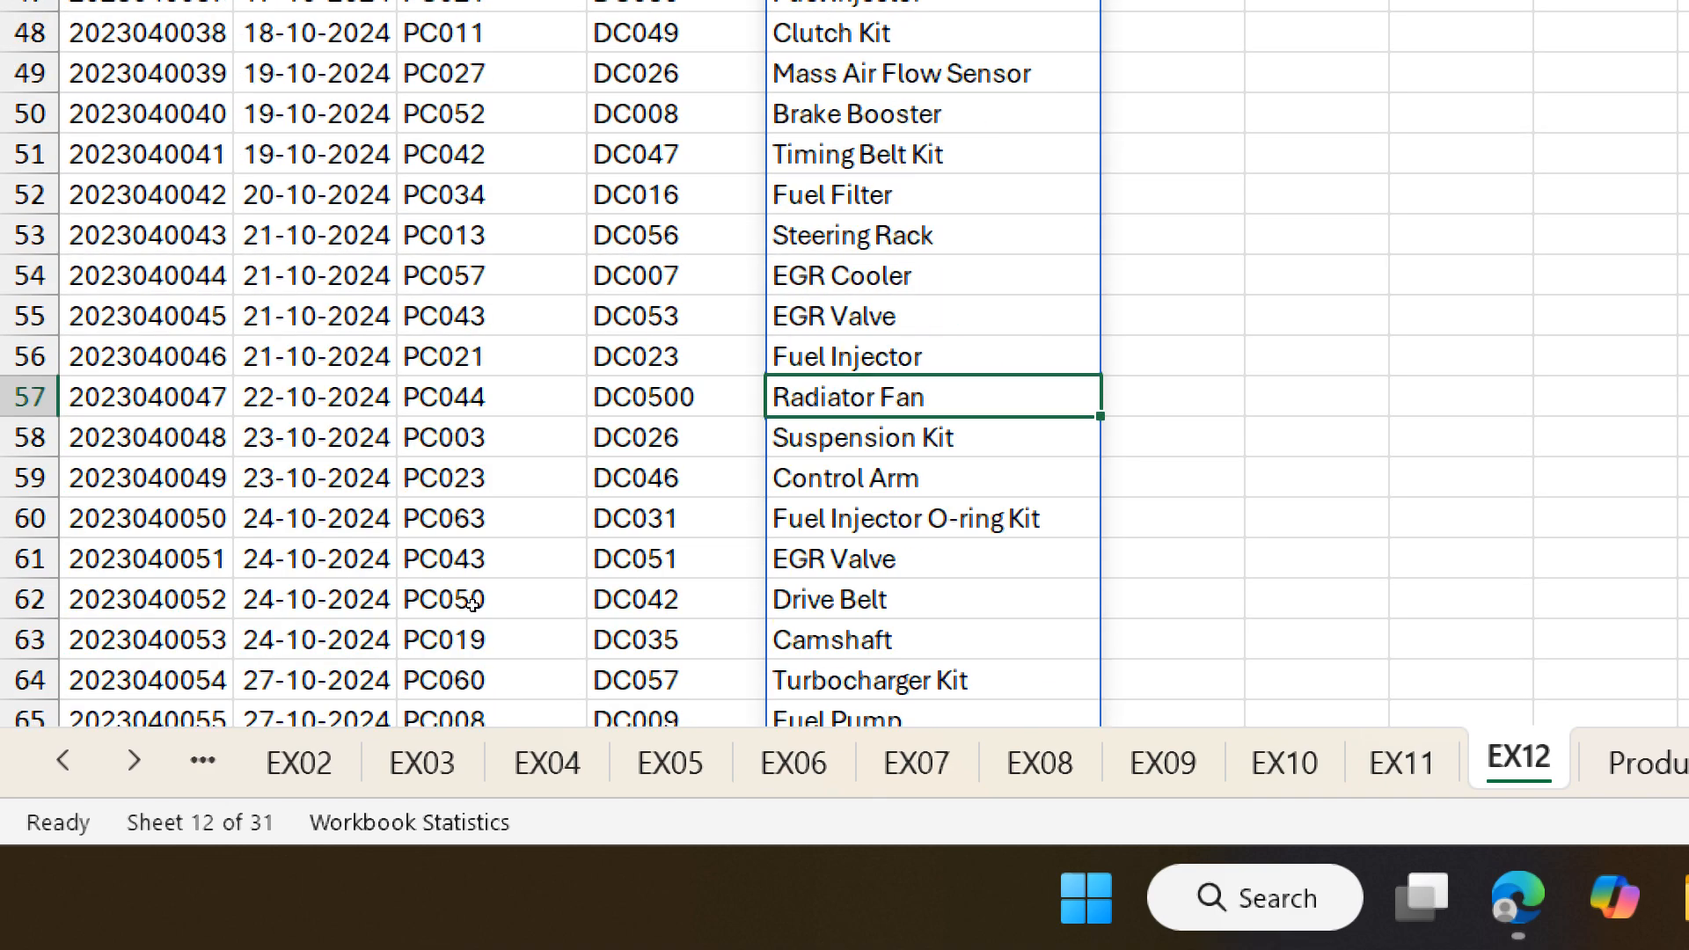
text(fs)
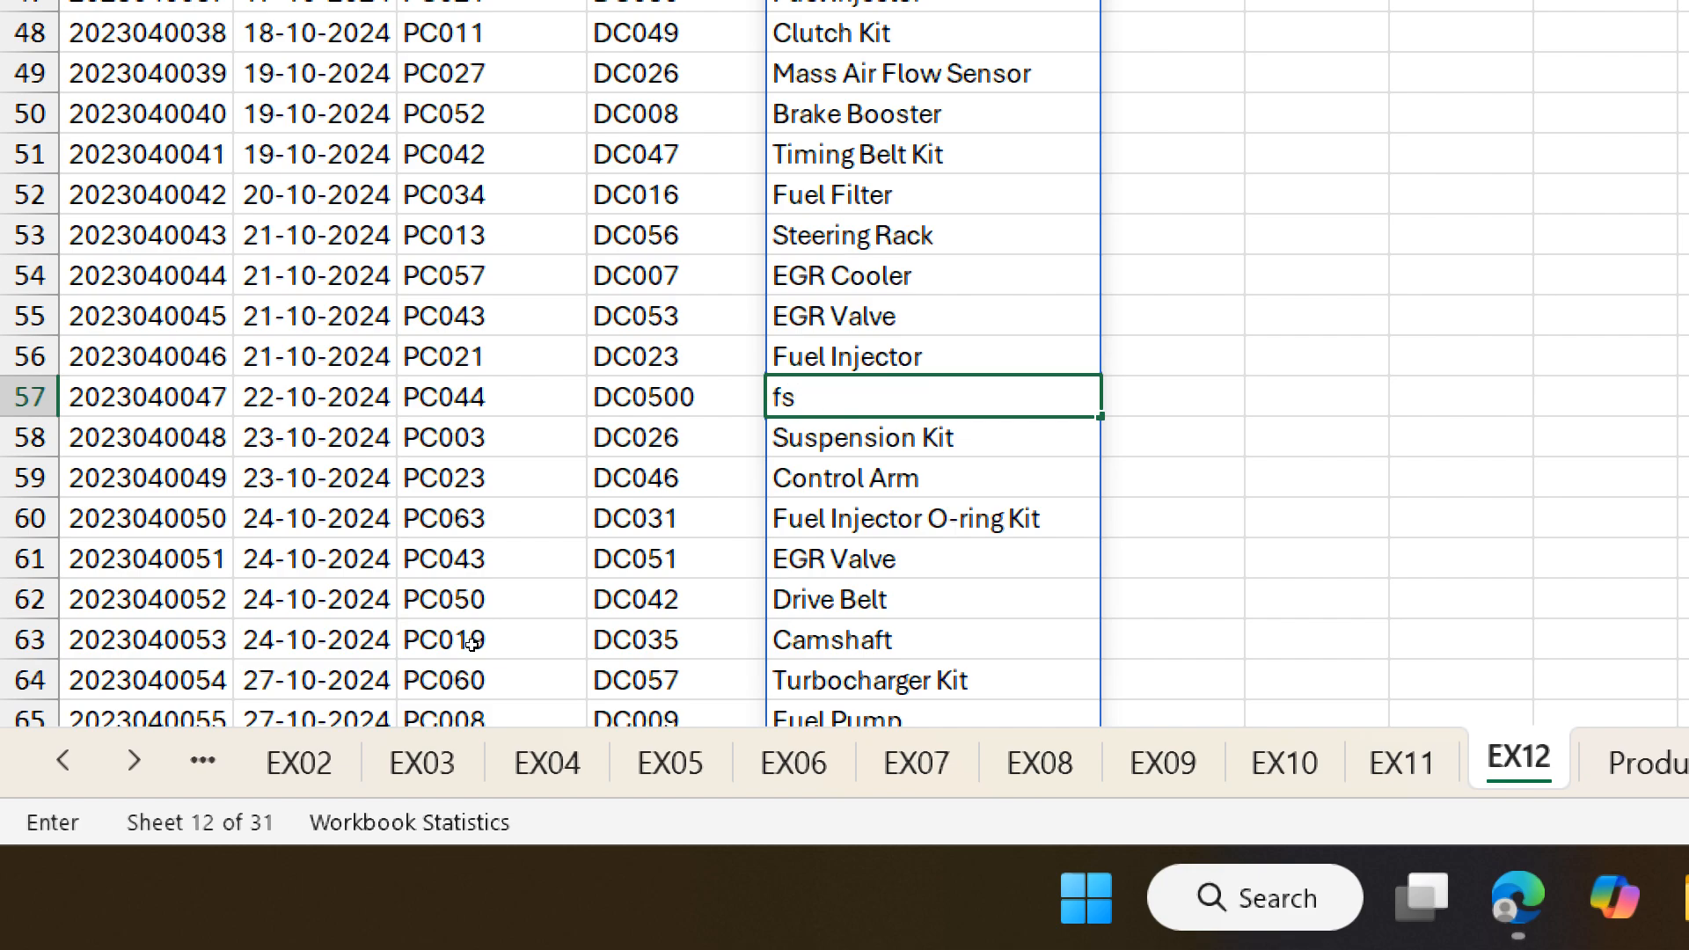
key(Return)
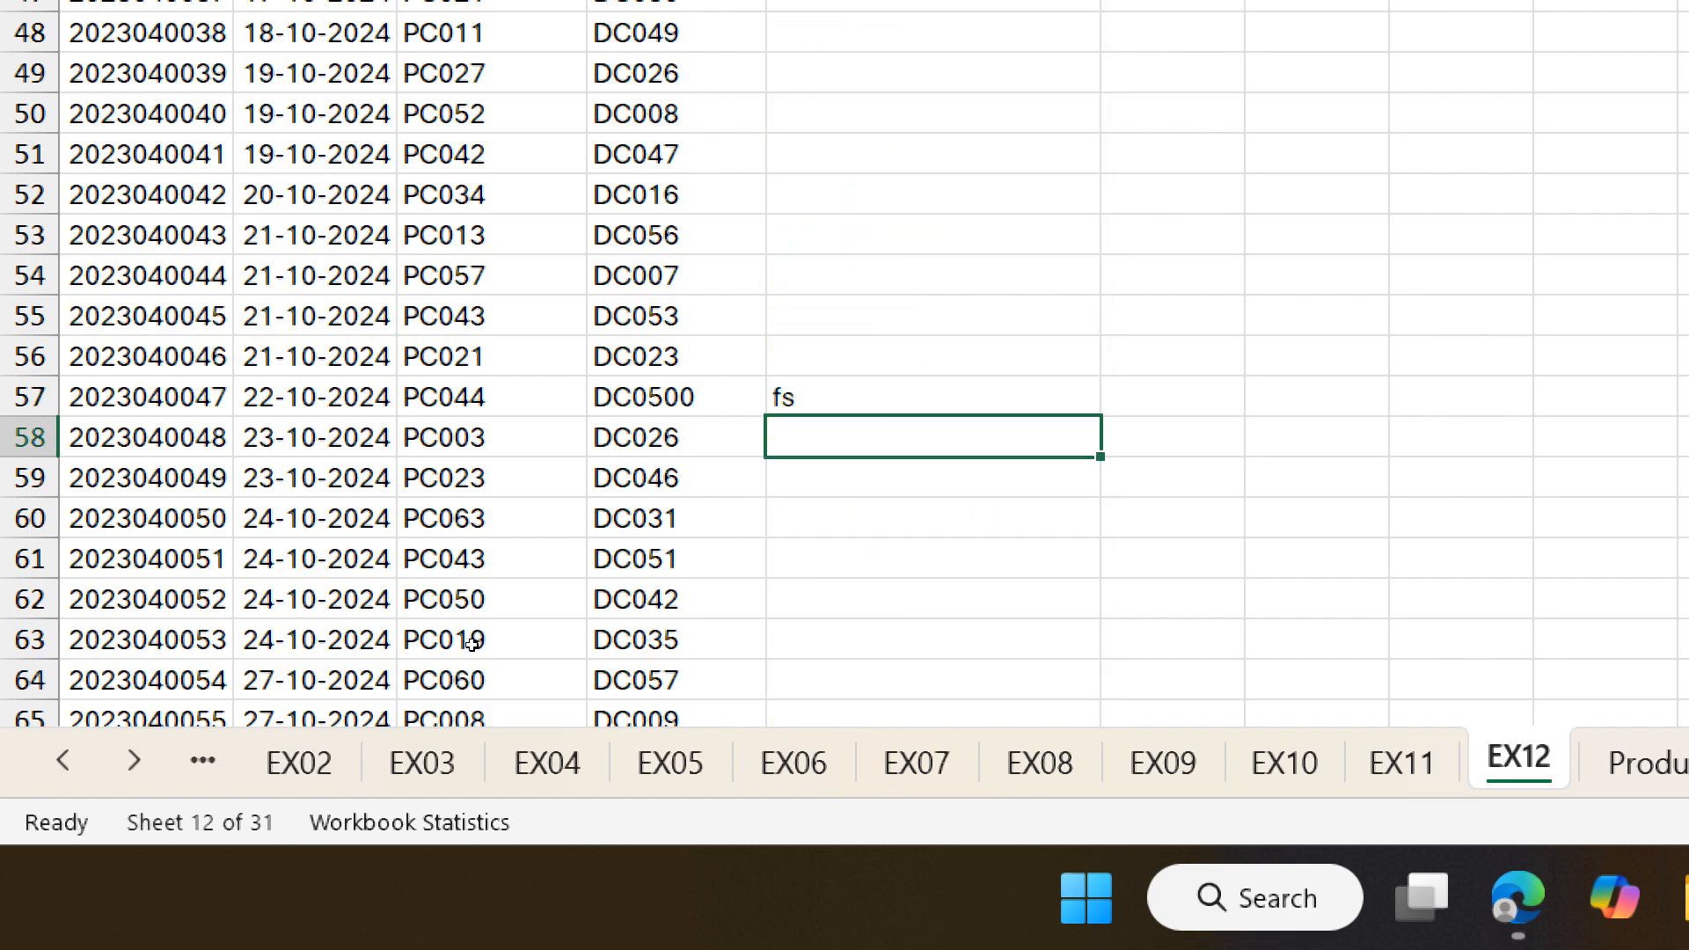
key(ctrl+z)
- Return to E11 and delete its XLOOKUP formula to clear the spilled product names
key(Up)
key(Up)
key(Up)
key(Up)
key(Up)
key(Up)
key(Up)
key(Up)
key(Up)
key(Up)
key(Up)
key(Up)
key(Up)
key(Up)
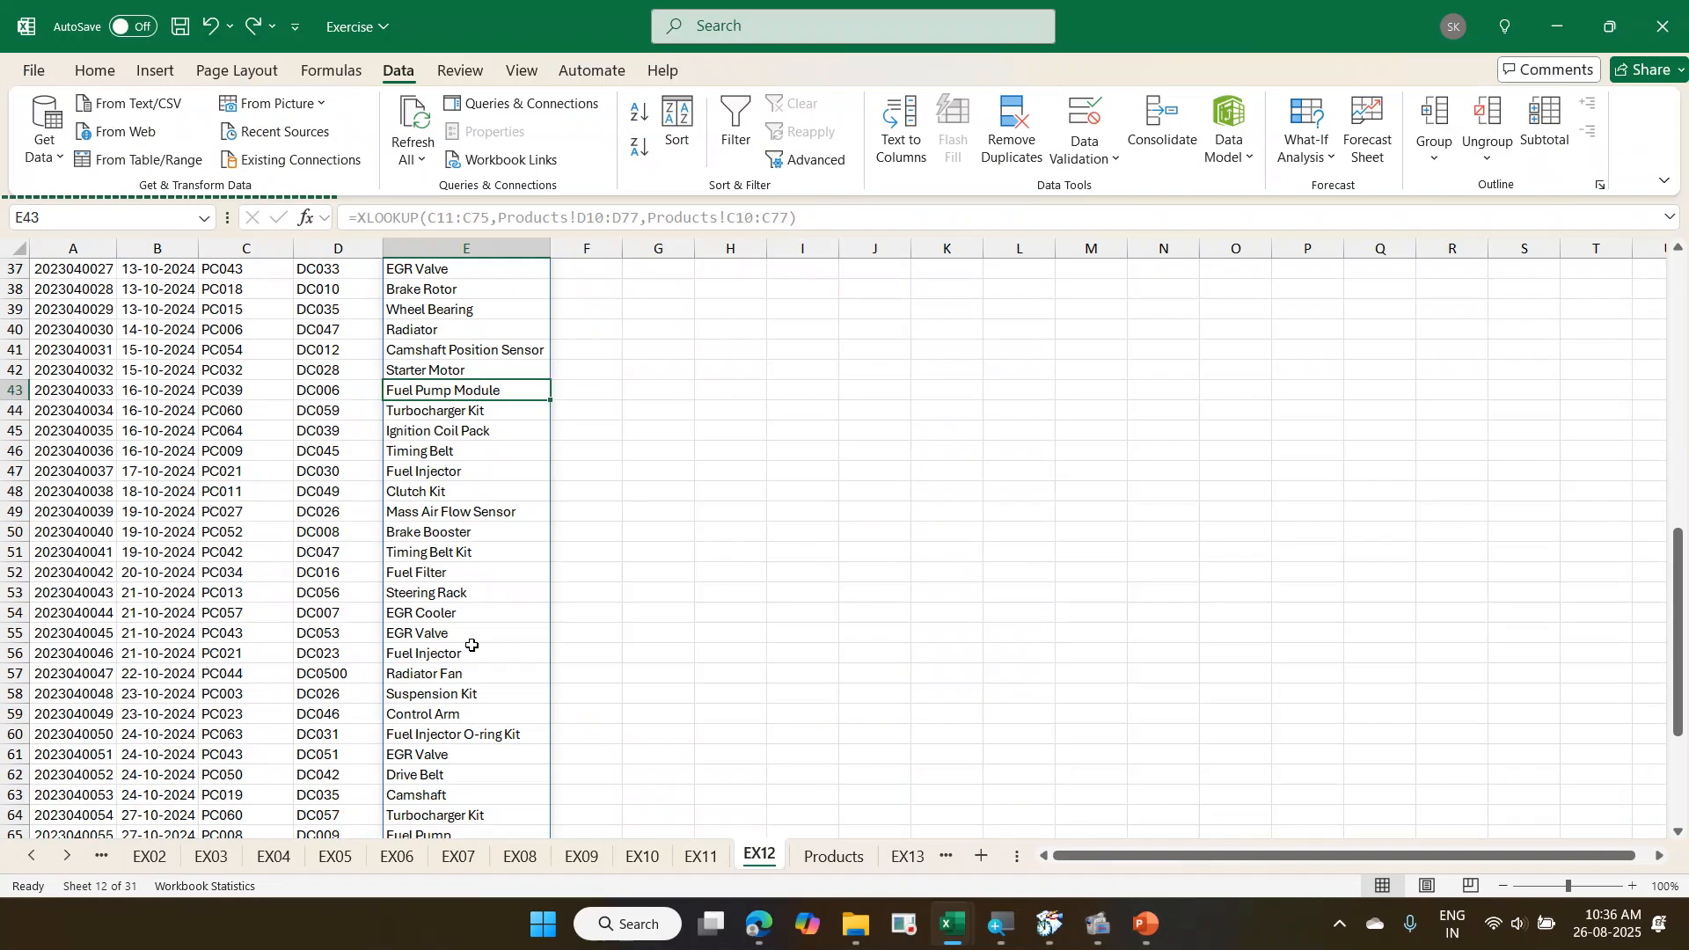
key(ctrl+Up)
key(Down)
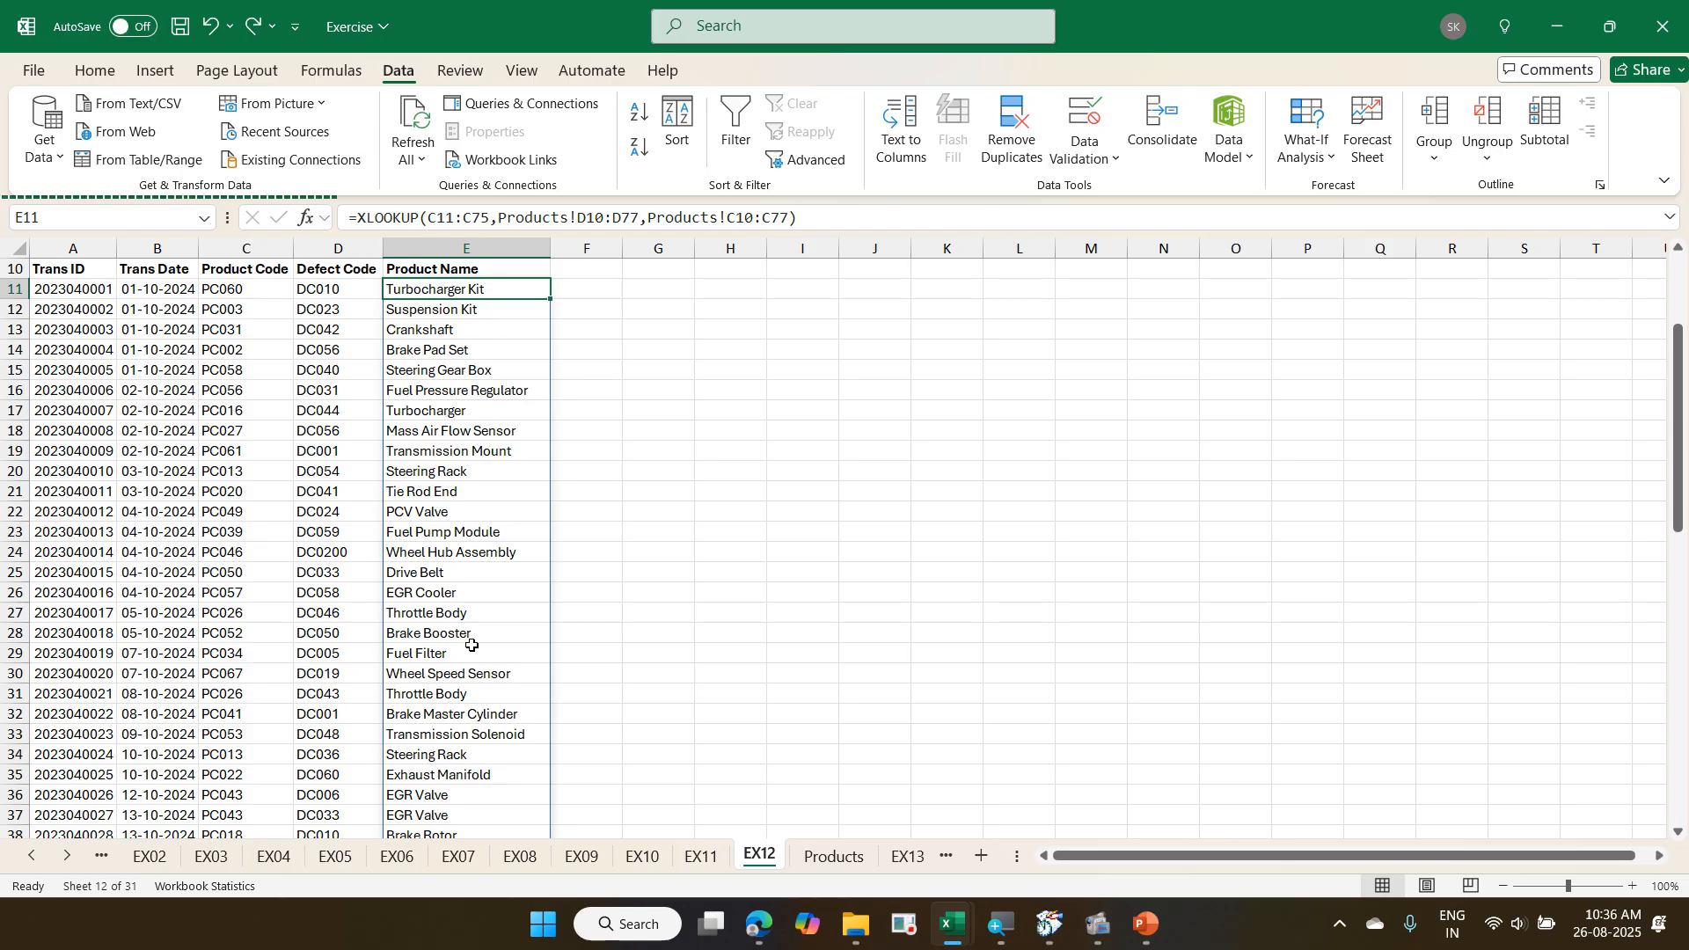
key(Delete)
- Begin a new XLOOKUP in E11 with the product codes C11:C75 as the lookup value
text(=xl)
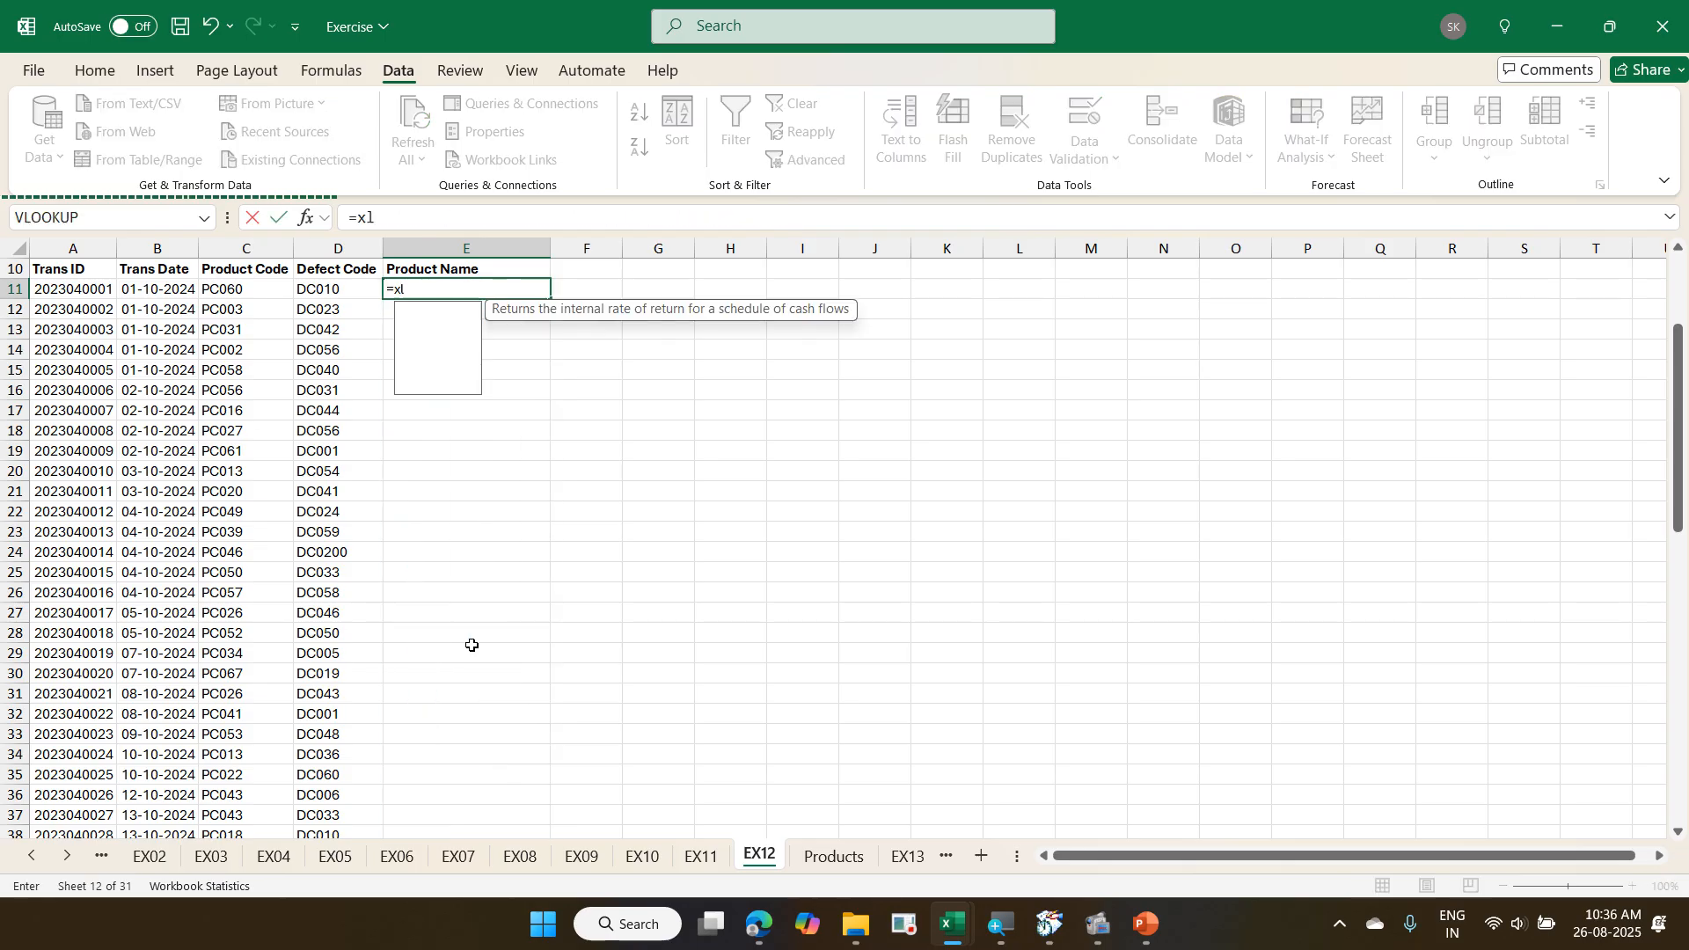
key(Tab)
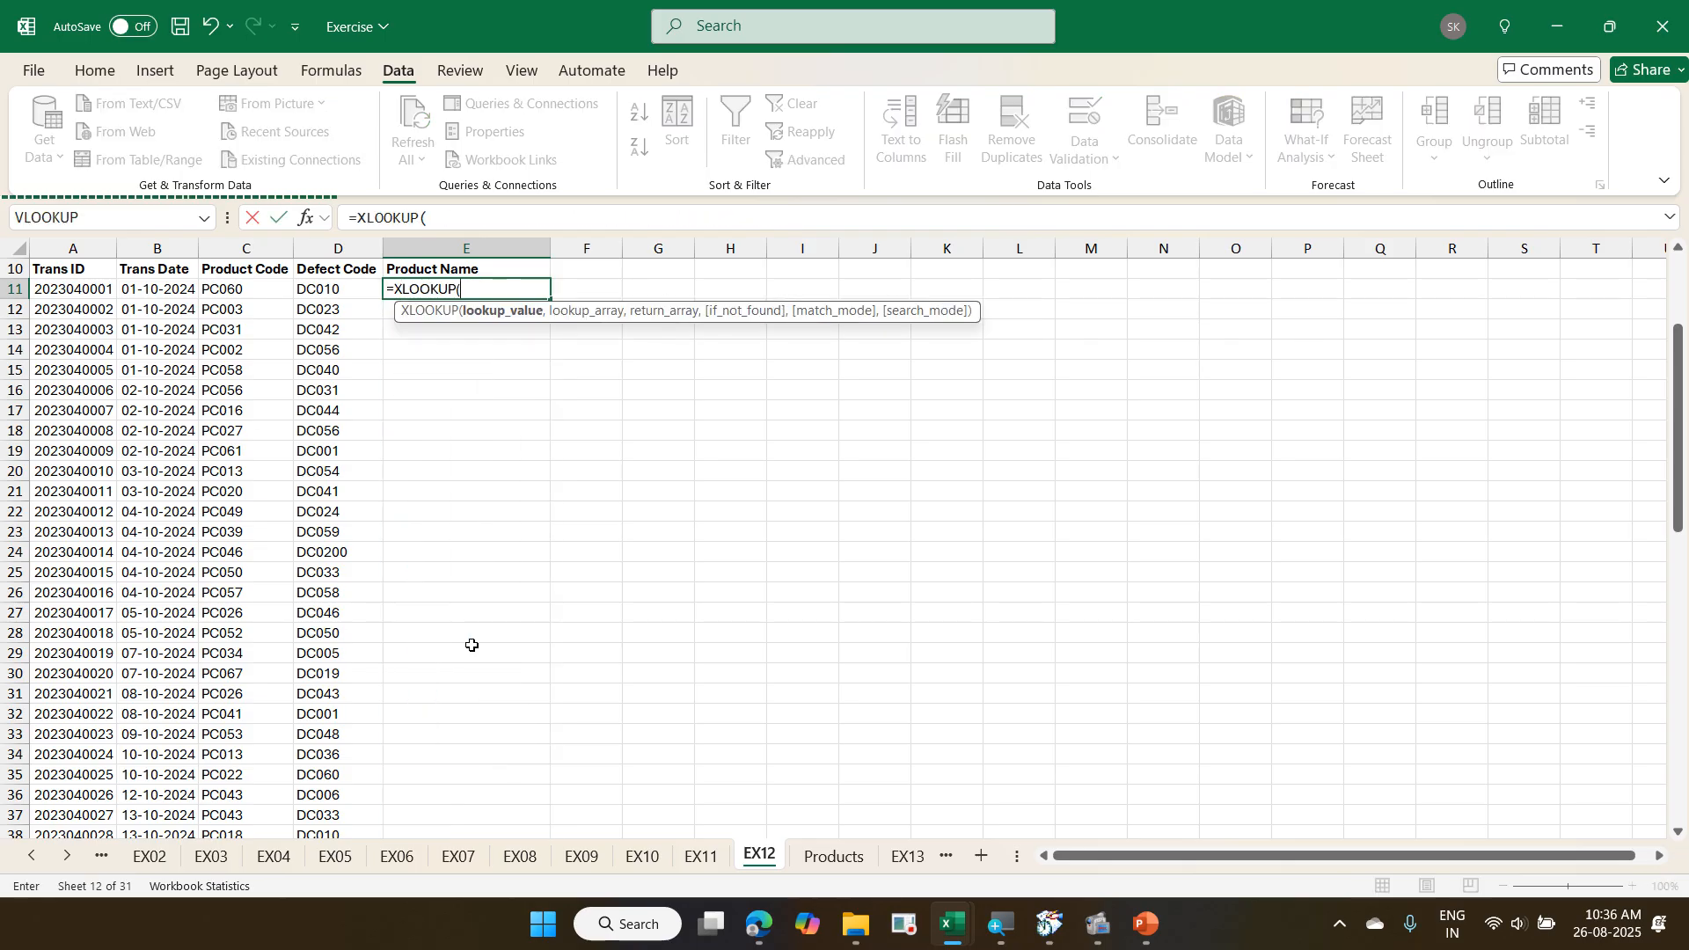
click(269, 291)
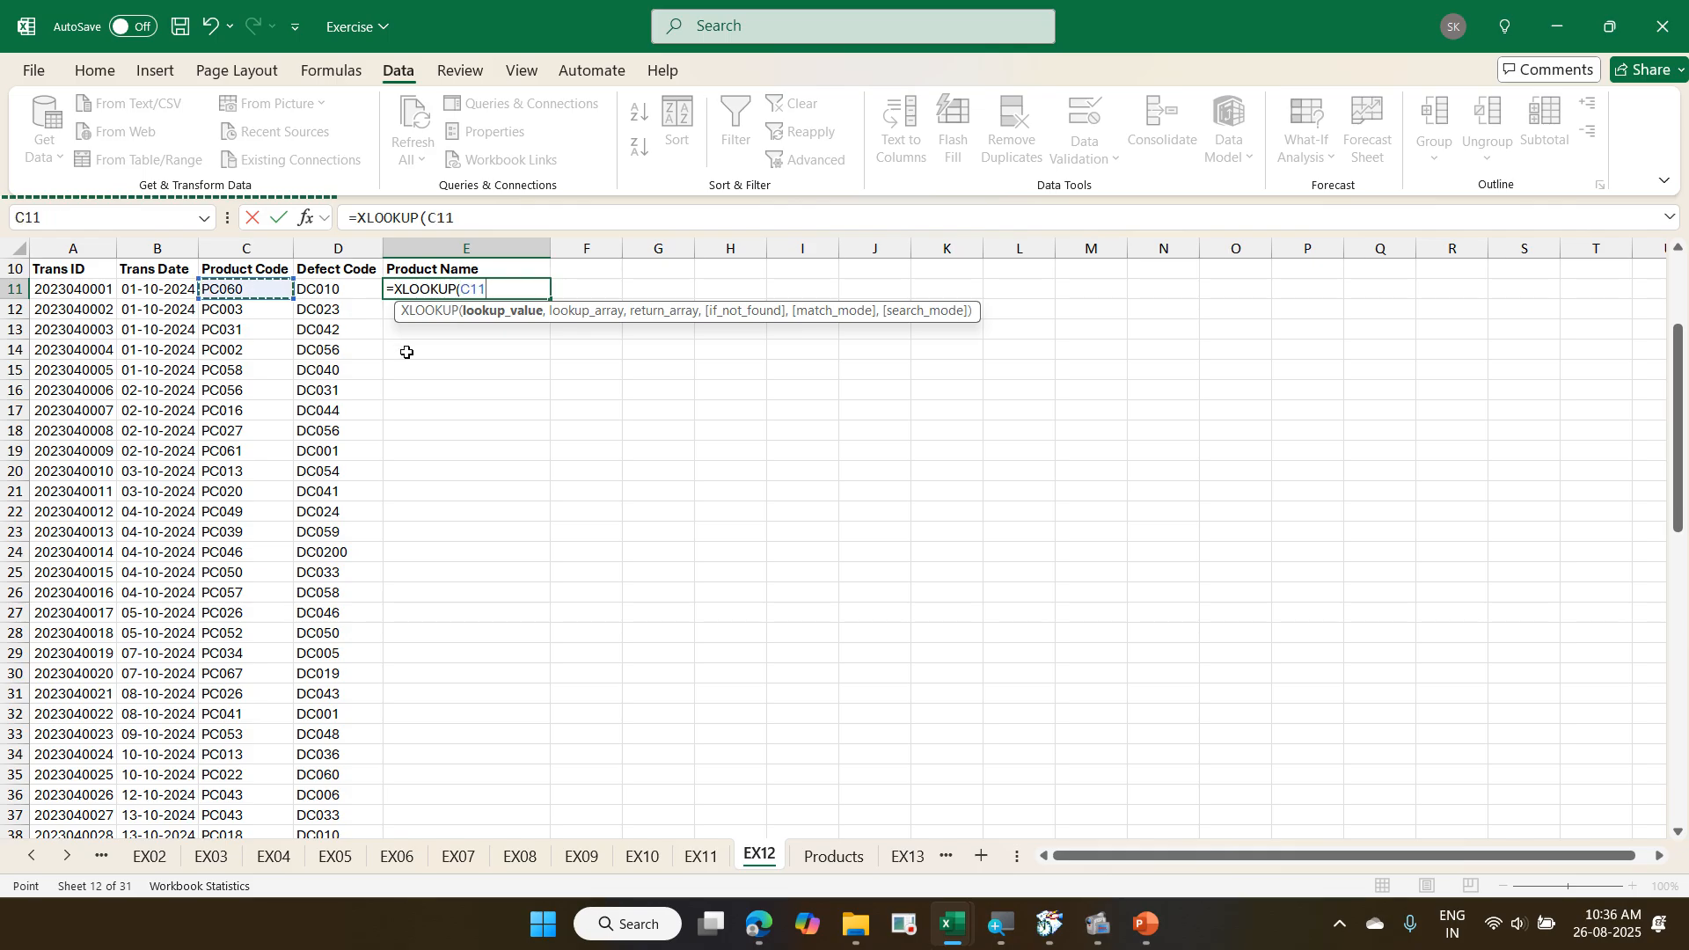
key(ctrl+shift+Down)
text(,)
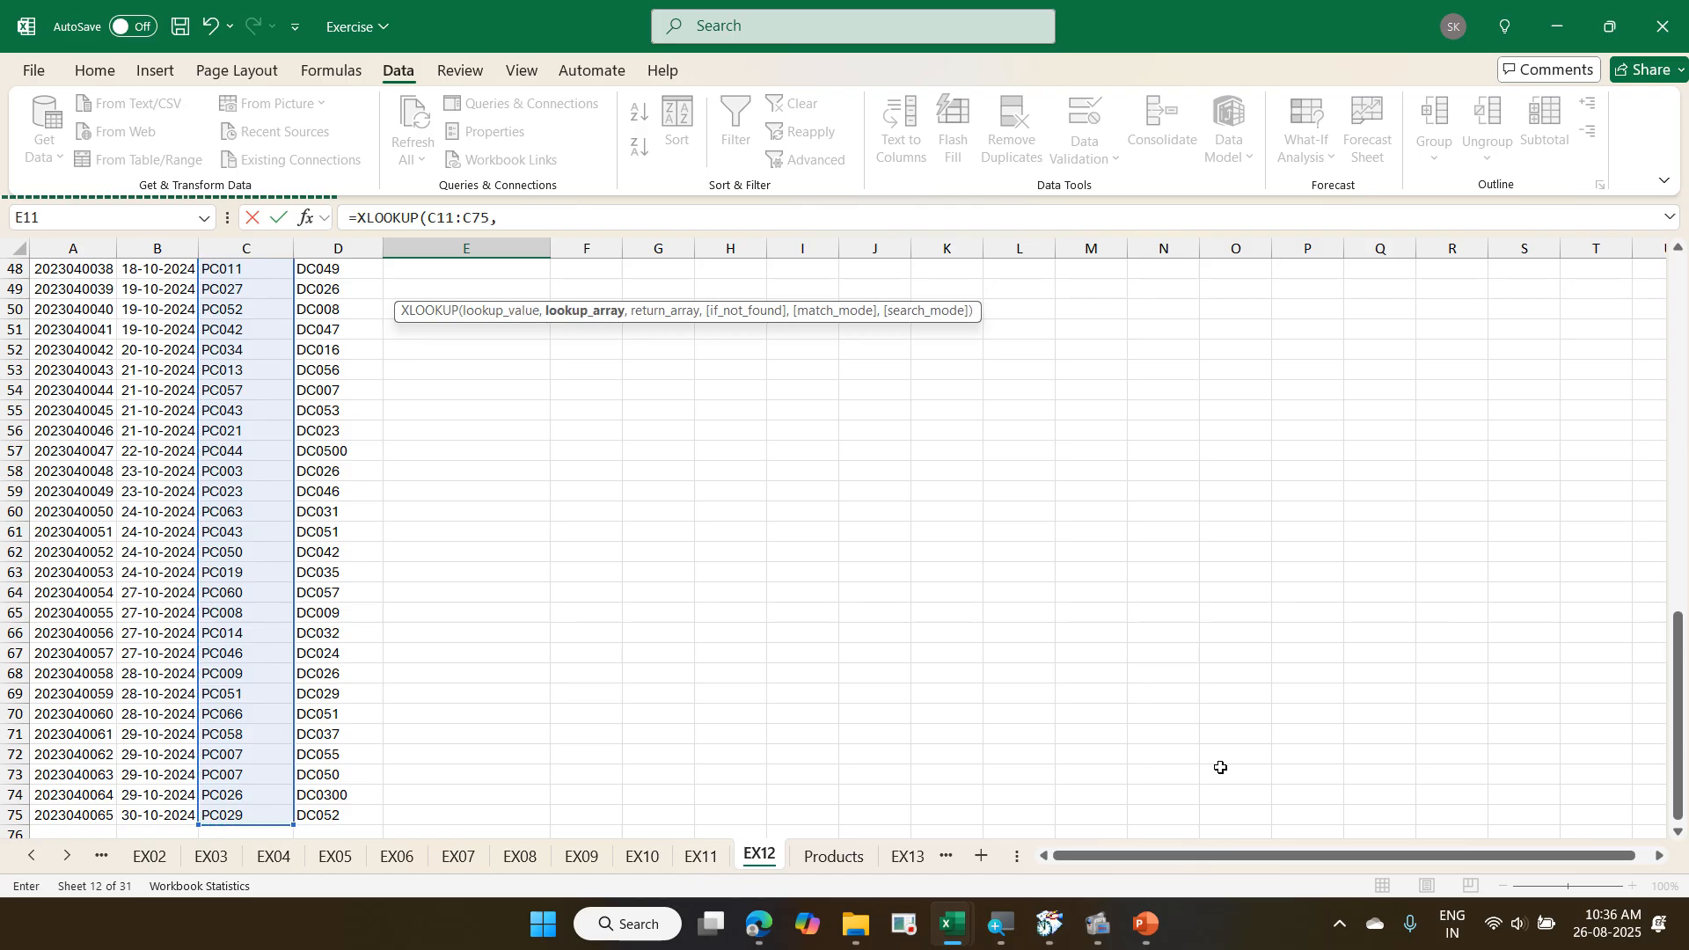
- Complete the XLOOKUP in E11 with lookup array Products!D10:D77 and return array Products!C10:C77
click(834, 856)
click(443, 271)
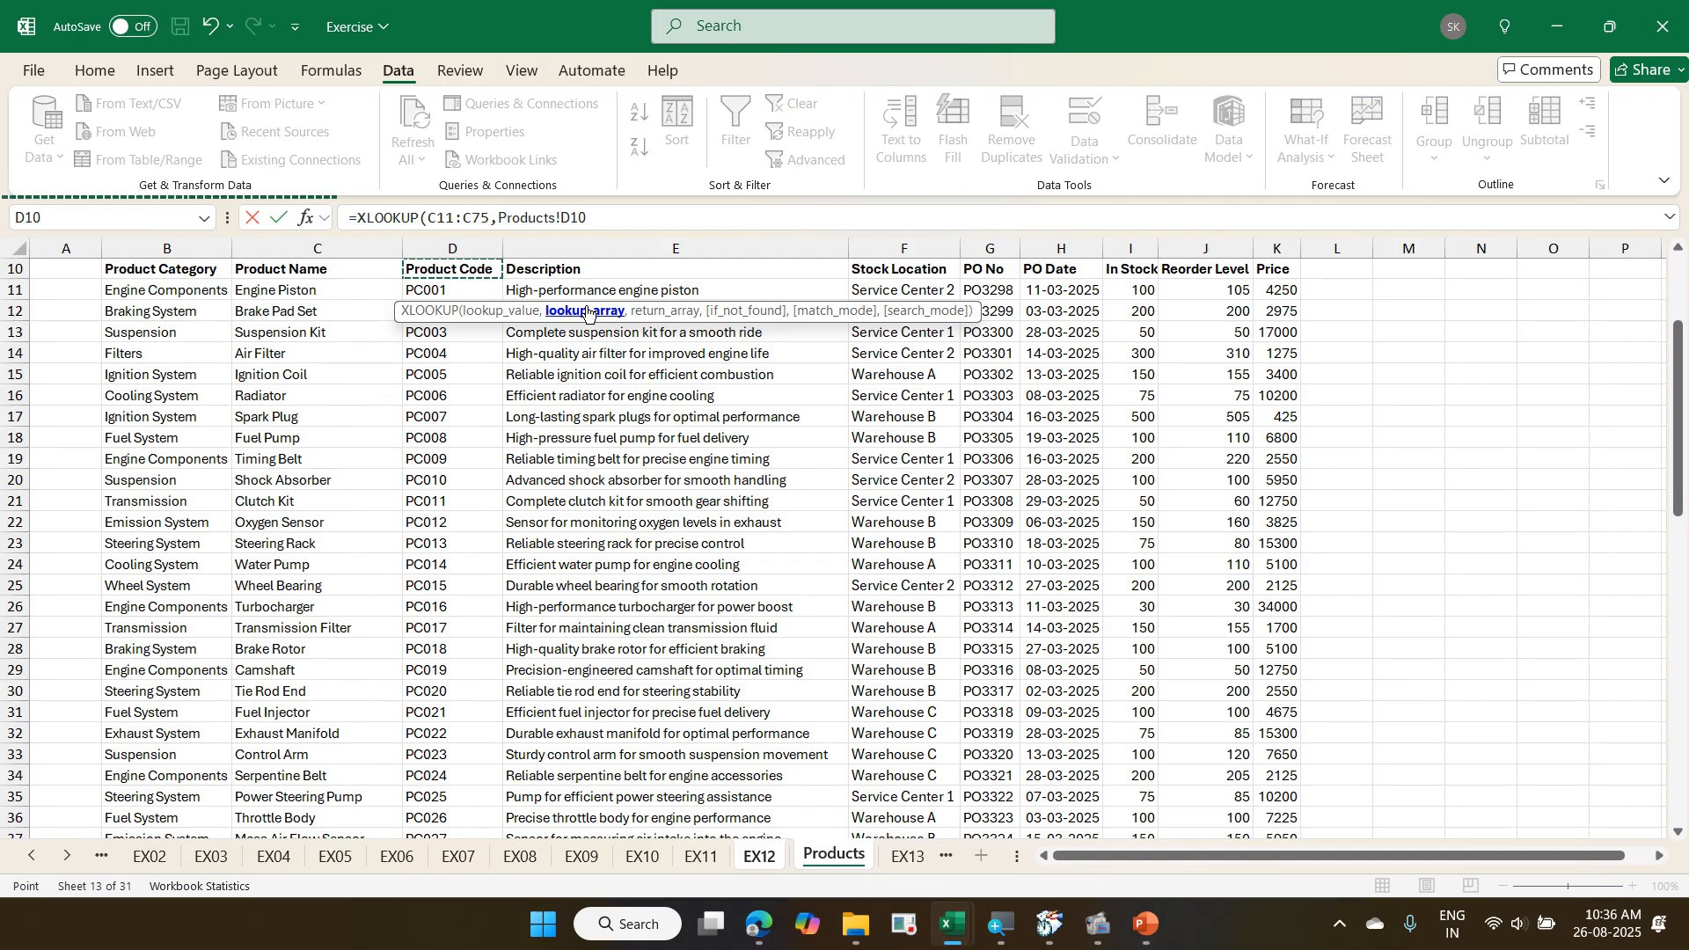
key(ctrl+shift+Down)
text(,)
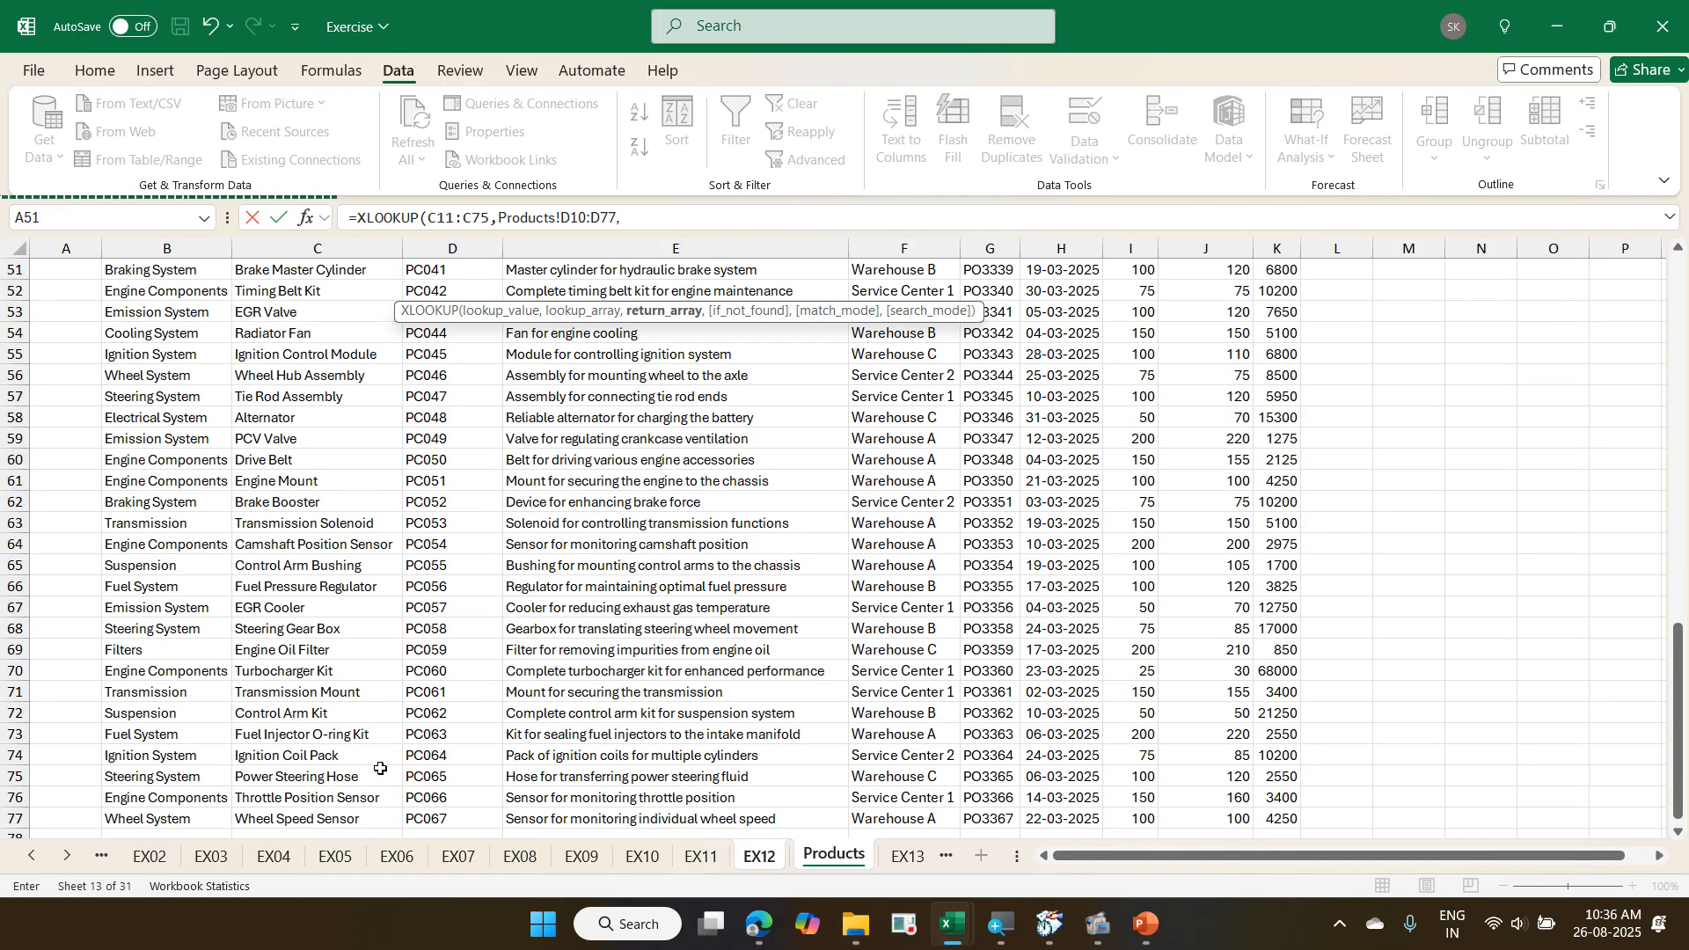
click(354, 821)
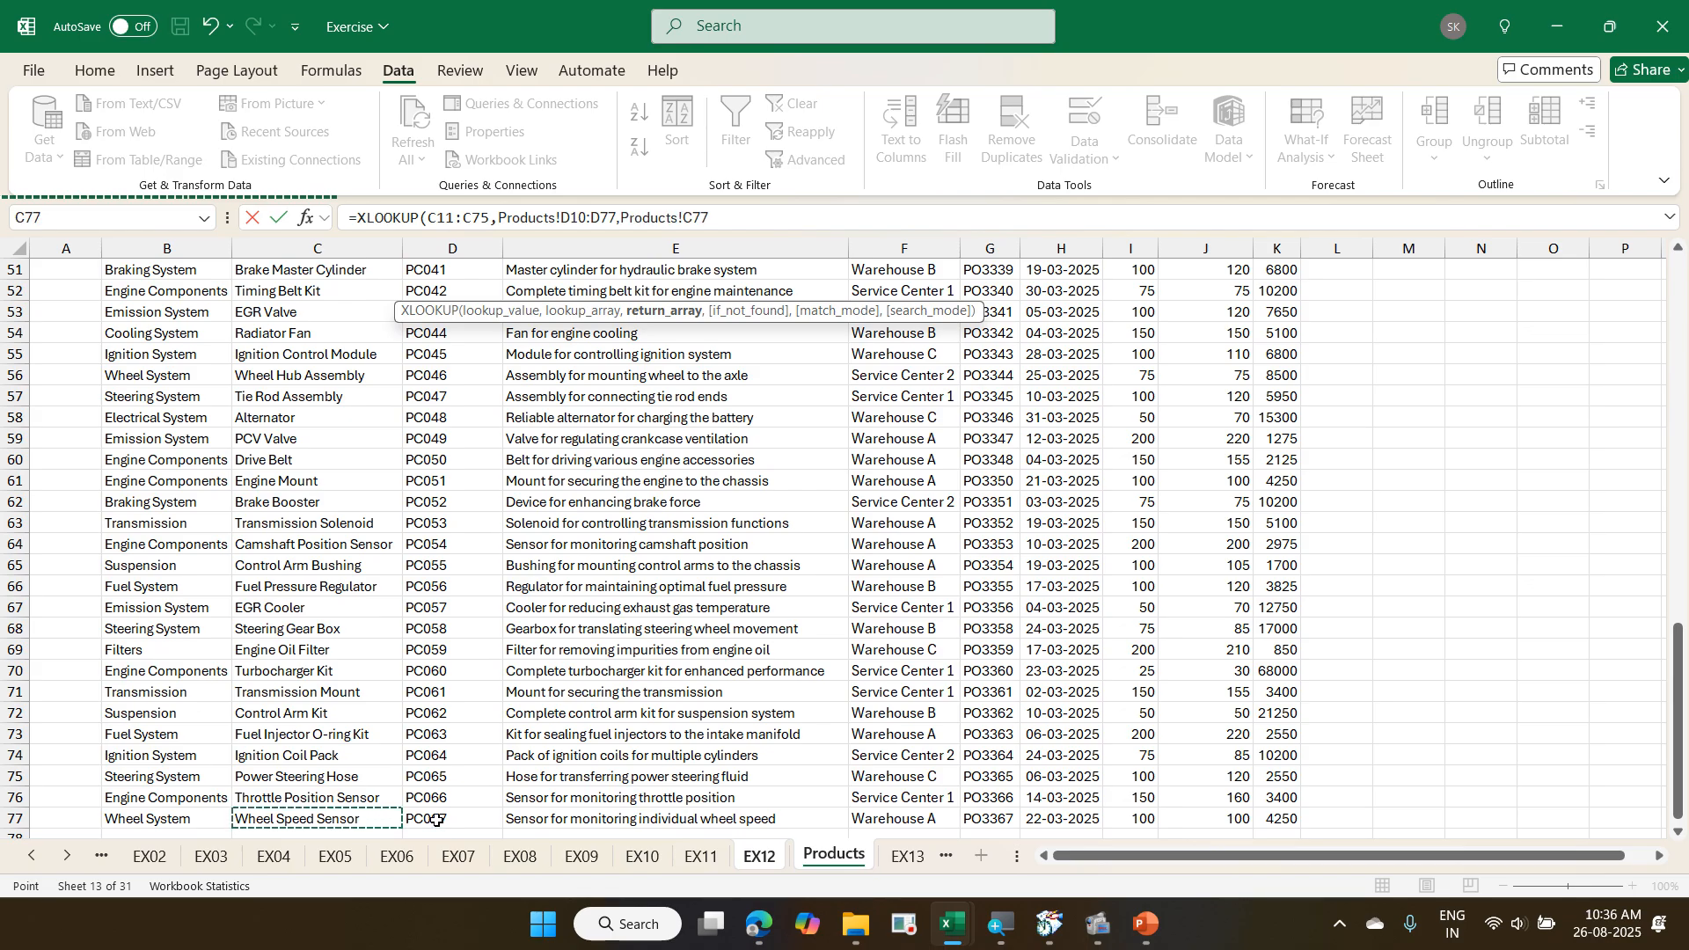
key(ctrl+shift+Up)
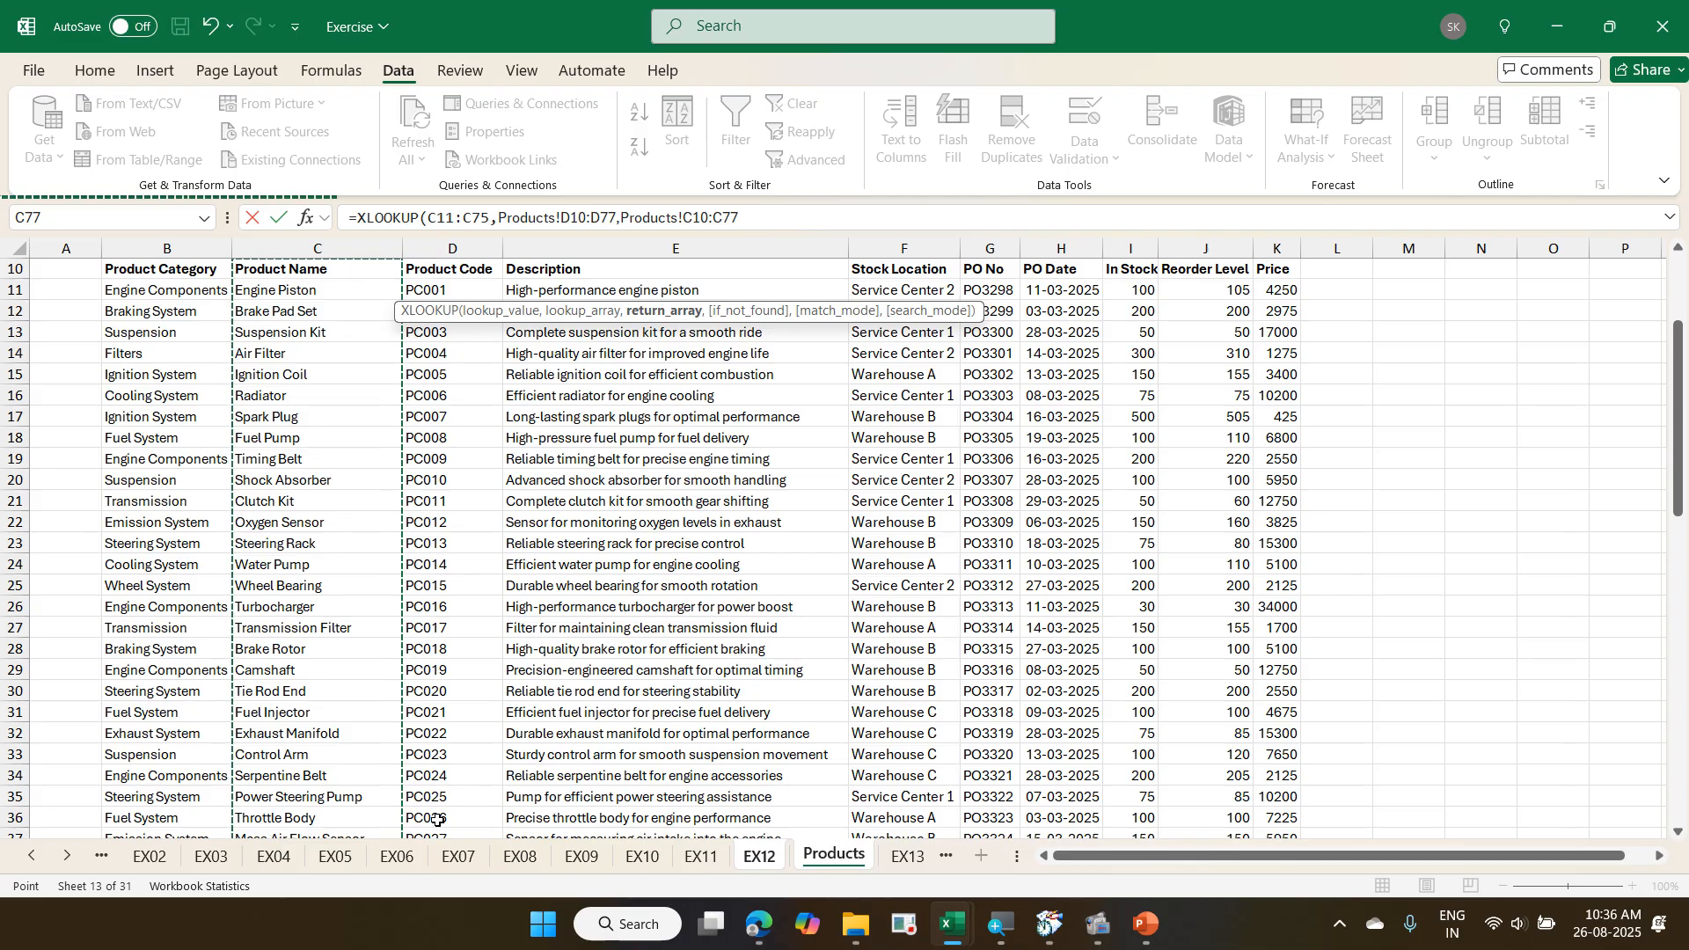
key(Return)
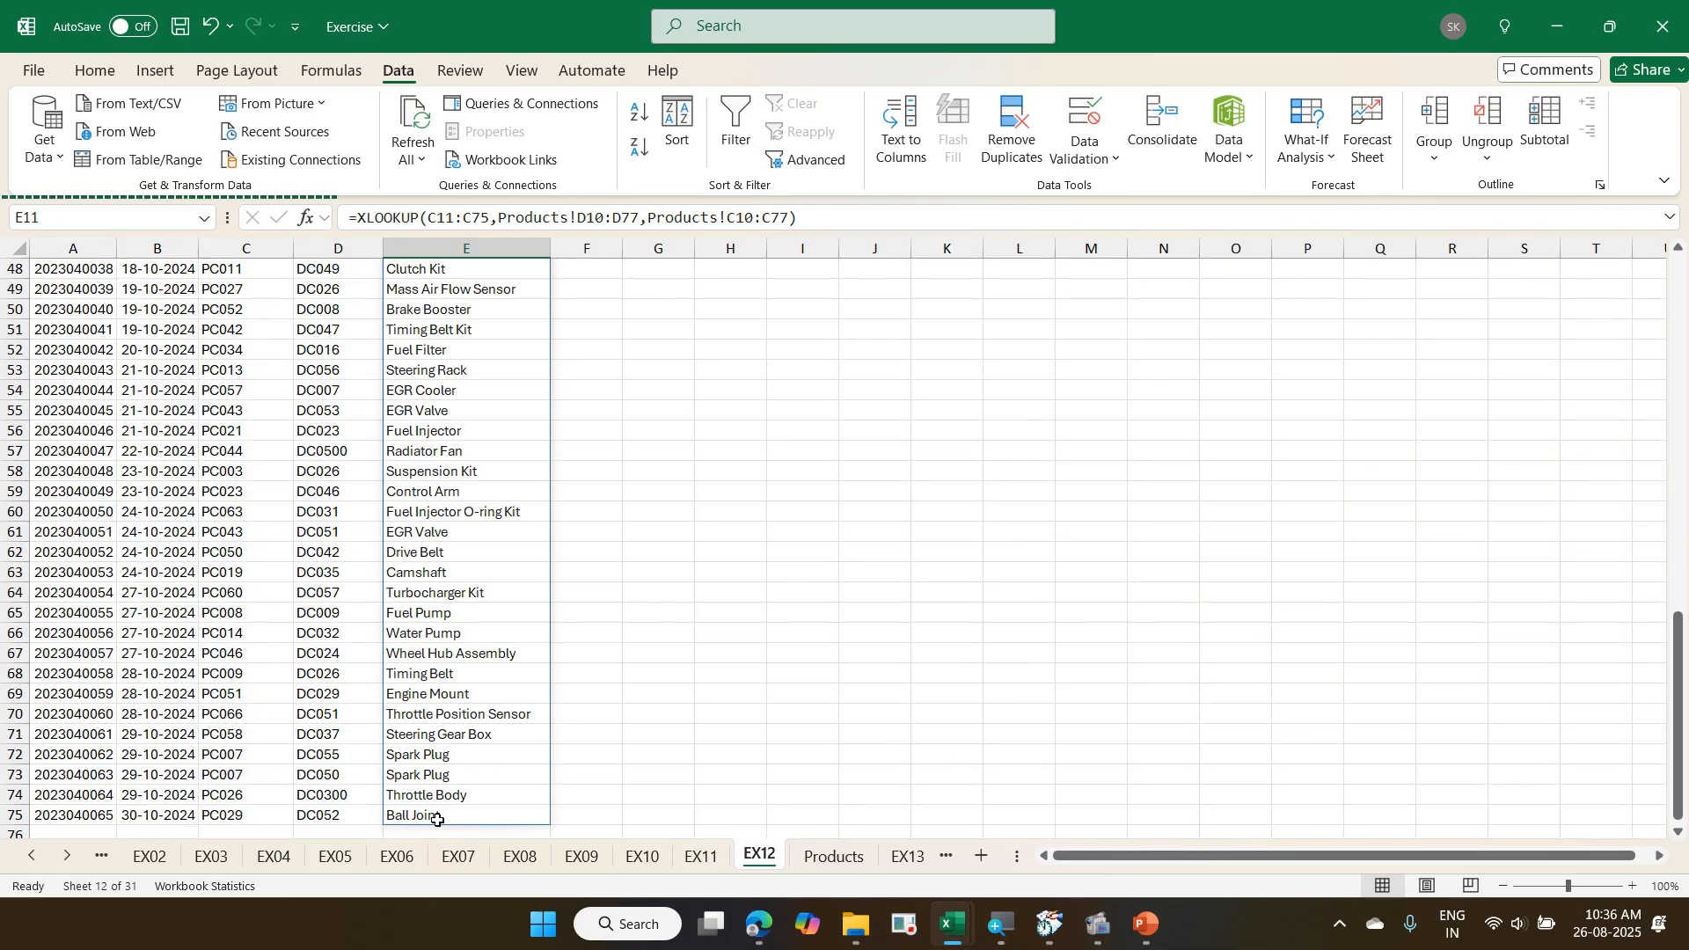
- Replace the product code in C12 with the nonexistent code PC123345
scroll(437, 819, up, 16)
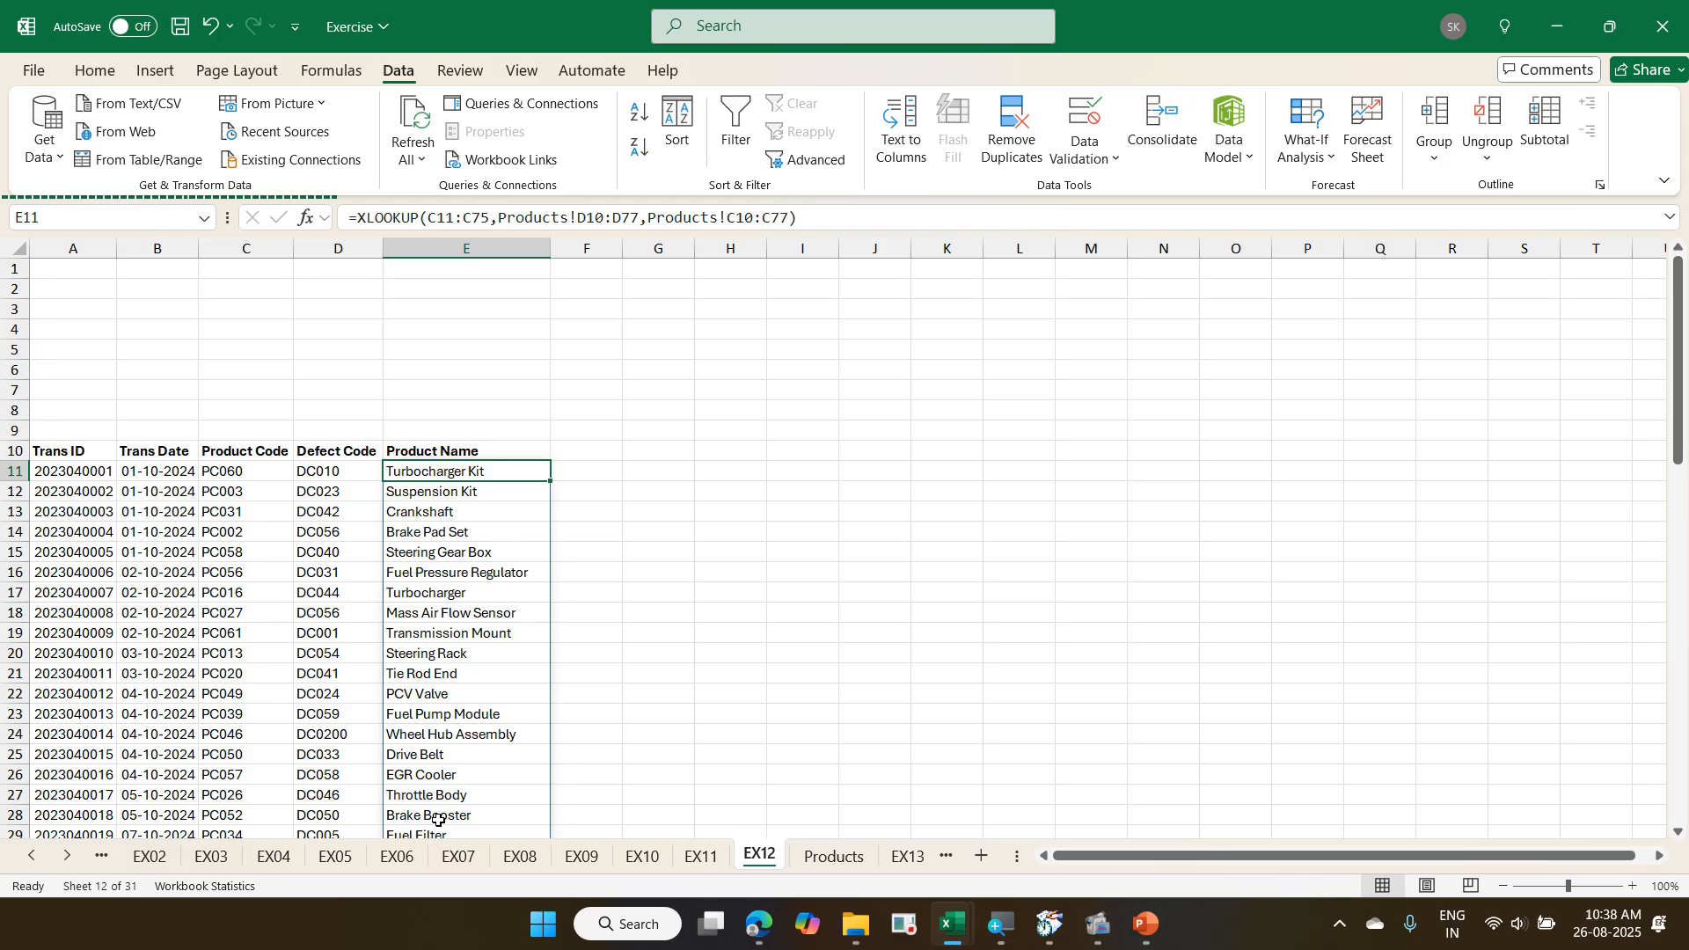
key(Return)
key(Left)
key(Left)
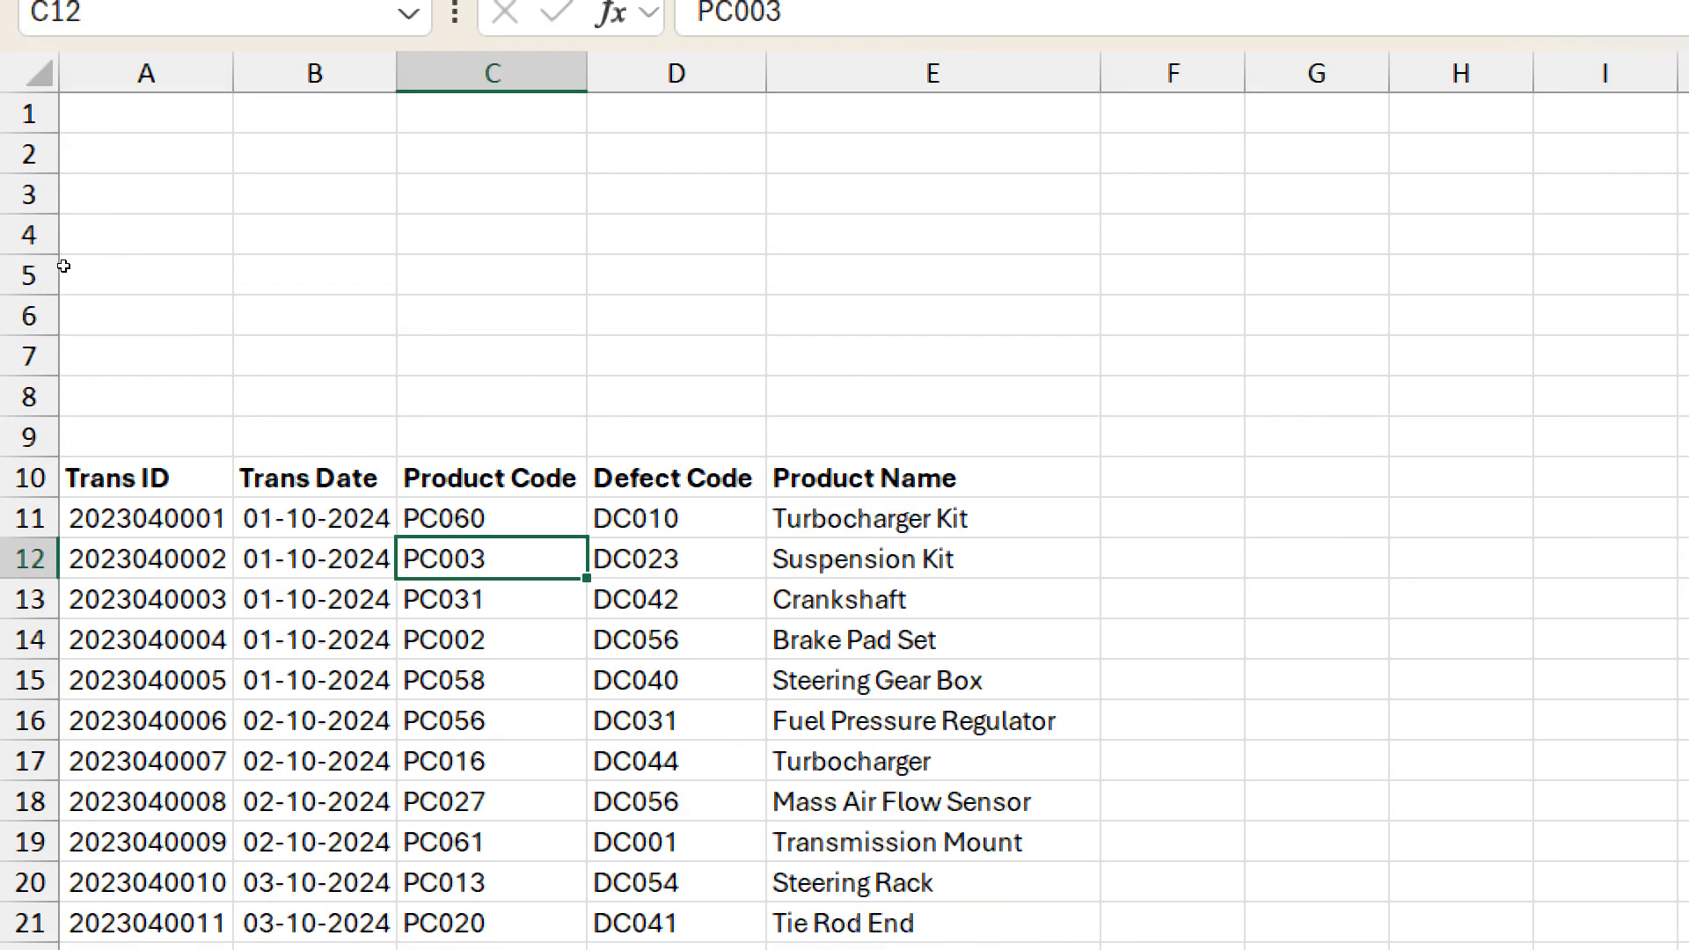
text(PC123345)
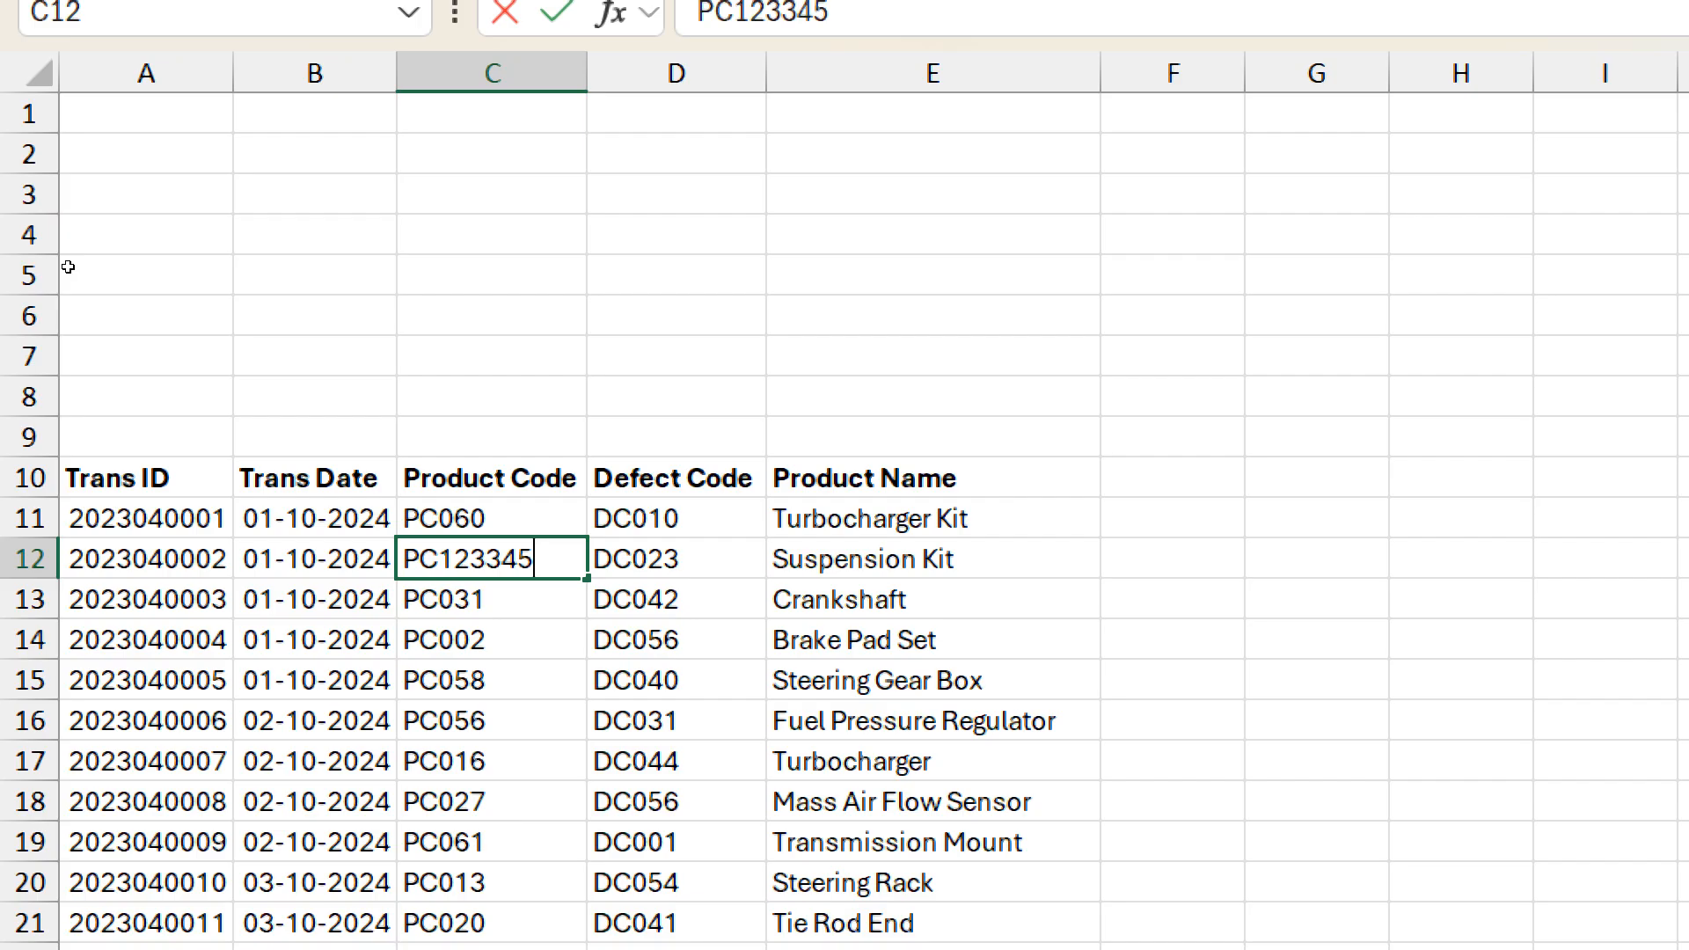
key(Return)
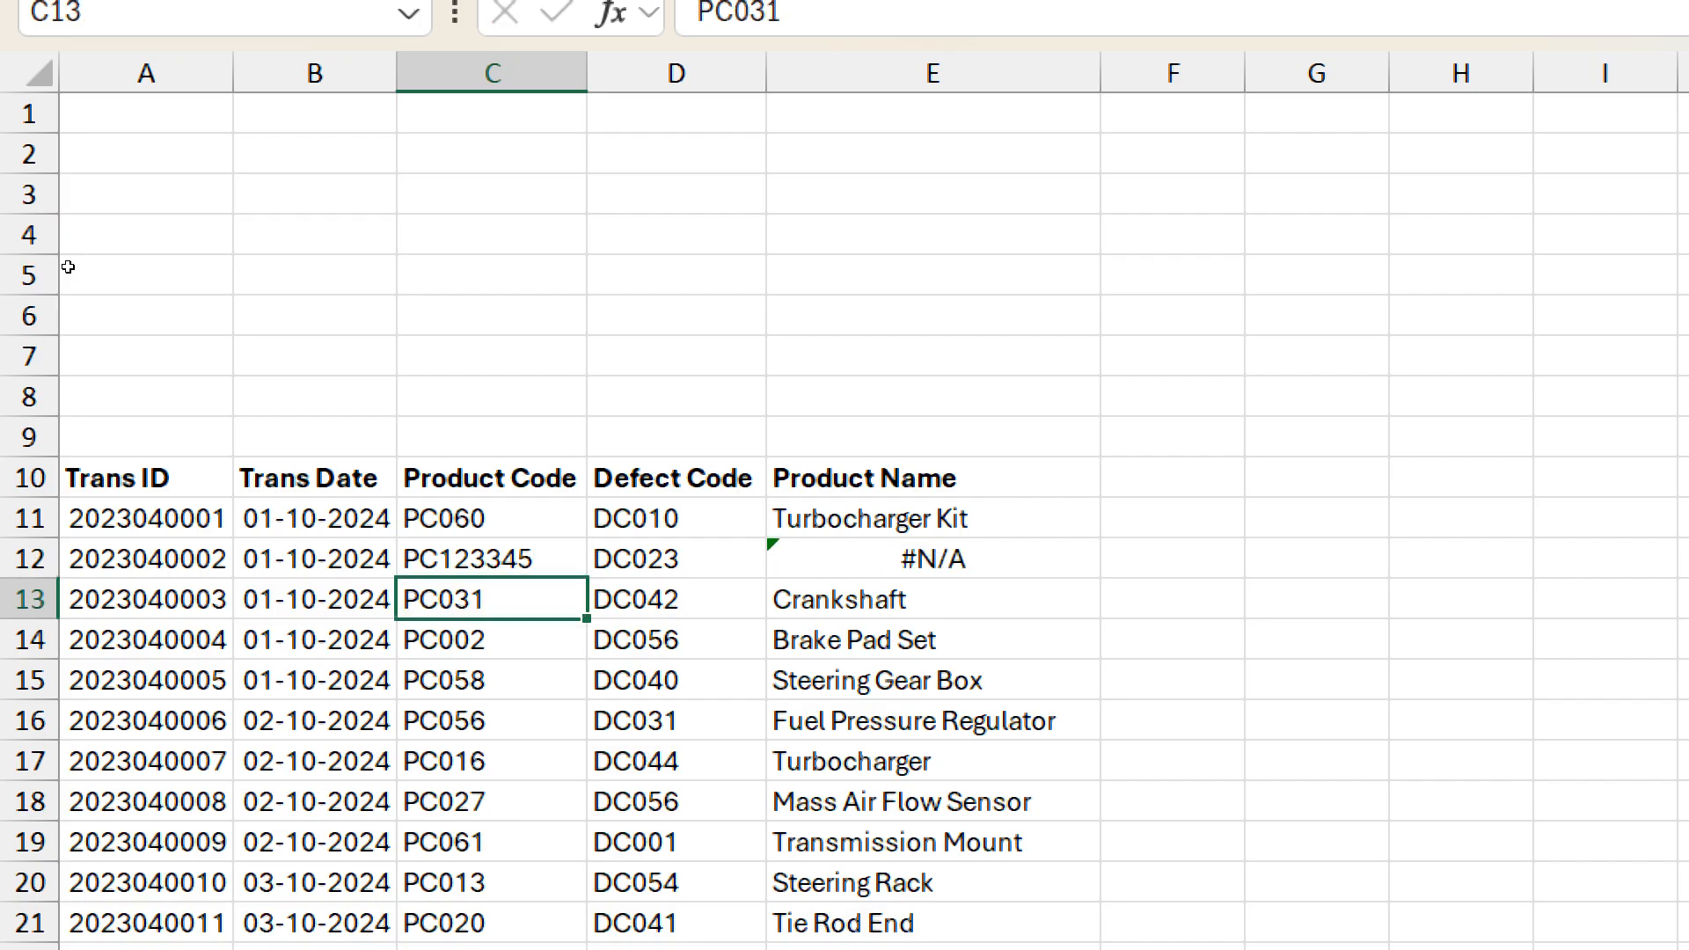
- Examine the lookup result in E12 and inspect the arguments of the XLOOKUP formula in E11
key(Up)
key(Right)
key(Right)
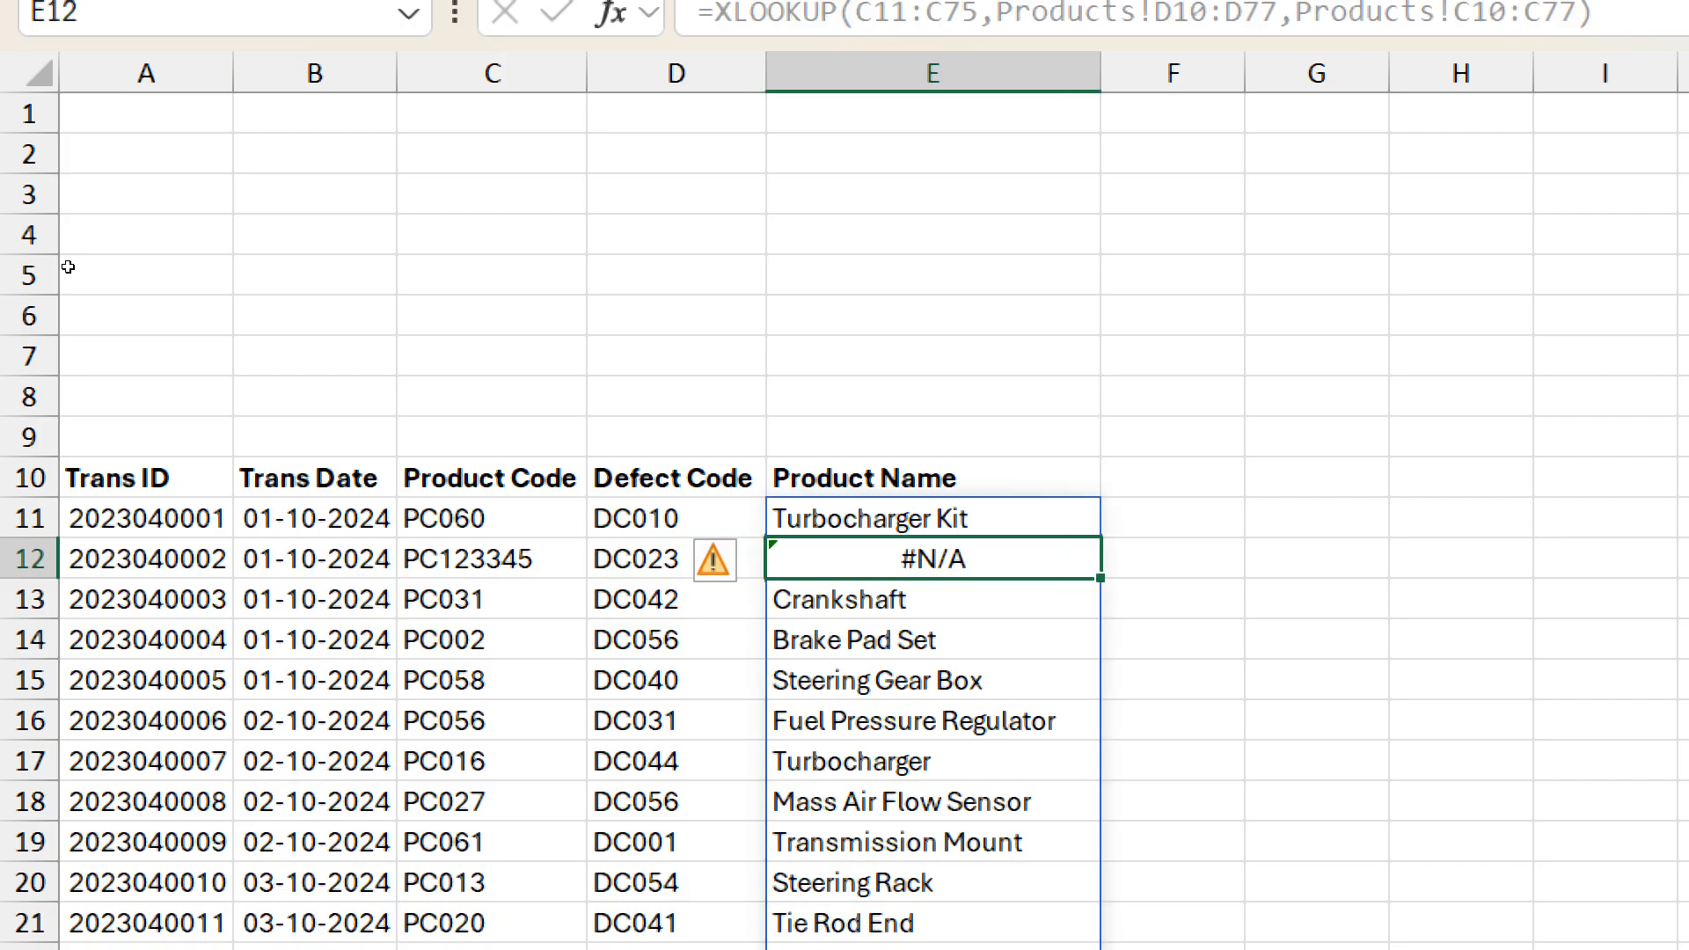
key(Up)
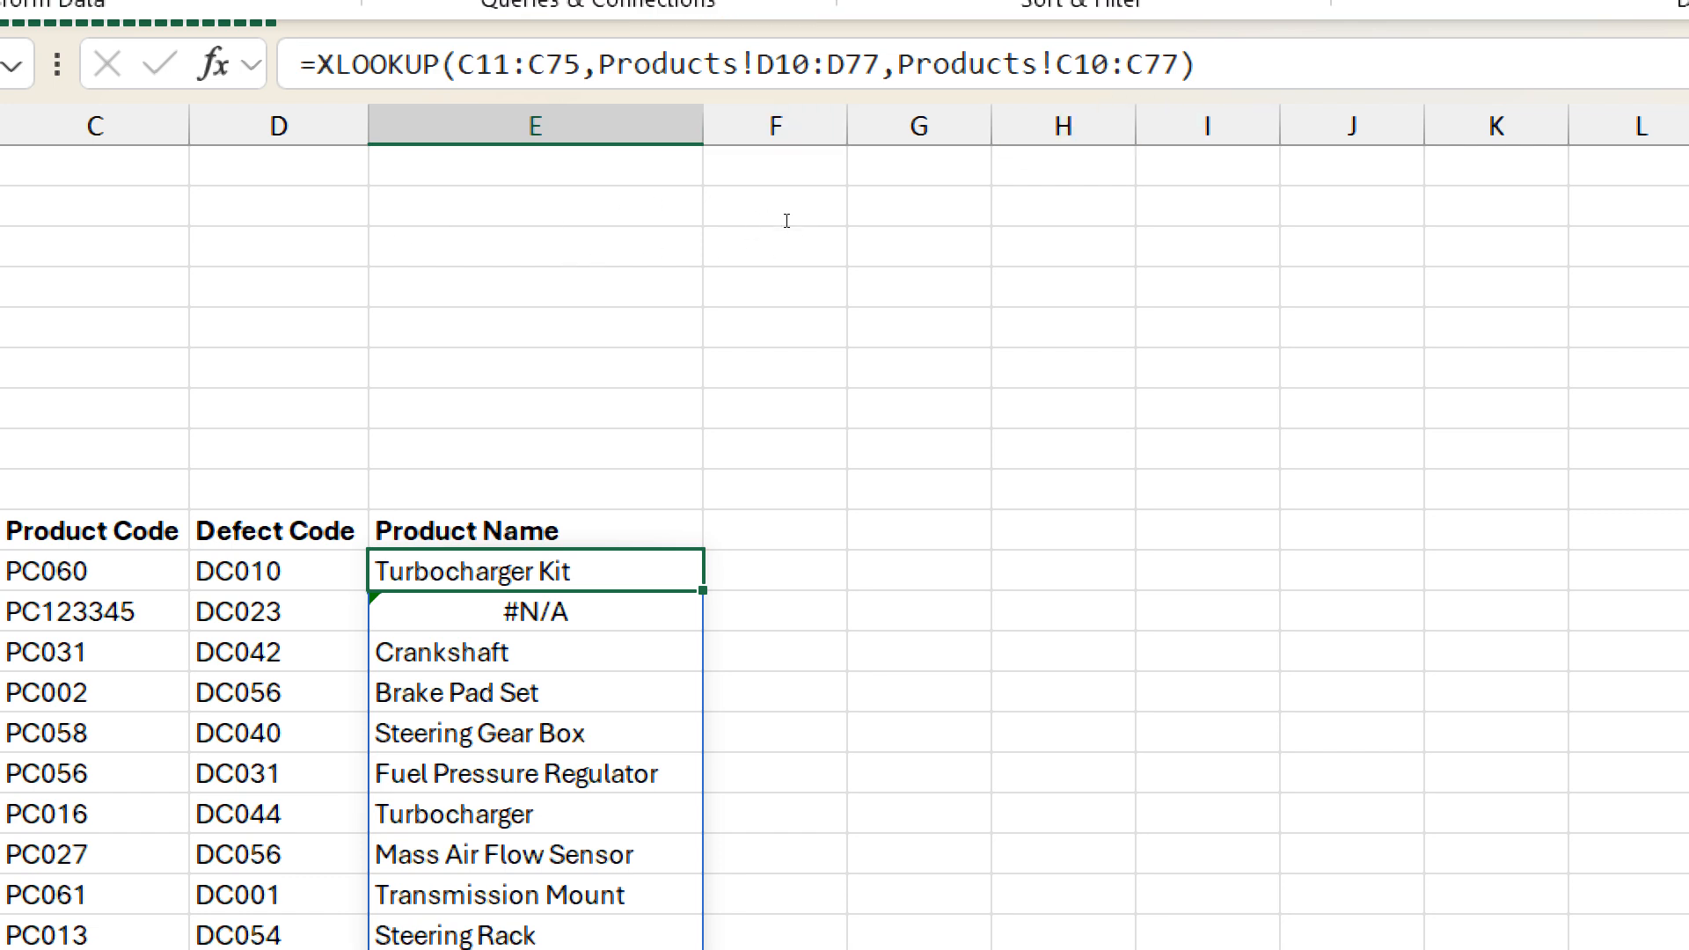
click(1180, 64)
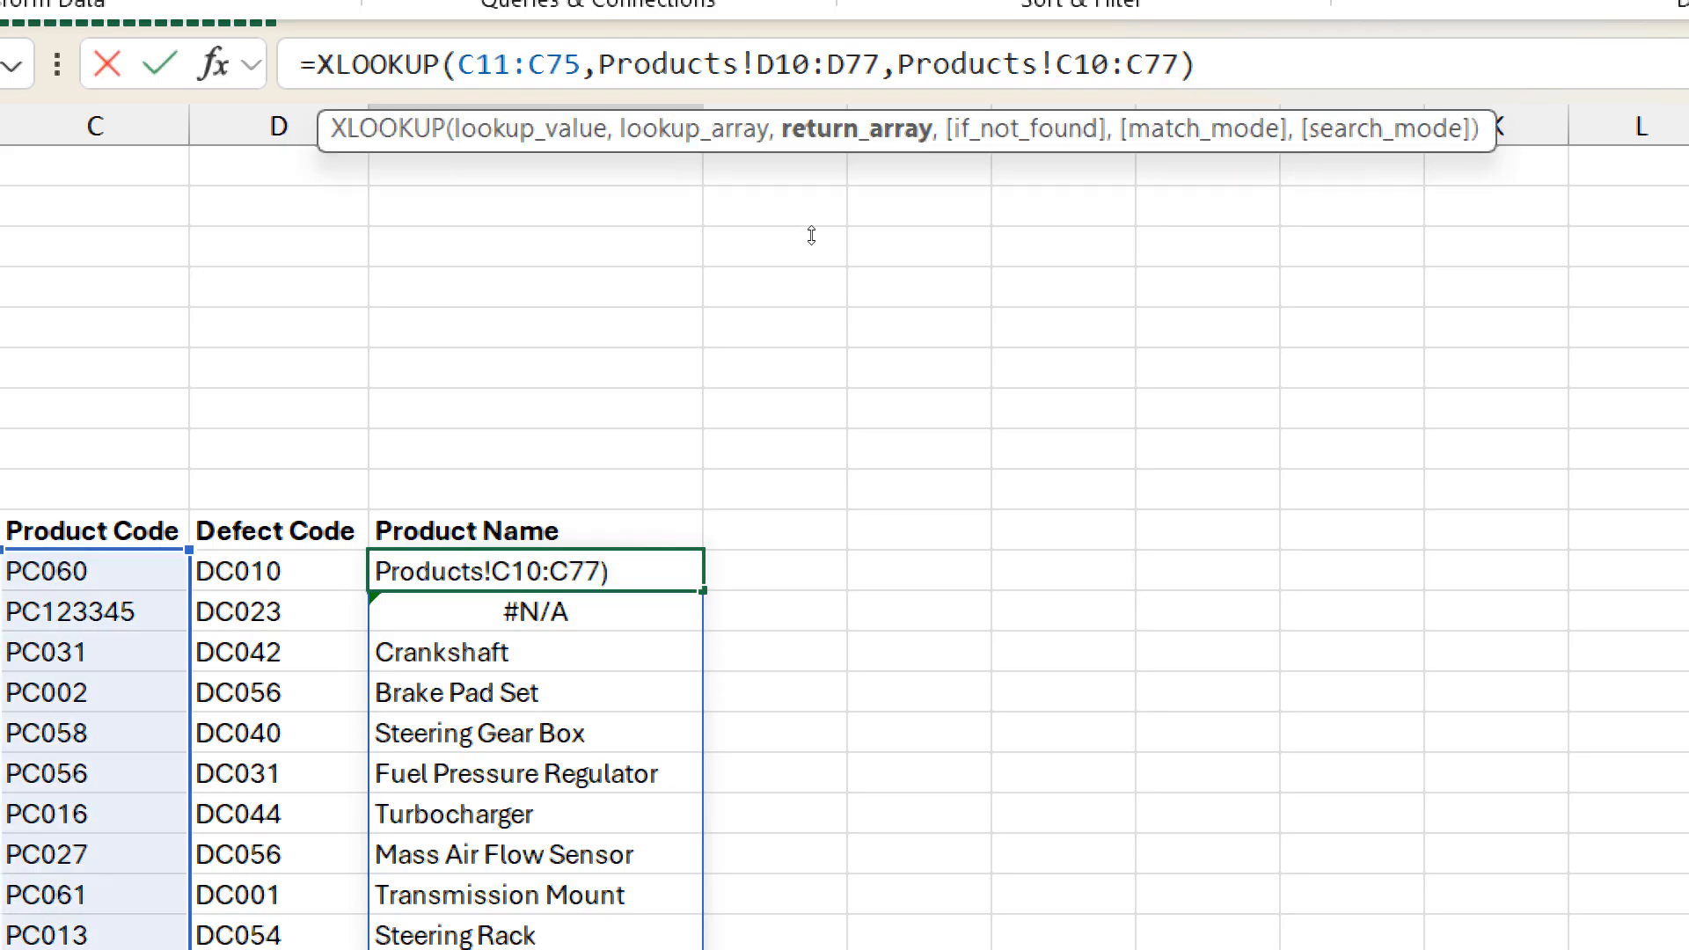
key(ctrl+Return)
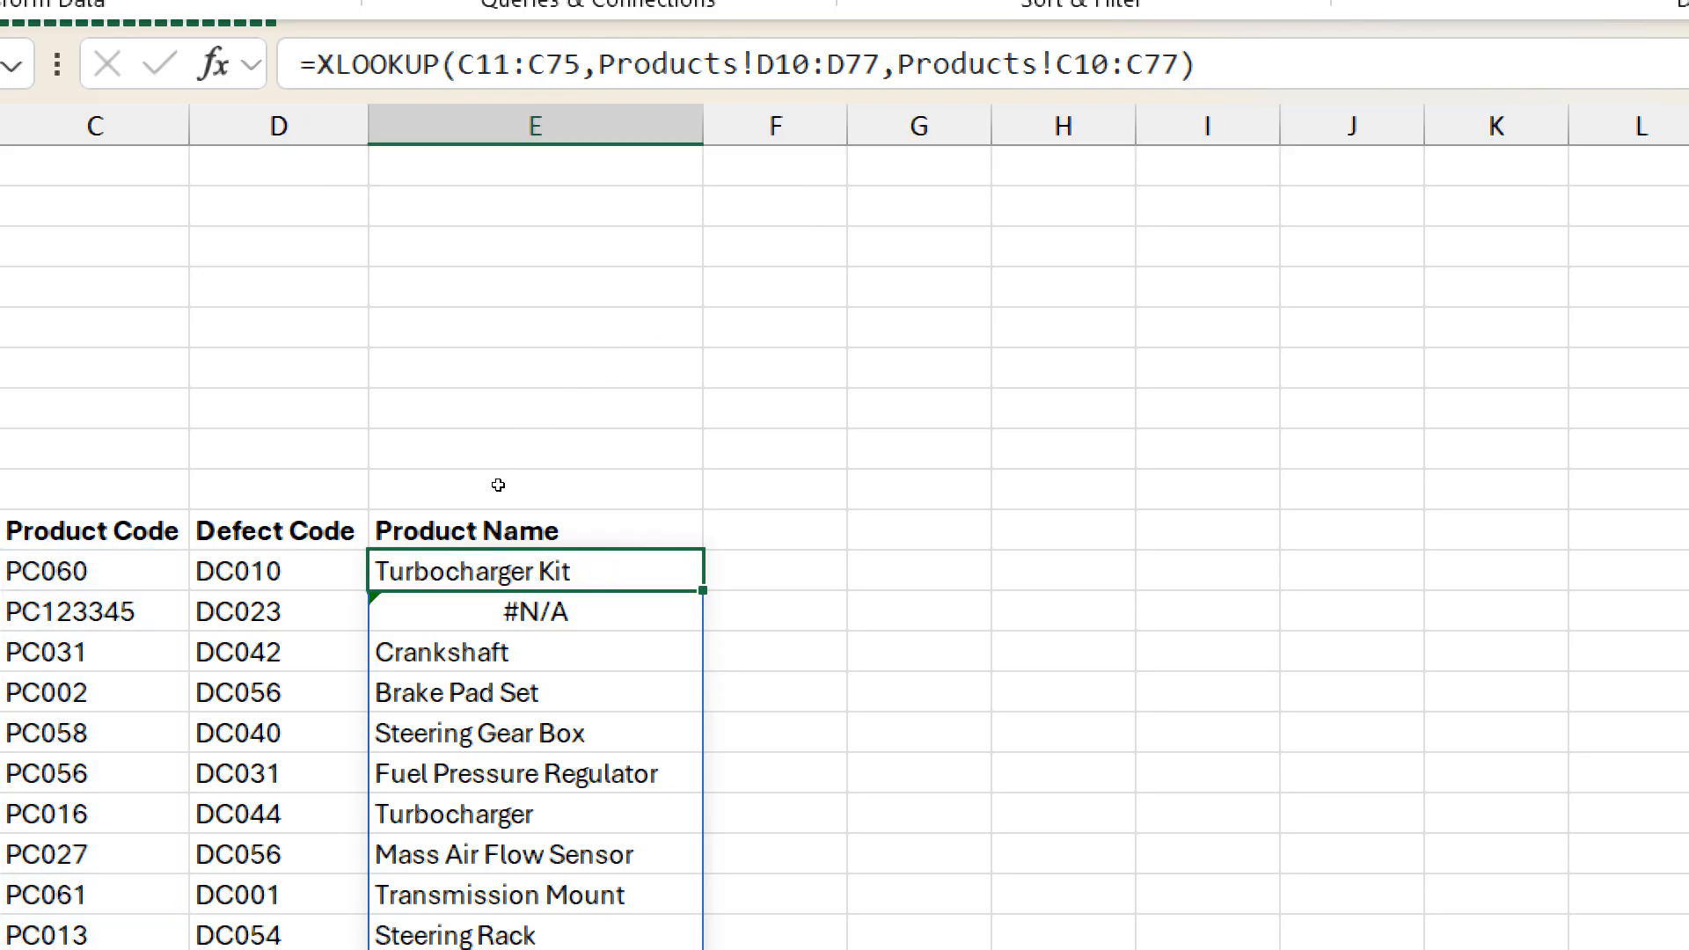
key(Down)
key(Up)
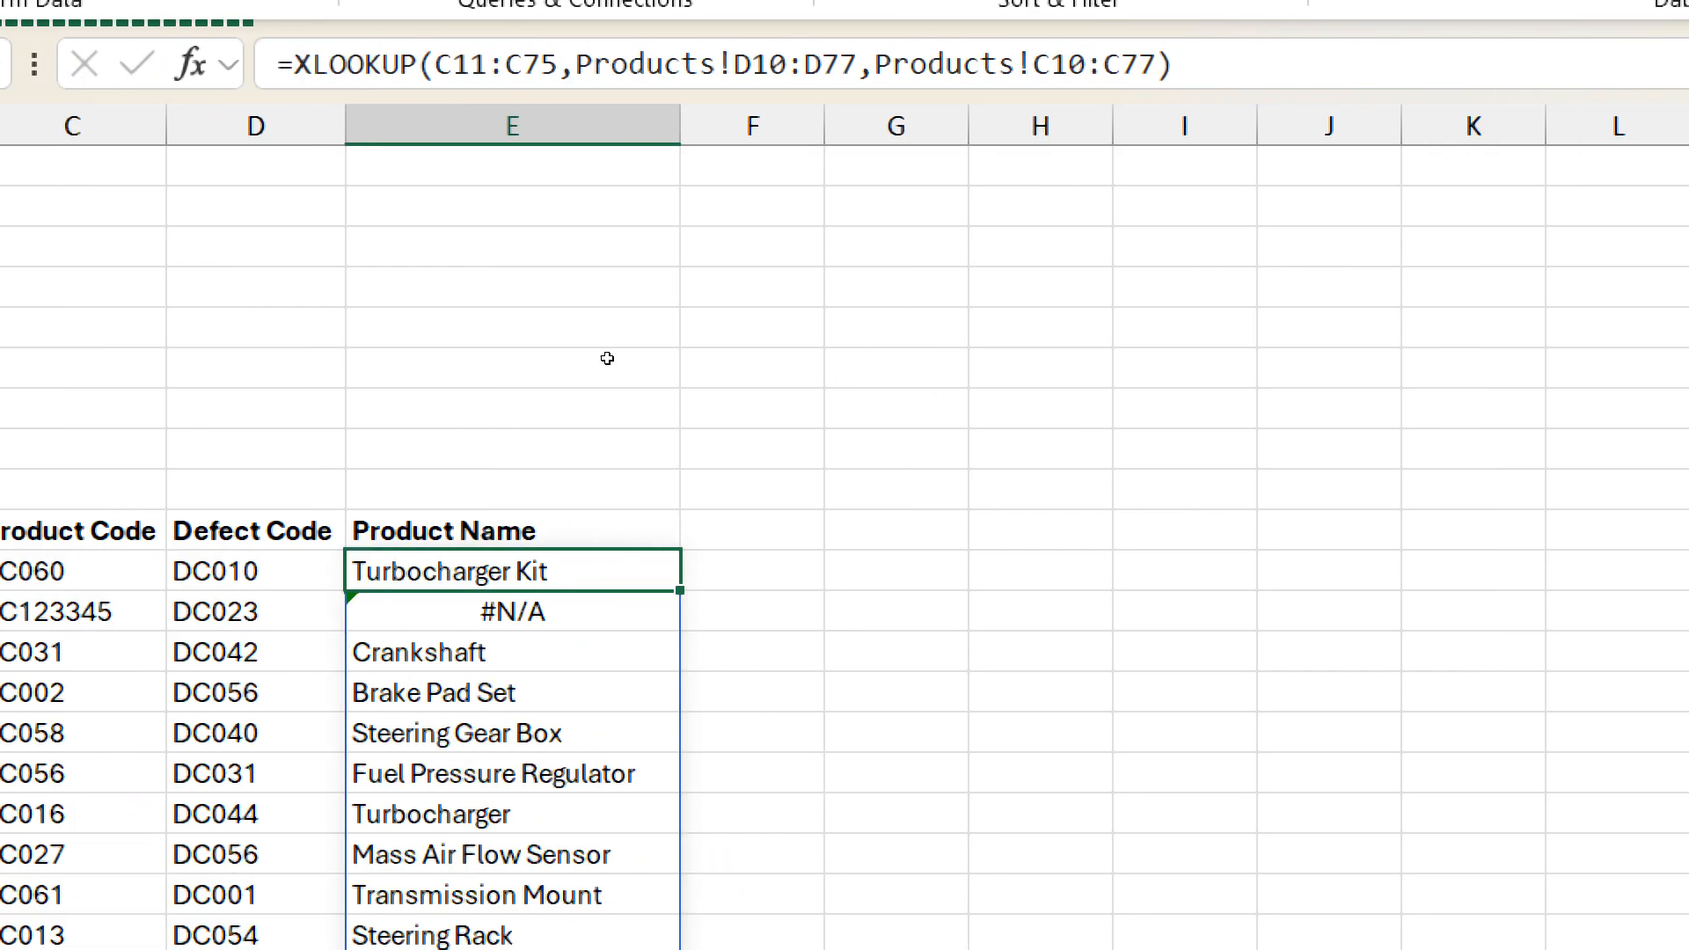
- Extend the XLOOKUP in E11 past its return array to the optional if_not_found argument
key(F2)
key(Left)
text(,)
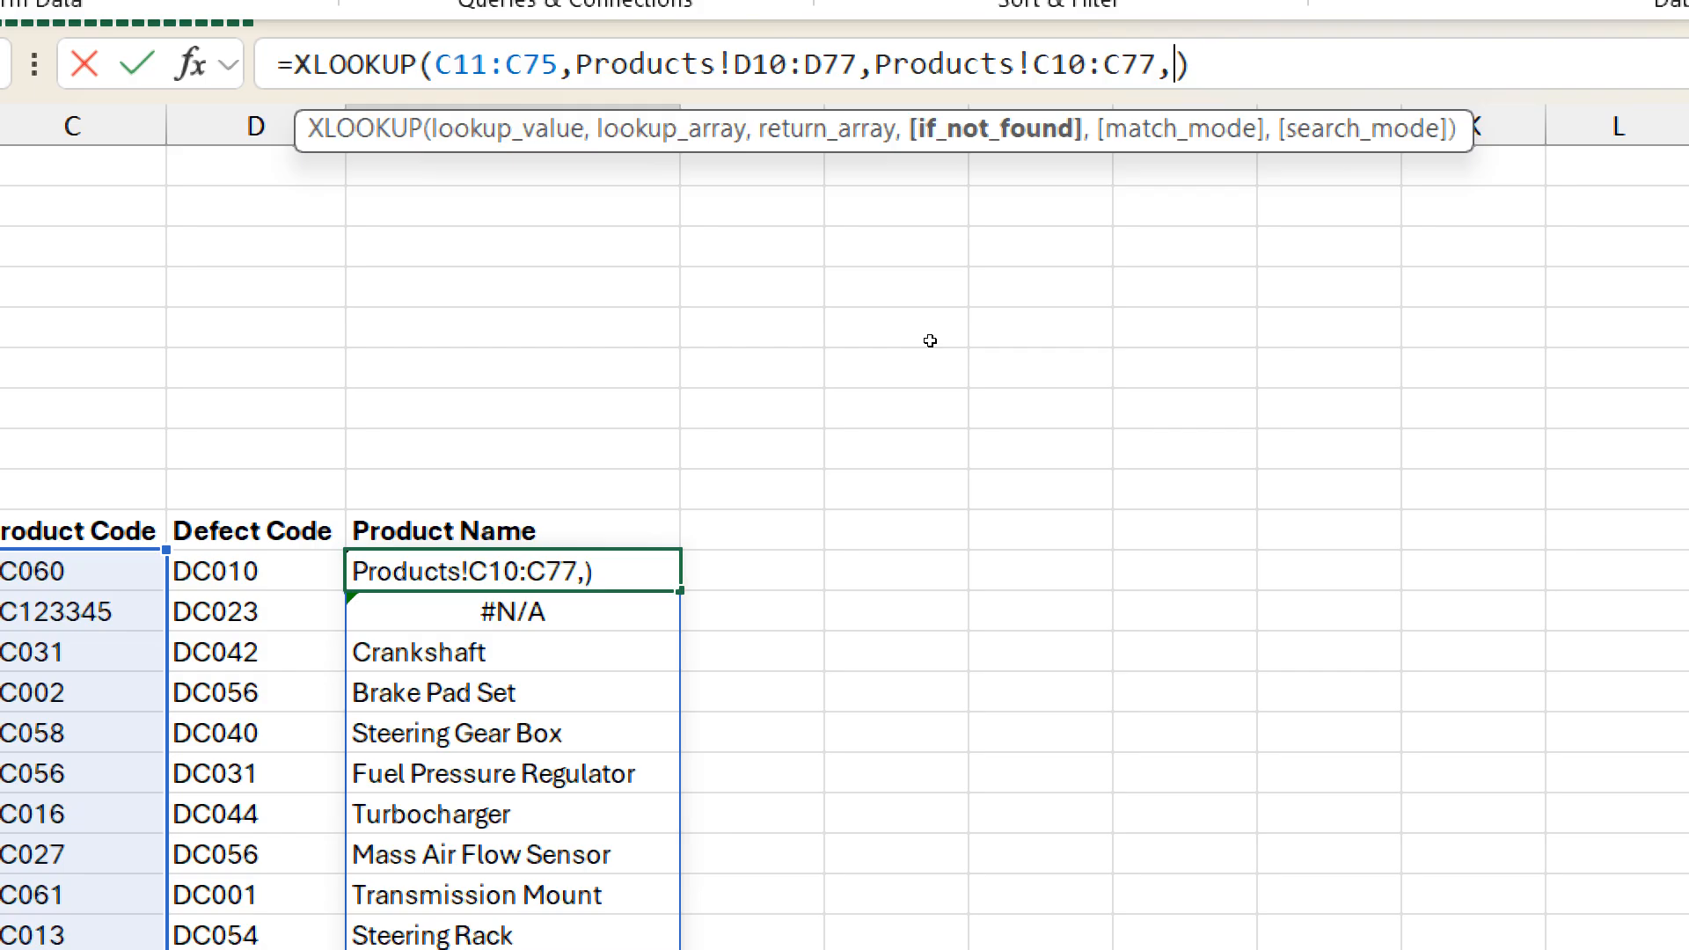
text(")
key(BackSpace)
text(99)
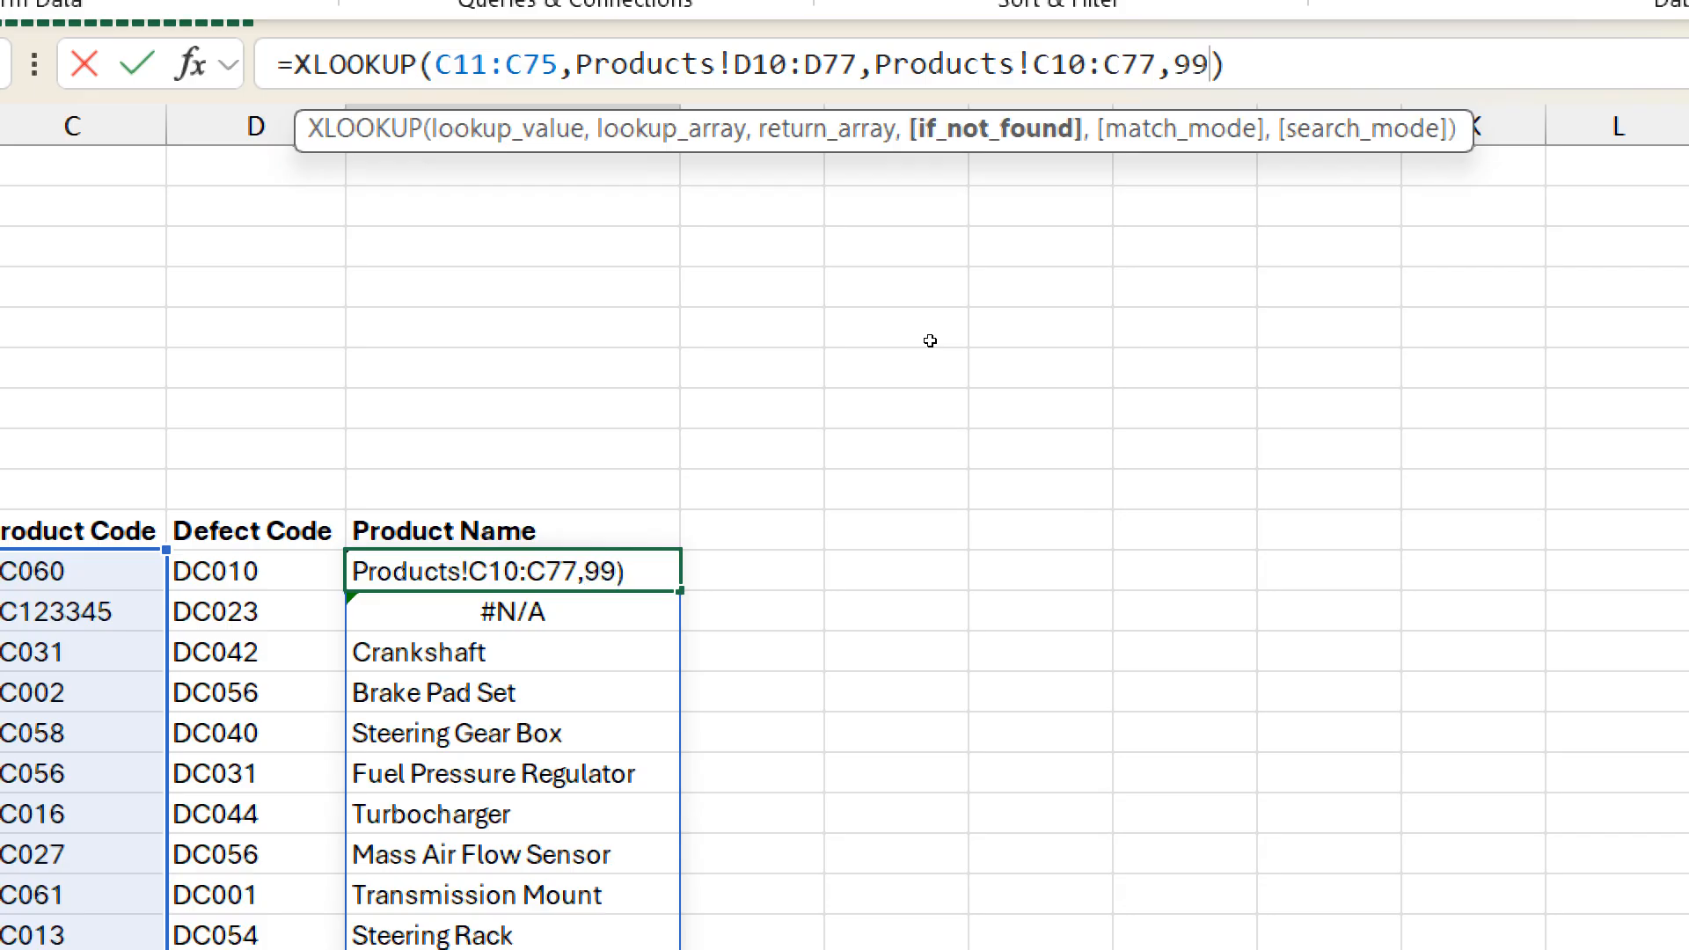
key(BackSpace)
key(BackSpace)
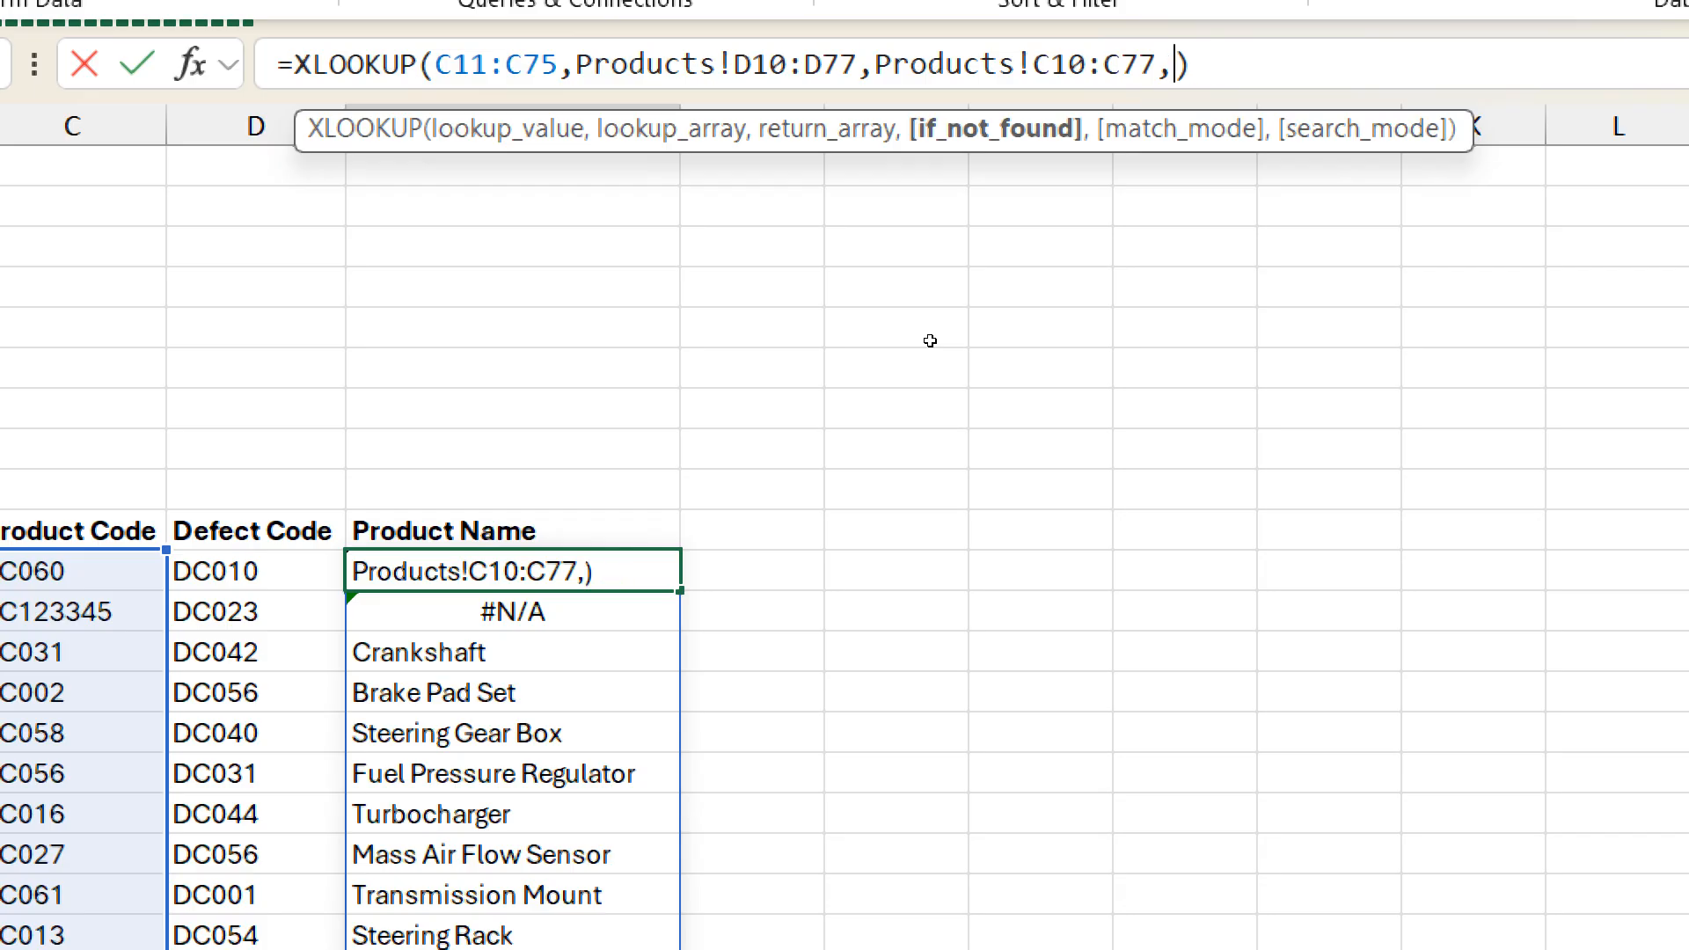
- Set the if_not_found argument of E11's XLOOKUP to "No data" and commit the formula
text(")
text(No dat)
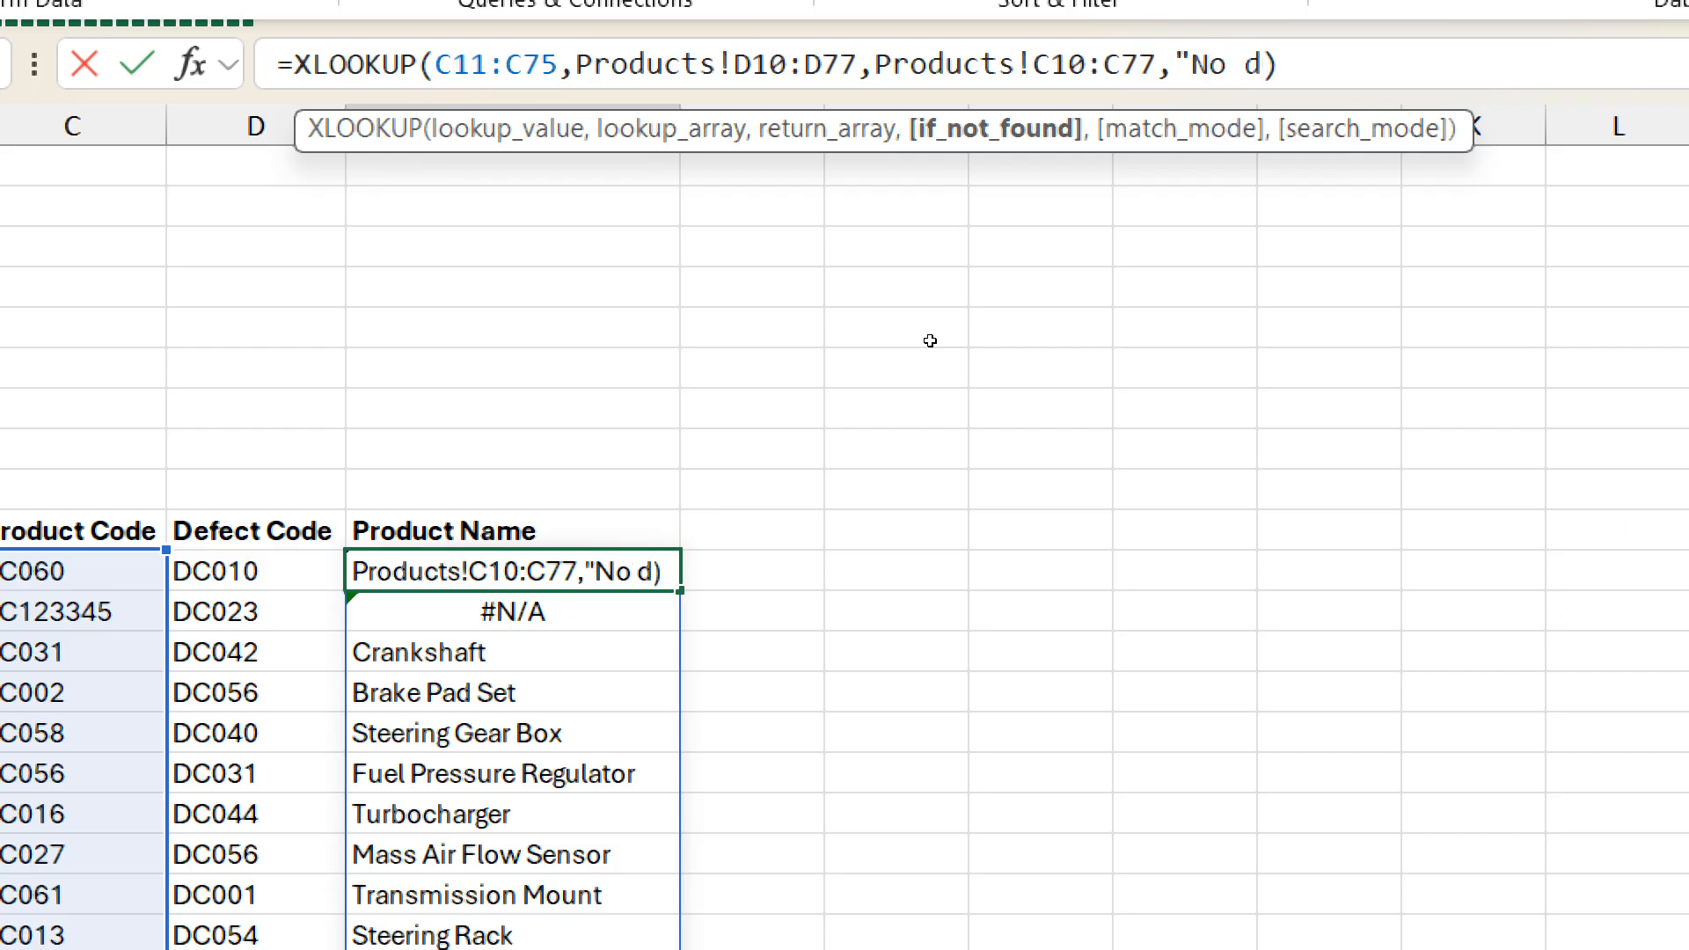
text(a")
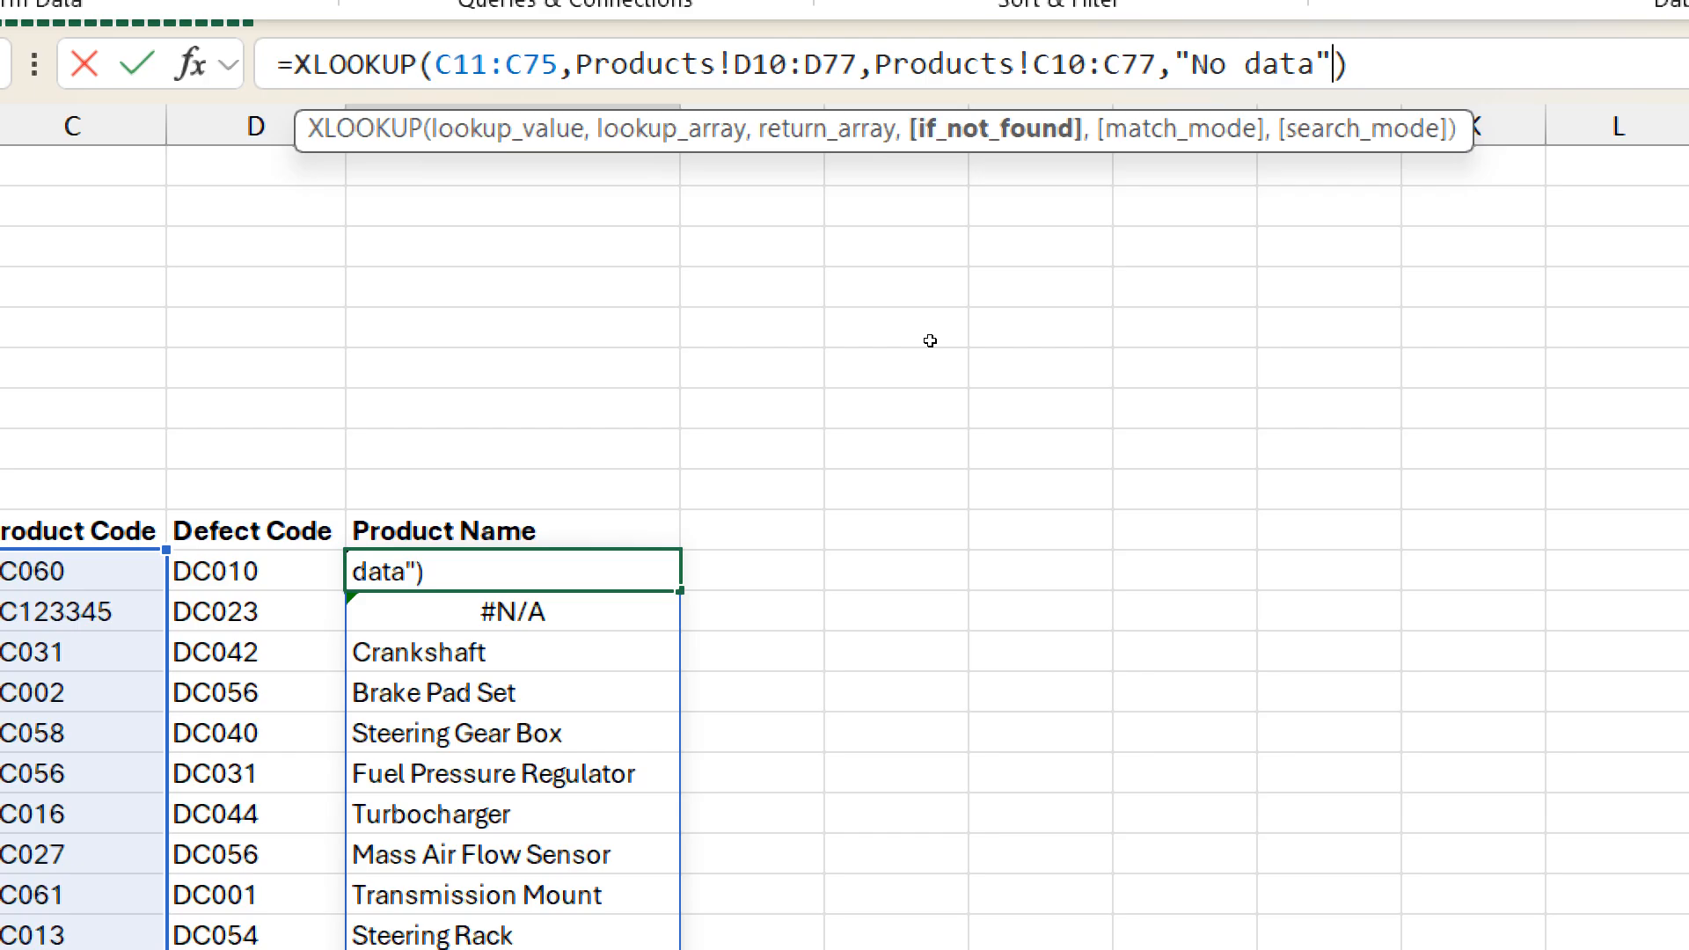
key(Return)
key(Up)
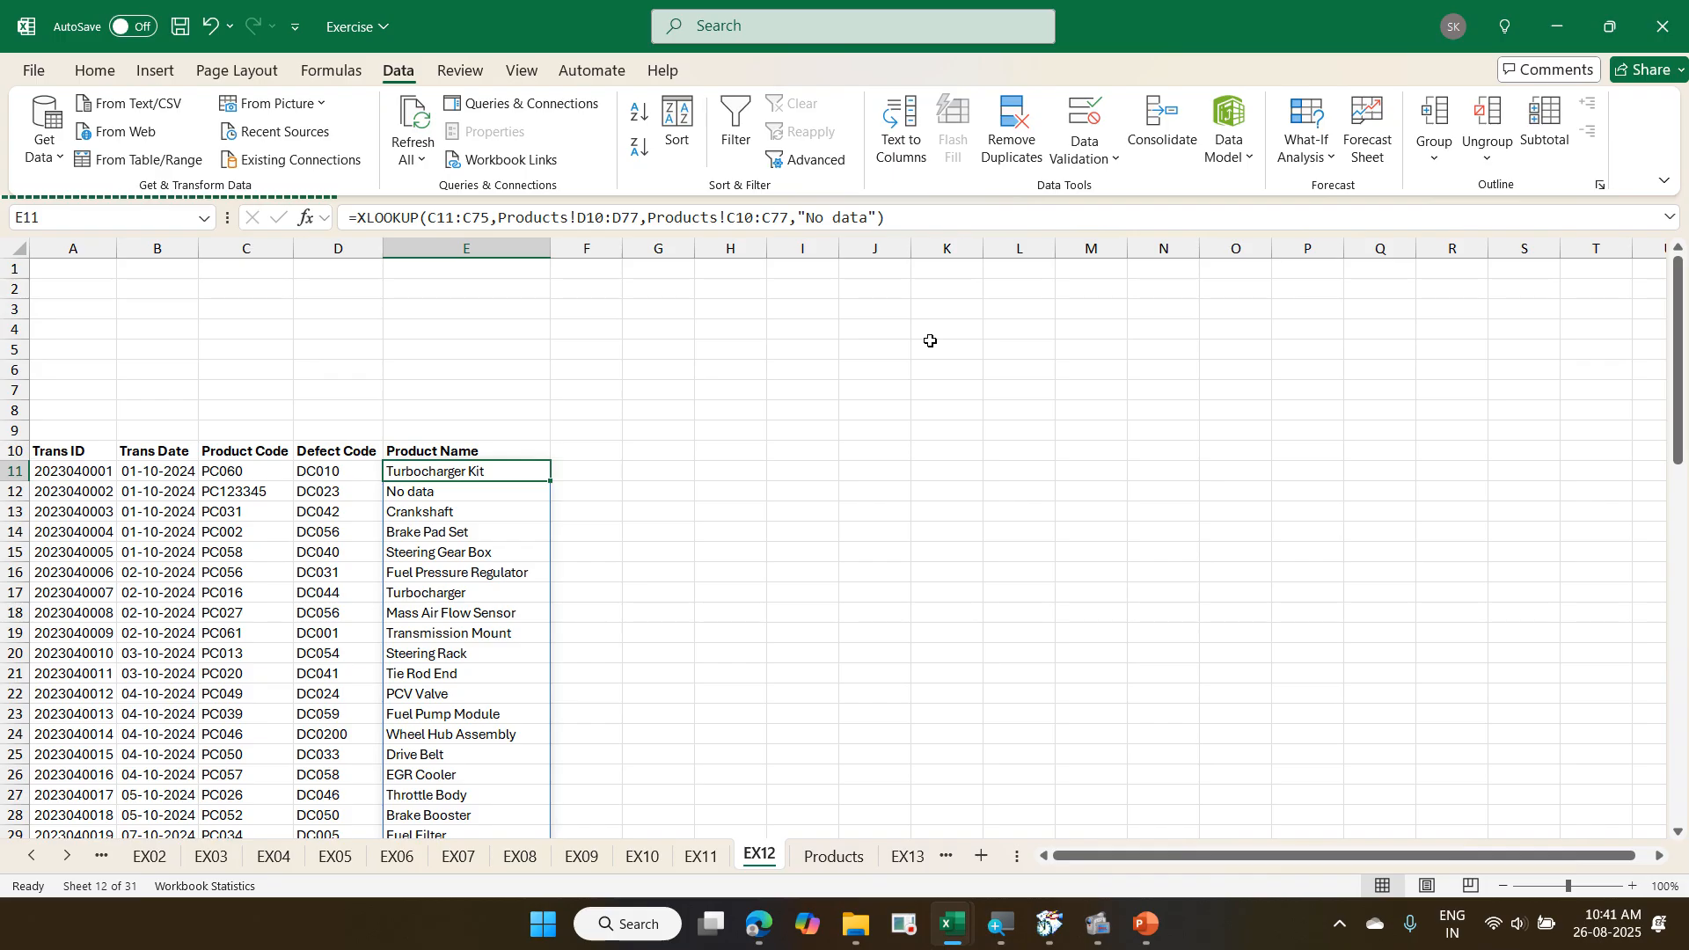
- Highlight product names in E11:E75 equal to "No Data" with Light Red Fill with Dark Red Text and check the column
key(ctrl+shift+Down)
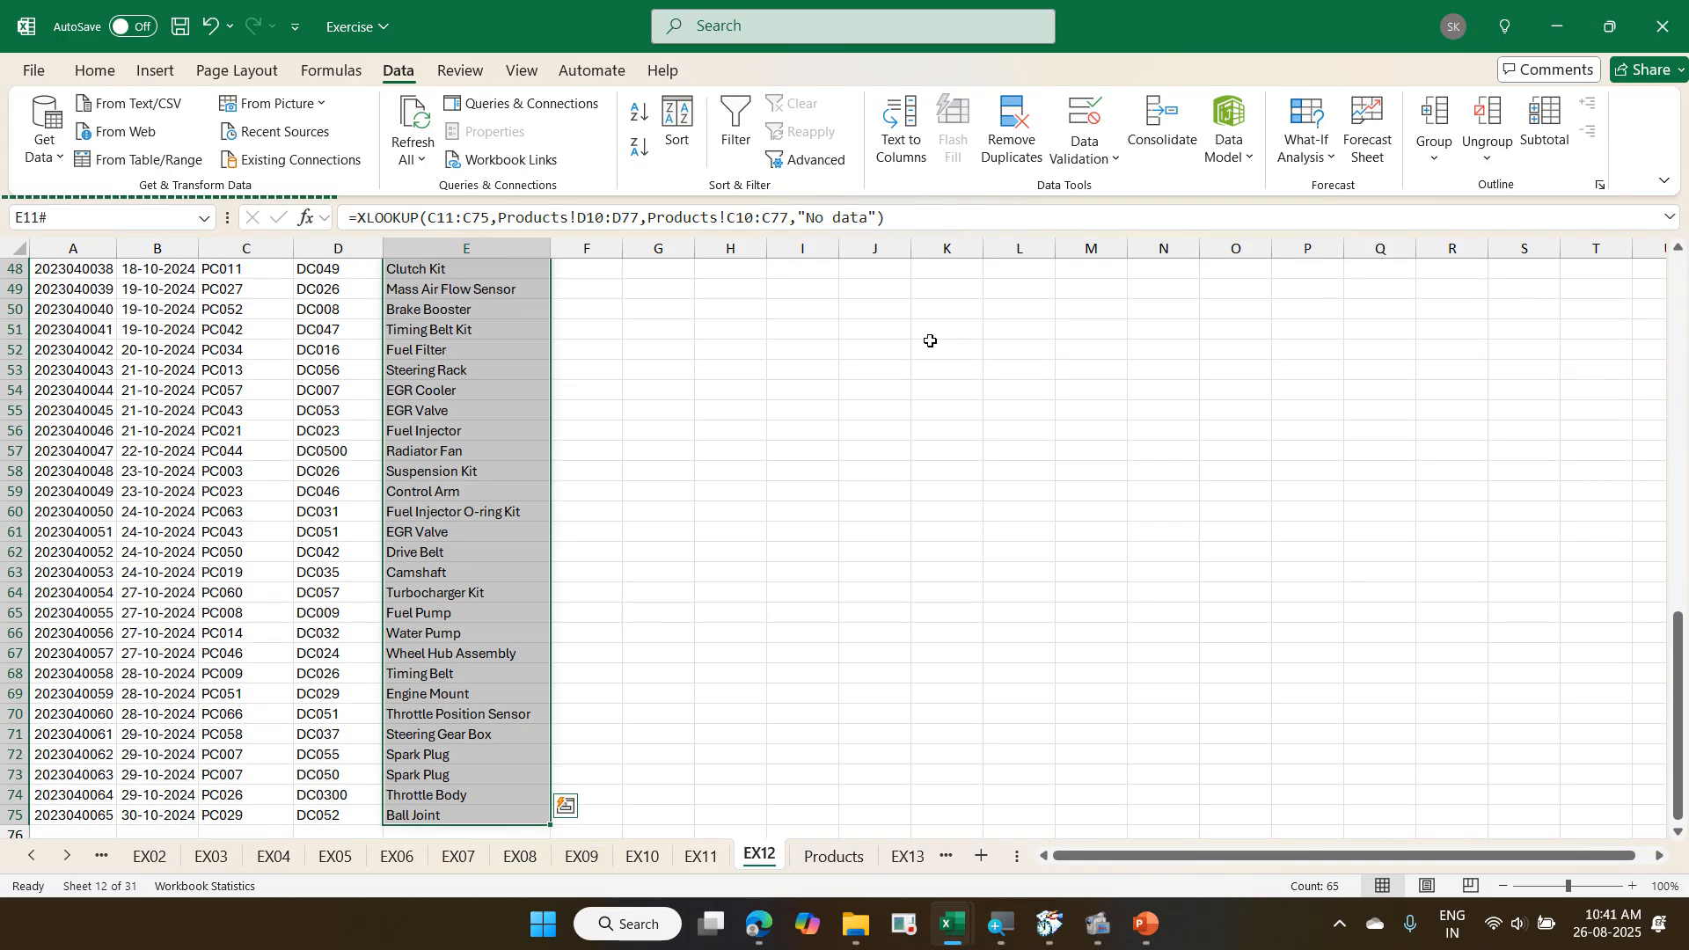
scroll(930, 341, up, 15)
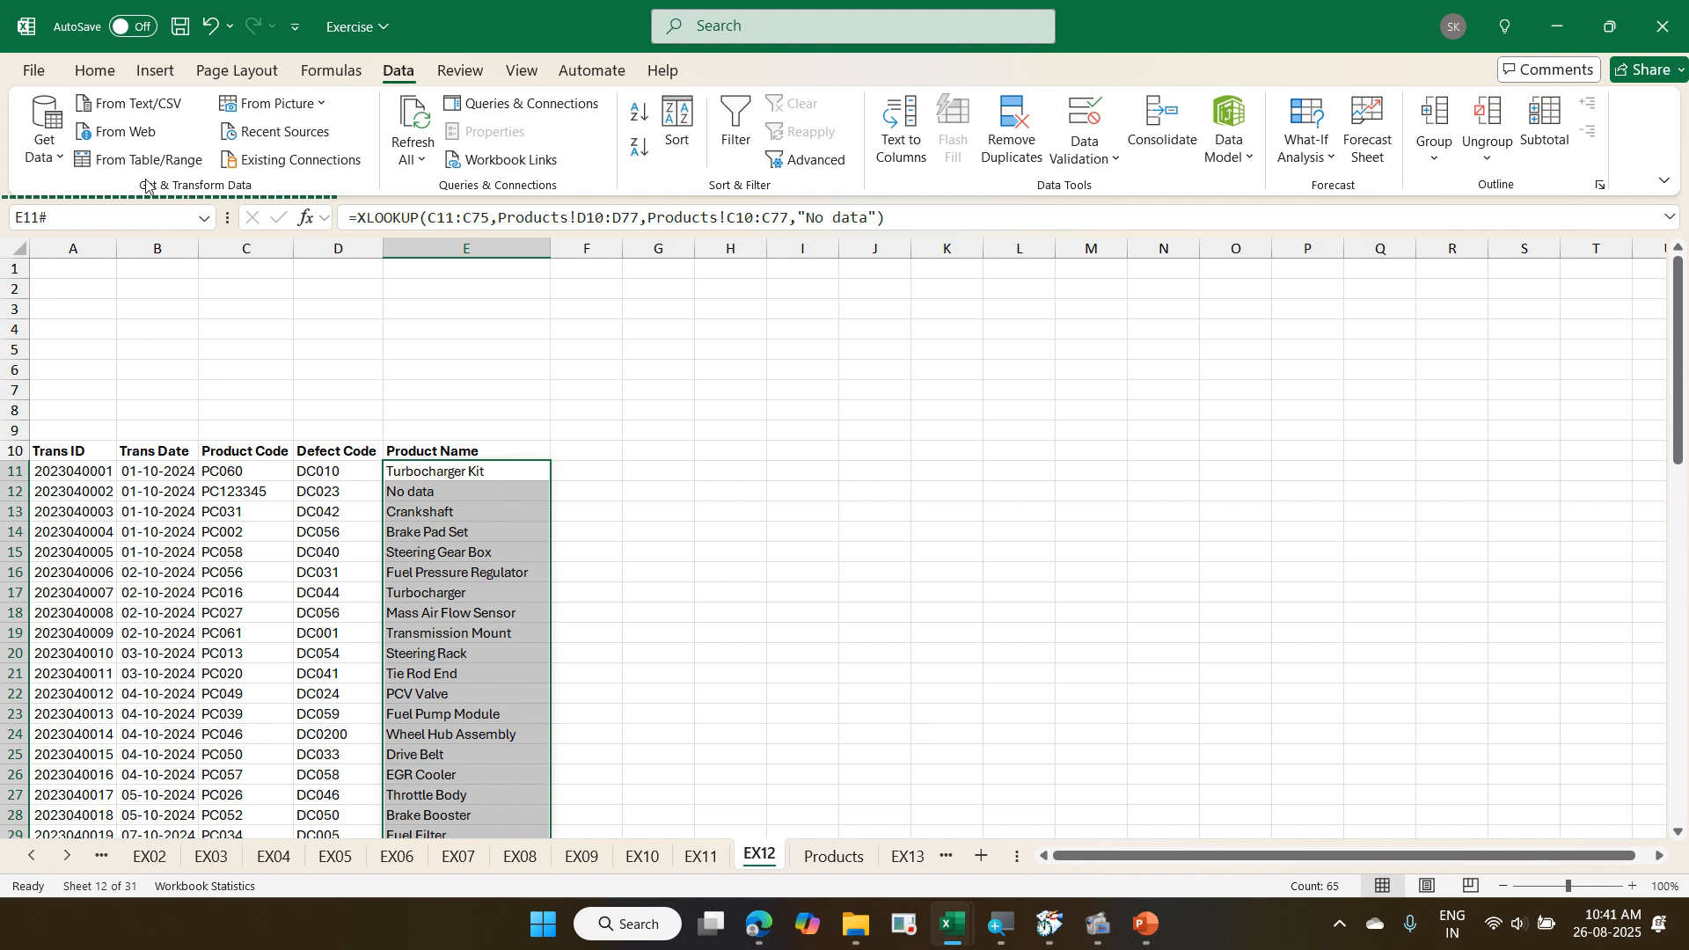
click(94, 70)
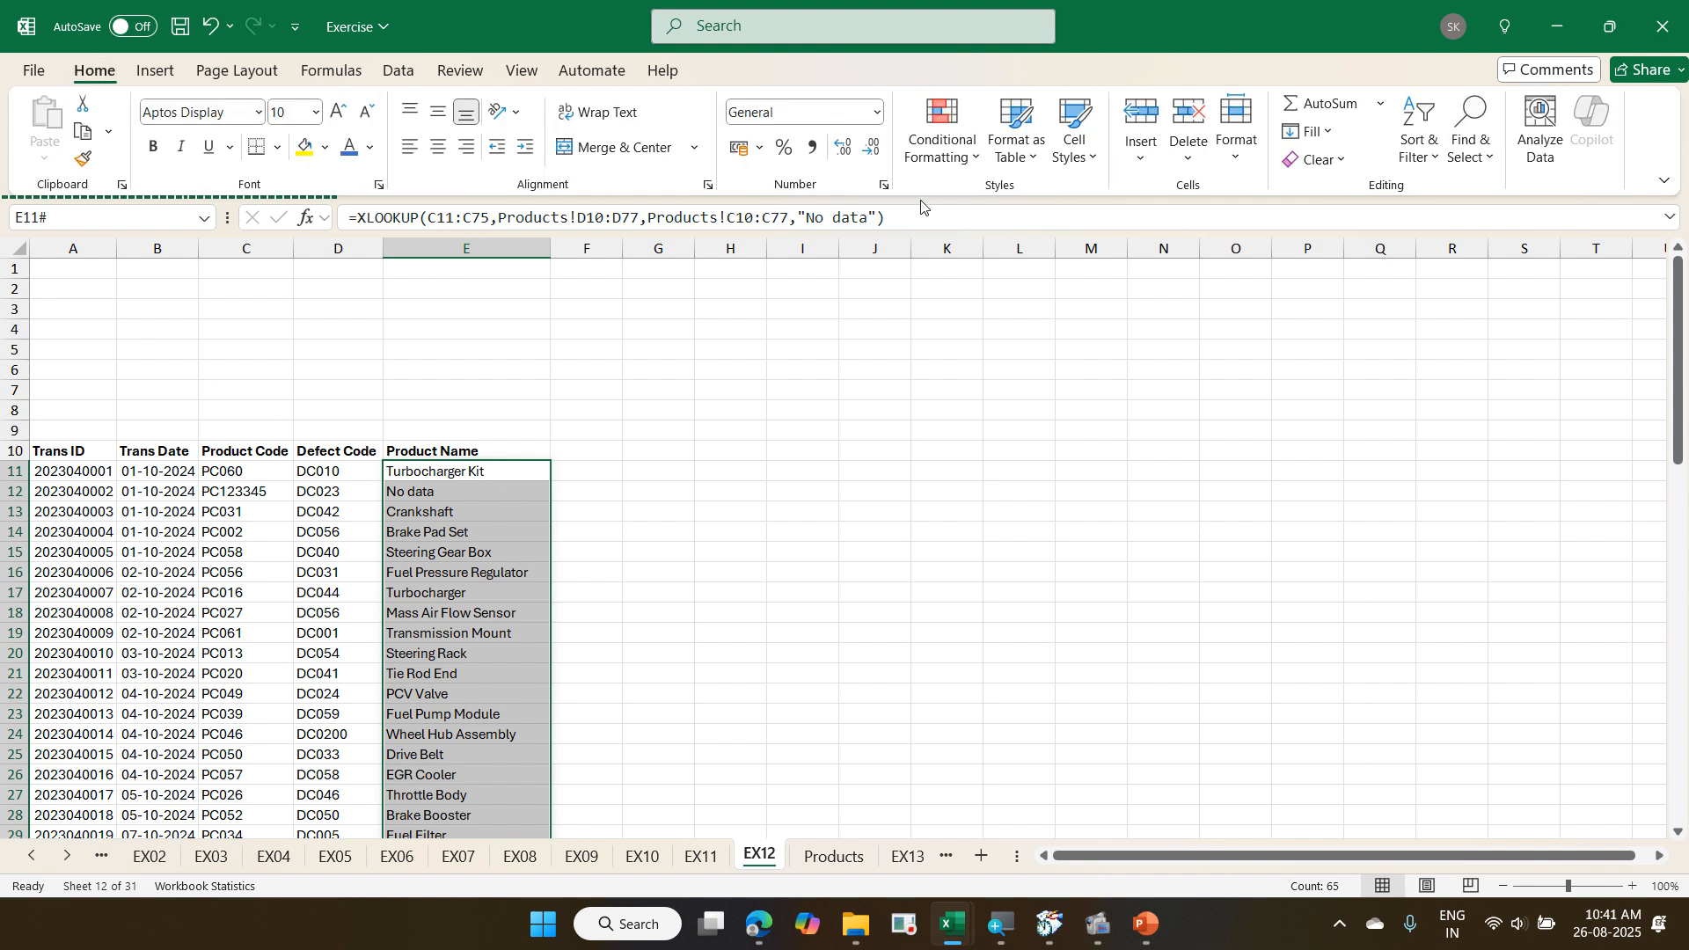
click(962, 164)
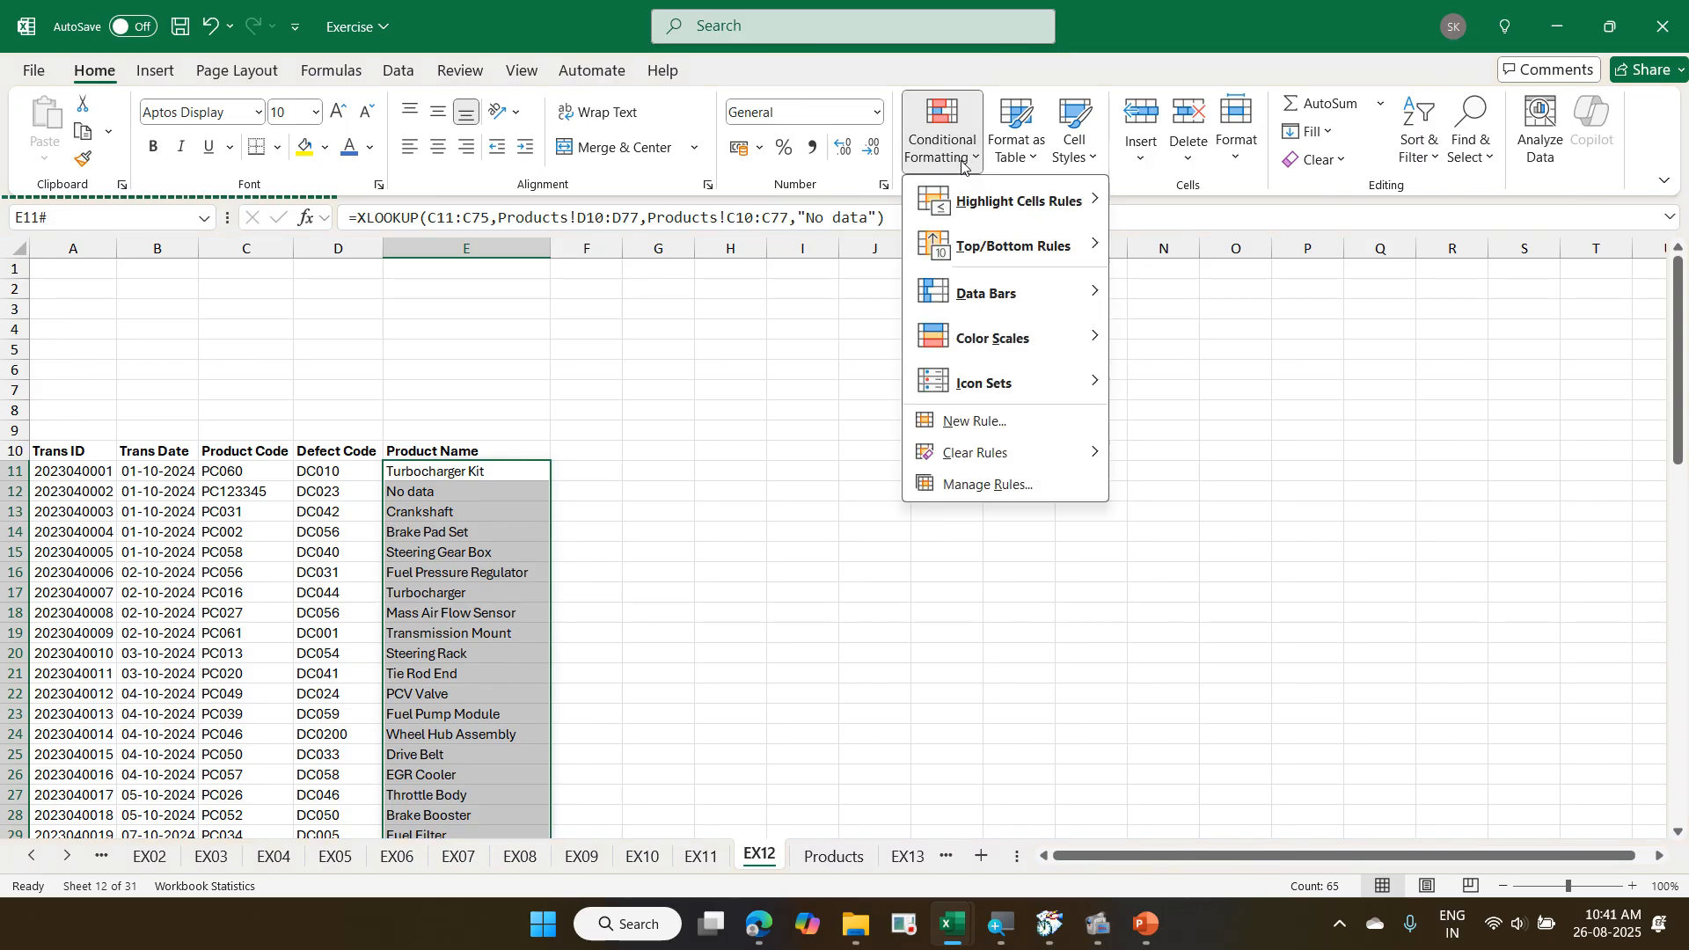
mouse_move(1005, 197)
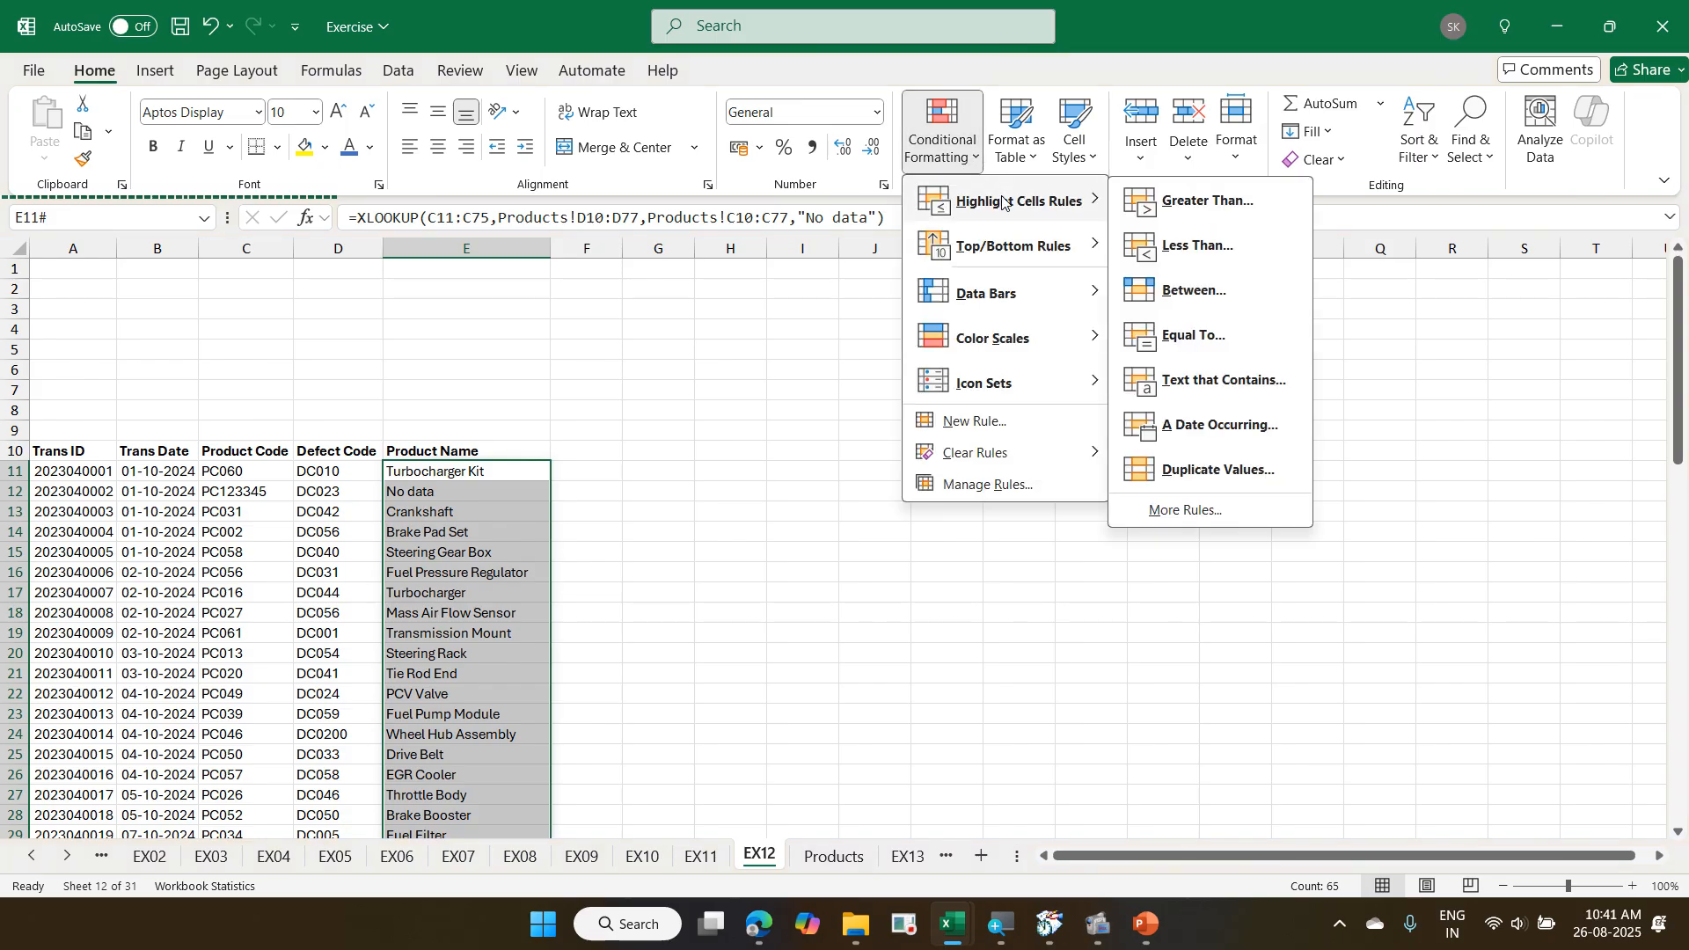
click(1261, 347)
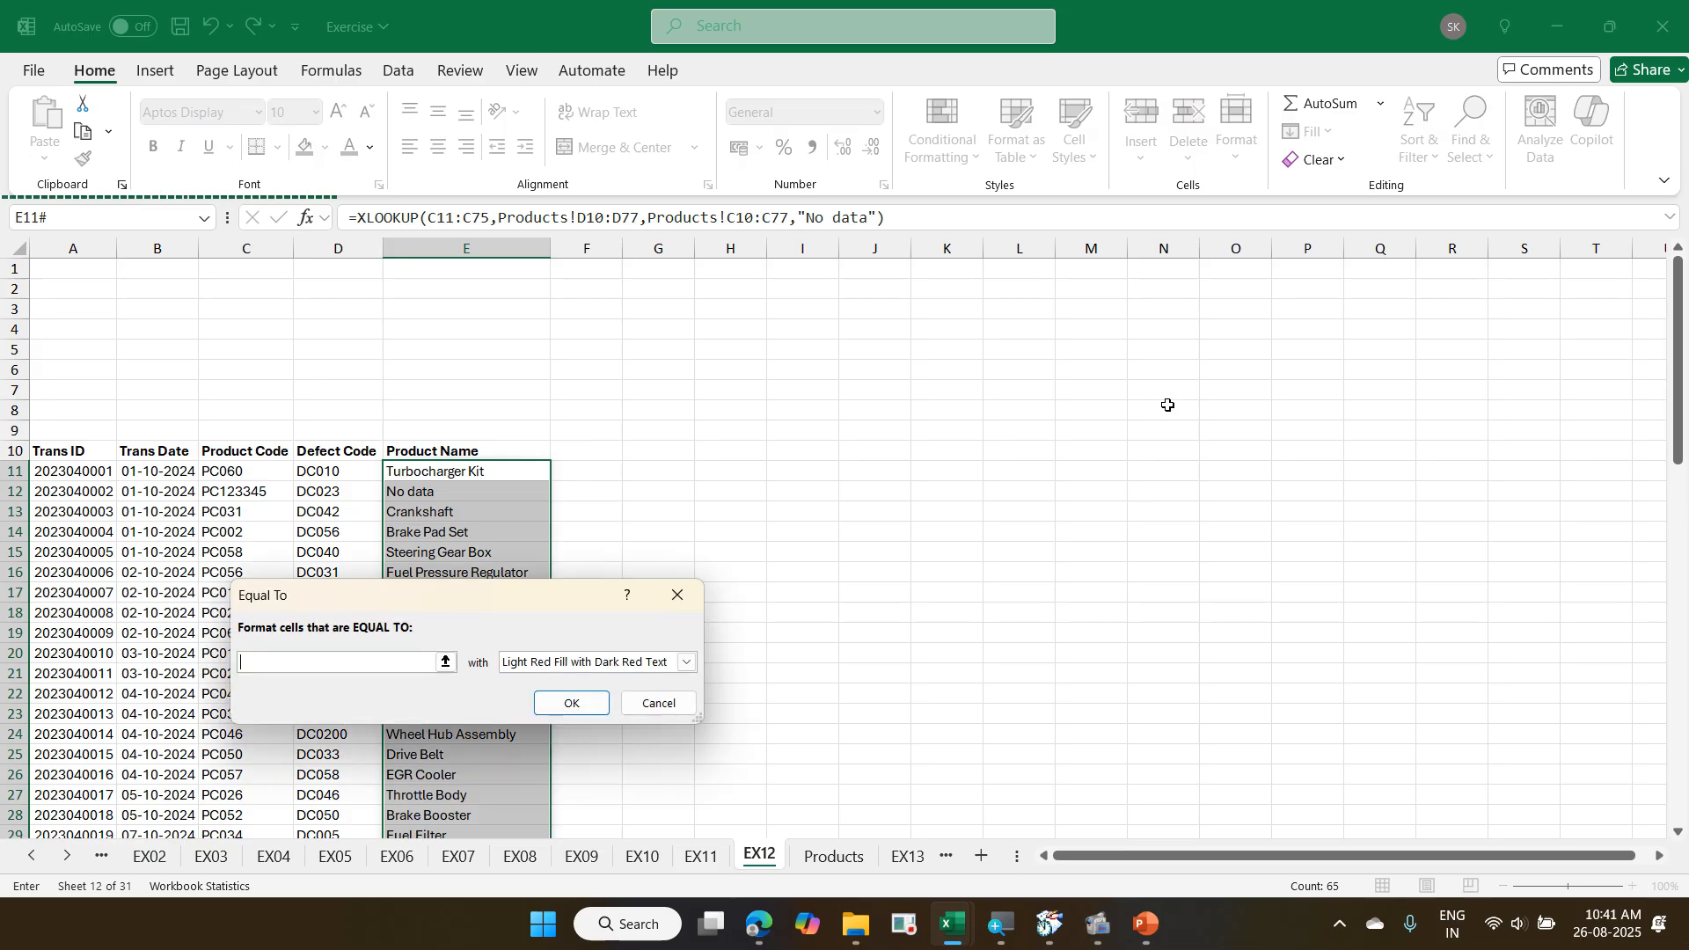
text(No Data)
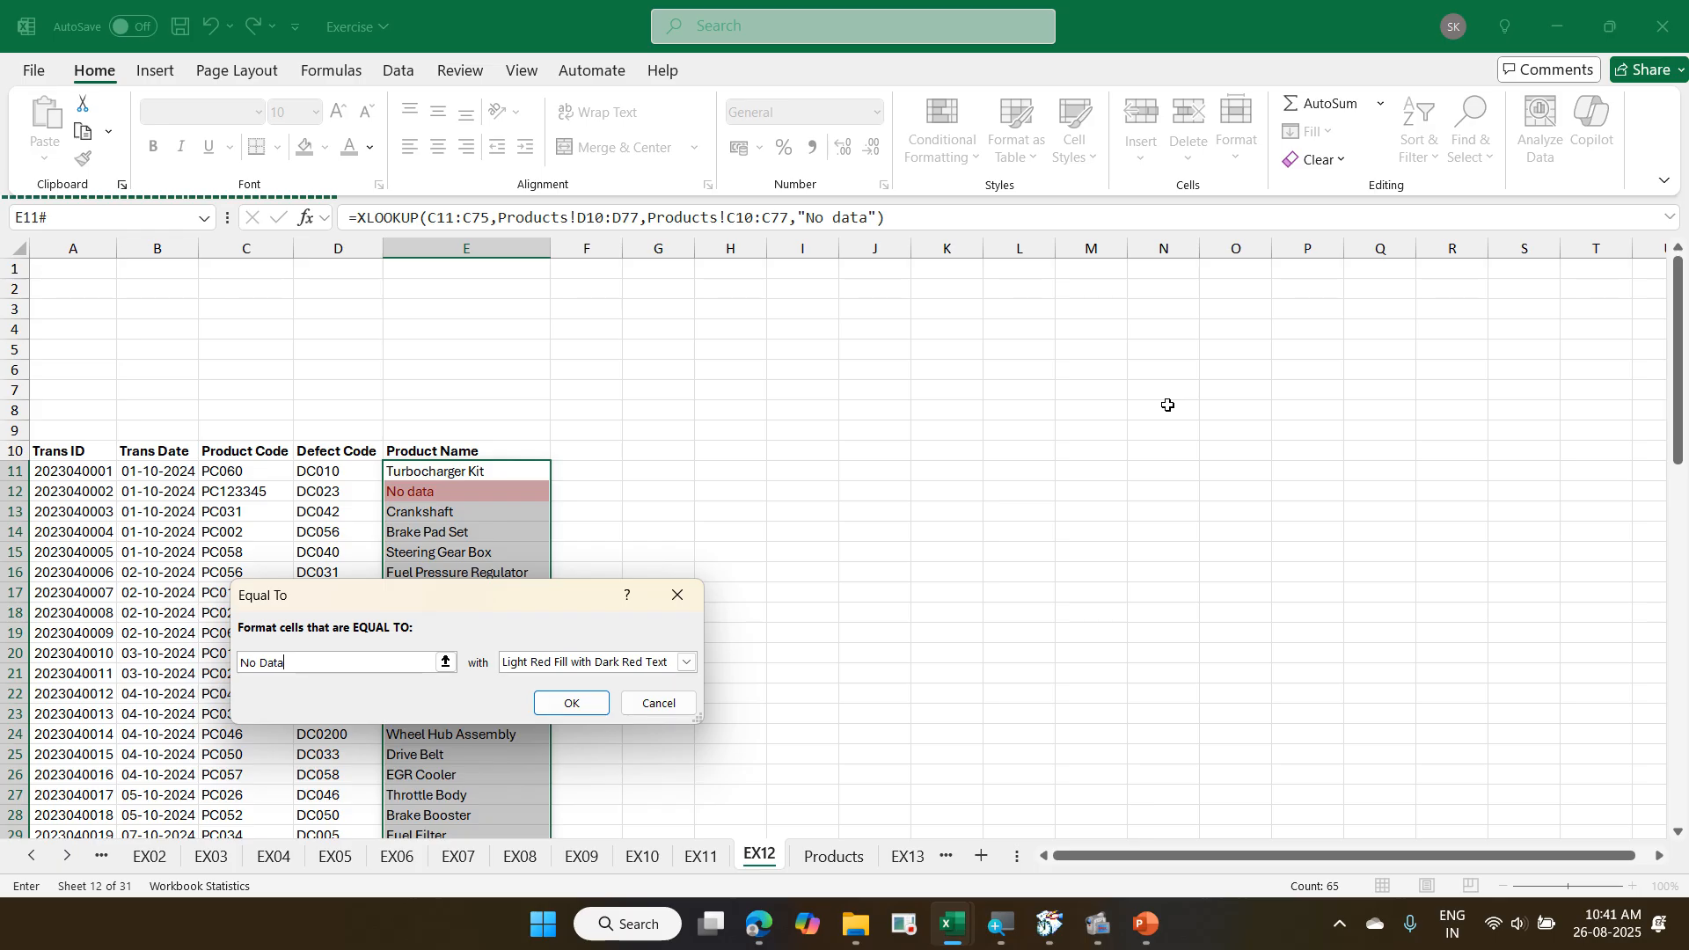
click(557, 705)
click(460, 613)
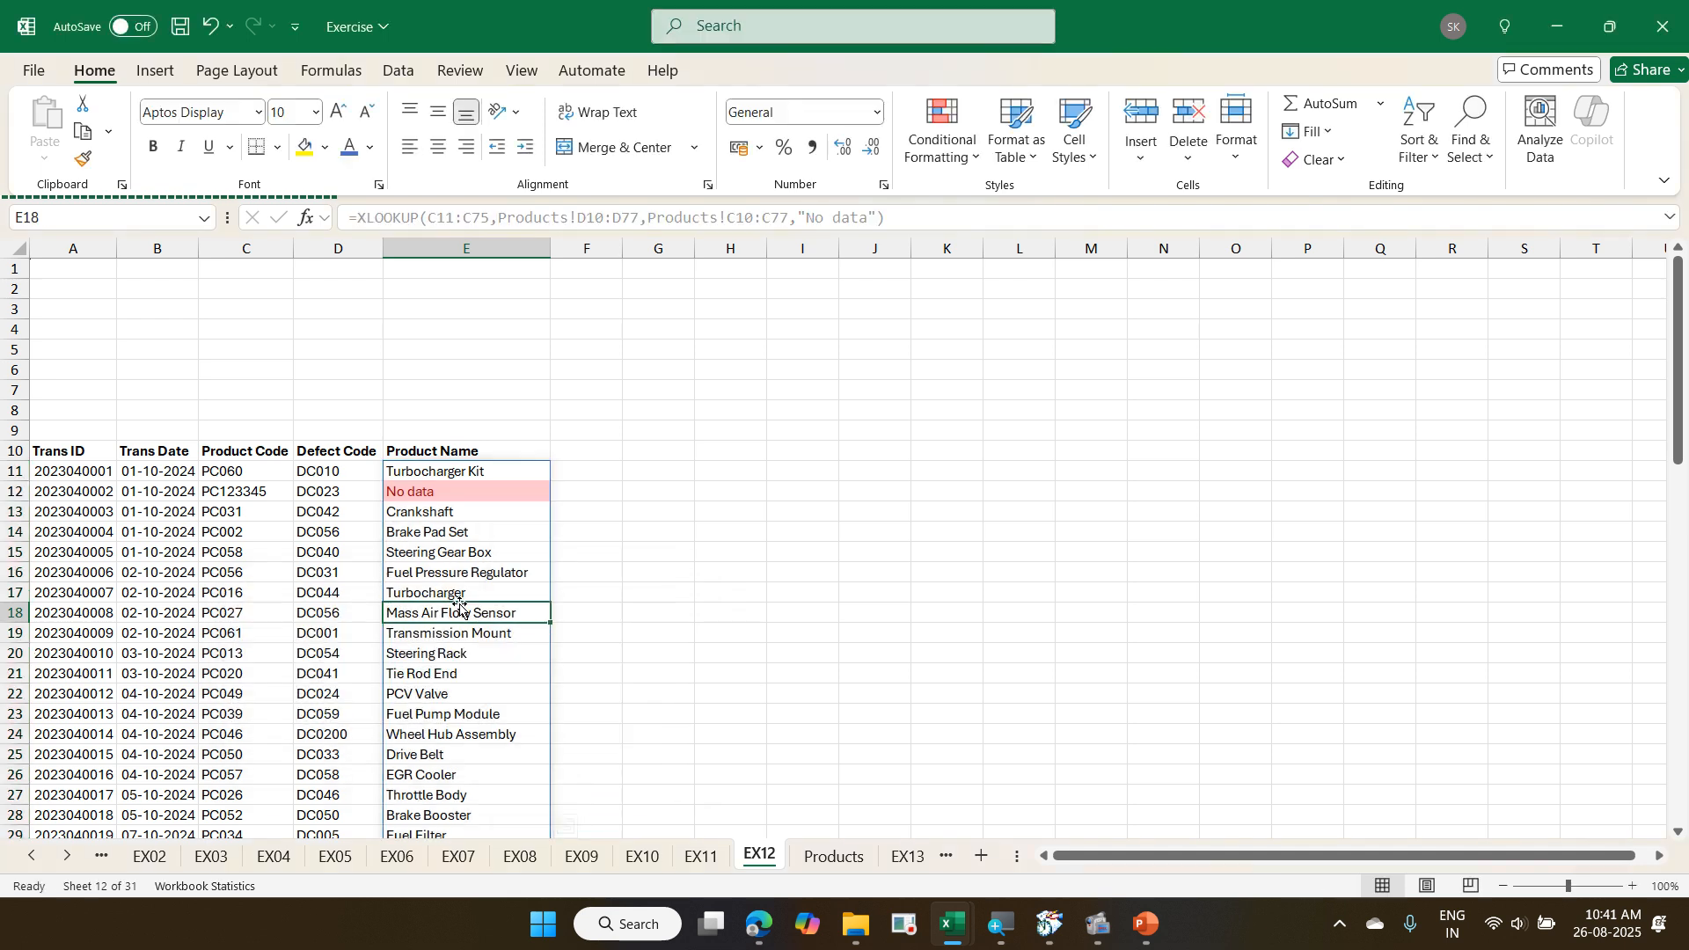
scroll(459, 608, down, 9)
scroll(460, 607, down, 10)
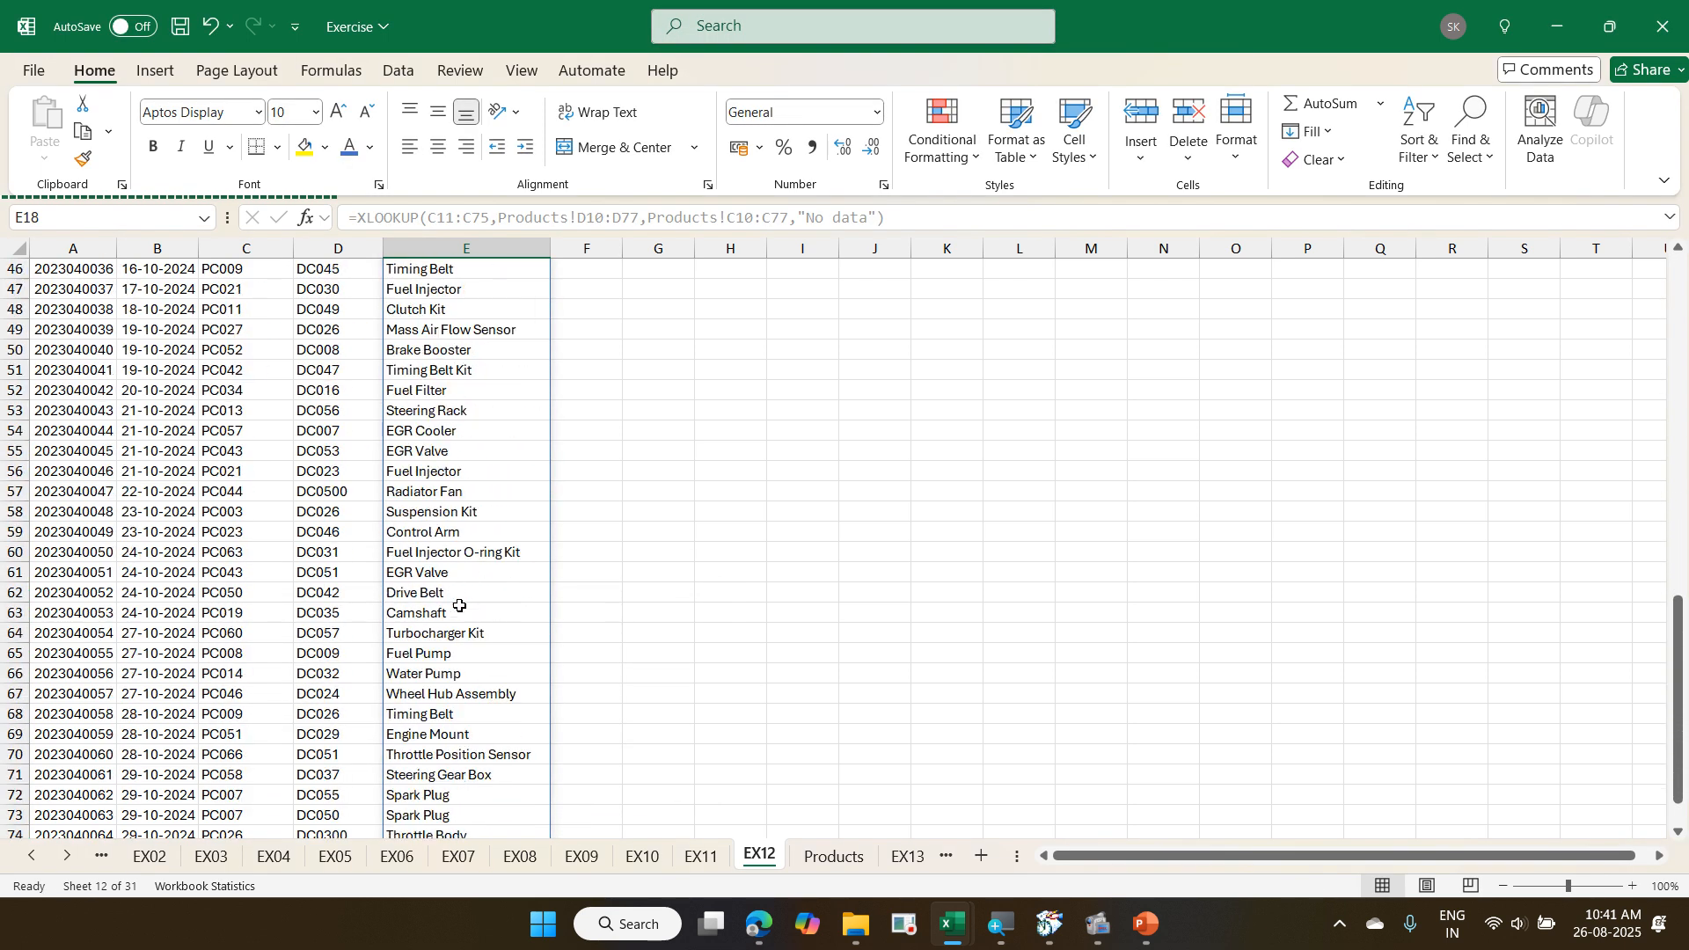
- Test the lookup by changing the product code in C68 to PC009015, then undo the change
scroll(459, 607, up, 2)
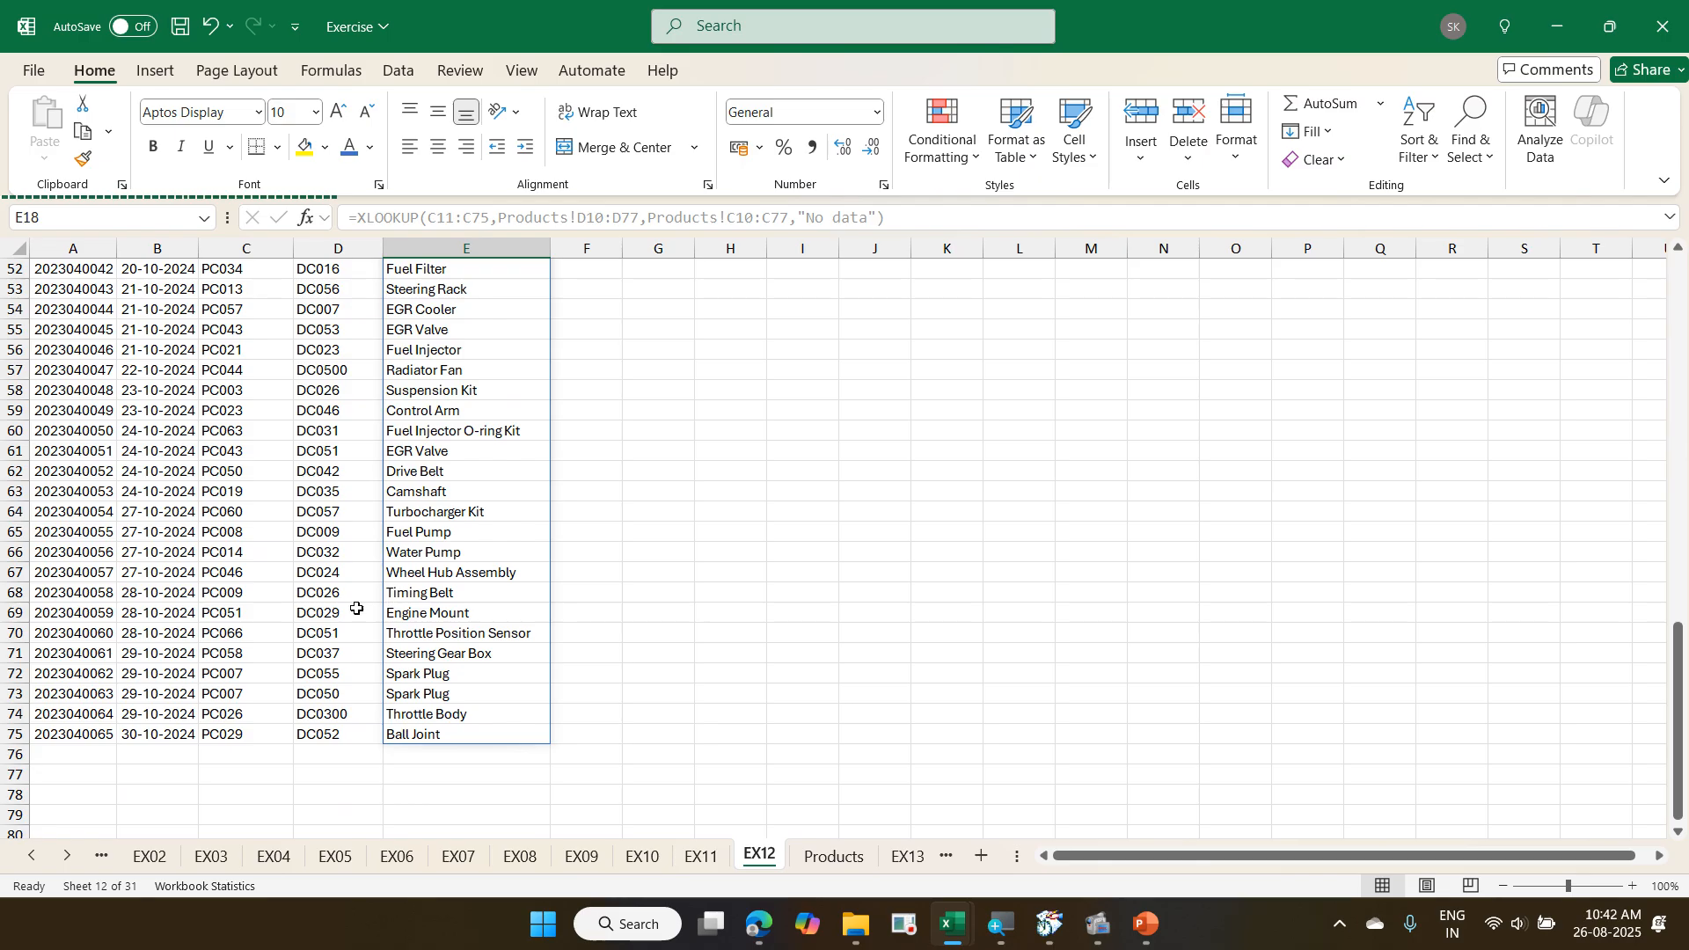
click(268, 598)
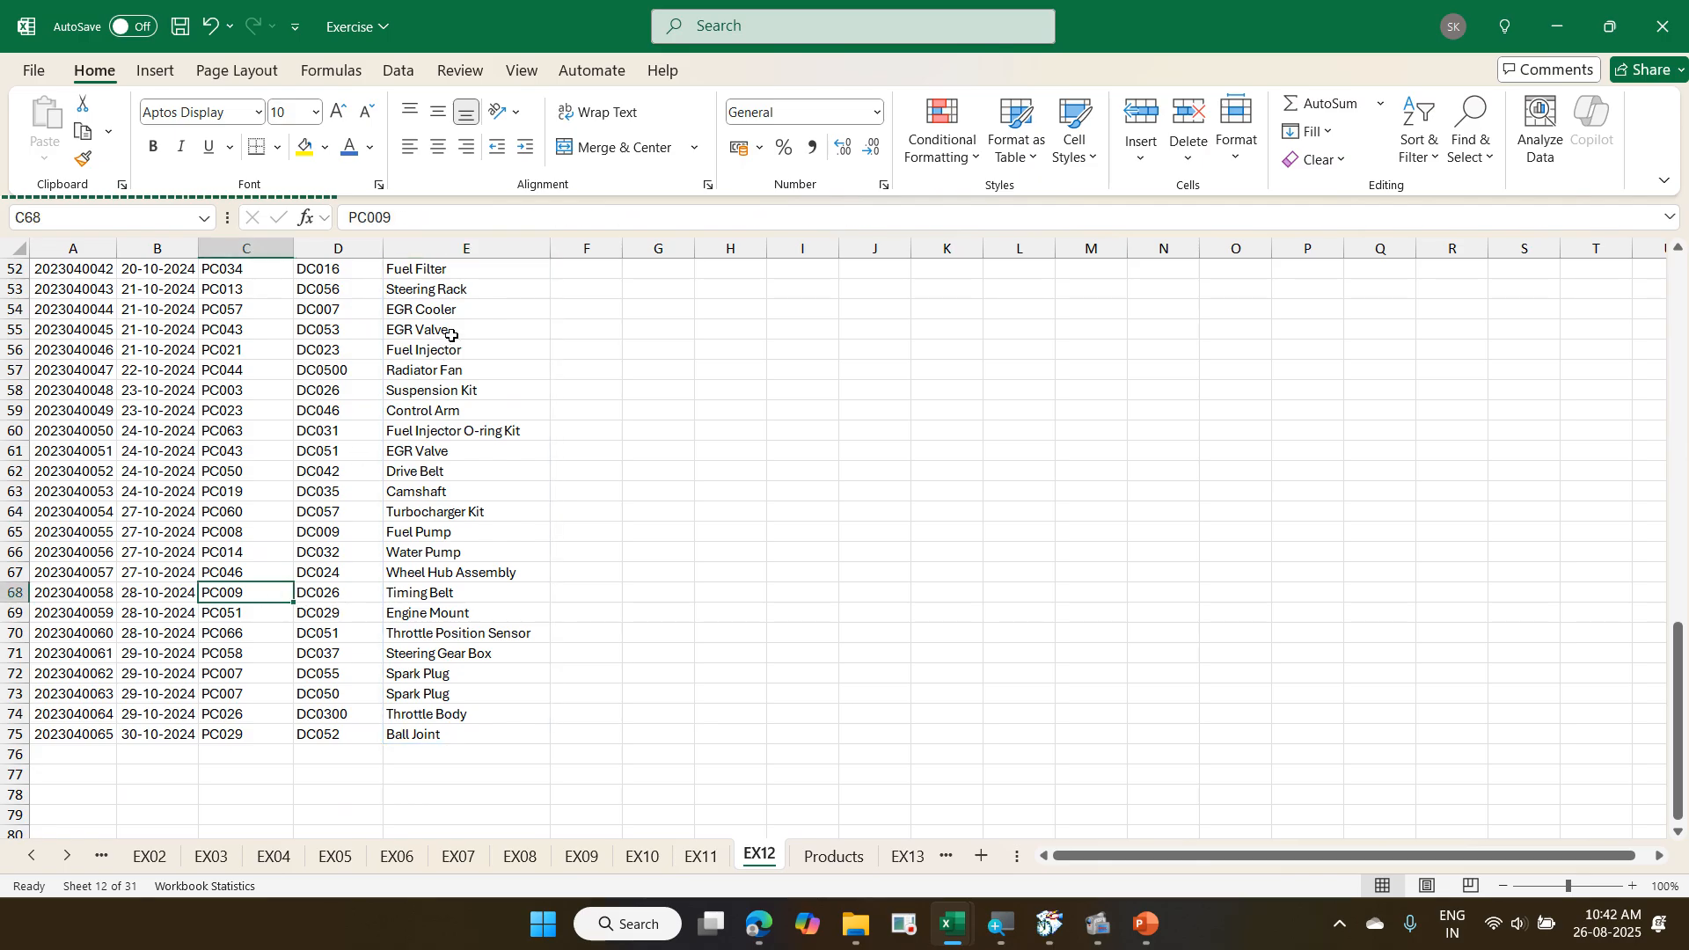
click(815, 227)
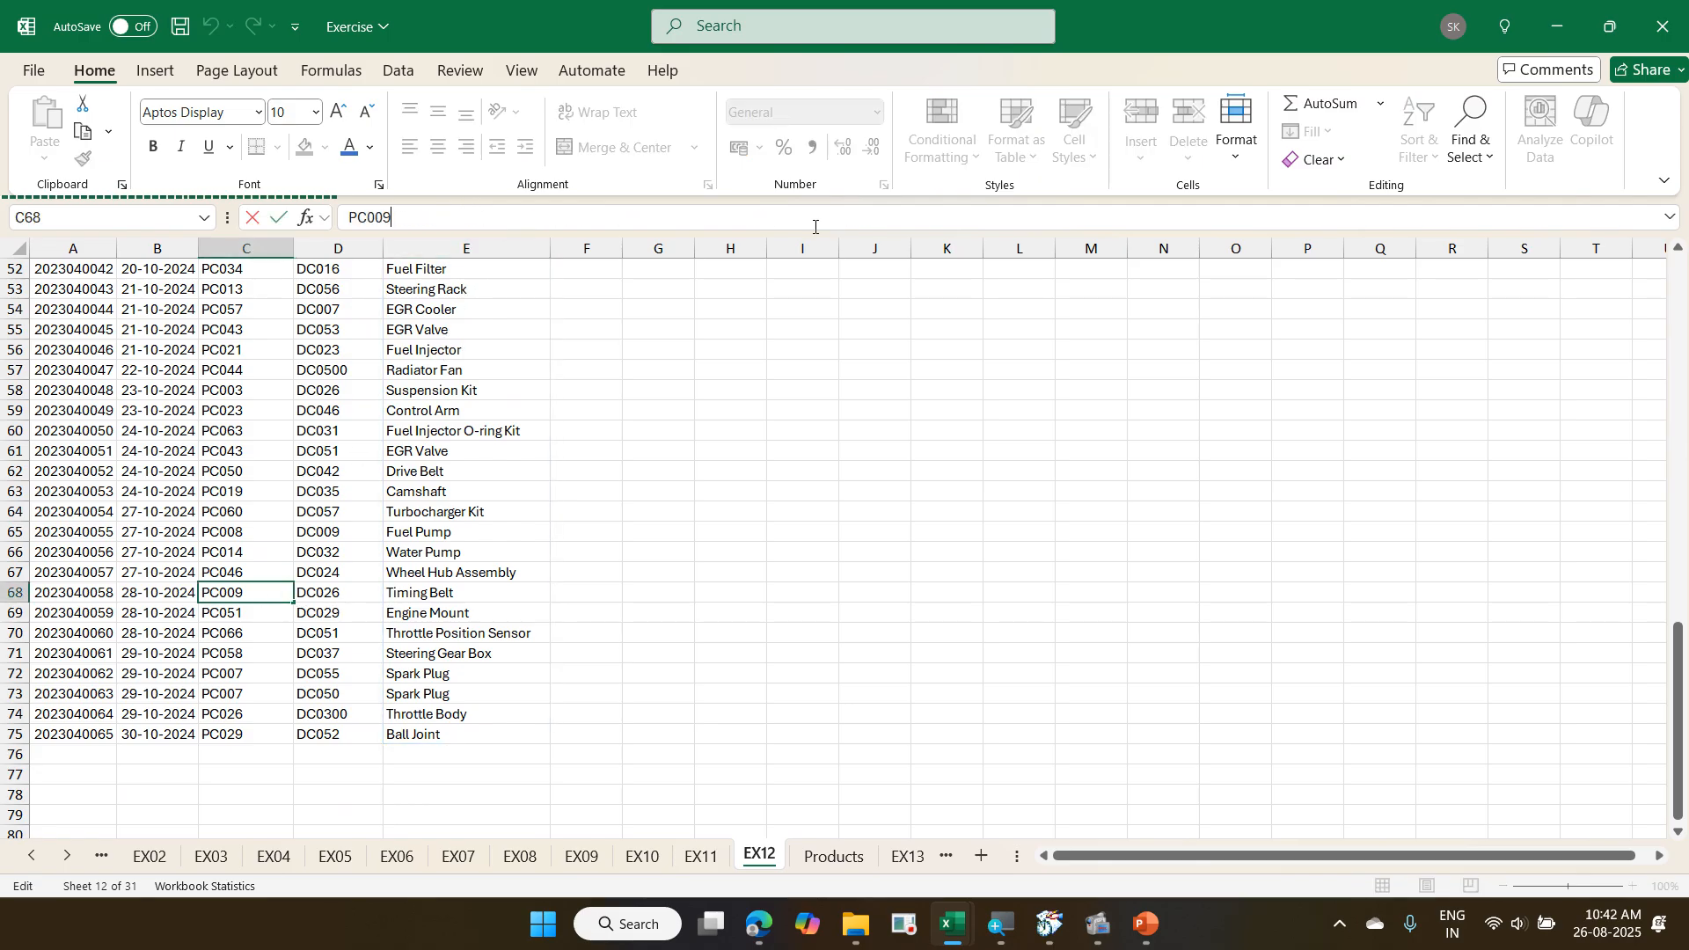
text(015)
key(Return)
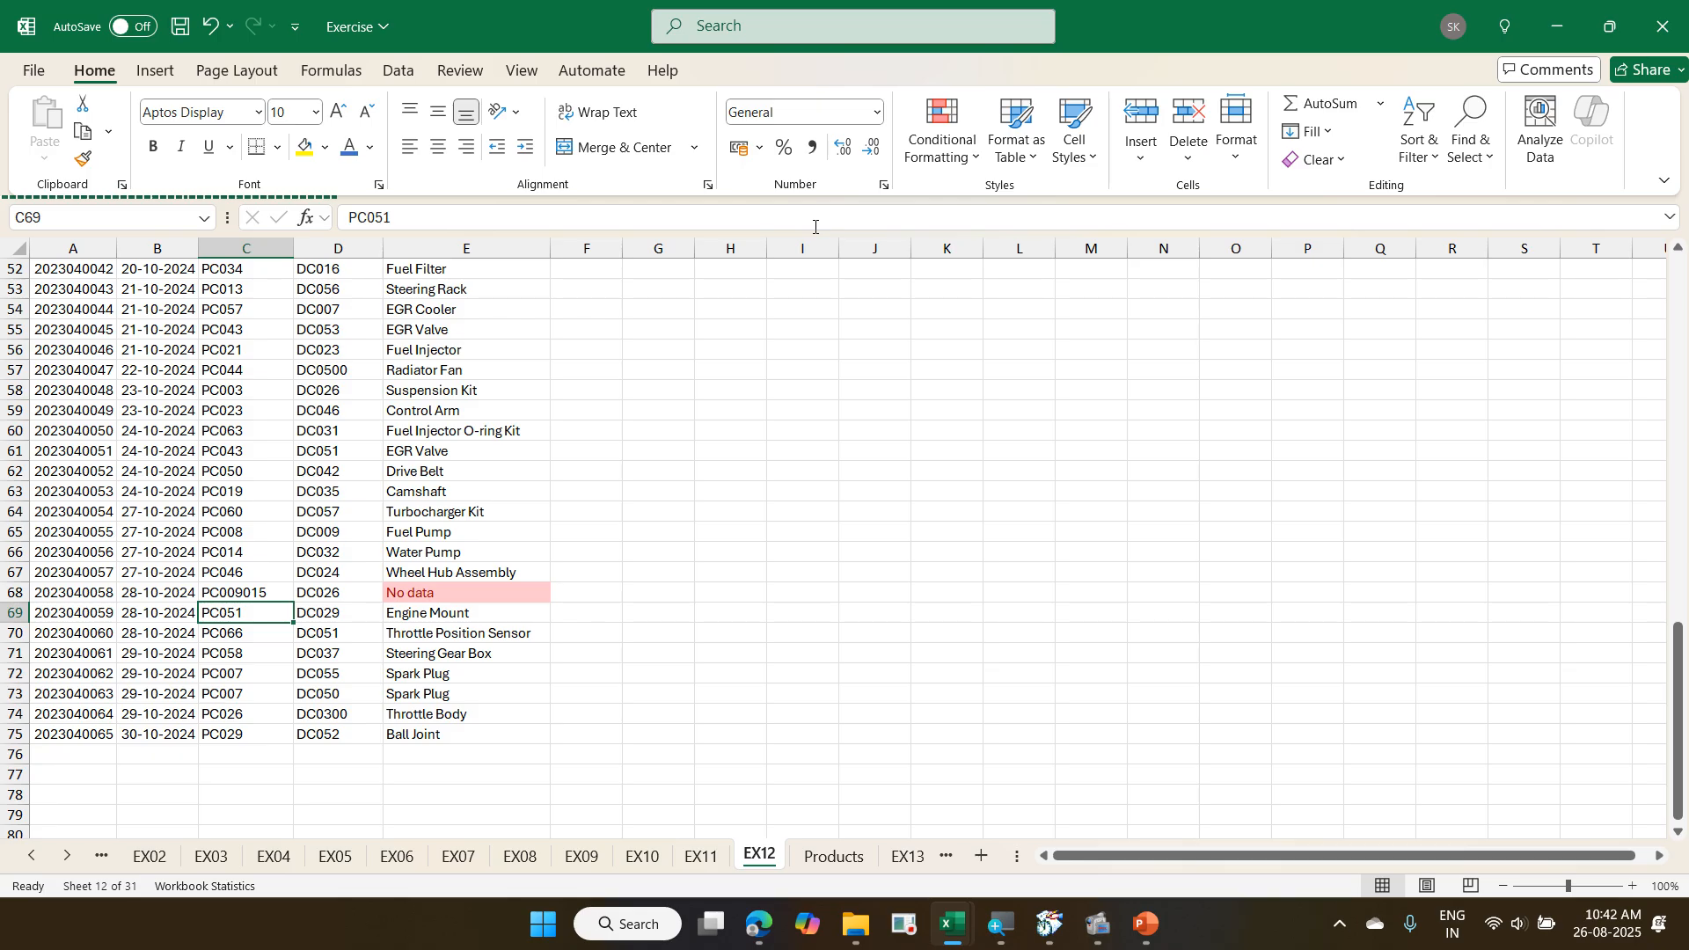
key(Up)
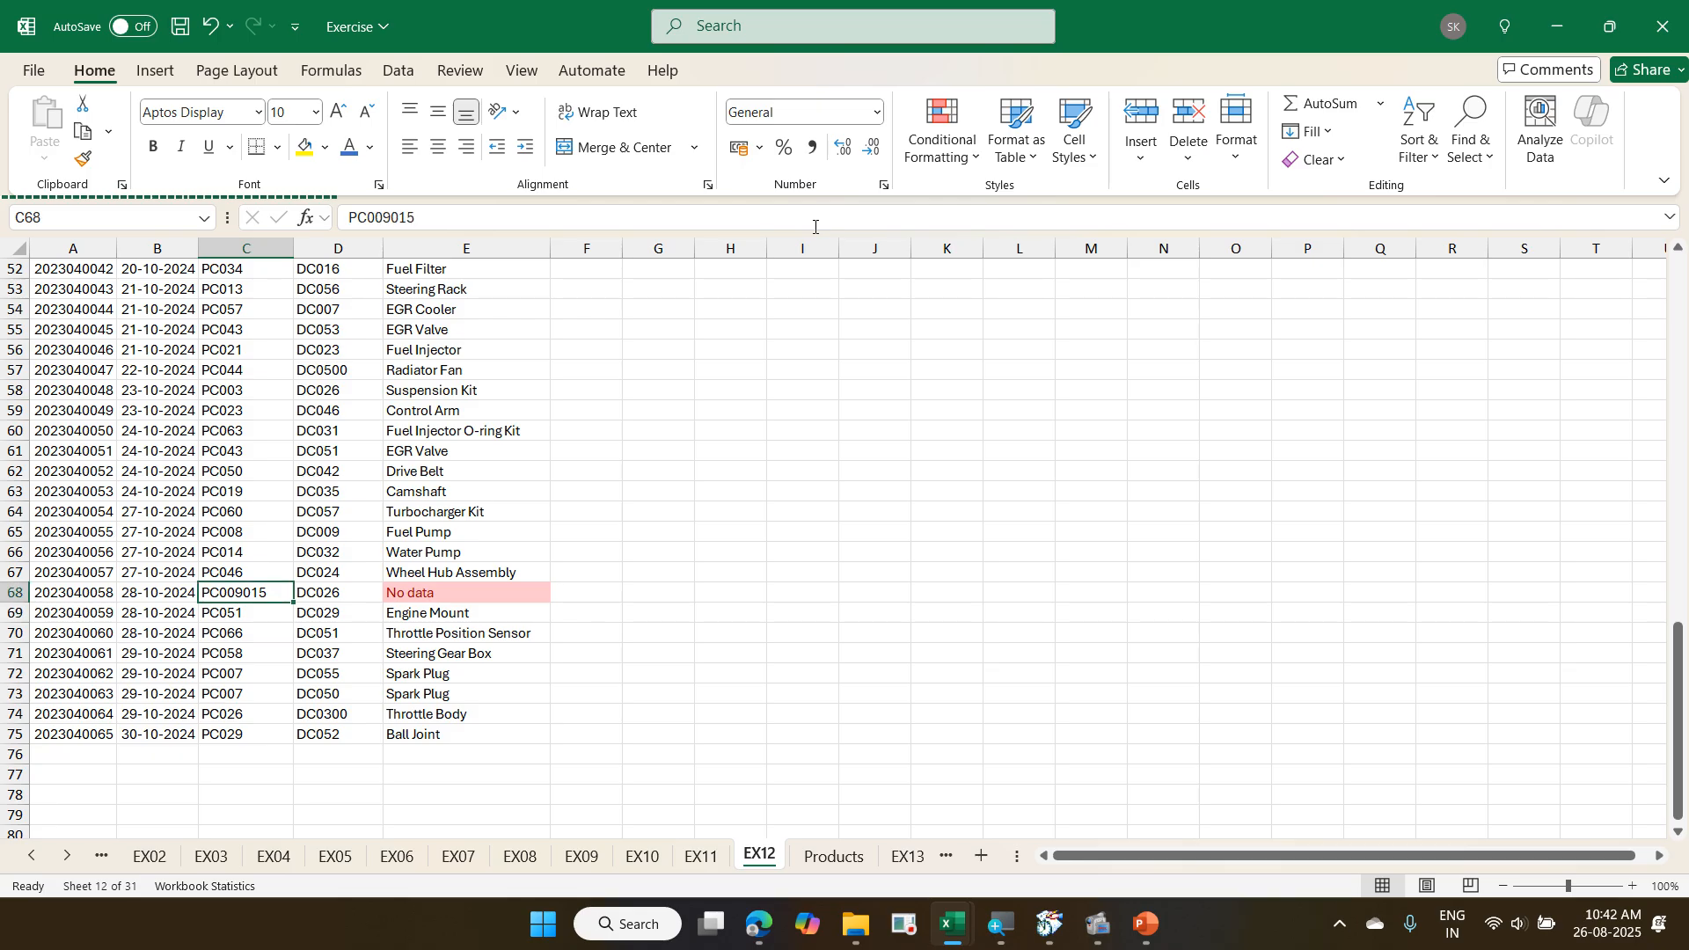
key(ctrl+z)
key(Up)
key(ctrl+Up)
key(Down)
key(Right)
key(Right)
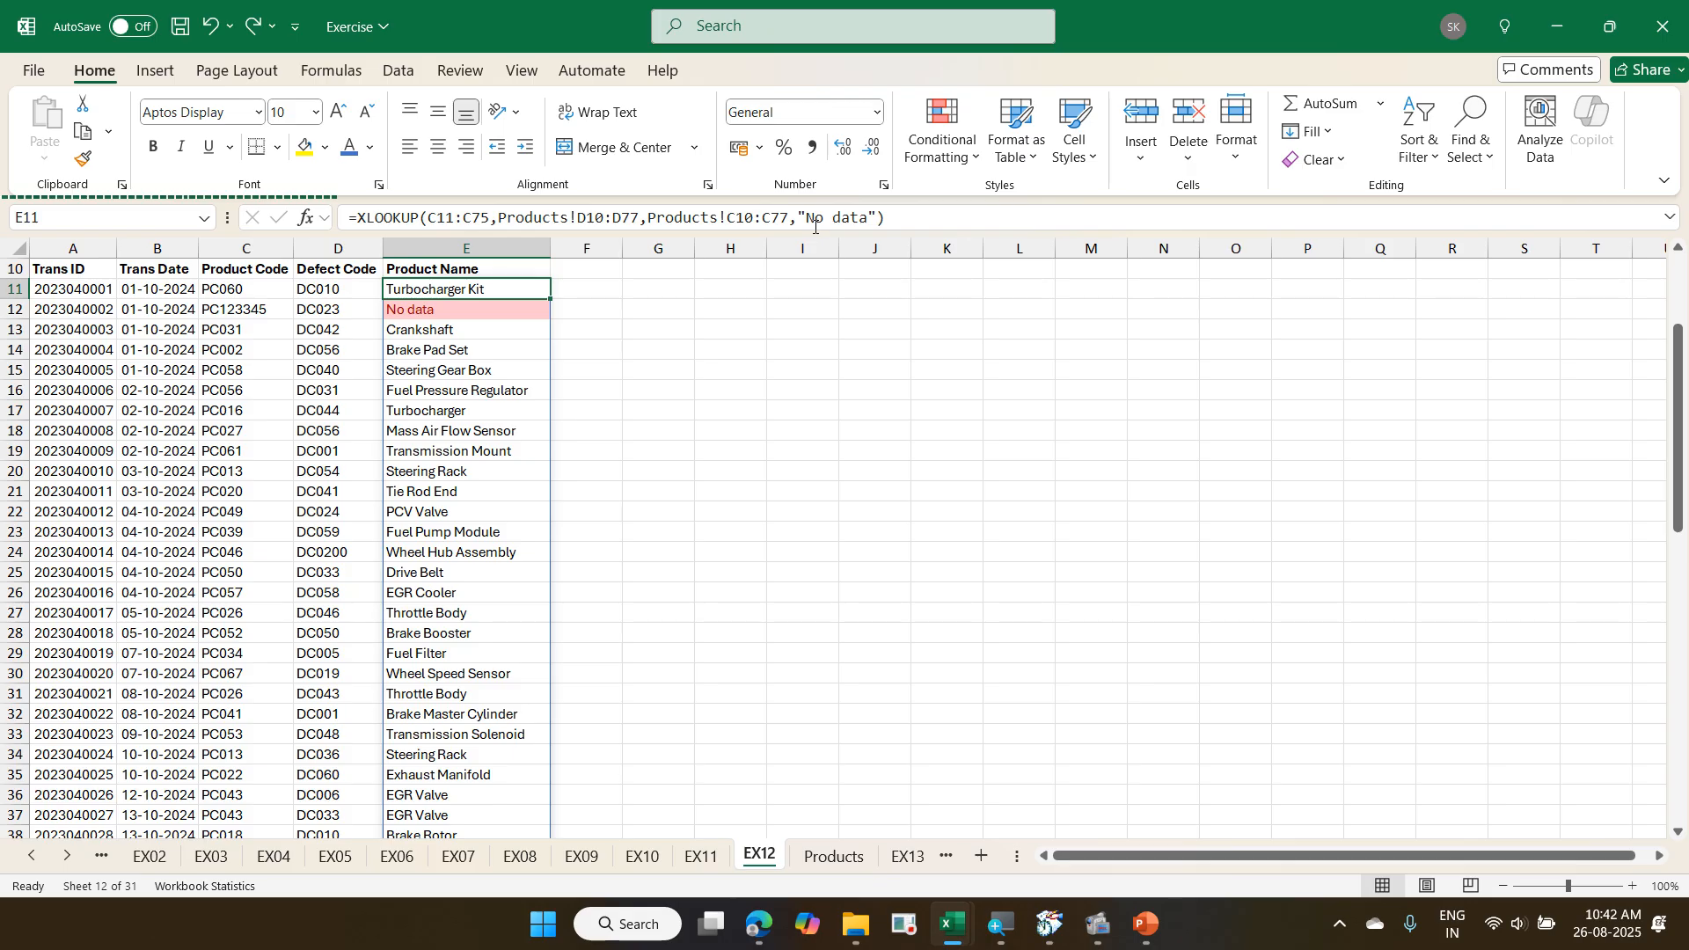
key(Up)
key(Up)
key(Down)
key(Right)
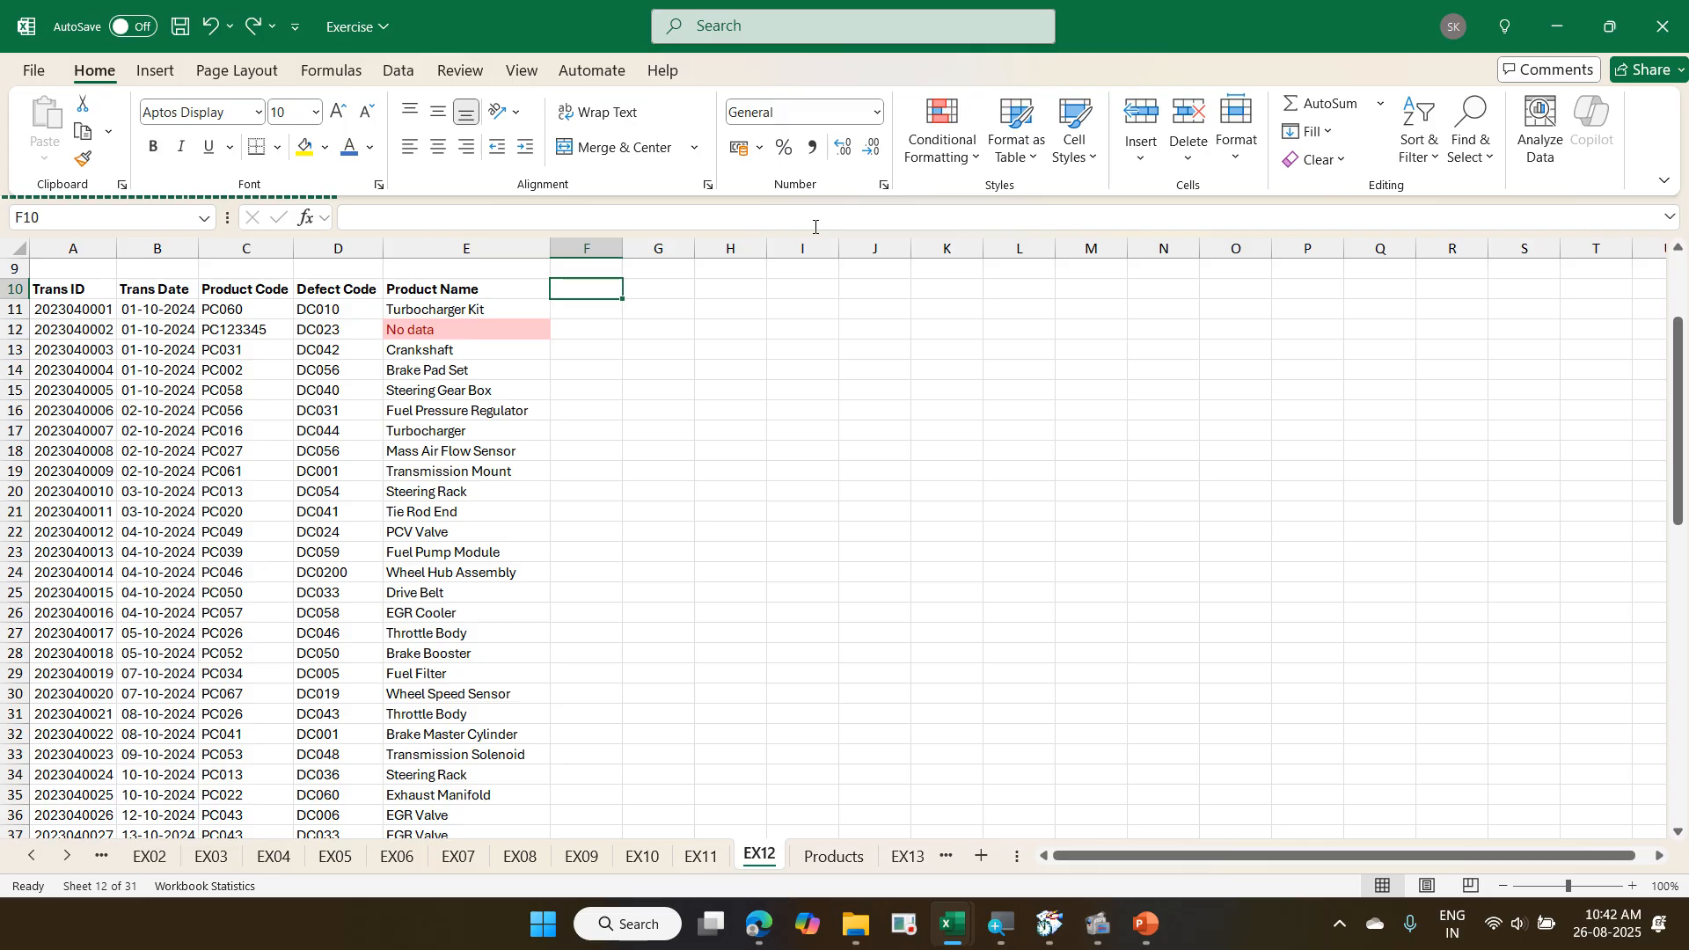
text(Prod)
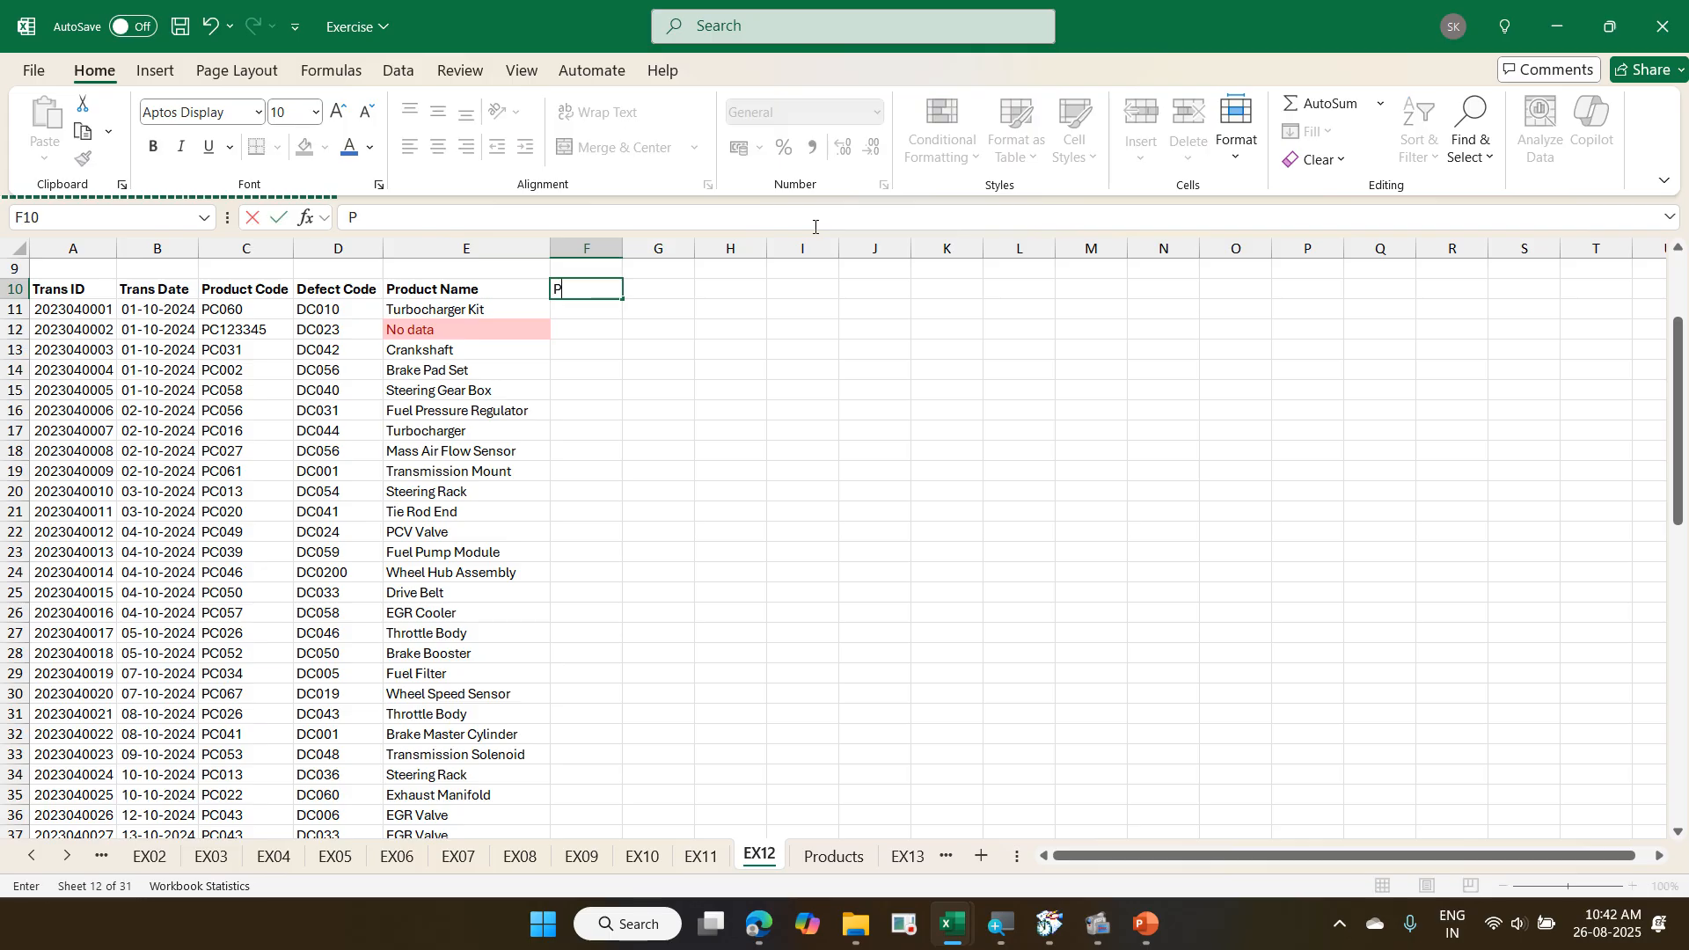
text(Cate)
key(Escape)
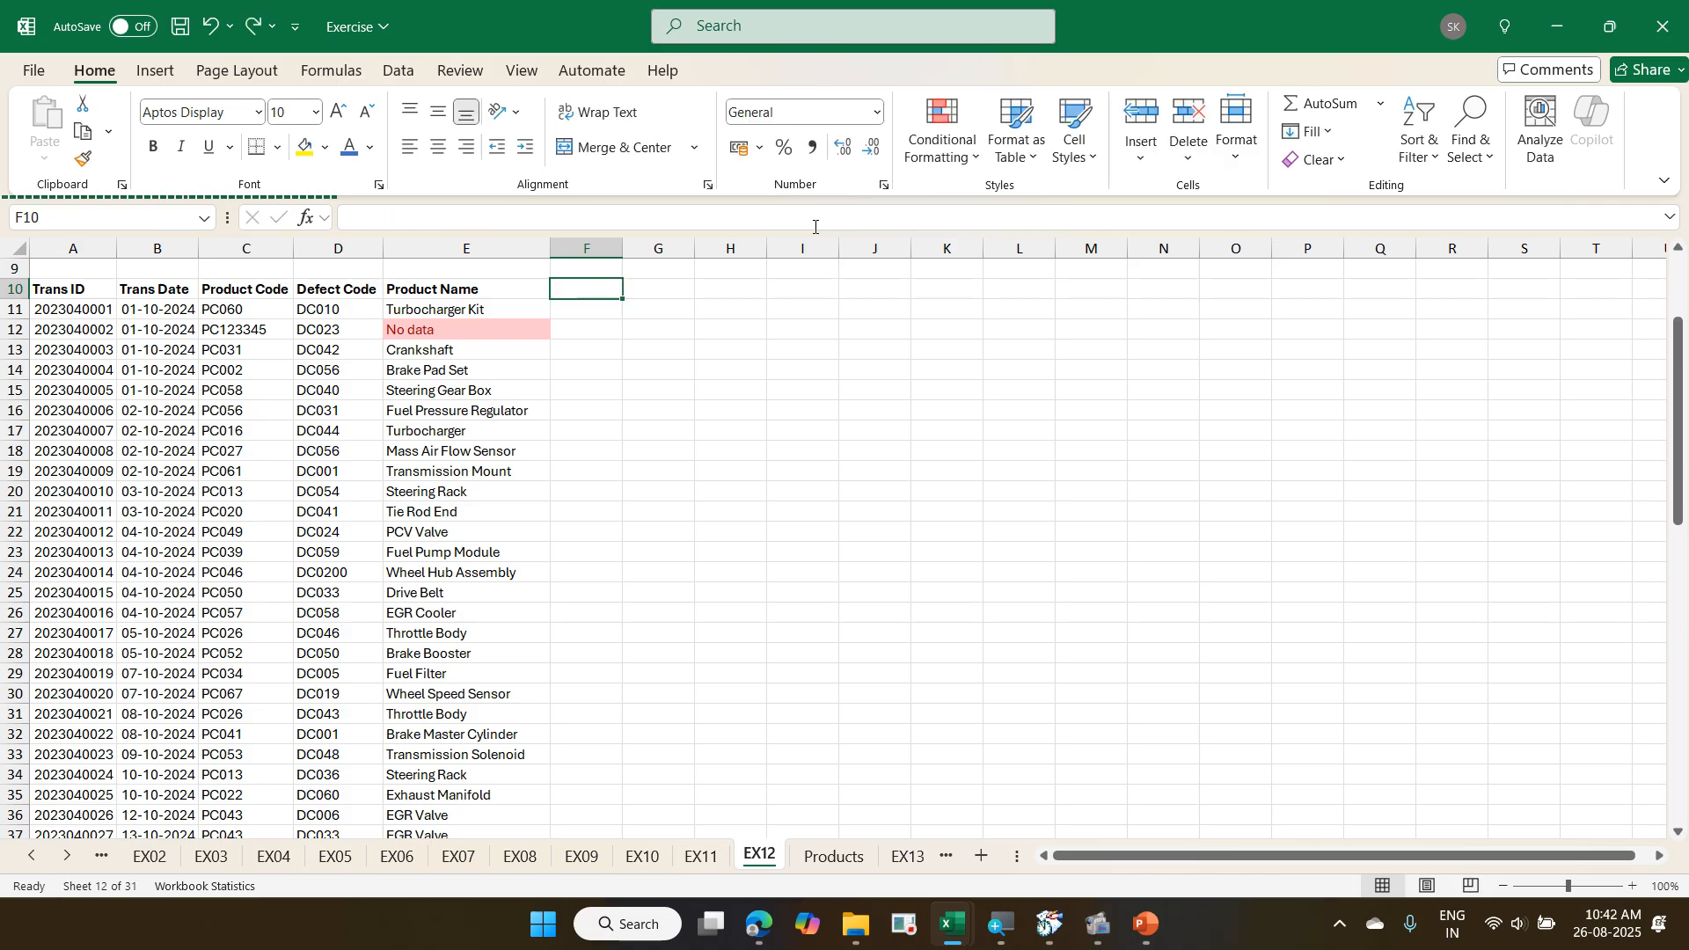
text(U)
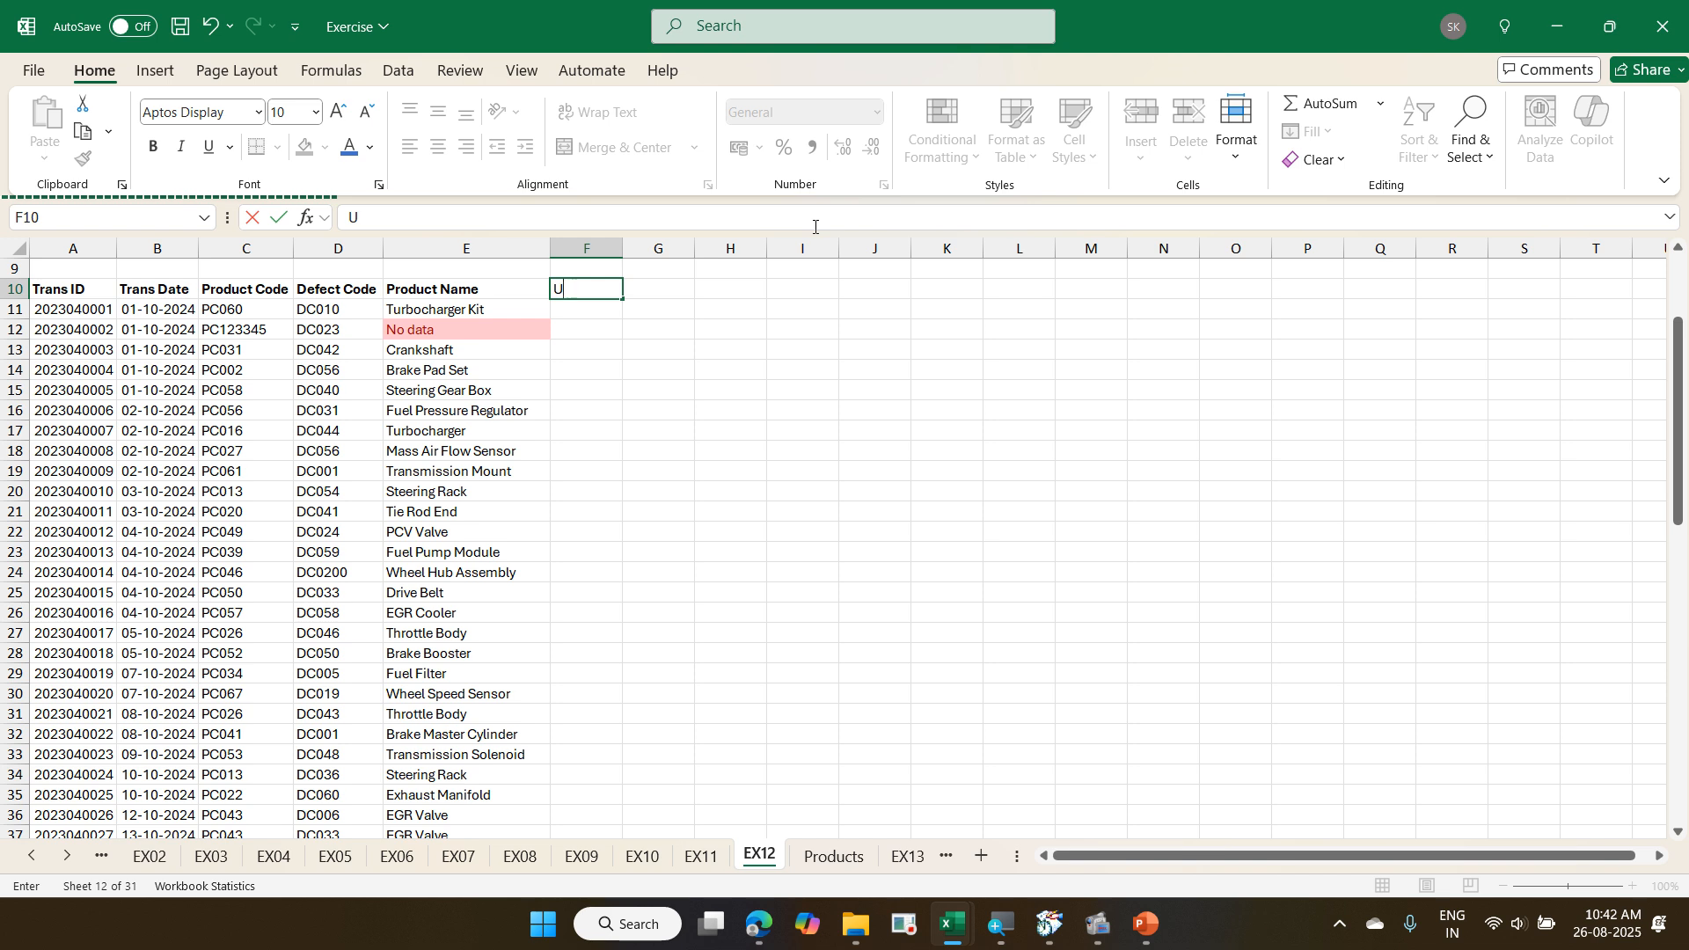
key(Escape)
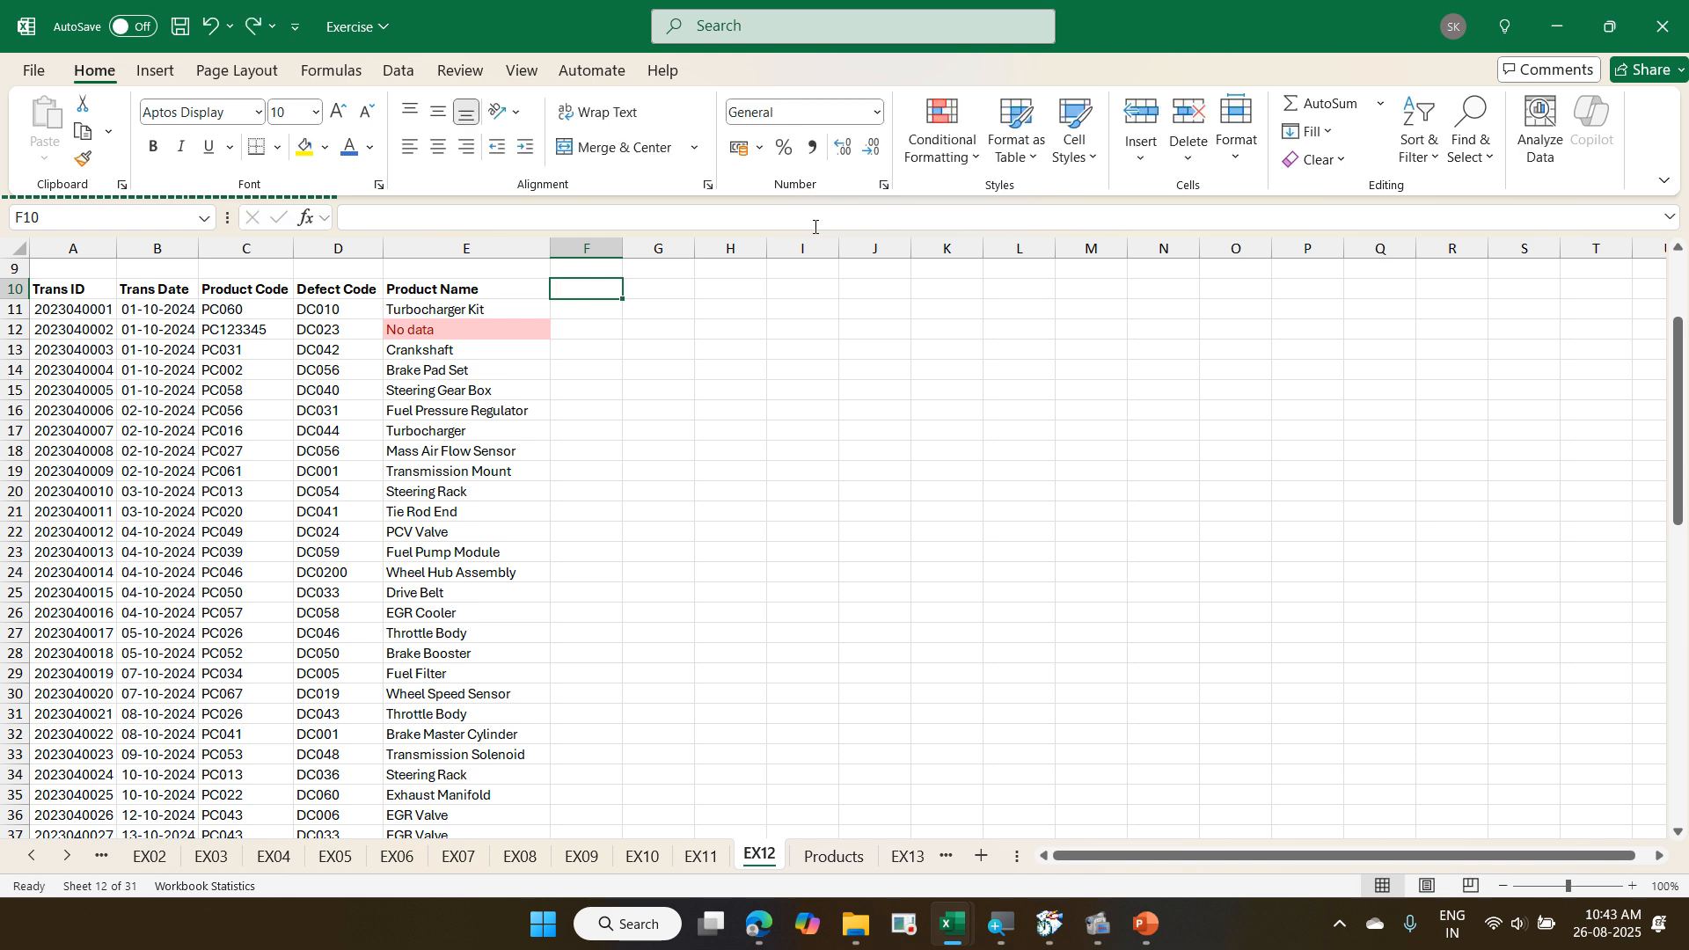
- Test the lookup by changing the product code in C11 to PC06023, then undo the change
key(Left)
key(Down)
key(ctrl+shift+Down)
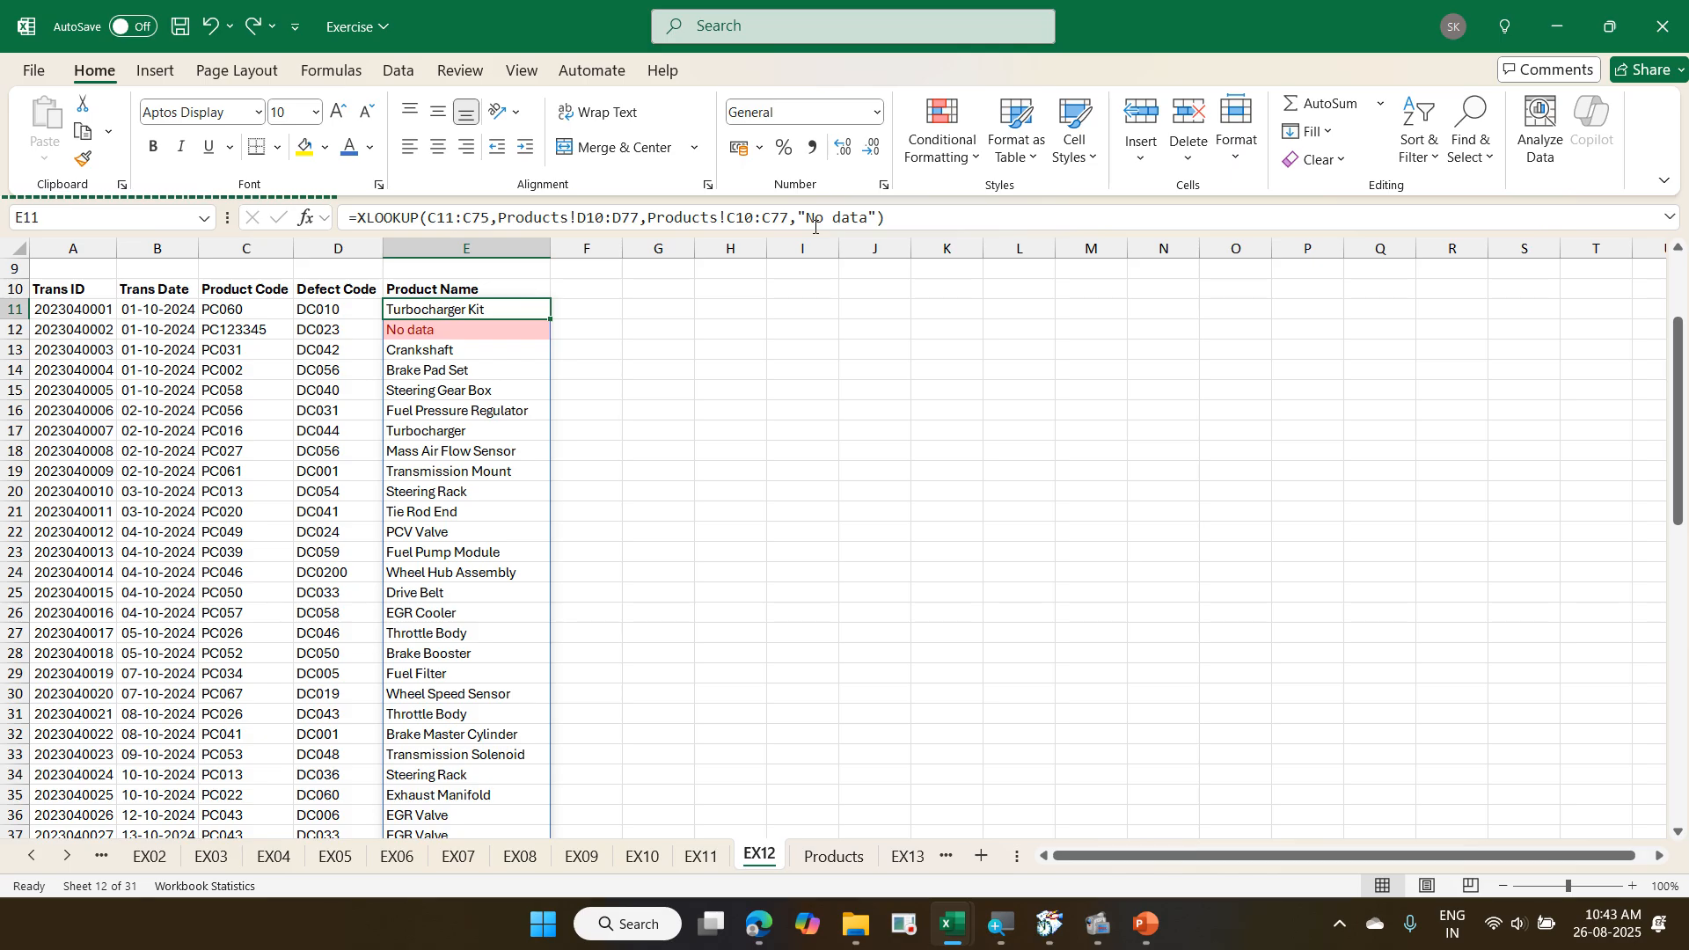
key(Left)
key(Left)
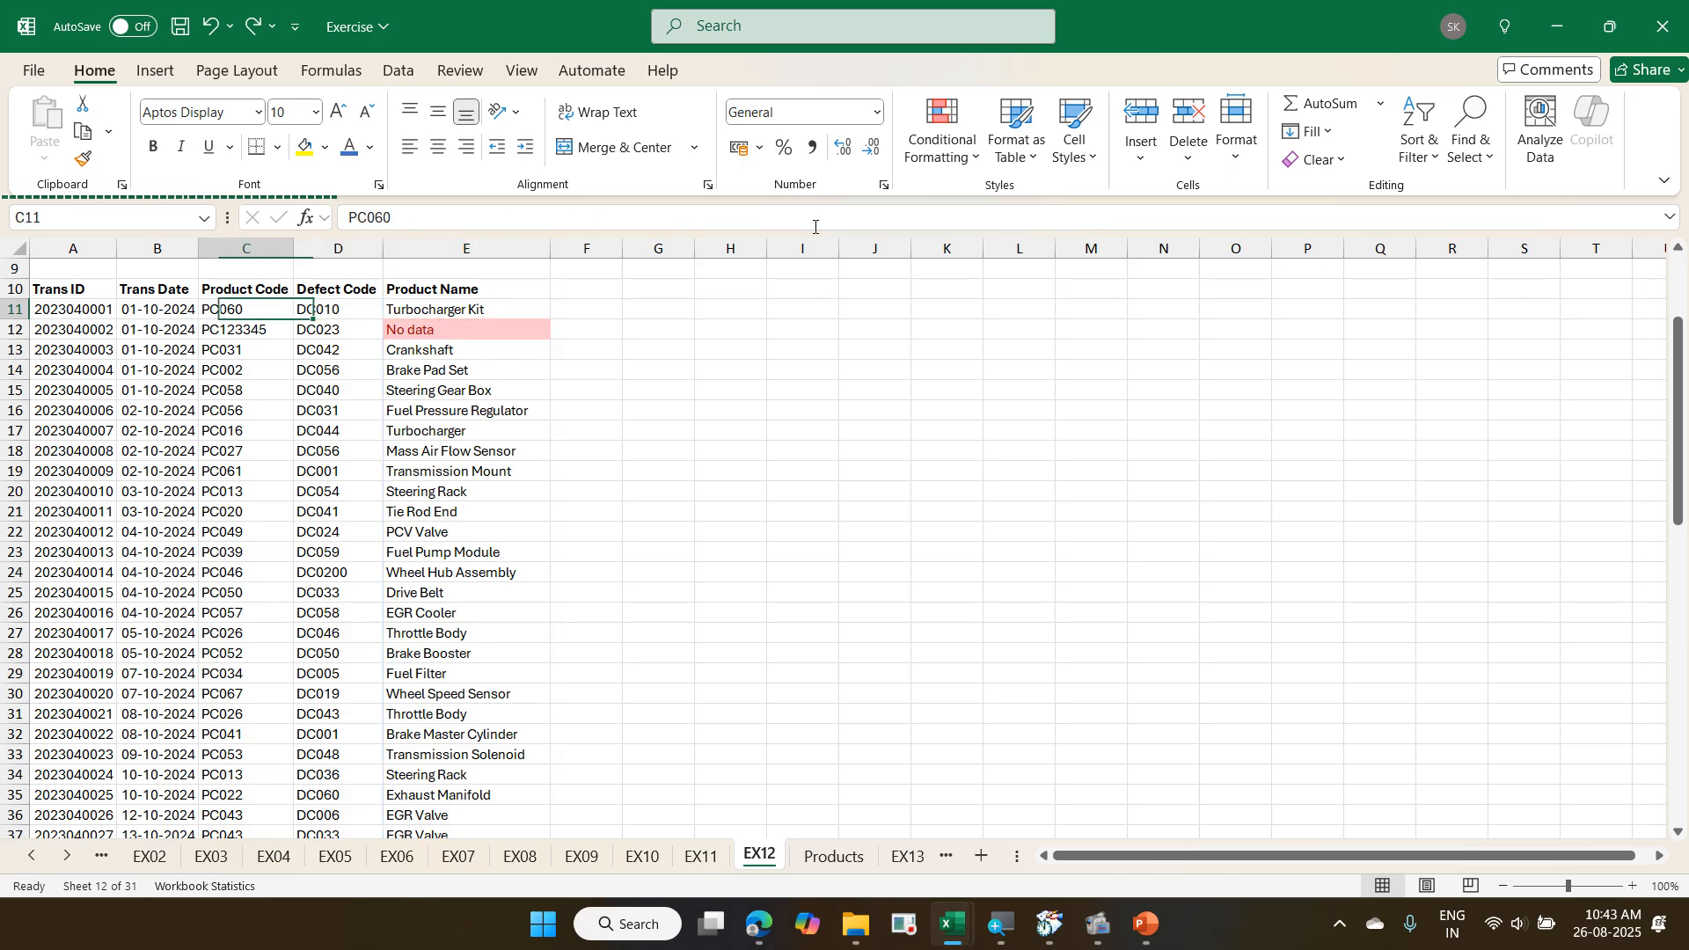
key(F2)
text(23)
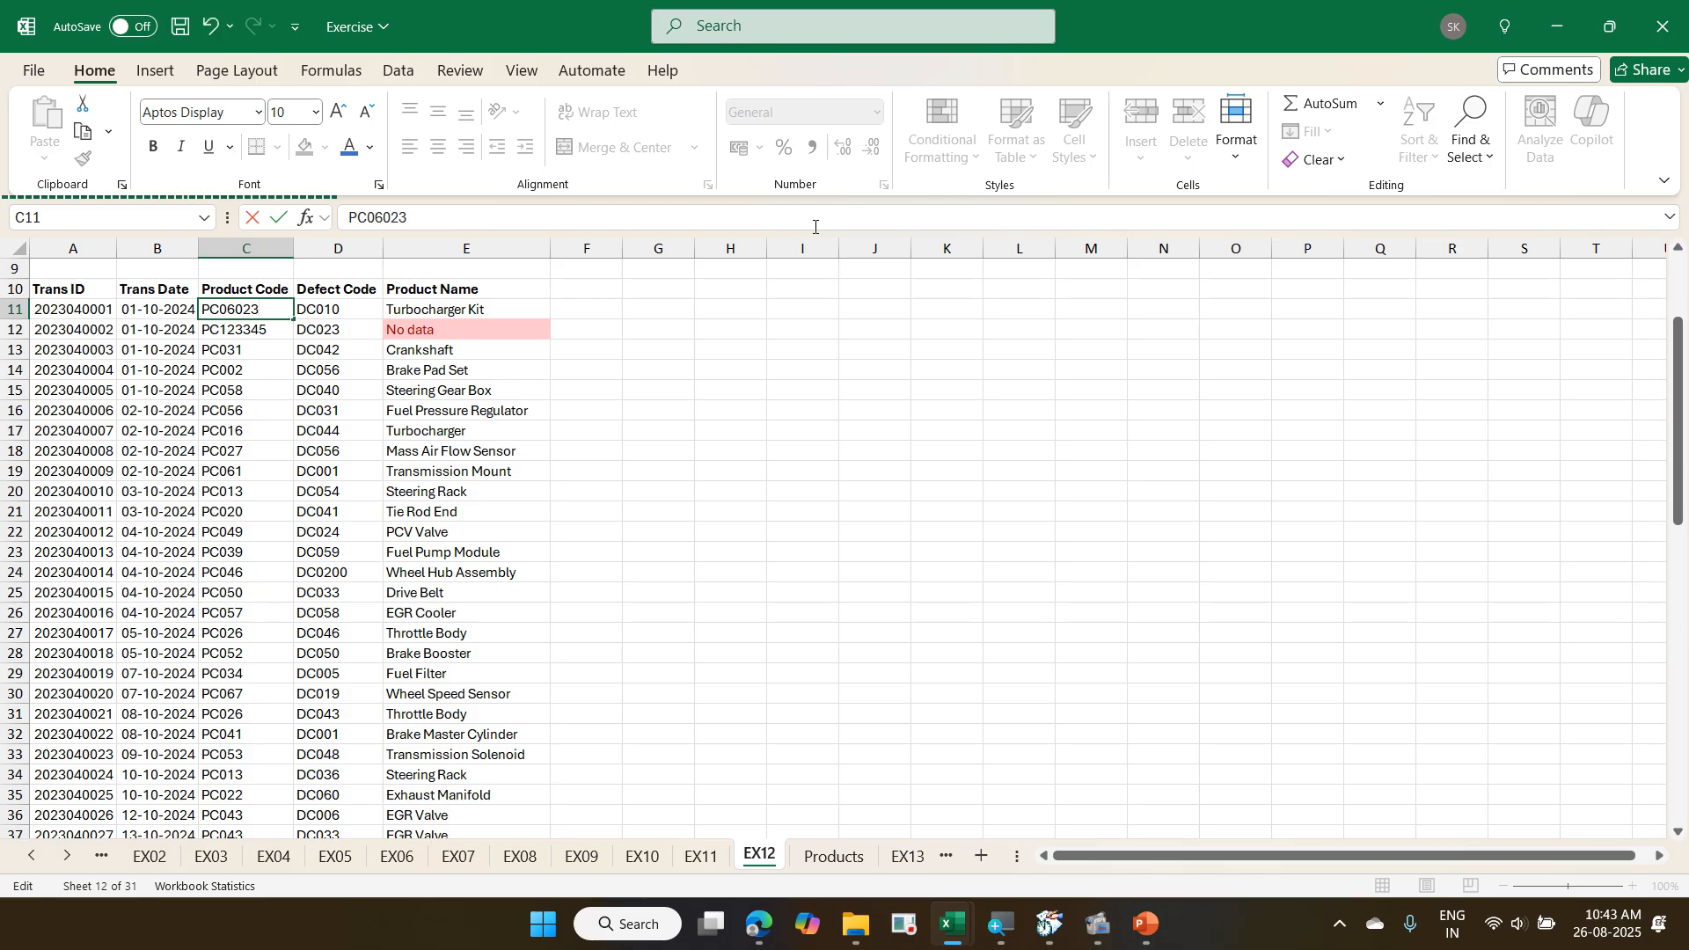
key(Return)
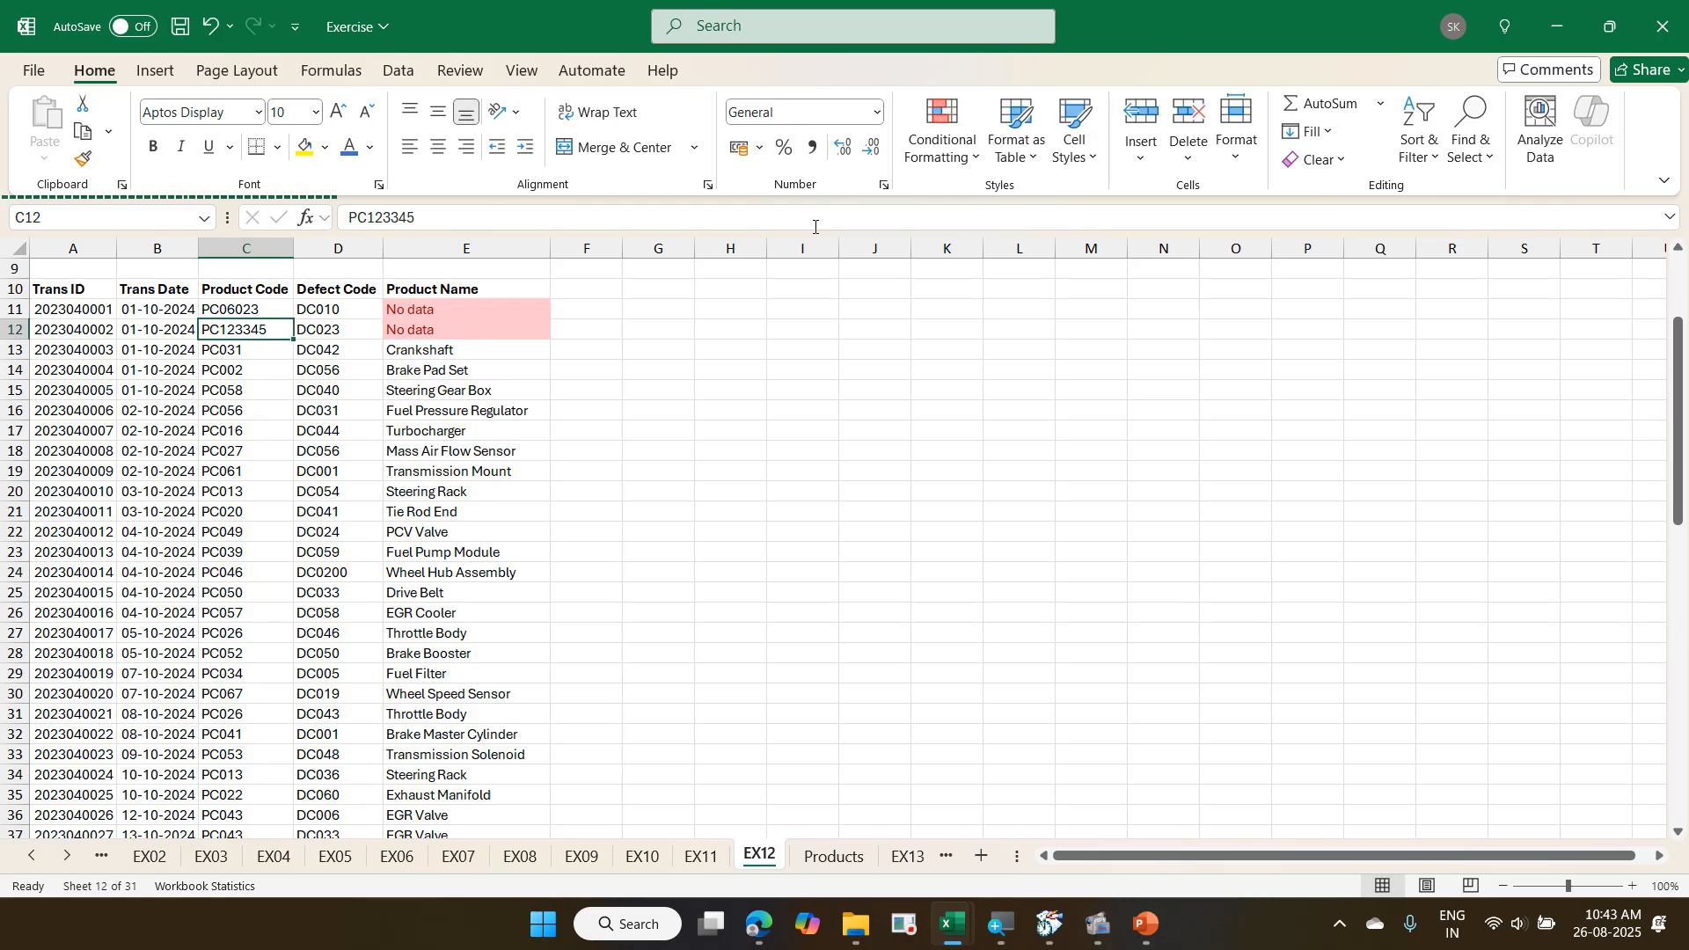
key(ctrl+z)
- Examine the XLOOKUP formula in E11 and its spilled Product Name results down to row 75
key(Up)
key(Right)
key(Down)
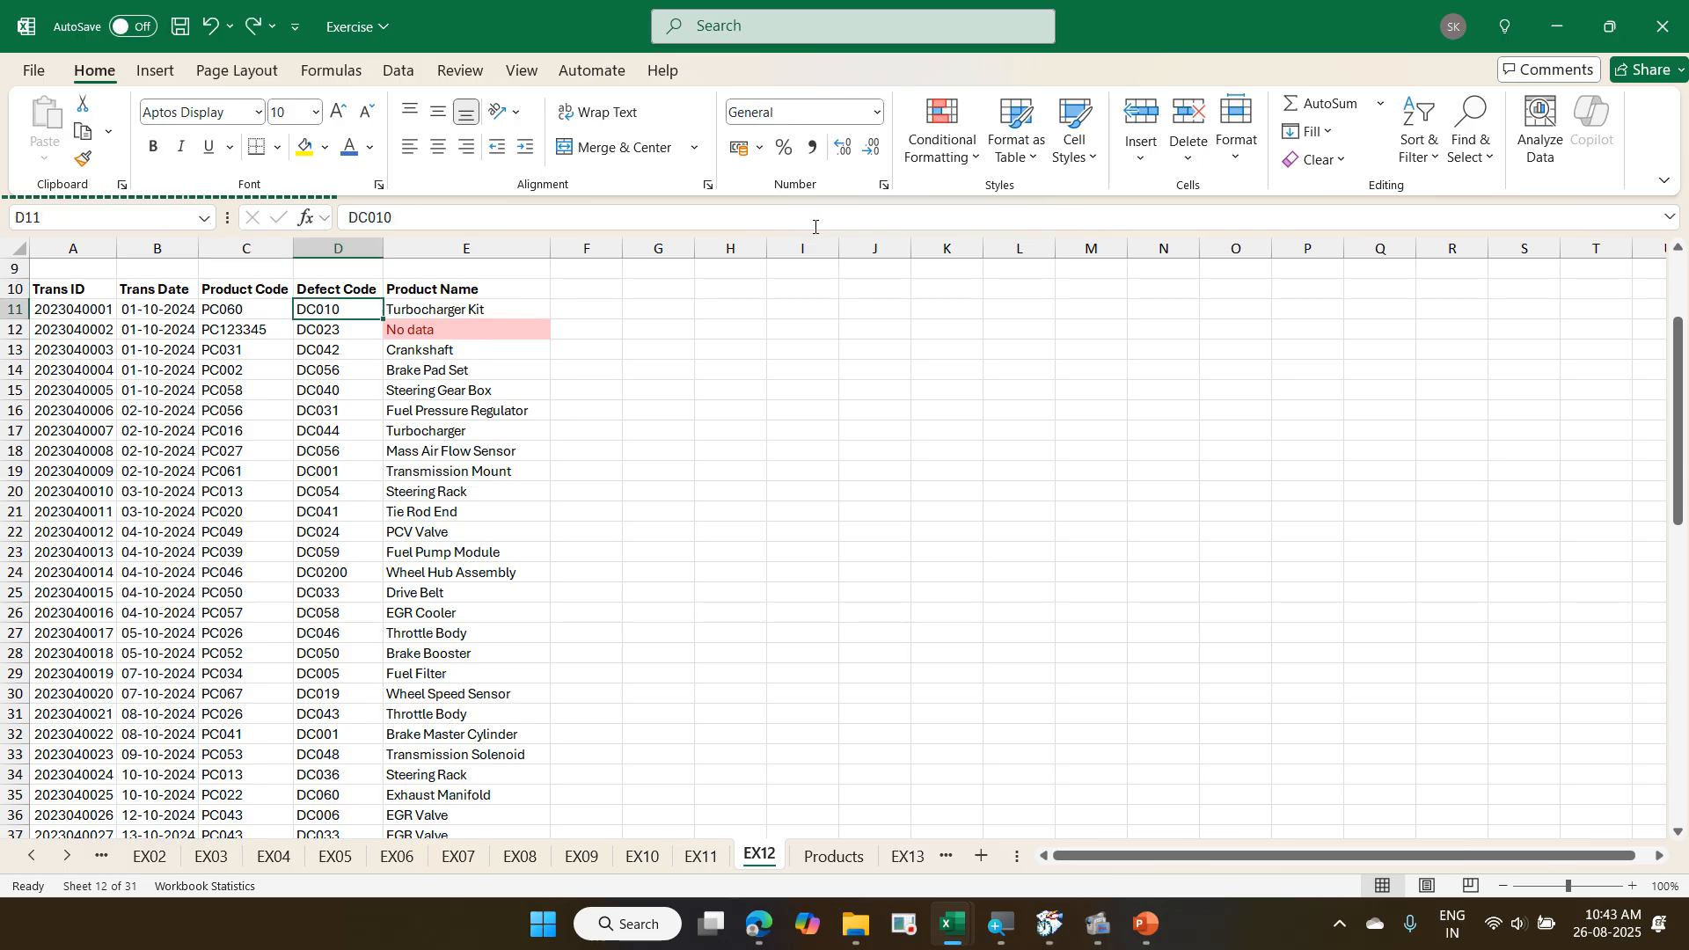
key(Right)
key(ctrl+shift+Down)
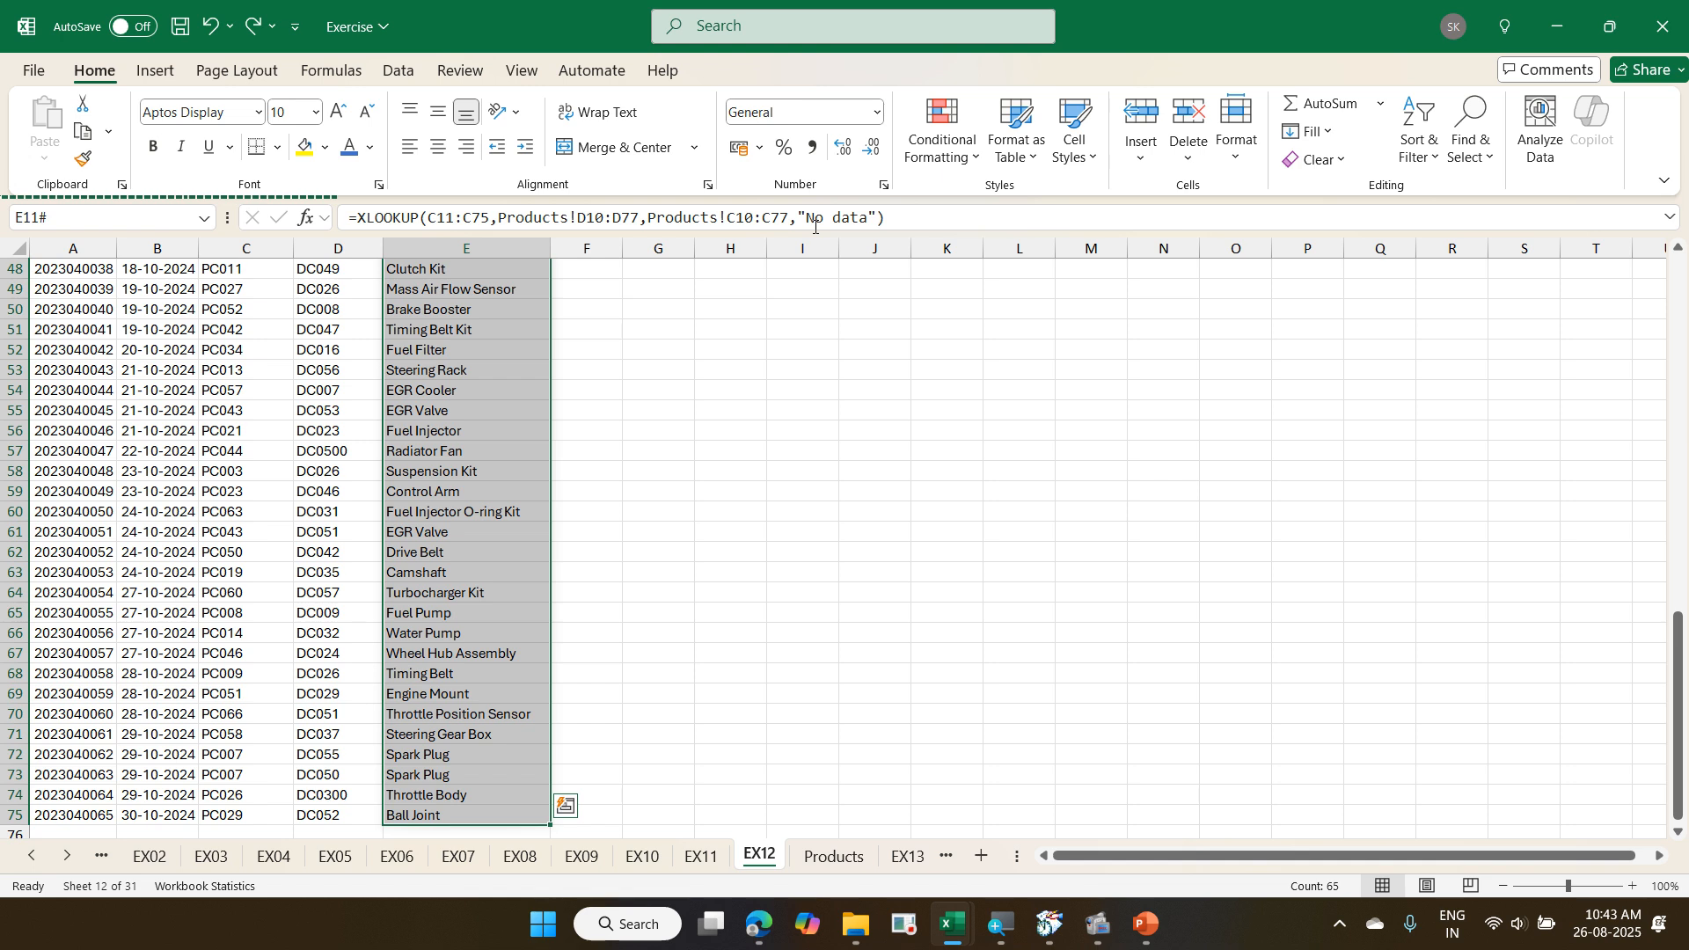
key(Up)
key(Down)
key(Up)
key(Down)
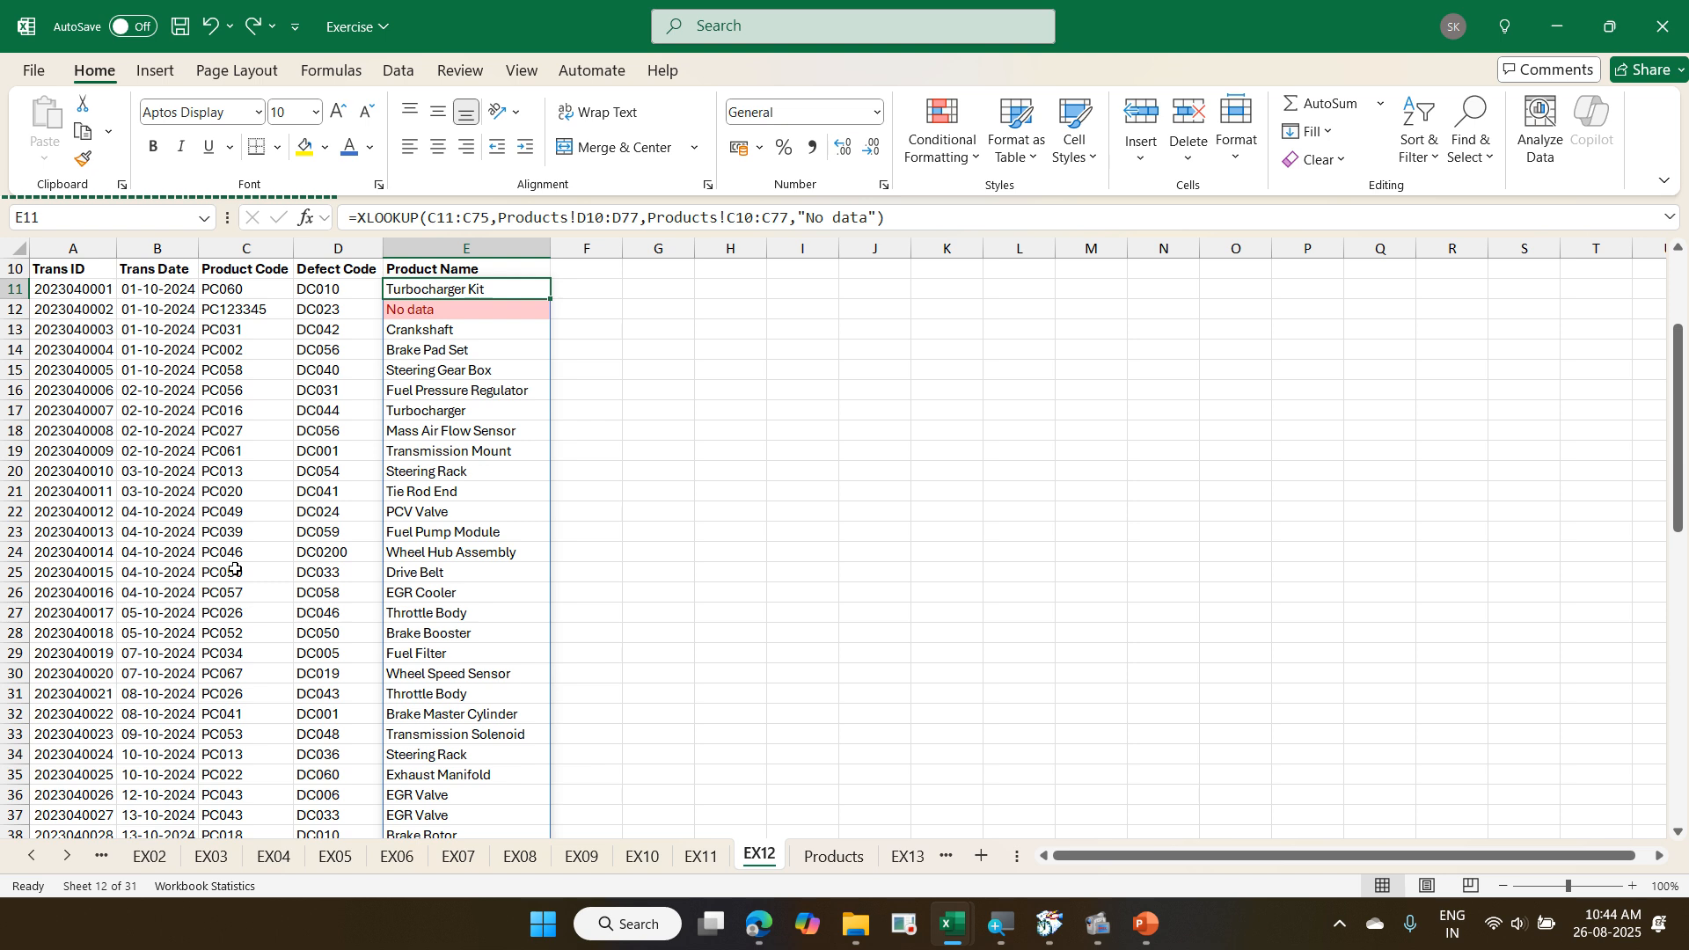
- Check which product columns the Products sheet offers for further lookups, and return to the EX12 sheet
key(Up)
key(Up)
key(Down)
key(Down)
key(Up)
key(ctrl+Down)
key(ctrl+Up)
key(ctrl+Page_Down)
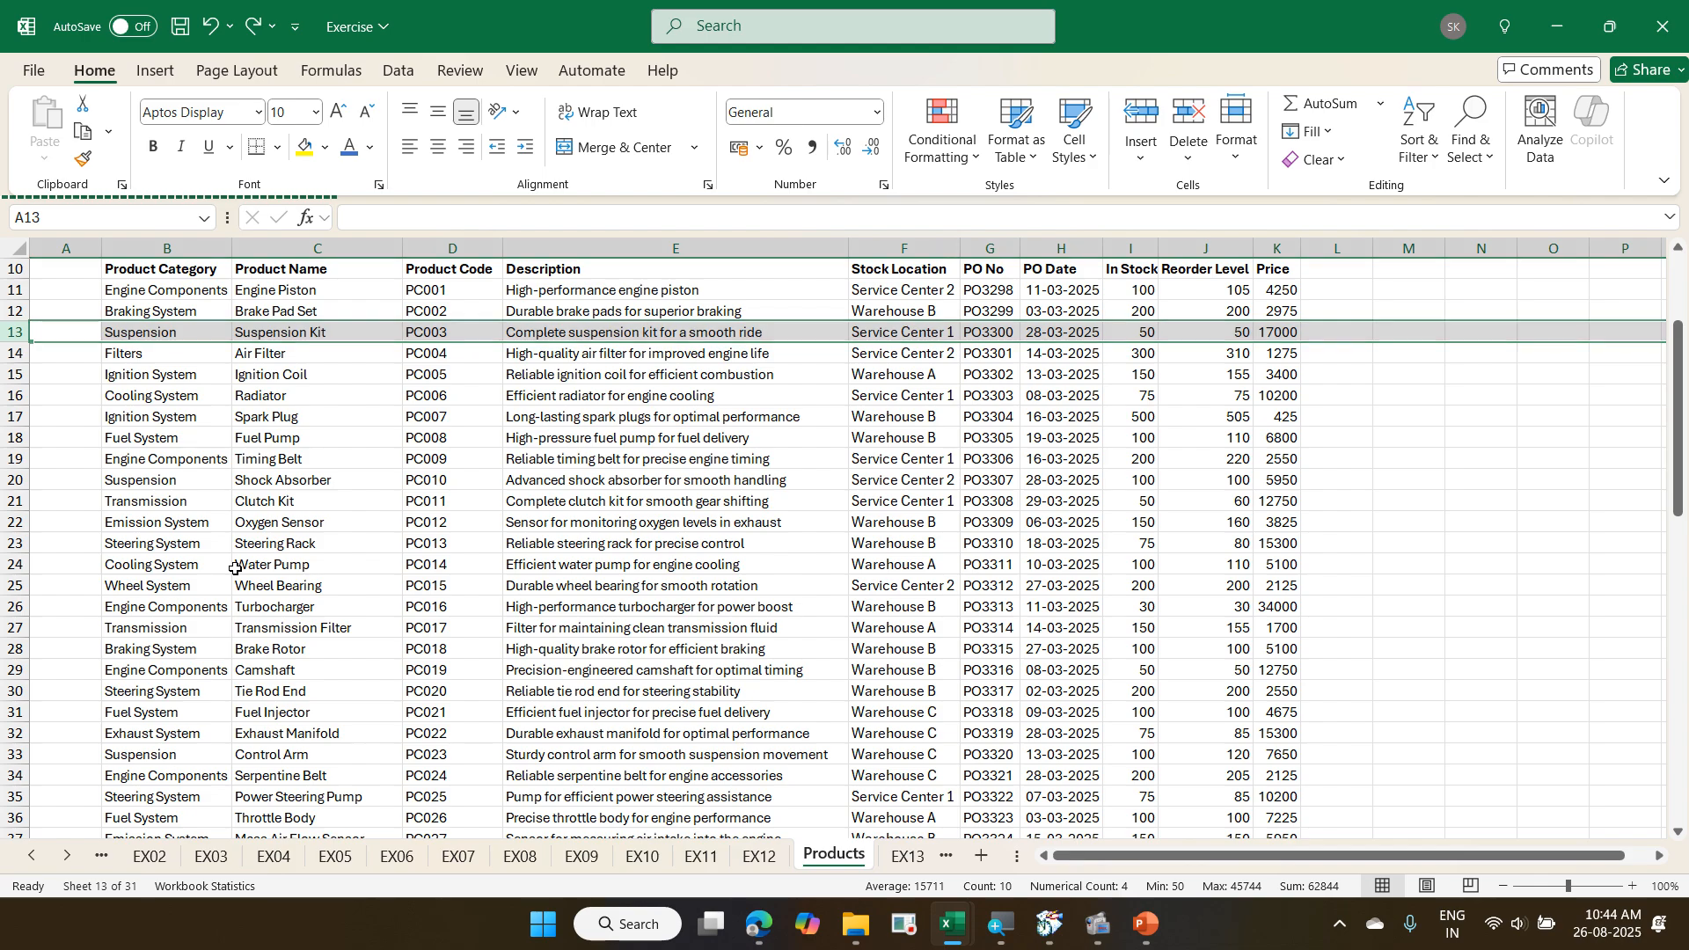
key(ctrl+Page_Up)
- Add the headers Price in F10 and Product Category in G10
key(Down)
key(Down)
key(Down)
key(Down)
key(Down)
key(Down)
key(Down)
key(Down)
key(Down)
key(Down)
key(Down)
key(Down)
key(Down)
key(Up)
key(Up)
key(Up)
key(Up)
key(Right)
text(Price)
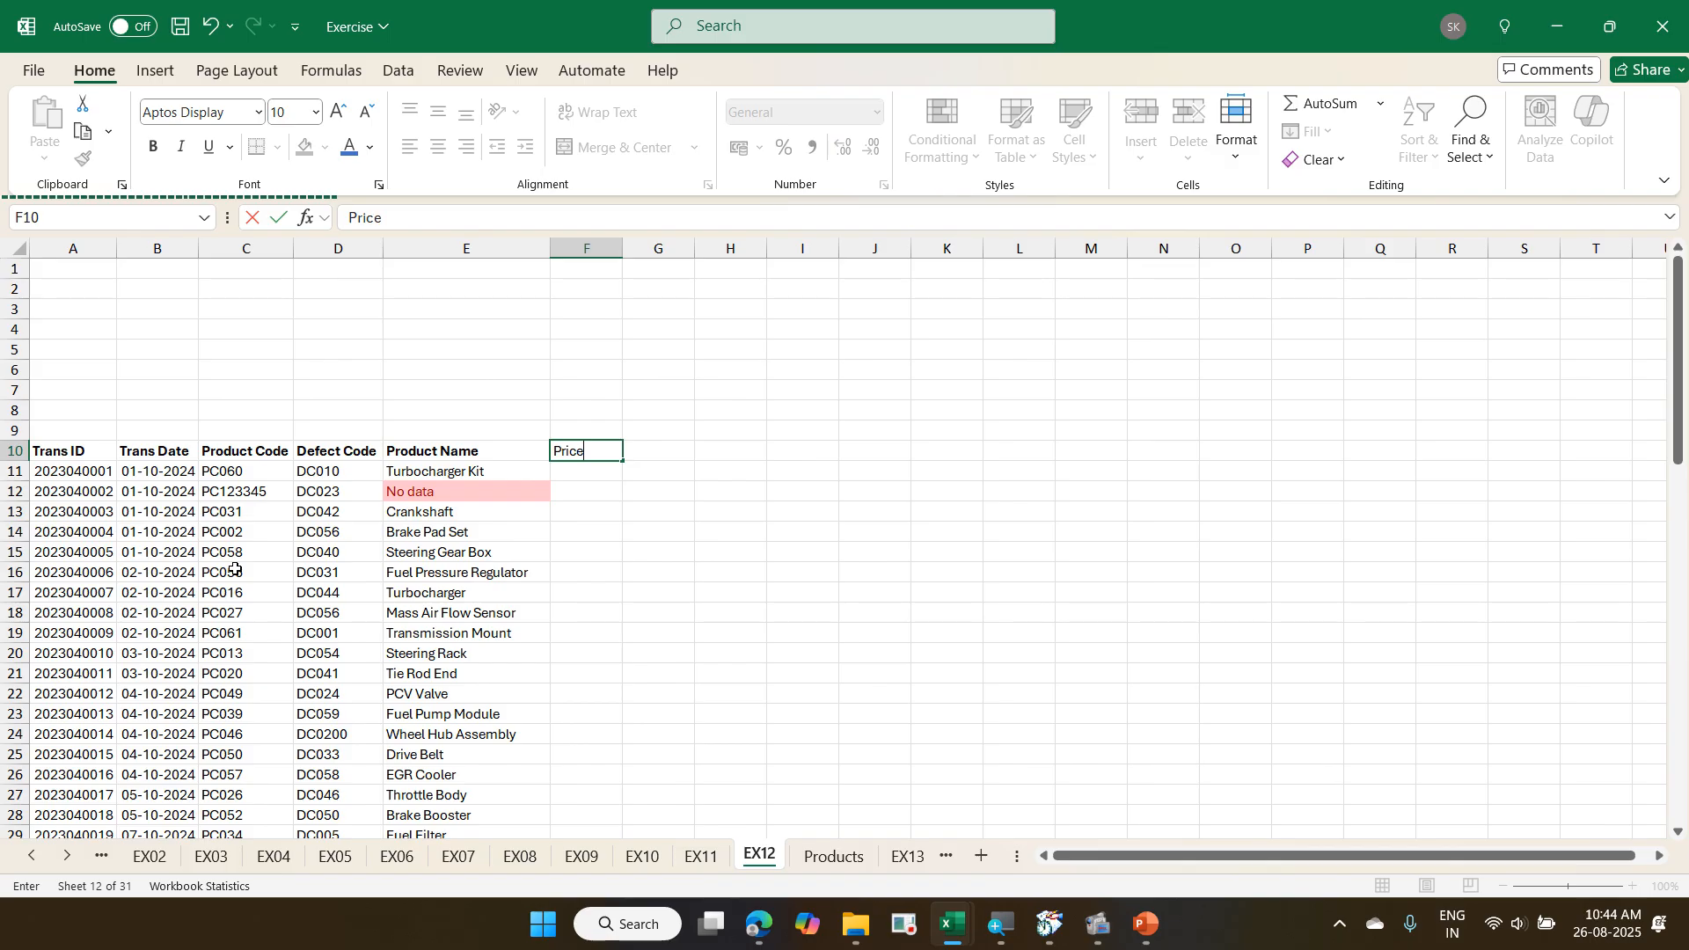
key(Tab)
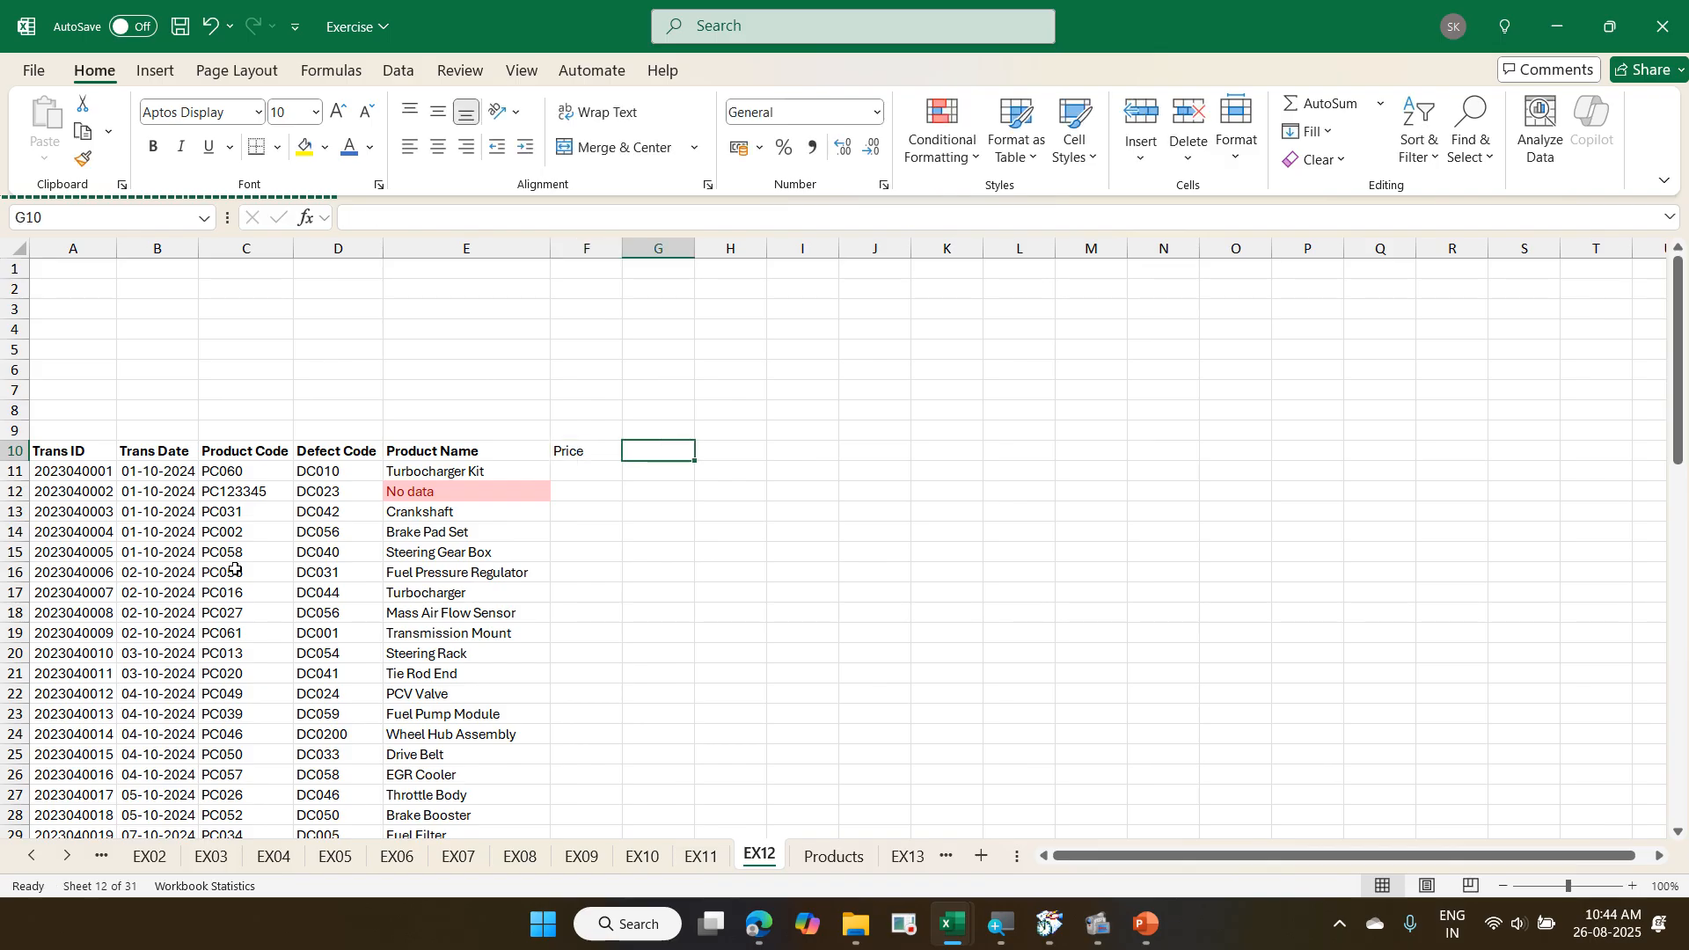
text(Product)
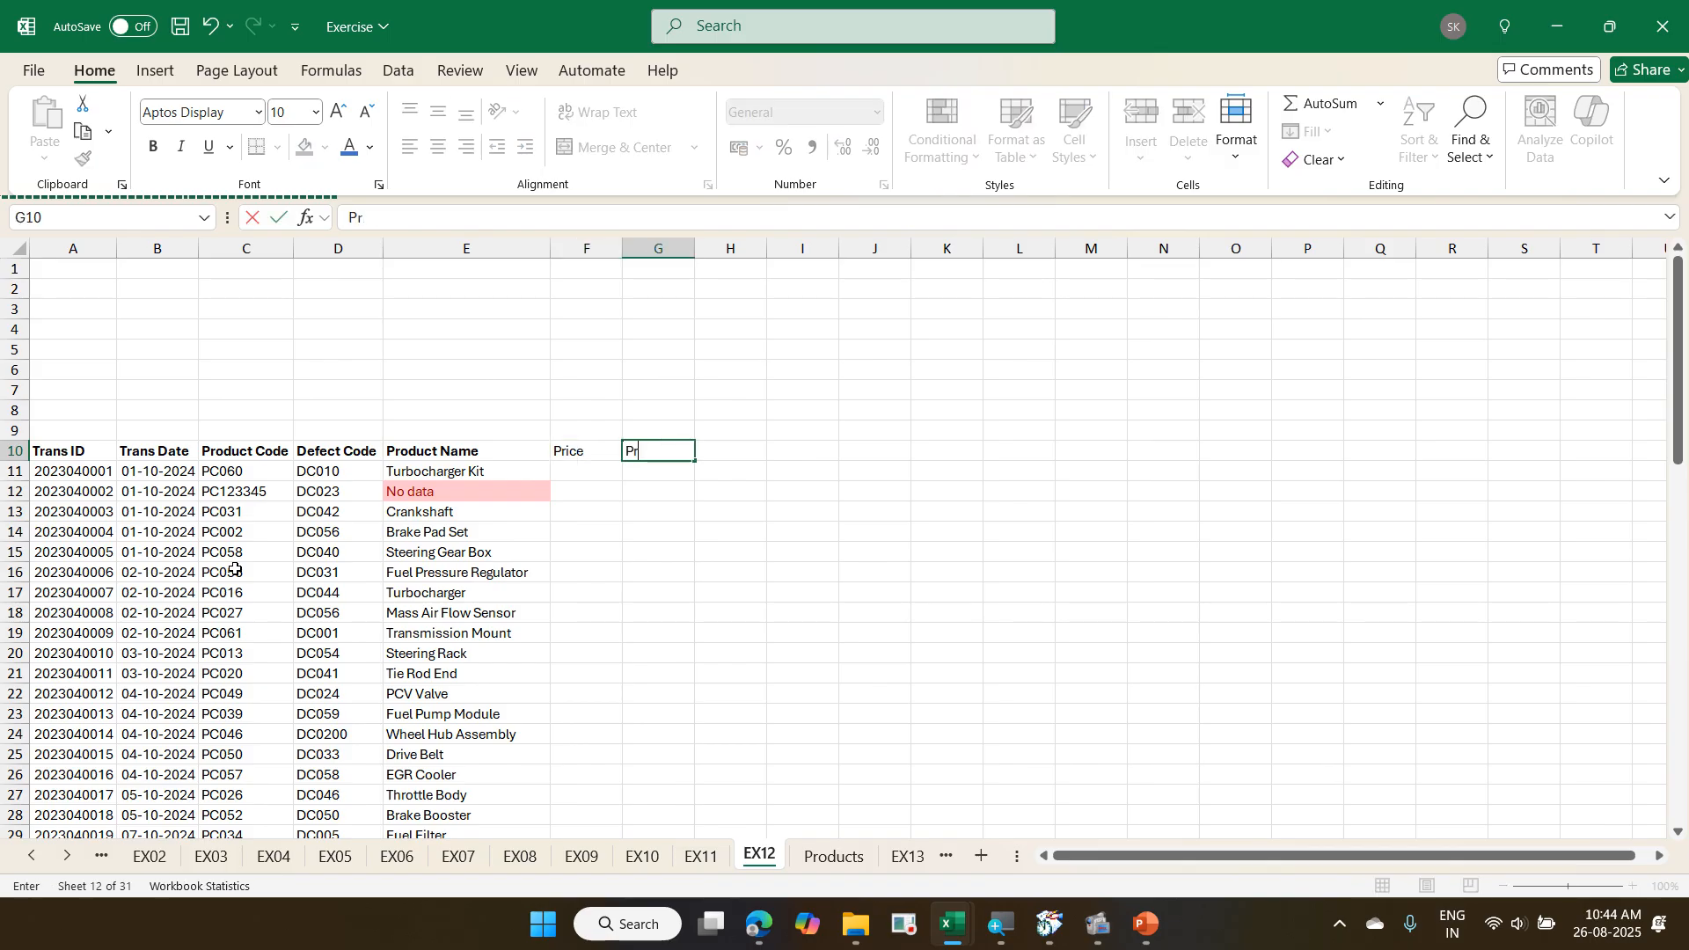
text( Category)
key(Return)
- Enter the note "Iferror" in F7 and "Then 0" in F8, above the Price header
key(Up)
key(Up)
key(Up)
key(Up)
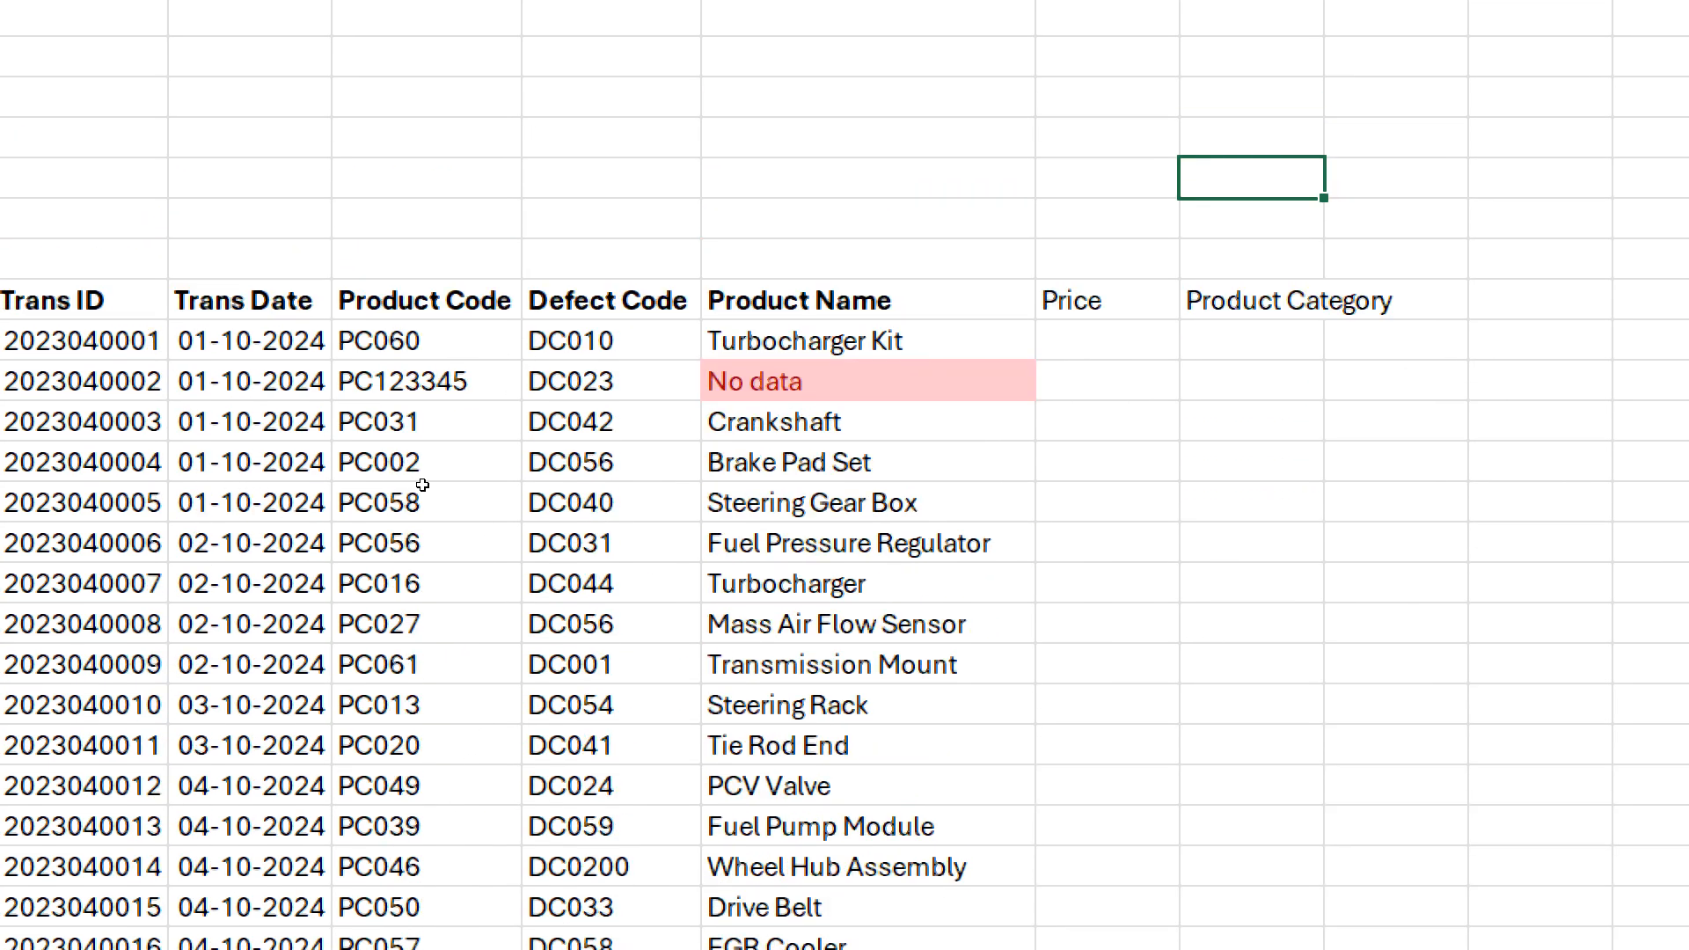
key(Left)
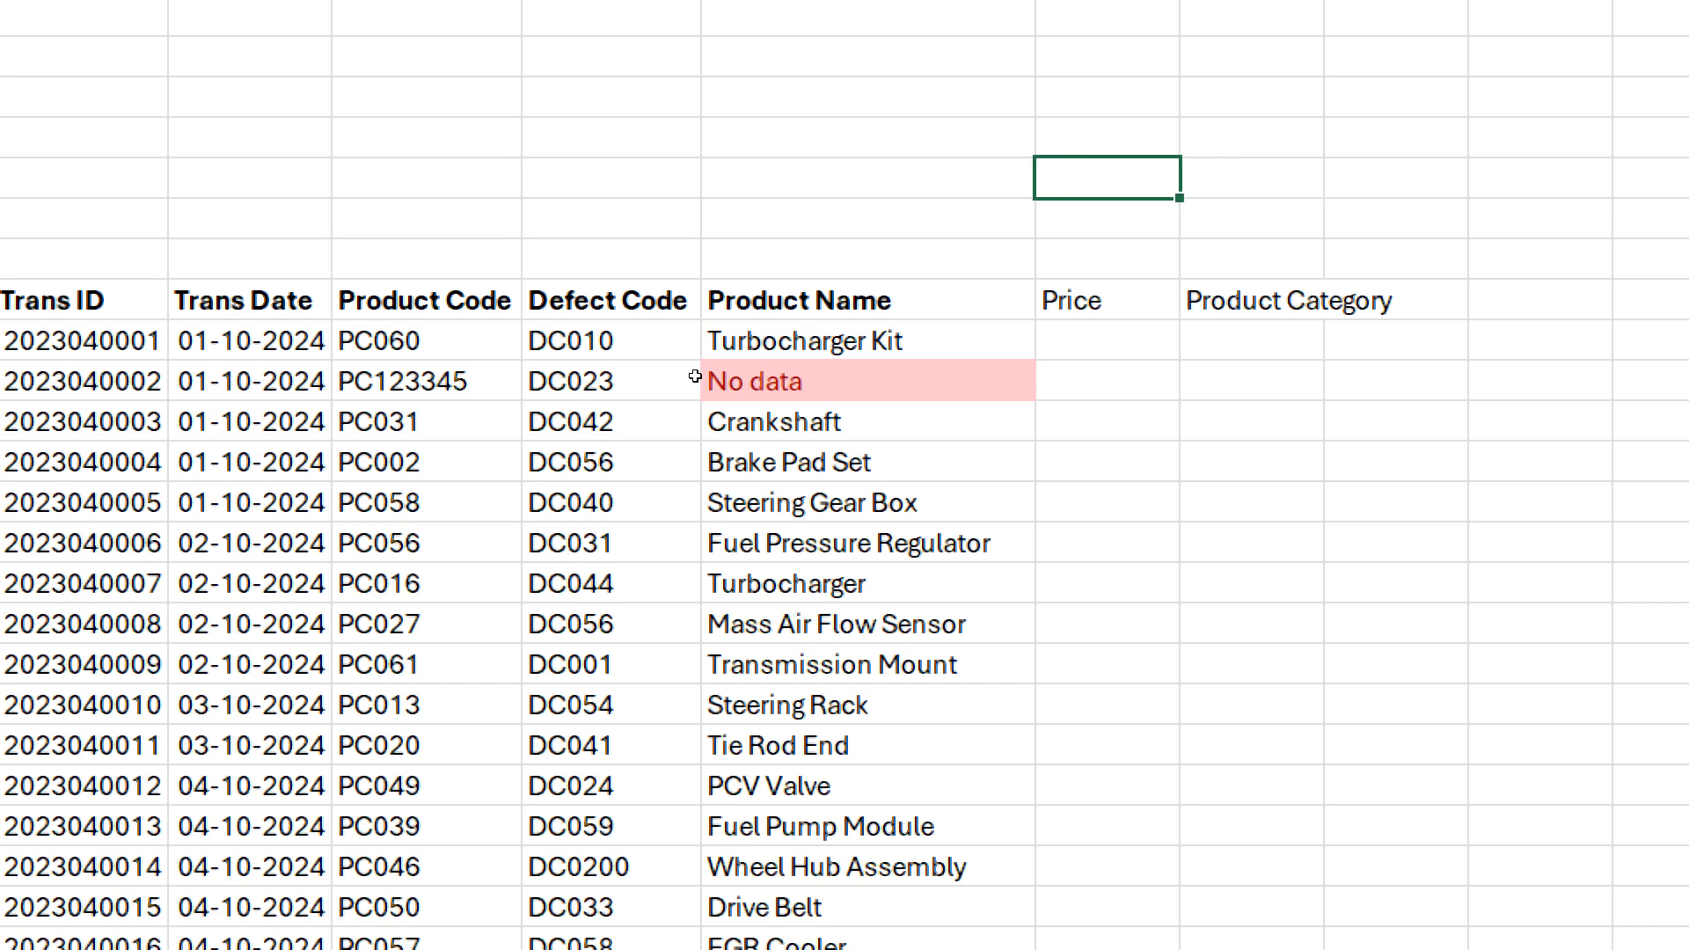
text(Iferror)
key(Return)
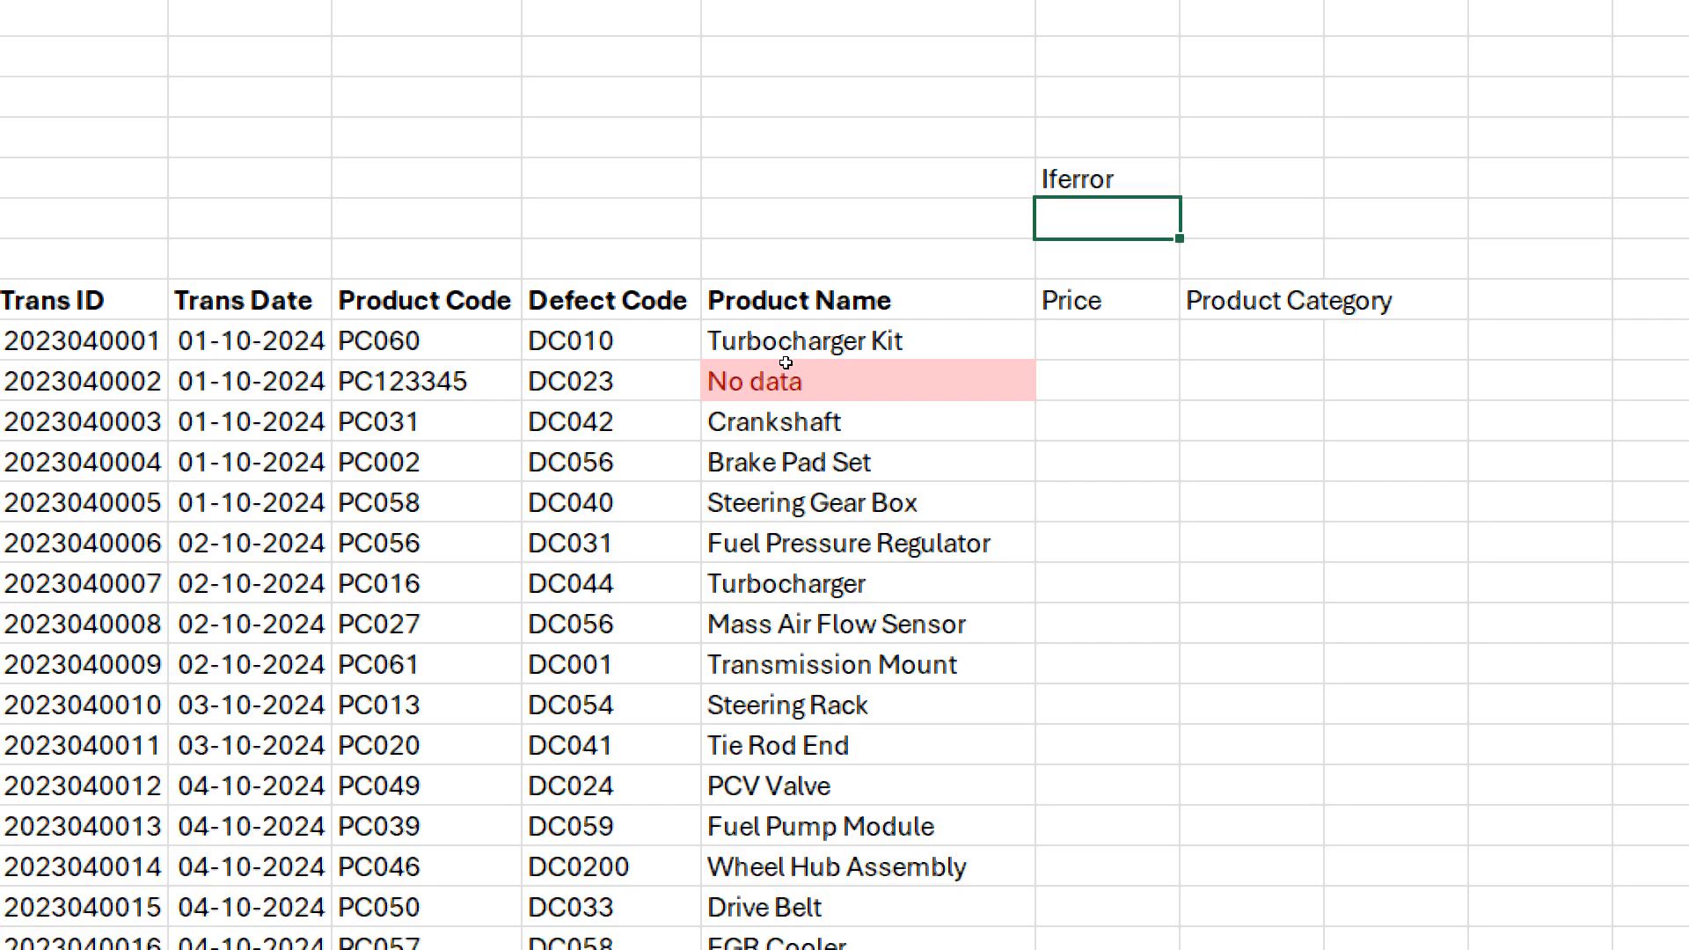
text(Then 0)
key(Tab)
- Enter "Iferror" in G7 and "Then Not Available" in G8, and fit column G to its contents
key(Up)
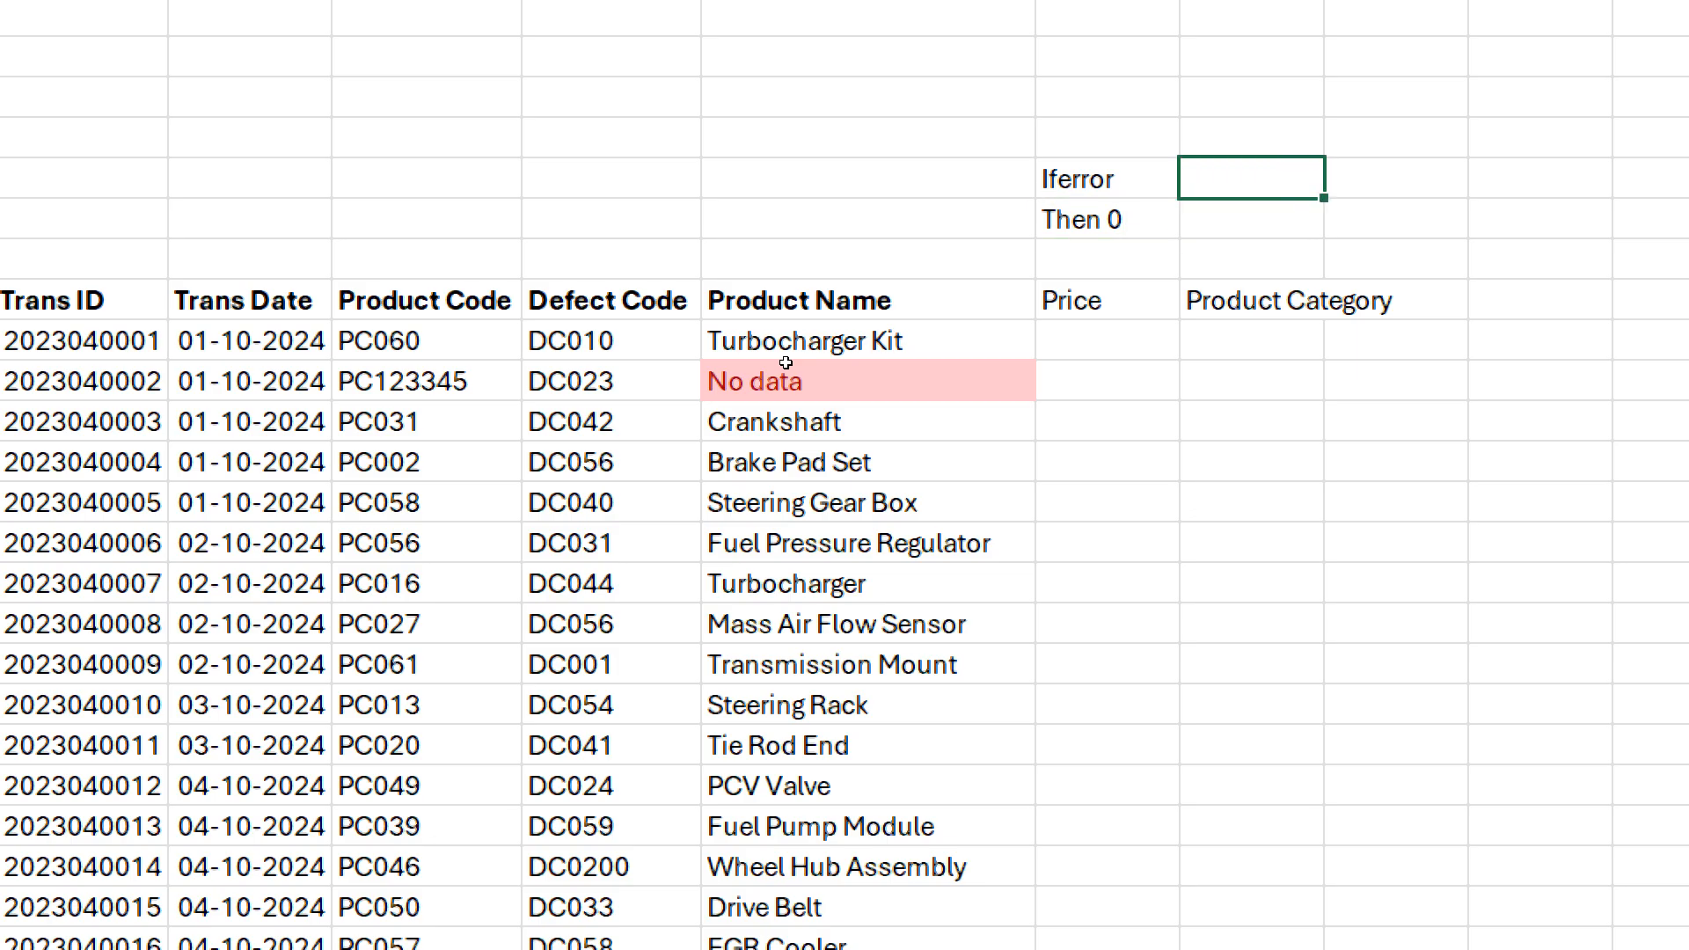
text(Iferror)
key(Return)
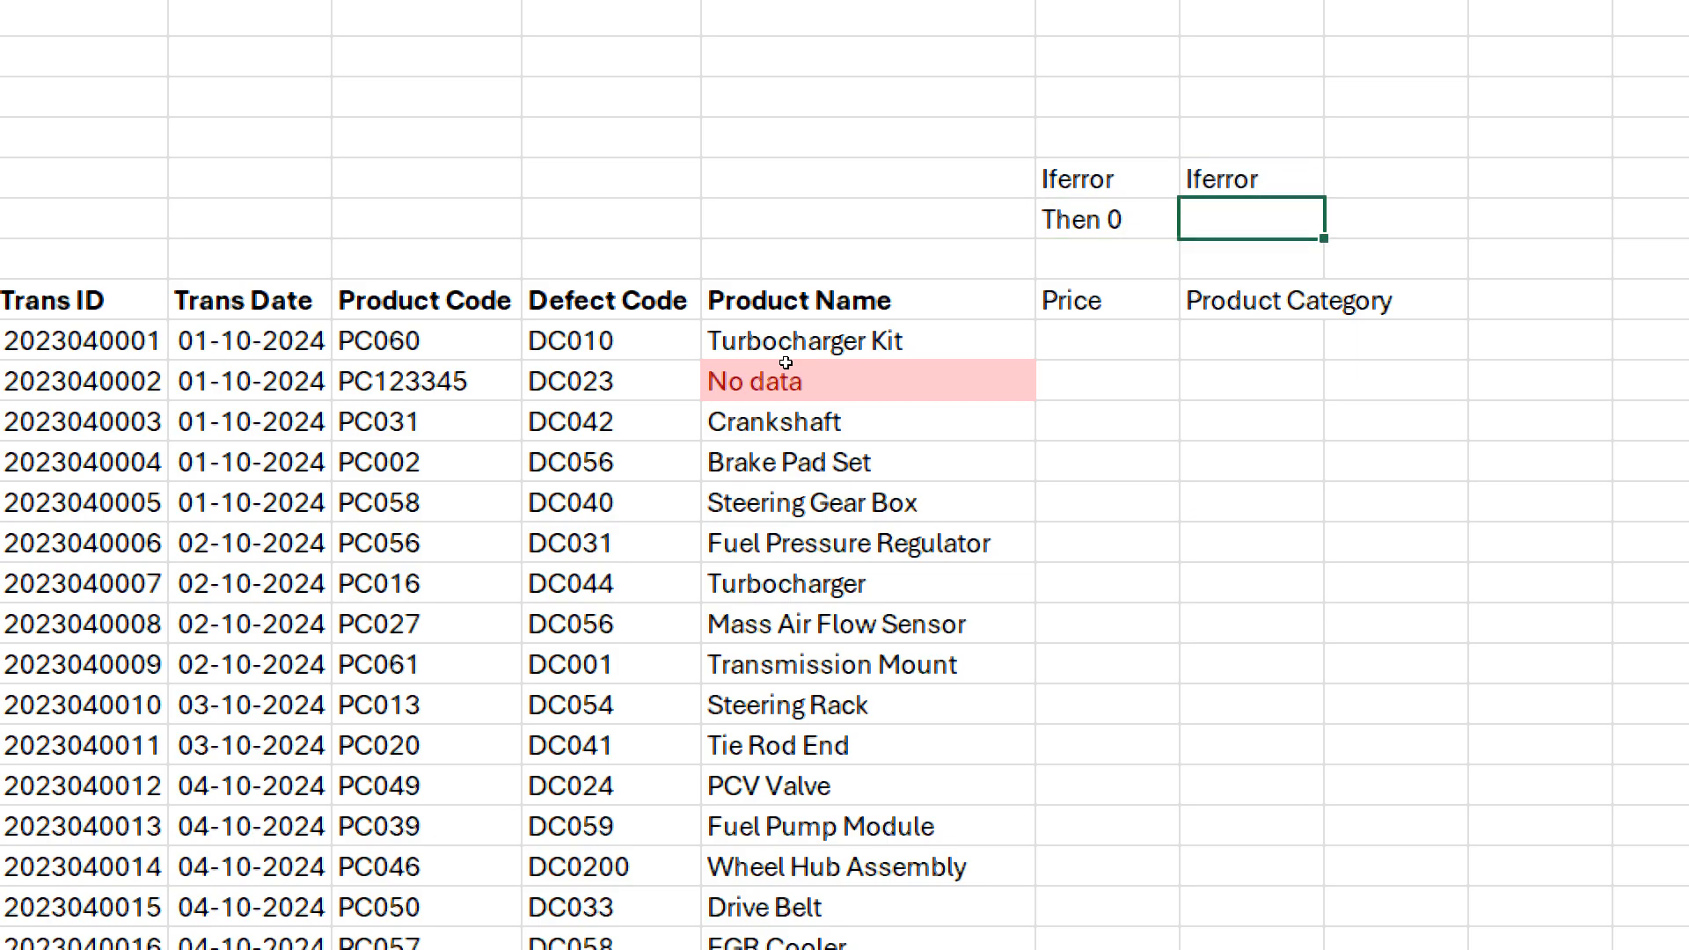
key(ctrl+r)
key(F2)
key(BackSpace)
text(Not Available)
key(Return)
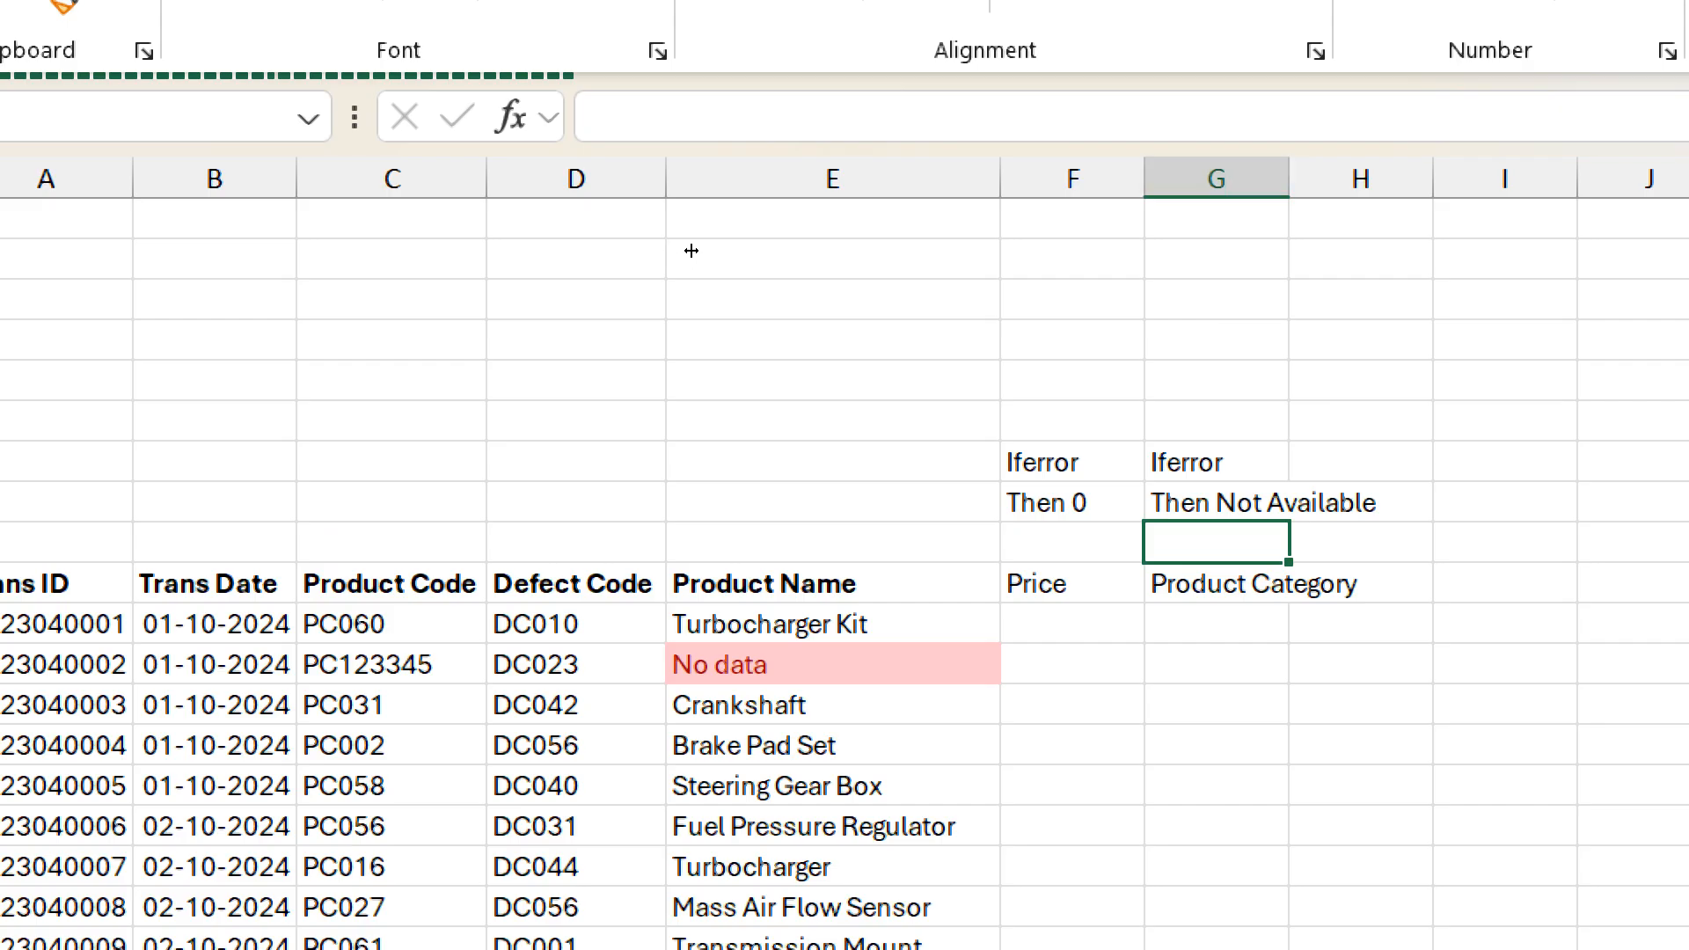
double_click(1289, 179)
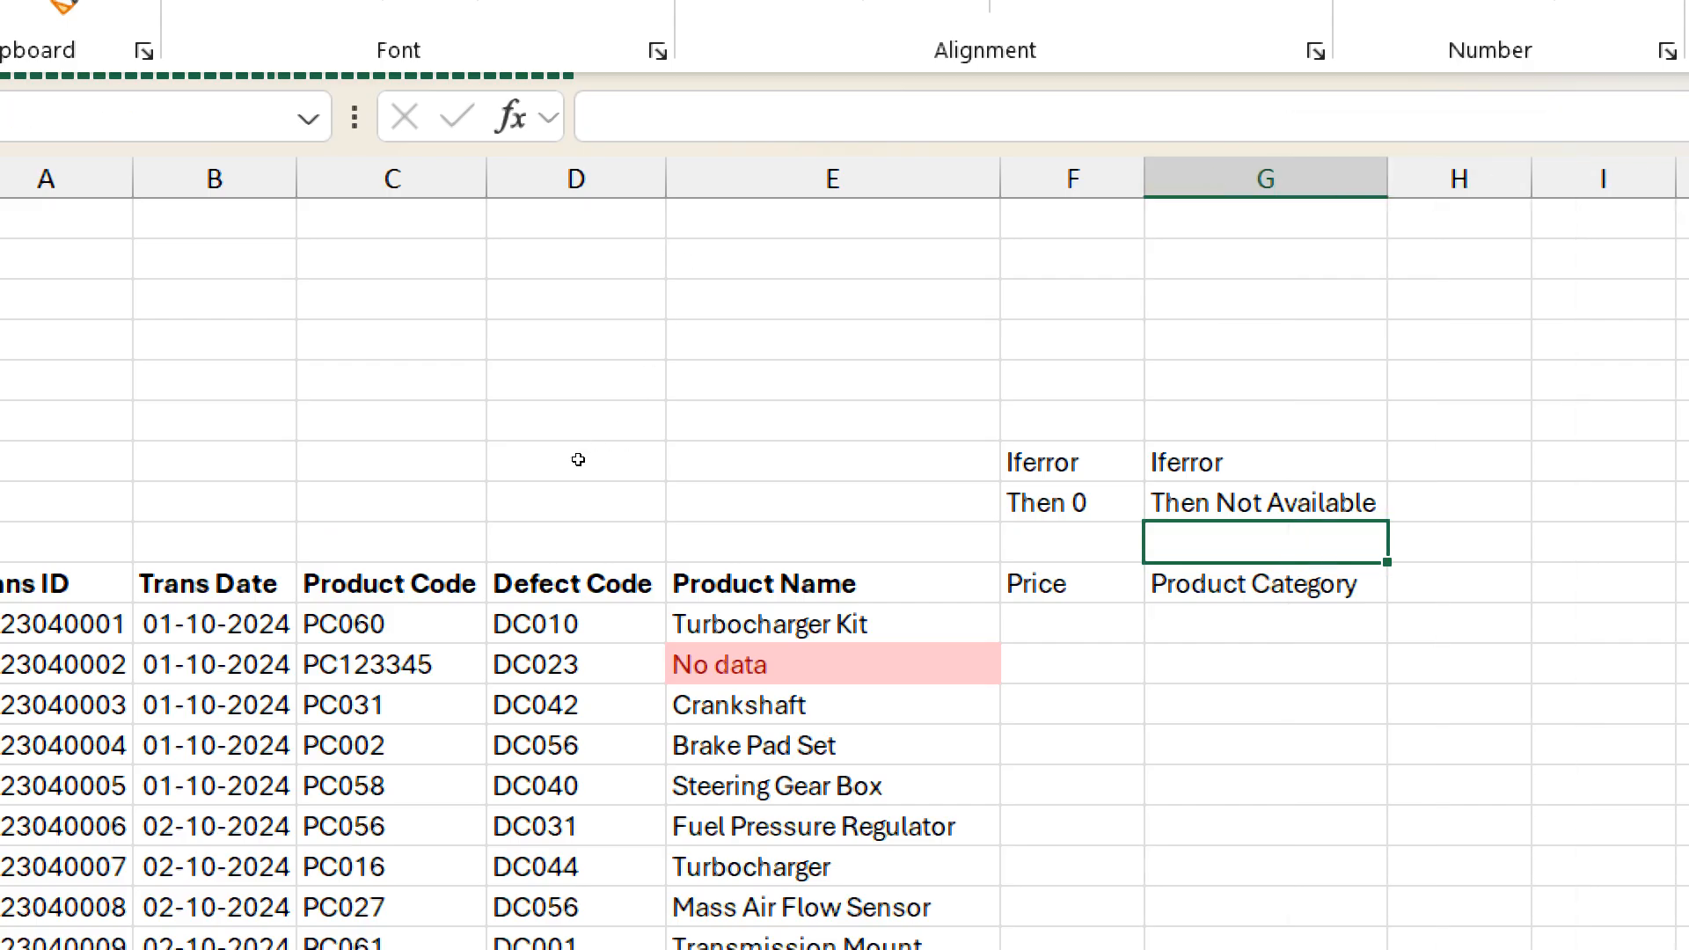
- Start an XLOOKUP formula in F11, below the Price header, with the product codes C11:C75 as the lookup value
key(Down)
key(Down)
key(Left)
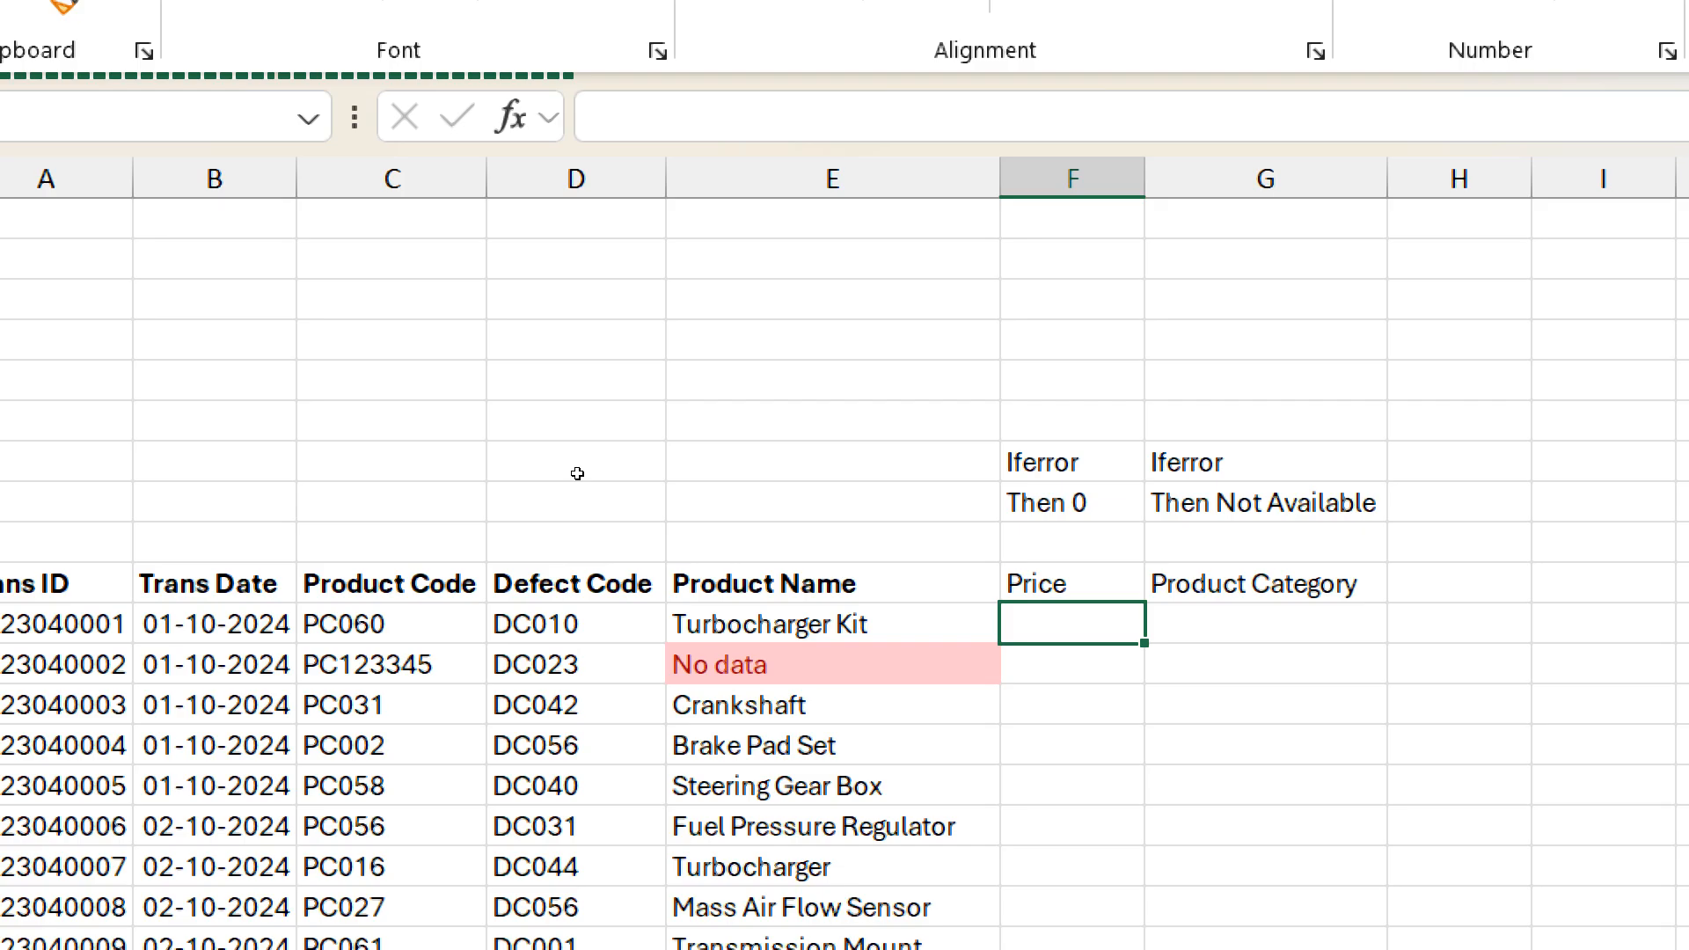
text(=x)
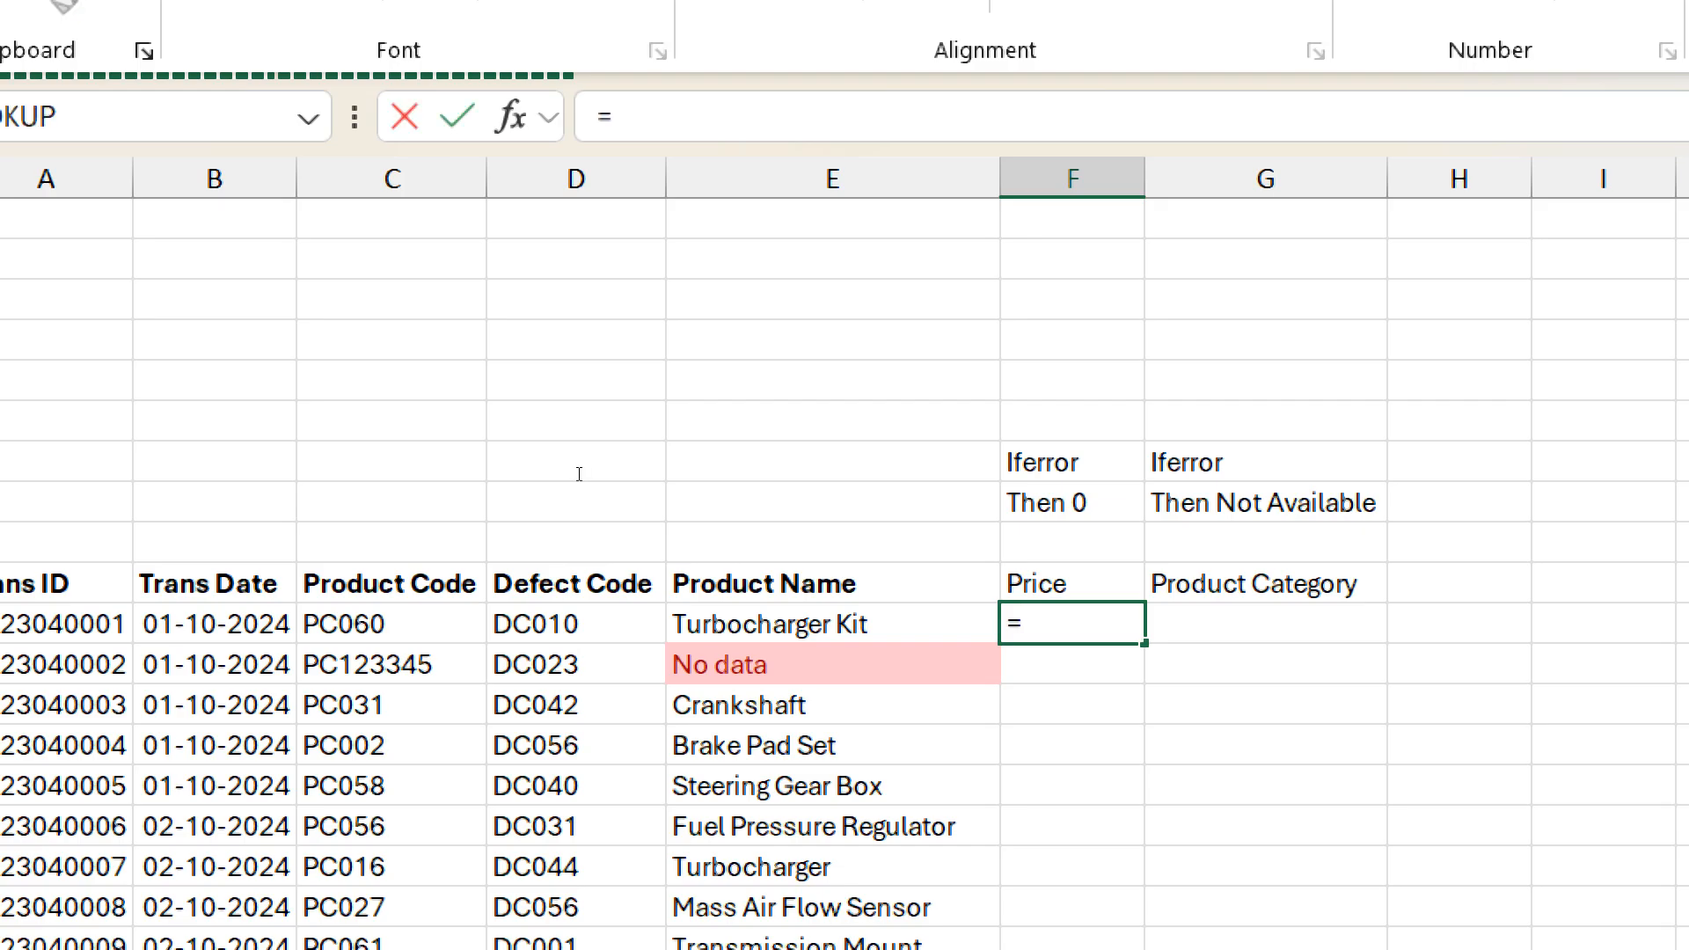
key(Down)
key(Tab)
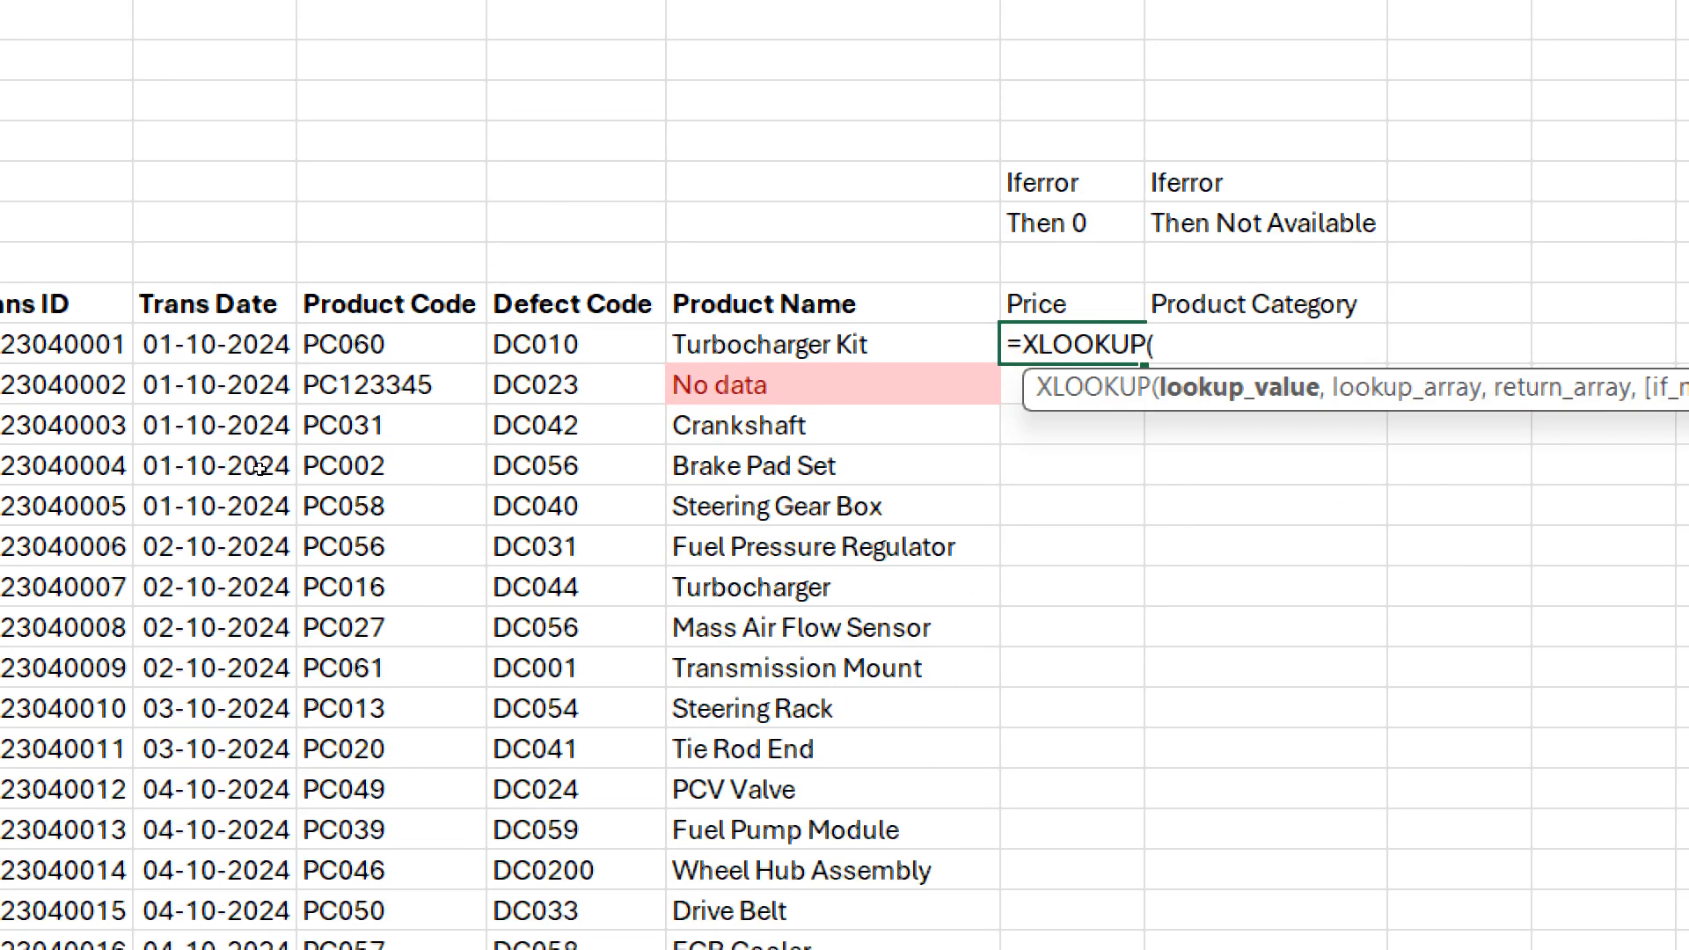
click(301, 333)
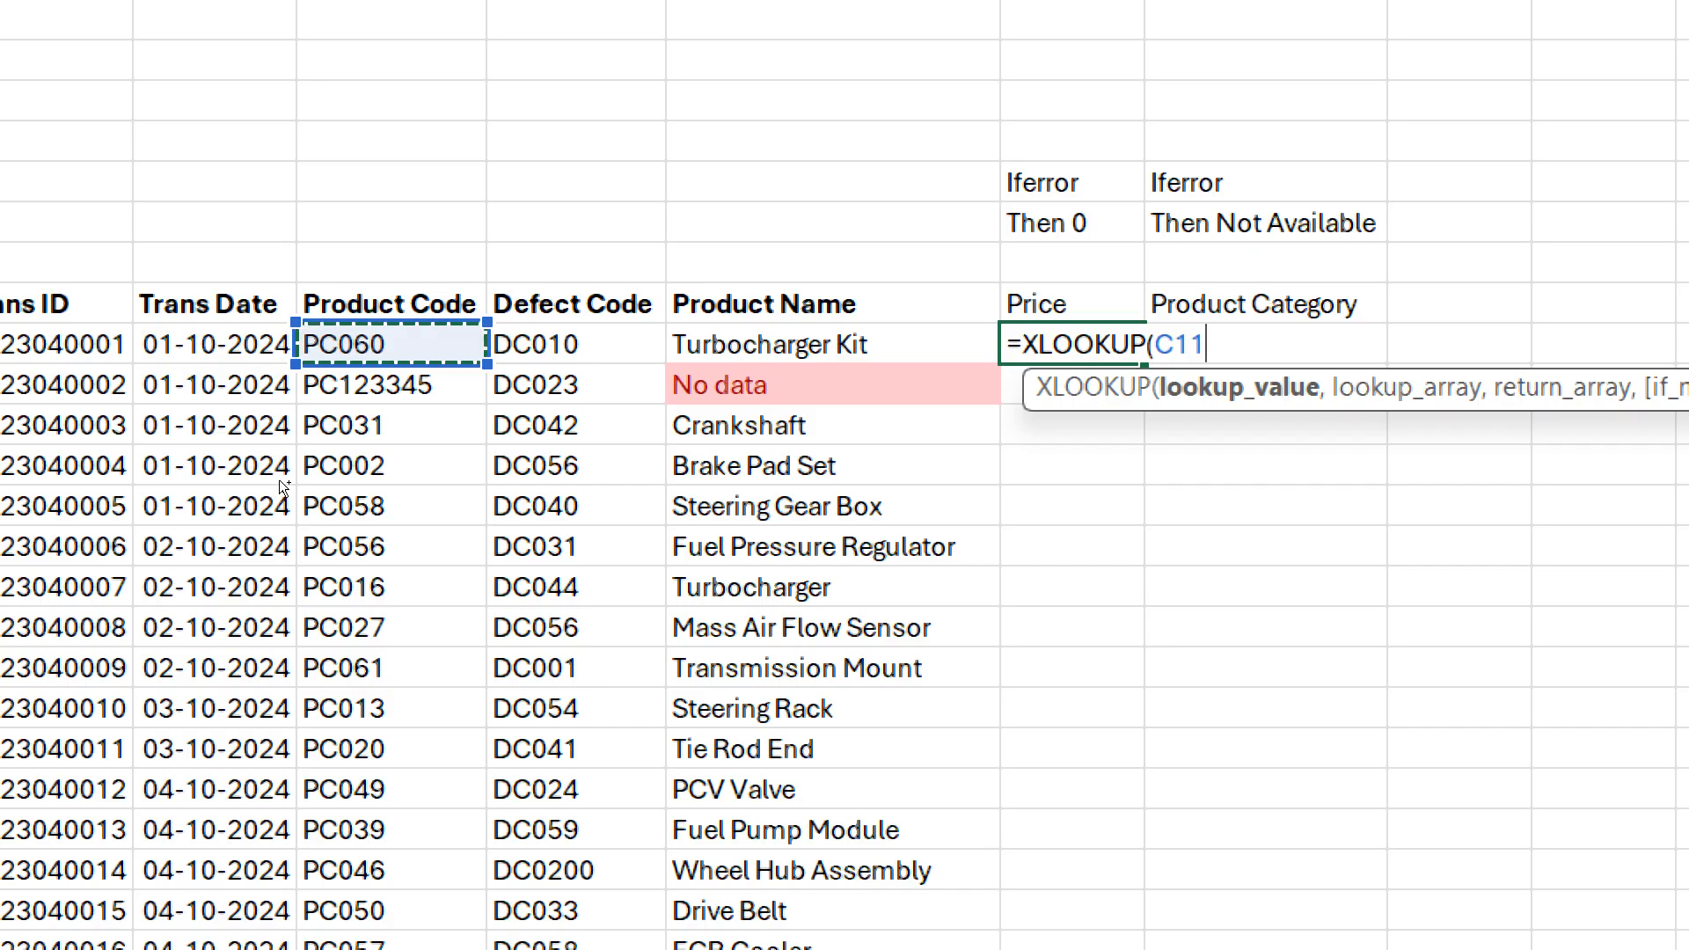
key(ctrl+shift+Down)
text(,)
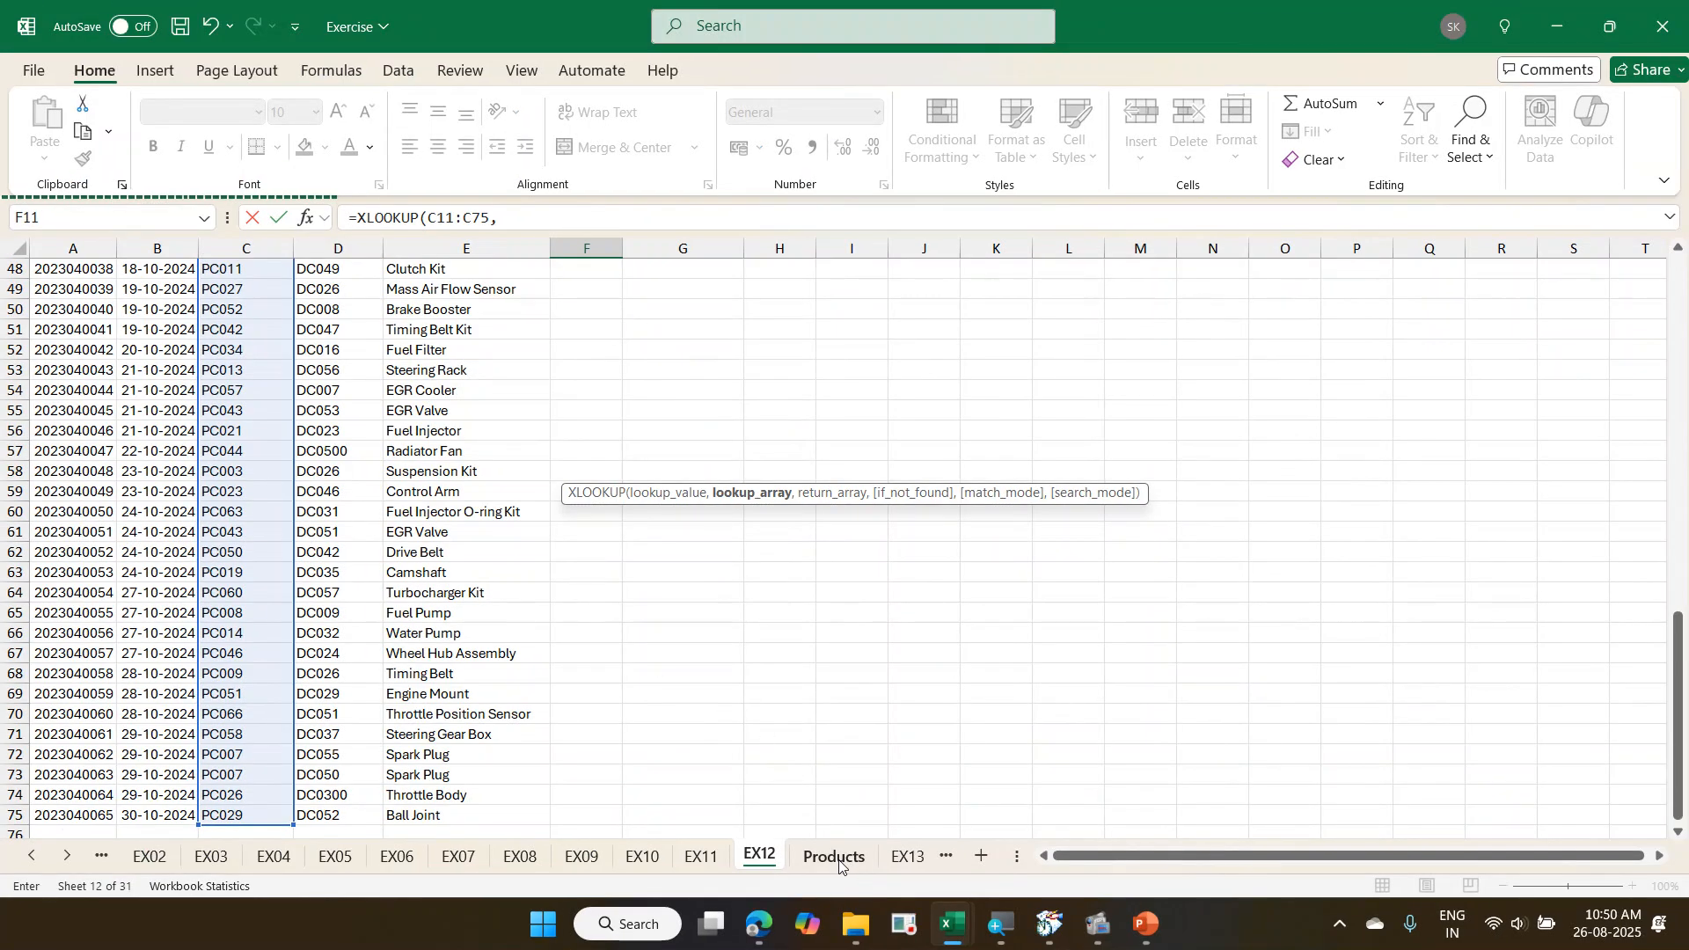
- Set the lookup array of the Price formula to the Product Code column D10:D77 on the Products sheet
click(836, 856)
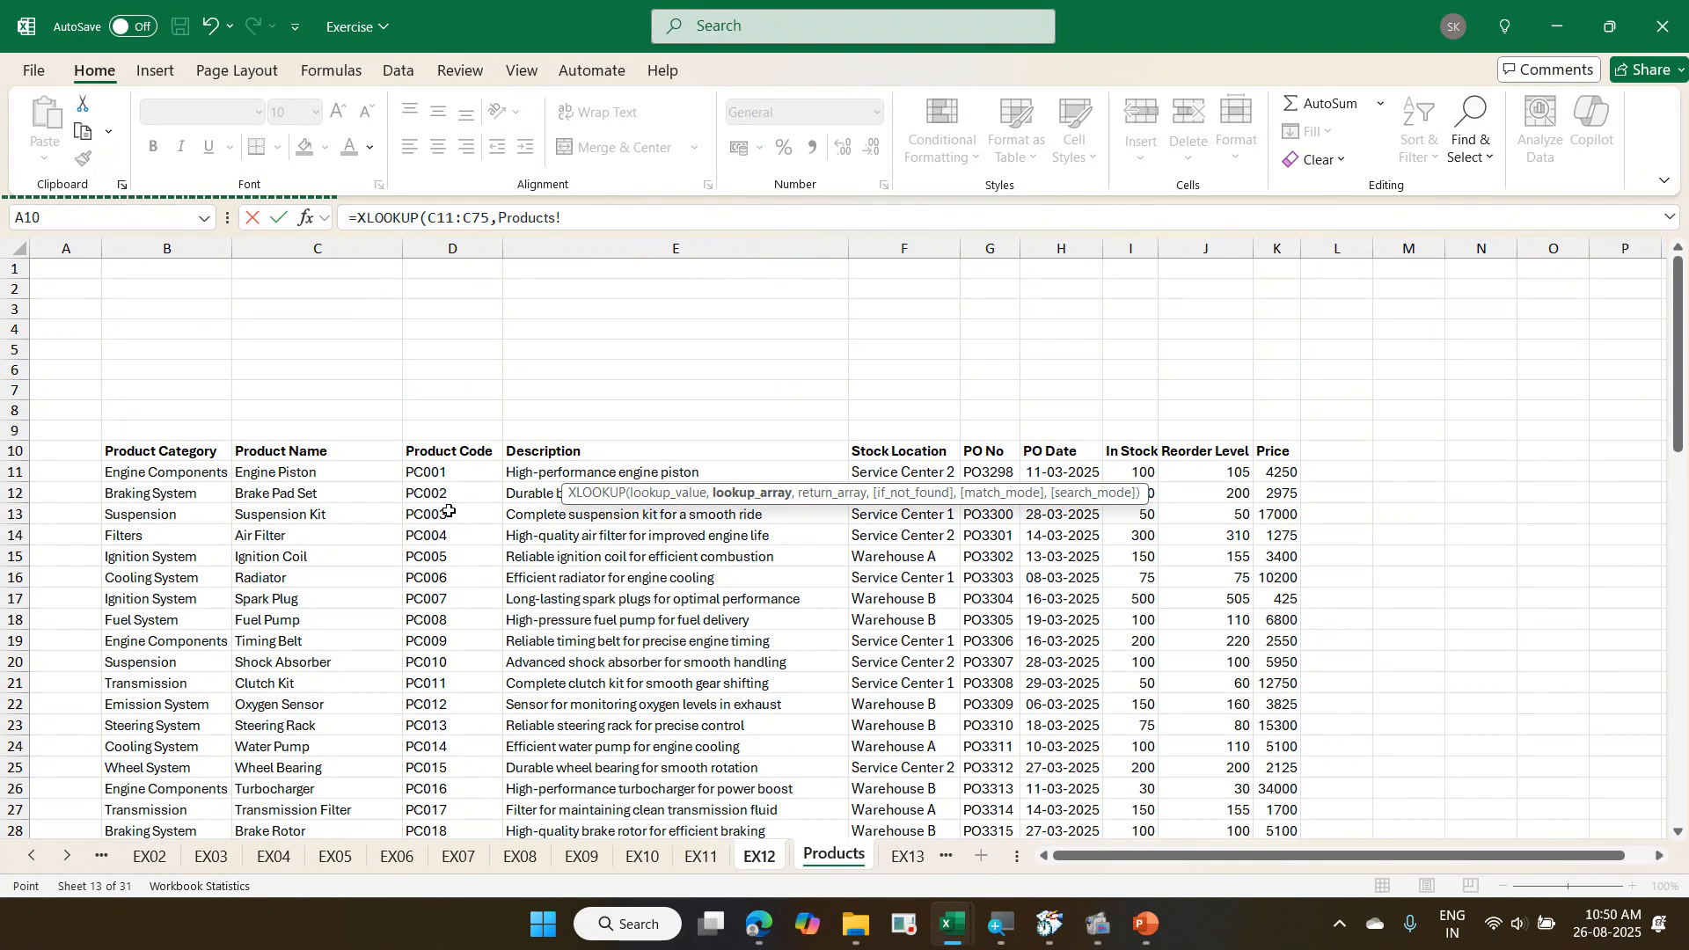
click(435, 453)
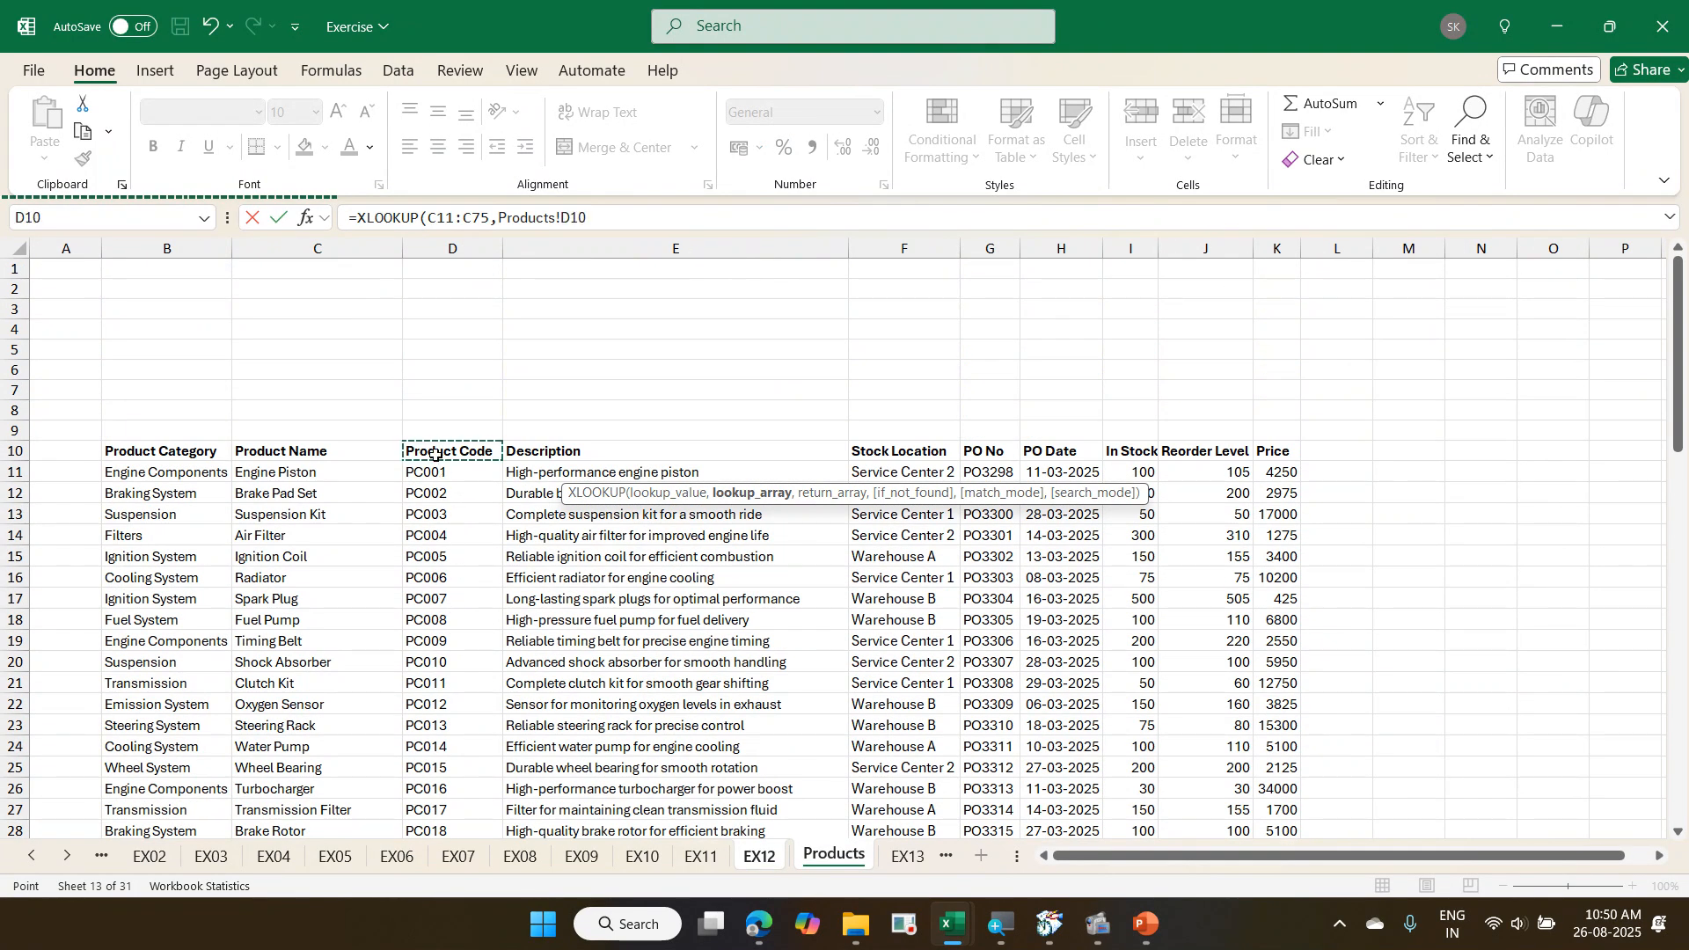
key(ctrl+shift+Down)
text(,)
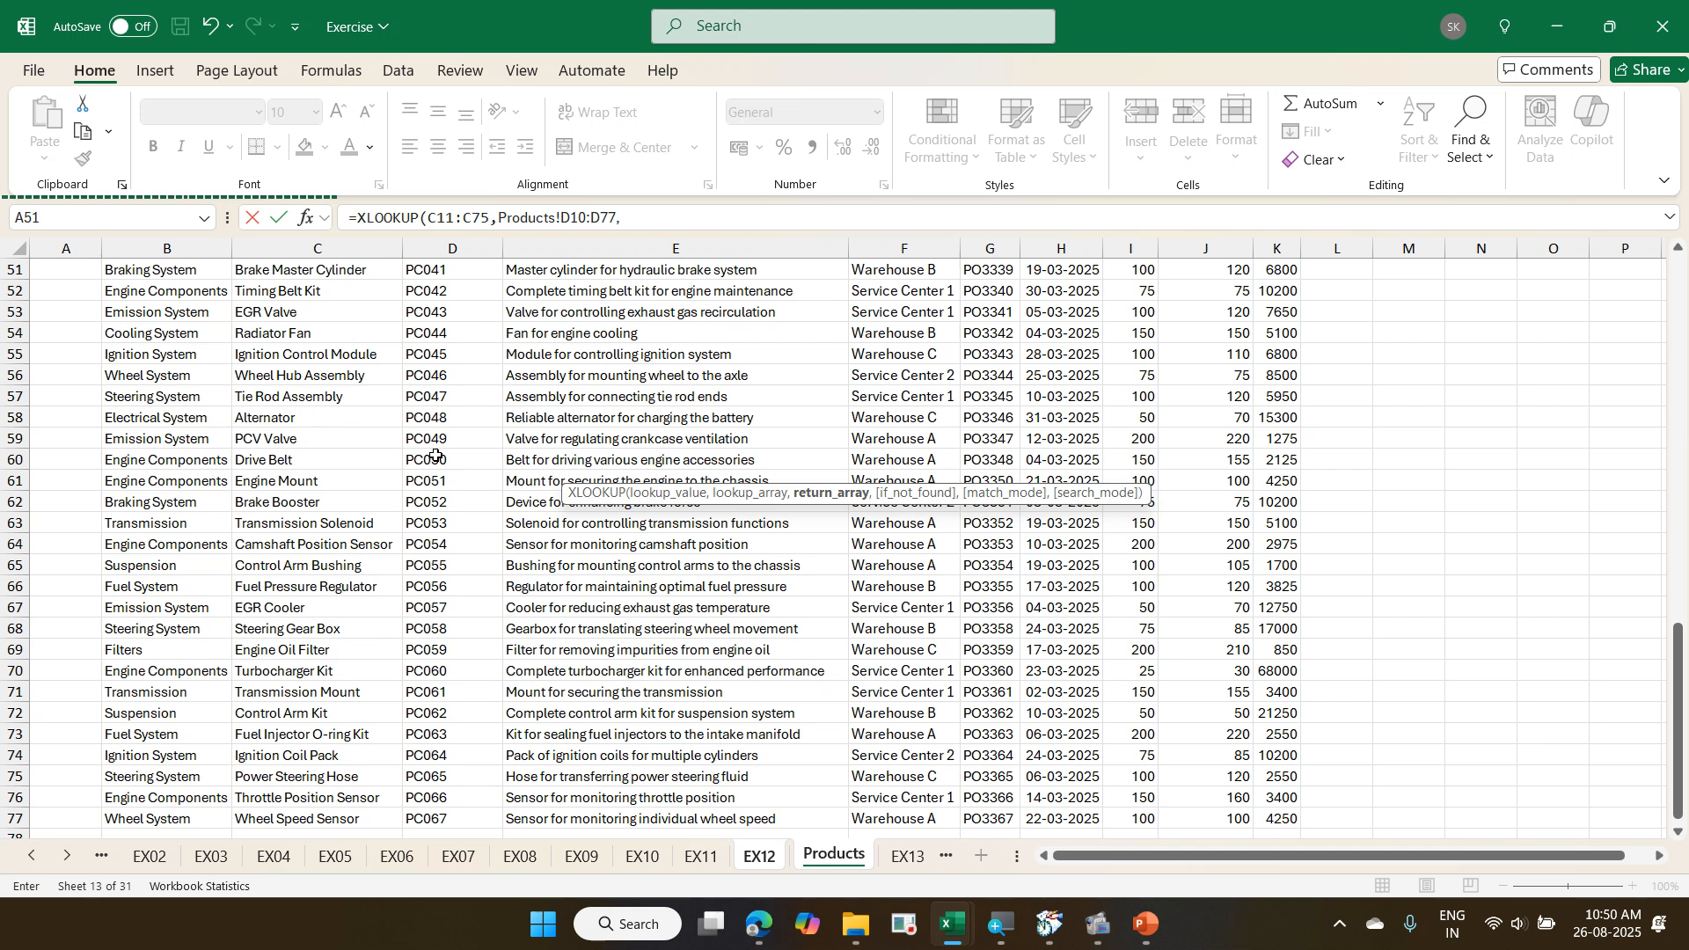
- Complete the Price XLOOKUP with return array Products!K10:K77 and 0 as the if-not-found value
click(1281, 816)
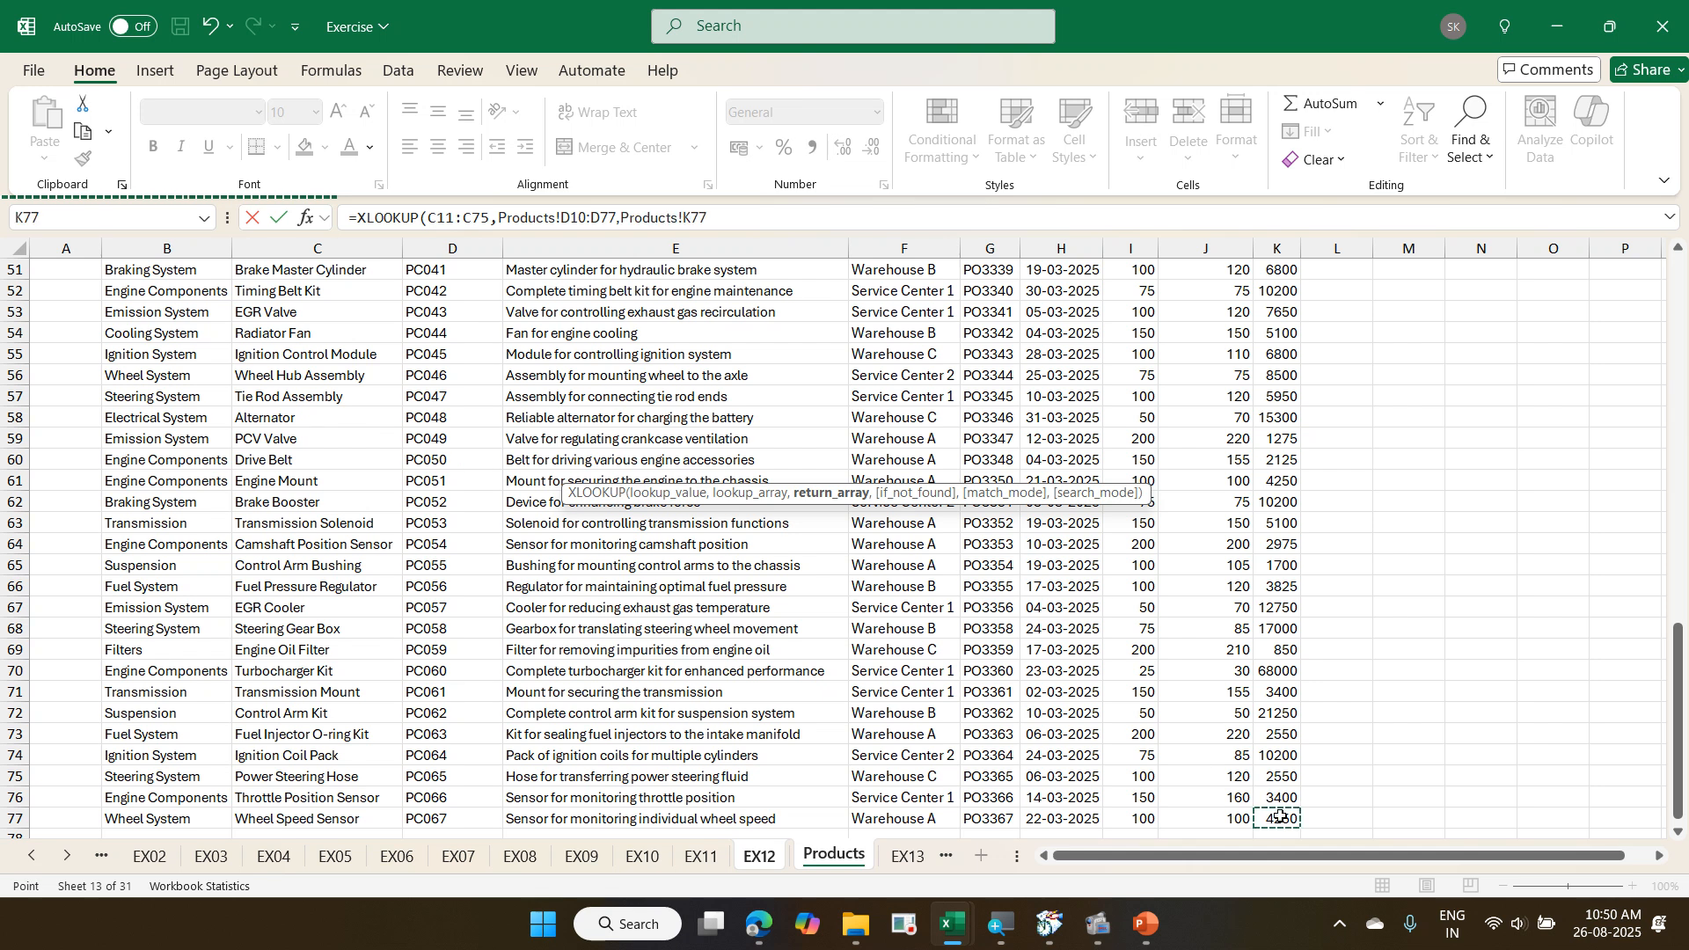
key(ctrl+shift+Up)
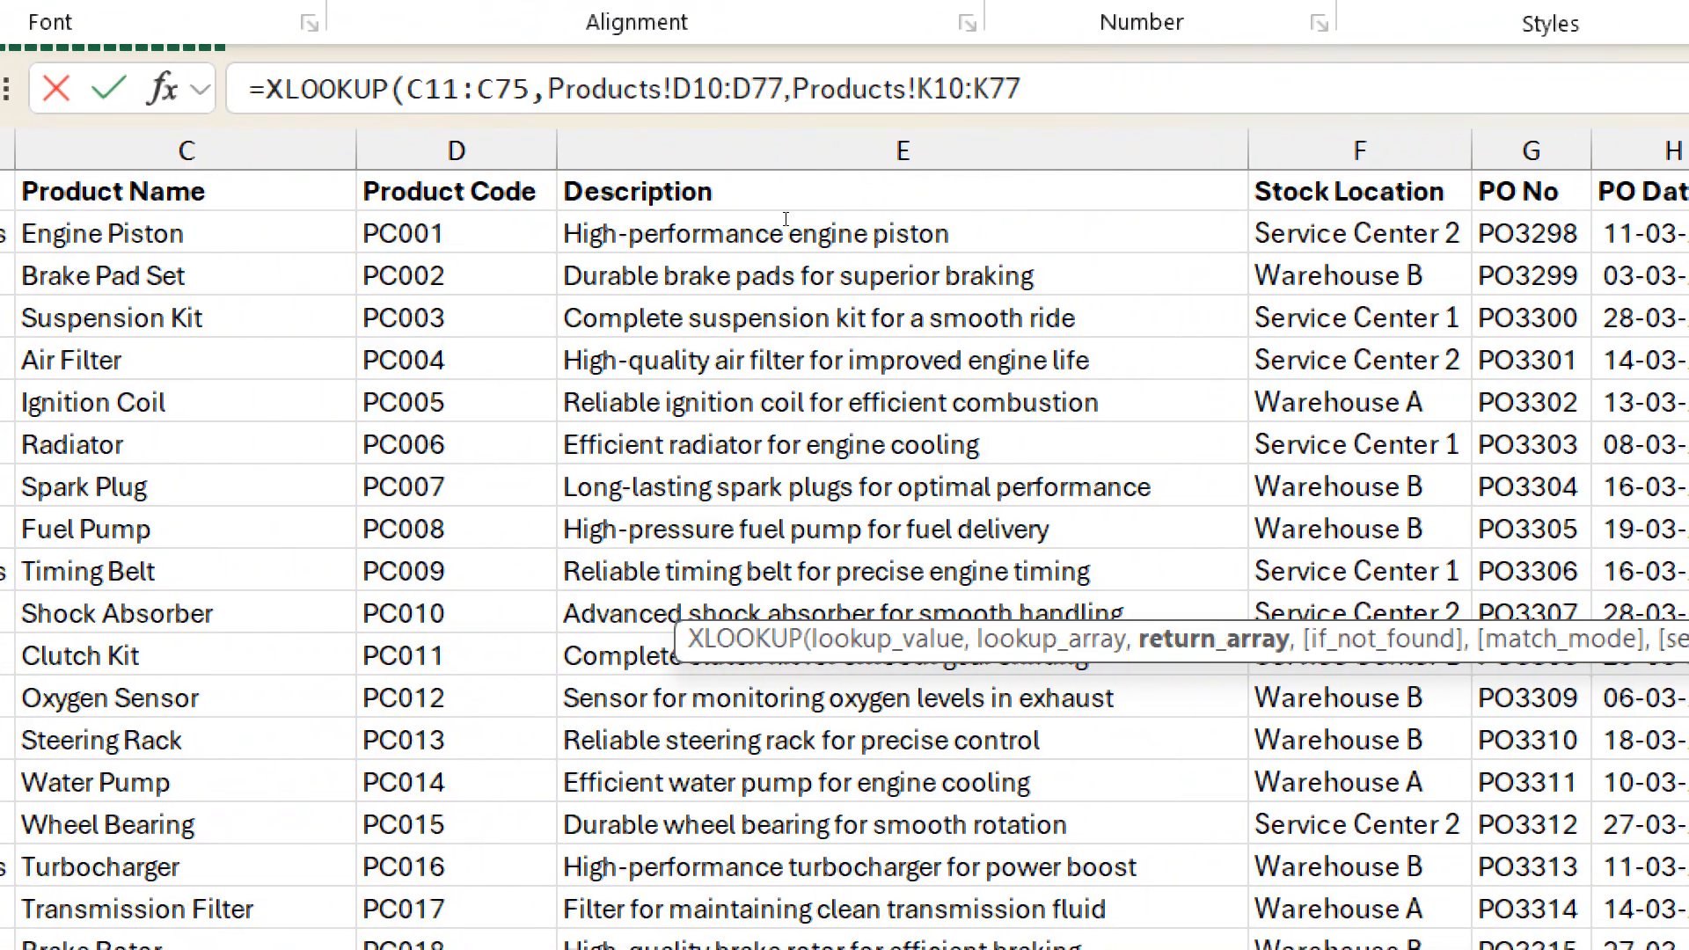
text(,0)
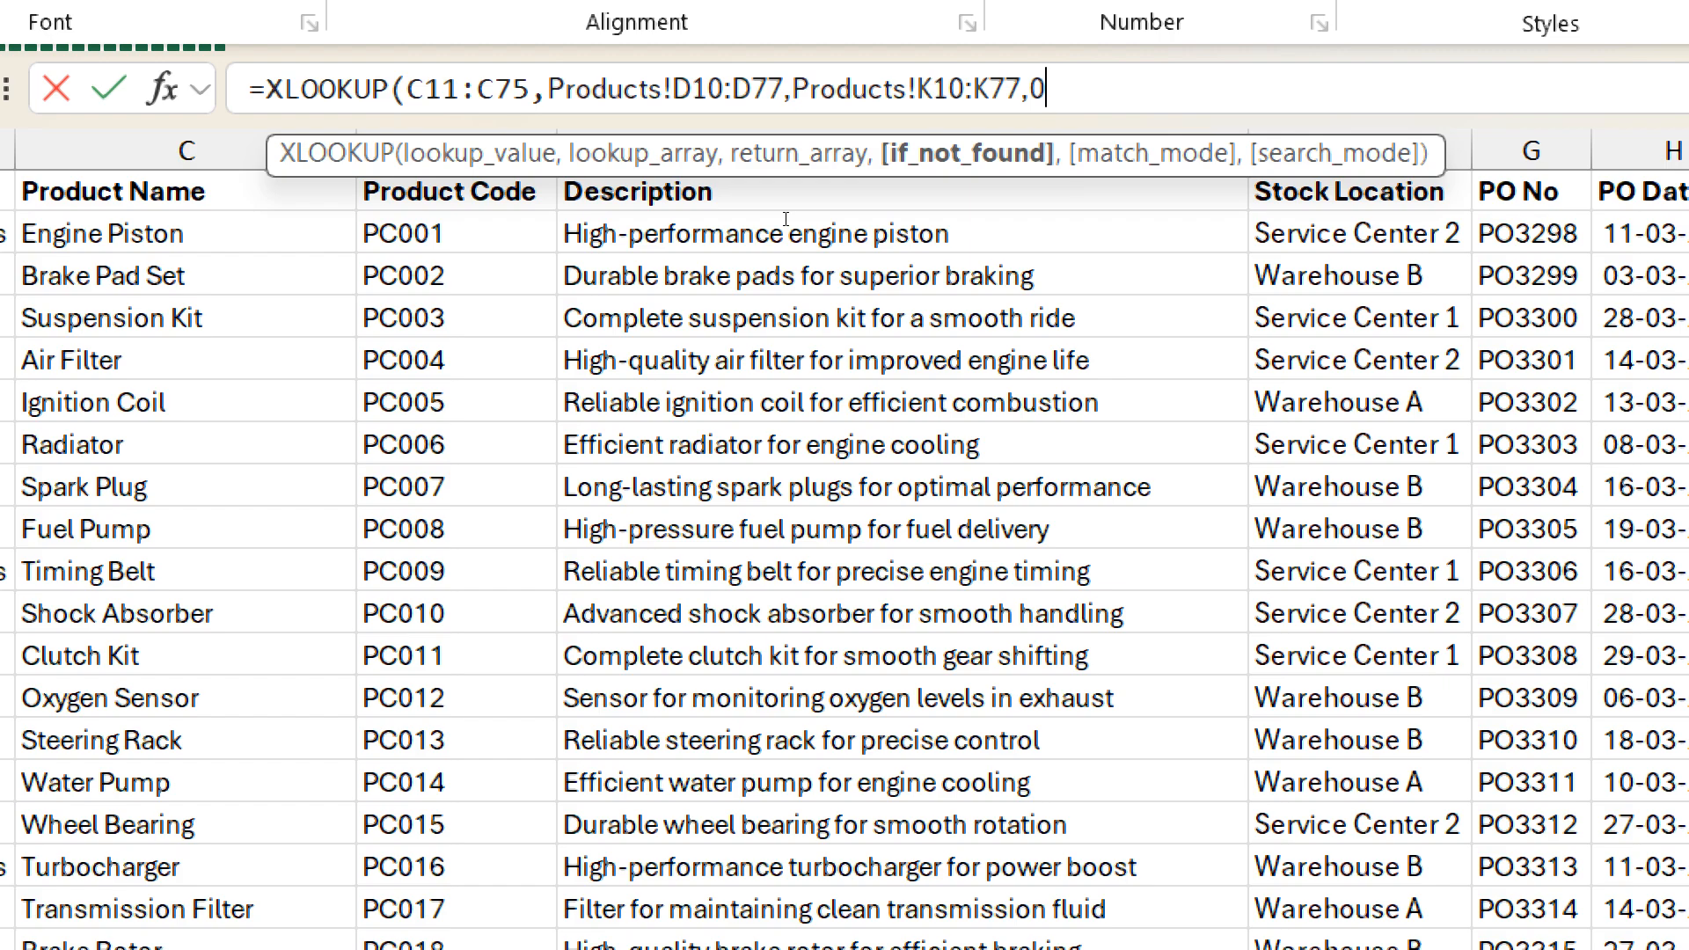
key(Return)
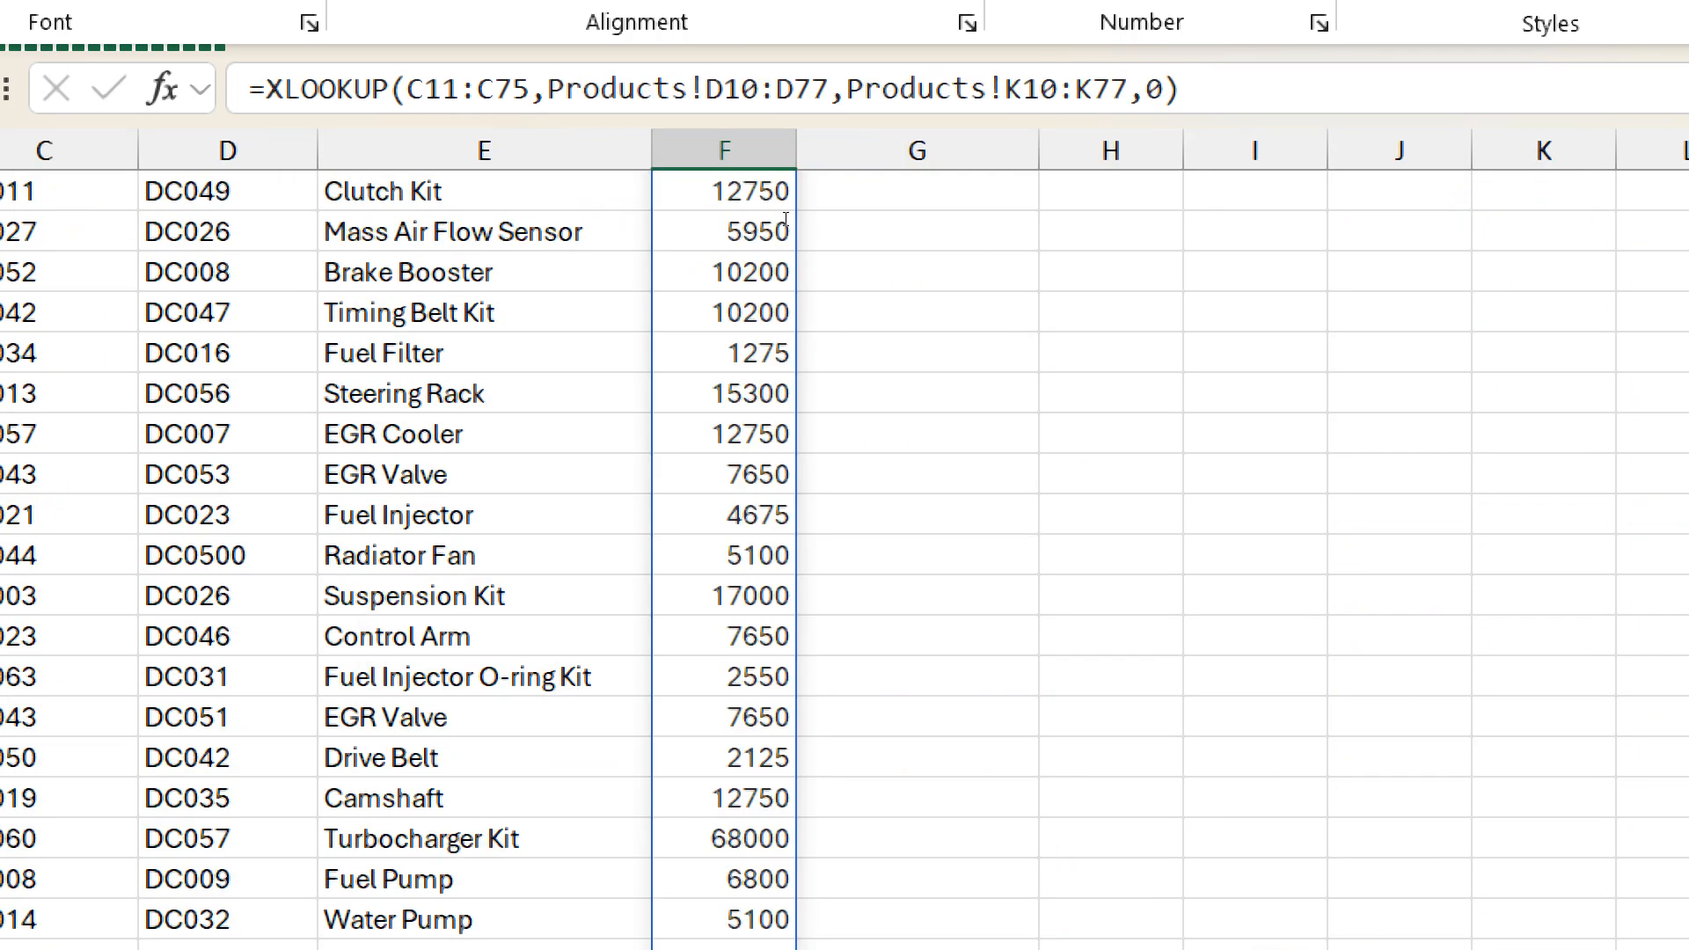
- Check the Price results from the start of the list, especially for code PC123345, and inspect the formula in F11
scroll(519, 308, up, 10)
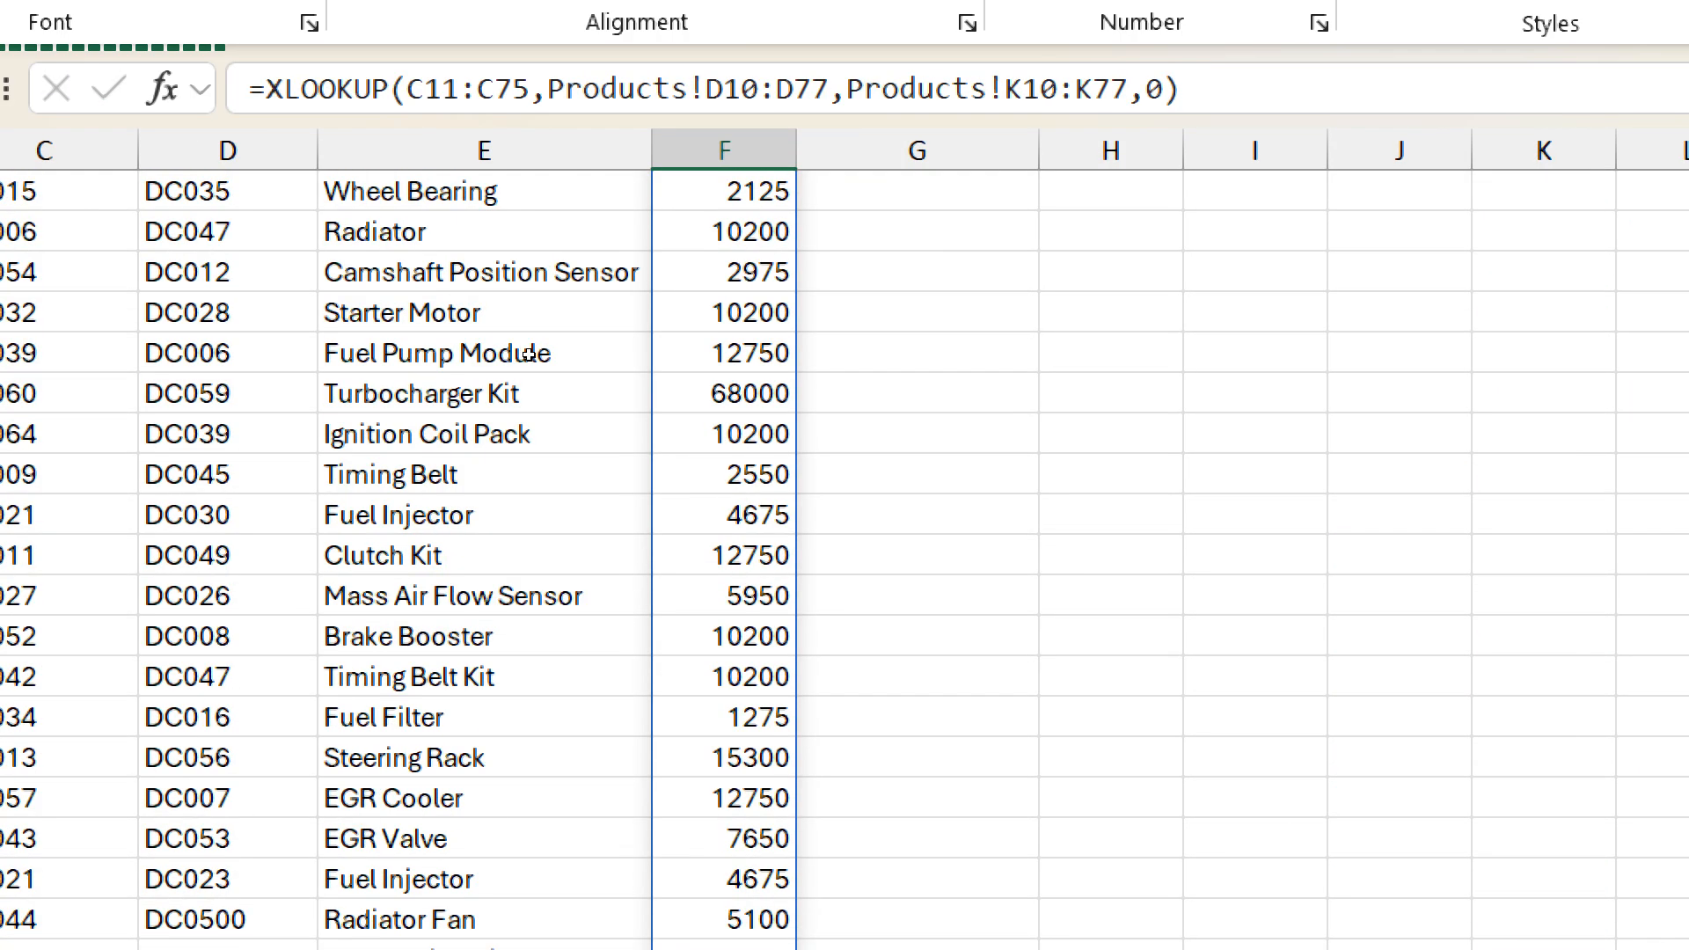
scroll(529, 356, up, 5)
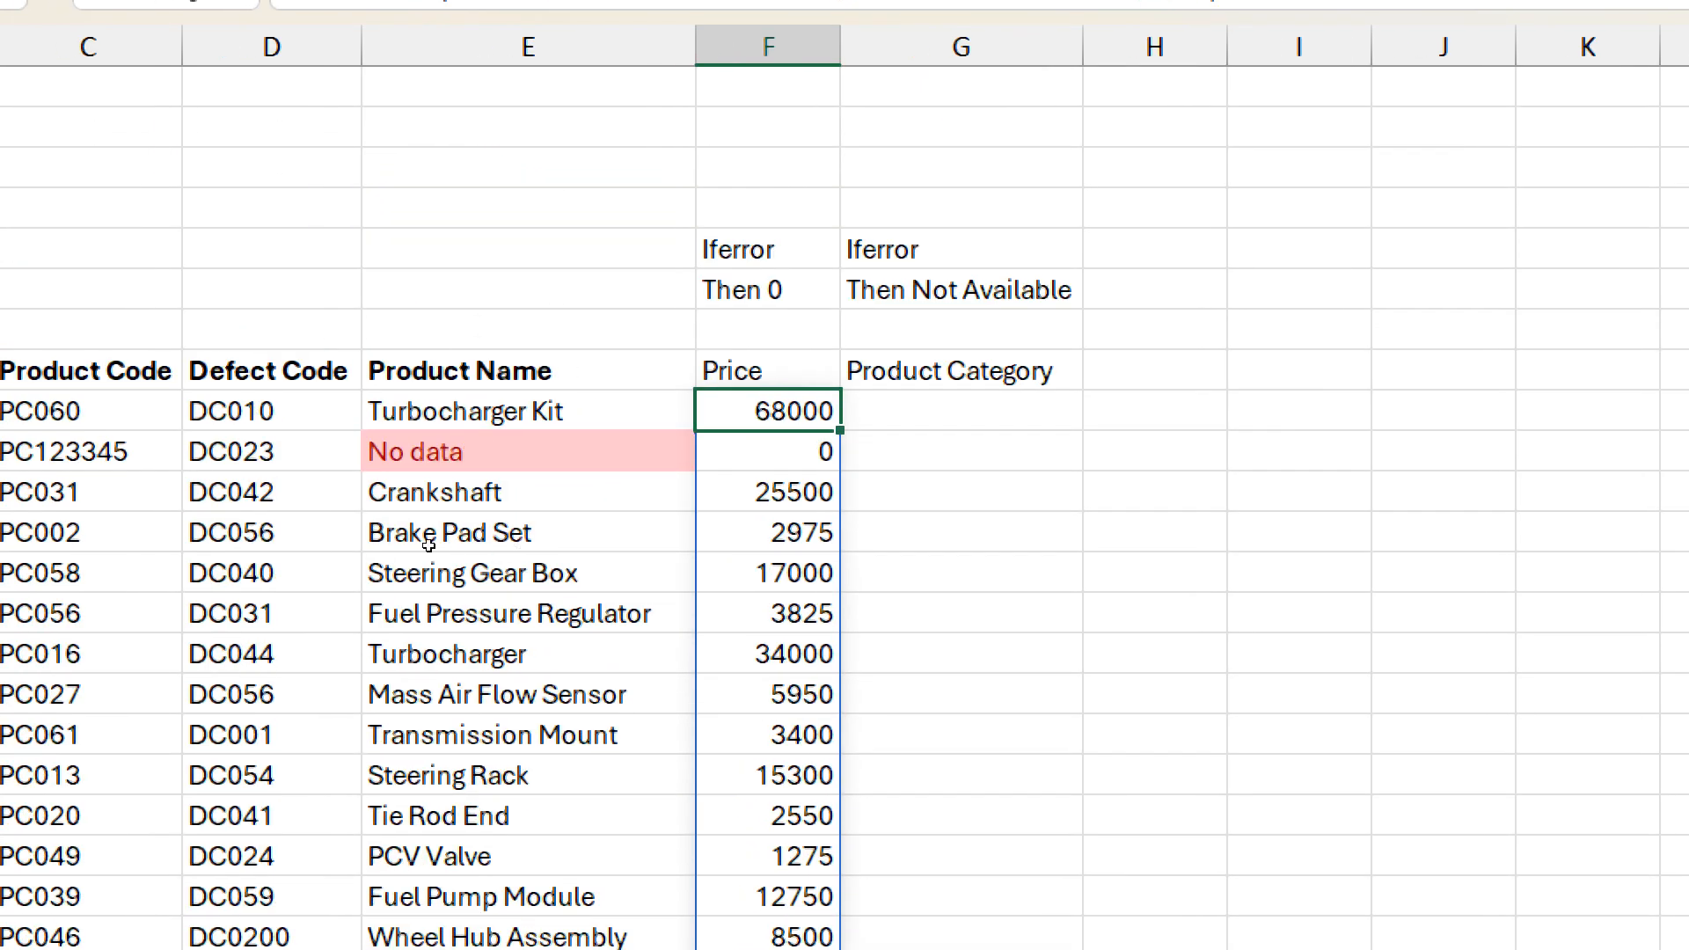
click(234, 456)
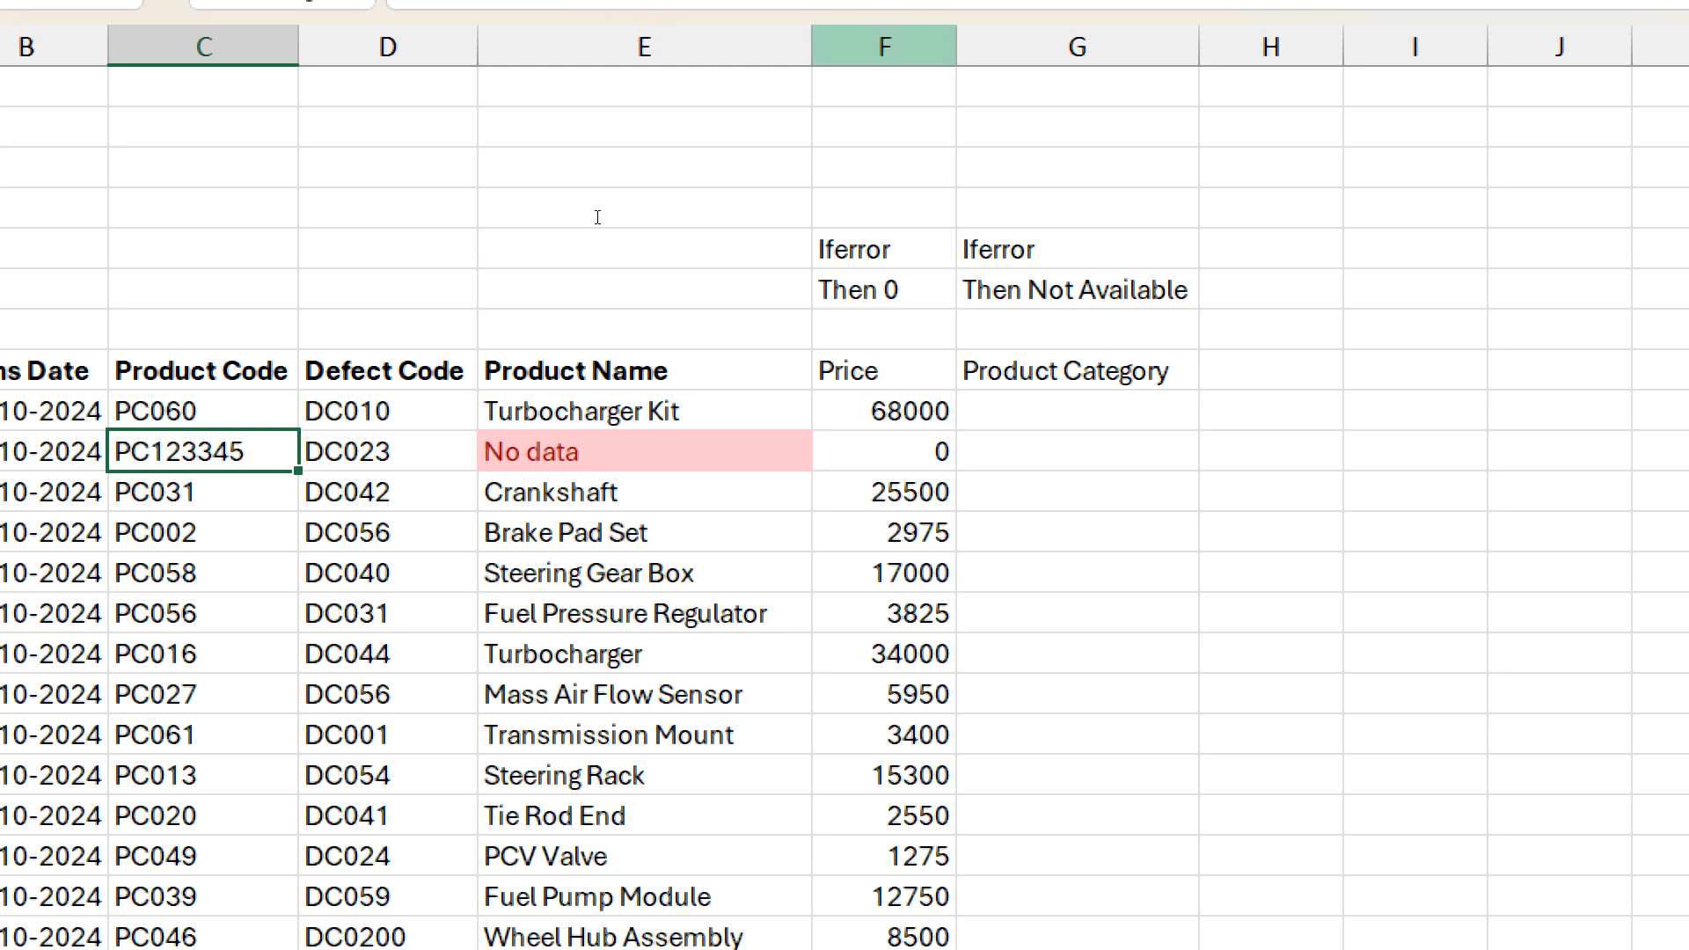
key(Right)
key(Right)
key(Right)
key(Up)
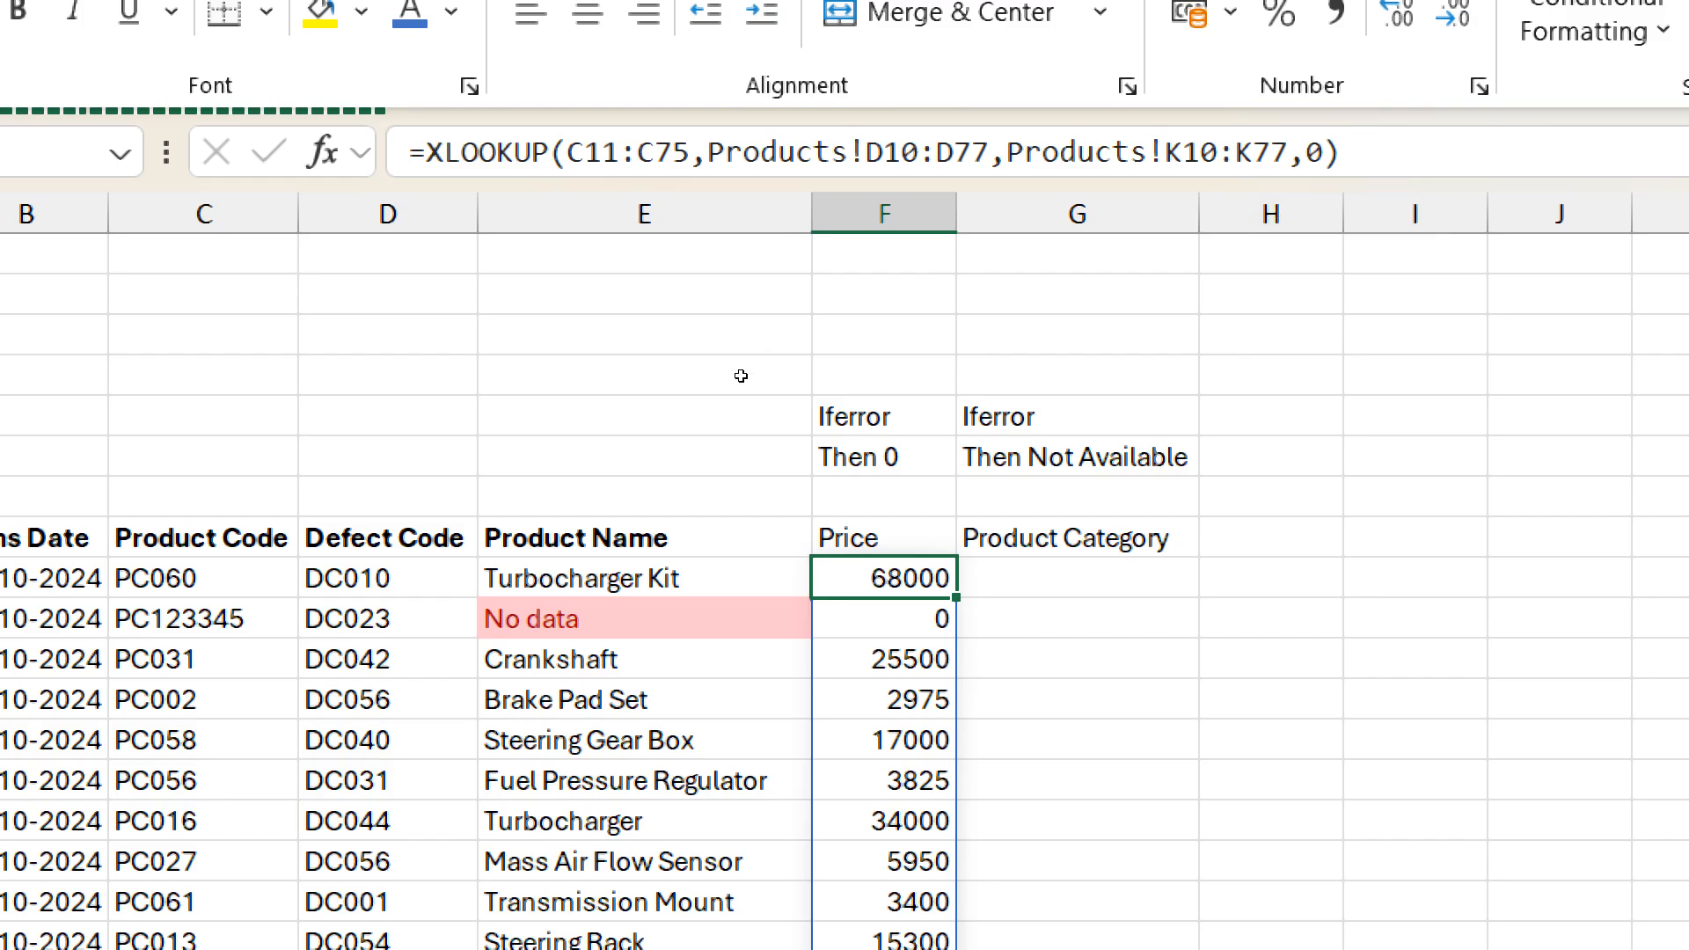
- Start an XLOOKUP formula in G11, below the Product Category header, with C11:C75 as the lookup value
key(Right)
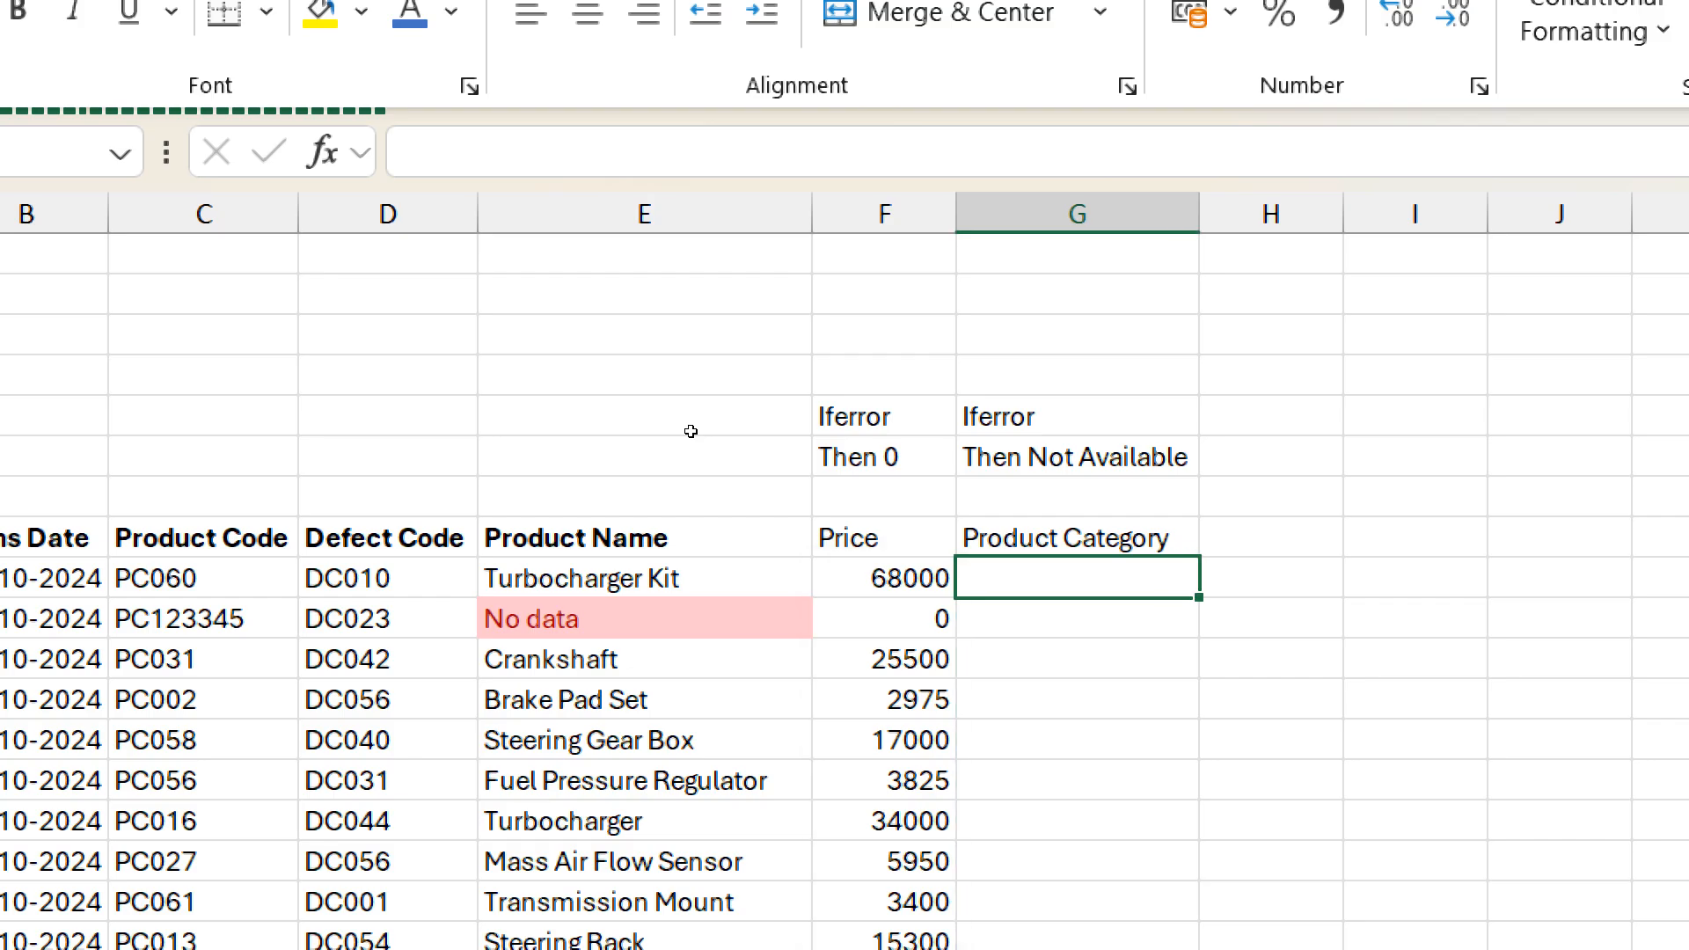
text(=xl)
key(Tab)
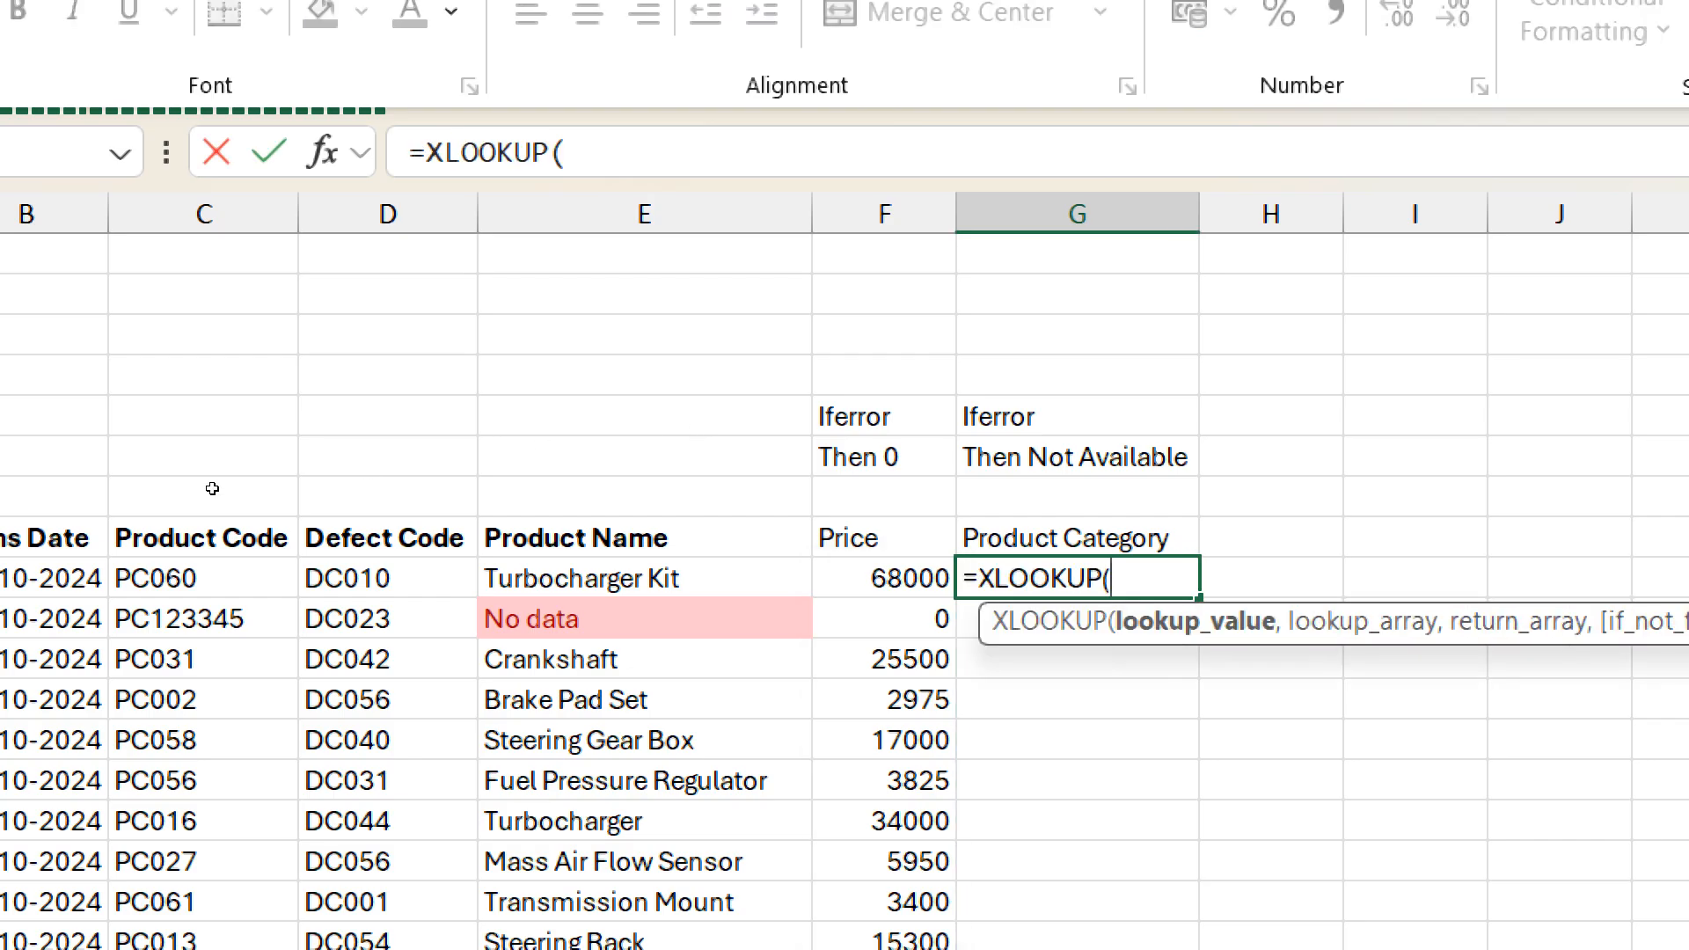
key(Left)
key(Left)
key(Left)
key(Left)
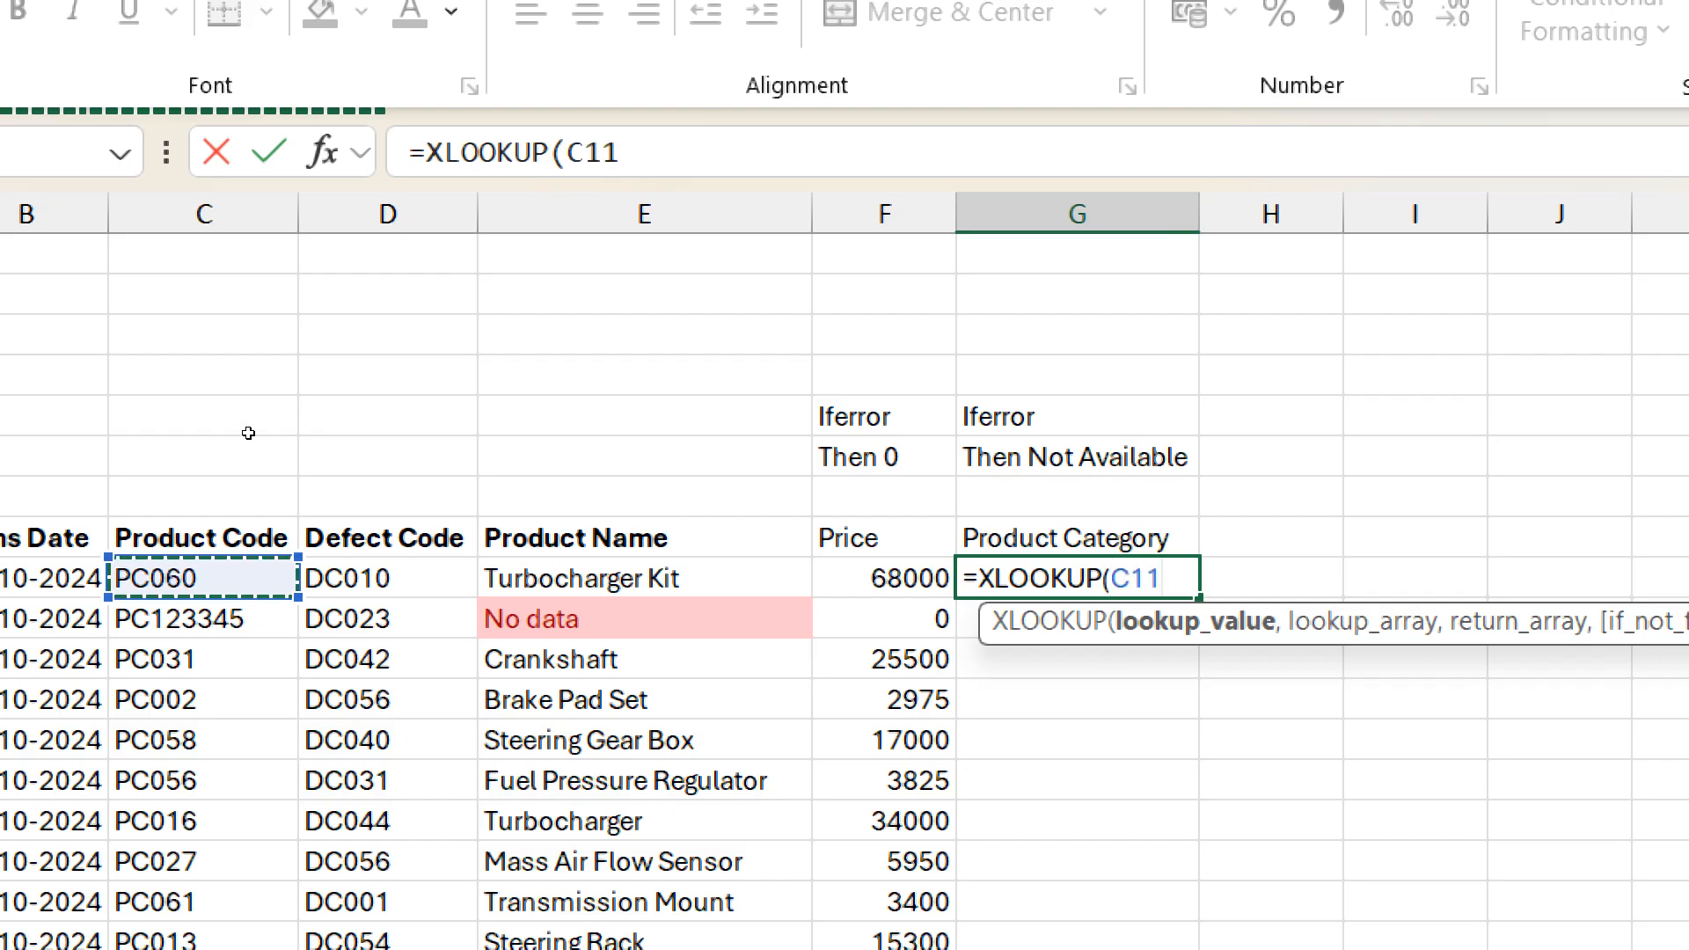
key(ctrl+shift+Down)
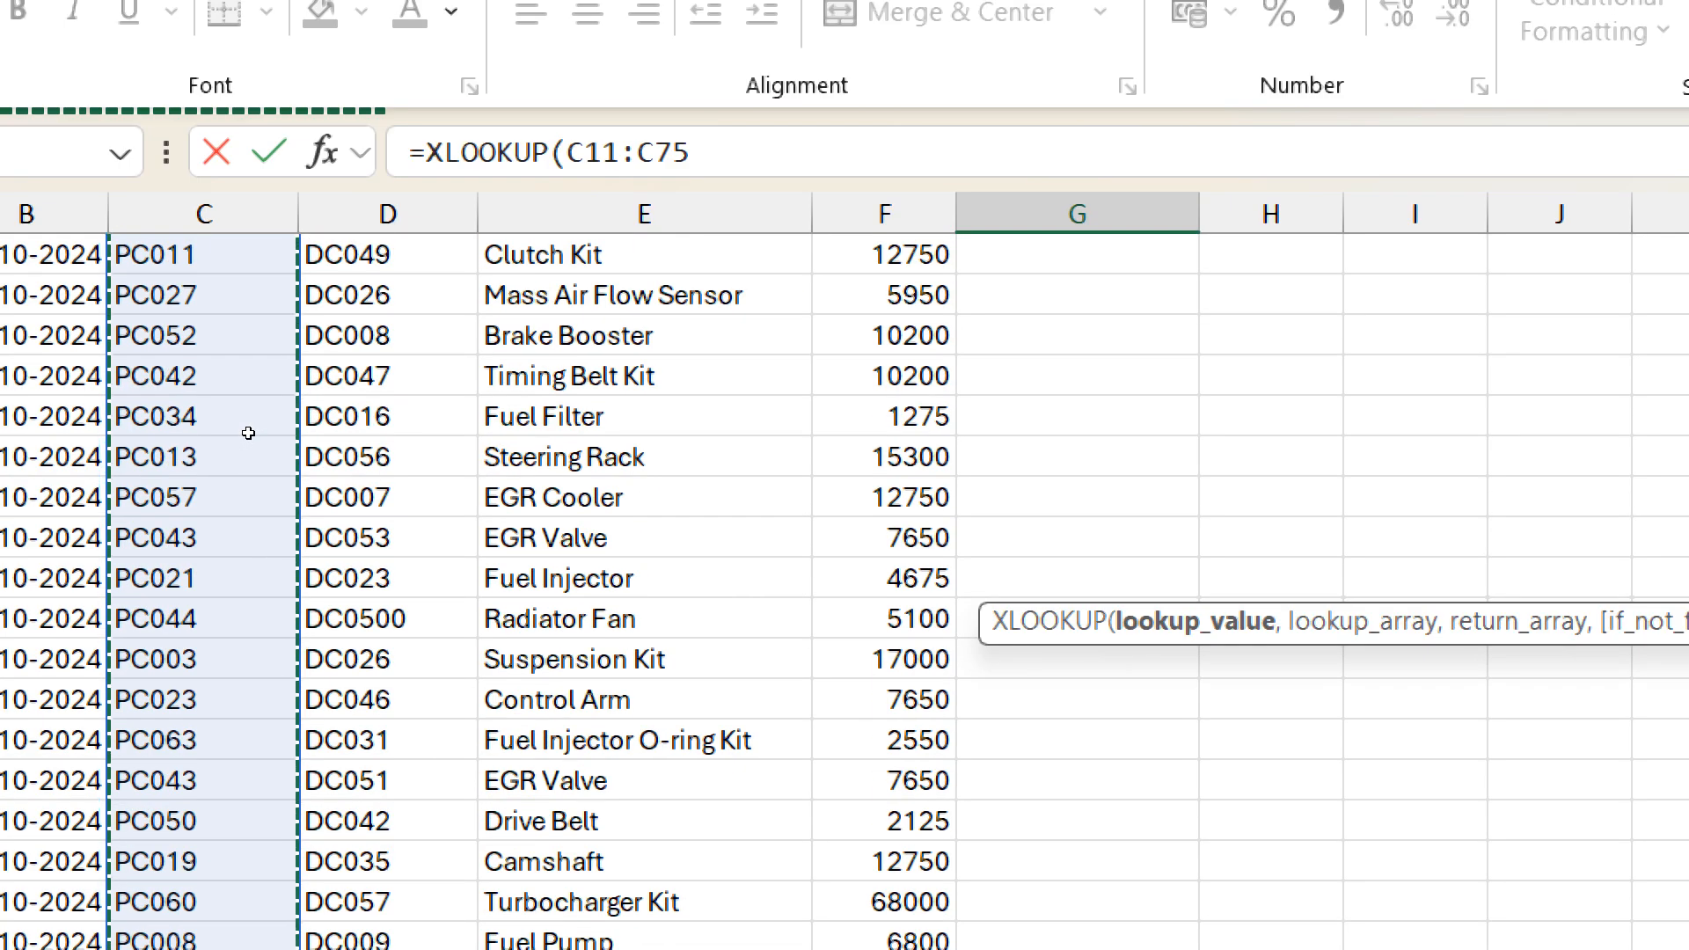
text(,)
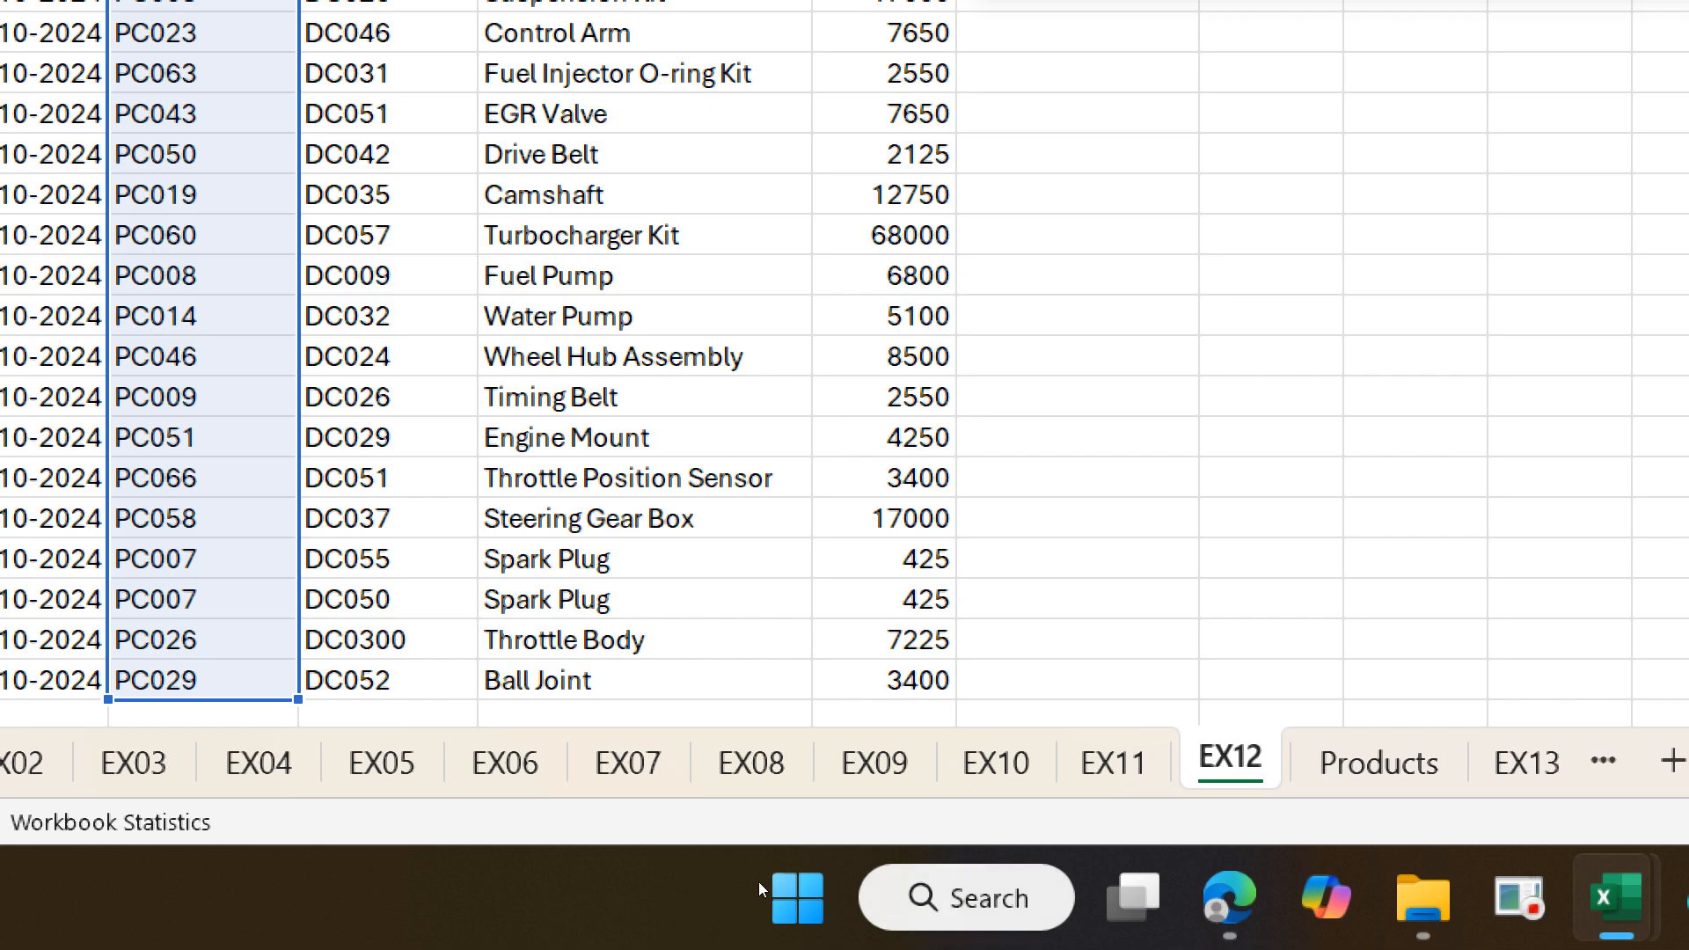
- Use the Product Code column D10:D77 on the Products sheet as the lookup array of the Product Category formula
key(ctrl+Page_Down)
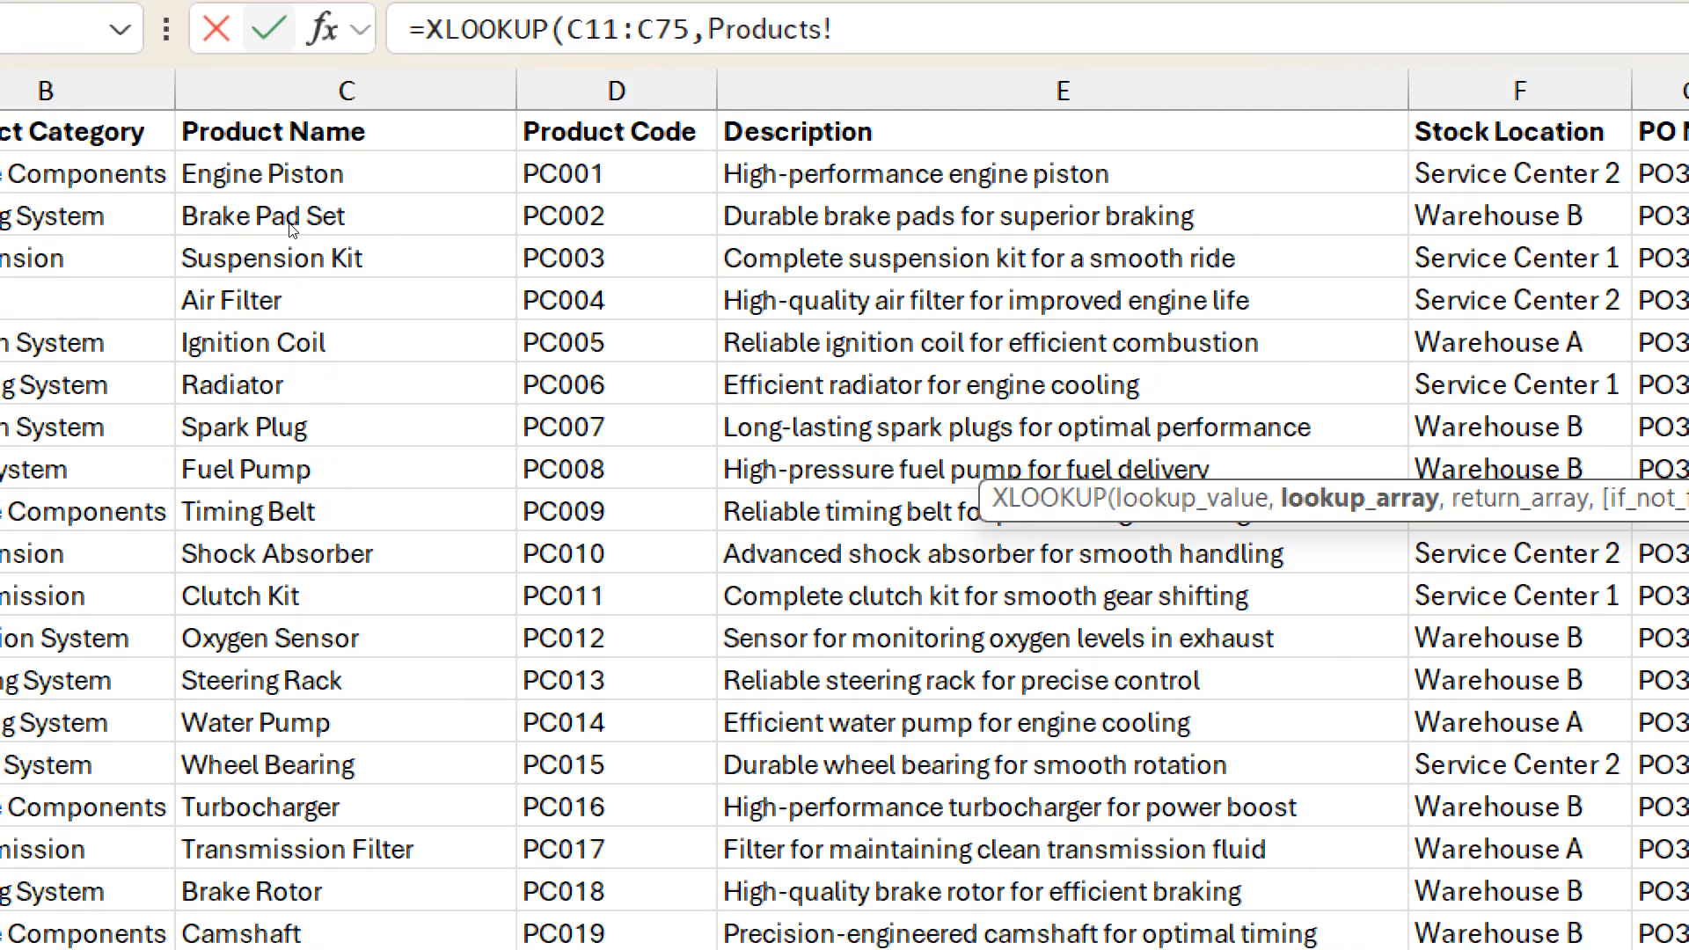
key(Right)
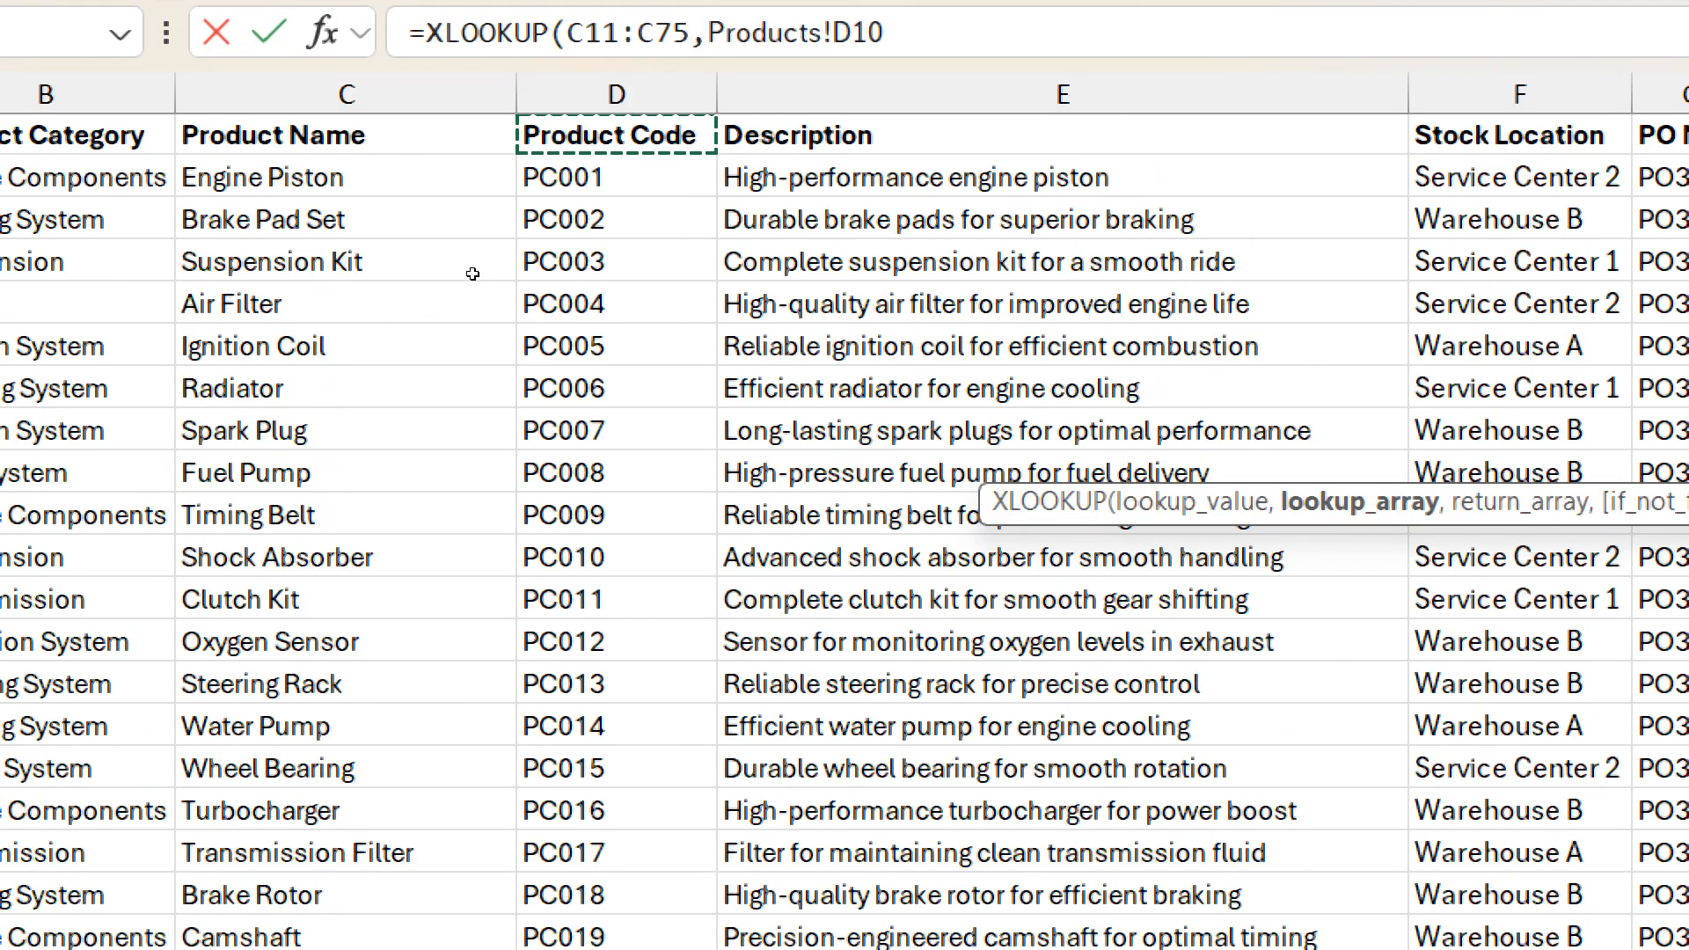
key(ctrl+shift+Down)
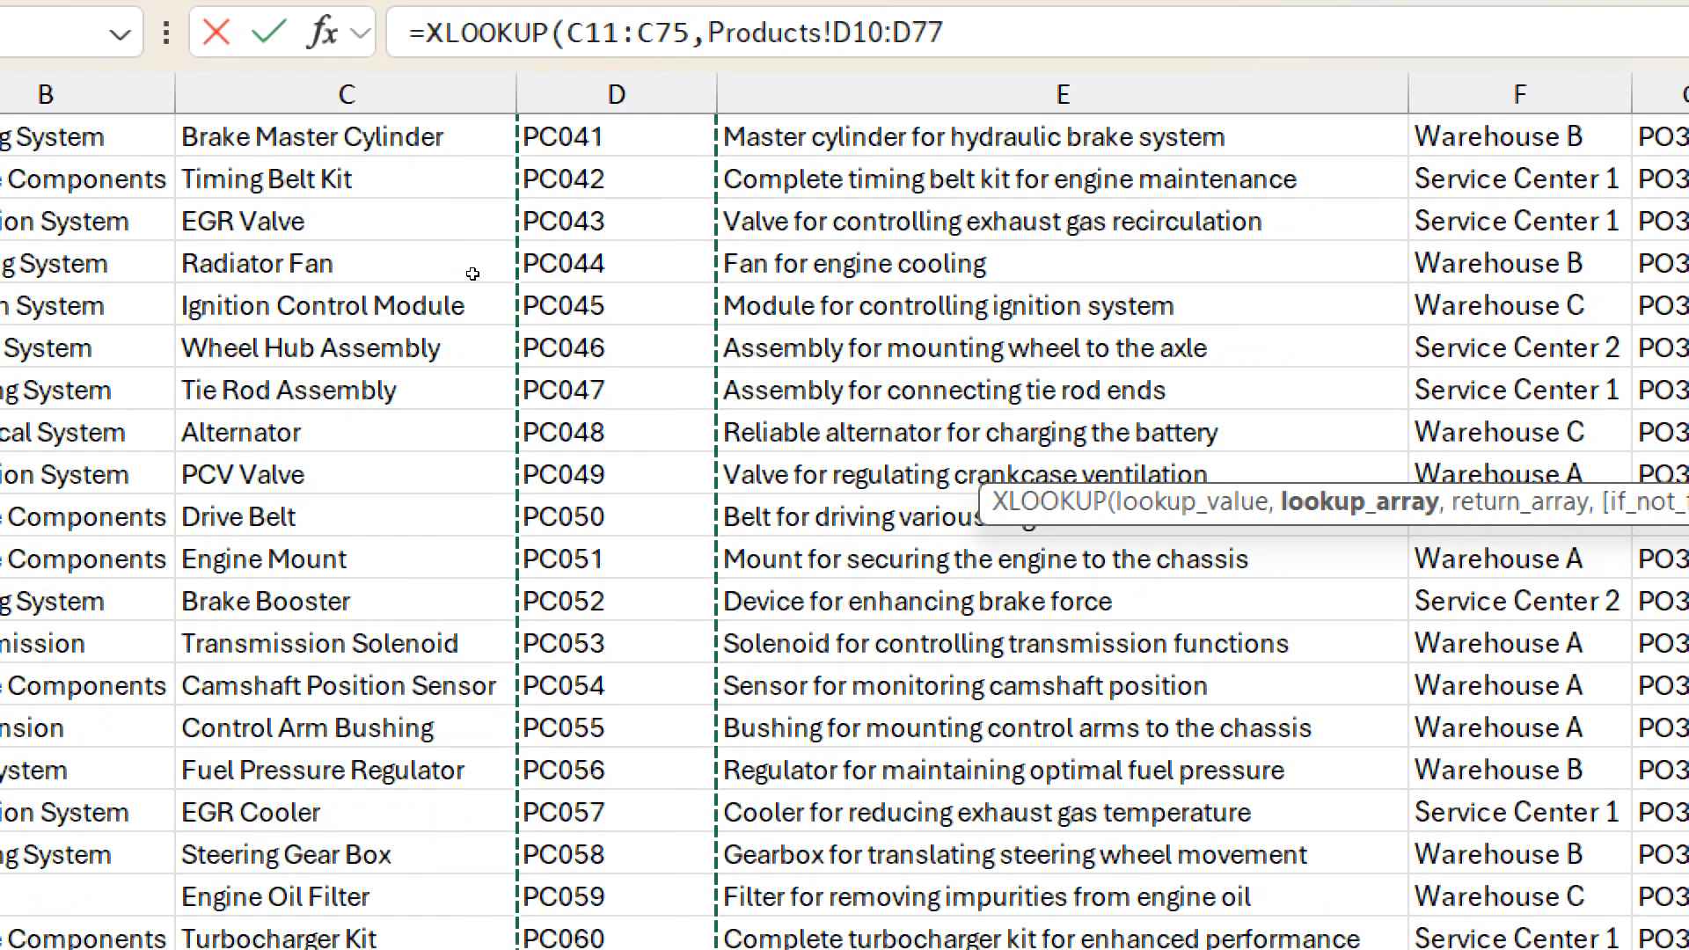
text(,)
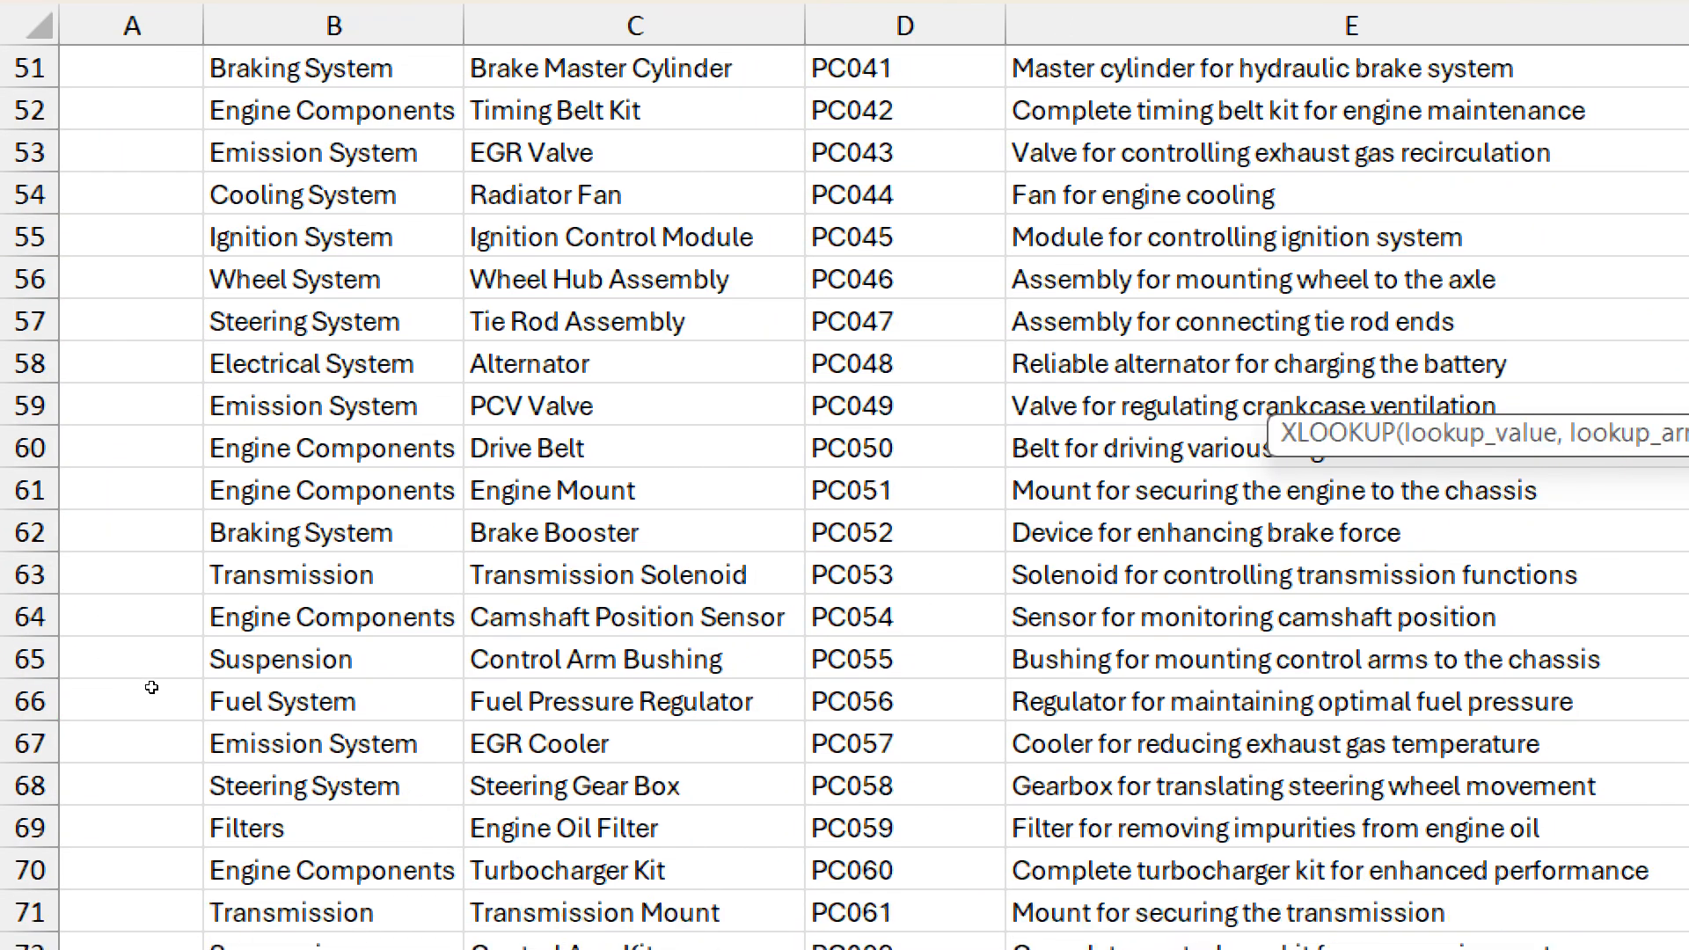
- Complete the Product Category XLOOKUP with return array Products!B10:B77 and "Not Available" as the if-not-found value
scroll(150, 686, down, 2)
click(215, 741)
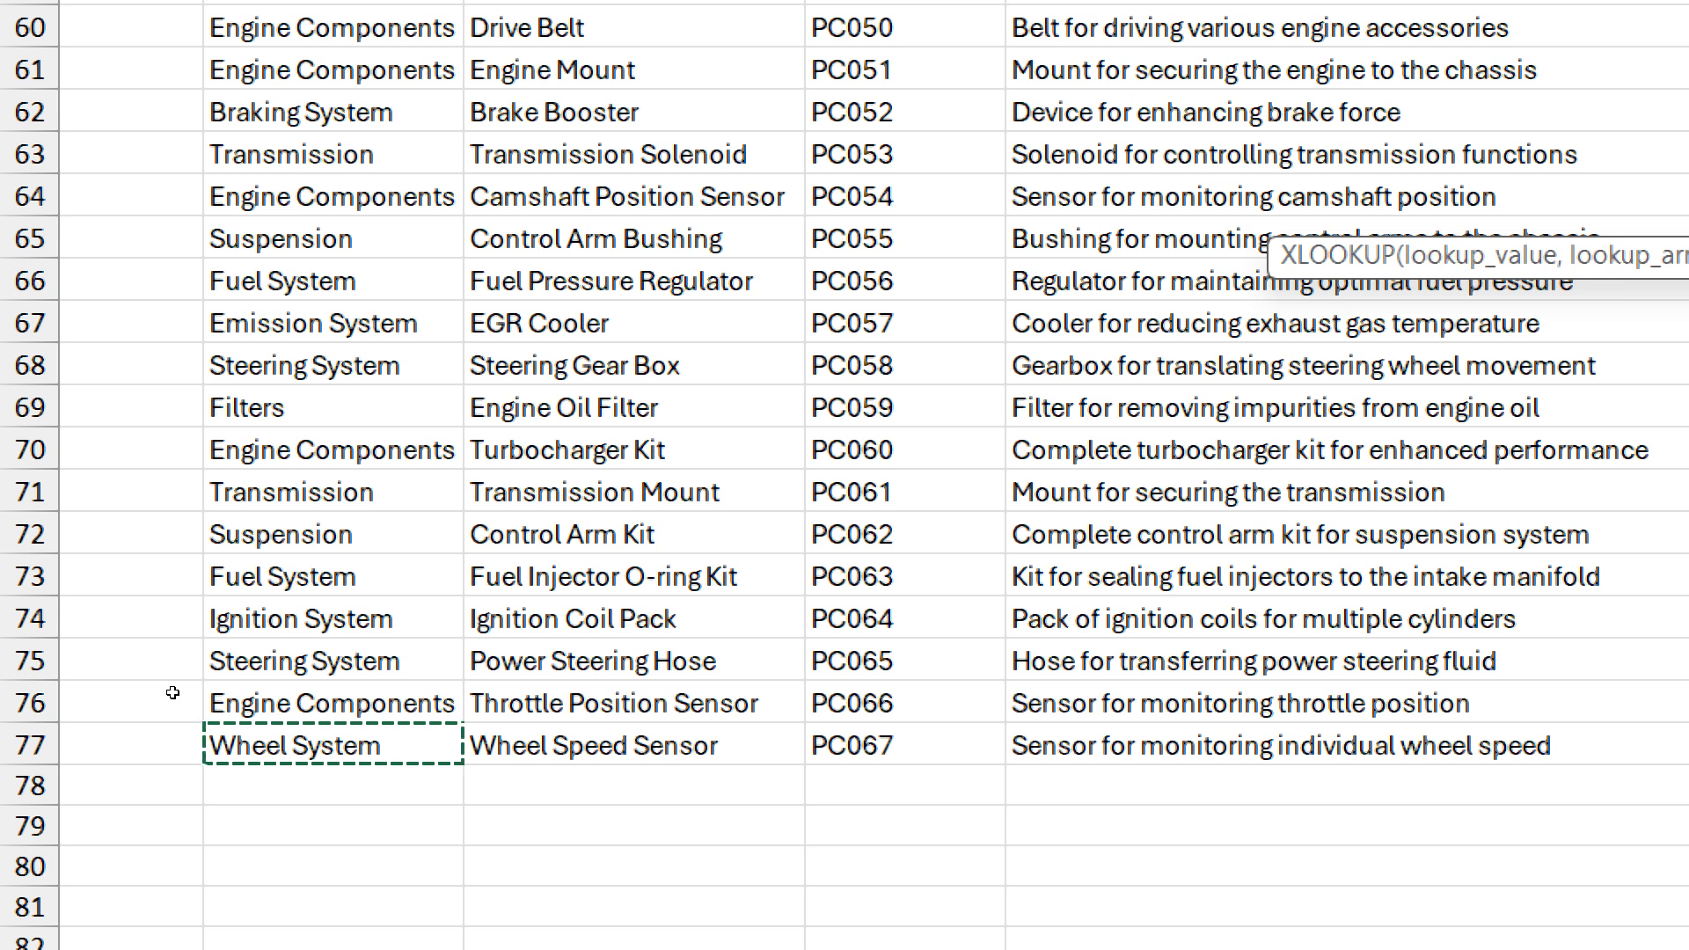
key(ctrl+shift+Up)
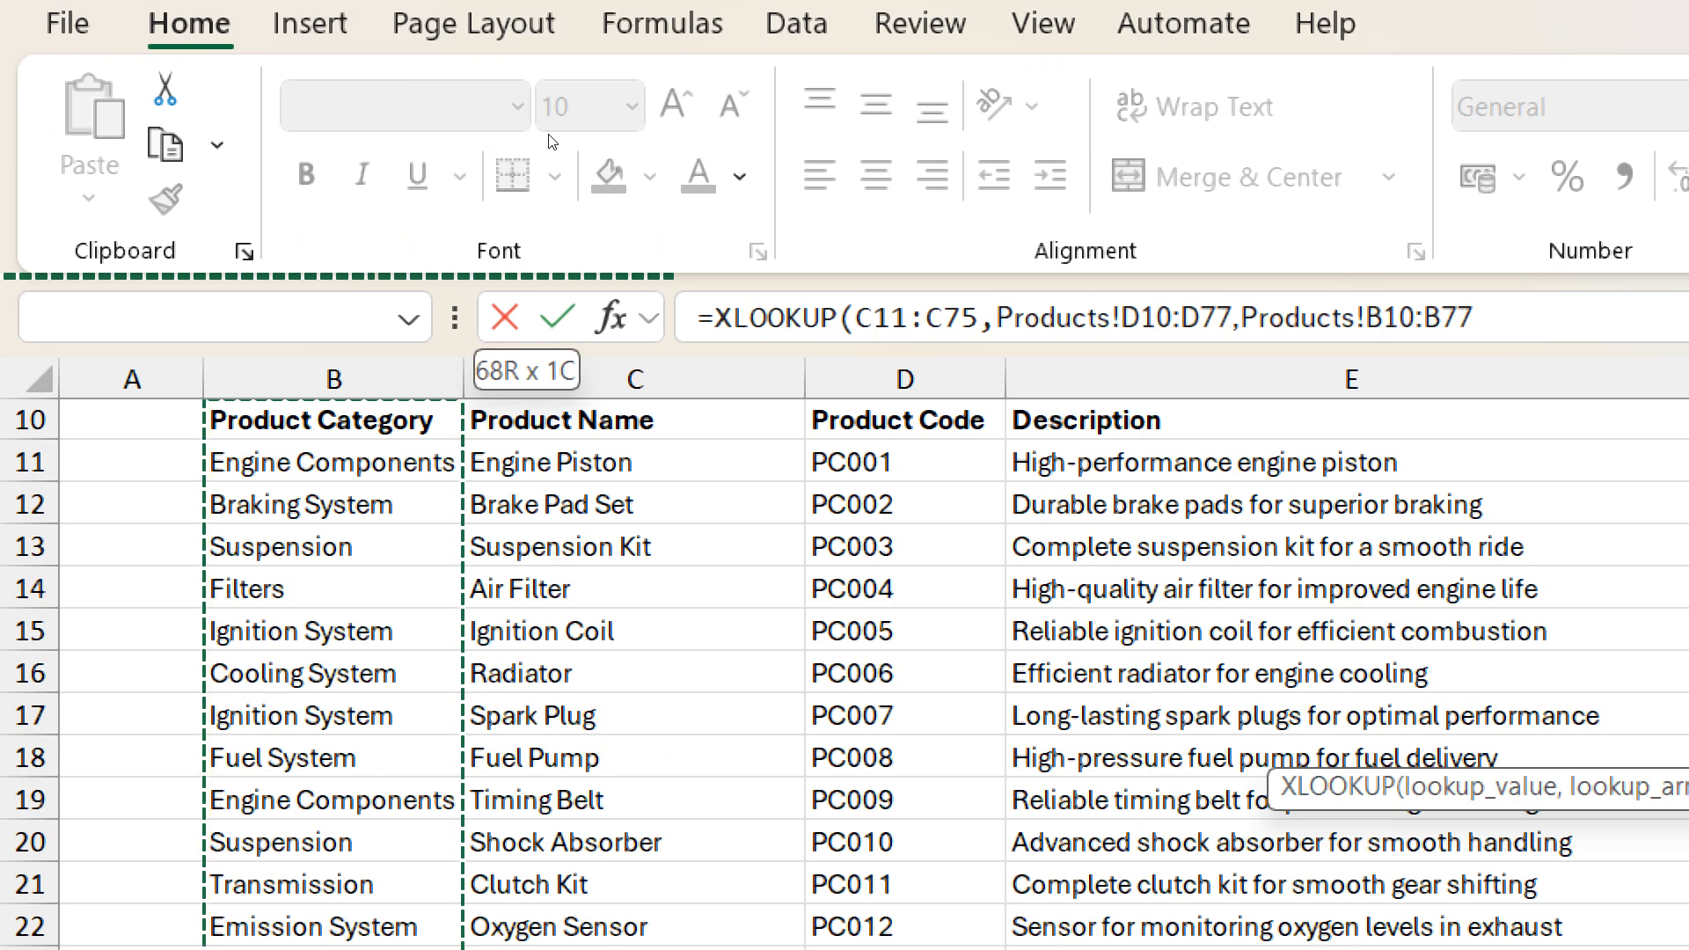
text(,)
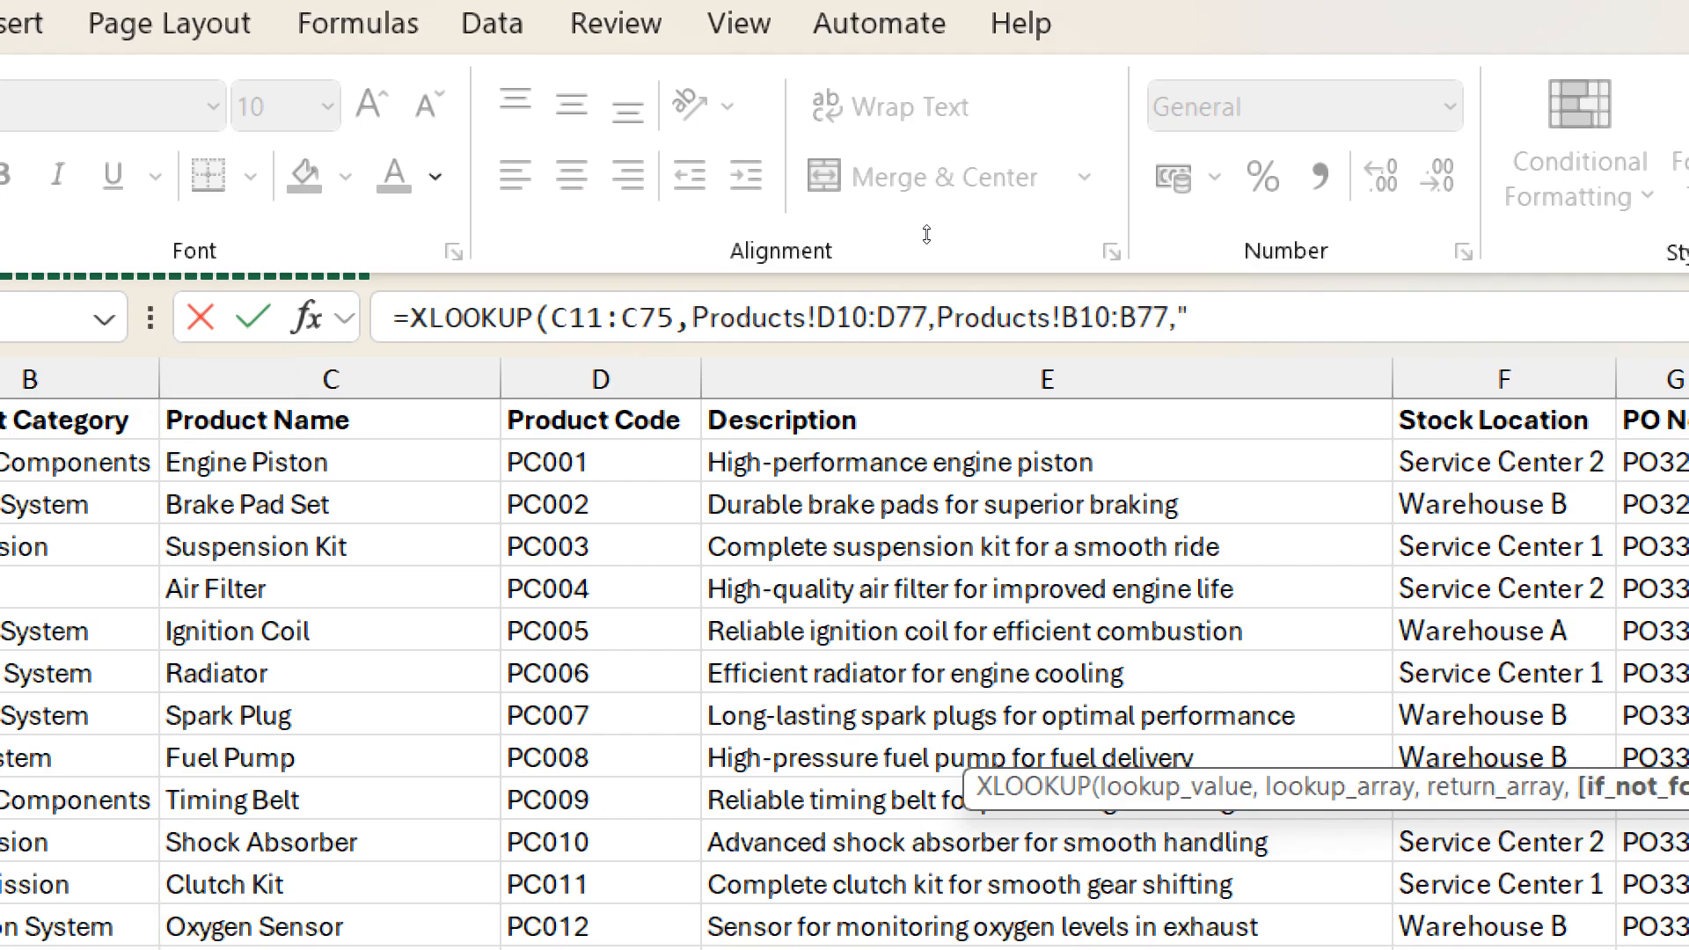
text("Not Available)
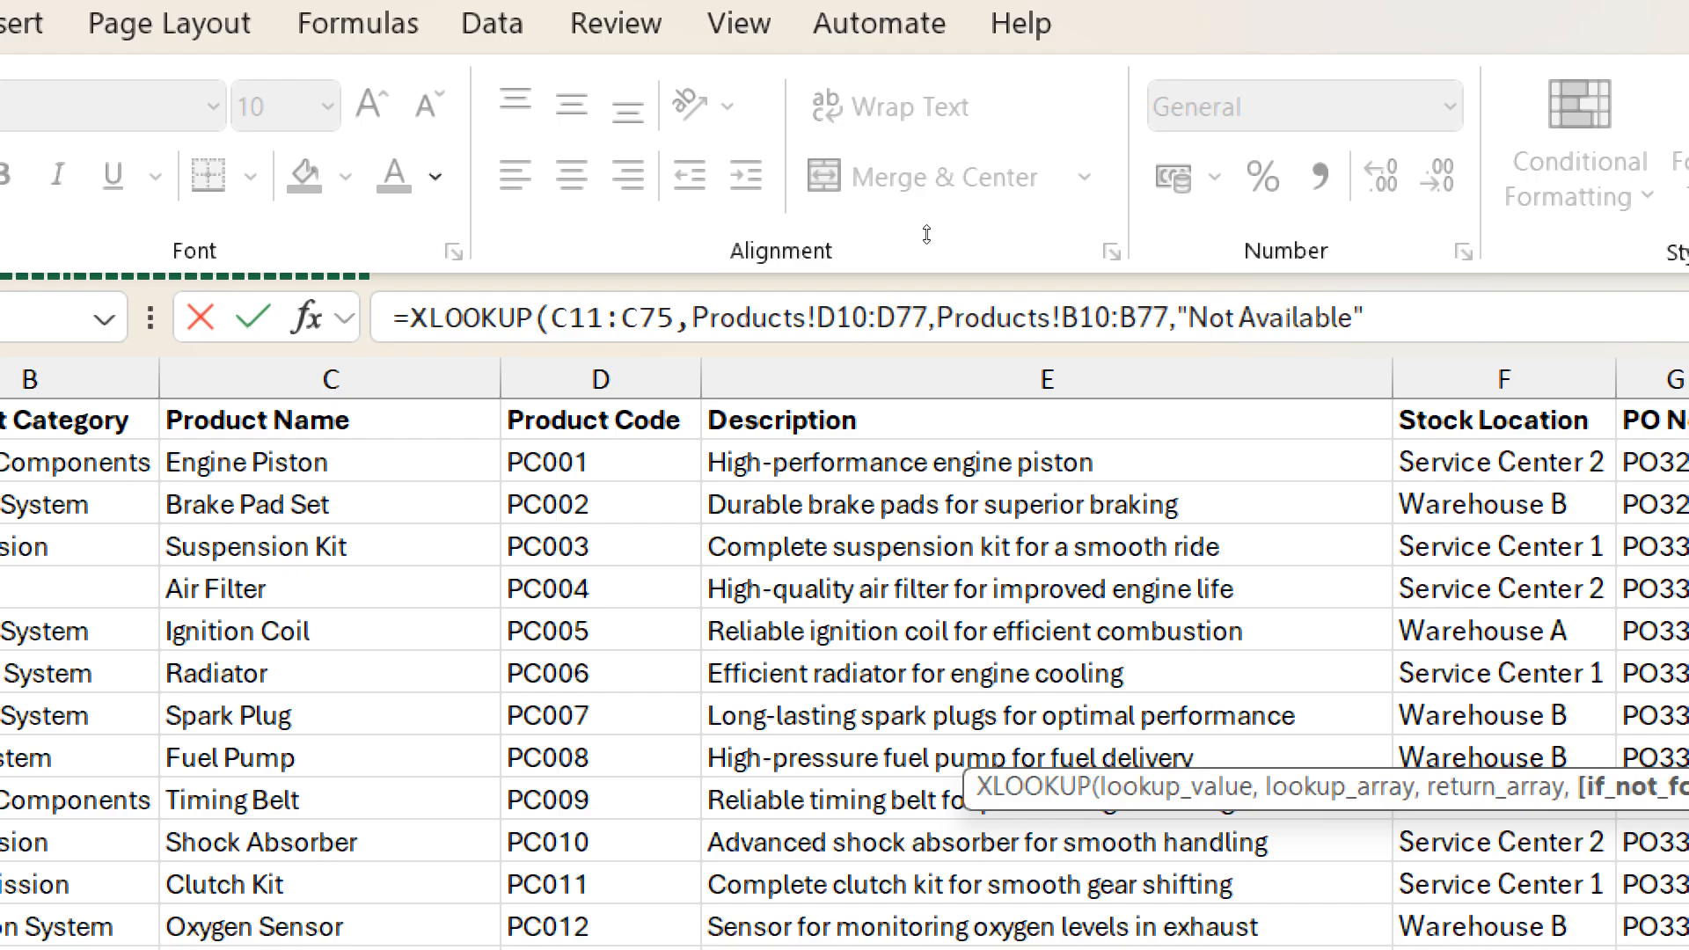
text("))
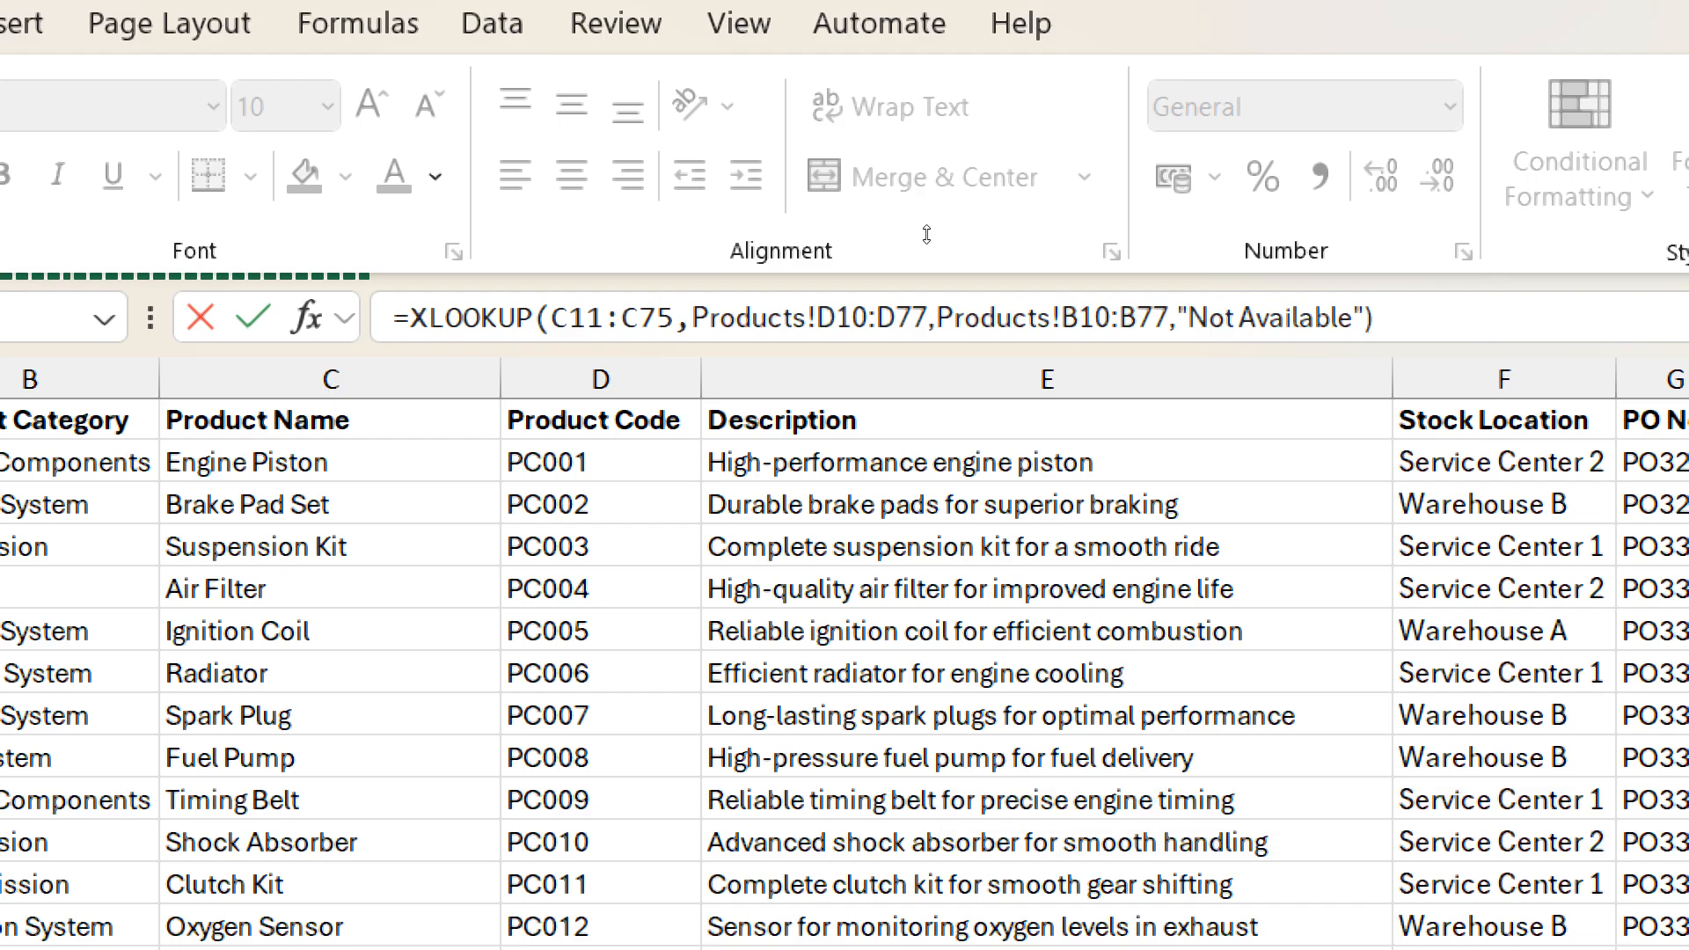
key(Return)
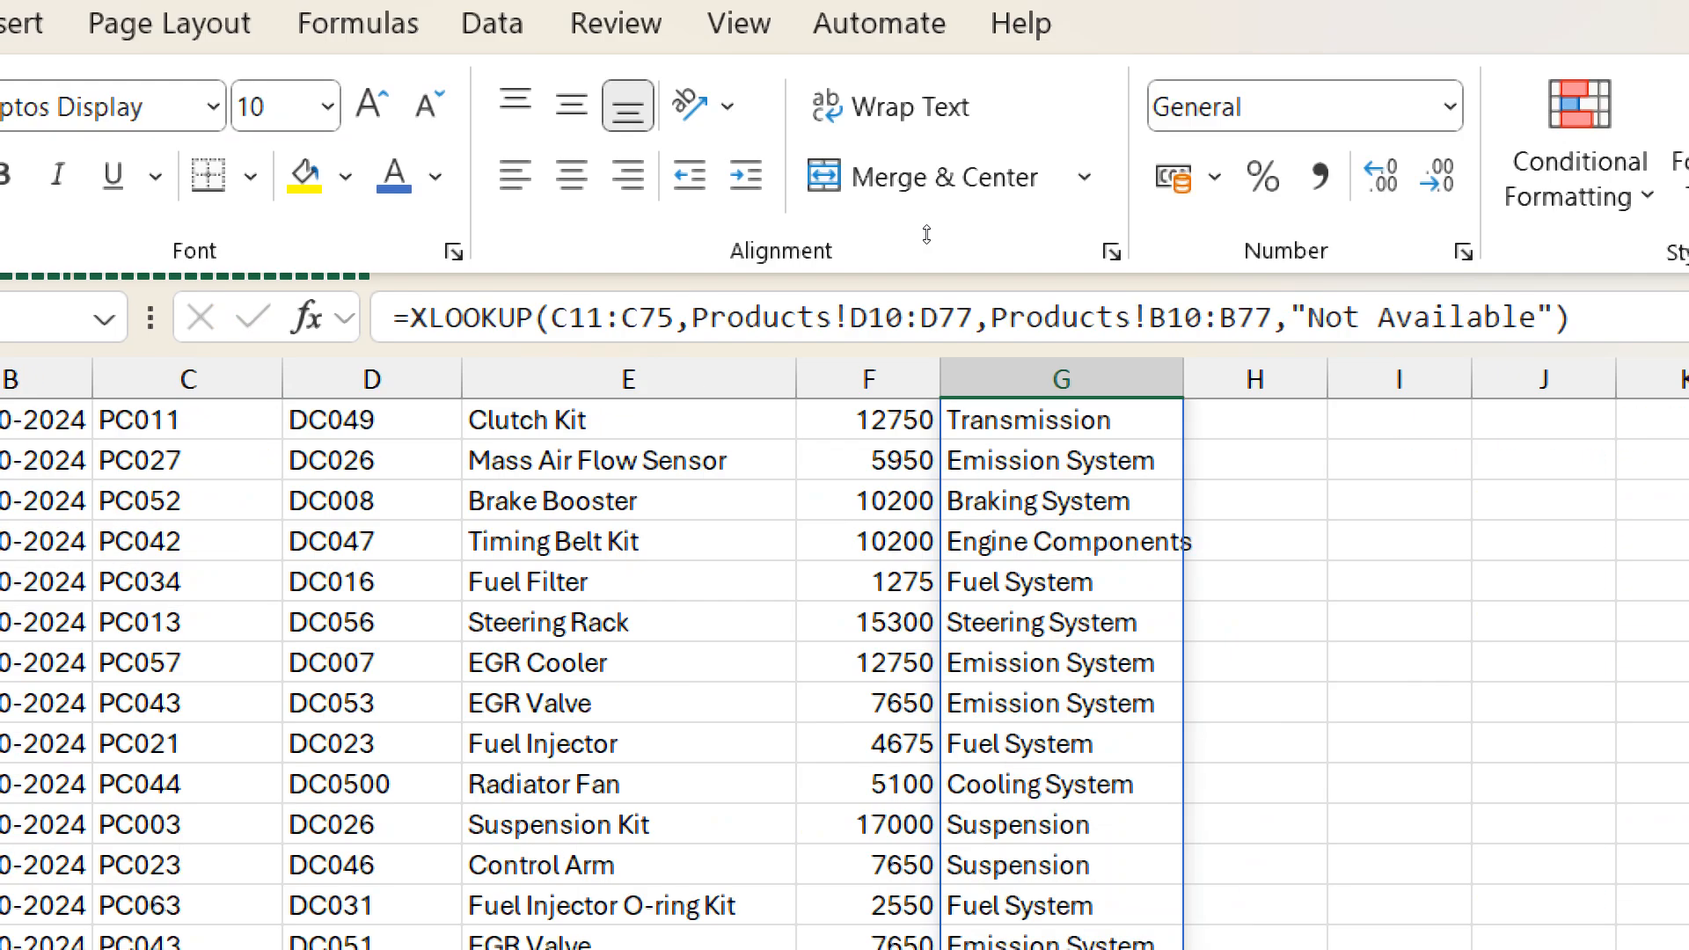
- Review the Product Category results back up to row 11 of EX12, and minimize the workbook window
scroll(678, 353, up, 8)
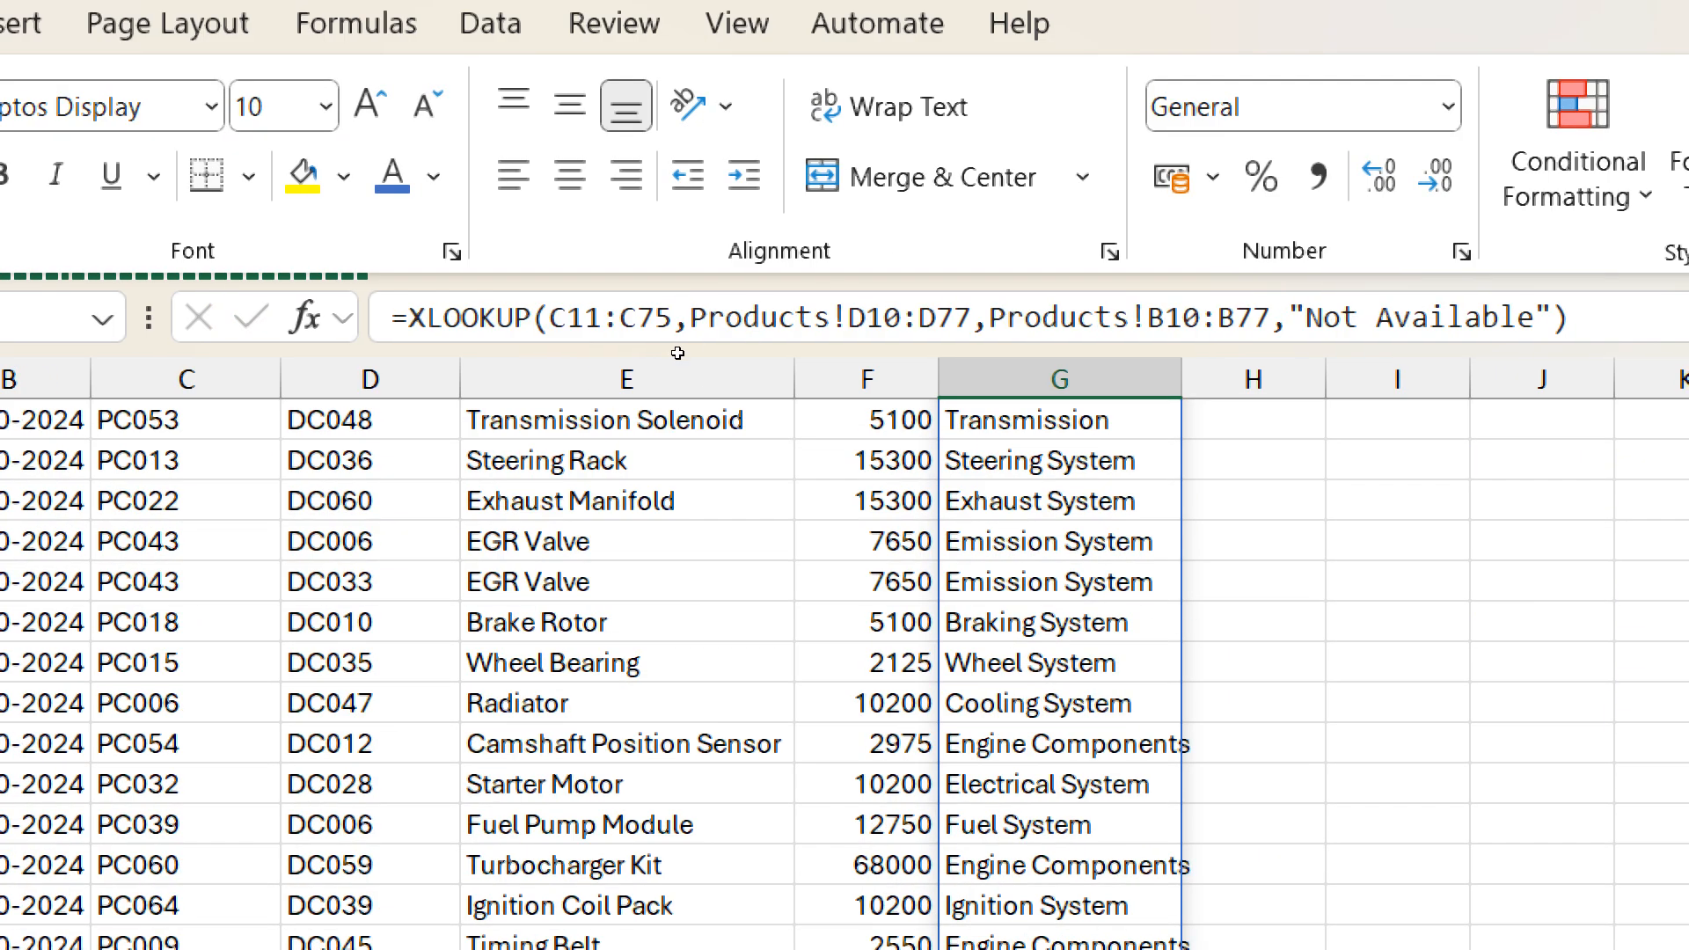
scroll(677, 353, up, 5)
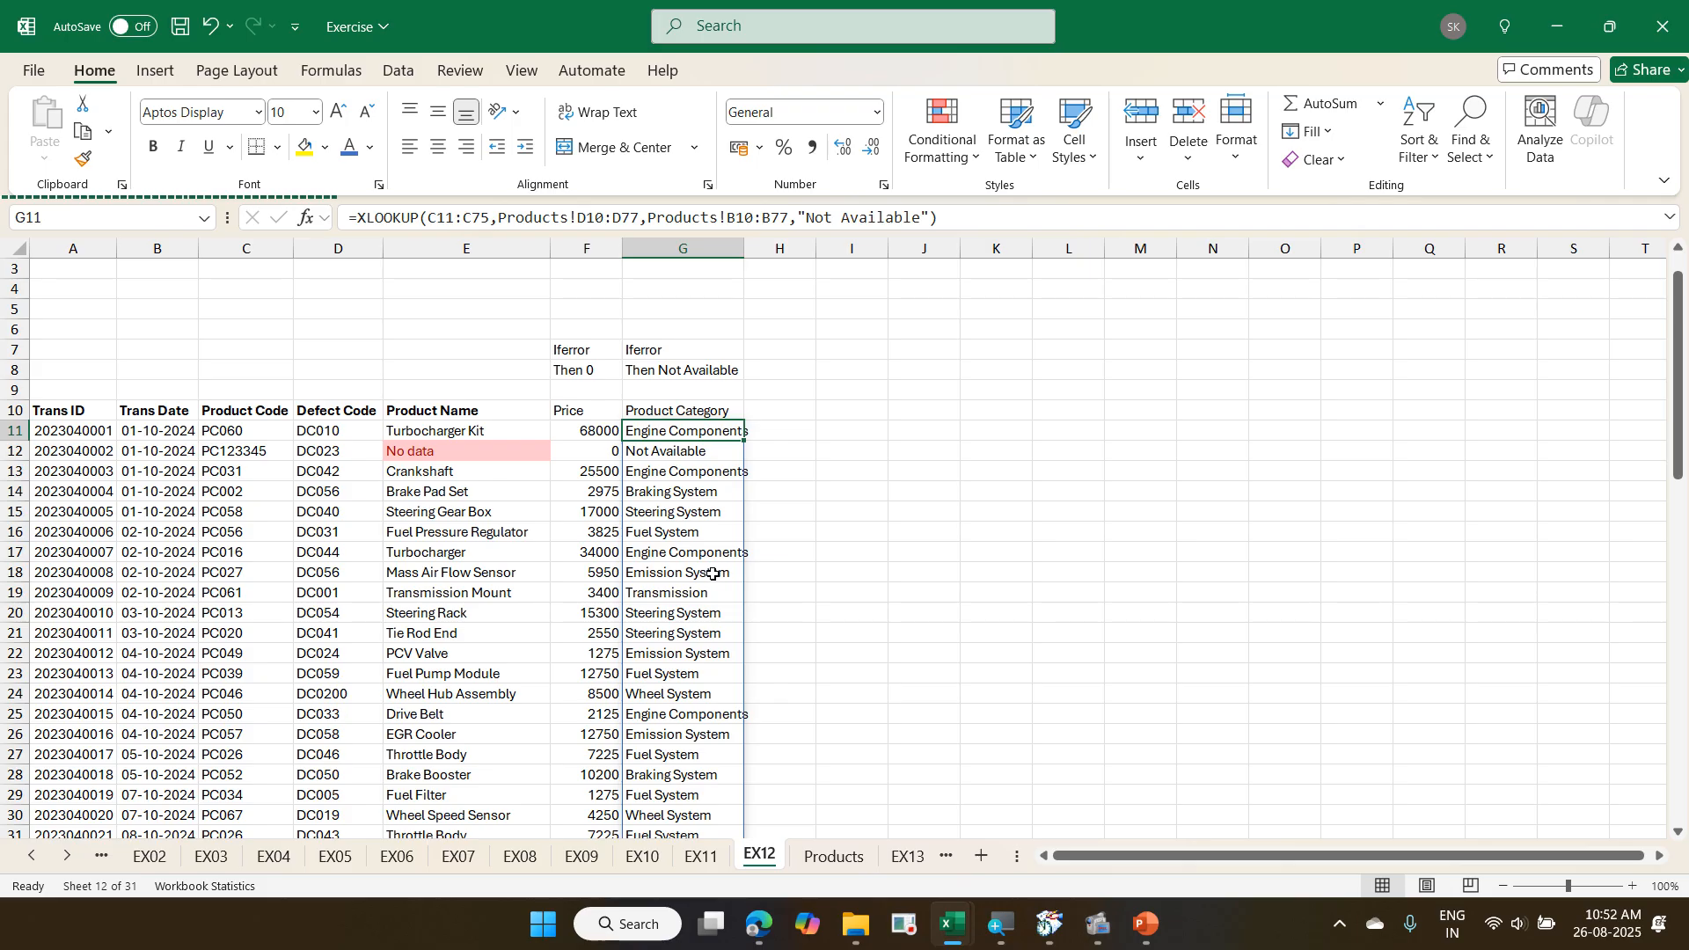
click(1553, 35)
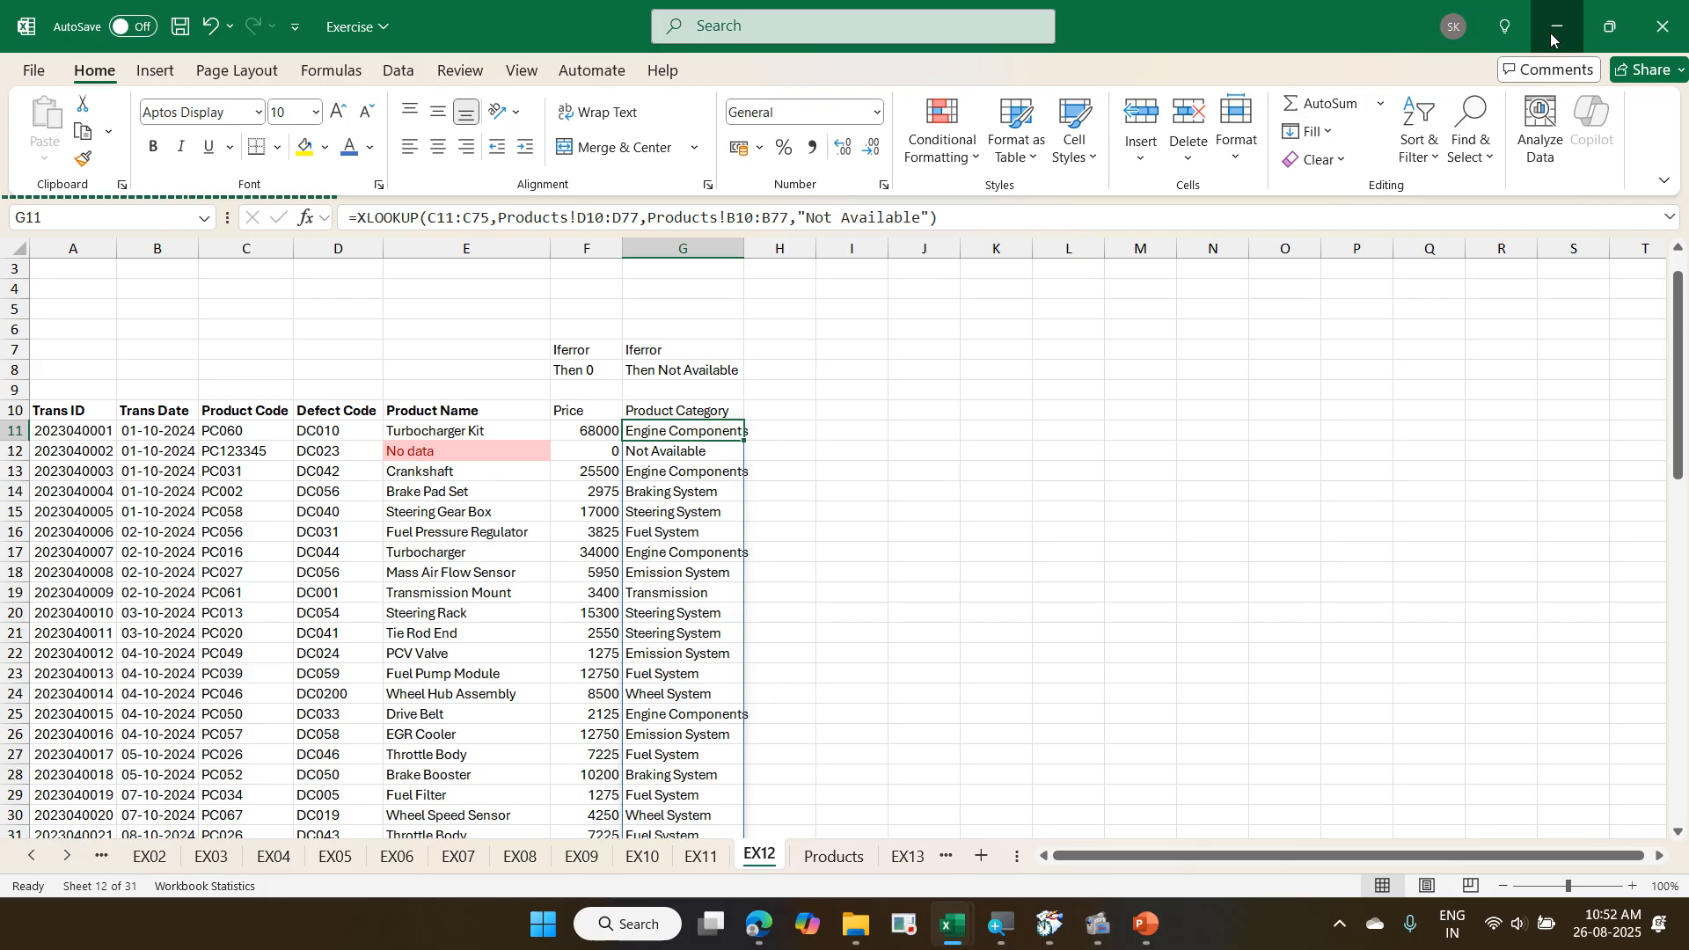
click(1551, 29)
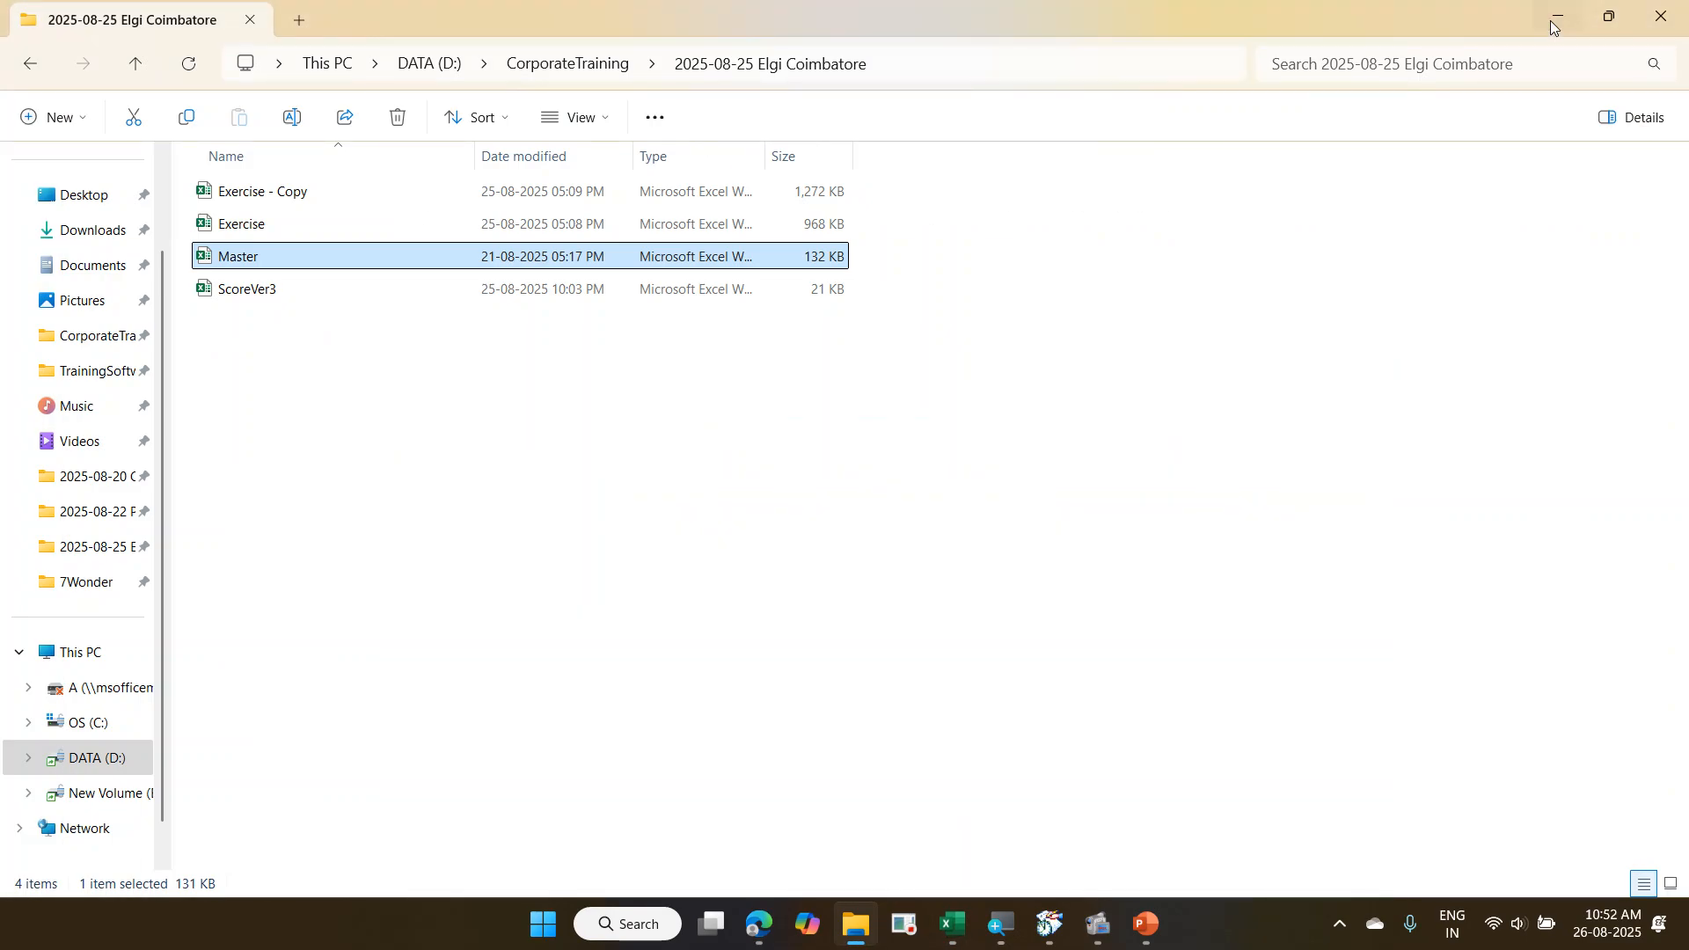
- Minimize the file browser, bring the Exercise workbook back into view, and select H11 on EX12
click(1551, 20)
mouse_move(1098, 925)
click(975, 795)
click(874, 414)
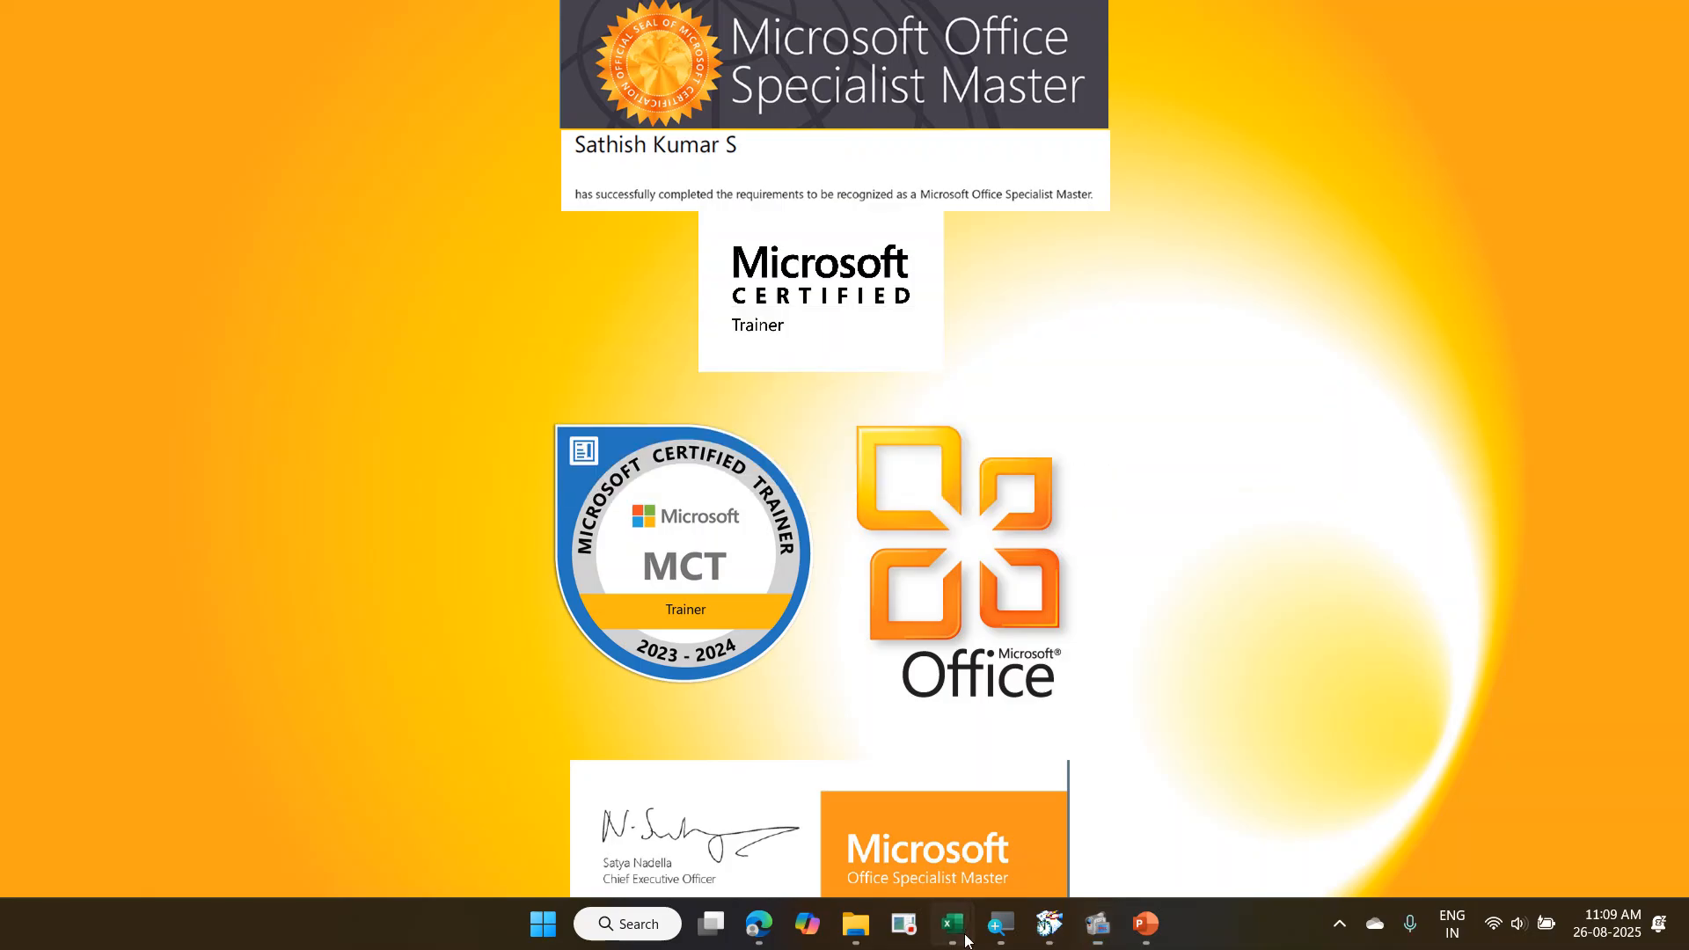
mouse_move(952, 924)
click(871, 870)
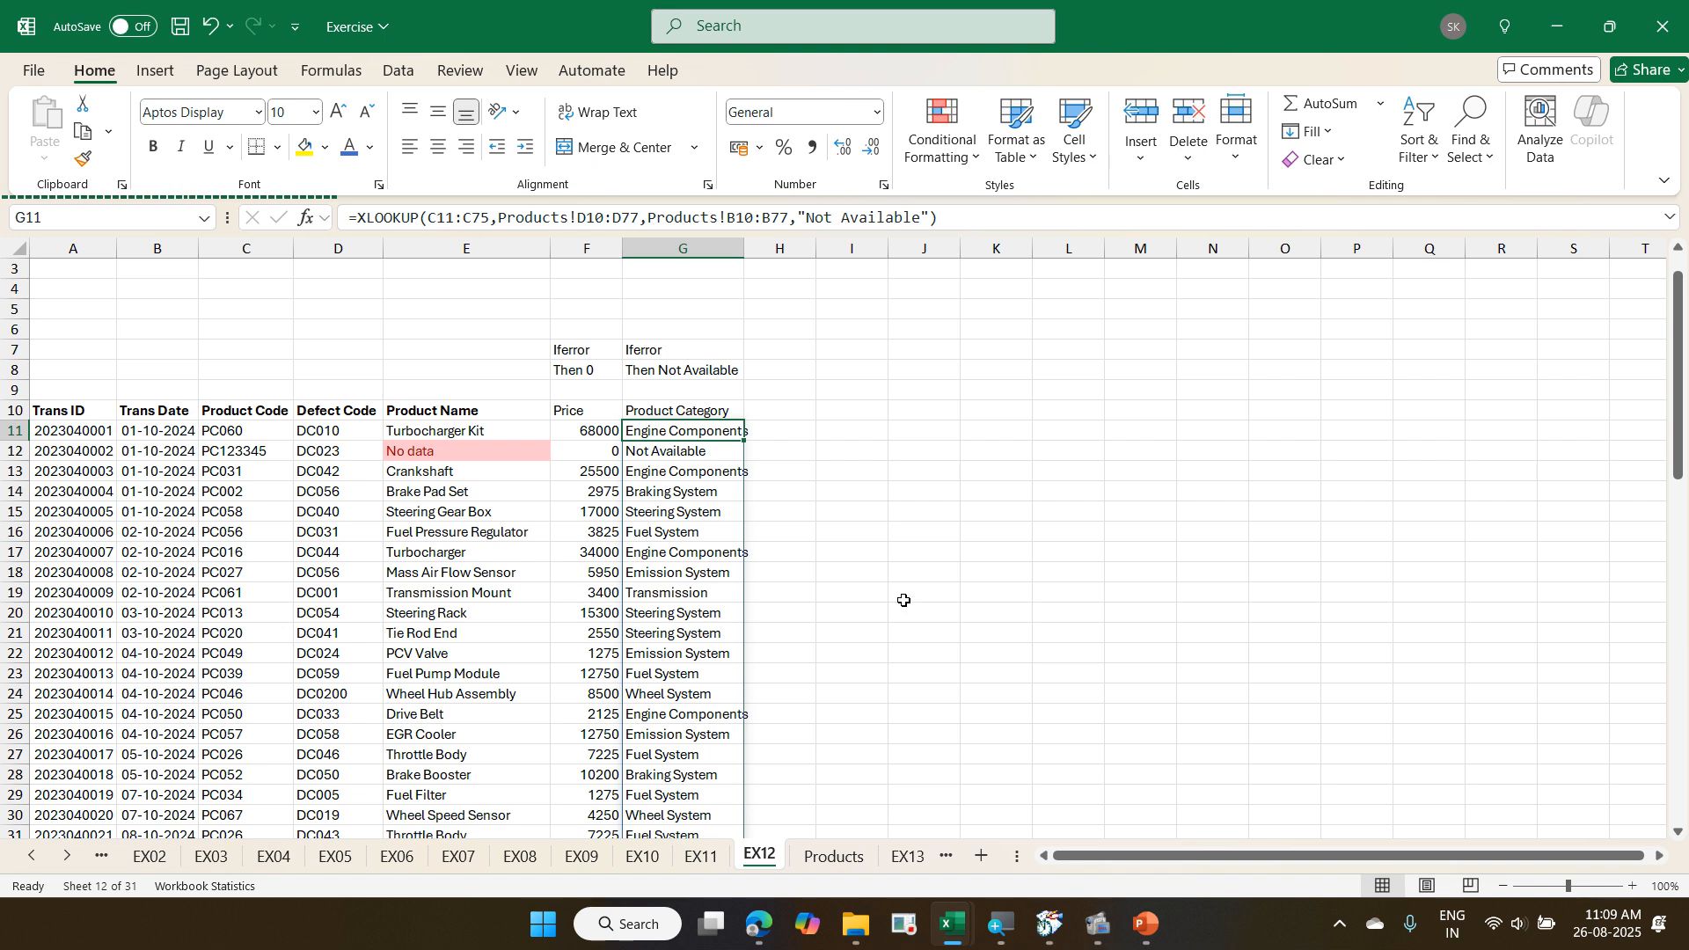
click(779, 425)
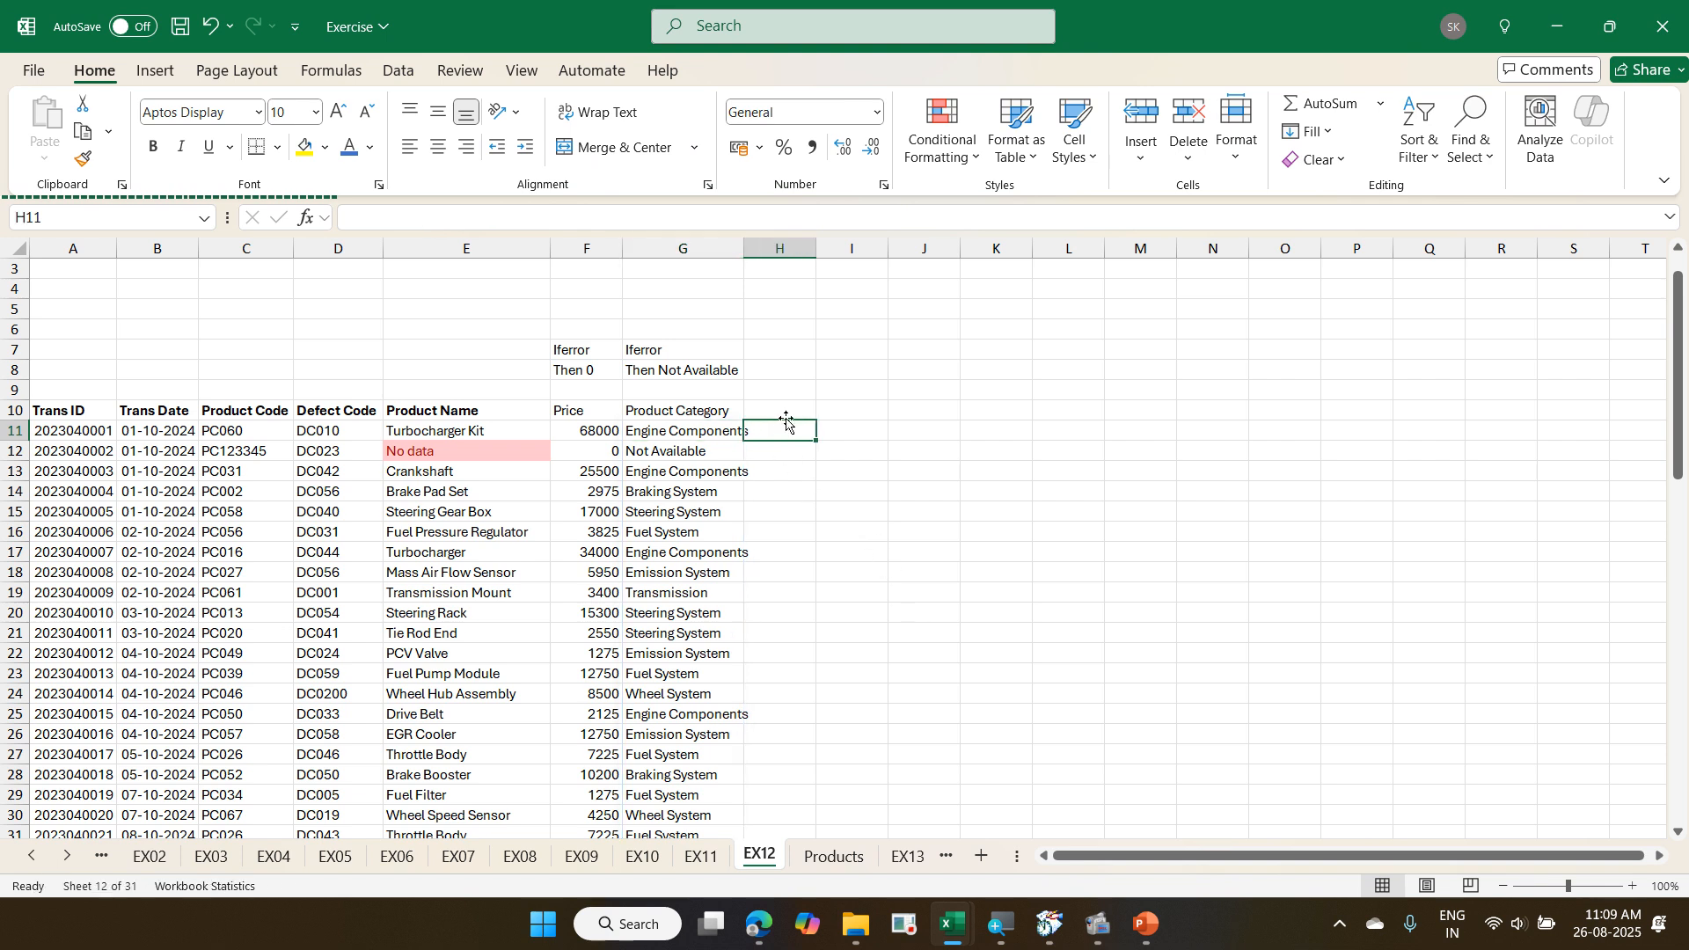
- Switch to the Master workbook, return to the header row of the Employee sheet, and open the DefectDetails sheet
mouse_move(990, 928)
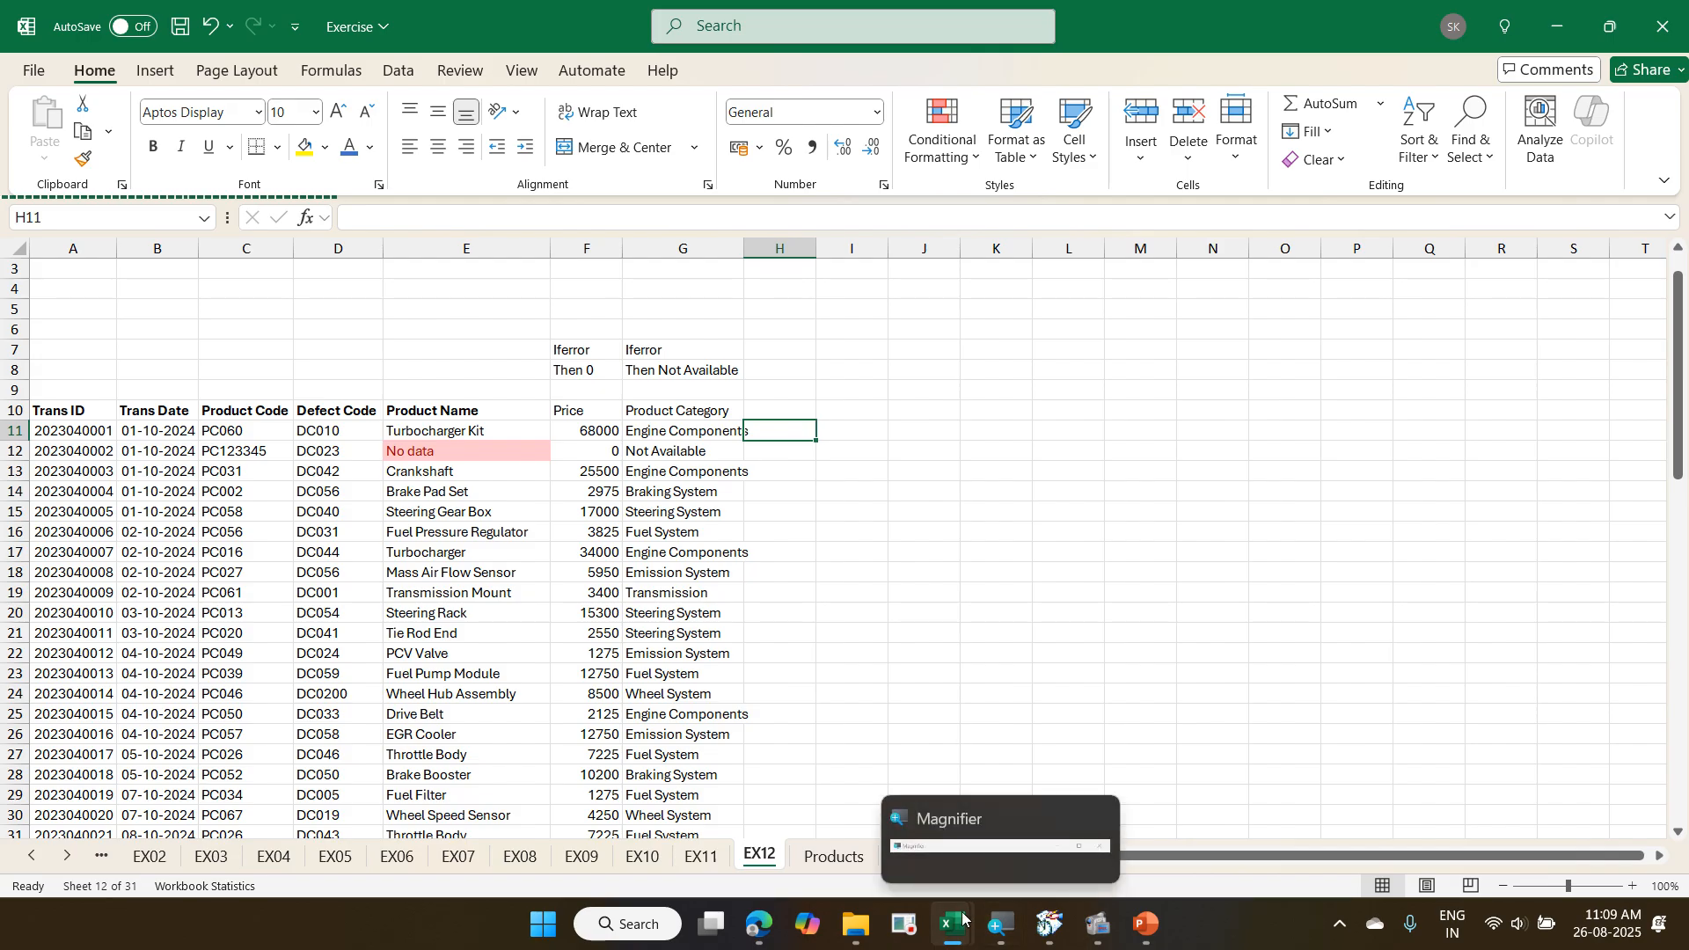
click(1067, 810)
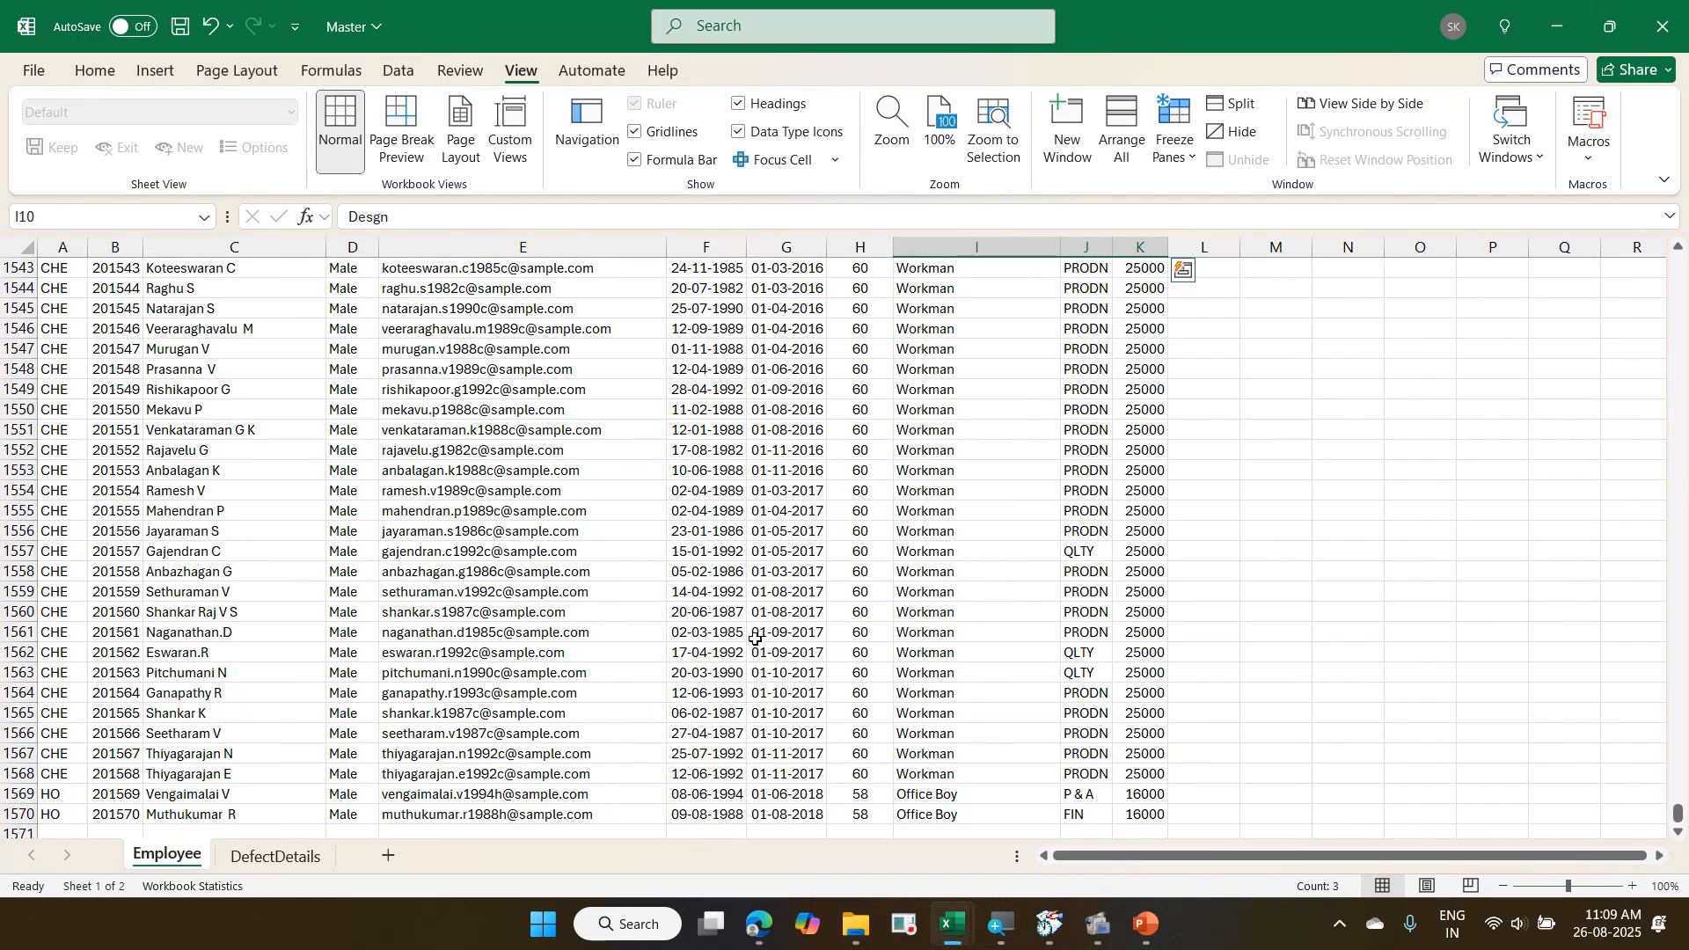
scroll(755, 640, up, 3)
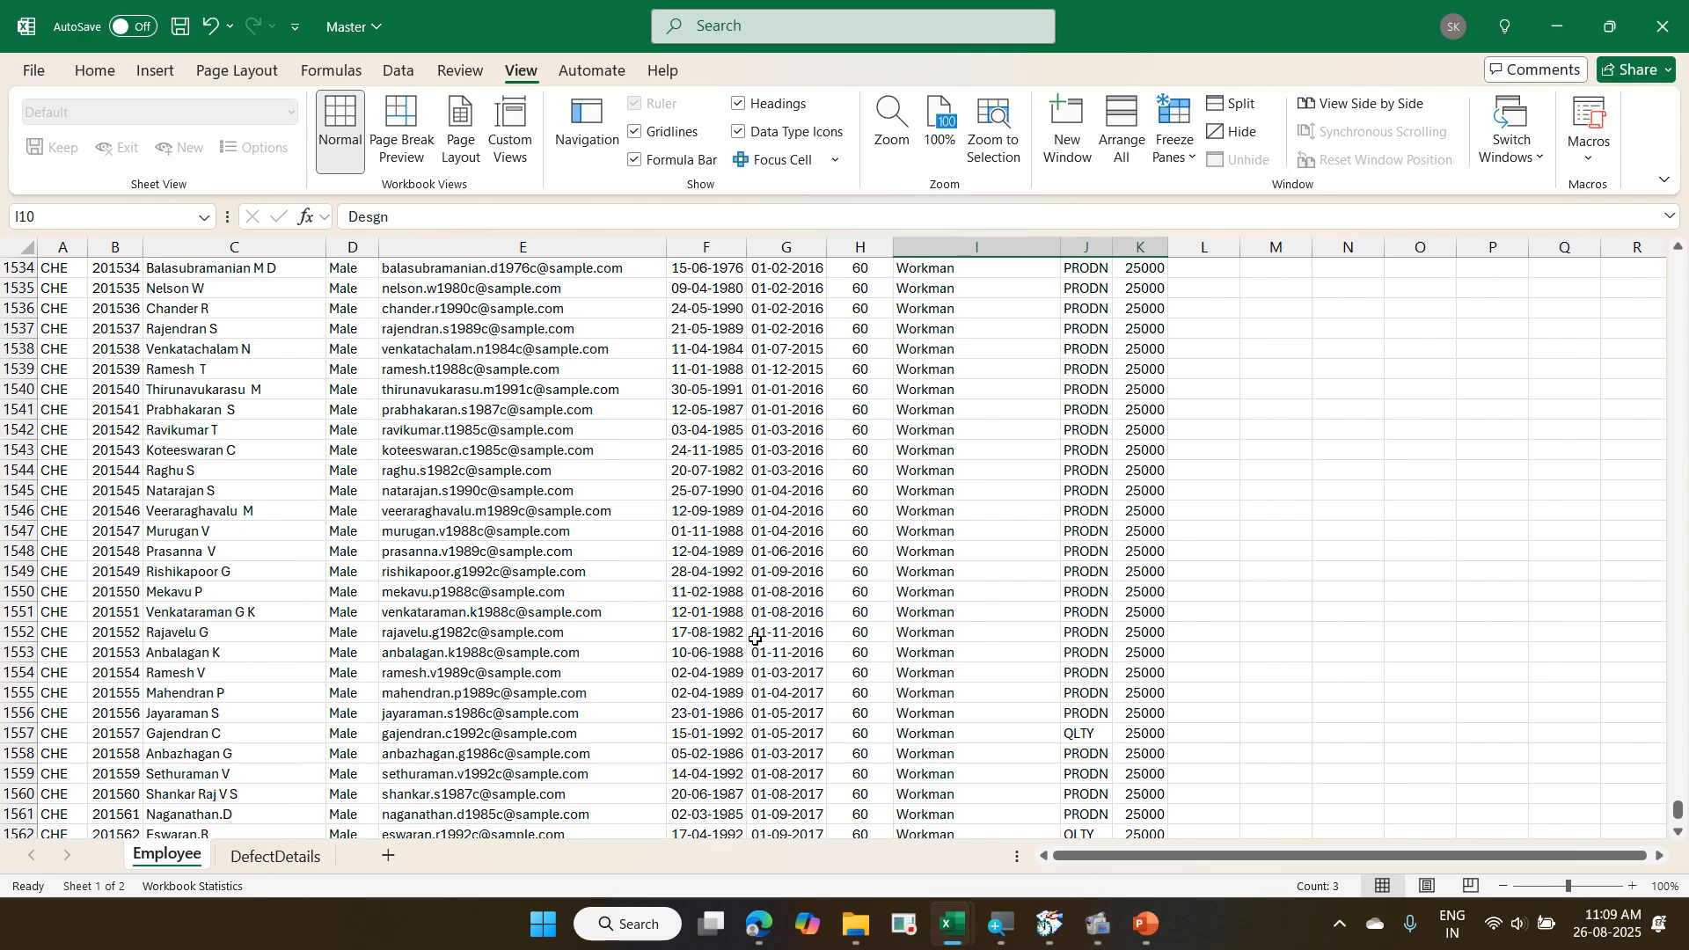
key(ctrl+Up)
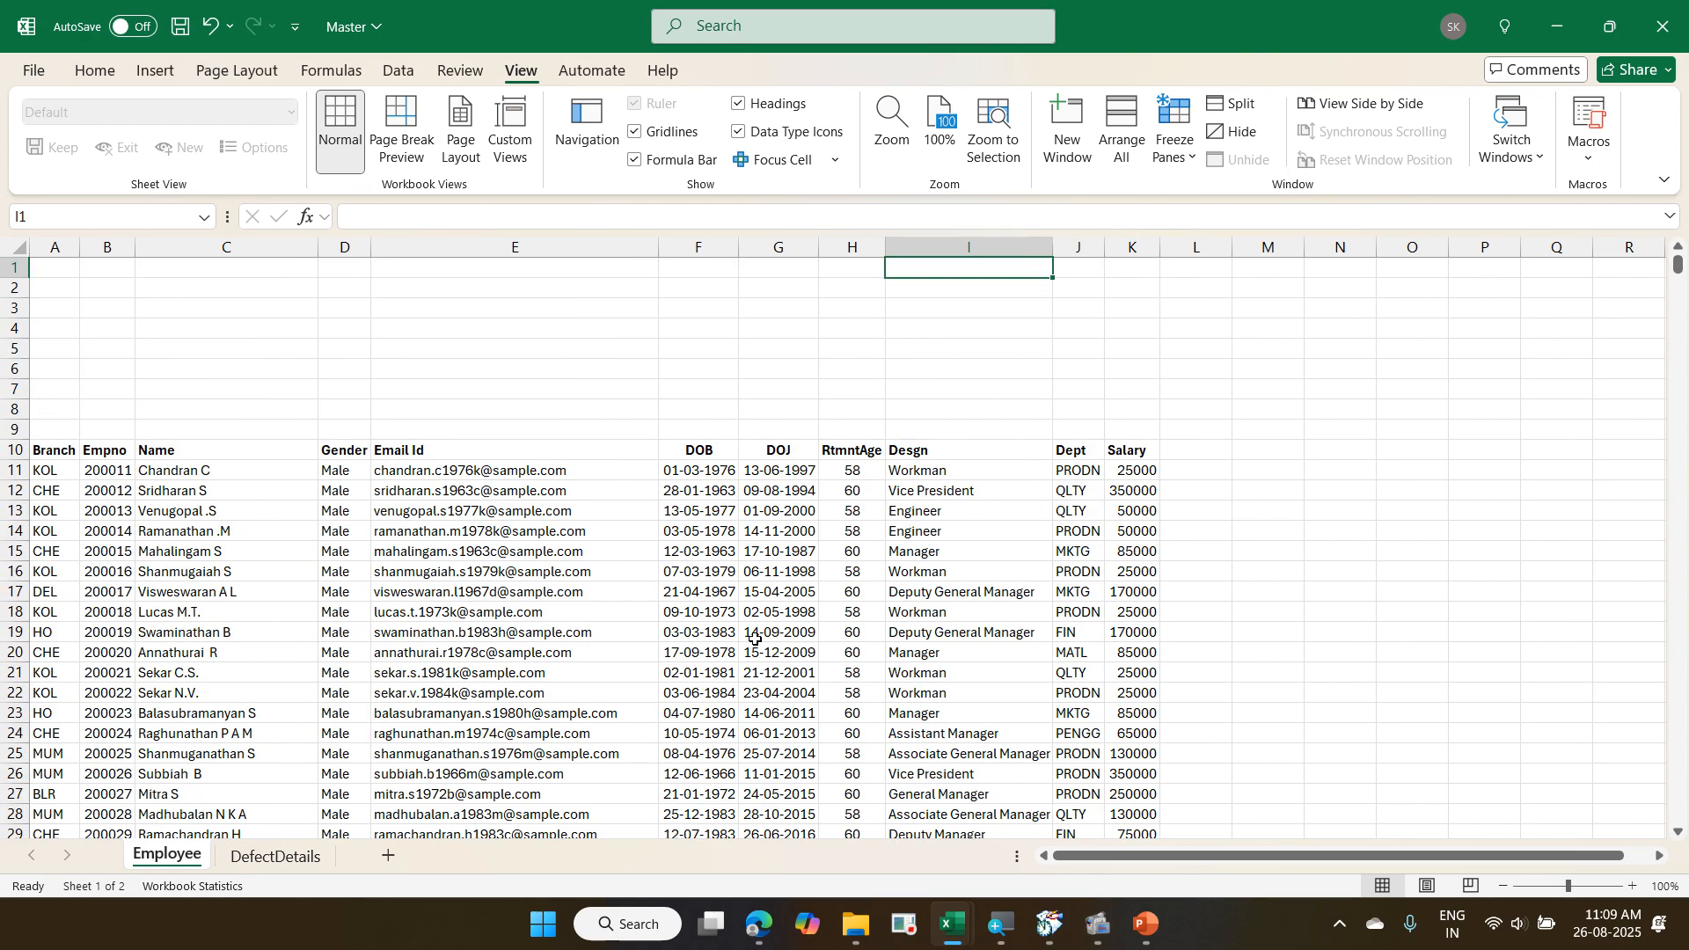
key(ctrl+Down)
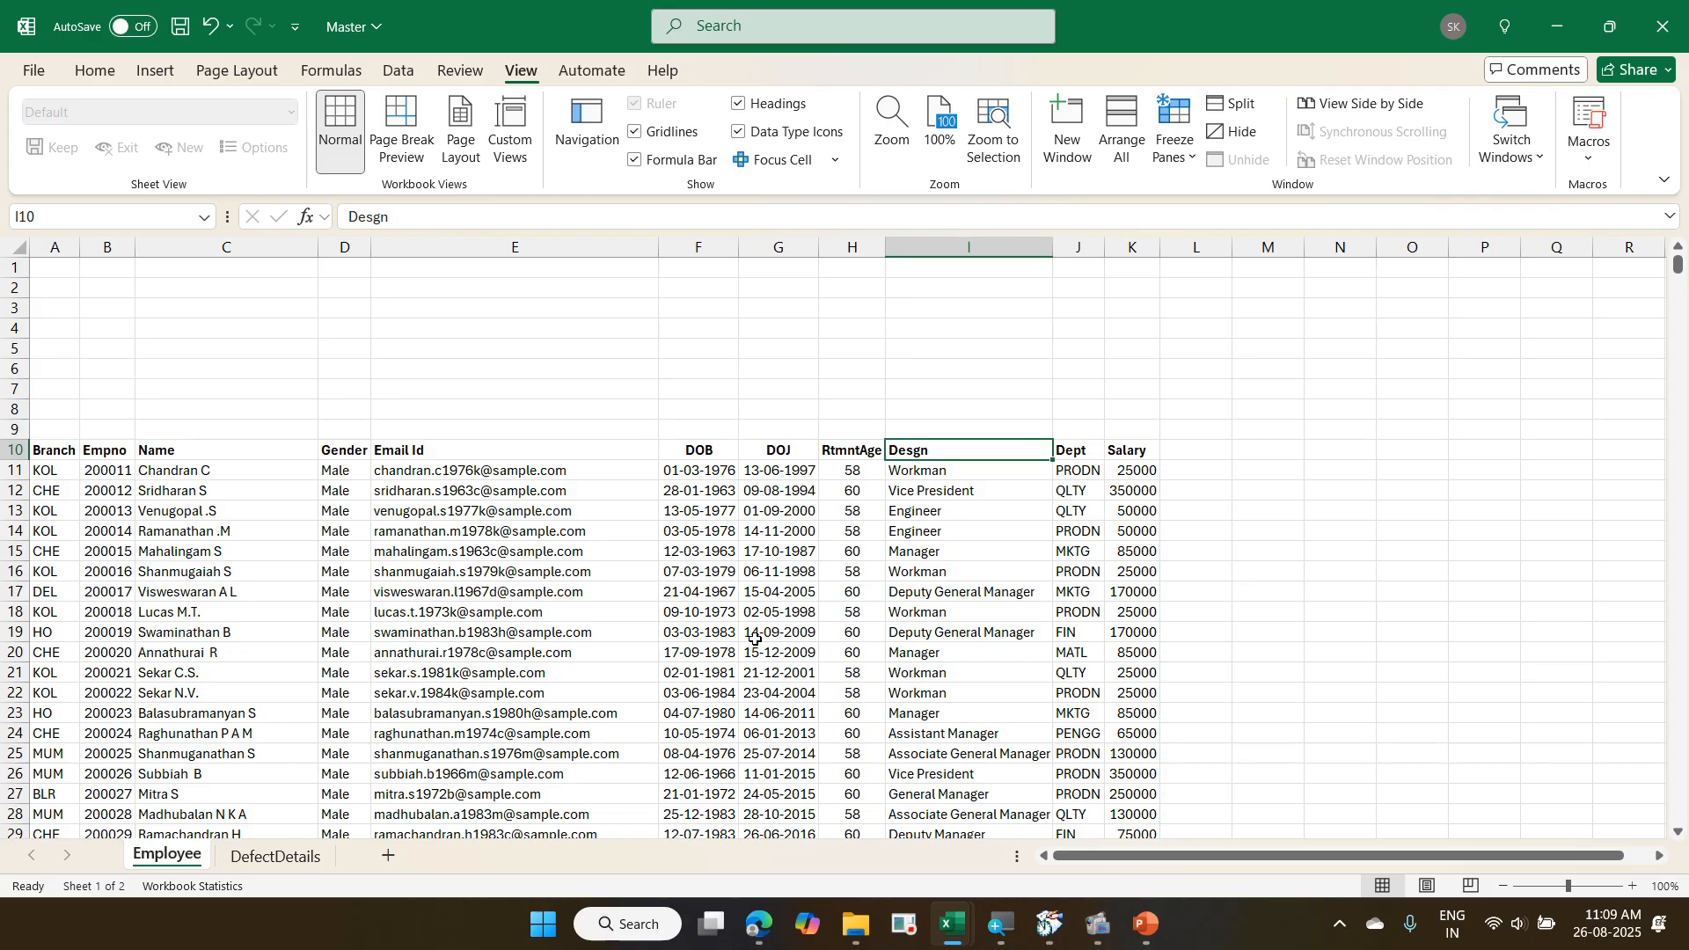
key(ctrl+Page_Down)
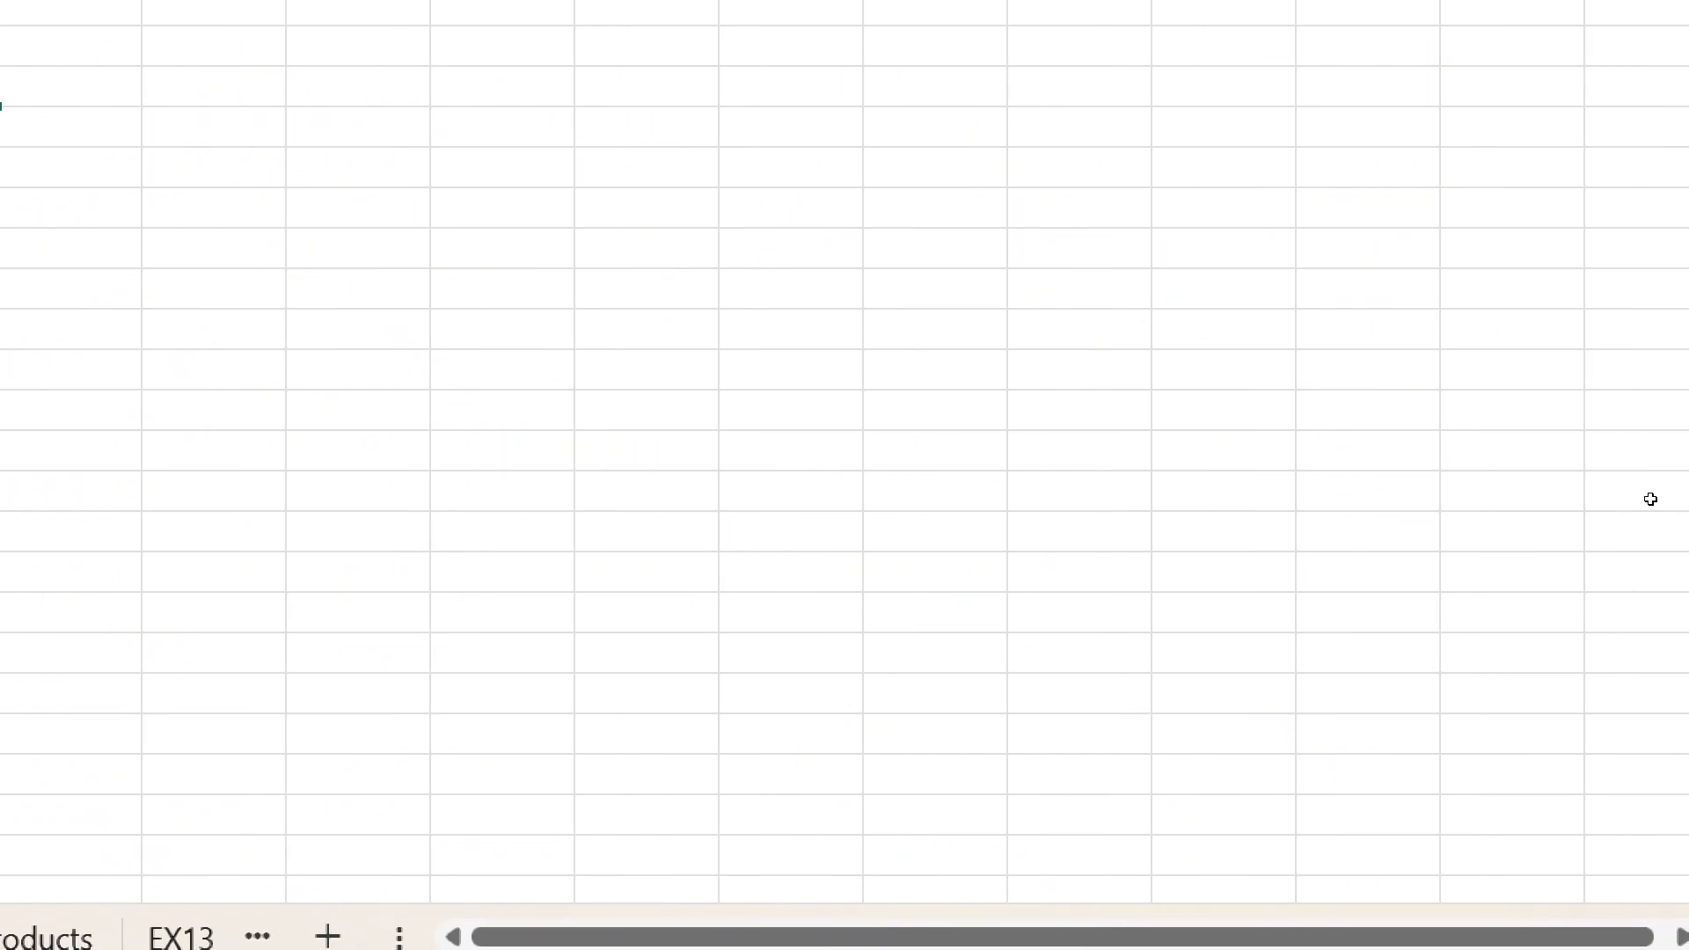
- Enter the header "Defect Category" in H10 of the EX12 sheet in the Exercise workbook
key(Up)
key(Up)
key(Up)
key(Up)
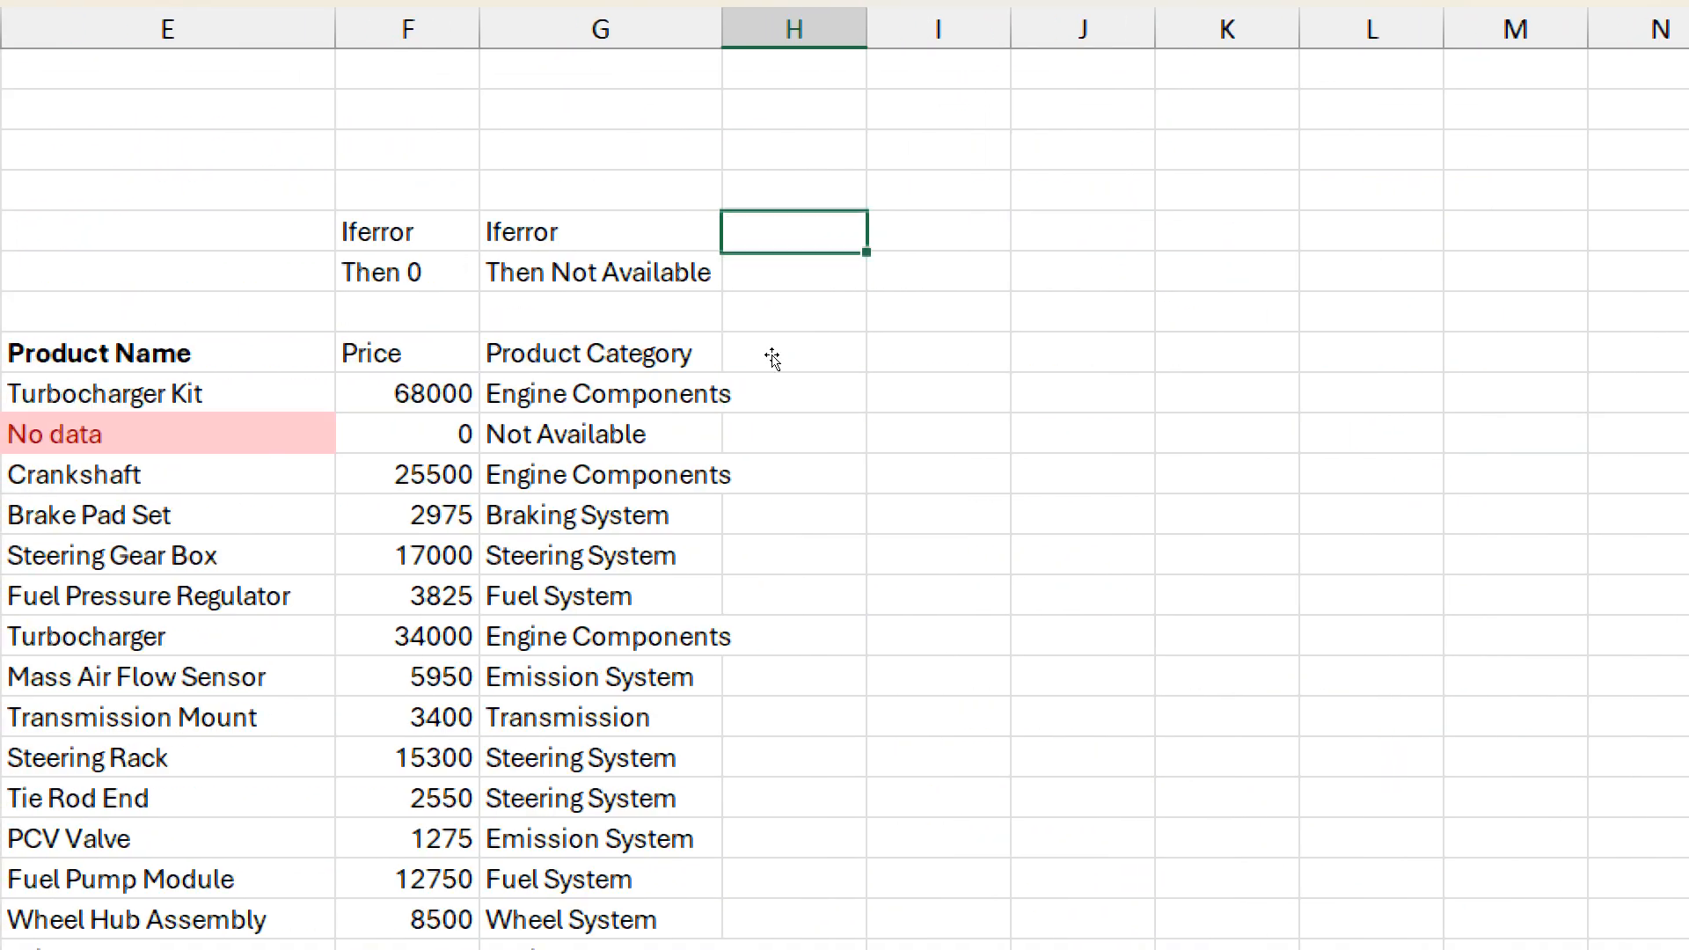
key(Down)
key(Down)
key(Down)
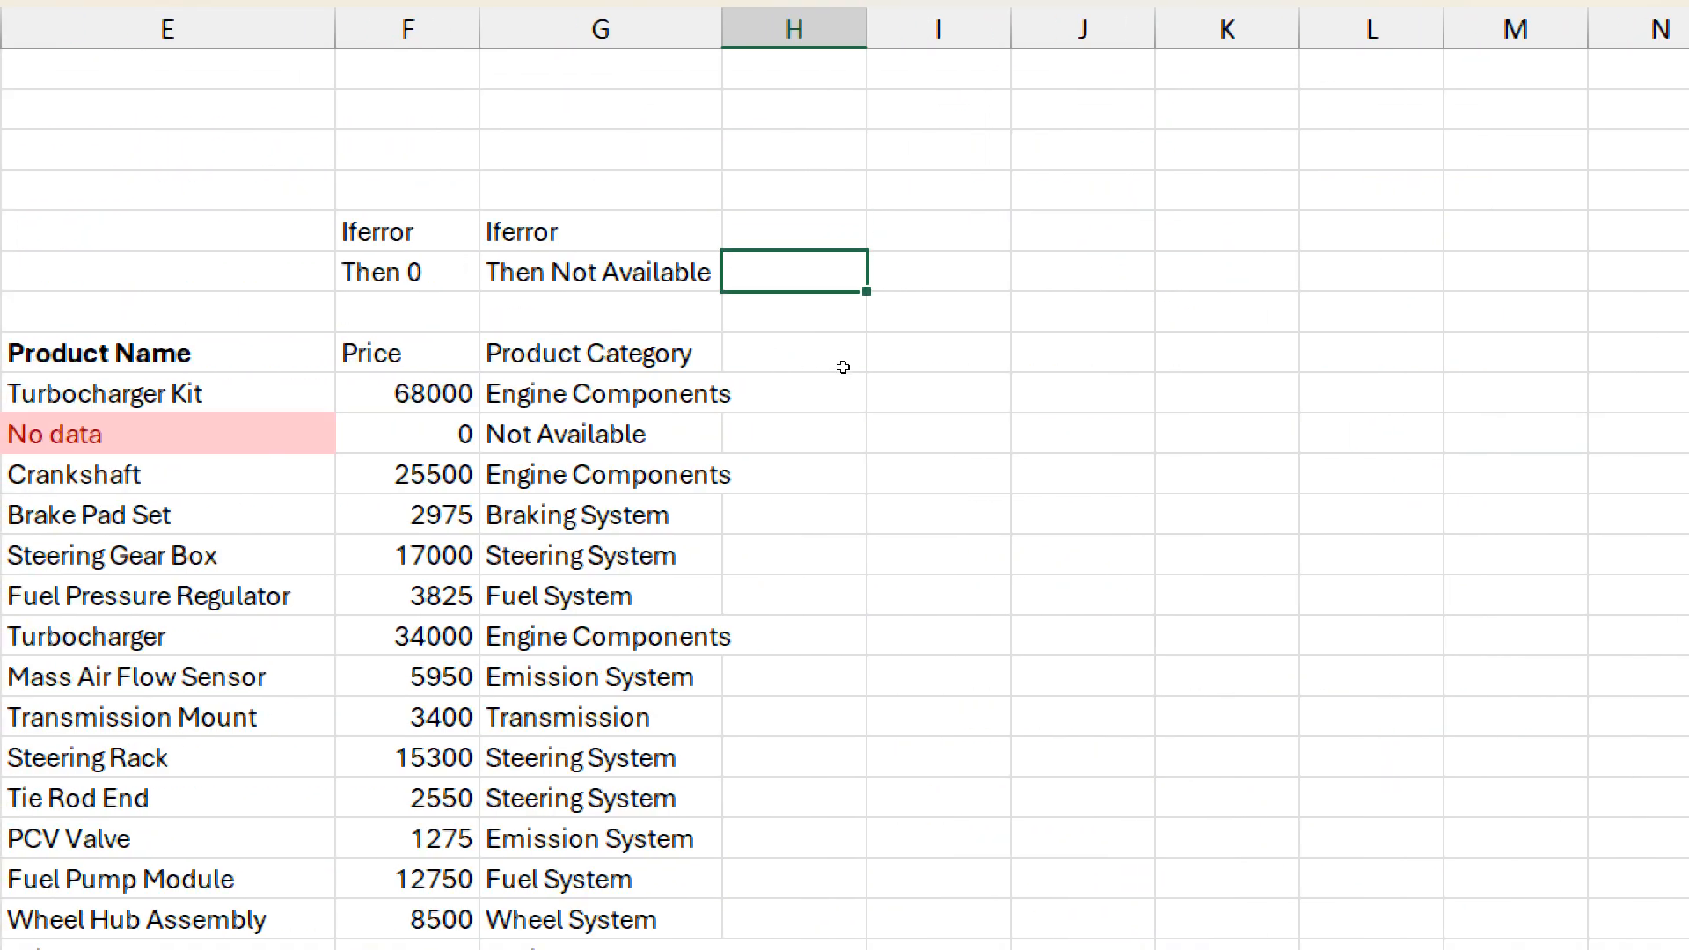
text(Defec)
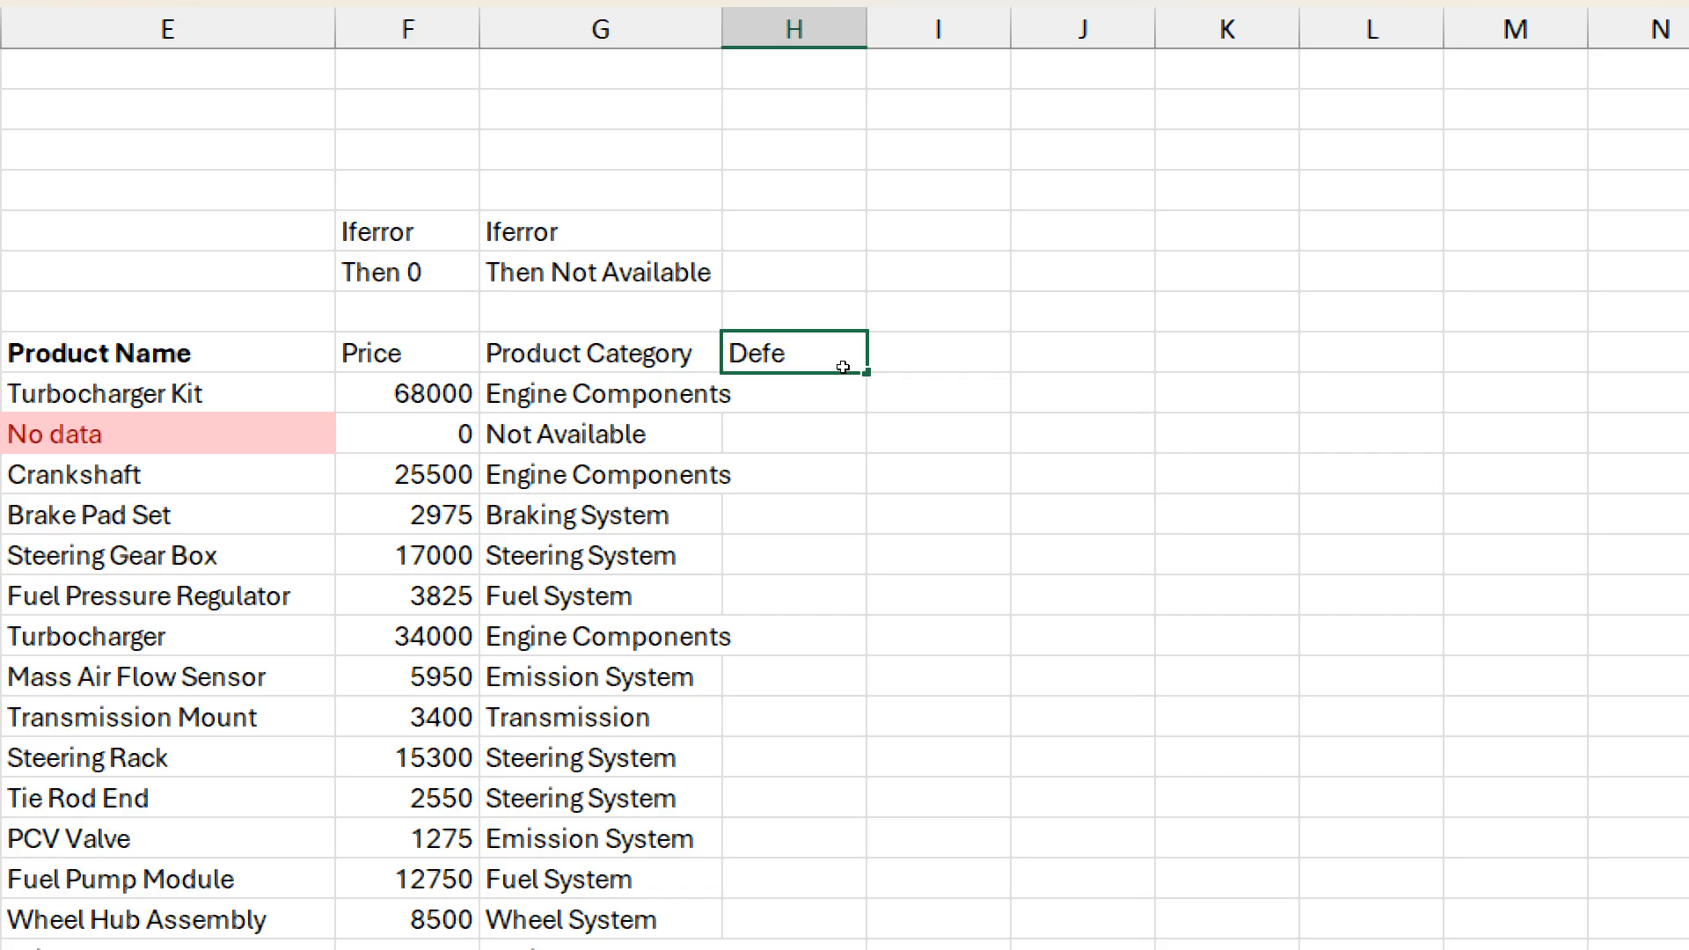
text(t Category)
key(Return)
- Check the field names on DefectDetails, enter the header "Inspection Type" in I10 of EX12, and fit column H to its contents
key(ctrl+Page_Down)
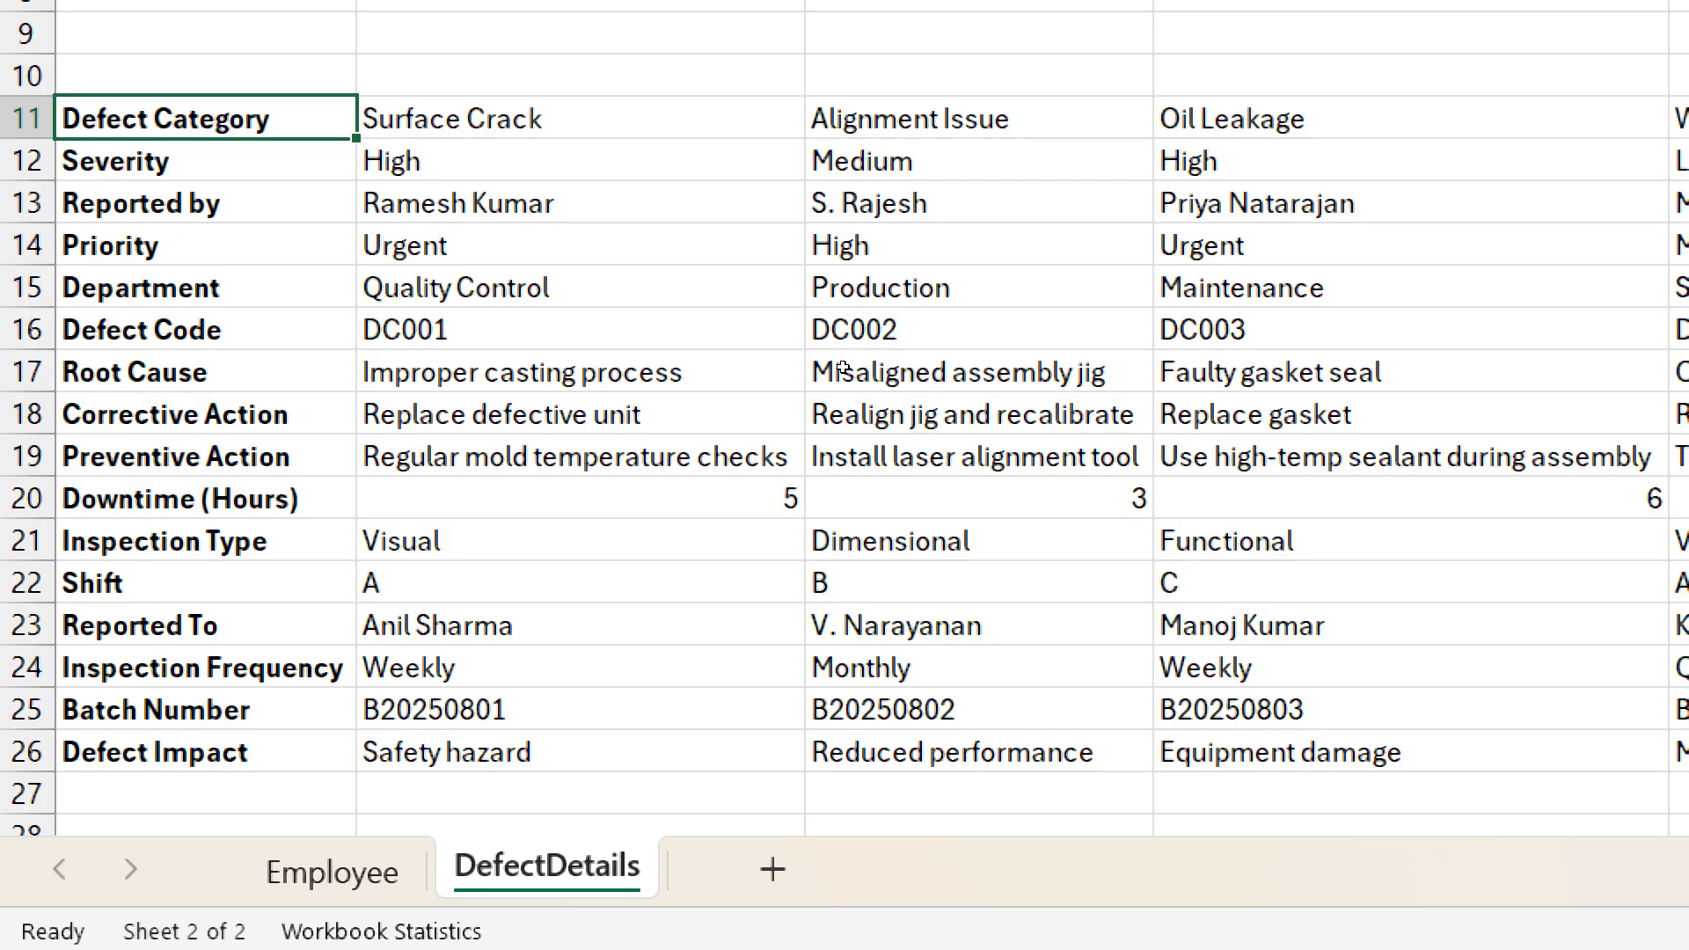
key(alt+Tab)
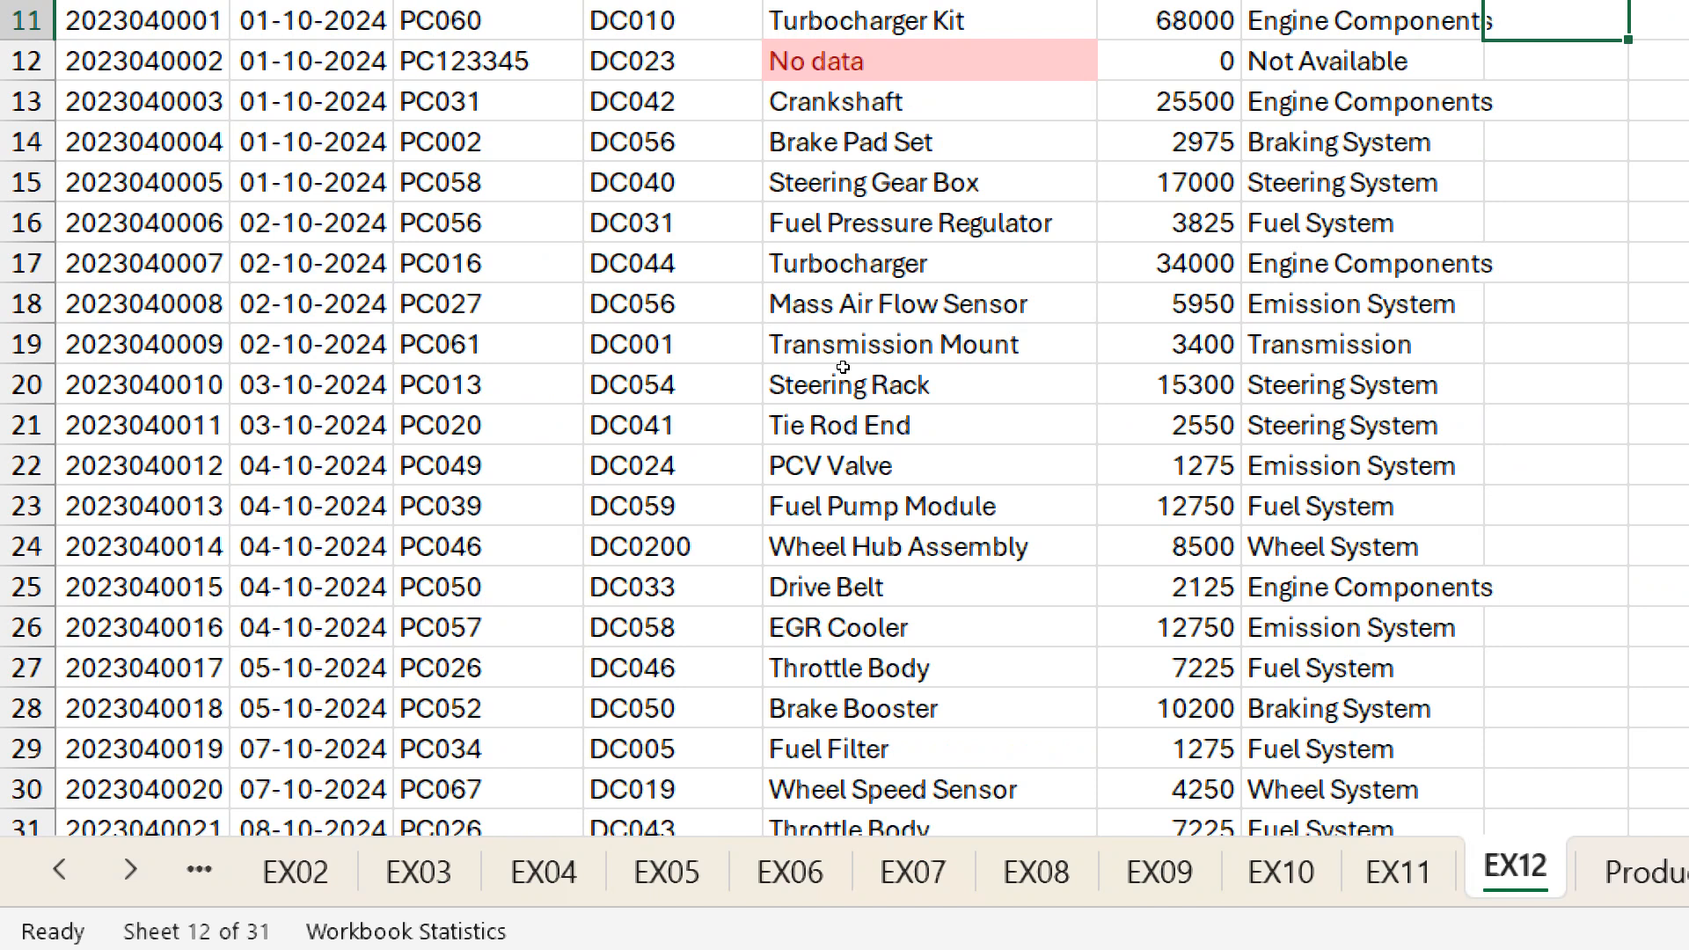
key(Up)
key(Right)
text(Inspect)
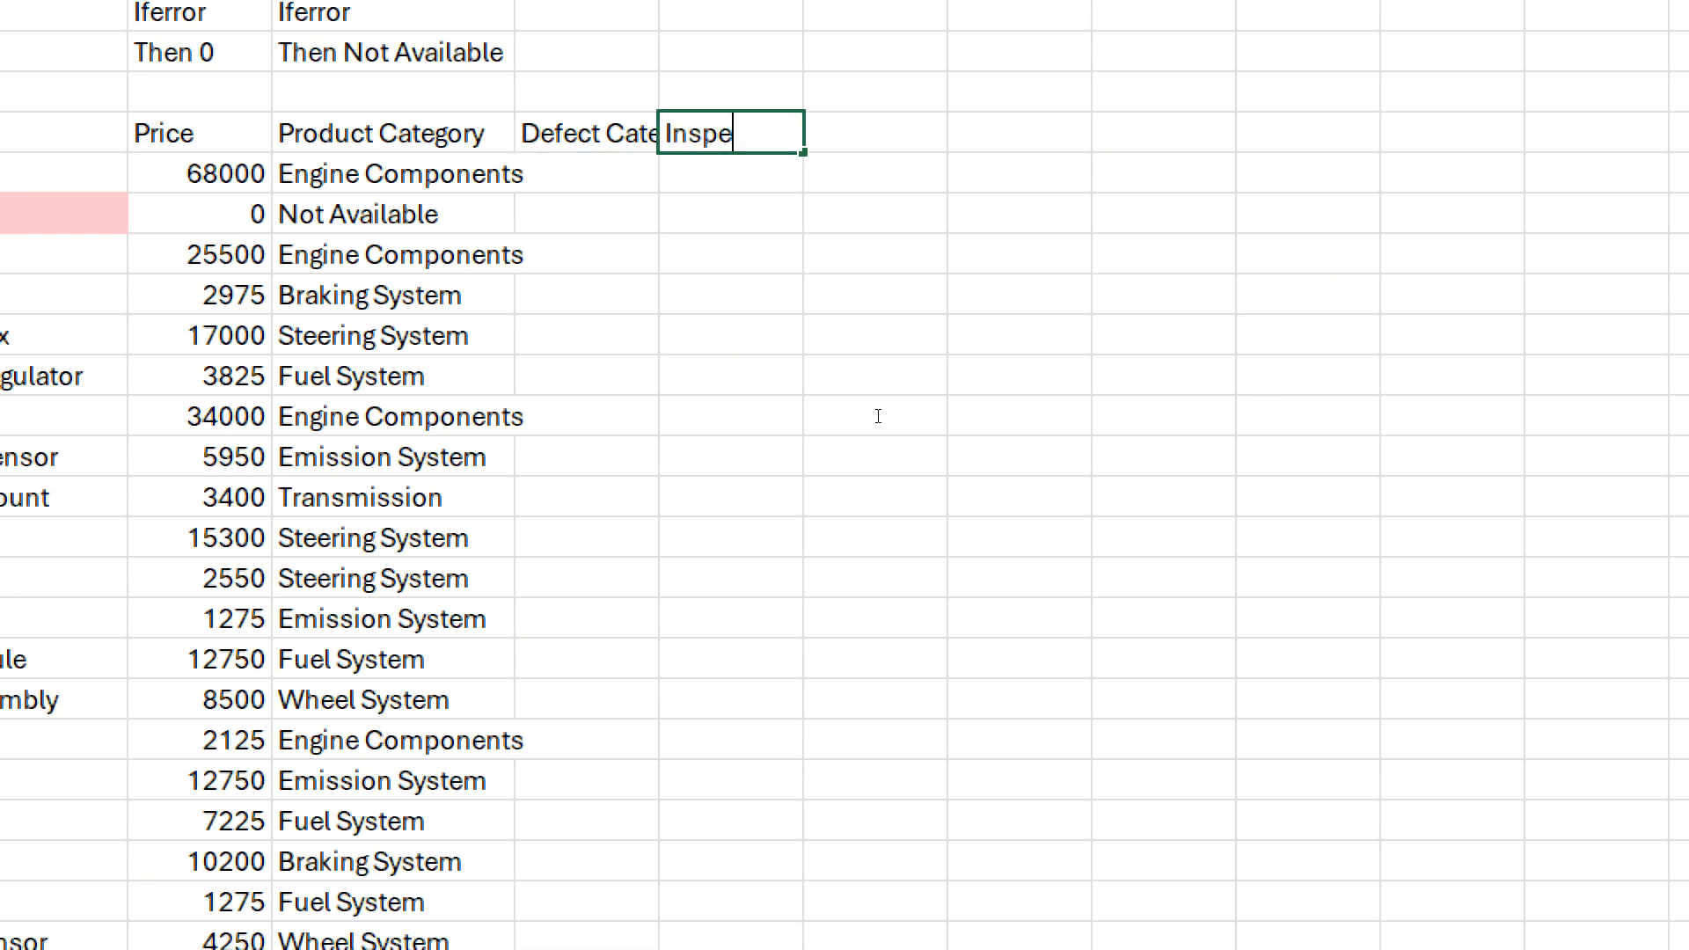
text(ion Type)
key(Return)
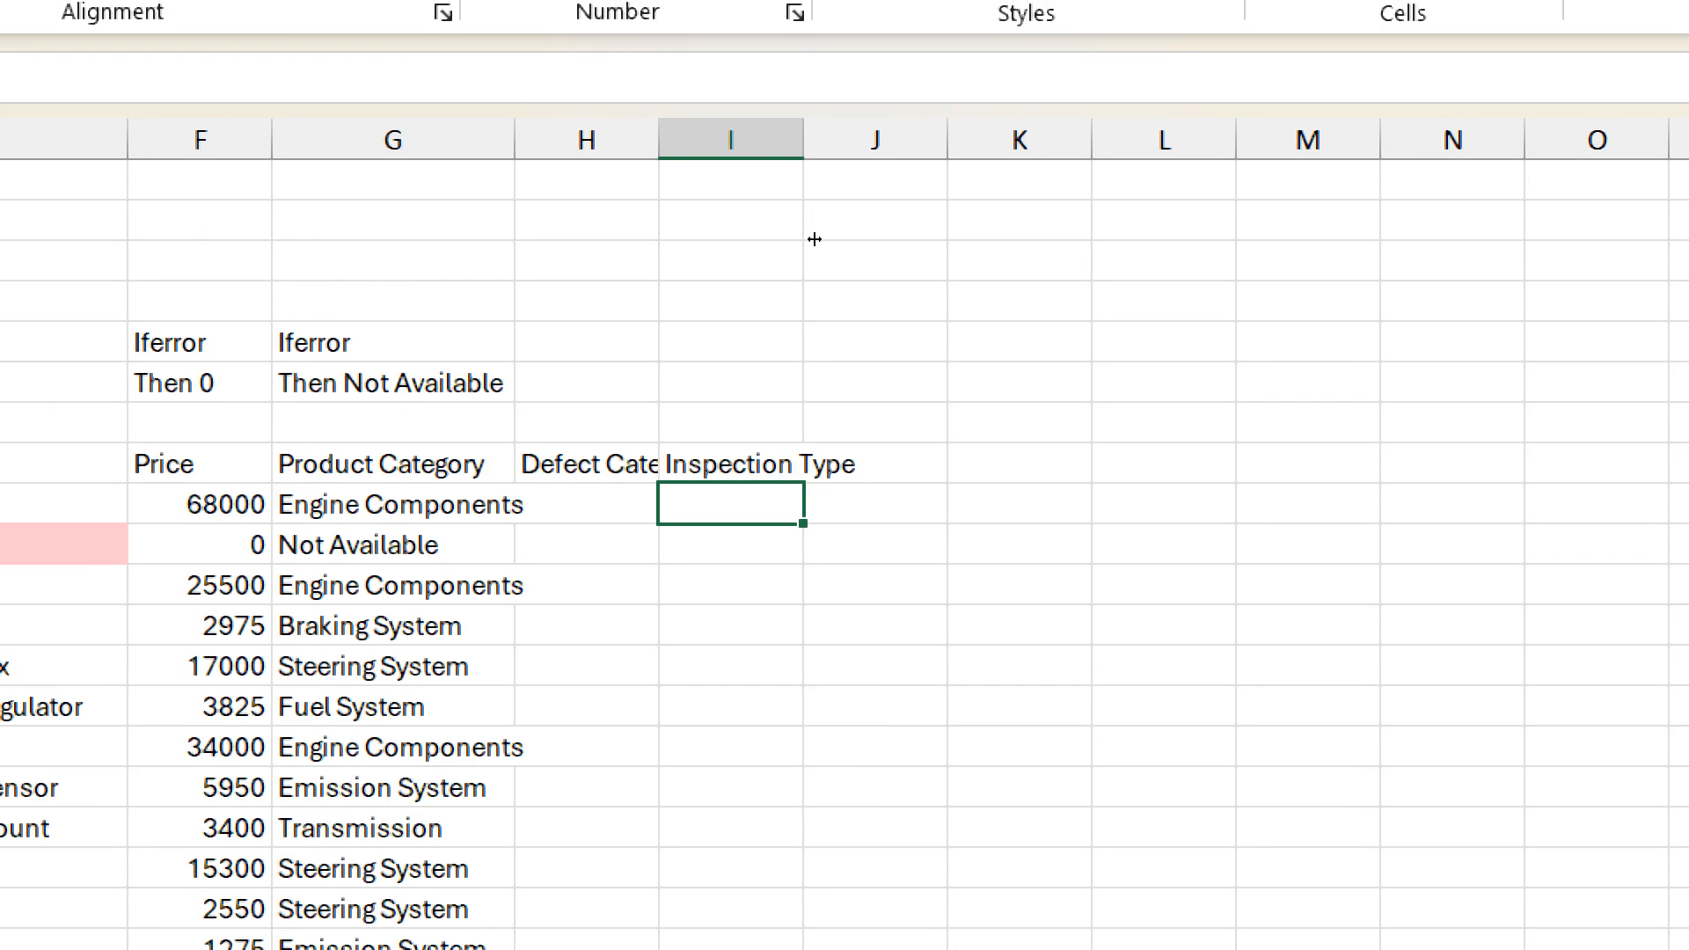
double_click(658, 139)
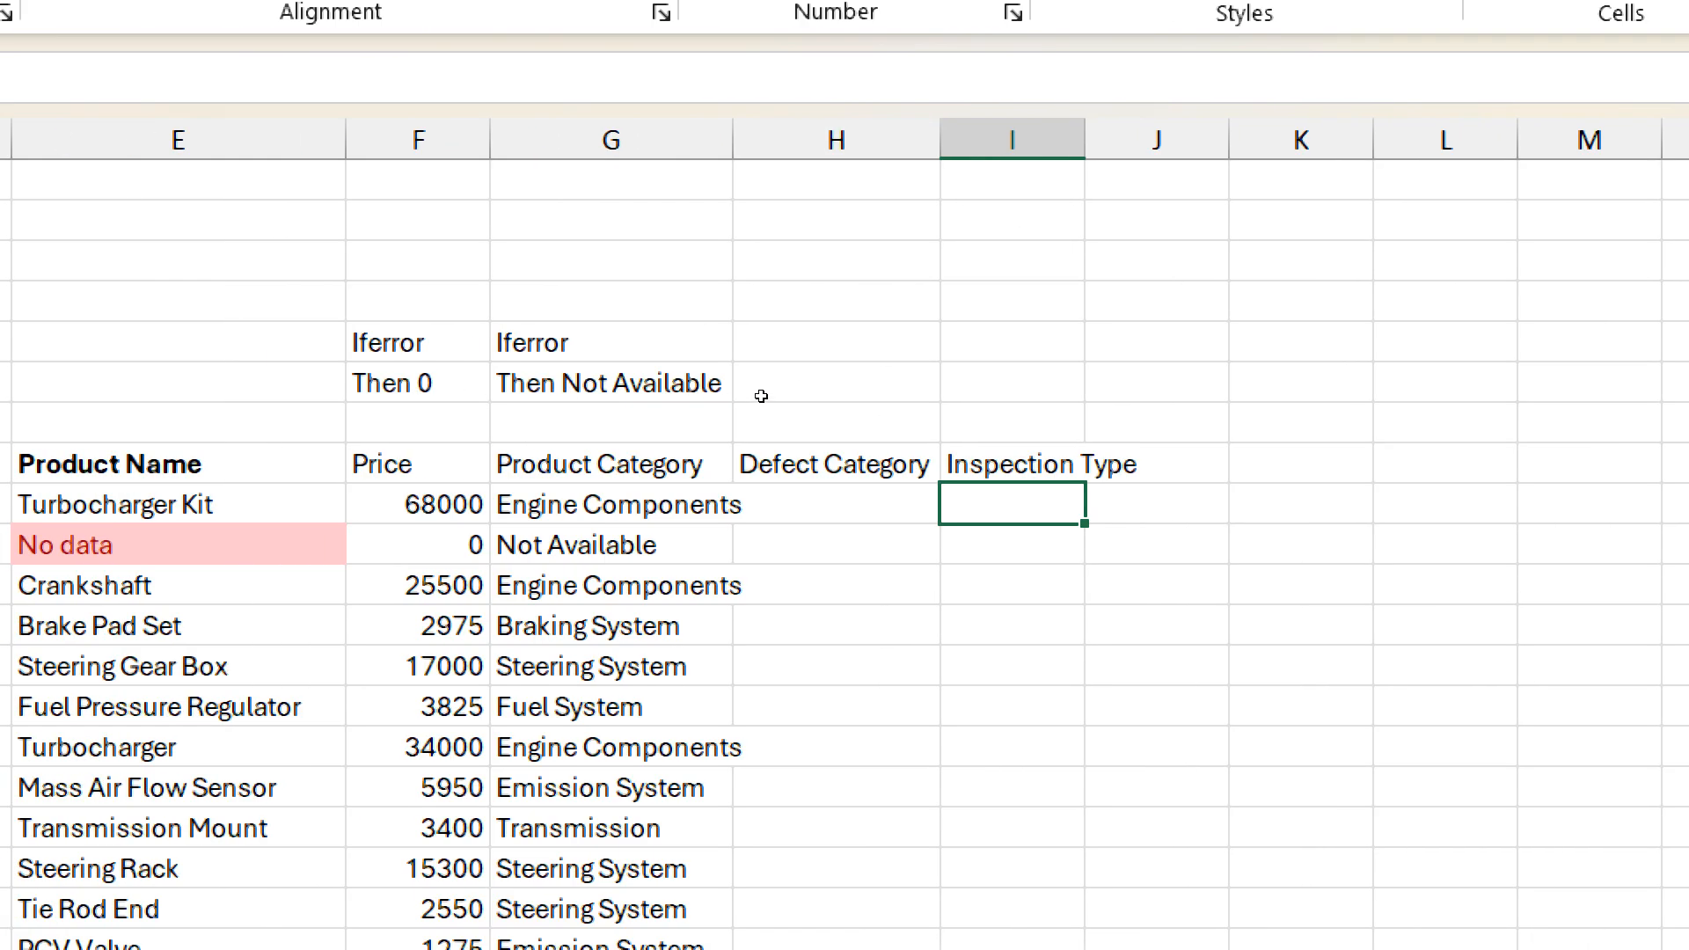
- Enter the notes "Iferror" in H7 and I7 and "Then Not Available" in H8 and I8
click(592, 372)
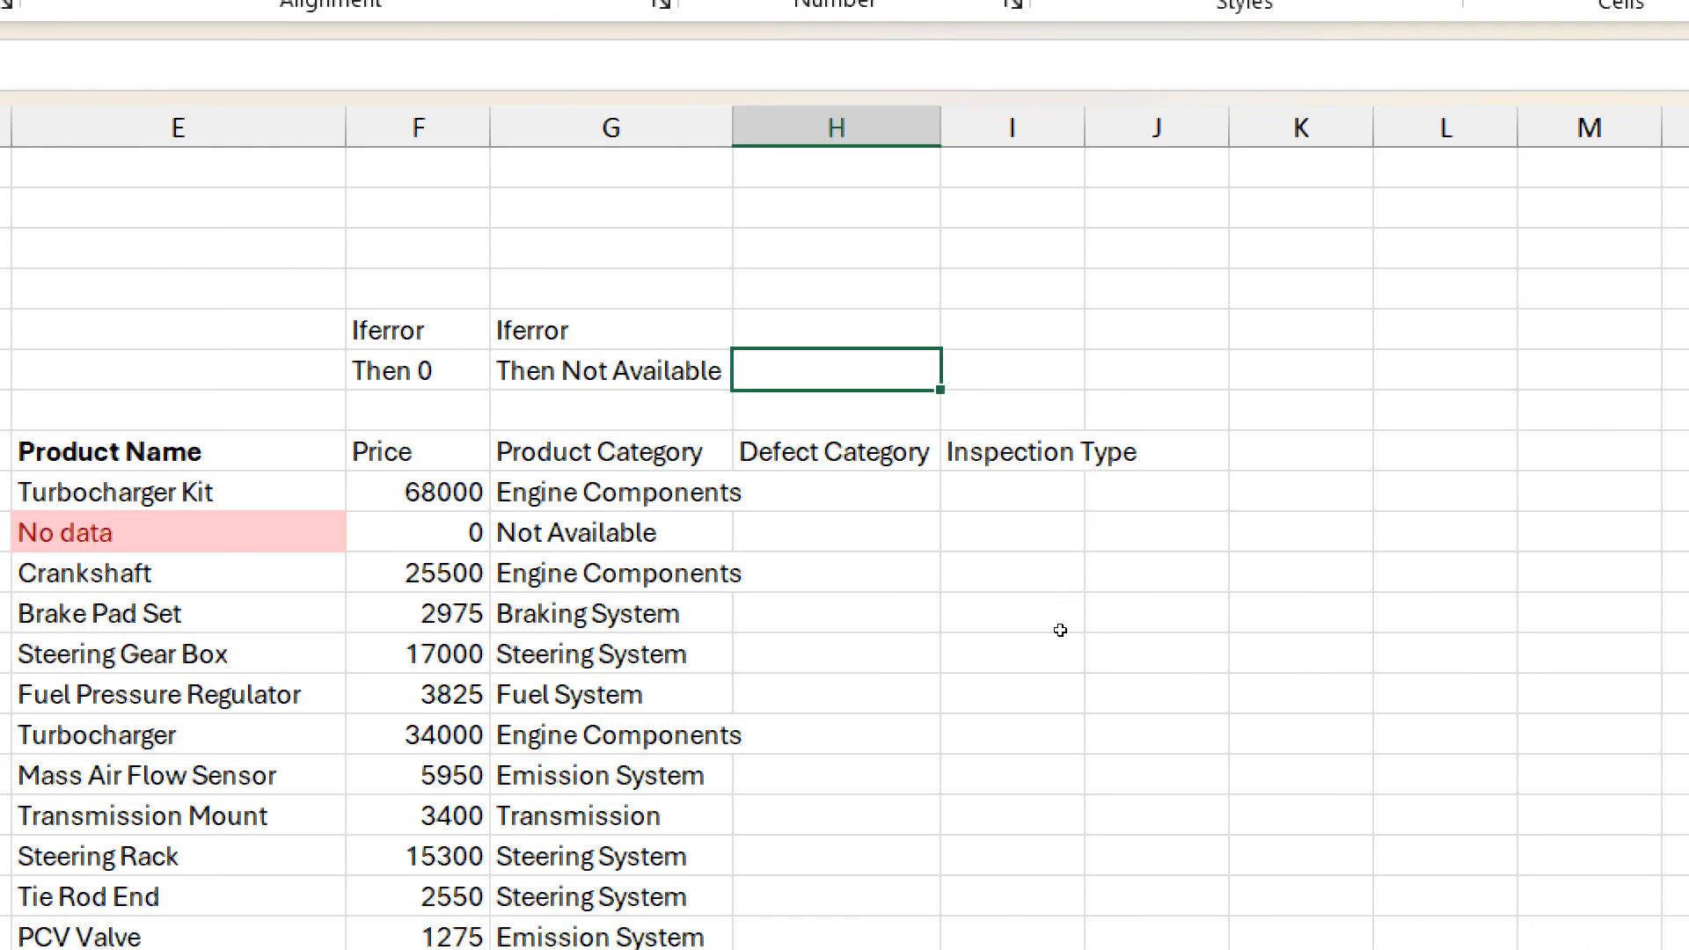
key(Up)
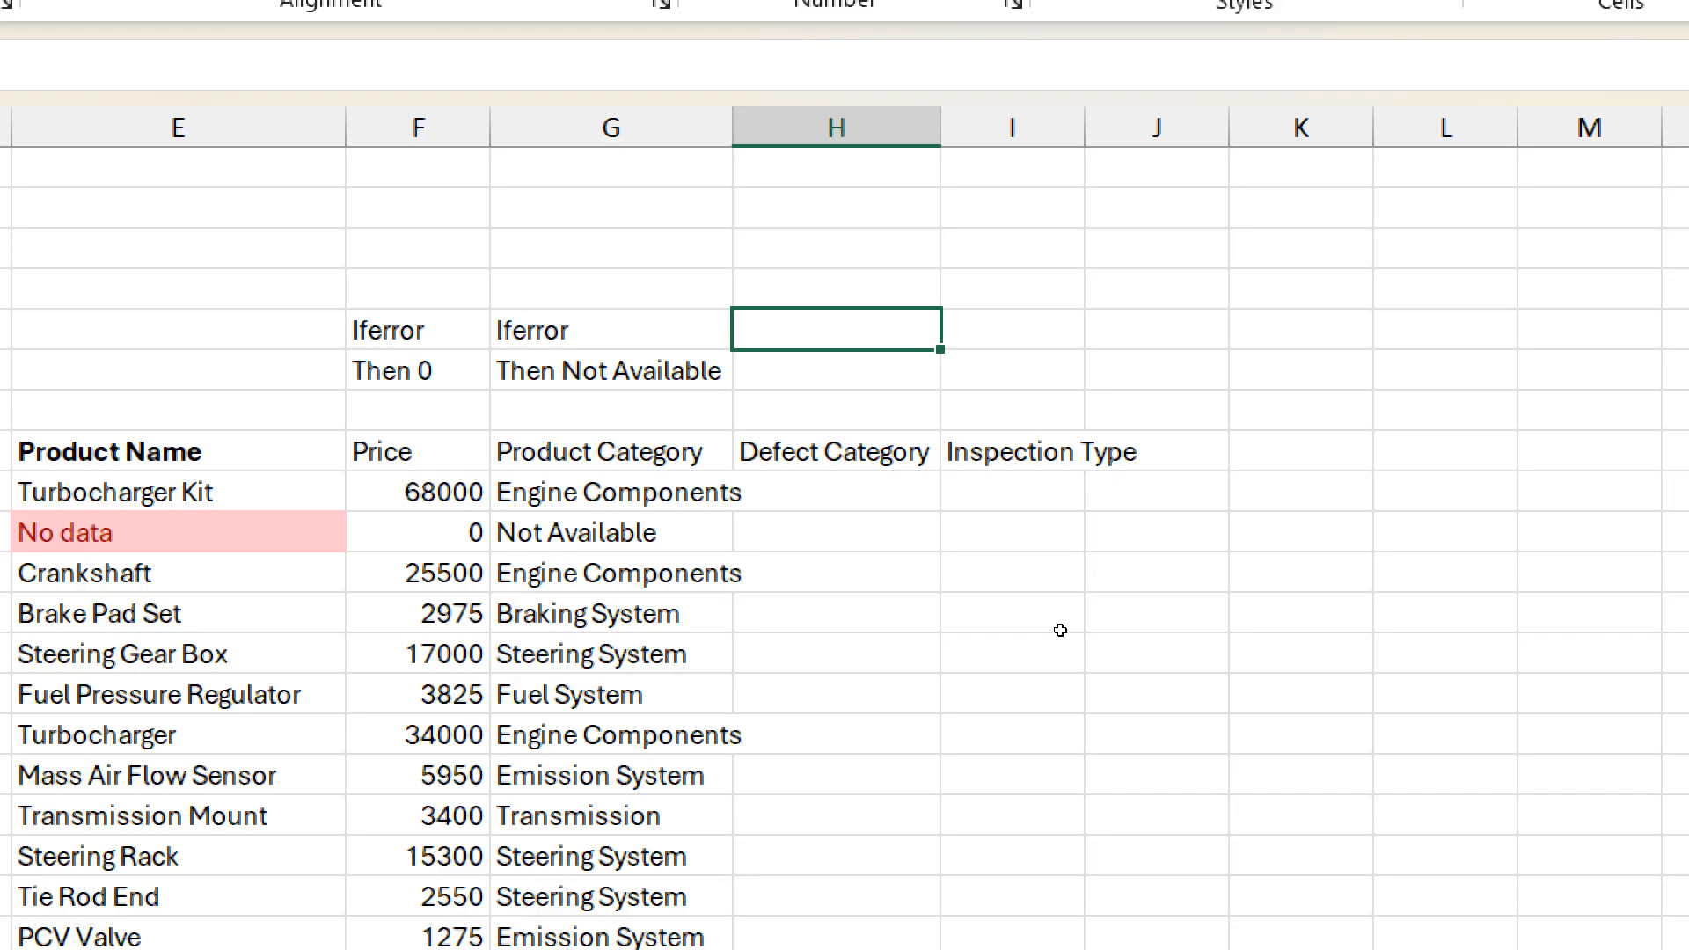
text(Iferror)
key(Return)
text(Then Not Available)
key(Tab)
key(Up)
text(Iferror)
key(Return)
text(Then Not Available)
key(Return)
- Make the Defect Category and Inspection Type headers in H10:I10 bold
key(Down)
key(Left)
key(Left)
key(Right)
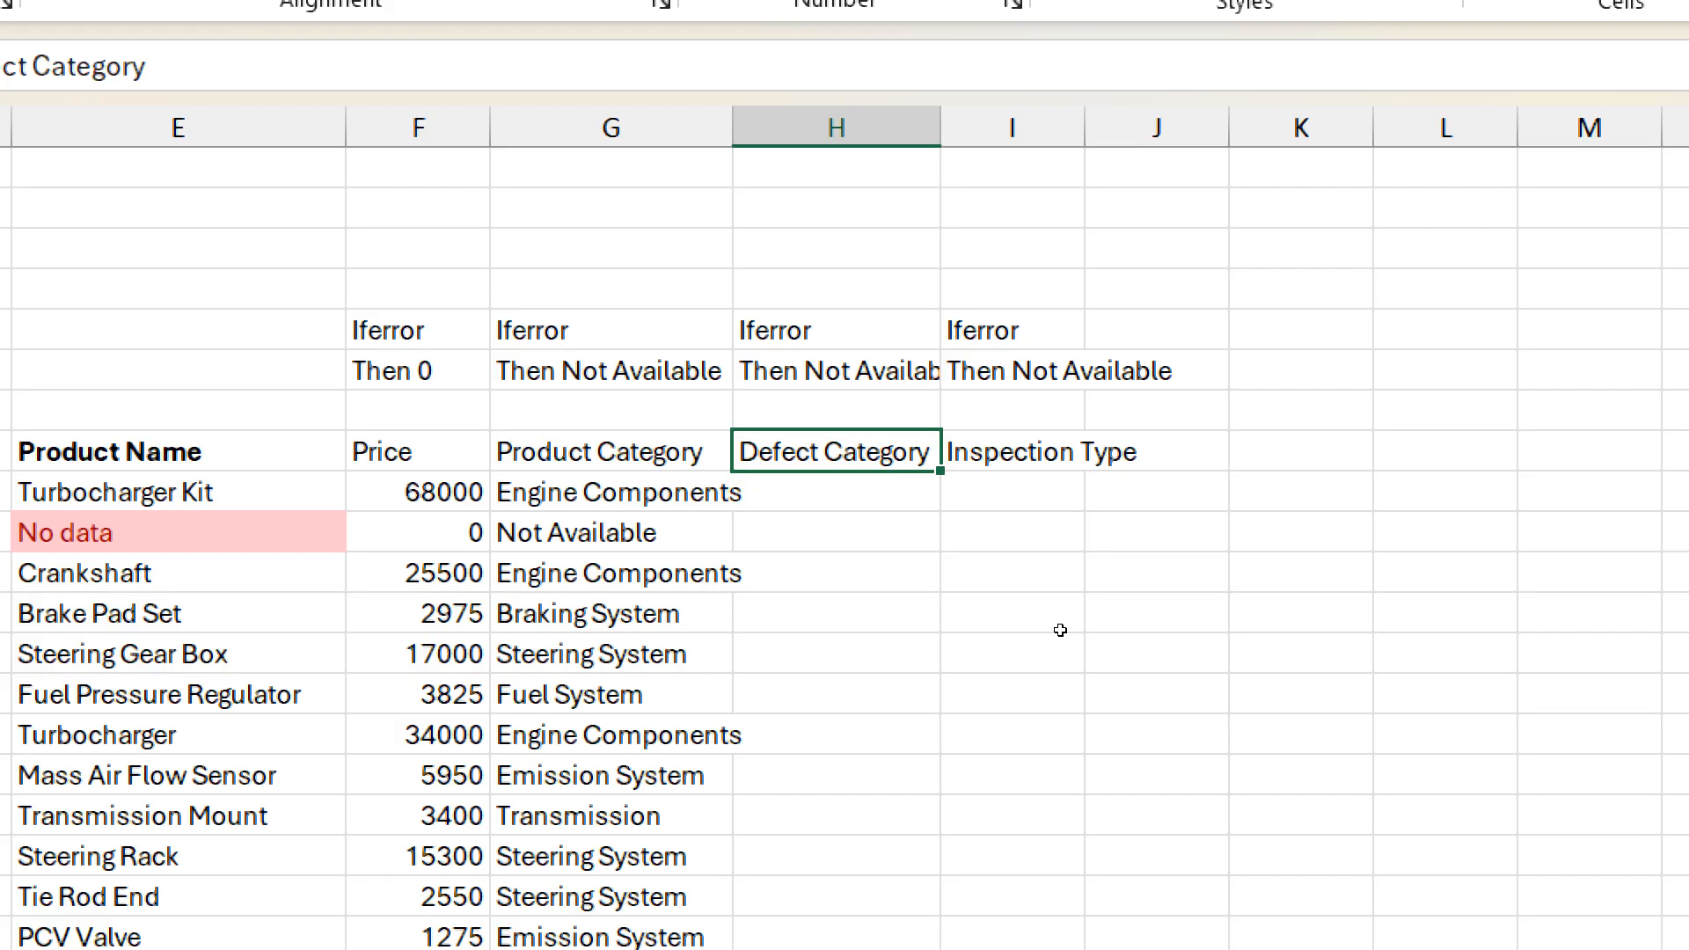
key(shift+Right)
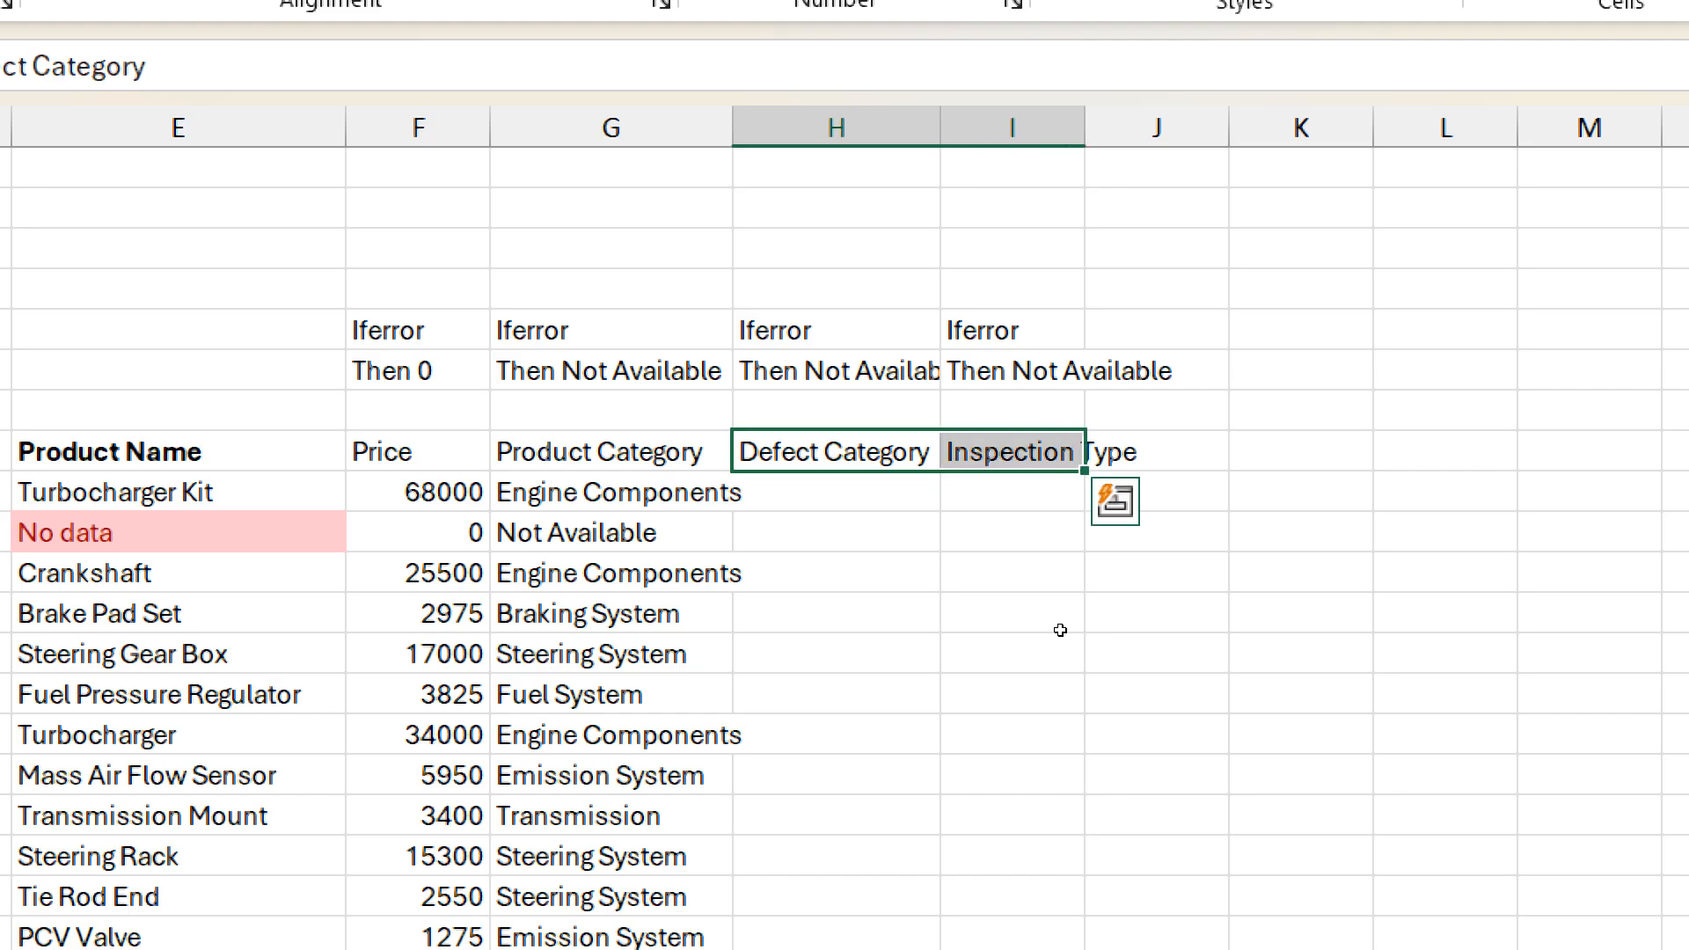
key(ctrl+b)
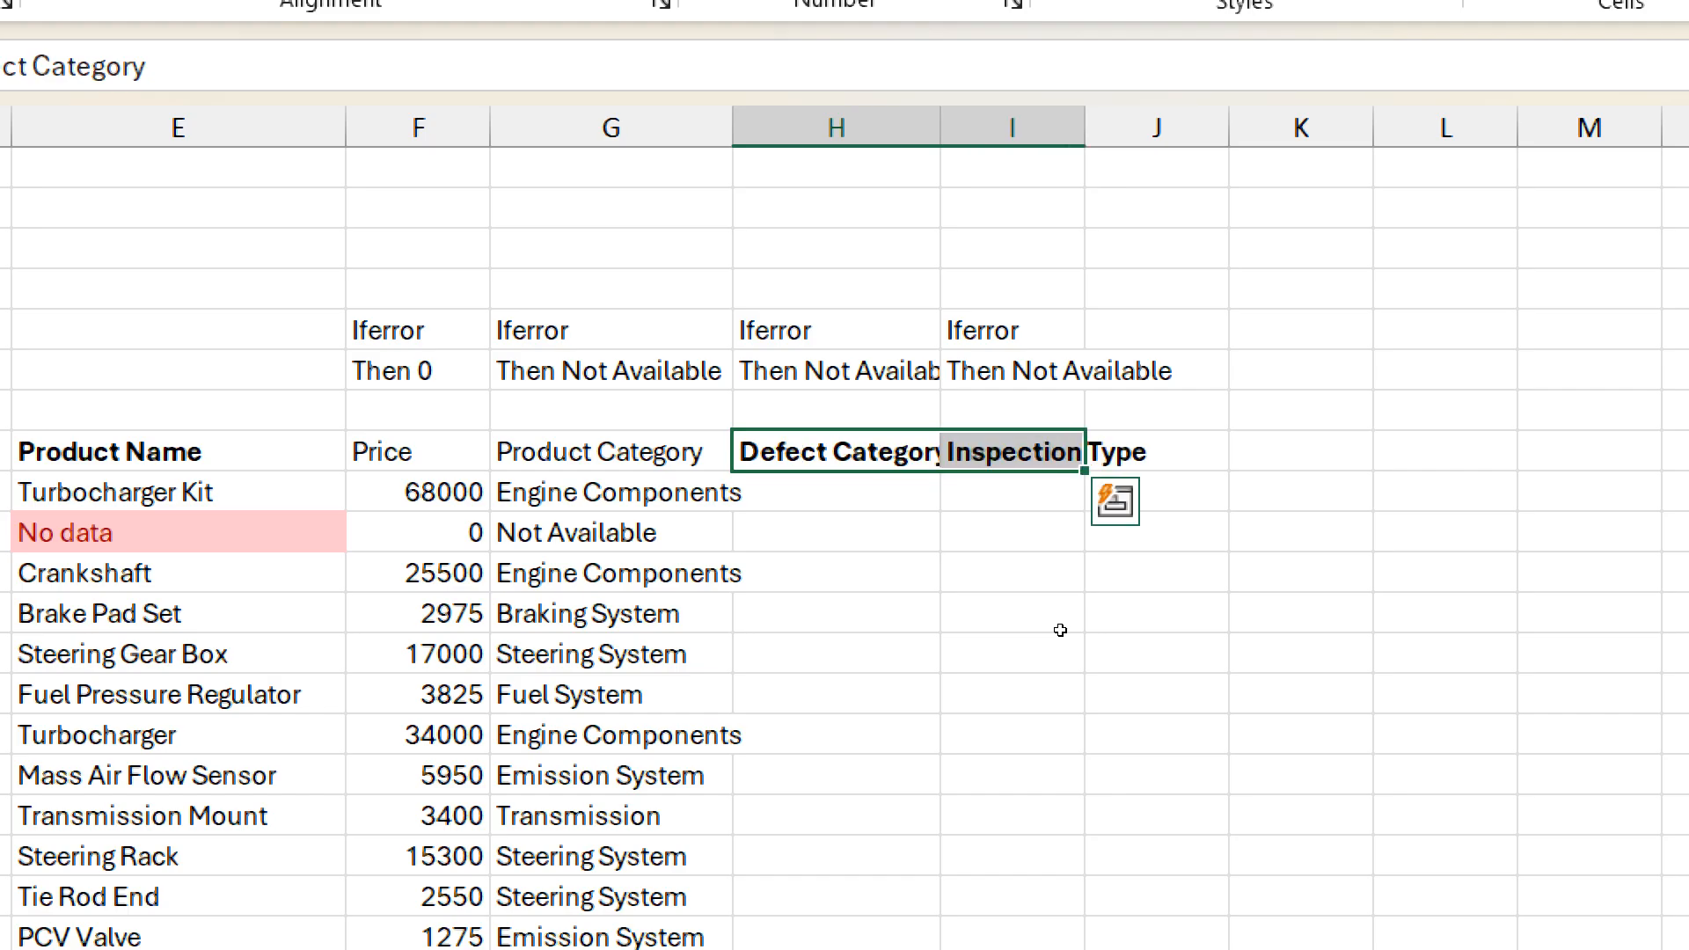
- Start an XLOOKUP formula in H11 with the defect codes D11:D75 as the lookup value
key(Down)
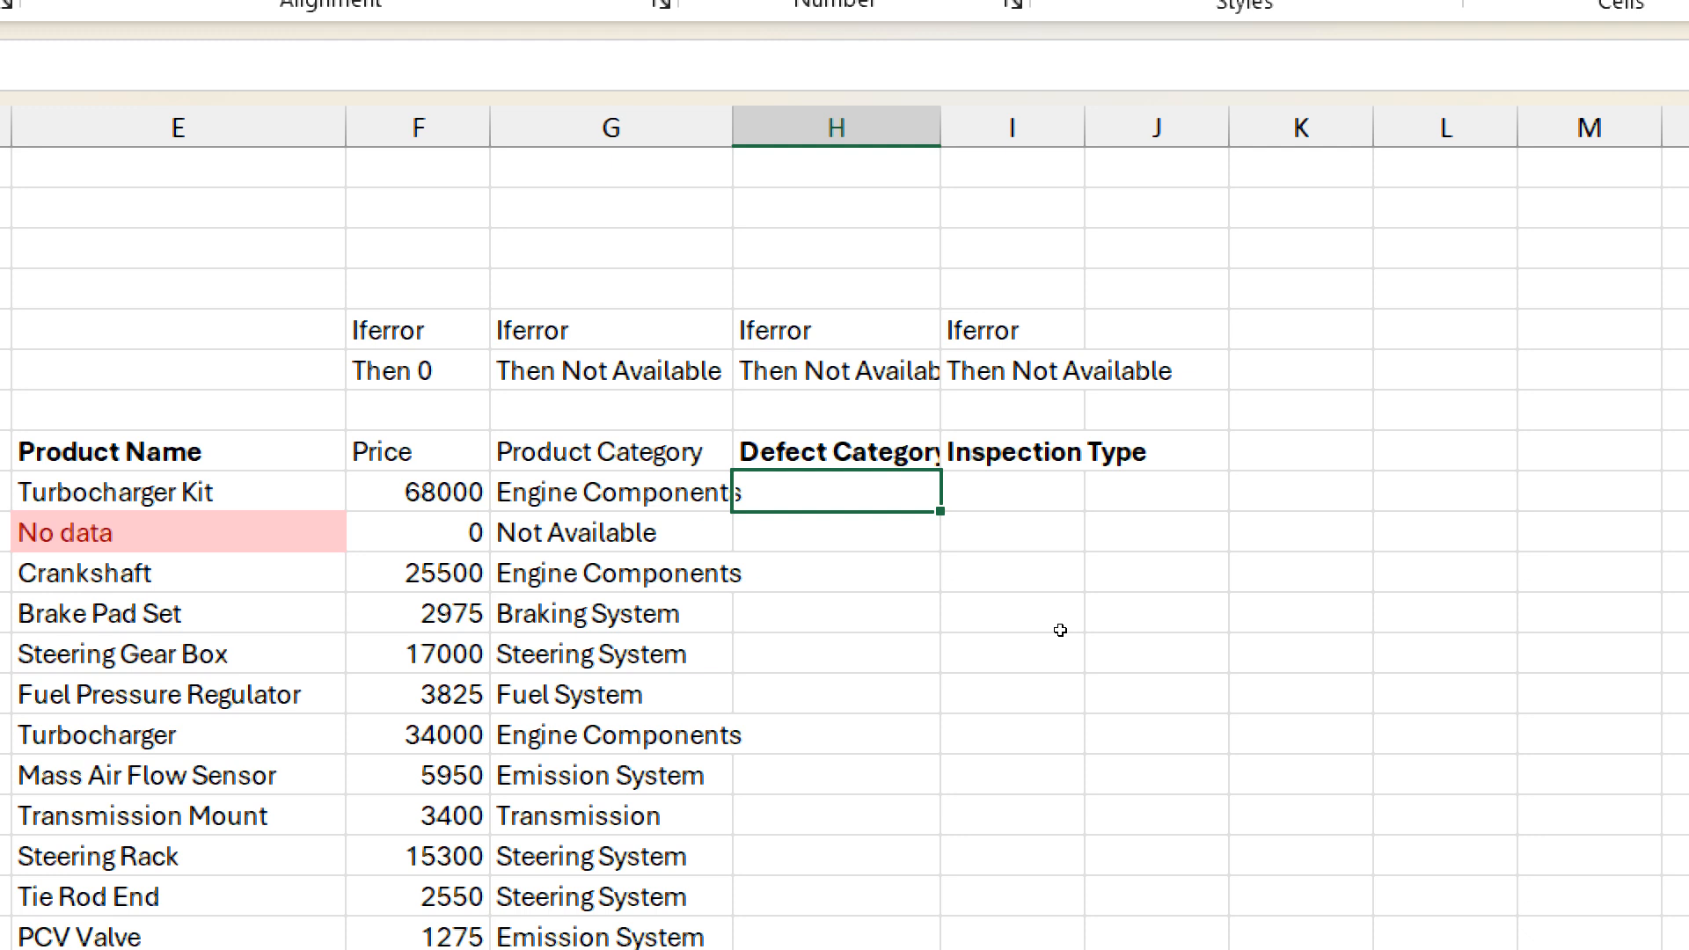
text(=xl)
key(Tab)
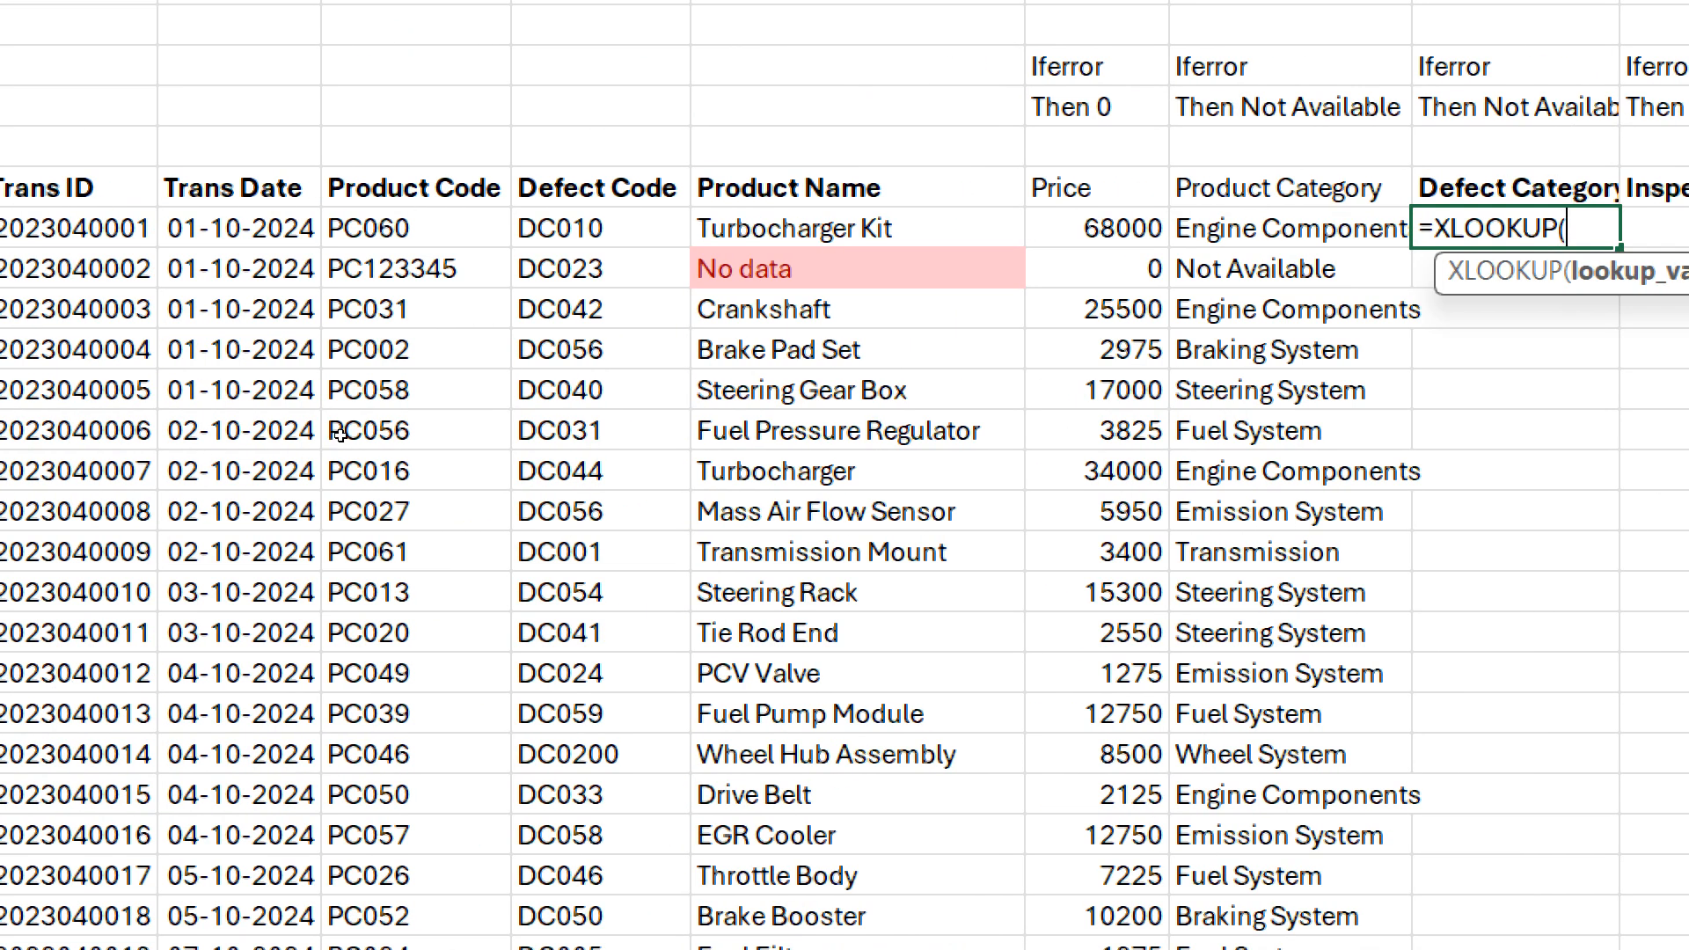
click(598, 228)
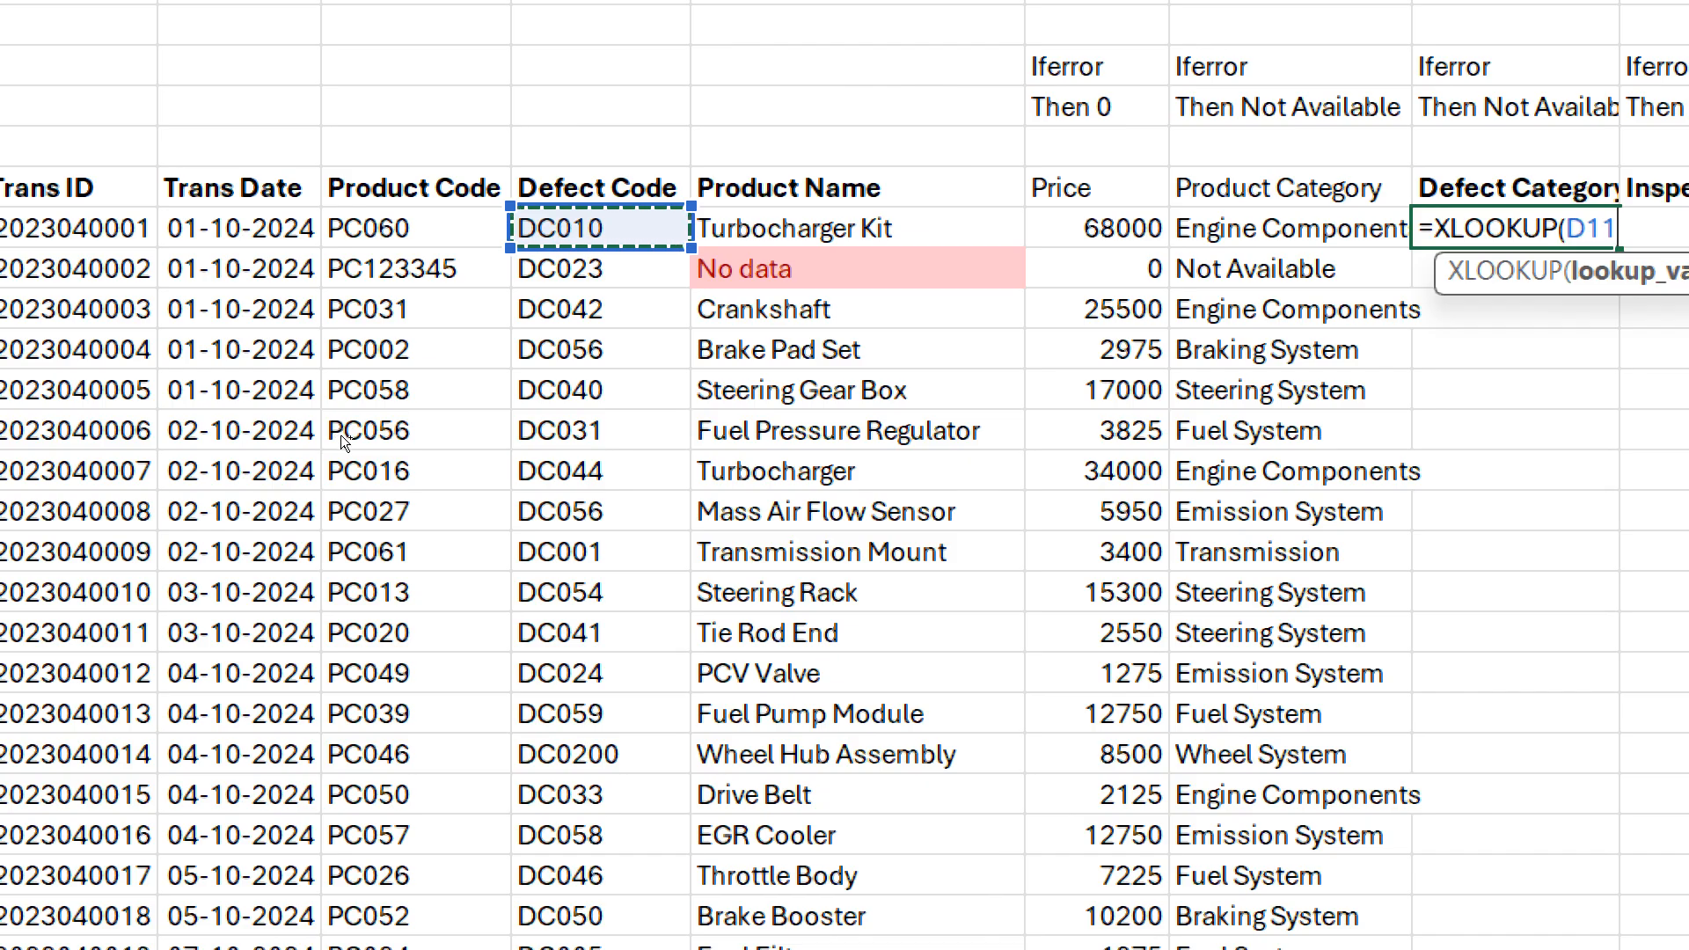
key(ctrl+shift+Down)
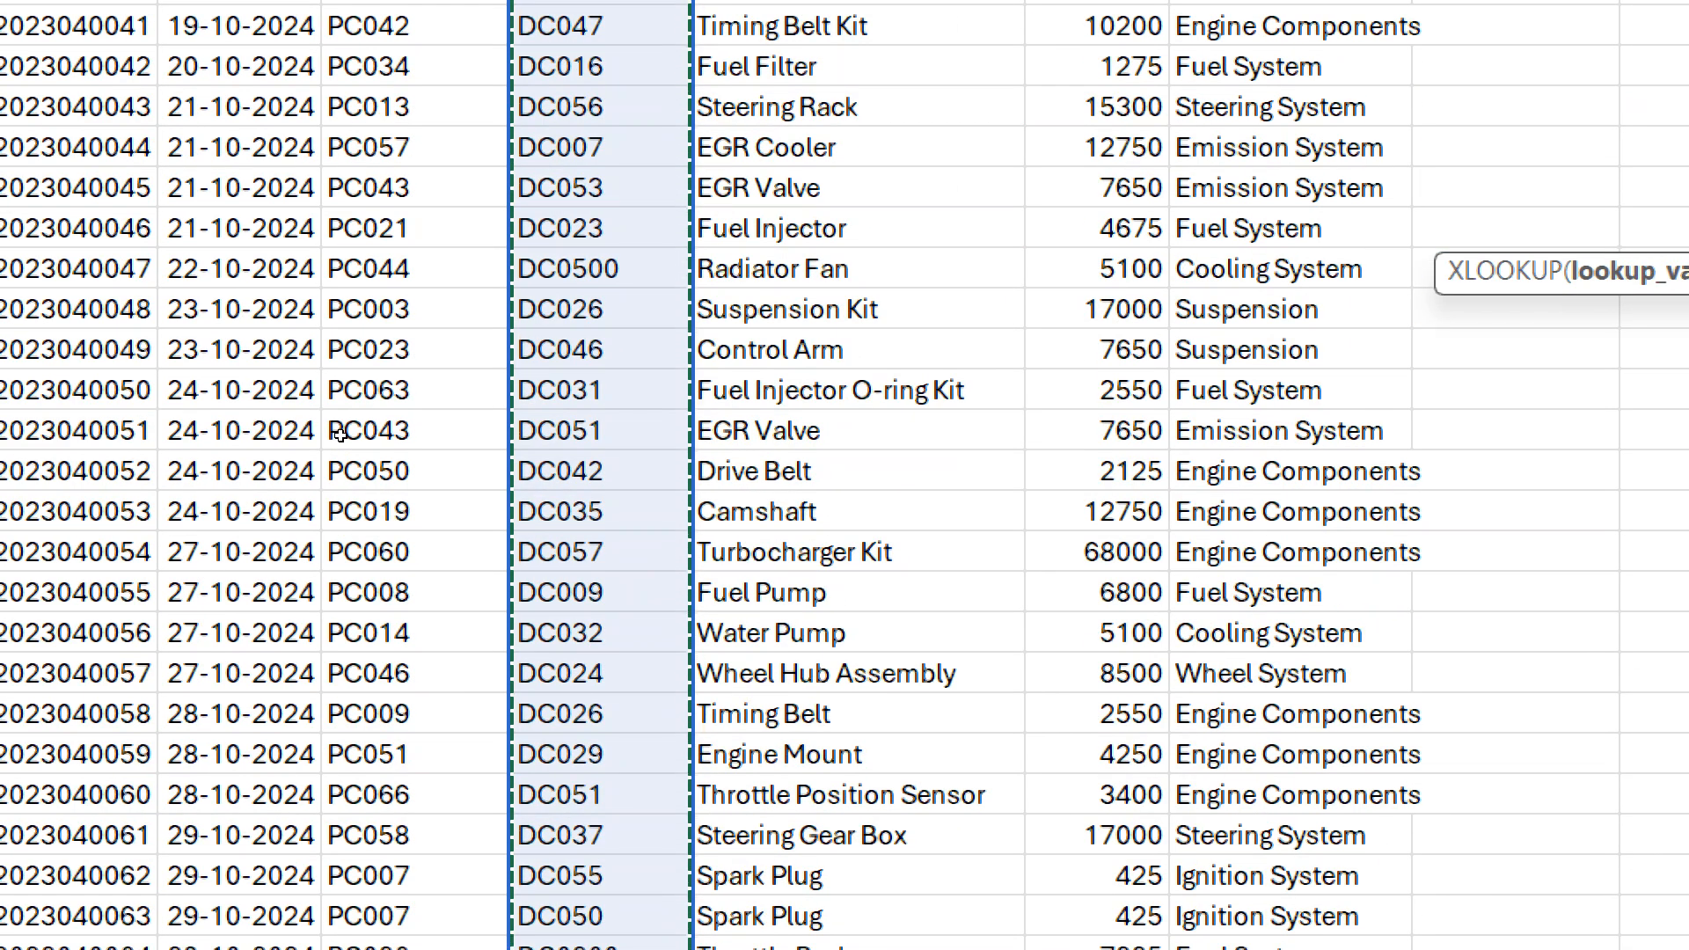
text(,)
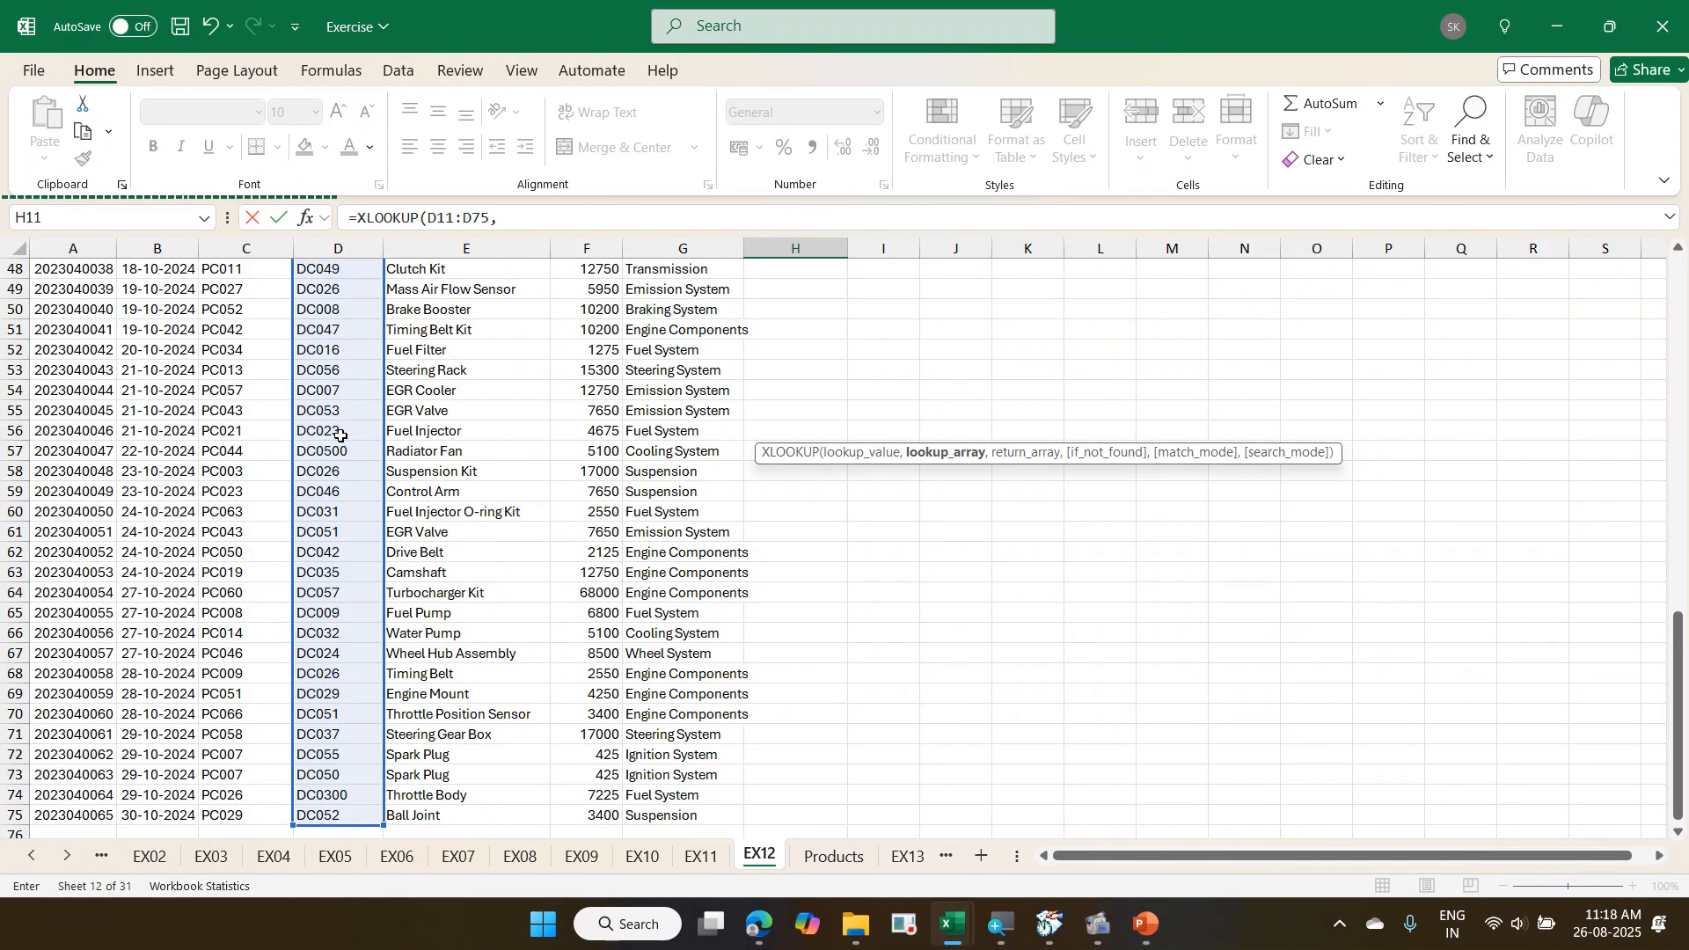
- Use the Defect Code row A16:BI16 on DefectDetails in the Master workbook as the lookup array
key(ctrl+Tab)
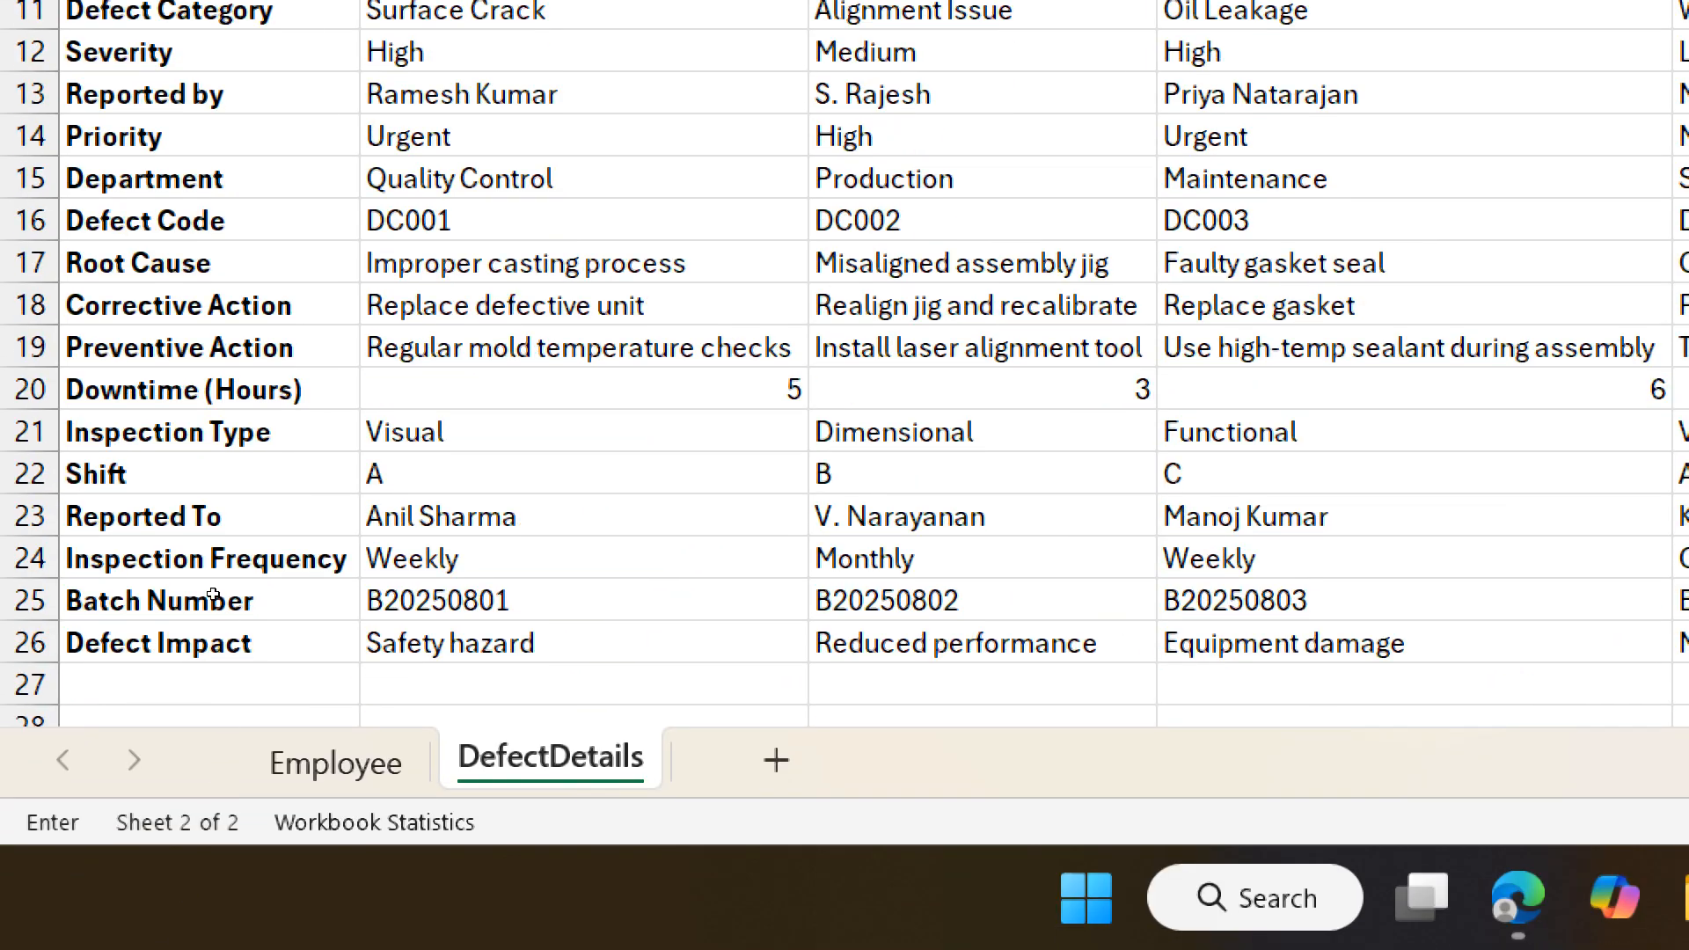
click(417, 225)
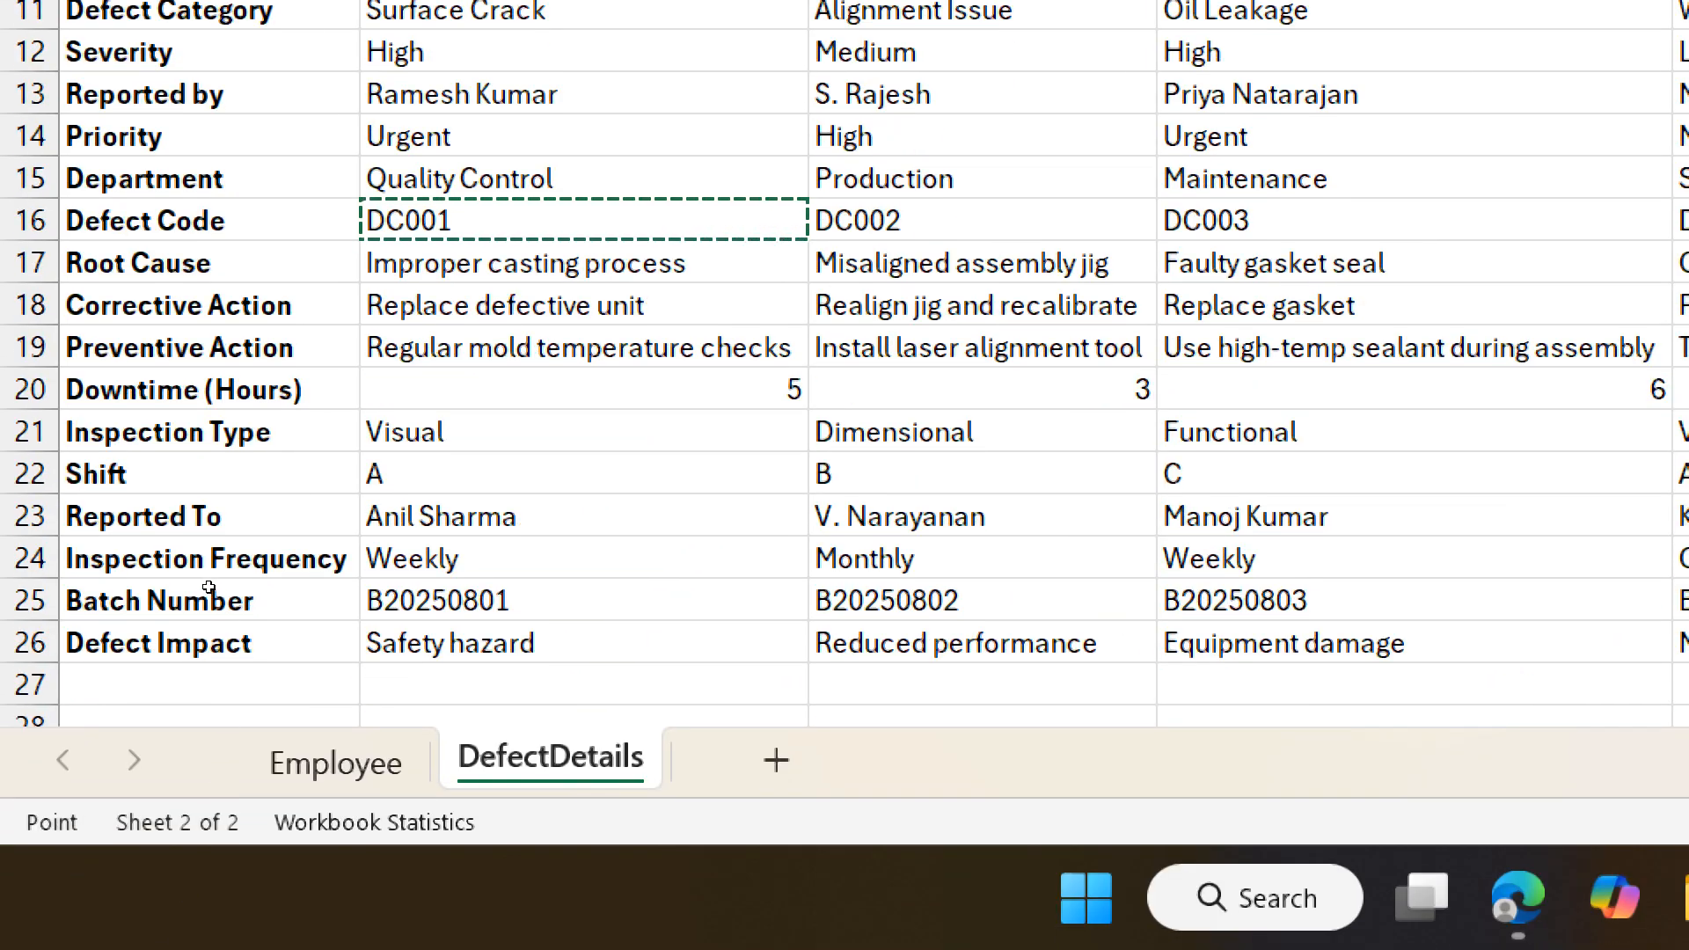
key(Left)
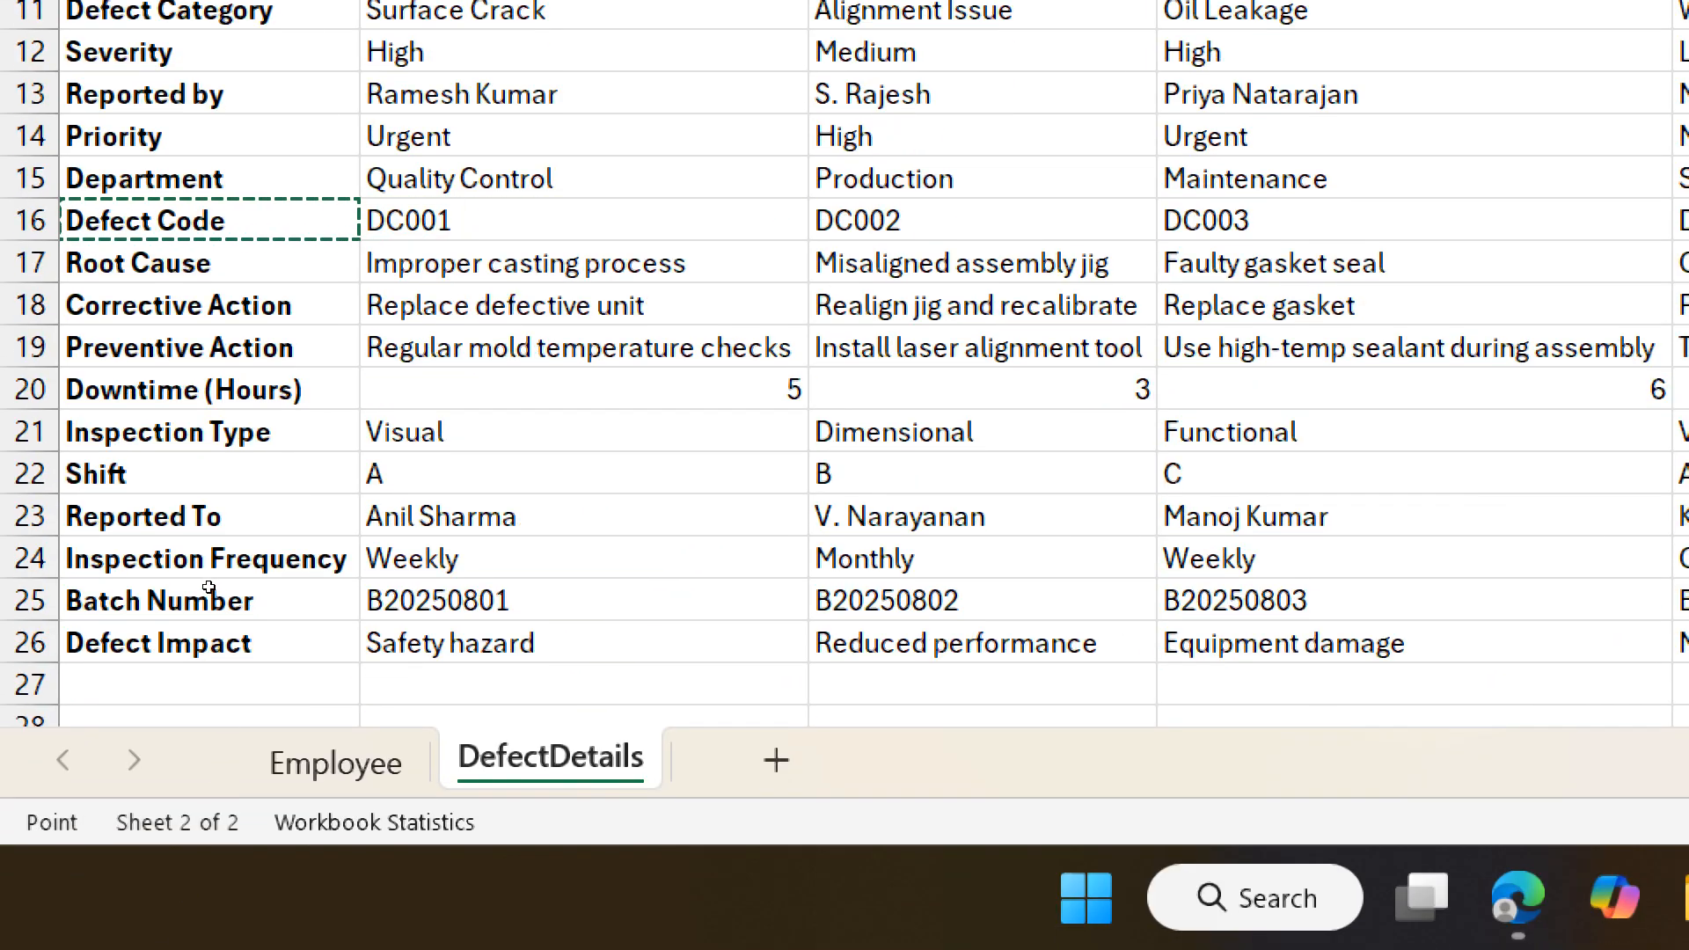
key(ctrl+shift+Right)
text(,)
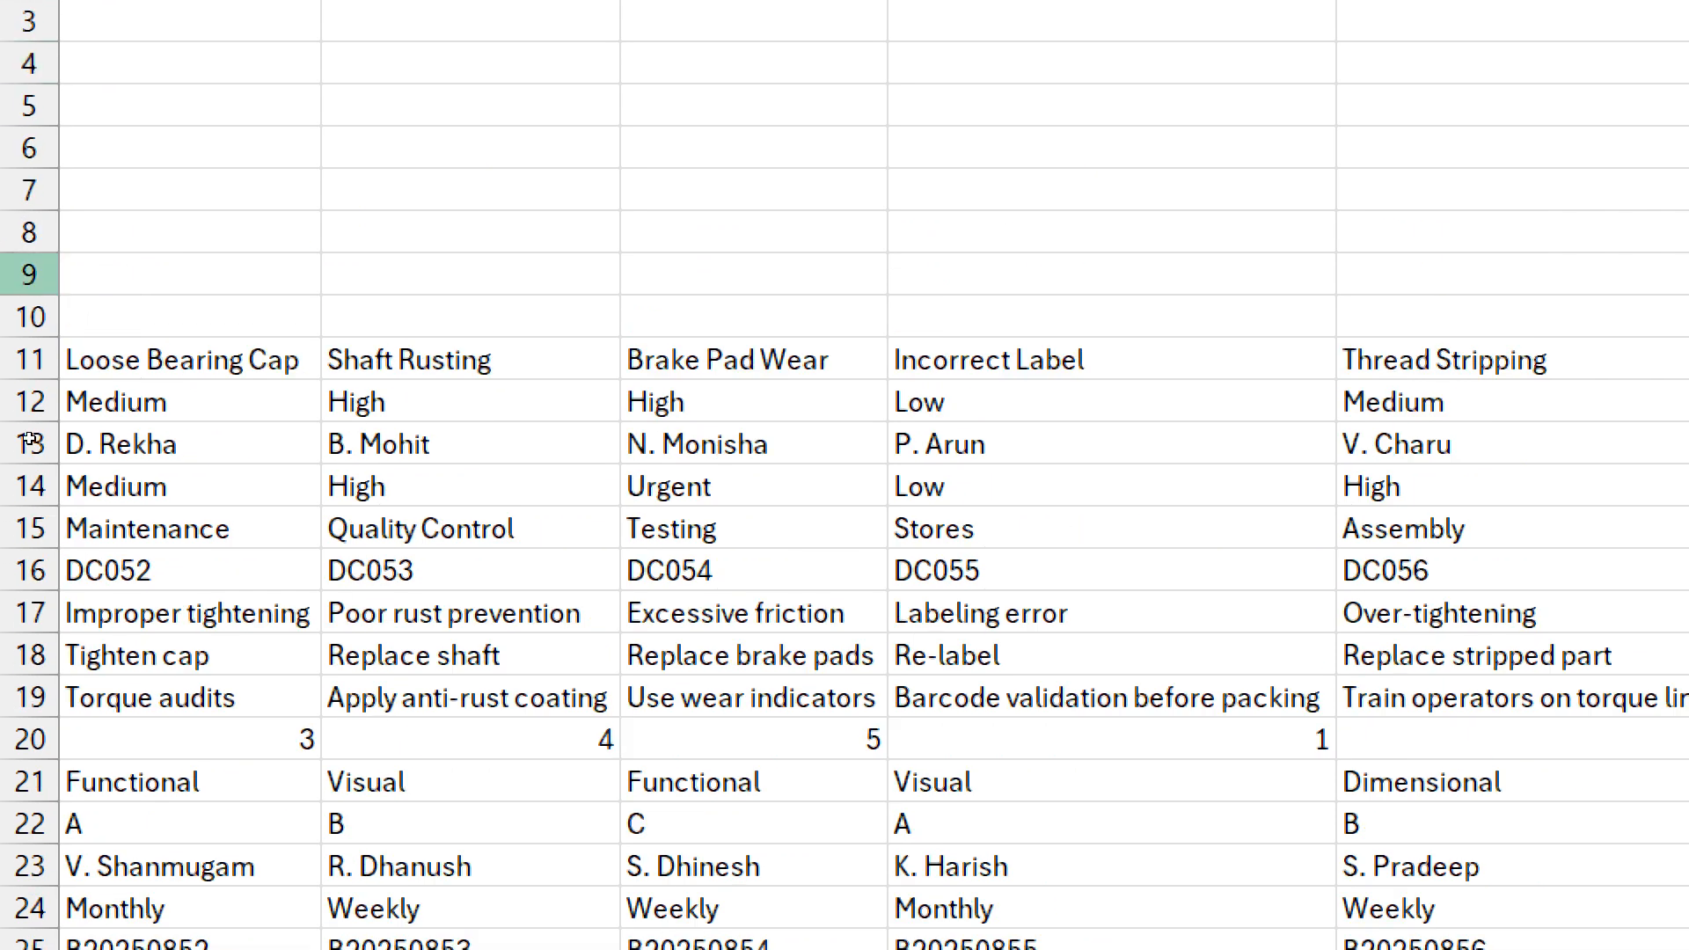
- Use the Defect Category row A11:BI11 on DefectDetails in the Master workbook as the XLOOKUP return array
click(123, 361)
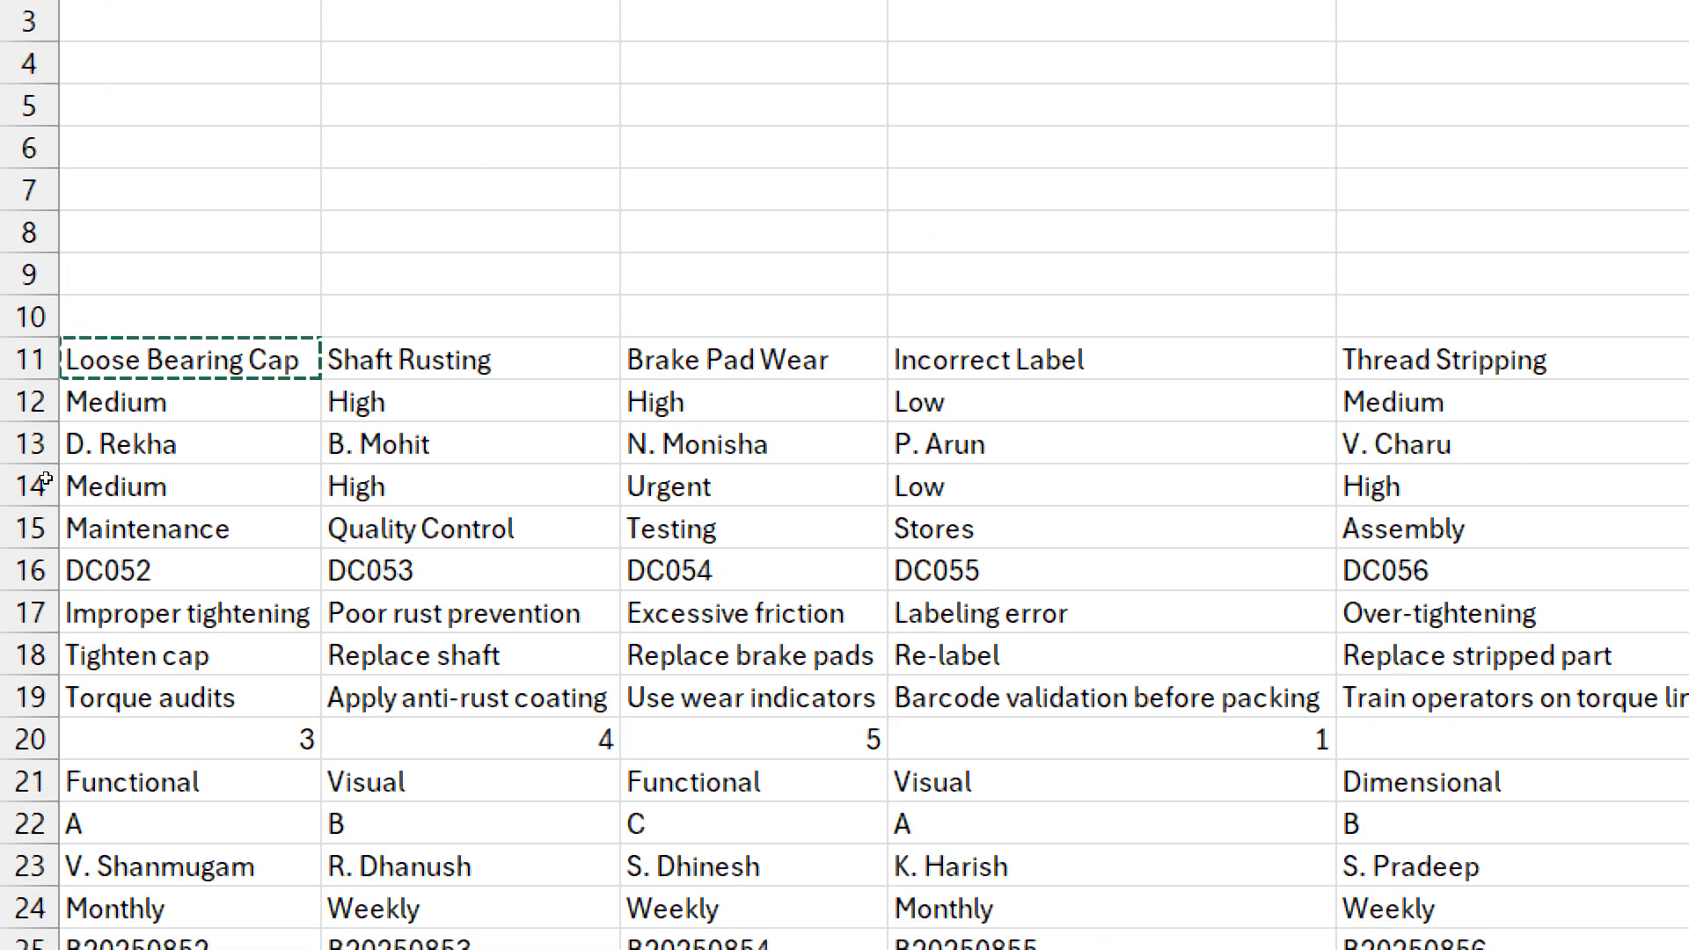
key(ctrl+Left)
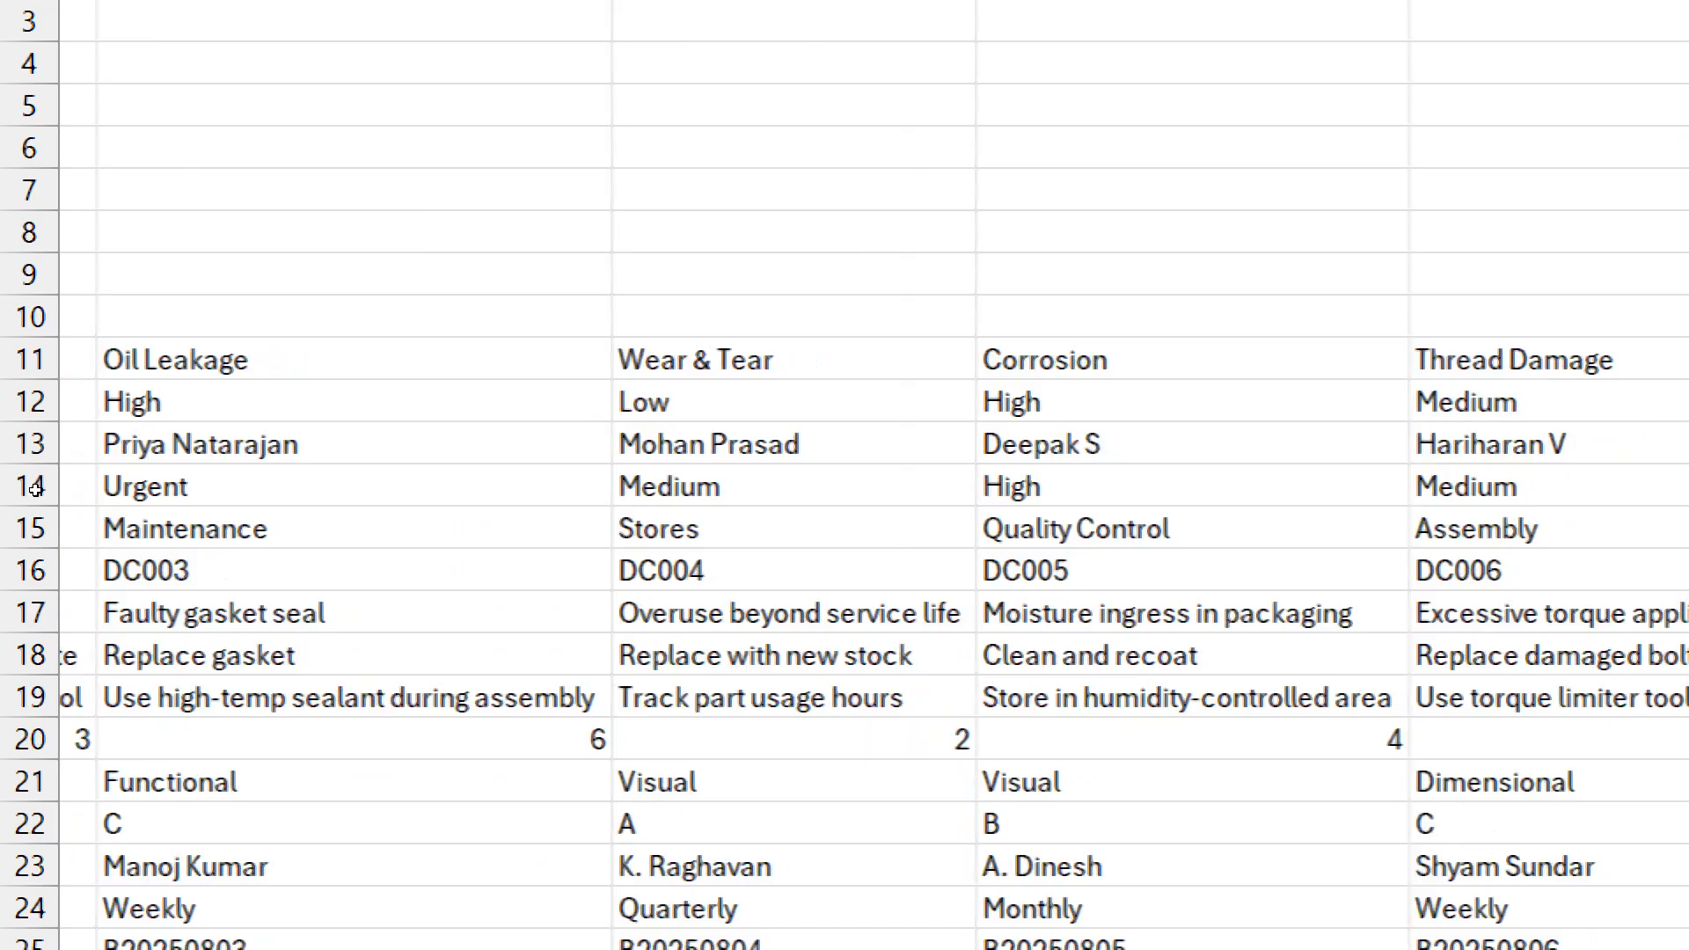
key(ctrl+shift+Right)
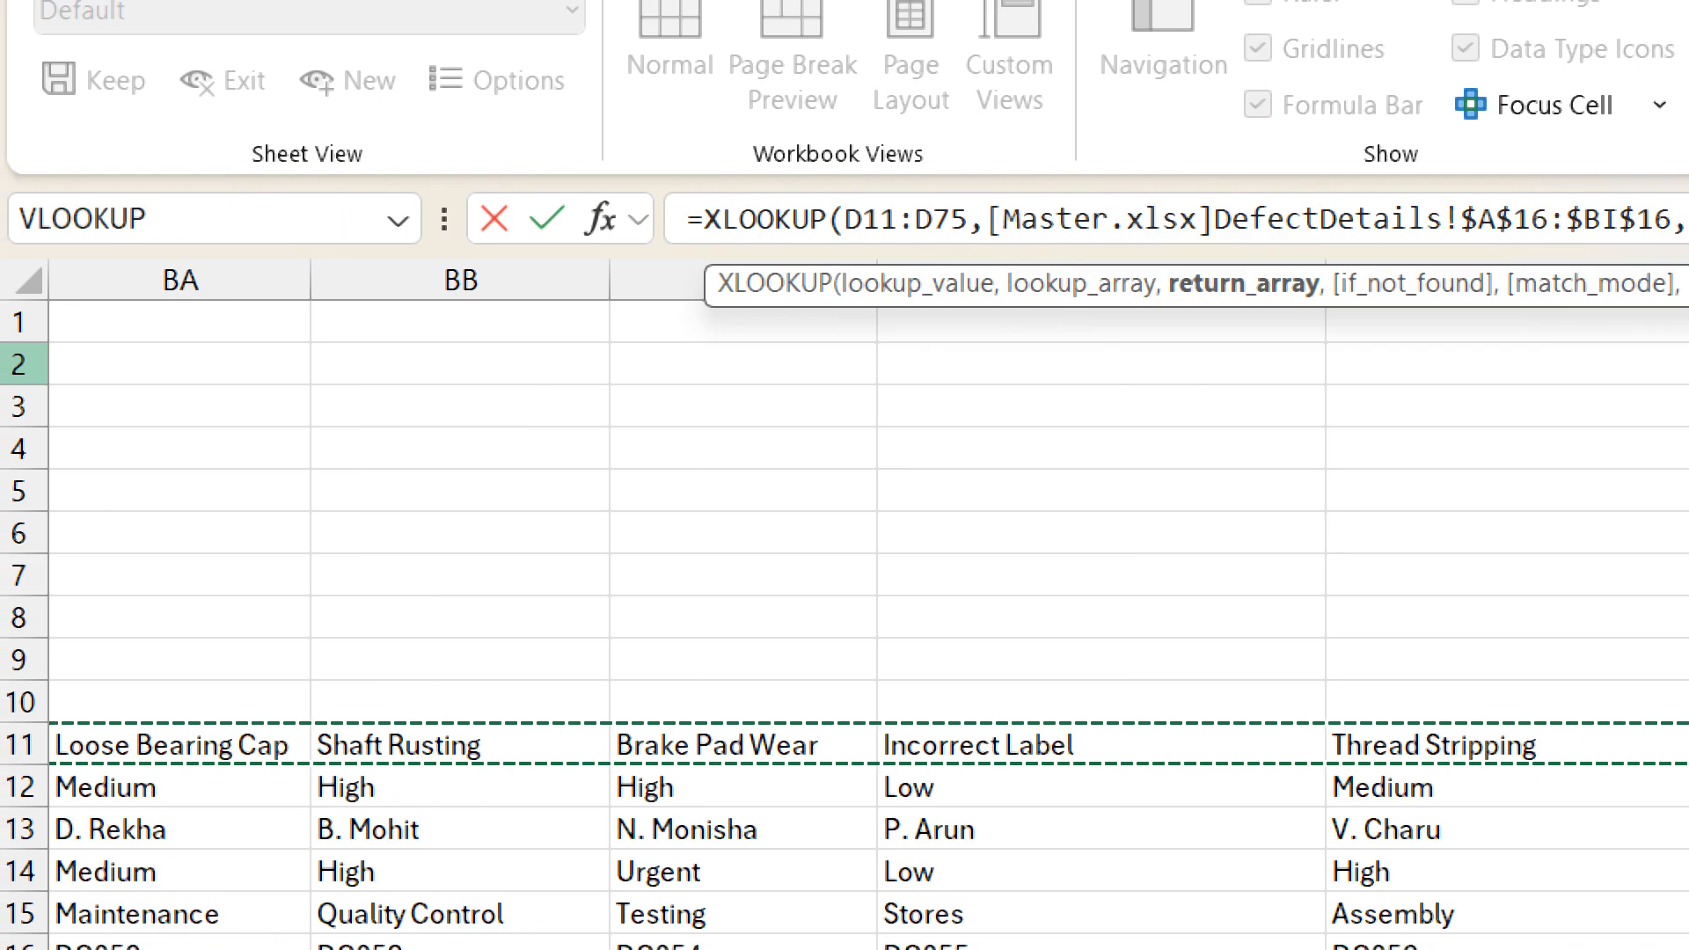
text(,)
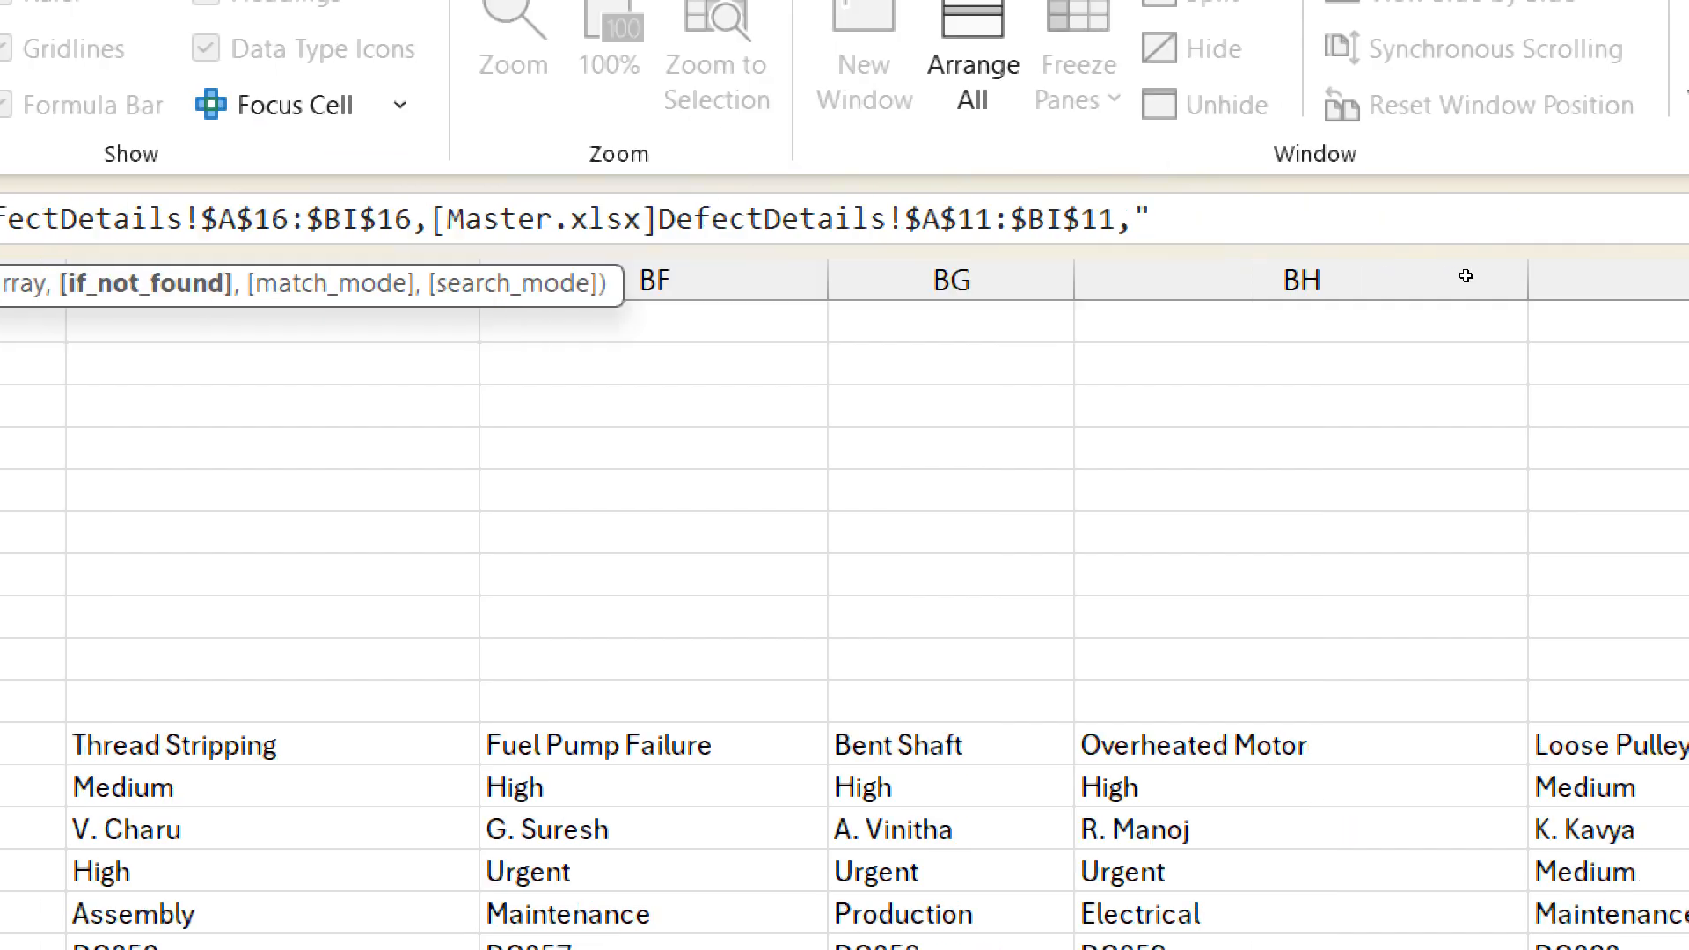
- Set the formula's if-not-found value to "Not Available" and enter the Defect Category XLOOKUP in H11
text("No)
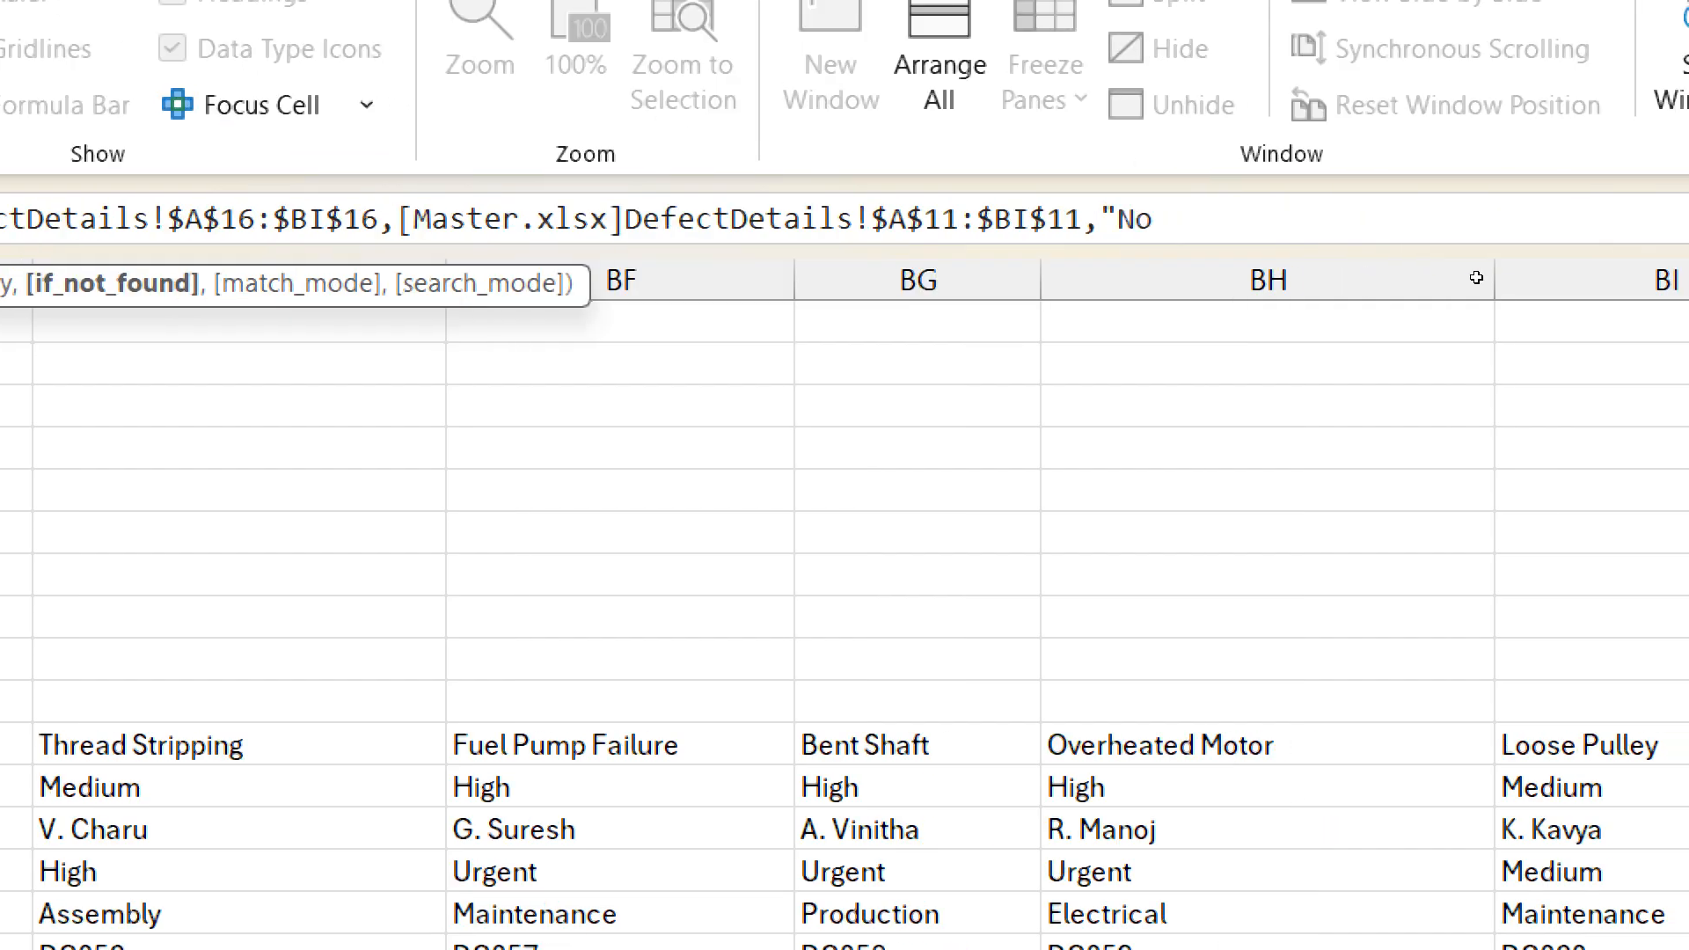
text(t)
text( Avaial)
key(BackSpace)
key(BackSpace)
text(lab)
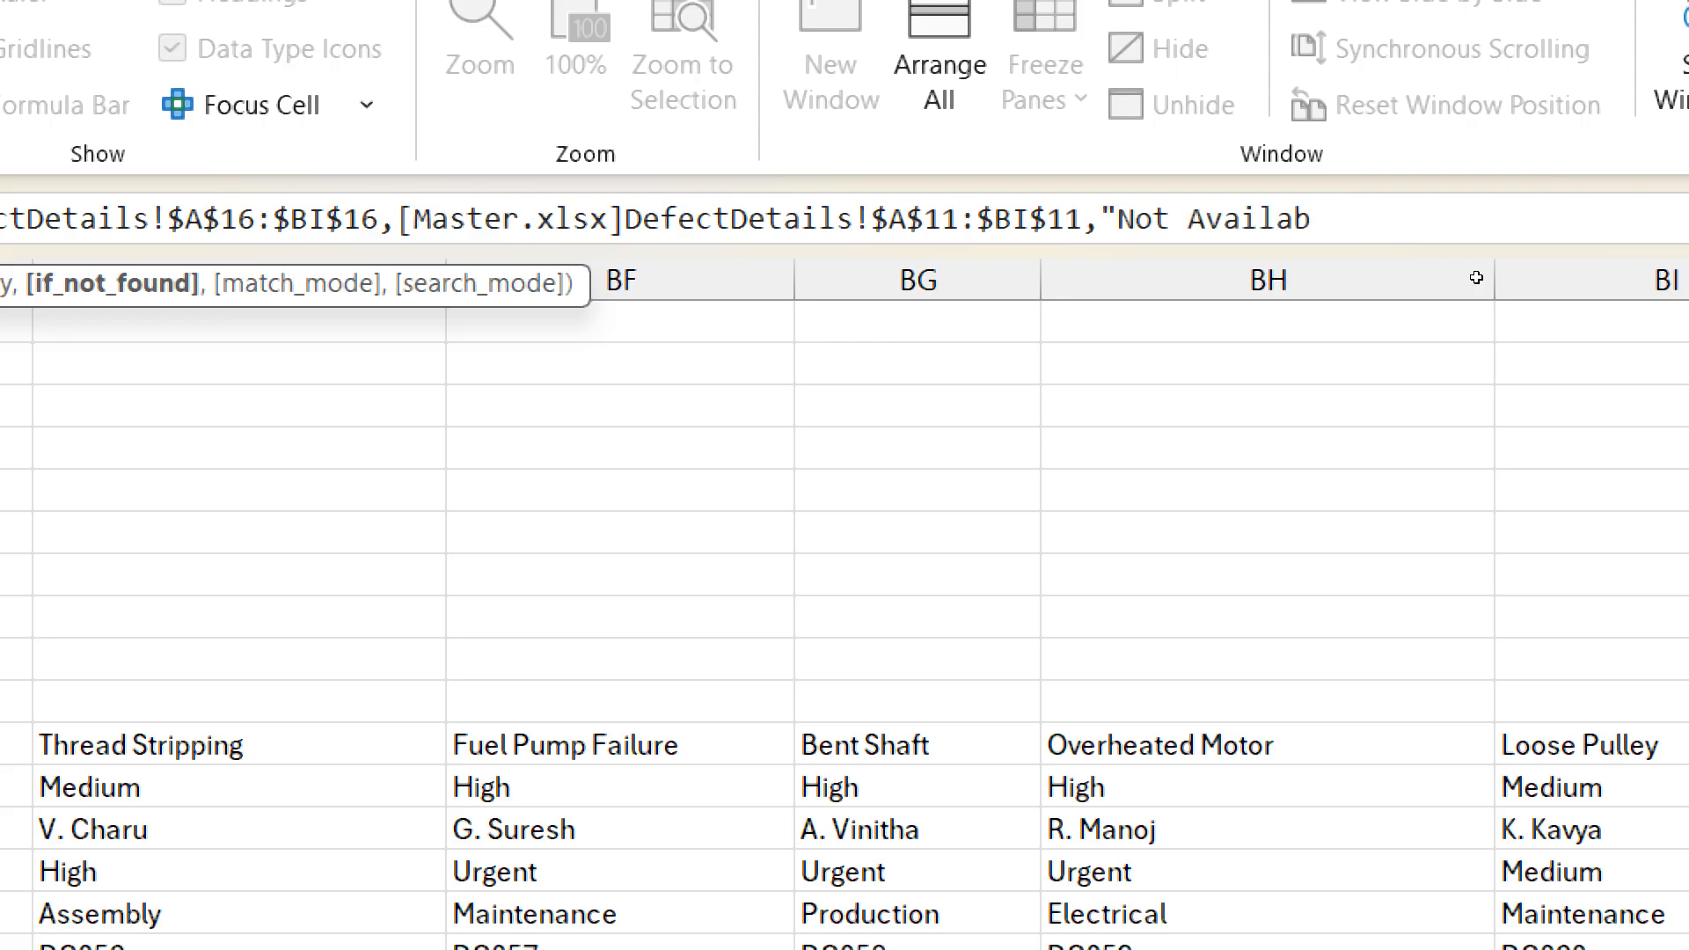
text(le"))
key(ctrl+Return)
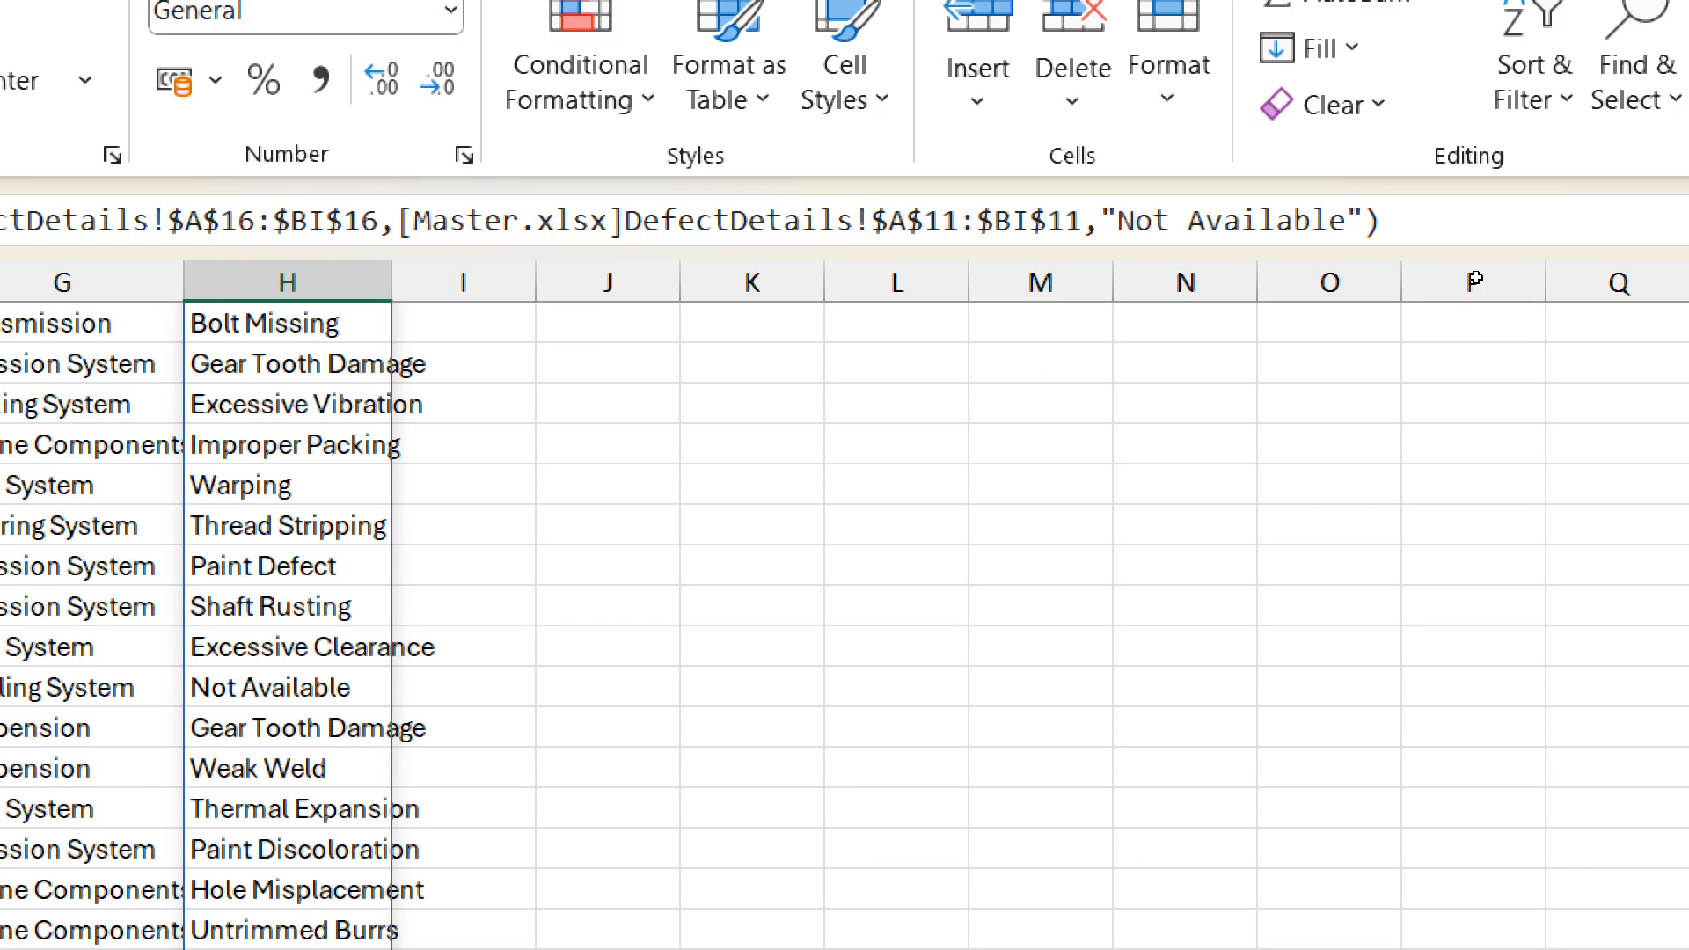
- Check the Defect Category results for unmatched defect codes such as DC0300 and DC0500 against their codes in column D
scroll(686, 400, down, 8)
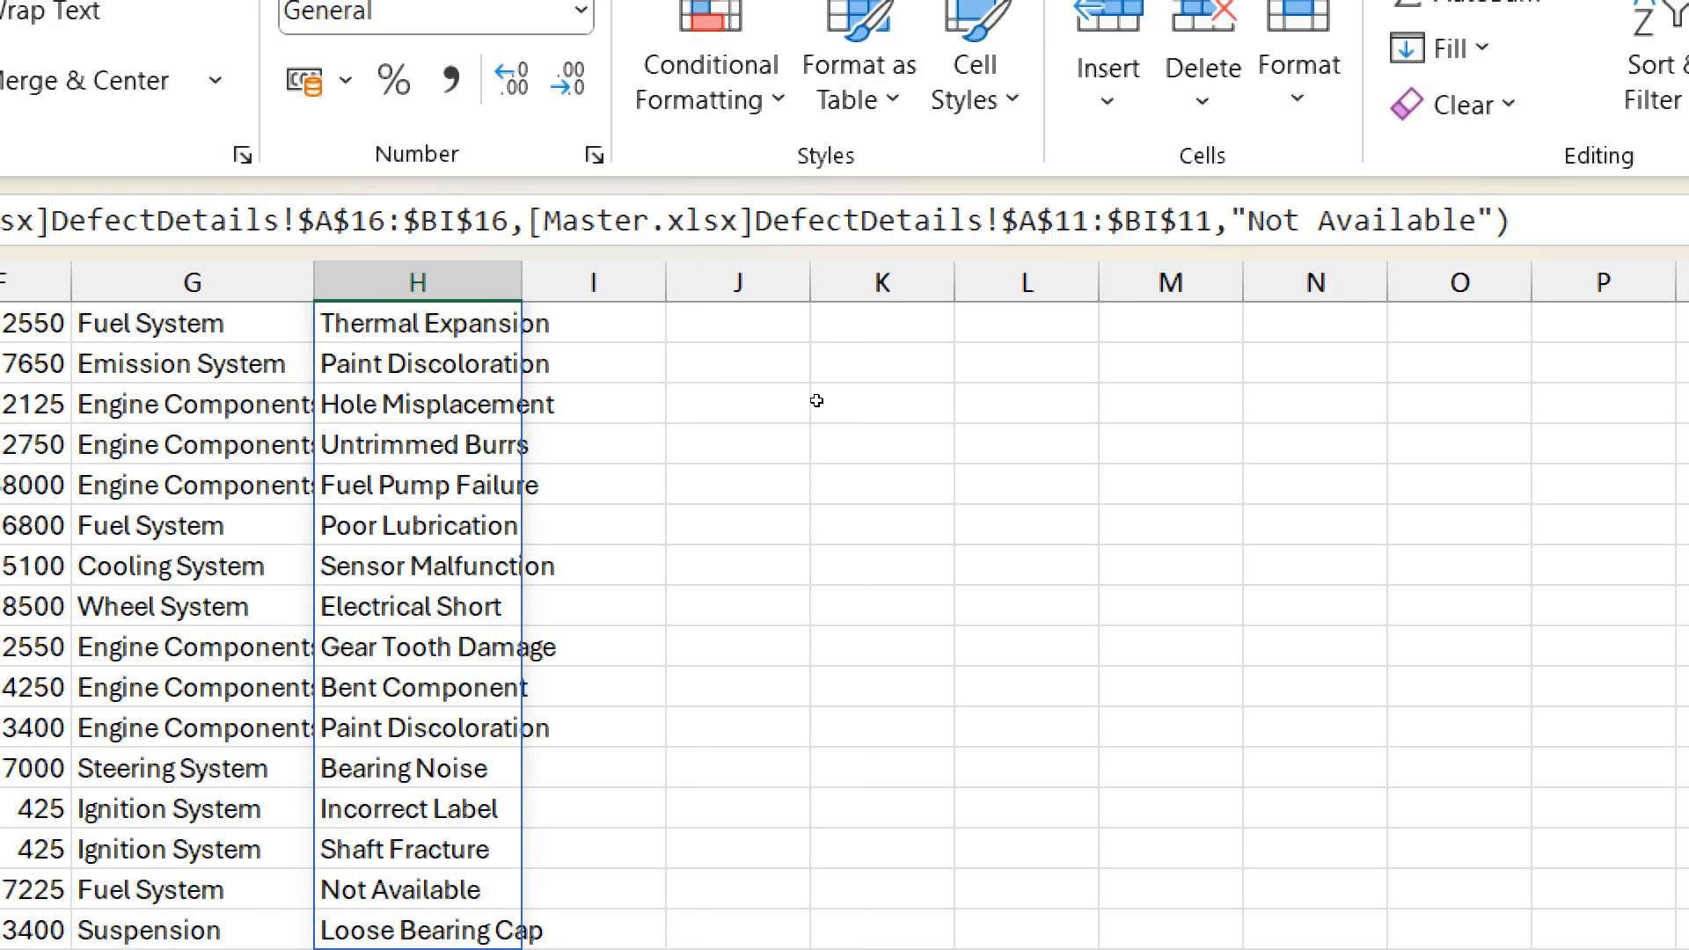
scroll(817, 401, up, 2)
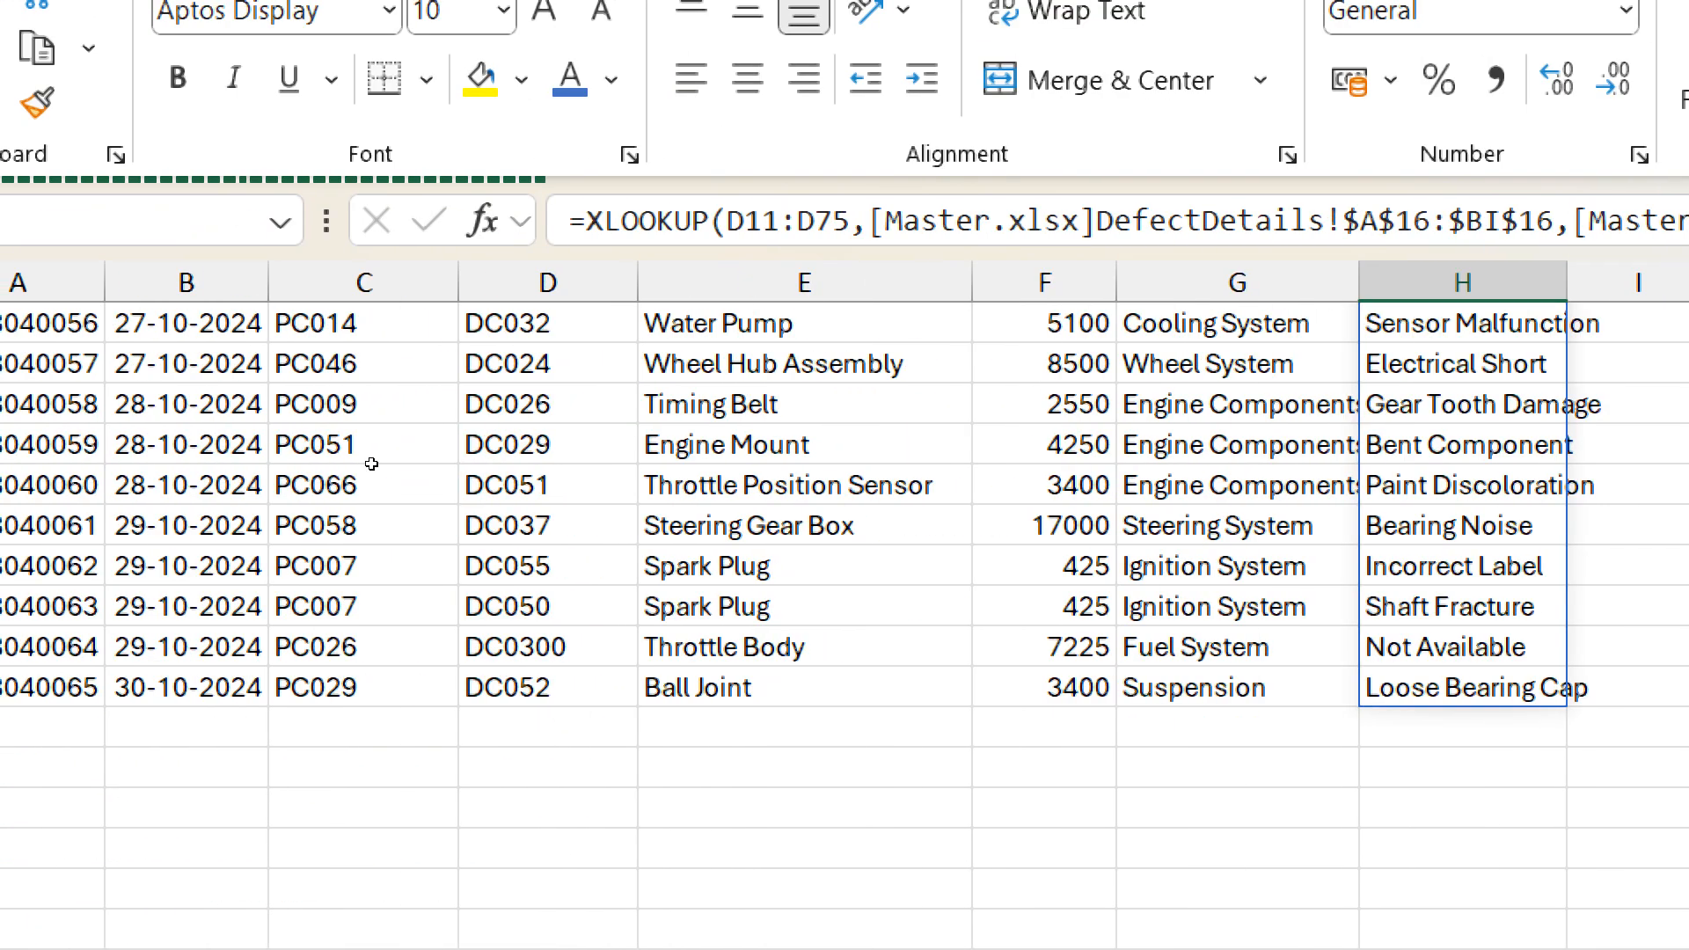
click(512, 650)
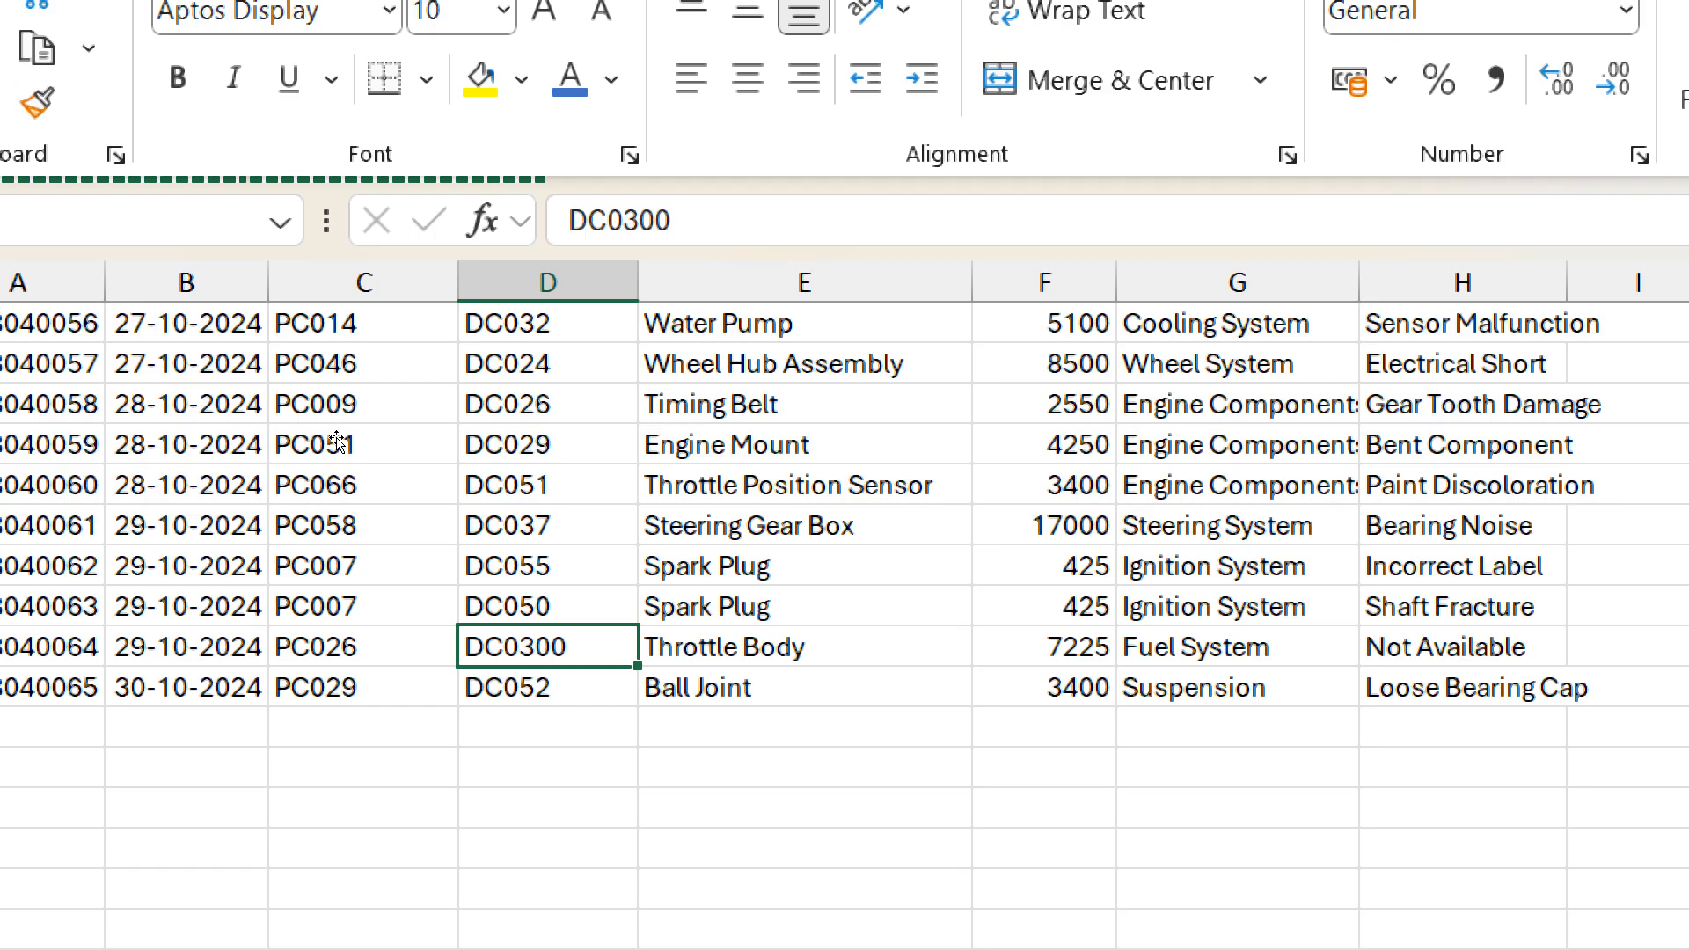
key(Right)
key(Right)
key(Right)
key(Right)
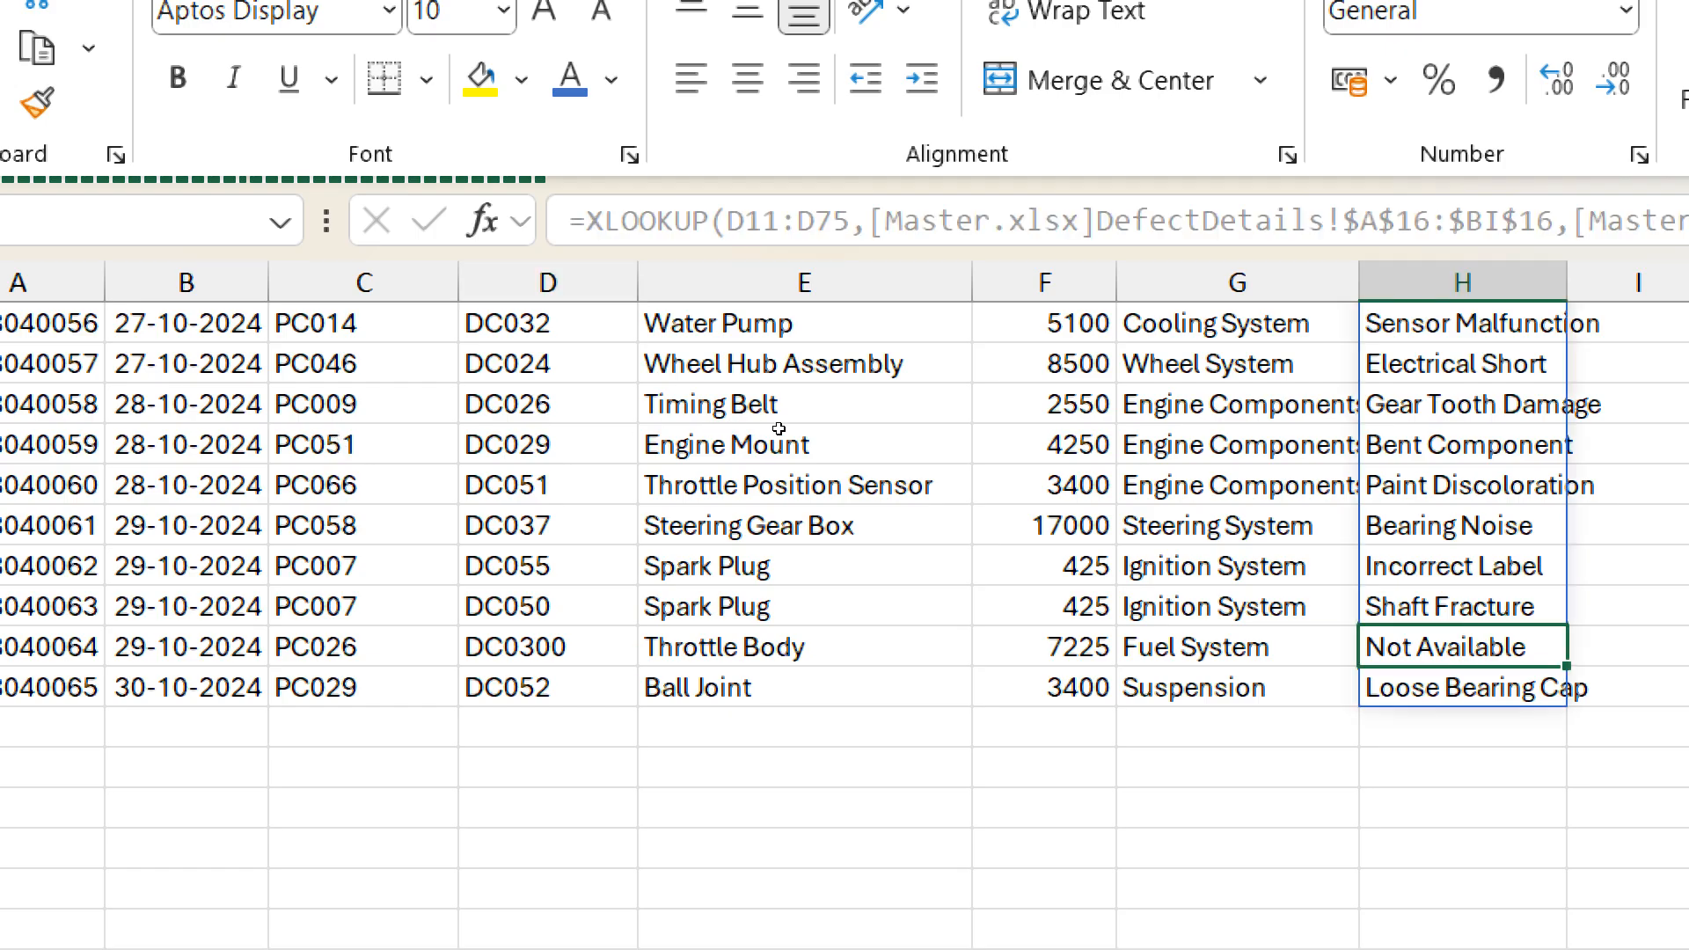
scroll(779, 429, up, 2)
scroll(779, 429, down, 1)
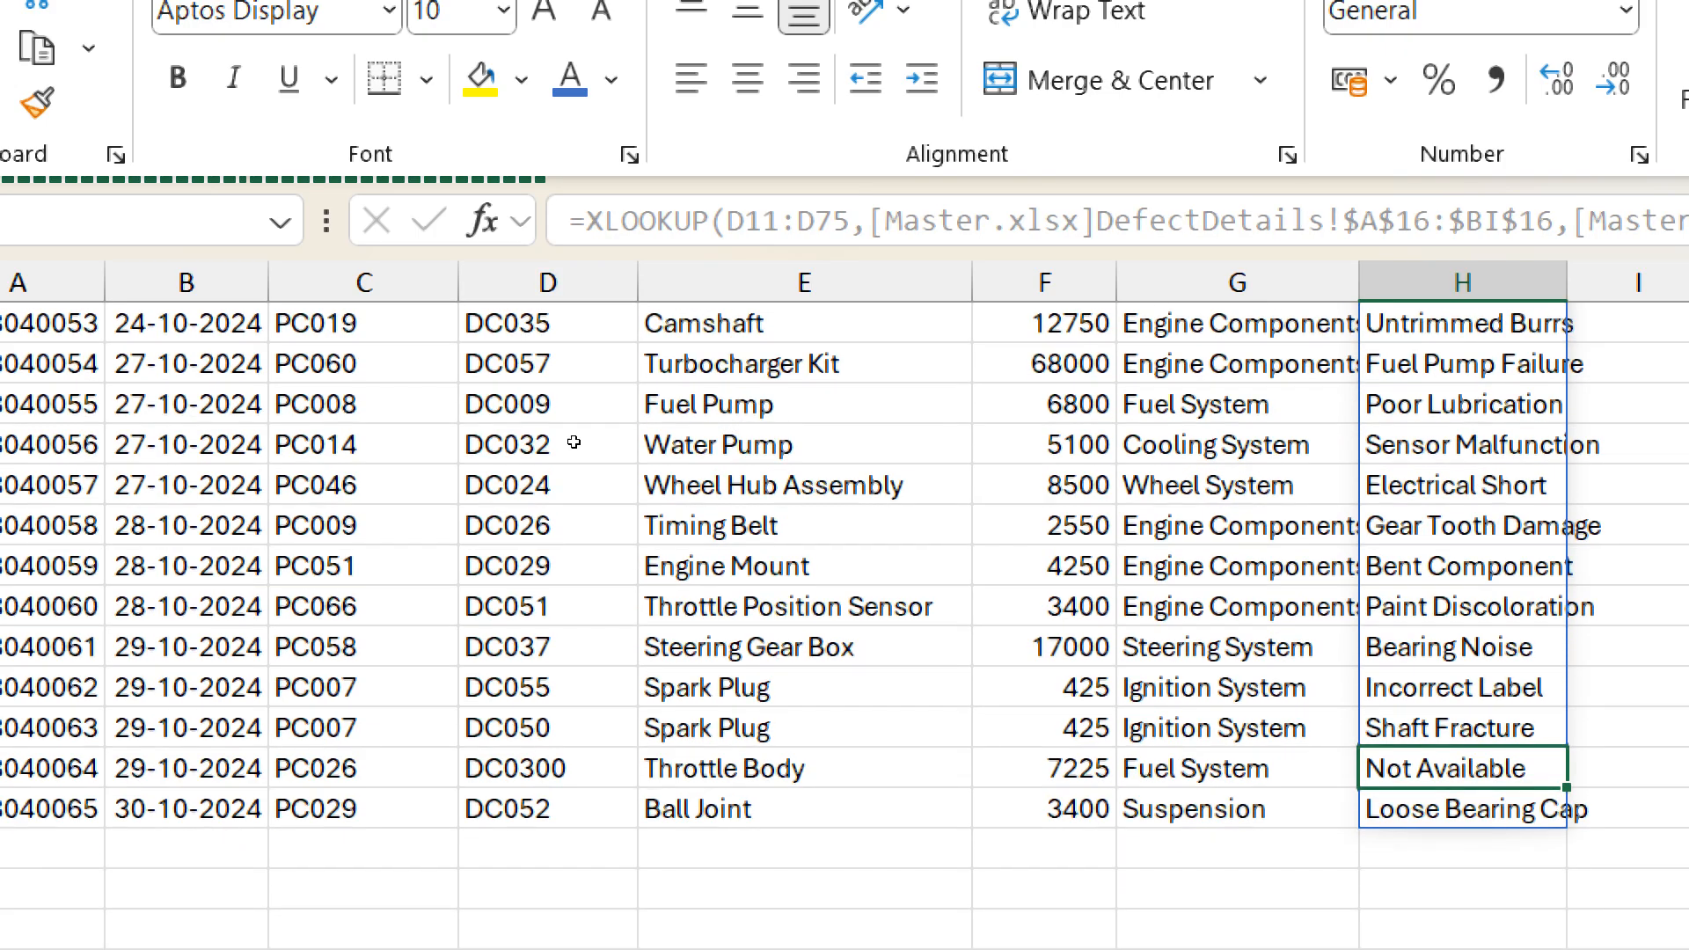
scroll(441, 442, up, 1)
scroll(442, 442, up, 3)
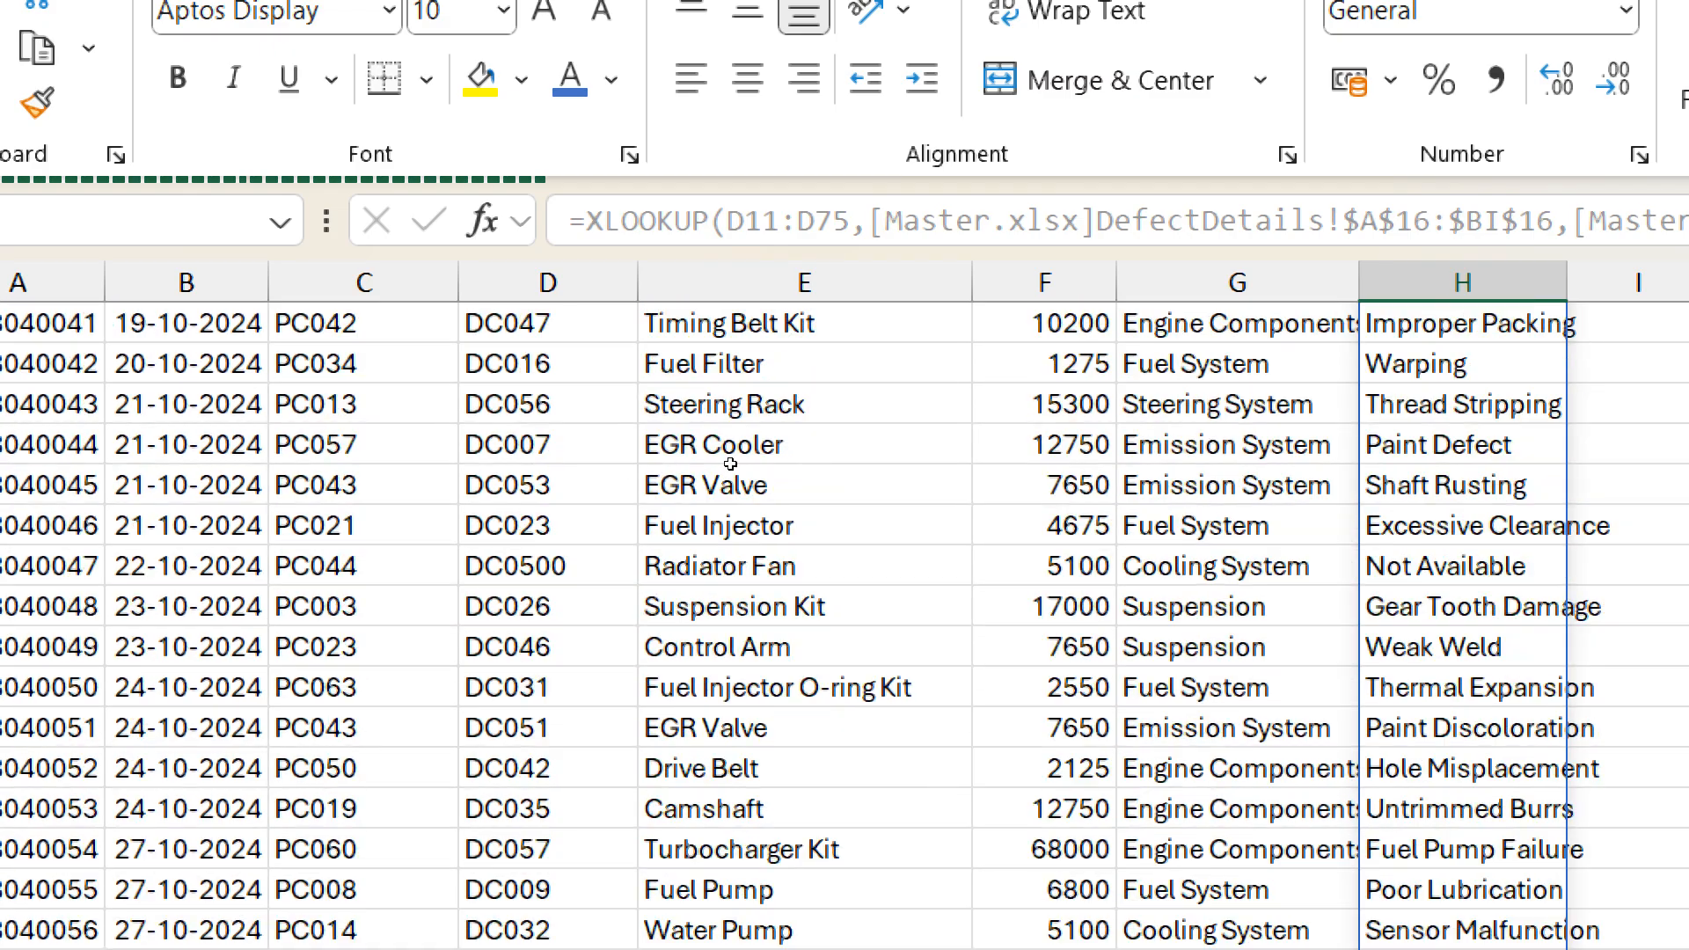
key(Left)
key(Left)
key(Left)
key(Left)
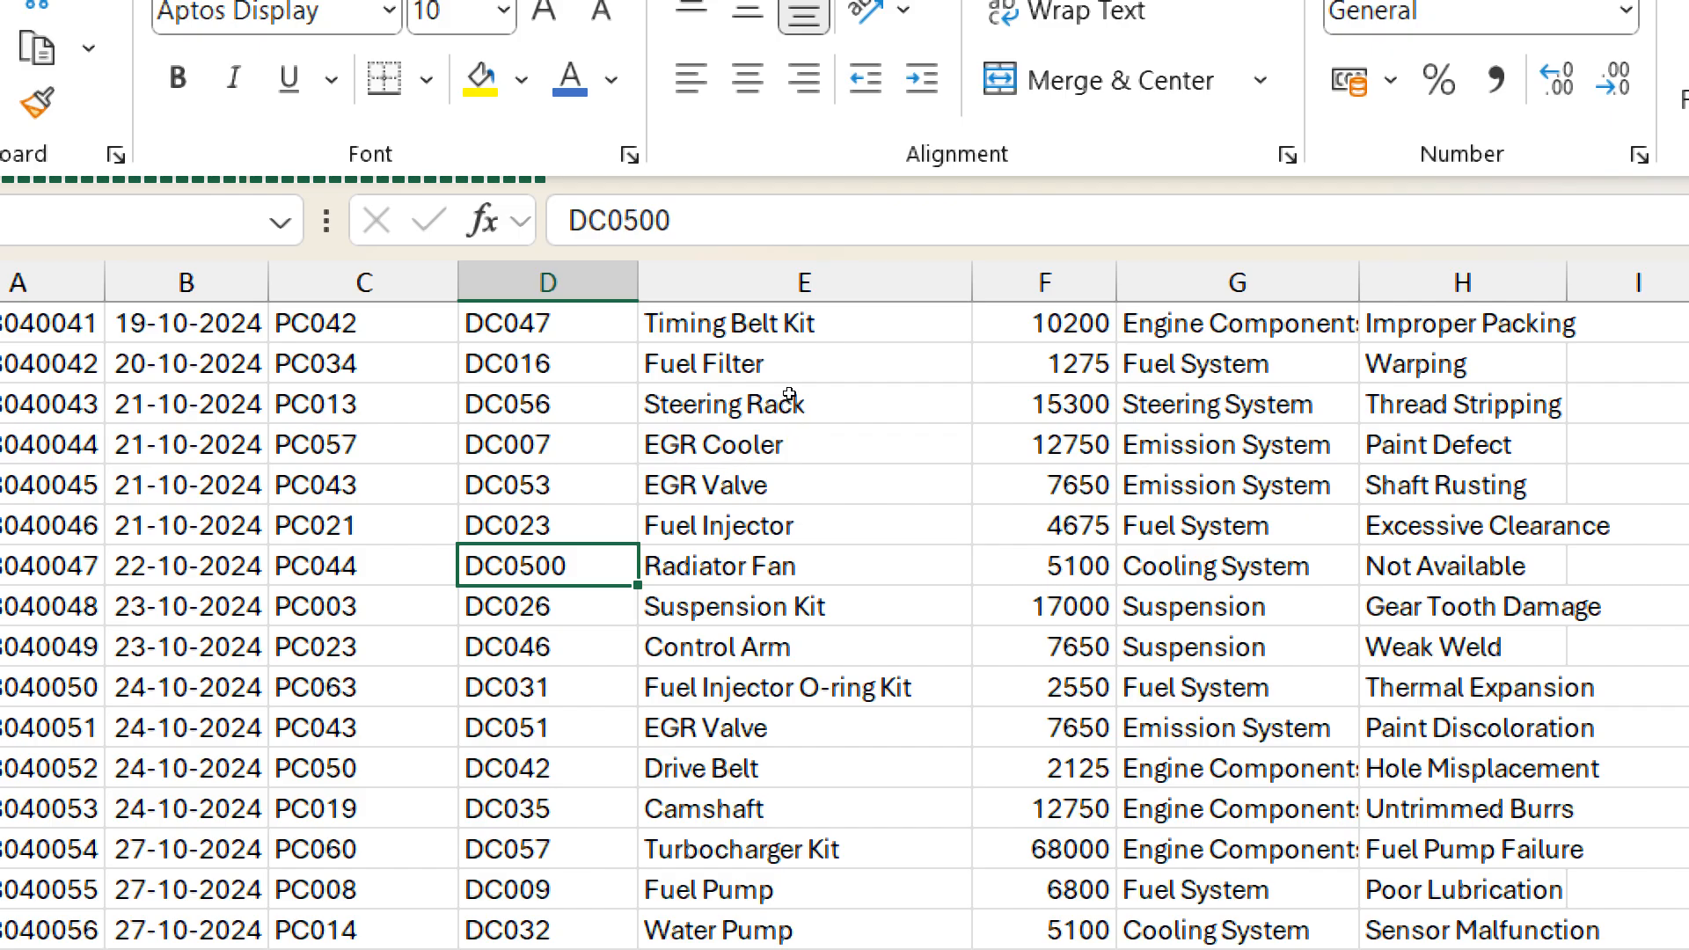
- Start an XLOOKUP formula in I11 under Inspection Type with the defect codes D11:D75 as the lookup value
scroll(789, 395, up, 15)
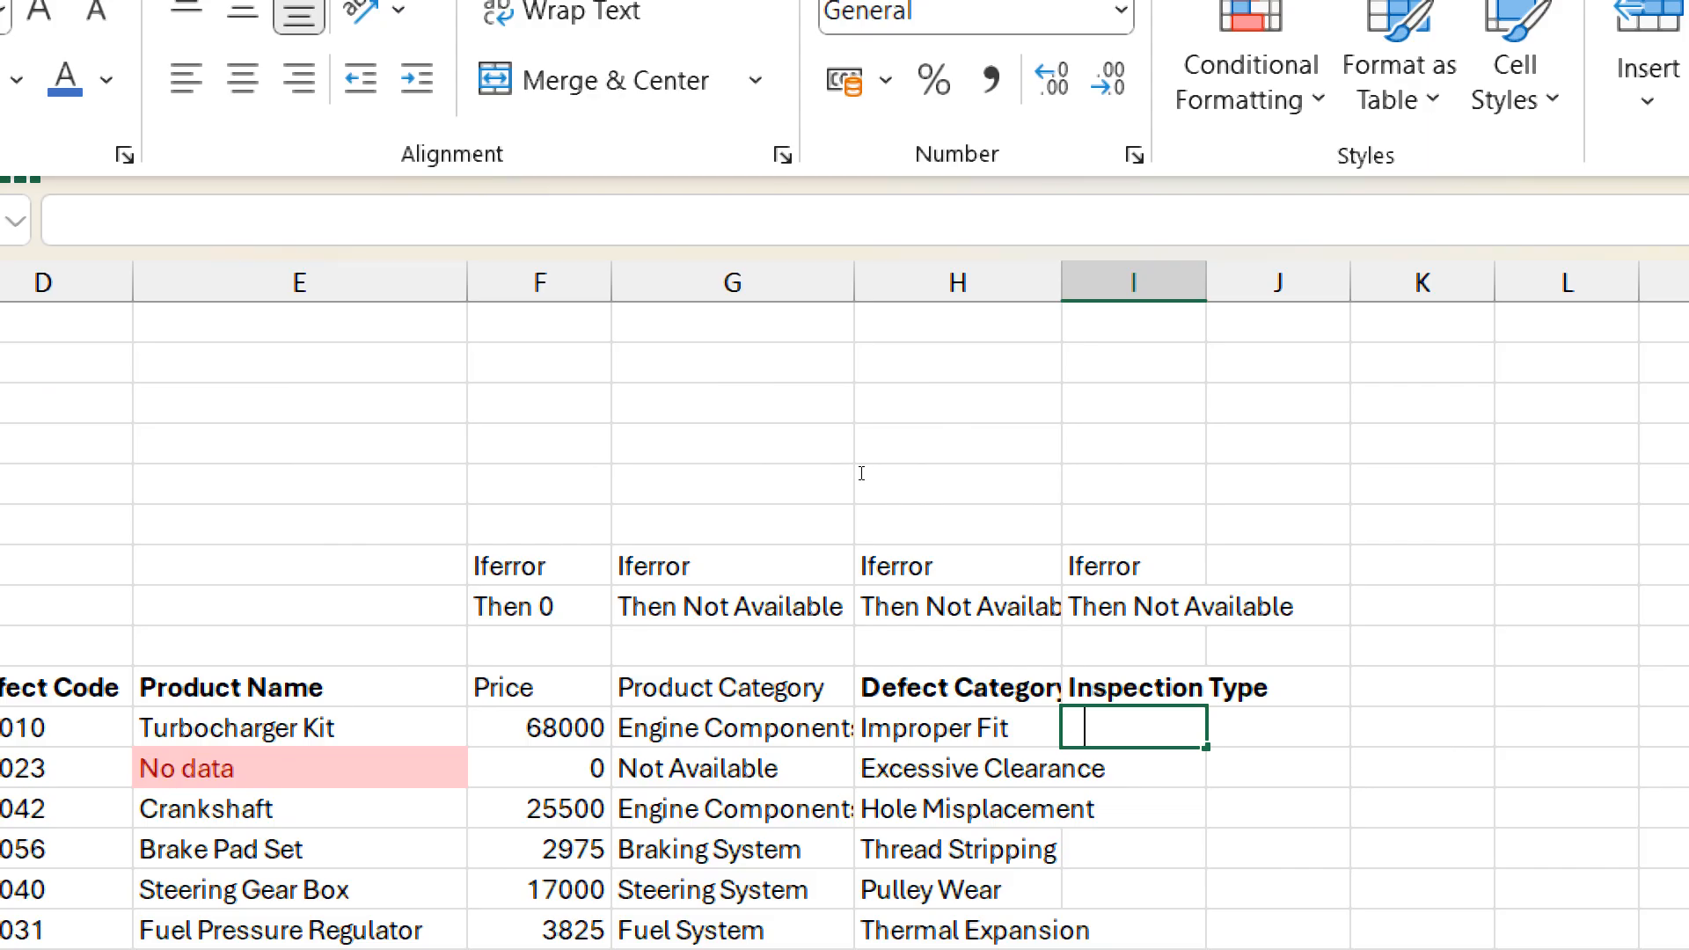
text(=xl)
key(Tab)
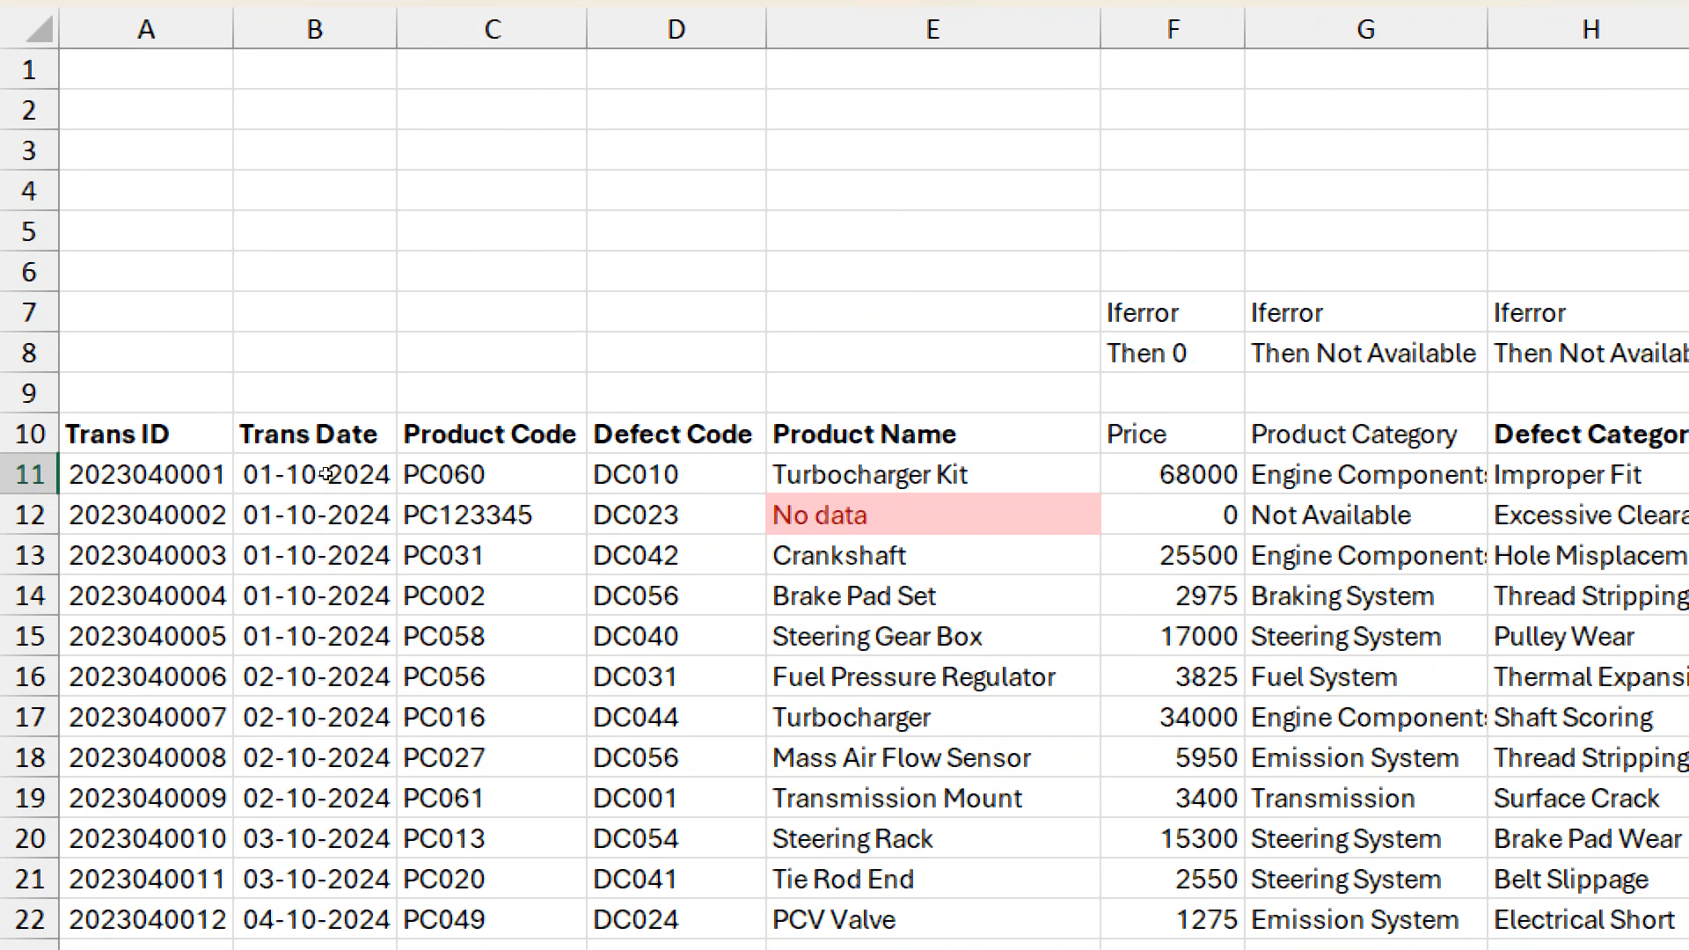
click(676, 475)
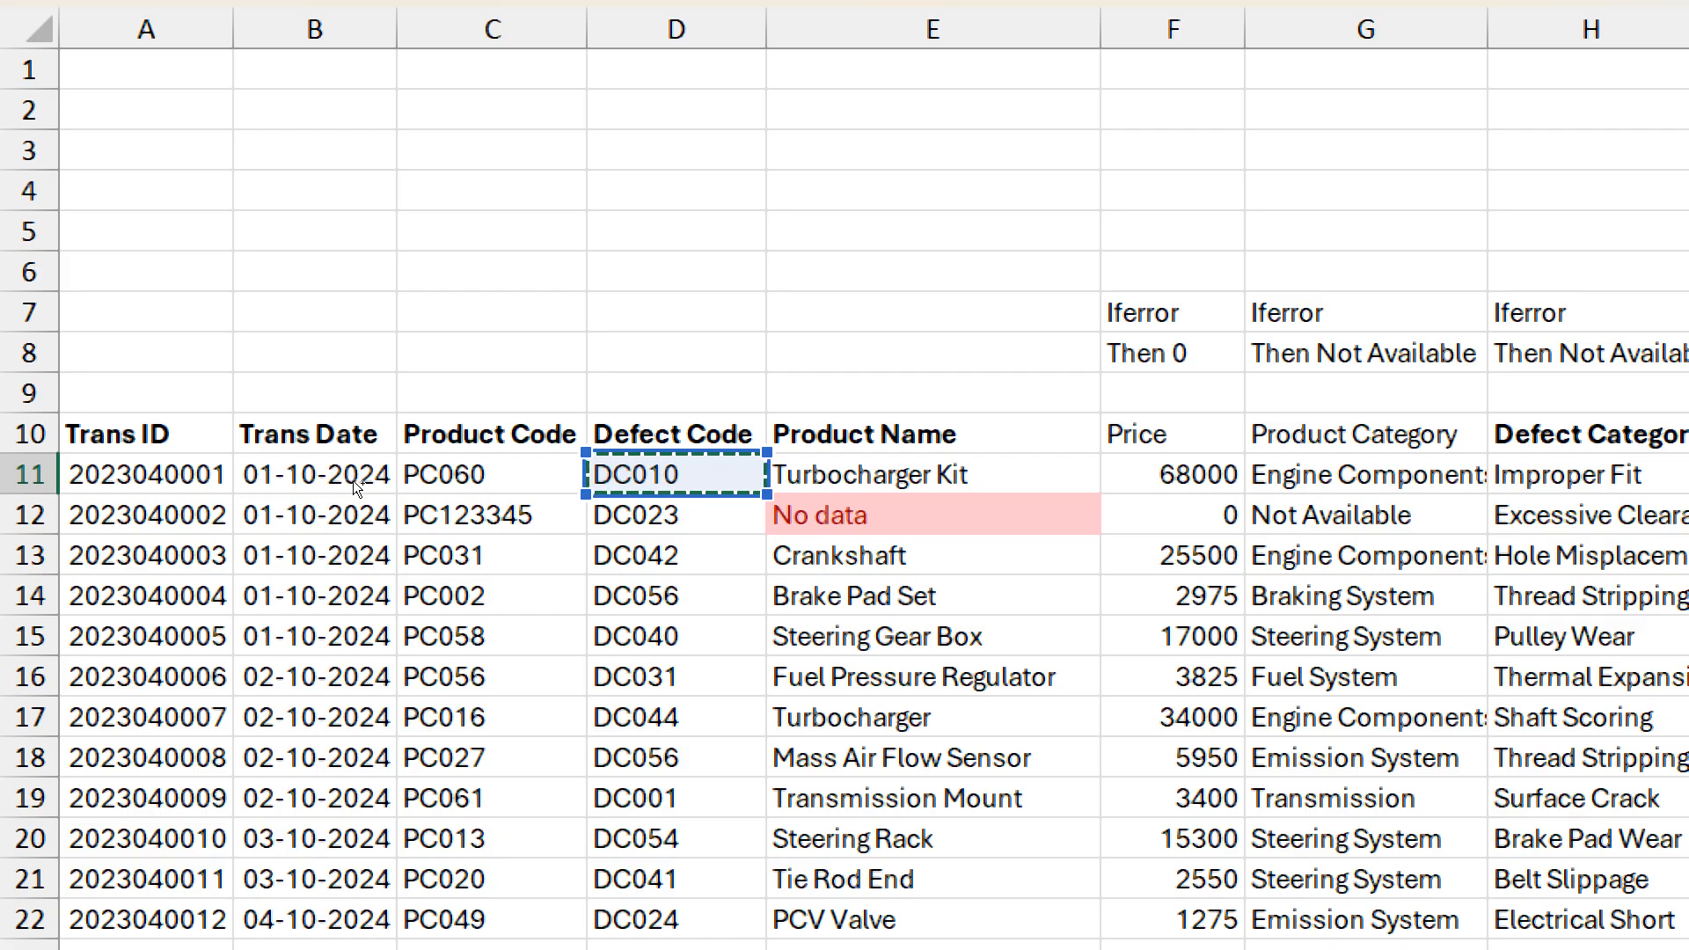
key(ctrl+shift+Down)
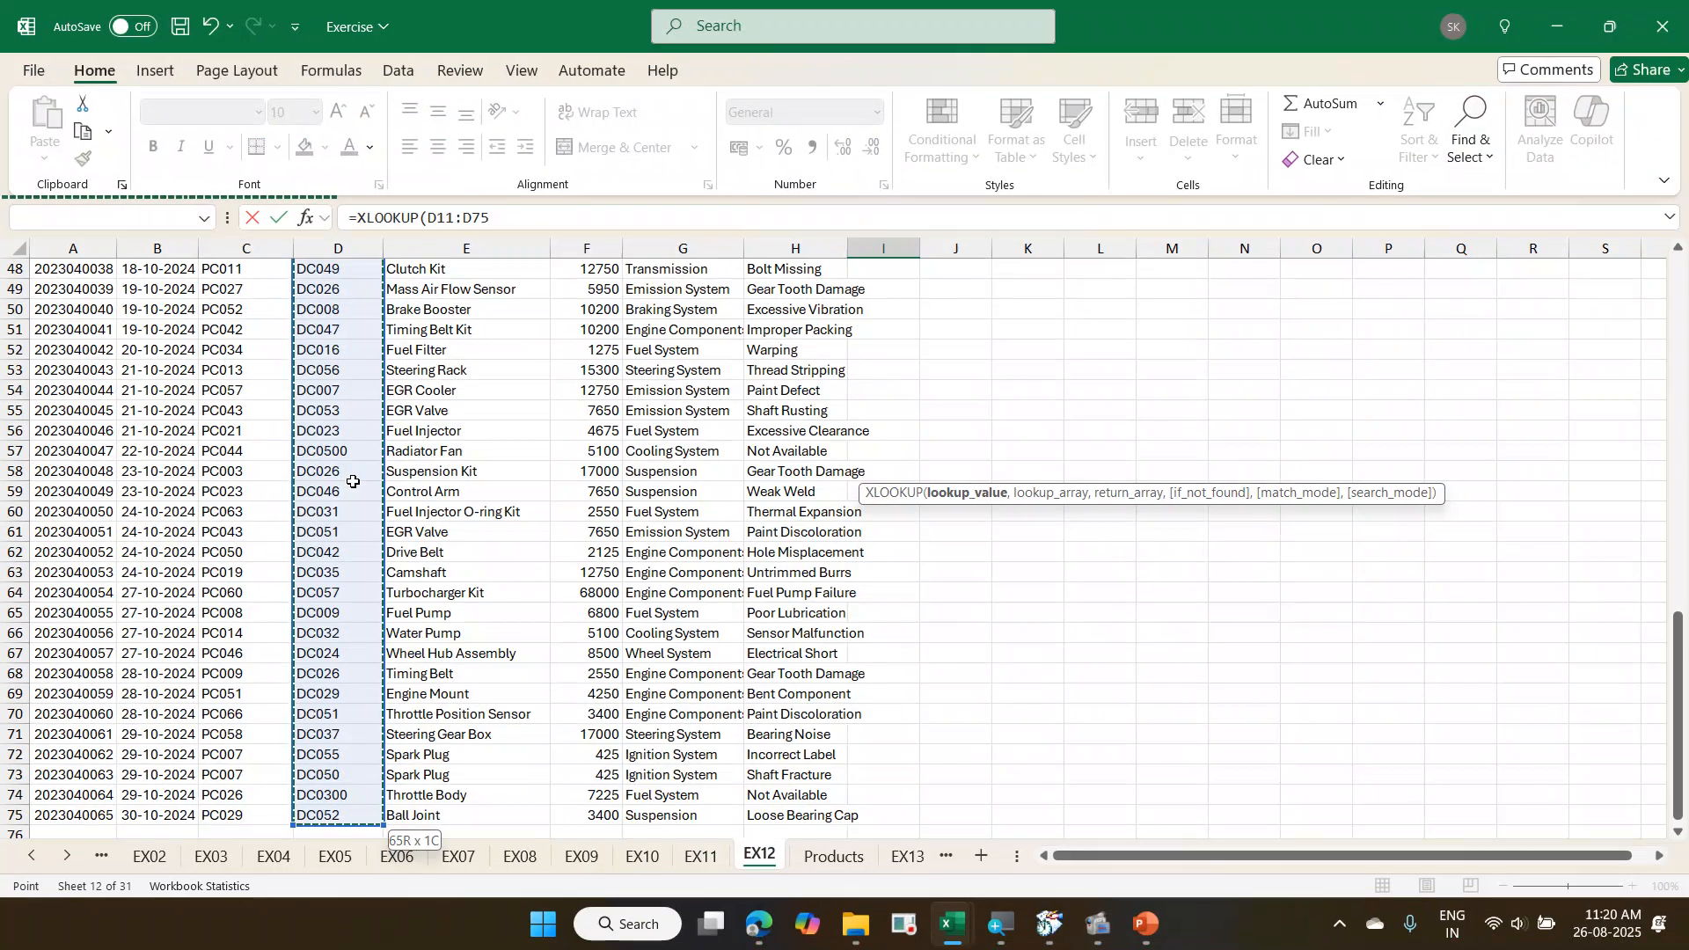
text(,)
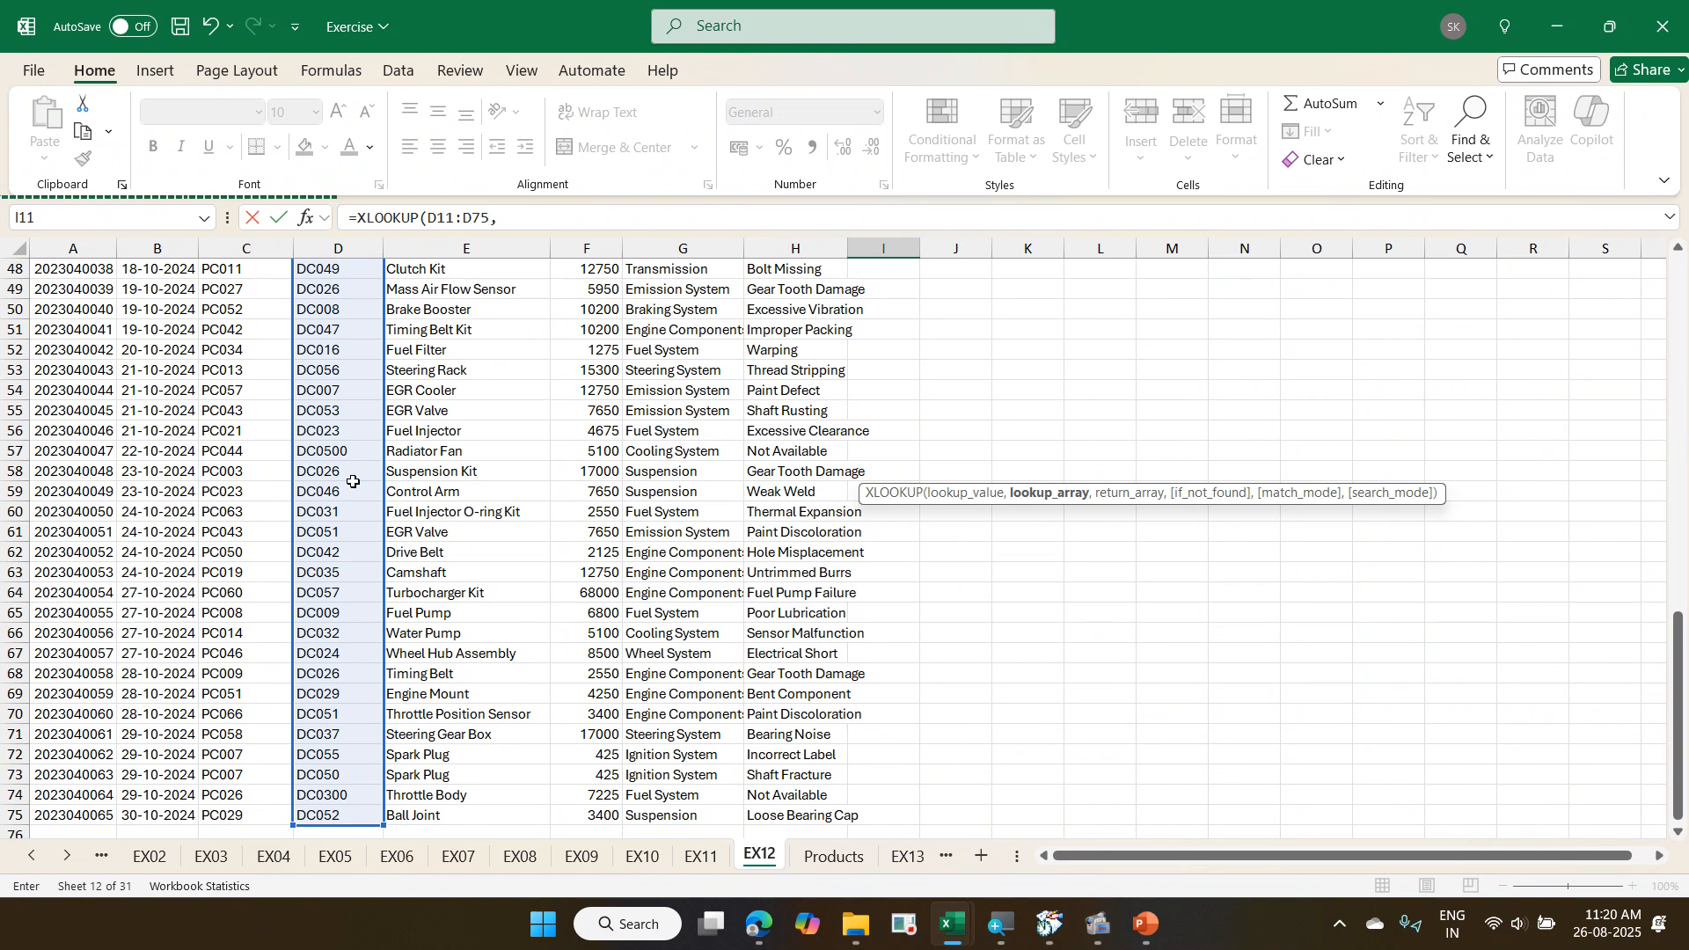
- Set the Inspection Type formula's lookup array to the Defect Code row A16:BI16 on Master's DefectDetails sheet
key(ctrl+Tab)
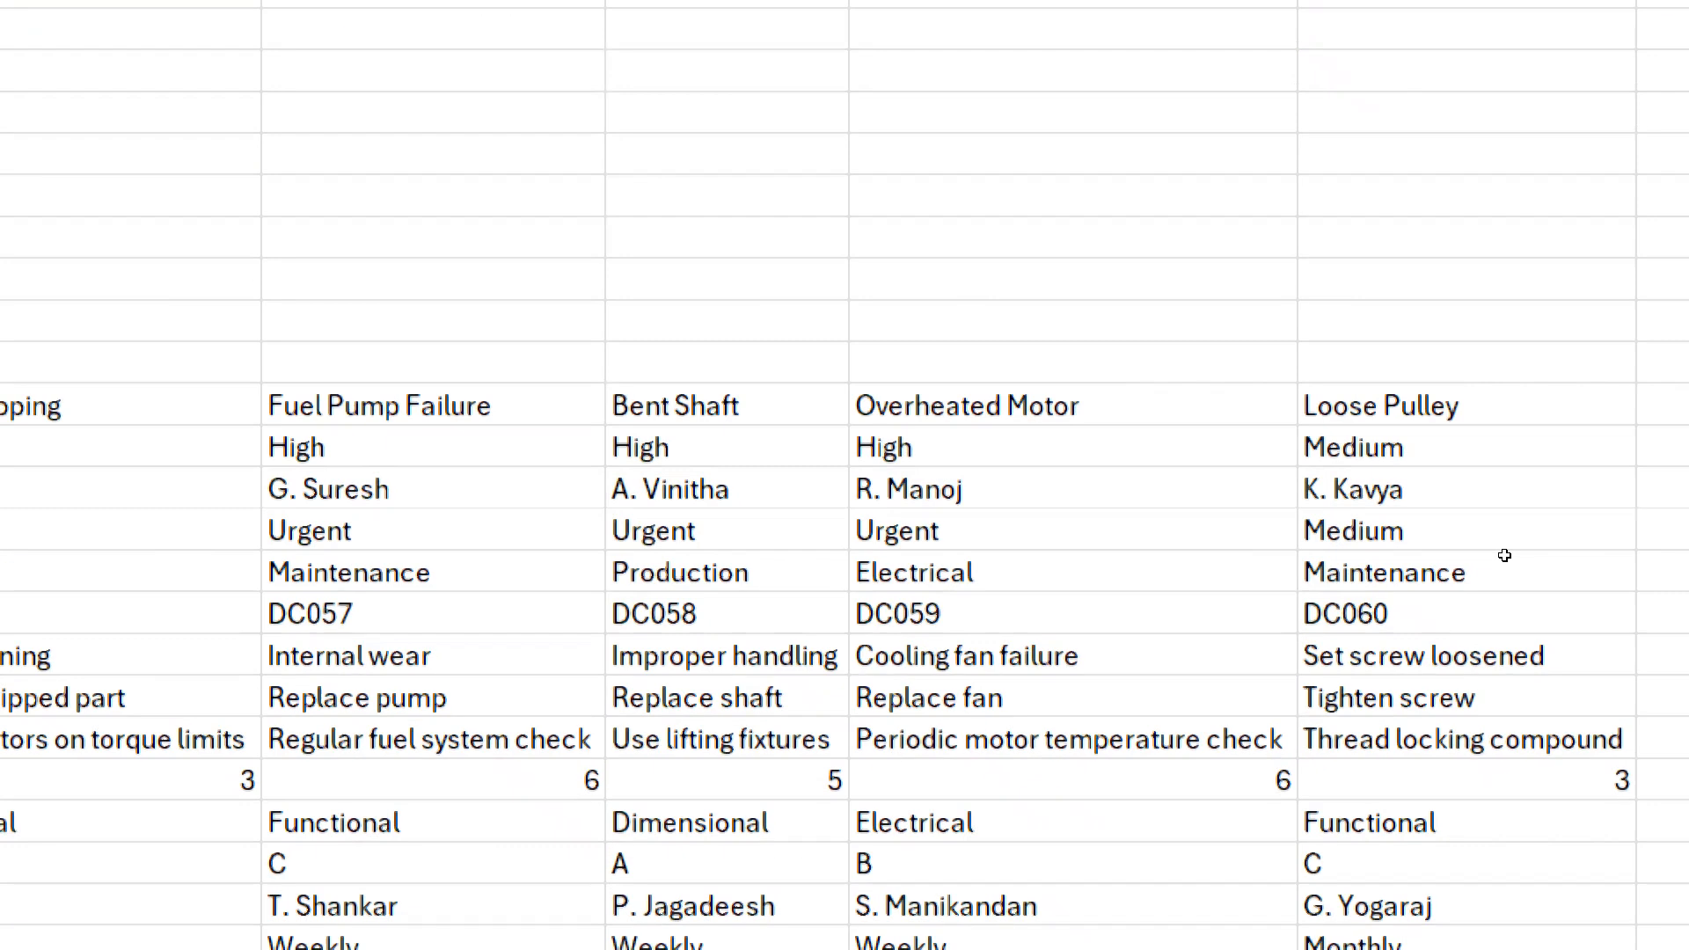
click(1499, 578)
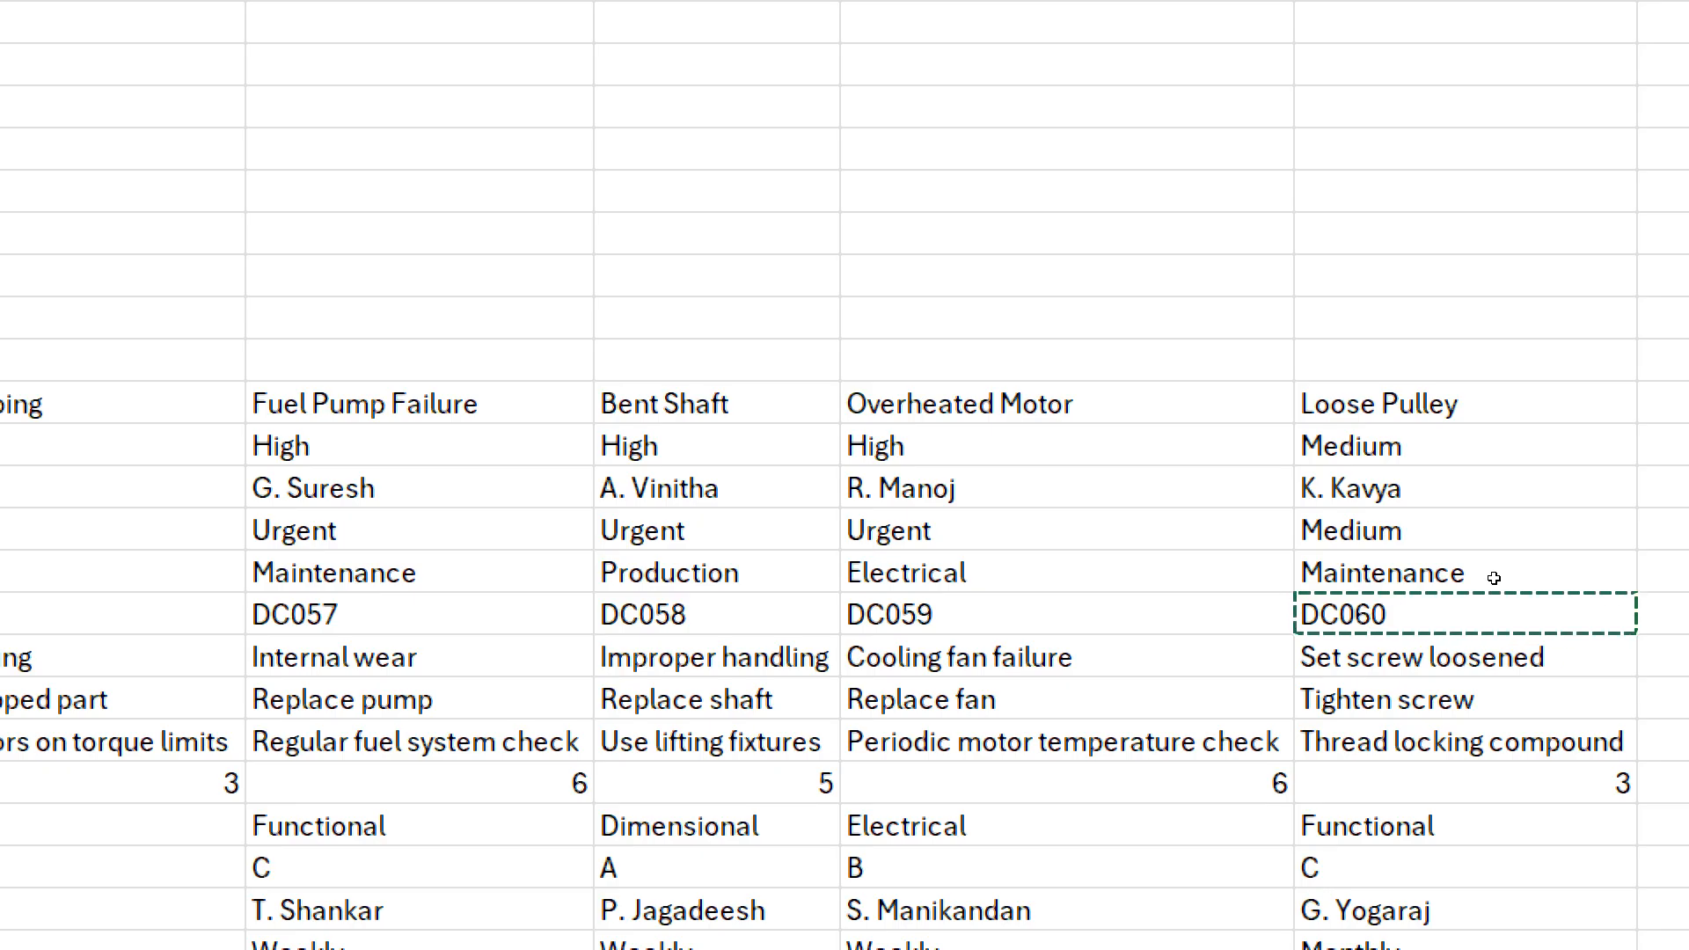
key(ctrl+shift+Left)
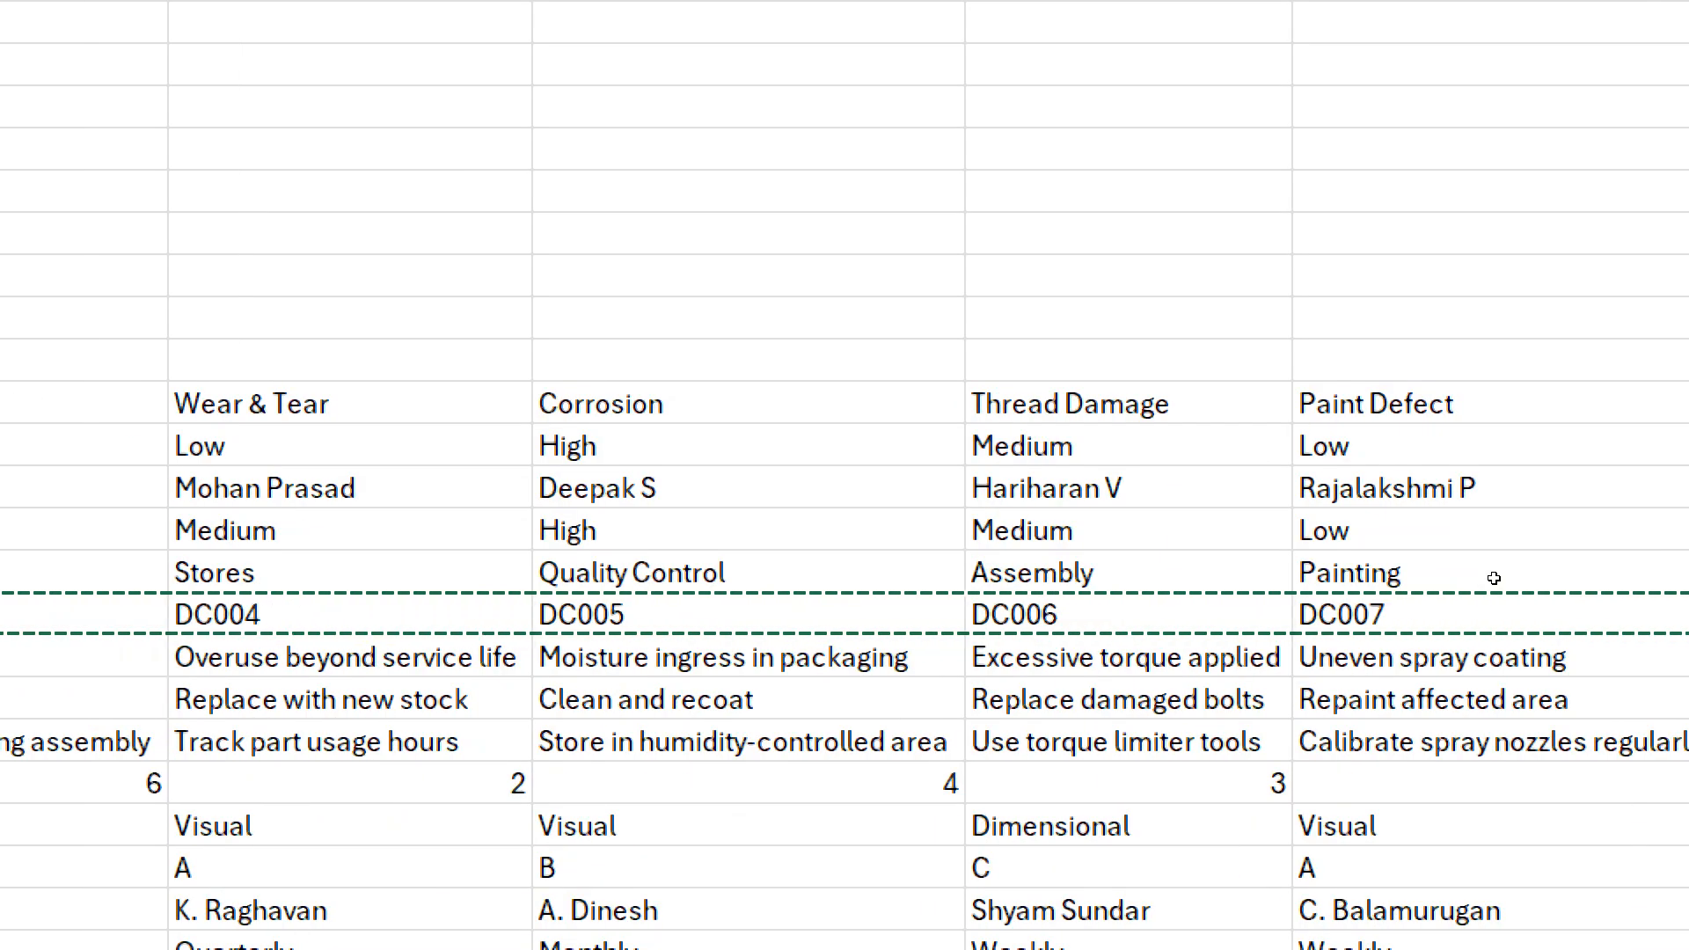
text(,)
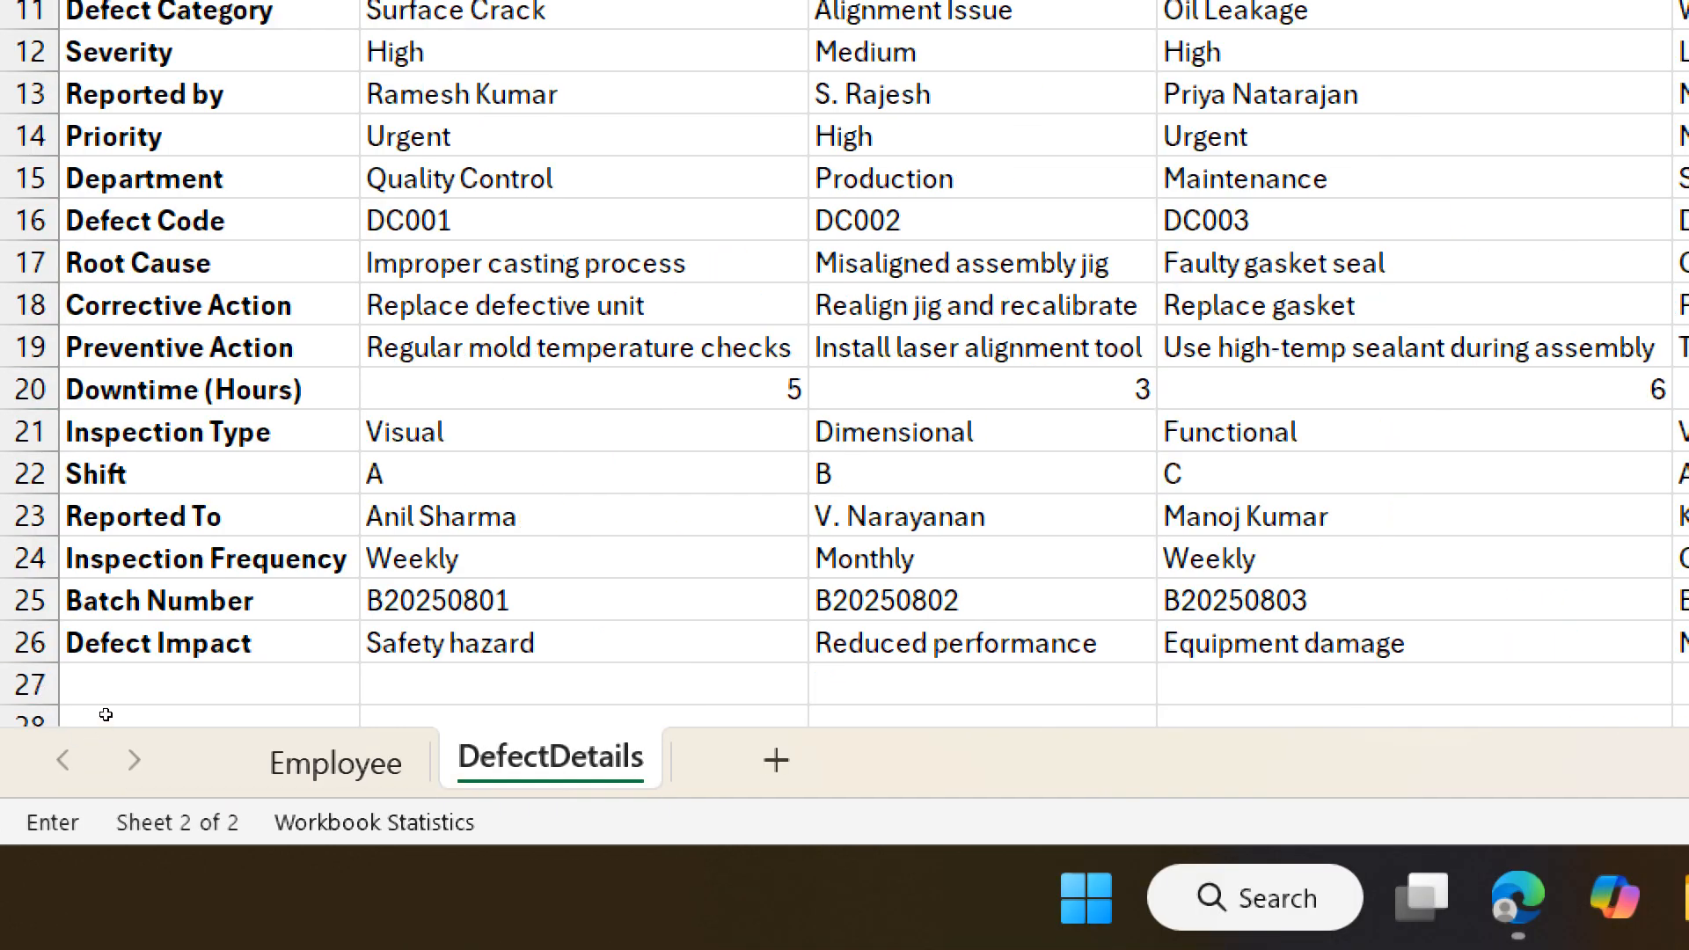
- Use the Inspection Type row A21:BI21 on DefectDetails as the return array
key(Down)
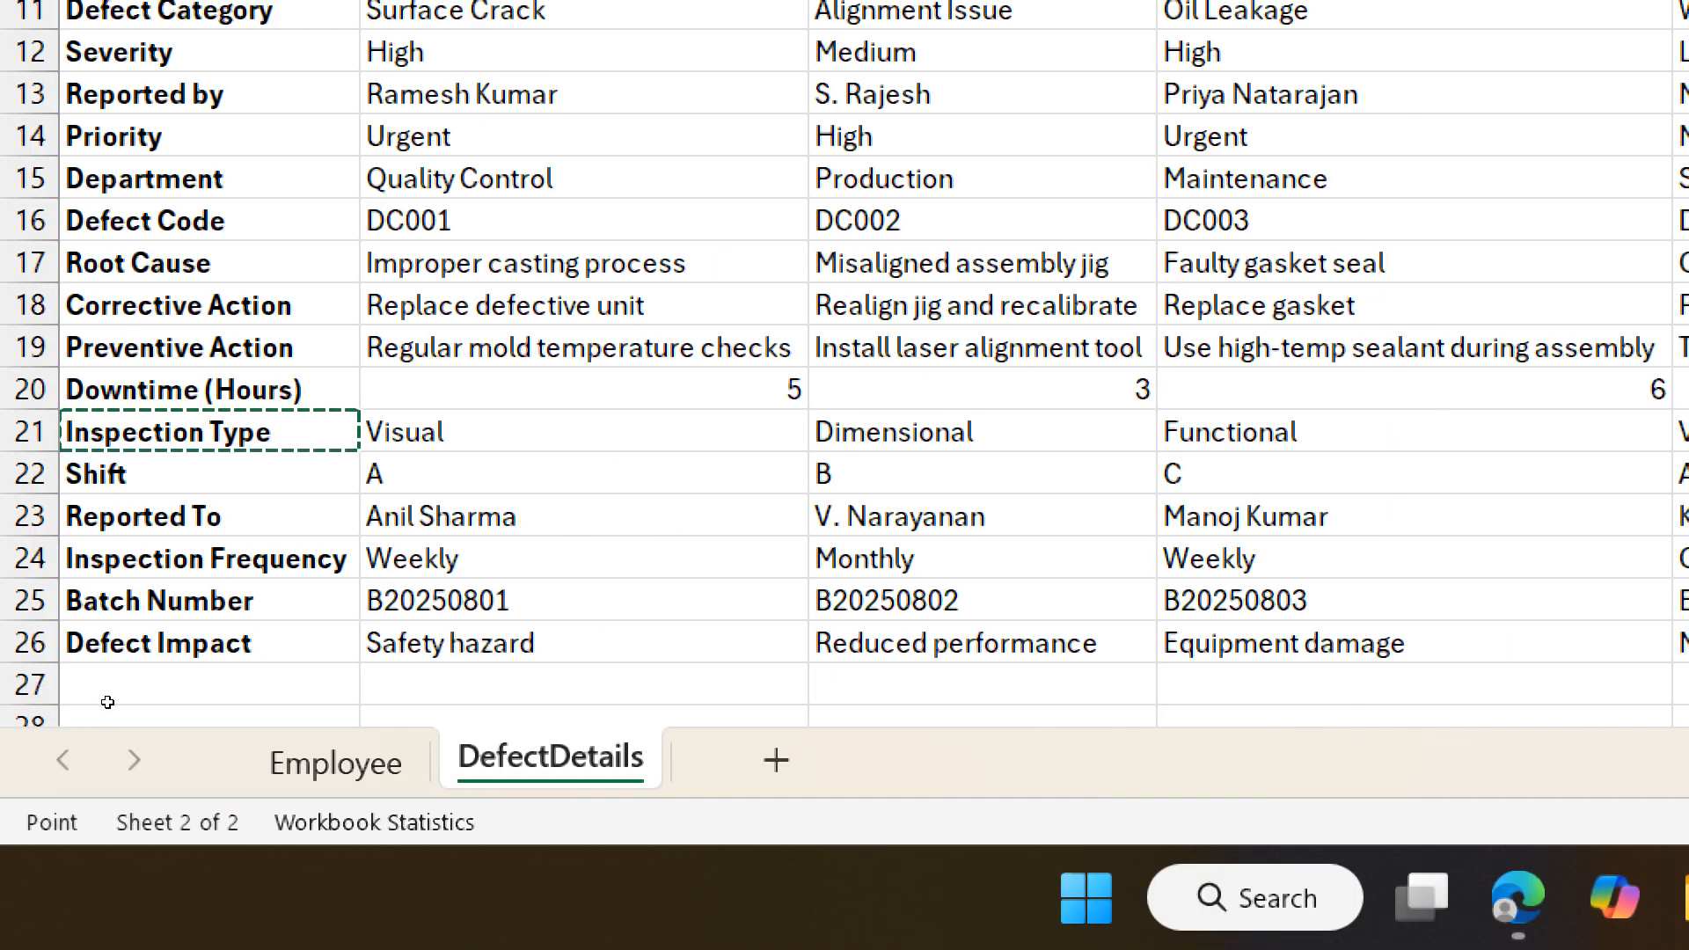
key(ctrl+shift+Right)
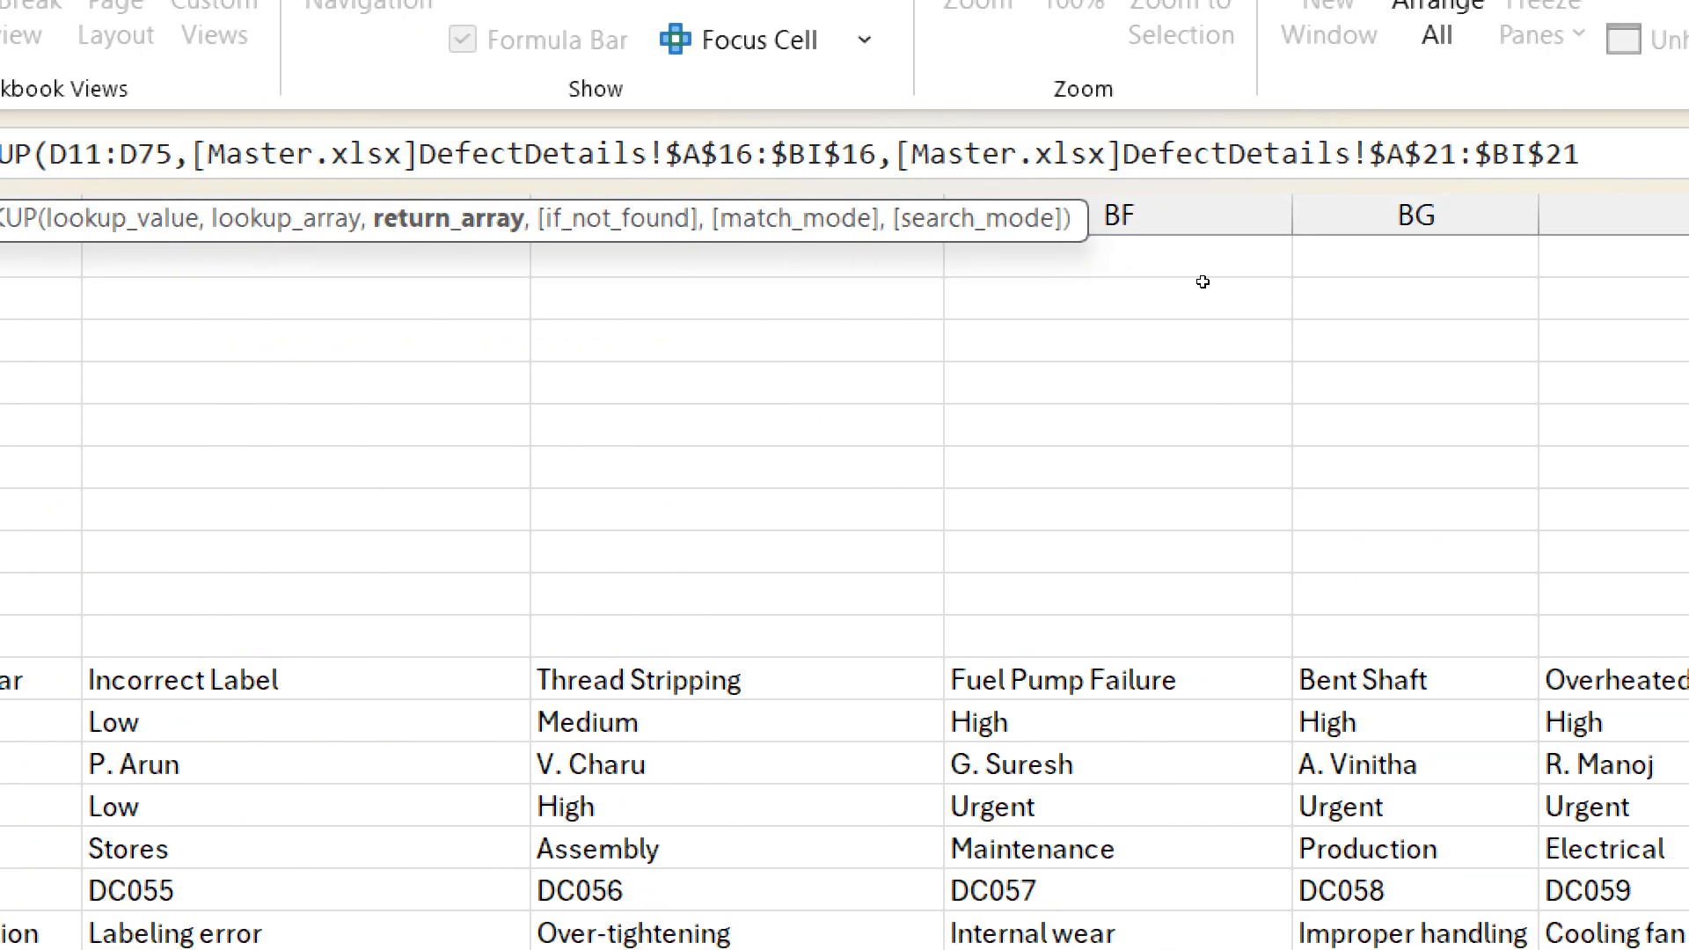
text(,)
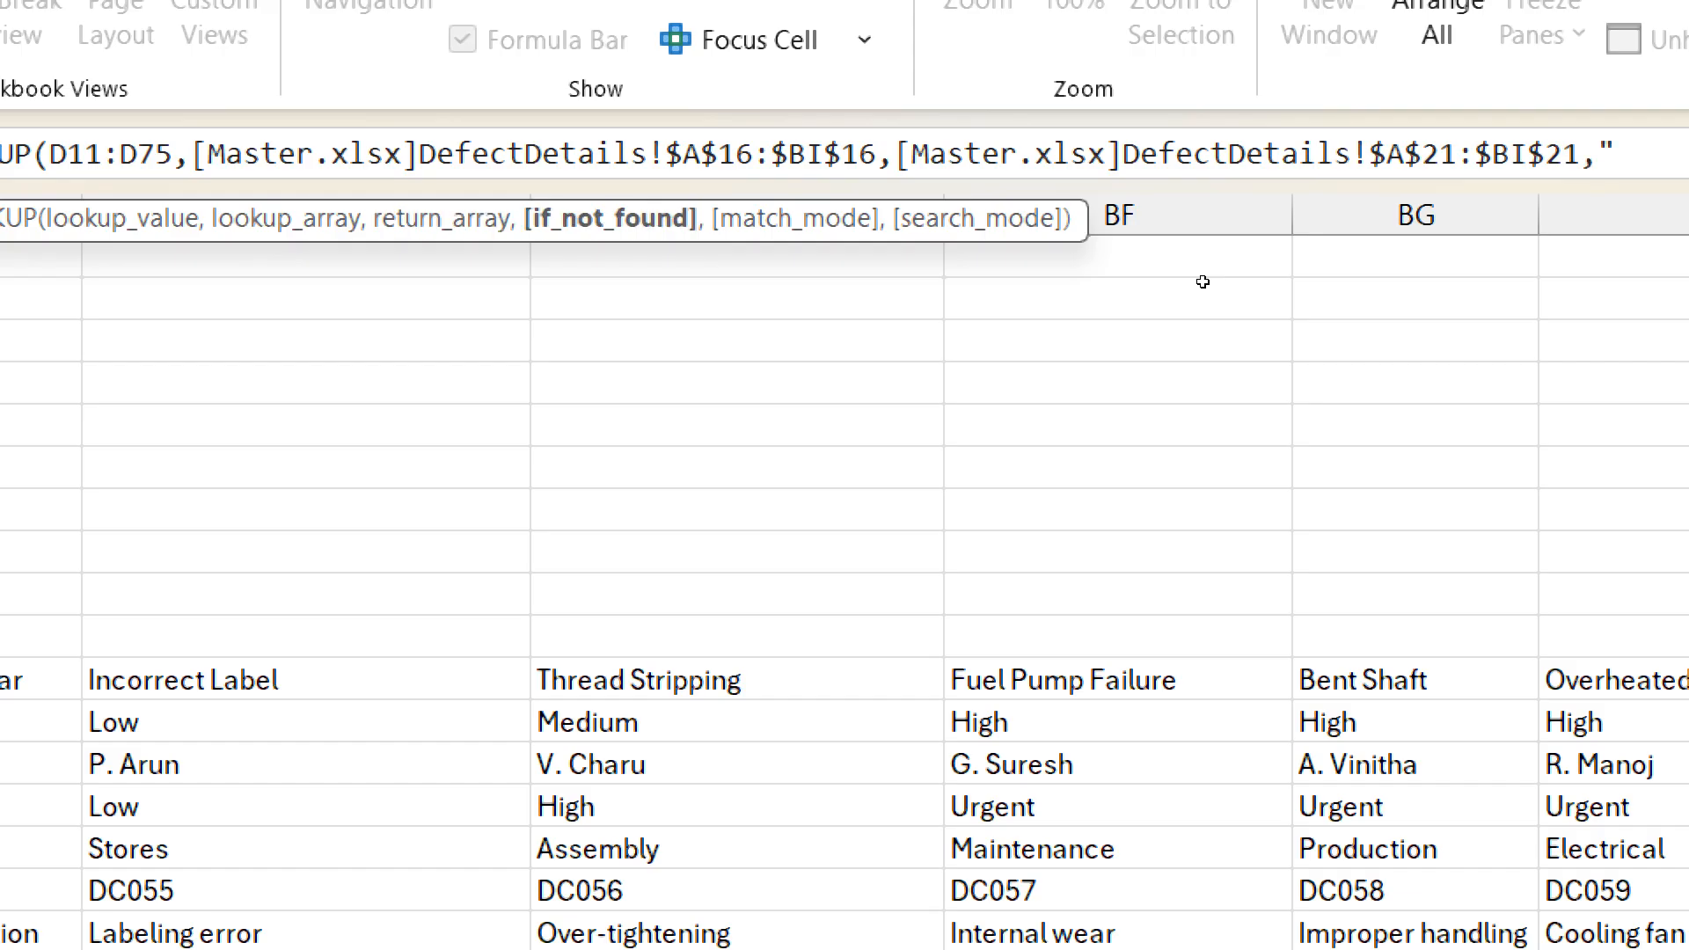
- Set "Not Available" as the if-not-found value and enter the Inspection Type XLOOKUP in I11
text("Not Available")
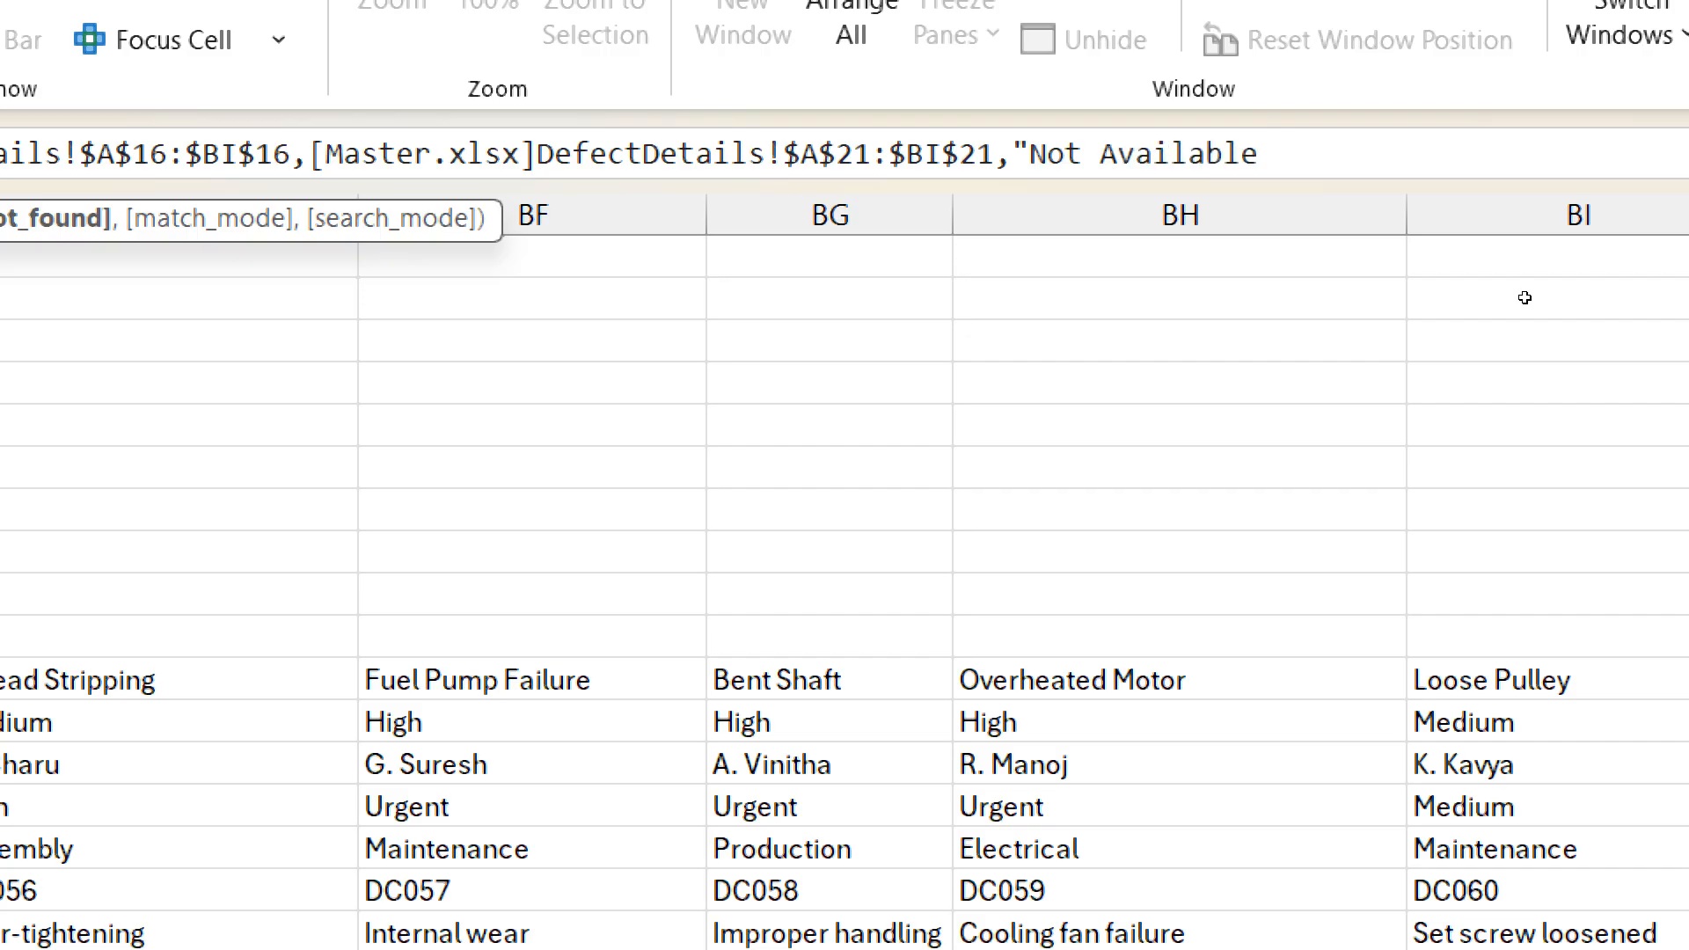
text())
key(Return)
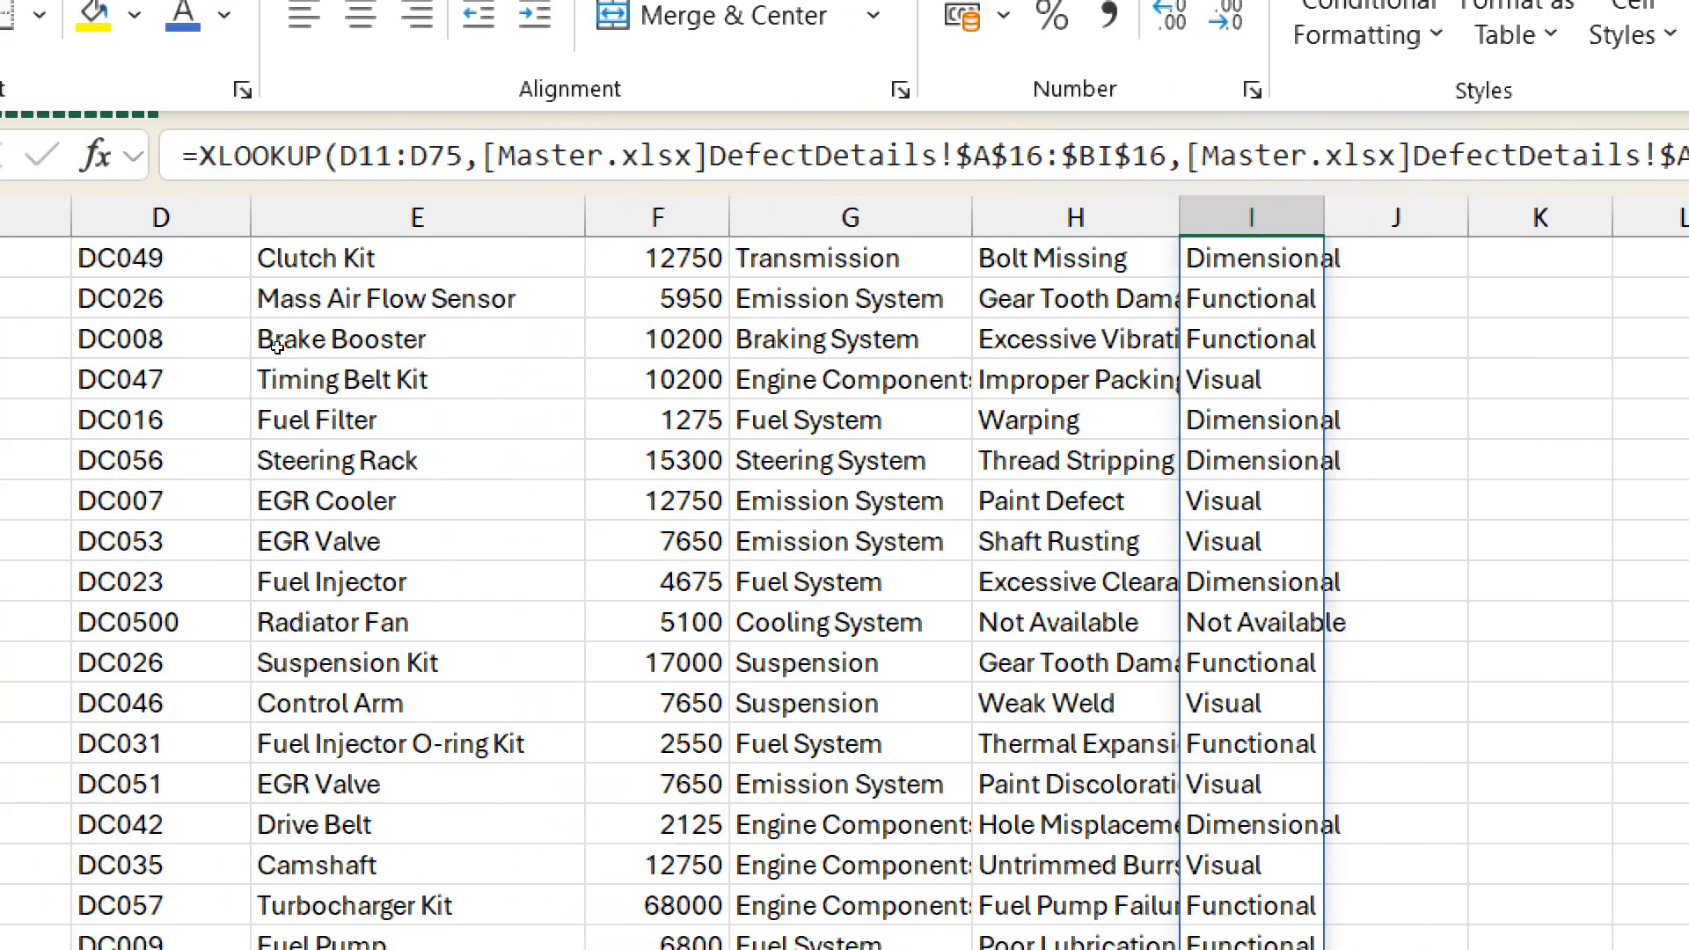
scroll(827, 535, up, 4)
scroll(827, 535, up, 12)
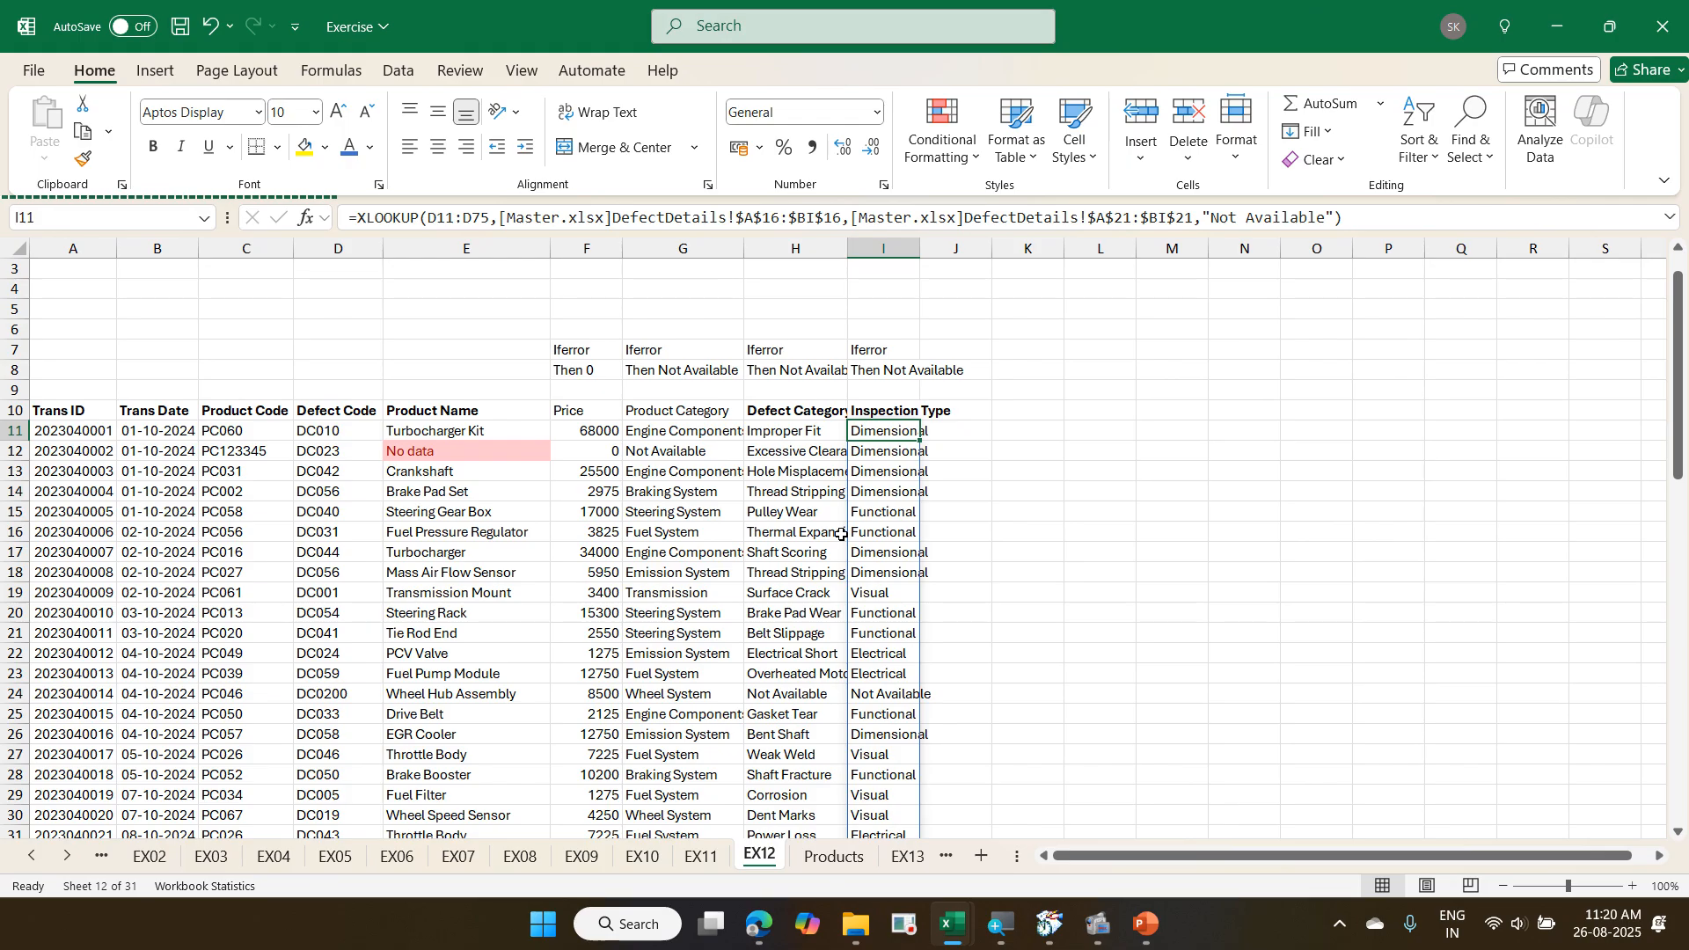
- Switch to the EX13 sheet and go to the first loan amount in B16
key(ctrl+Page_Down)
key(ctrl+Page_Down)
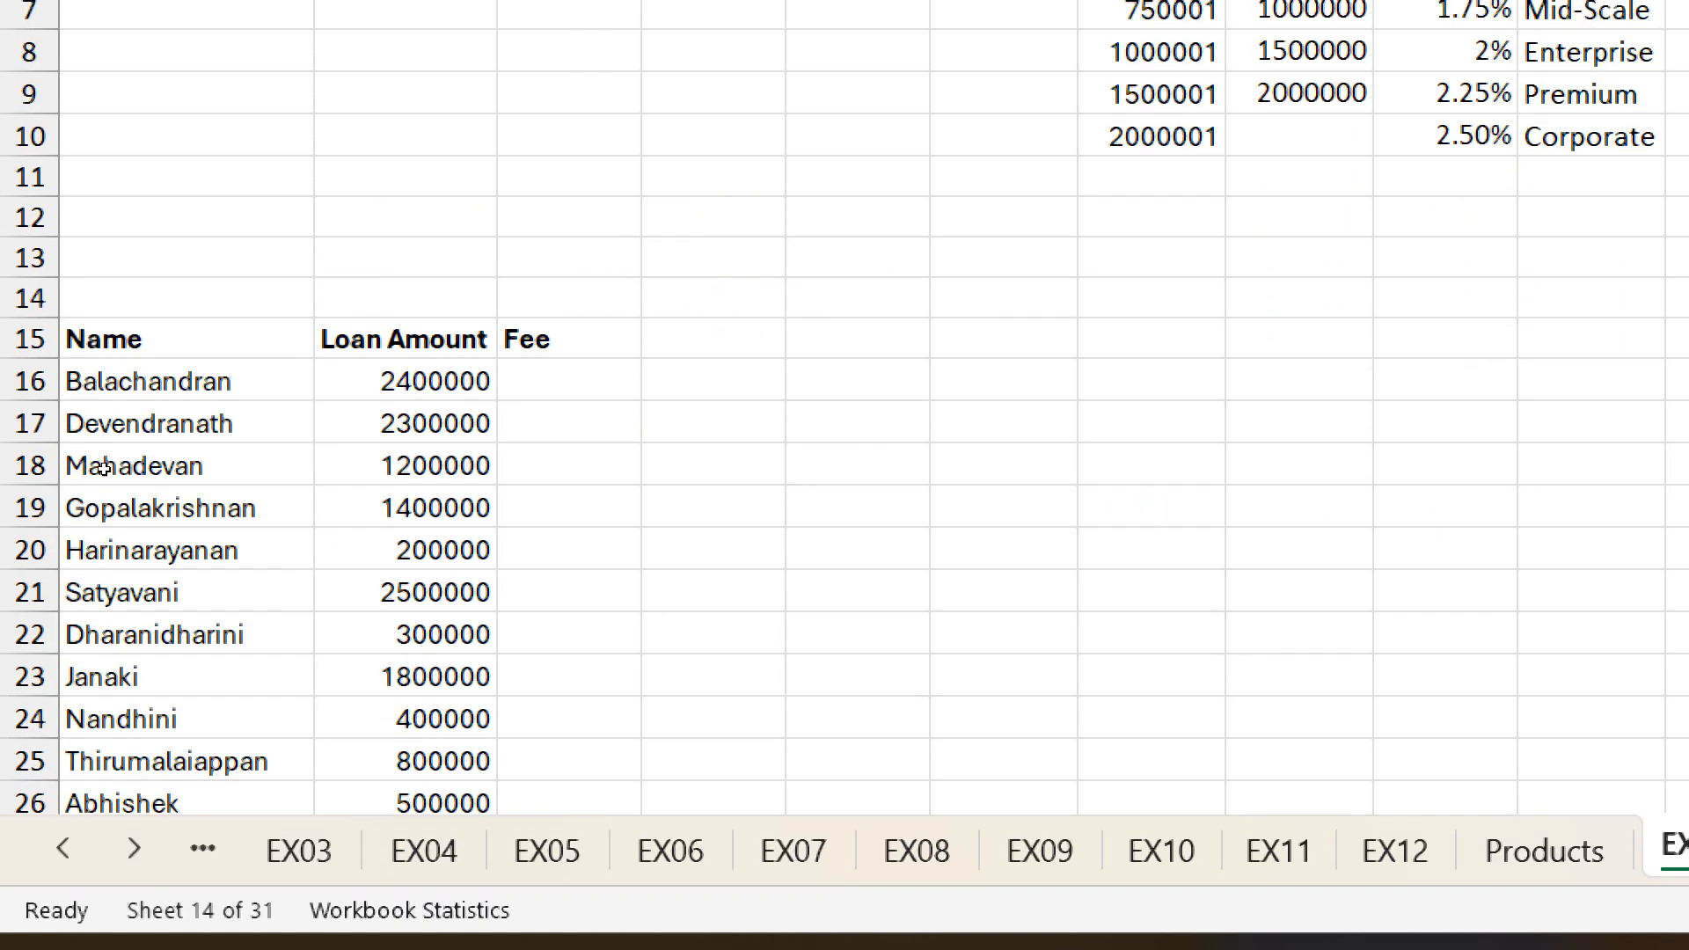
key(ctrl+Down)
key(Down)
key(Right)
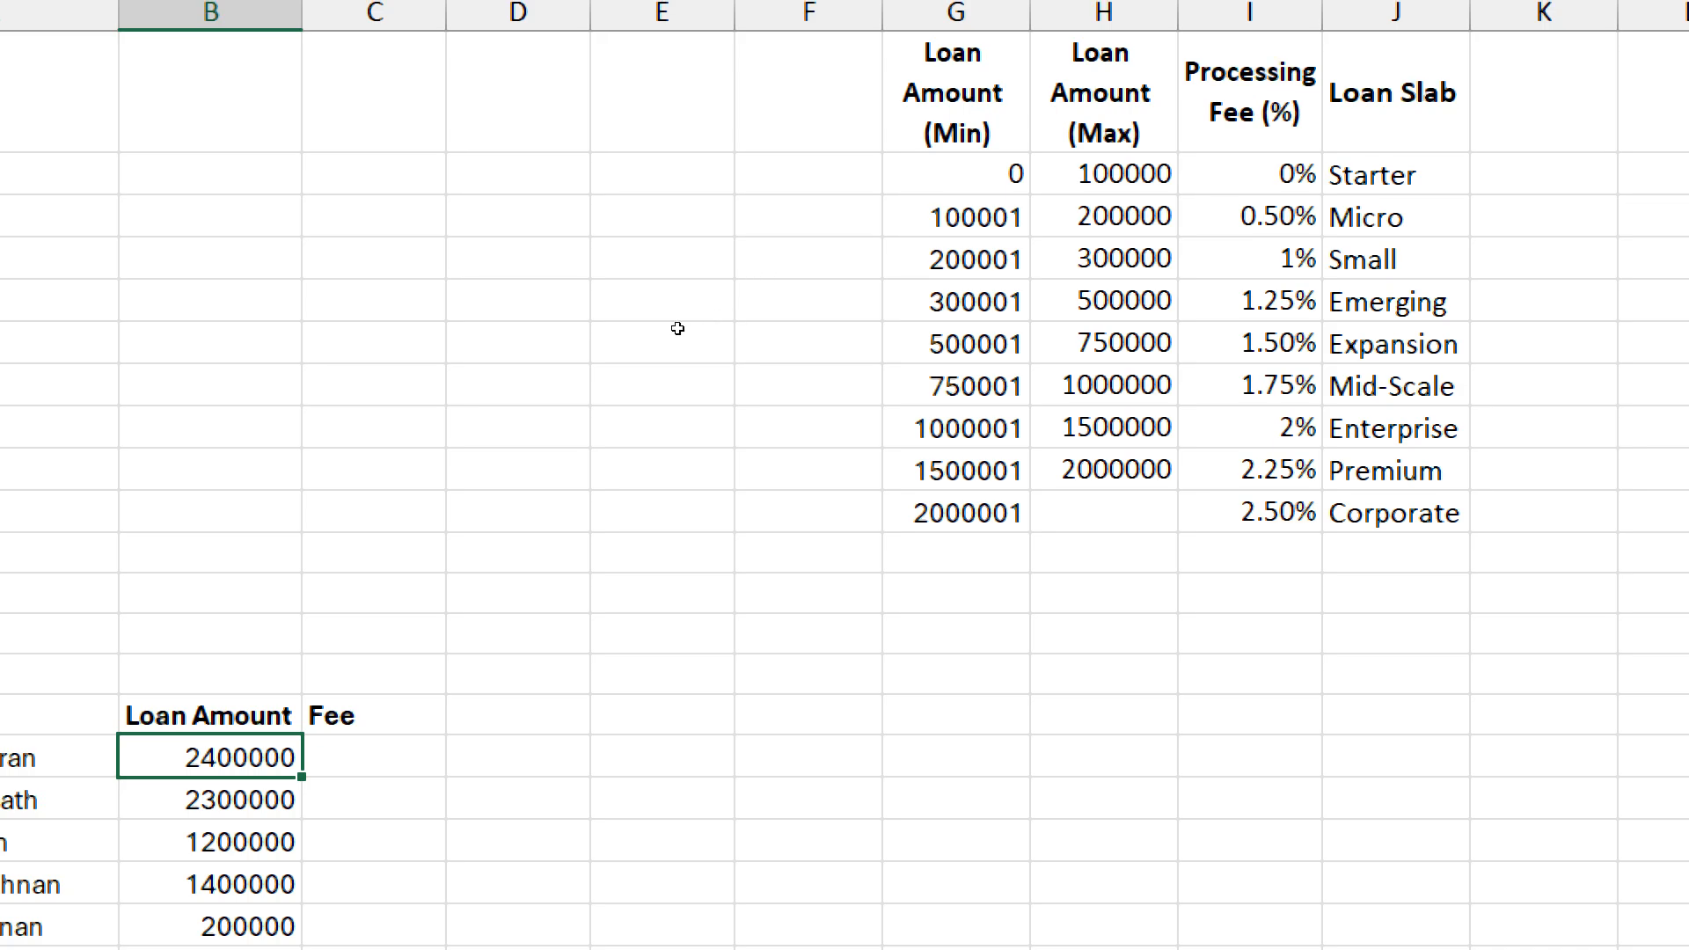
- Examine the first three minimum-to-maximum loan amount ranges and their processing fee percentages in the slab table
drag(956, 174, 1103, 174)
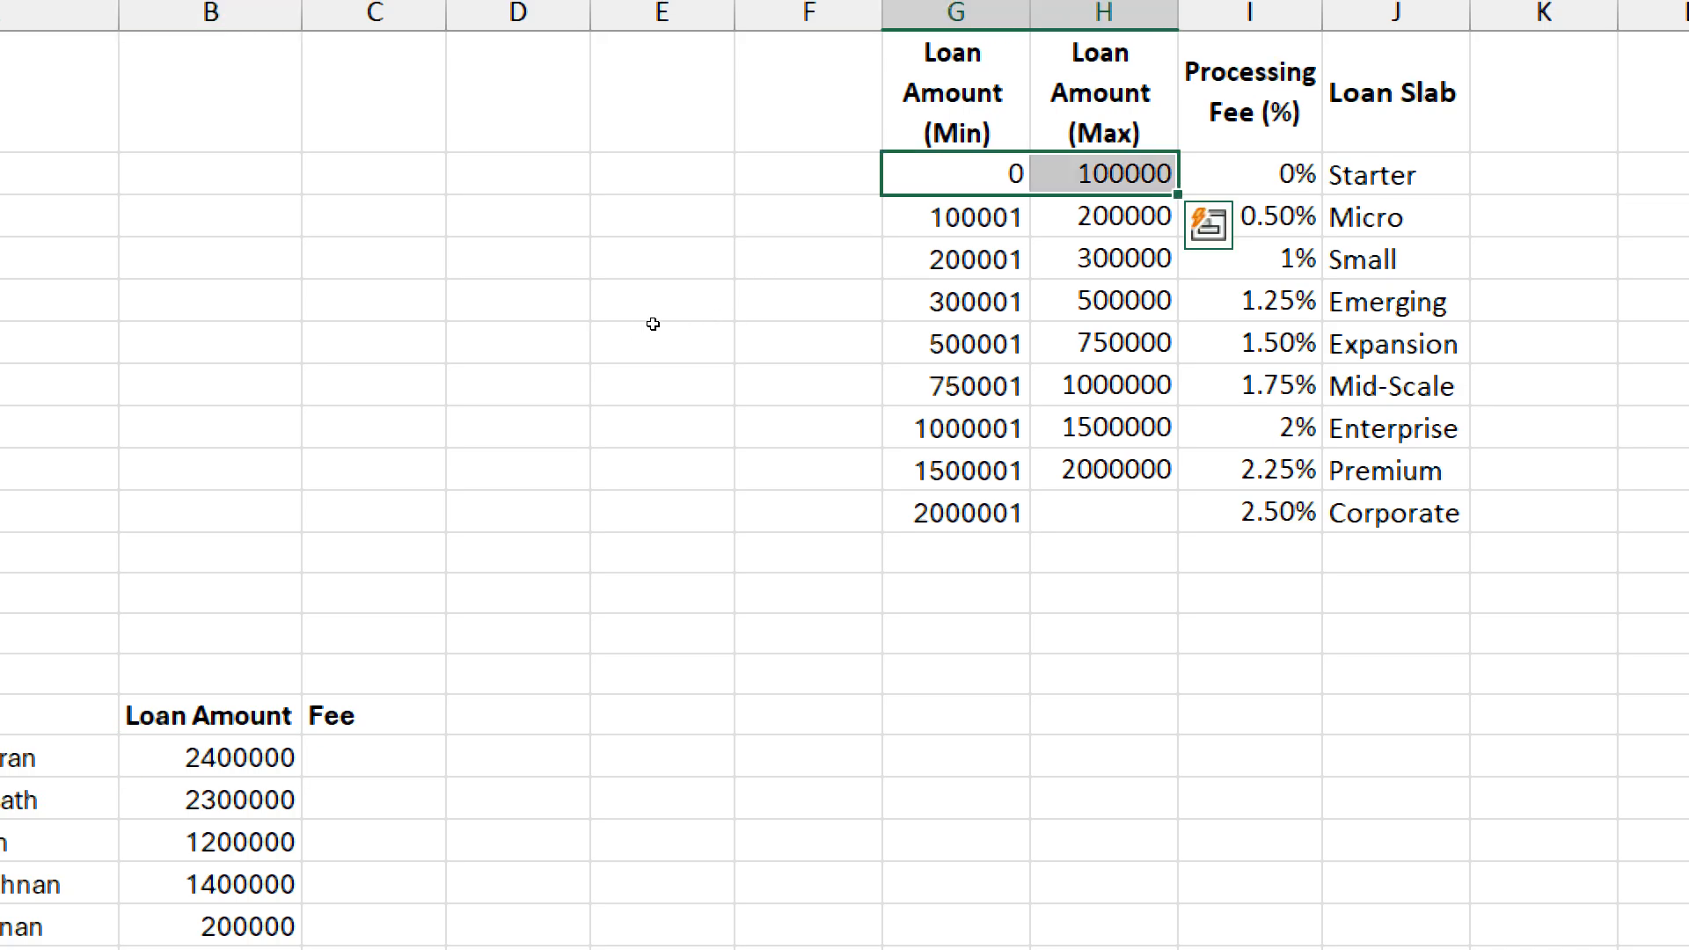
key(Right)
key(Right)
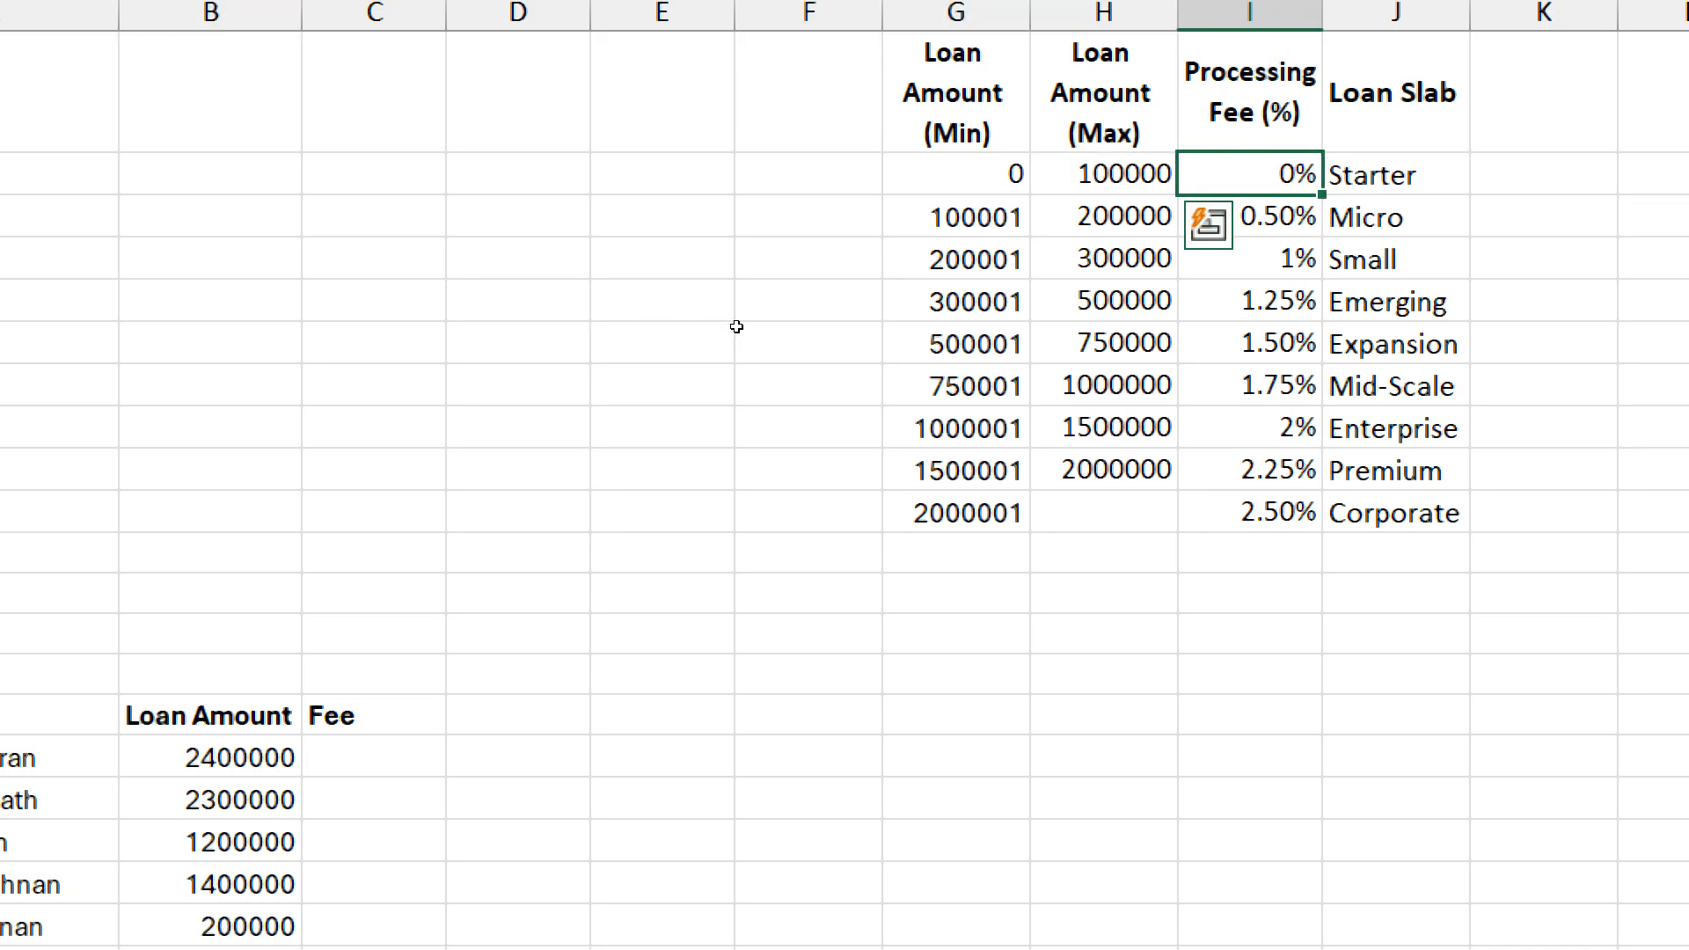
drag(956, 217, 1091, 218)
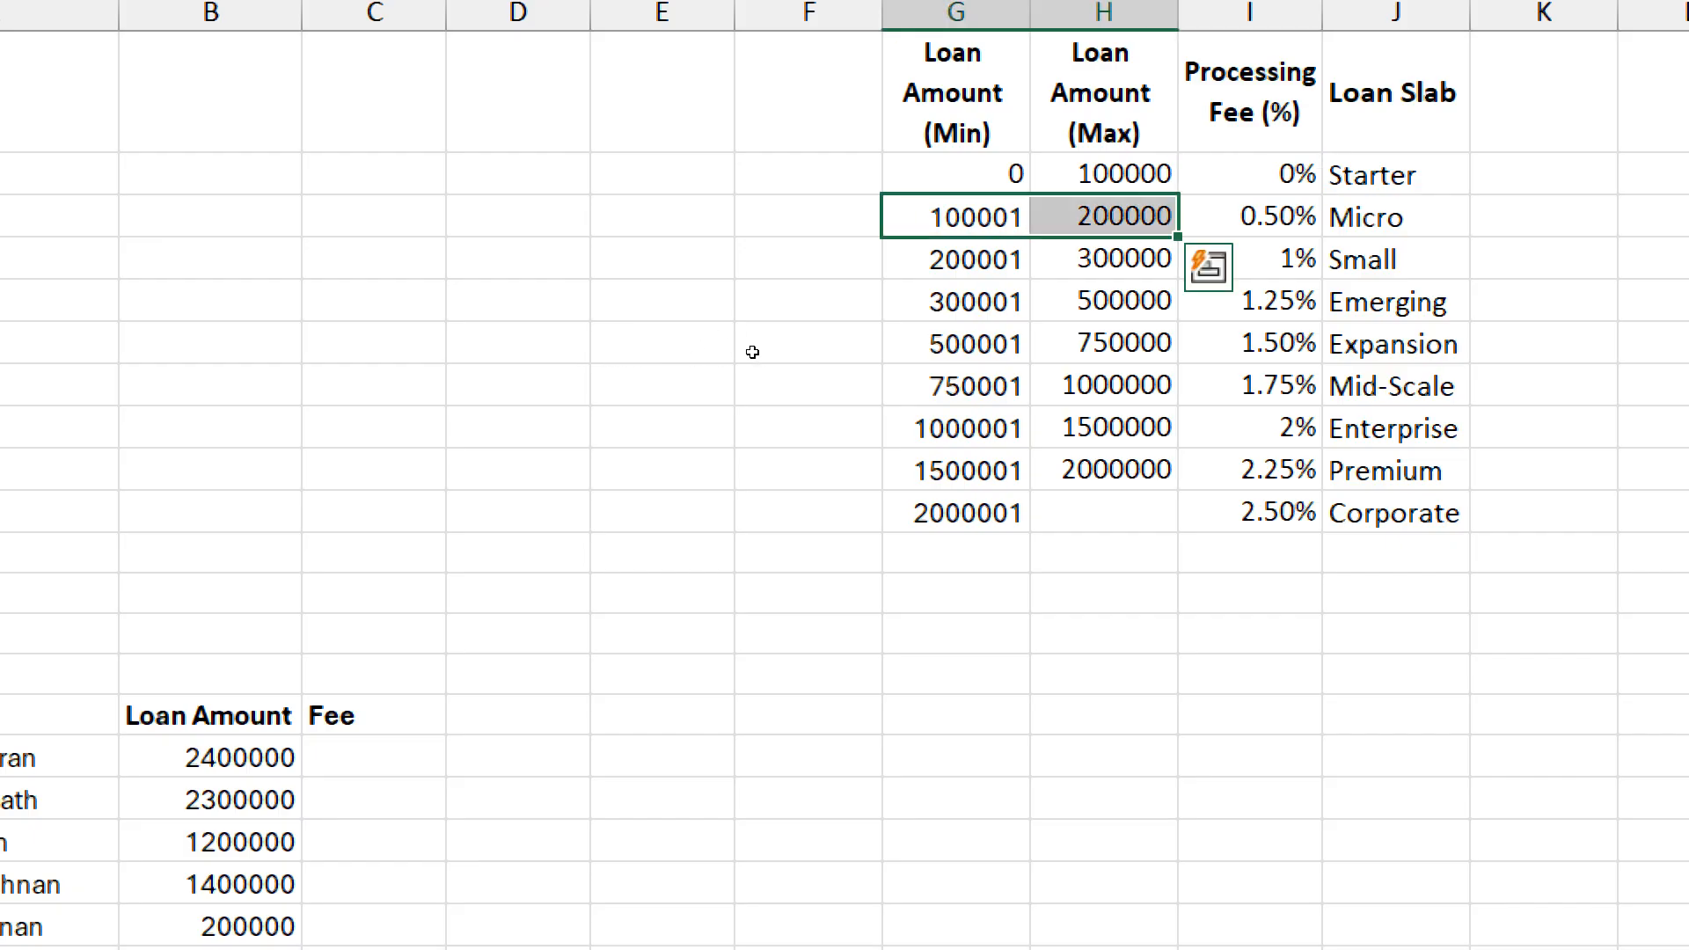
key(Right)
key(Right)
drag(956, 259, 1091, 260)
key(Right)
key(Right)
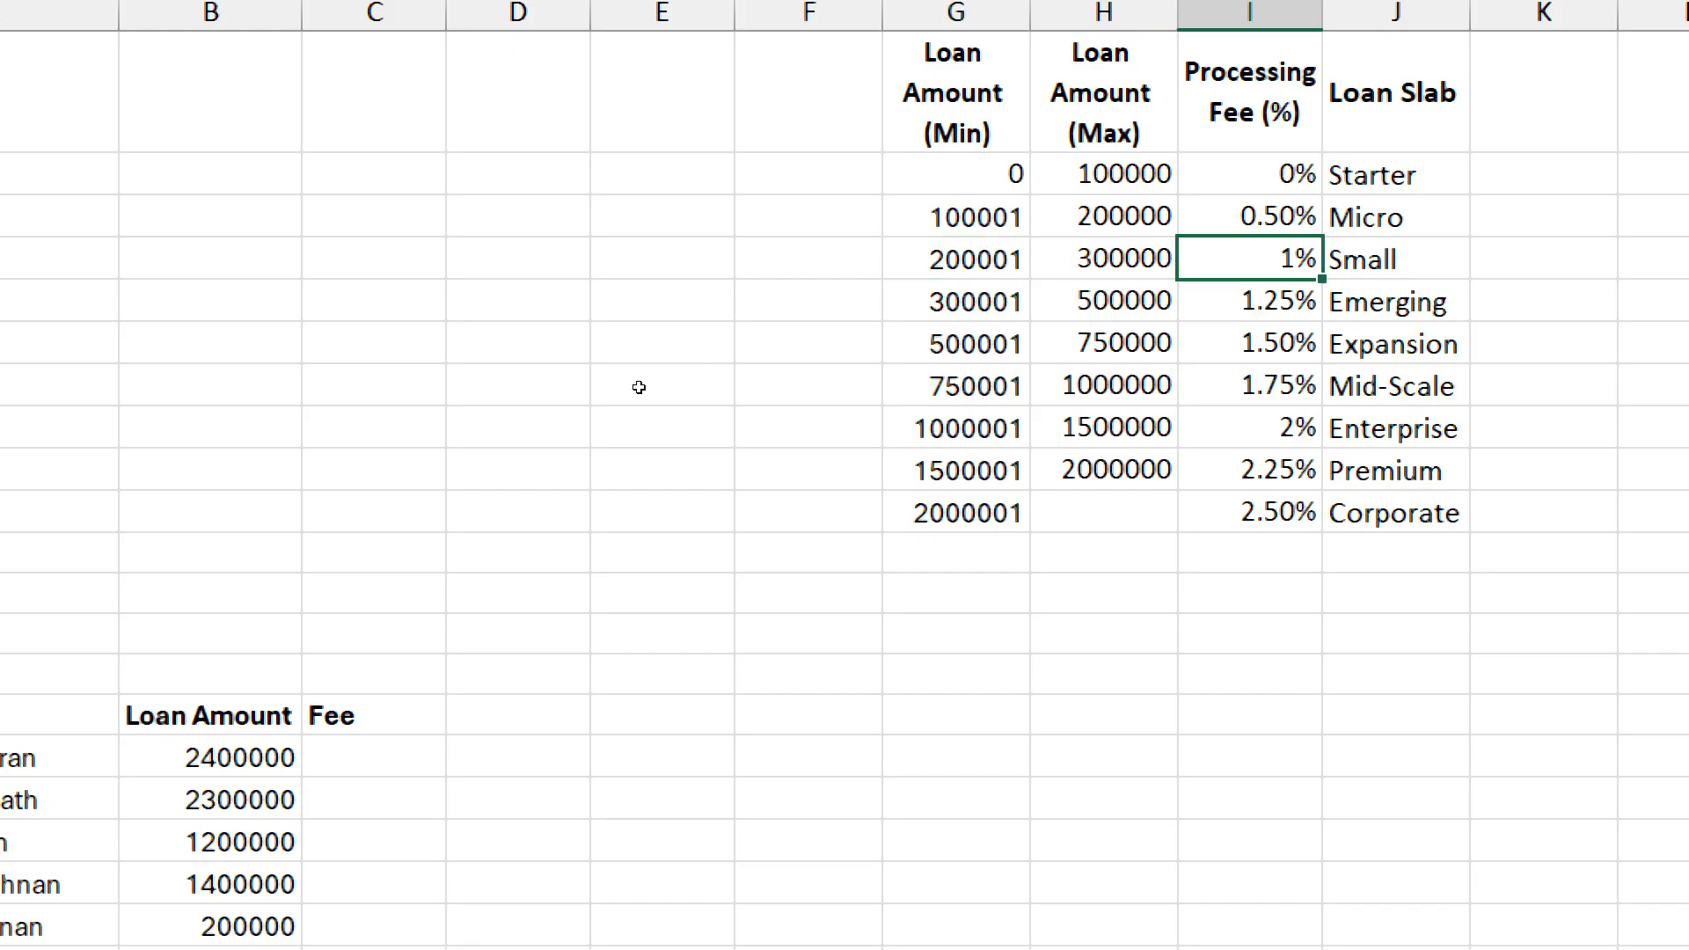
- Examine the three slab ranges running from 300001 to 1000000 and their processing fee percentages
drag(956, 302, 1091, 302)
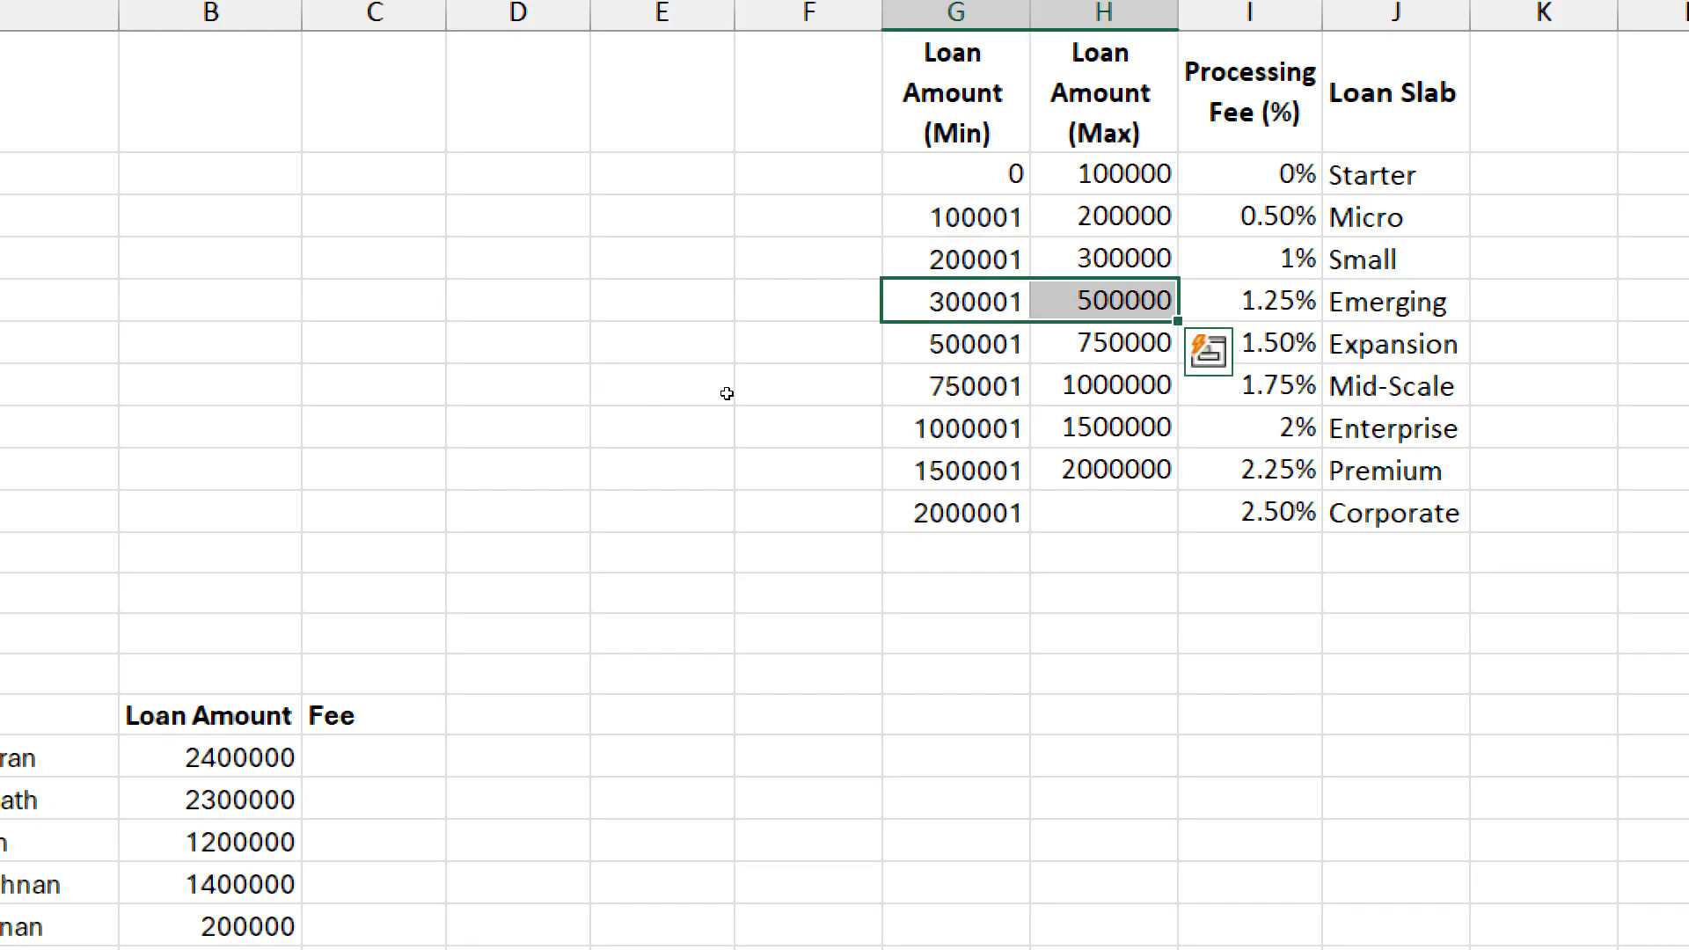
key(Right)
key(Right)
drag(955, 344, 1091, 344)
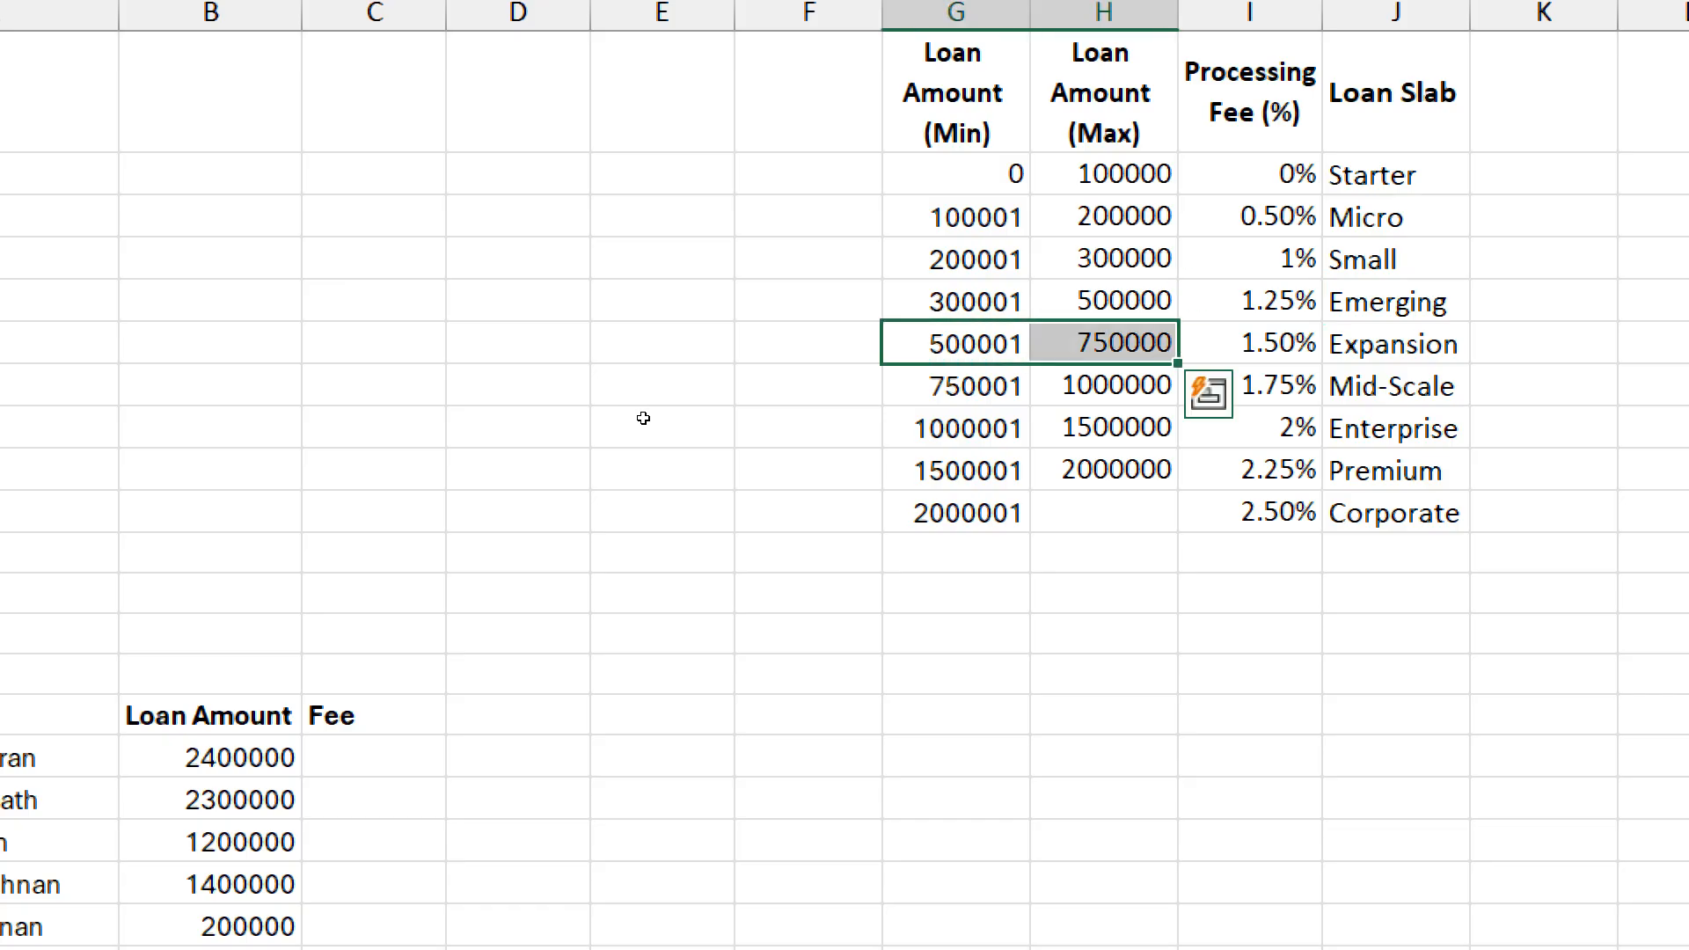
key(Right)
key(Right)
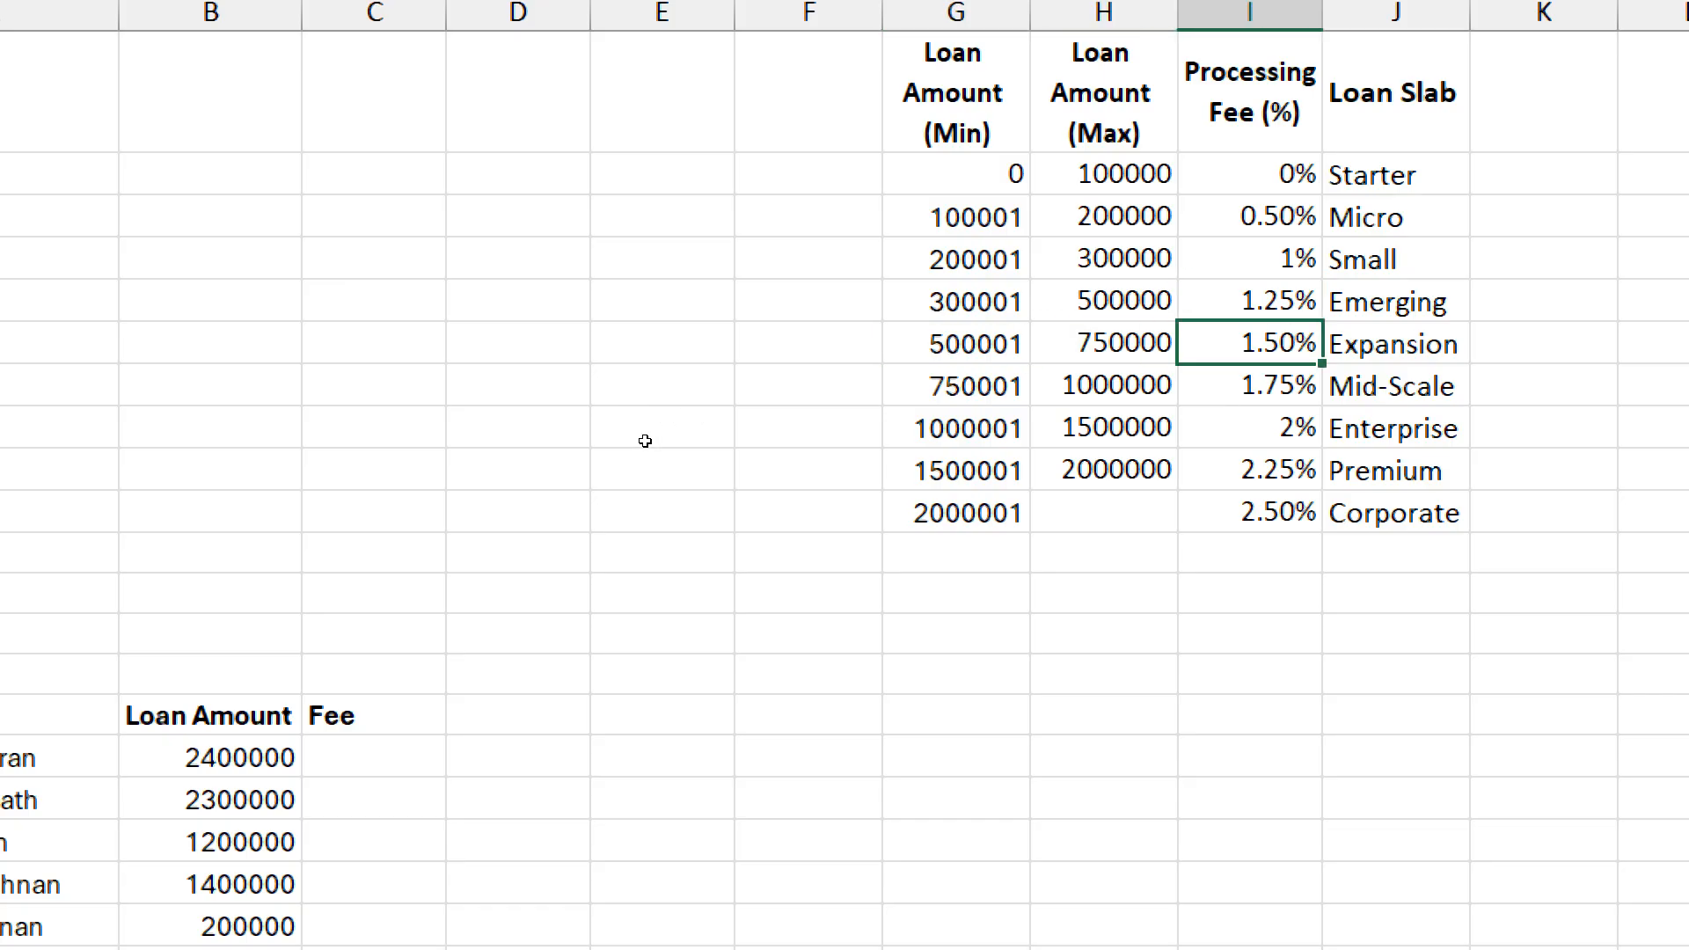
key(Down)
key(Left)
key(Left)
key(shift+Right)
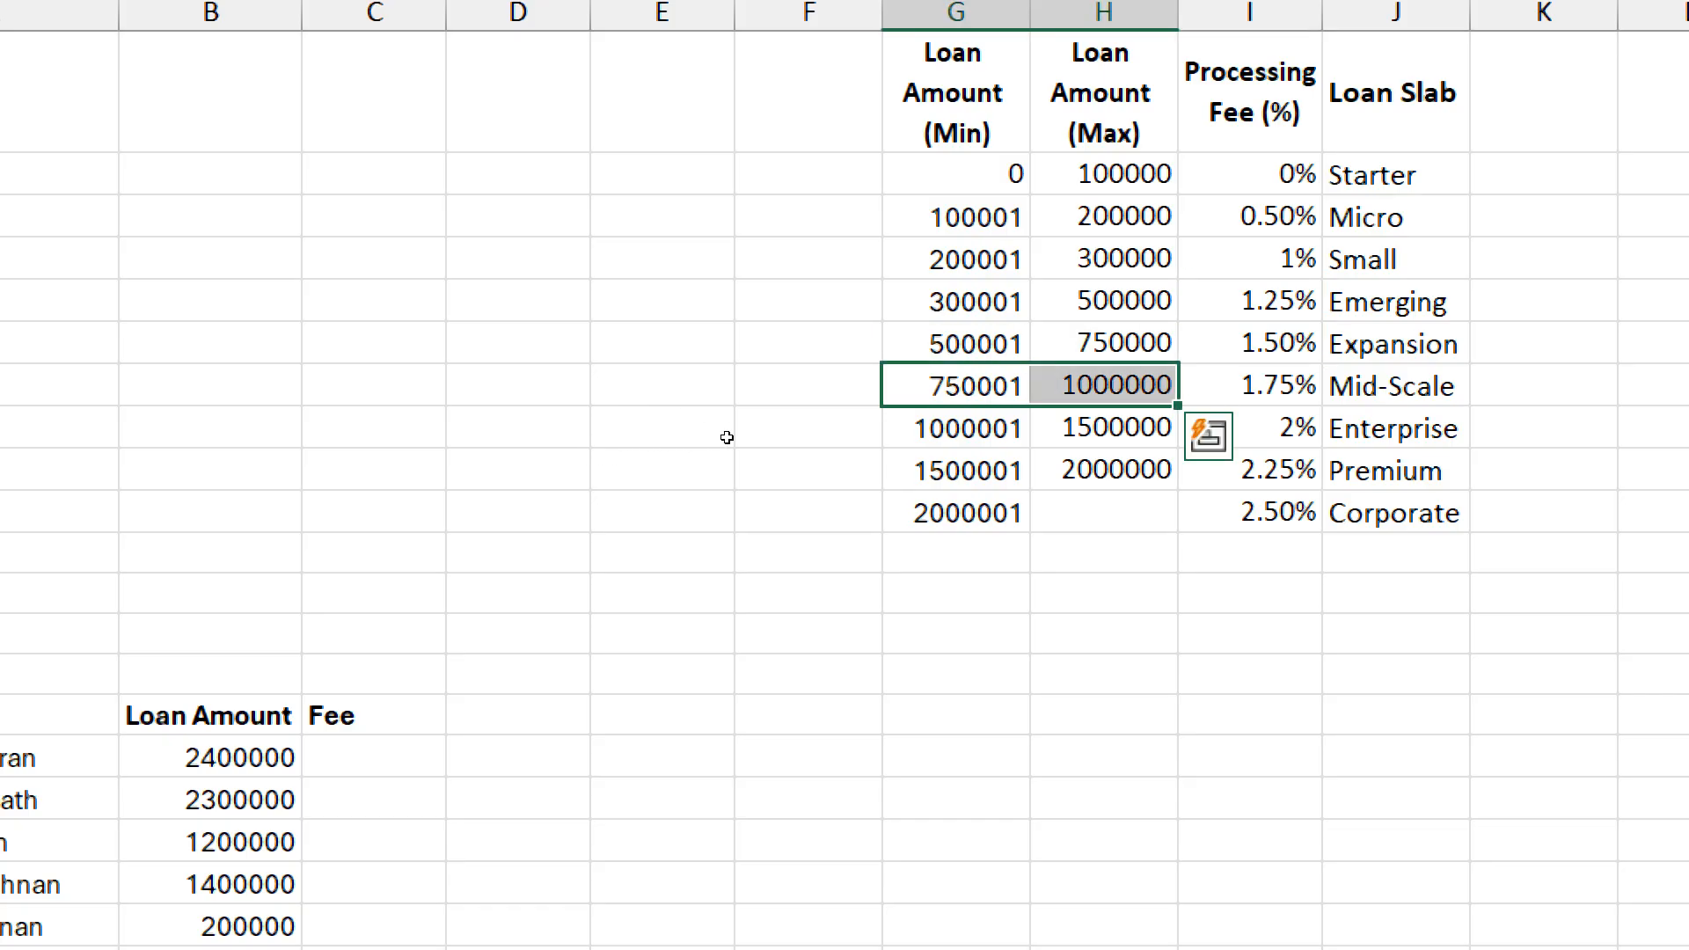
key(Right)
key(Right)
- Examine the remaining slab ranges from 1000001 upward and their processing fee percentages
key(Down)
key(Left)
key(Left)
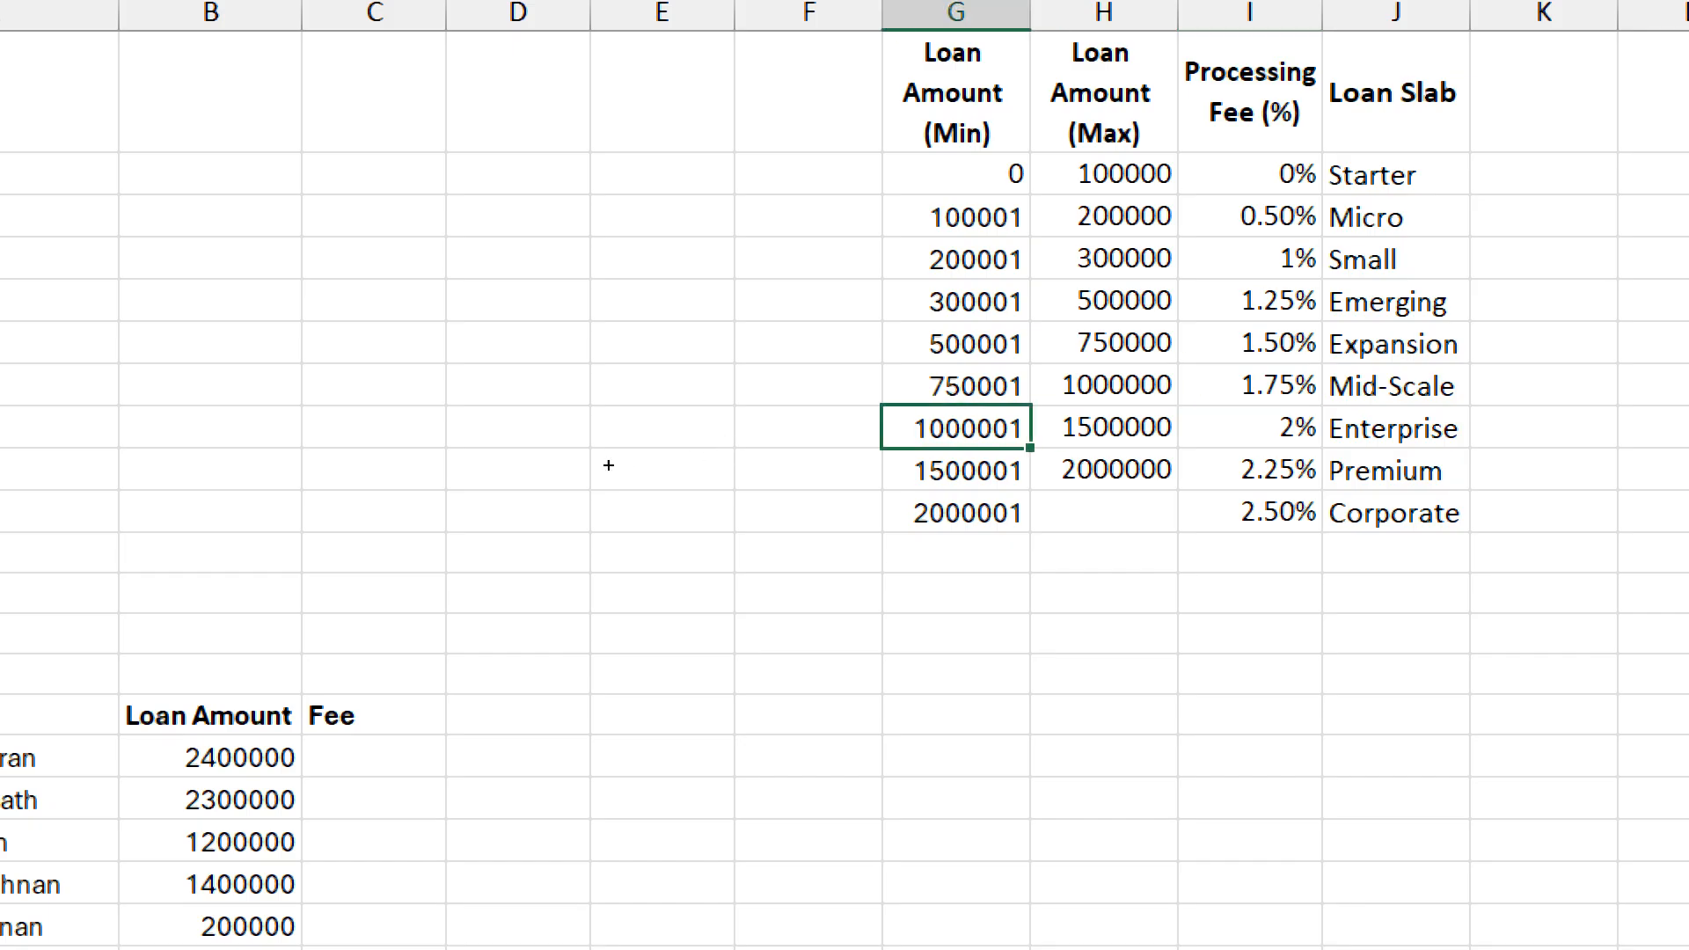
key(Right)
key(Right)
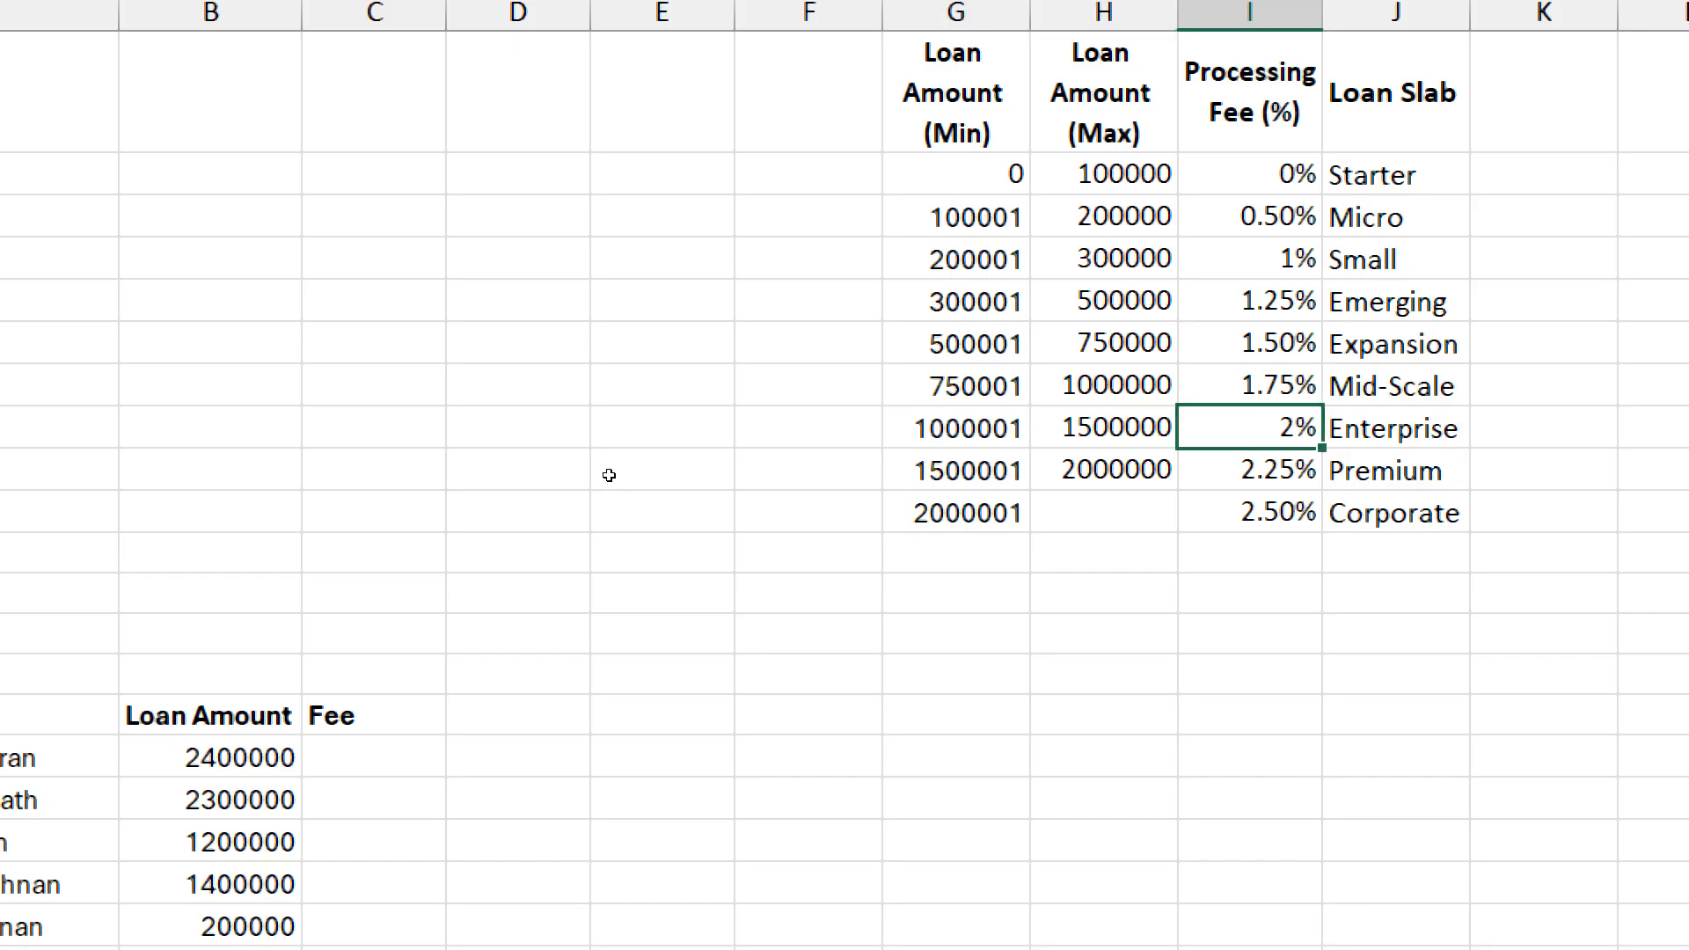
key(Down)
key(Left)
key(Left)
key(Right)
key(Right)
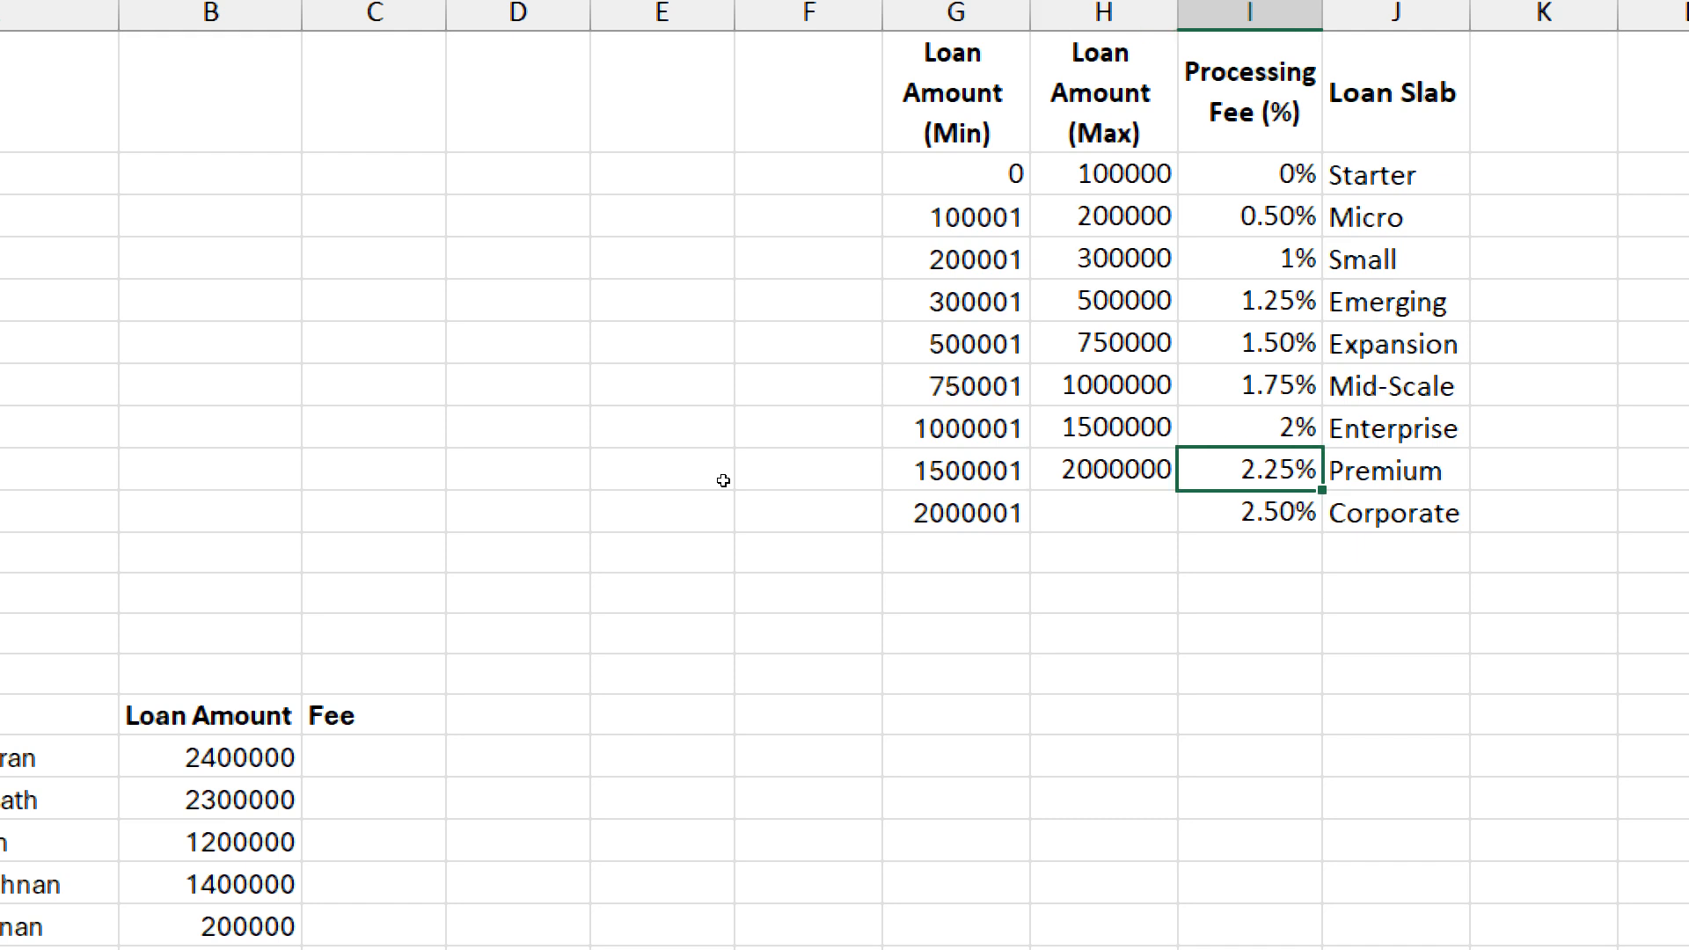
key(Down)
key(Left)
key(Left)
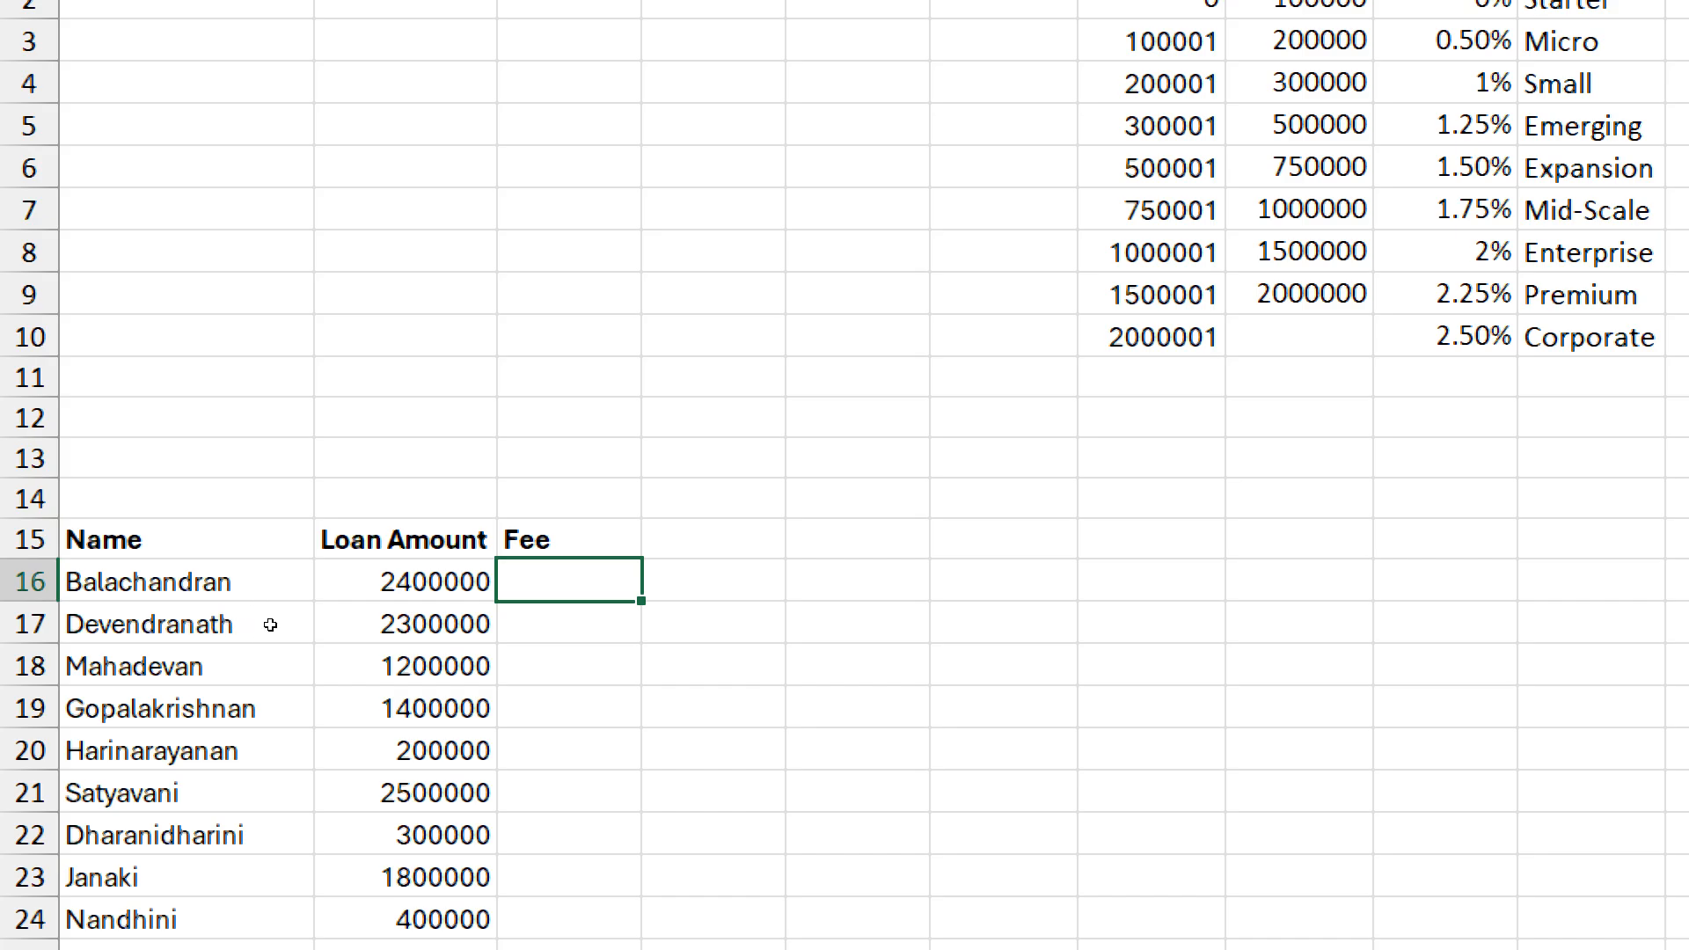
- Start an XLOOKUP formula in Fee cell C16 with the whole Loan Amount range B16:B75 as the lookup value
scroll(271, 377, up, 2)
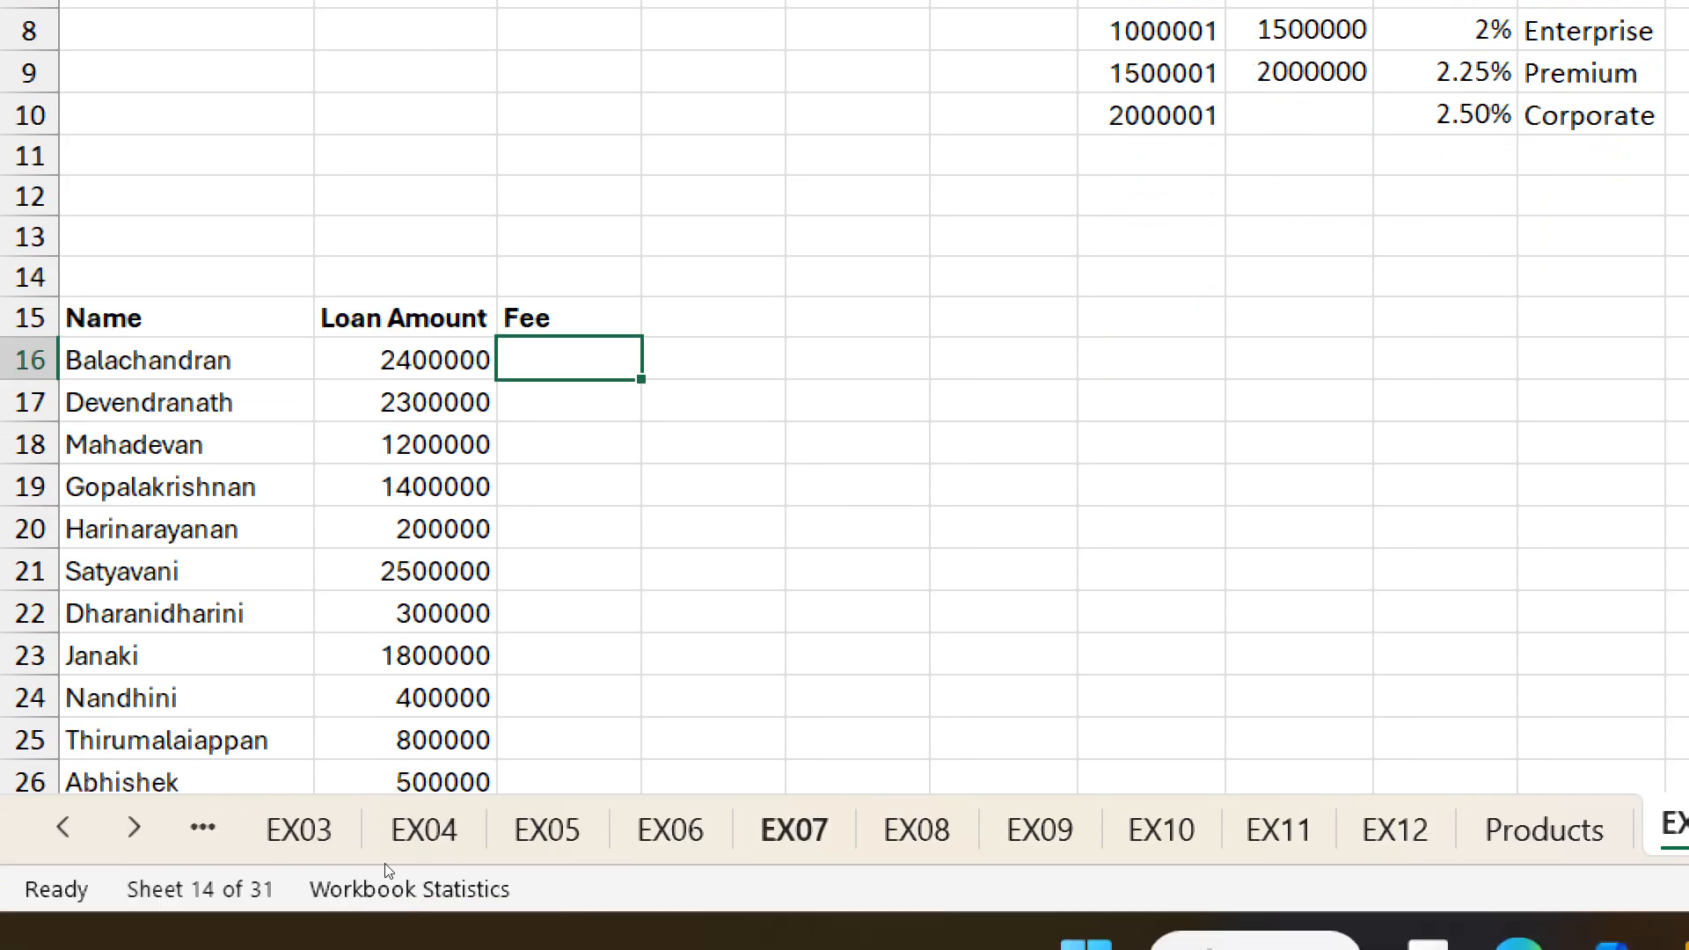
text(=)
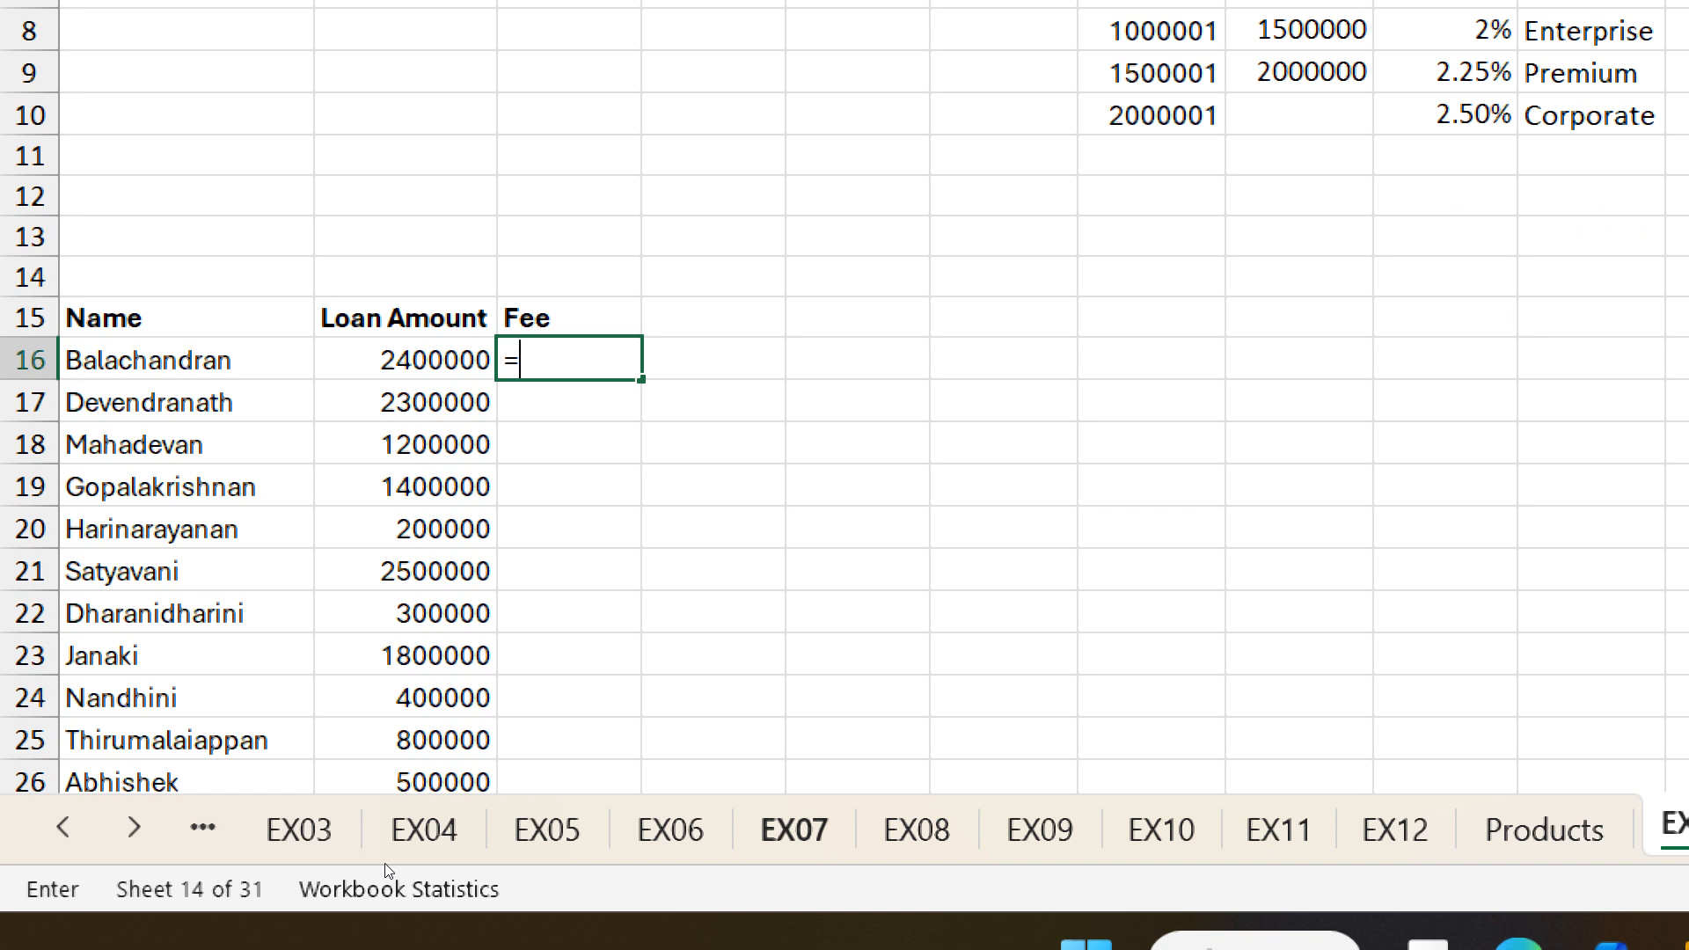
text(xl)
key(Tab)
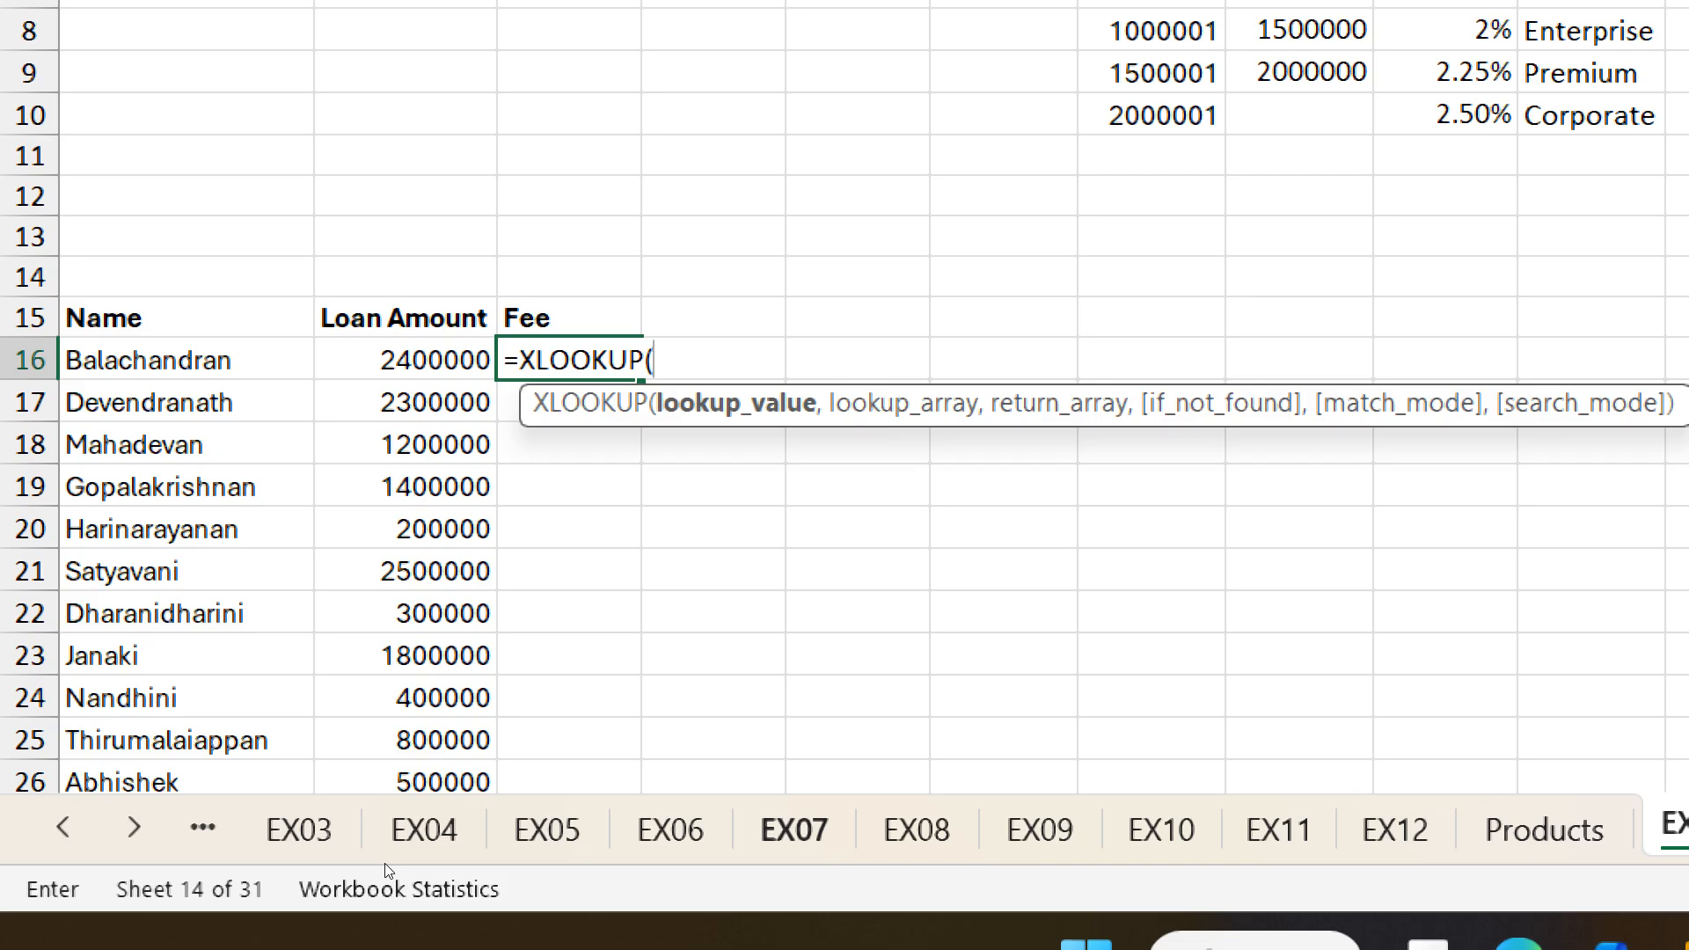
key(Left)
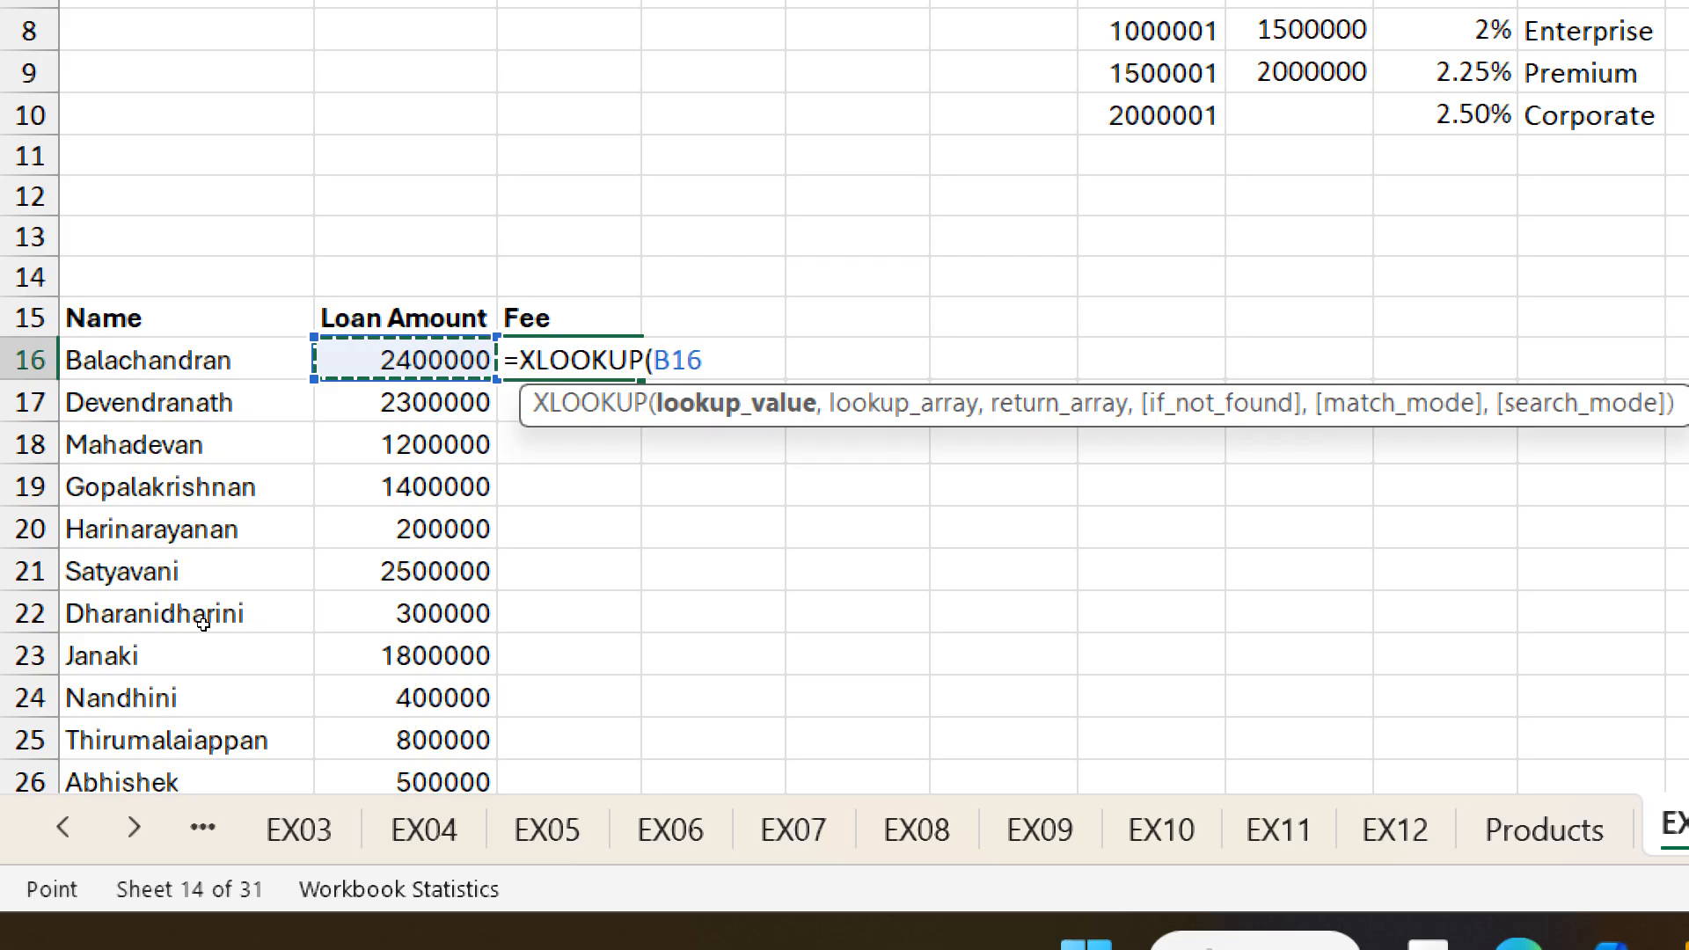
key(ctrl+shift+Down)
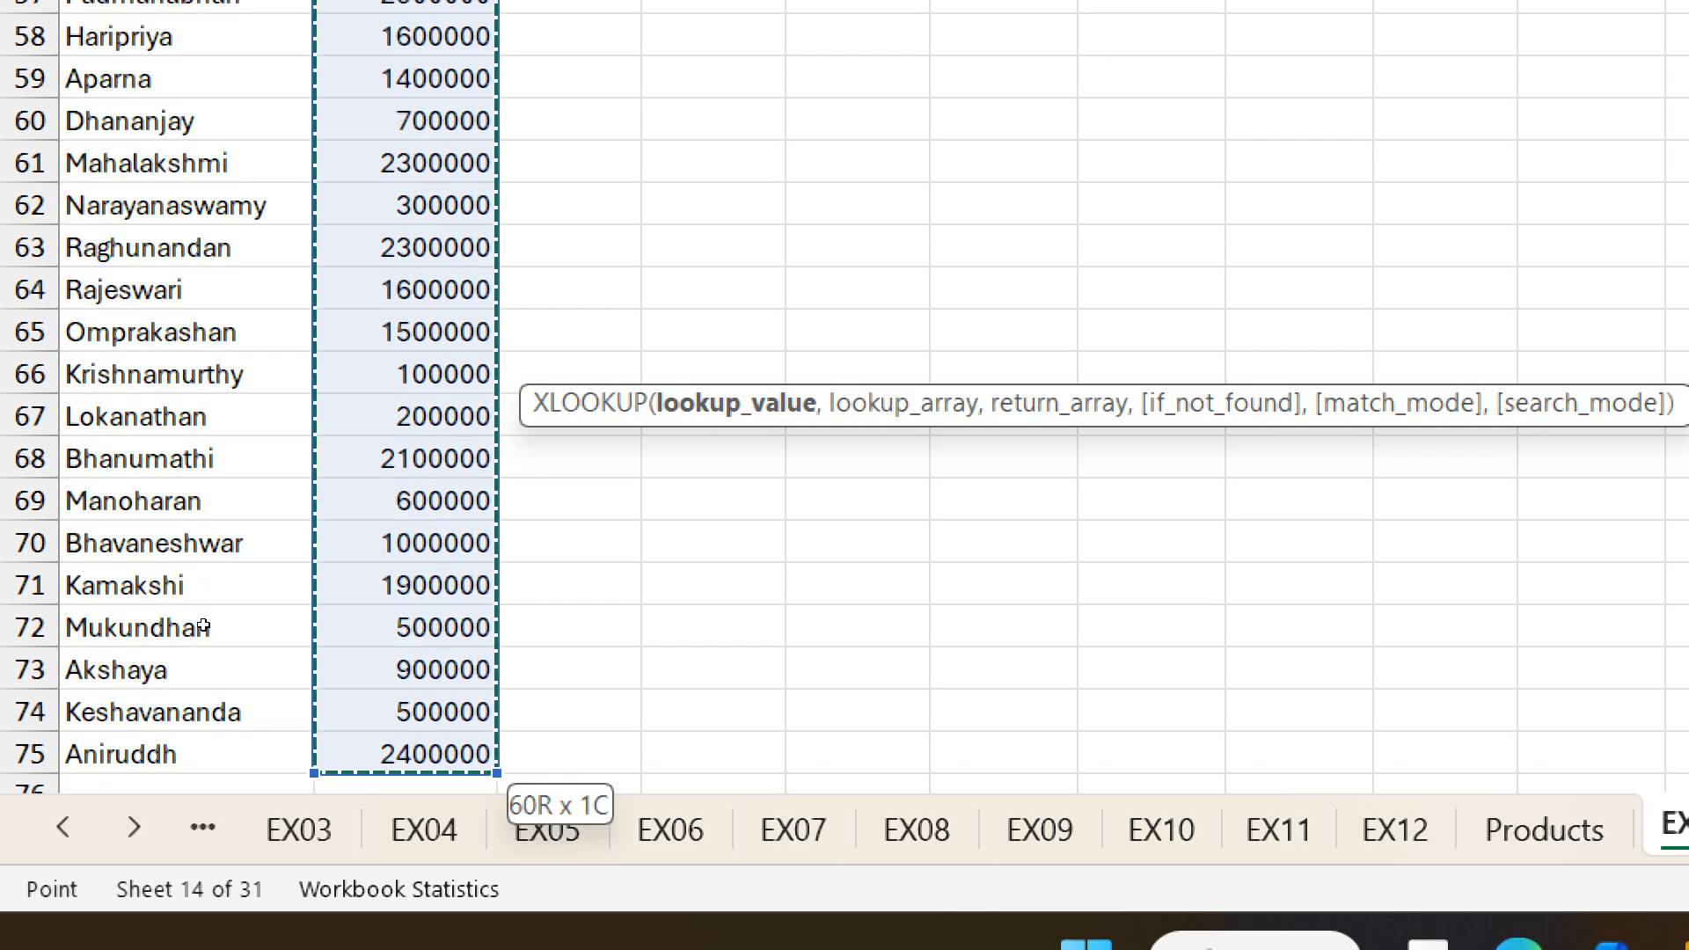
text(,)
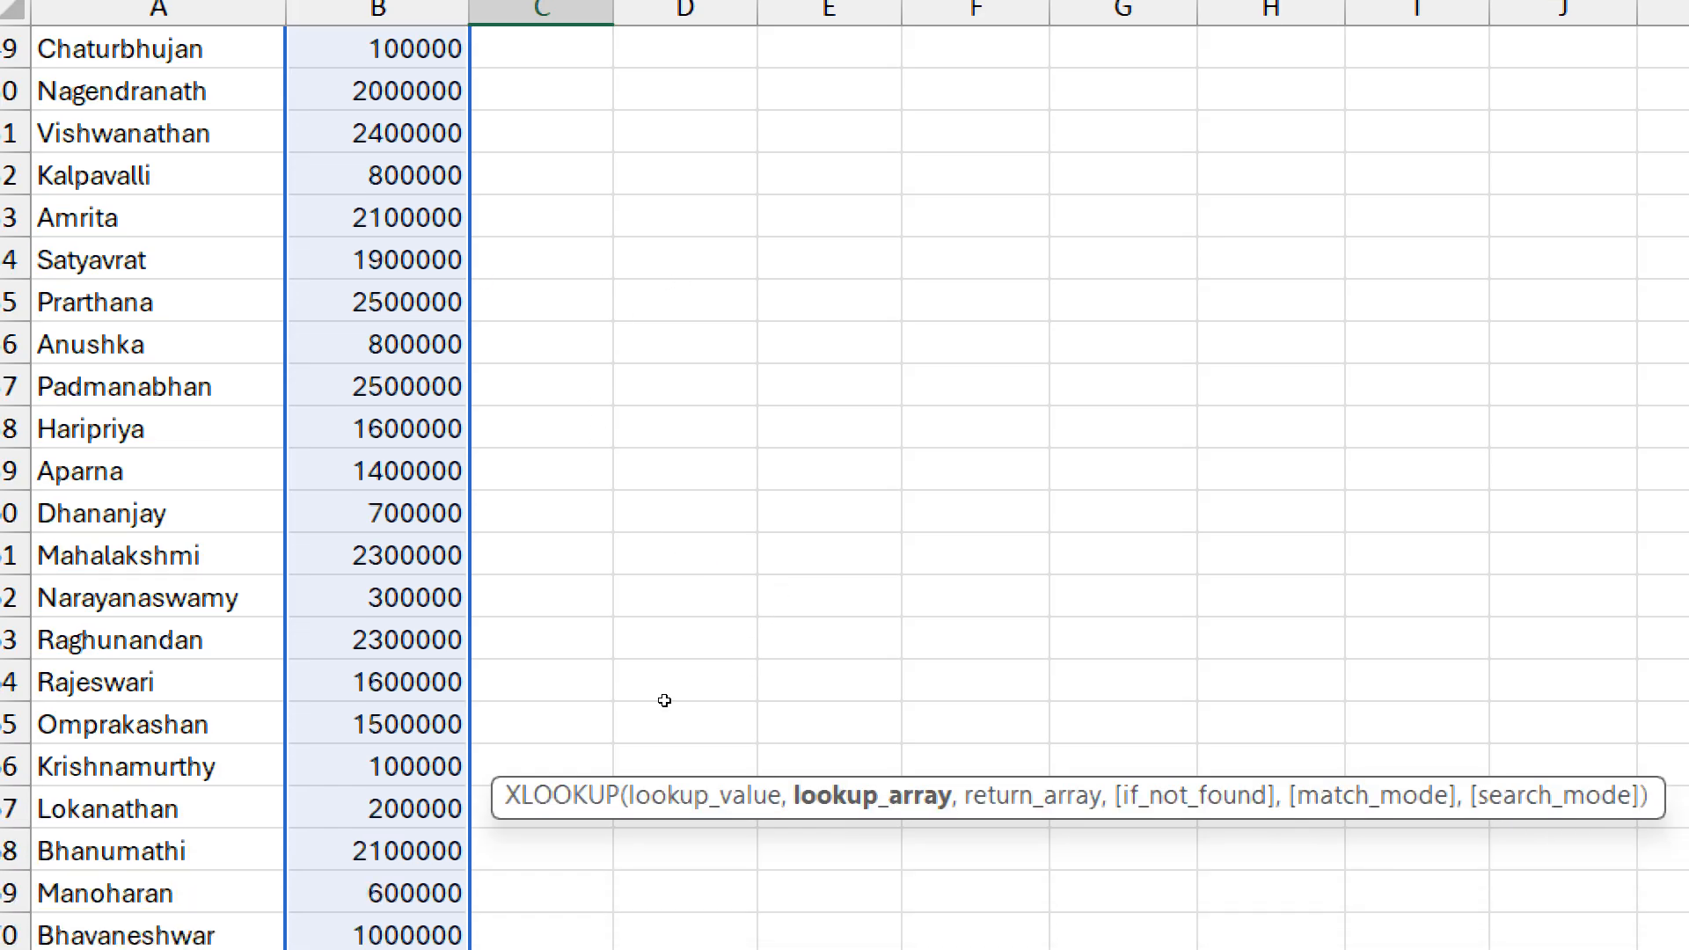
- Use the minimum loan amounts G2:G10 as the lookup array and the processing fees I2:I10 as the return array
scroll(566, 539, up, 15)
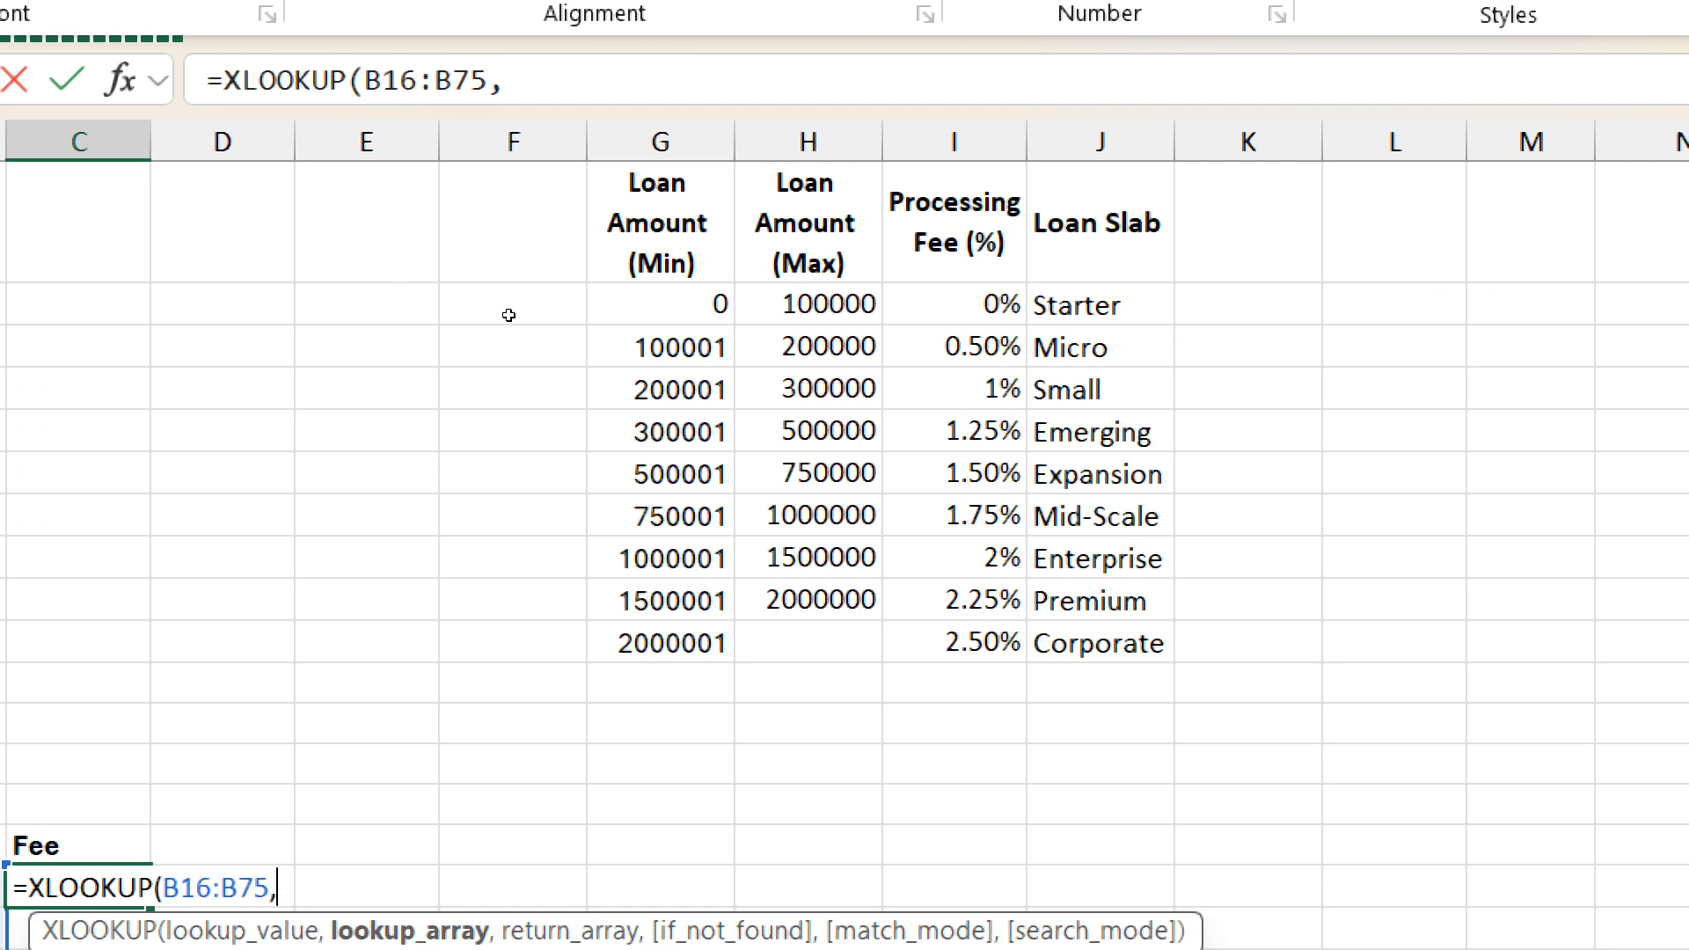
drag(597, 308, 595, 646)
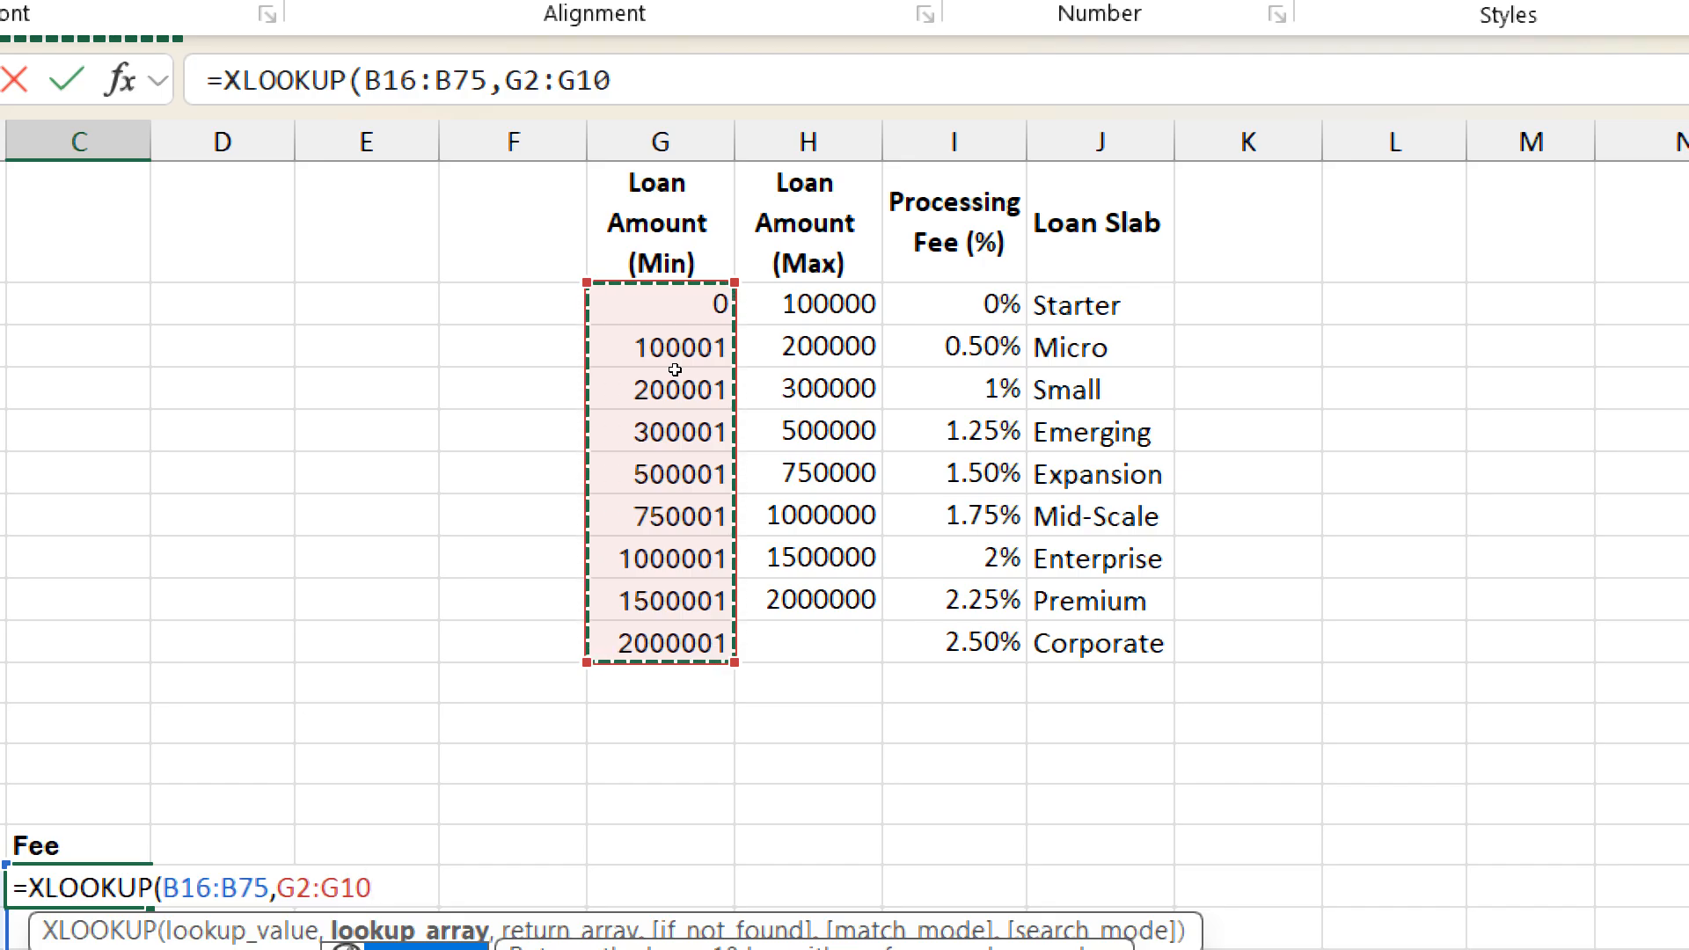
text(,)
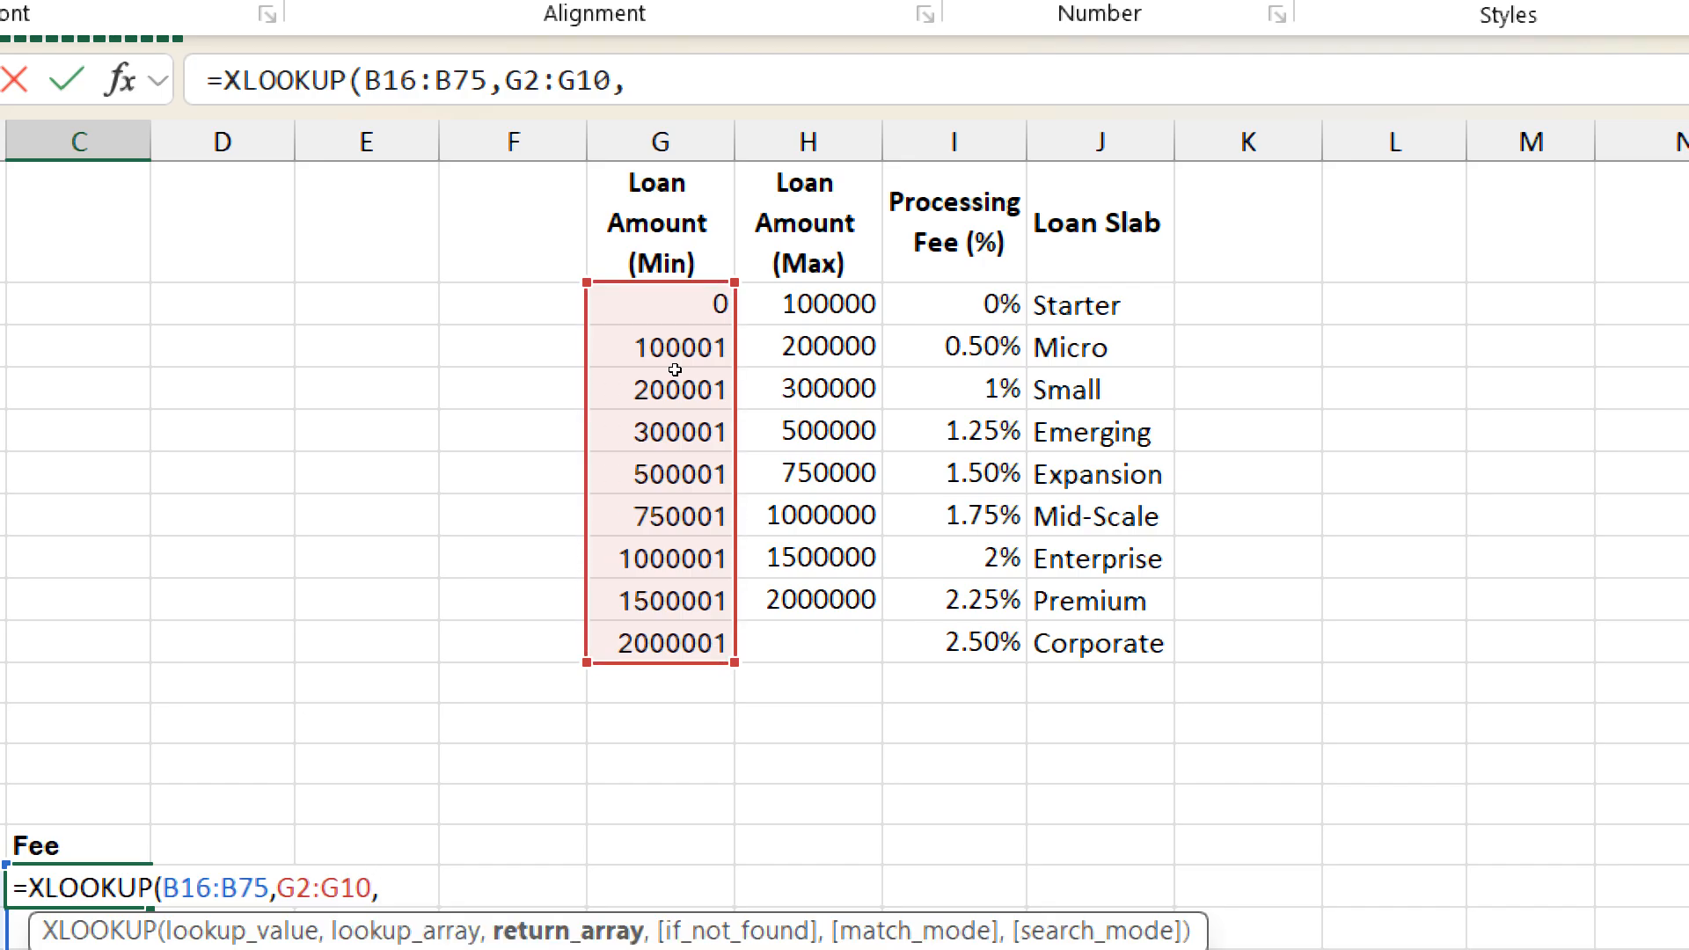
drag(959, 305, 1017, 656)
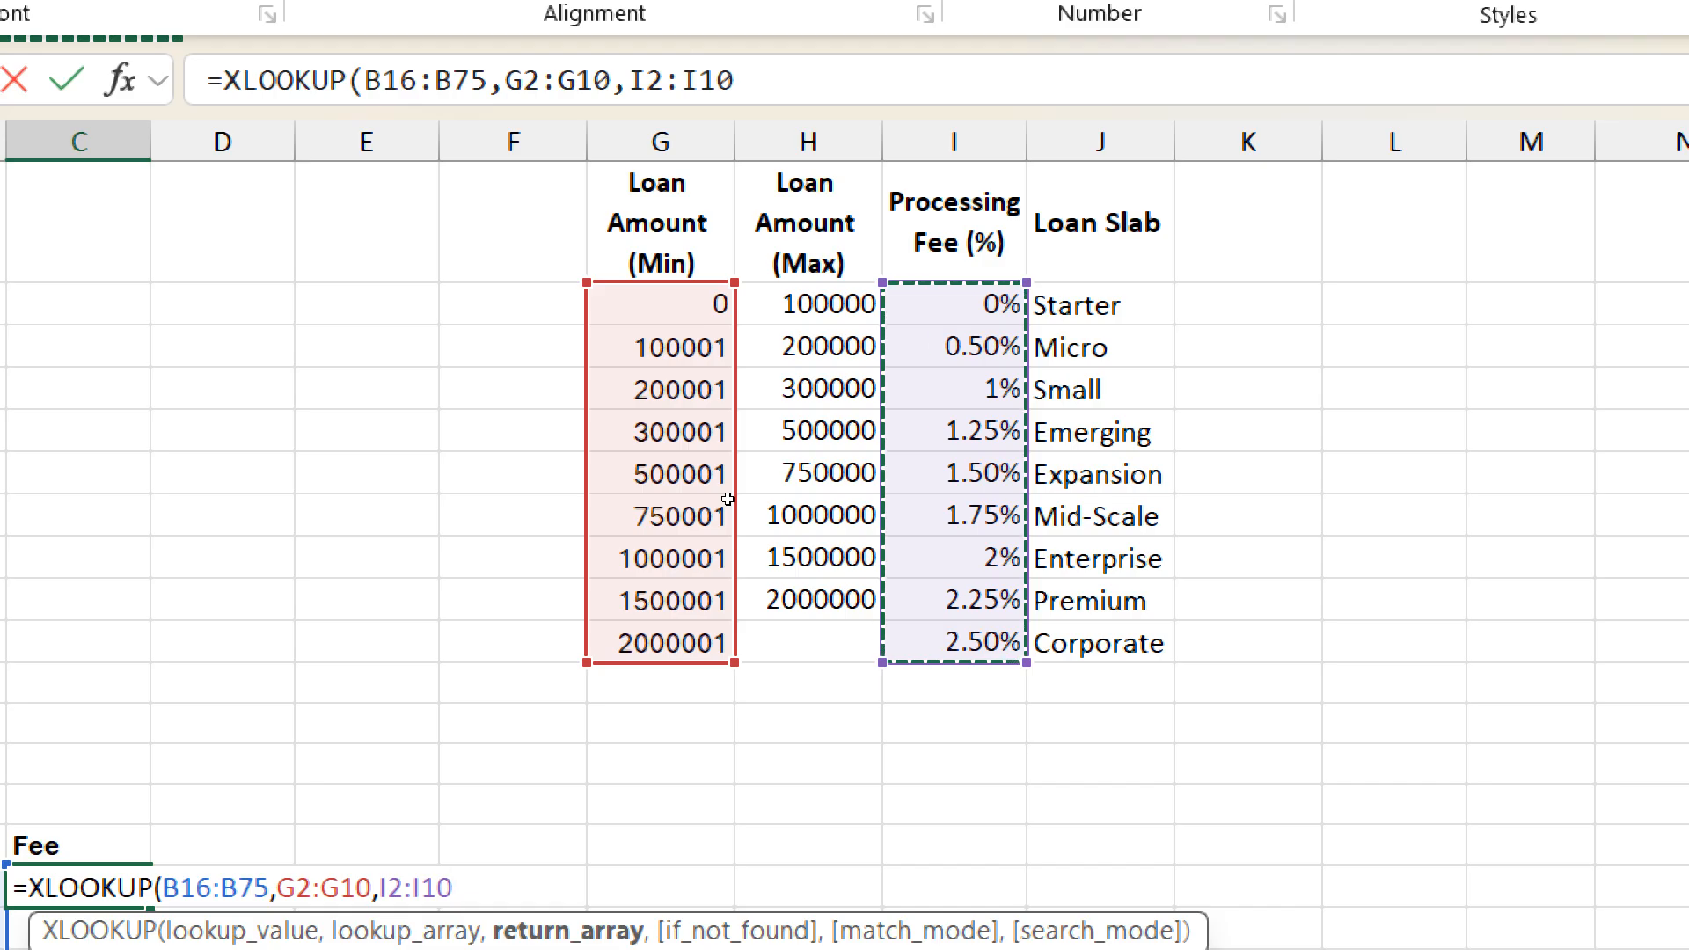
text(,)
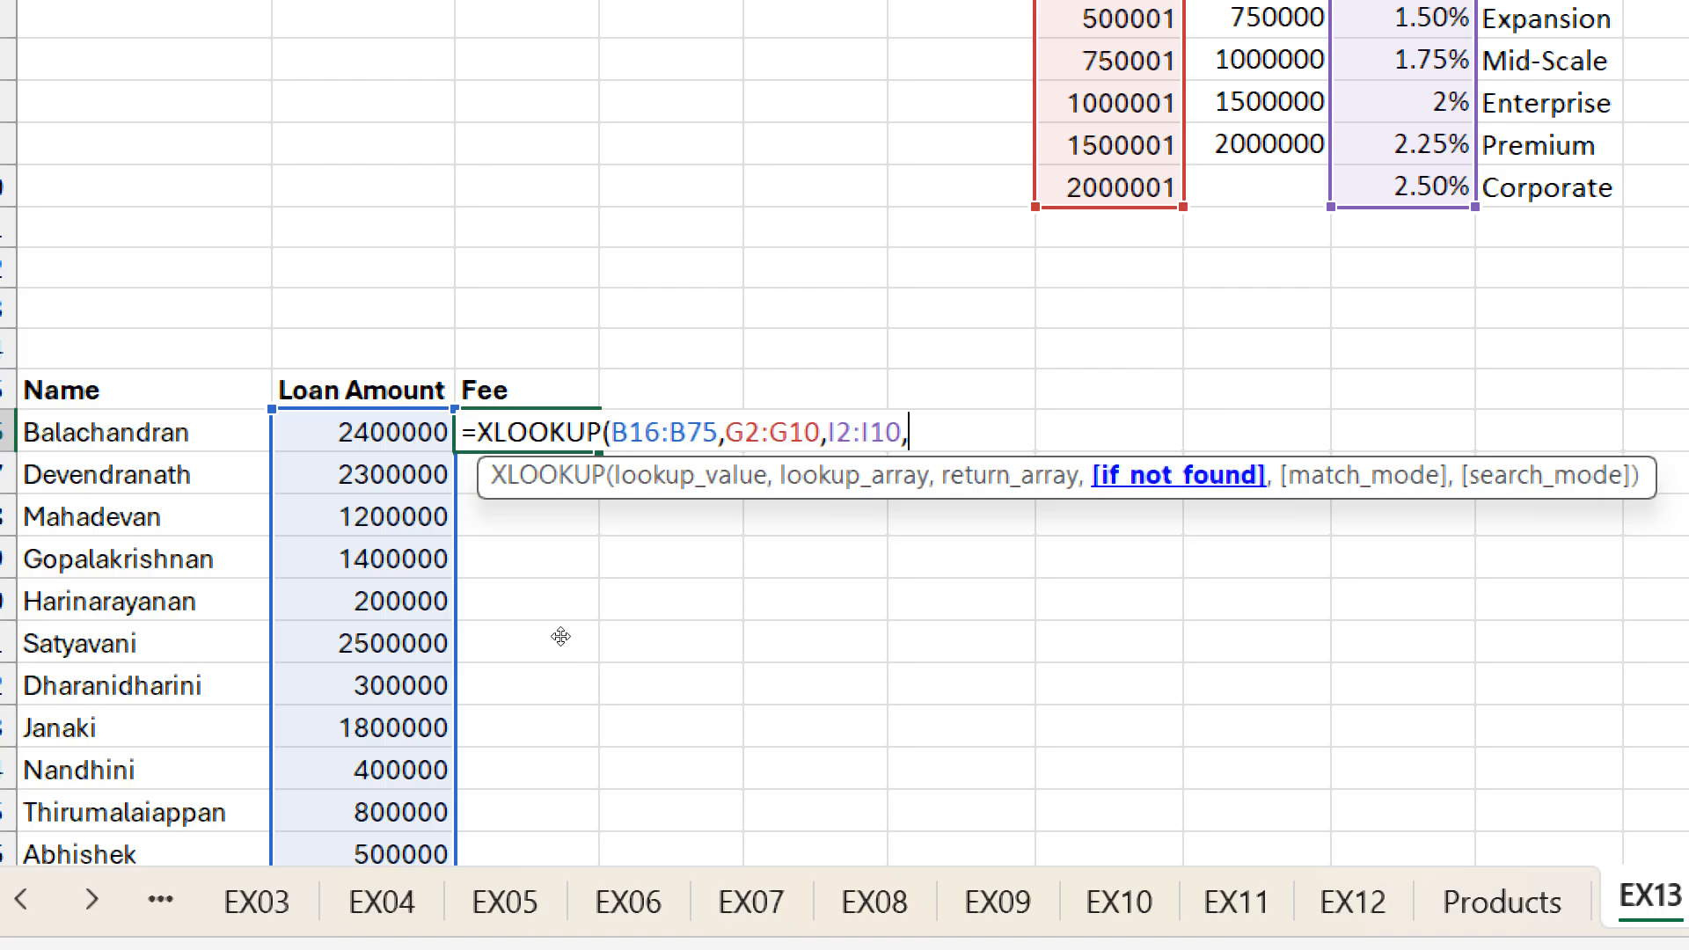
- Set the if-not-found value to 0 and the match mode to -1 (exact match or next smaller item), and enter the formula
key(Left)
text(0)
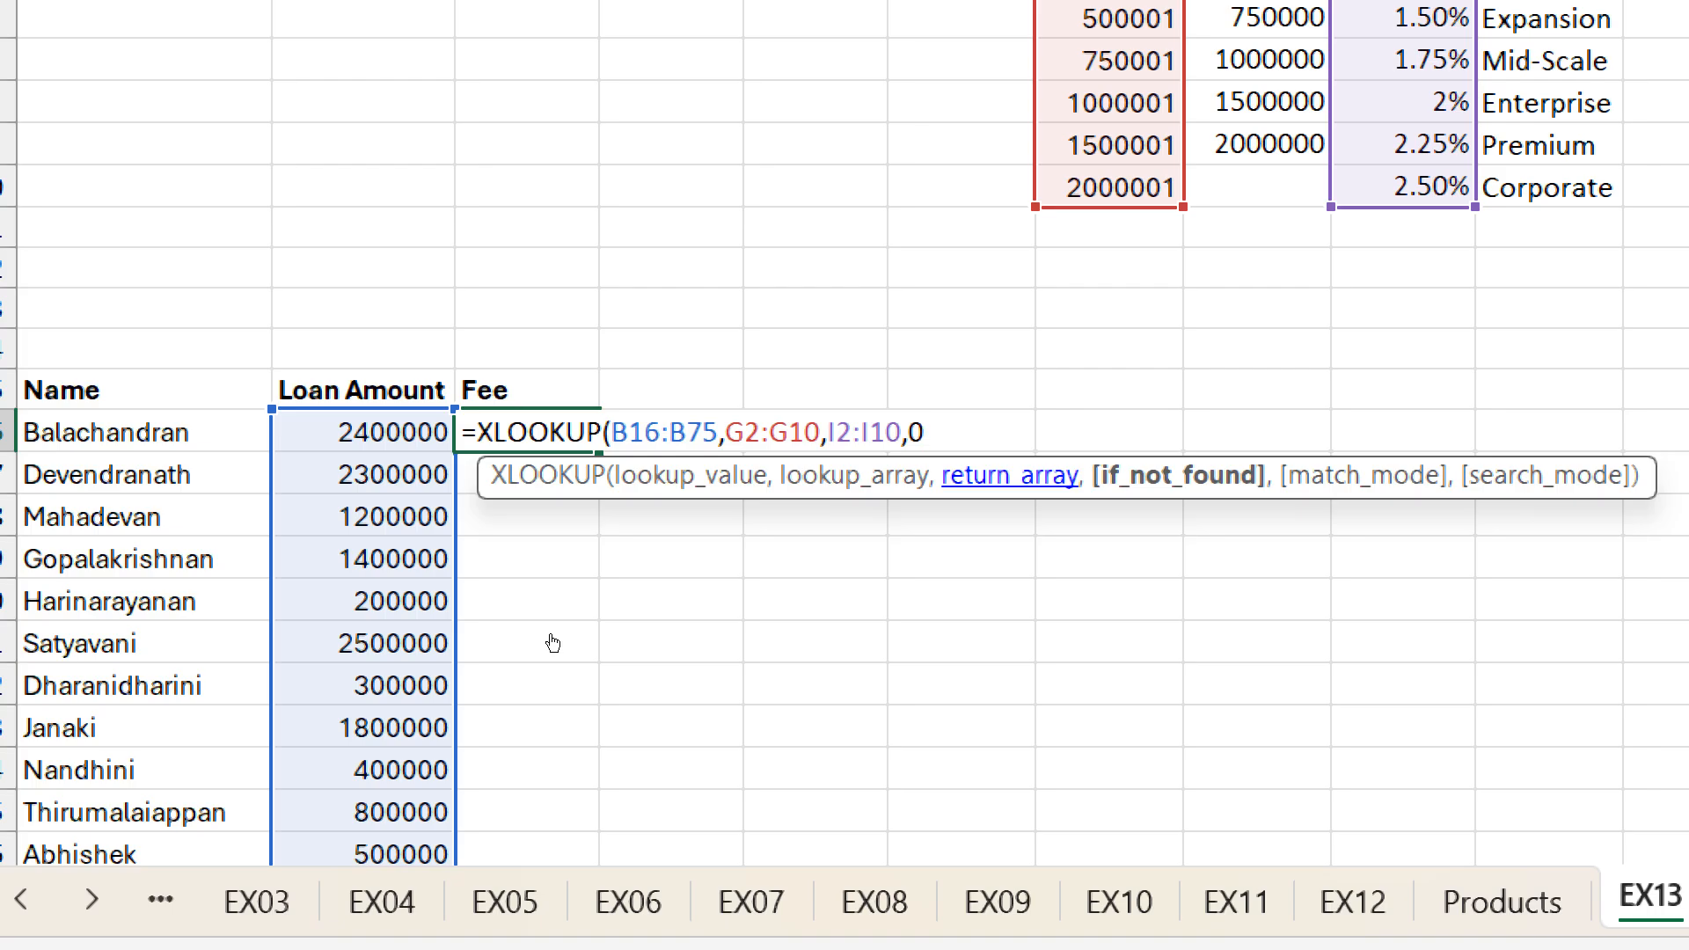
text(,)
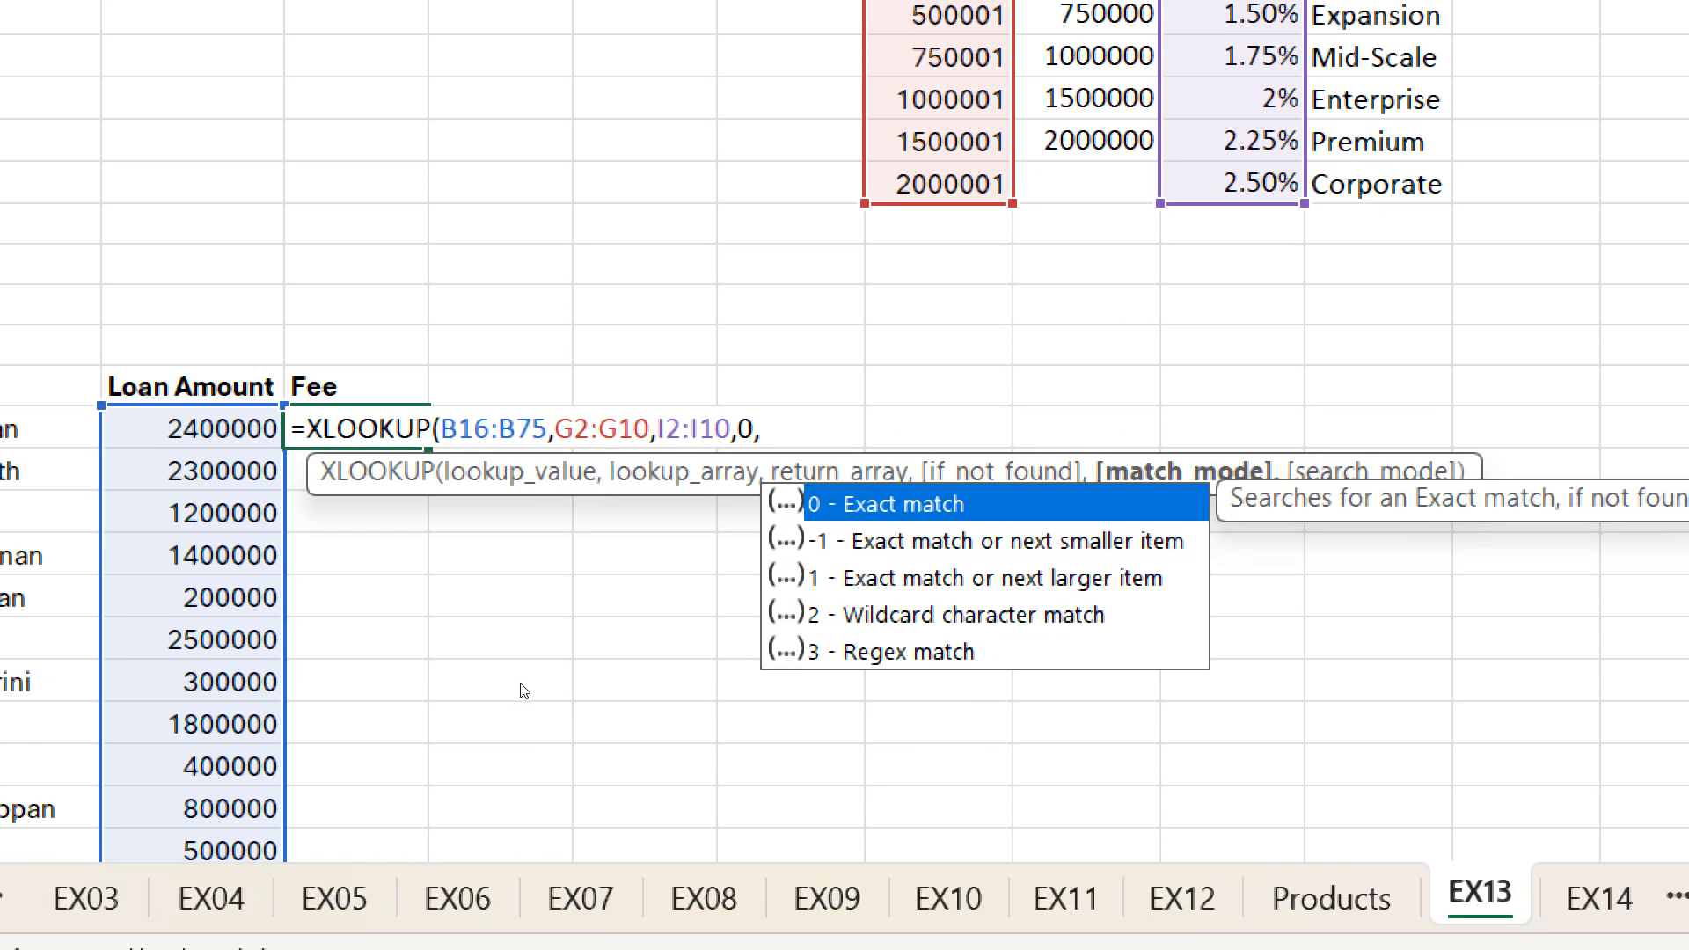
text(-1)
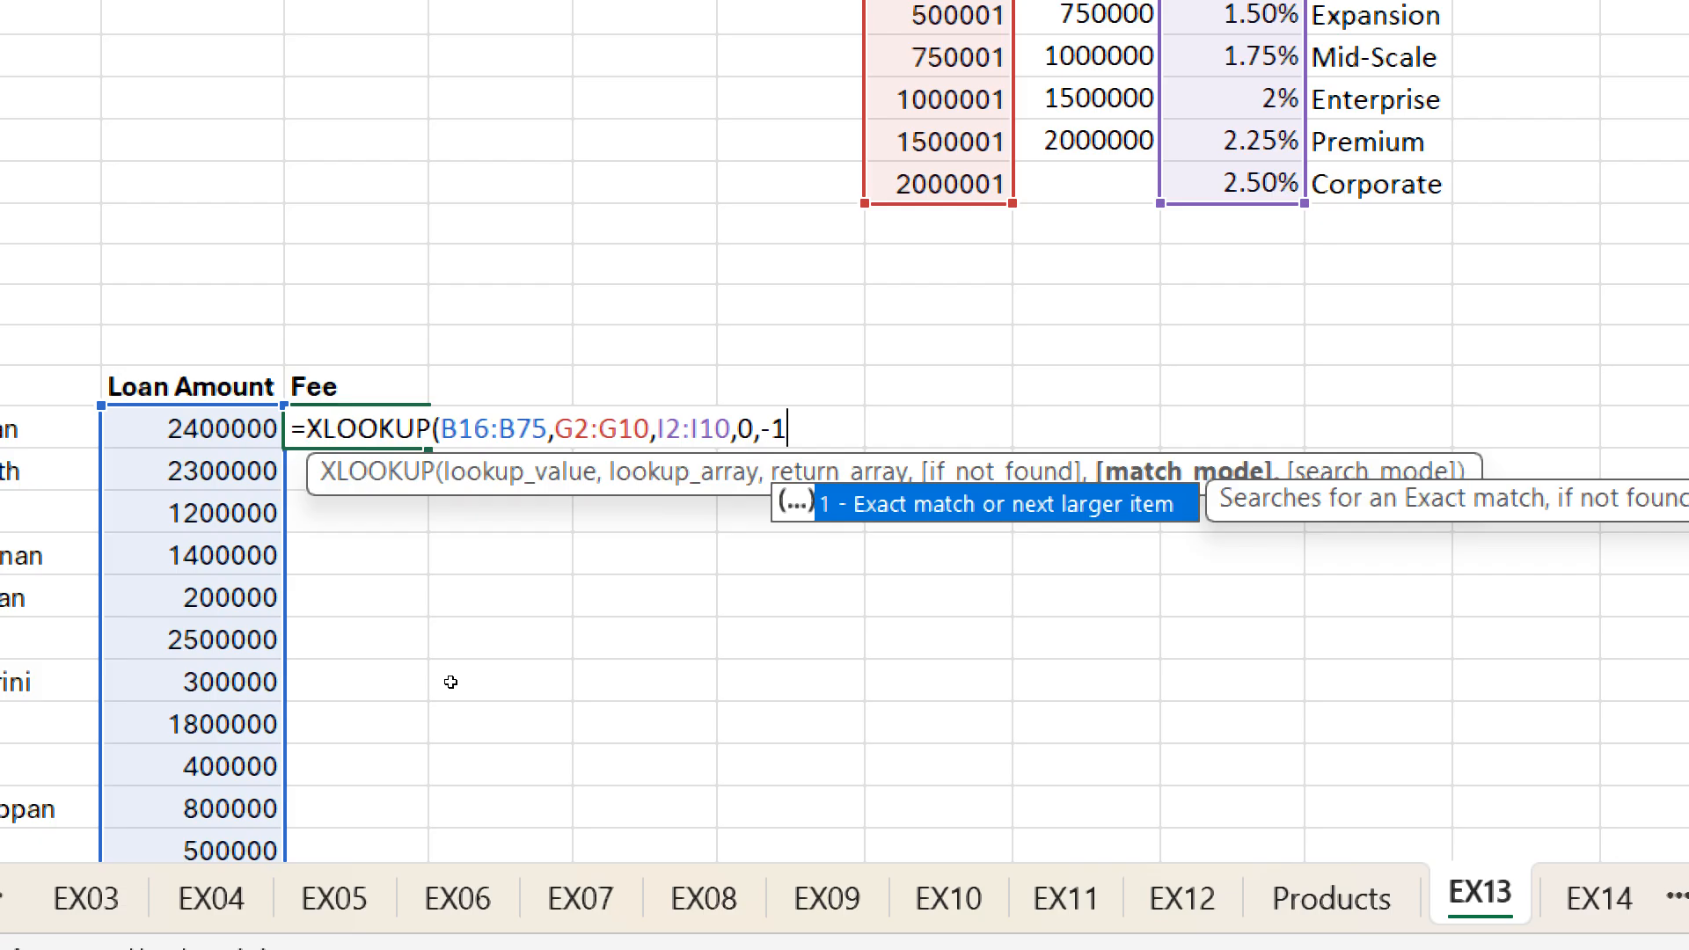
text())
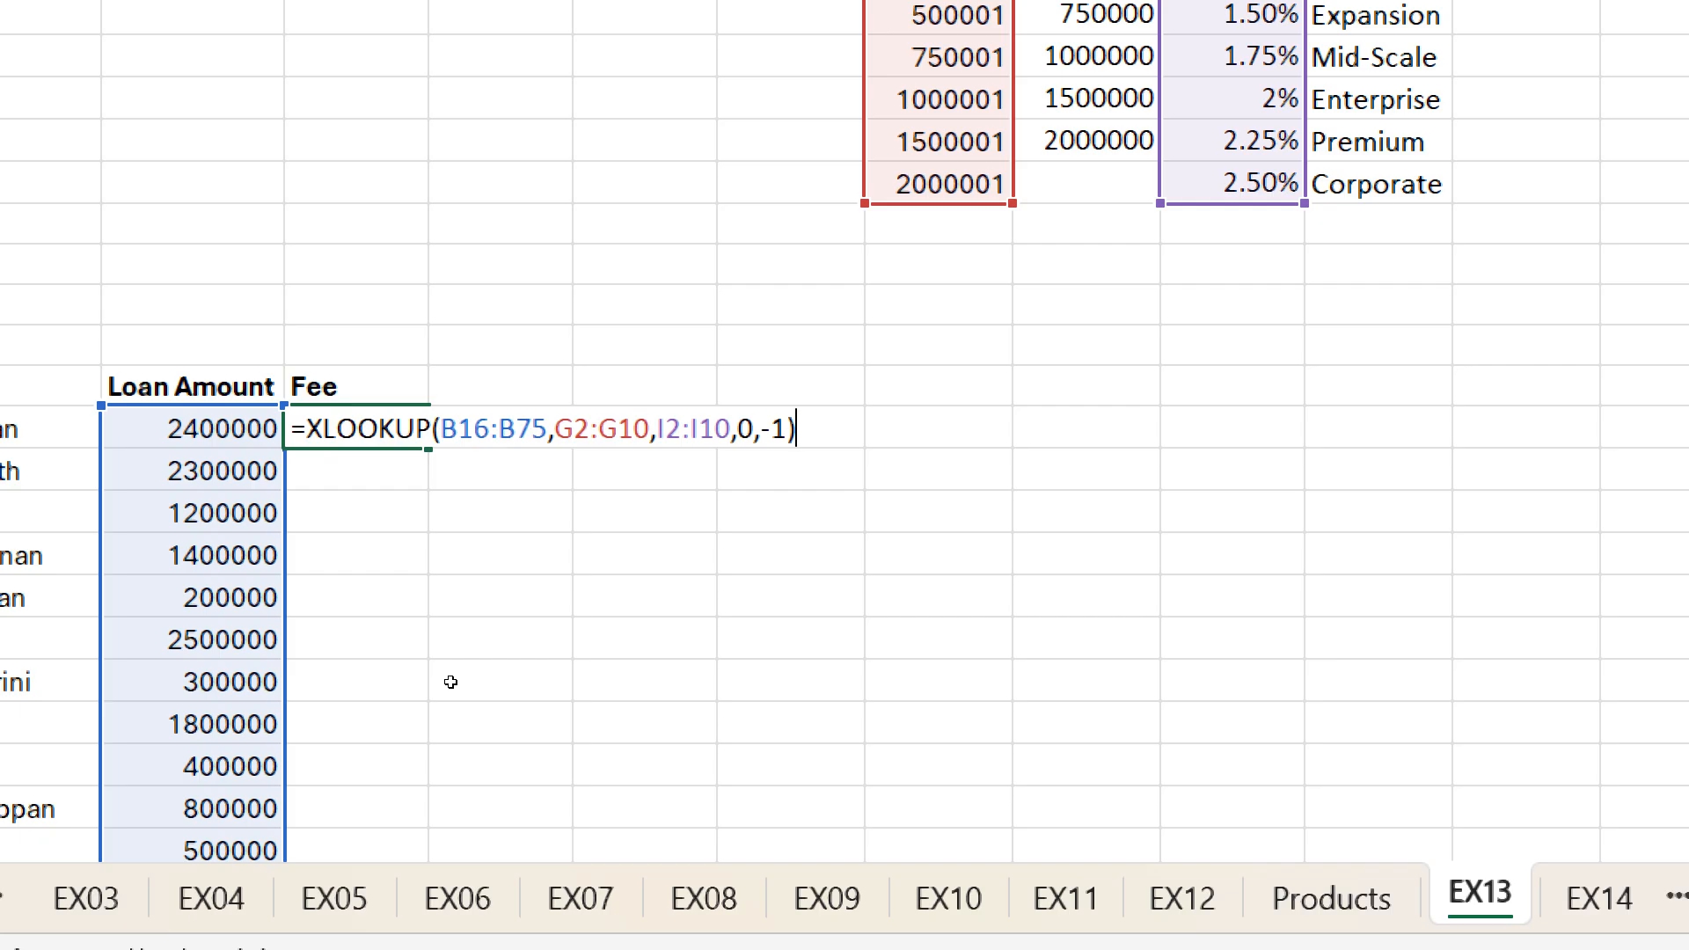
key(ctrl+Return)
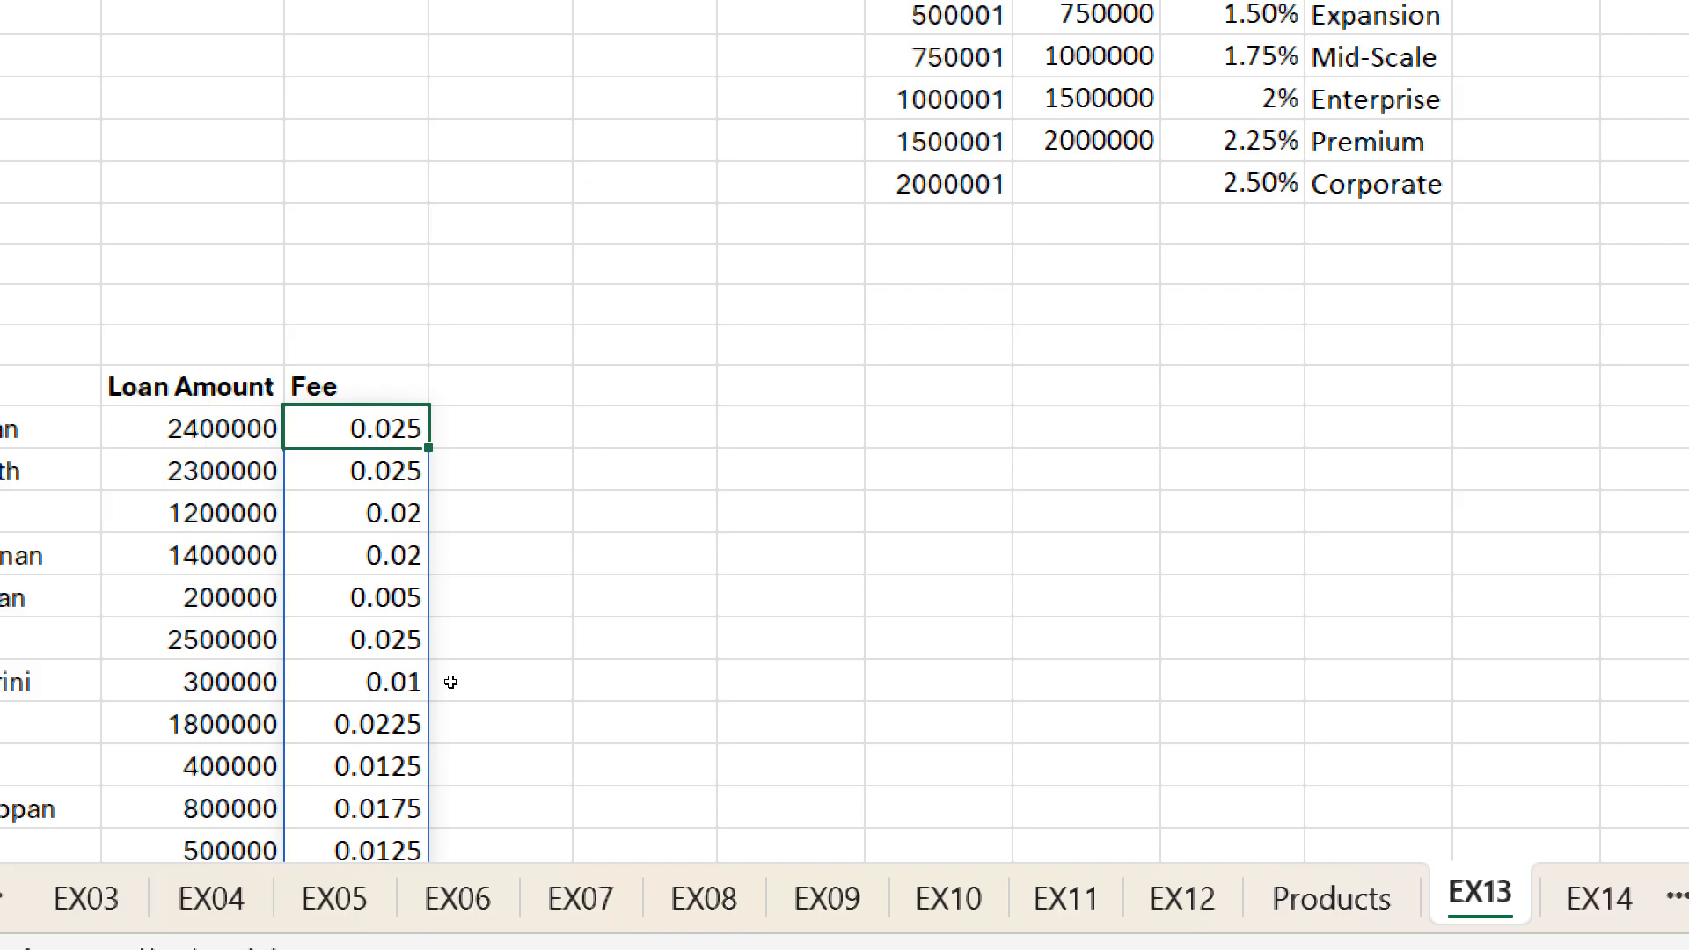
- Select the spilled fees, consult the number-format shortcut list on the EX01 sheet, and return to EX13
key(ctrl+shift+Down)
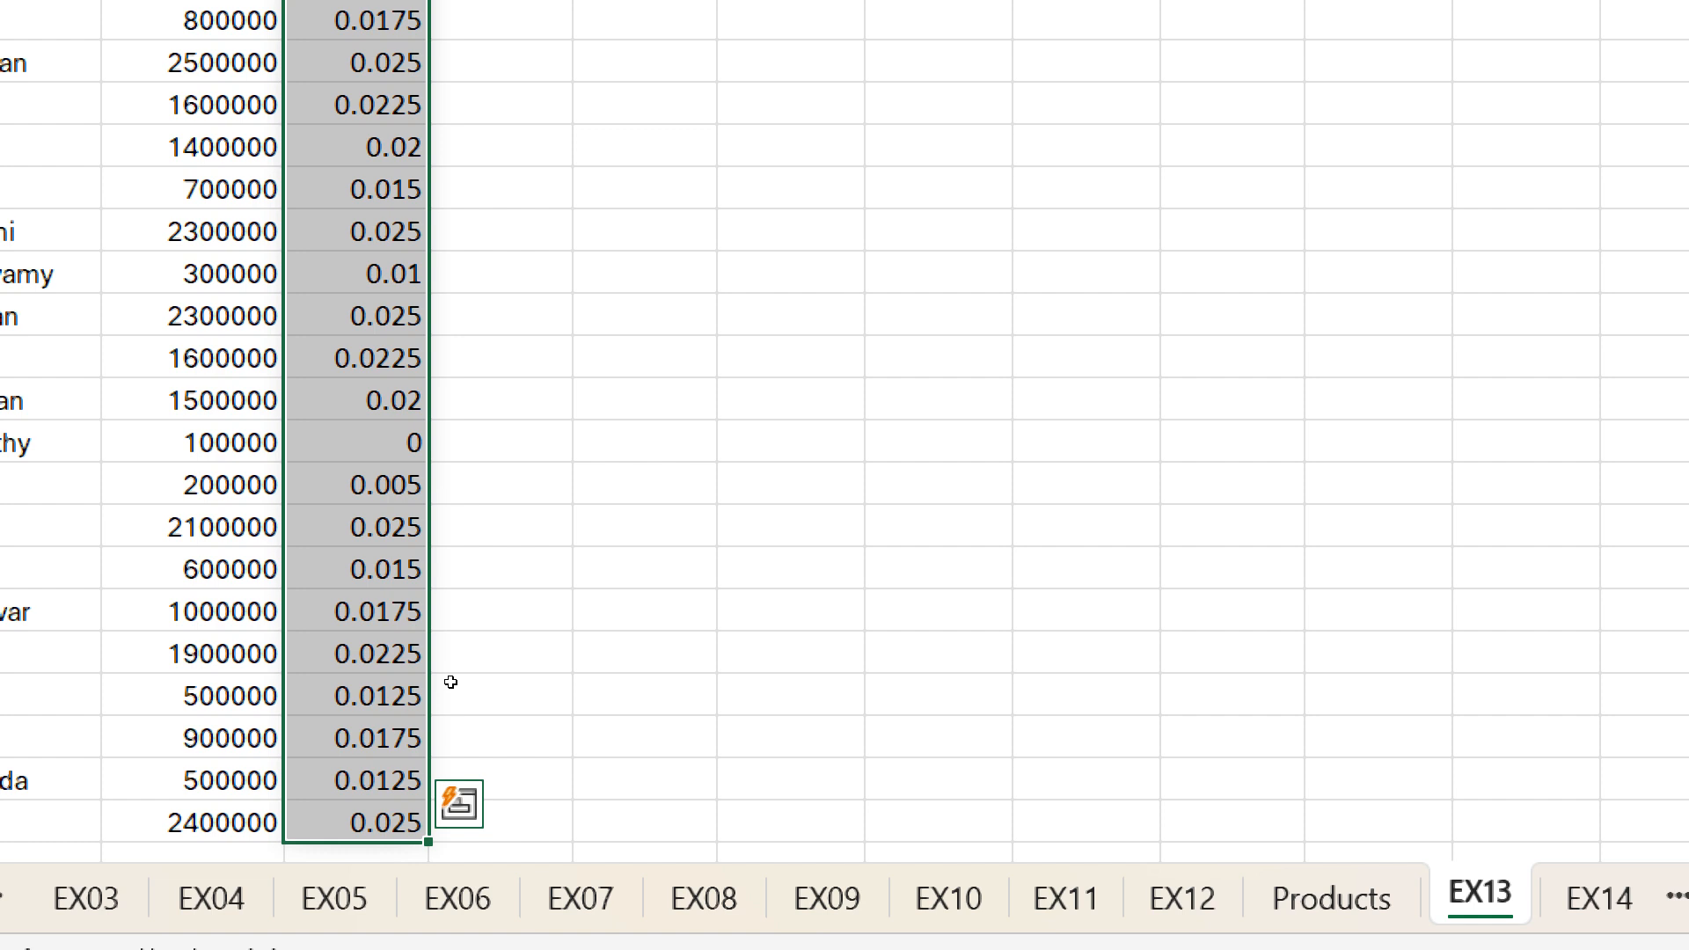
key(ctrl+Page_Up)
key(ctrl+Page_Up)
key(ctrl+Page_Up)
key(ctrl+Page_Up)
key(ctrl+Page_Up)
key(ctrl+Page_Up)
key(ctrl+Page_Up)
key(ctrl+Page_Up)
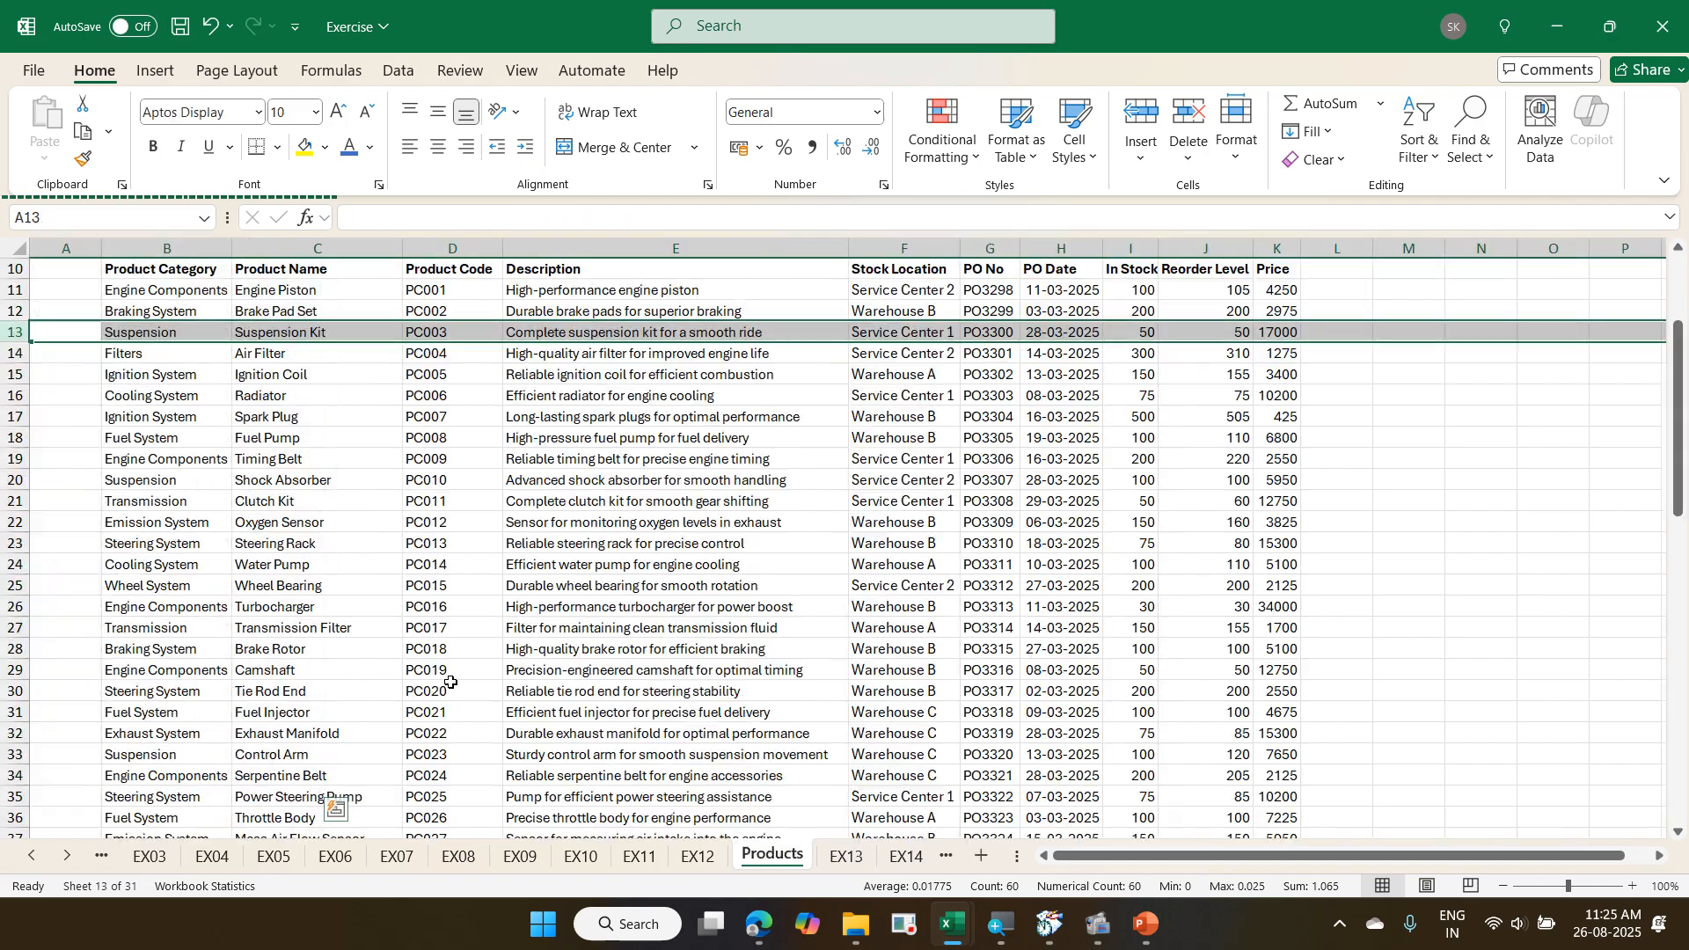
key(ctrl+Page_Up)
key(ctrl+Page_Up)
key(ctrl+Page_Up)
key(ctrl+Page_Up)
key(ctrl+Page_Up)
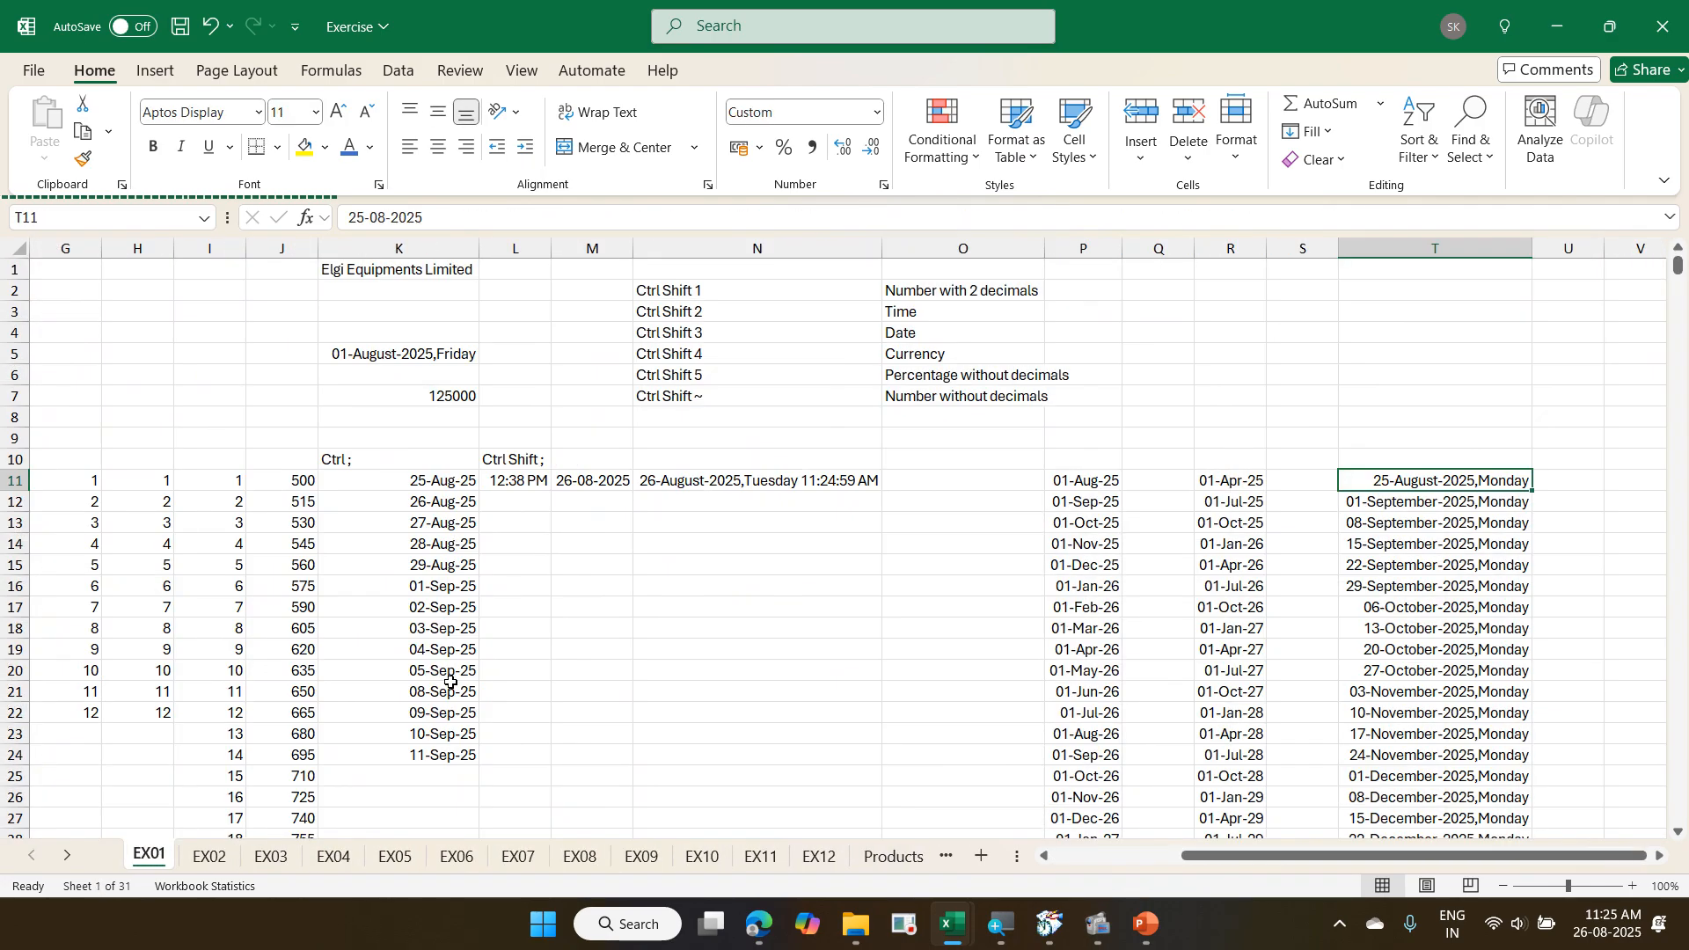
key(ctrl+Page_Down)
key(ctrl+Page_Down)
key(ctrl+Page_Down)
key(ctrl+Page_Down)
key(ctrl+Page_Down)
key(ctrl+Page_Down)
key(ctrl+Page_Down)
key(ctrl+Page_Down)
key(ctrl+Page_Down)
key(ctrl+Page_Down)
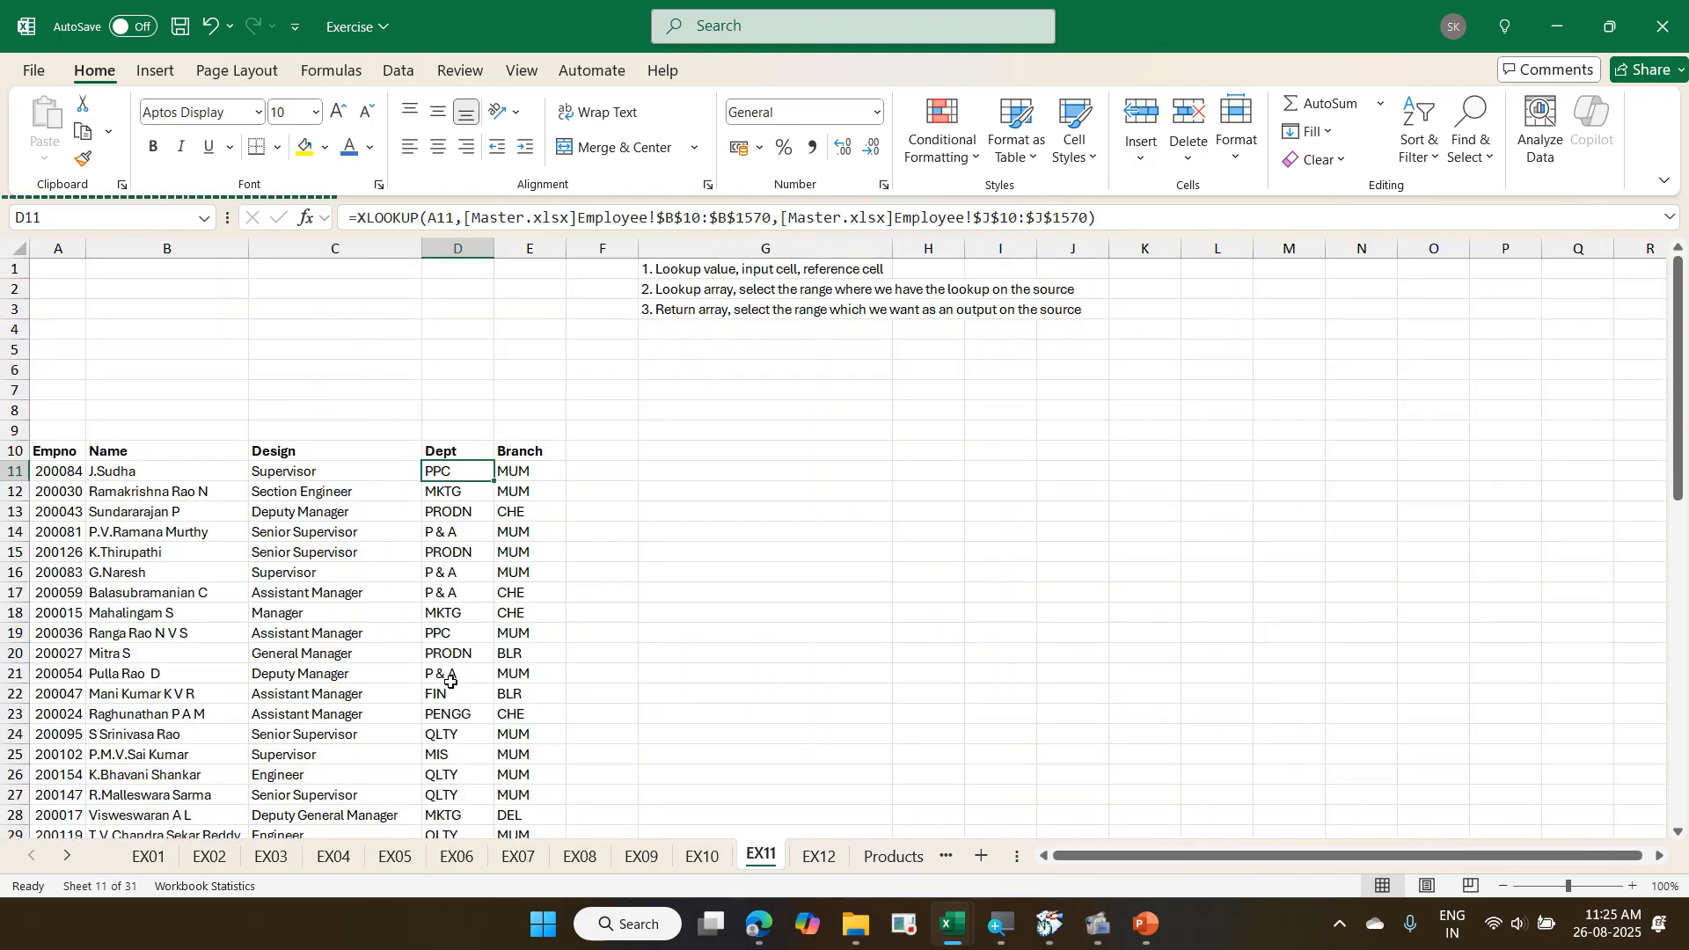
key(ctrl+Page_Down)
key(ctrl+Page_Down)
key(ctrl+Page_Down)
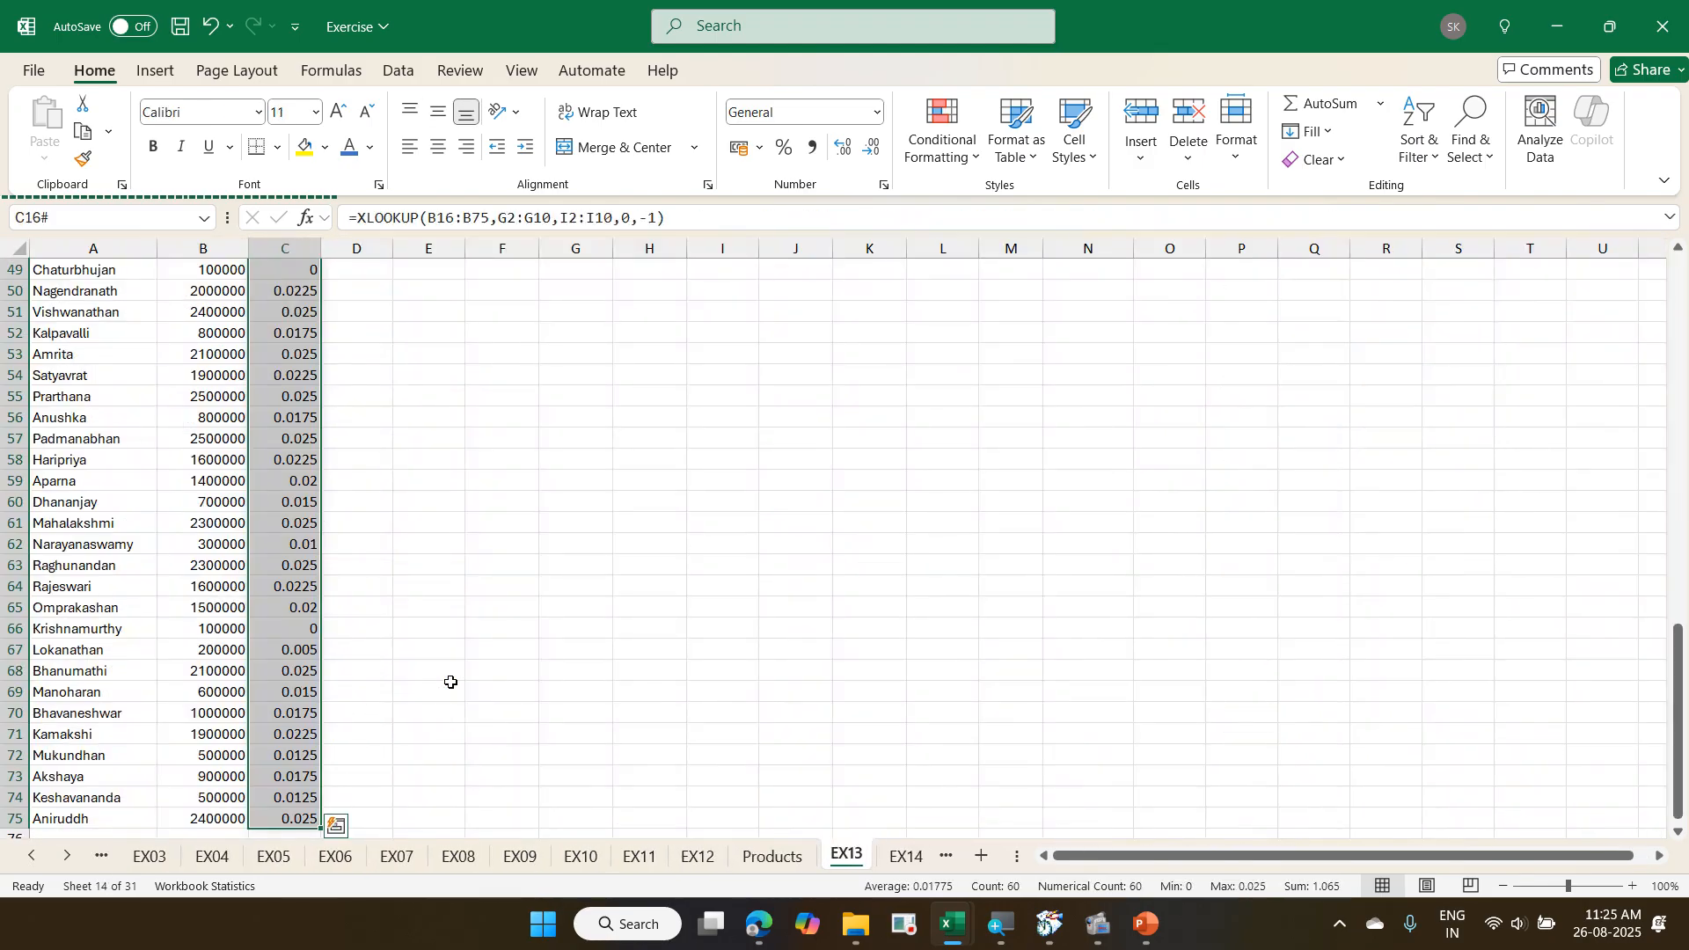
- Format the Fee results as percentages with 2 decimal places
key(ctrl+shift+5)
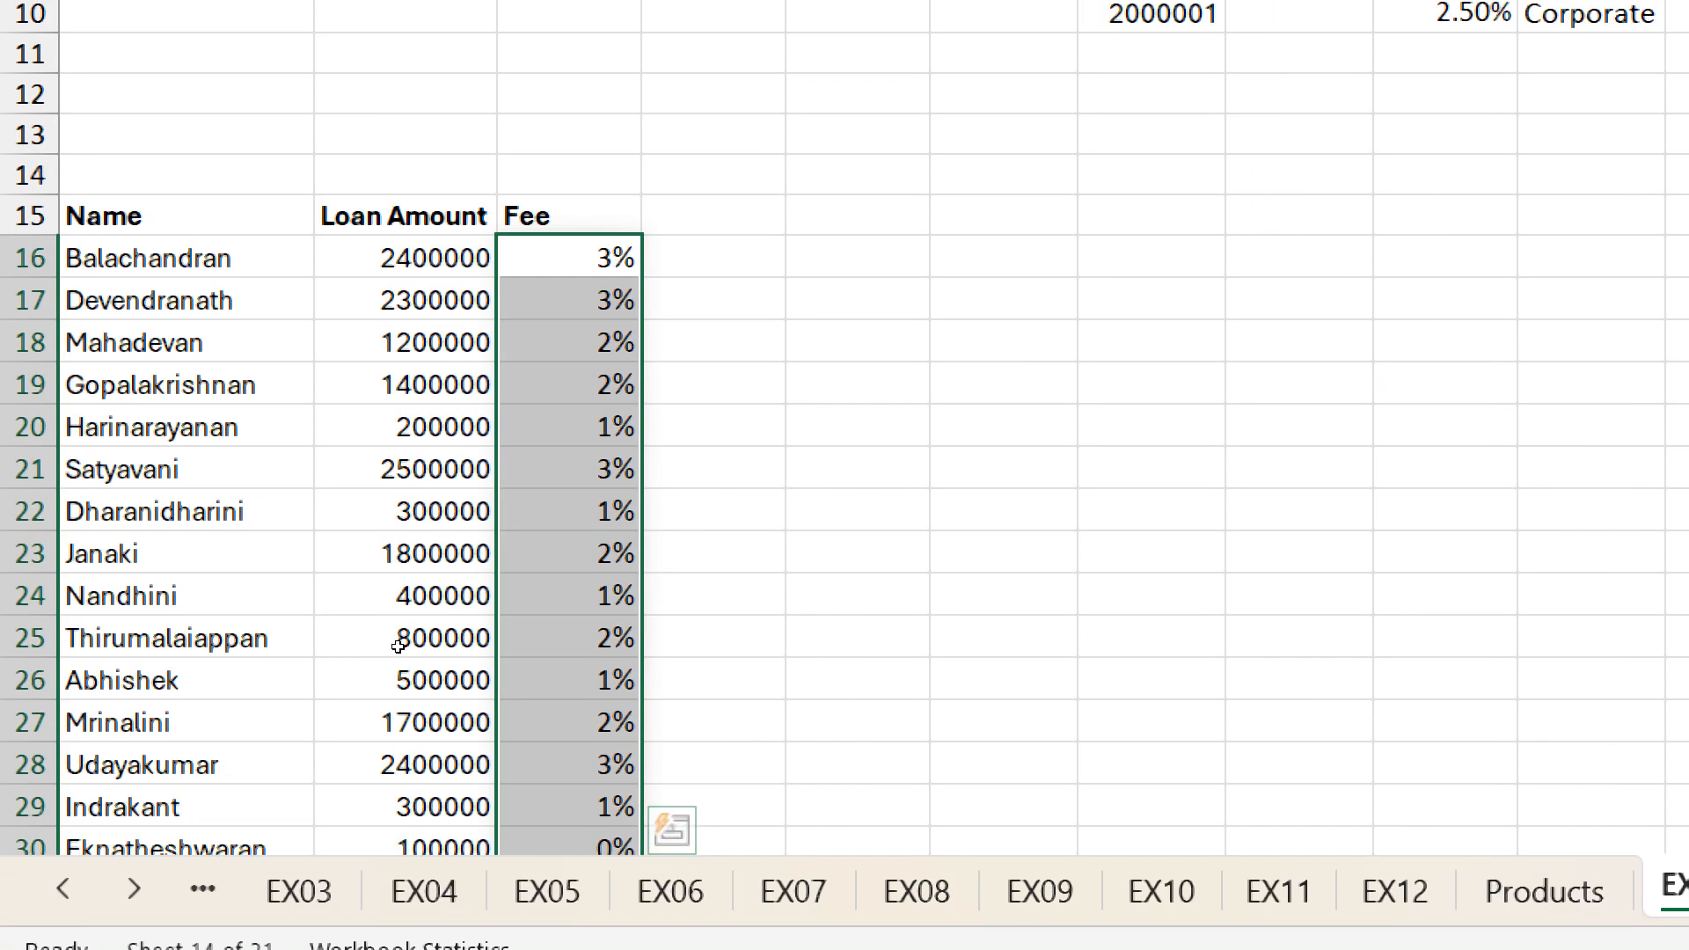
key(ctrl+shift+asciitilde)
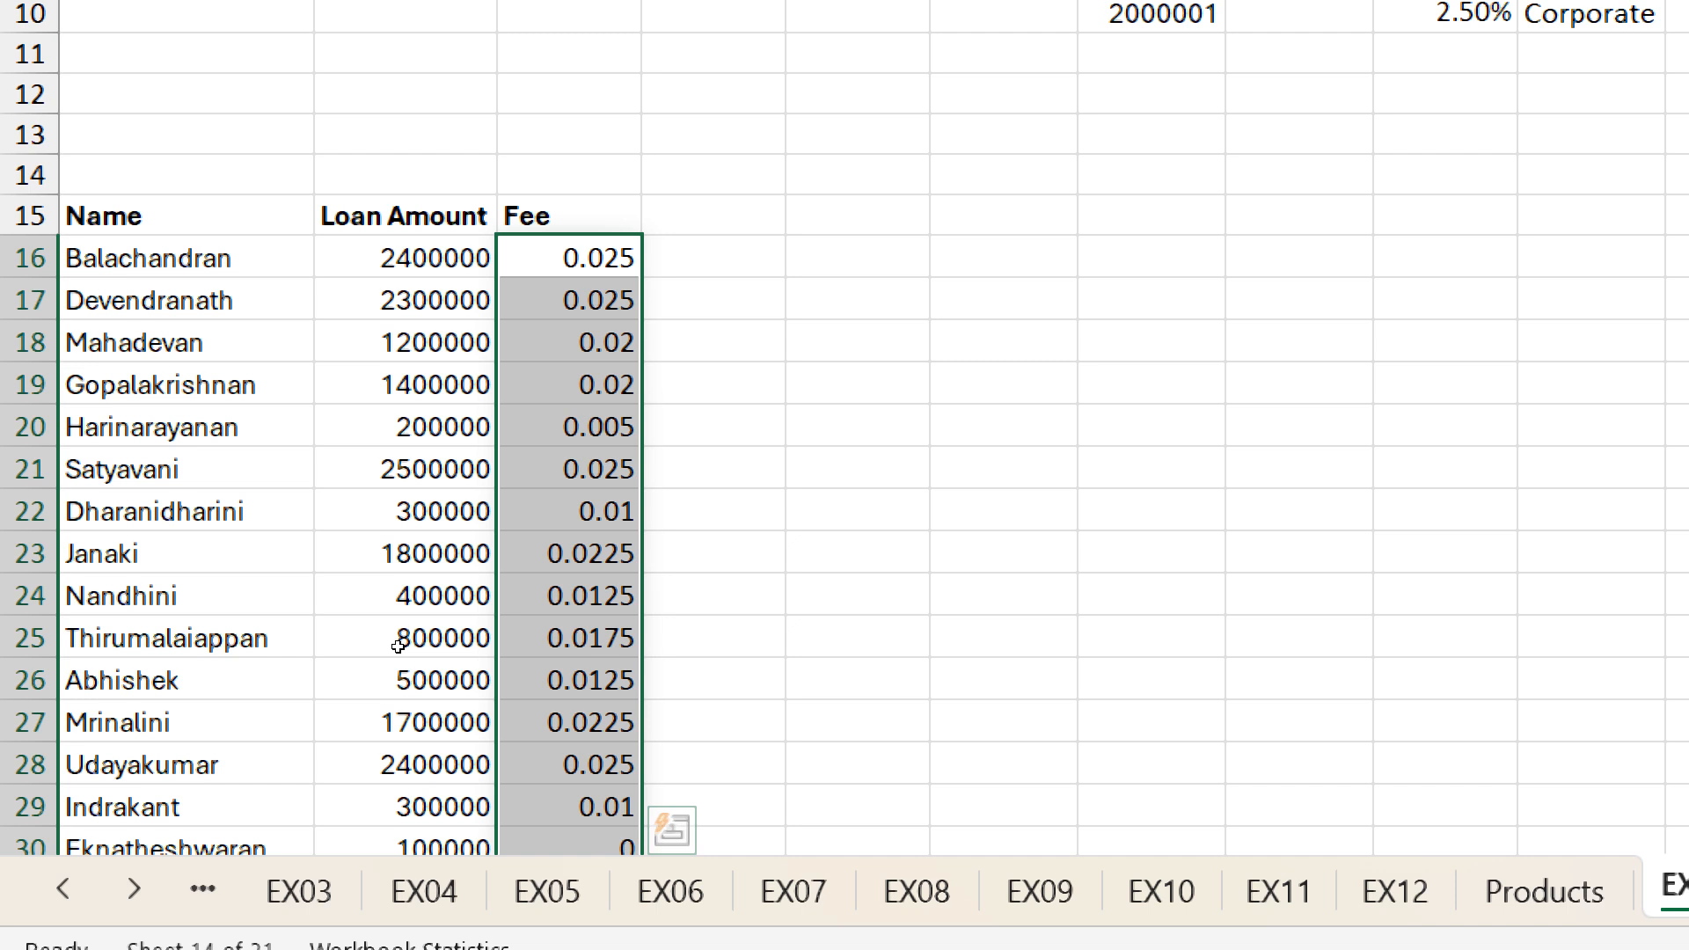
key(ctrl+1)
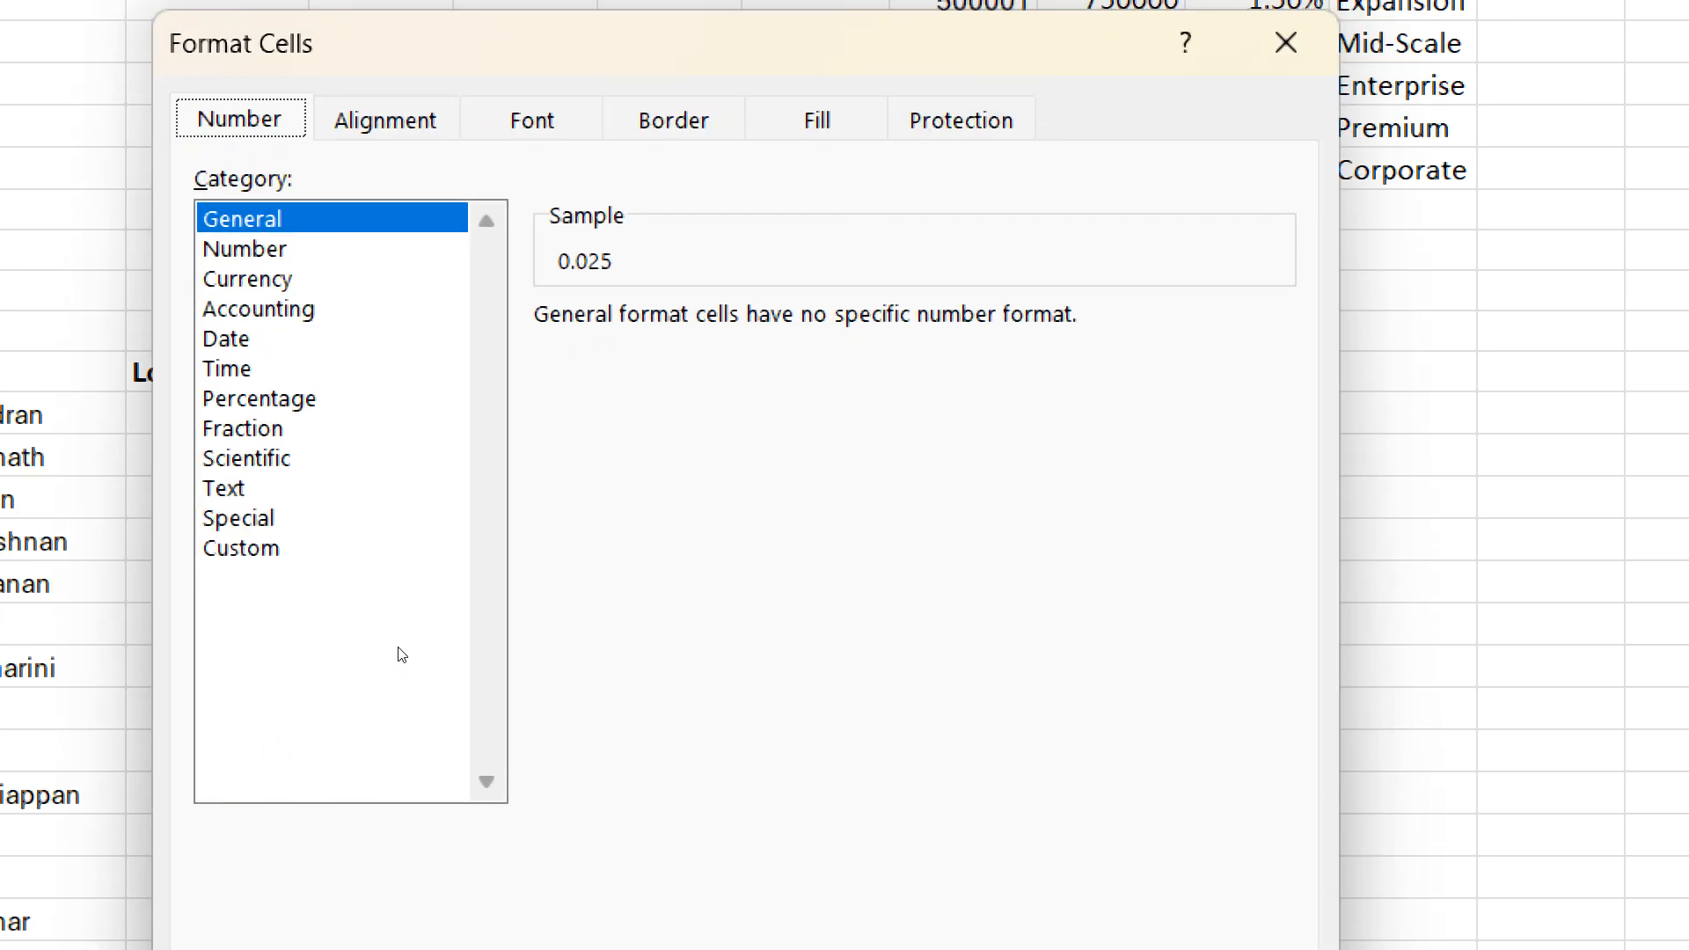
key(p)
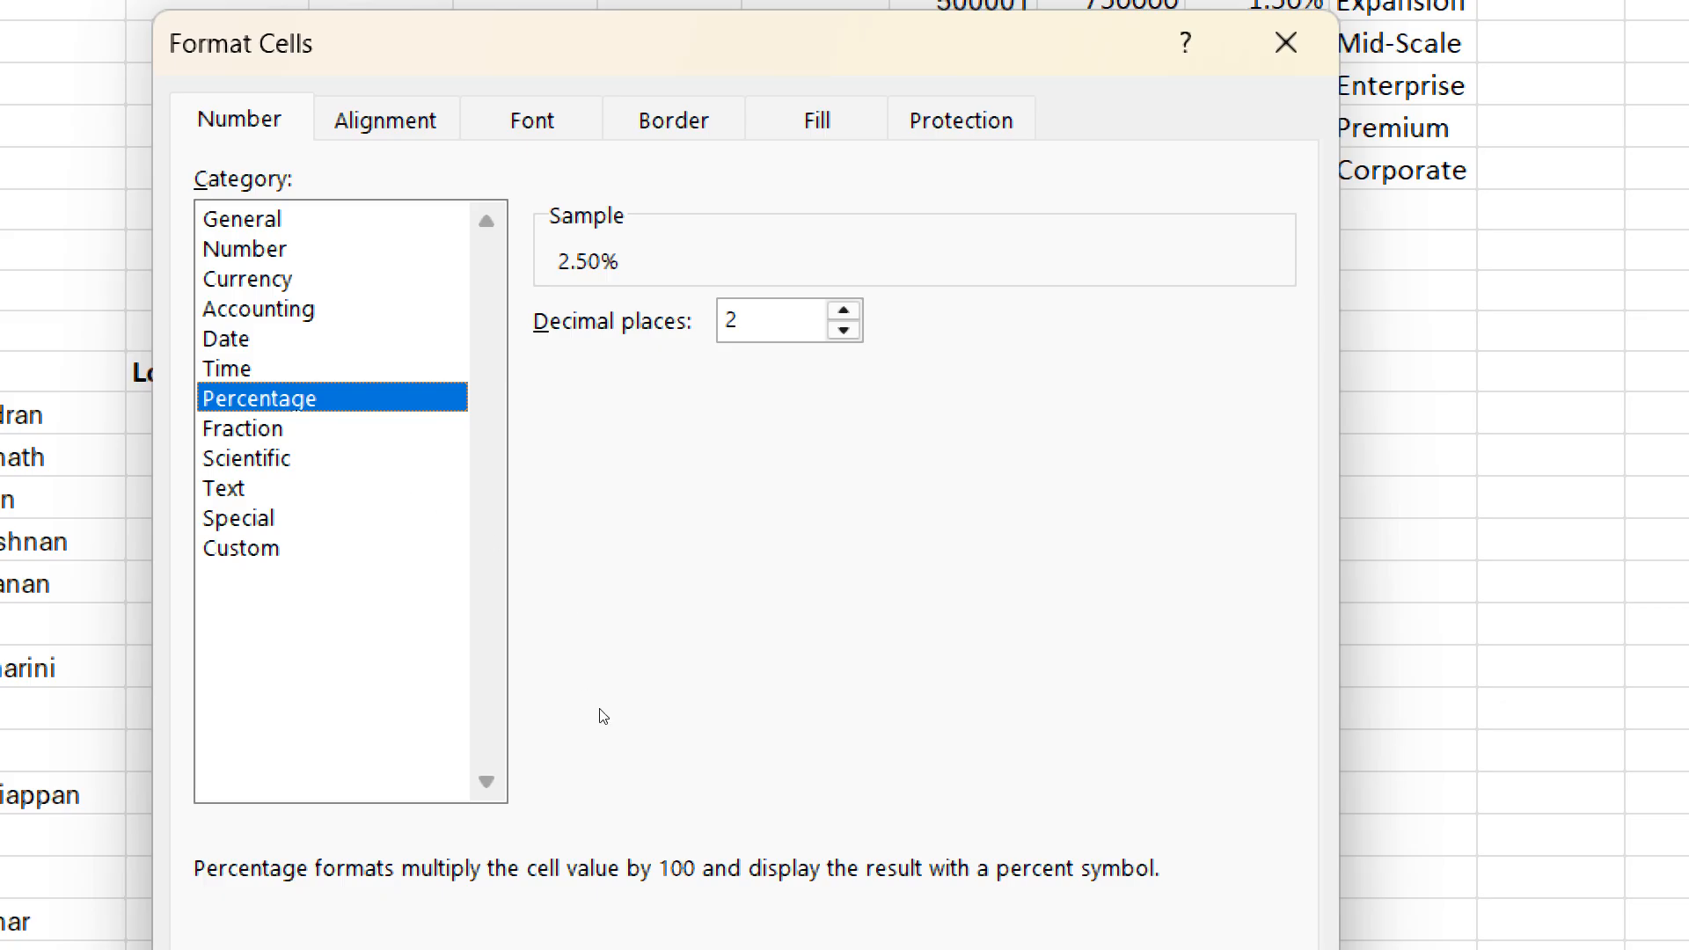
key(Return)
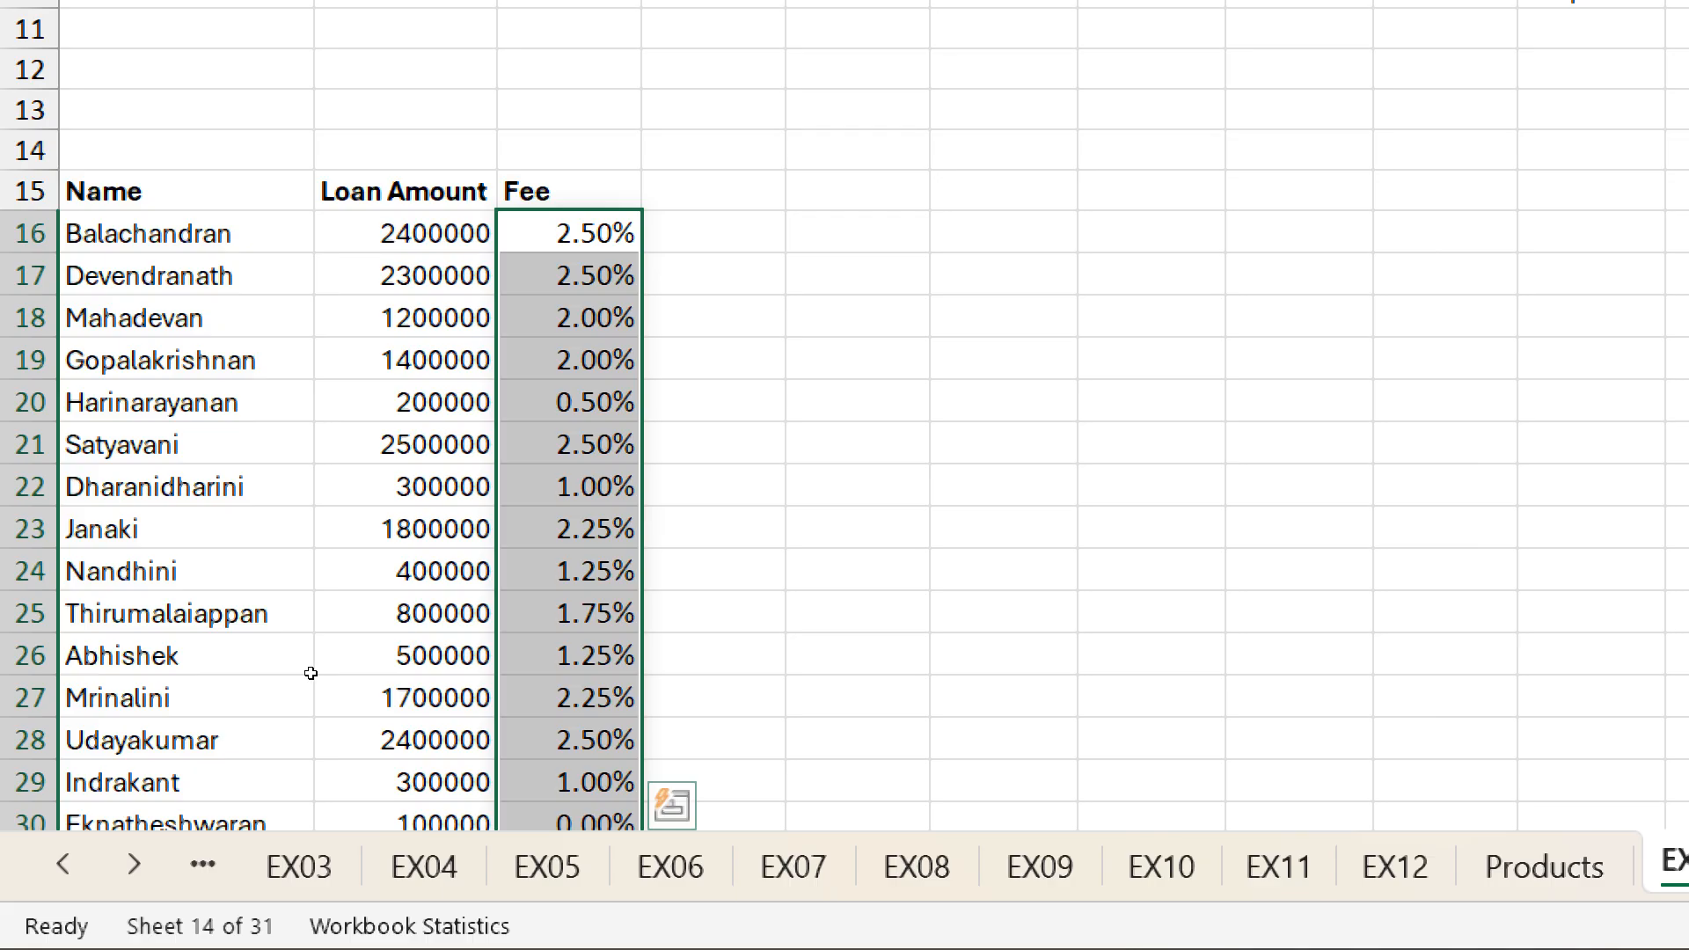
- Undo the Fee column's number formatting and the XLOOKUP formula entered in C16
key(ctrl+z)
key(ctrl+z)
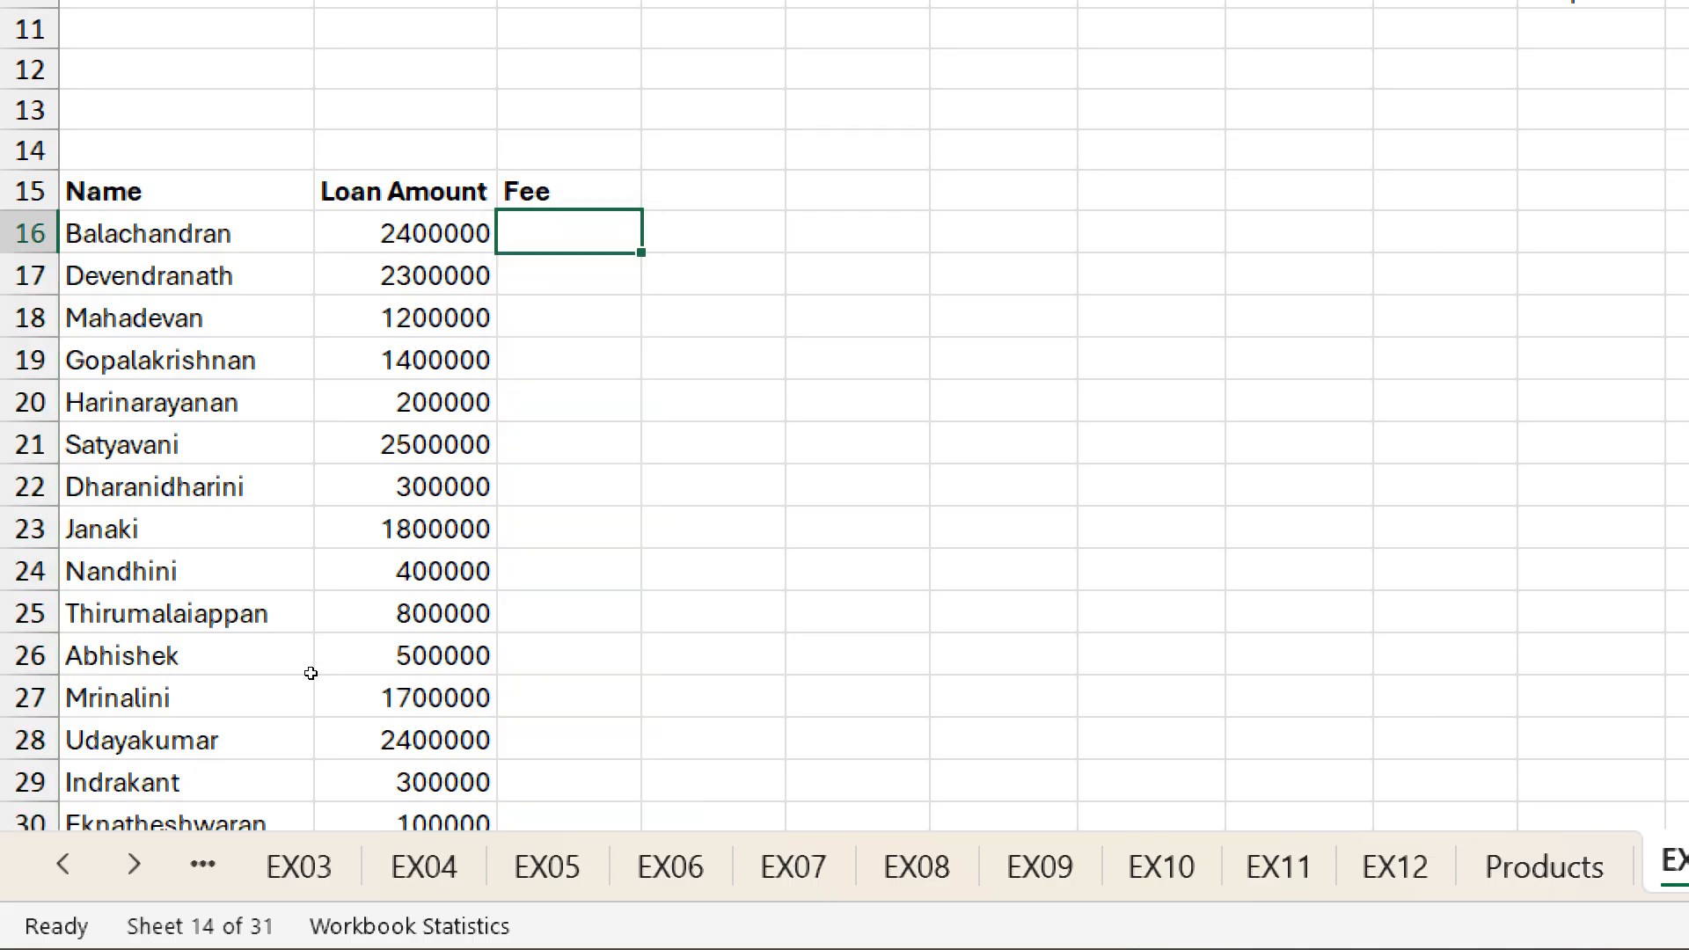
- Start an XLOOKUP formula in C16 with the loan amounts B16:B75 as the lookup value
text(=xl)
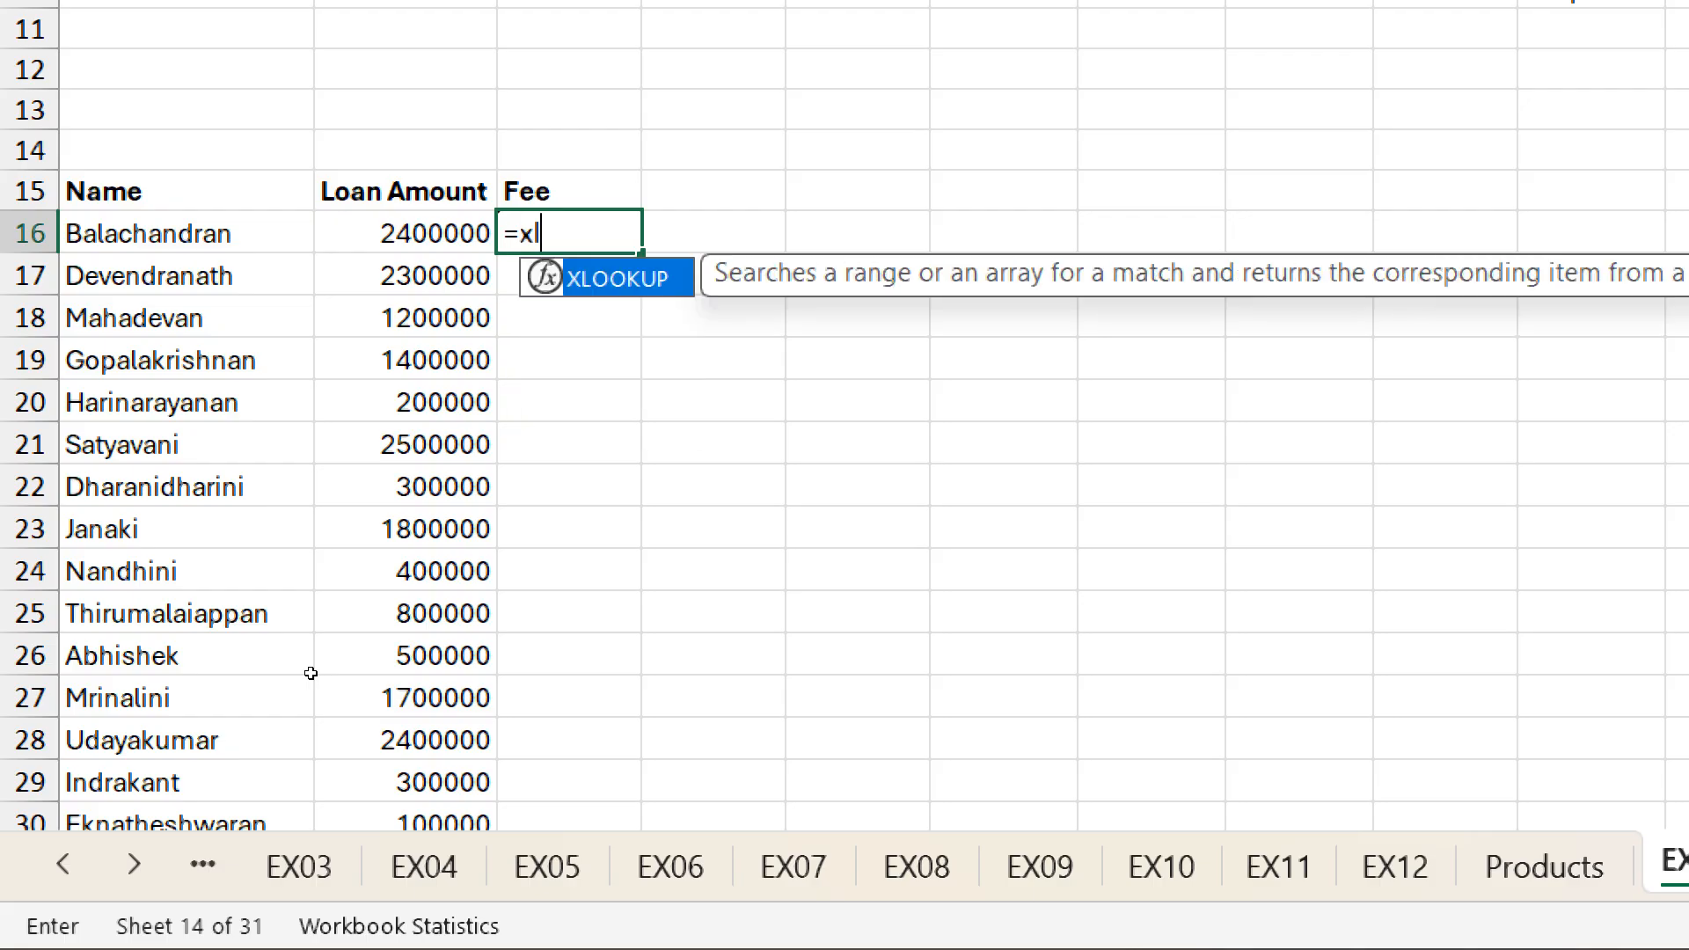
key(Tab)
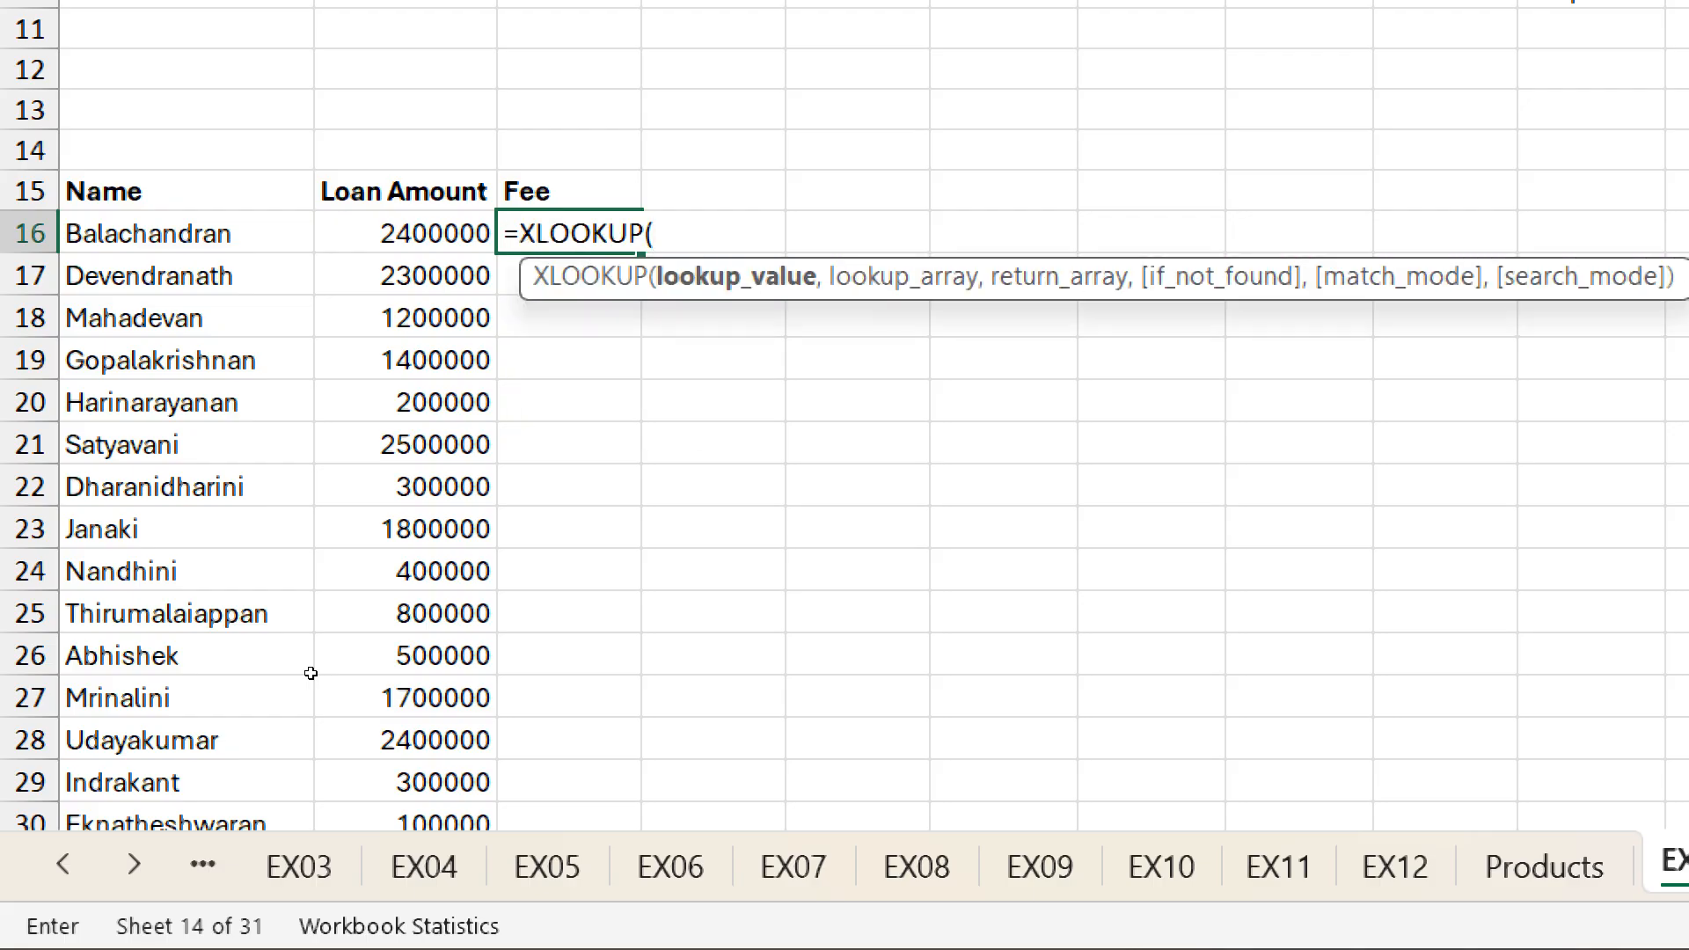
key(Left)
key(ctrl+shift+Down)
text(,)
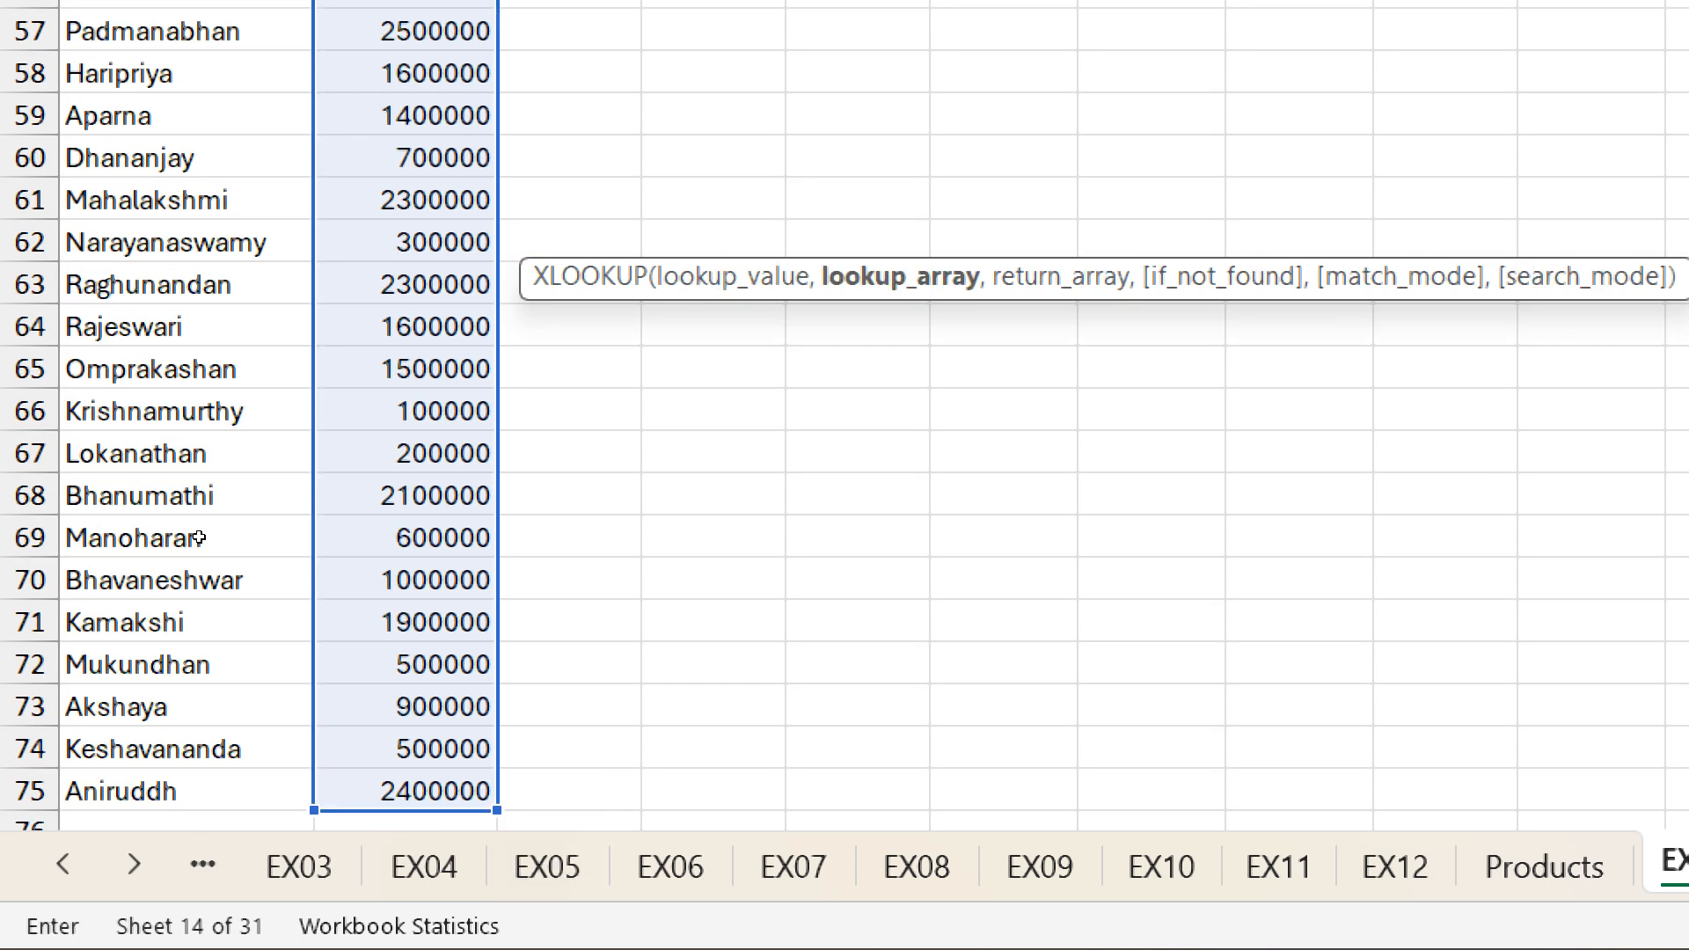
- Use the minimum loan amounts G2:G10 as the lookup array and the processing fees I2:I10 as the return array
scroll(647, 445, up, 14)
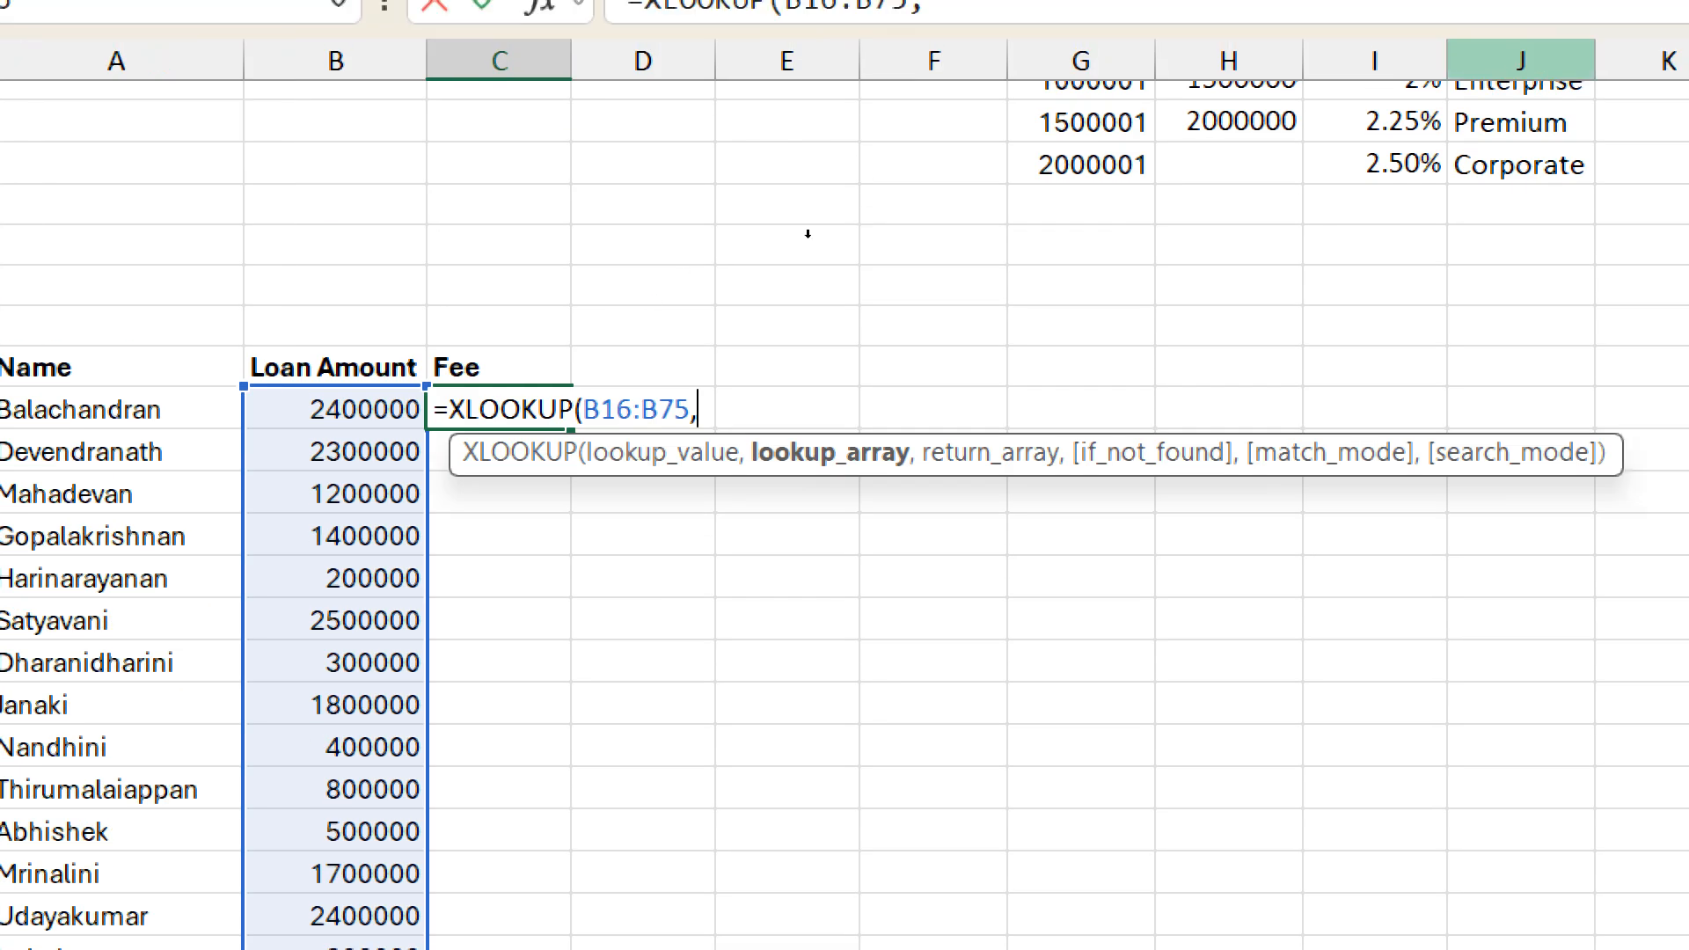
scroll(651, 442, up, 3)
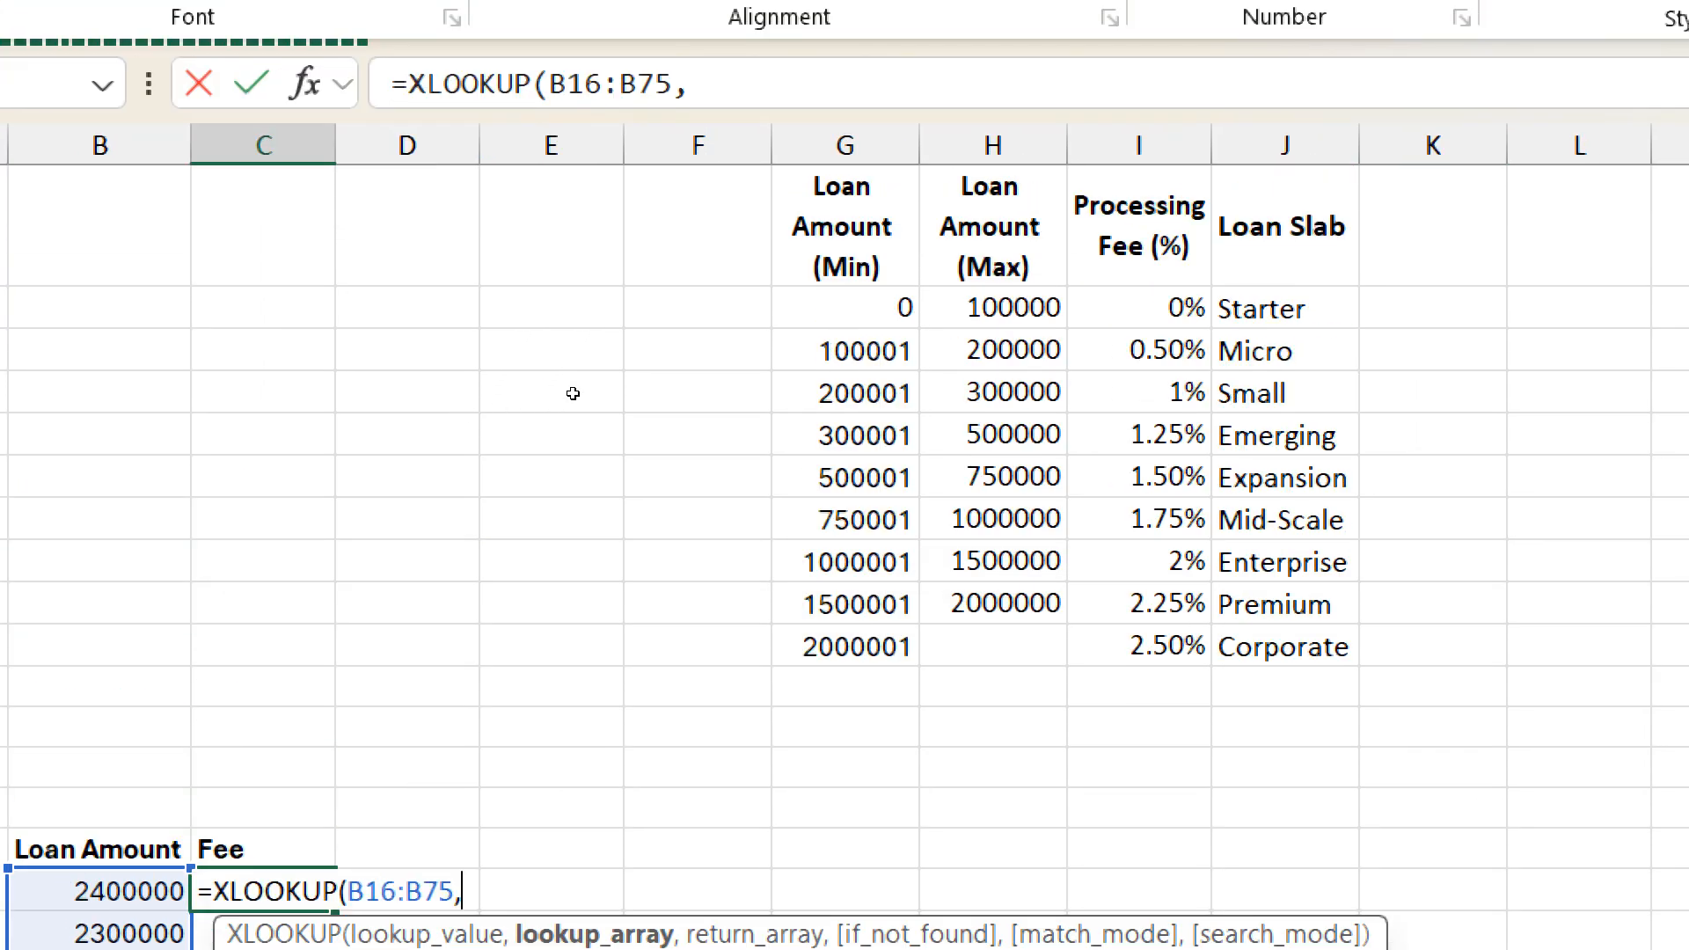
drag(844, 307, 845, 647)
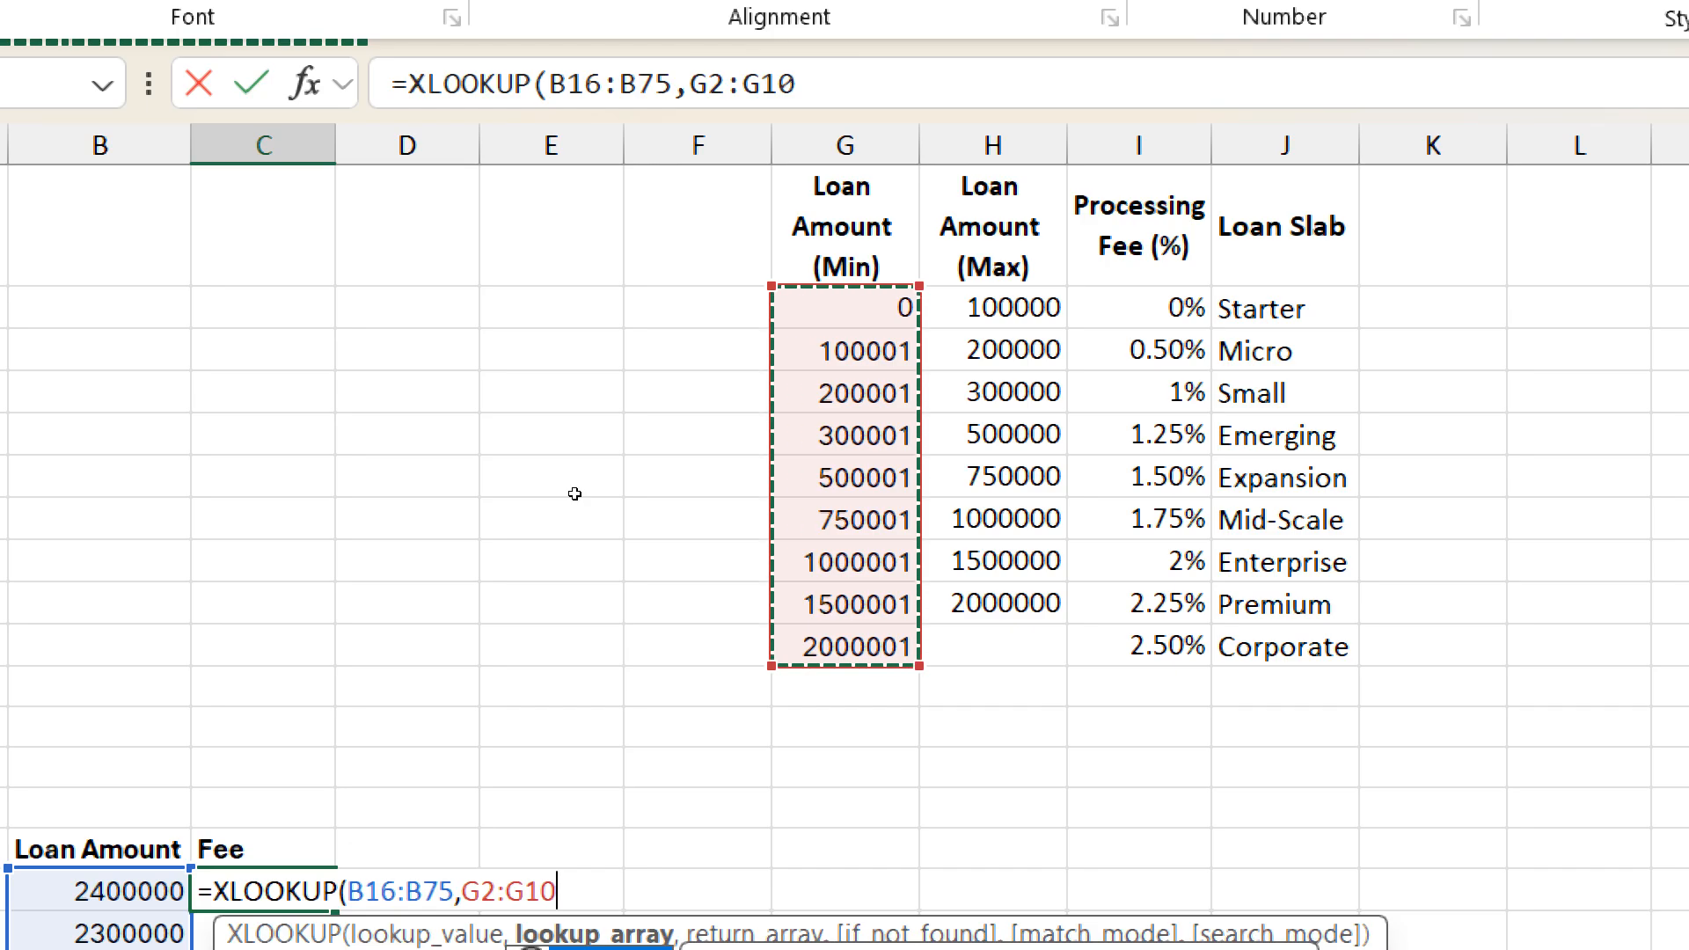
text(,)
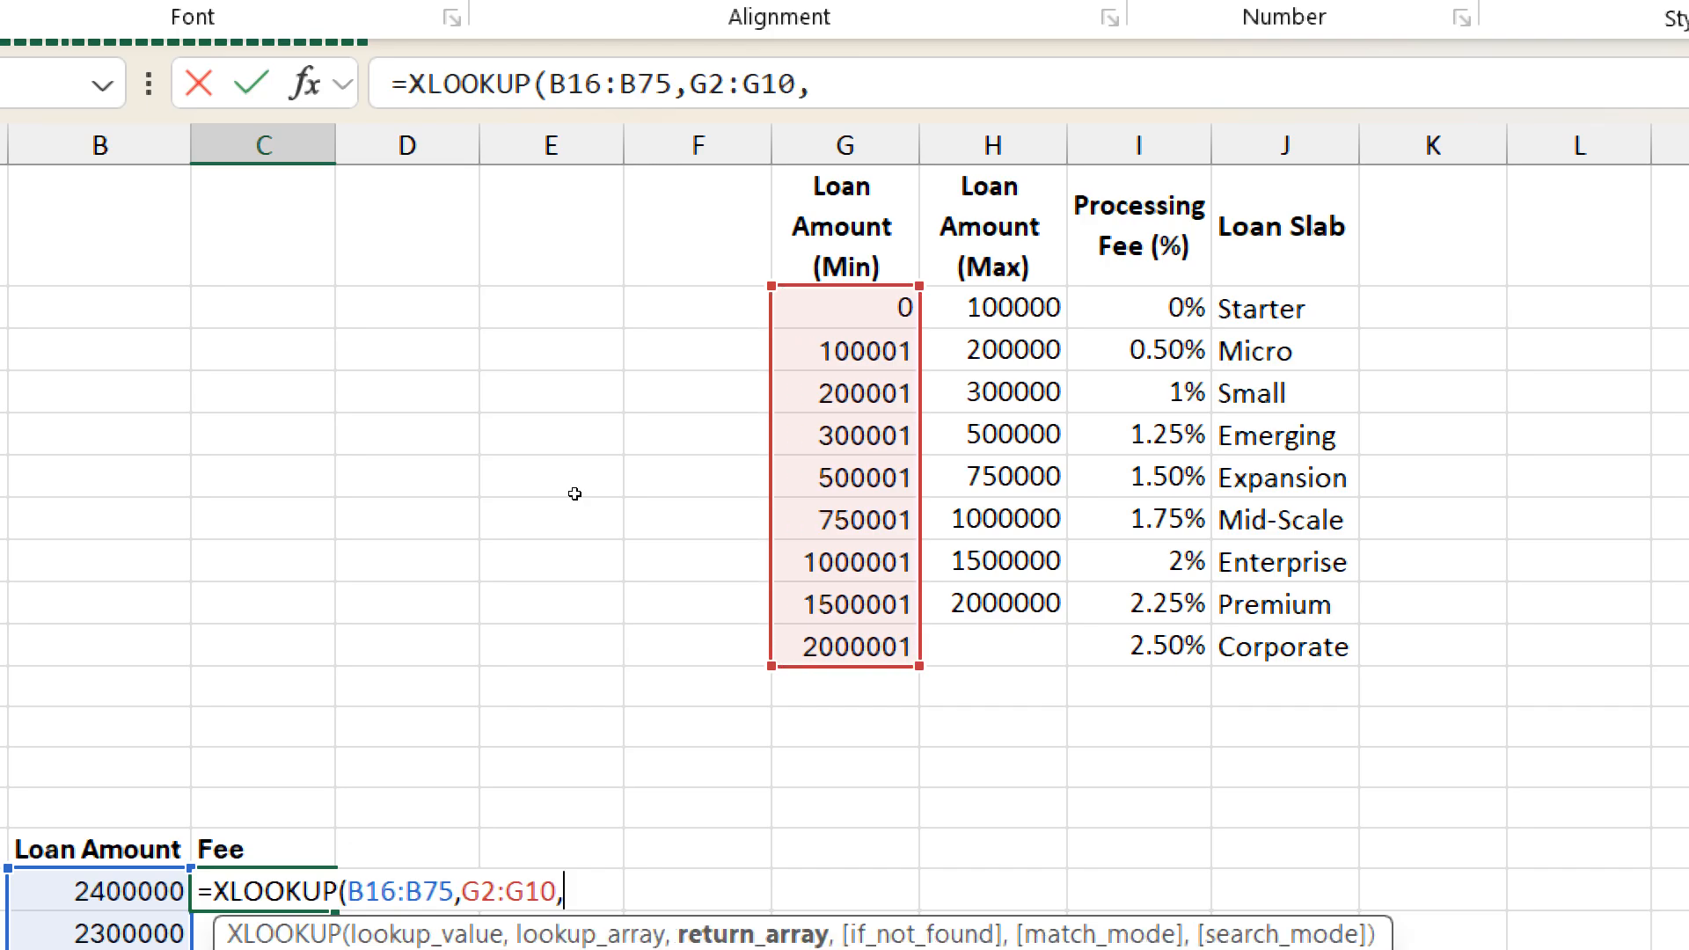
drag(1138, 307, 1139, 604)
key(shift+Down)
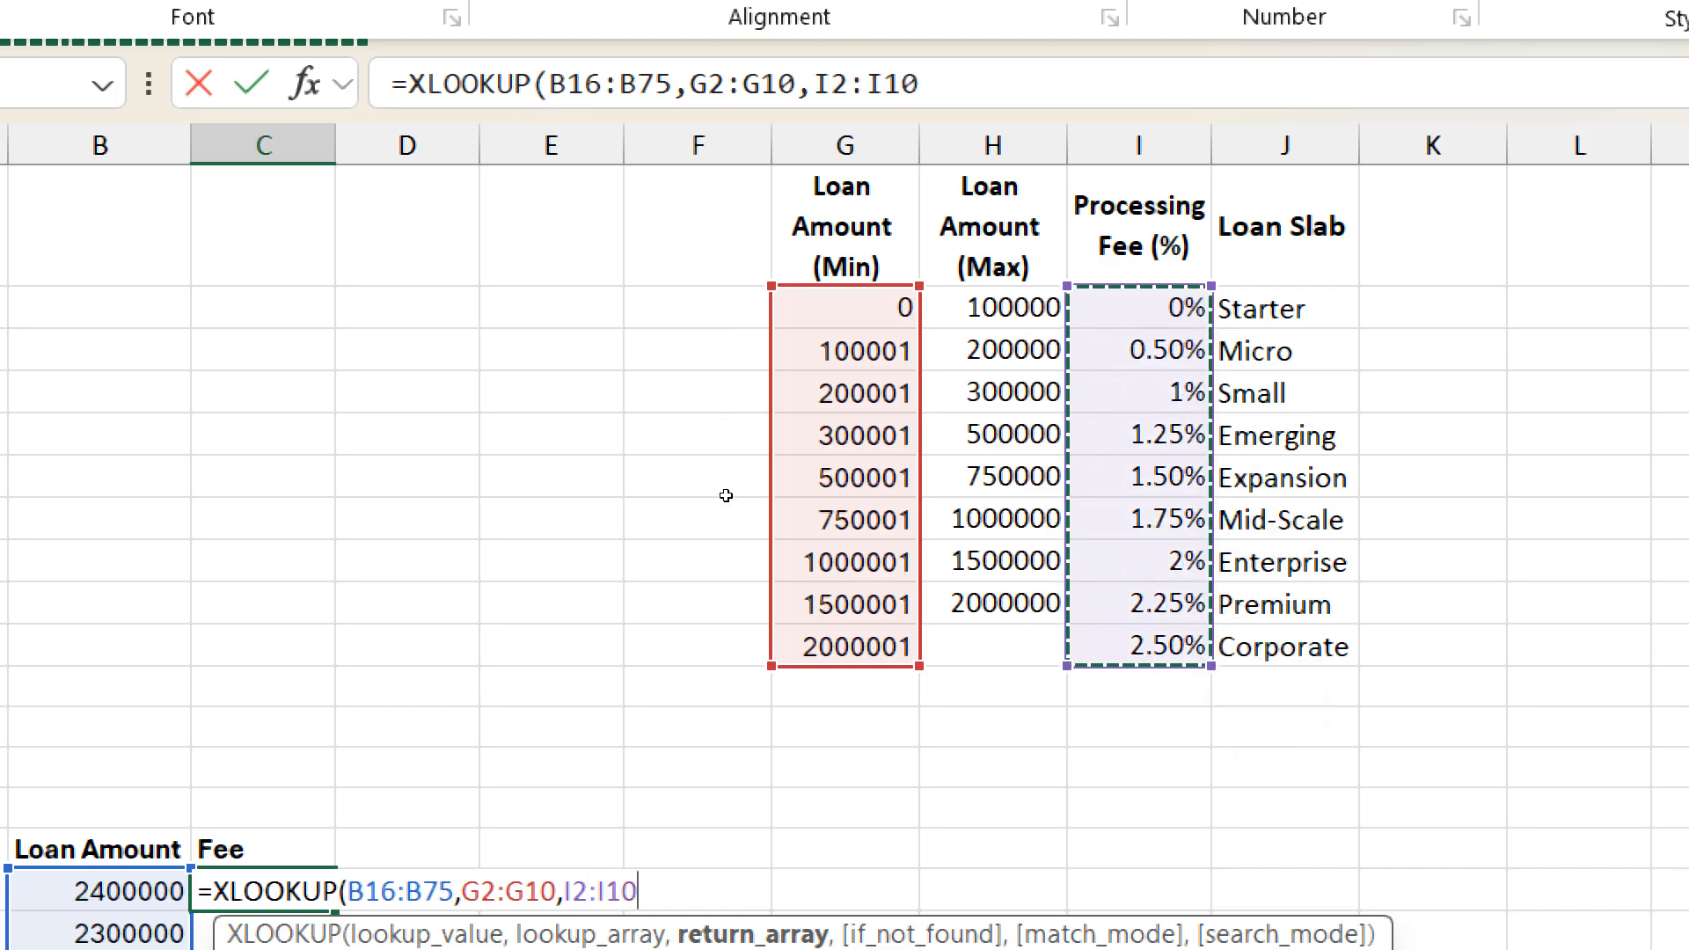
text(,)
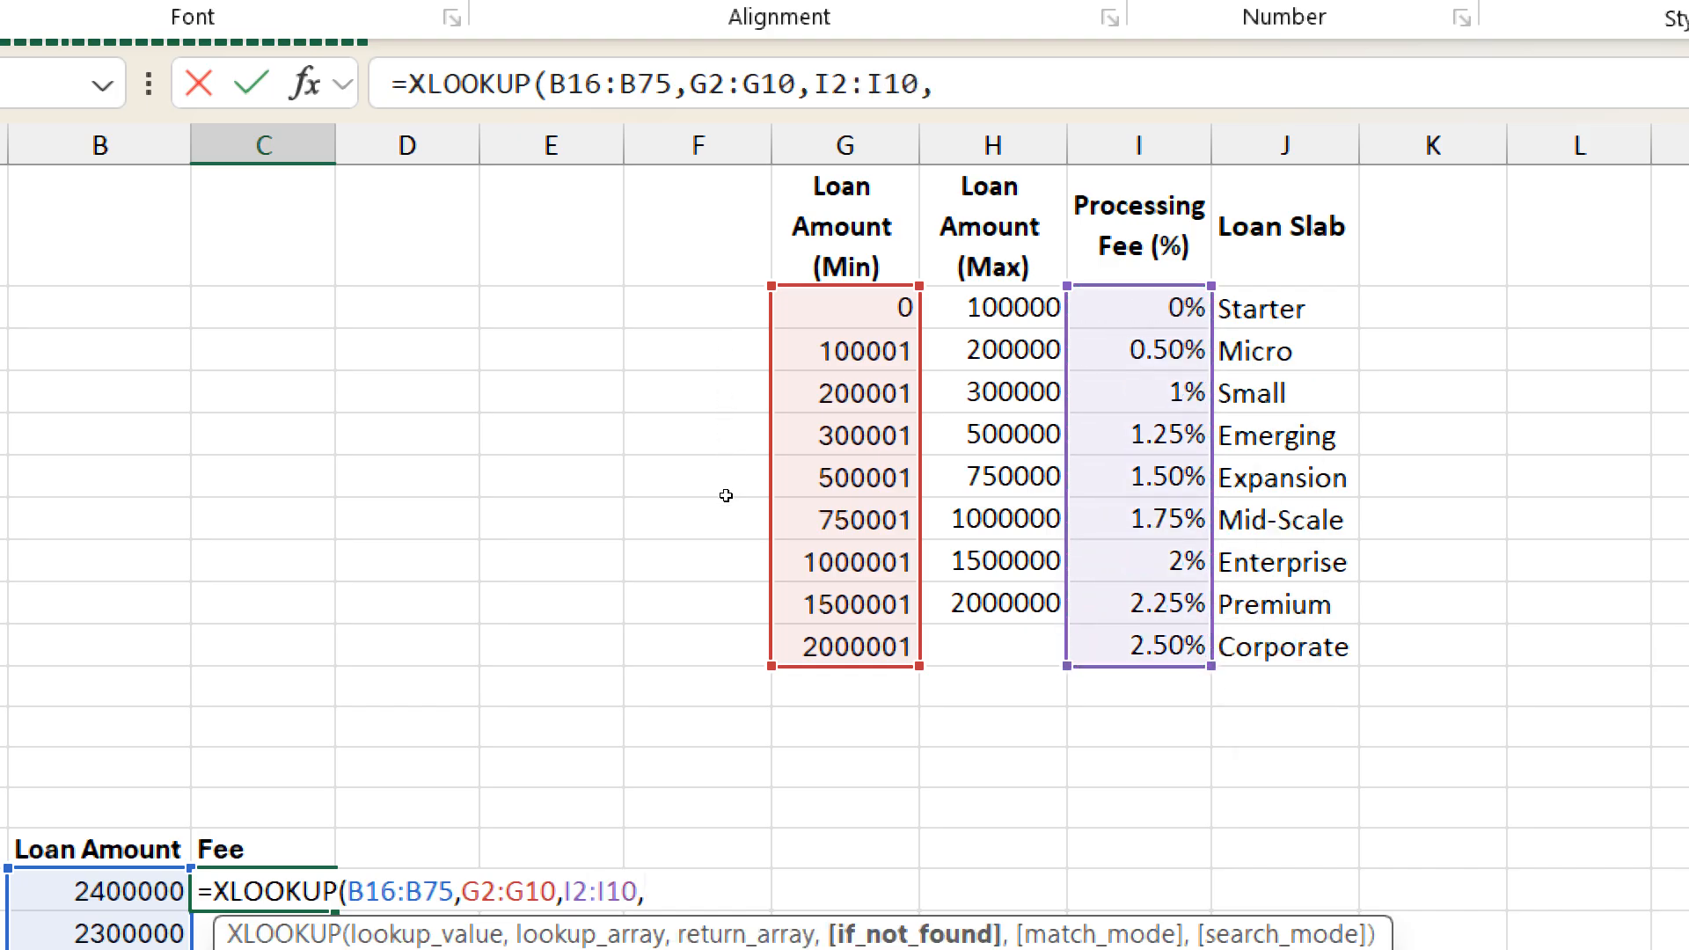
- Set the if-not-found value to 0 and the match mode to -1, and enter the formula in C16
text(0,)
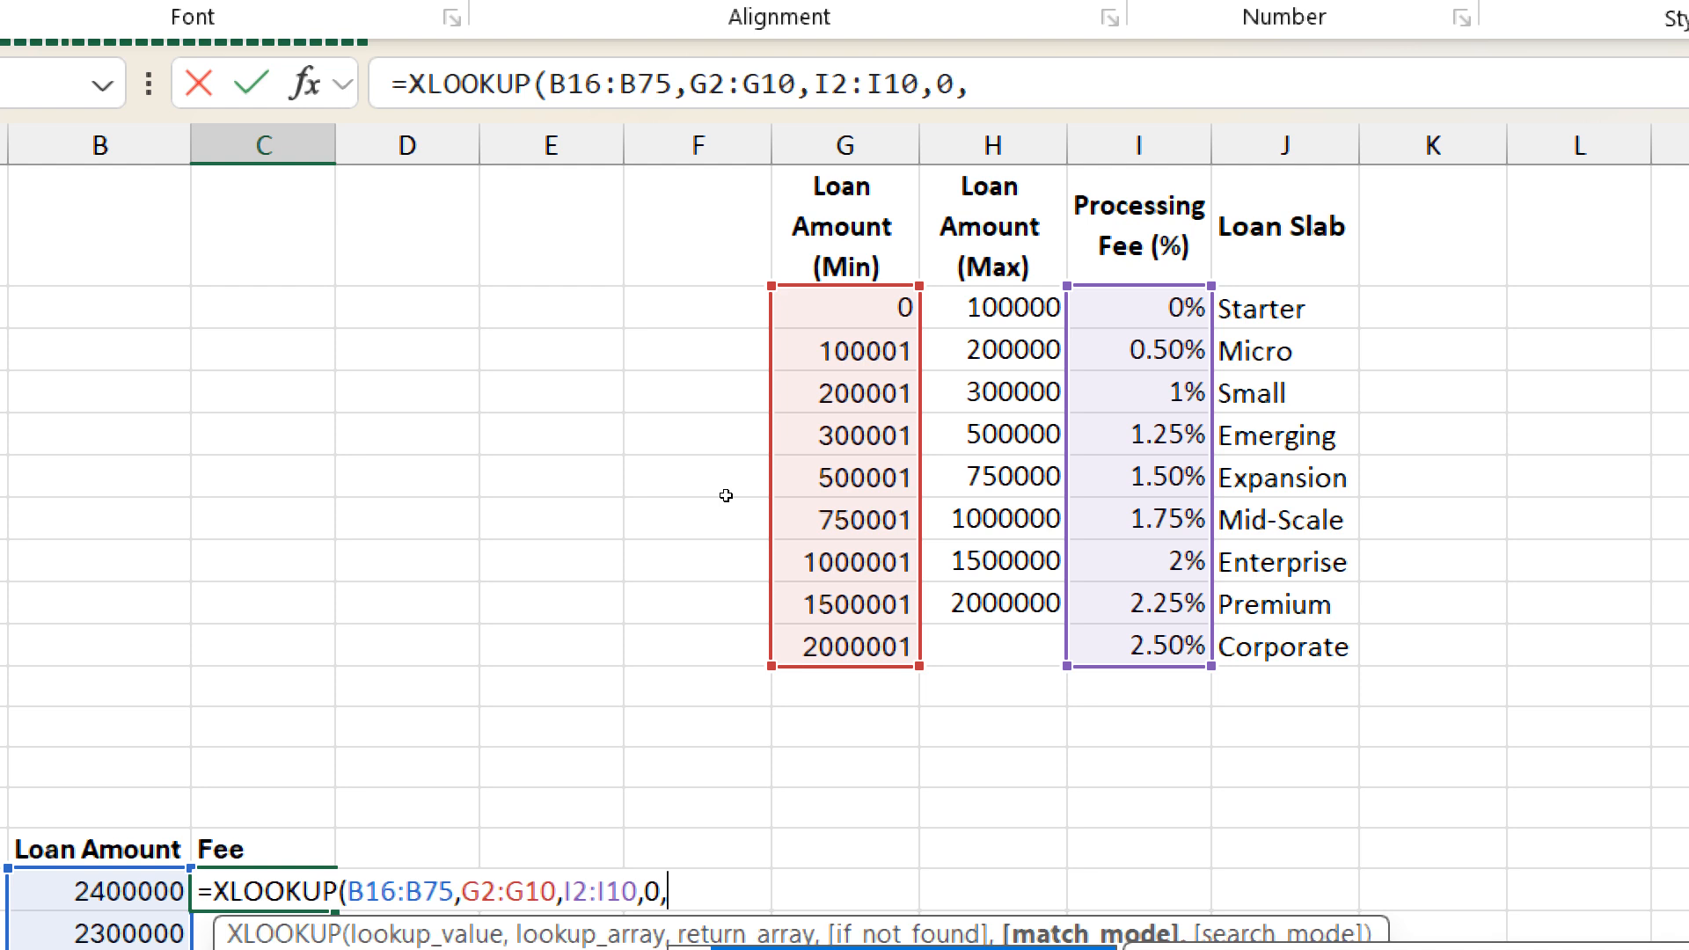
text(-1)
key(ctrl+Return)
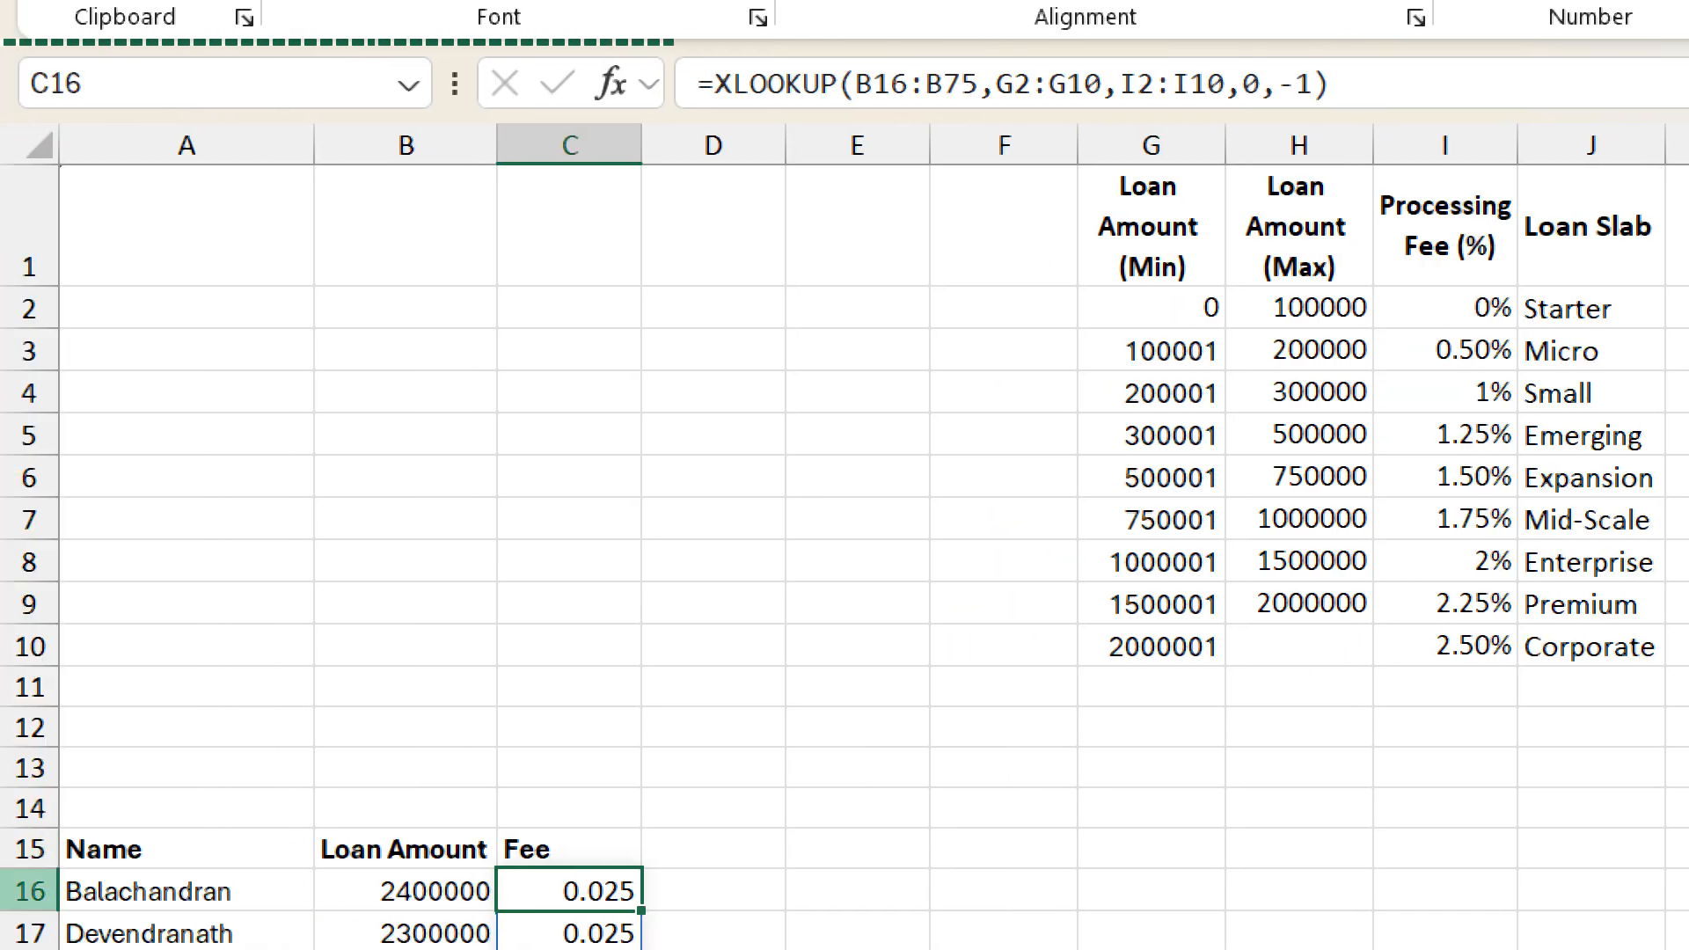
- Format the spilled Fee results from C16 down as percentages with 2 decimal places
key(ctrl+shift+Down)
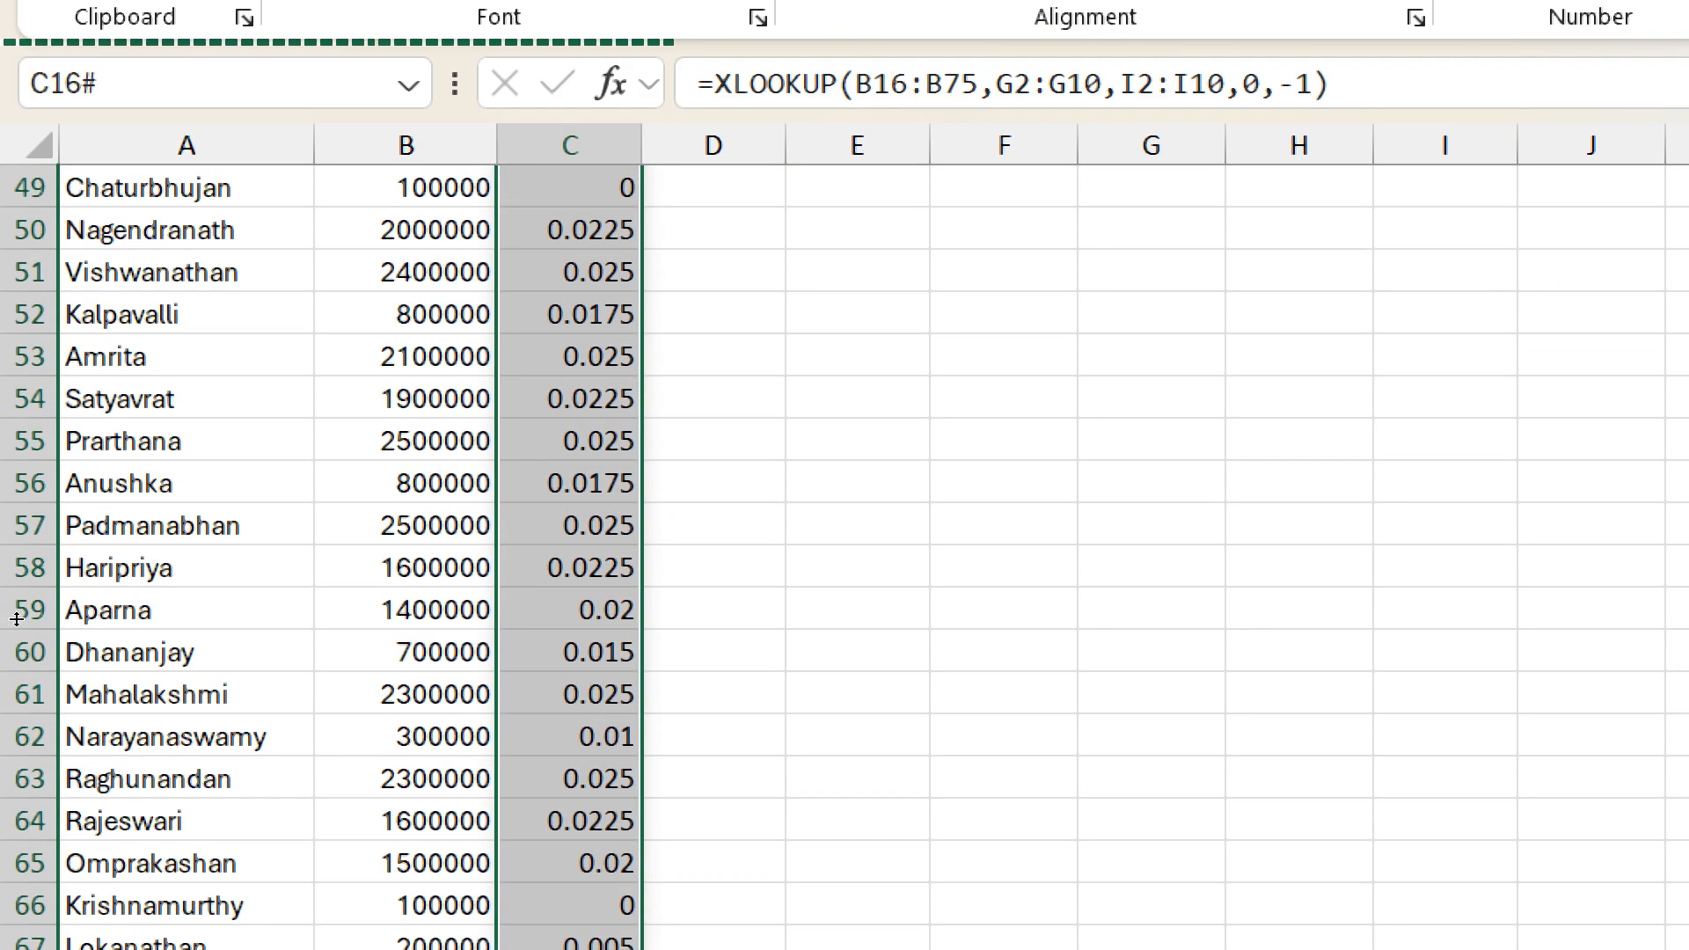
scroll(16, 618, up, 15)
key(ctrl+1)
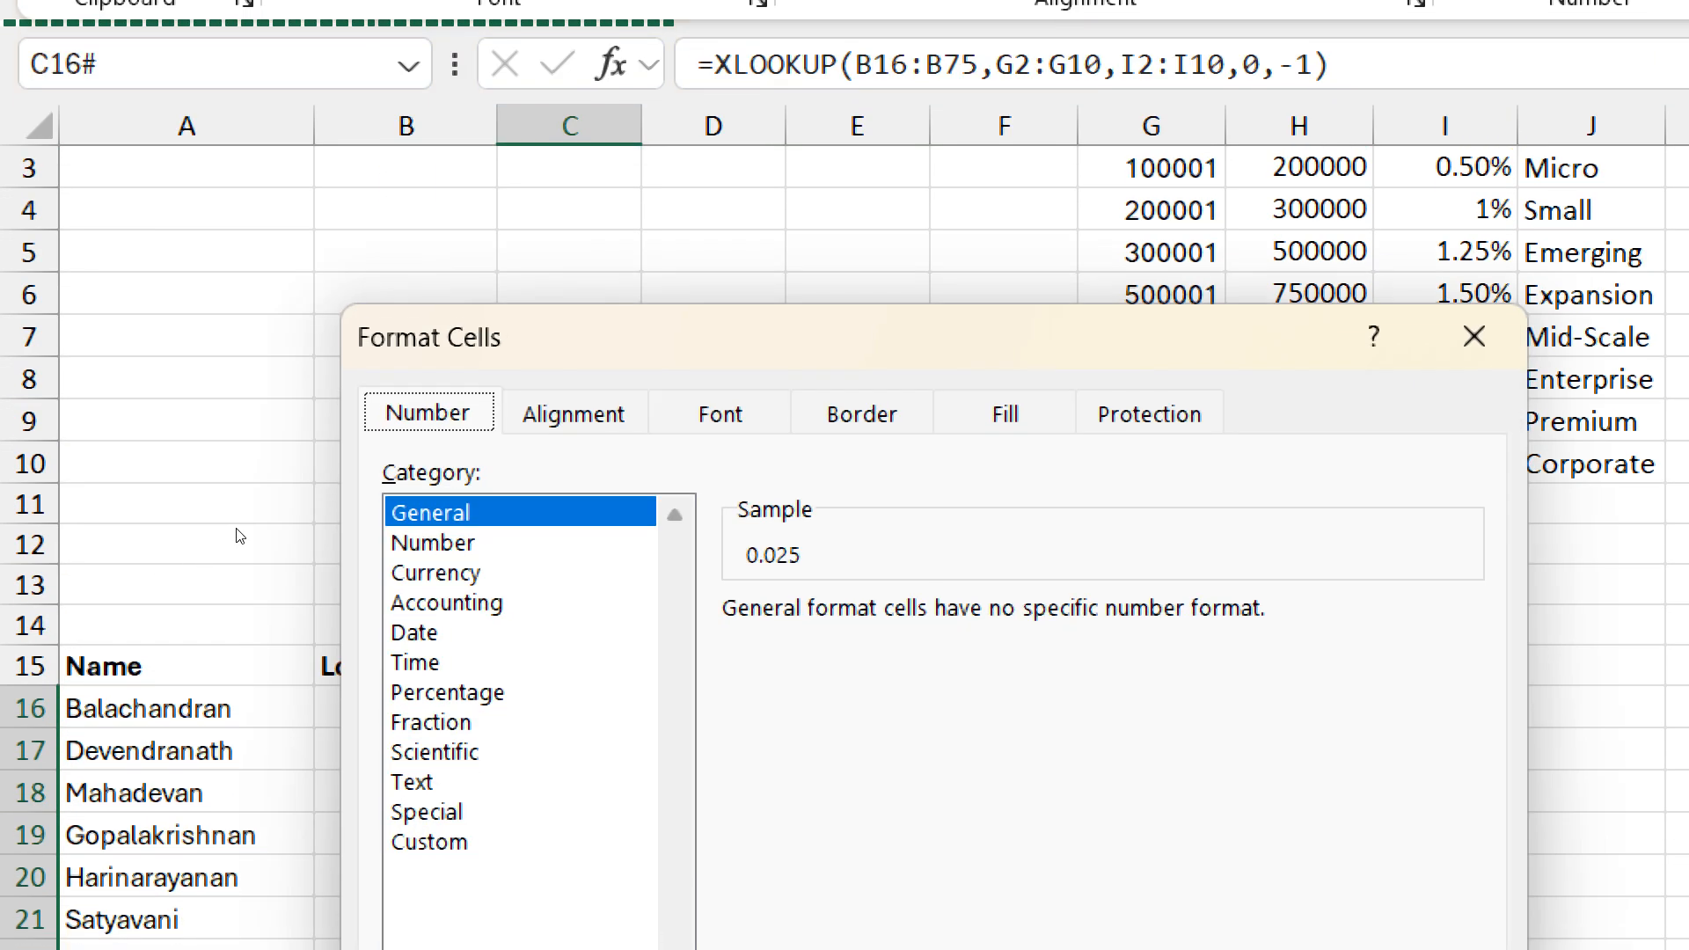
key(Tab)
key(p)
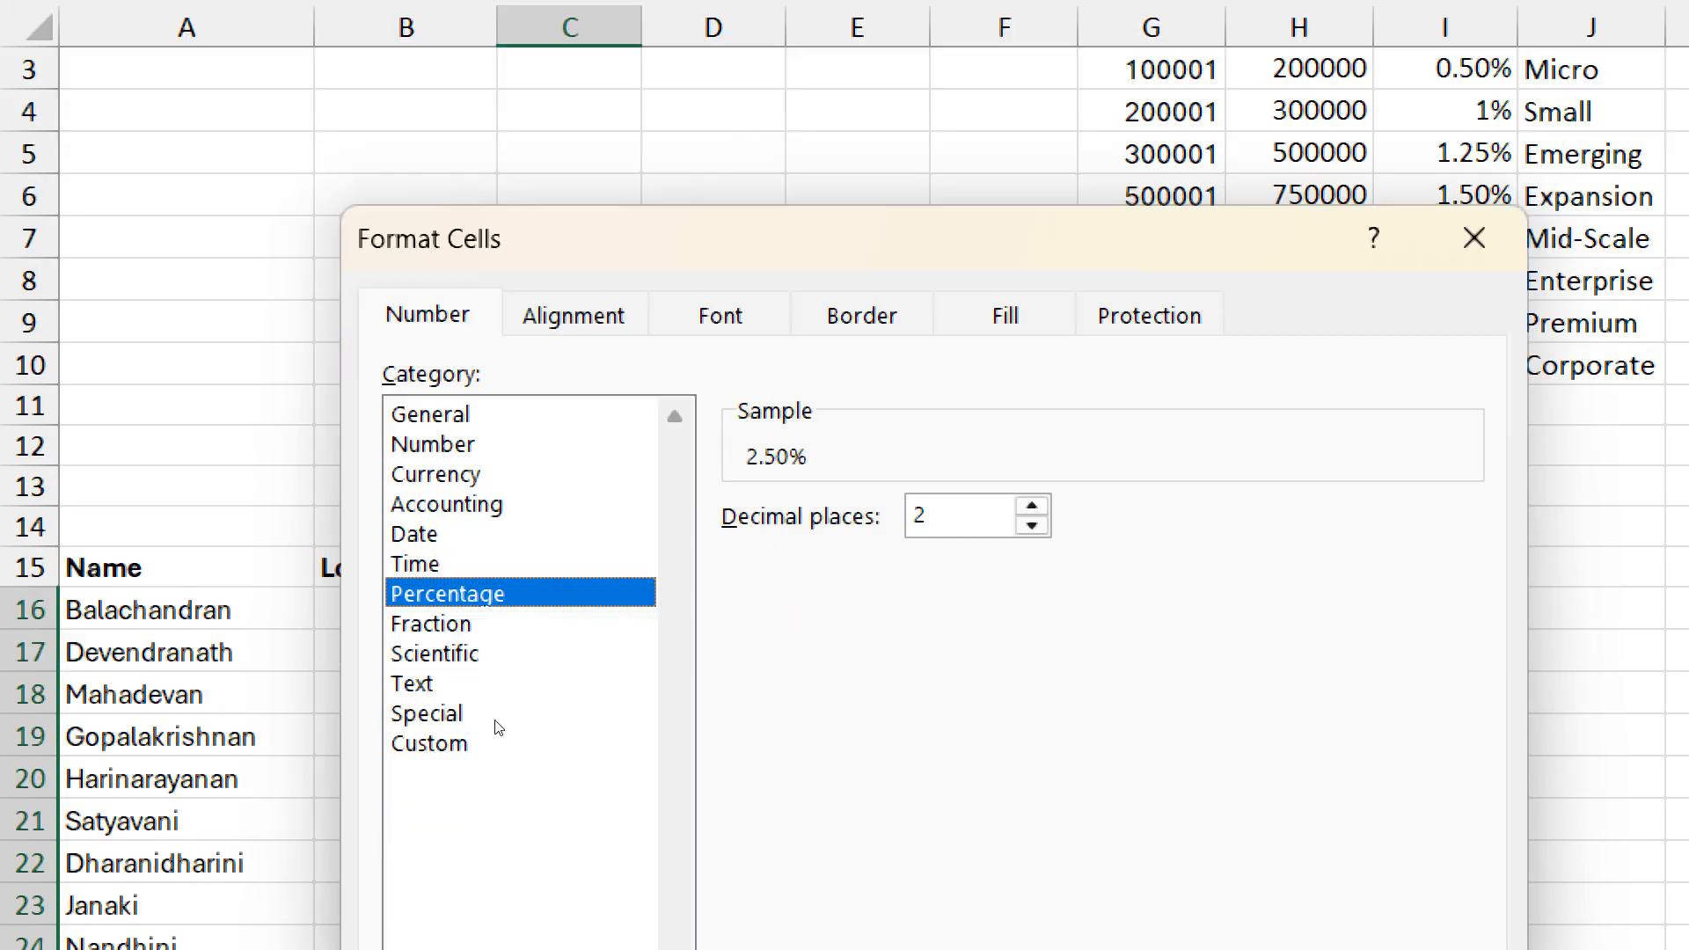
key(Return)
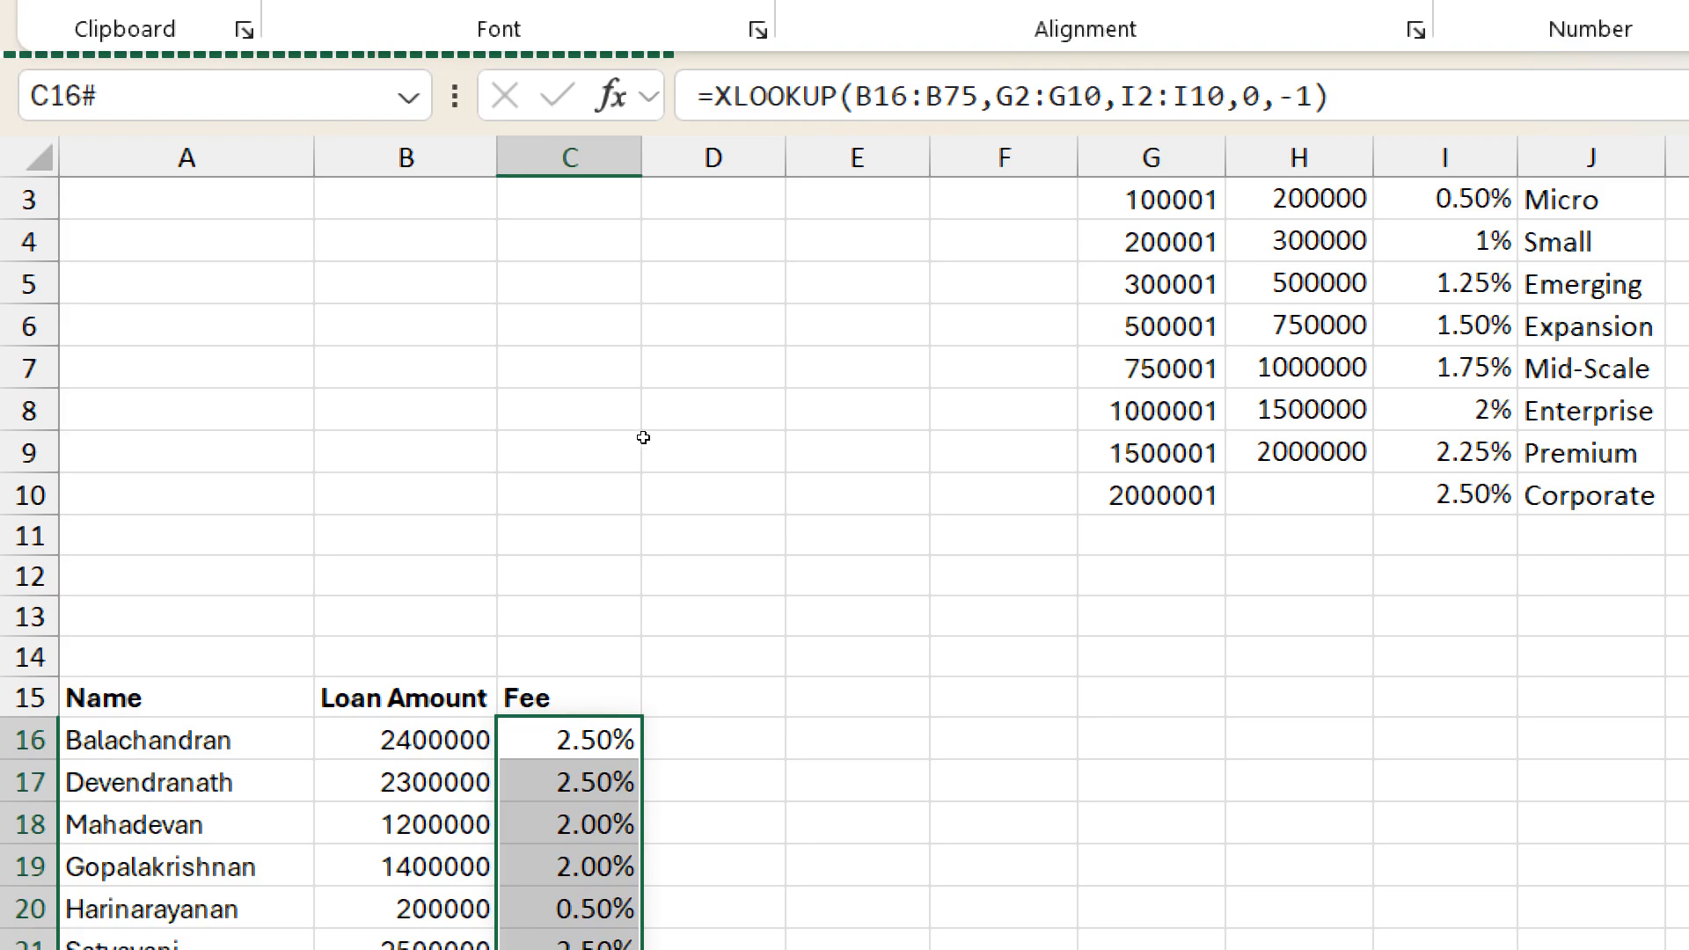
- Undo the Fee column's percentage formatting and the XLOOKUP formula in C16
scroll(643, 437, up, 1)
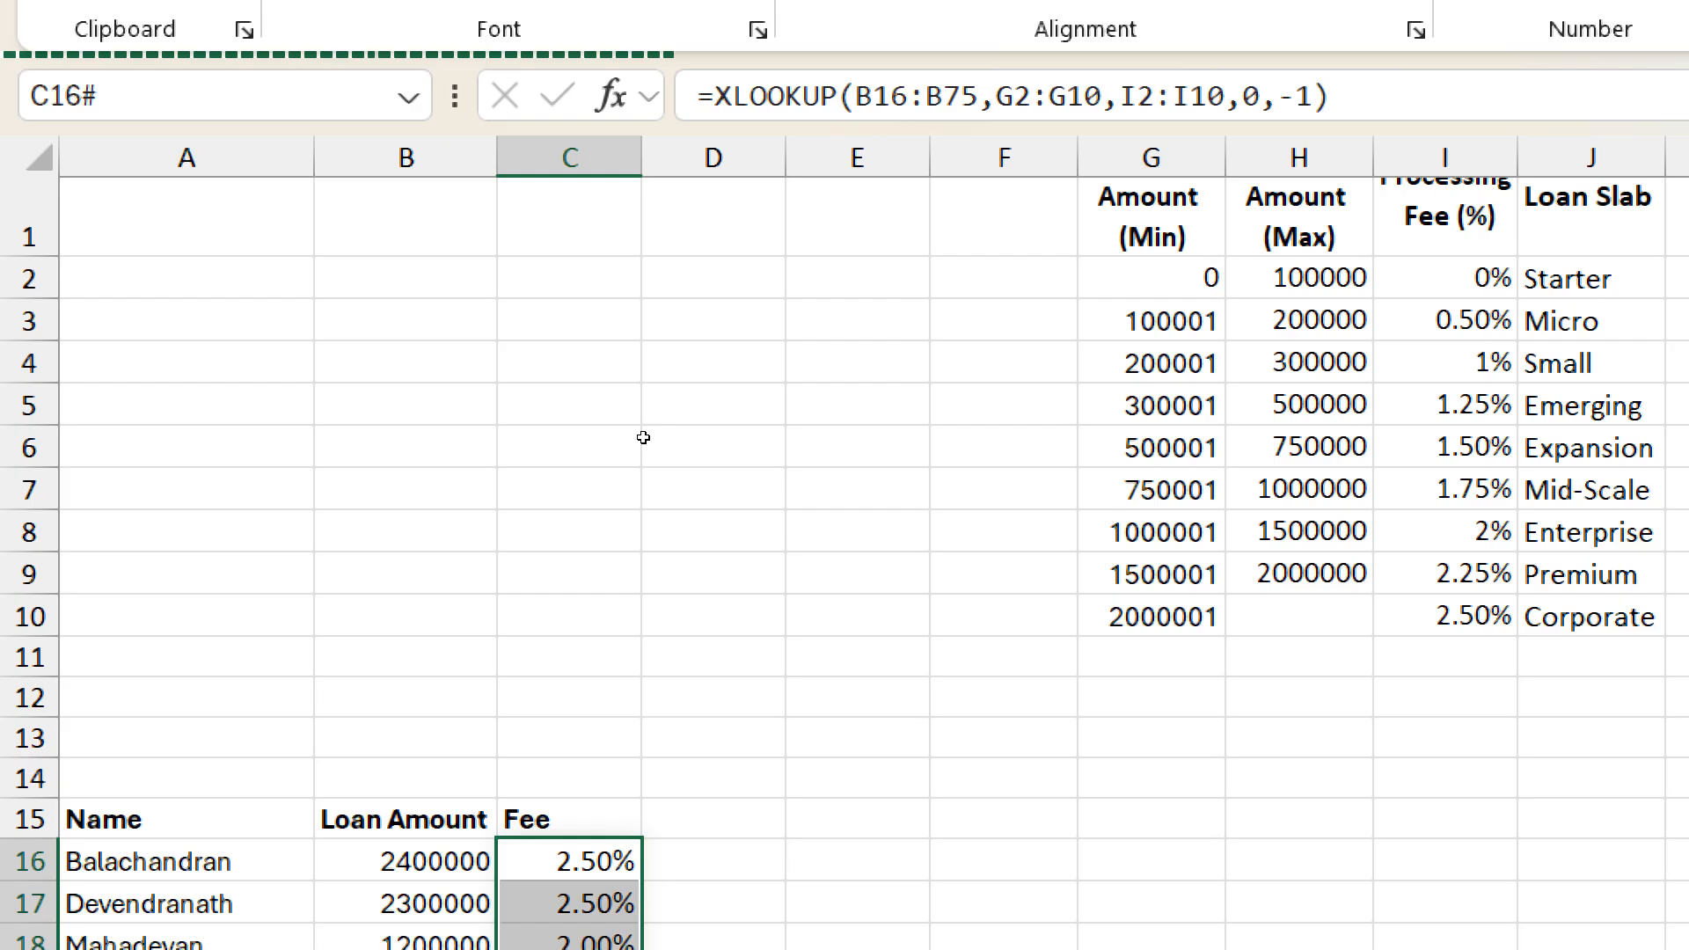
key(ctrl+z)
key(ctrl+z)
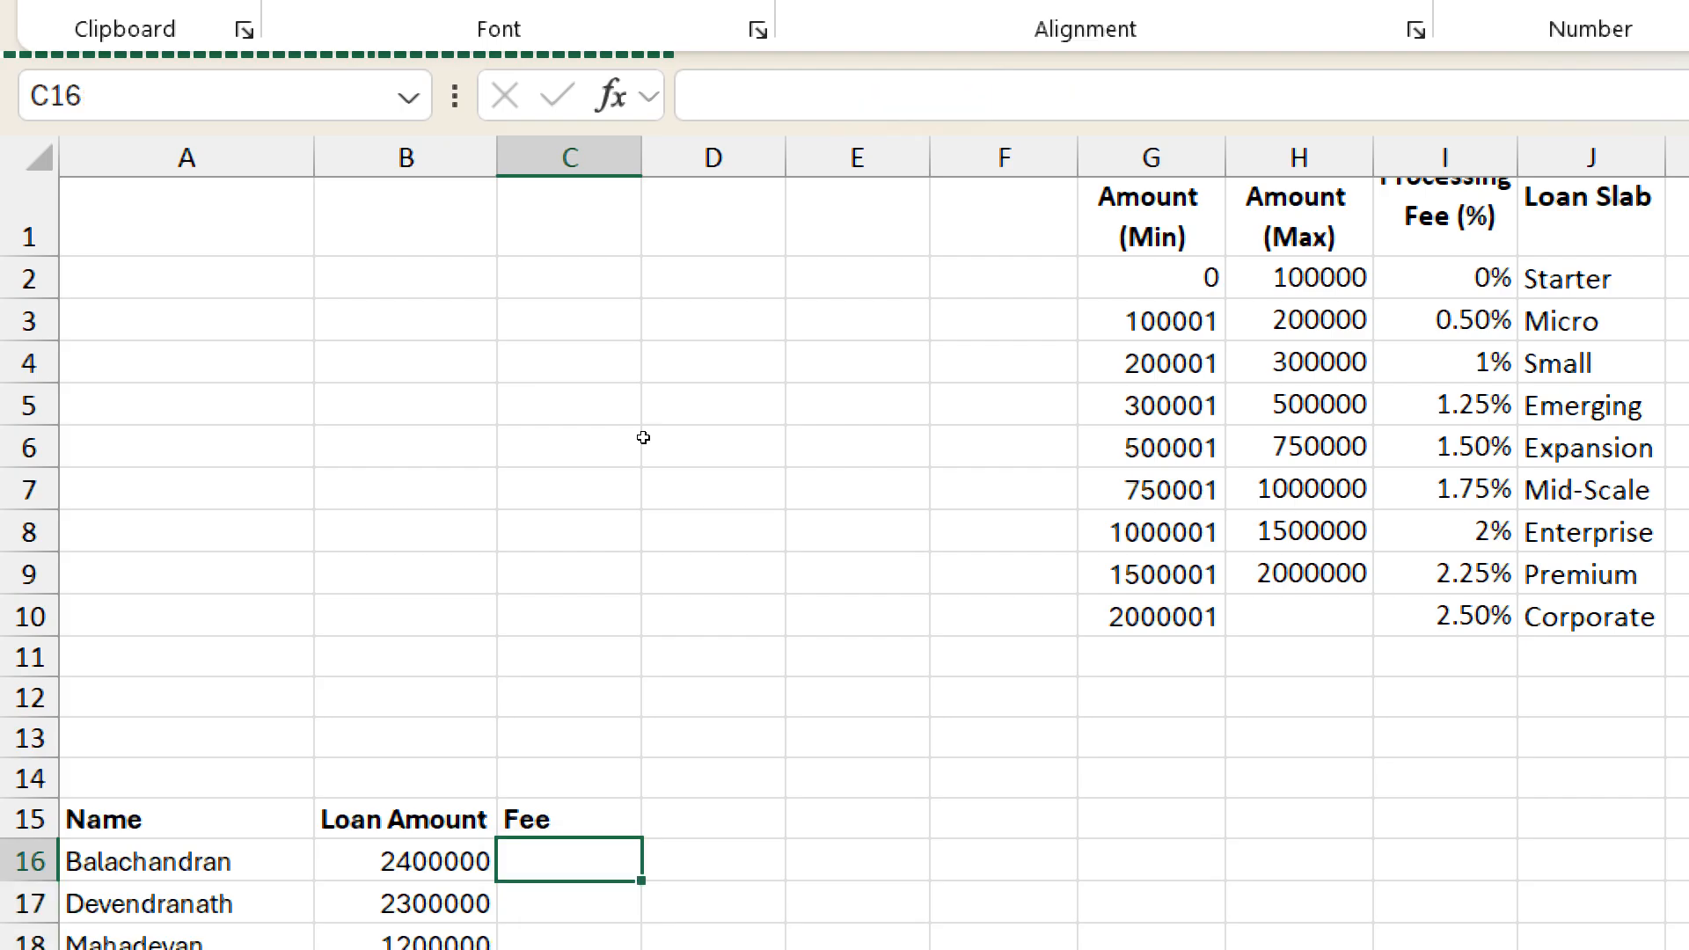
- Begin the XLOOKUP formula in C16 again, using the loan amounts B16:B75 as the lookup value
text(=xl)
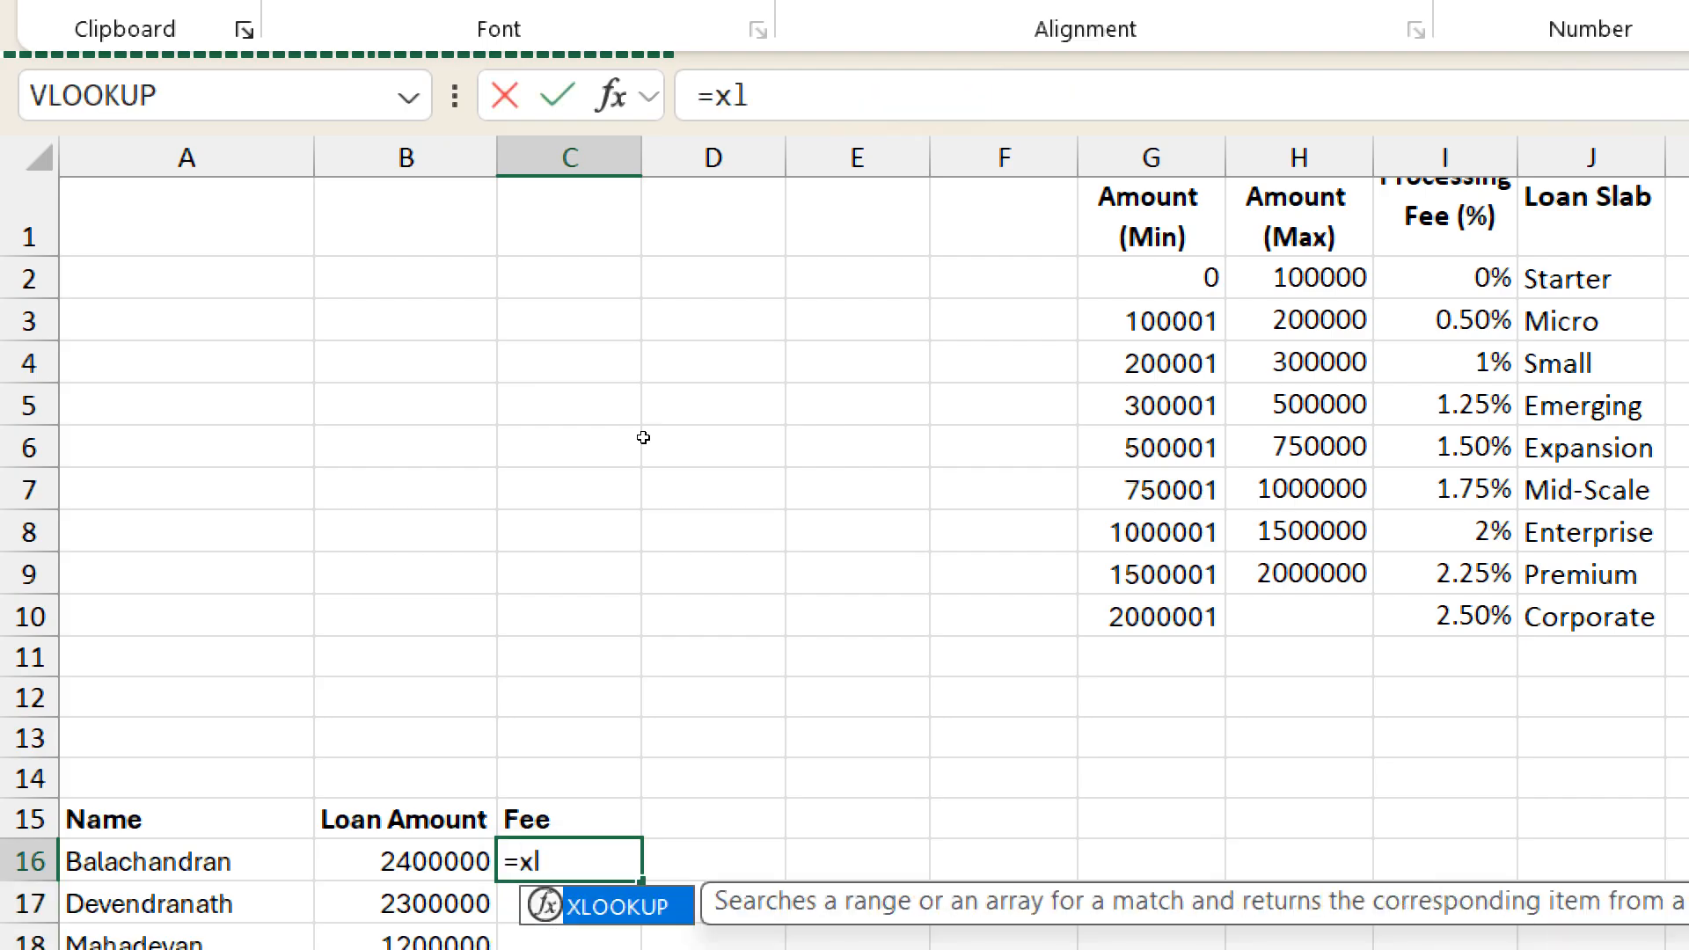
key(Tab)
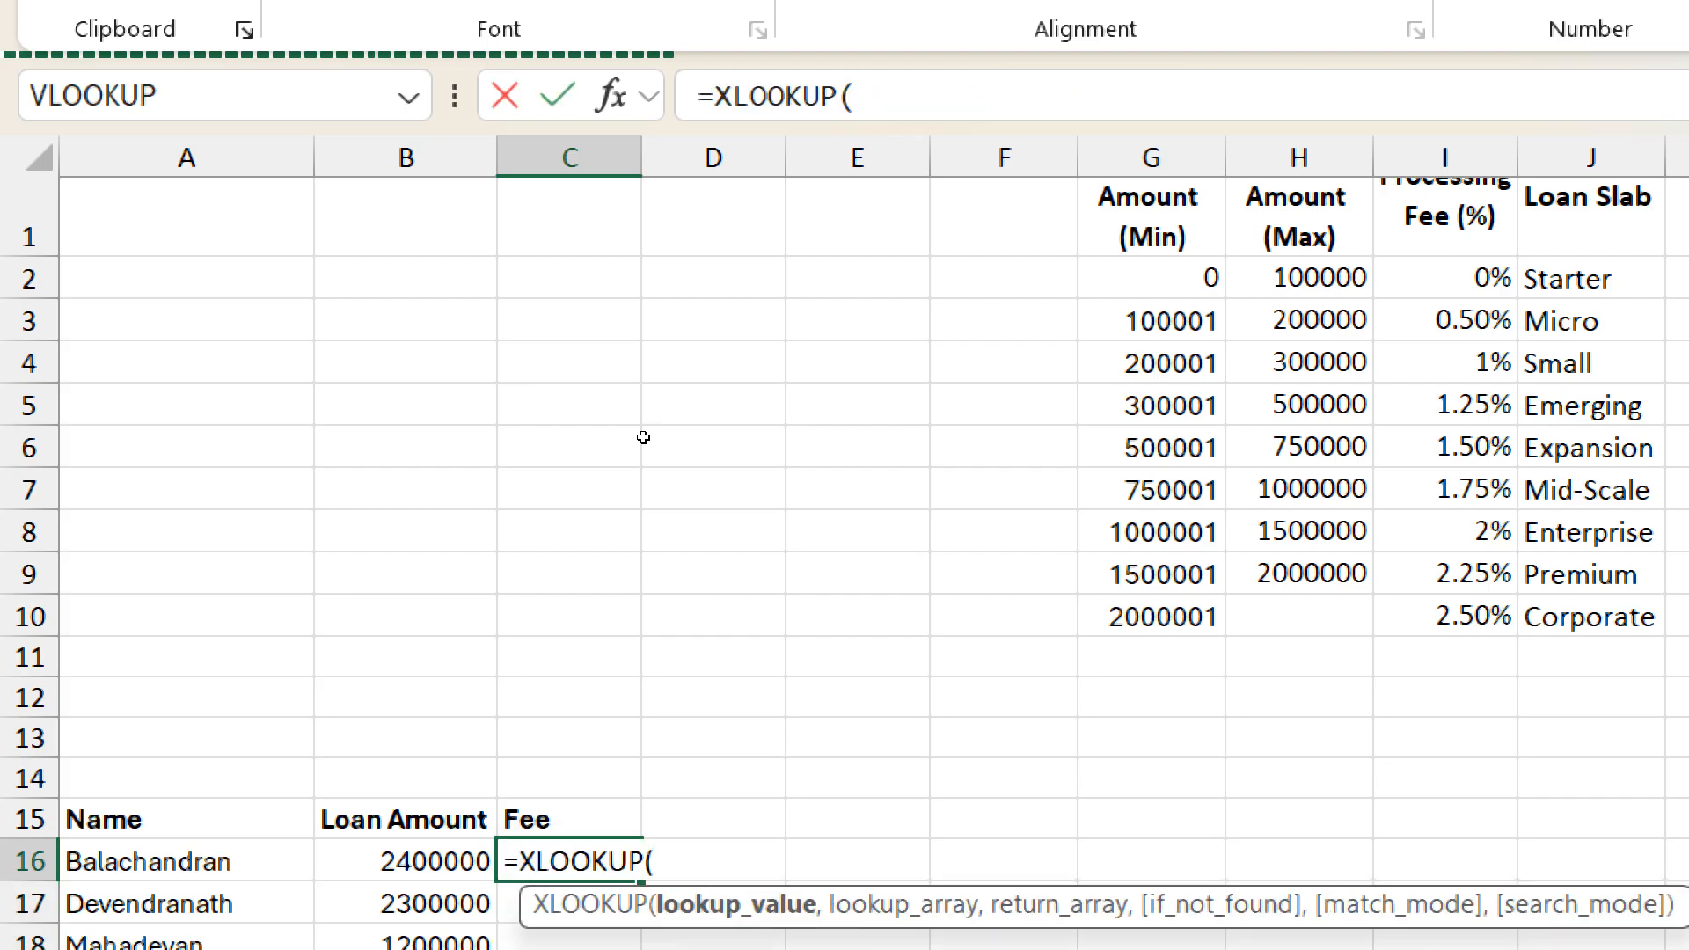
key(Left)
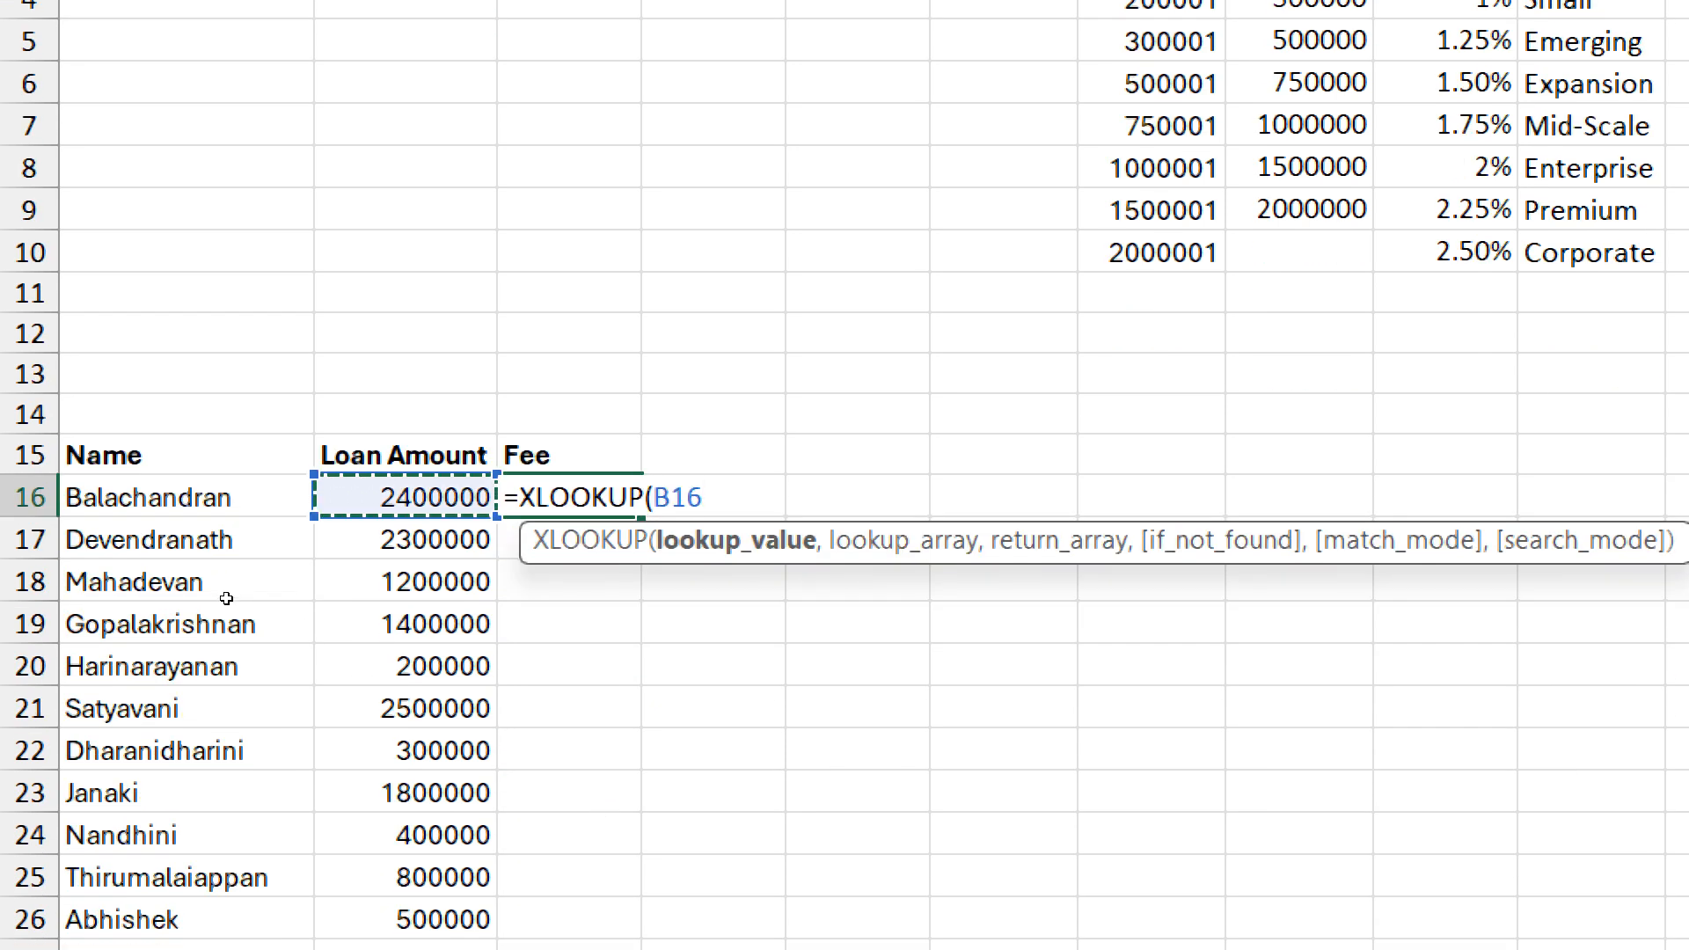
key(ctrl+shift+Down)
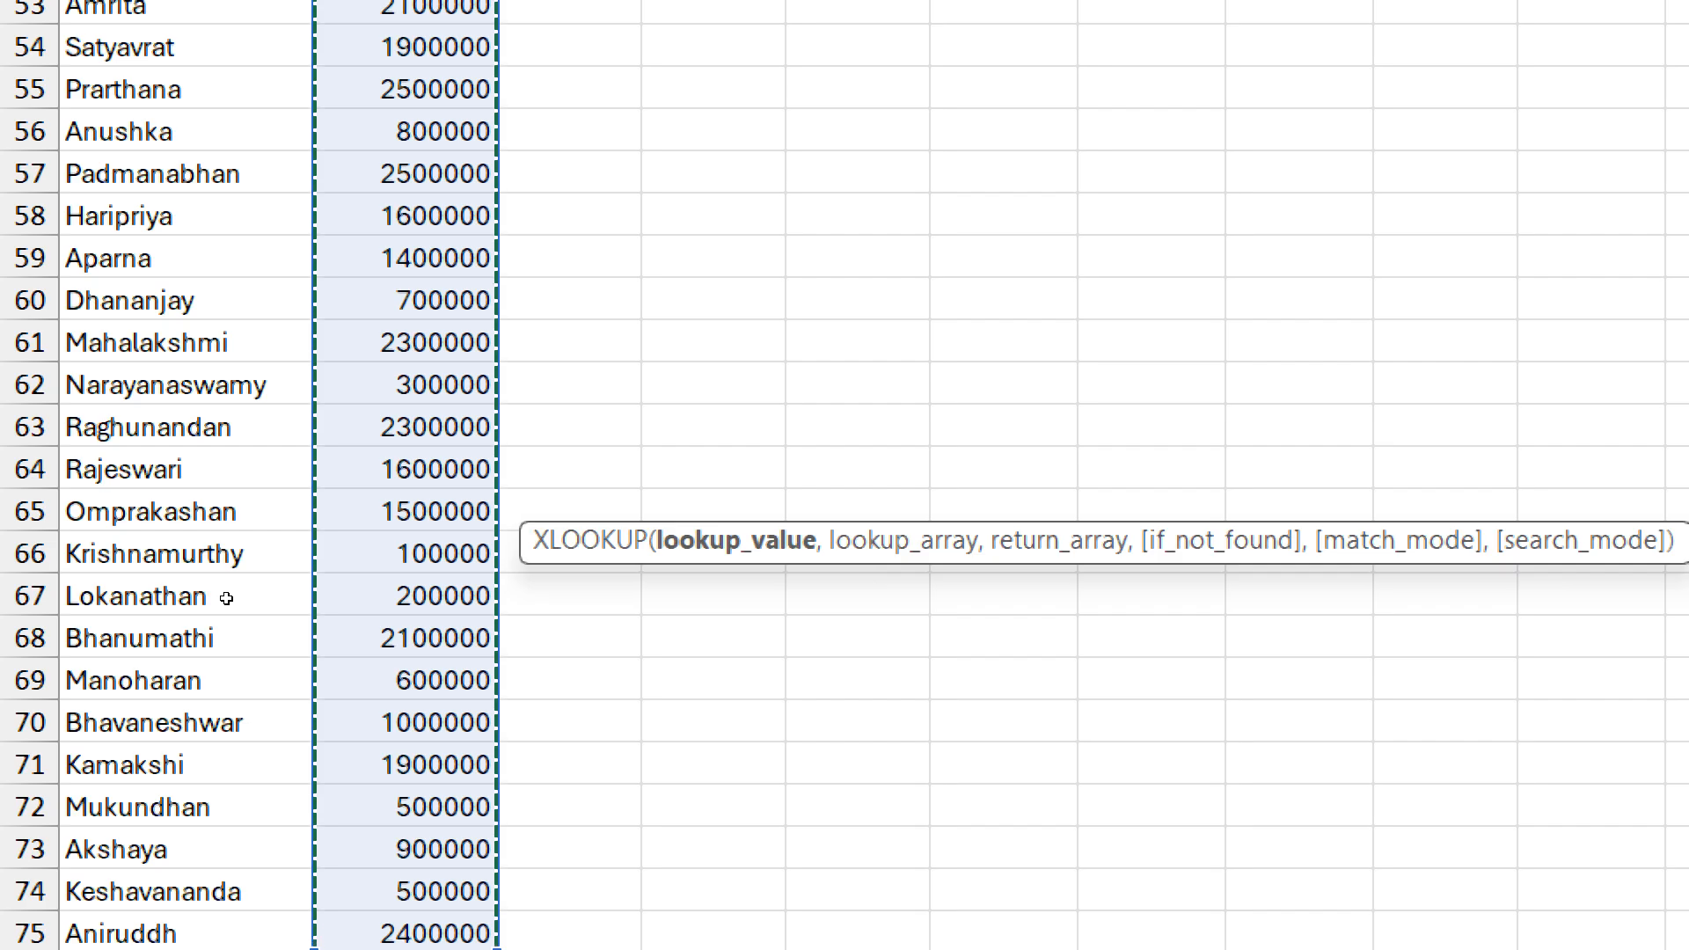
text(,)
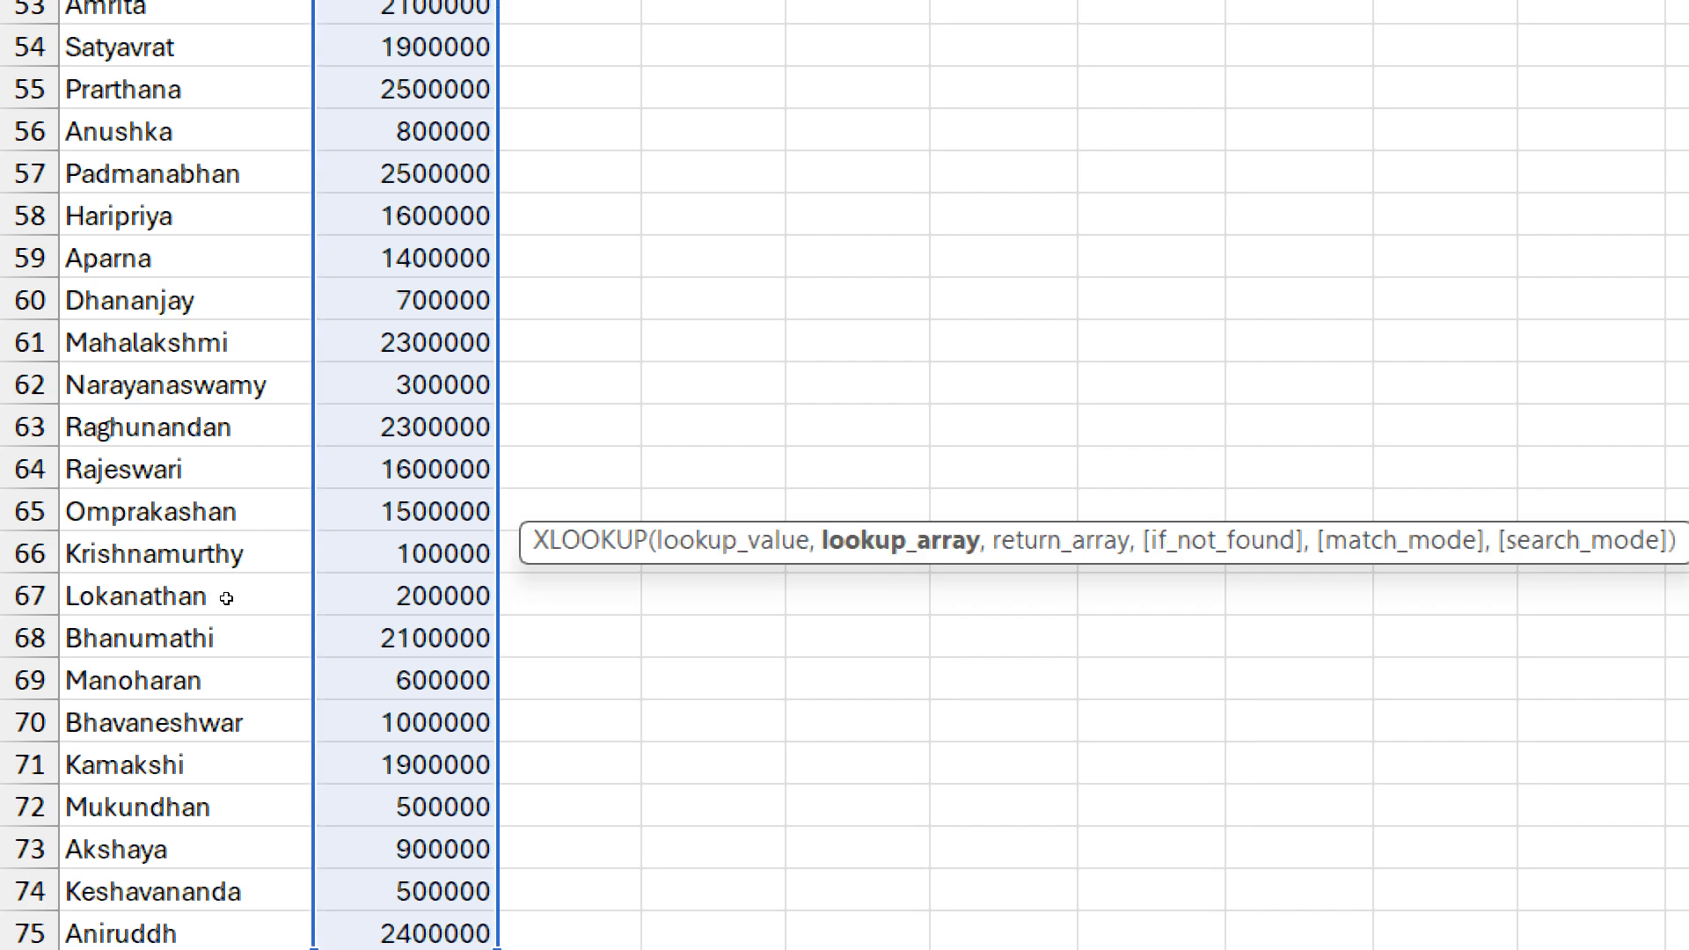
- Add the Loan Amount (Min) range G2:G10 as the lookup array and Processing Fee range I2:I10 as the return array
scroll(557, 540, up, 11)
scroll(557, 540, up, 6)
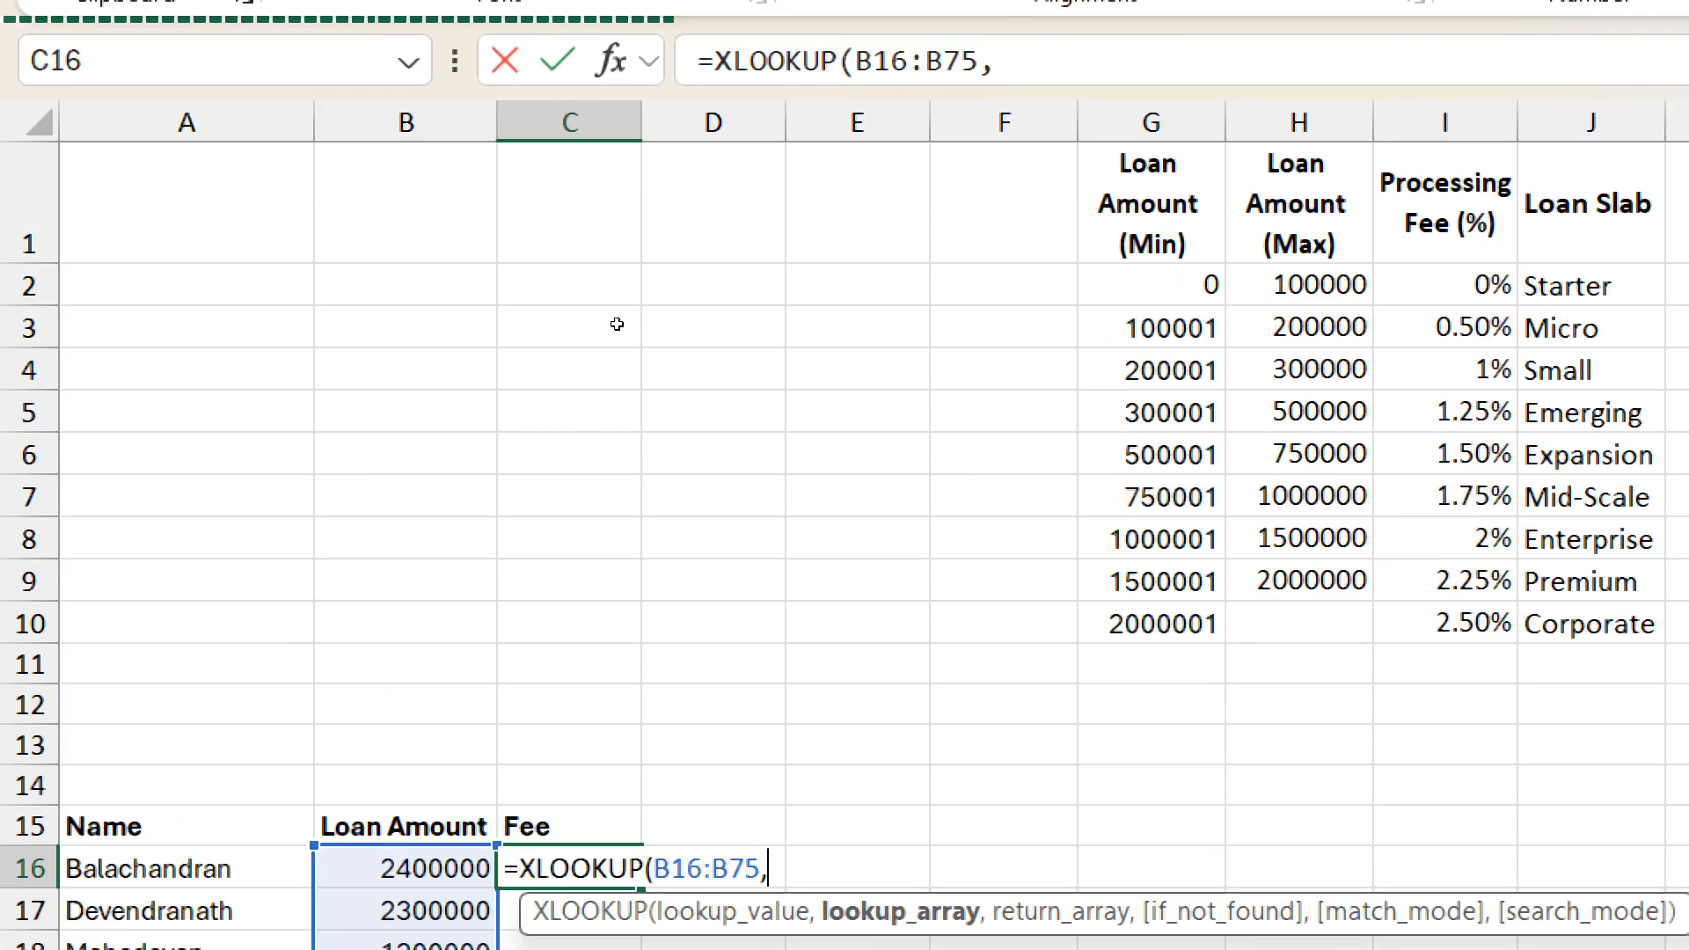
drag(1152, 286, 1152, 624)
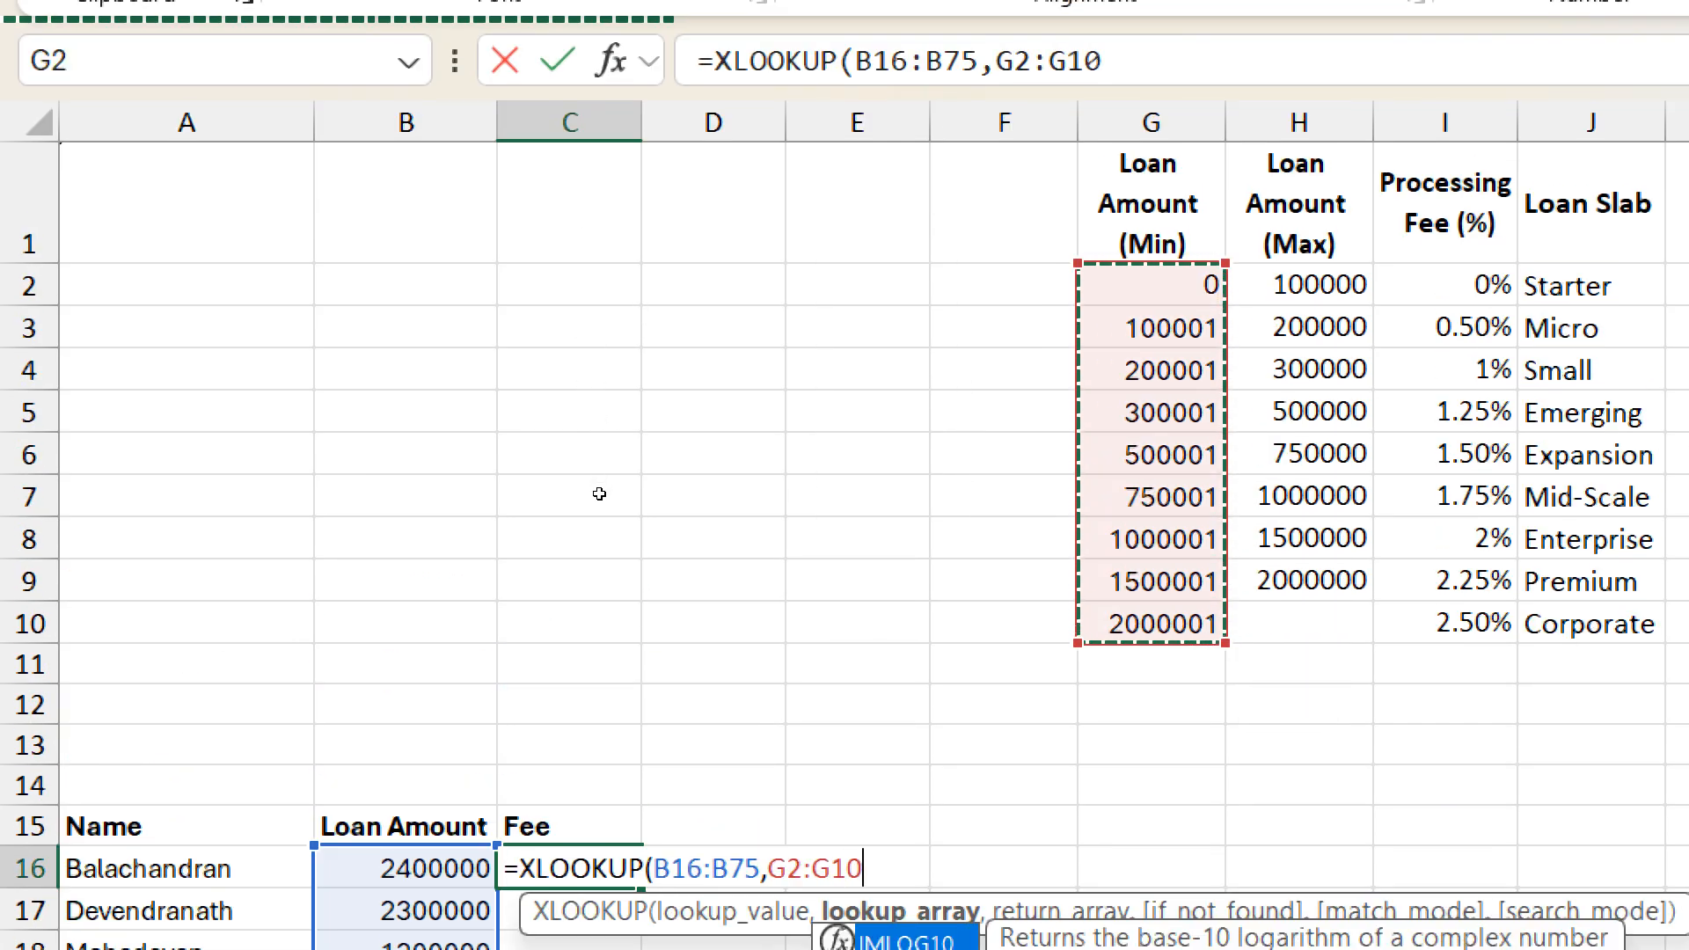
text(,)
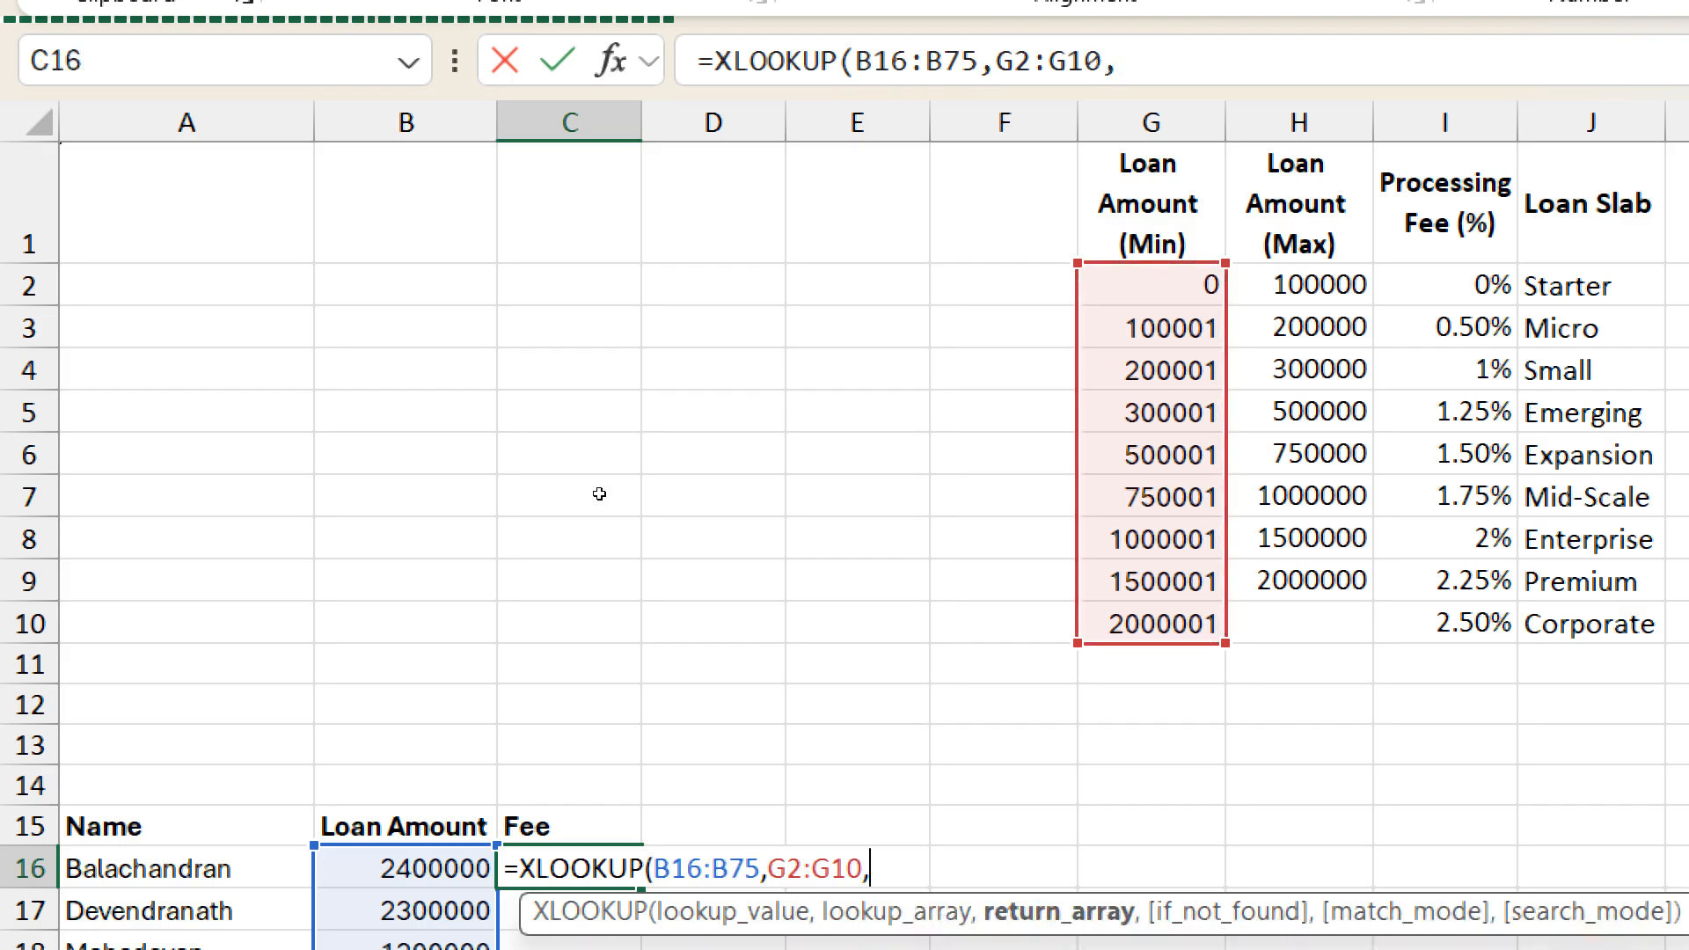
drag(1446, 285, 1445, 623)
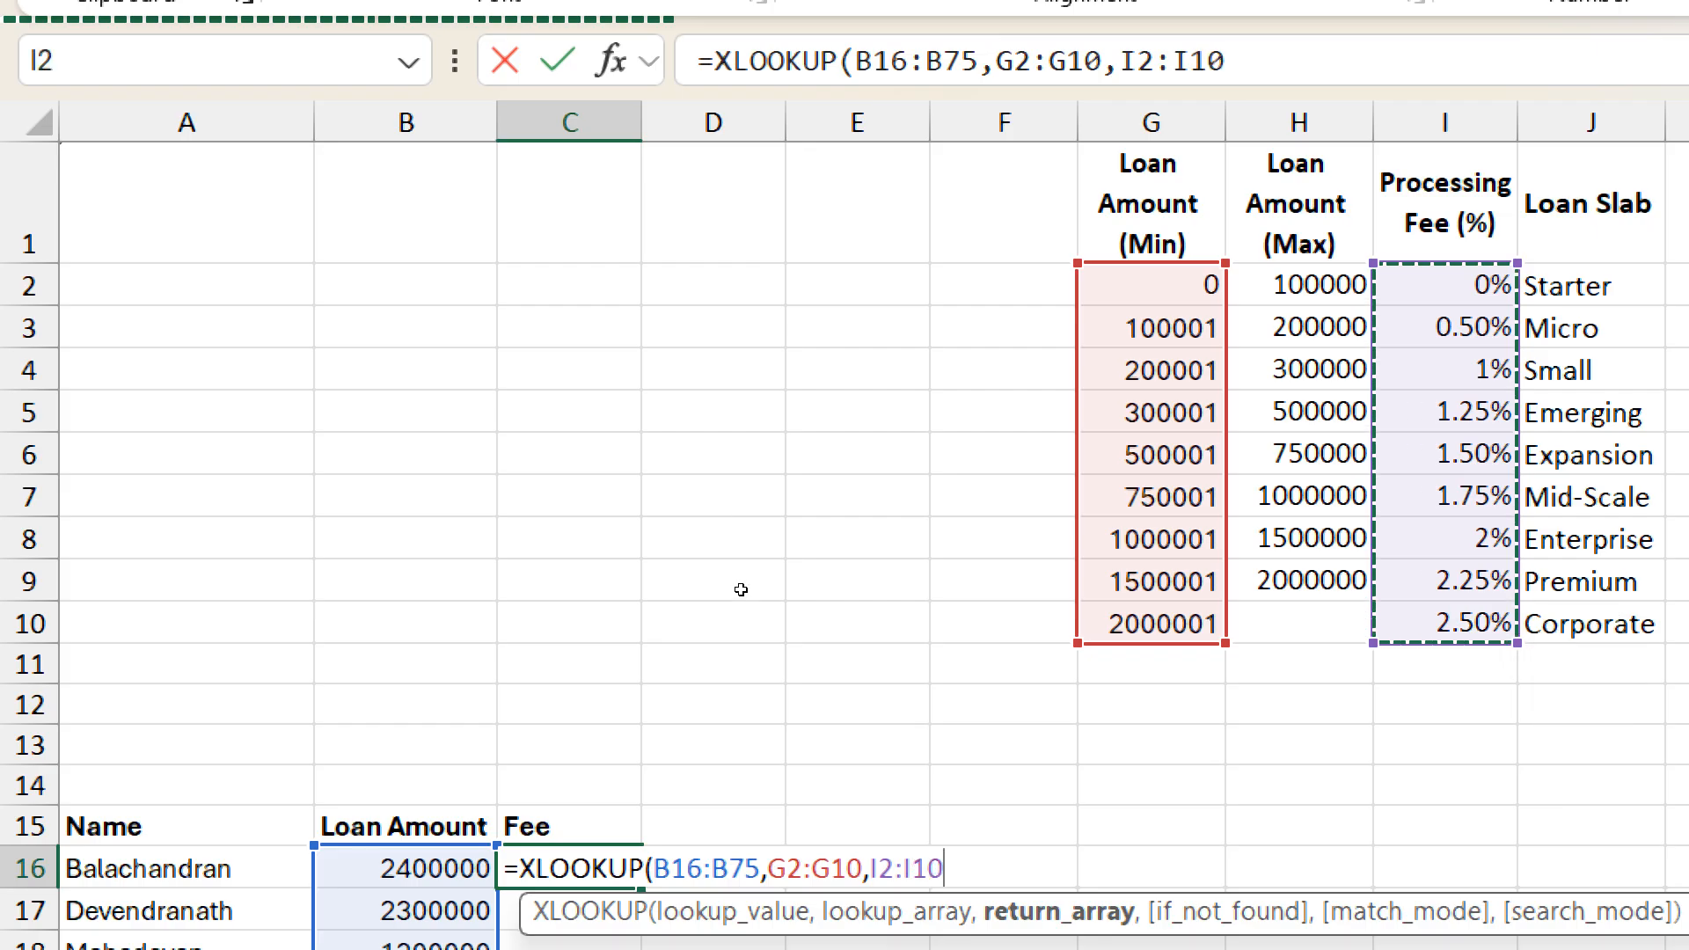
text(,)
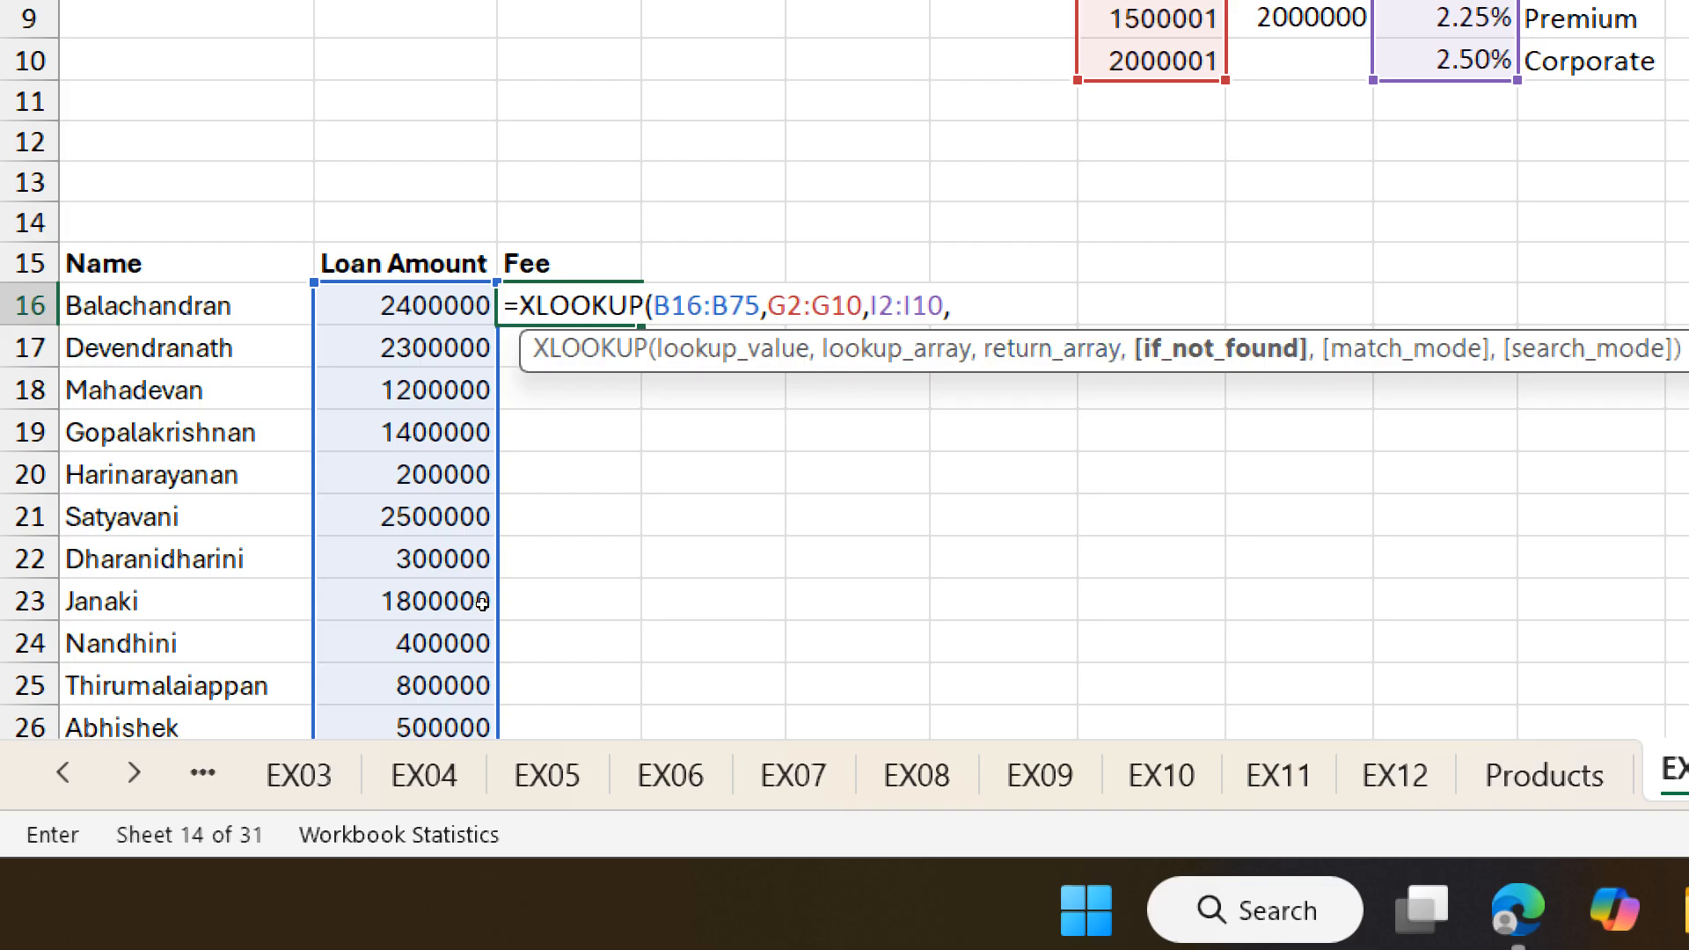
- Complete the XLOOKUP with an if-not-found value of 0 and match mode -1, and enter it in C16
text(0,)
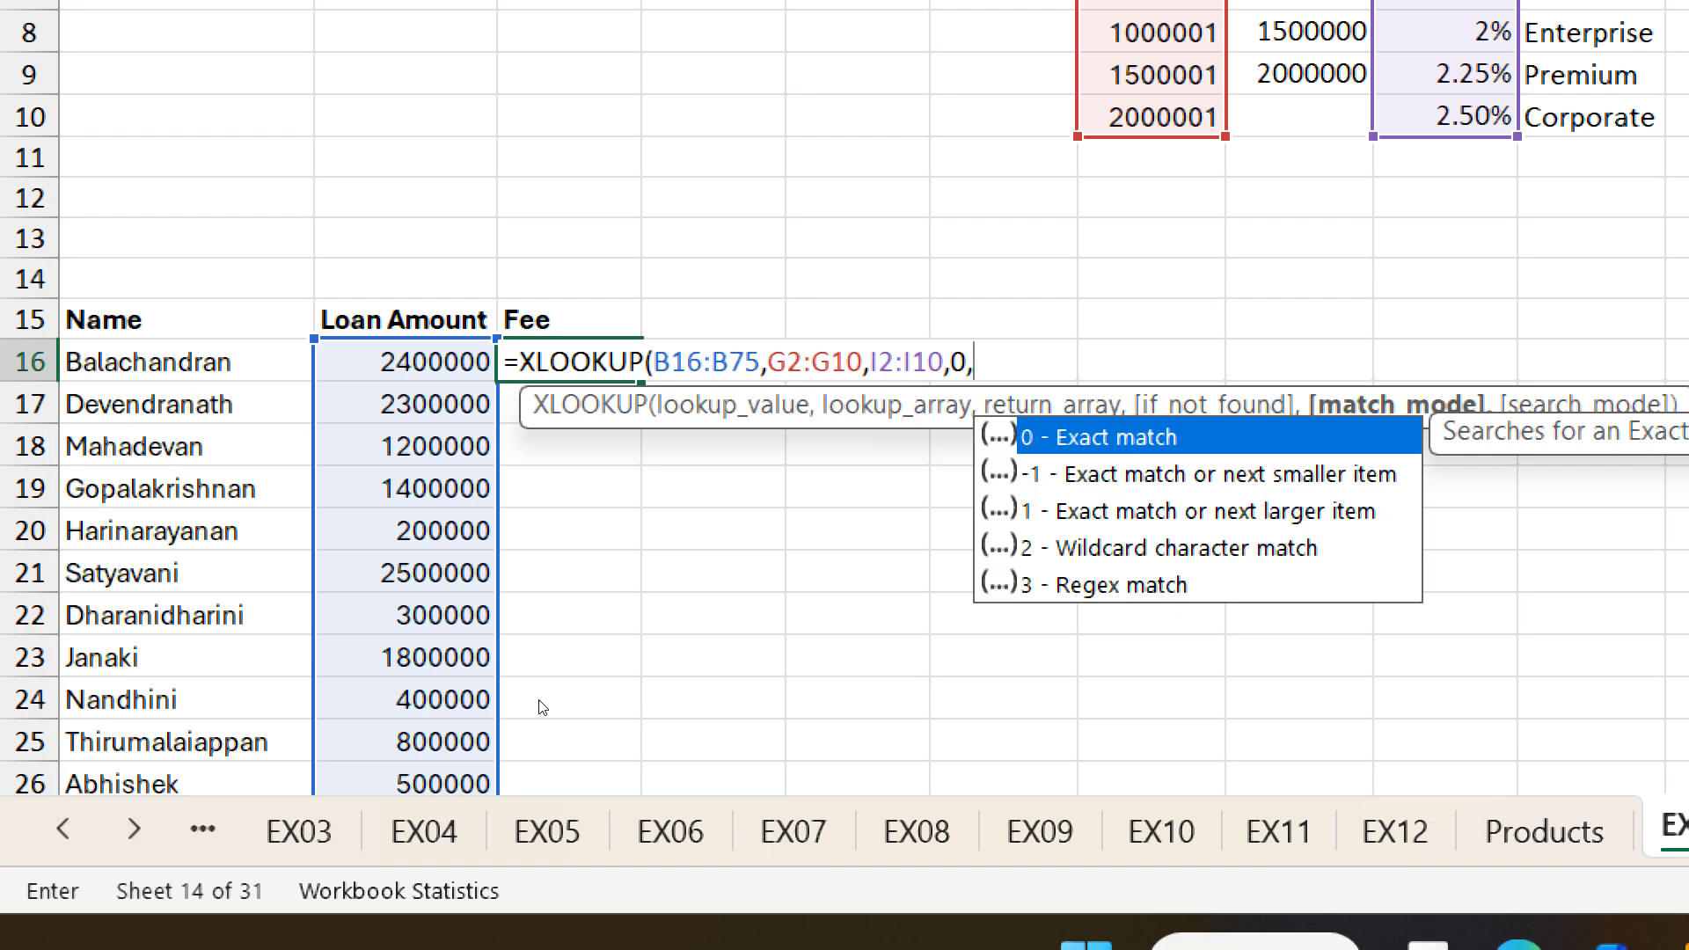
text(-1)
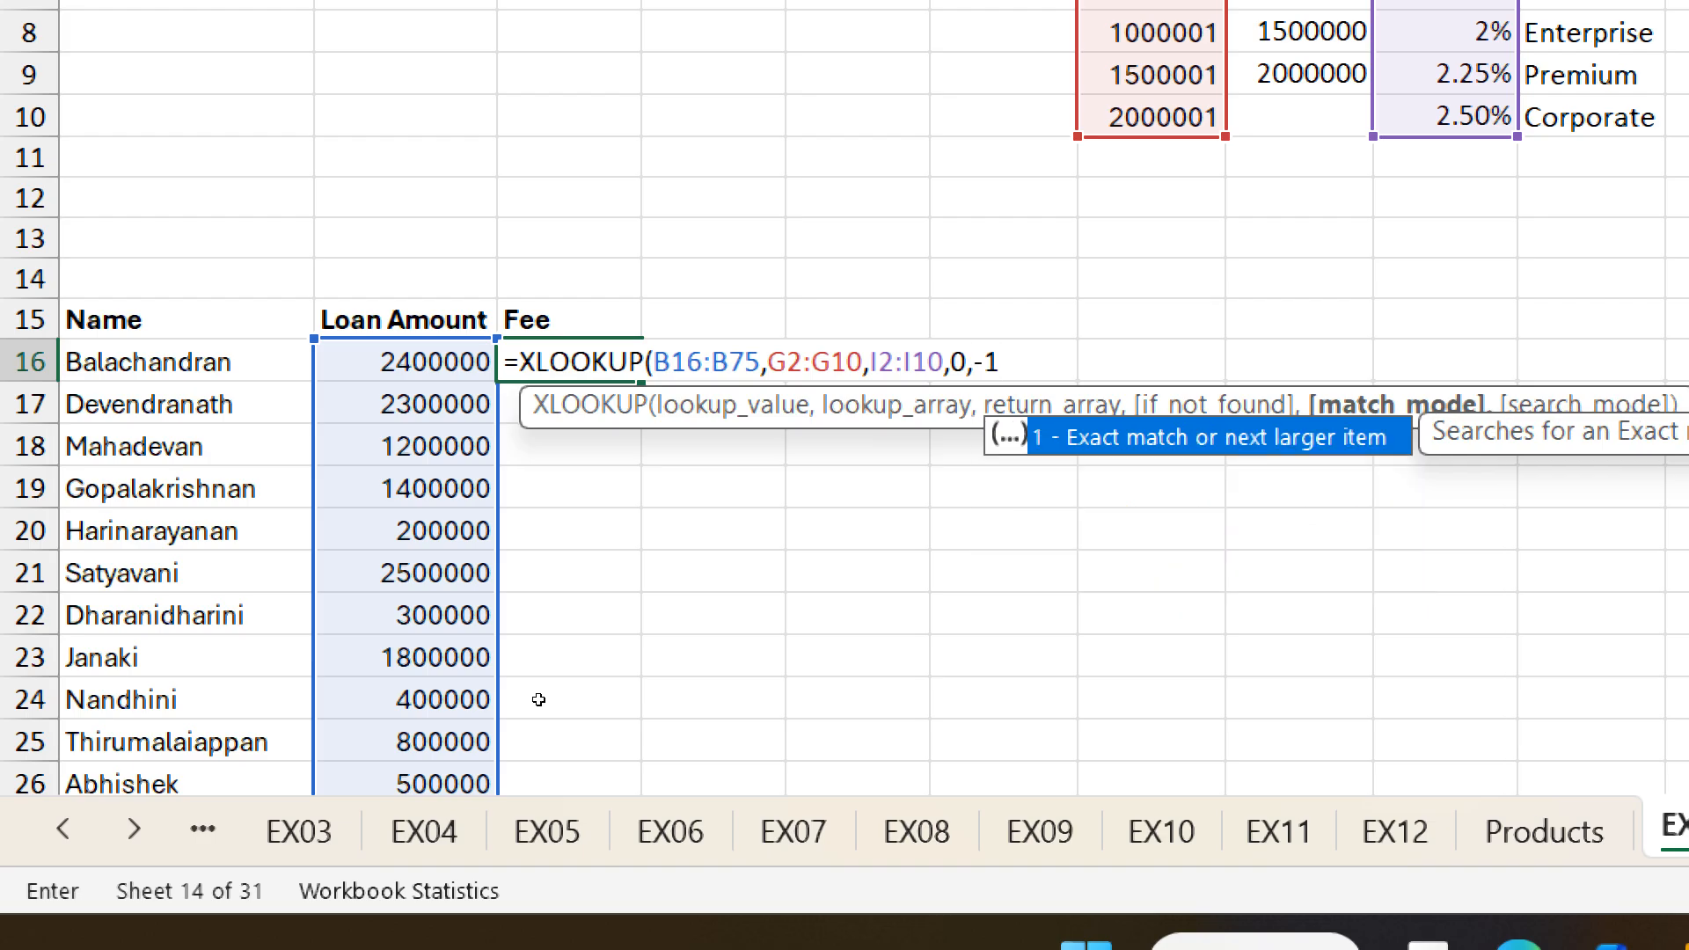
text())
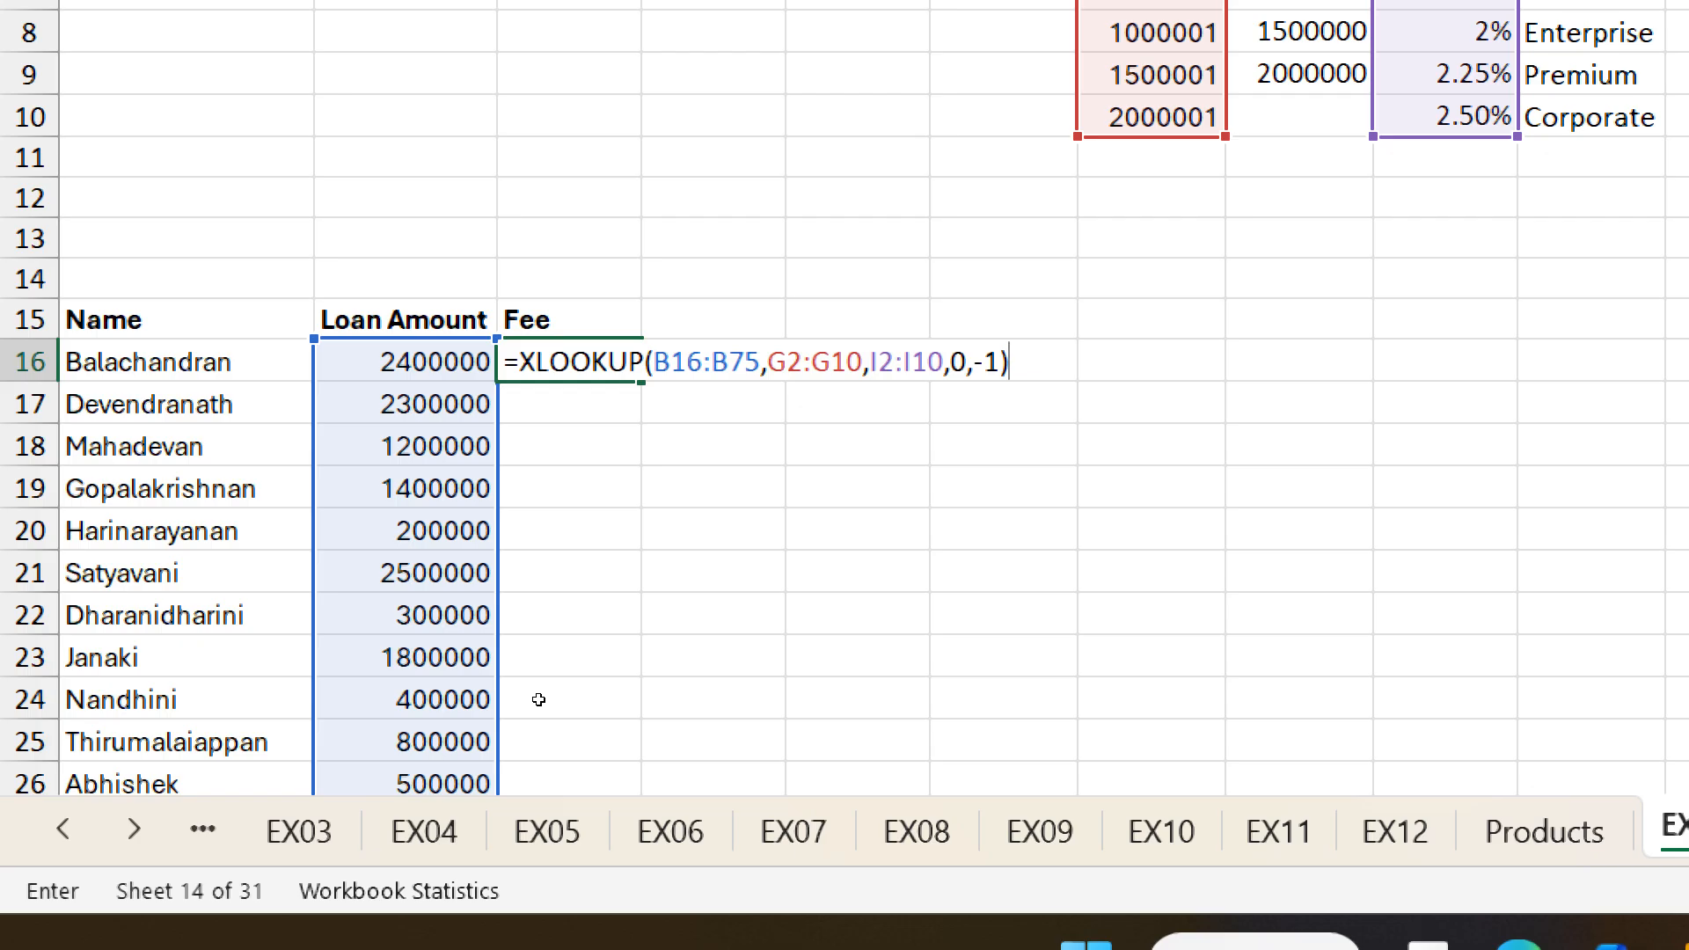
key(ctrl+Return)
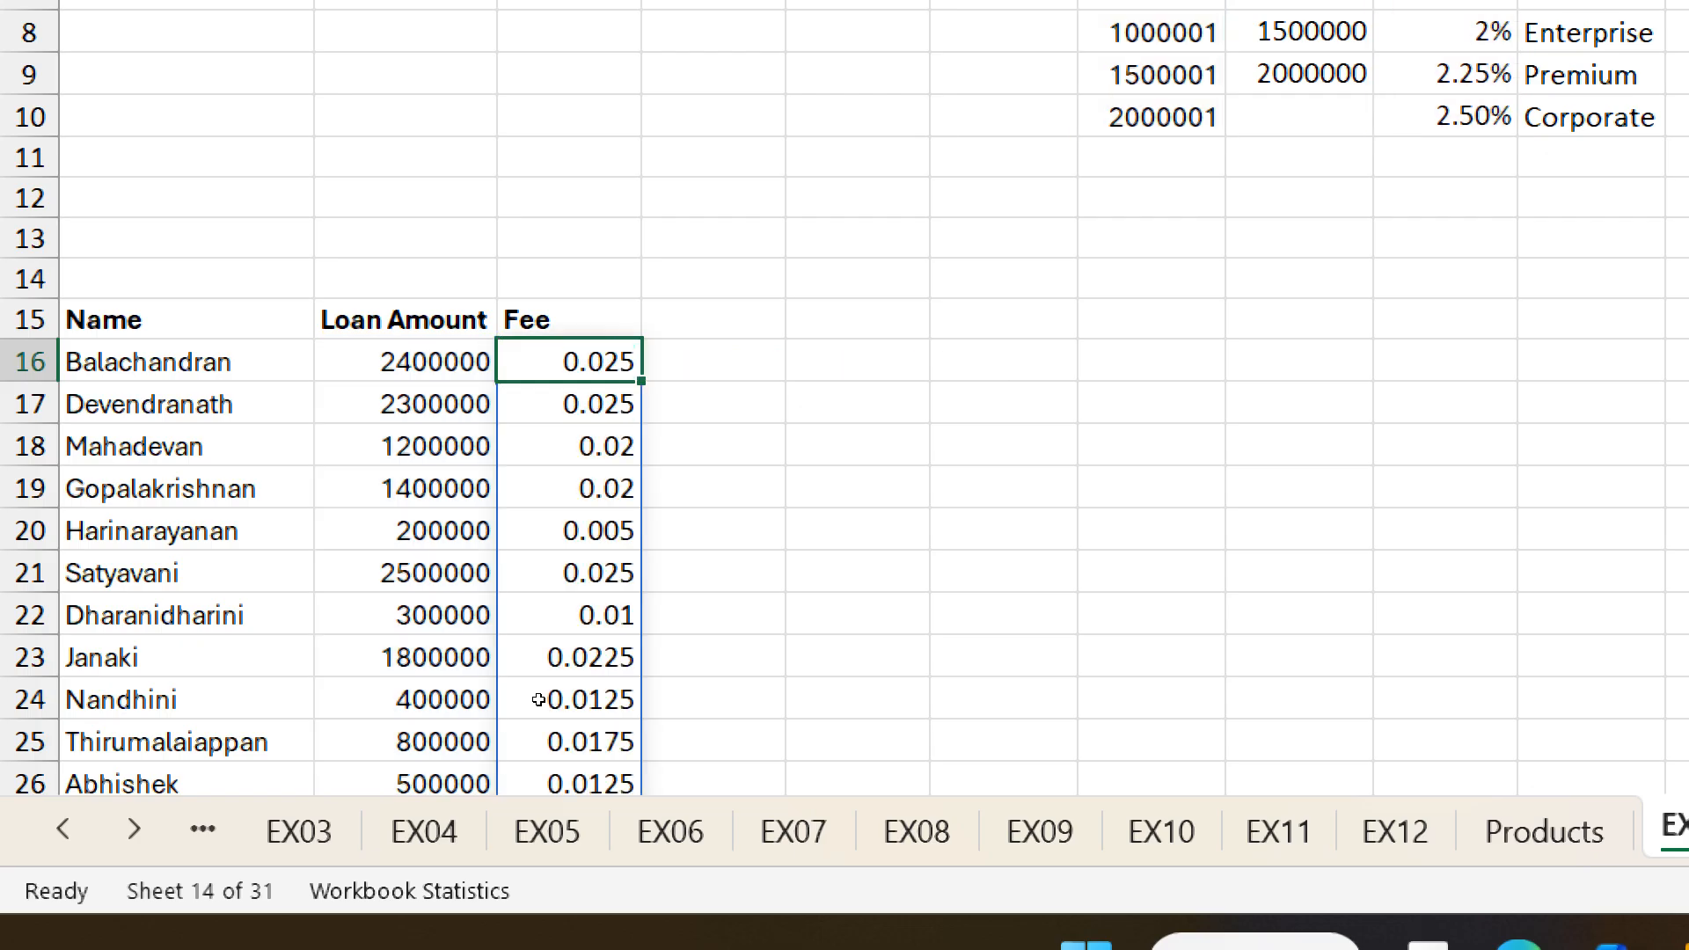
- Format all the spilled Fee values in column C as percentages with 2 decimal places
key(ctrl+shift+Down)
key(ctrl+1)
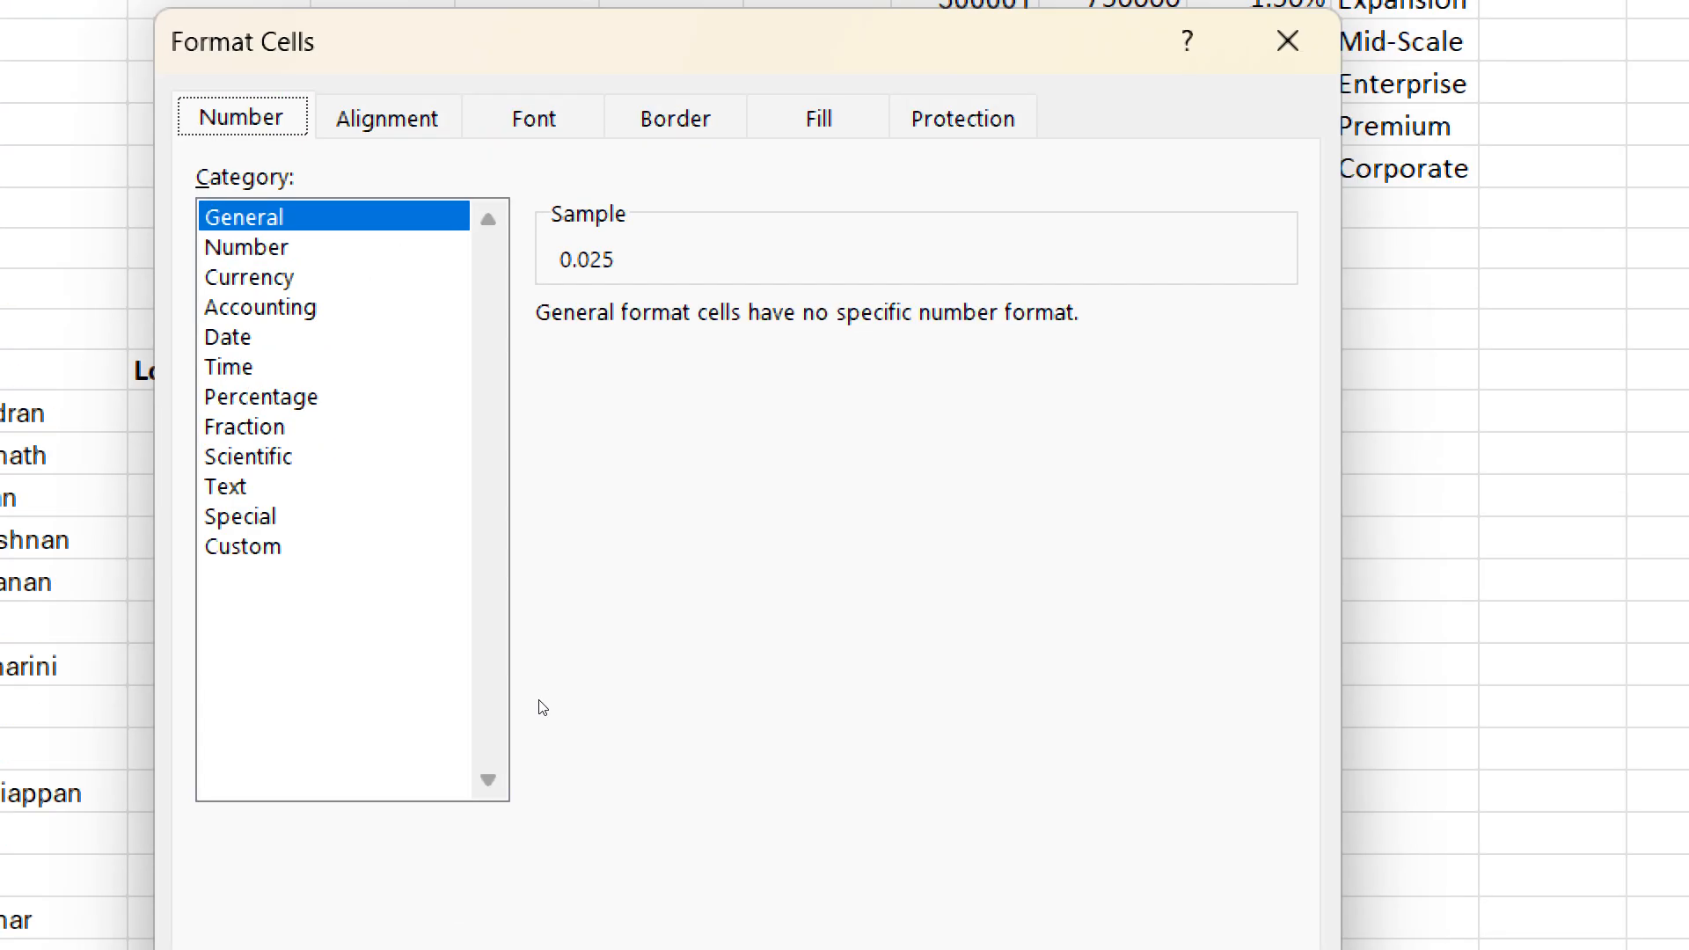
key(p)
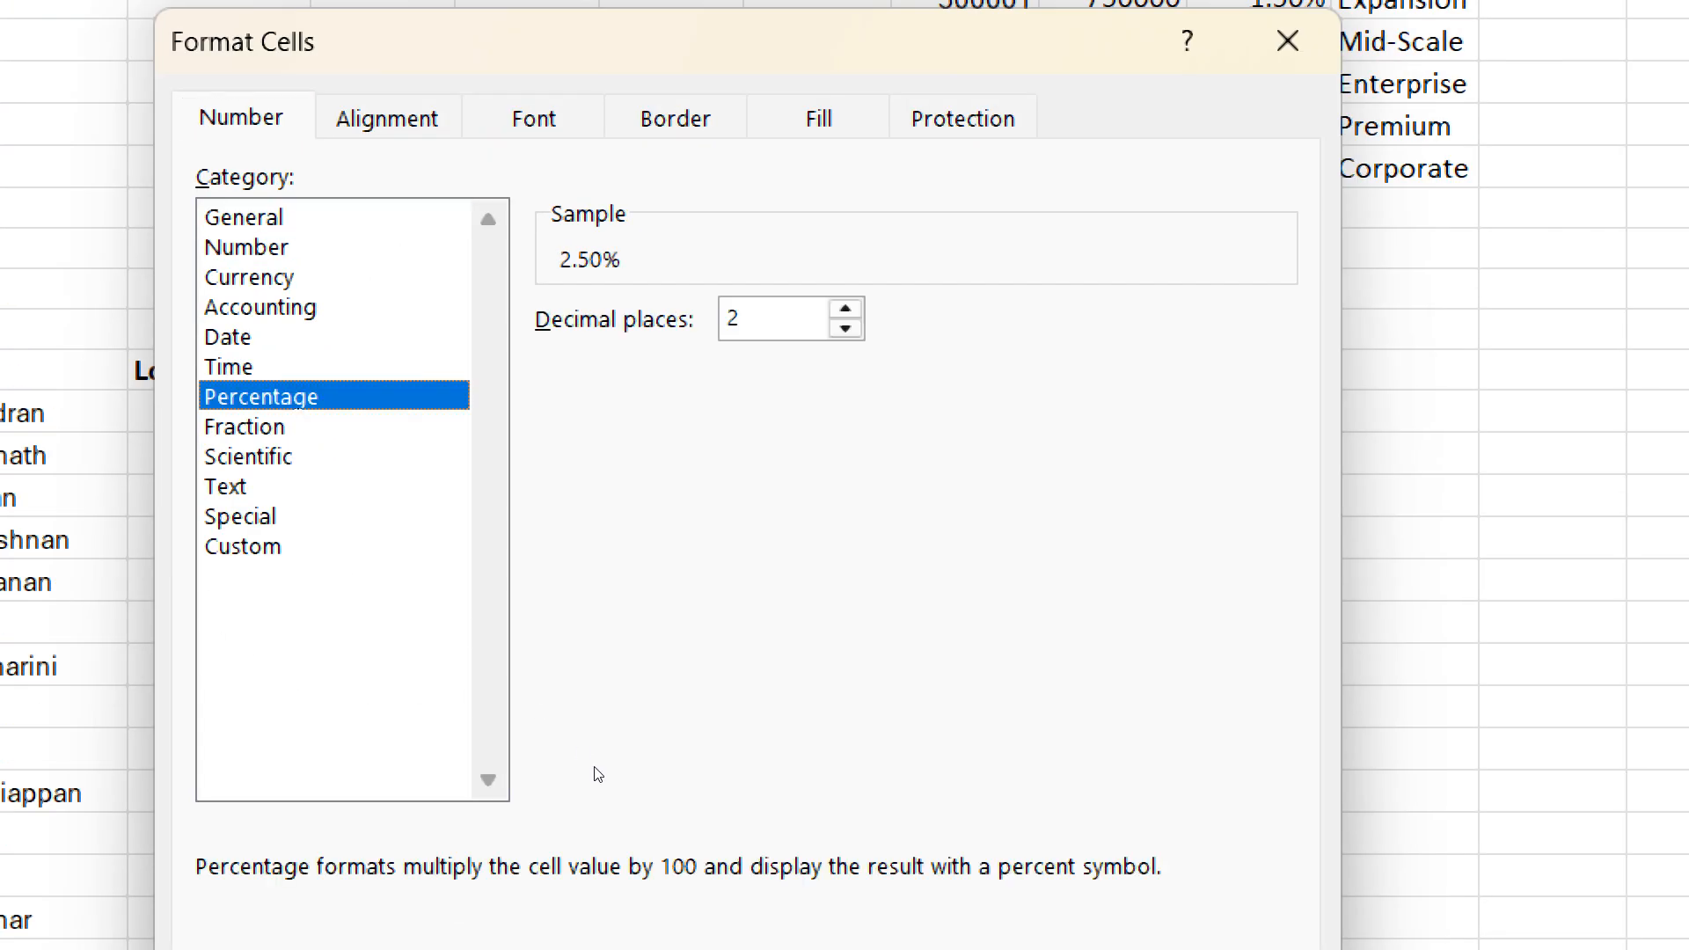
key(Return)
- Try clearing the Loan Amount (Max) column H1:H10 in the fee slab table, and undo the deletion
scroll(573, 772, up, 2)
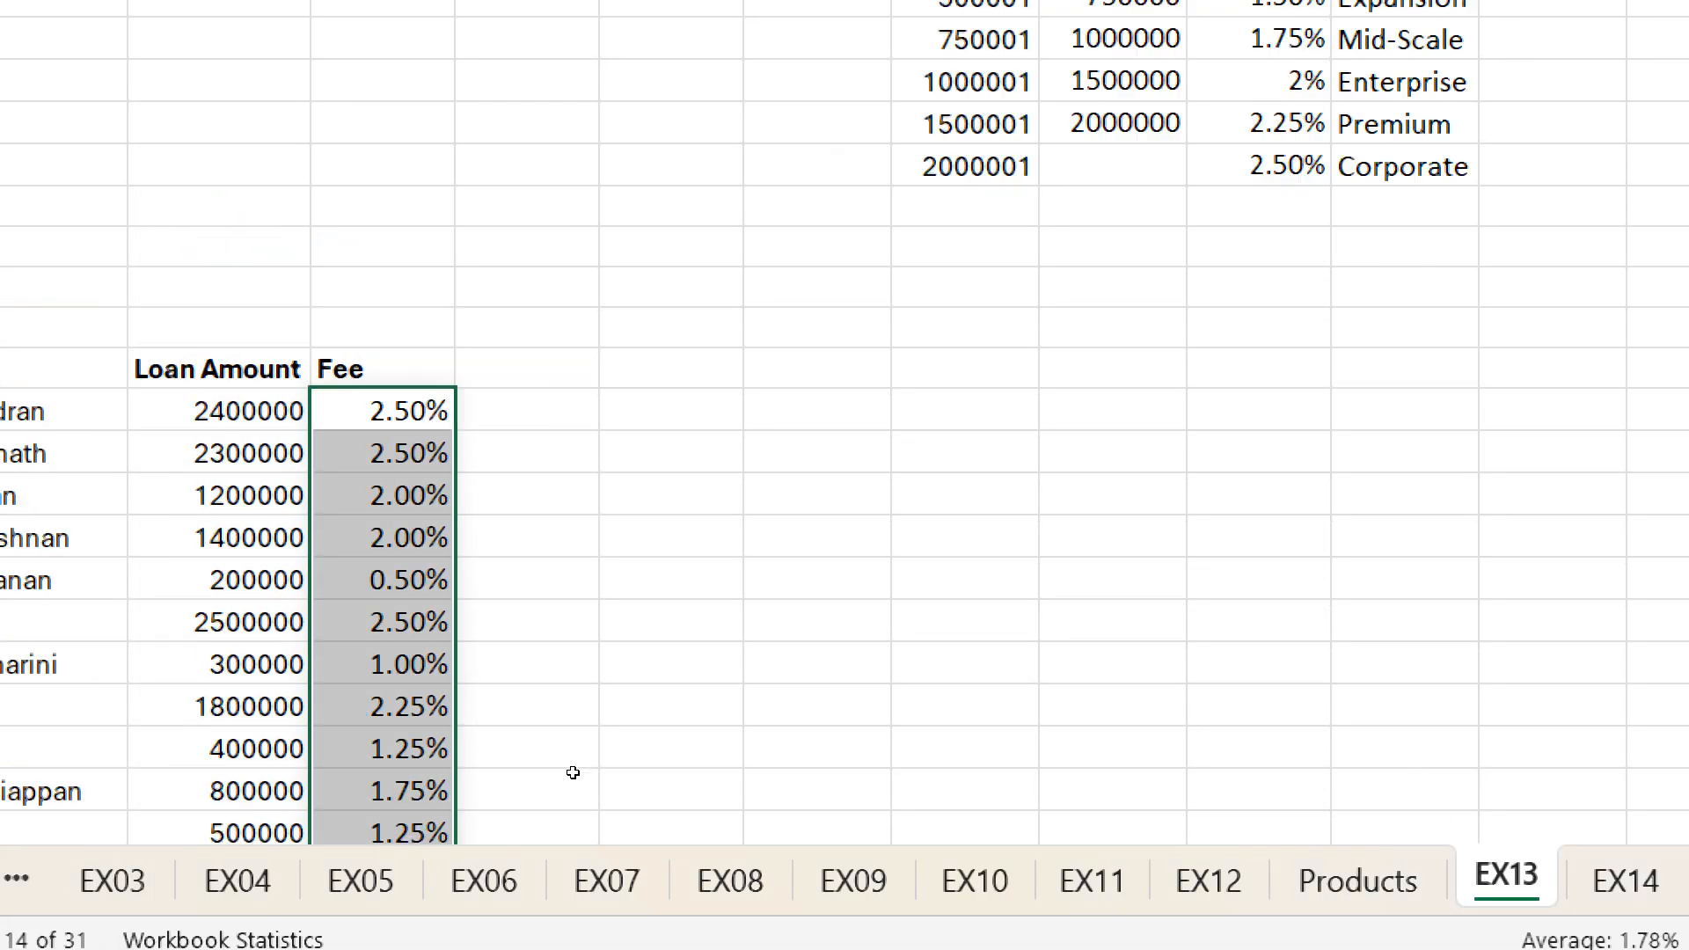
drag(1112, 132, 1113, 547)
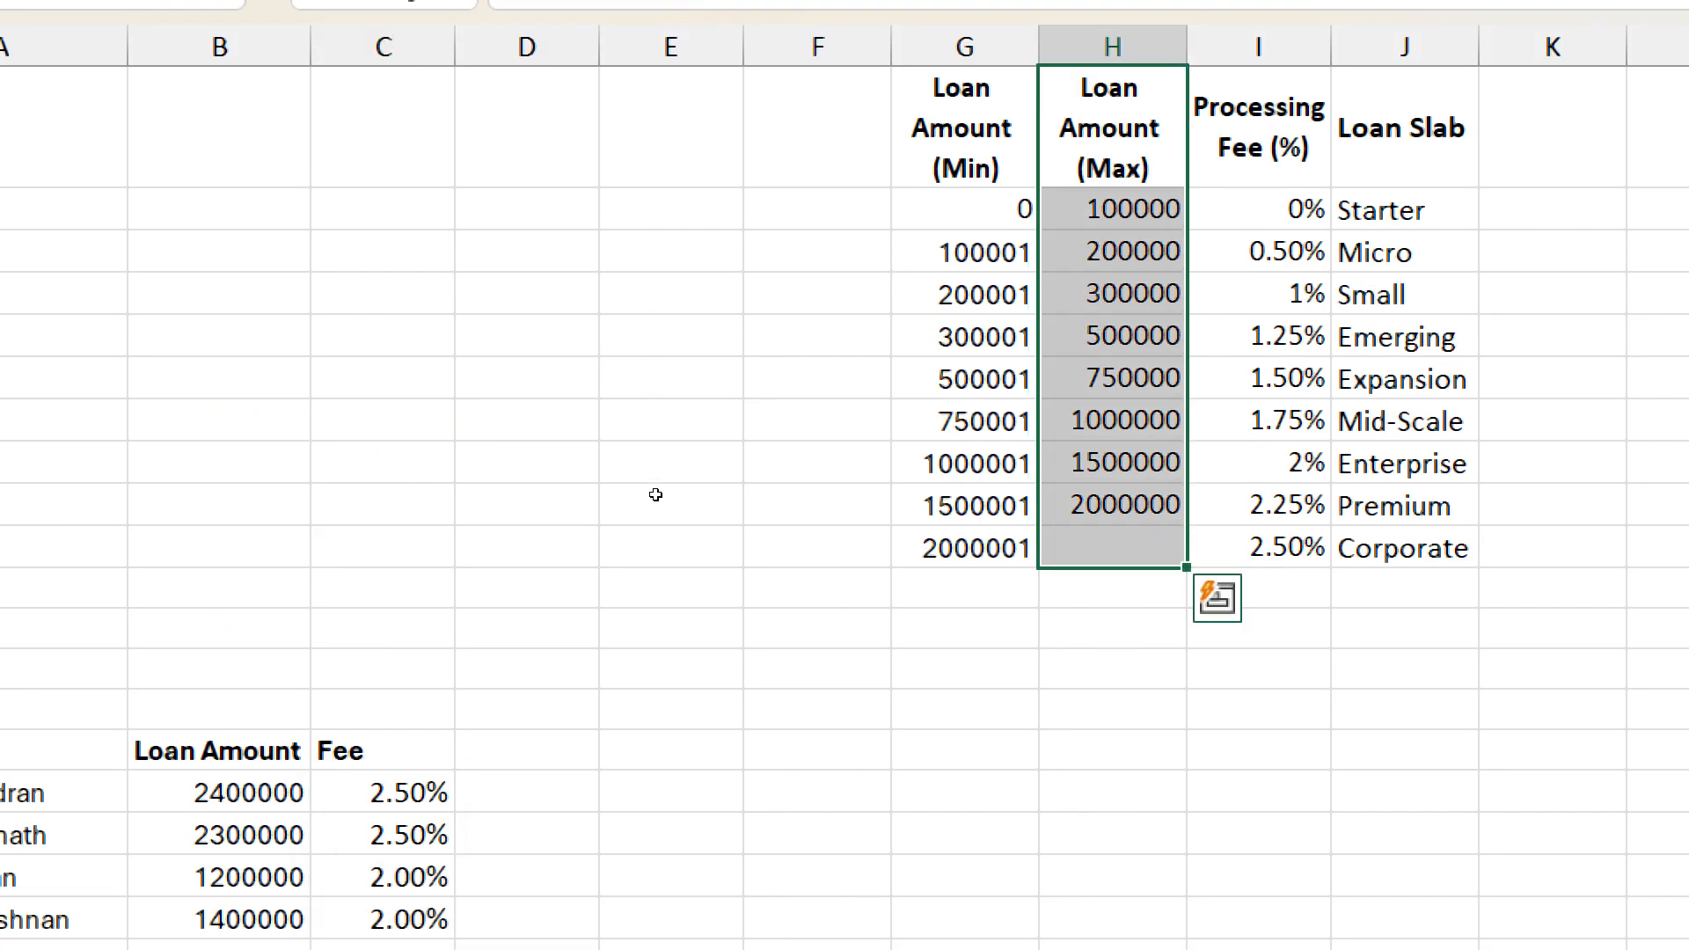
key(Delete)
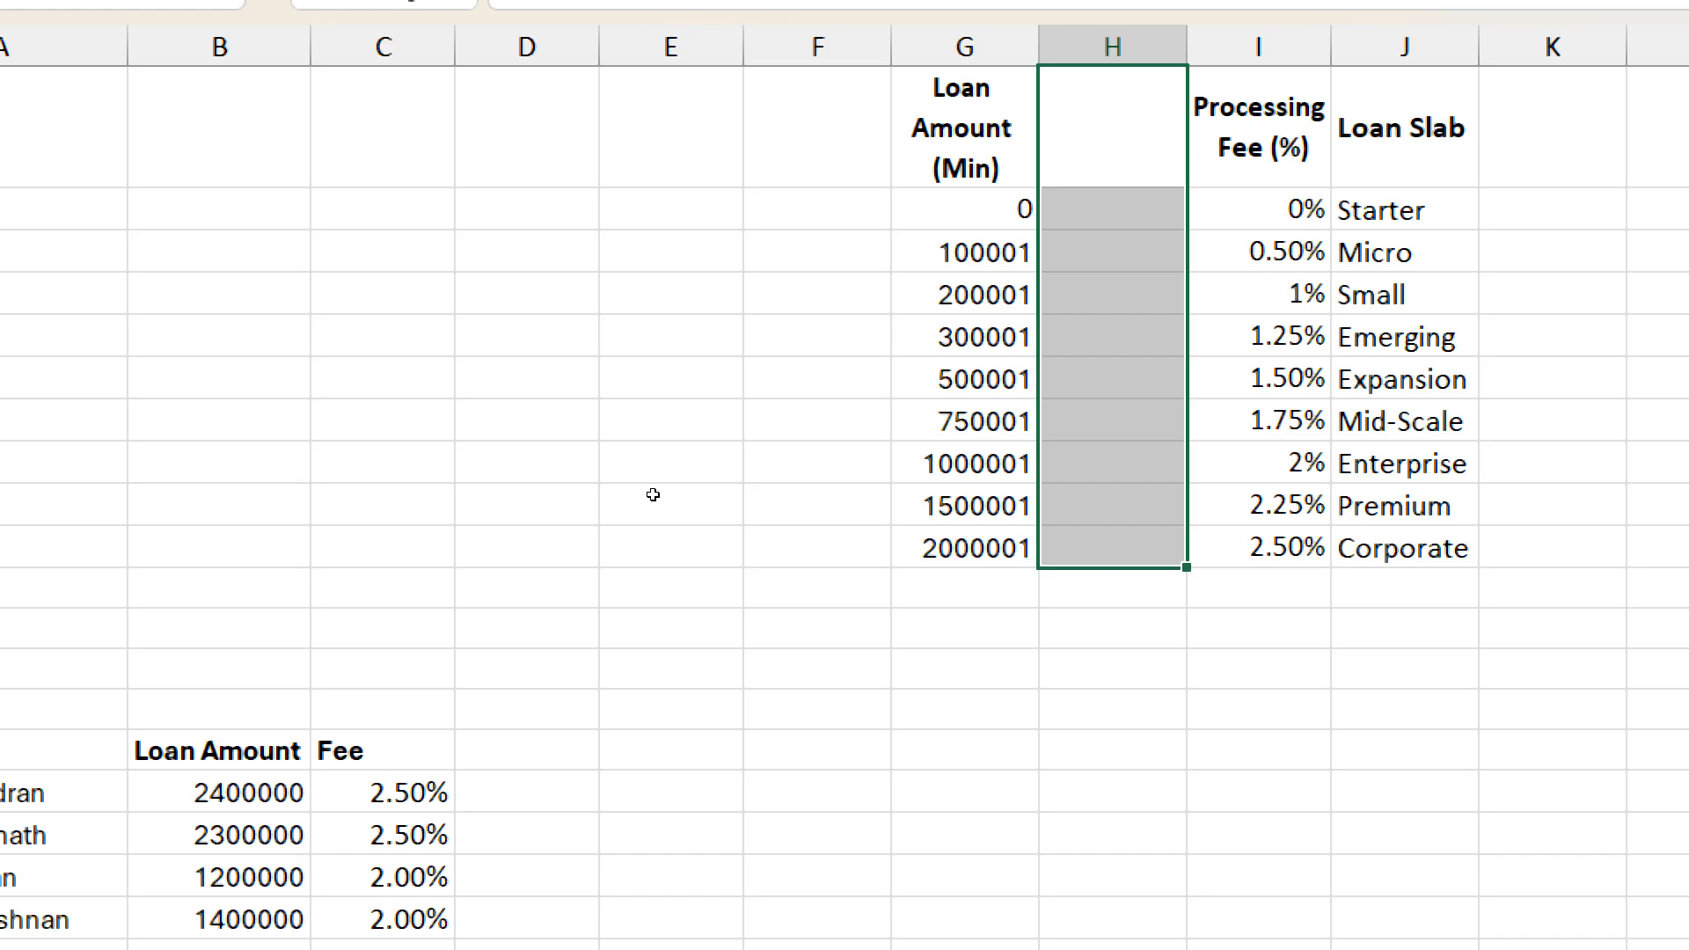
key(ctrl+e)
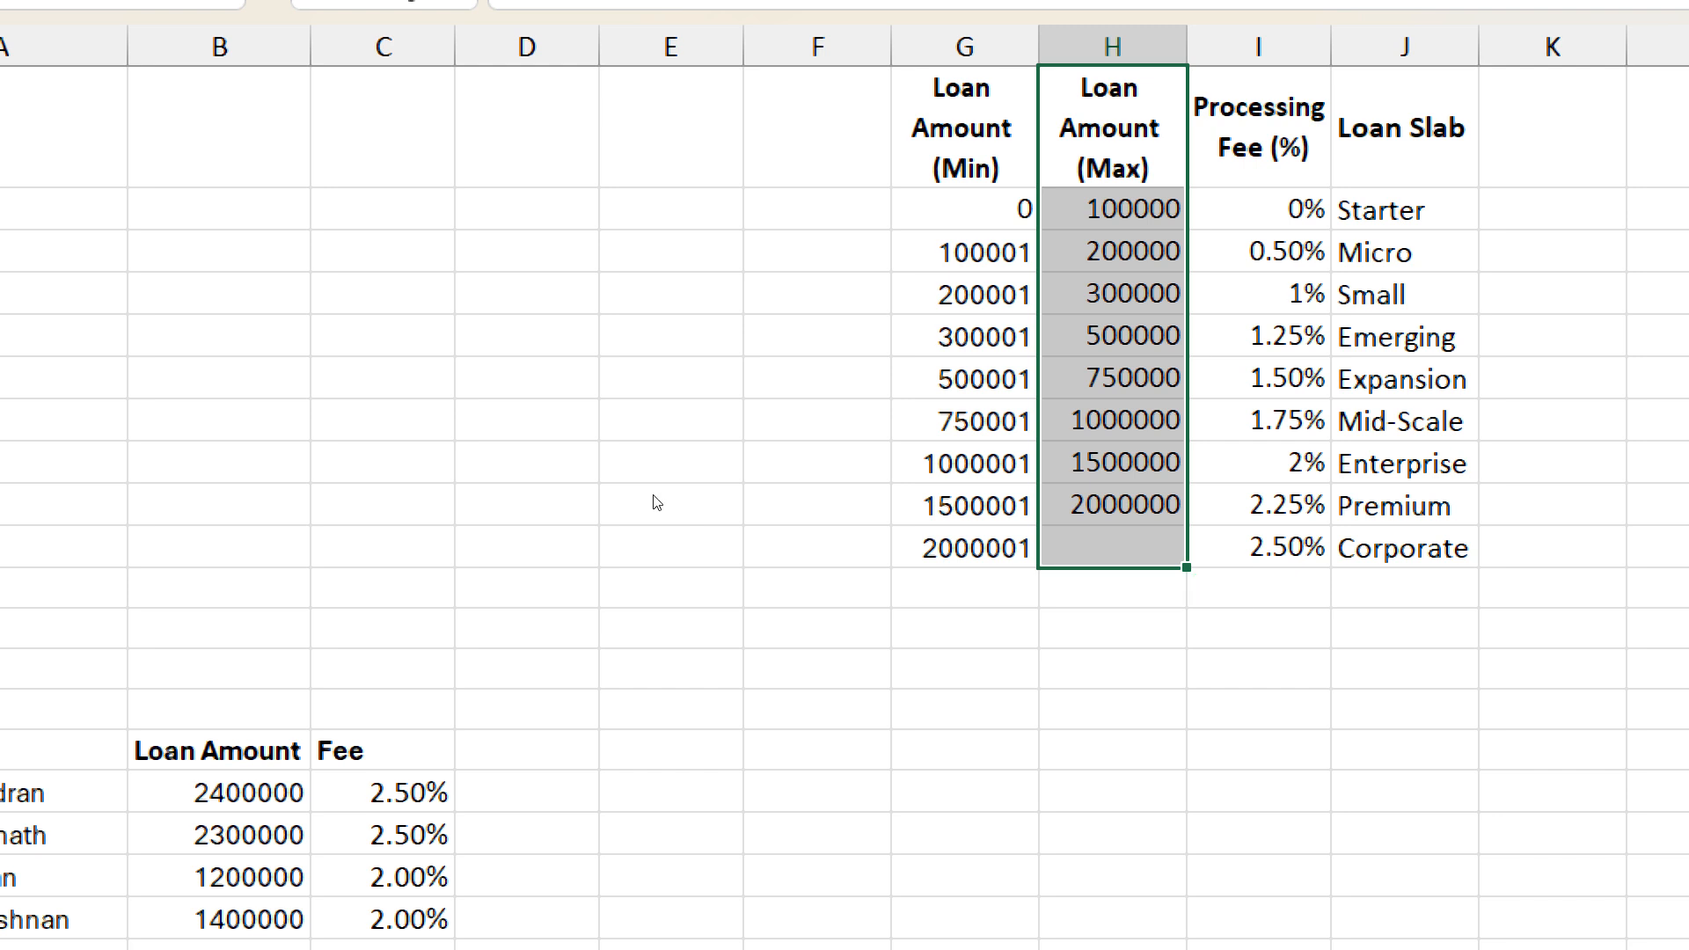
key(ctrl+1)
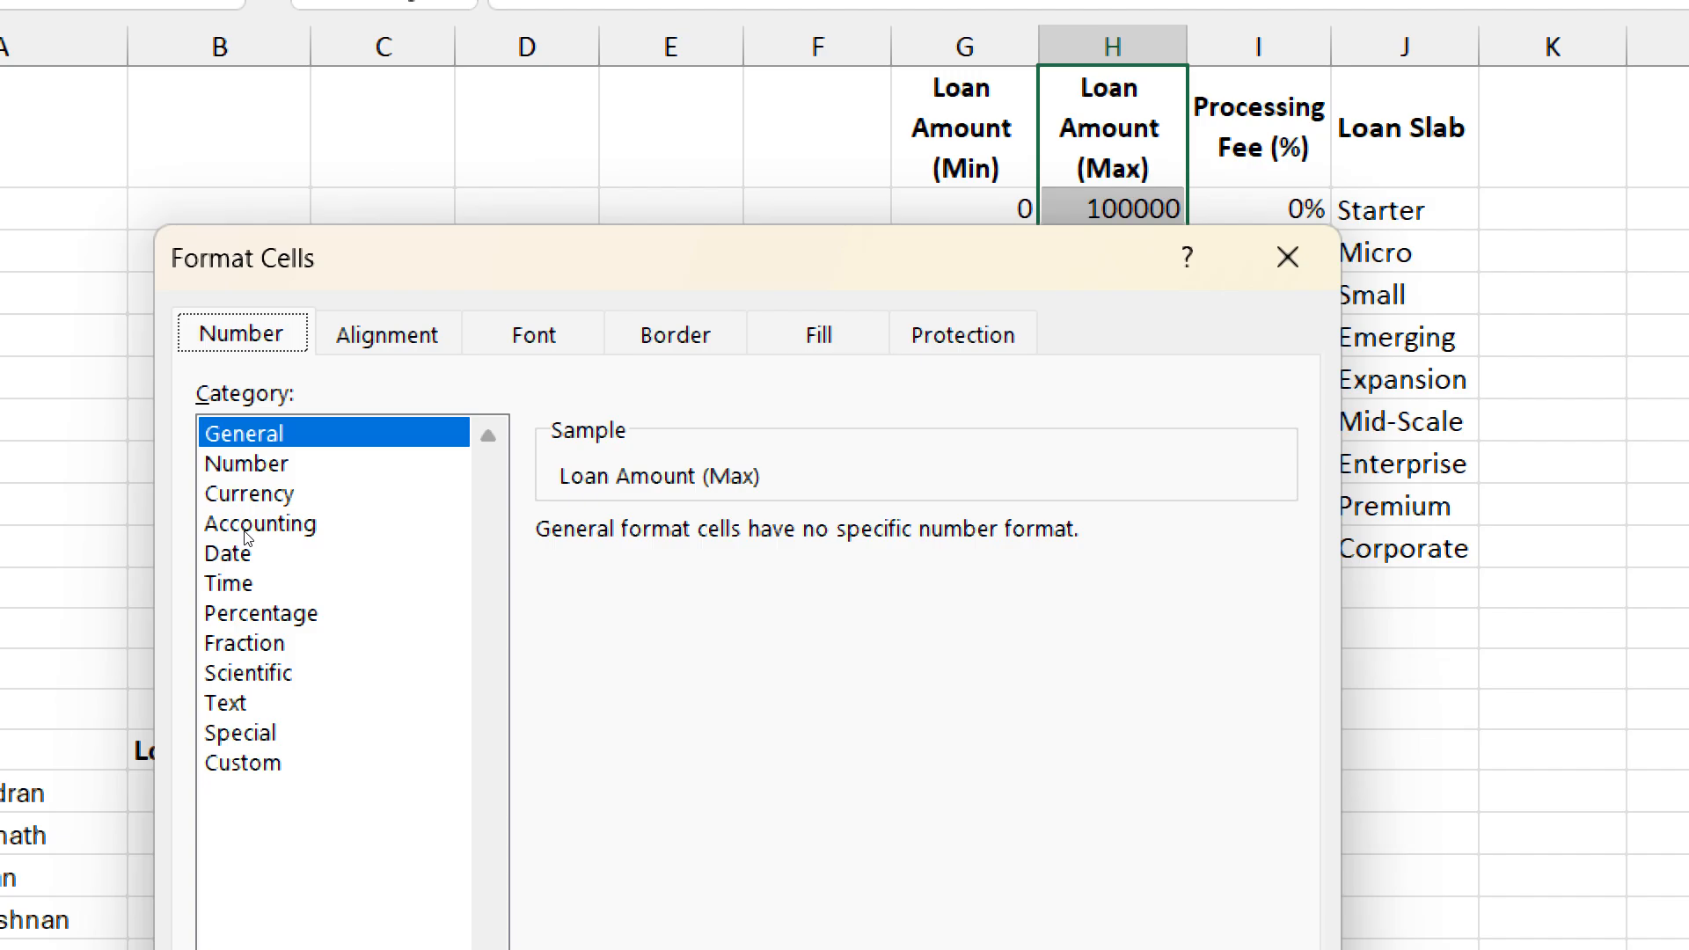
key(Escape)
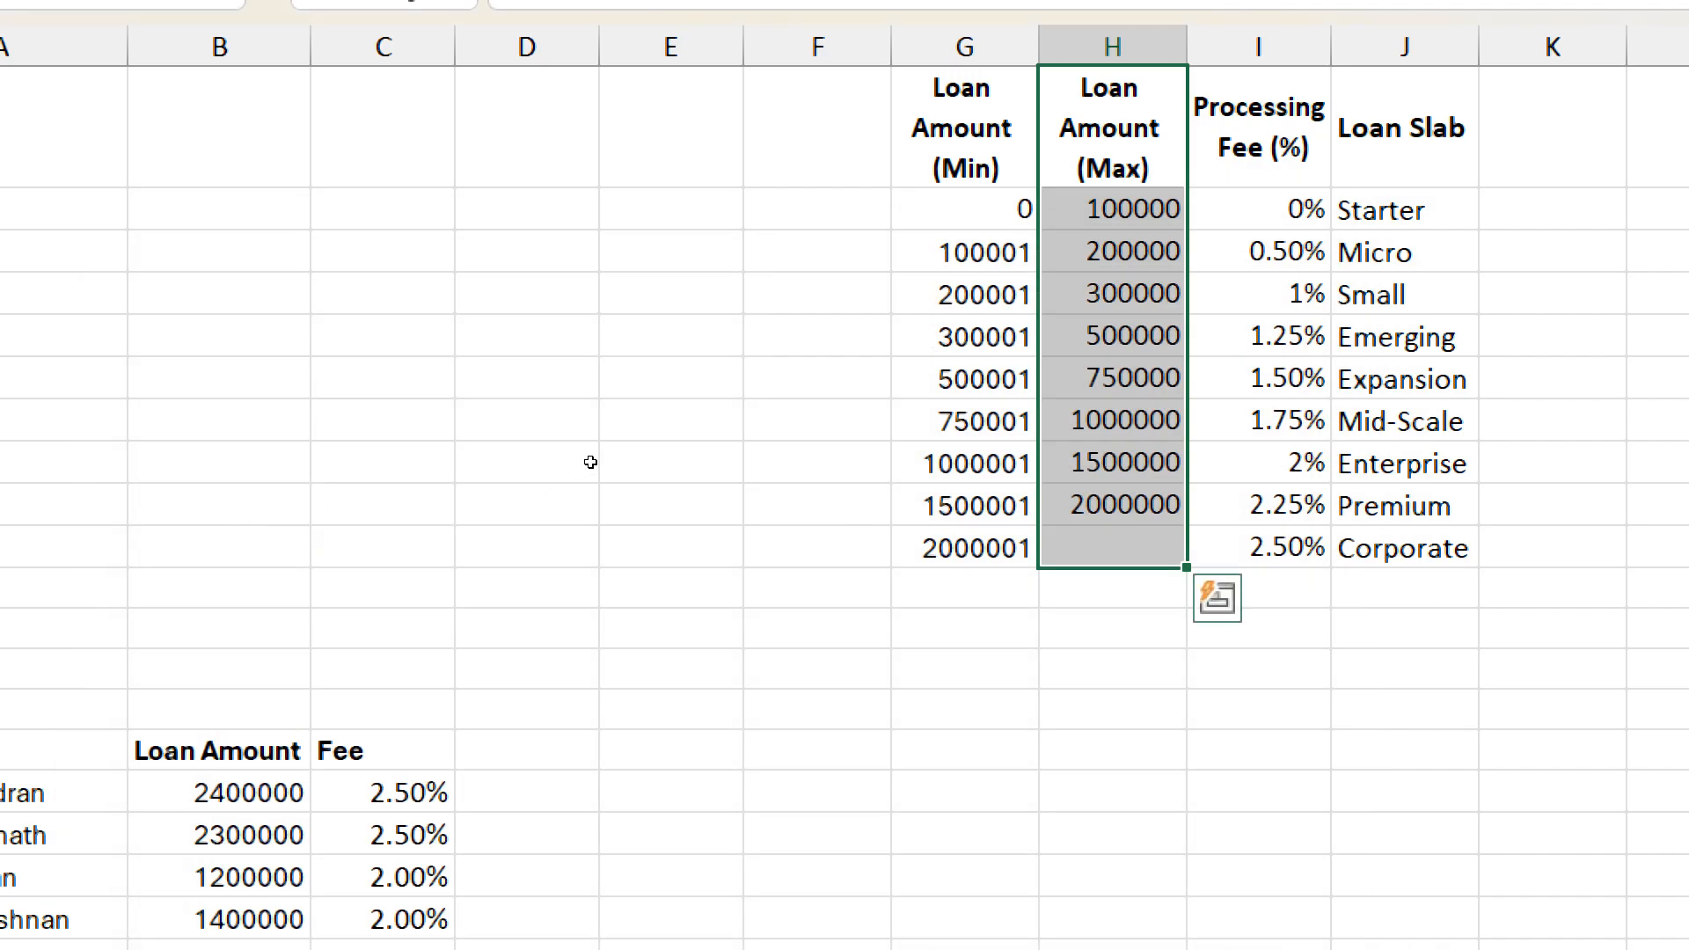
- Switch to the EX14 commission exercise sheet
key(Right)
key(Down)
key(Down)
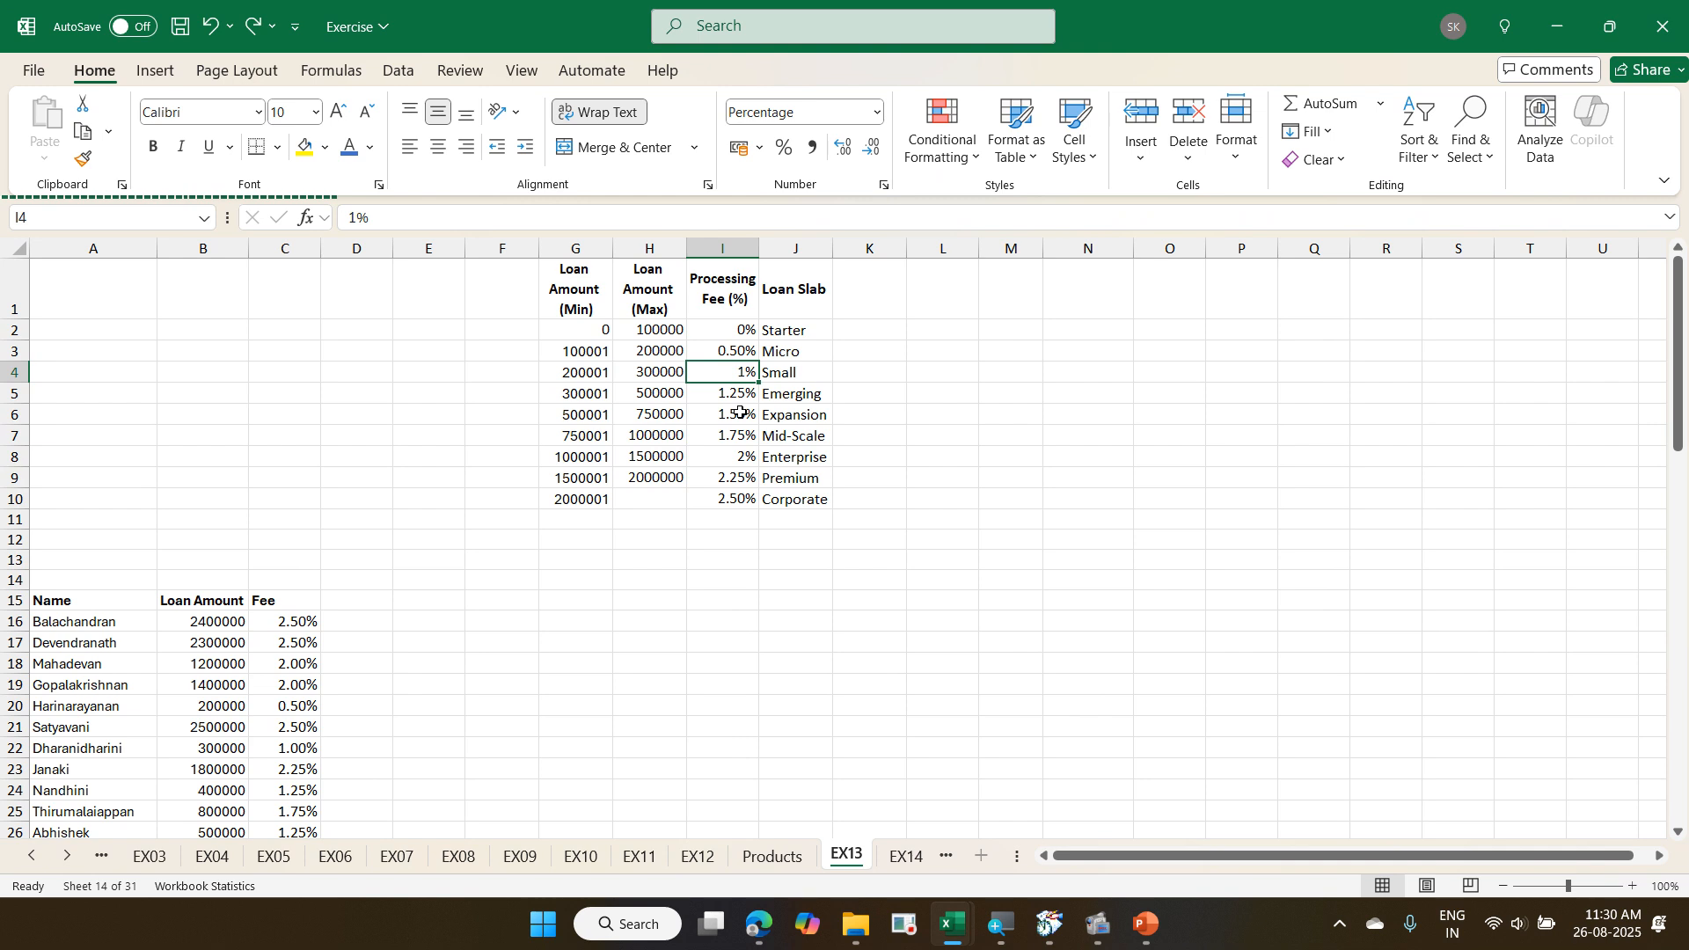
key(ctrl+Page_Down)
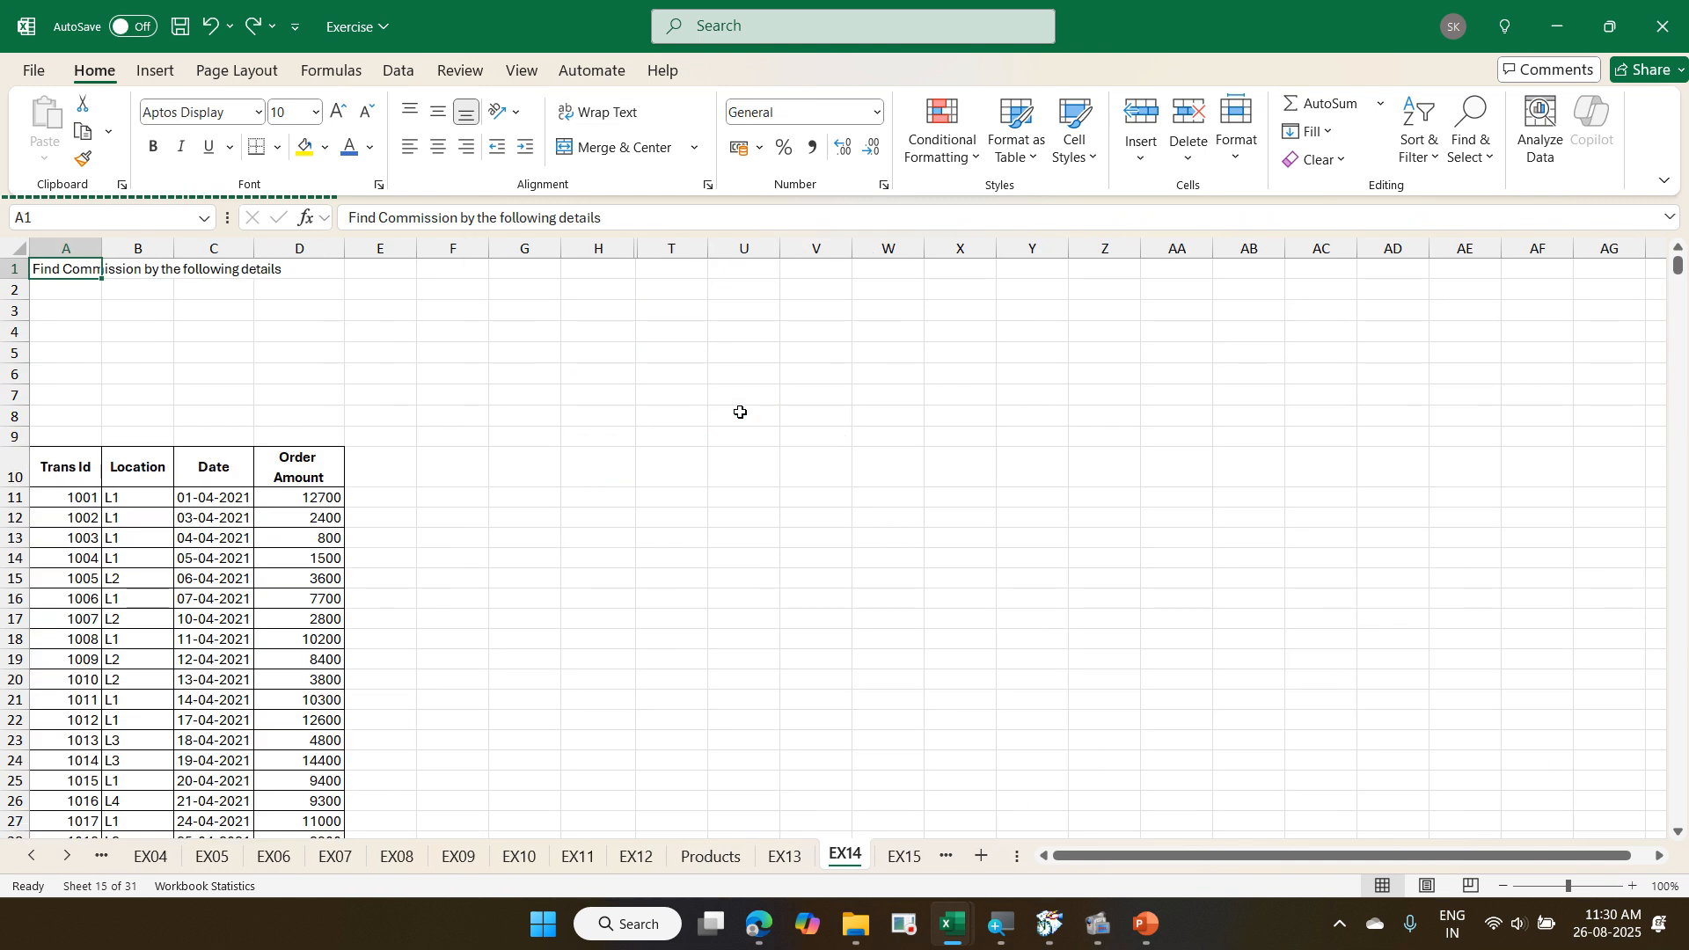
- Add a "Commission %" header in E10 beside Order Amount and fit column E's width to it
key(Down)
key(Down)
key(Down)
key(Down)
key(Down)
key(Down)
key(Down)
key(Down)
key(Down)
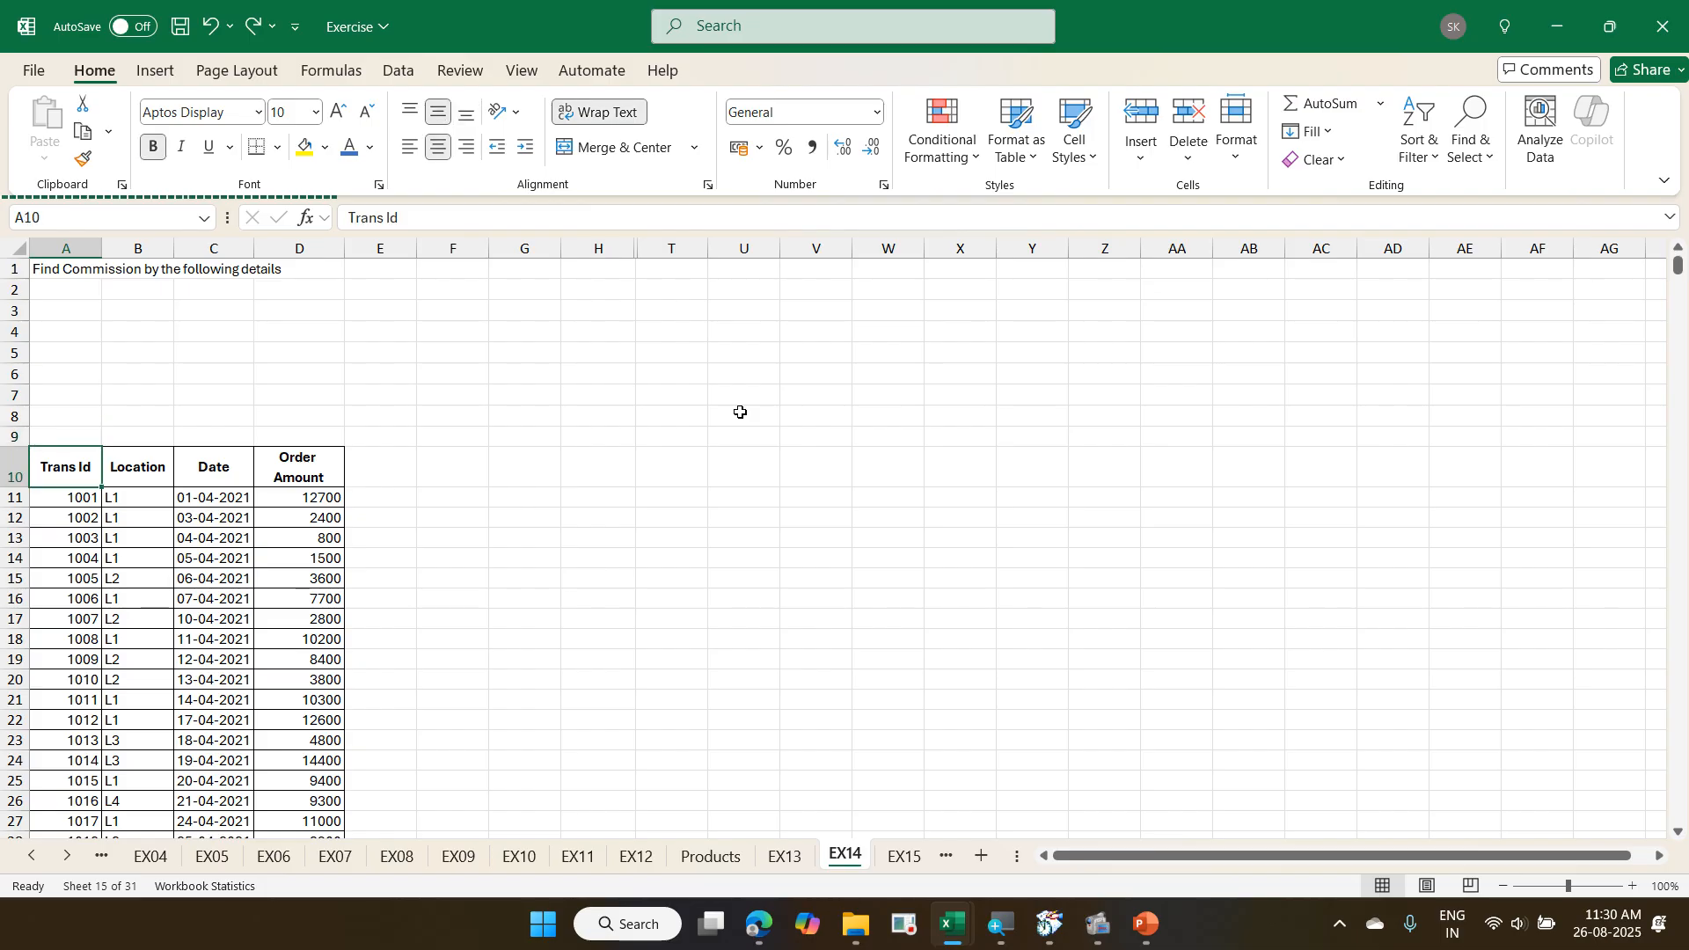
key(Right)
key(Right)
key(Right)
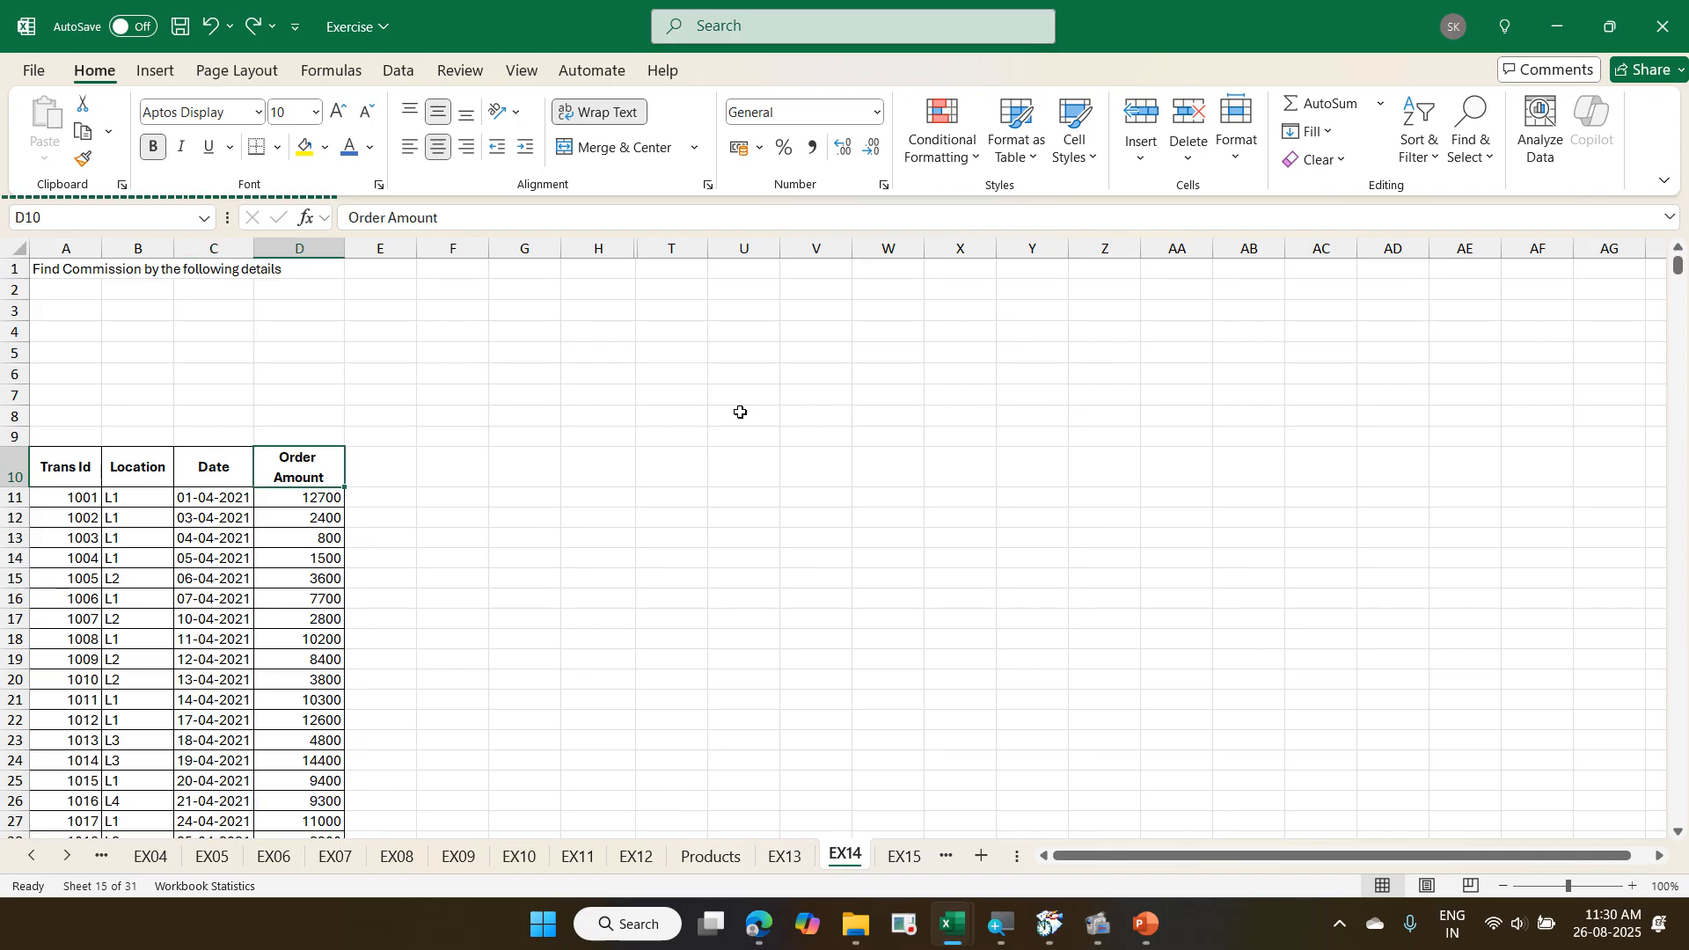
key(Right)
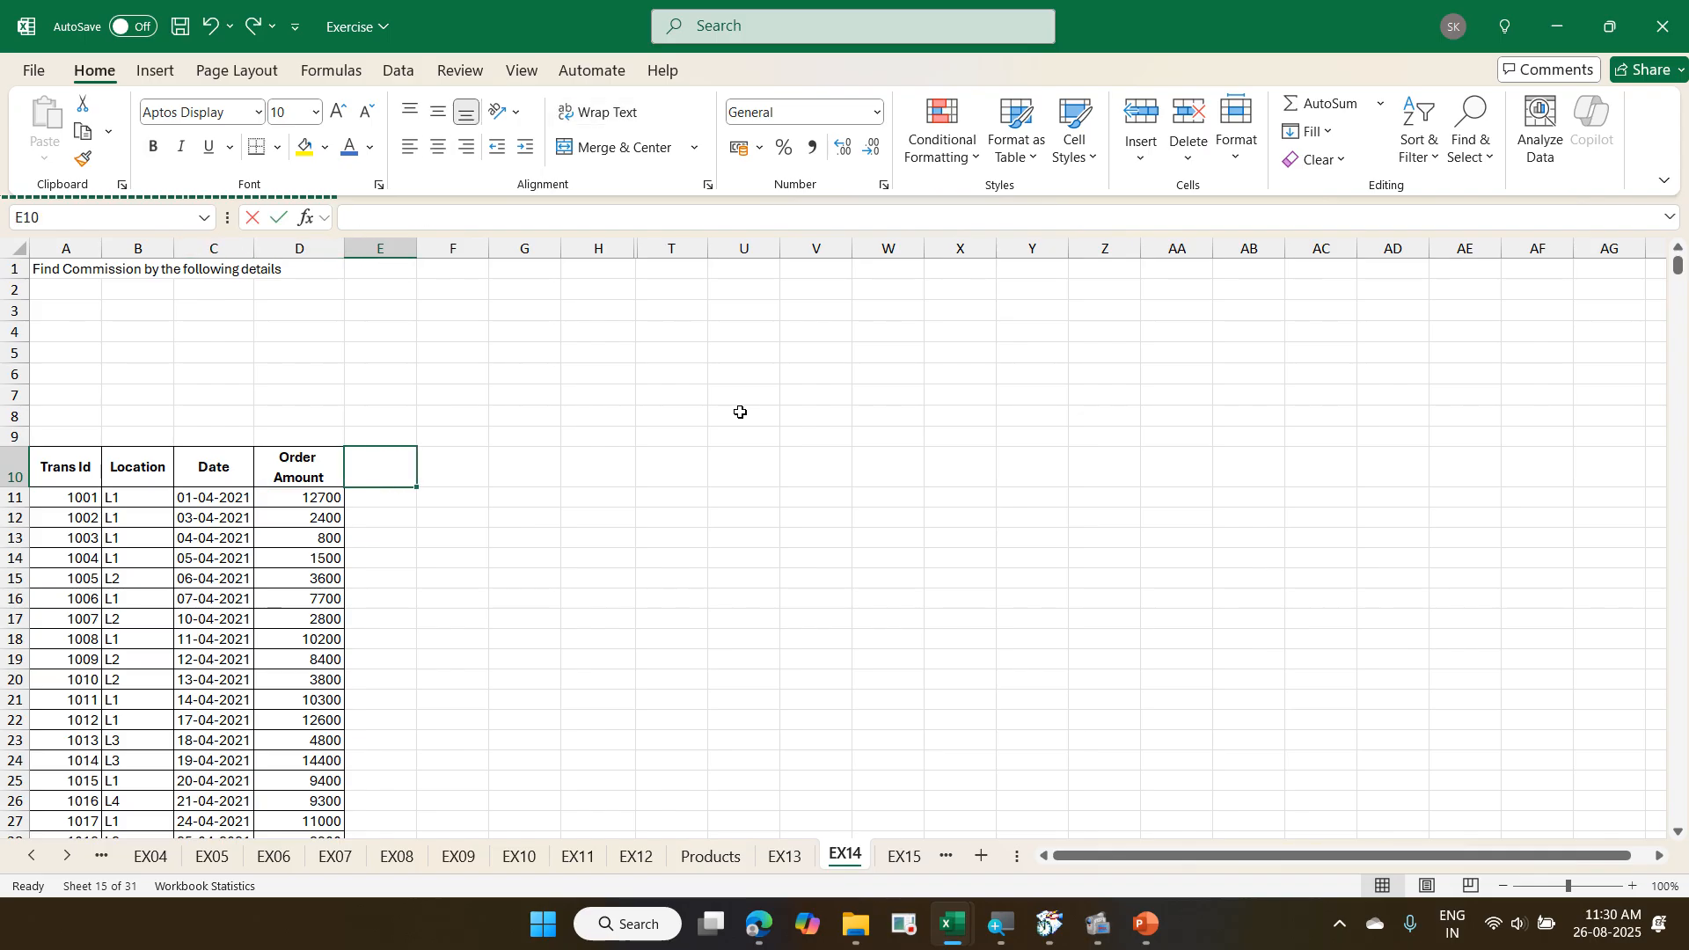
text(C)
key(Escape)
text(Co)
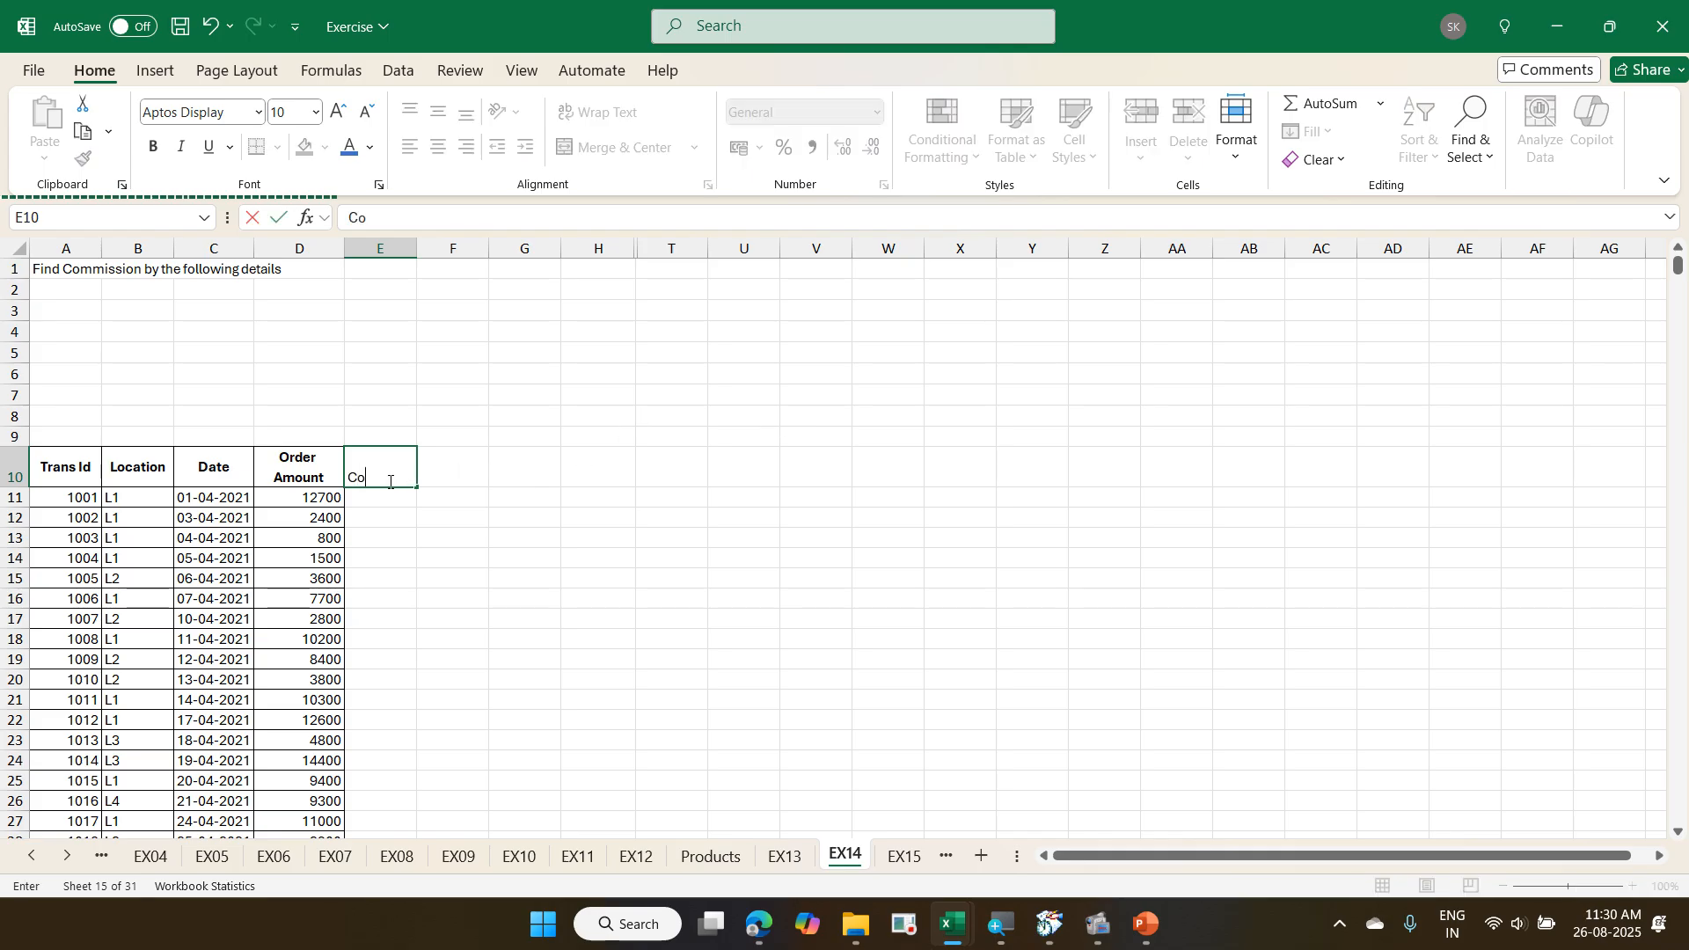
text(mmission %)
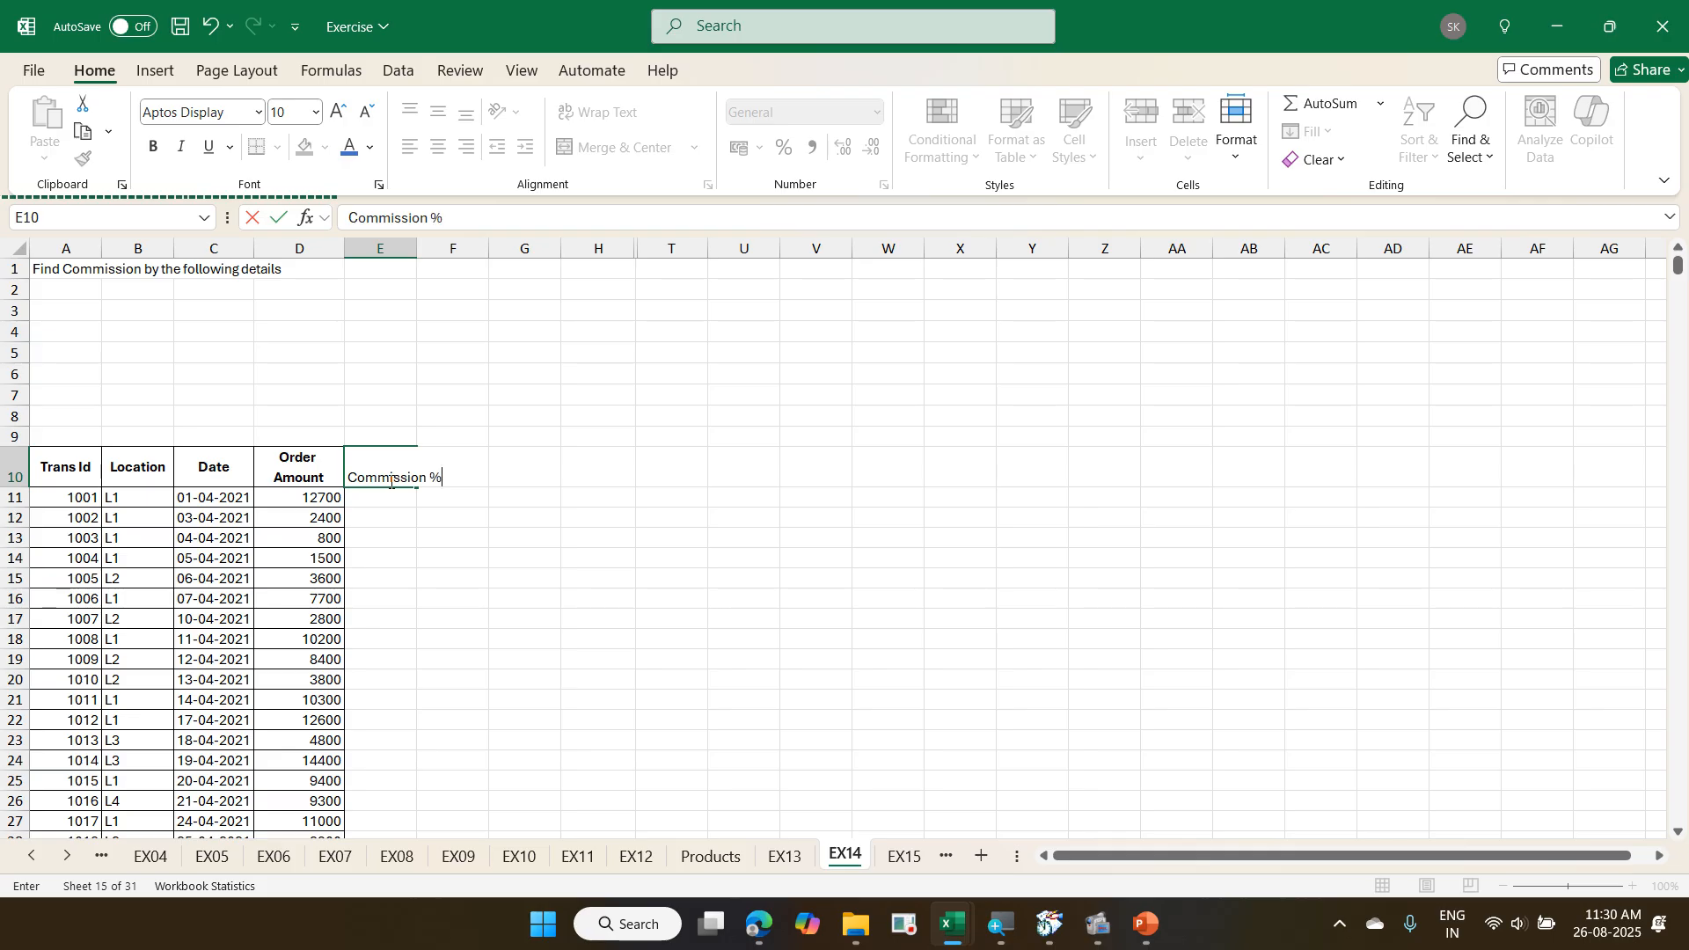
key(Return)
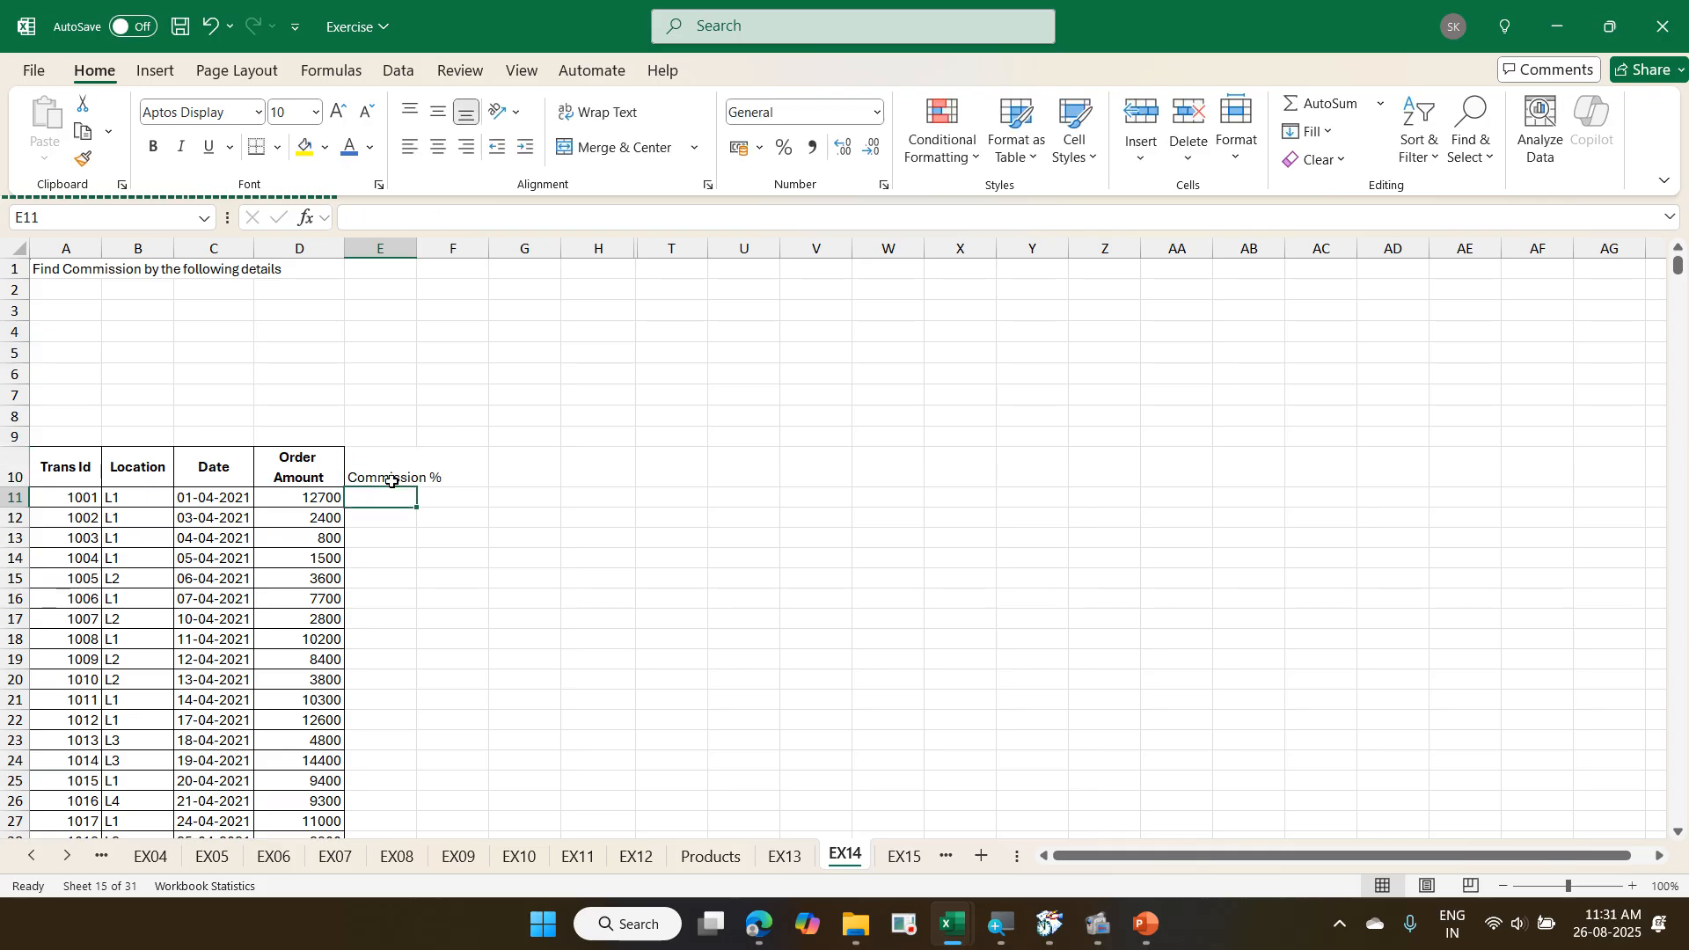
double_click(417, 248)
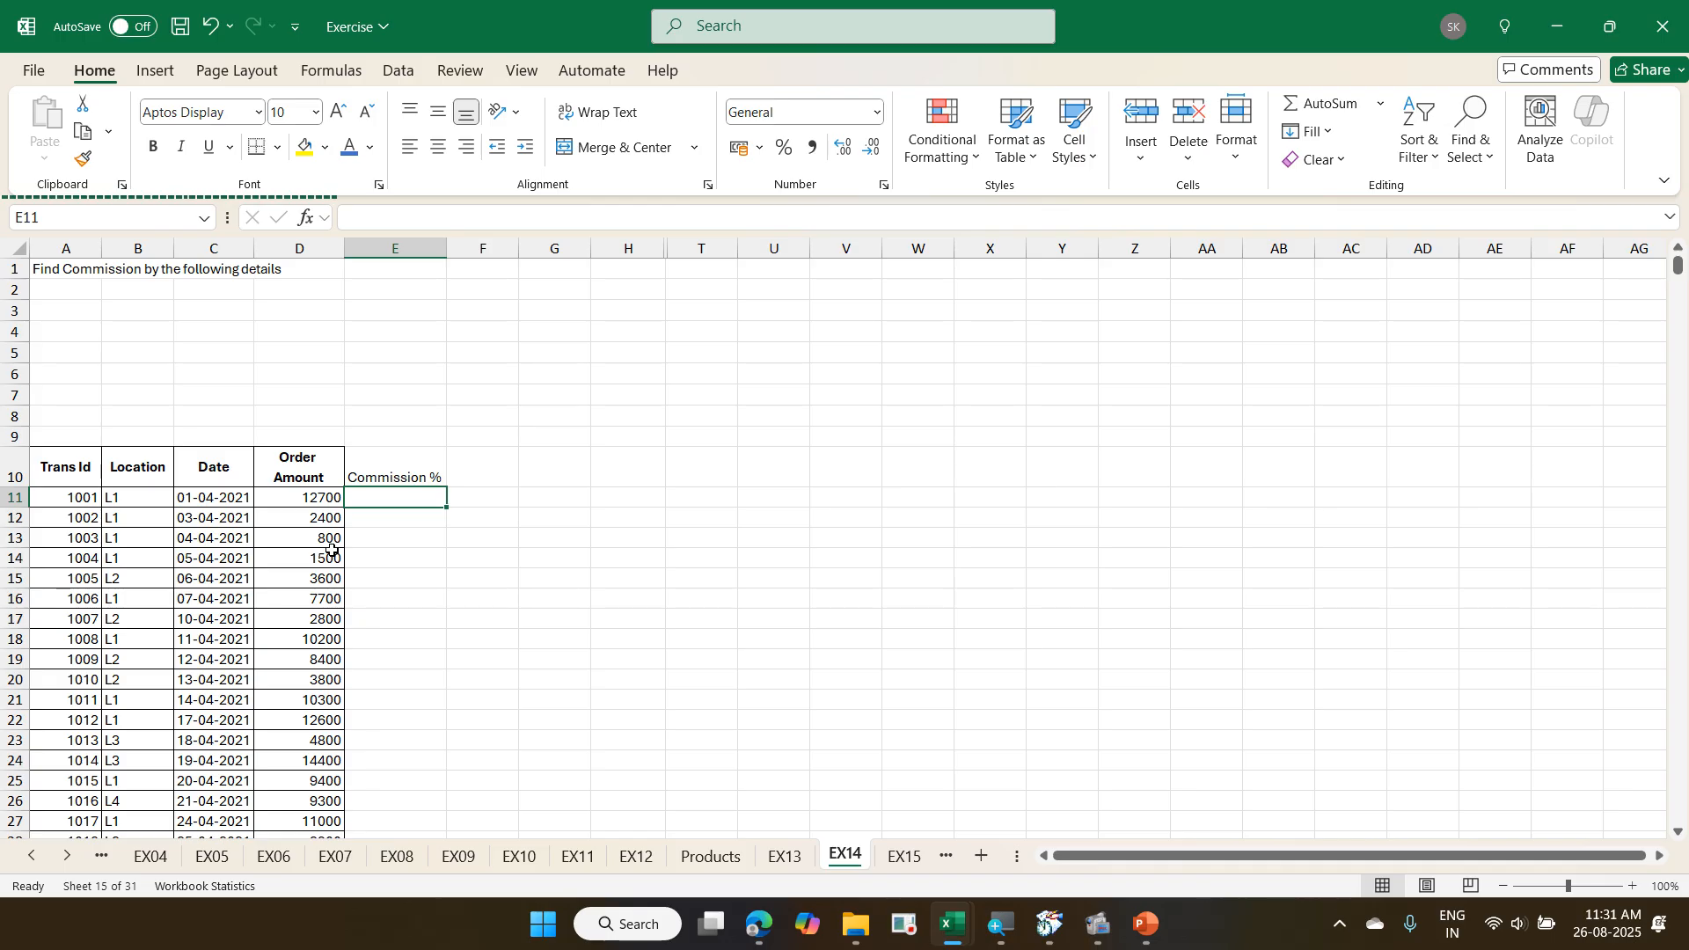
- Unhide the hidden columns between H and T on the EX14 sheet
click(785, 856)
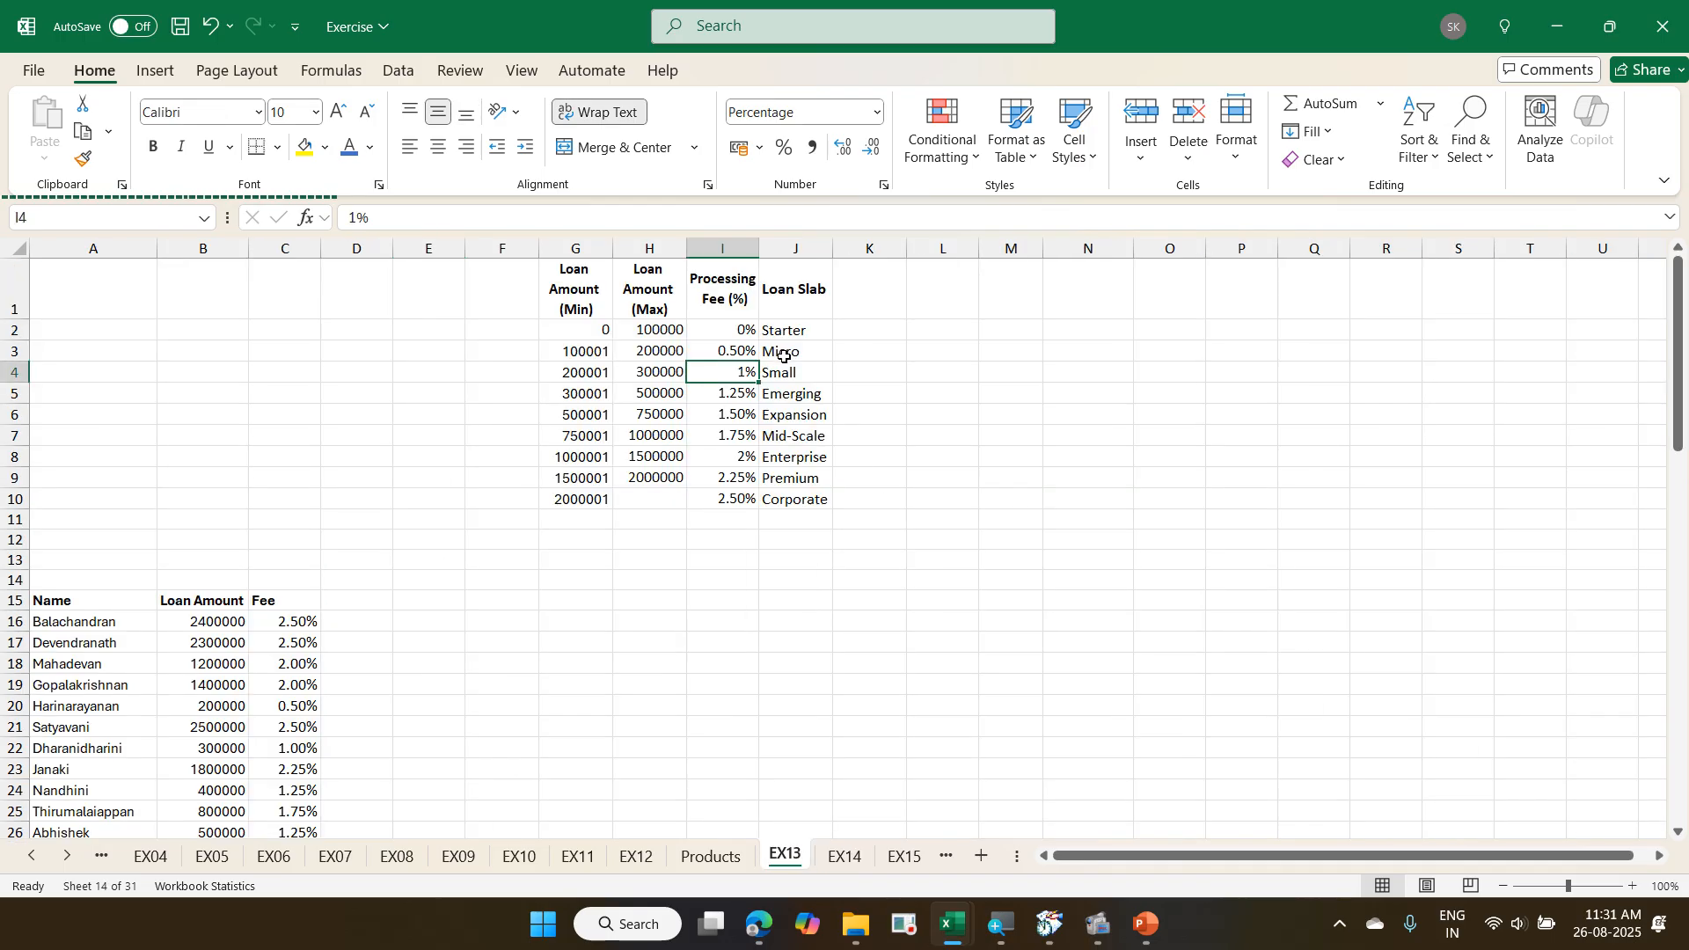
click(844, 856)
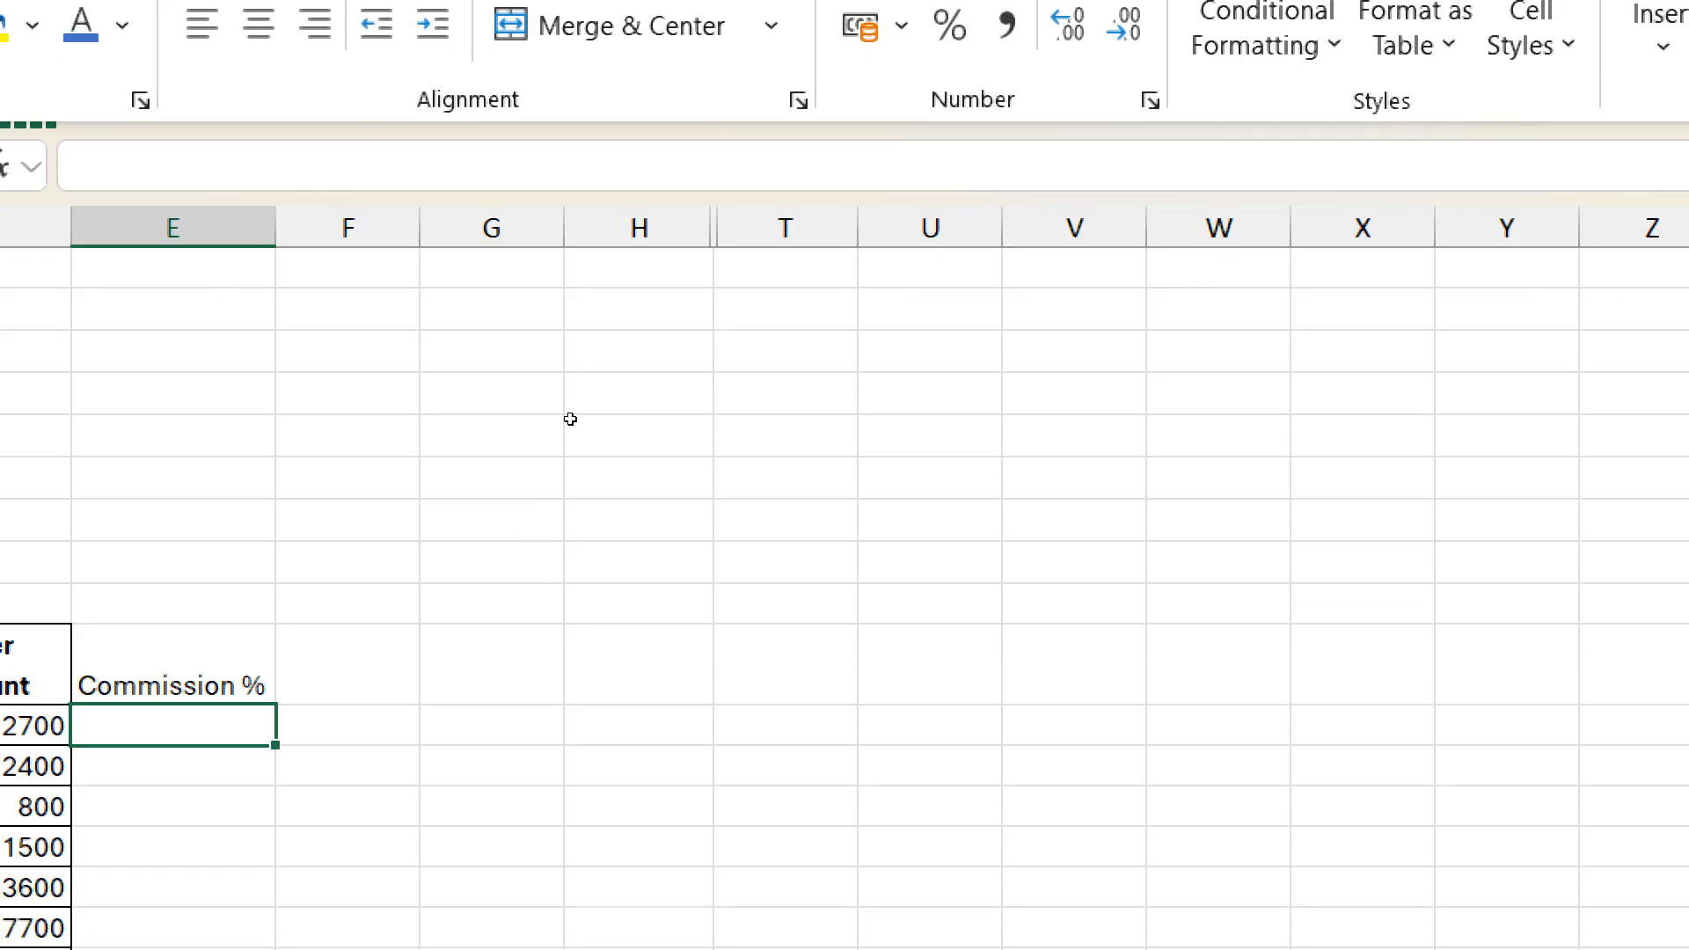
drag(627, 240, 786, 231)
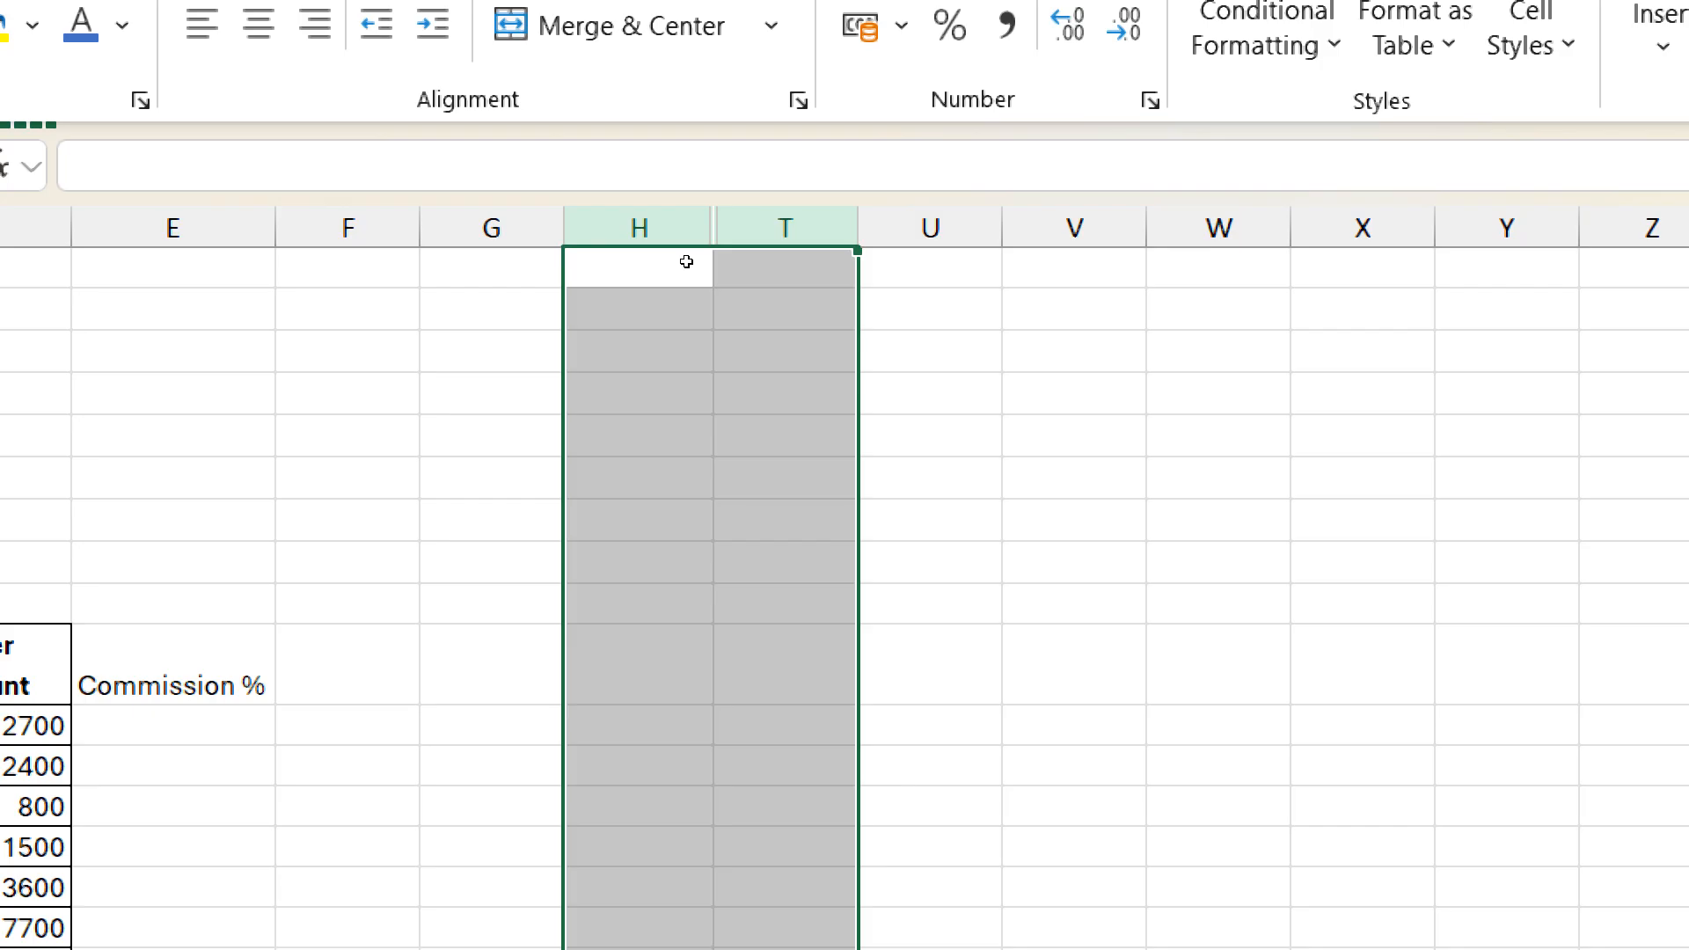
click(655, 296)
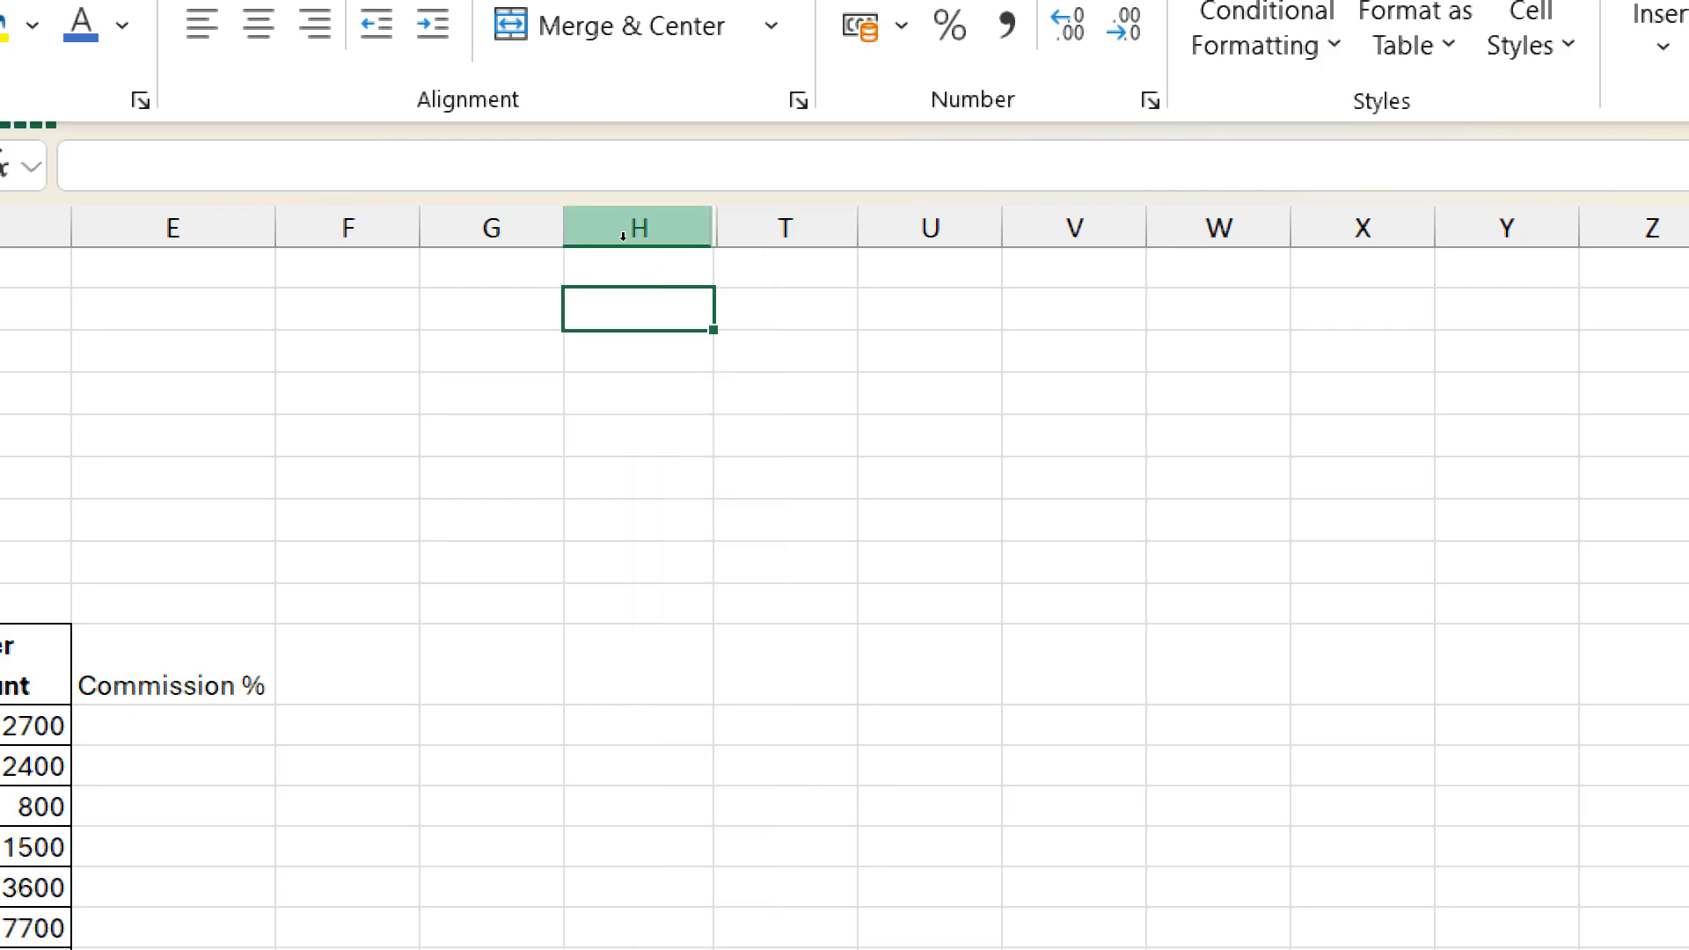
drag(626, 239, 676, 235)
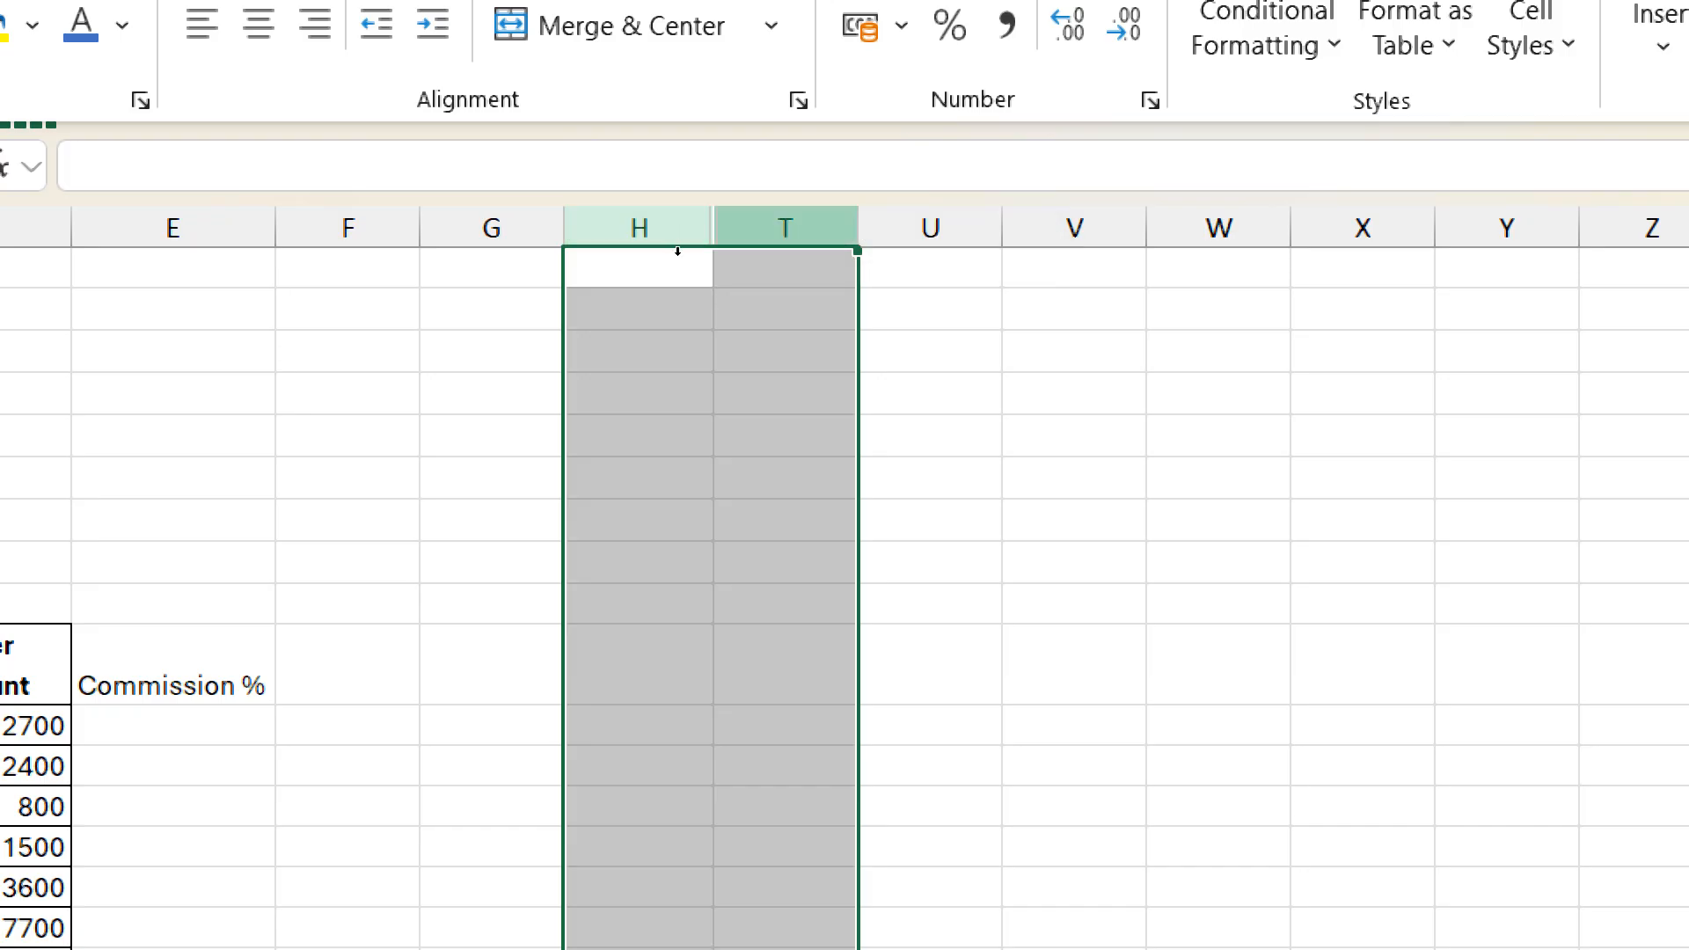
drag(631, 243, 706, 240)
right_click(705, 241)
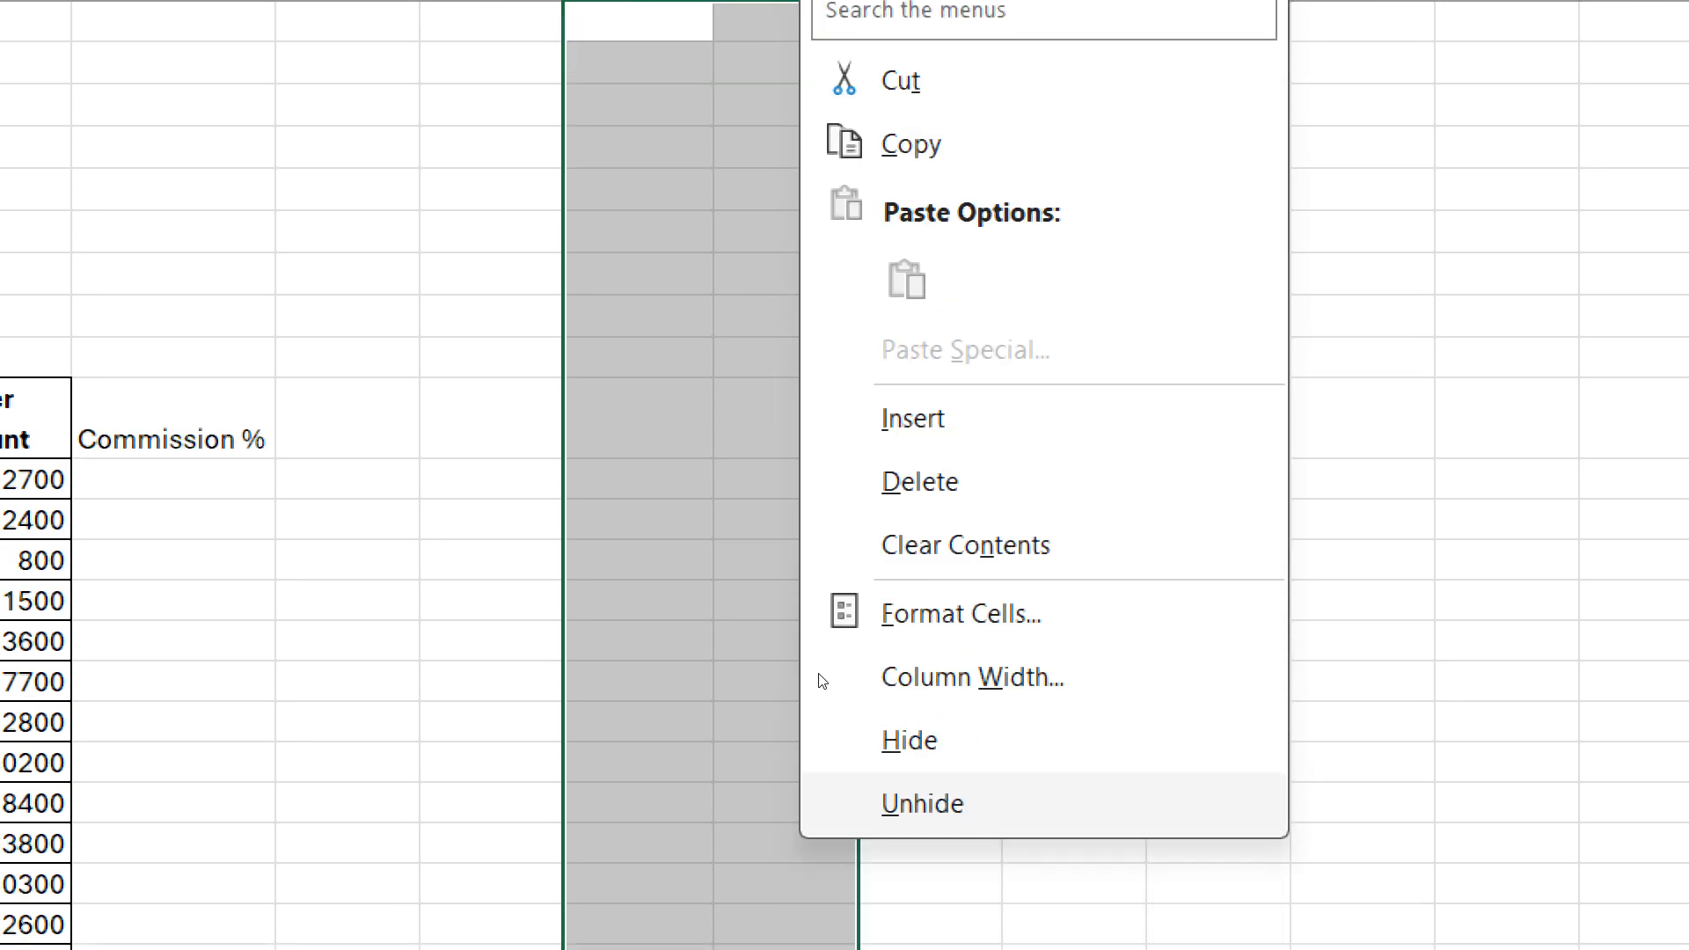
click(922, 803)
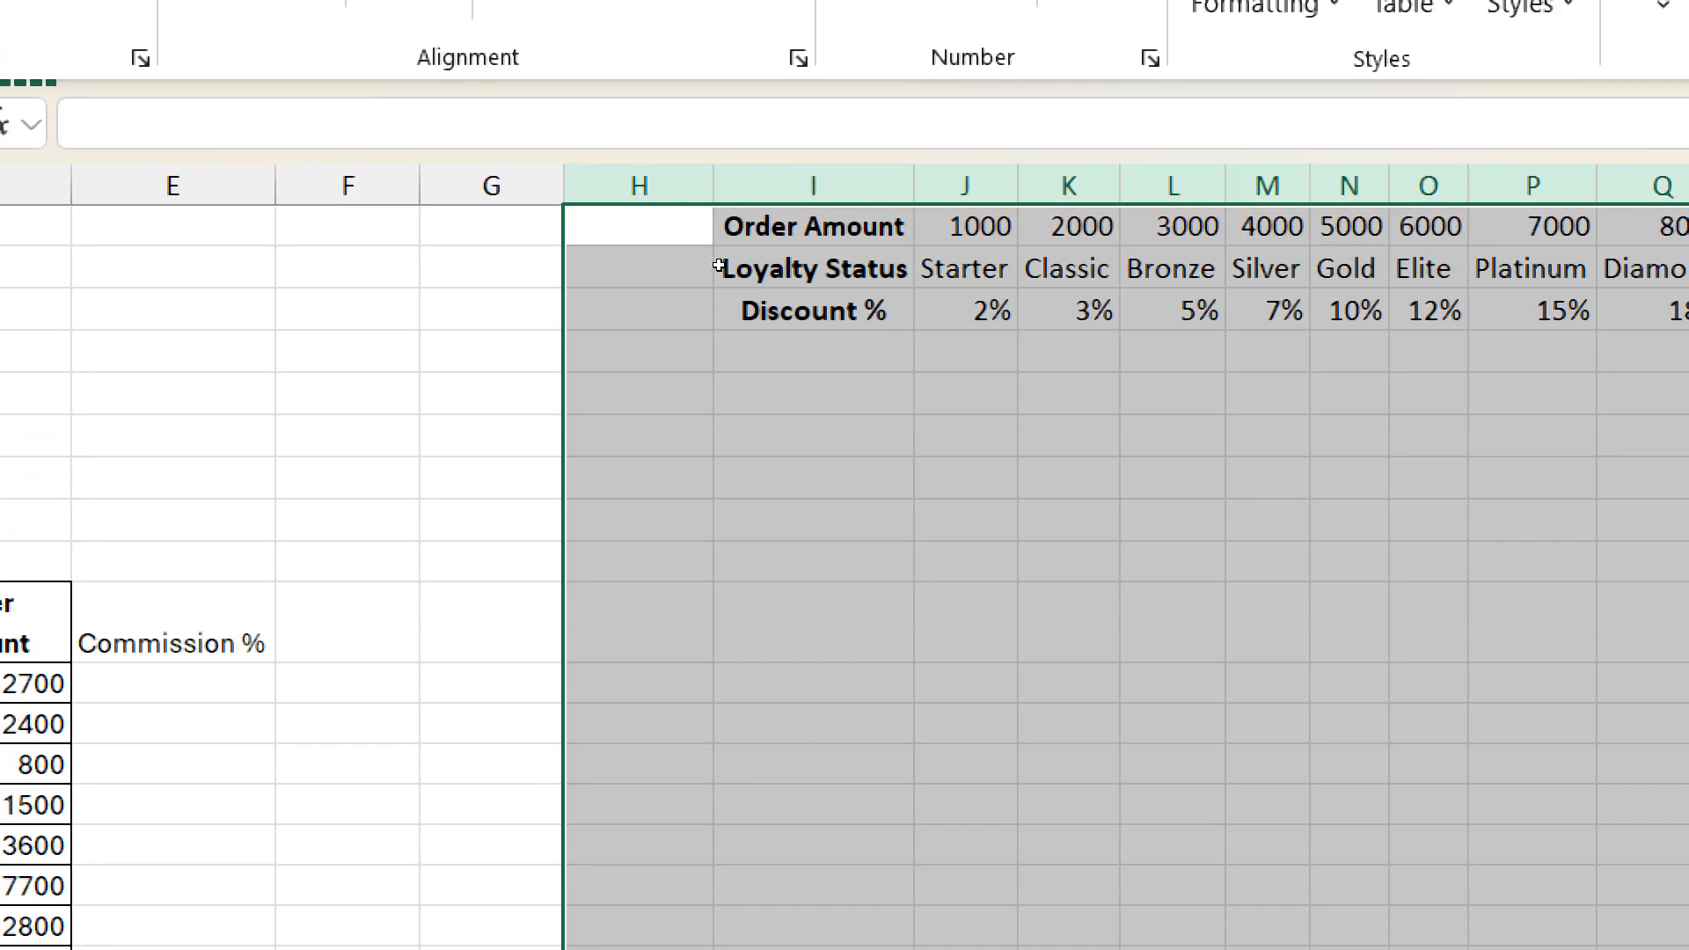
- Replace the word Discount in the I3 label so that it reads "Commission %"
key(Right)
click(724, 310)
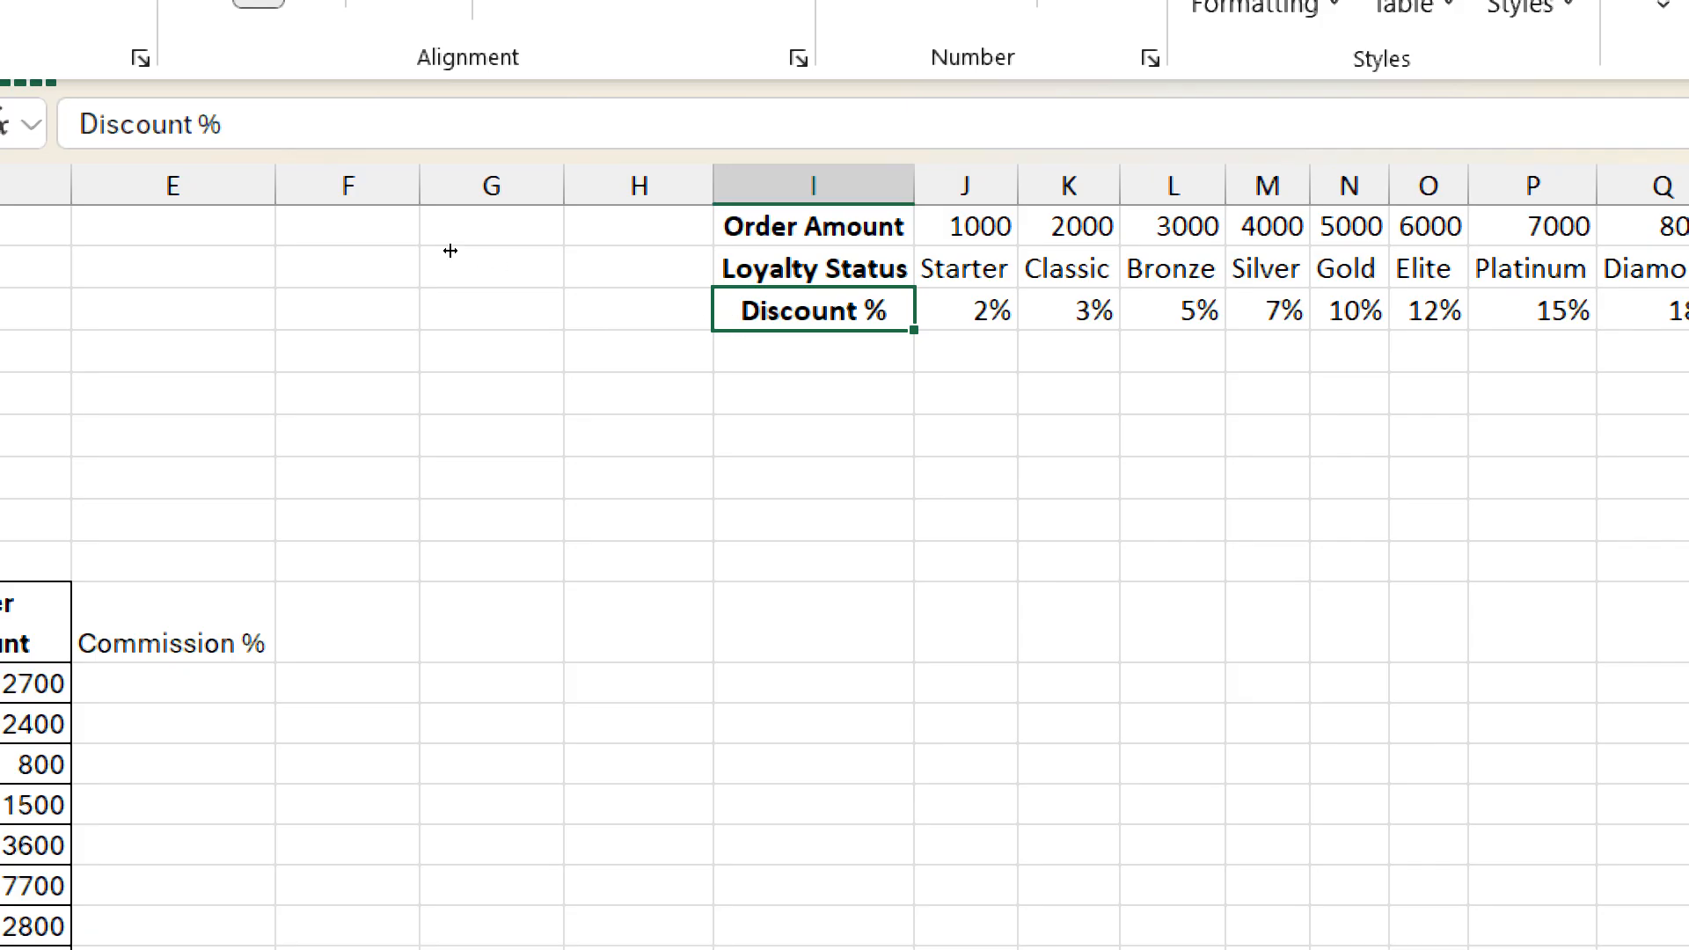
double_click(132, 124)
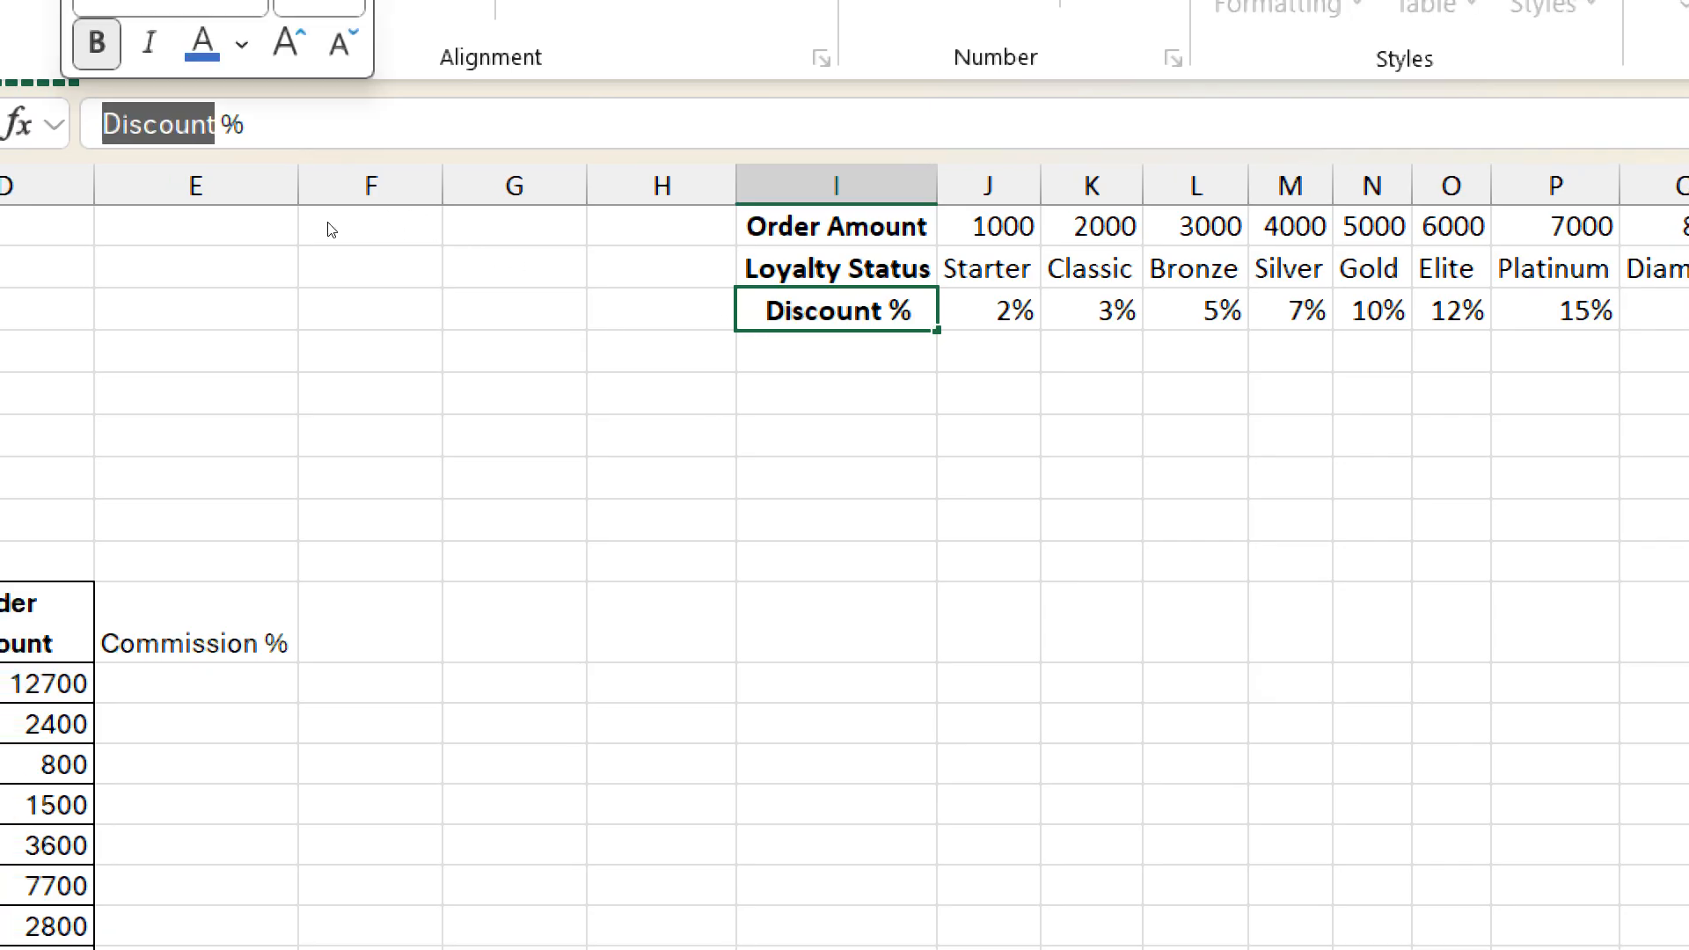
text(Comm)
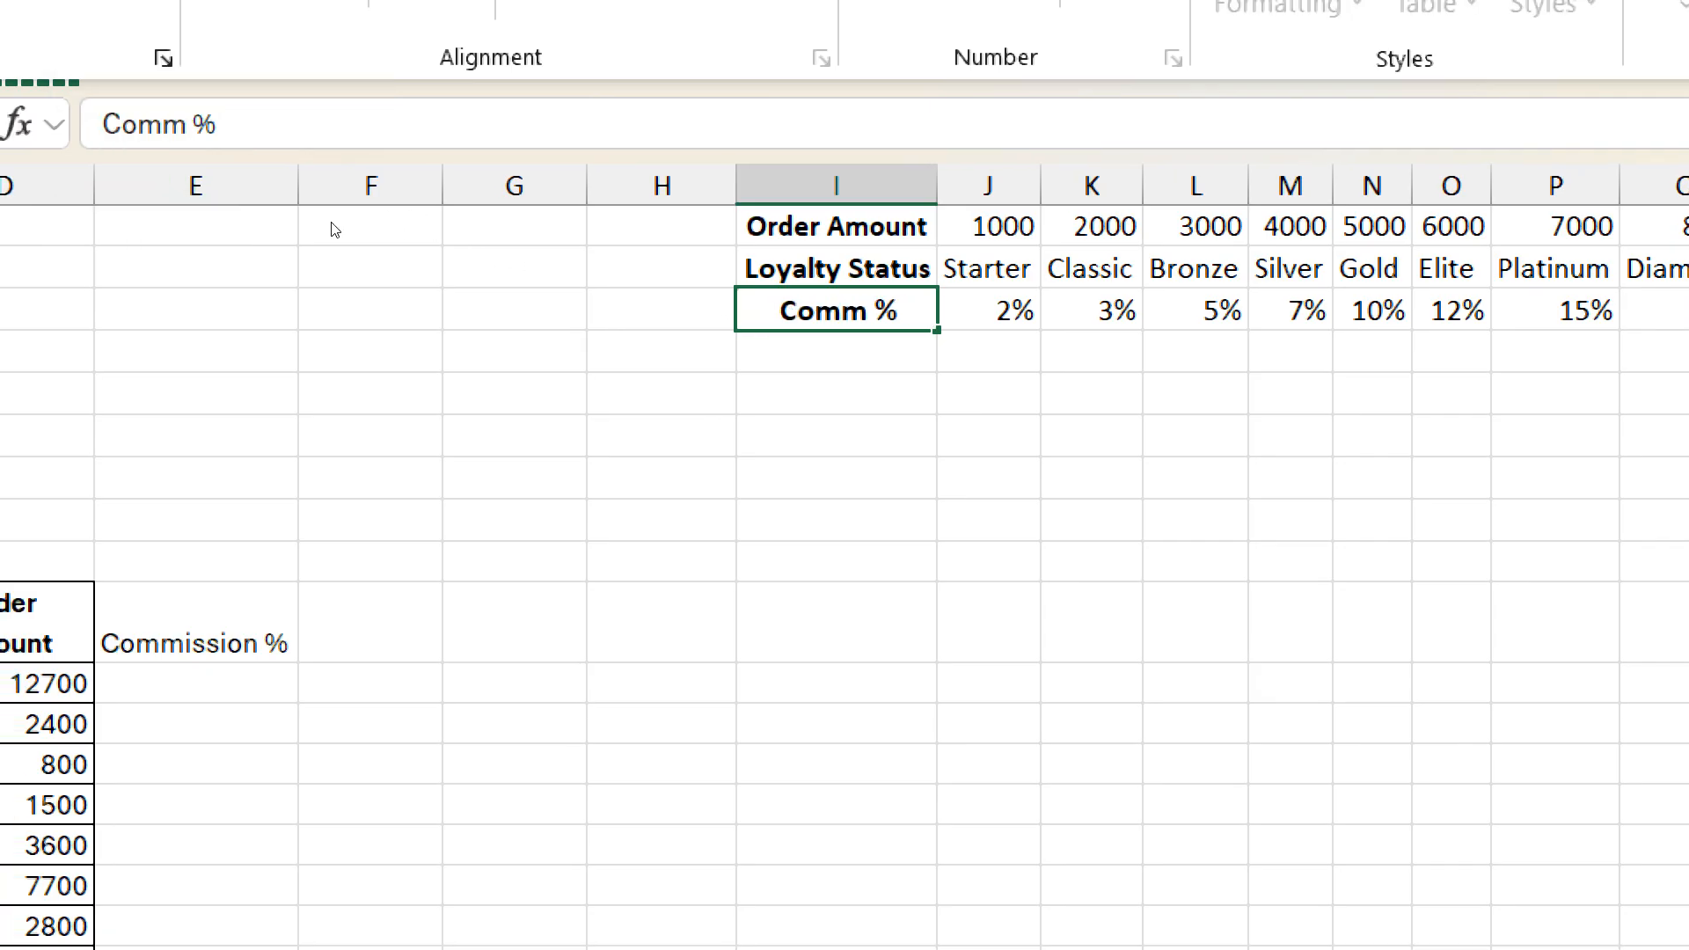
text(ission)
key(Return)
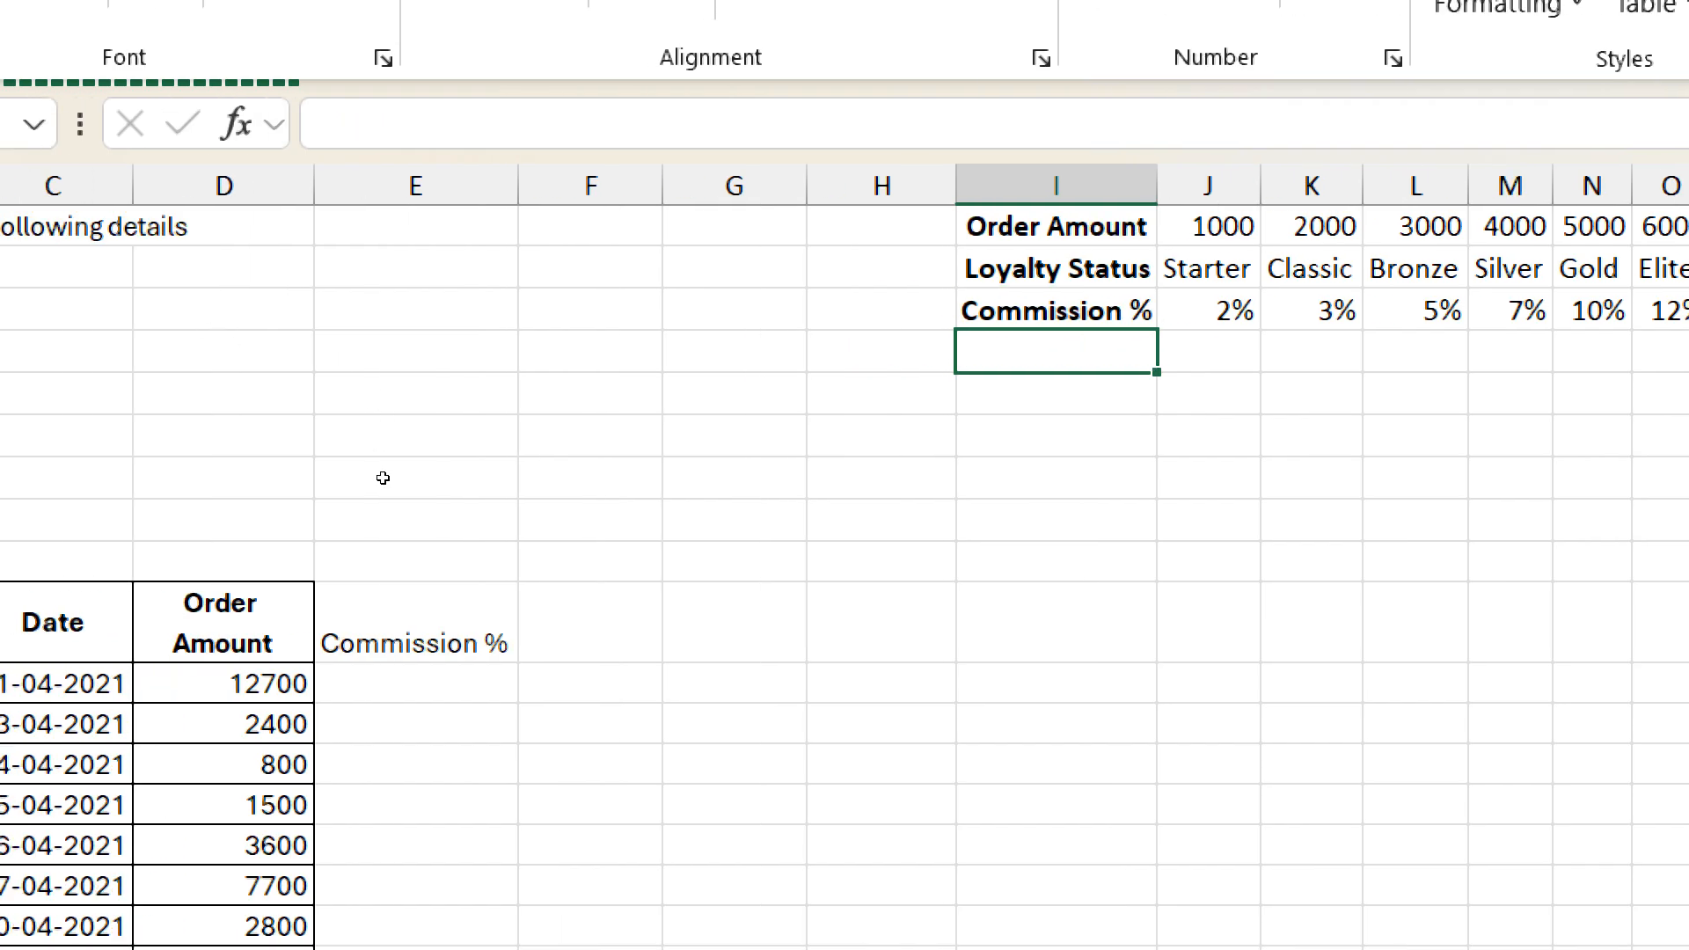
- Begin an XLOOKUP formula in E11 with the order amounts D11:D1005 as the lookup value
click(387, 684)
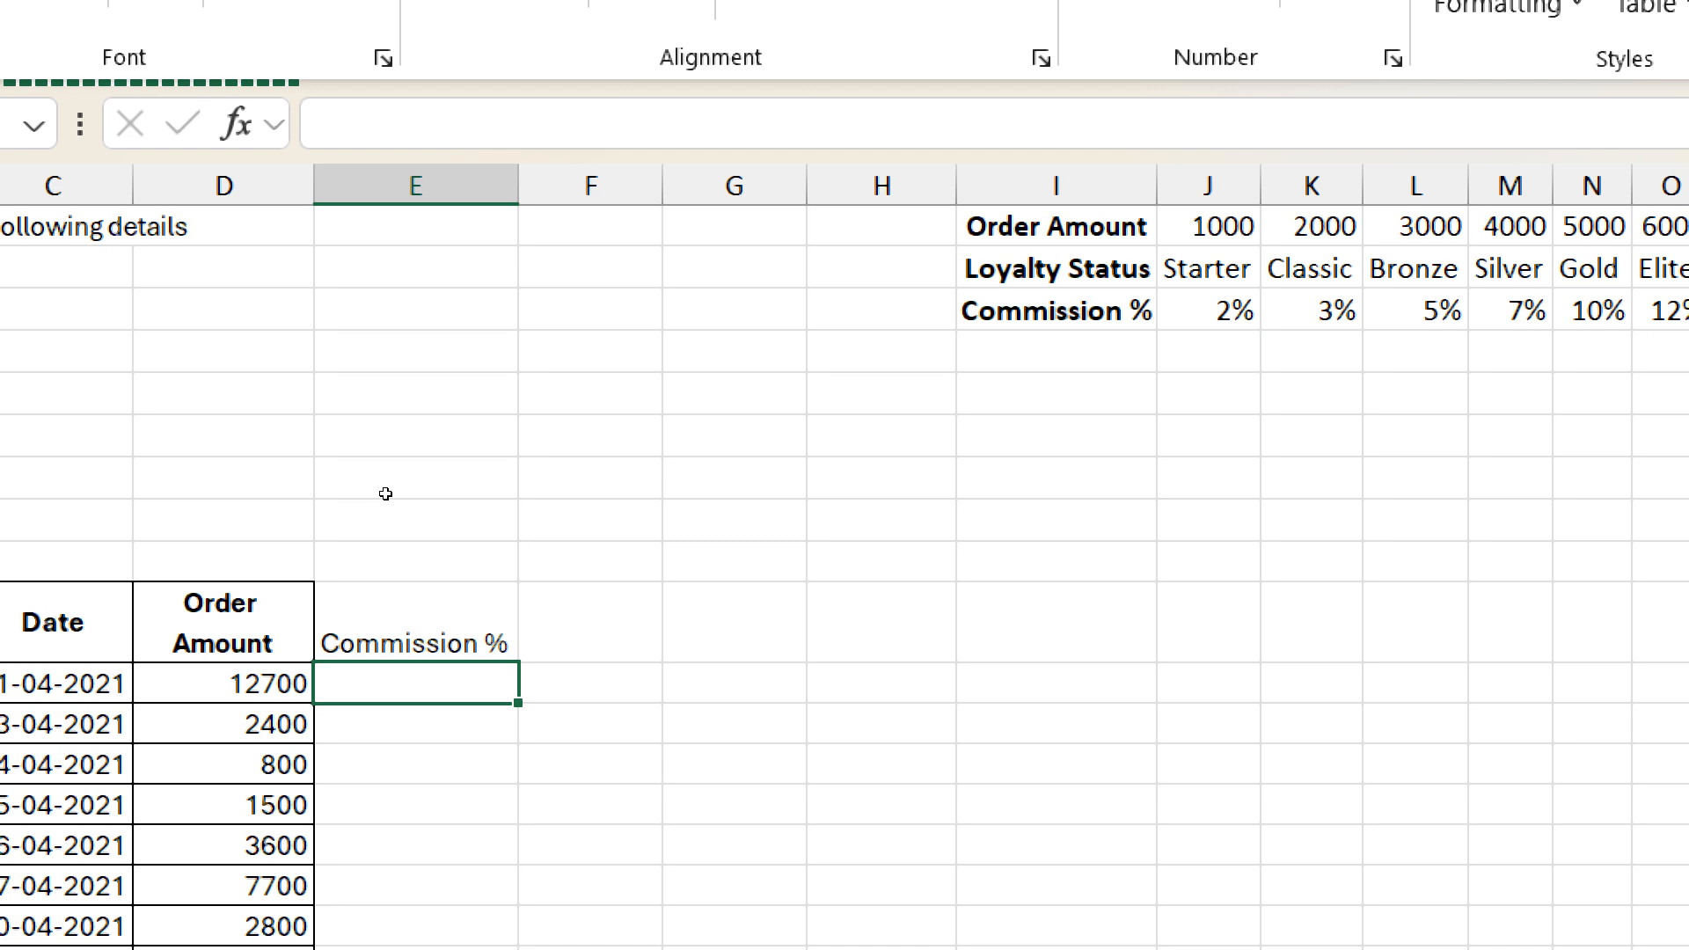
text(=xl)
key(Tab)
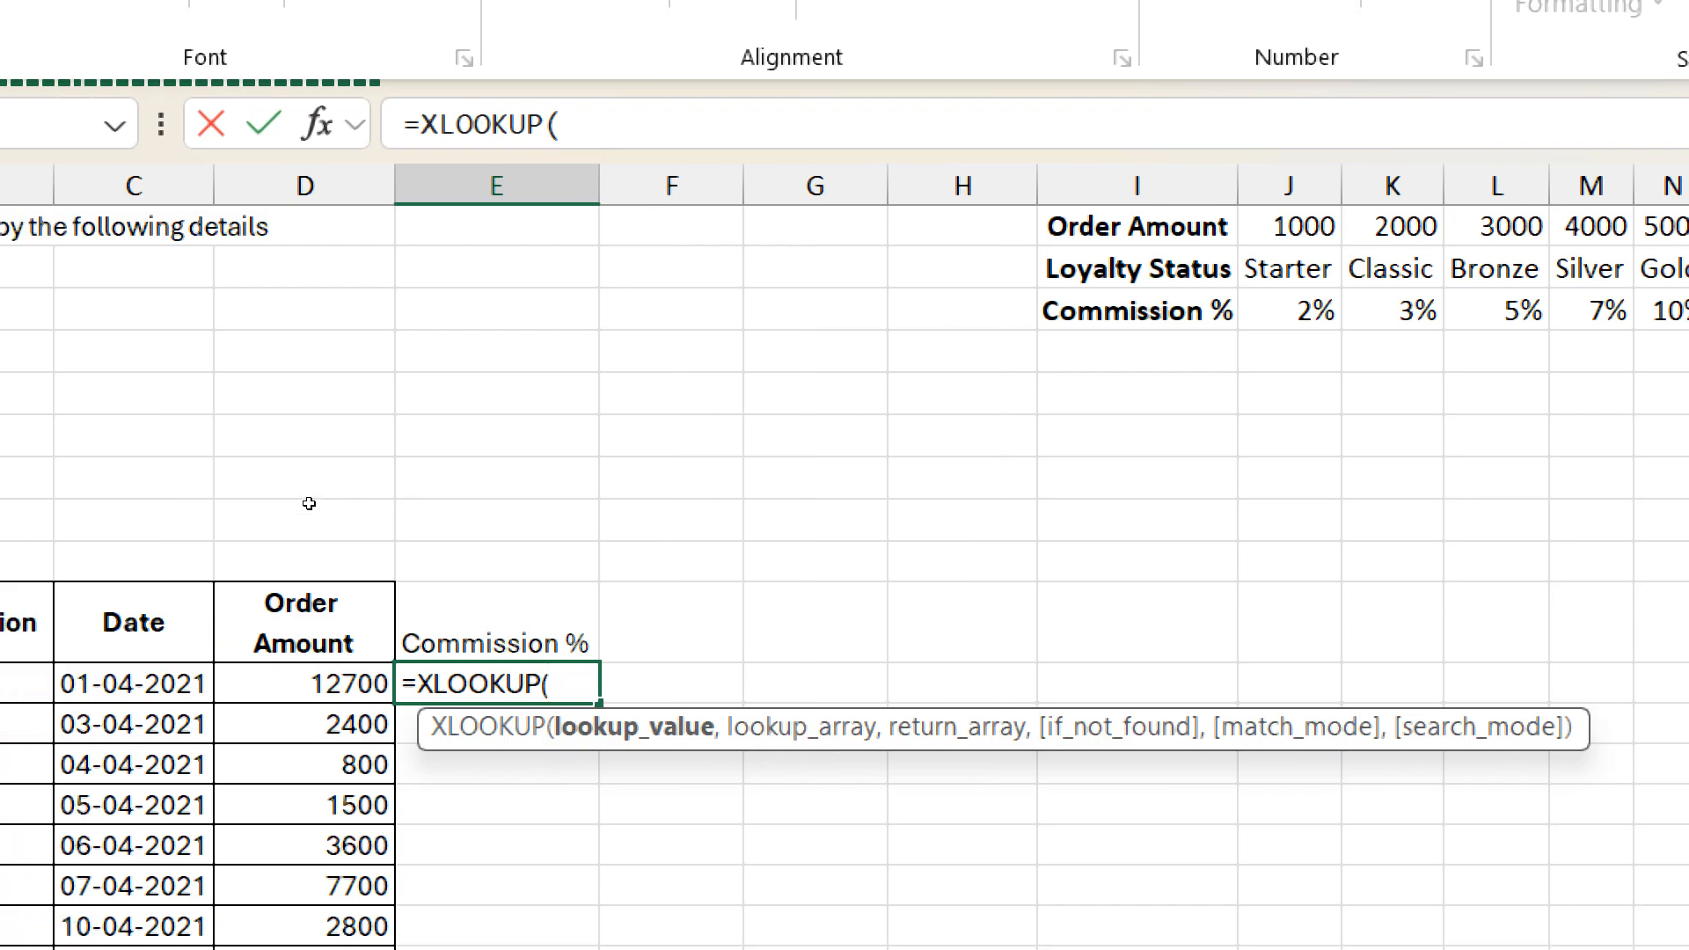
key(Left)
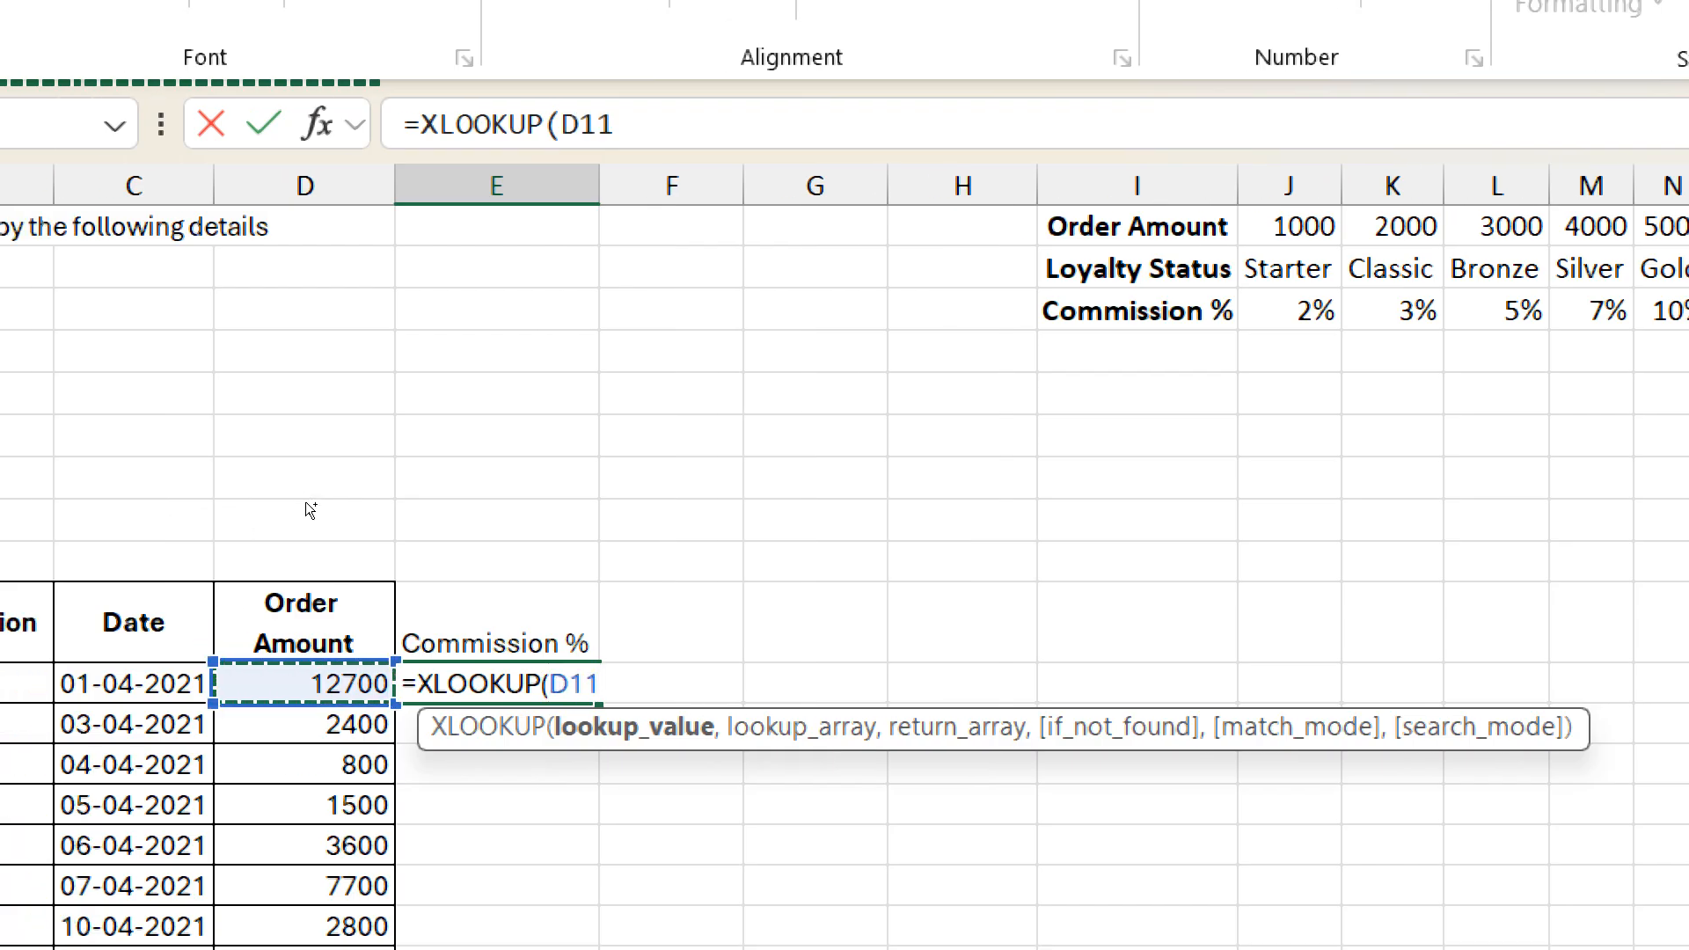
key(ctrl+shift+Down)
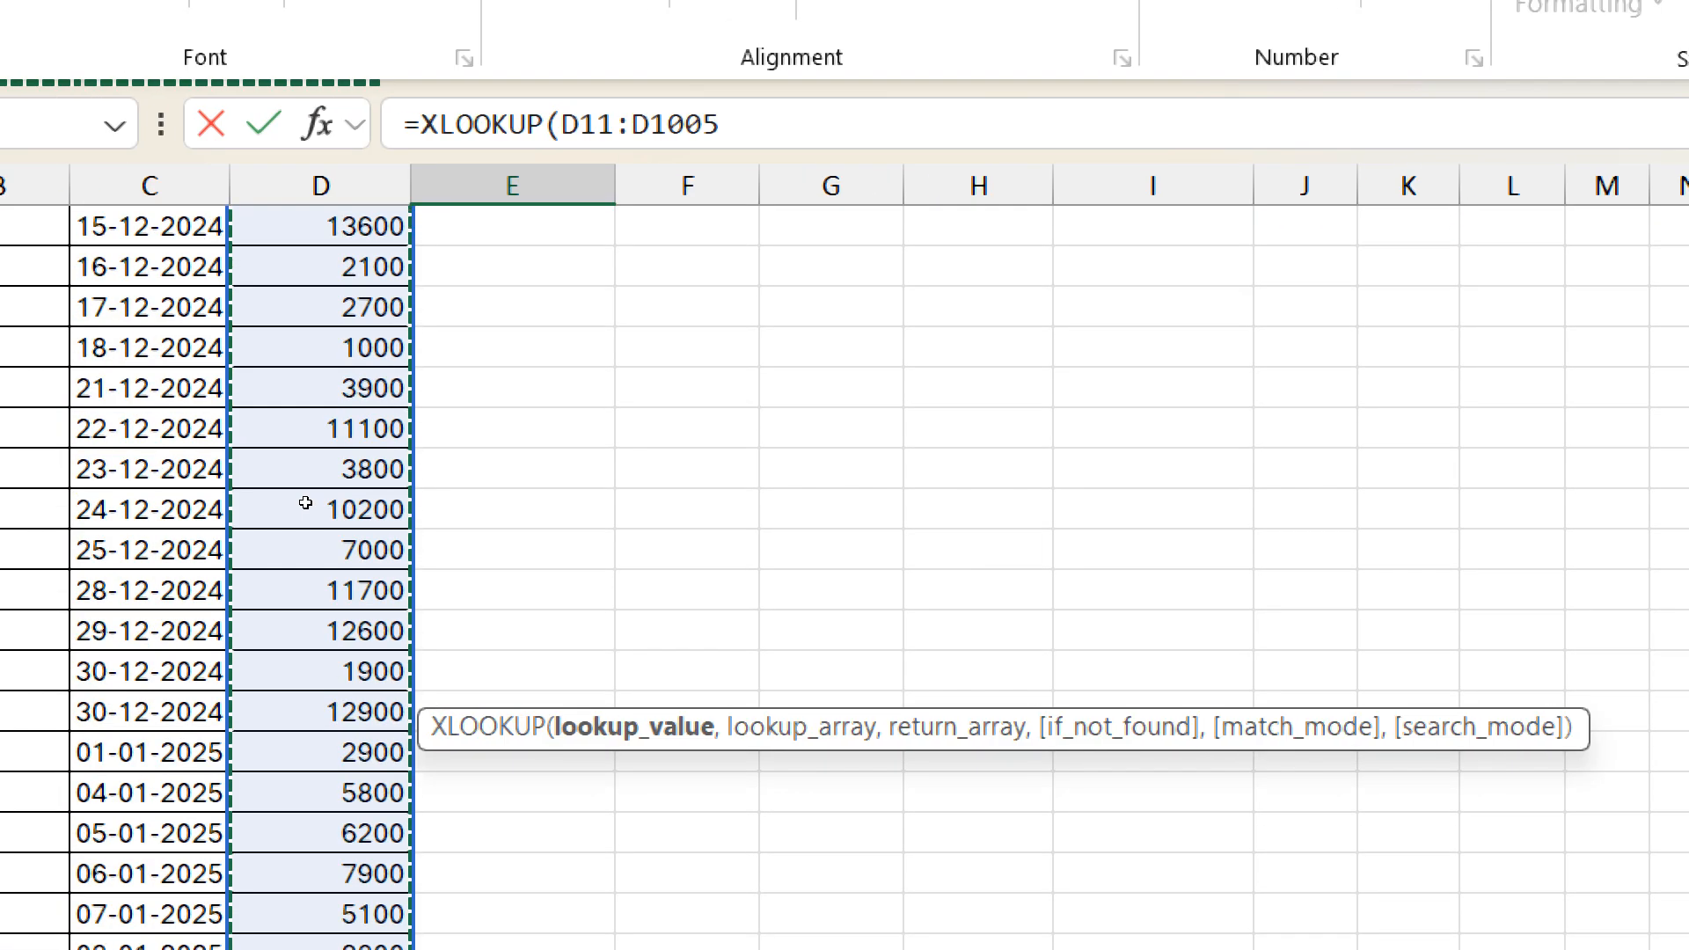
text(,)
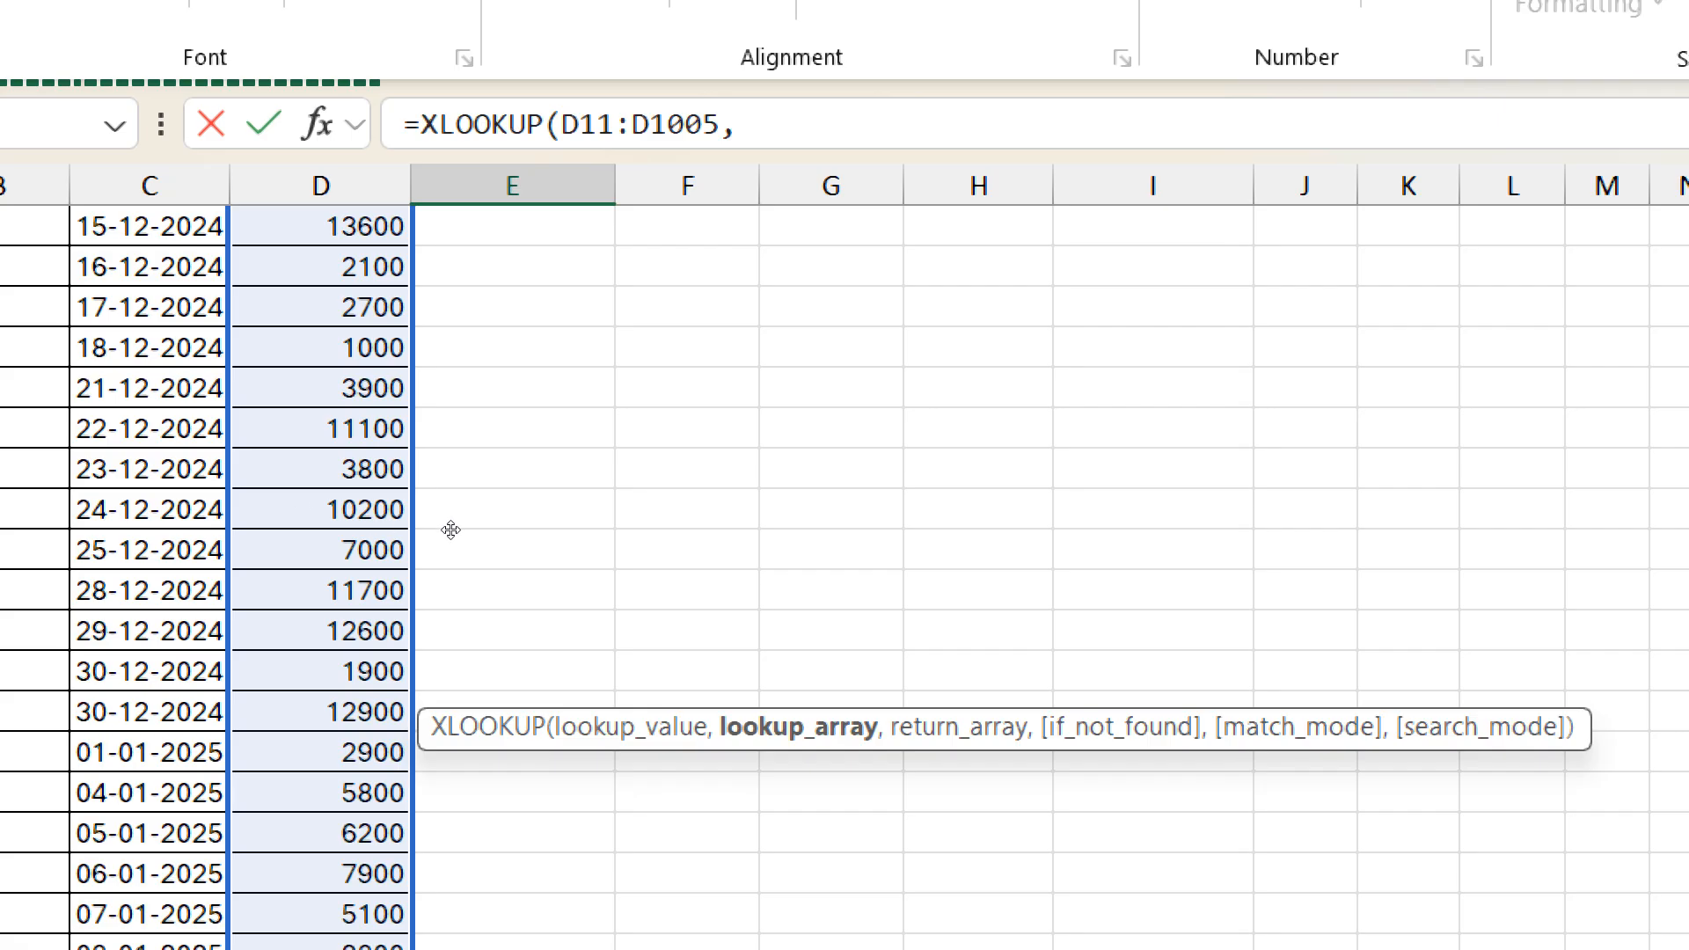
- Add the horizontal Order Amount thresholds J1:S1 as the lookup array of the XLOOKUP
key(Up)
key(ctrl+Up)
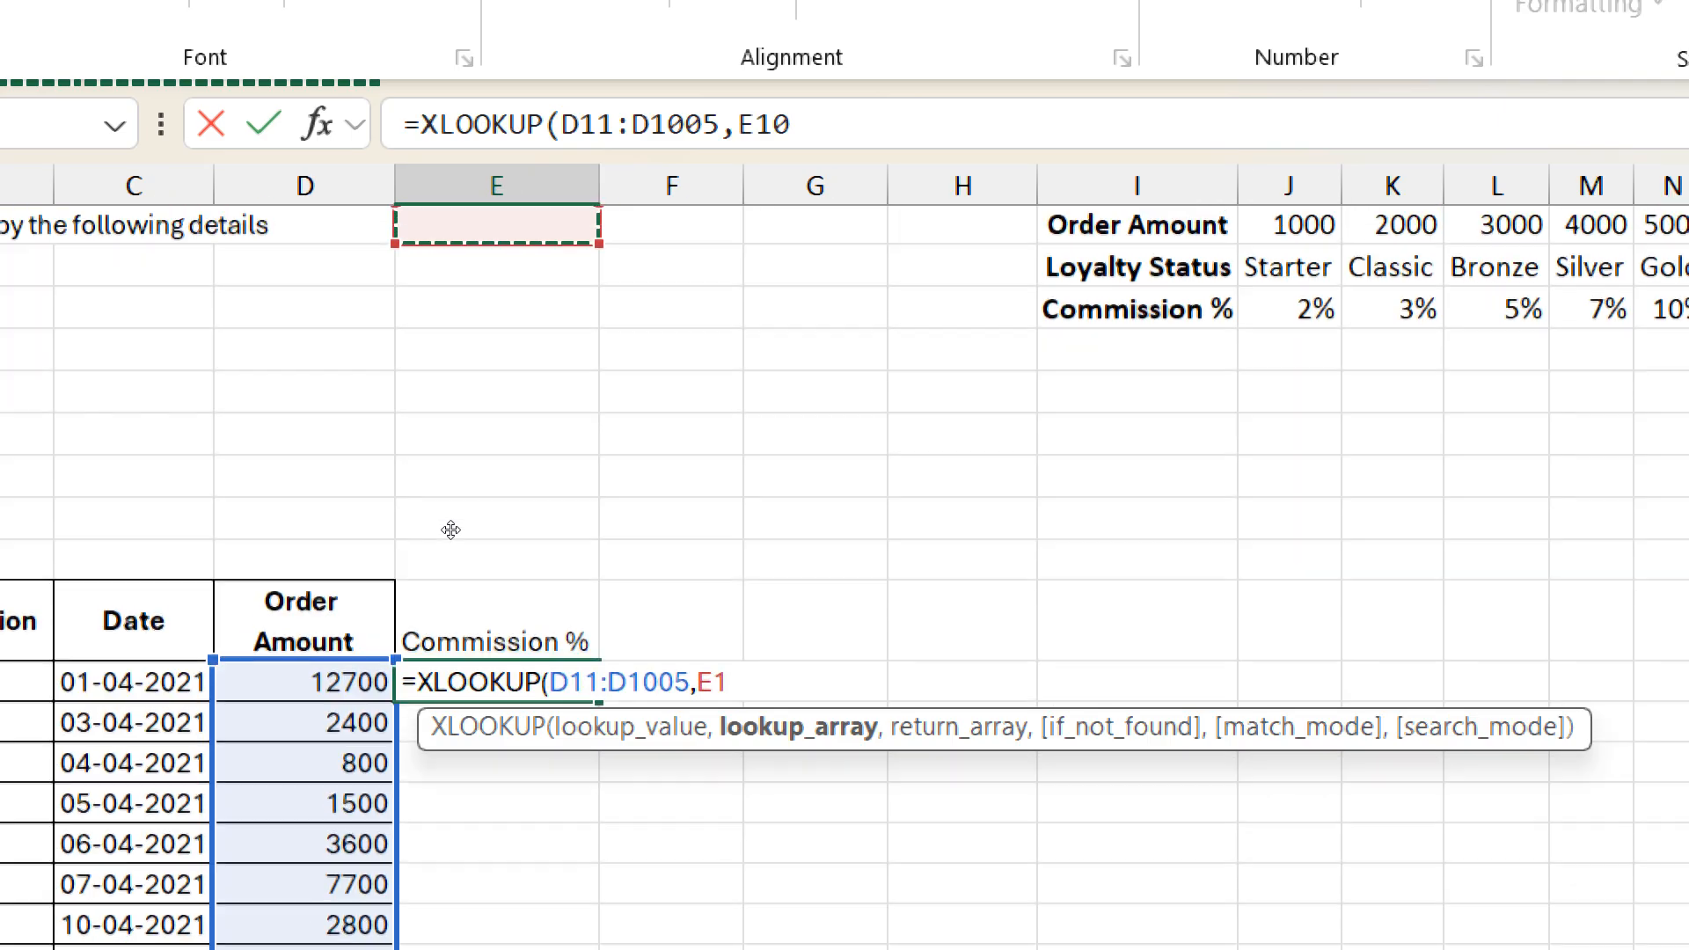
key(Right)
key(Right)
key(Right)
key(Right)
key(Right)
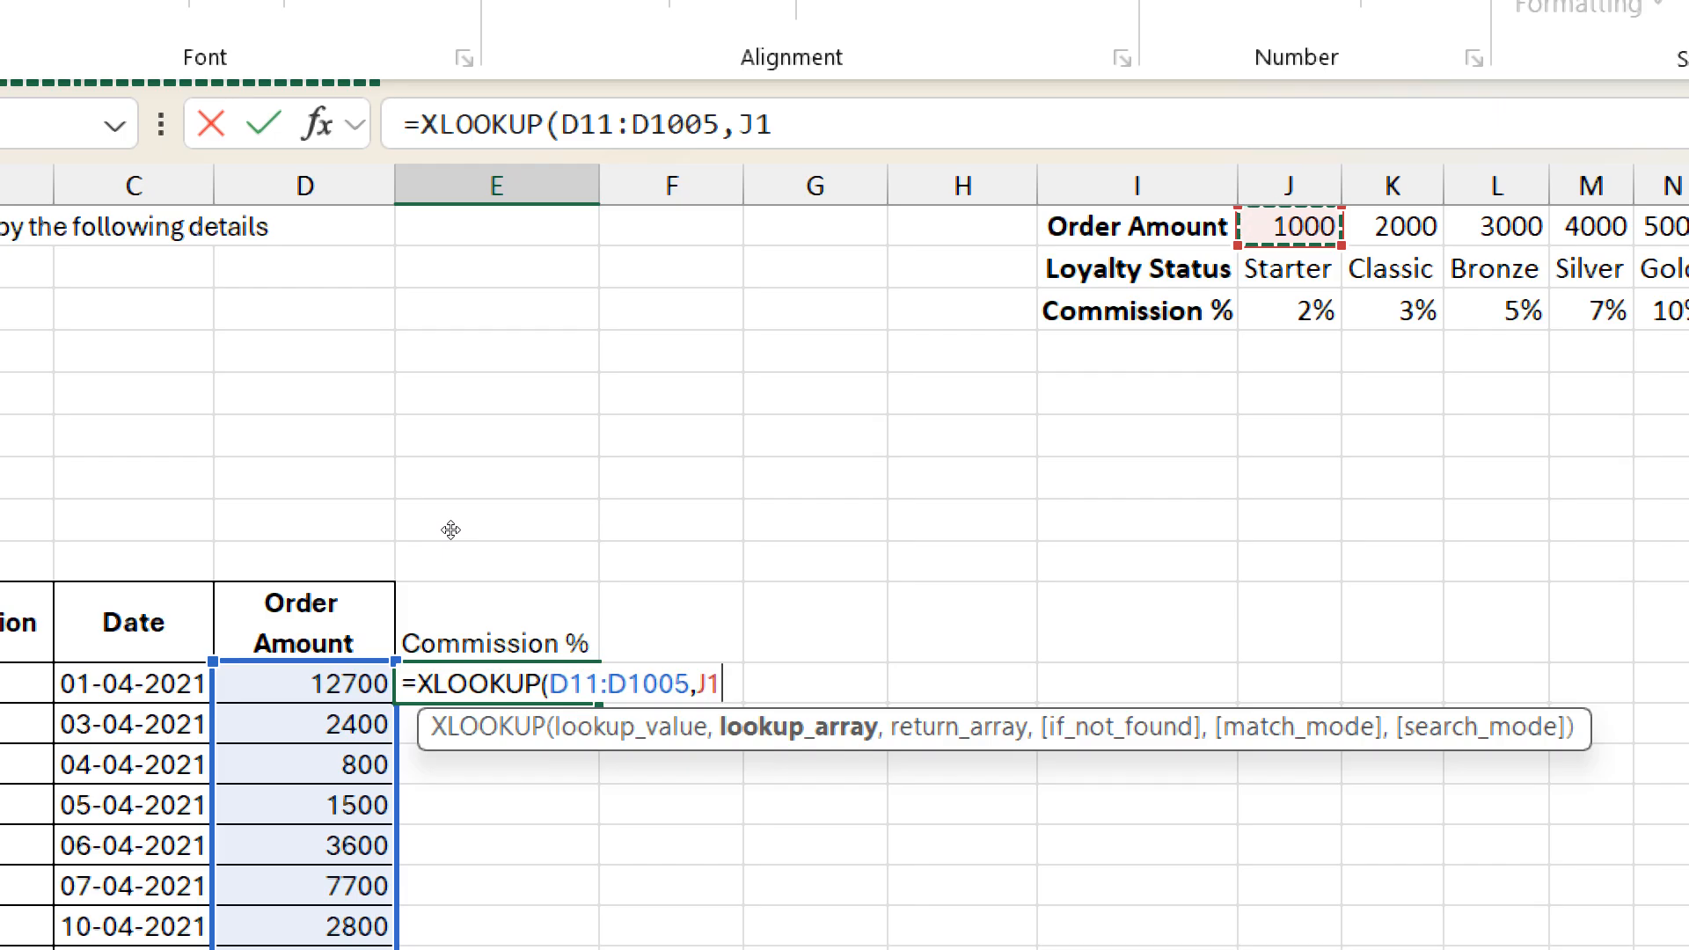
key(ctrl+shift+Right)
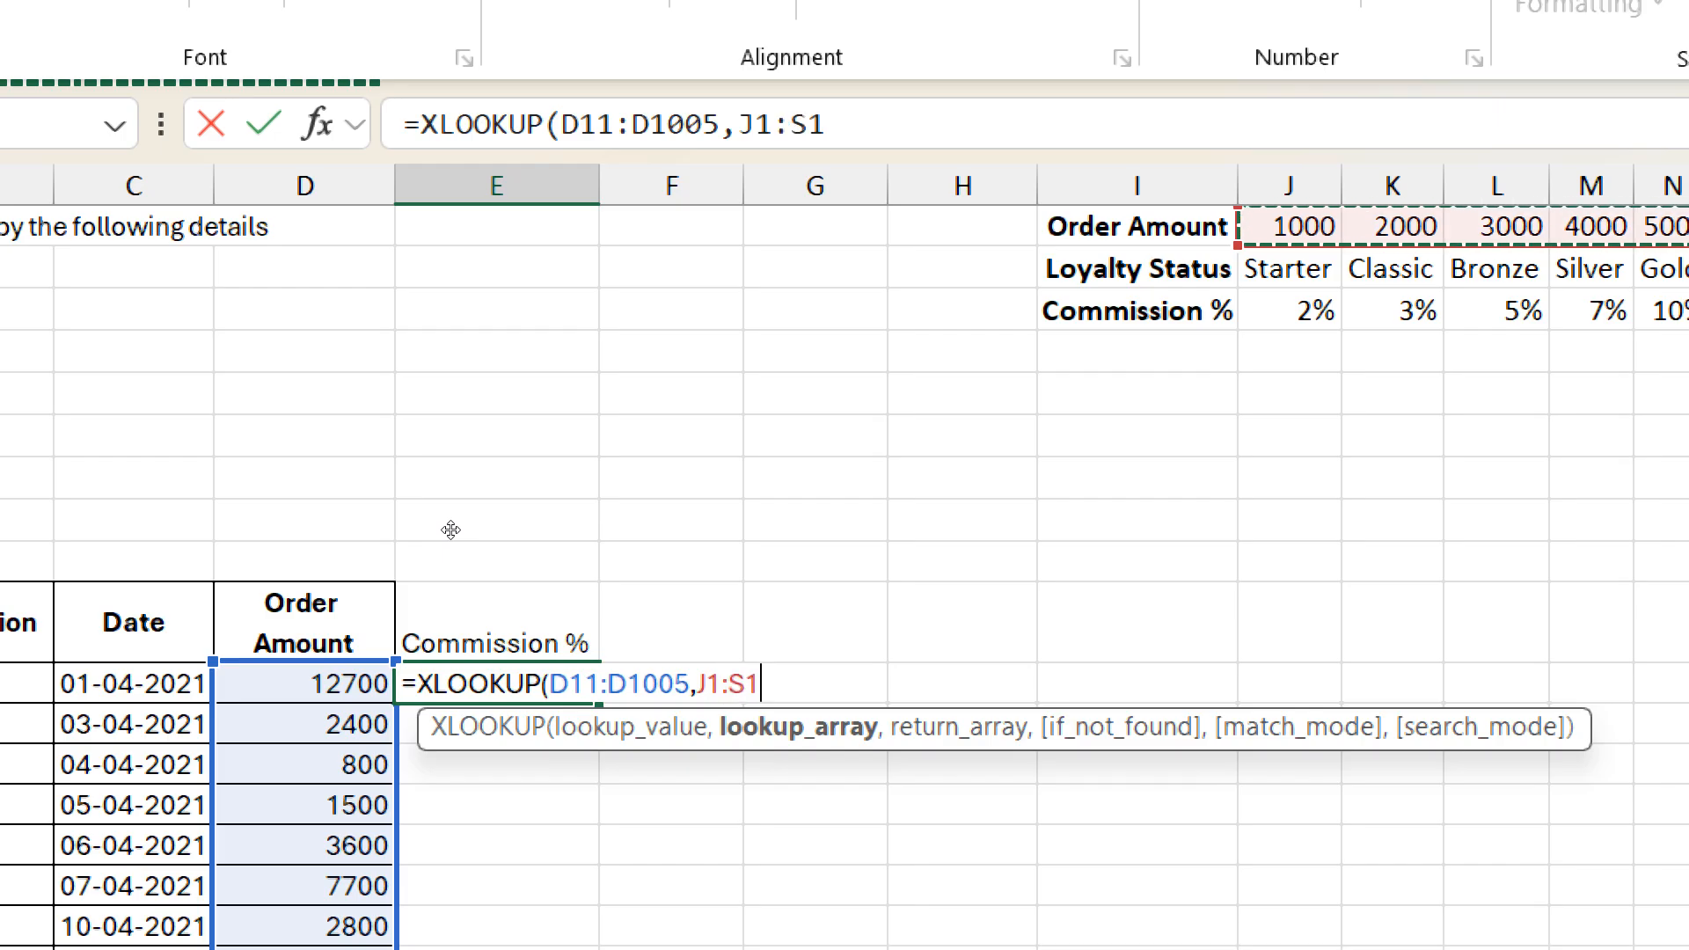
text(,)
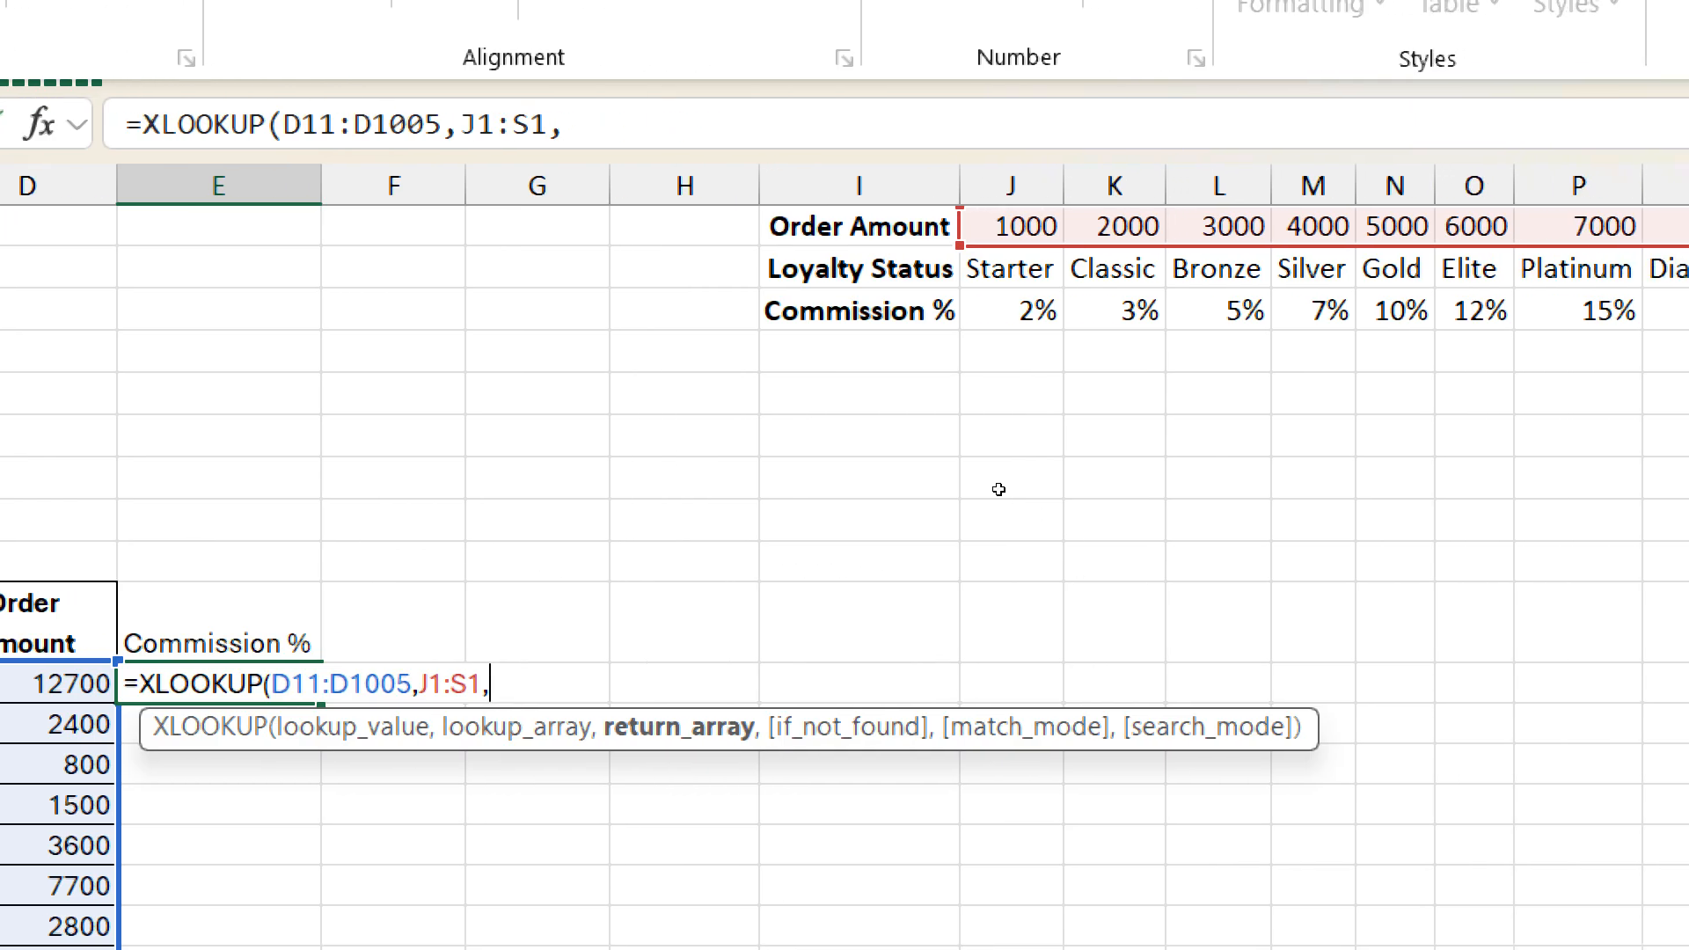
- Complete the XLOOKUP in E11 with return array J3:S3, 0 if not found and match mode -1
click(1010, 312)
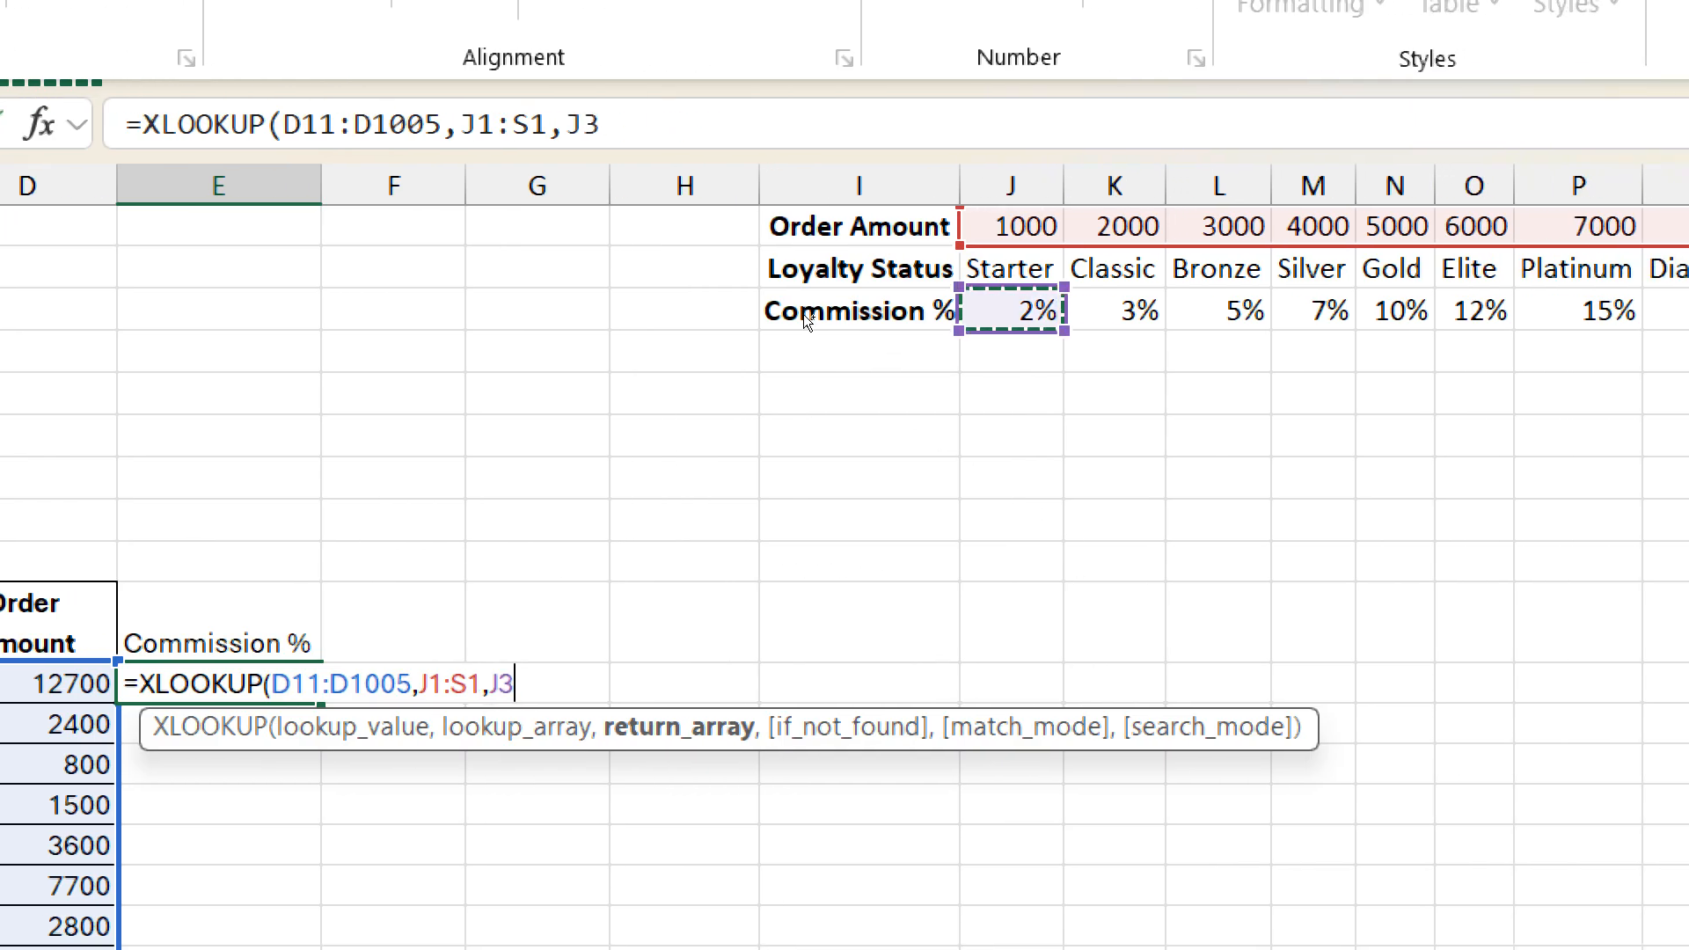
key(ctrl+shift+Right)
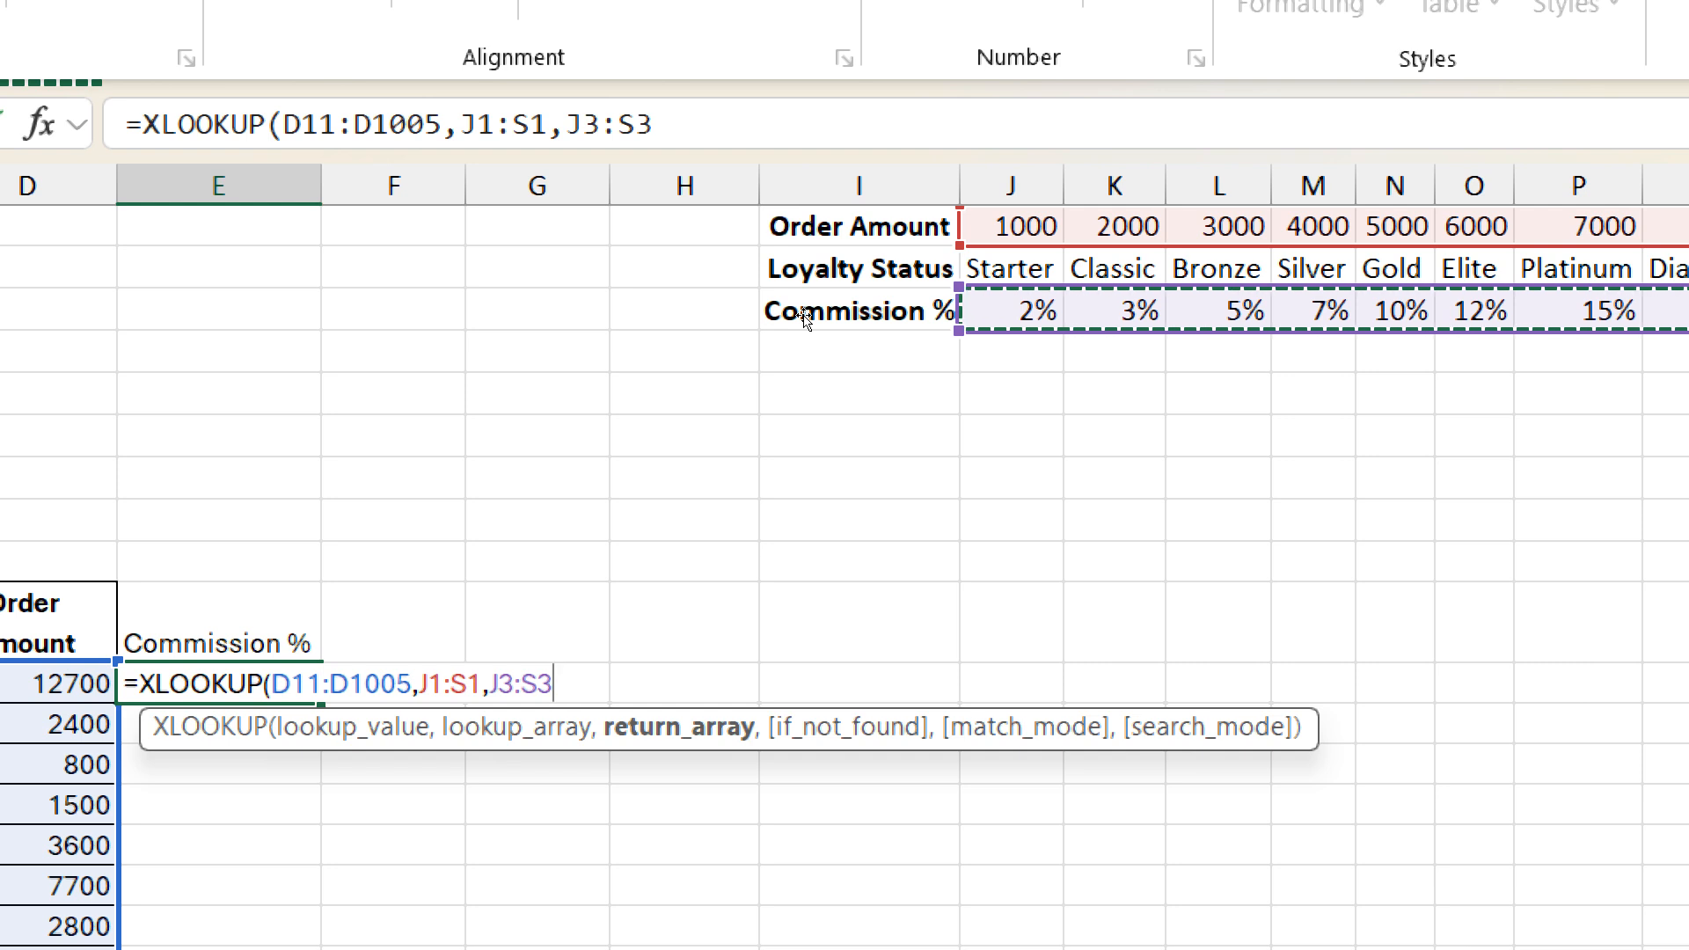
text(,)
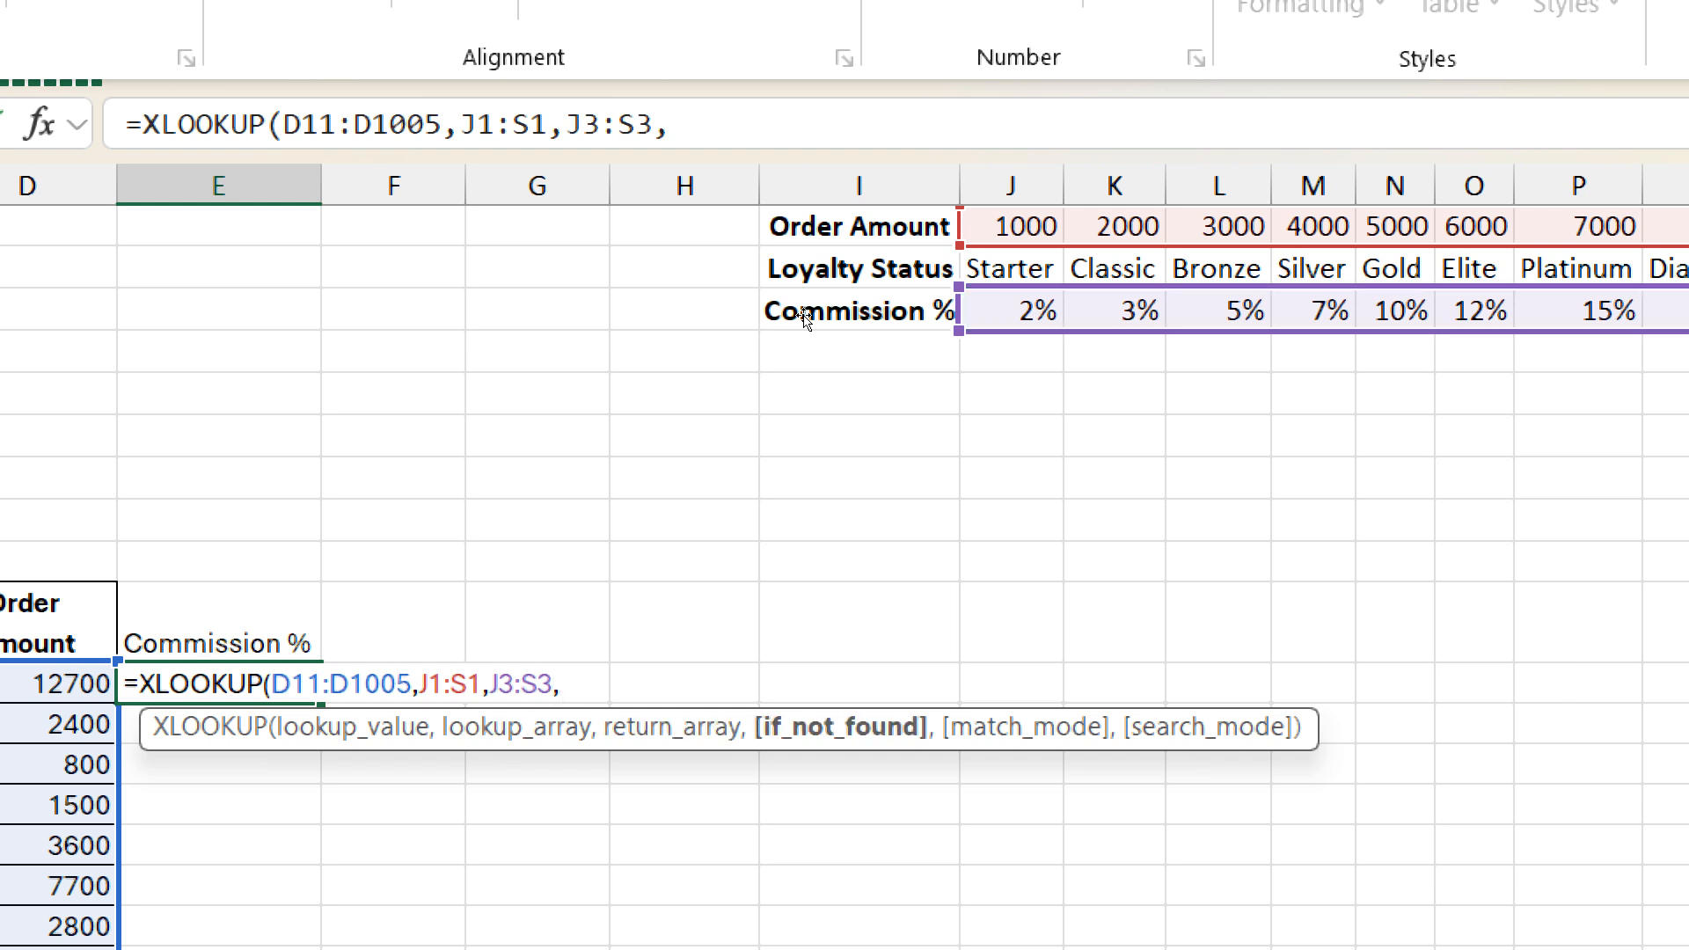
text(0,)
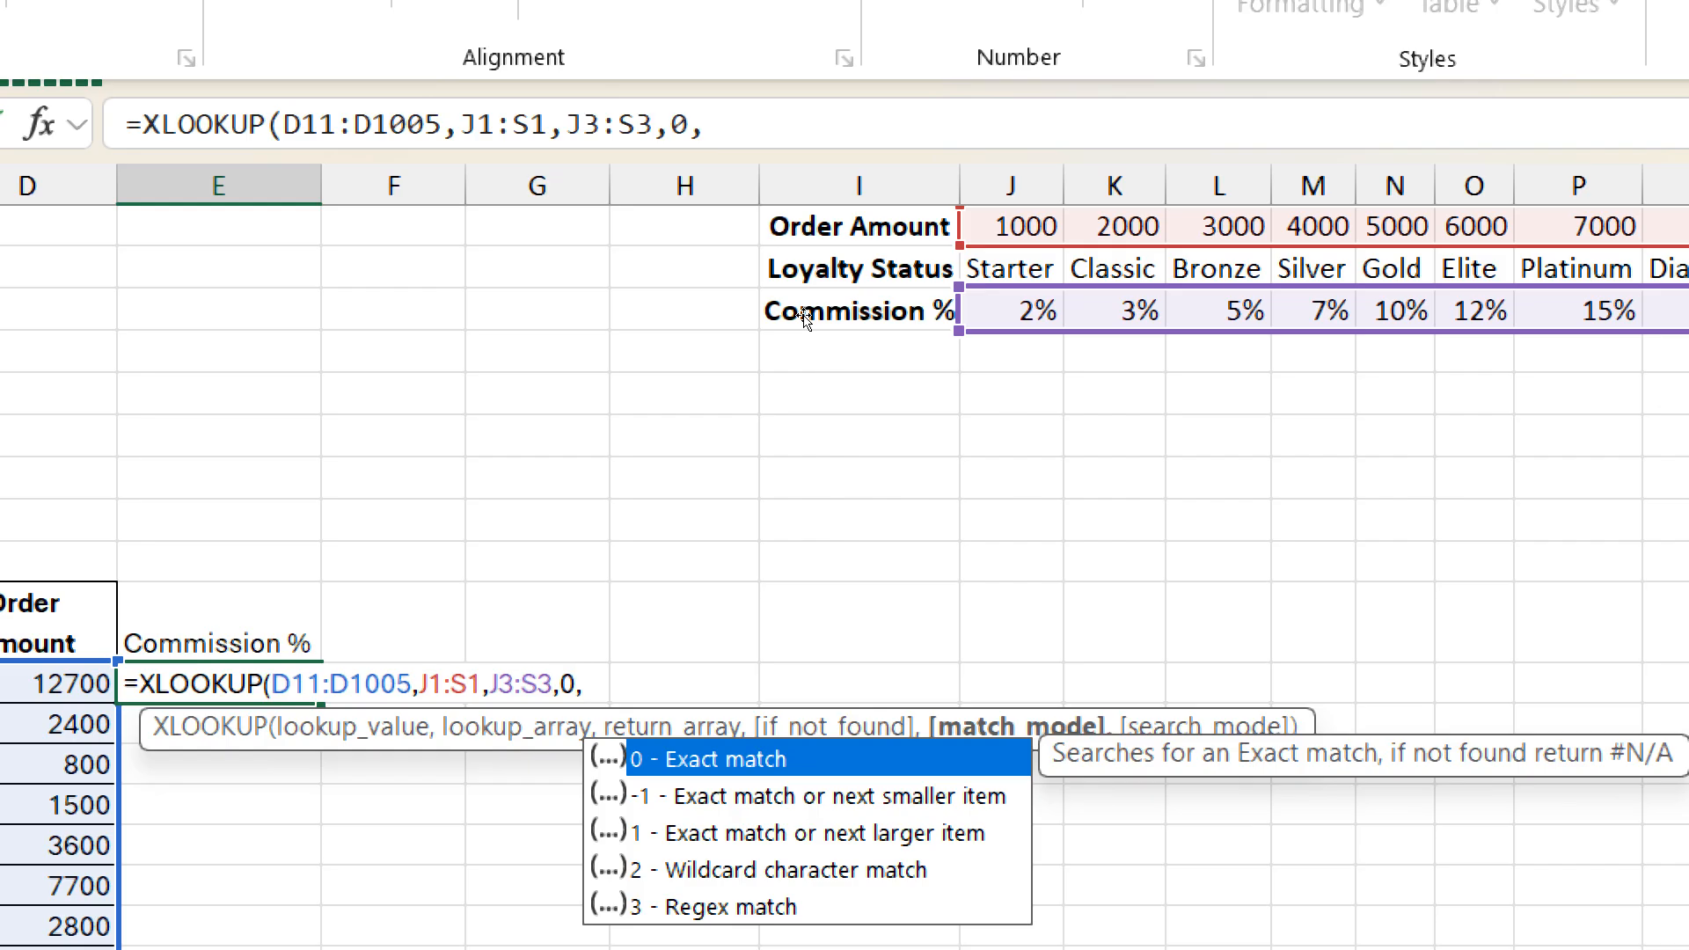
text(-1)
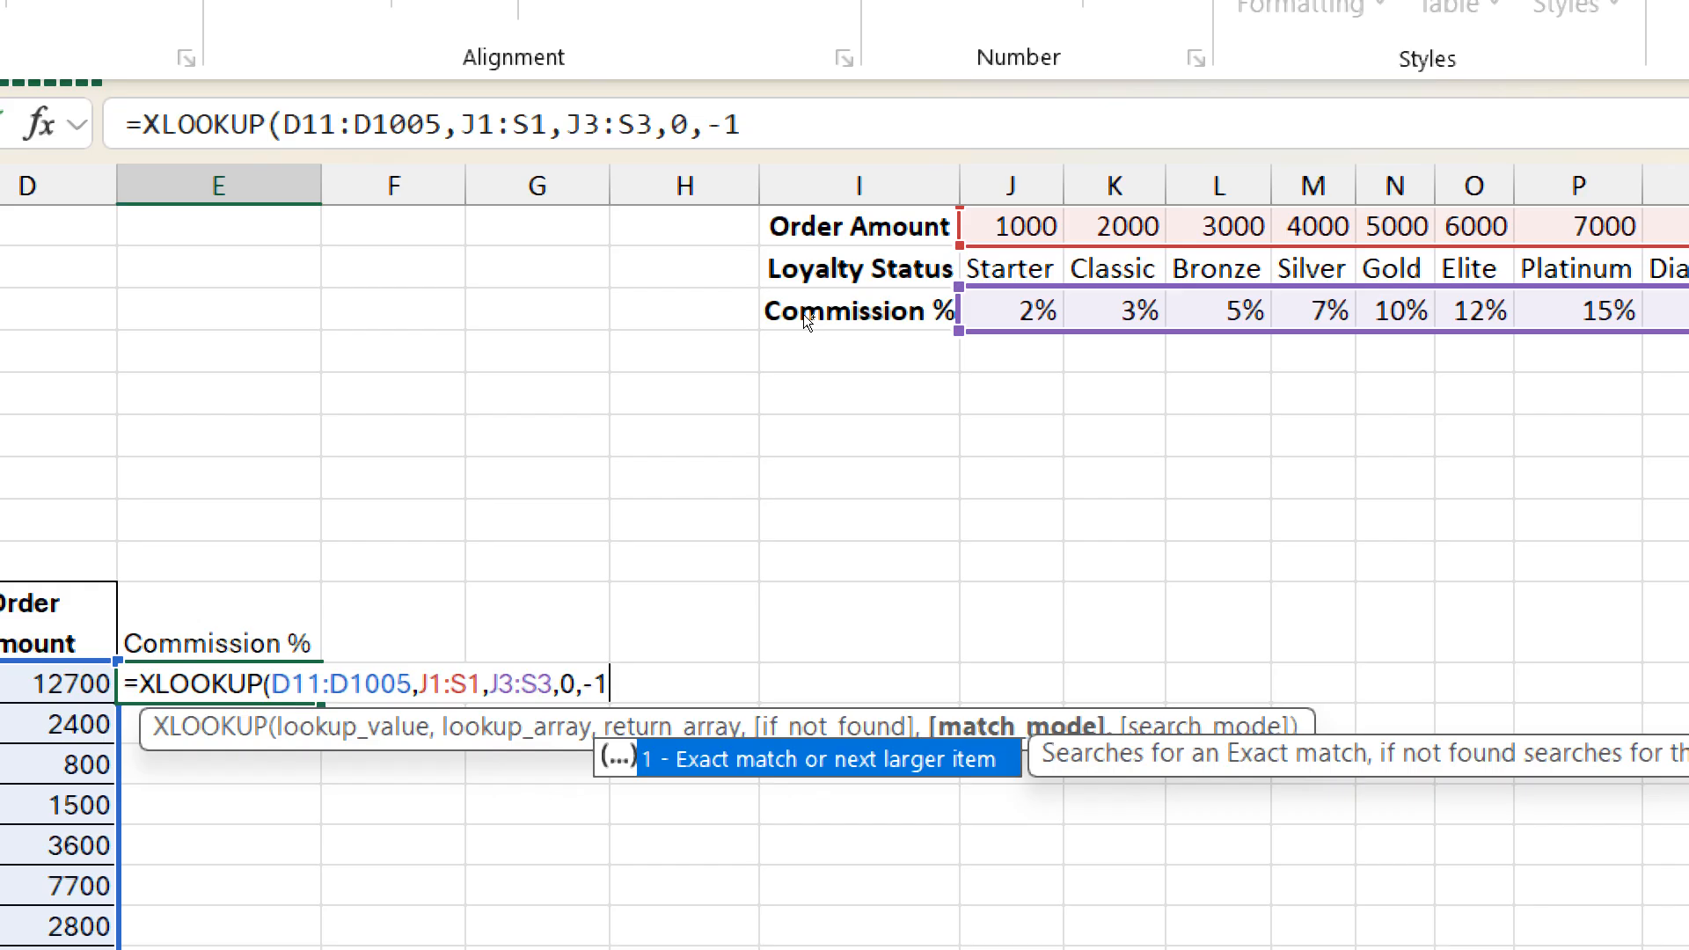
key(ctrl+Return)
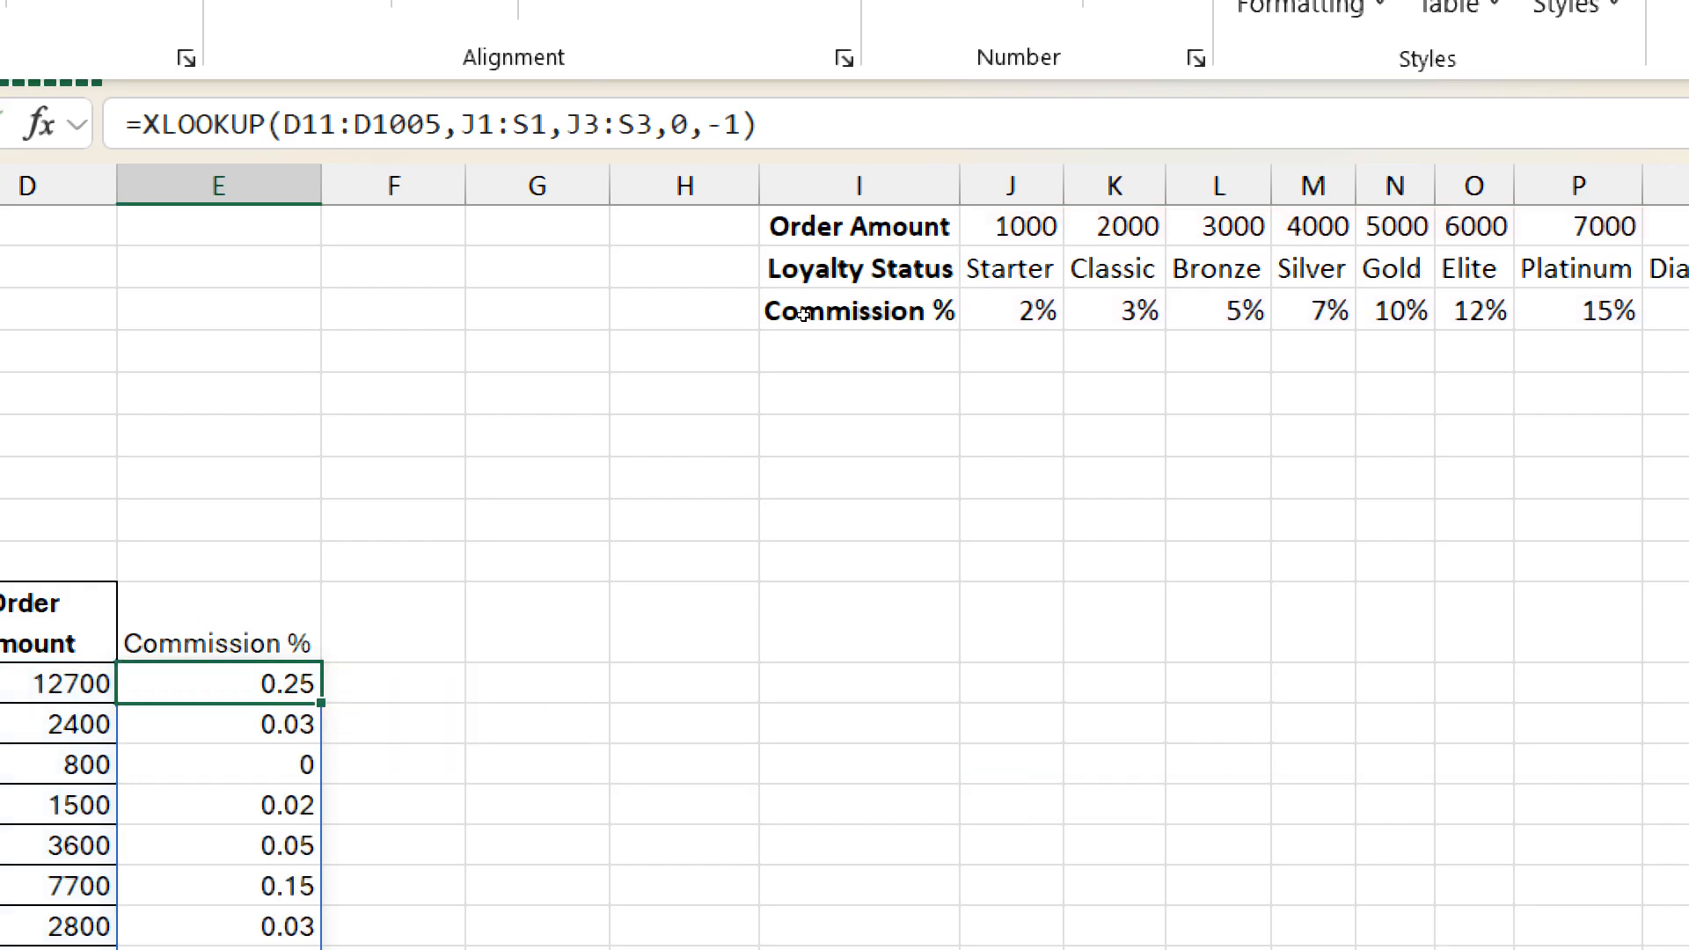
- Format the spilled Commission % results from E11 down as percentages
key(ctrl+shift+Down)
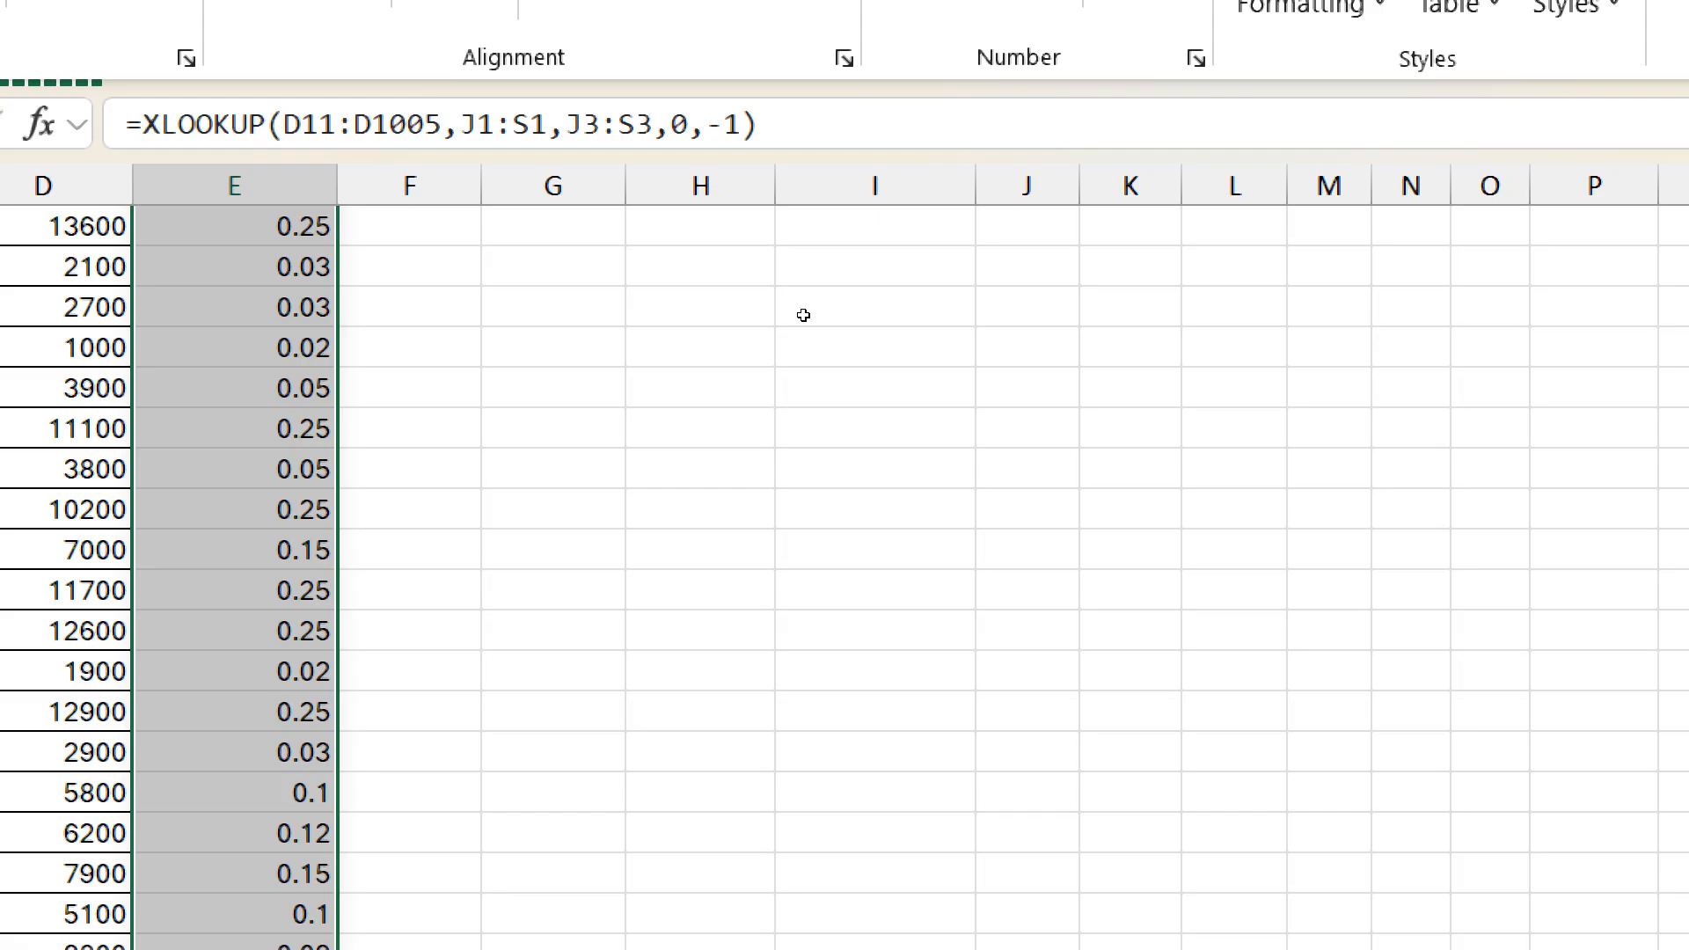
key(ctrl+BackSpace)
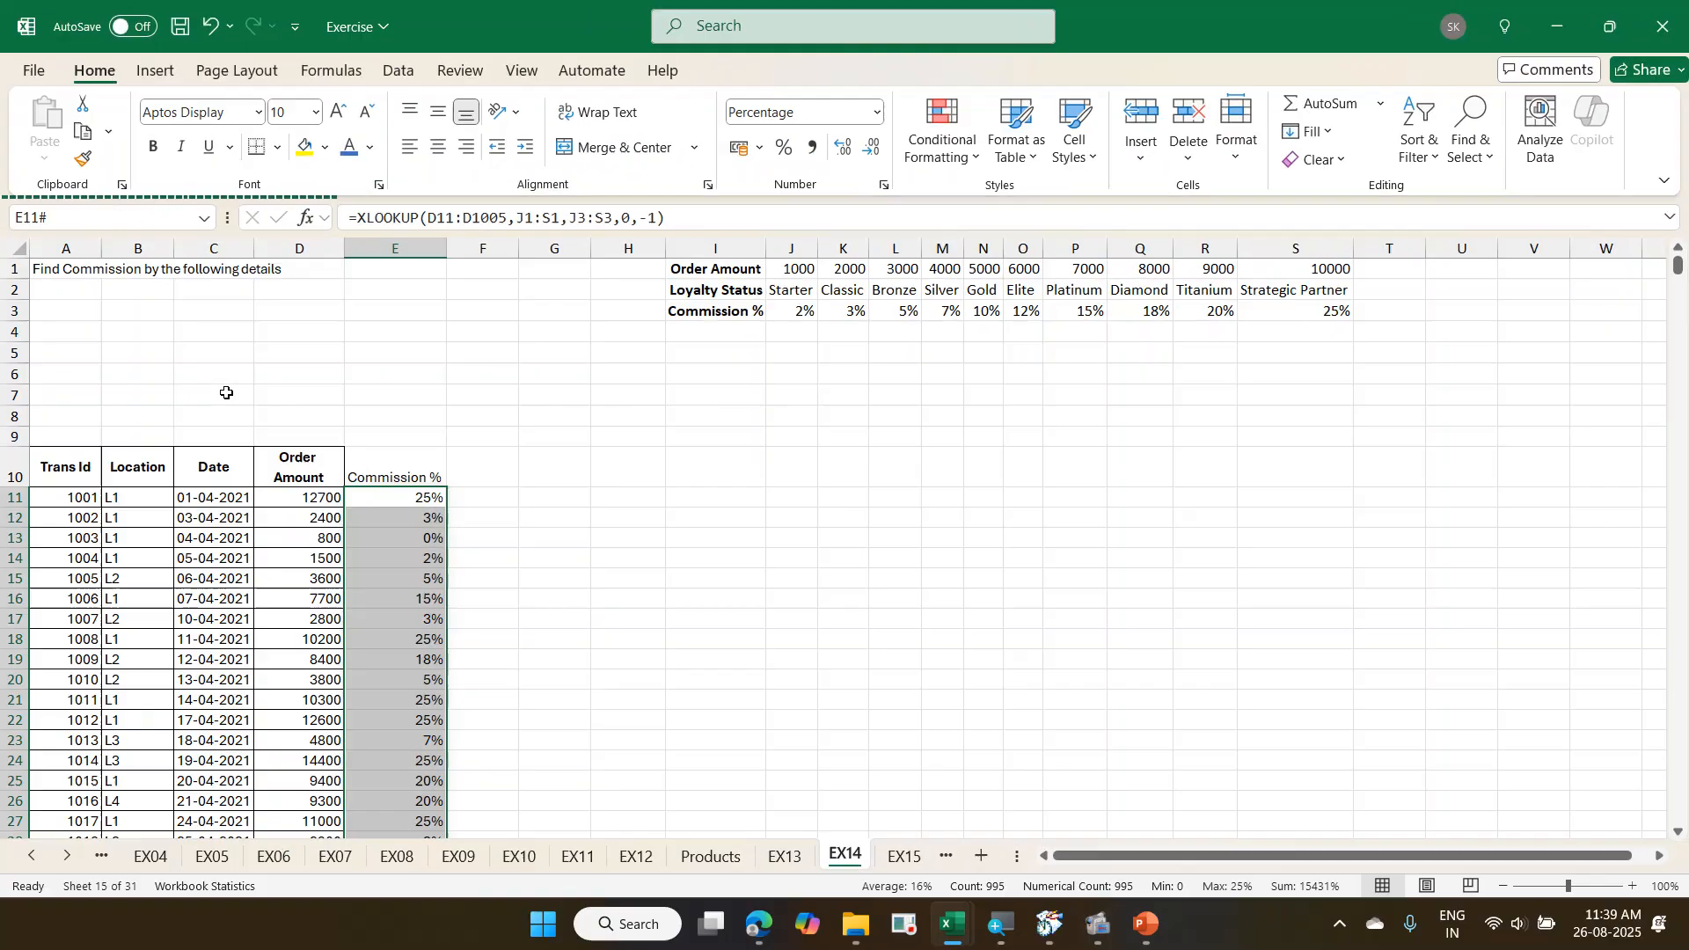
- Review the lookup columns and formulas on the EX11, EX12, Products and EX13 sheets for comparison with EX15
key(ctrl+Page_Down)
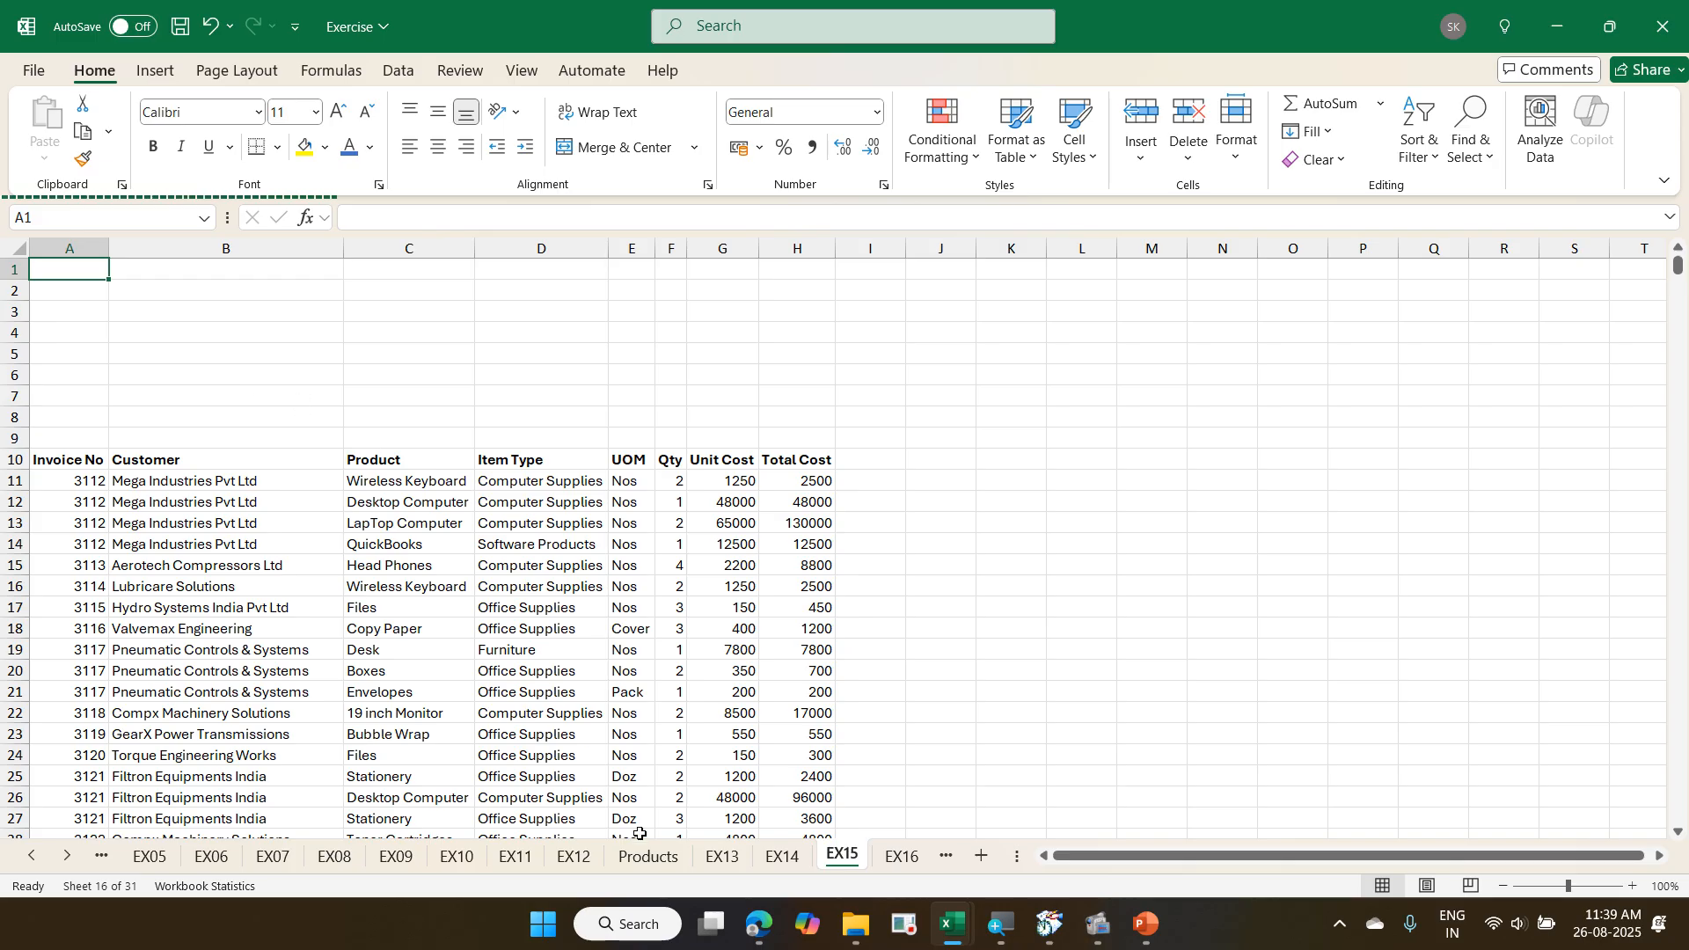
click(517, 857)
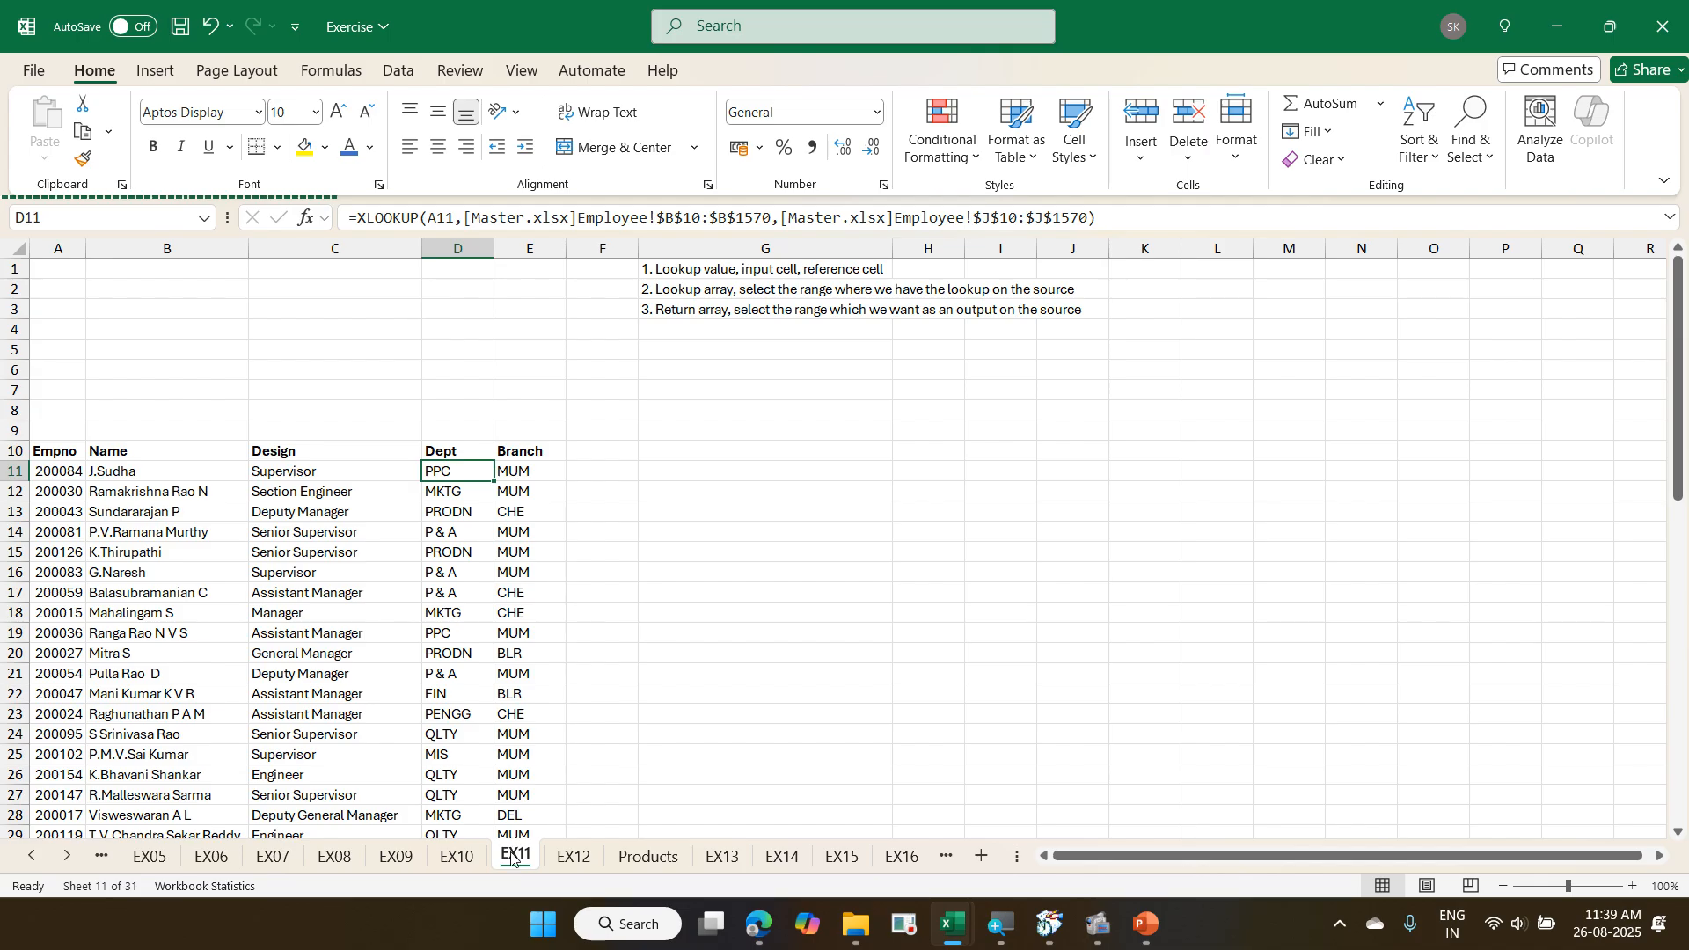
click(57, 472)
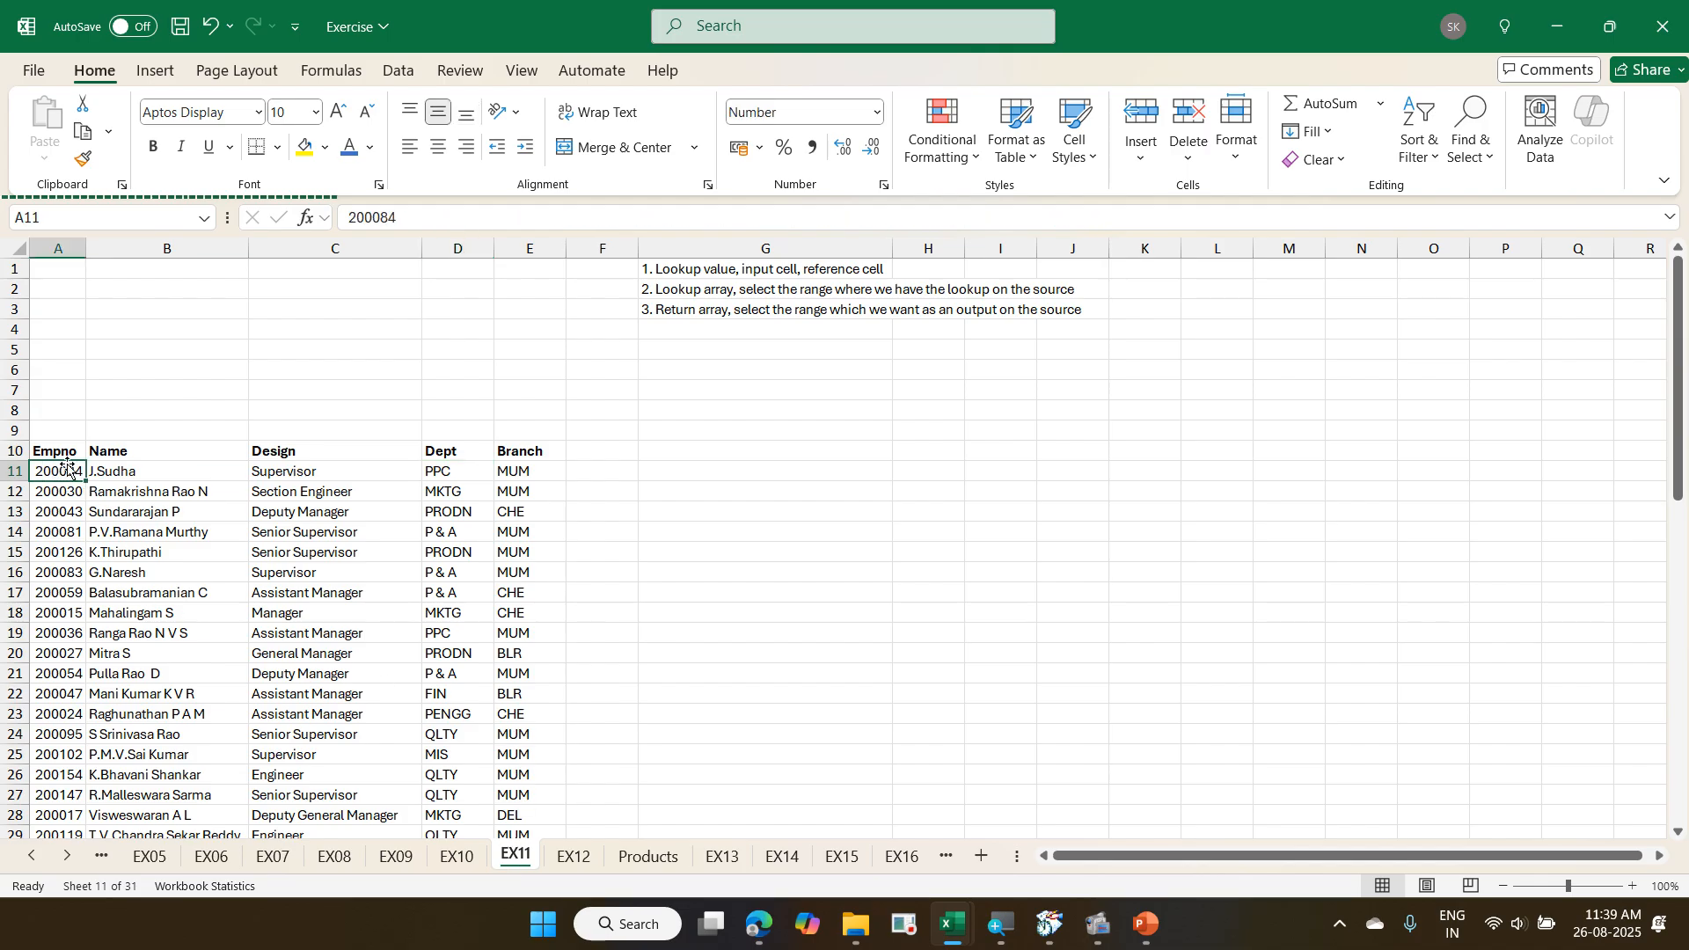
click(447, 478)
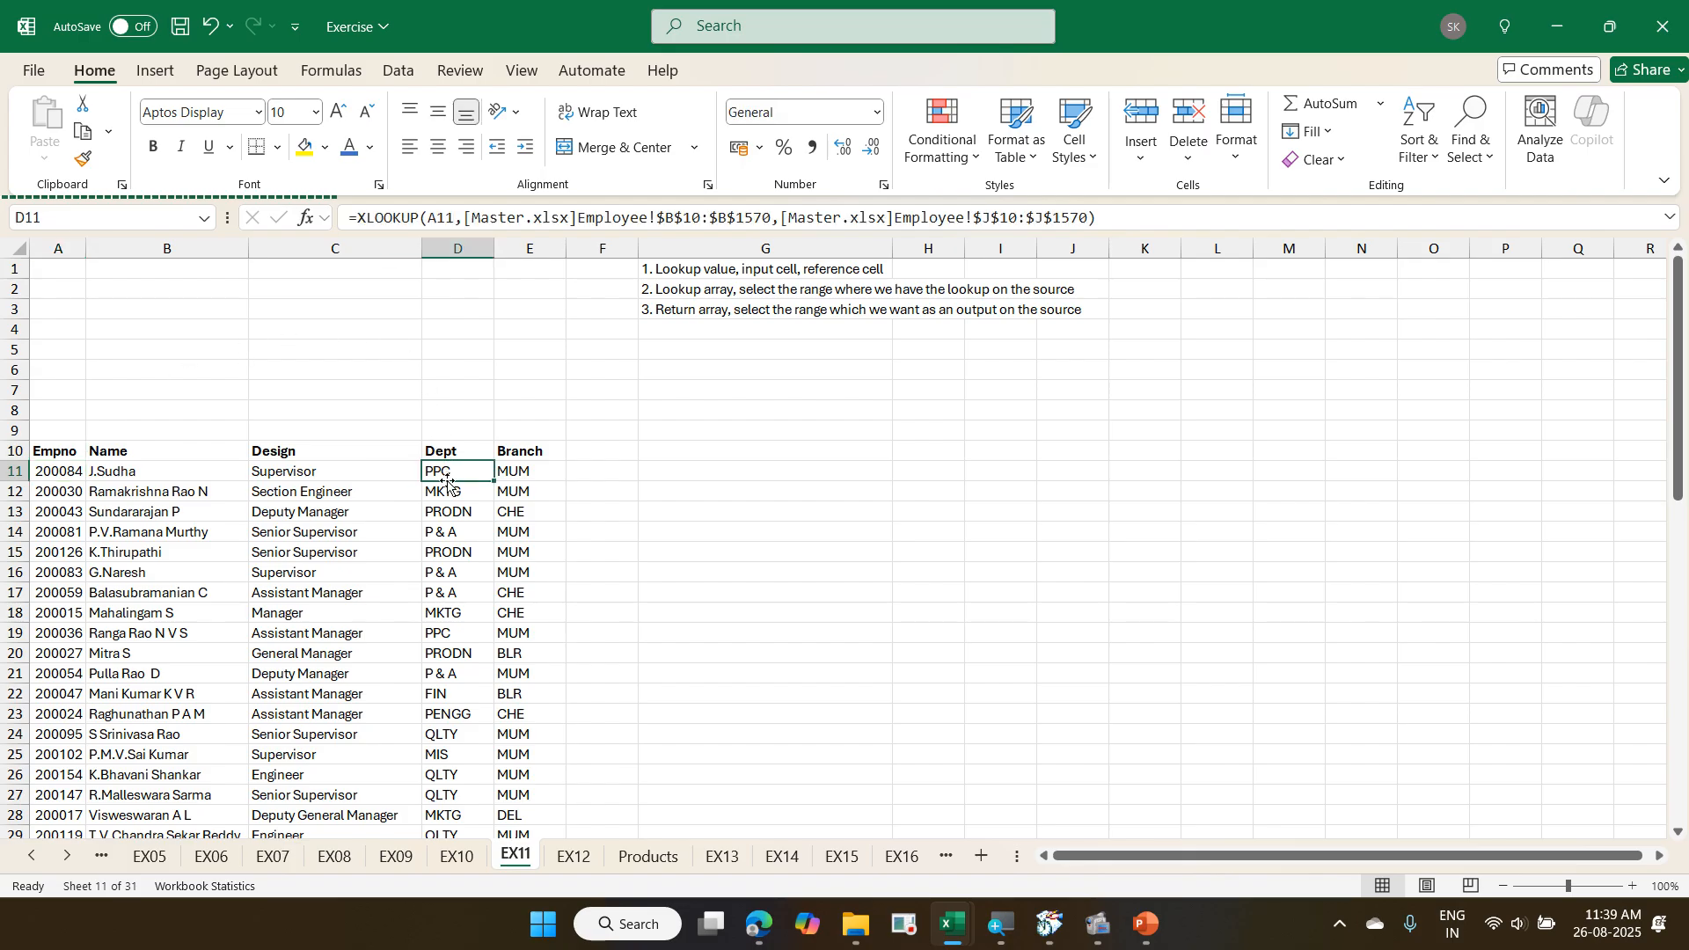
click(576, 859)
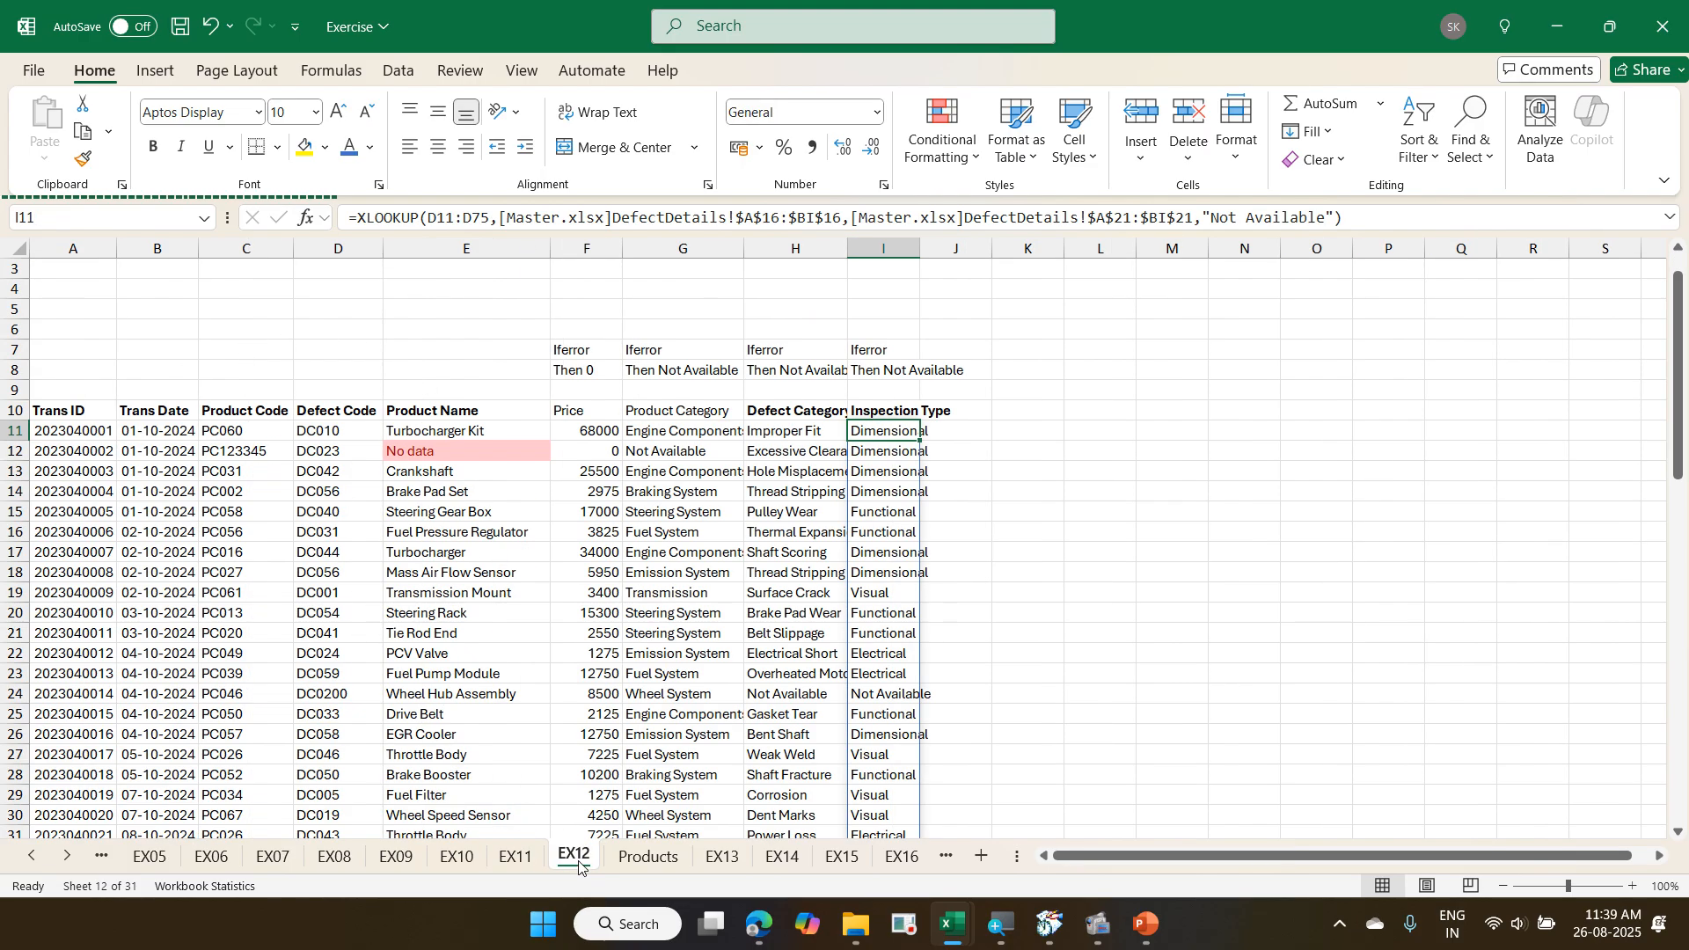
scroll(423, 668, up, 1)
click(260, 466)
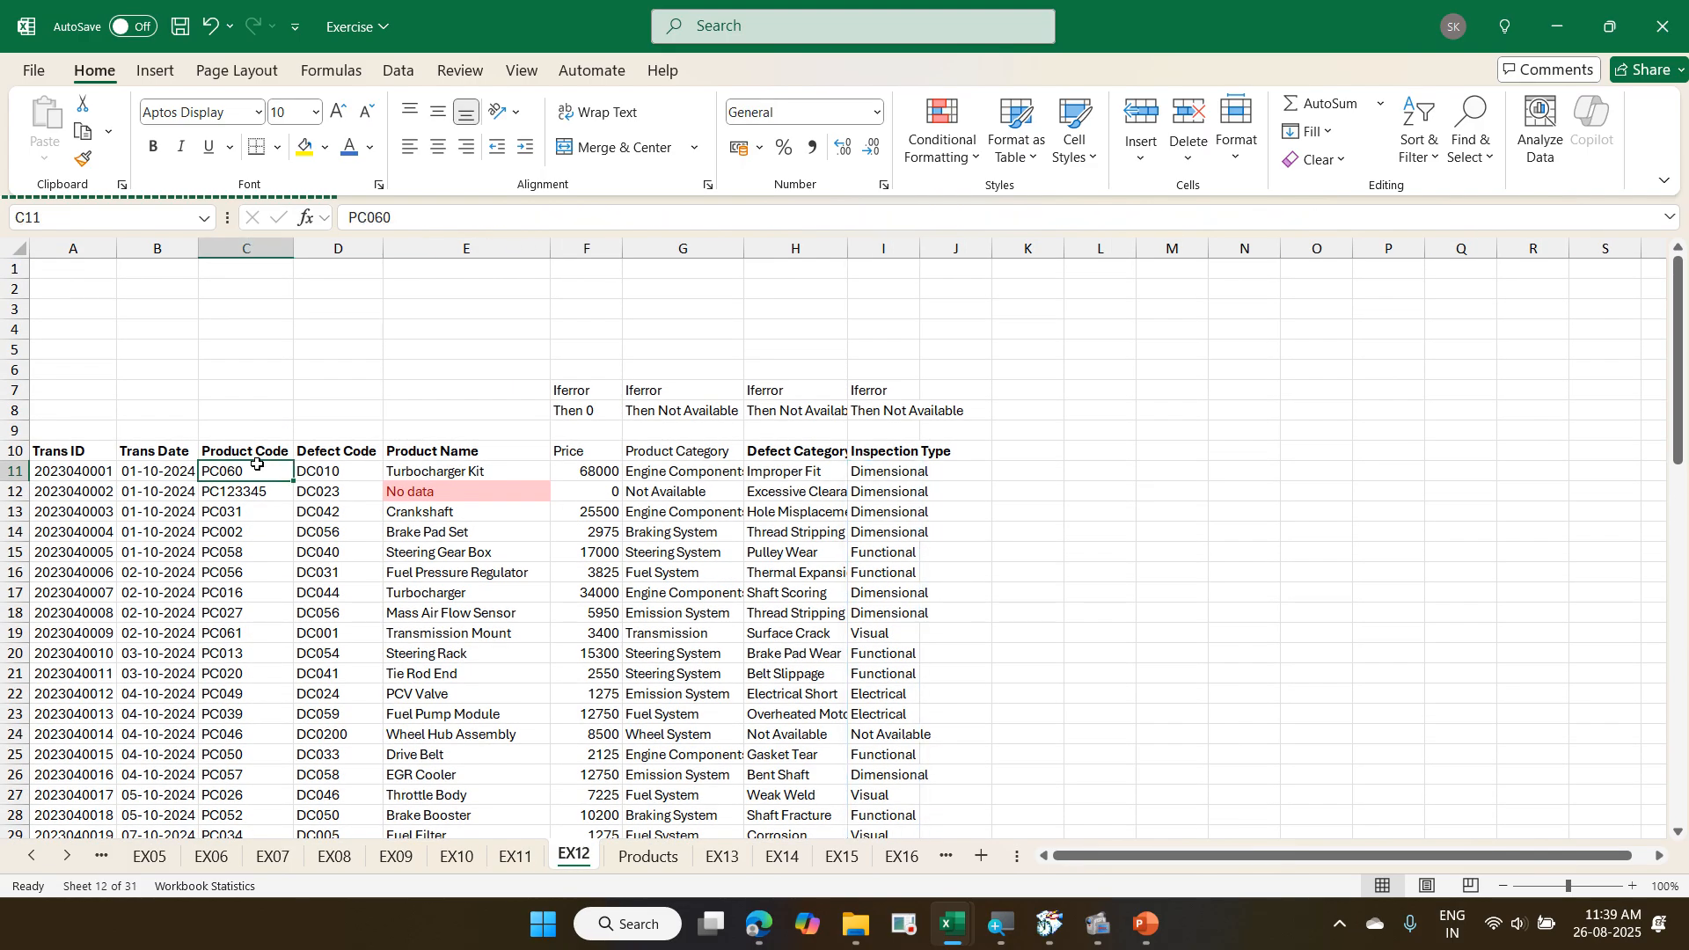
click(652, 858)
scroll(423, 493, up, 3)
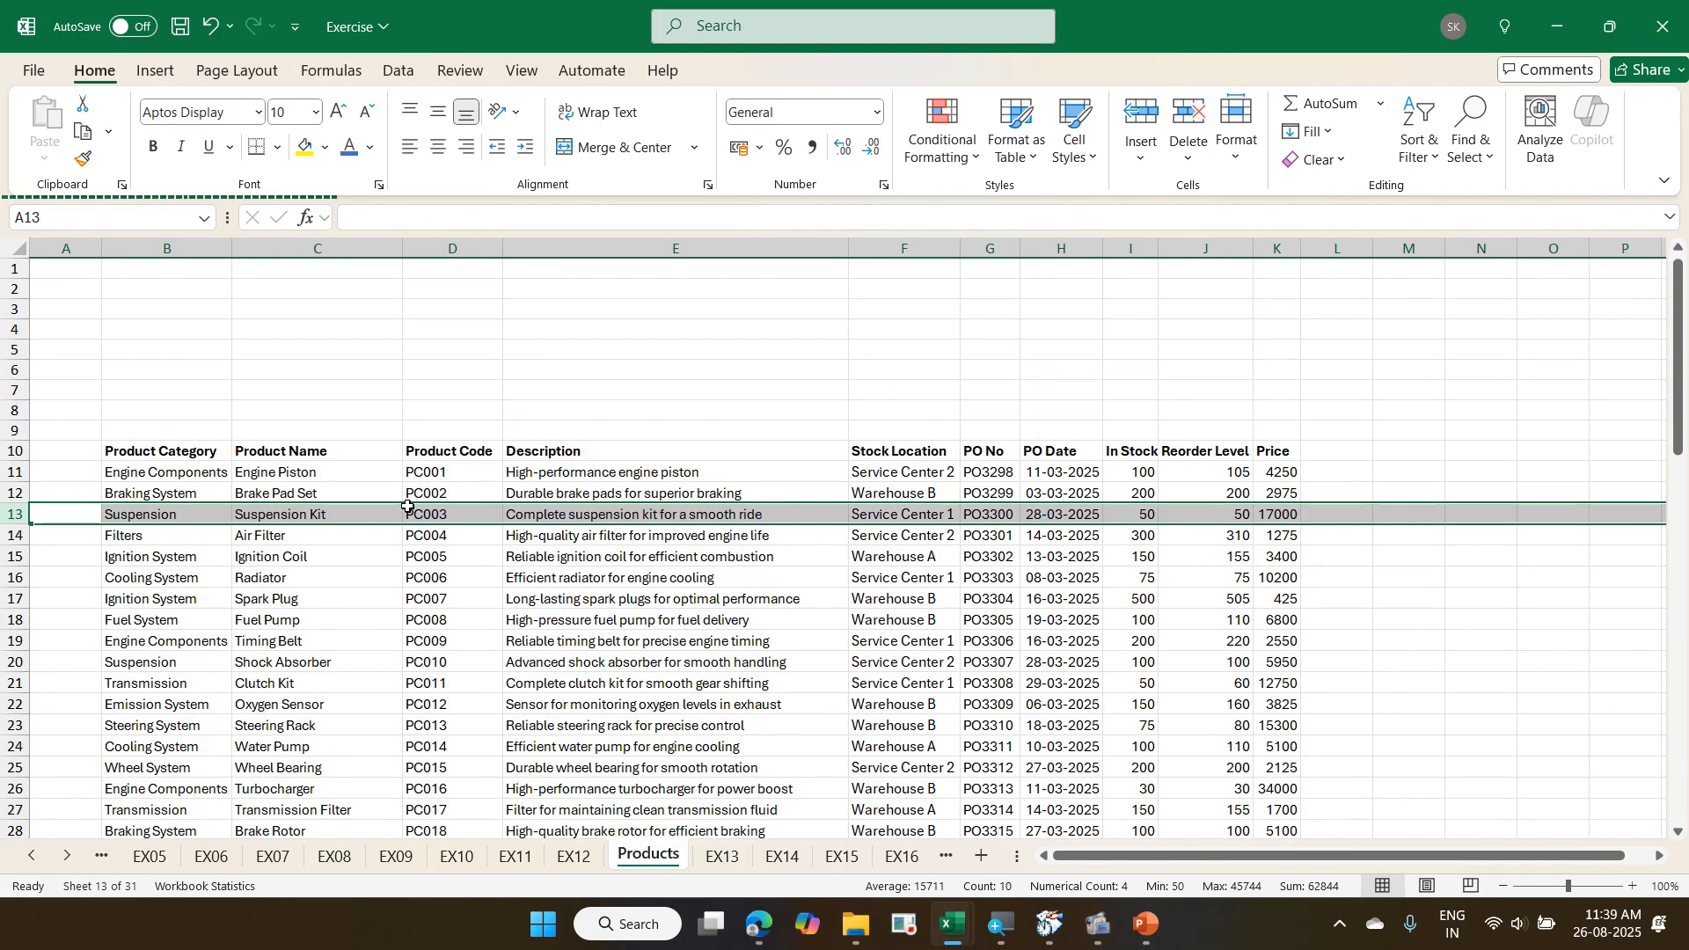
click(475, 464)
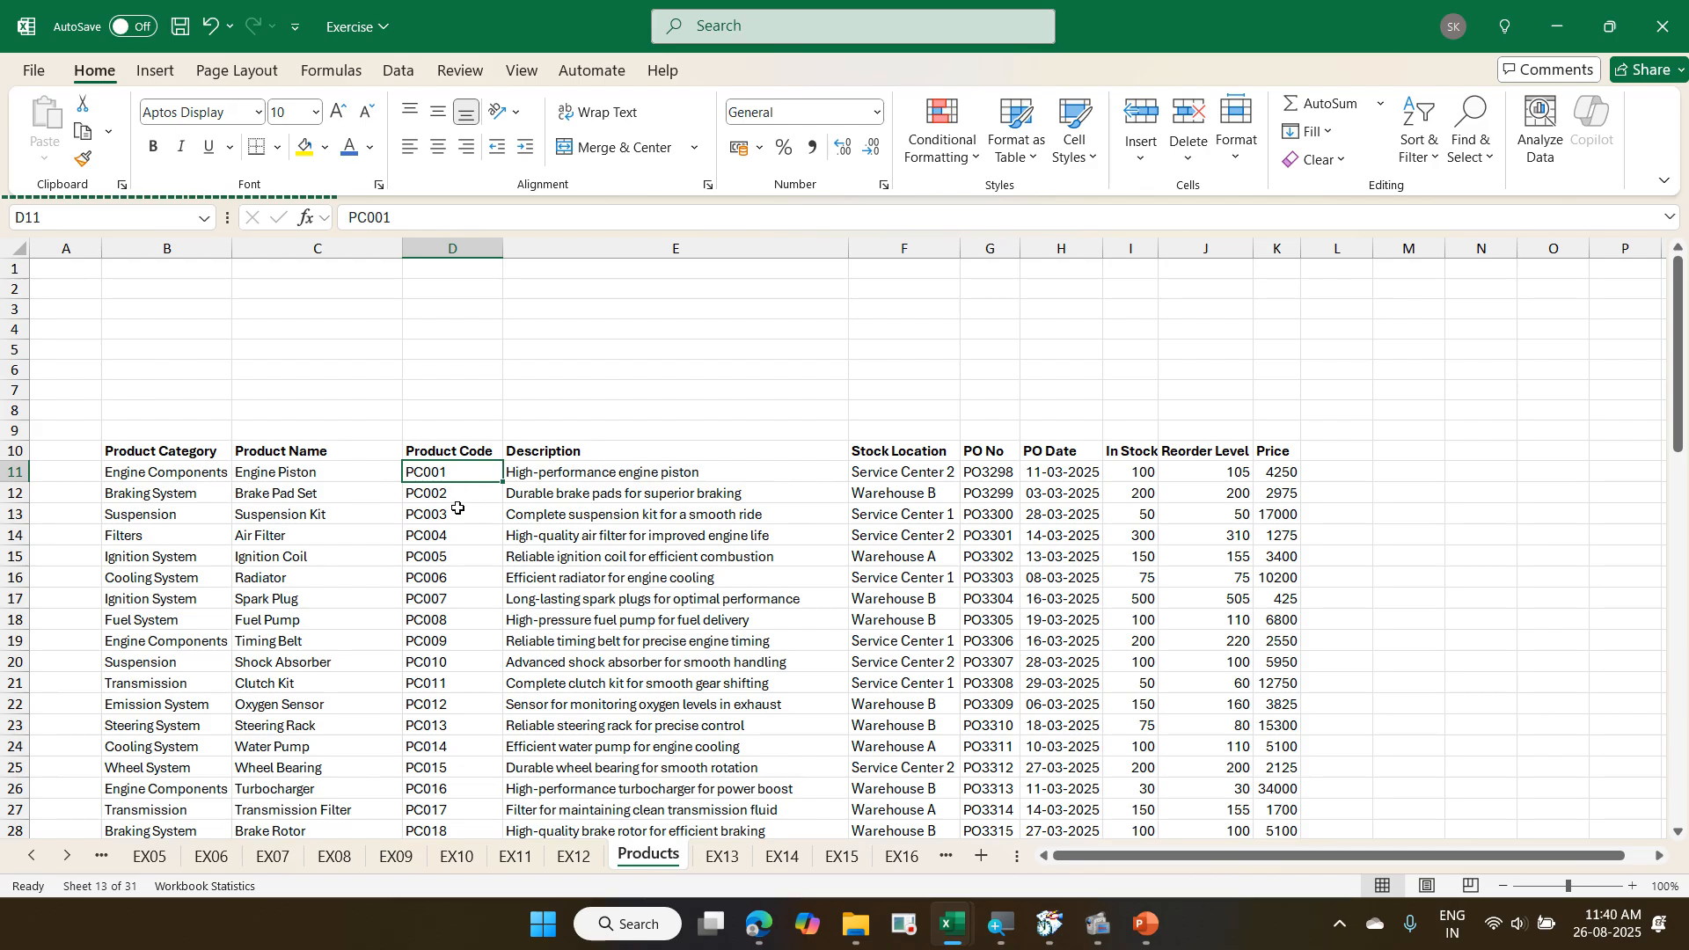
click(721, 856)
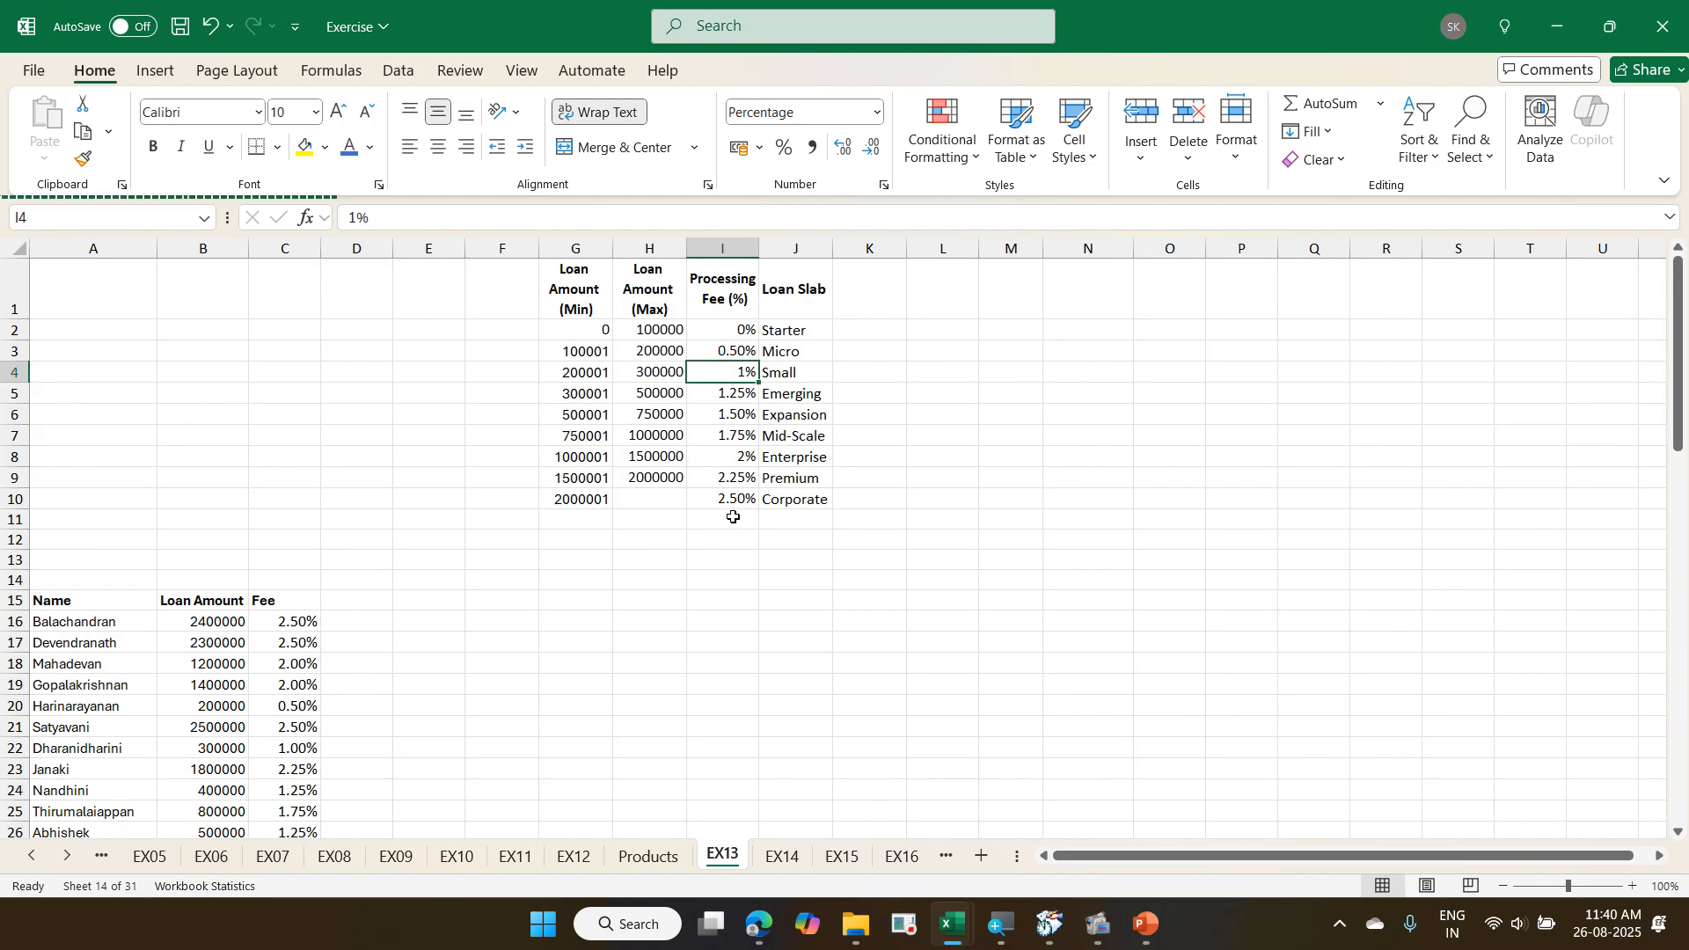
- Open the EX15 sheet and examine which invoice numbers repeat, from the Mega Industries Pvt Ltd rows to the Pneumatic Controls & Systems rows
click(841, 855)
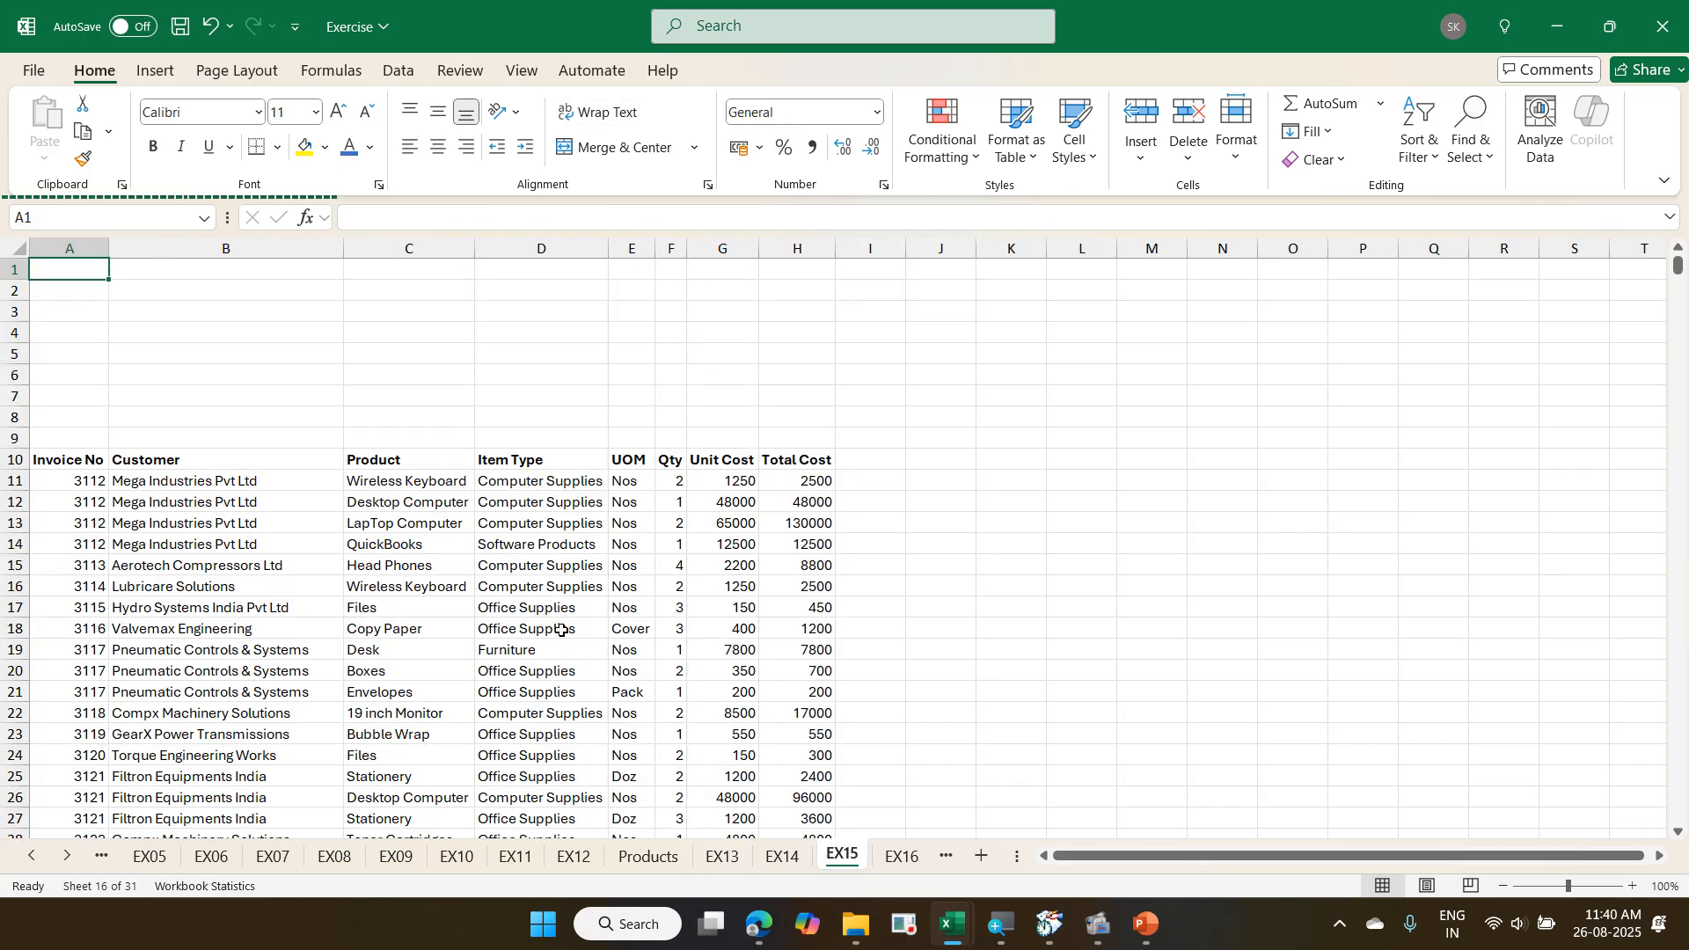
scroll(564, 623, up, 1)
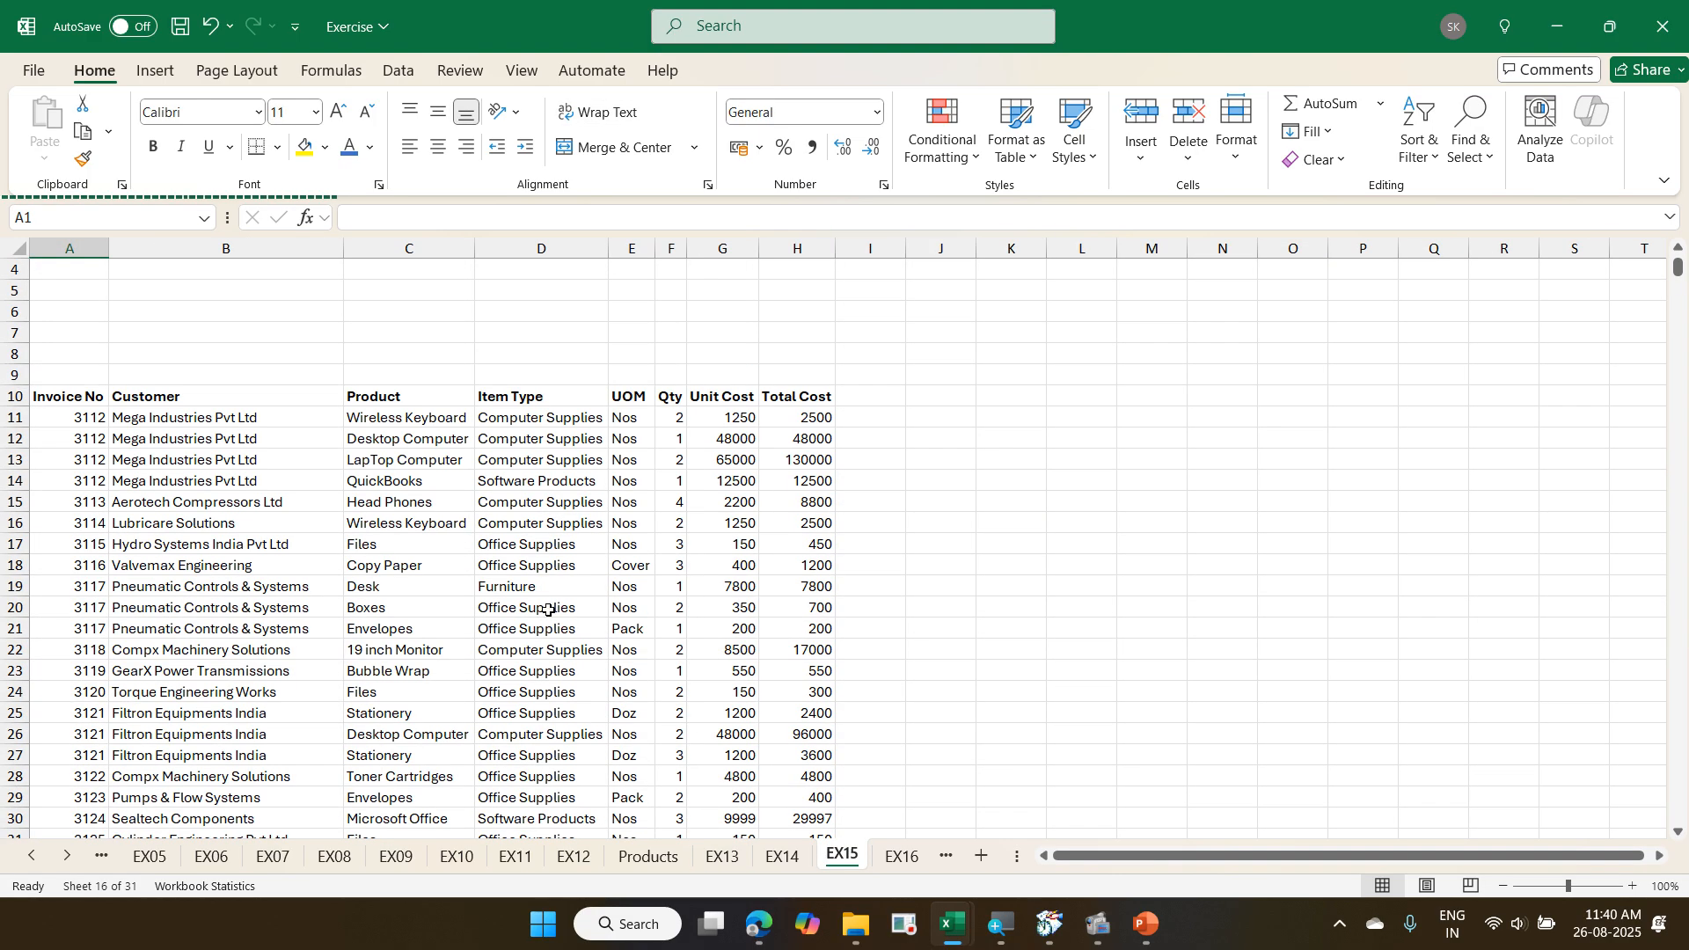
drag(90, 419, 780, 485)
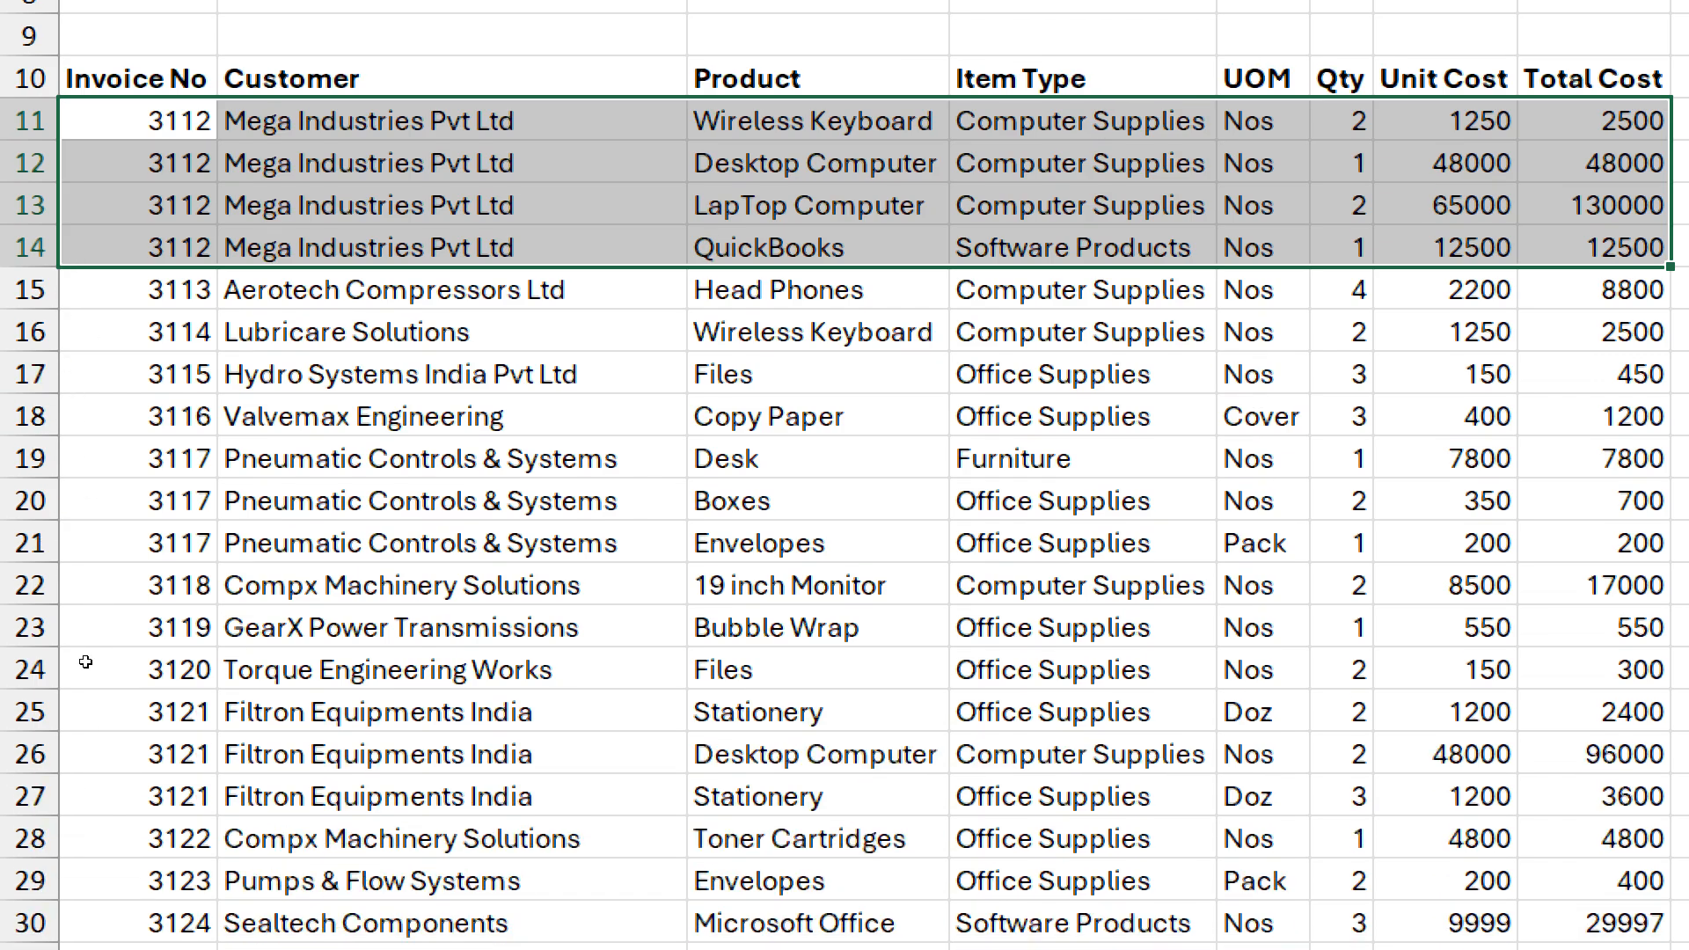
key(Down)
key(Down)
key(Down)
key(Down)
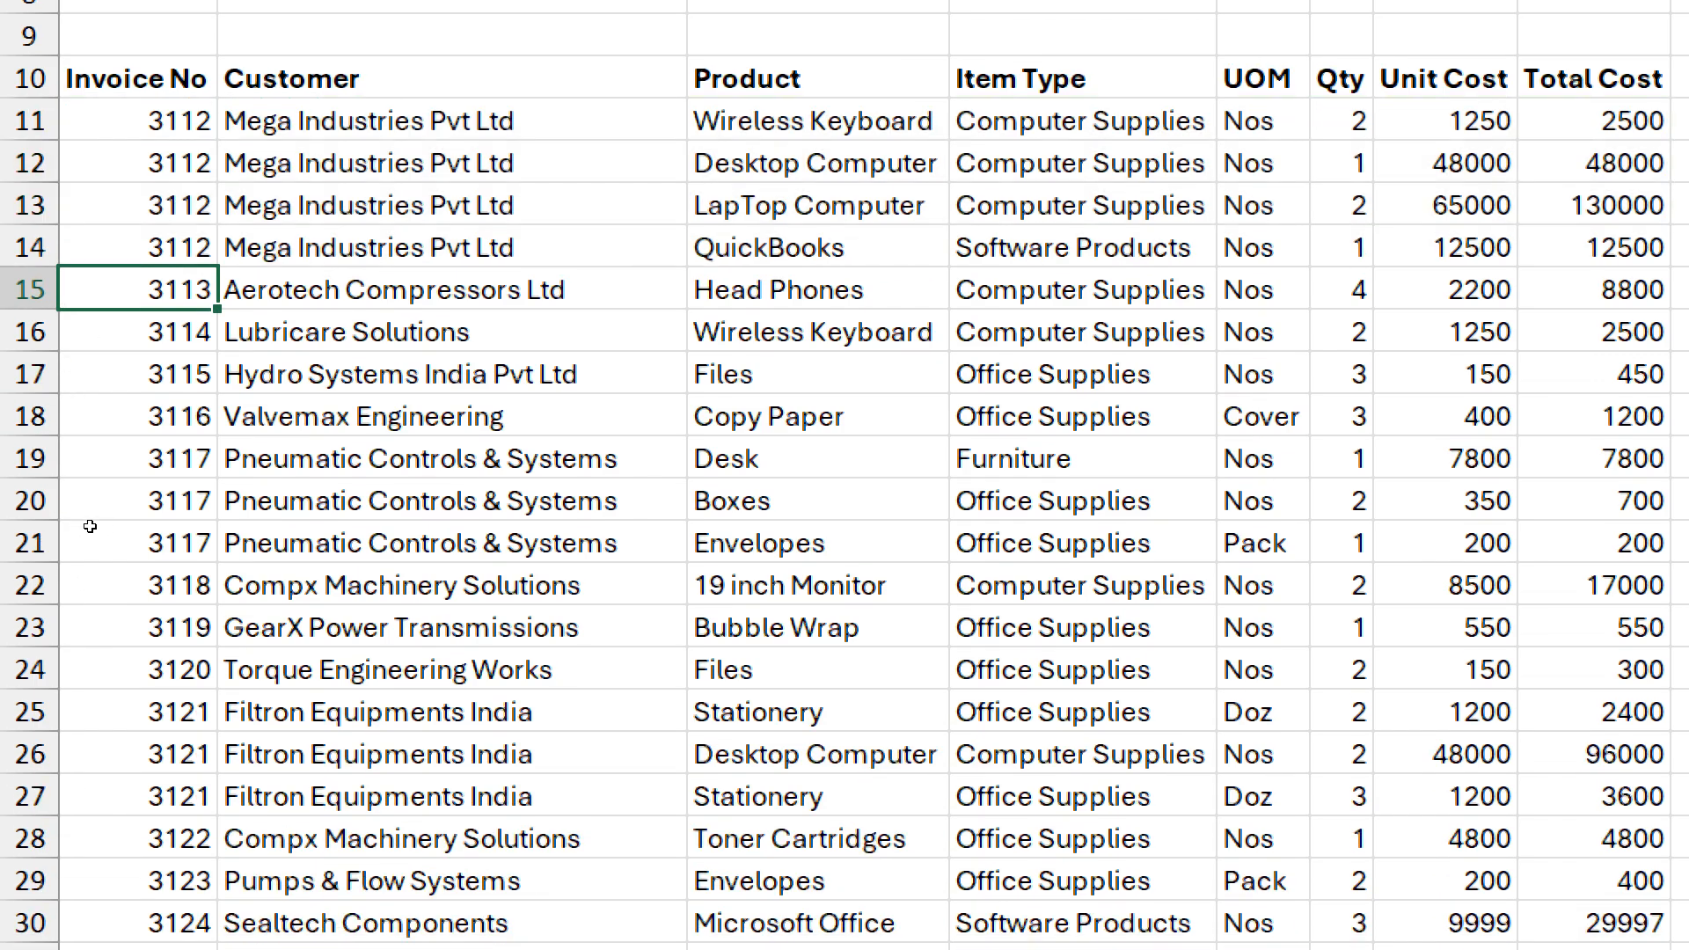
key(Down)
key(Down)
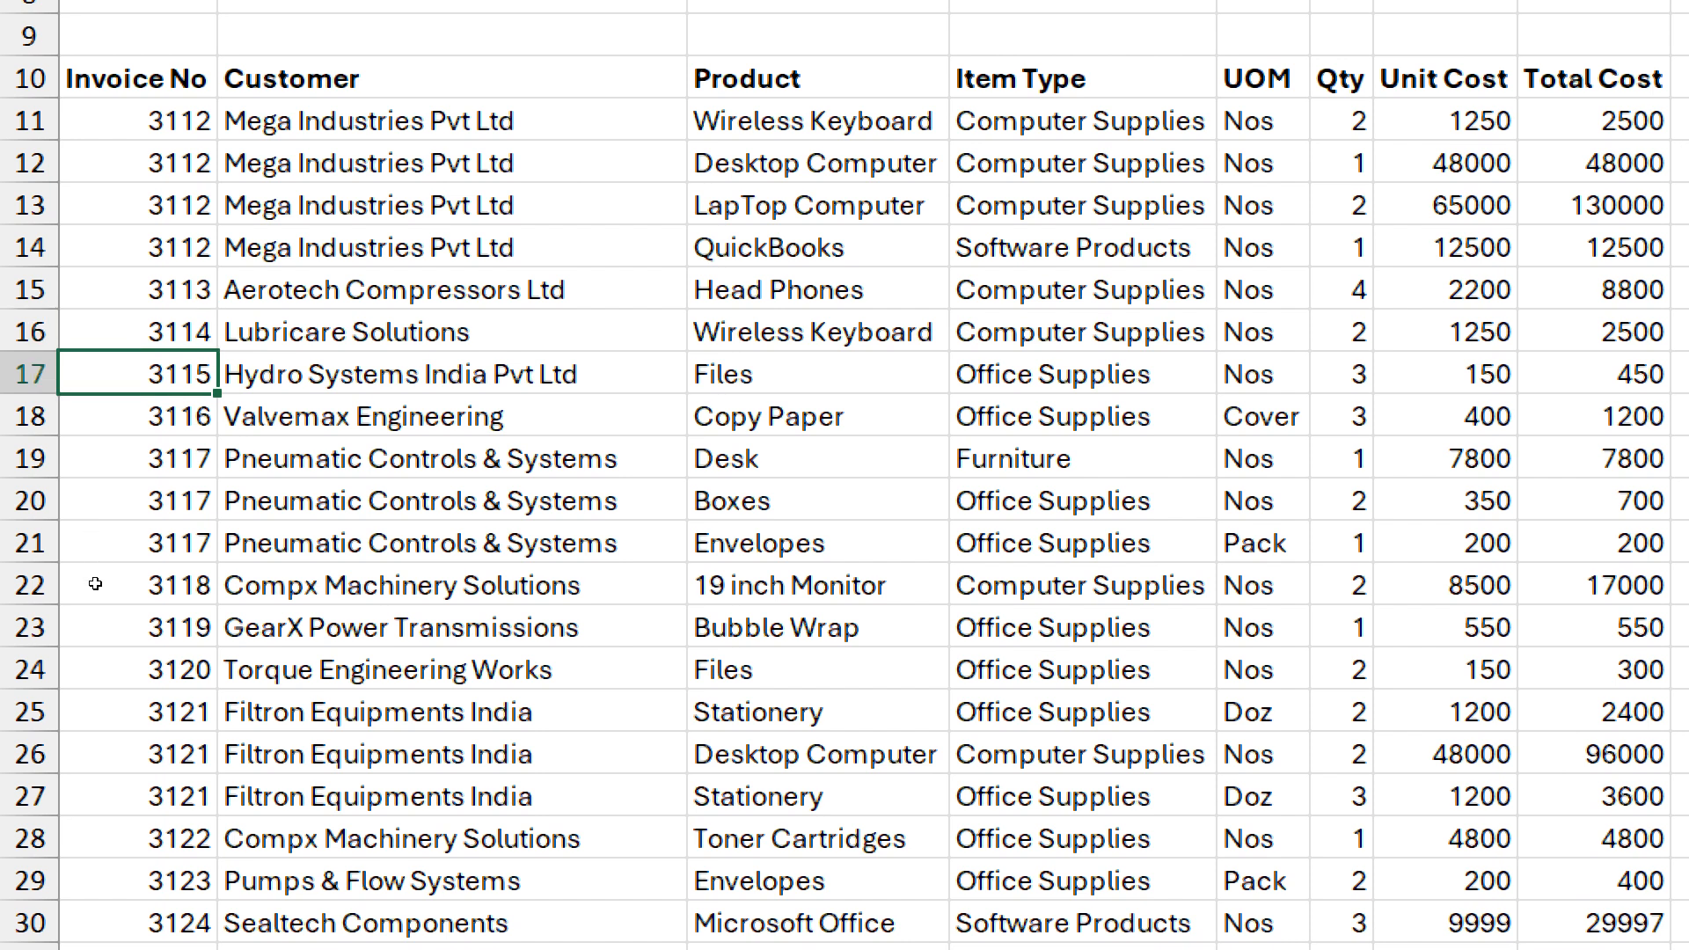
key(Down)
key(Down)
key(shift+Down)
key(shift+Down)
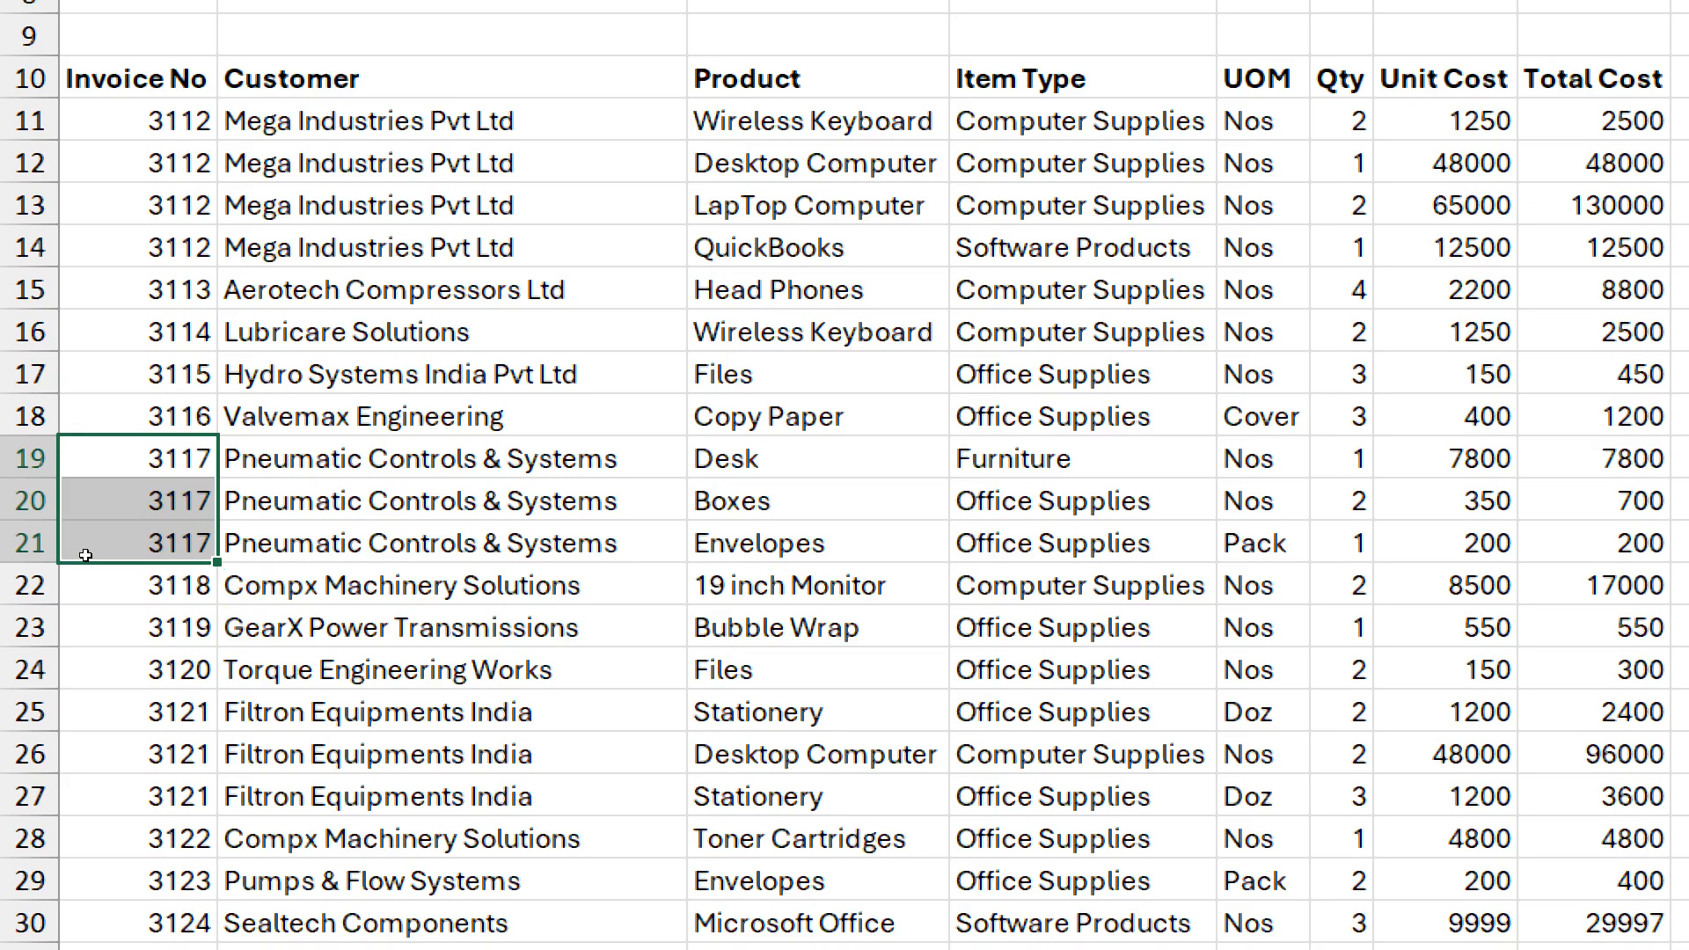
- Examine the repeated invoice number of Cylinder Engineering Pvt Ltd in A40:A46 and return to the start of the table
scroll(73, 544, down, 7)
scroll(102, 559, down, 1)
drag(87, 525, 95, 649)
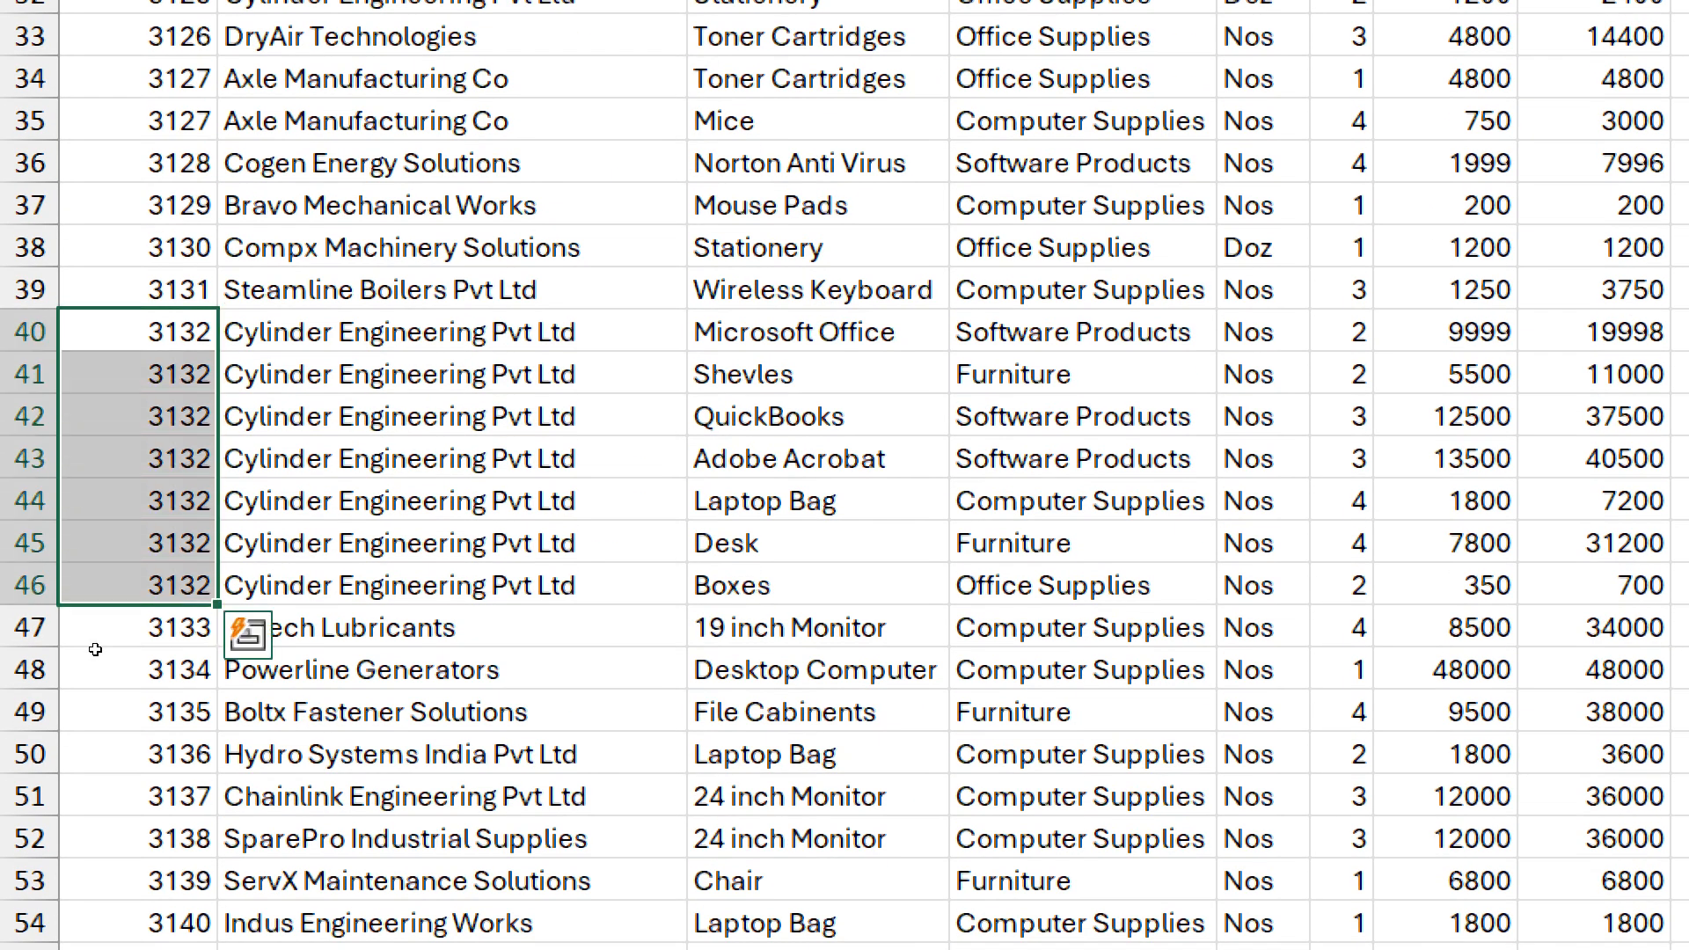
scroll(96, 649, up, 1)
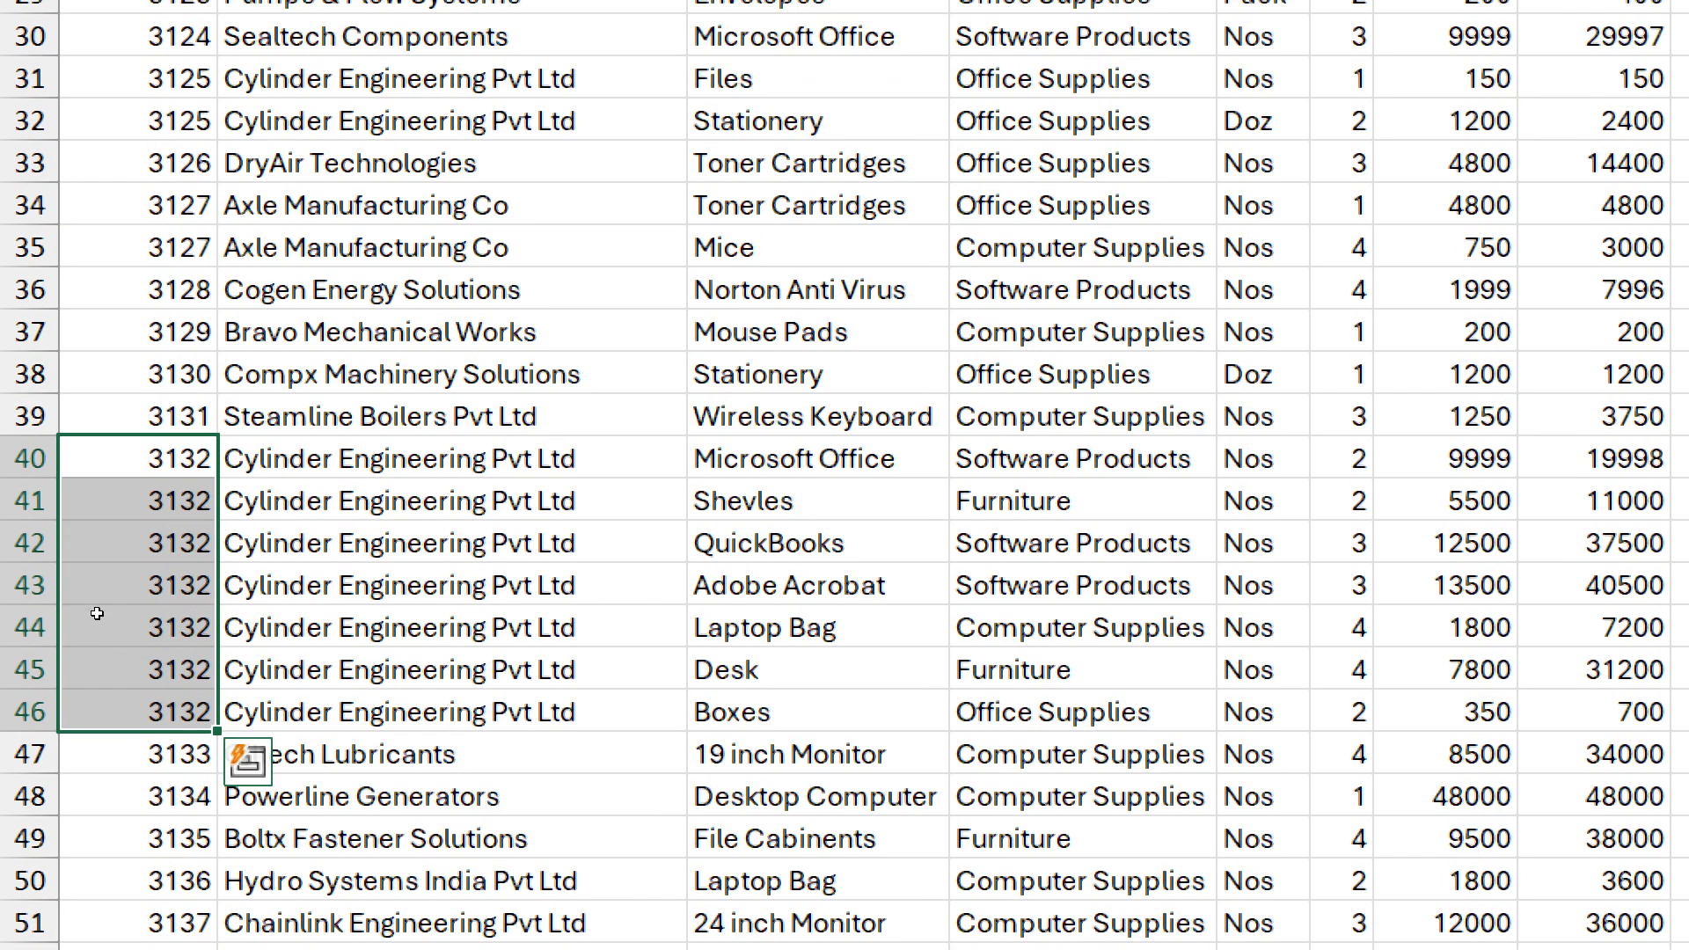
key(shift+BackSpace)
scroll(98, 592, up, 3)
scroll(98, 596, up, 5)
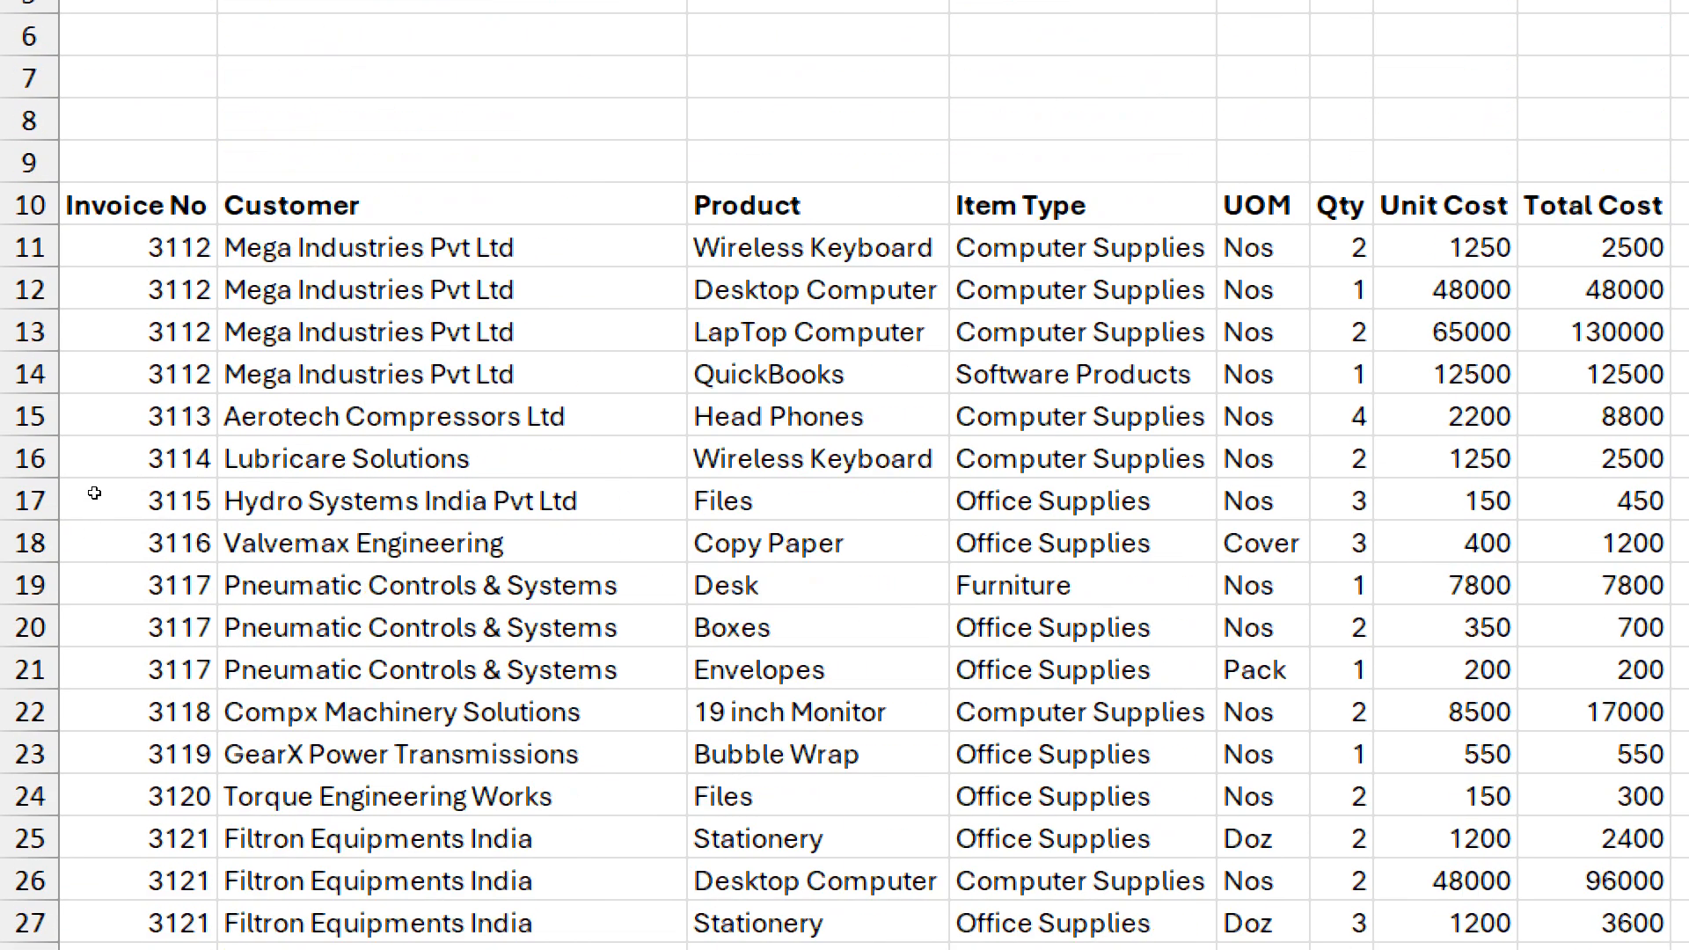
- Examine the Mega Industries Pvt Ltd invoice lines in A11:H14 and their differing products, compared with the Pneumatic Controls & Systems lines
mouse_move(89, 479)
mouse_down()
mouse_move(151, 525)
mouse_move(829, 539)
mouse_up()
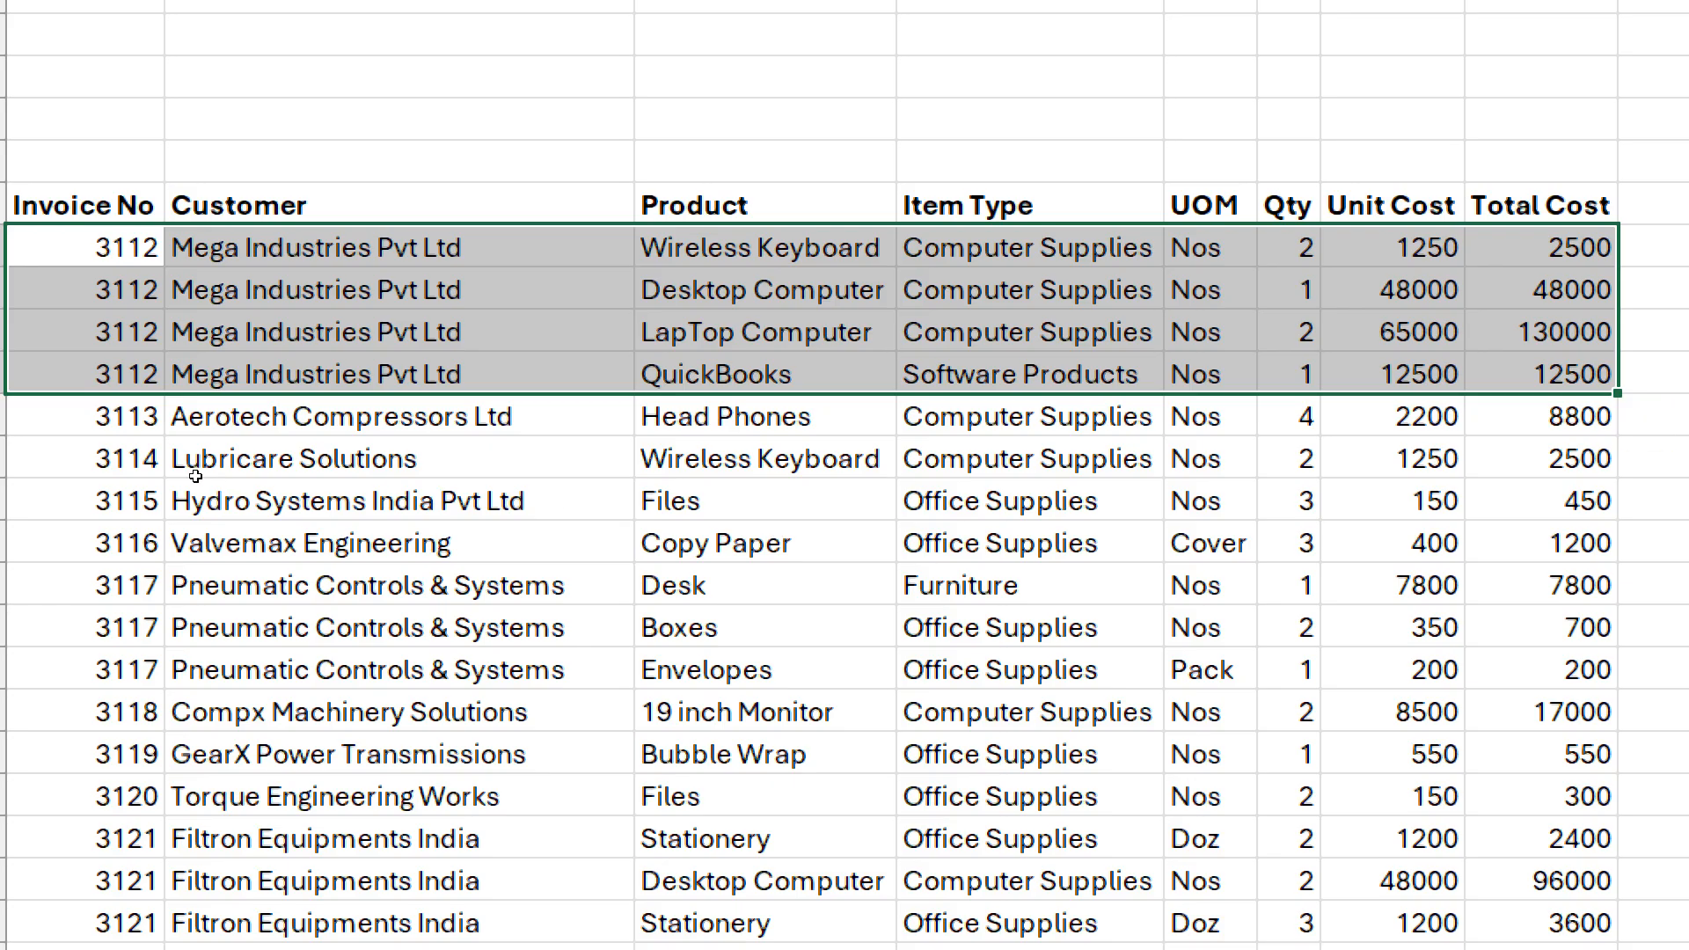
key(Left)
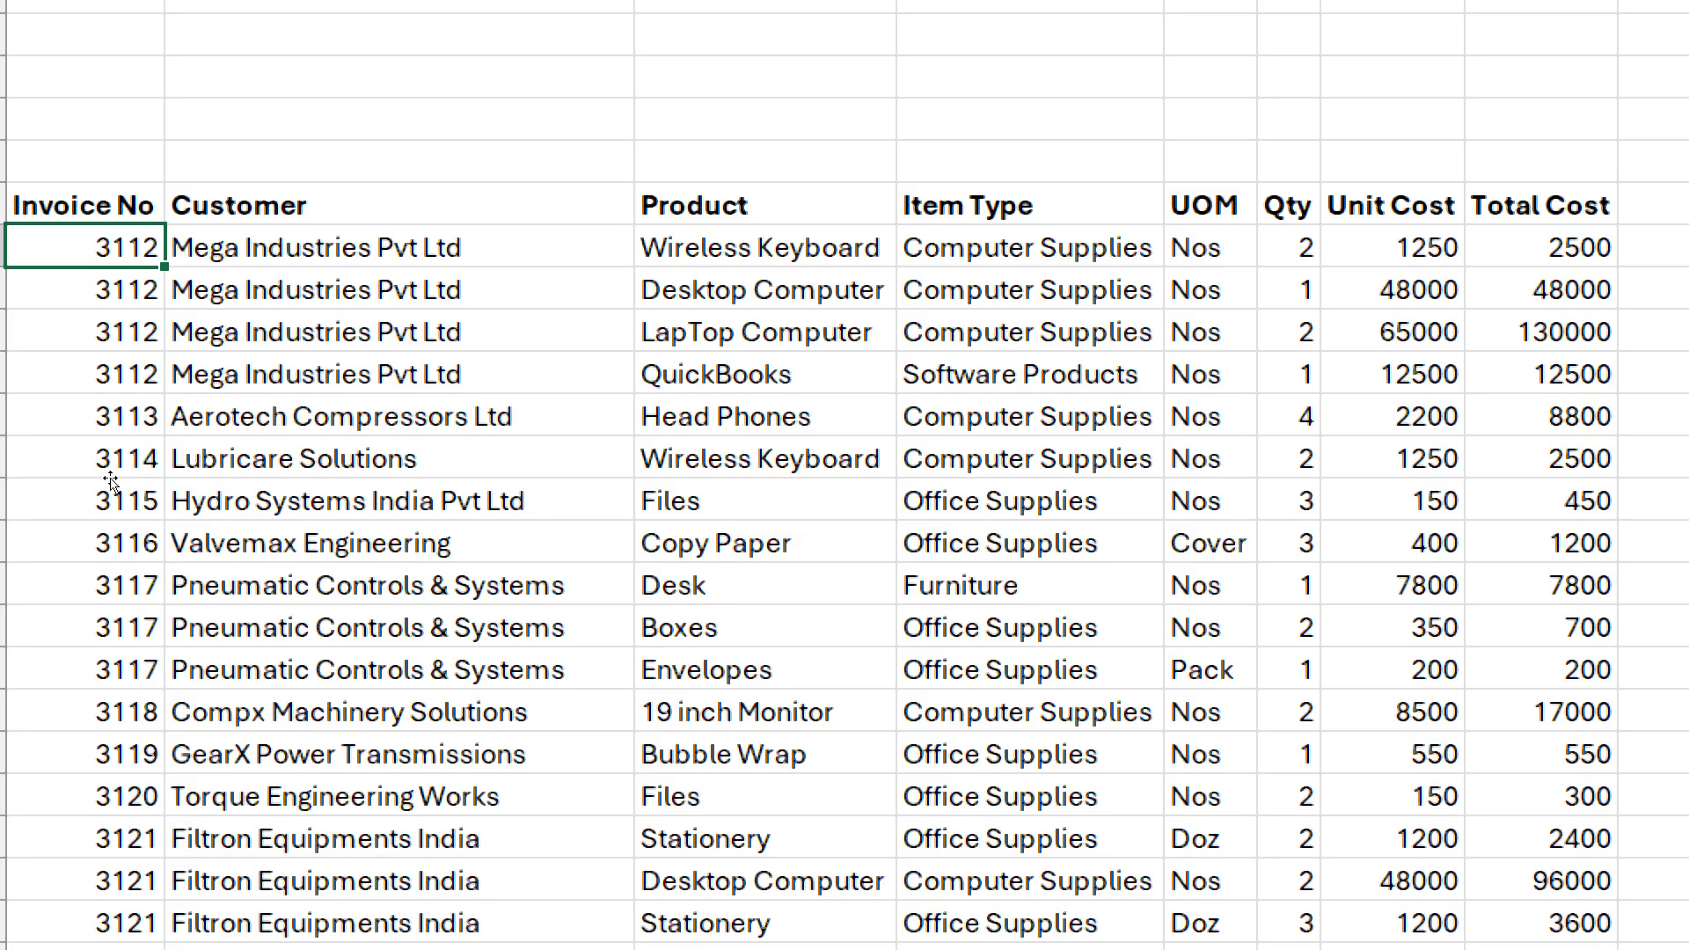
scroll(193, 395, up, 1)
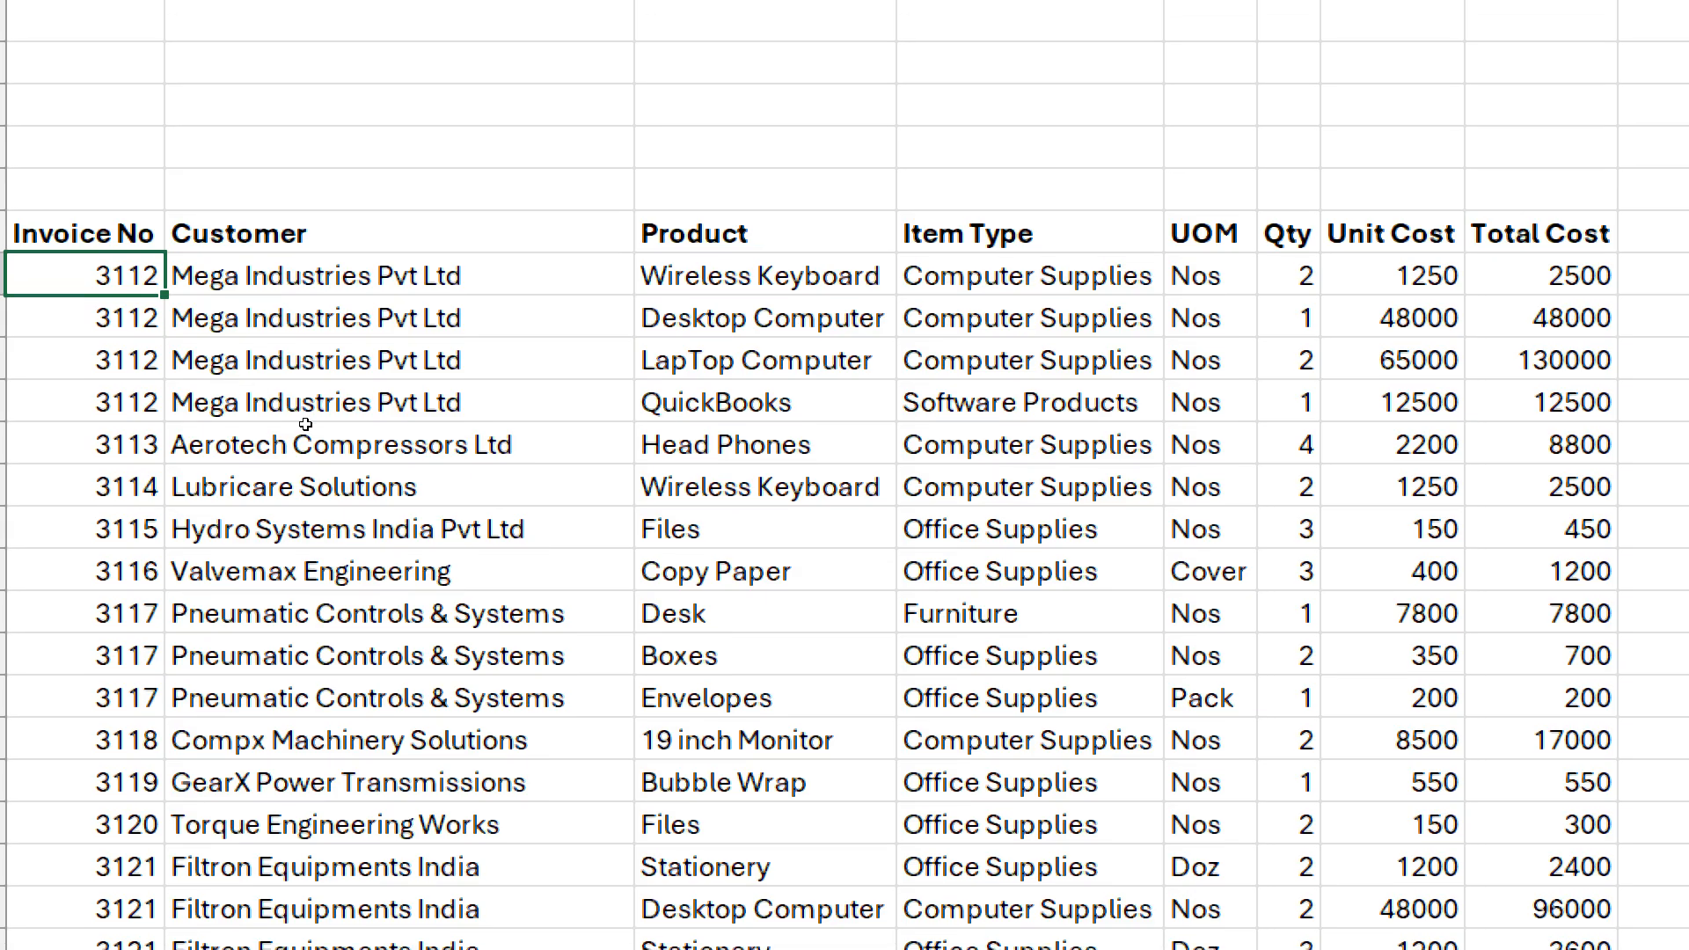
key(Right)
key(Right)
key(Down)
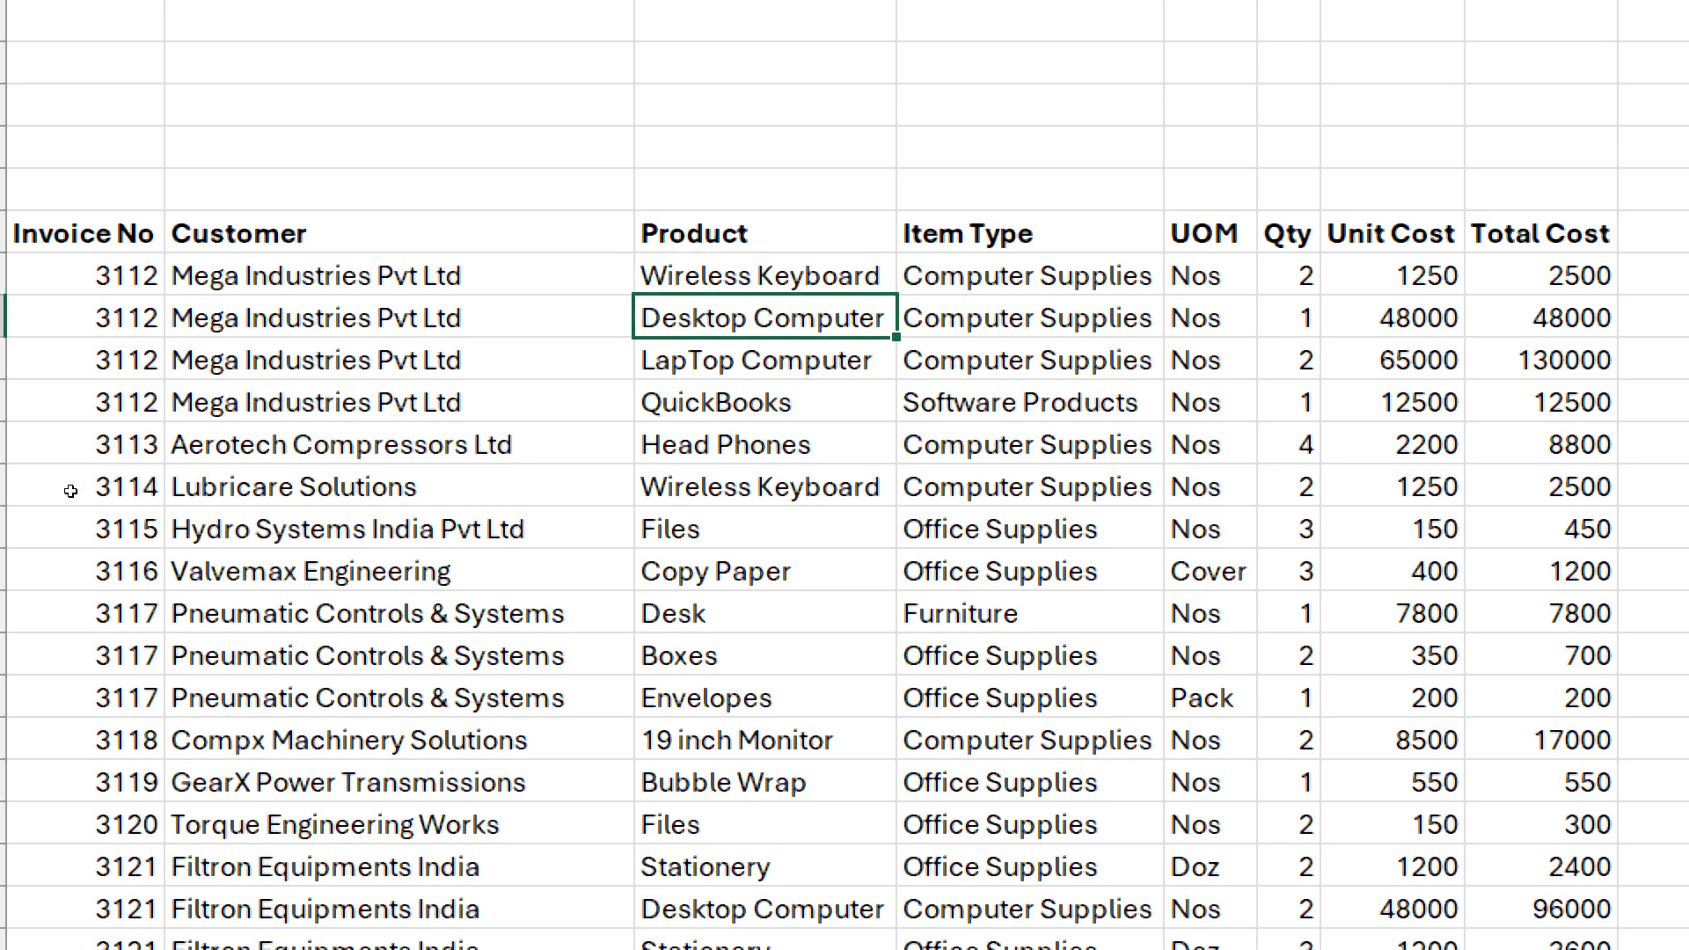
drag(106, 276, 794, 538)
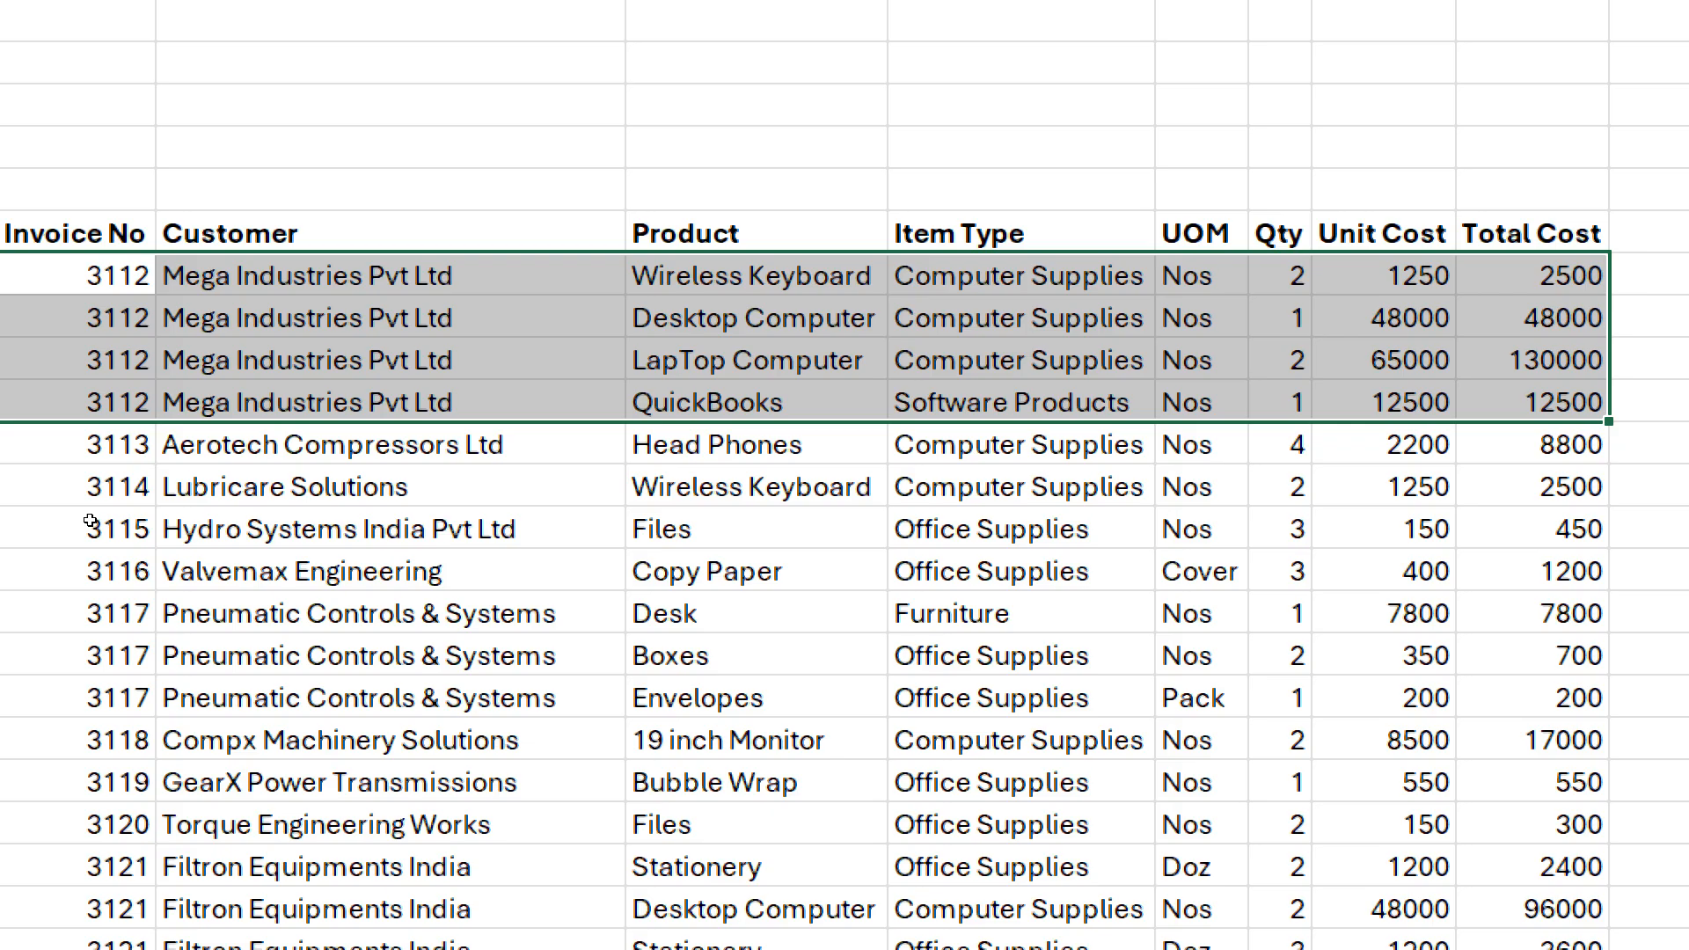
scroll(116, 527, down, 2)
click(97, 403)
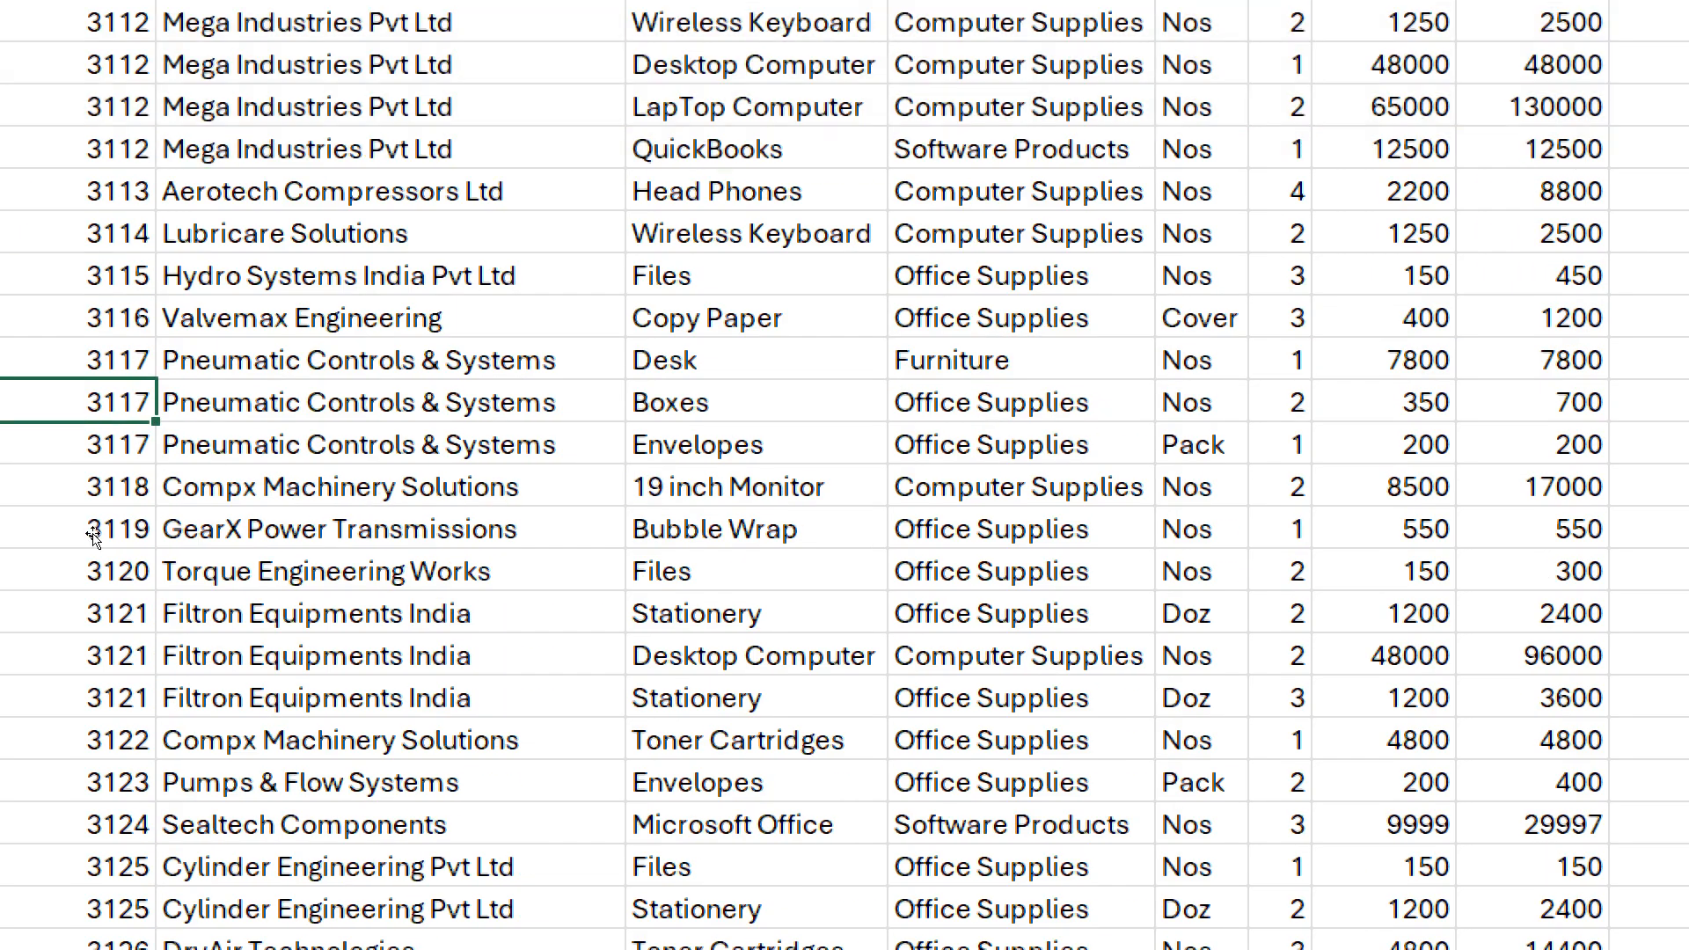
scroll(93, 534, up, 2)
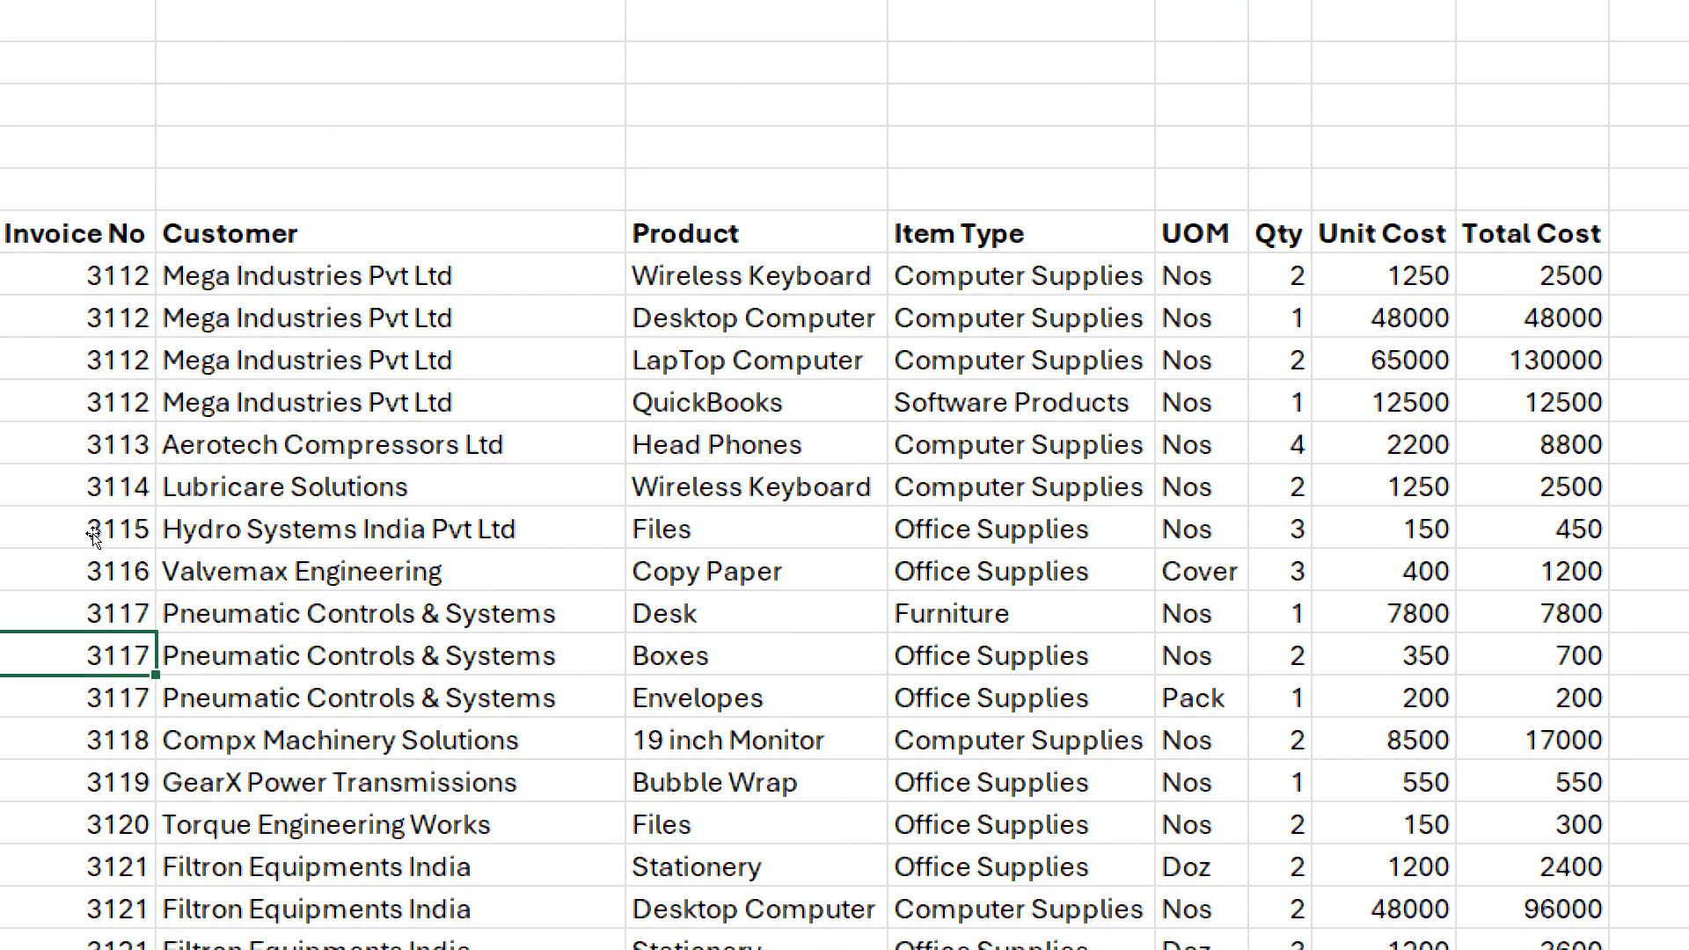
scroll(911, 422, right, 3)
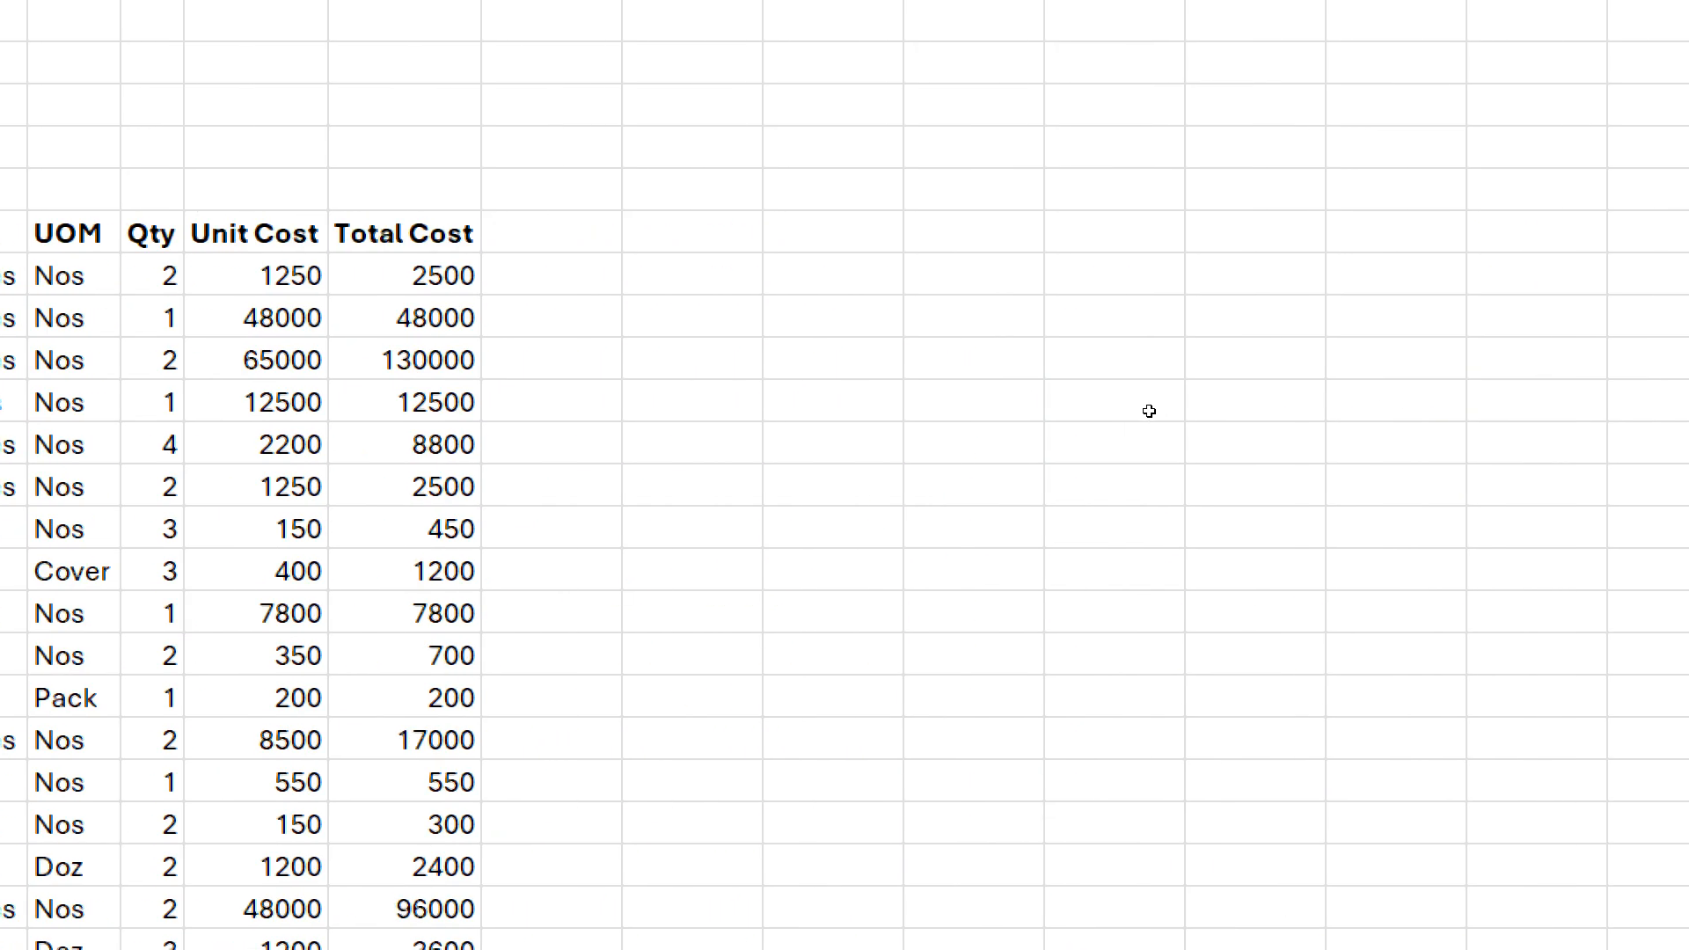
click(833, 233)
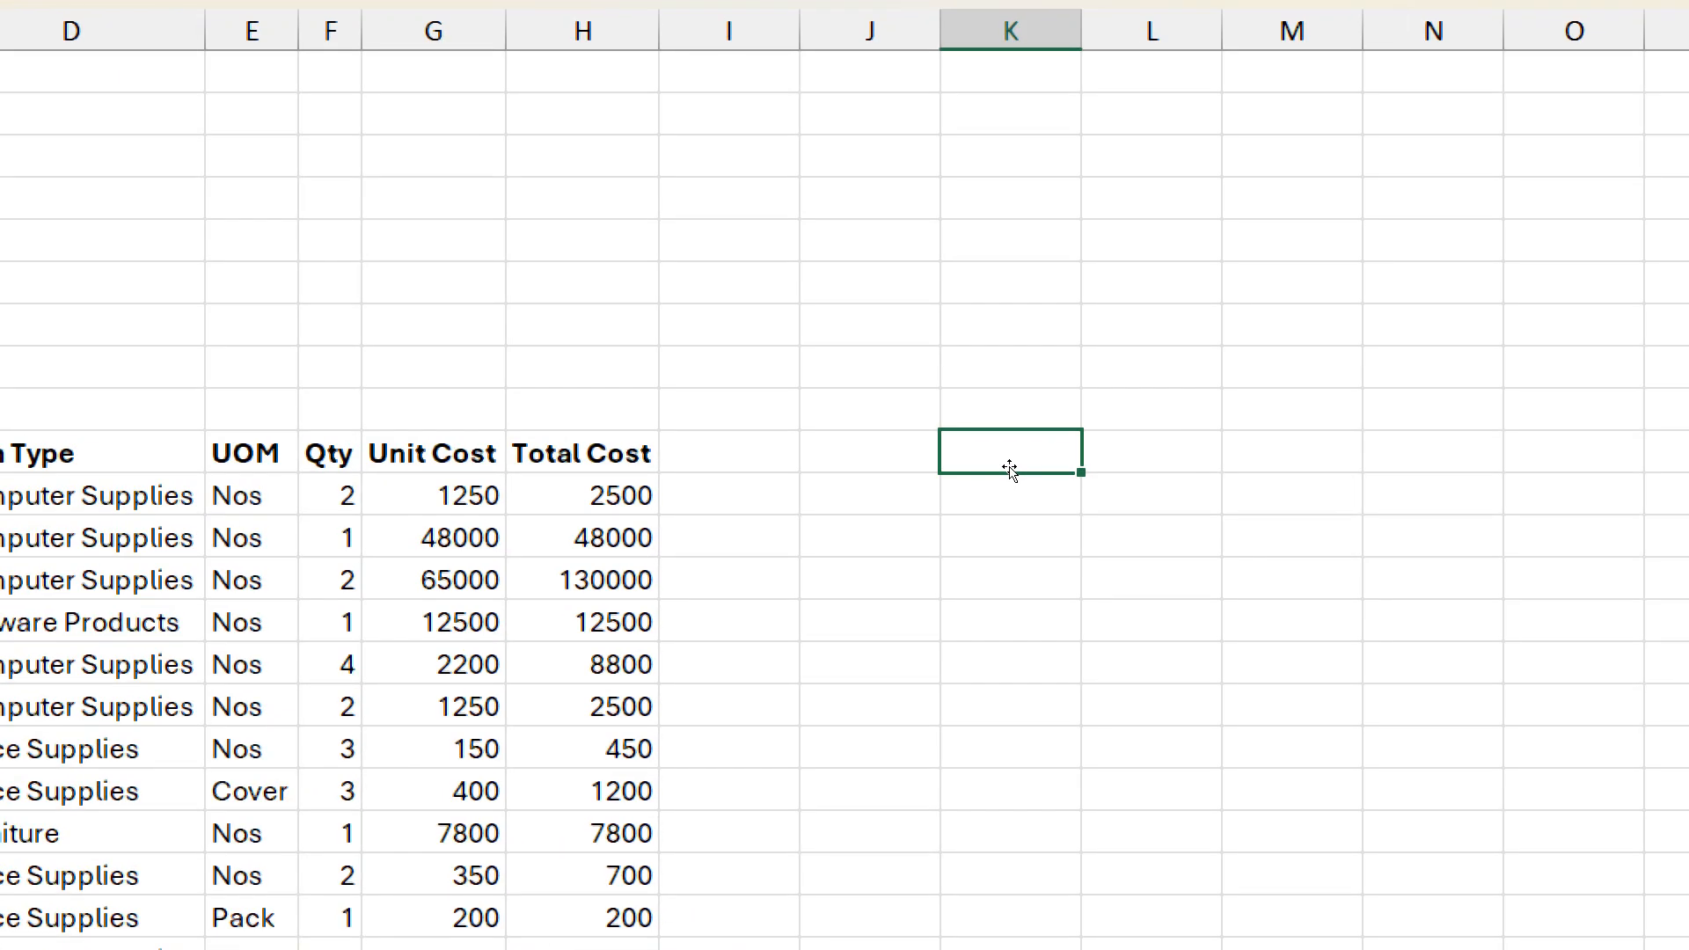
text(=)
key(Escape)
- Examine the table's row 10 headers from Invoice No onwards, and return to the empty cell K10
key(ctrl+Left)
key(ctrl+Left)
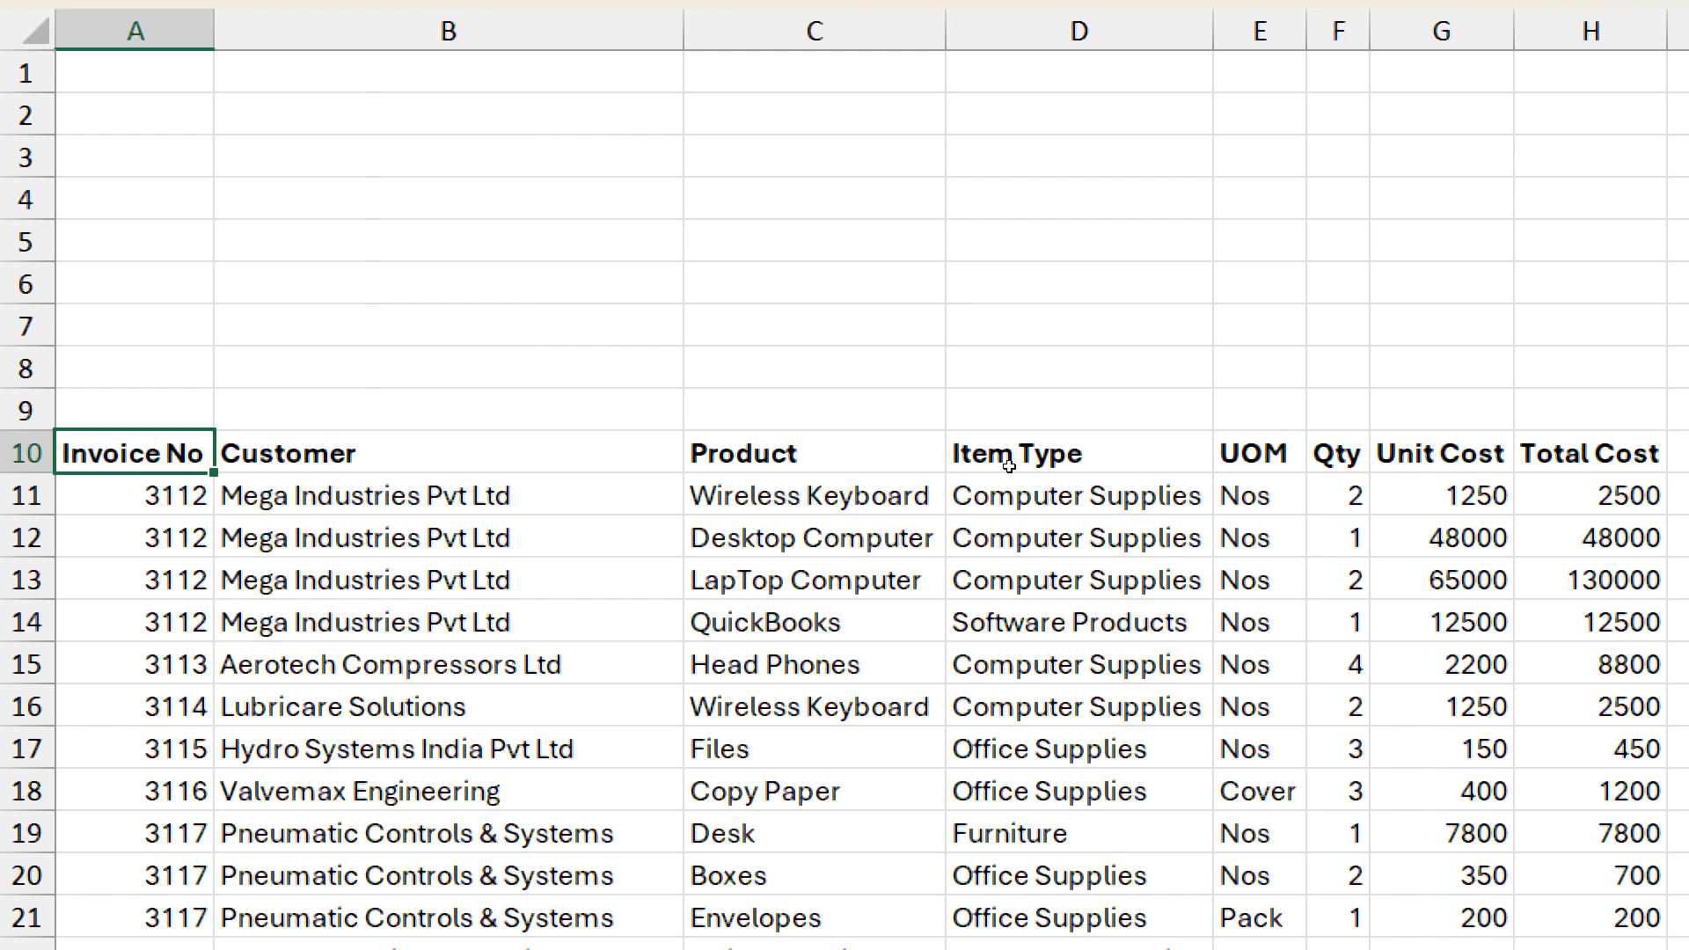
key(shift+Right)
key(shift+Left)
key(Right)
key(Right)
key(Right)
key(Right)
key(Right)
key(Right)
key(Right)
key(Right)
key(Right)
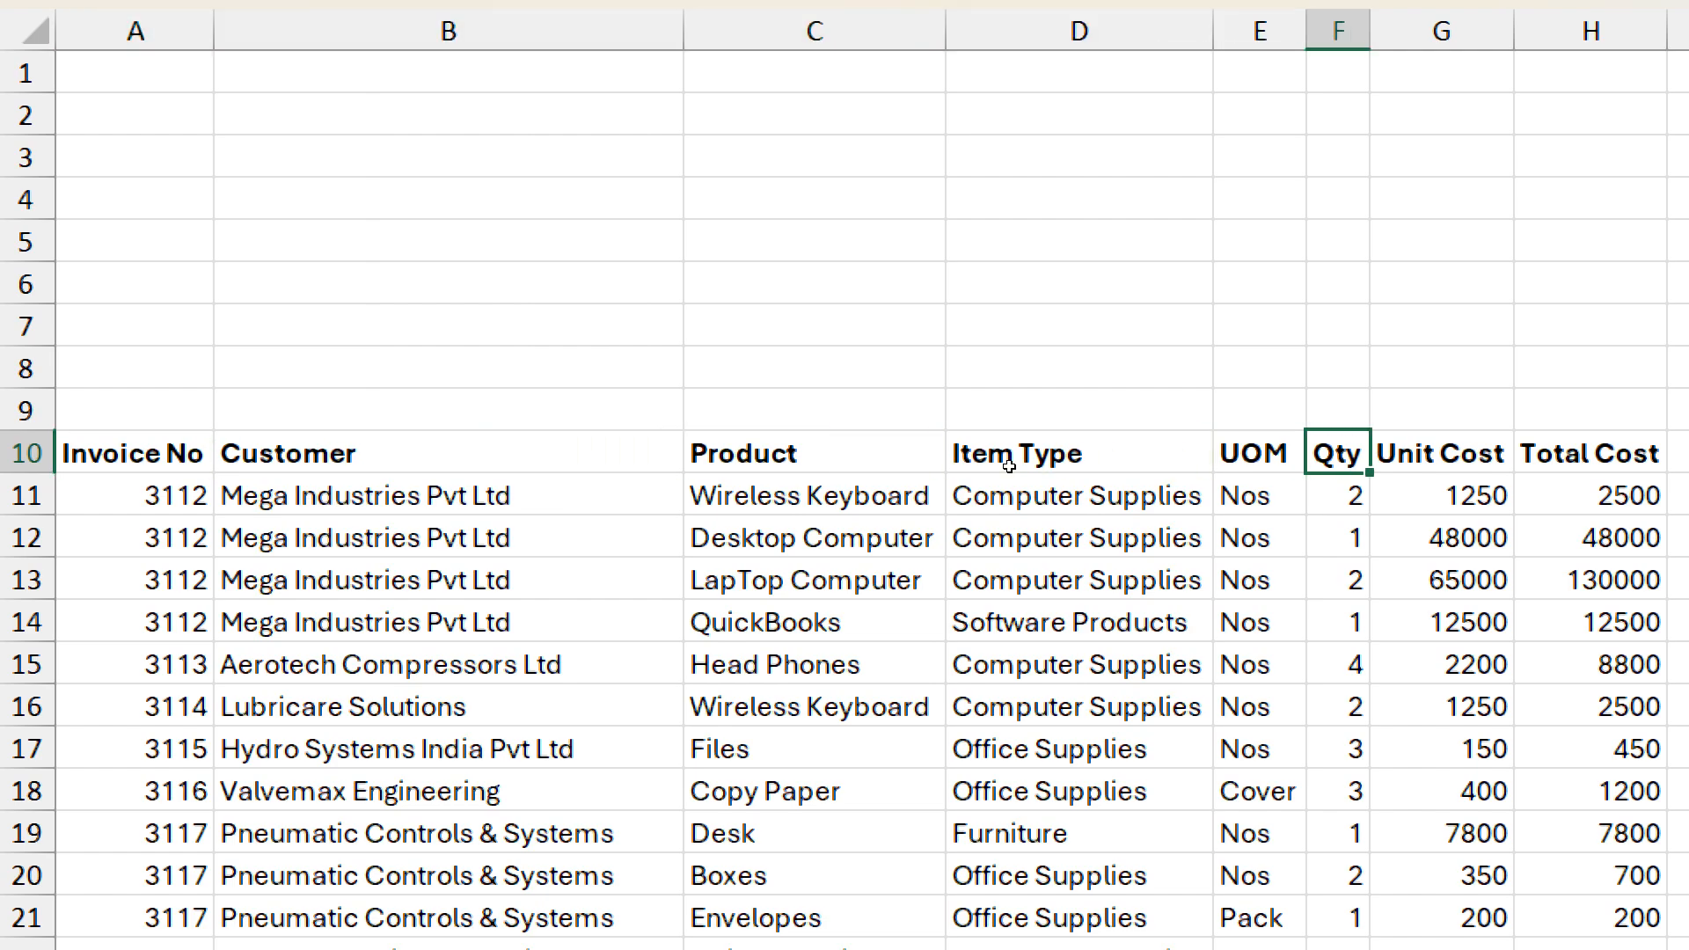
key(Right)
key(Right)
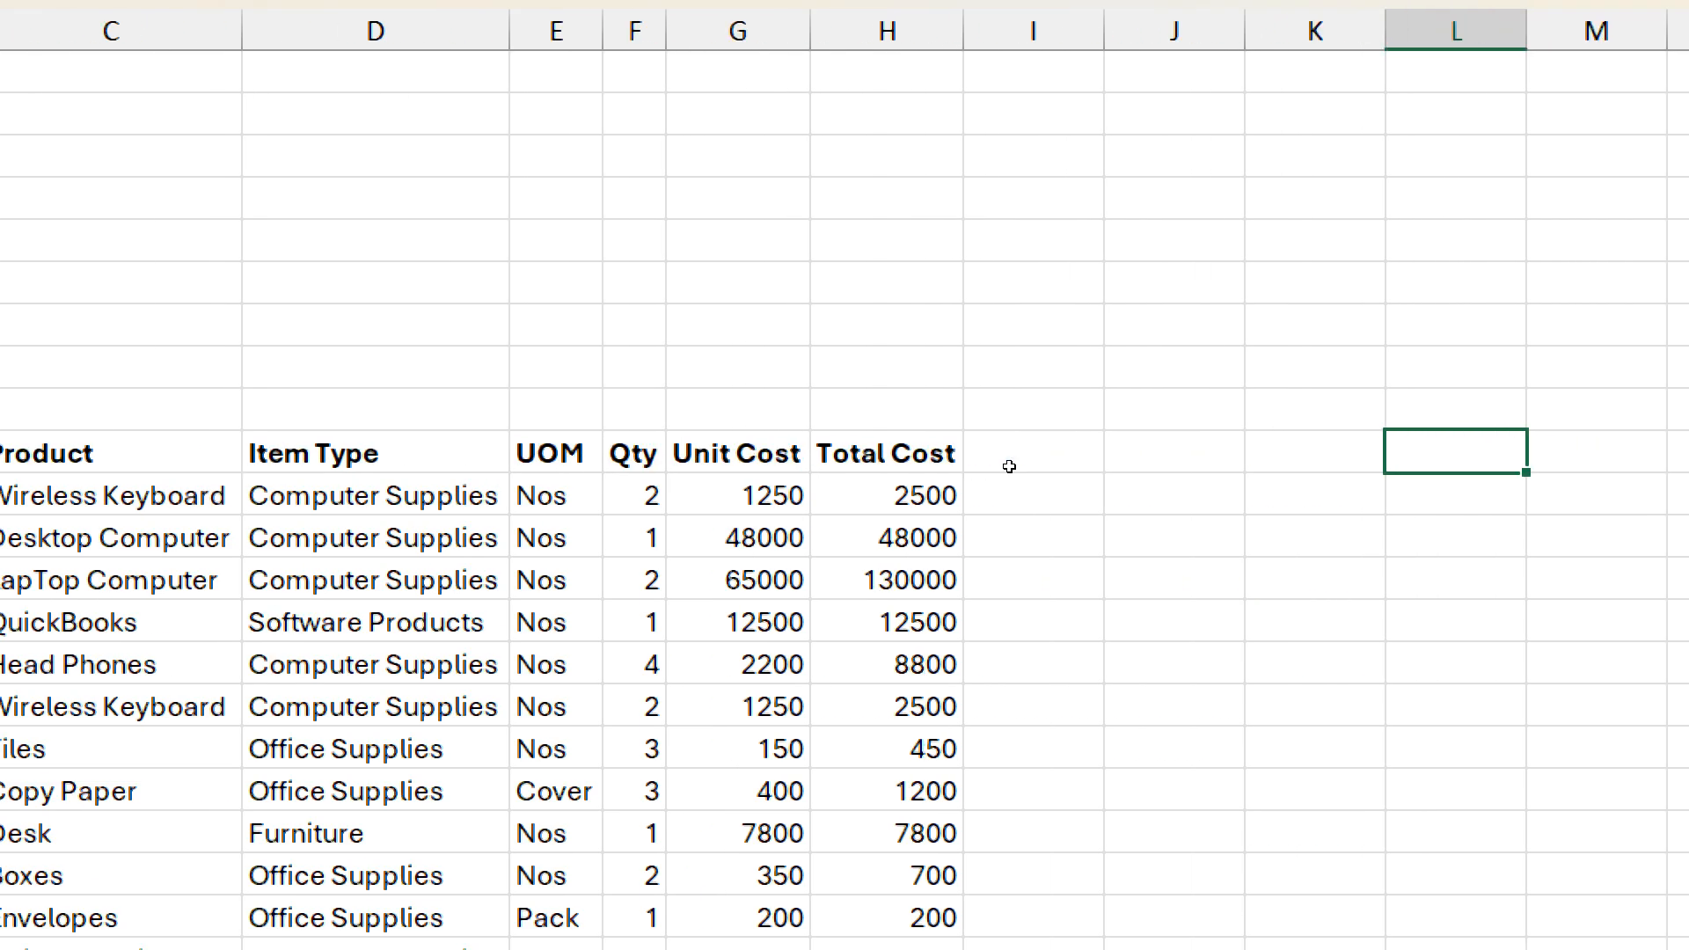
key(Left)
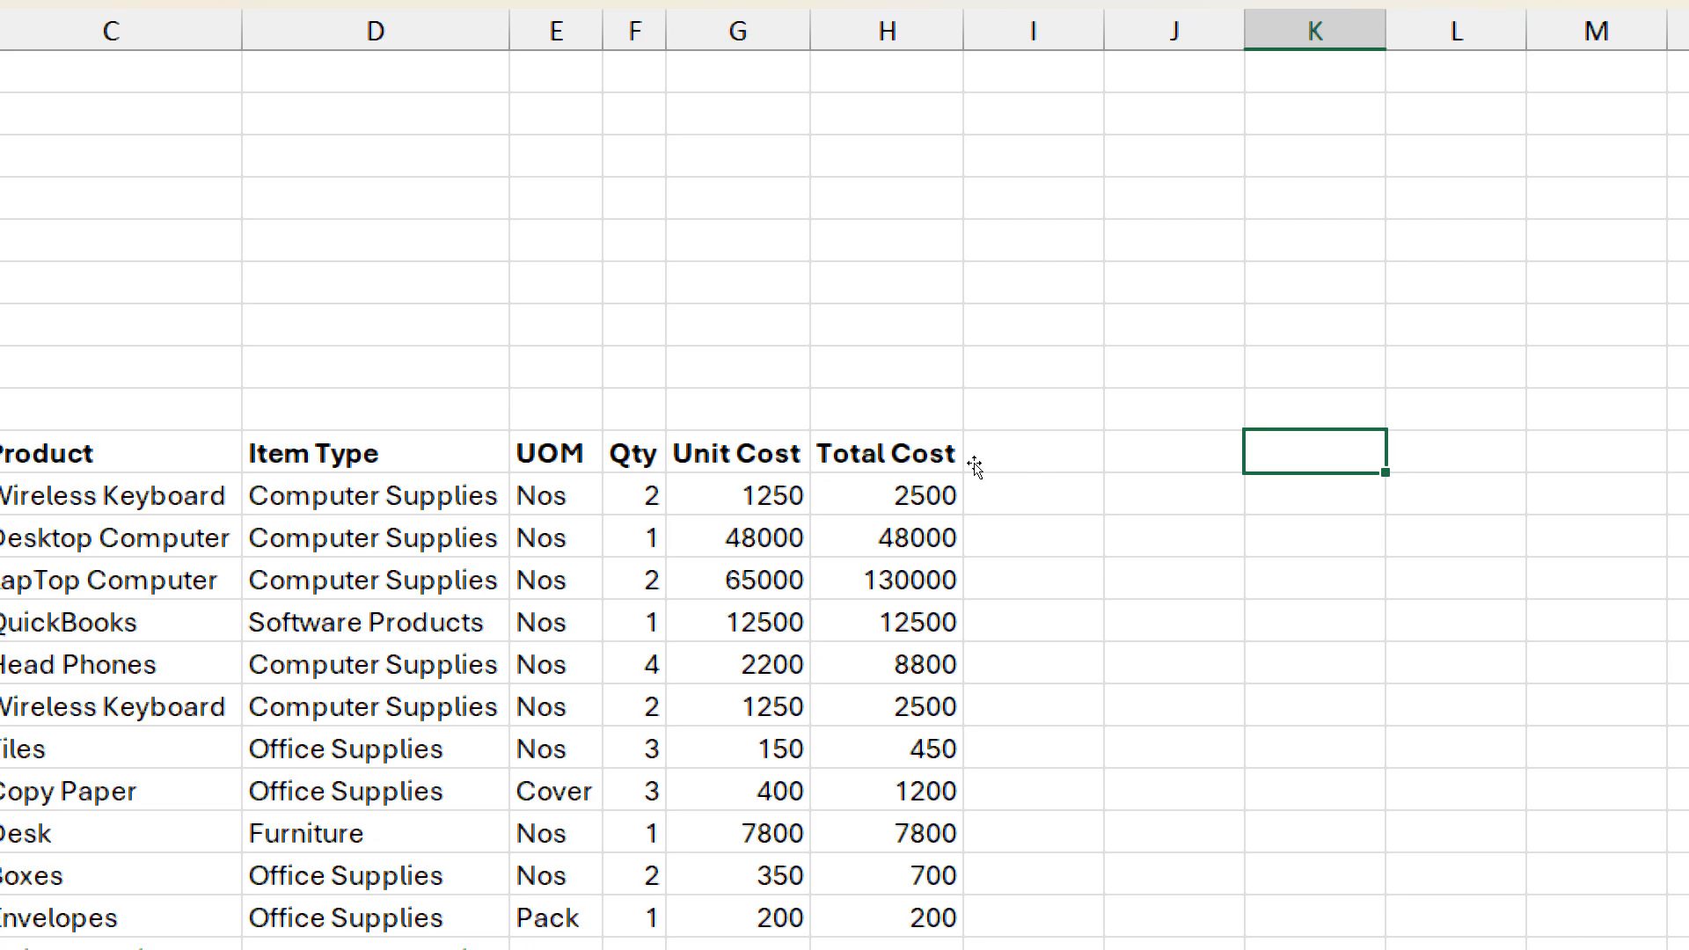
key(Left)
key(Right)
- Begin a FILTER formula in K10 with the whole invoice table A10:H839 as its array
text(=fil)
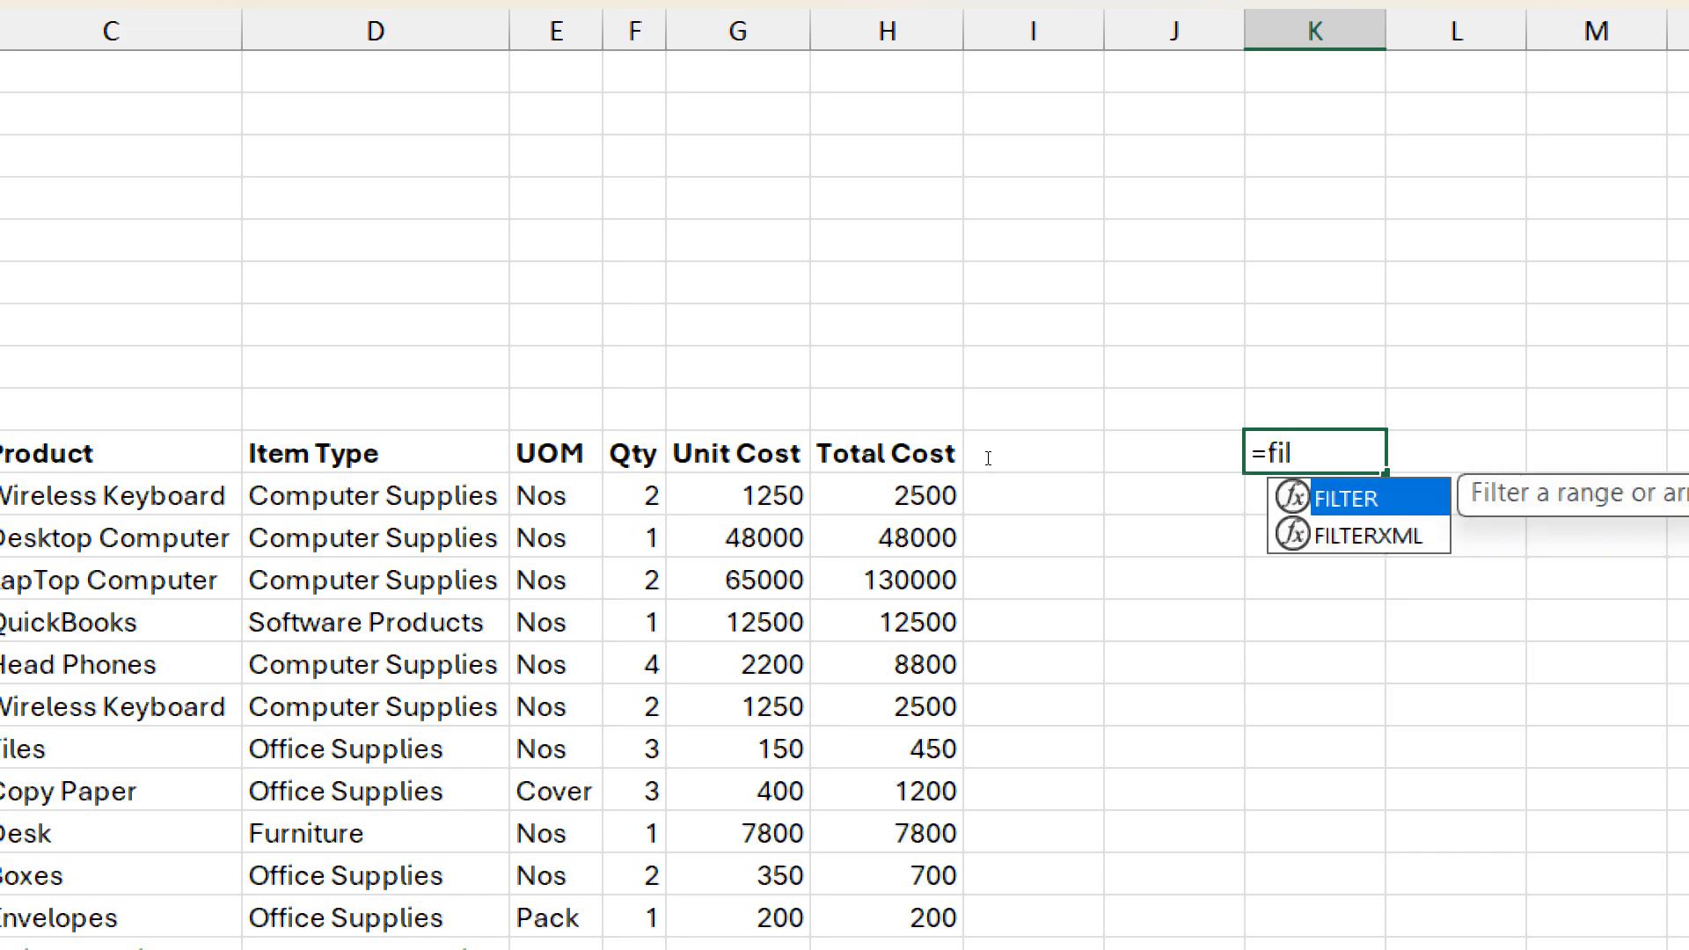
key(Tab)
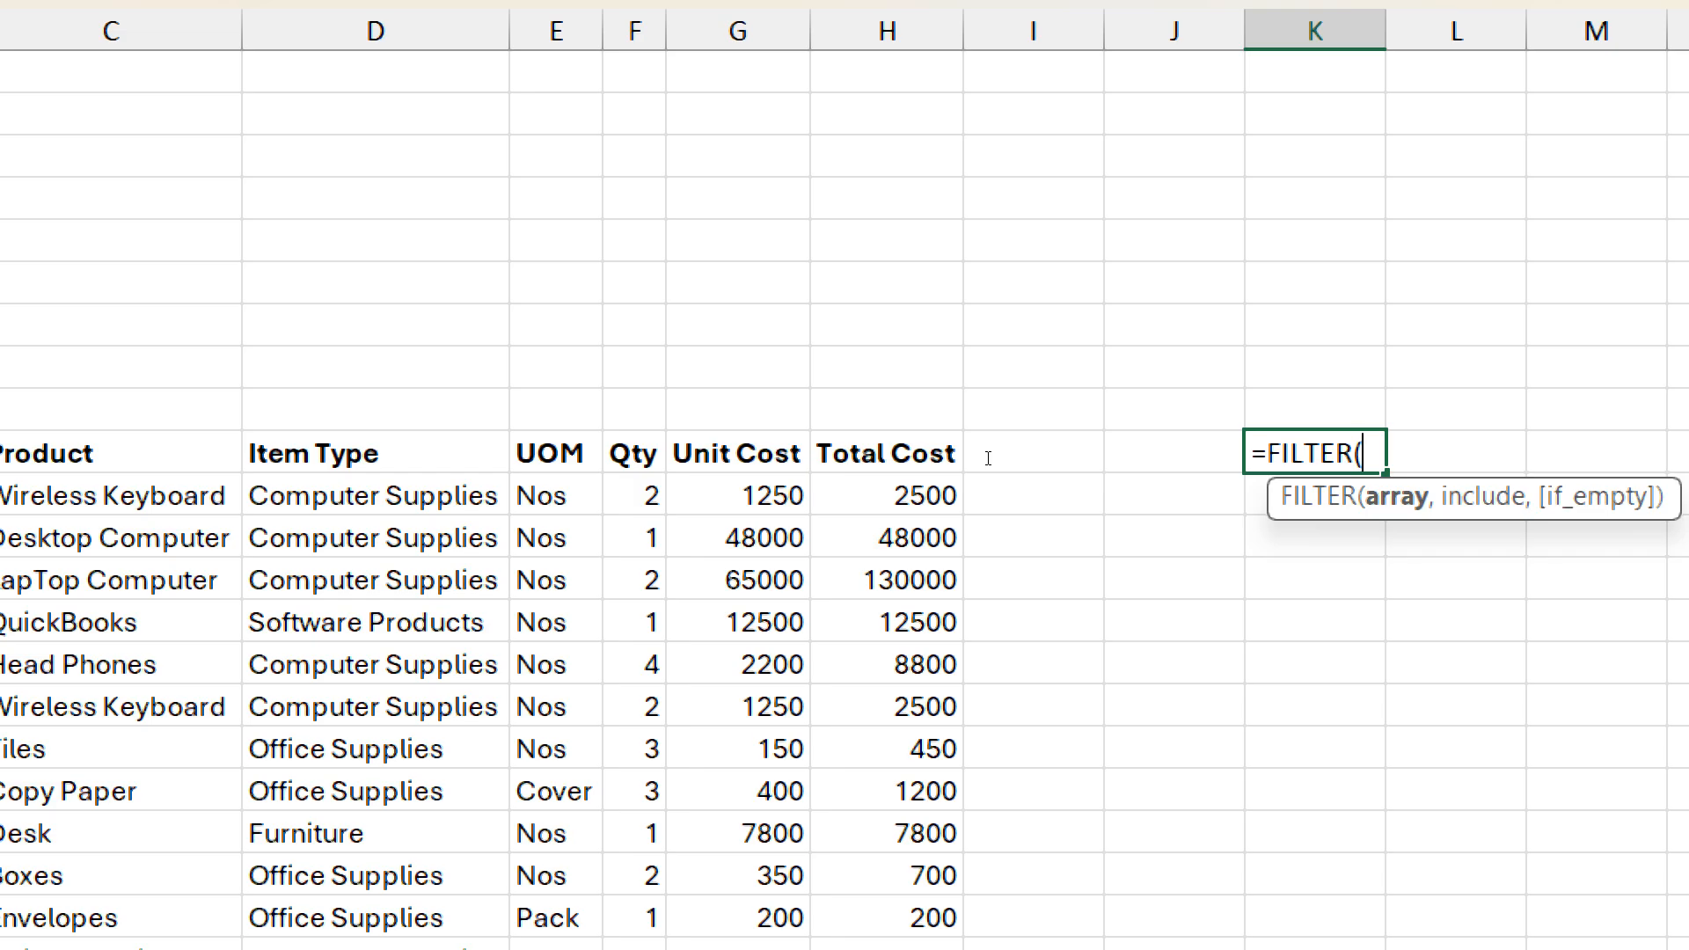
click(70, 465)
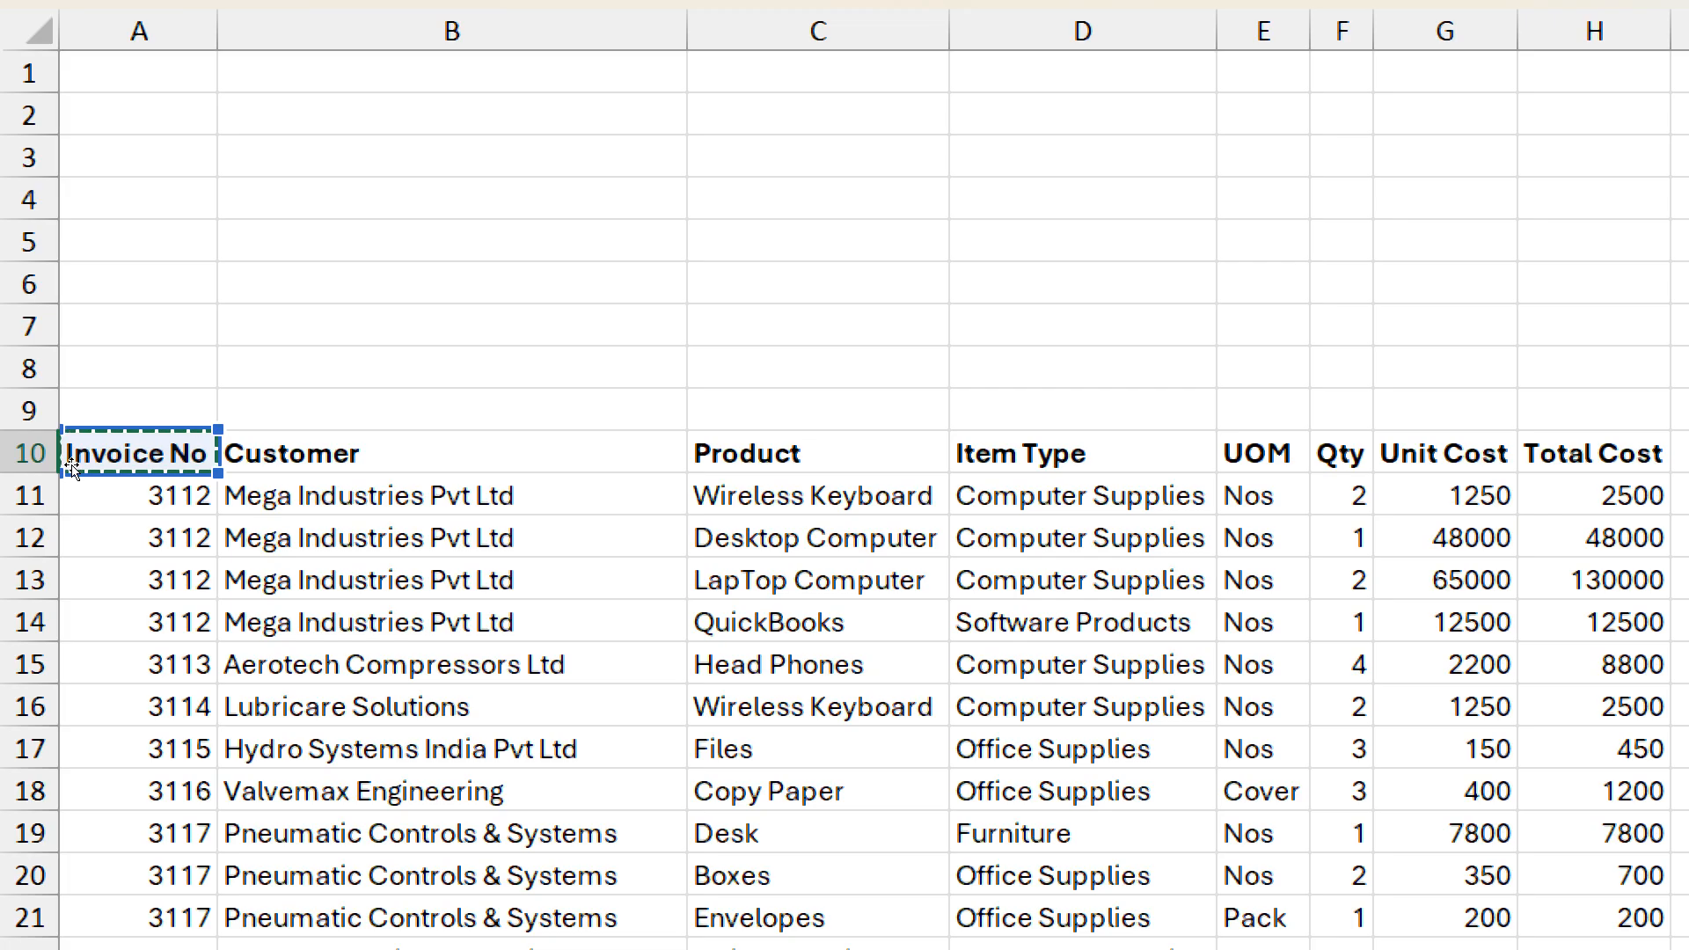
key(ctrl+shift+Right)
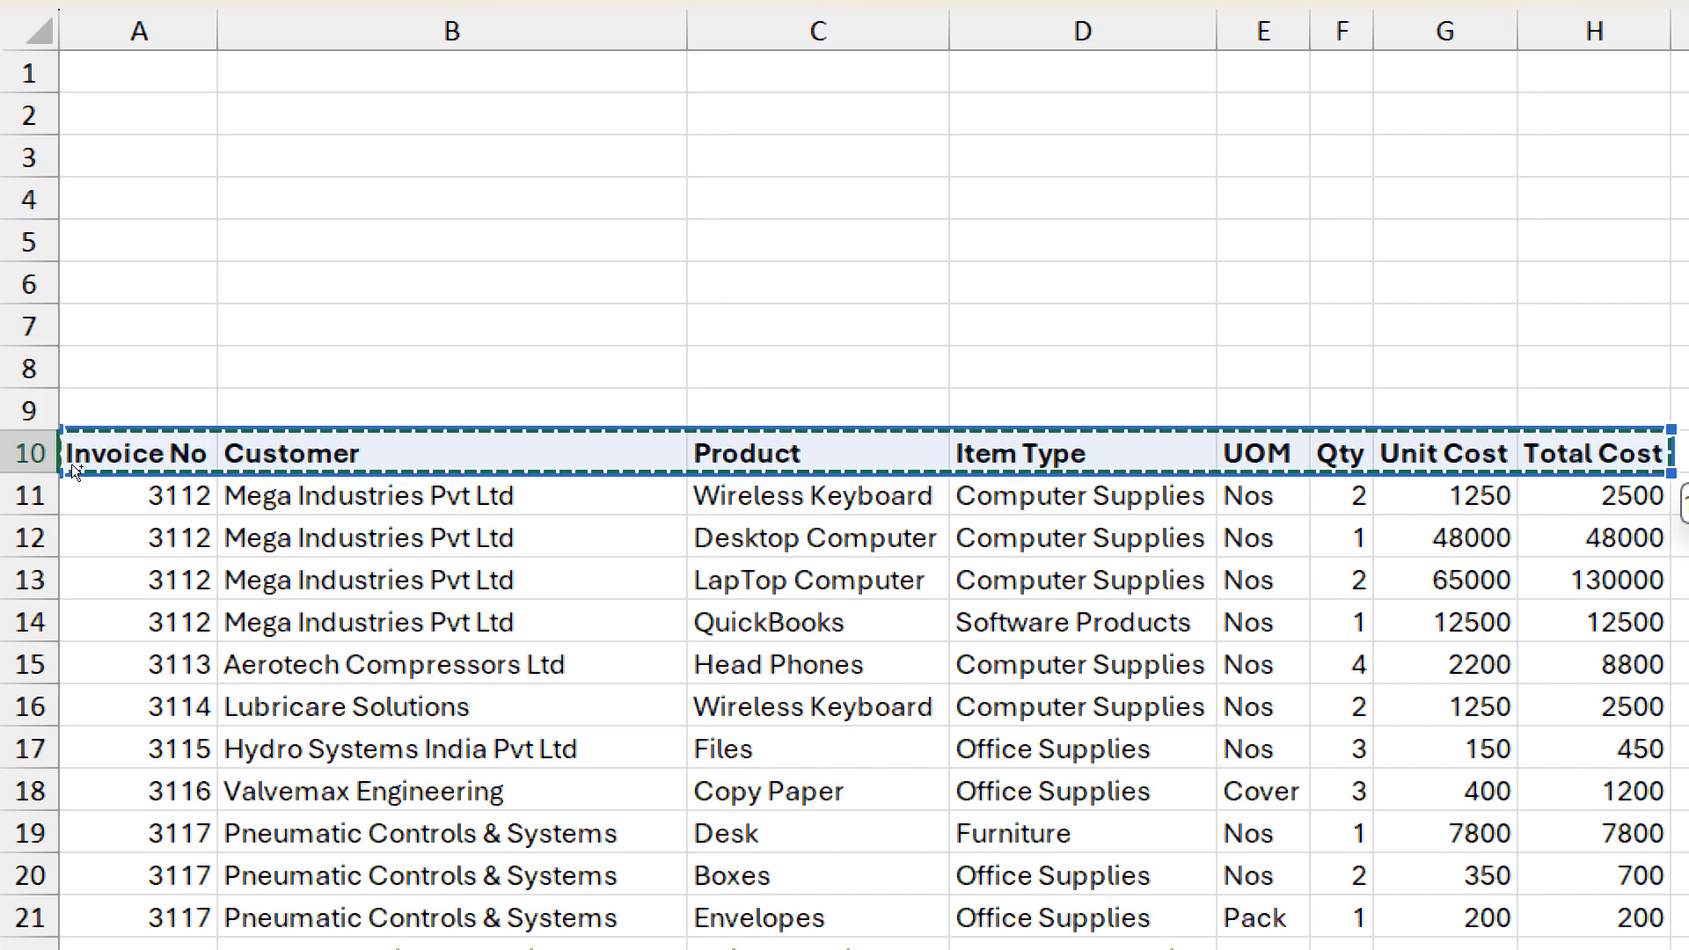
key(ctrl+shift+Down)
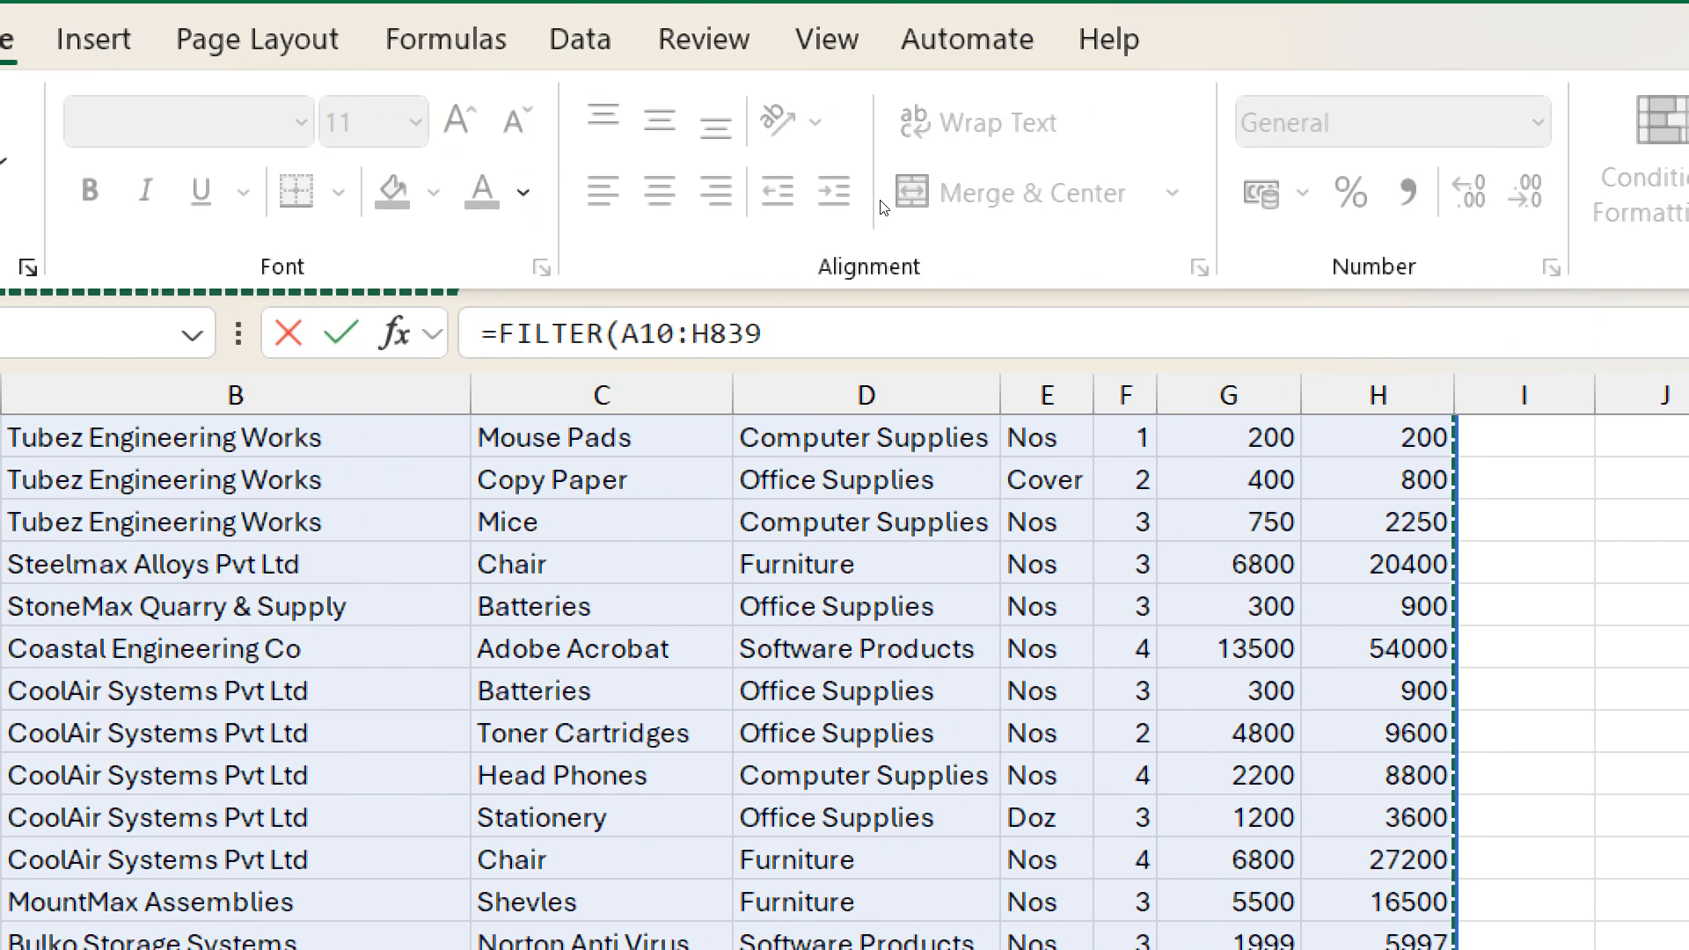
text(,)
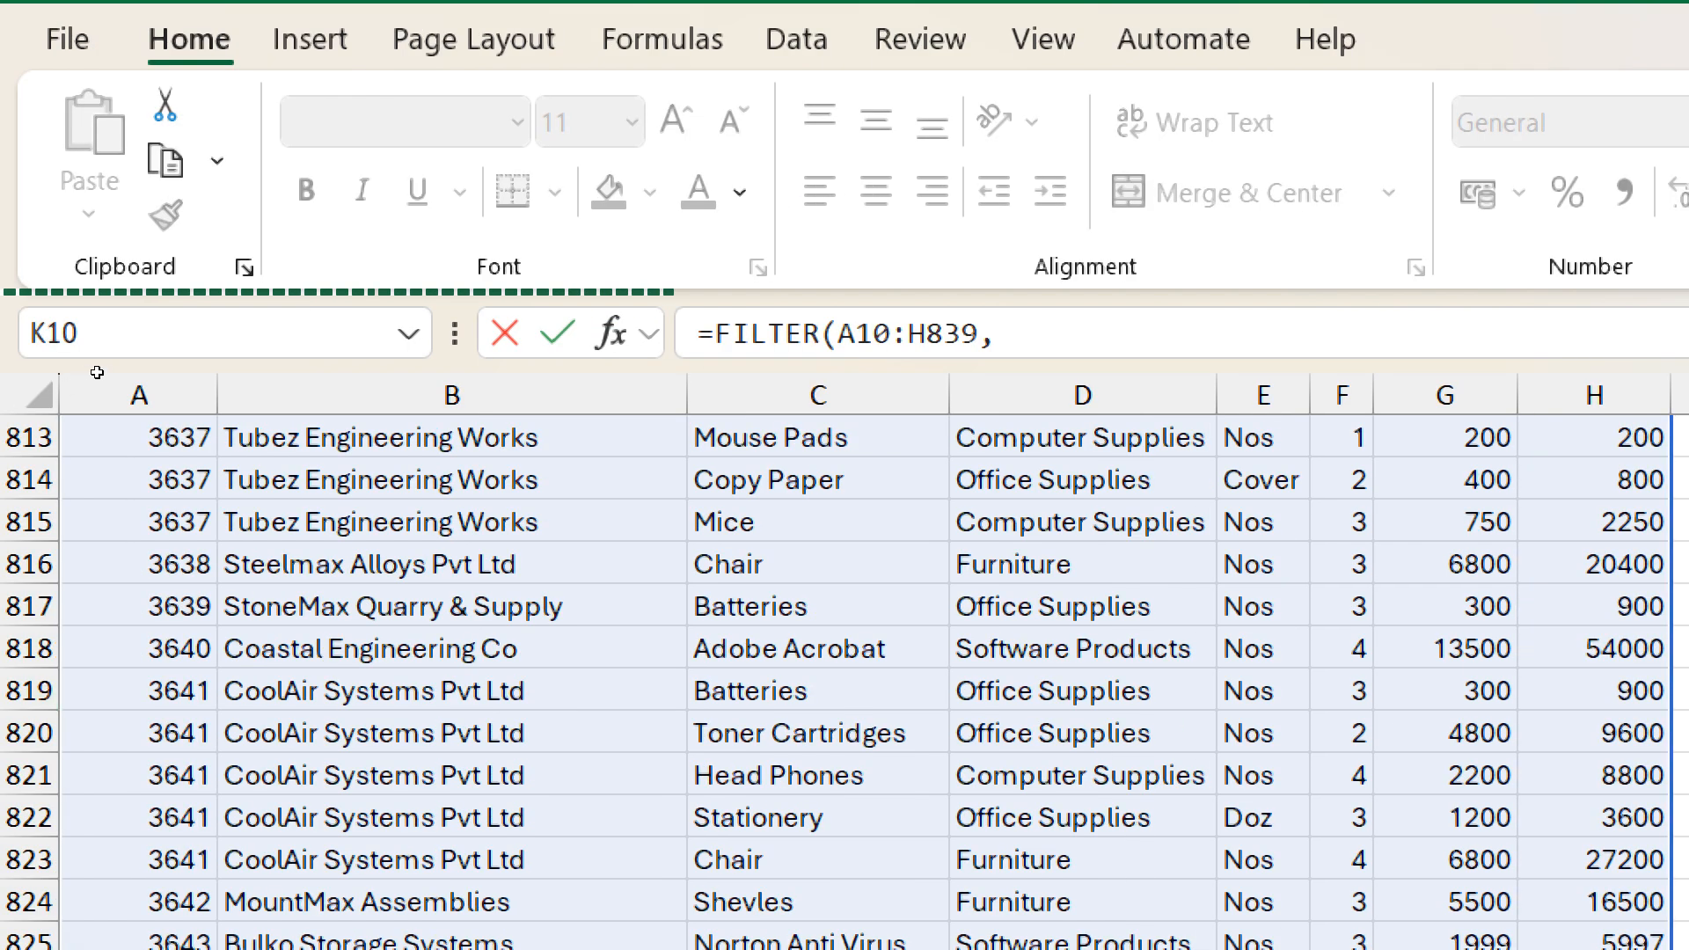
- Complete the FILTER formula with the Invoice No condition A10:A839=3112 and enter it
scroll(103, 372, up, 6)
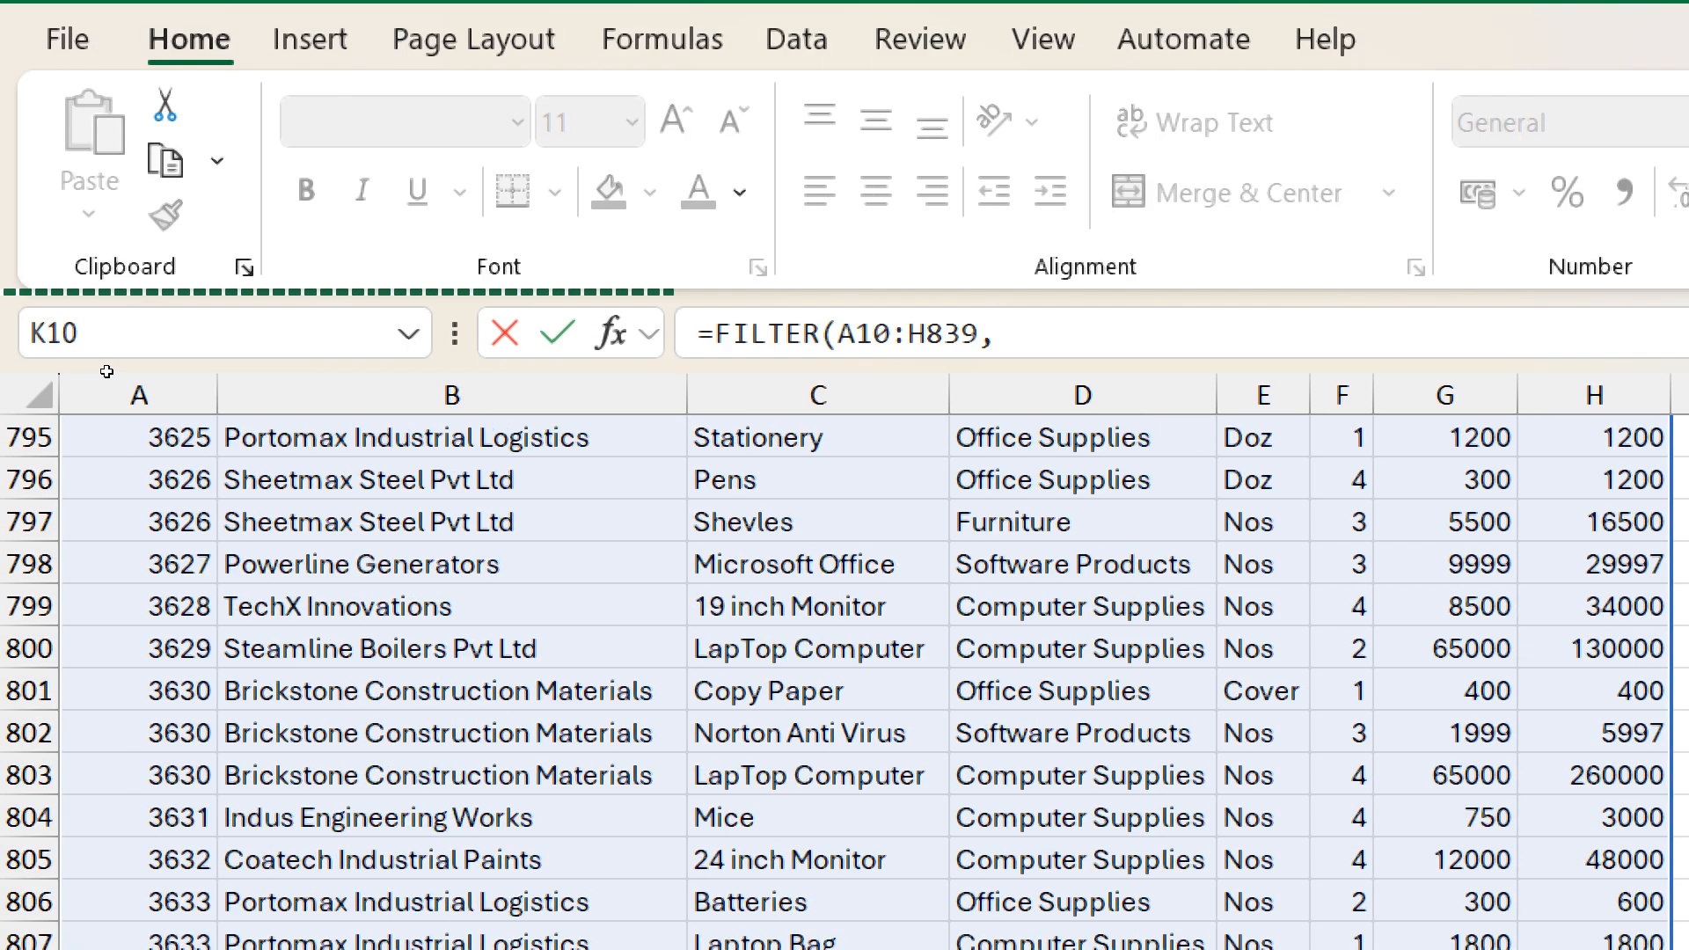
click(140, 648)
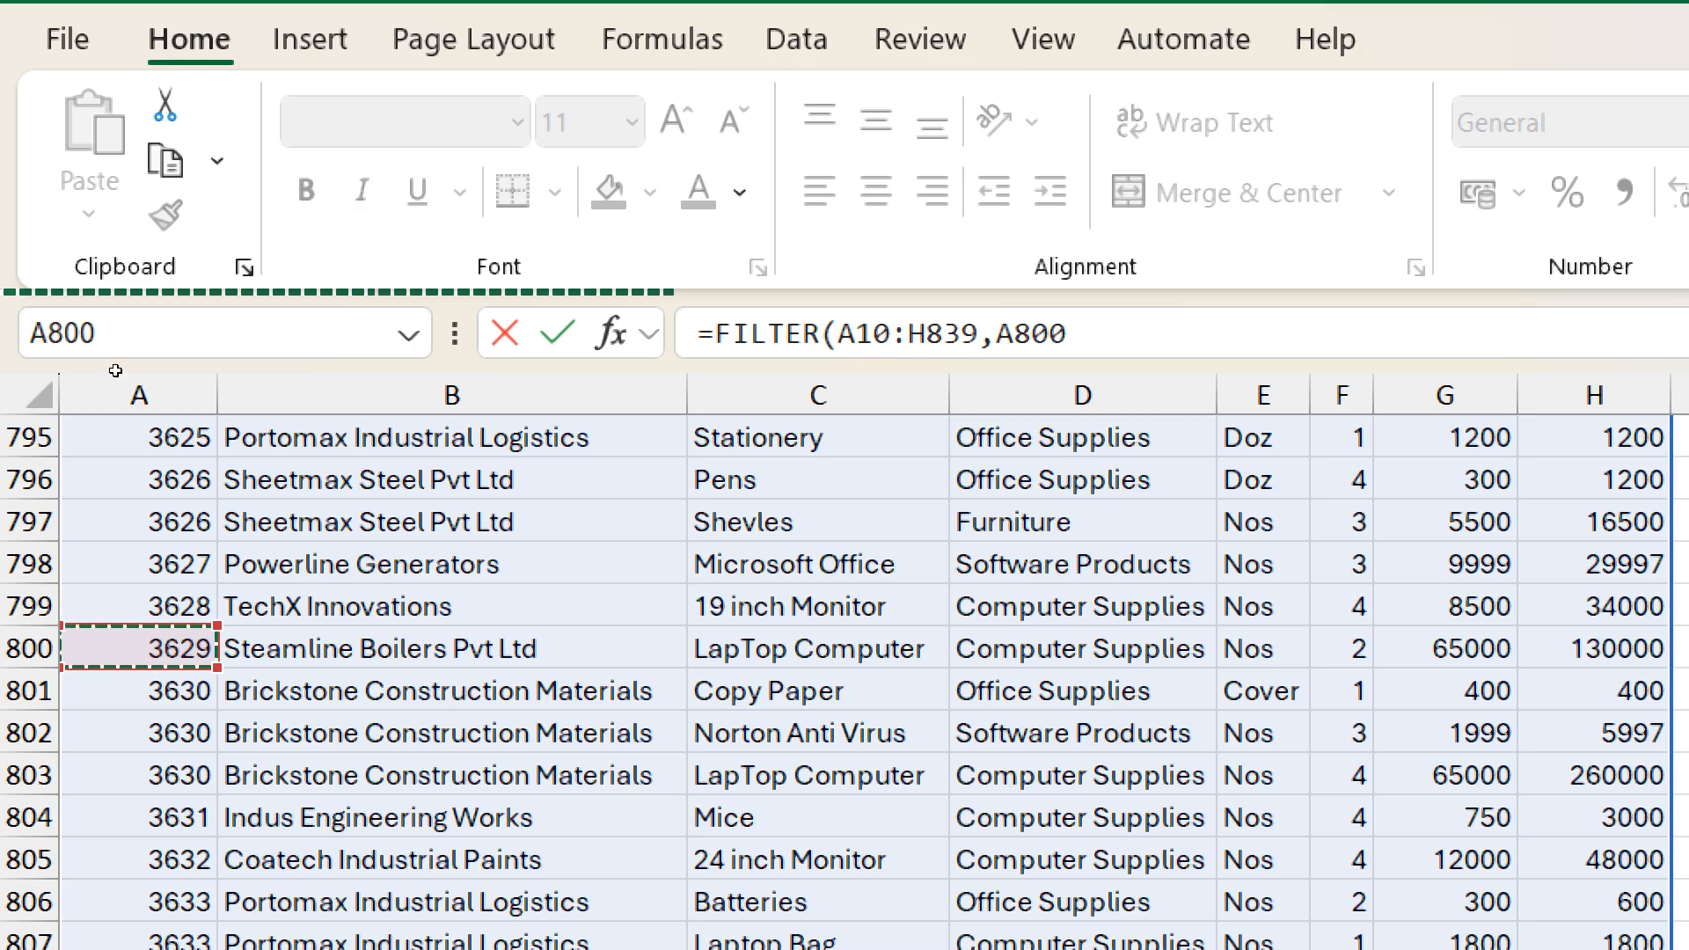
key(ctrl+Up)
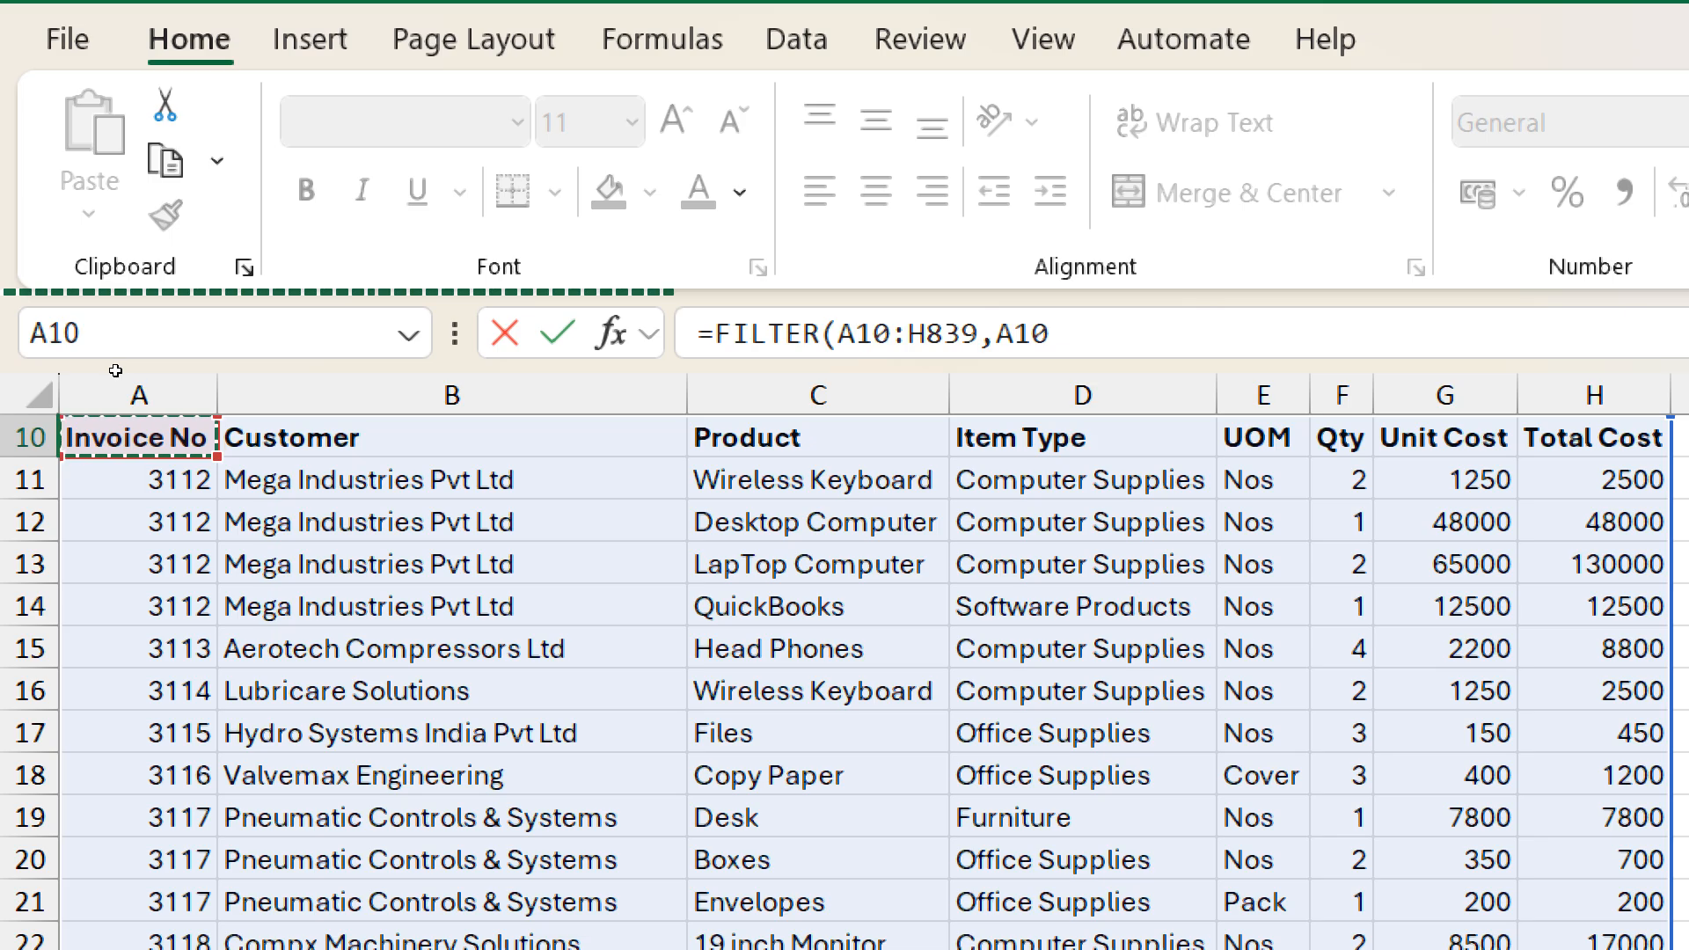
key(ctrl+shift+Down)
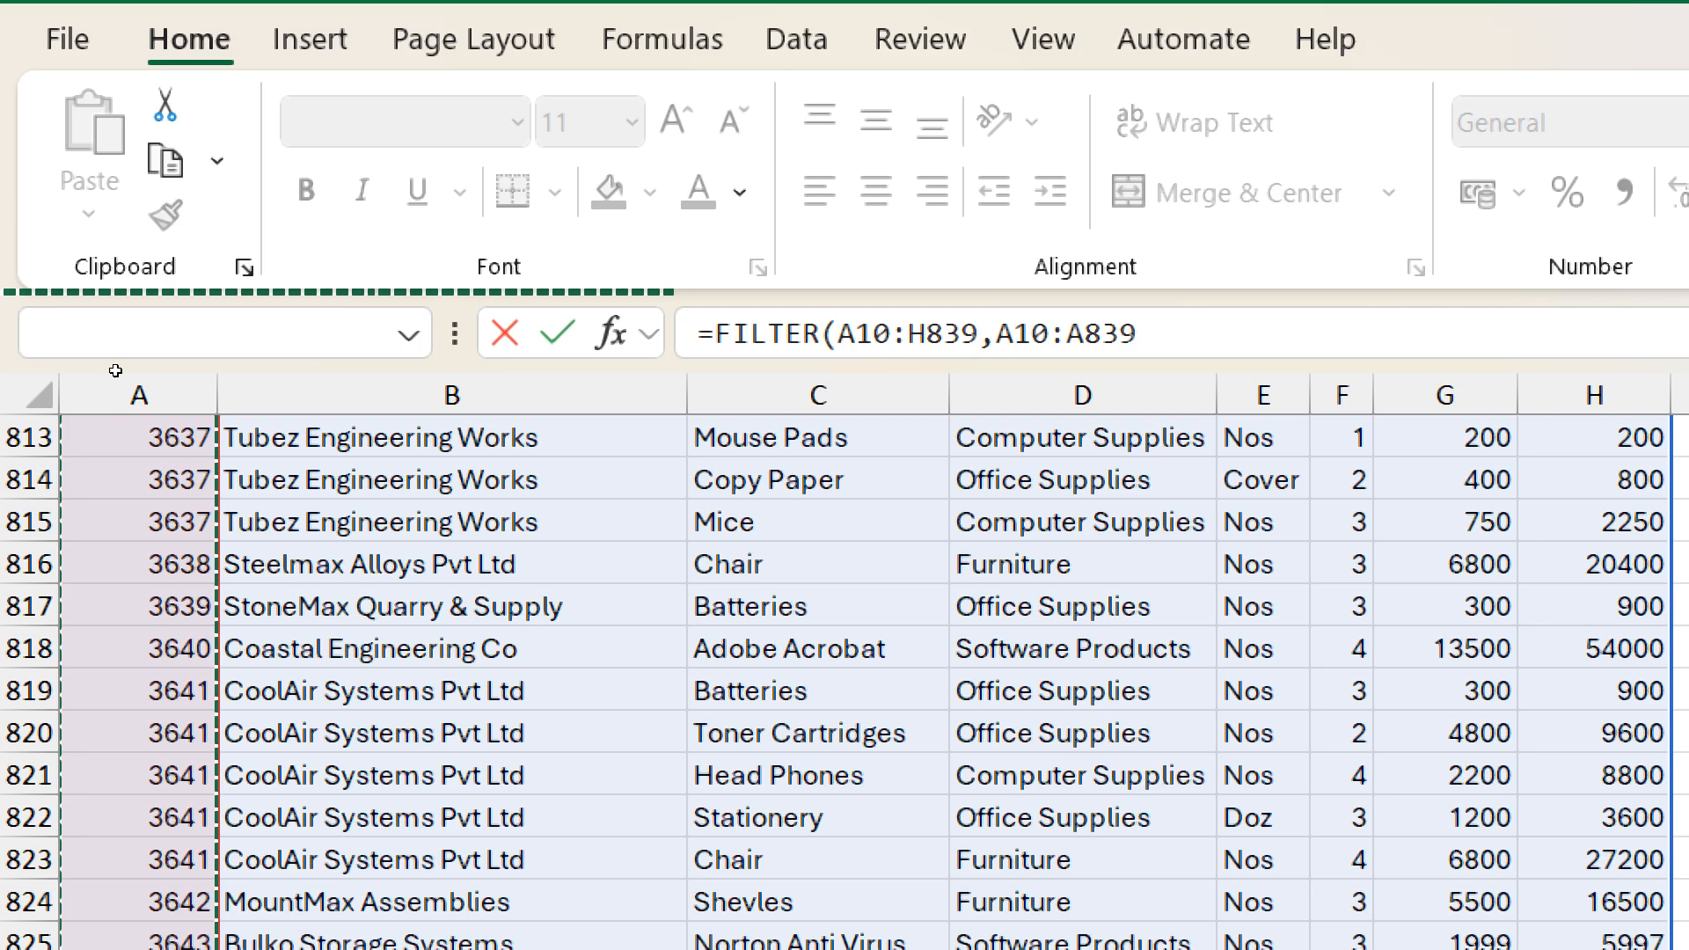
text(=)
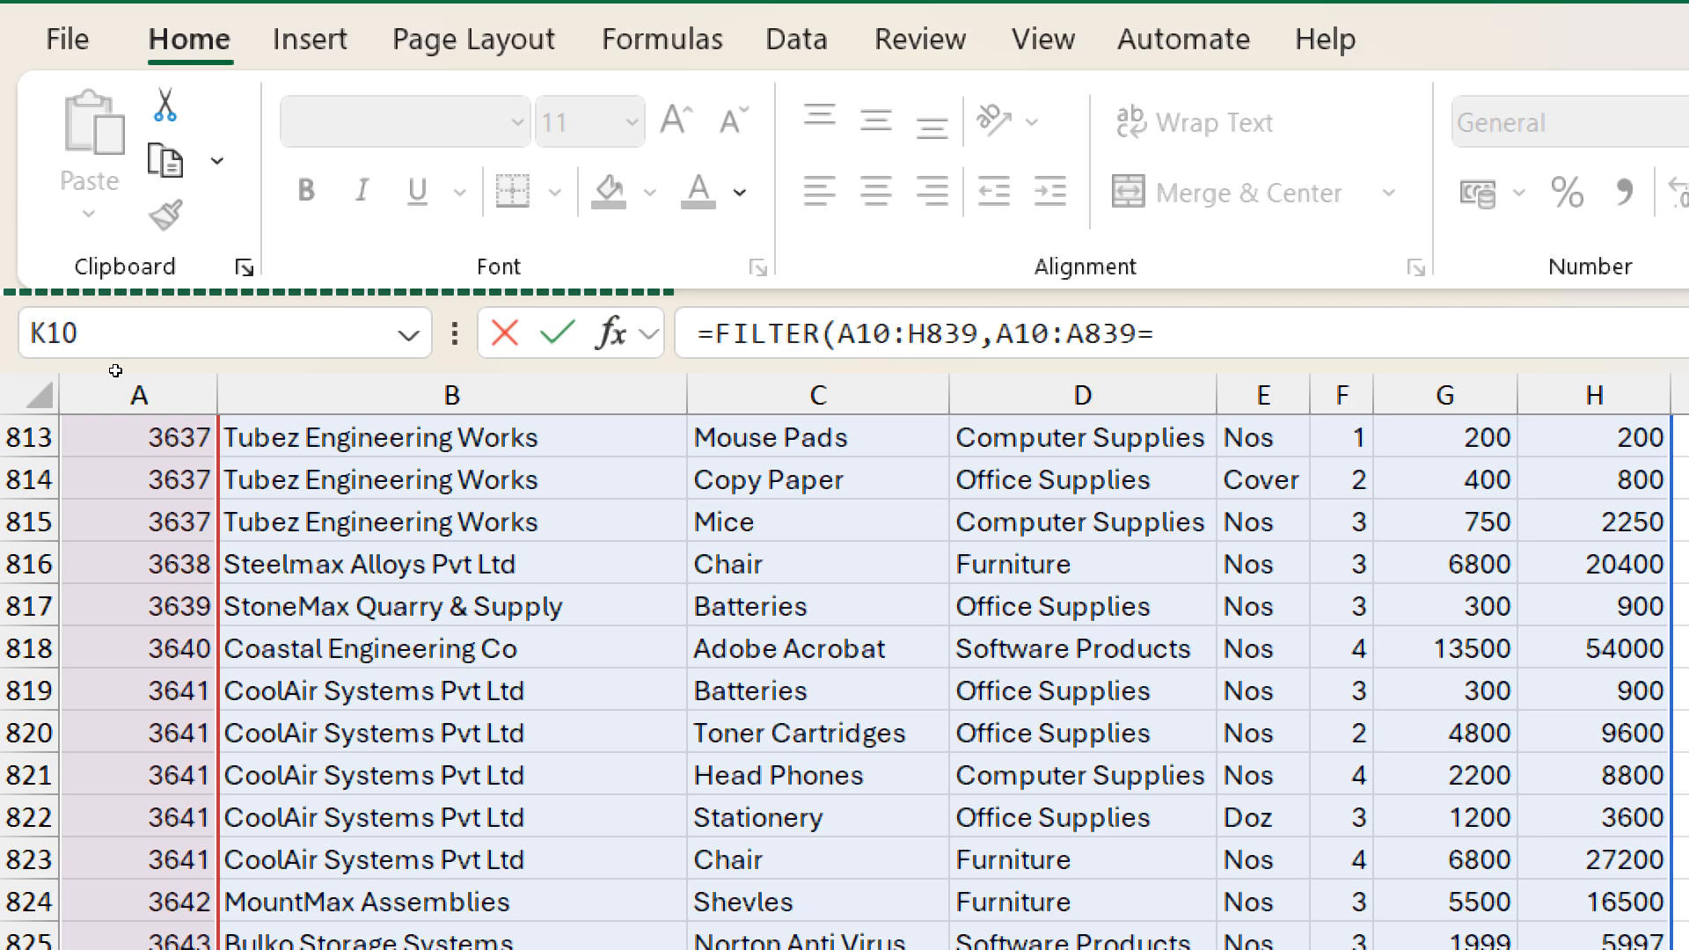
text(3112)
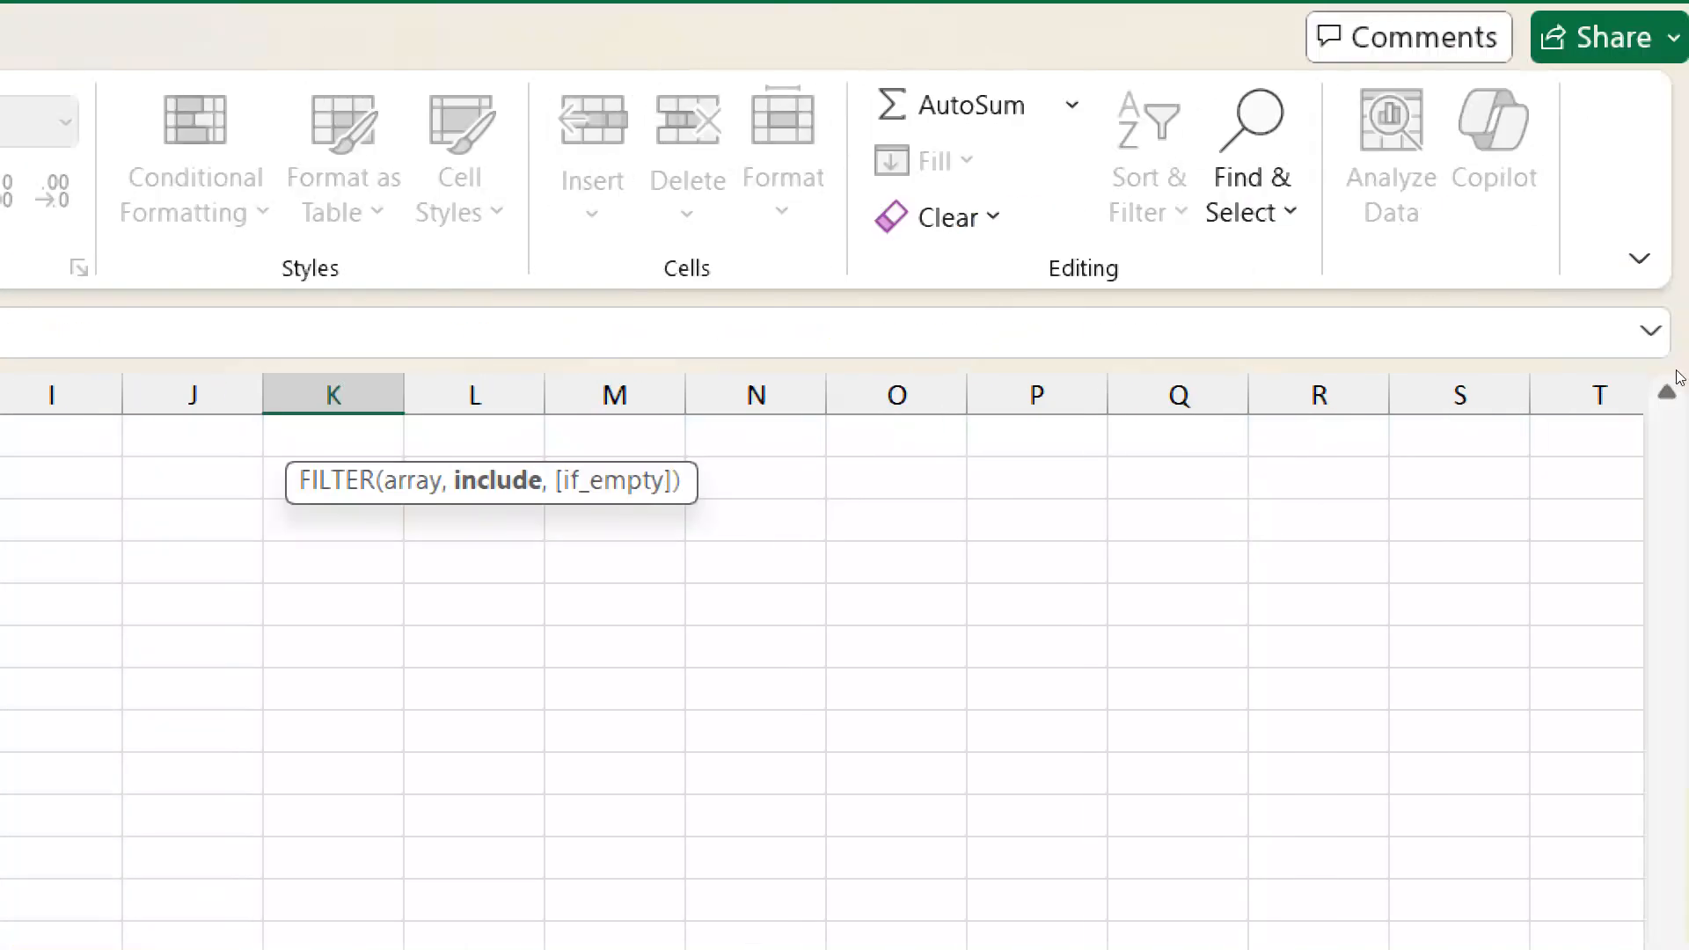
key(Return)
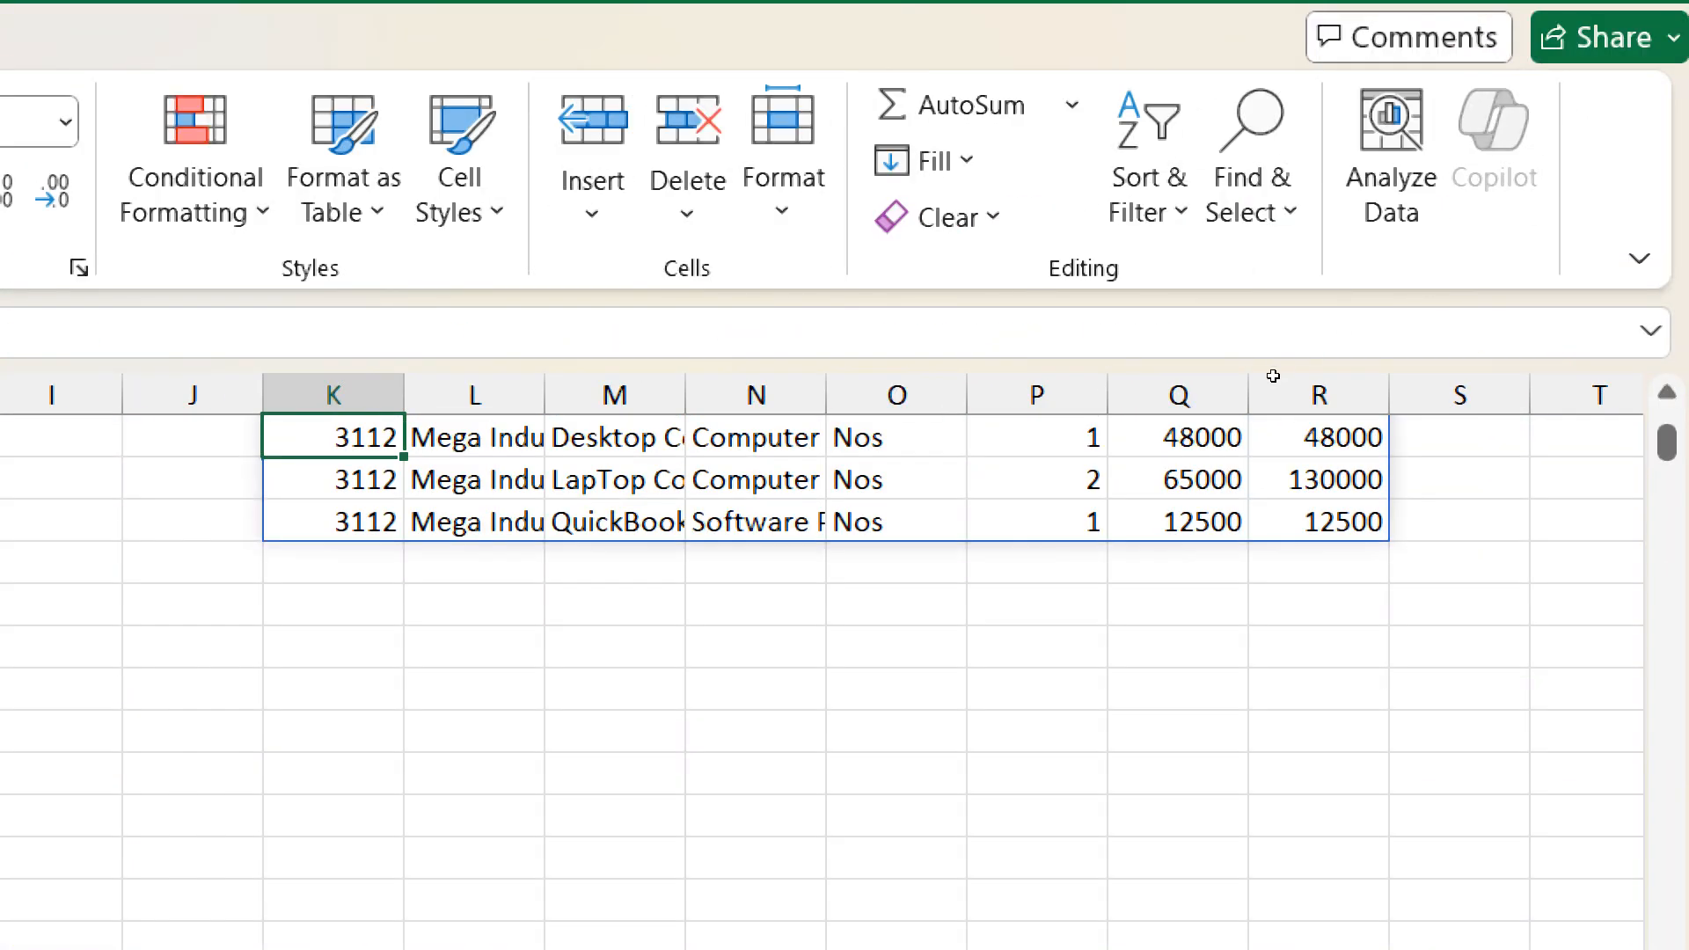
- Examine the invoice lines and columns returned by the FILTER formula from K10 across, and undo the formula entry
scroll(1264, 375, up, 2)
key(Up)
key(Down)
key(Up)
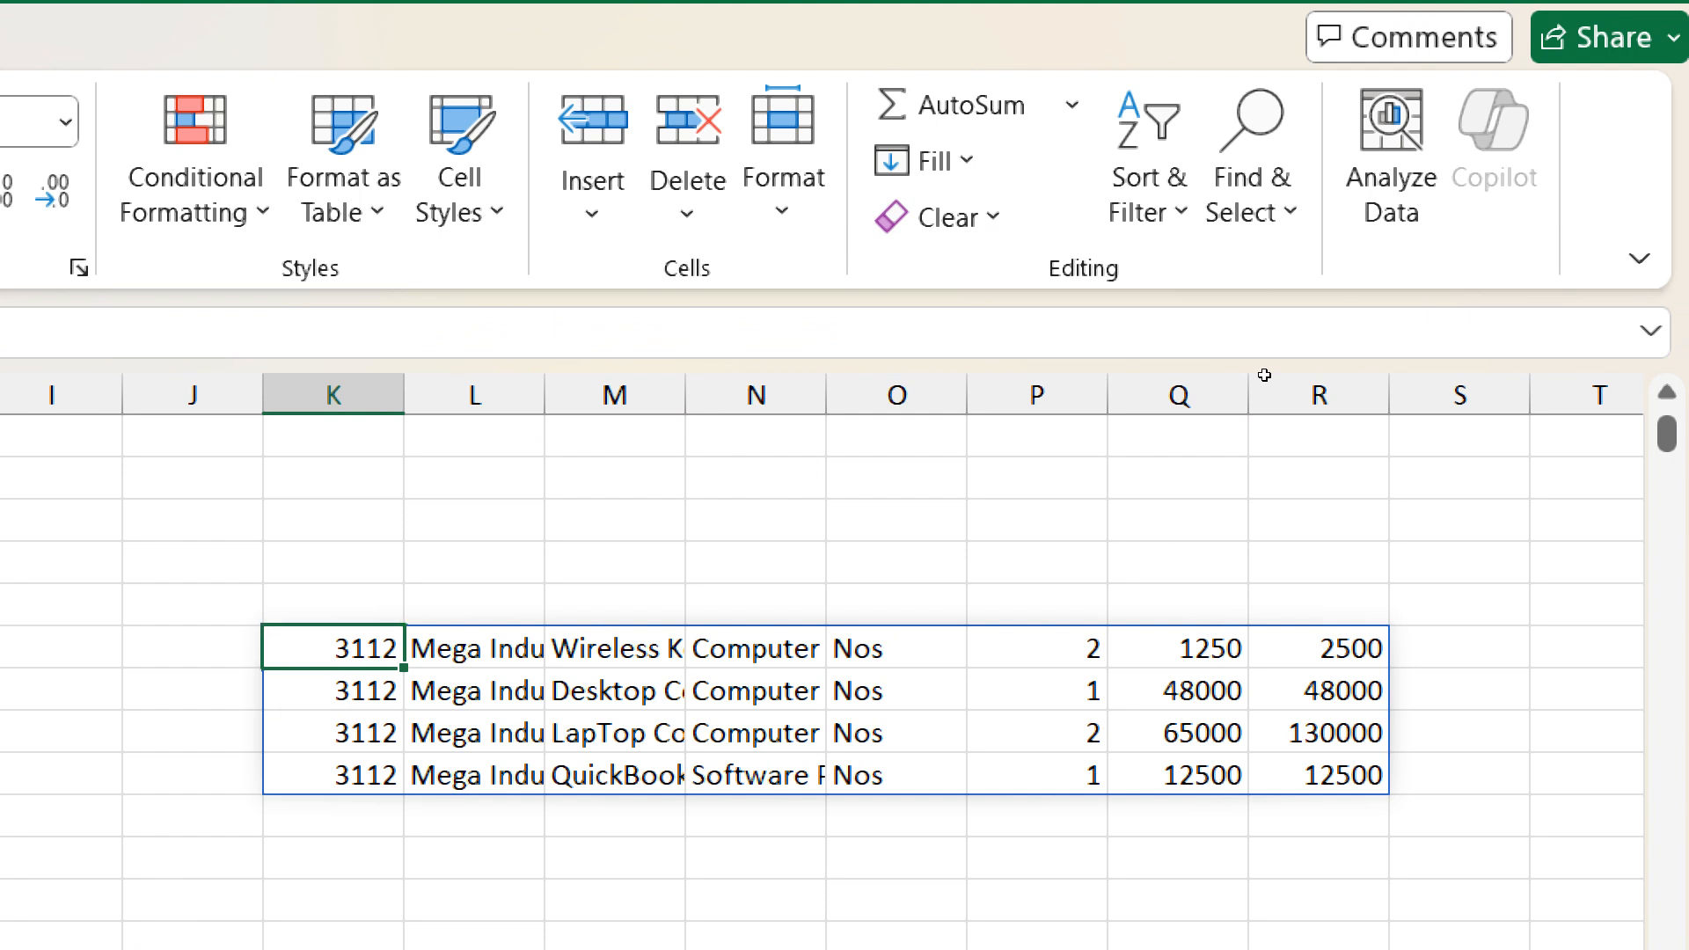
key(Right)
key(Right)
key(Right)
key(Right)
key(Right)
key(Right)
key(Right)
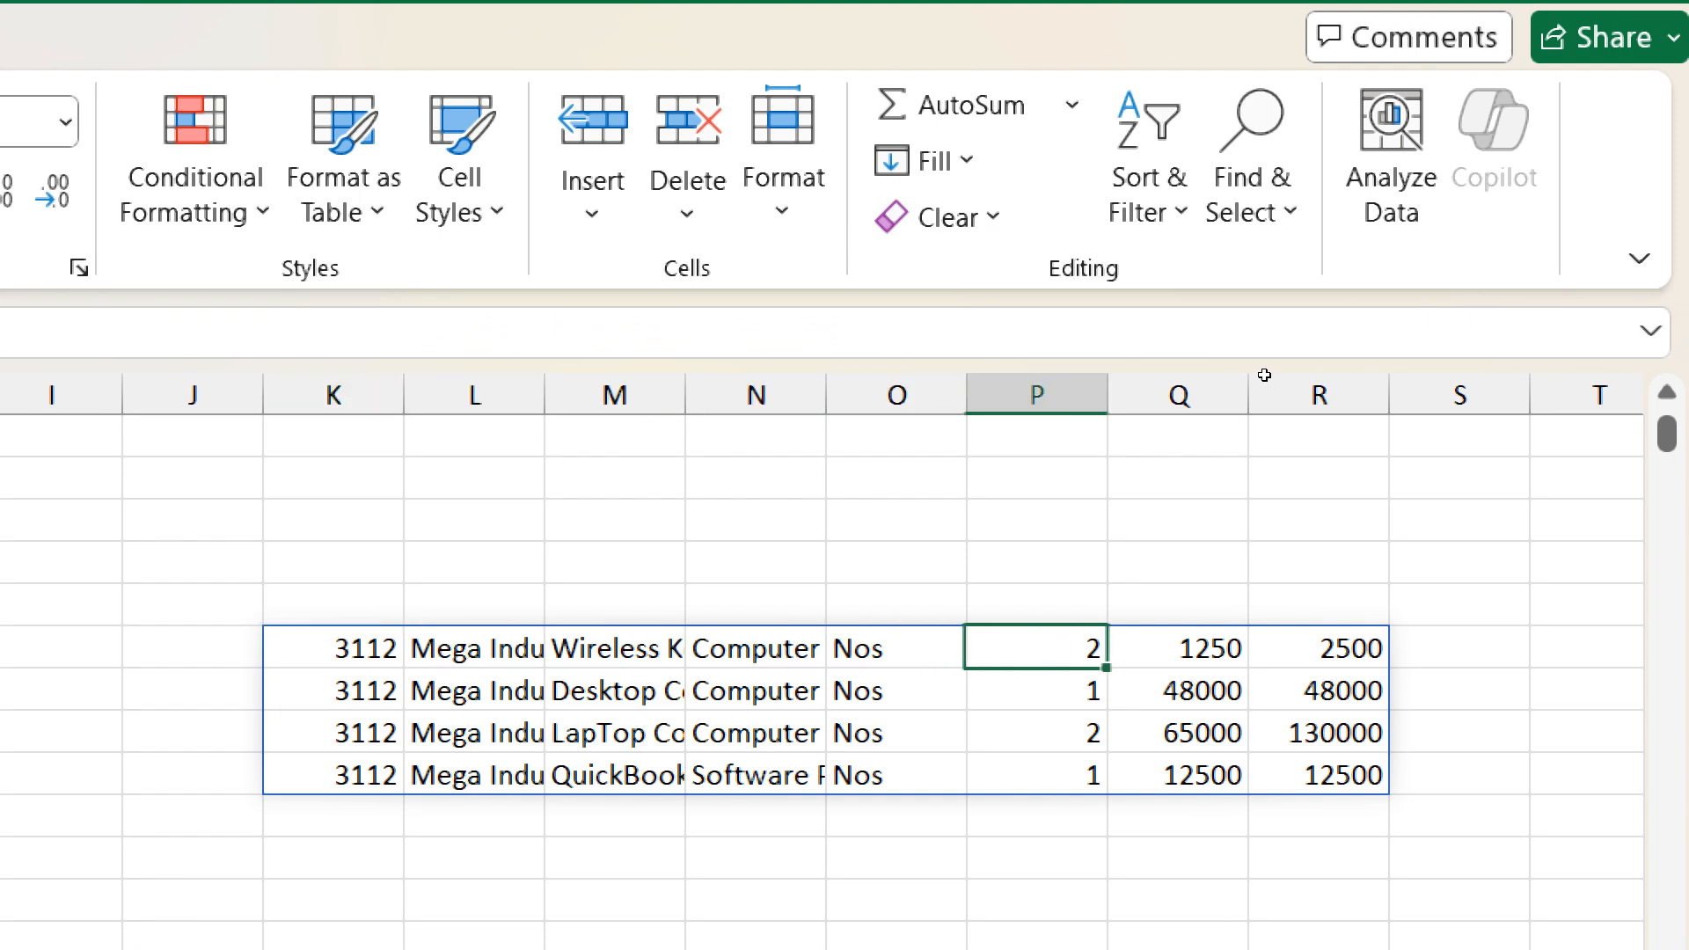
key(Left)
key(Left)
key(Left)
key(Left)
key(Left)
key(Left)
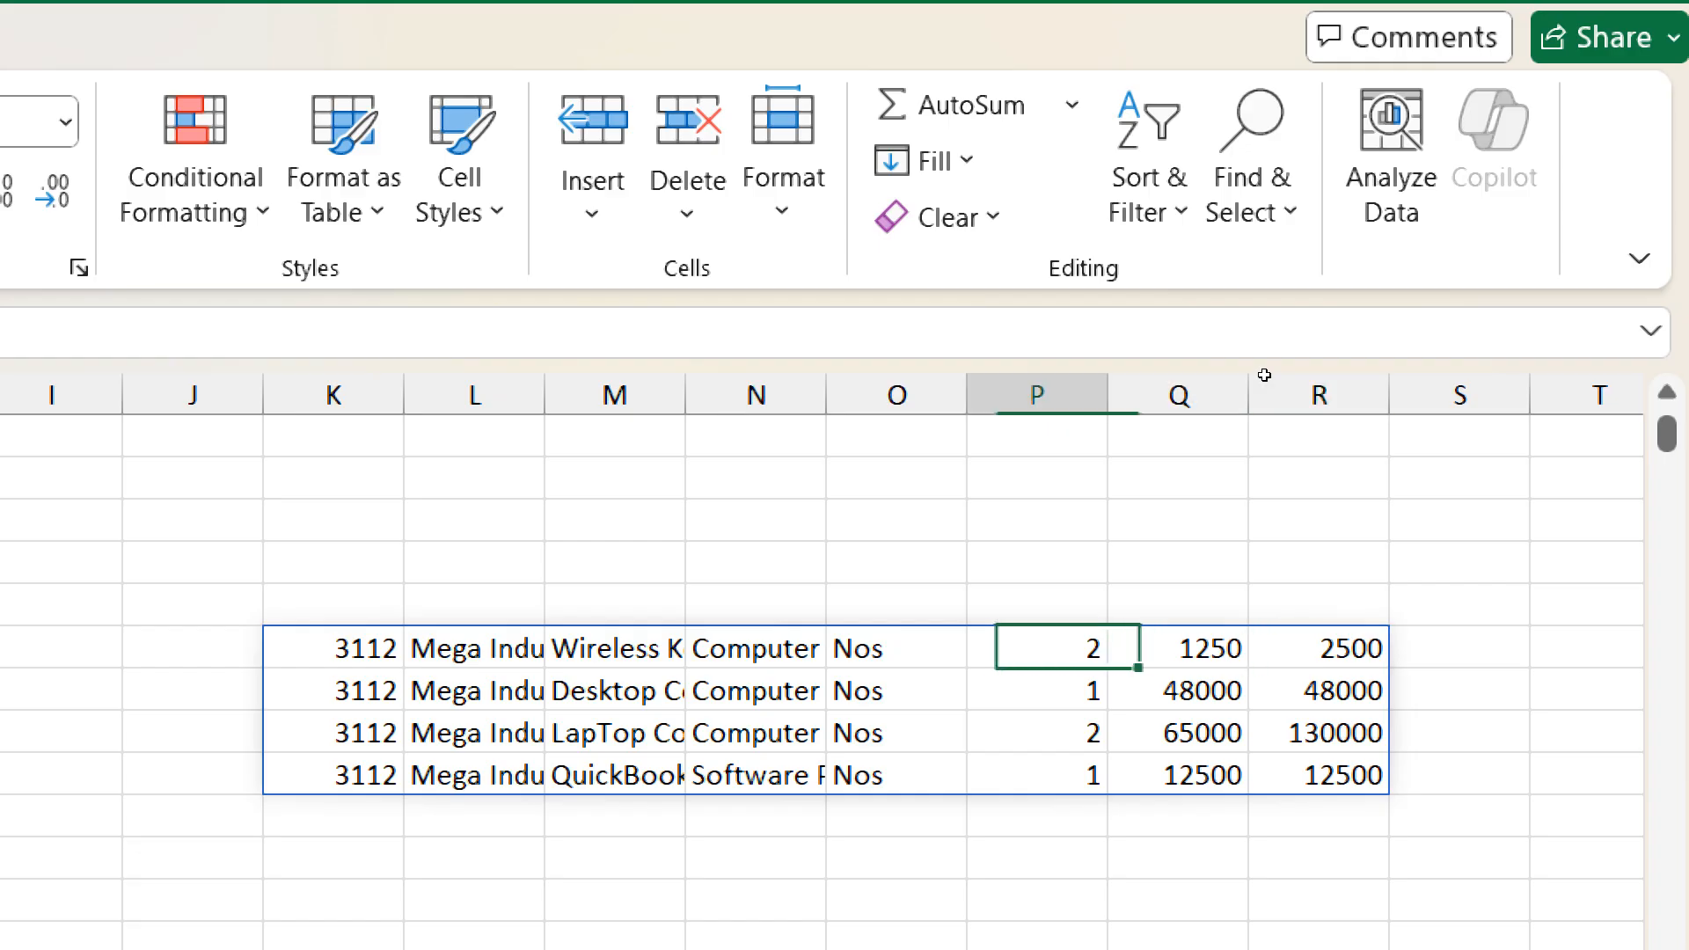
key(Left)
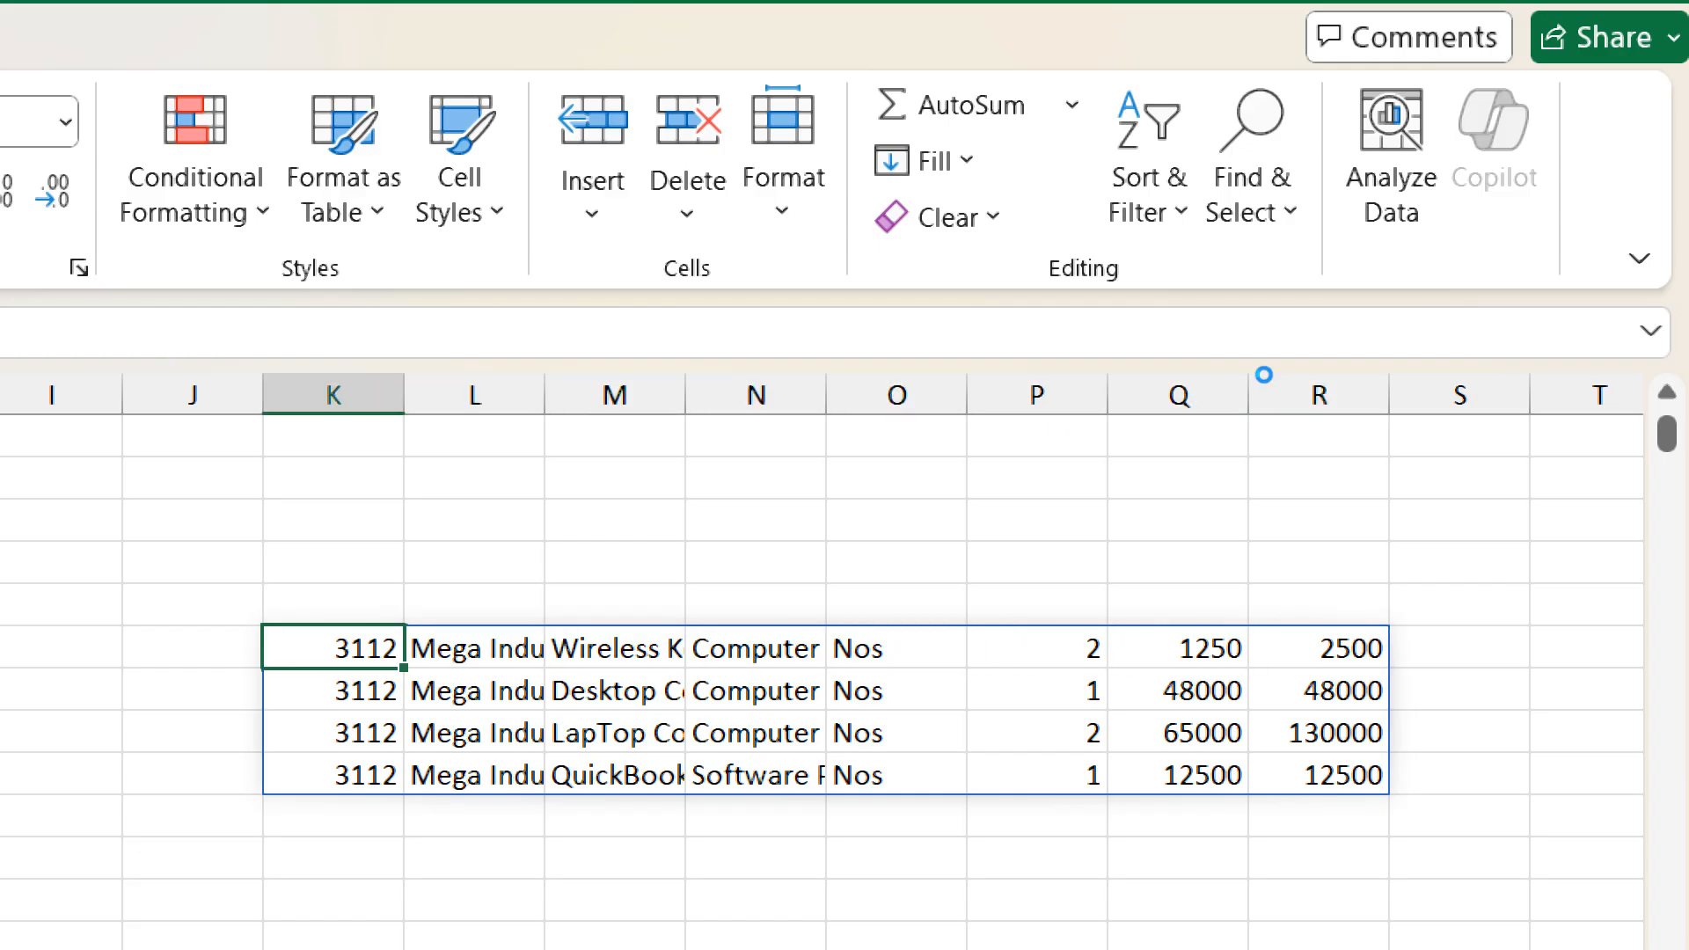
key(ctrl+z)
- Start a new FILTER formula in K10 using the full table A10:H839, including its headers, as the array
text(=fil)
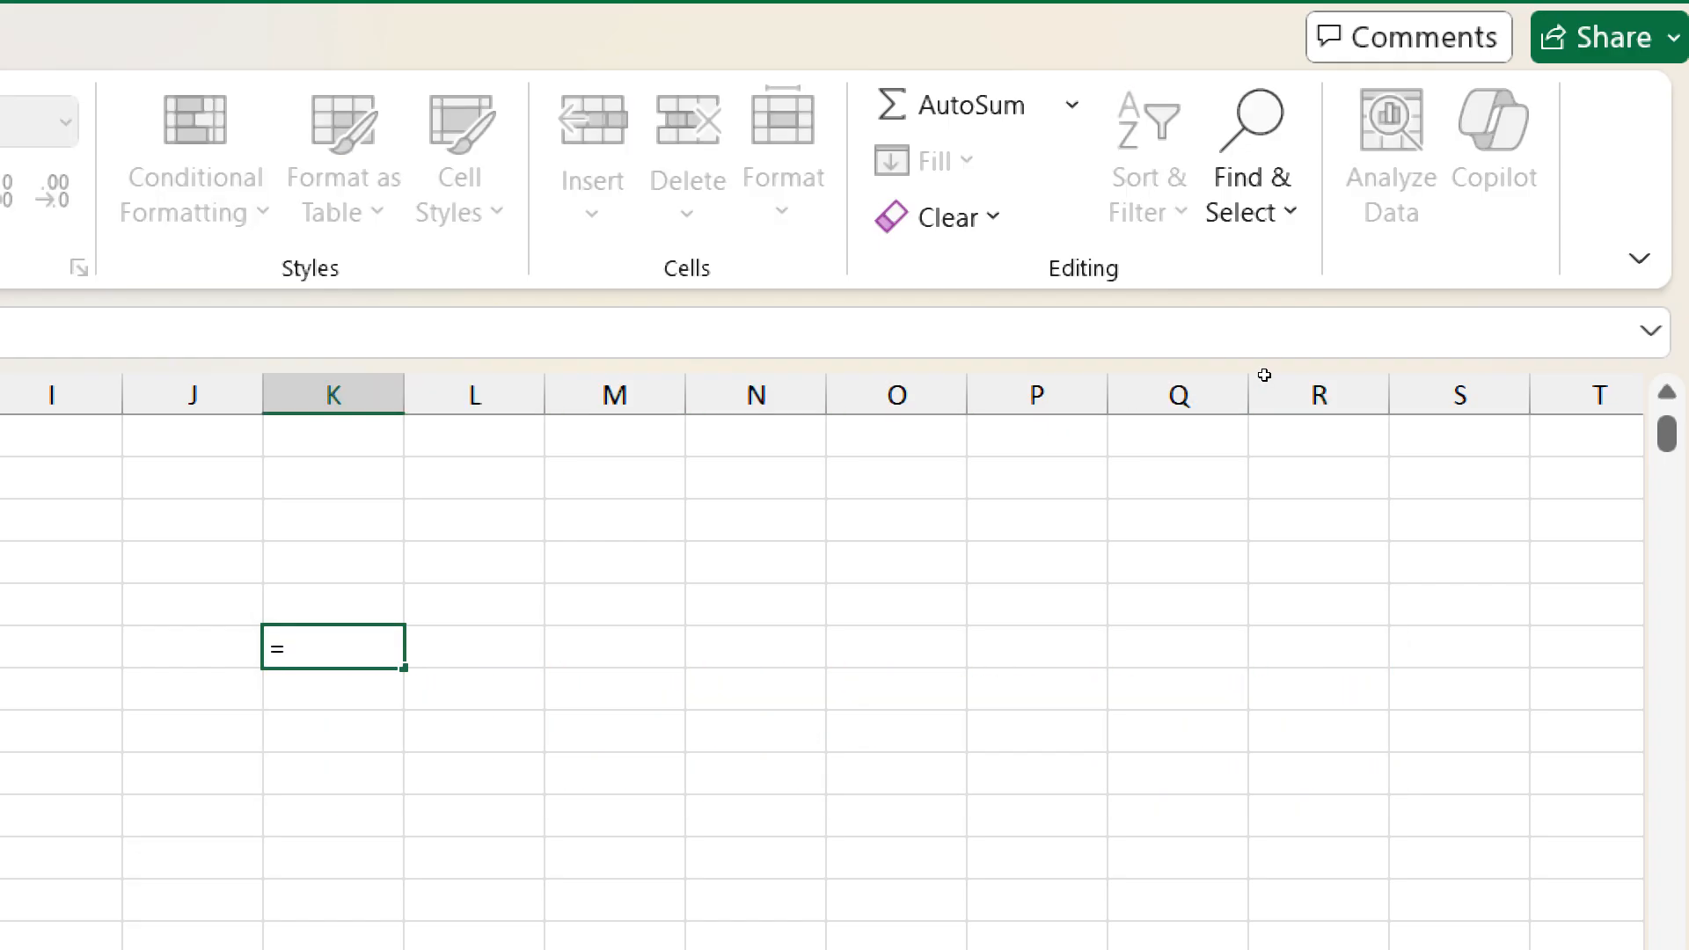
key(Tab)
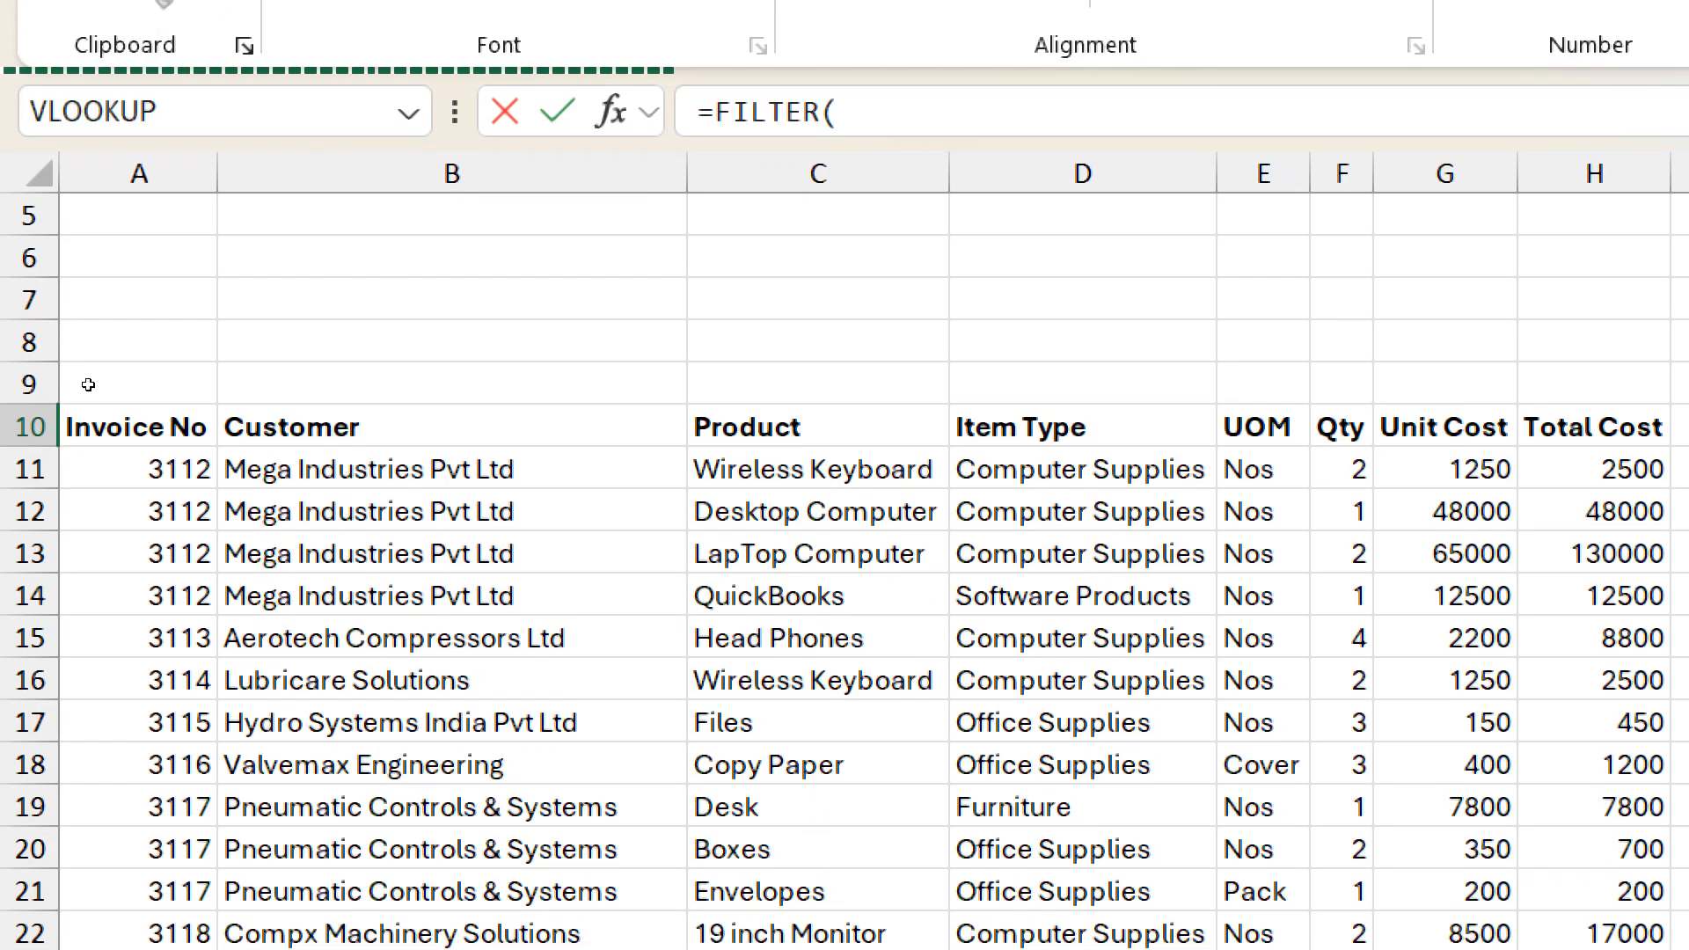
click(86, 387)
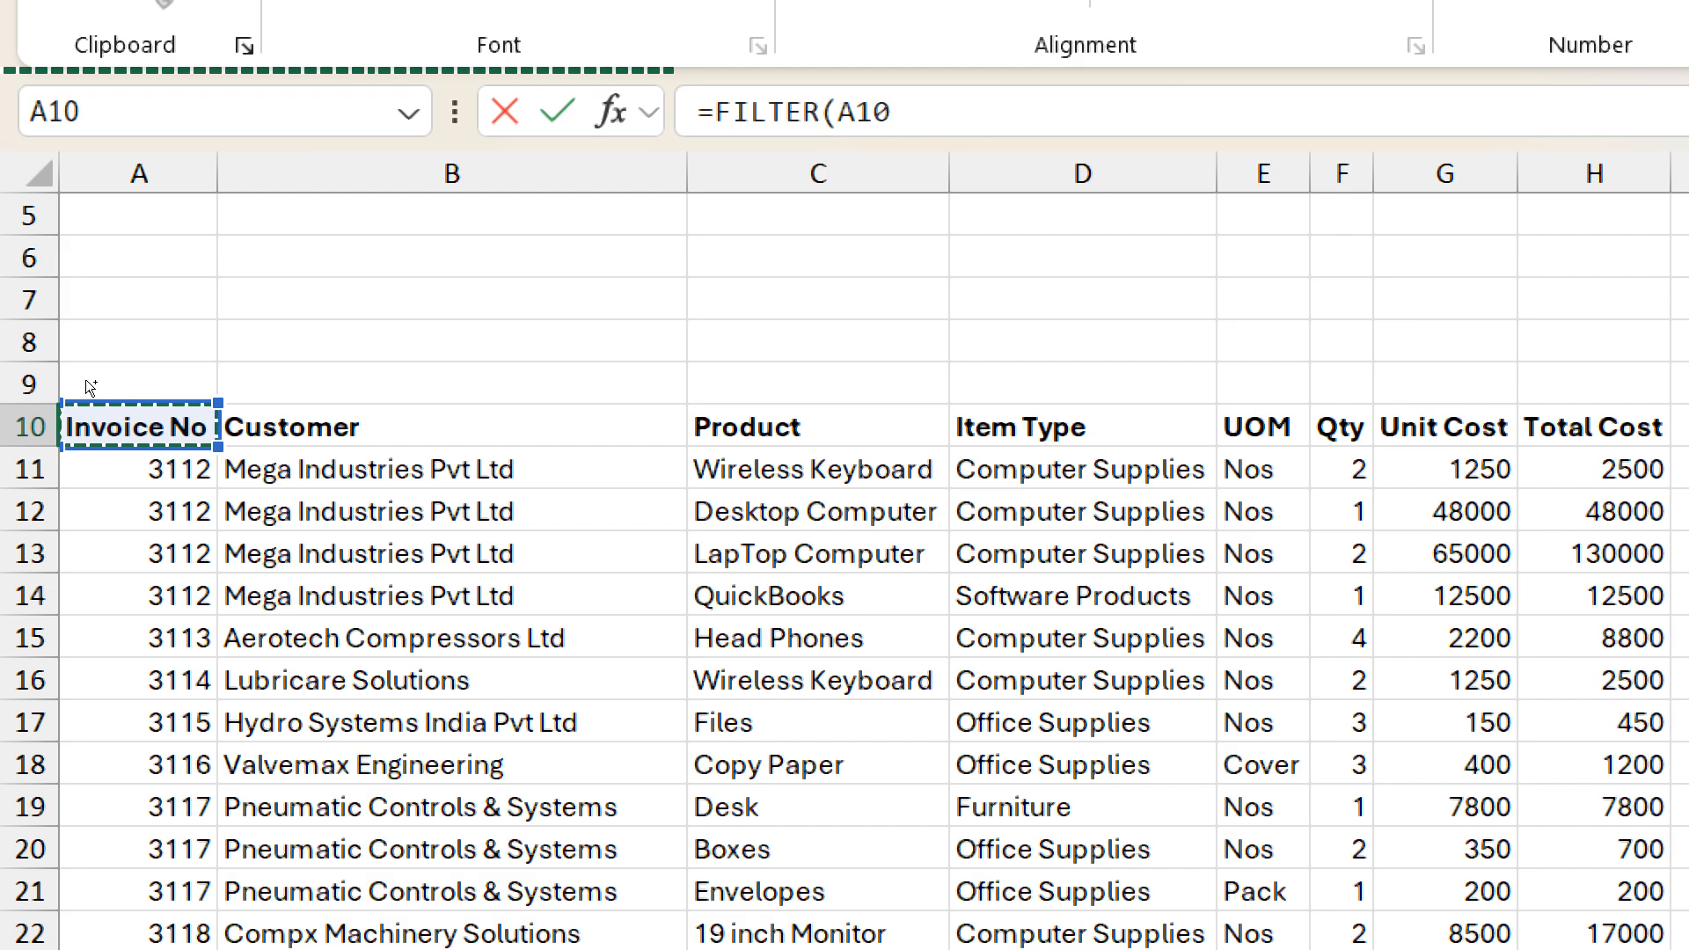
key(ctrl+shift+Right)
key(ctrl+shift+Down)
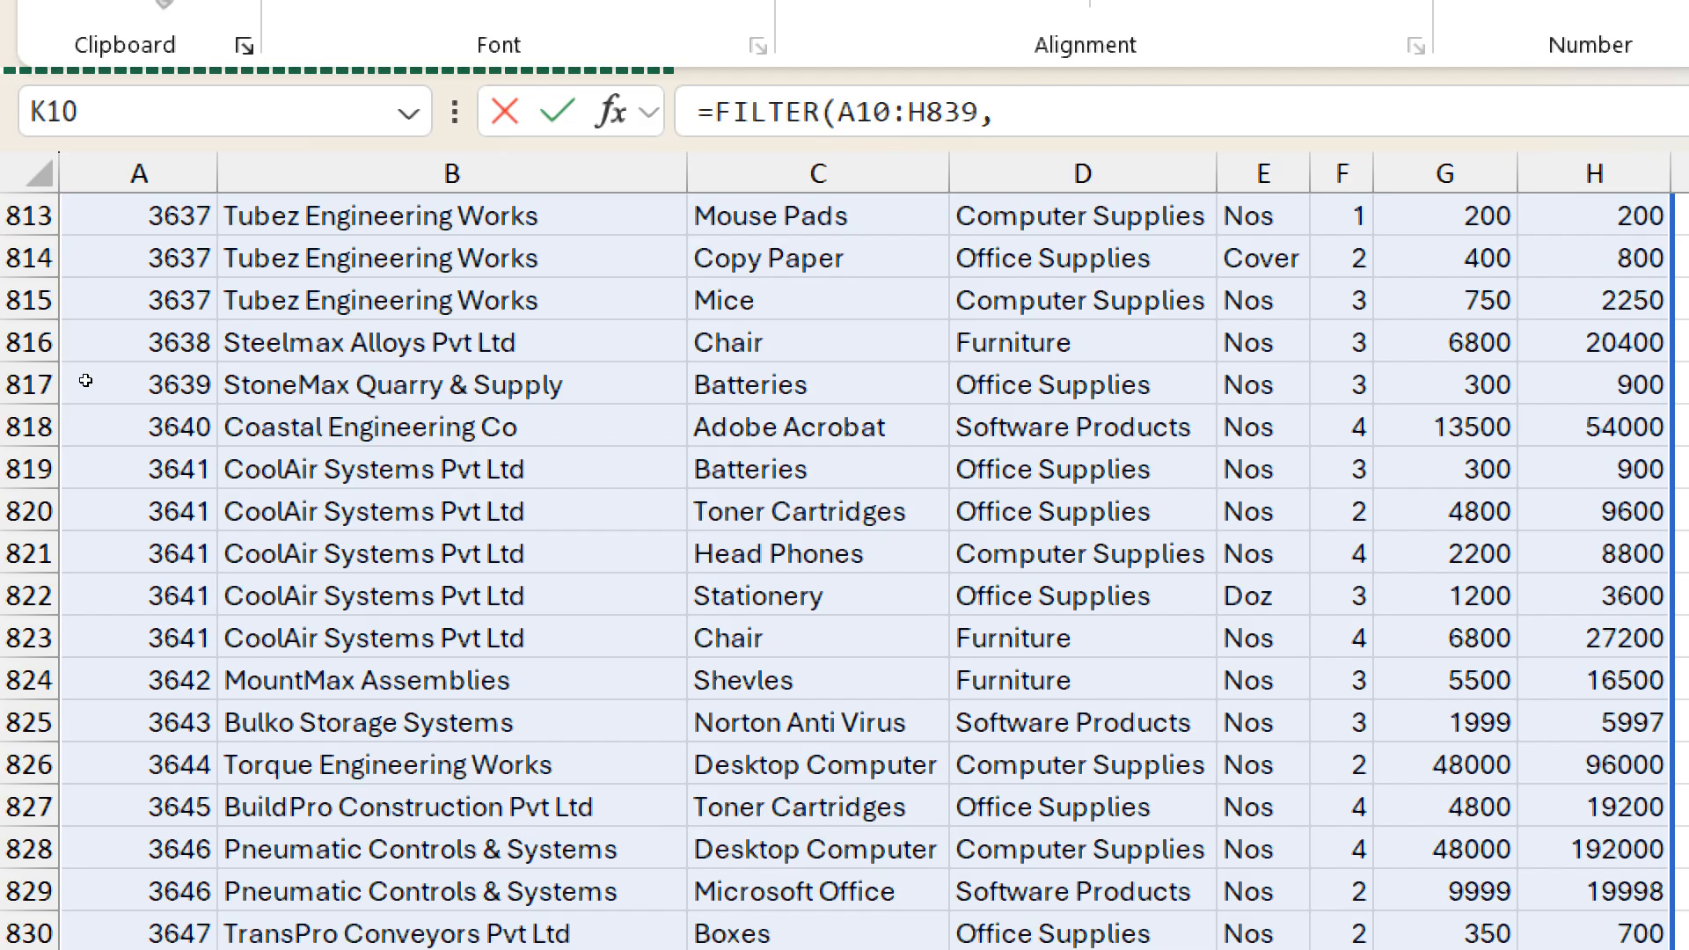
- Set the FILTER include condition to A10:A839=3112 and enter the formula in K10
click(86, 411)
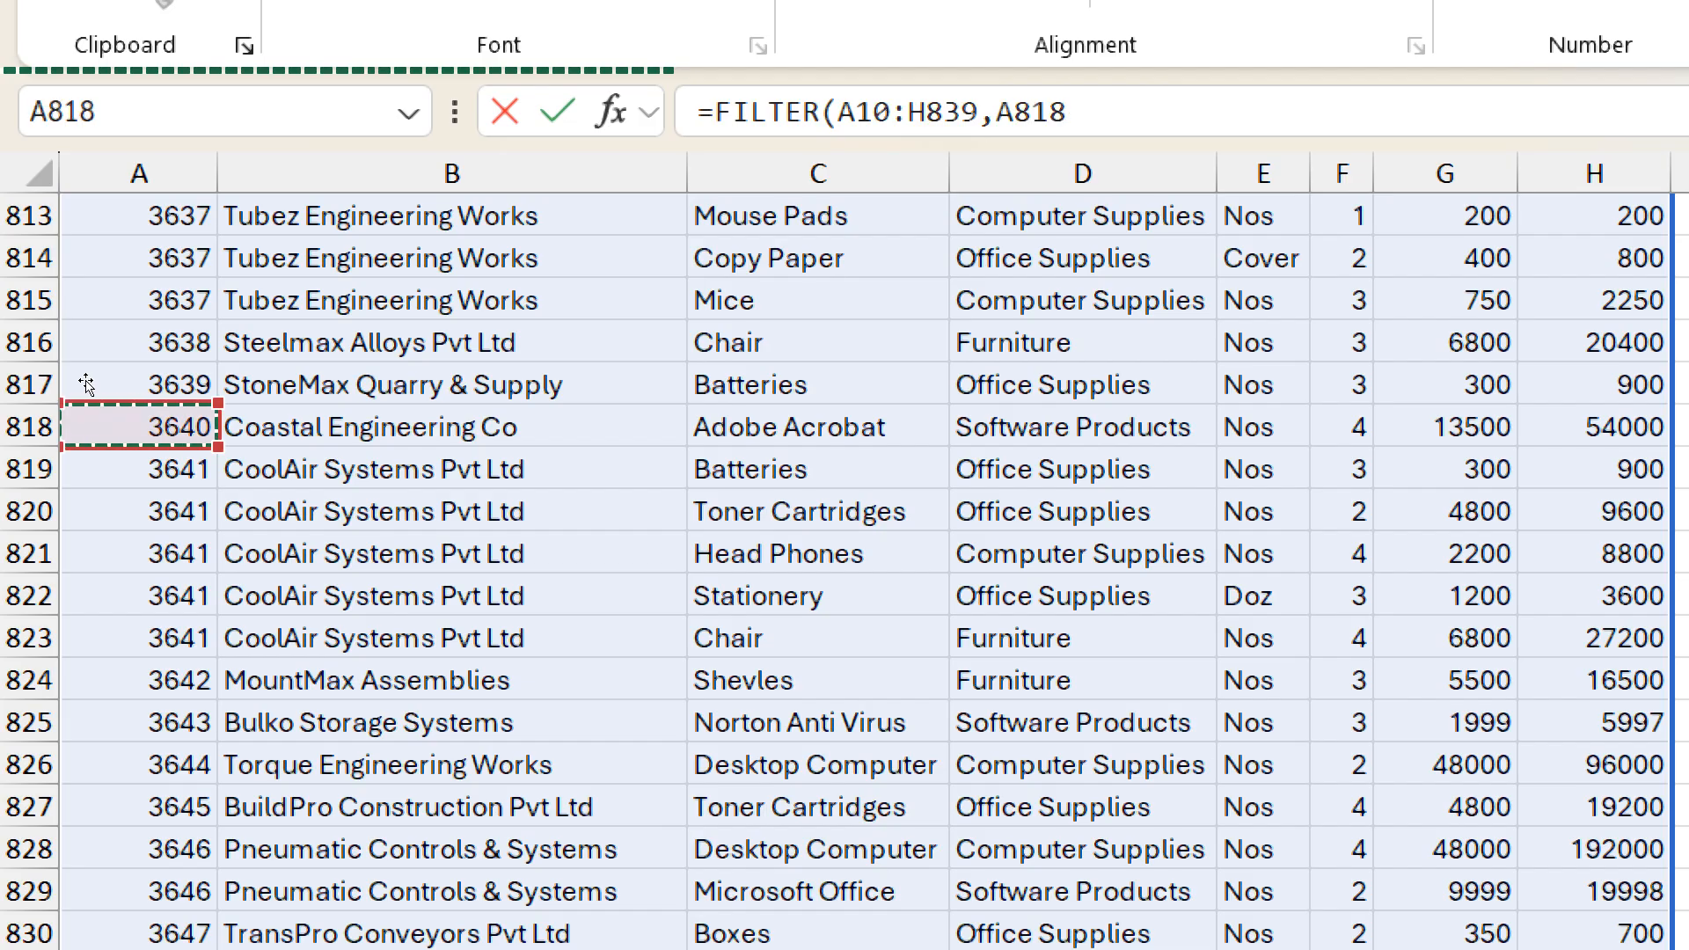
key(ctrl+Up)
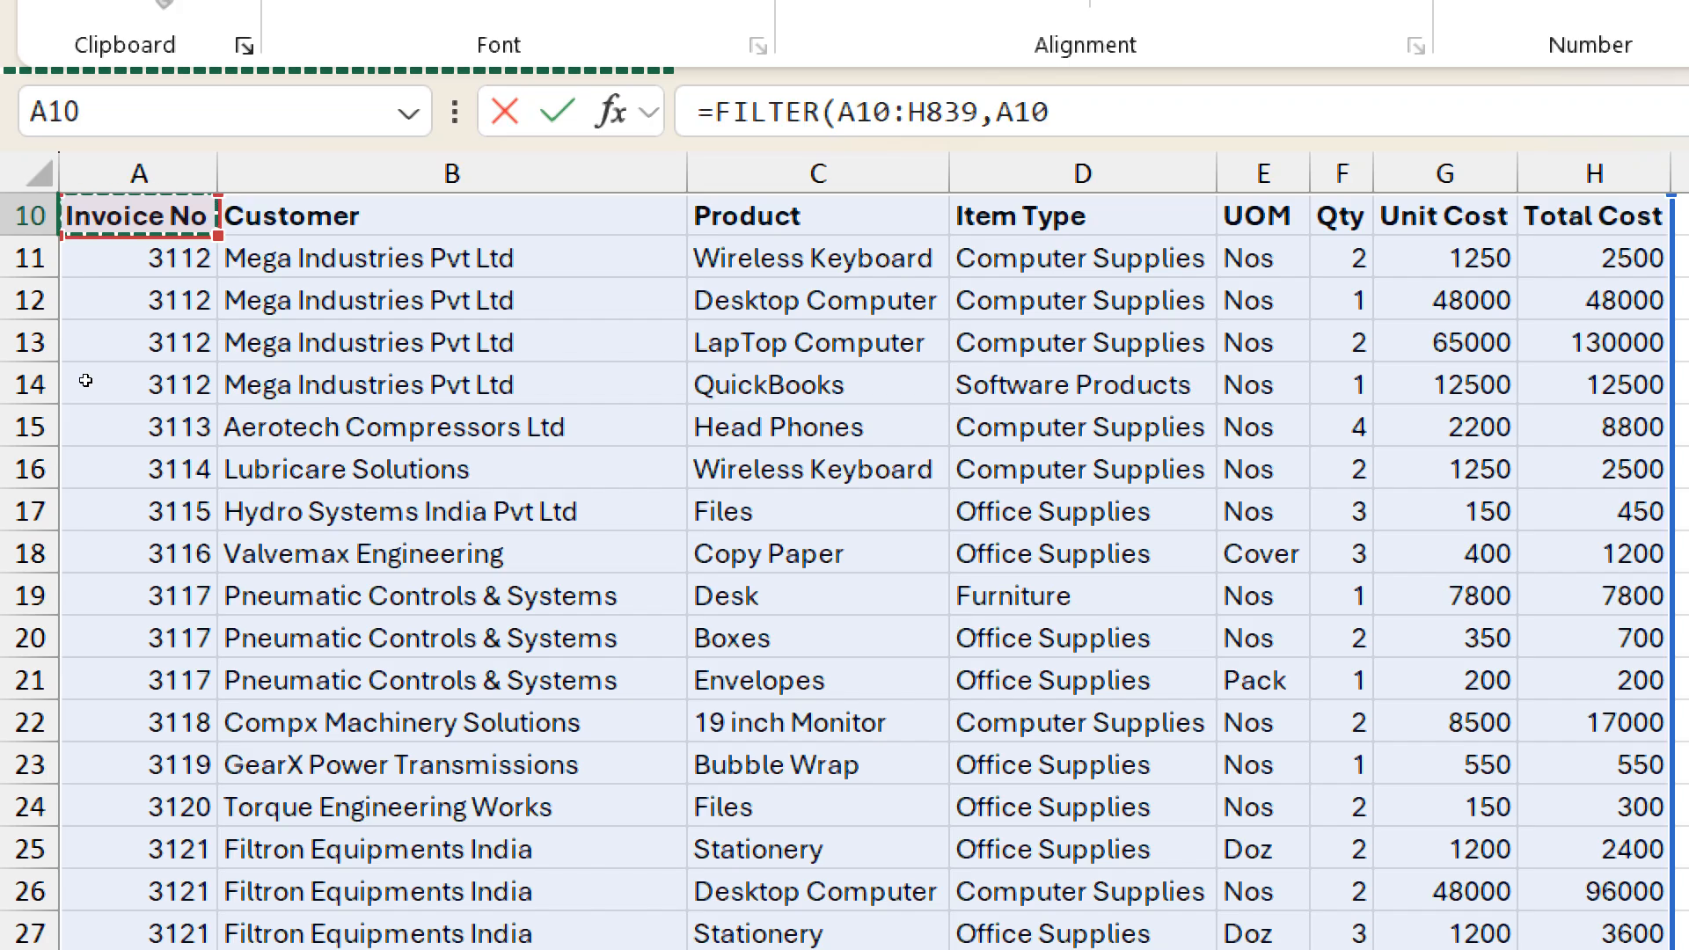
key(ctrl+shift+Down)
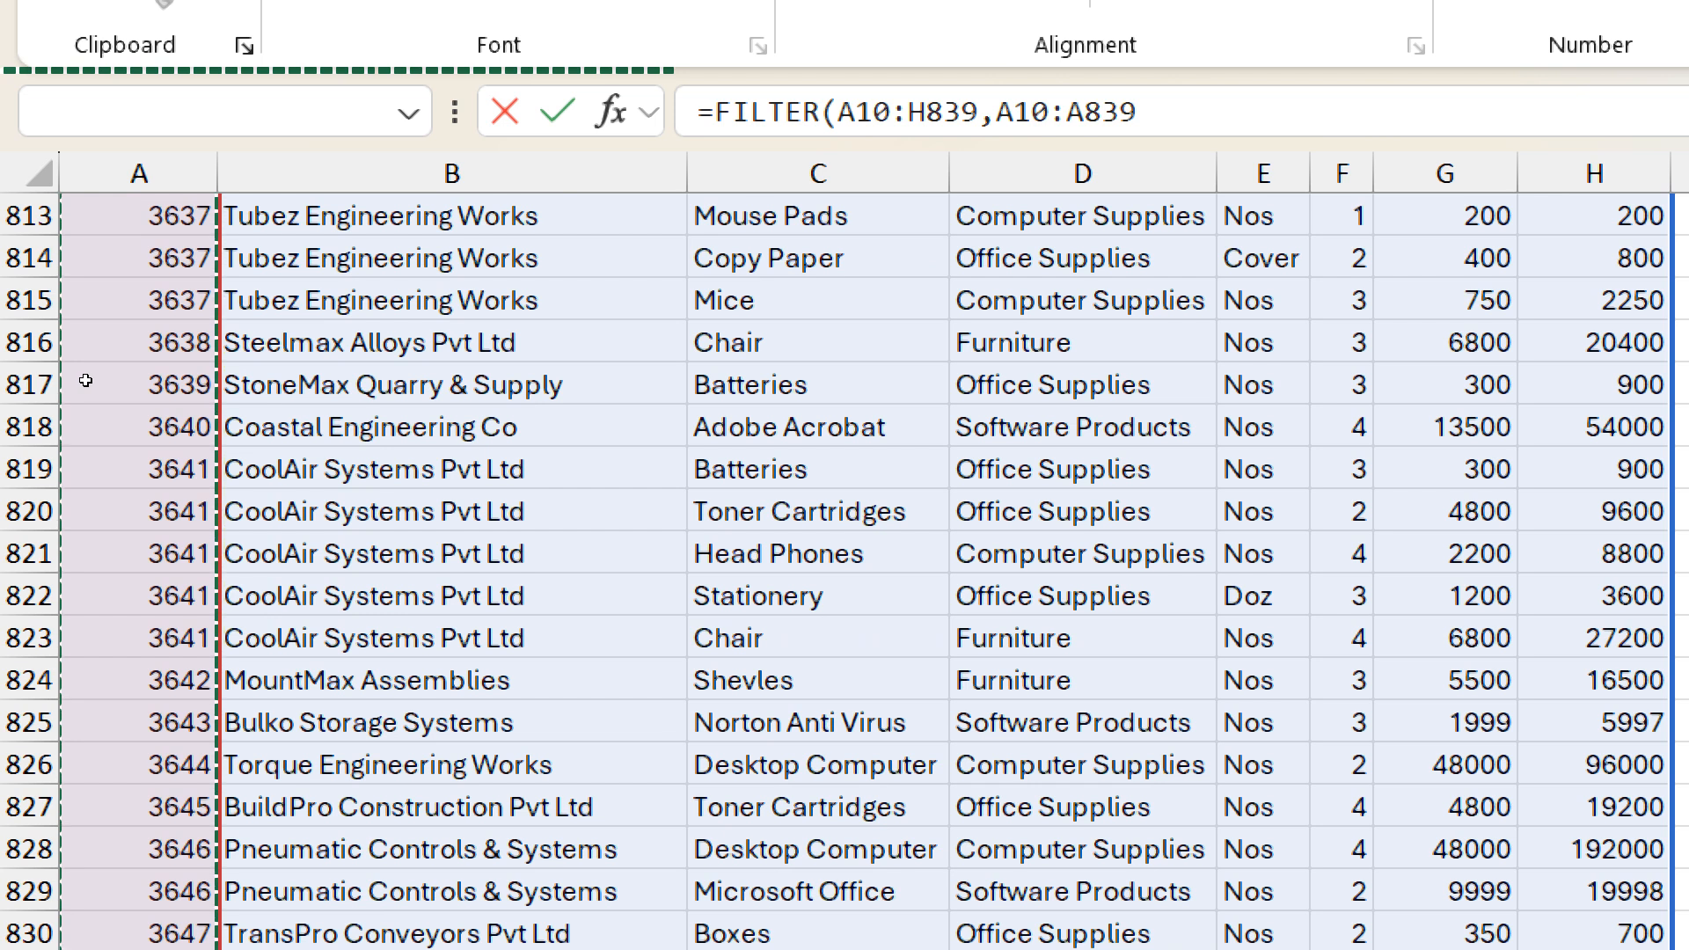
text(=)
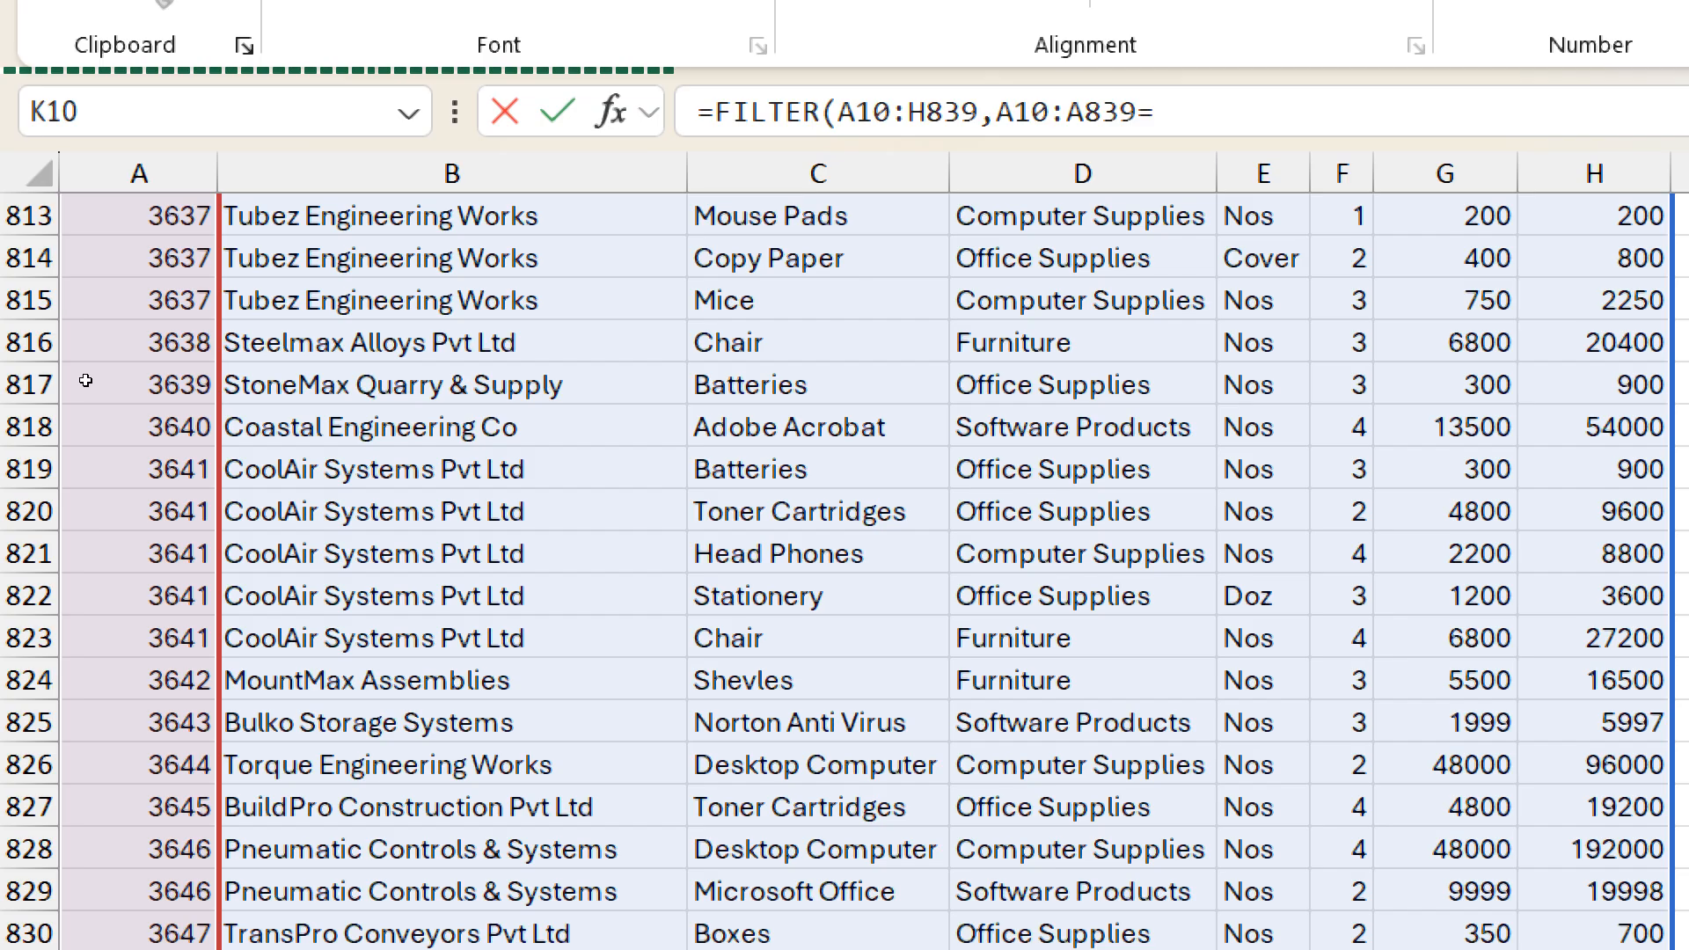
text(3112)
key(Return)
scroll(1106, 301, up, 2)
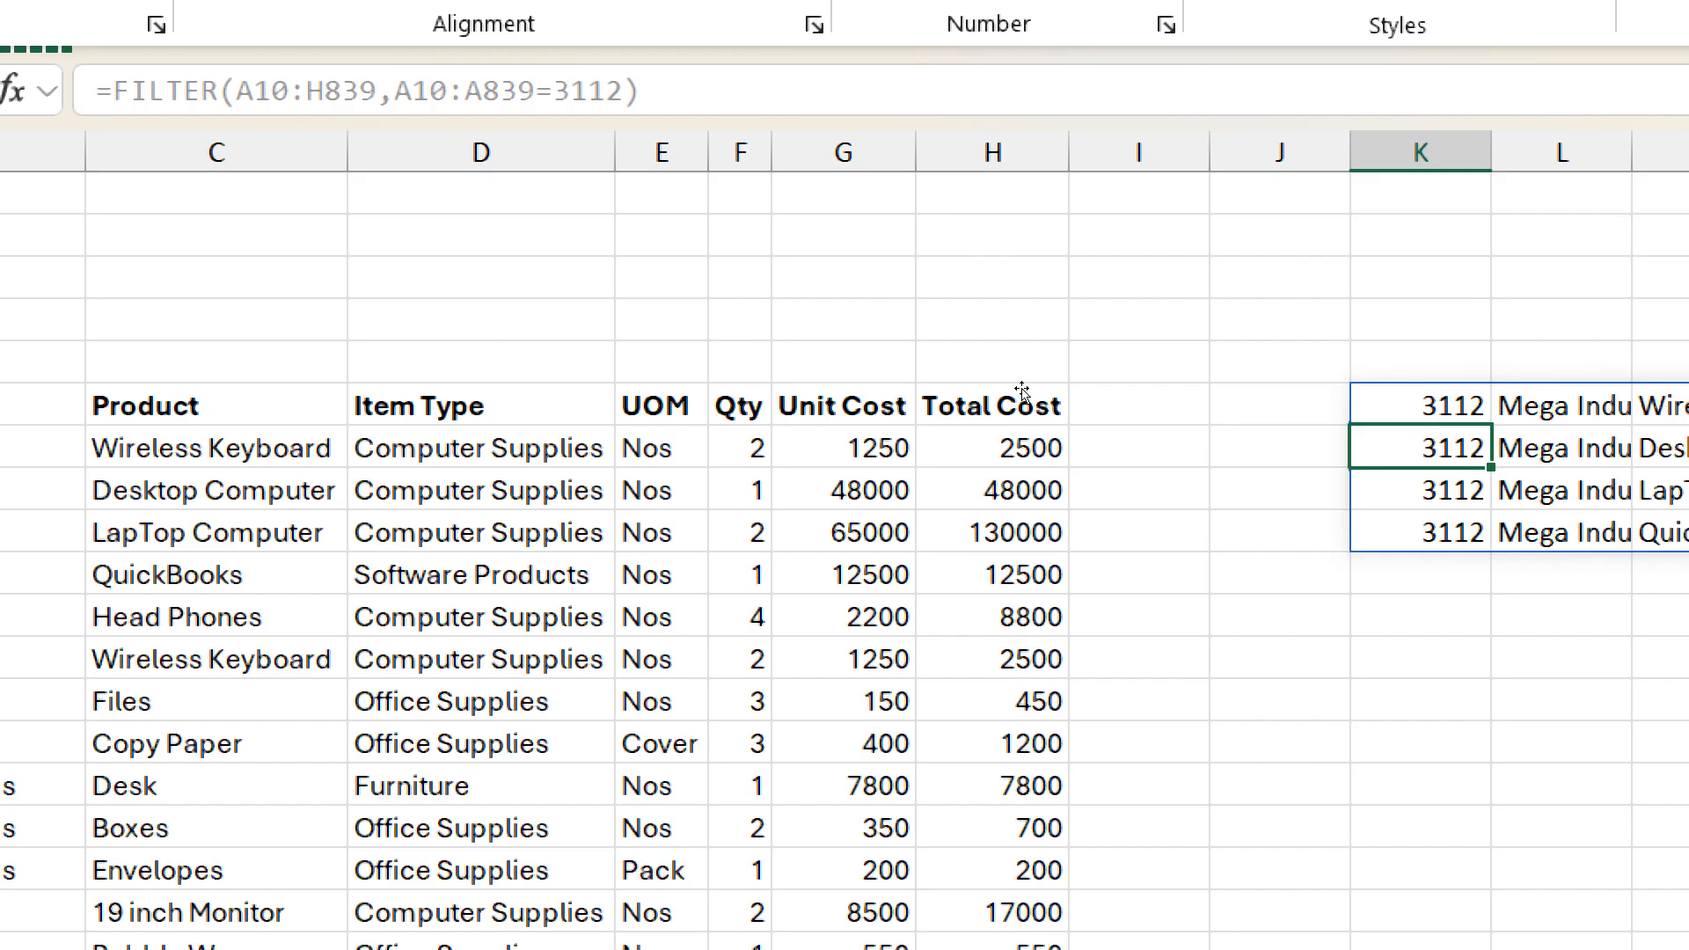
- Change the invoice number in the K10 FILTER formula's condition to 3117
key(Up)
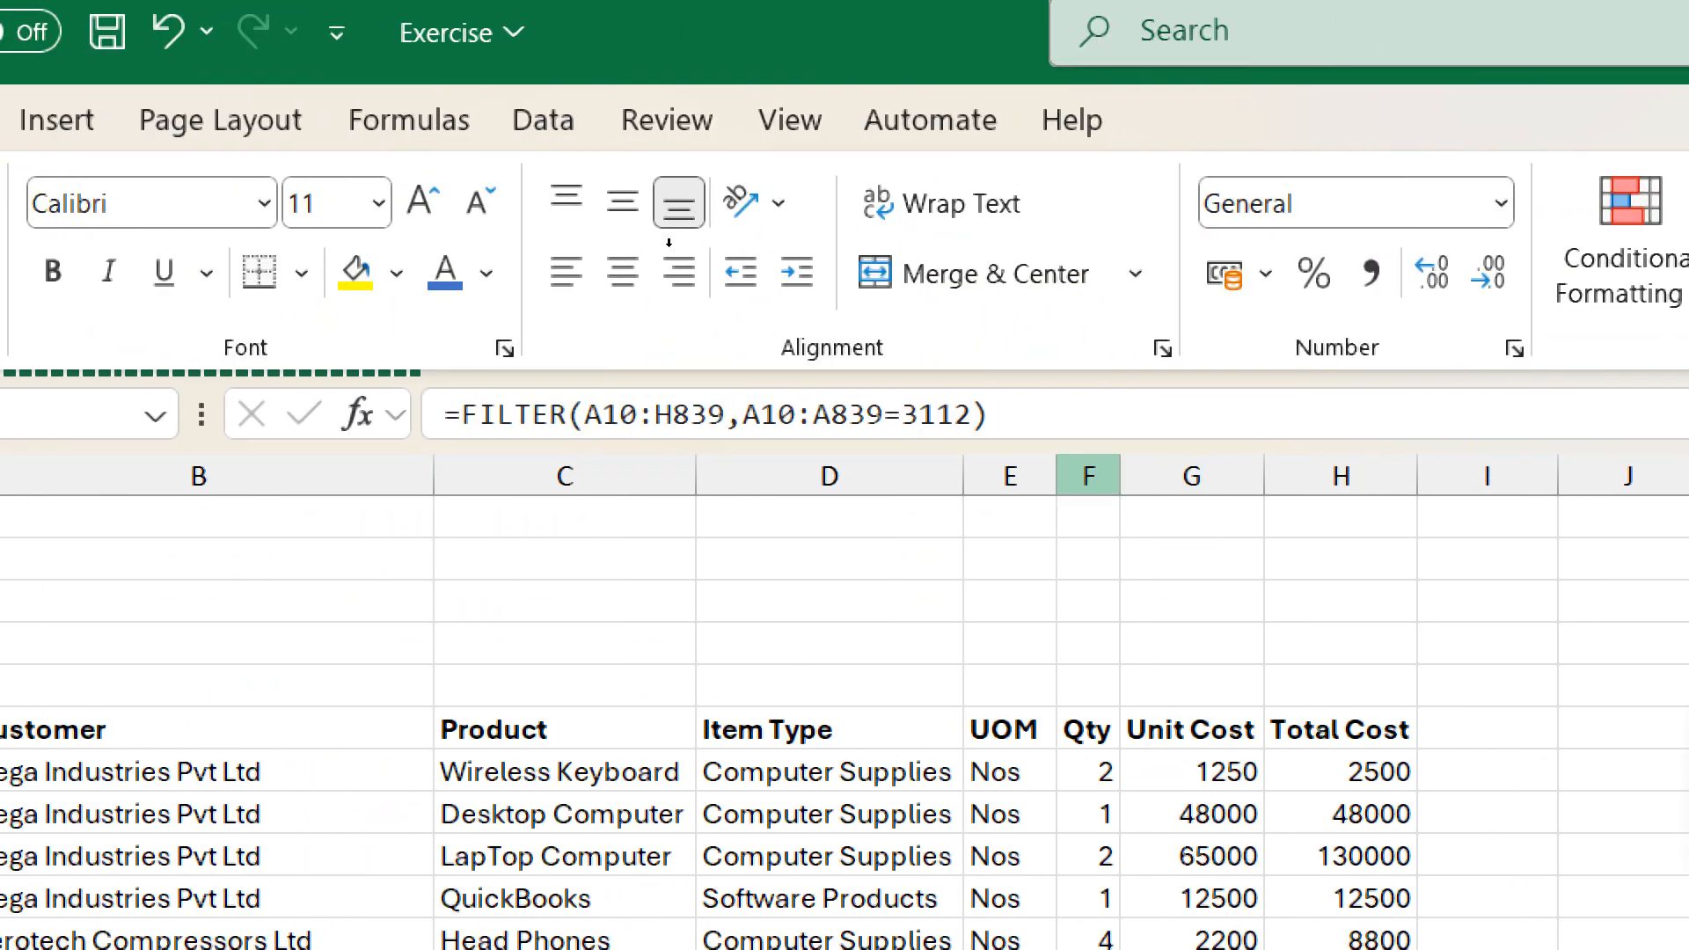
key(F2)
key(BackSpace)
text(7)
key(Return)
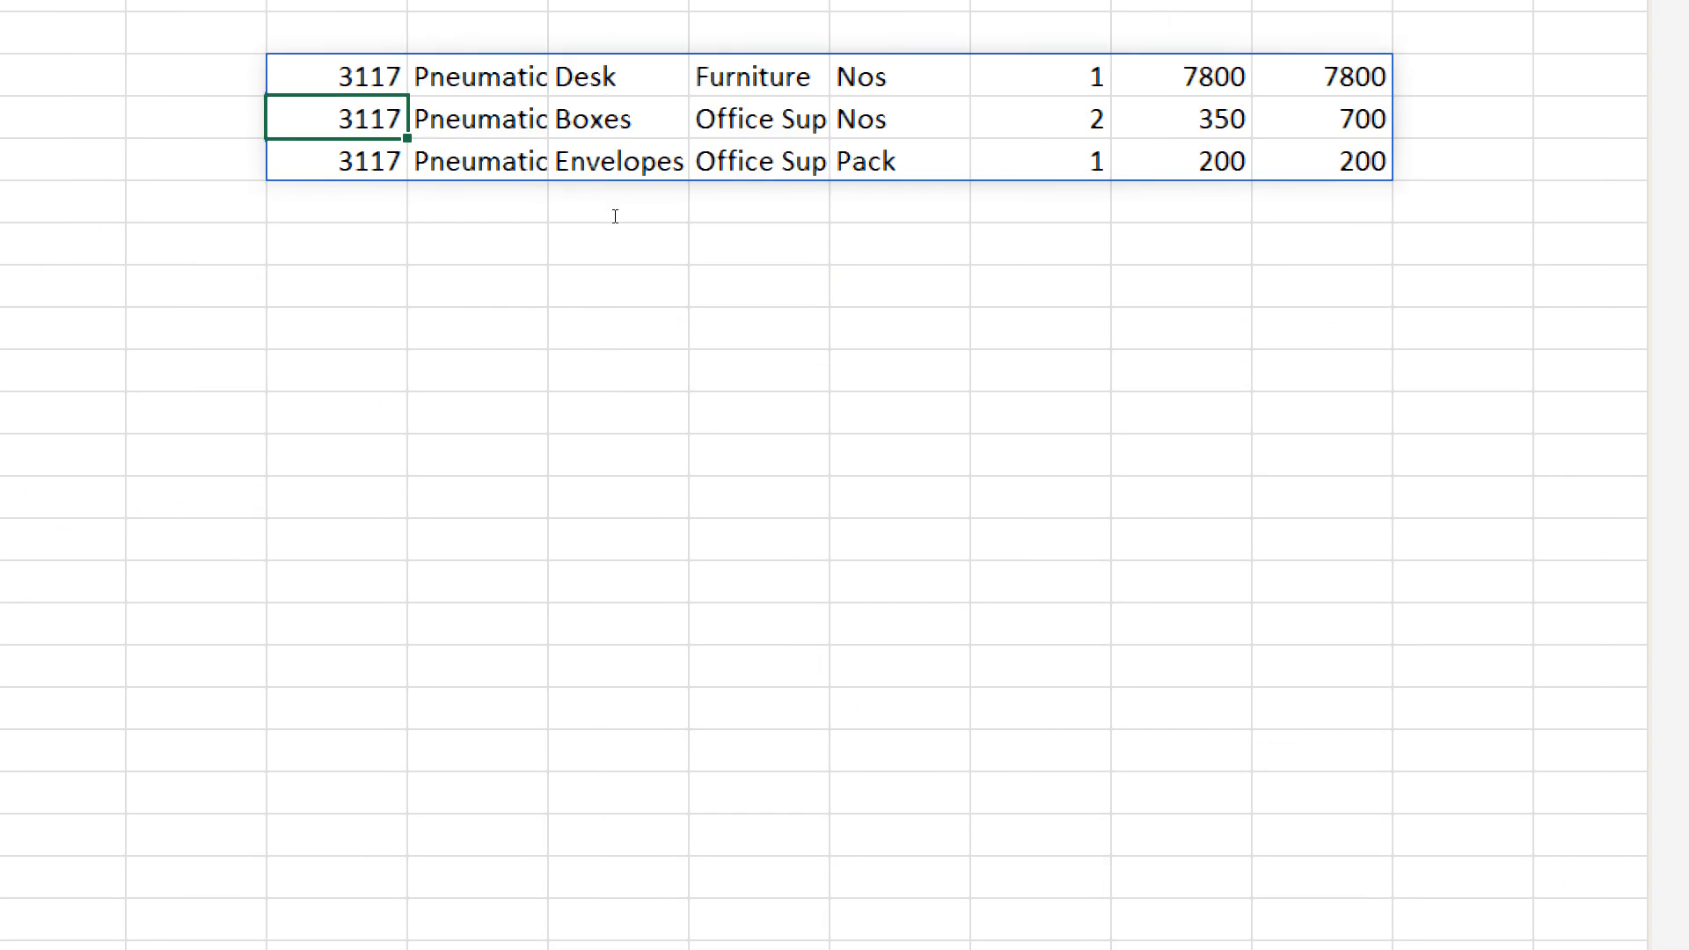
- Enter the heading Invoice No in cell K1 and the number 3112 in K2 below it
key(Up)
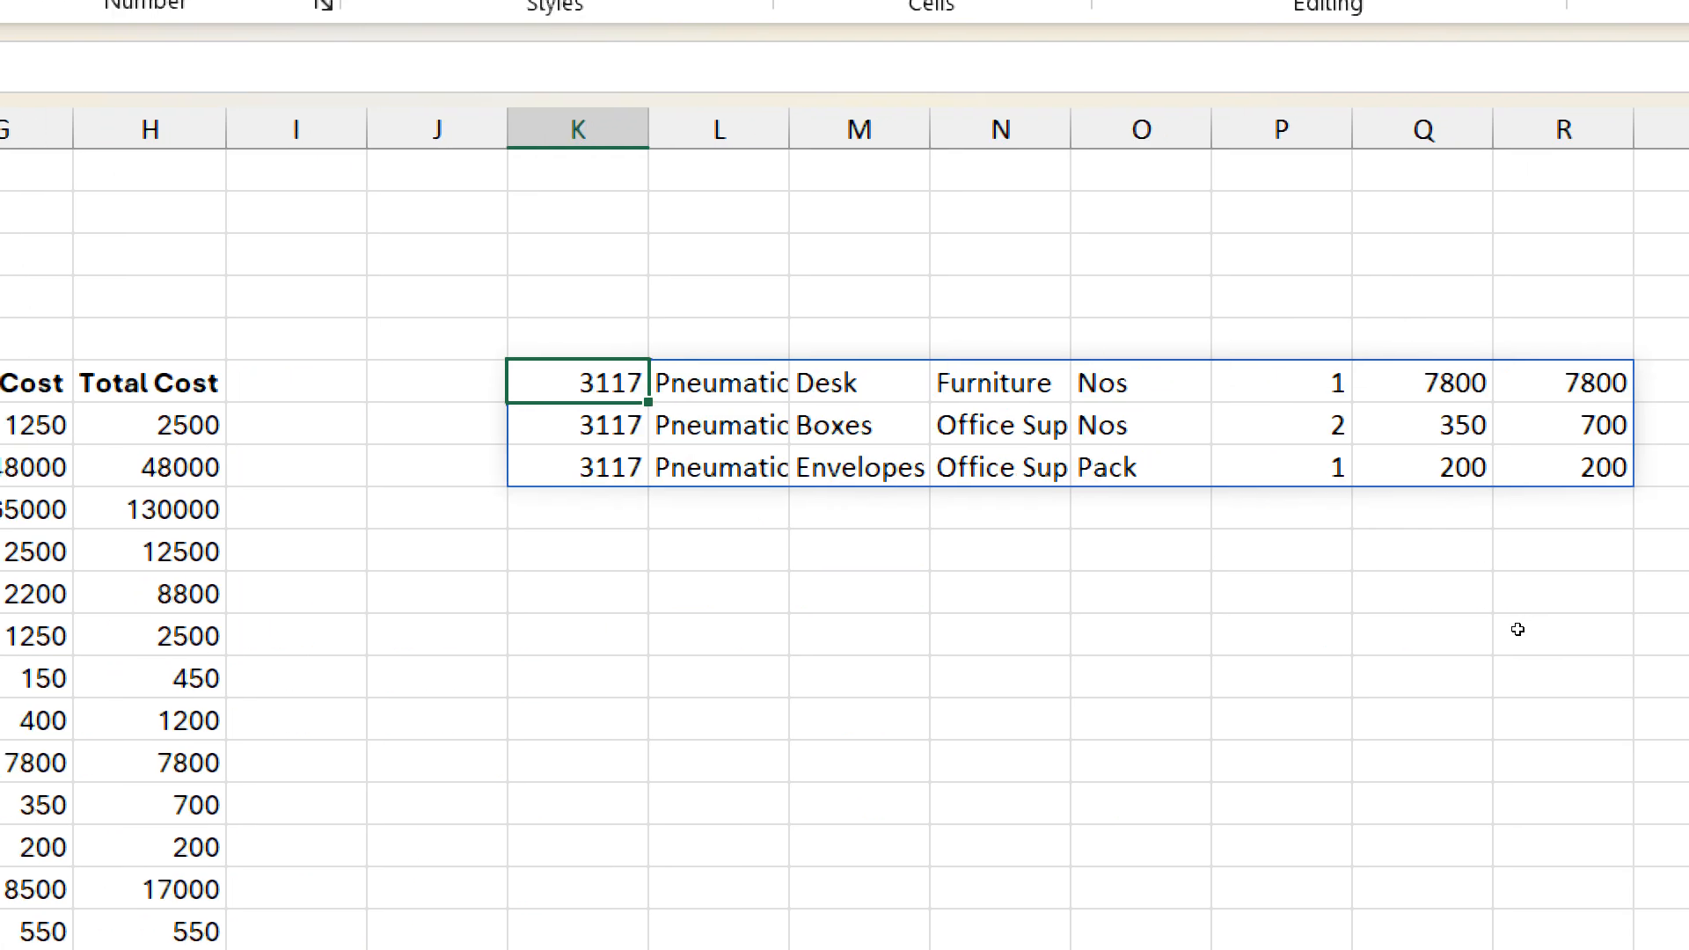
scroll(1100, 484, up, 2)
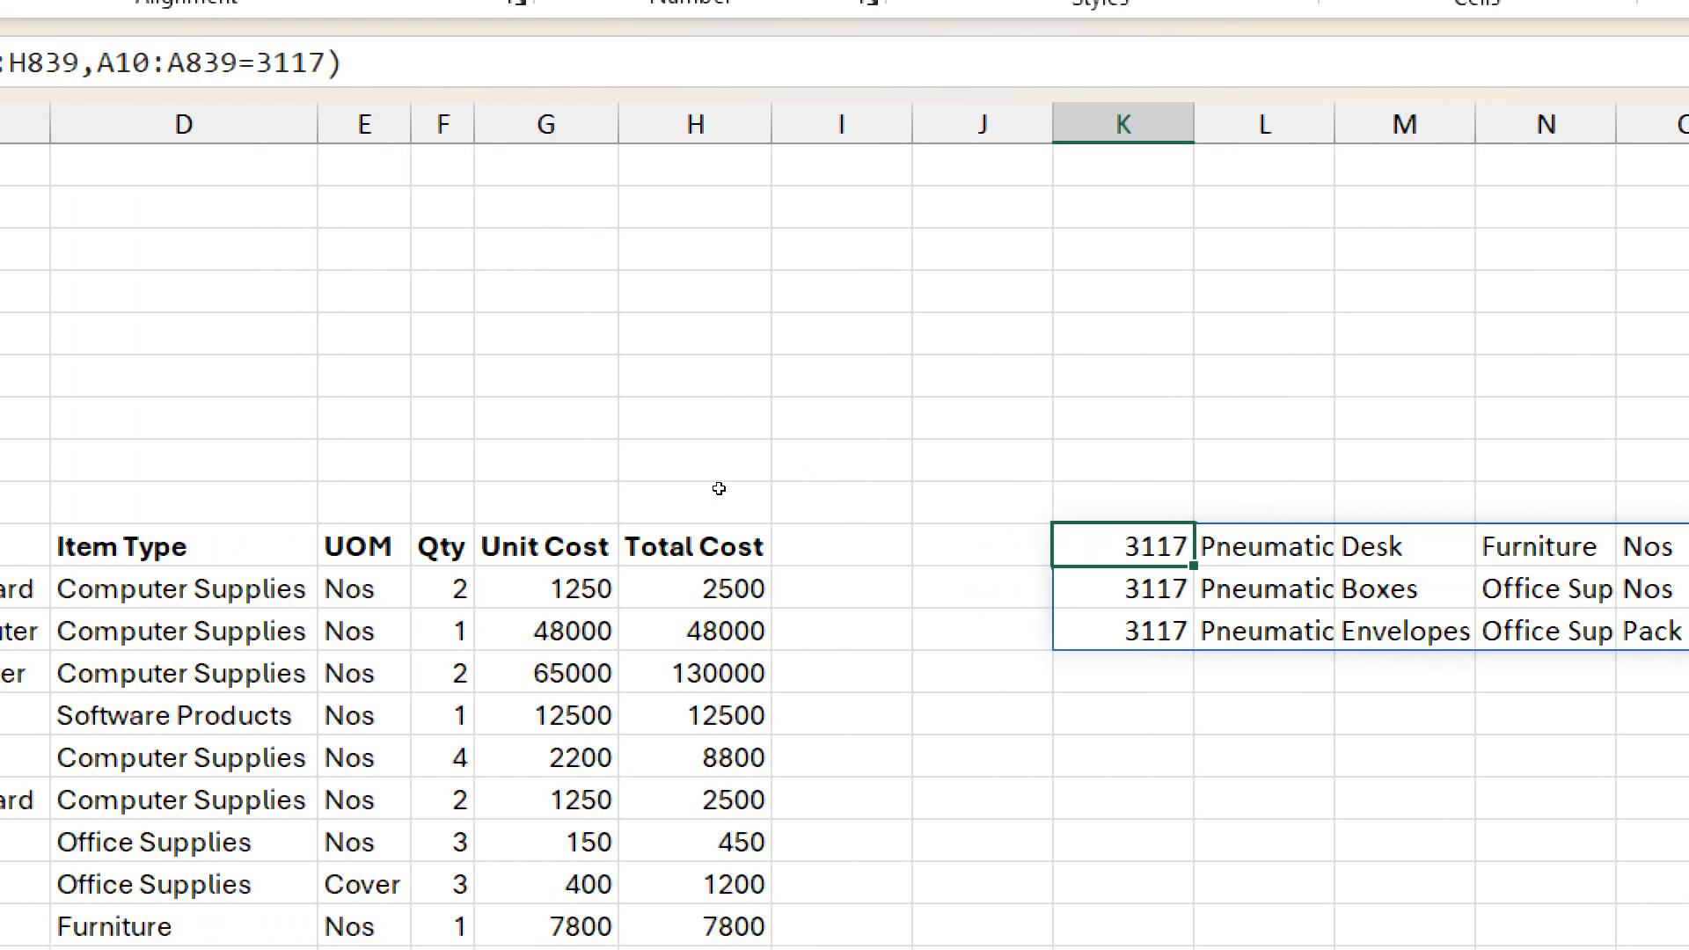
key(ctrl+Up)
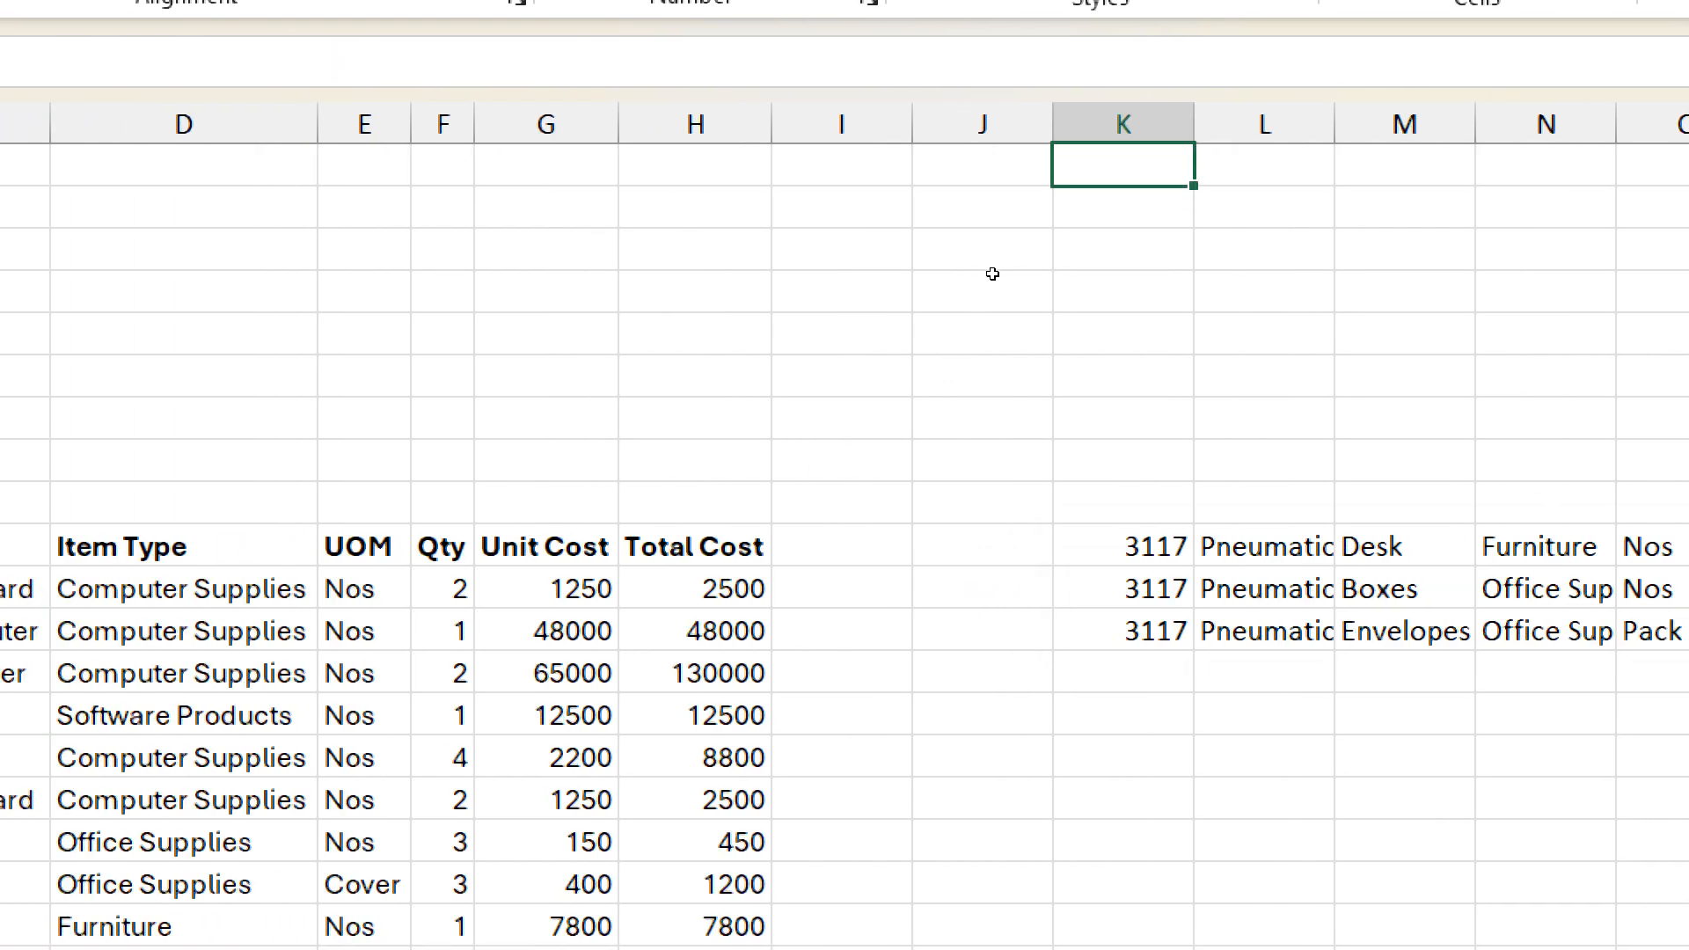
text(Invoice No)
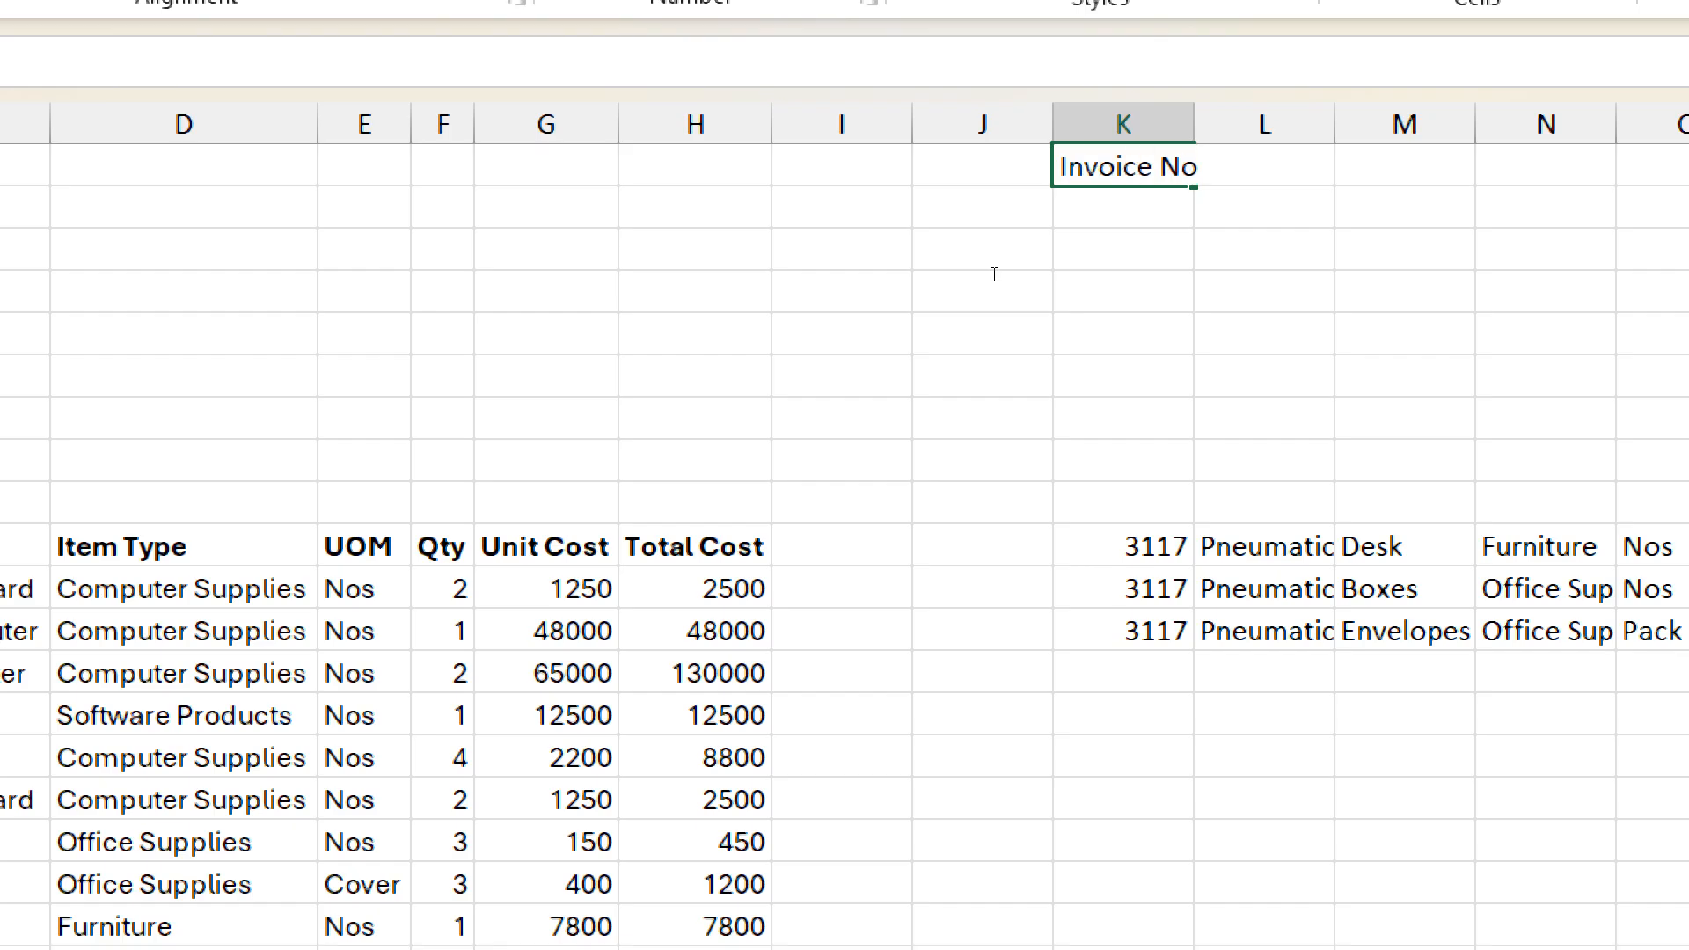
key(Return)
text(3112)
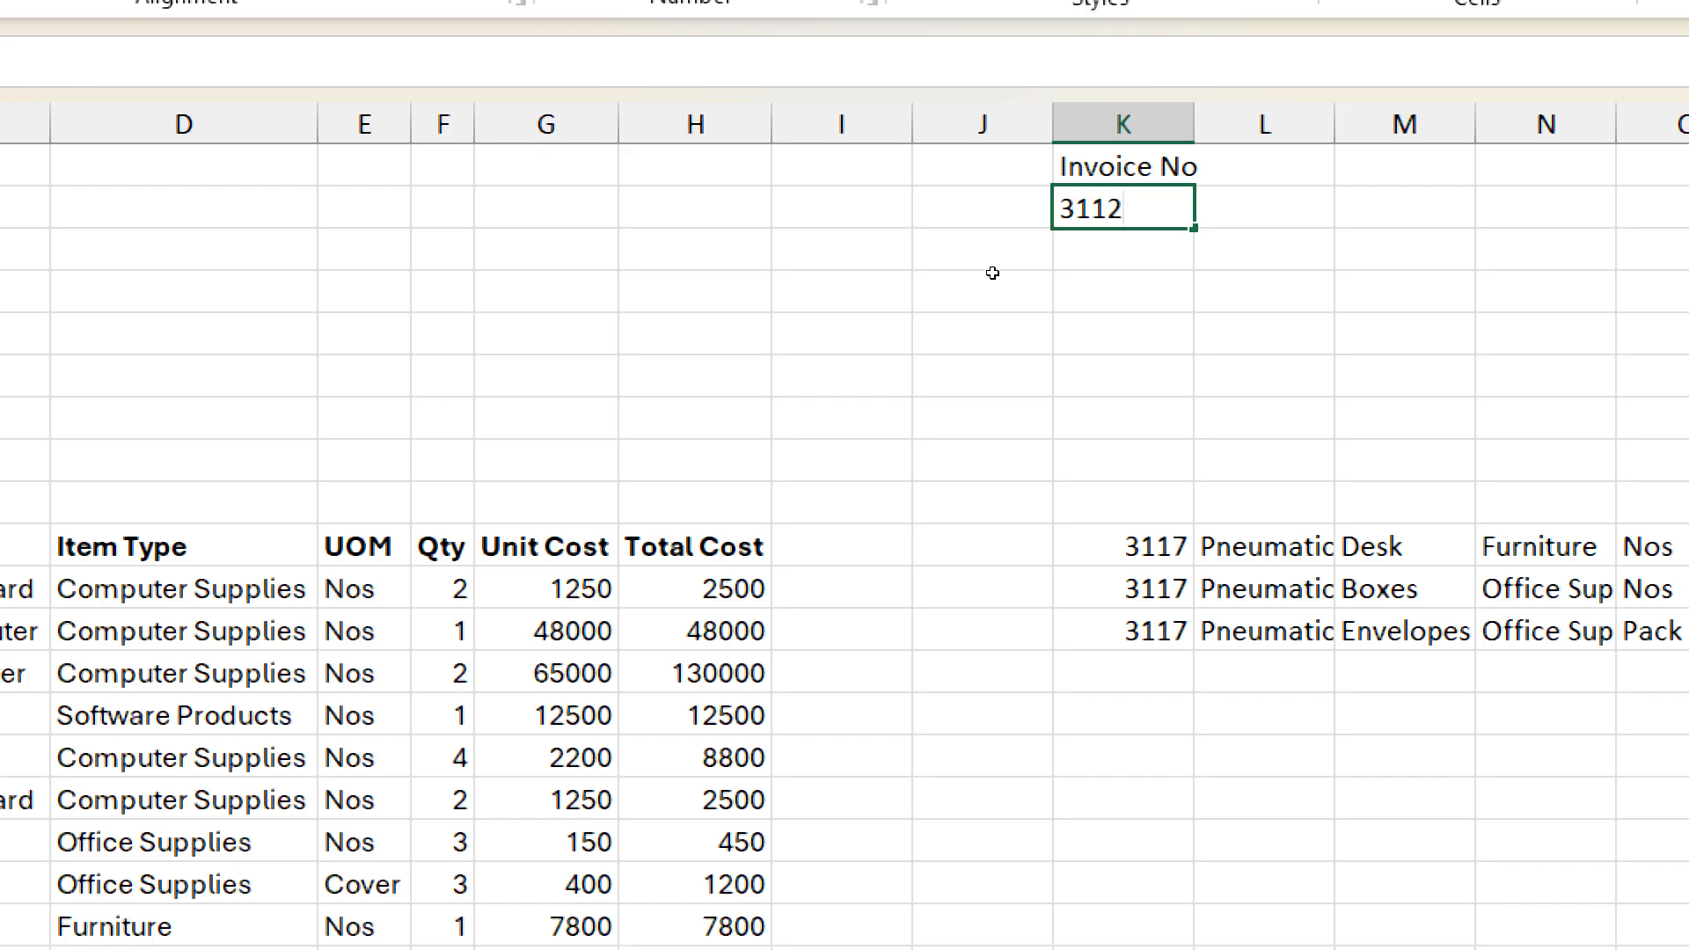
key(Return)
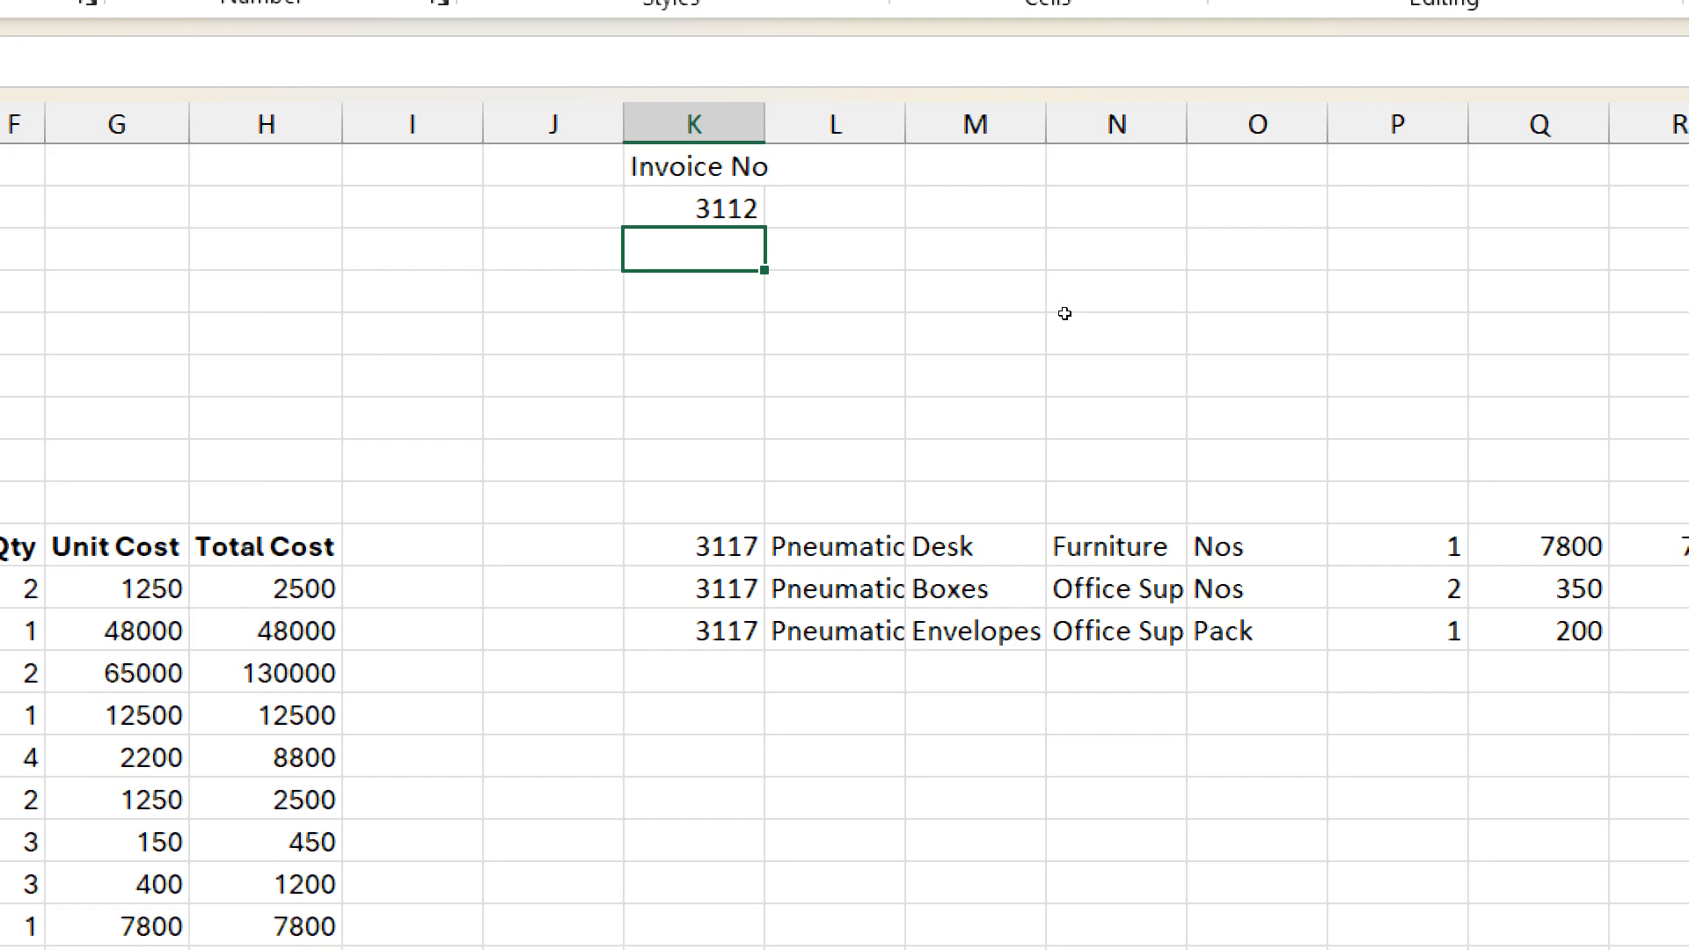
- Change the invoice number in cell K2 to 3113
key(Up)
key(F2)
key(BackSpace)
text(3)
key(Return)
key(Up)
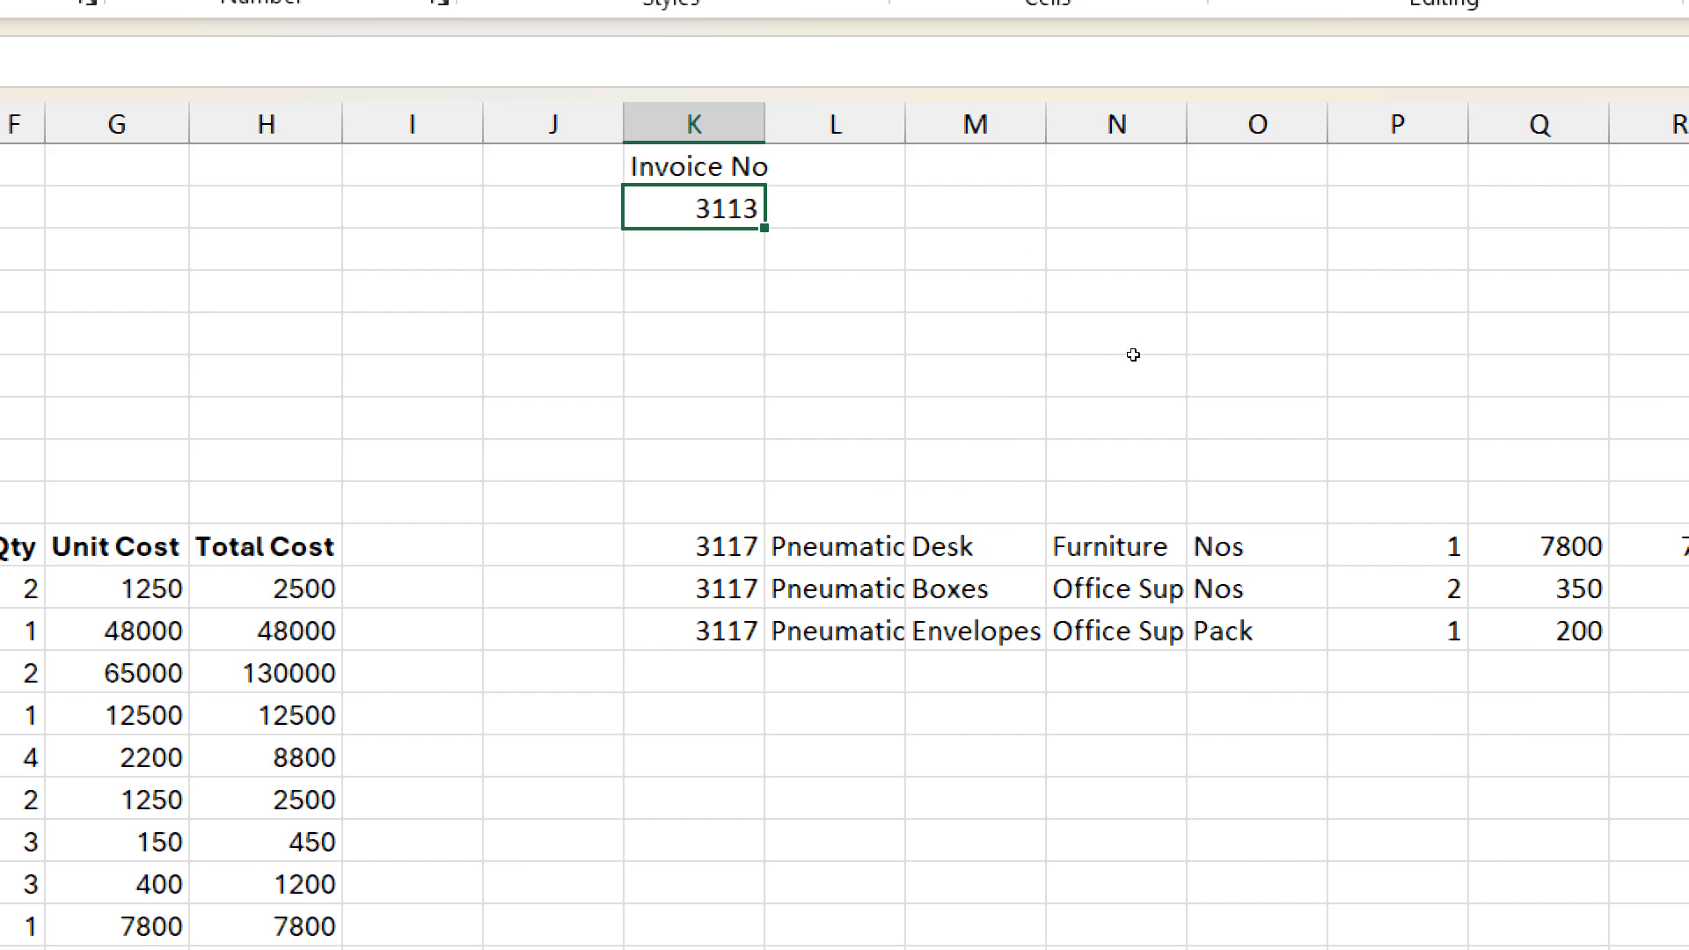
- Replace the fixed number 3117 in K10's FILTER formula with a reference to cell K2
key(ctrl+Down)
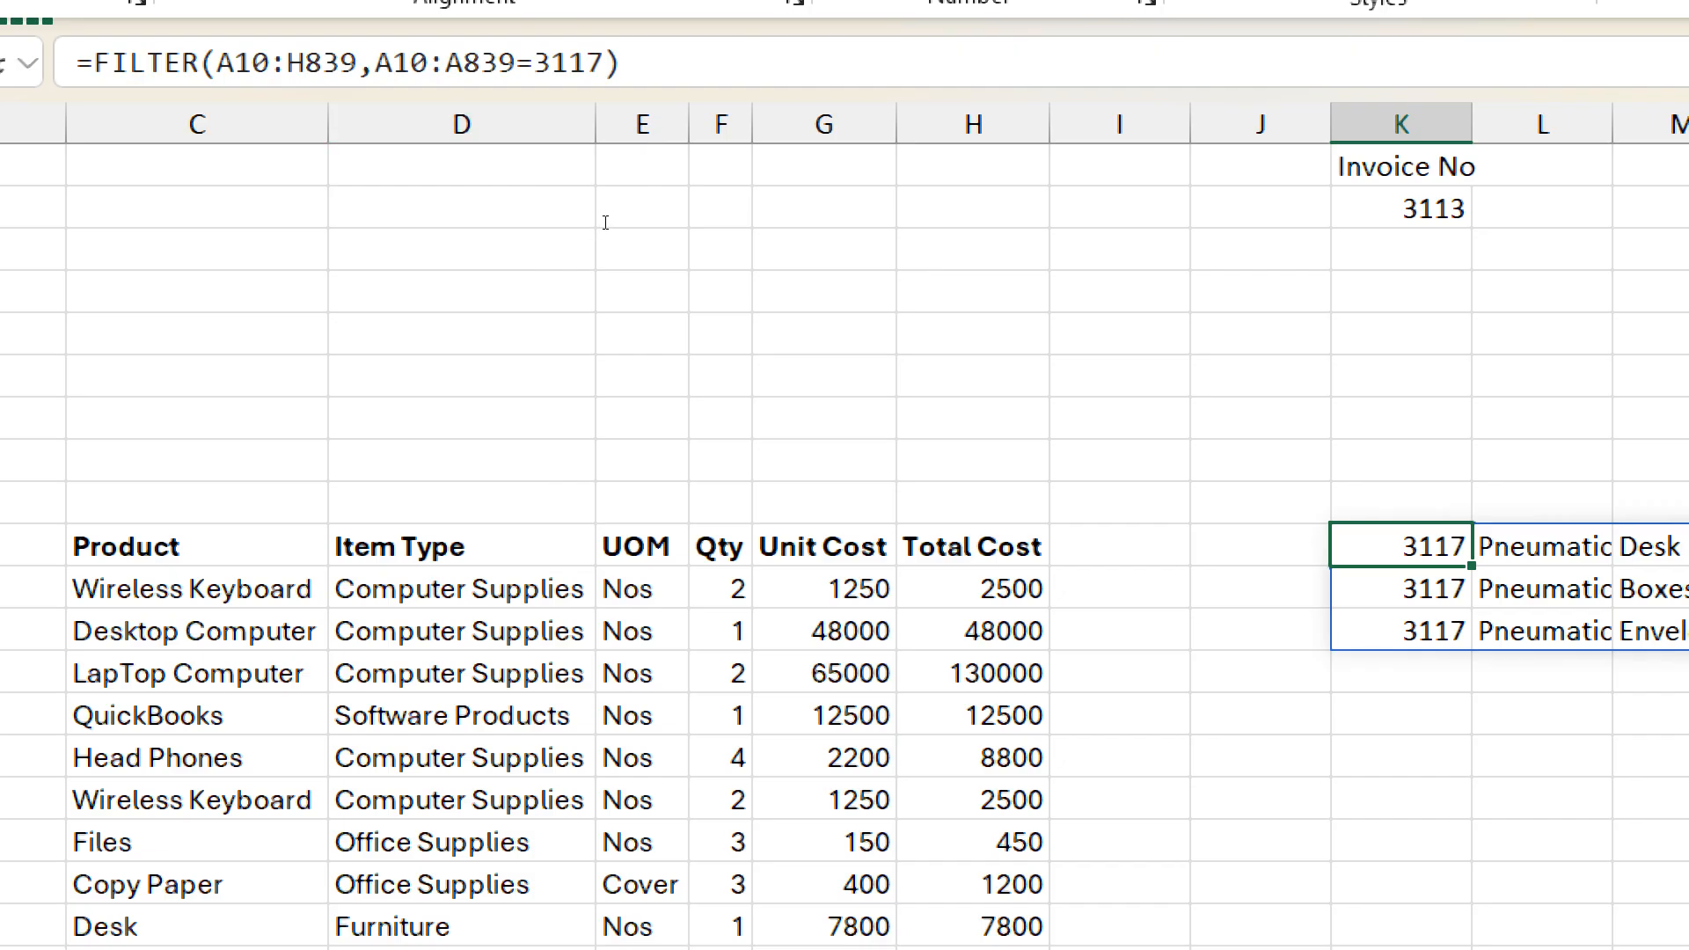
drag(604, 63, 552, 63)
key(shift+Left)
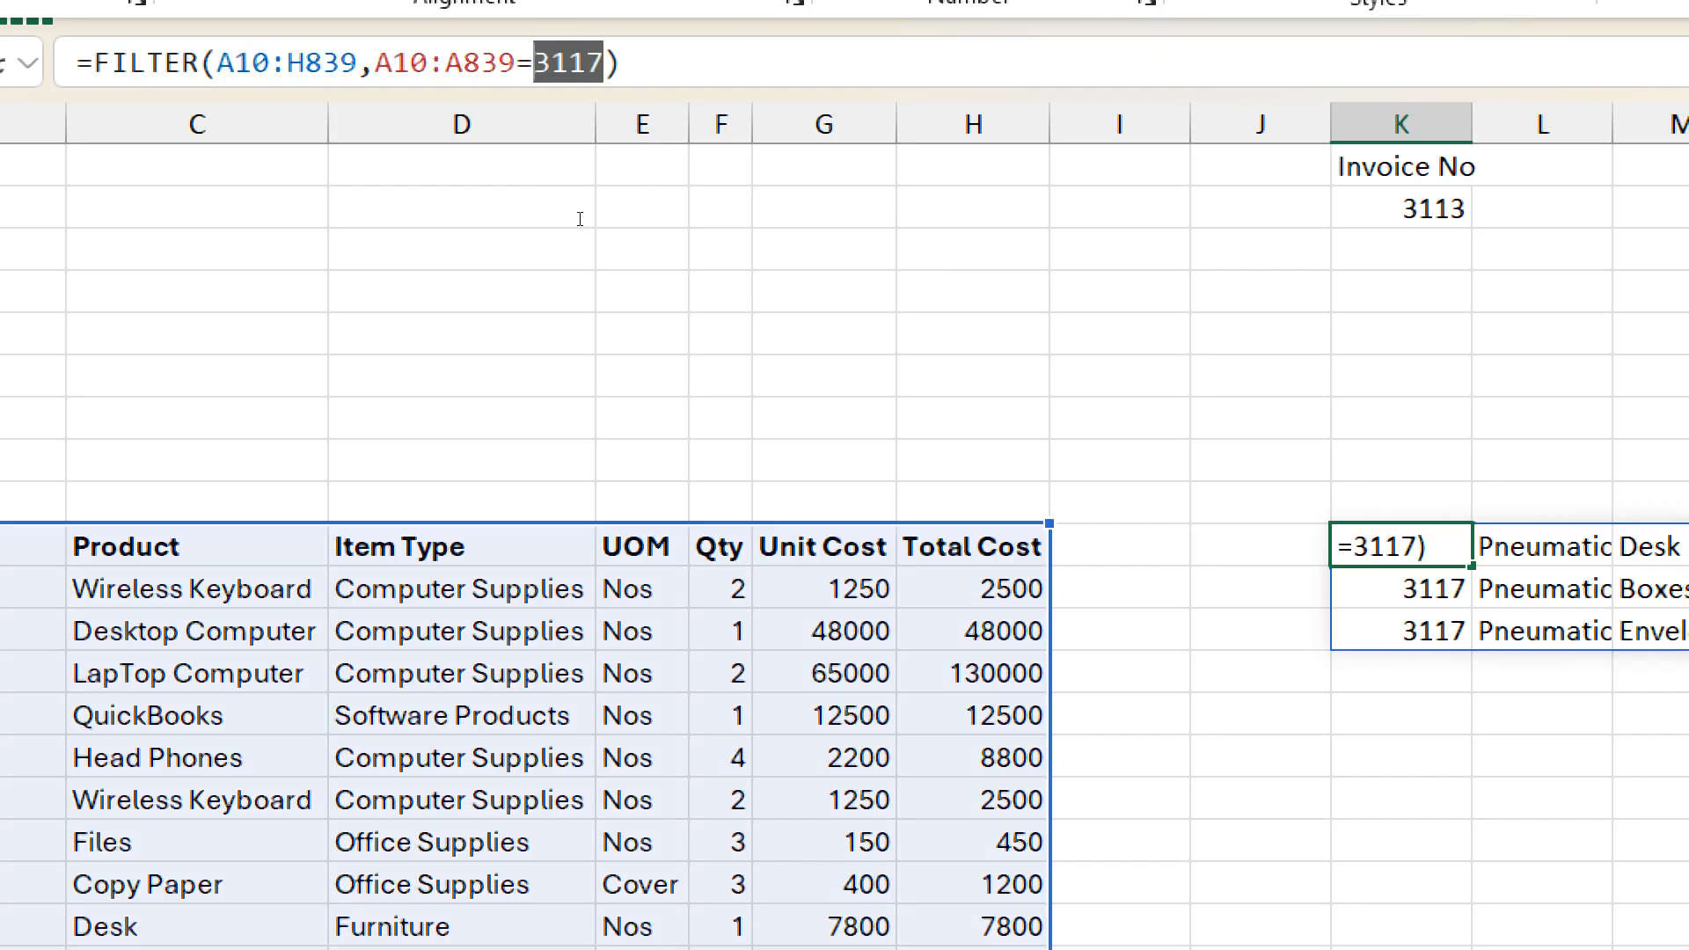
key(BackSpace)
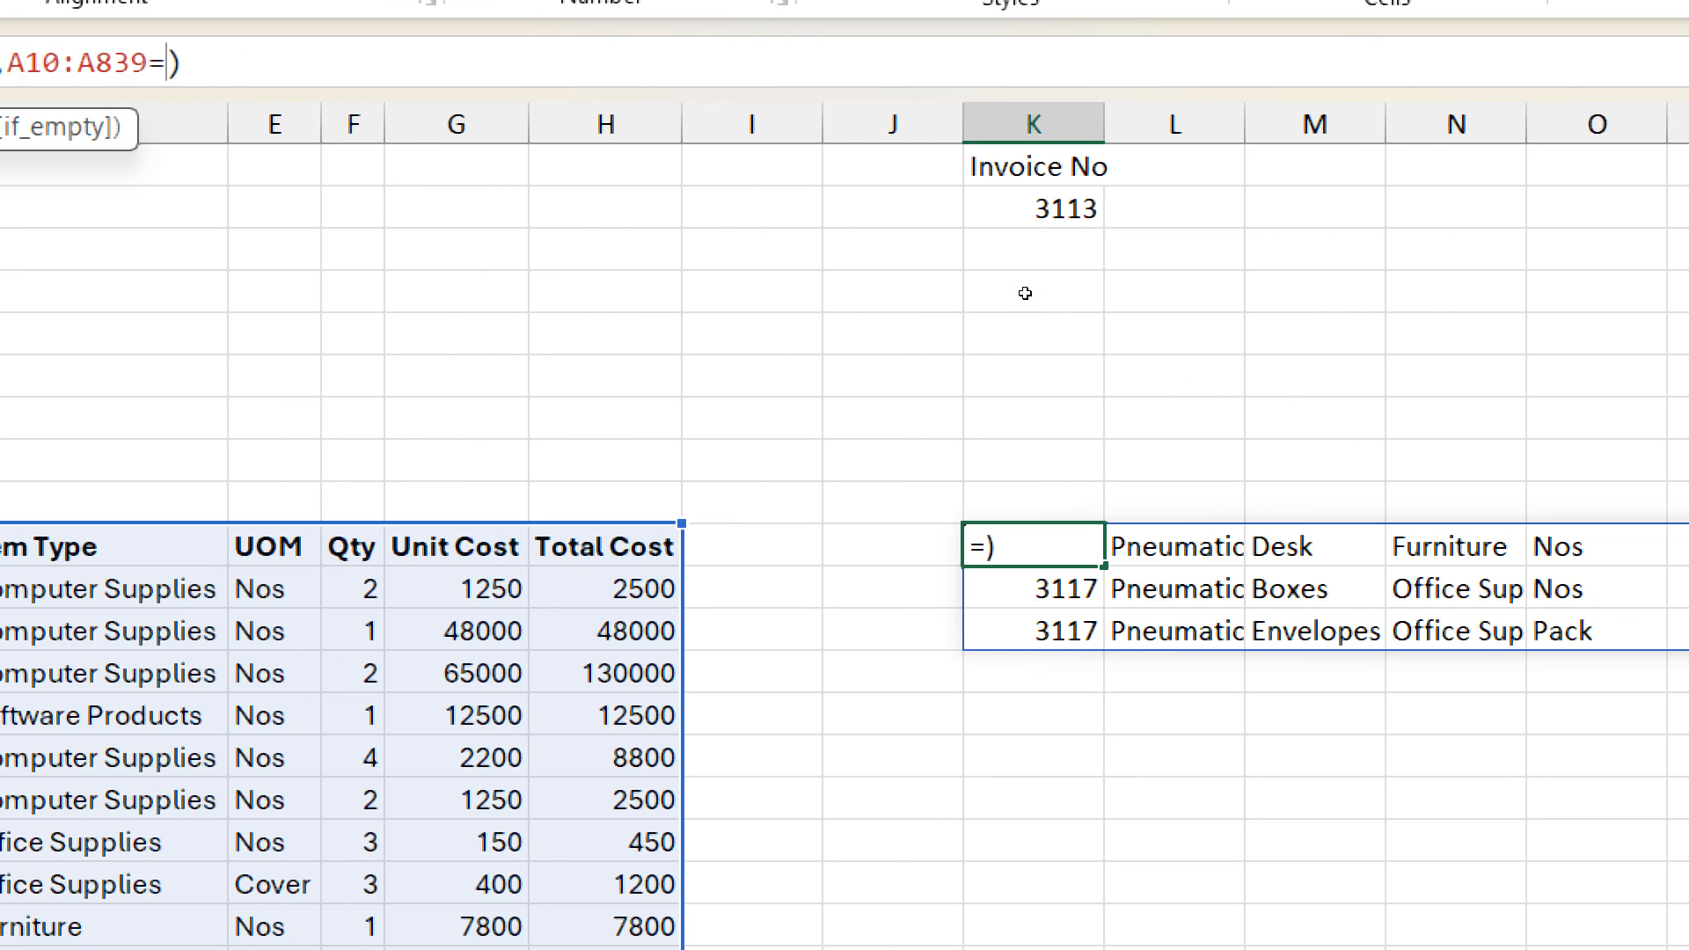
click(1034, 209)
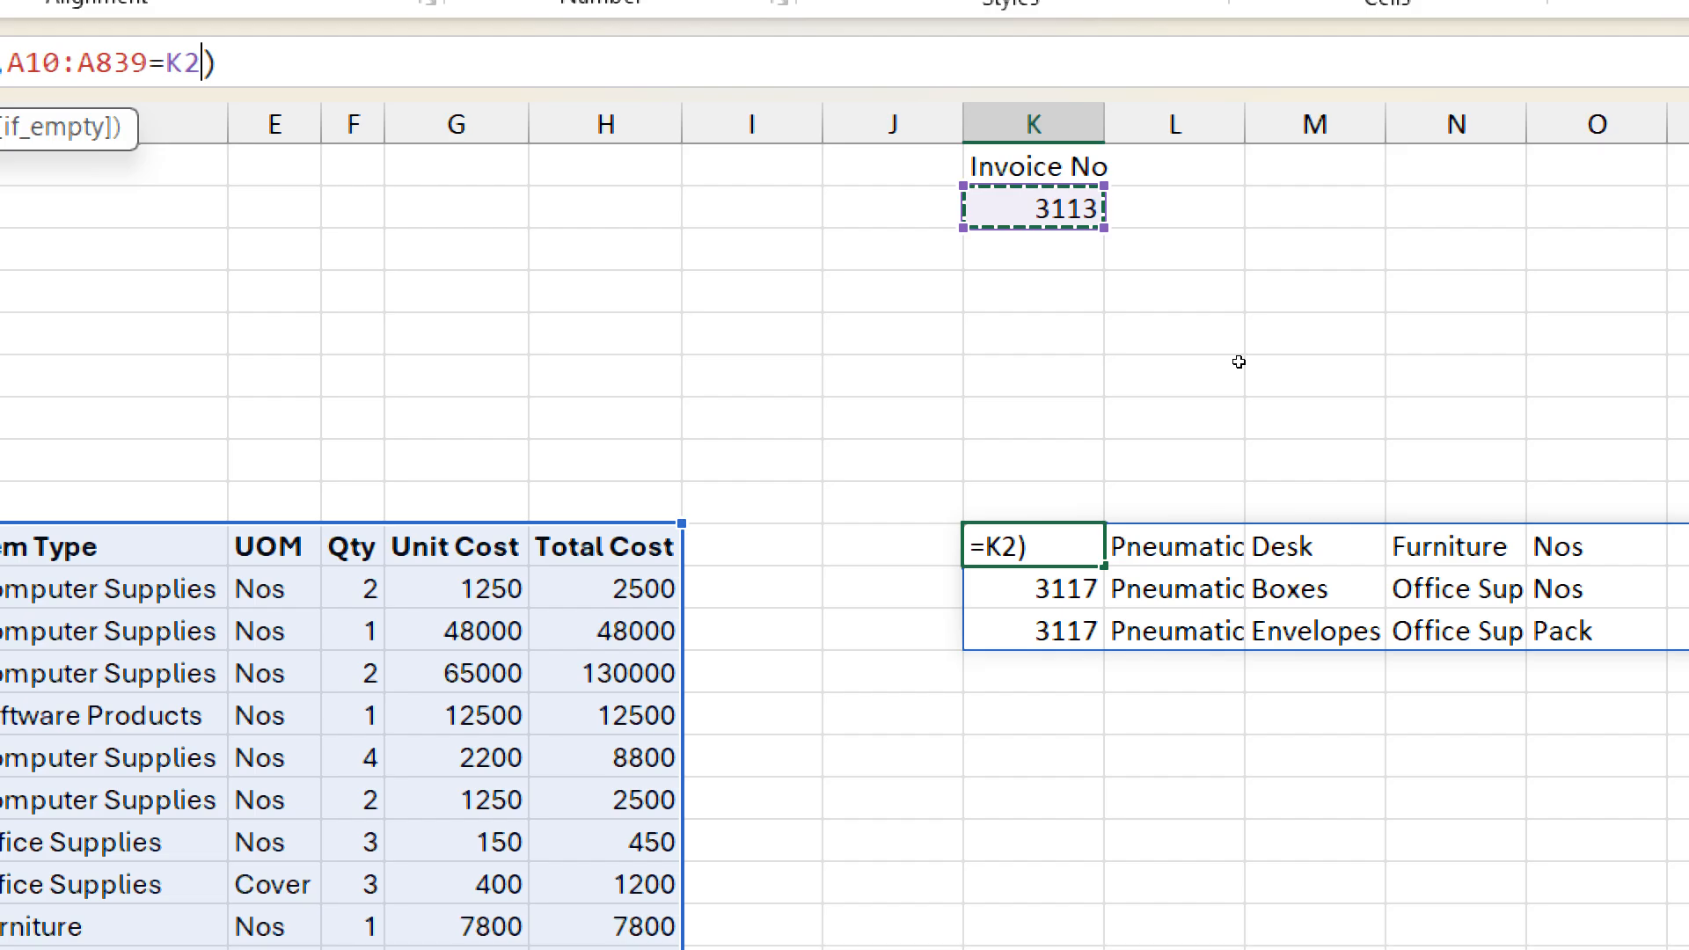
key(Return)
- Test the filter by entering invoice numbers 3121, 3132, 3112 and again 3132 in cell K2
click(1025, 211)
text(3121)
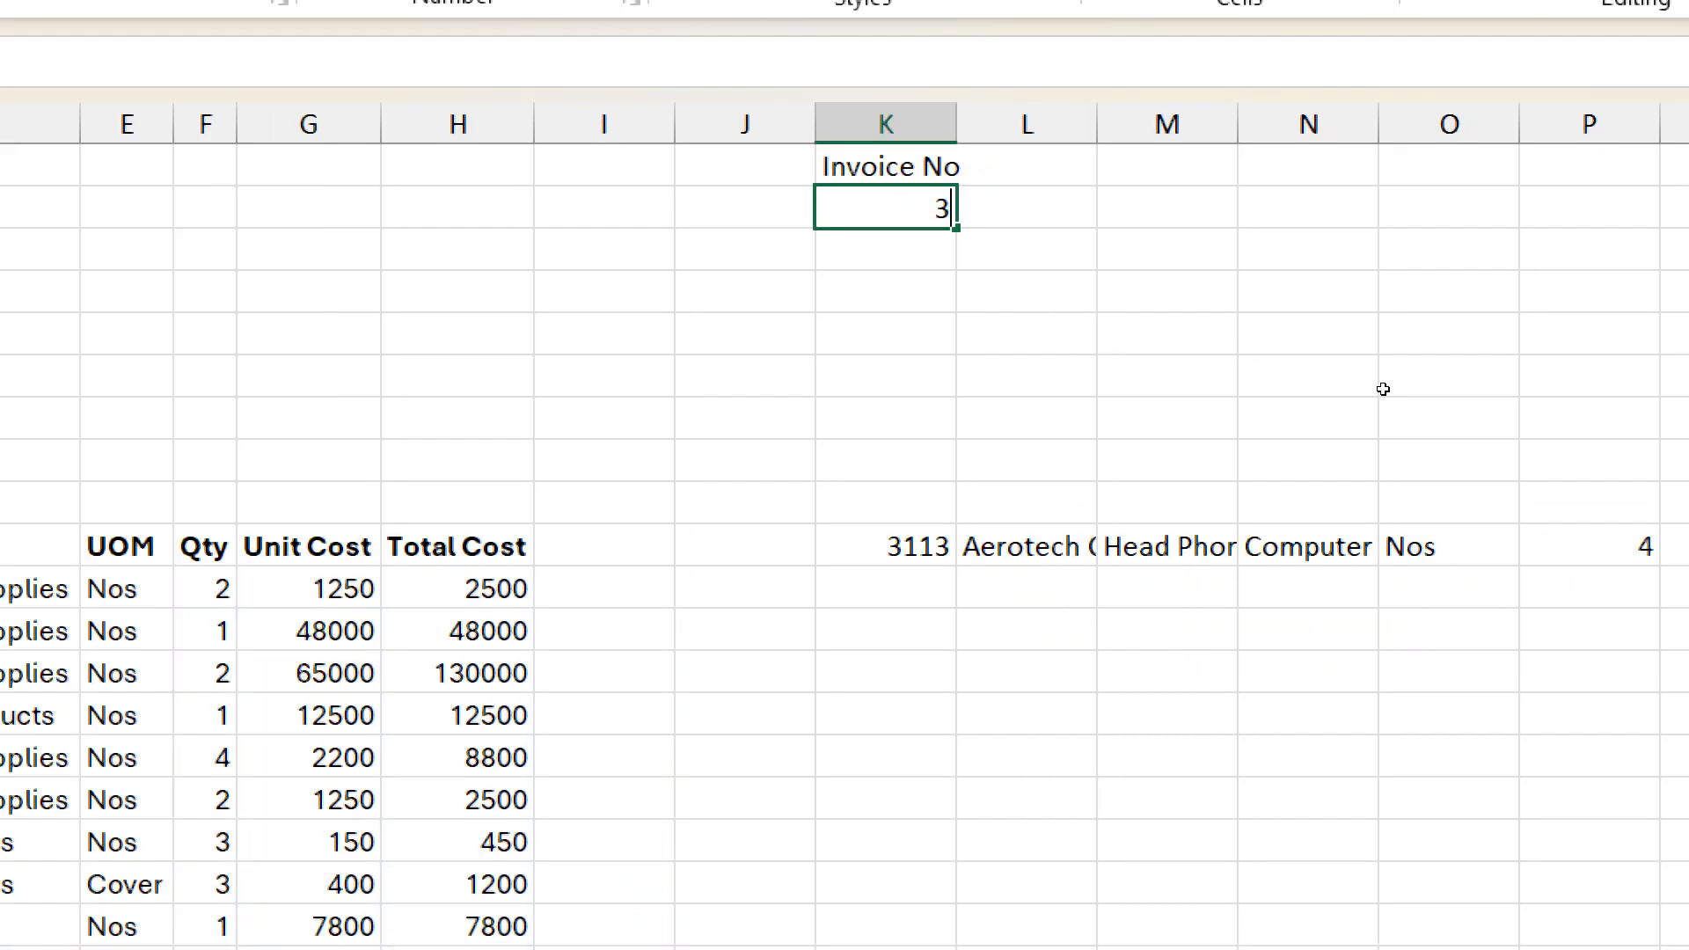
key(Return)
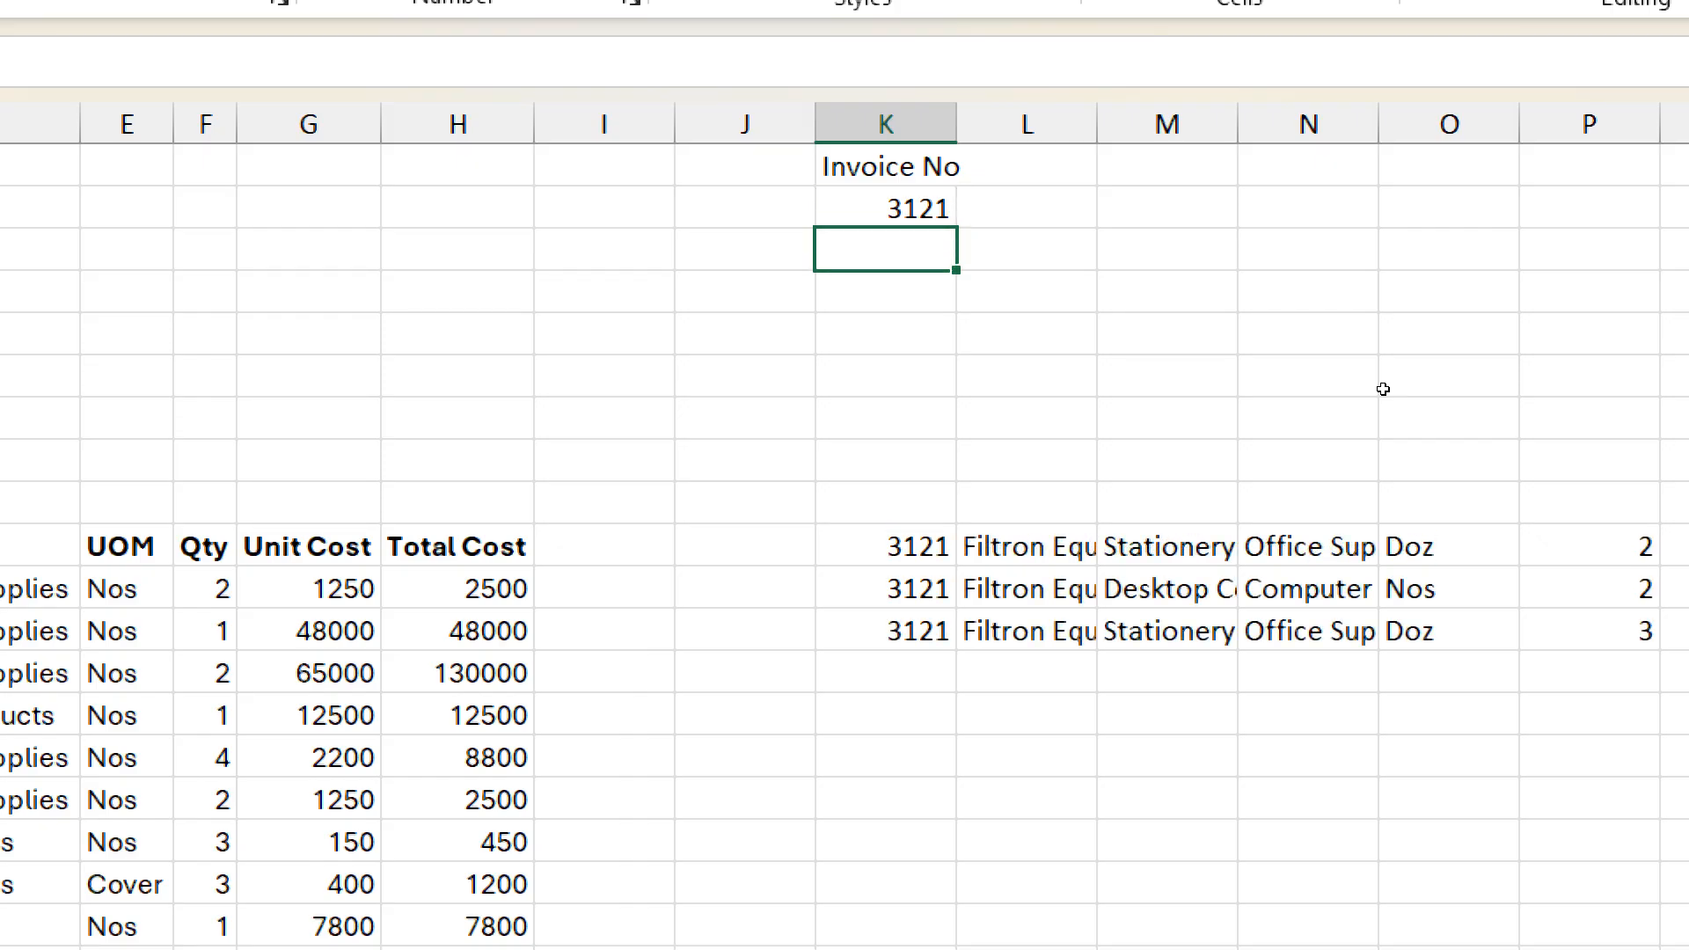
key(Up)
text(3132)
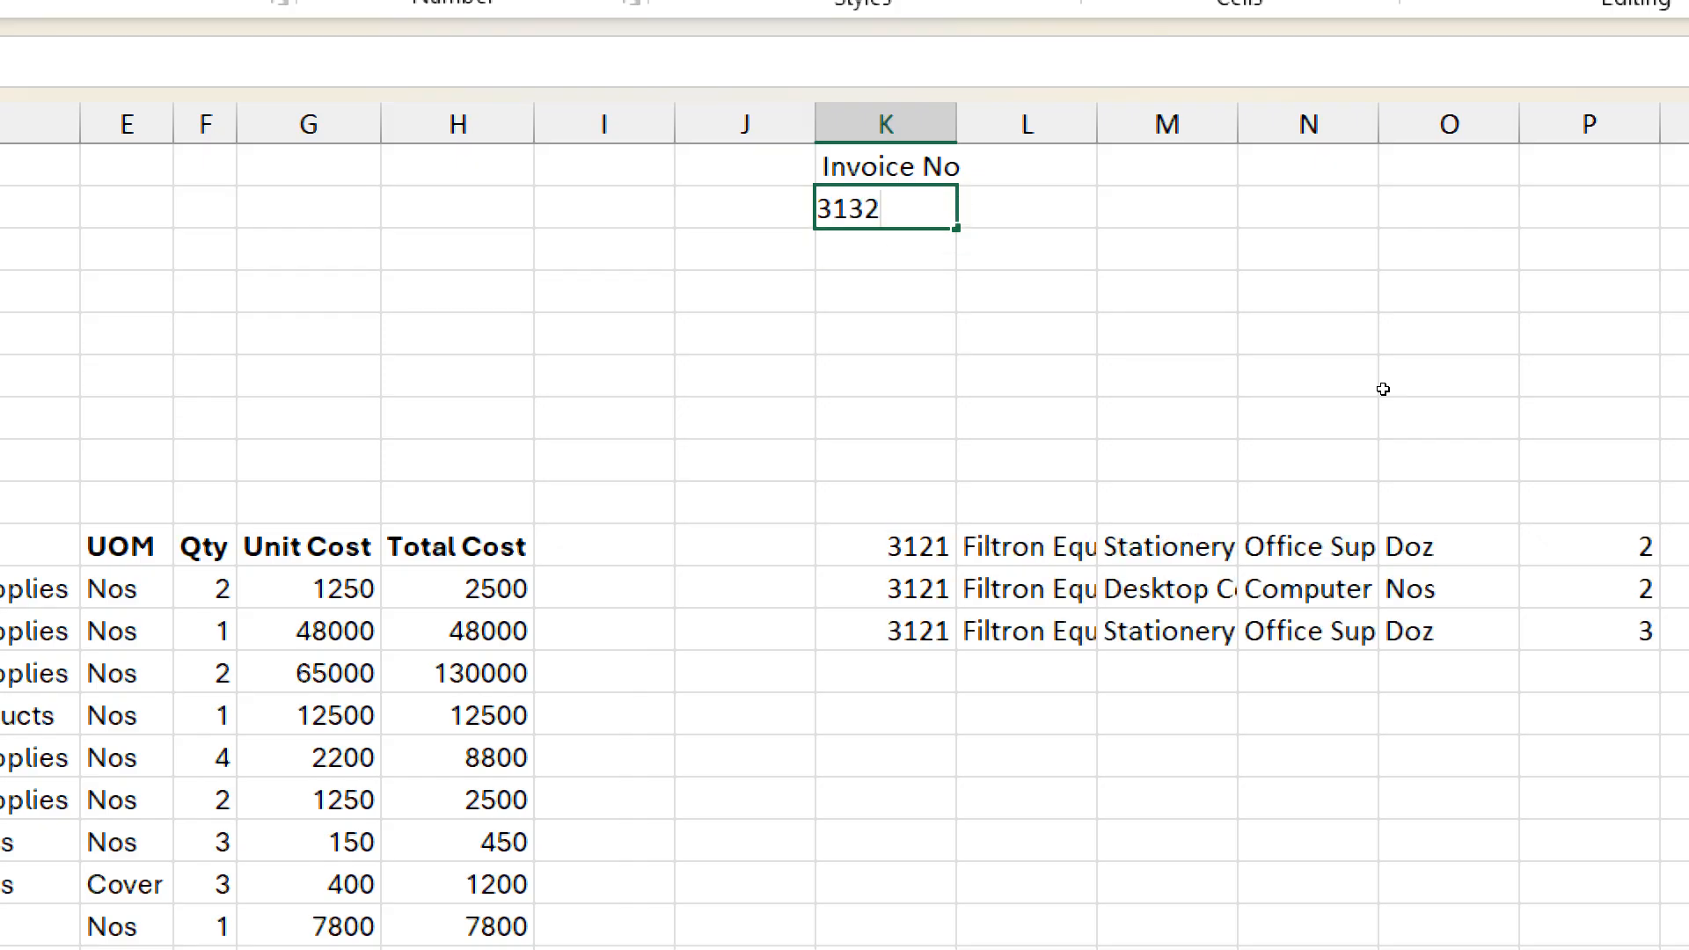
key(Return)
key(Up)
text(3112)
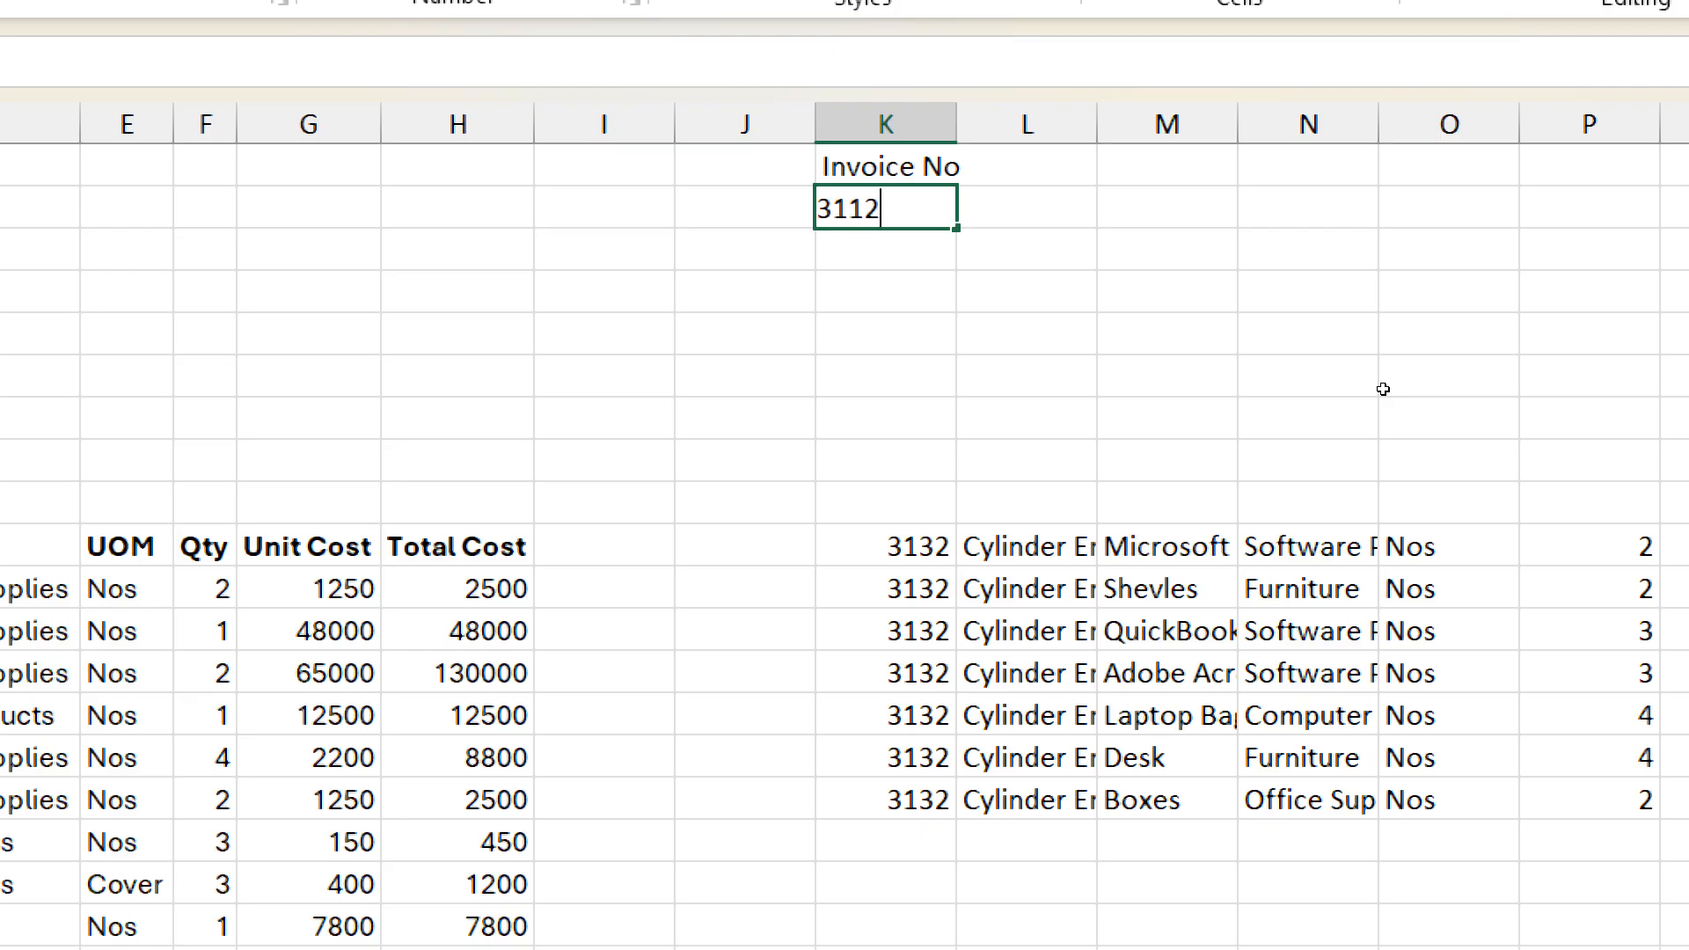
key(Return)
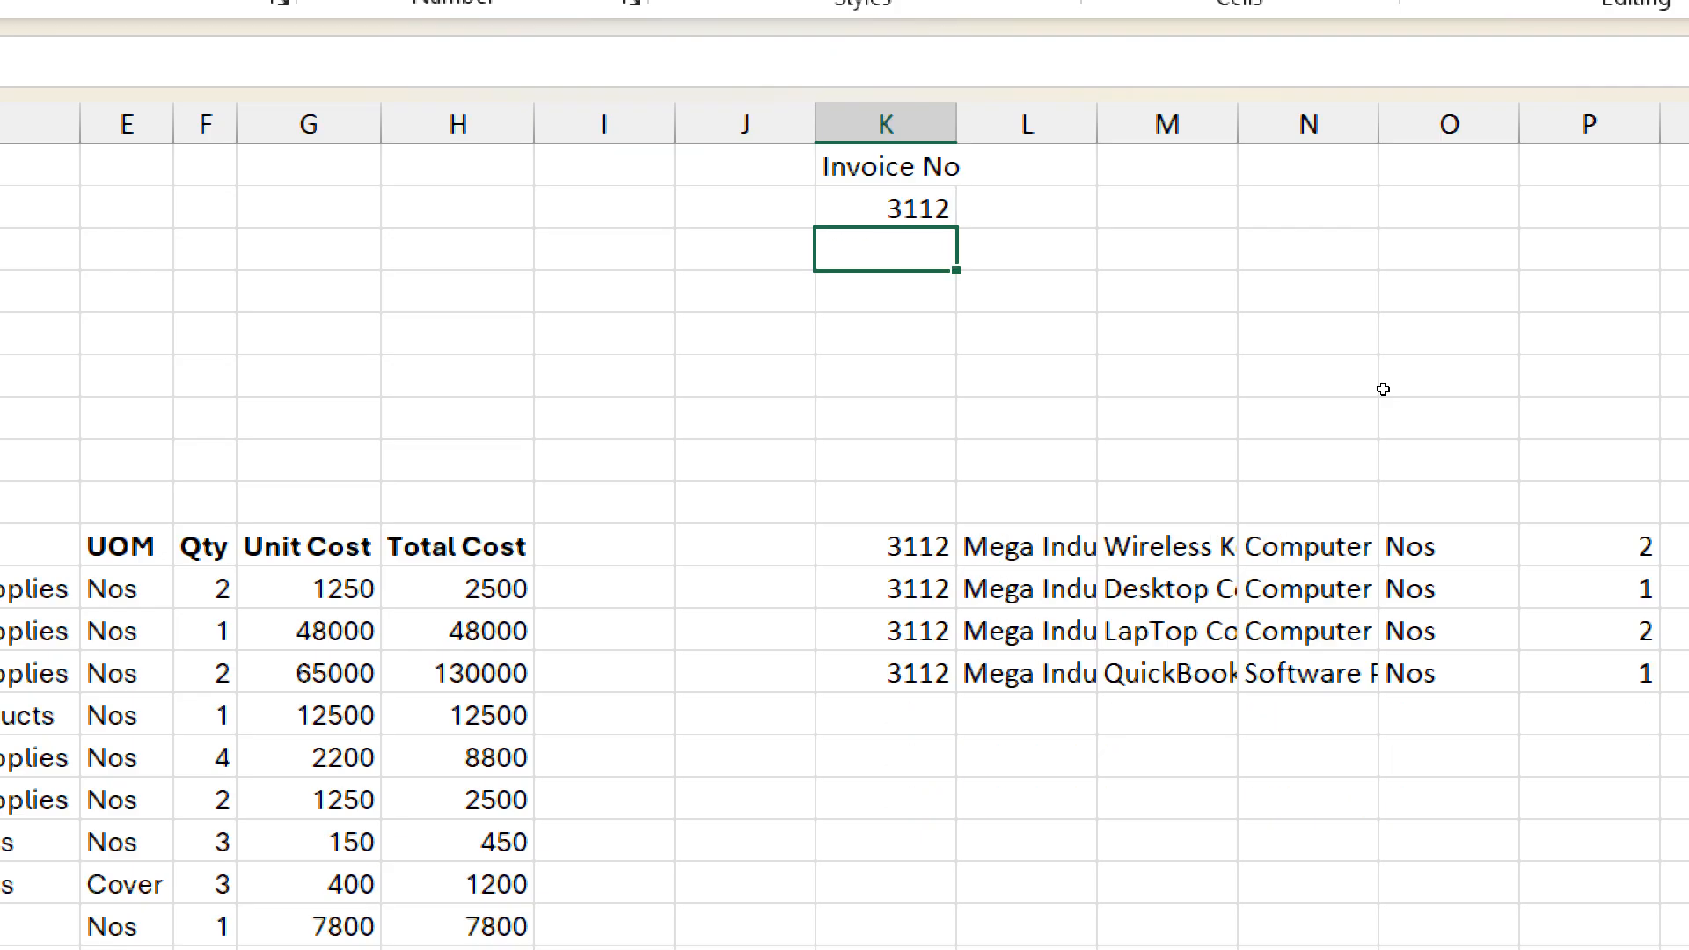
key(Up)
text(3132)
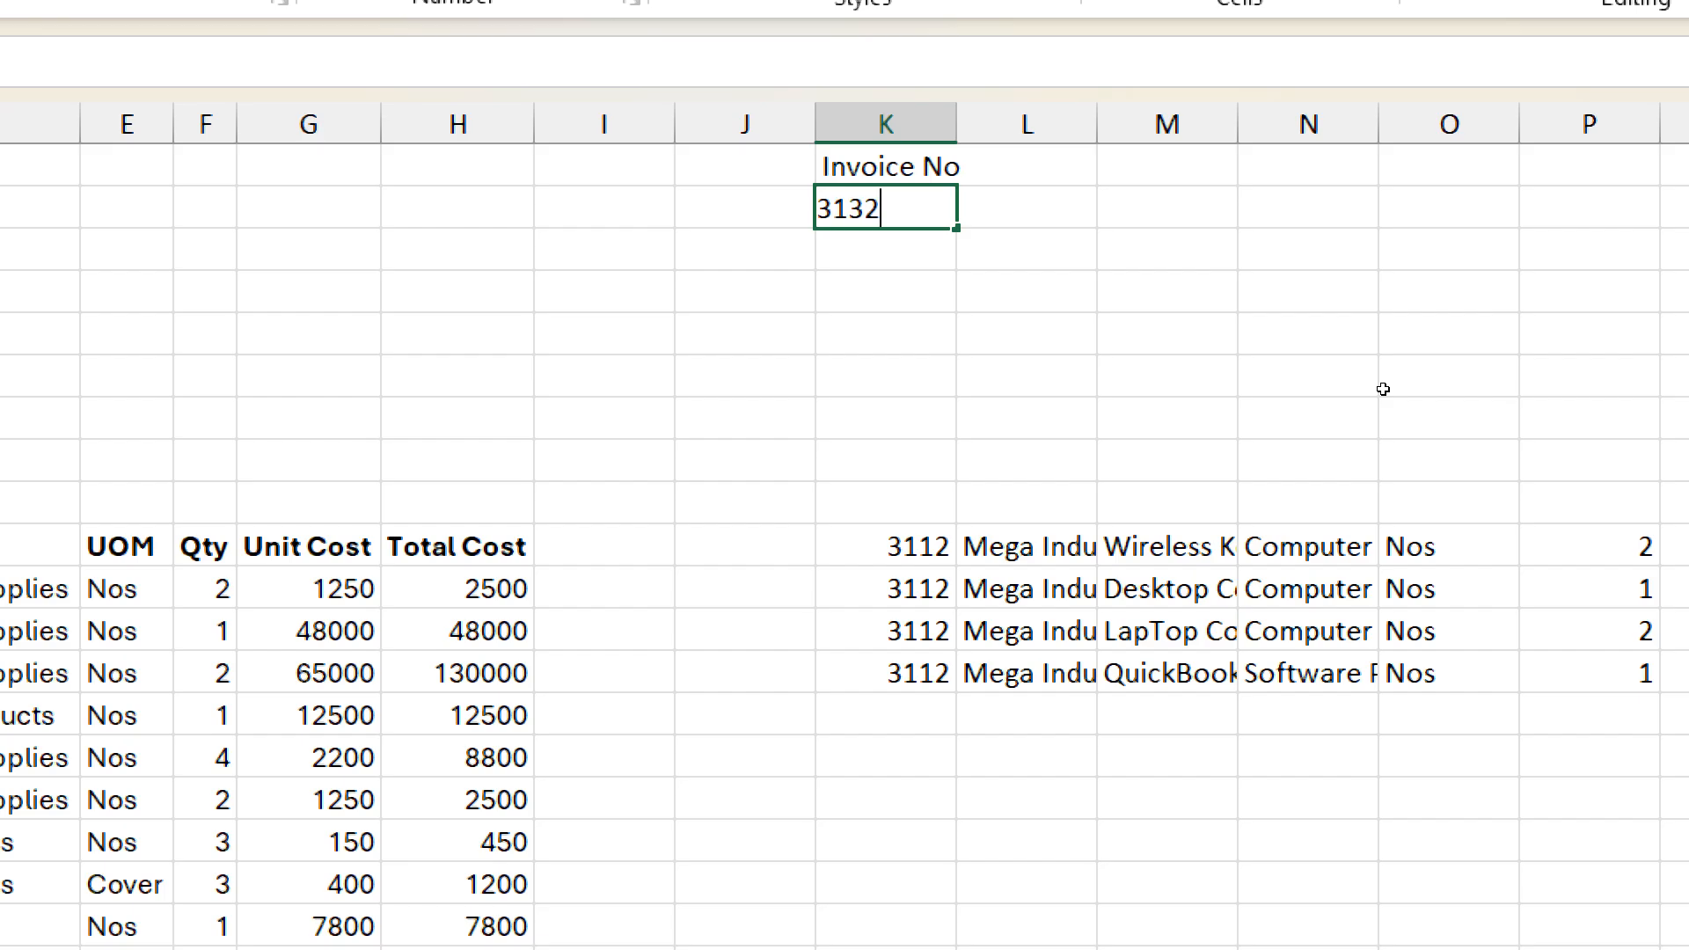
key(Return)
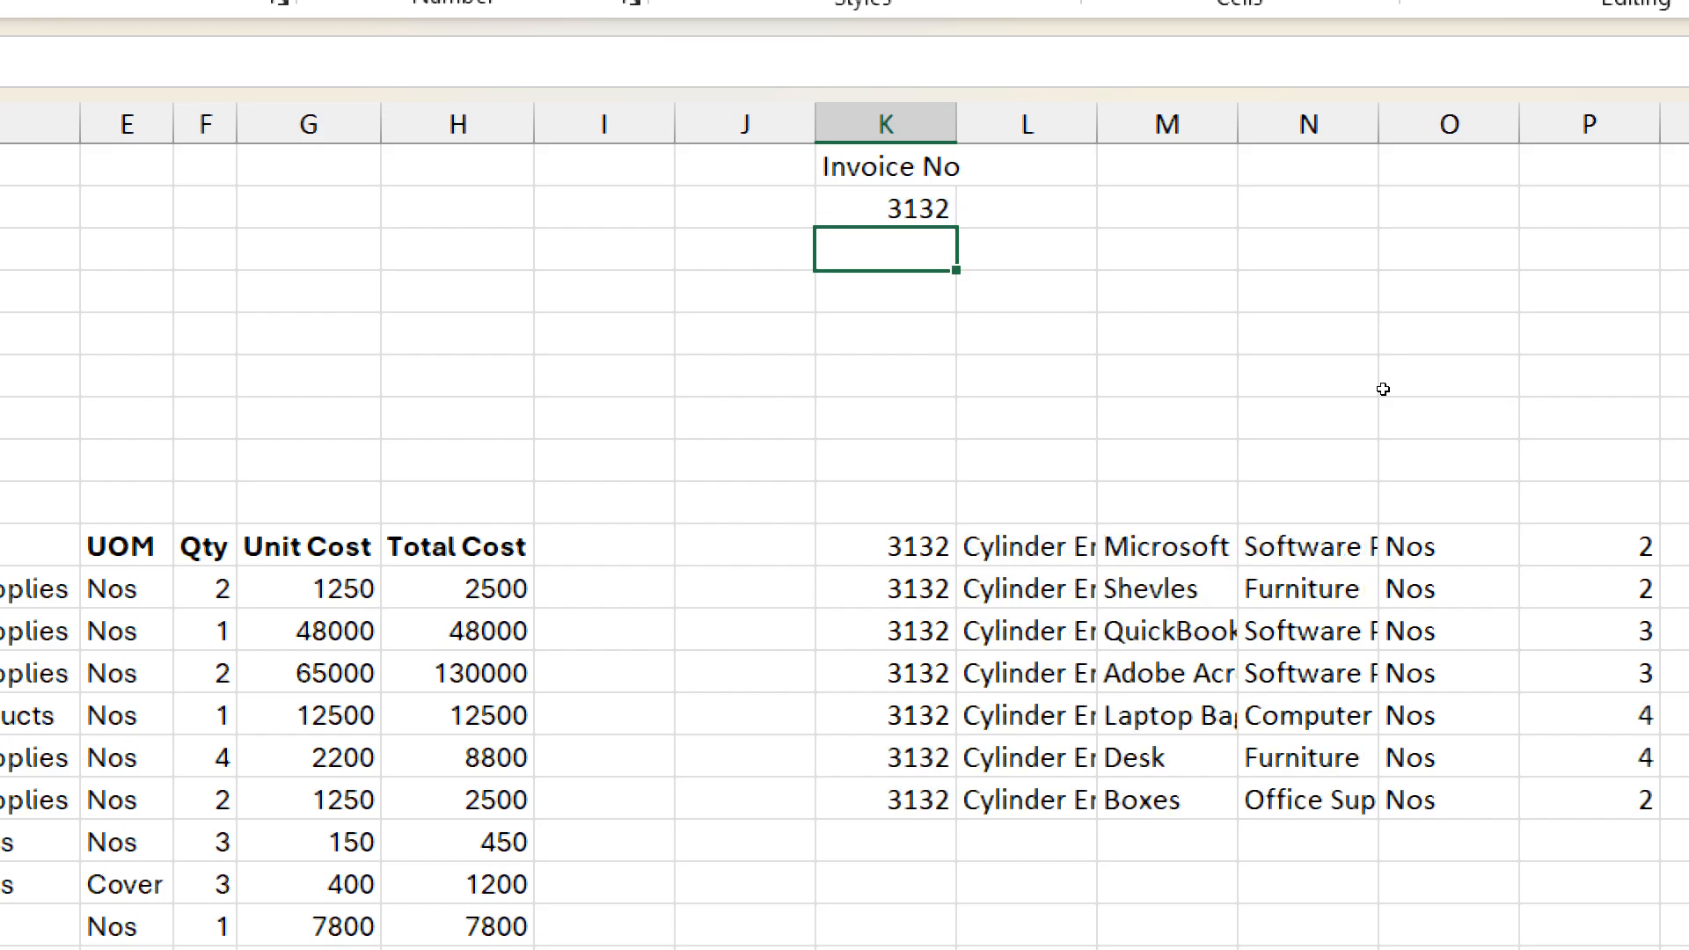
- Undo the test invoice number entries in cell K2
key(Up)
key(ctrl+z)
key(ctrl+y)
key(ctrl+z)
key(ctrl+z)
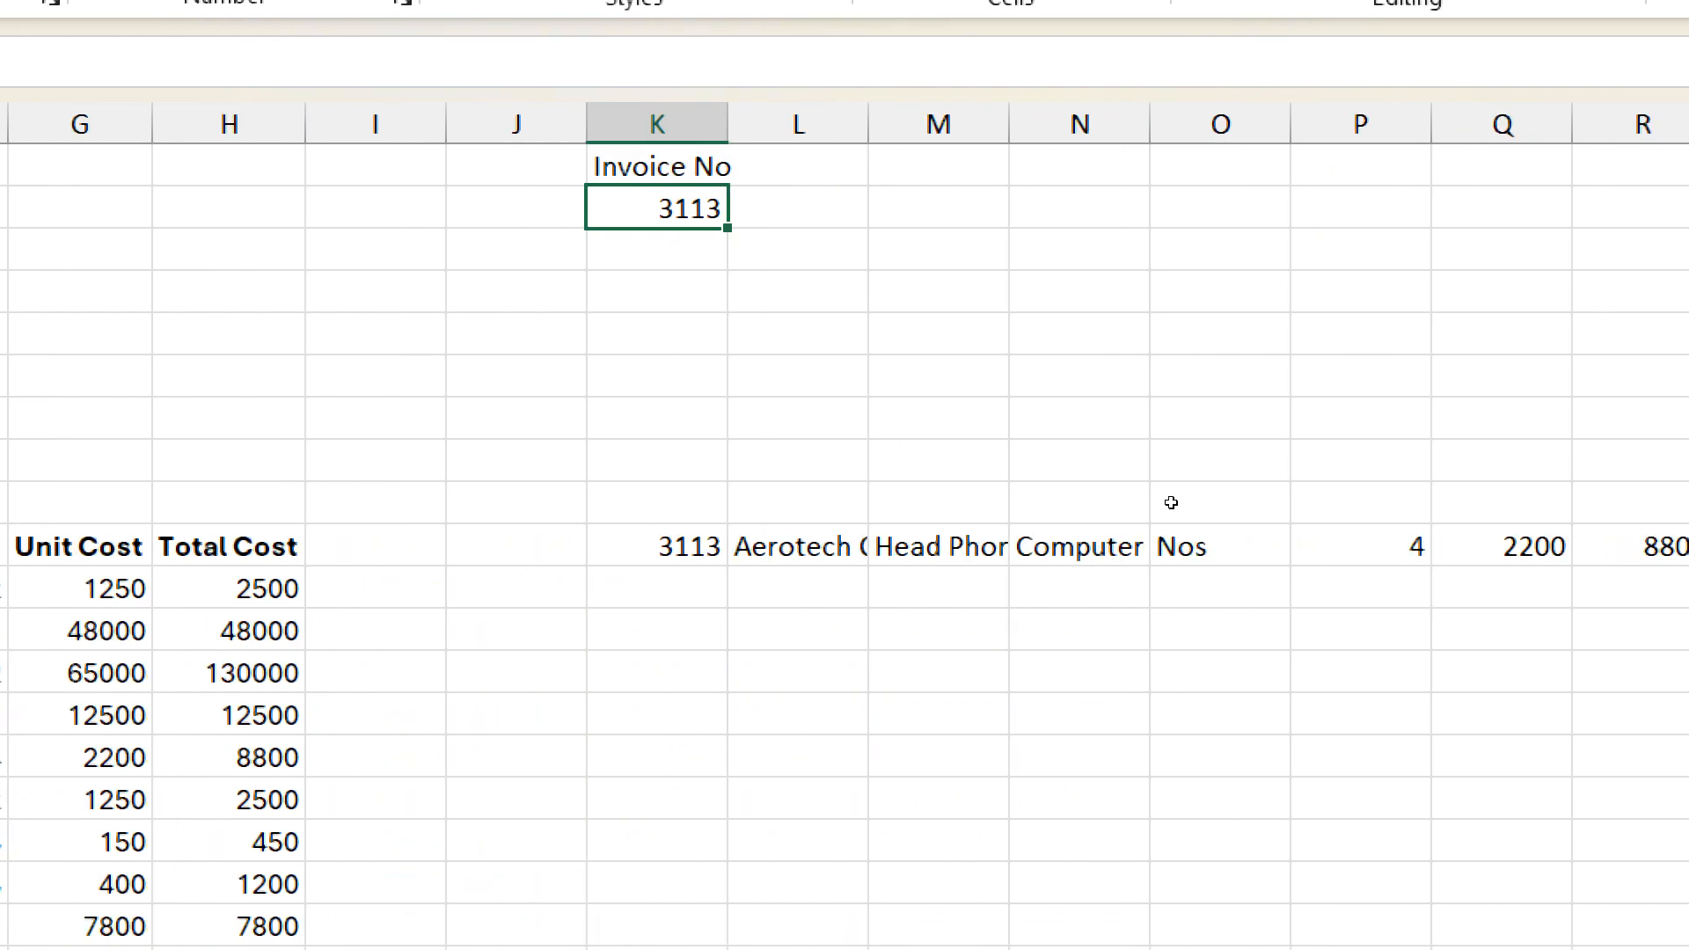
- Remove the K2 reference from K10's FILTER formula and insert it again as the criterion
key(ctrl+Down)
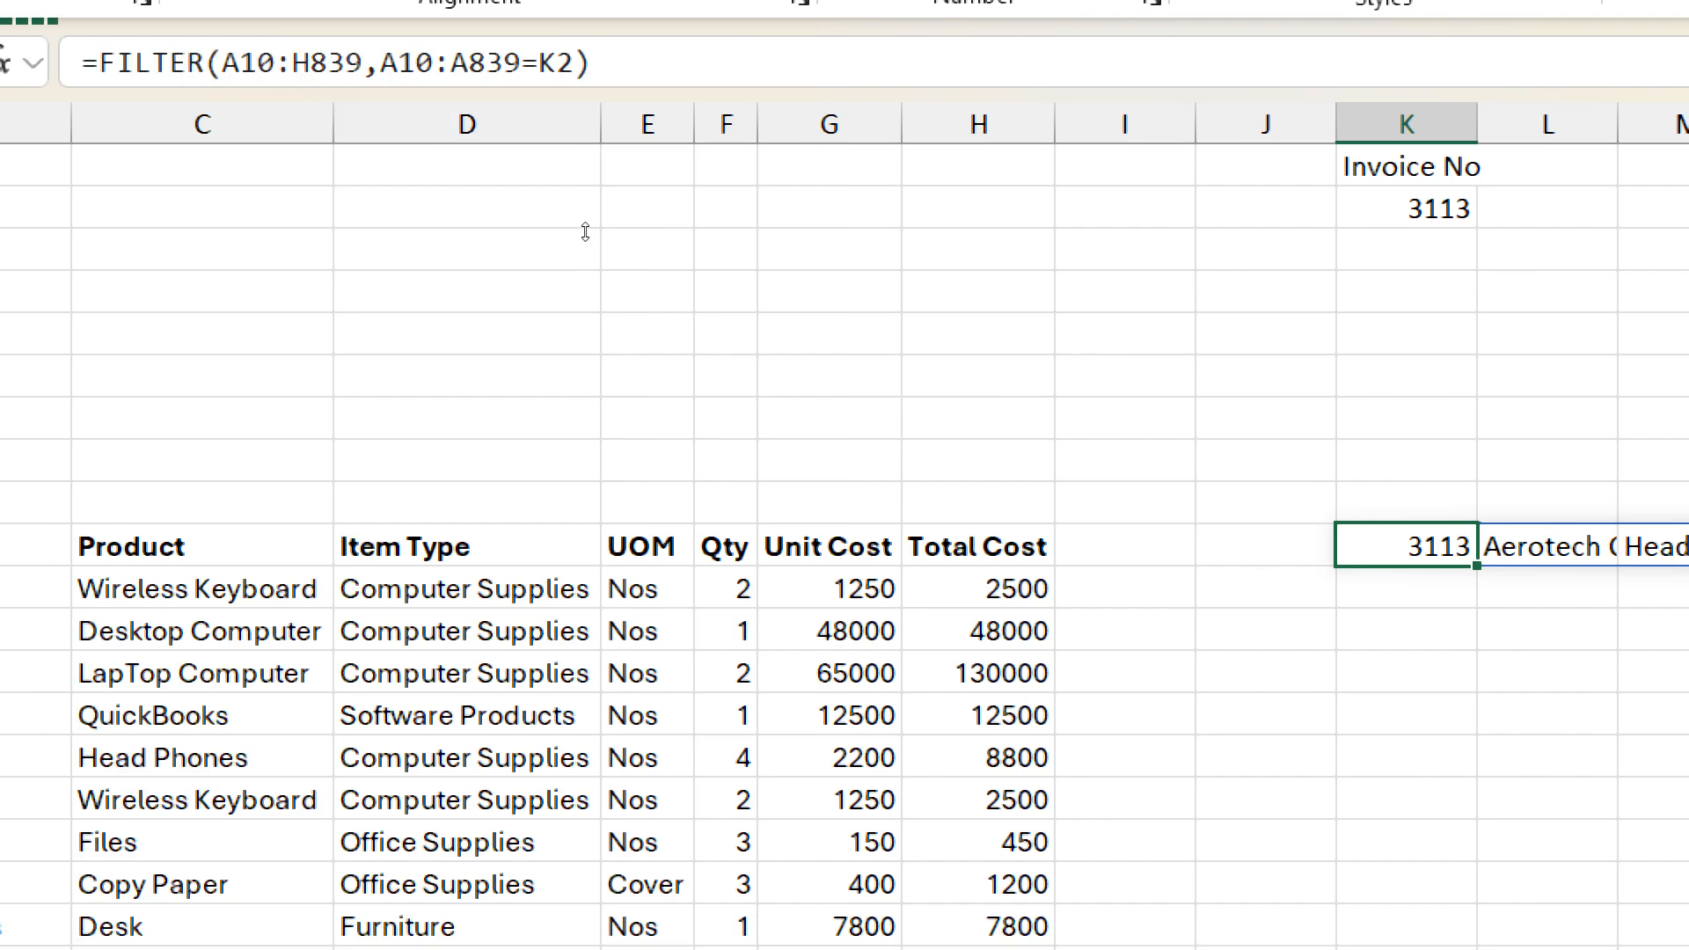
drag(527, 64, 561, 64)
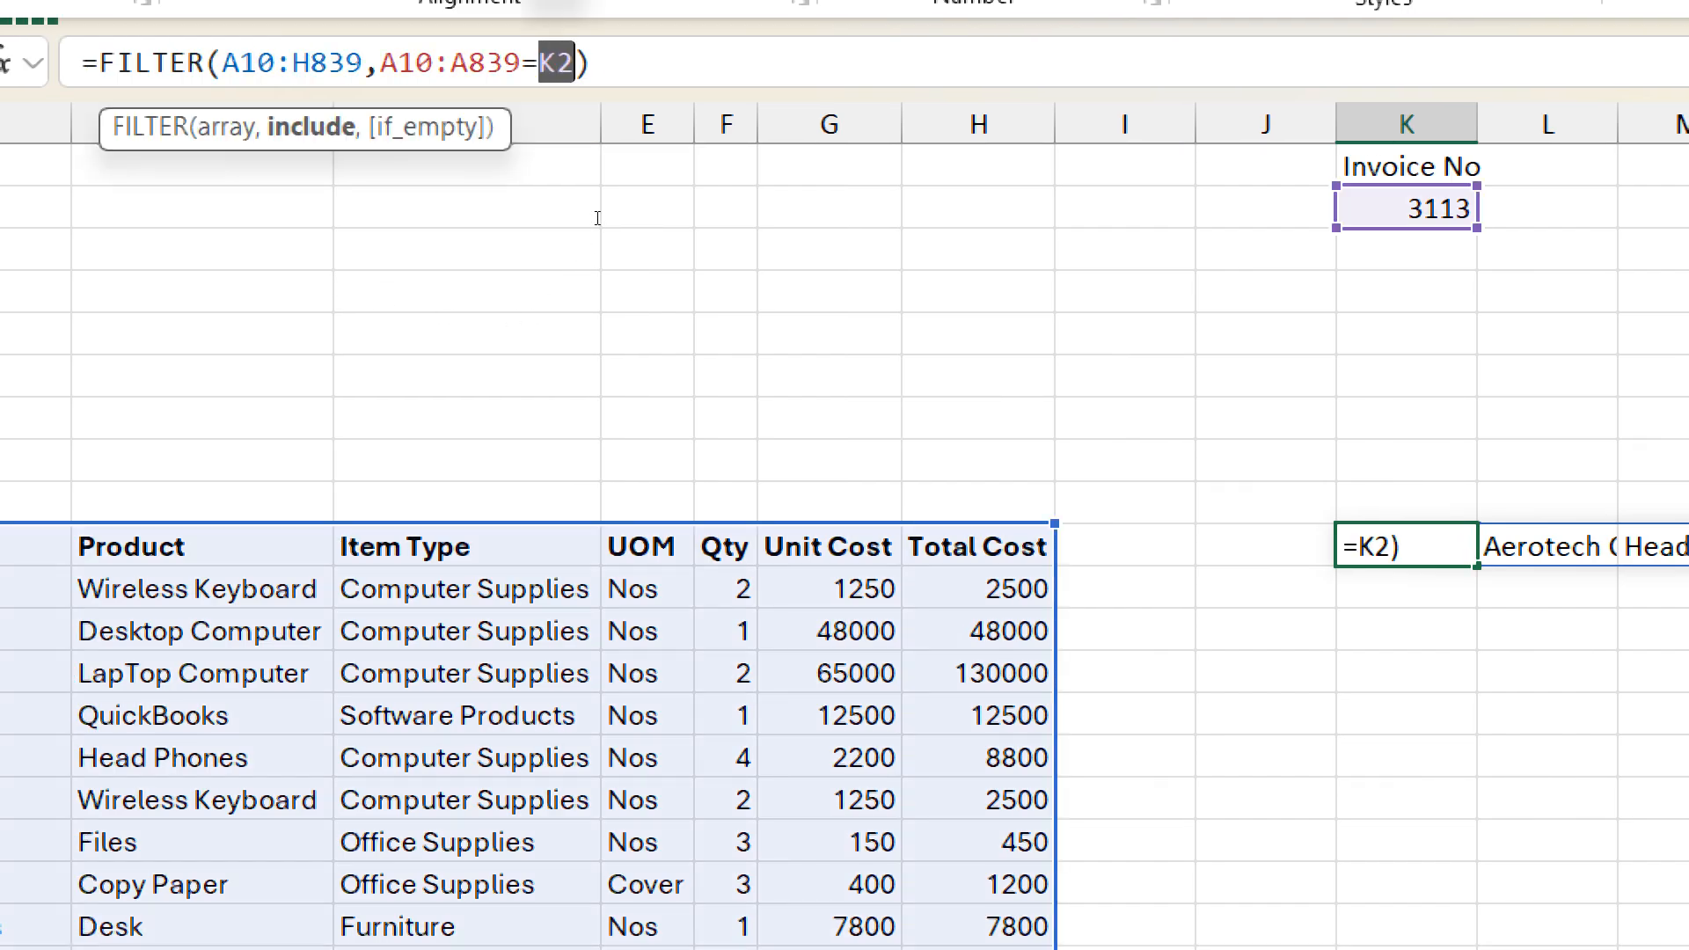
key(BackSpace)
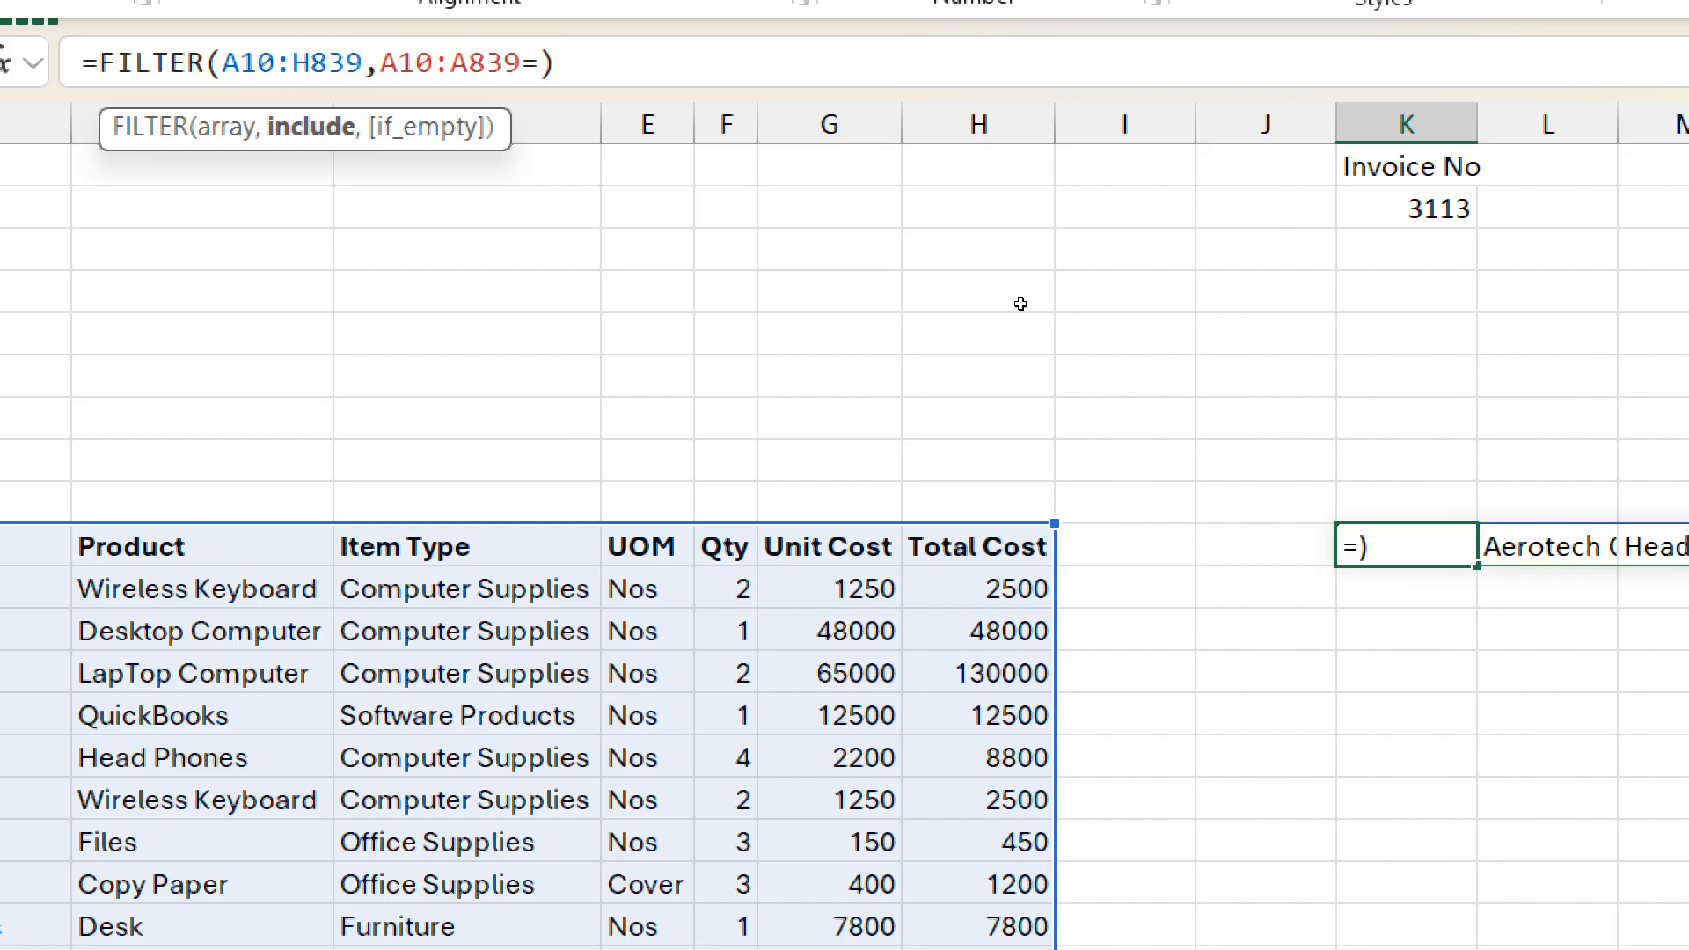
click(1397, 211)
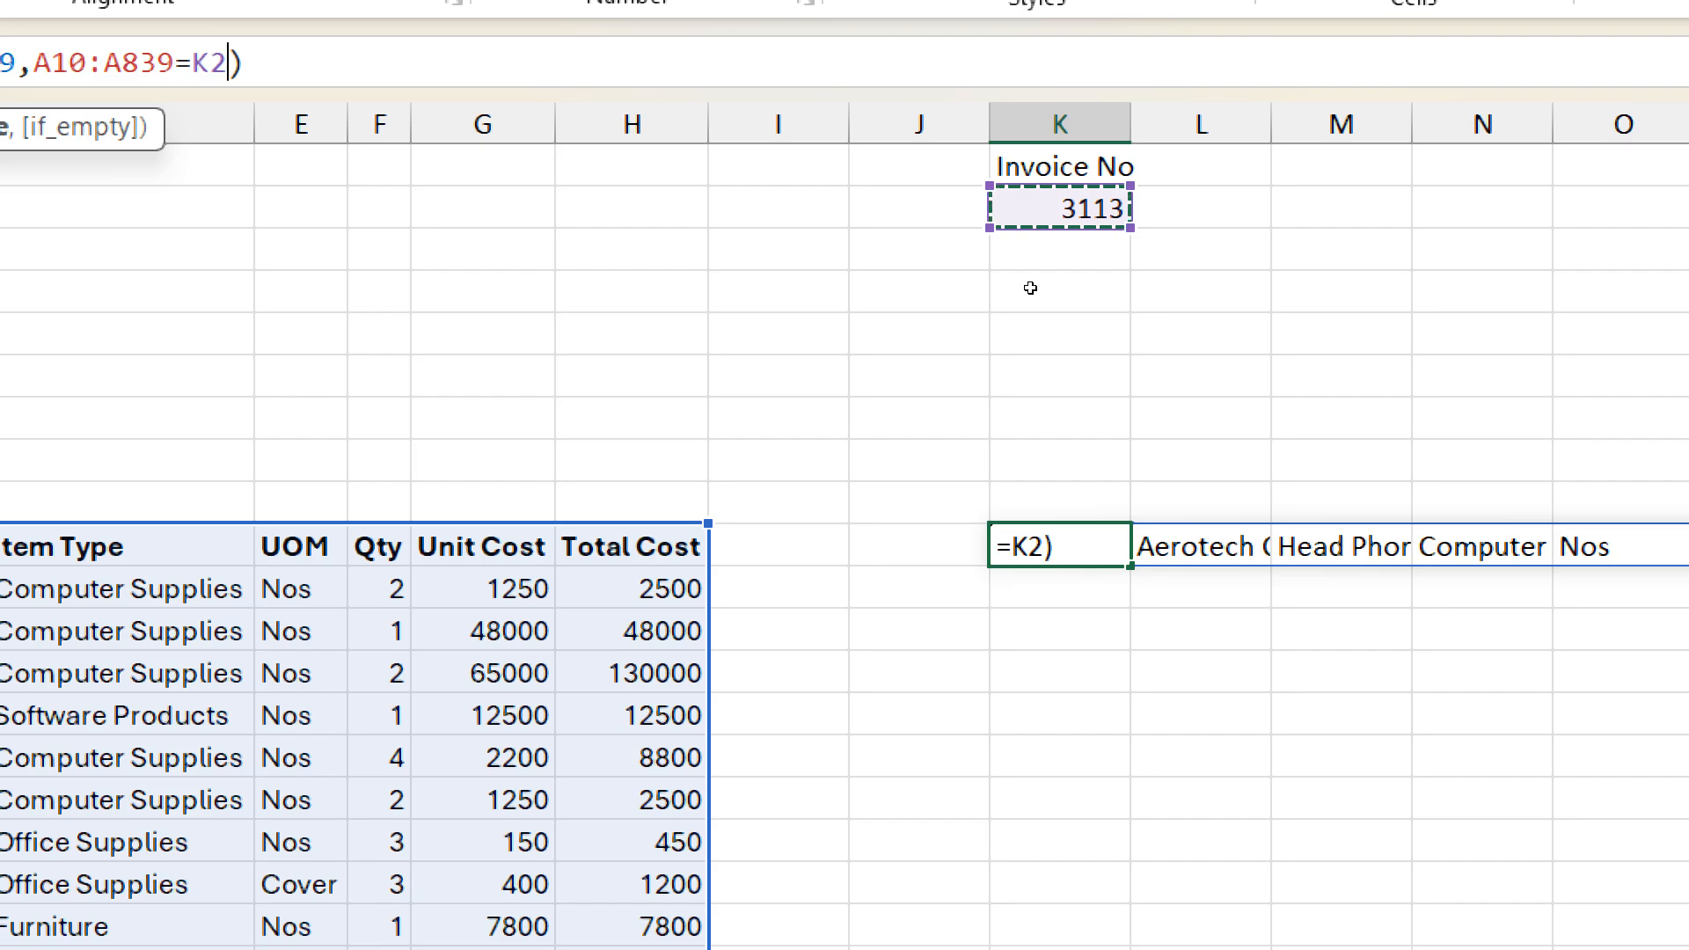
key(Return)
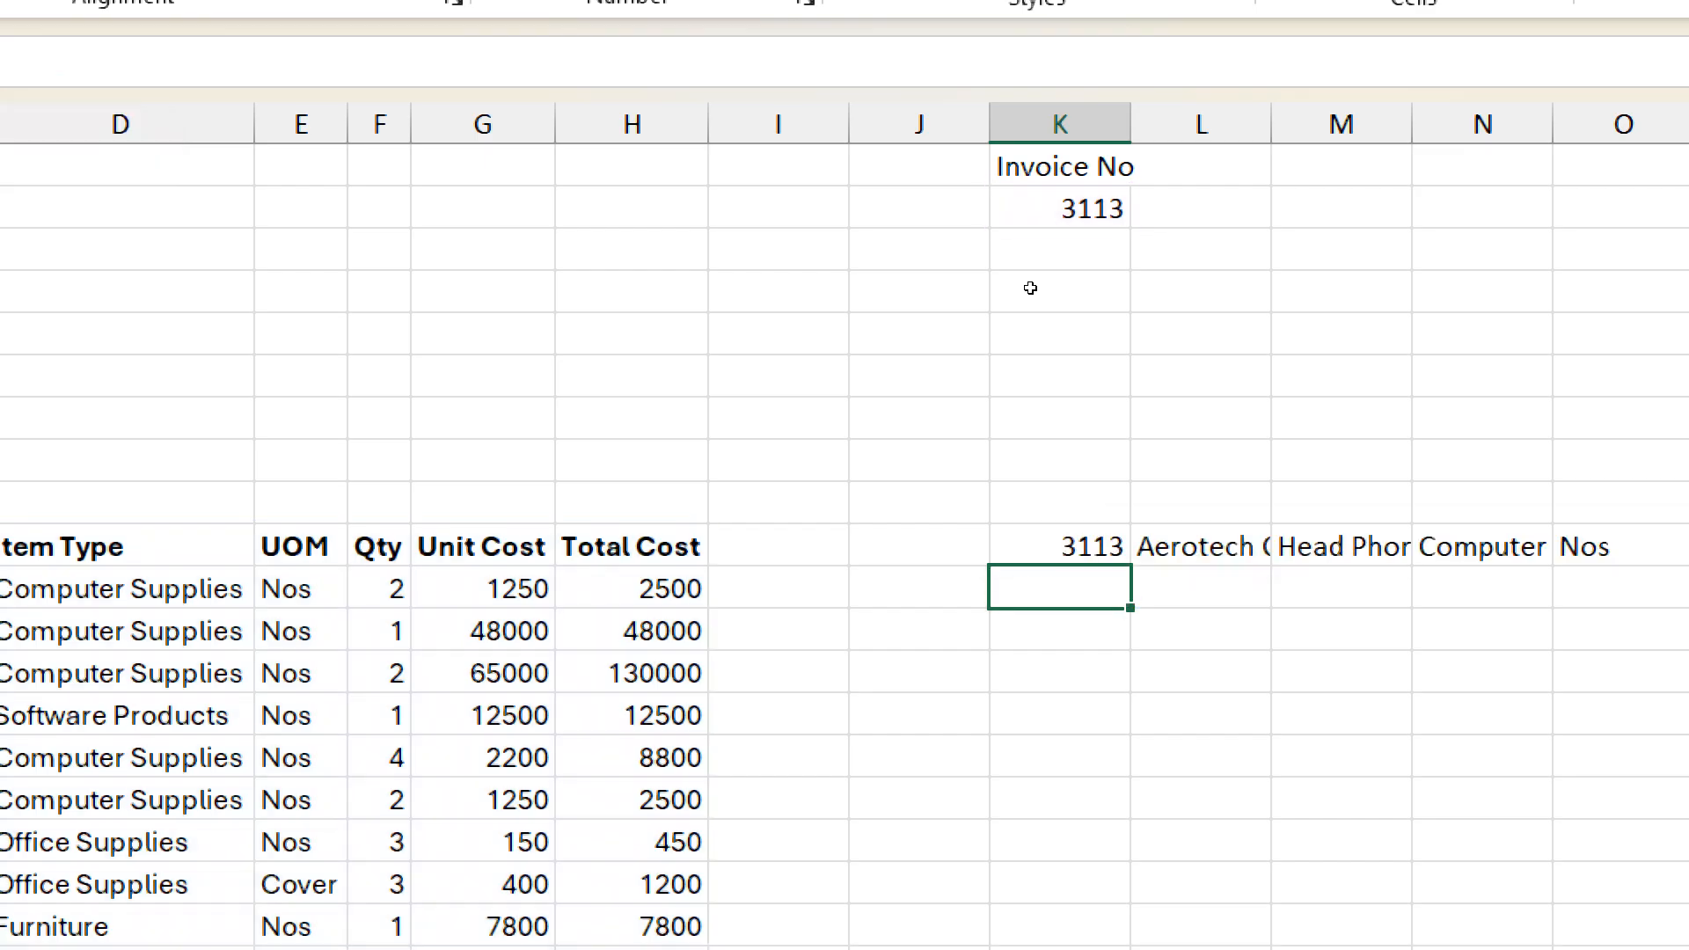
- Clear the FILTER formula from K10 and enter Filter the table, Total Cost and >100000 in cells K10 to K12
key(Up)
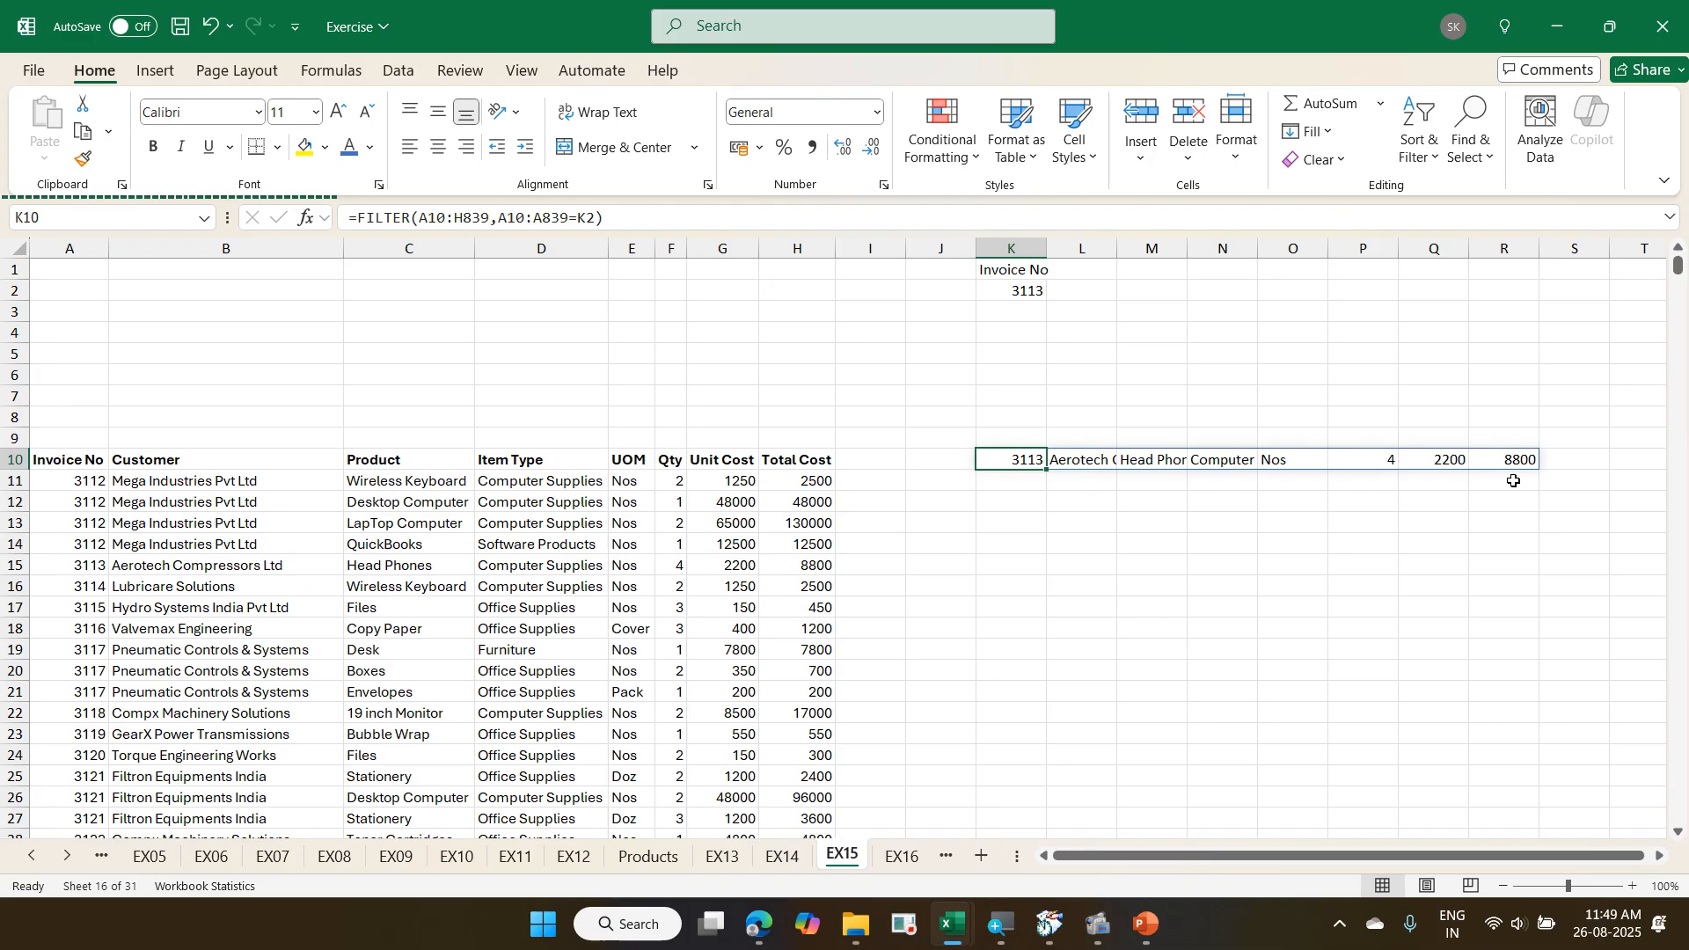
key(Delete)
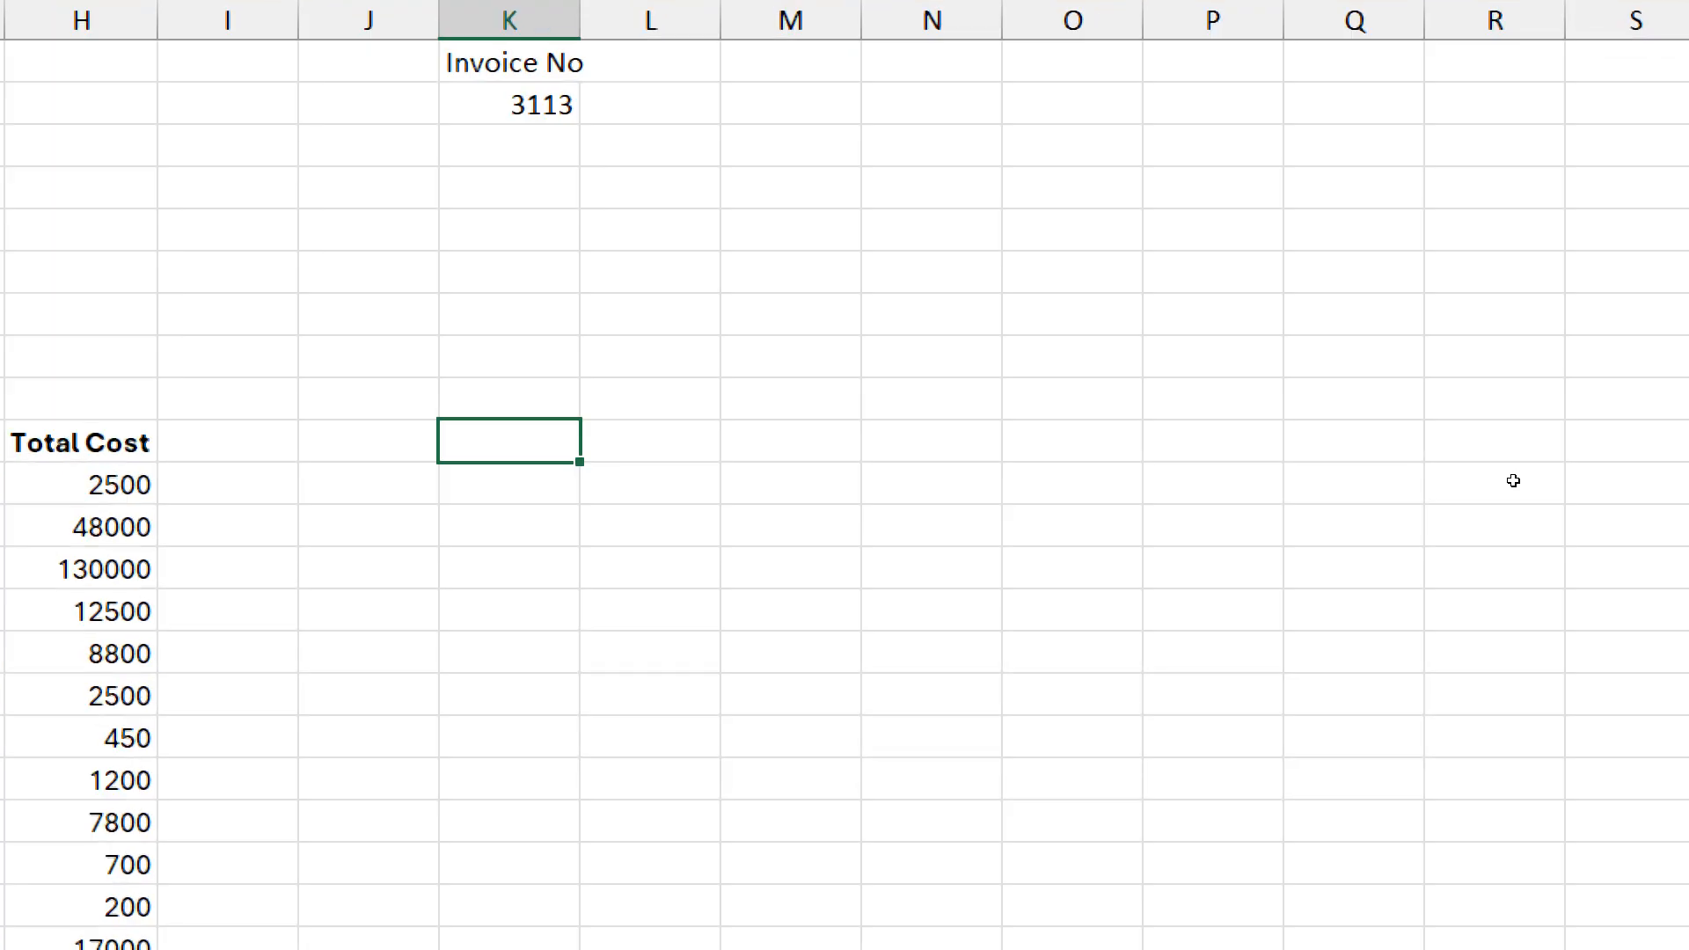
text(Filter the table)
key(Return)
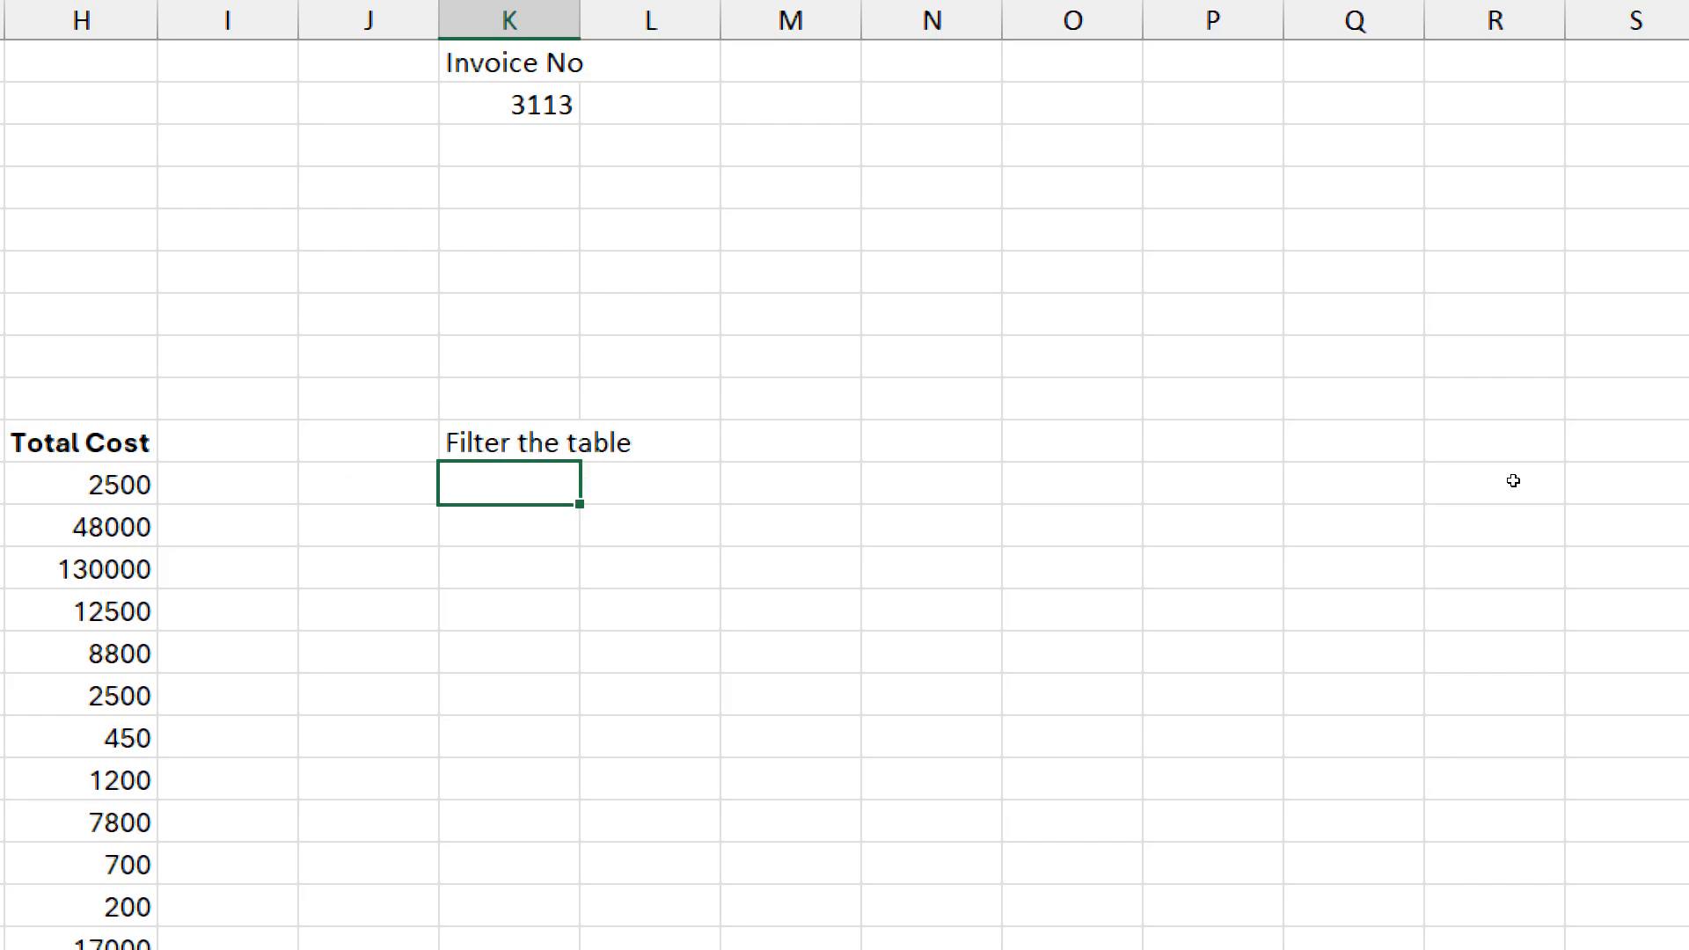
text(Total Cost)
key(Return)
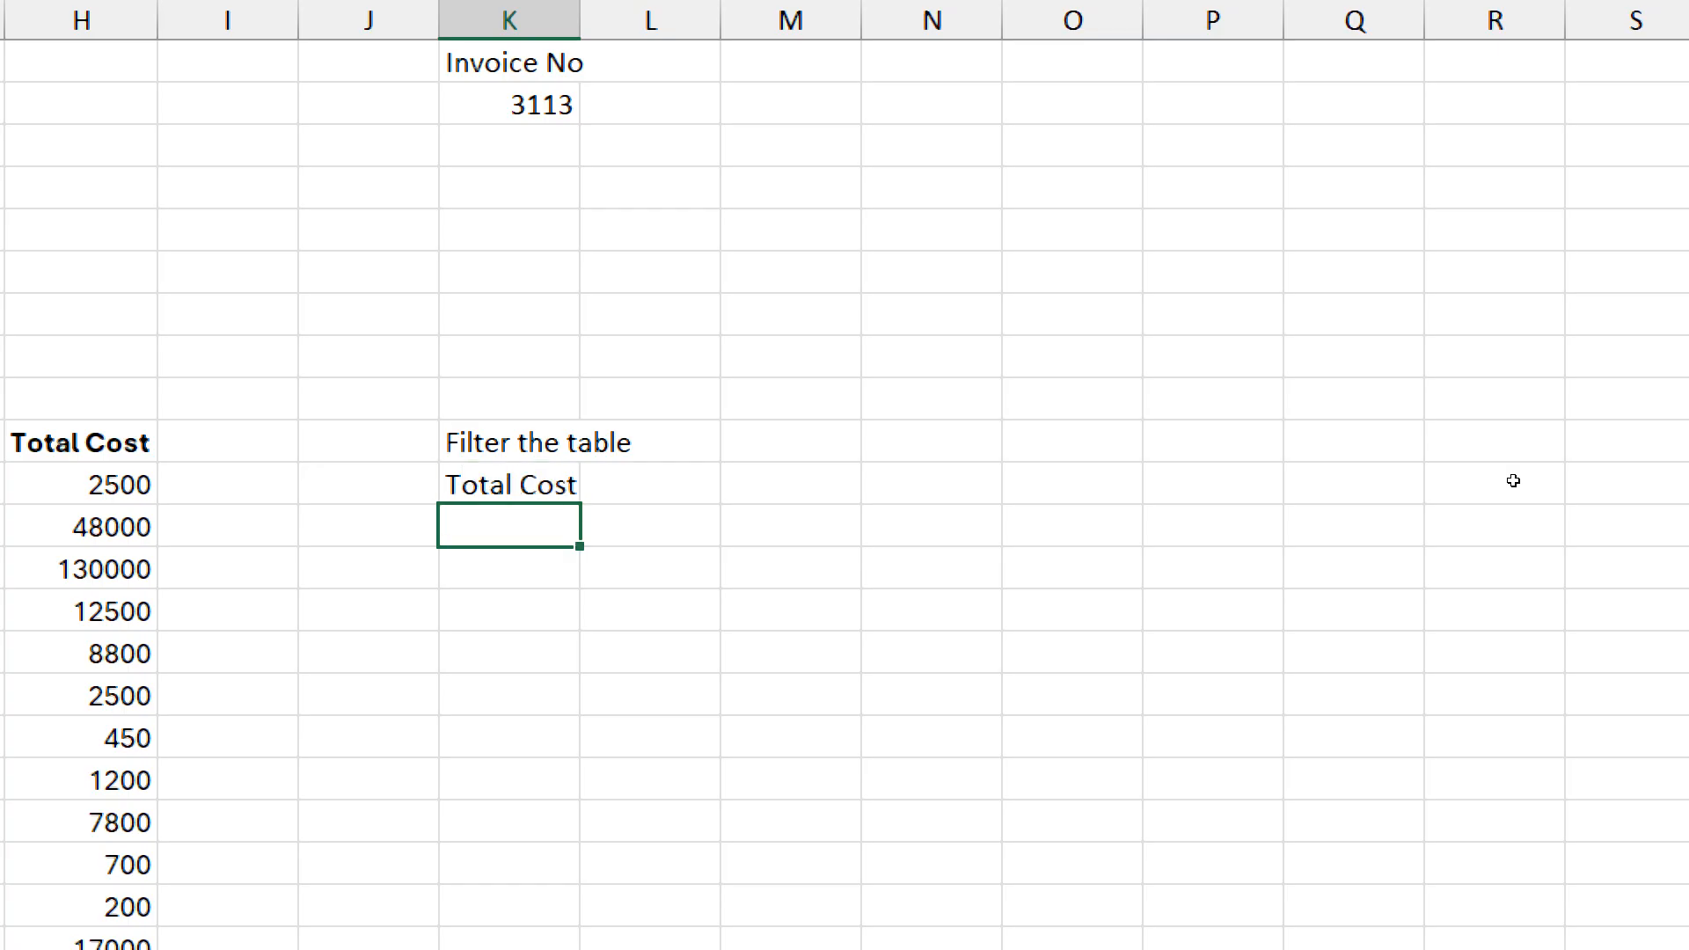
text(>100000)
key(Return)
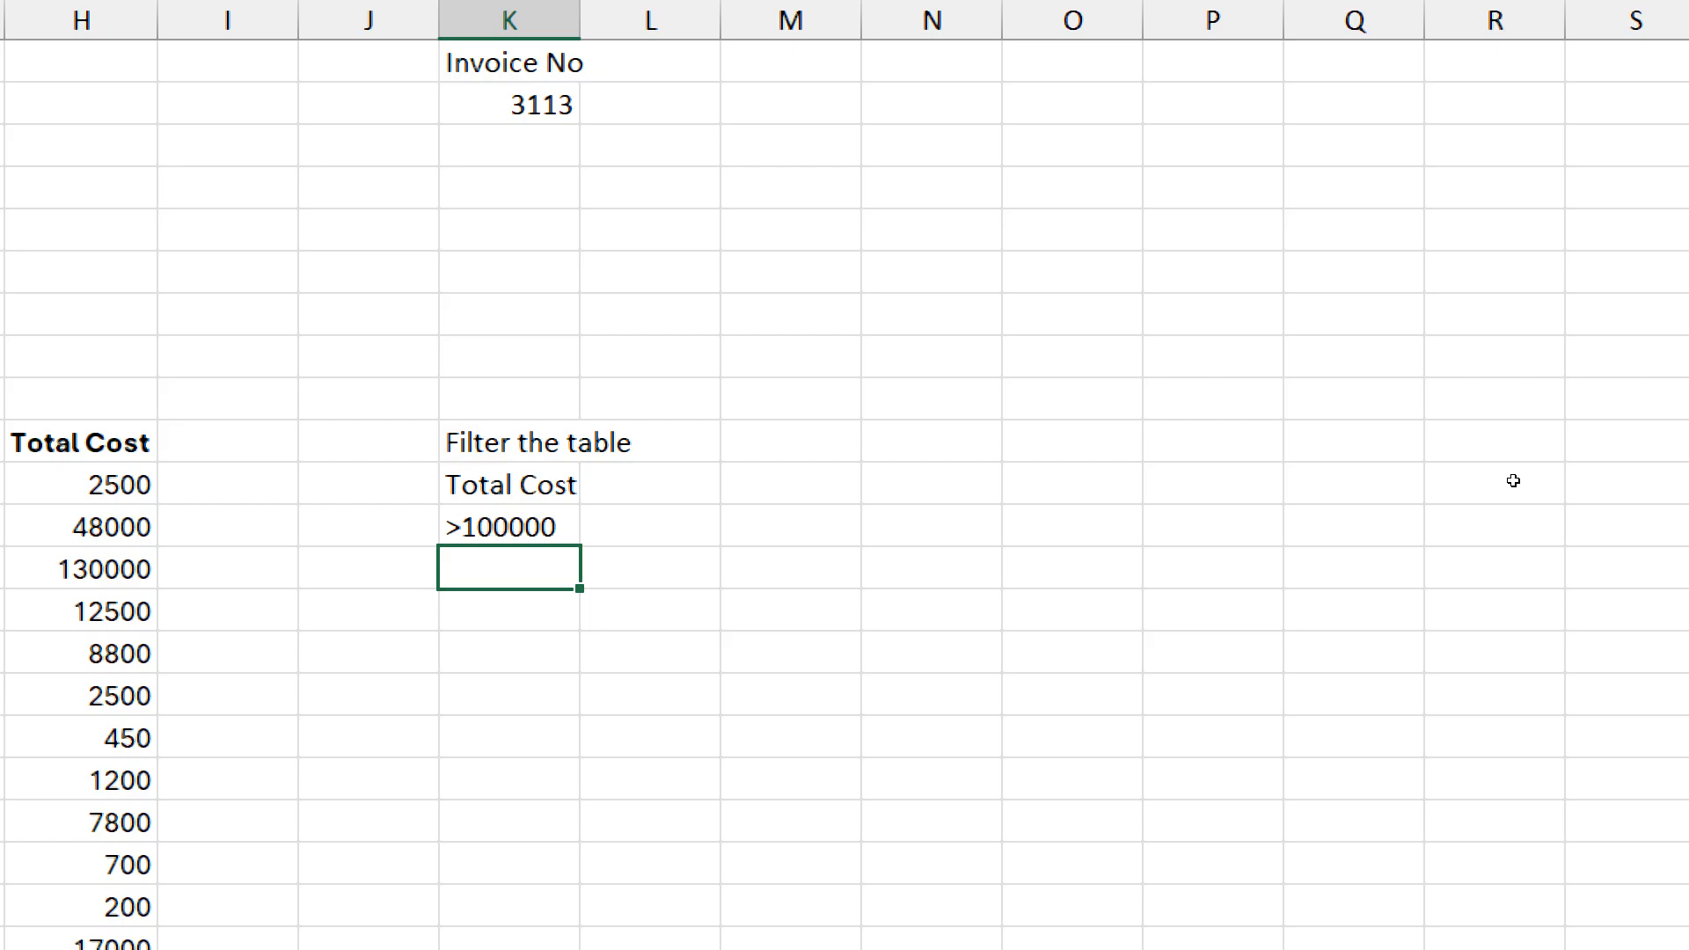
- Edit the criterion in cell K12 and re-enter the > sign in front of 100000
key(Up)
key(F2)
key(Left)
key(Left)
key(Left)
key(Left)
key(Left)
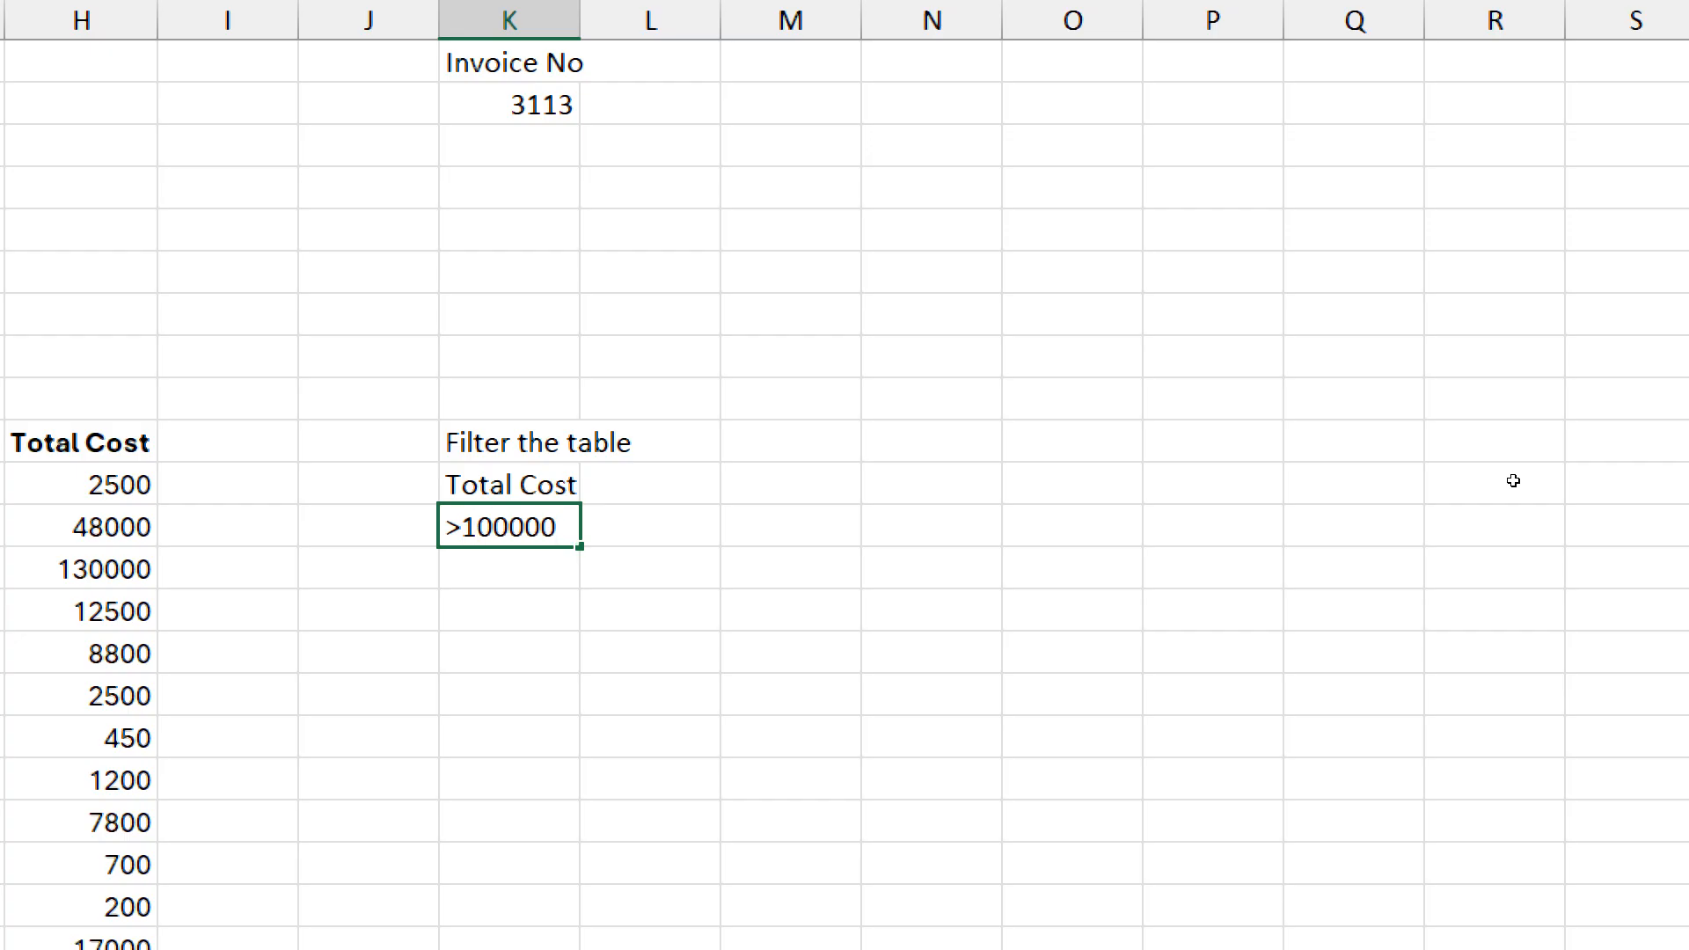
key(BackSpace)
text(>)
key(Return)
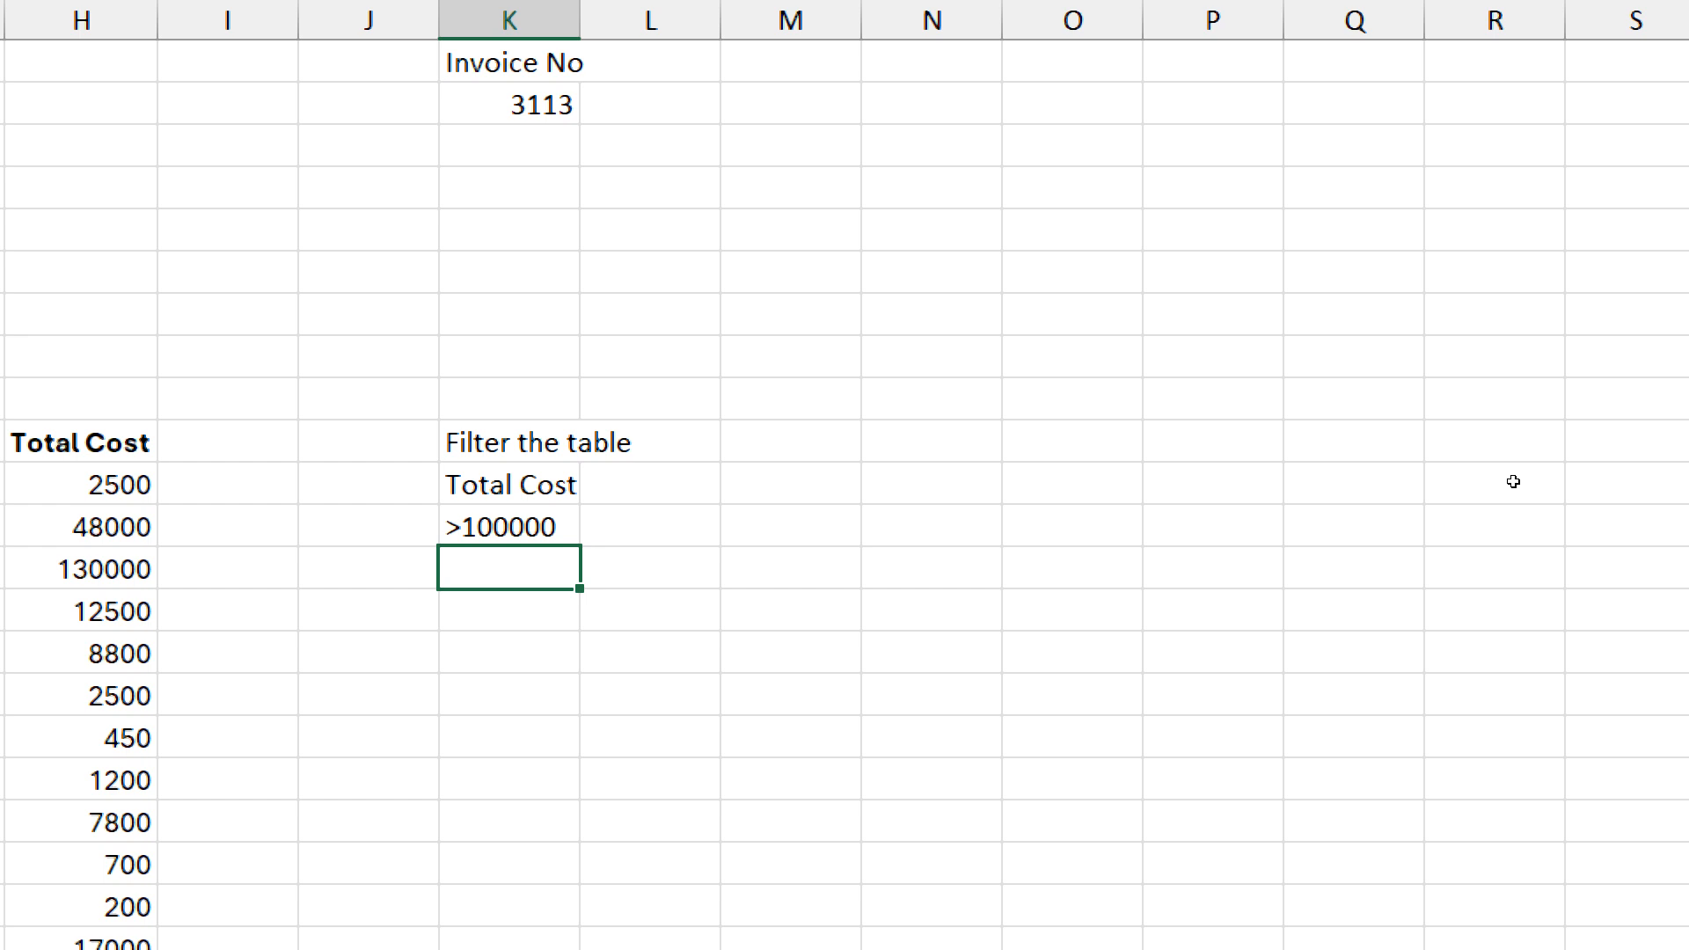
- Move the criteria block from K10:K12 to M1:M3, beside the invoice number heading
key(ctrl+Up)
key(ctrl+shift+Down)
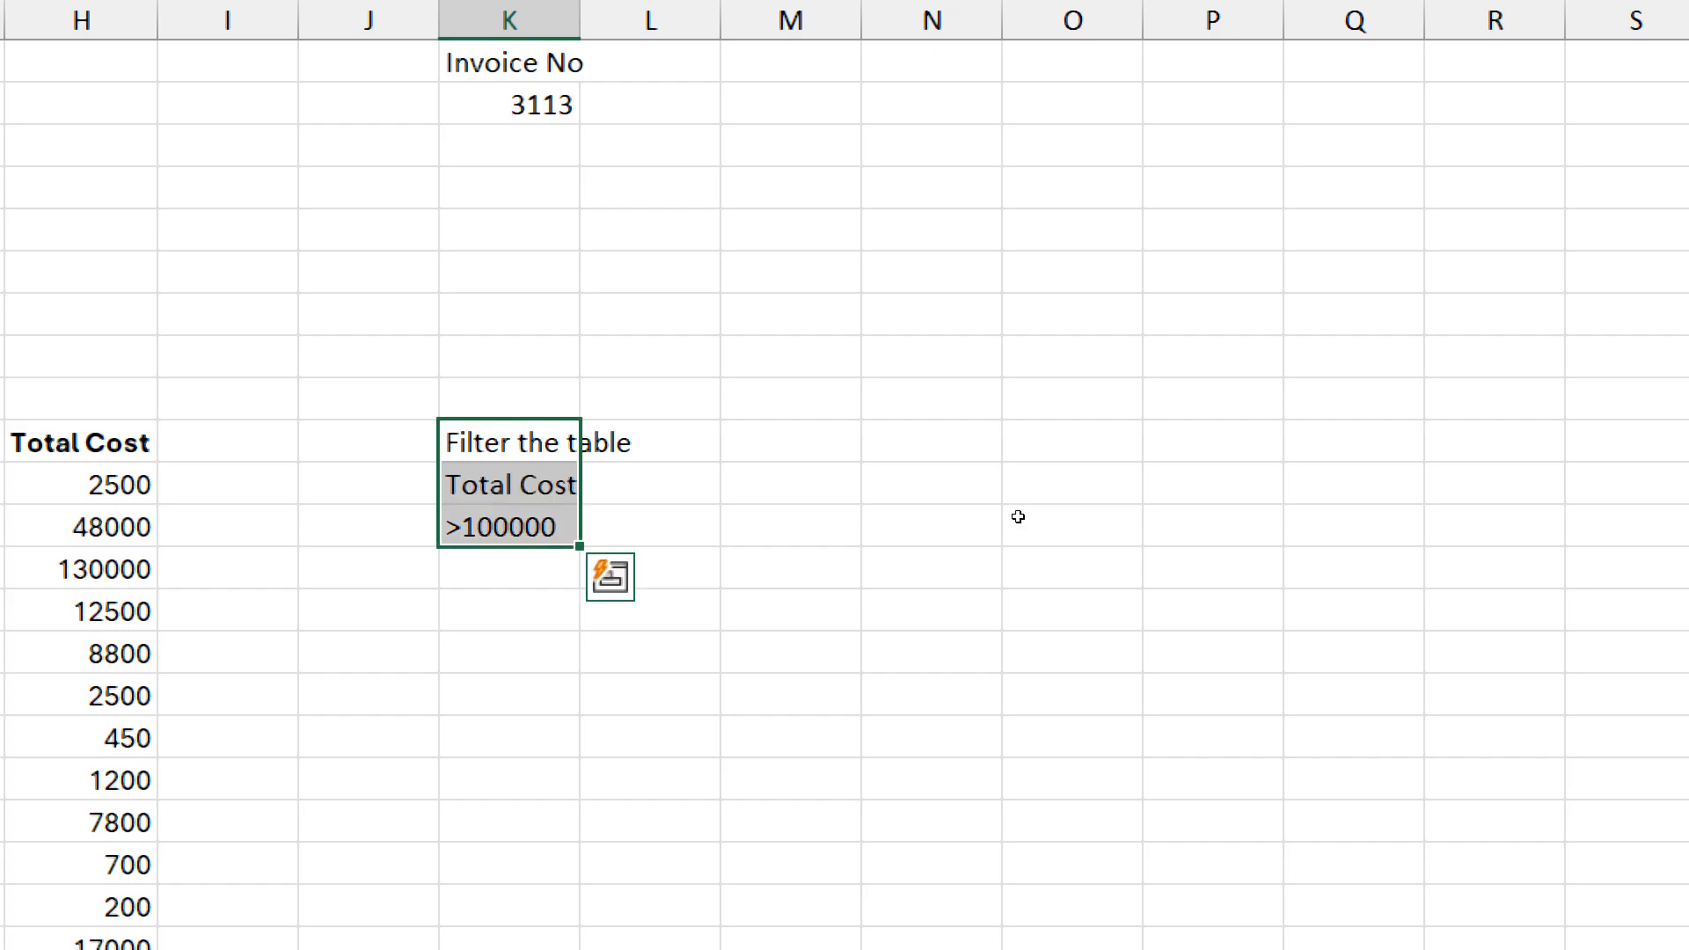
drag(1018, 516, 1152, 317)
- Remove the > sign from the criterion in cell M3 so that it contains only 100000
key(ctrl+Down)
key(F2)
key(Left)
key(Left)
key(Left)
key(Left)
key(Left)
key(Left)
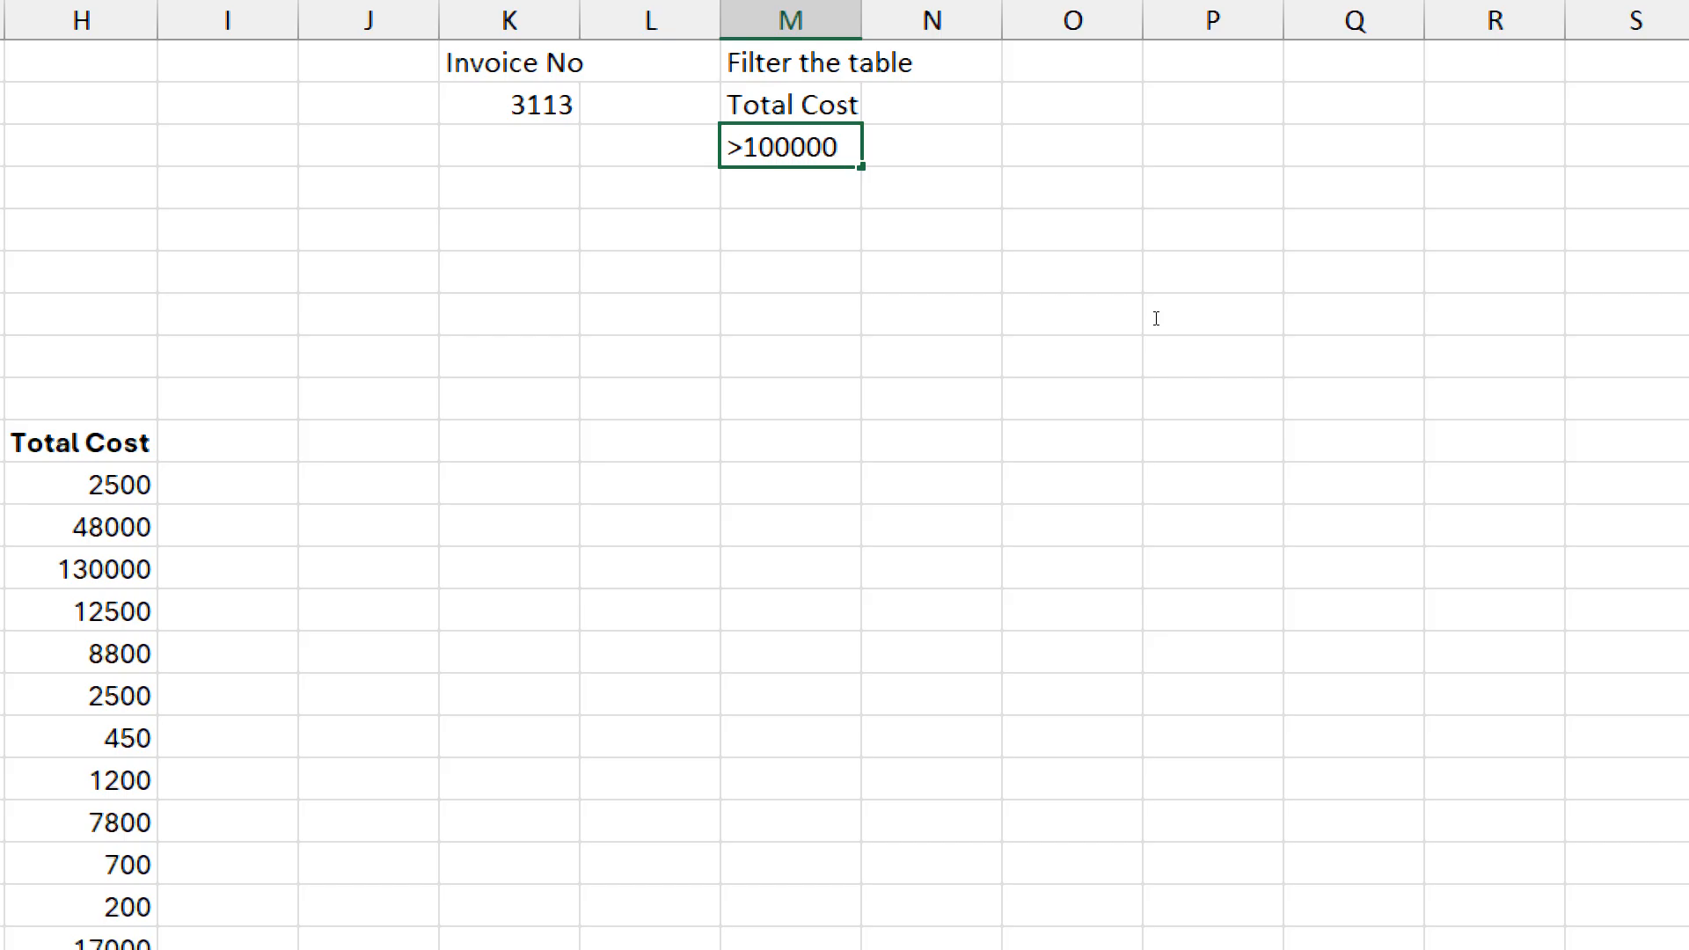
key(BackSpace)
key(Return)
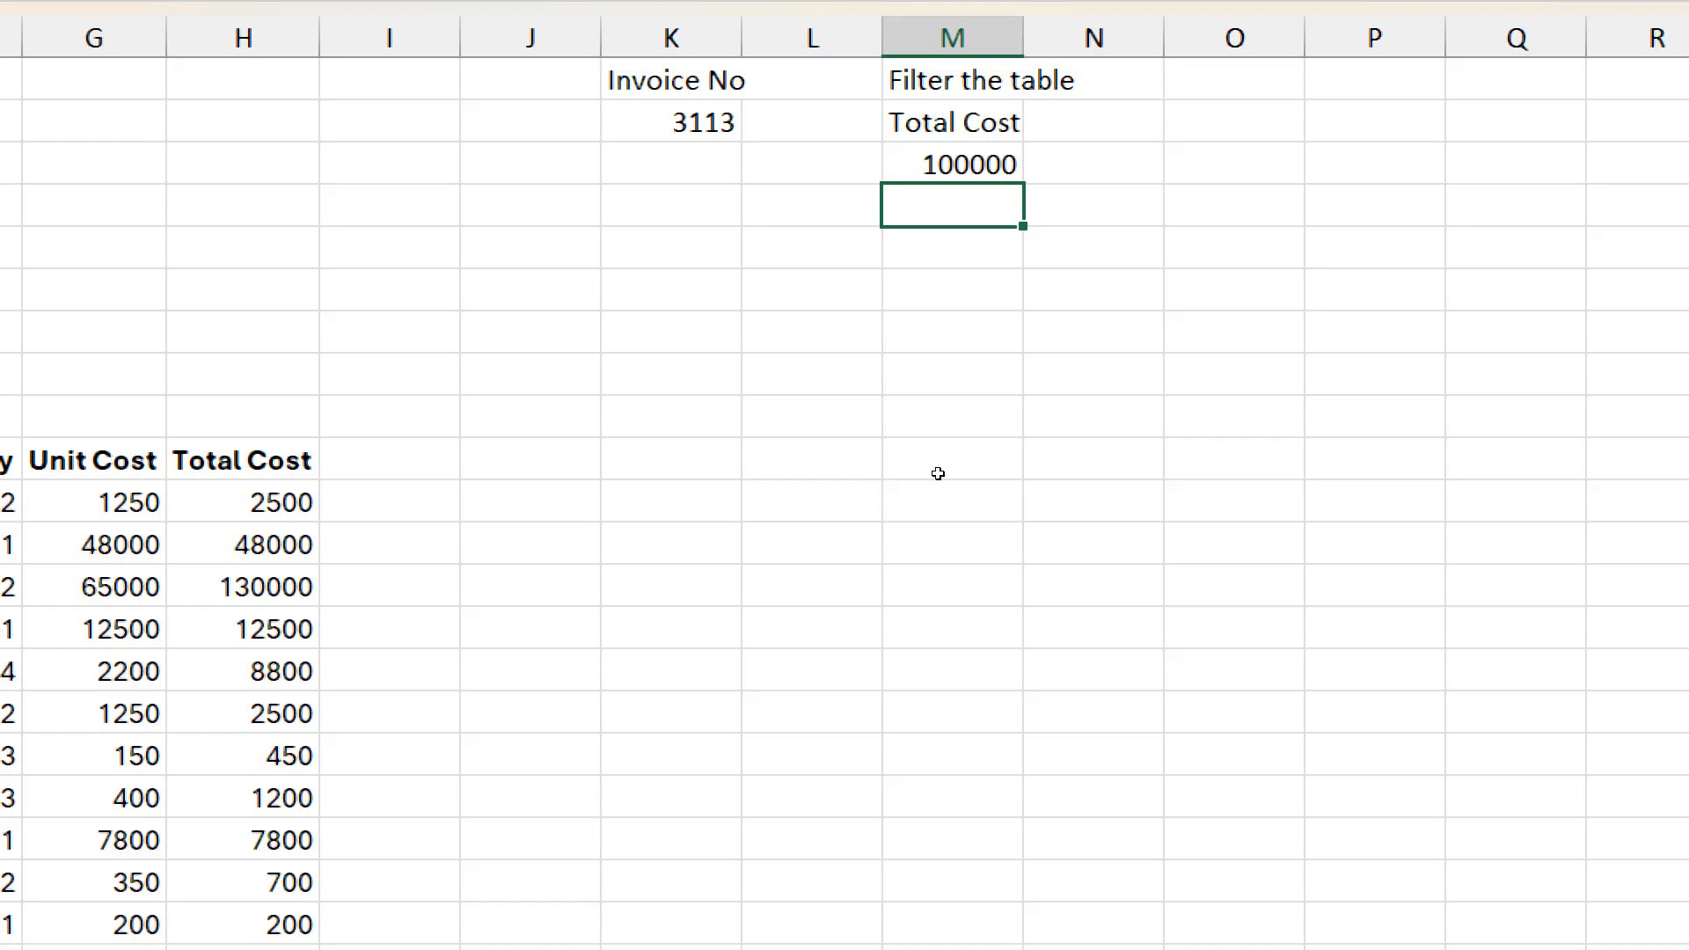
- Start a FILTER formula in cell K10 with the whole invoice table A10:H839 as its array
key(Left)
key(Left)
key(Down)
key(Down)
key(Down)
key(Down)
key(Down)
key(Down)
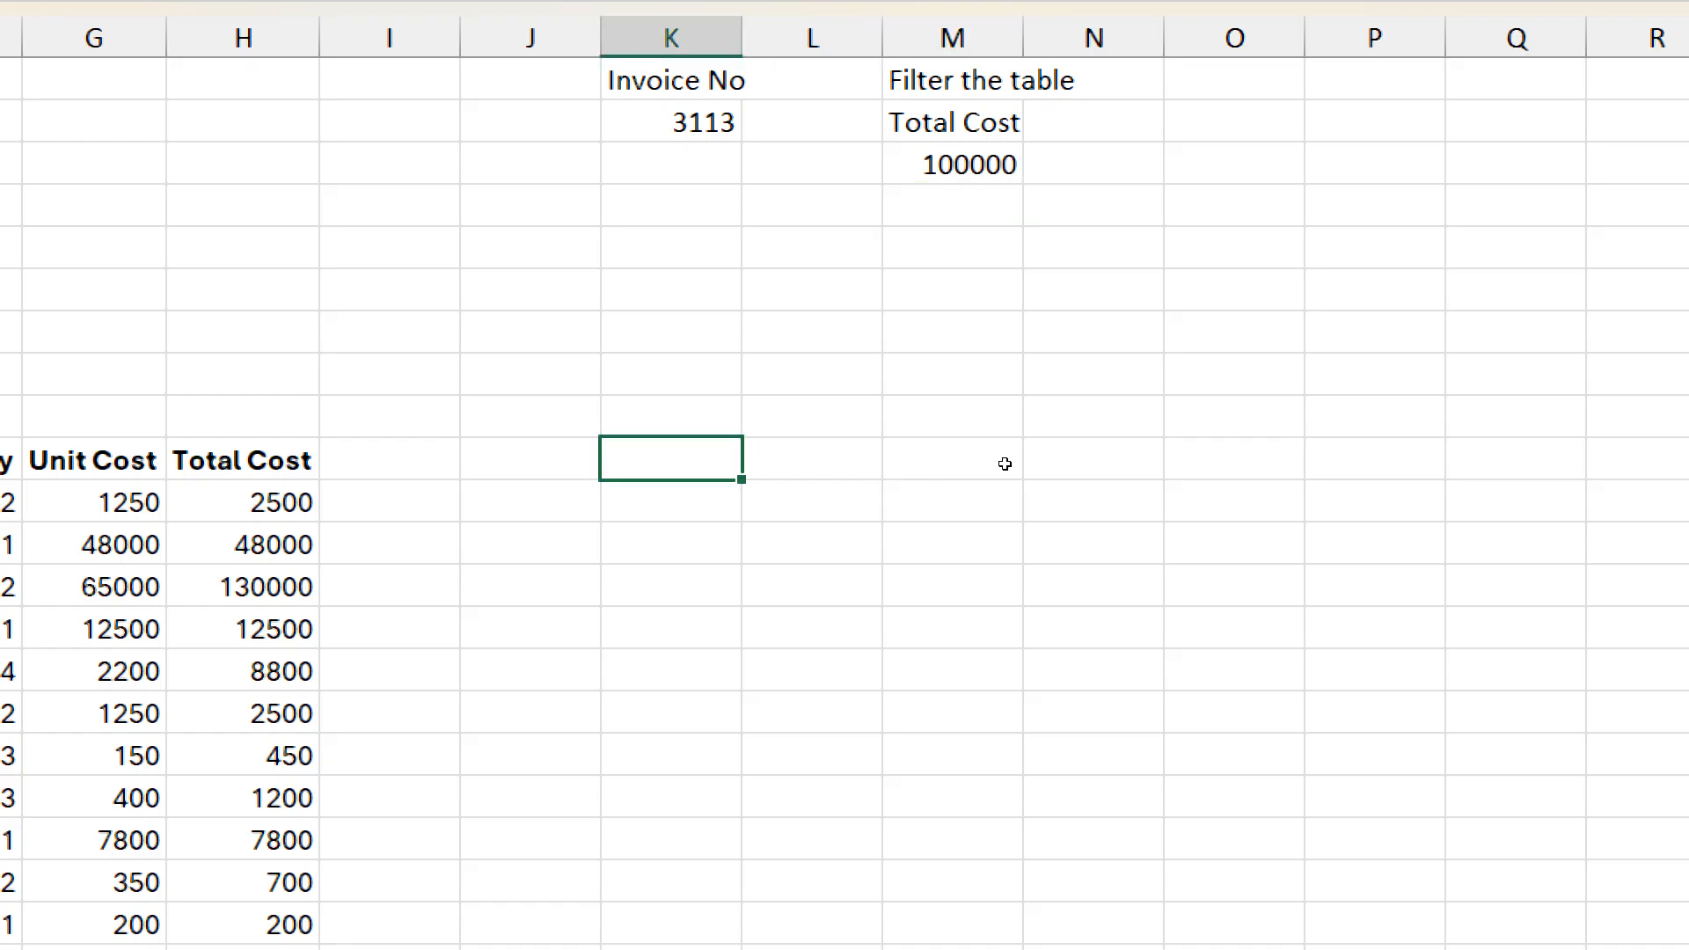
text(=fil)
key(Tab)
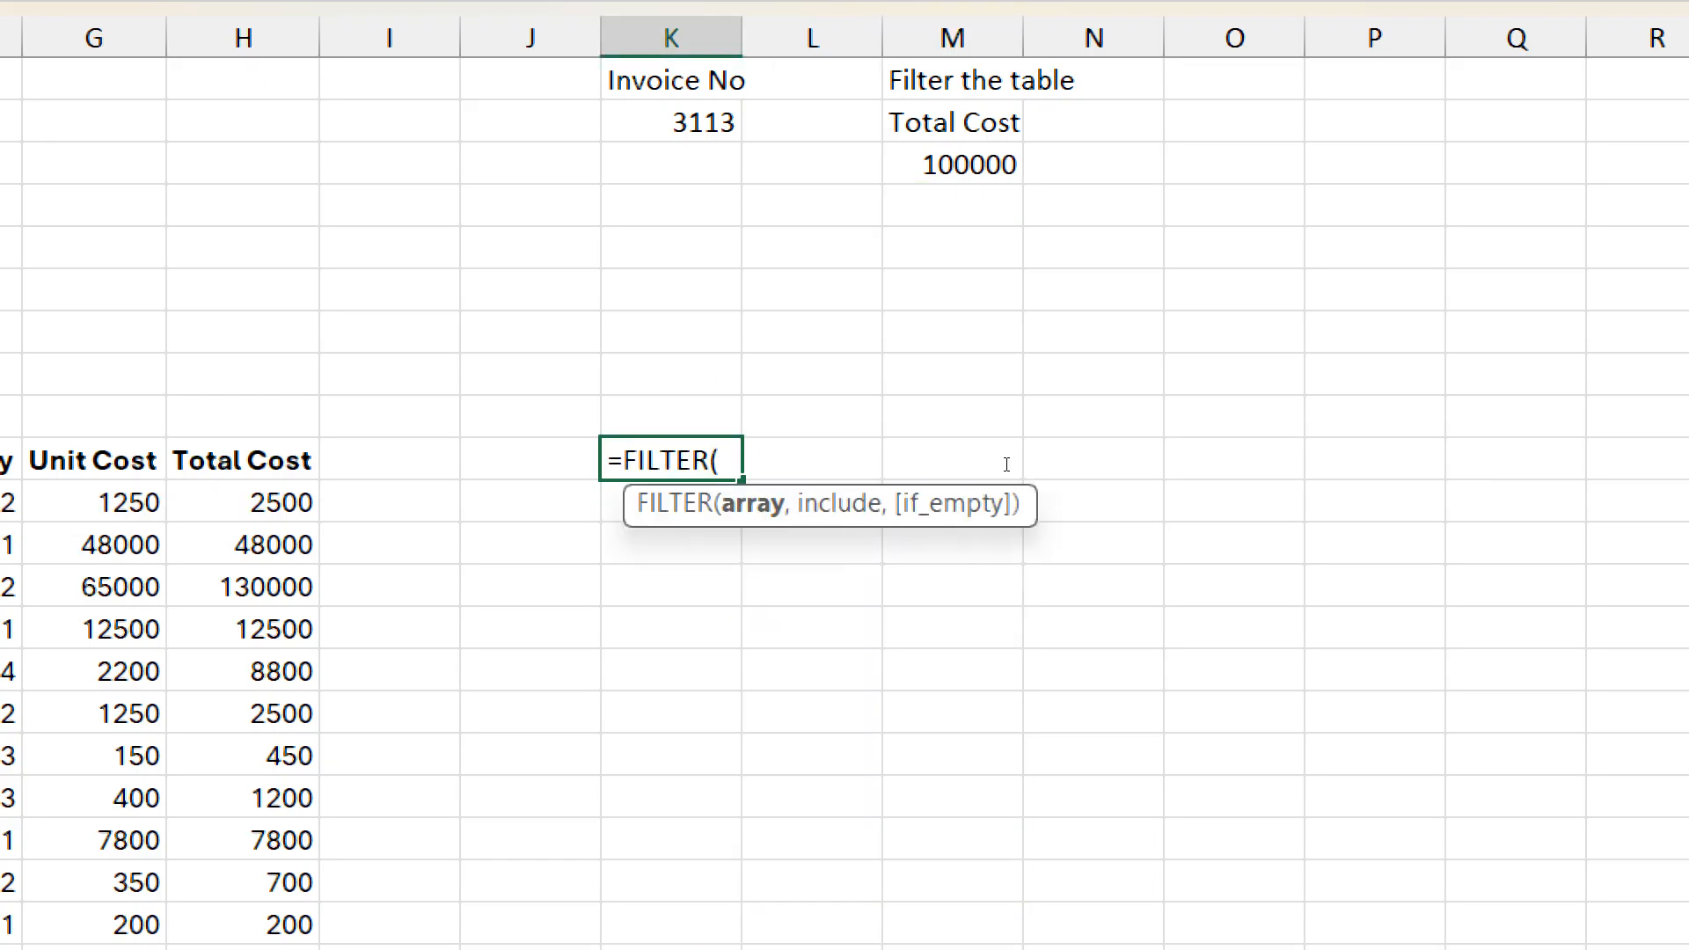
click(64, 459)
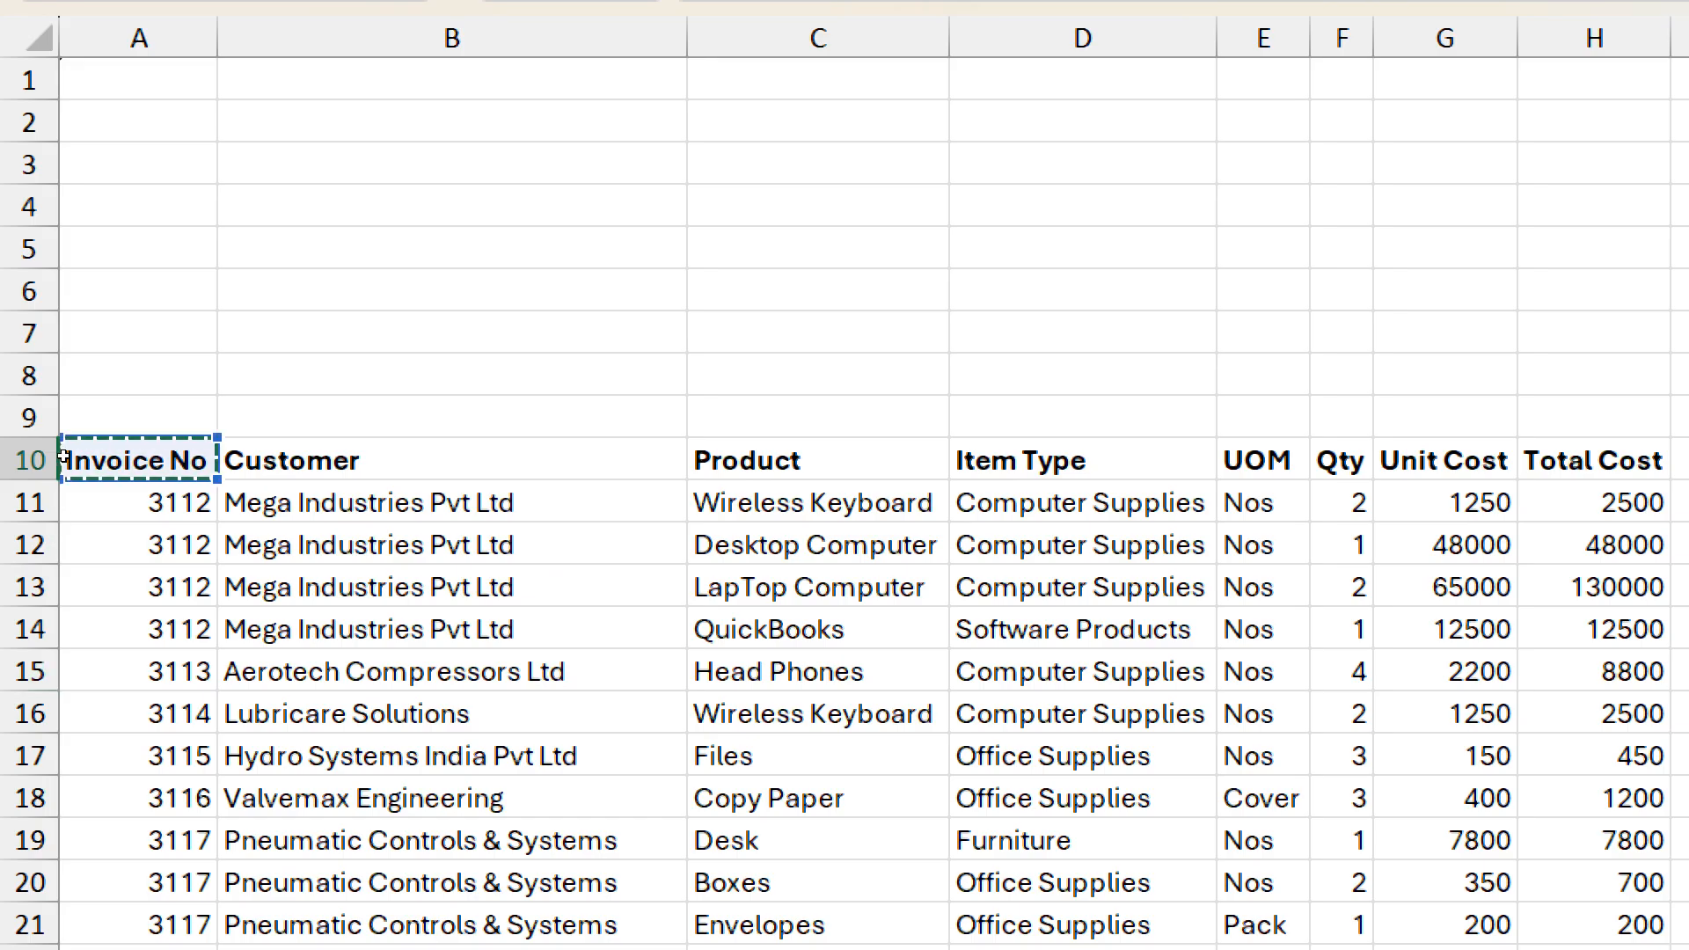
key(ctrl+shift+Right)
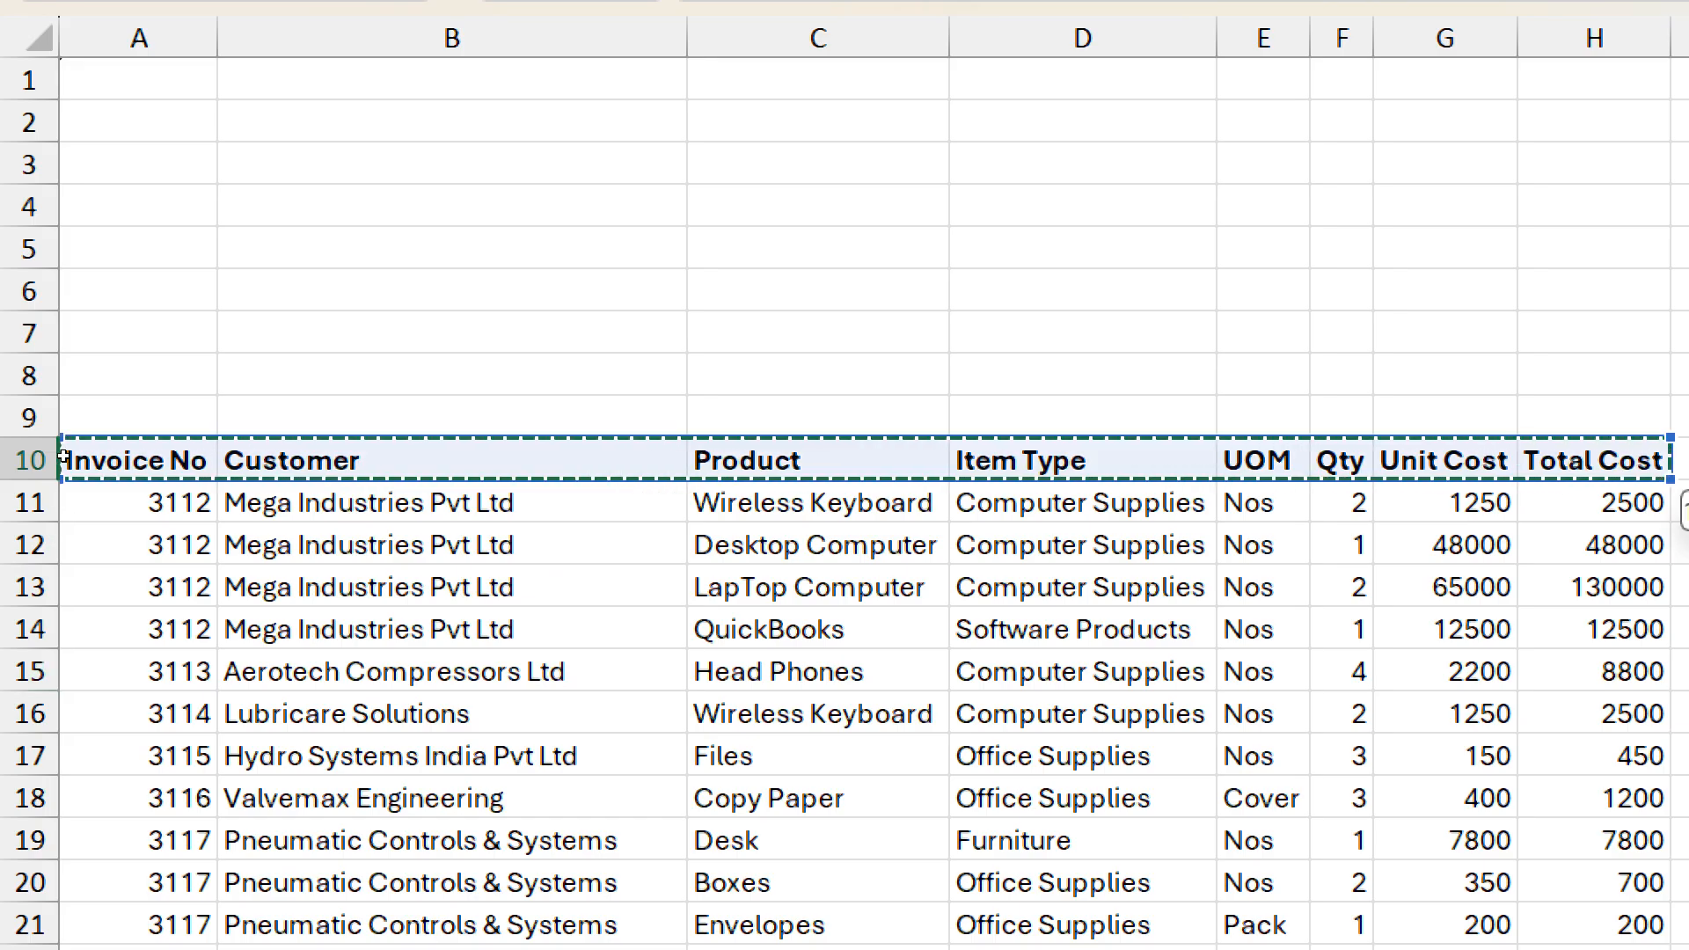
key(ctrl+shift+Down)
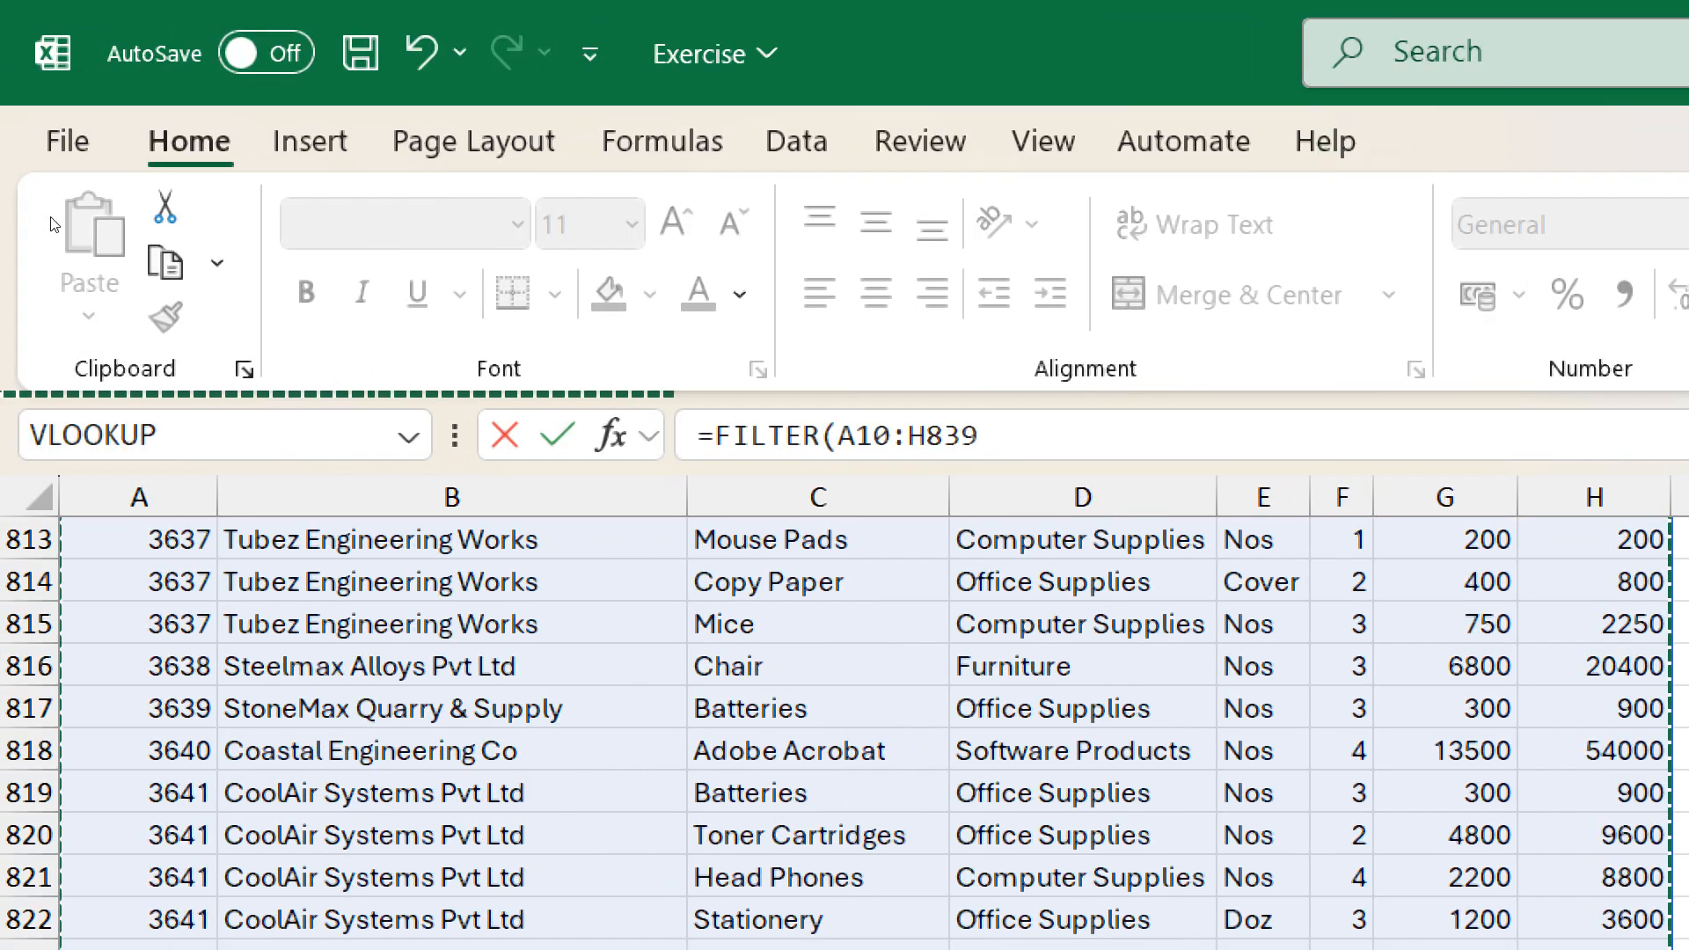
text(,)
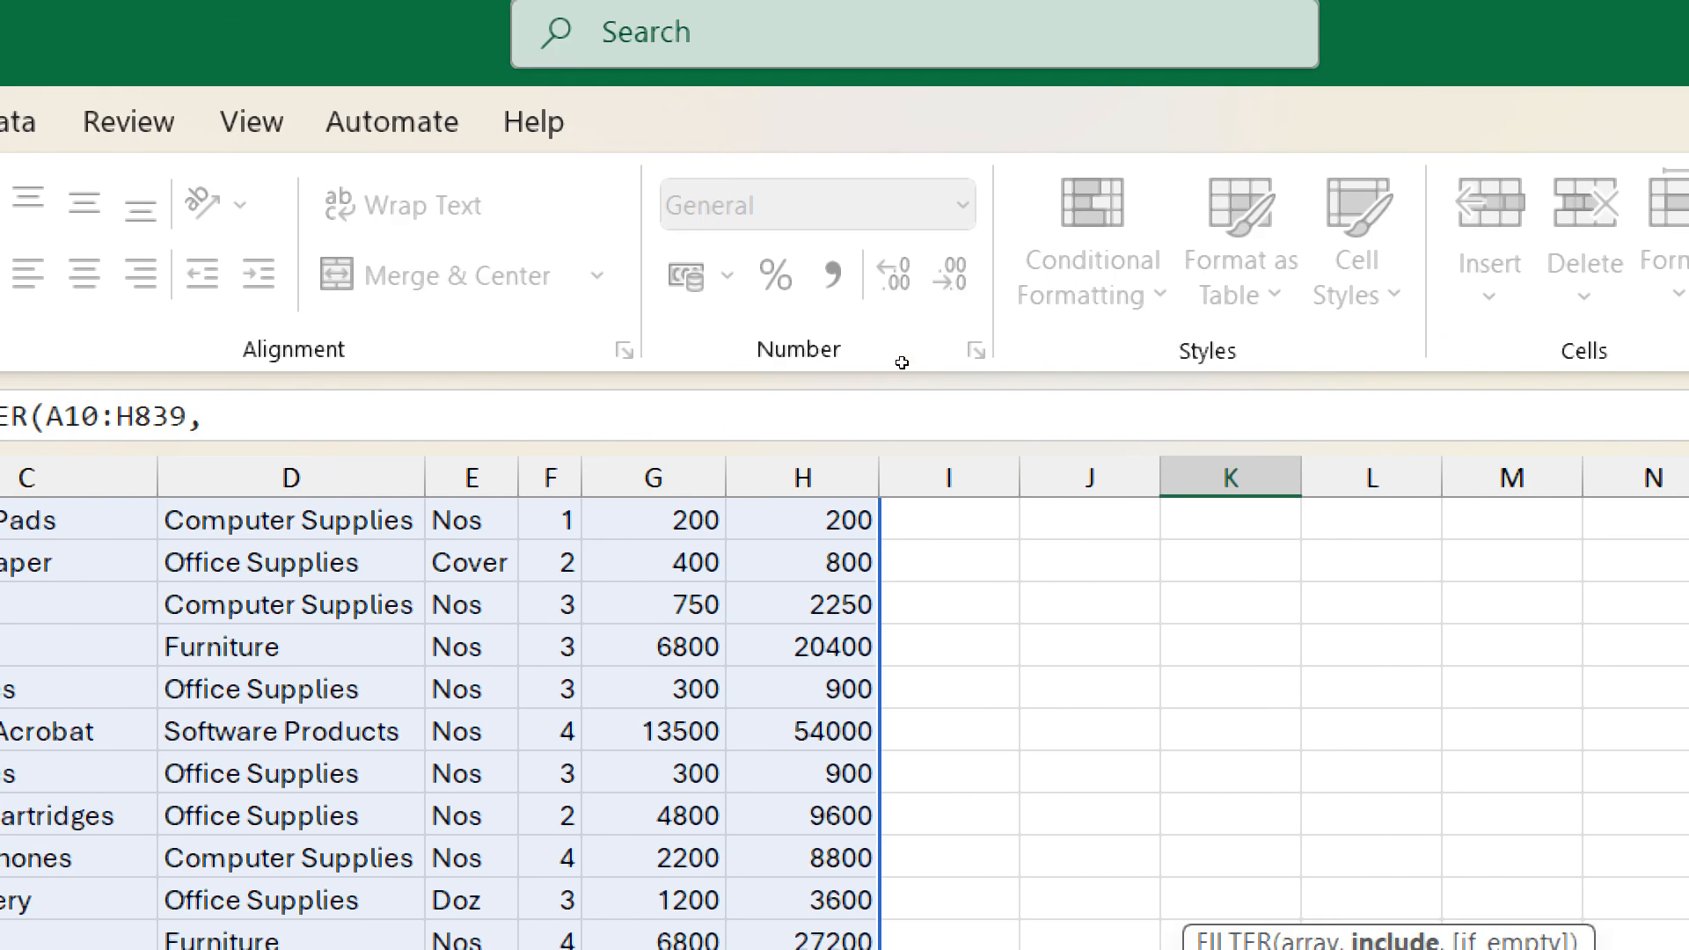
- Complete the FILTER formula with the include condition H10:H839>100000 on the Total Cost column and enter it
text(H816)
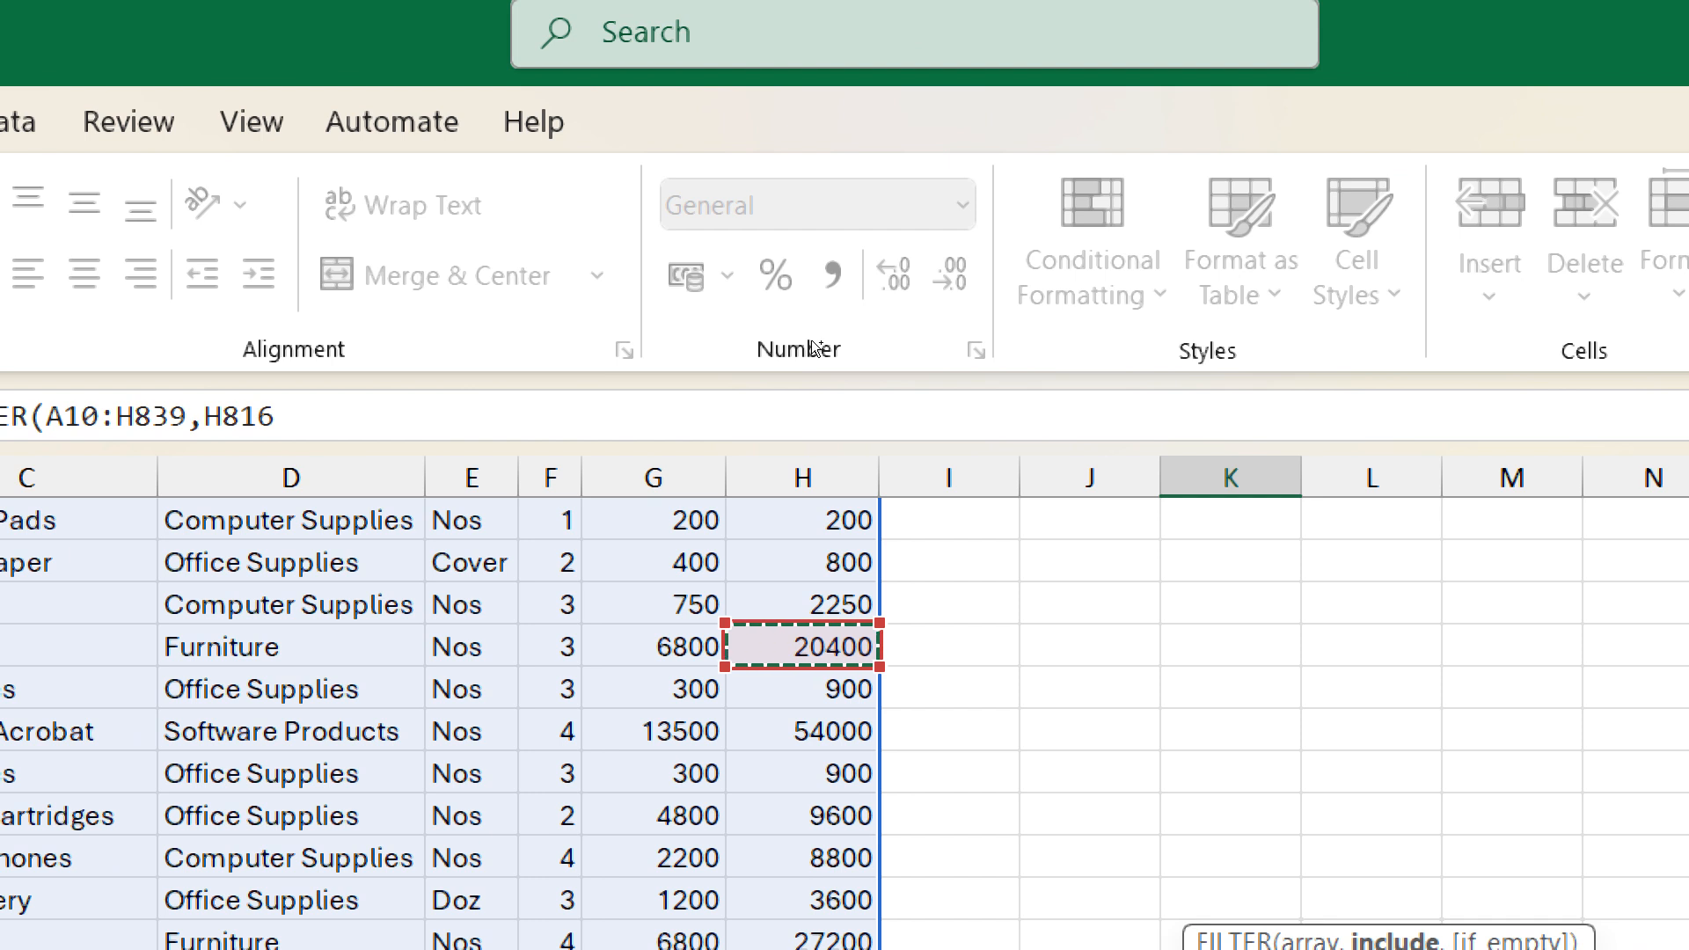
key(ctrl+Up)
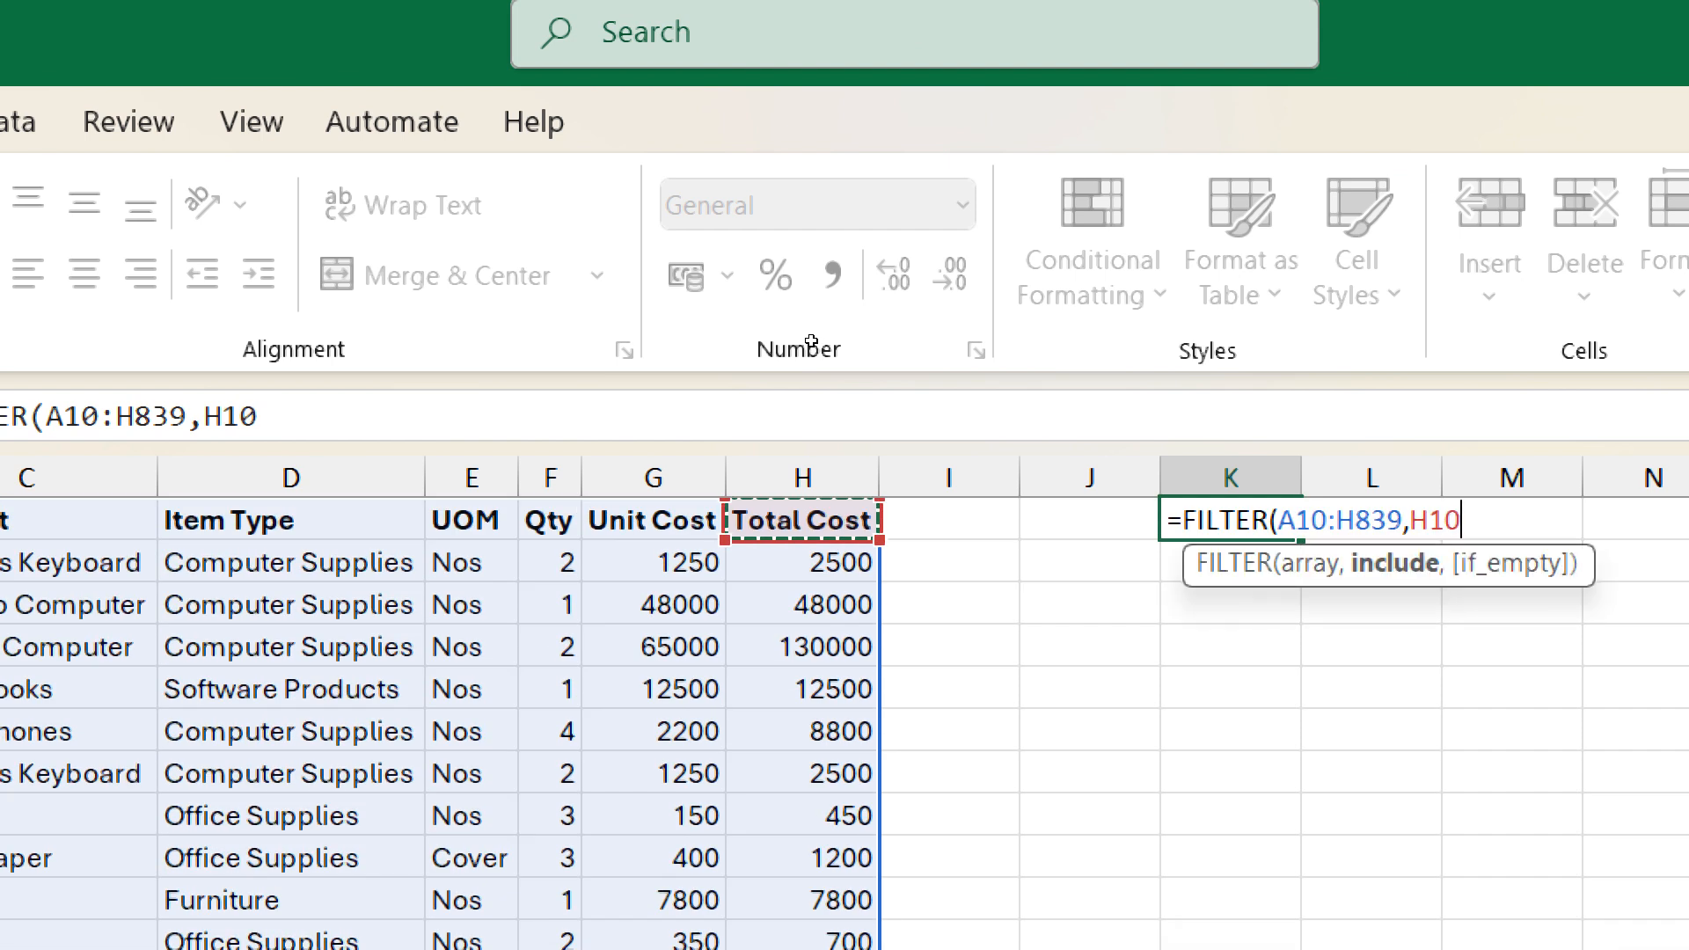
key(ctrl+shift+Down)
text(>)
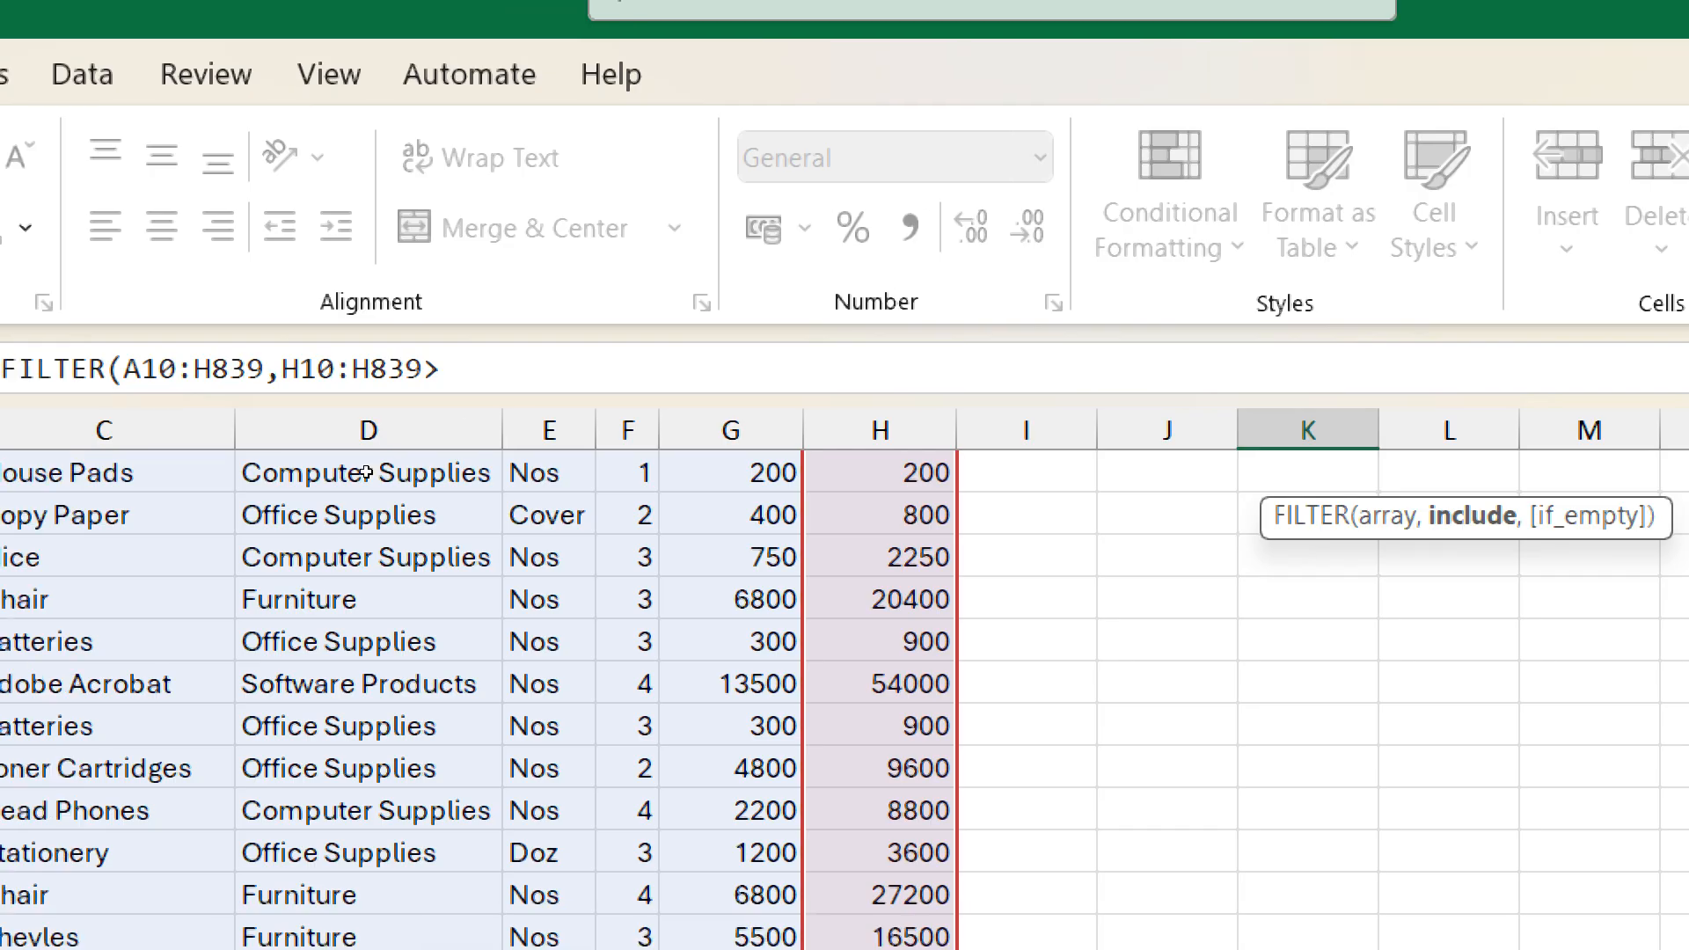
text(1000)
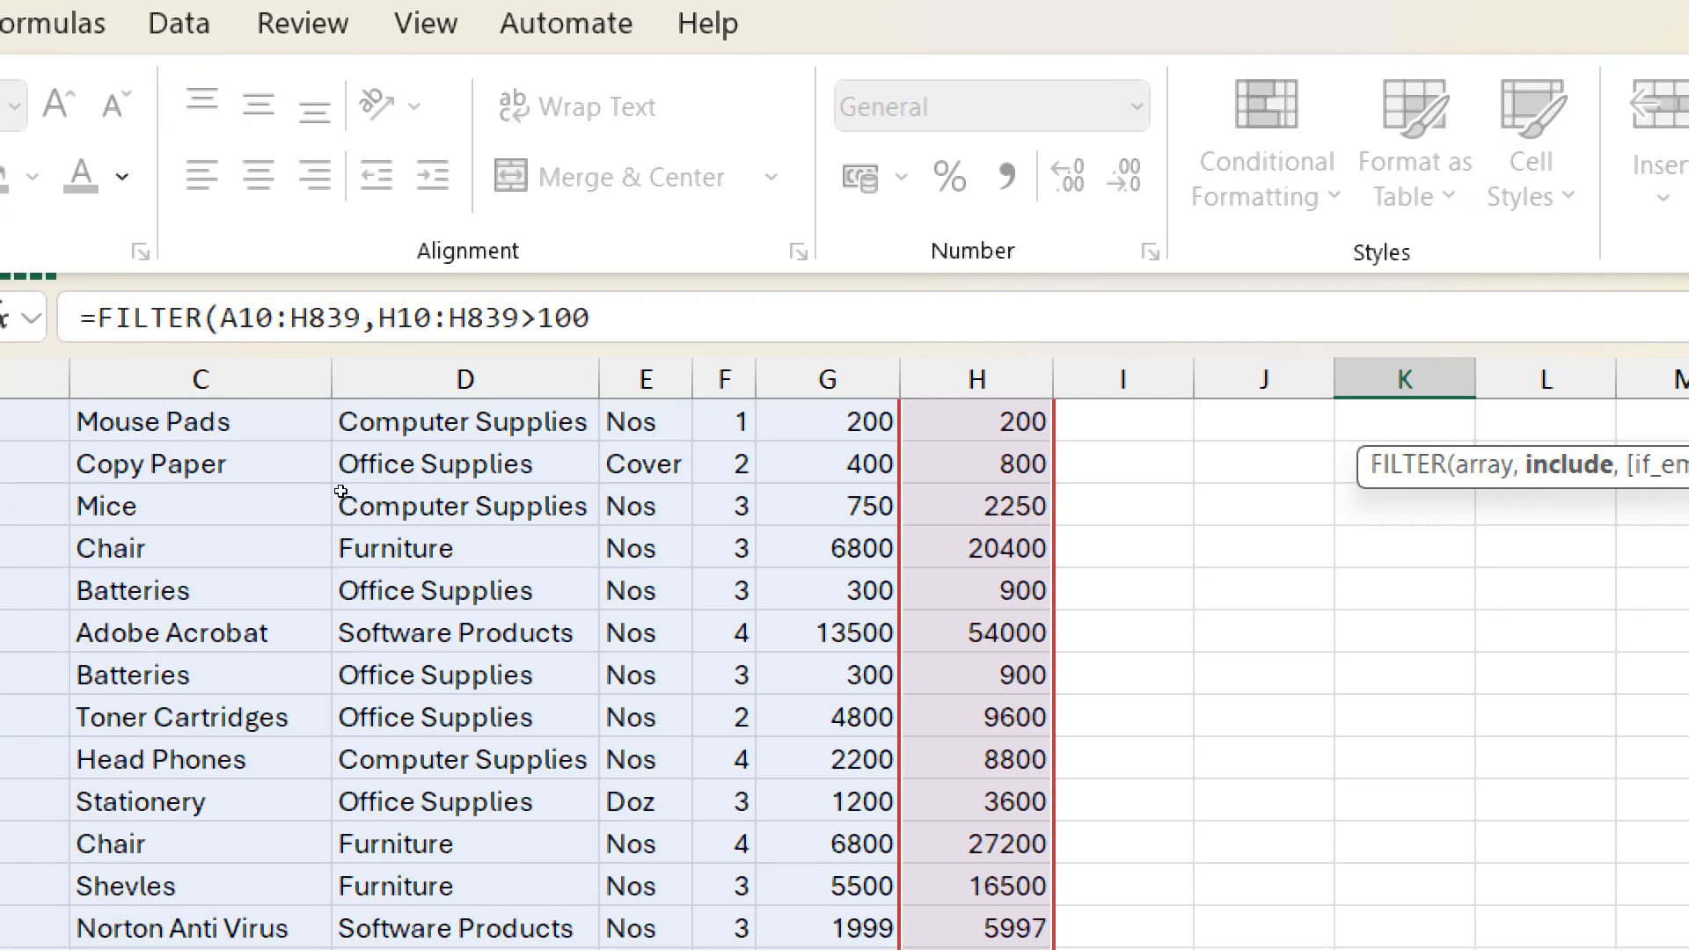
text(00)
key(Return)
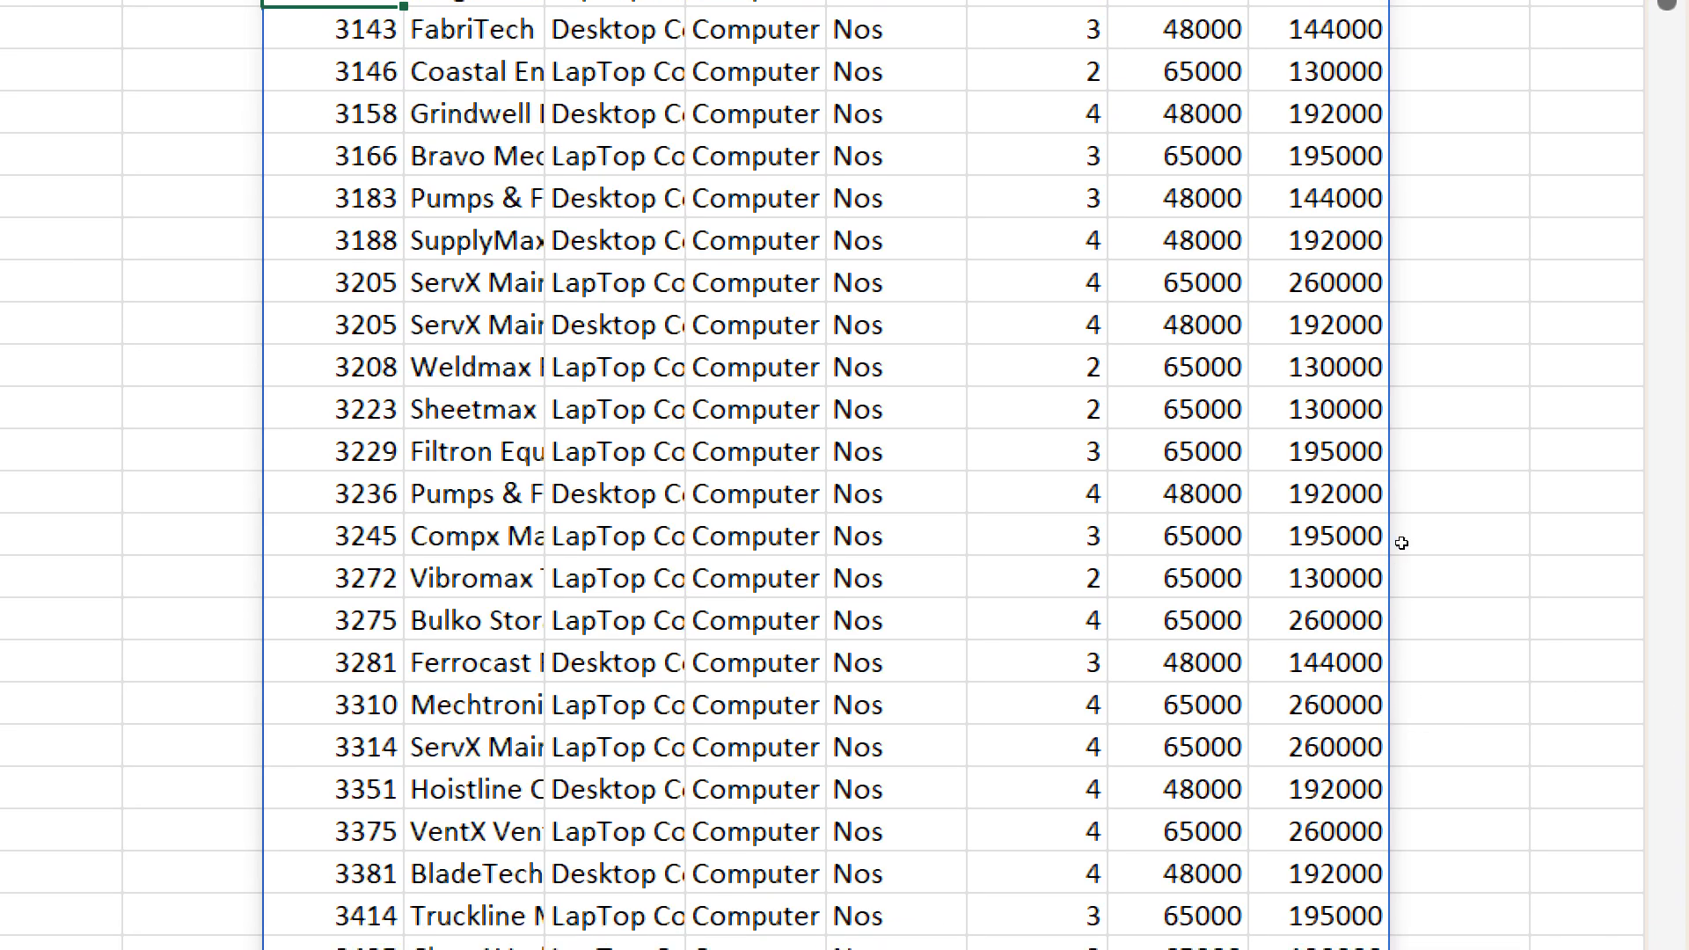
- Replace the fixed 100000 in K10's FILTER formula with a reference to criterion cell M3
scroll(1399, 541, up, 3)
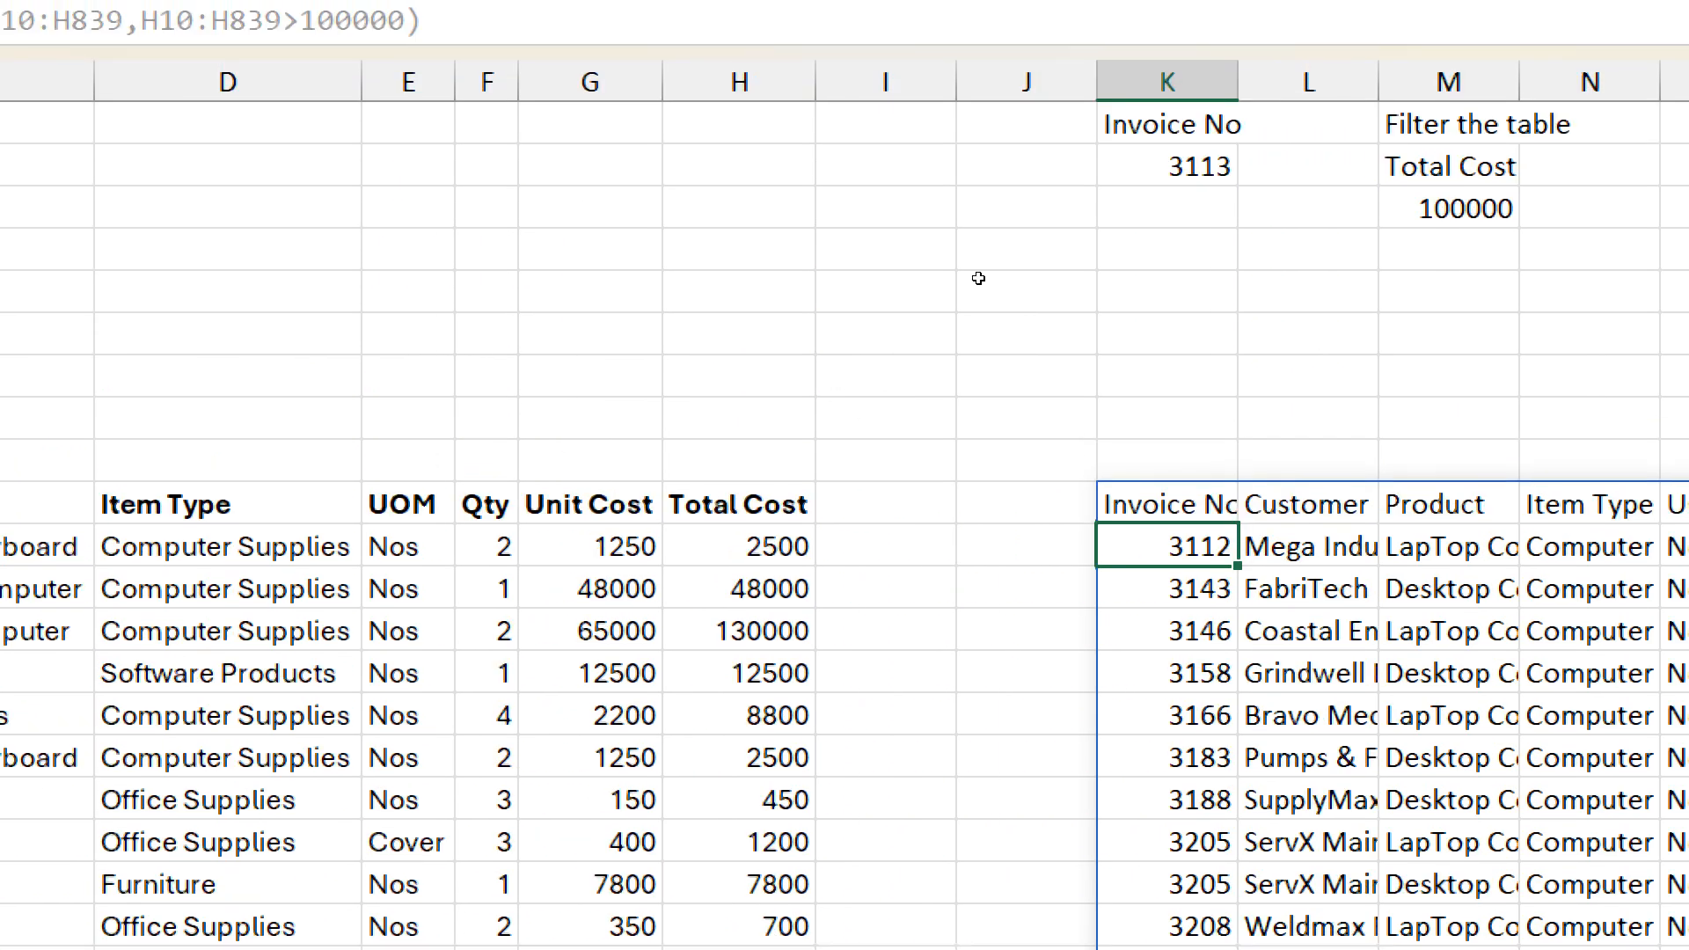
key(Up)
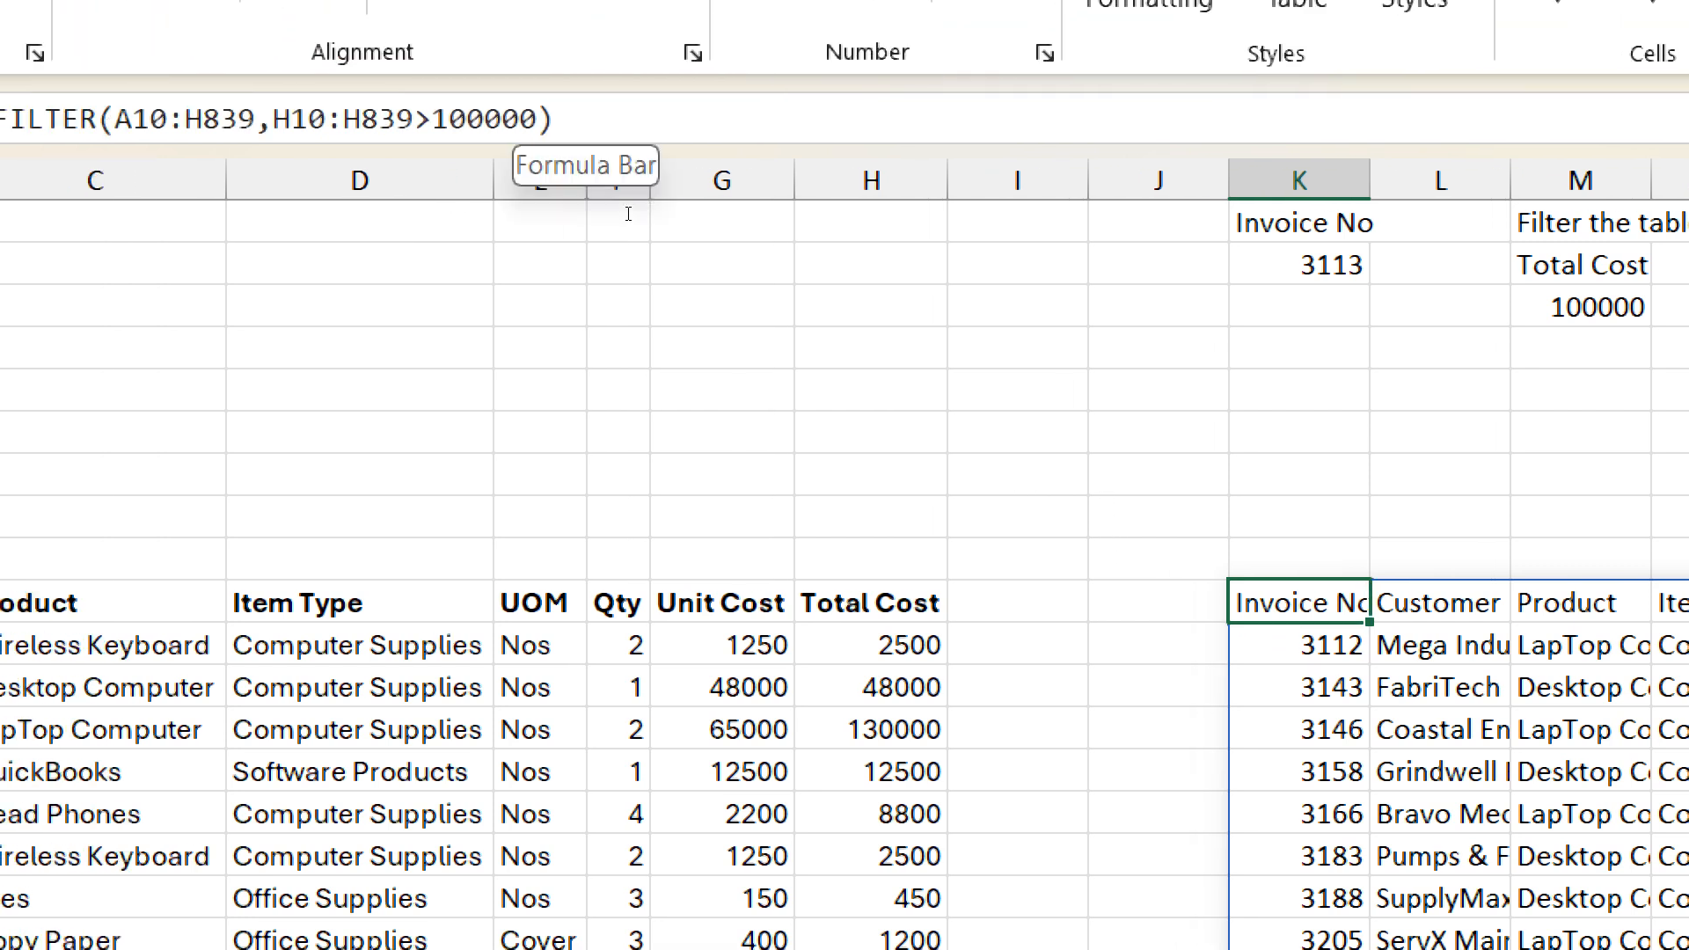
drag(537, 120, 432, 120)
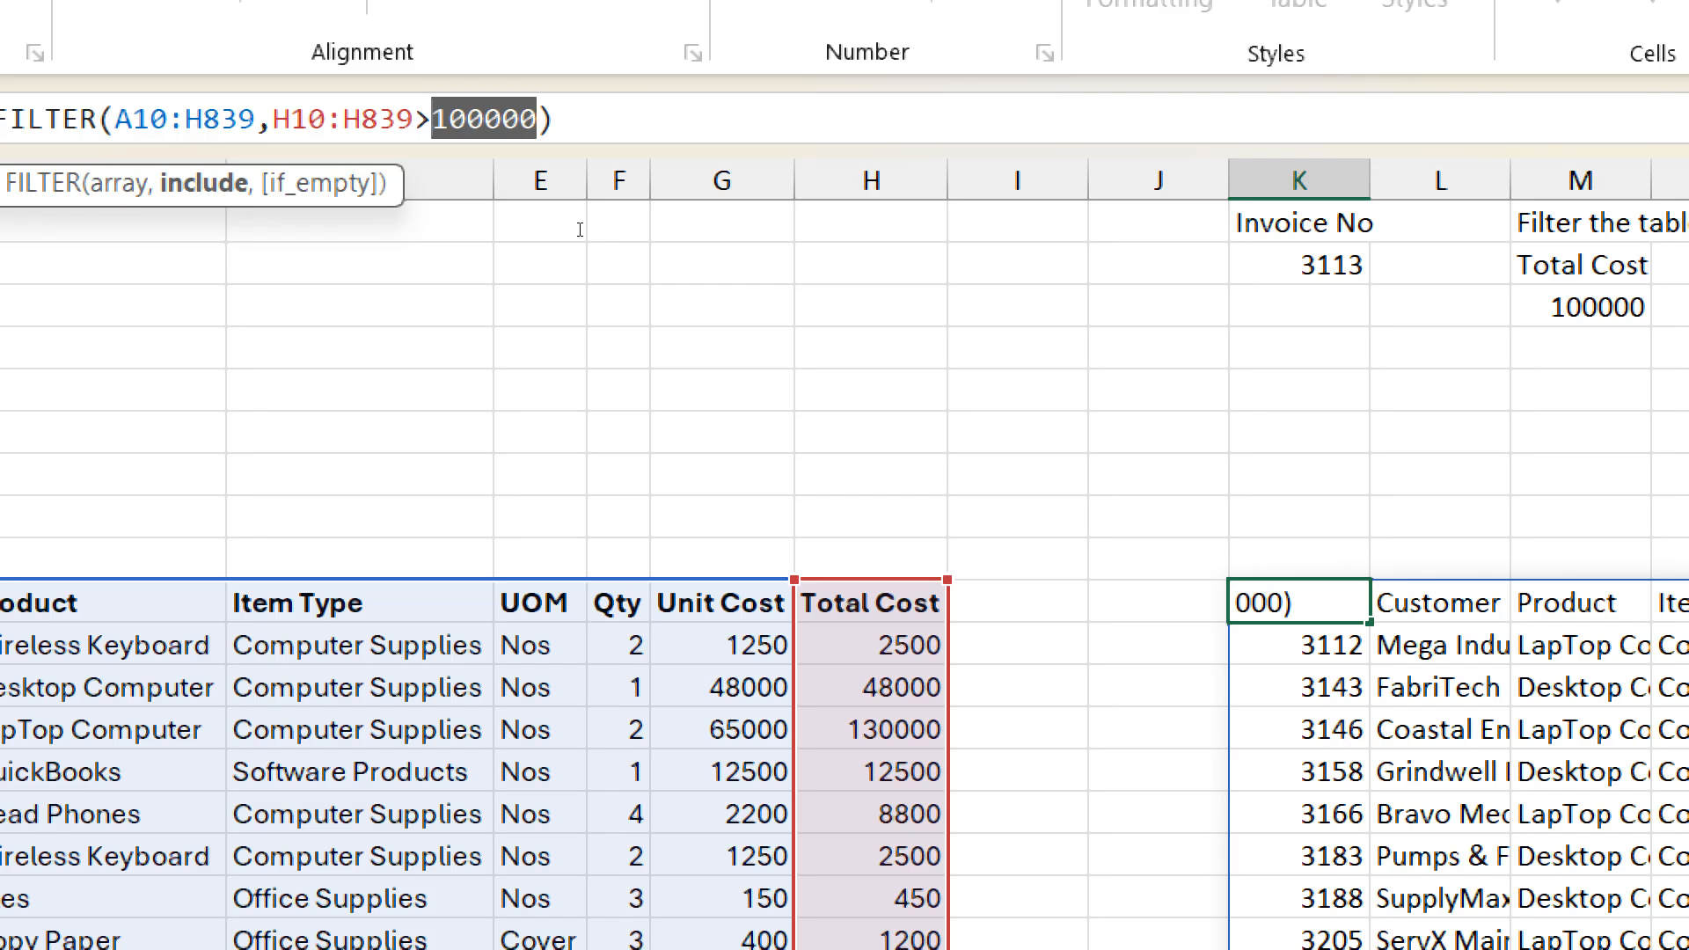
key(BackSpace)
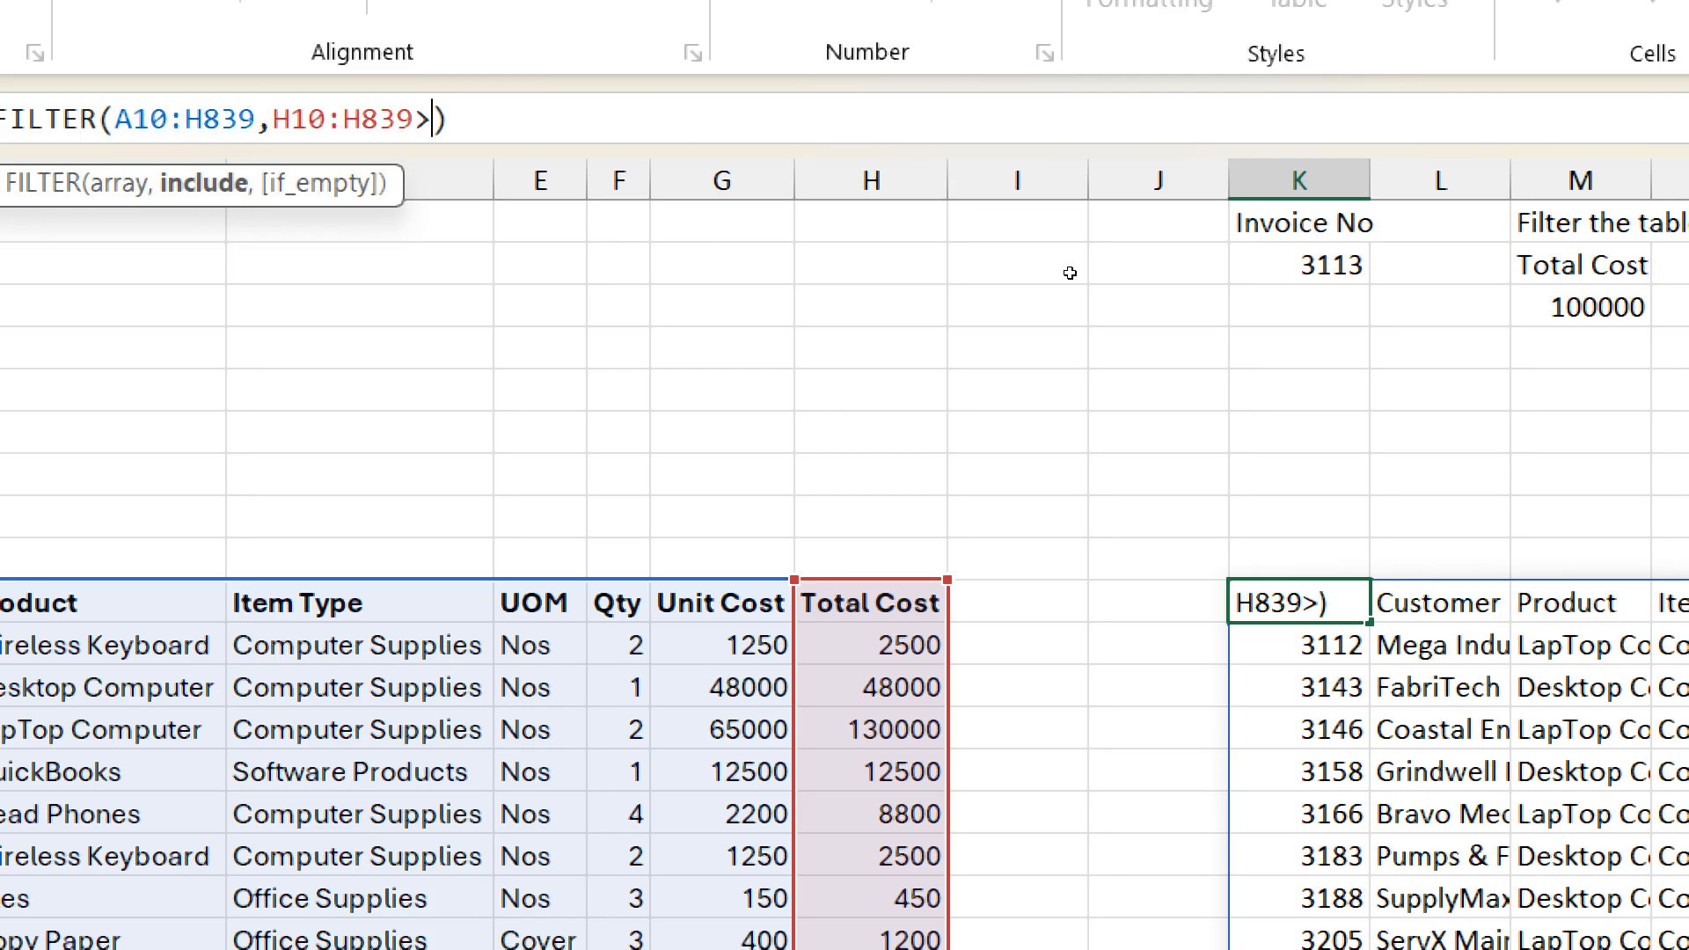
click(1581, 307)
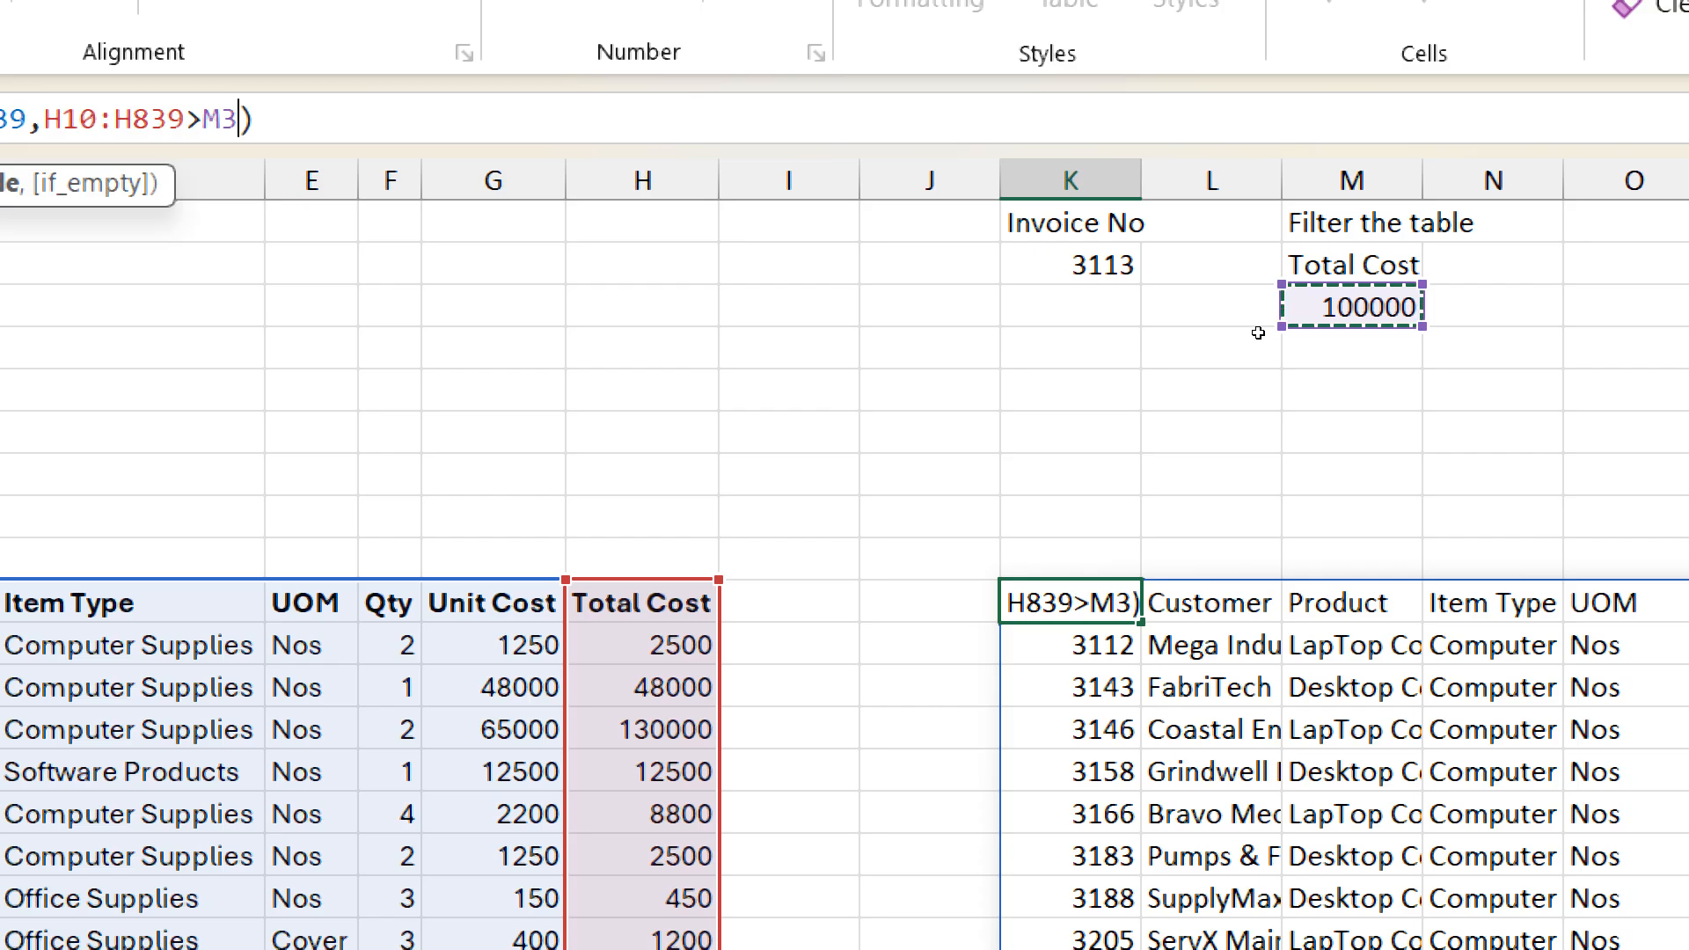
key(Return)
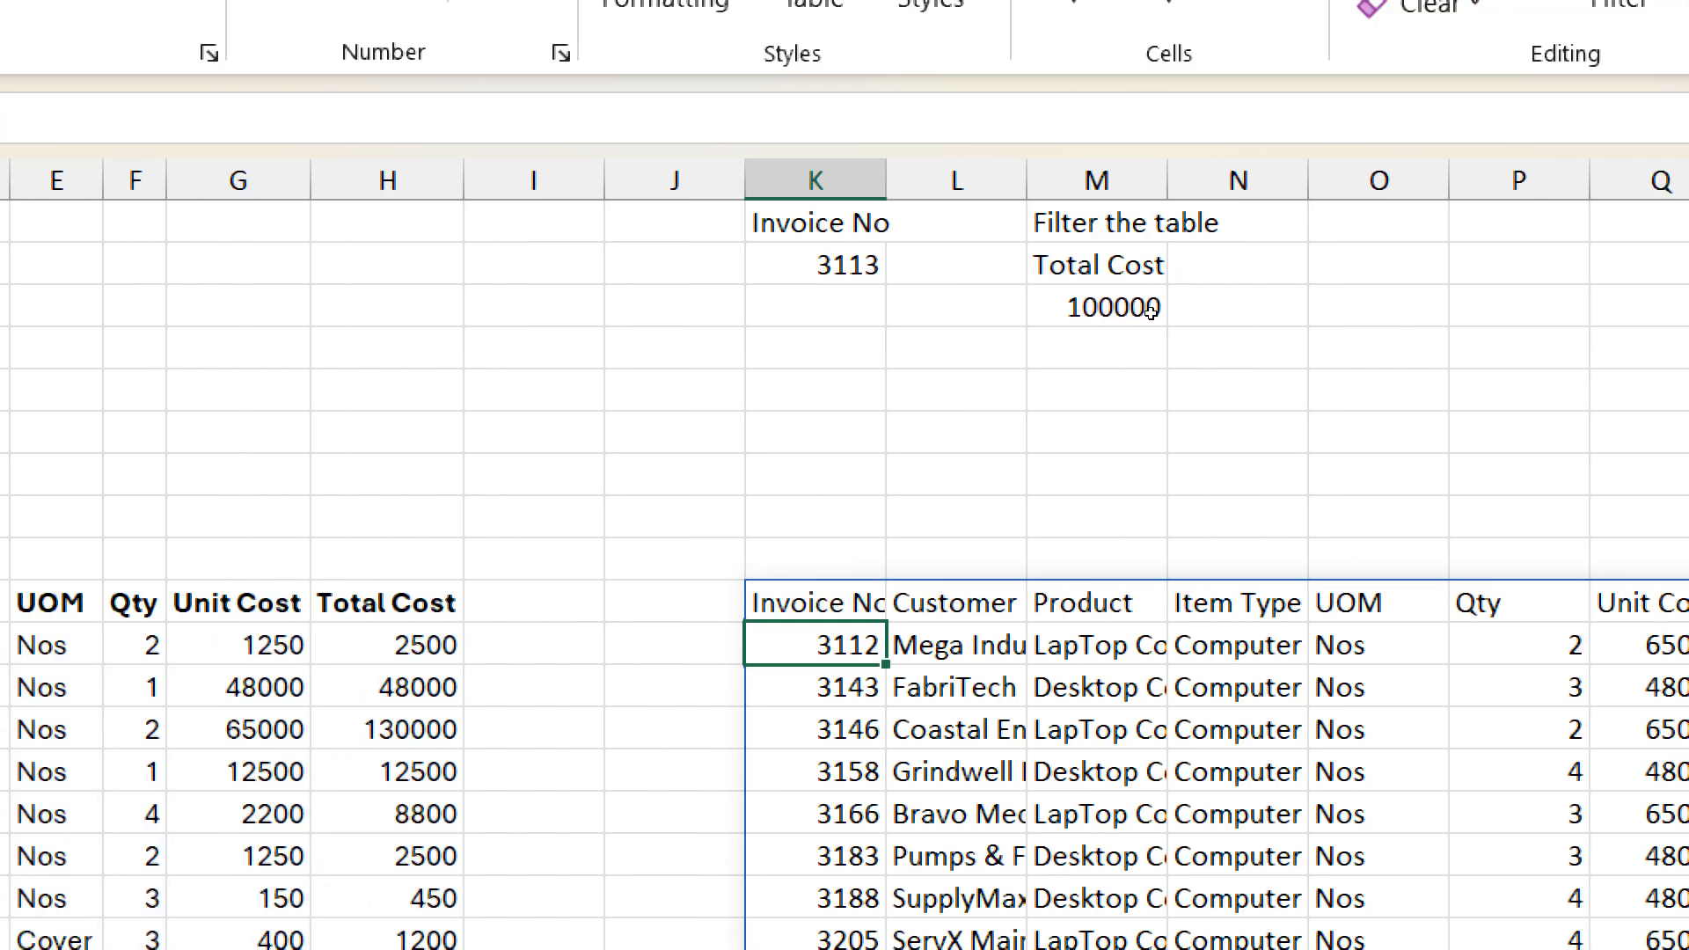
- Set the Total Cost criterion in cell M3 to 200000
click(1151, 313)
click(427, 117)
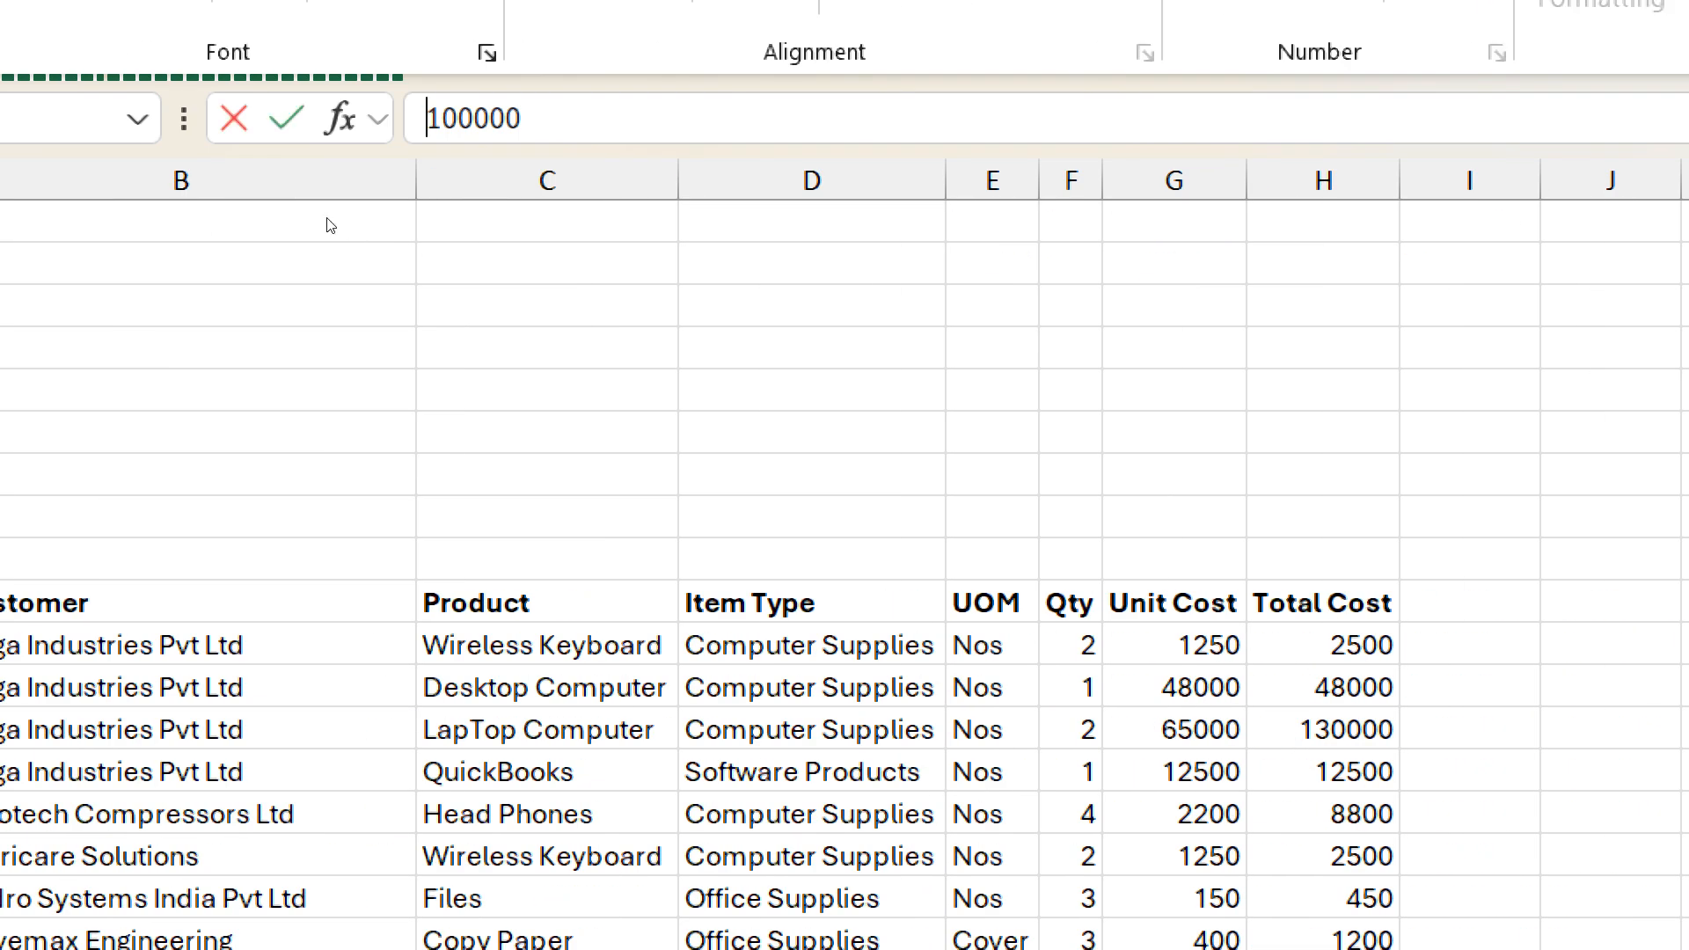
key(Delete)
text(2)
key(Return)
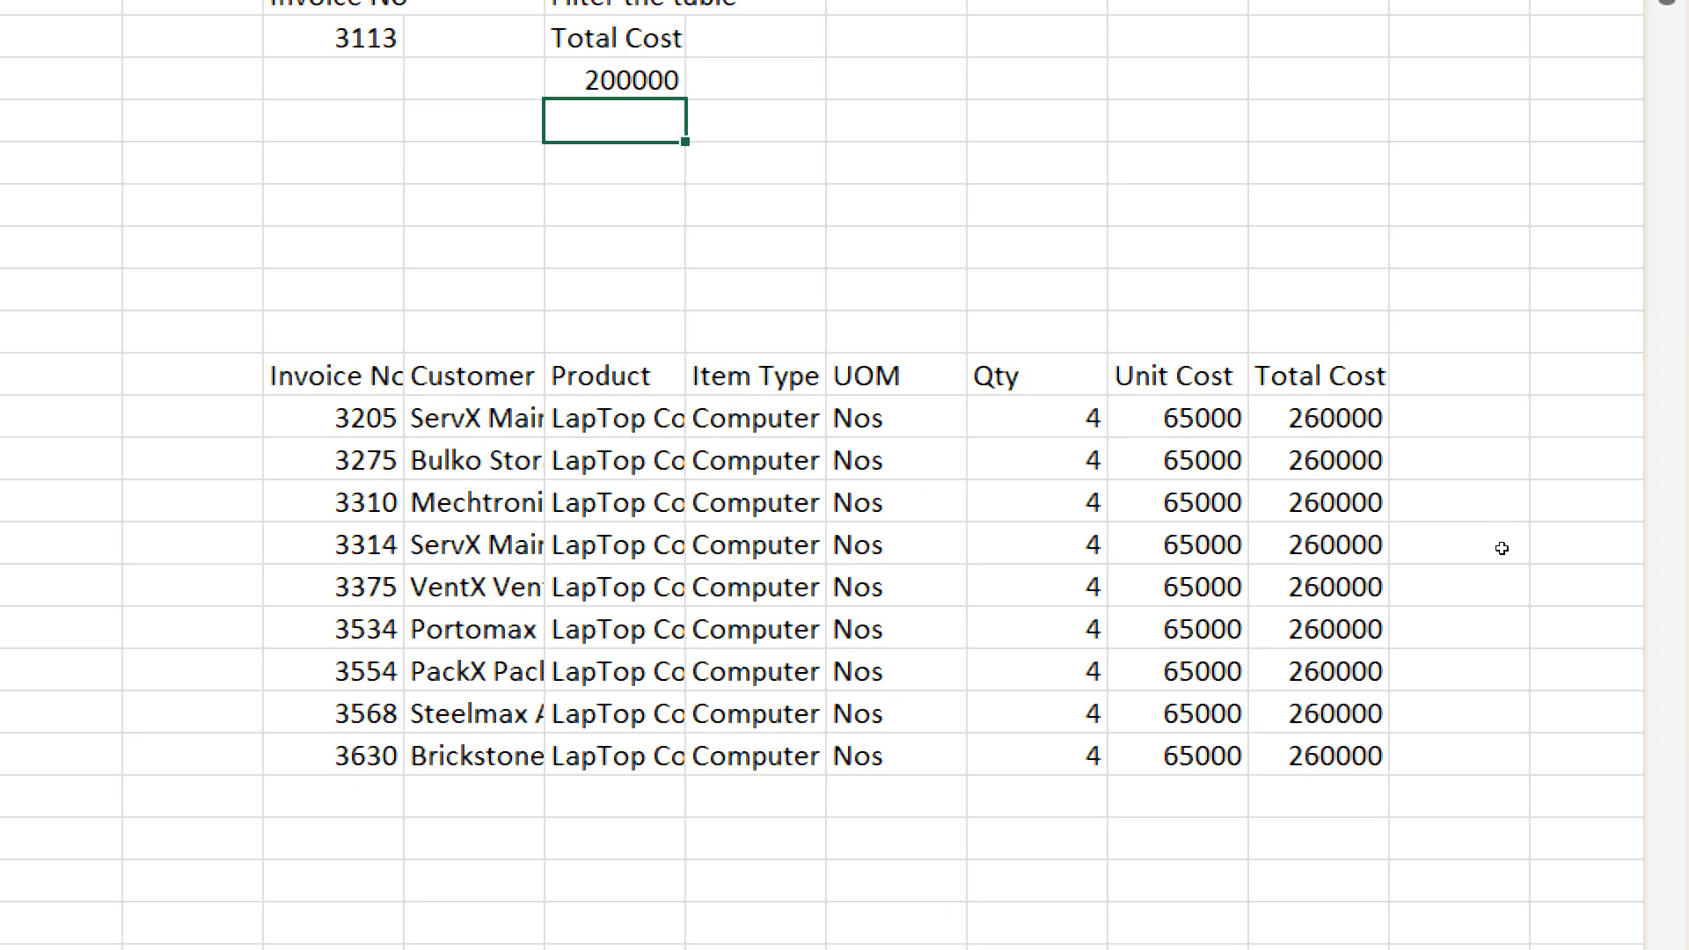
- Set the Total Cost criterion in cell M3 to 50000
key(Up)
text(50000)
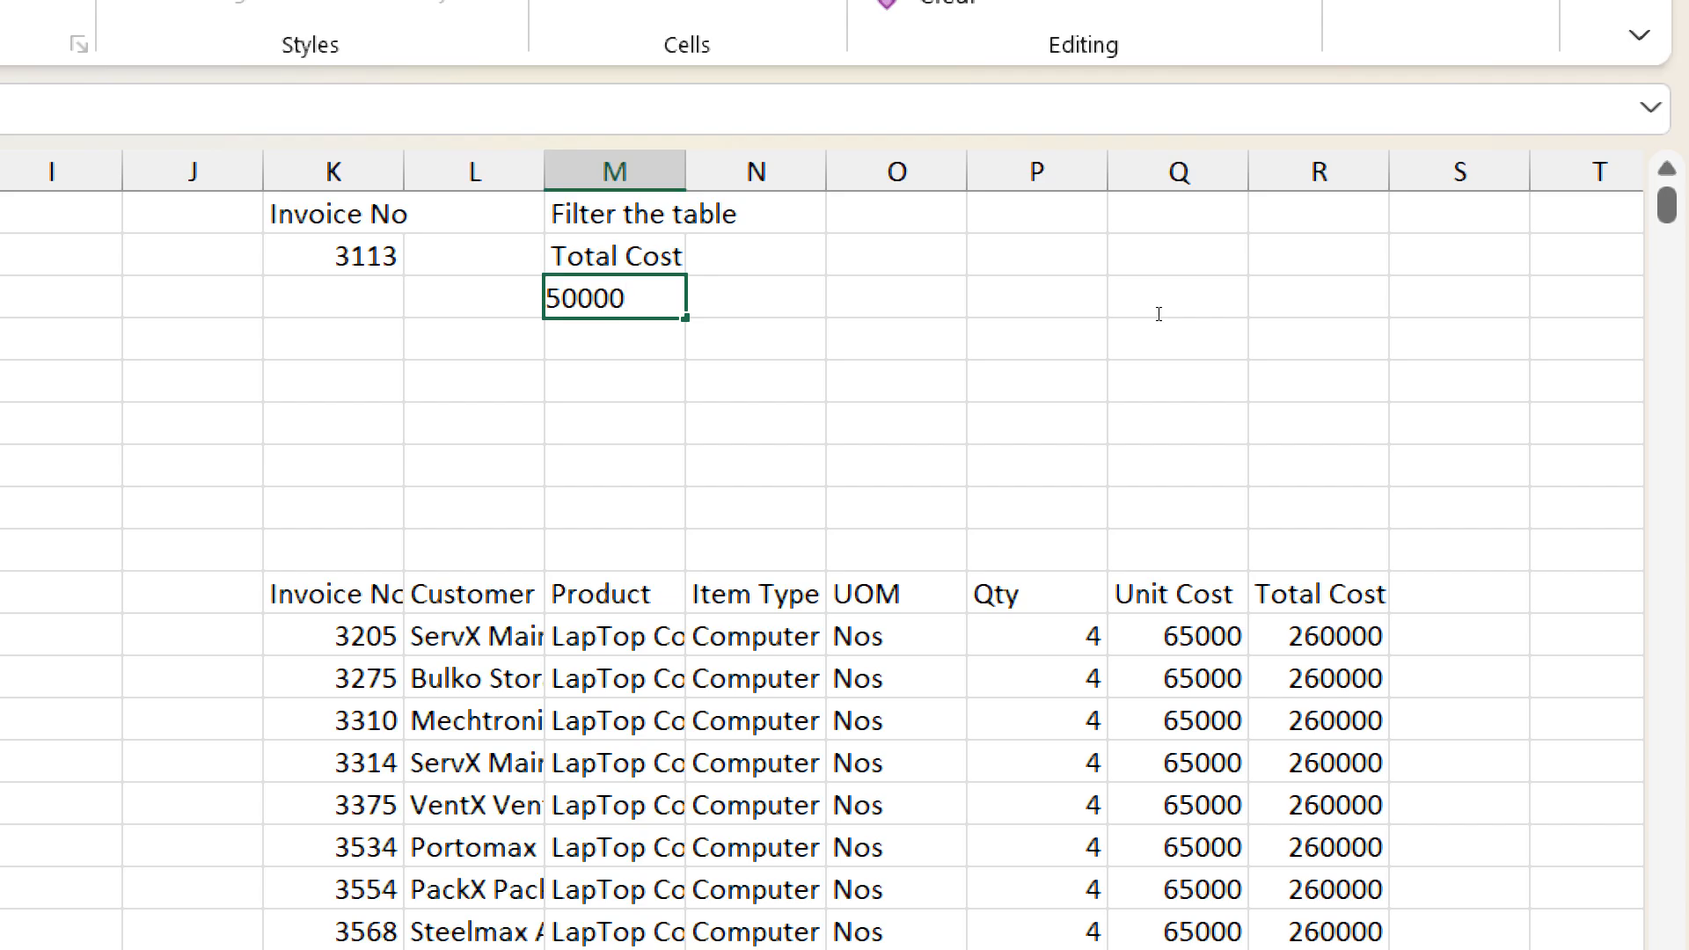
key(Return)
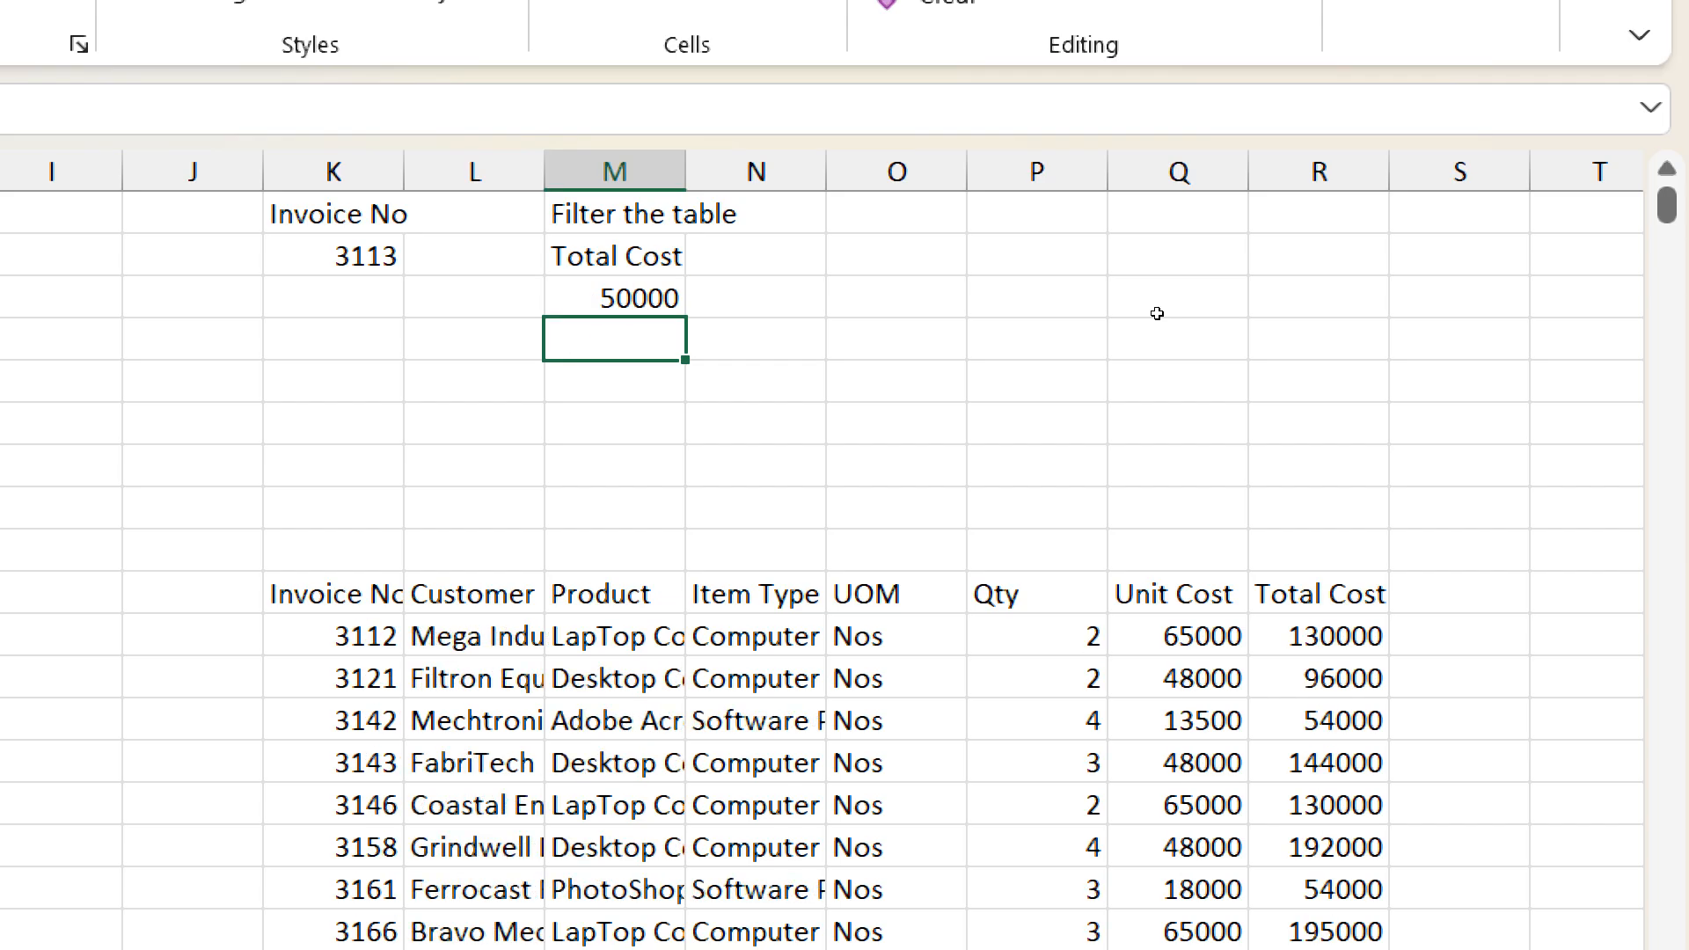
- Set the Total Cost criterion in cell M3 to 150000 and look through the filtered rows
key(Up)
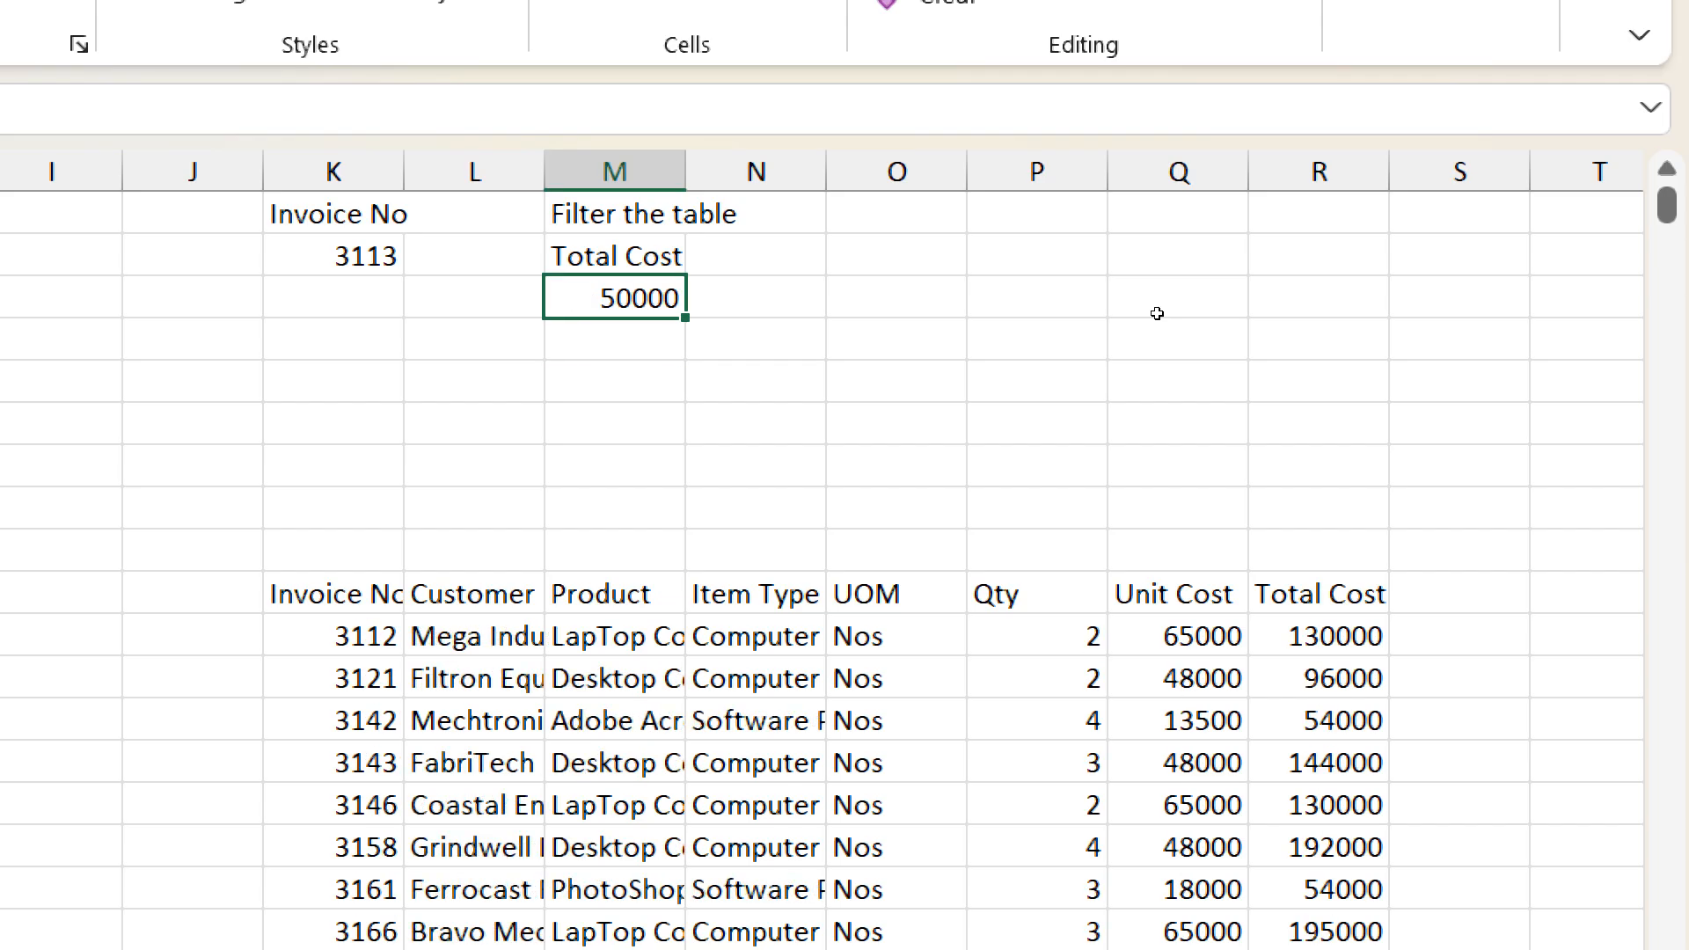
text(15000)
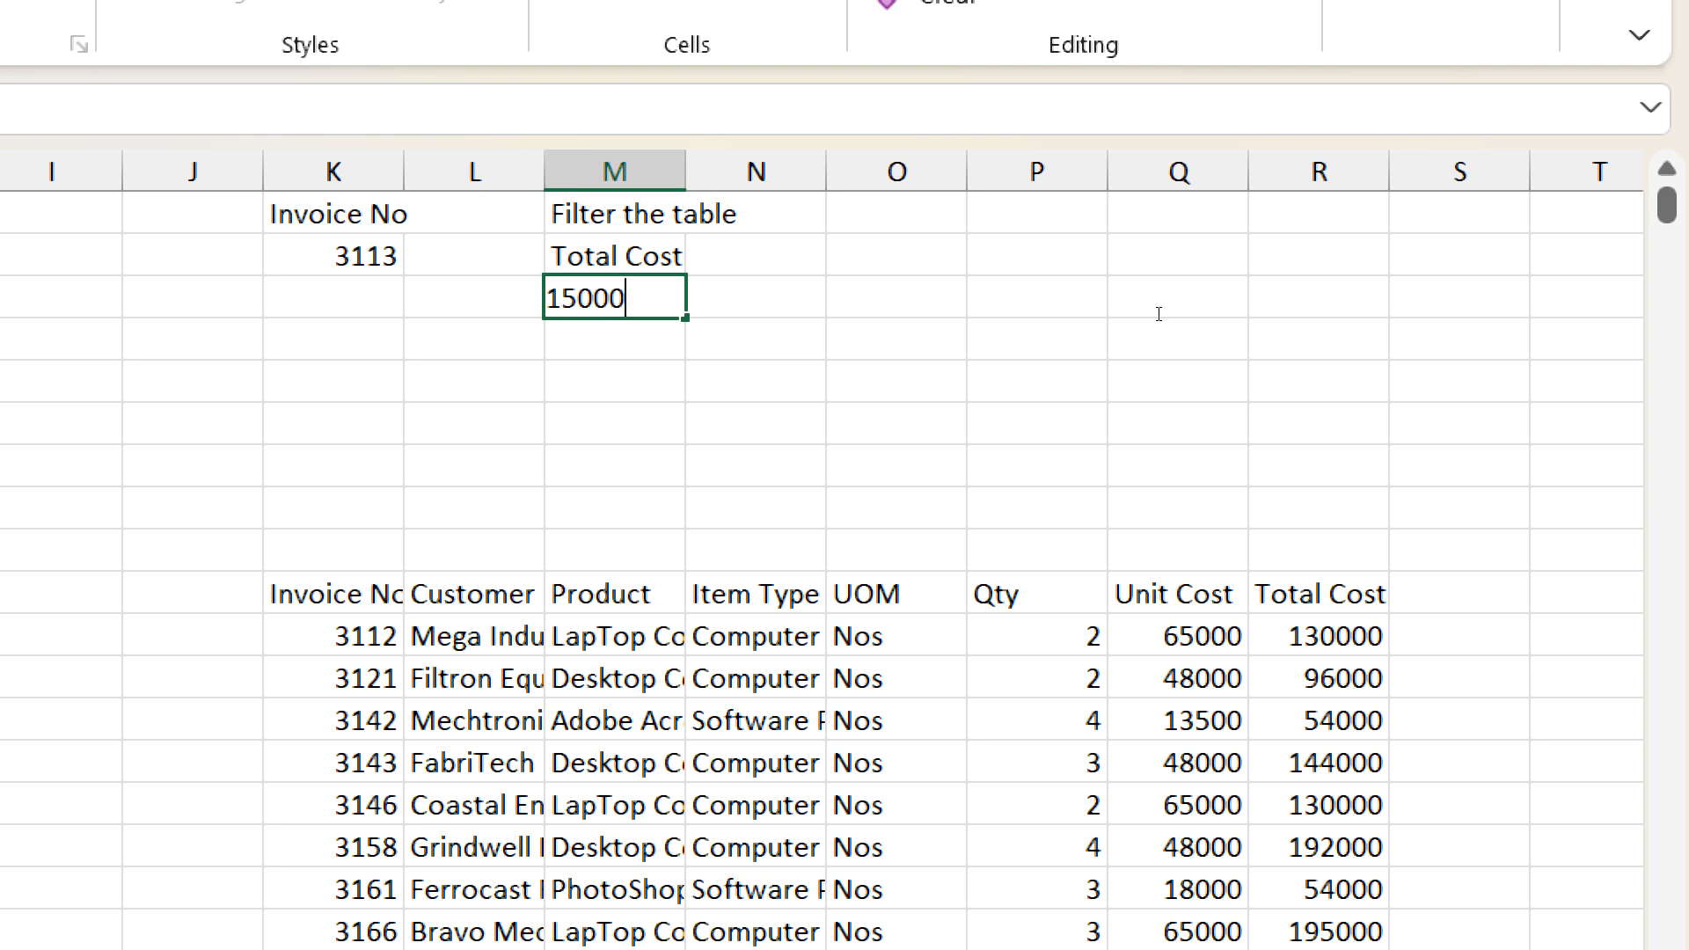
text(0)
key(Return)
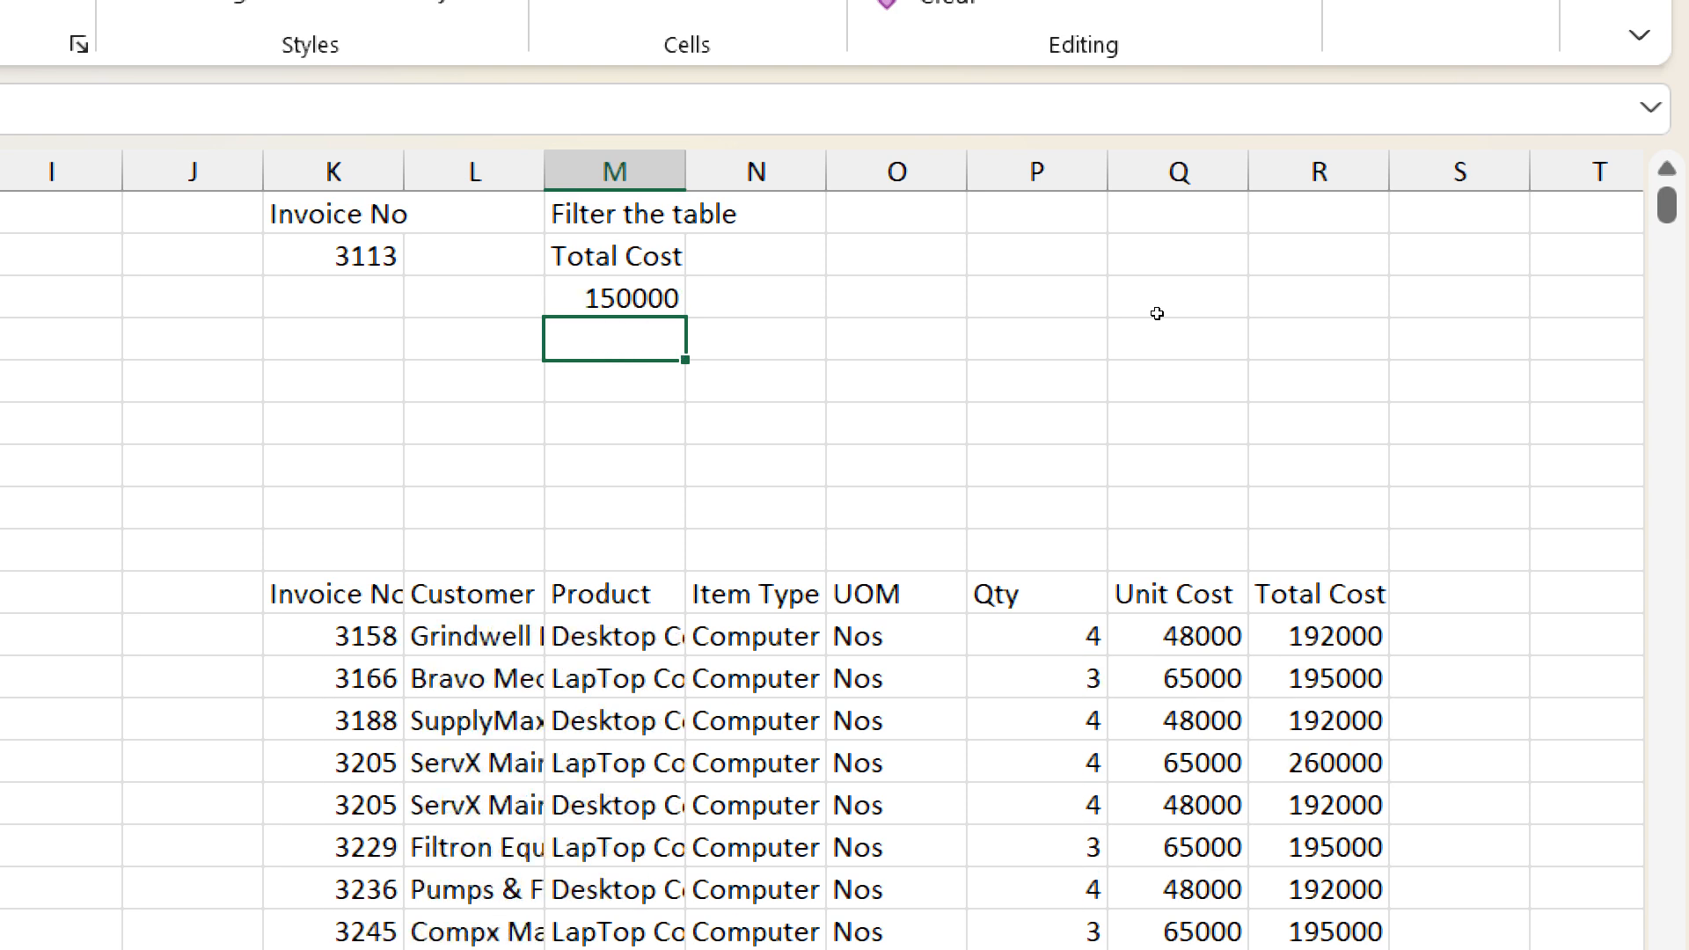
key(Up)
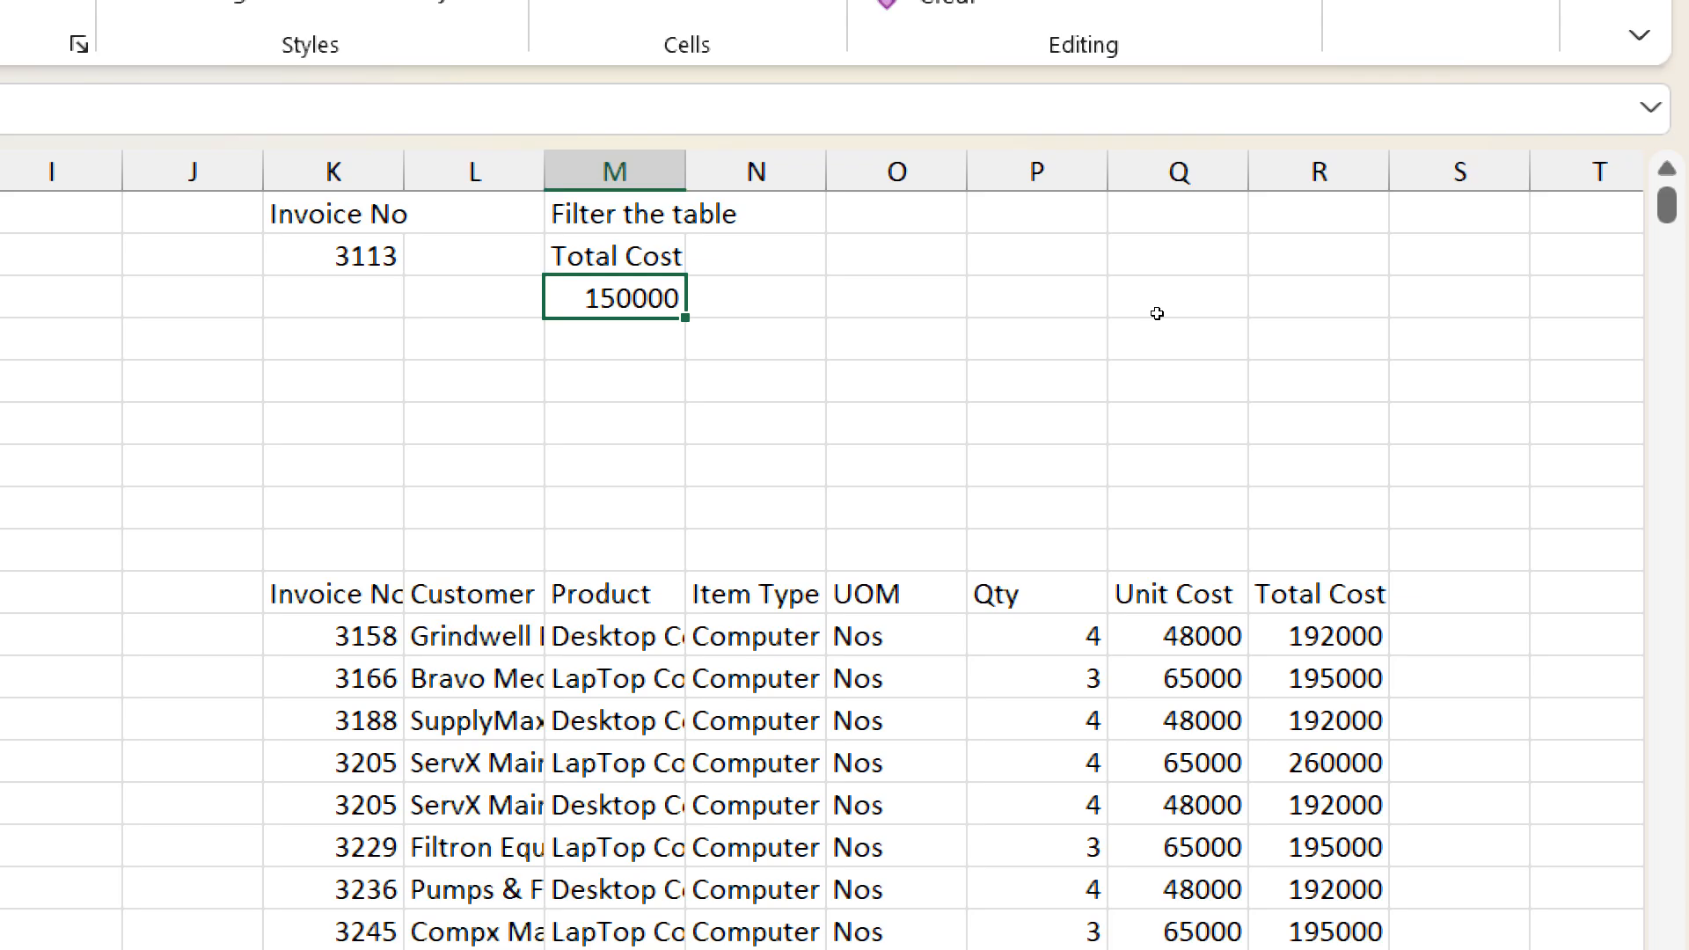
scroll(1248, 445, down, 3)
scroll(1249, 445, up, 3)
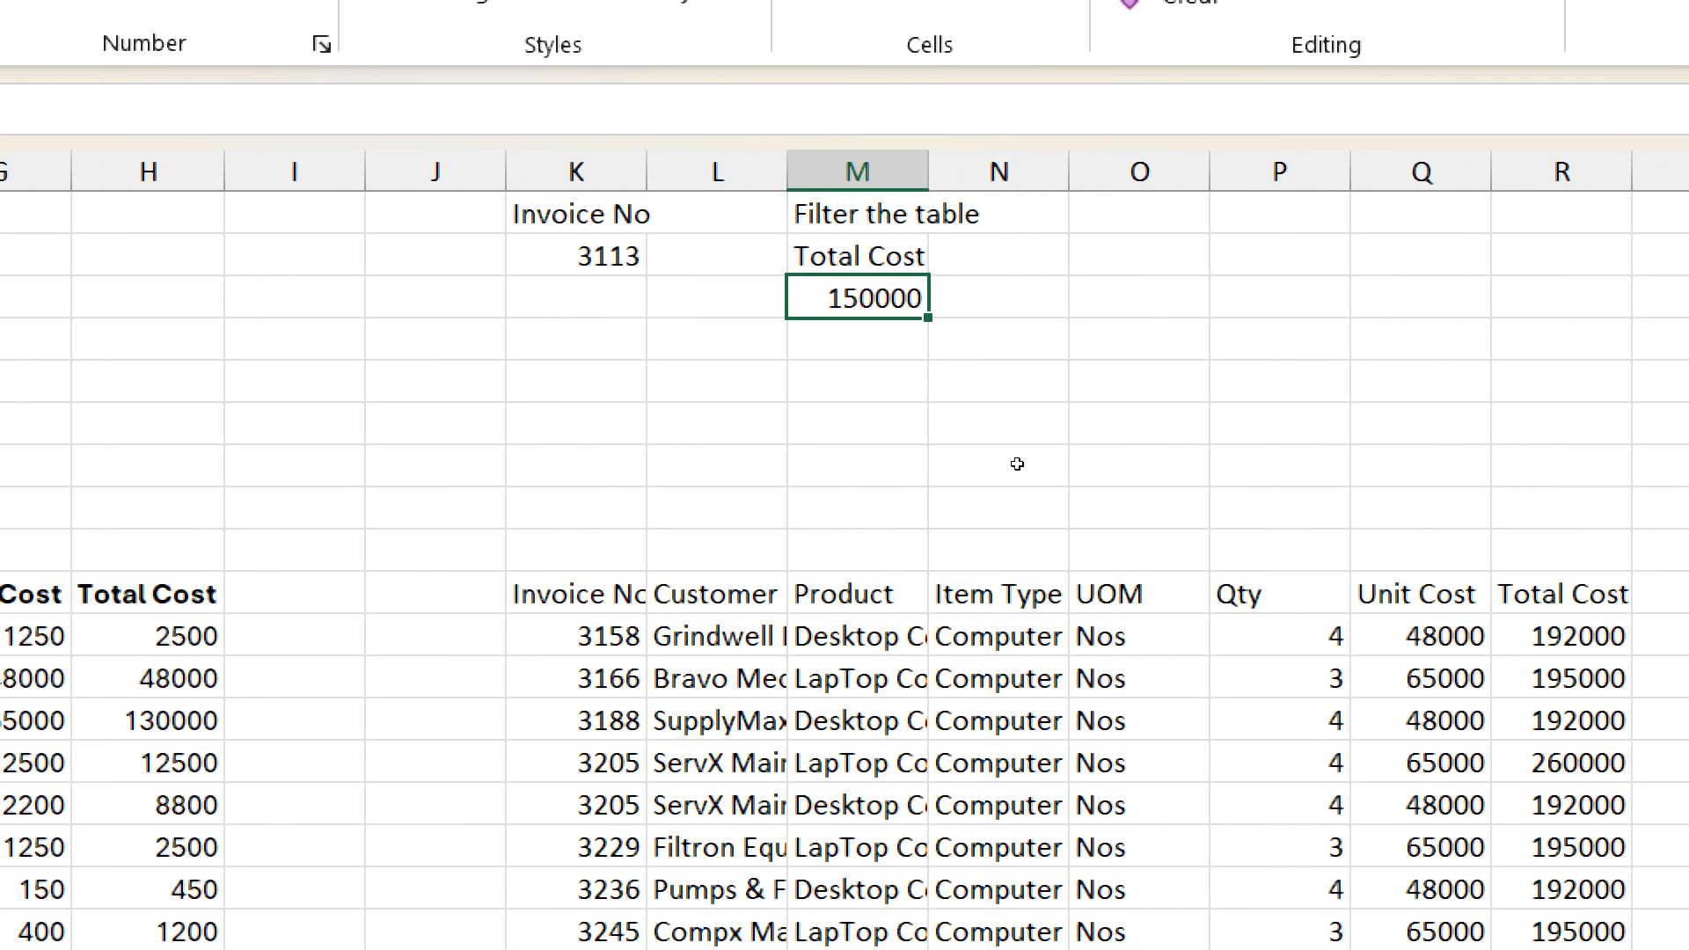
- Insert the SORTBY function in front of FILTER in the K10 formula
click(580, 594)
click(492, 115)
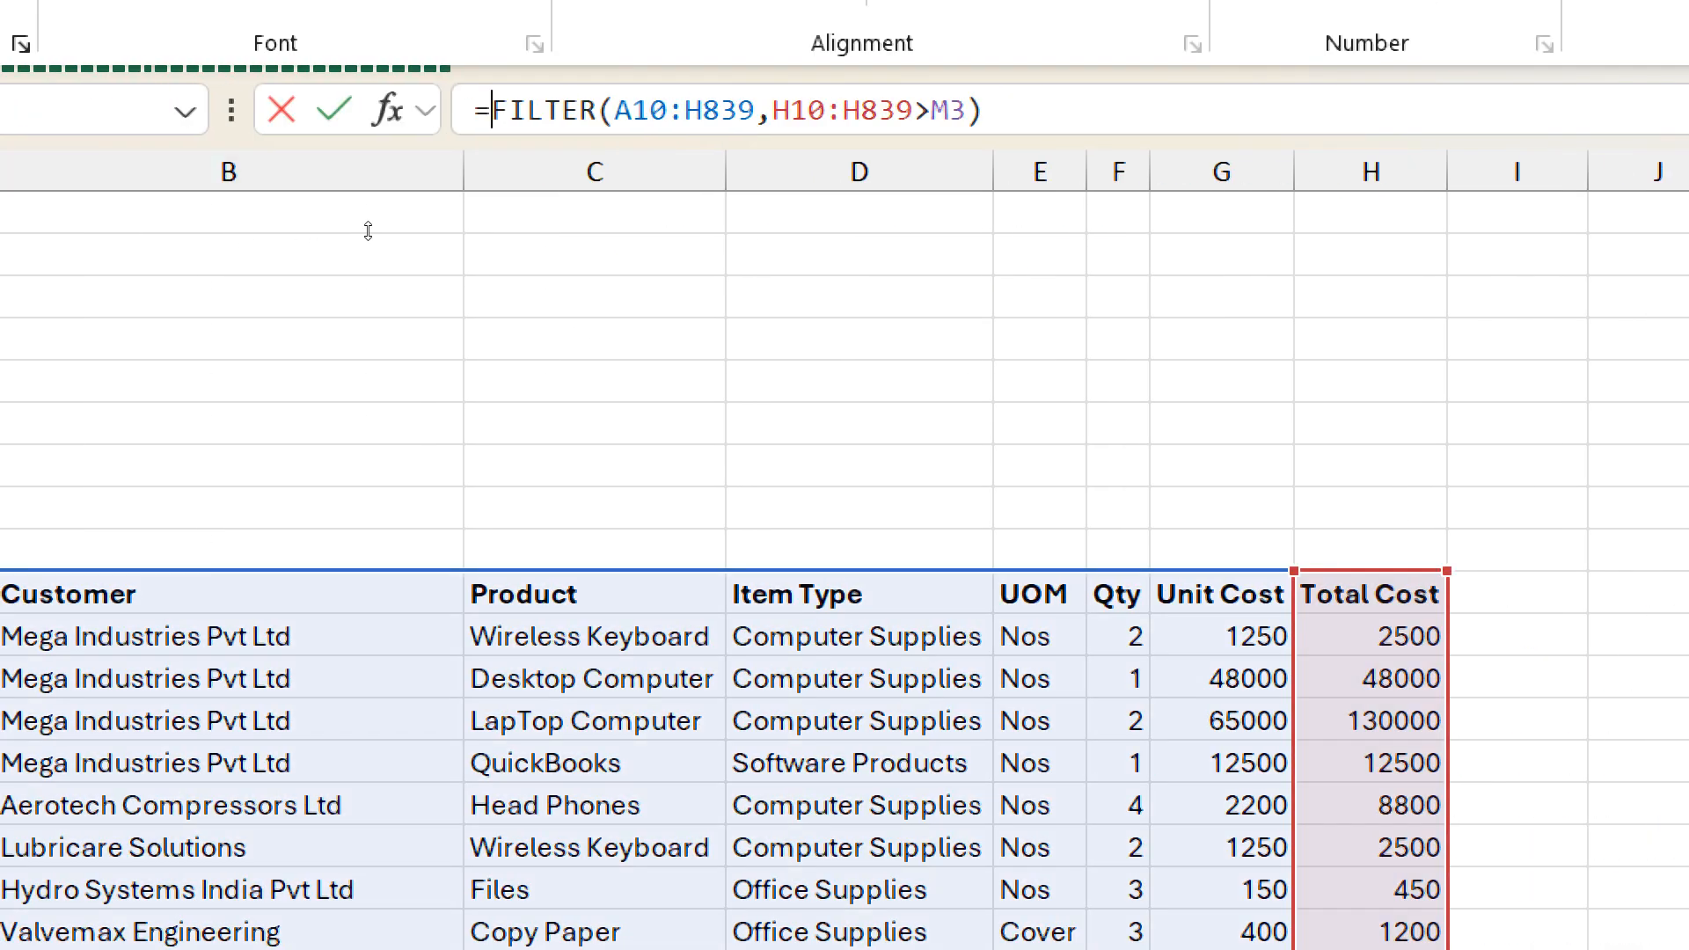
text(so)
key(Down)
key(Tab)
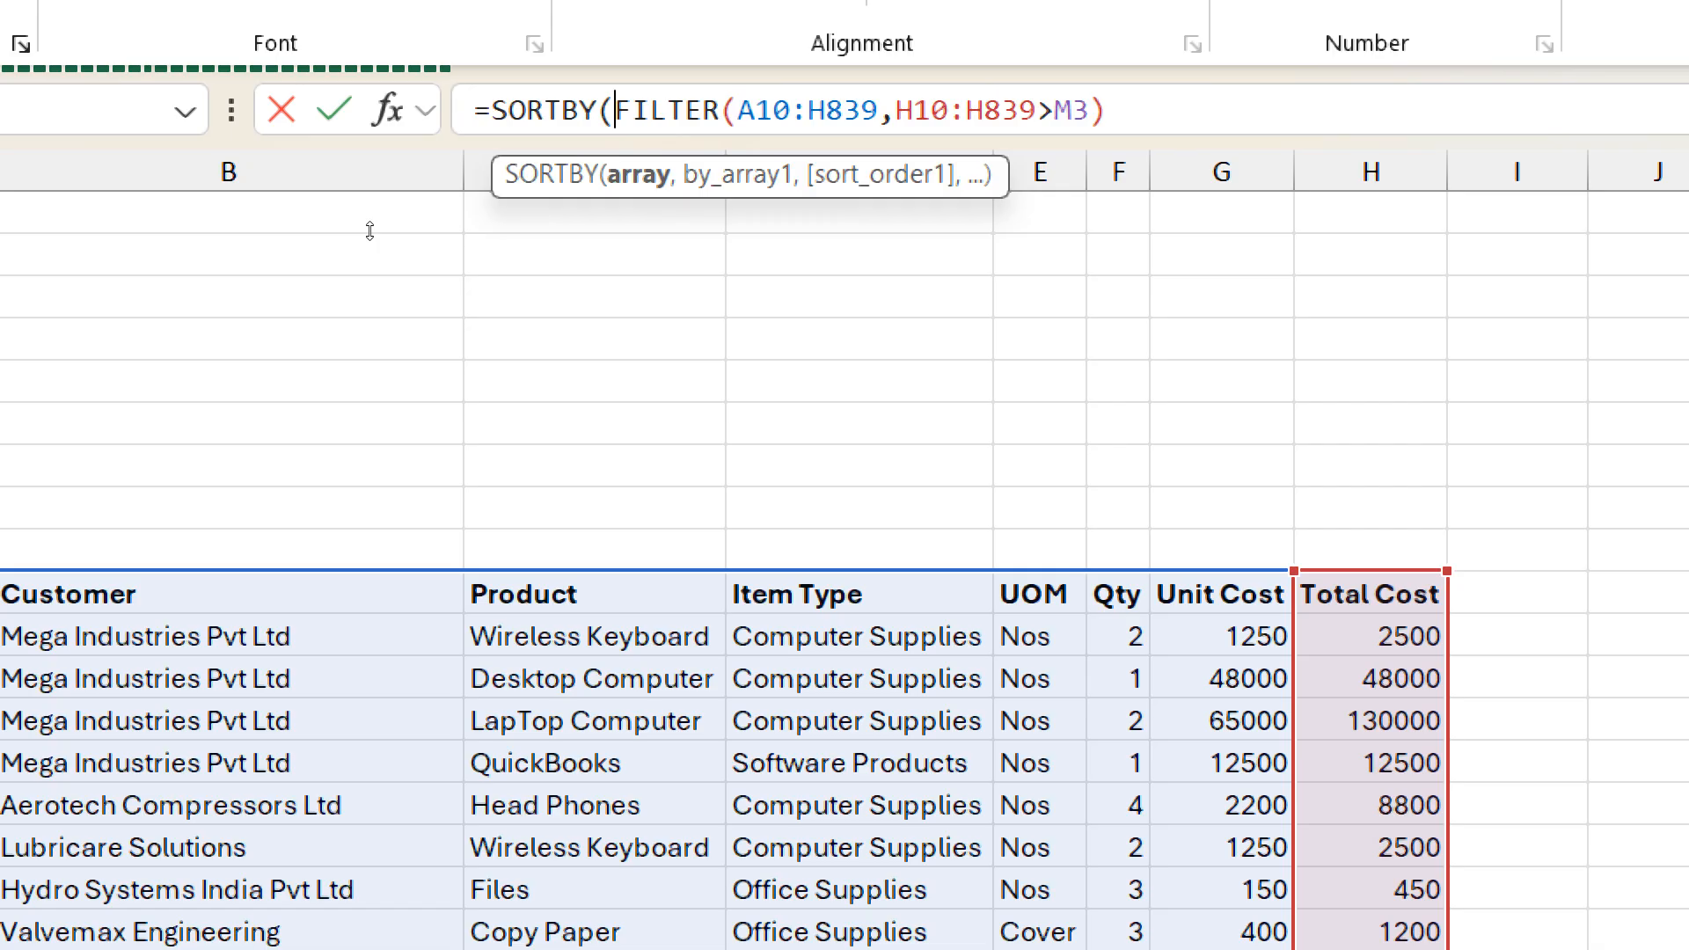
- Complete the SORTBY arguments in K10 with 7 as by_array1 and 1 for ascending order, and enter the formula
key(End)
text(,)
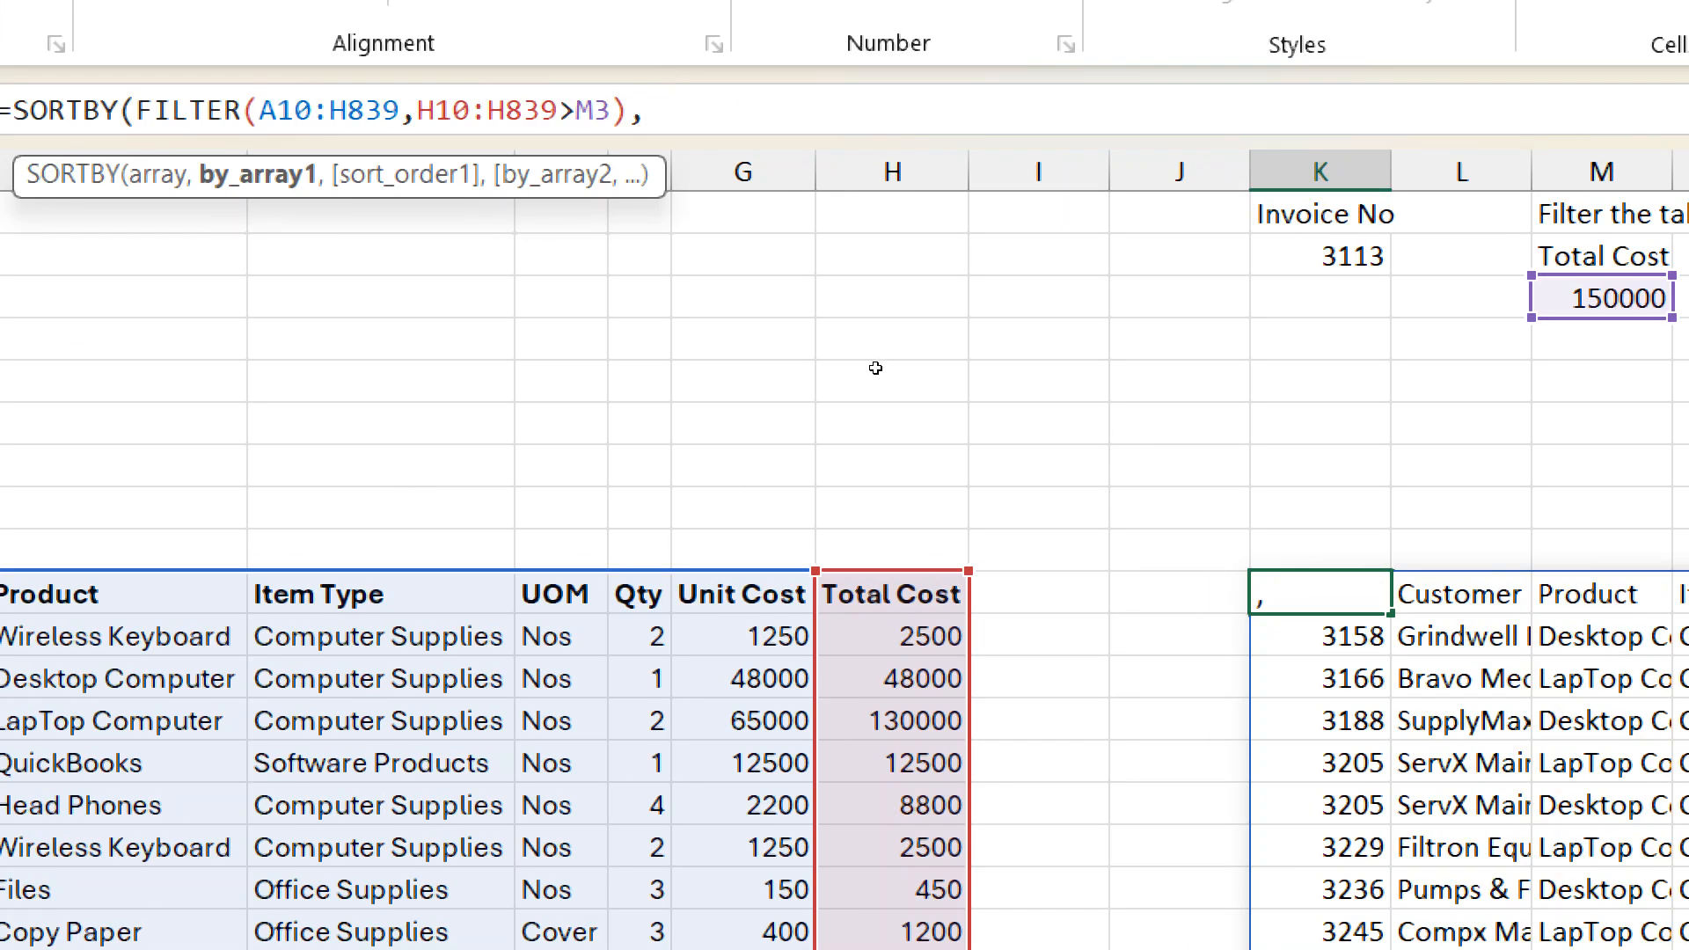
text(7,)
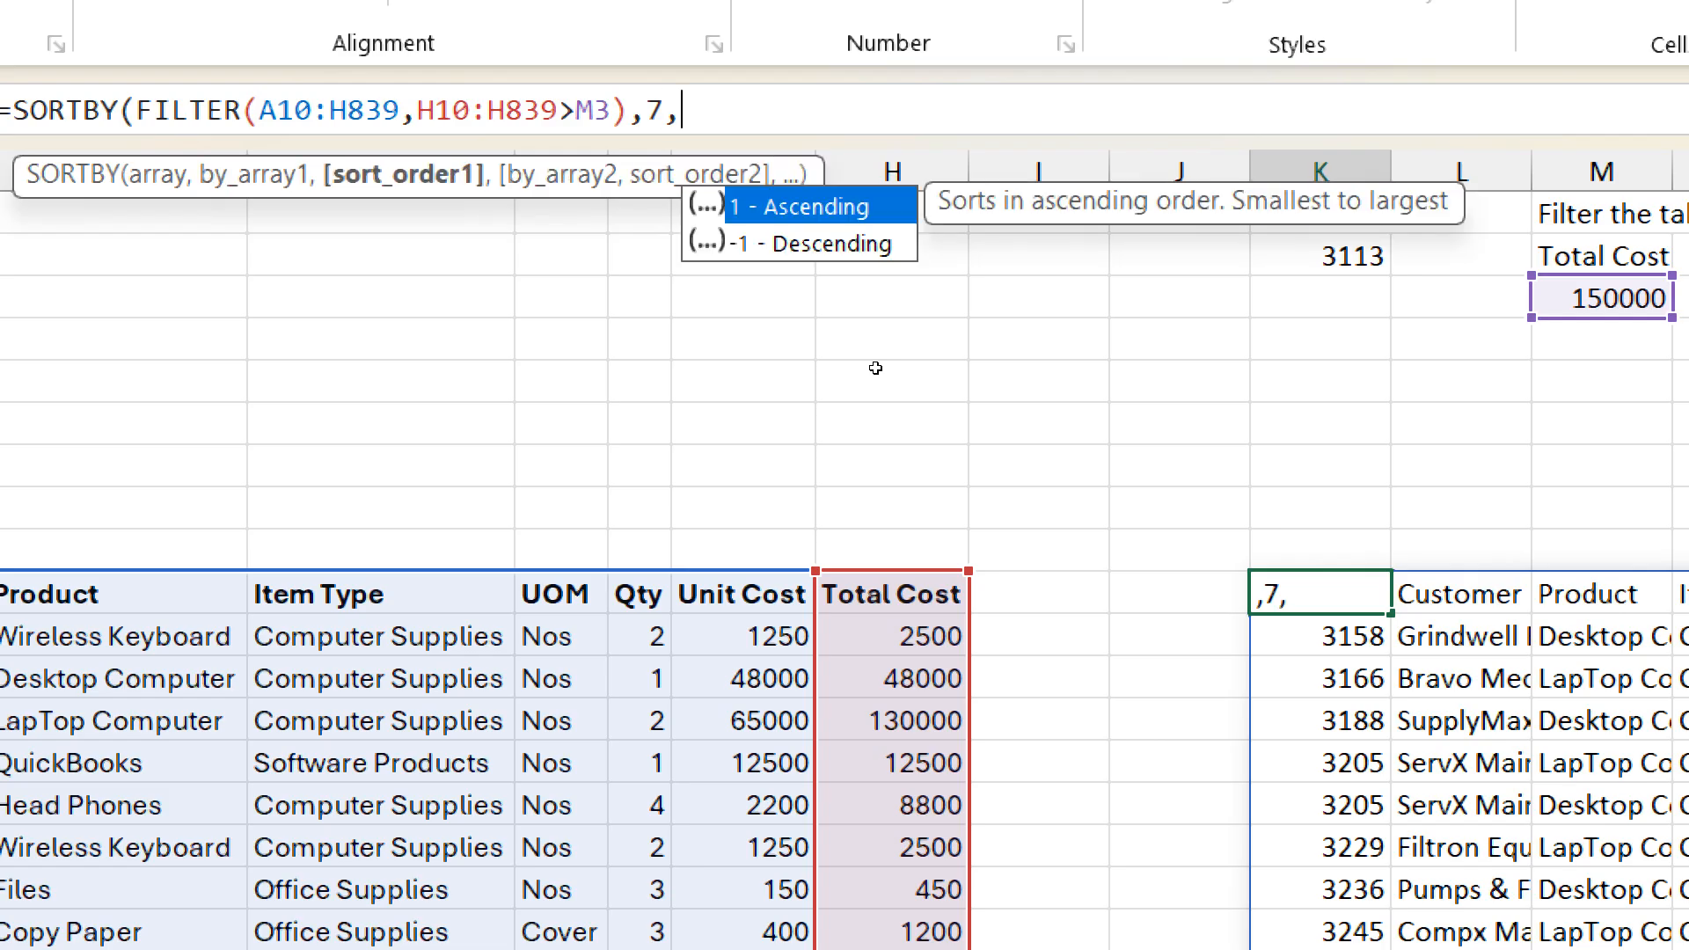
text(1)
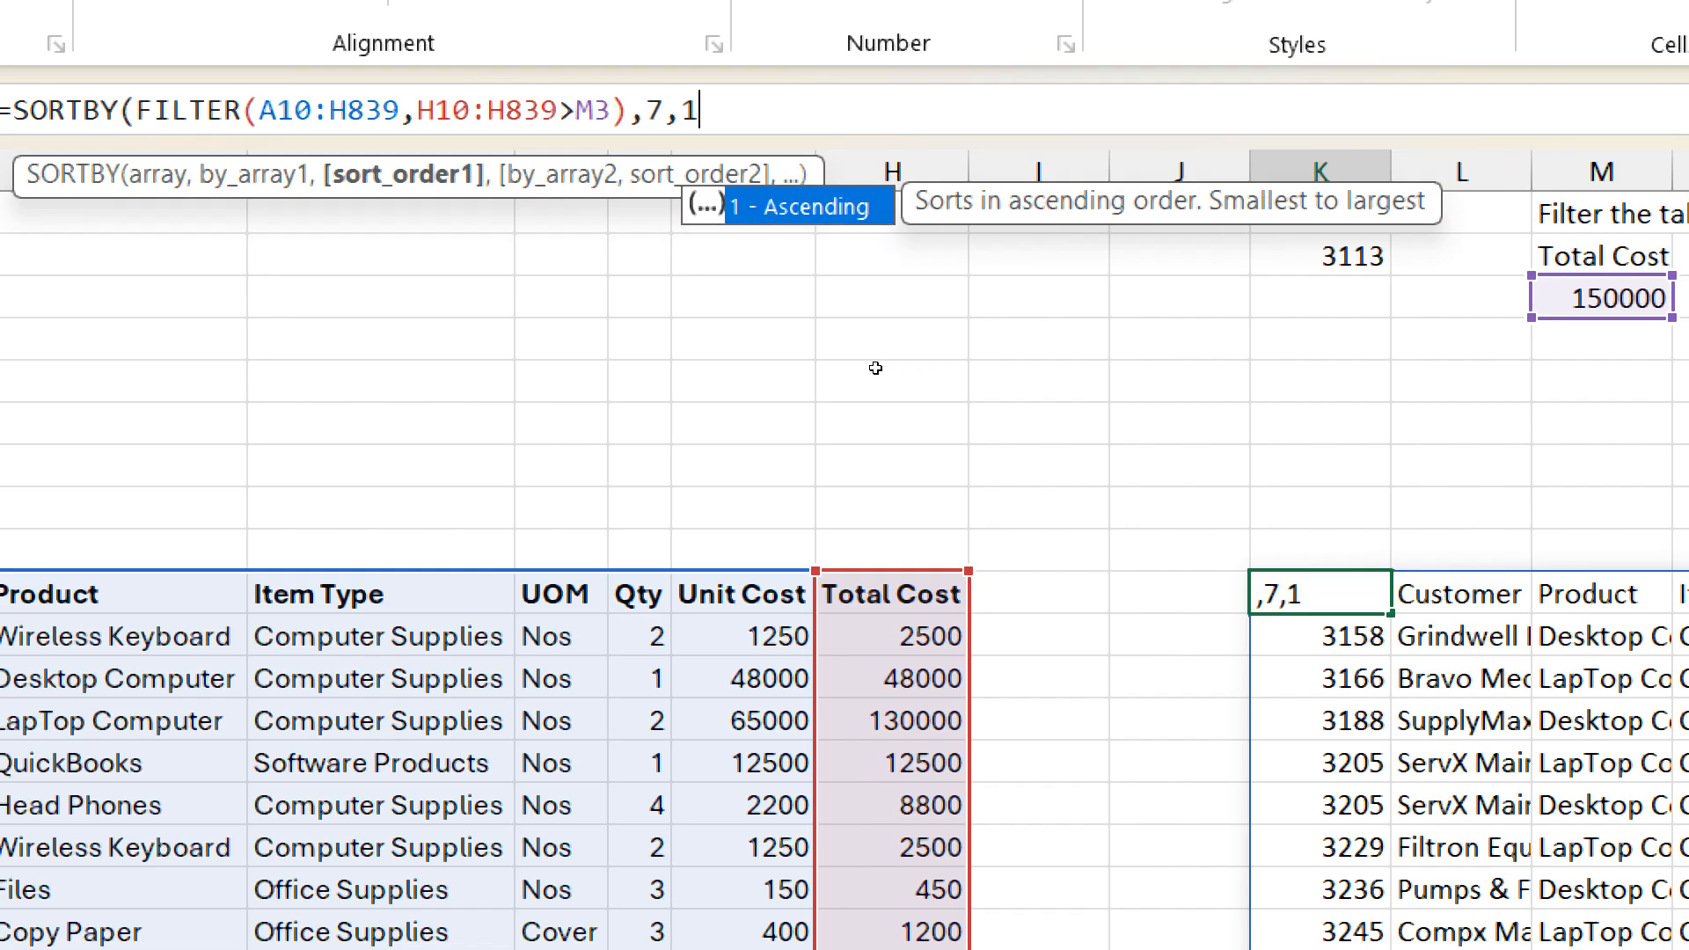
text())
key(Return)
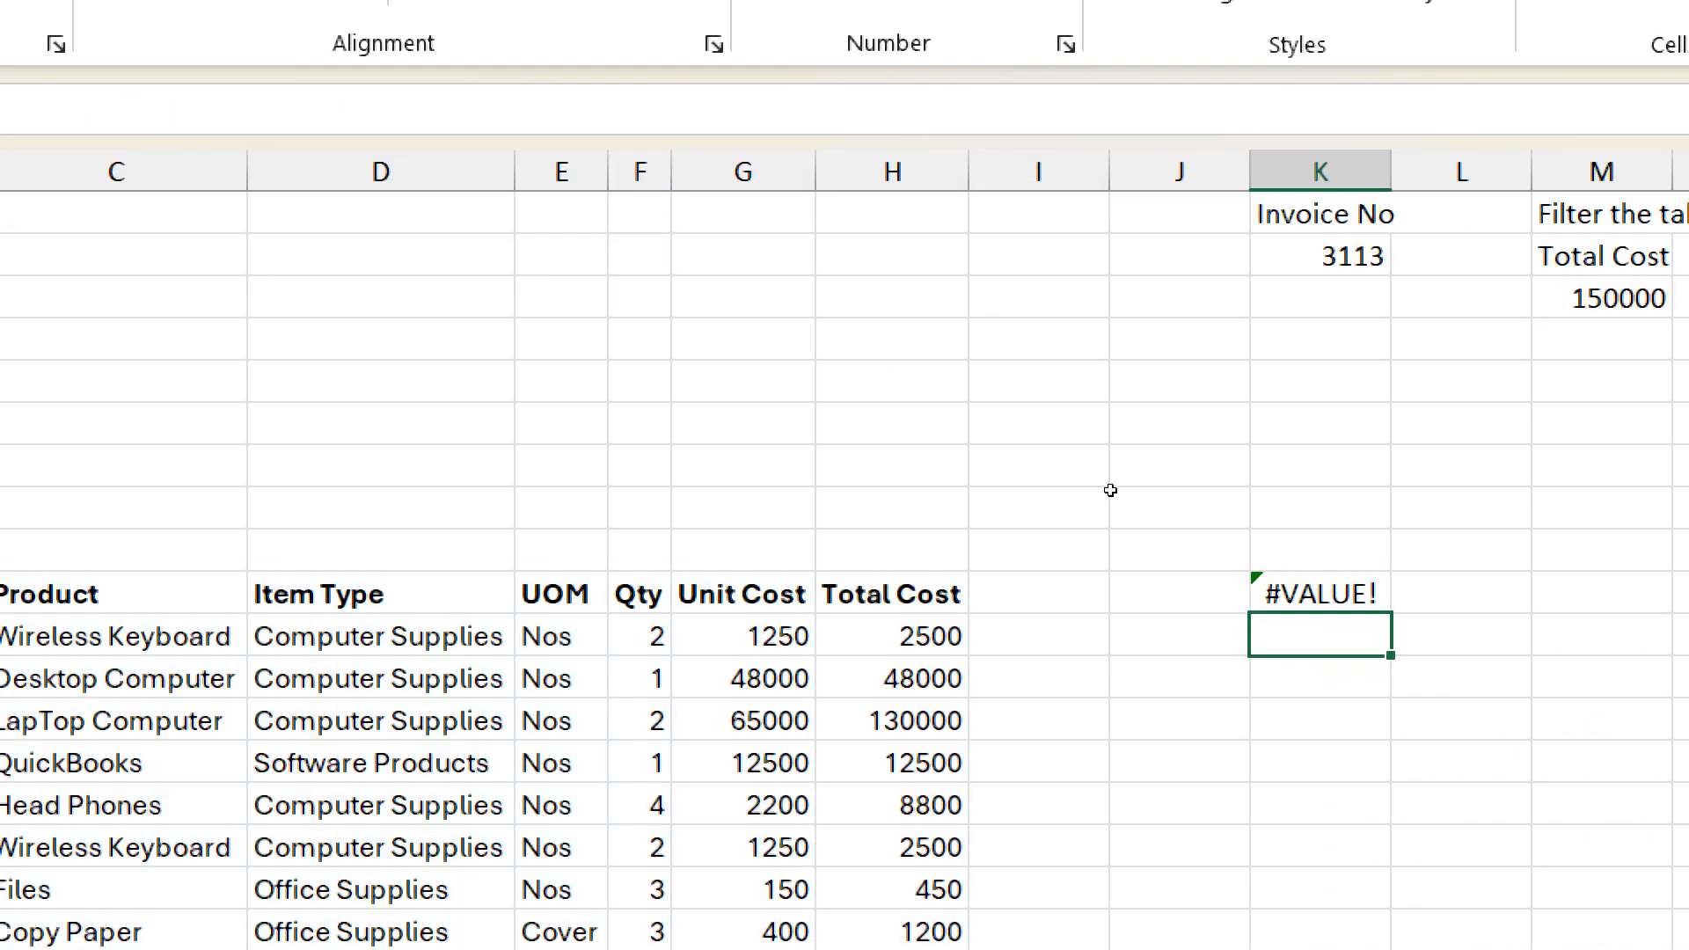
- Replace SORTBY with SORT in the K10 formula and enter it
click(1319, 594)
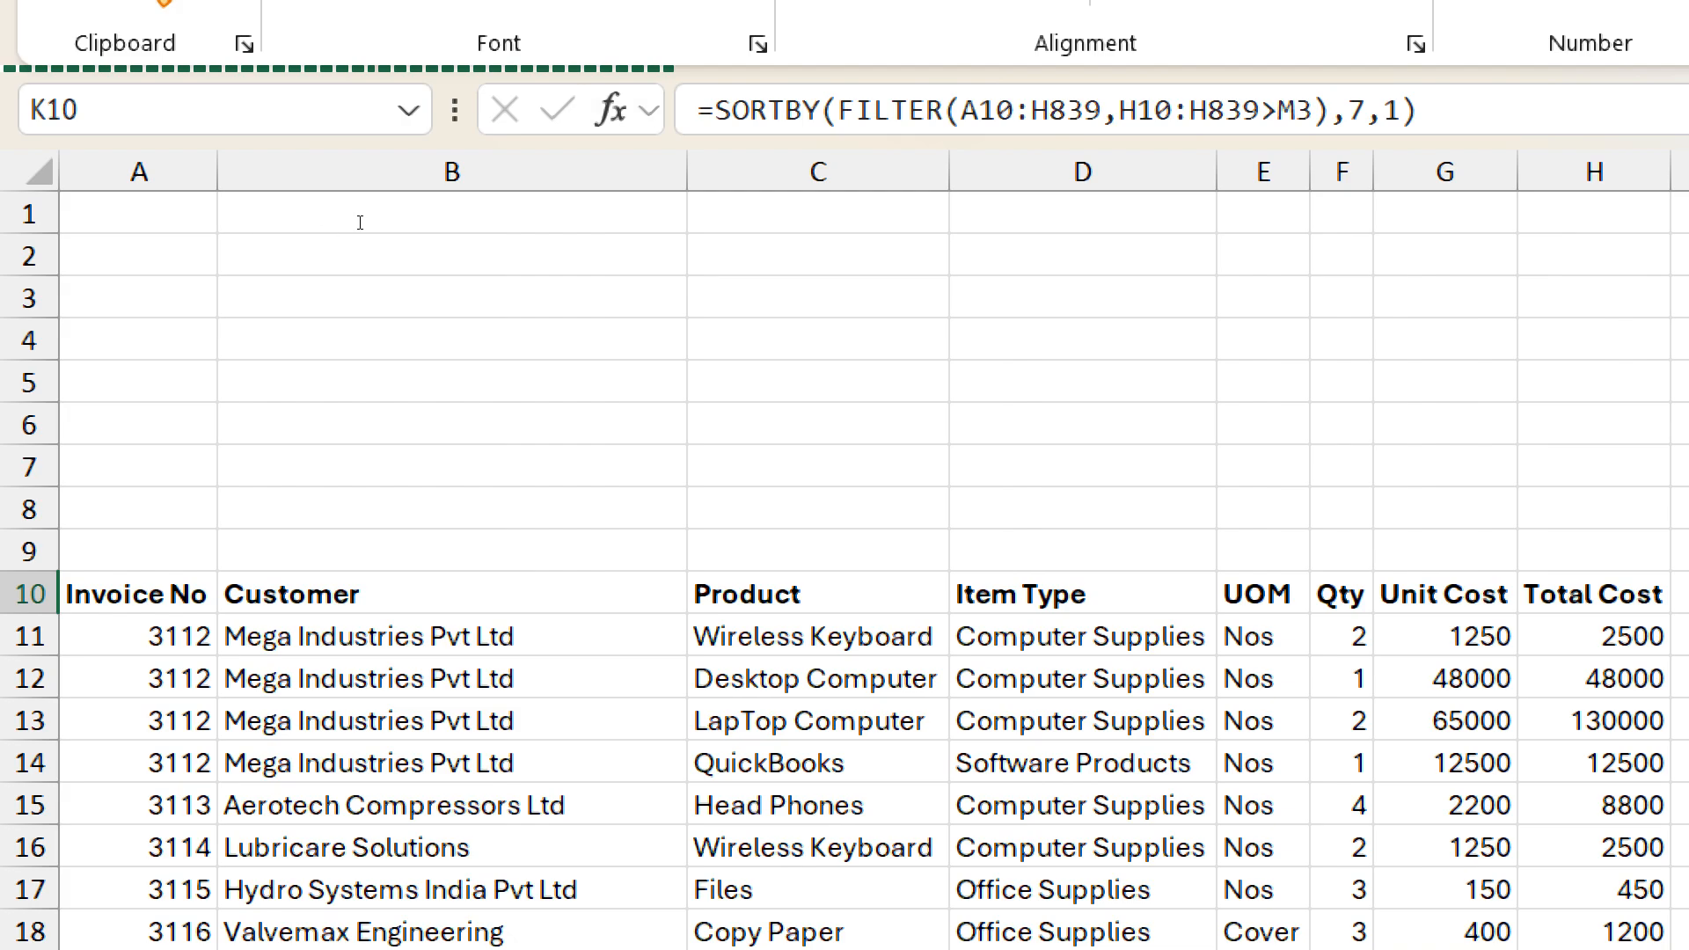
click(805, 110)
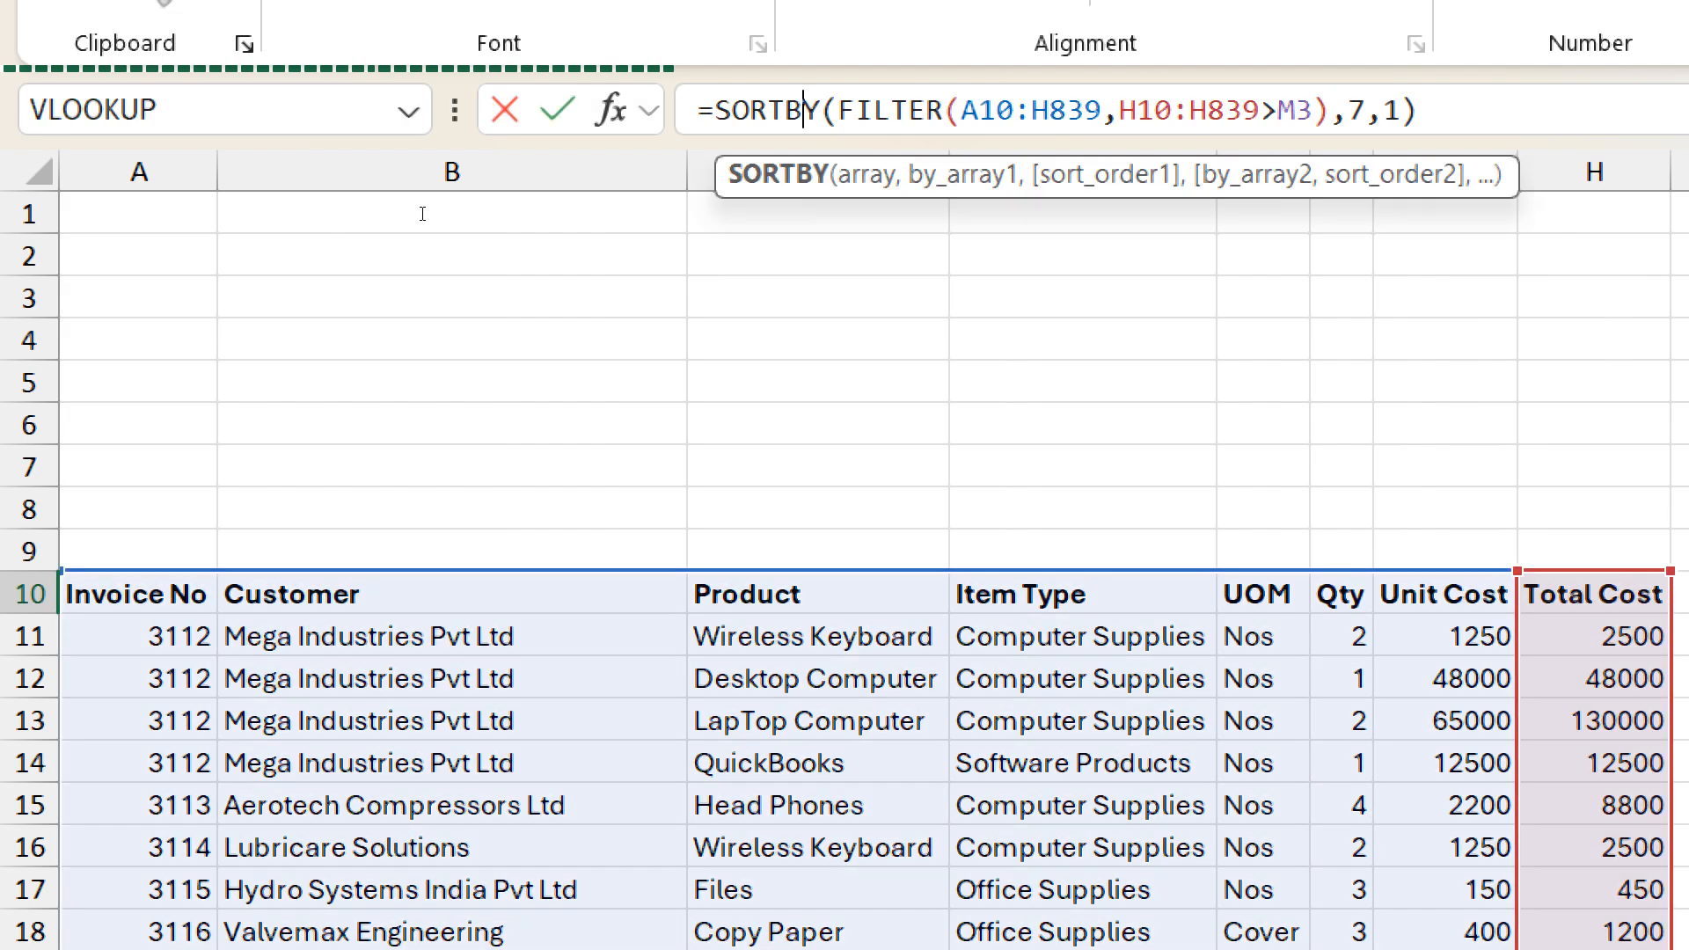
key(shift+Right)
key(shift+Right)
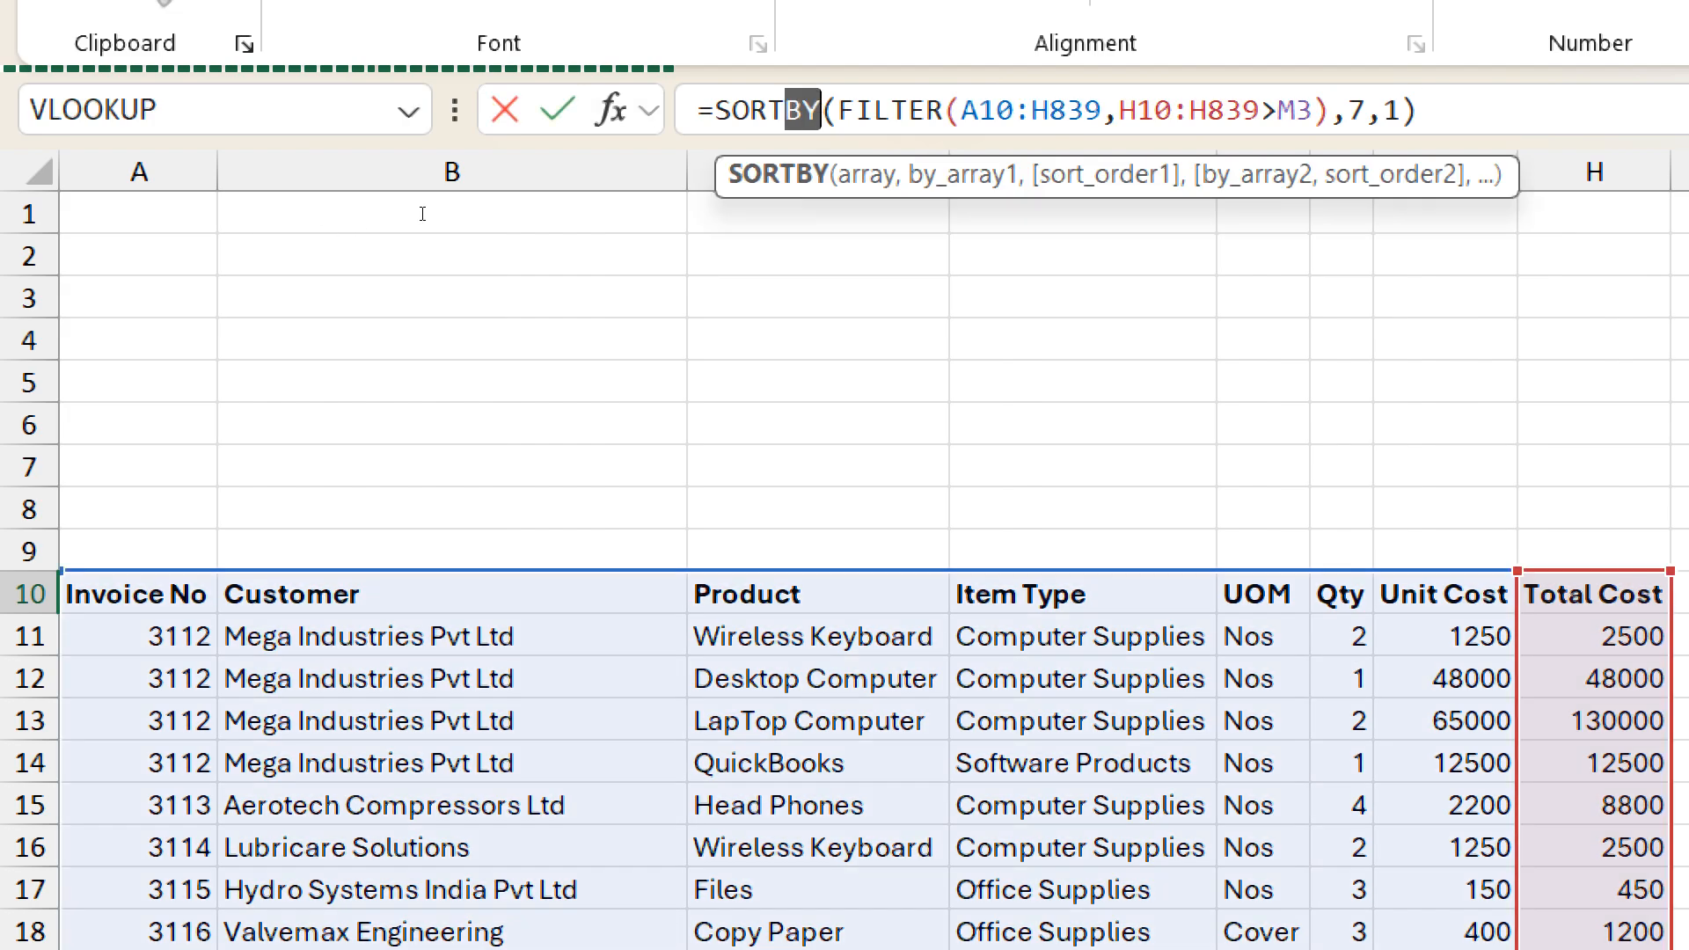
key(BackSpace)
key(Return)
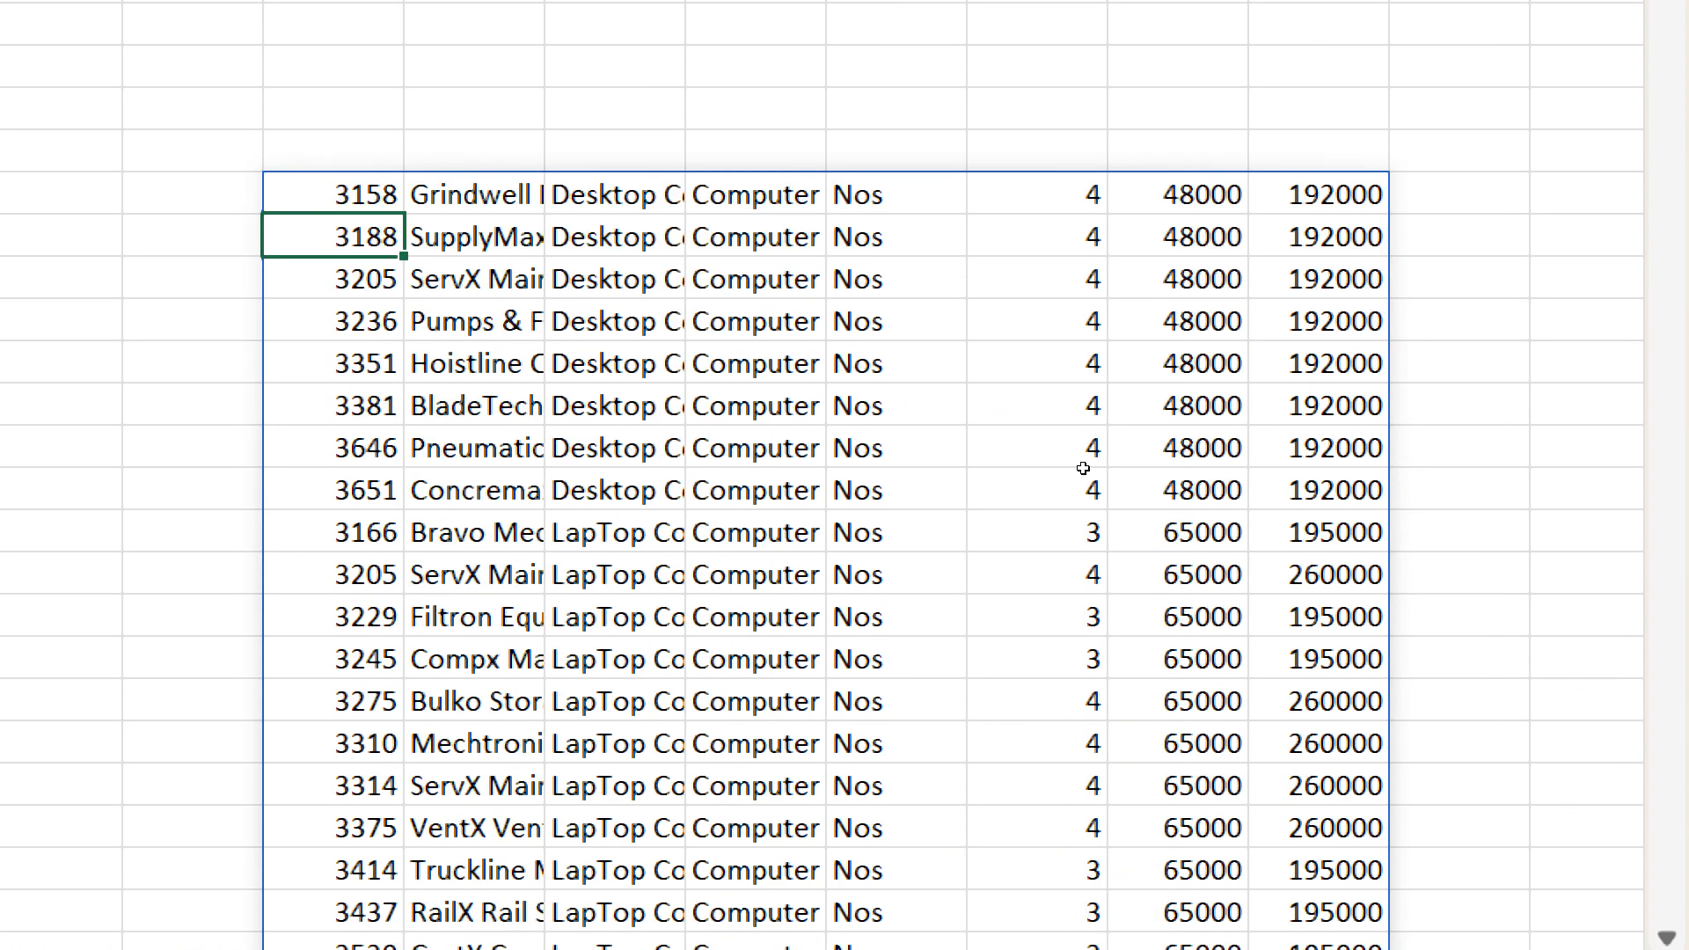
- Change the sort_order argument of the SORT formula in K10 to -1 for descending order
key(Up)
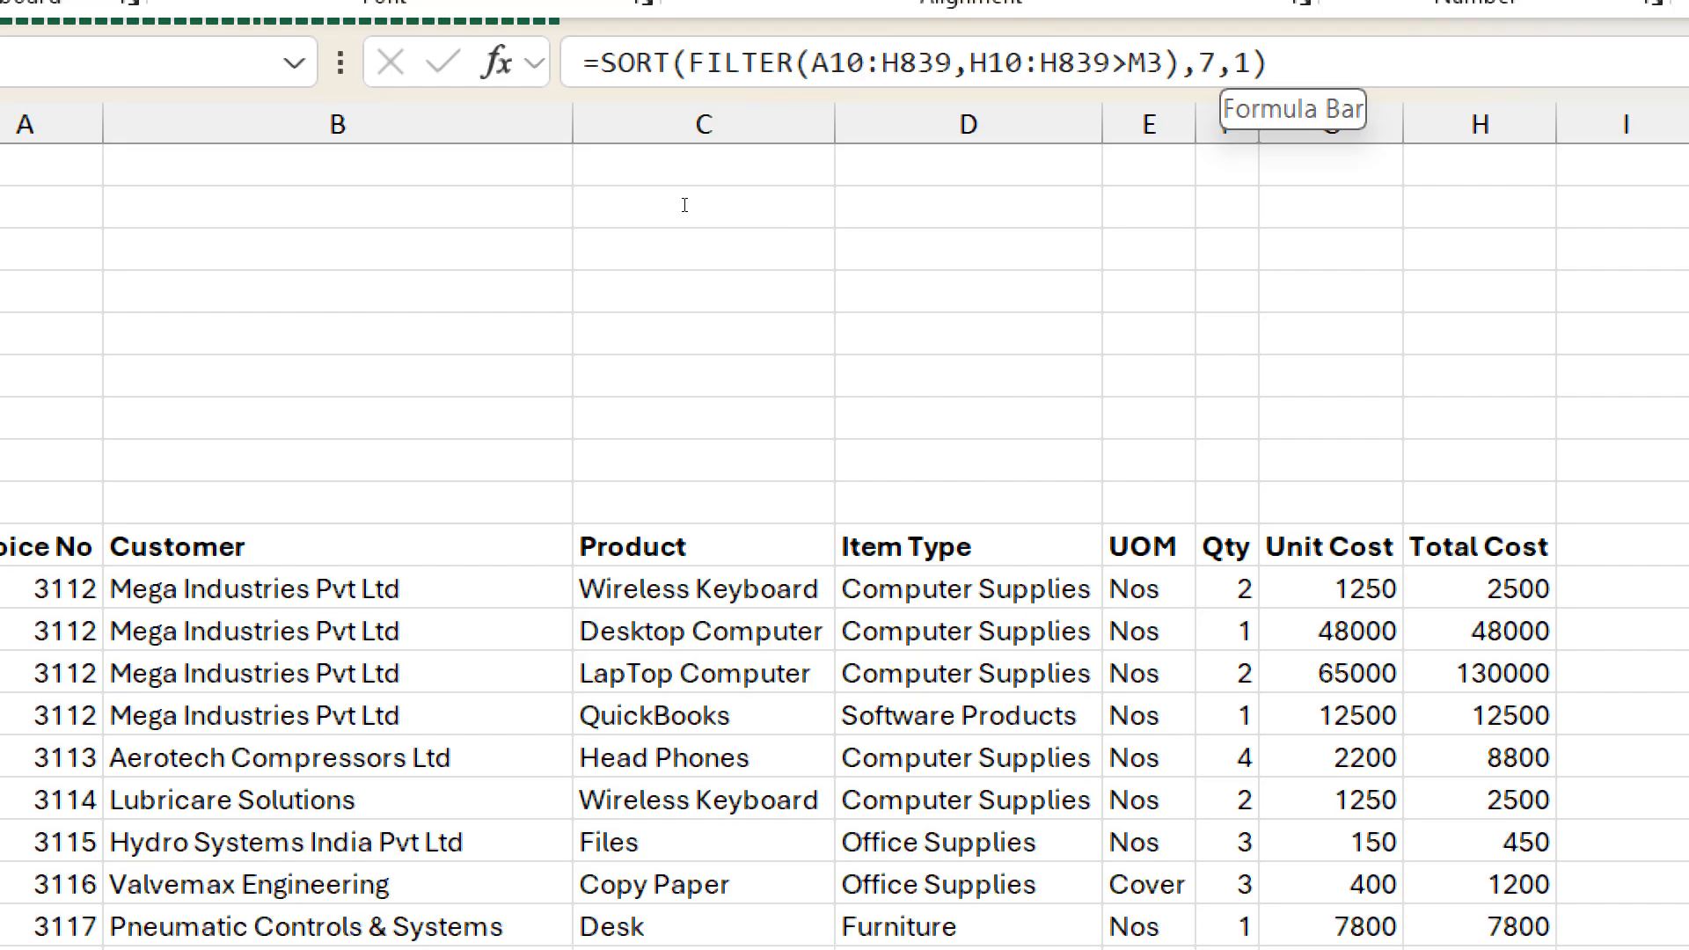
key(F2)
key(BackSpace)
key(BackSpace)
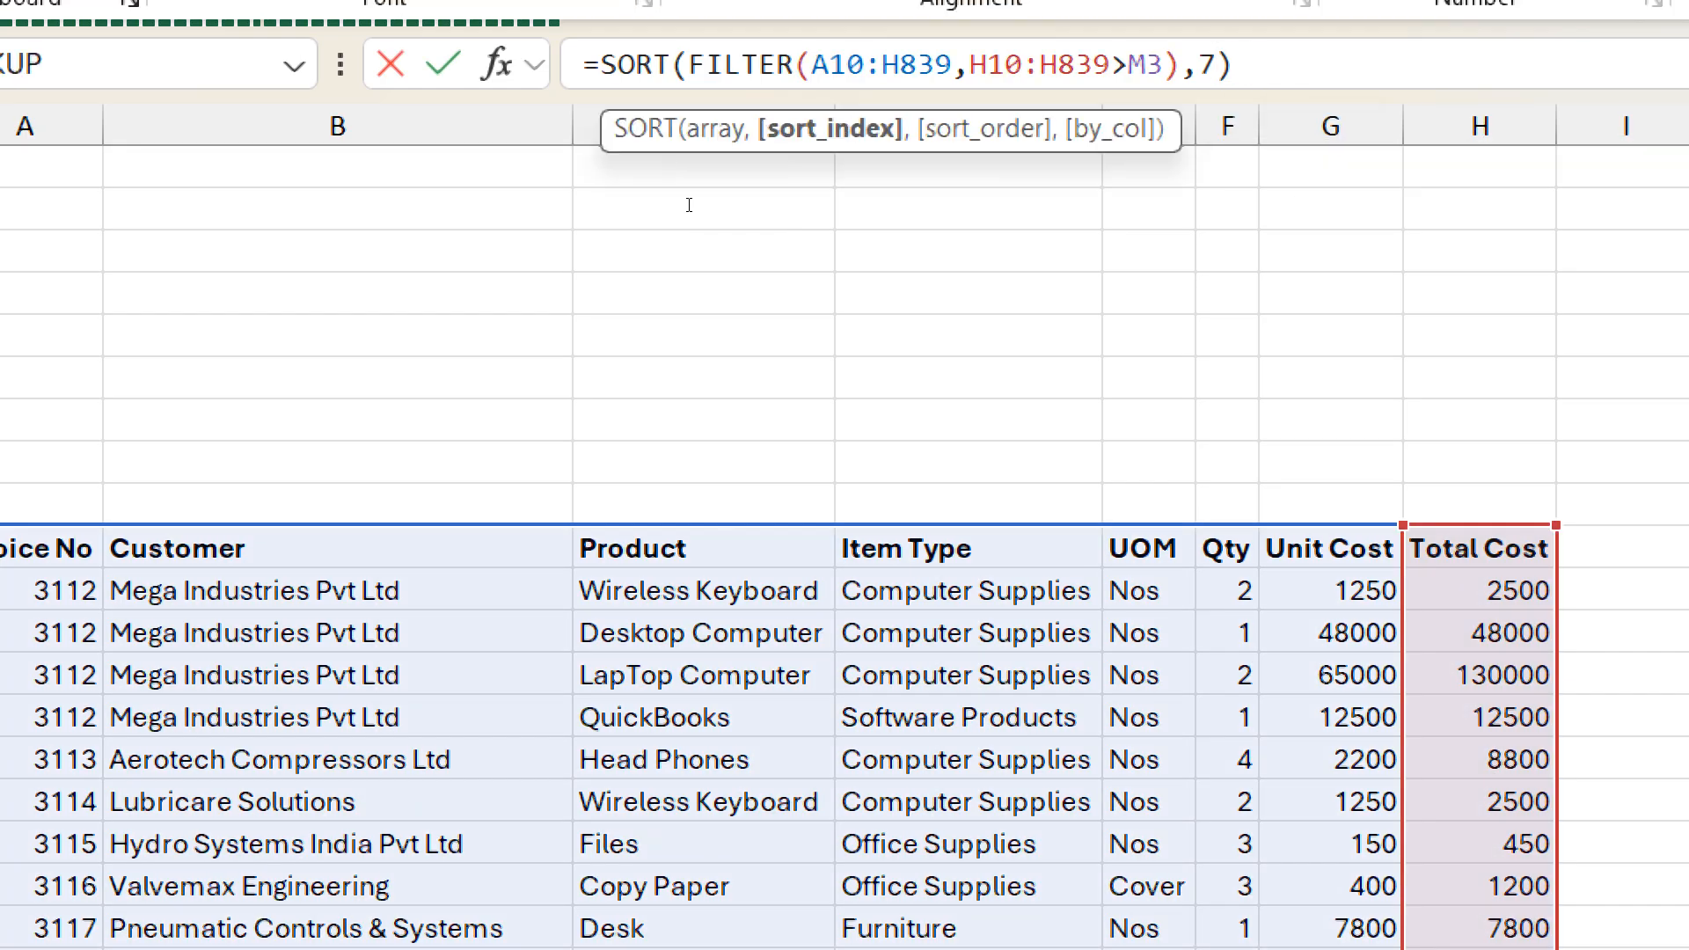
text(,)
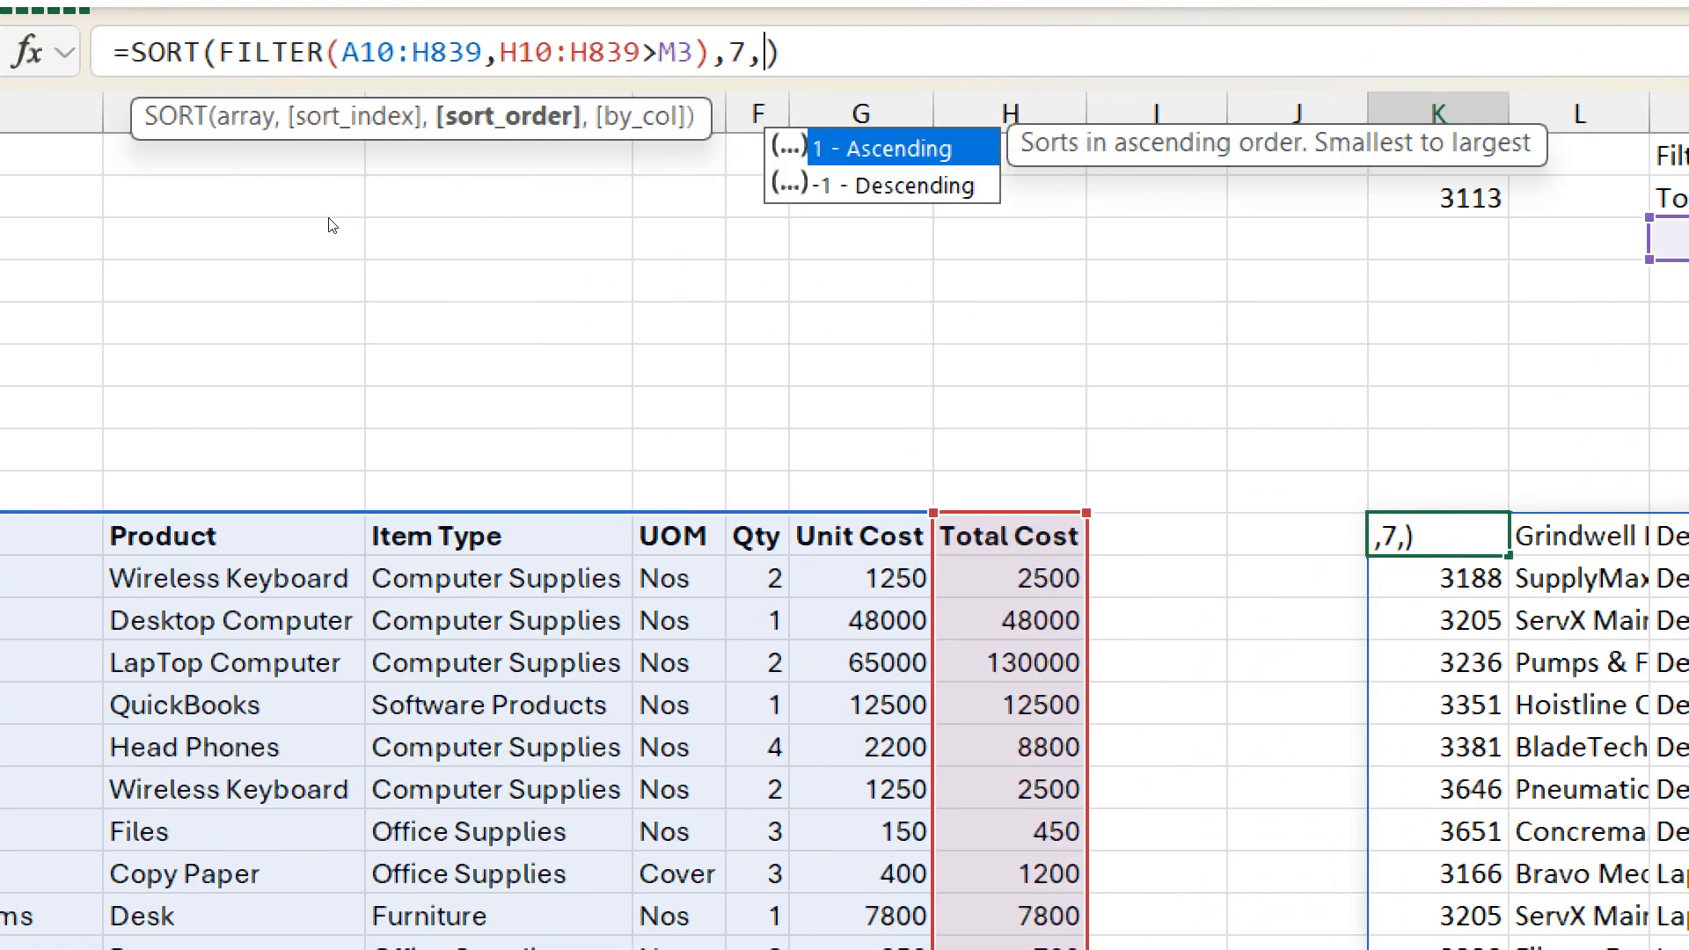
text(-1)
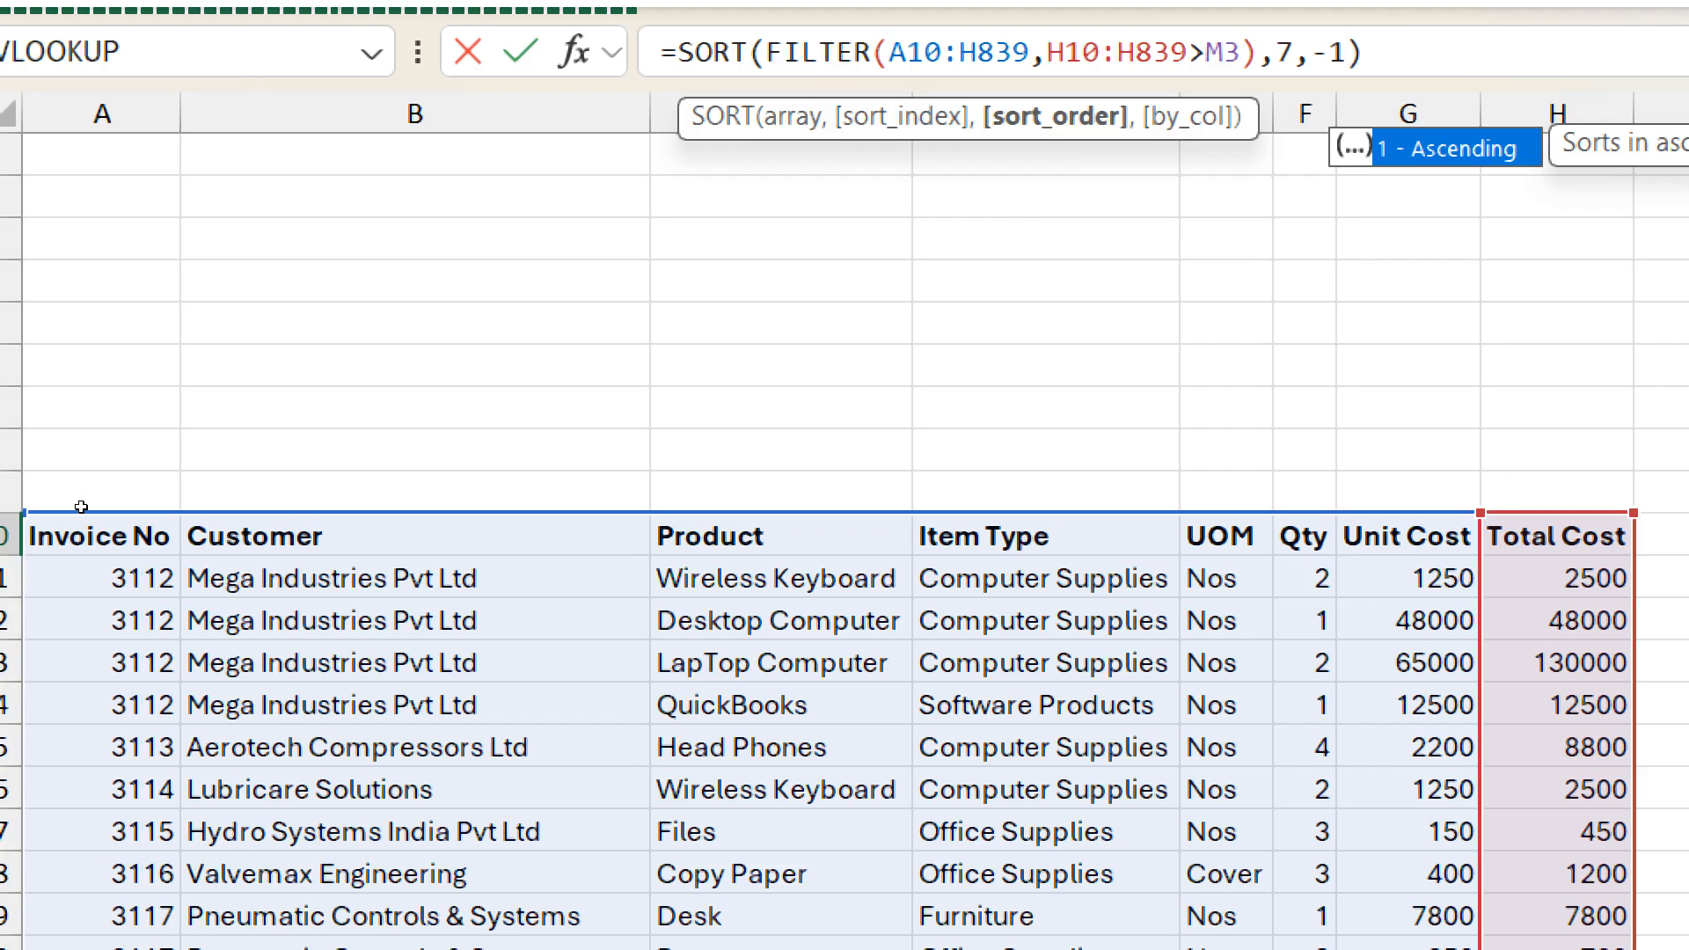
- Set the sort_index argument of the K10 formula to 1 and enter the formula
key(Left)
key(Left)
key(Left)
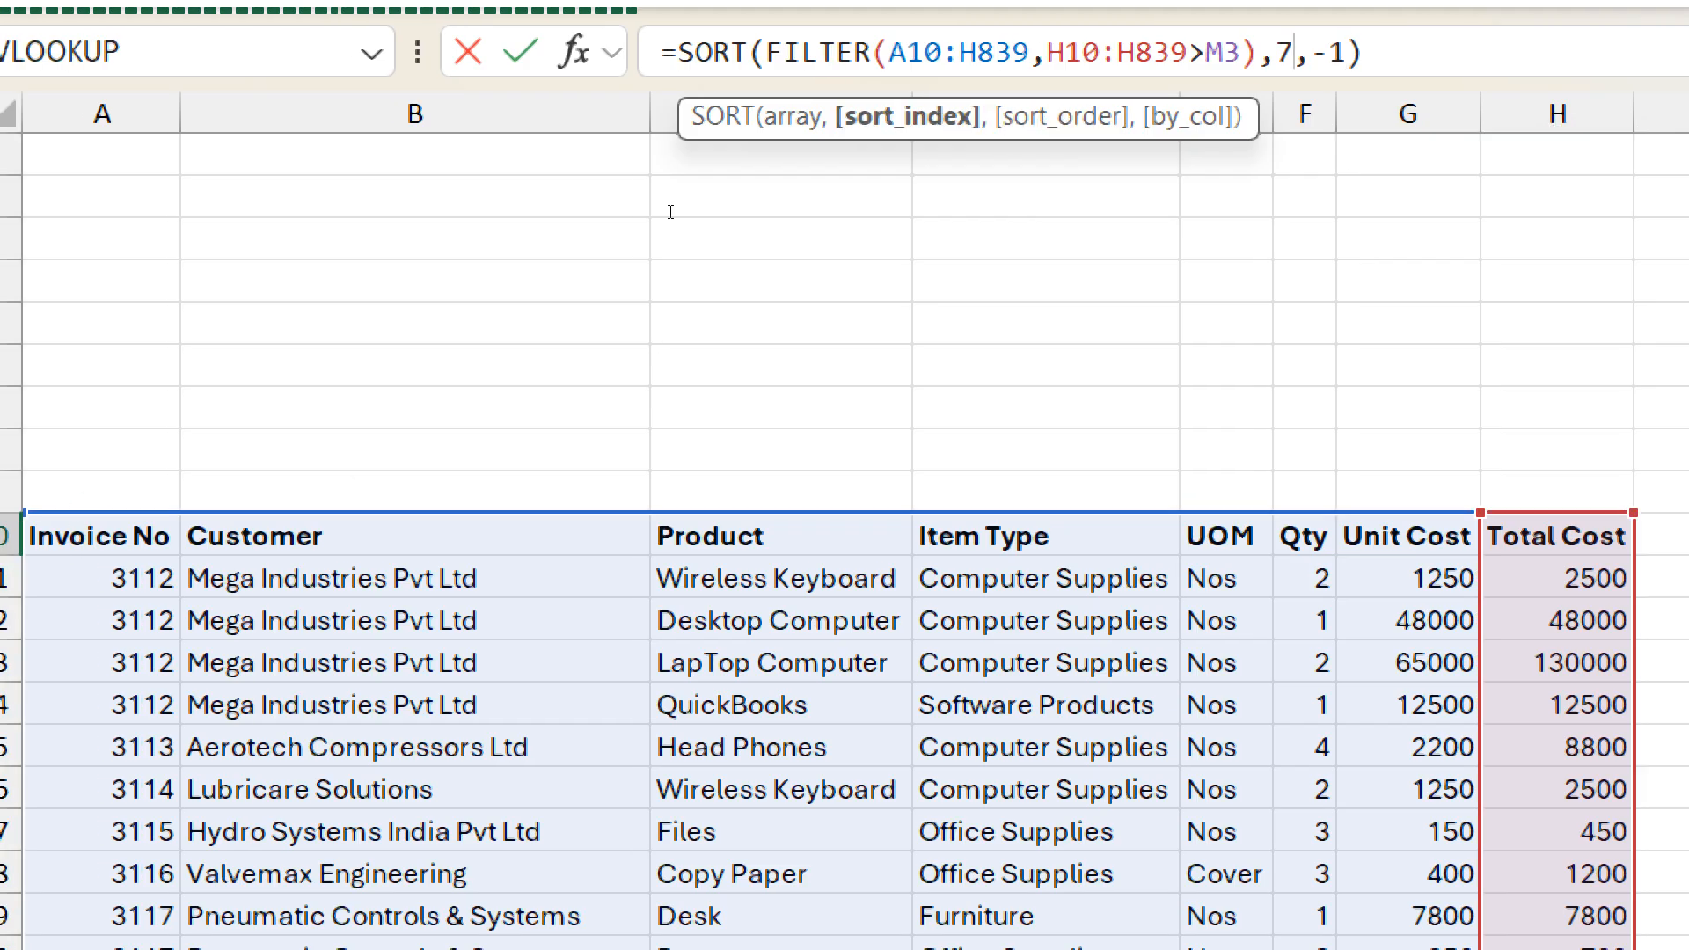
key(BackSpace)
text(1)
key(Return)
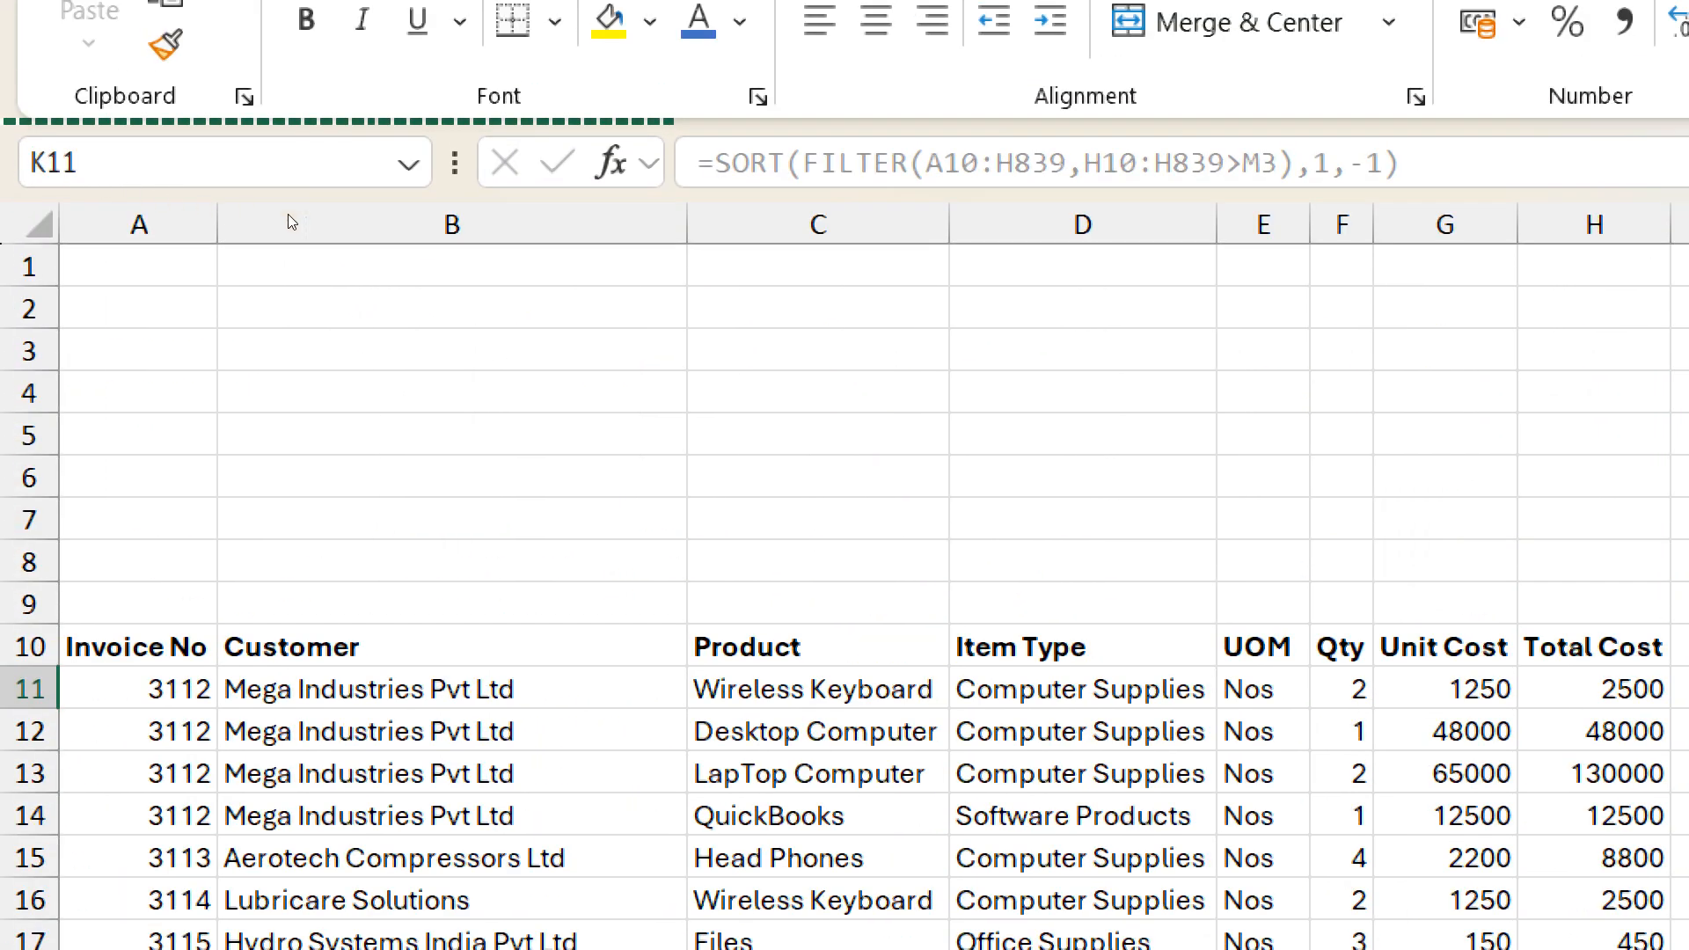
- Set the sort_index argument of the K10 formula to 7, sorting the filtered rows by Unit Cost
key(Up)
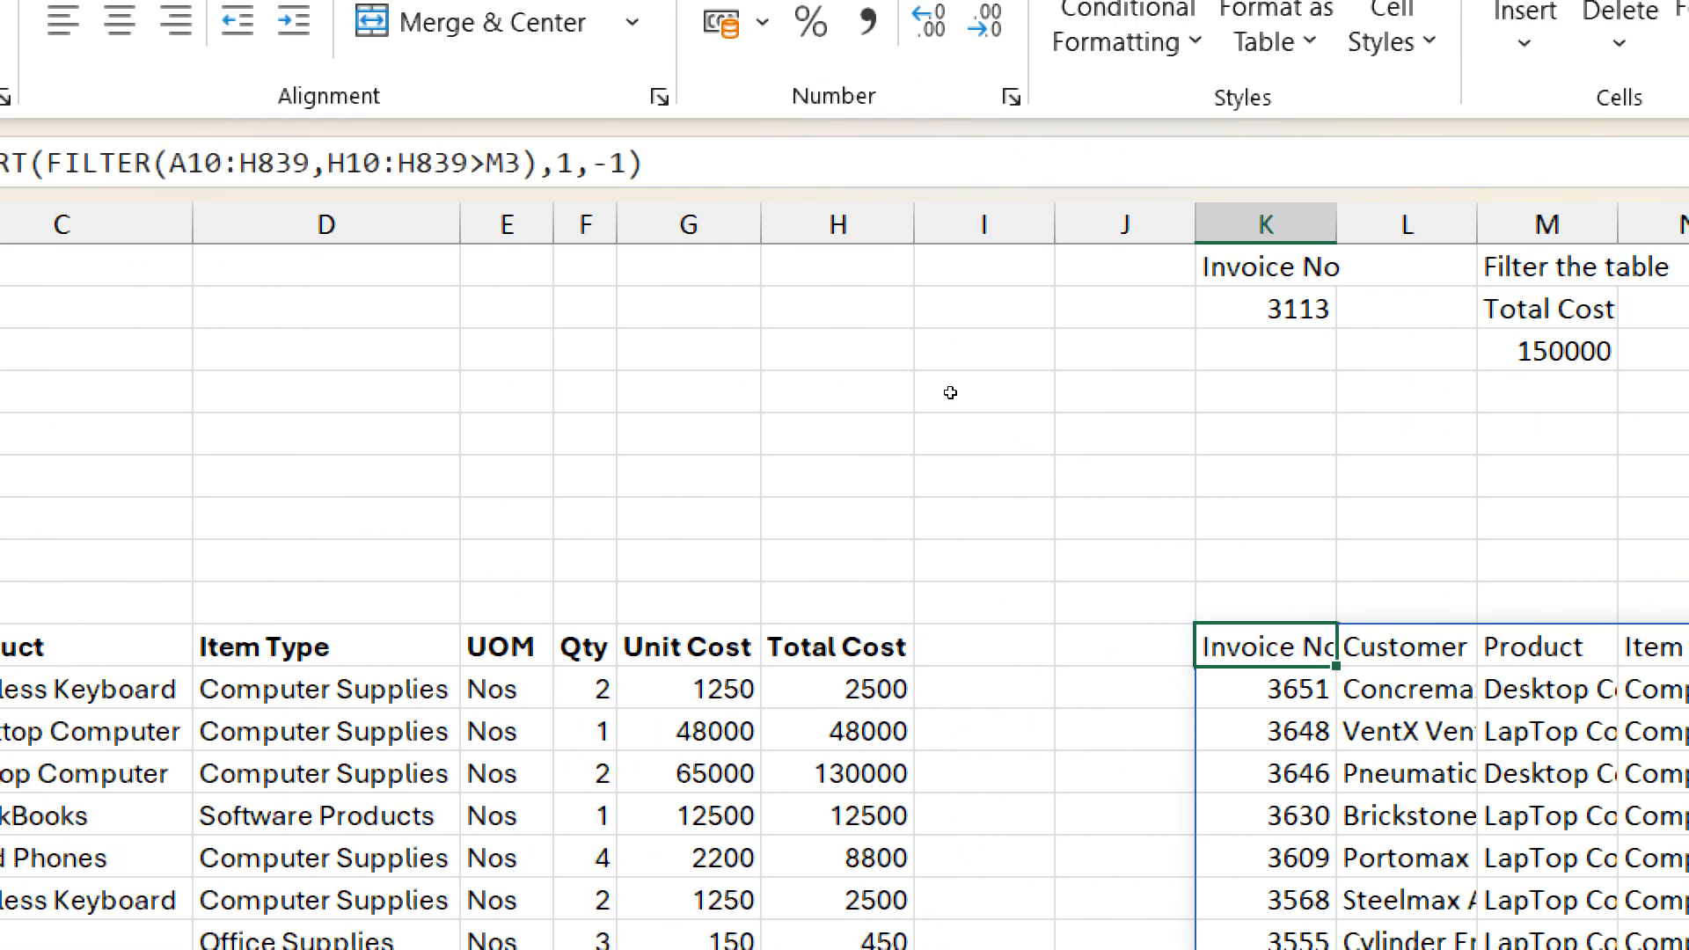
click(576, 165)
key(BackSpace)
text(7)
key(Return)
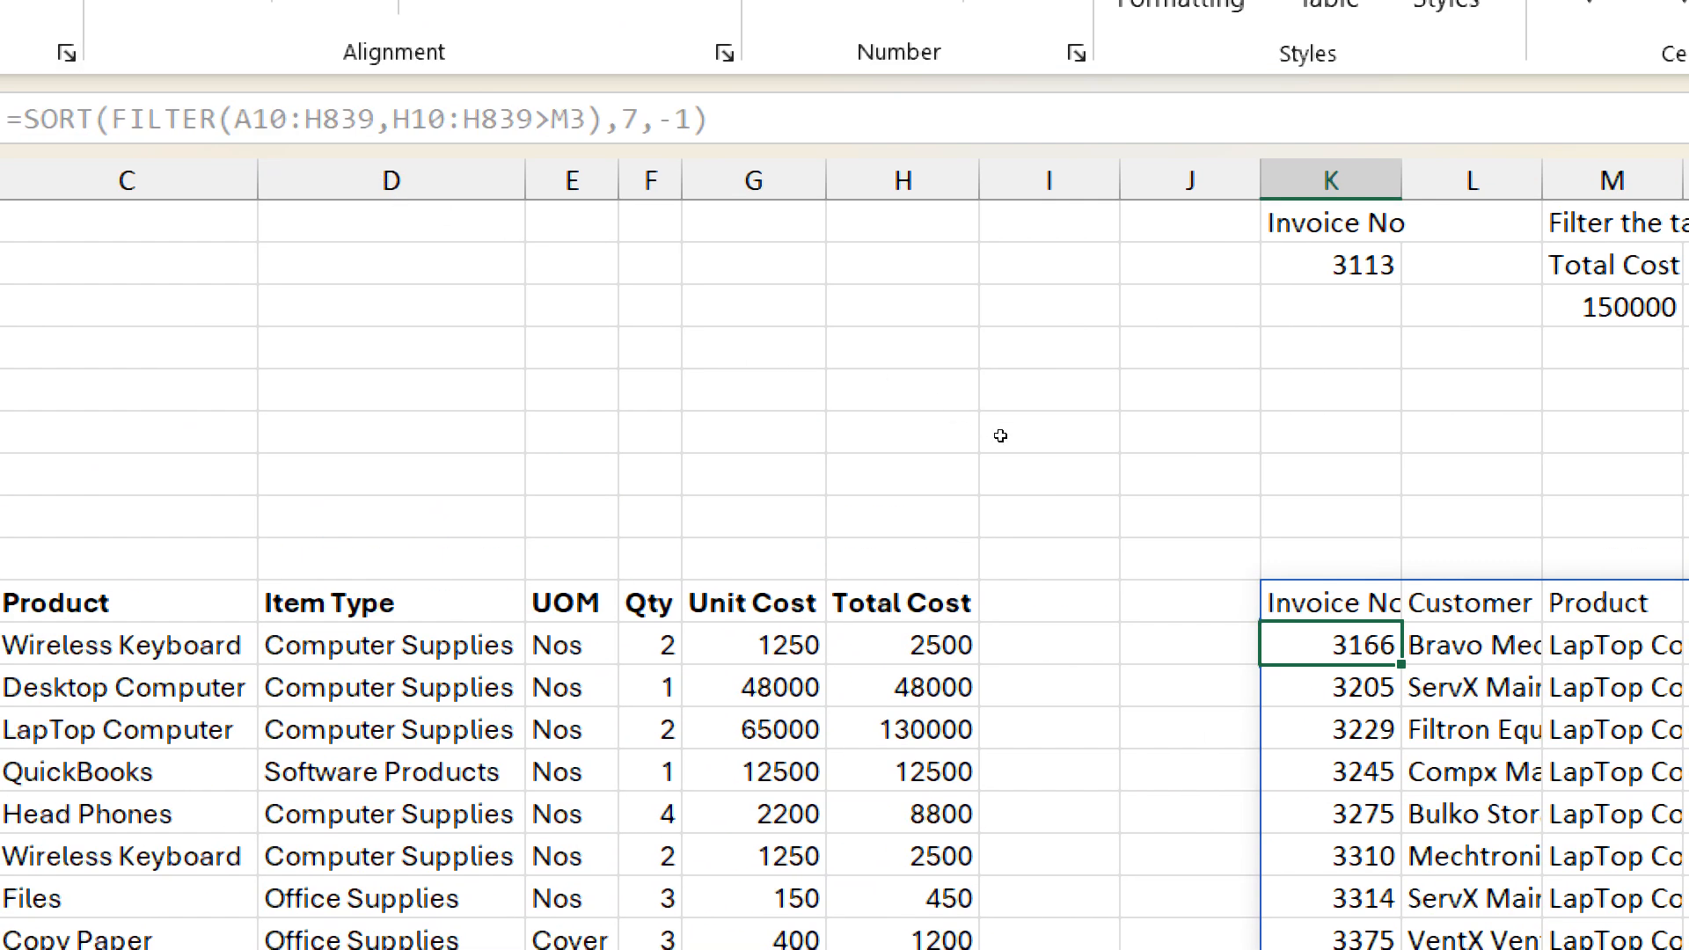
key(ctrl+Page_Down)
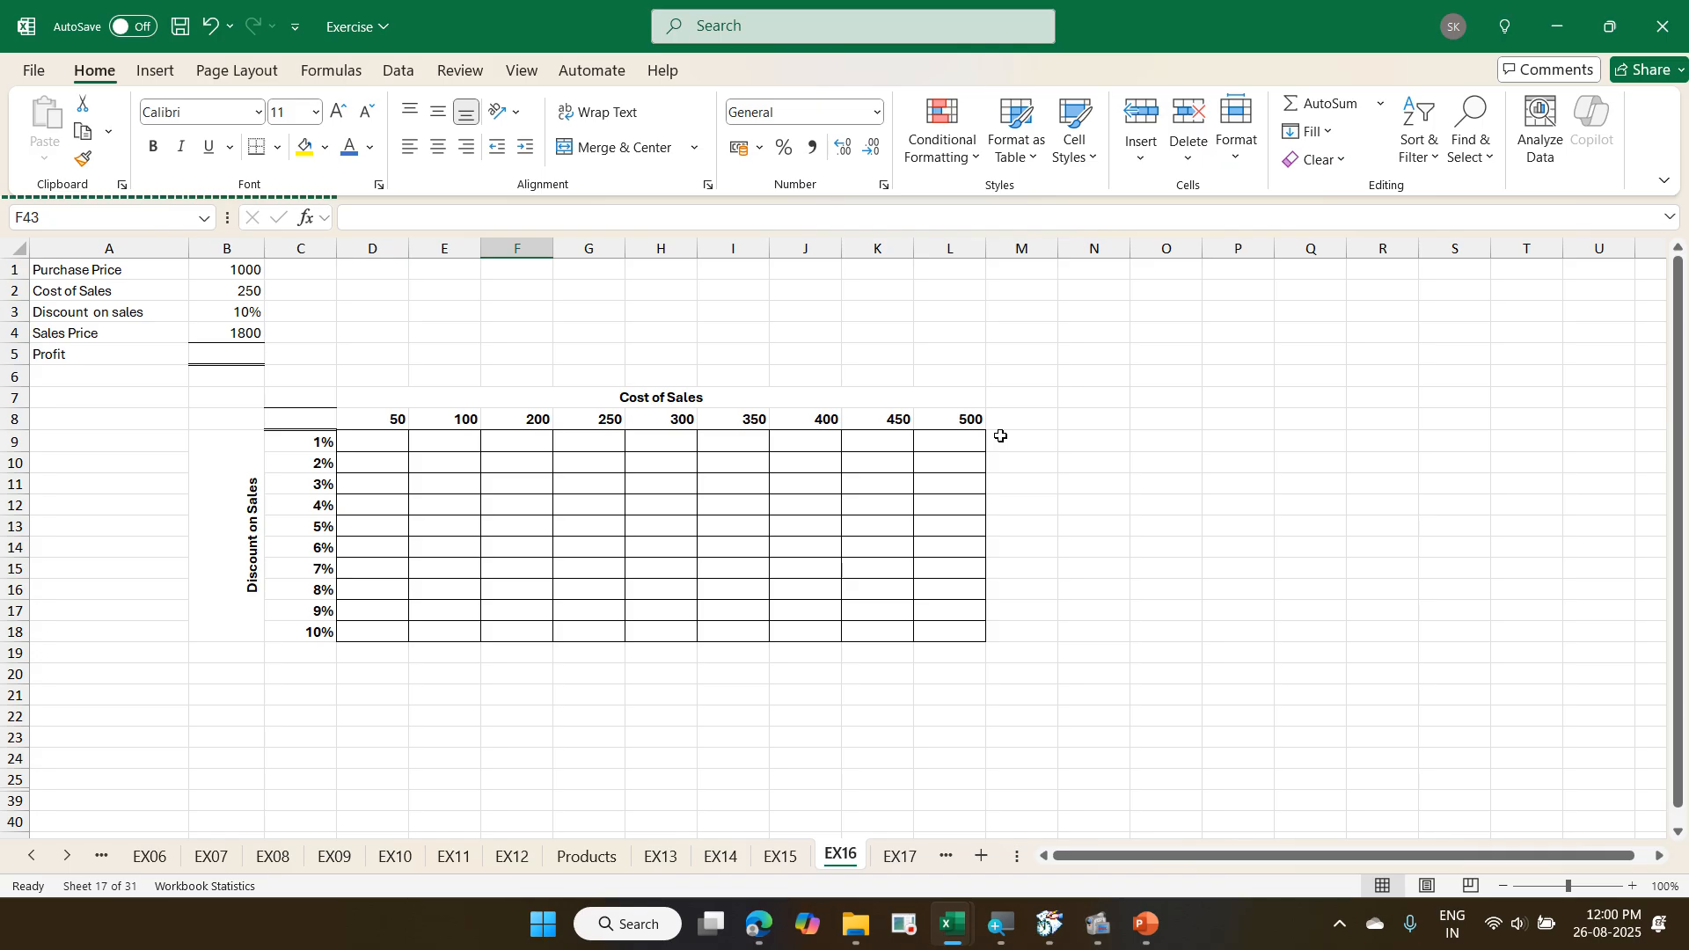
key(ctrl+Page_Up)
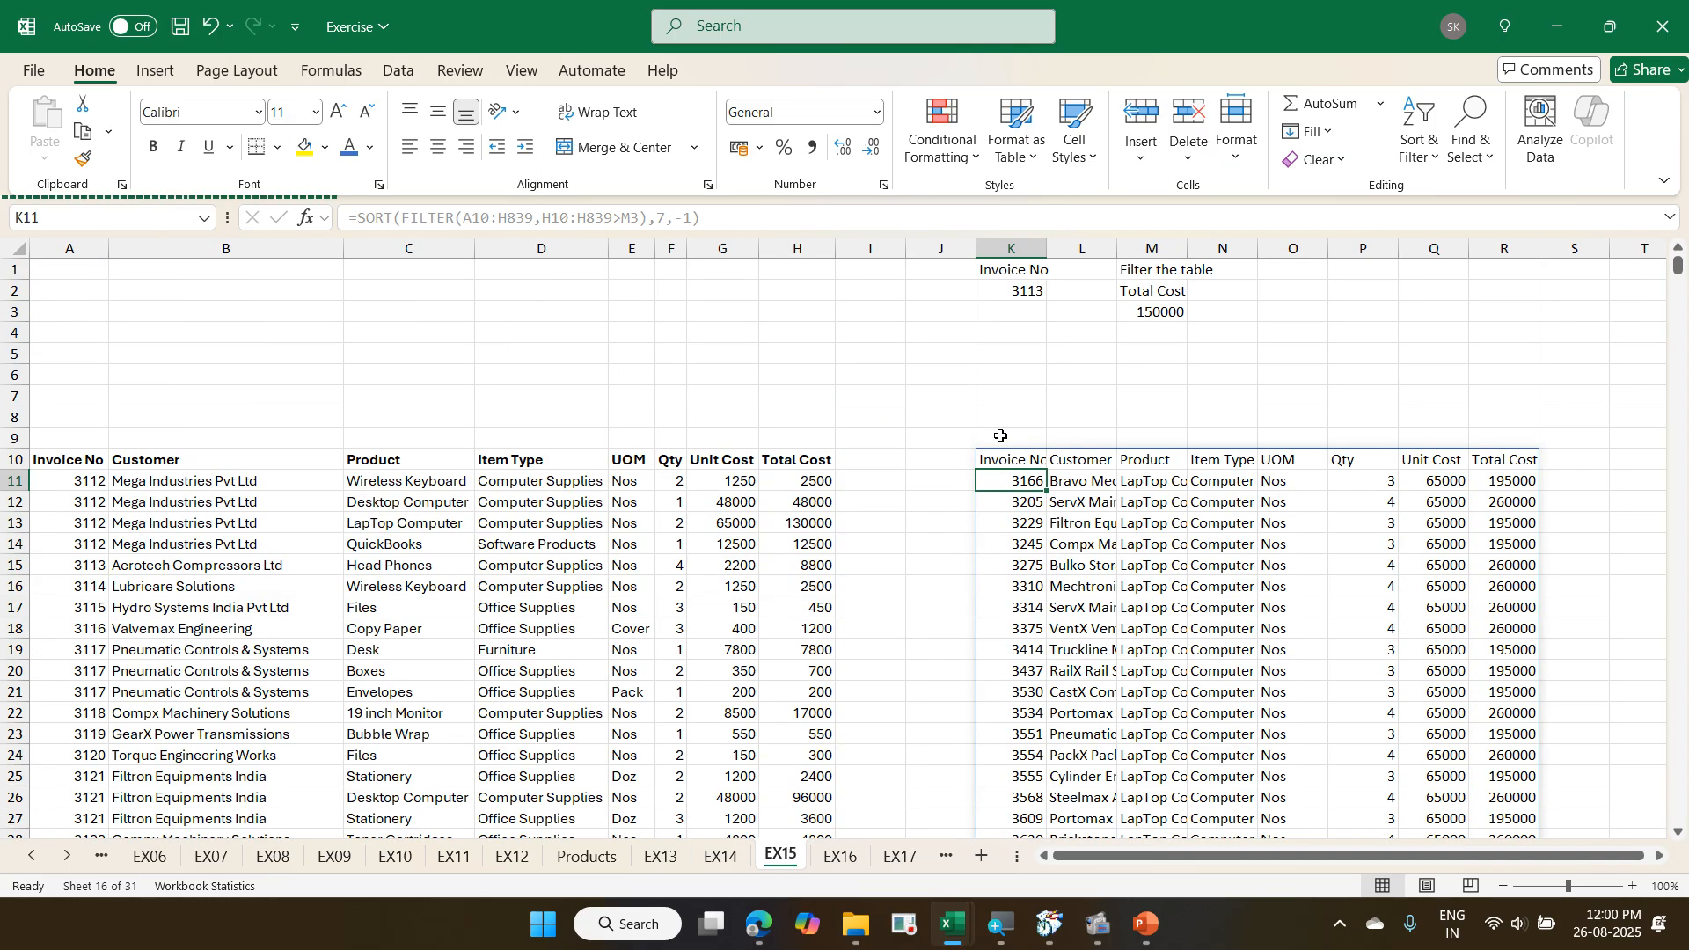
- Try changing SORT to SORTBY in the K10 formula
key(Up)
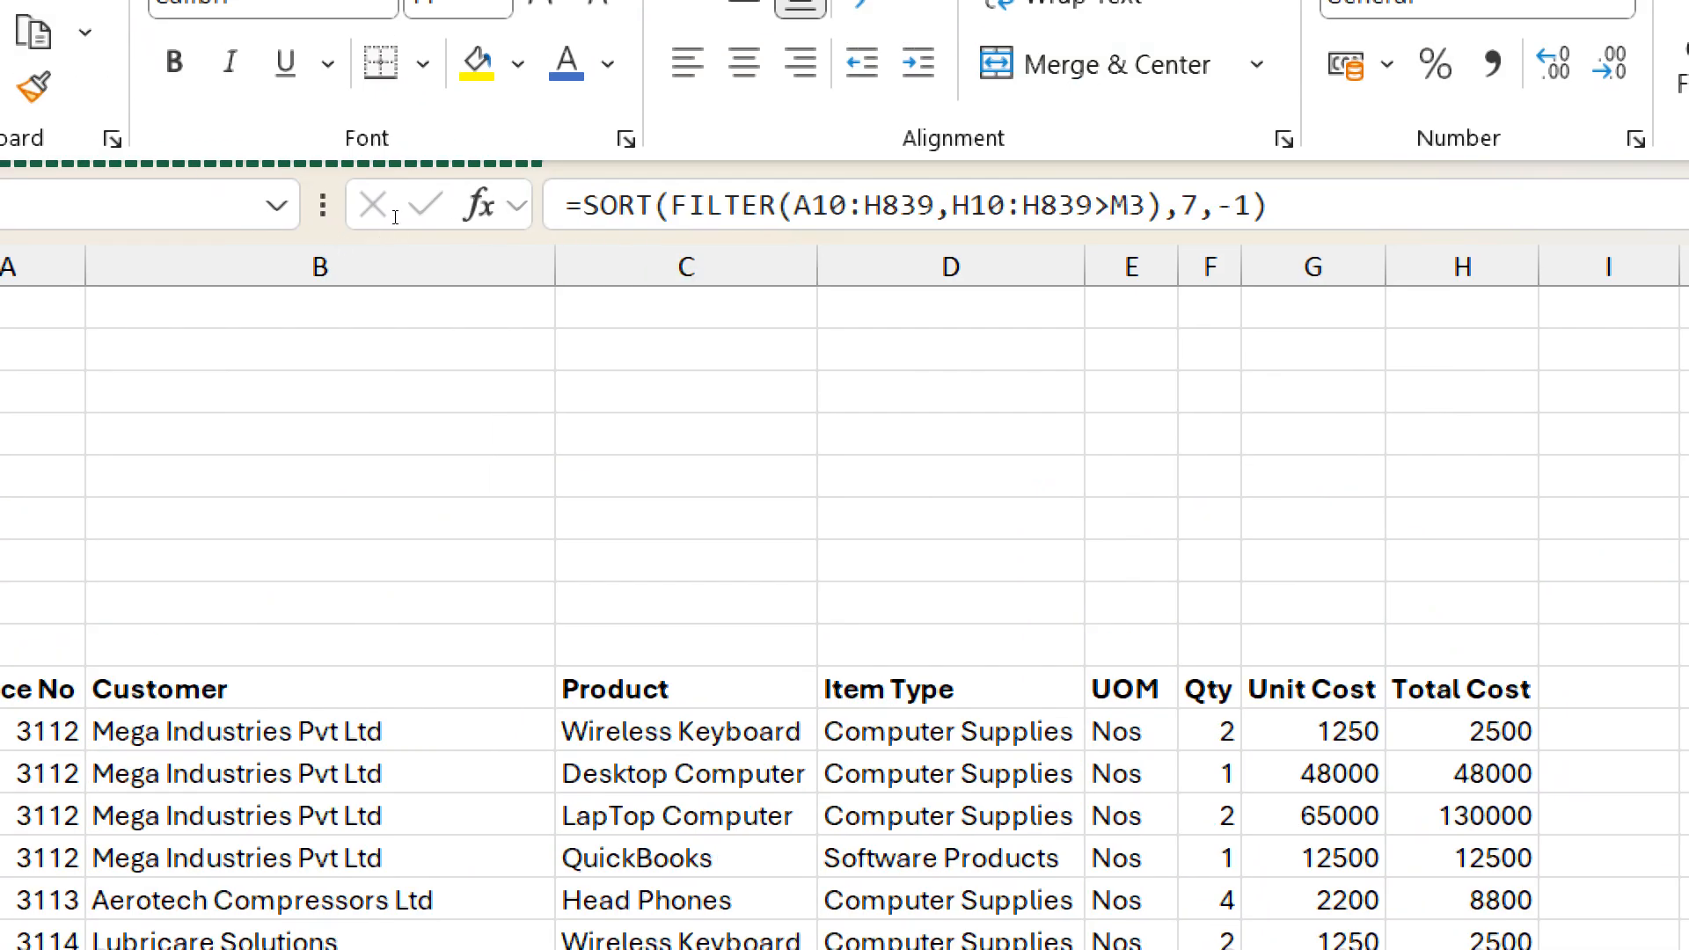
click(653, 206)
text(by)
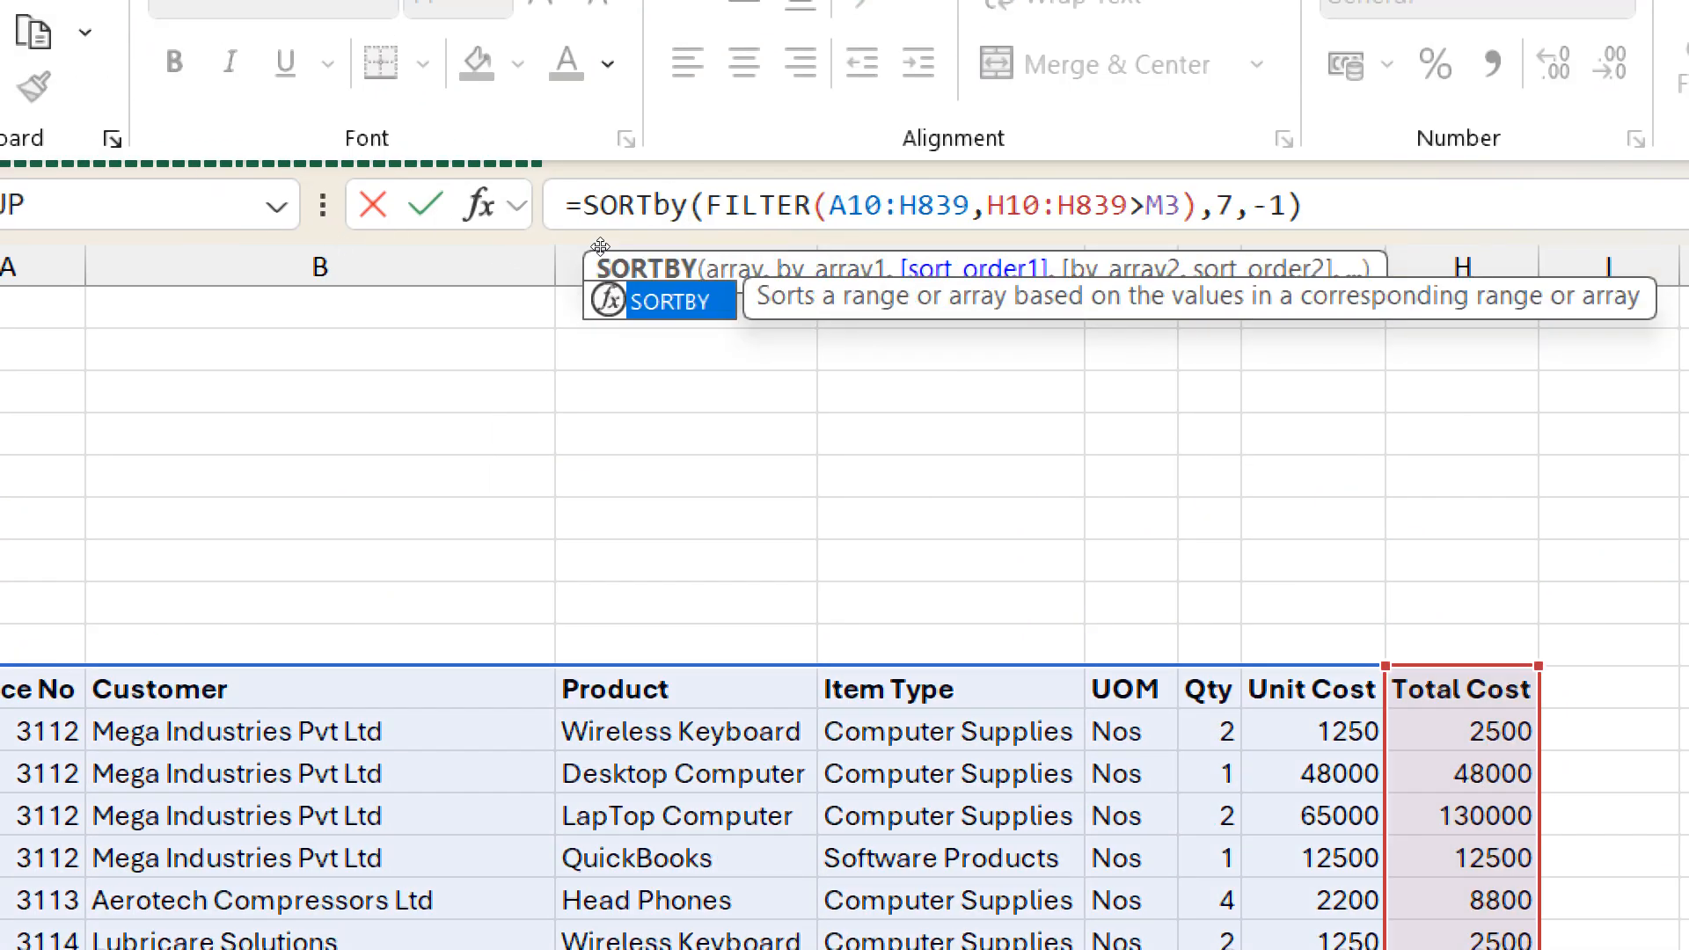
click(1217, 206)
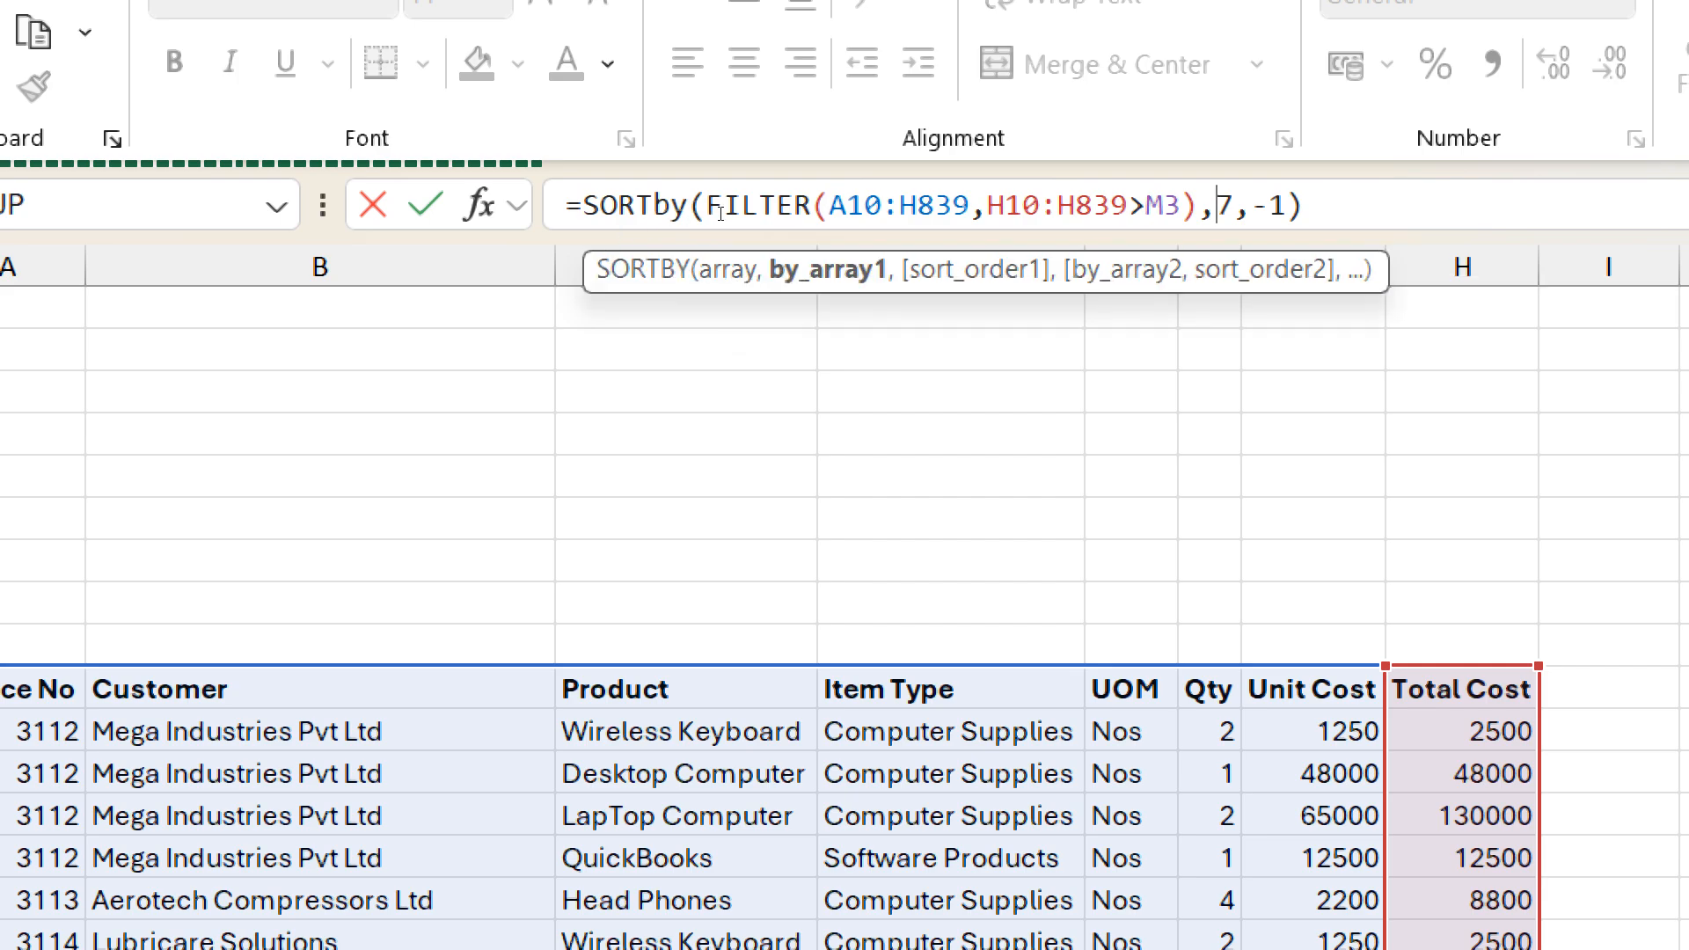
key(End)
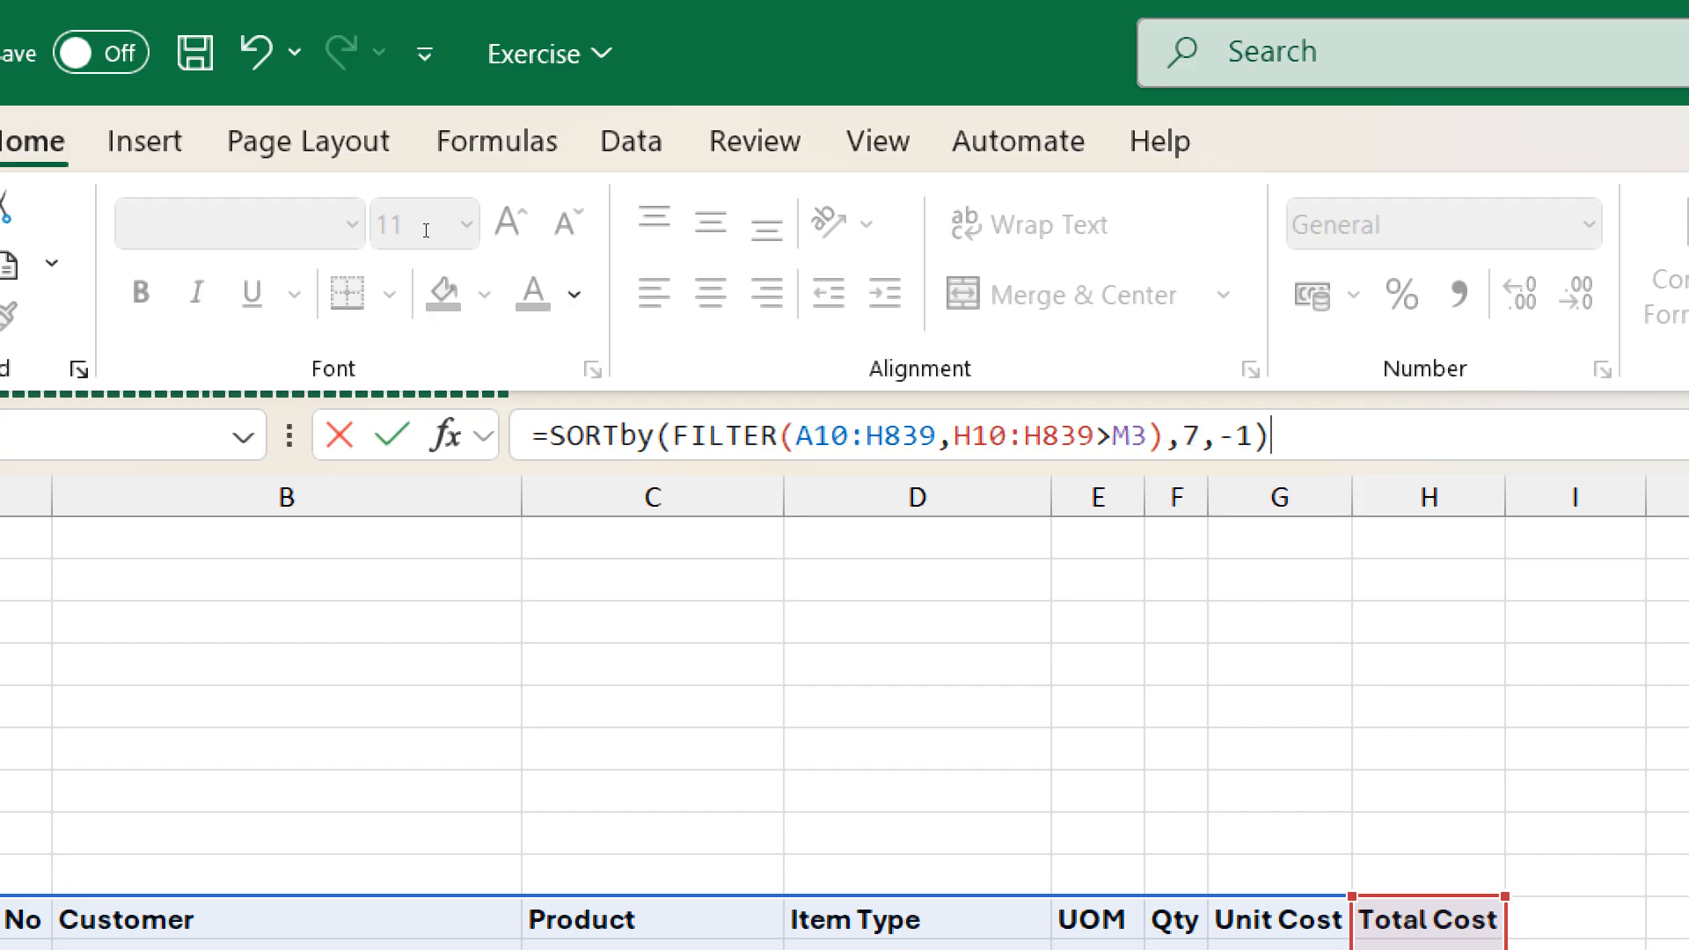
key(Return)
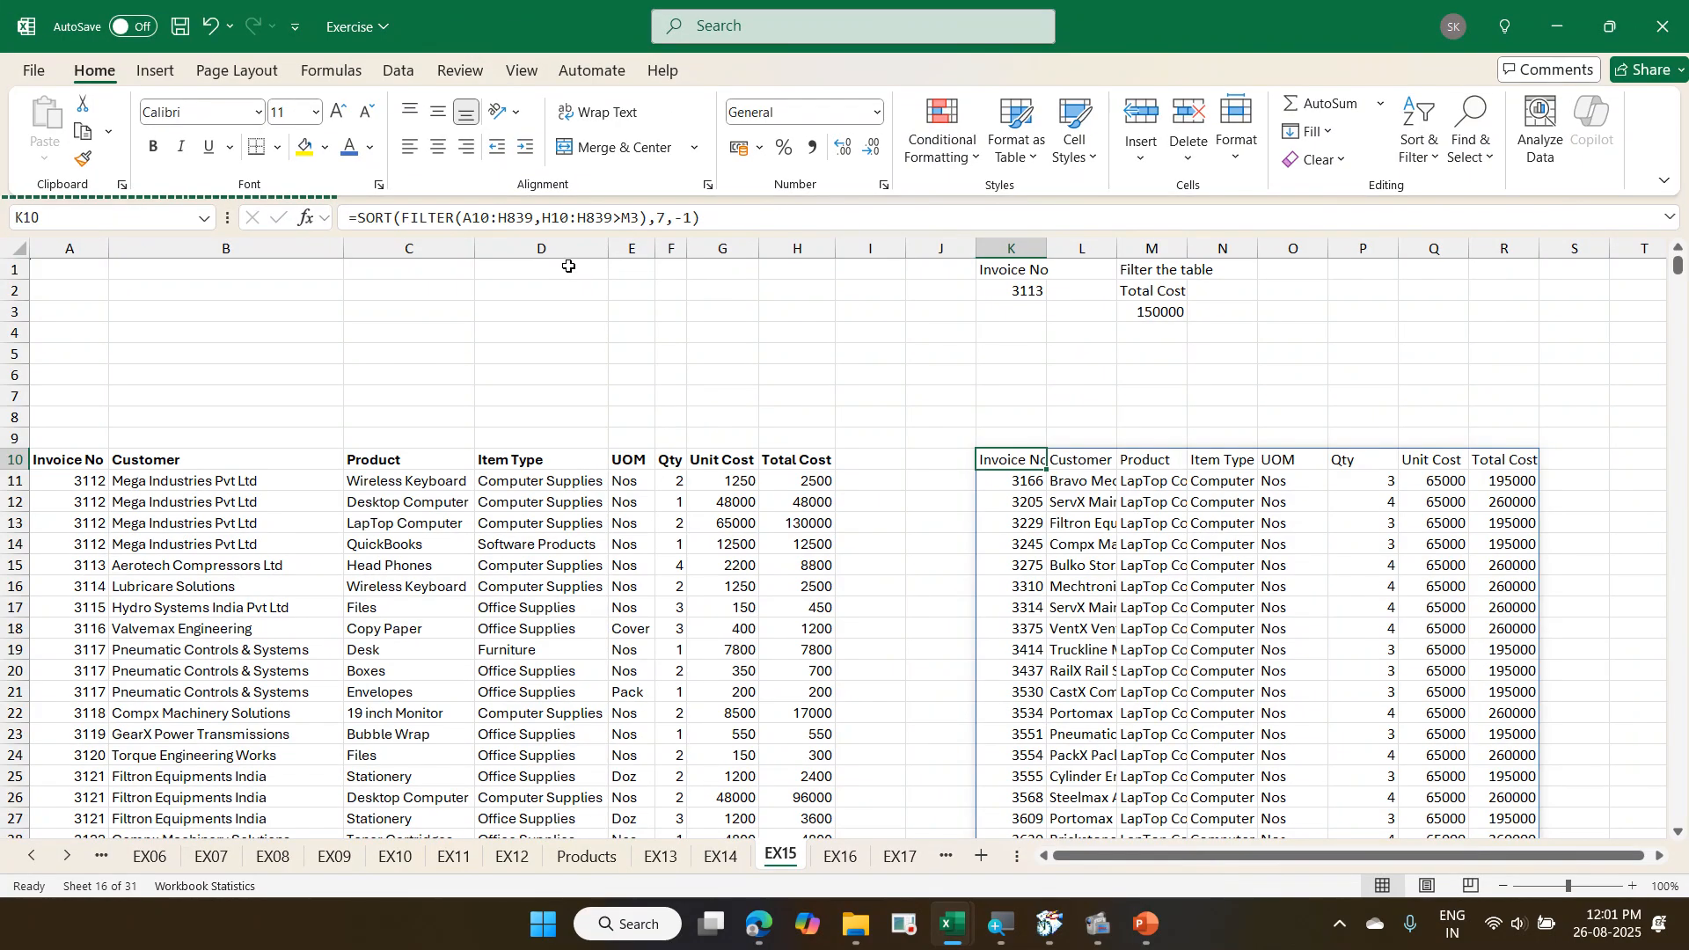
- Switch to sheet EX16 and look through the purchase price, cost of sales, discount and sales price in B1:B4
key(ctrl+Page_Down)
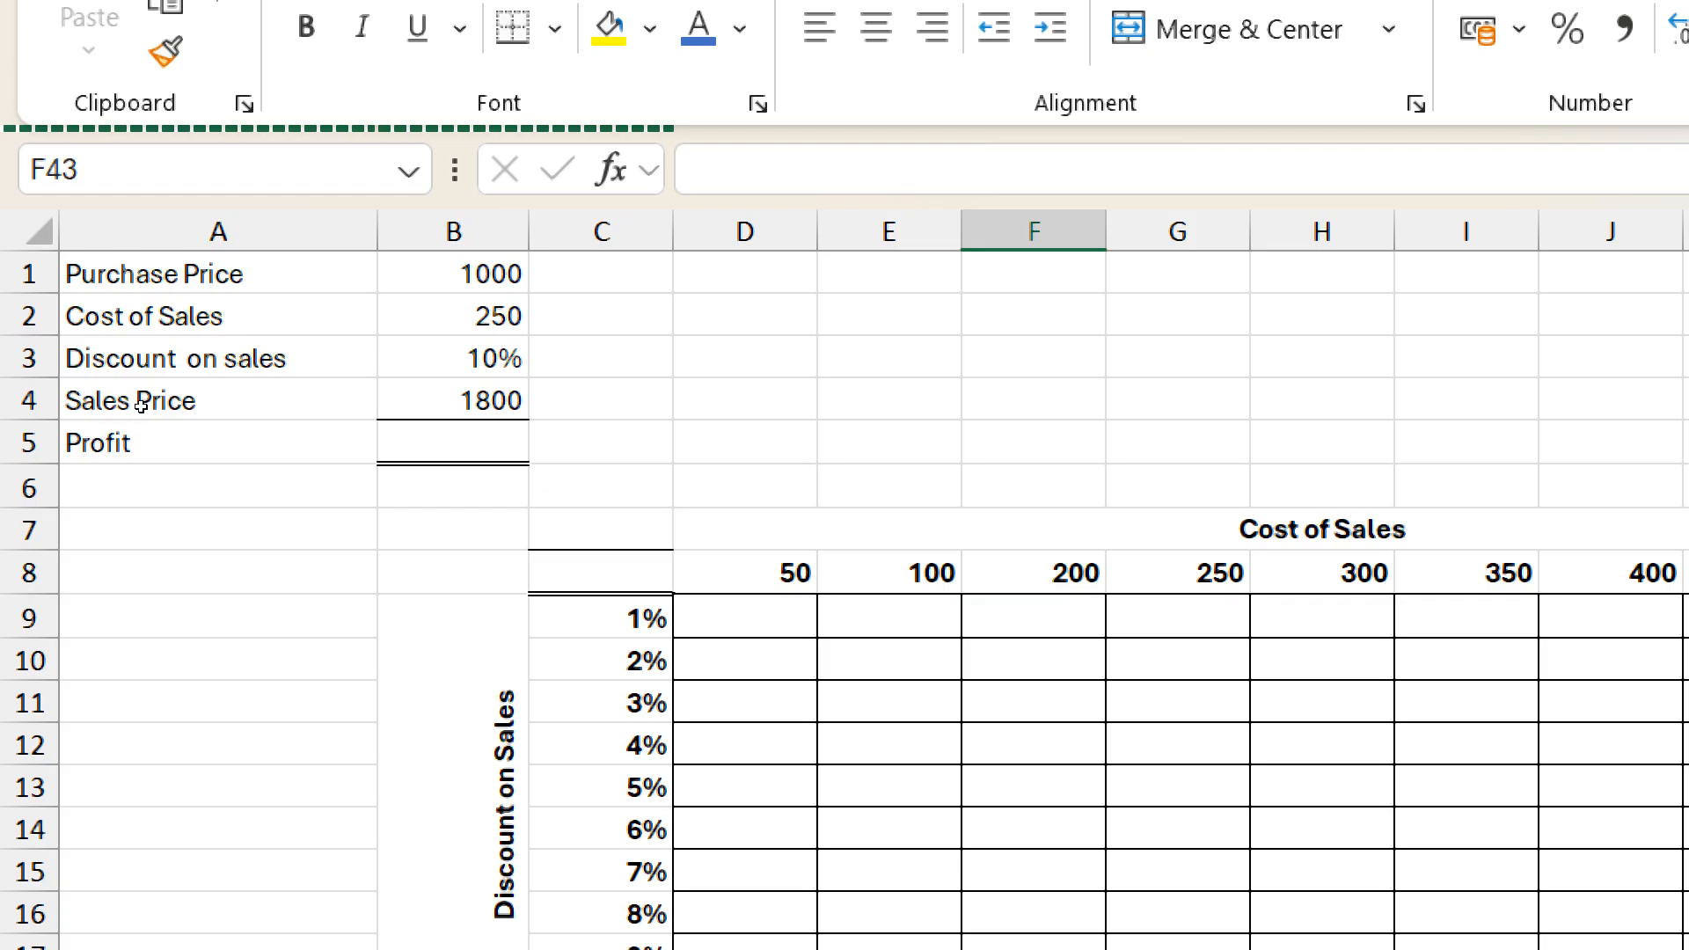
click(453, 442)
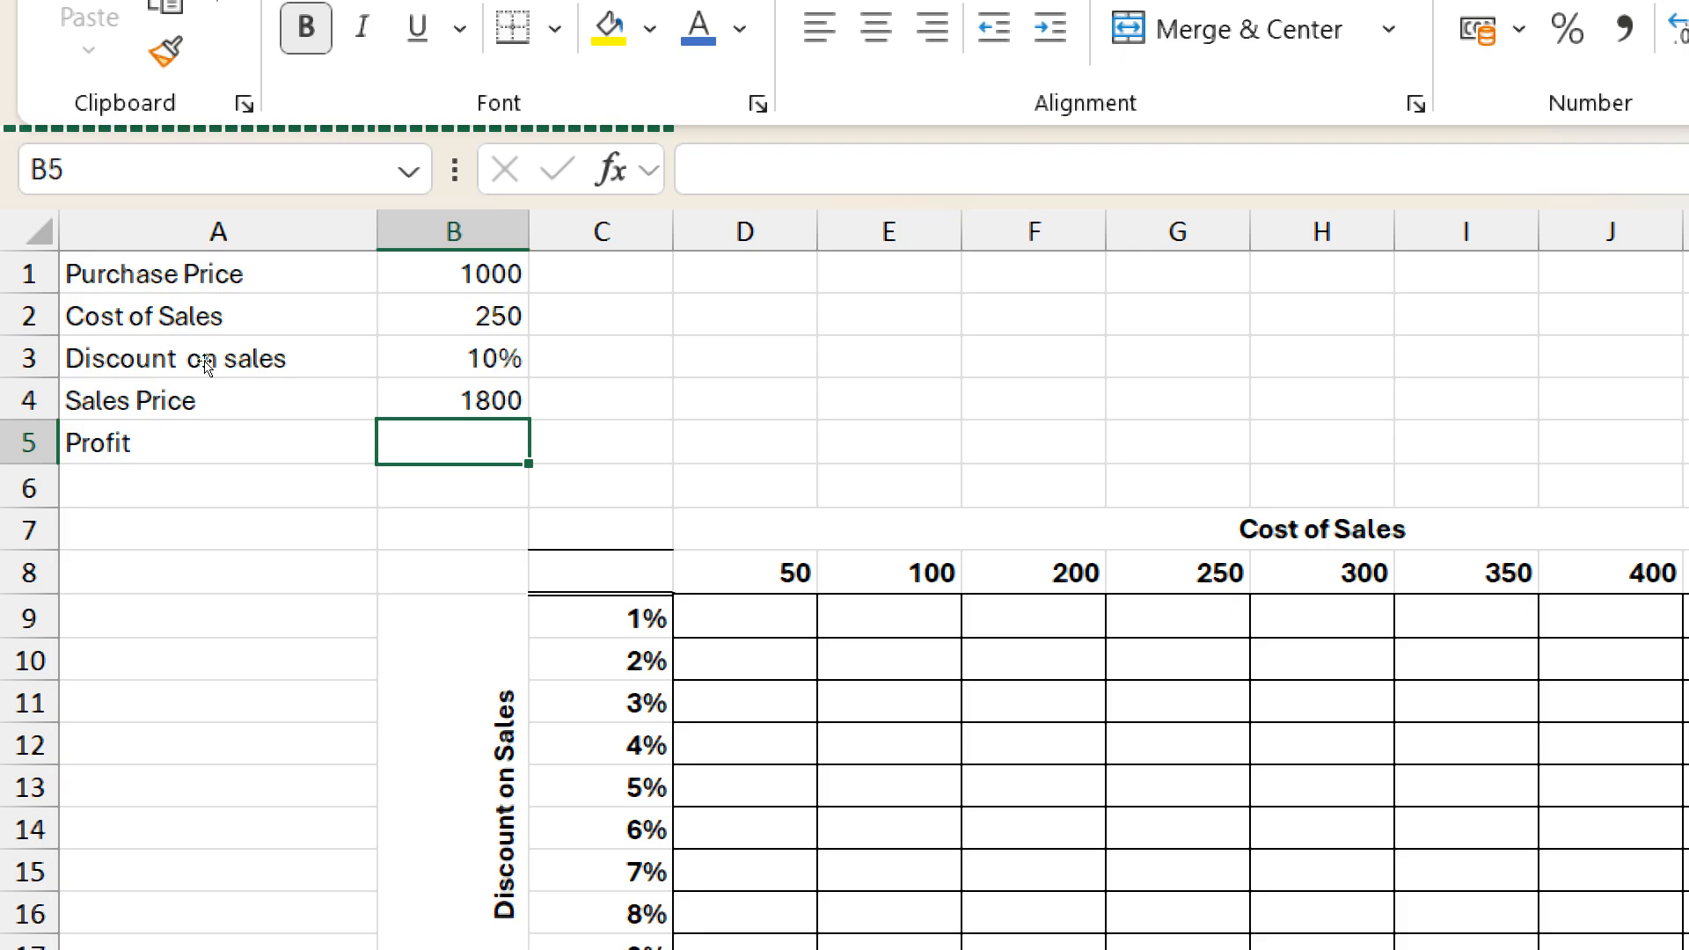
key(Up)
key(Up)
key(Up)
key(Up)
key(Down)
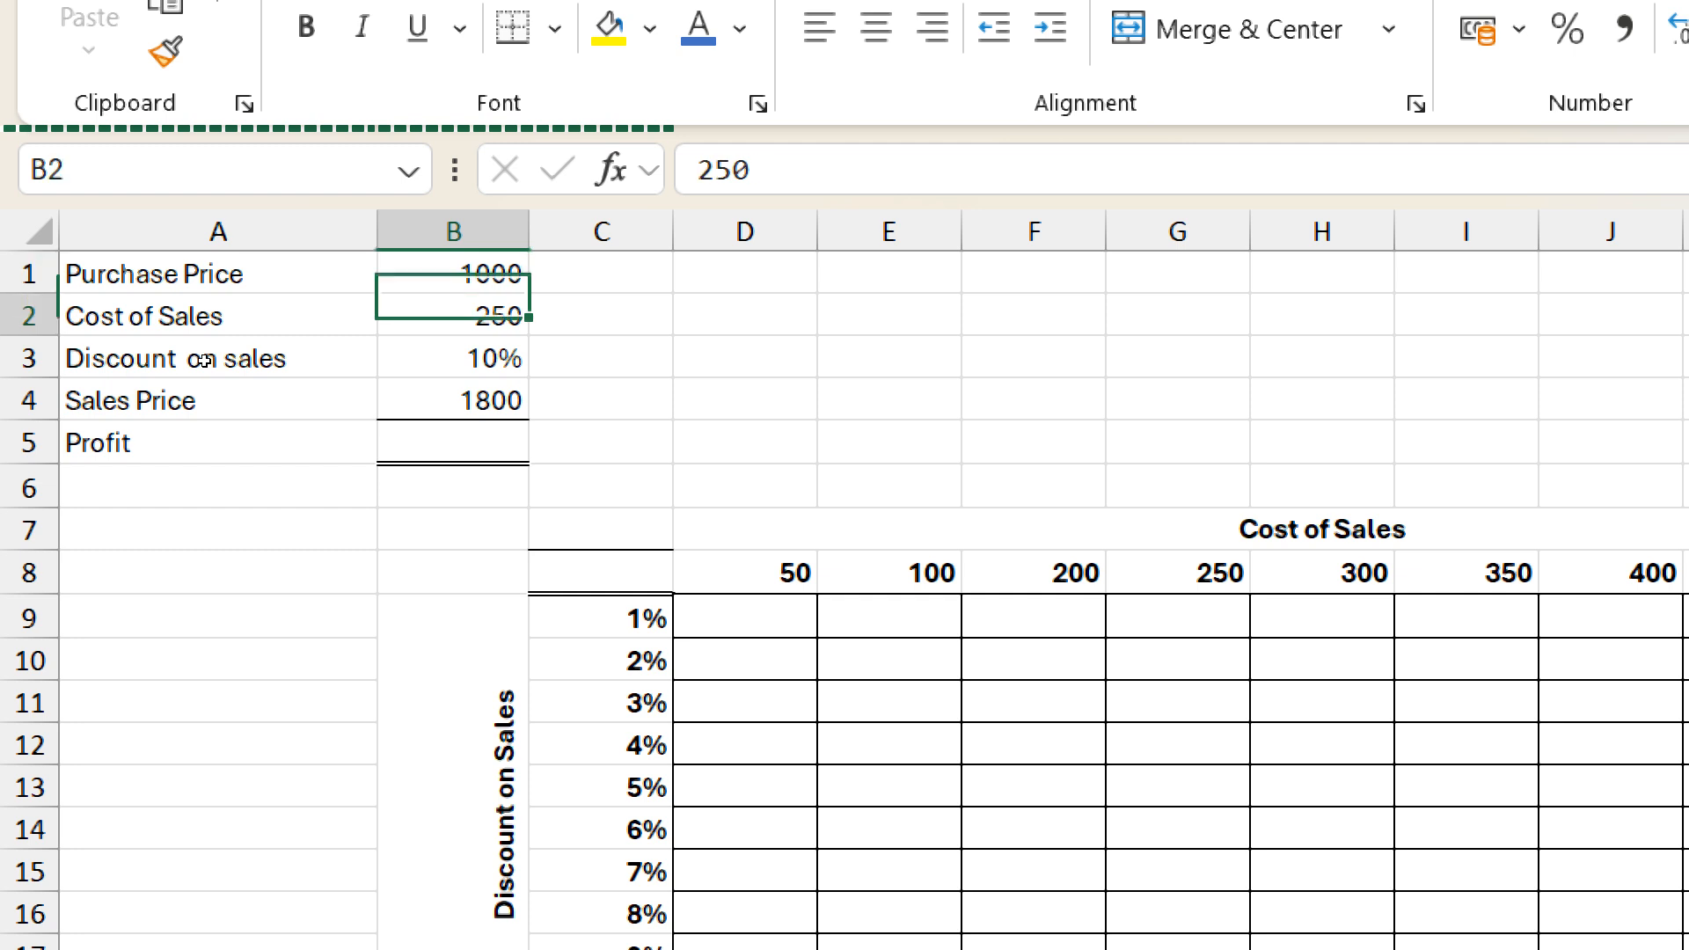
key(Down)
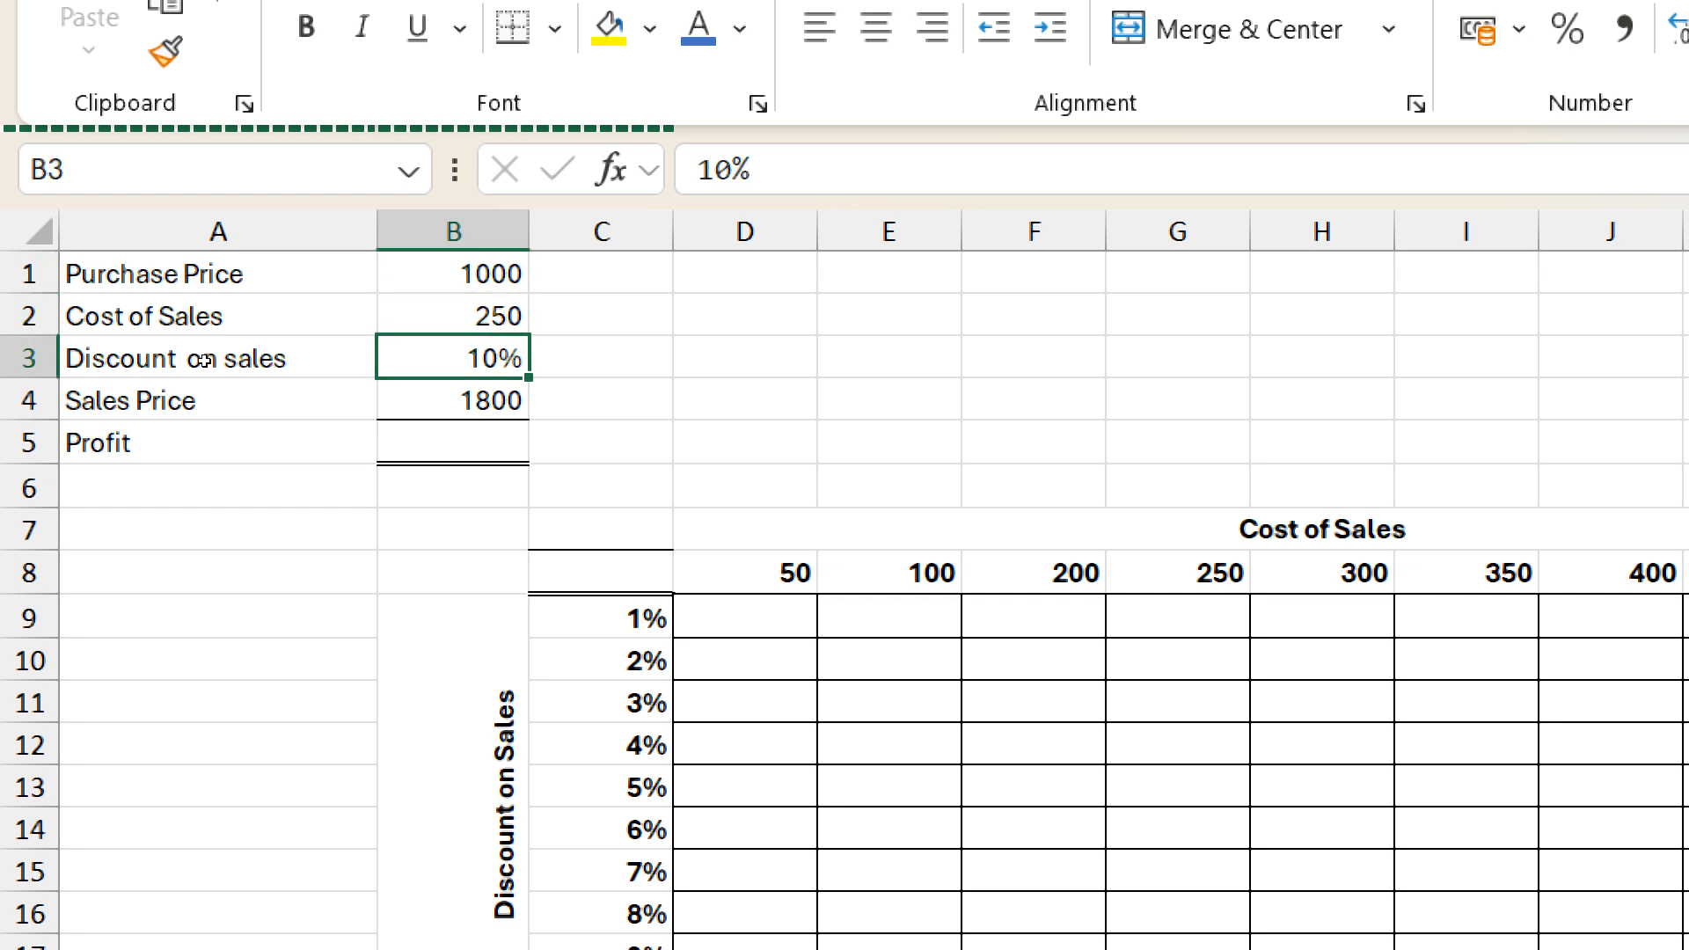
key(Down)
key(Down)
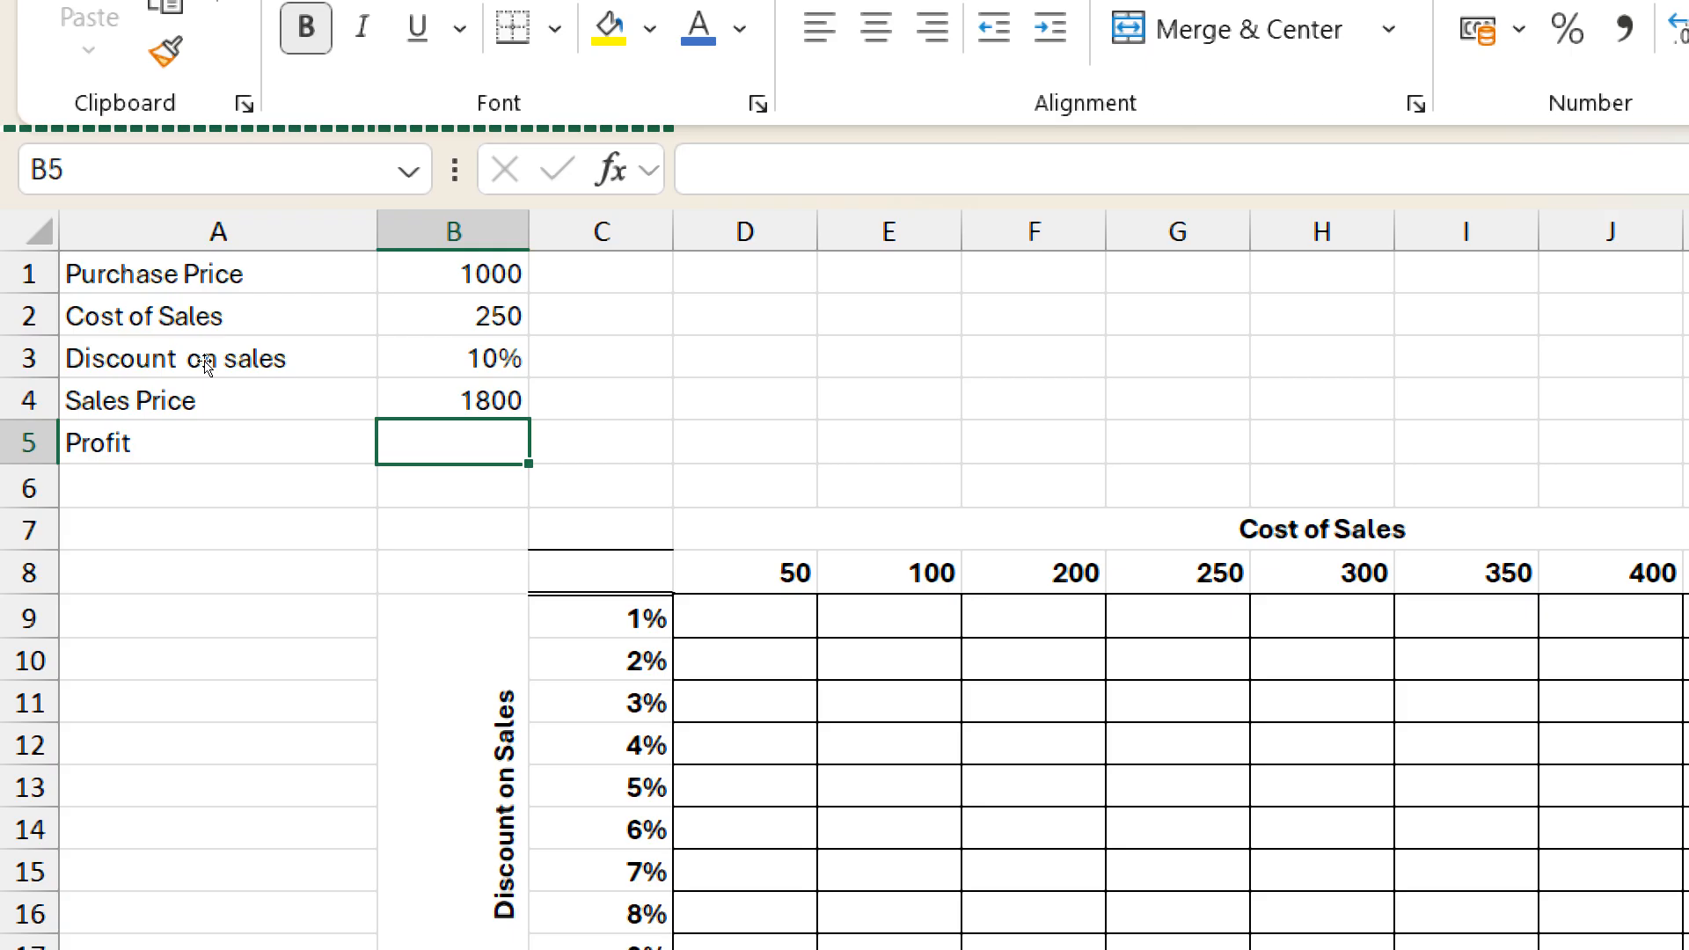
- Start the Profit formula in B5 as sales price minus purchase price and cost of sales, =B4-B1-B2
text(=)
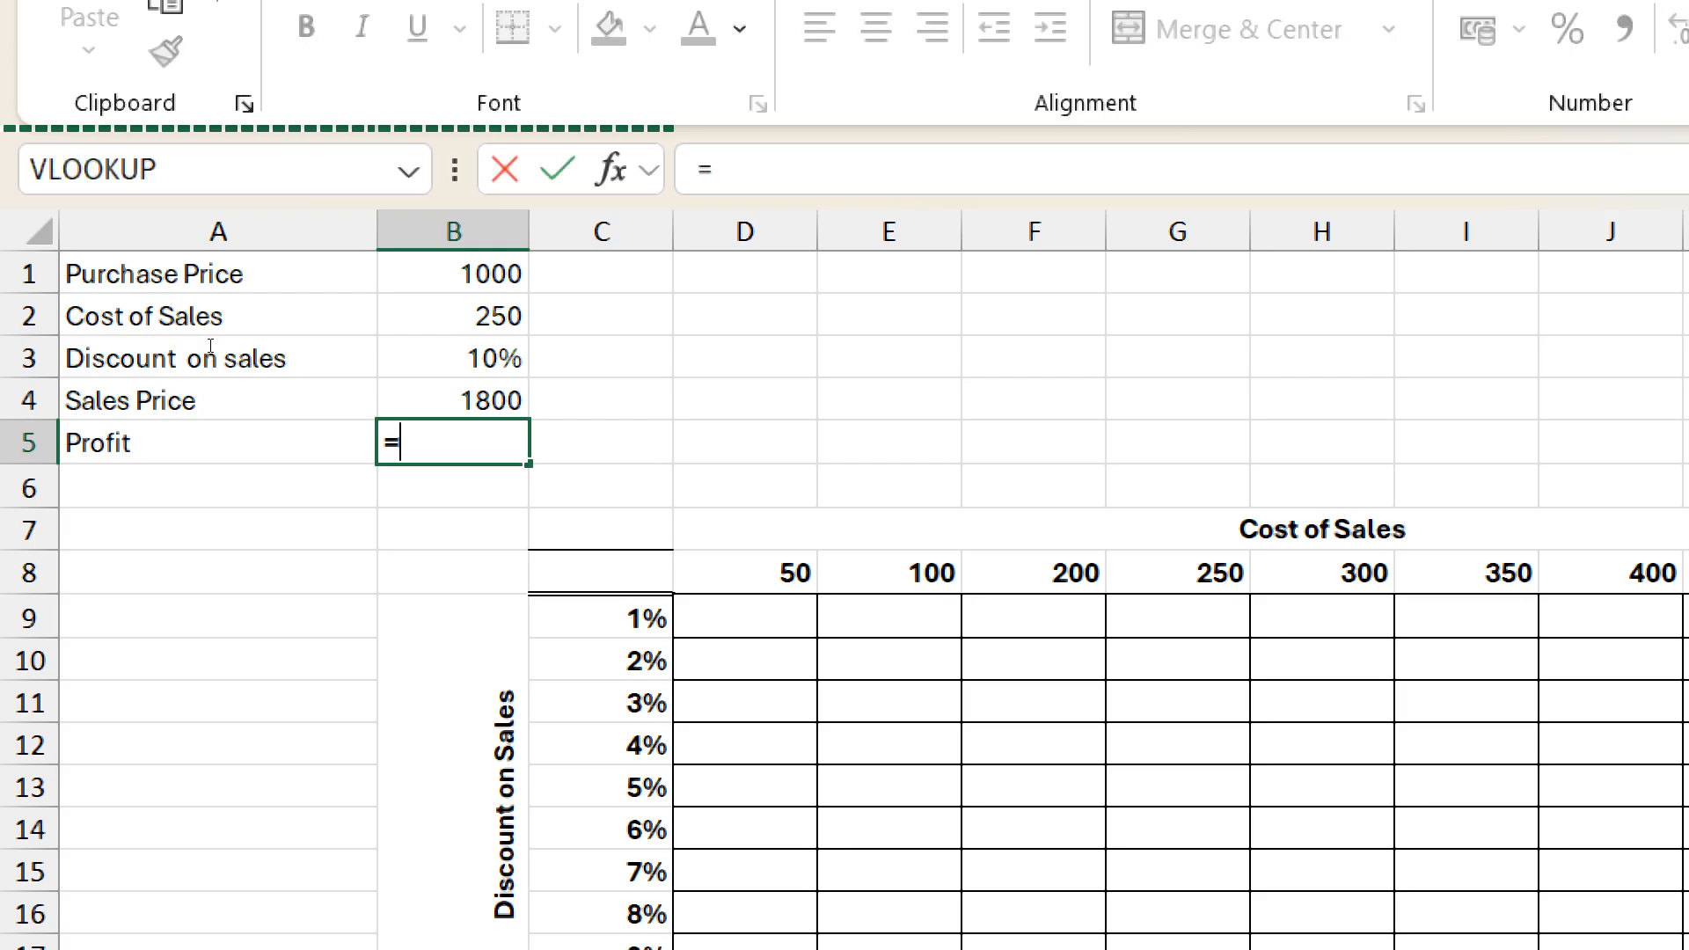
key(Up)
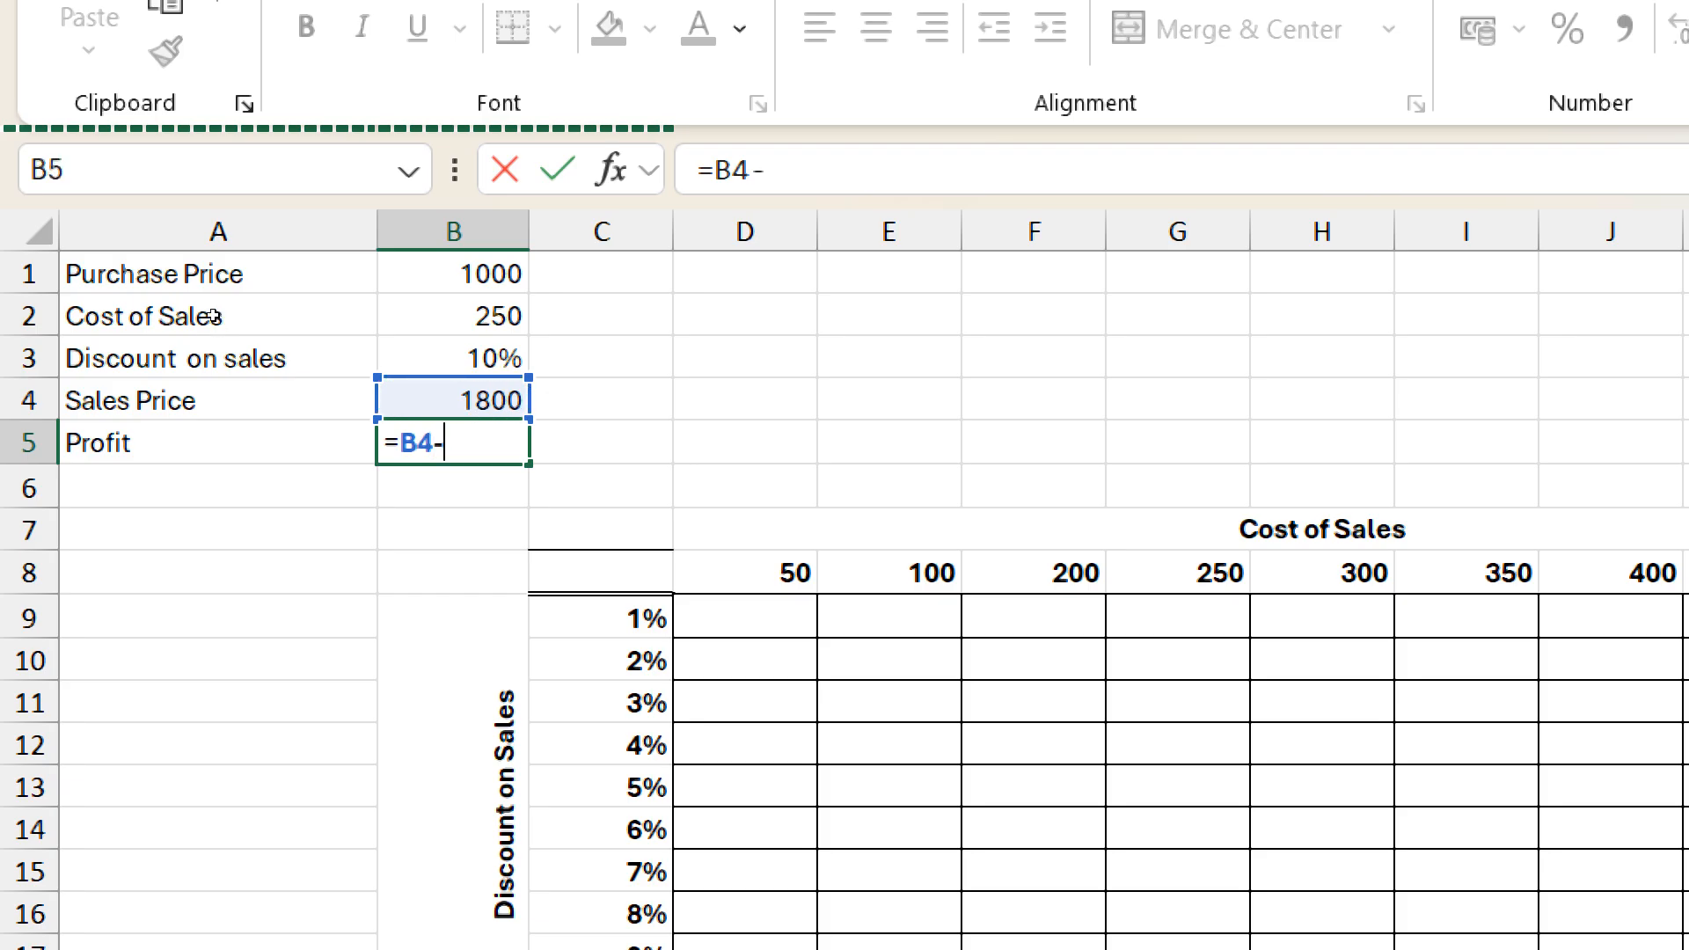
key(Up)
key(Up)
key(Up)
key(Up)
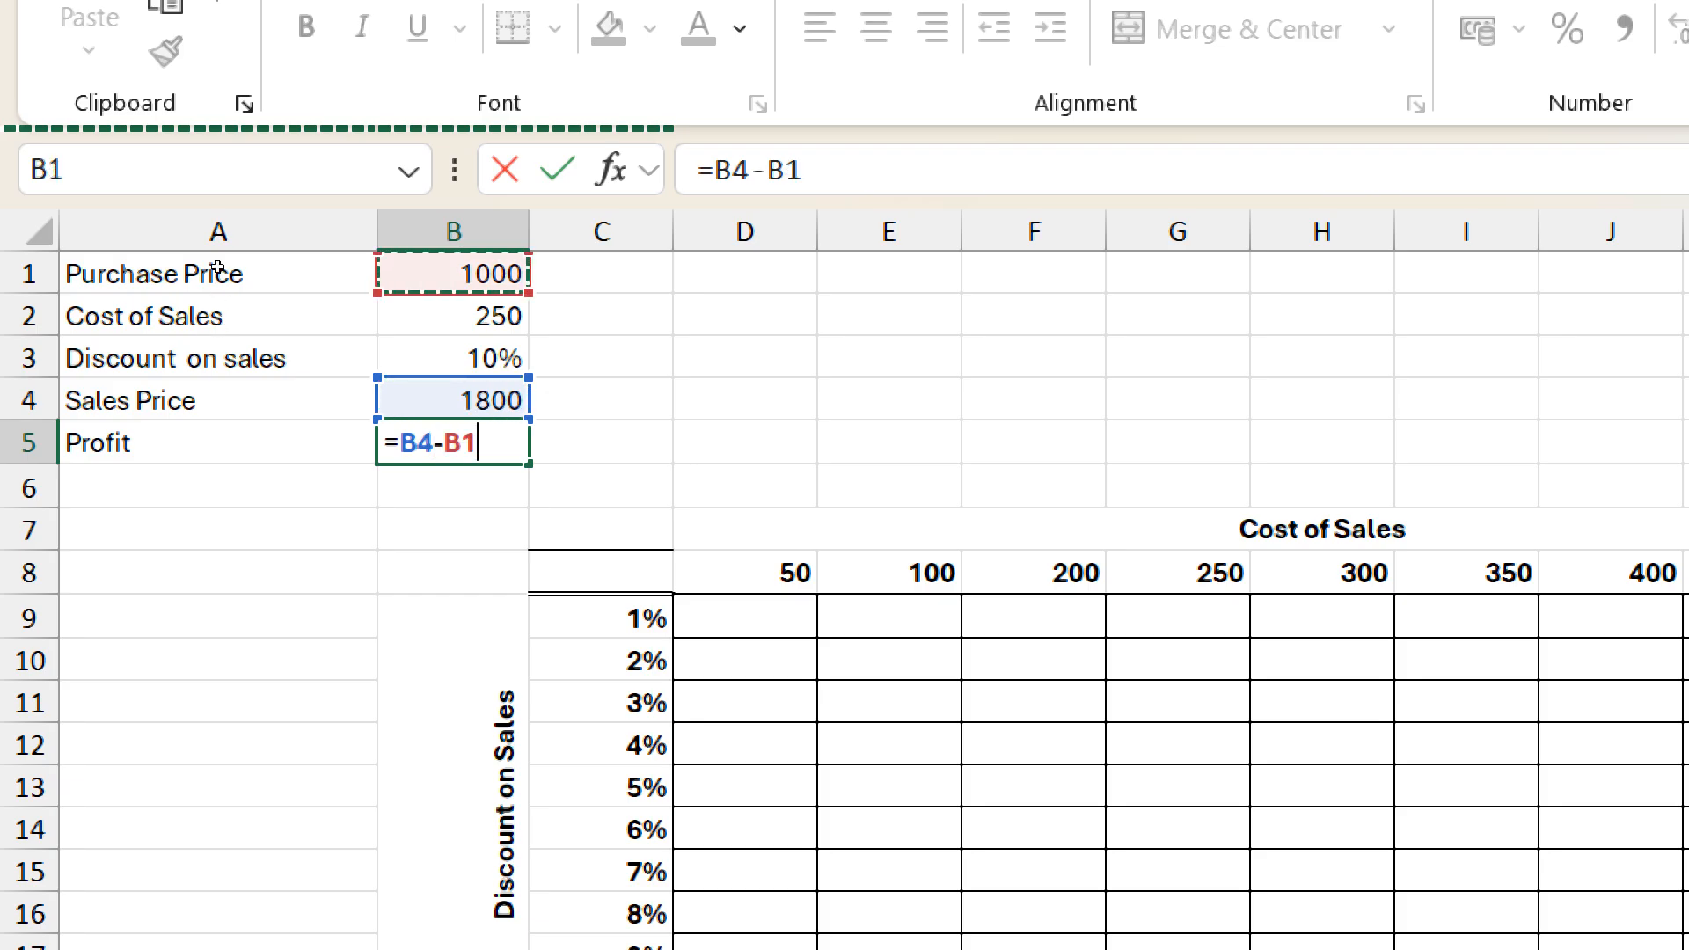
text(-)
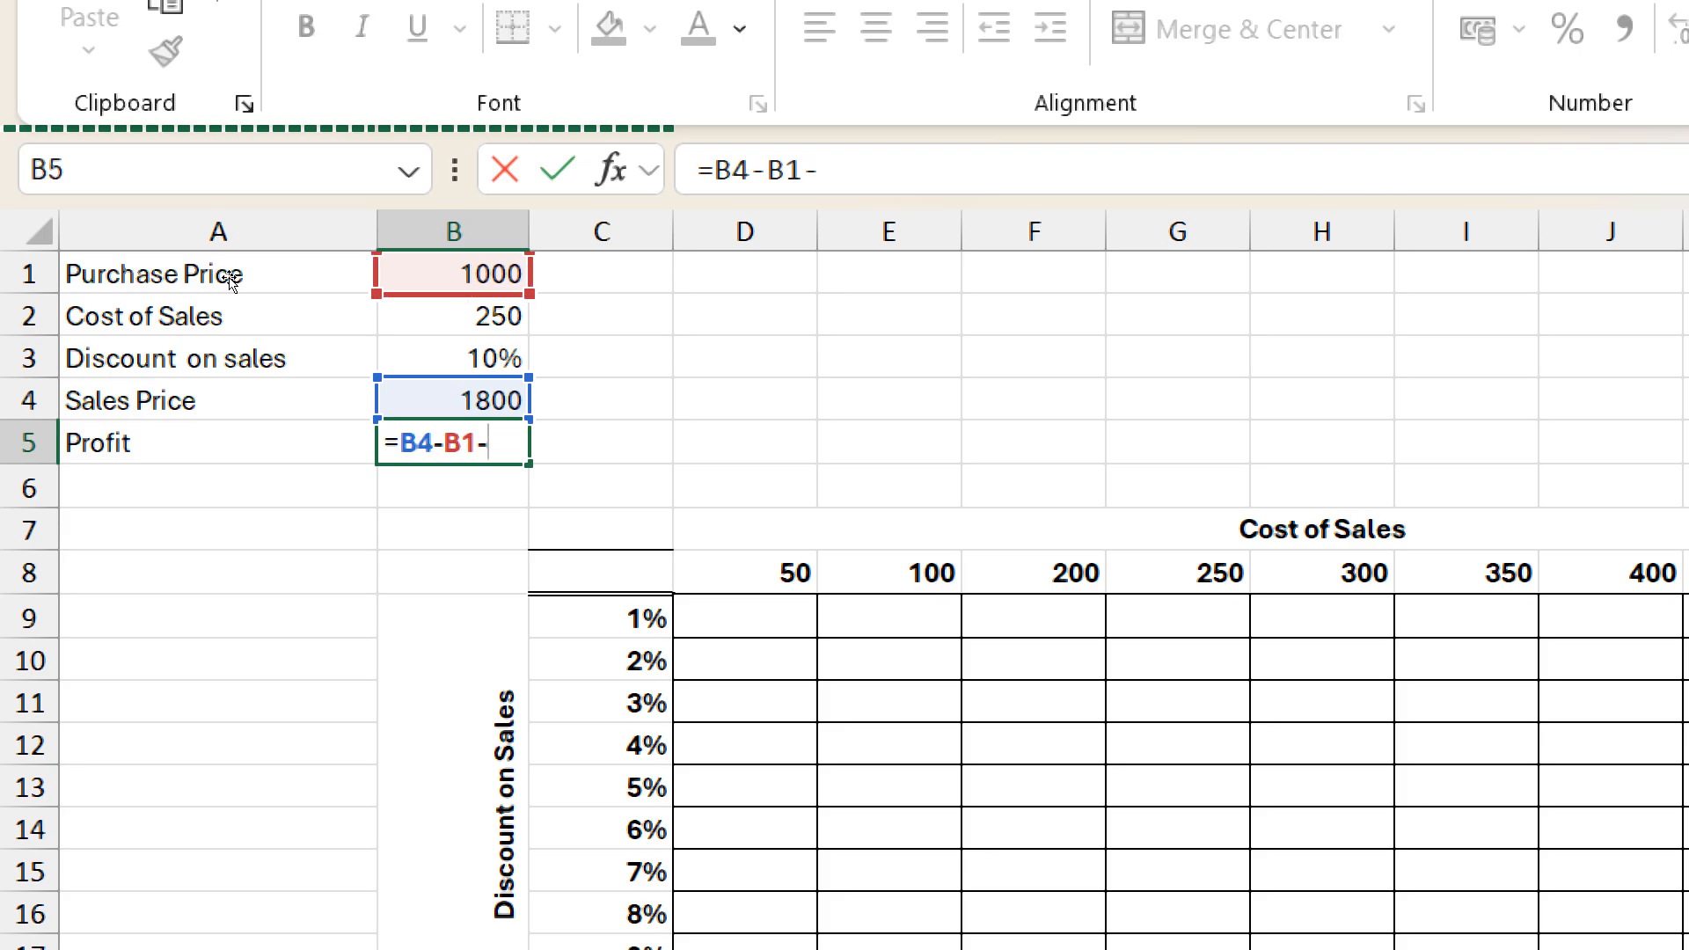
key(Up)
key(Up)
key(Up)
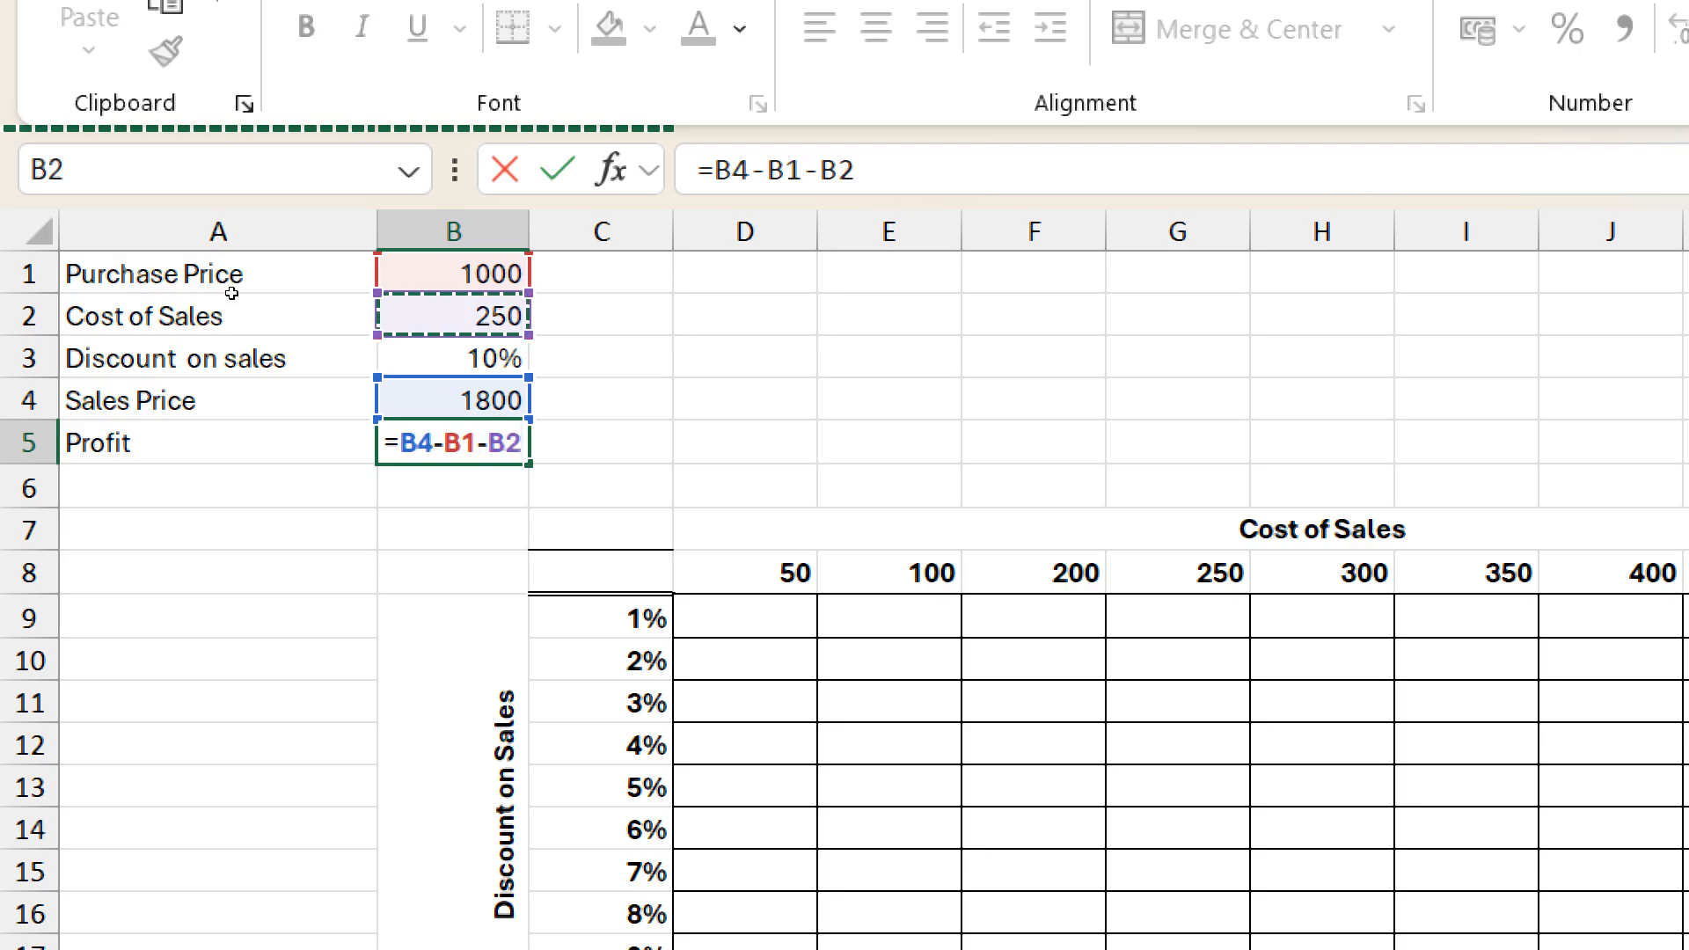
- Subtract the discount on the sales price, B3*B4, in the B5 Profit formula and enter it
text(-)
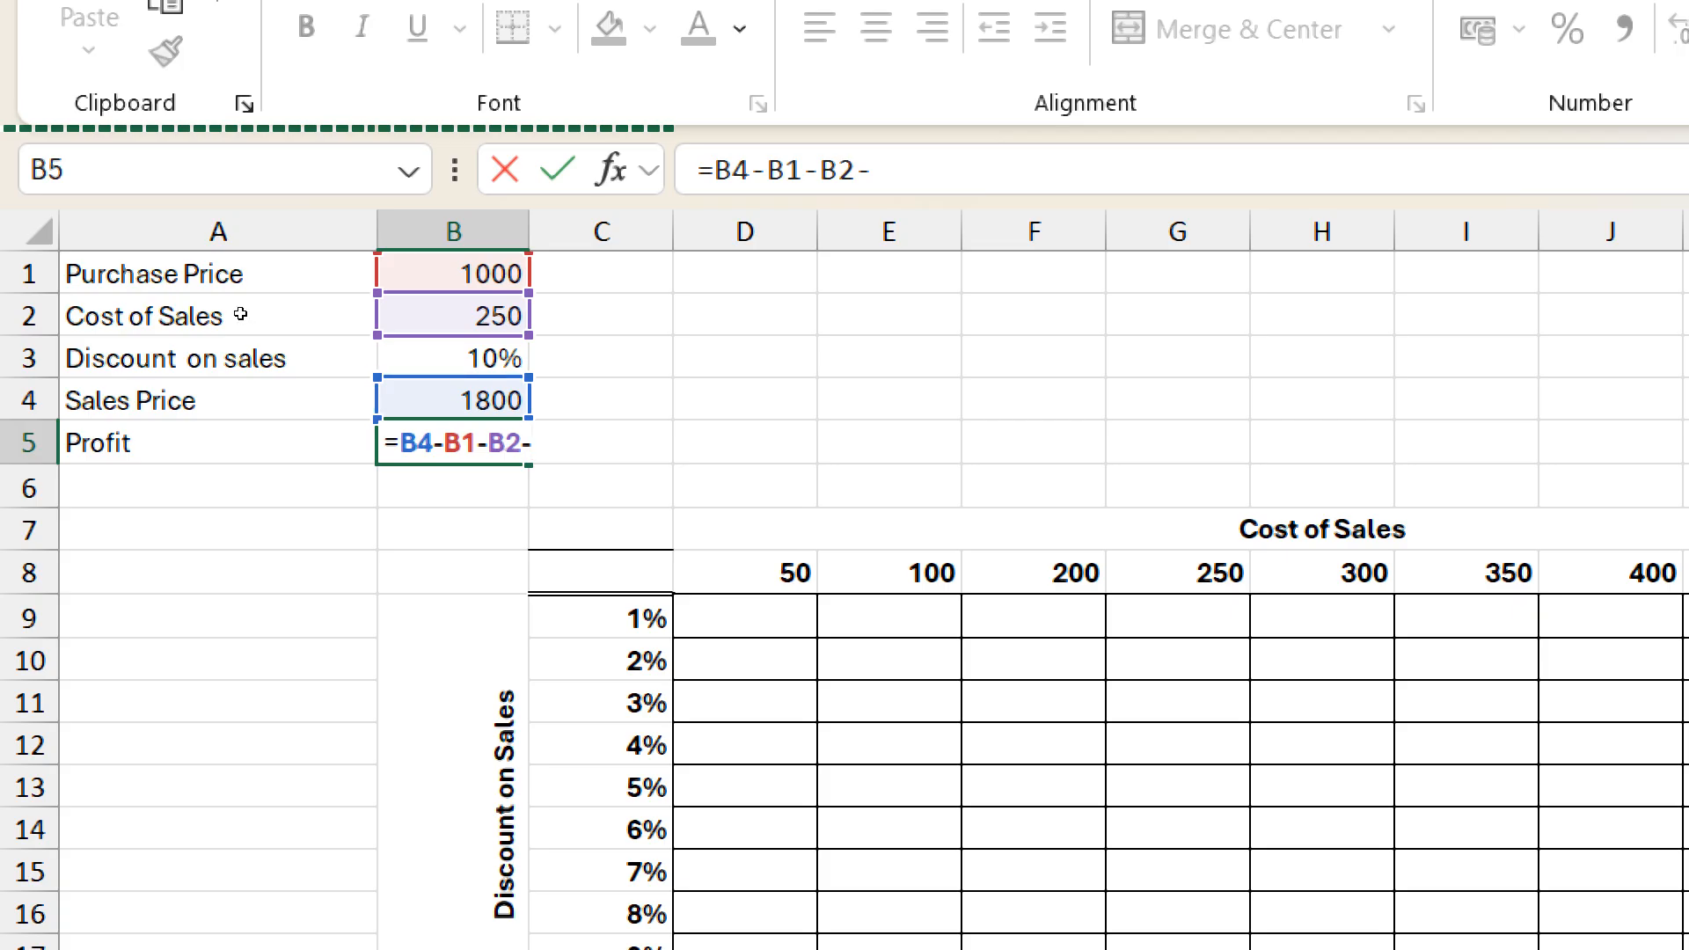
key(Up)
key(Up)
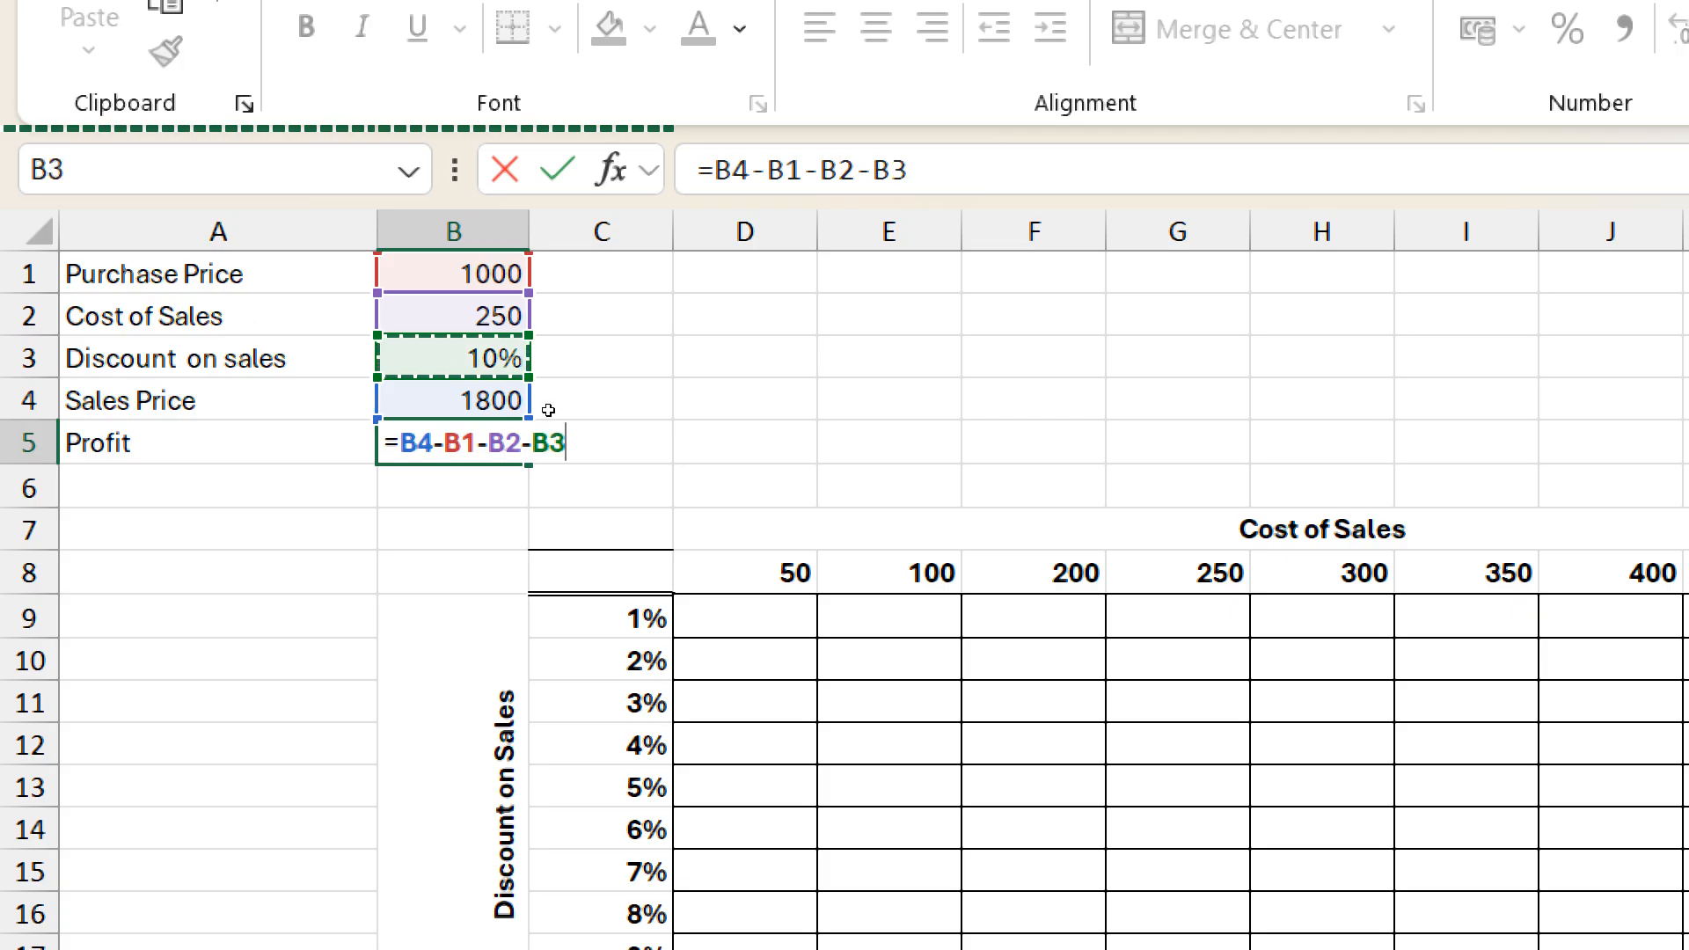
text(*)
key(Up)
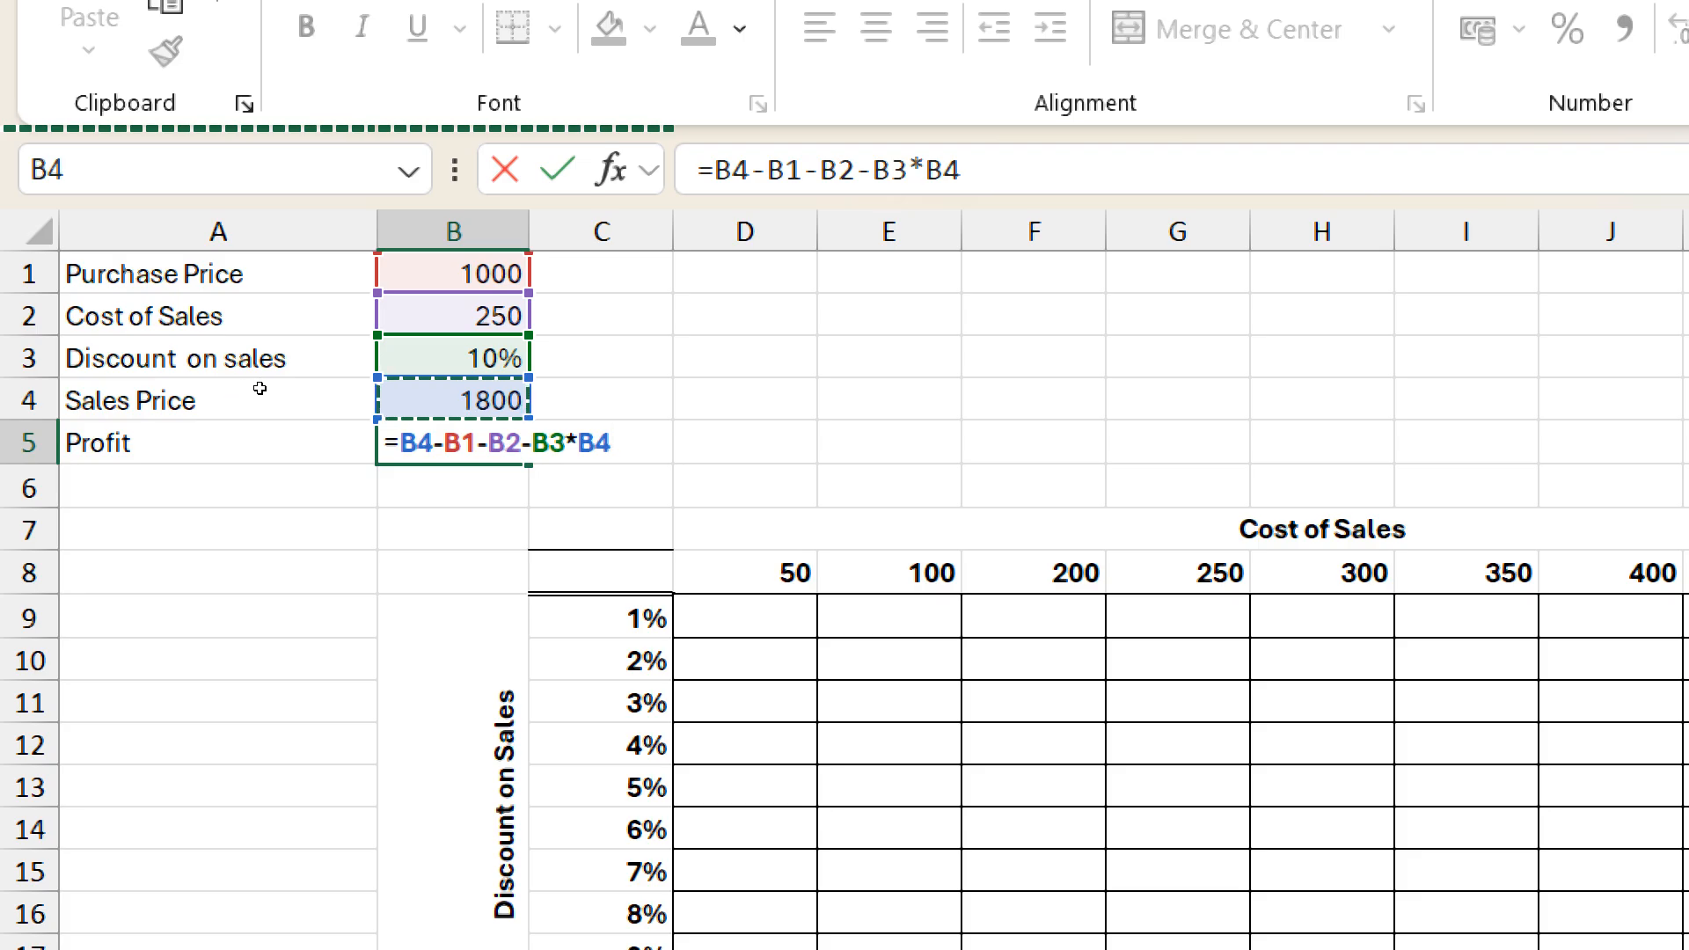
key(ctrl+Return)
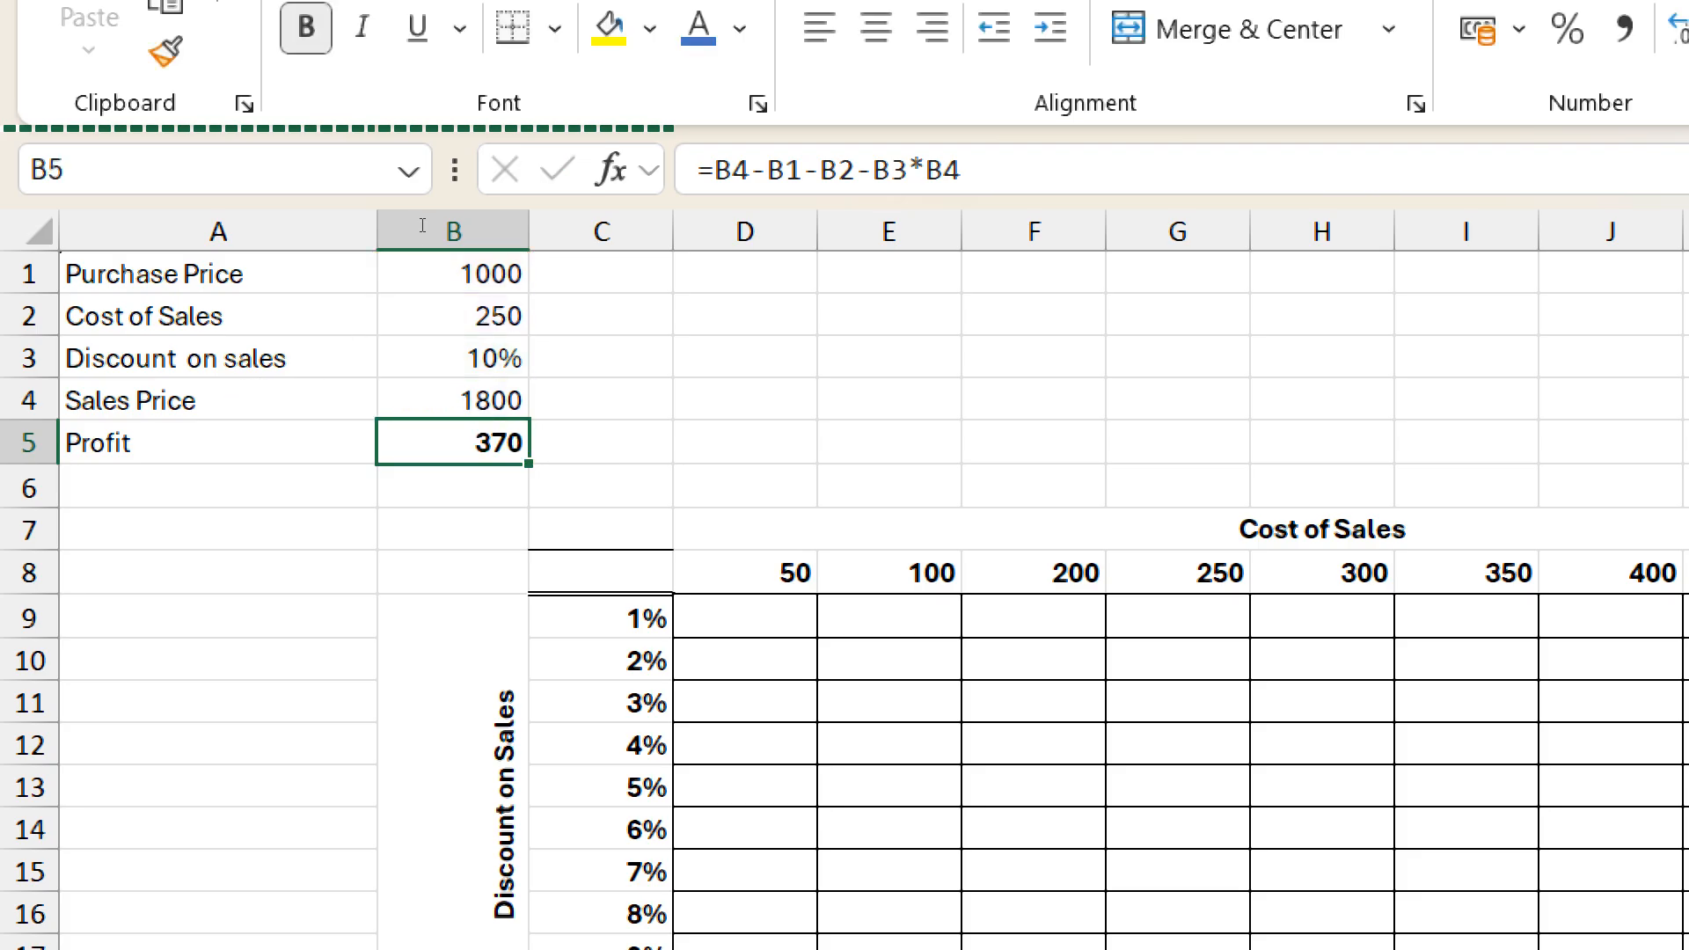
- Put parentheses around B3*B4 in the Profit formula in B5, giving =B4-B1-B2-(B3*B4)
click(875, 170)
text(()
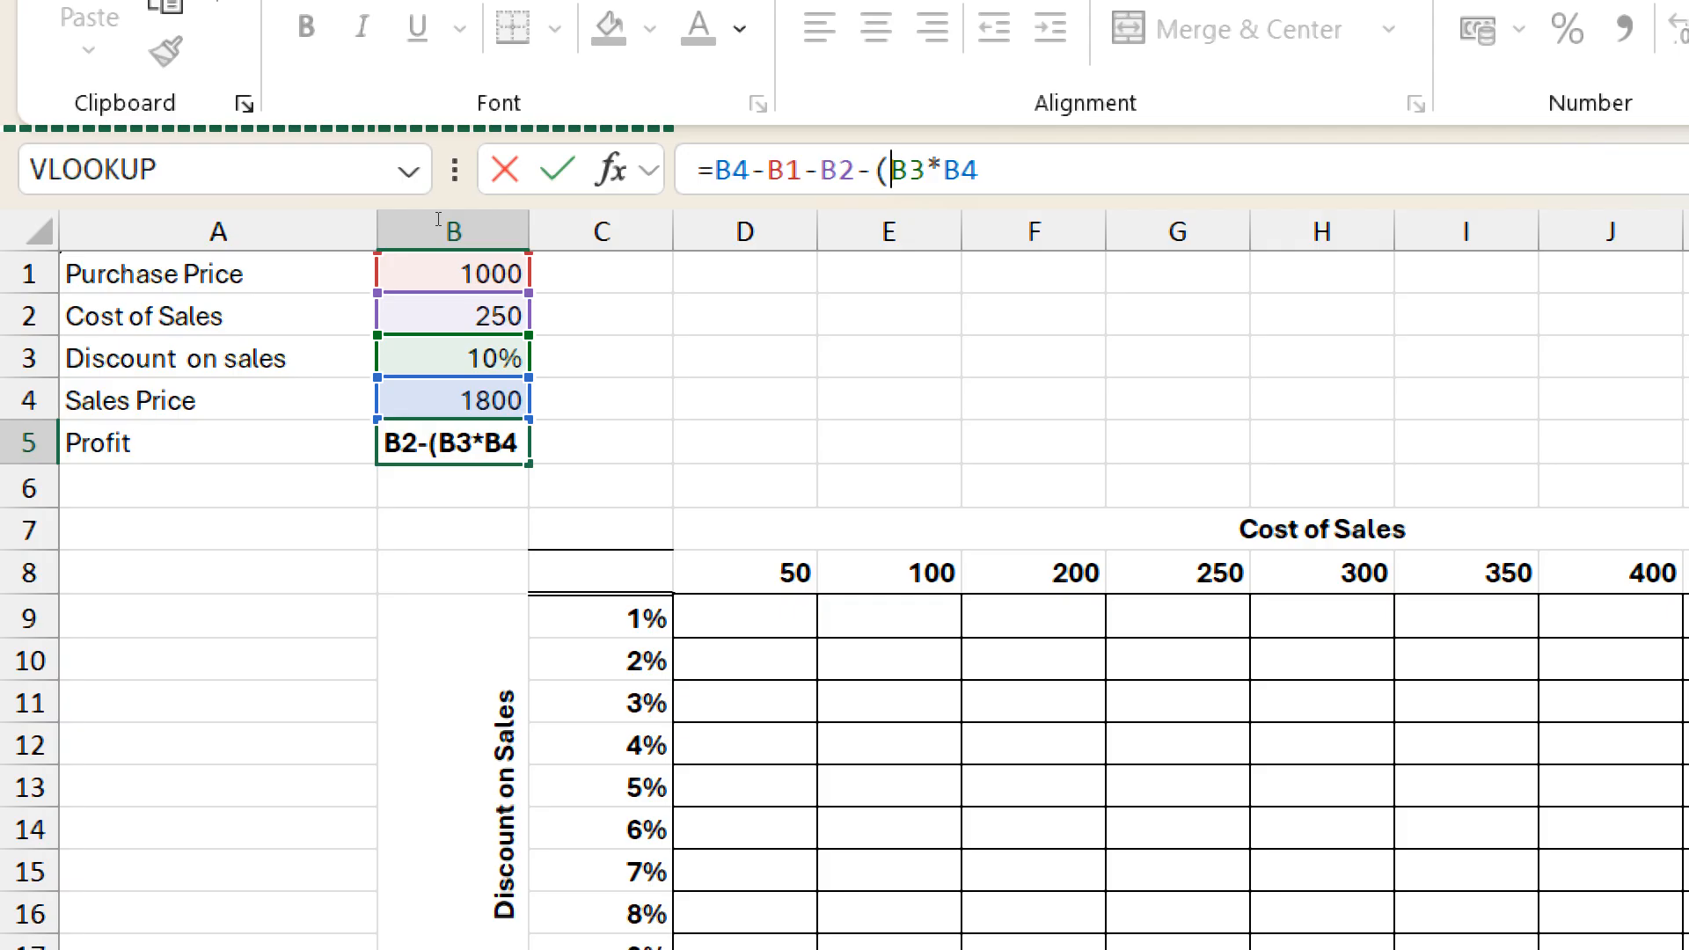
key(End)
text())
key(ctrl+Return)
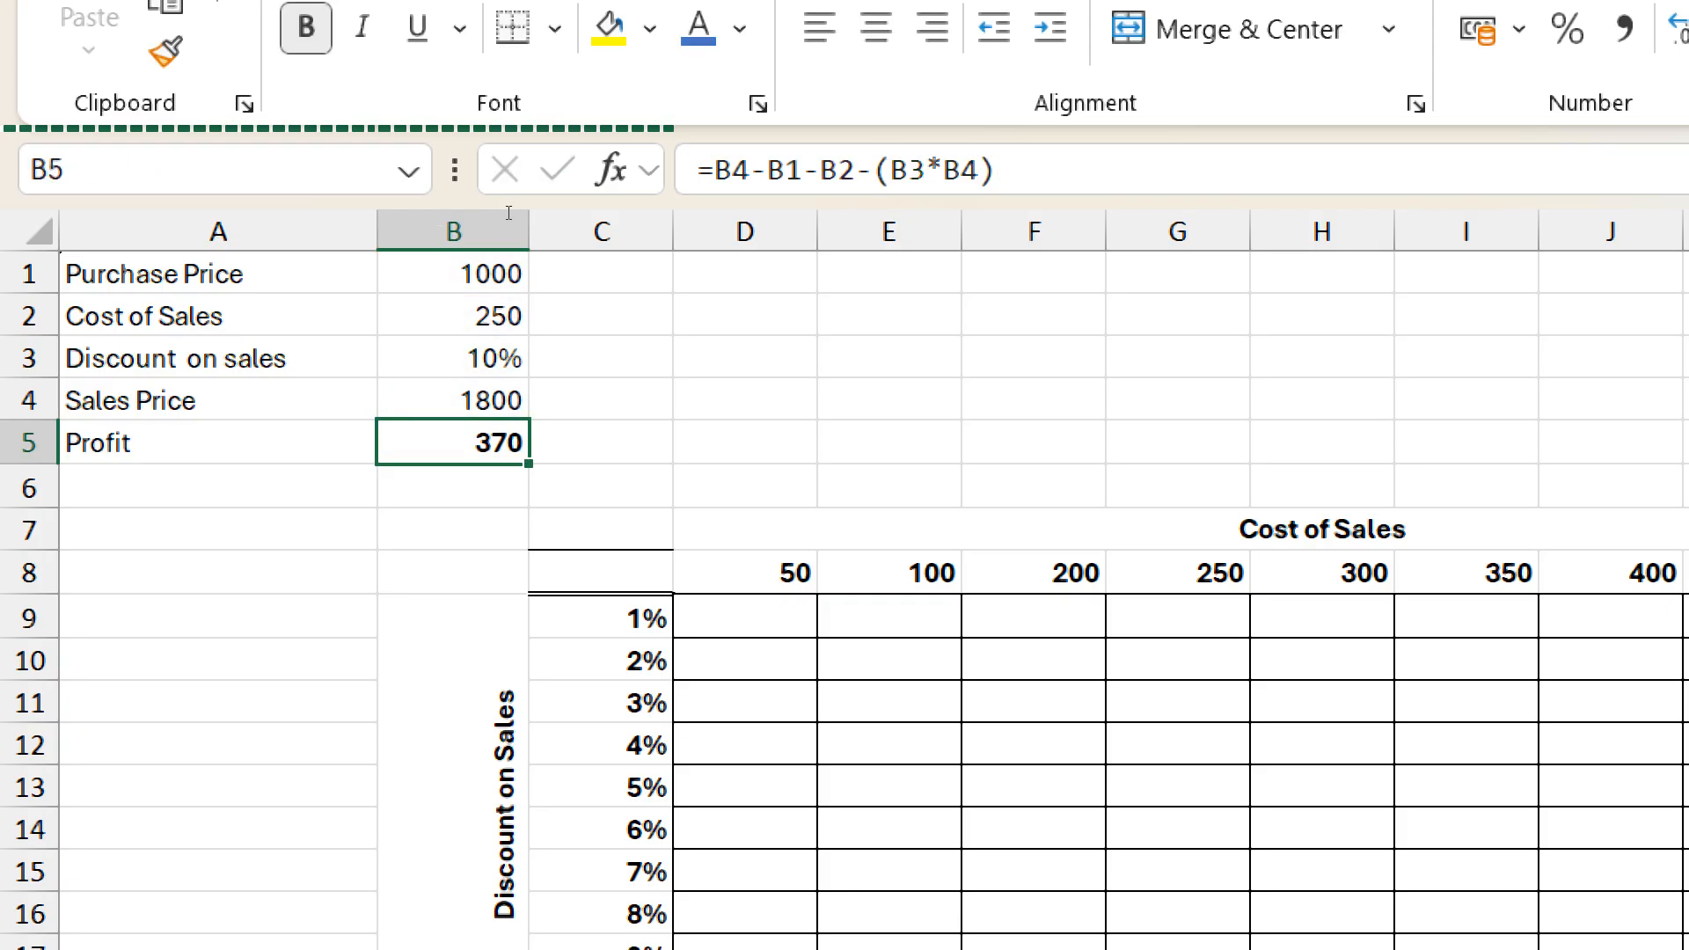
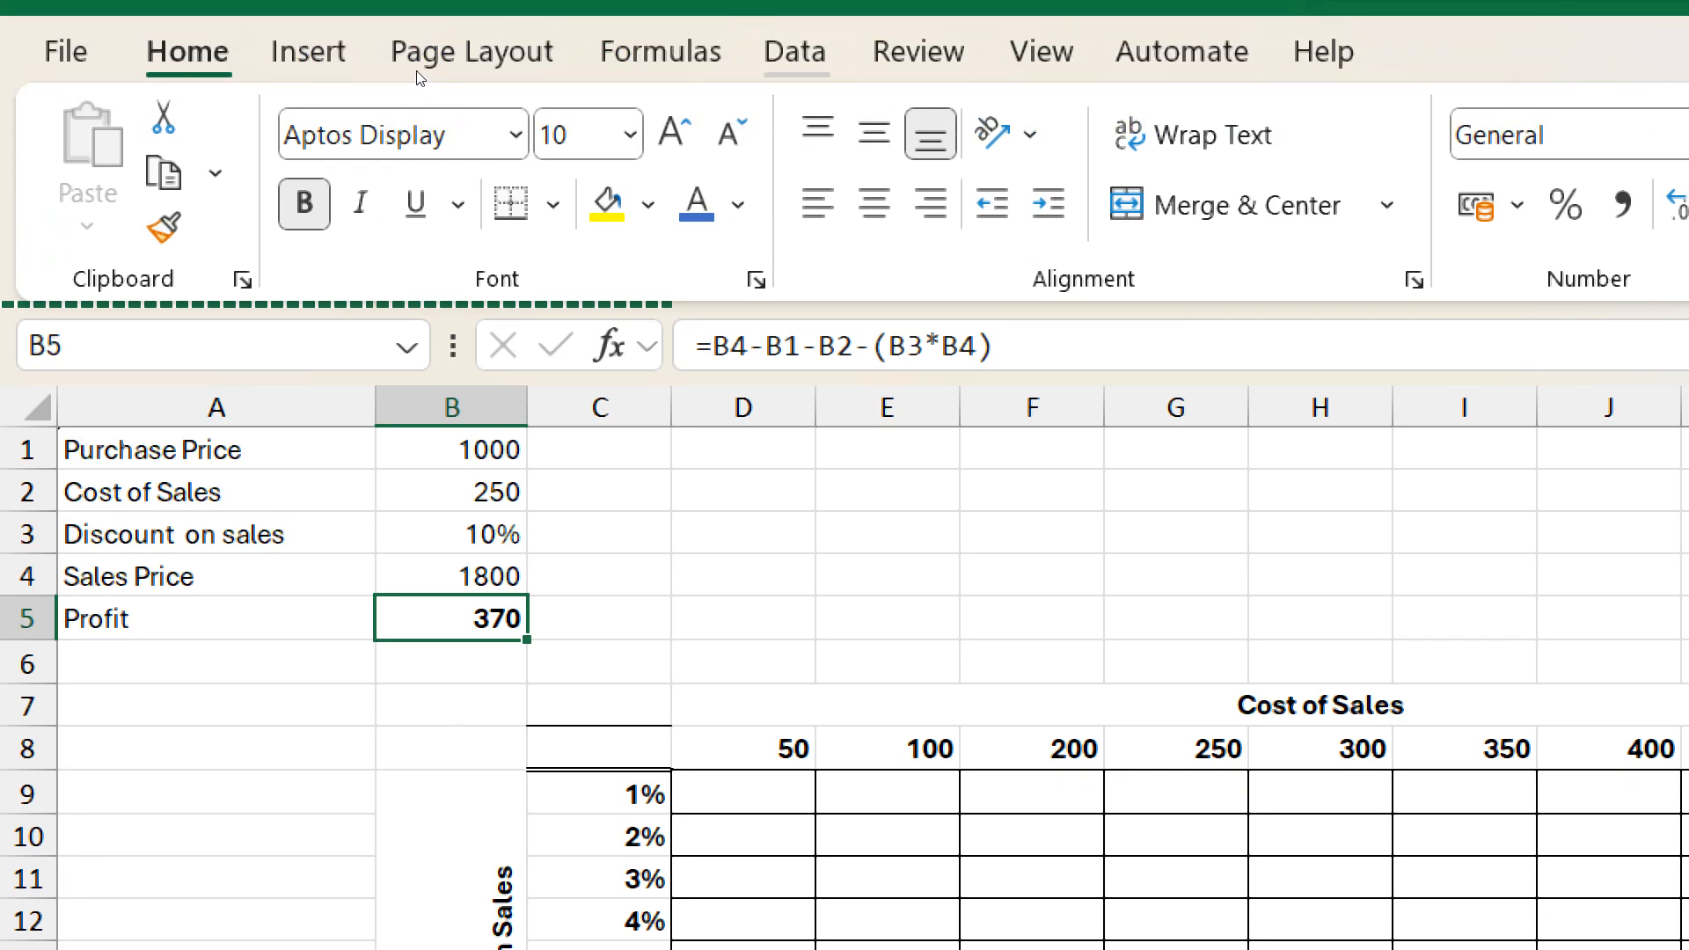
- Run Goal Seek to bring the Profit in B5 to 400 by changing the discount in B3, and discard the result
click(795, 51)
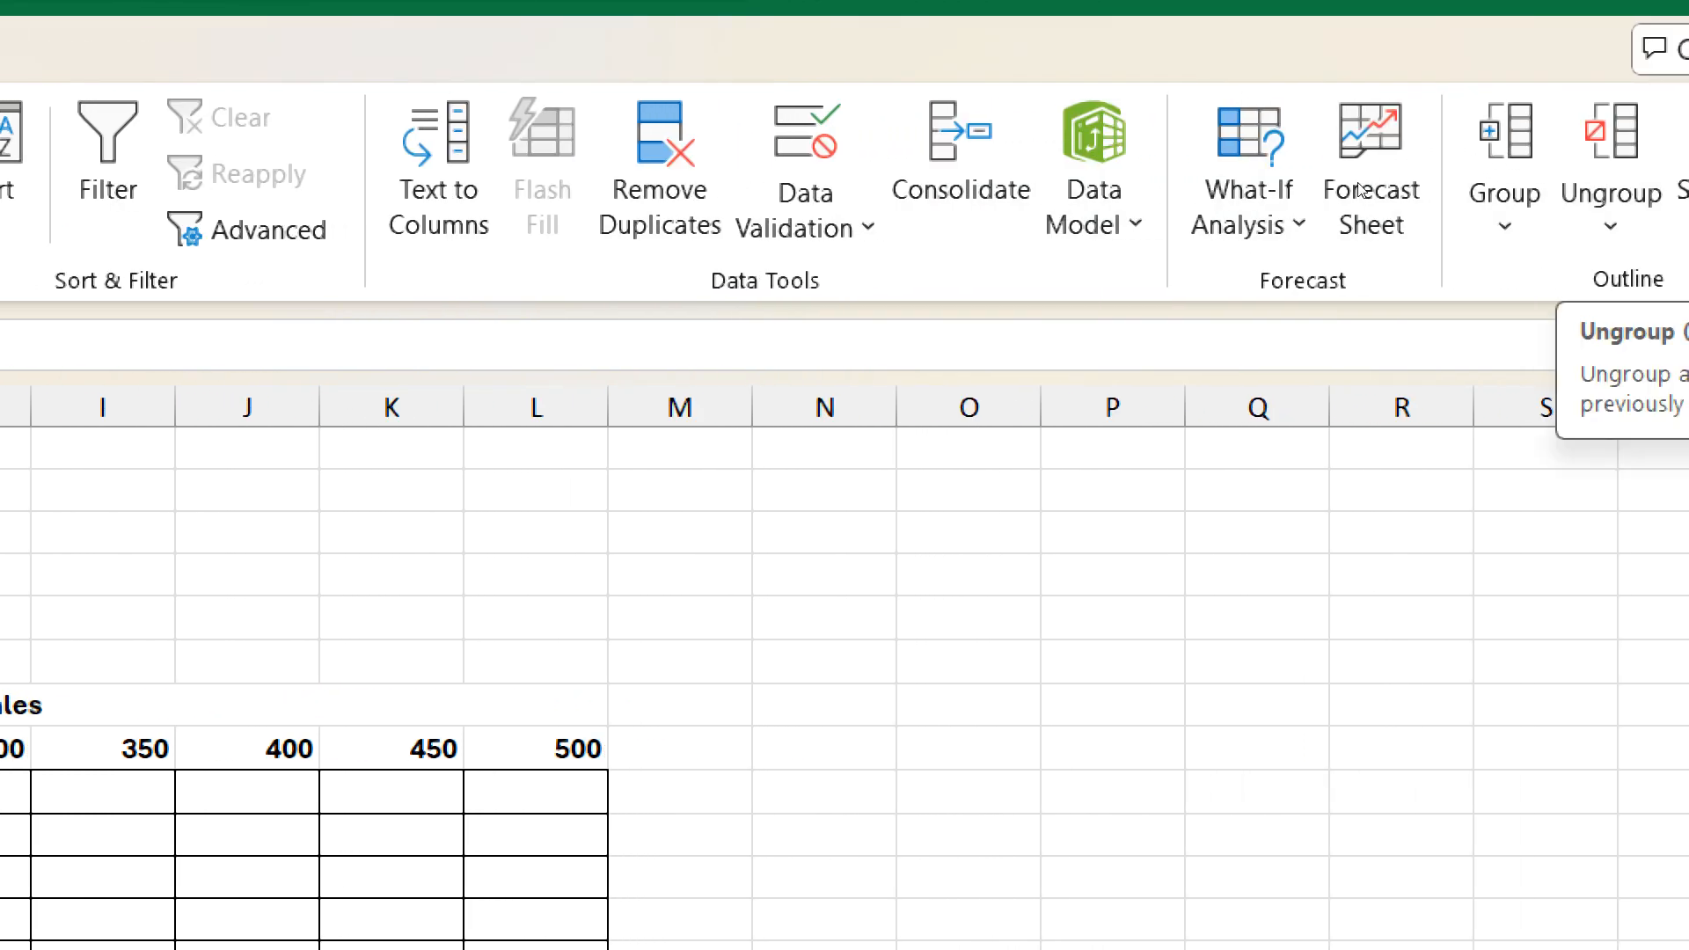
click(1311, 162)
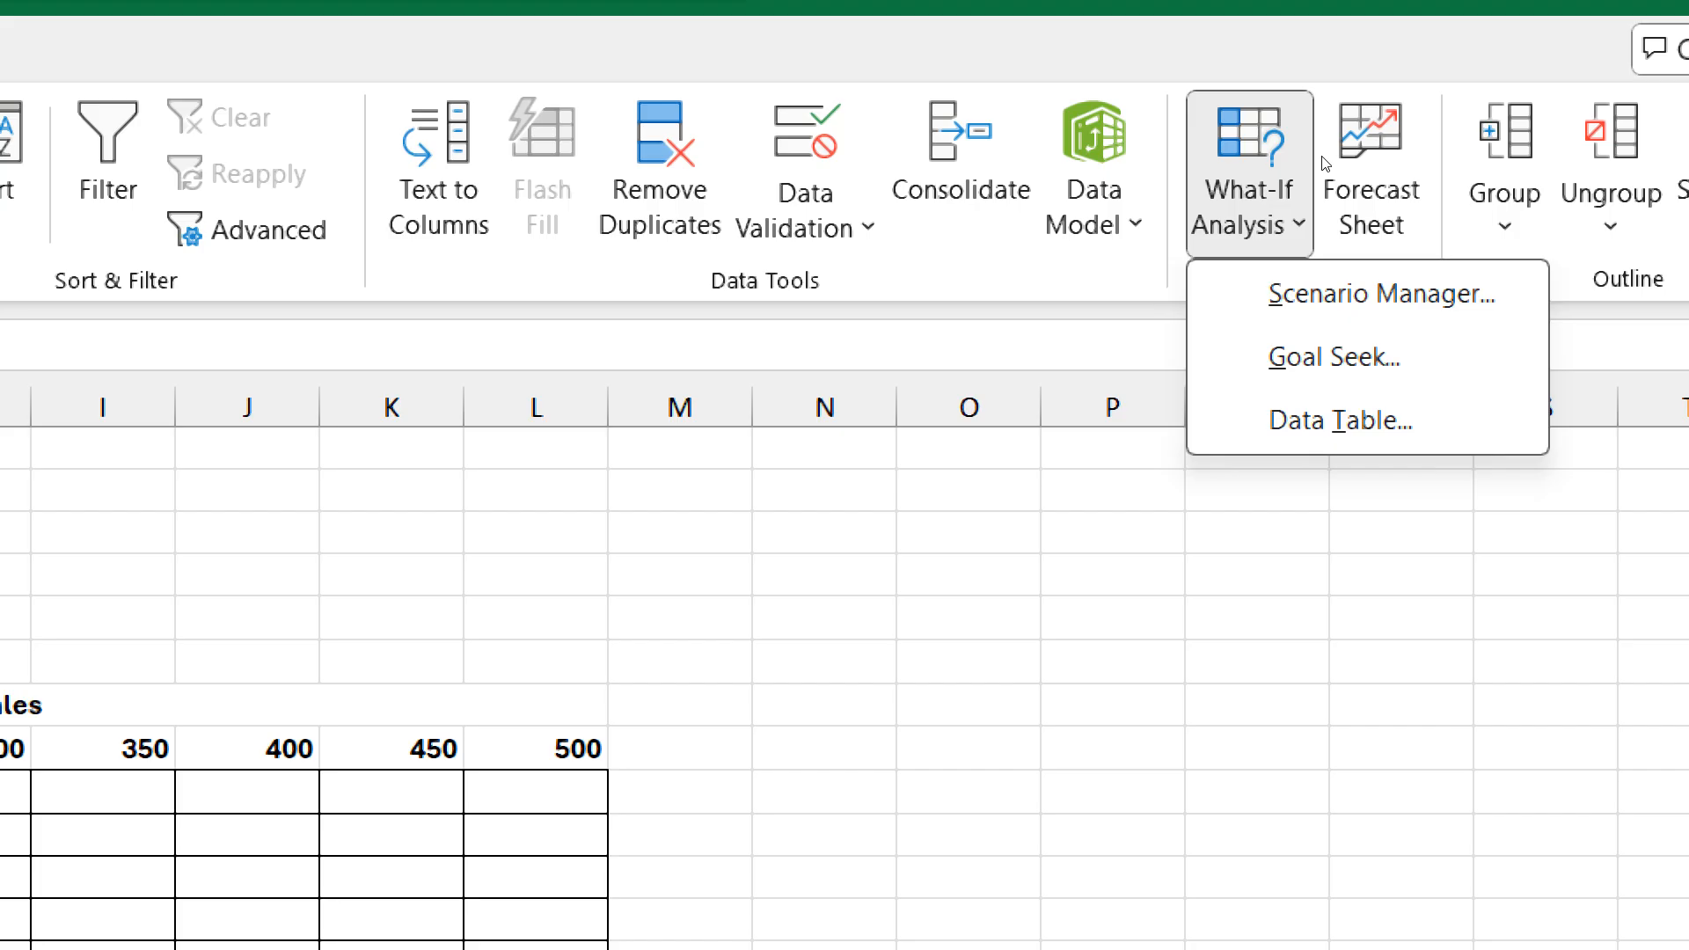
key(Down)
key(Down)
key(Return)
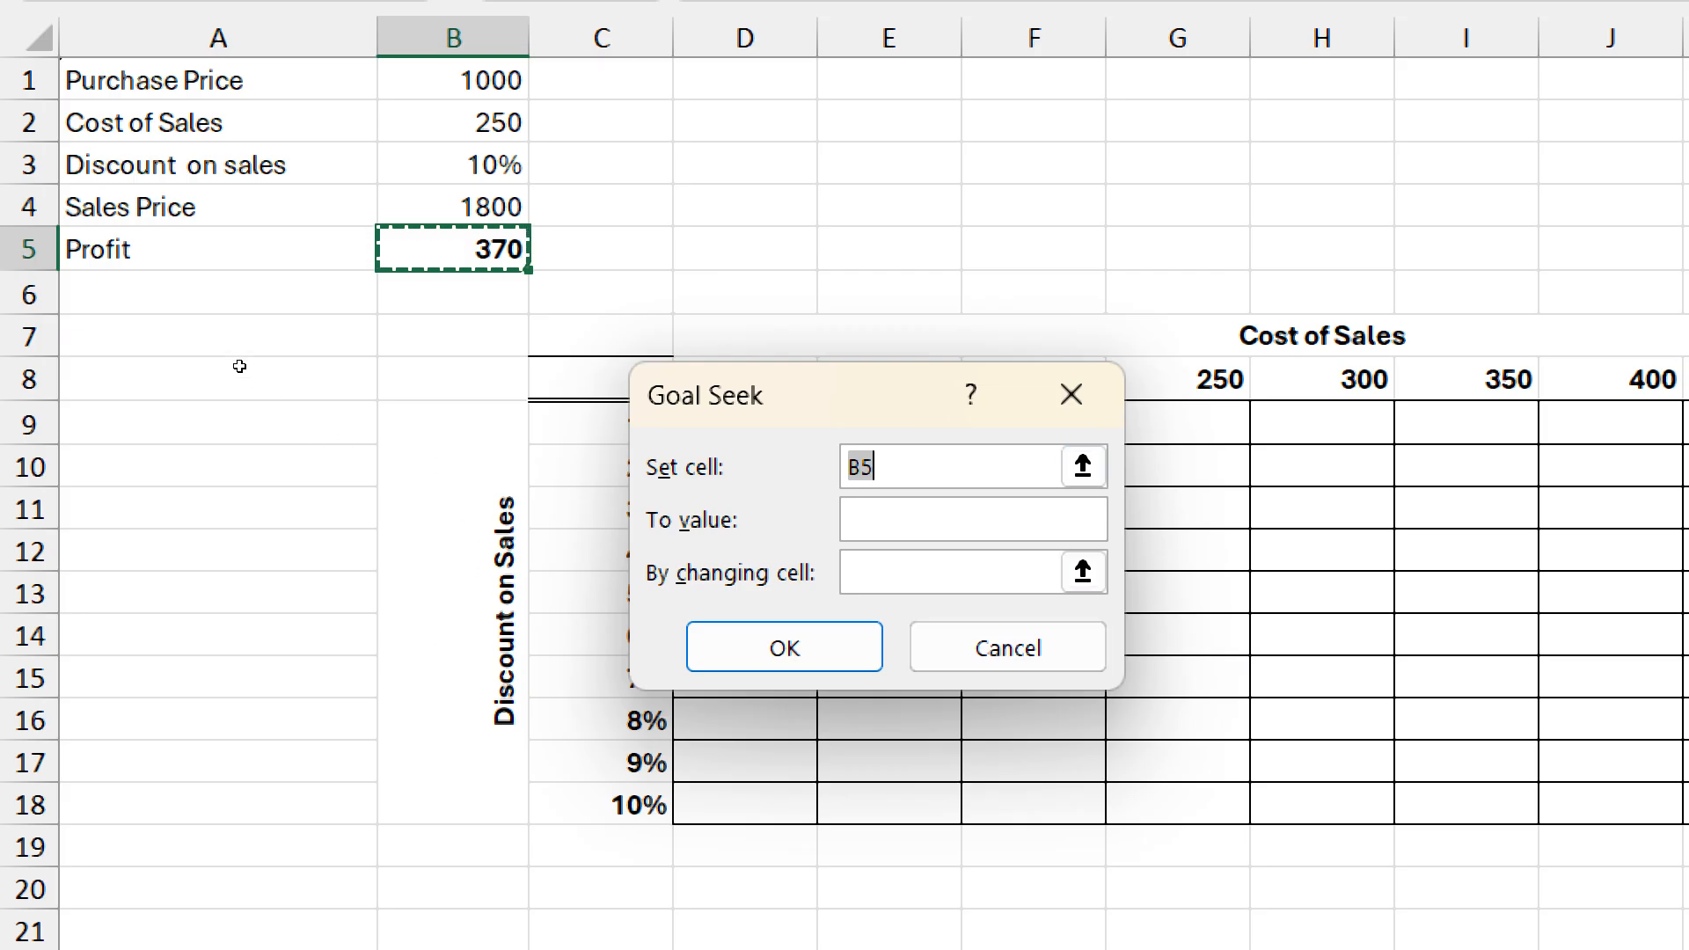
click(911, 467)
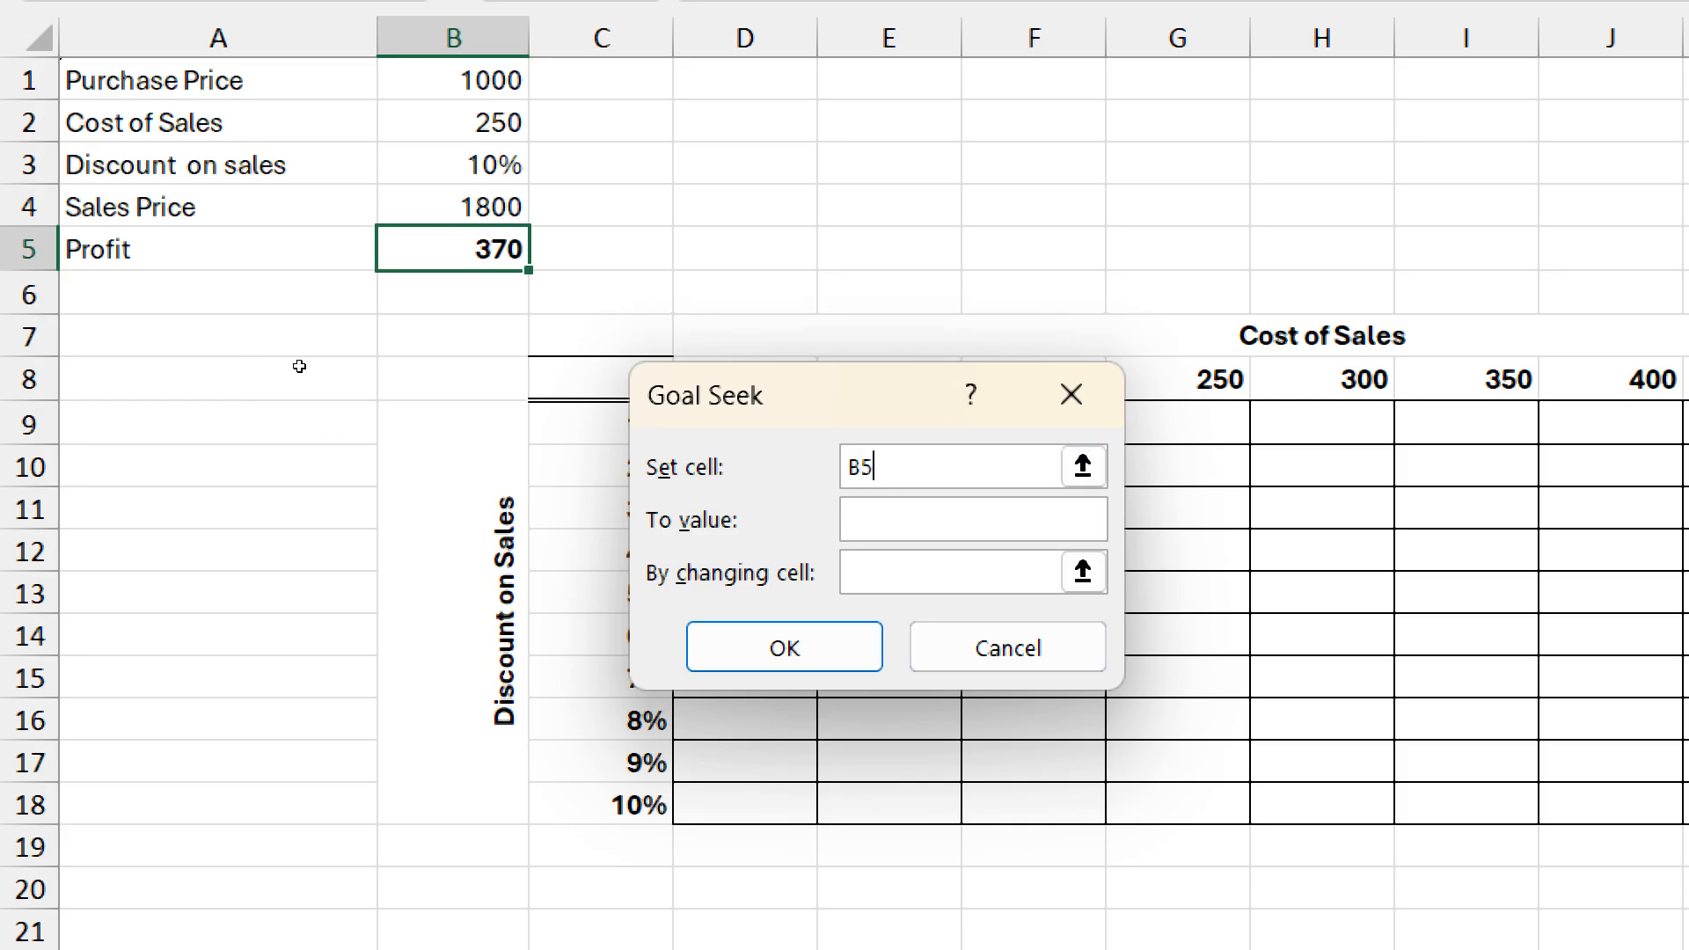
key(Tab)
text(400)
key(Tab)
click(453, 164)
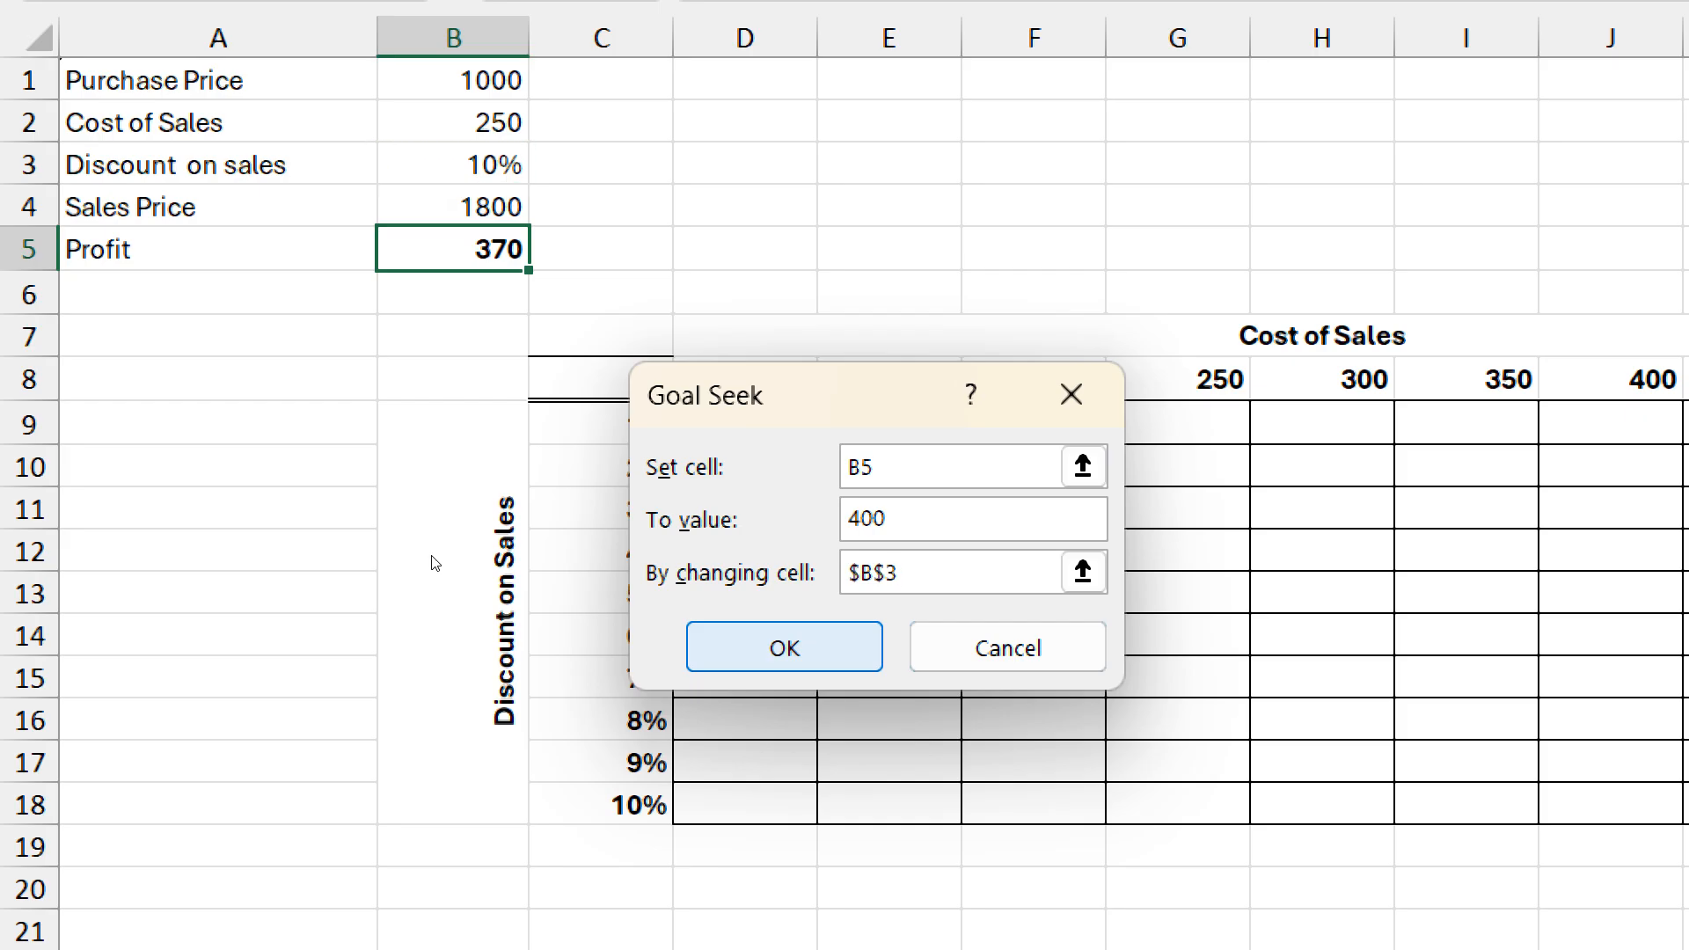
key(Return)
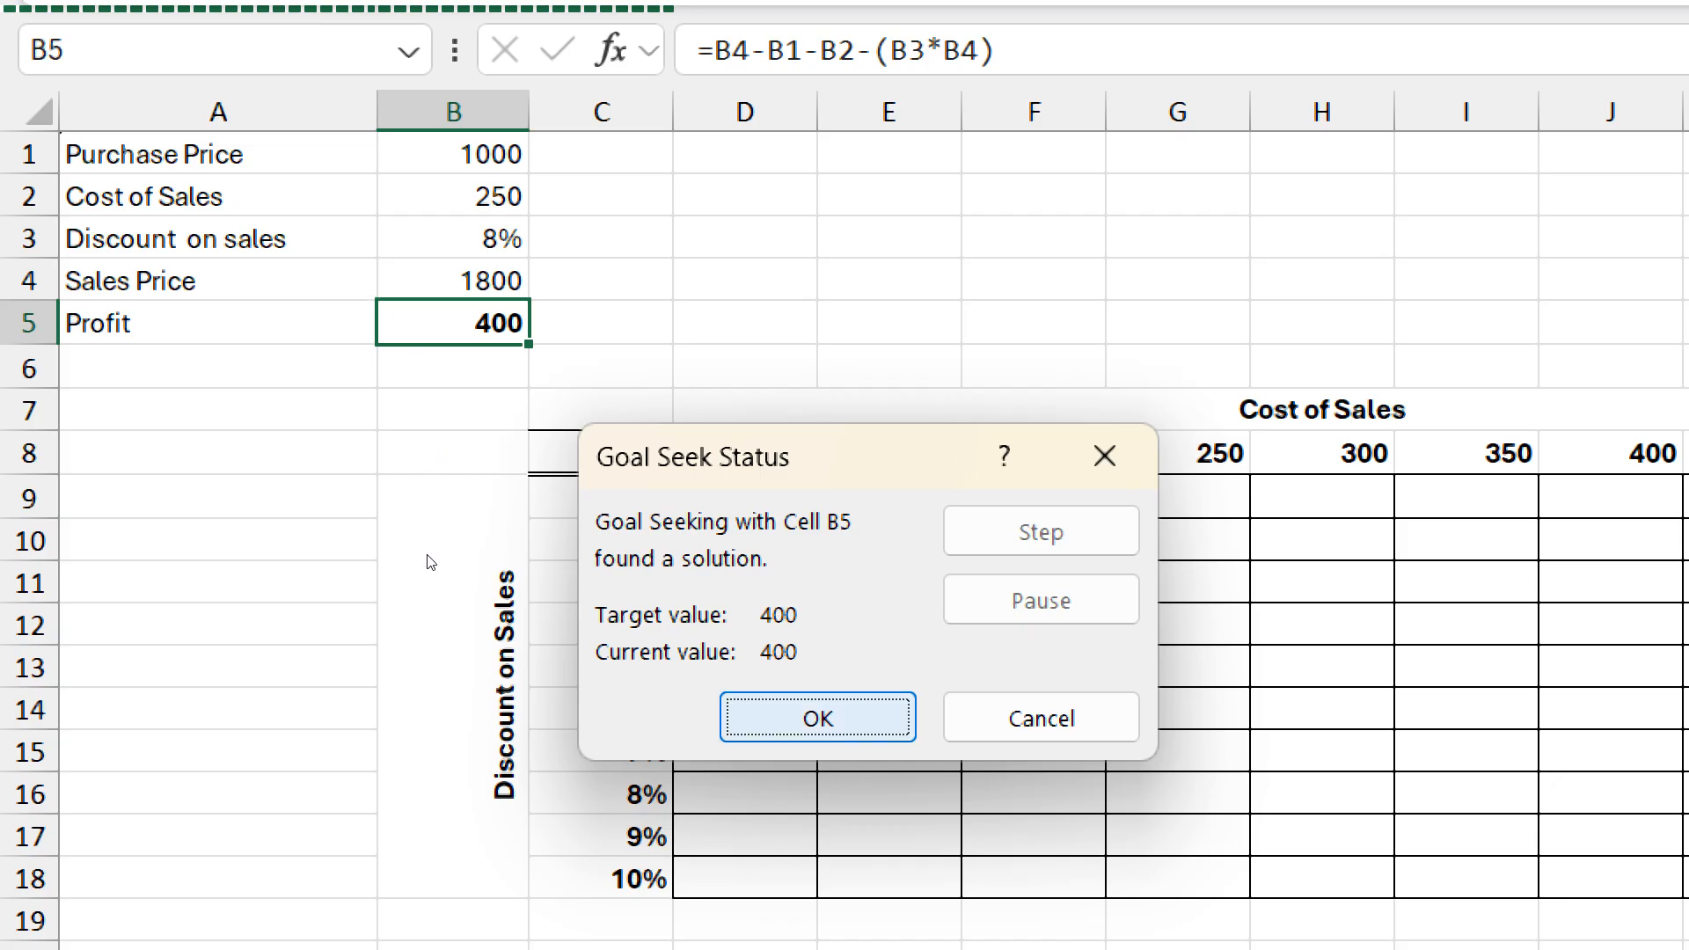
click(1042, 718)
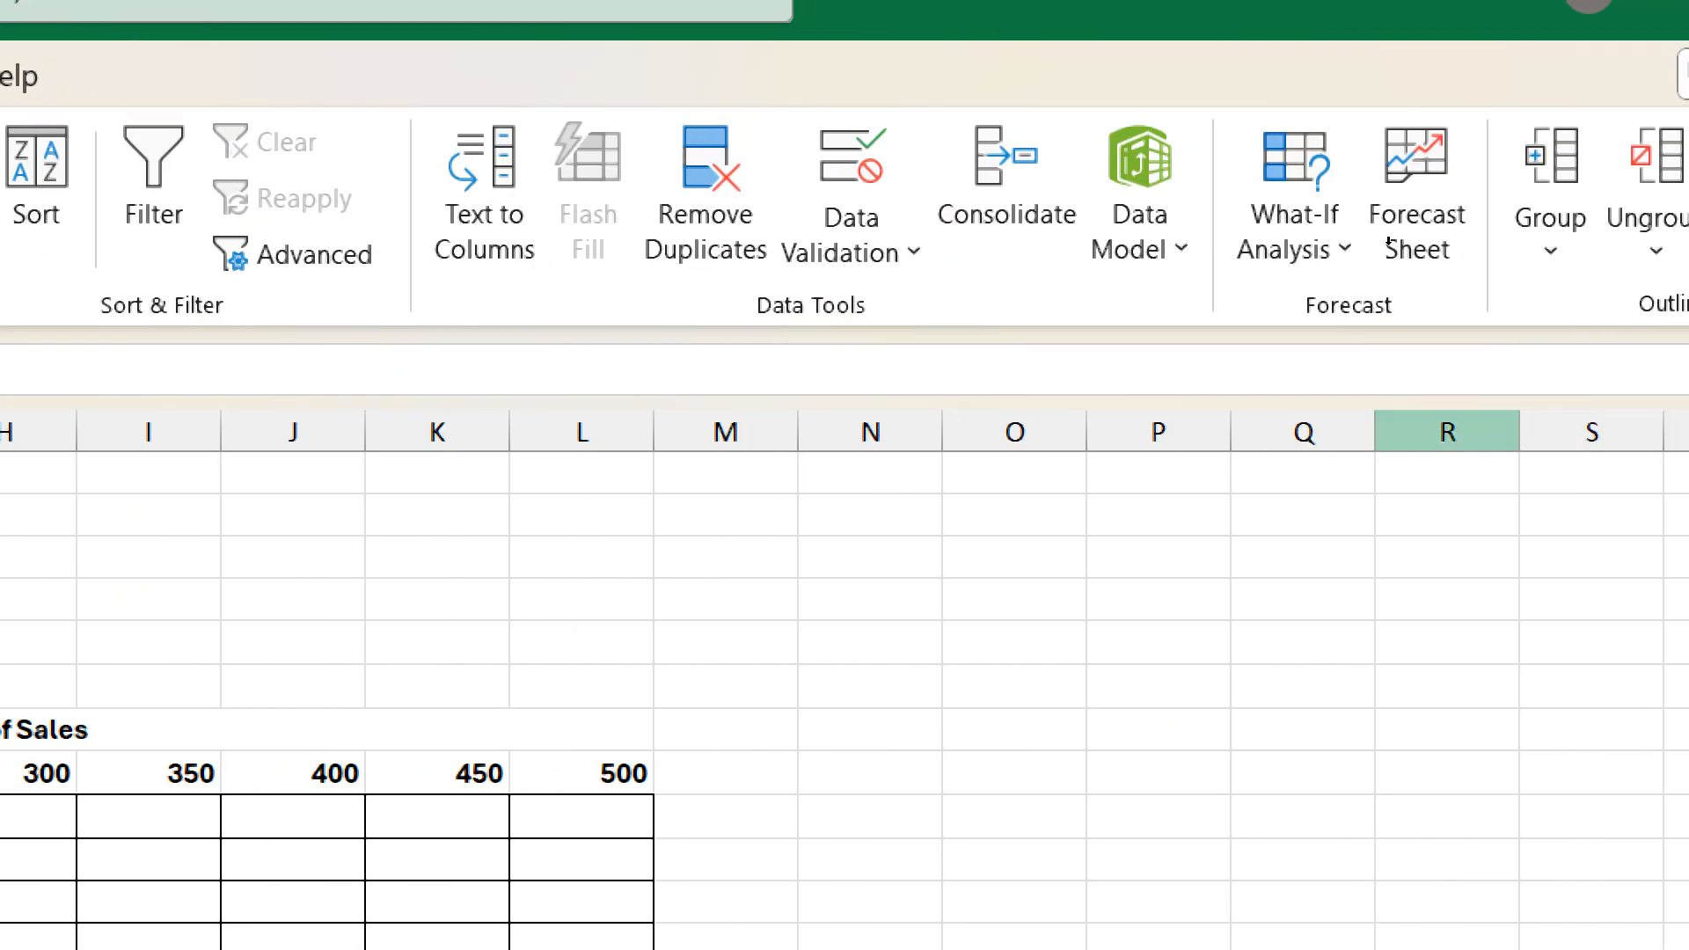
- Repeat the Goal Seek on Profit cell B5 with target 400 and changing cell B3, and cancel its result again
click(1307, 167)
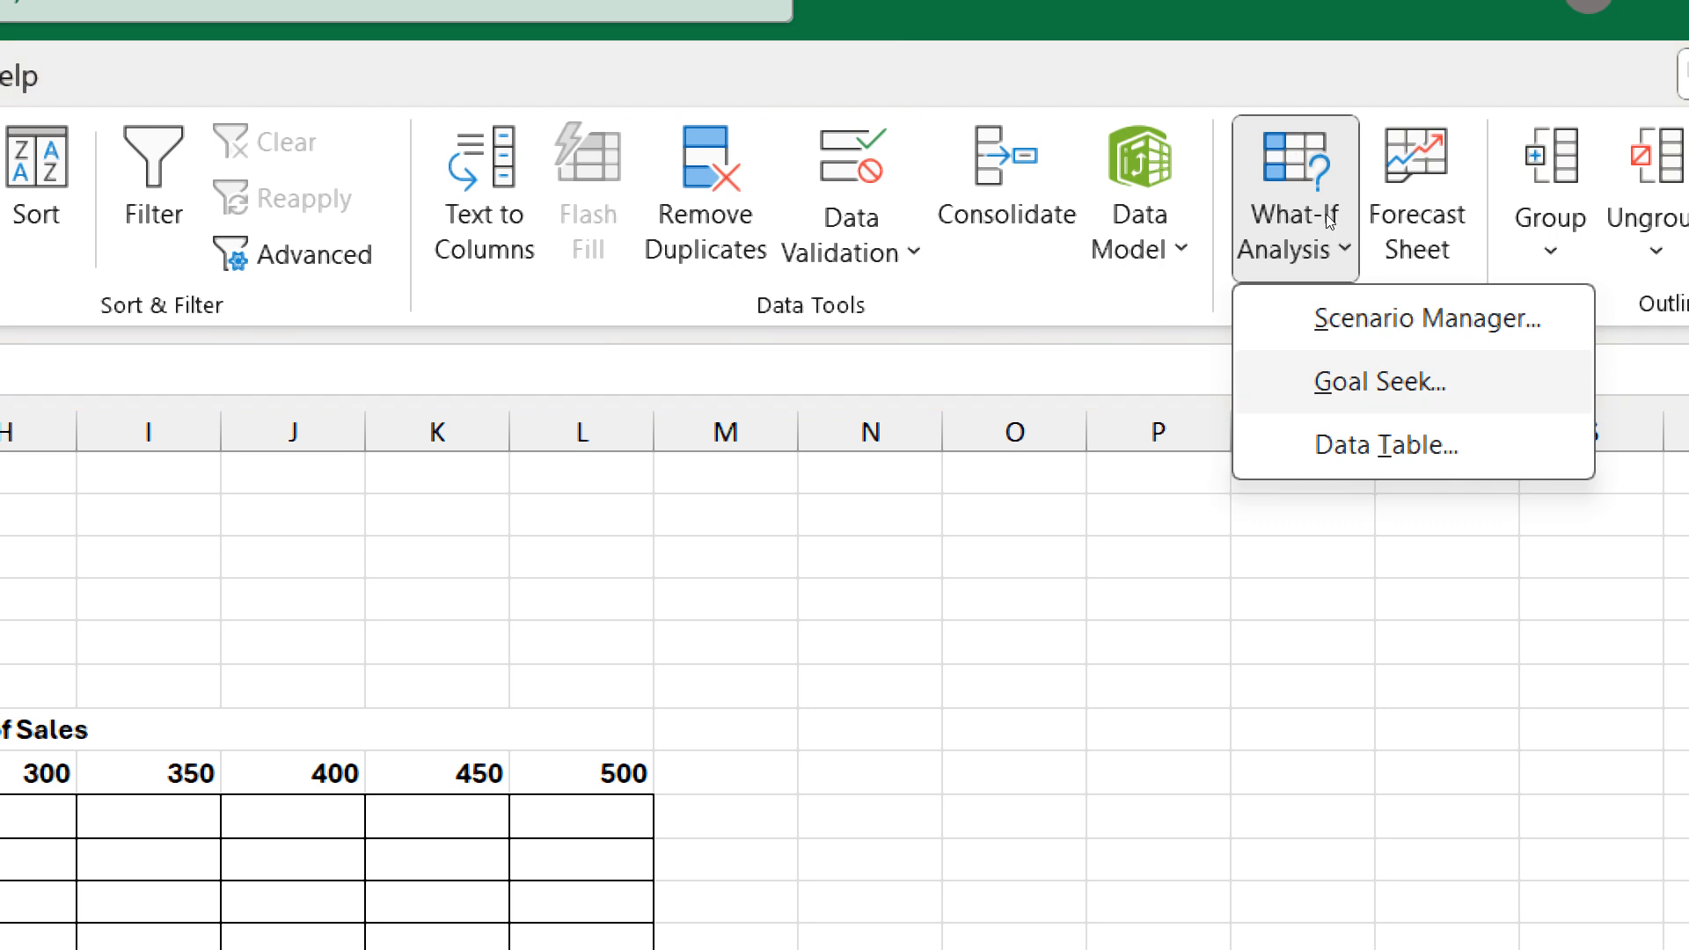
click(1380, 381)
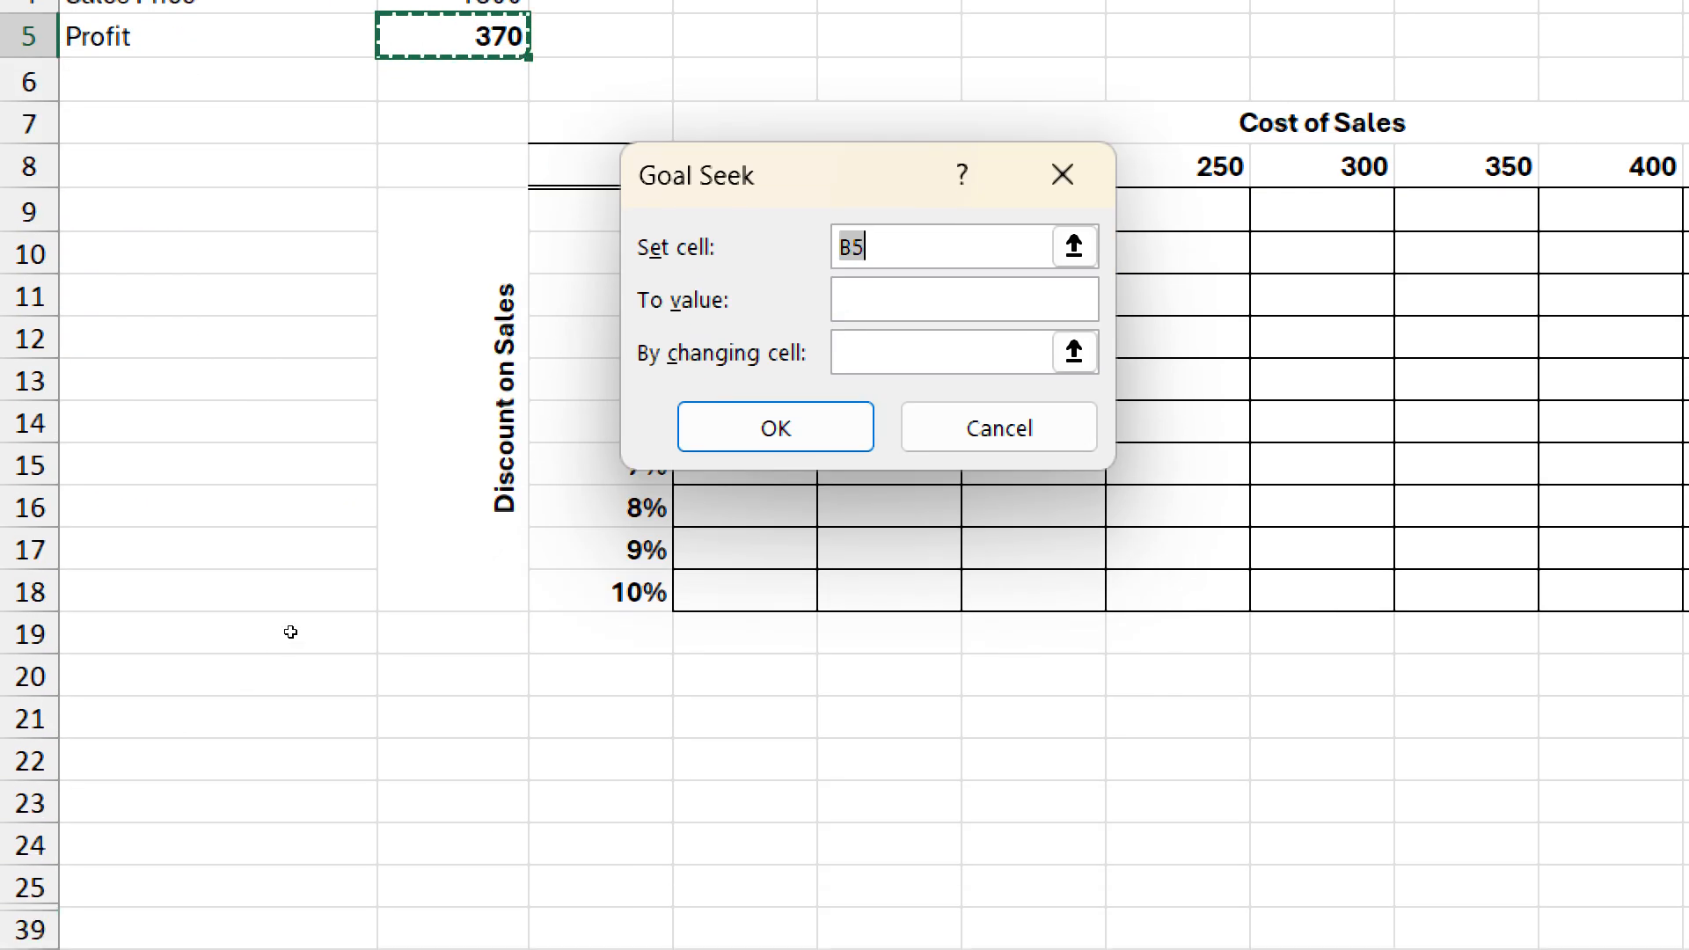
click(950, 346)
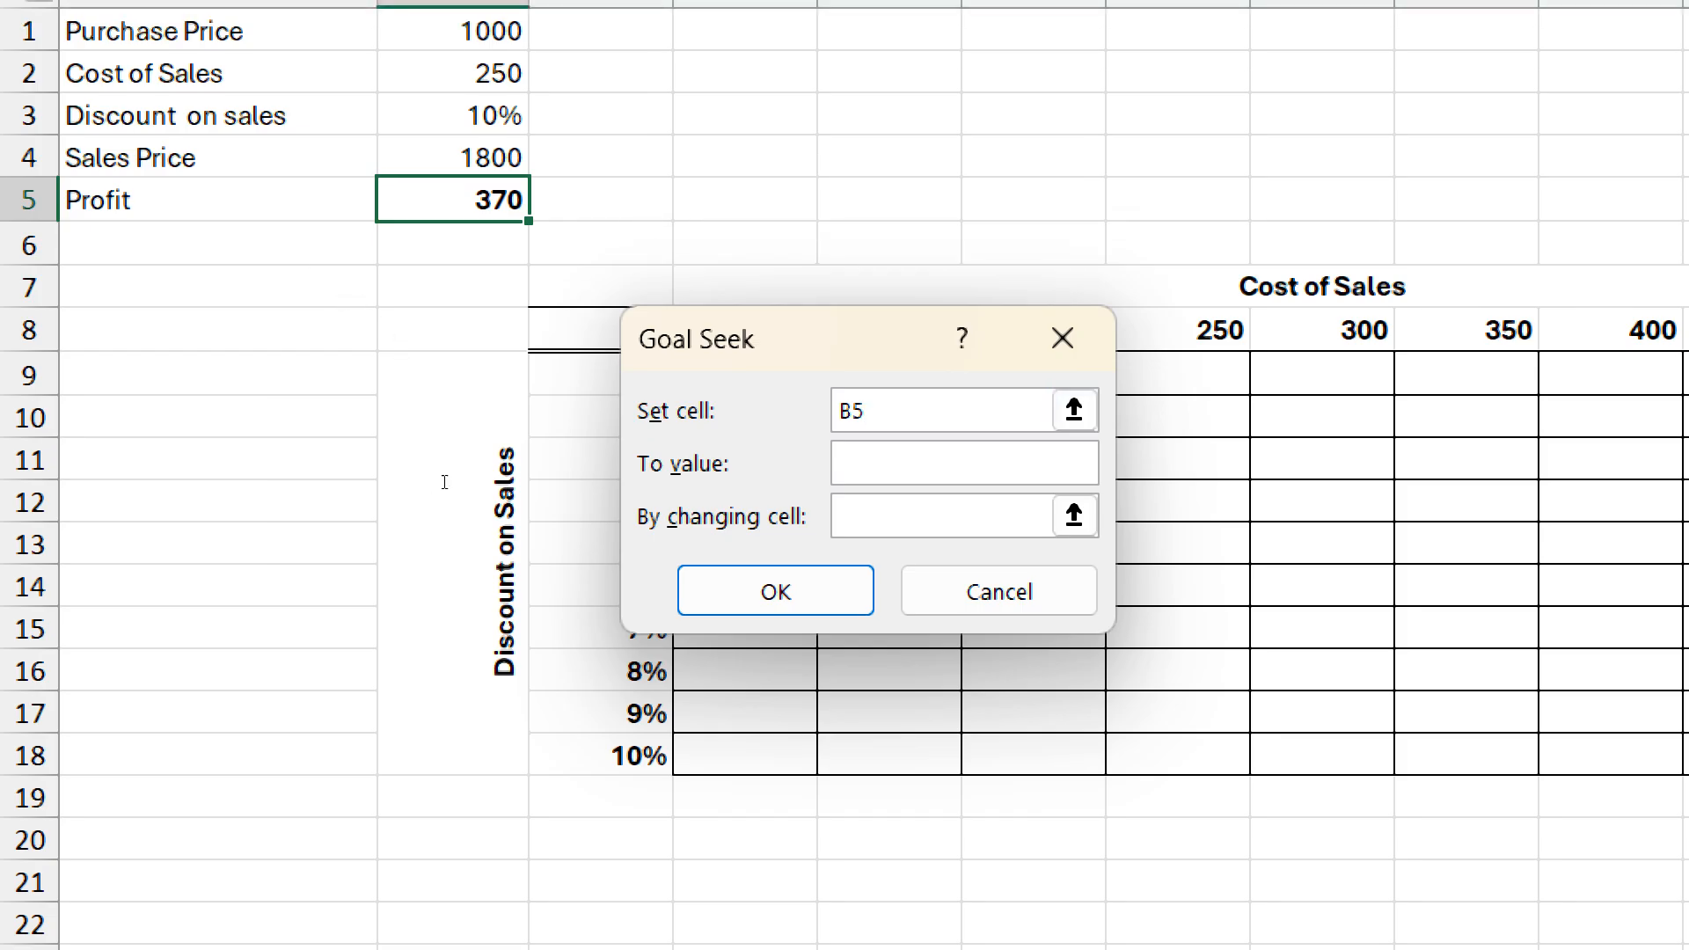
key(Tab)
text(400)
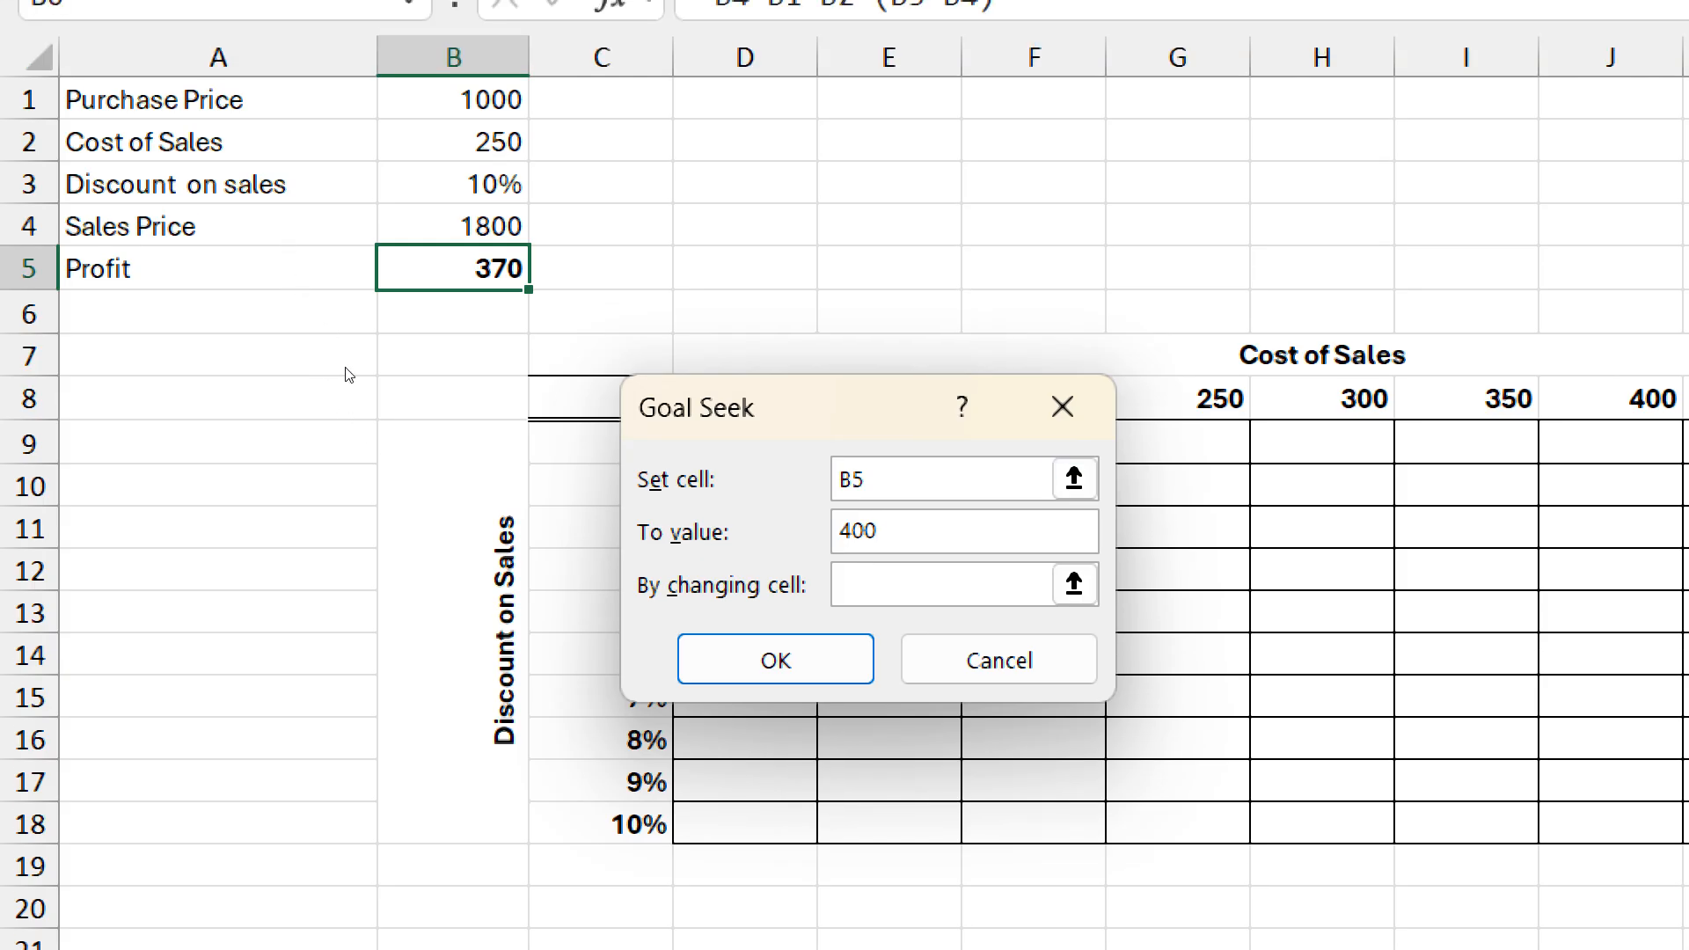
key(Tab)
key(Up)
key(Up)
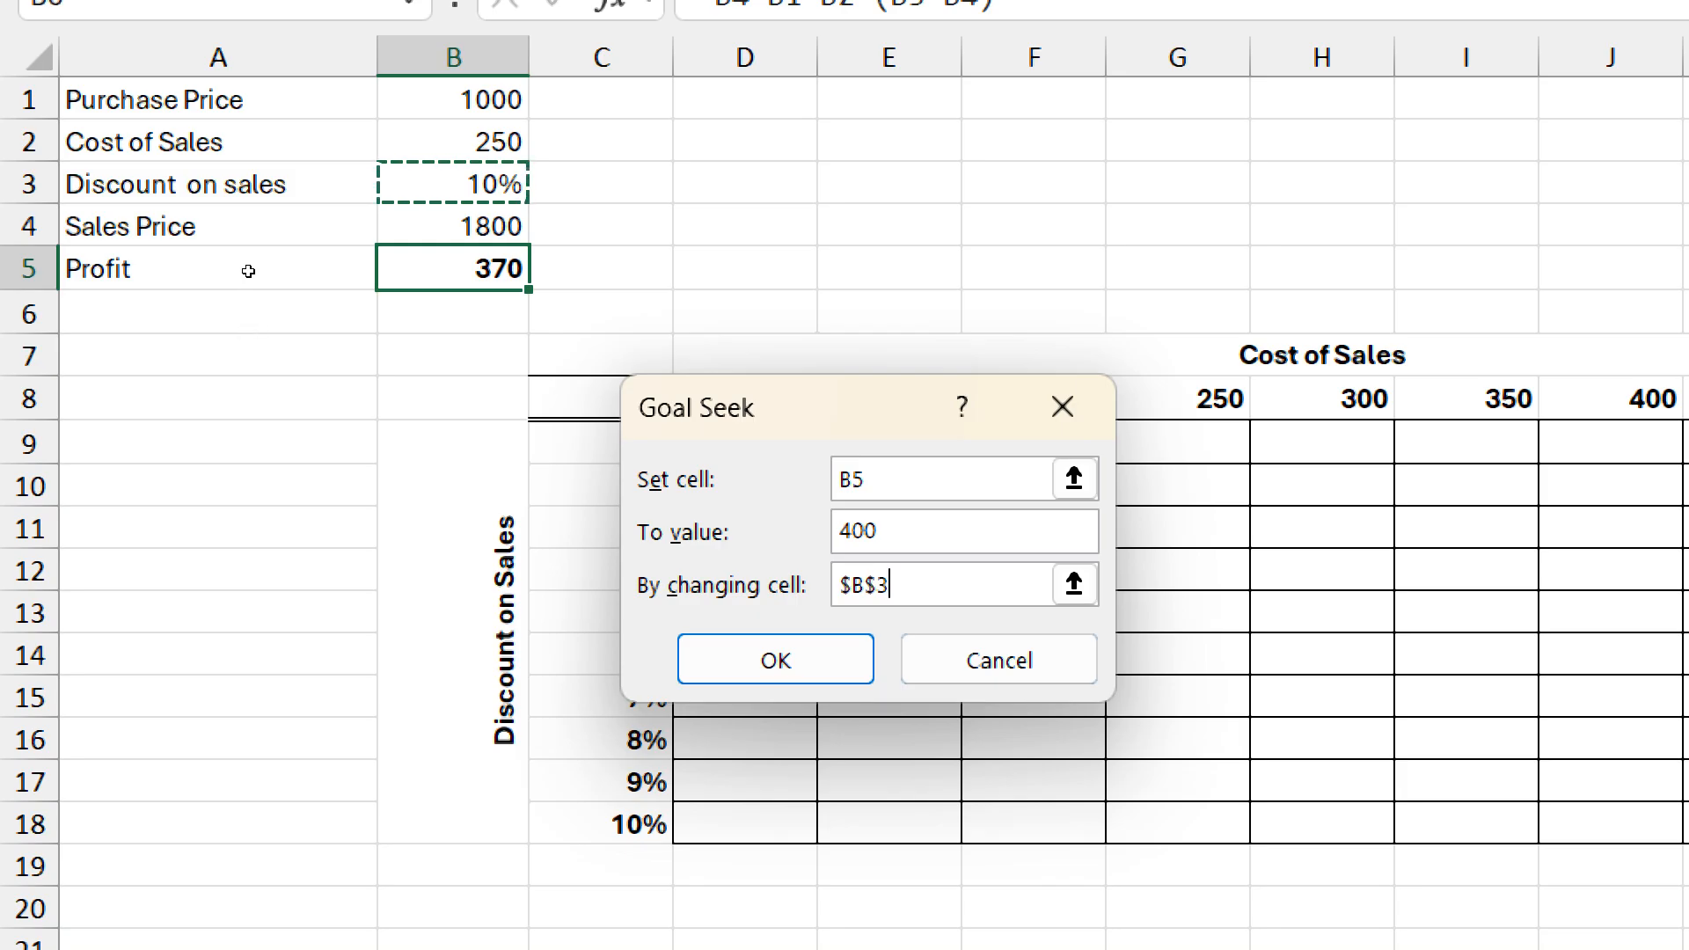
key(Return)
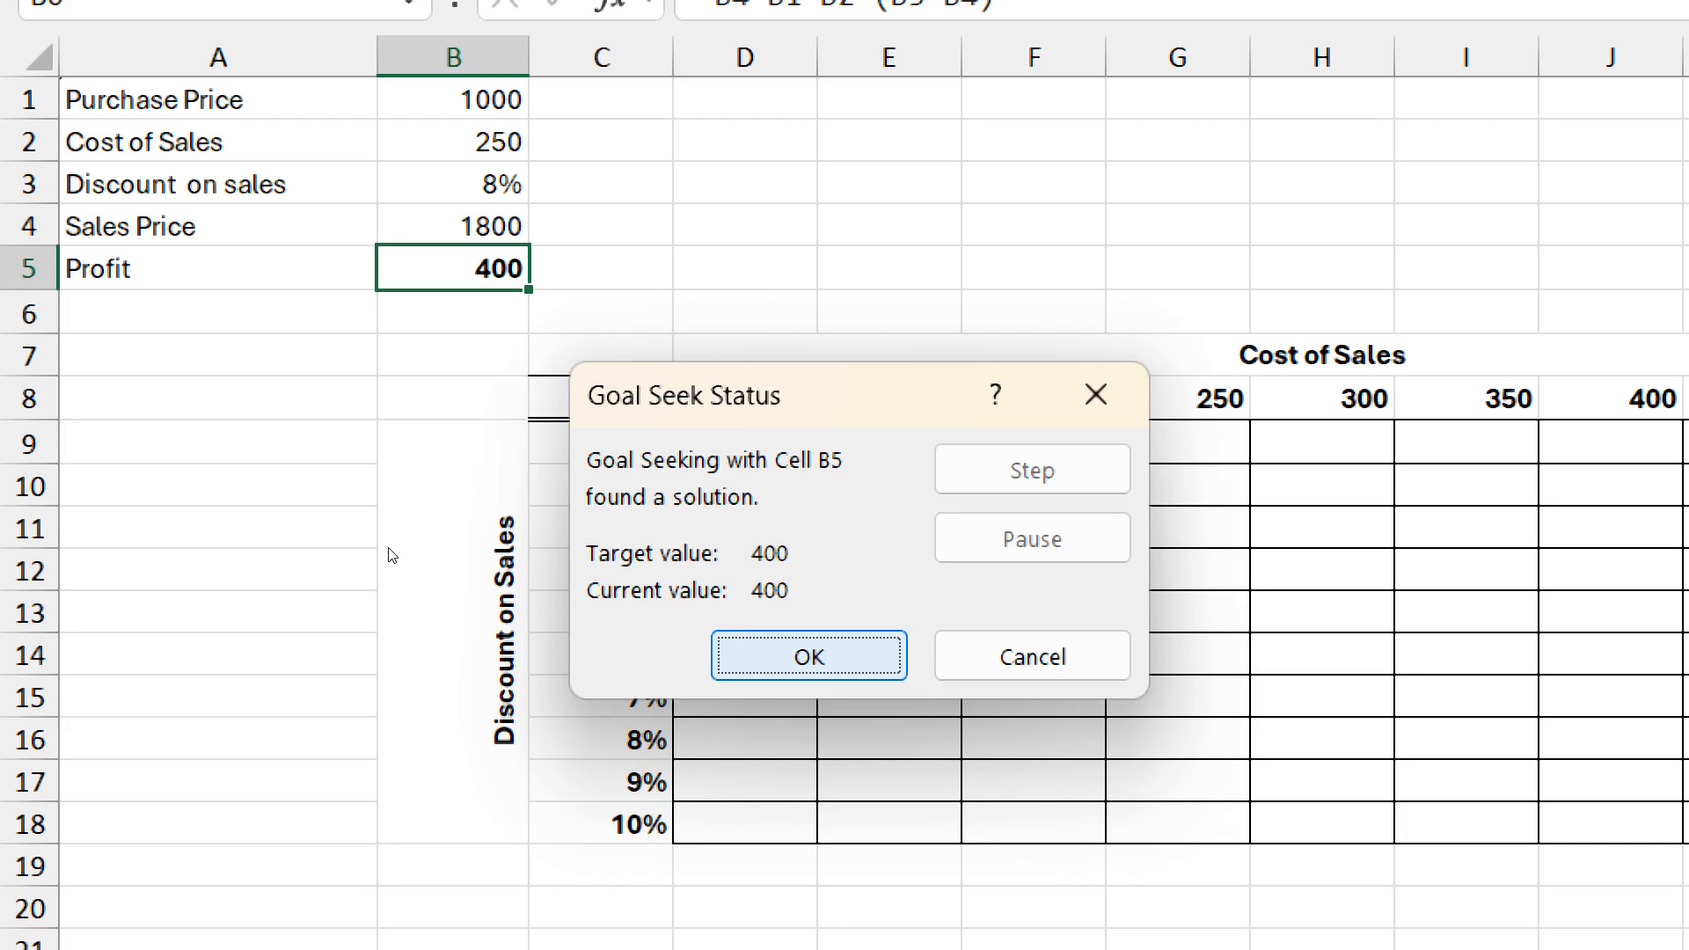
key(Tab)
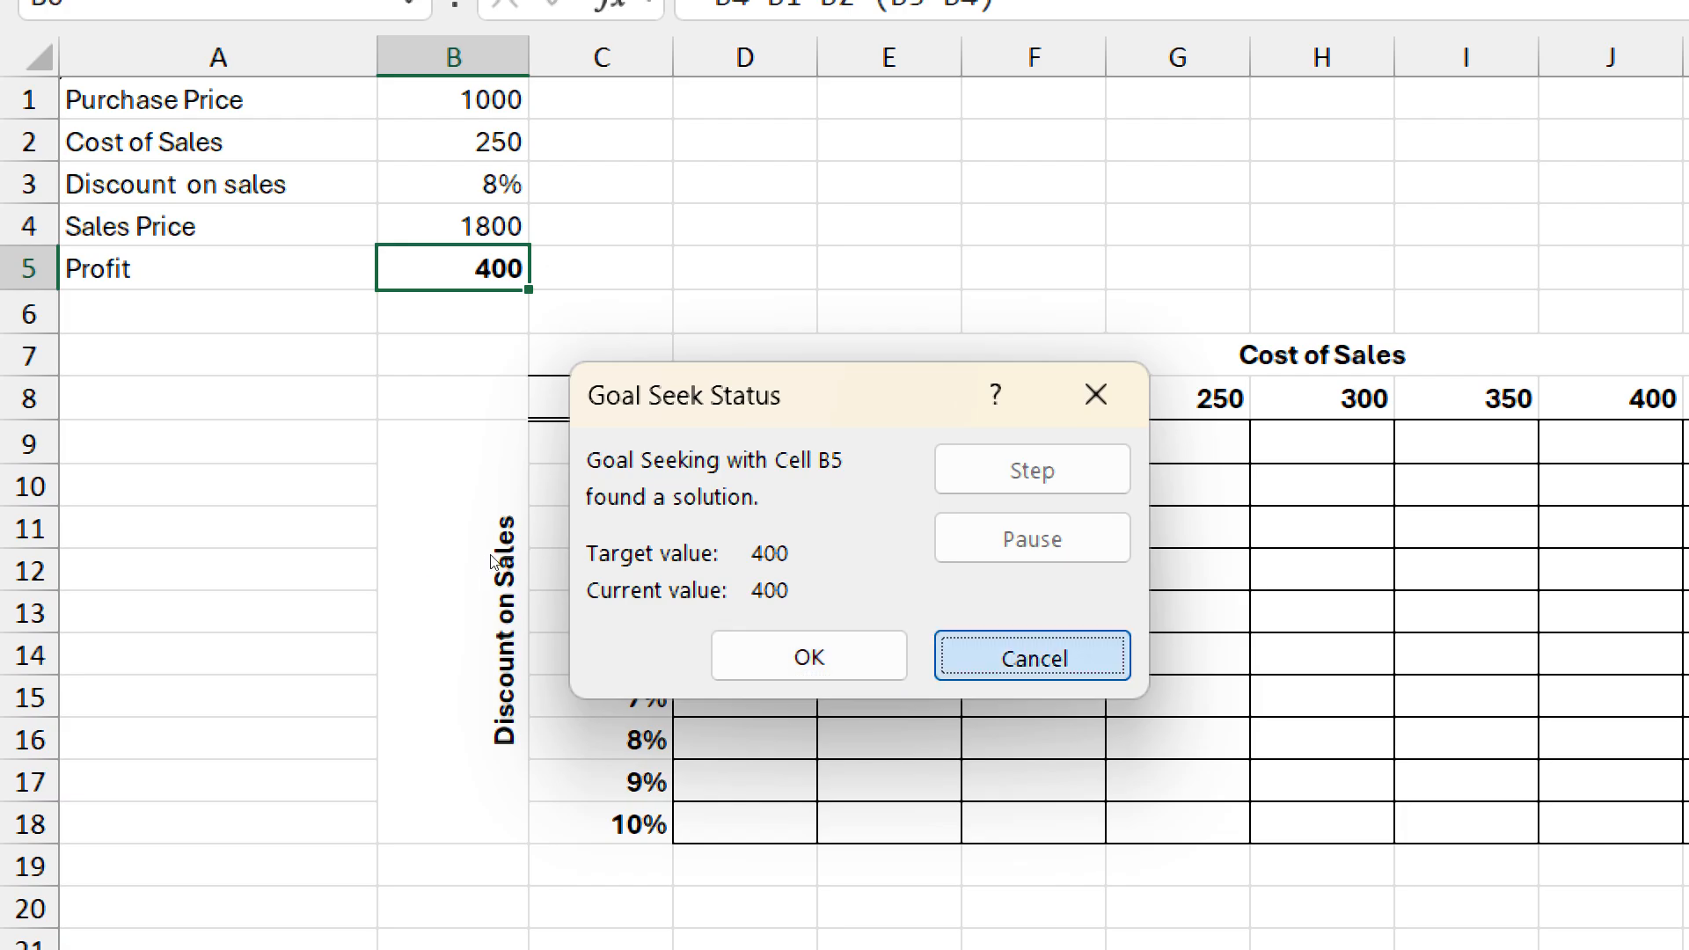
key(Return)
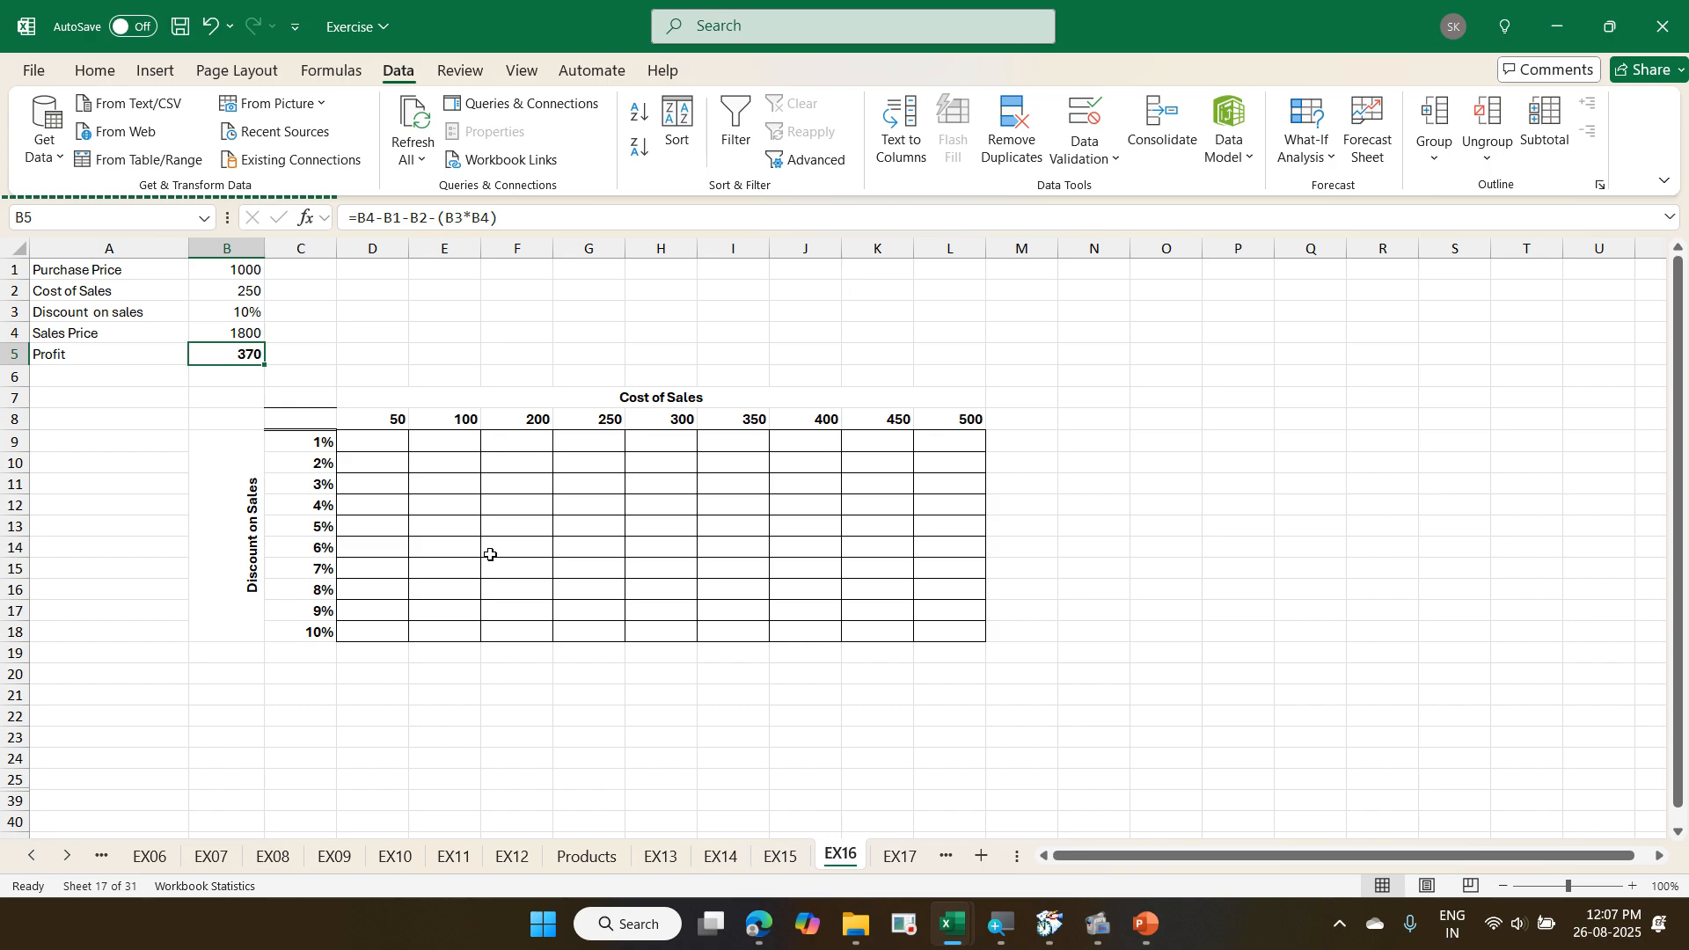
- Write the on-screen annotation "If Profit is 450, what will be Sales Price" above the table
text(tIf )
text(Profit )
text(is )
text(3)
key(BackSpace)
text(450, what will be )
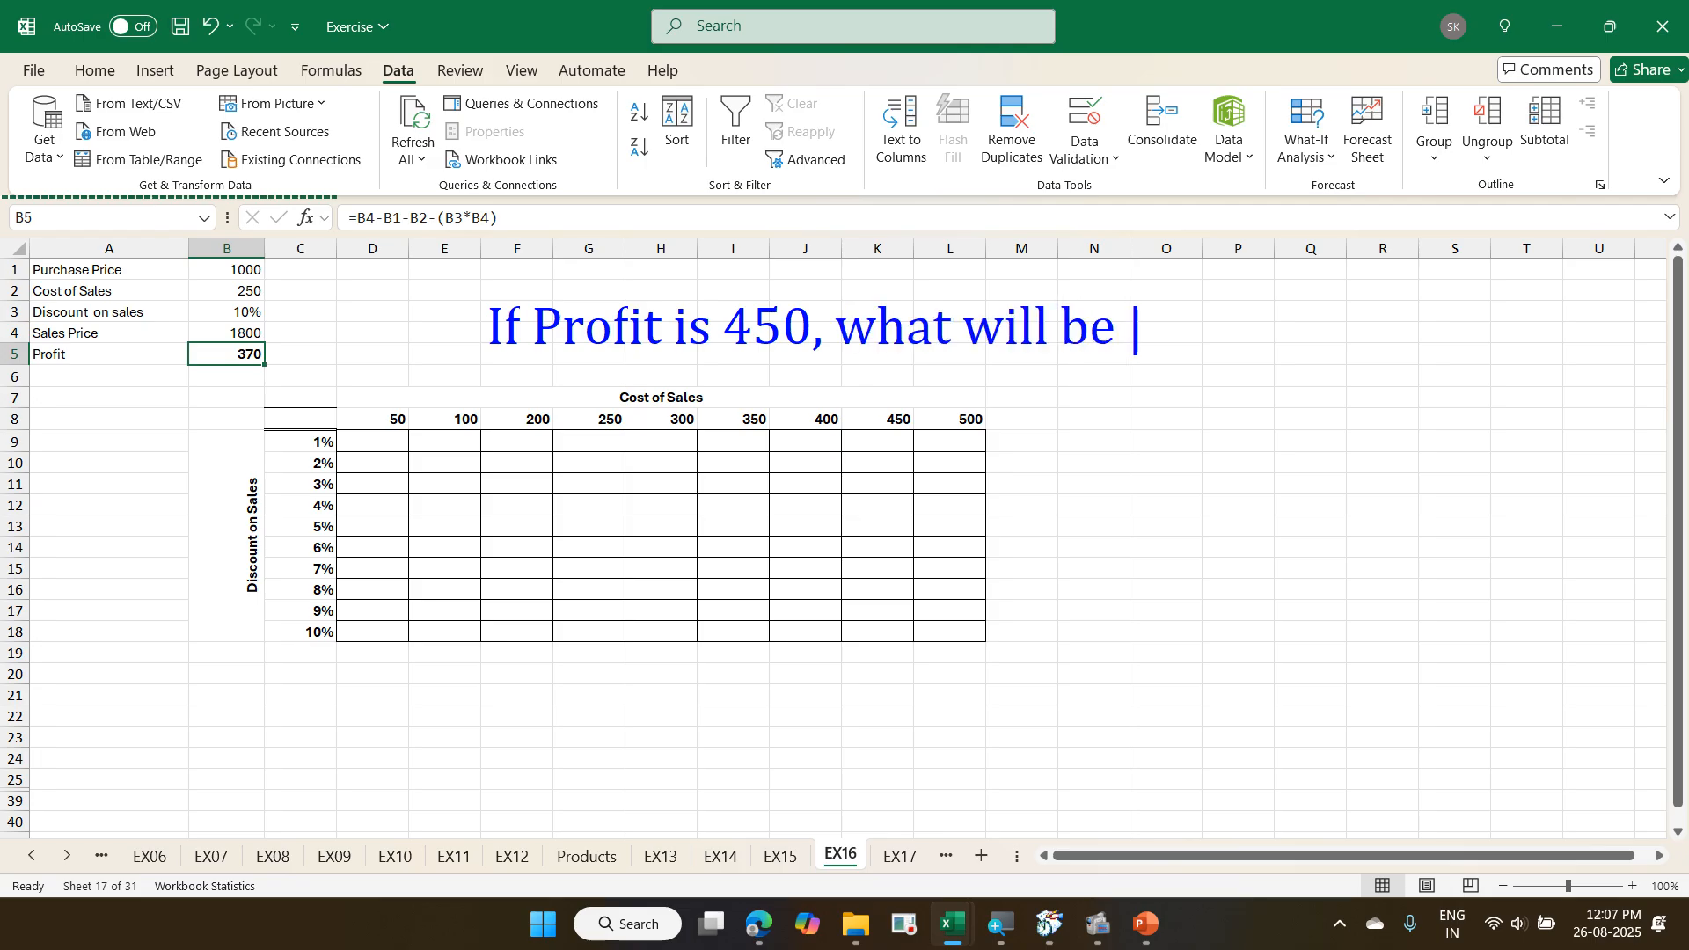
text(Sale)
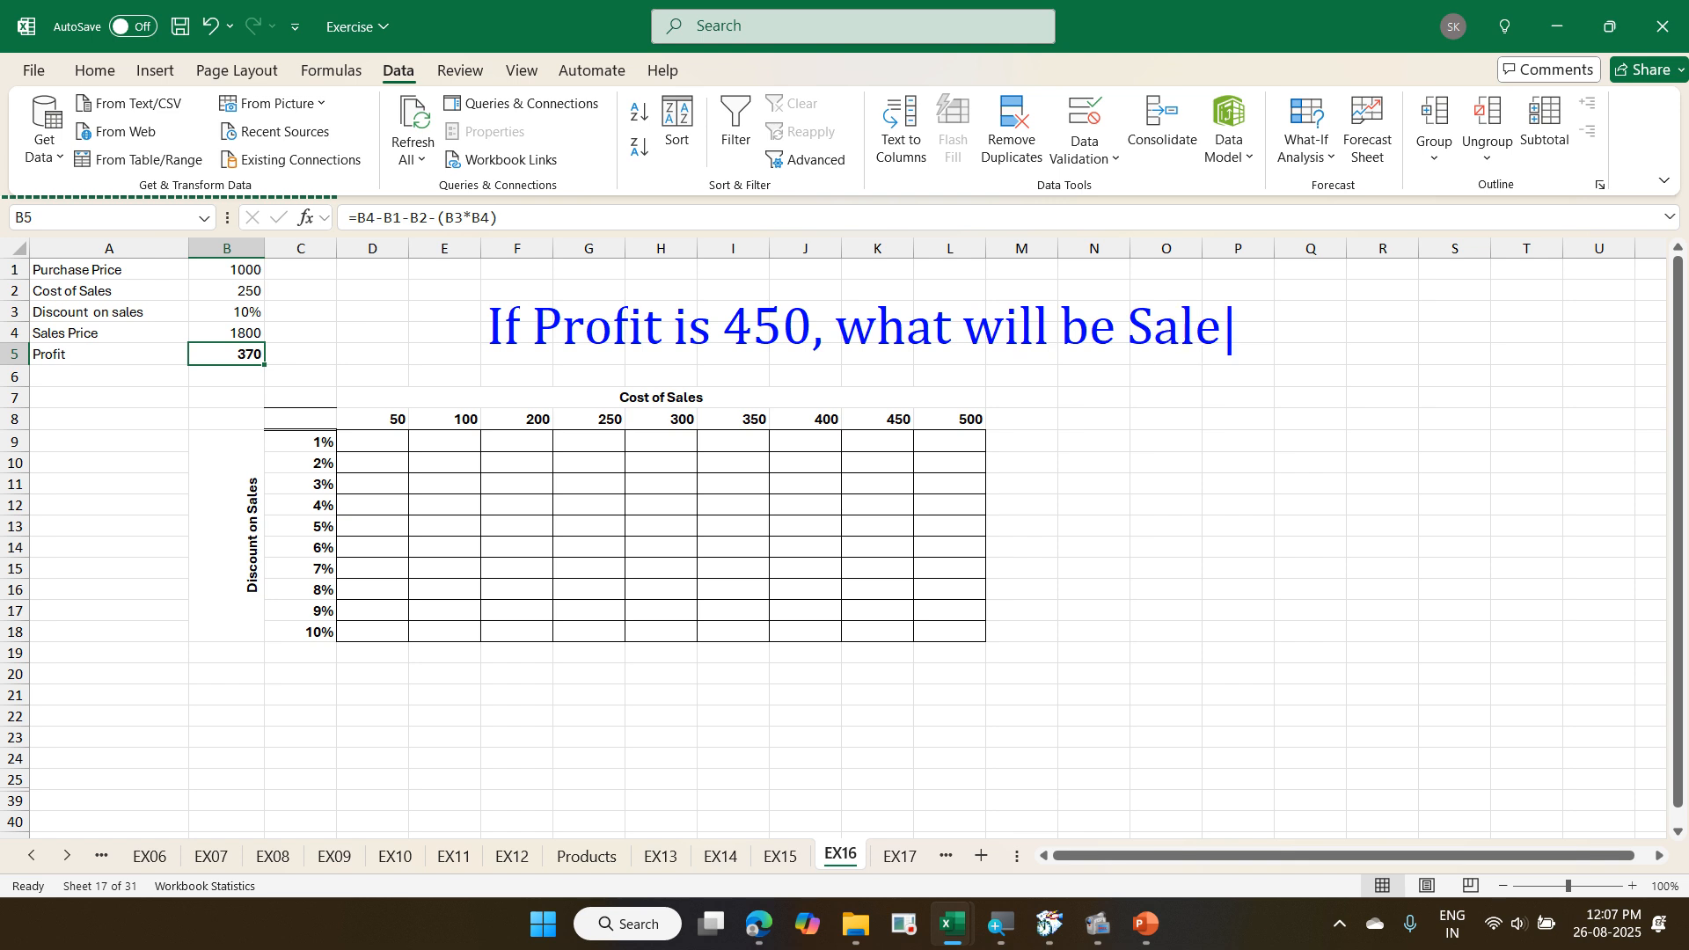
text(s Pro)
key(BackSpace)
text(ice)
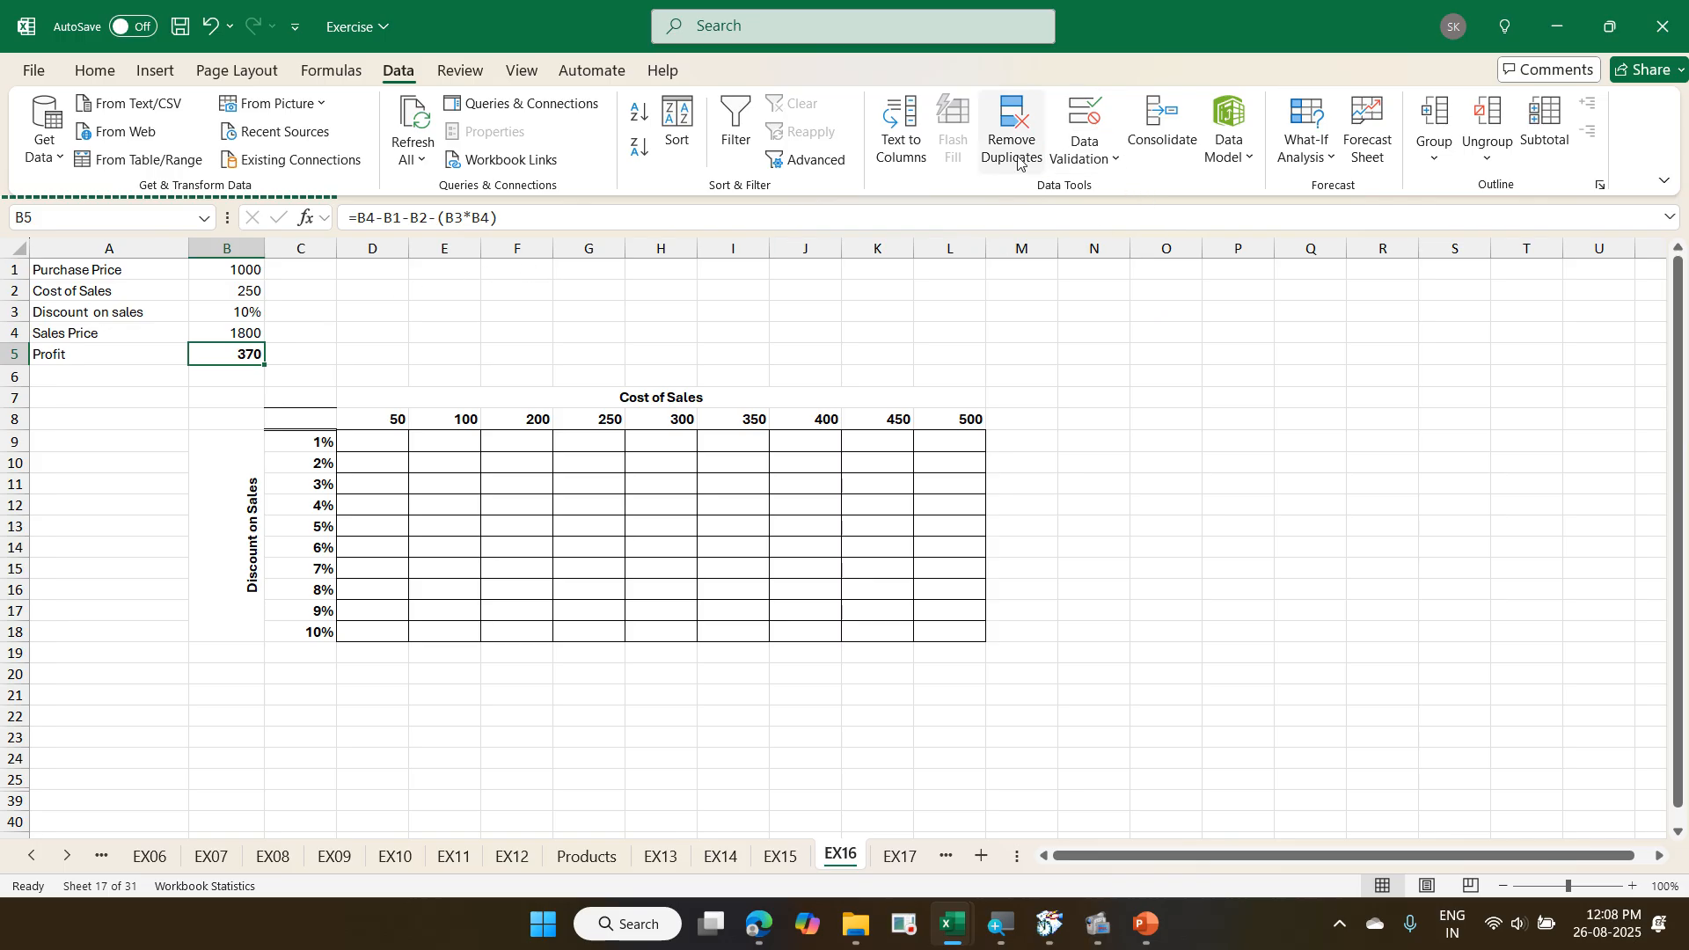
- Run Goal Seek to bring the Profit in B5 to 450 by changing the sales price in B4, and discard the result
click(1305, 145)
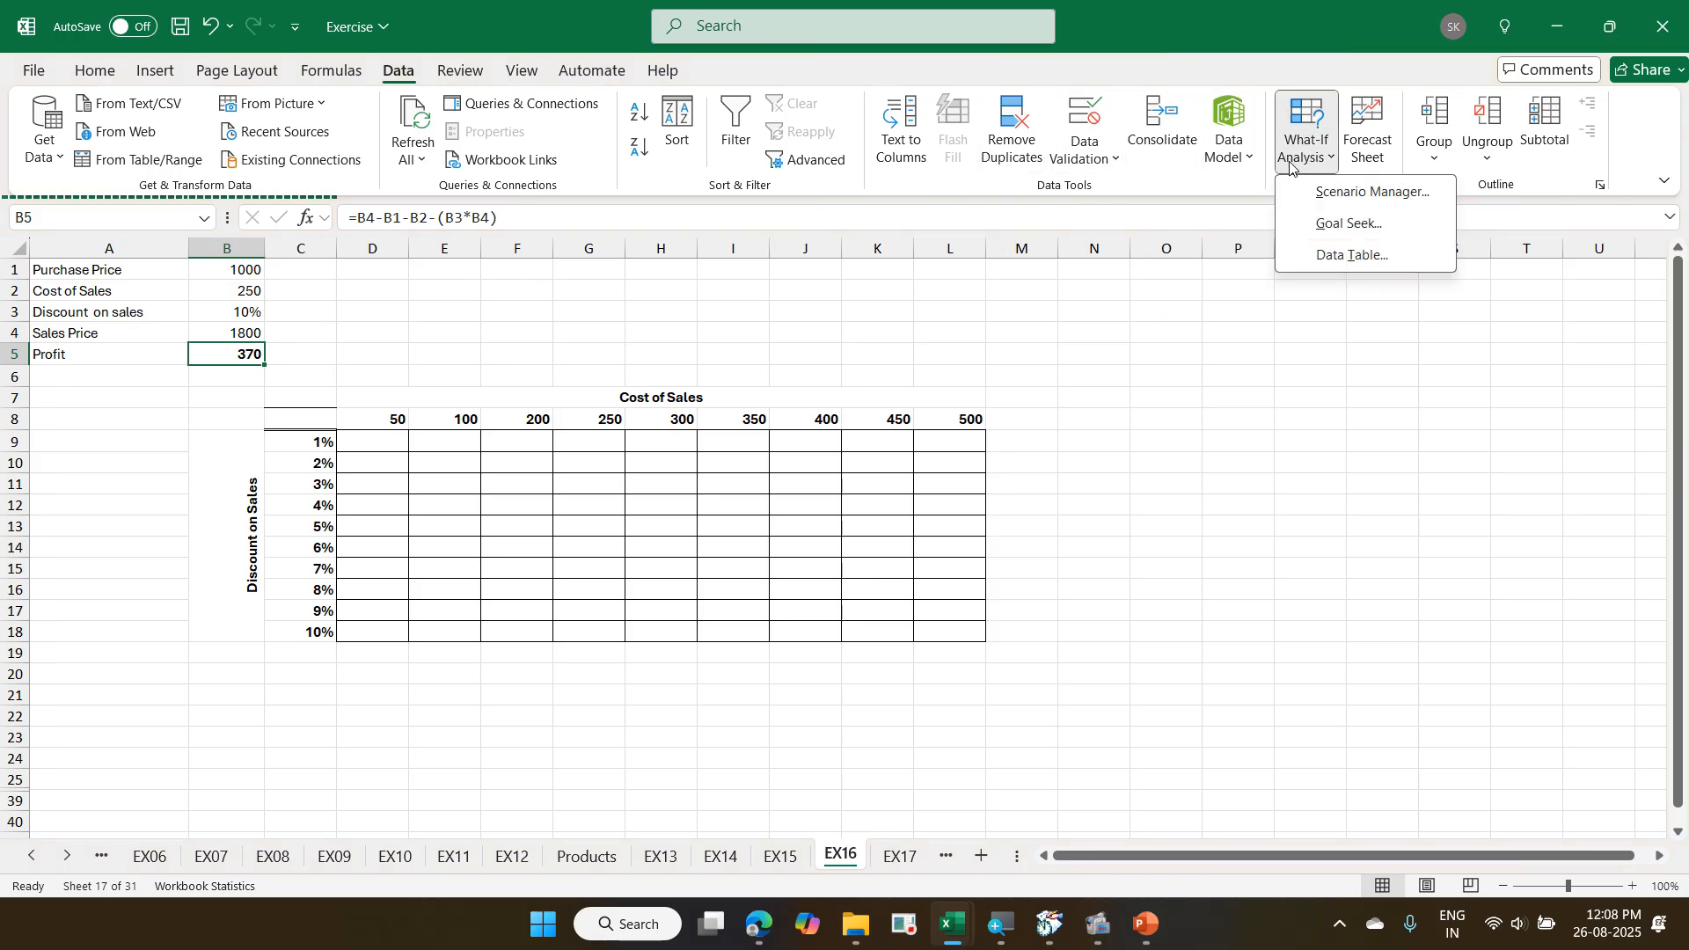
click(1348, 225)
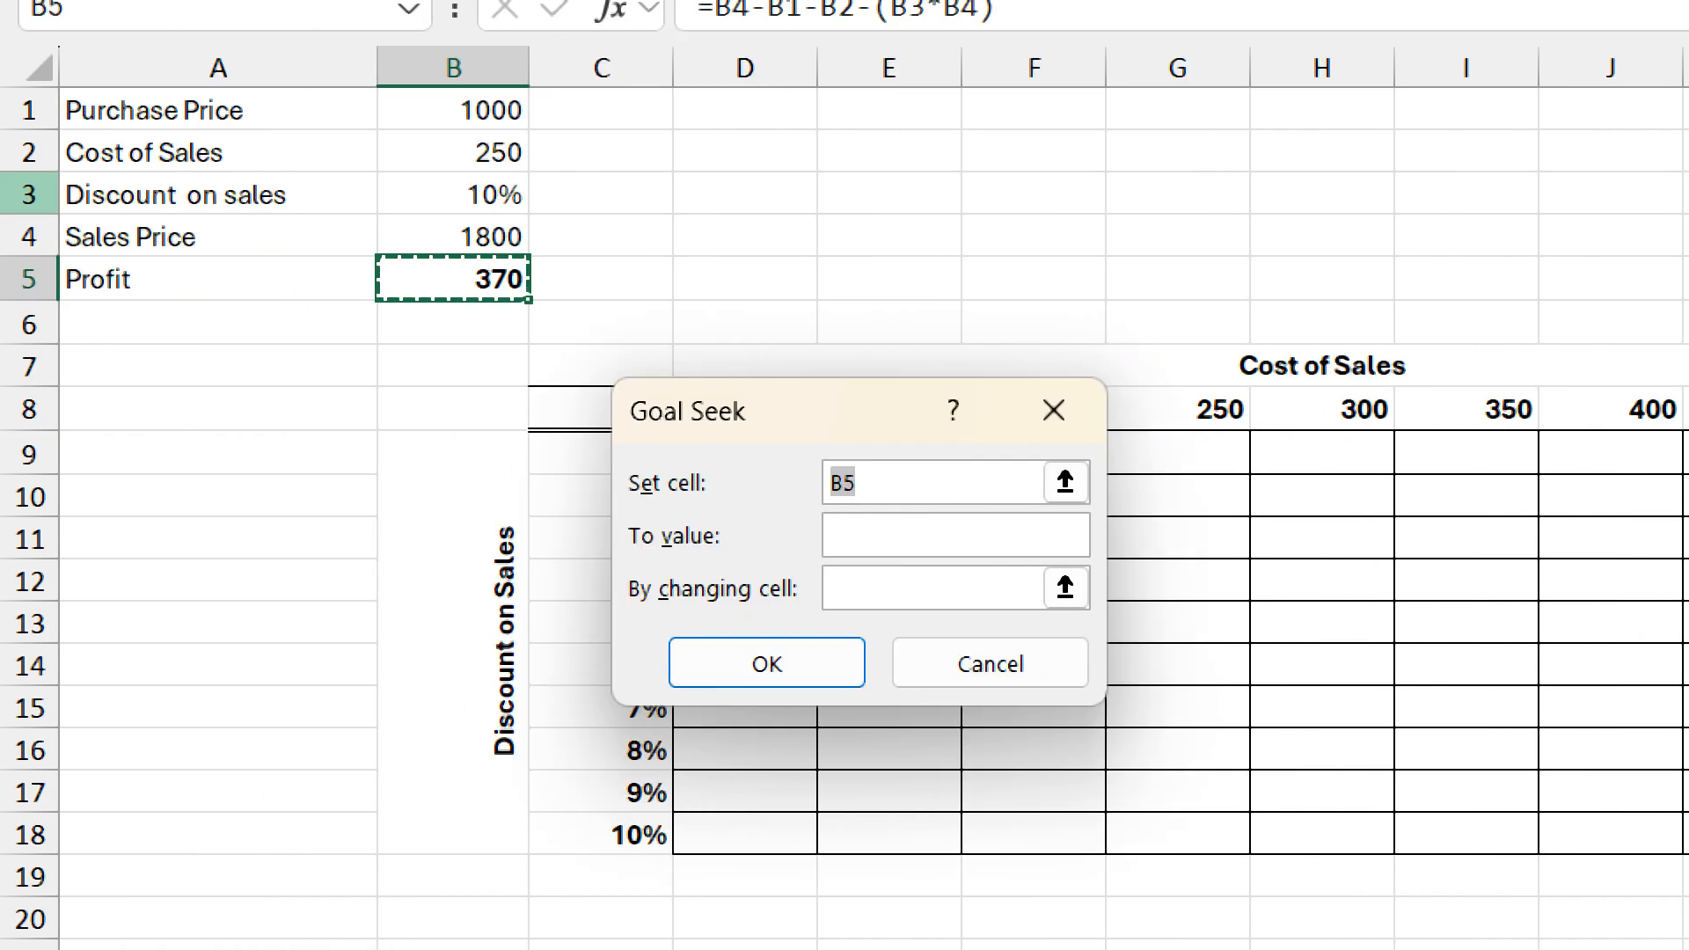
key(Tab)
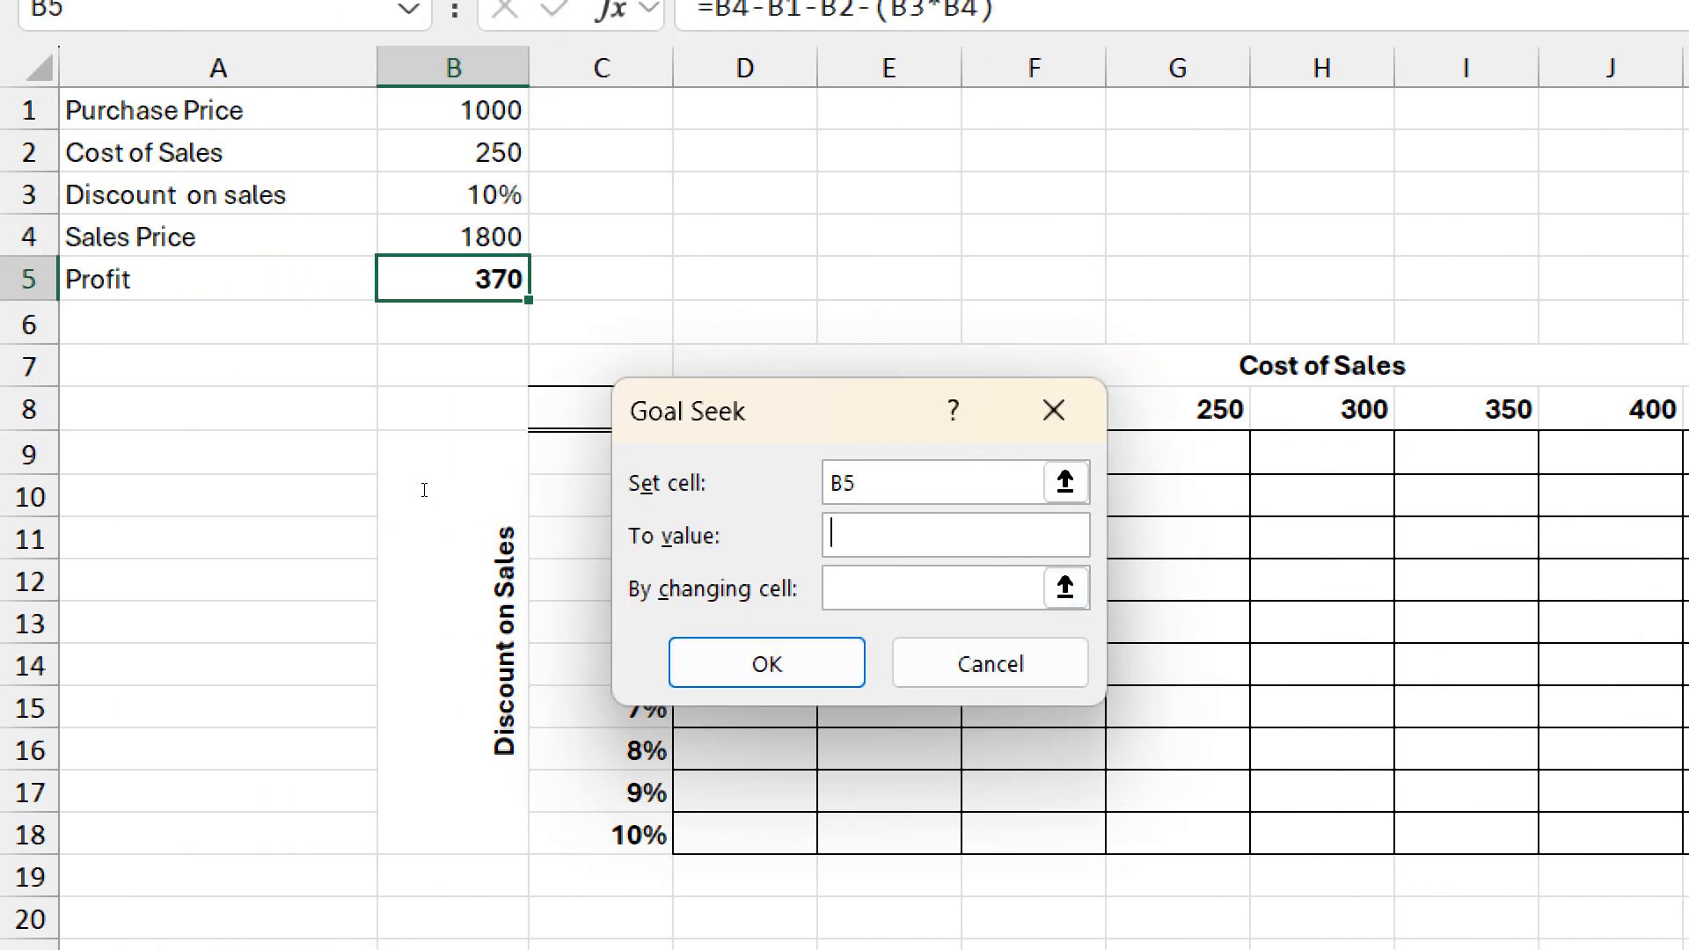
text(450)
key(Tab)
key(Up)
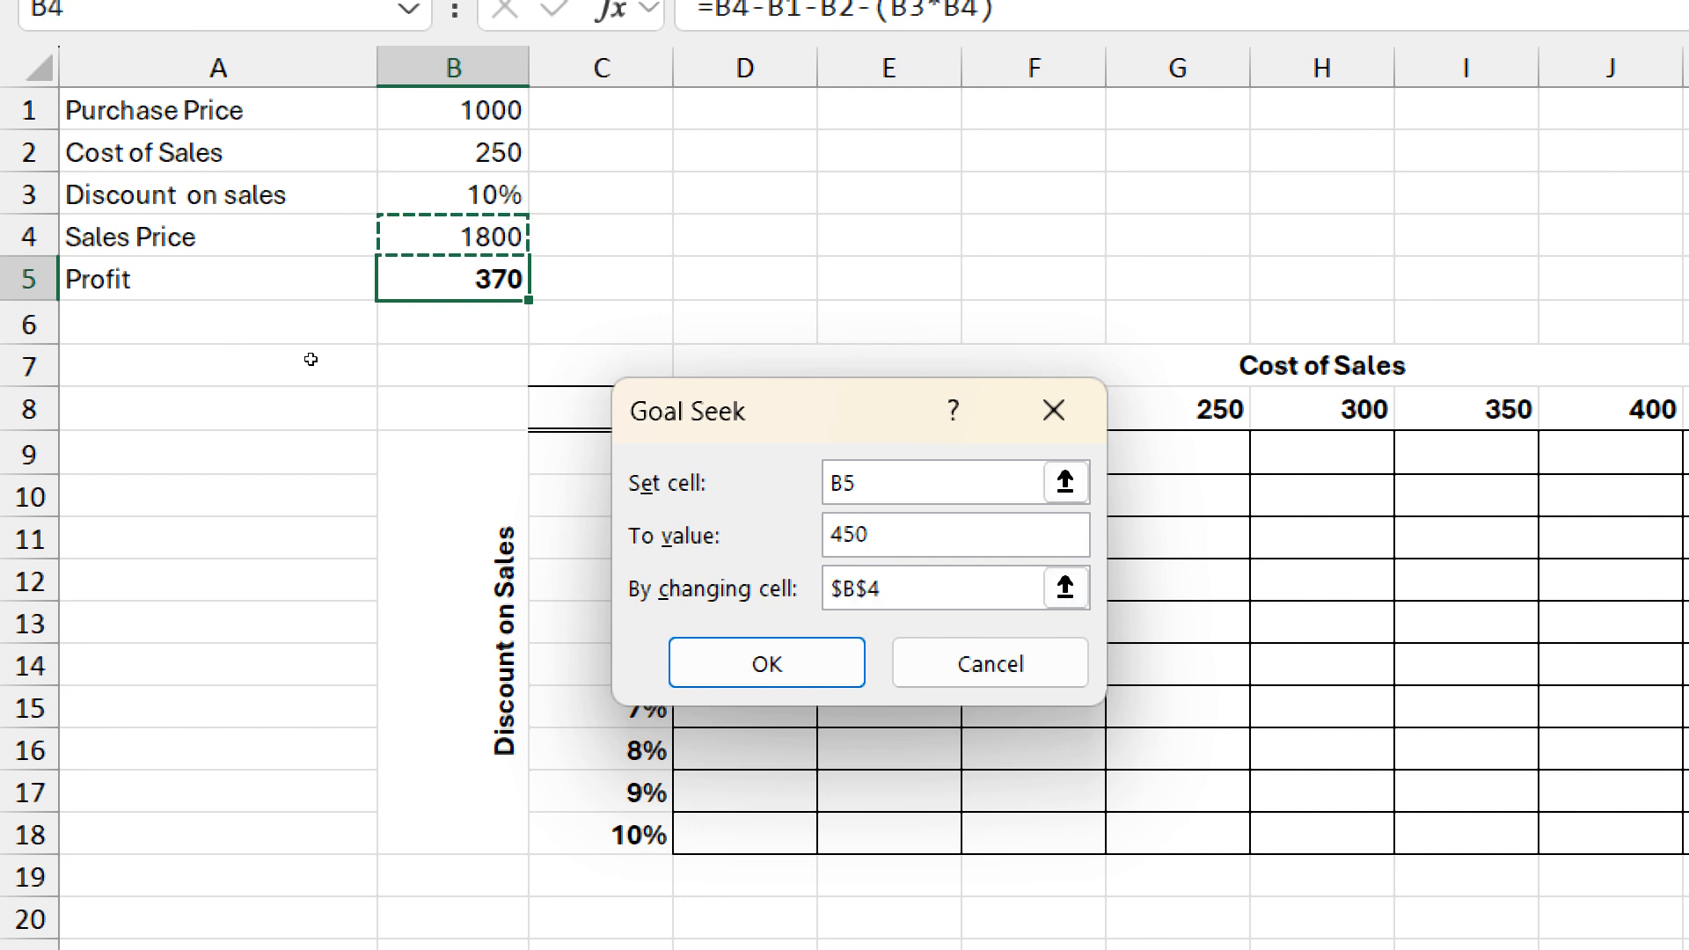
key(Return)
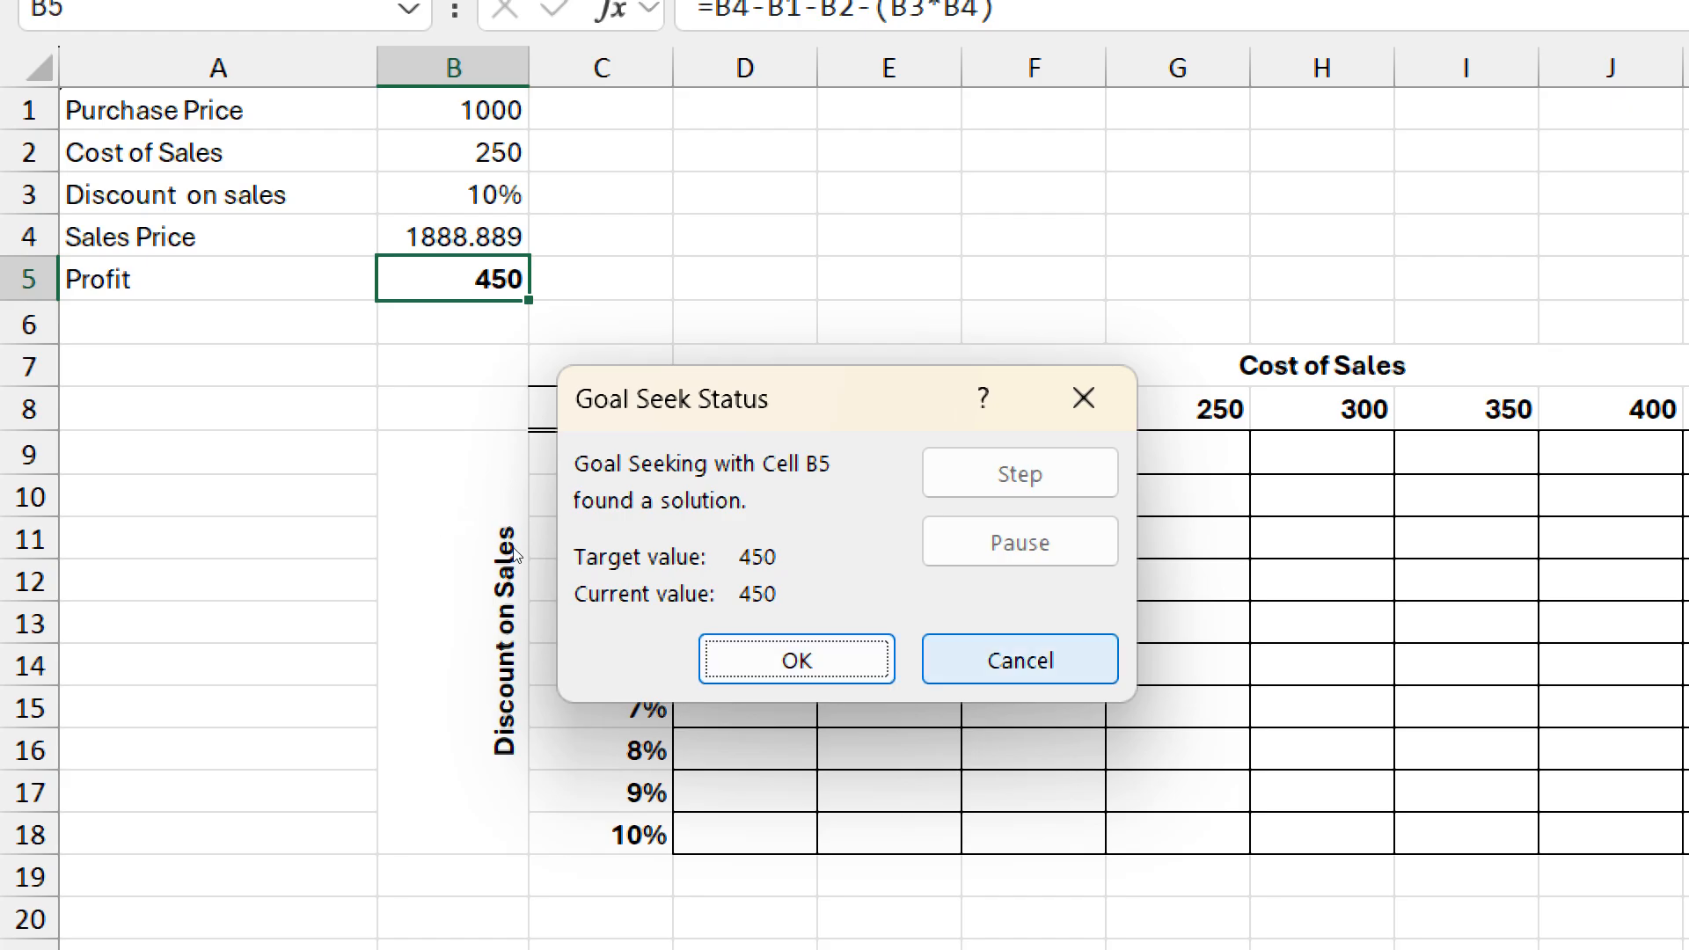
key(Escape)
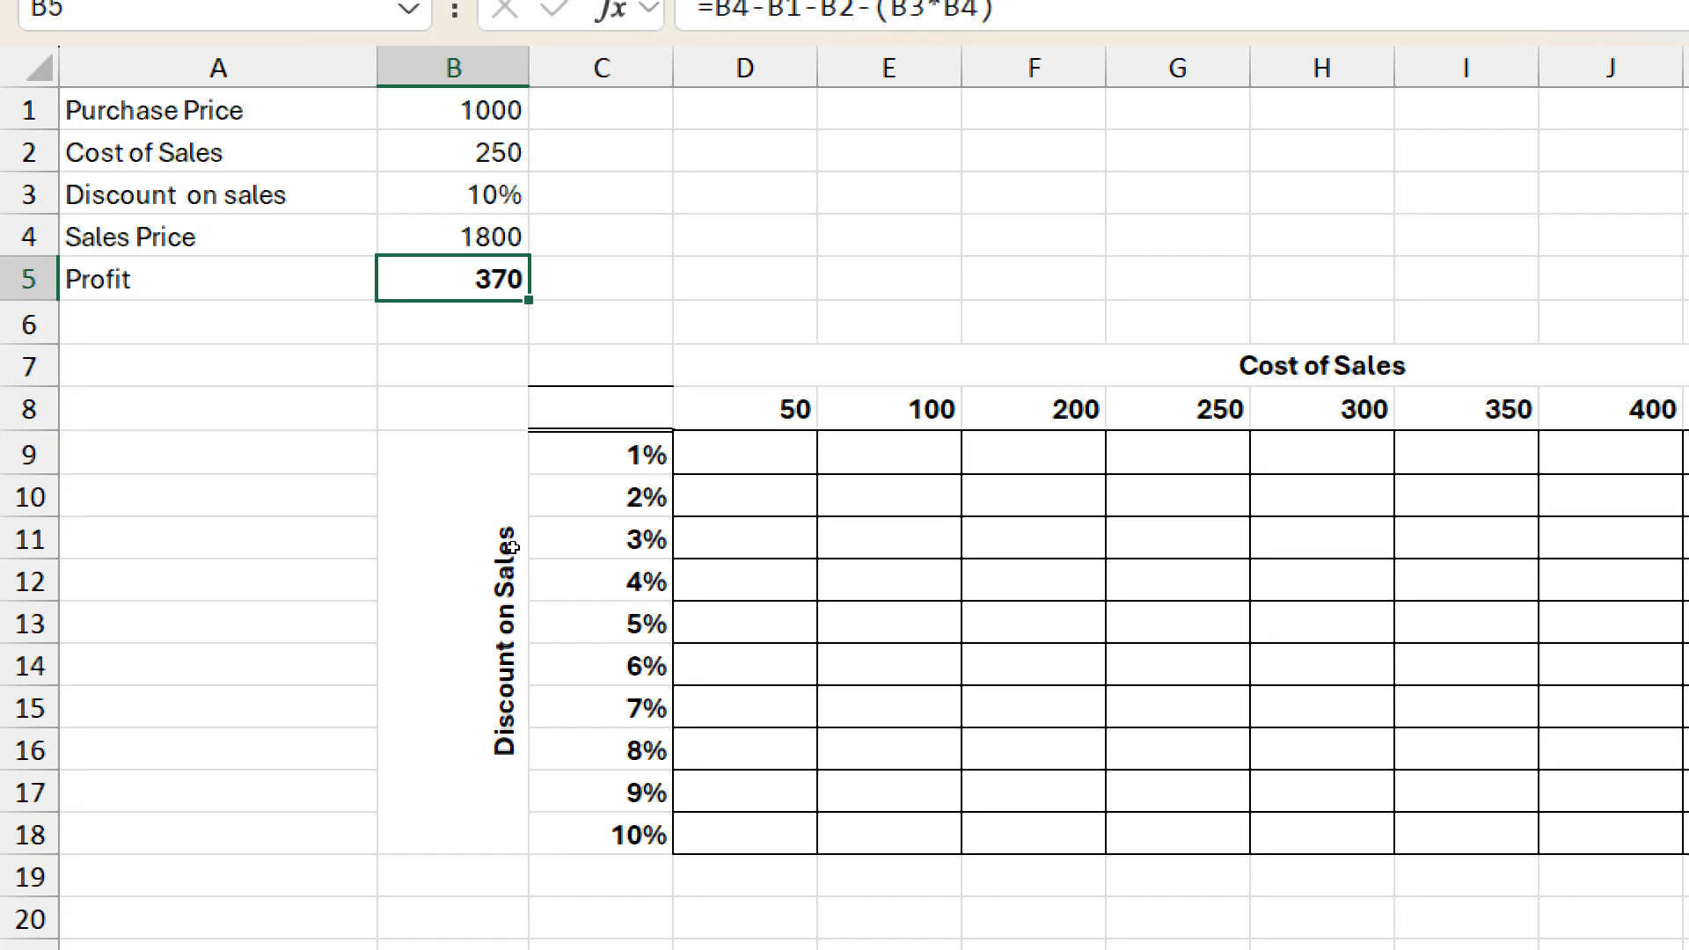
- Add a scenario named D1 in Scenario Manager with the discount cell B3 as changing cell and a value of 2%
key(Up)
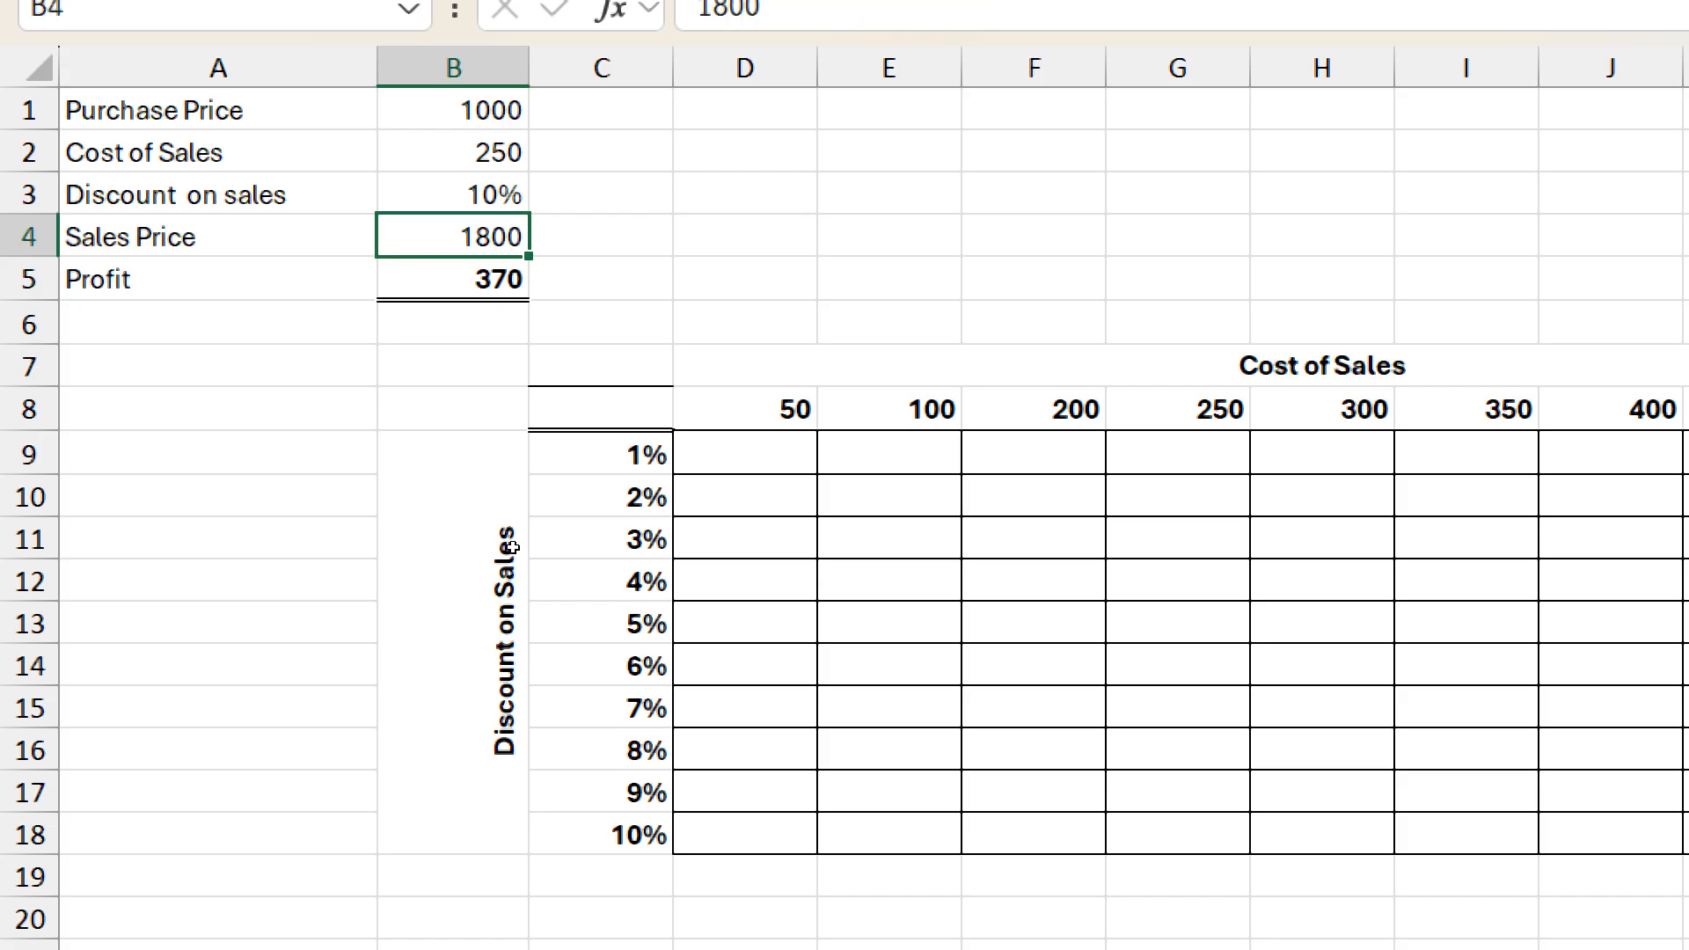
key(Up)
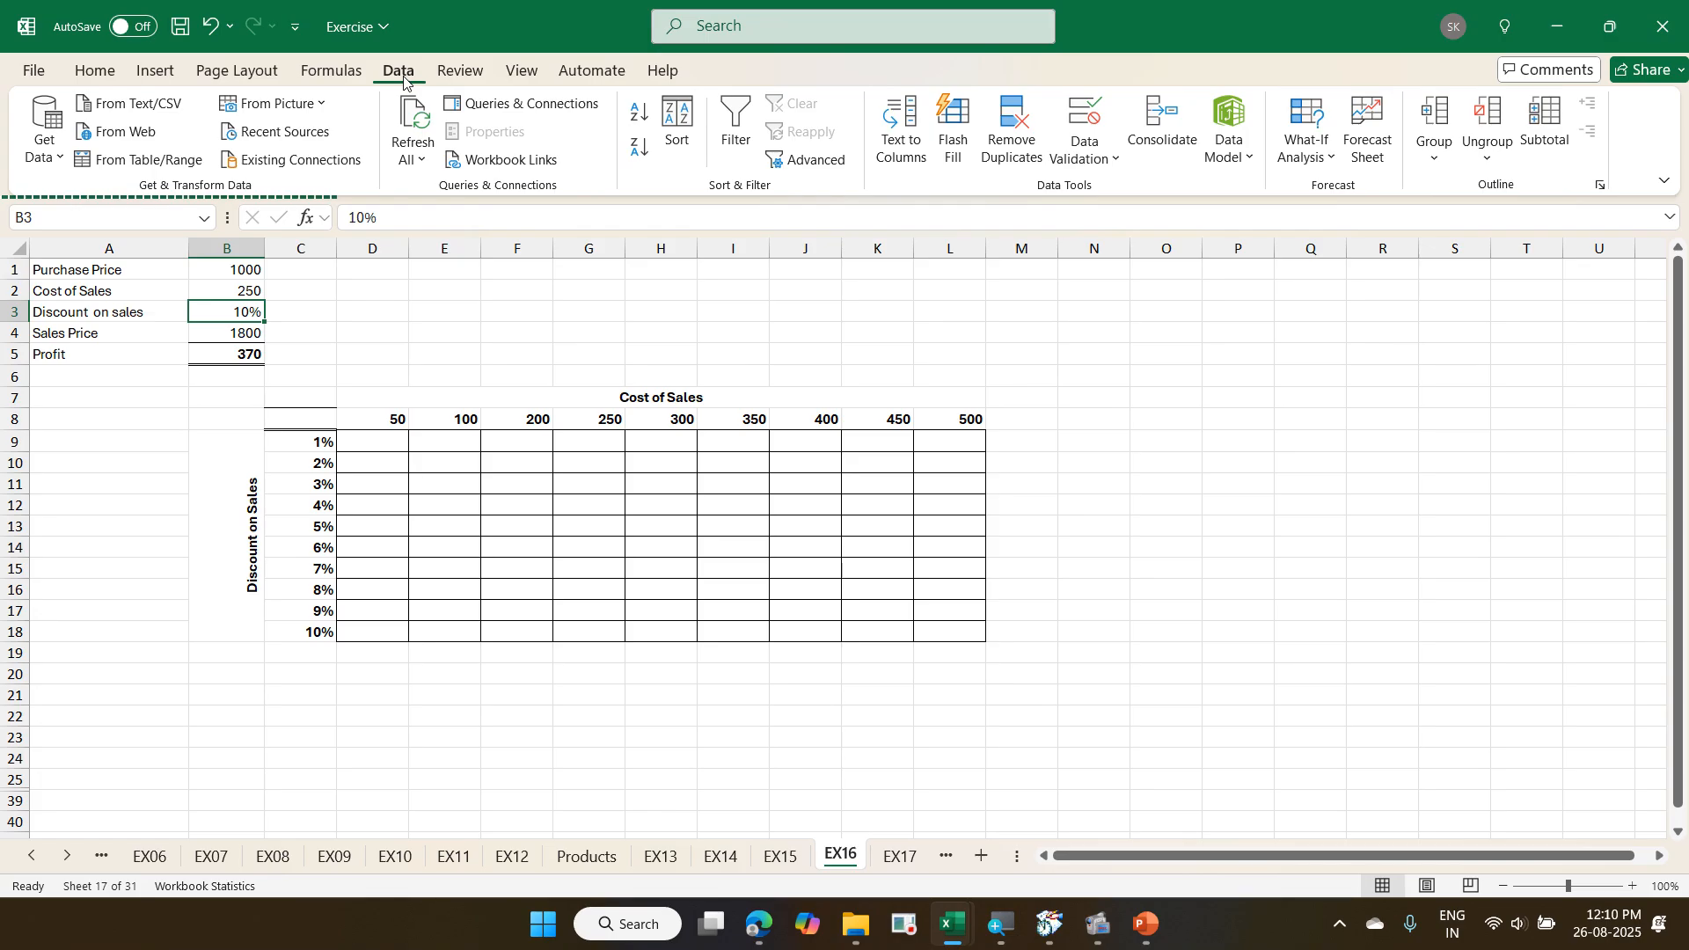
click(1325, 154)
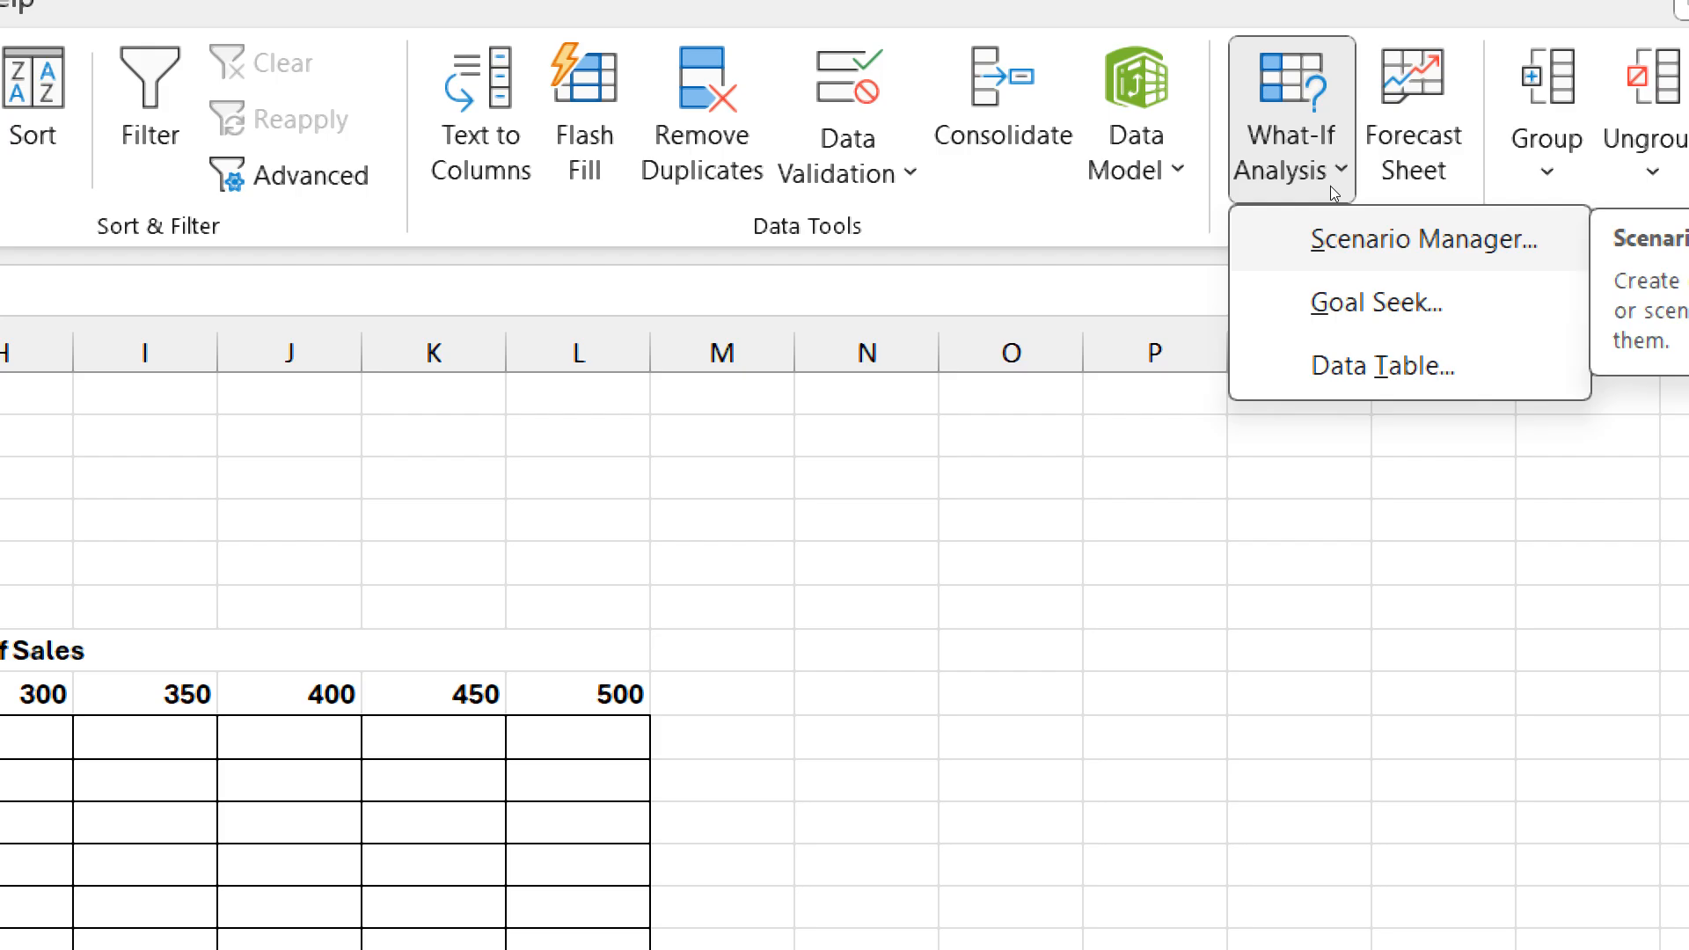
click(1330, 186)
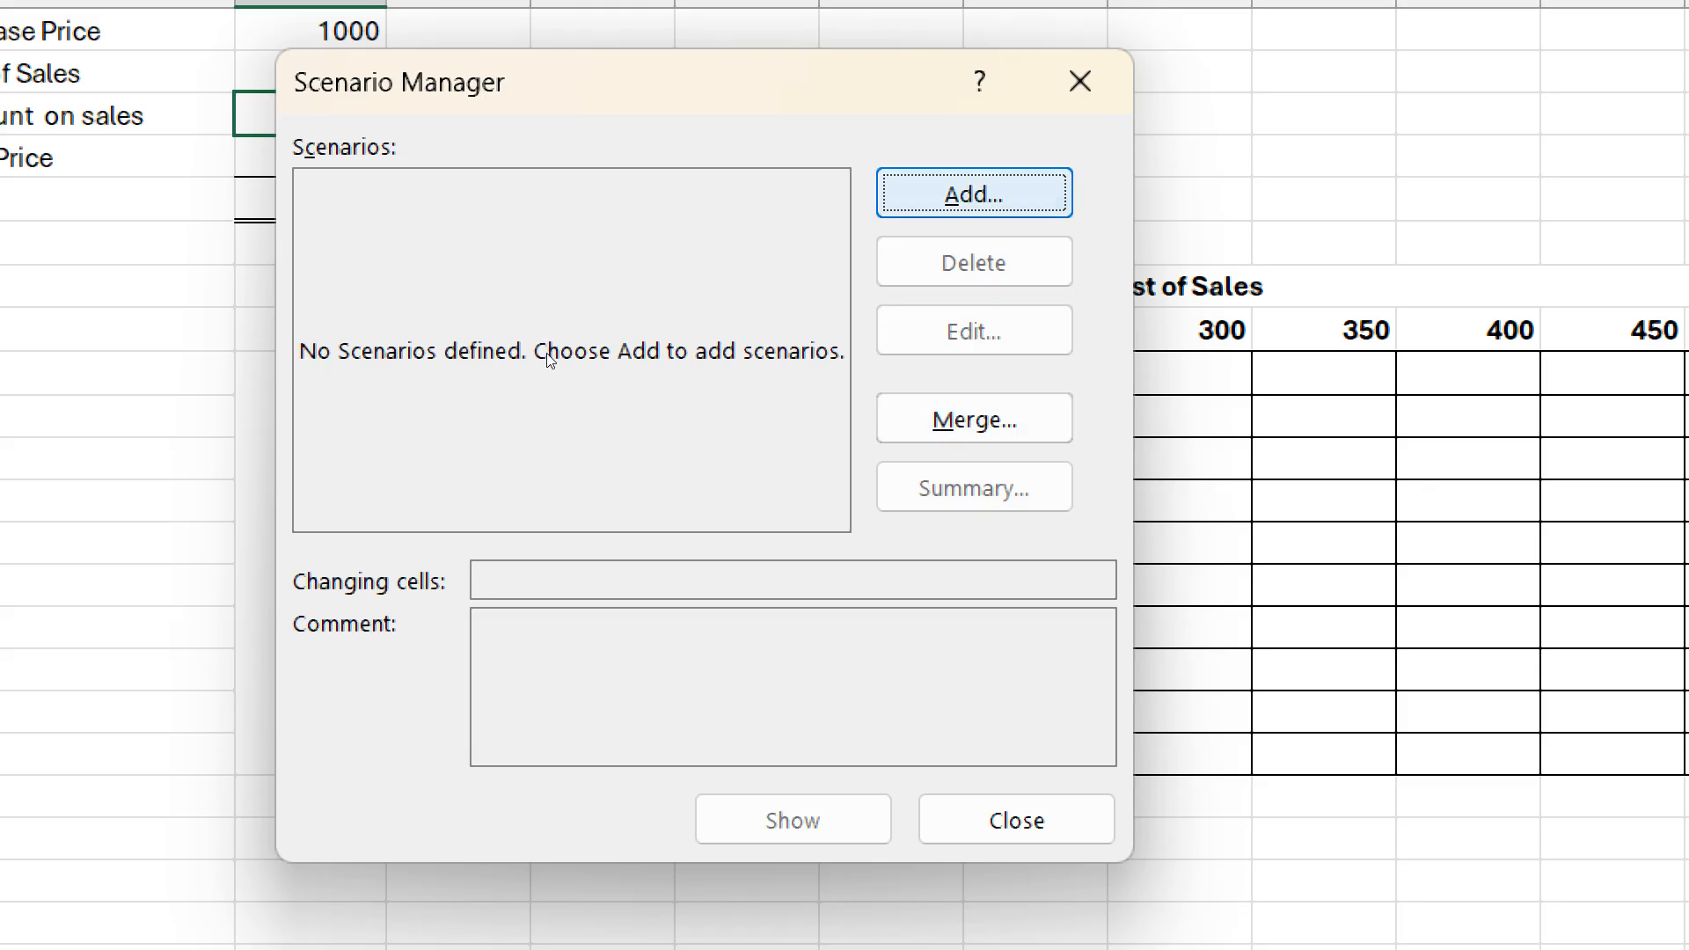
key(Return)
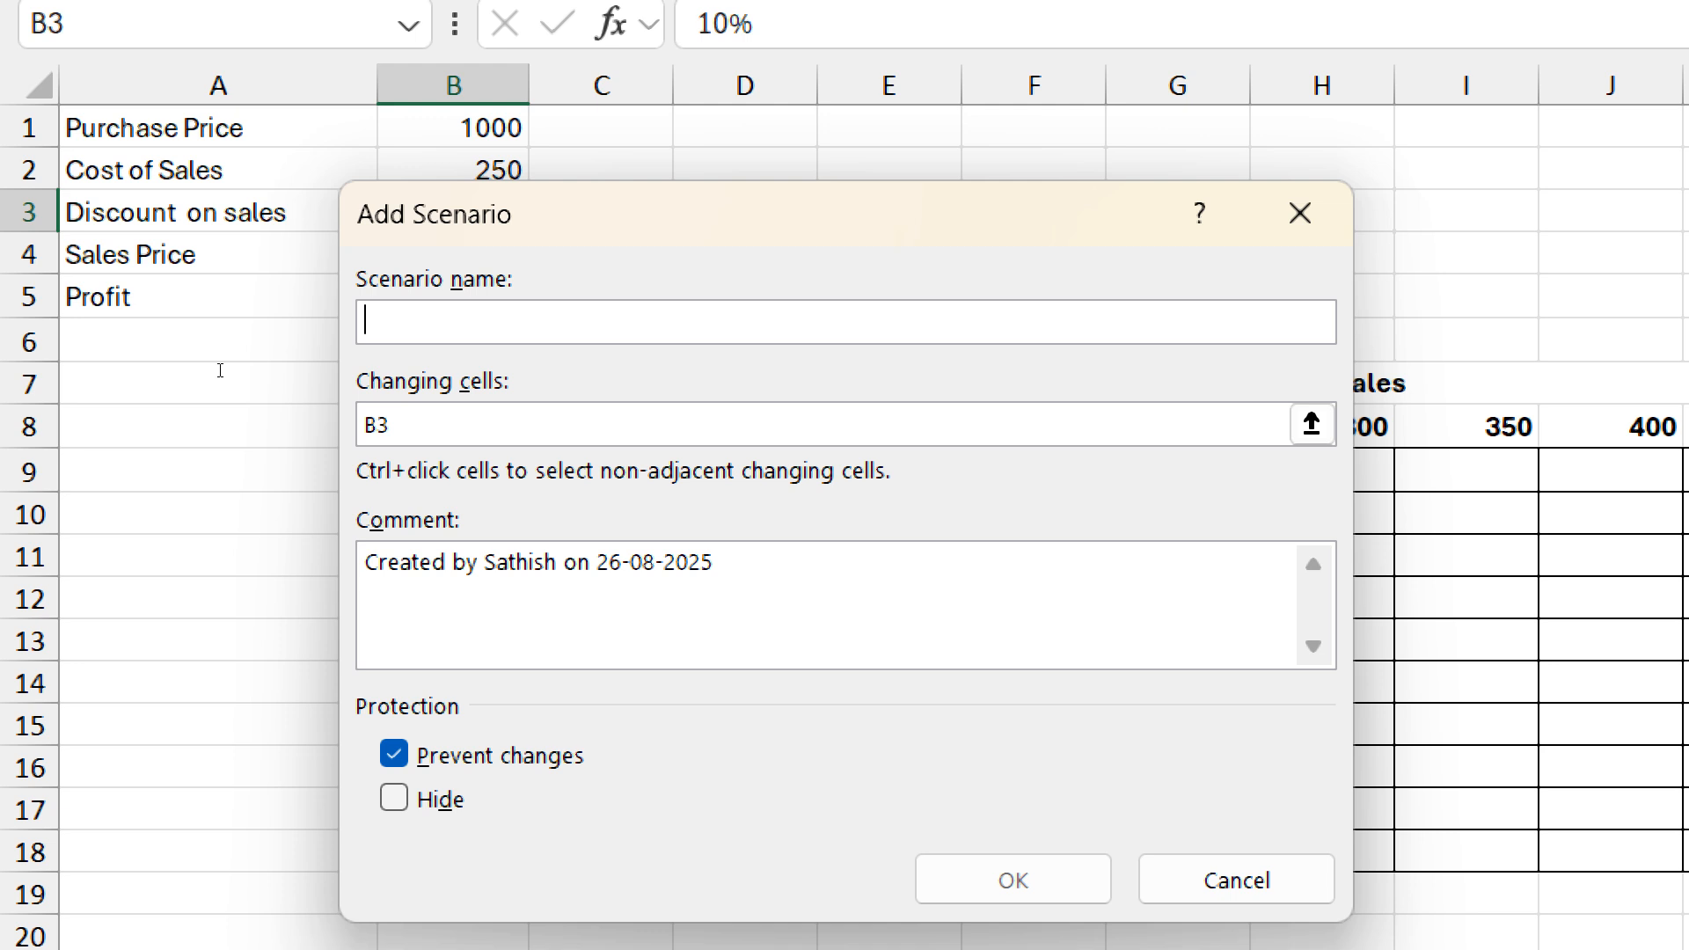
text(D1)
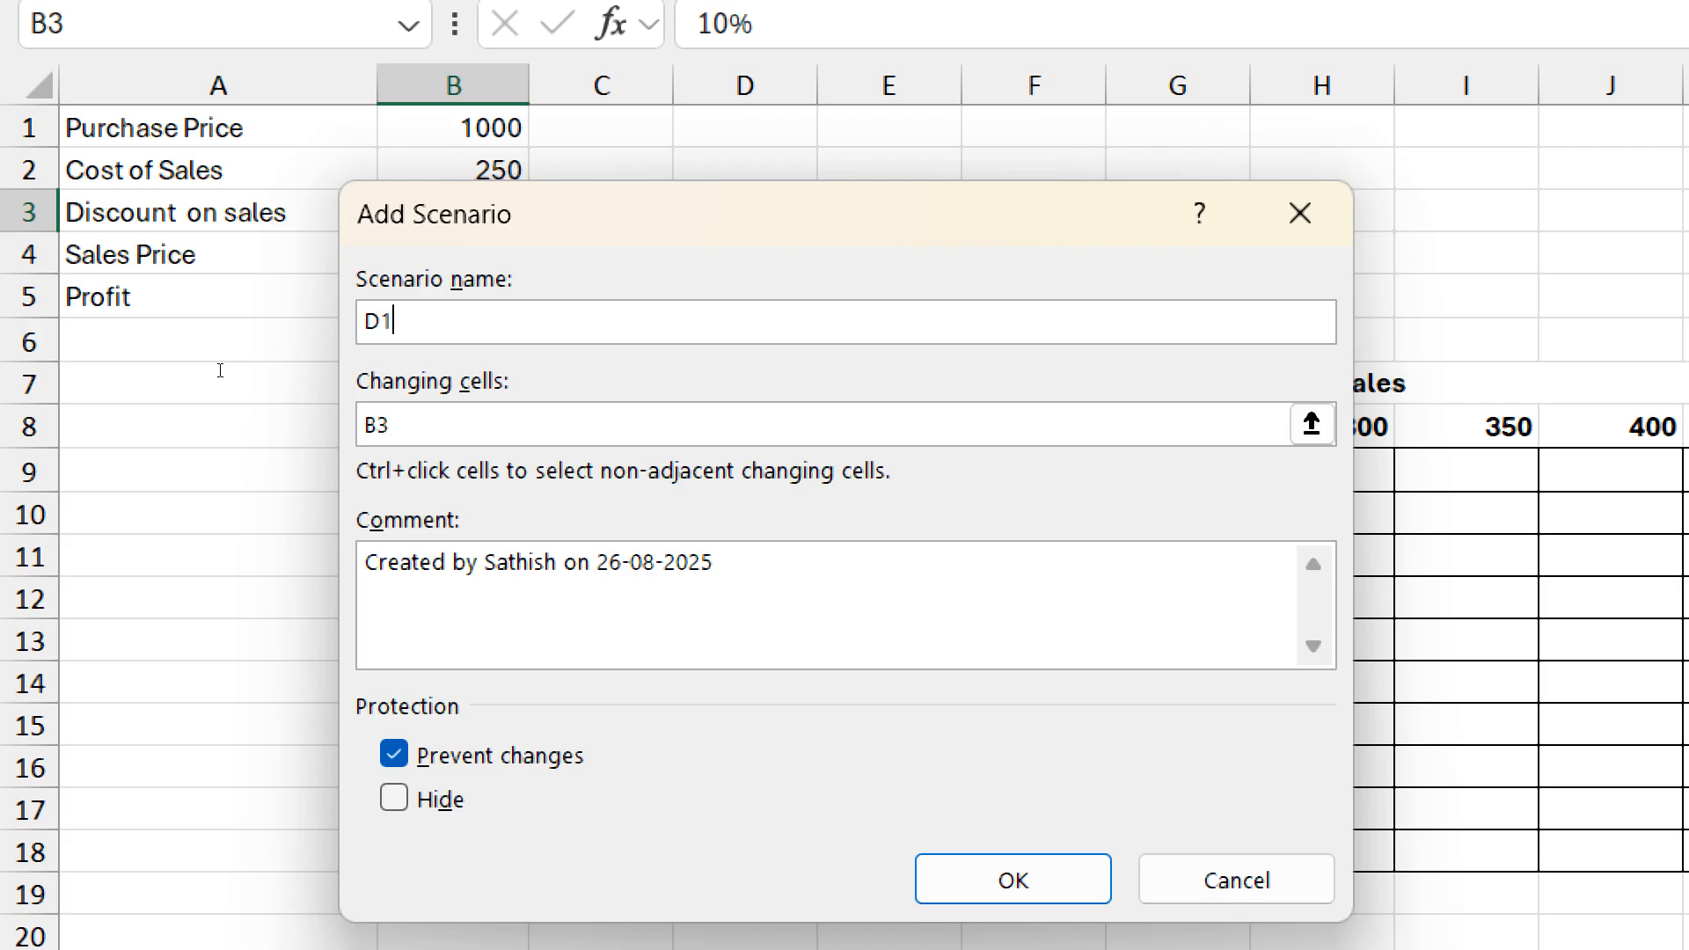
click(440, 425)
drag(484, 200, 757, 208)
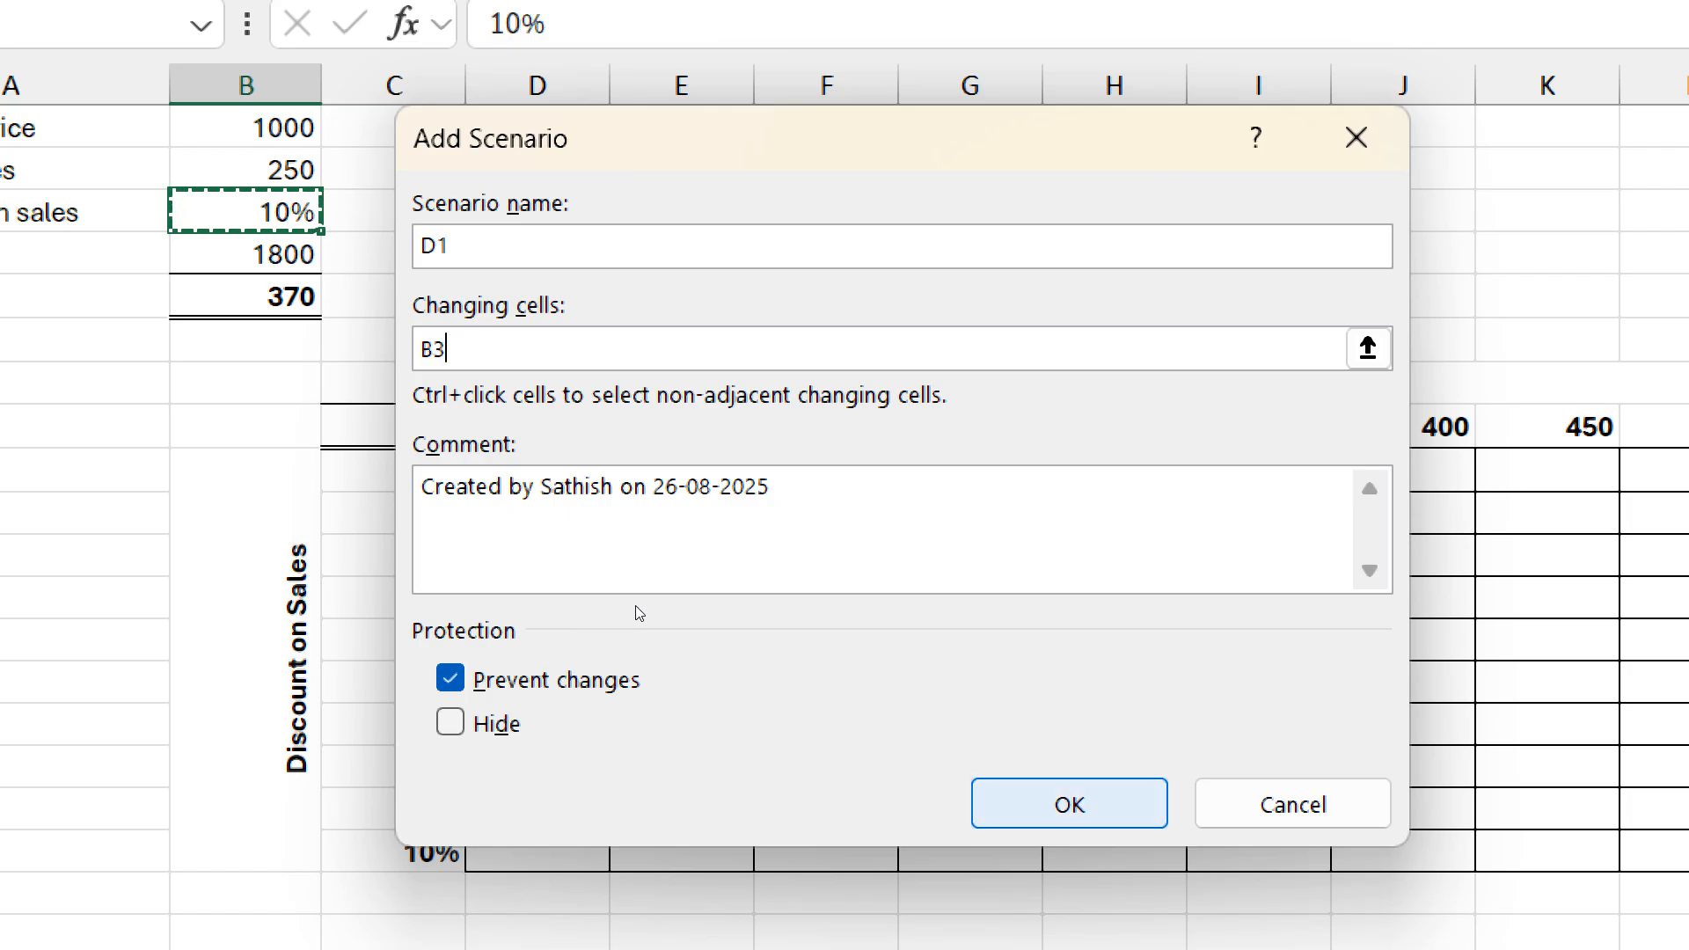
key(Return)
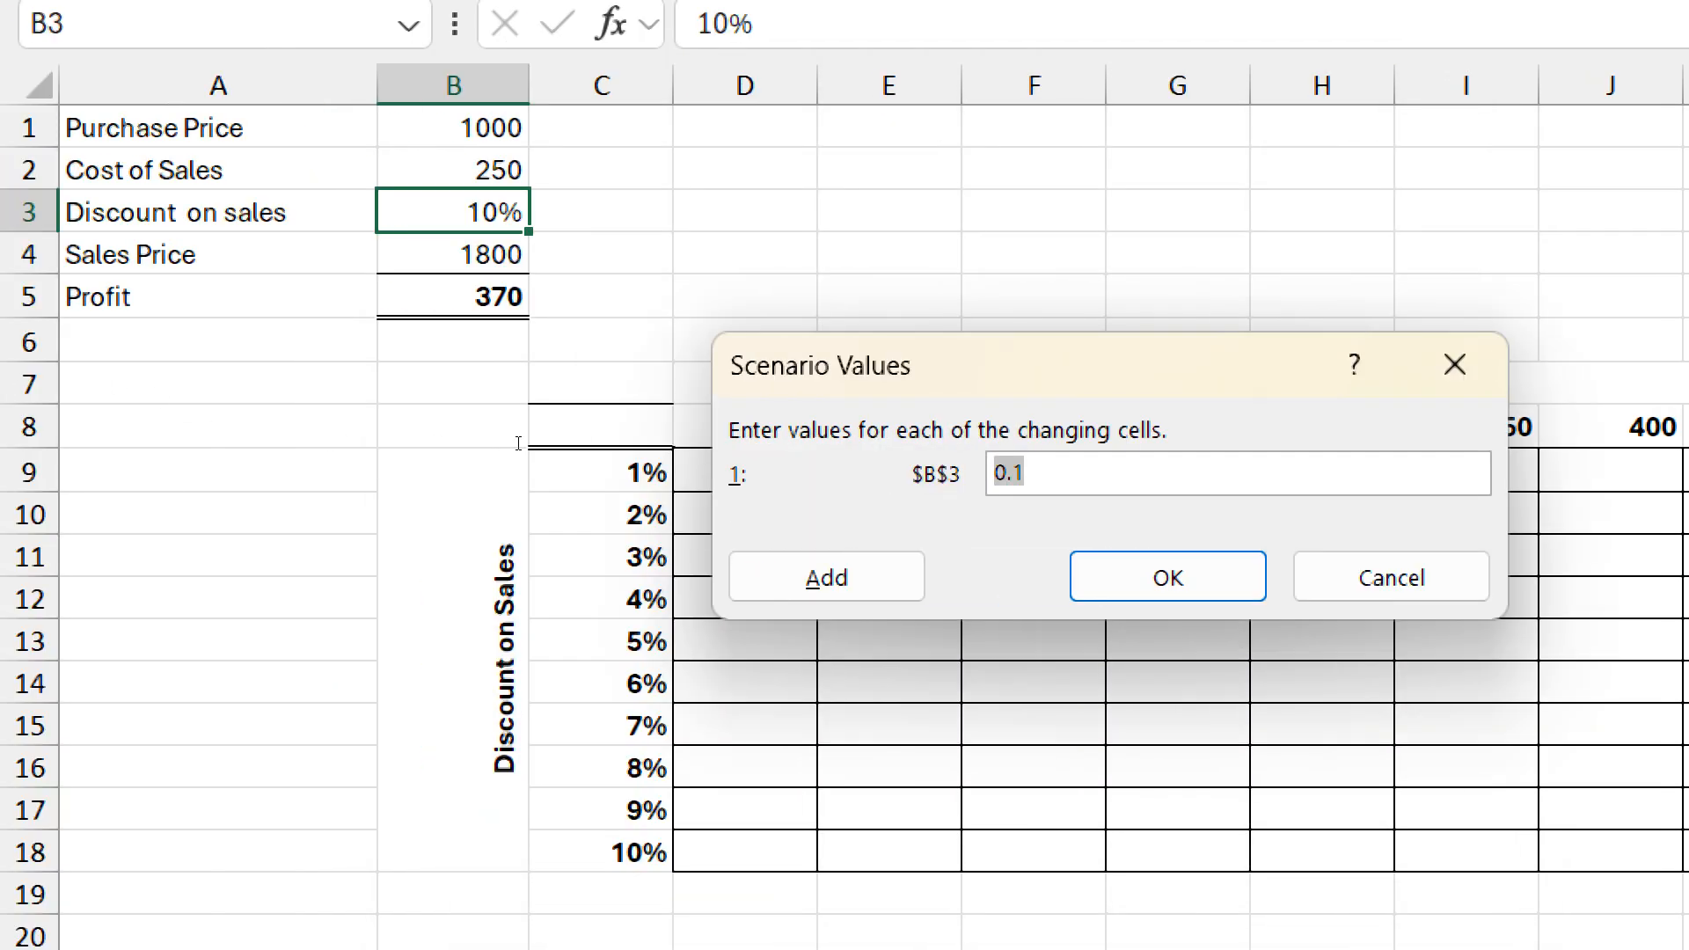
text(2%)
key(alt+a)
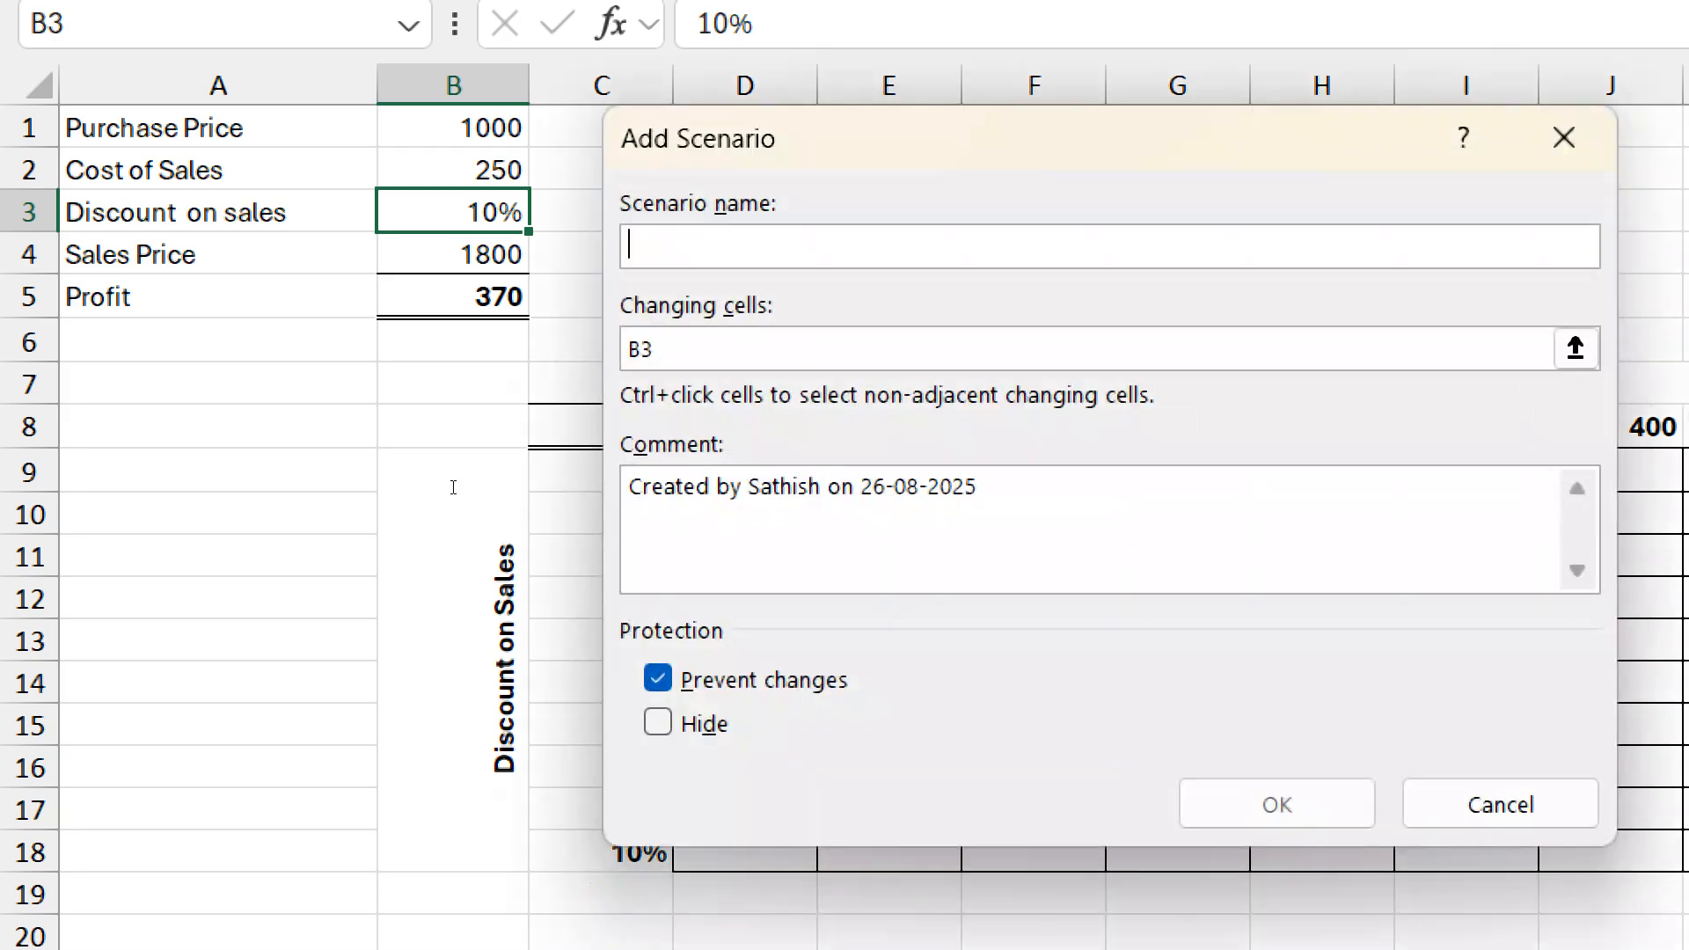
- Add scenarios D2 and D3 for changing cell B3, with discount values of 4% and 6% respectively
text(D2)
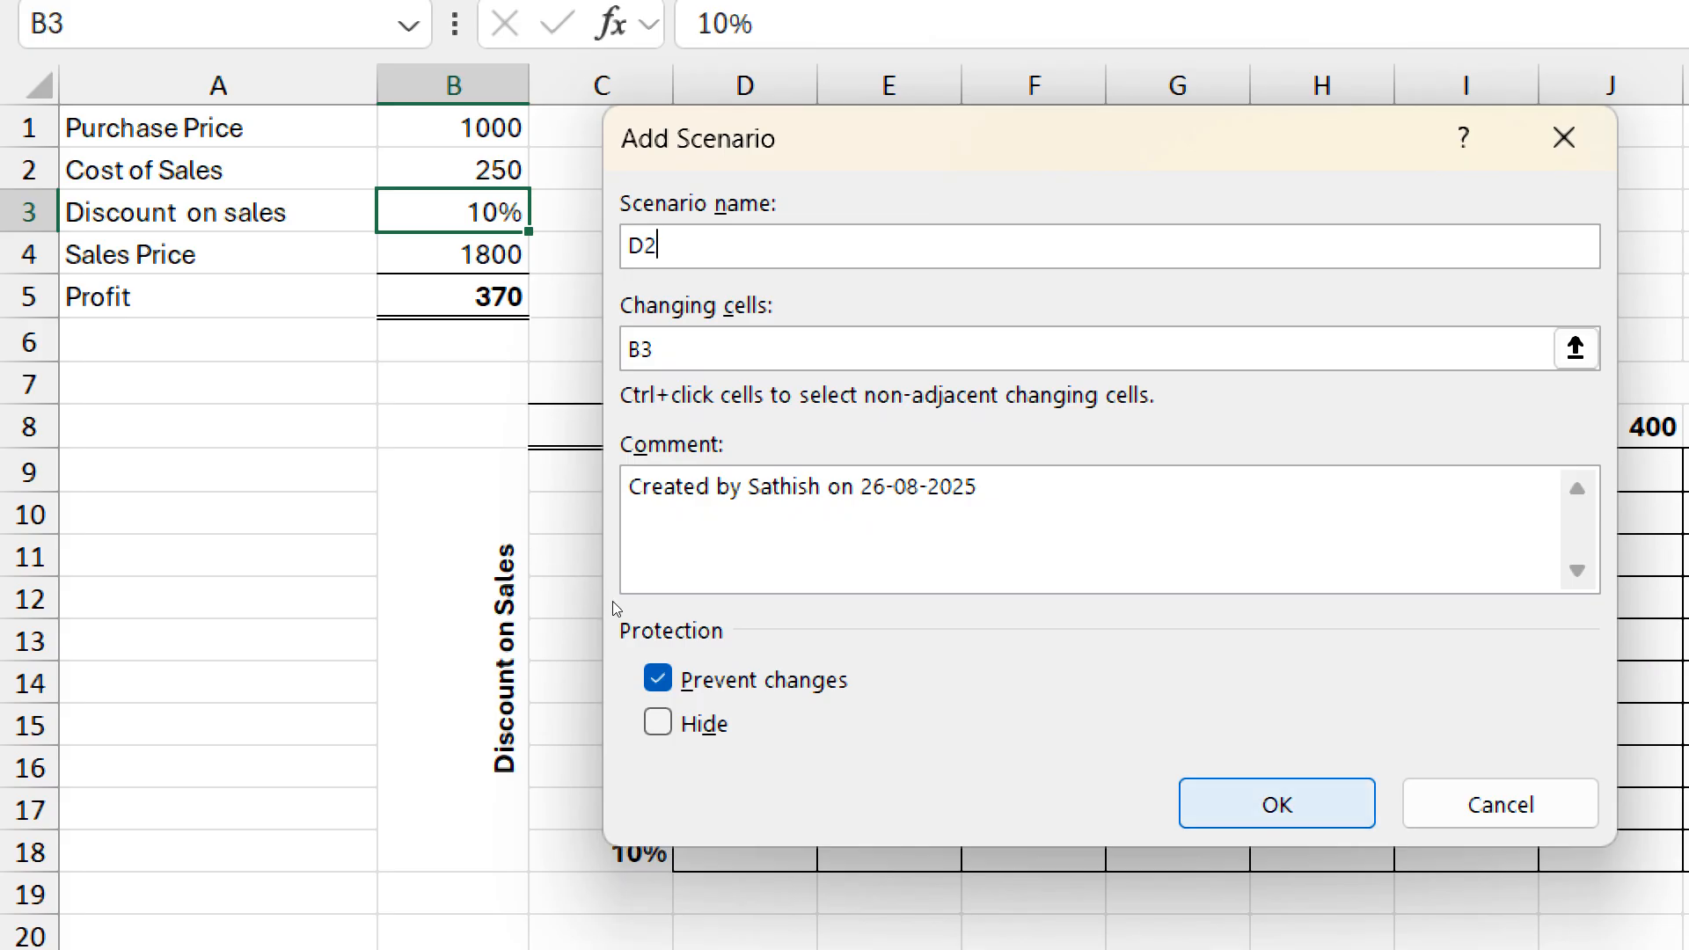
key(Return)
text(4%)
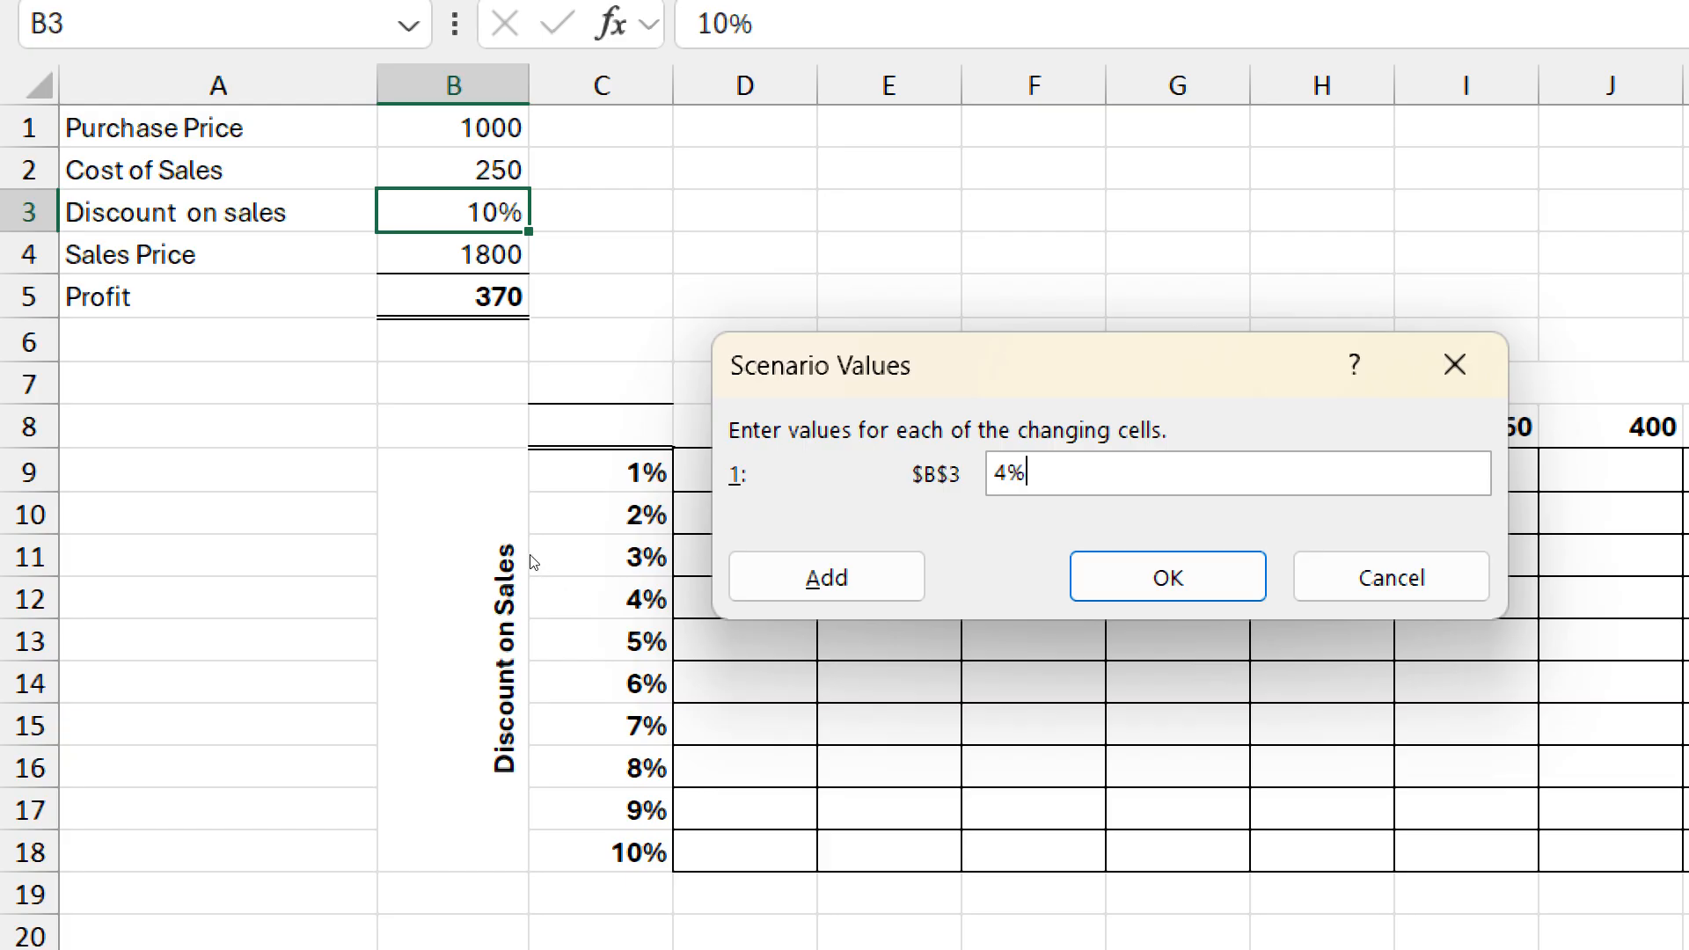
key(Return)
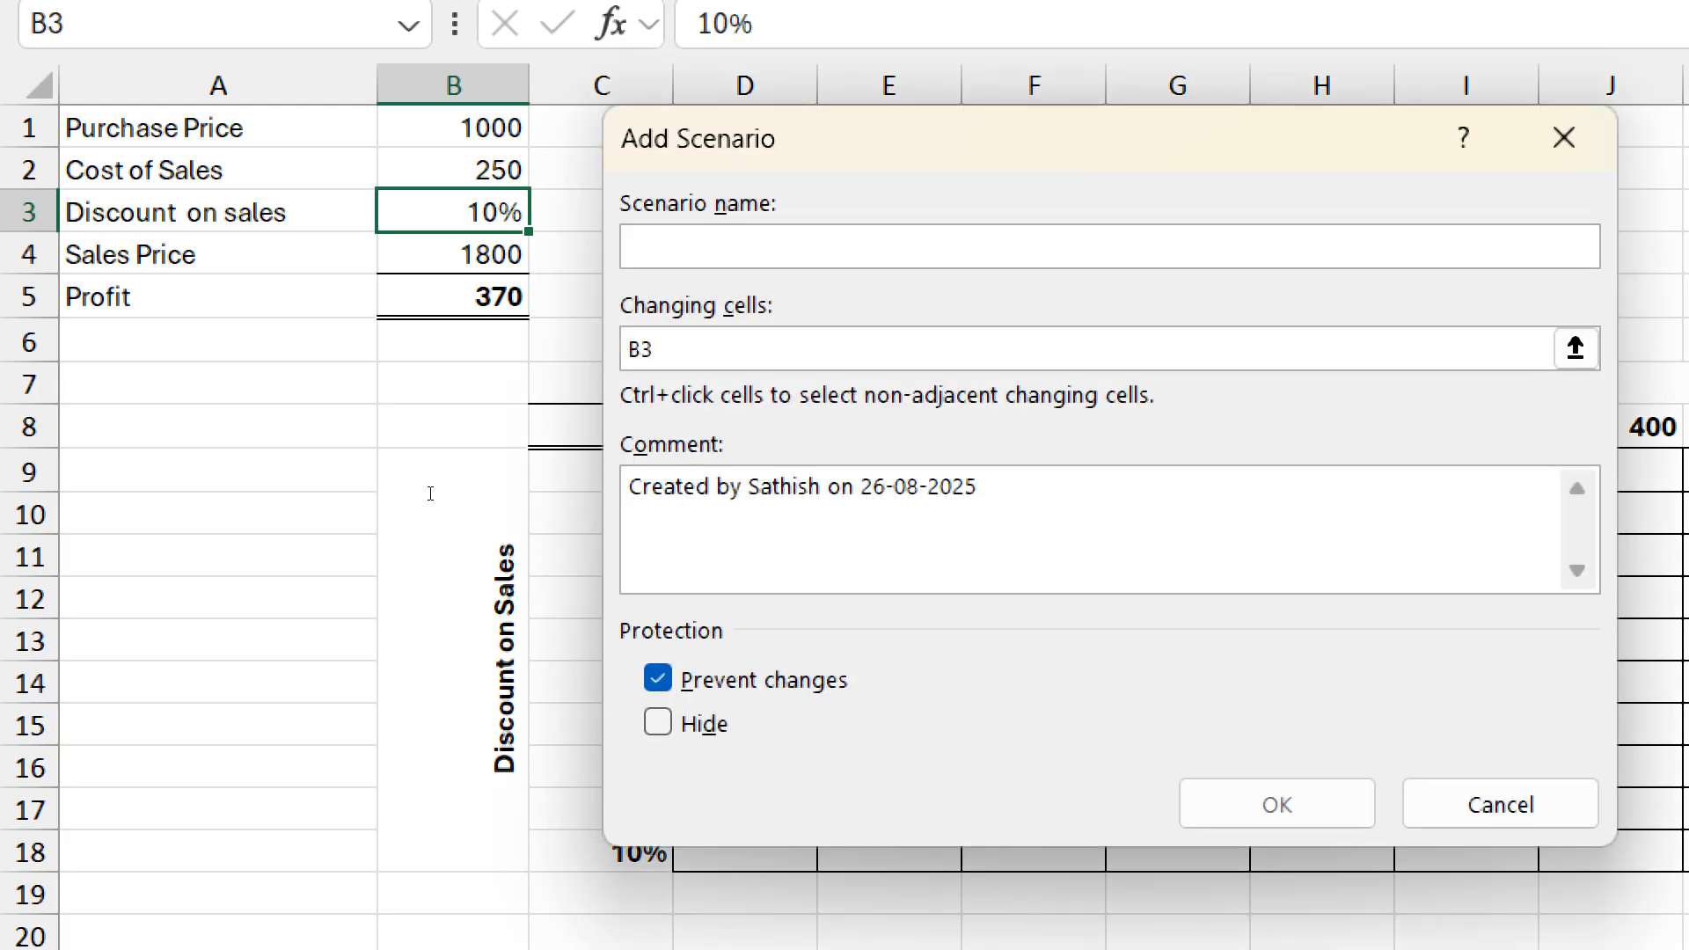
text(D3)
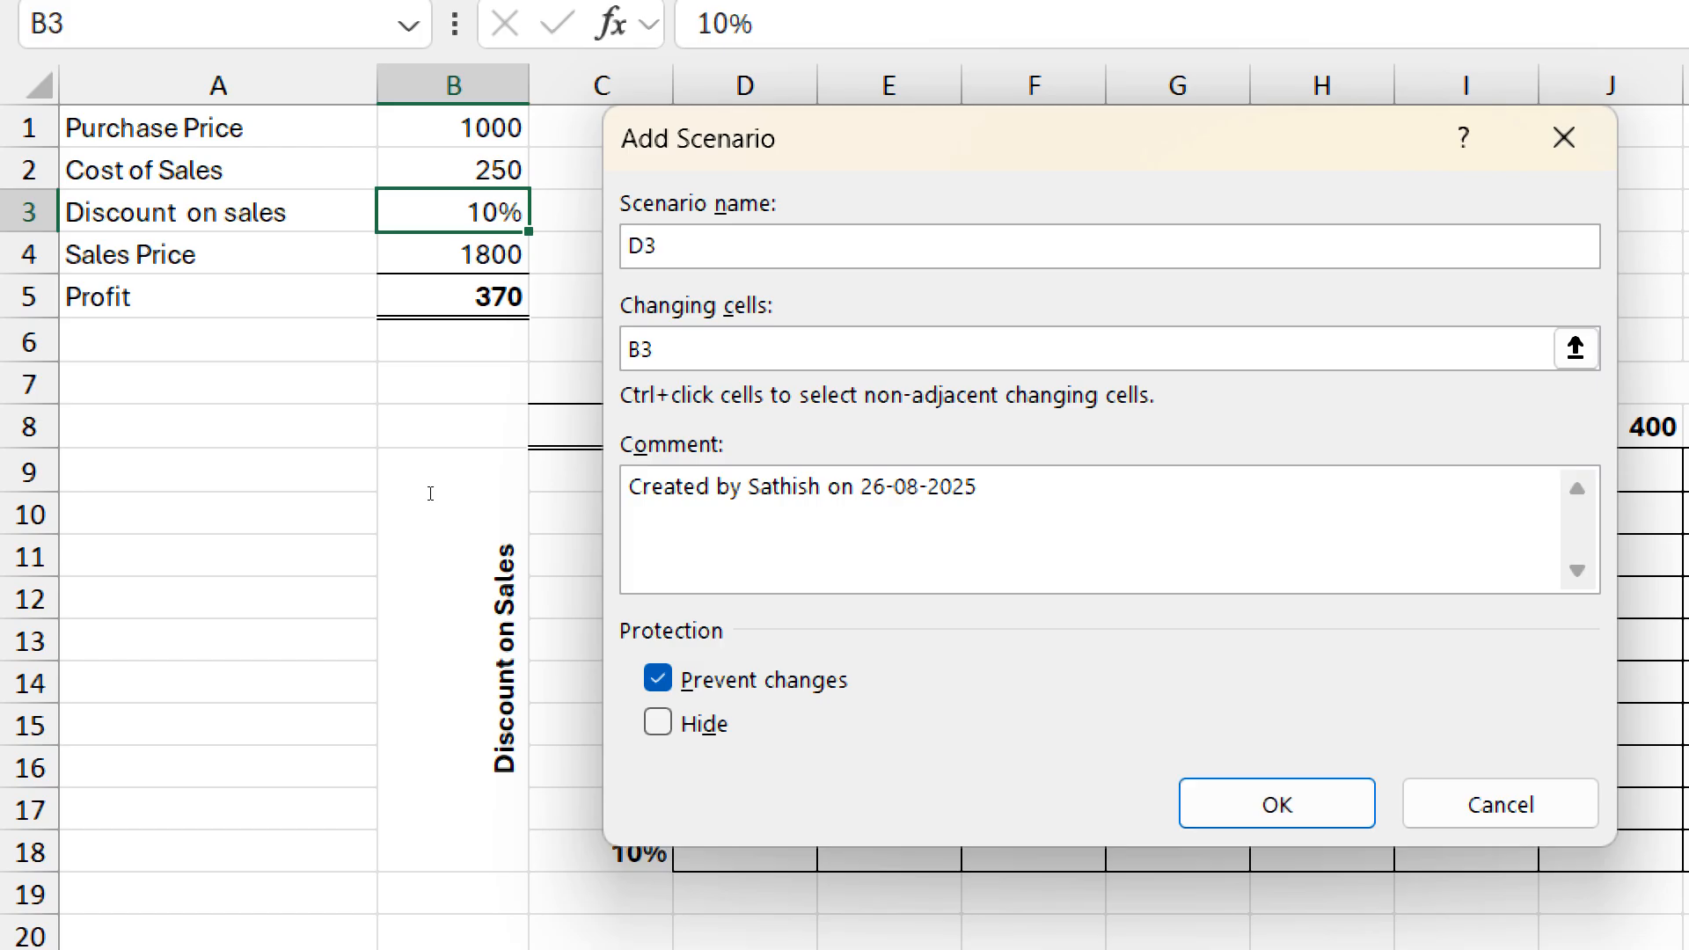
key(Return)
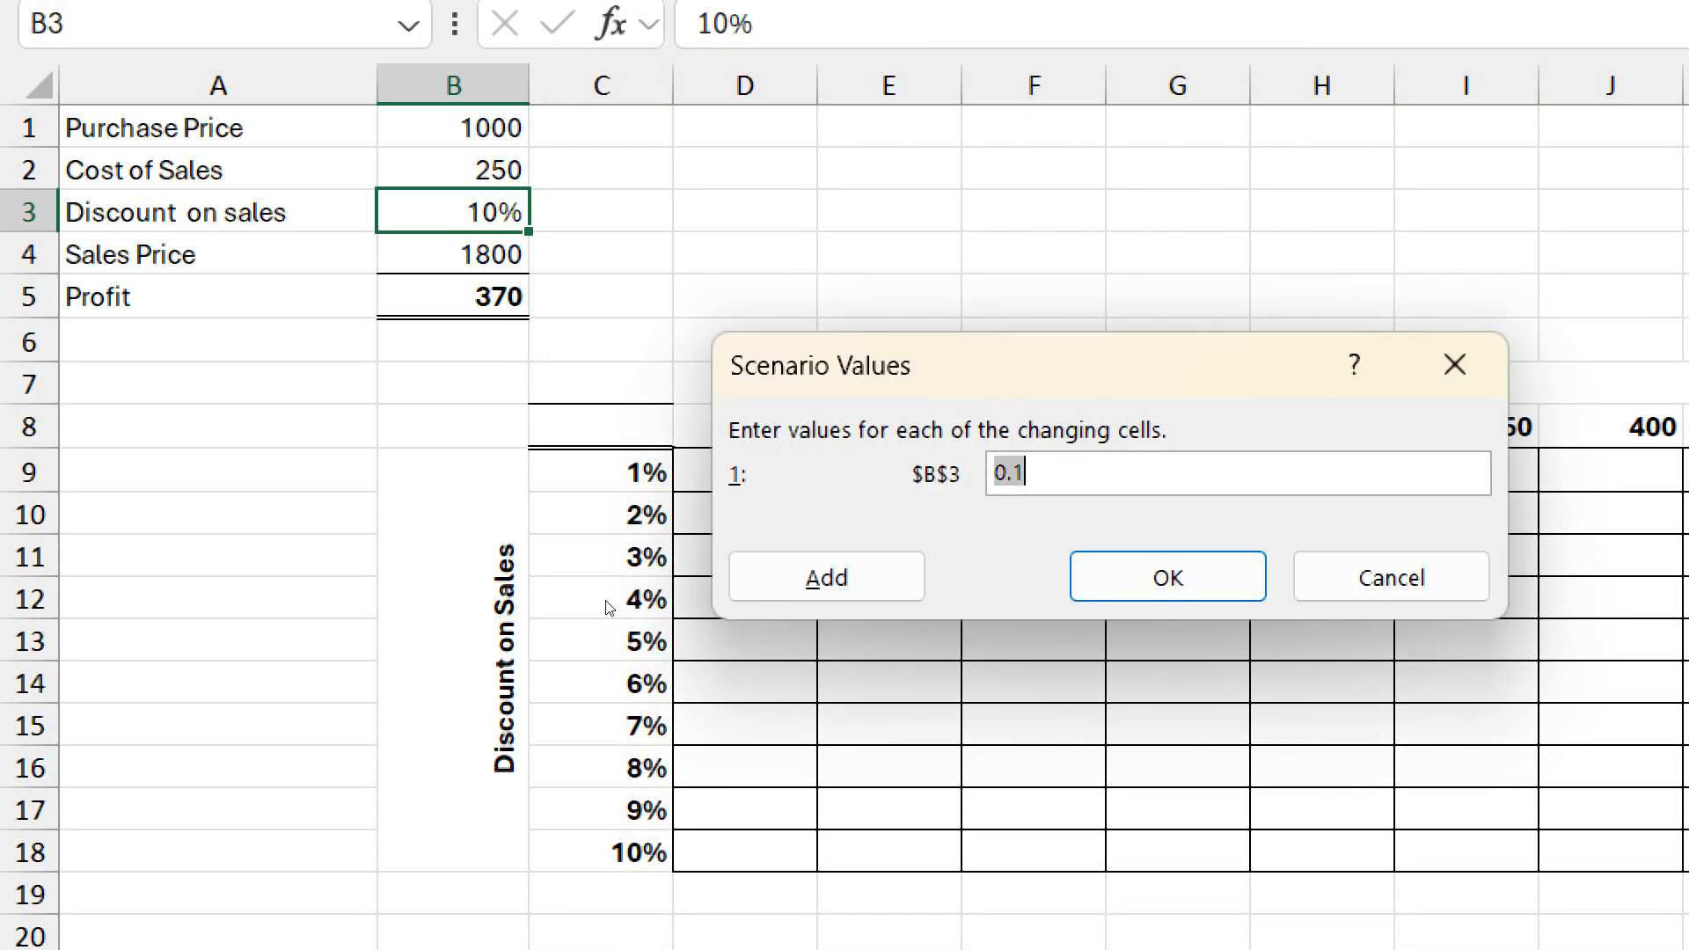
text(6%)
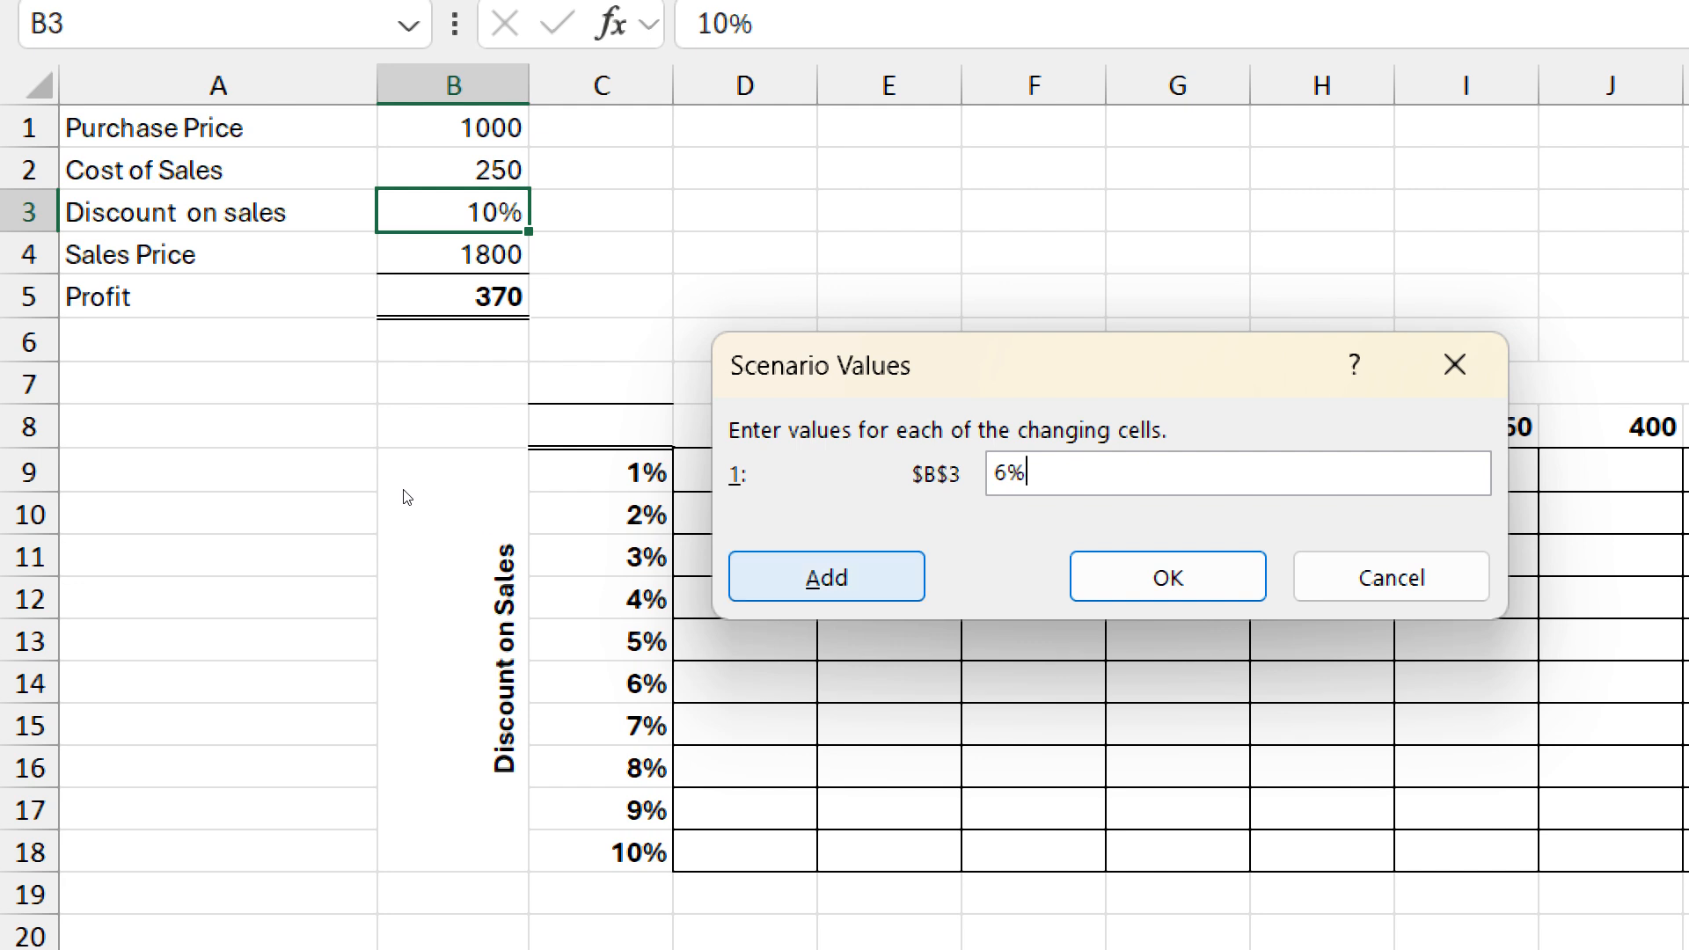
key(alt+a)
- Add scenarios D4 and D5 for changing cell B3, with discount values of 8% and 10% respectively
text(D4)
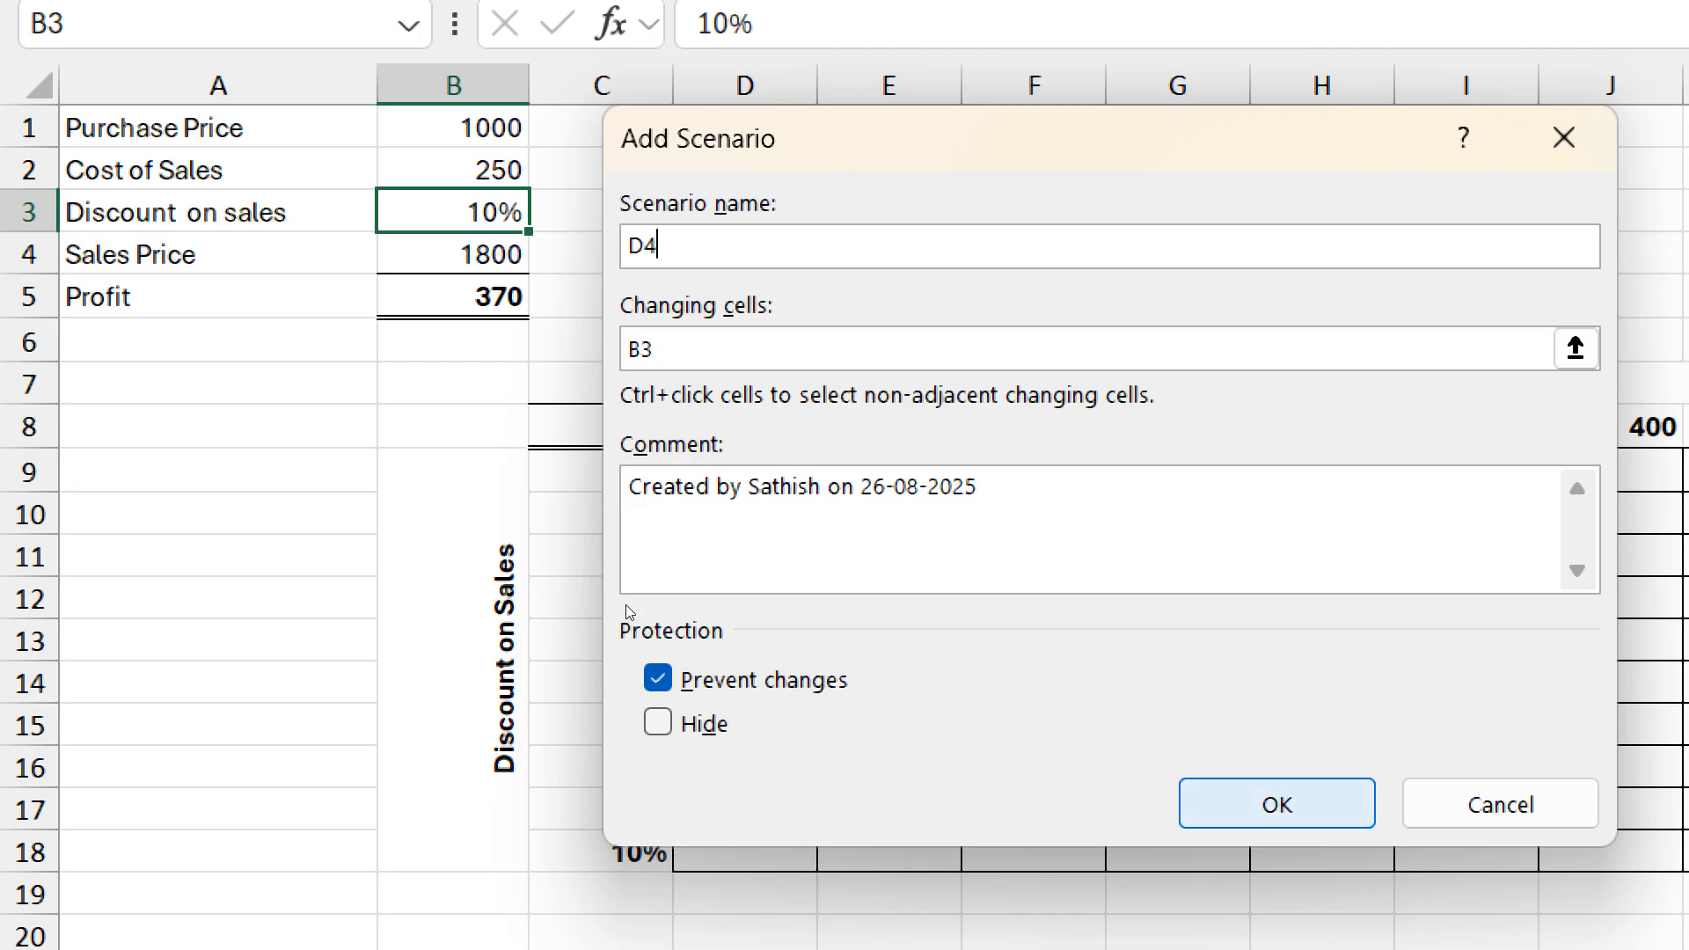
key(Return)
text(8)
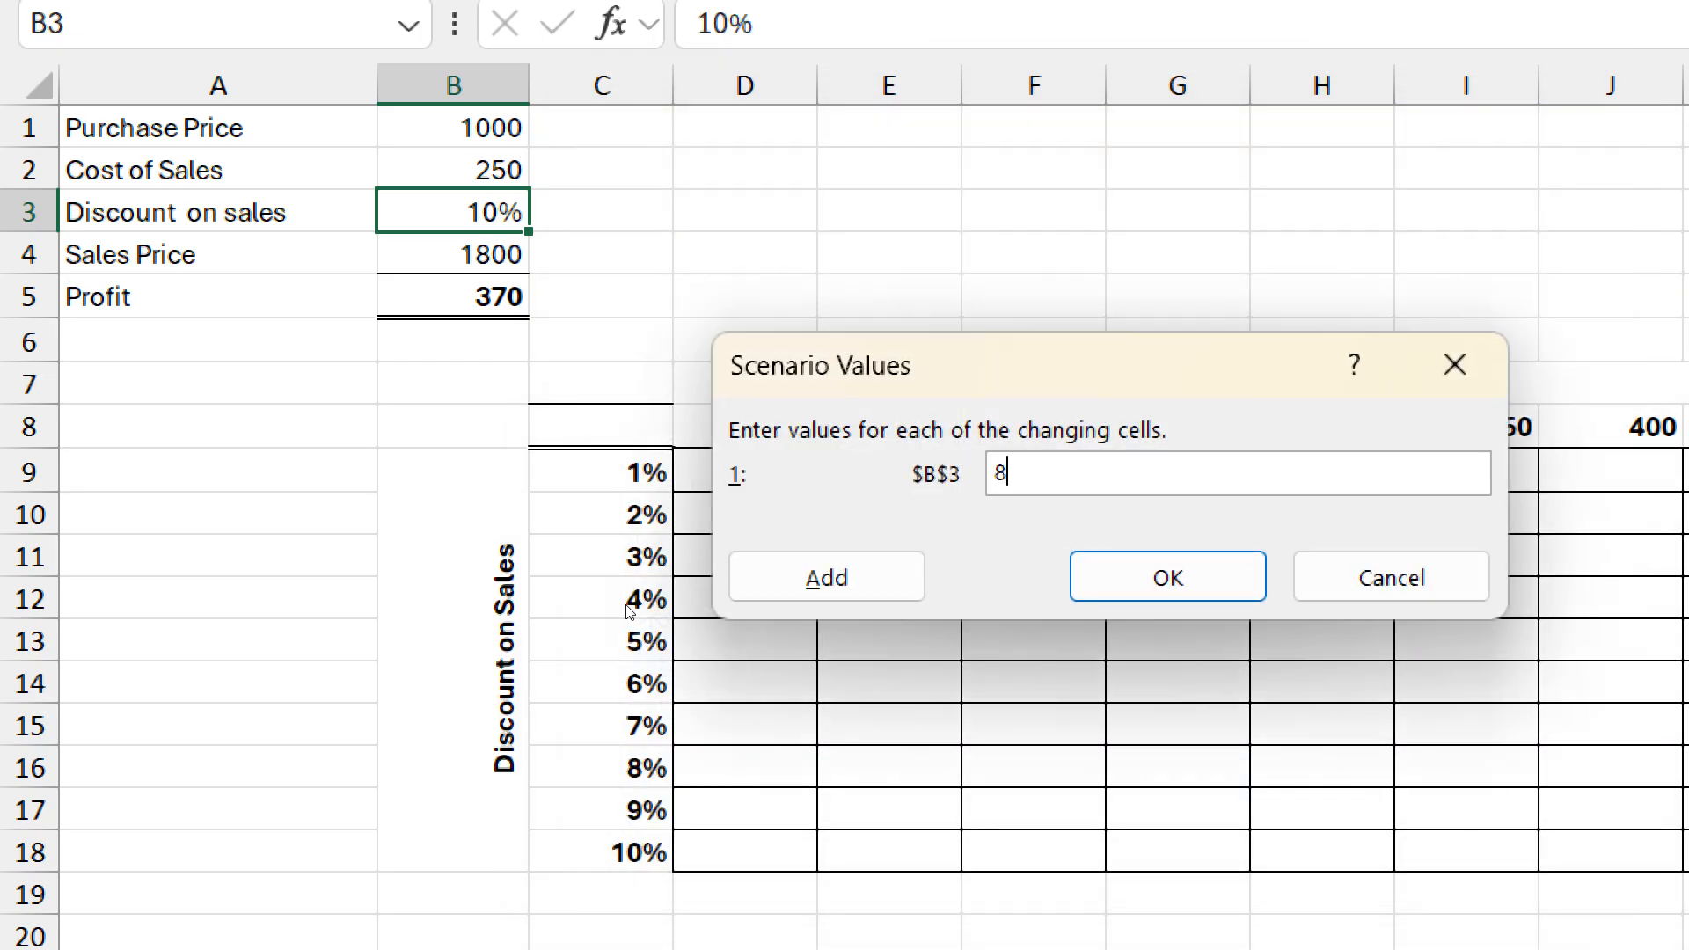
text(%)
key(alt+a)
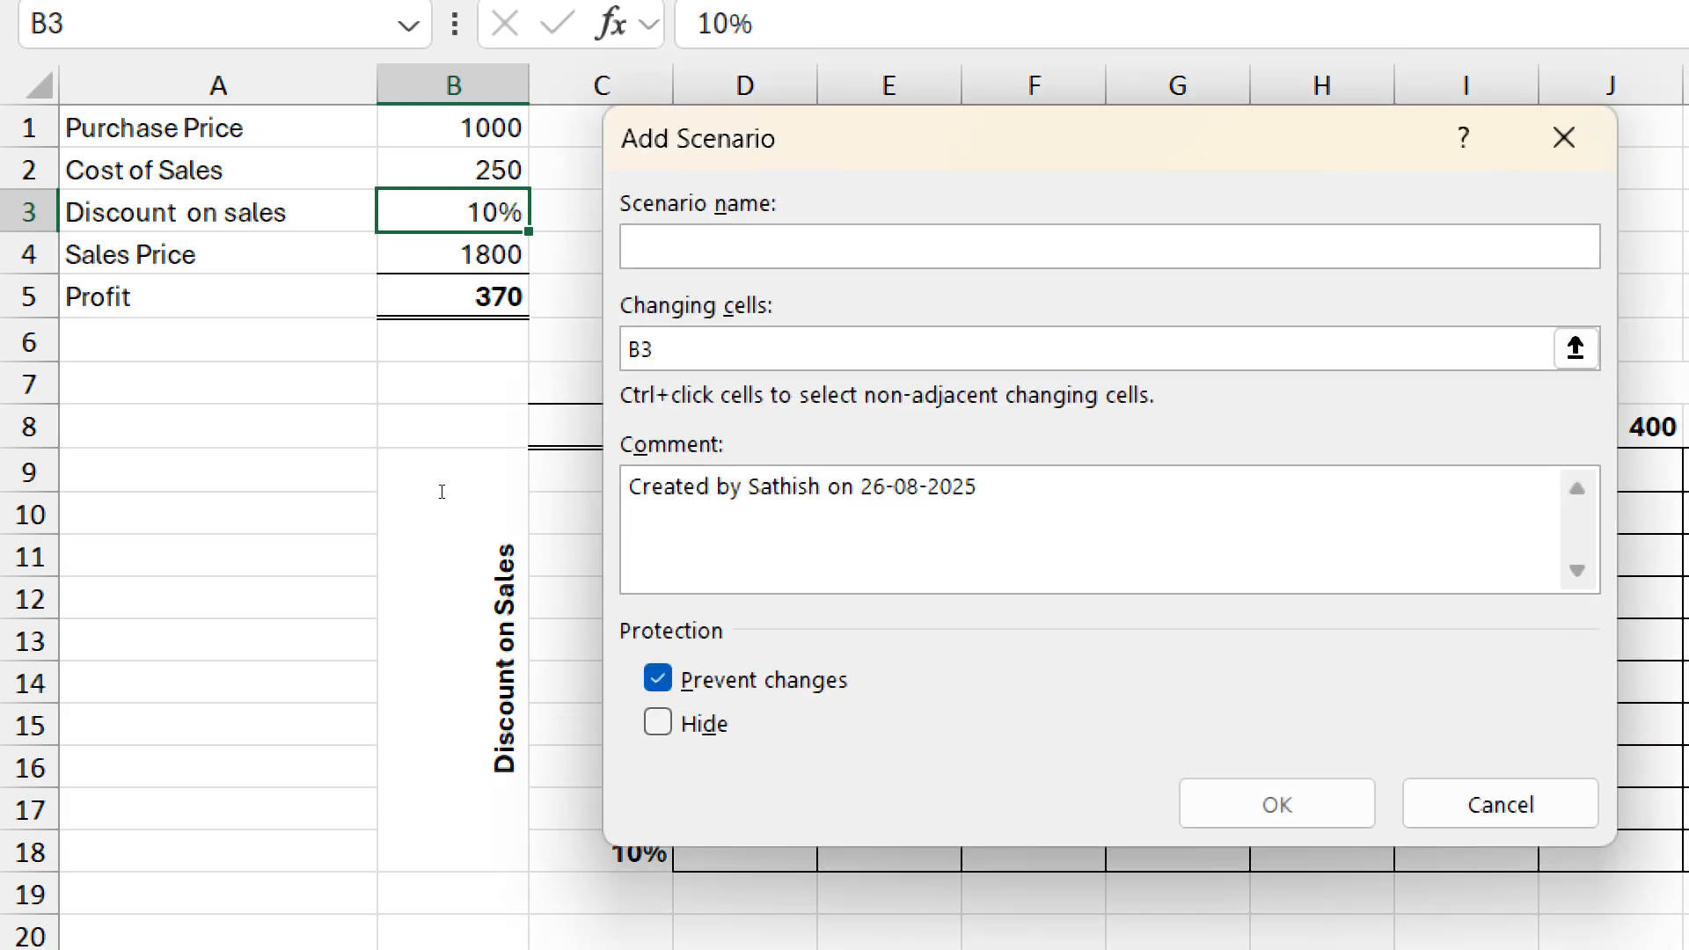
text(D5)
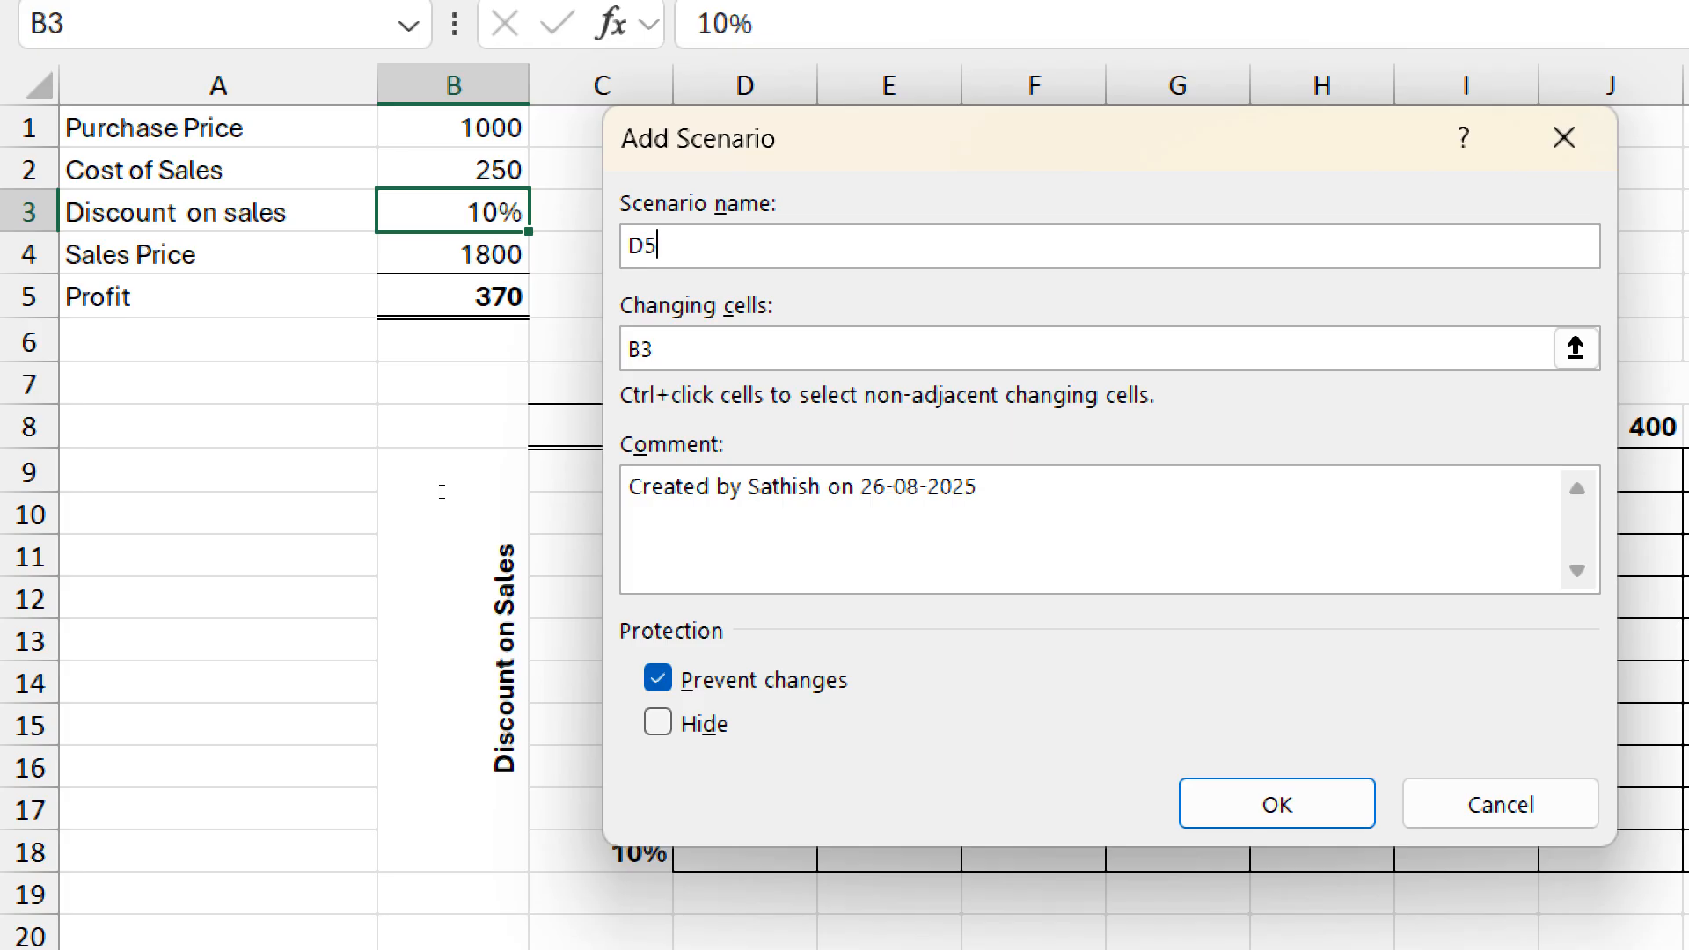
key(Return)
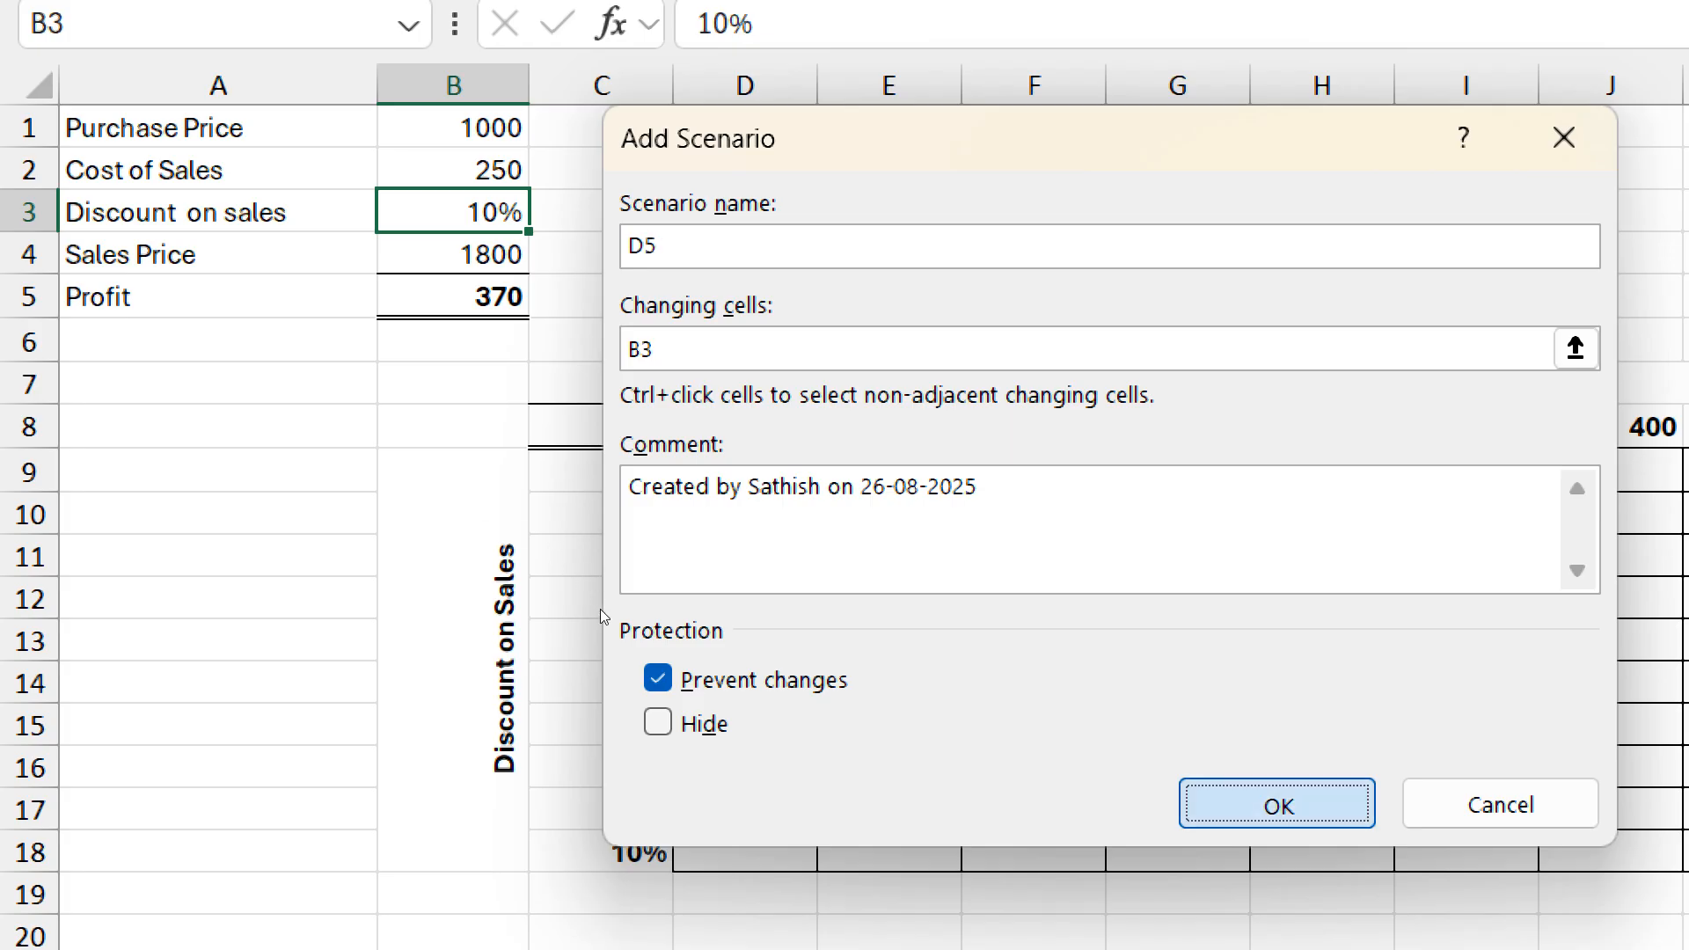
text(10%)
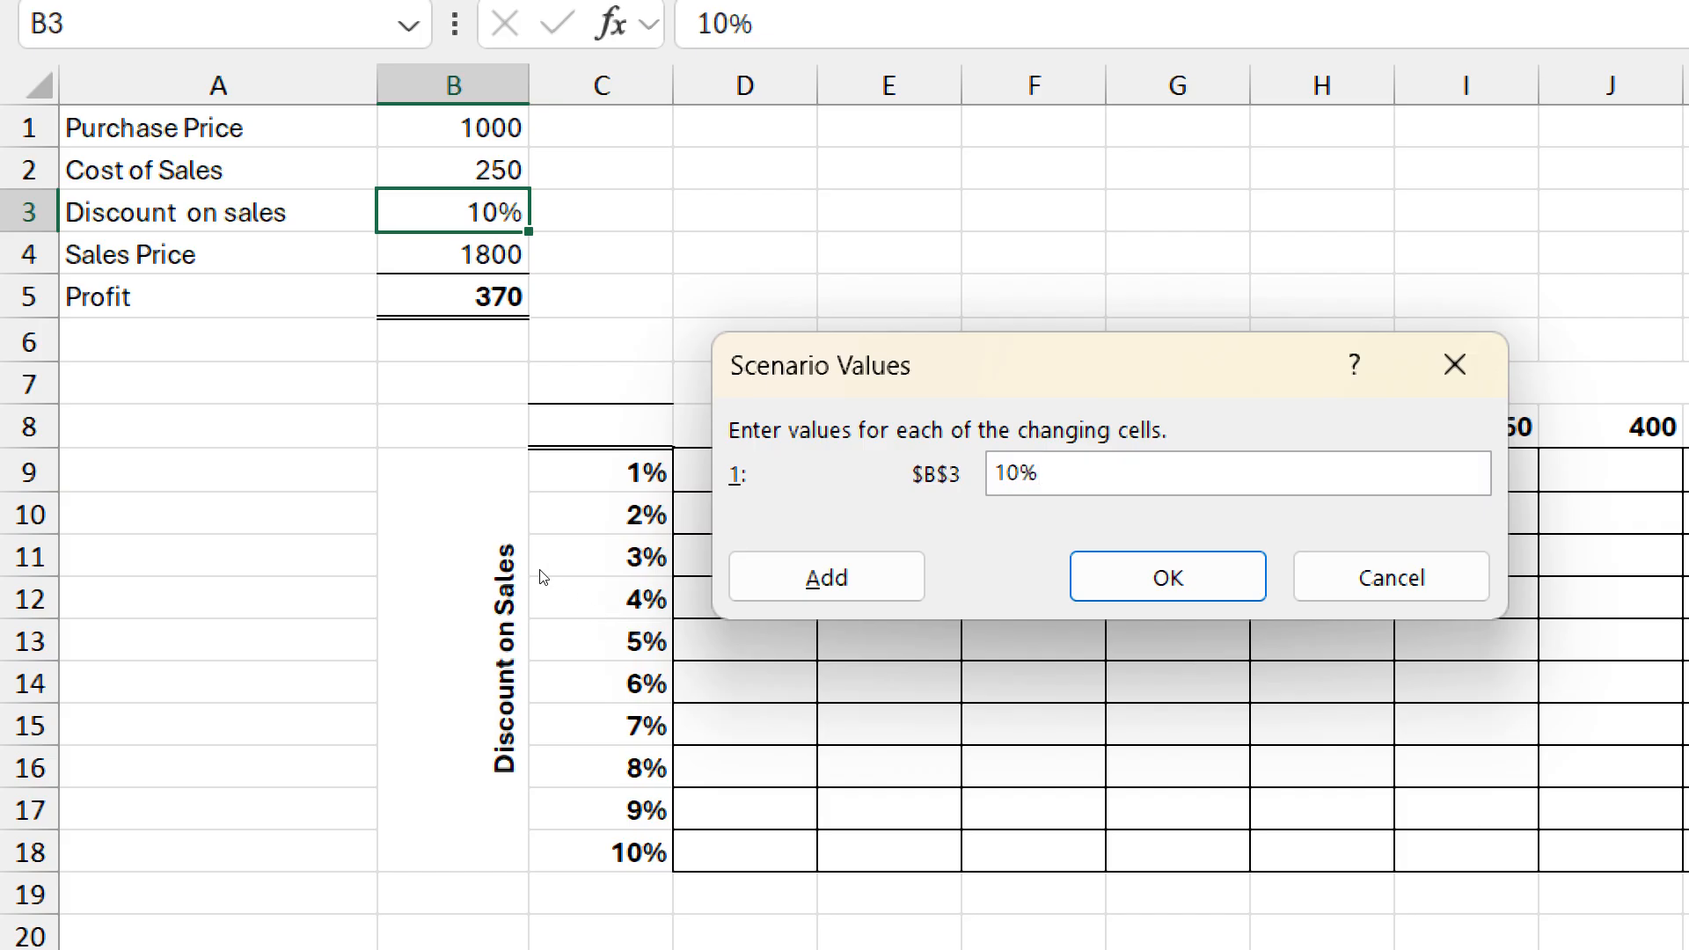
click(827, 577)
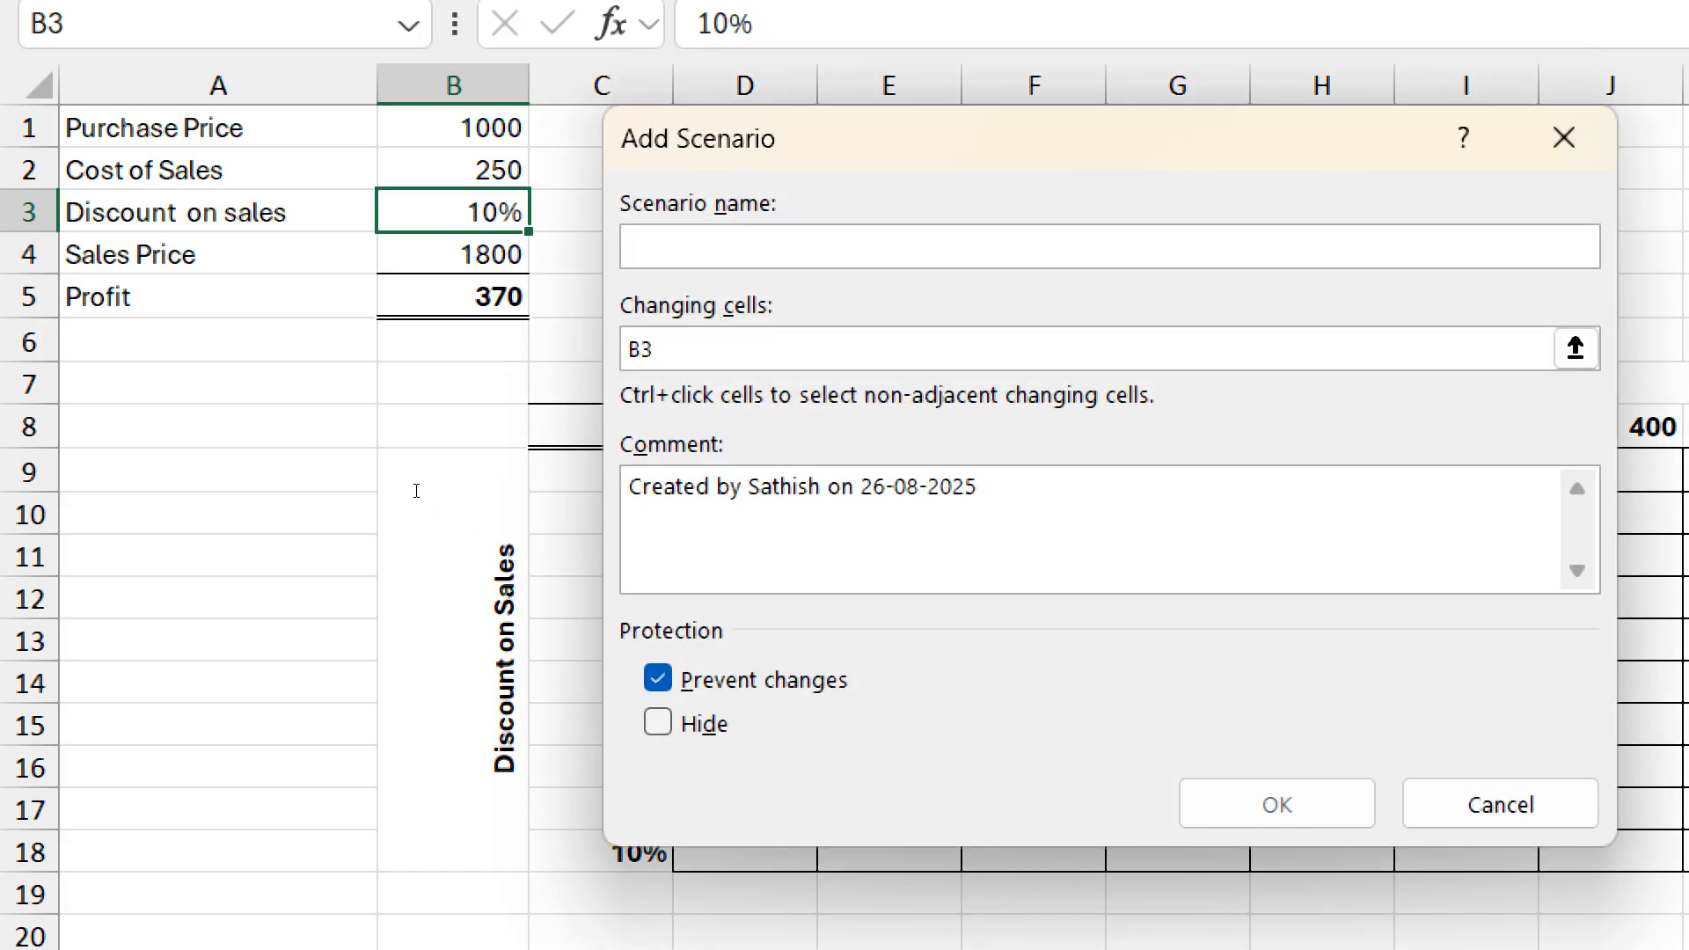
- Add scenario D6 for changing cell B3 with a discount of 12% and finish adding scenarios
text(D6)
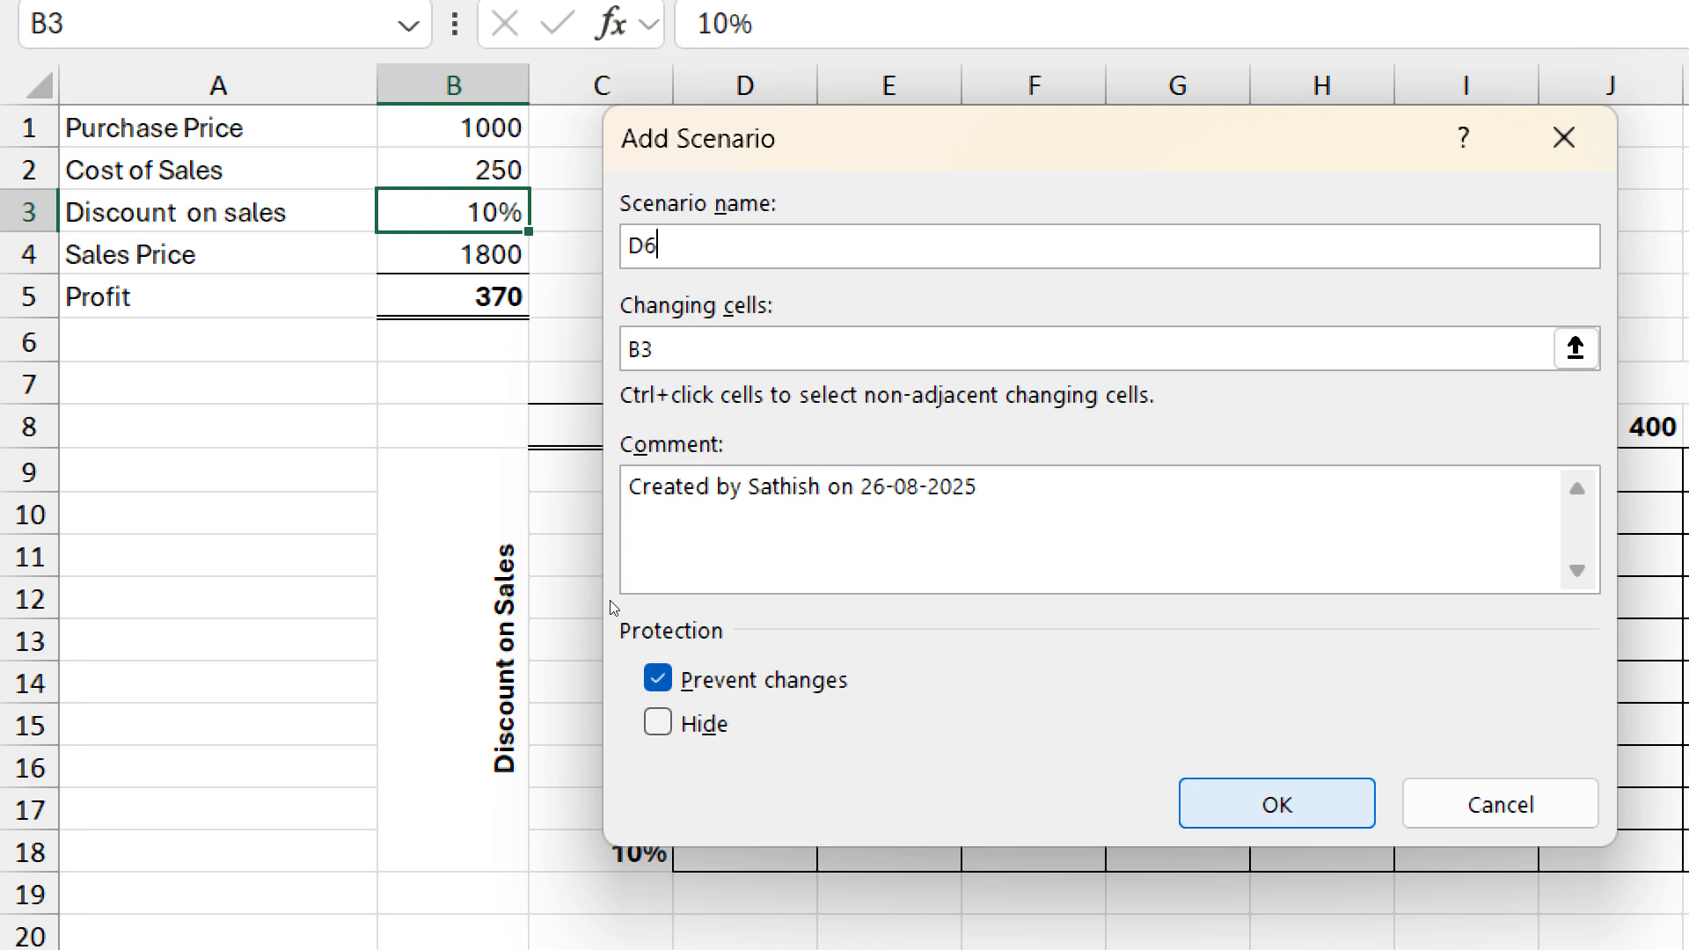
key(Return)
text(12%)
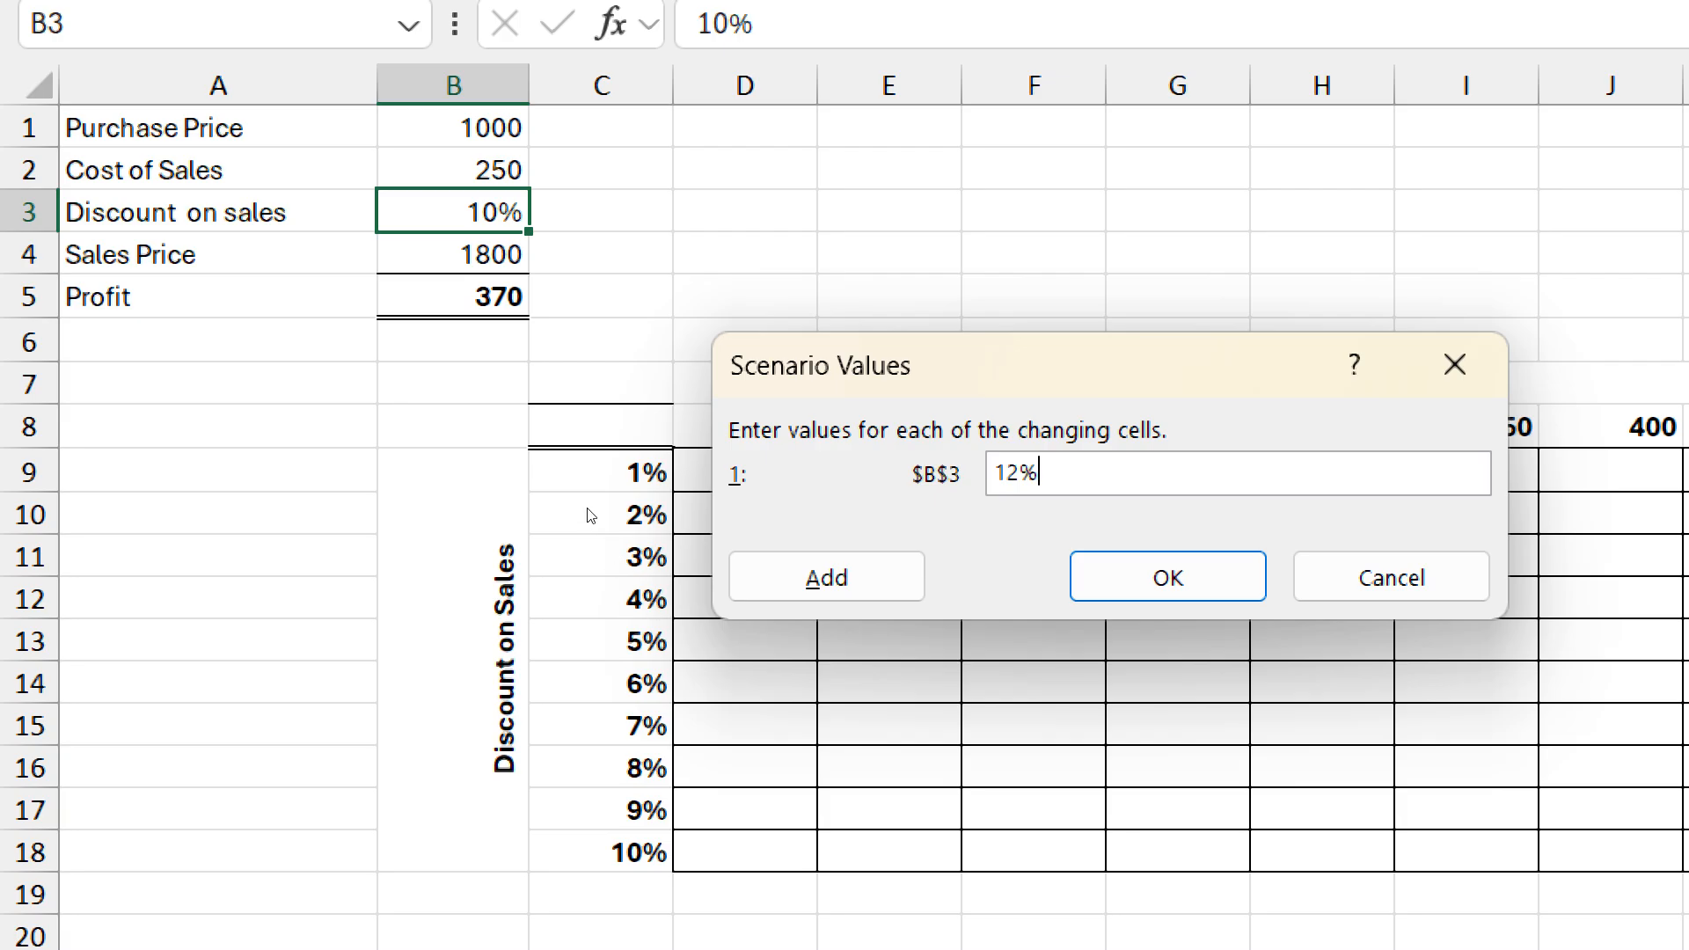
key(Return)
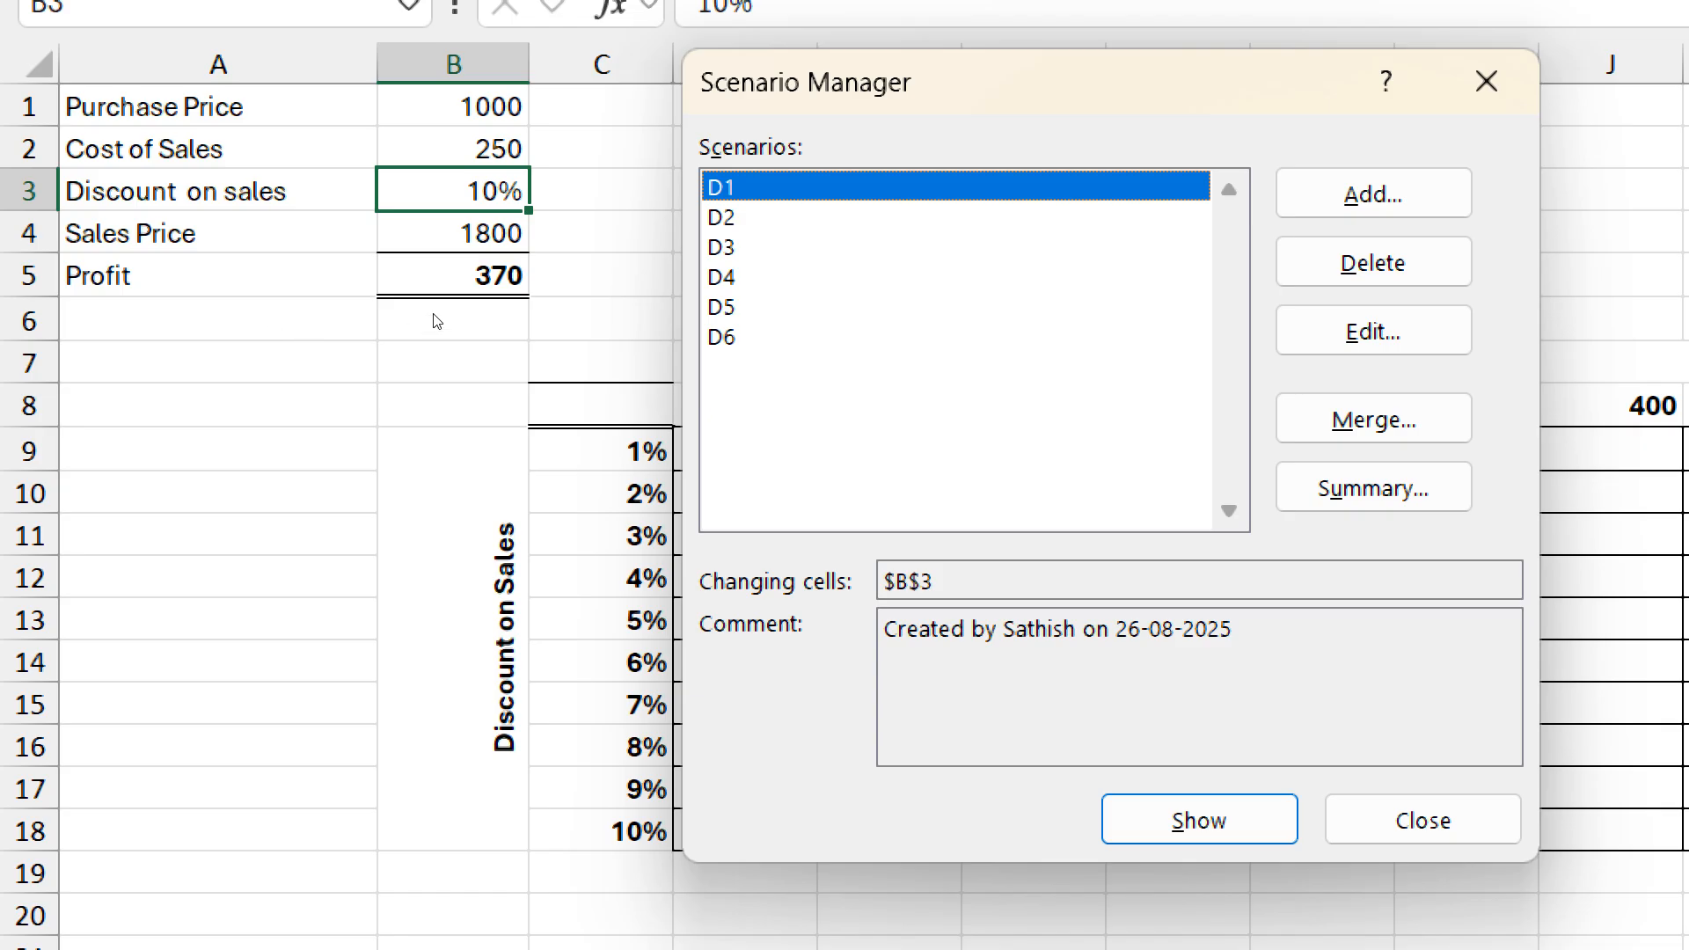
- Show scenarios D1 to D5 one after another to compare their effect on the Profit in B5
key(Return)
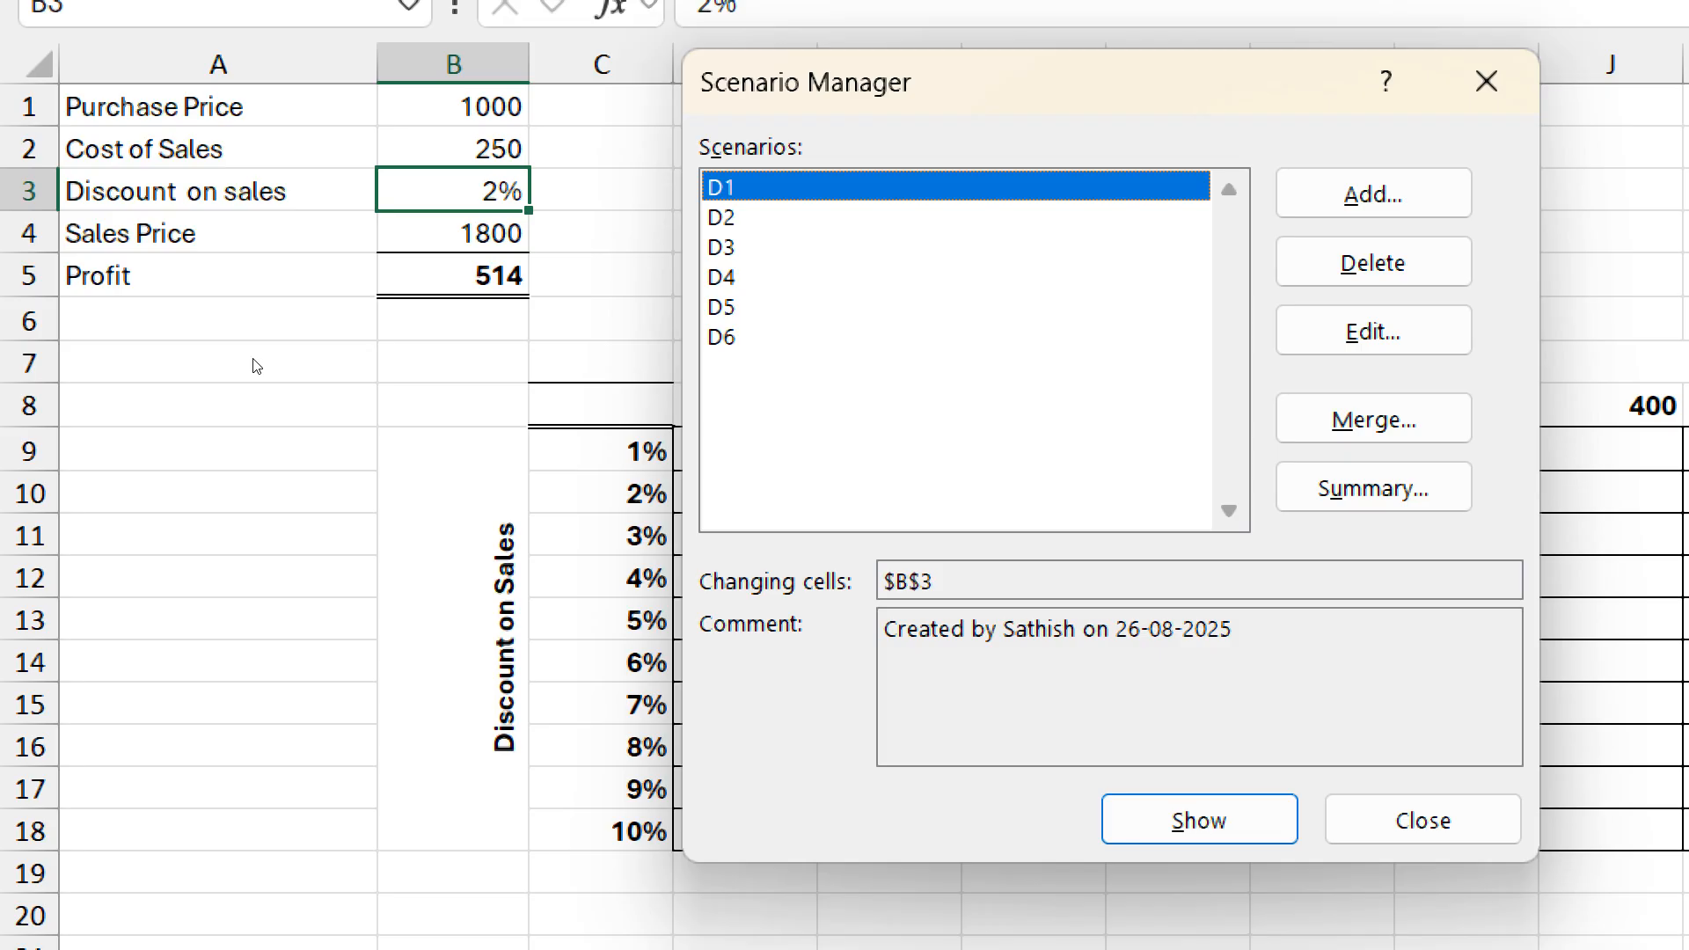
key(Down)
key(Return)
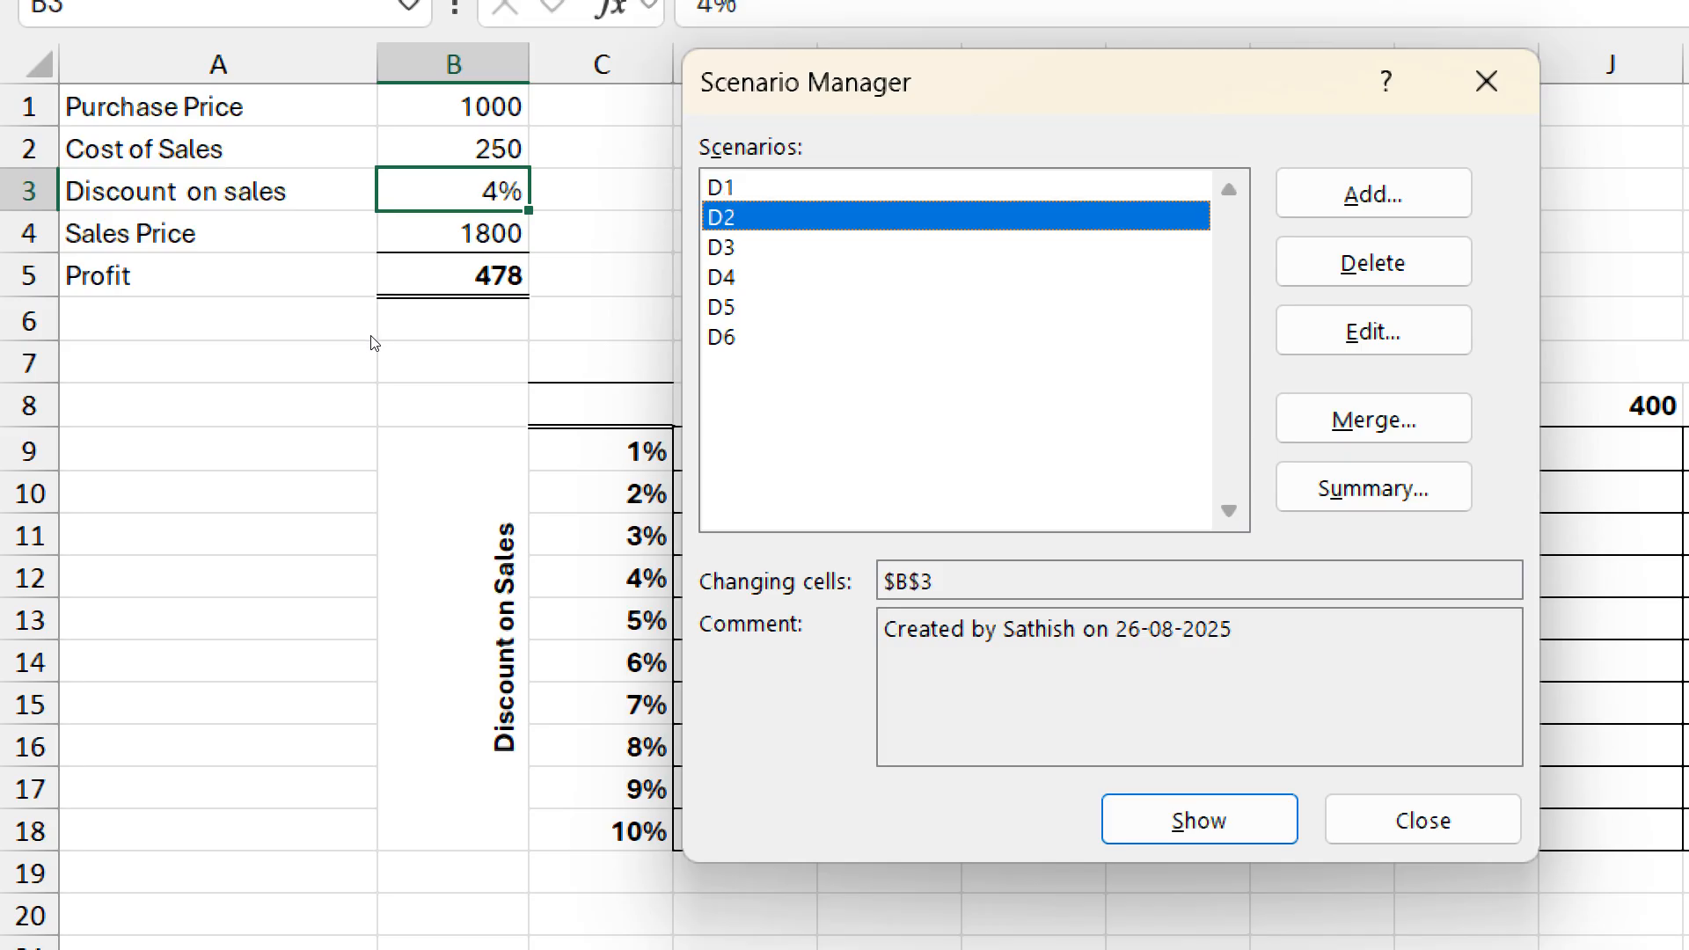
key(Down)
key(Return)
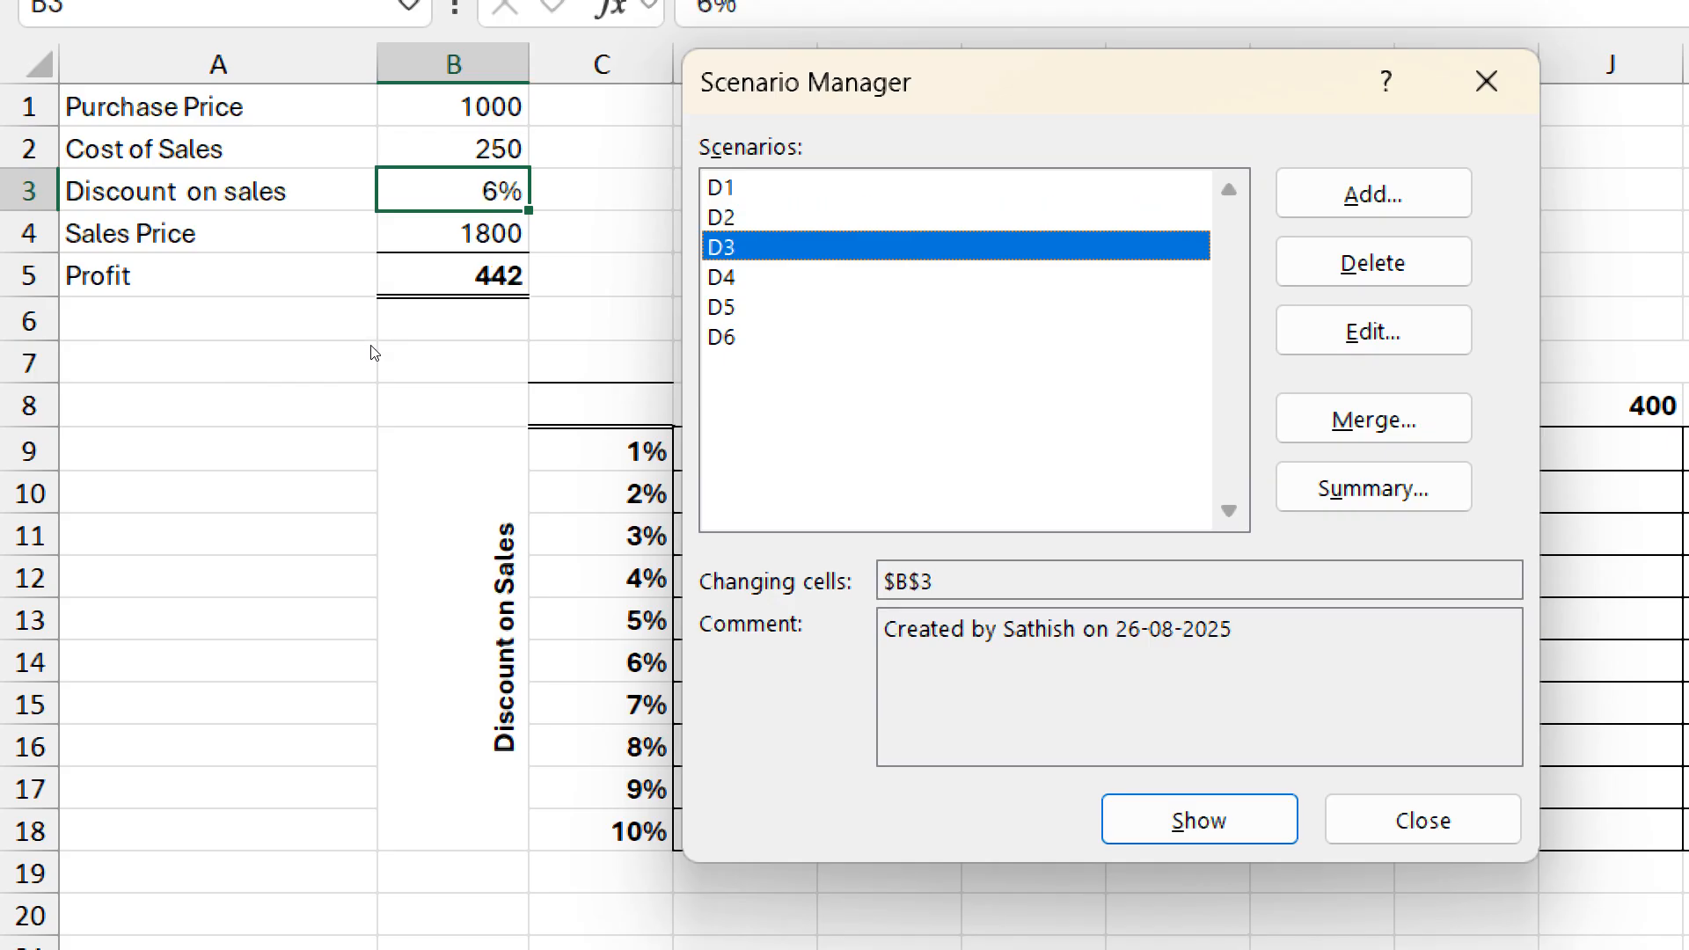
key(Down)
key(Return)
key(Down)
key(Return)
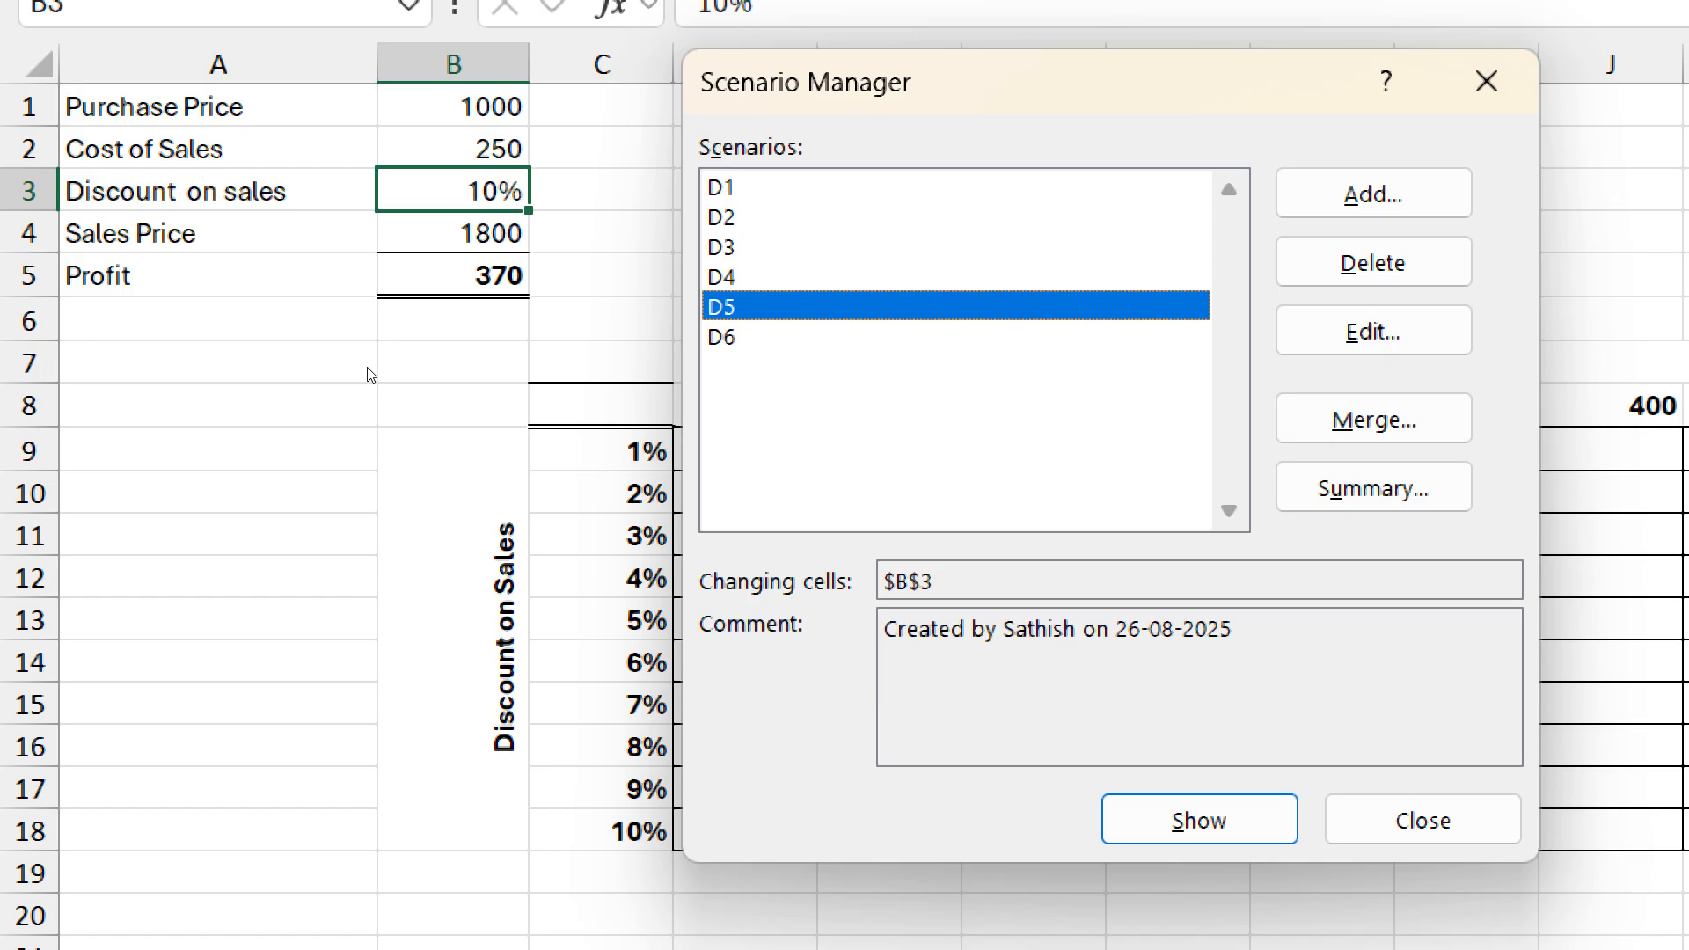
- Return to scenario D1 and show it again, followed by D2, D4 and D5, to compare the Profit
key(Home)
key(Return)
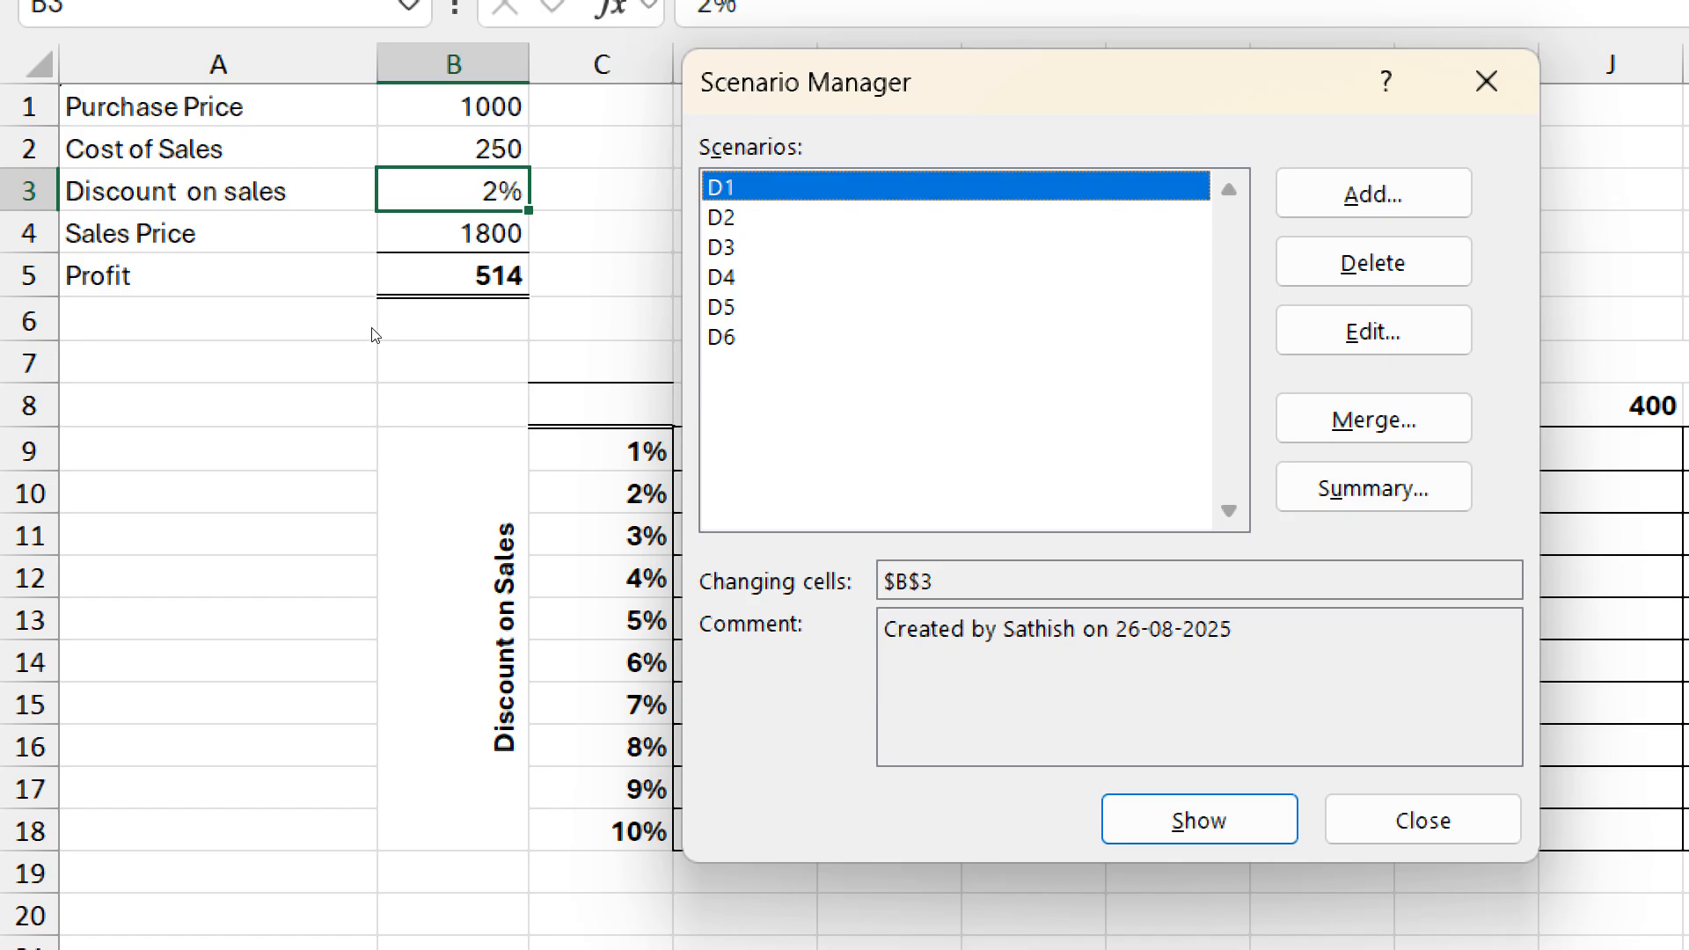
key(Down)
key(Return)
key(Down)
key(Down)
key(Return)
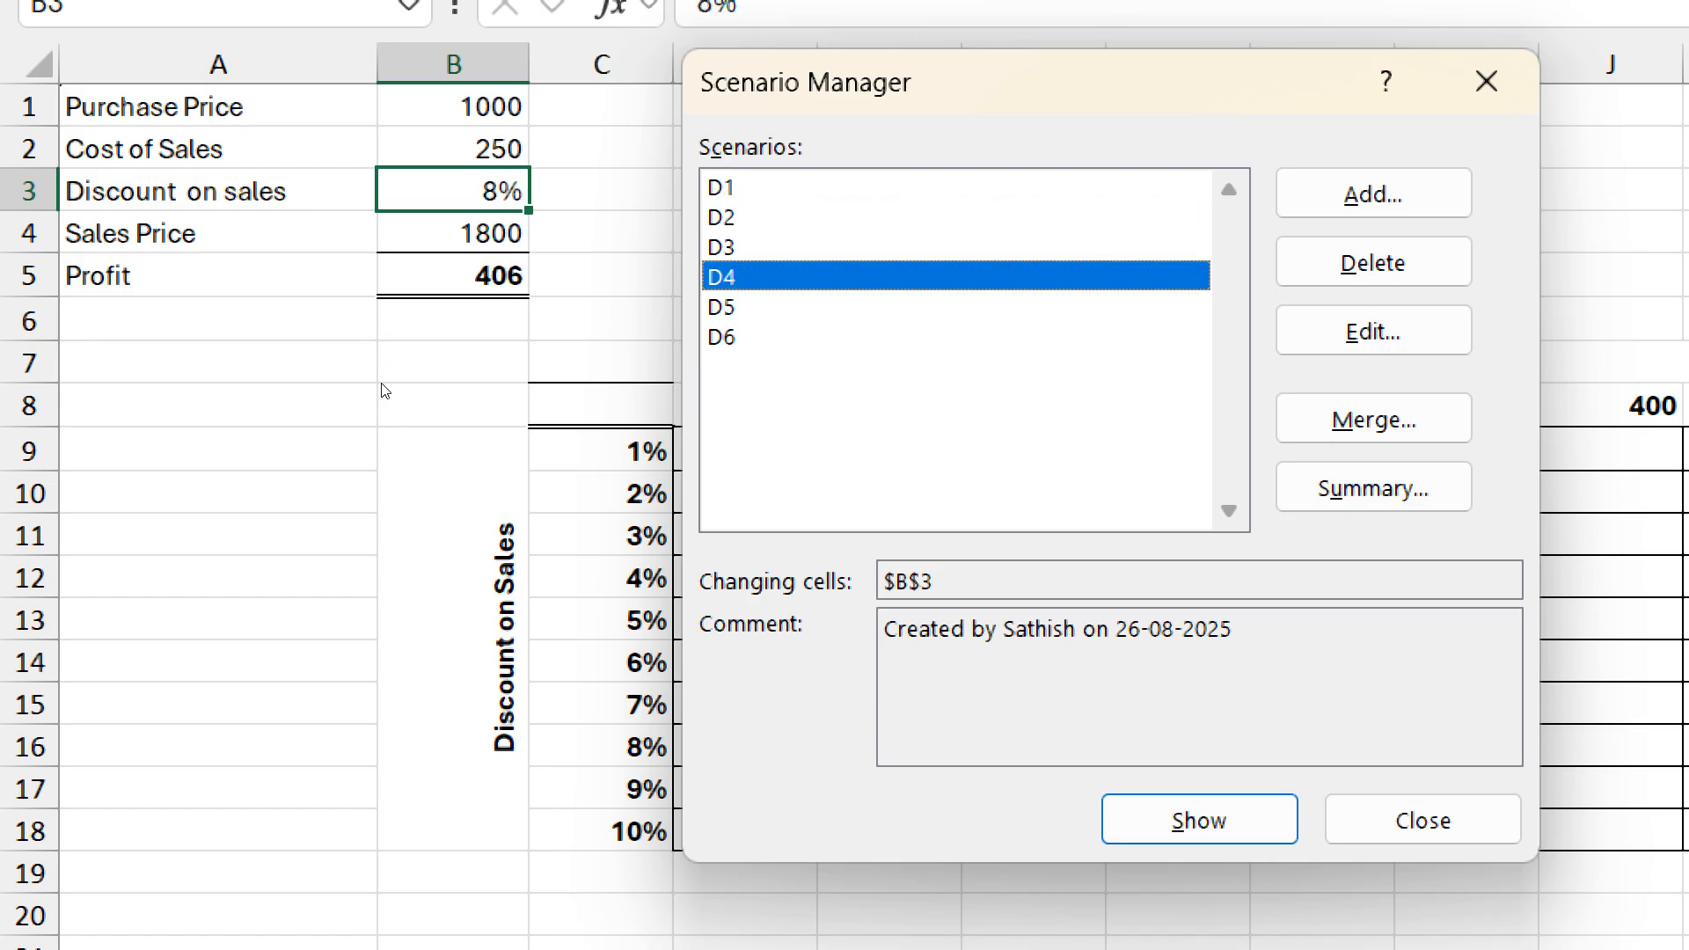
key(Down)
key(Return)
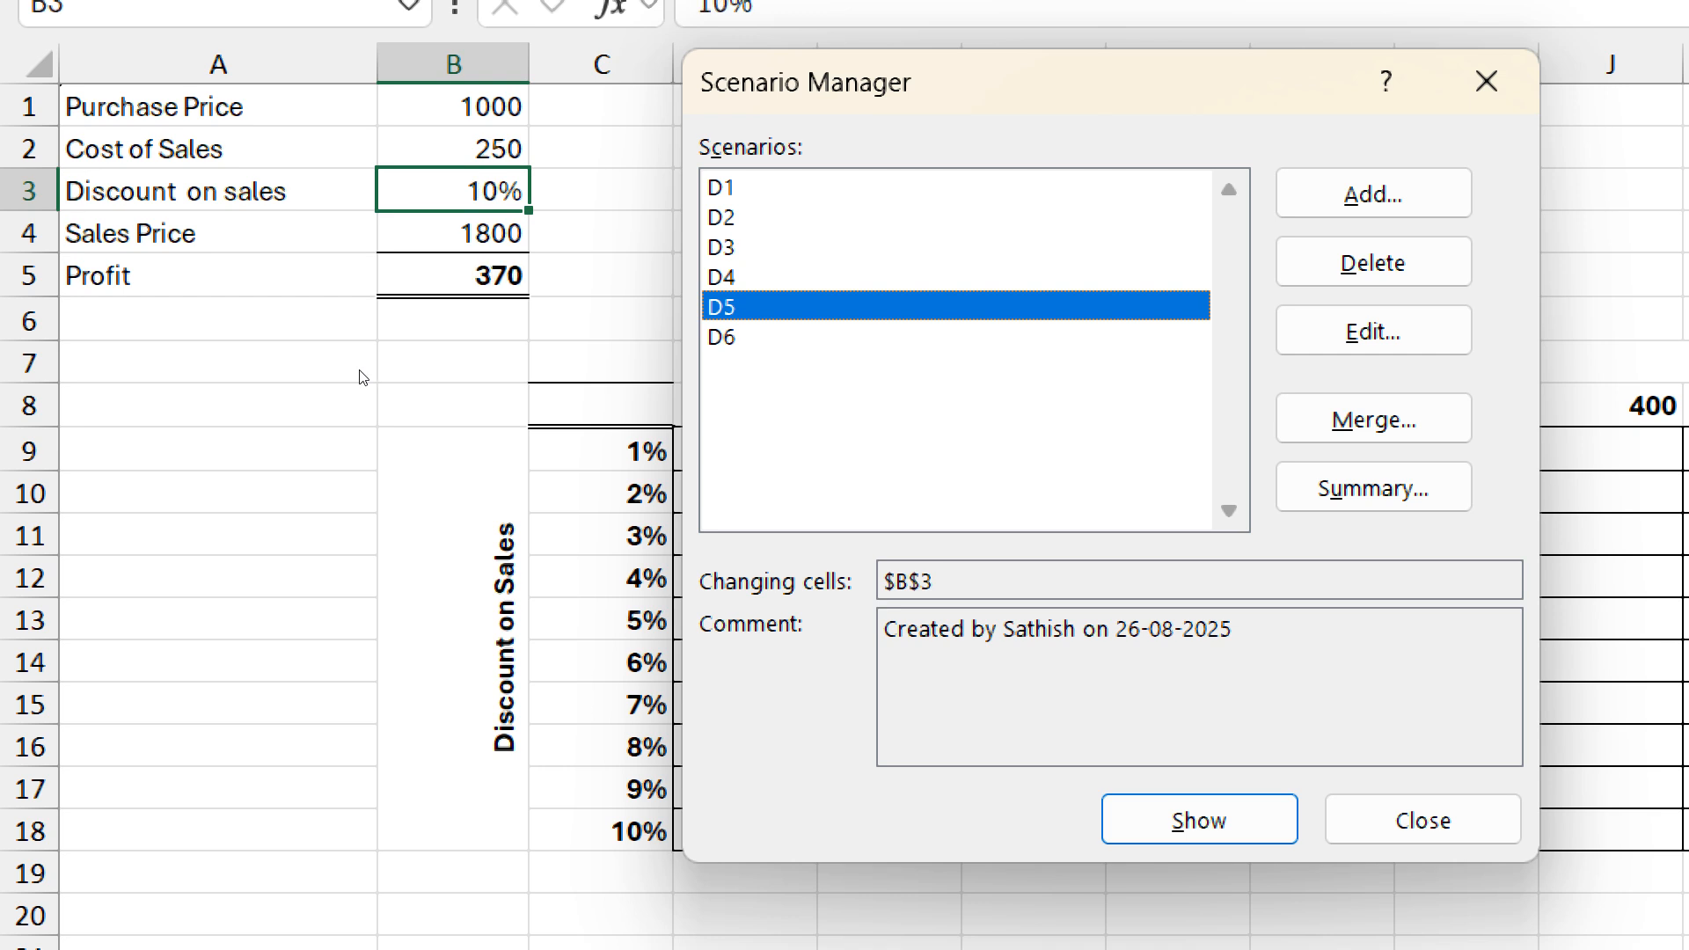
- Generate a Scenario summary report of all scenarios with Profit cell B5 as the result cell
key(alt+u)
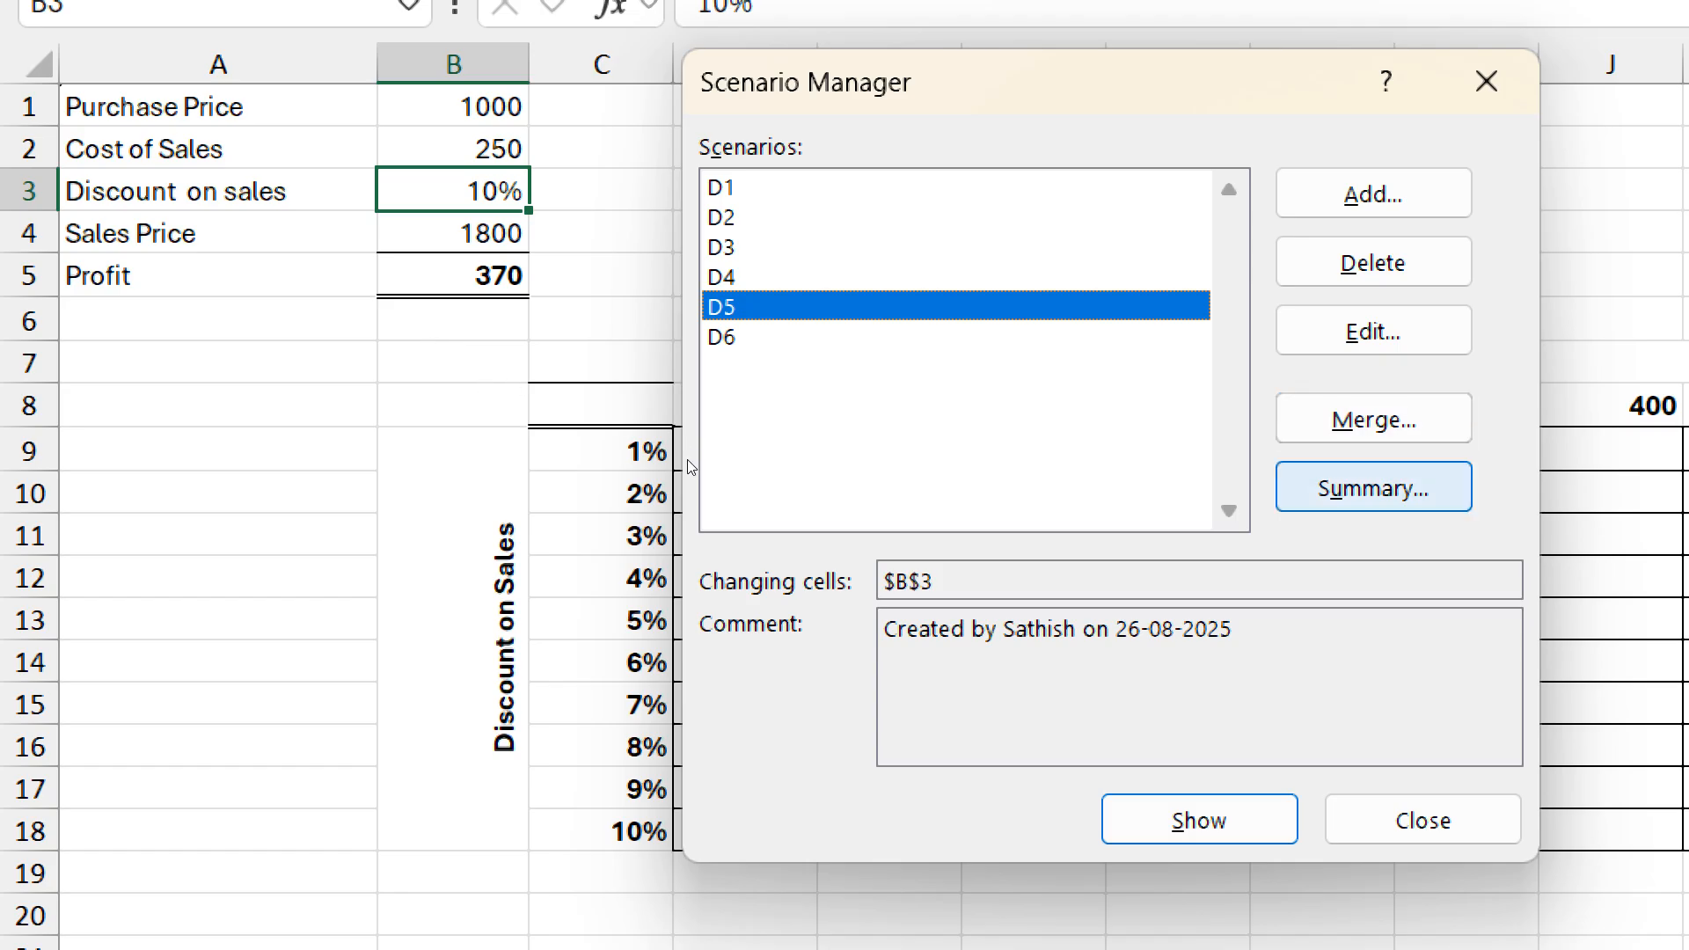
click(1374, 486)
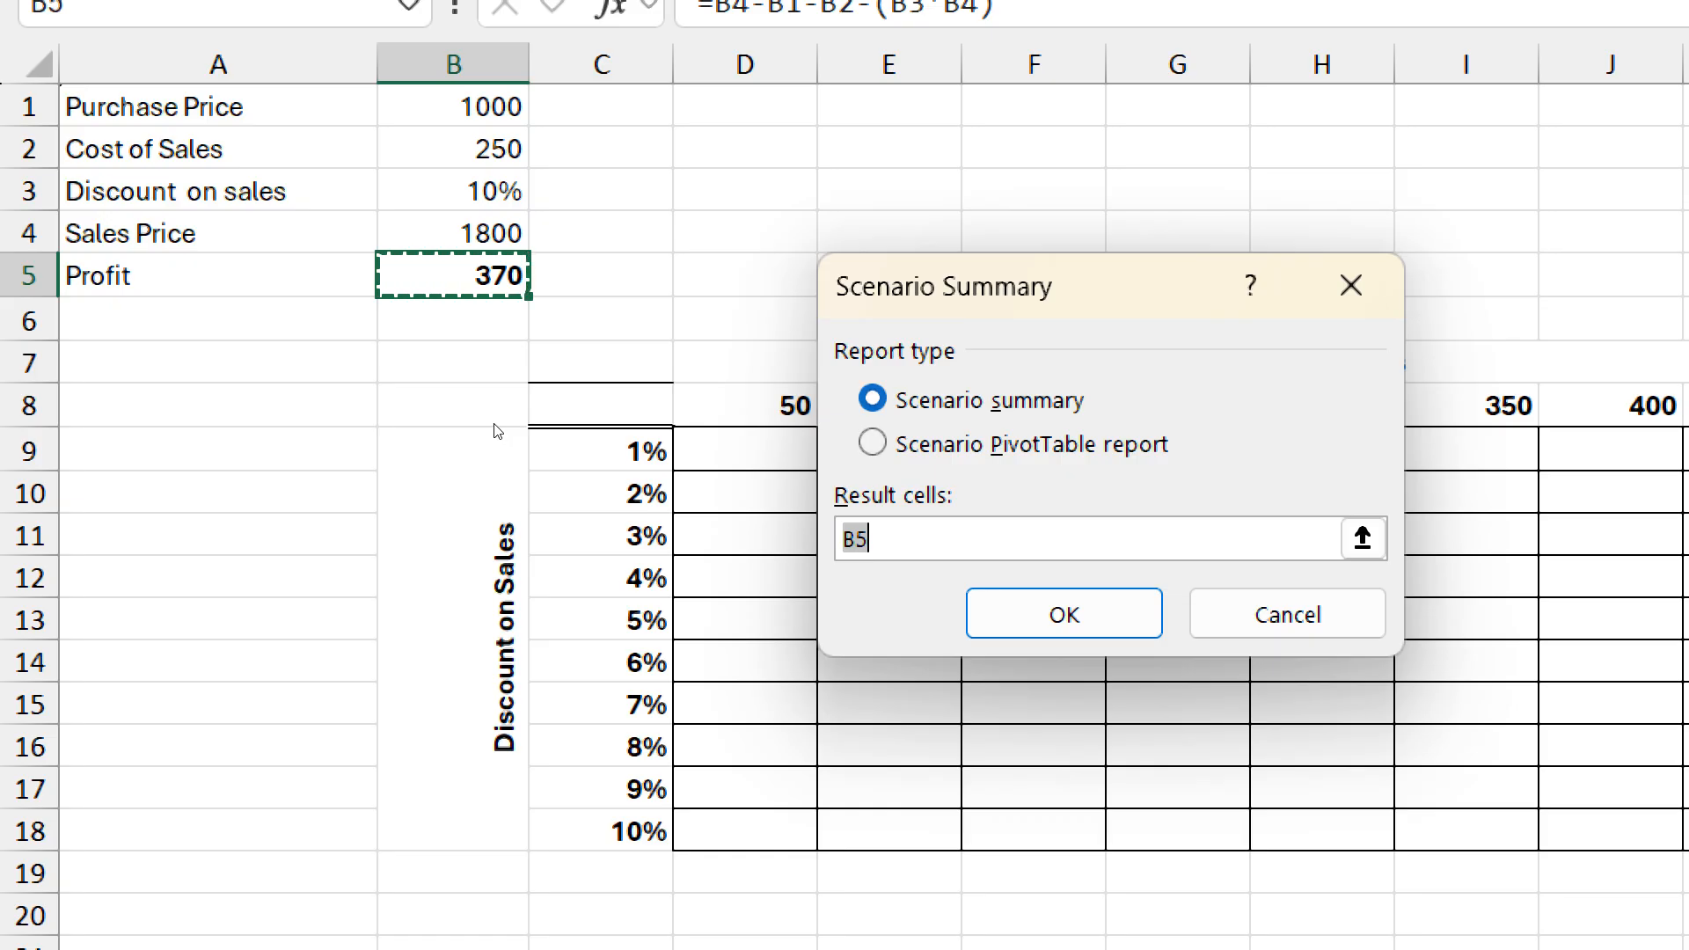
key(shift+Tab)
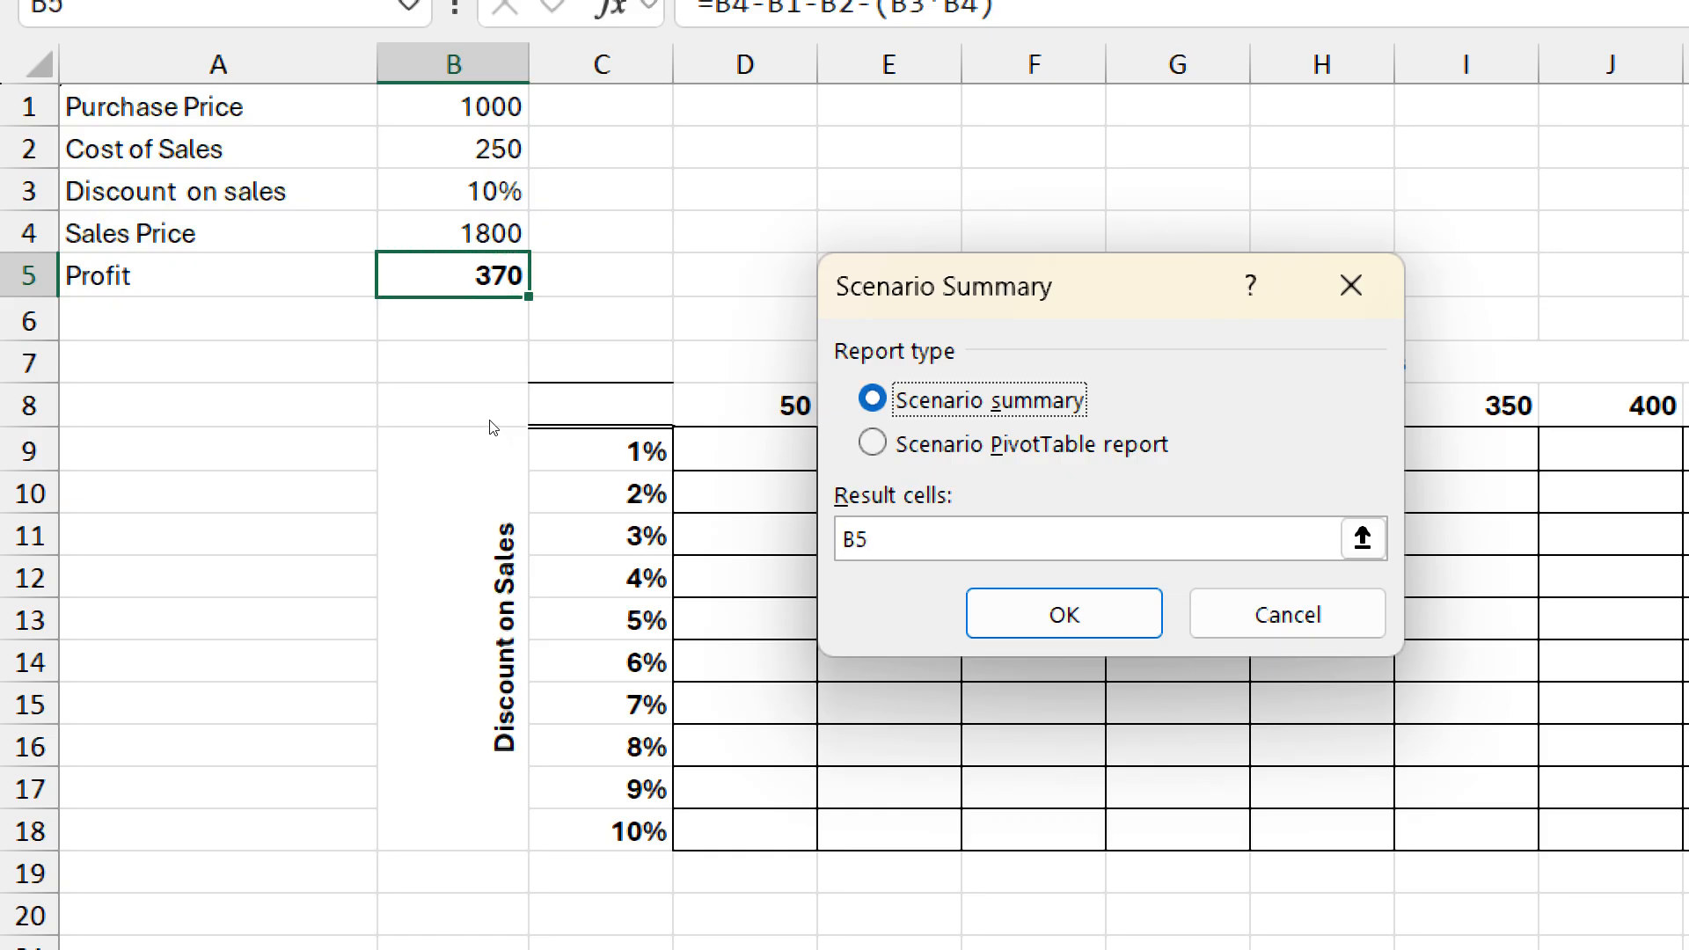
key(Tab)
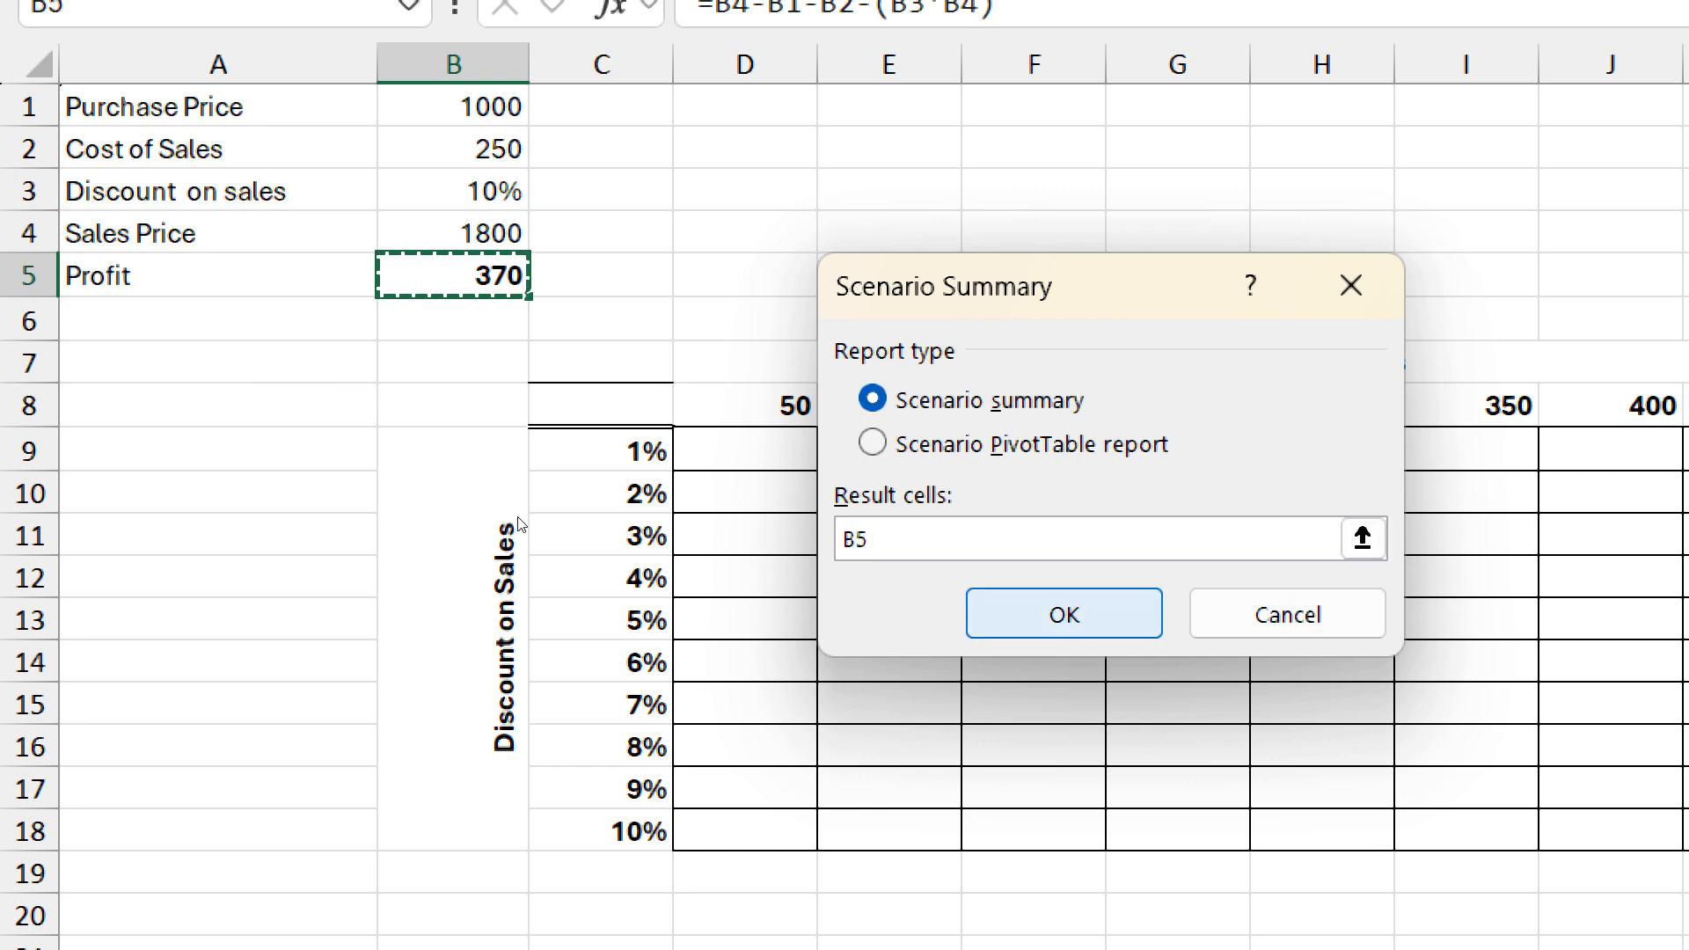
key(Return)
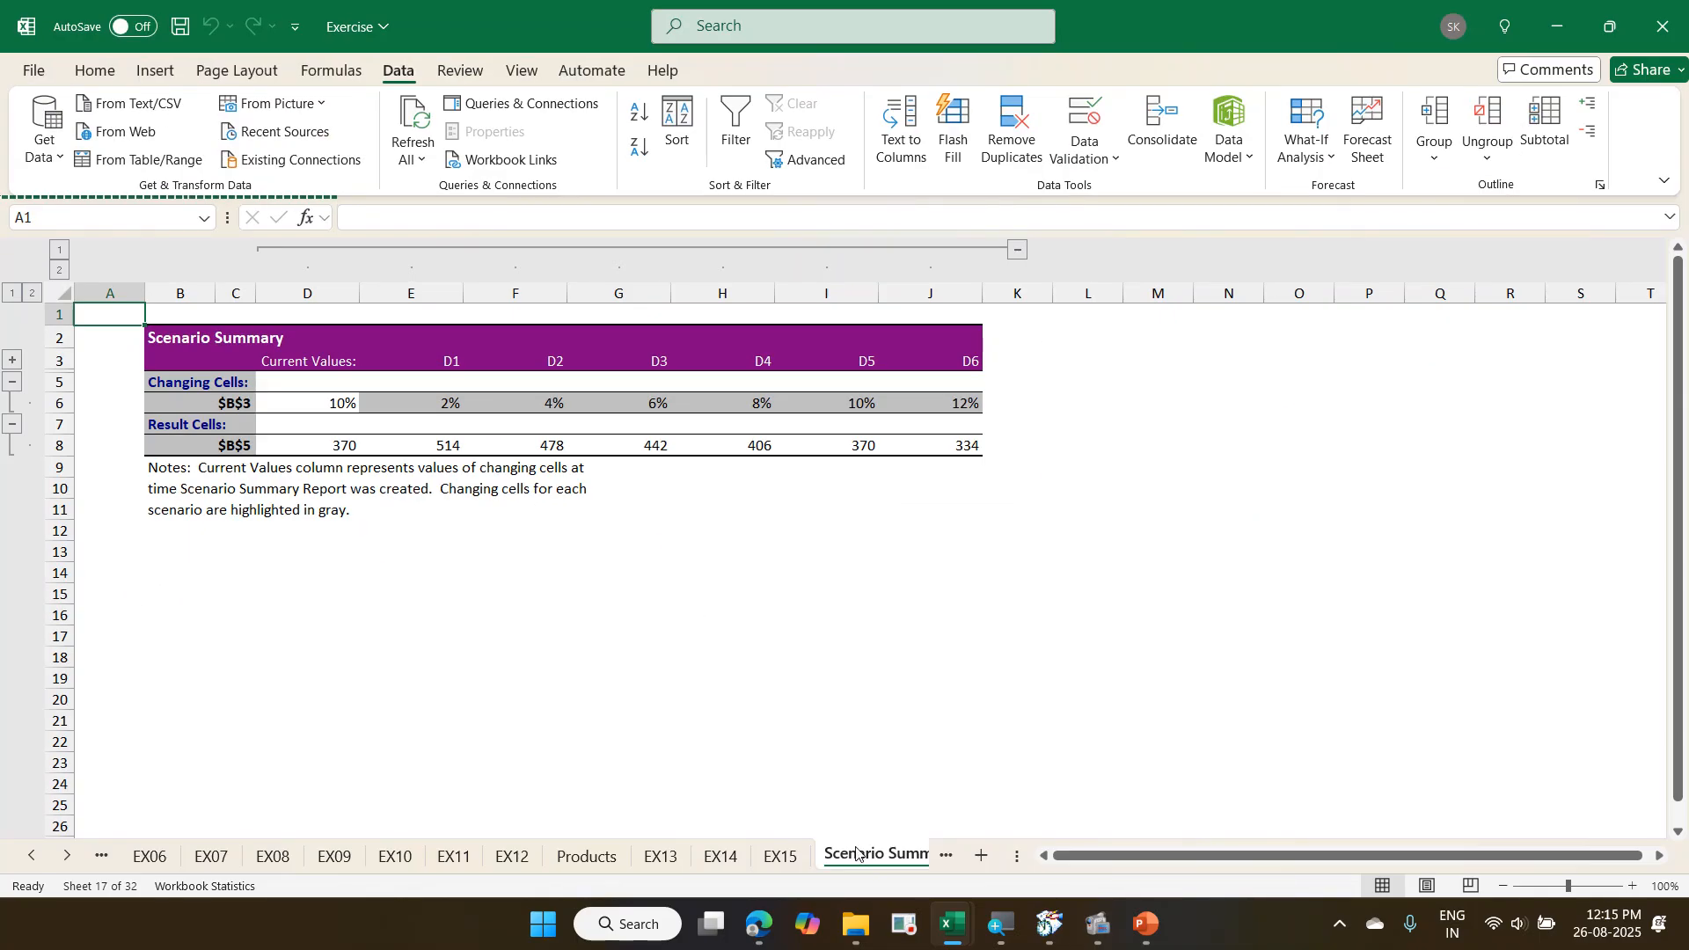
- Delete the Scenario Summary sheet from the workbook and confirm the deletion
right_click(858, 852)
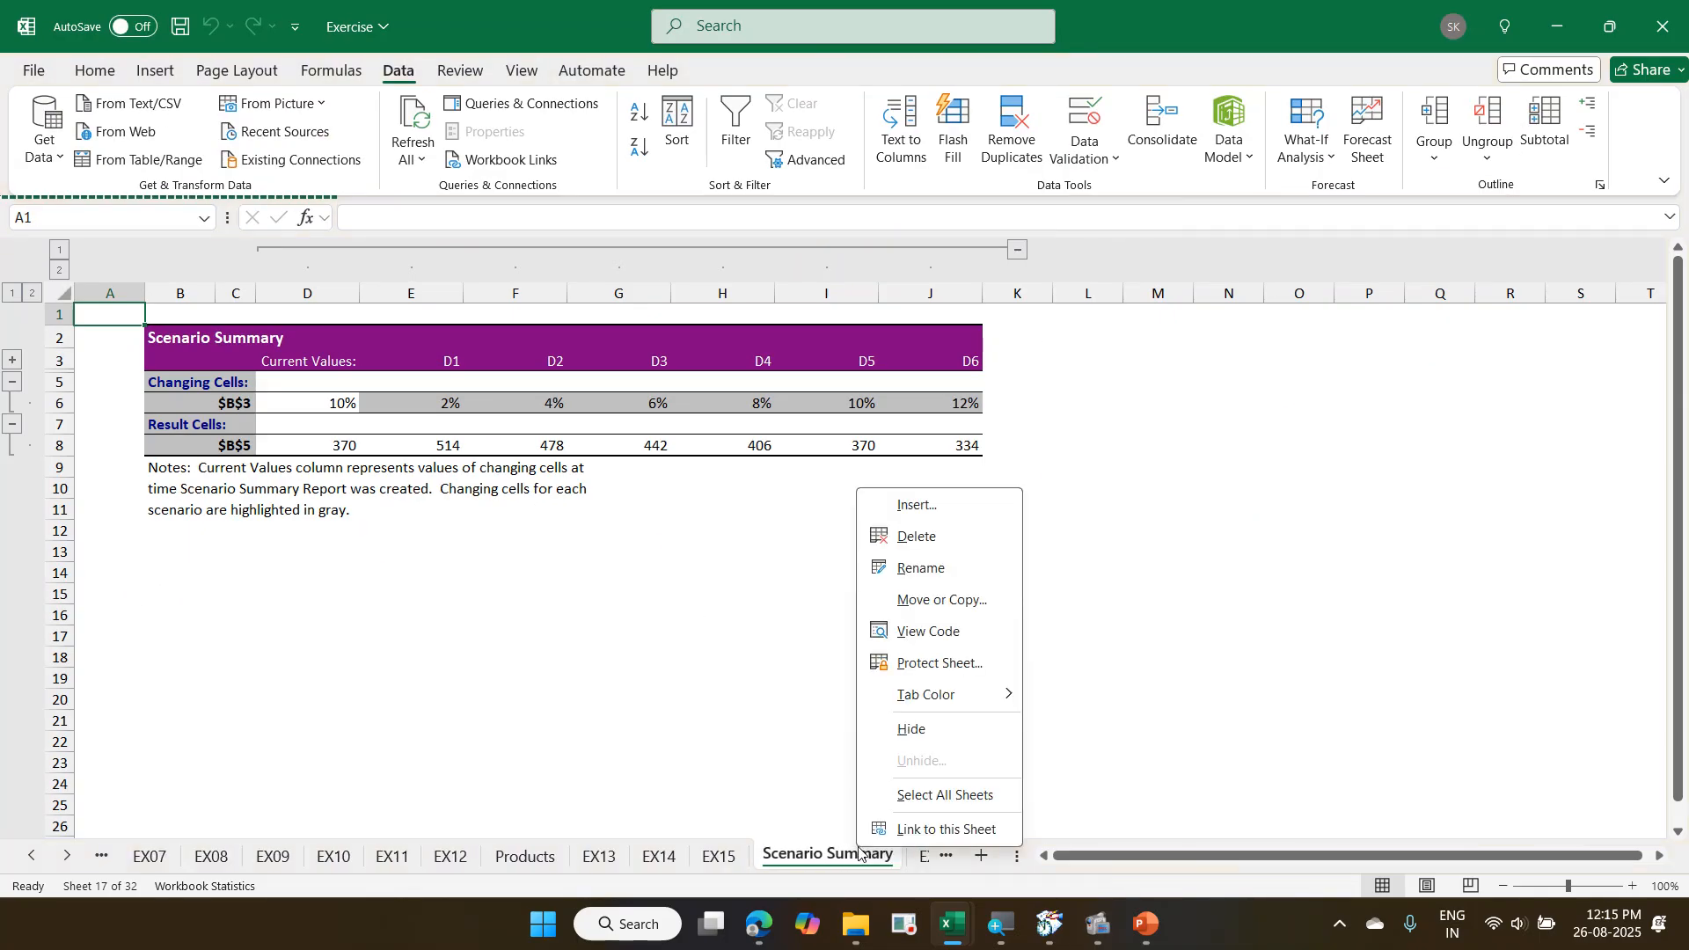
click(944, 547)
click(820, 526)
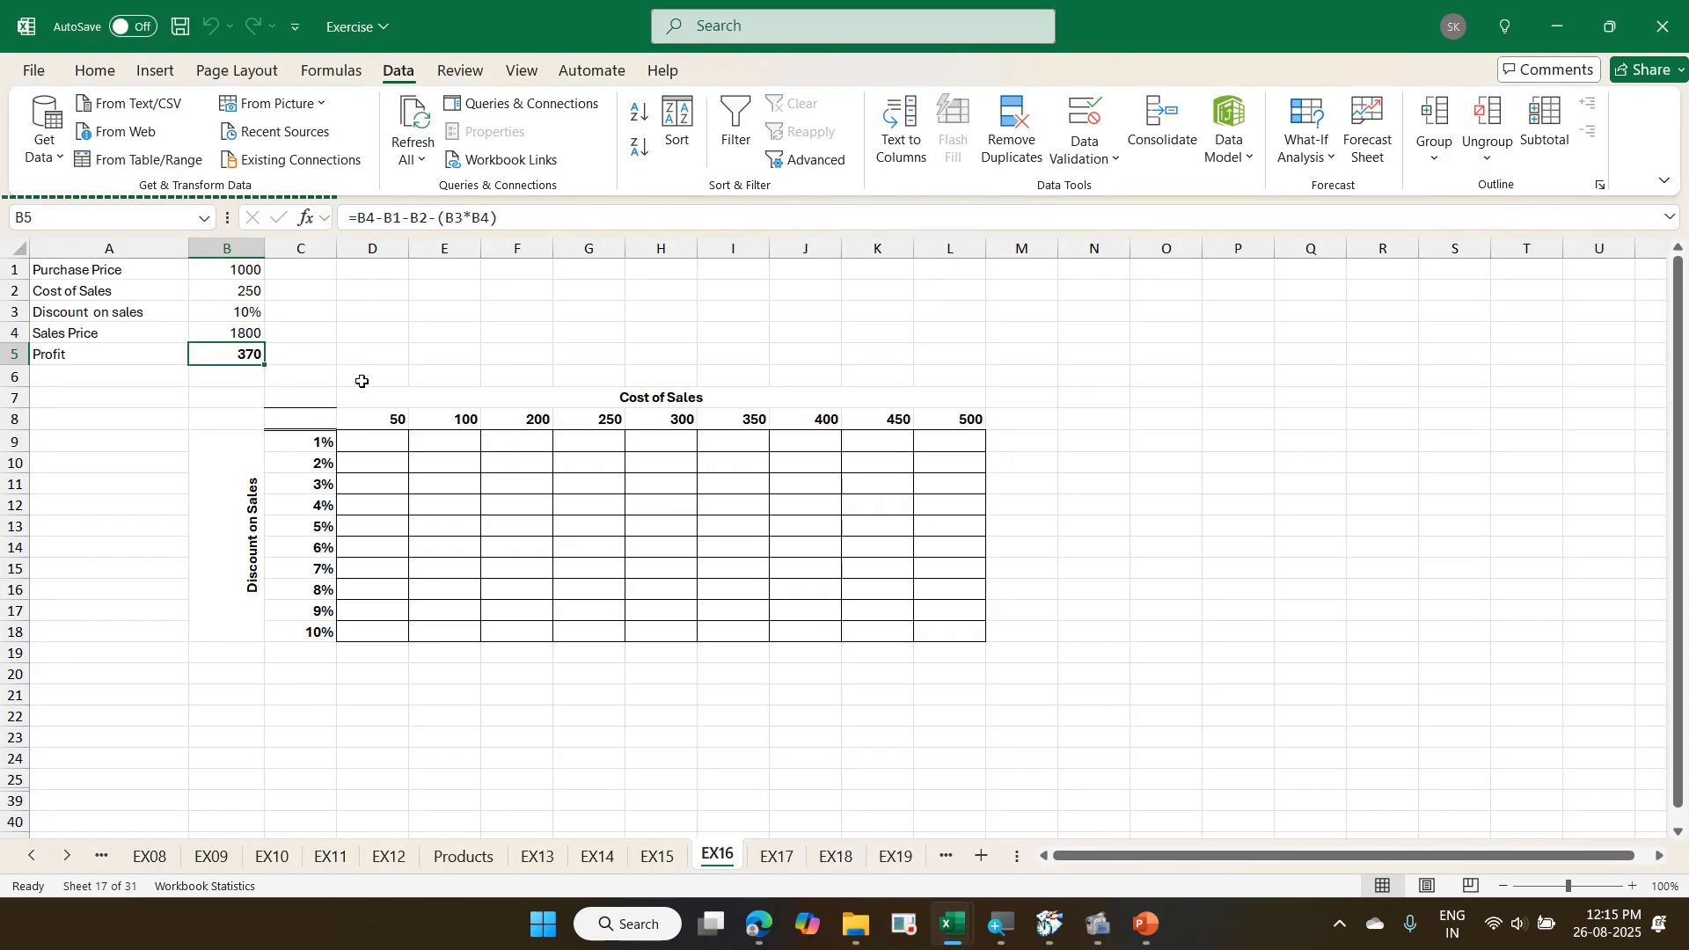
- Add a scenario named D7 in Scenario Manager that sets the discount in B3 to 14%
click(252, 314)
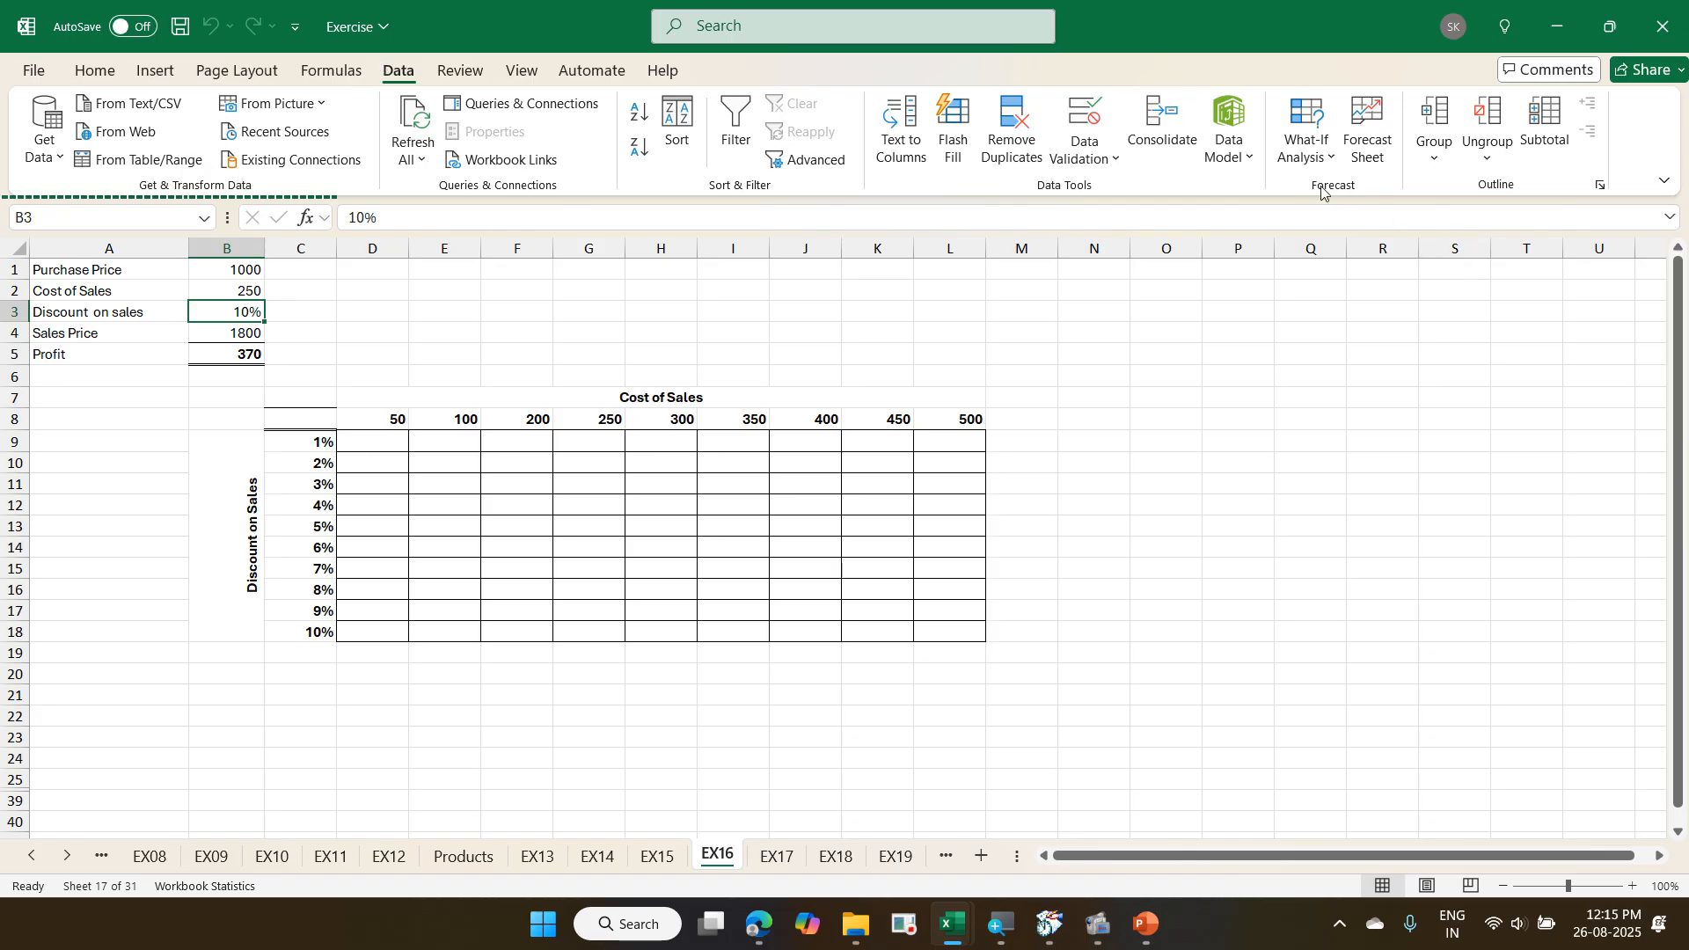
click(1314, 145)
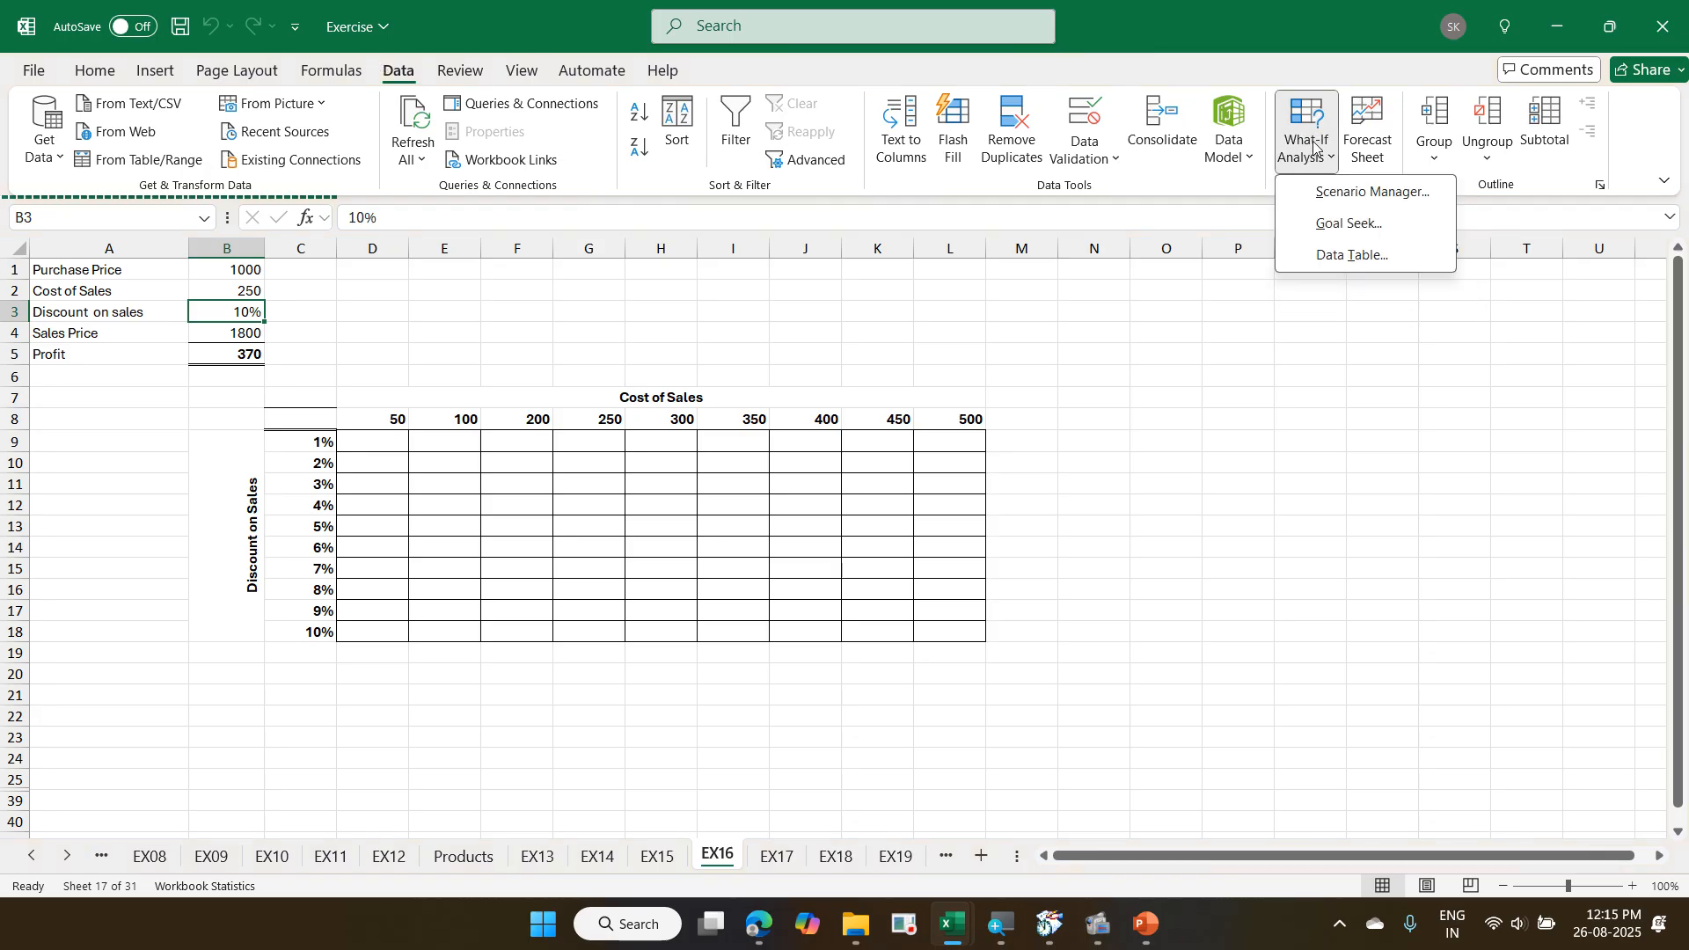
click(1345, 193)
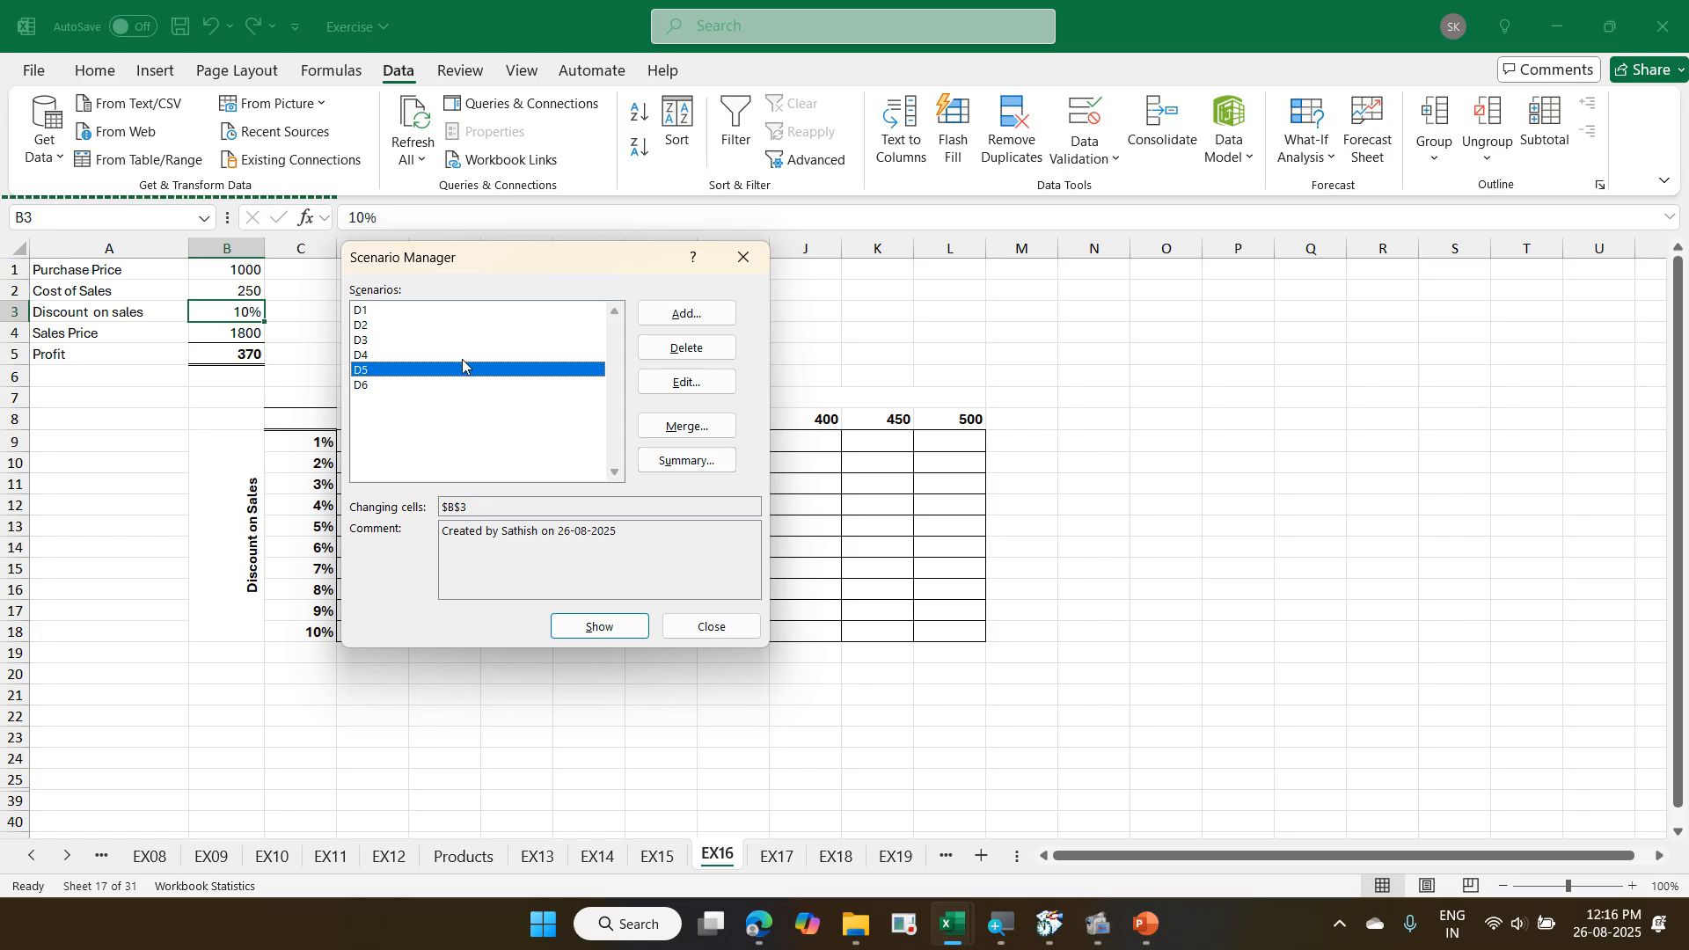
click(664, 322)
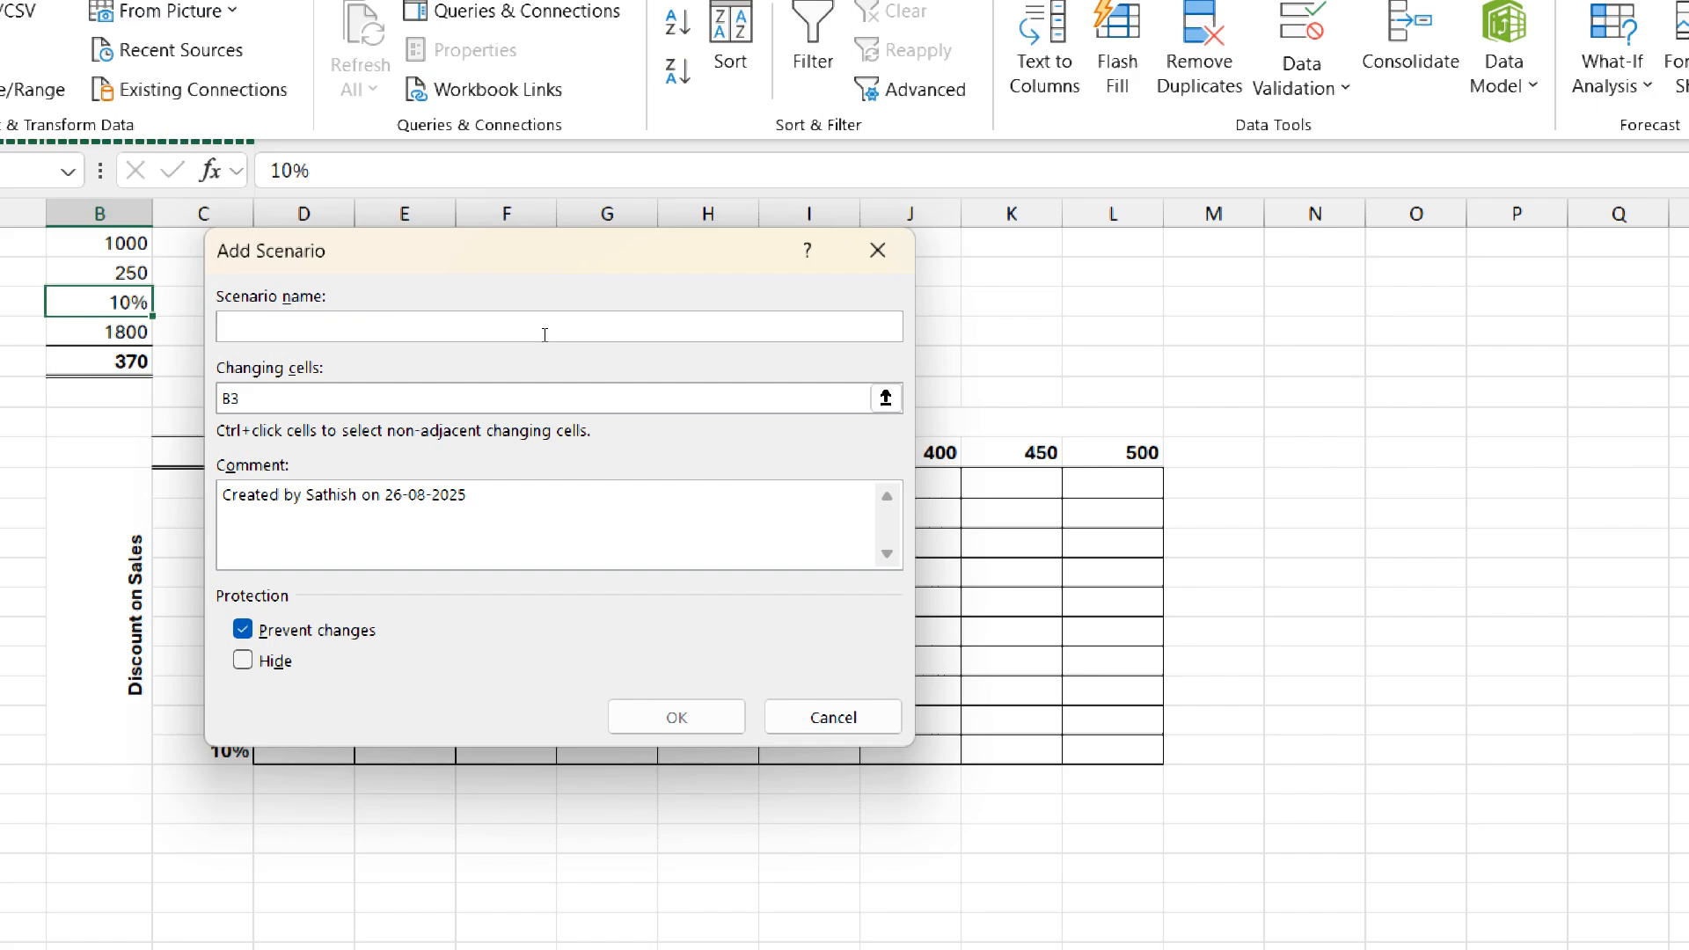
text(D7)
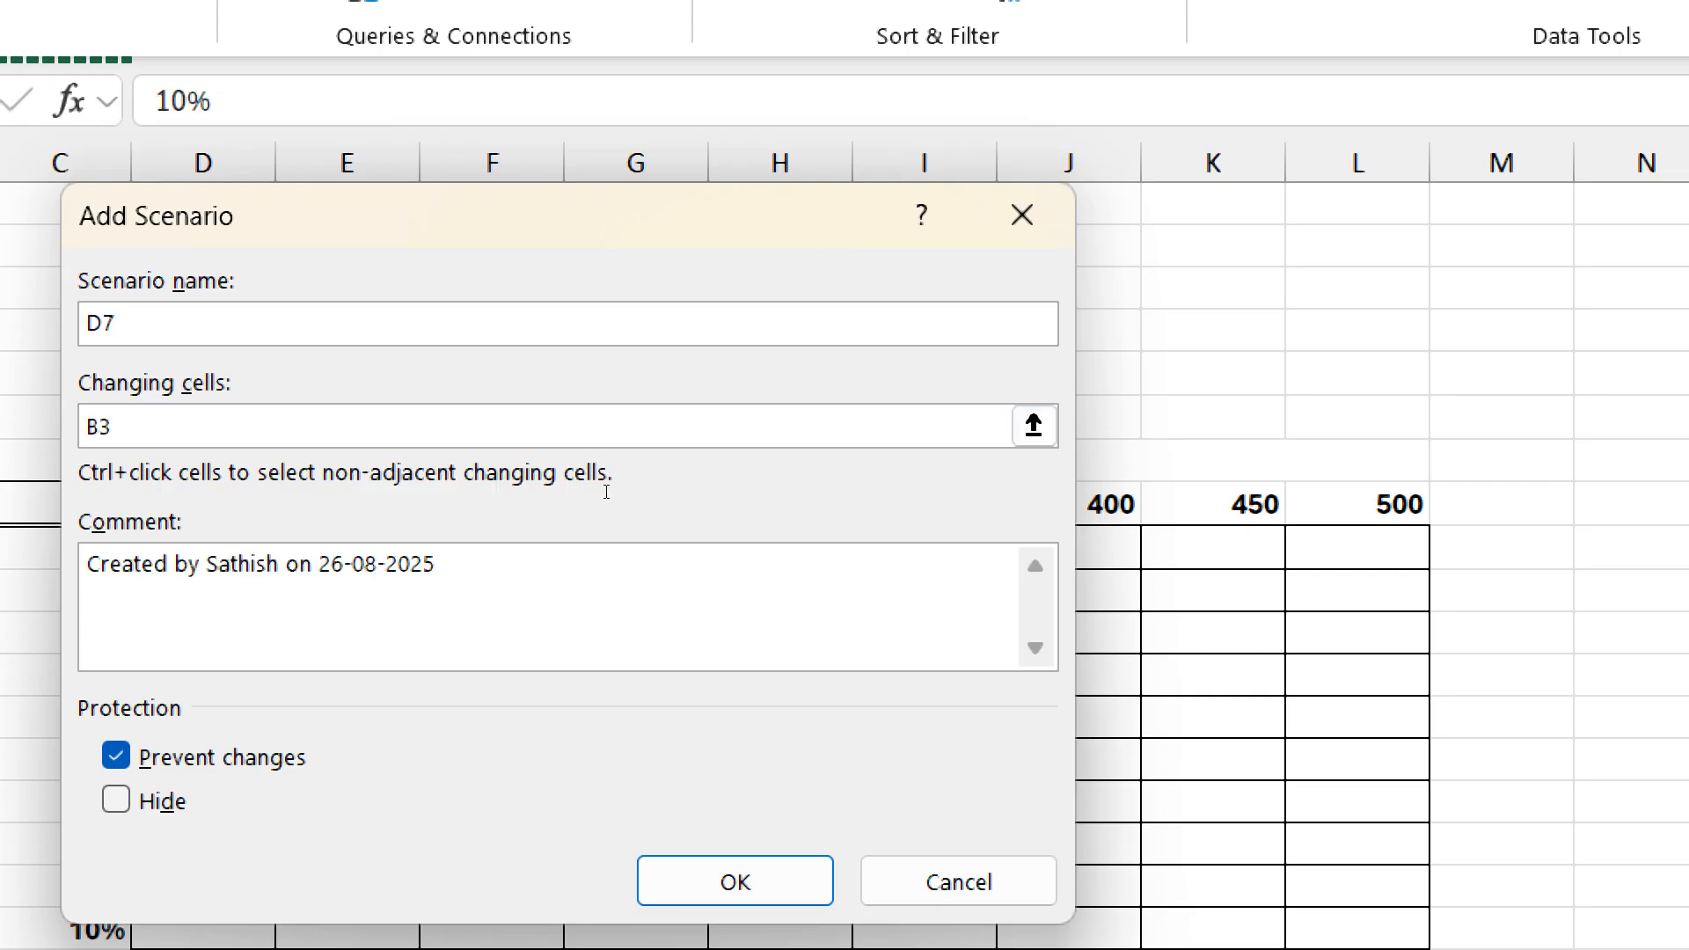
key(Return)
text(14%)
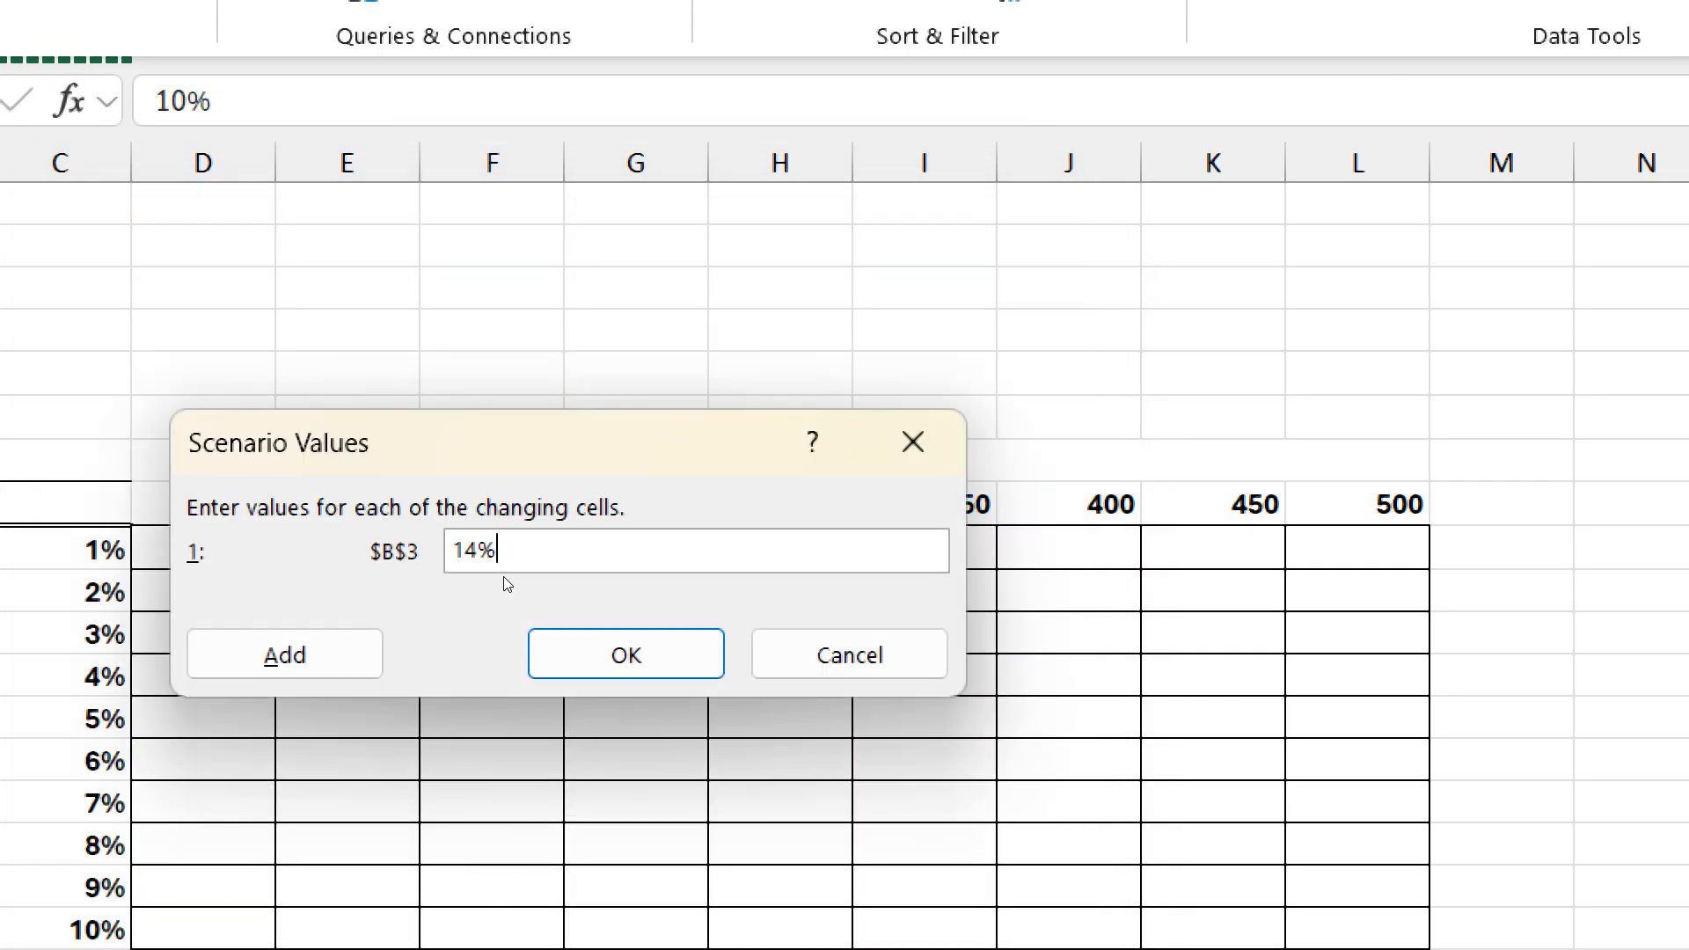
- Add scenarios D8 with 16% and D9 with 18% for the discount in changing cell B3
key(alt+a)
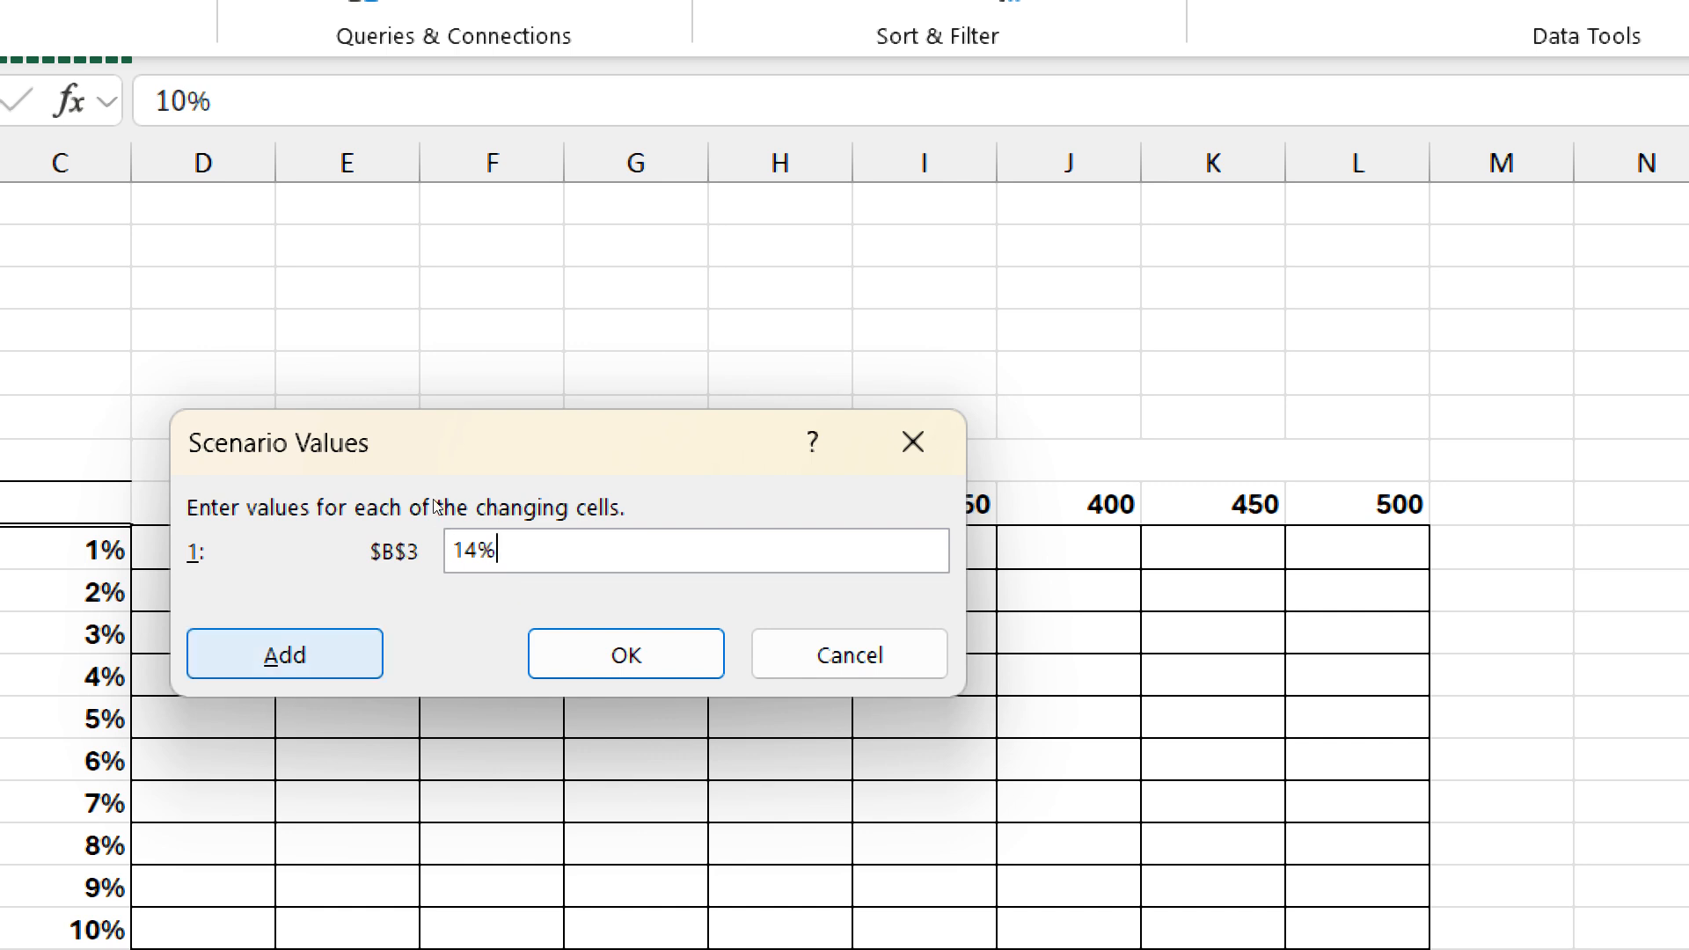
text(D8)
key(Return)
text(16%)
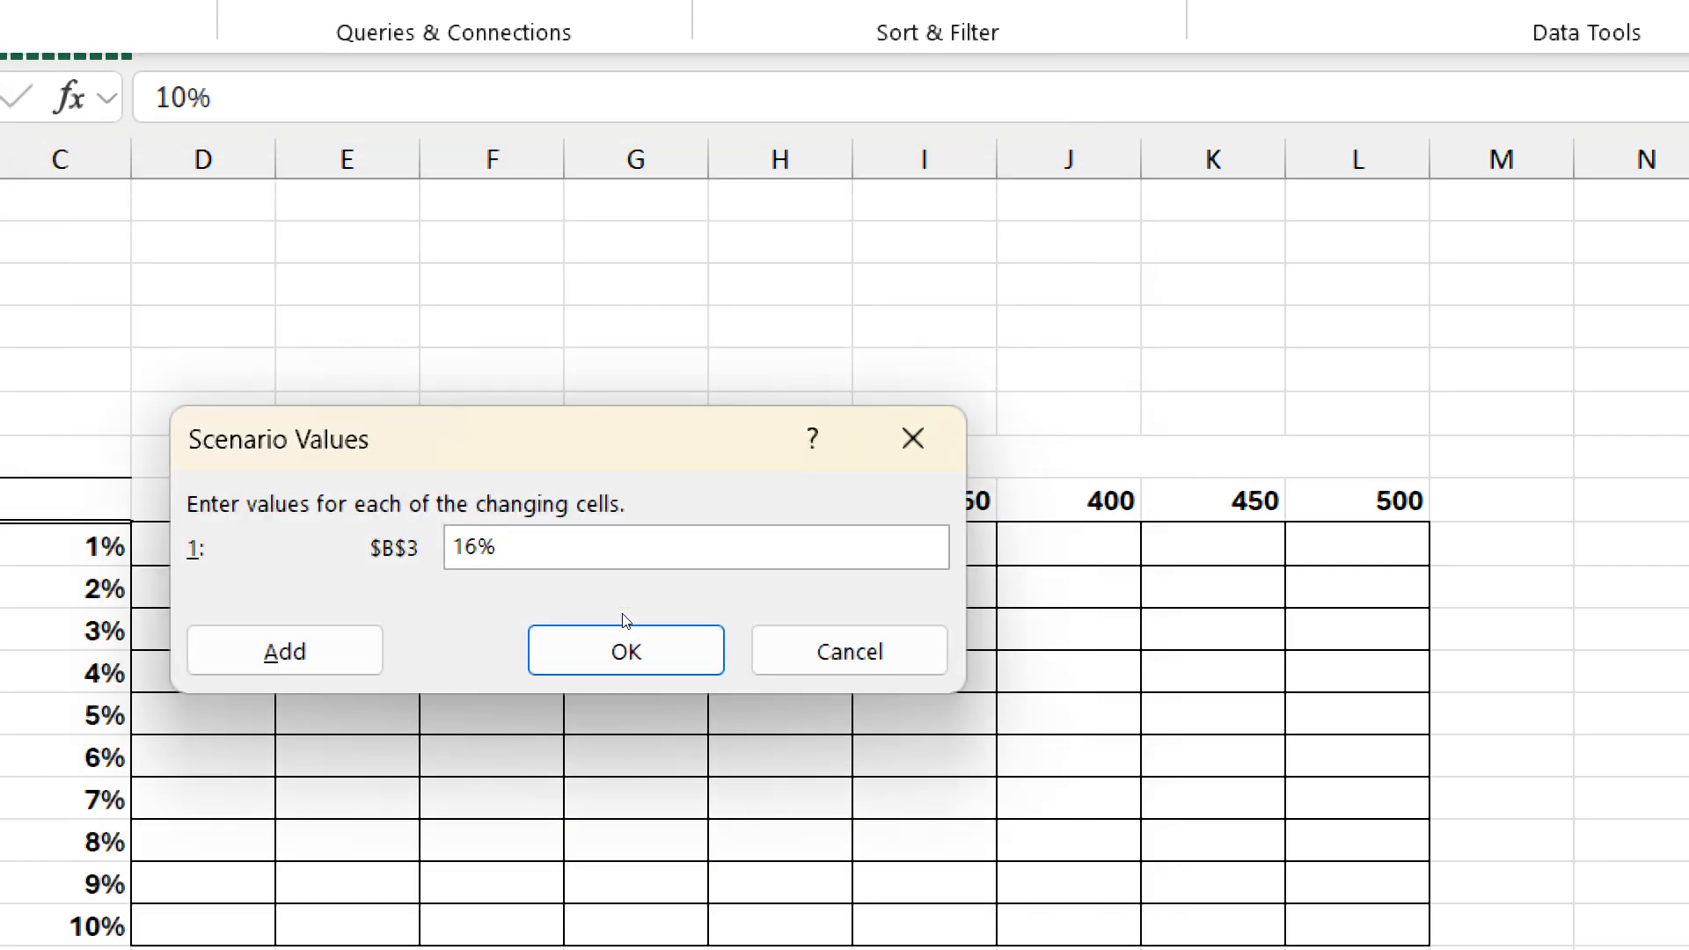
key(alt+a)
text(D9)
key(Return)
text(18%)
key(Return)
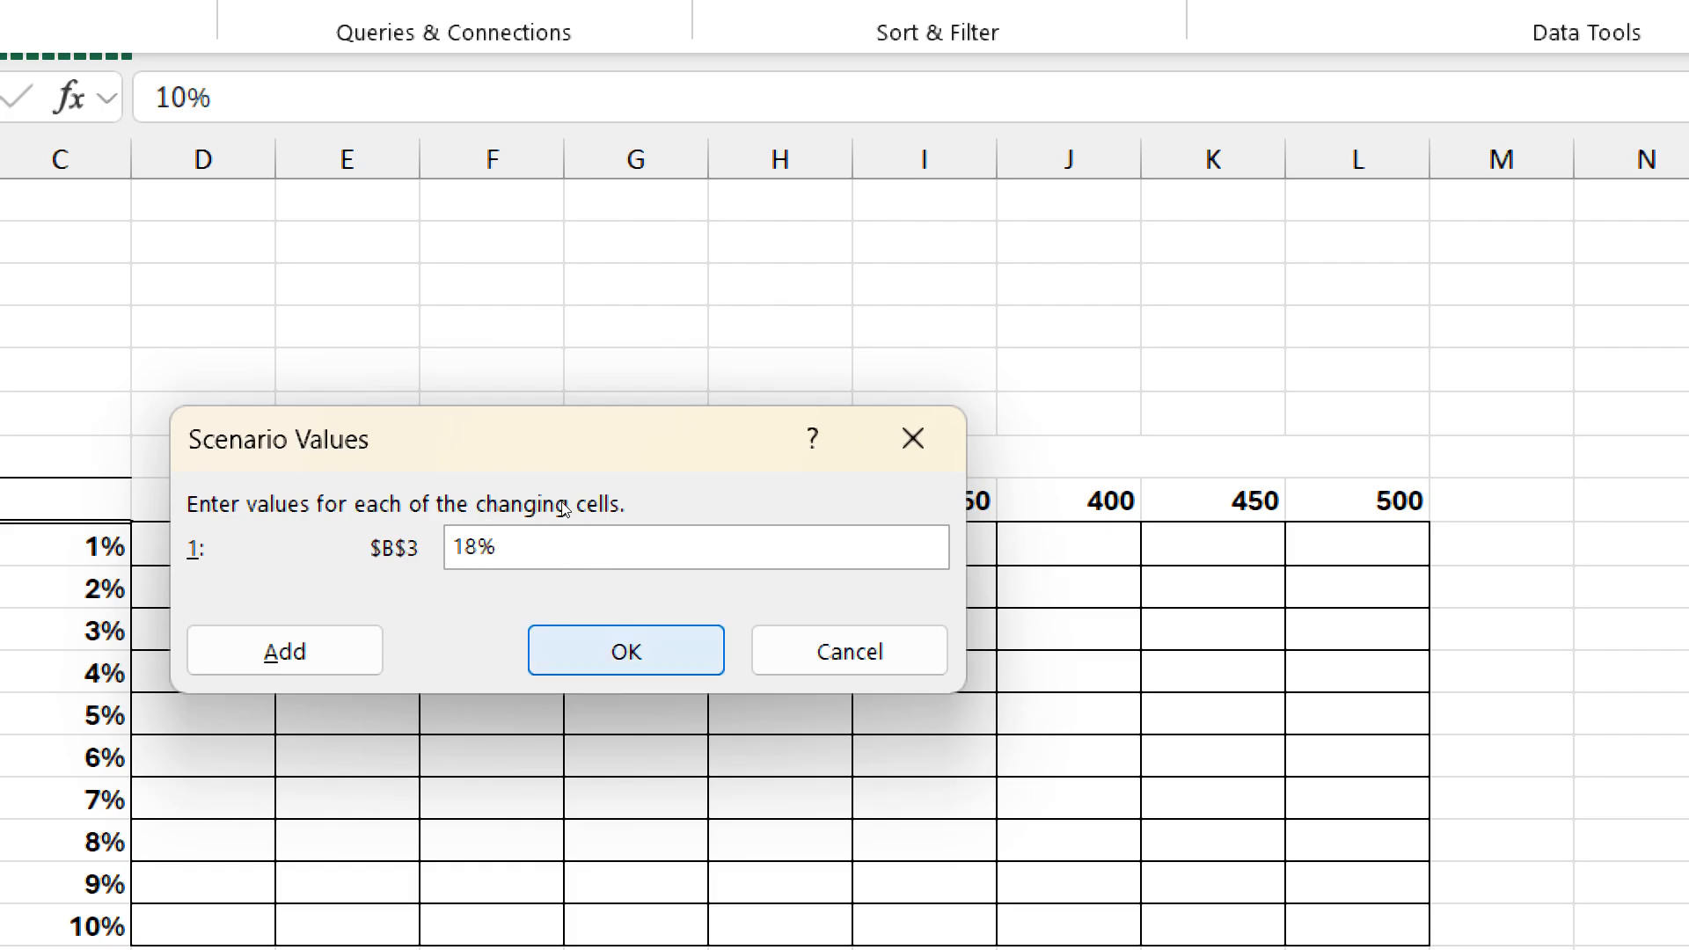
key(Return)
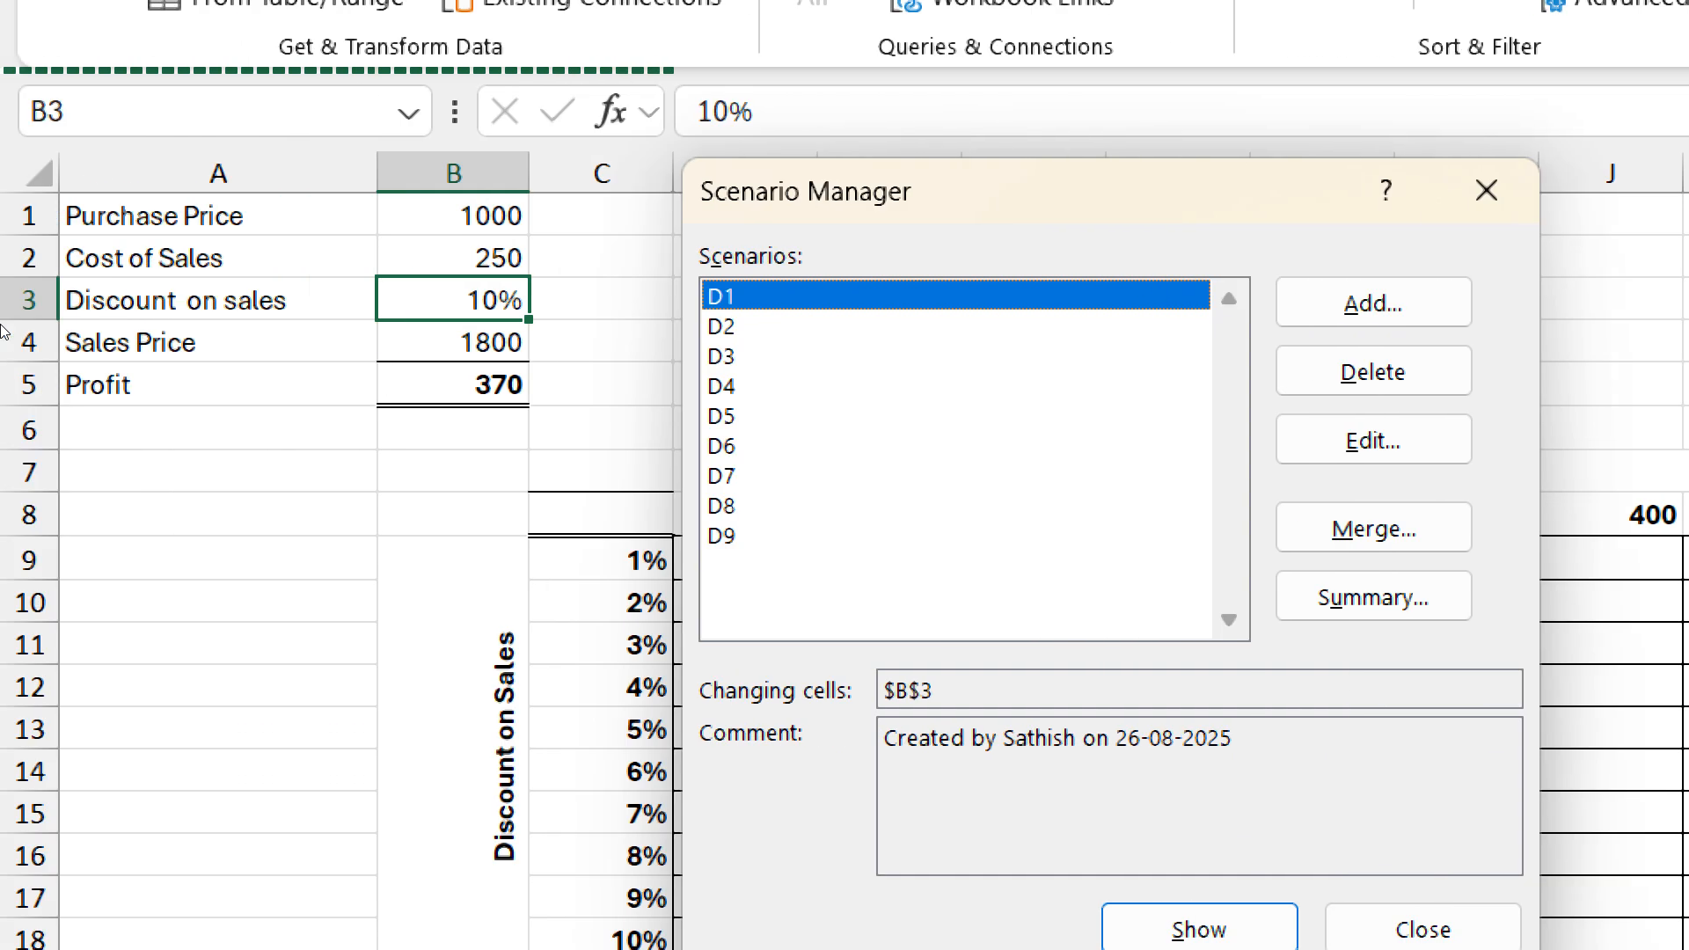
- Show scenarios D1 through D5 in turn to check the Discount on sales and the Profit
key(Return)
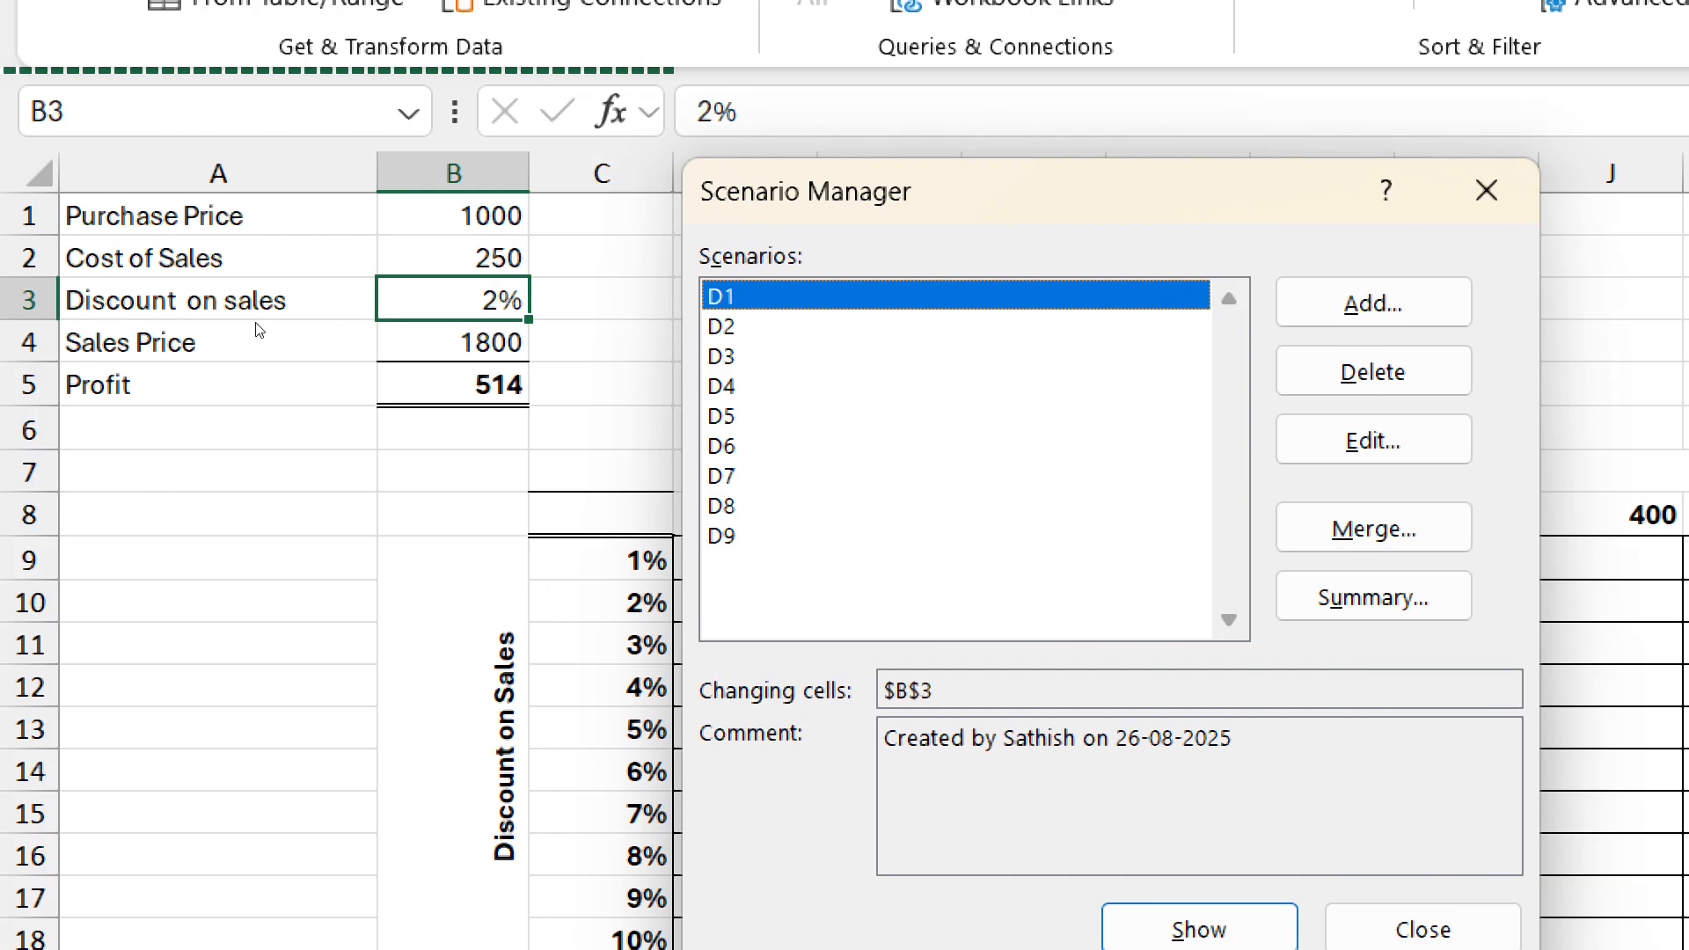
key(Down)
key(Return)
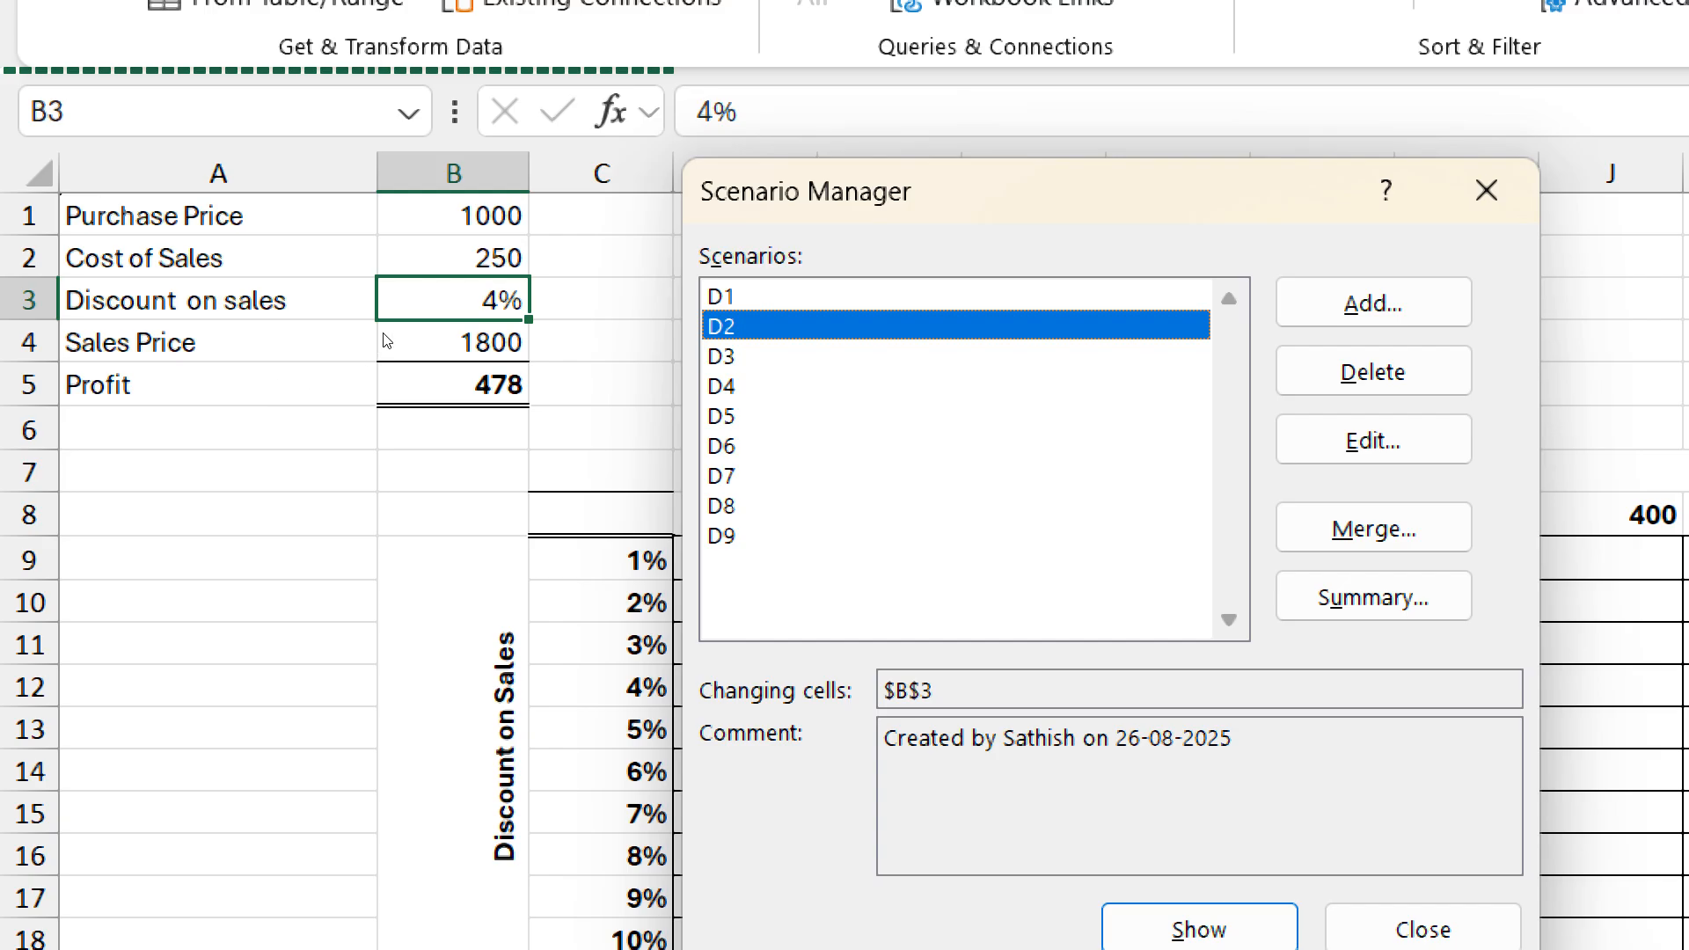
key(Down)
key(Return)
key(Down)
key(Return)
key(Down)
key(Return)
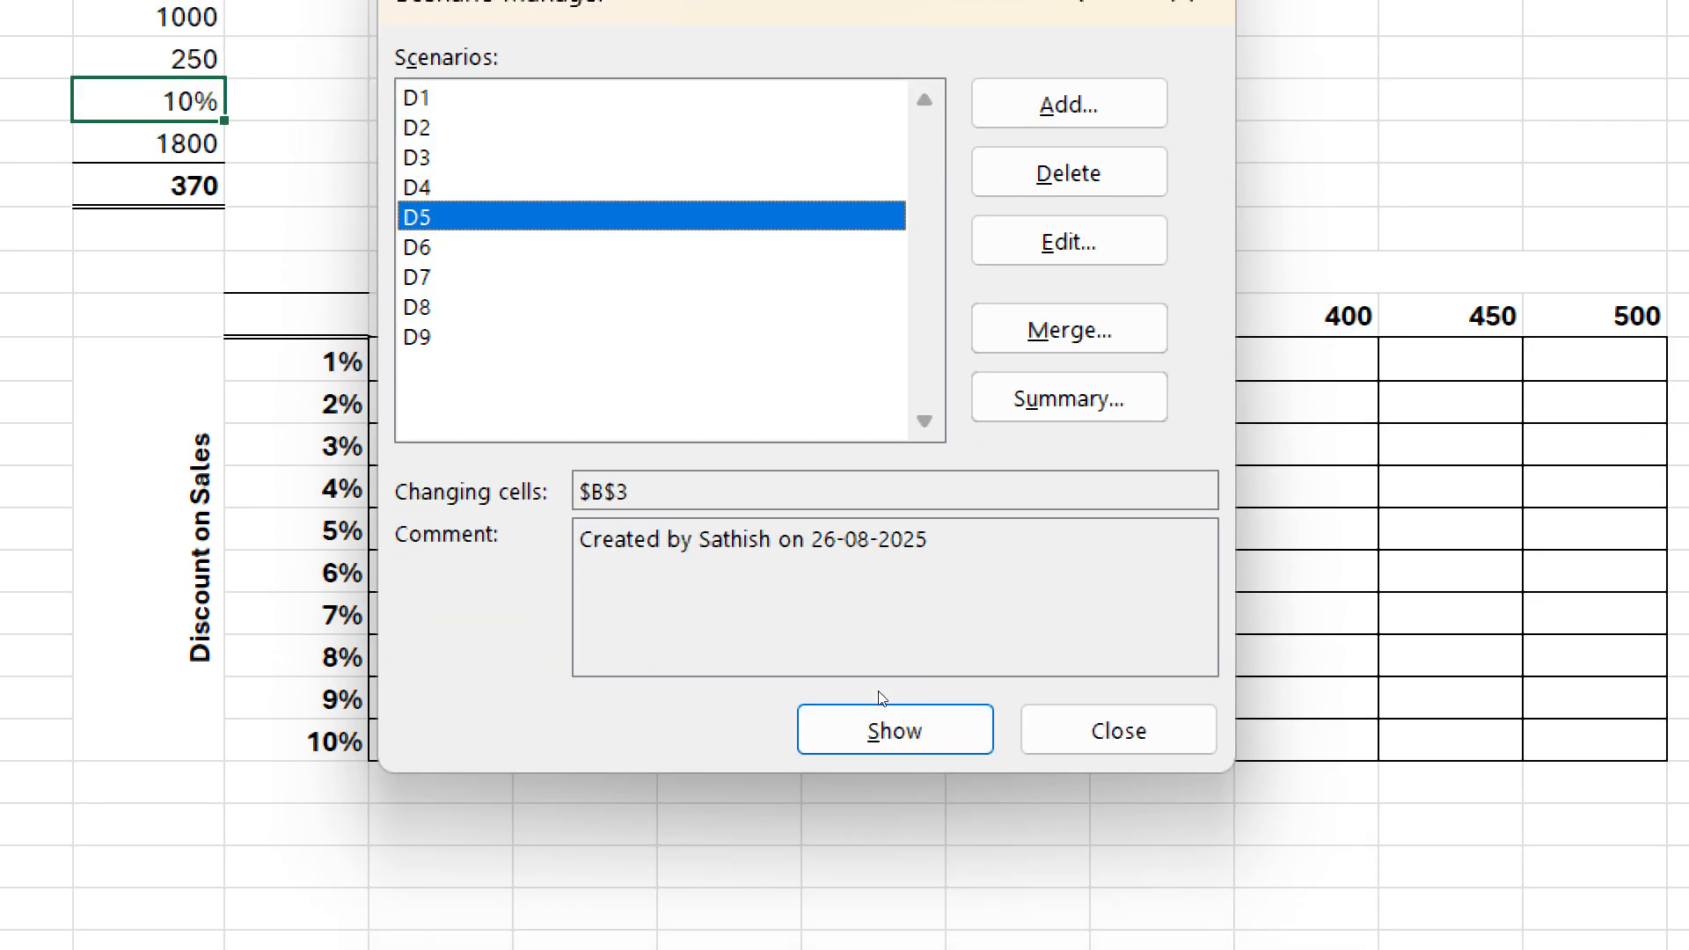
- Generate a Scenario summary report covering scenarios D1 to D9, with B5 as the result cell
key(alt+u)
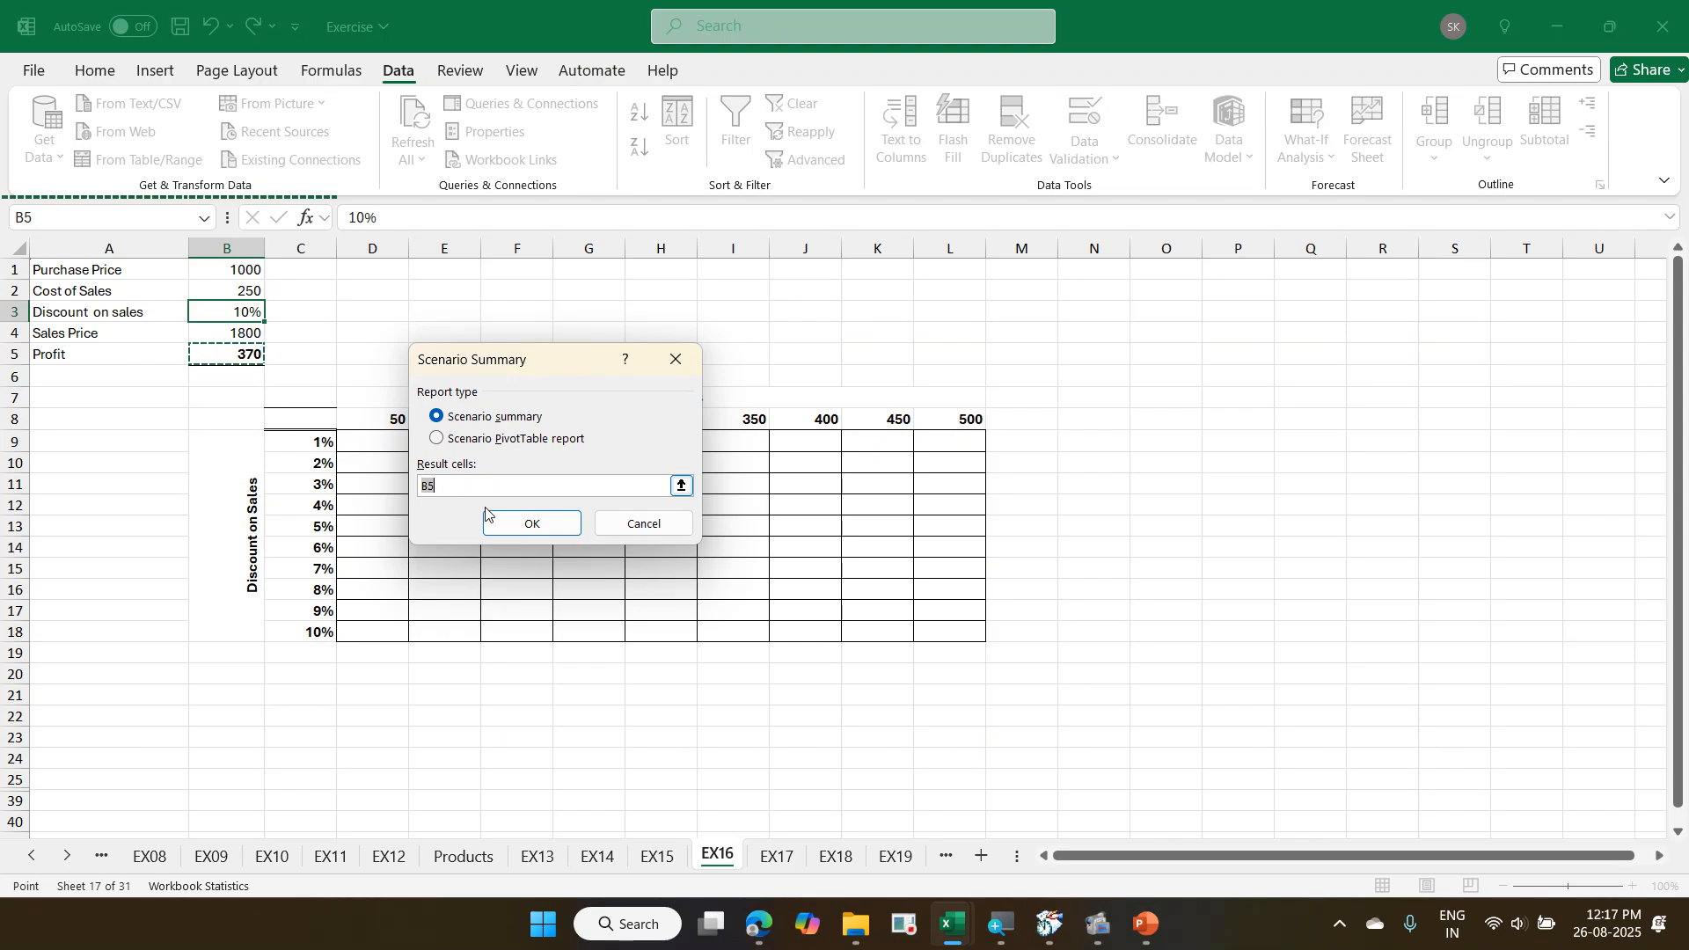
click(504, 525)
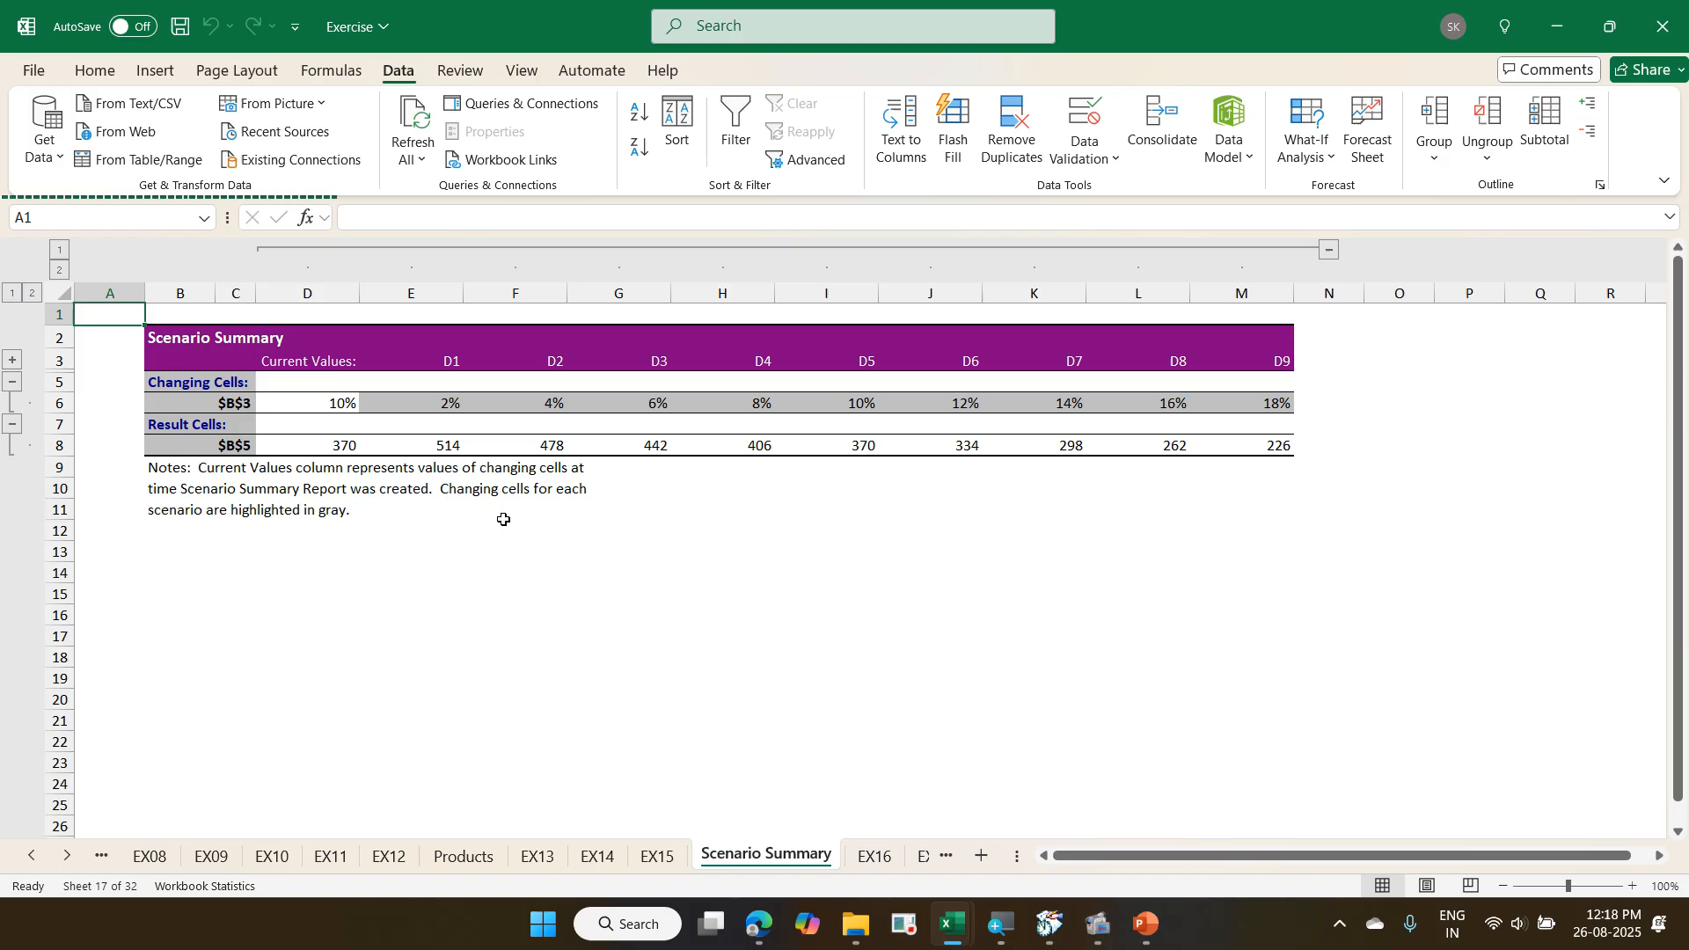
- Delete the newly generated Scenario Summary sheet and confirm the deletion
right_click(729, 850)
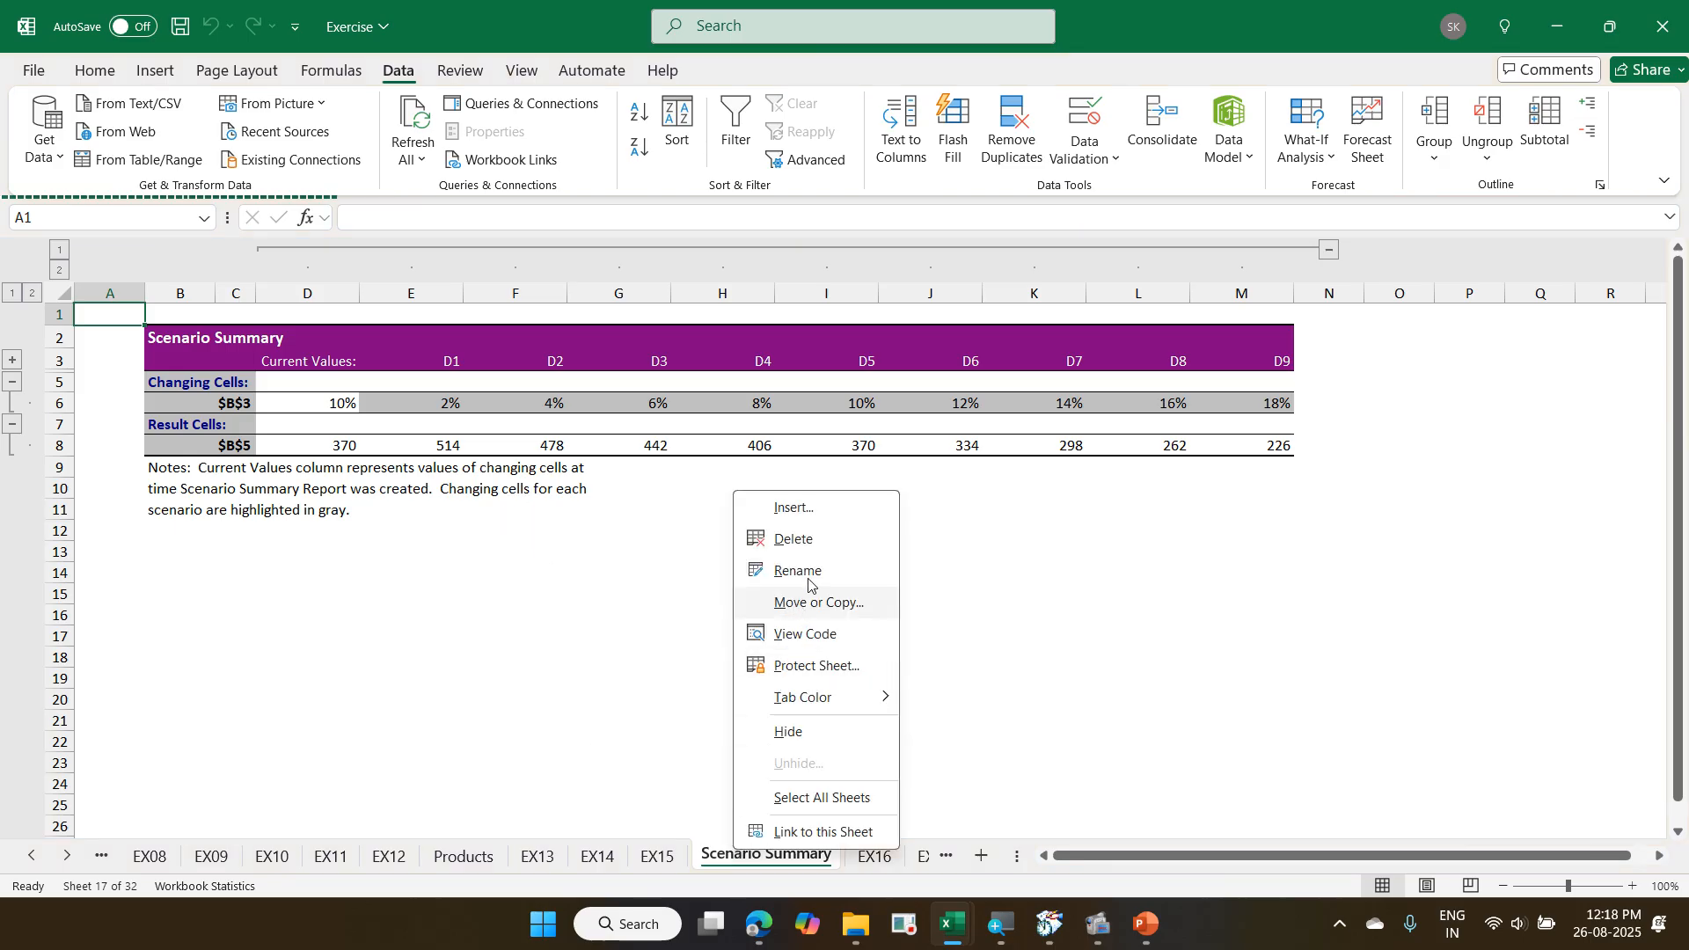
click(810, 539)
click(806, 517)
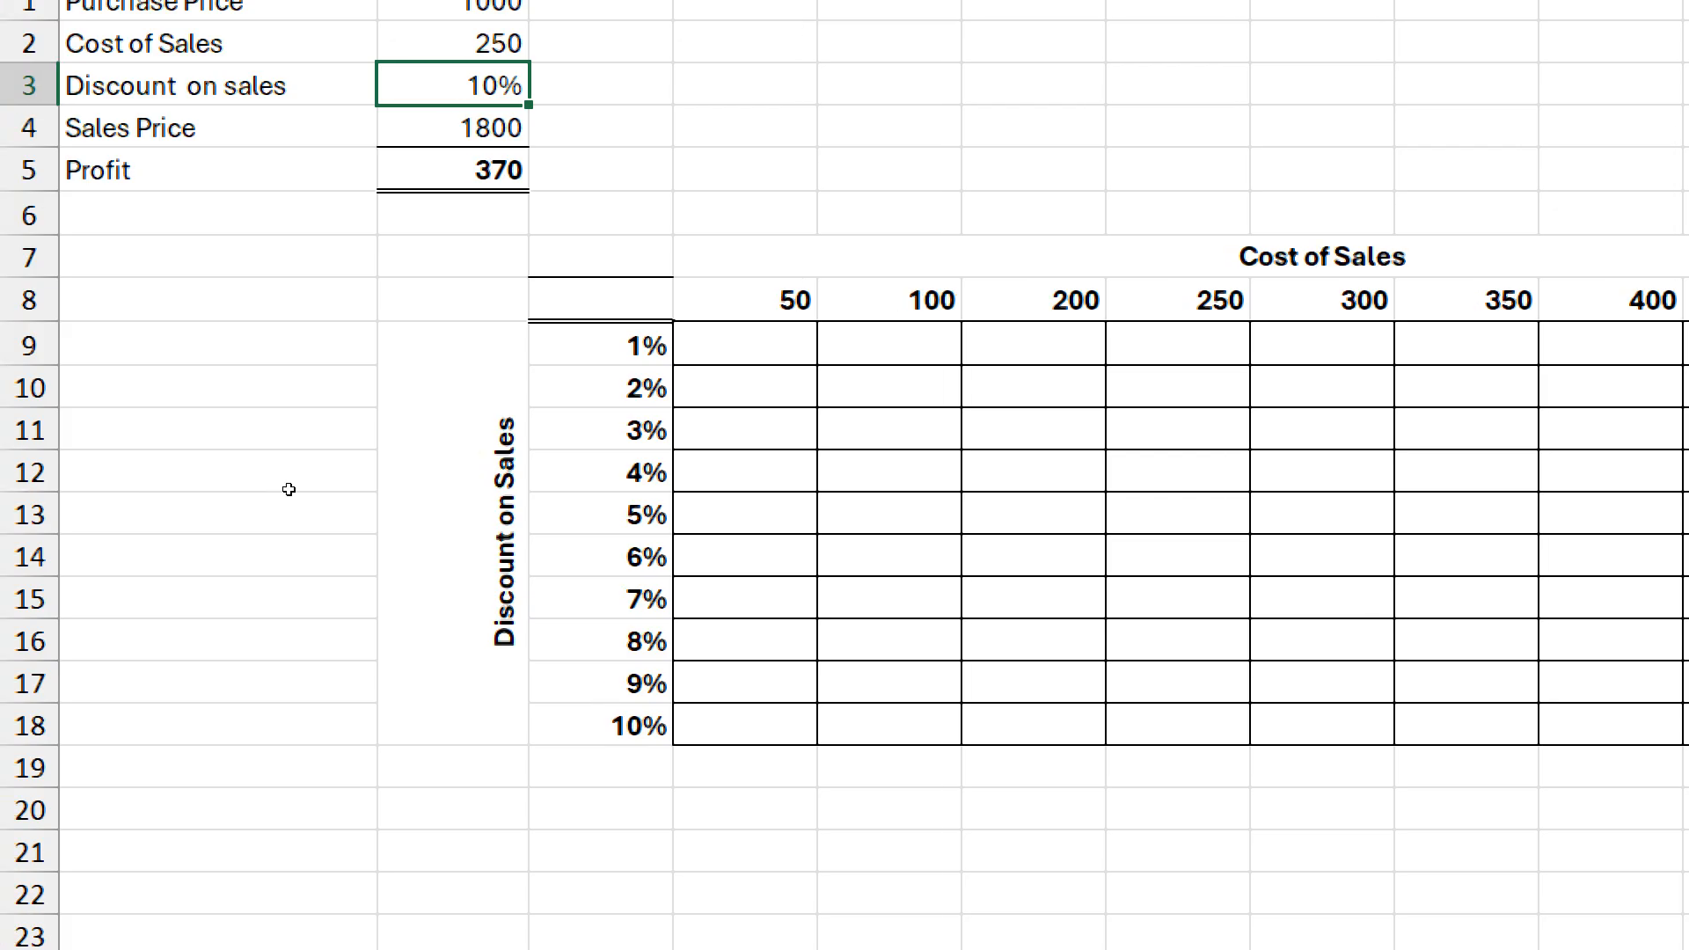
- Examine the Discount on Sales percentages in column C of the empty table and select C9:C18
key(Right)
key(ctrl+Down)
key(Down)
key(Down)
key(Down)
key(Down)
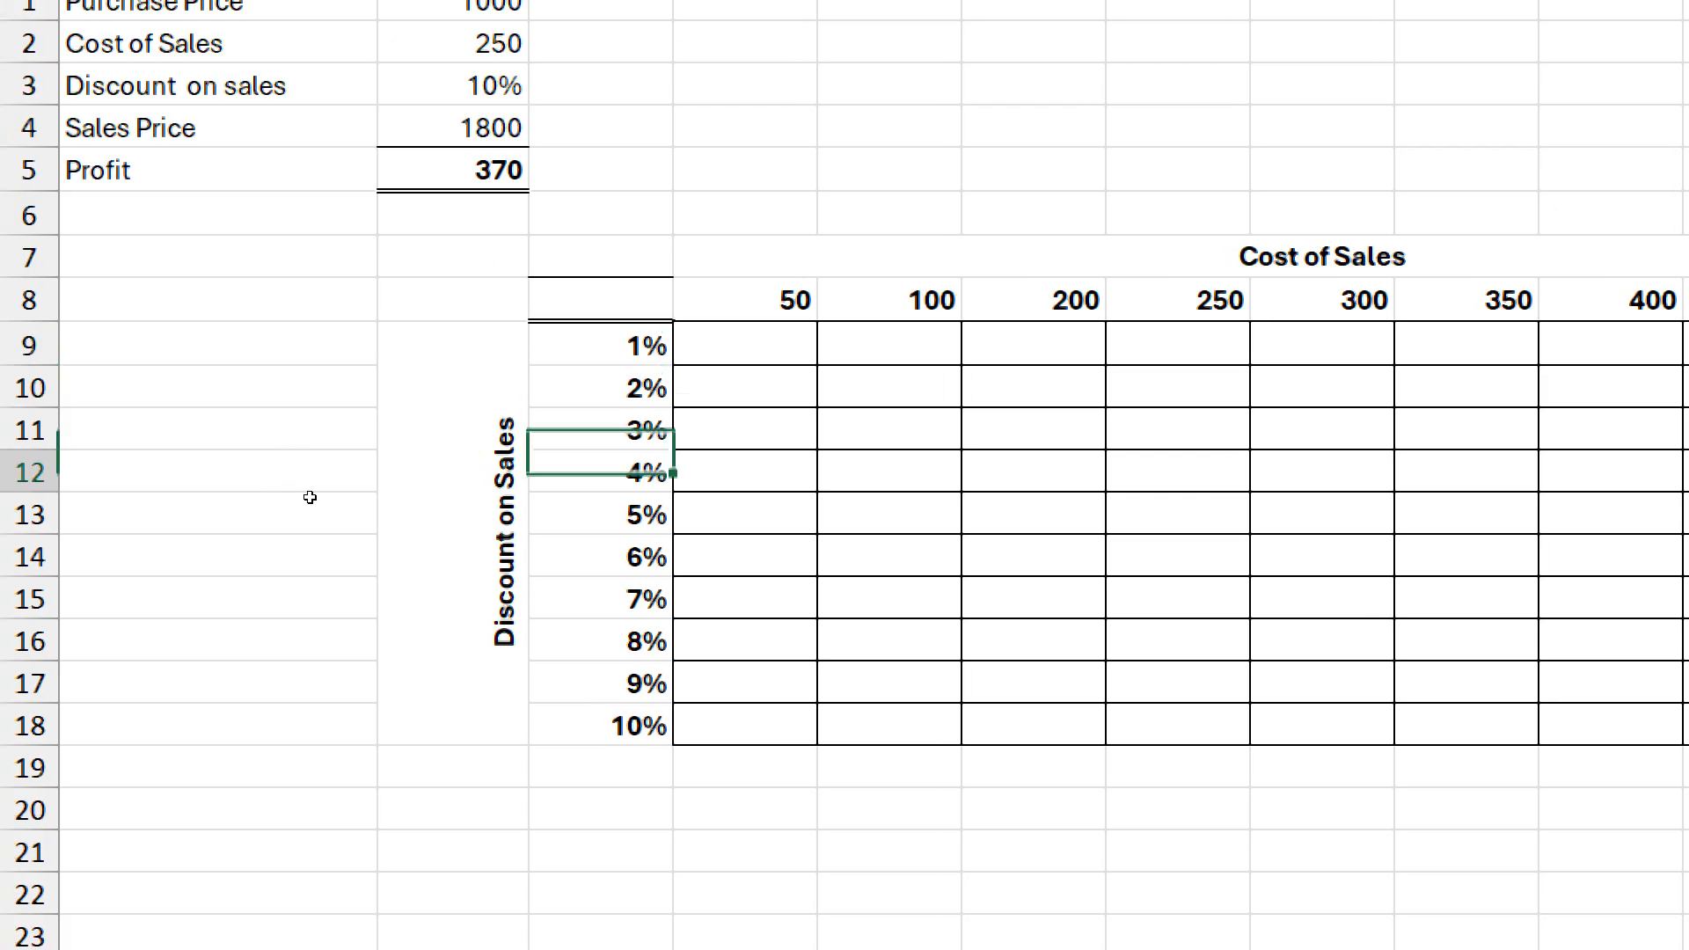
key(Down)
key(Down)
key(Down)
key(Down)
key(Down)
key(Down)
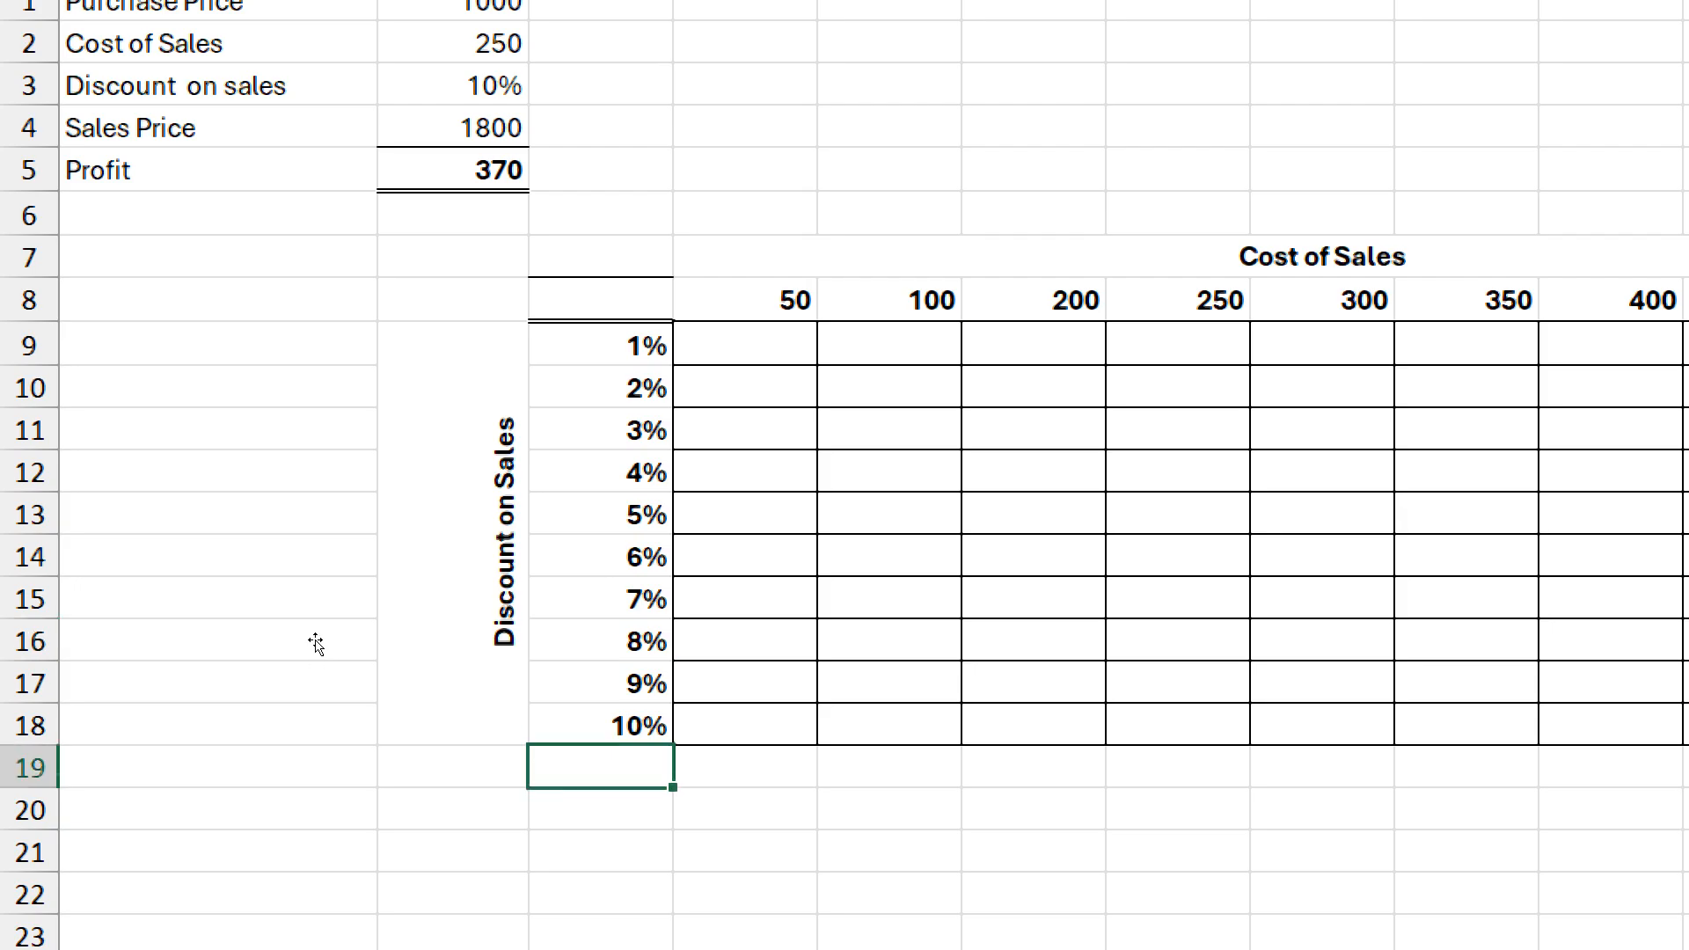
key(ctrl+Up)
key(ctrl+Up)
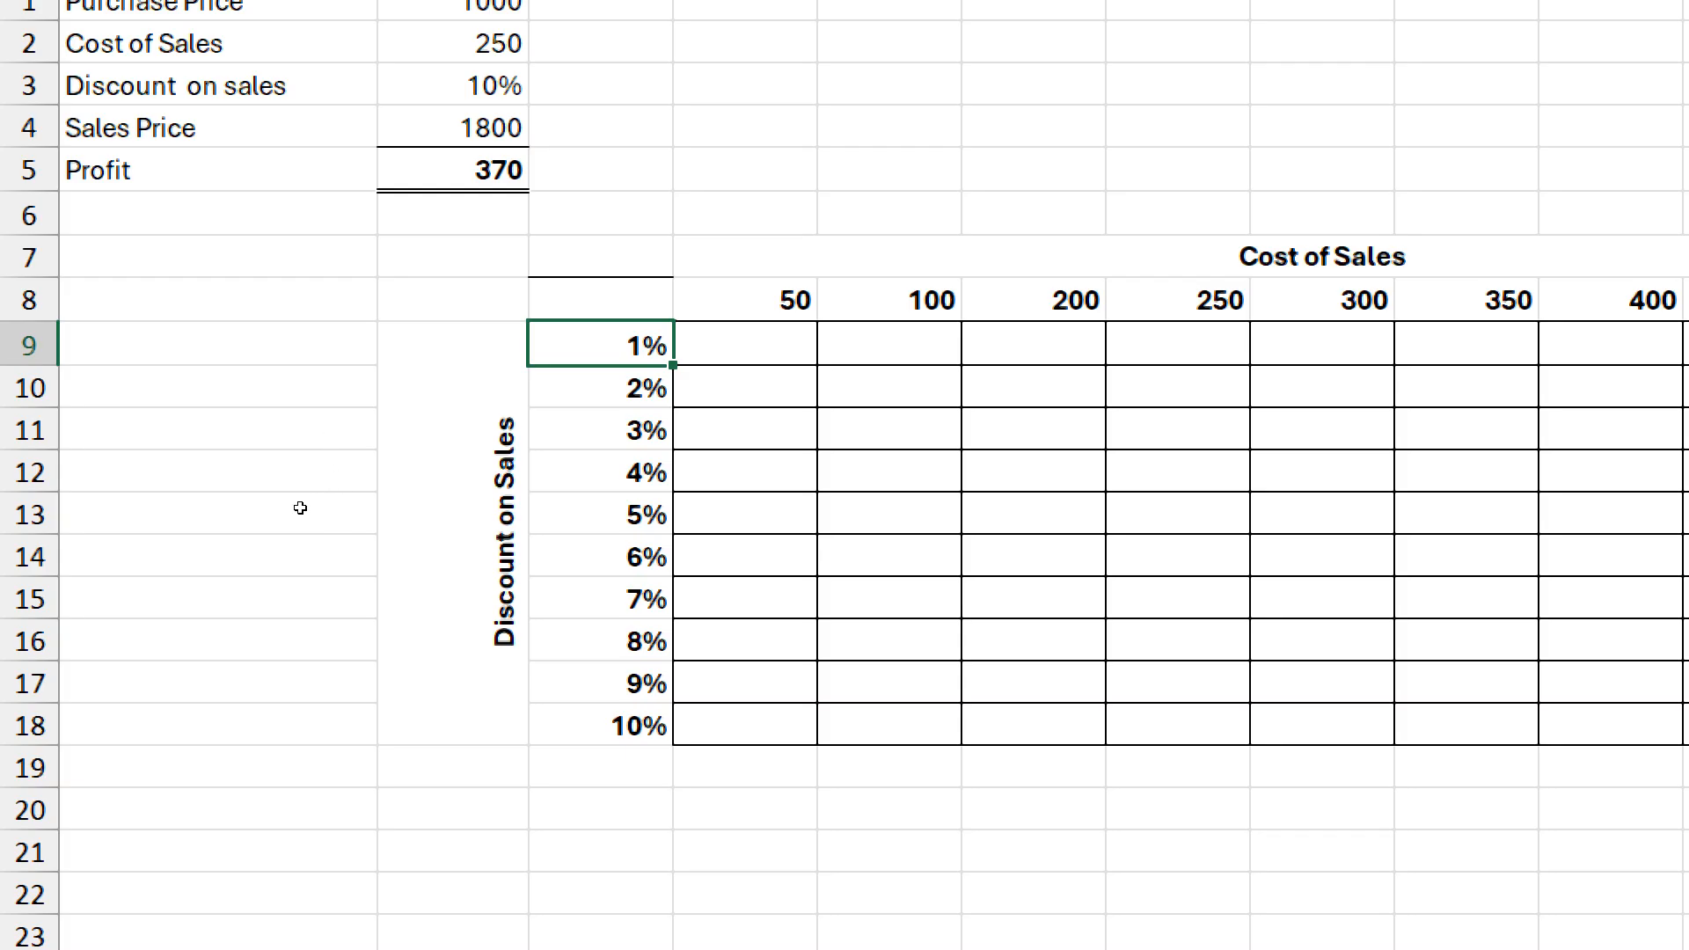
key(shift+Down)
key(shift+Down)
key(shift+Down)
key(shift+Down)
key(shift+Down)
key(shift+Down)
key(shift+Down)
key(shift+Down)
key(shift+Down)
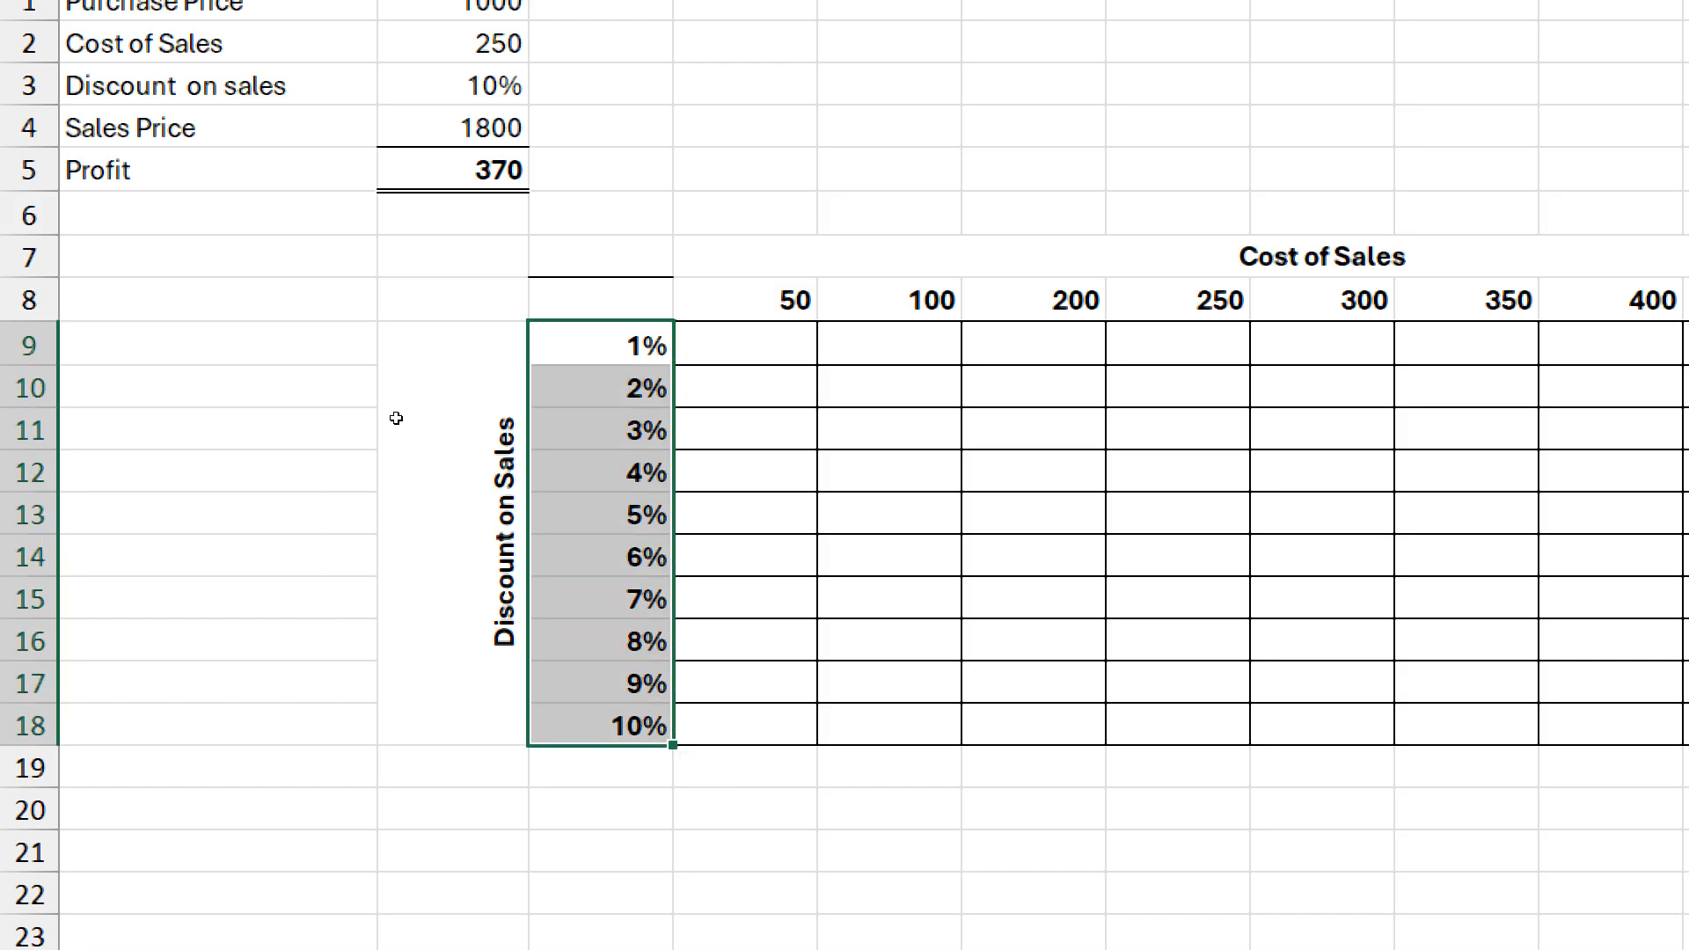
- Examine how the first Cost of Sales value in D8 and discount in C9 relate to B3 and table cell D9
key(Right)
key(Up)
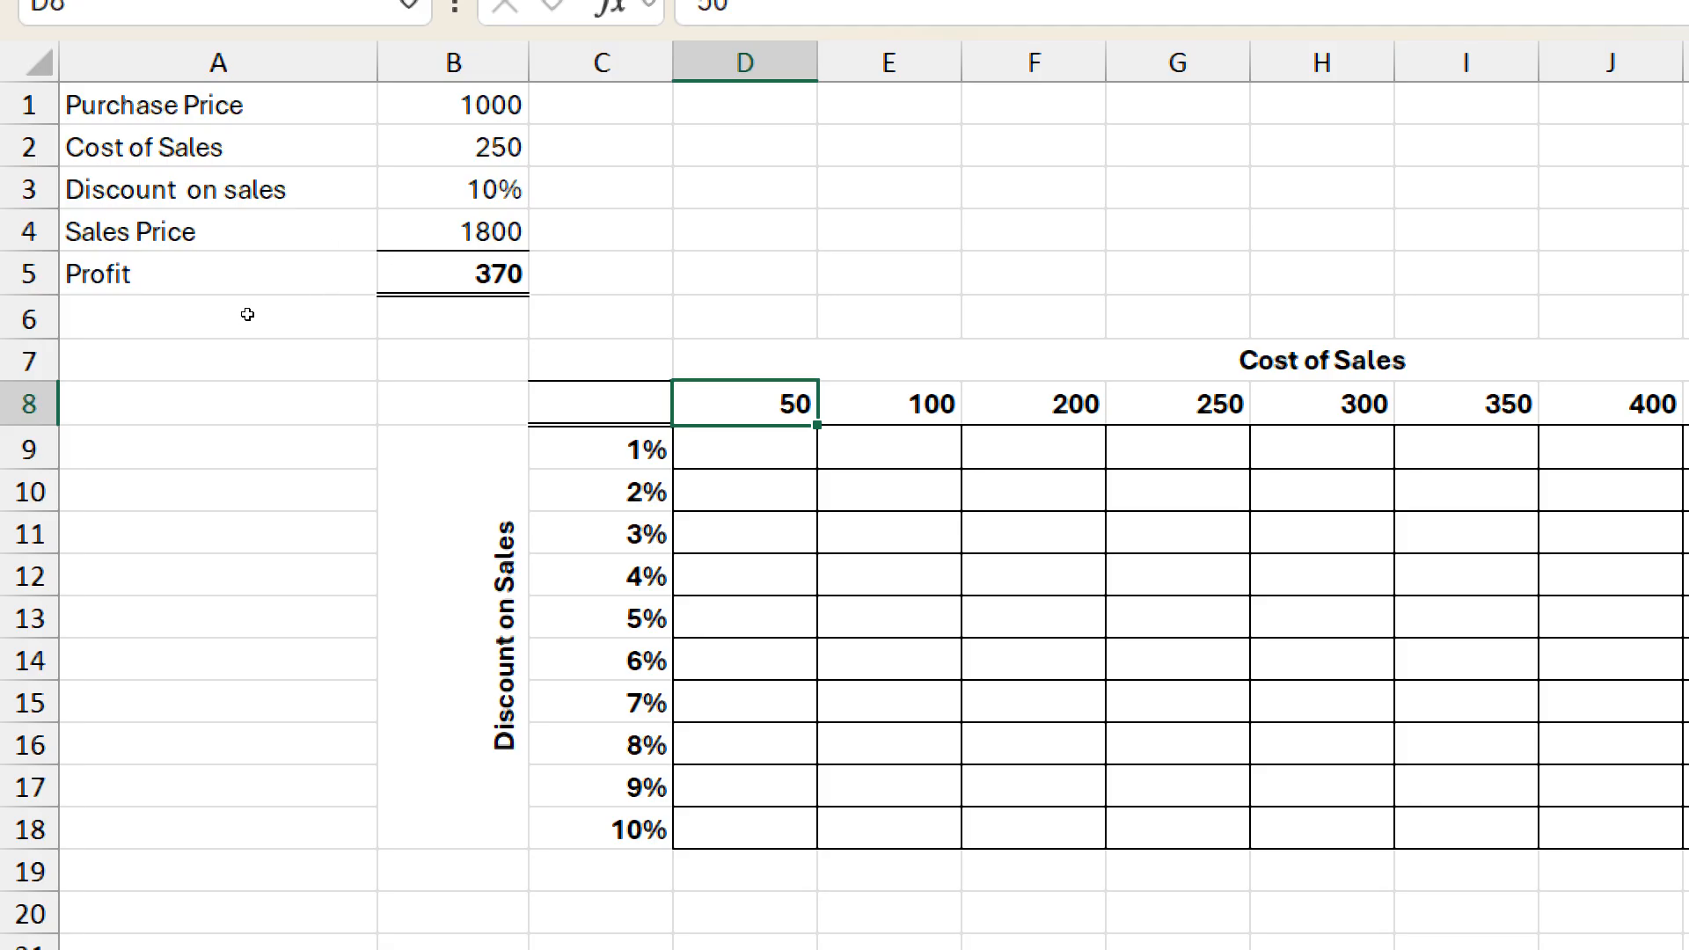
key(Left)
key(Left)
key(Up)
key(Up)
key(Up)
key(Up)
key(Up)
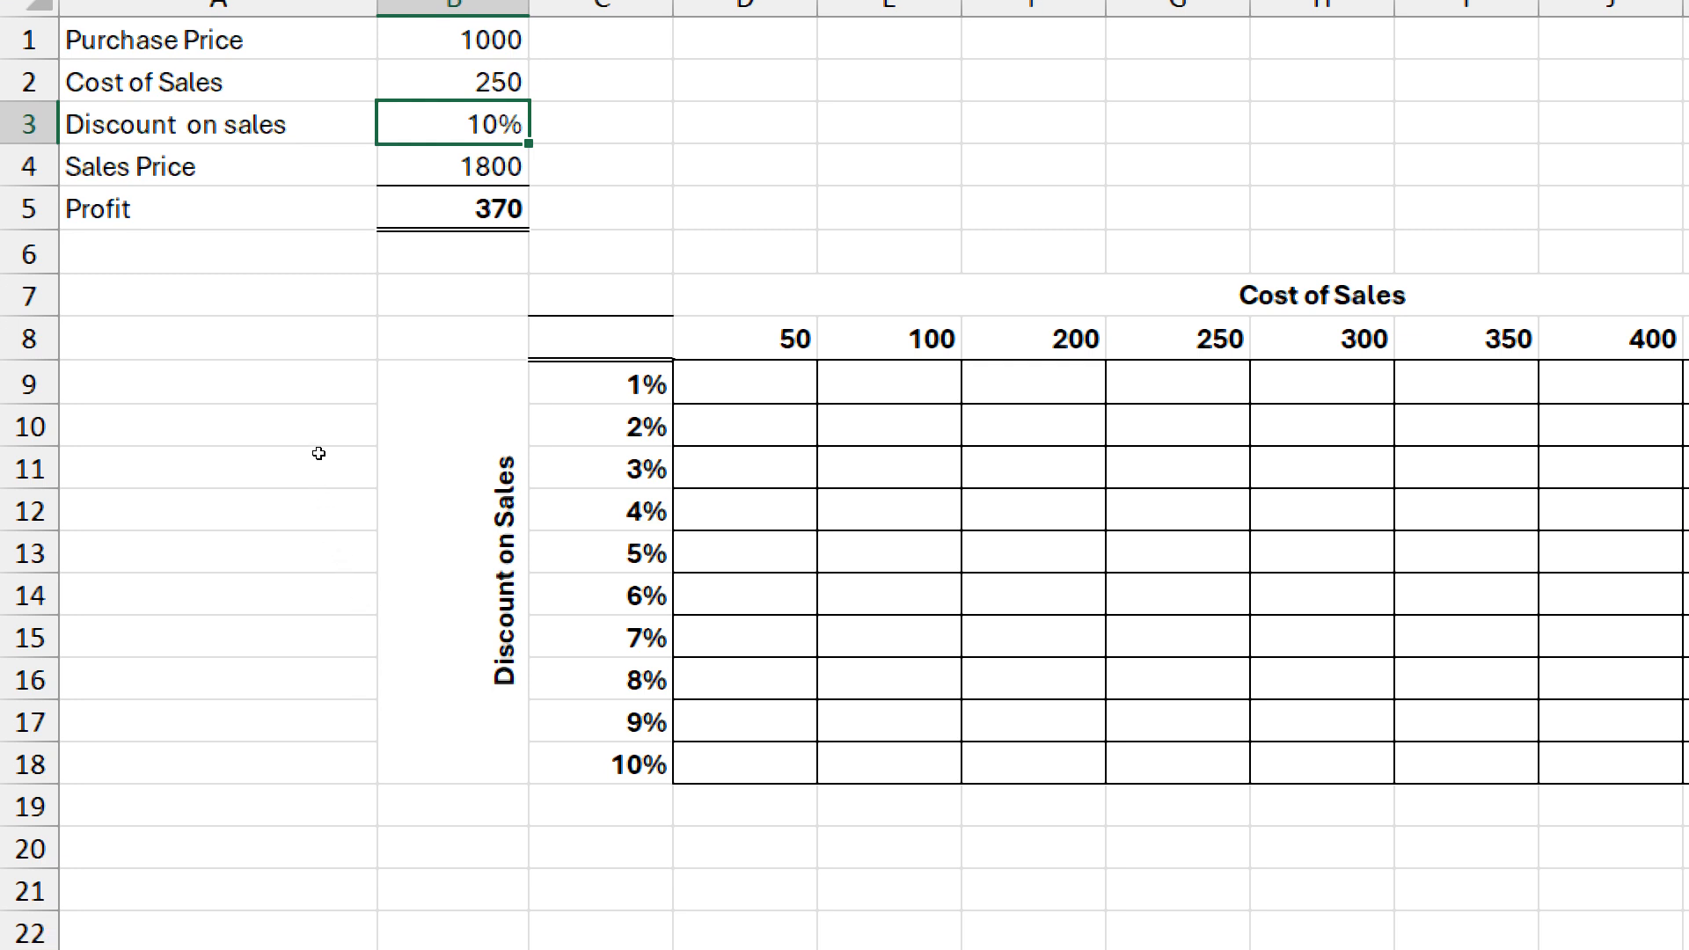
key(Right)
key(ctrl+Down)
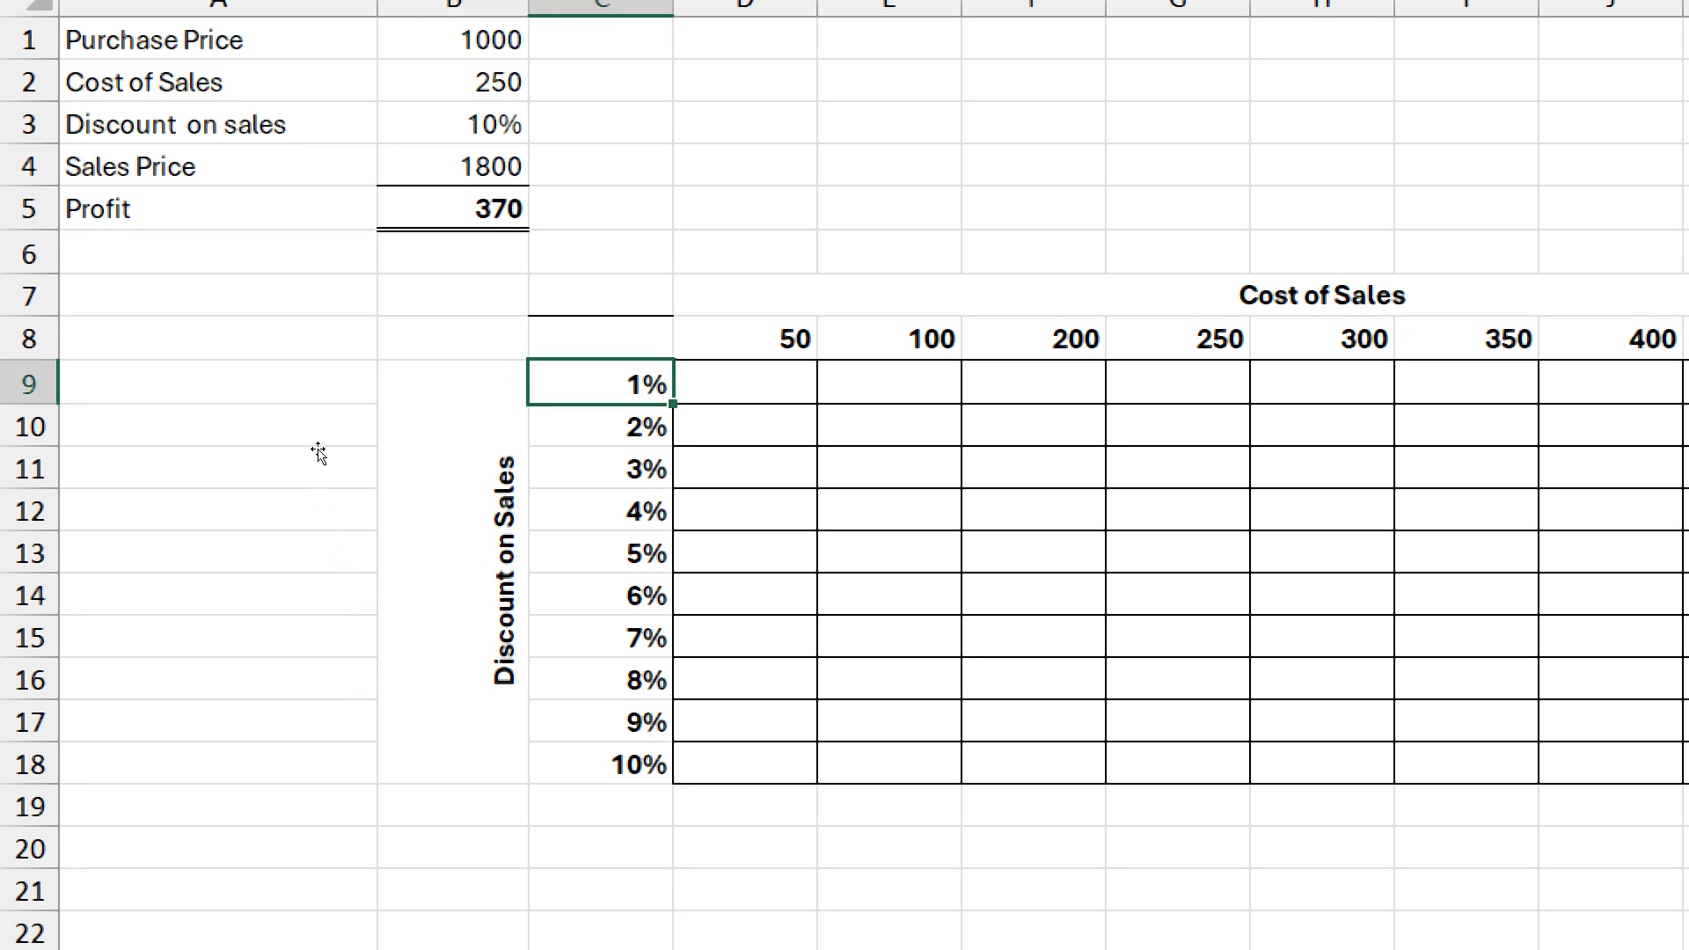
key(Up)
key(Right)
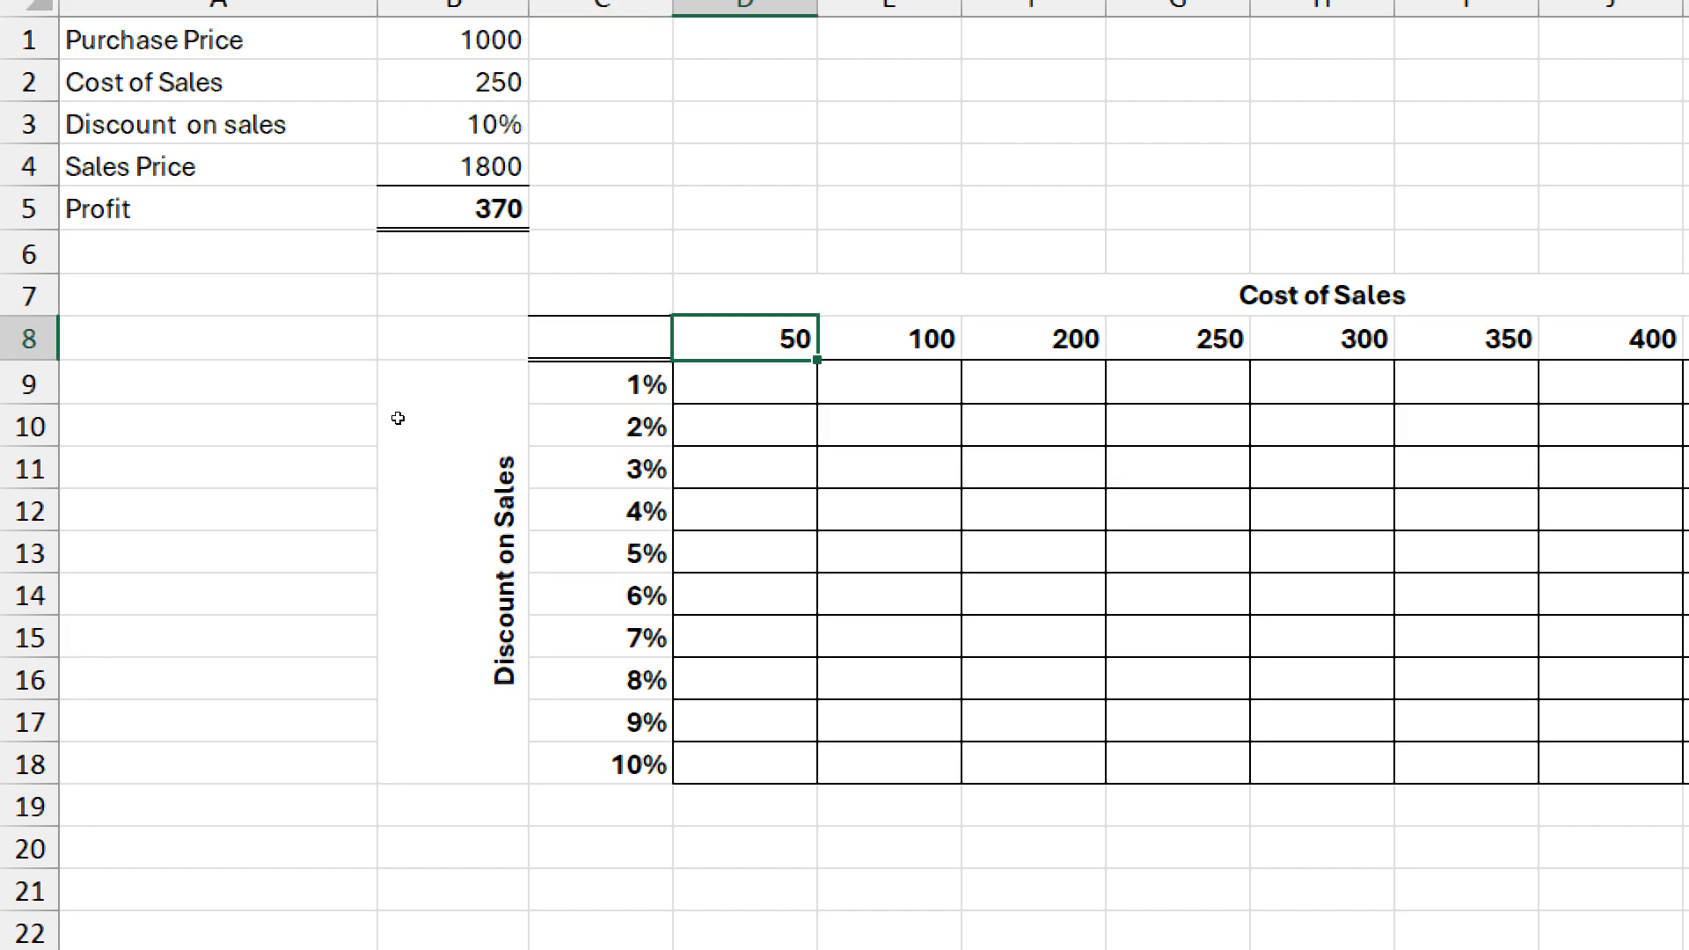
key(Down)
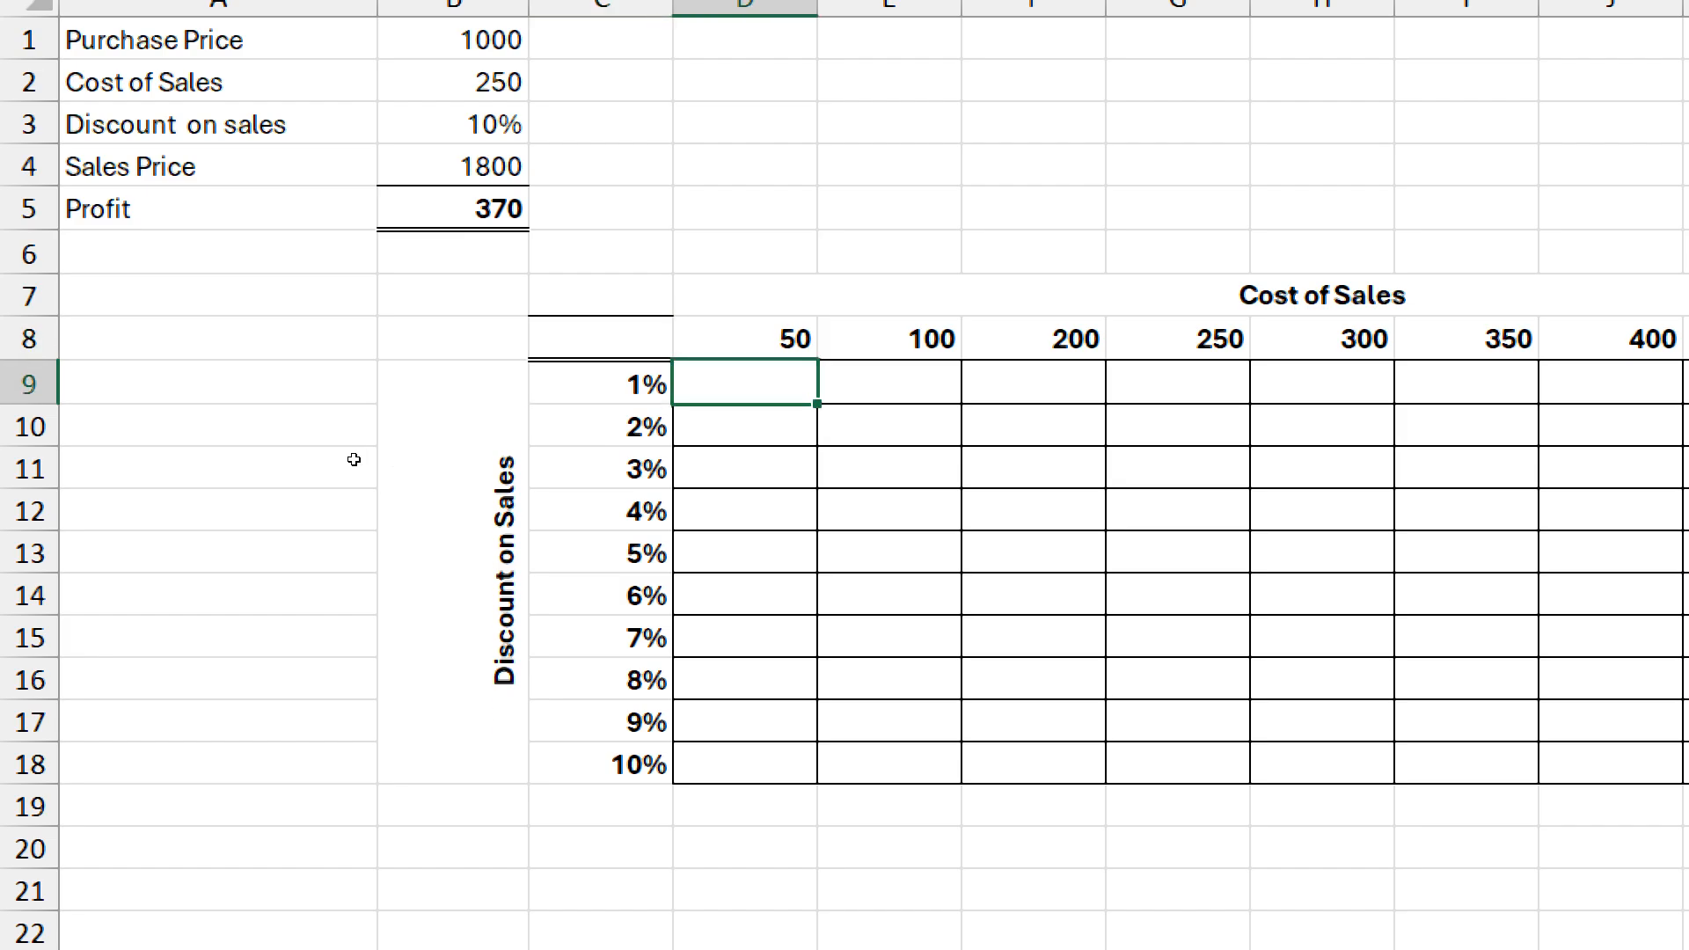
- Examine how each discount in column C pairs with the Cost of Sales values in row 8, ending at J9
key(Left)
key(Down)
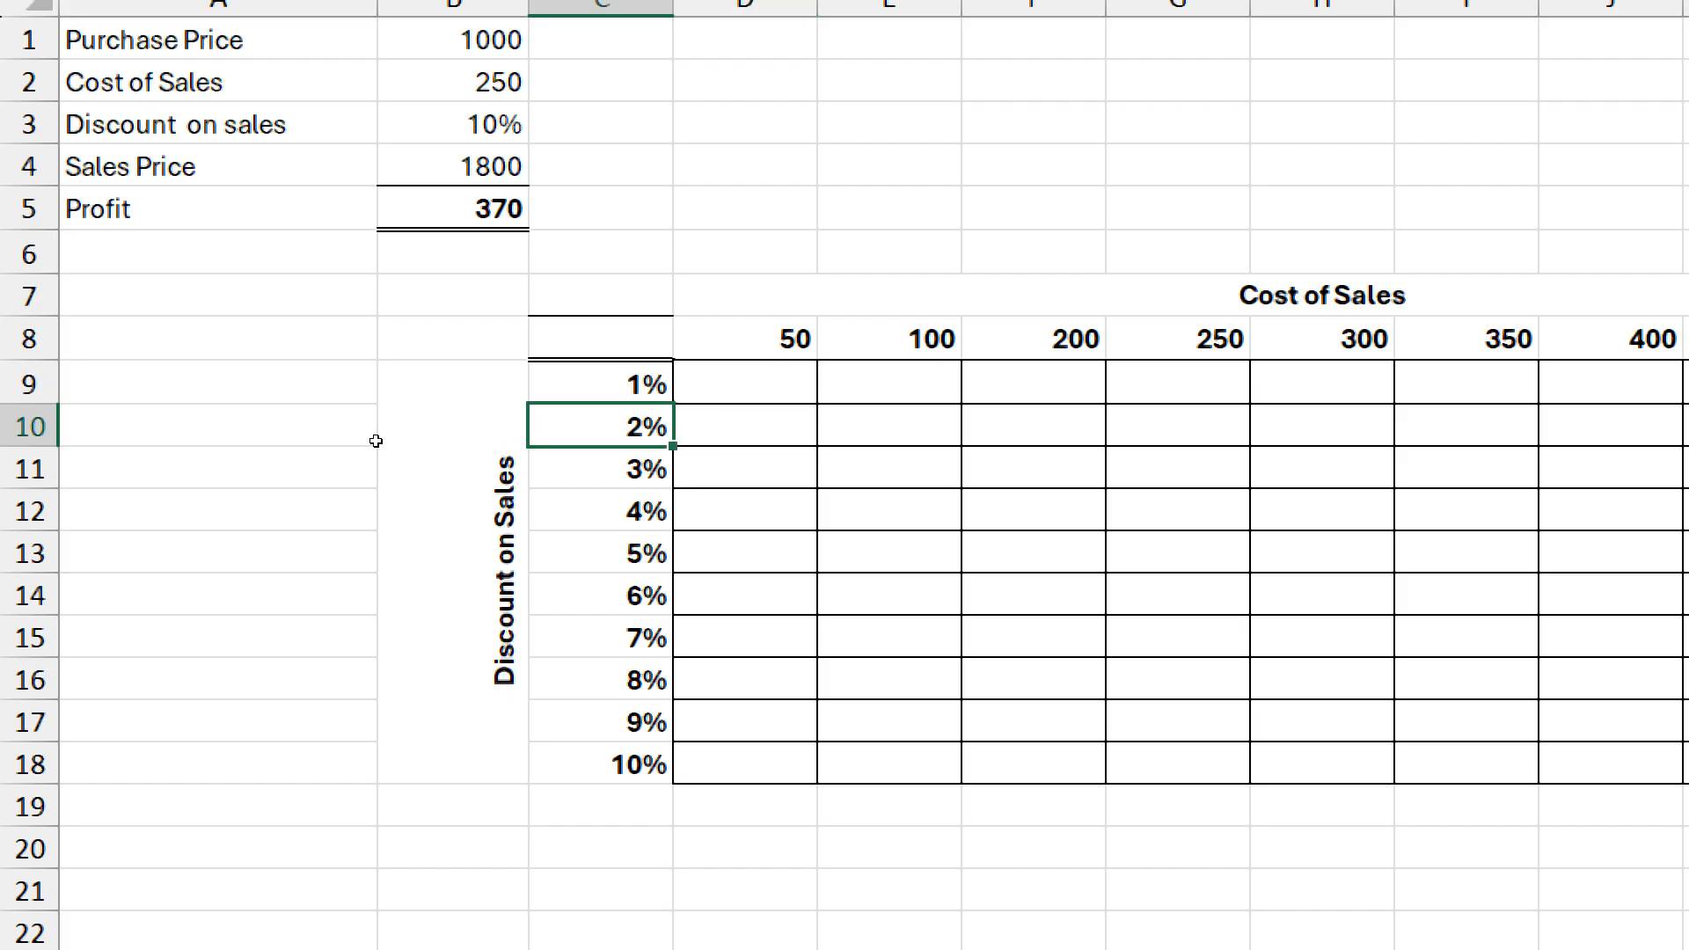
key(Right)
key(Up)
key(Up)
key(Down)
key(Down)
key(Down)
key(Left)
key(shift+Right)
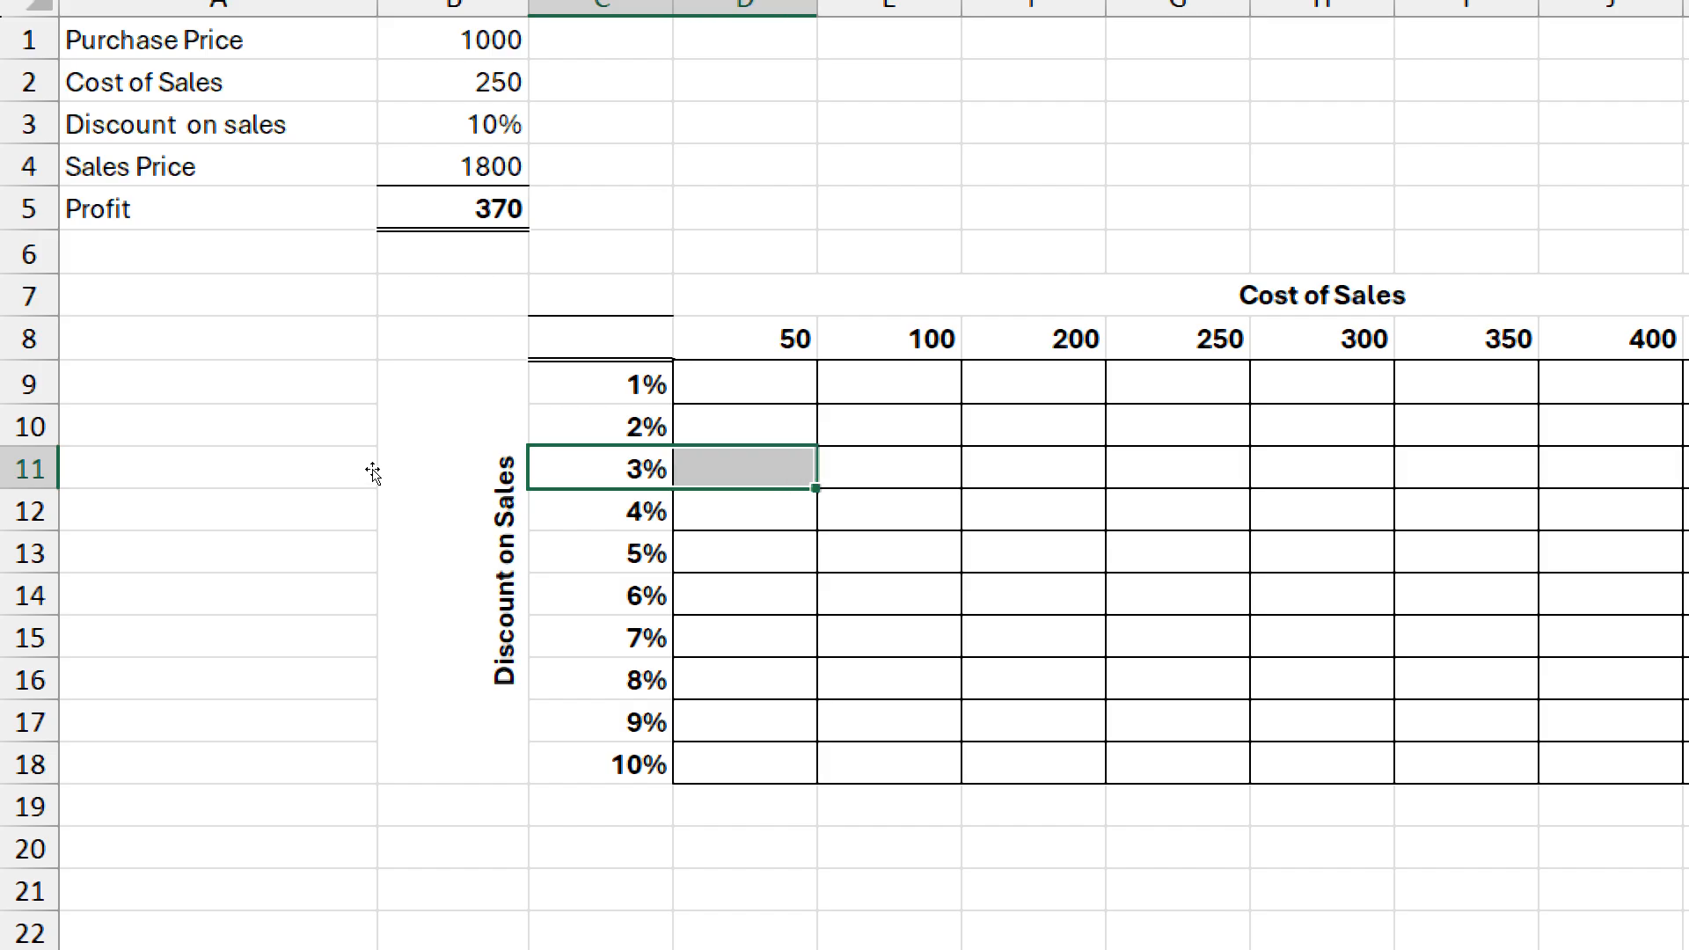
key(Down)
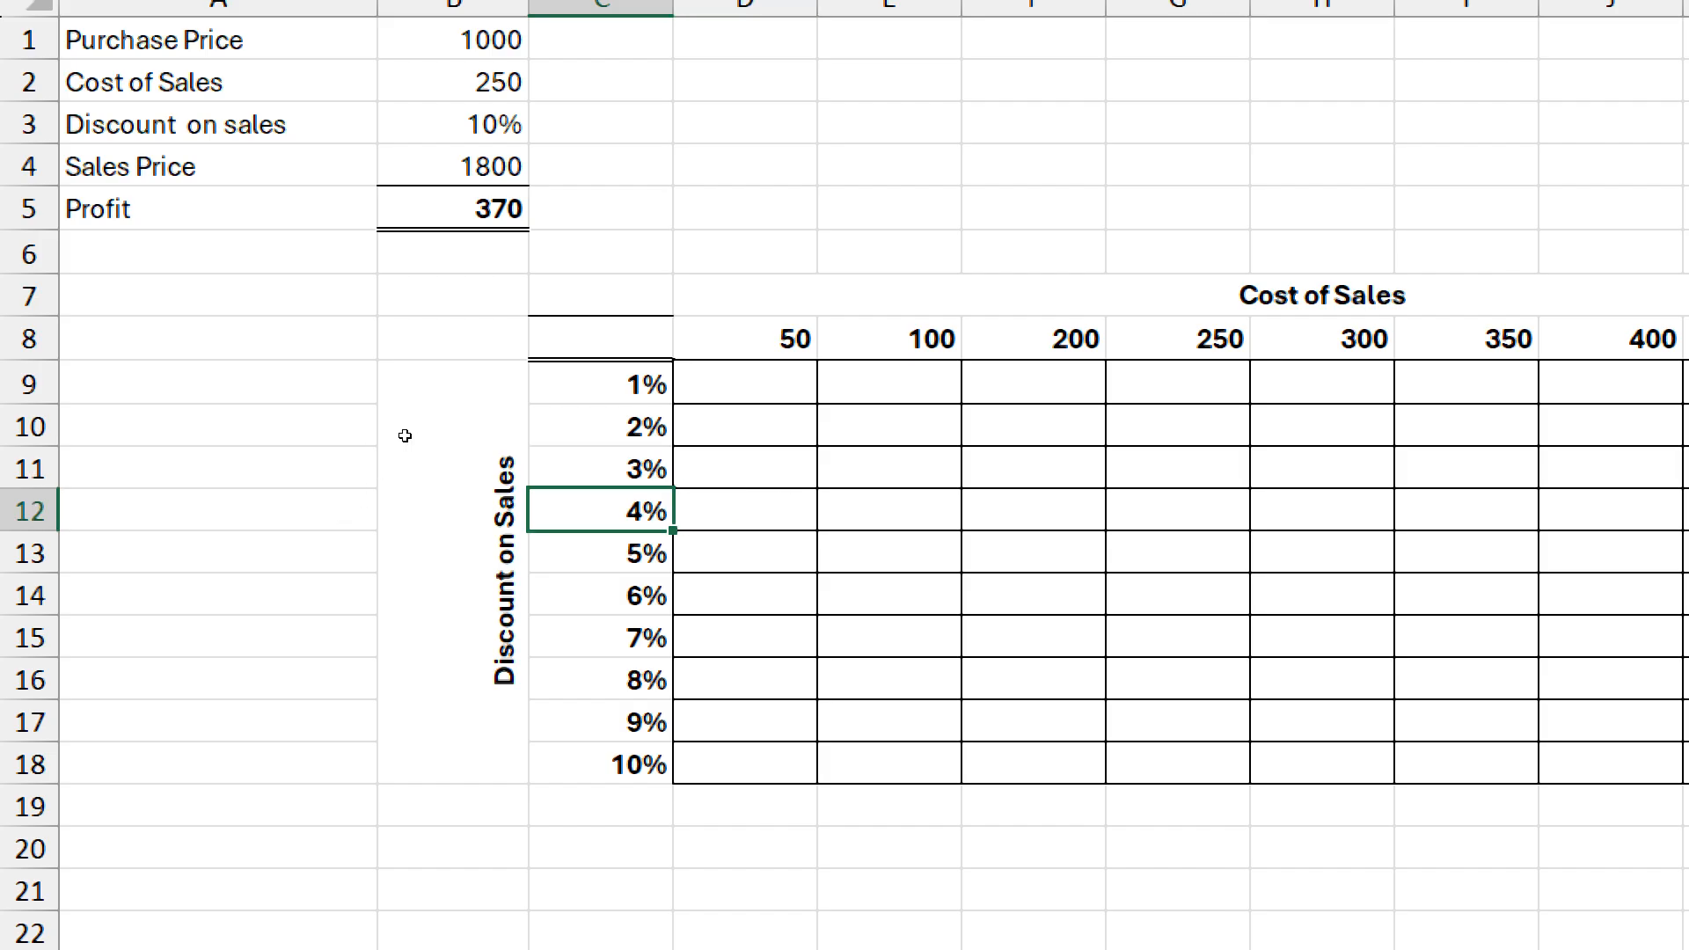
key(Down)
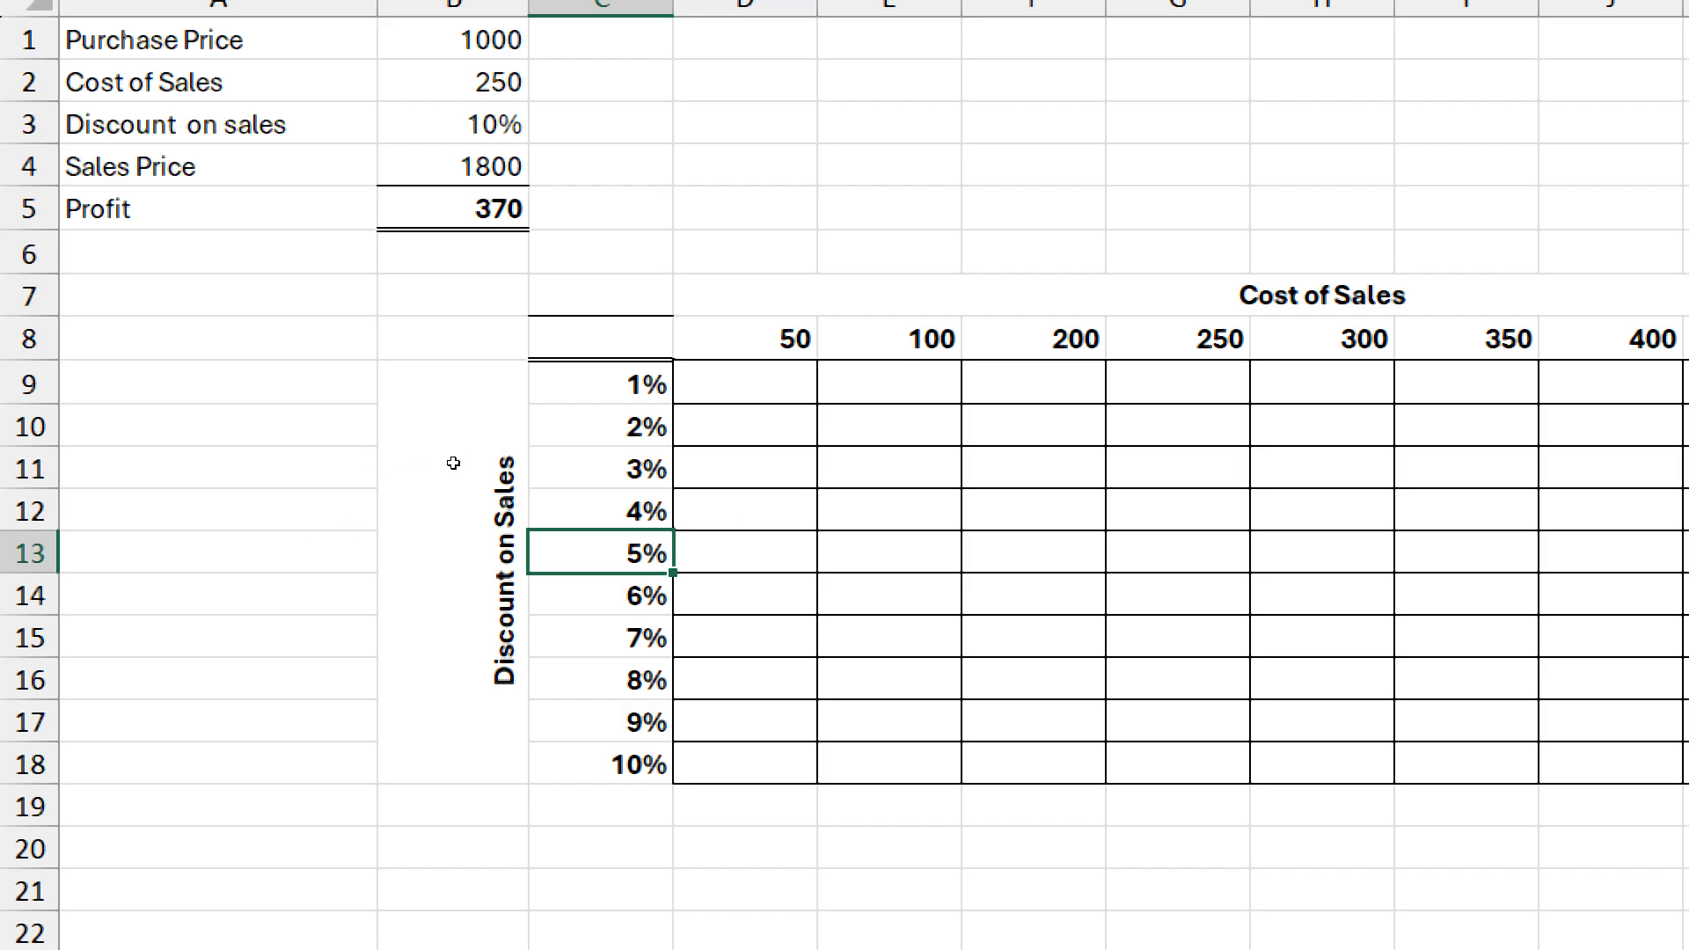
key(Up)
key(Up)
key(Up)
key(Up)
key(Right)
key(Right)
key(Right)
key(Right)
key(Right)
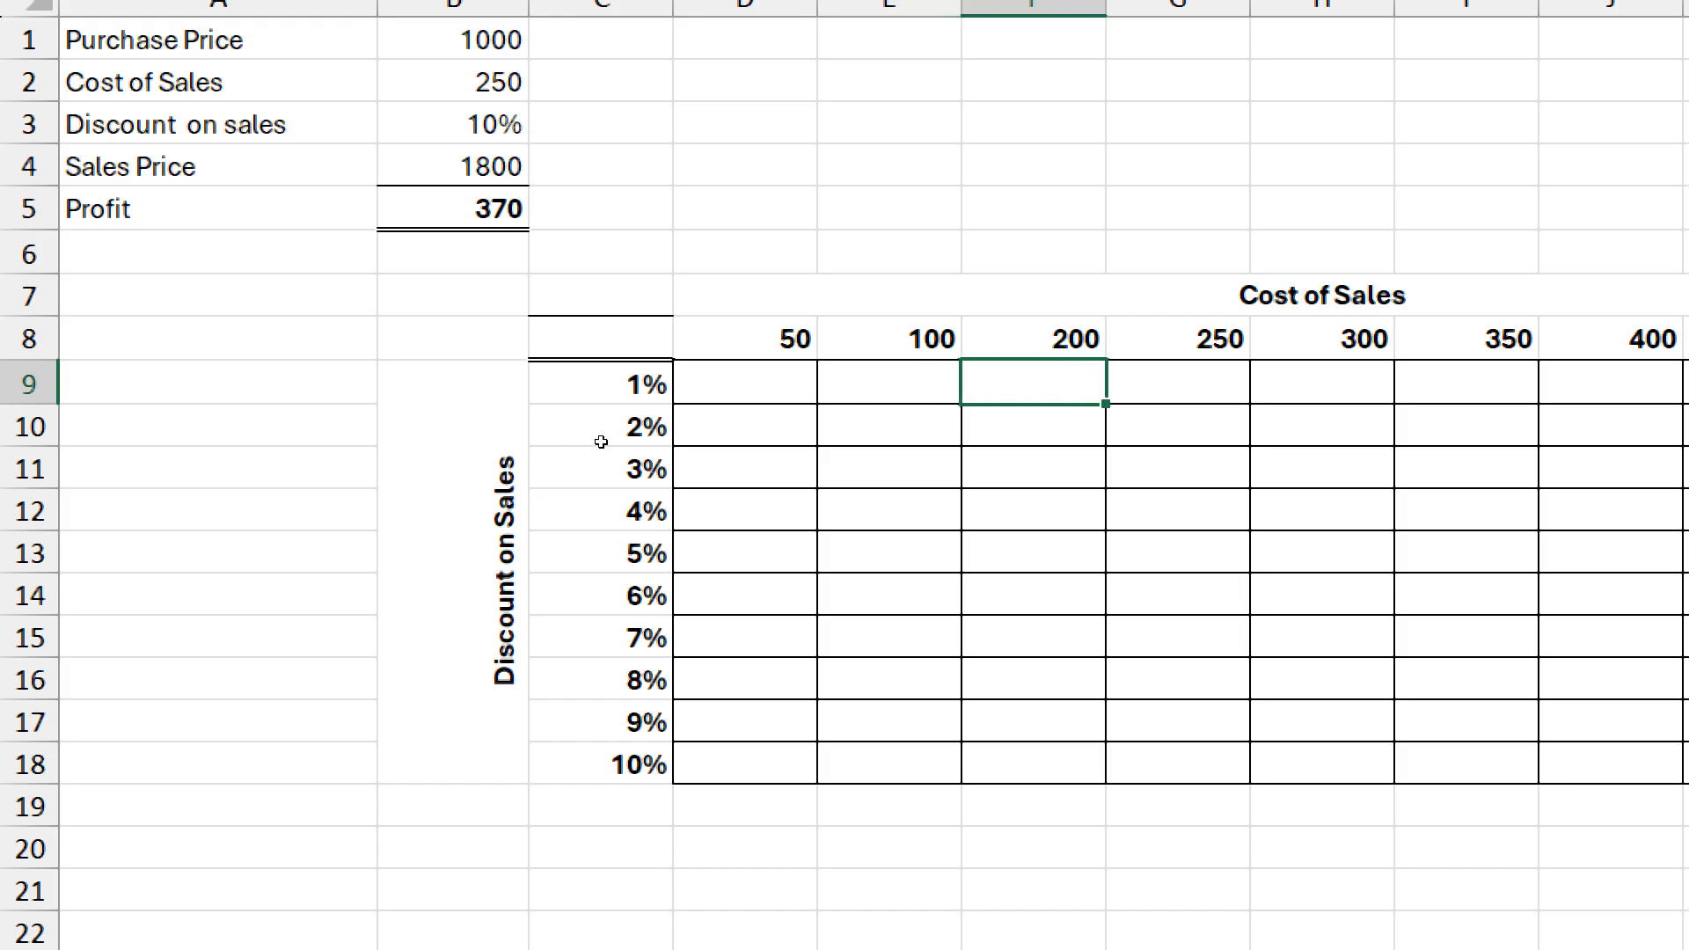
key(Right)
key(Right)
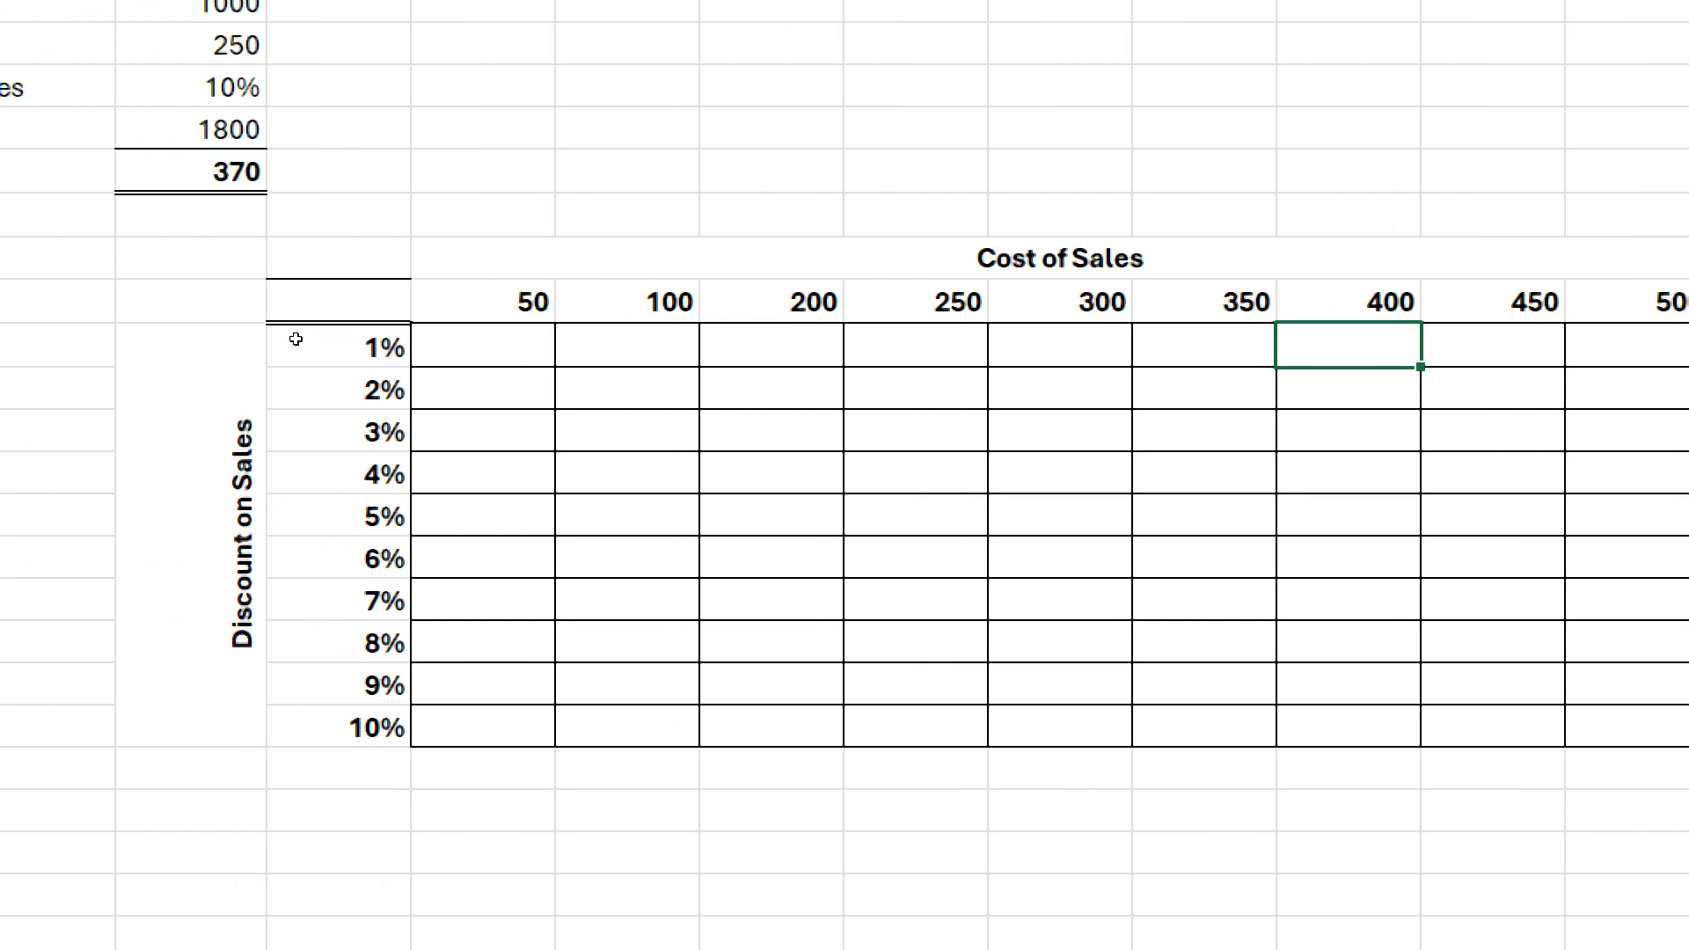
- Examine the table's two variables by selecting the discounts C9:C18 and the Cost of Sales values starting at D8
drag(309, 348, 321, 728)
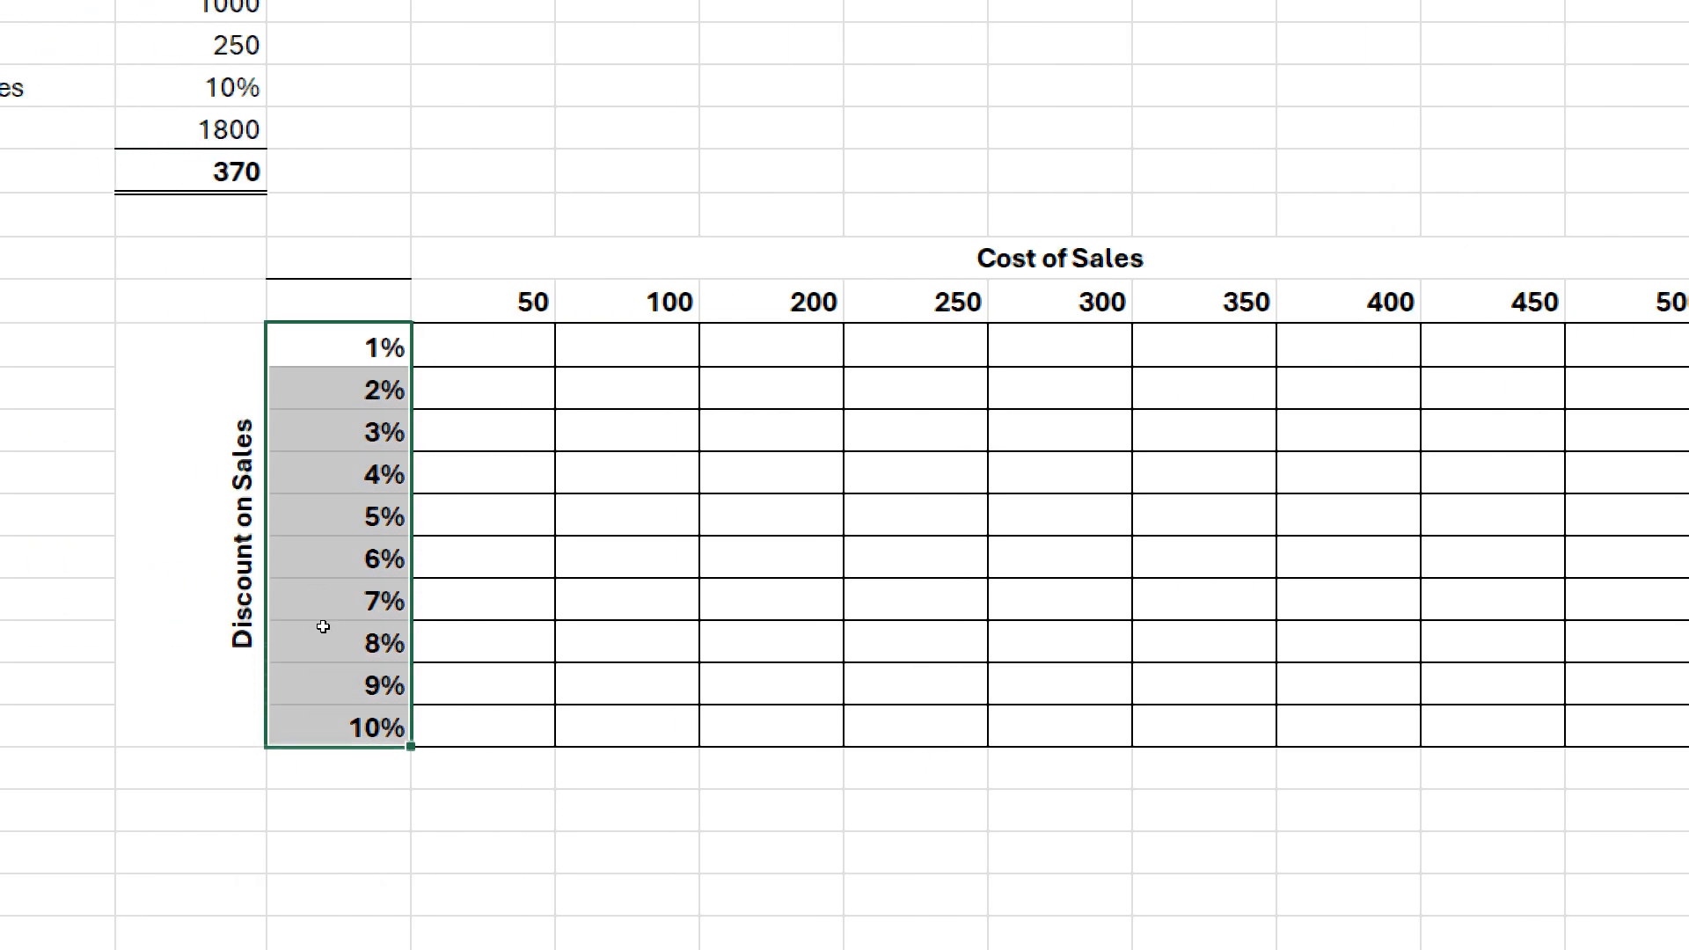
drag(482, 302, 771, 346)
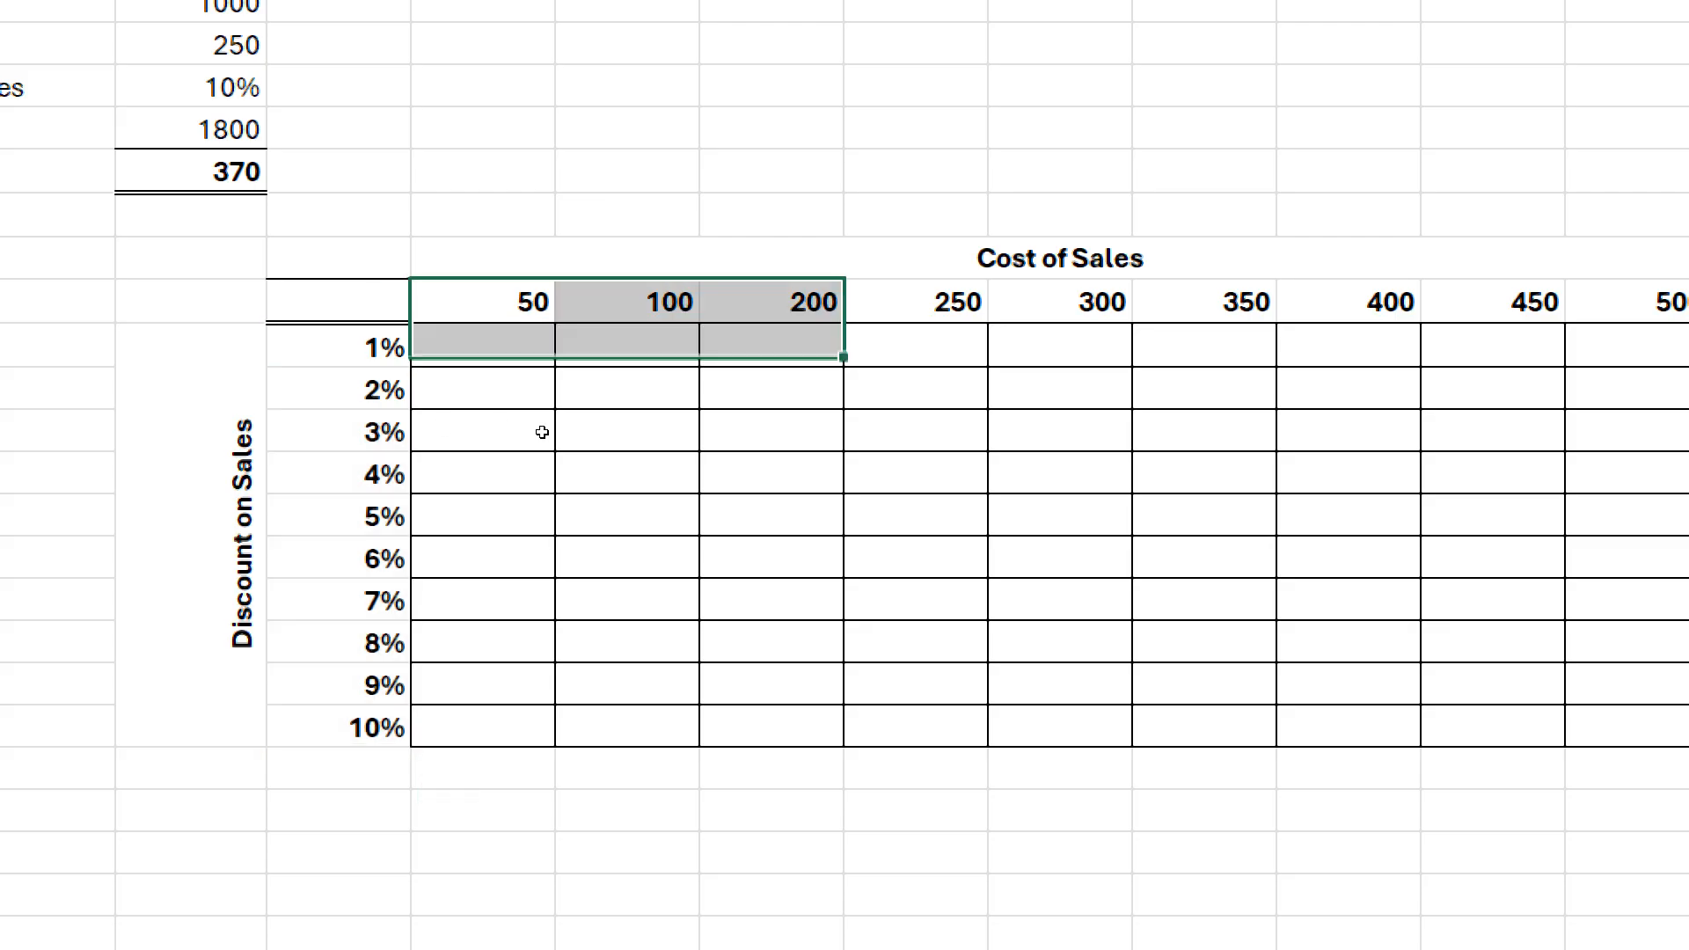
drag(313, 347, 317, 728)
drag(506, 302, 772, 304)
click(294, 491)
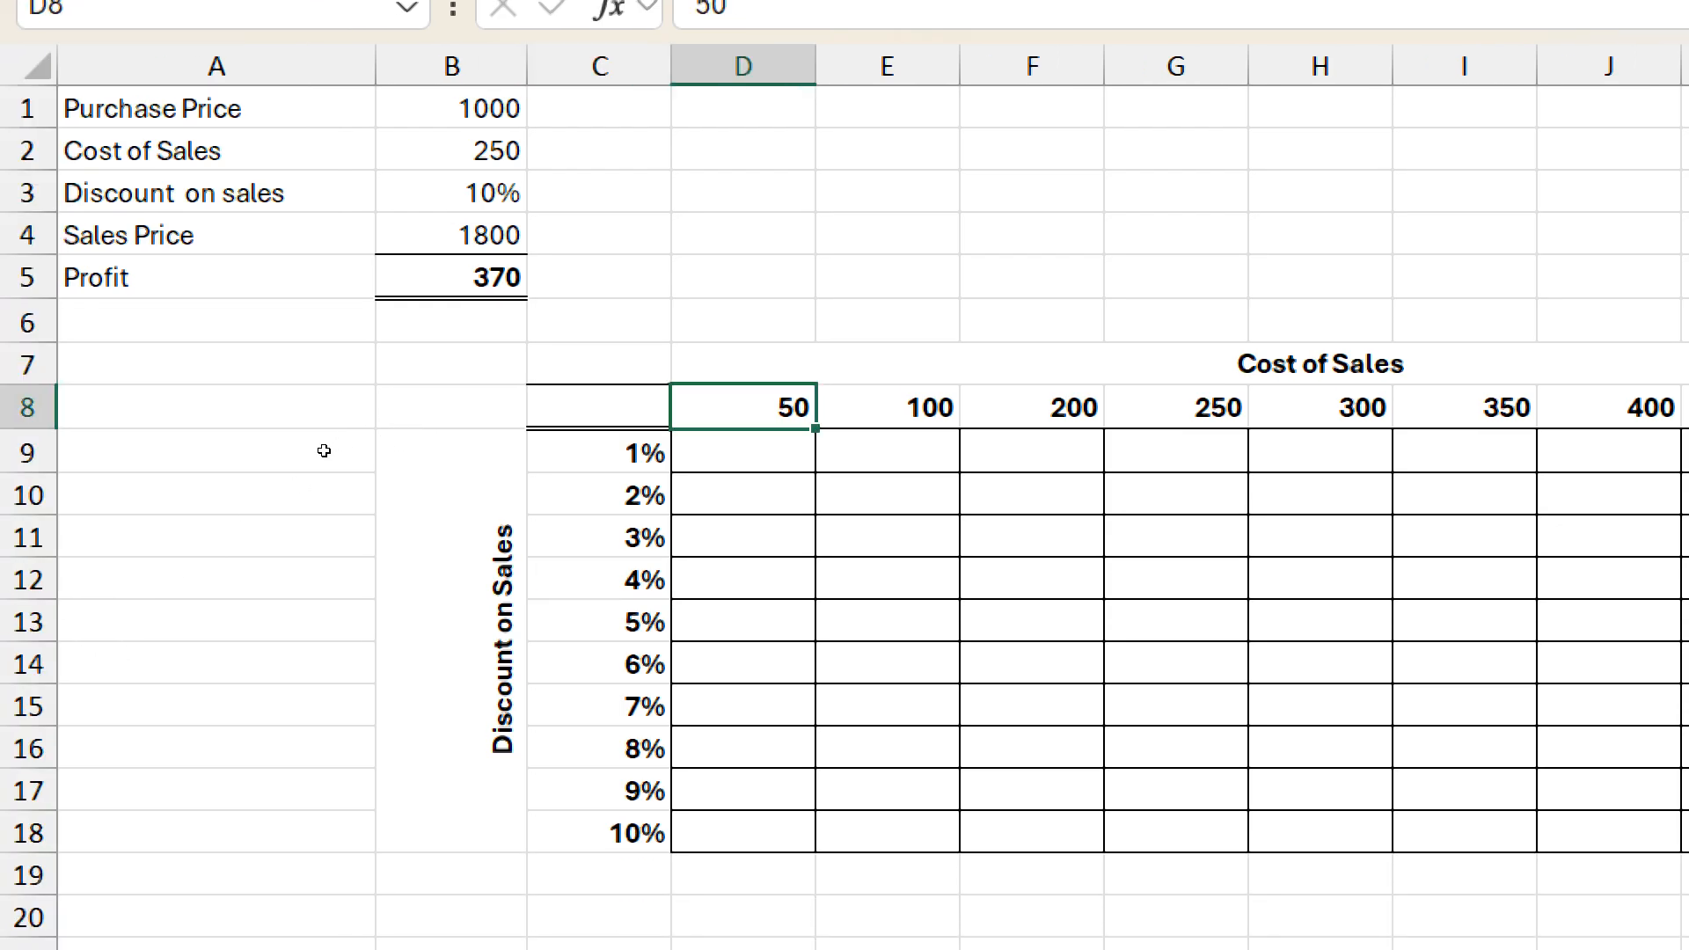
- Link the table's corner cell C8 to the Profit value with the formula =B5
click(581, 452)
key(Up)
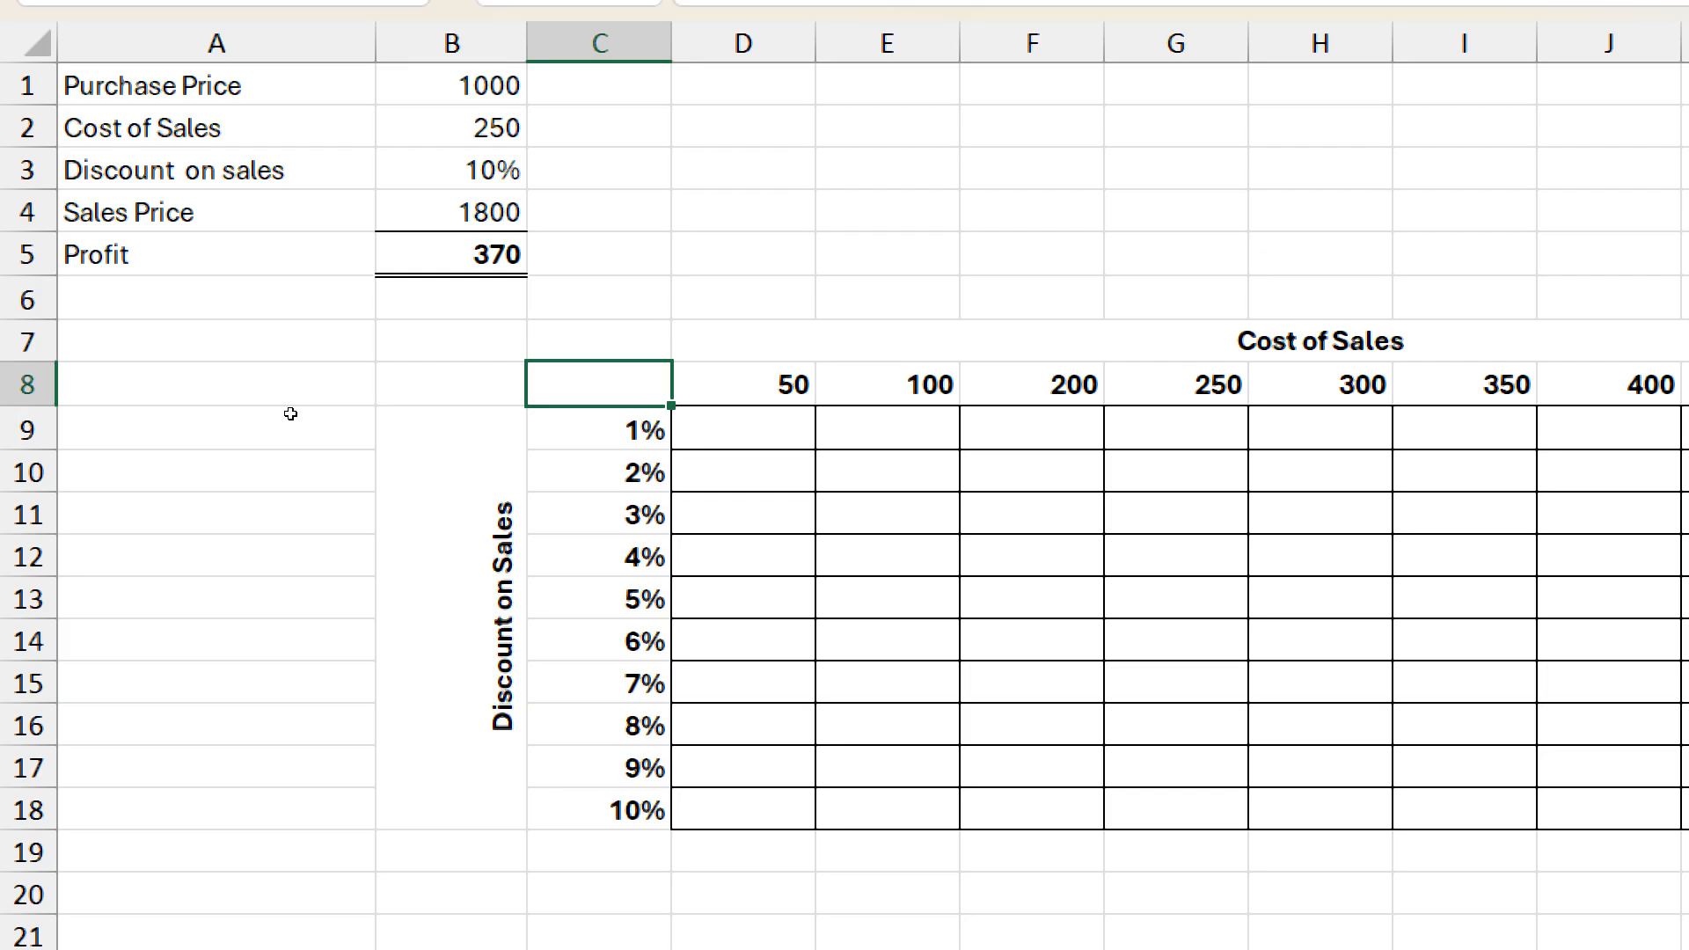
text(=)
key(Up)
key(Up)
key(Up)
key(Left)
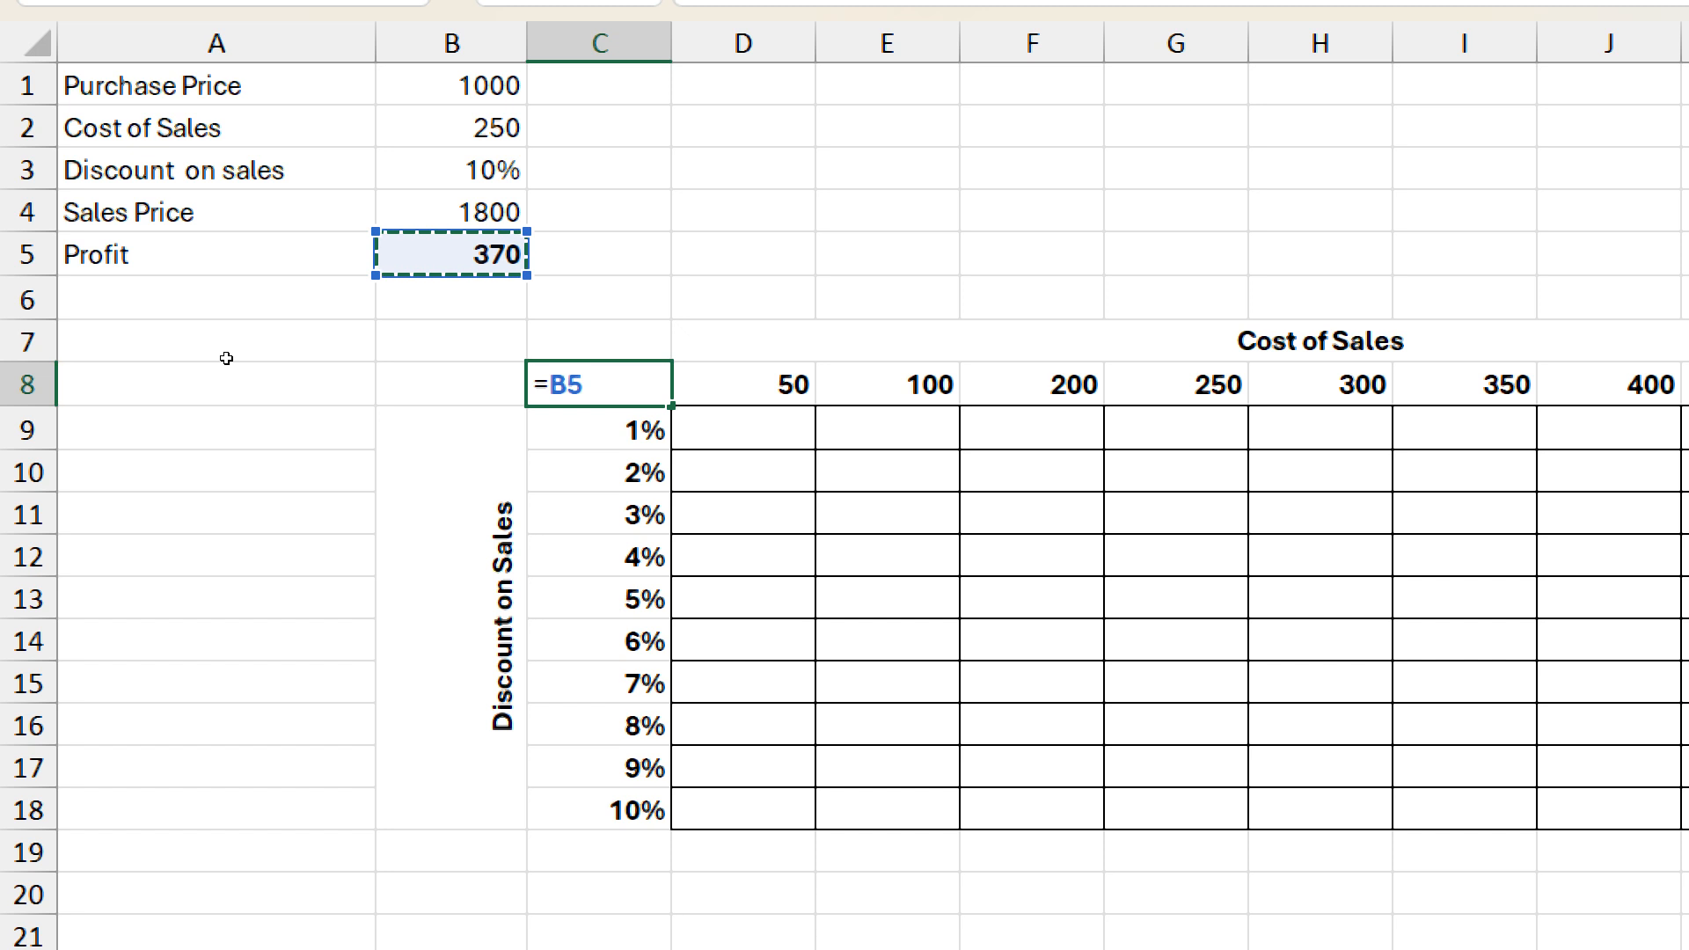
key(Return)
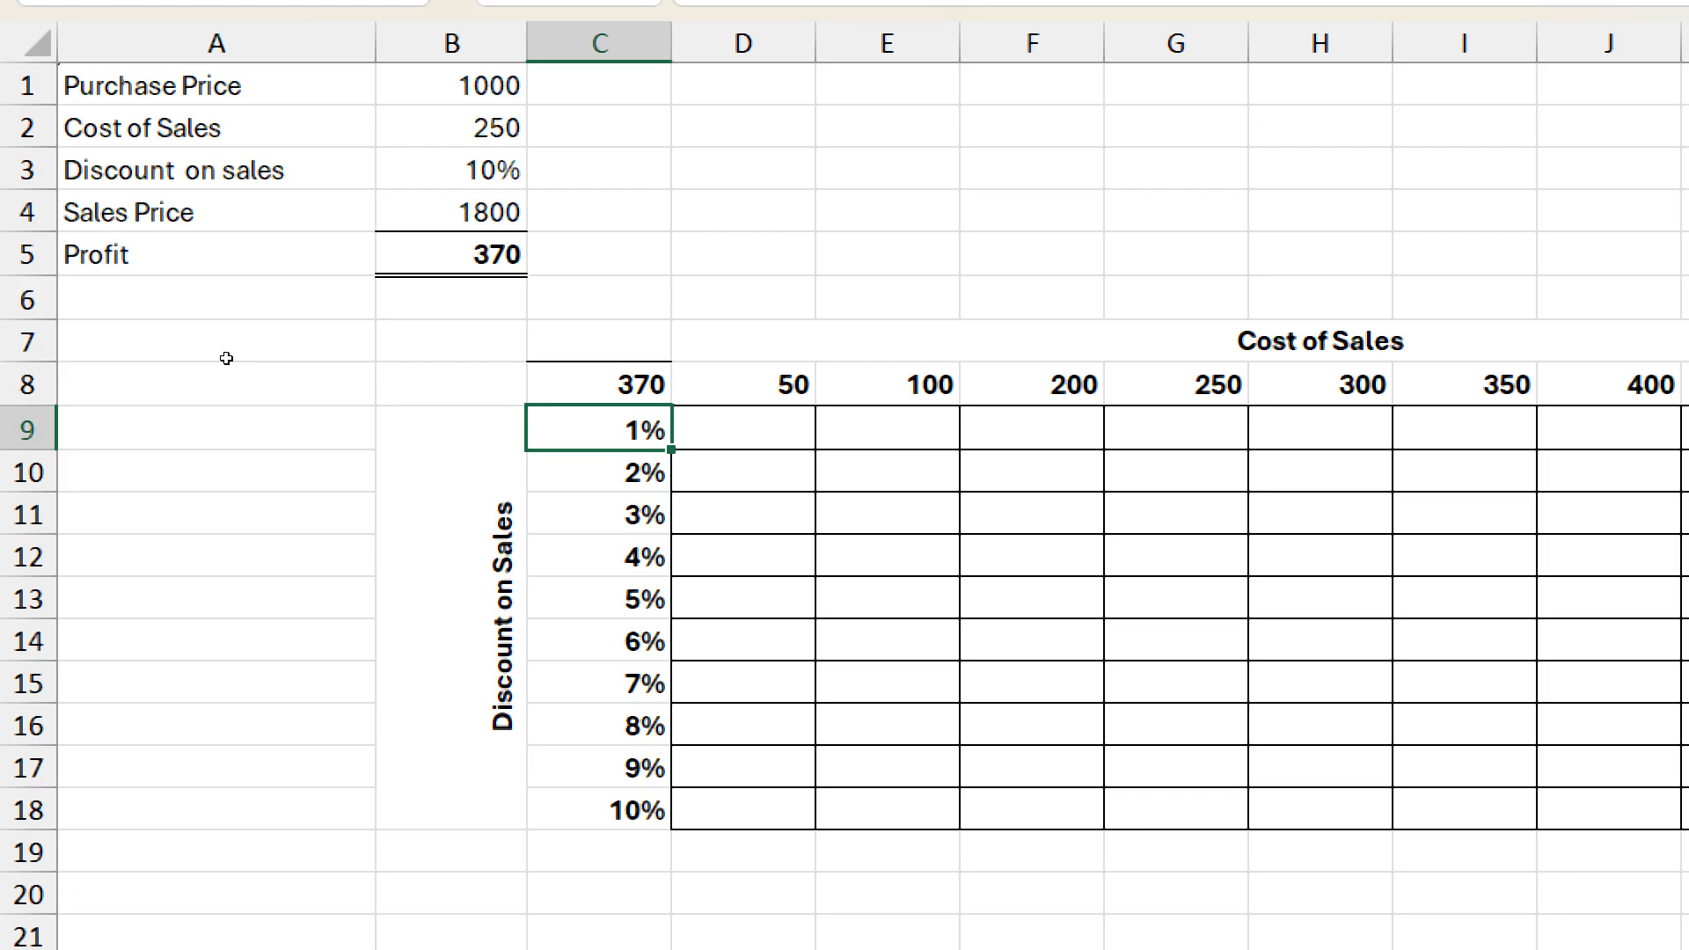
key(Up)
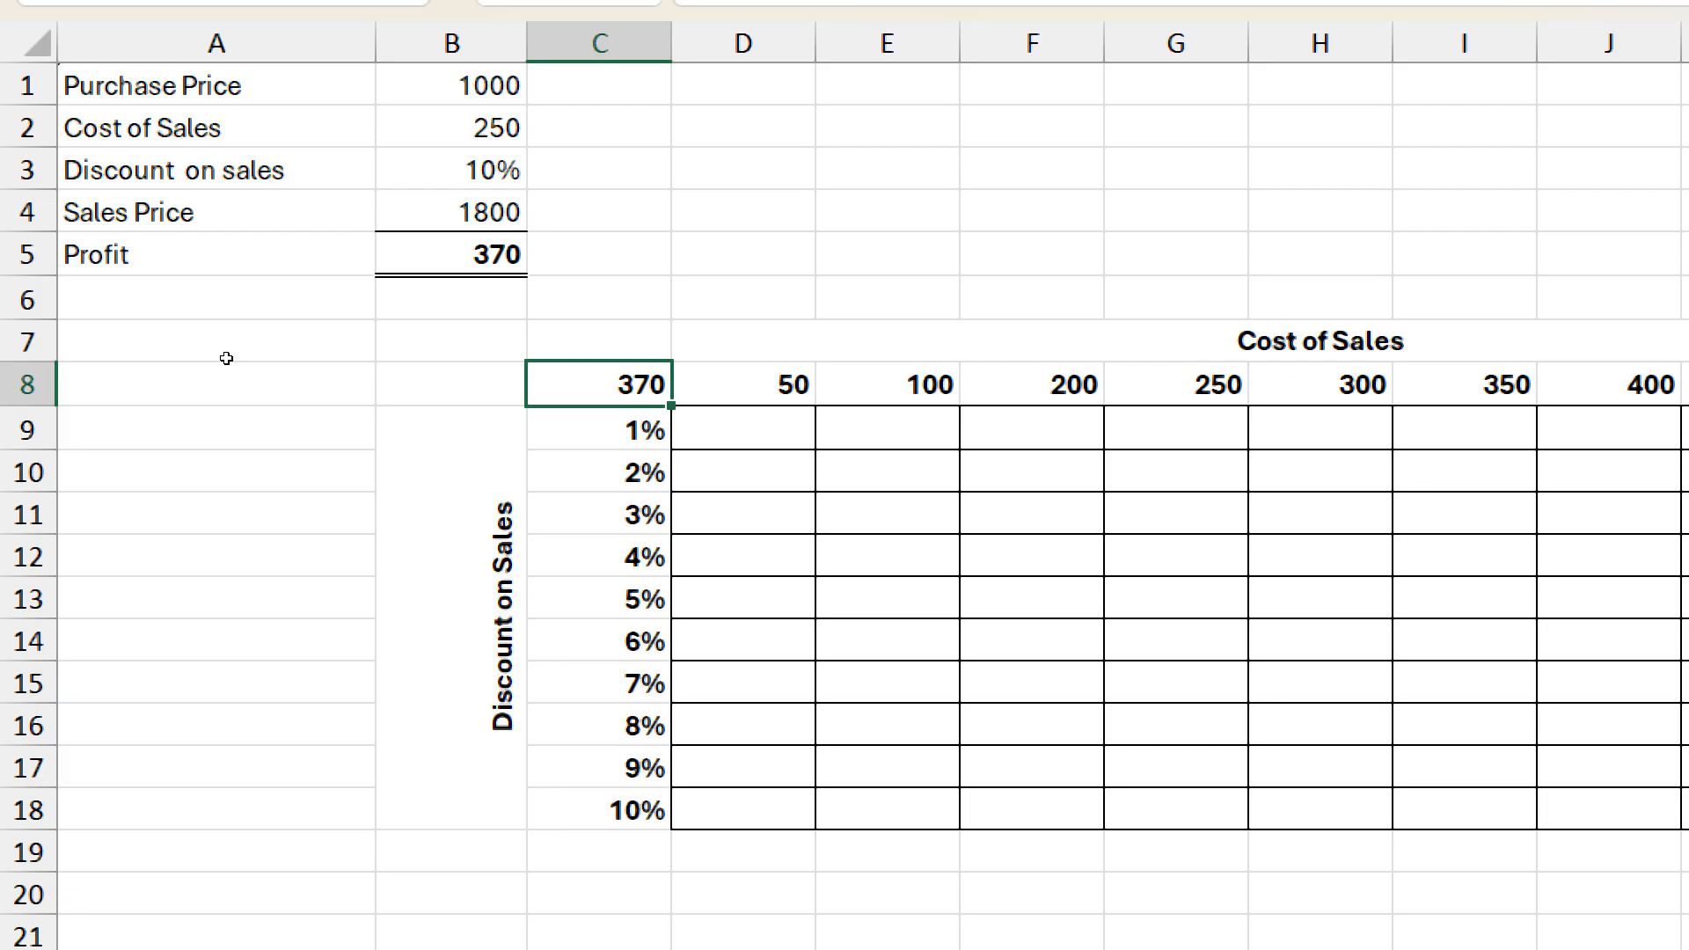
- Examine the discounts in C9:C18 and the Cost of Sales values in row 8 as the table's column and row variables
key(Down)
key(ctrl+shift+Down)
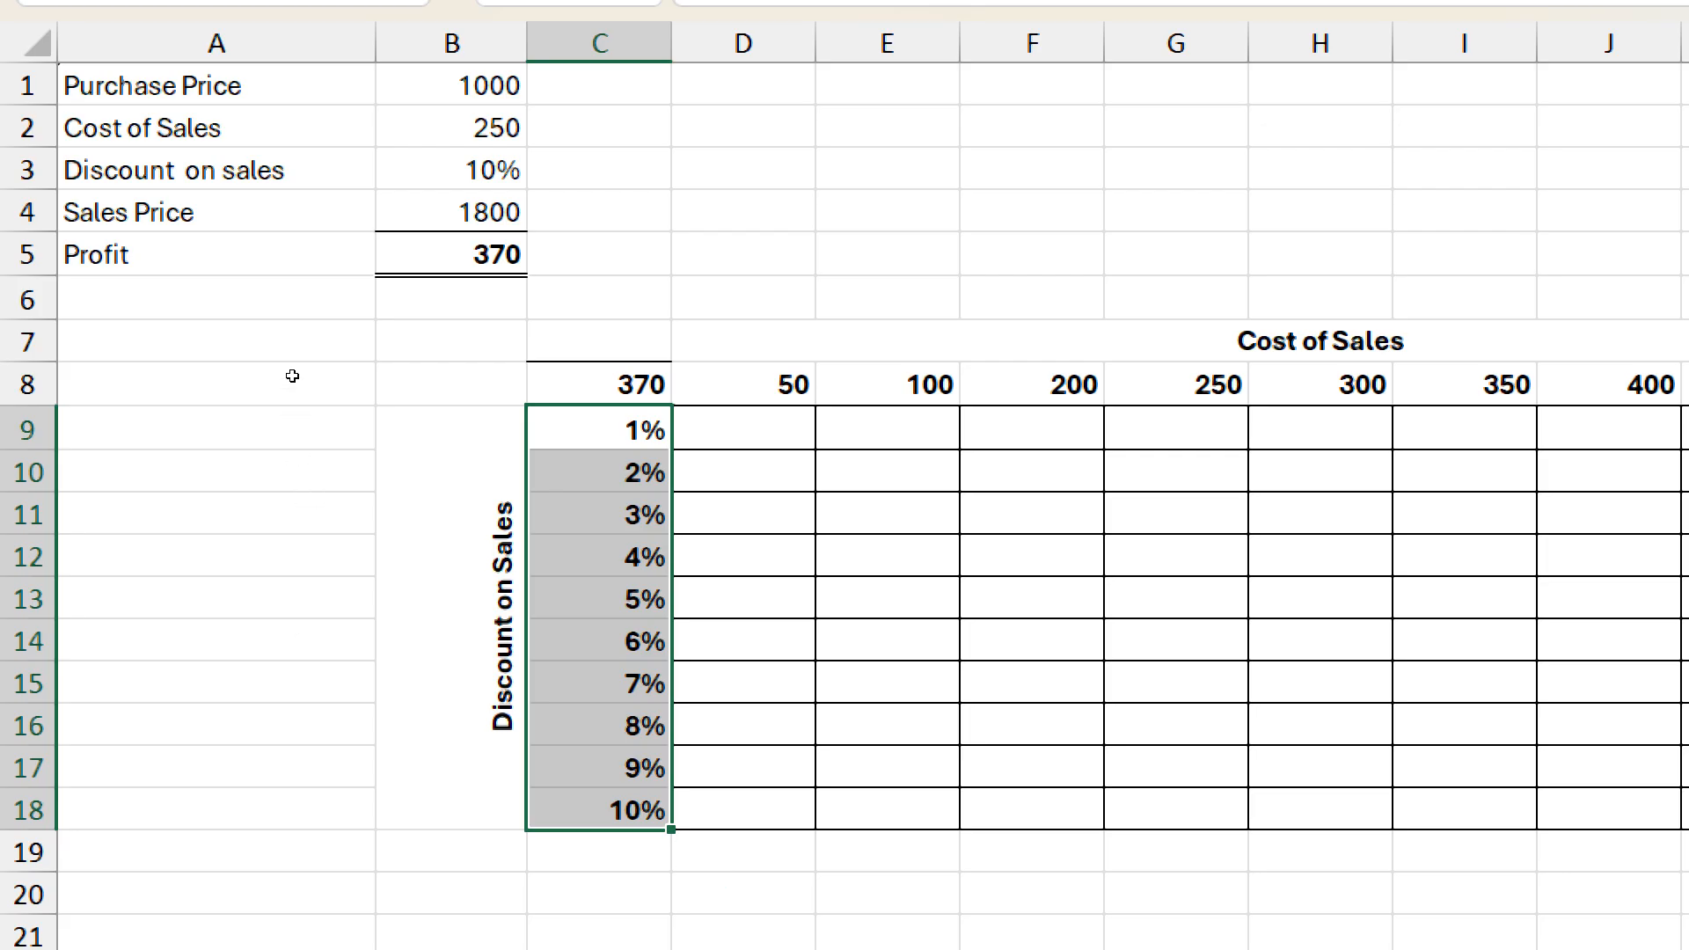
key(ctrl+space)
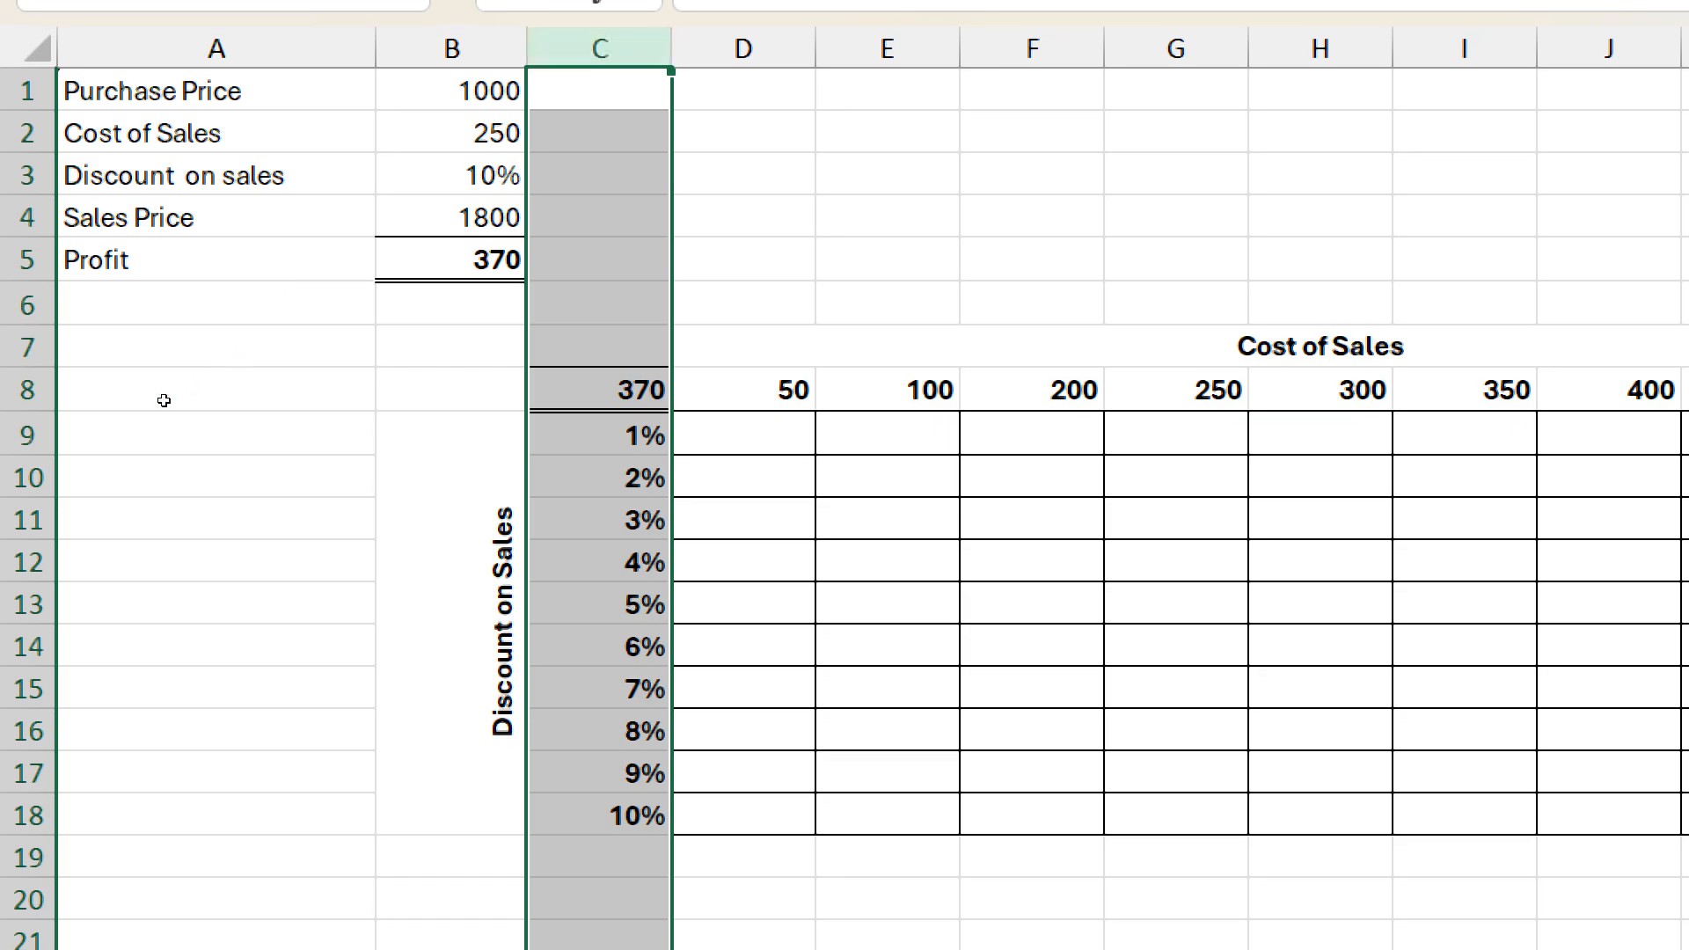
drag(604, 435, 642, 816)
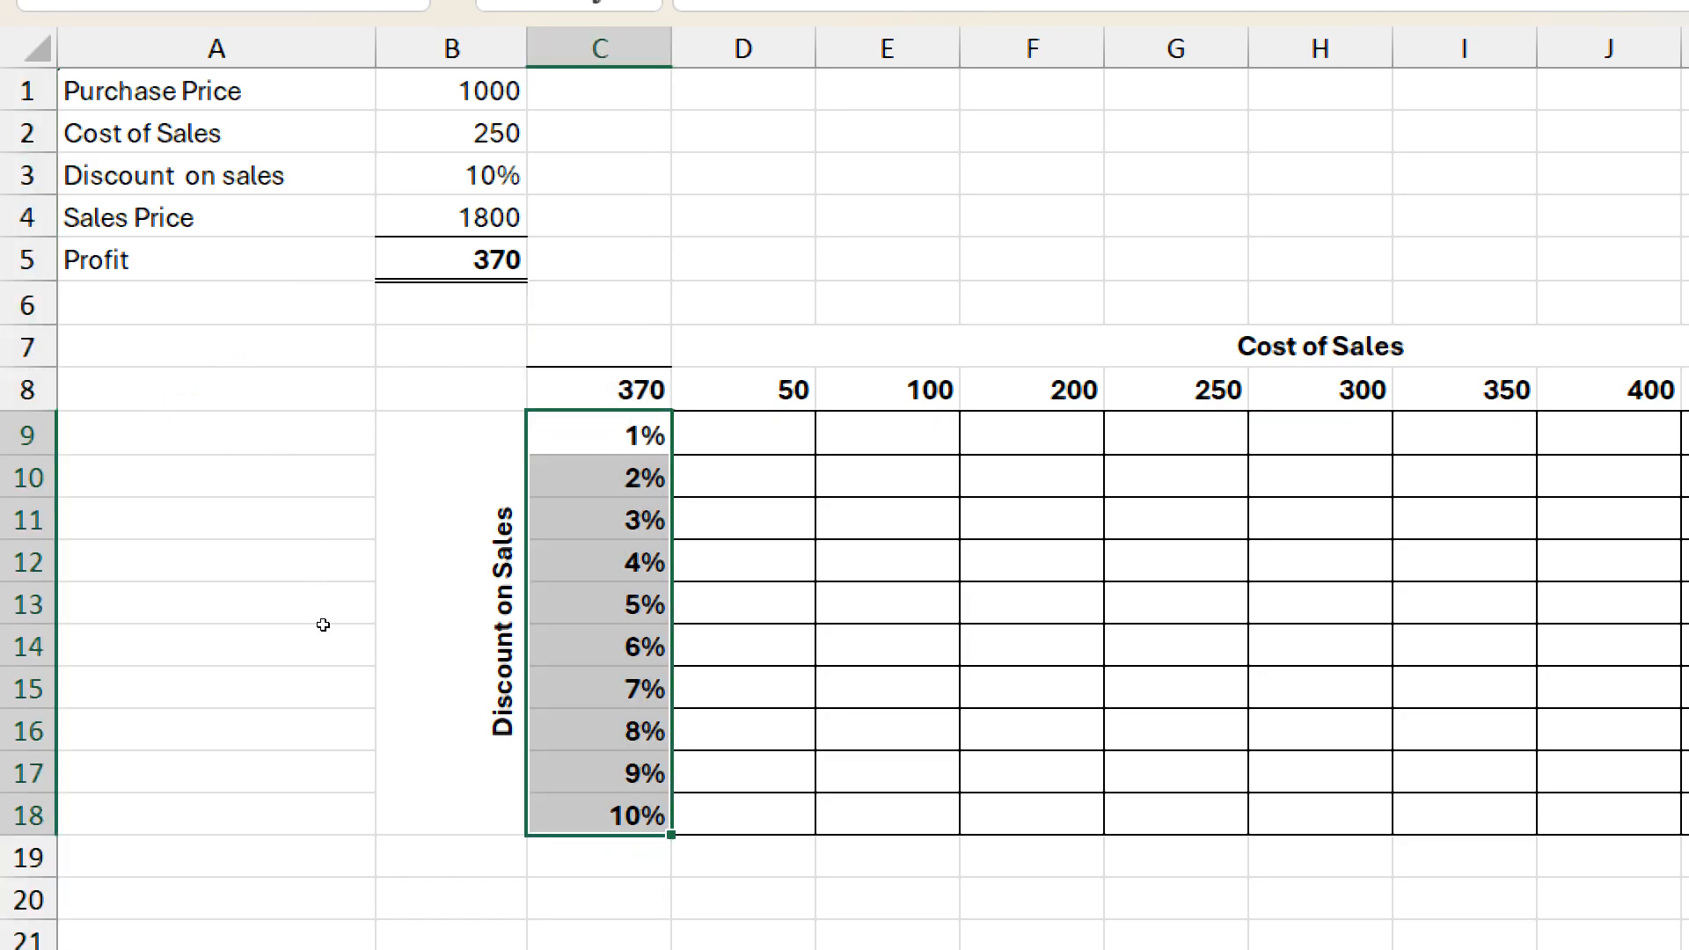
drag(743, 390, 1688, 390)
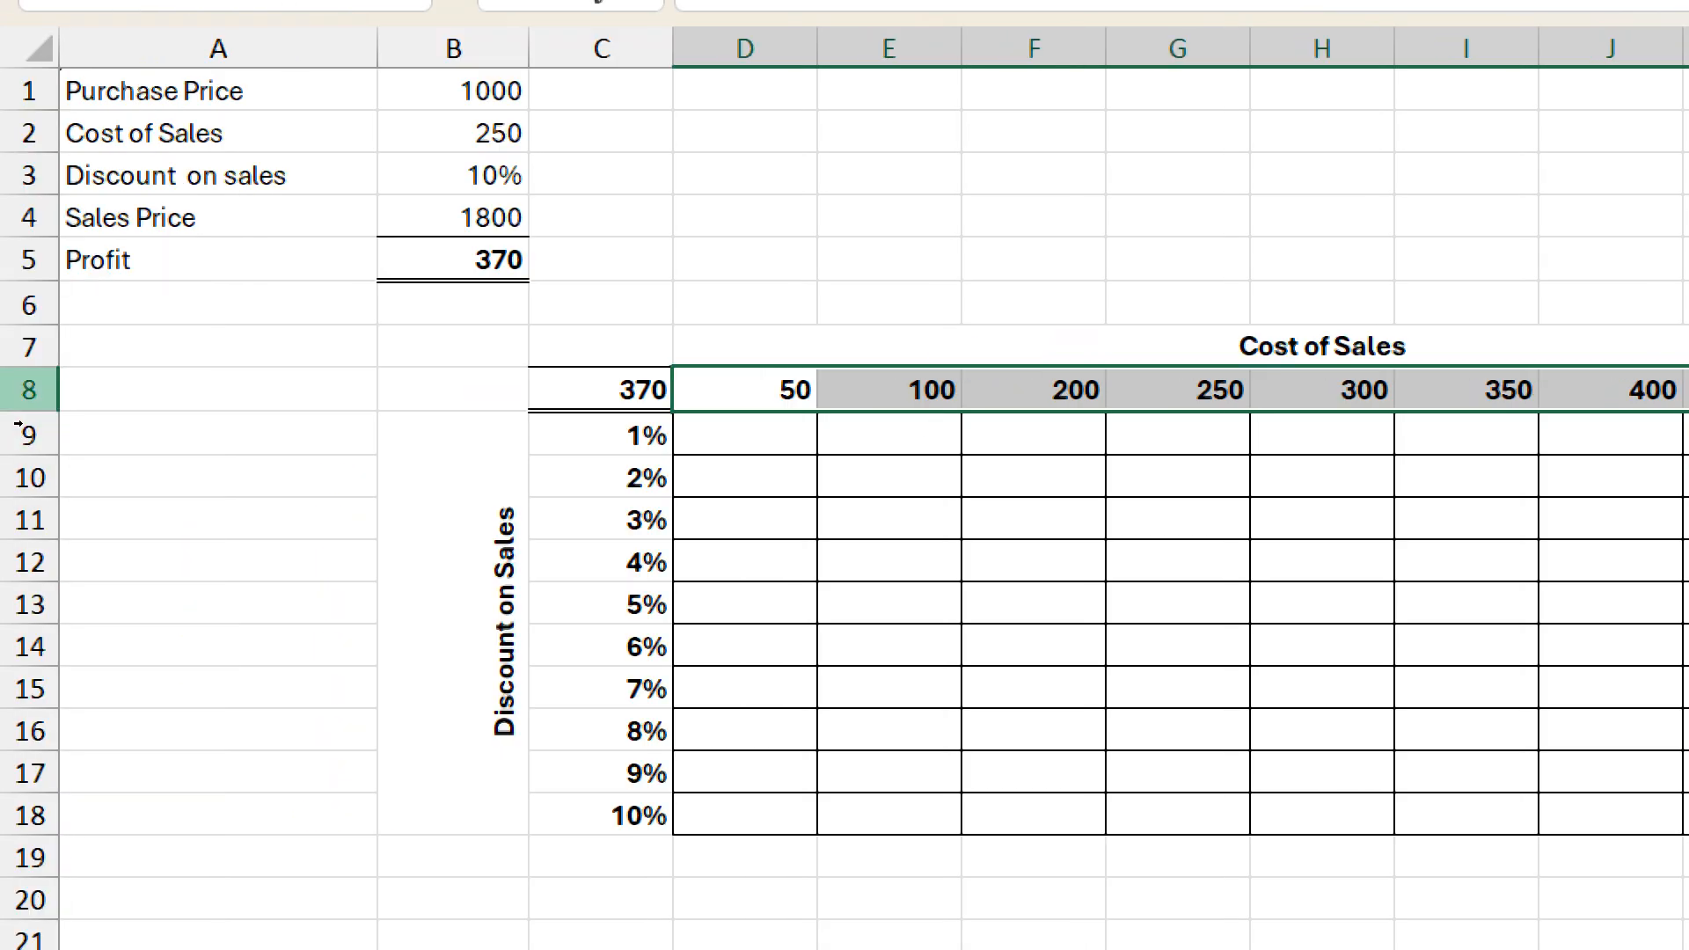
click(15, 421)
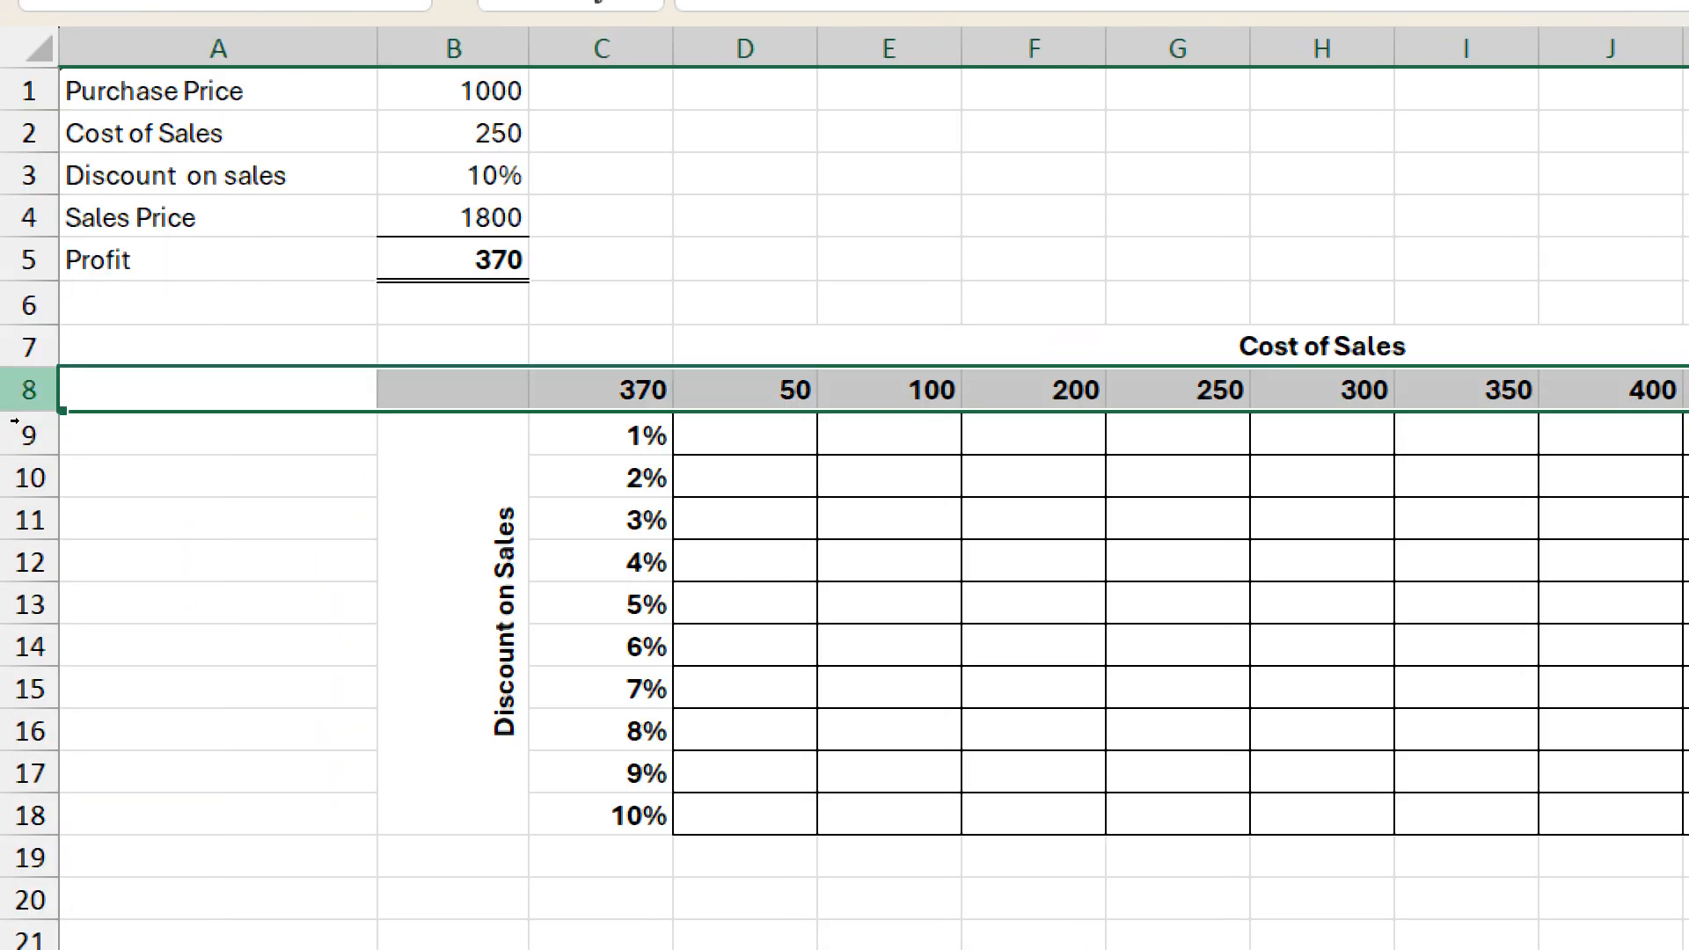
click(888, 519)
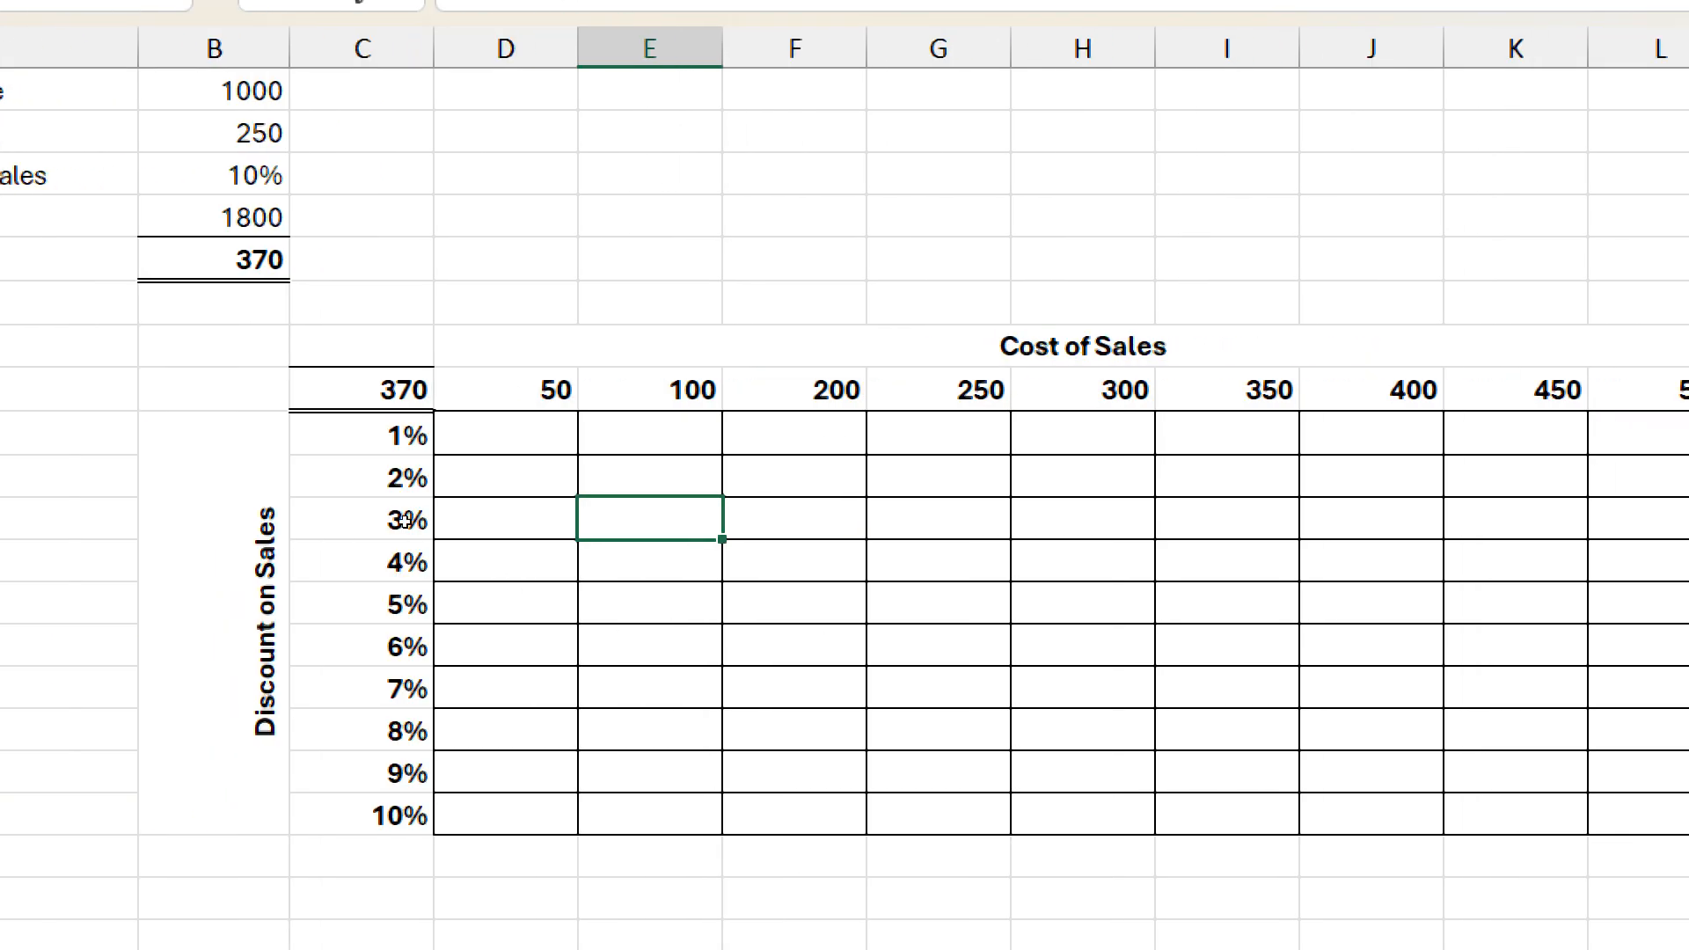
drag(327, 406, 330, 467)
click(226, 503)
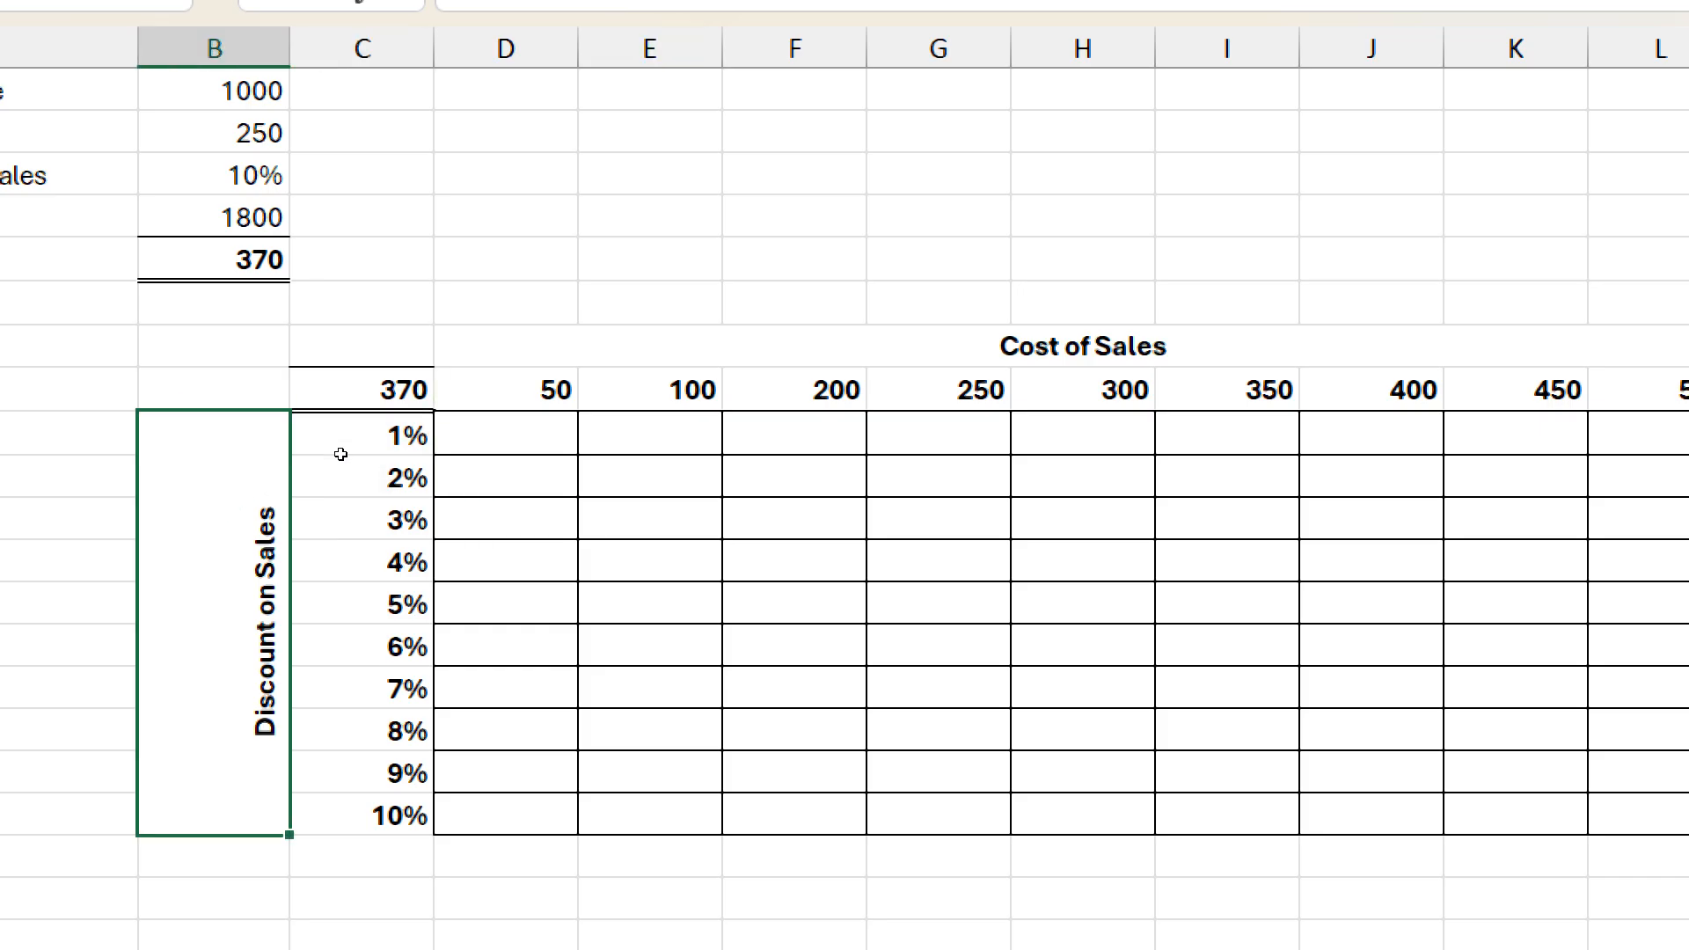
- Create a What-If Data Table over C8:L18 with row input cell $B$2 and column input cell $B$3
drag(325, 394, 1056, 629)
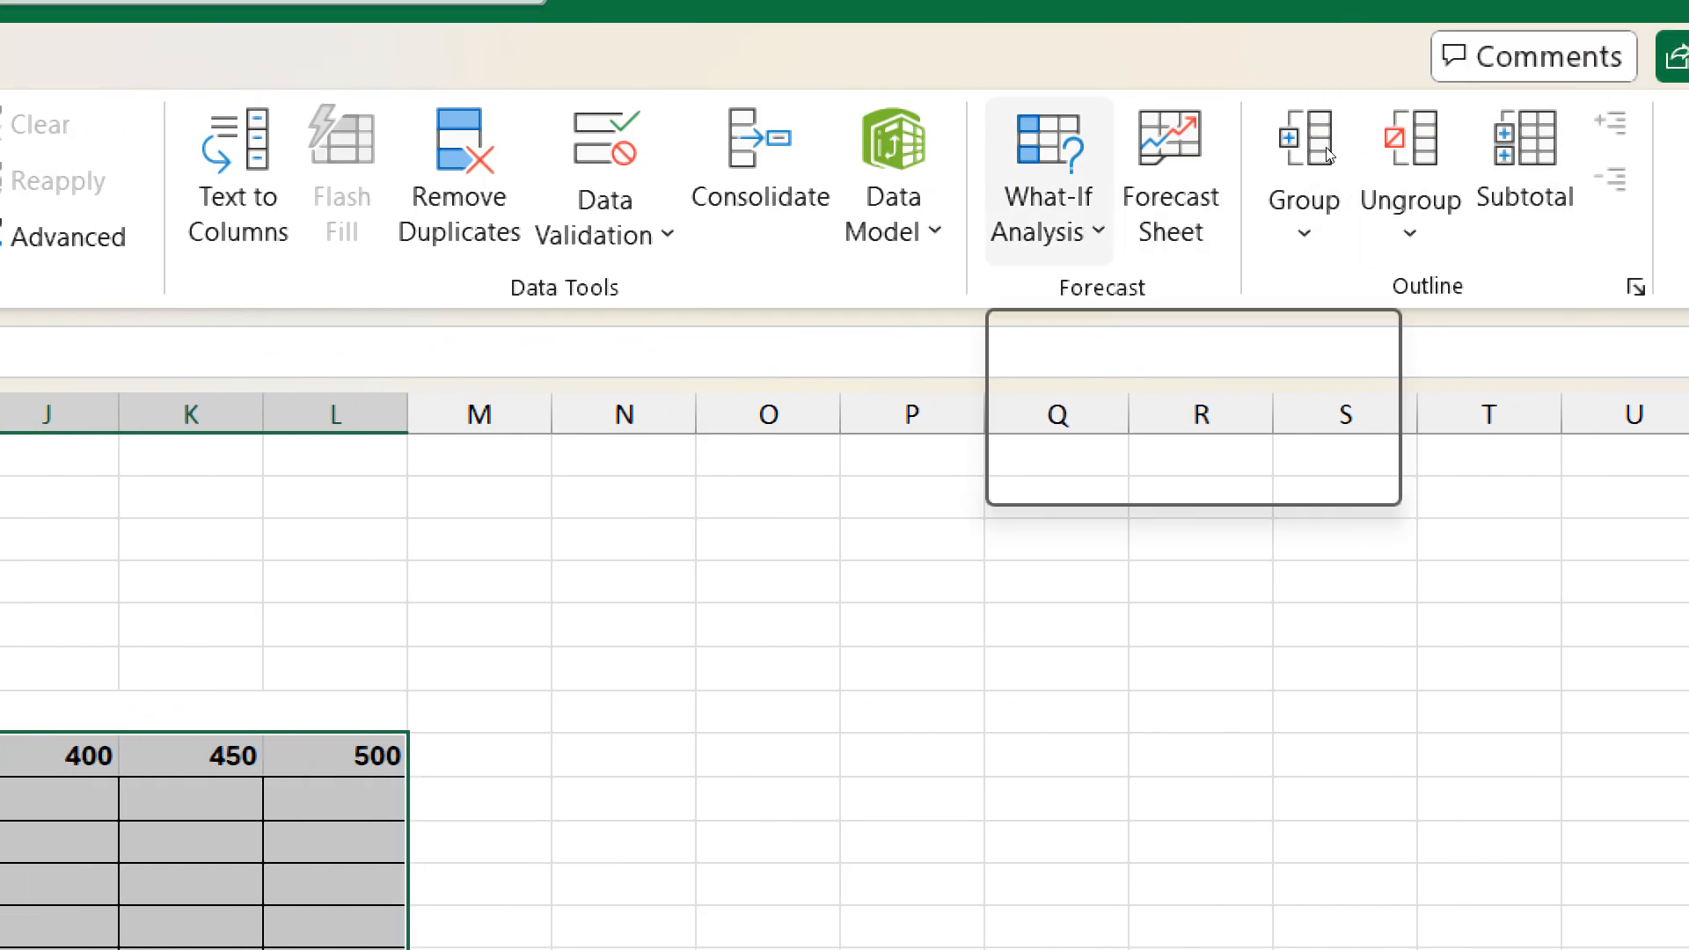
click(1049, 181)
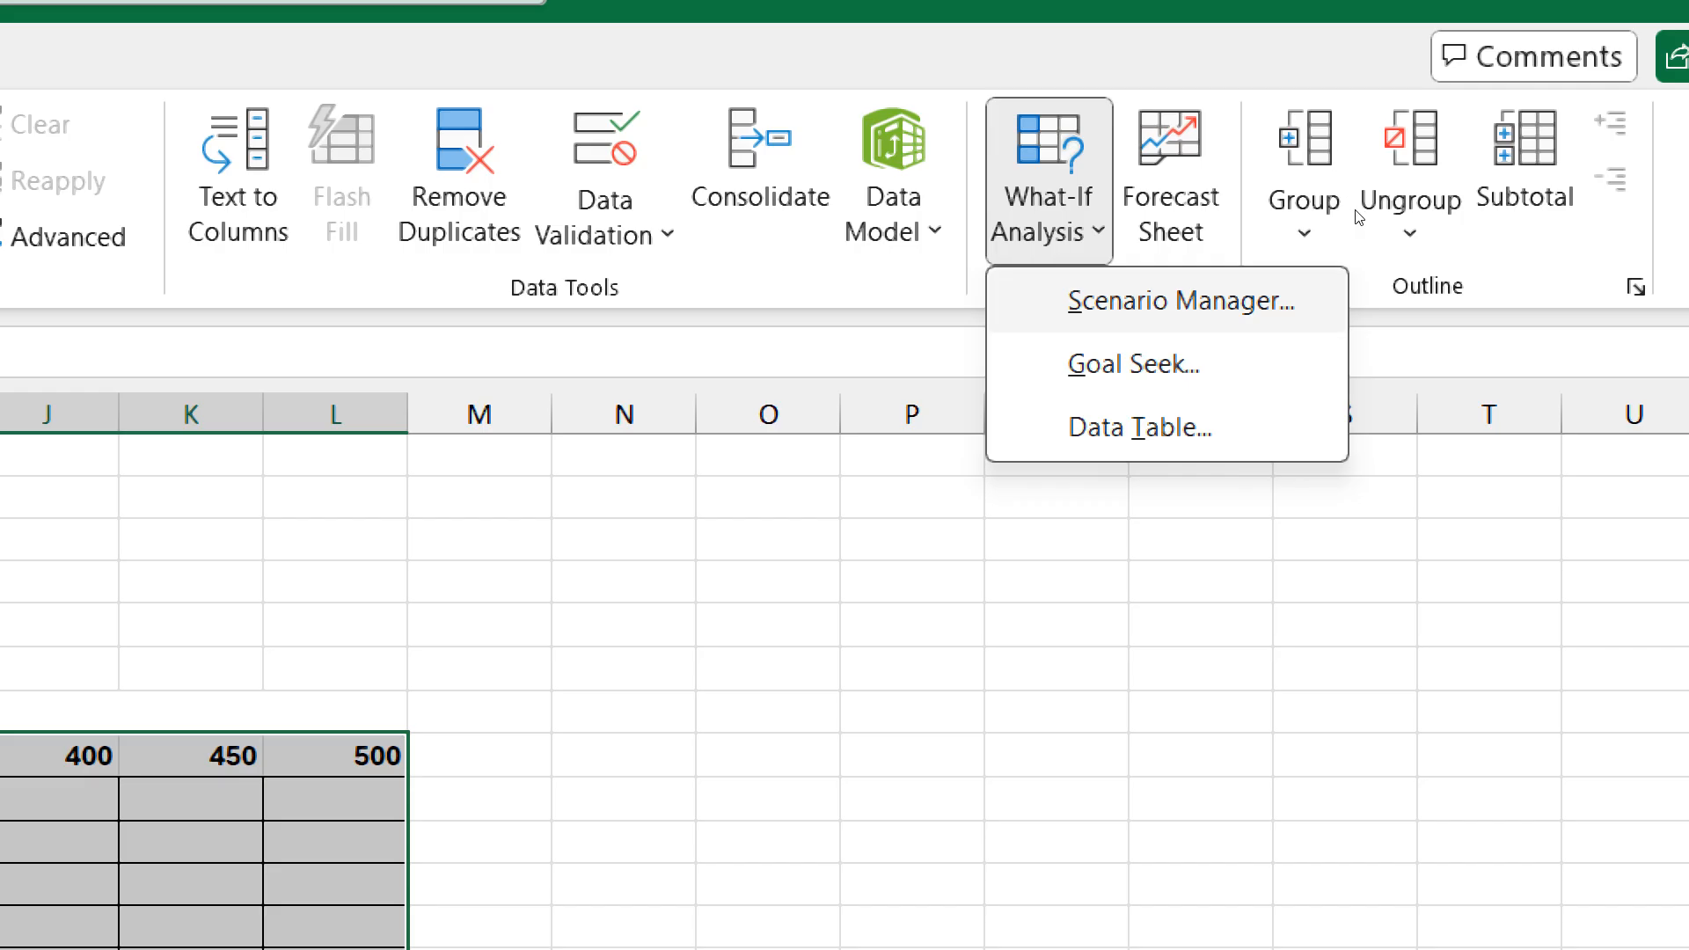
click(1140, 427)
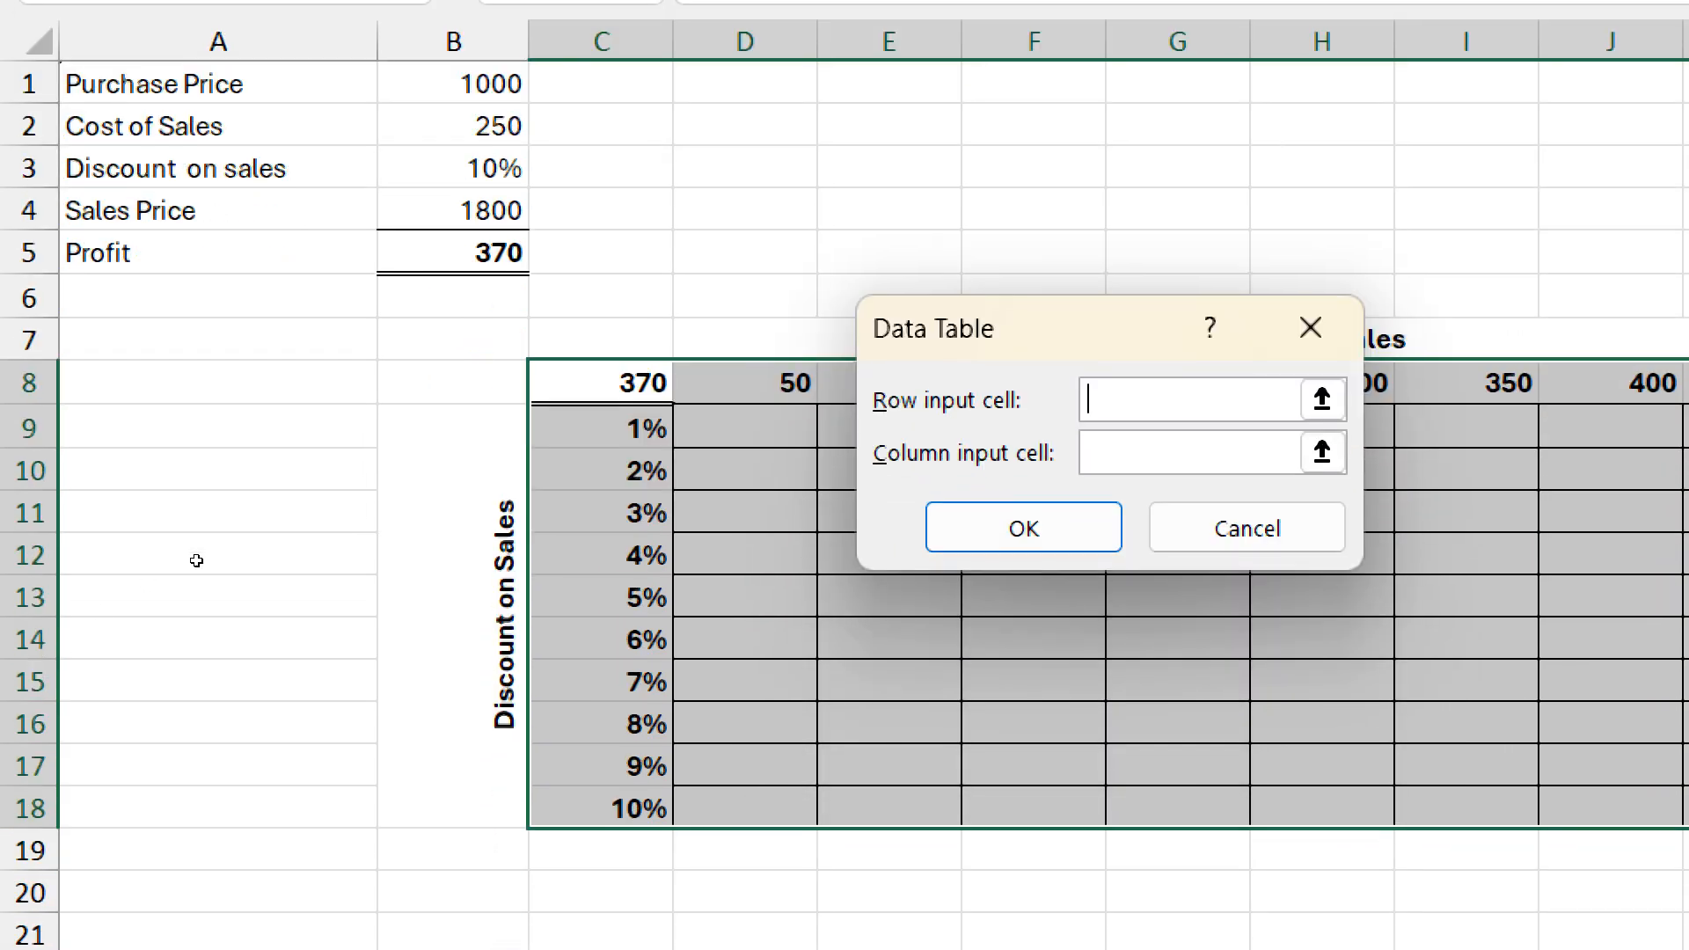
drag(982, 329, 729, 106)
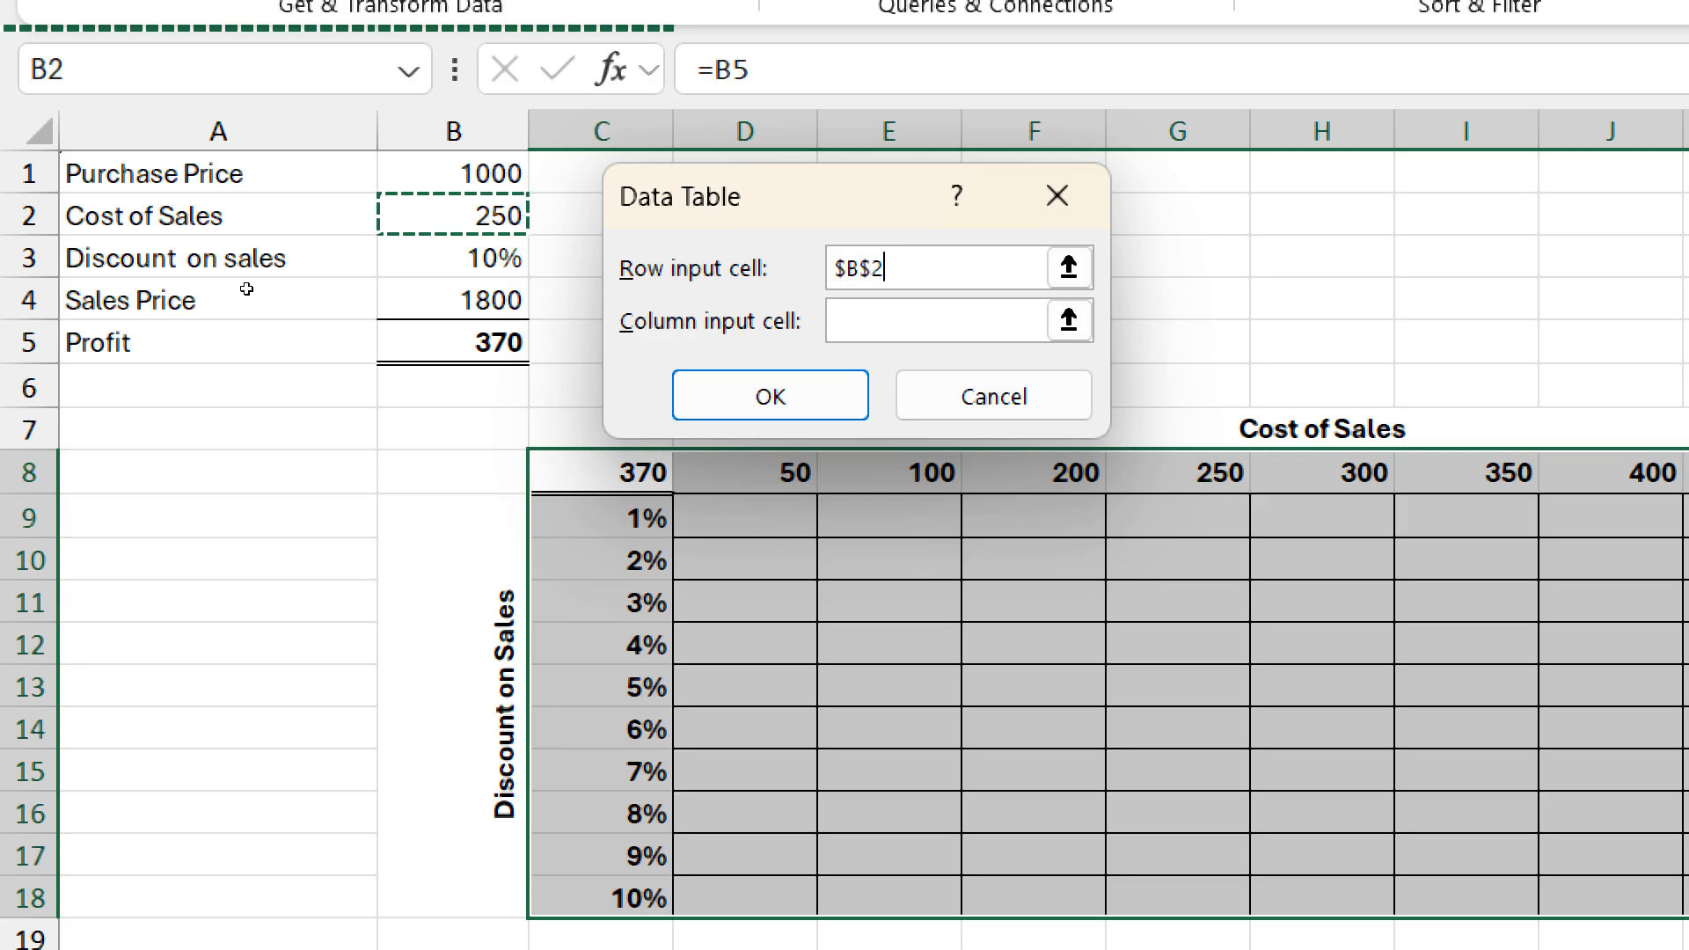
key(Tab)
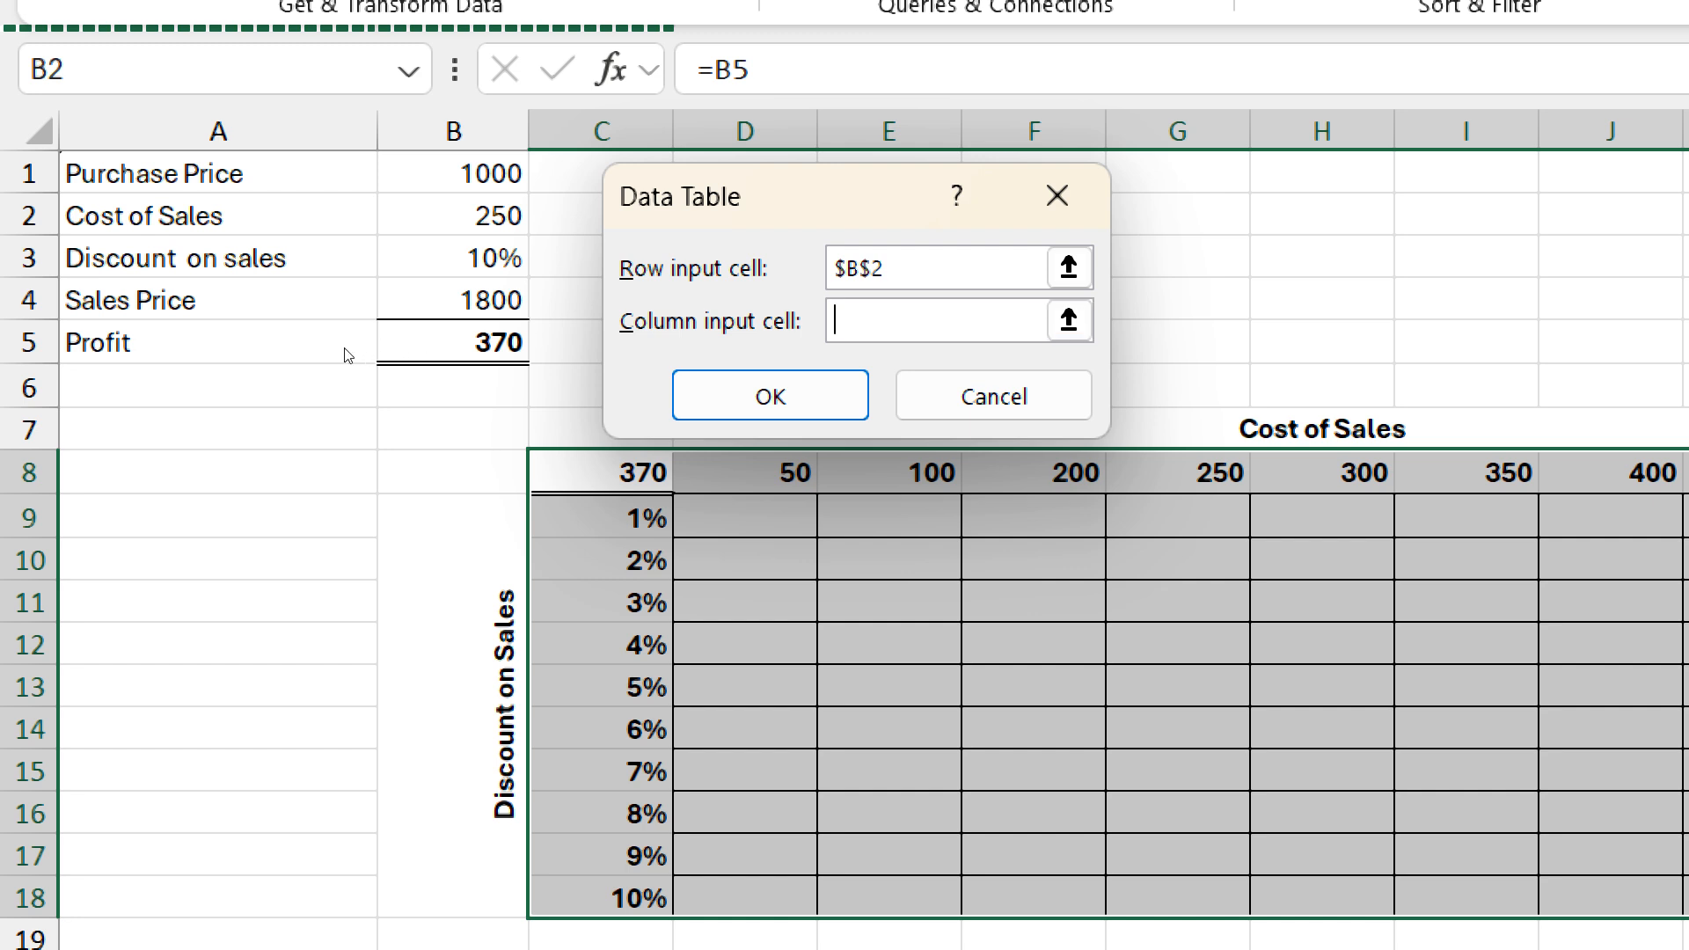
key(Down)
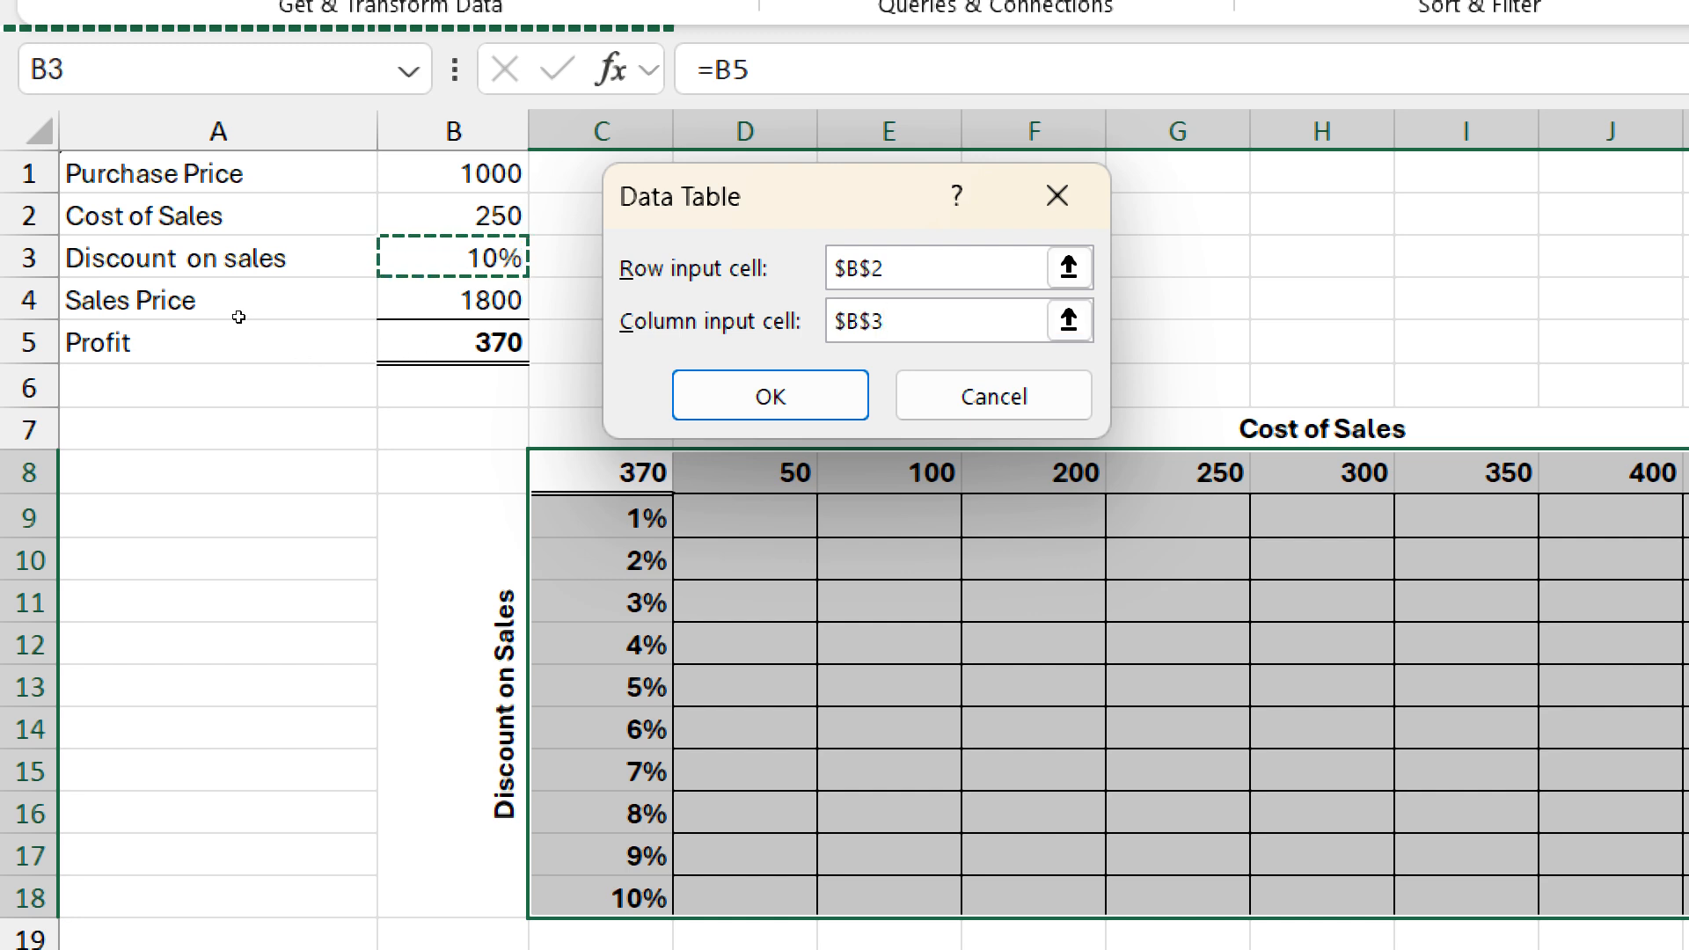
key(Return)
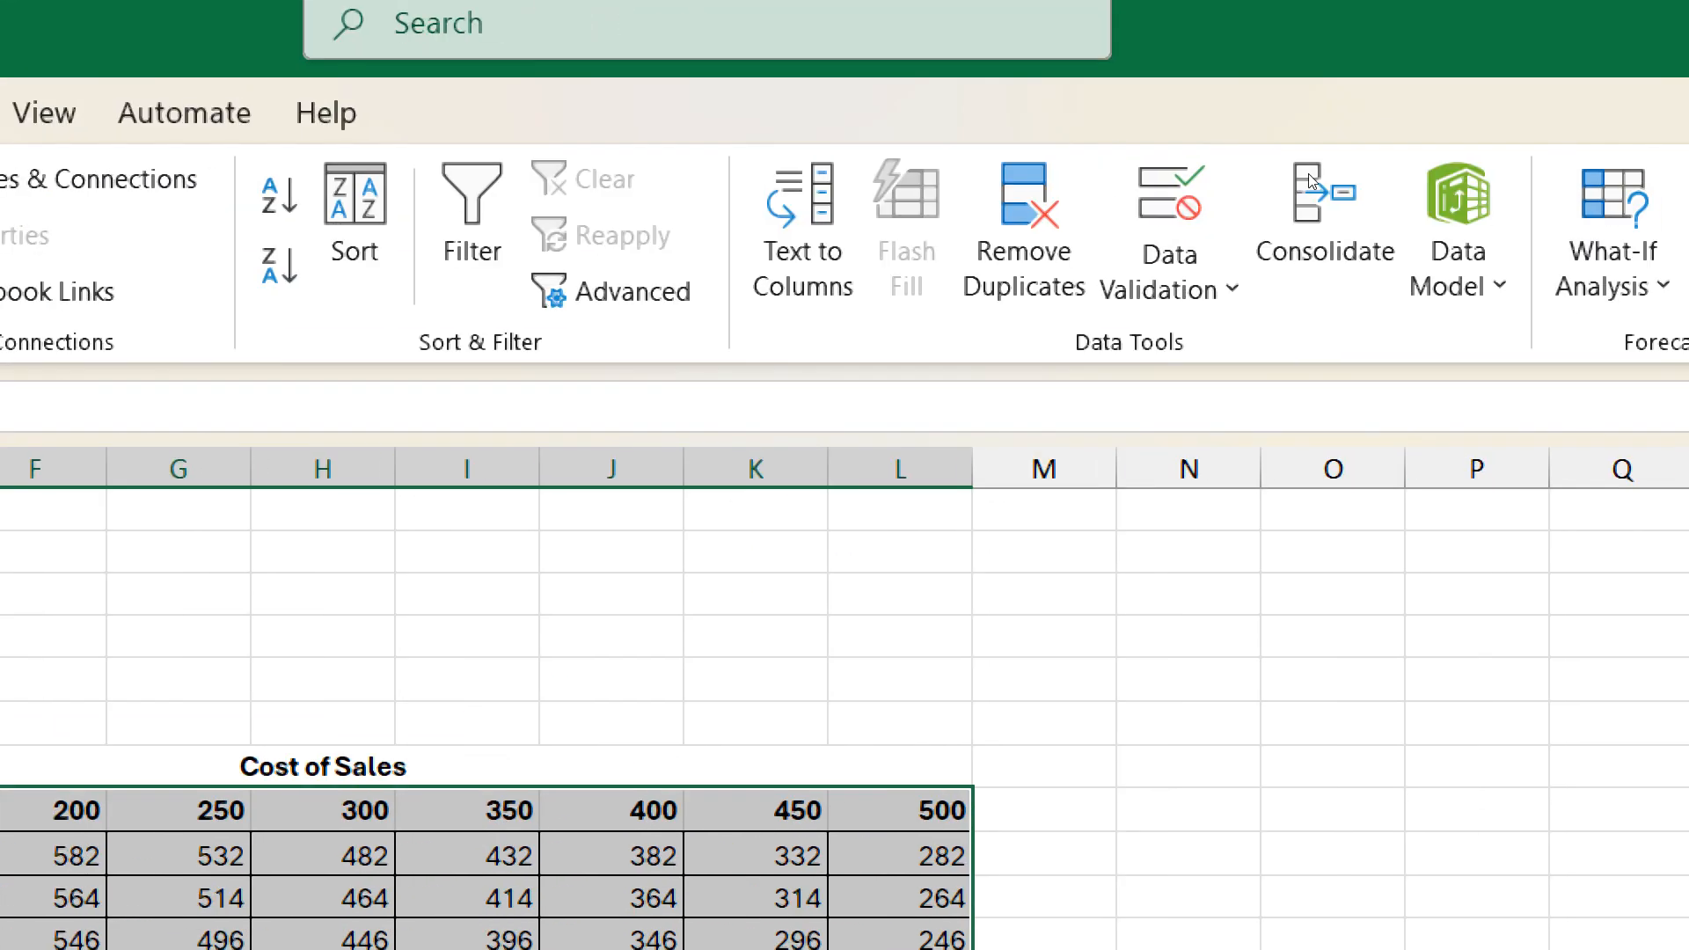
- Reapply the Data Table to the selected range C8:L18, again using $B$2 as row input and $B$3 as column input
click(1613, 255)
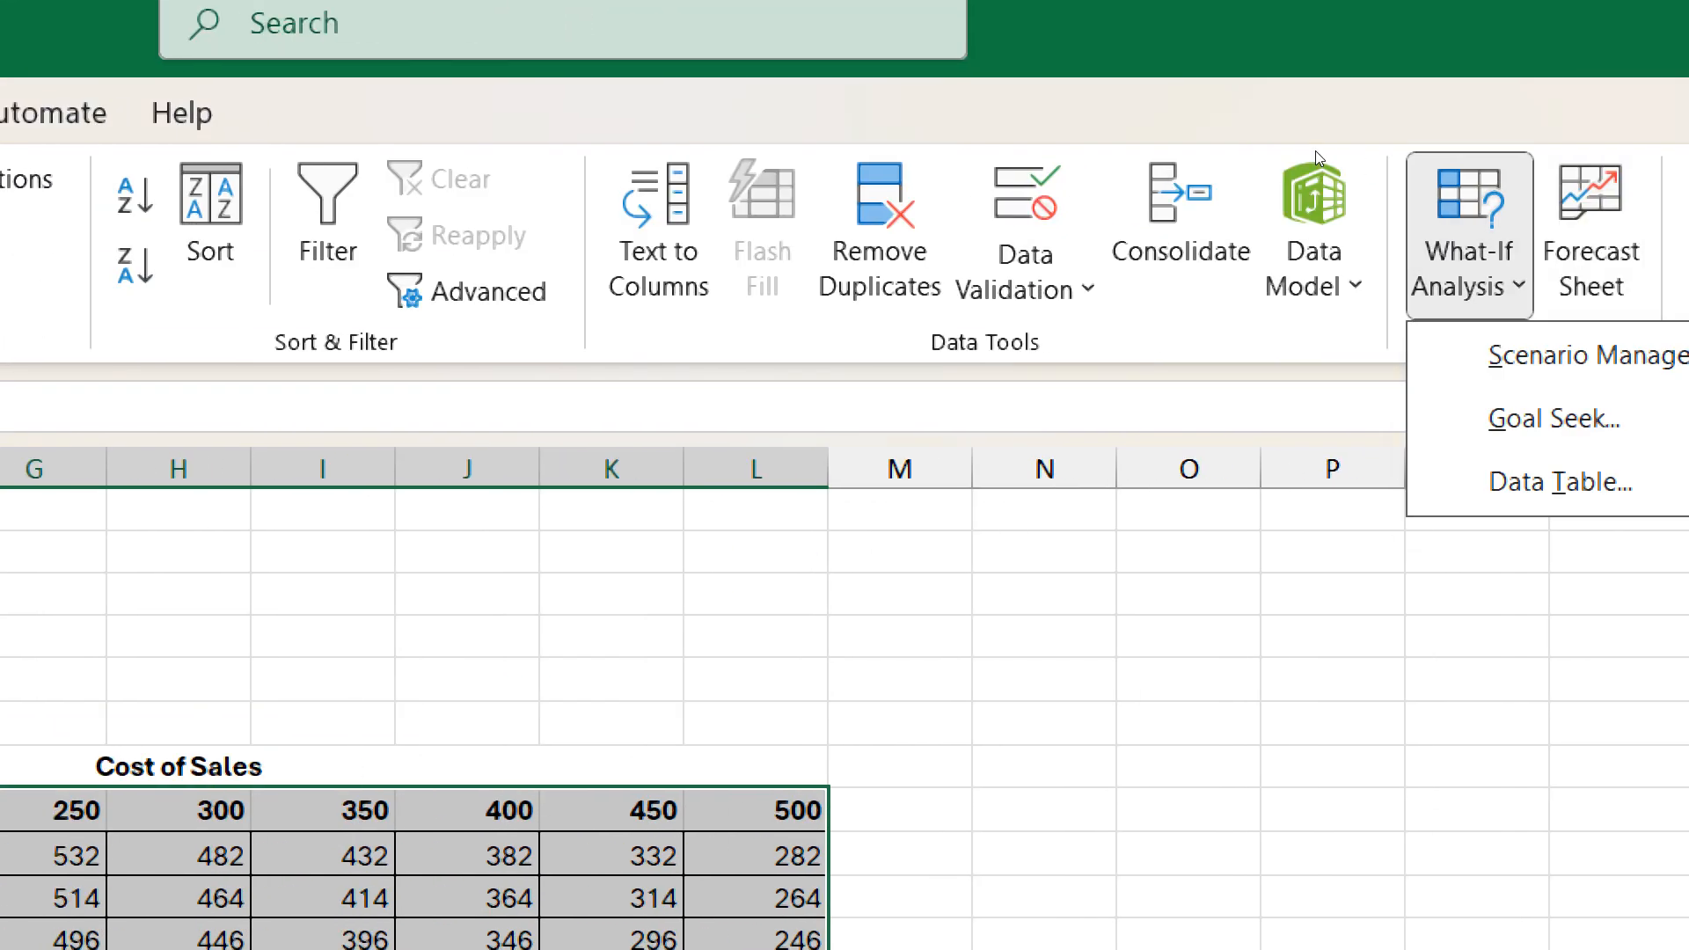
click(1559, 482)
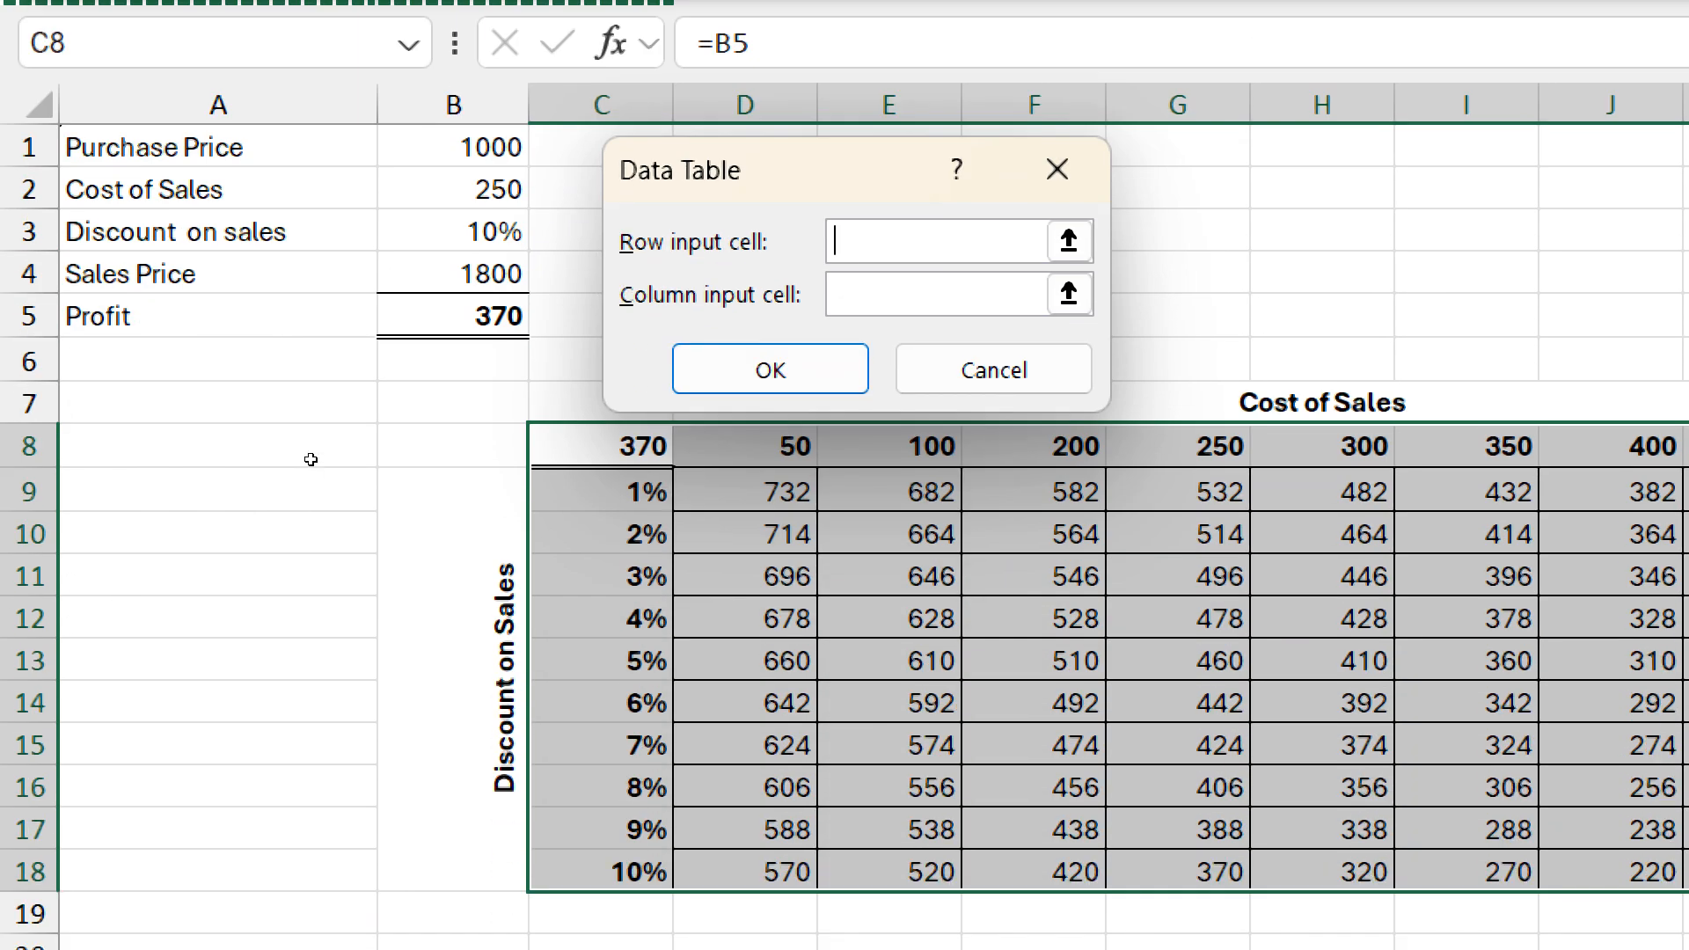
click(453, 189)
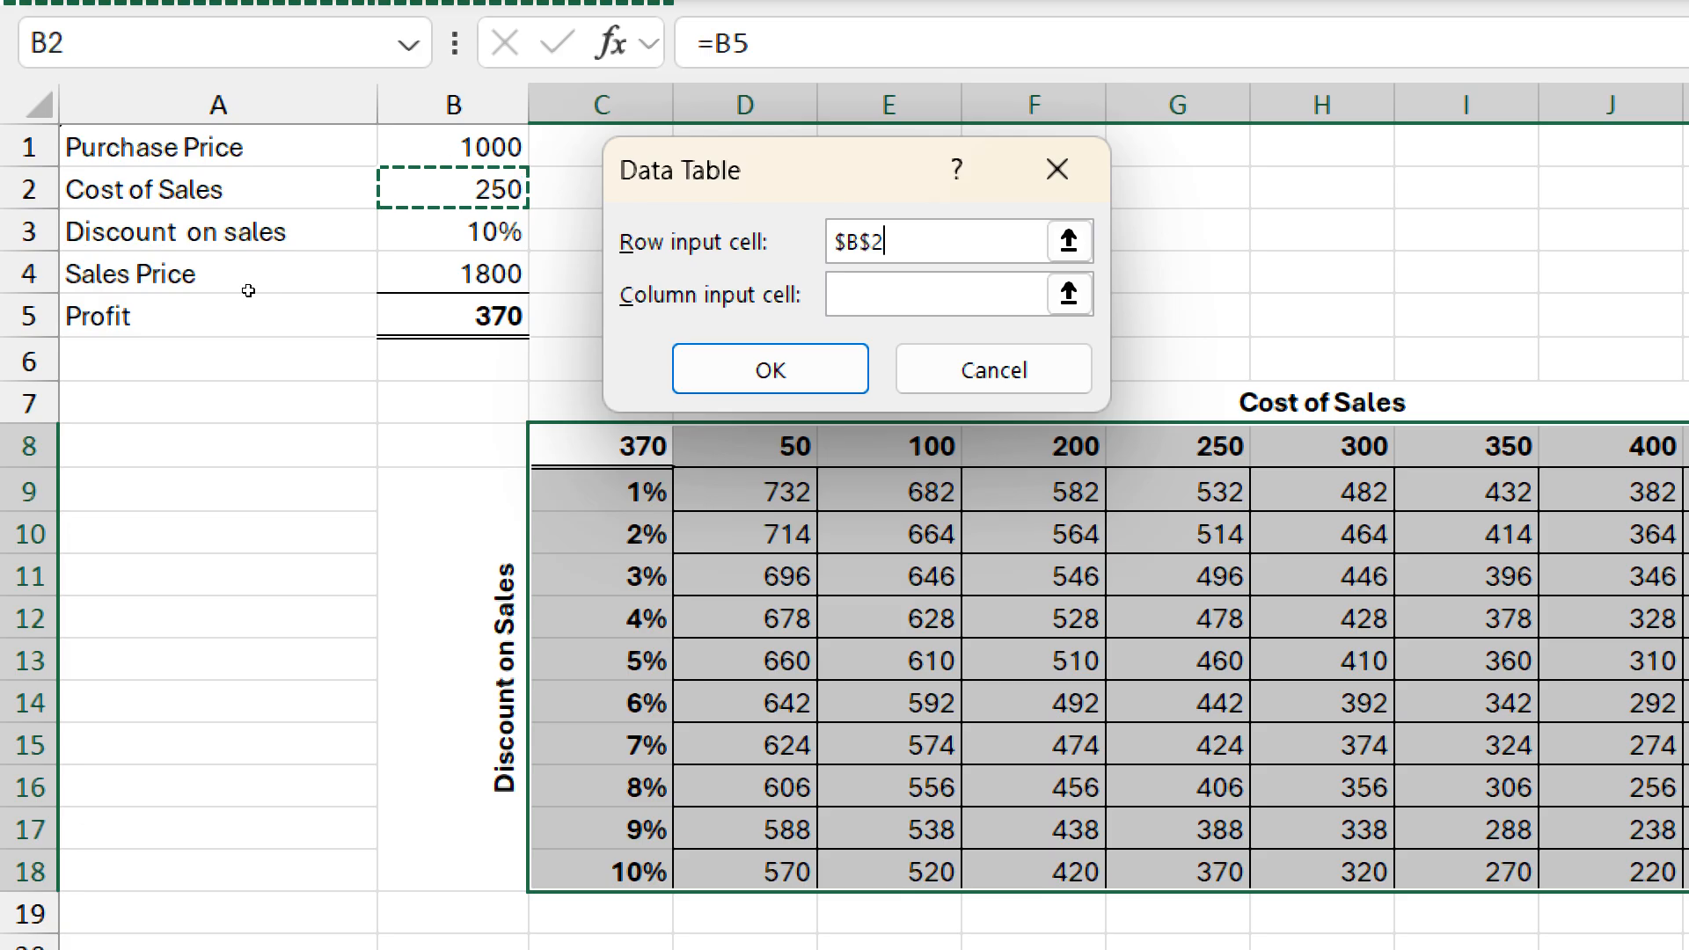
key(Tab)
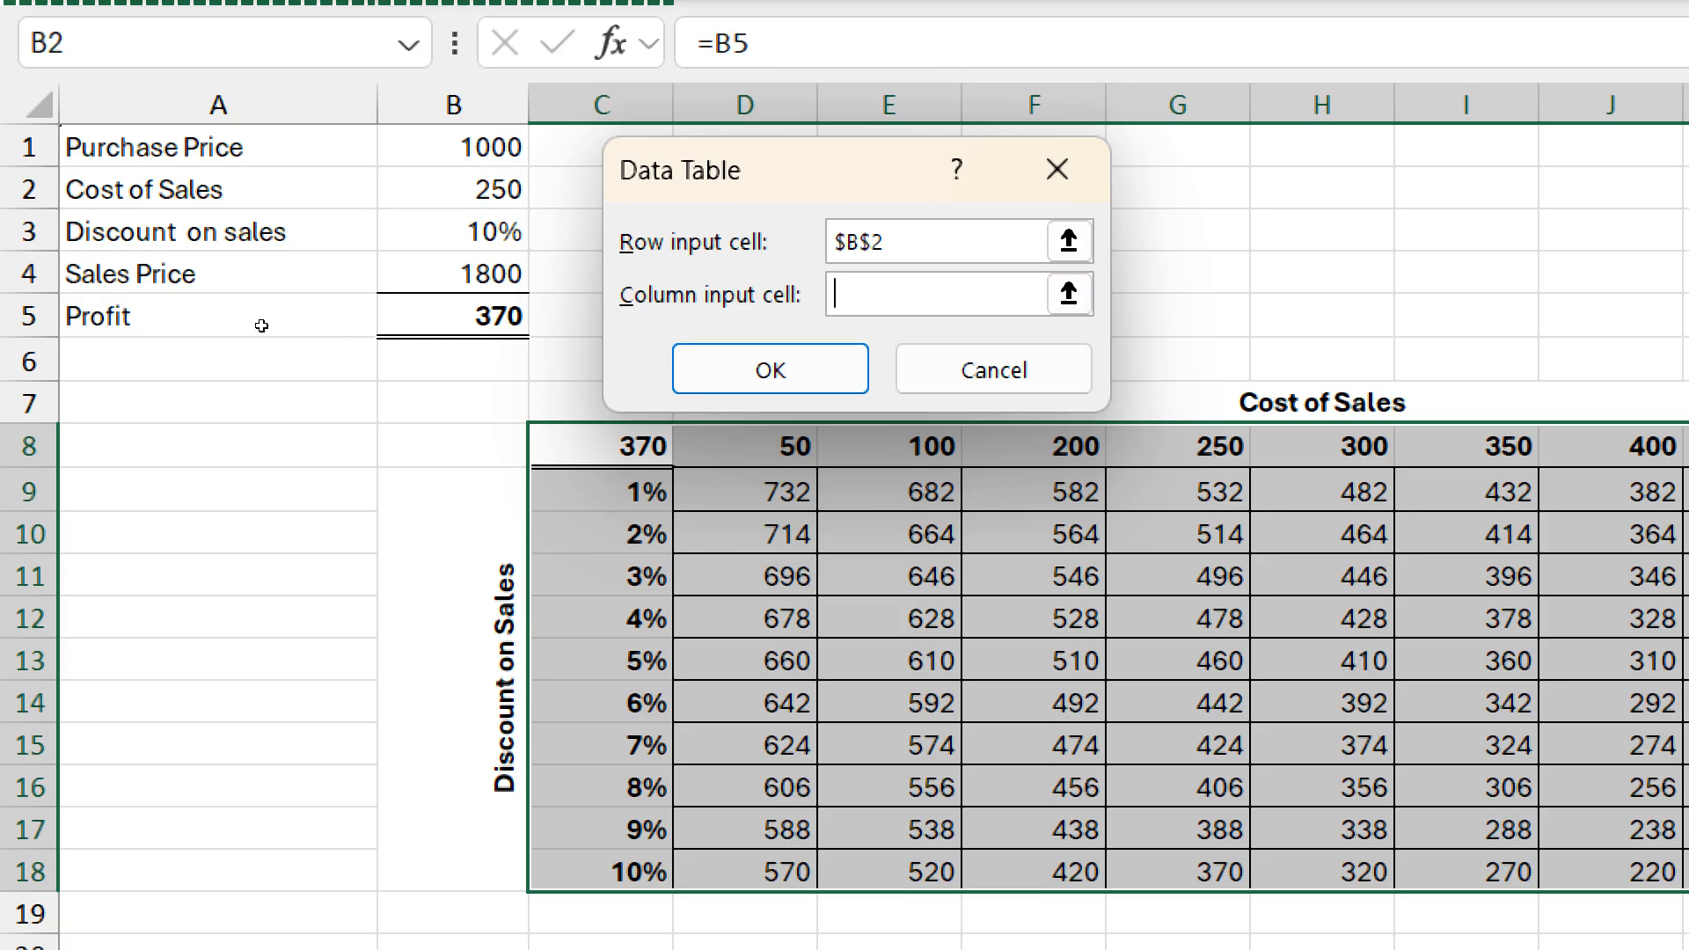
text($B$3)
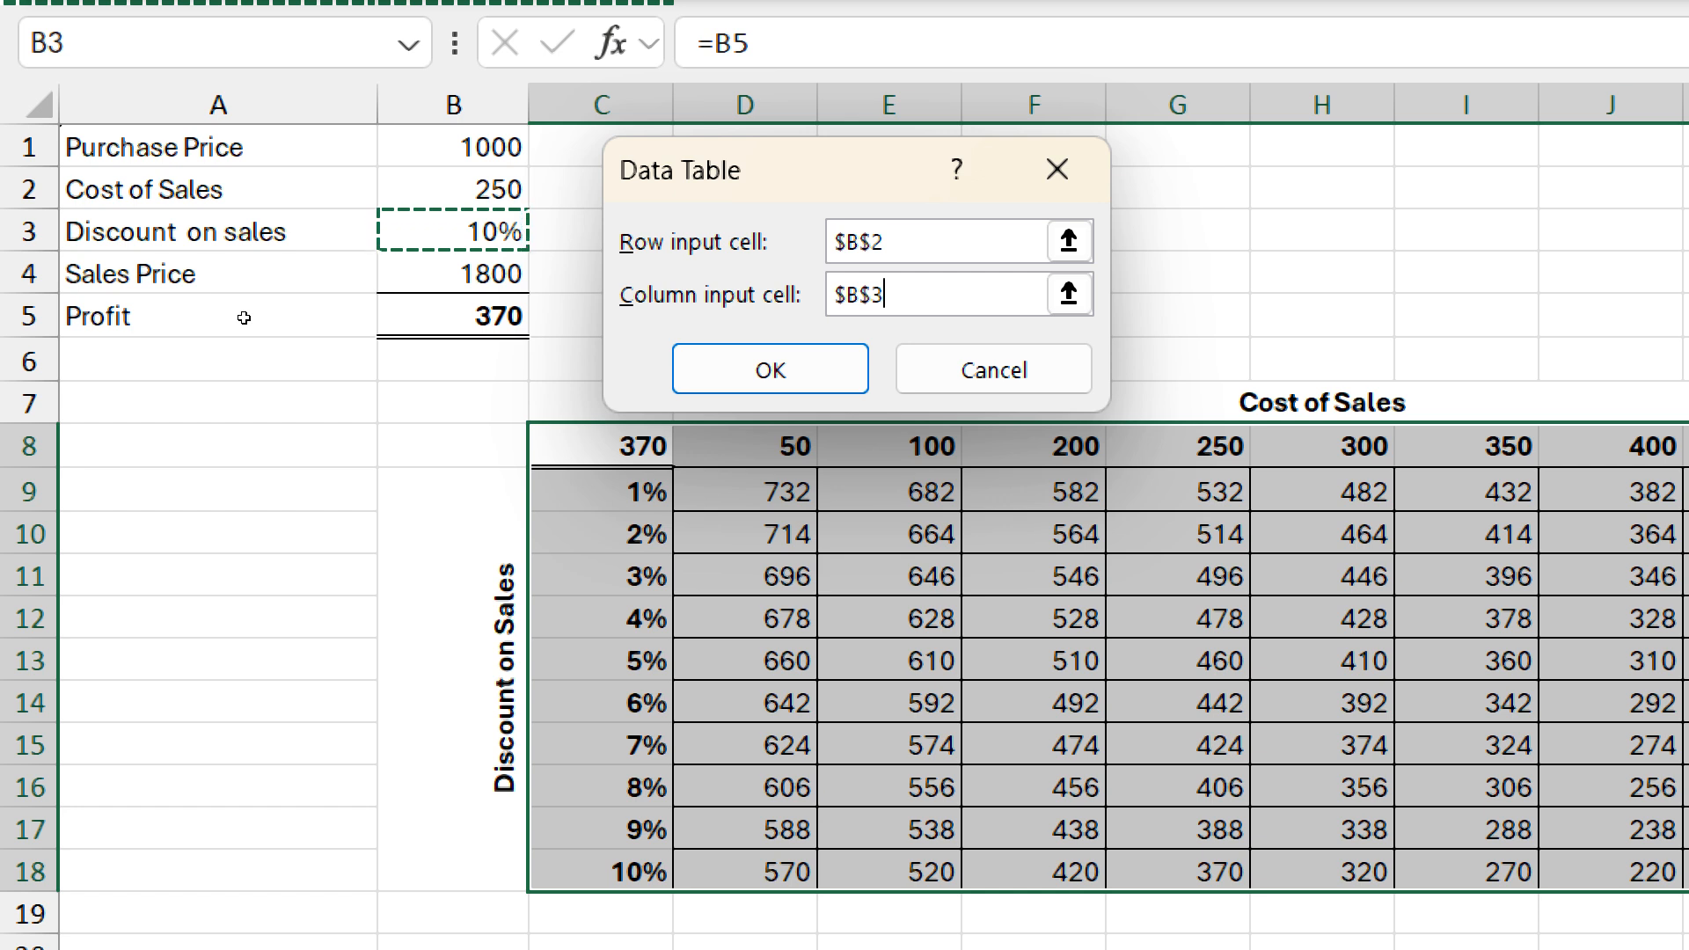
key(Return)
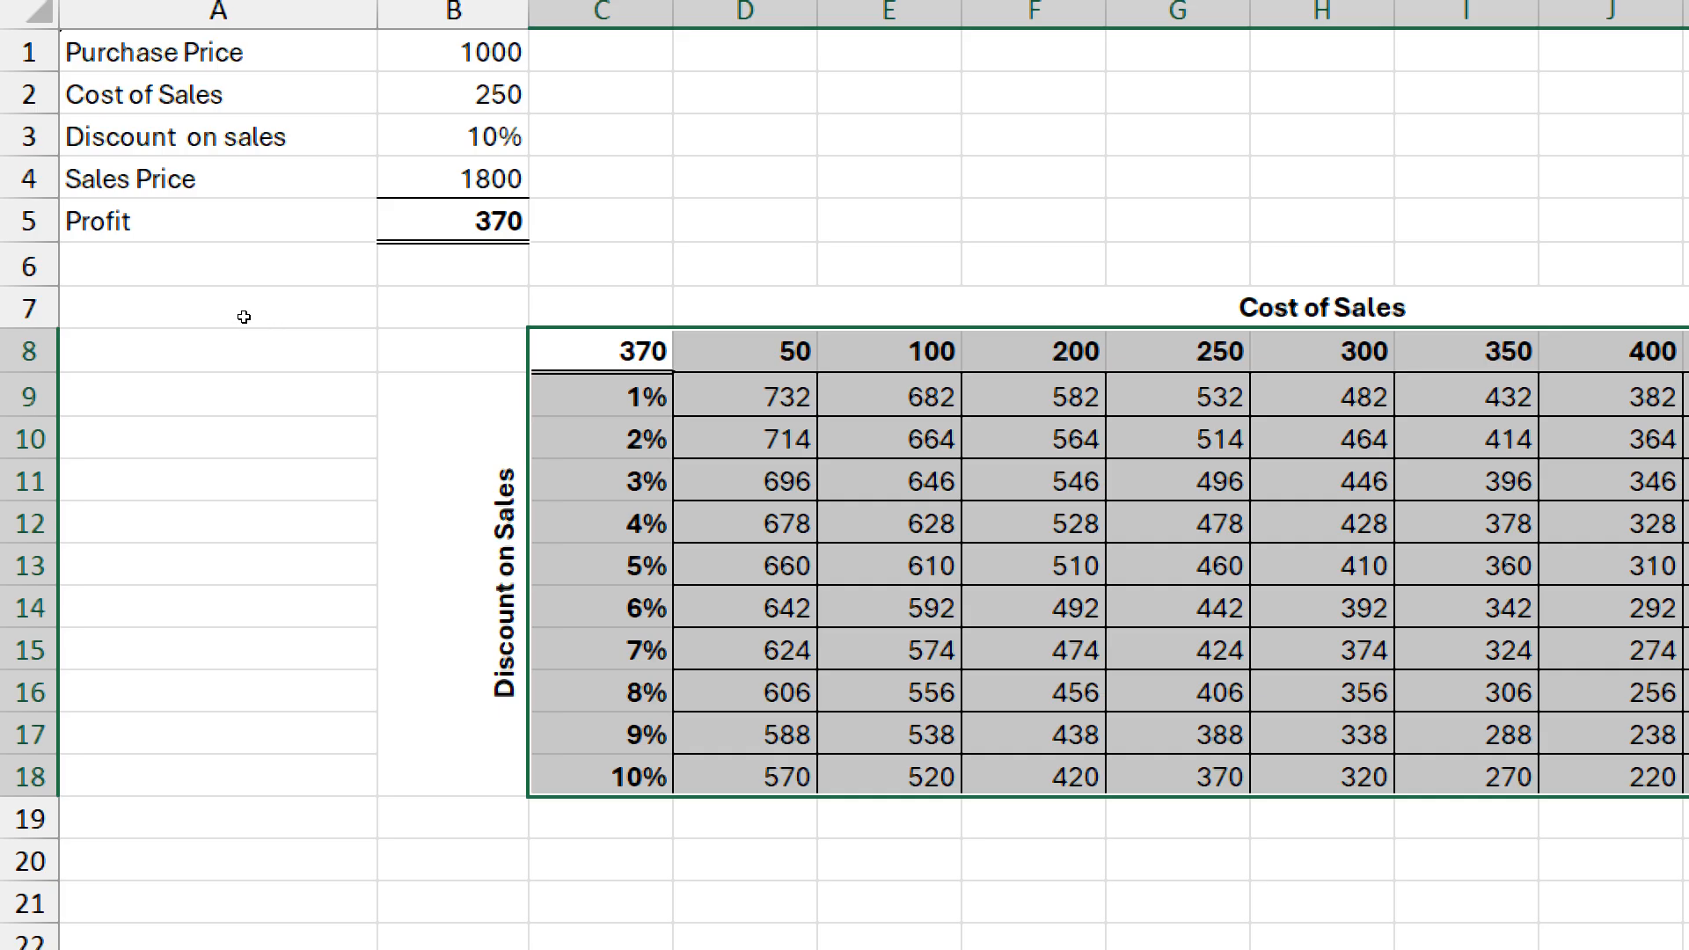
- Compare the result where Cost of Sales 250 meets the 10% discount with the Profit in B5
key(Left)
key(Up)
key(Up)
key(Up)
key(Up)
key(Up)
key(Up)
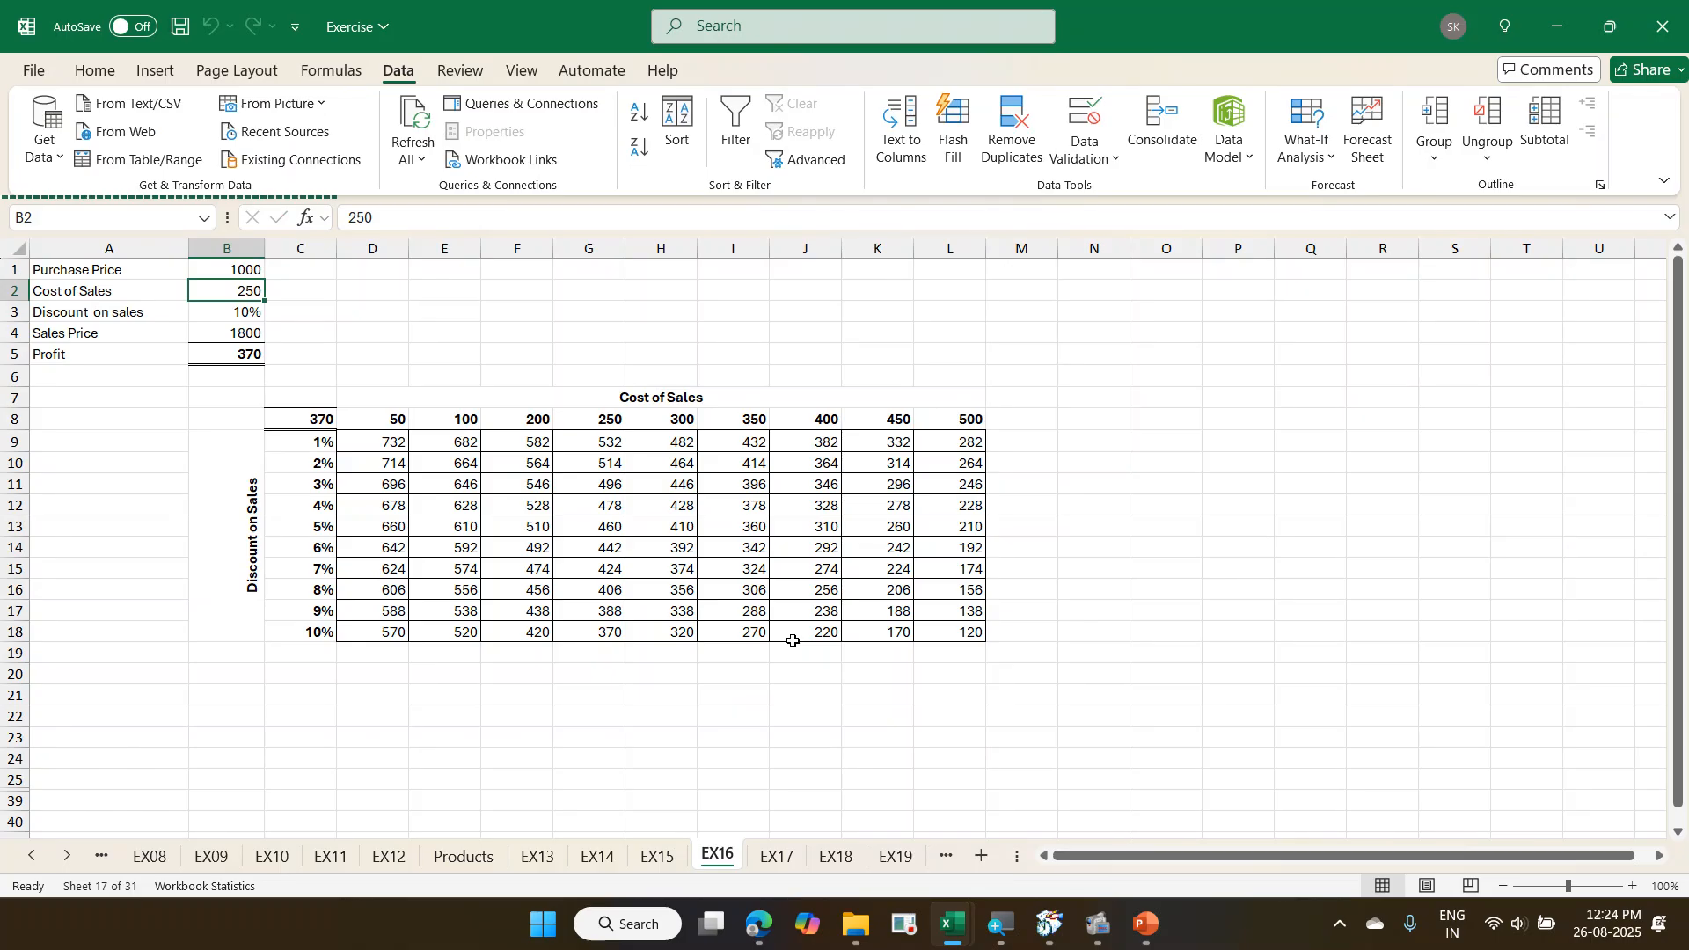
mouse_move(569, 412)
mouse_down()
mouse_move(630, 542)
mouse_move(630, 640)
mouse_up()
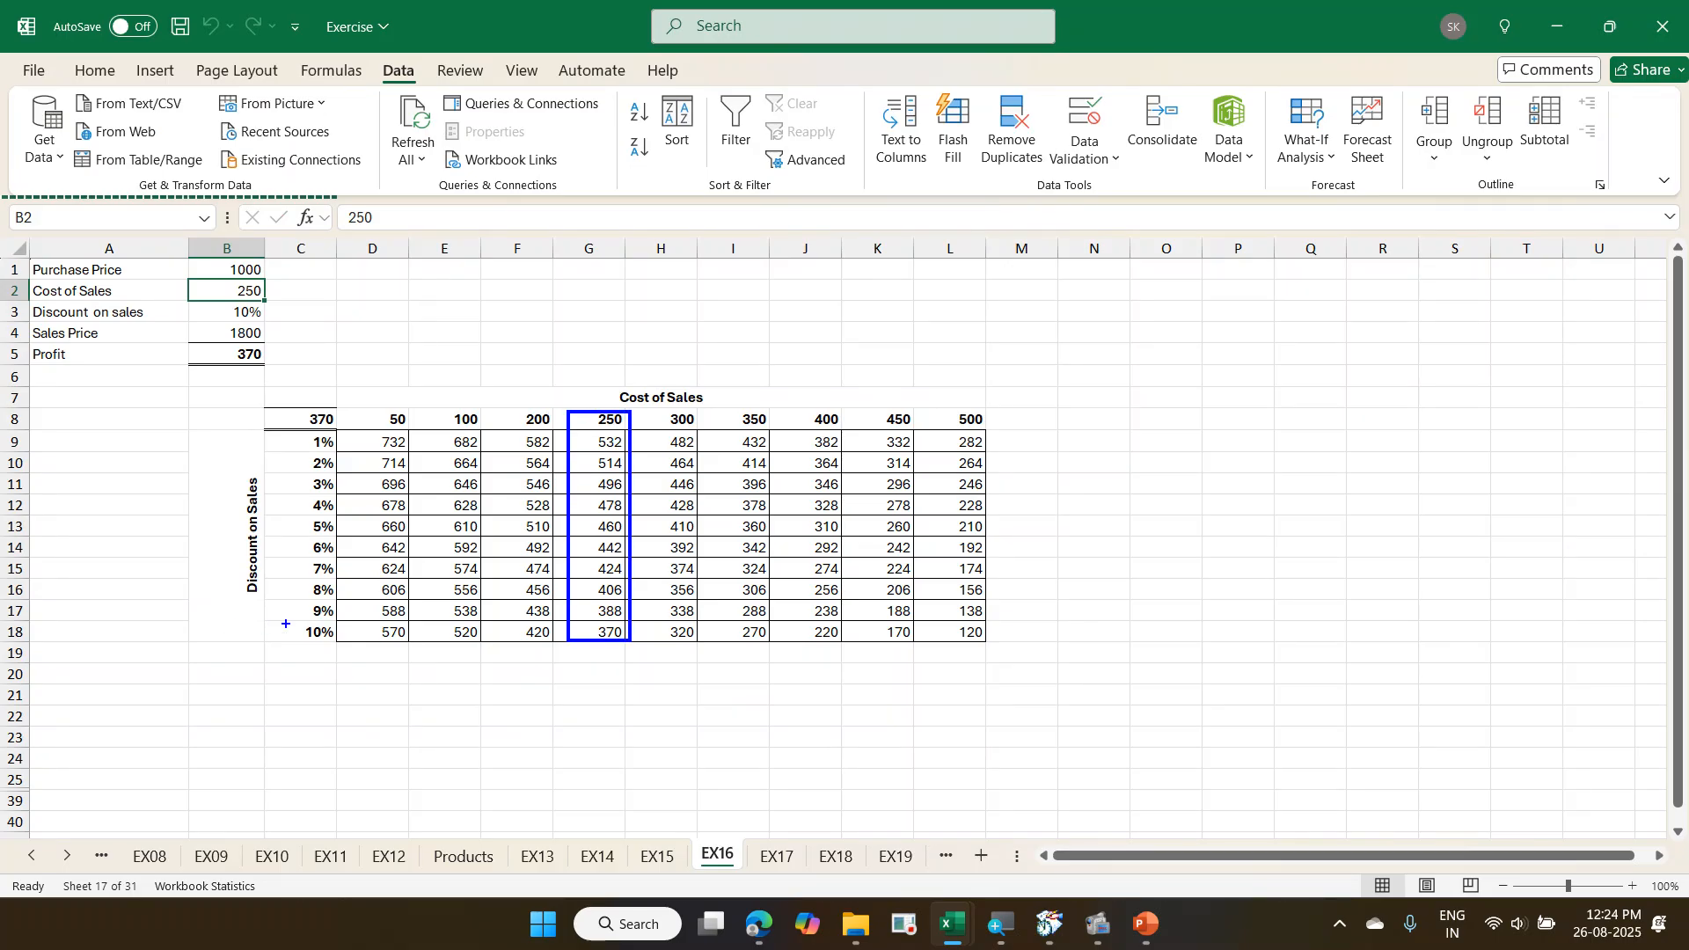
mouse_move(286, 614)
mouse_down()
mouse_move(630, 649)
mouse_move(660, 574)
mouse_up()
drag(269, 357, 313, 311)
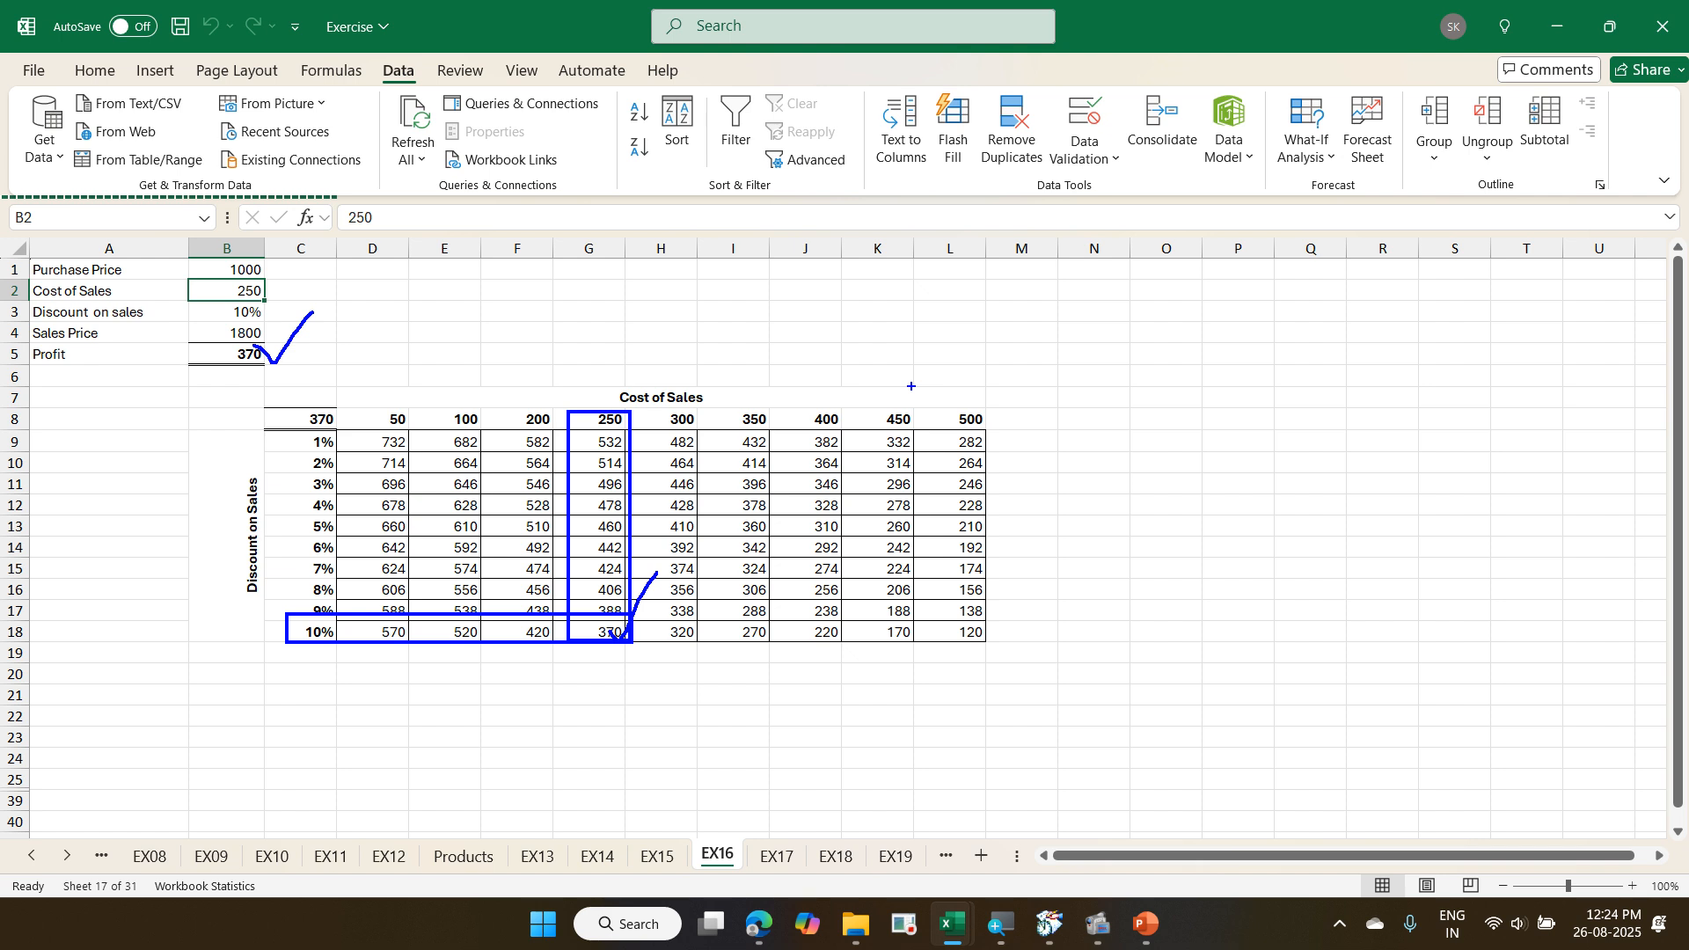
key(Escape)
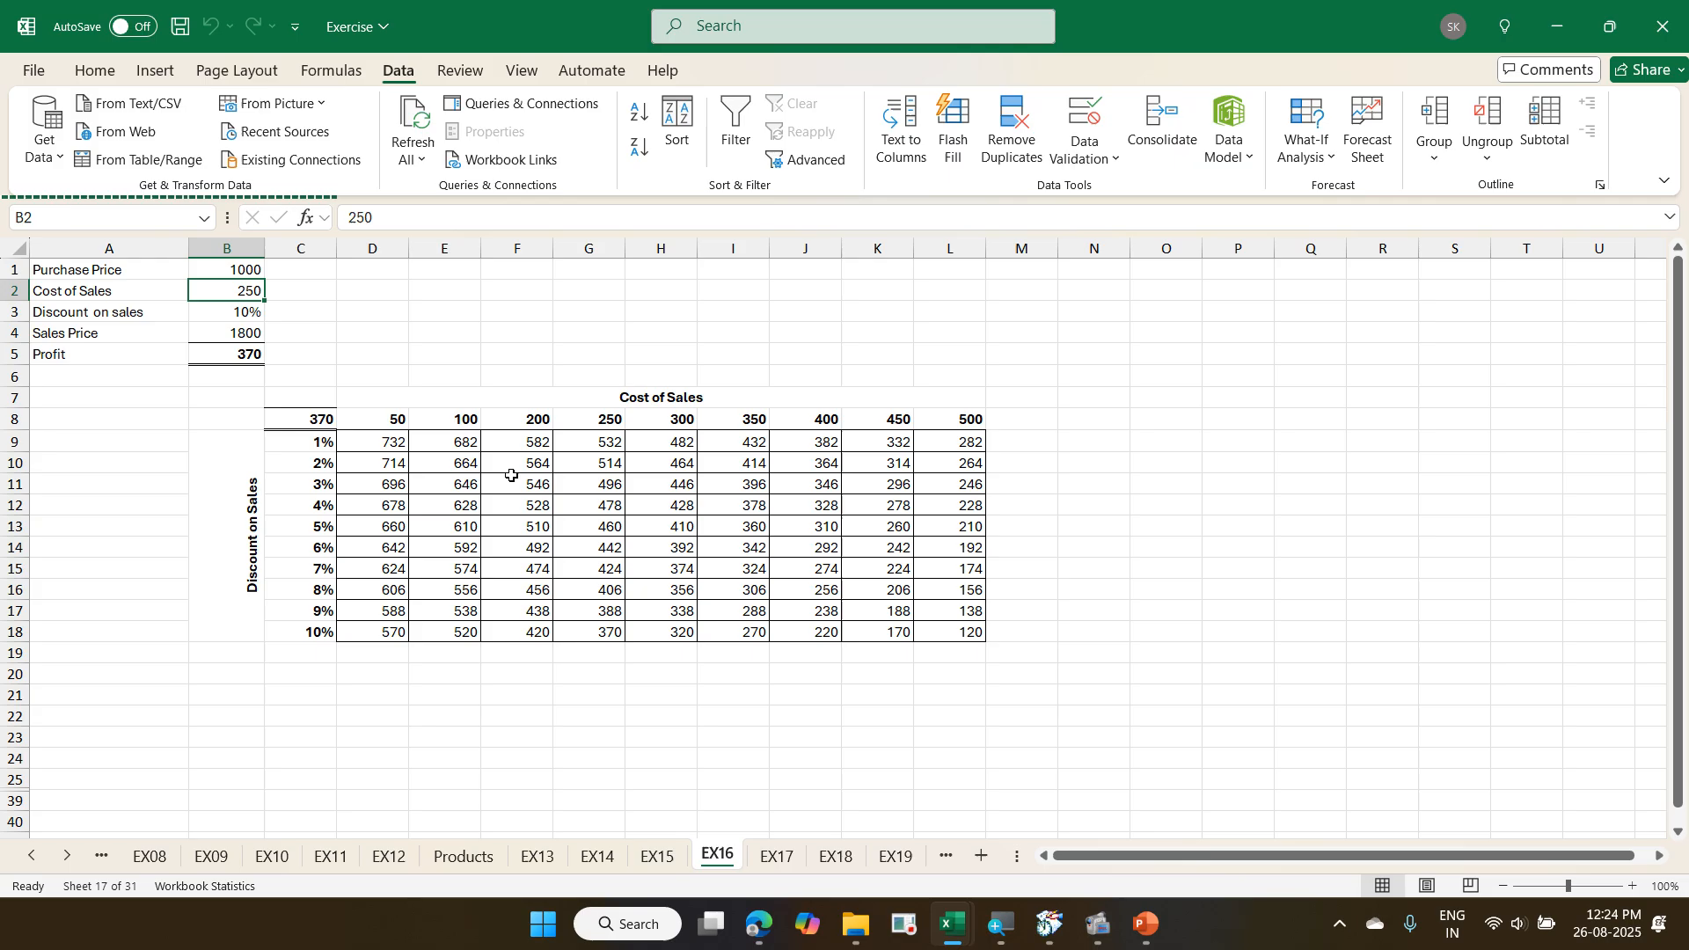
- Try to delete only the single data table result in D9
click(405, 443)
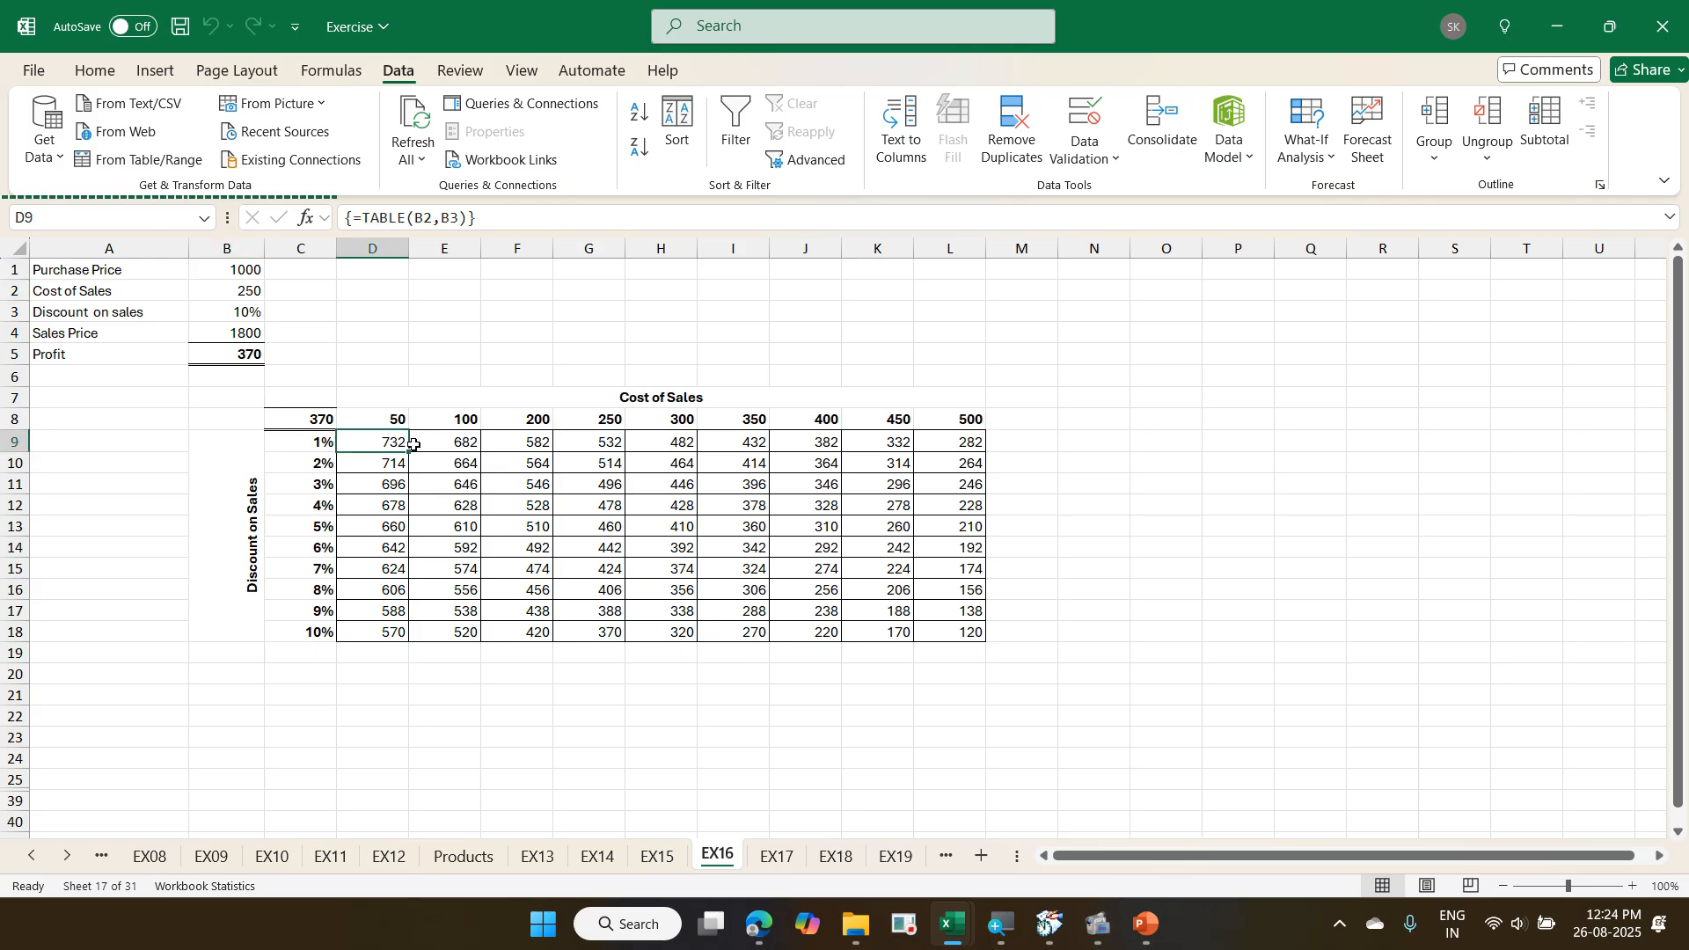
key(Delete)
key(Return)
- Clear the whole block of data table results in D9:L18
key(ctrl+shift+Right)
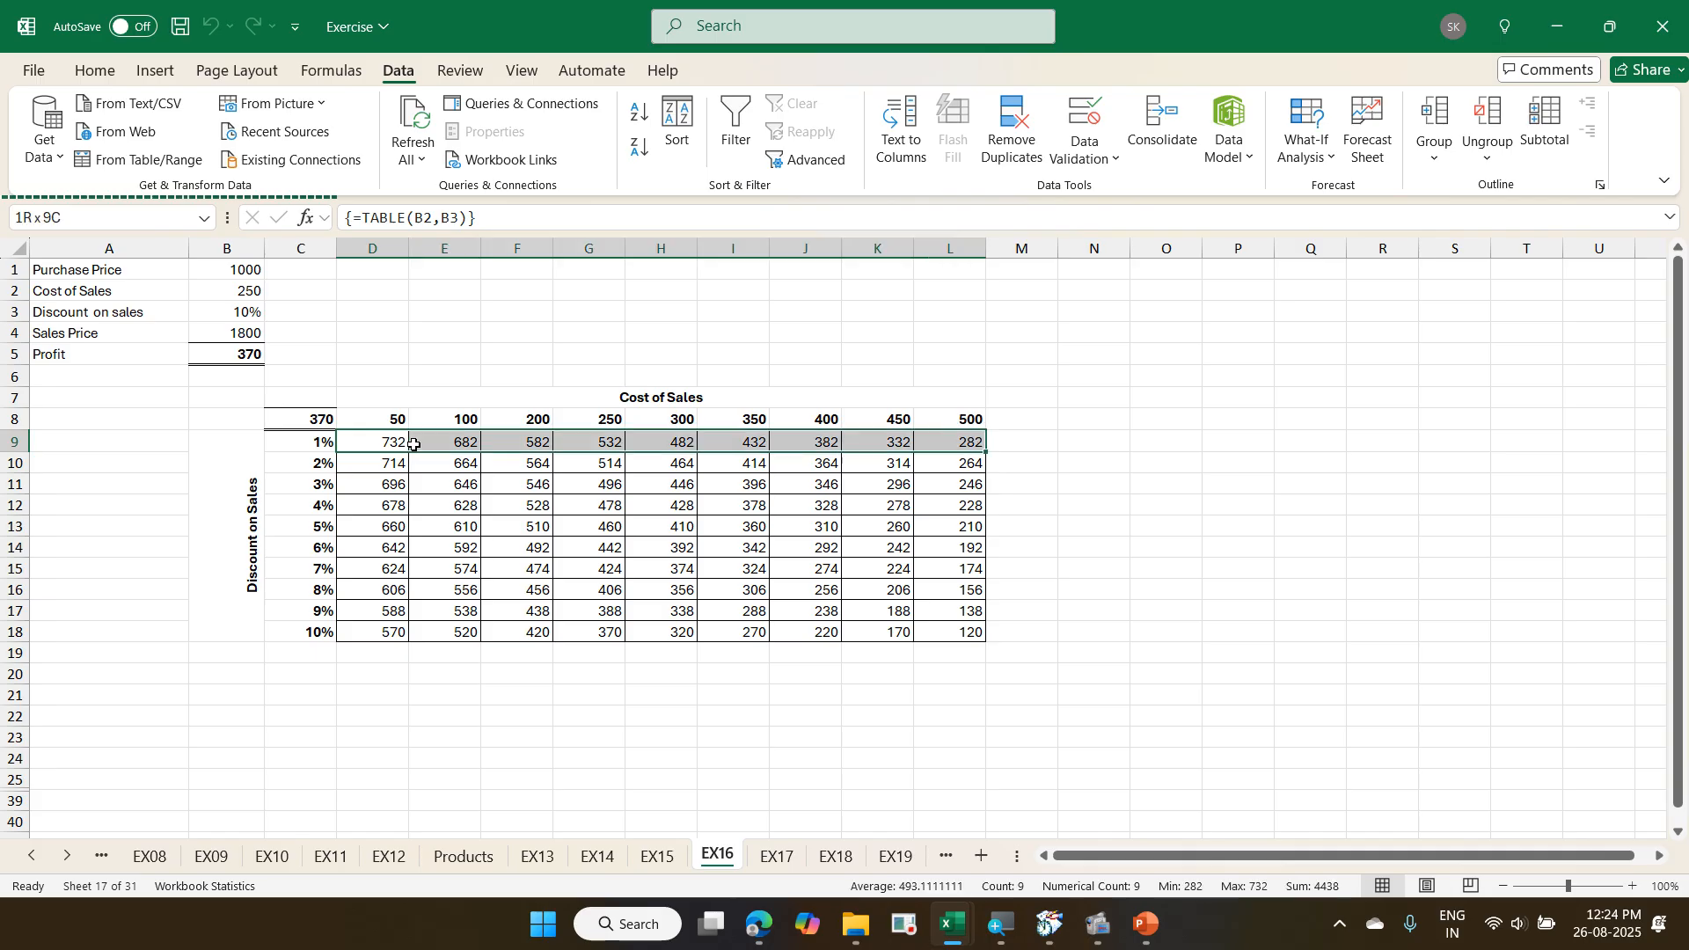
key(ctrl+shift+Down)
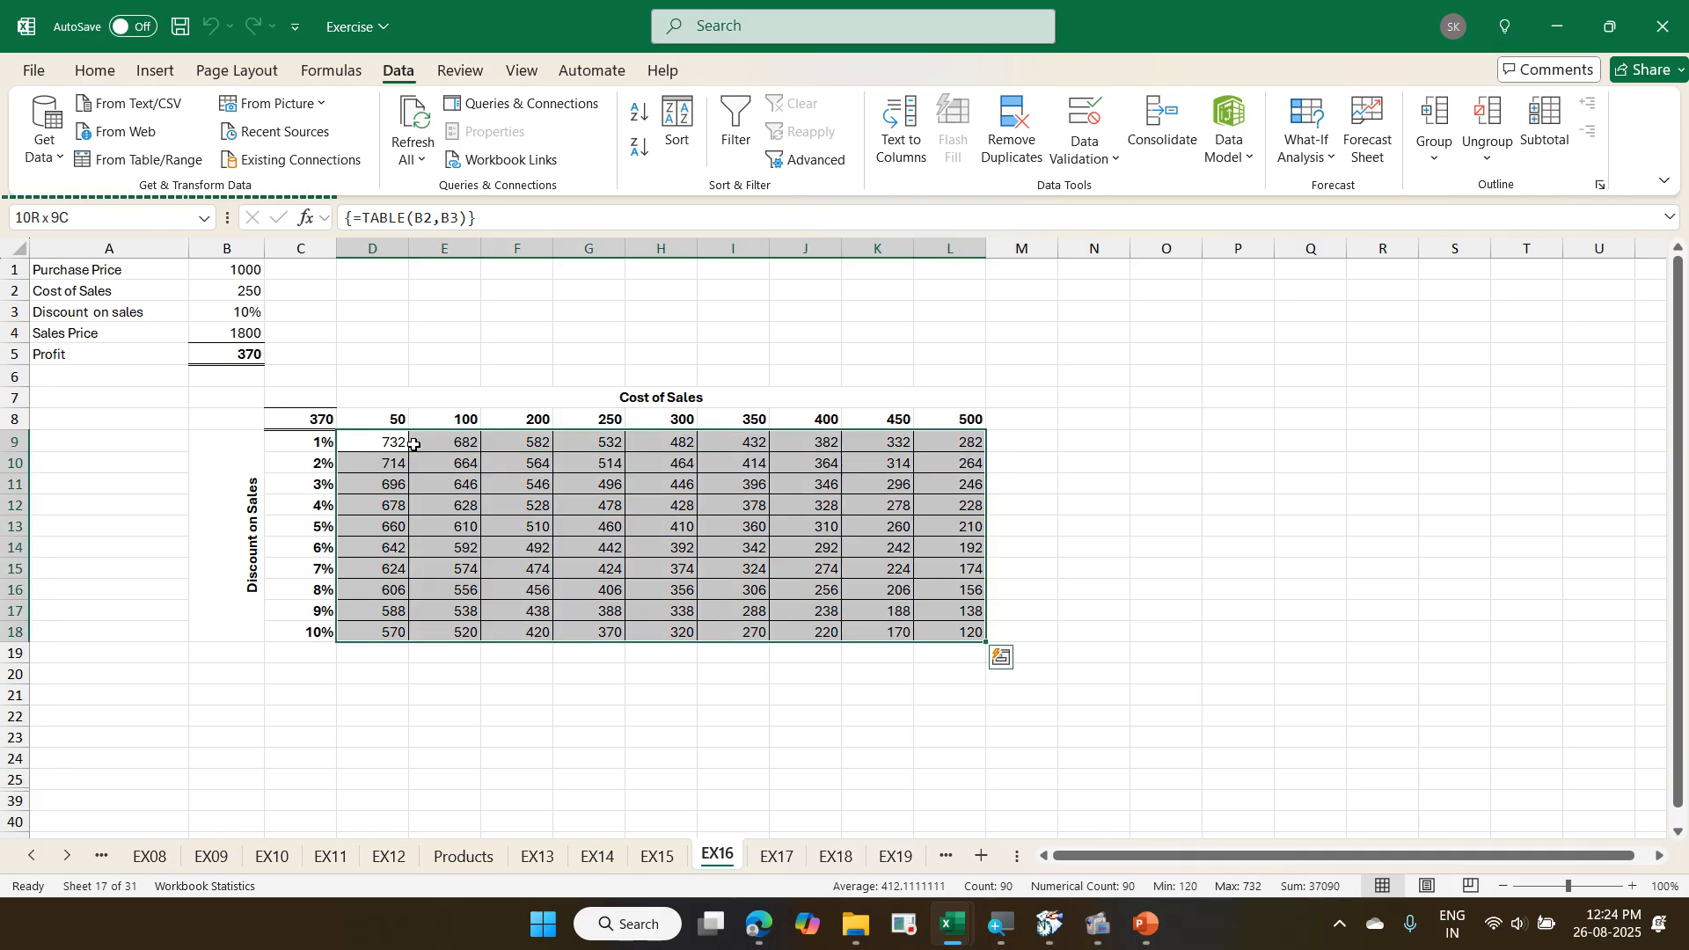
key(Delete)
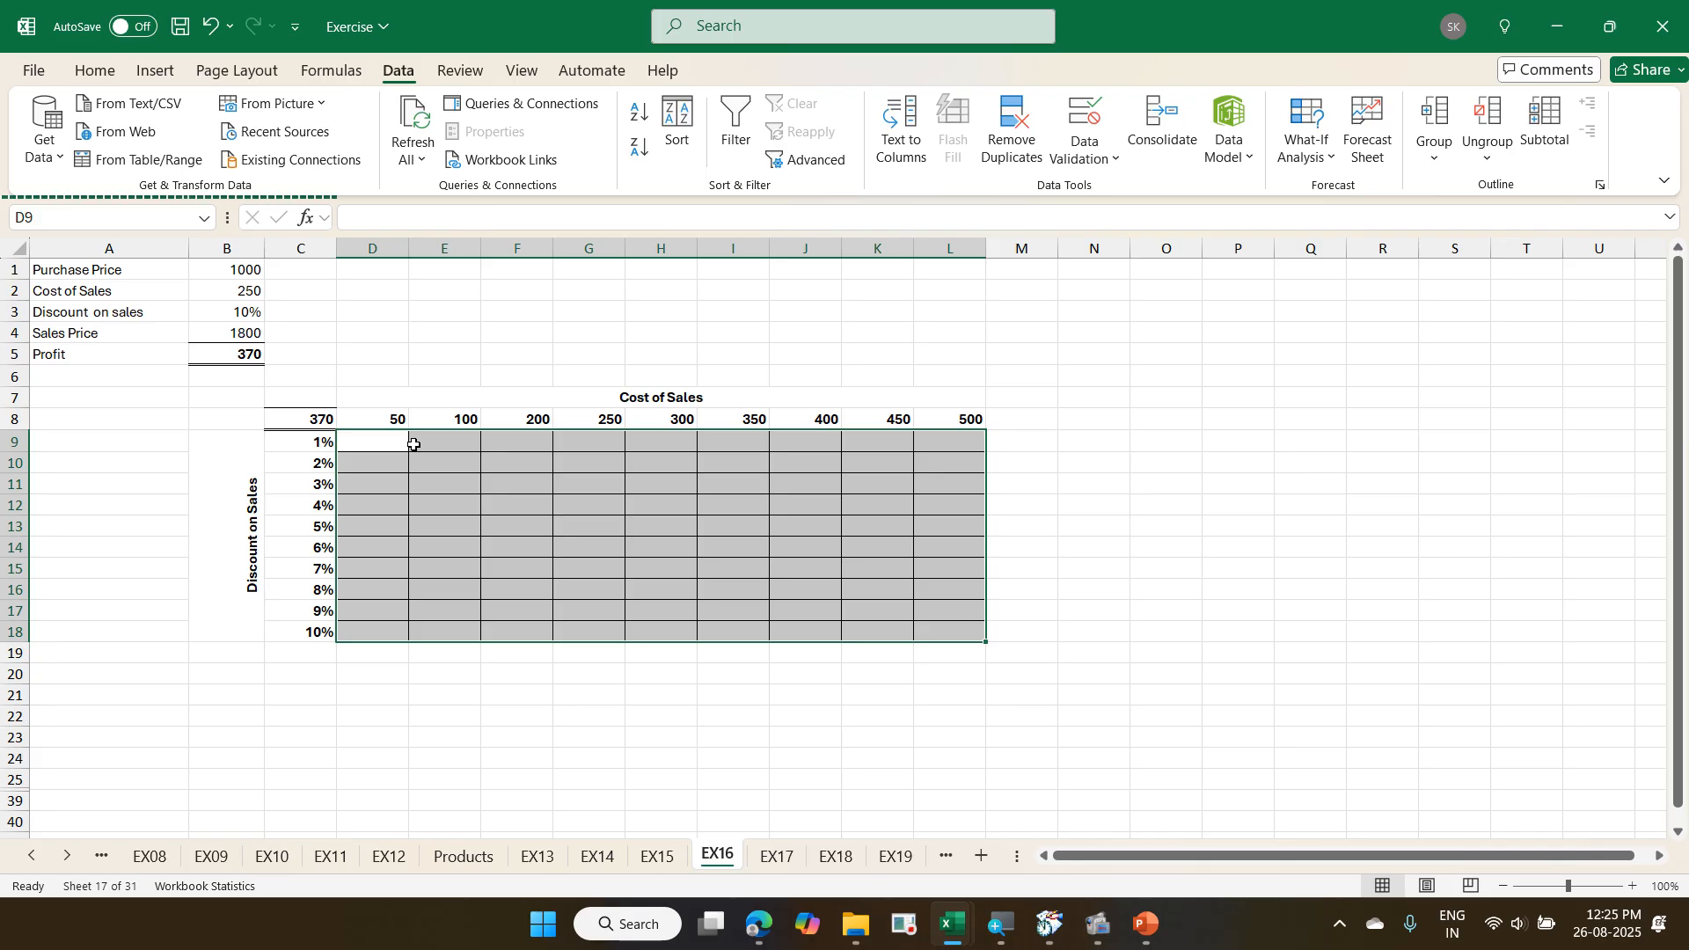
drag(322, 420, 950, 625)
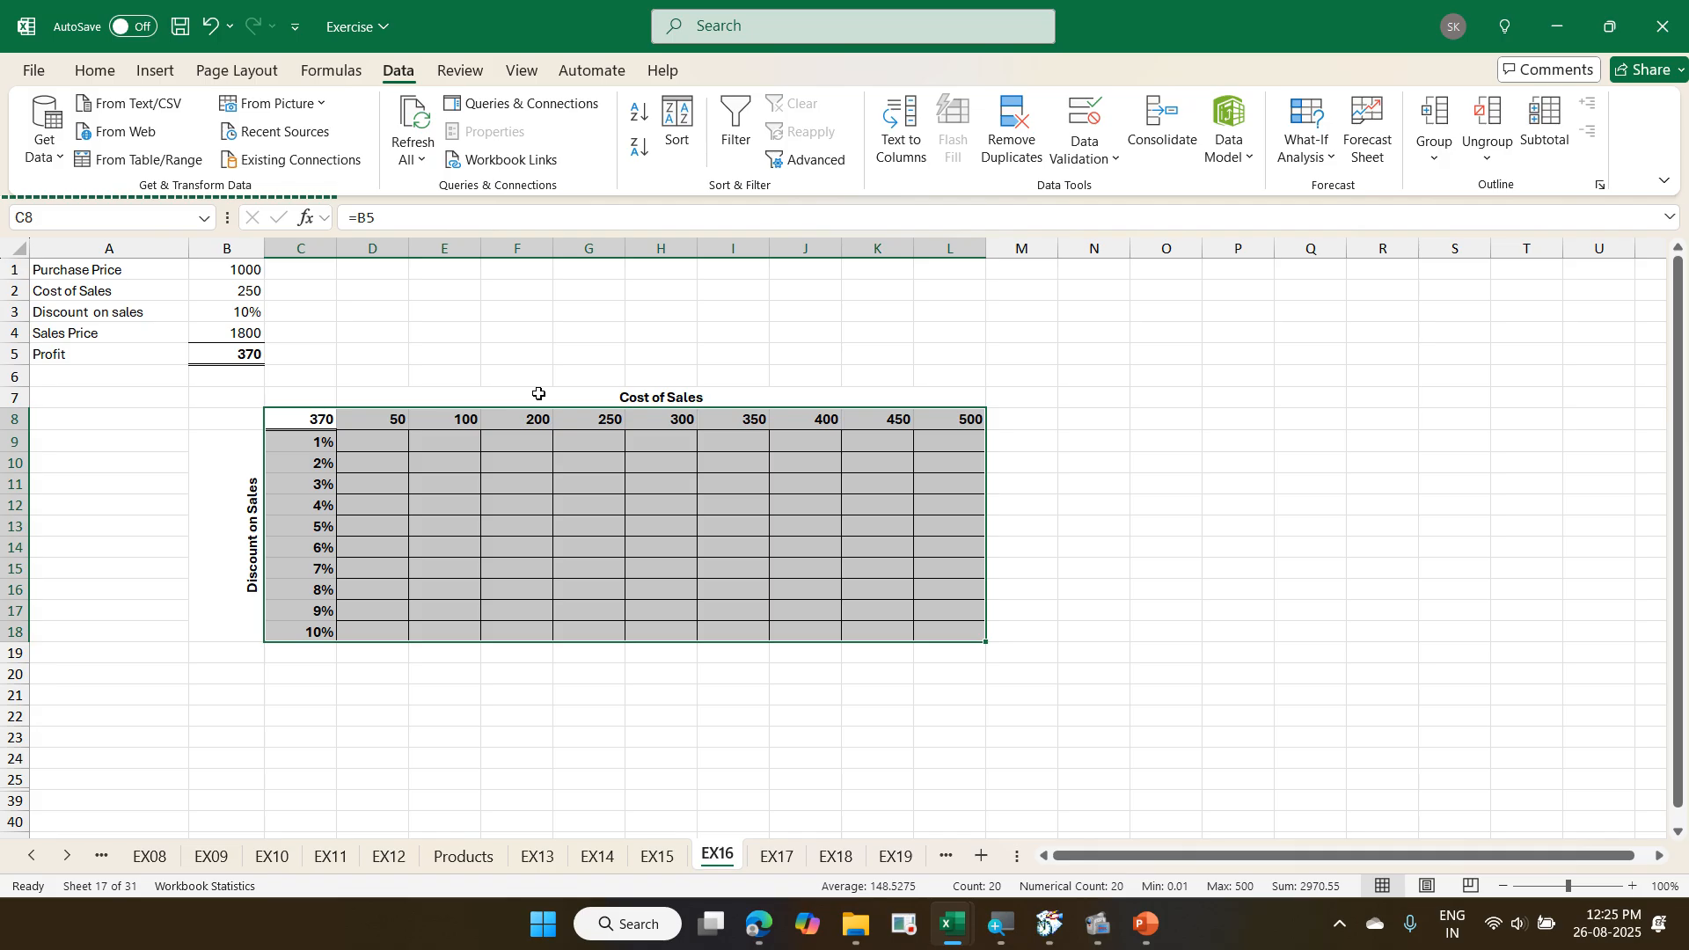
click(1313, 154)
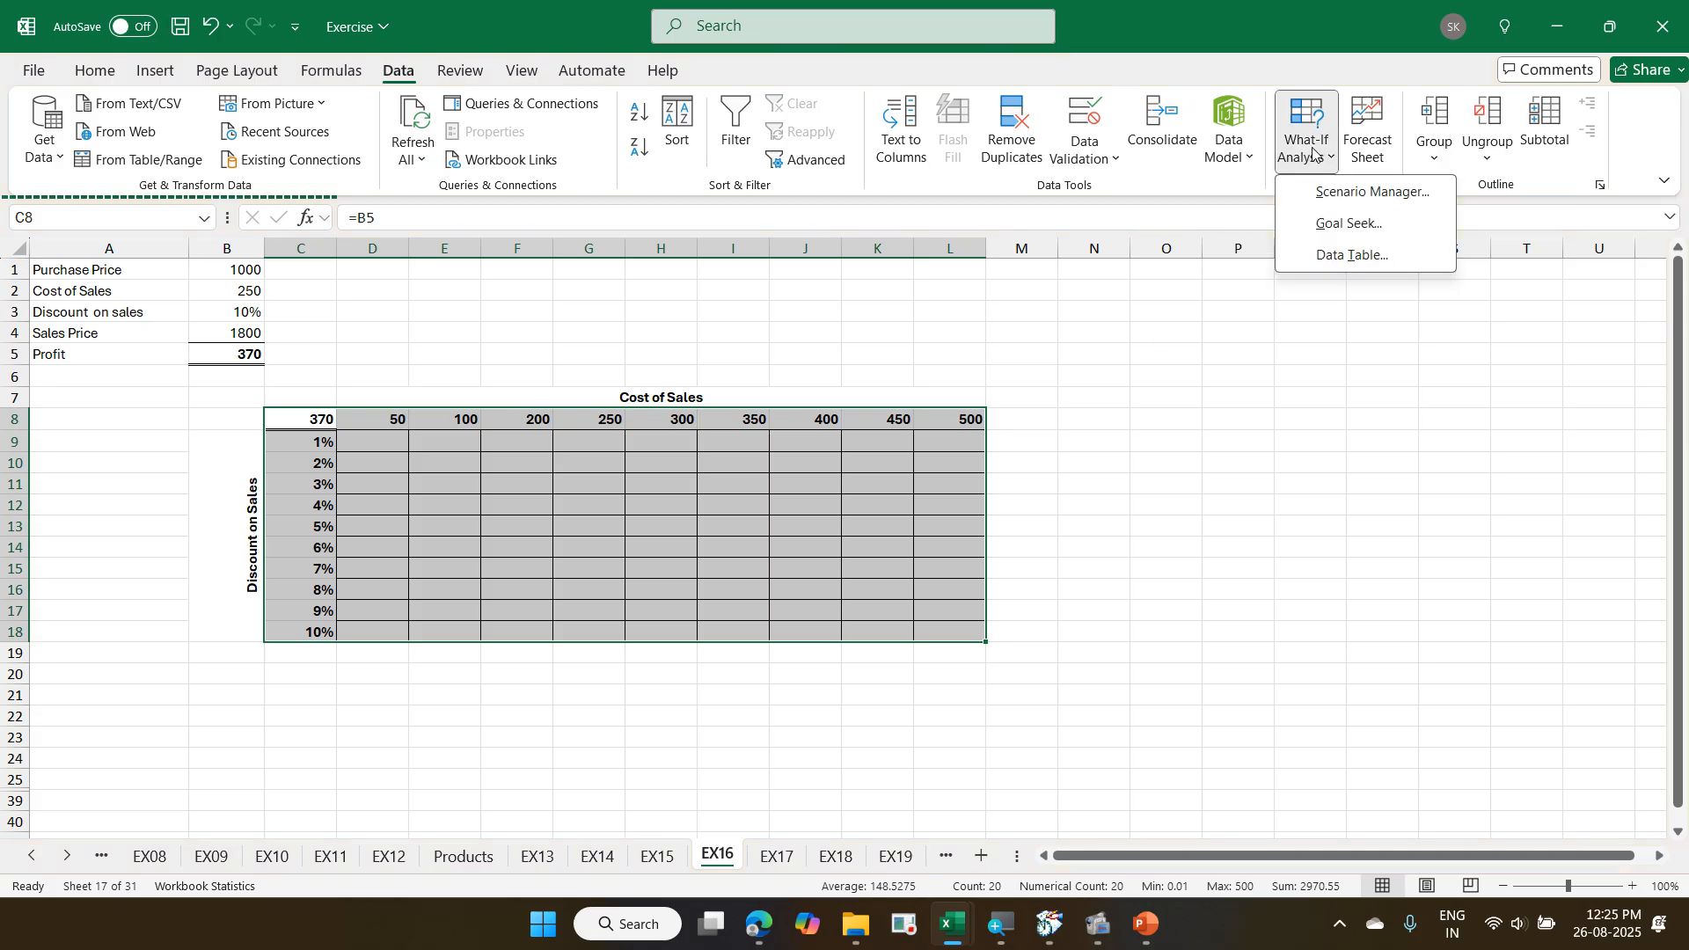
click(1329, 255)
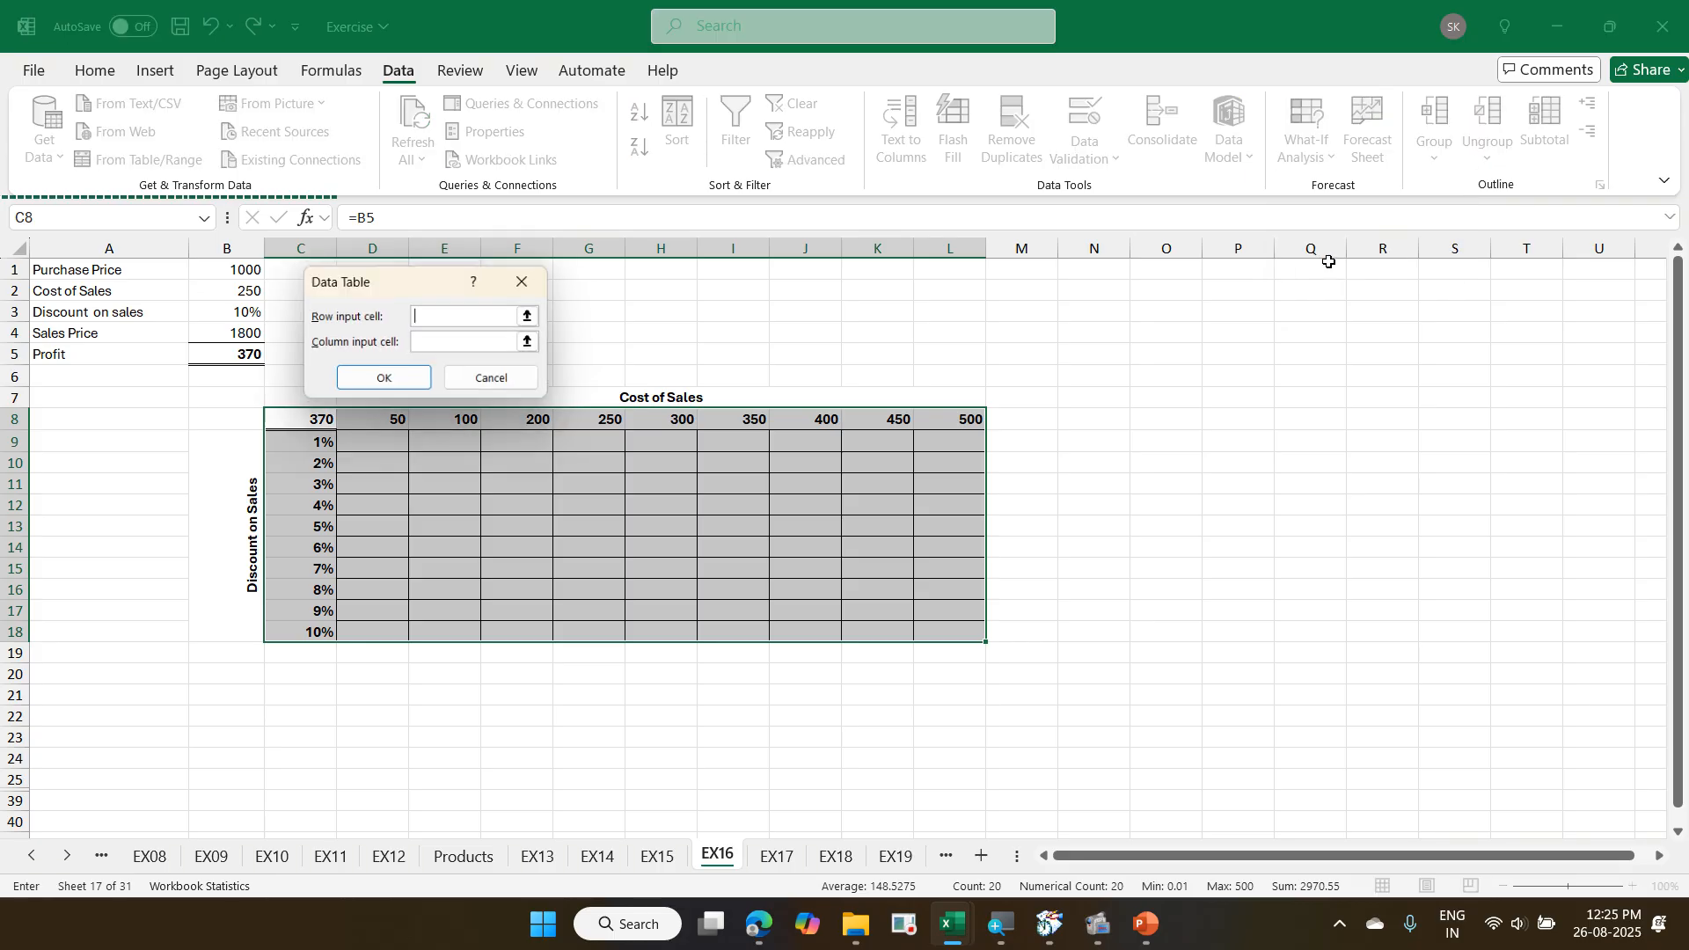
drag(394, 284, 495, 284)
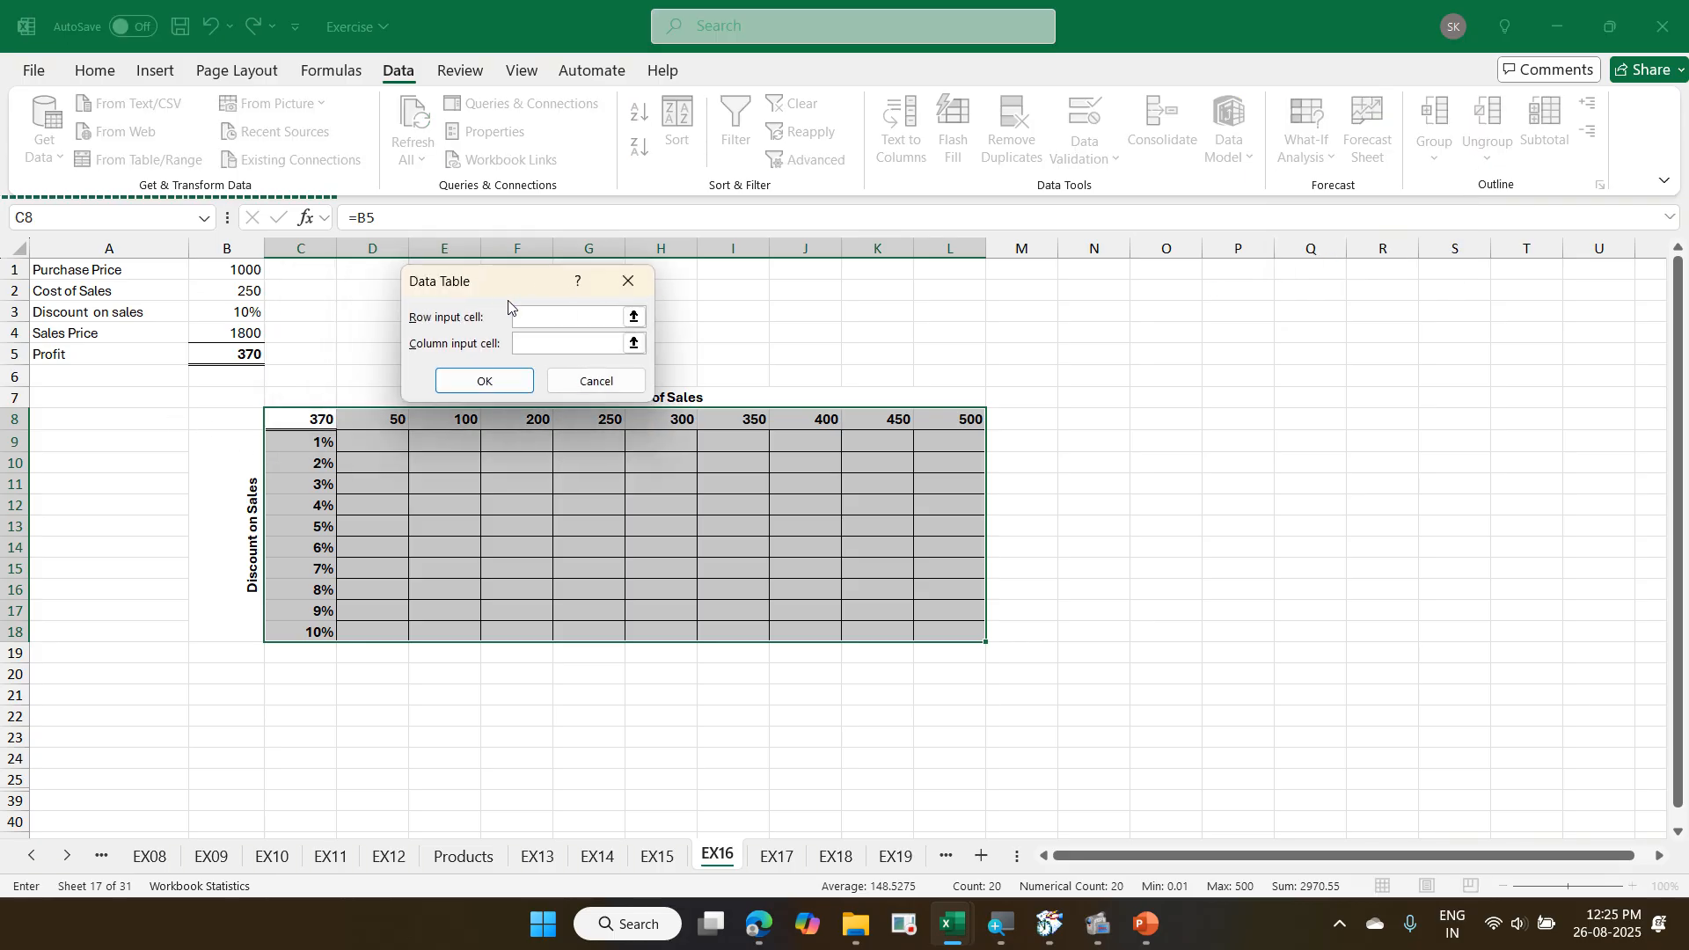
click(246, 296)
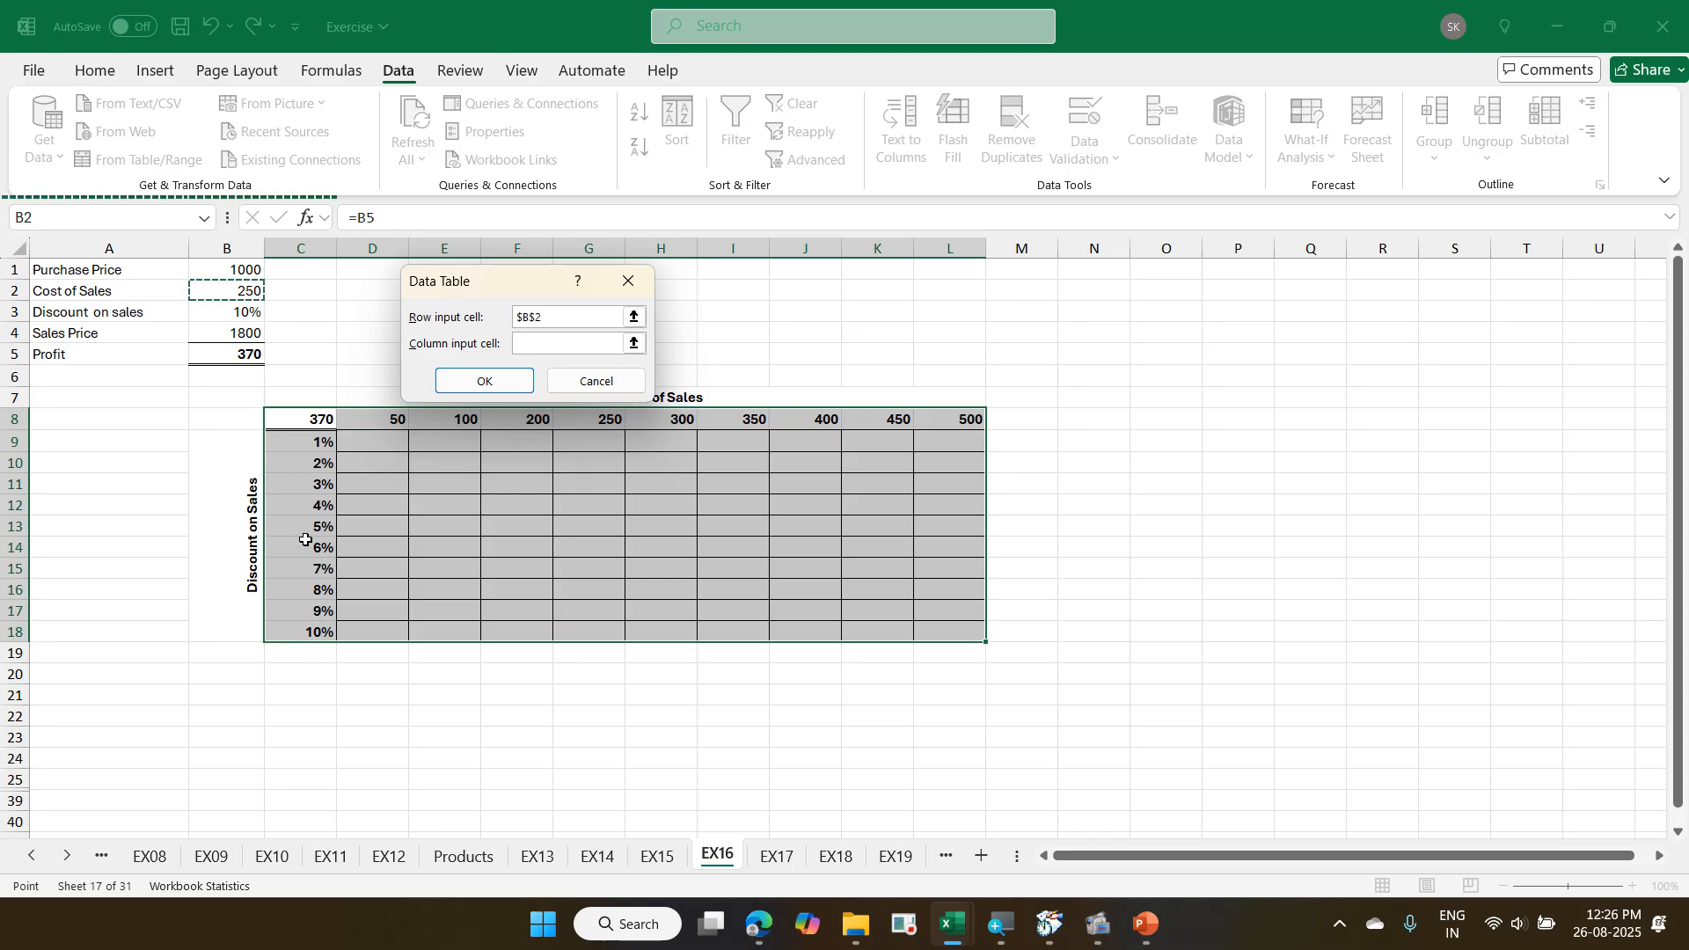
click(570, 343)
click(227, 315)
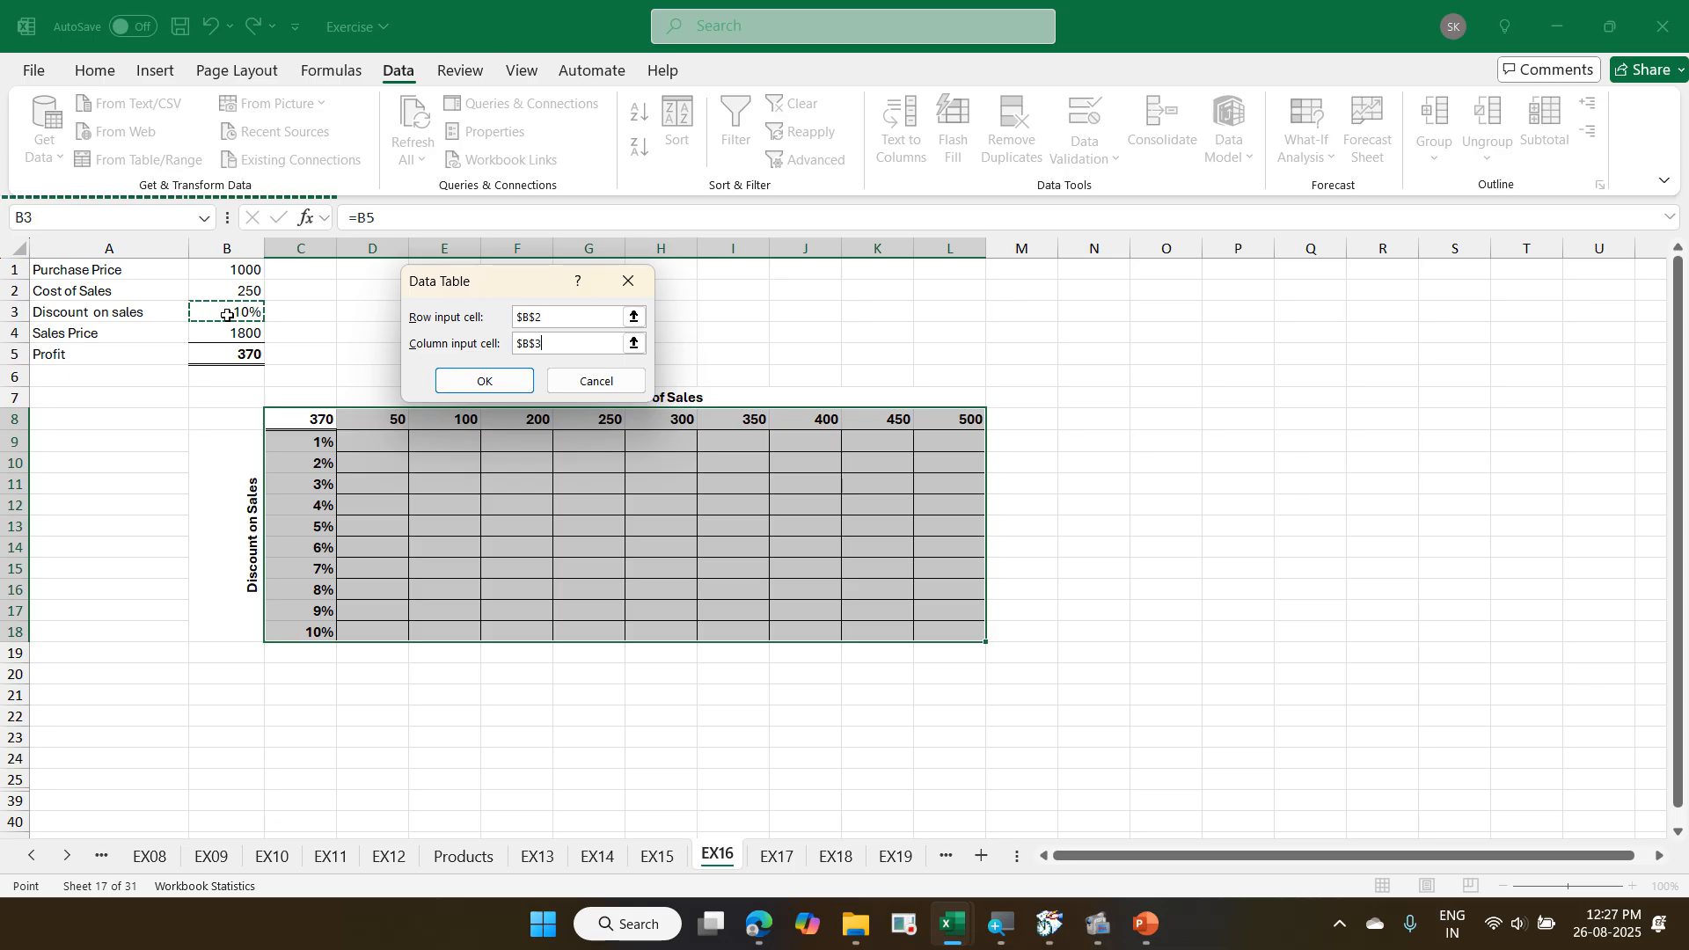
key(Escape)
- Select rows 25 and 39, which enclose the hidden rows below the discount table
scroll(108, 601, down, 2)
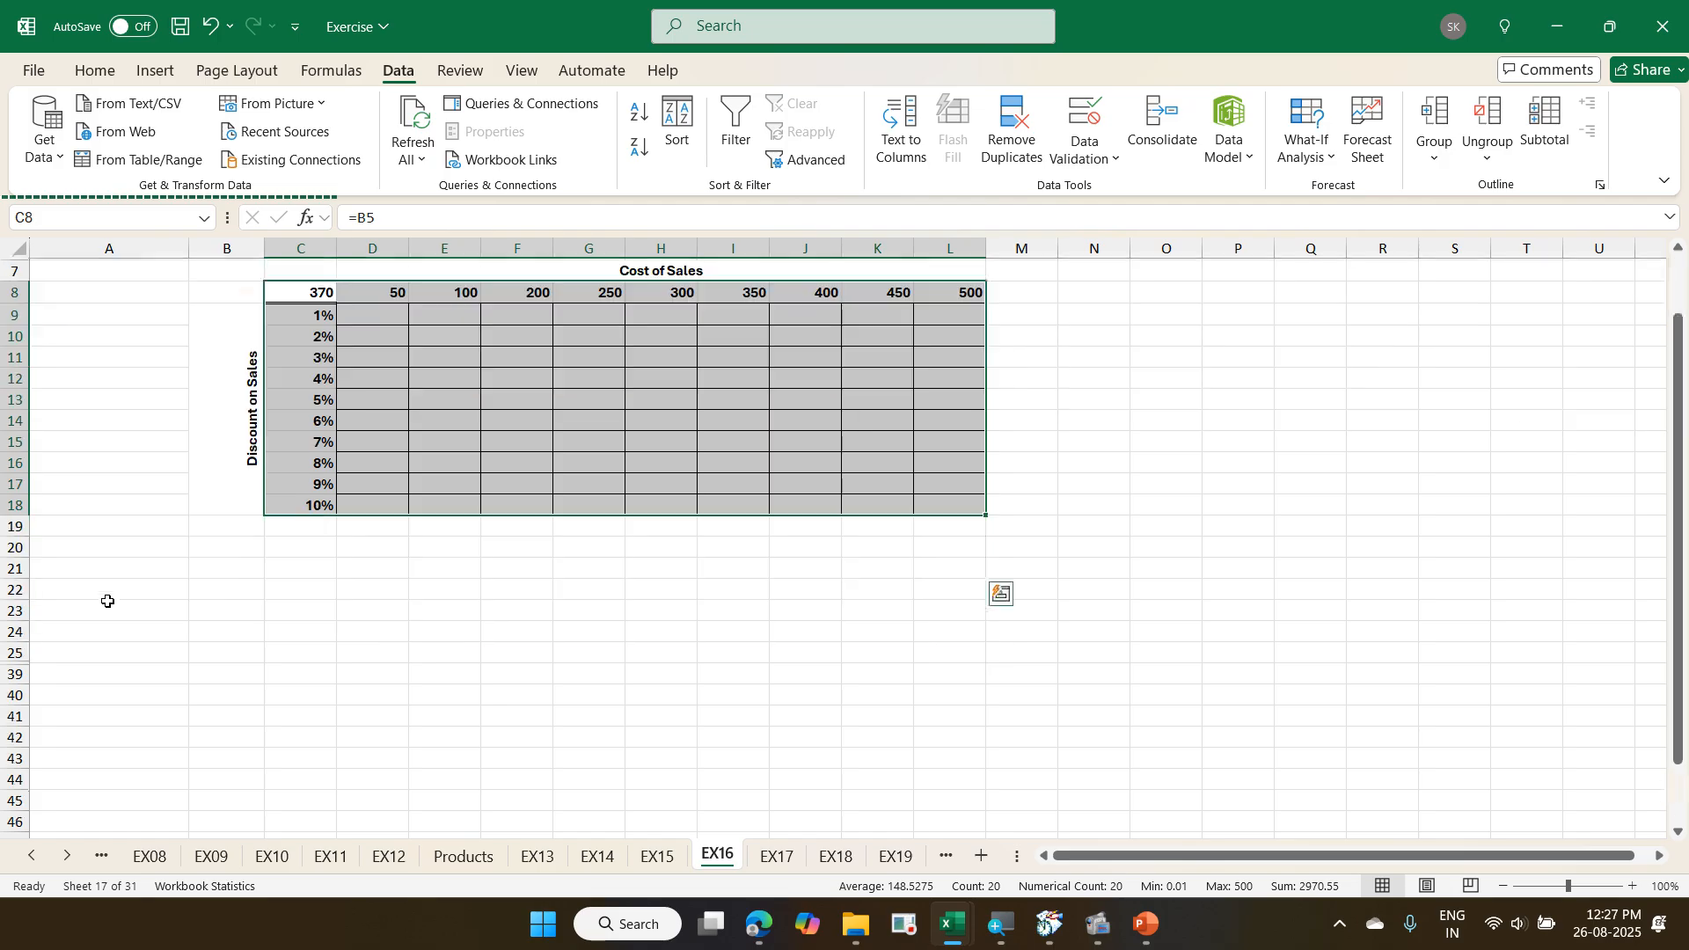
scroll(107, 601, down, 2)
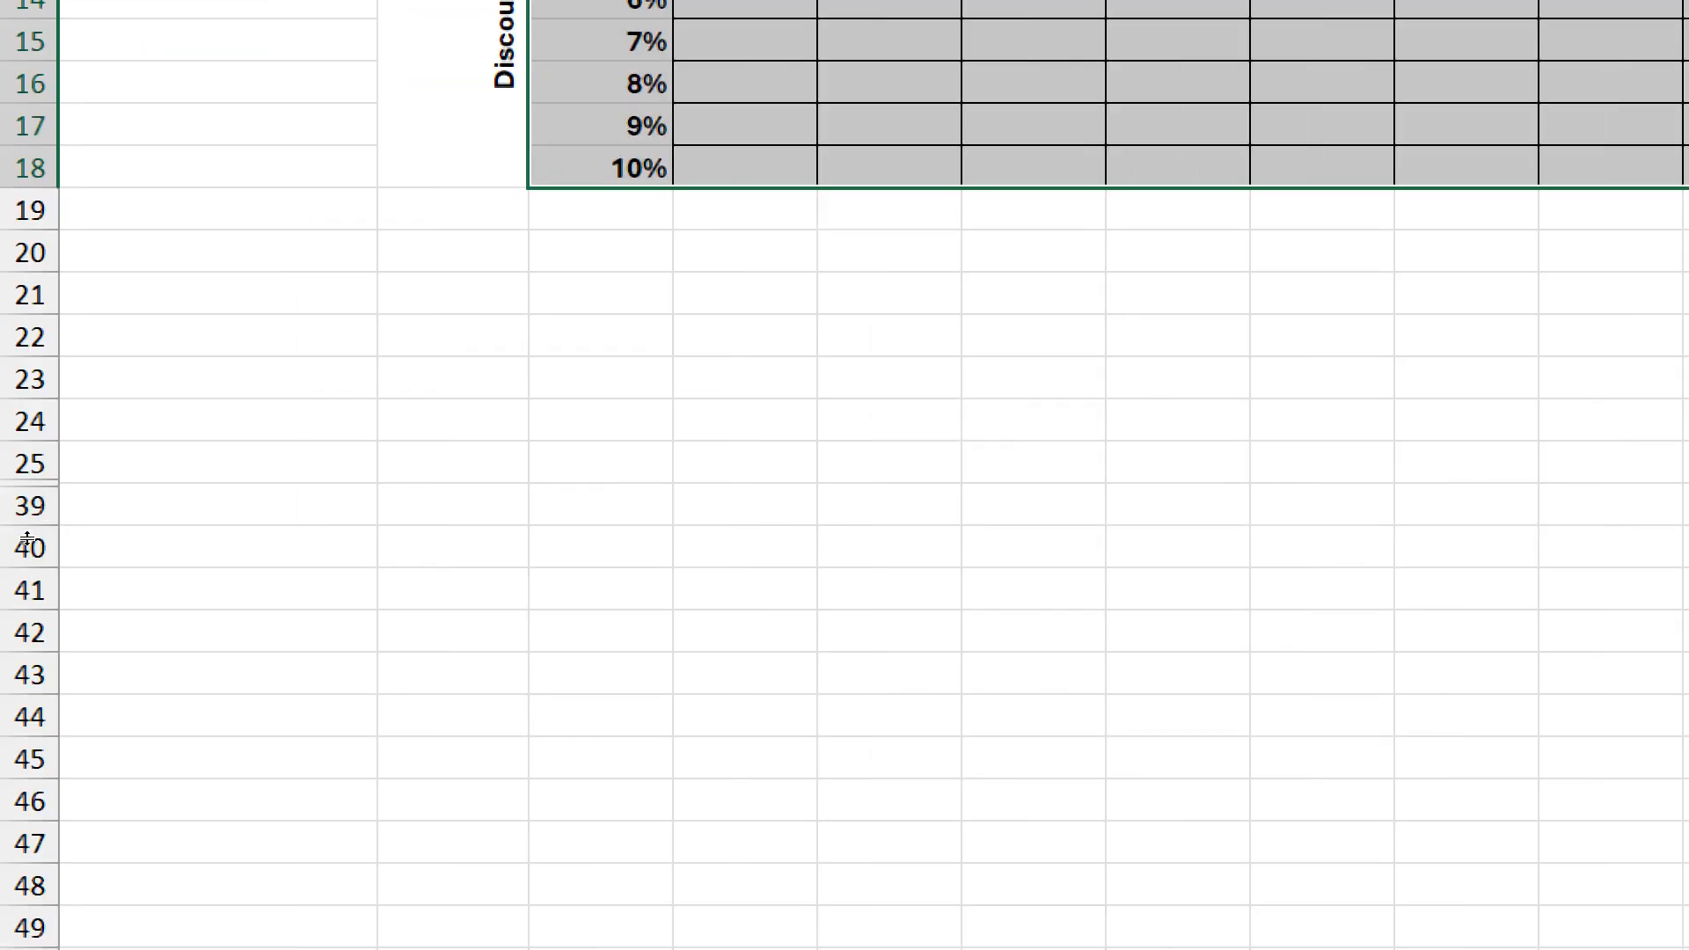
drag(29, 464, 9, 540)
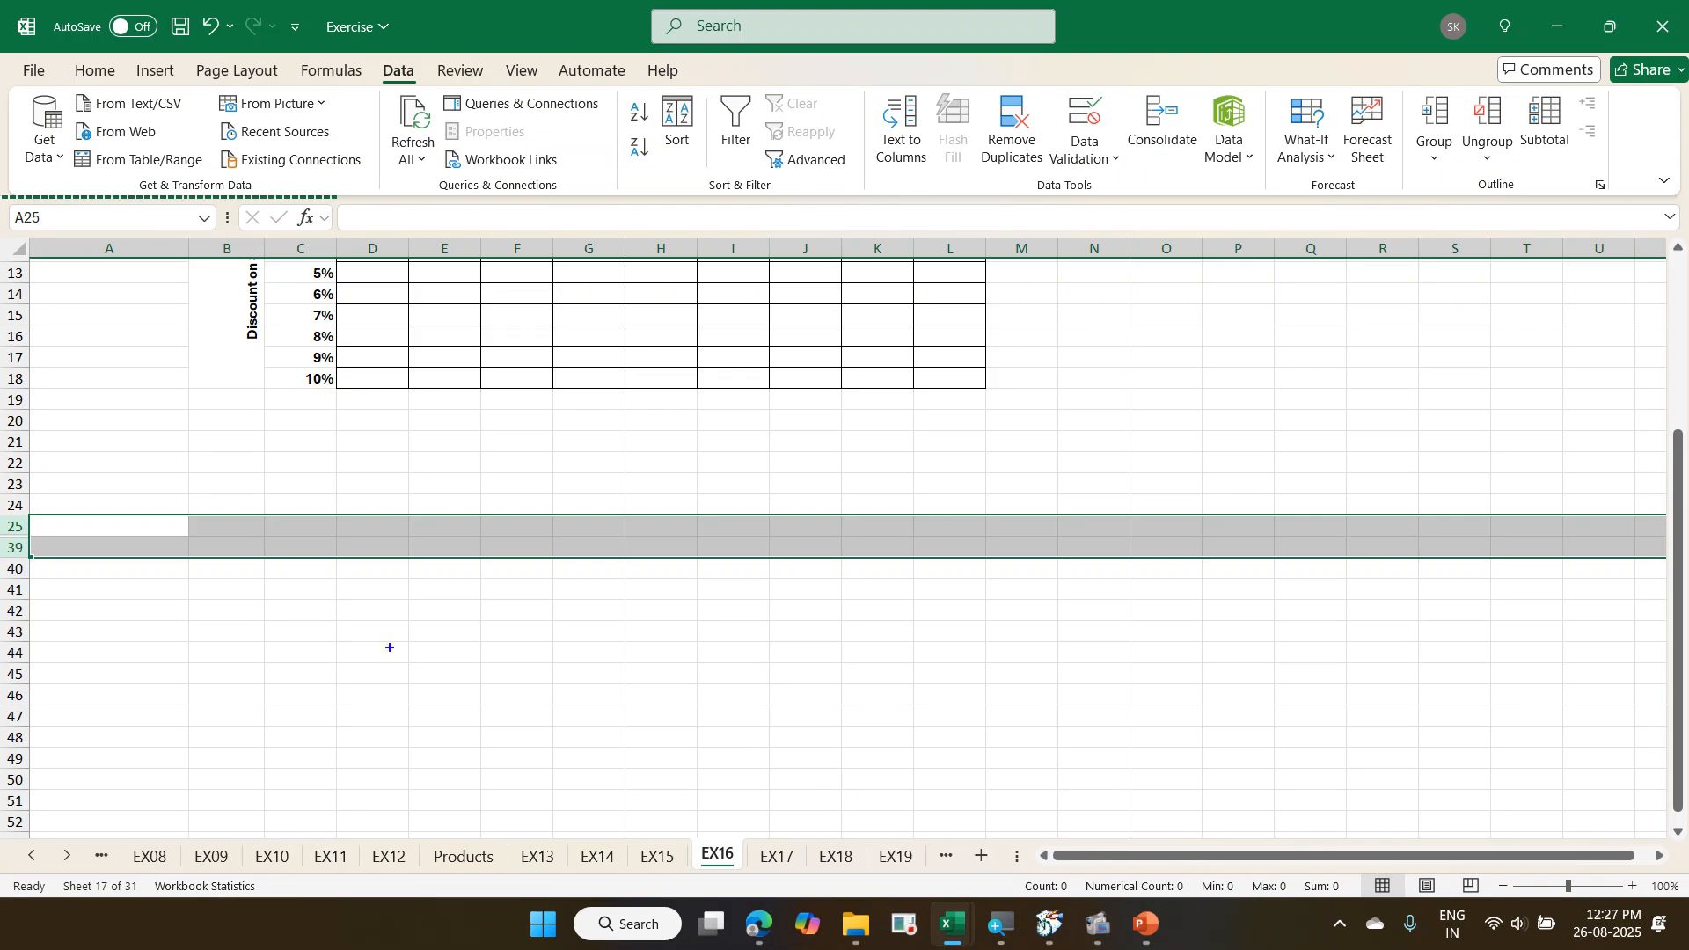
text(tCtrl ()
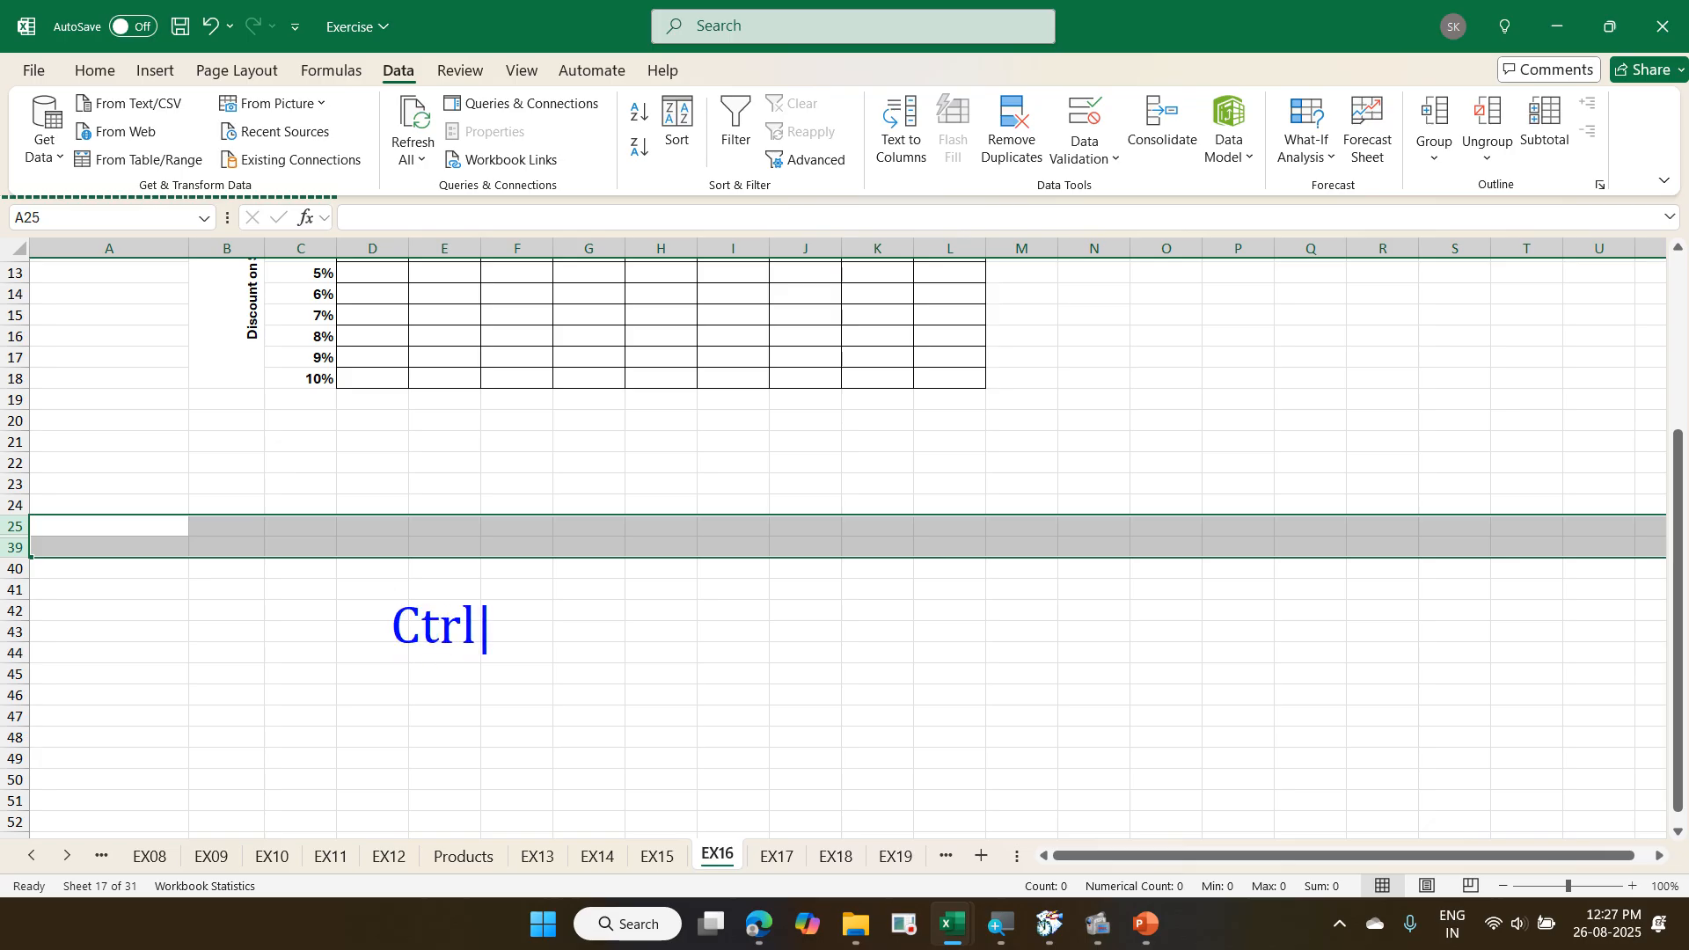
key(BackSpace)
key(BackSpace)
text(9 - Hide)
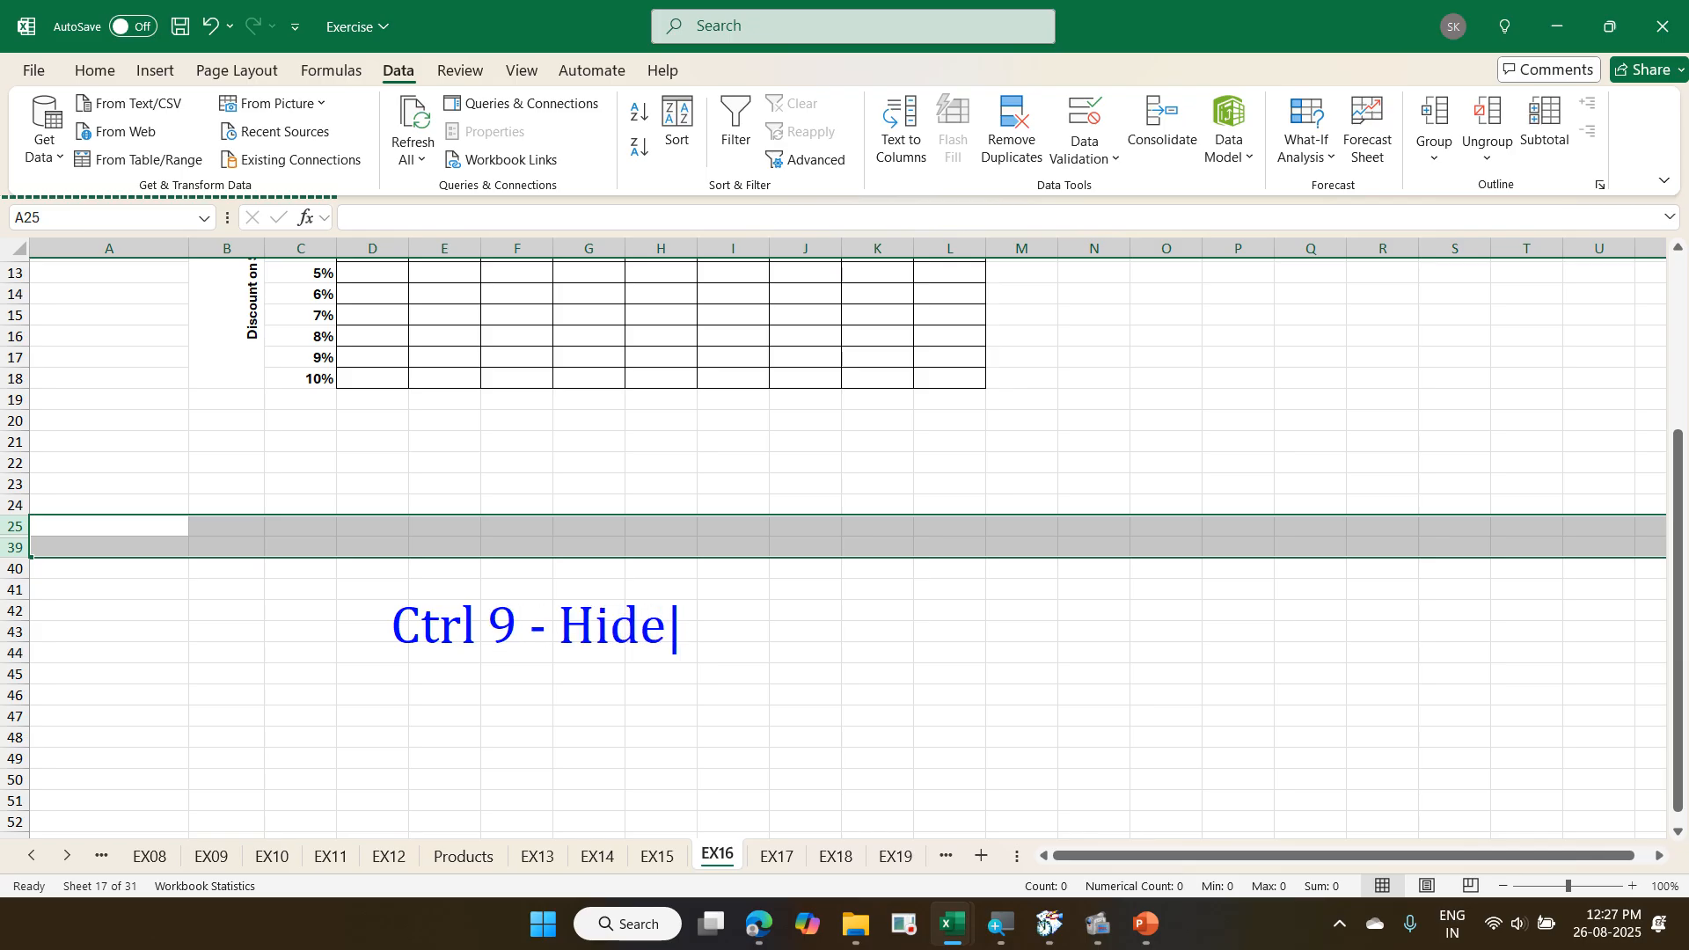
key(Return)
text(Ctrl Shift 9 - Unhide)
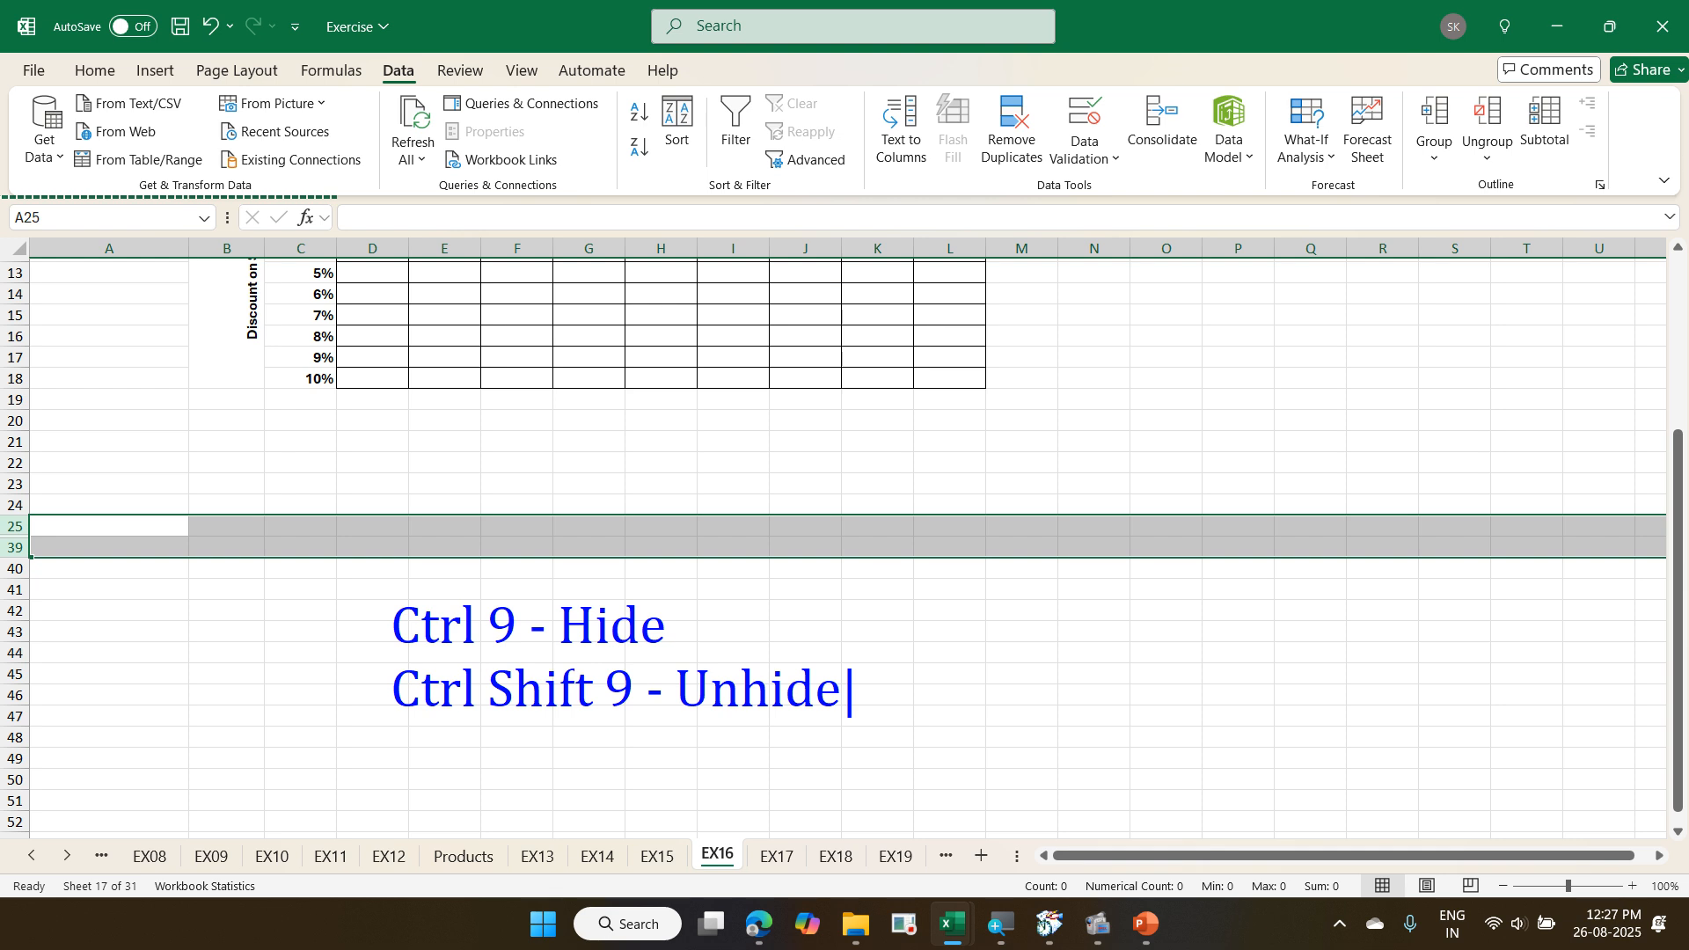
key(Escape)
key(Escape)
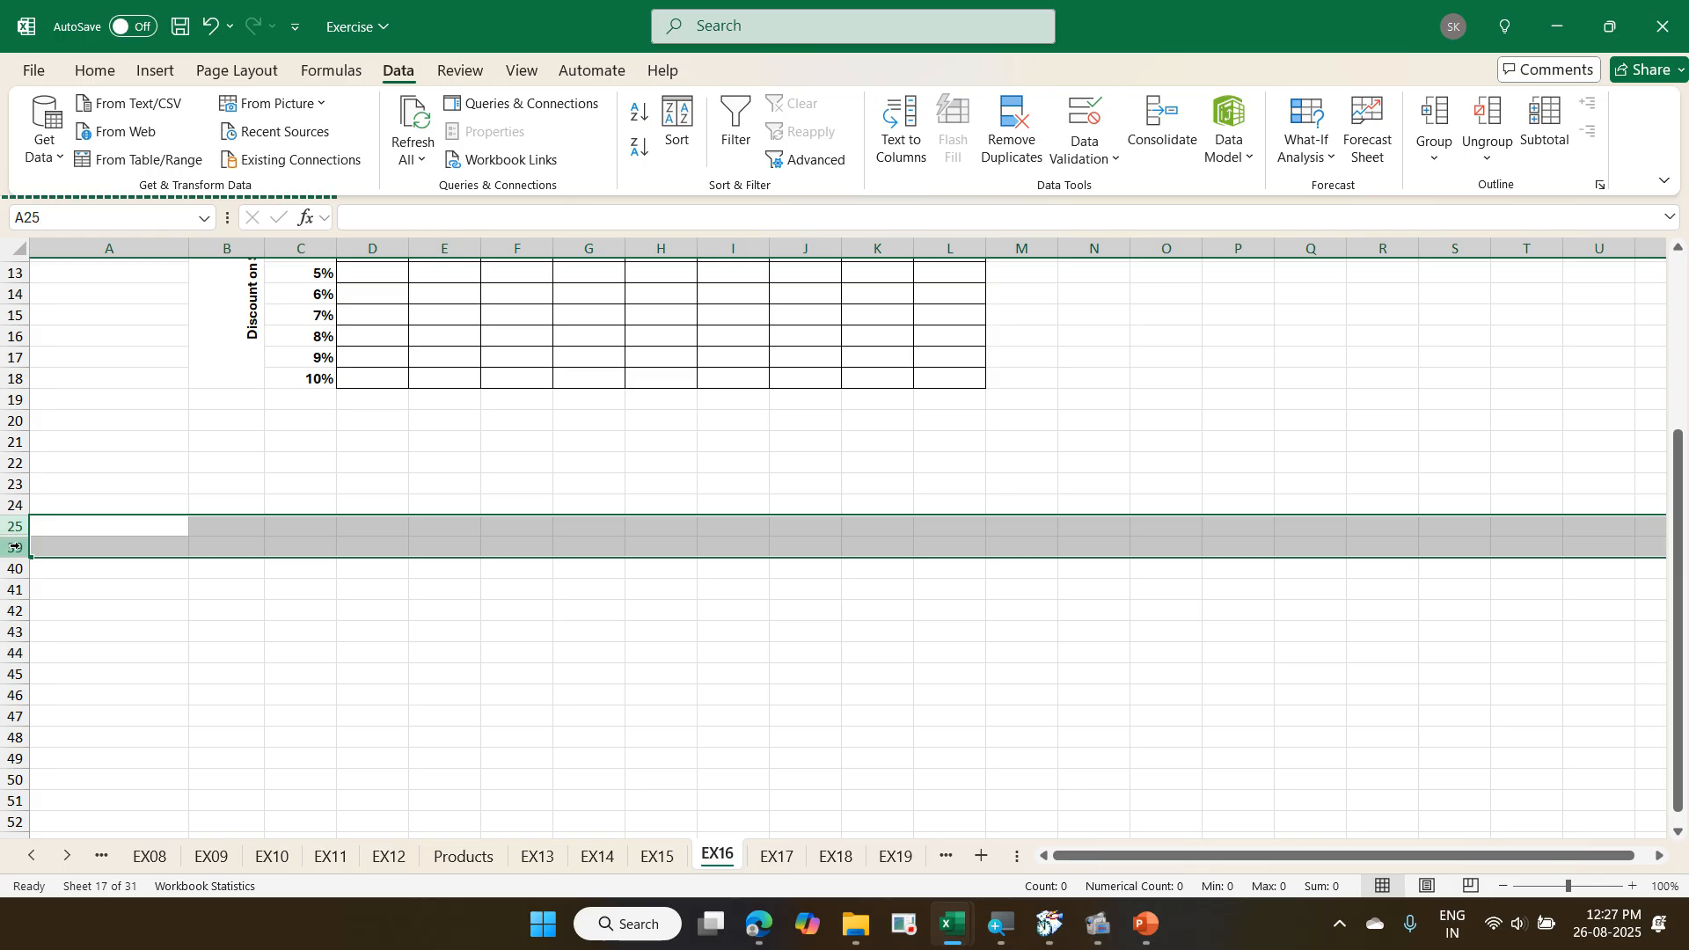
- Unhide the rows between 25 and 39 that hold the Sales Price versus Cost of Sale table
right_click(14, 547)
click(43, 525)
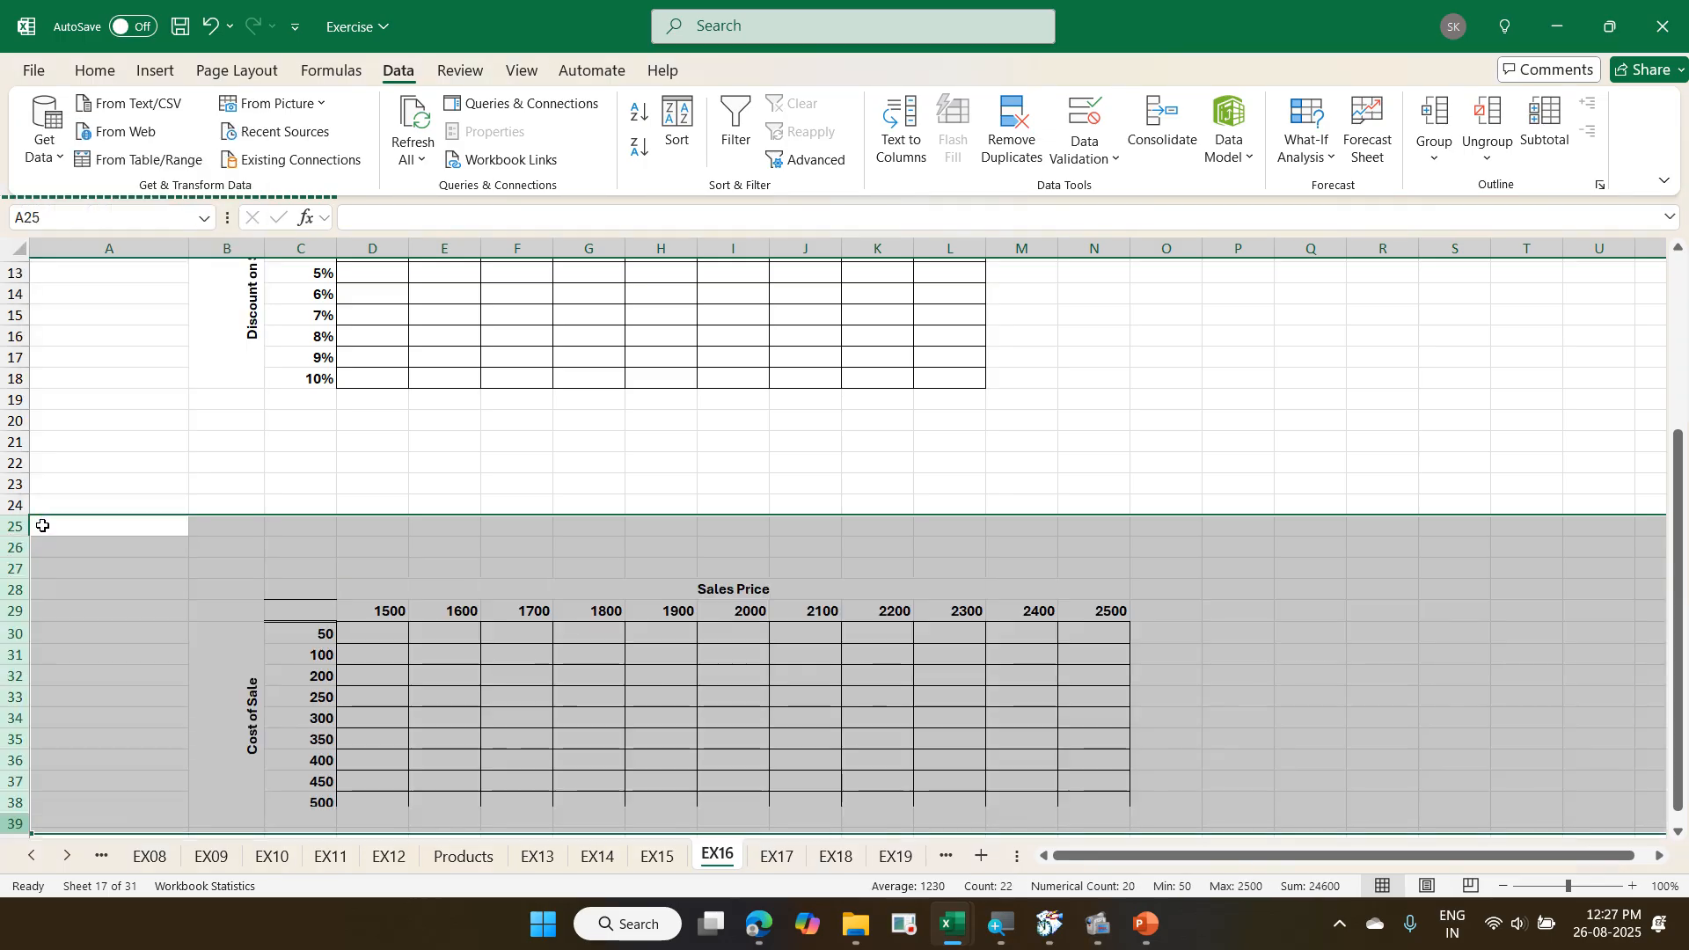
scroll(411, 705, down, 2)
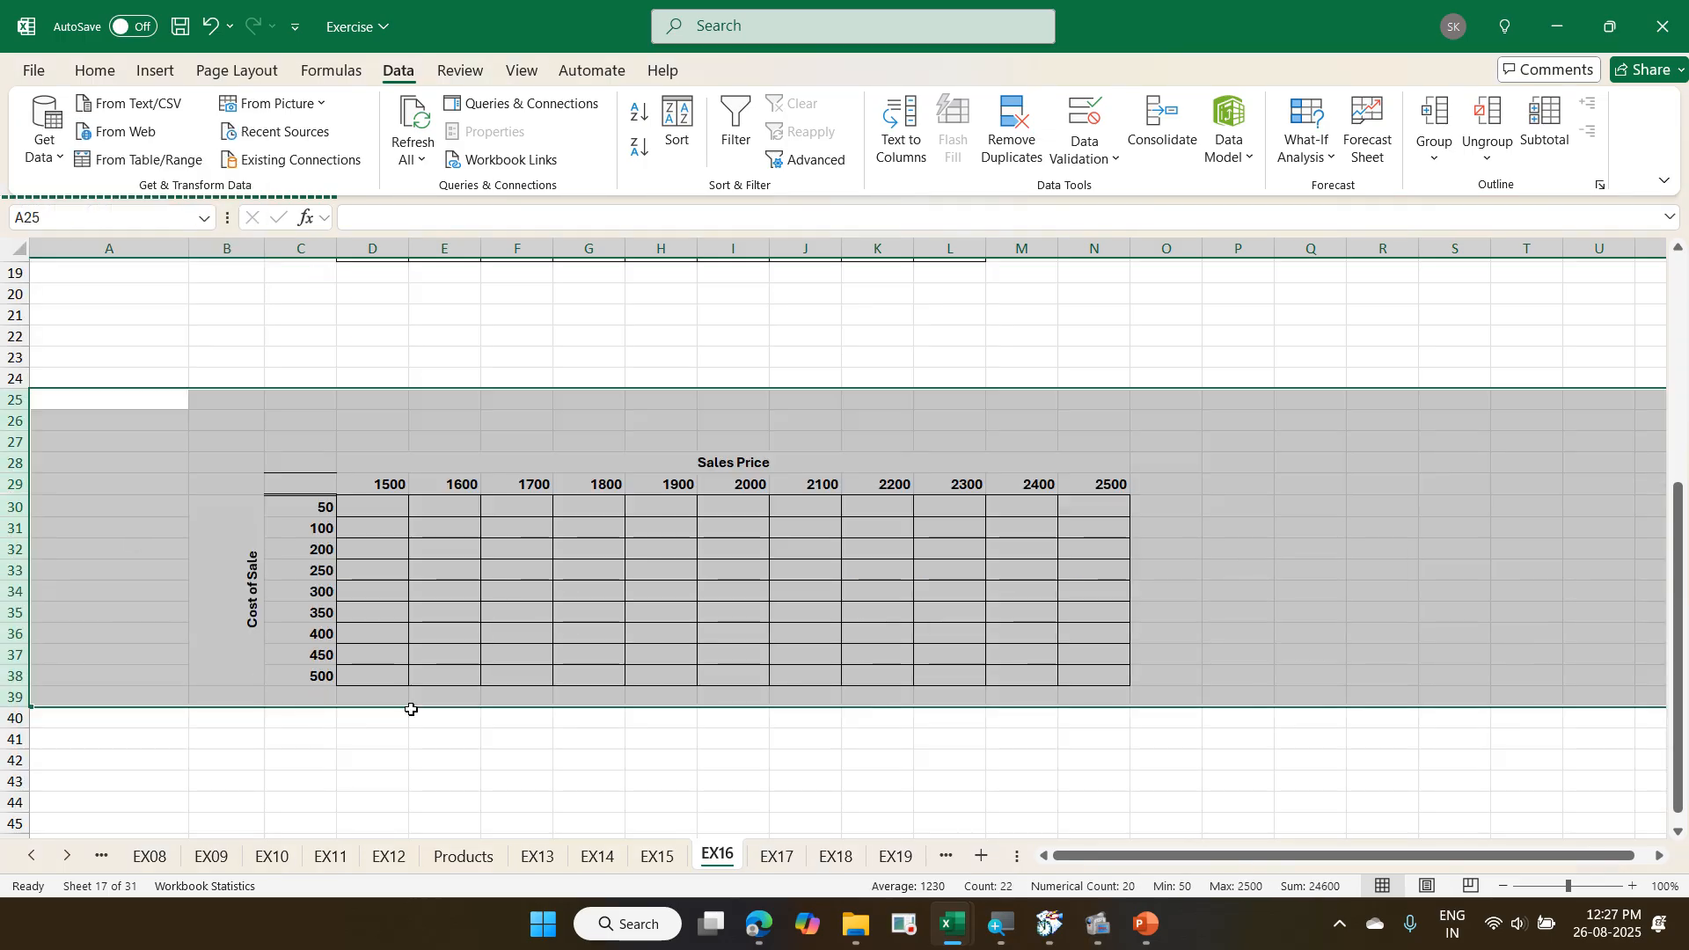
click(455, 583)
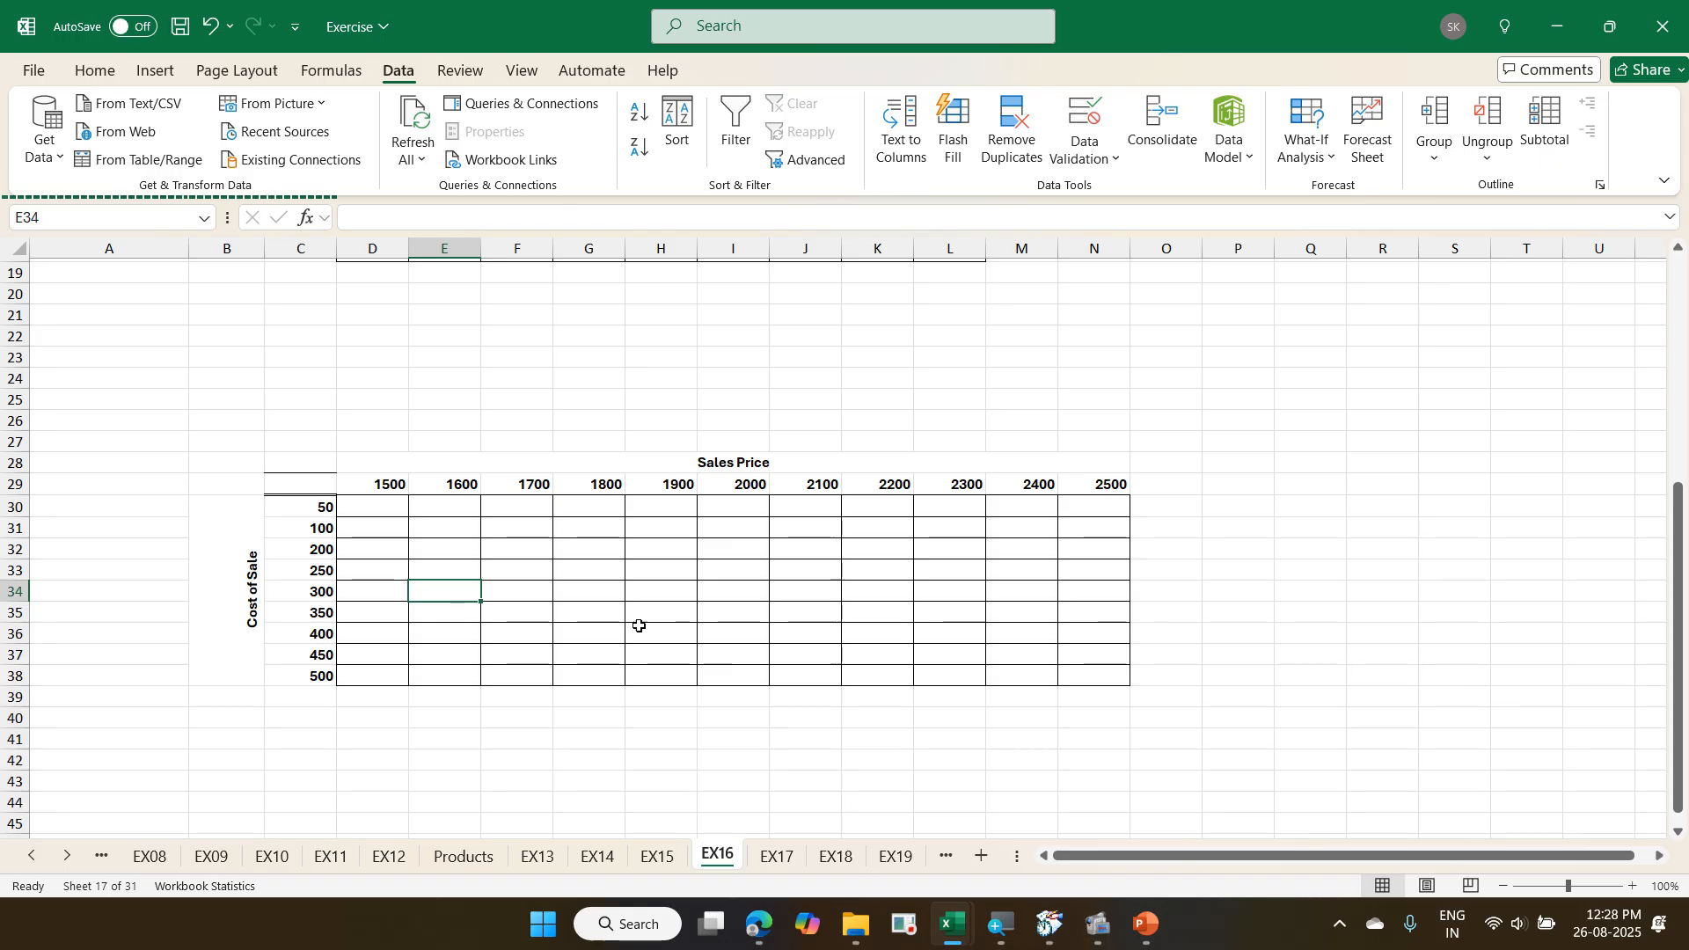
- Open the workbook Exercise - Copy from File Explorer and show the Sales Price table on its sheet EX16 (2)
click(863, 926)
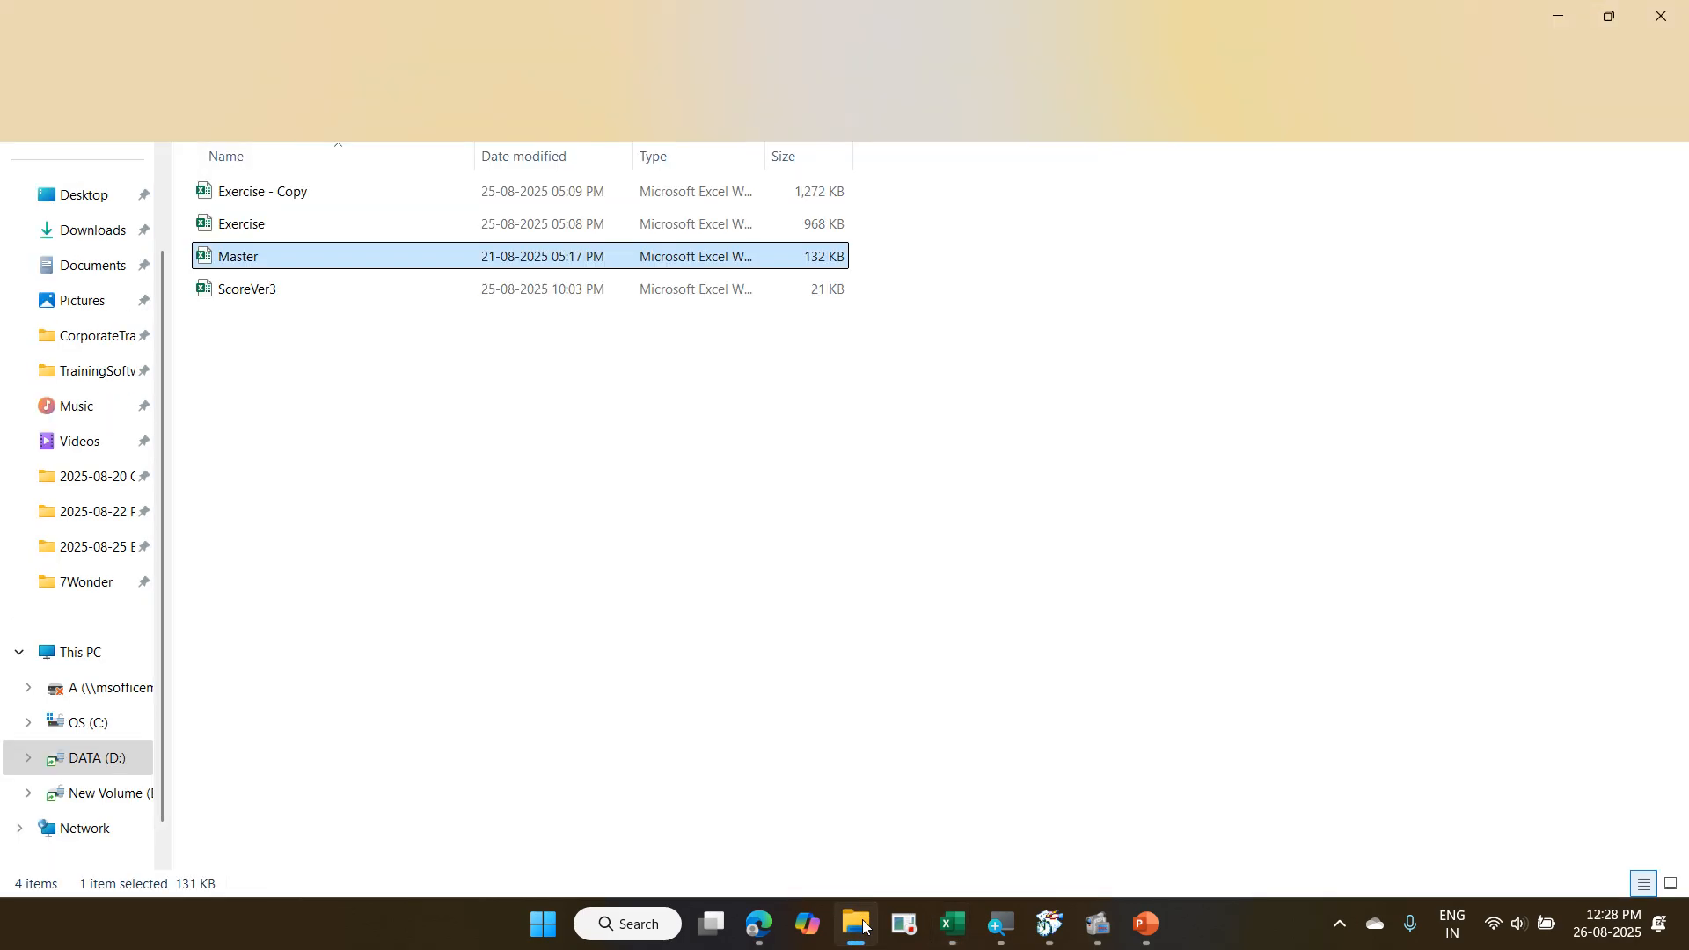
click(306, 191)
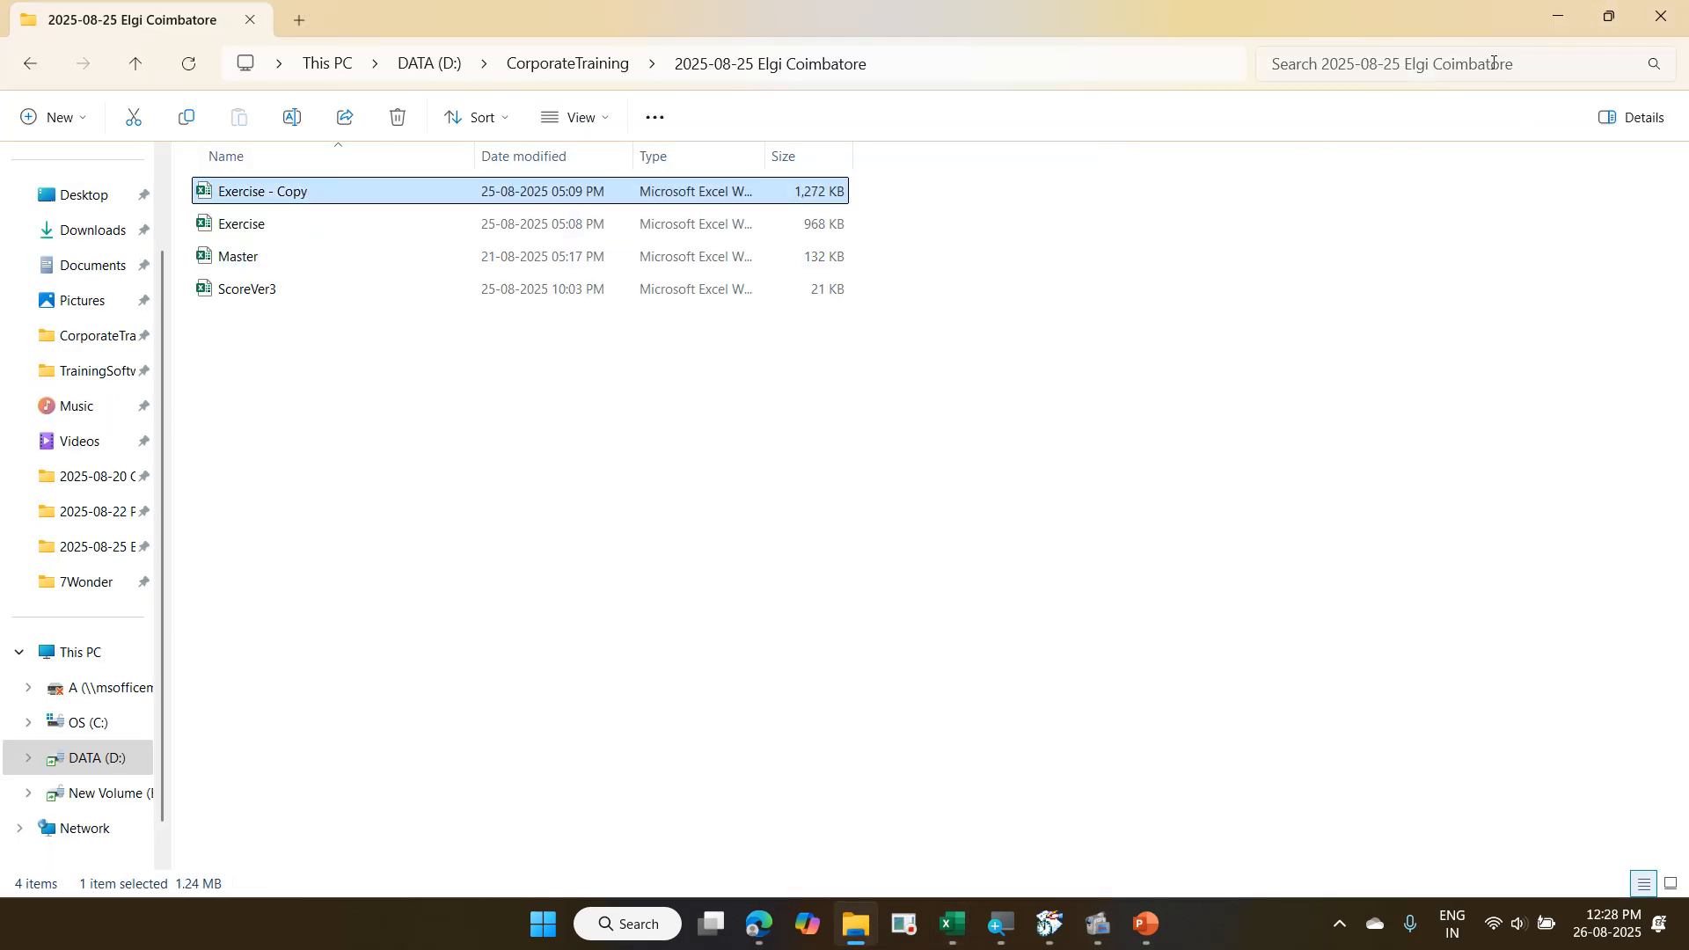
click(1560, 19)
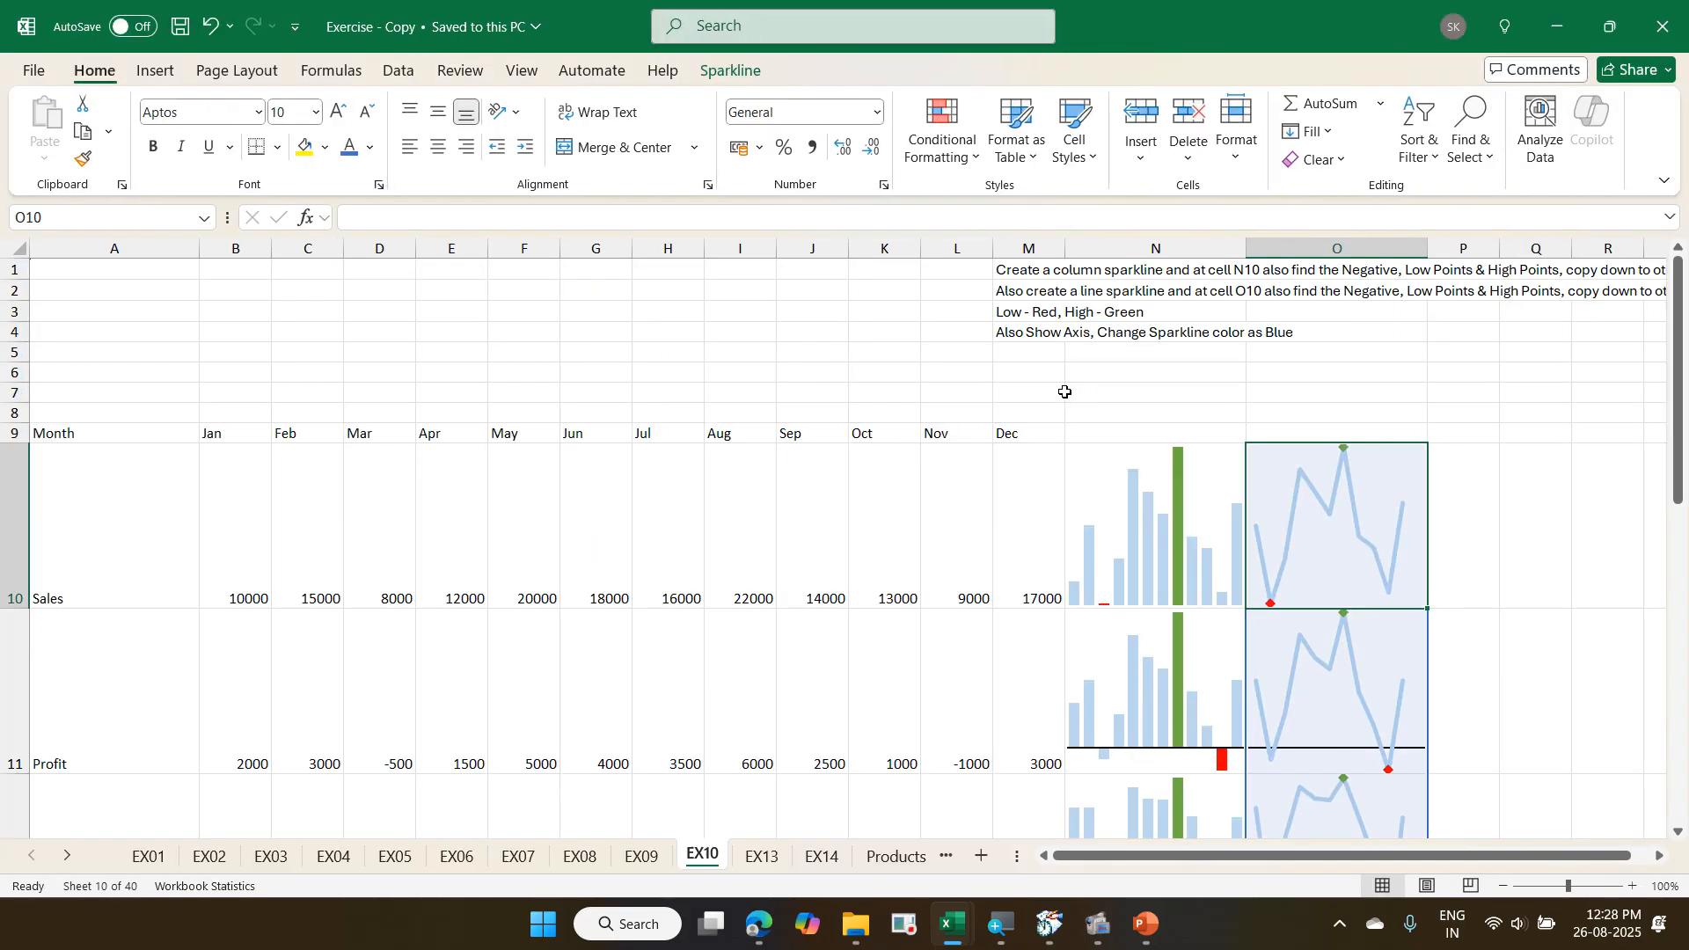
key(ctrl+Page_Down)
key(ctrl+Page_Down)
key(ctrl+Page_Down)
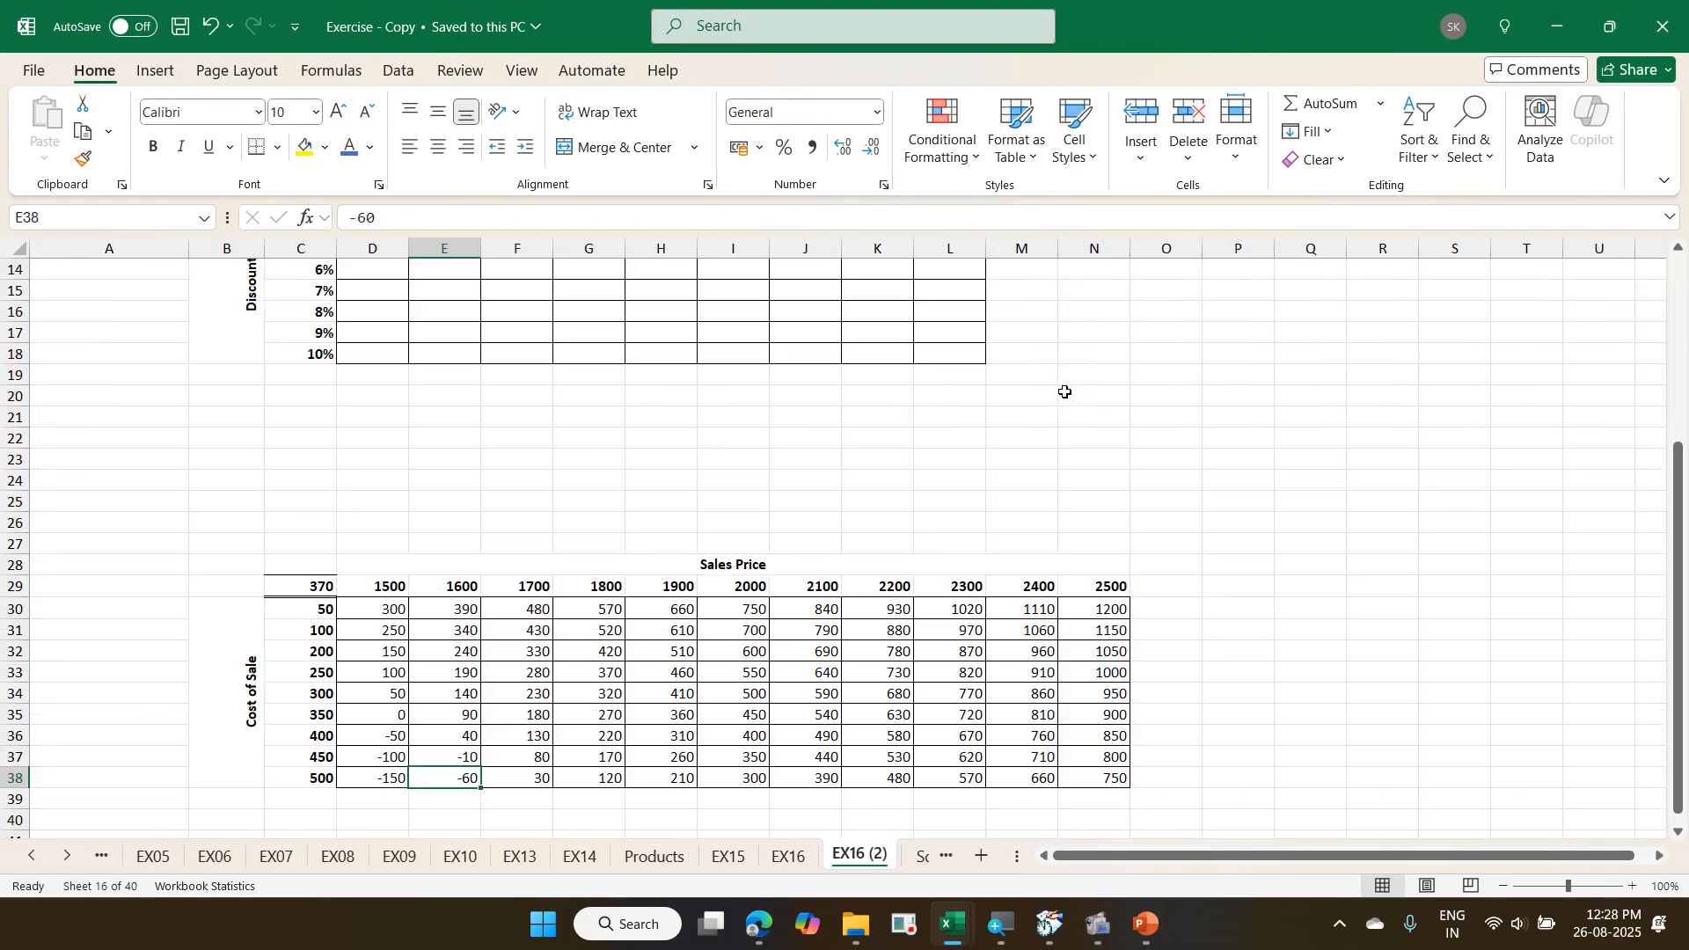
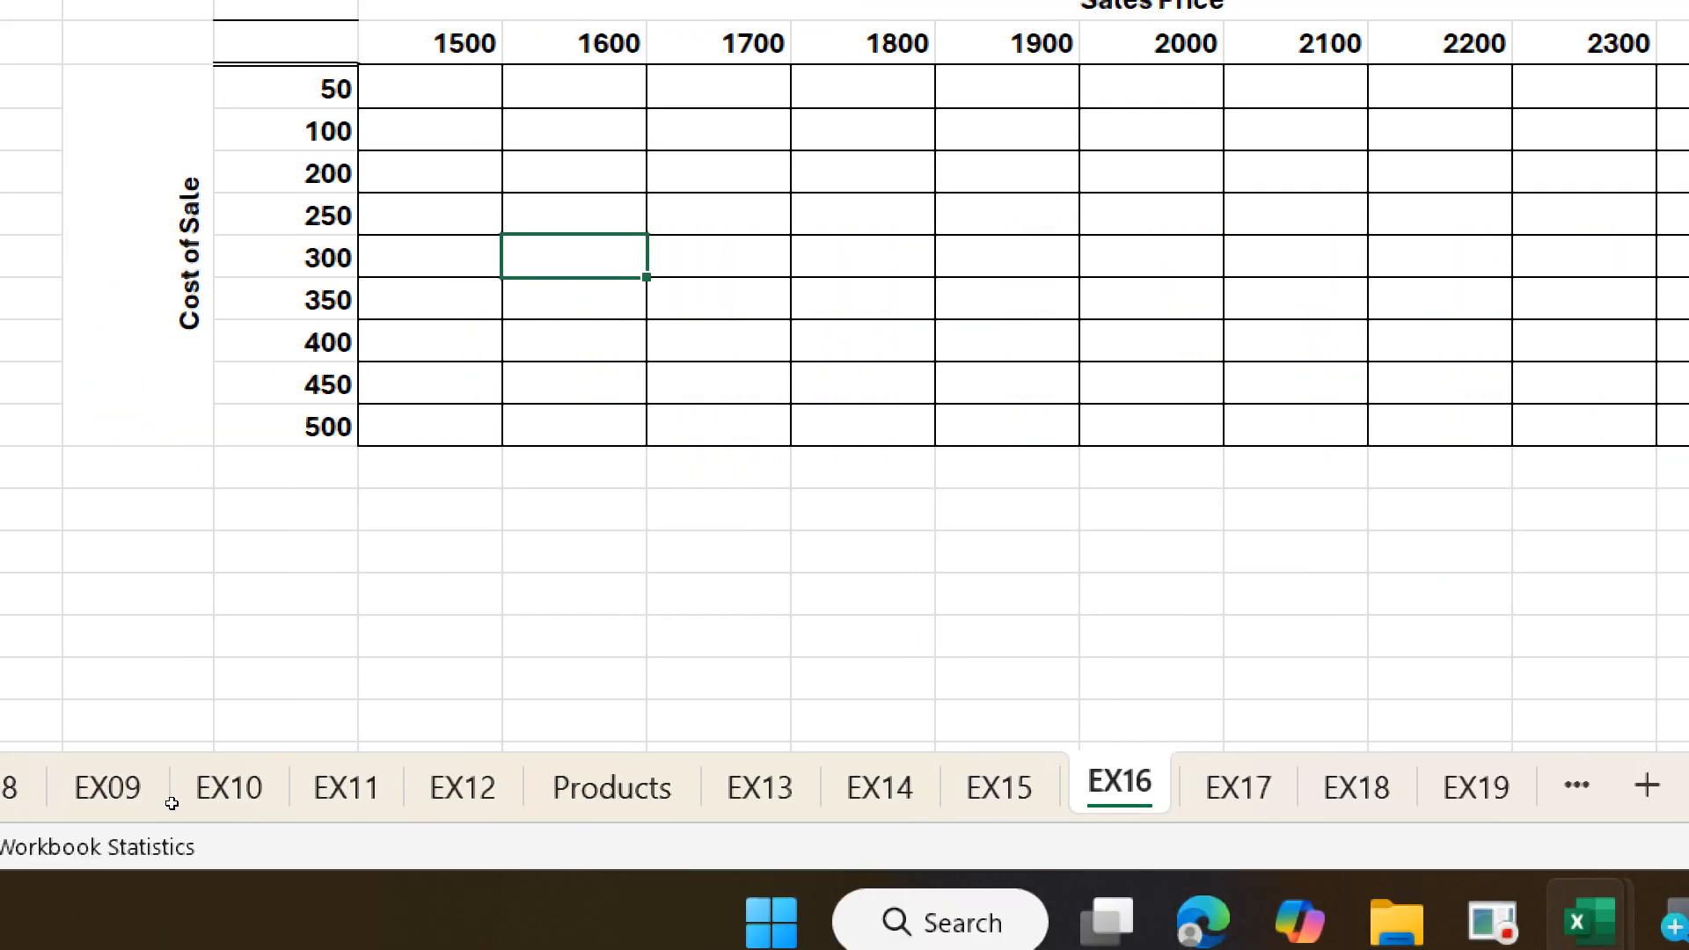
- In the Exercise workbook, link corner cell C29 of the Sales Price table to the Profit with =B5
key(Left)
key(Left)
key(Up)
key(Up)
key(Up)
key(Up)
key(Up)
text(=)
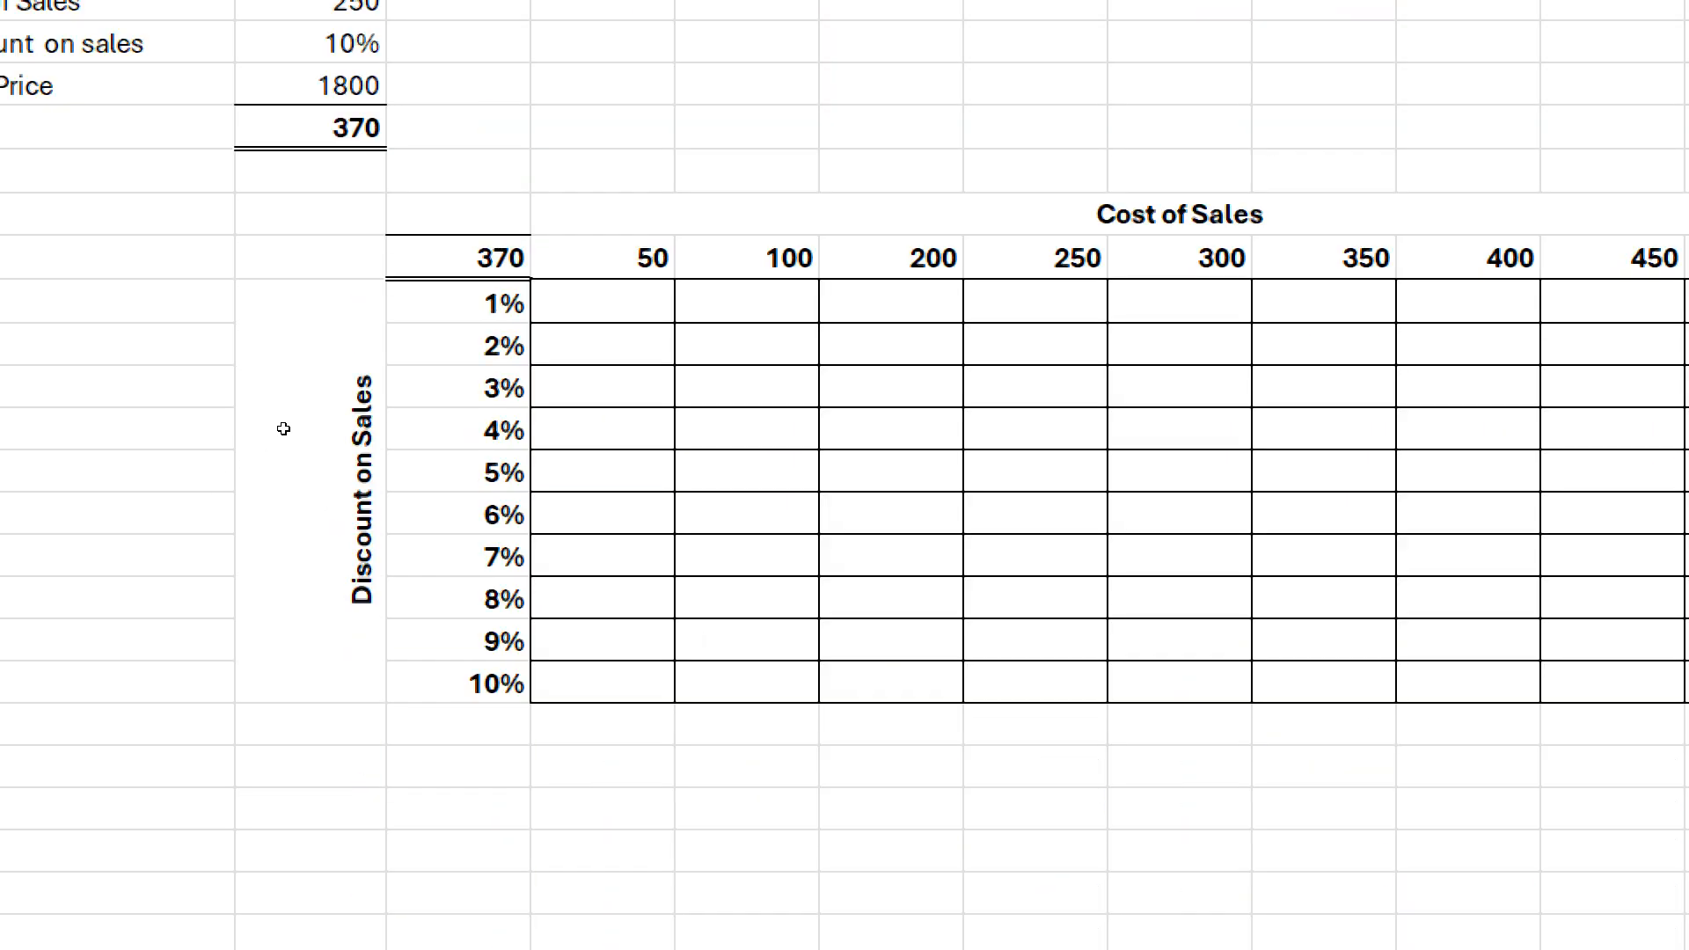
key(Up)
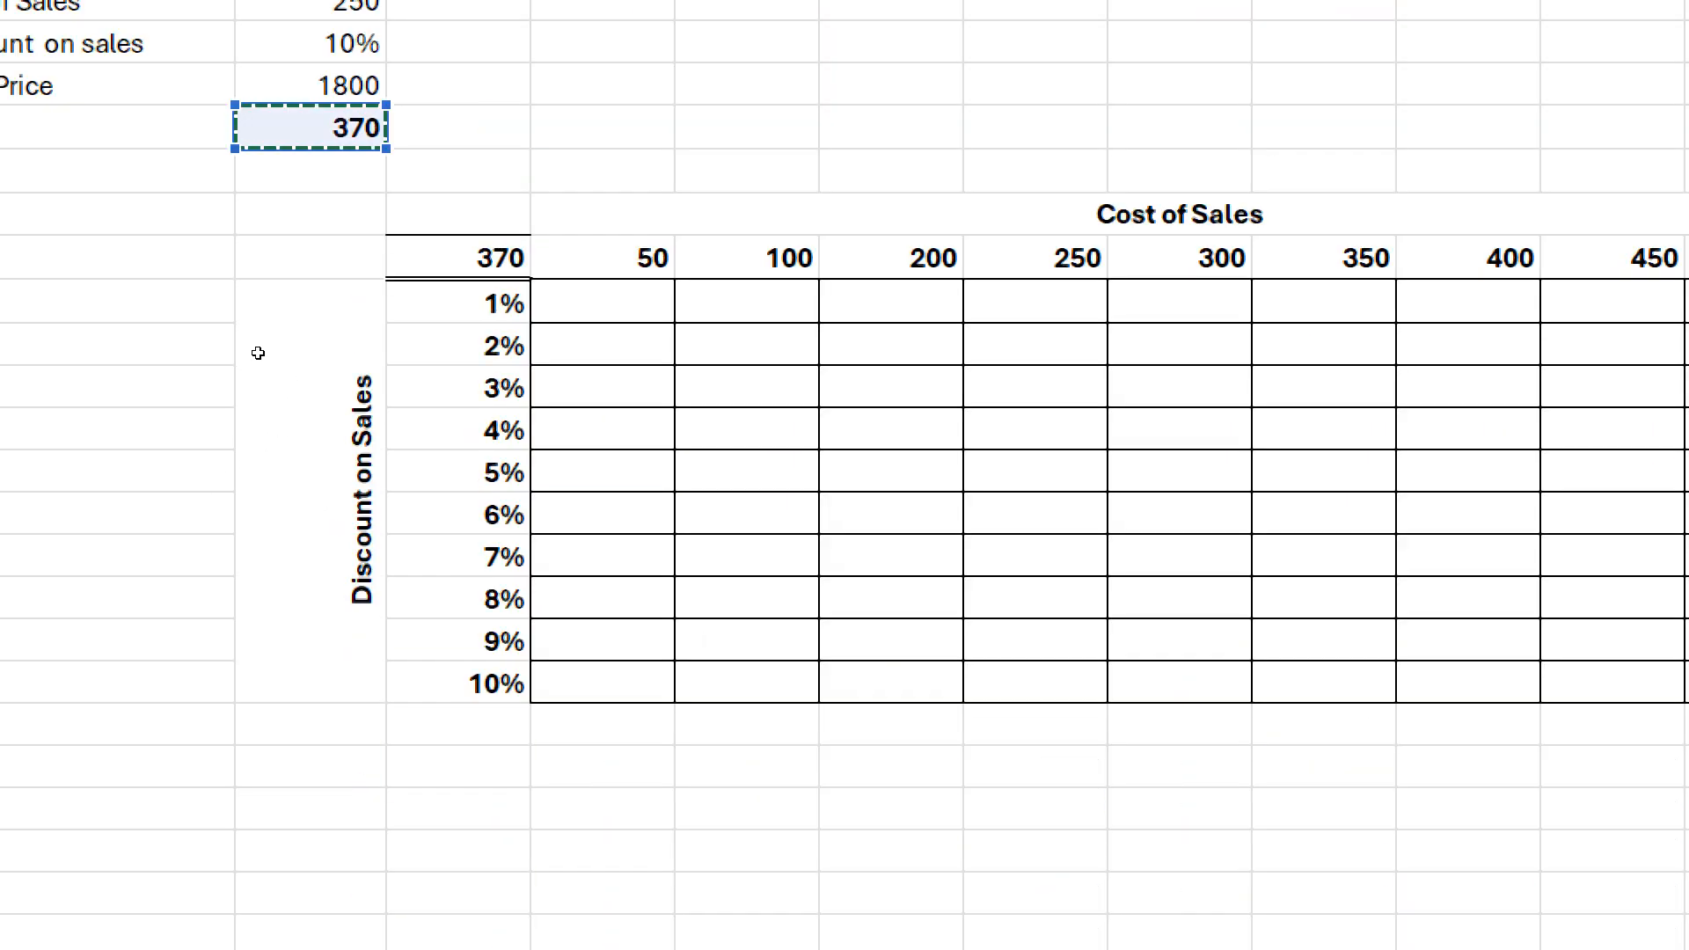
key(ctrl+Return)
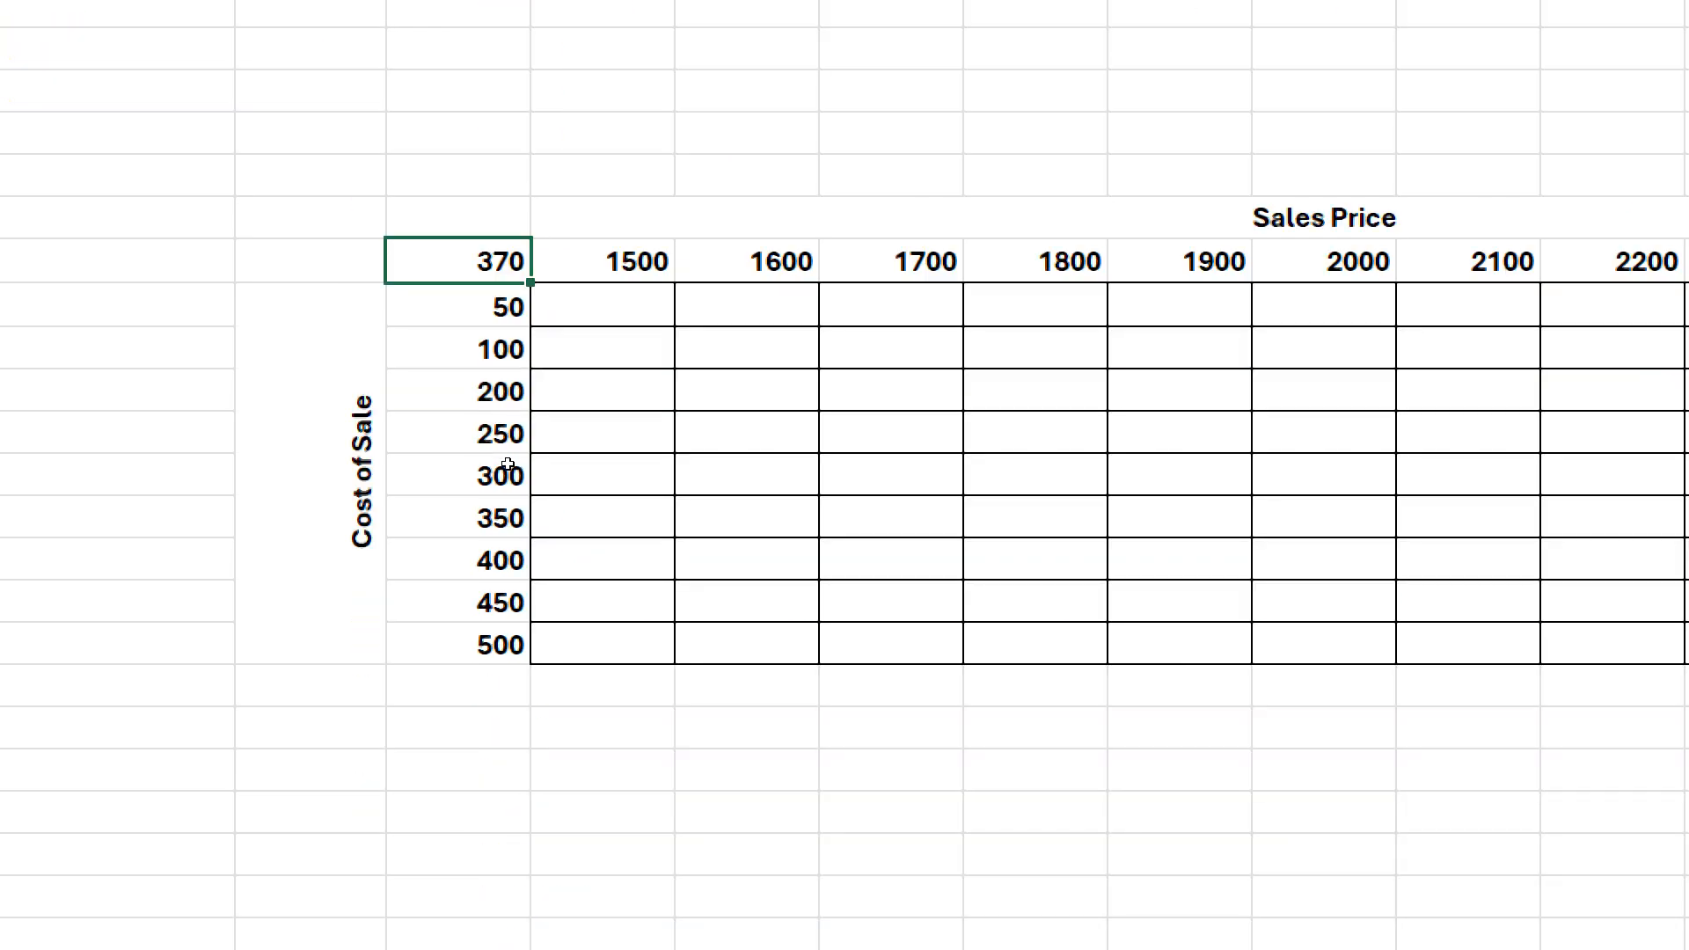
- Apply a Data Table to C29:N38 with Sales Price $B$4 as row input and Cost of Sales $B$2 as column input
key(ctrl+shift+Right)
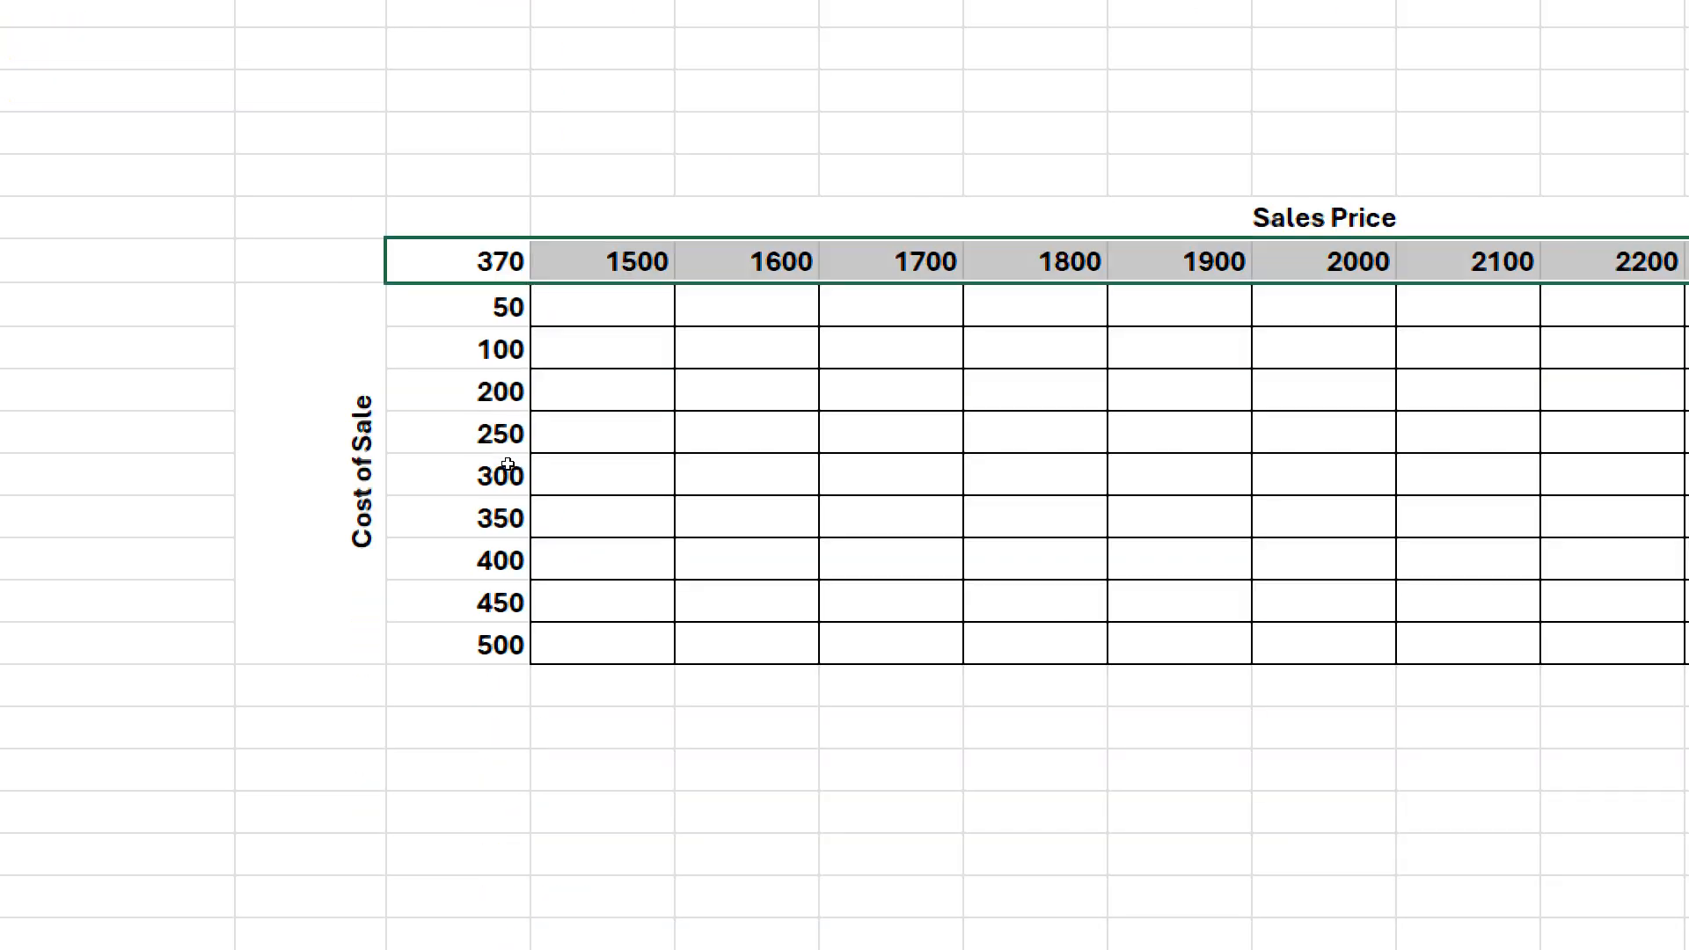
key(ctrl+shift+Down)
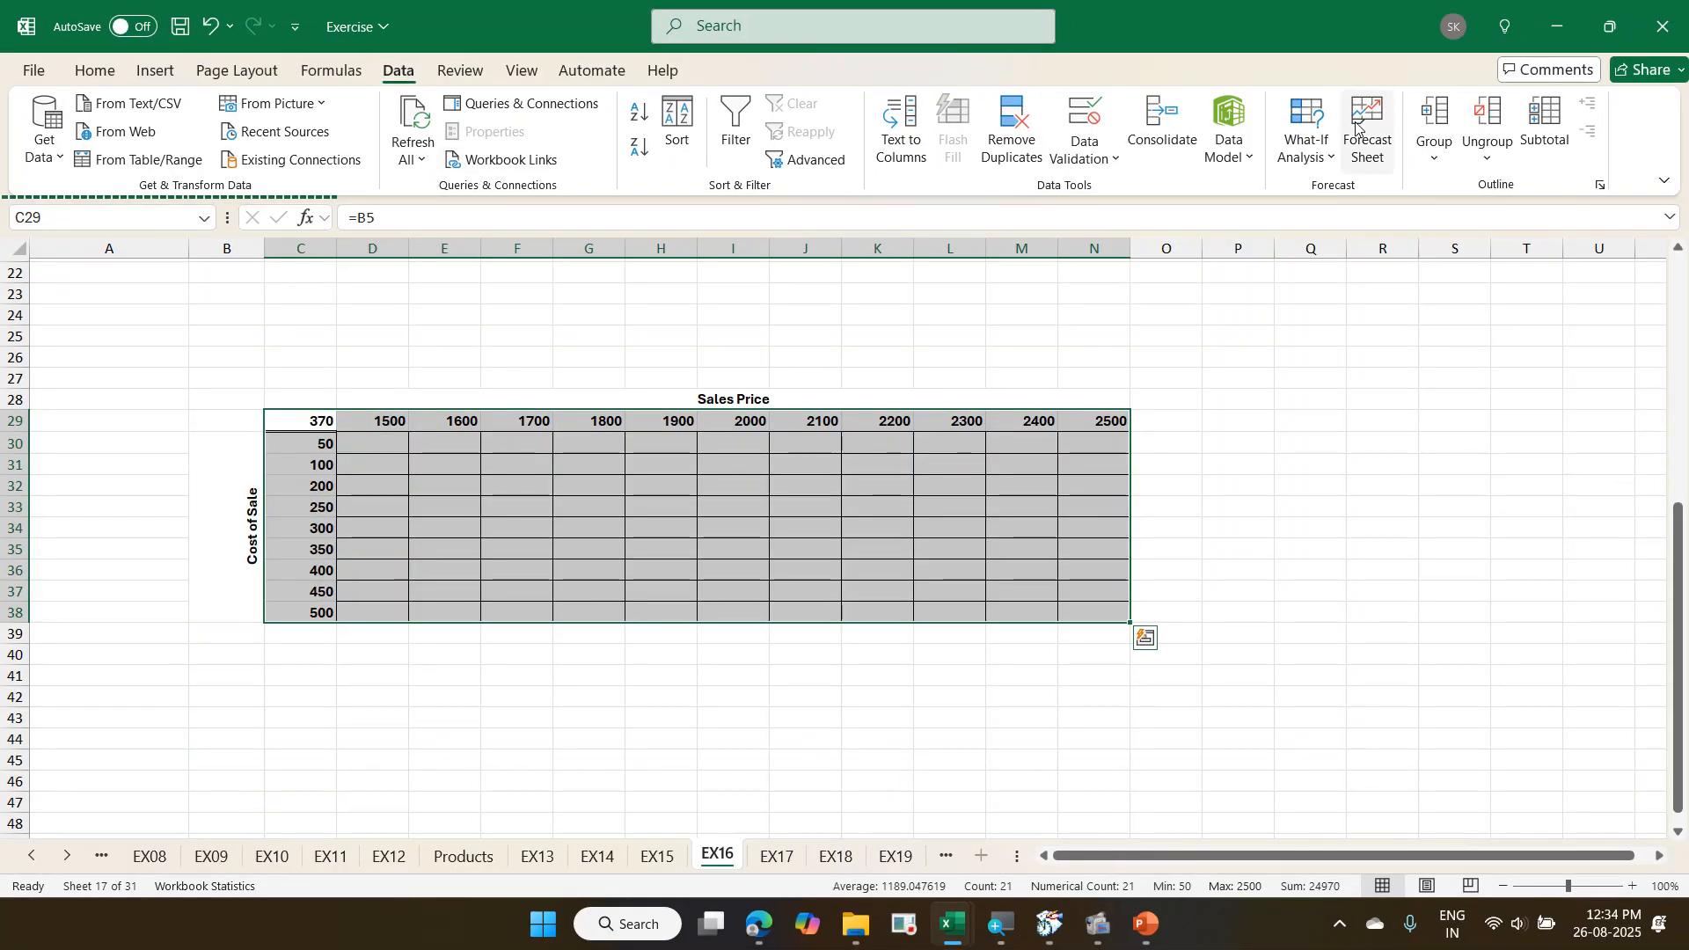
click(1315, 148)
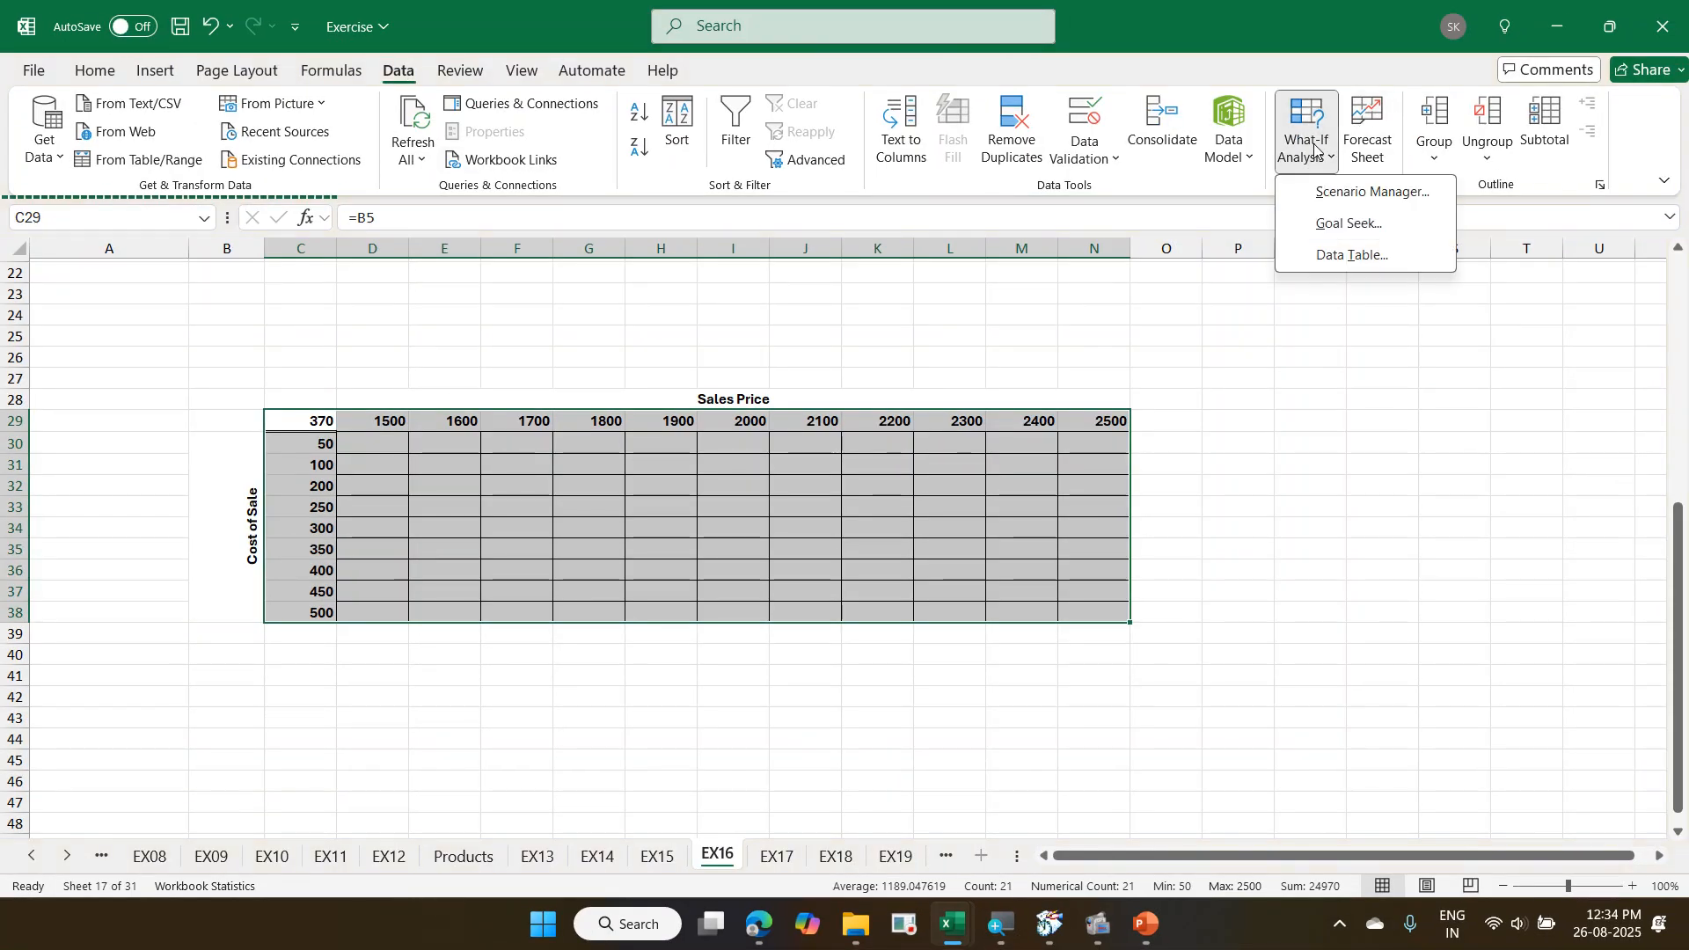
click(1331, 257)
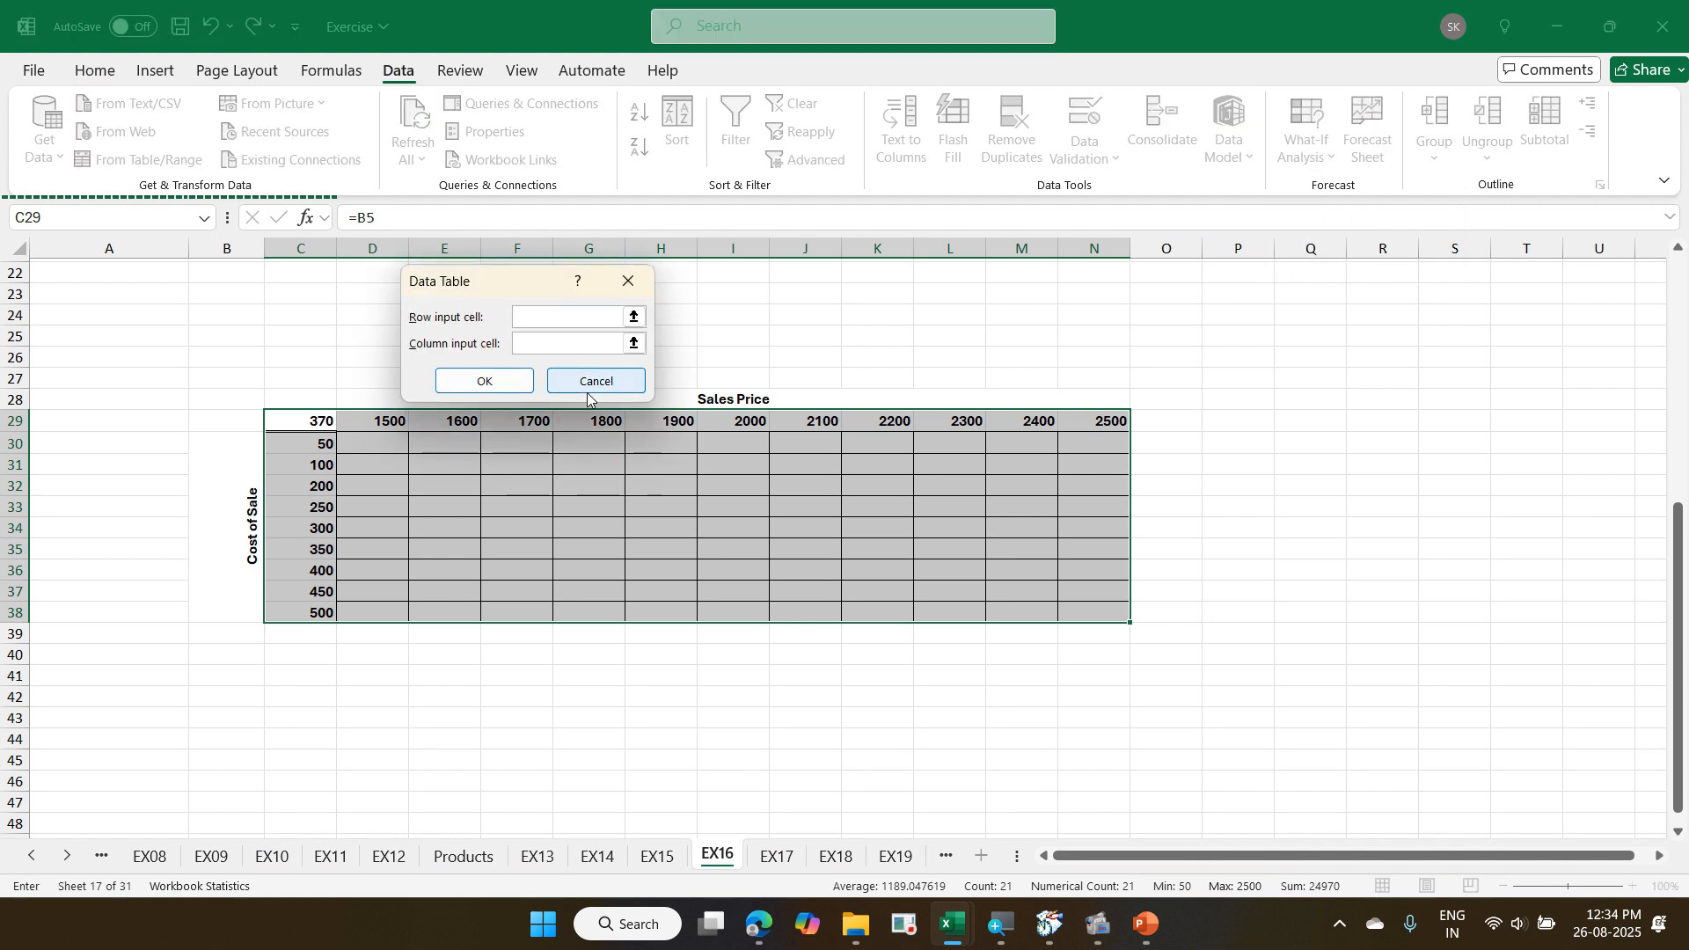
scroll(735, 384, up, 7)
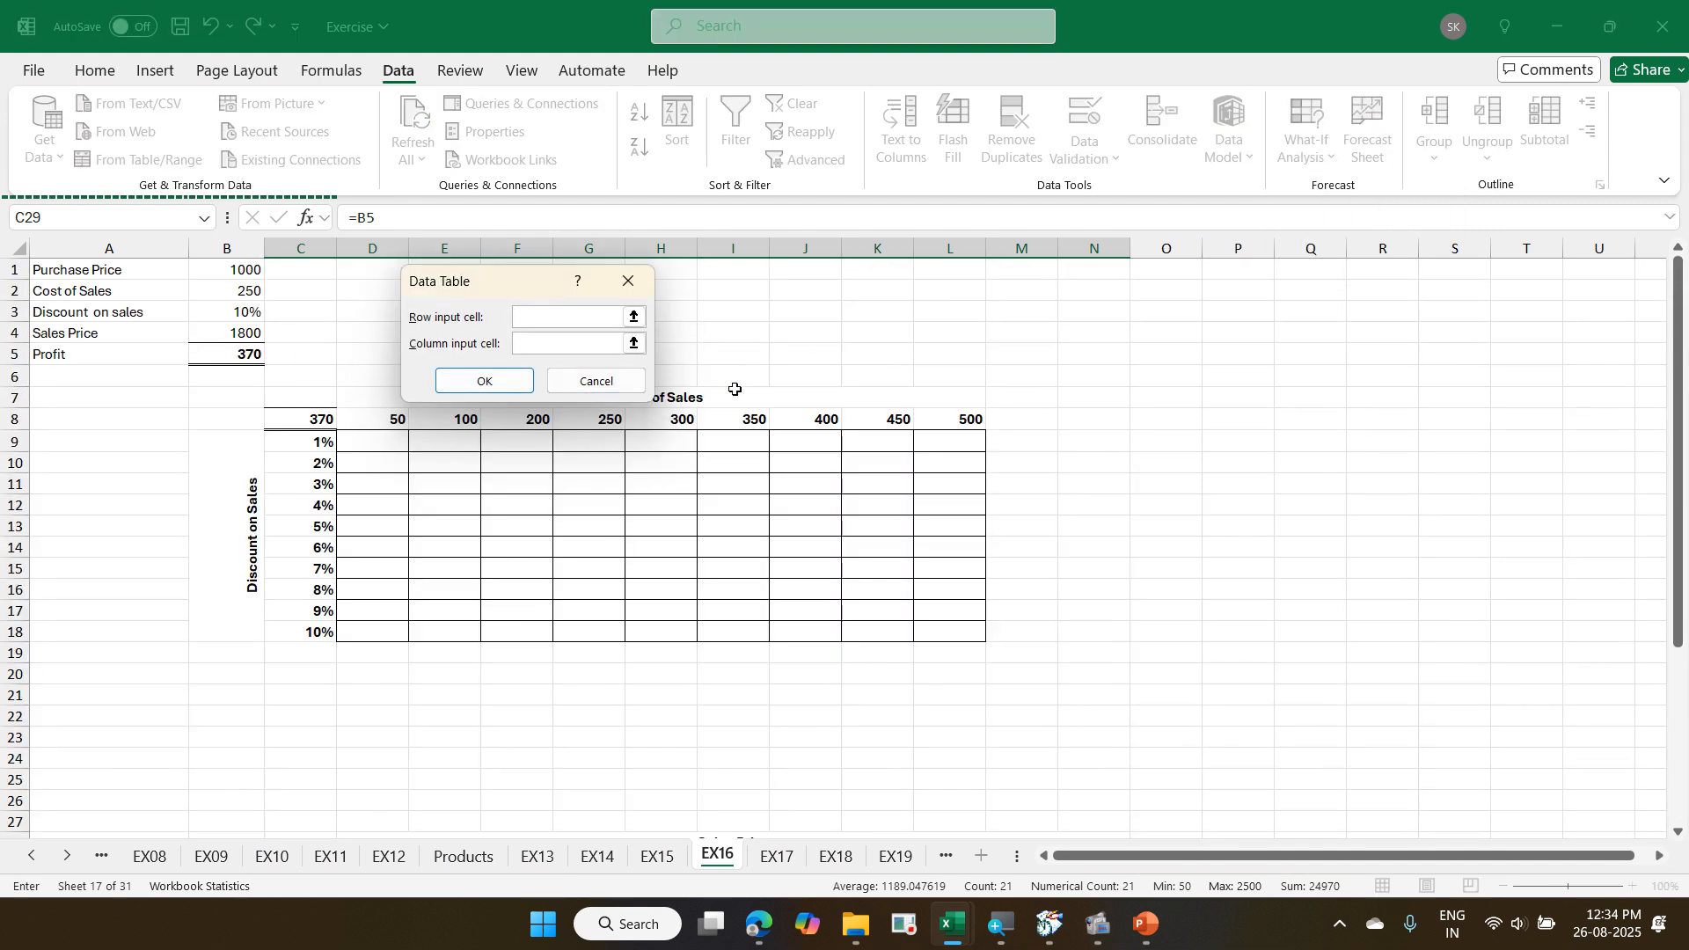
scroll(480, 528, down, 5)
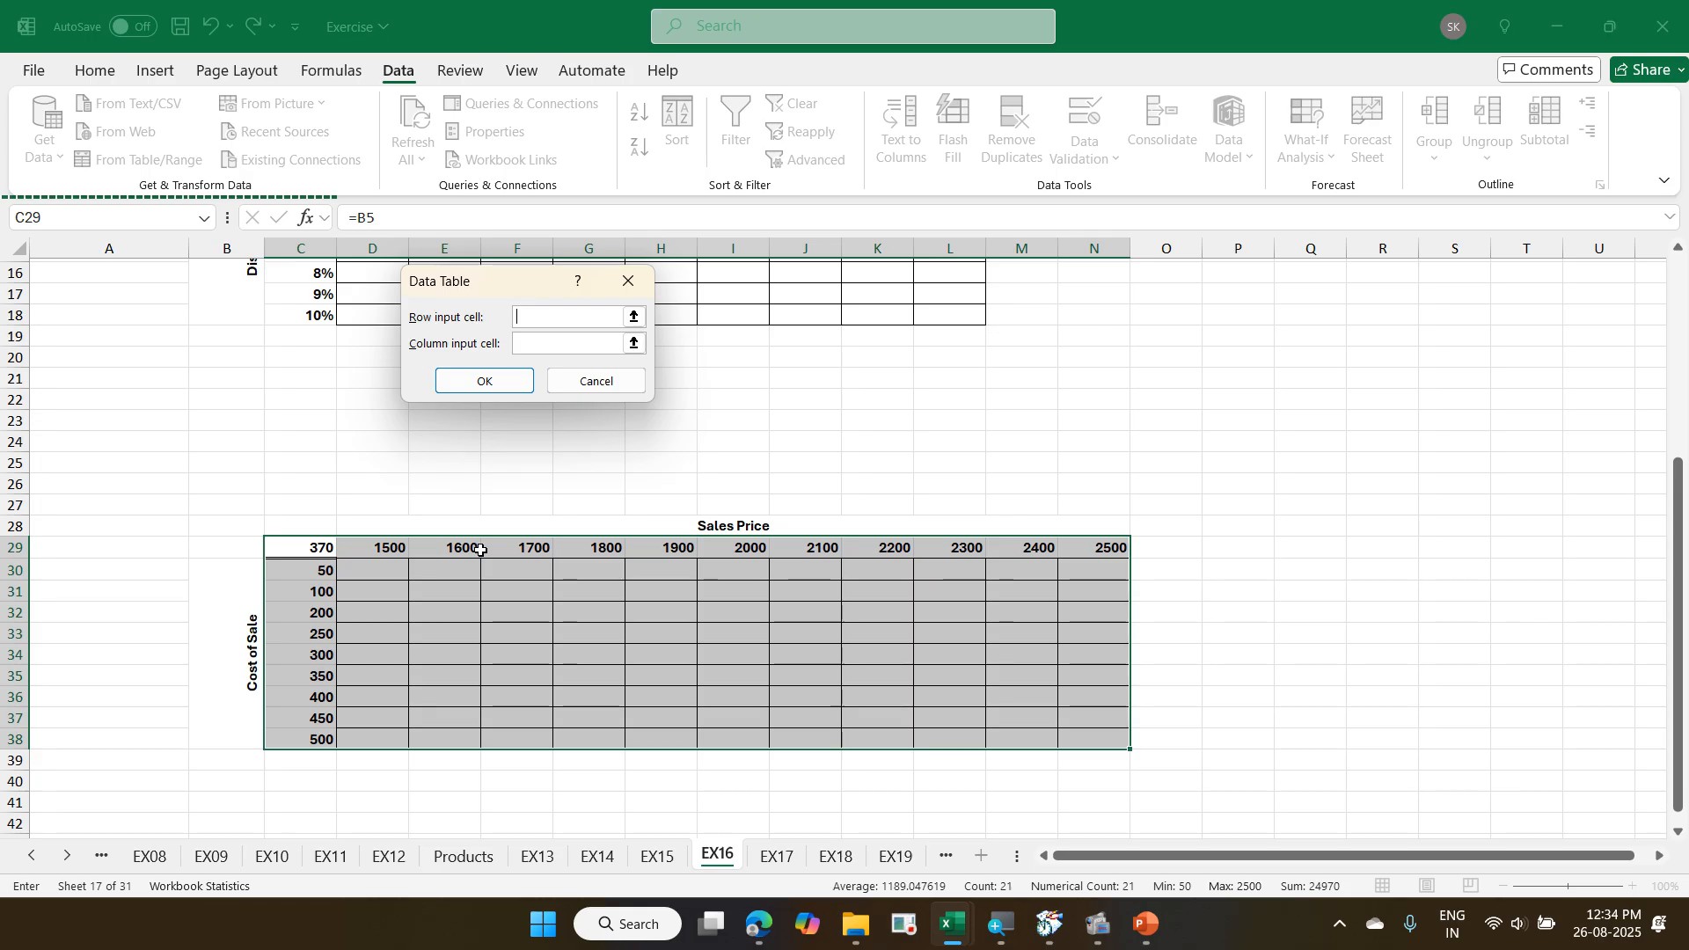
scroll(481, 550, up, 4)
scroll(296, 340, up, 1)
click(252, 334)
click(527, 342)
click(242, 287)
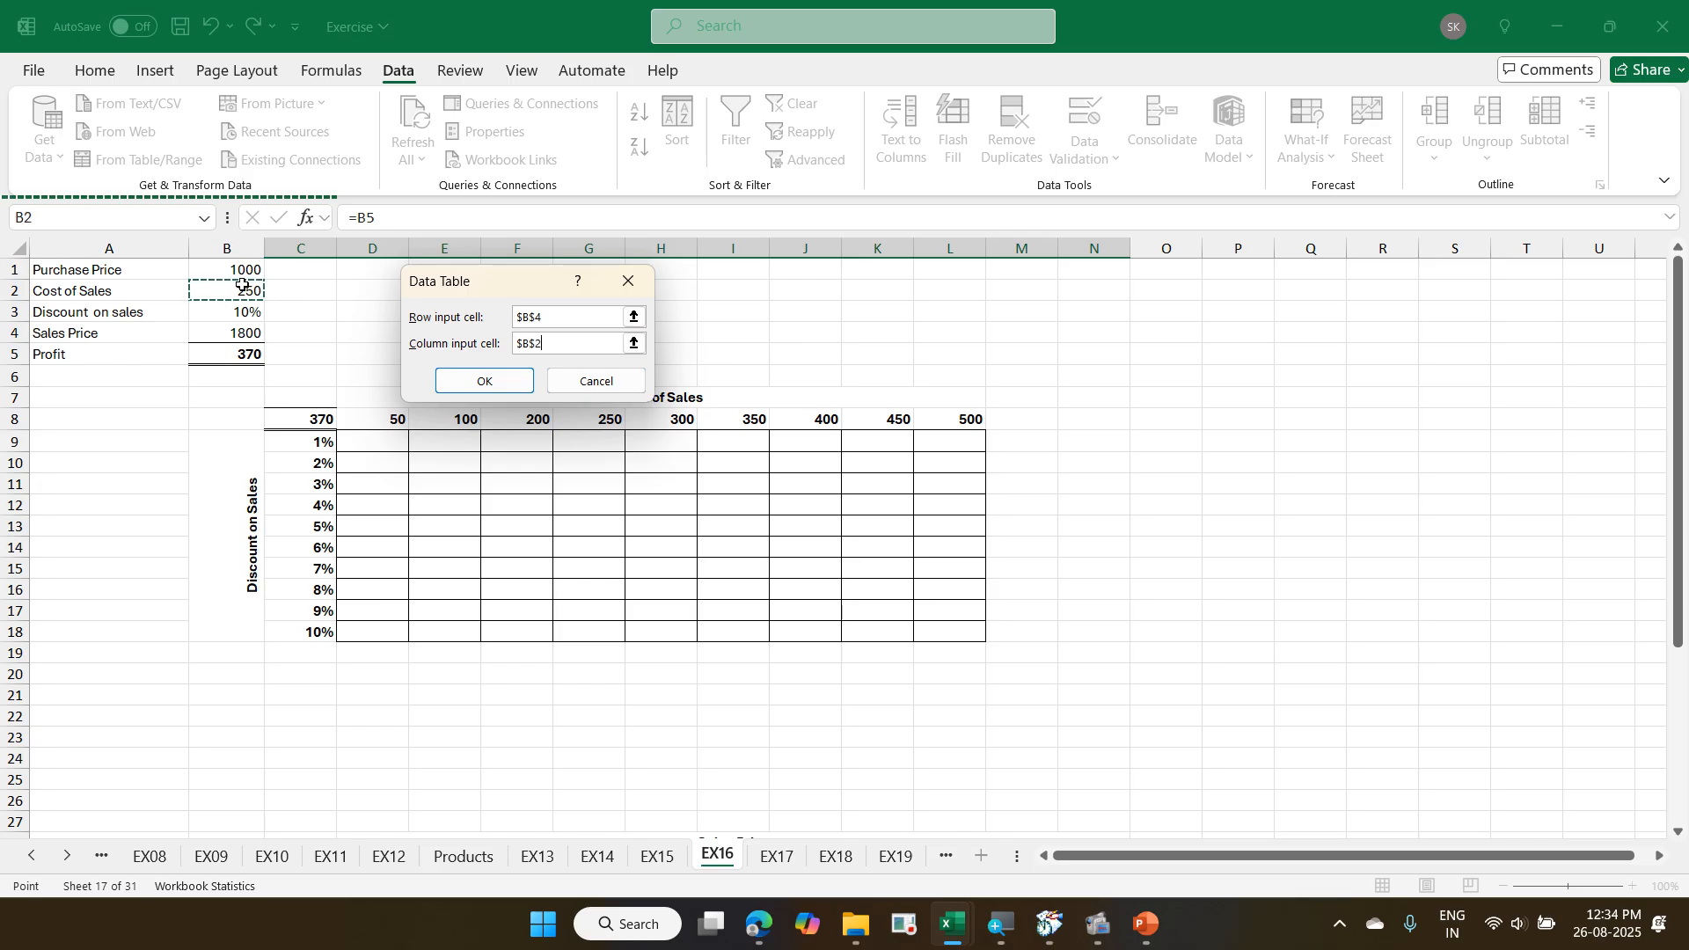
click(483, 381)
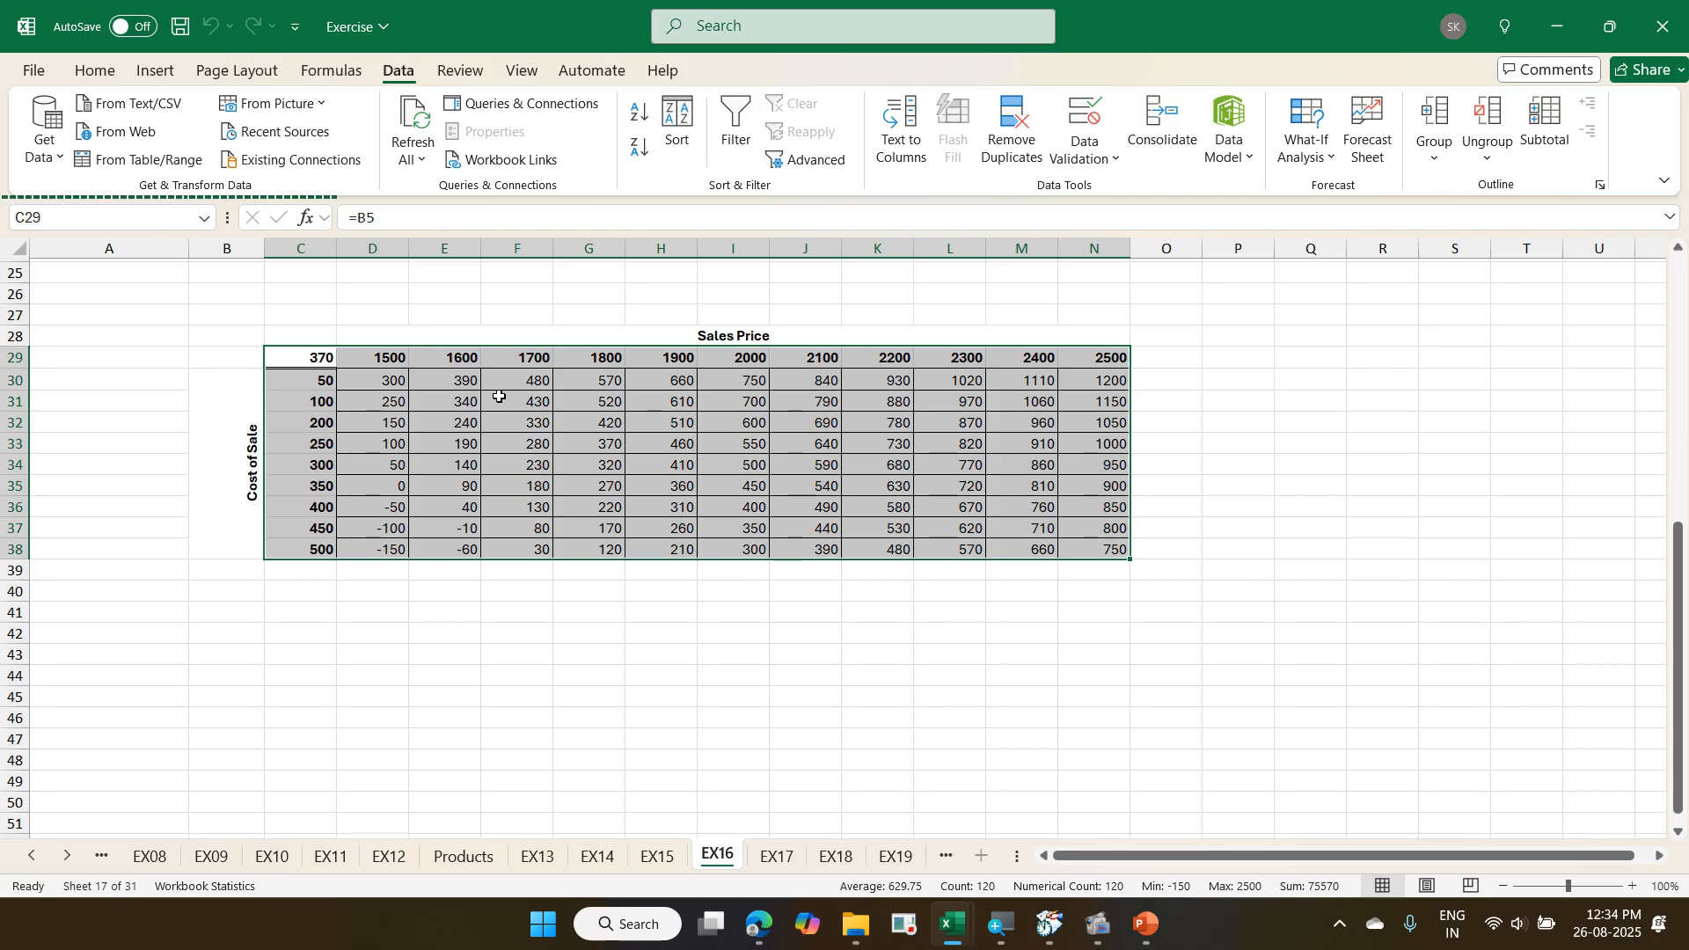
- On sheet EX17, enter the label EMI in cell A4 below Interest Rate
key(ctrl+Page_Down)
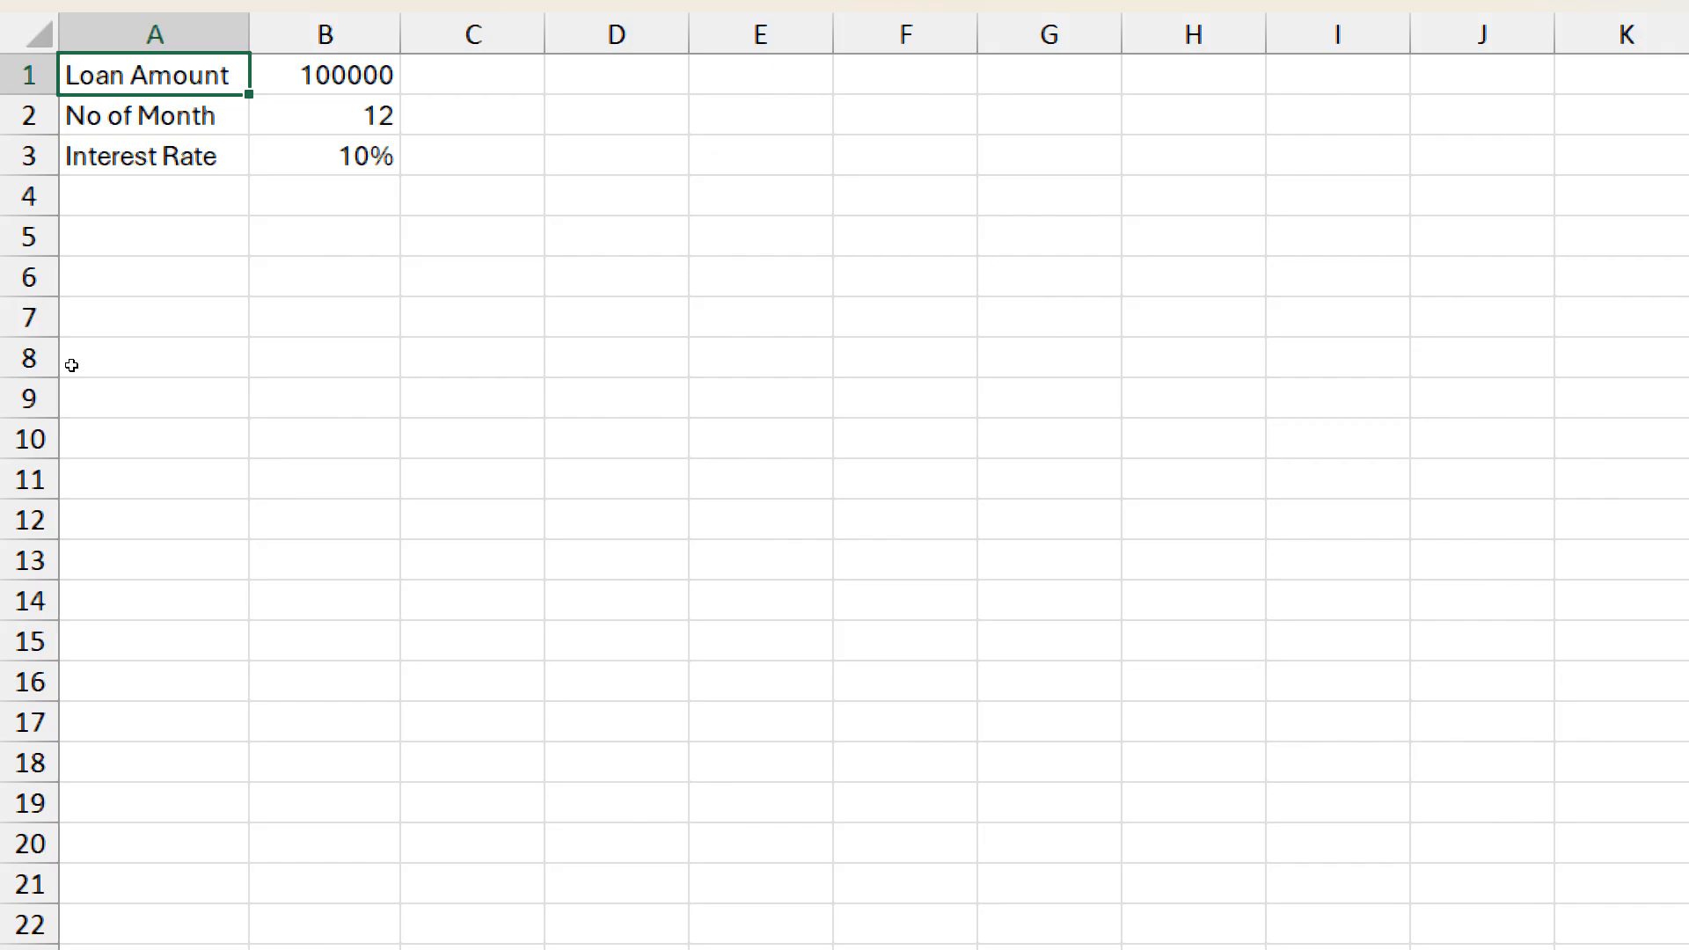
key(Down)
key(Down)
key(Down)
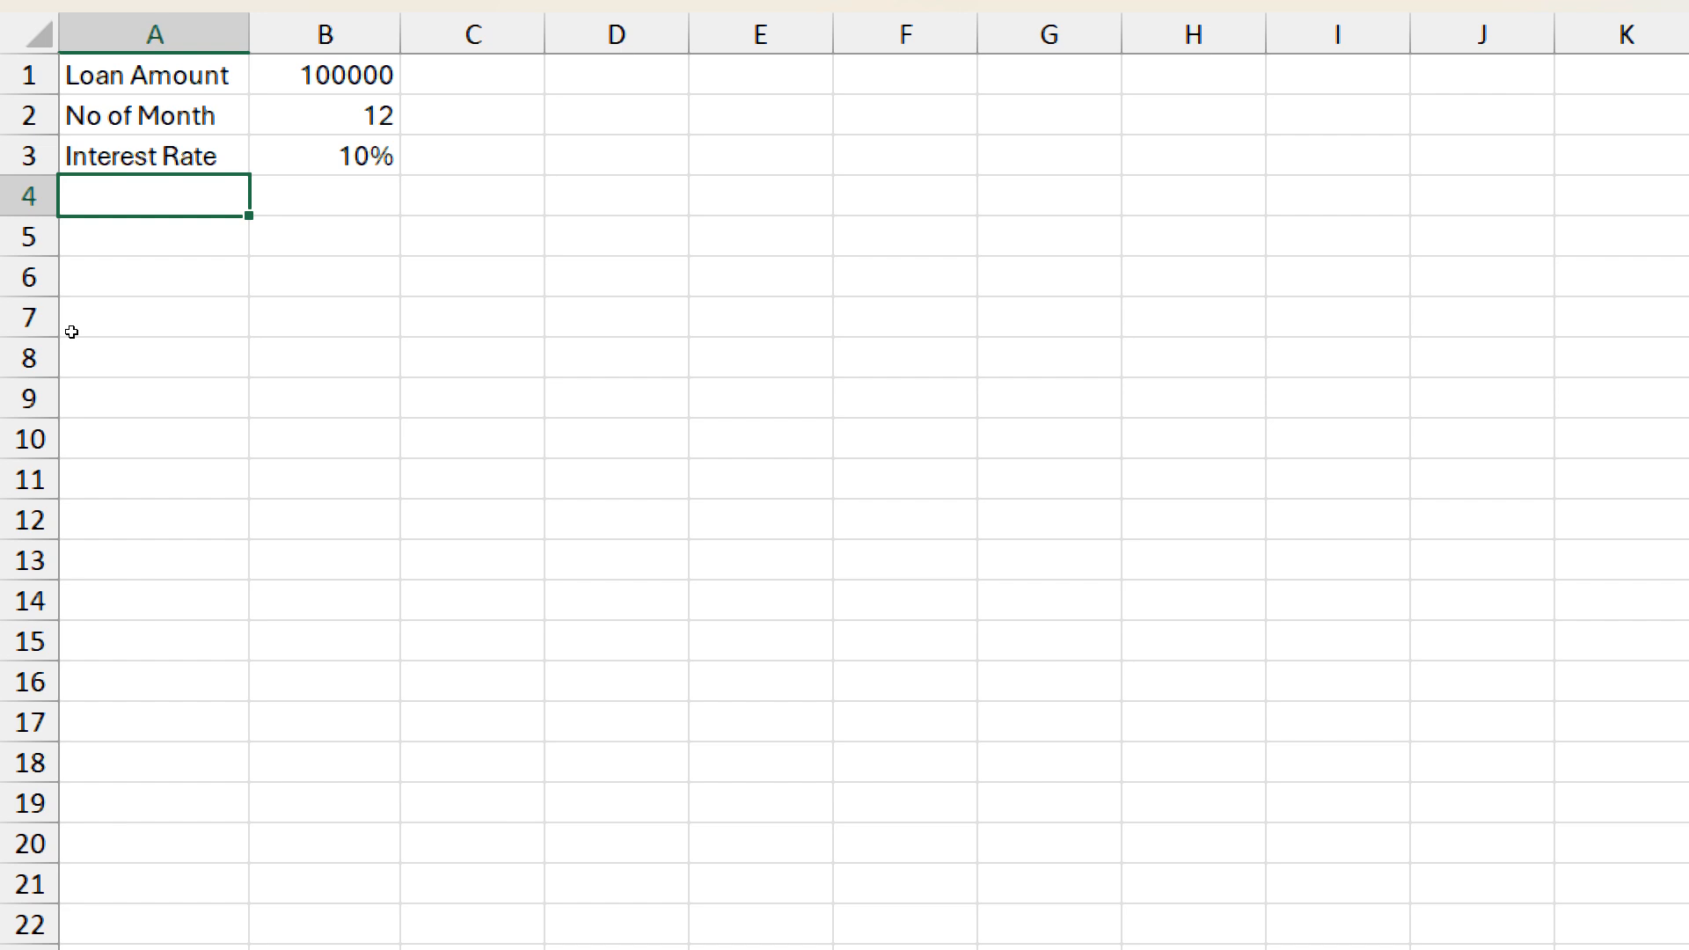
text(EMI)
key(Tab)
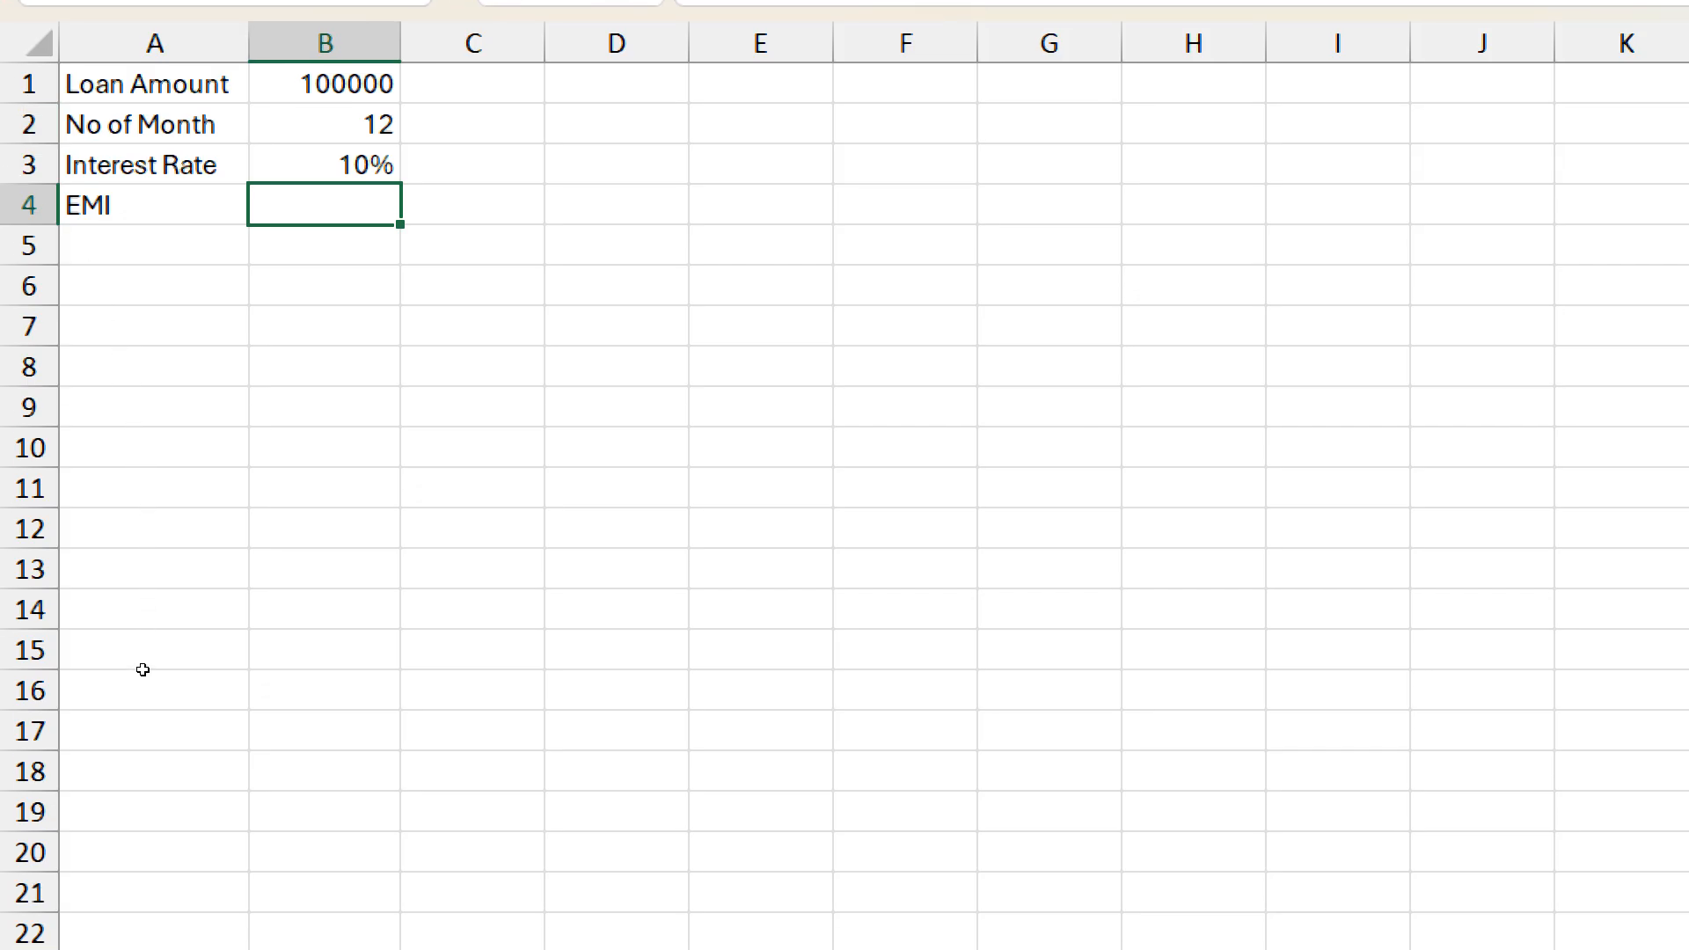
- Calculate the EMI in cell B4 from the interest rate, number of months and loan amount with =PMT(B3/12,B2,B1)
text(=pmt)
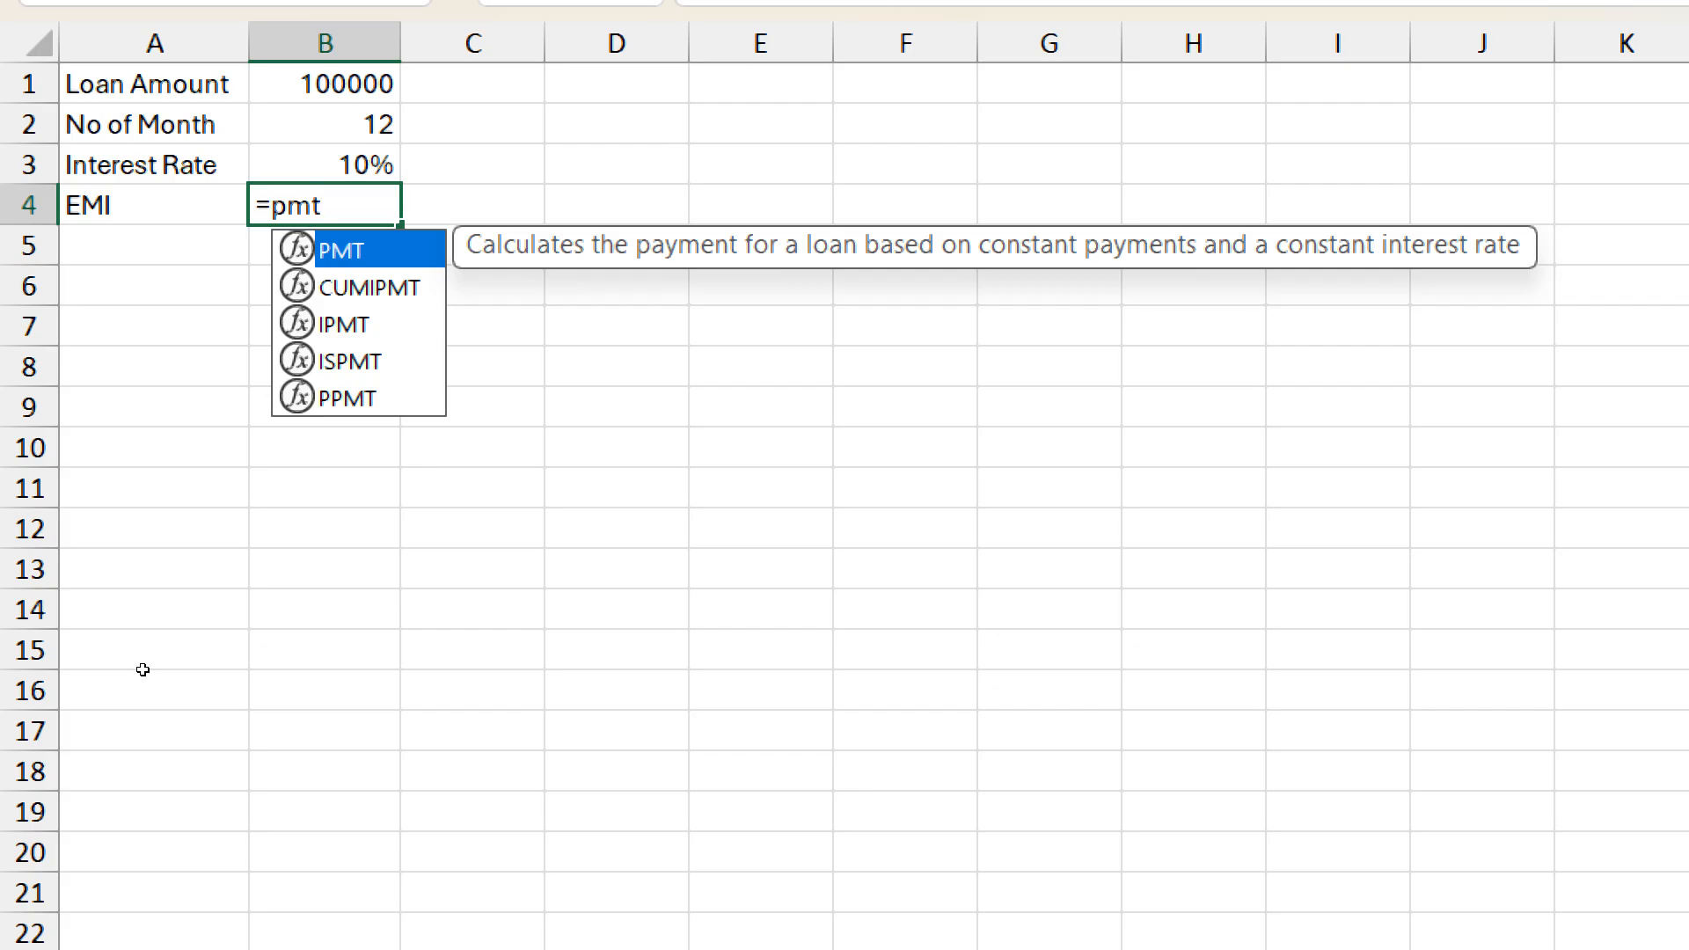
text(()
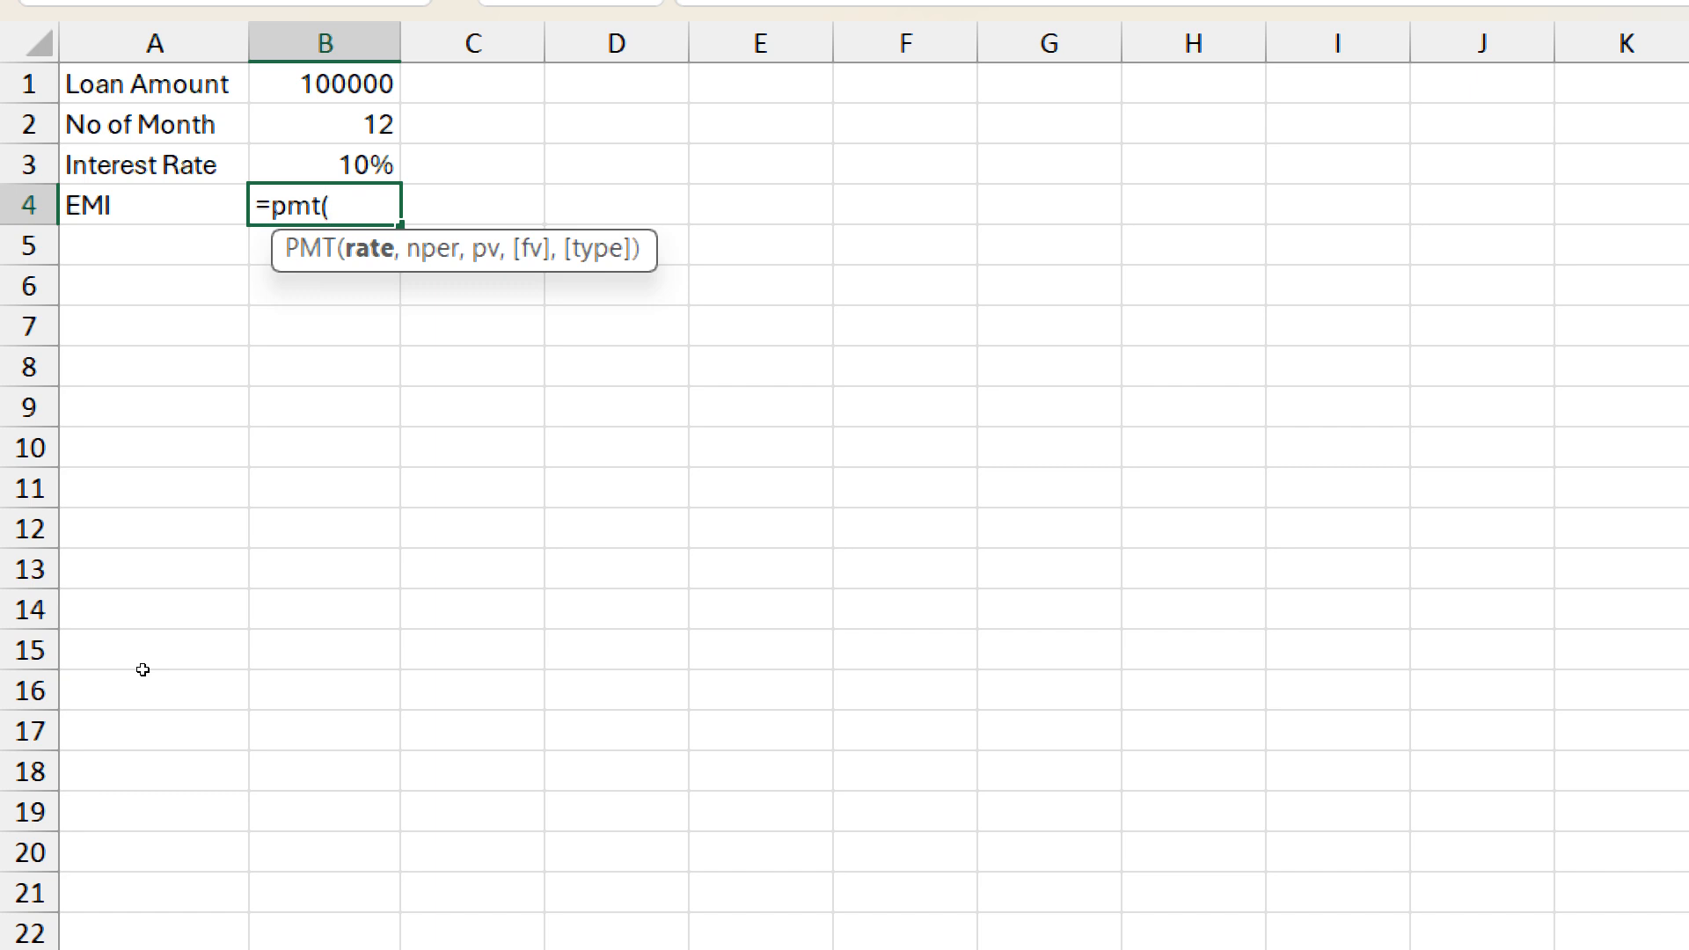
key(BackSpace)
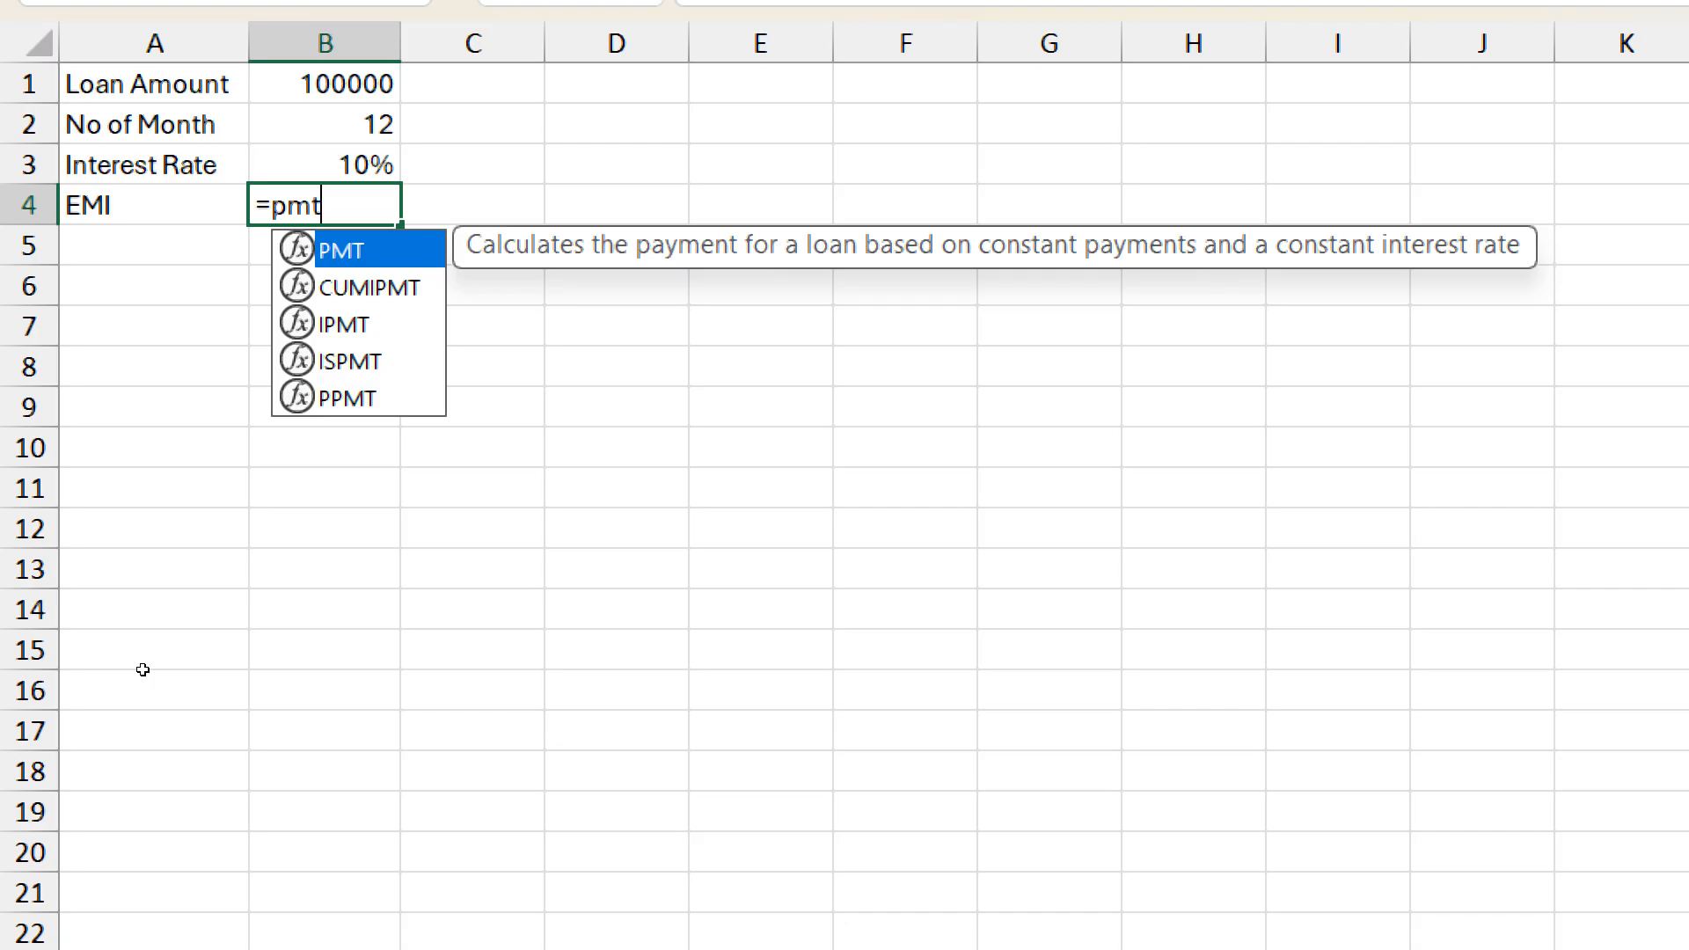
text(()
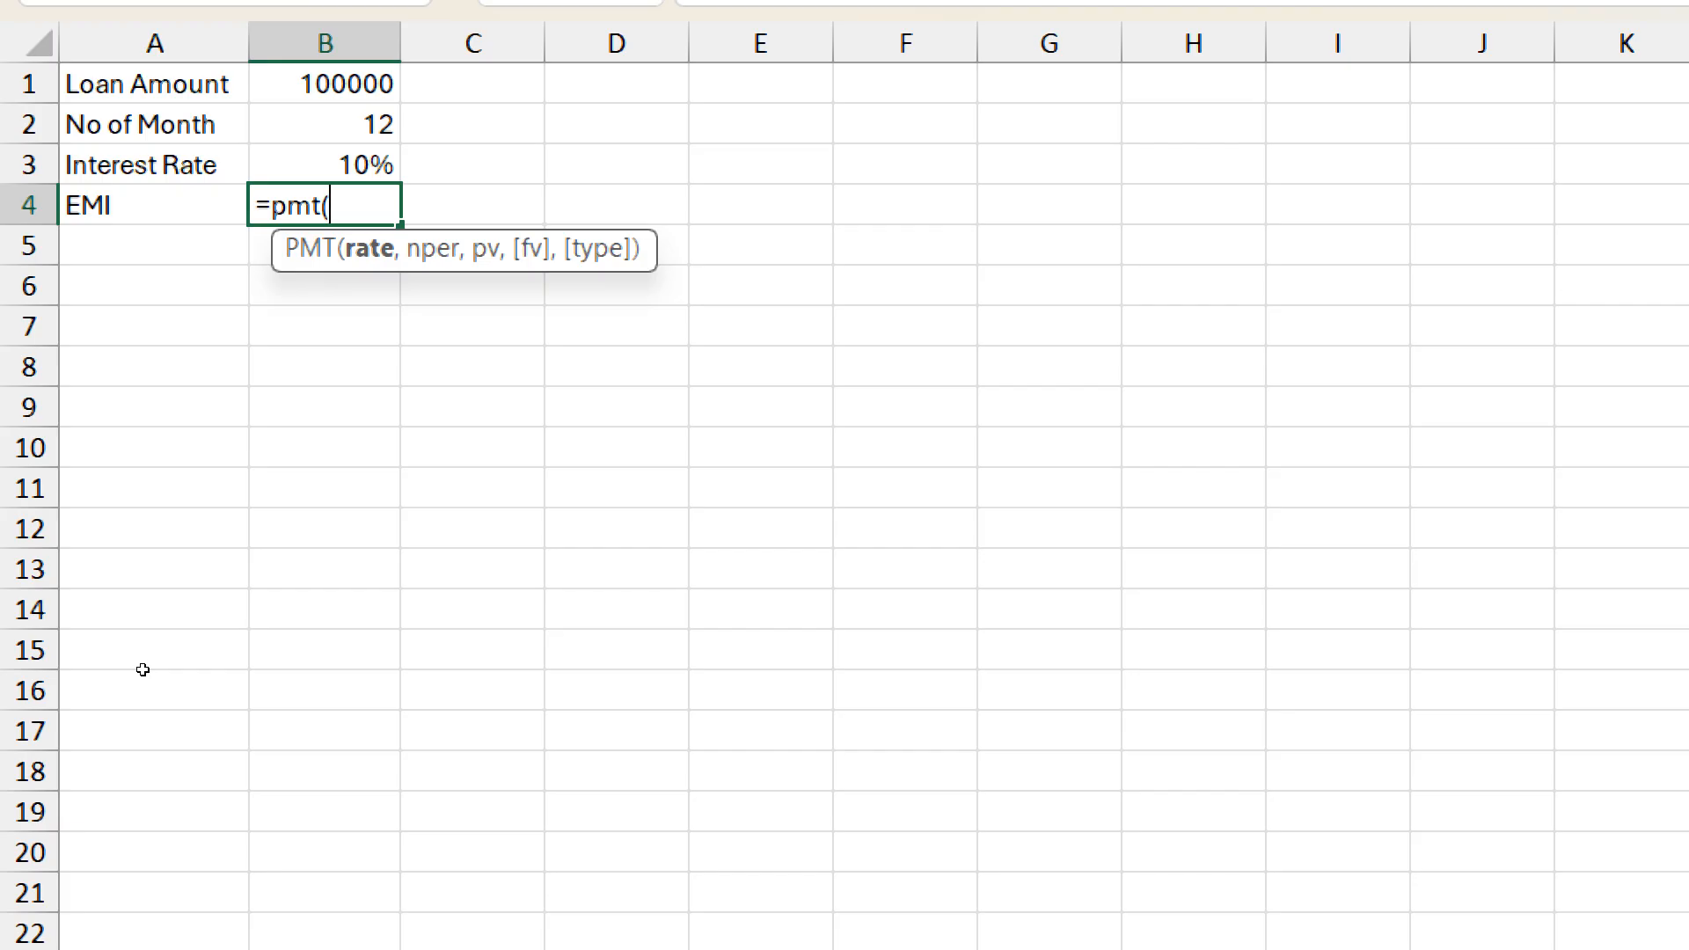
key(Up)
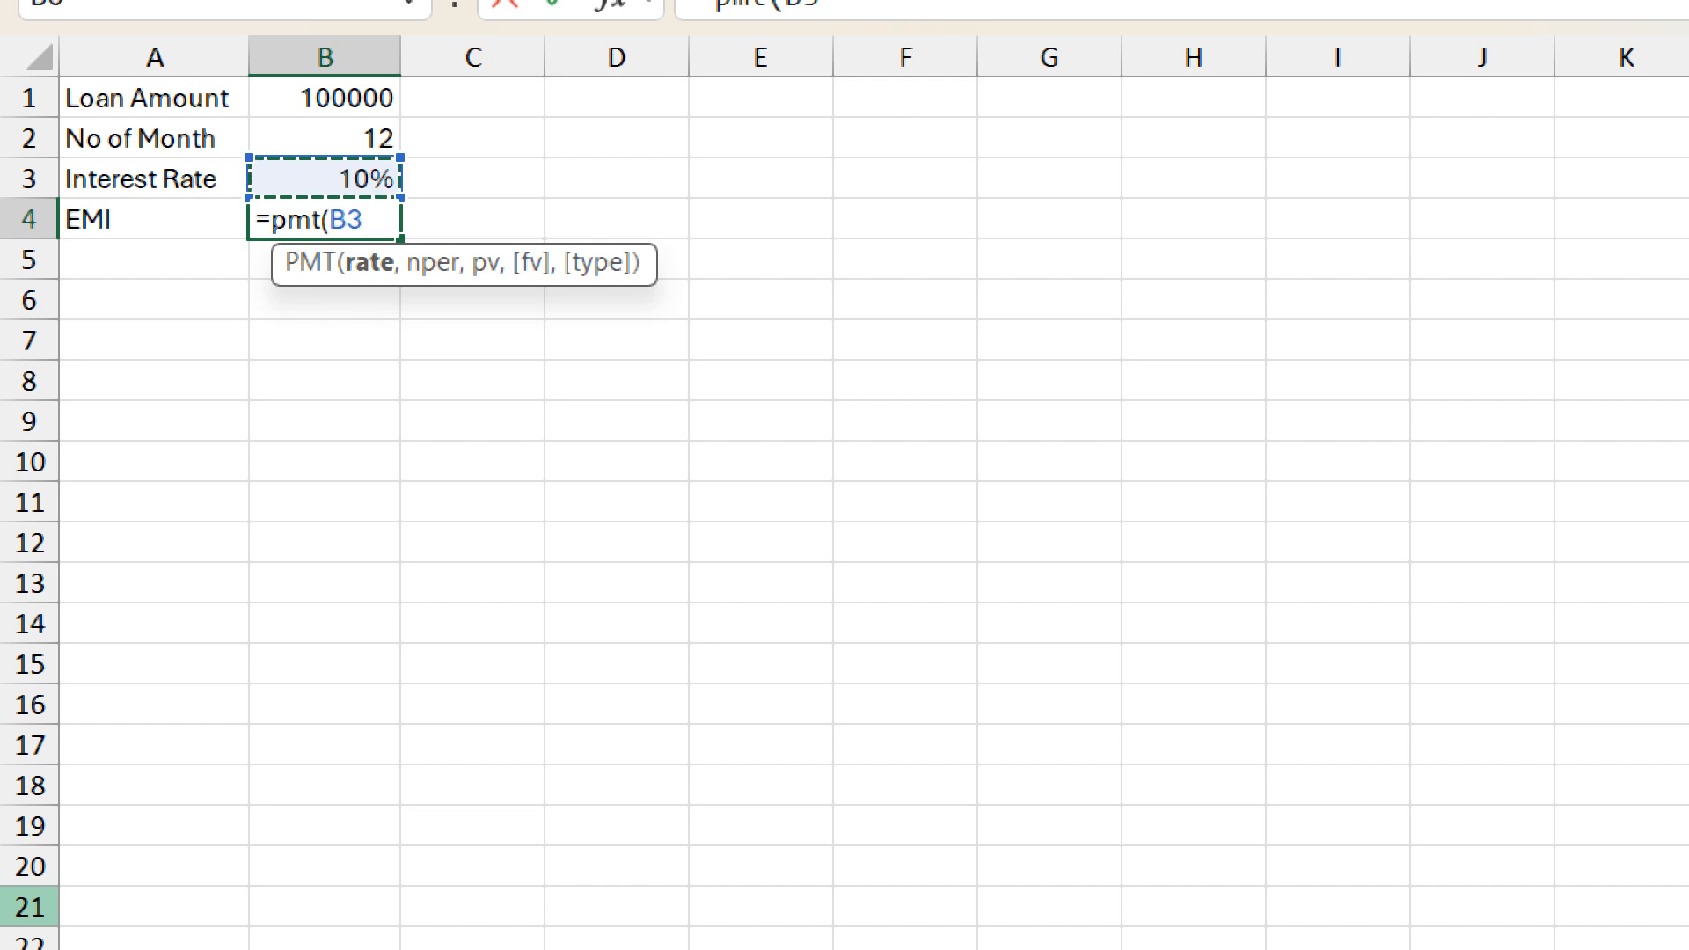
text(/12)
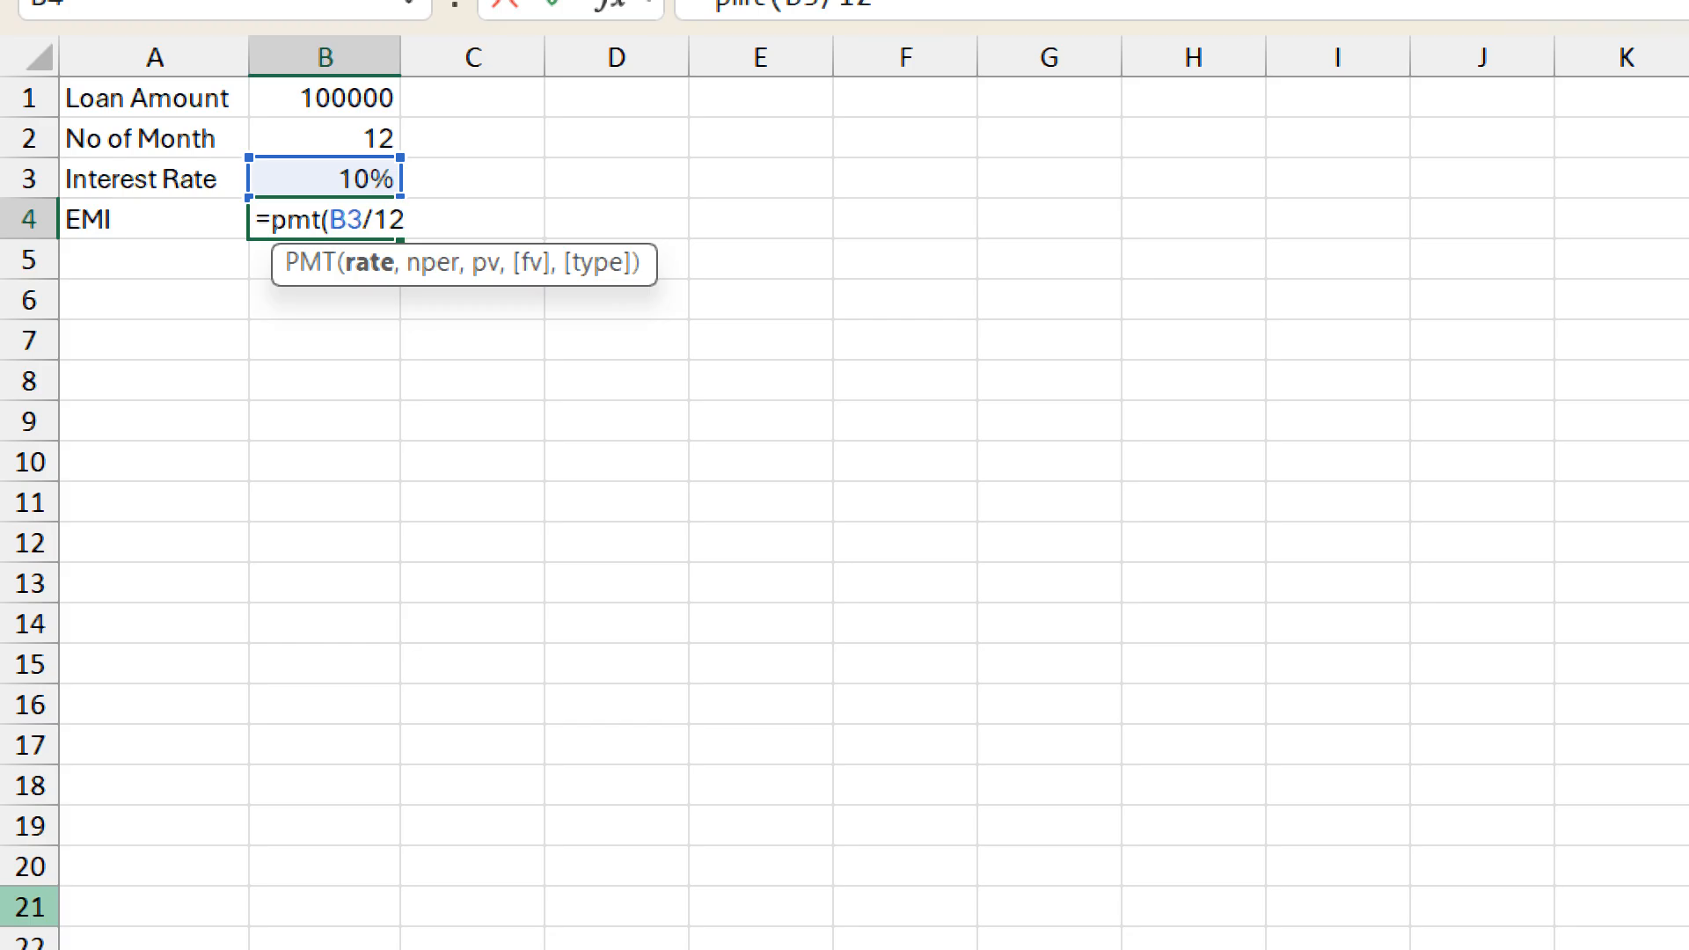
text(,)
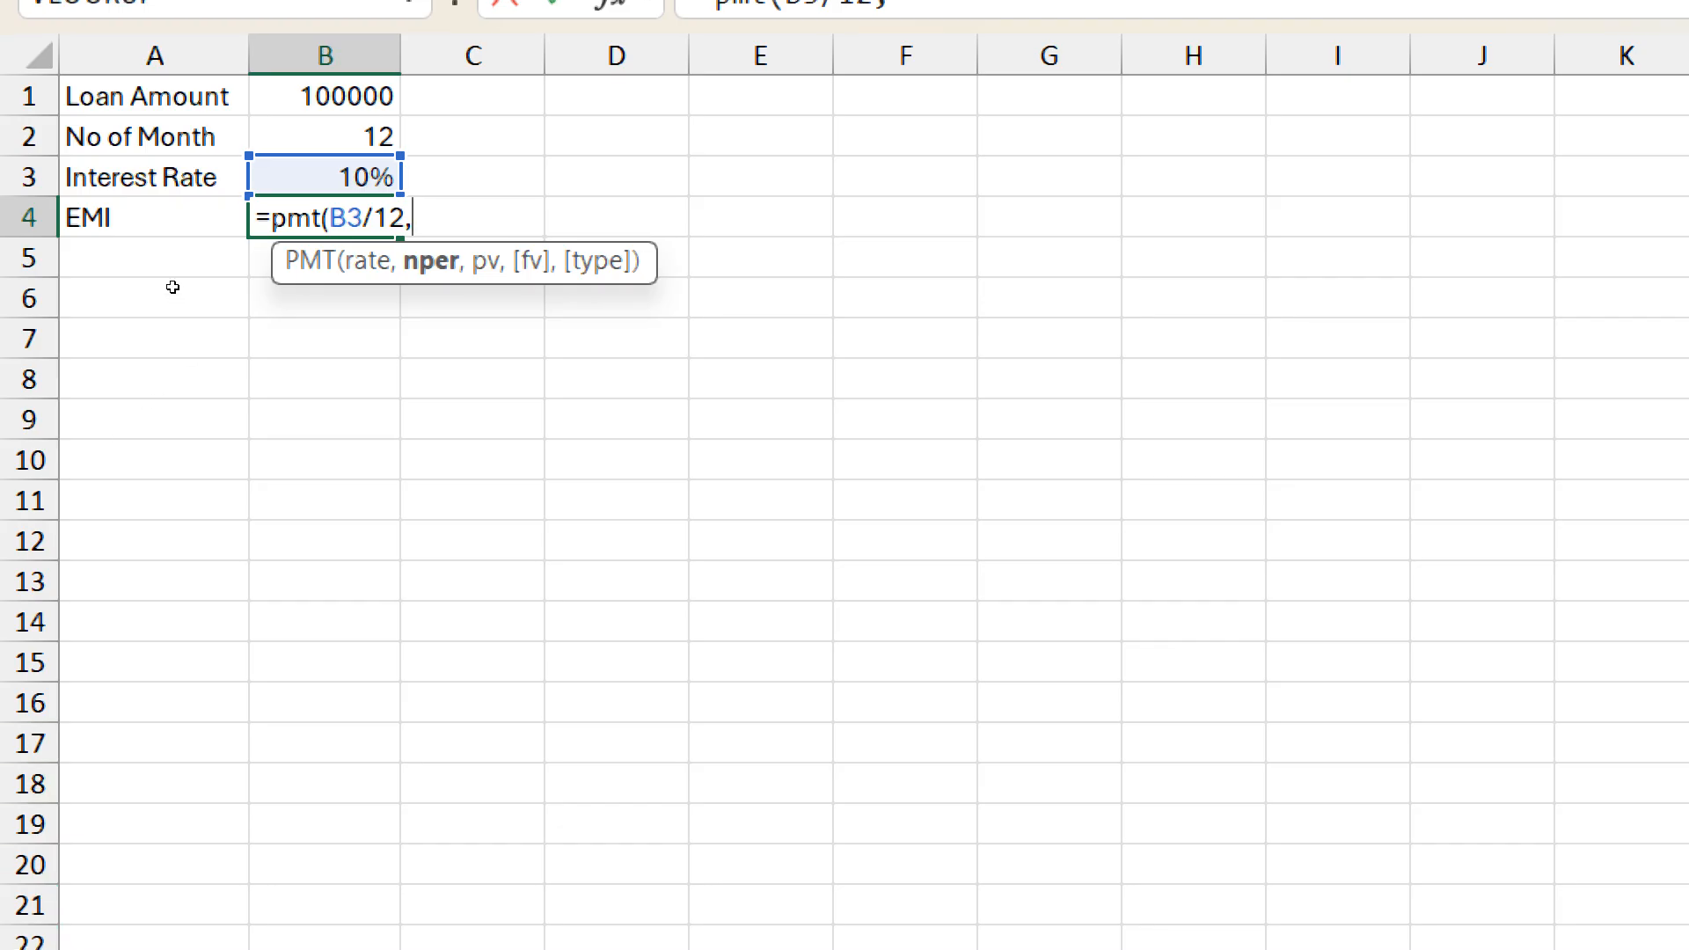
key(Up)
key(Up)
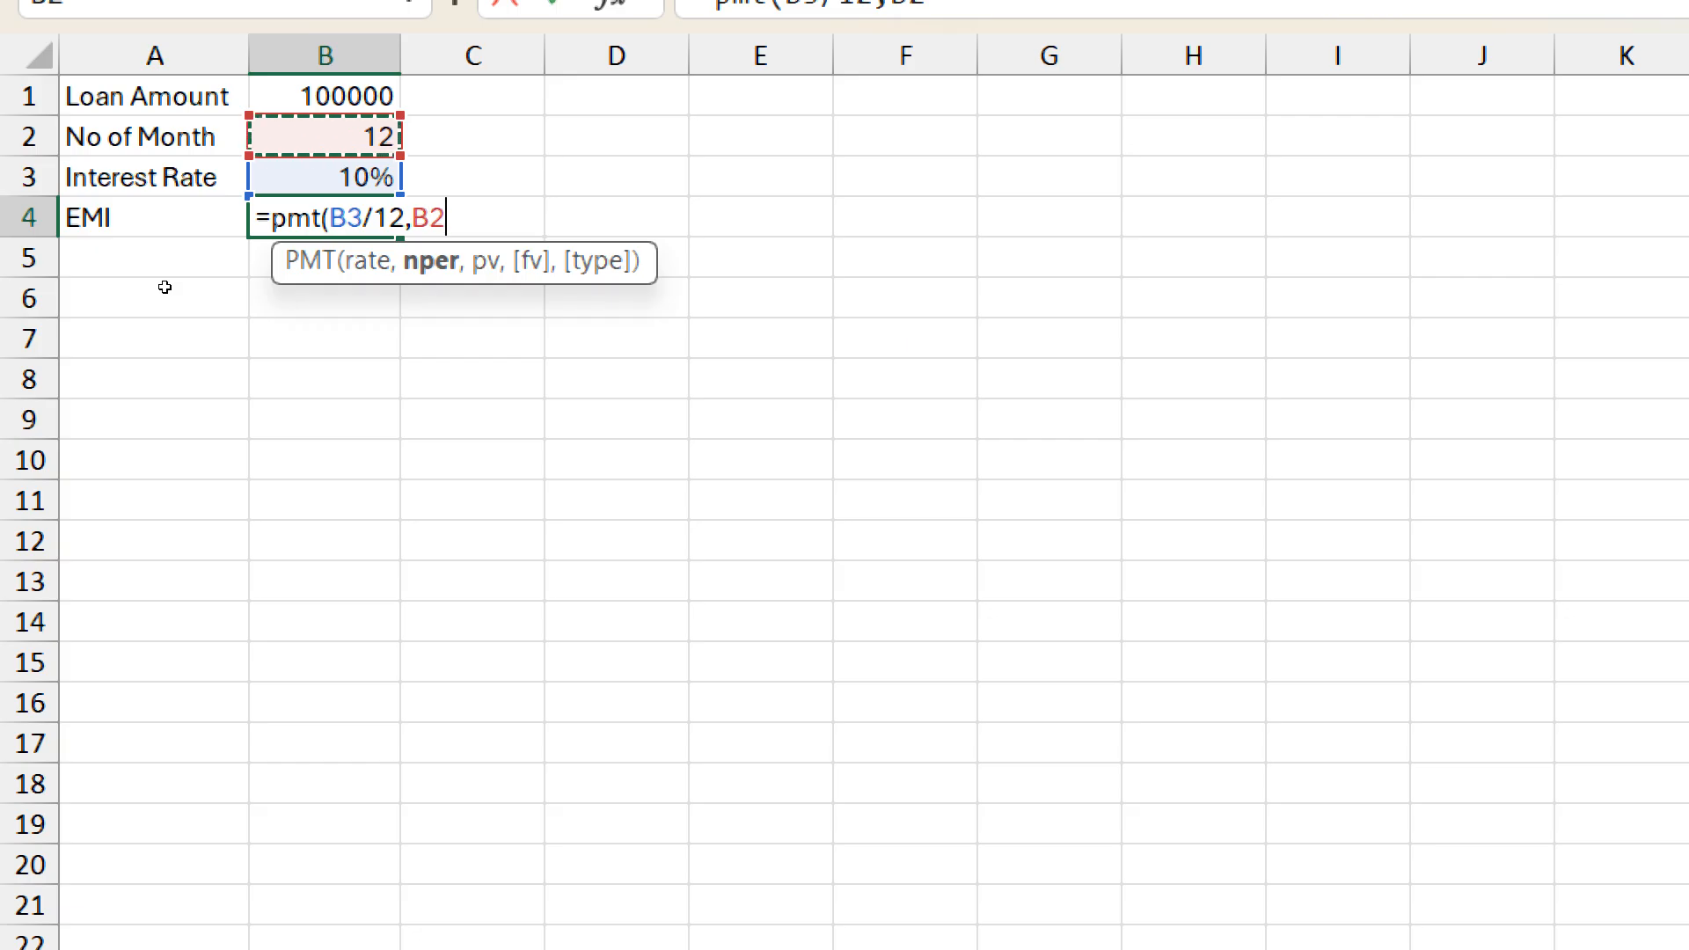
text(,)
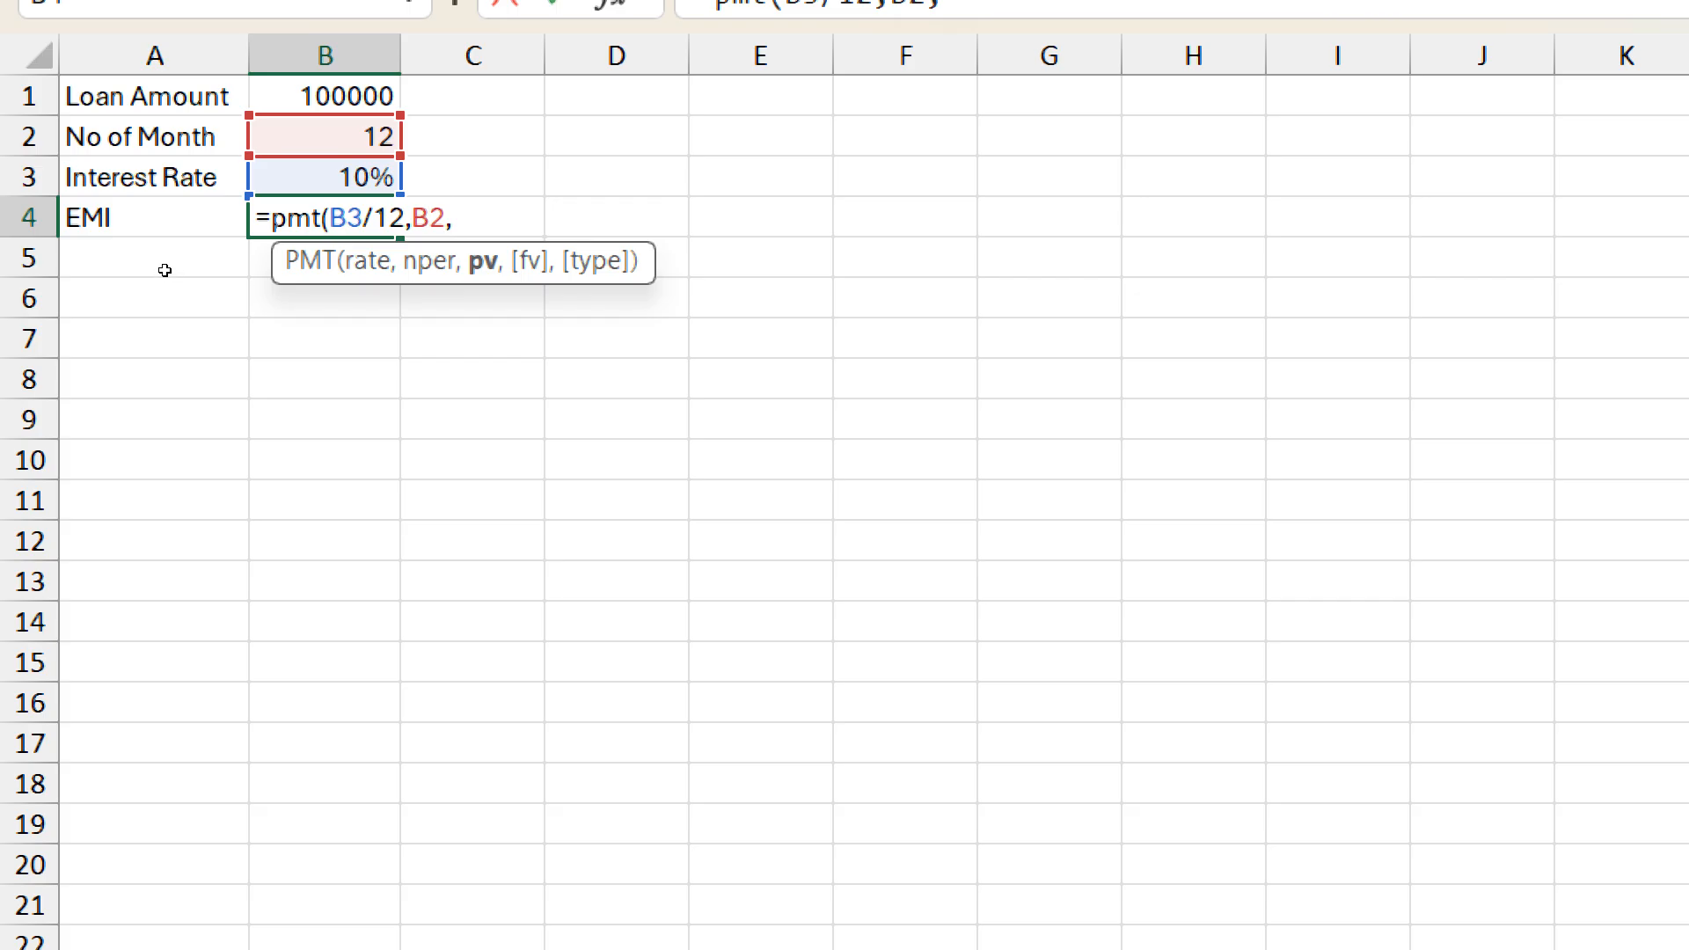
key(Up)
key(Up)
key(Up)
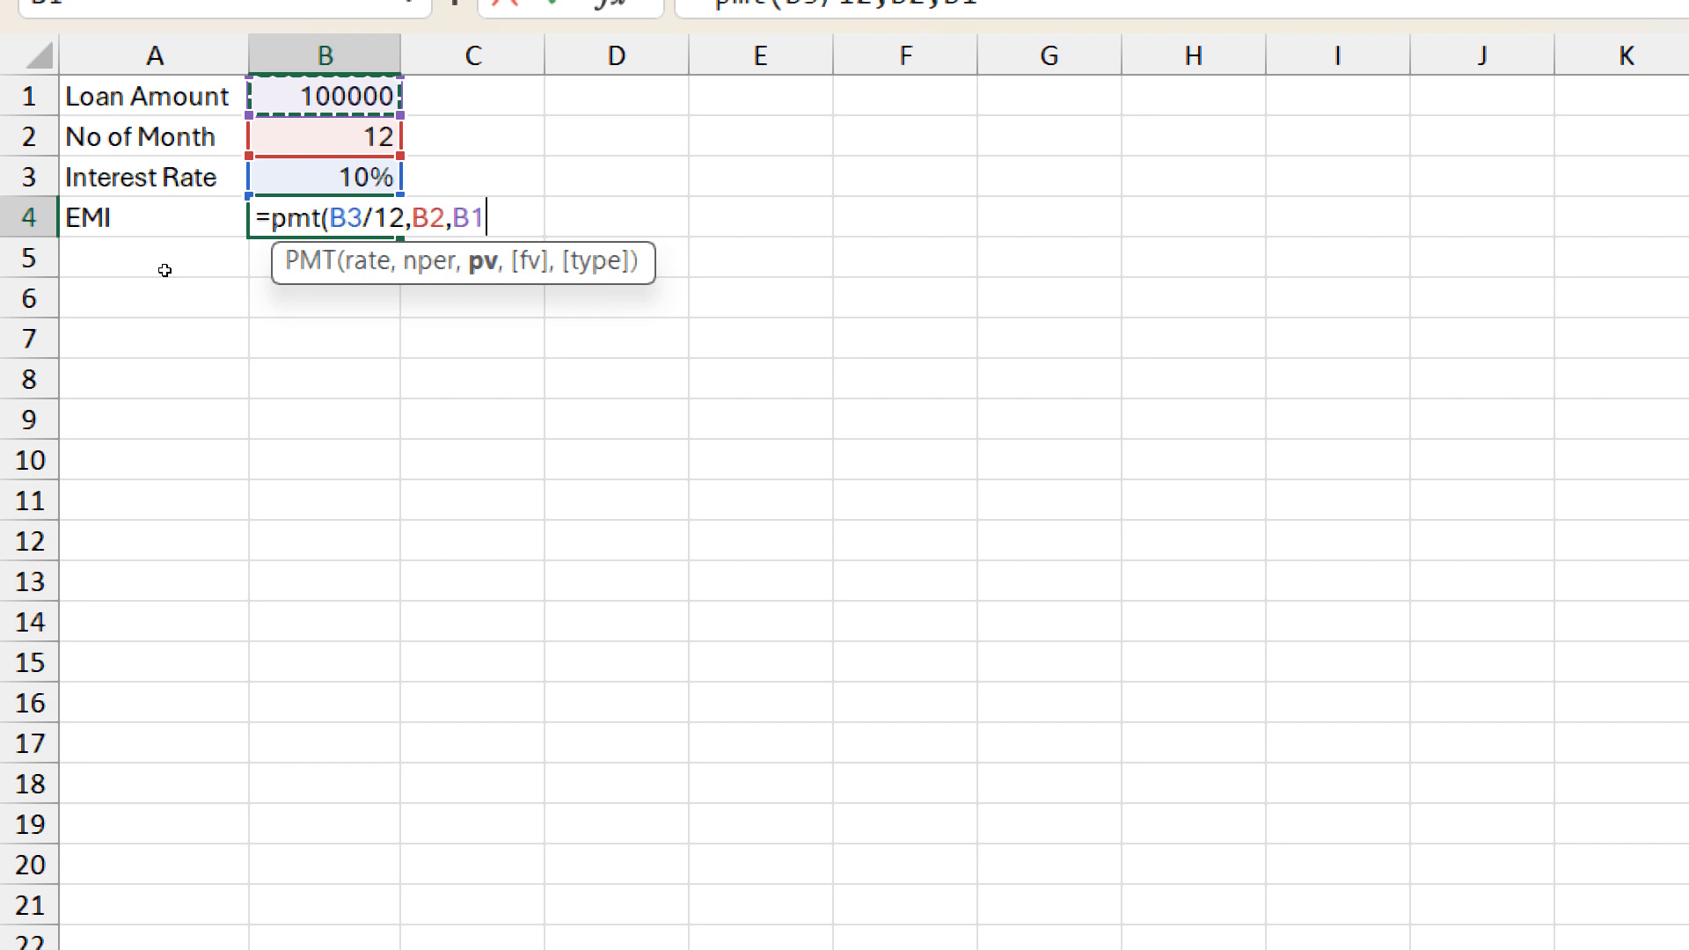
text())
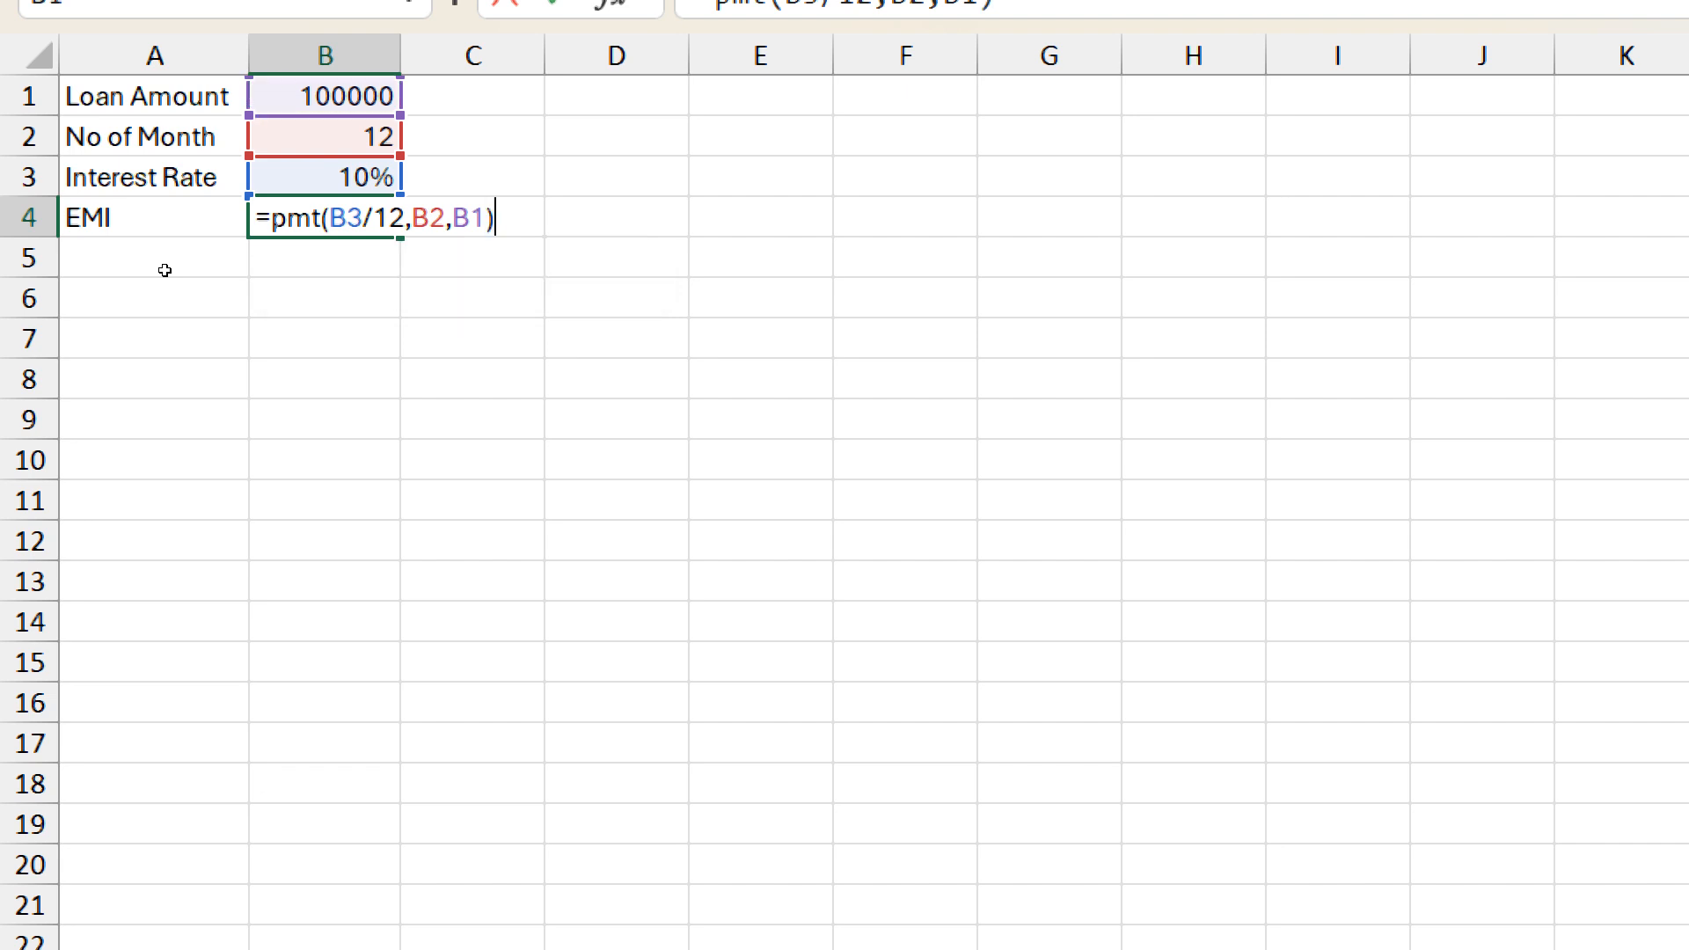
key(ctrl+Return)
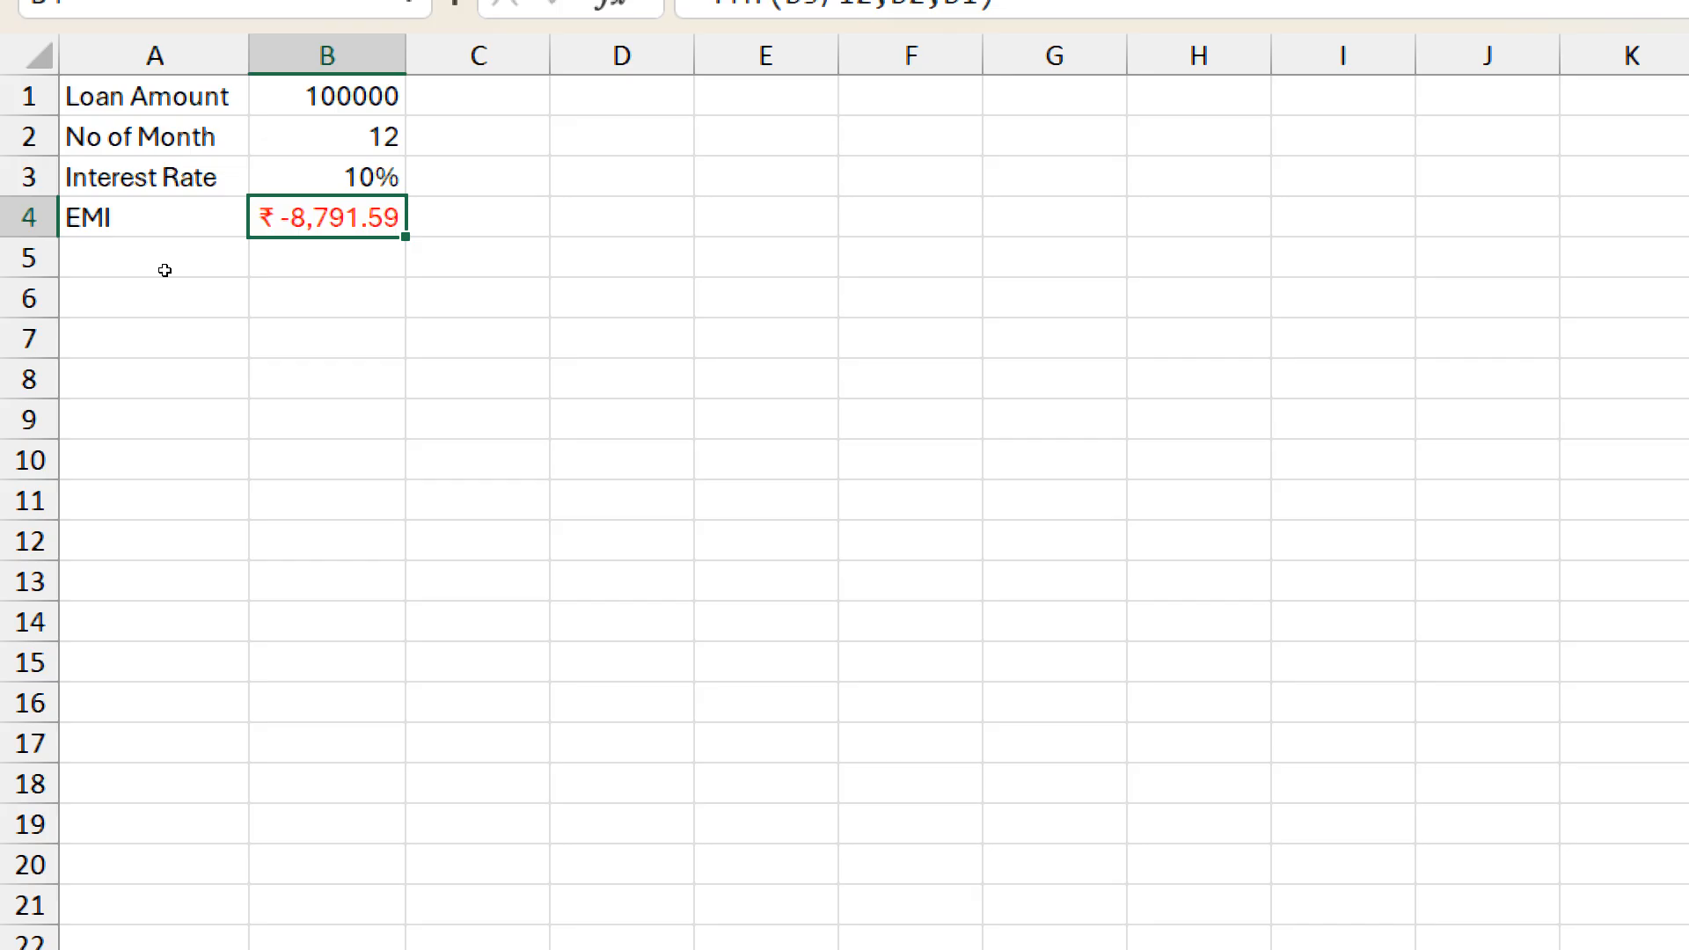
- Erase the EMI formula in B4 and re-enter it as =PMT(B3/12,B2,B1)
key(F2)
key(BackSpace)
key(BackSpace)
key(BackSpace)
key(BackSpace)
key(BackSpace)
key(BackSpace)
key(BackSpace)
key(BackSpace)
key(BackSpace)
key(BackSpace)
key(BackSpace)
key(BackSpace)
key(BackSpace)
key(BackSpace)
key(BackSpace)
key(BackSpace)
text(pmt()
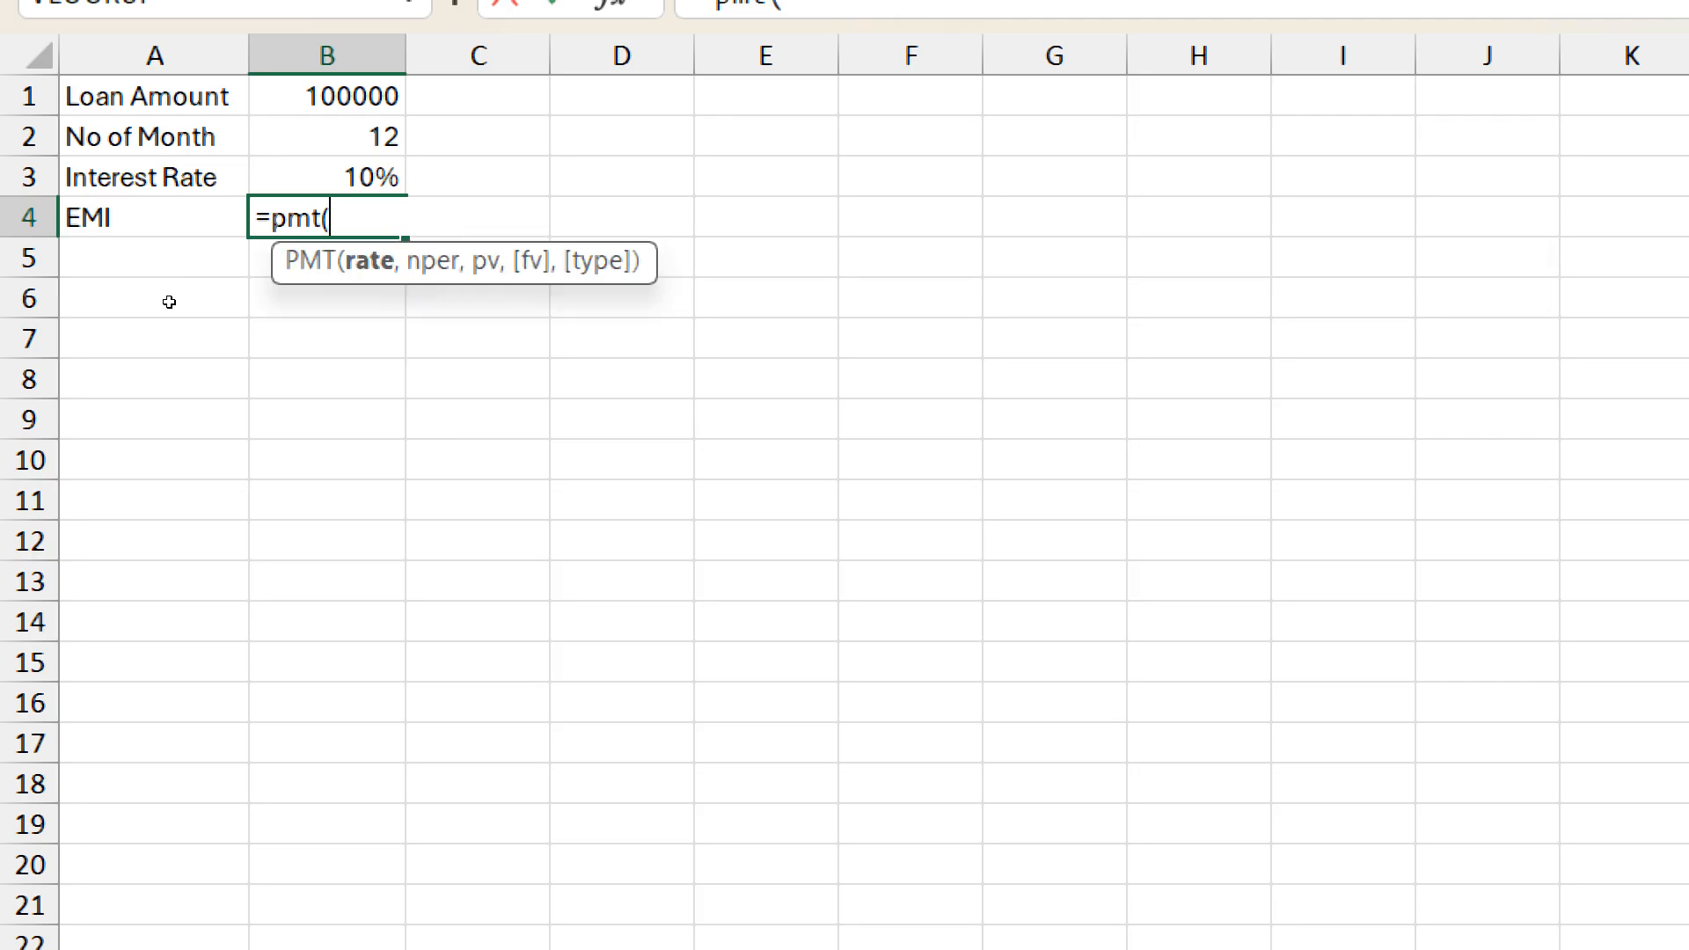
key(Up)
text(/12)
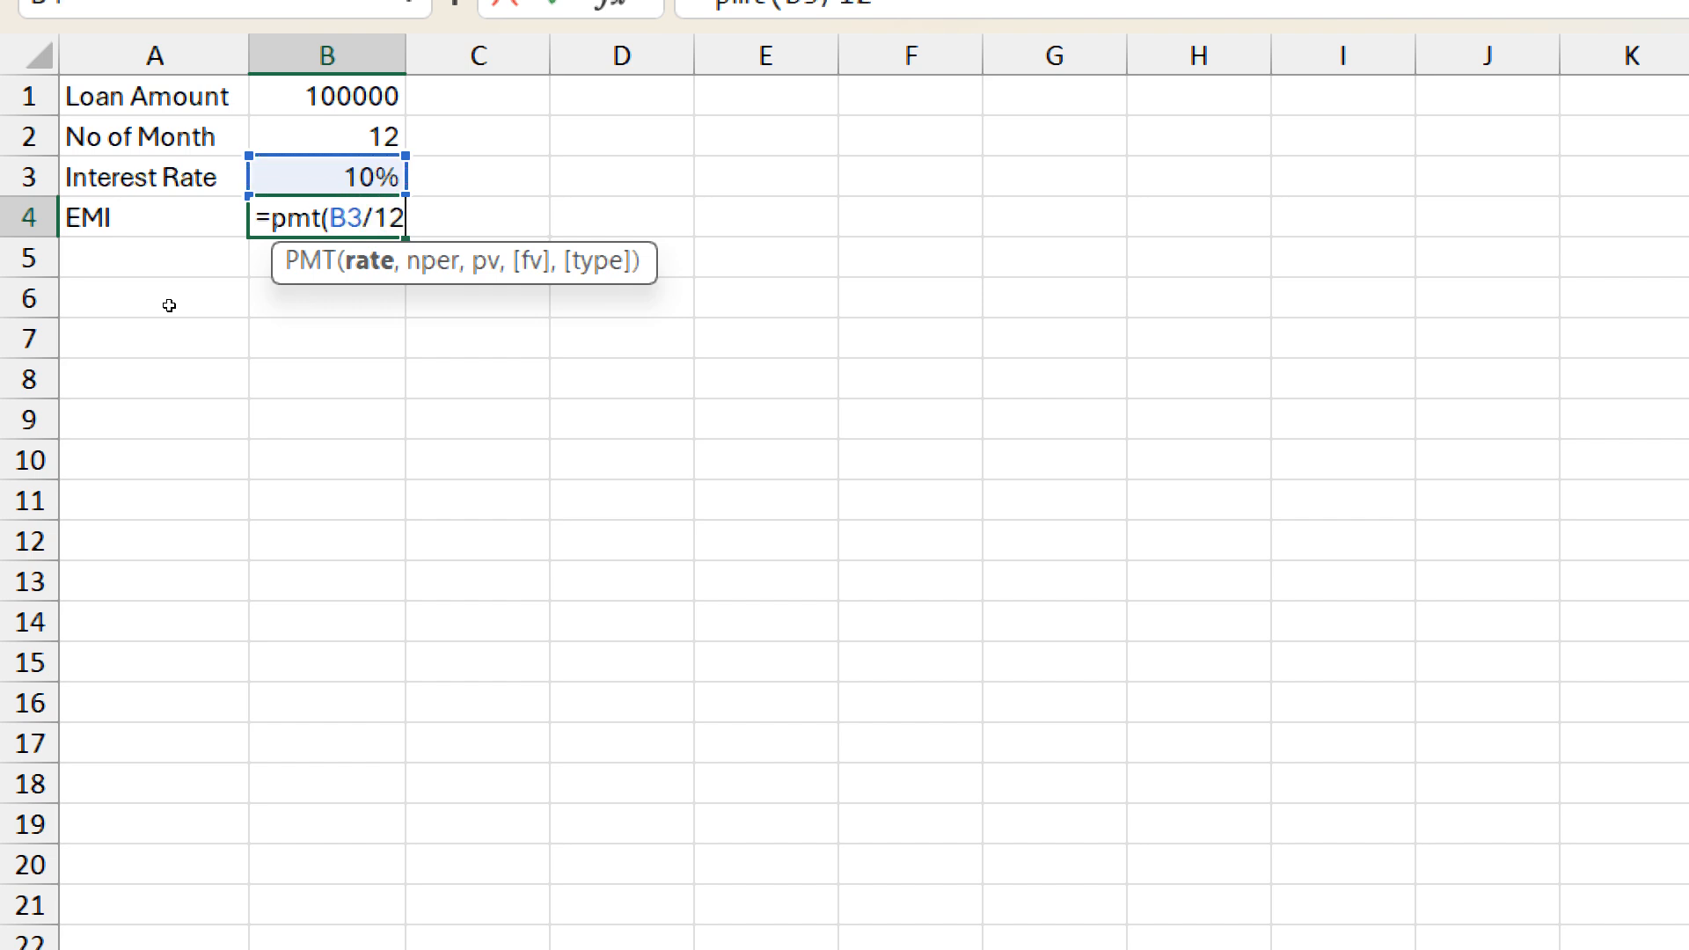
text(,)
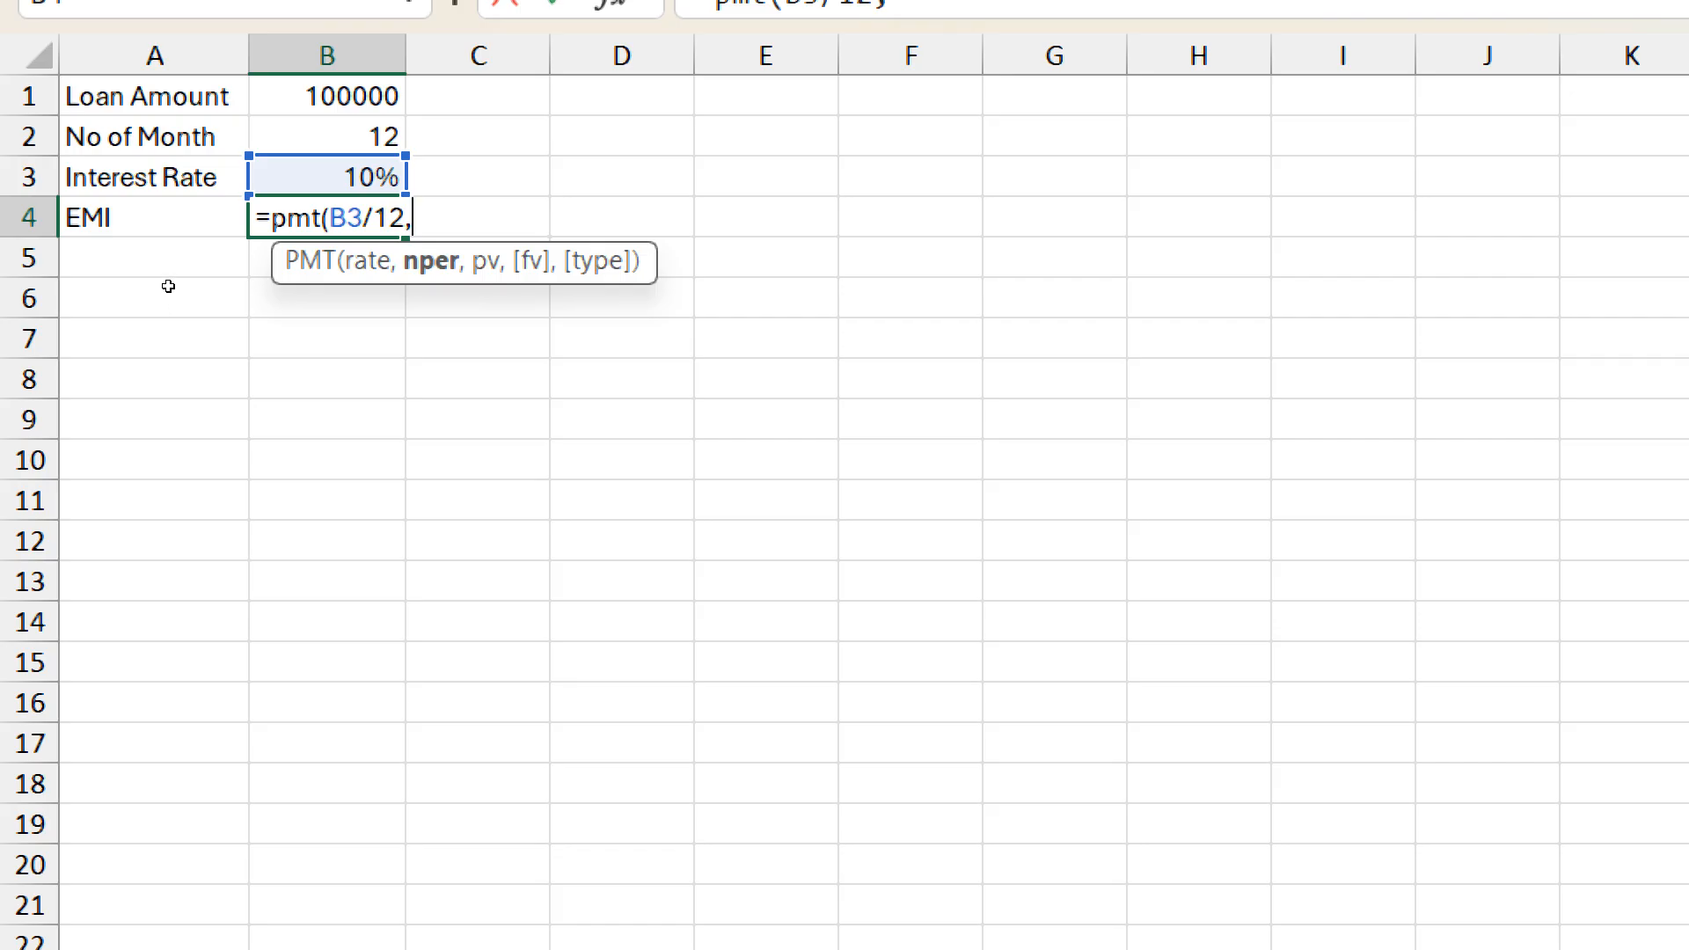
key(Up)
key(Up)
text(,)
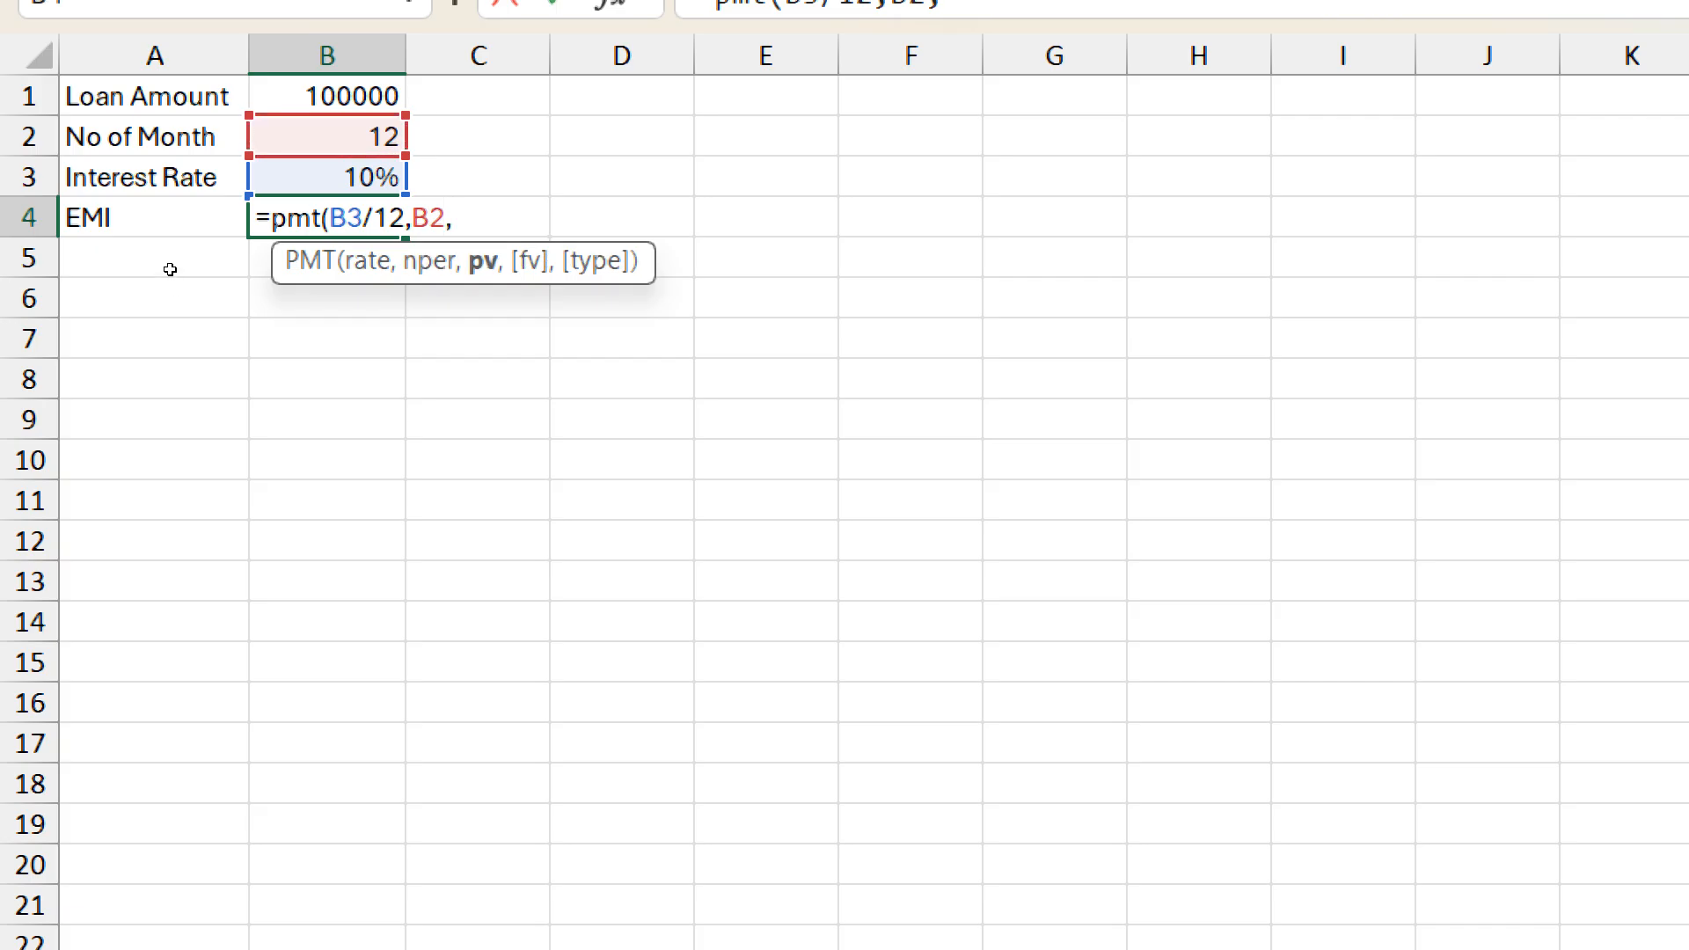
key(Up)
key(Up)
key(Up)
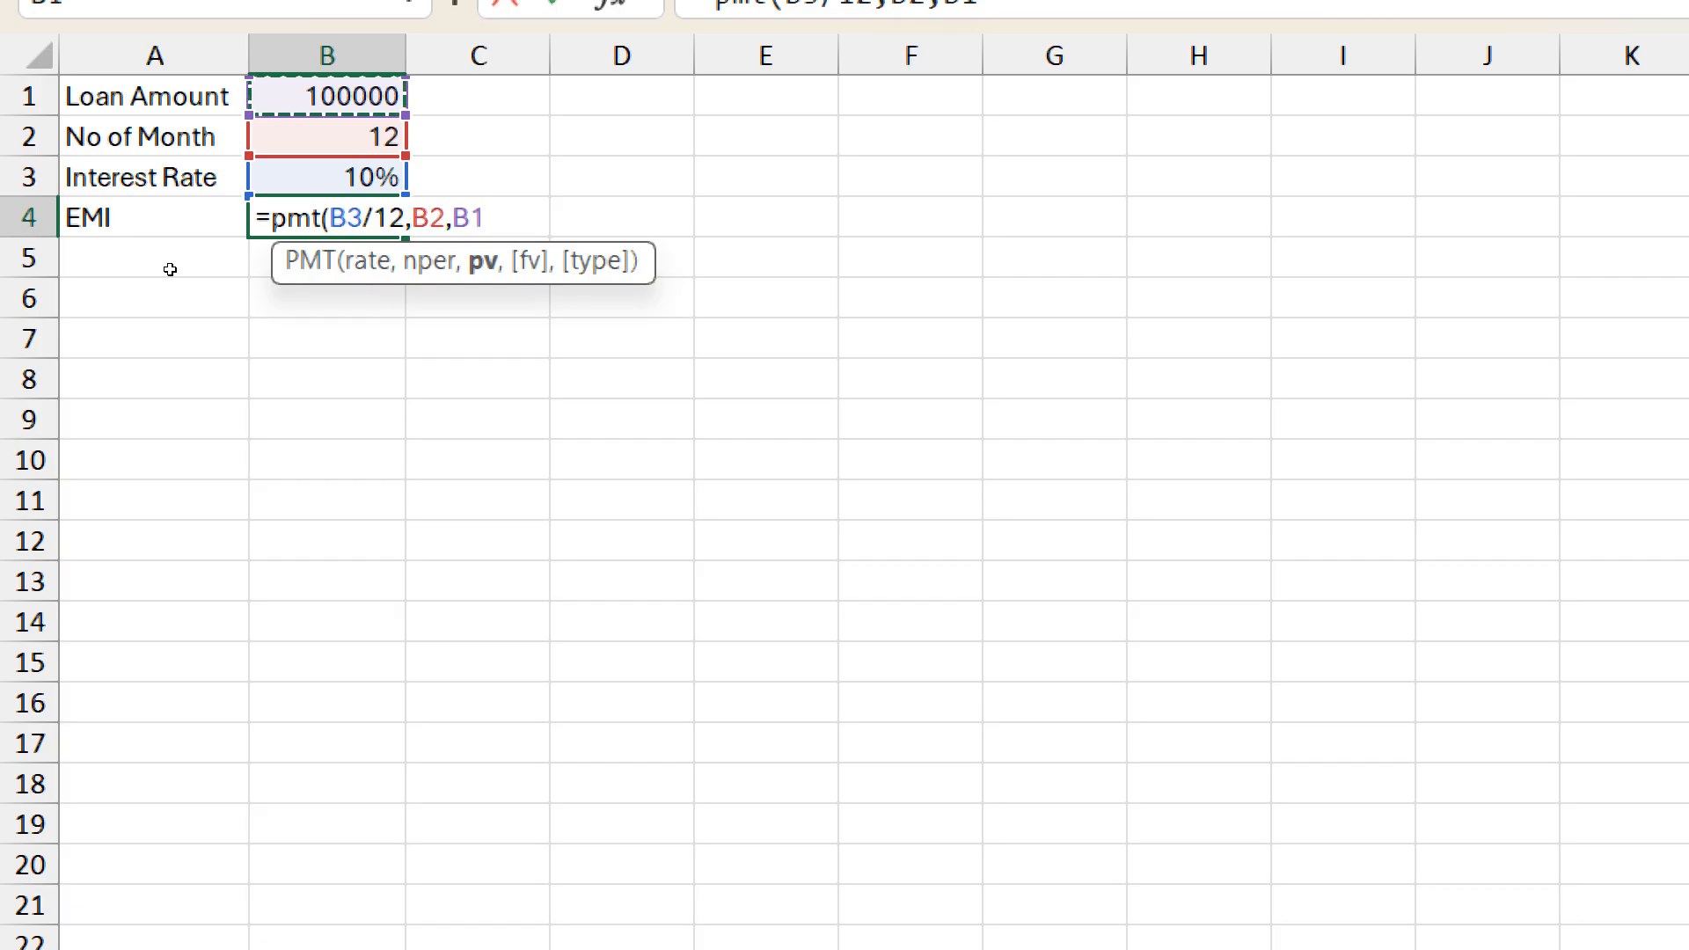
text())
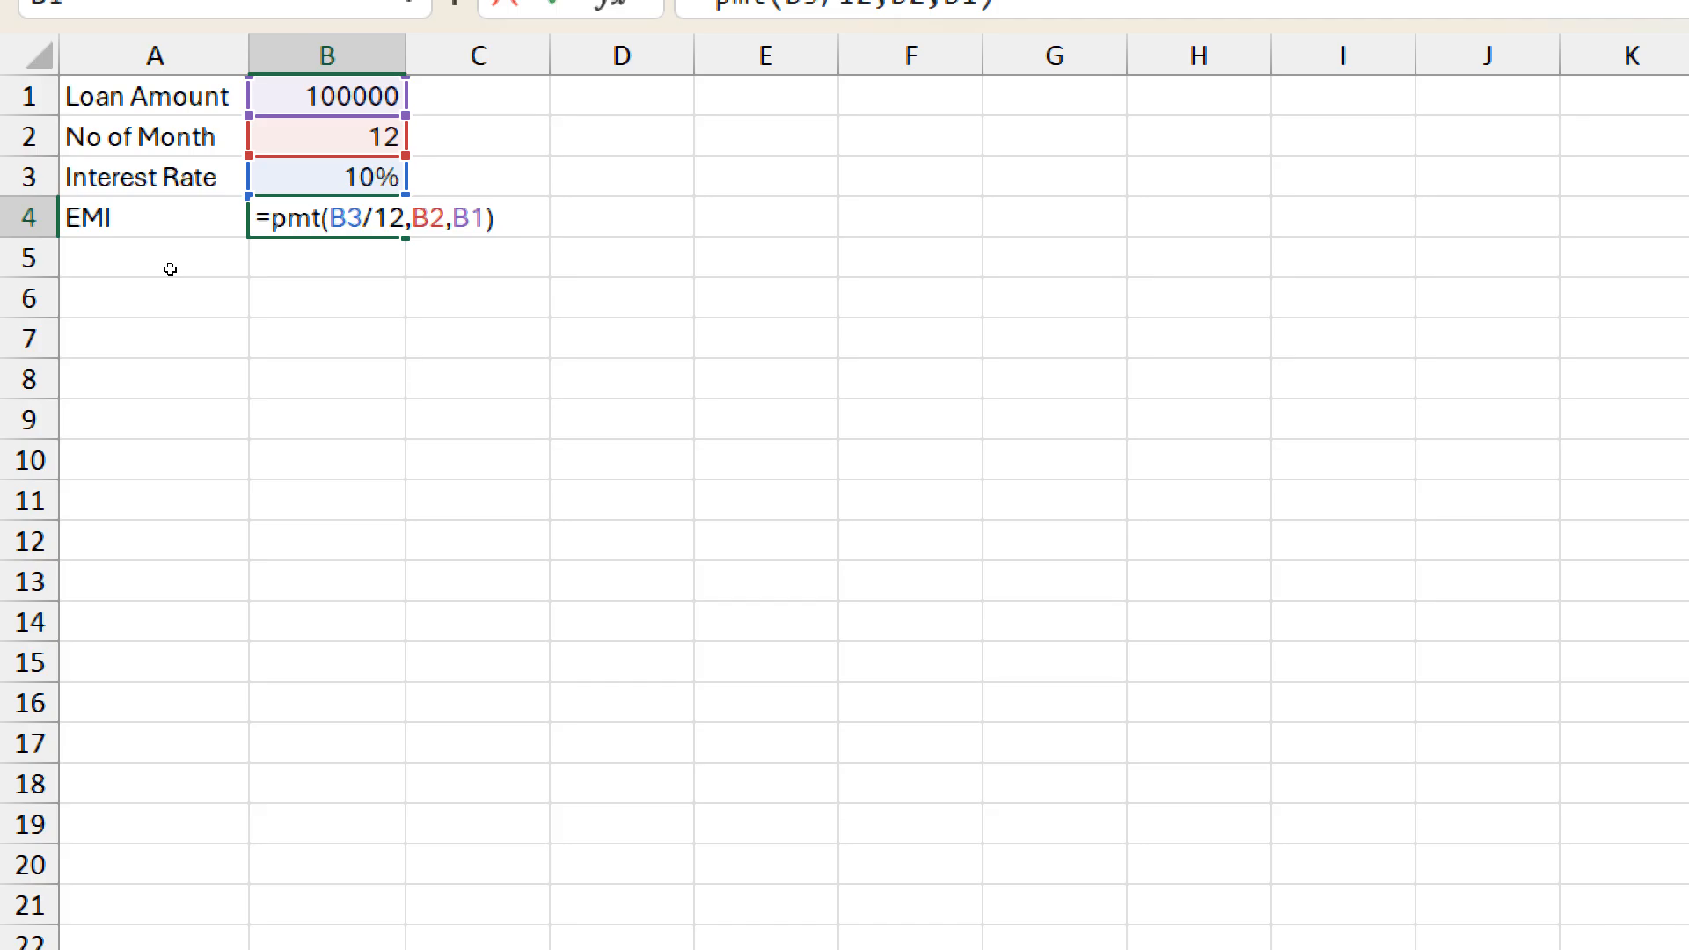
key(ctrl+Return)
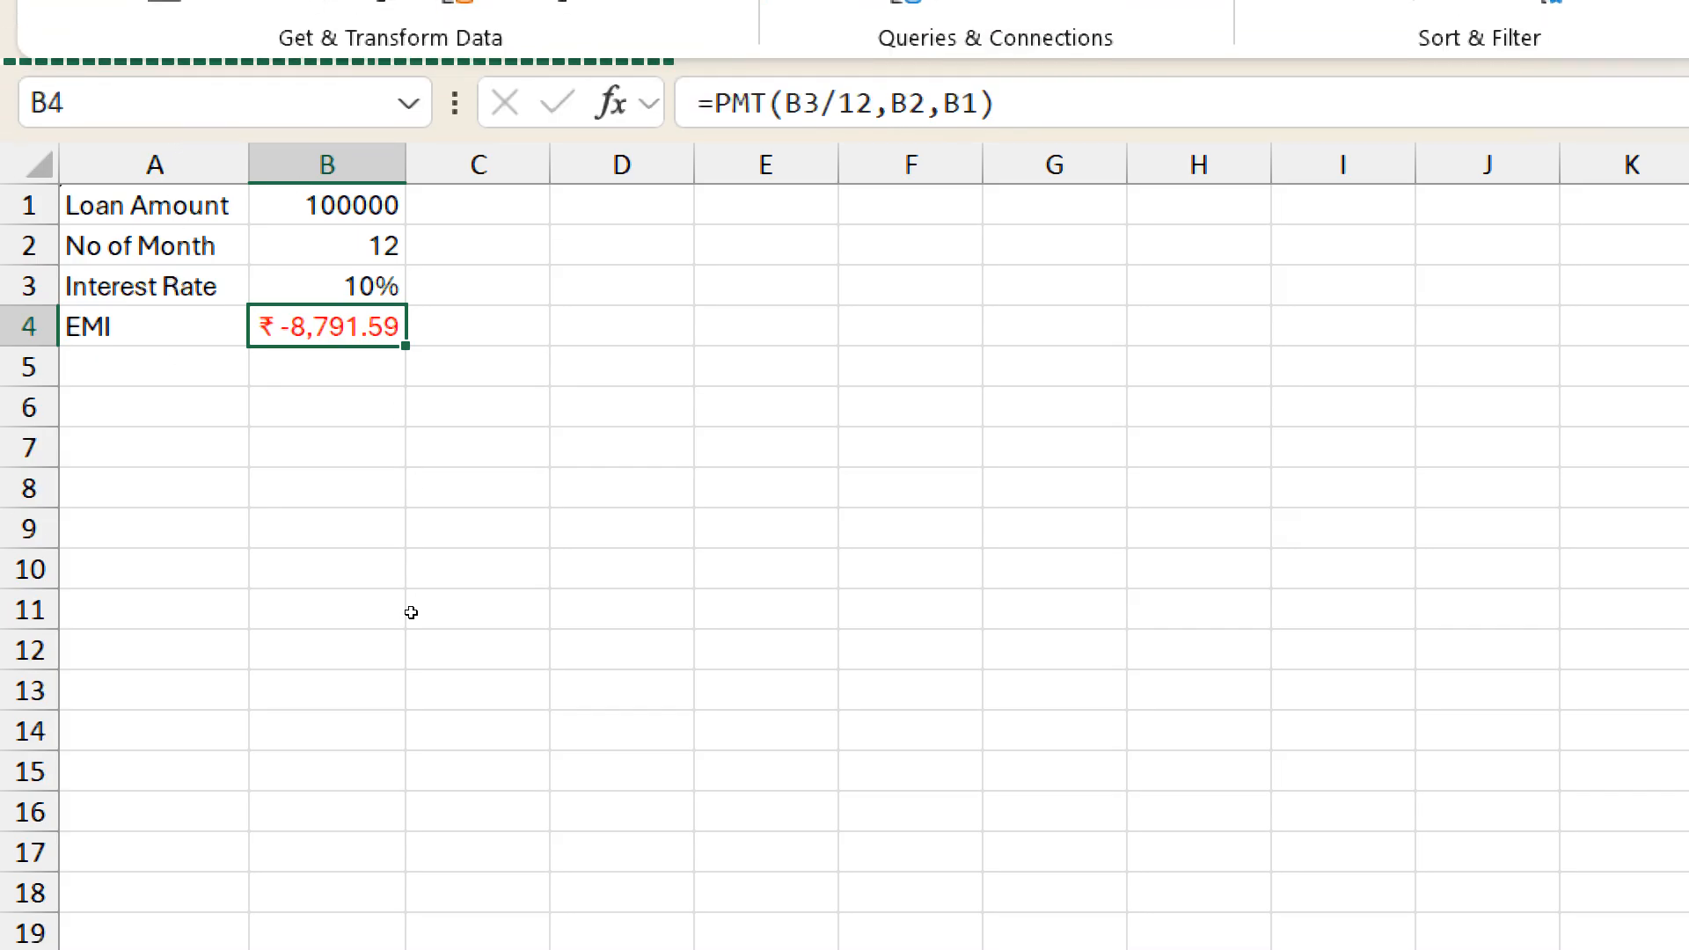
- Wrap the EMI formula in B4 in ABS to return a positive amount: =ABS(PMT(B3/12,B2,B1))
key(F2)
key(Home)
key(Right)
text(-)
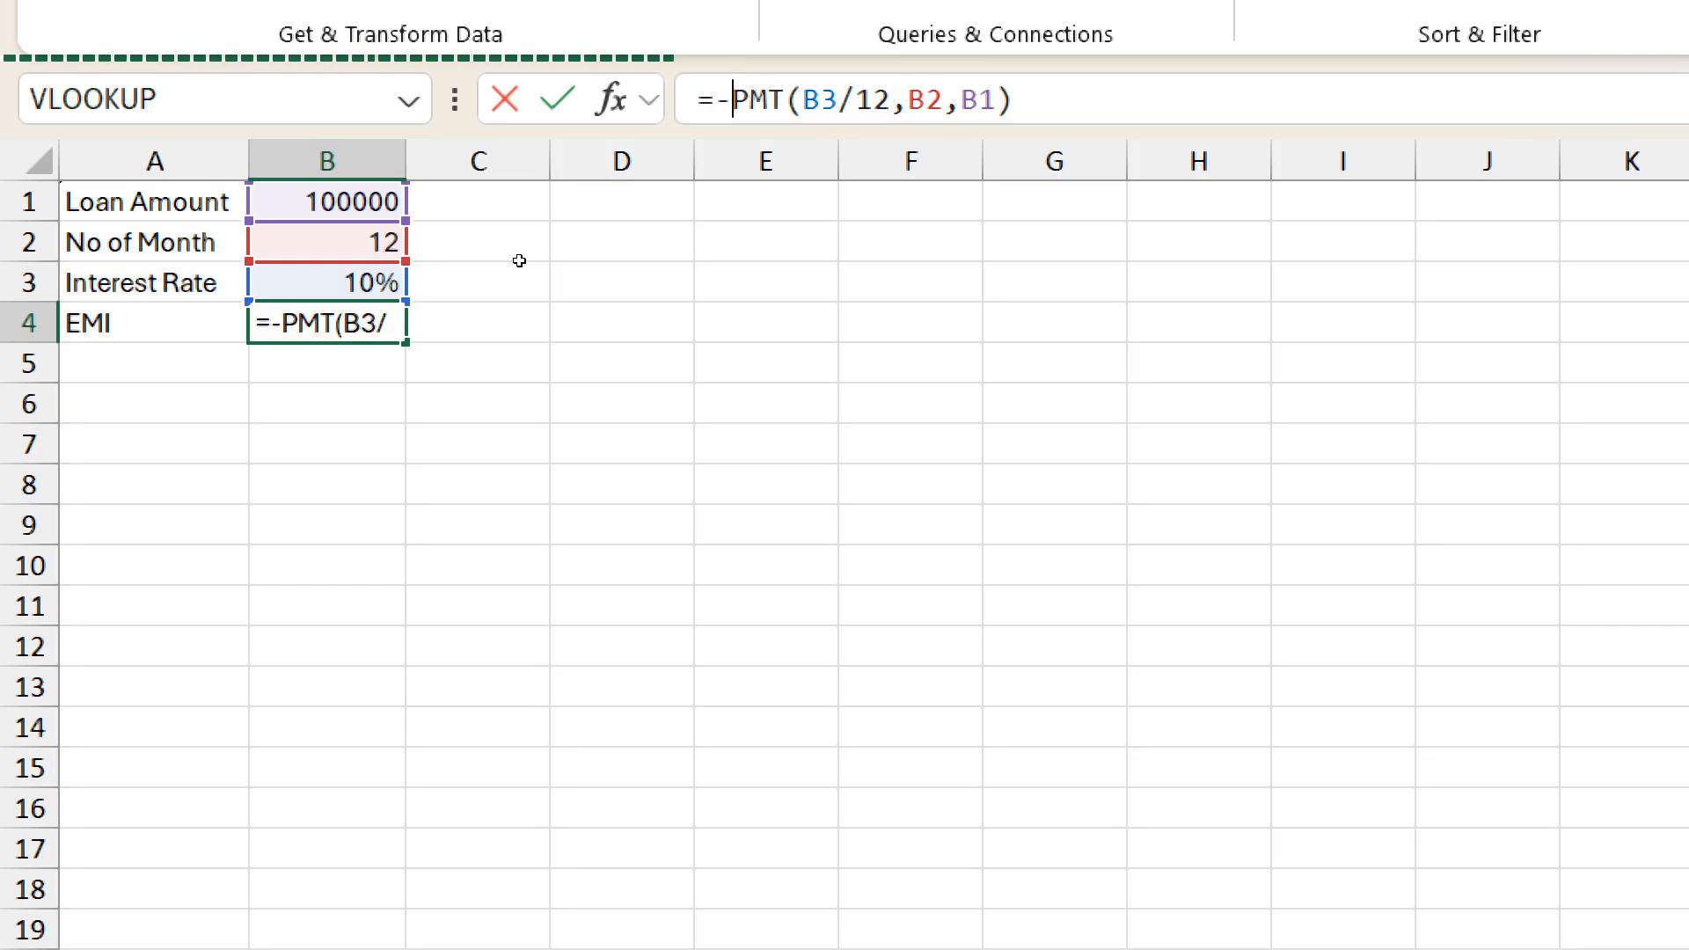
key(BackSpace)
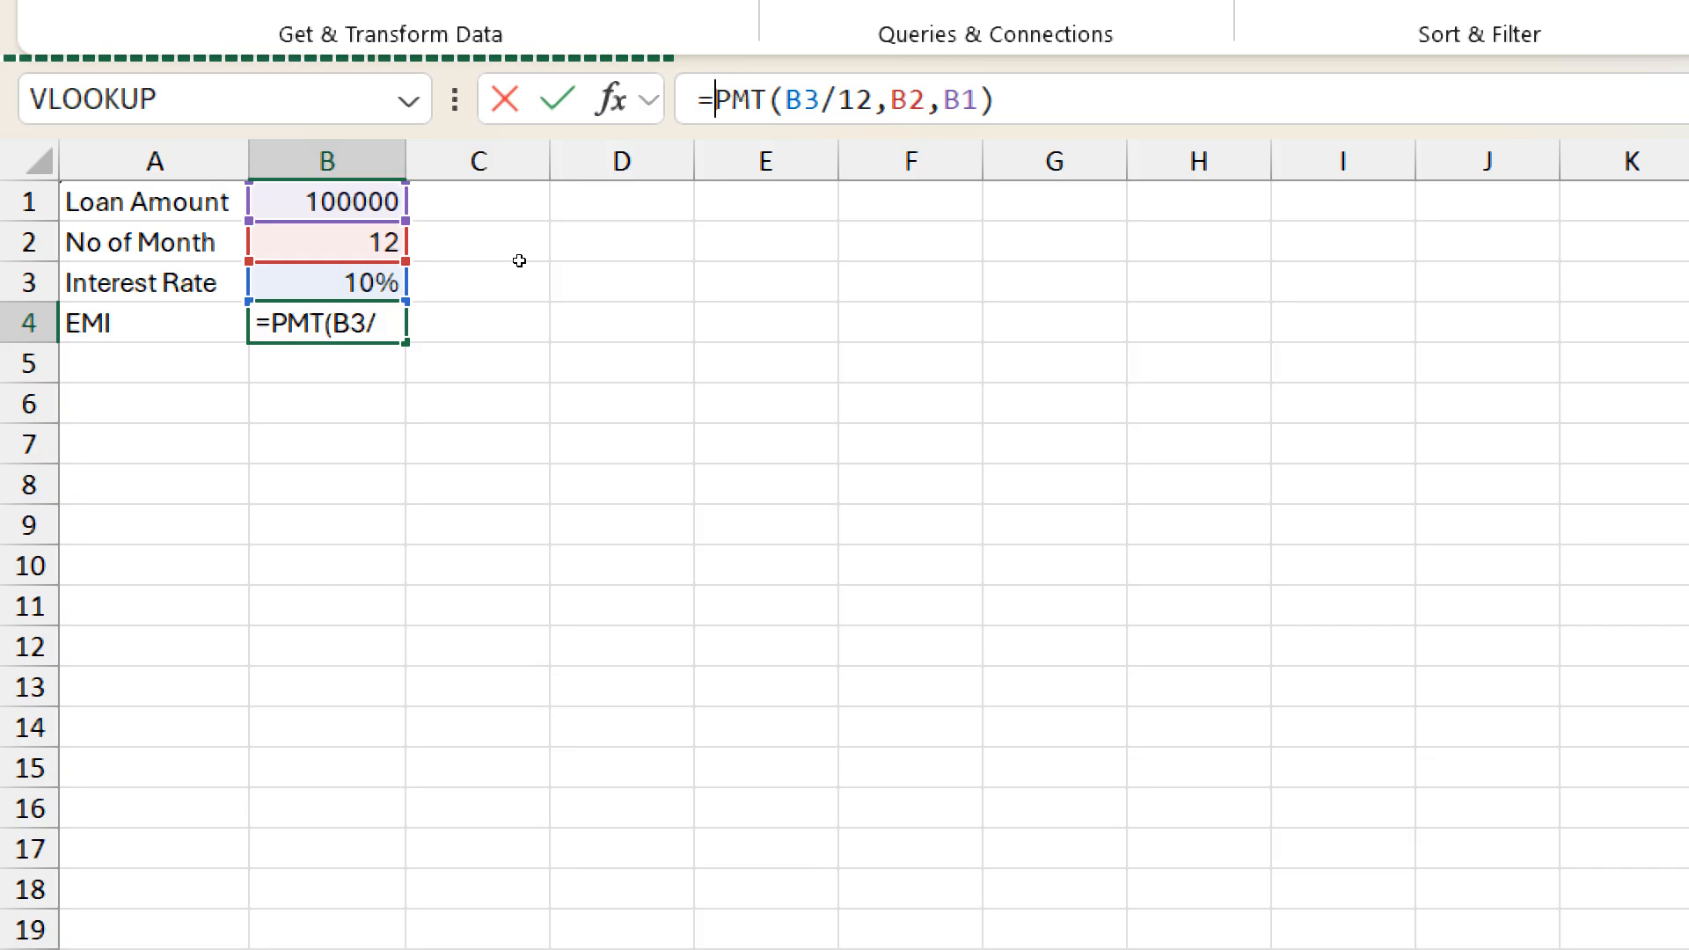
text(abs)
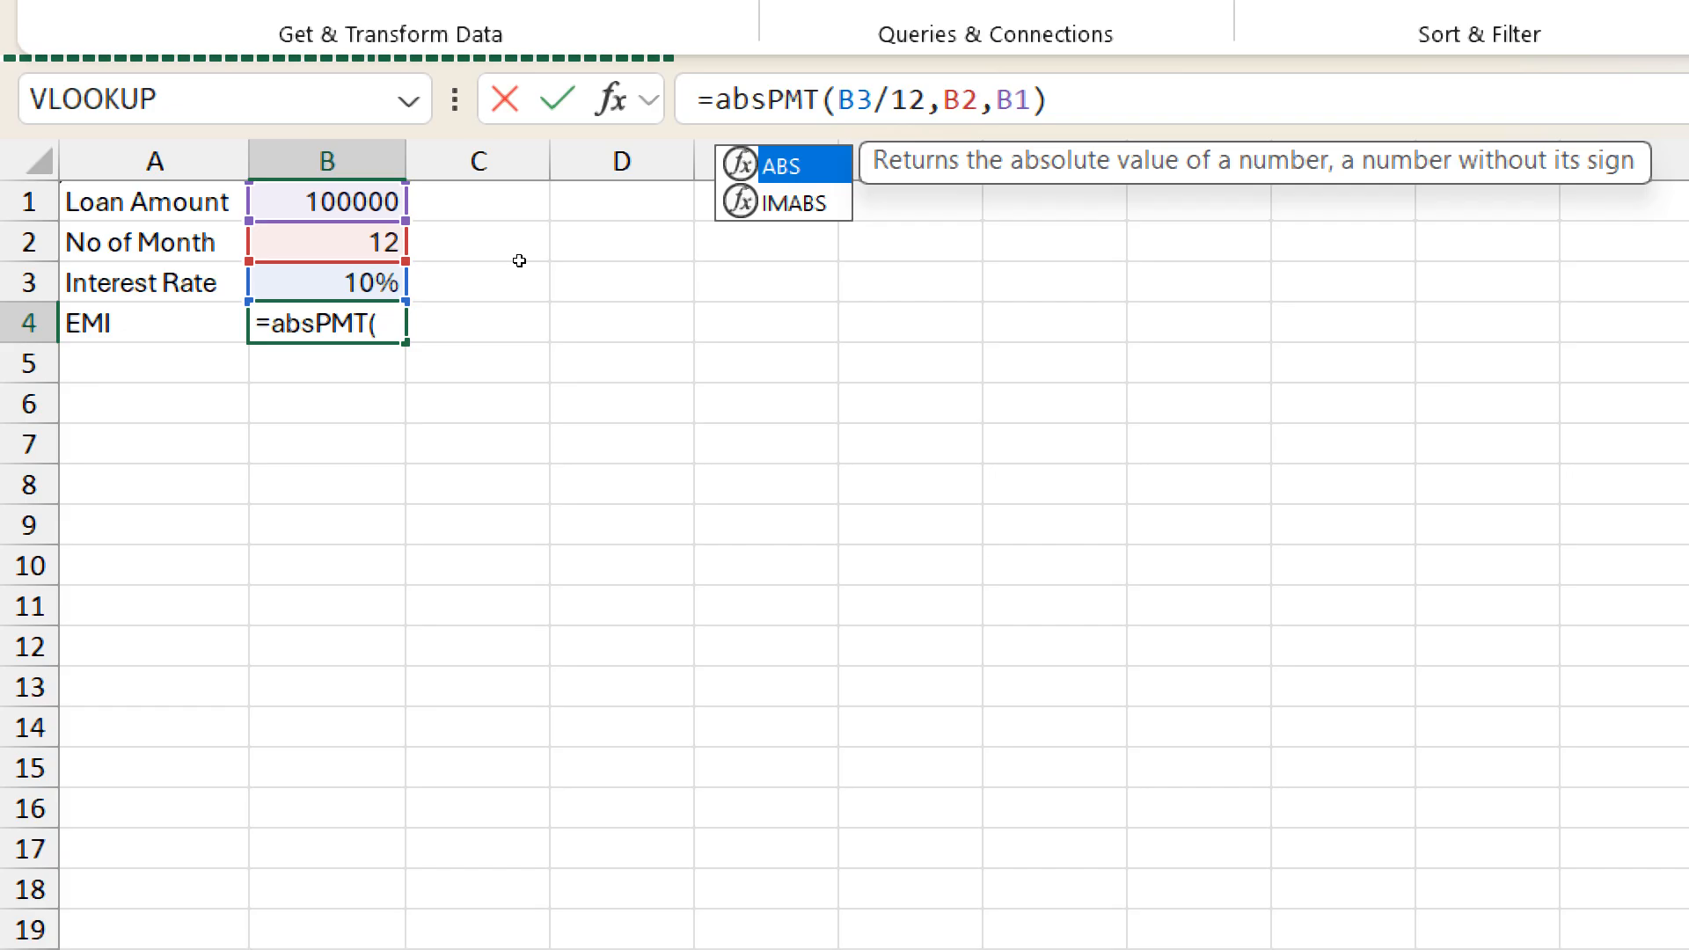
text(()
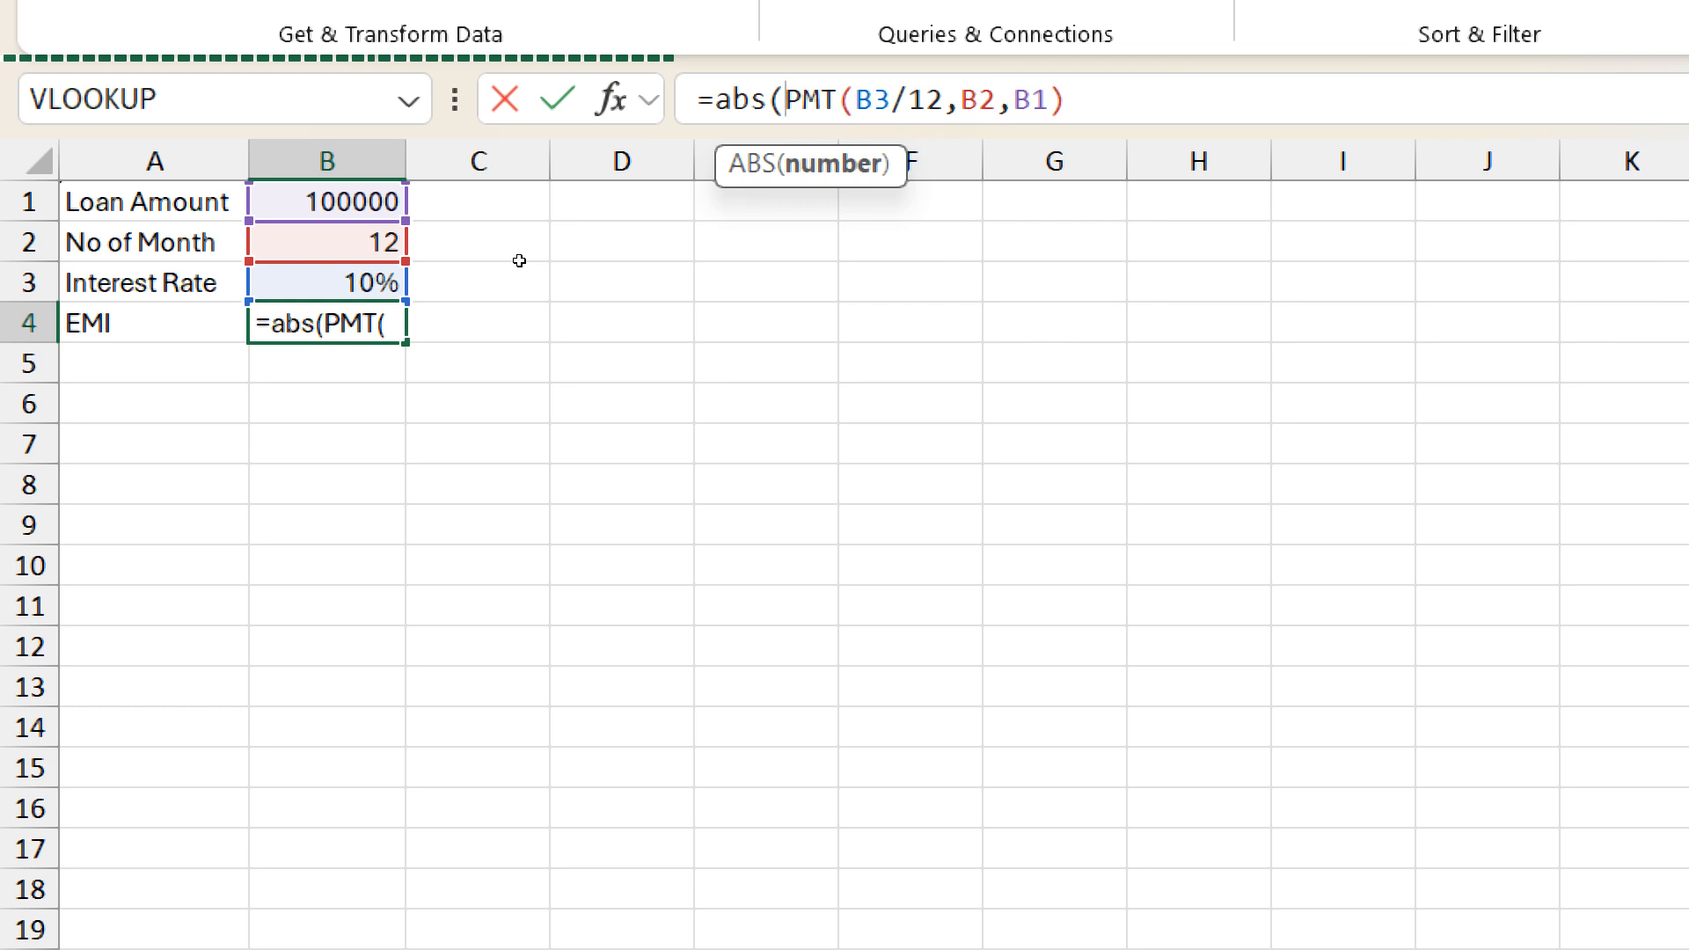
key(End)
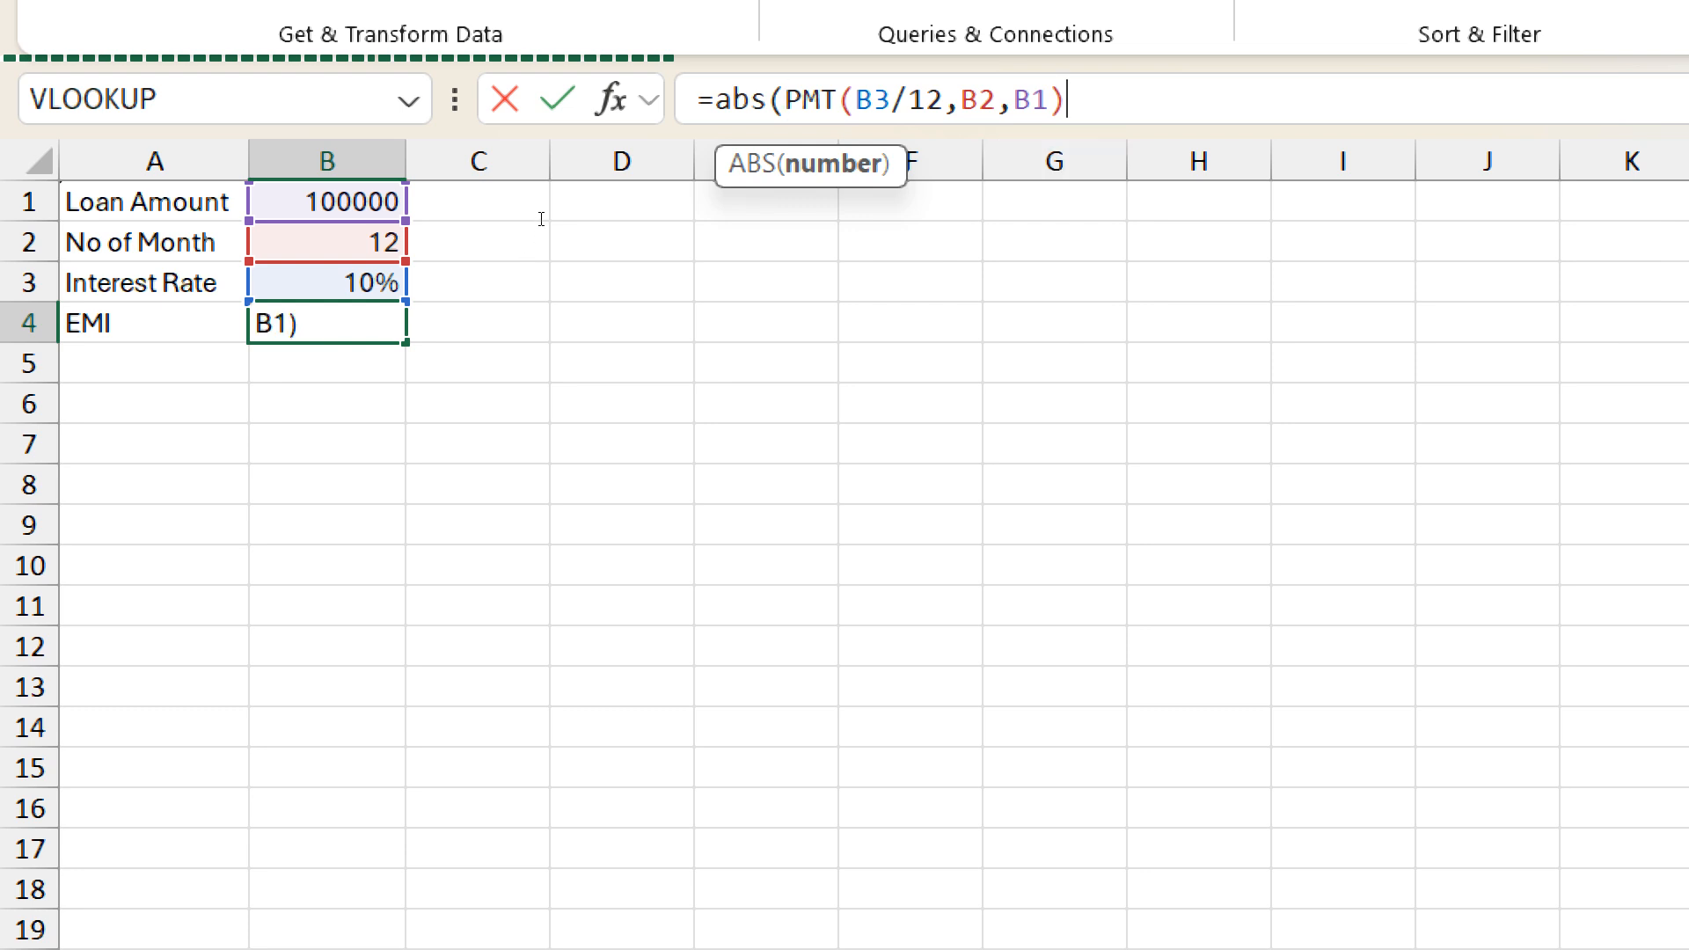
text())
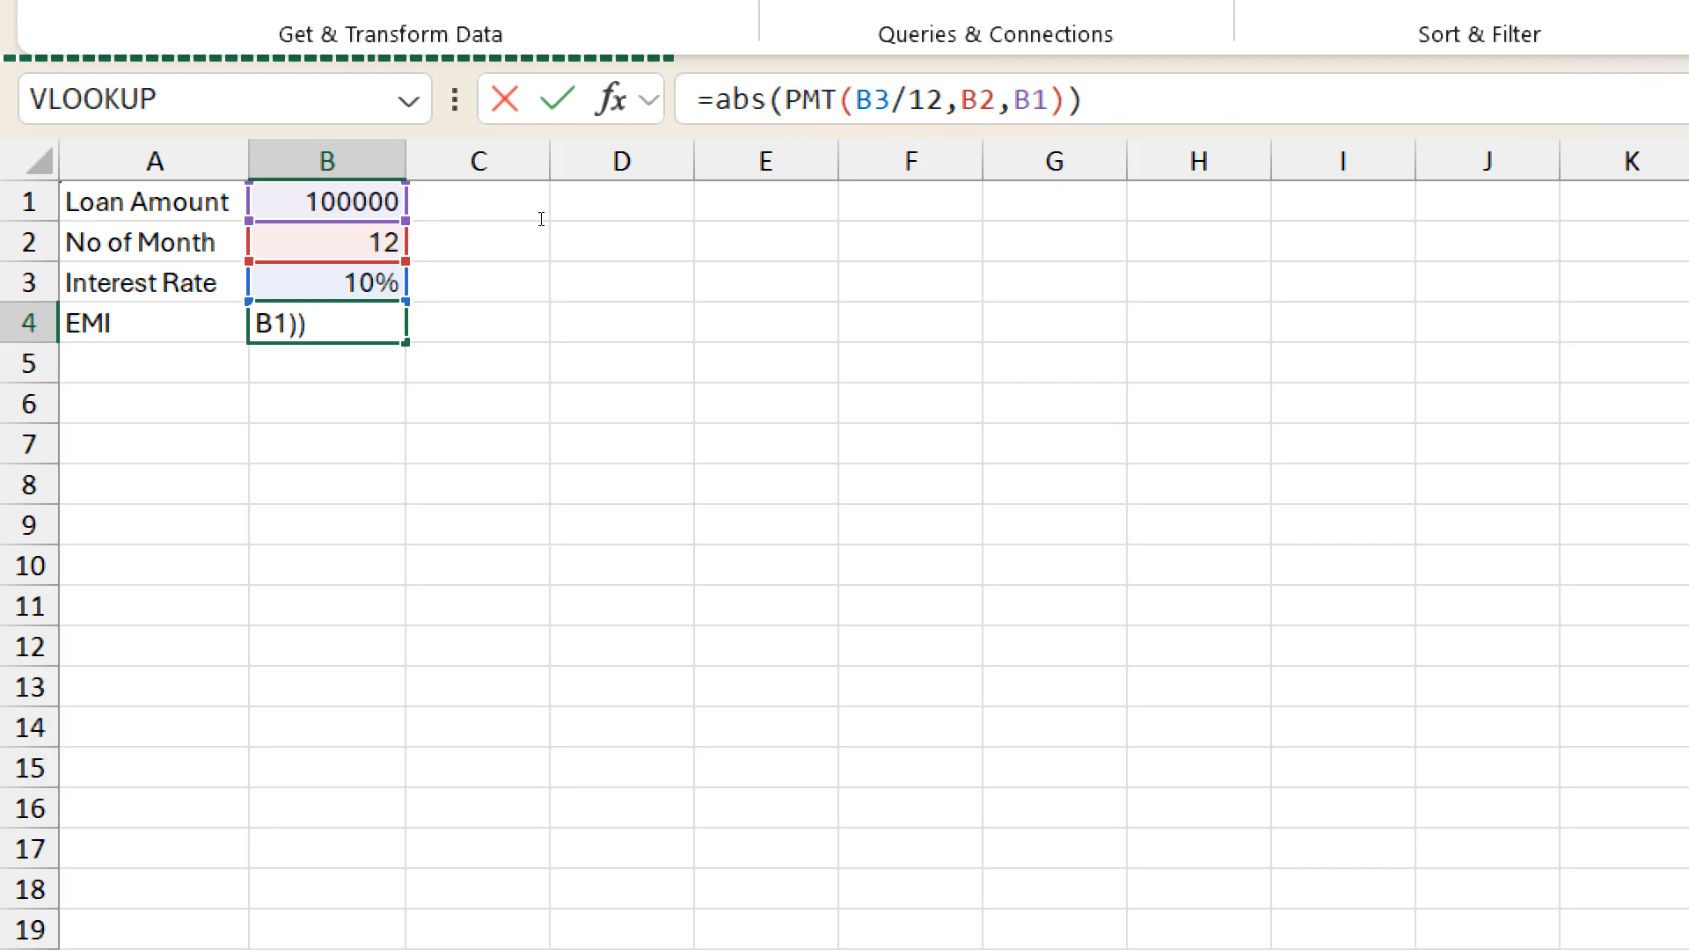
key(ctrl+Return)
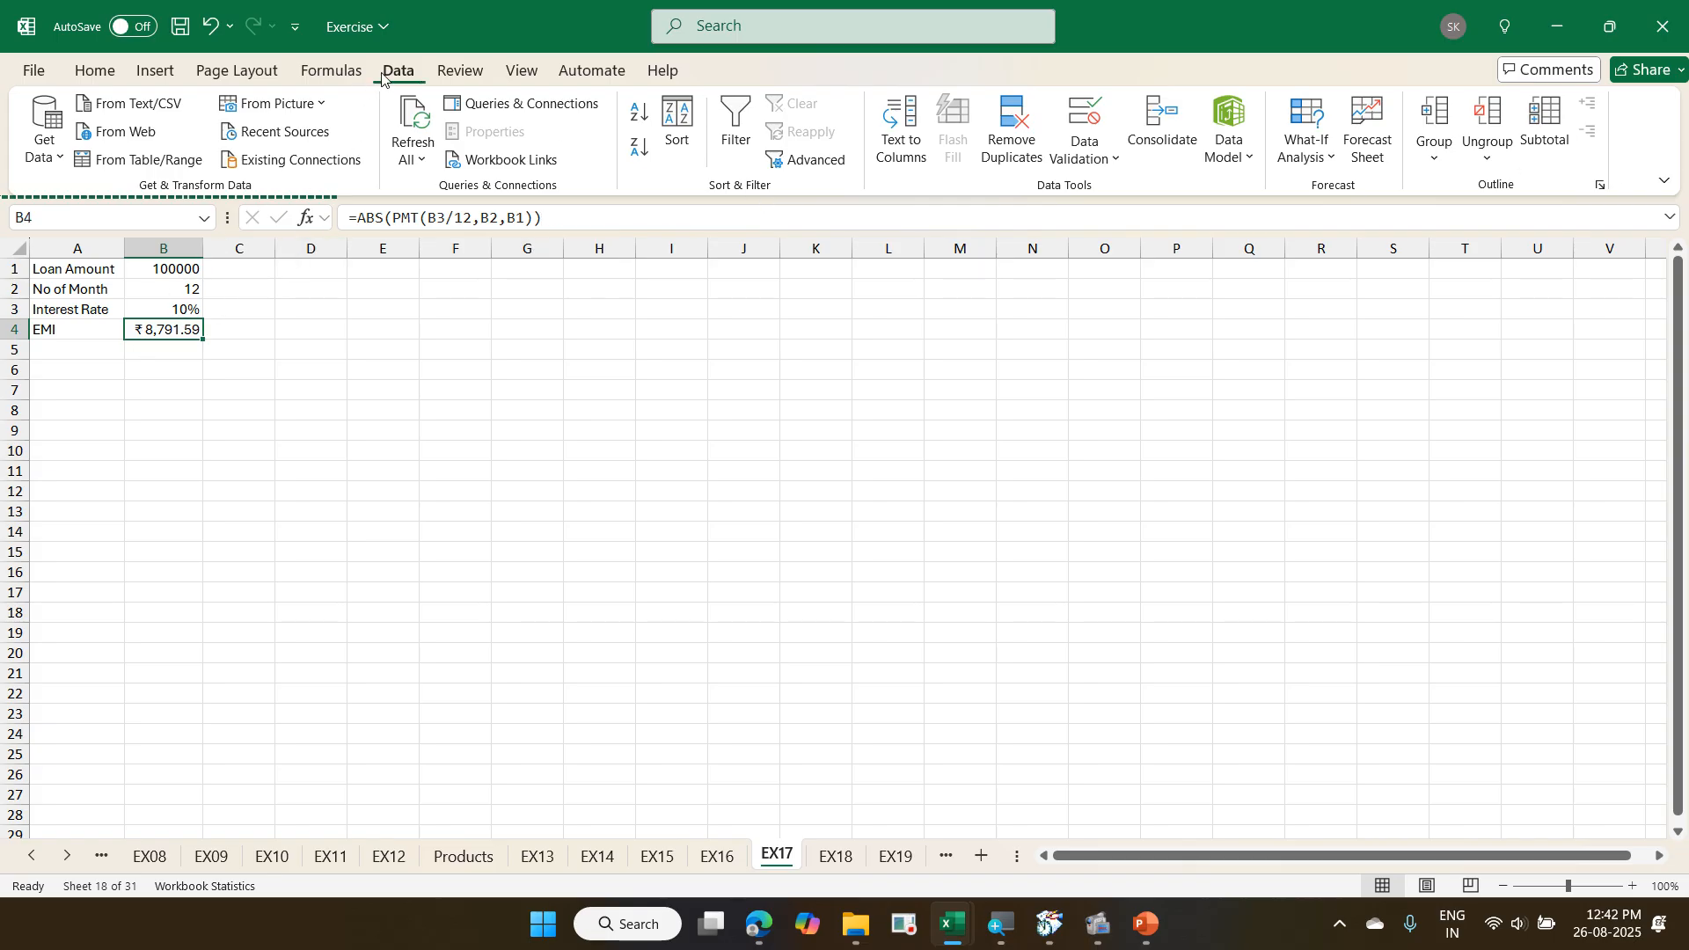
- Run Goal Seek on the EMI in B4 with target 7500 by changing Loan Amount B1, and discard the solution
click(1305, 159)
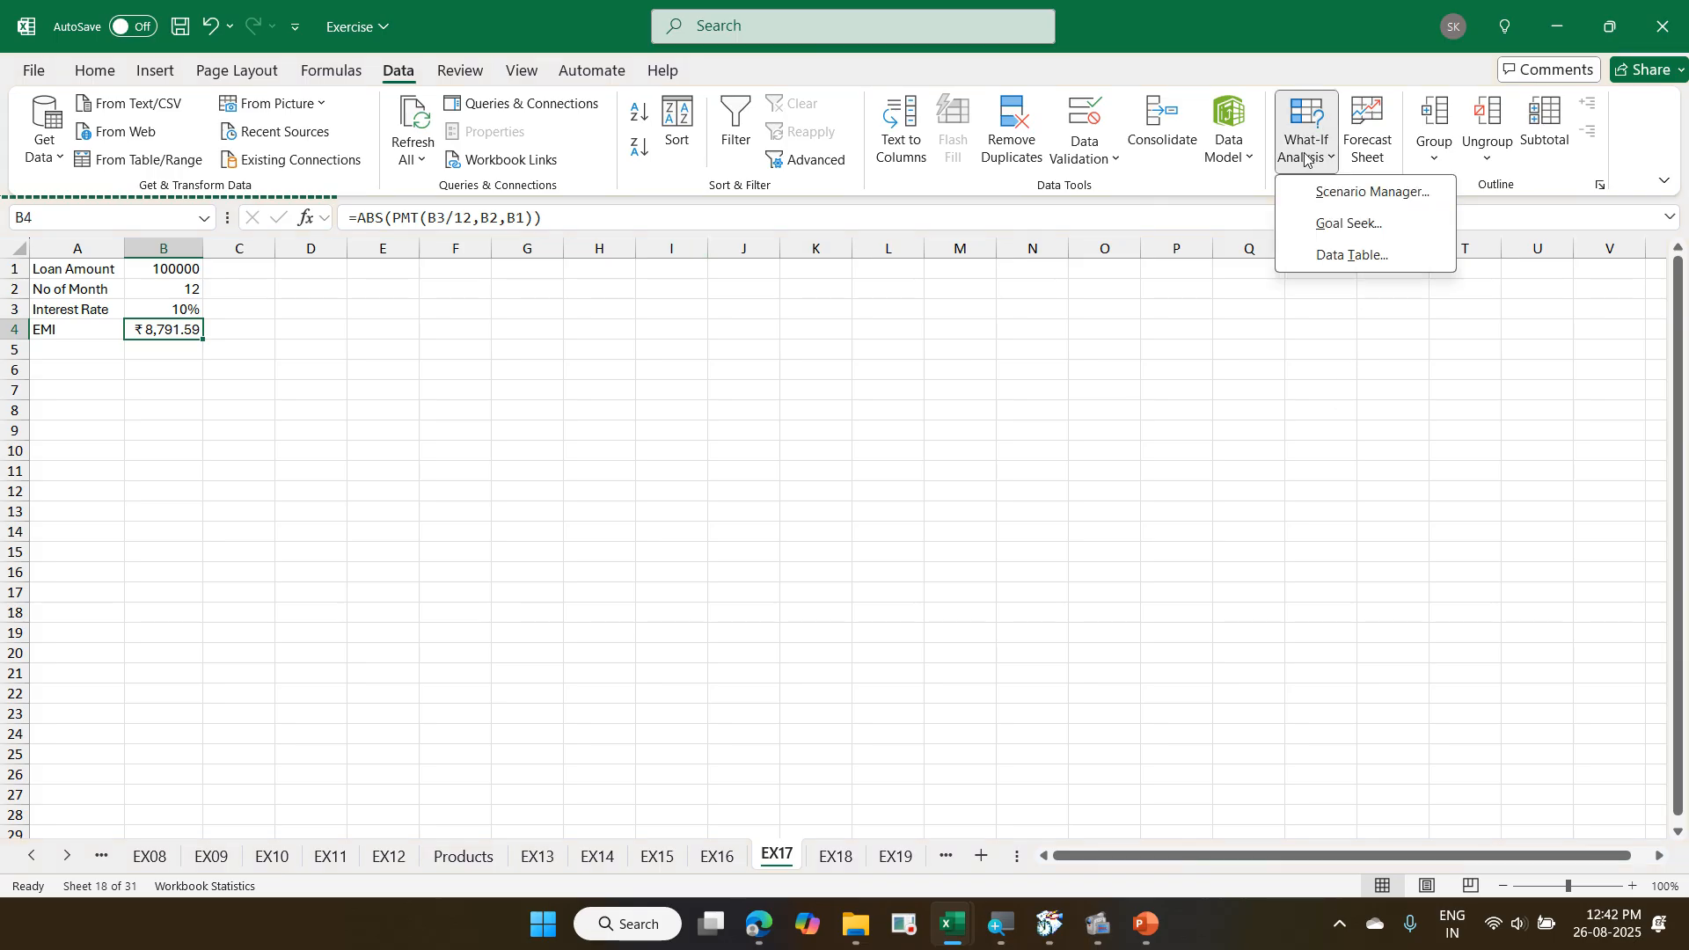
click(1346, 223)
click(548, 331)
text(7500)
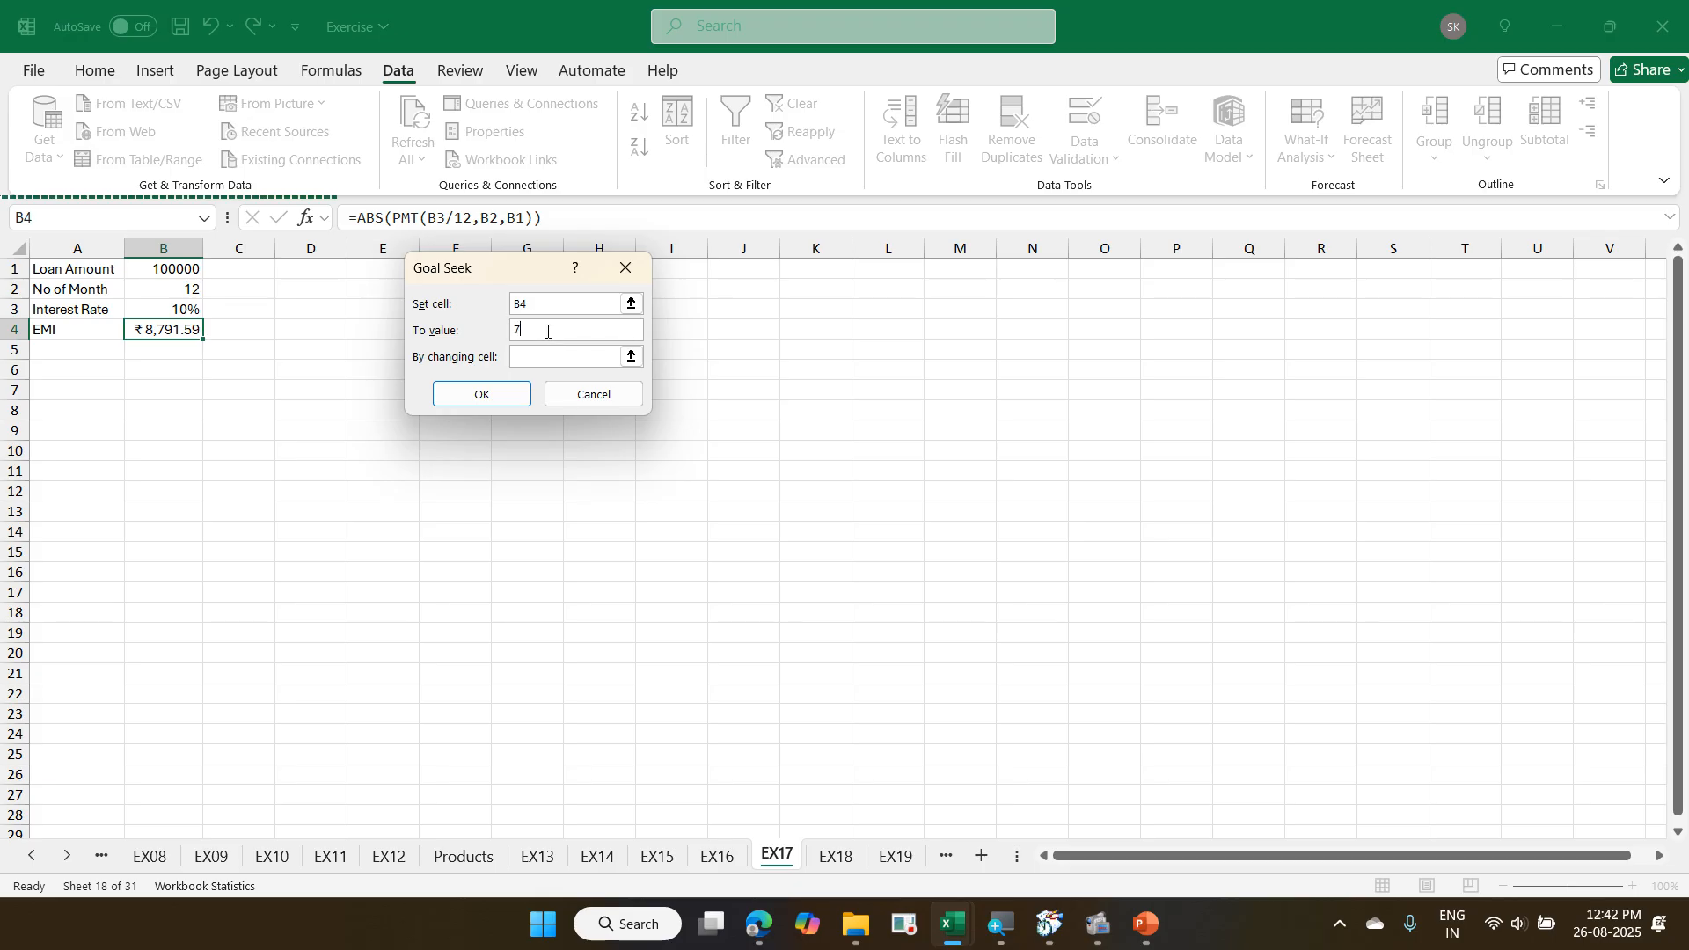
click(536, 358)
click(158, 270)
click(464, 401)
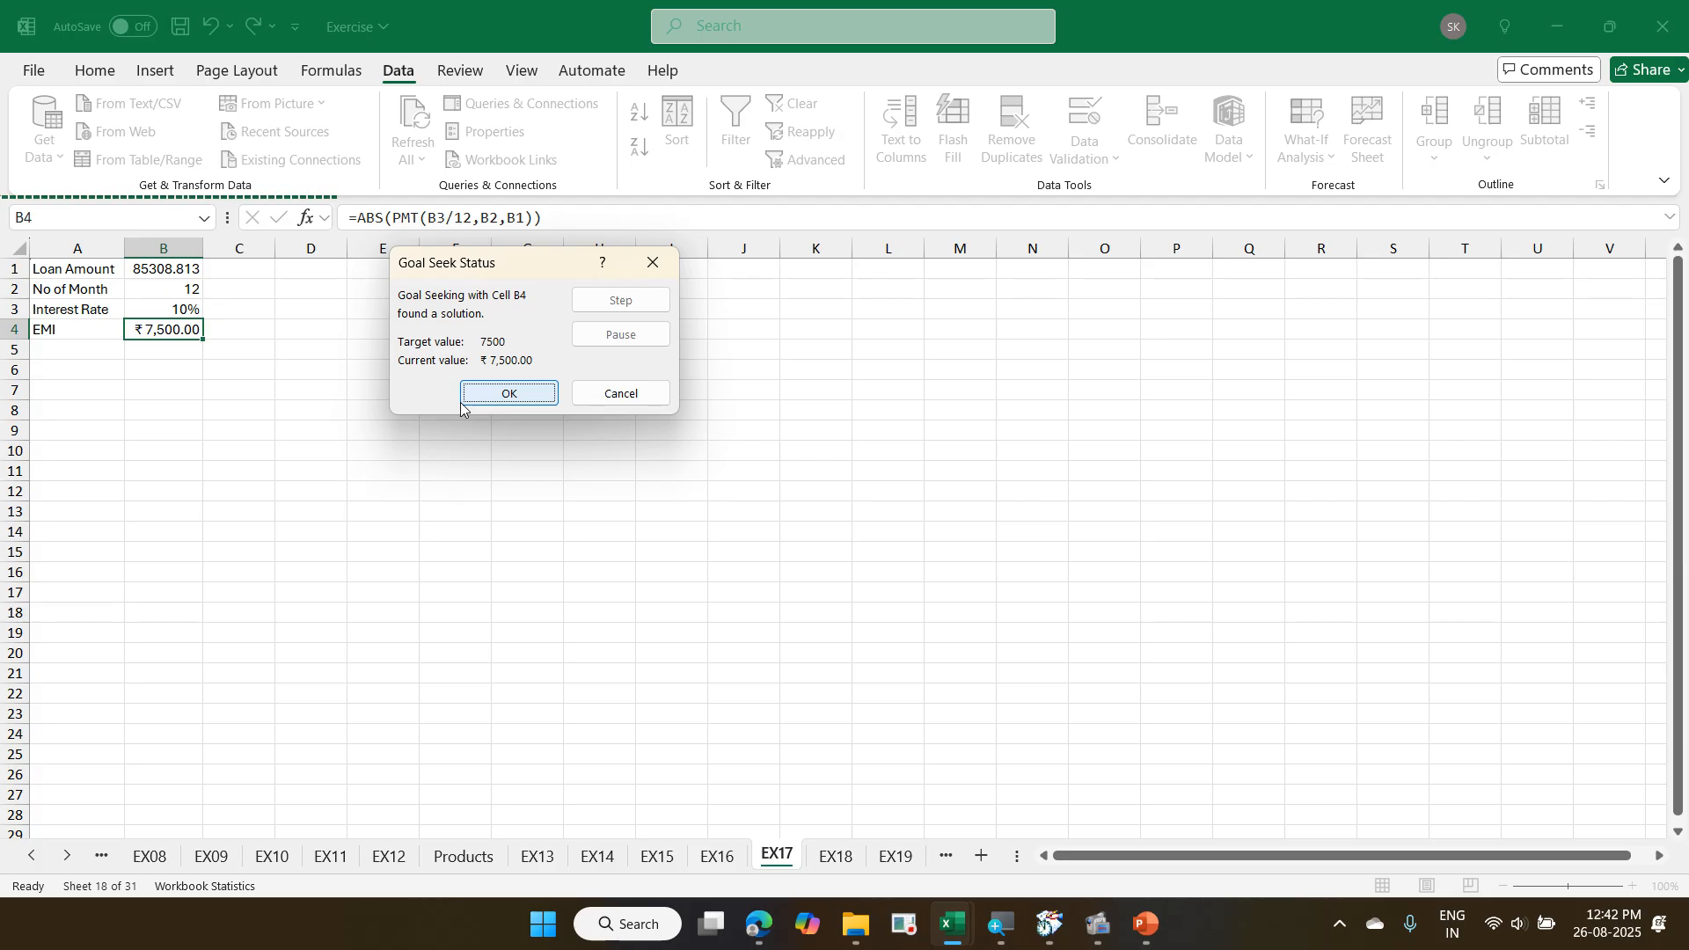
key(Escape)
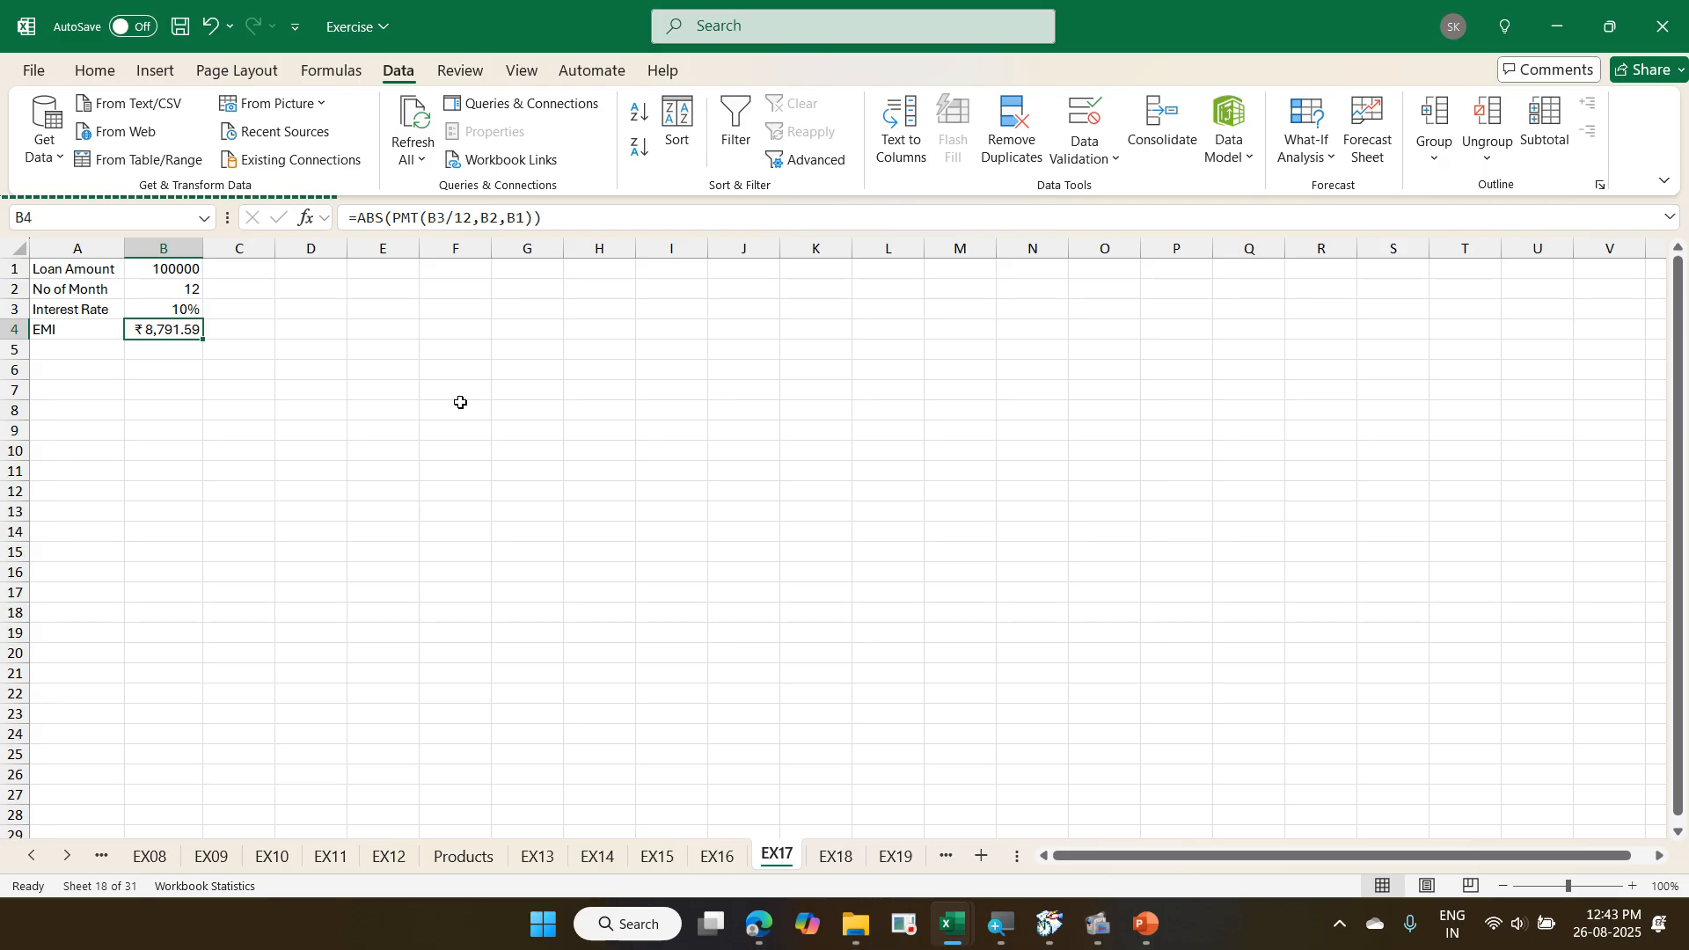
- Save the Exercise workbook and minimise all open workbook windows to show the desktop
click(182, 29)
click(1538, 24)
click(1534, 28)
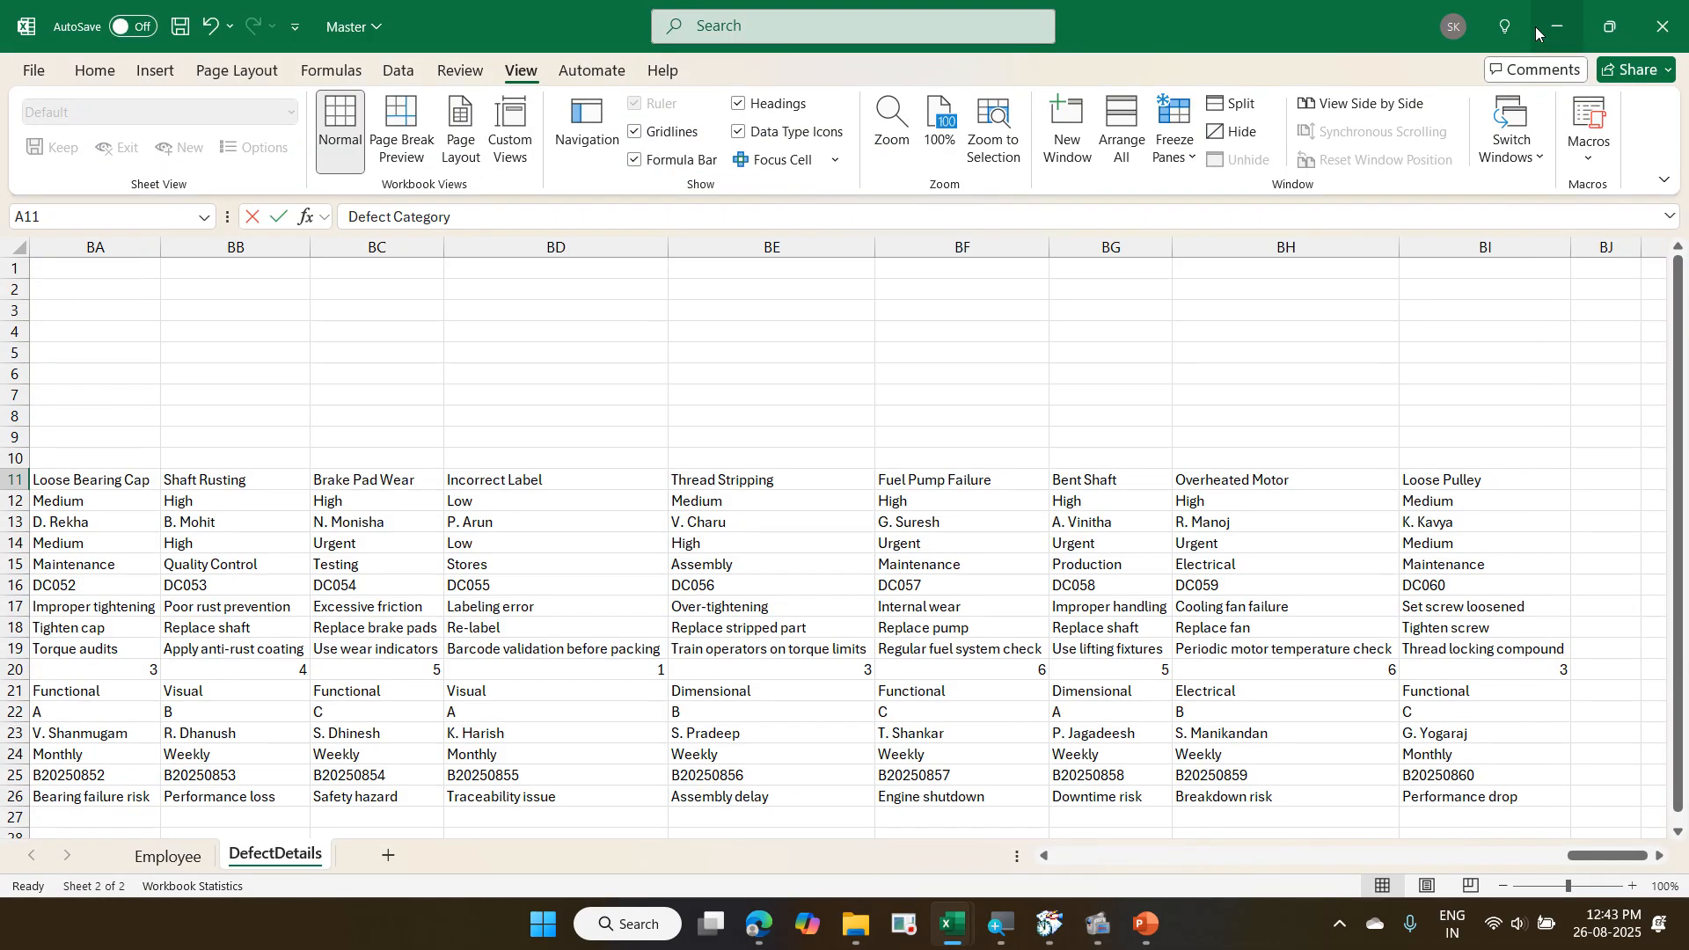
click(1544, 19)
click(1537, 16)
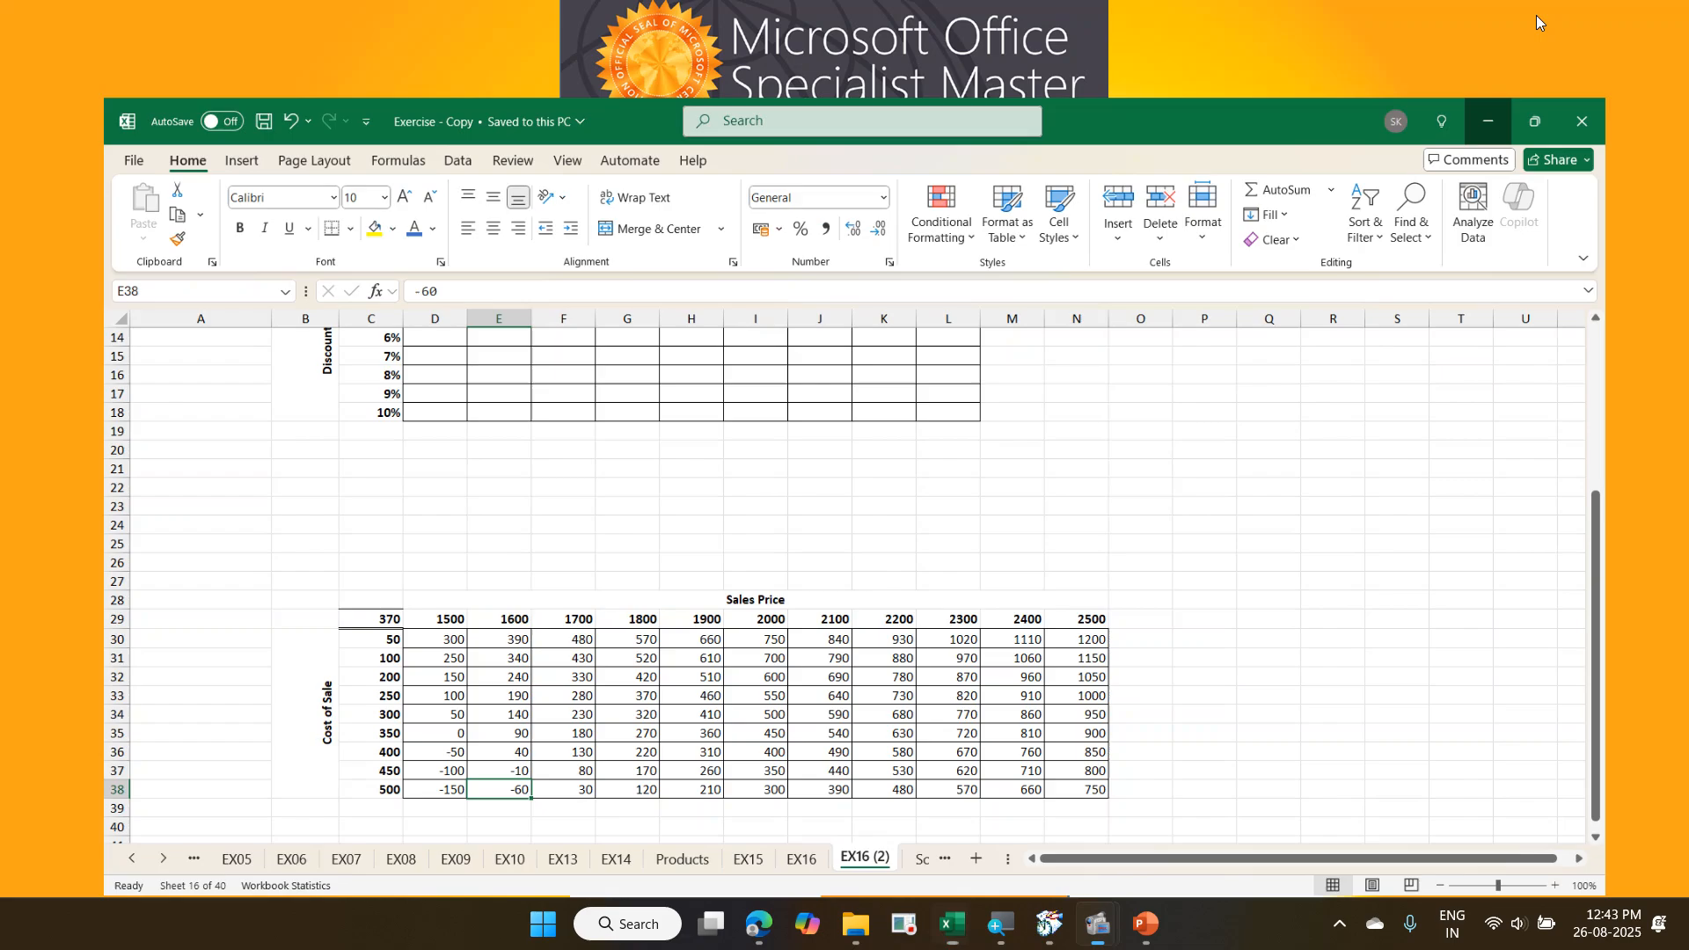
mouse_move(1098, 924)
click(1003, 846)
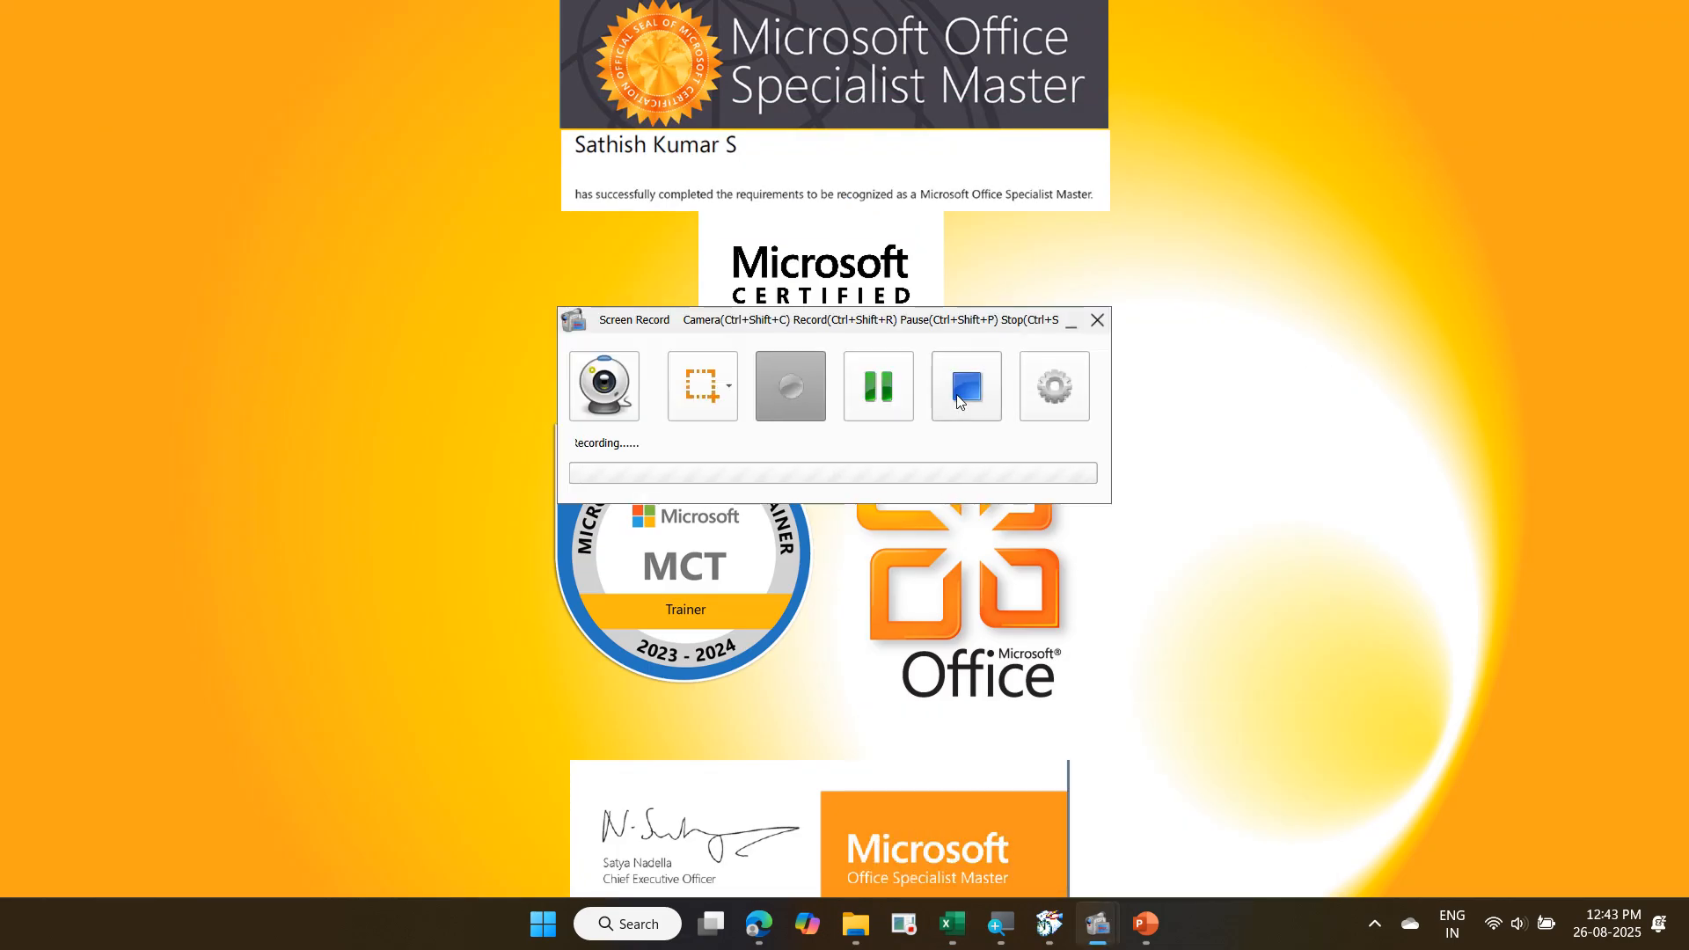